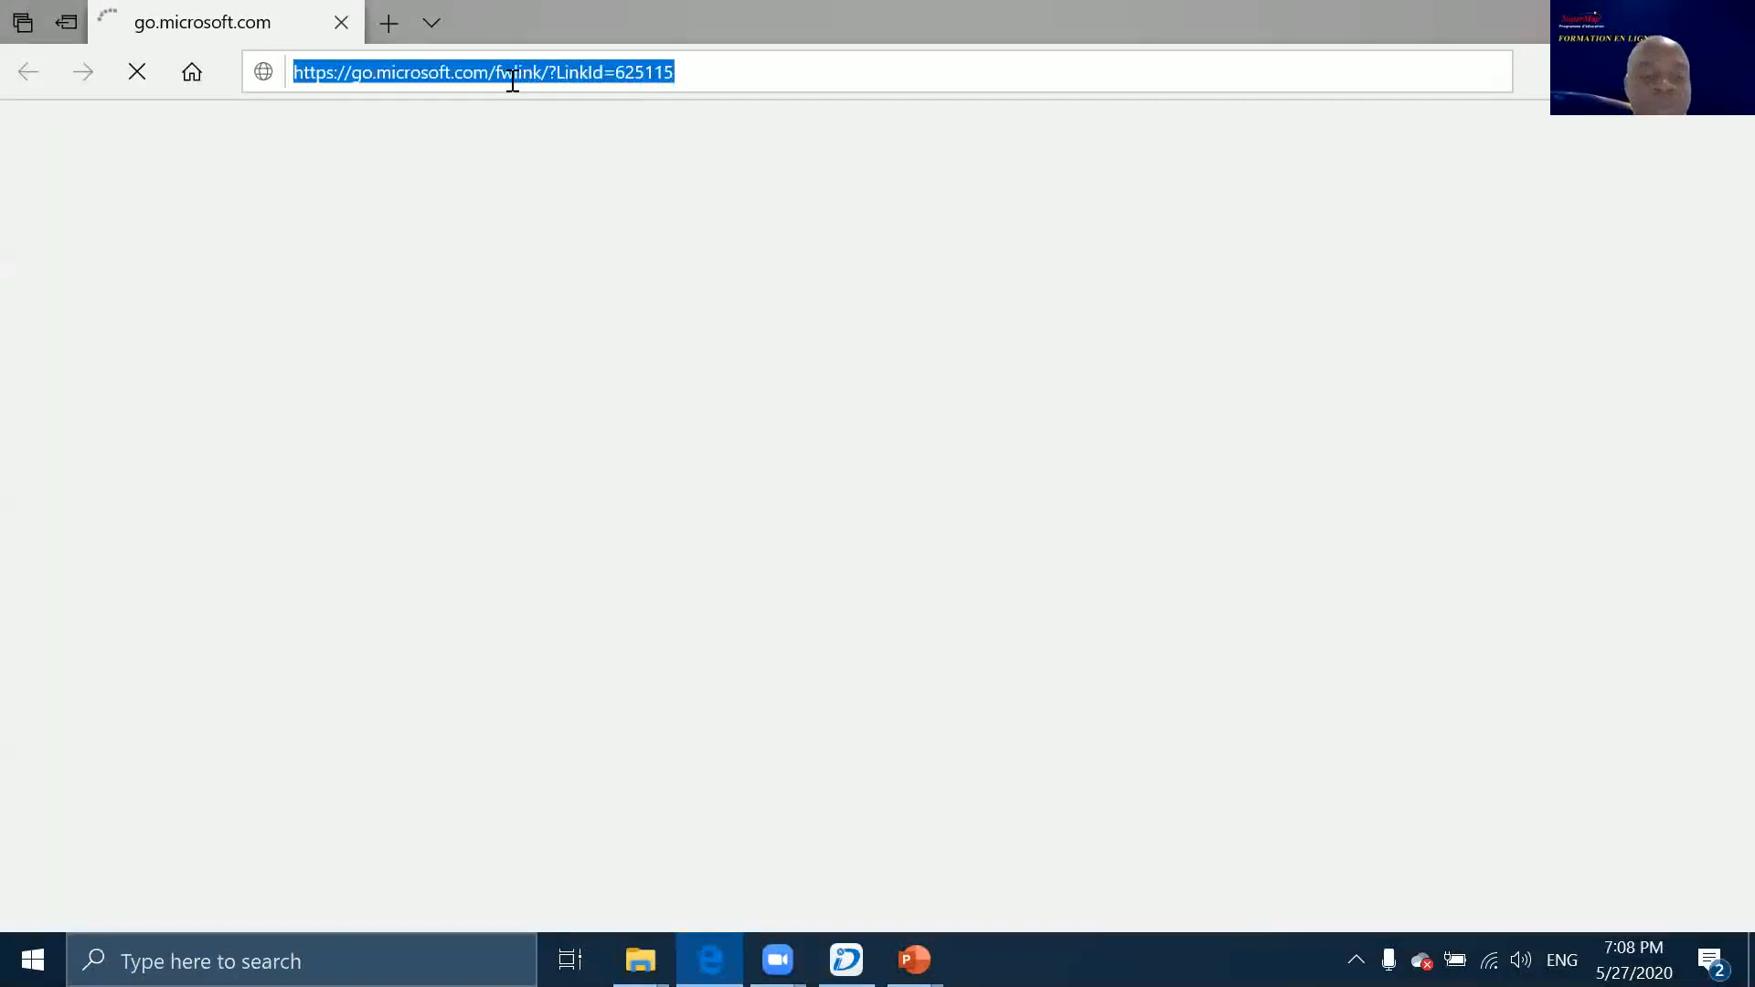
# Open the supermap.com website and go to its Download & Online Help page
pyautogui.write('supermap.com/')
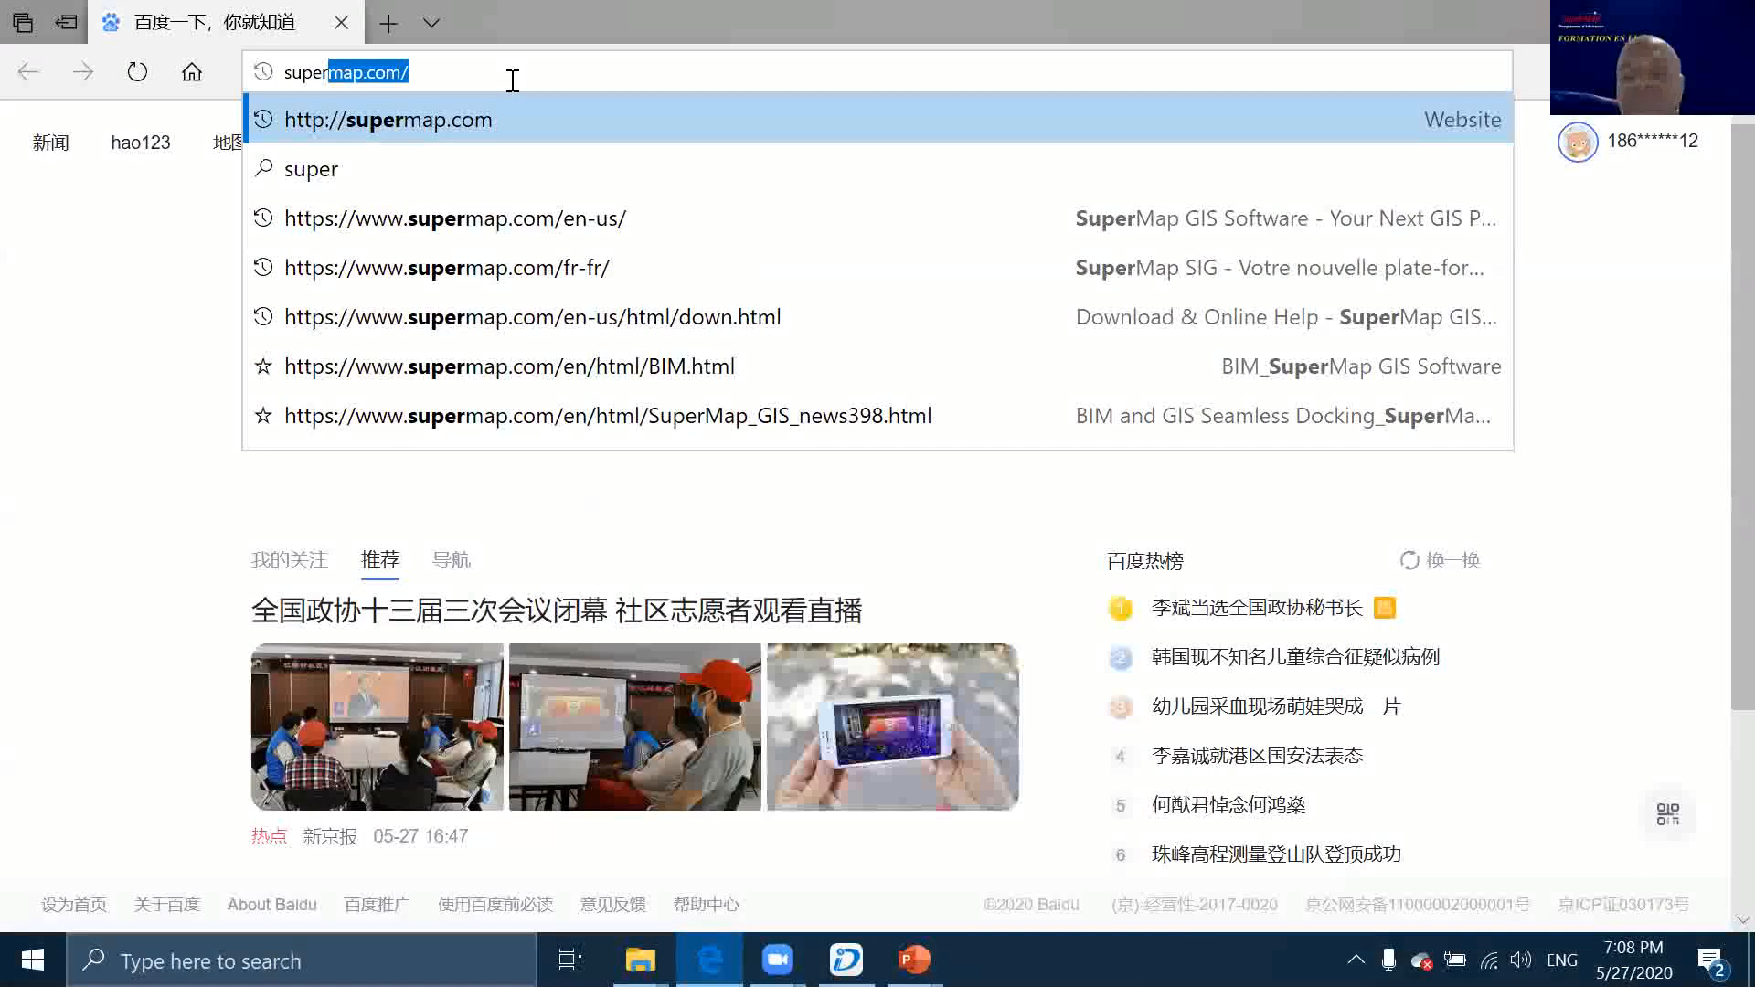
pyautogui.press('Return')
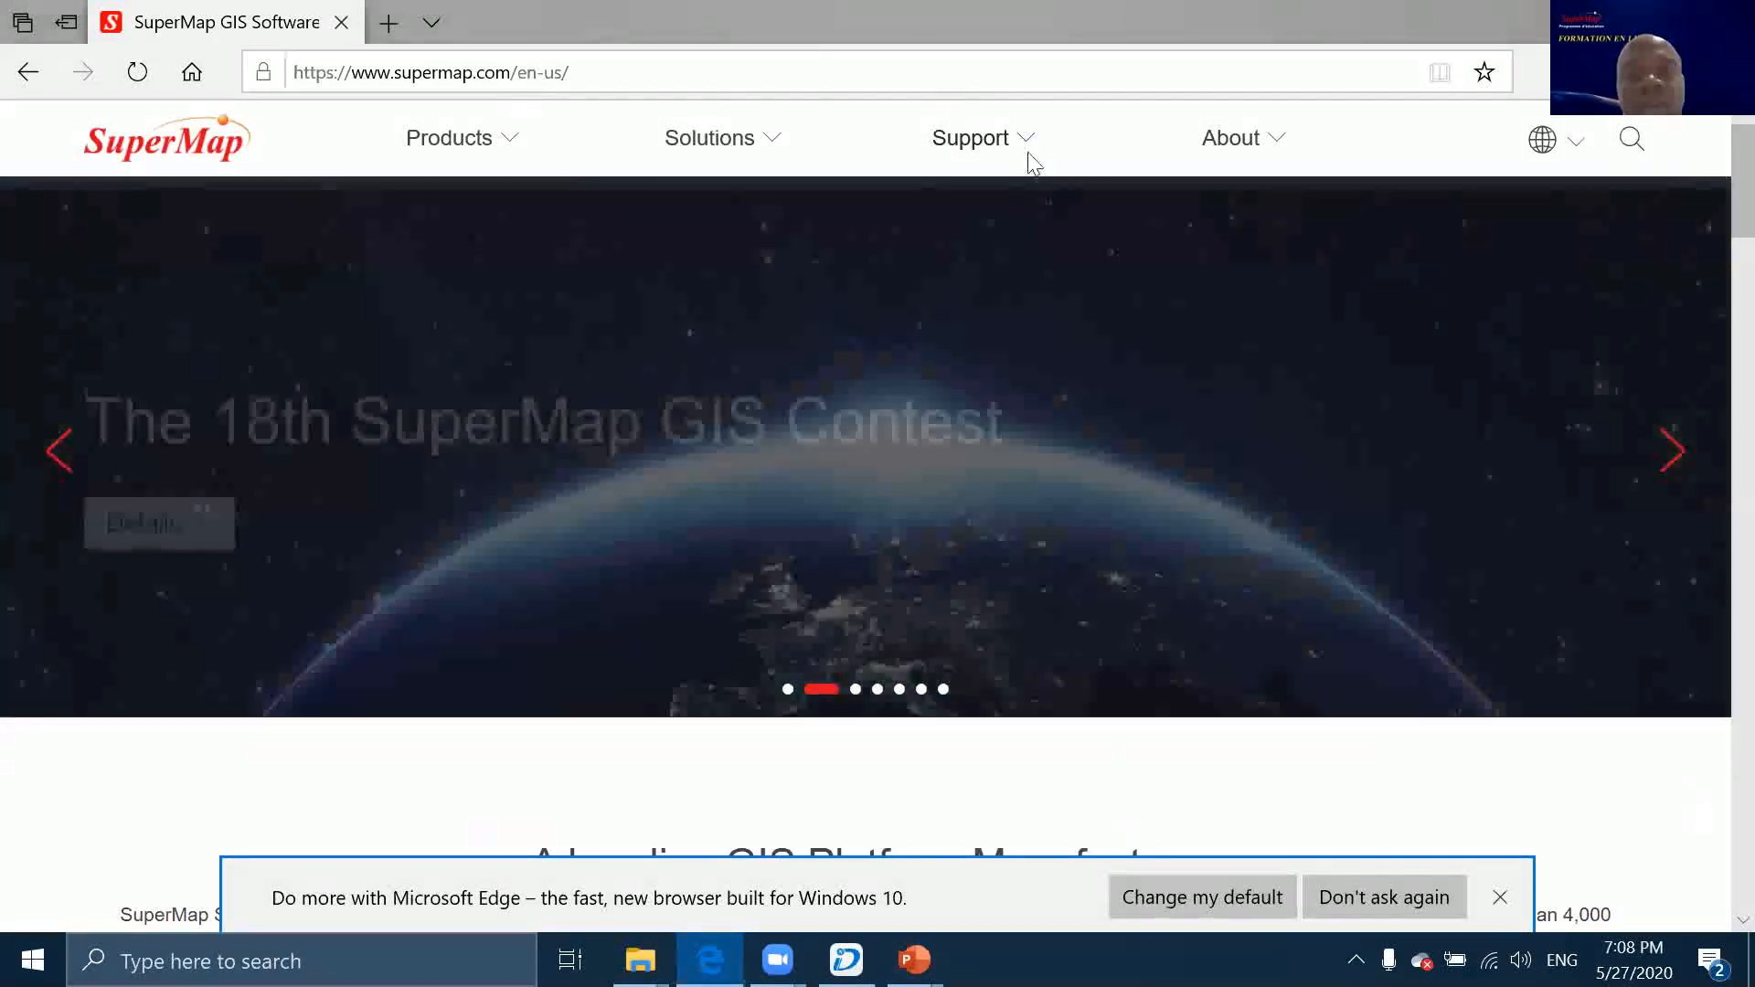
pyautogui.moveTo(1030, 151)
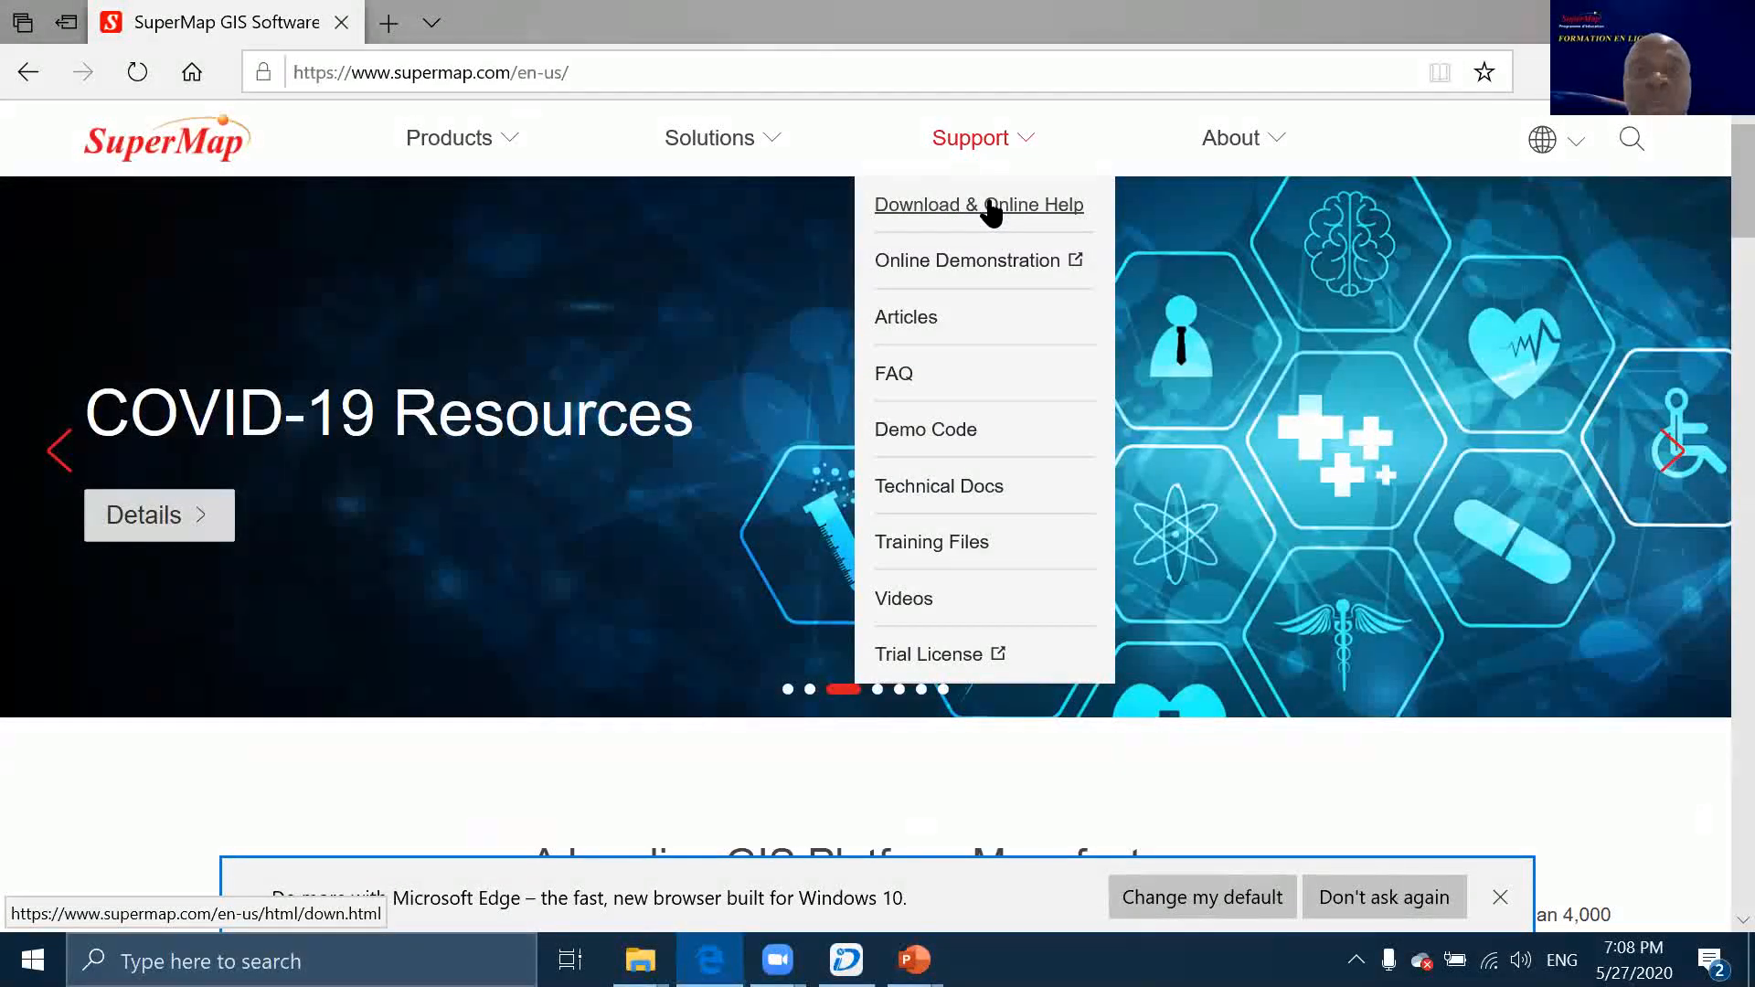
pyautogui.click(992, 212)
# Expand the iDesktop 10i SP1 package list under SuperMap GIS 10i
pyautogui.scroll(-5, 320, 516)
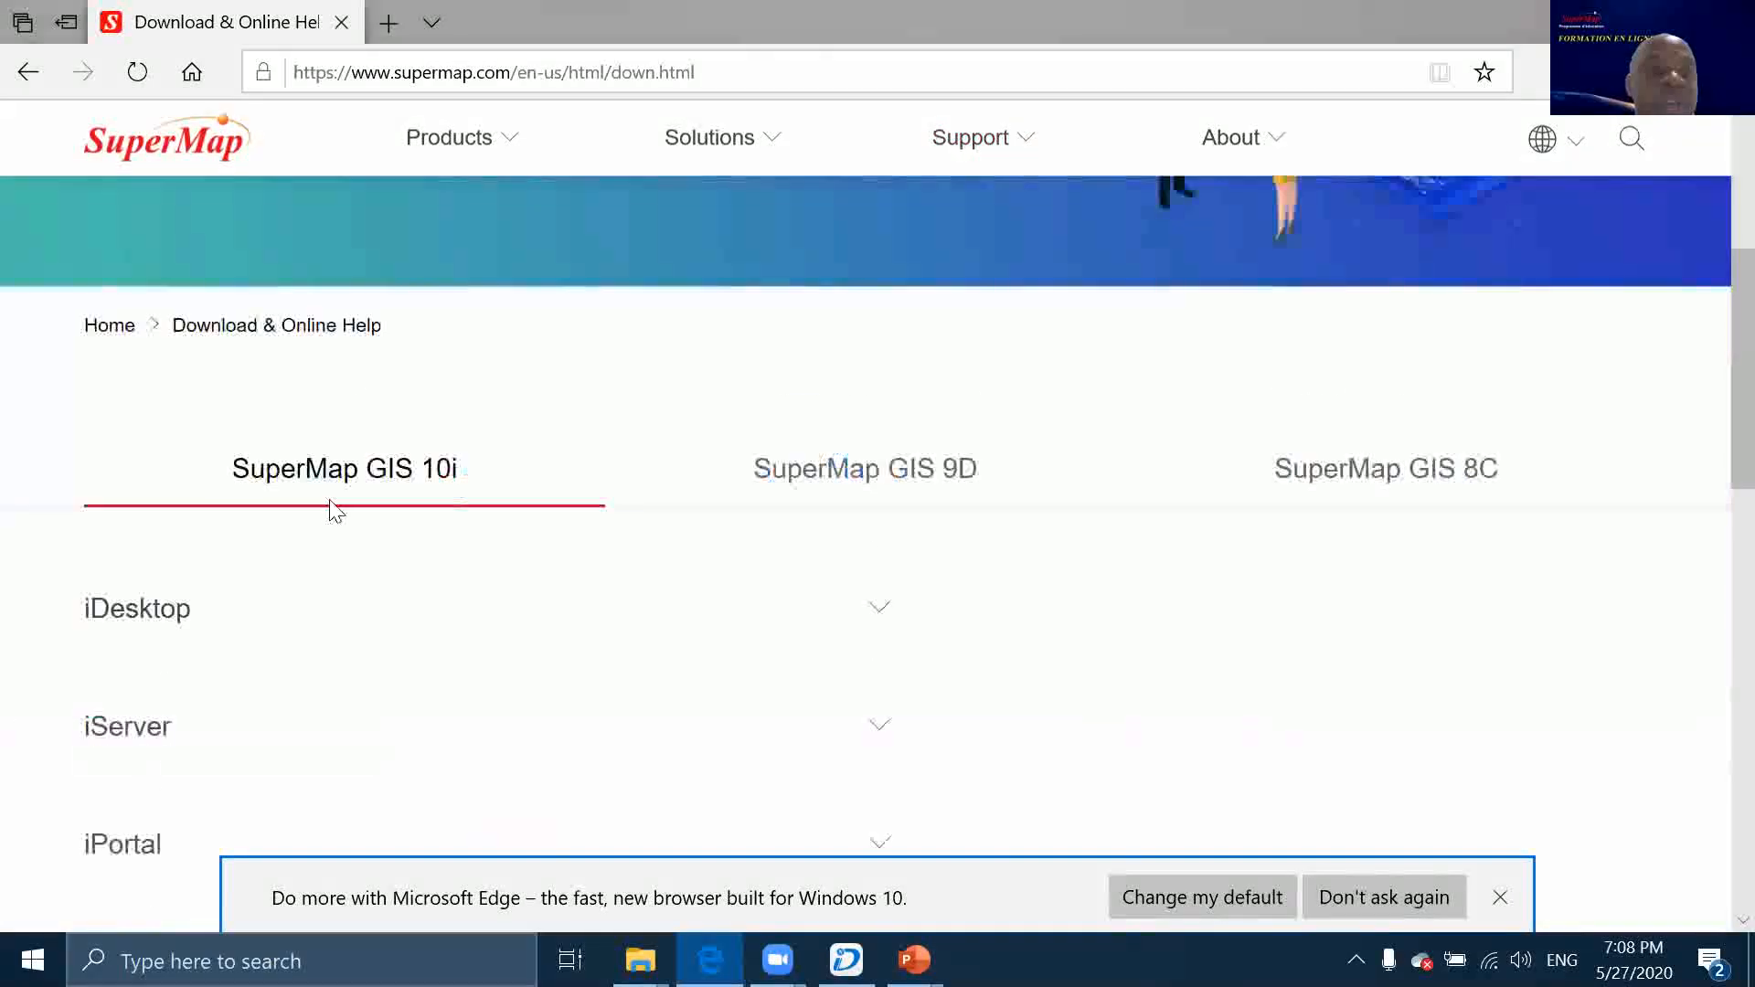
pyautogui.scroll(-3, 331, 510)
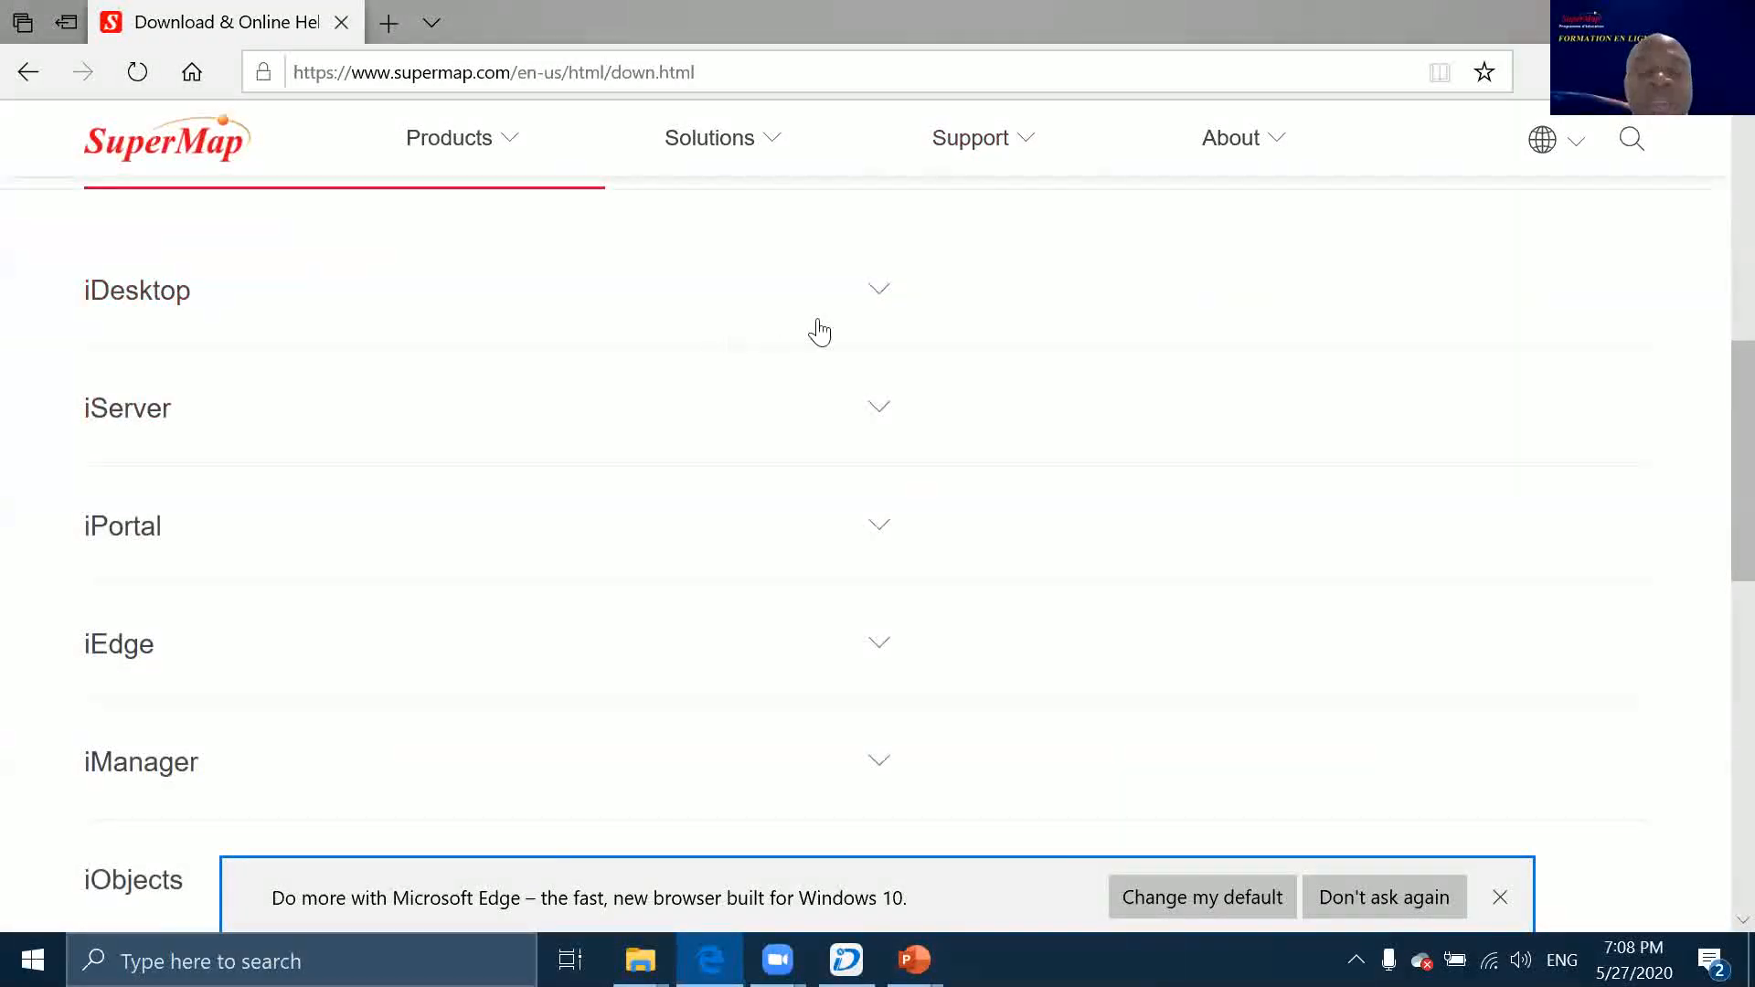
pyautogui.click(878, 305)
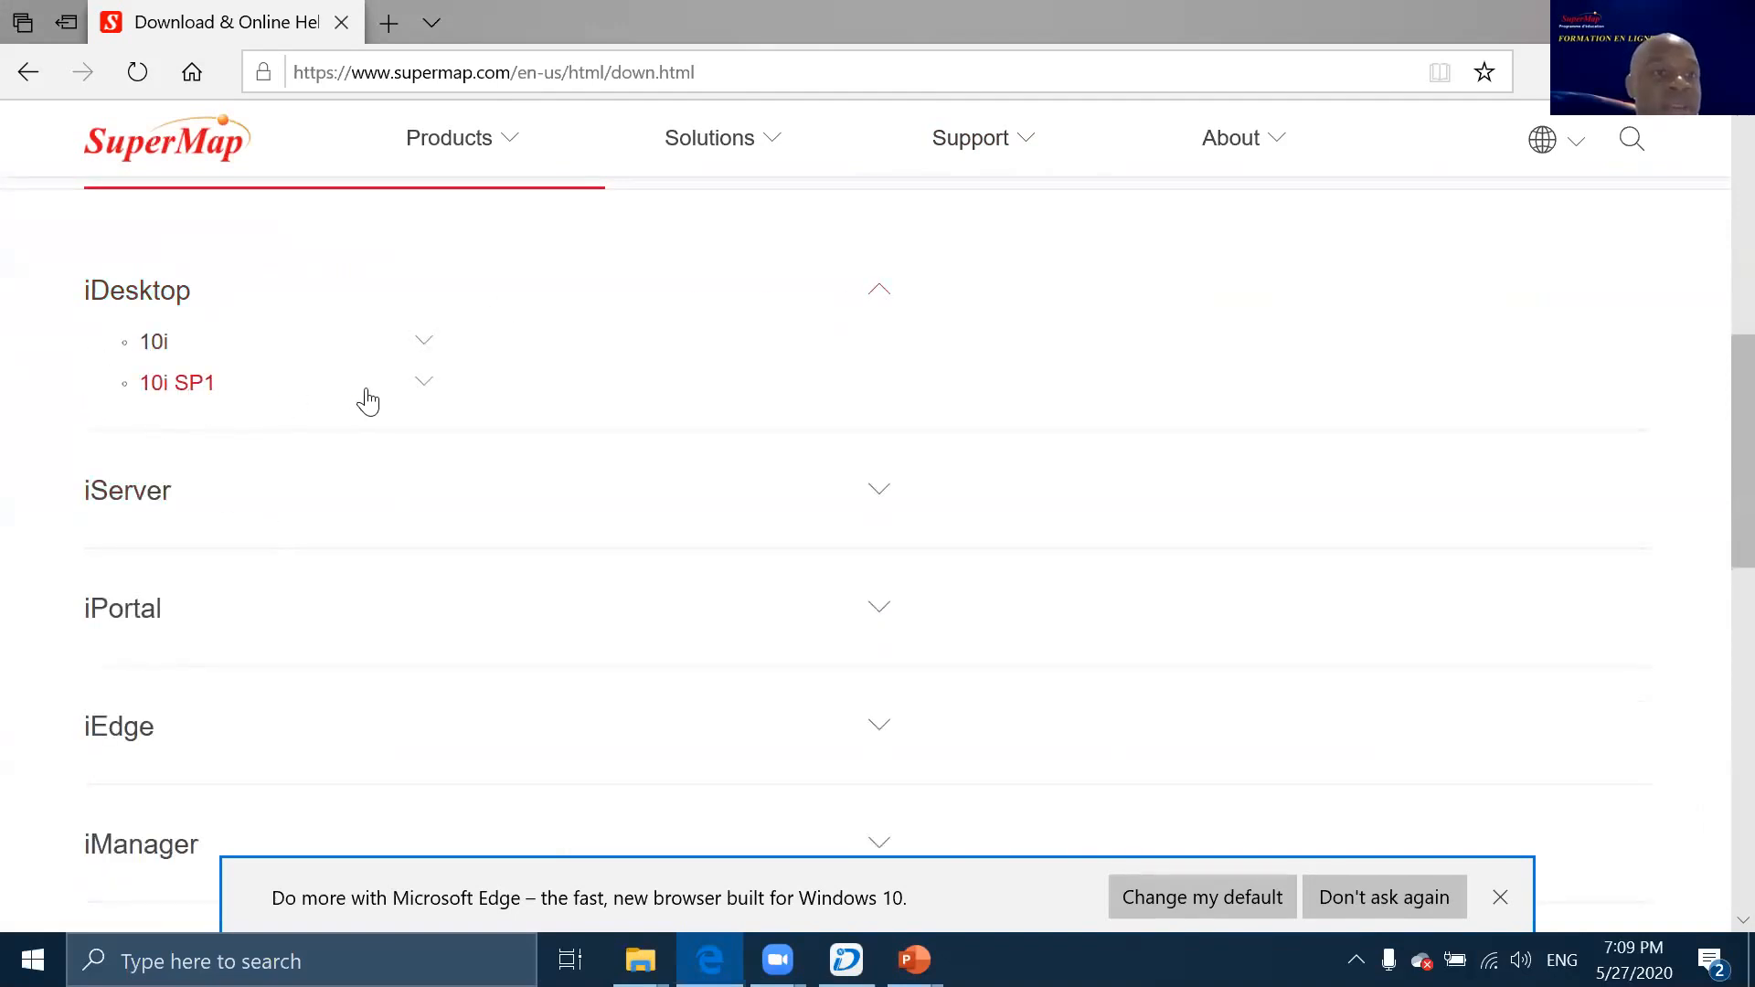
pyautogui.click(420, 389)
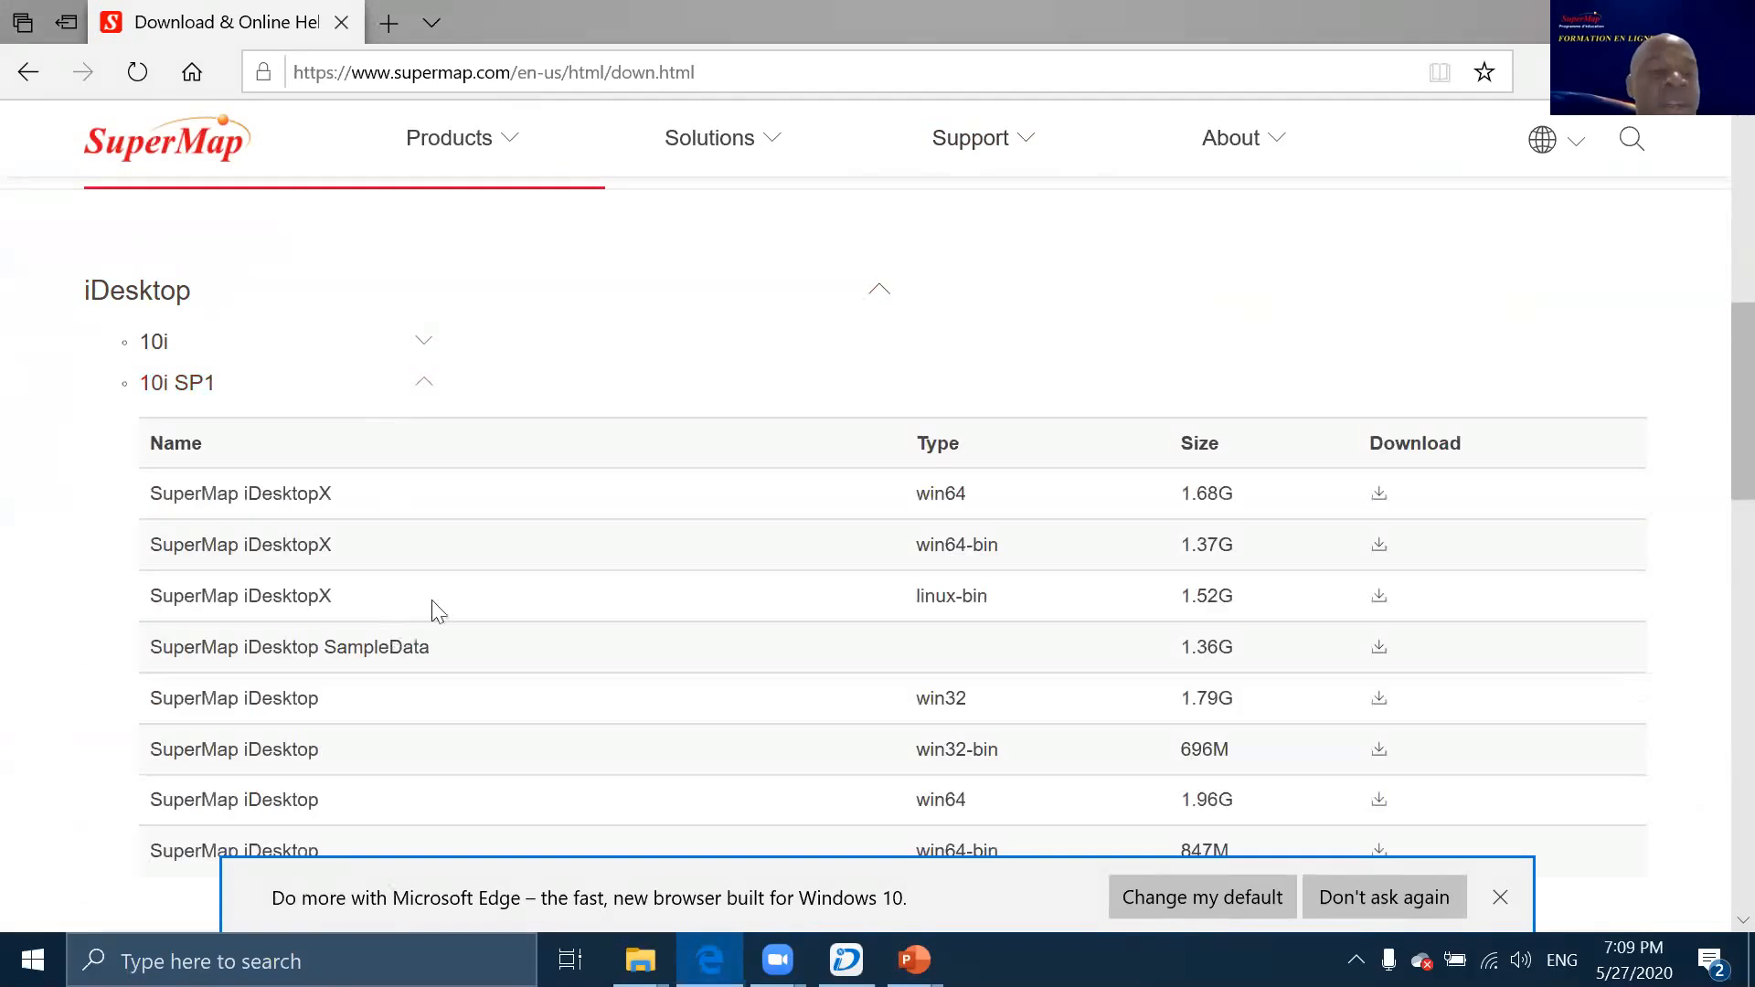
# Examine the iDesktop 10i SP1 packages, dismiss the browser promotion, and highlight the word SampleData
pyautogui.scroll(-3, 431, 603)
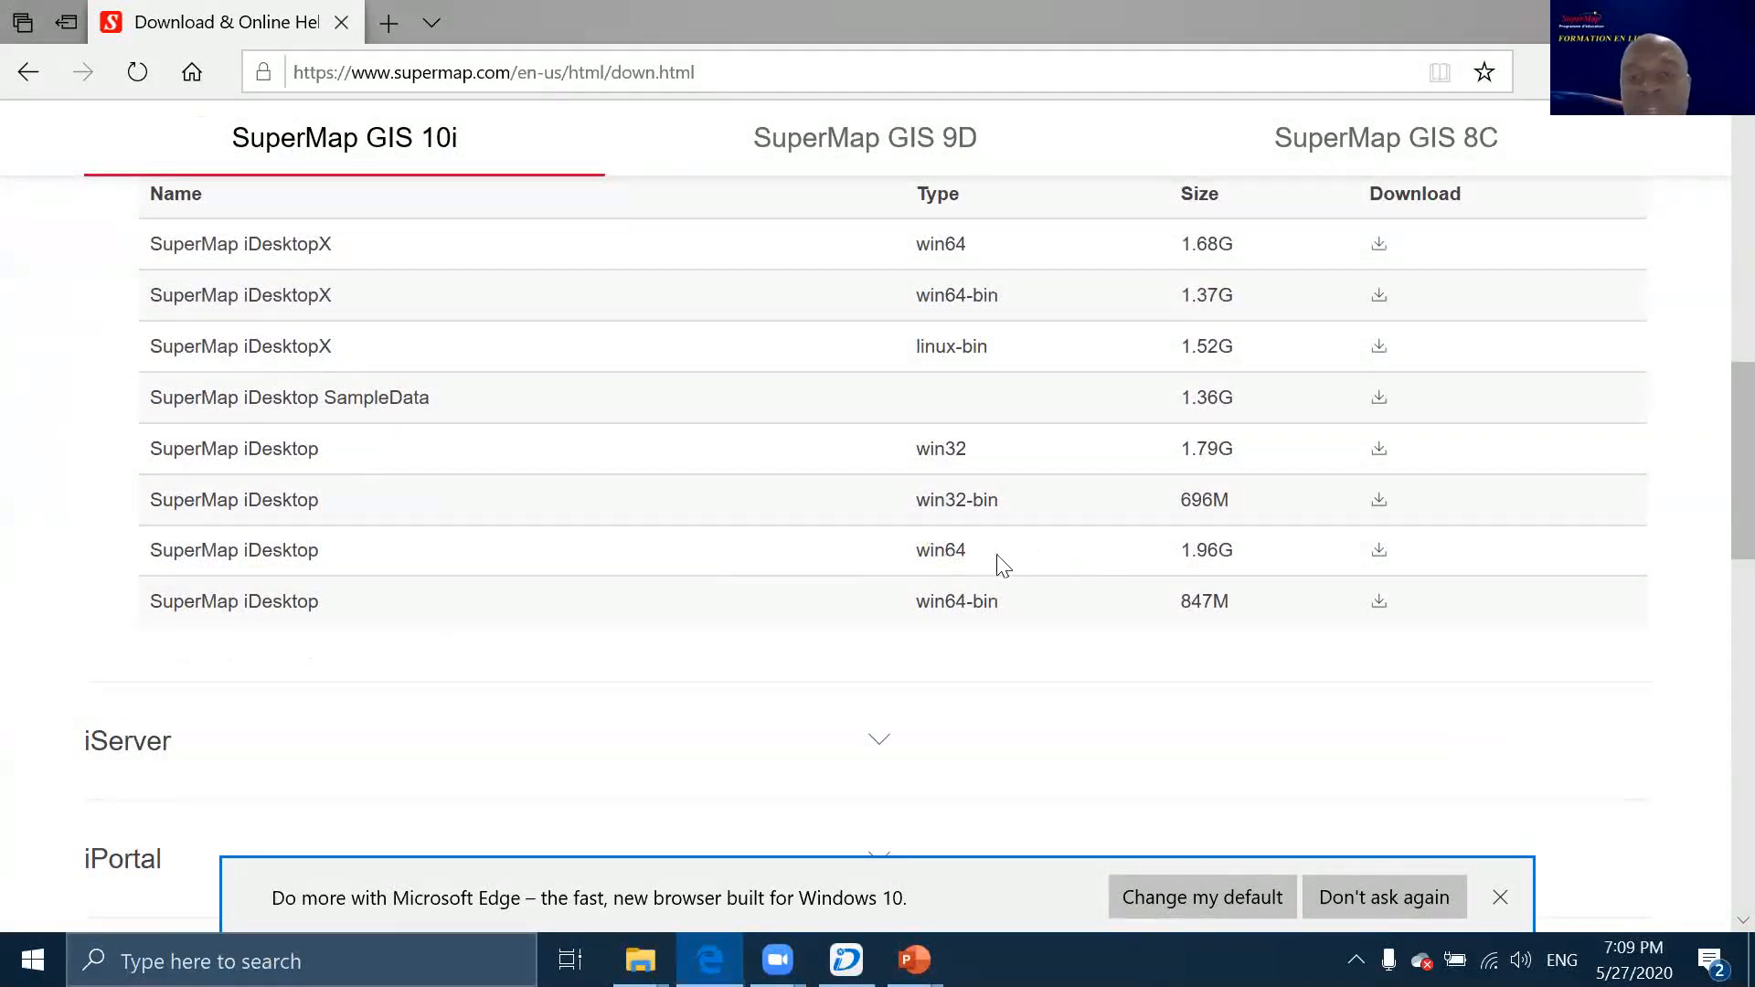
pyautogui.scroll(3, 676, 530)
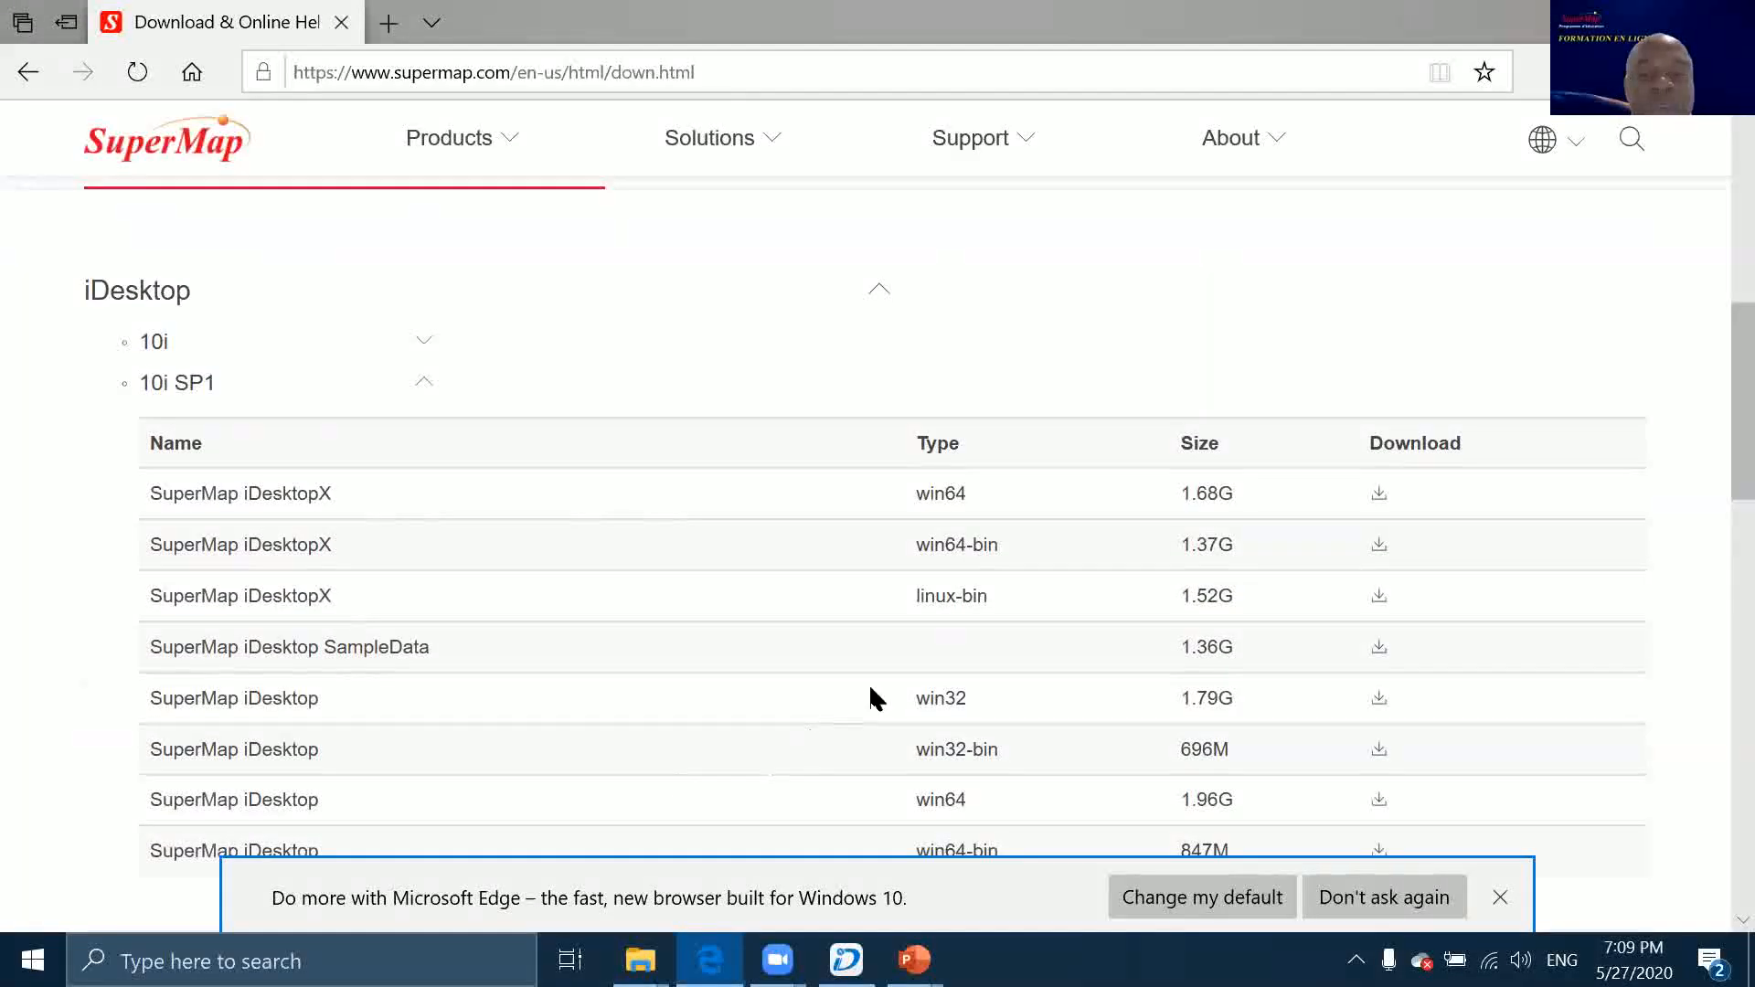
pyautogui.scroll(-3, 878, 695)
pyautogui.scroll(1, 529, 515)
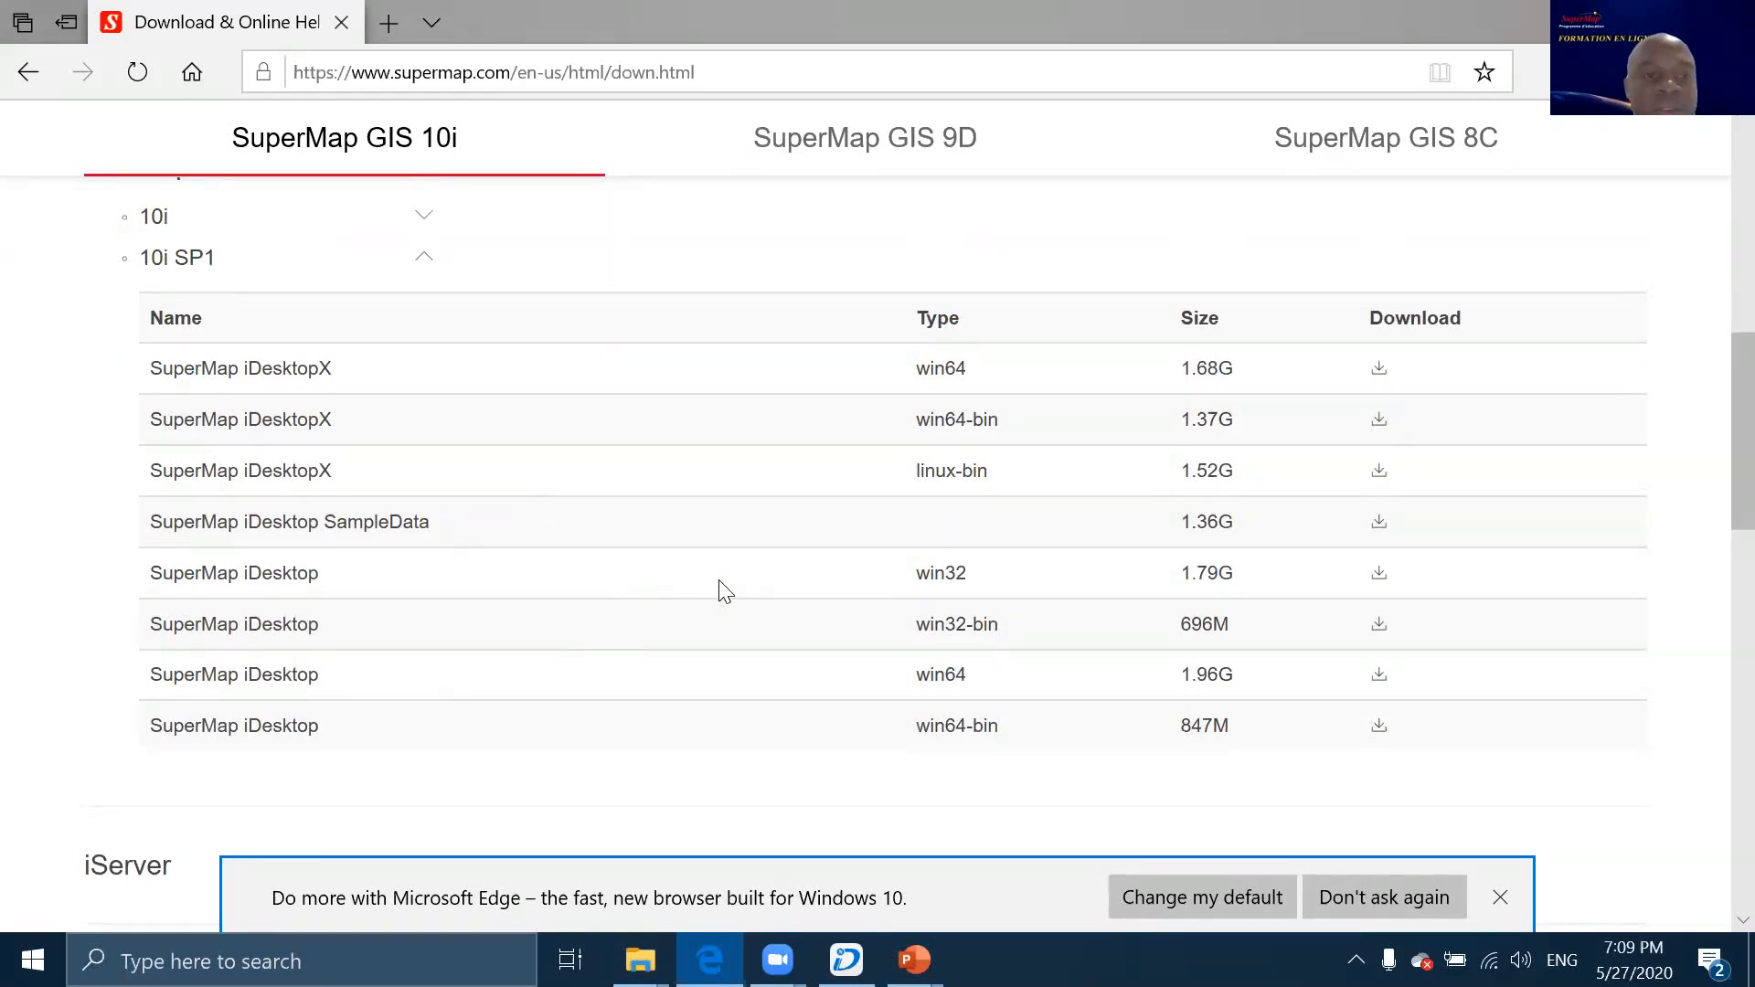
pyautogui.scroll(-1, 725, 590)
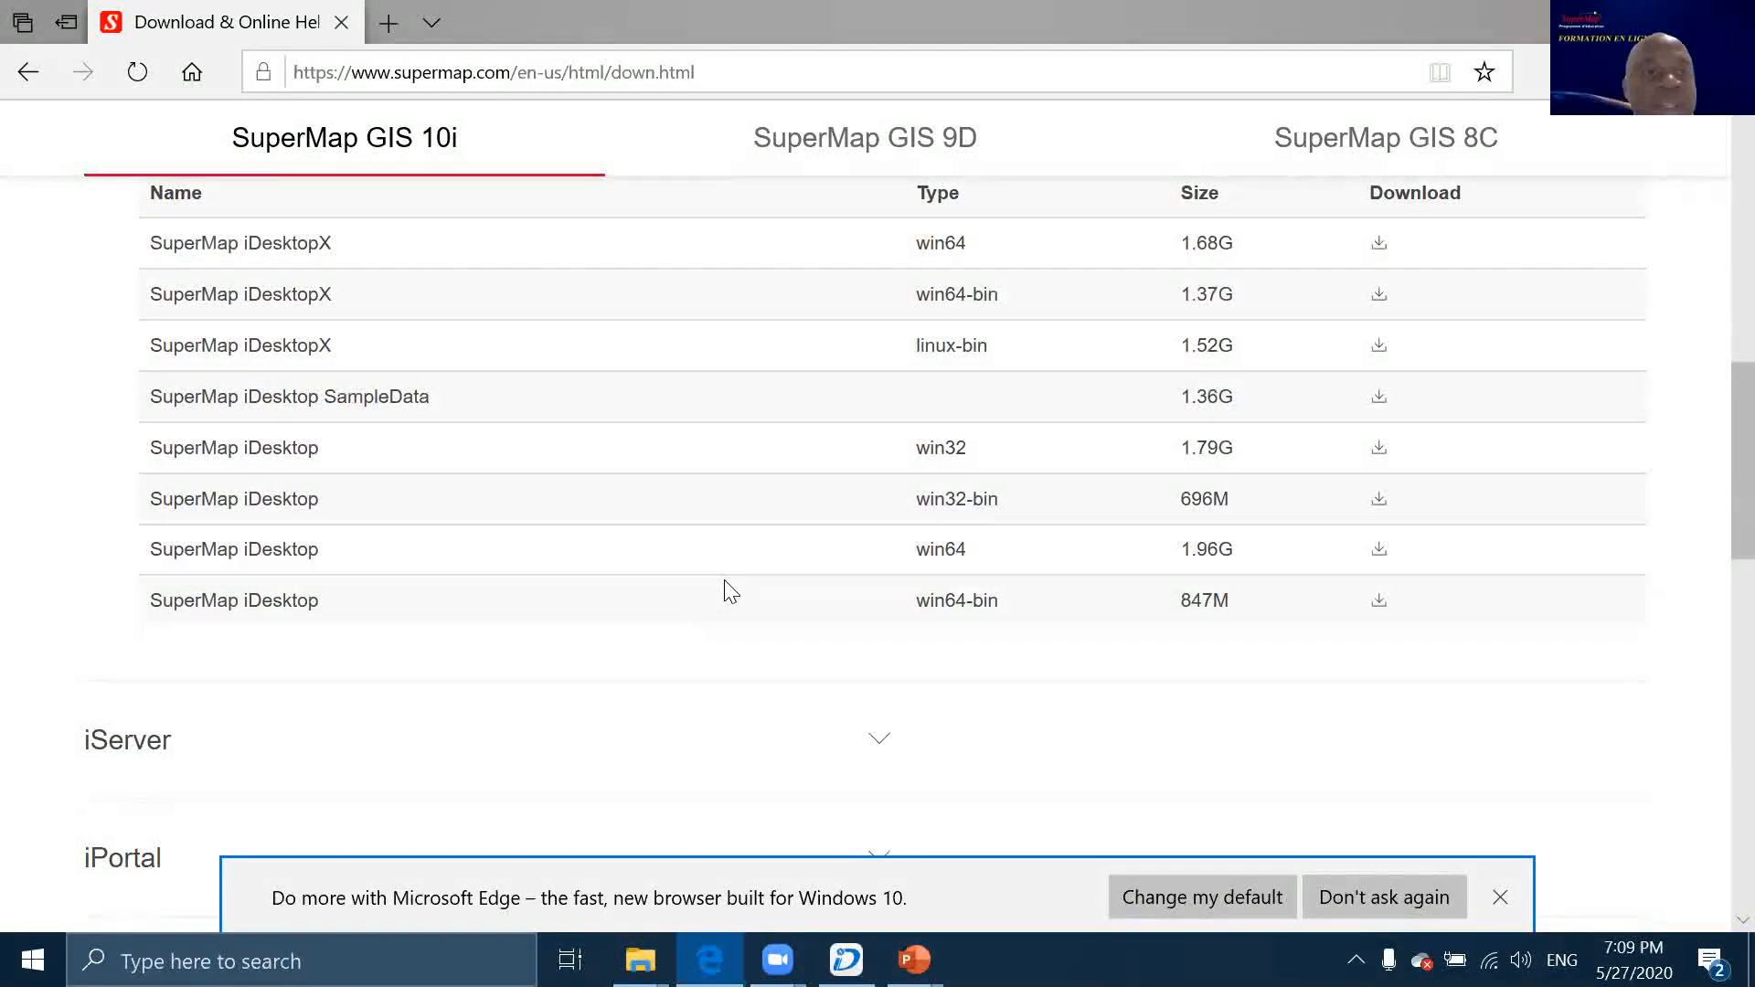
pyautogui.doubleClick(352, 396)
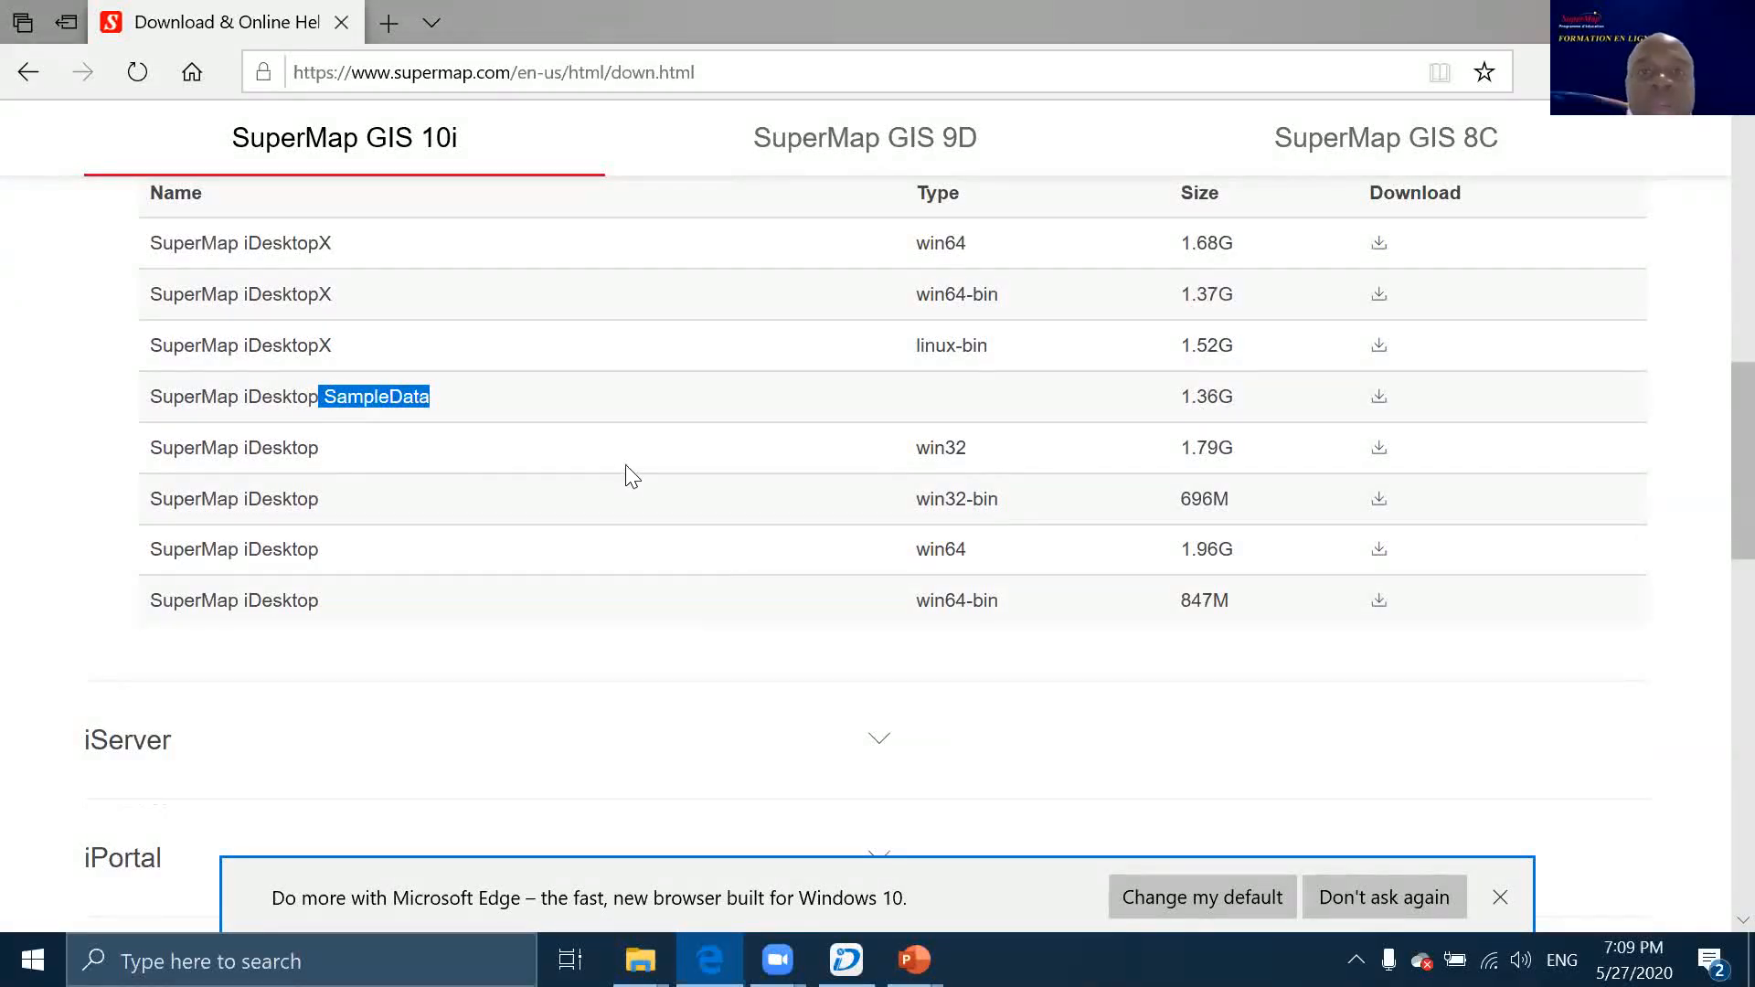
pyautogui.scroll(1, 631, 475)
pyautogui.click(1500, 897)
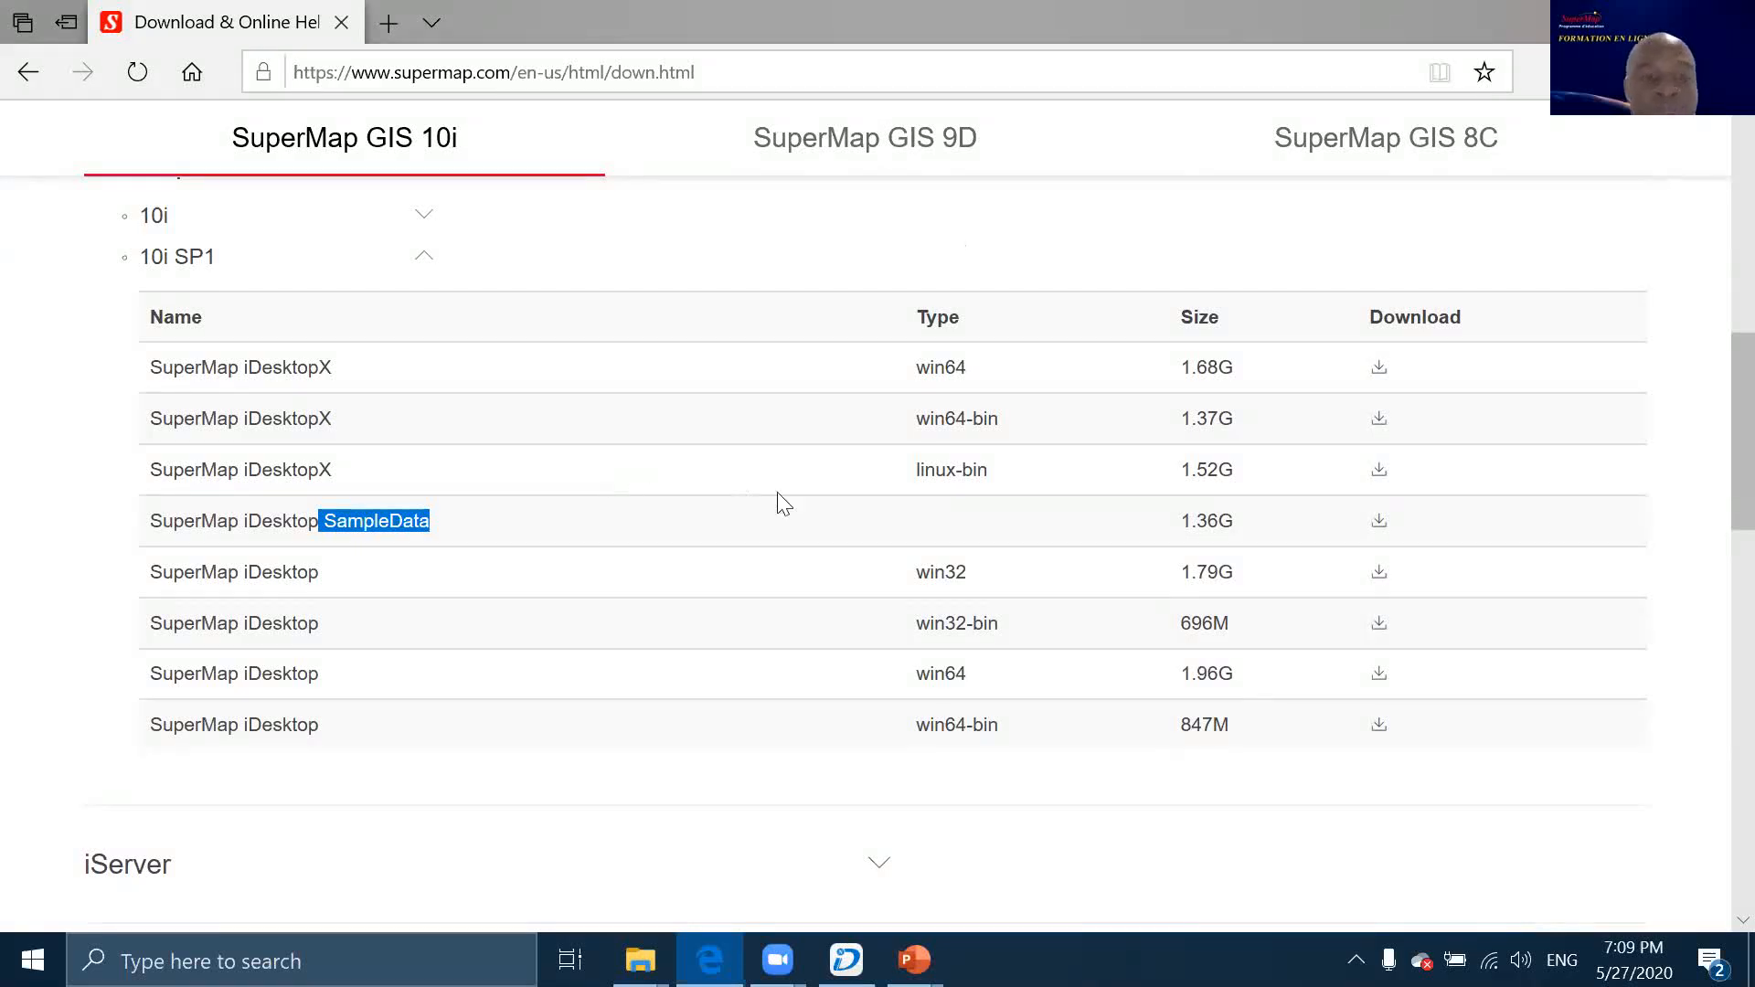
pyautogui.click(463, 528)
pyautogui.moveTo(326, 522); pyautogui.dragTo(439, 527)
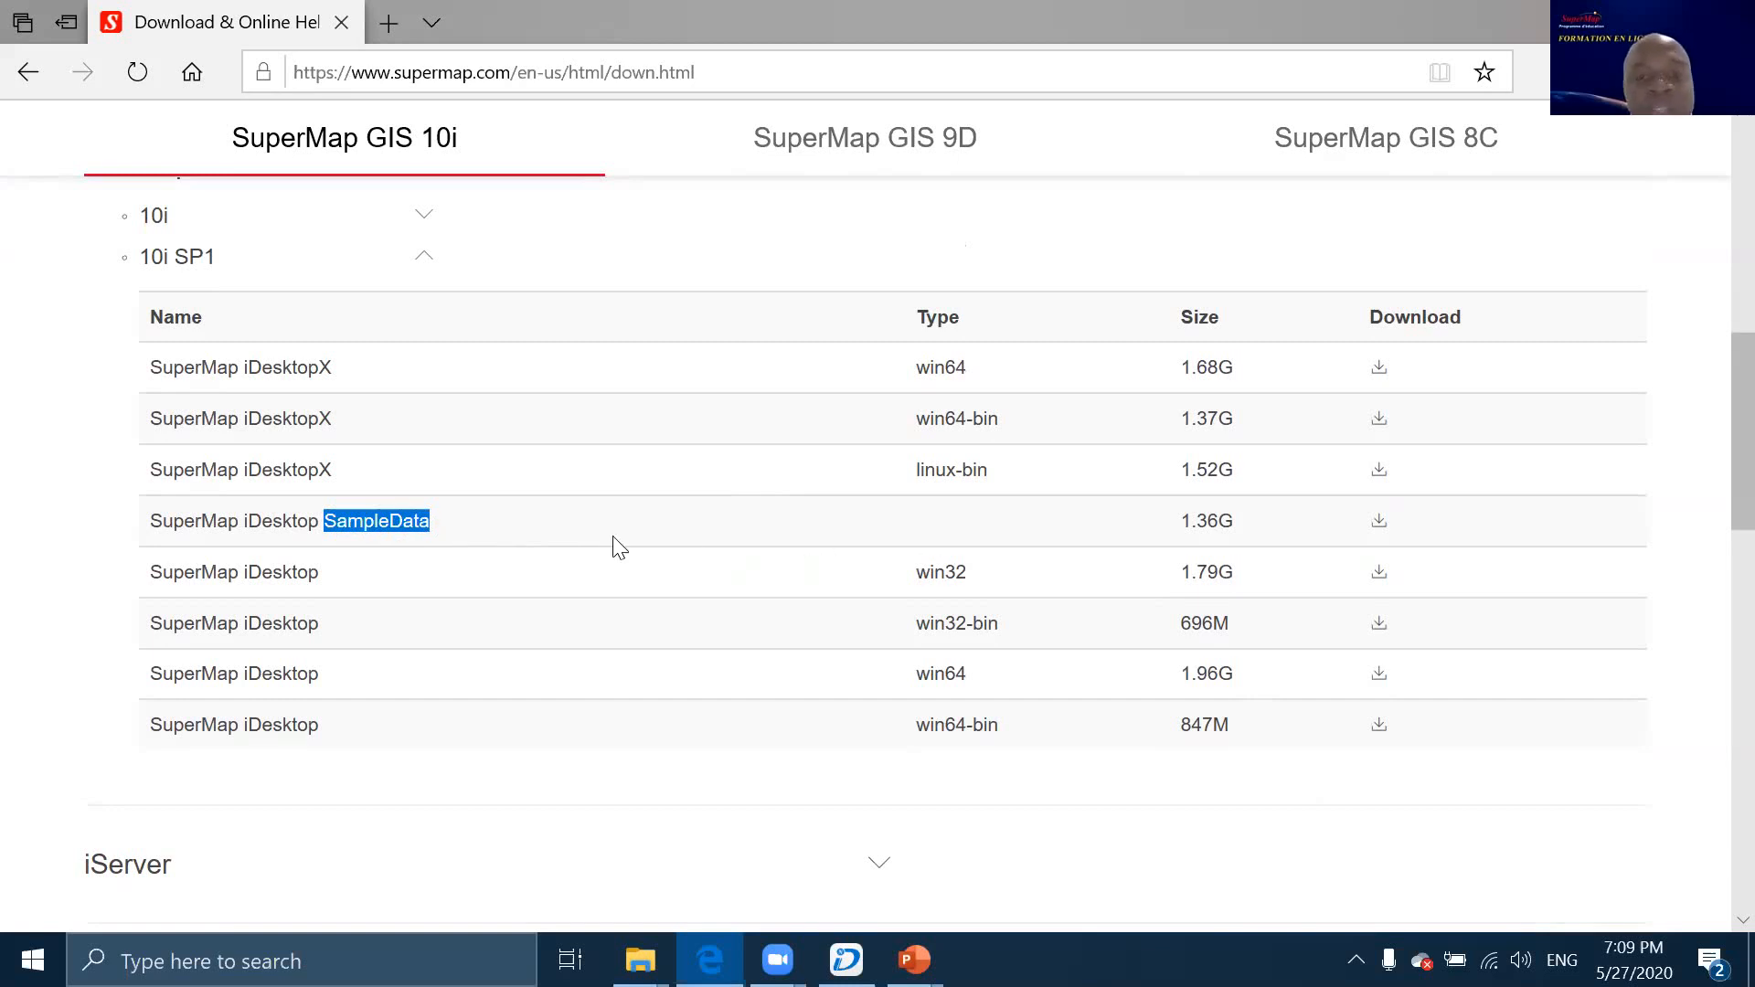
# Switch to the PowerPoint slide show and advance the "Téléchargement du logiciel" slide to its Technical Docs image
pyautogui.moveTo(914, 960)
pyautogui.click(965, 889)
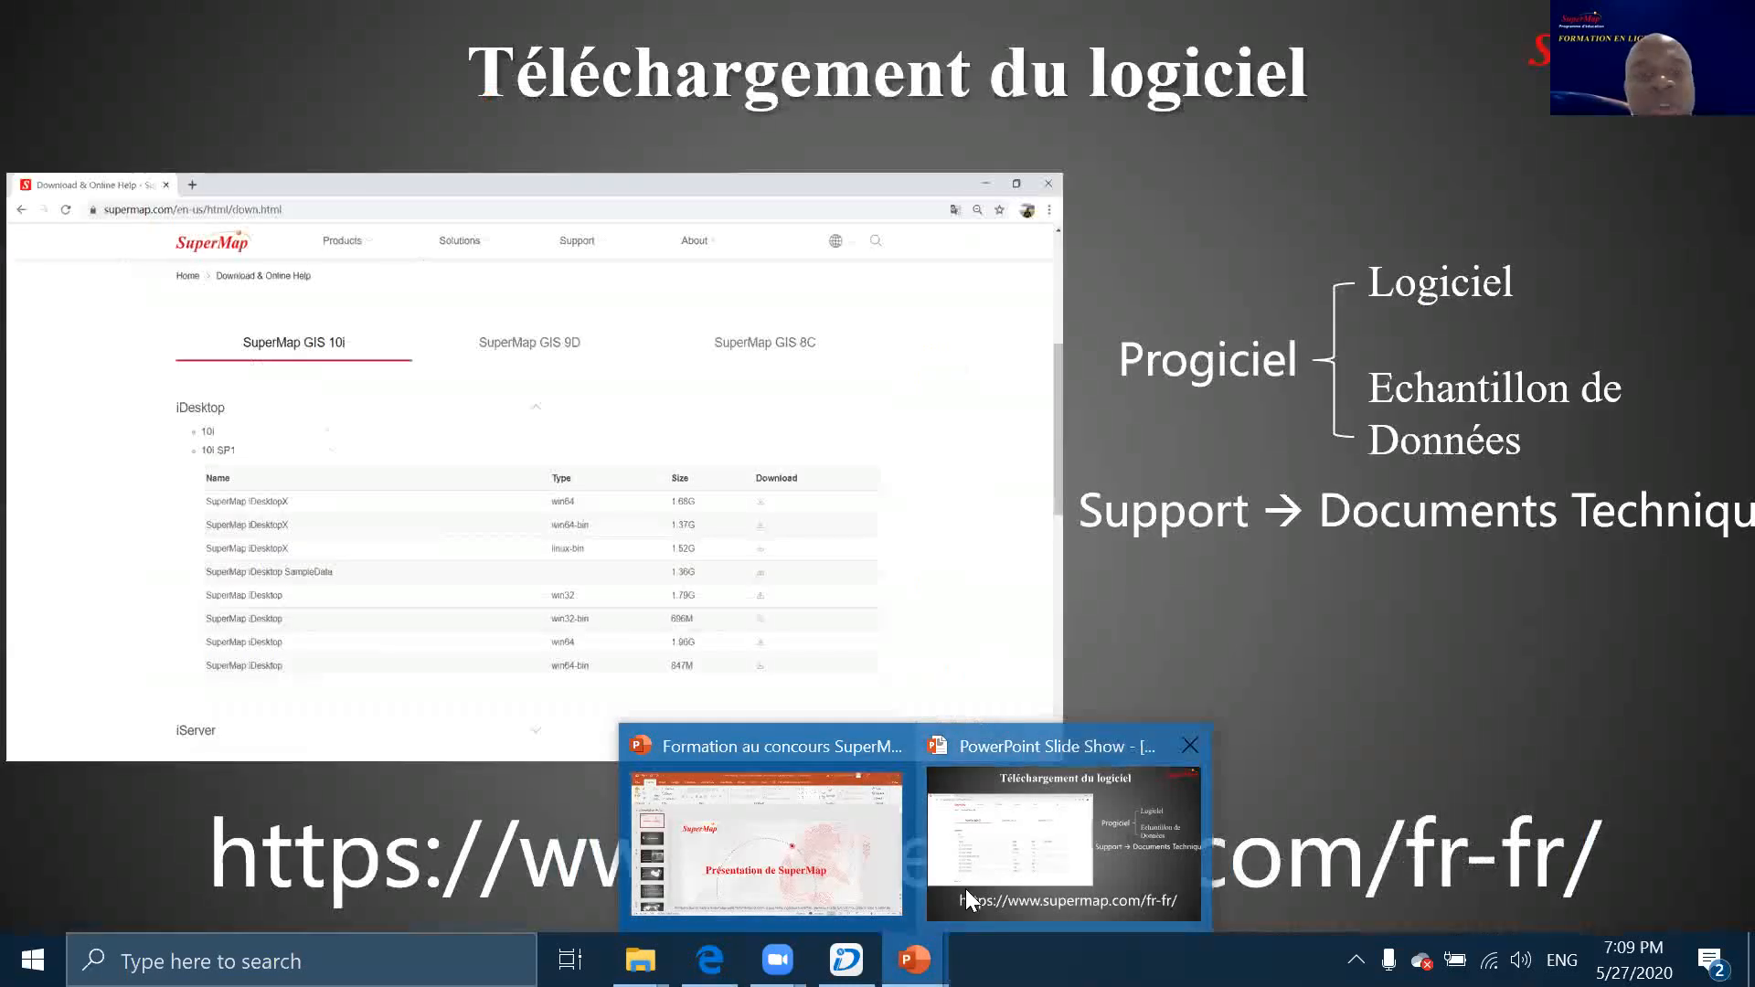
pyautogui.click(914, 709)
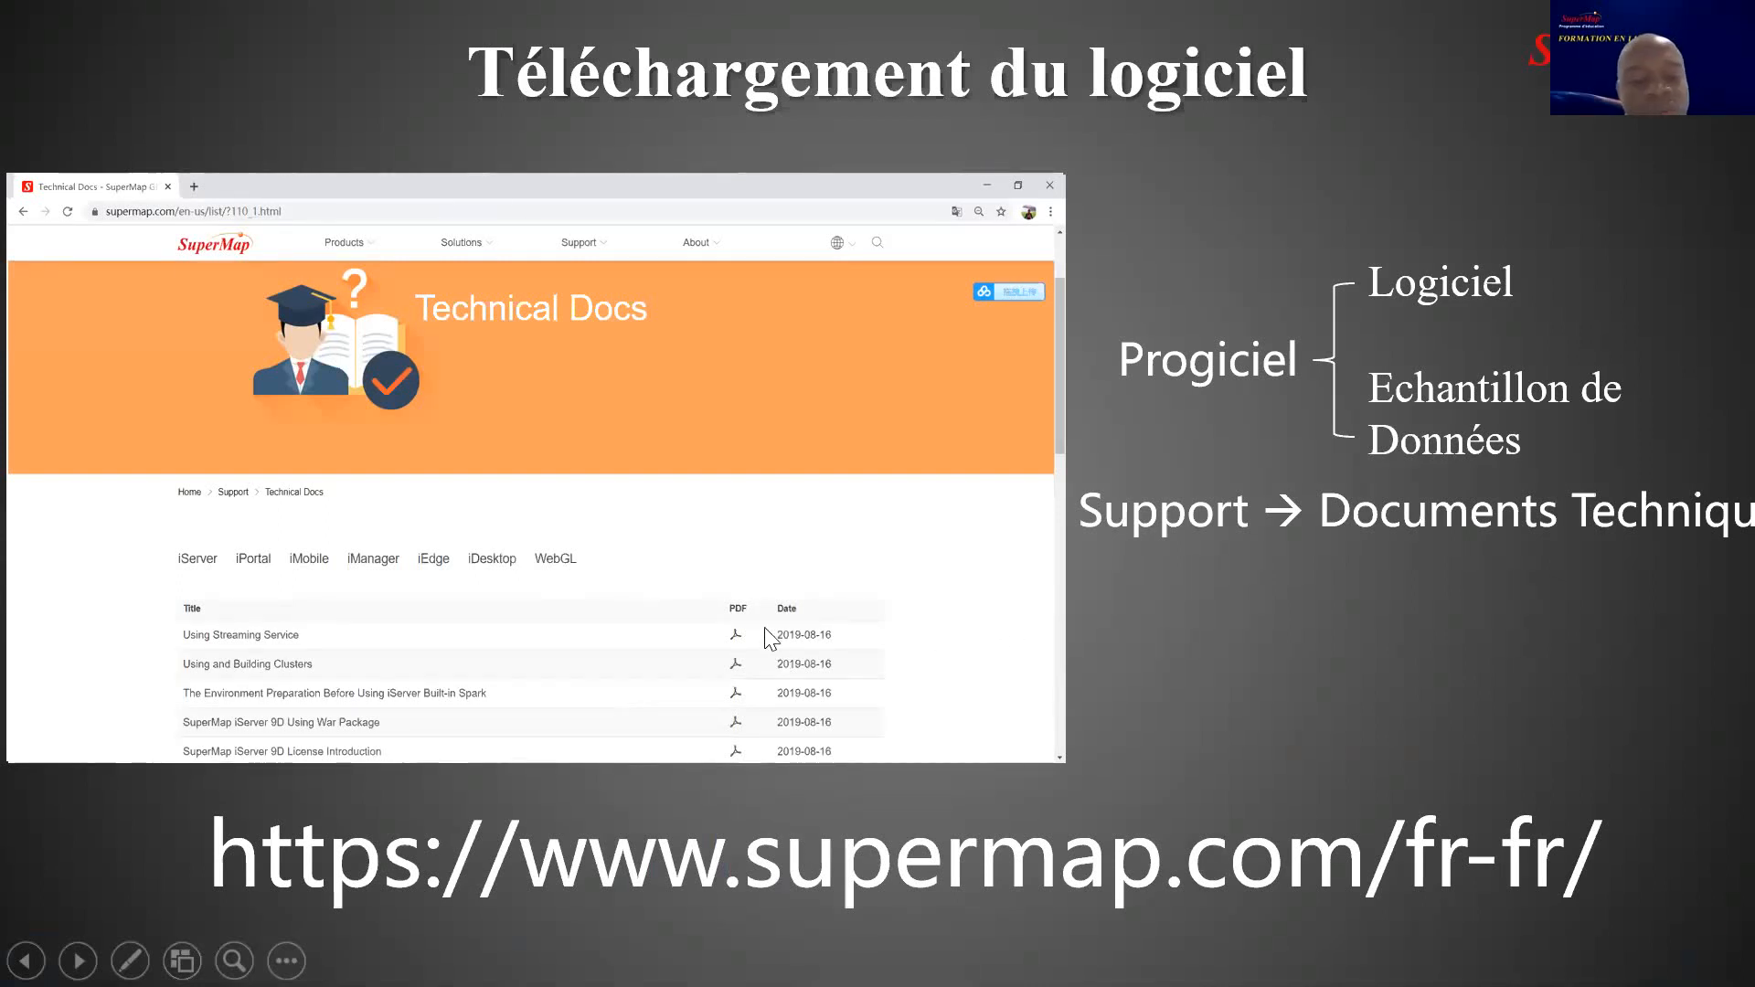
# Switch back to Microsoft Edge, open SuperMap's Technical Docs page, and look through the document list down to the page numbers
pyautogui.press('super+d')
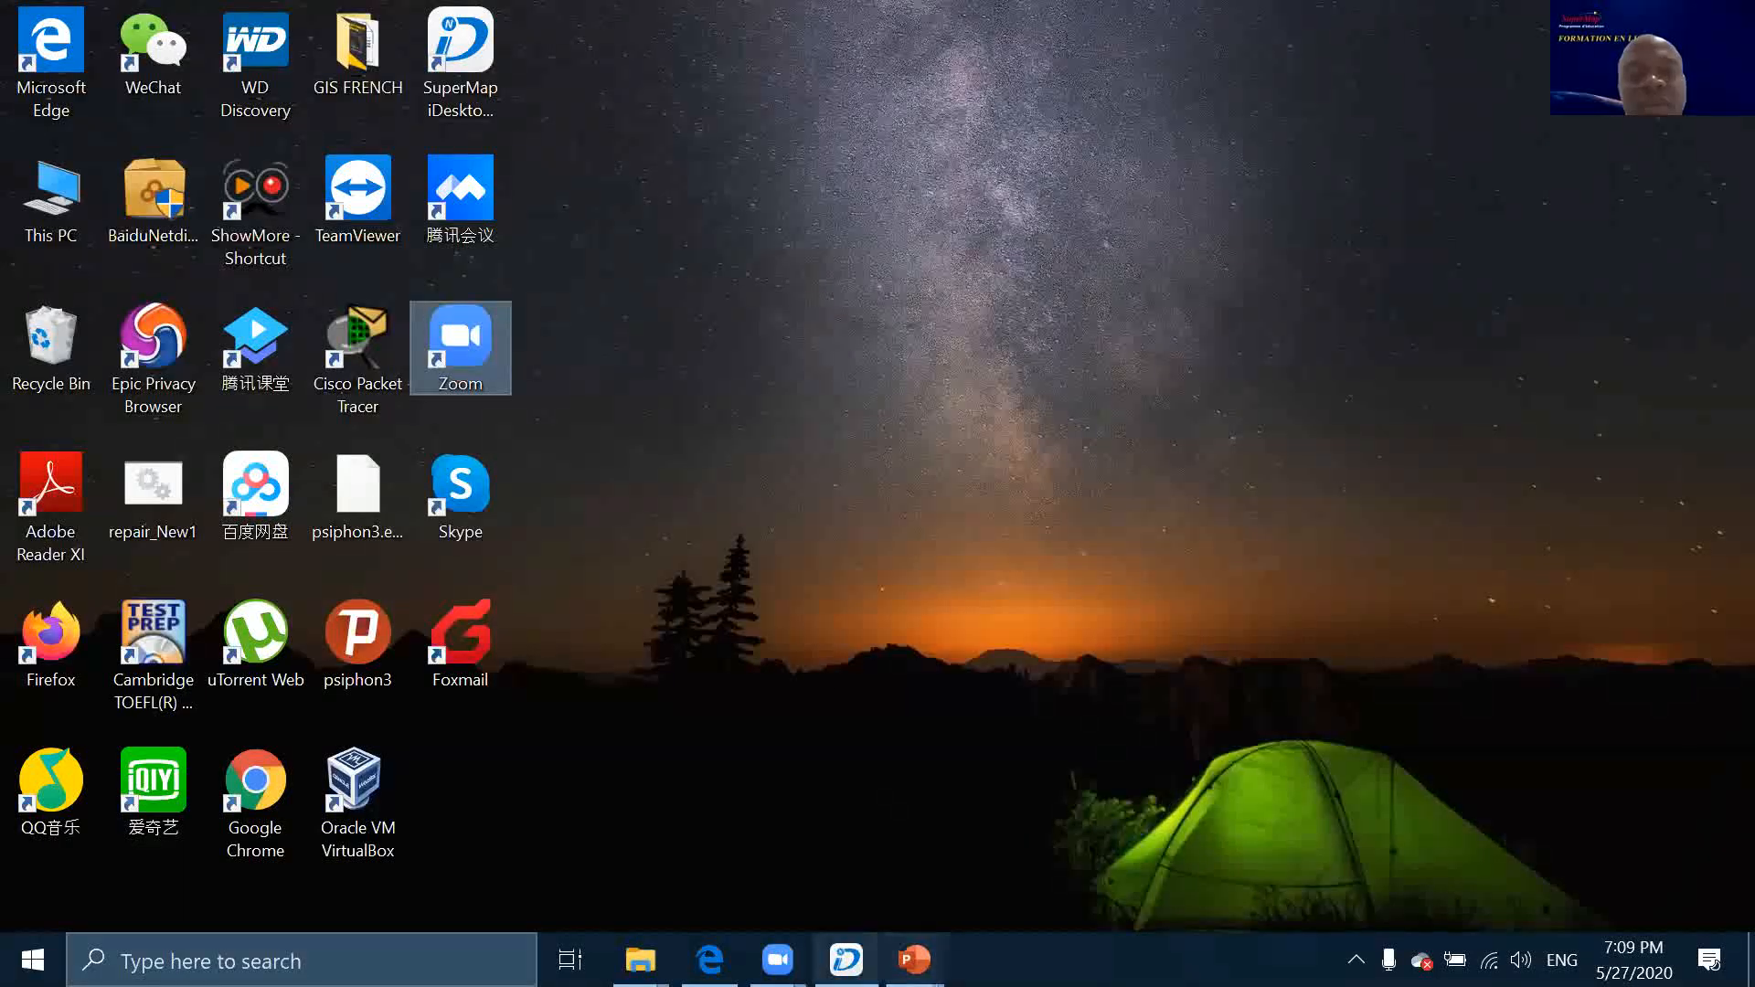
pyautogui.click(710, 960)
pyautogui.scroll(10, 717, 365)
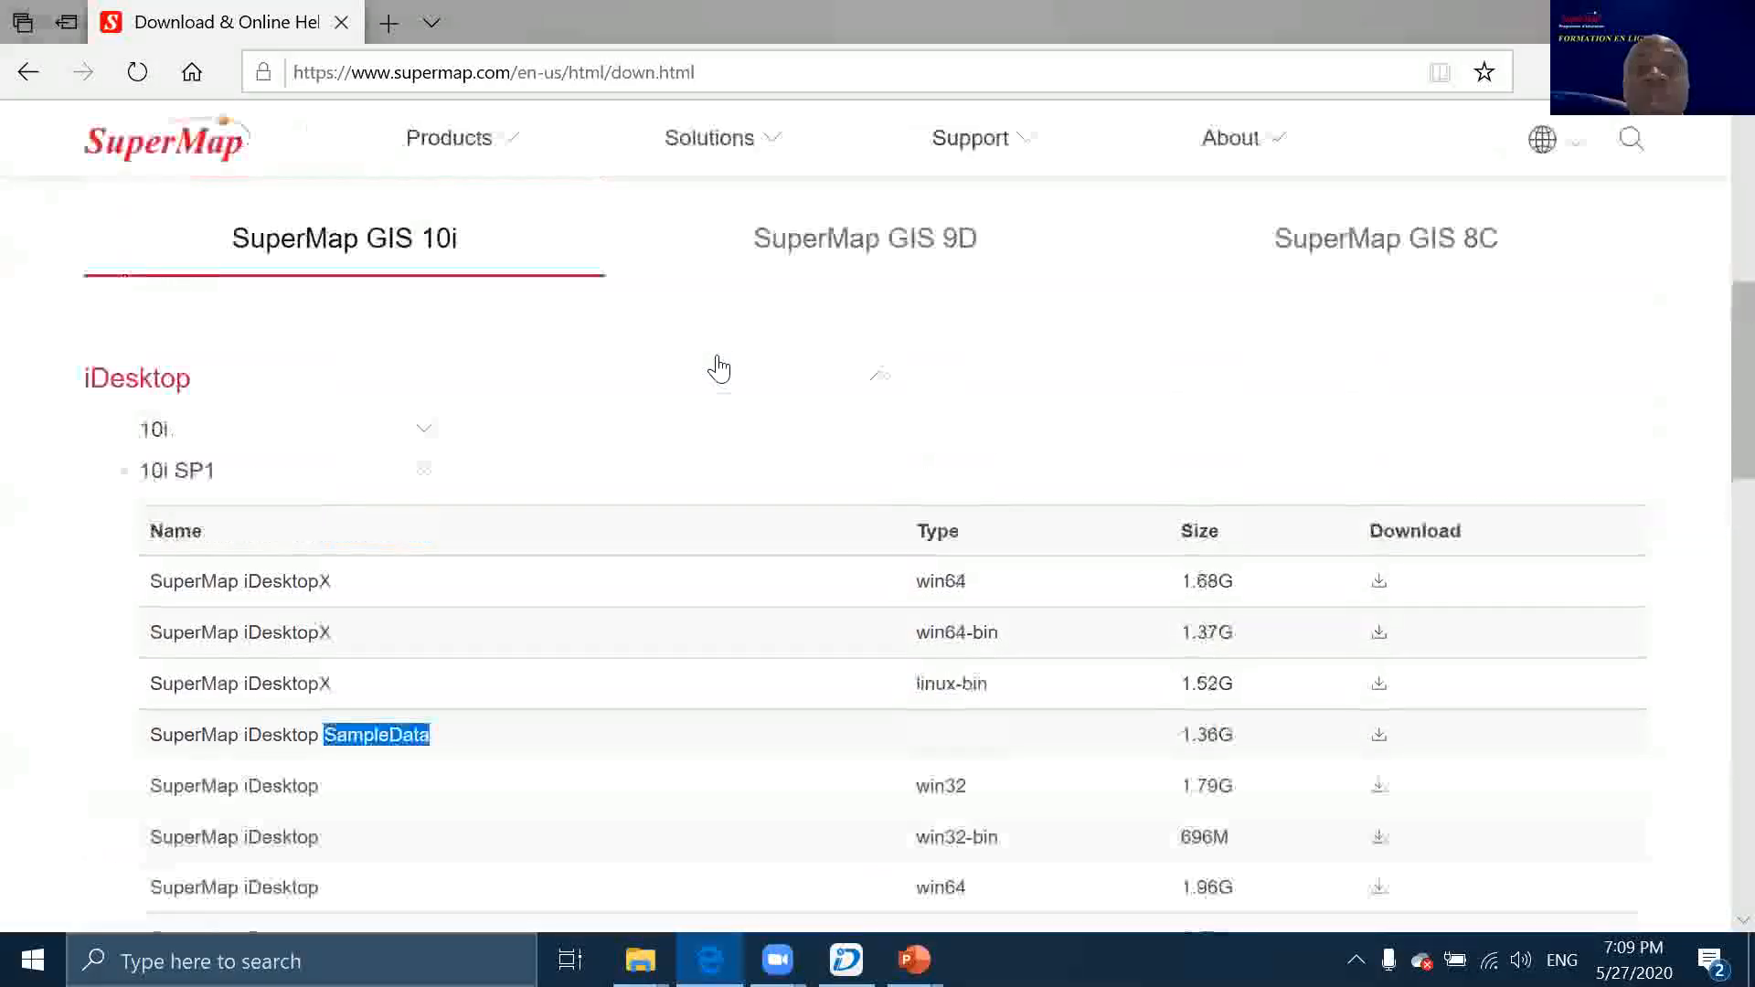
pyautogui.moveTo(995, 164)
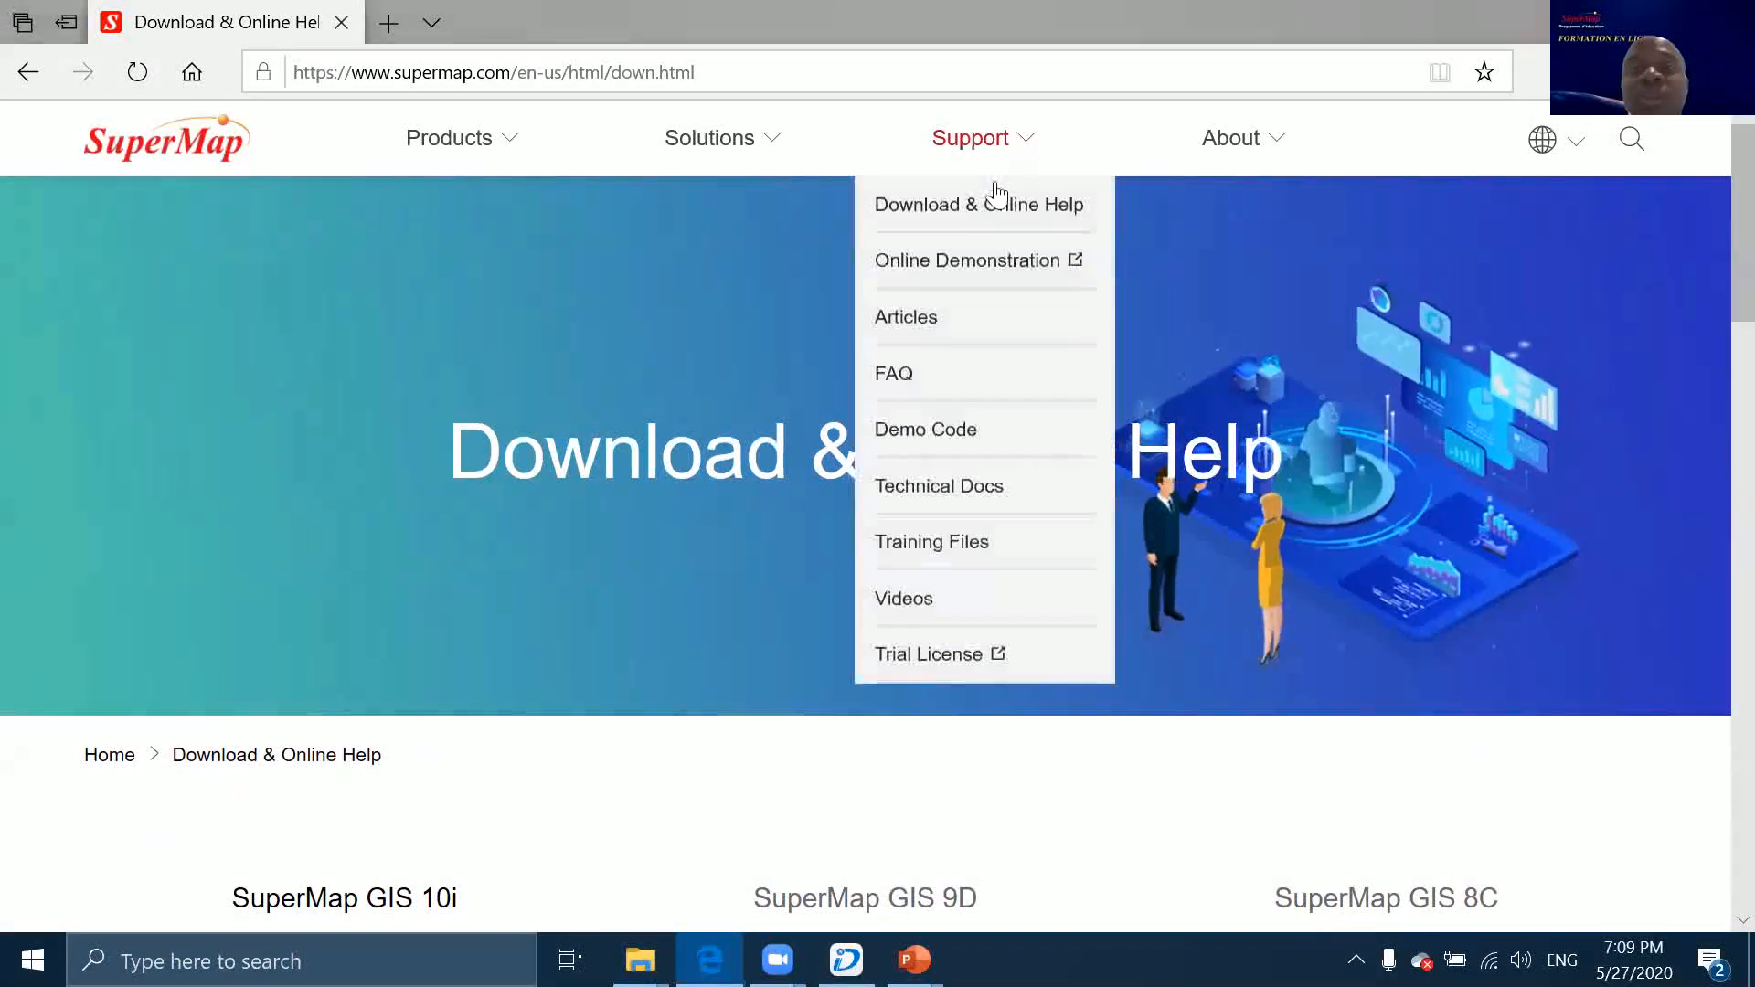
pyautogui.click(954, 501)
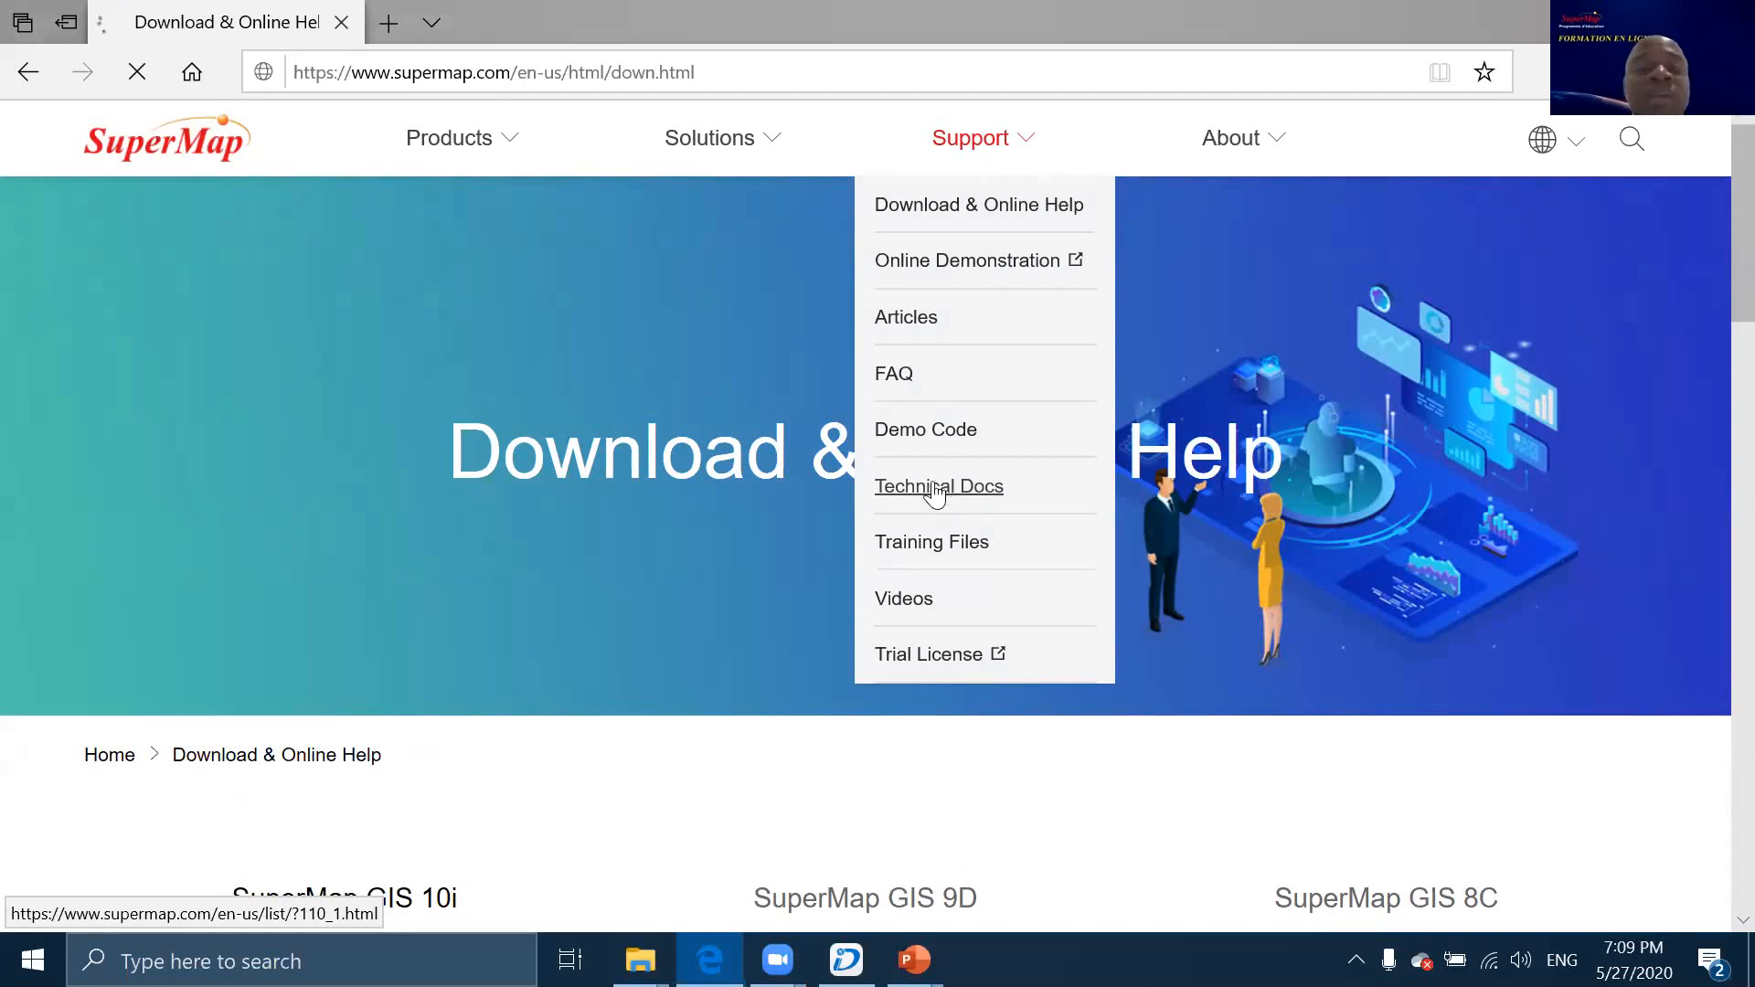
pyautogui.scroll(-3, 473, 604)
pyautogui.scroll(-4, 473, 604)
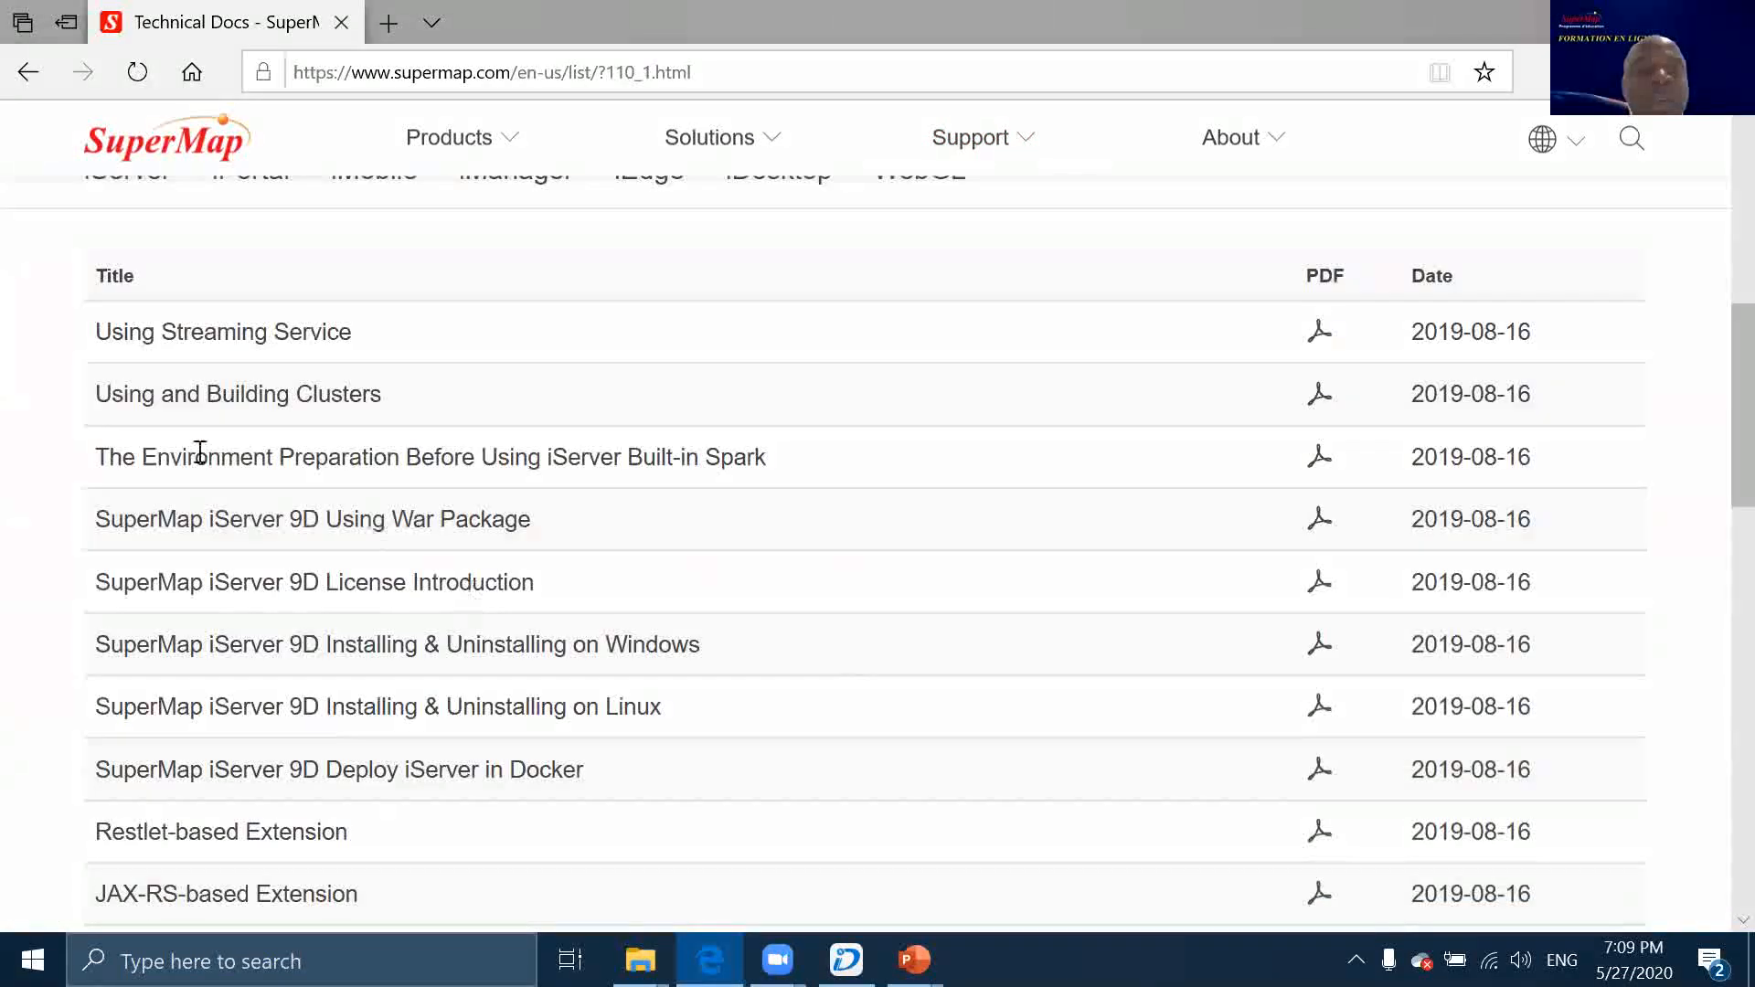
pyautogui.scroll(3, 574, 477)
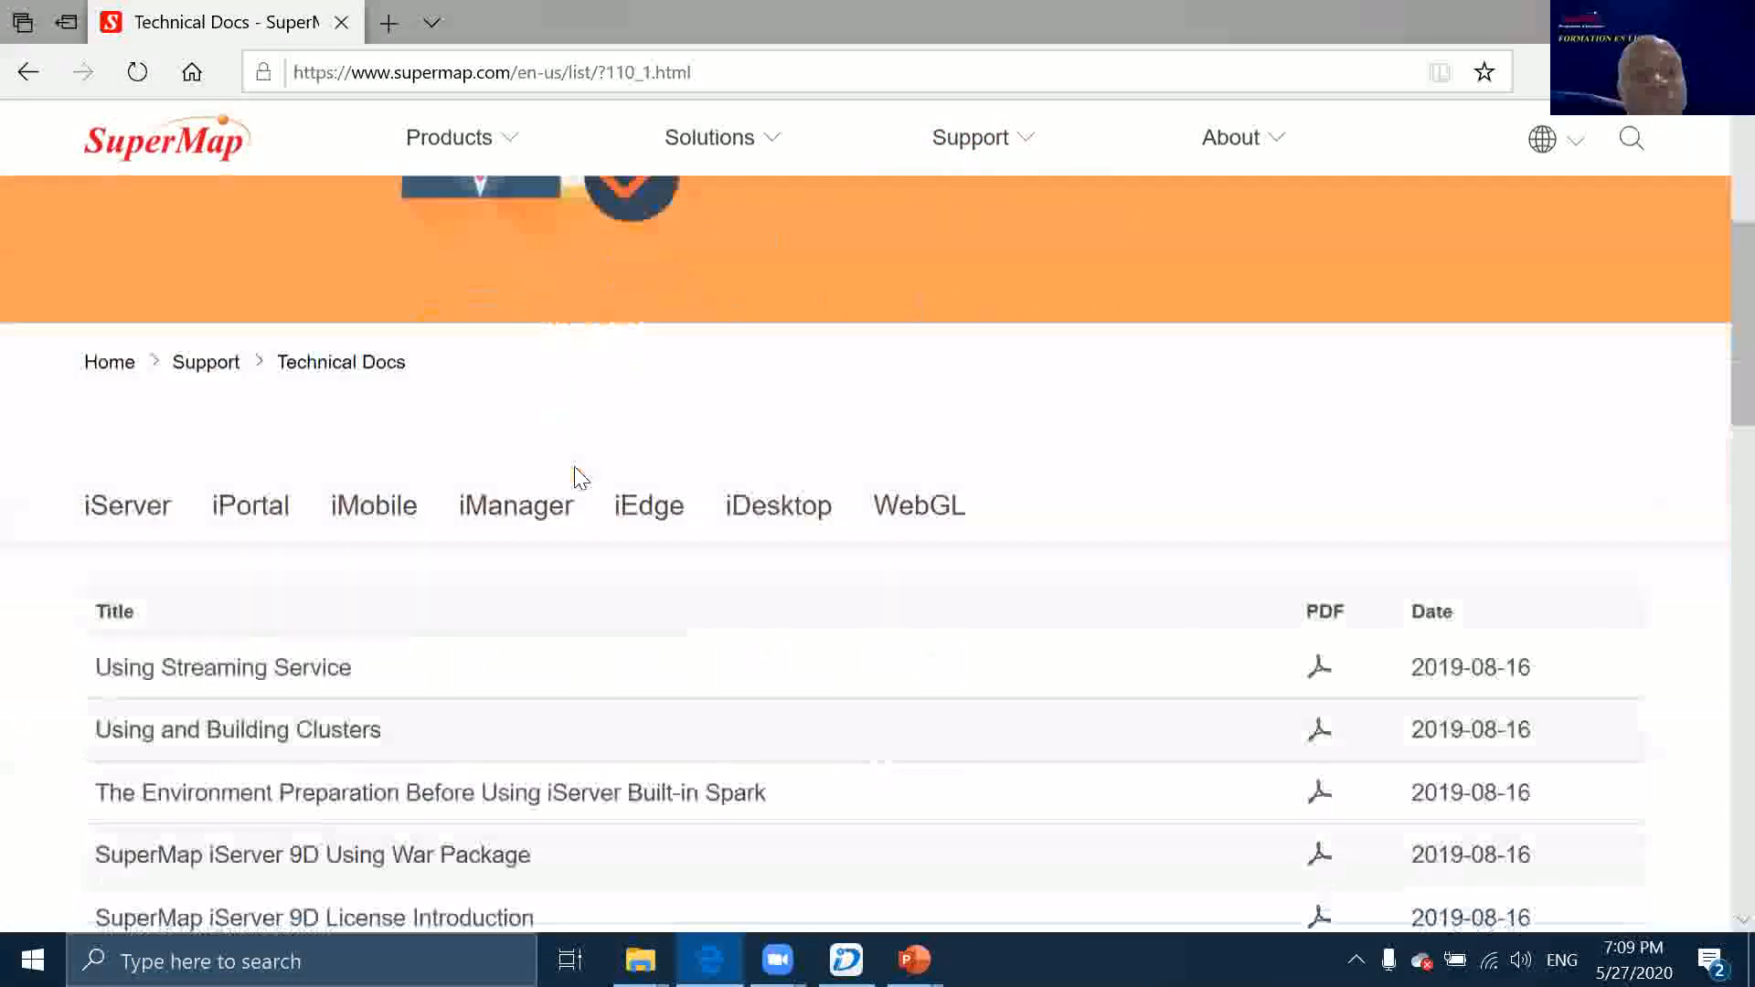
pyautogui.scroll(-15, 579, 502)
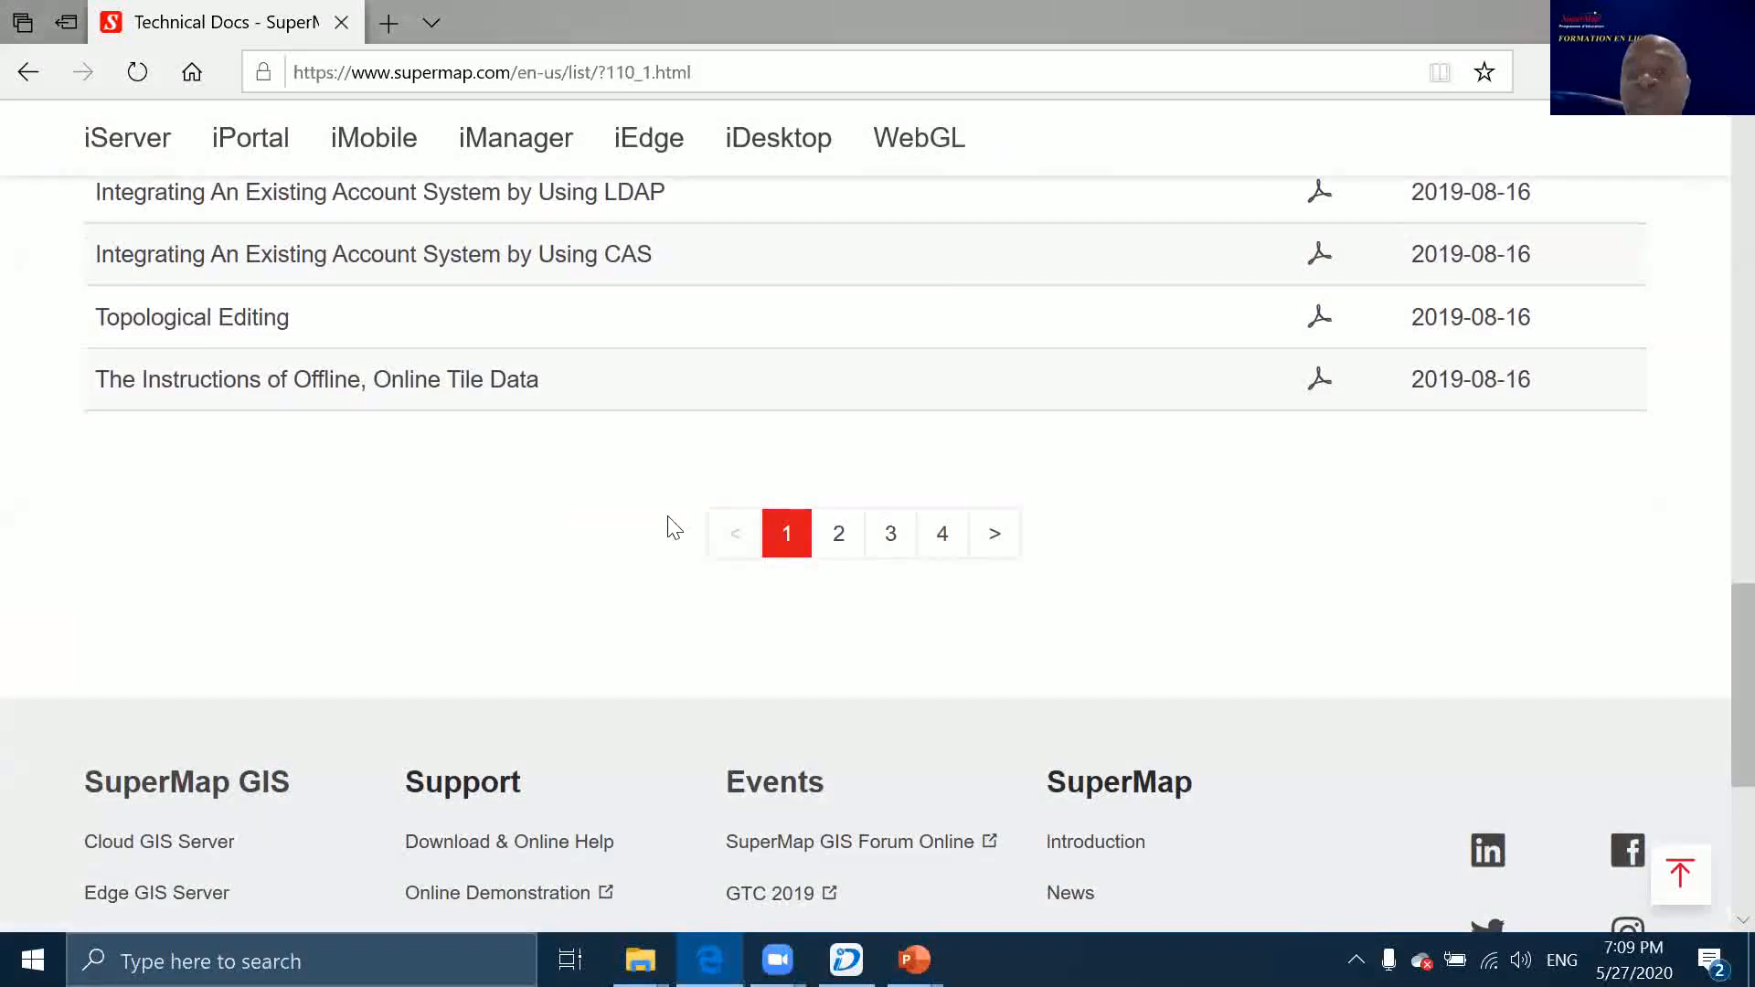
# Switch to the PowerPoint slide show and advance past the "PARTIE 02" title to the steps on the "Installation du logiciel" slide
pyautogui.click(915, 960)
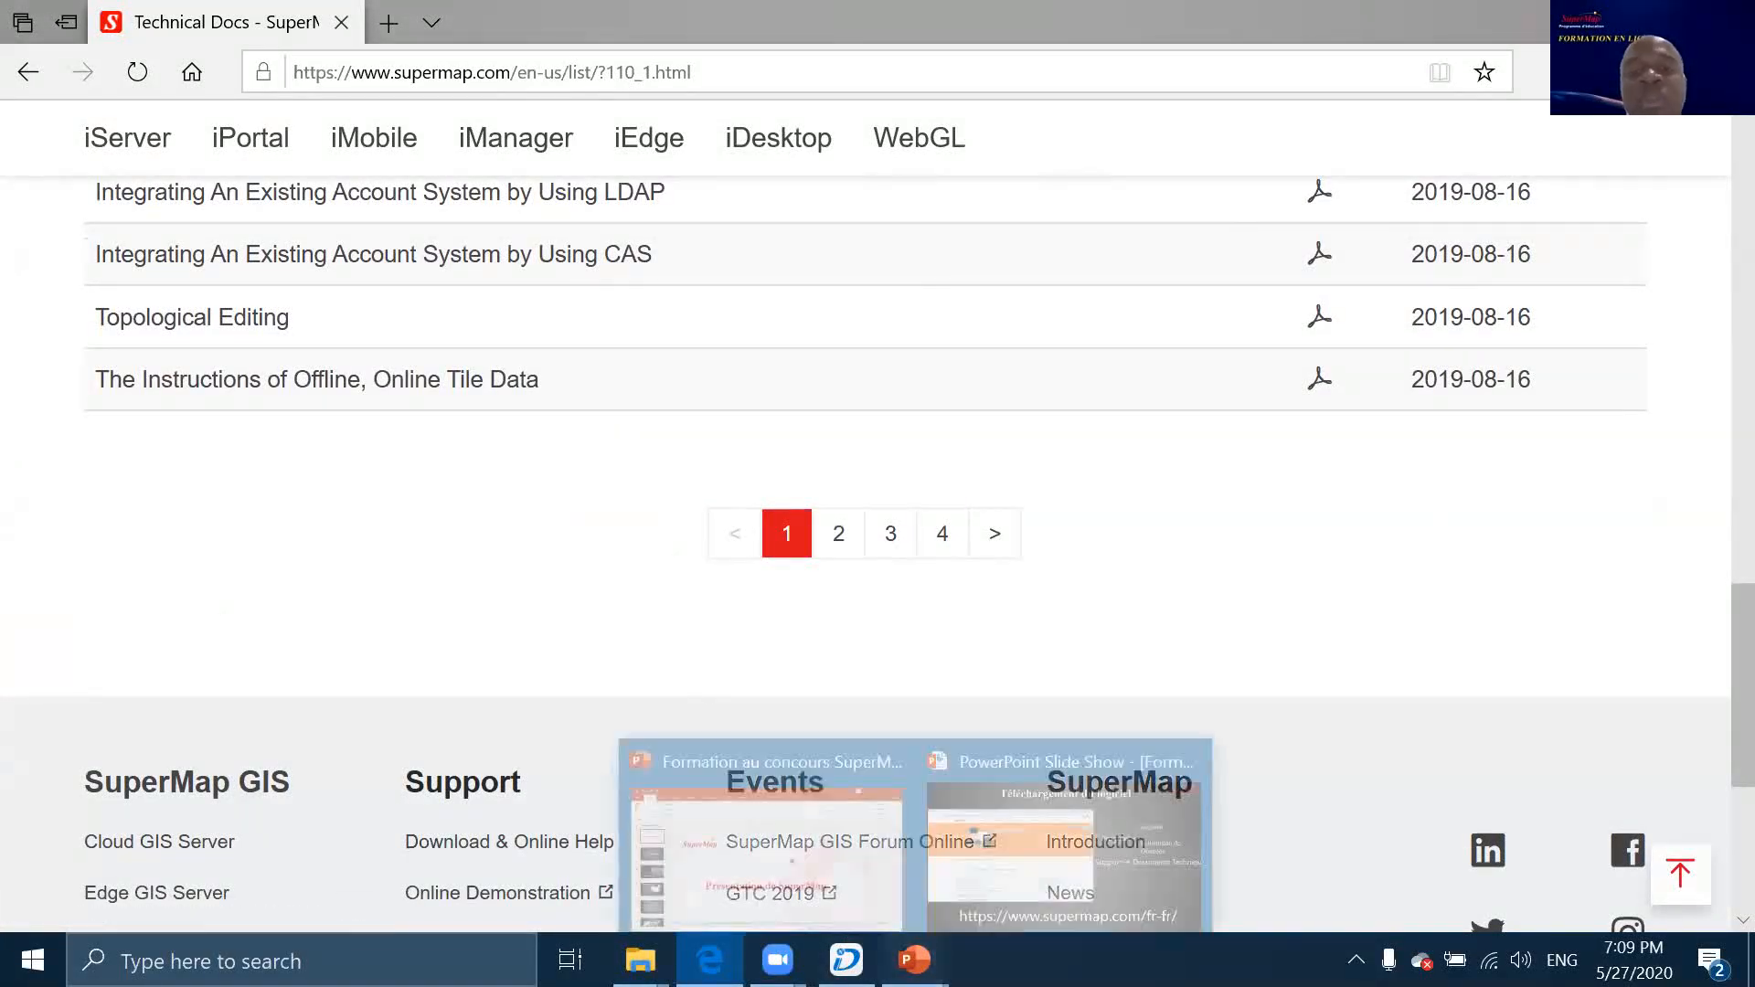
pyautogui.click(995, 887)
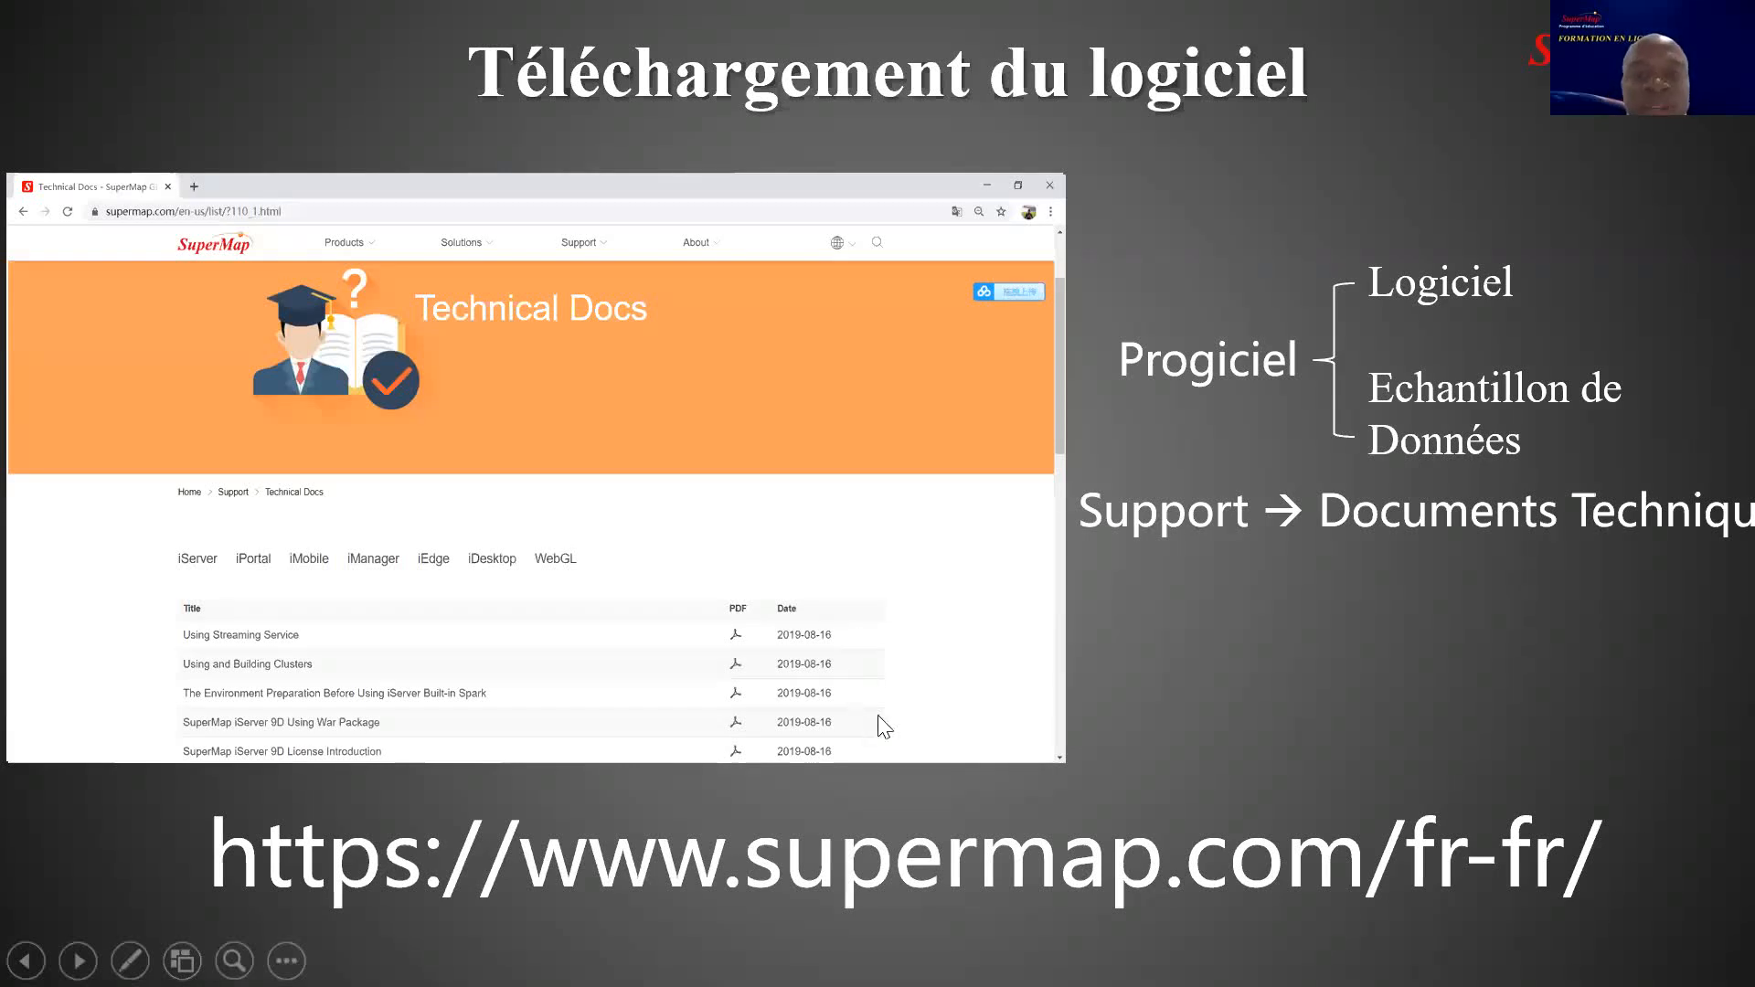
pyautogui.click(815, 661)
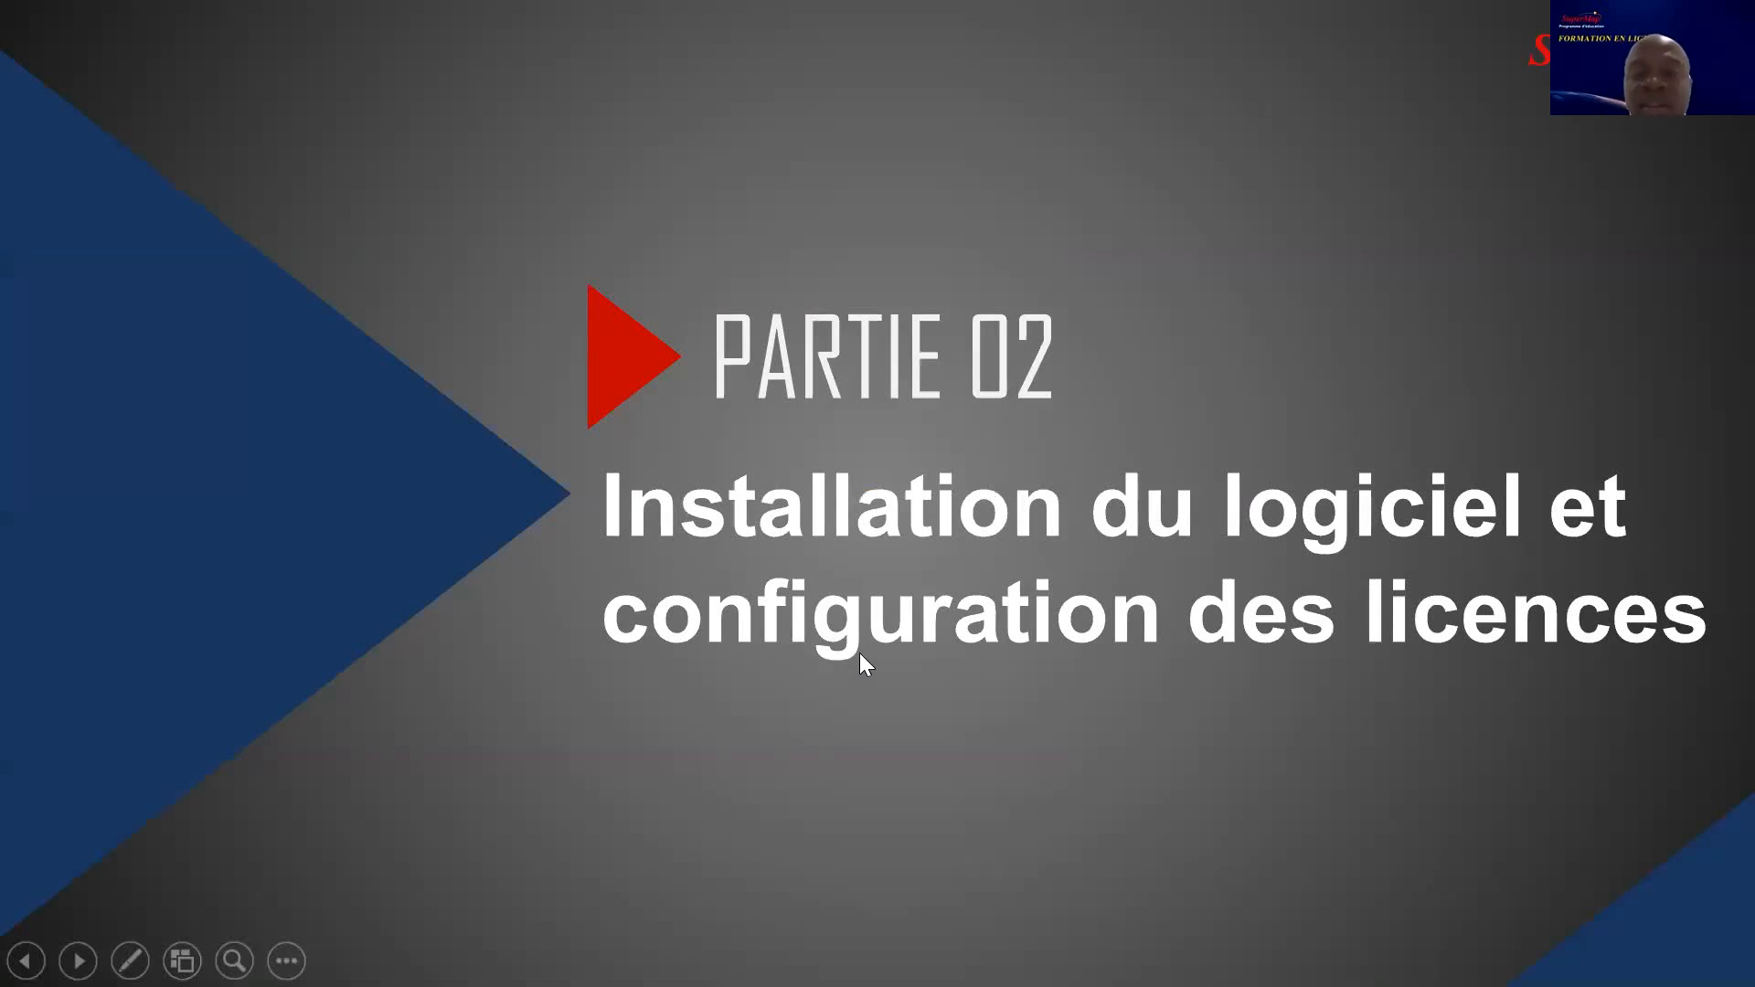
pyautogui.click(860, 654)
pyautogui.click(860, 653)
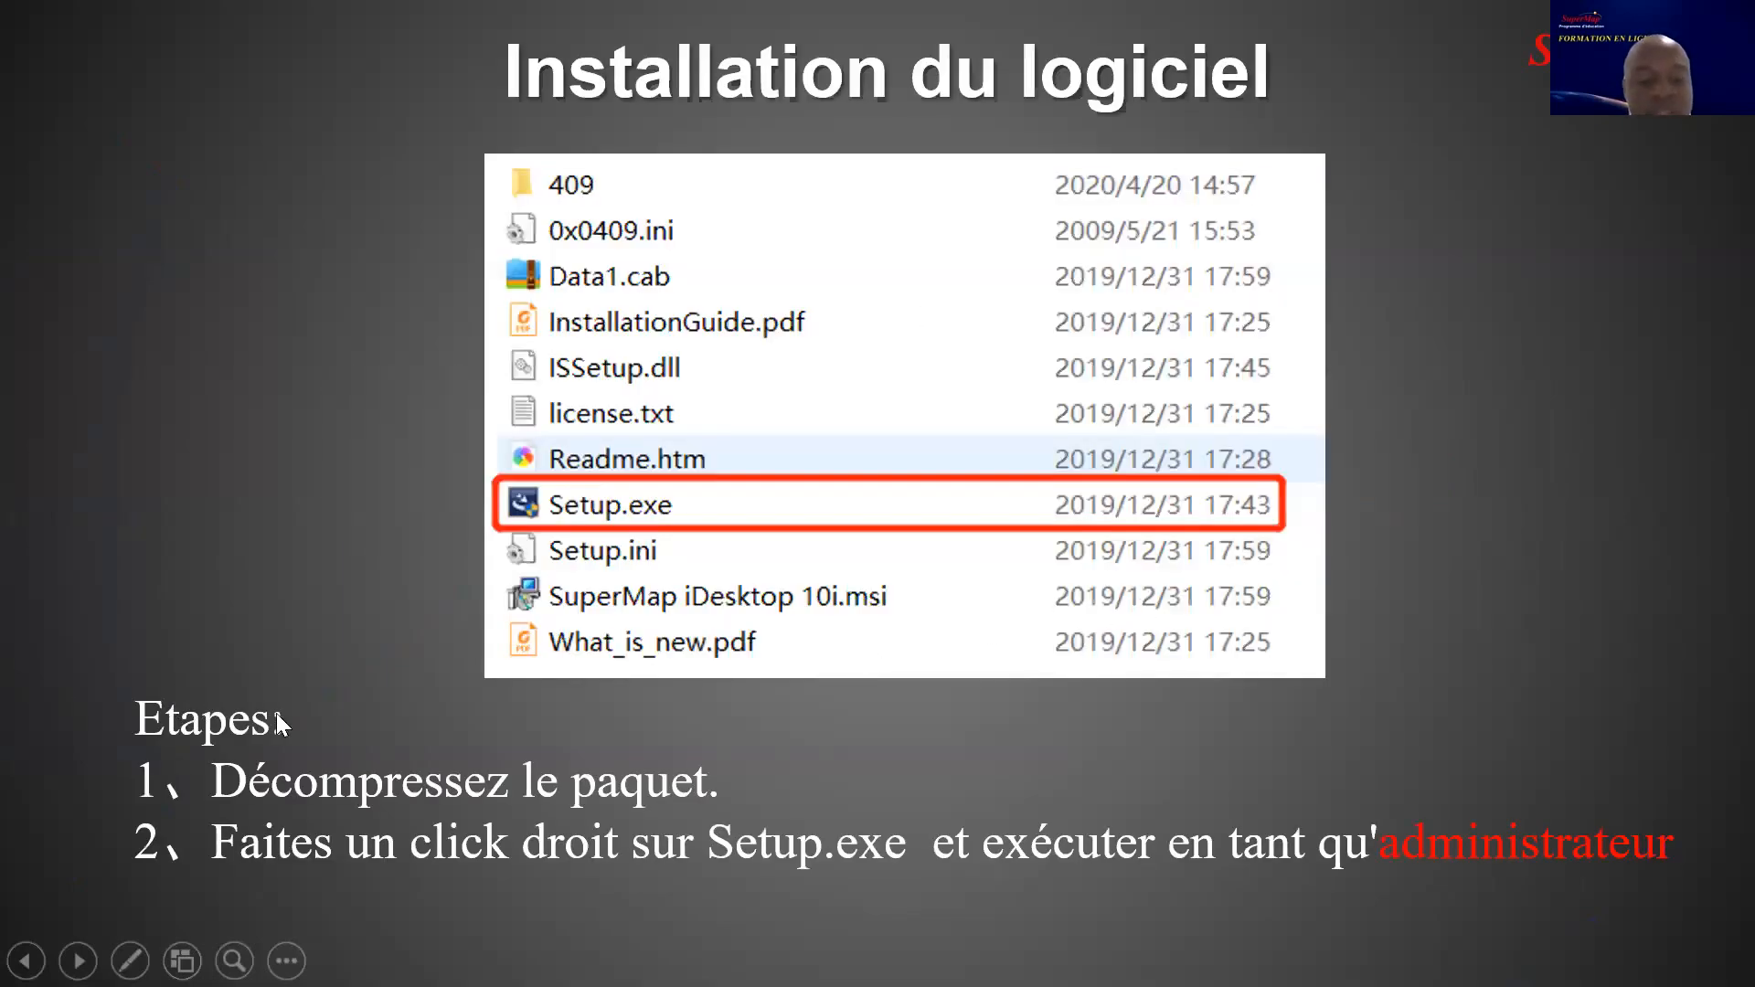
# Leave the slide show, switch to the iDesktop 10SP1 folder in File Explorer, and open its iDesktop subfolder
pyautogui.press('super+d')
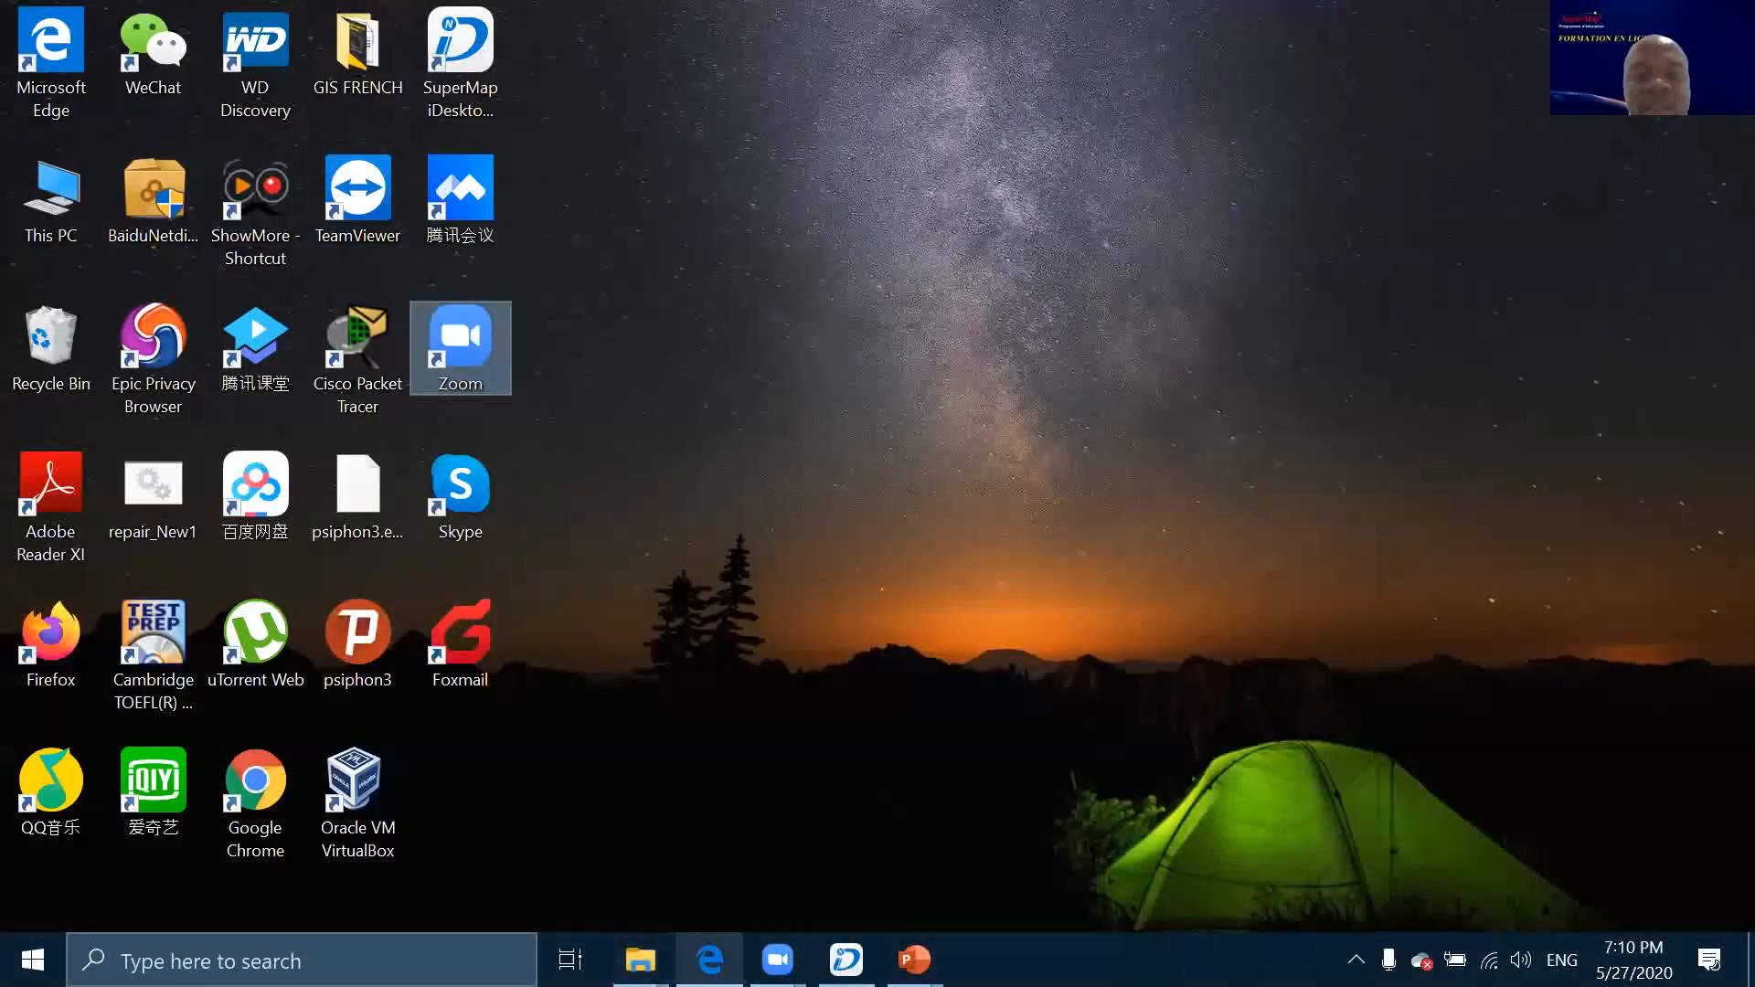
pyautogui.moveTo(710, 960)
pyautogui.click(710, 832)
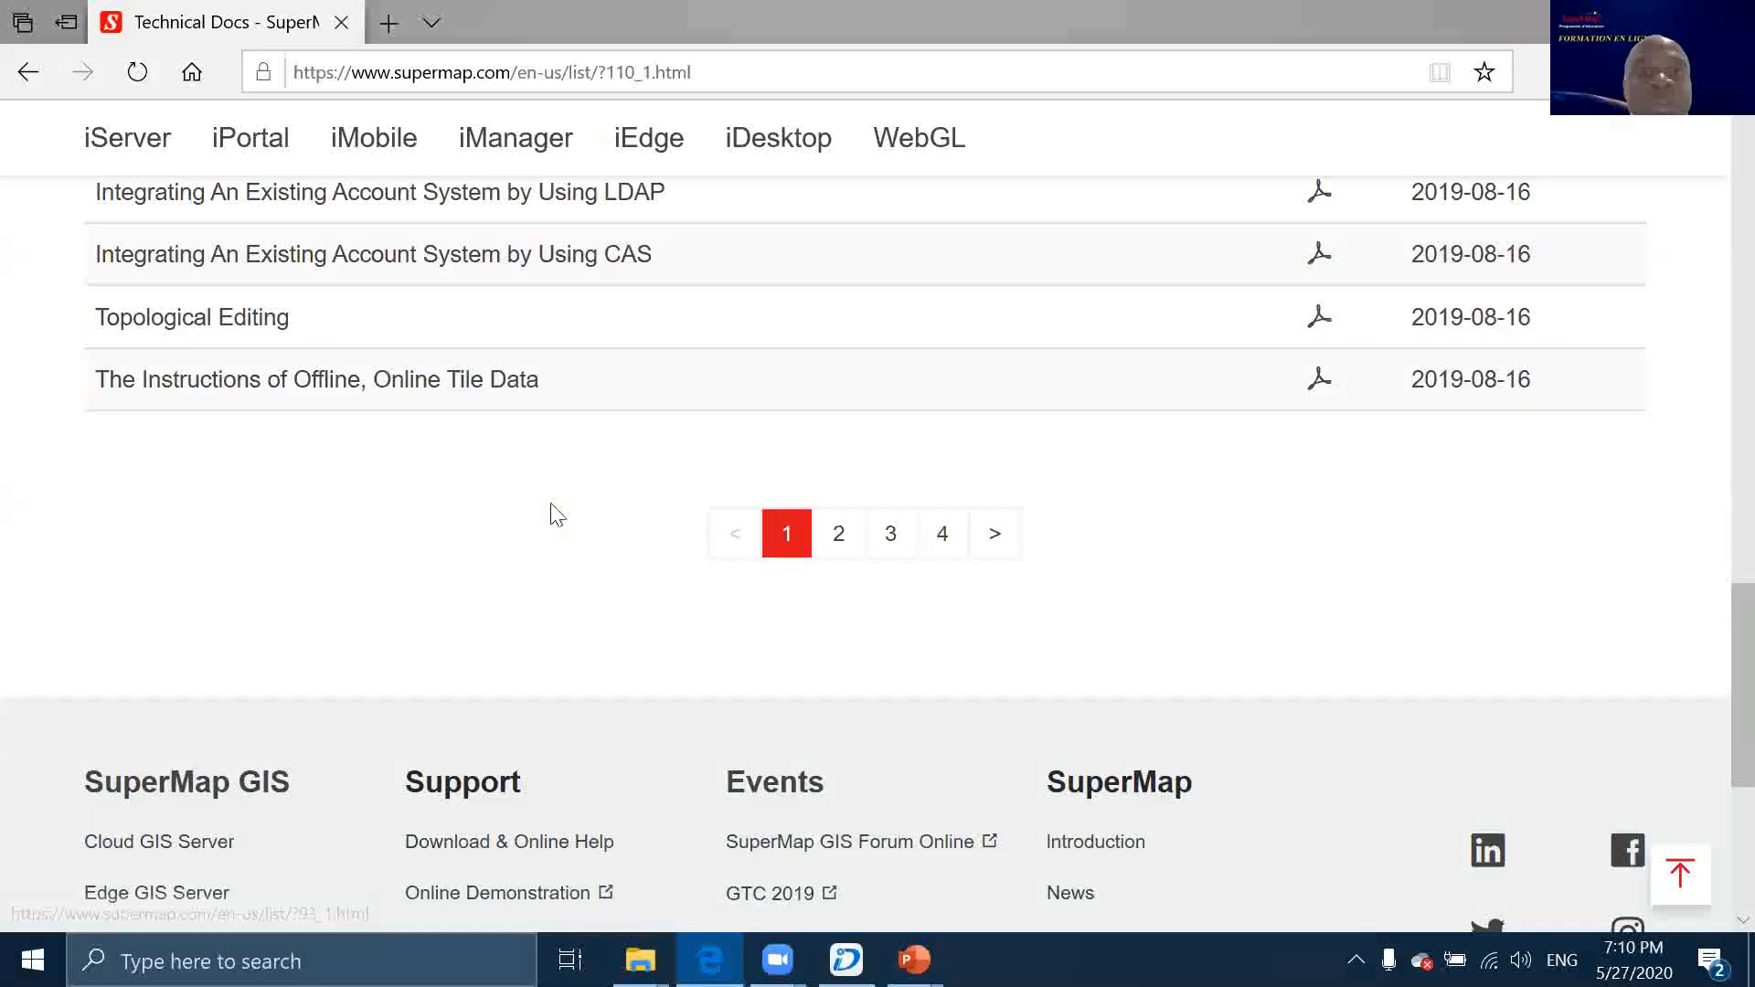
pyautogui.click(640, 960)
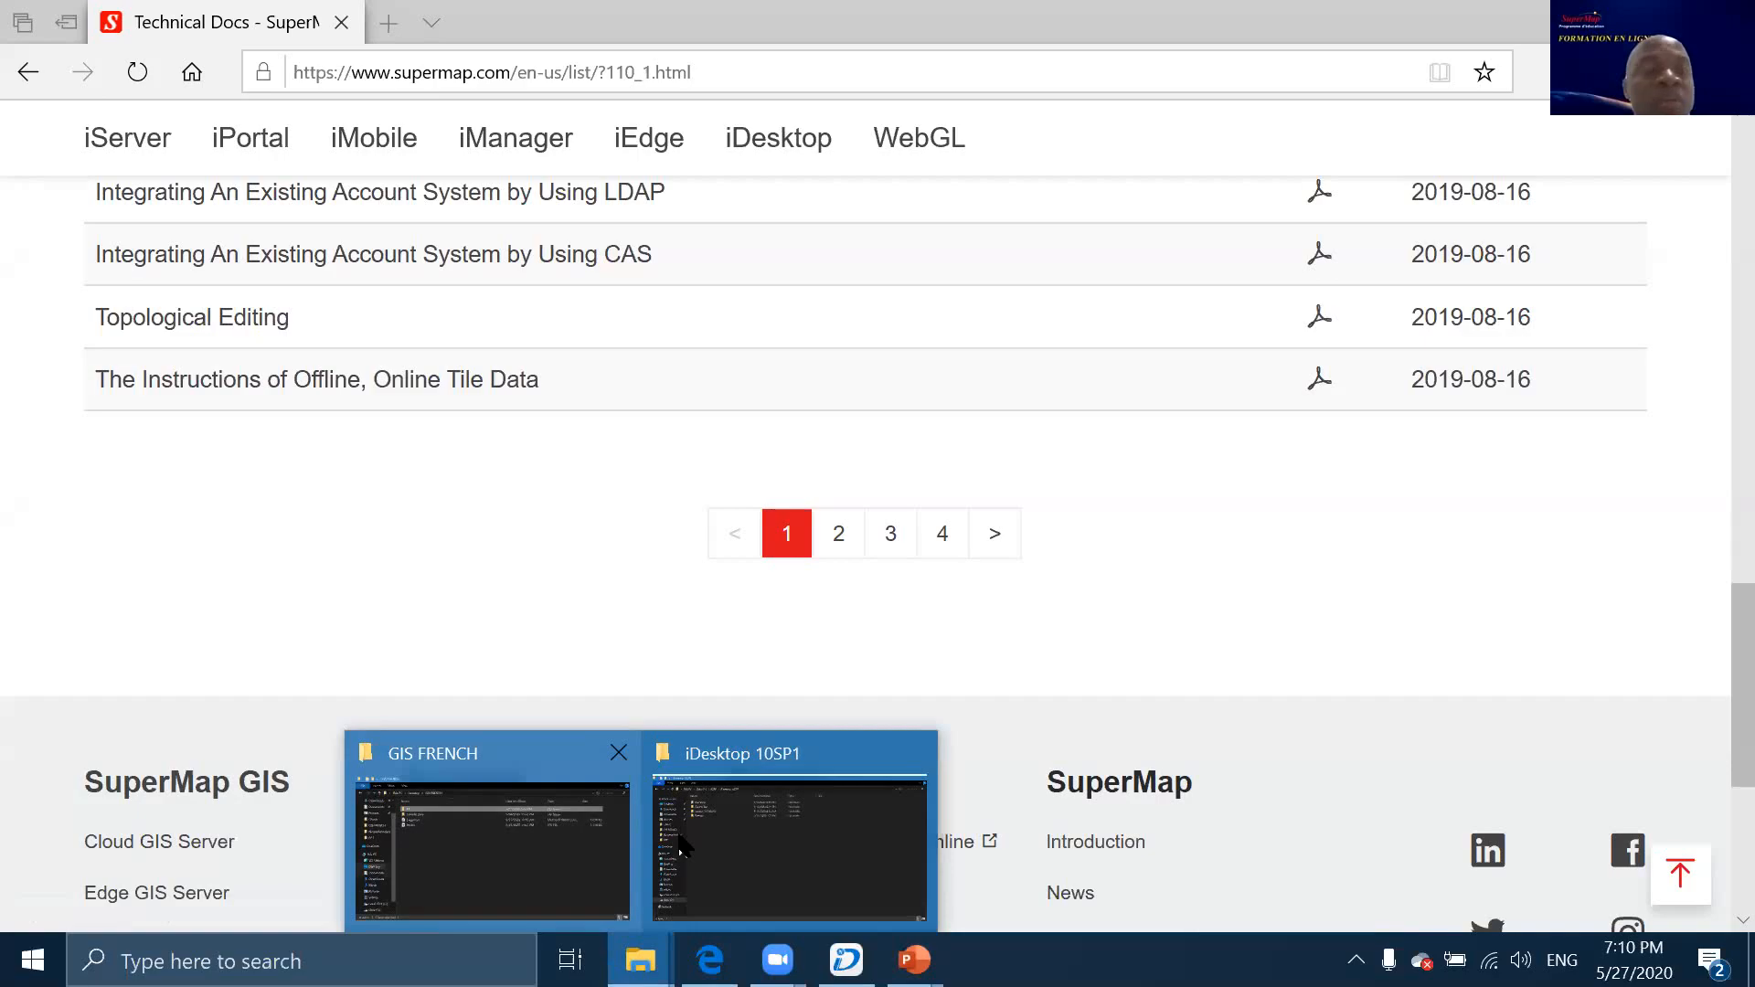
pyautogui.click(681, 849)
pyautogui.doubleClick(326, 176)
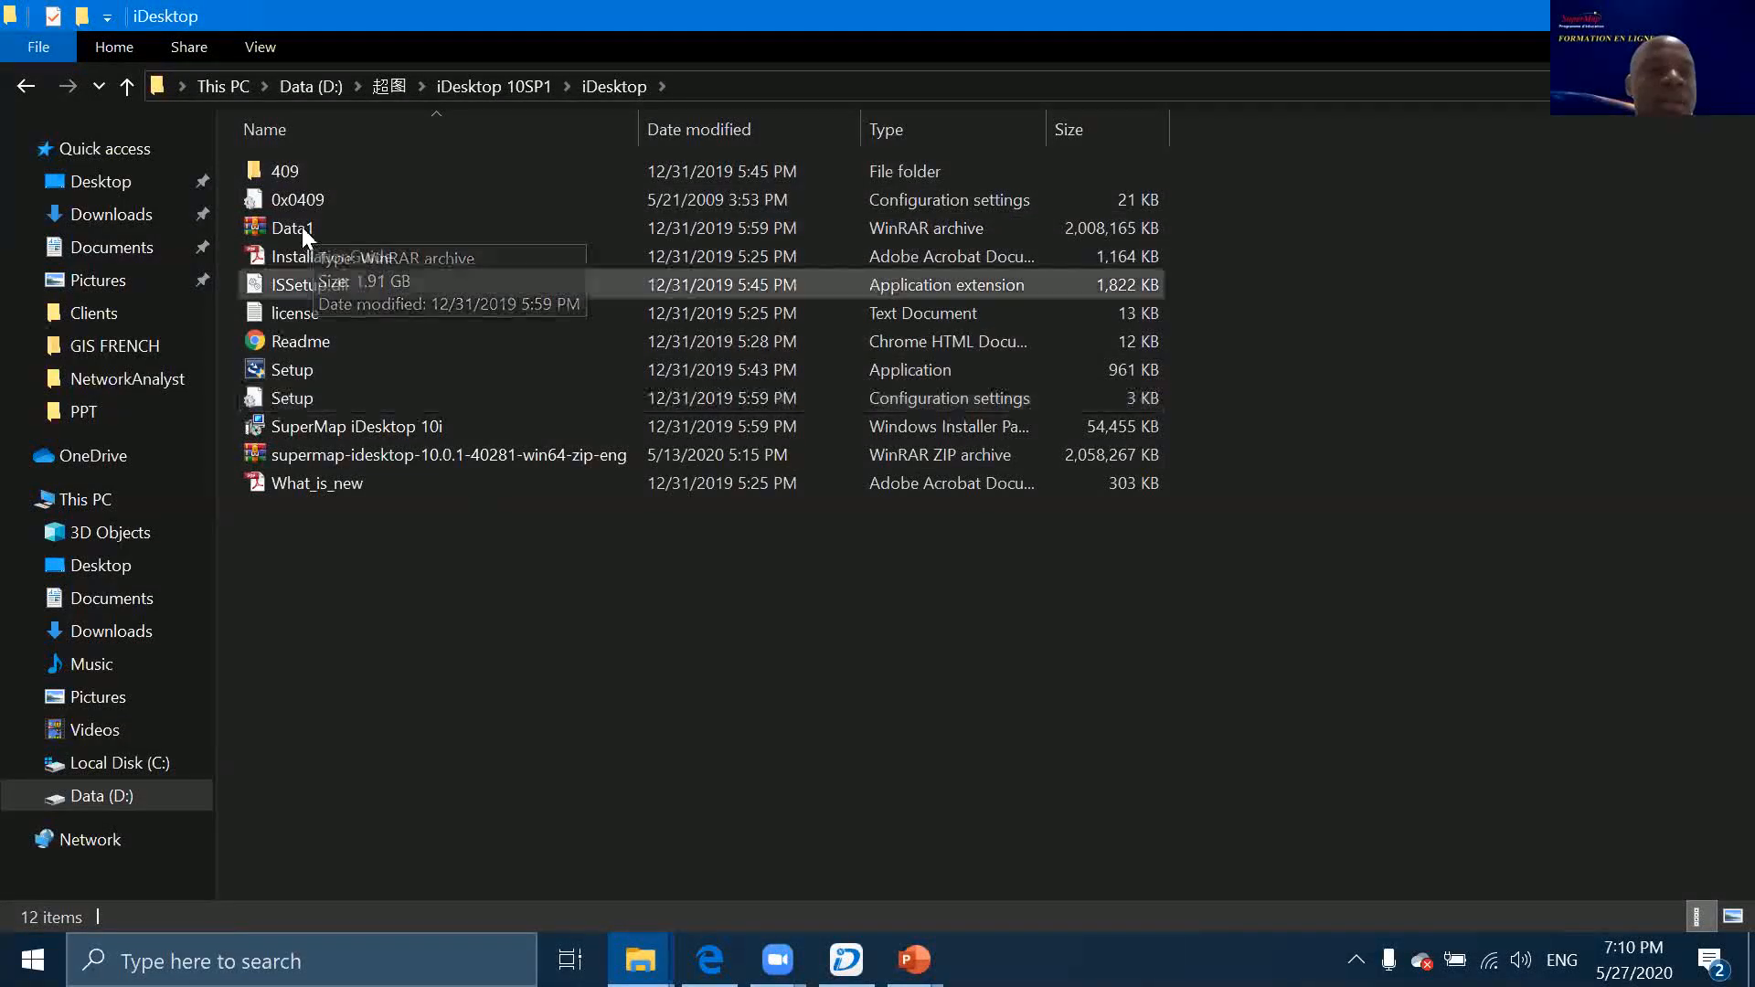
# Reopen the iDesktop folder from iDesktop 10SP1 and view the extraction options for the Data1 archive without extracting it
pyautogui.click(455, 81)
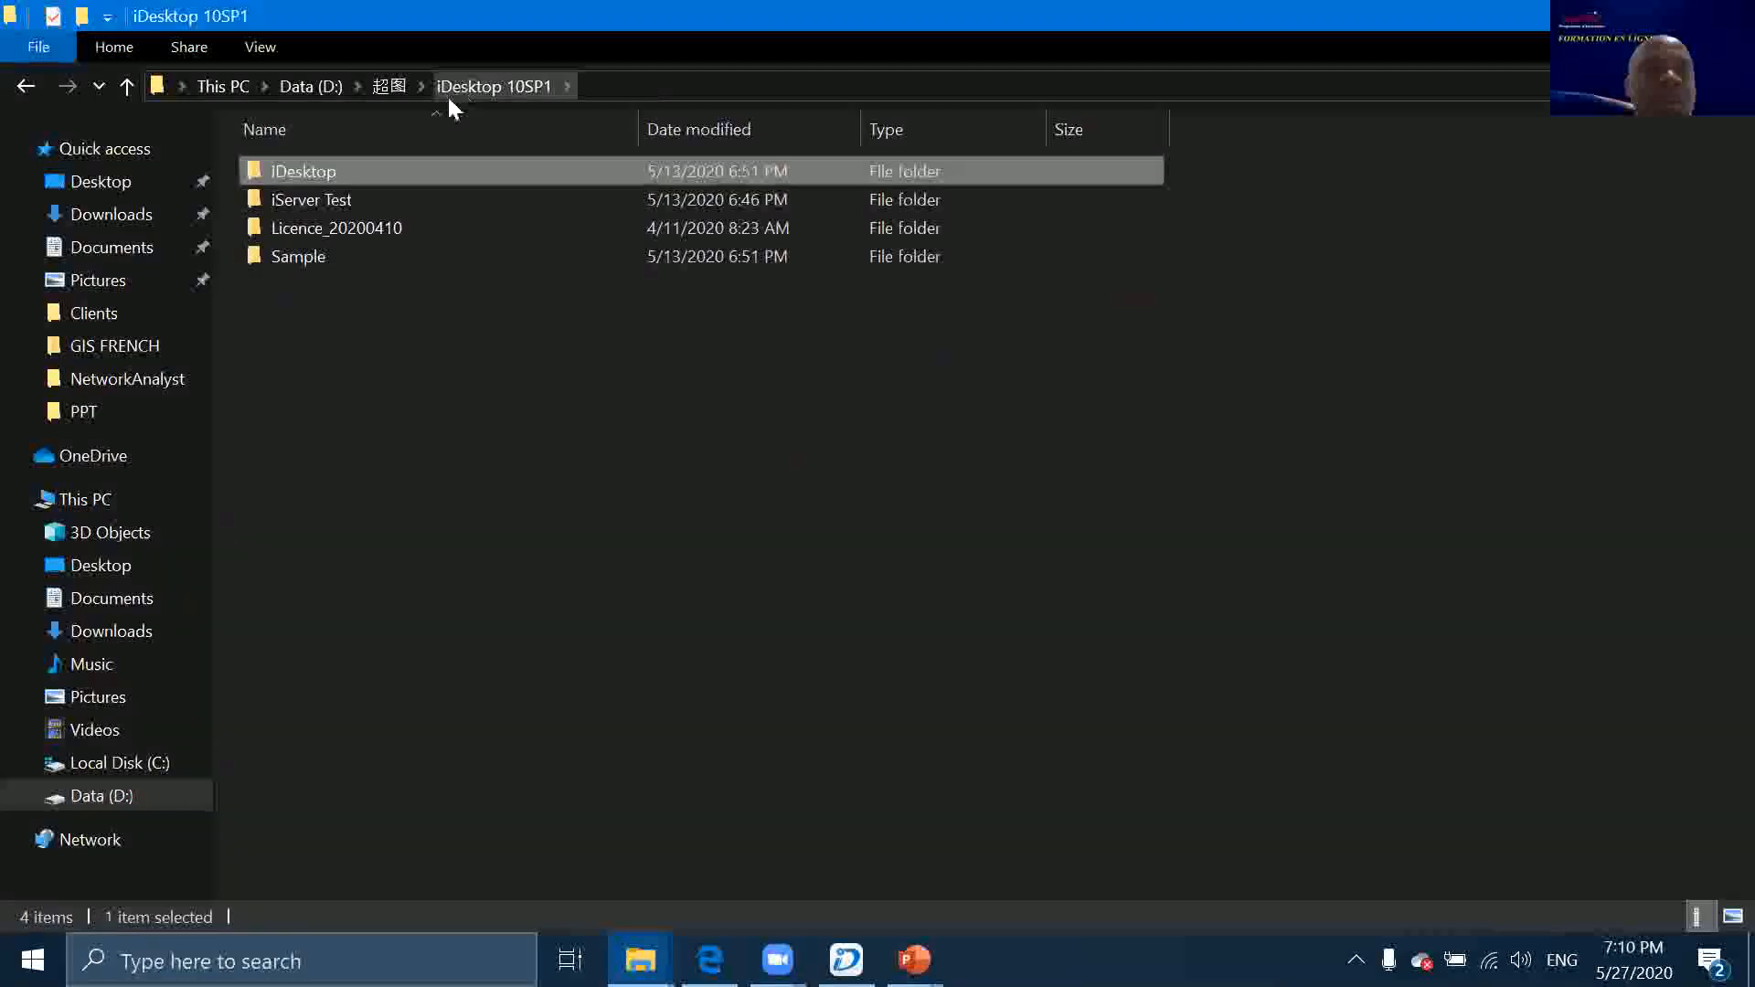
pyautogui.doubleClick(373, 172)
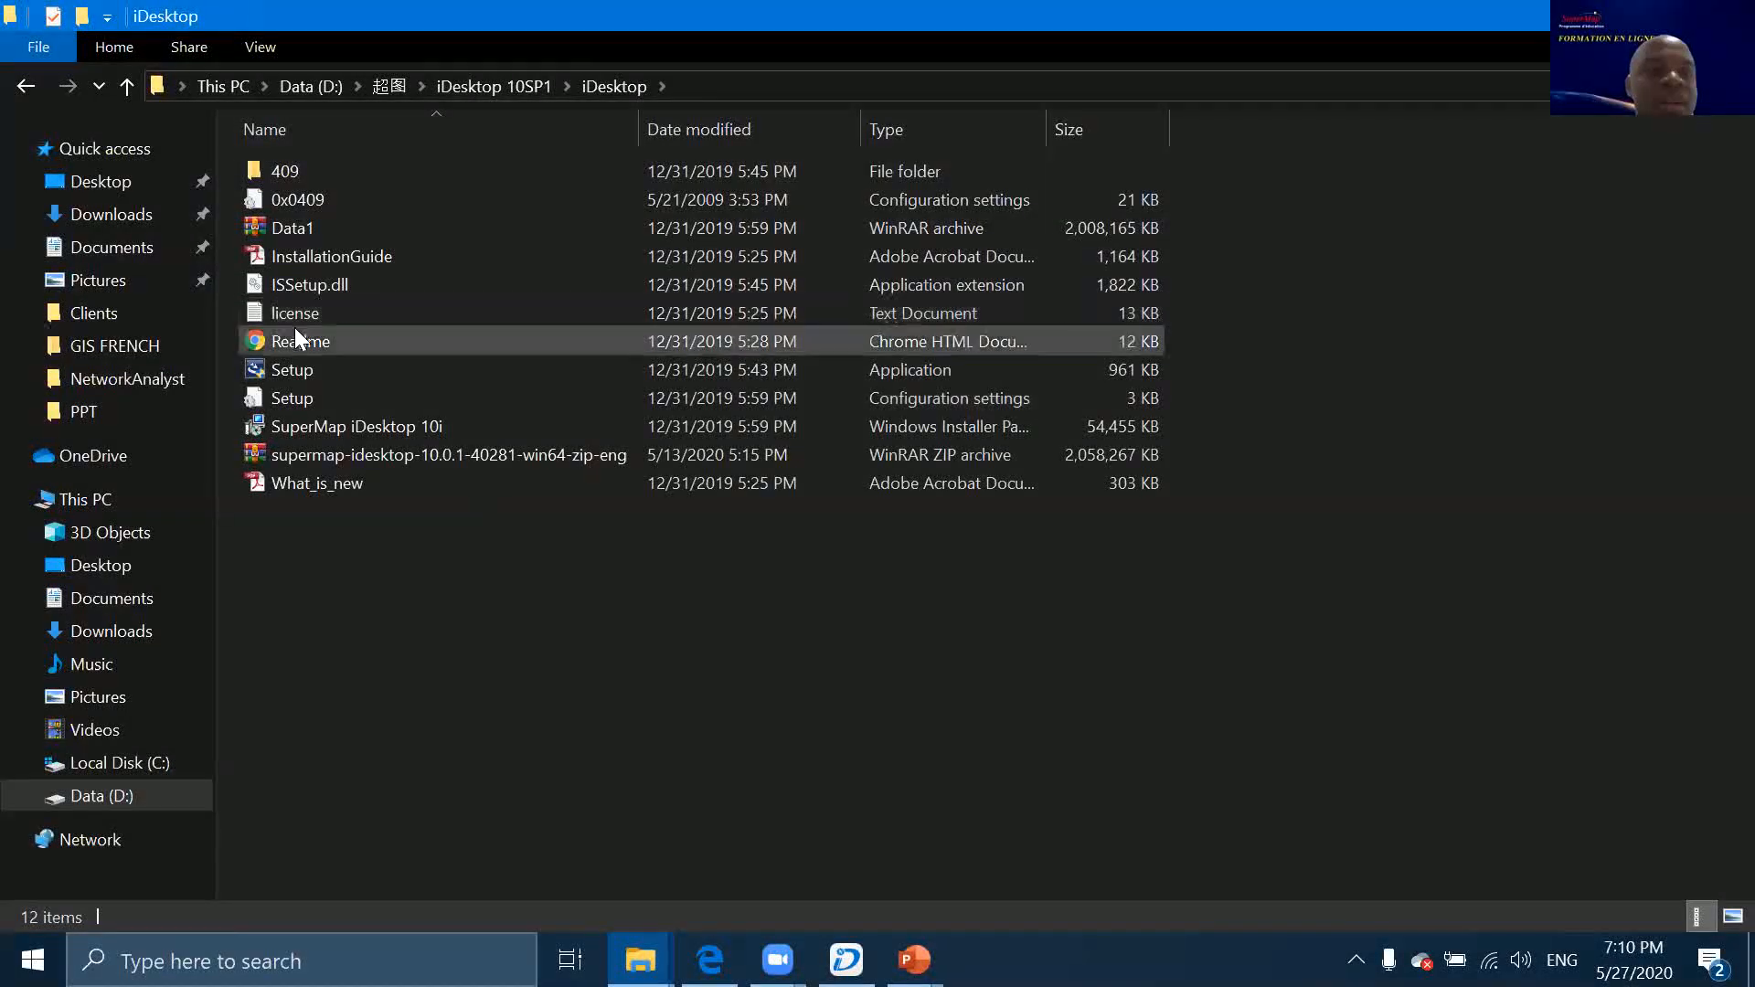
pyautogui.rightClick(302, 225)
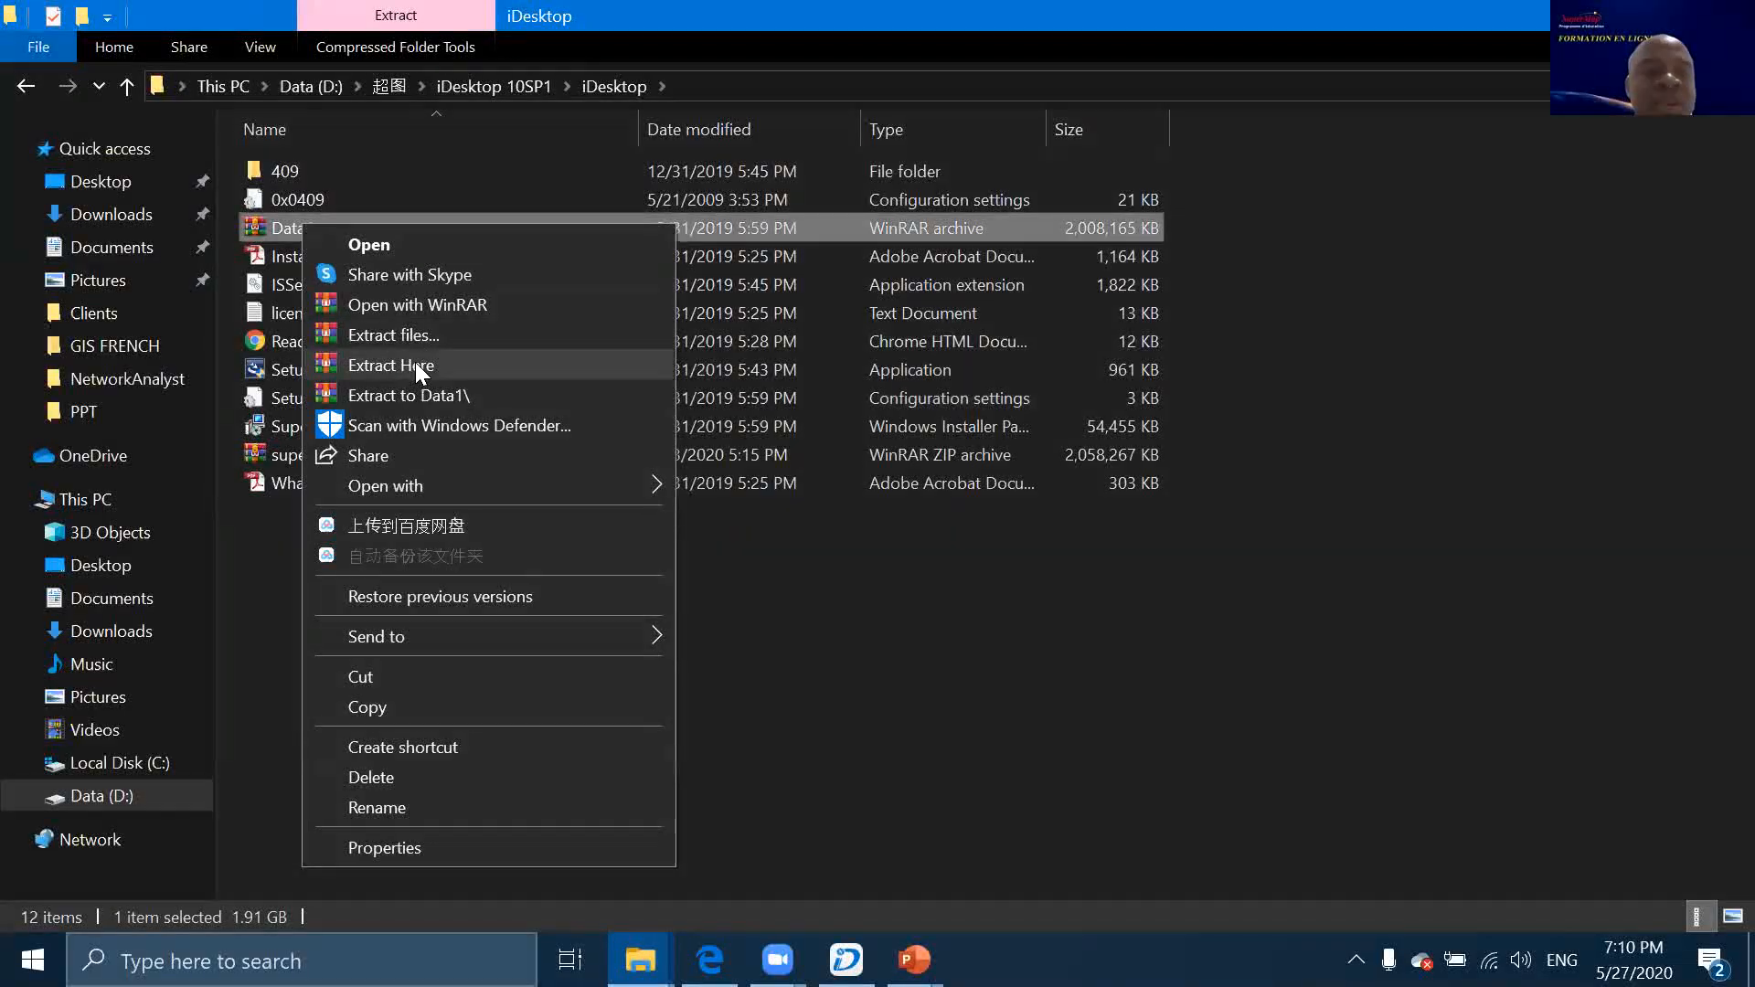
pyautogui.click(263, 599)
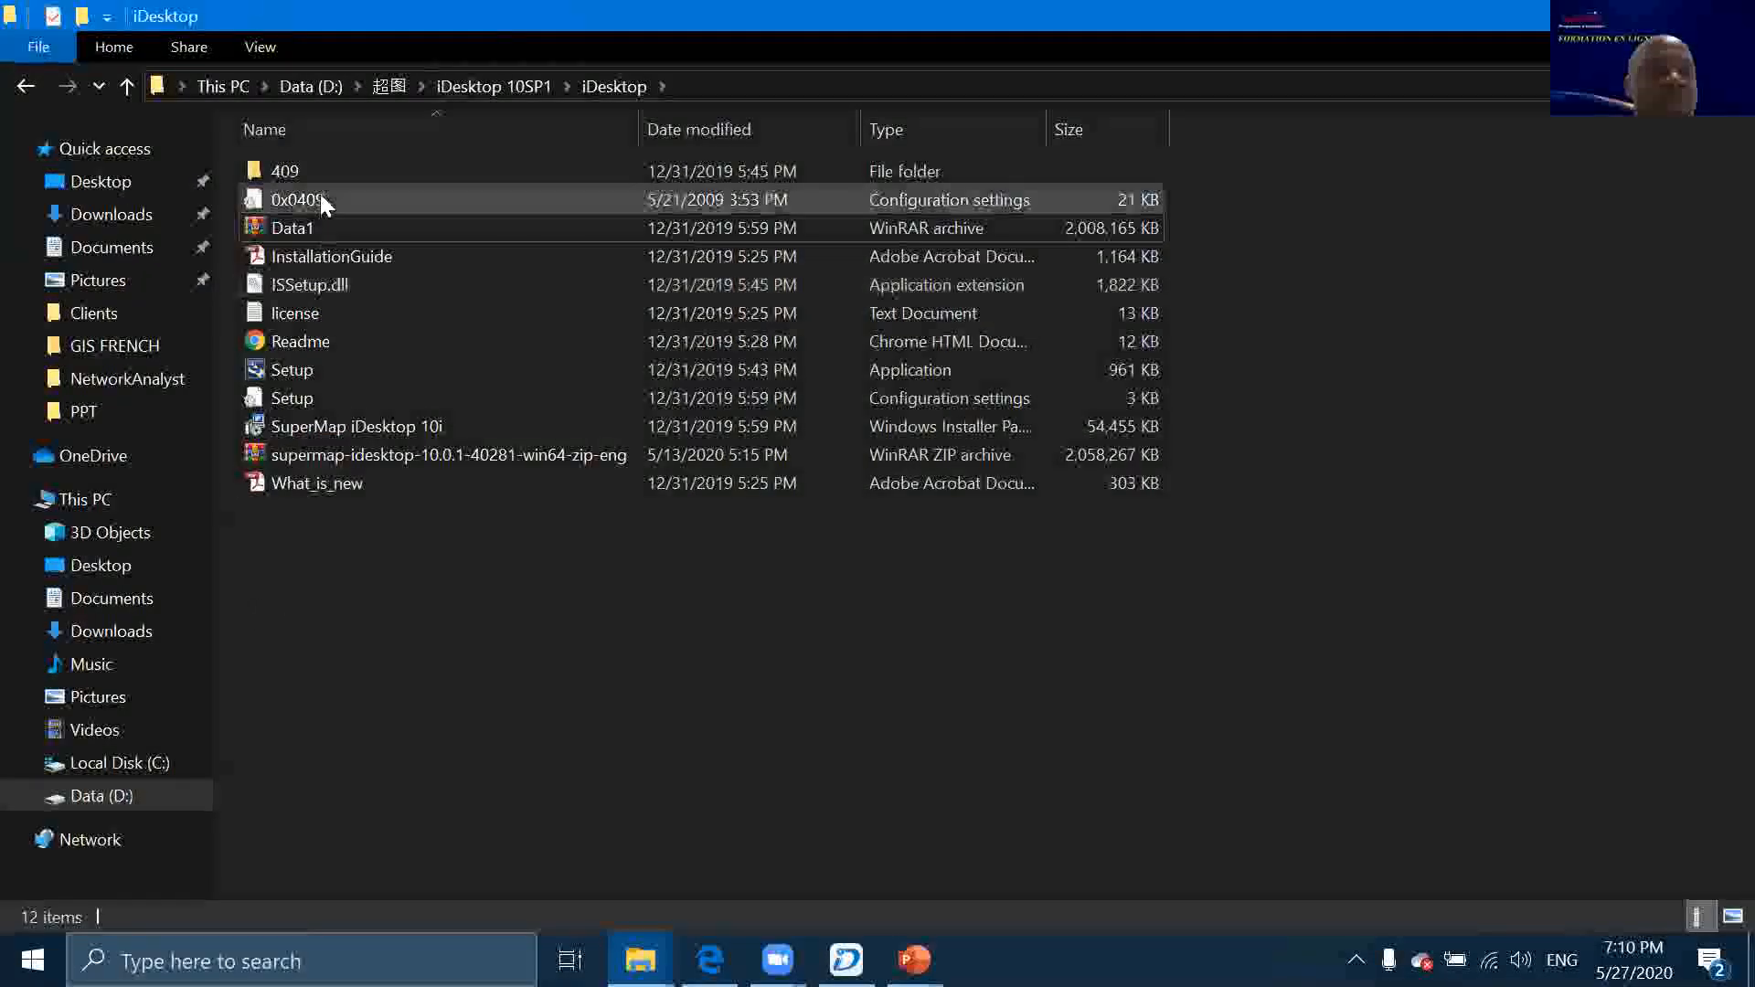
# View the available actions for the Setup application, including Run as administrator, without launching it
pyautogui.click(299, 364)
pyautogui.rightClick(299, 364)
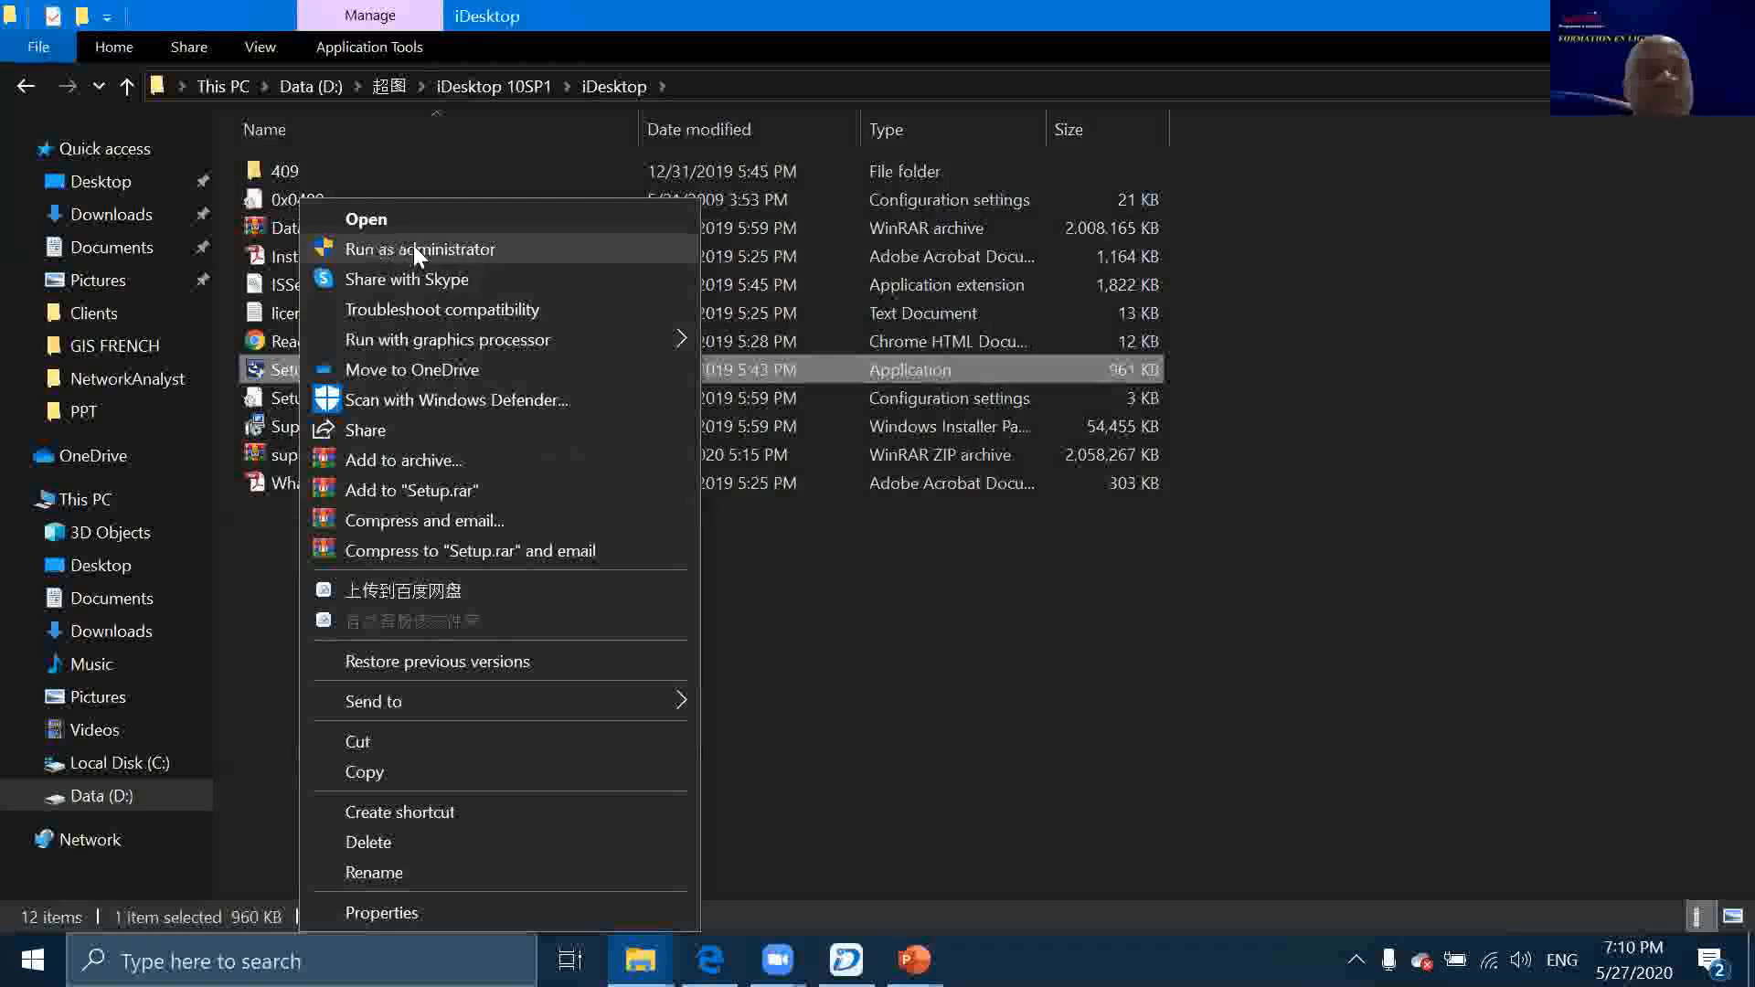
pyautogui.click(852, 695)
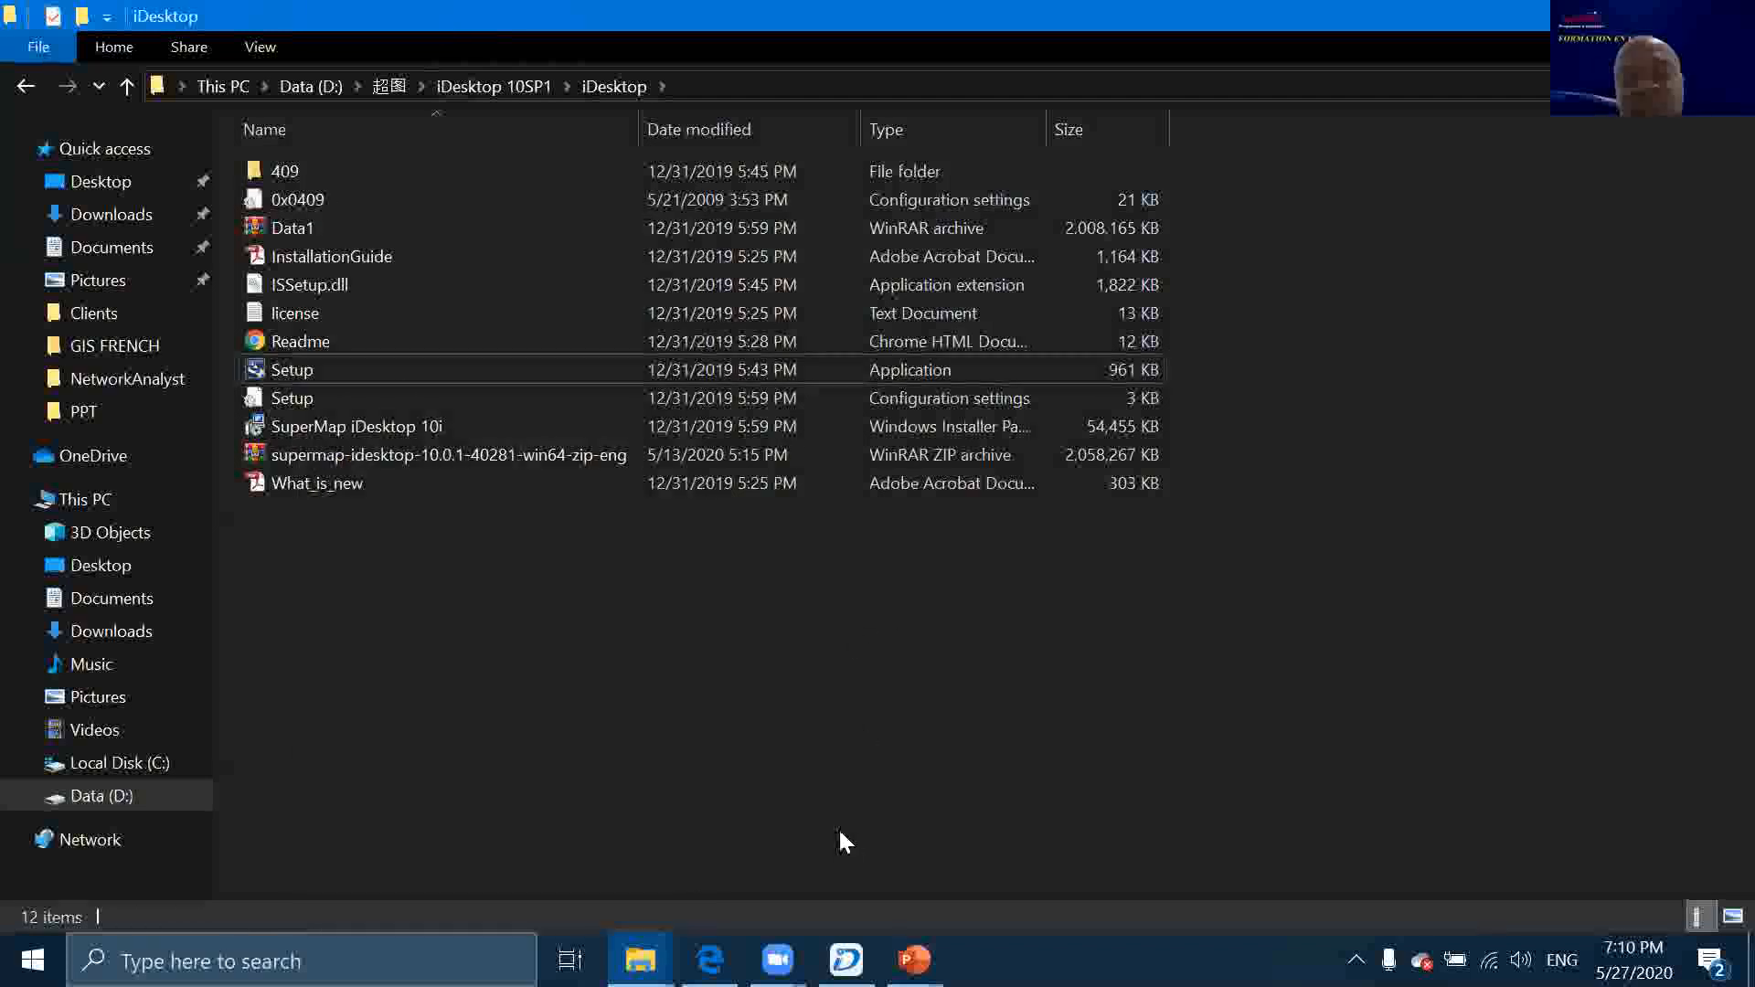
# Look inside the Sample folder of iDesktop 10SP1 and return to the iDesktop 10SP1 folder
pyautogui.click(488, 91)
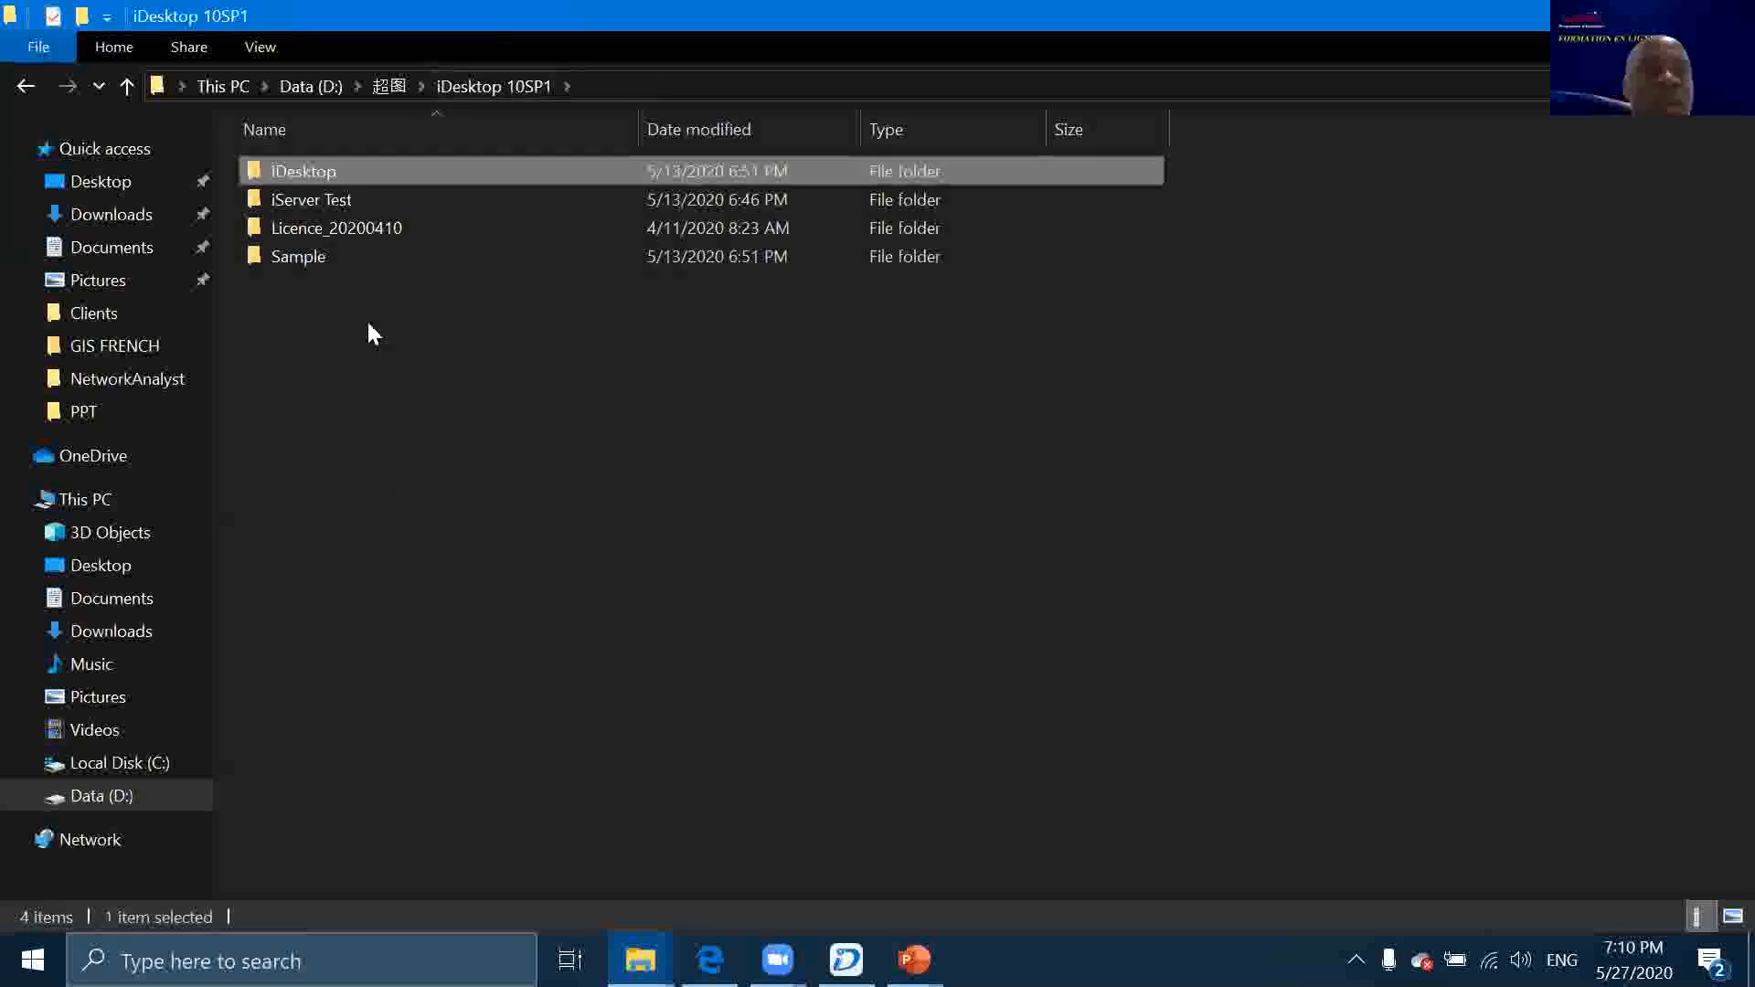
pyautogui.doubleClick(325, 260)
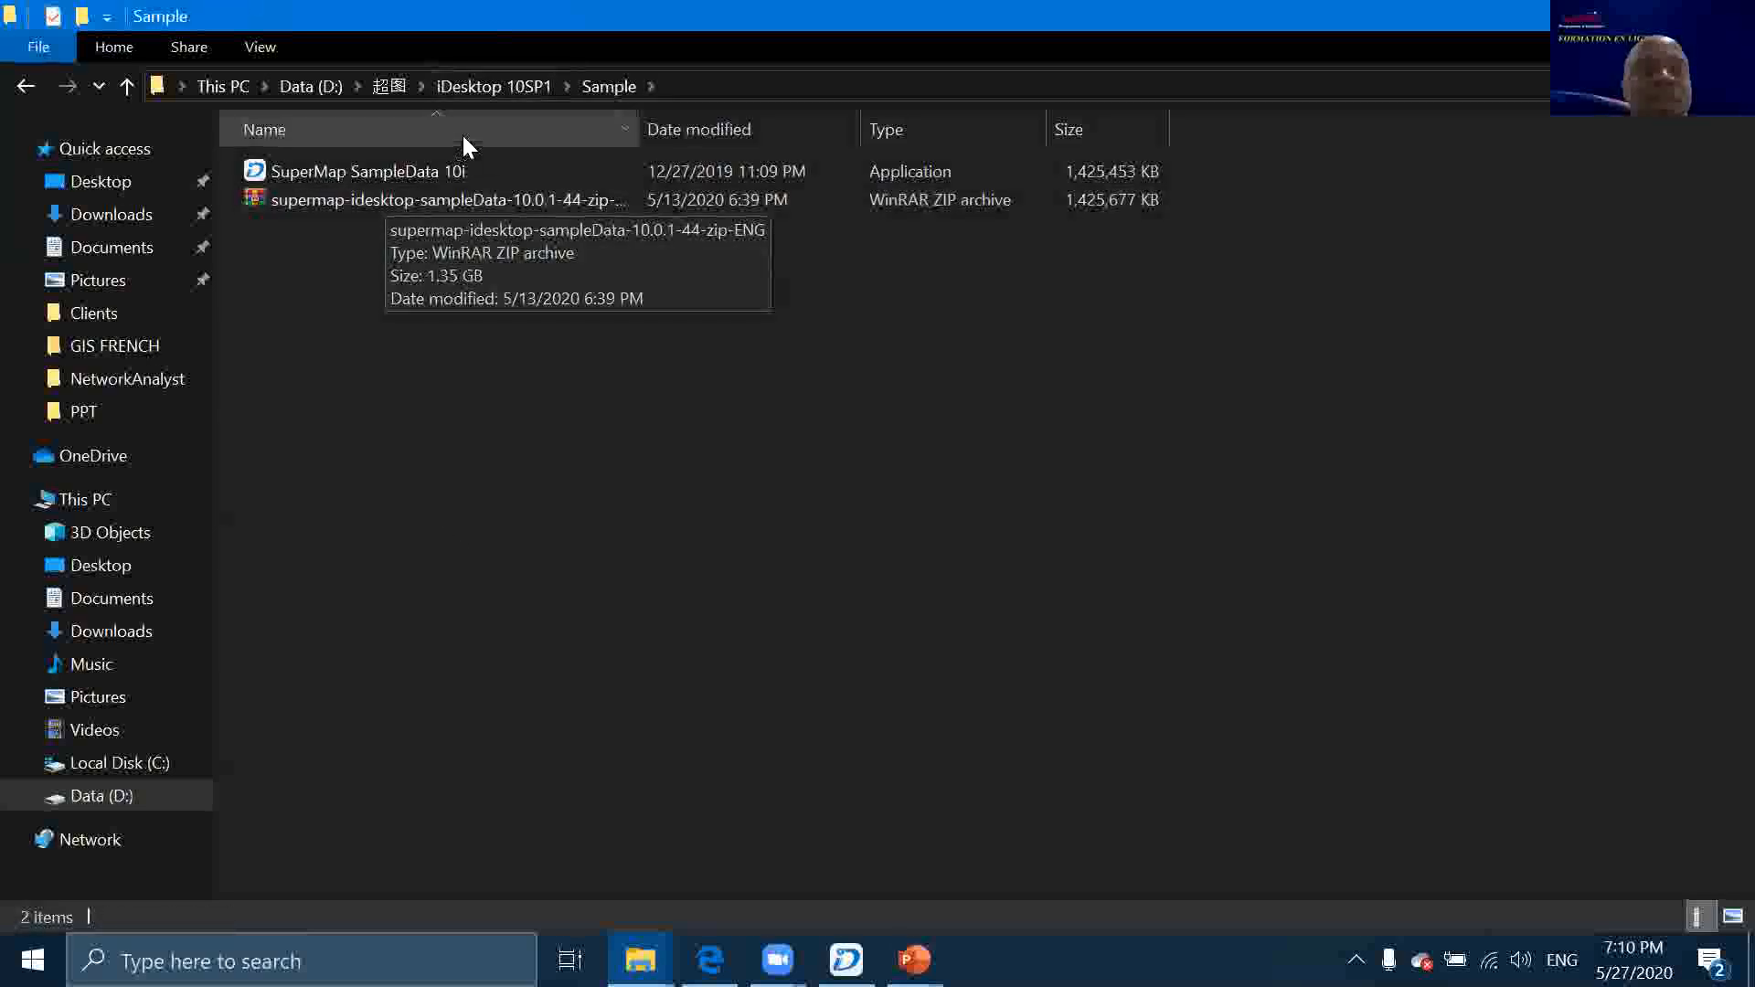
pyautogui.click(482, 80)
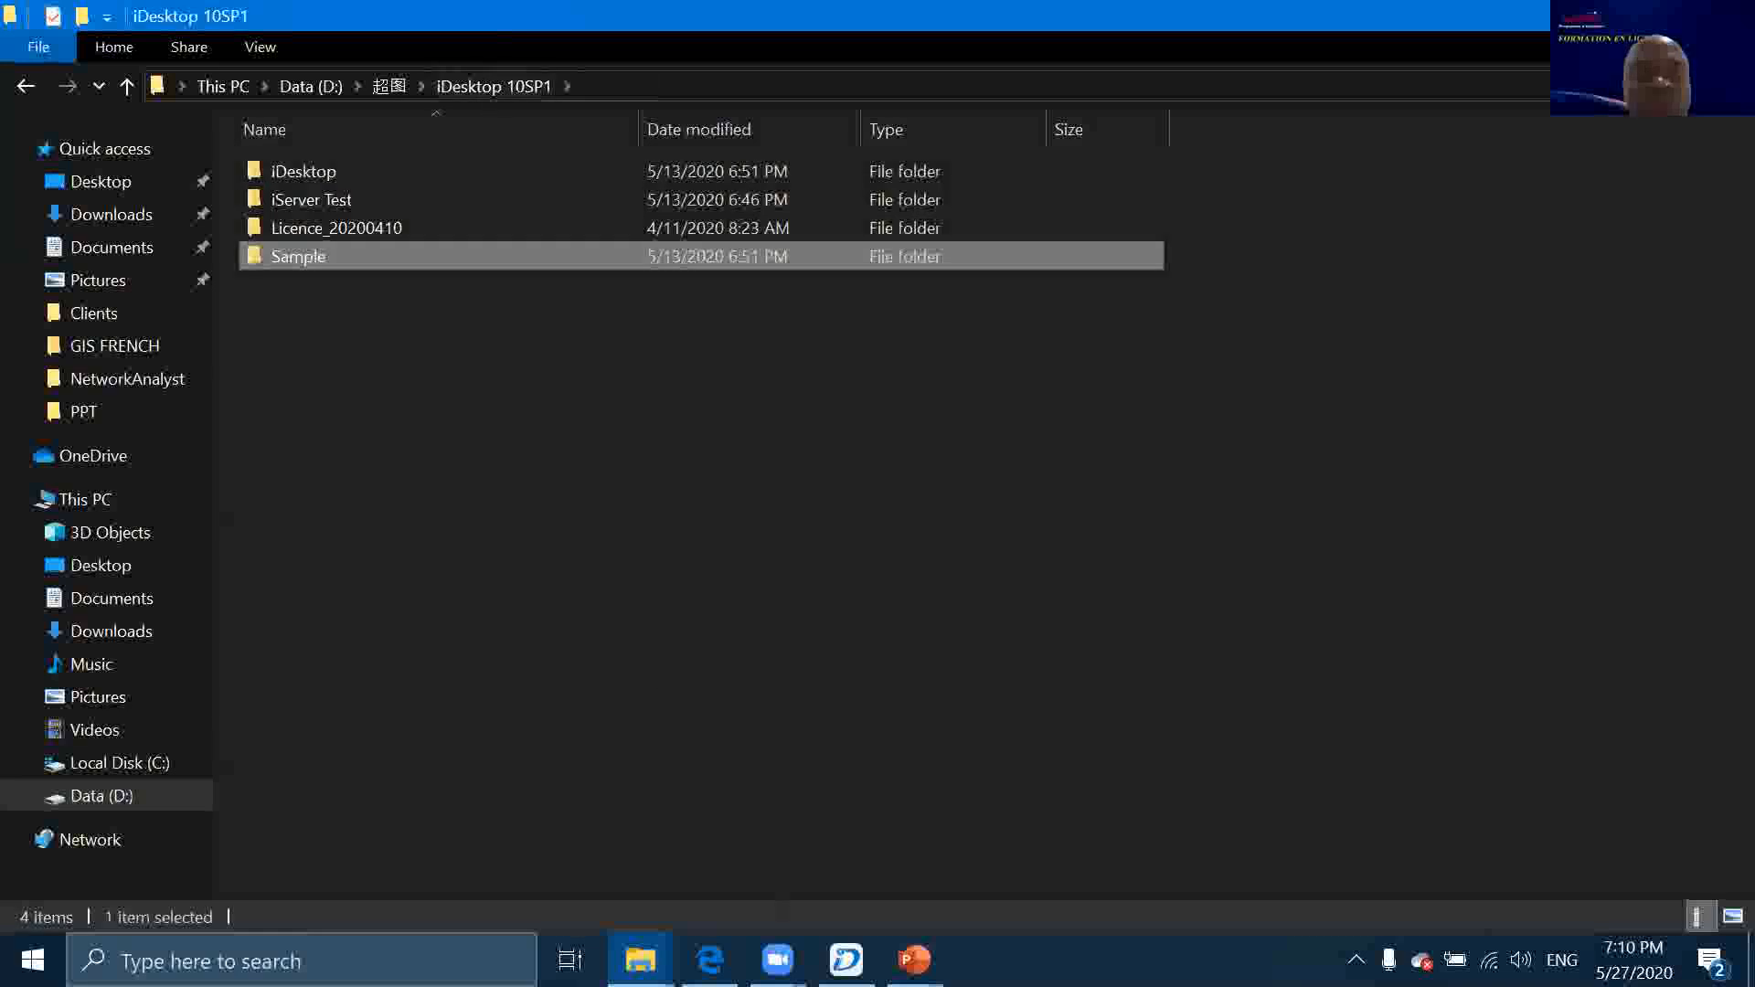
# Switch to the PowerPoint slide show and advance from "Installation du logiciel" to the "Centre de Licence SuperMap" slide
pyautogui.moveTo(846, 960)
pyautogui.moveTo(914, 960)
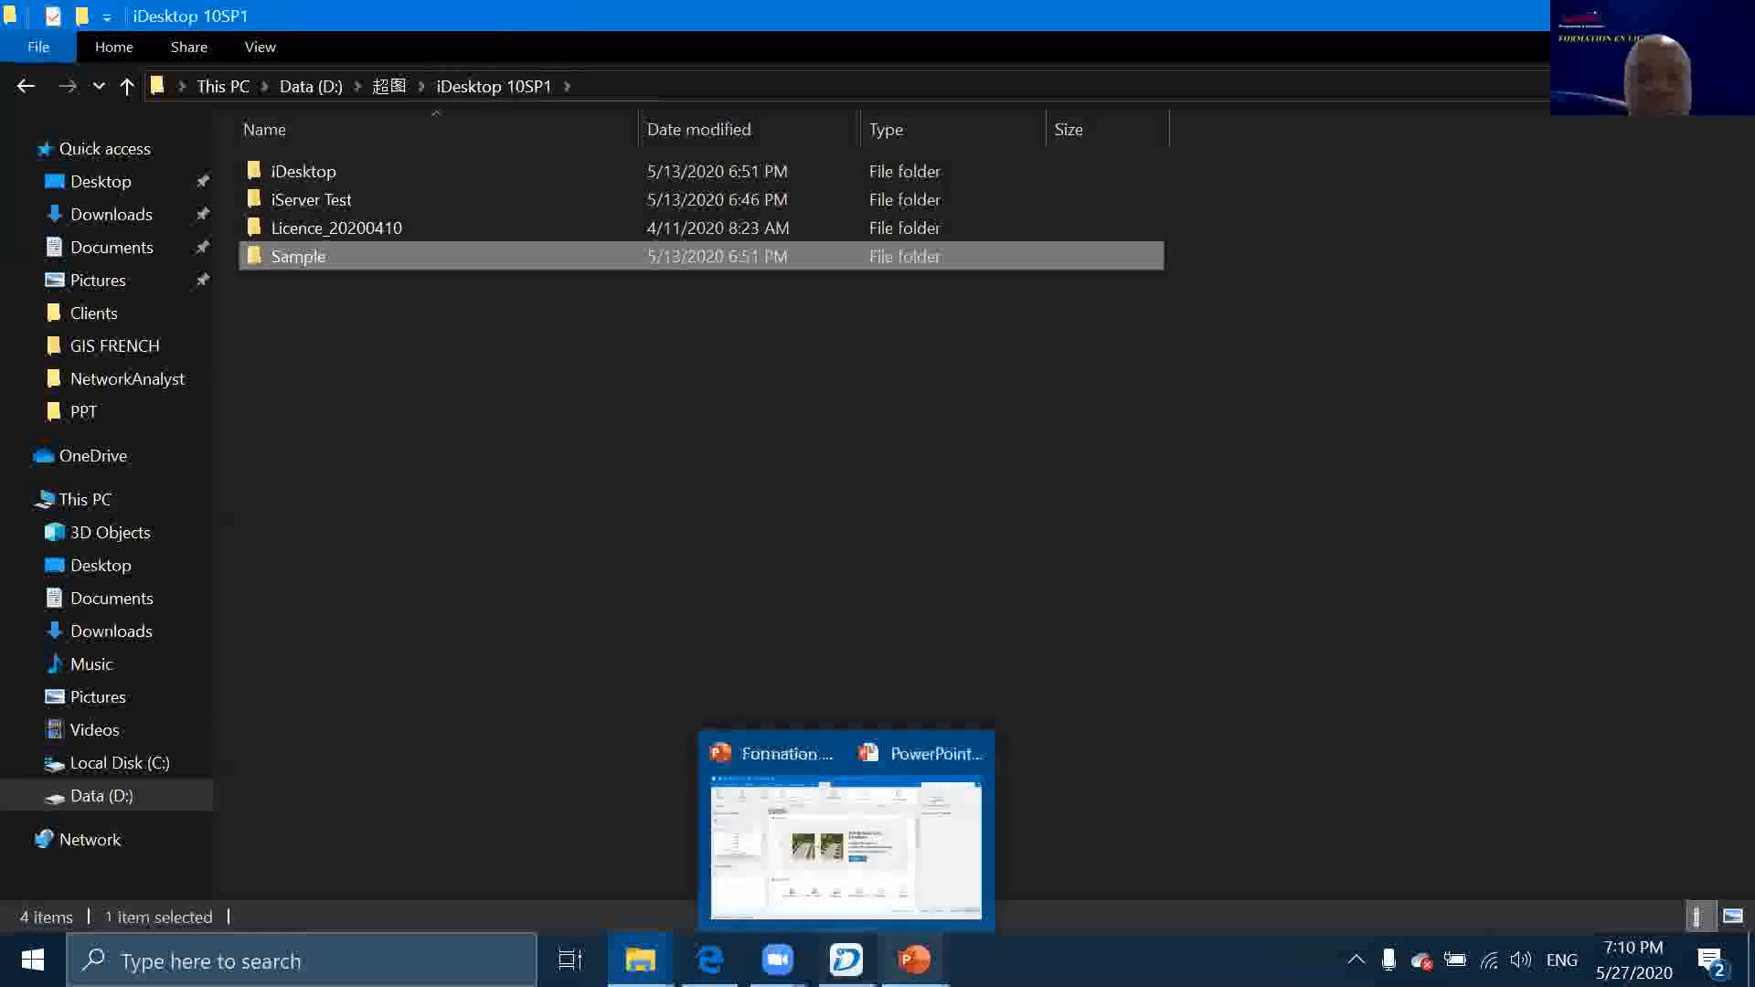
pyautogui.click(991, 852)
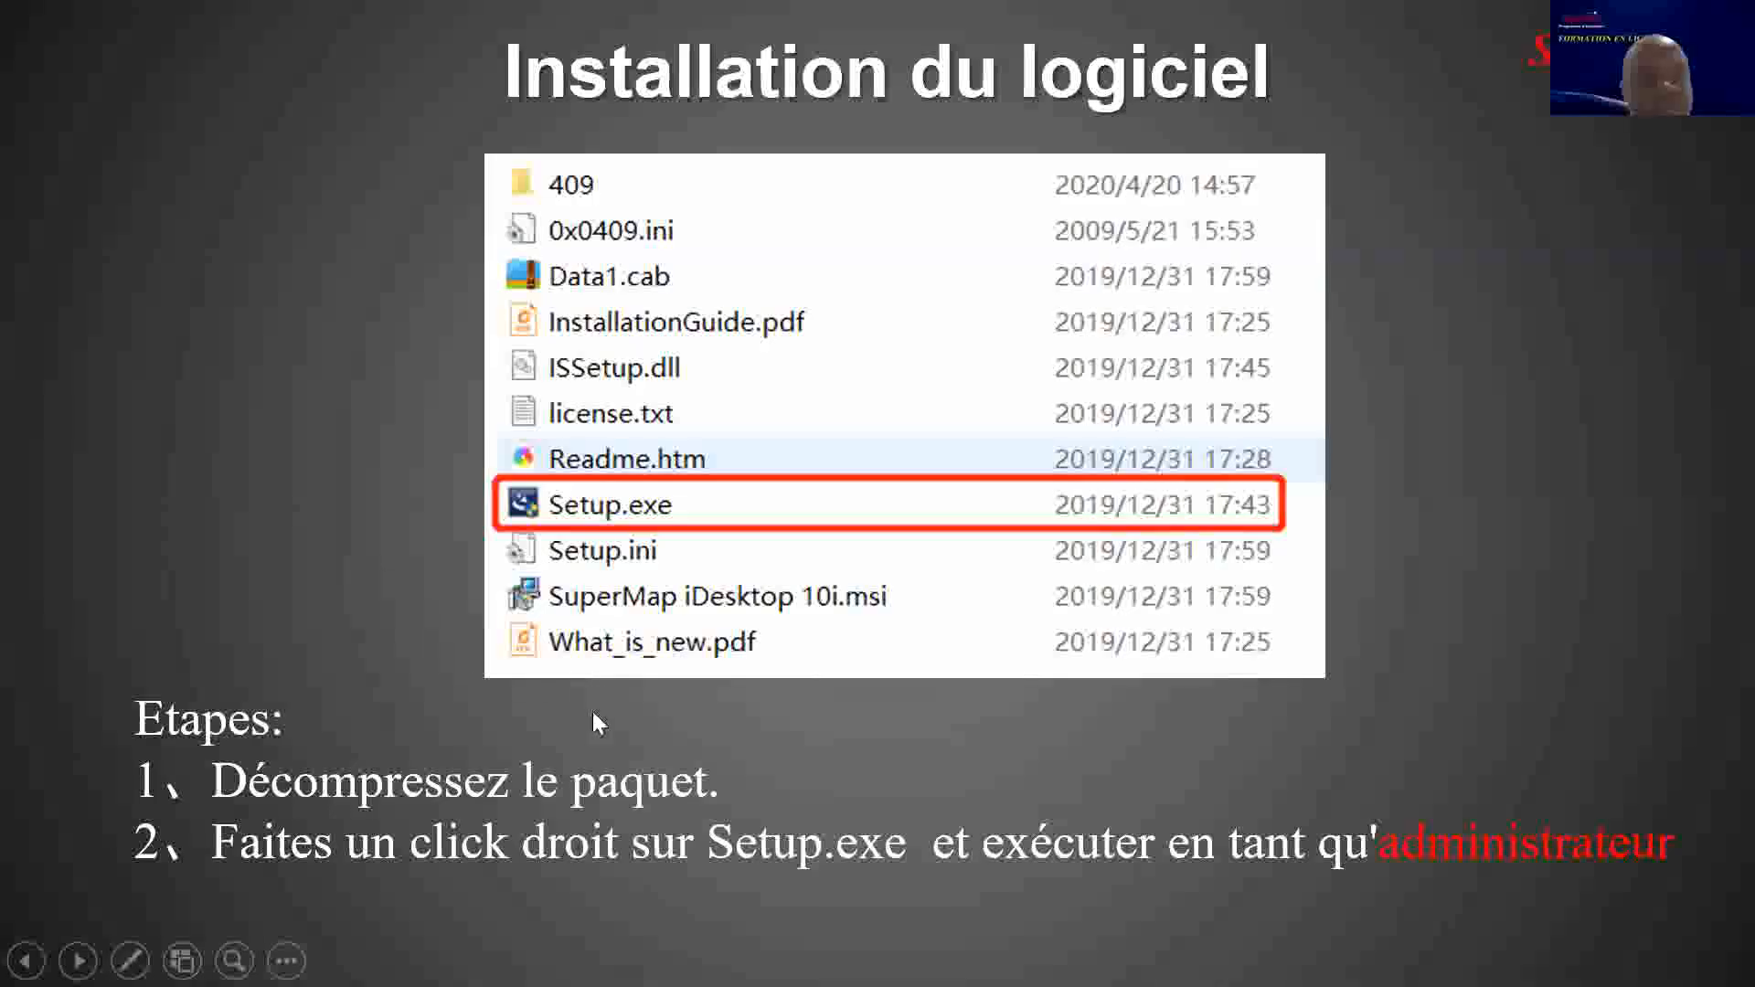
pyautogui.click(775, 733)
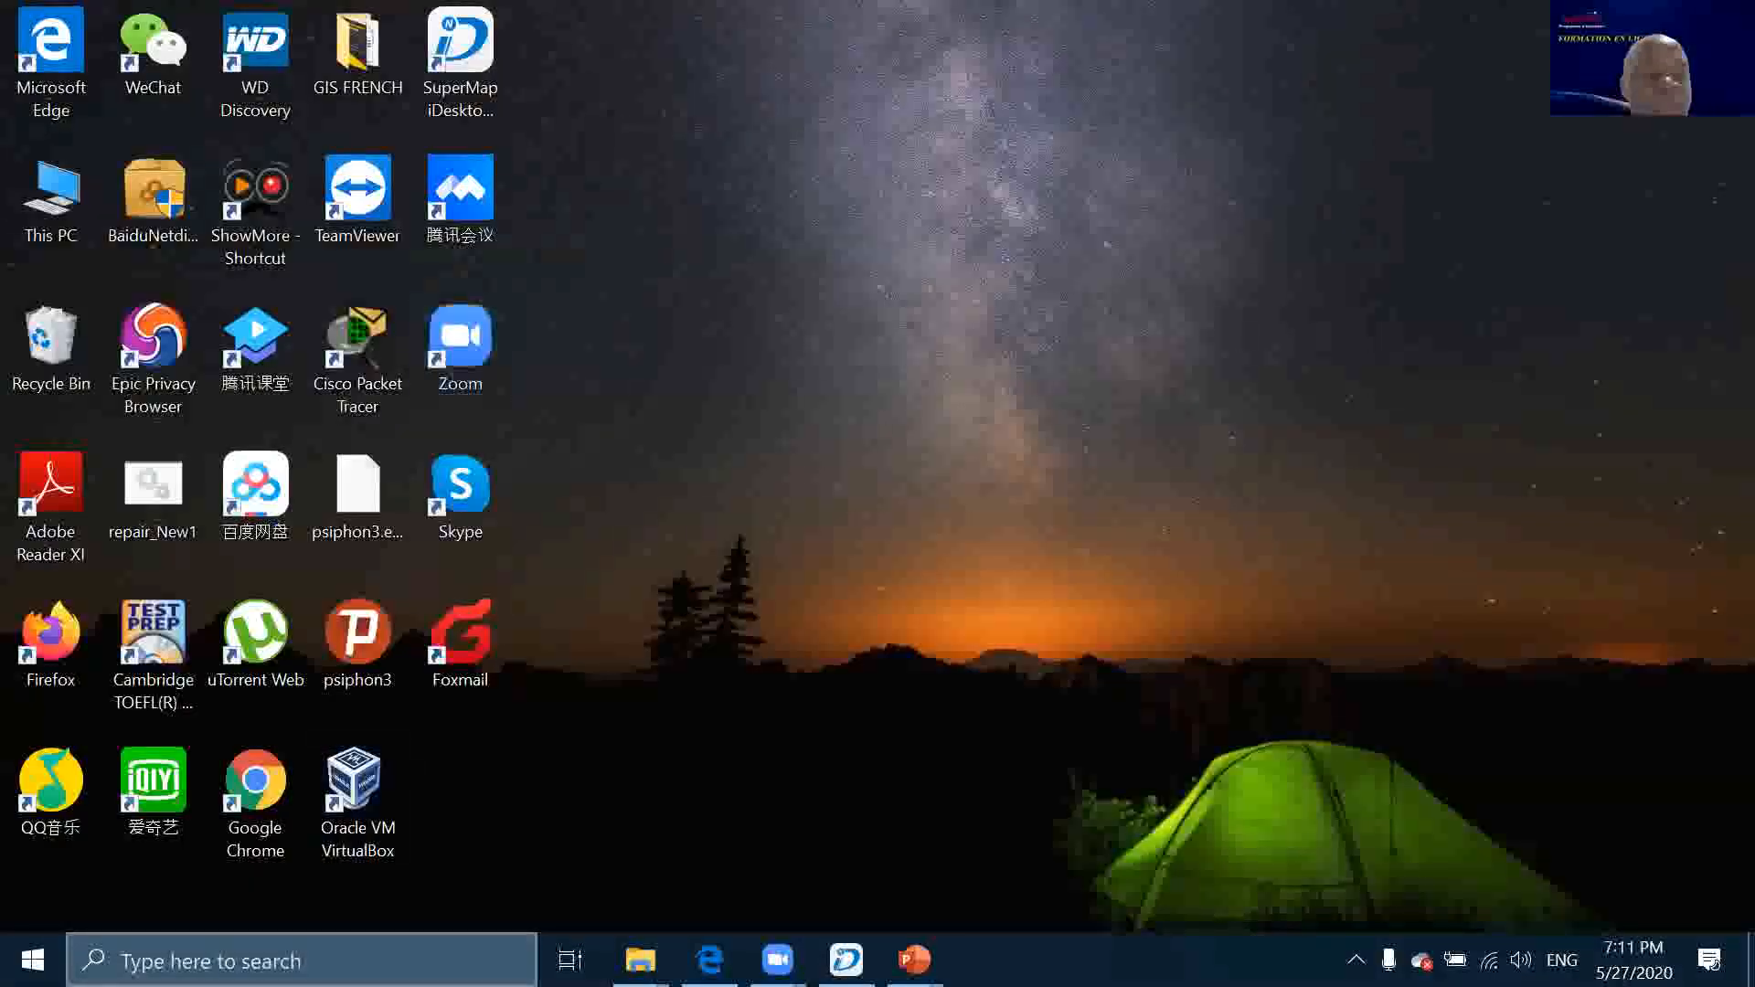
# Search Windows for "lice" and run SuperMap License Center as administrator
pyautogui.click(229, 961)
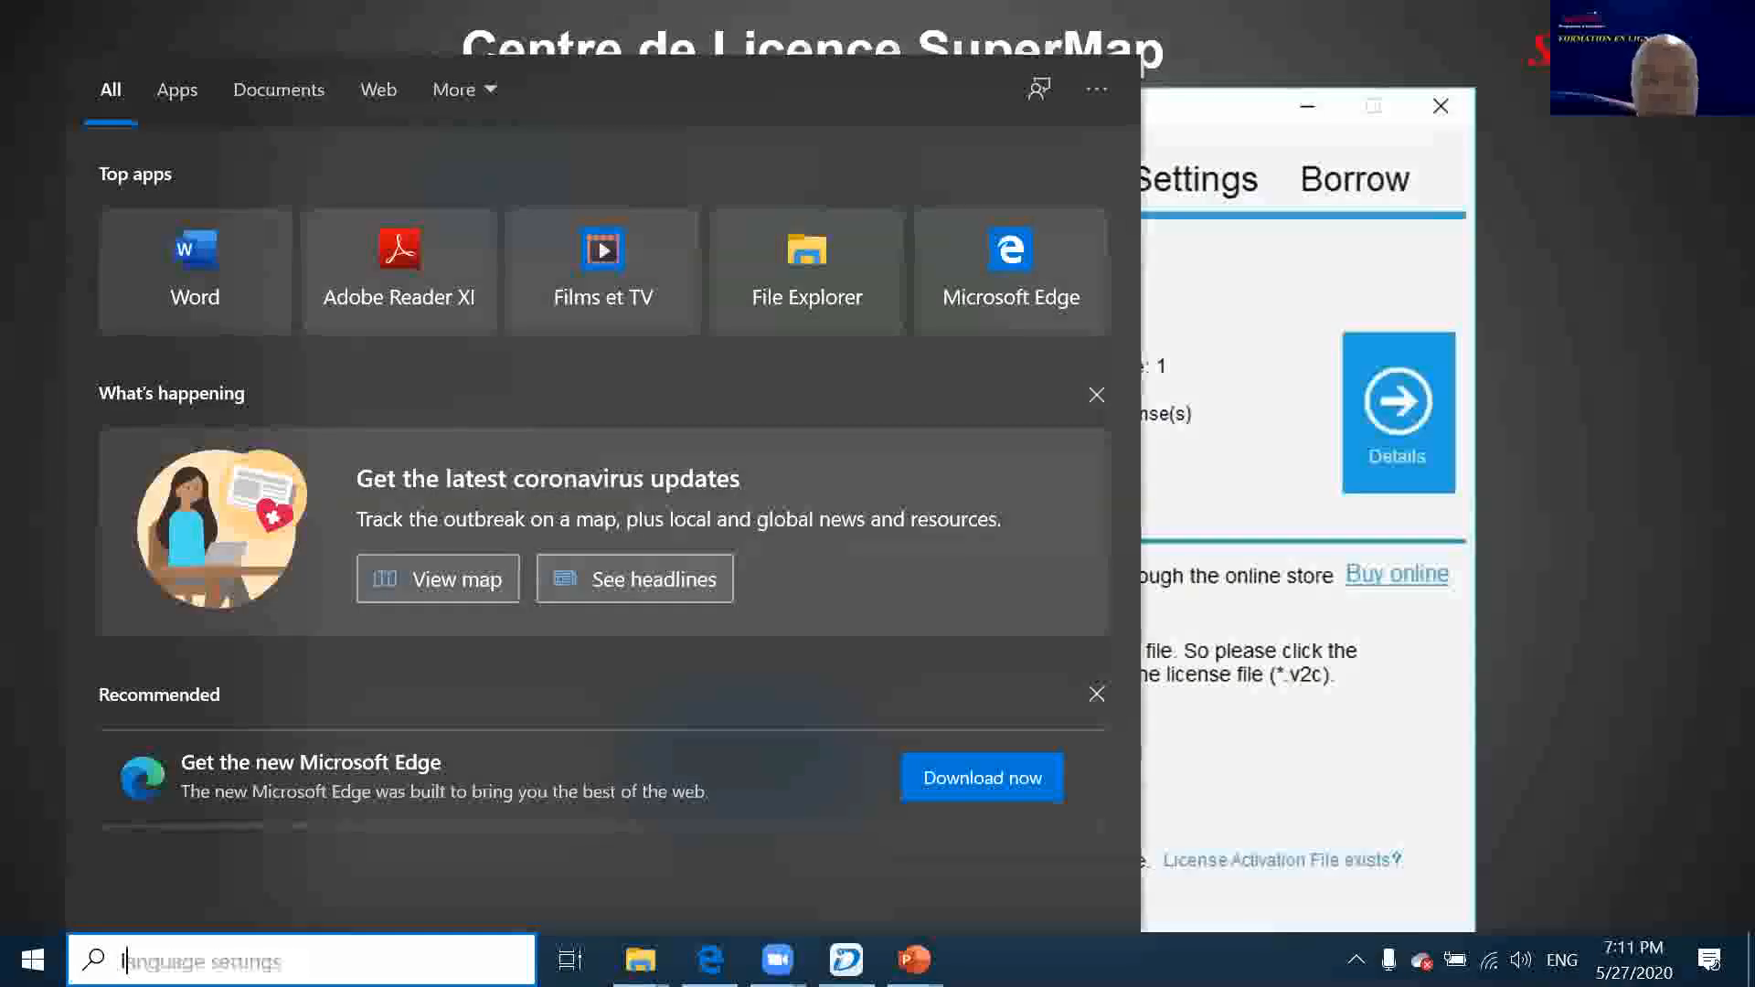
pyautogui.write('lice')
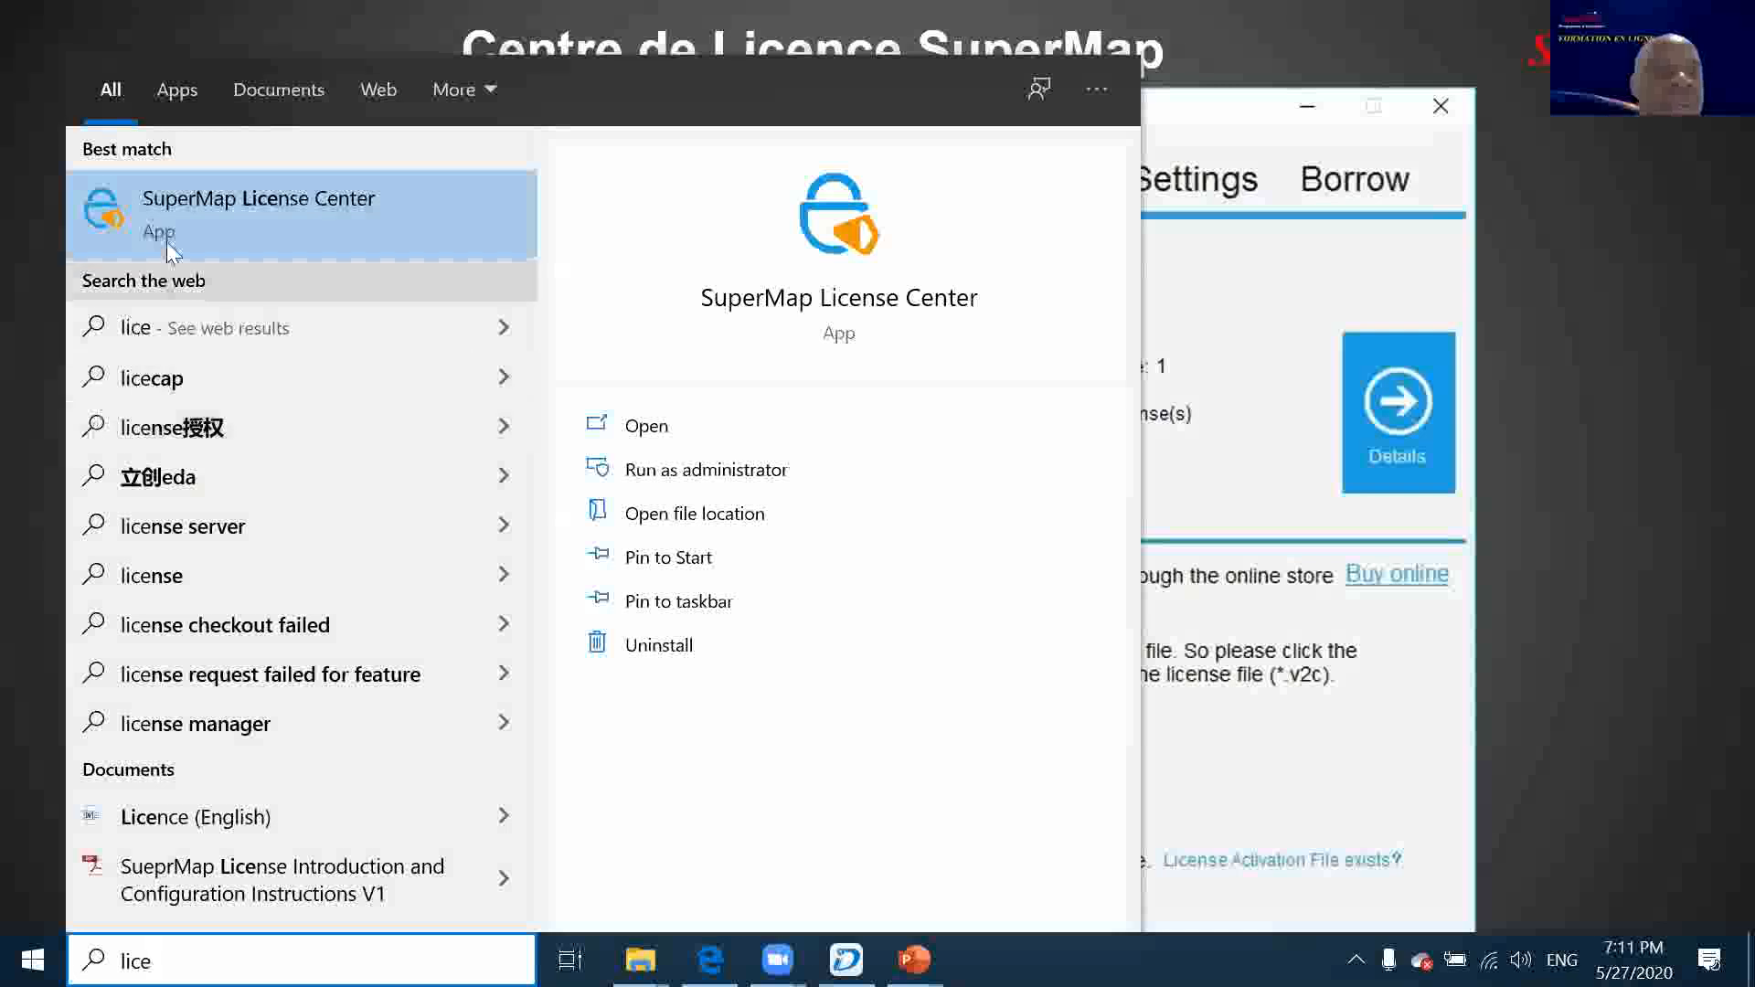
pyautogui.rightClick(219, 205)
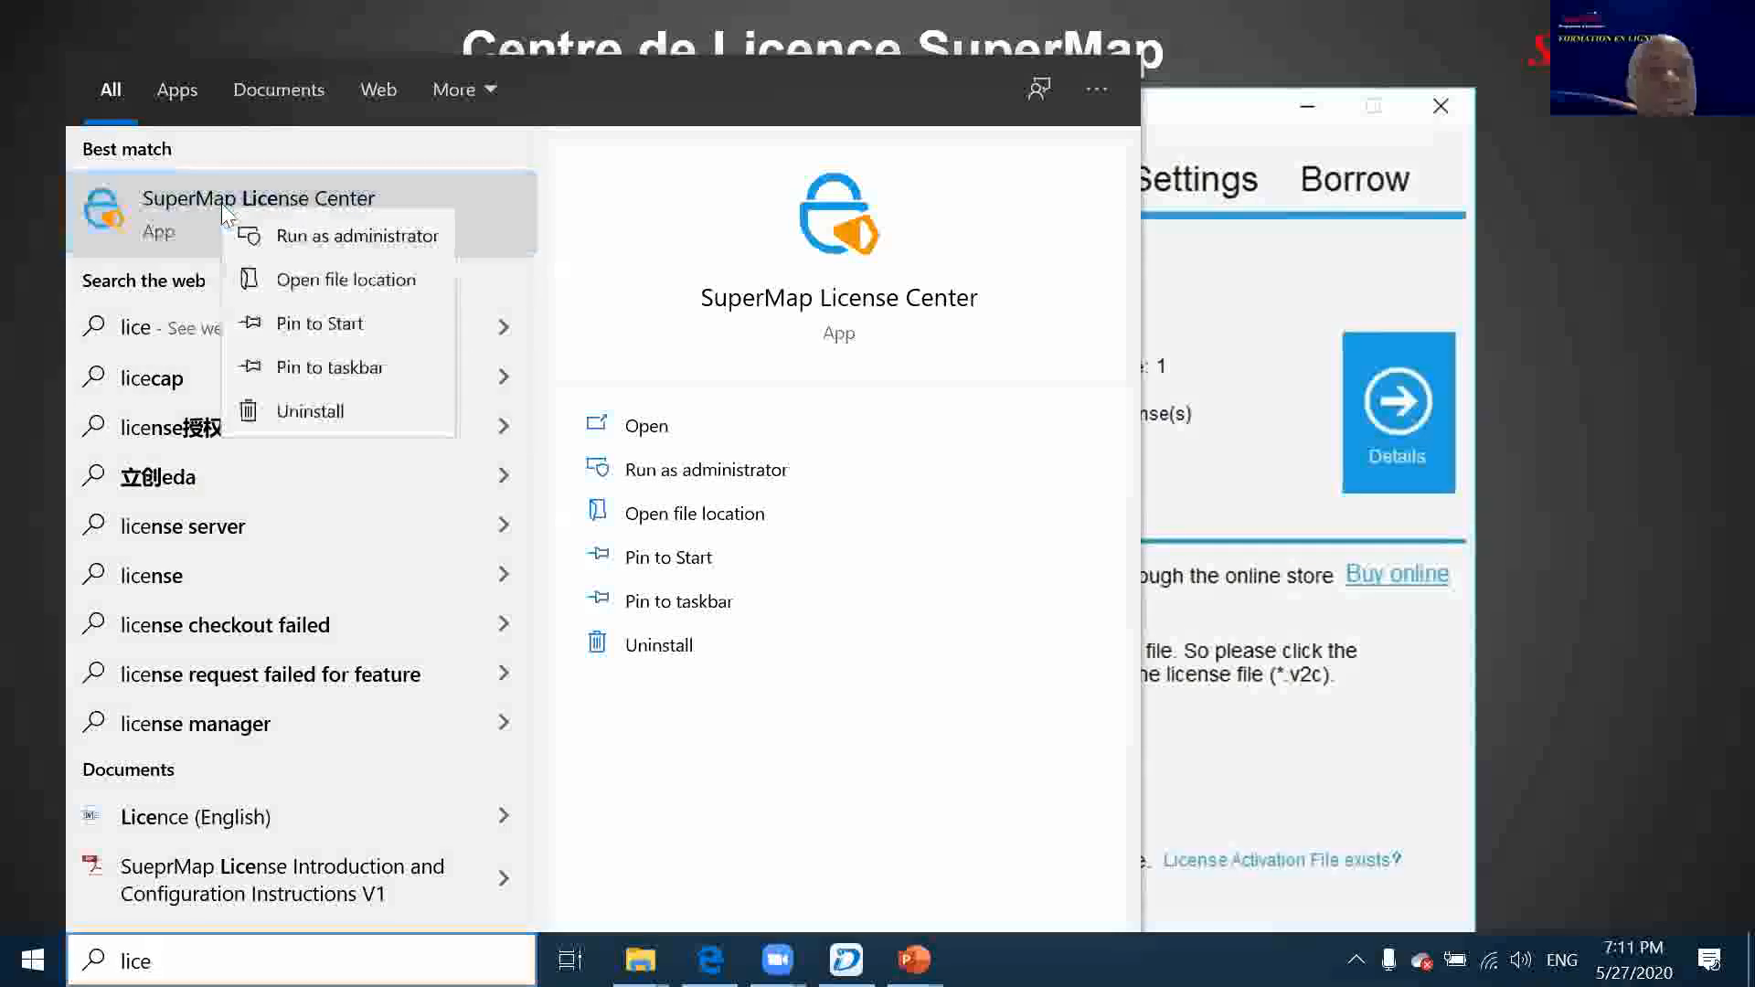
pyautogui.click(282, 230)
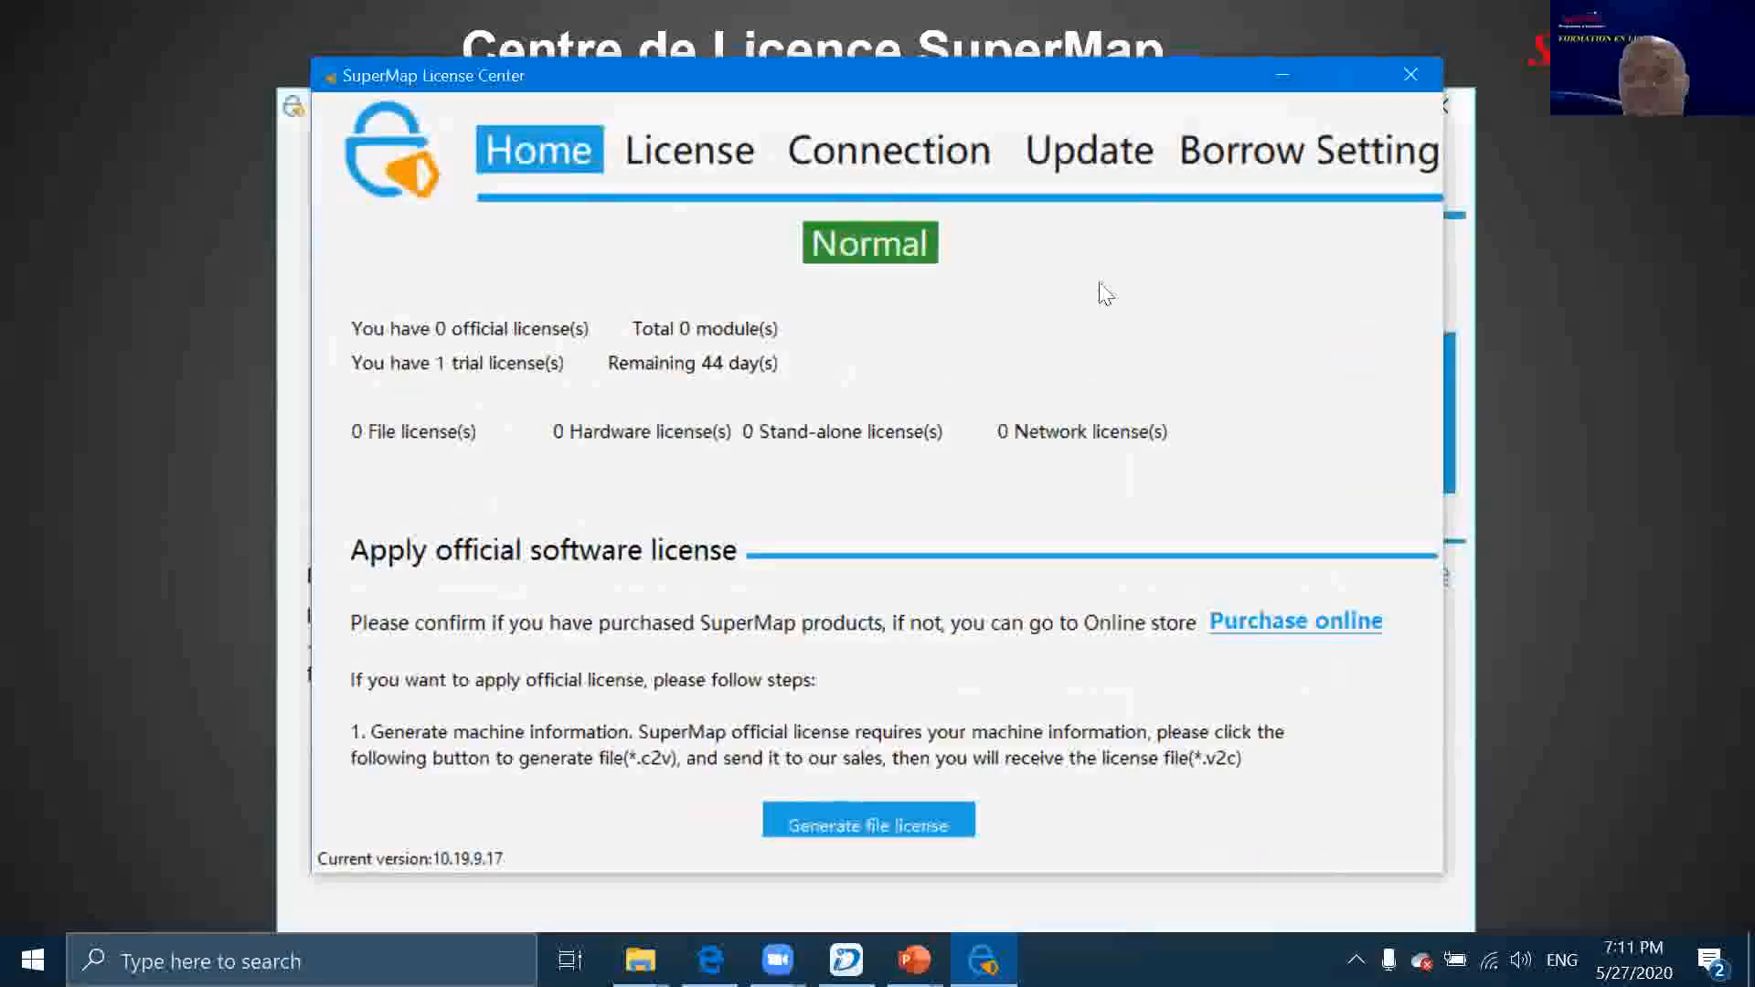
# Review the License and Update pages of License Center, view the license file picker without choosing a file, and minimize the window
pyautogui.click(686, 165)
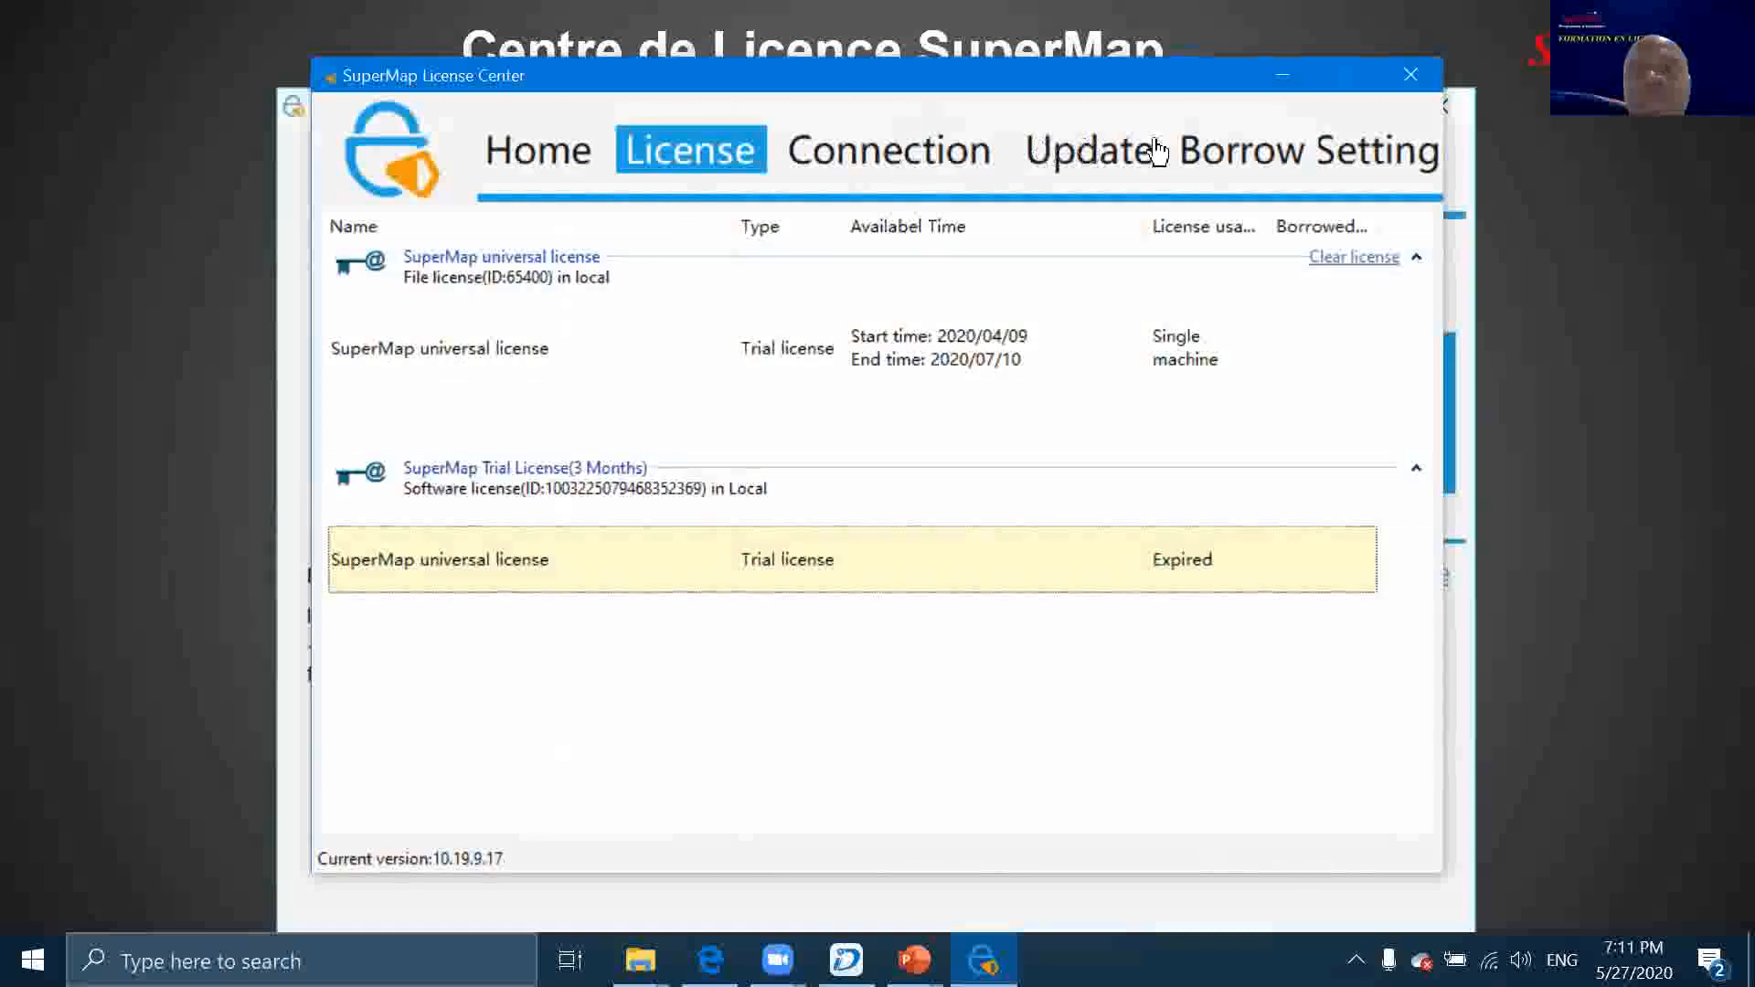
pyautogui.click(1093, 160)
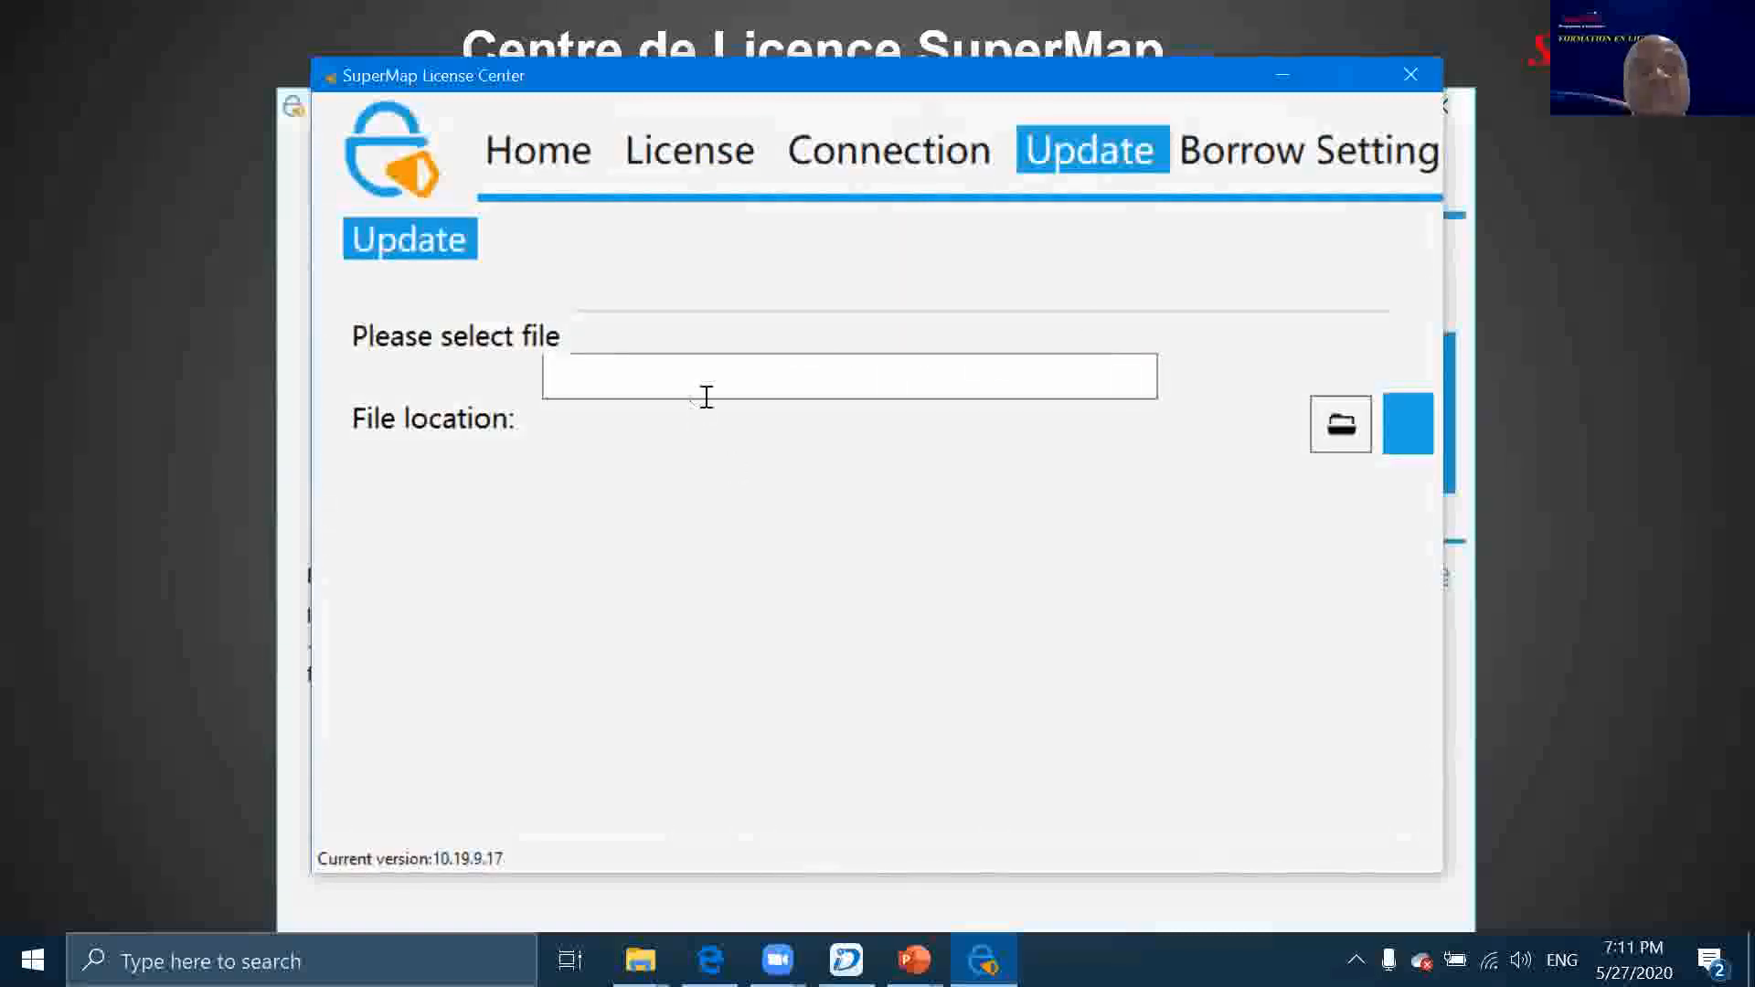
pyautogui.click(1342, 423)
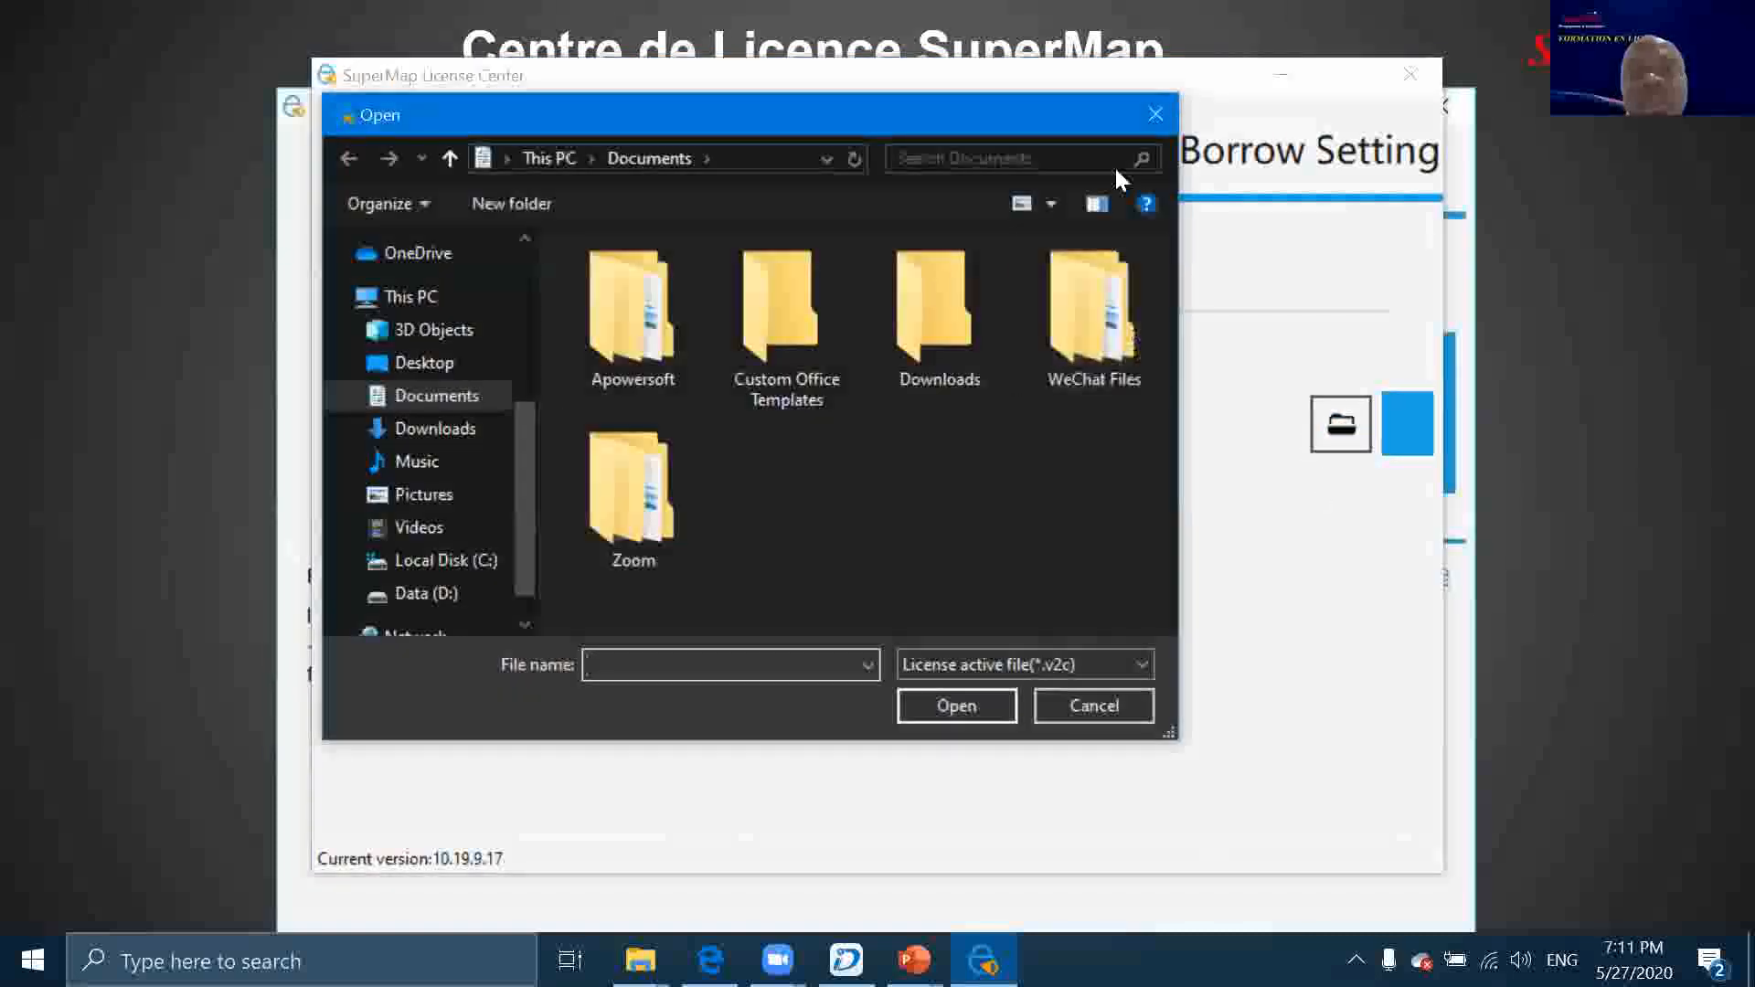
pyautogui.click(1152, 118)
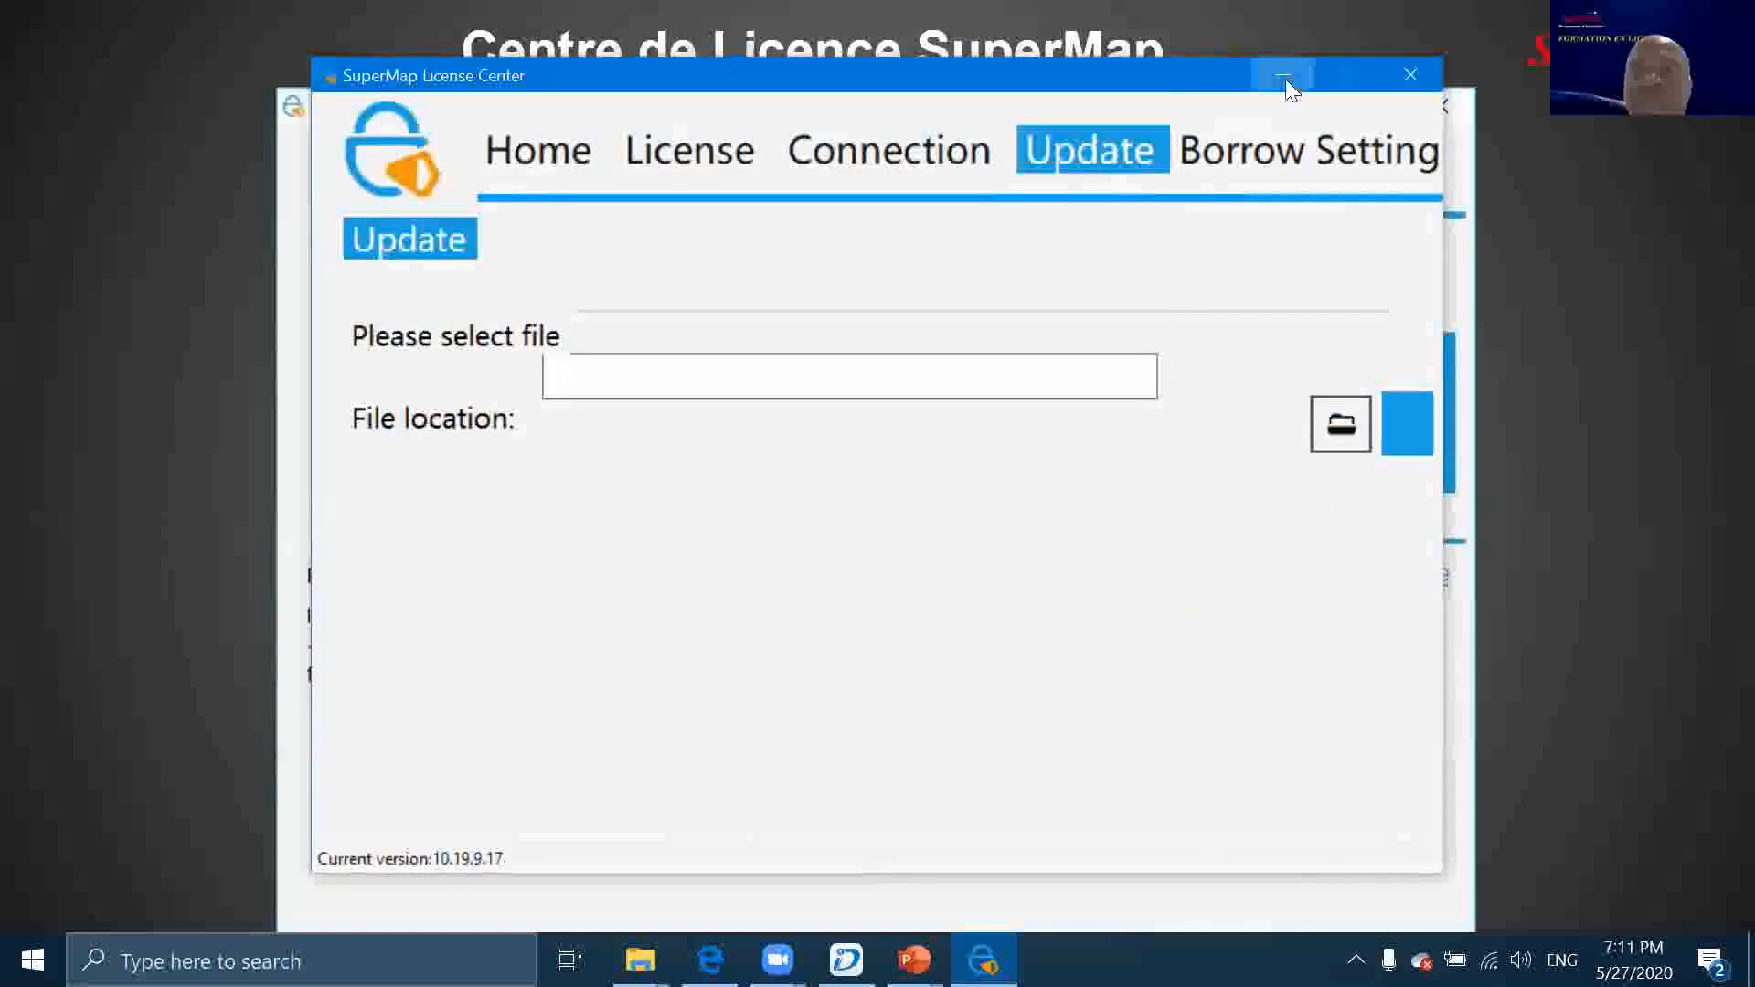
pyautogui.click(1284, 79)
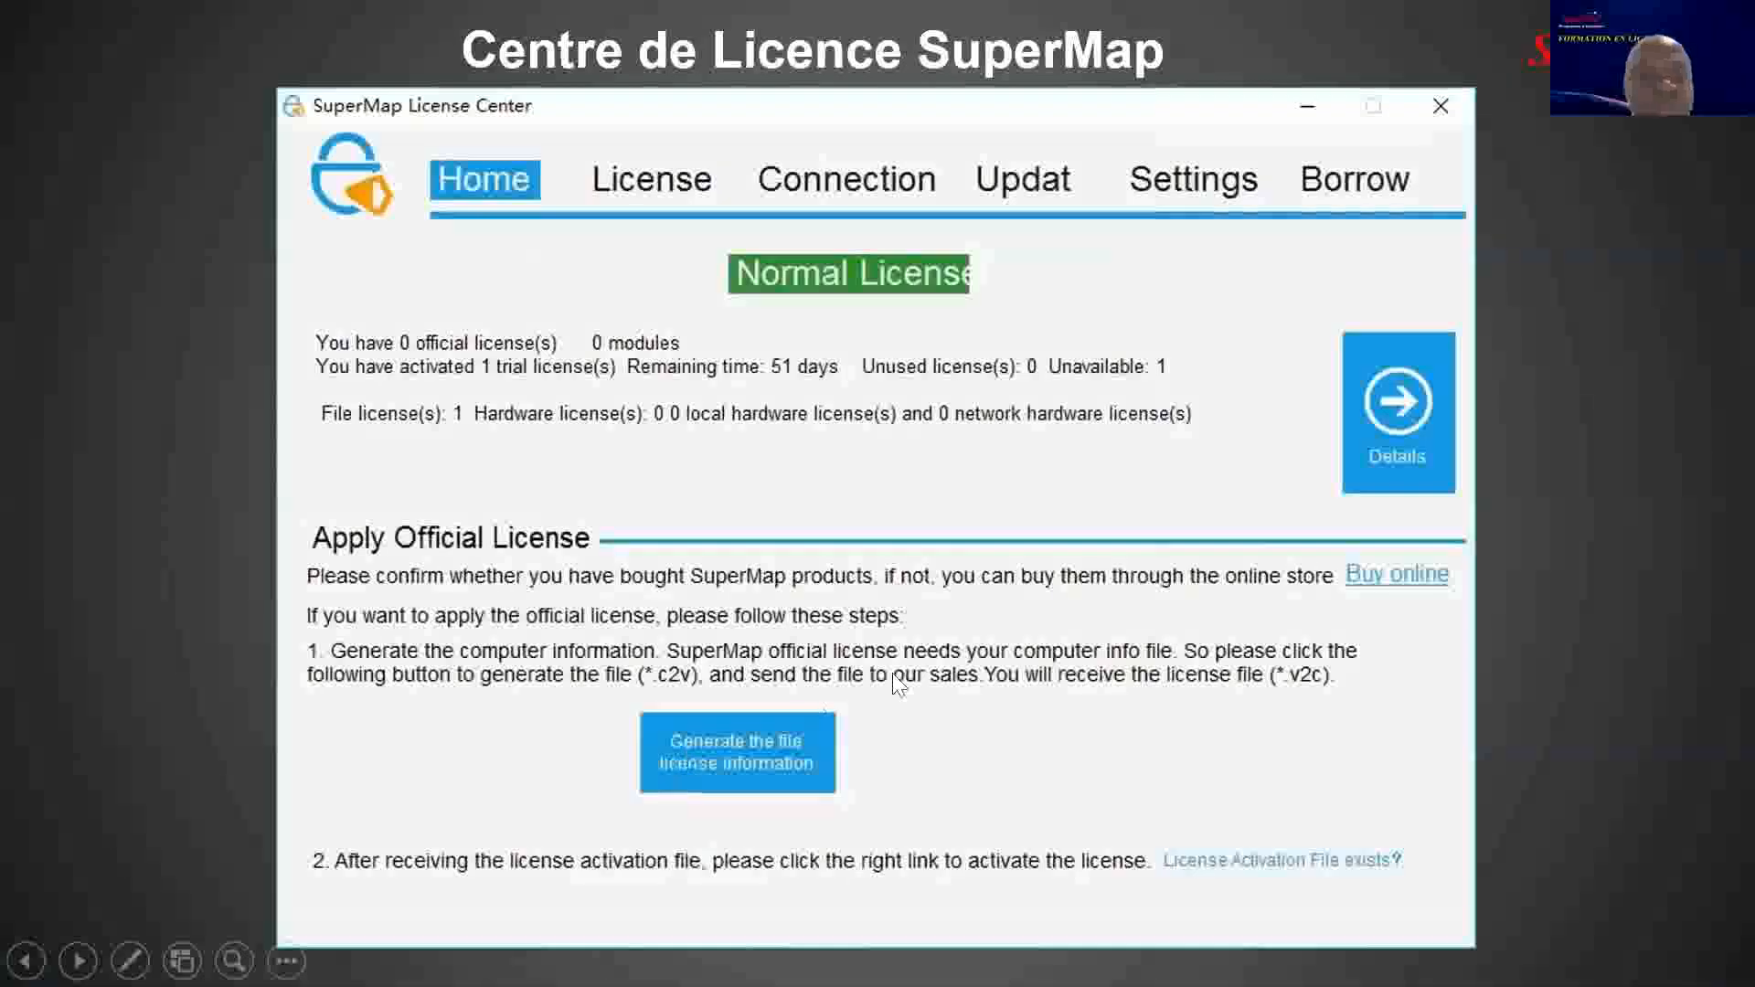
# Advance the slide show past the "Centre de Licence SuperMap" slide and switch to SuperMap iDesktop
pyautogui.click(906, 660)
pyautogui.click(911, 654)
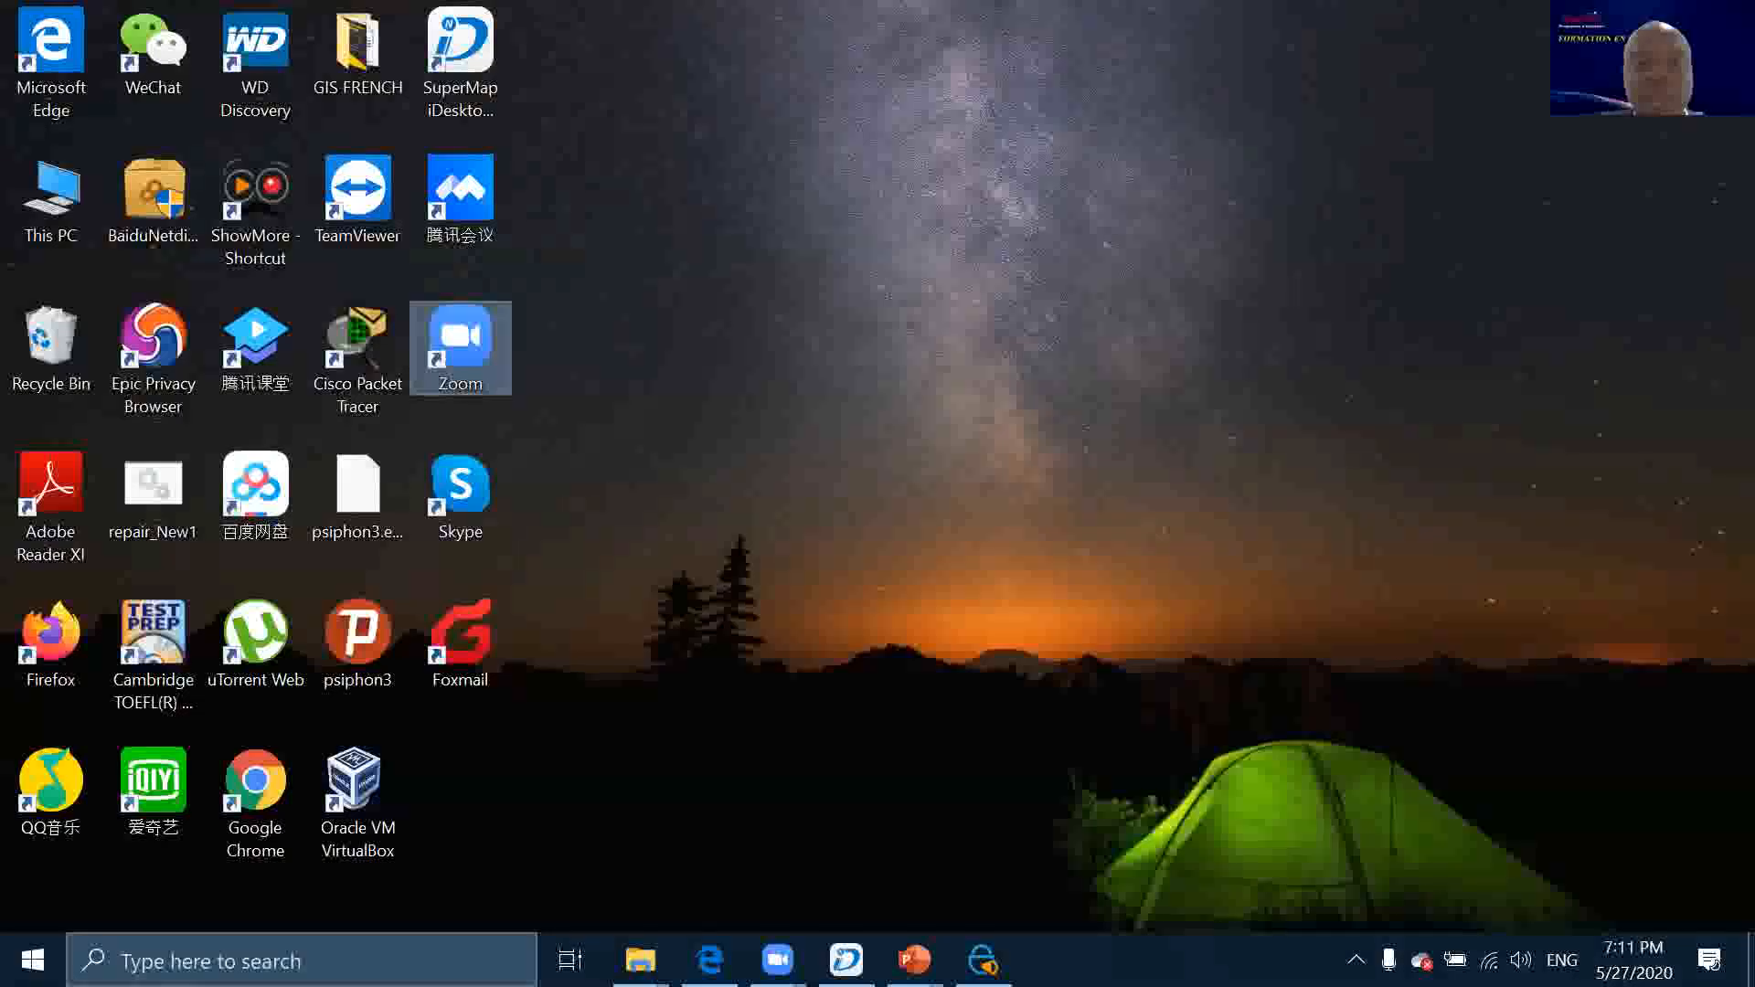
pyautogui.hotkey('alt', 'Tab')
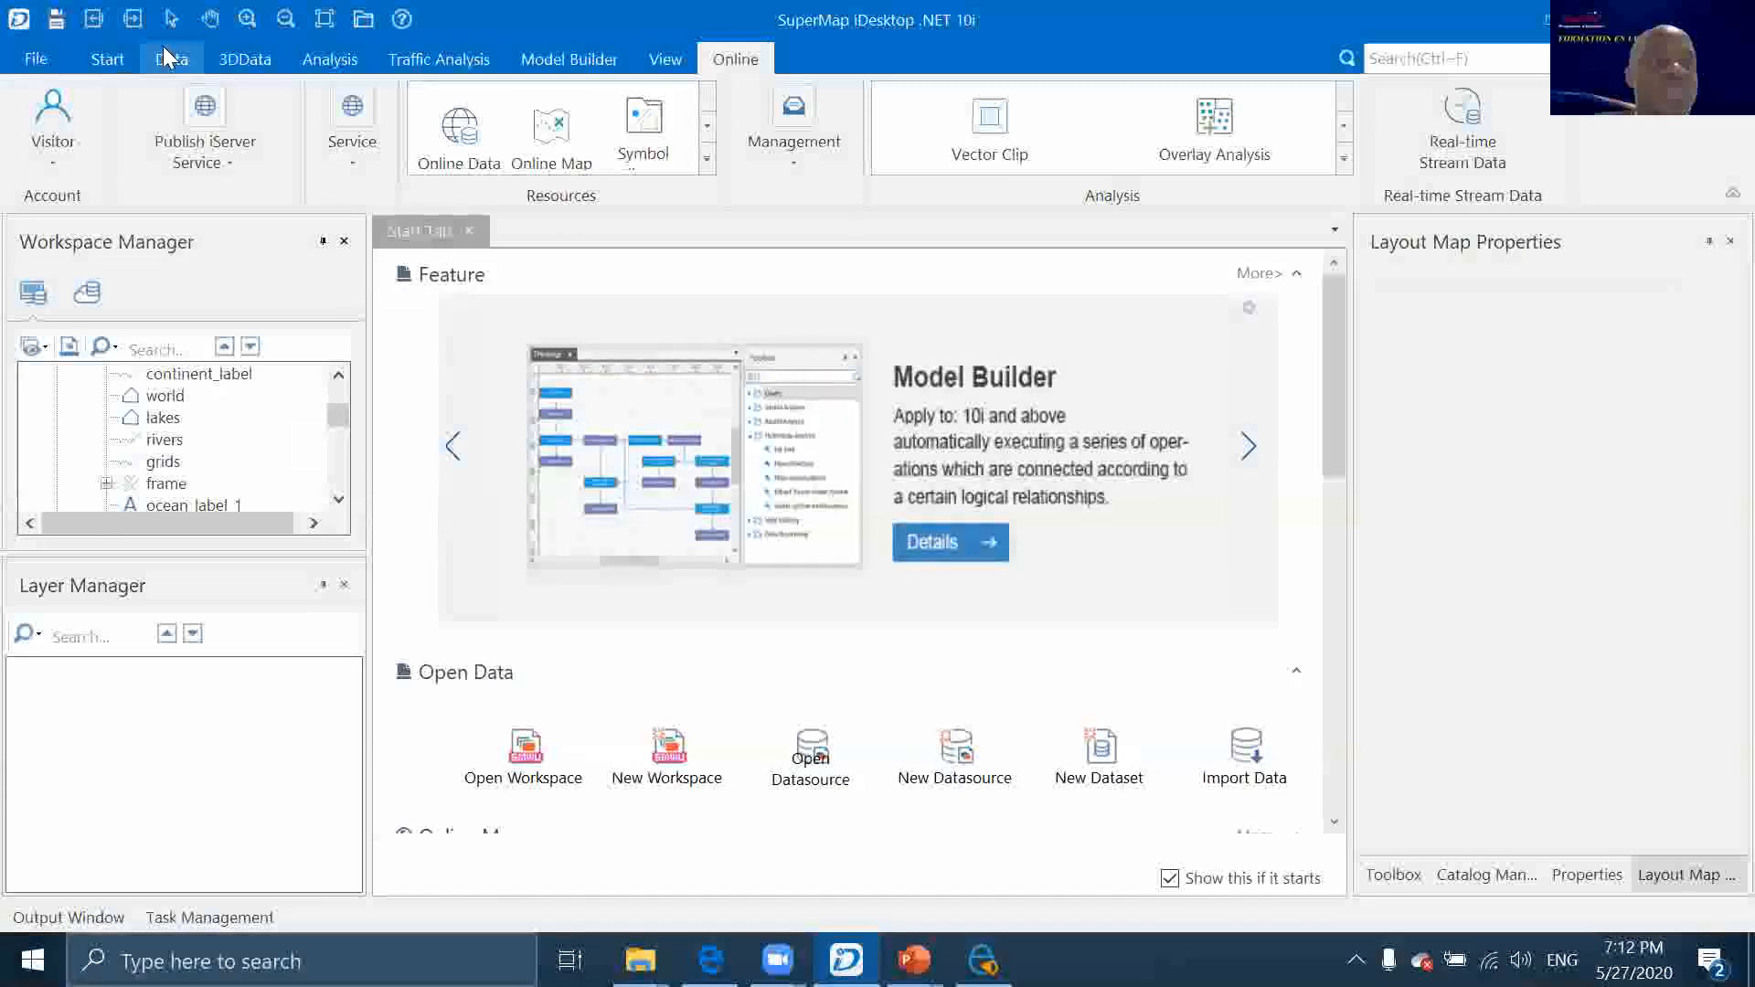
# Look through the Start, Data, Analysis, Traffic Analysis and Online command sets of iDesktop
pyautogui.click(110, 59)
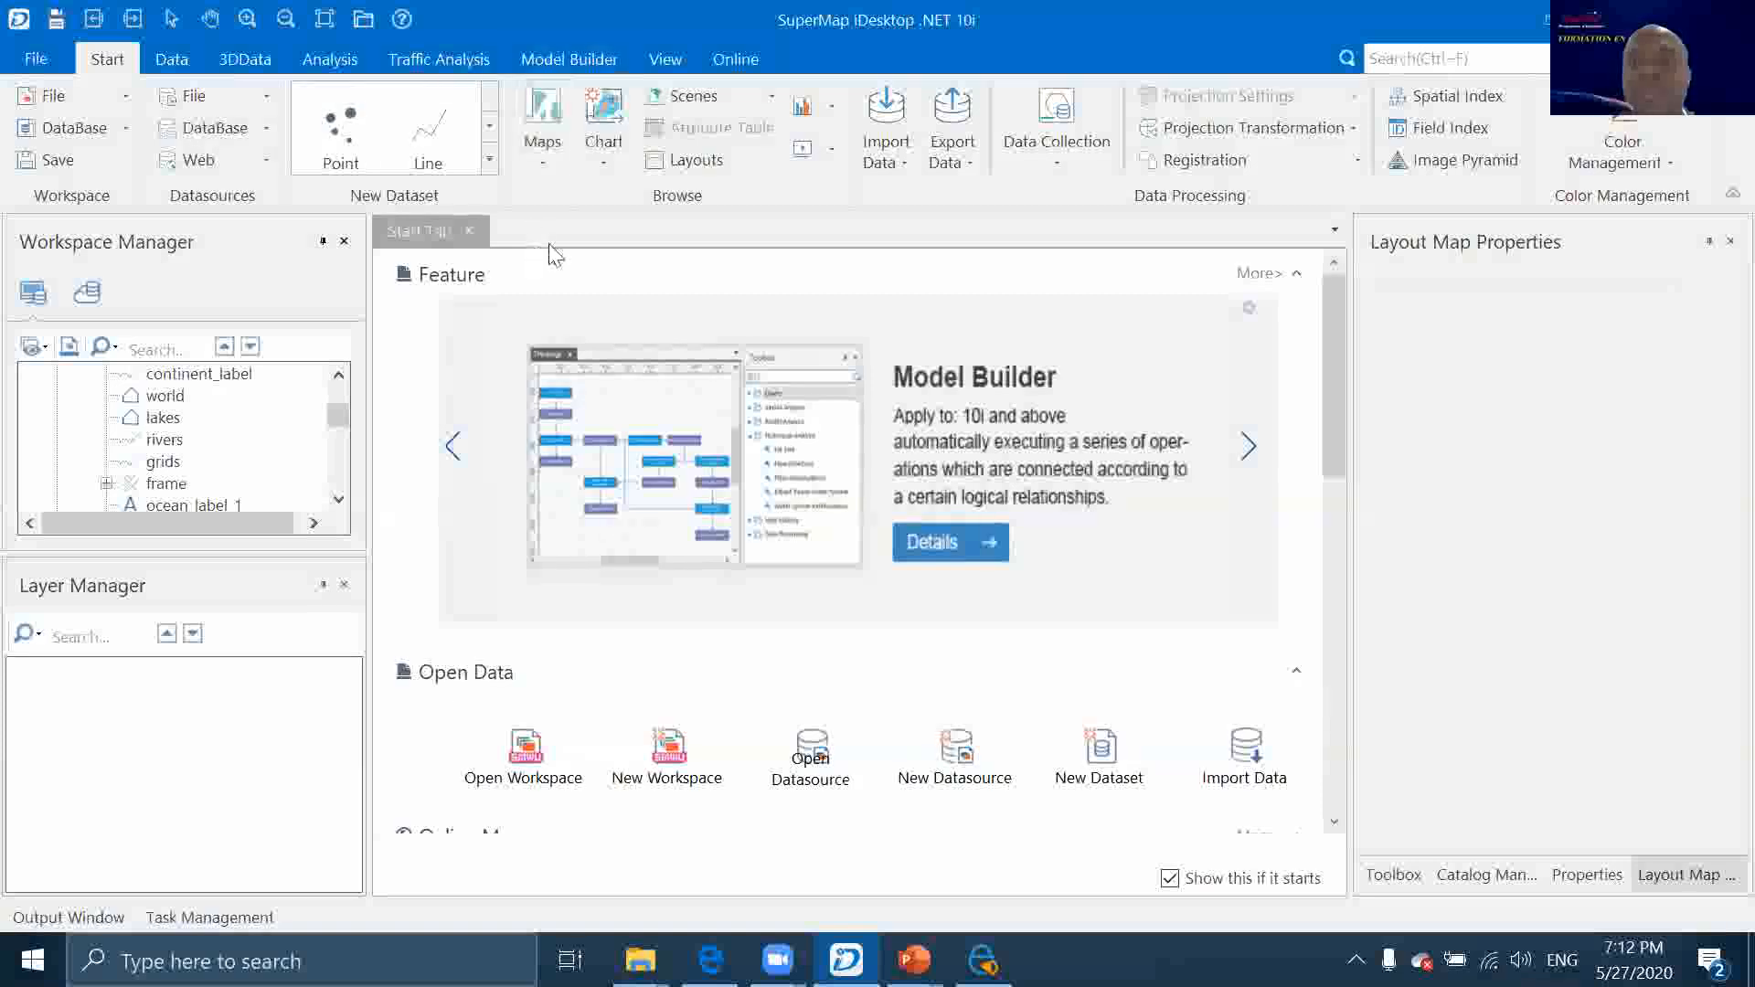
pyautogui.click(170, 62)
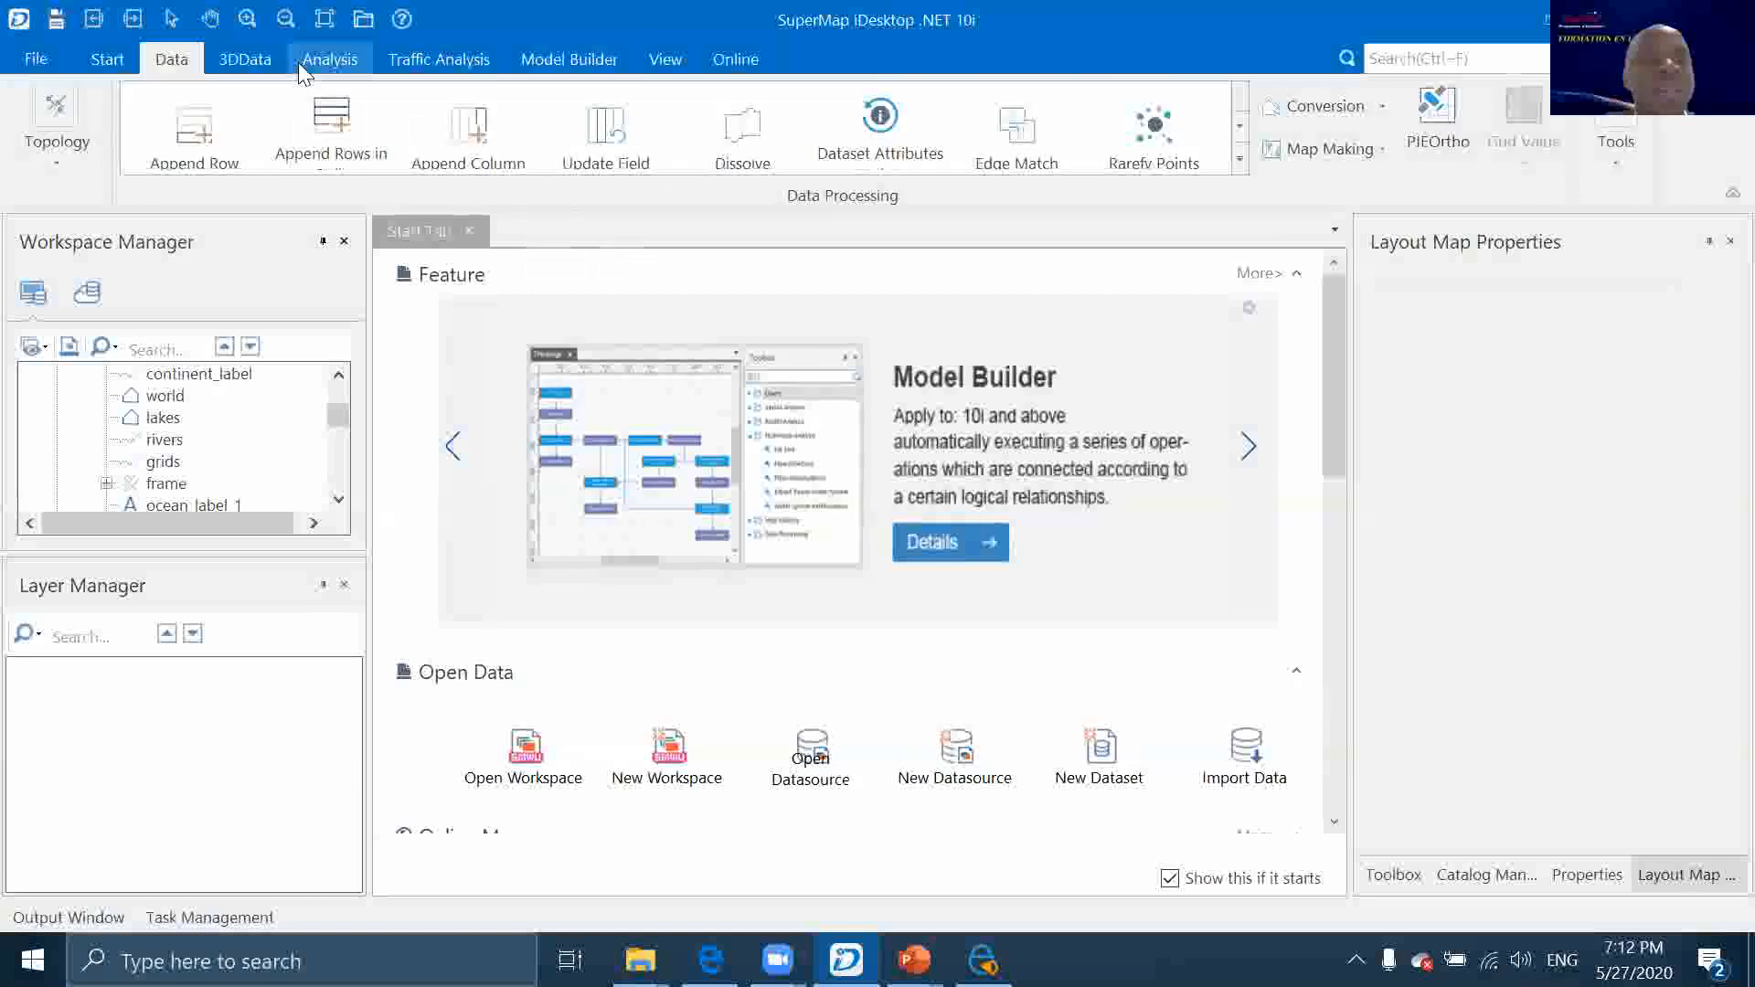
pyautogui.click(329, 60)
pyautogui.click(438, 58)
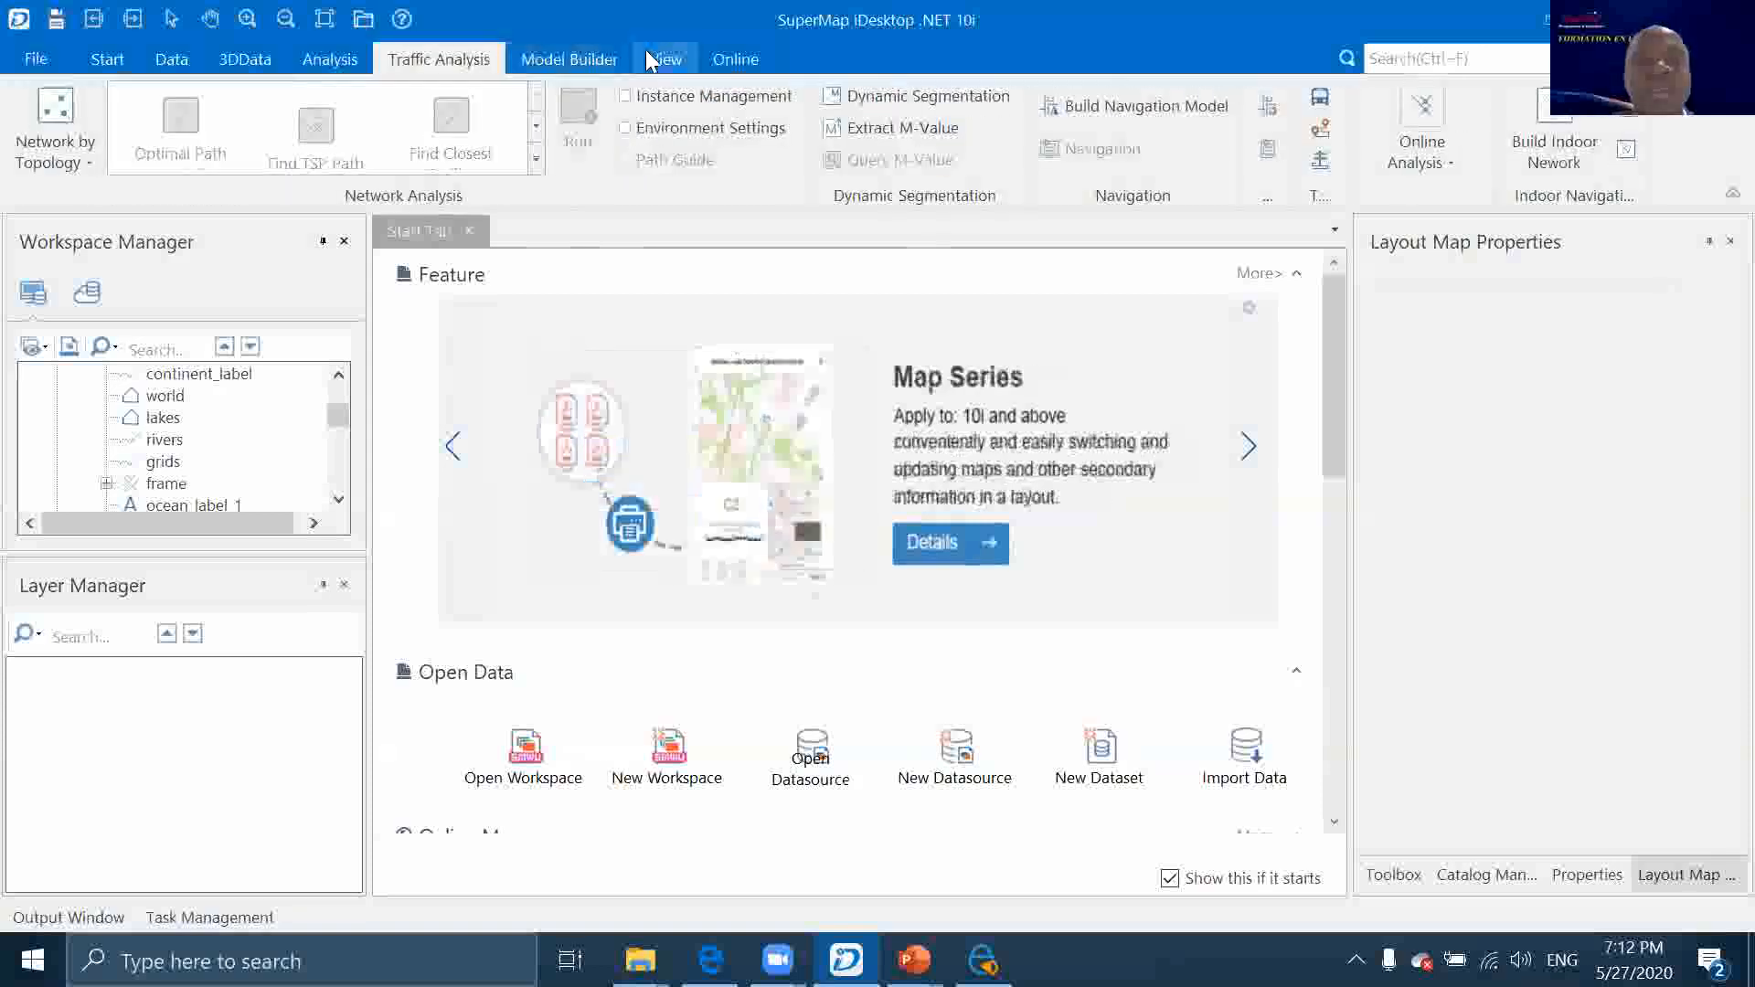
pyautogui.click(736, 59)
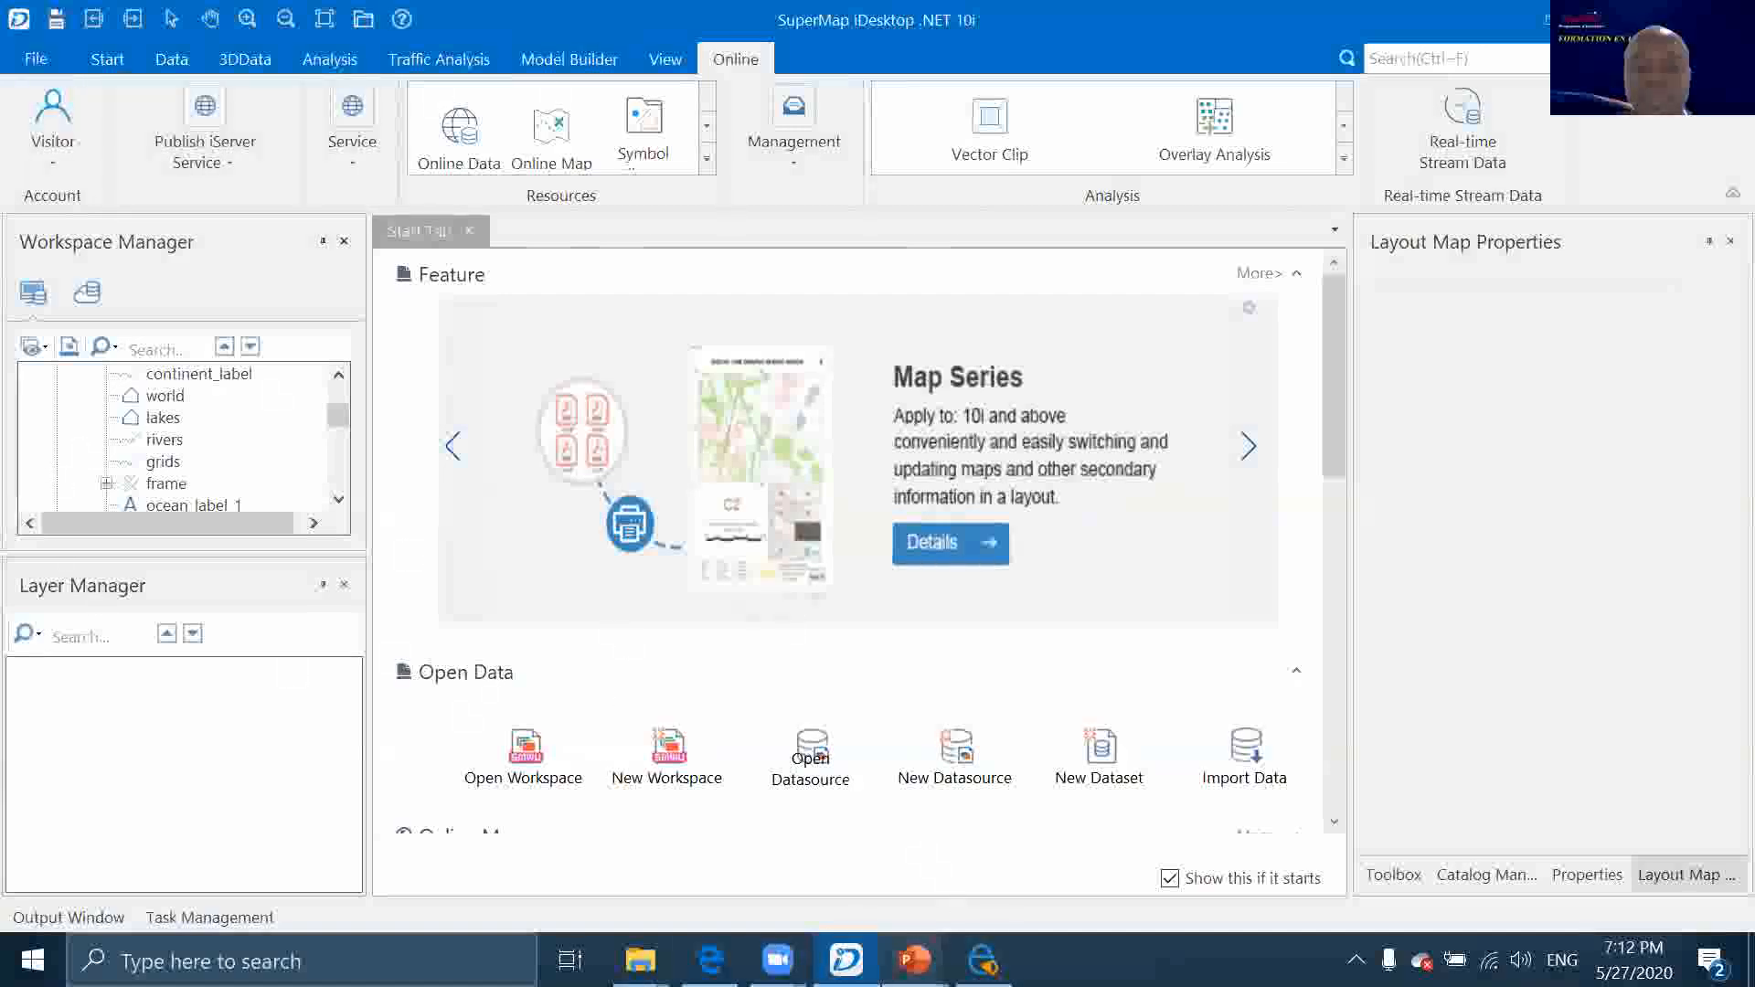
# Return to the PowerPoint slide show and advance from "Interface de SuperMap iDesktop" to the "PARTIE 03" title slide
pyautogui.moveTo(914, 960)
pyautogui.click(1040, 866)
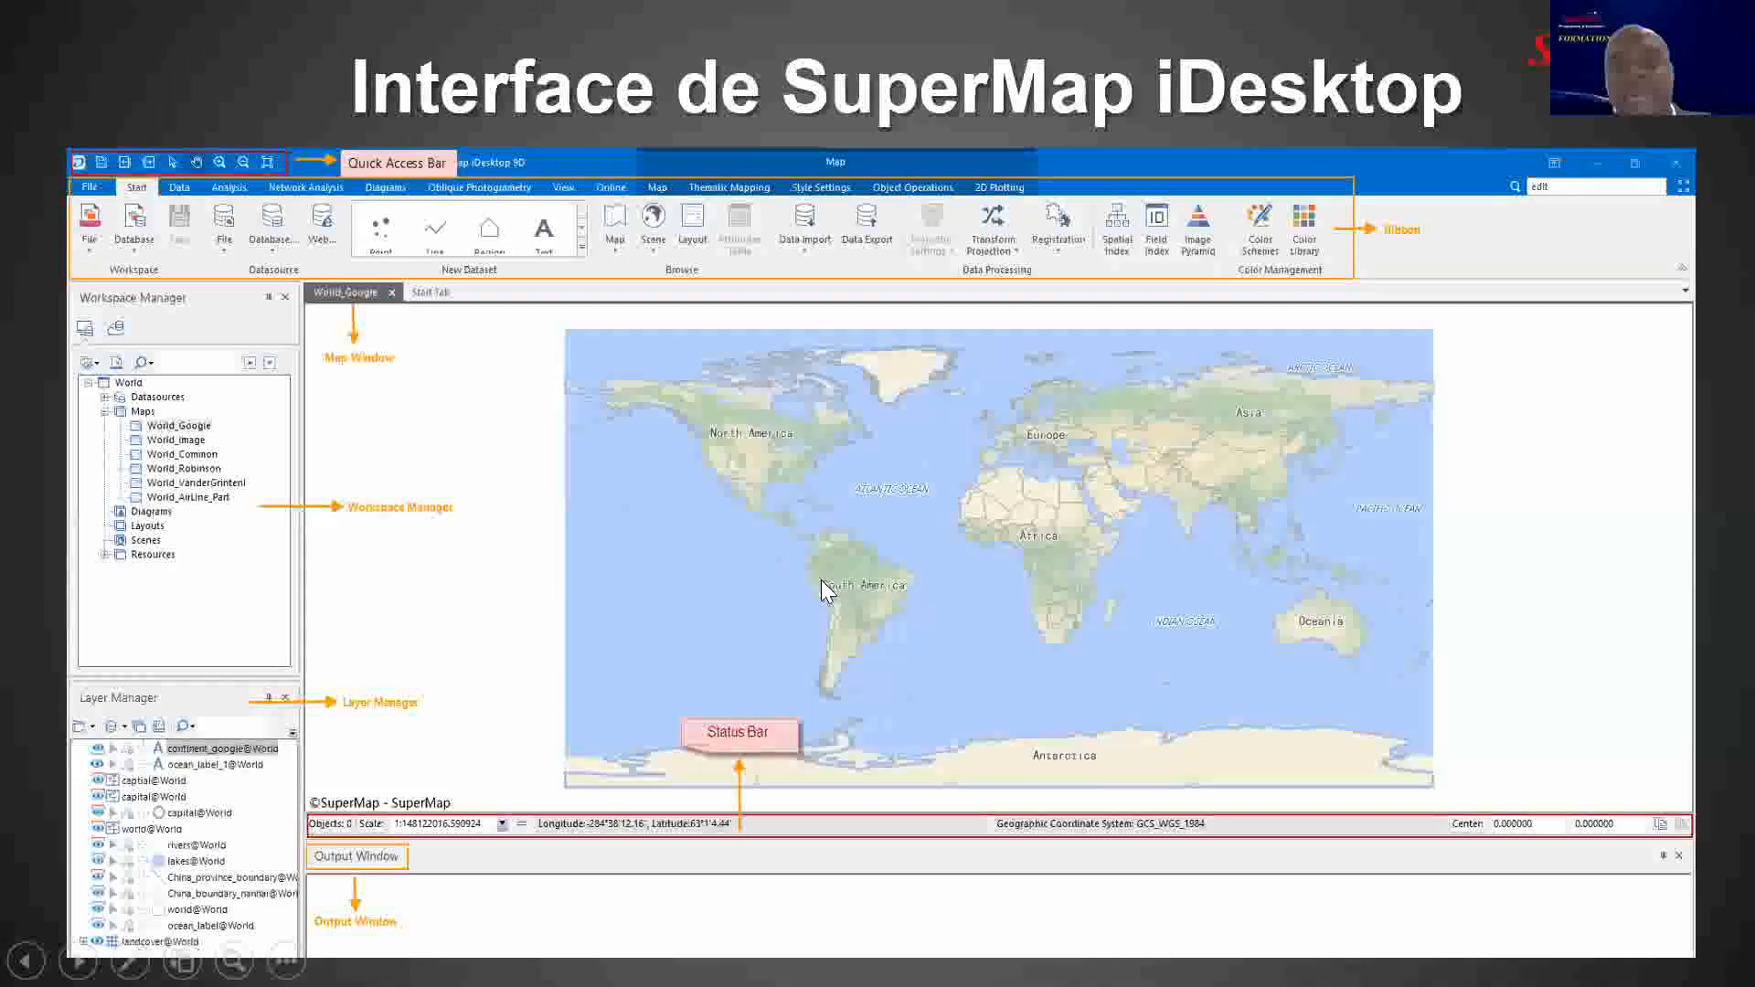
pyautogui.click(822, 583)
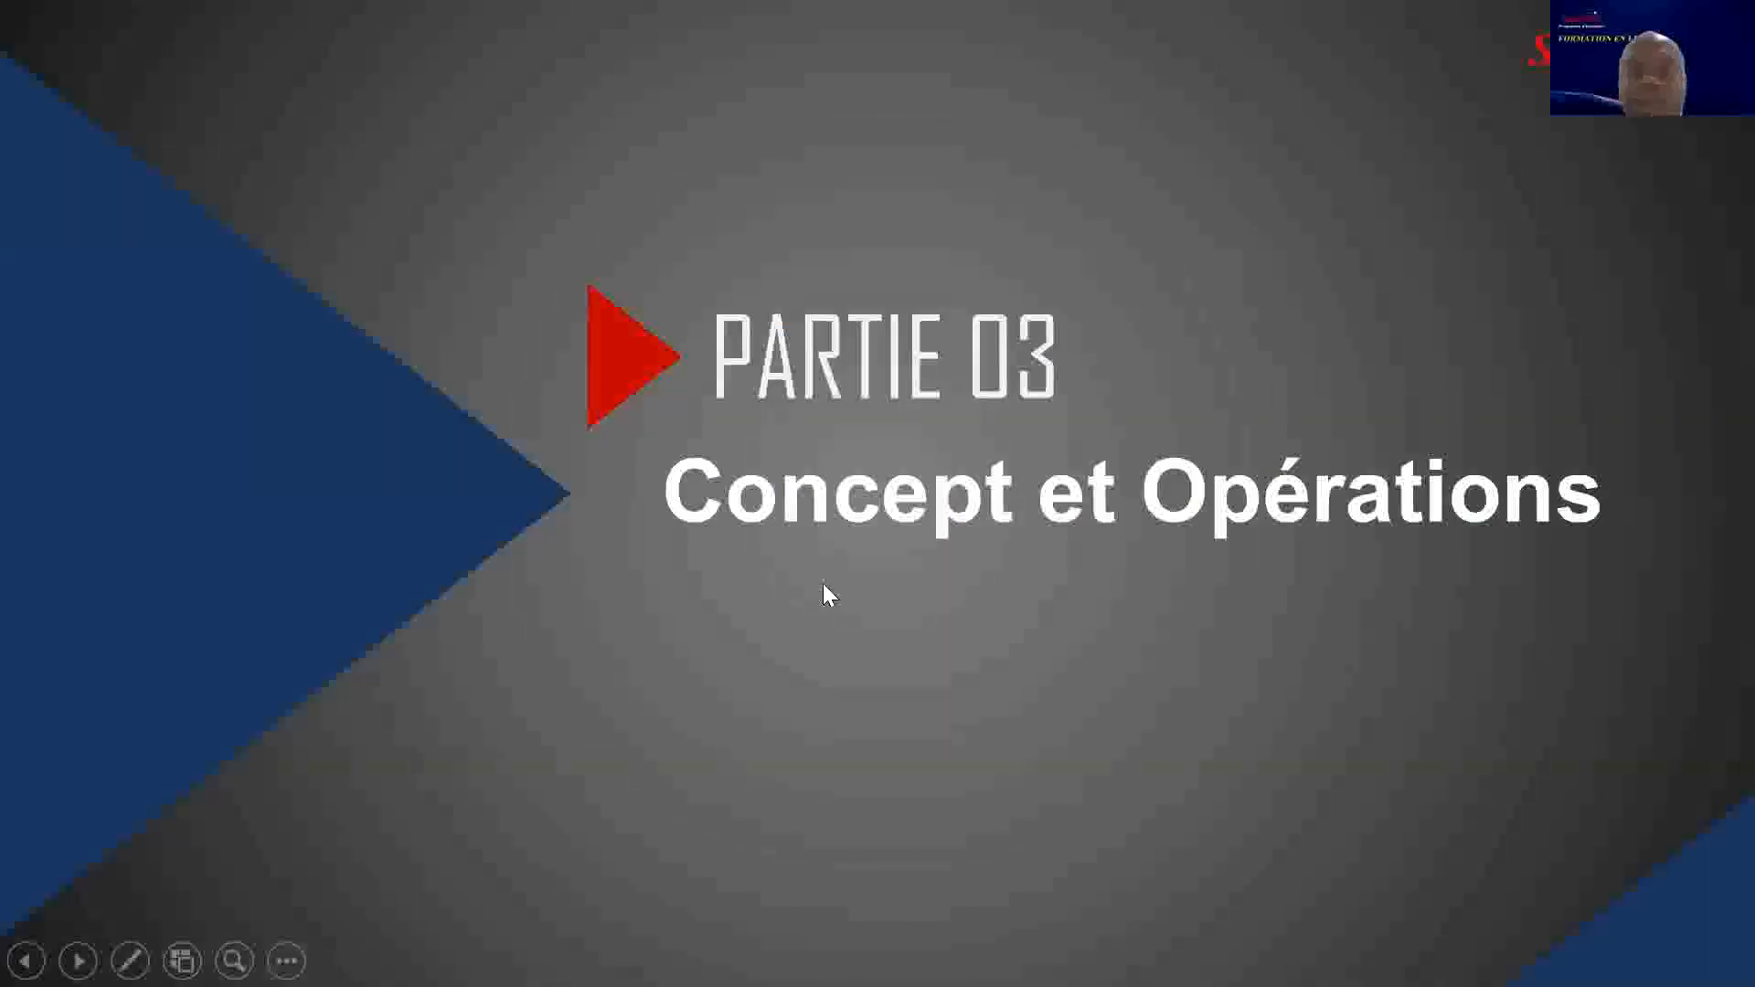
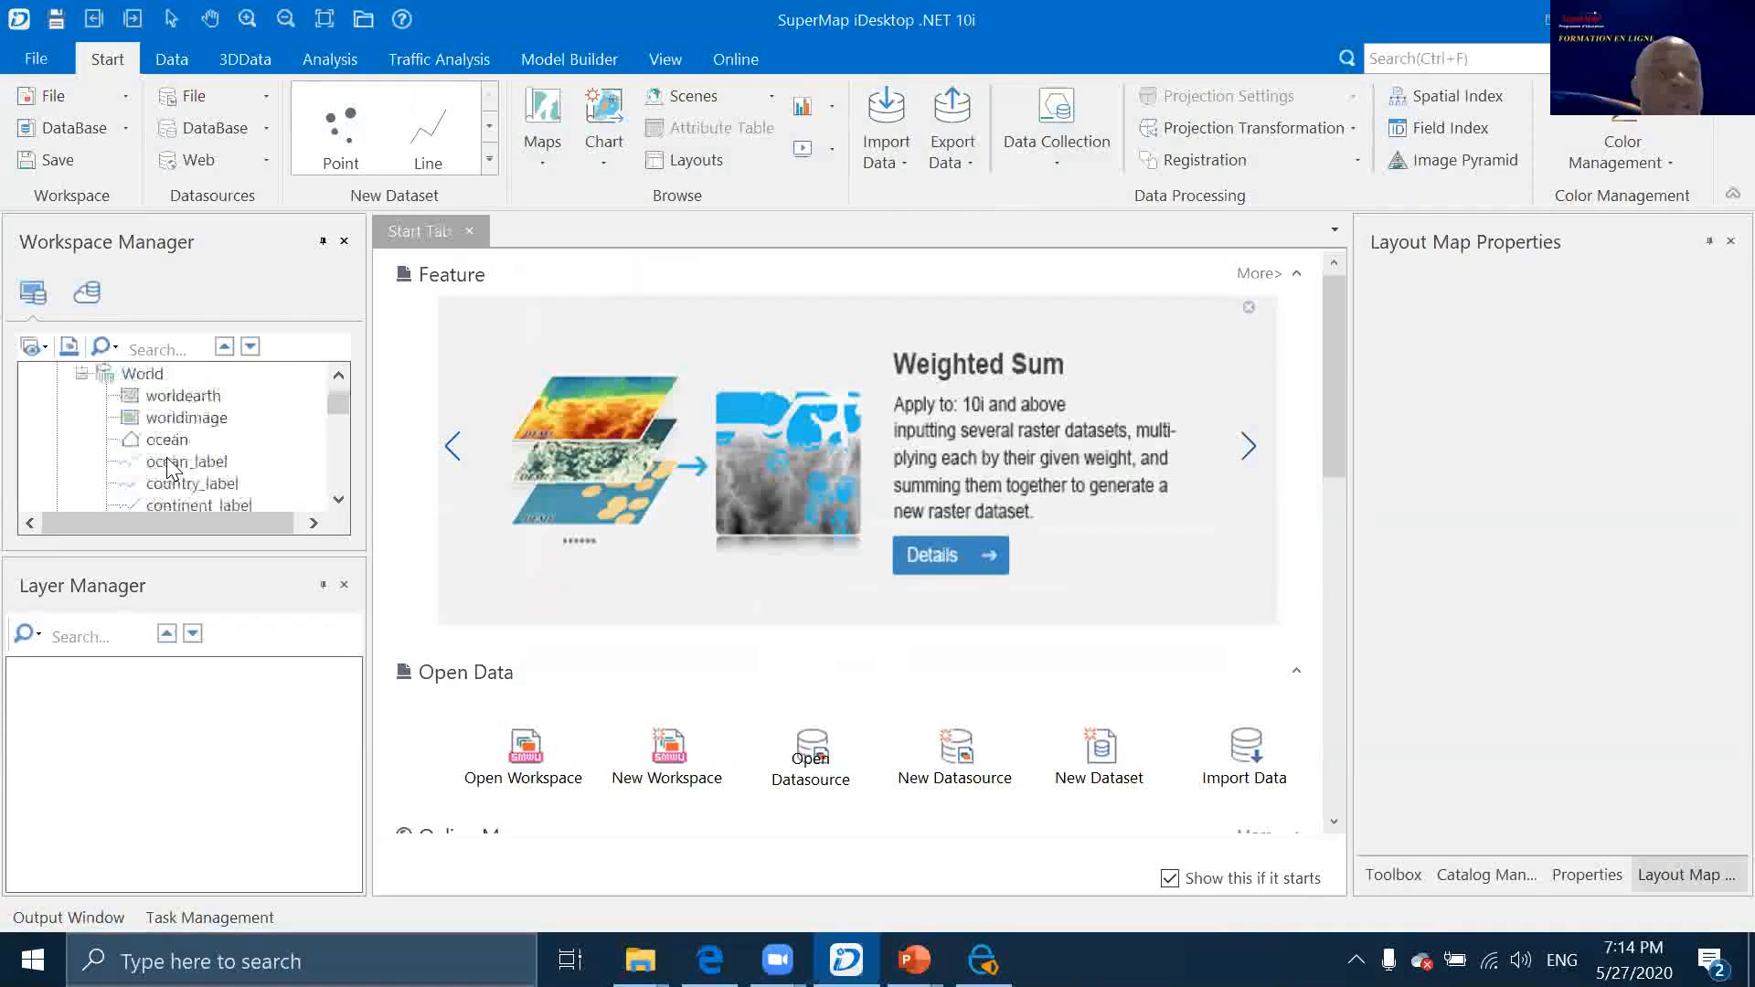
# Look through the World datasource's datasets and view the SQLPlus database connection settings without opening a datasource
pyautogui.scroll(-10, 172, 466)
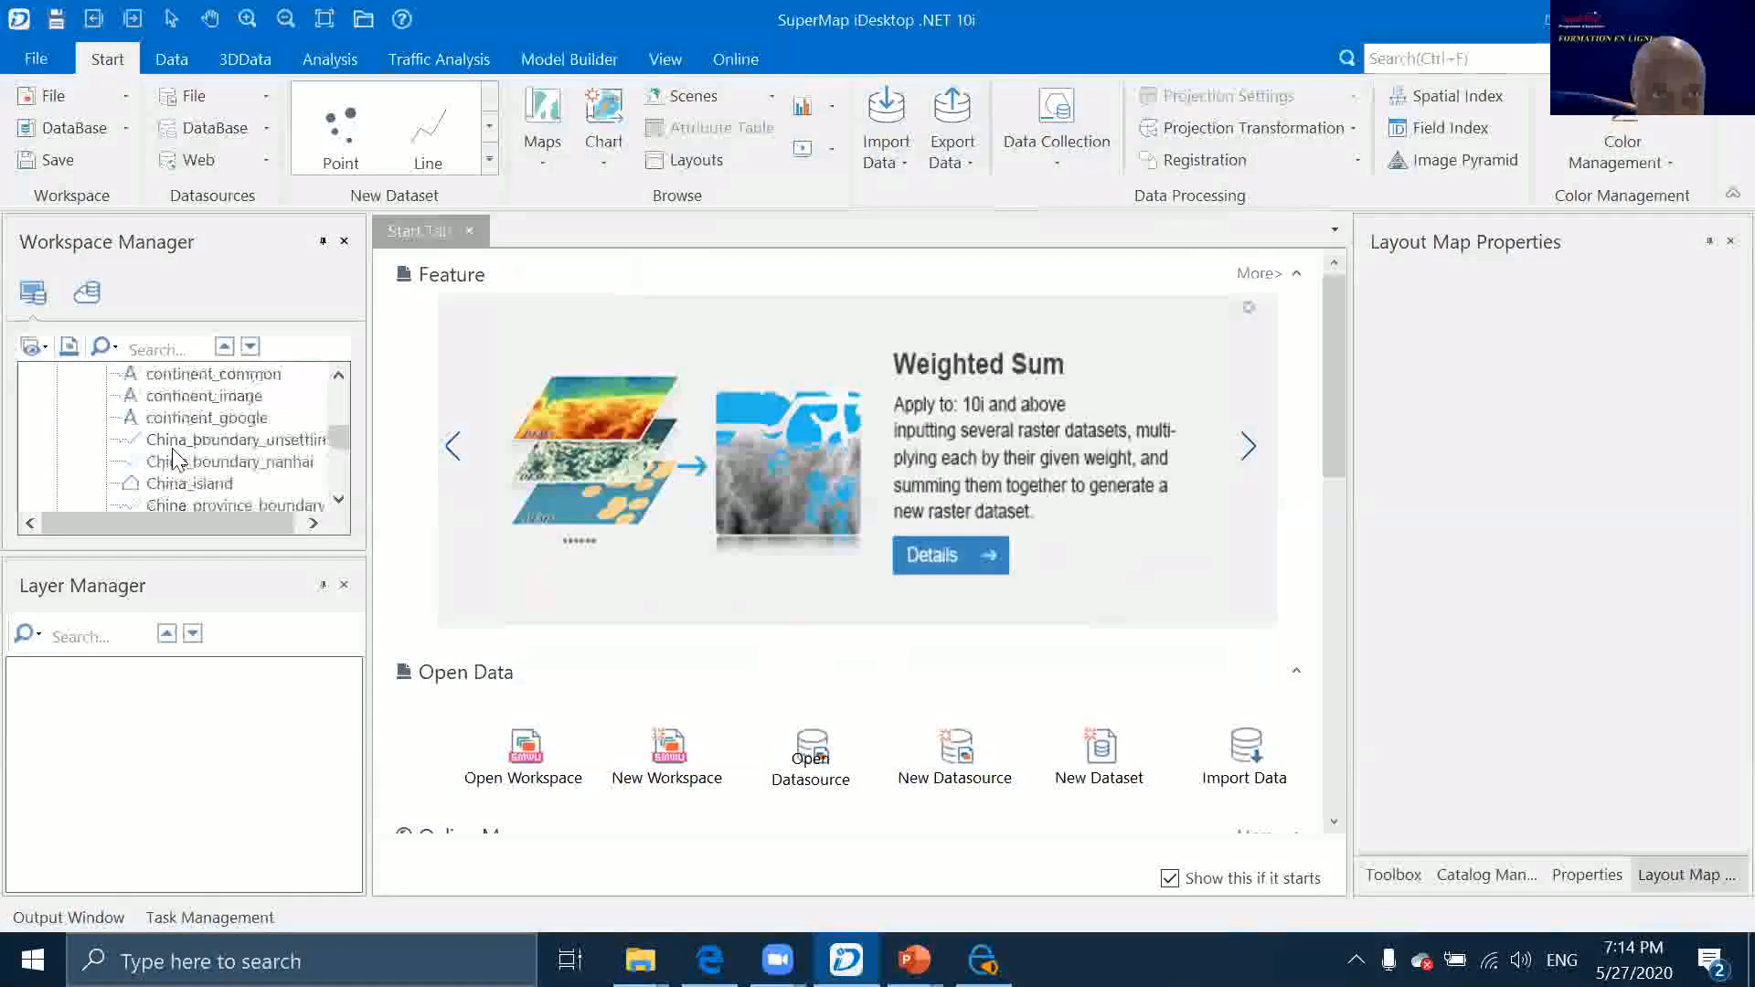
pyautogui.click(262, 132)
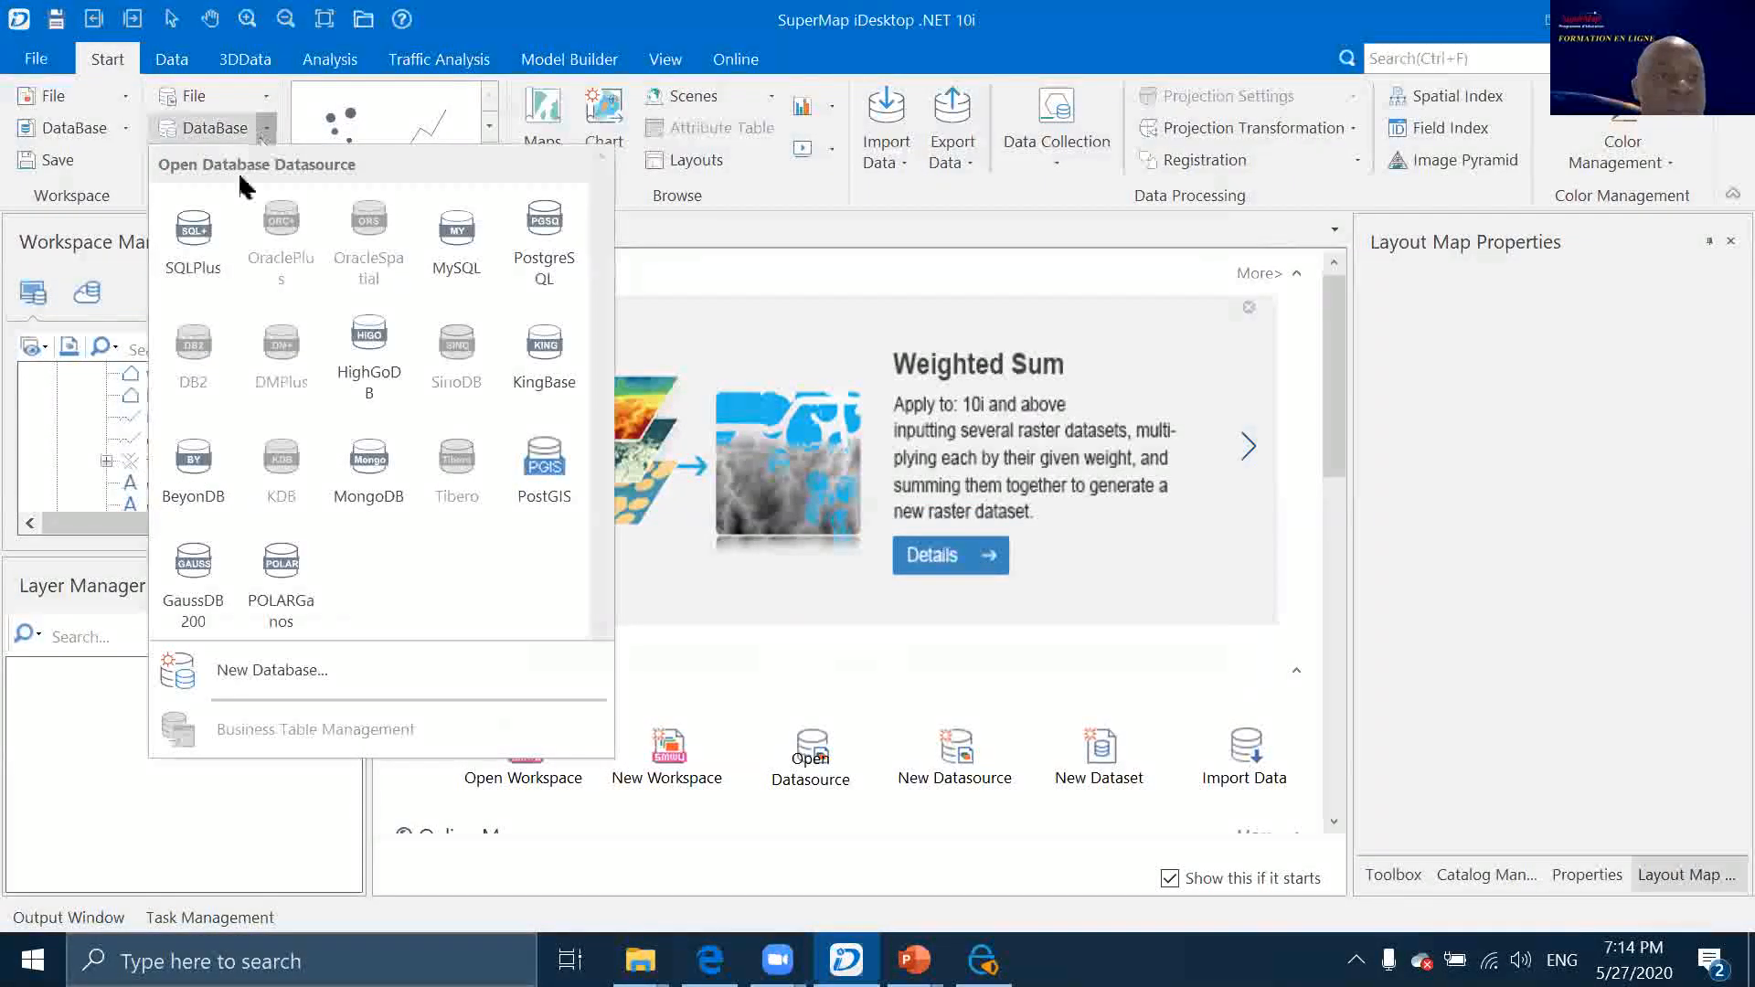
pyautogui.click(194, 263)
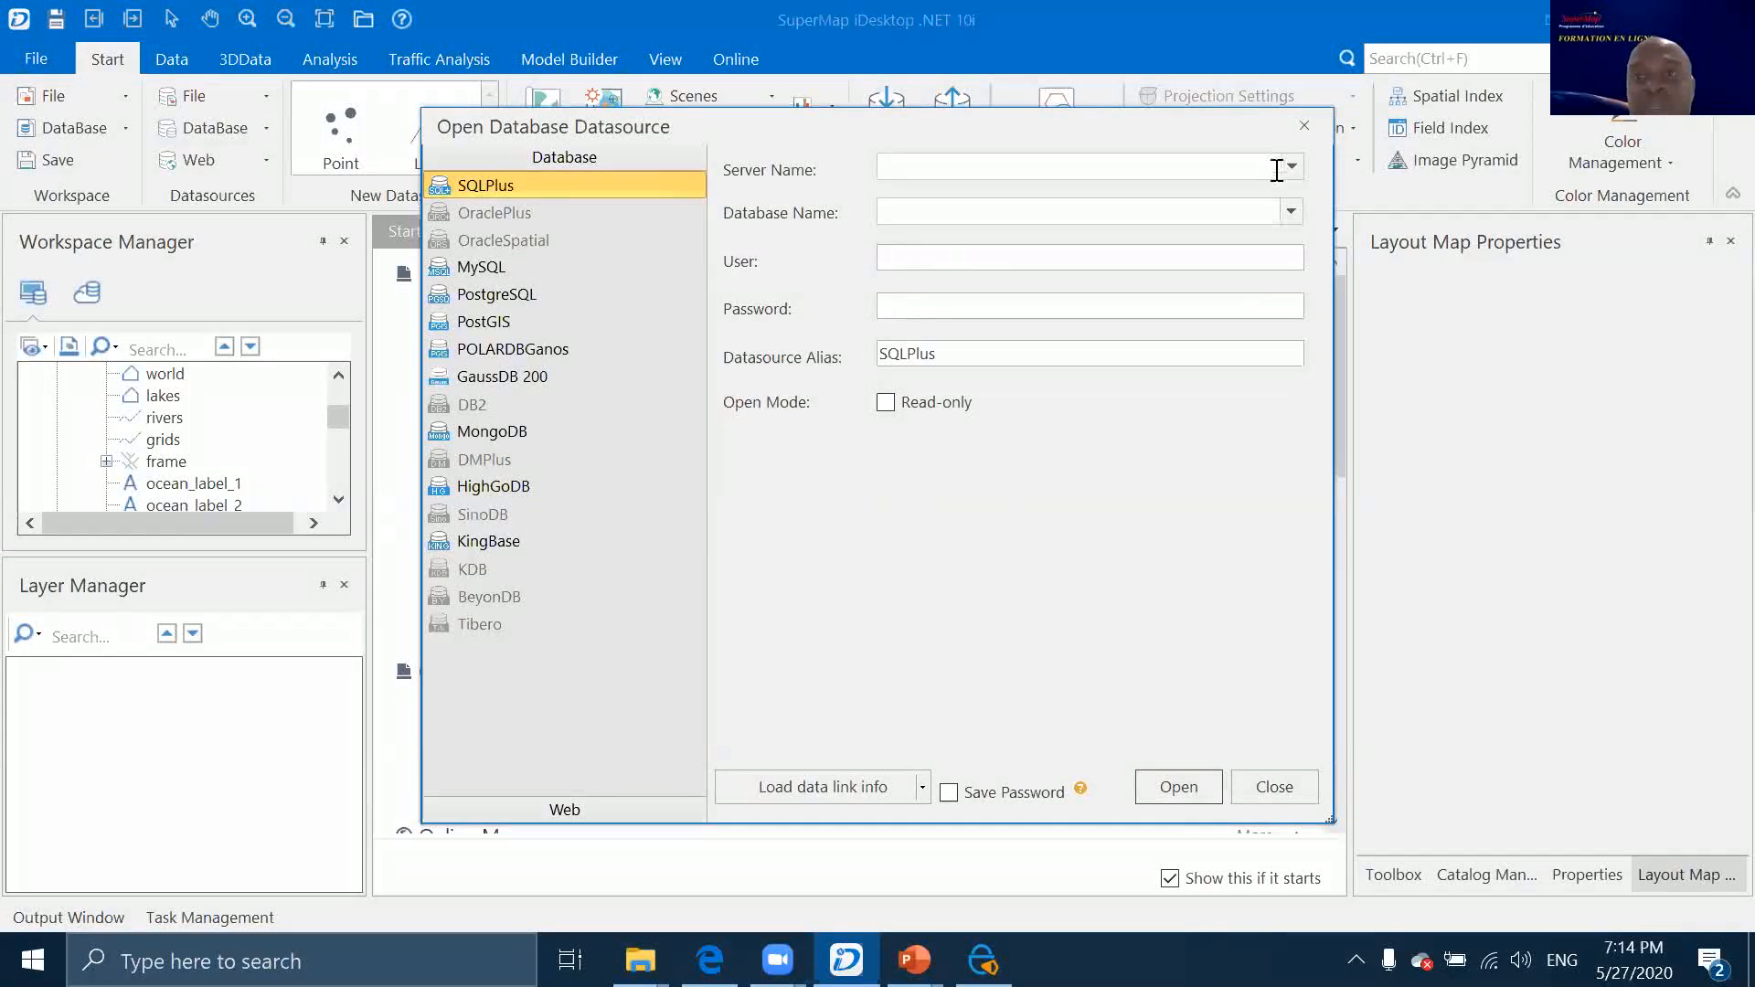
pyautogui.click(1303, 128)
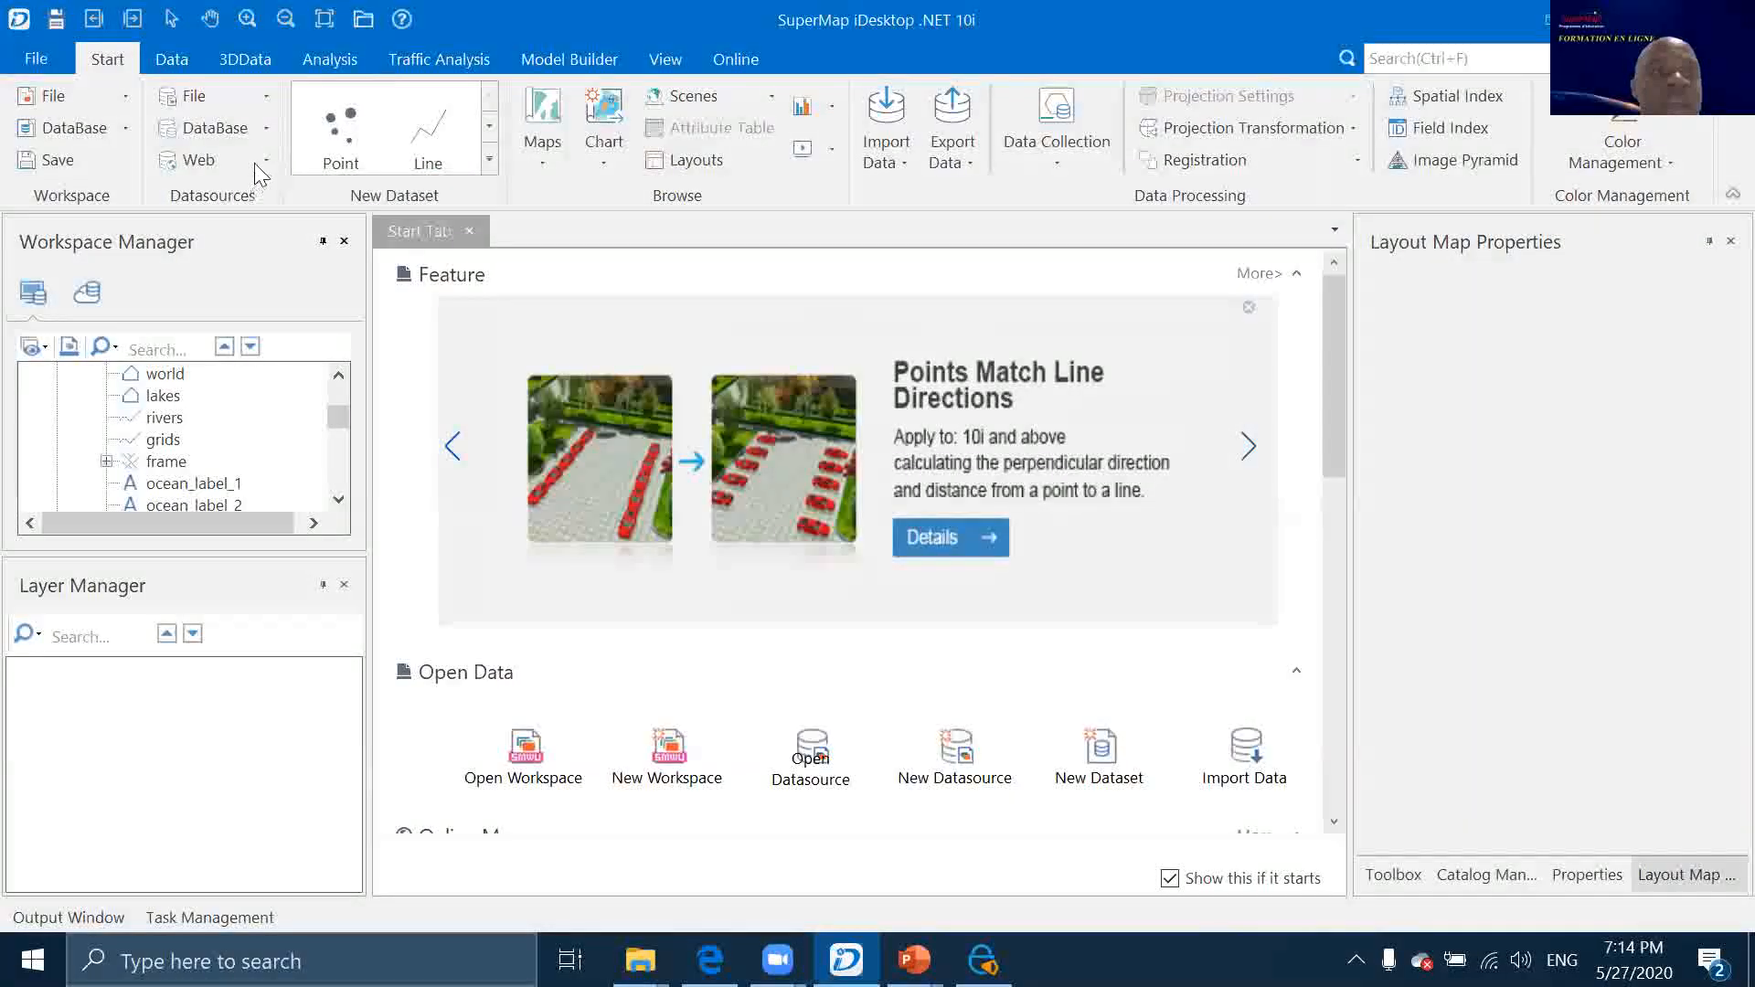
# View the web datasource types and the GoogleMaps connection settings, and close the dialog without opening a datasource
pyautogui.click(255, 163)
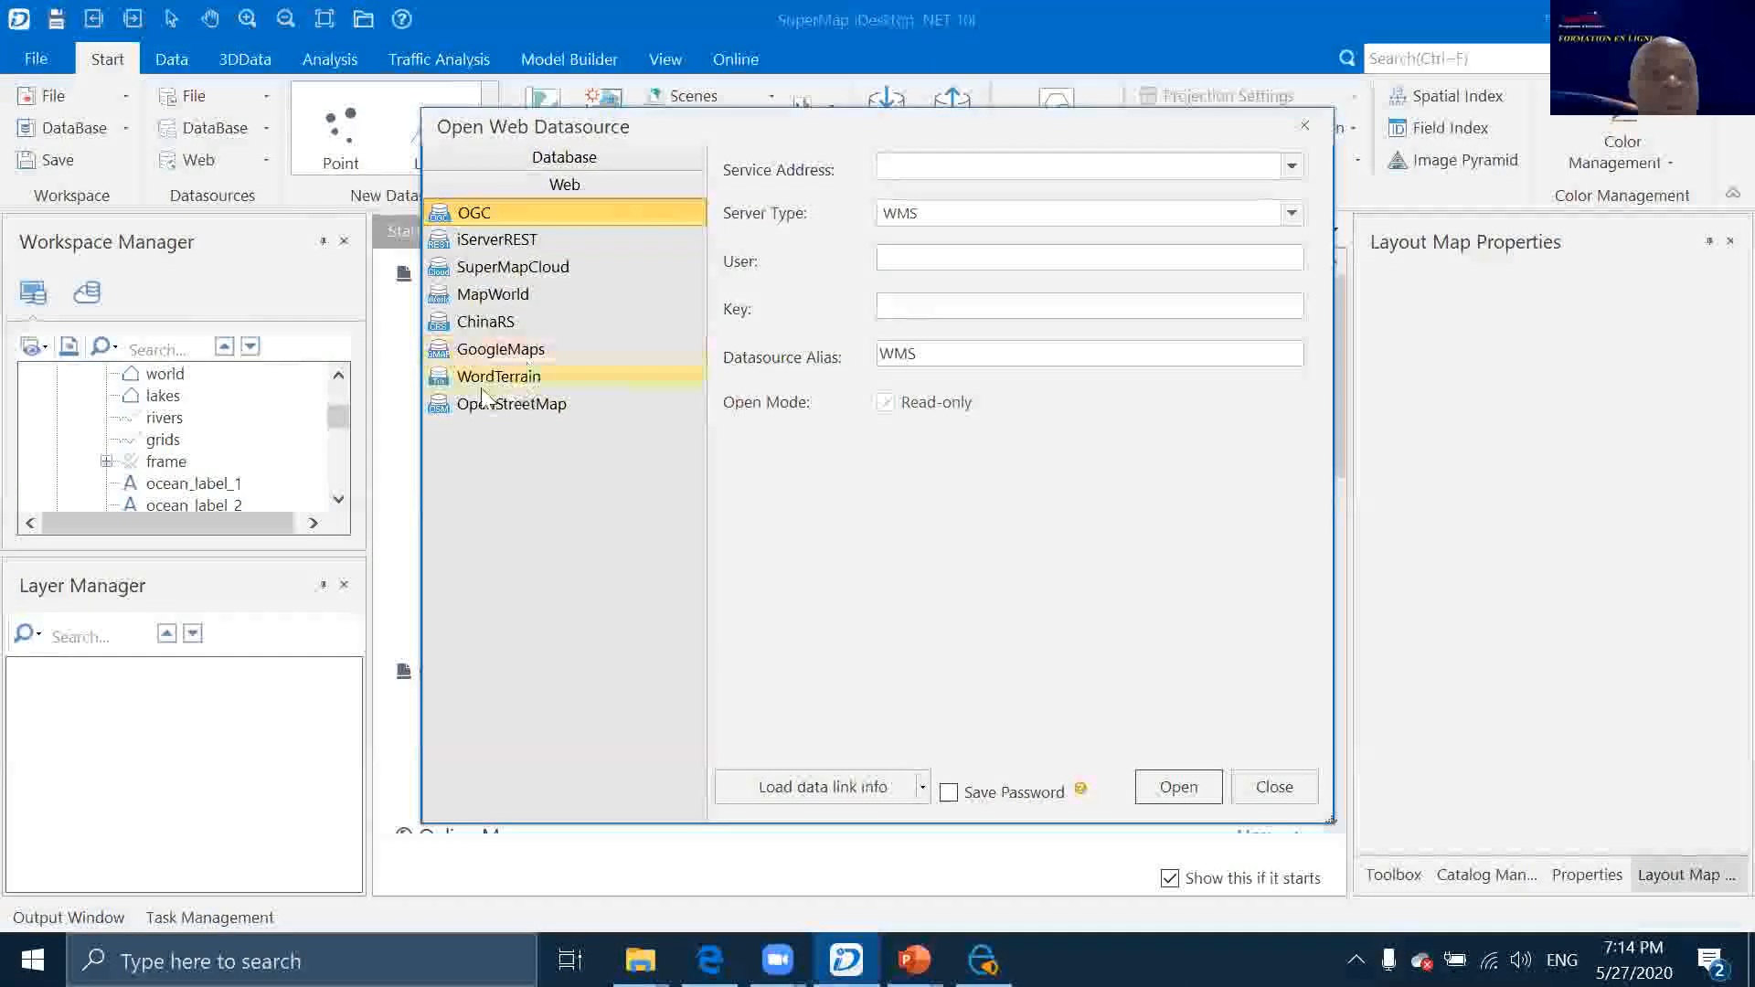
pyautogui.click(529, 351)
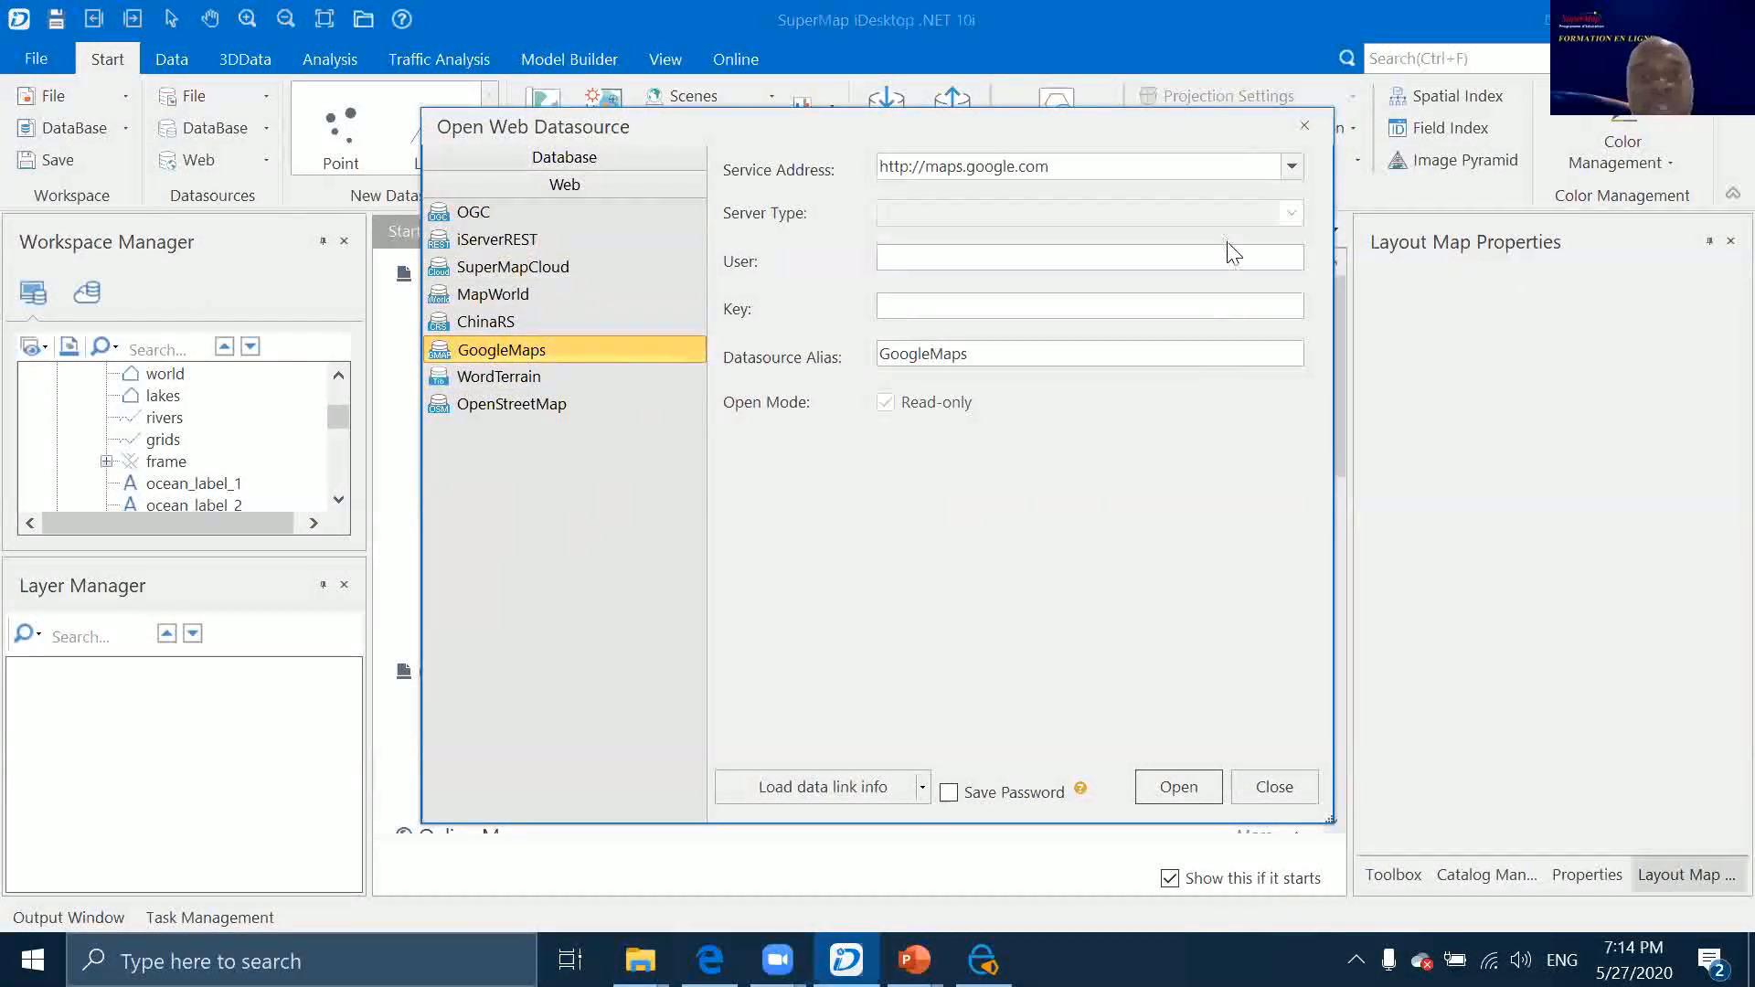
pyautogui.click(1275, 787)
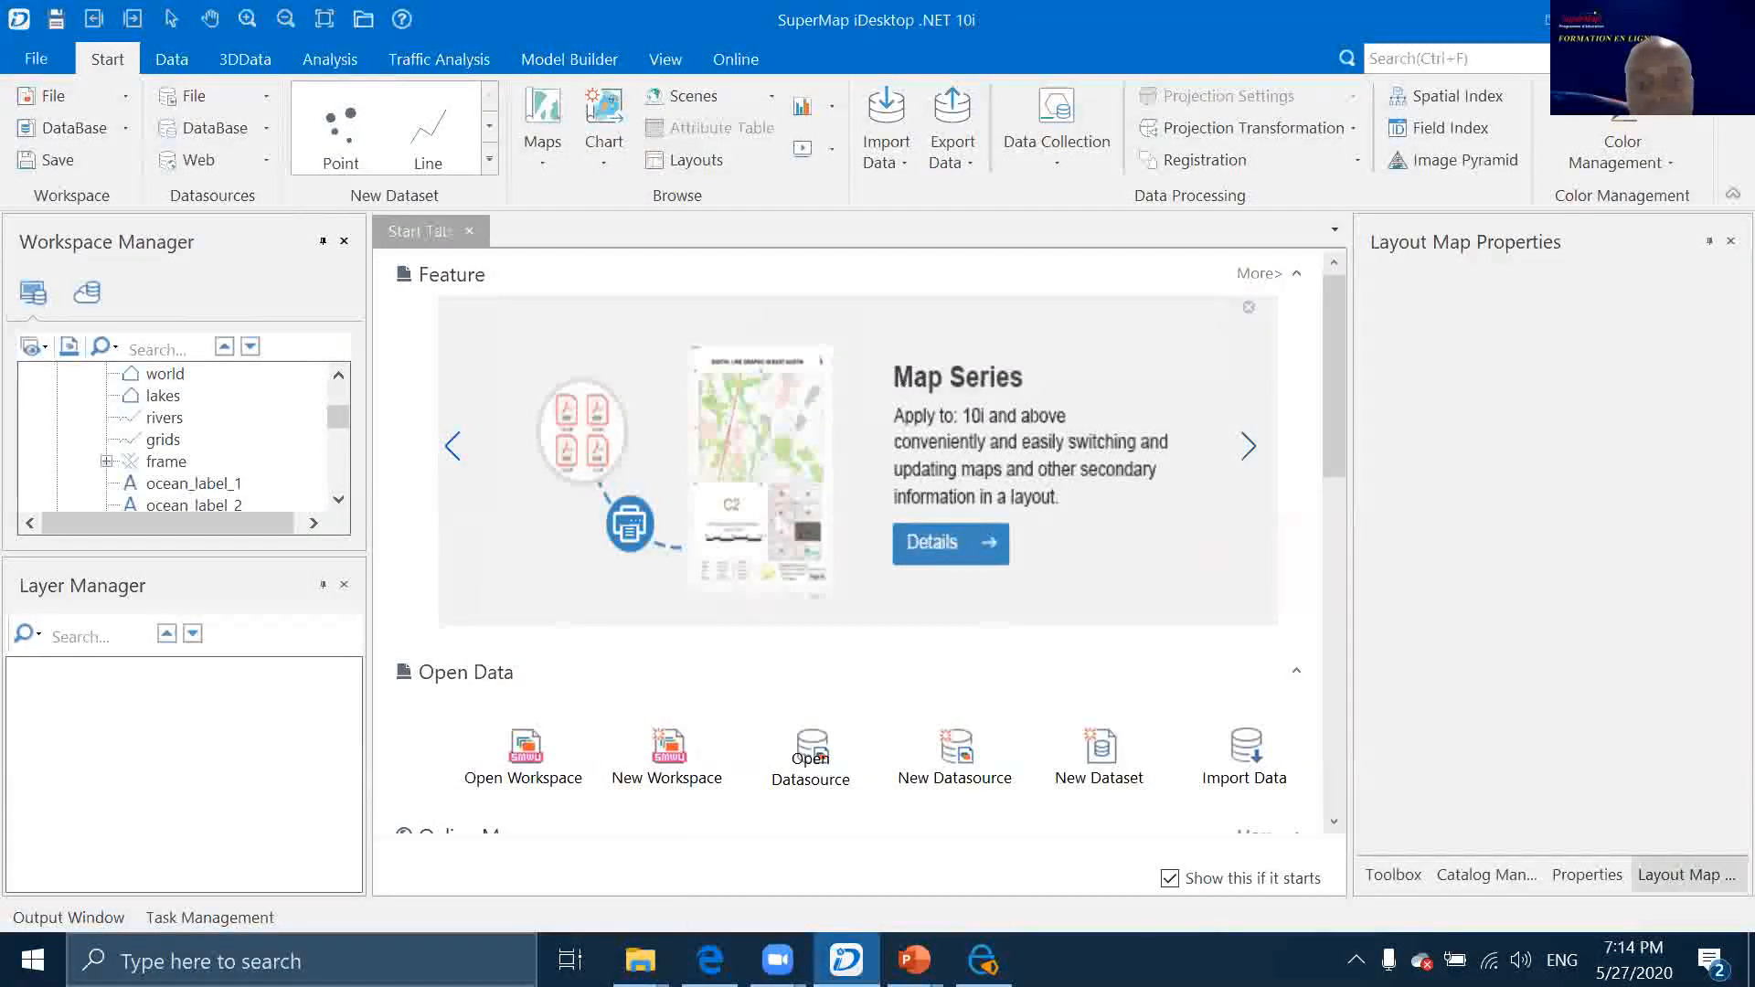
# Switch to the PowerPoint slide show, return to iDesktop, and show the World datasource at the start of the workspace tree
pyautogui.moveTo(915, 960)
pyautogui.click(991, 869)
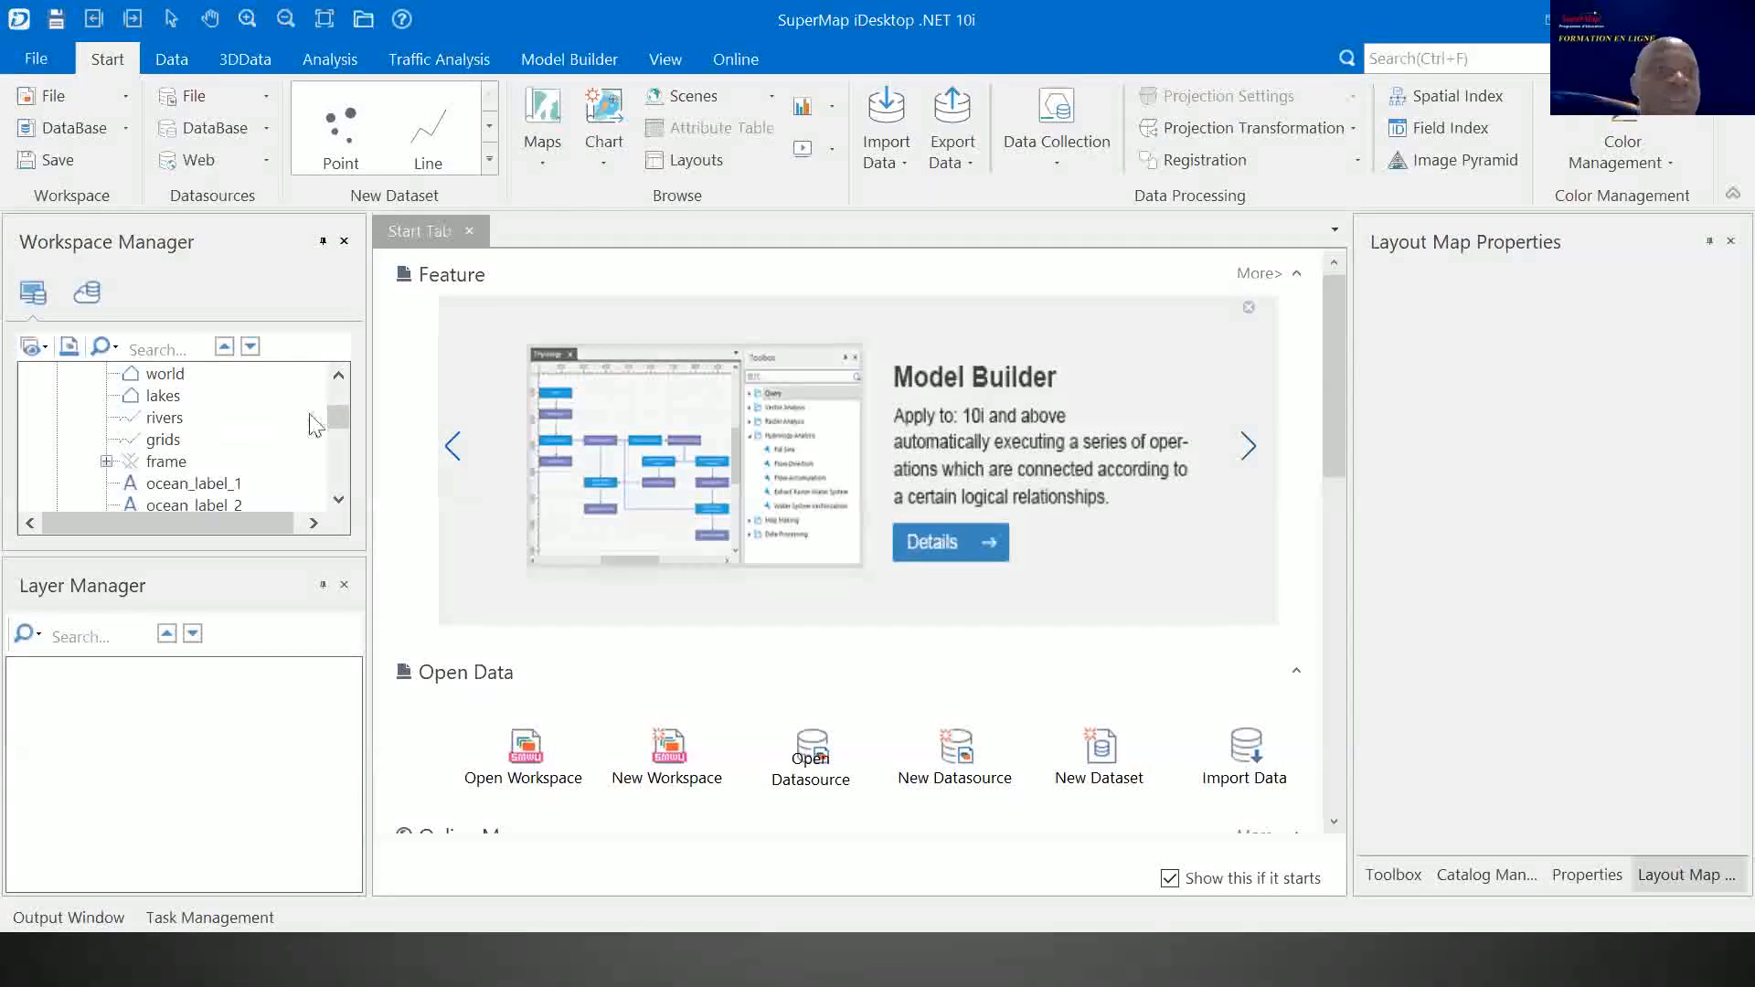
pyautogui.moveTo(338, 414); pyautogui.dragTo(339, 396)
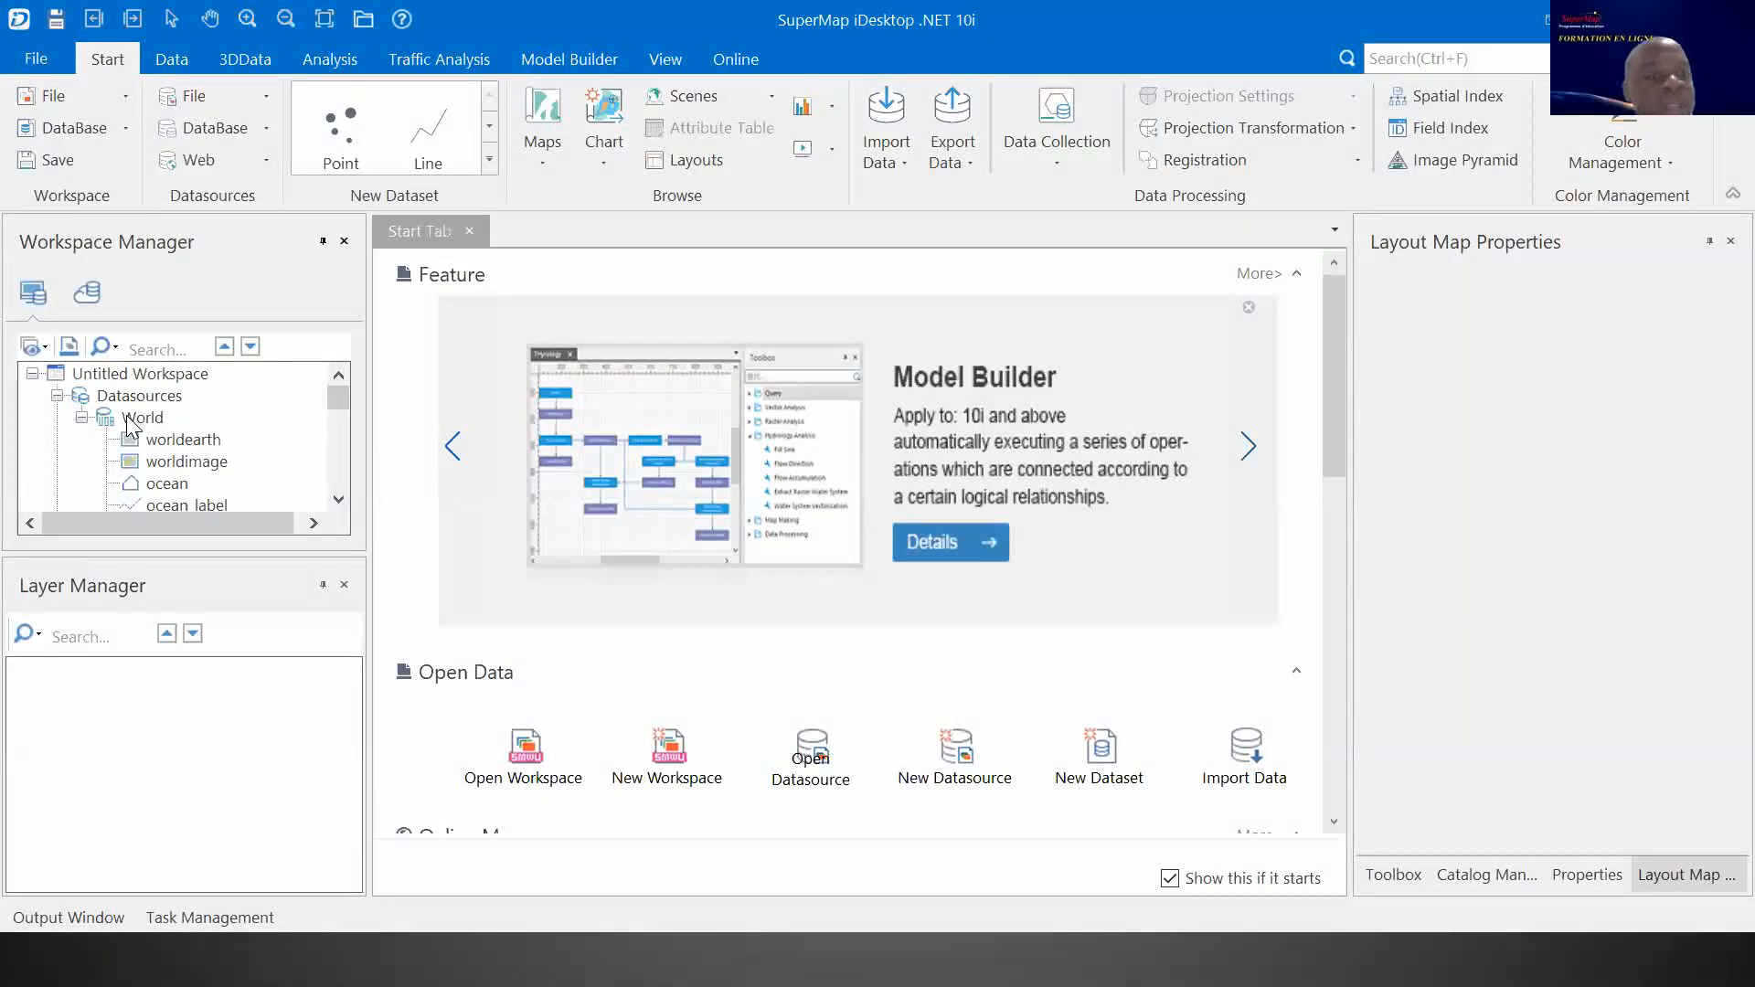
# Start a new file datasource under Datasources, with type SuperMap Sqlite File (*.UDBX) and file name test1
pyautogui.click(82, 418)
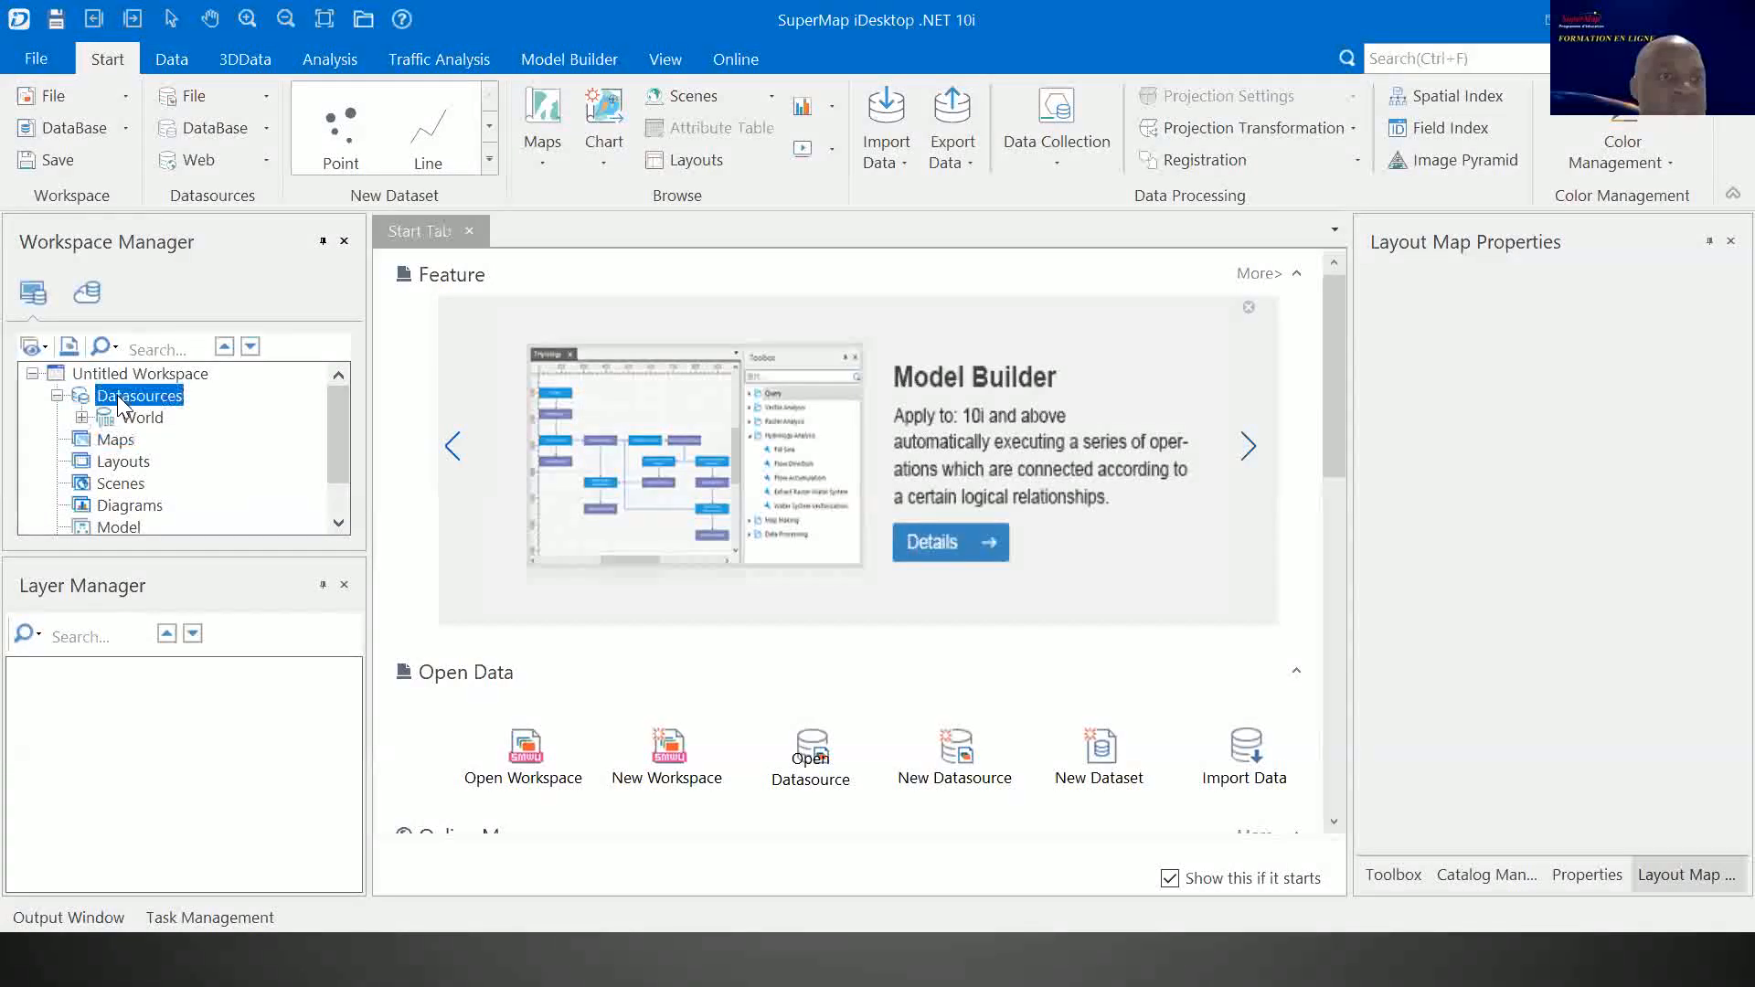
pyautogui.rightClick(117, 395)
pyautogui.click(245, 519)
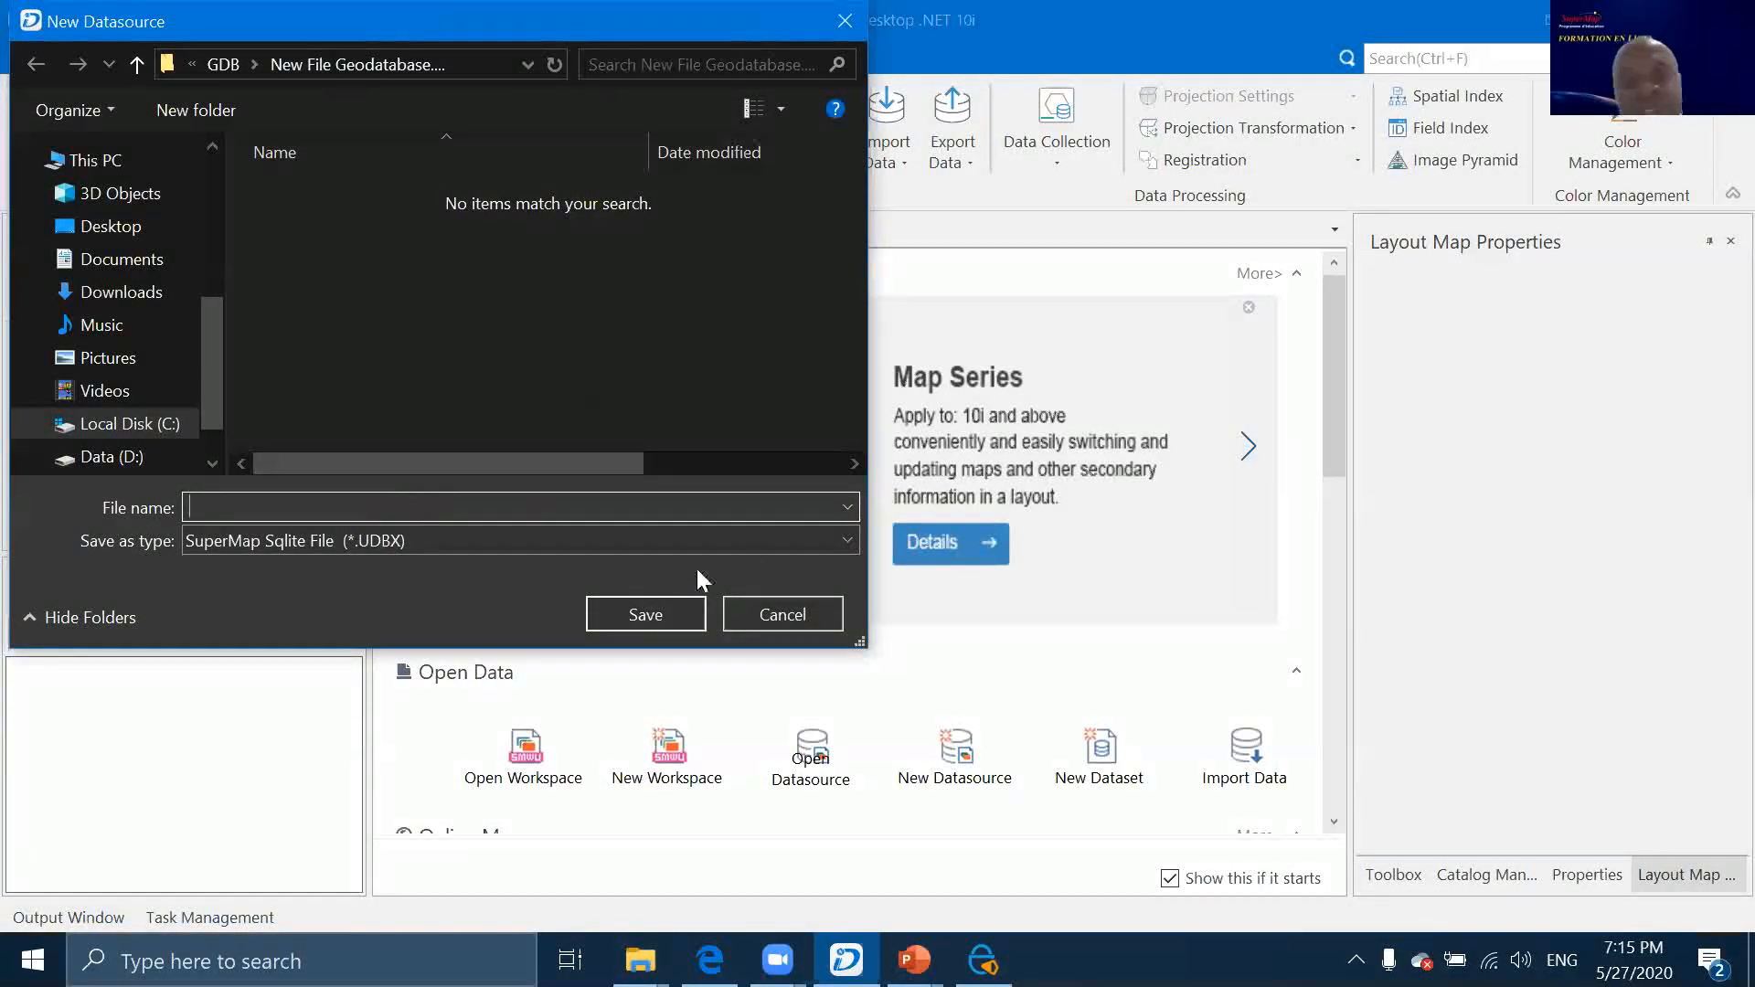
pyautogui.click(755, 541)
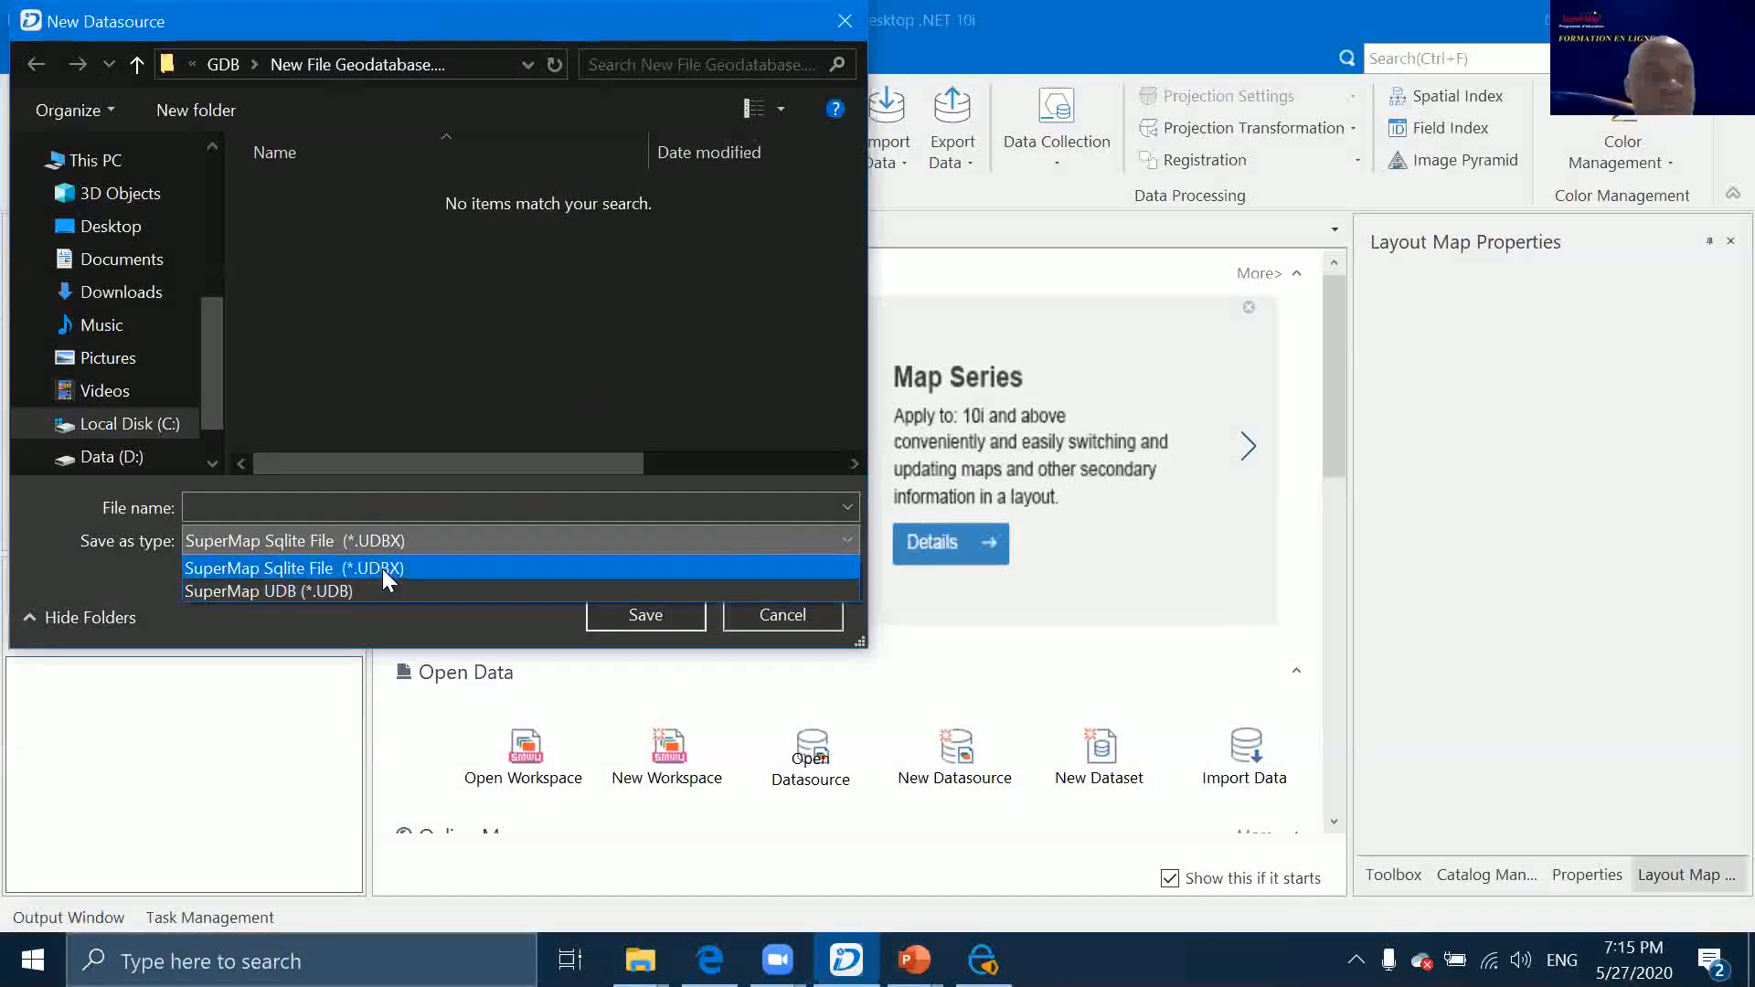
pyautogui.click(398, 567)
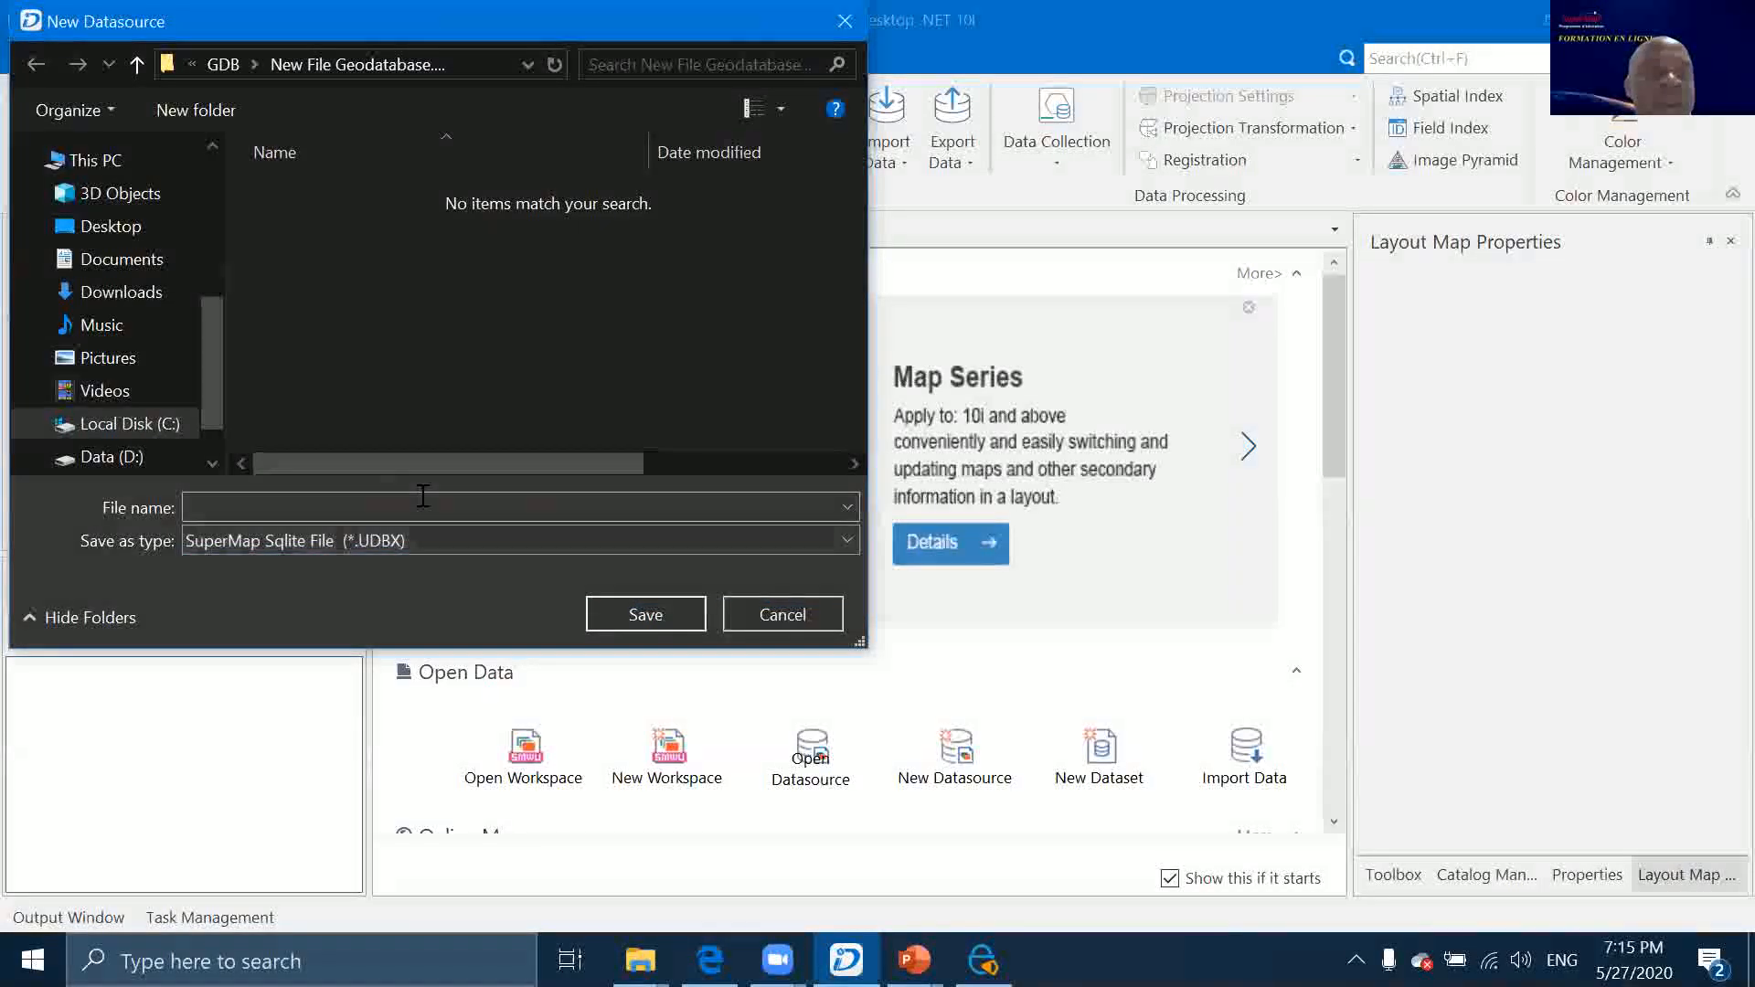
pyautogui.click(416, 504)
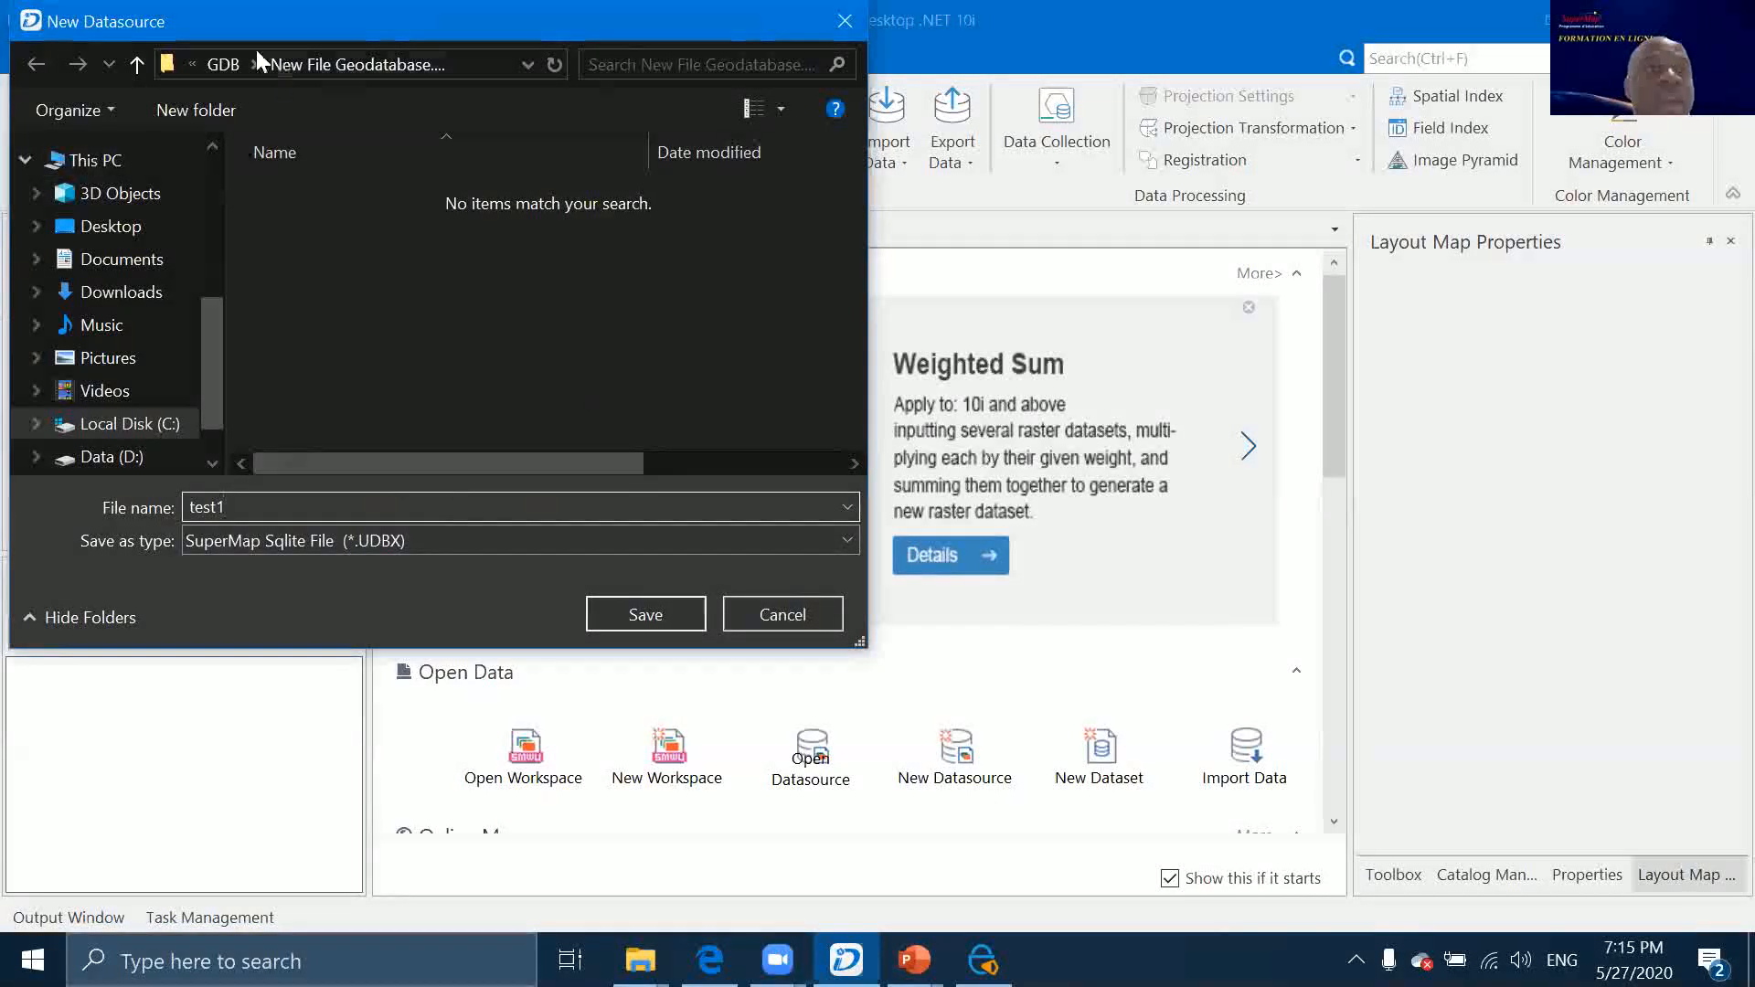
# Create a folder named udbx in SuperMap Sample Data and save the test1 datasource in it
pyautogui.click(224, 64)
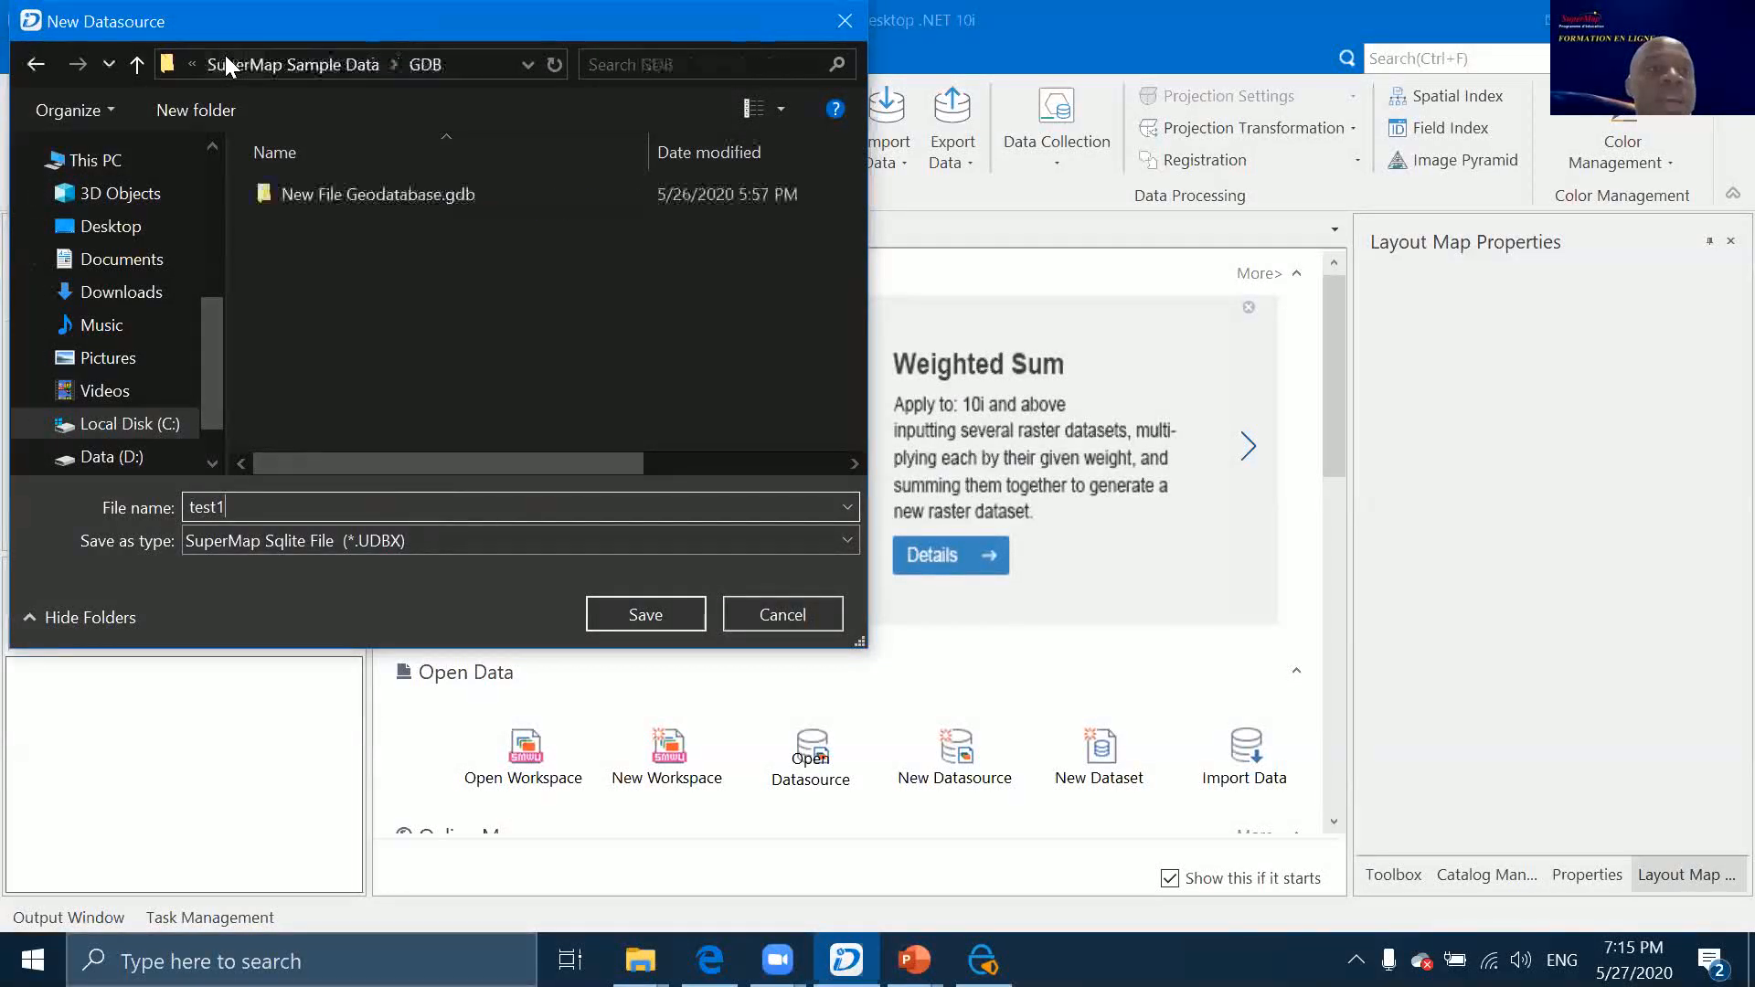
pyautogui.click(289, 61)
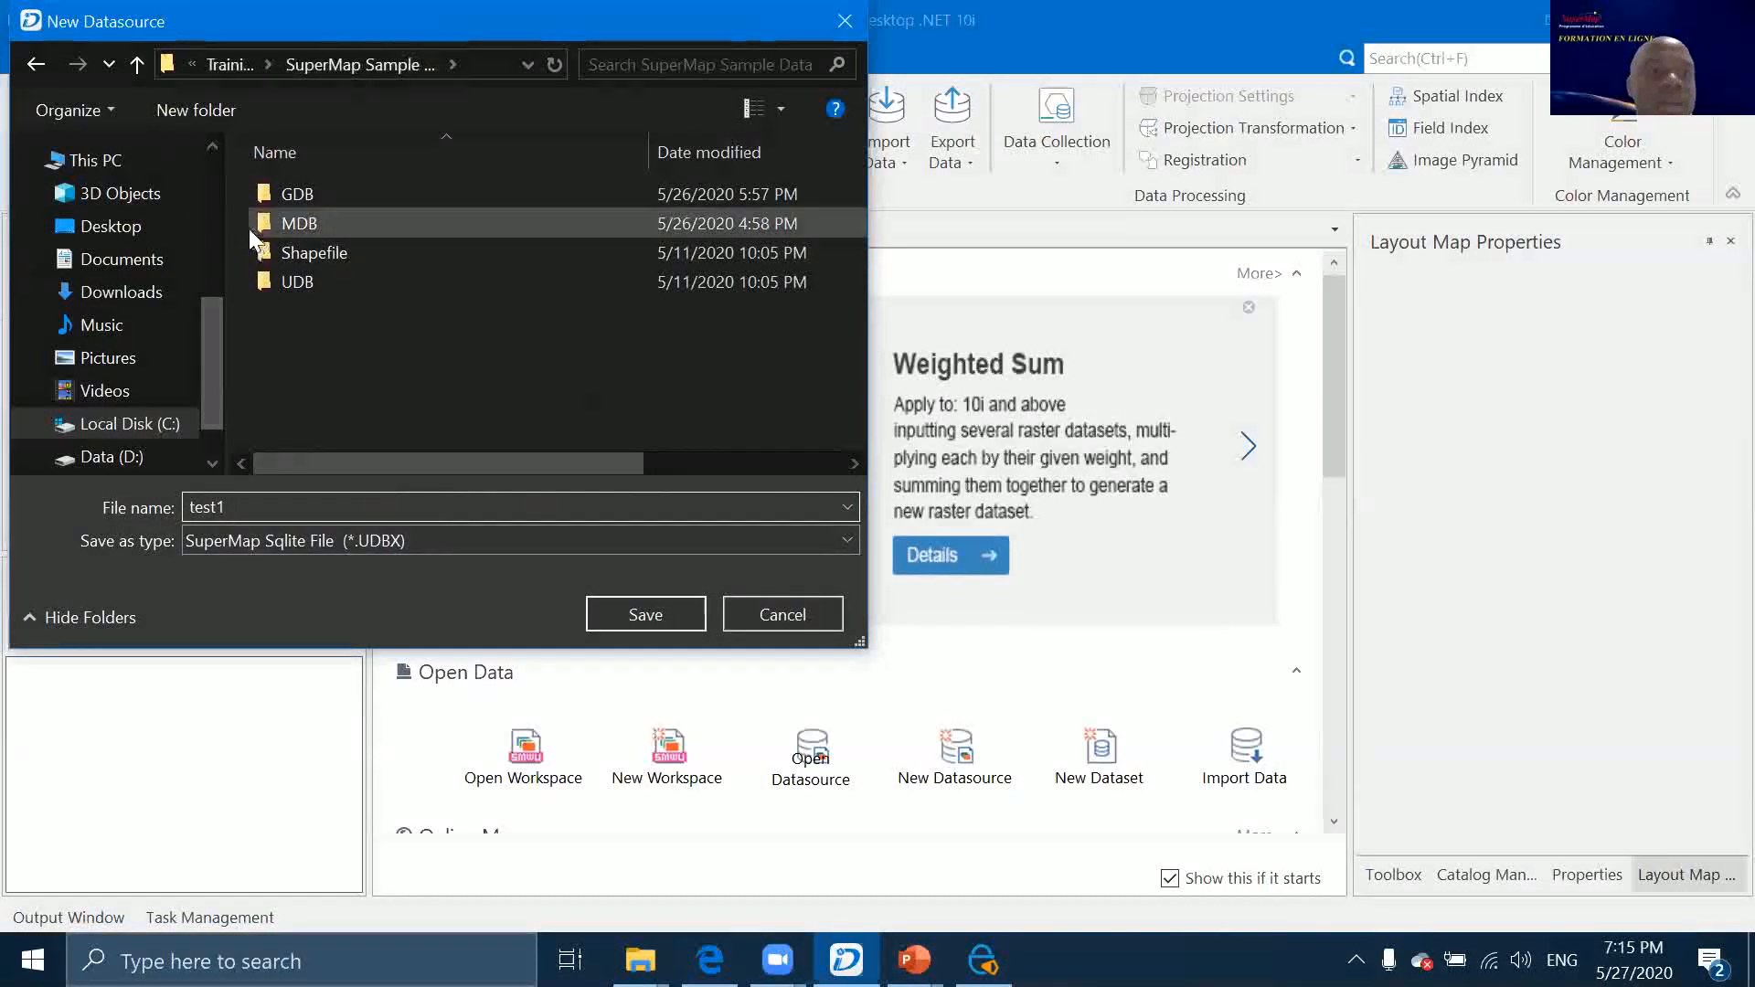
pyautogui.click(192, 109)
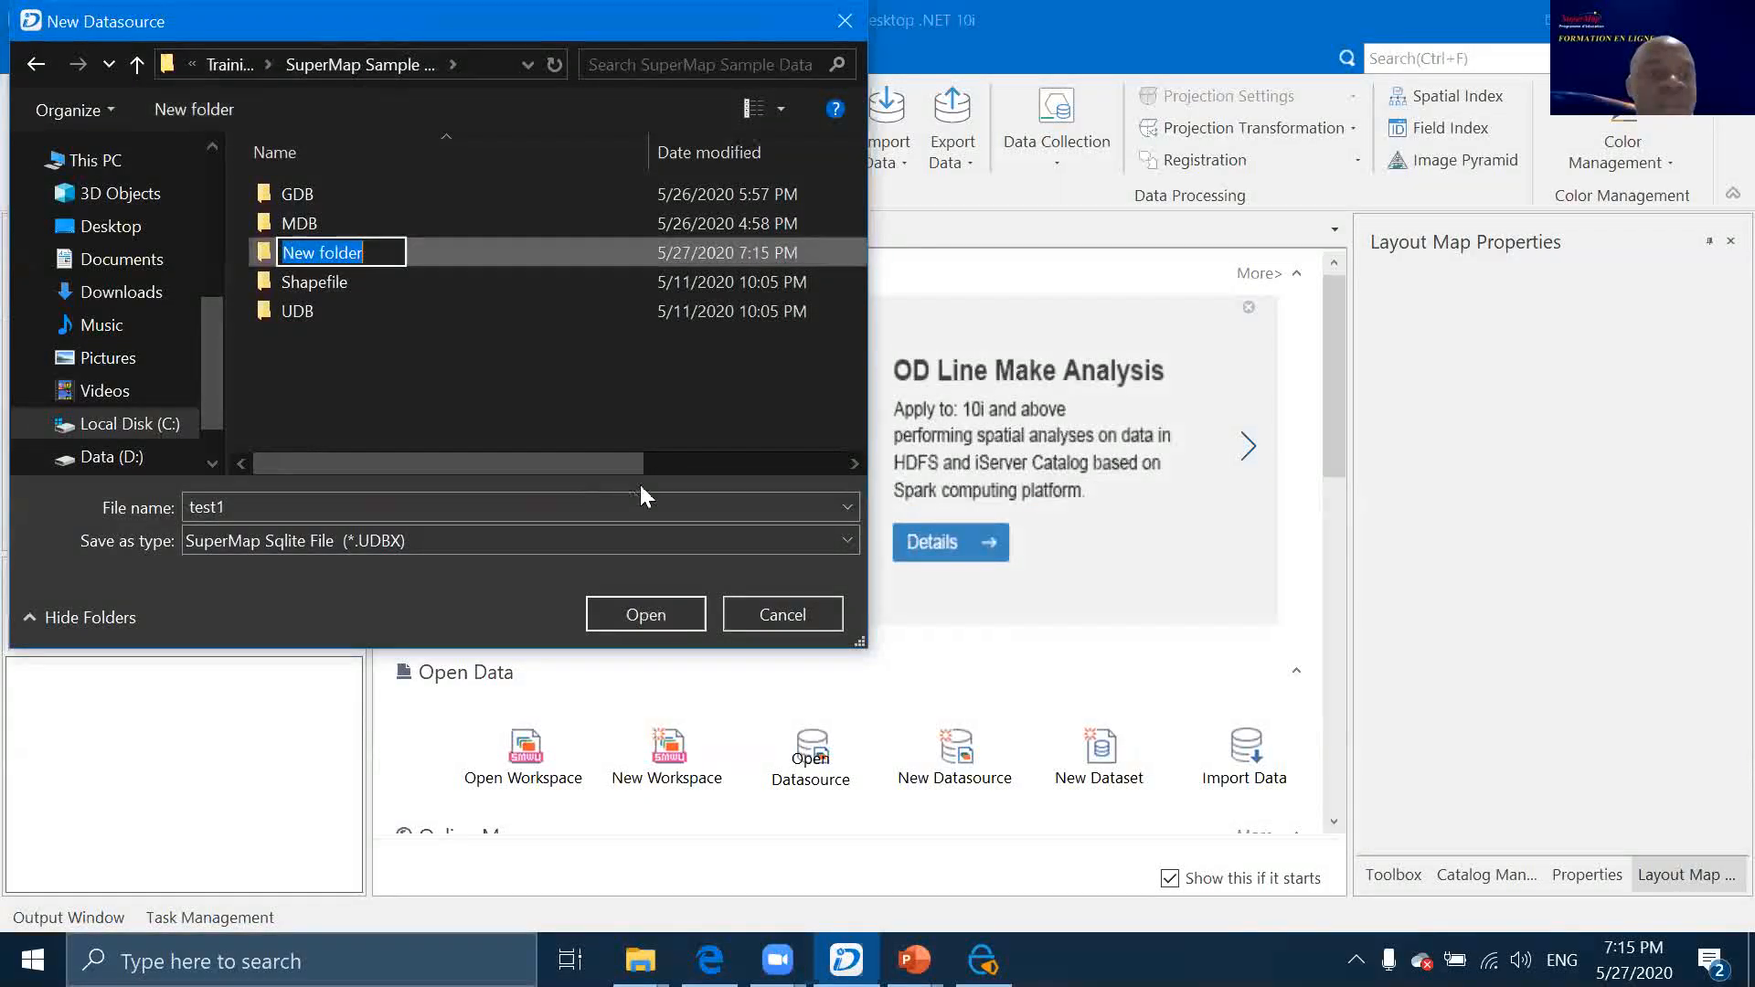
pyautogui.write('ud')
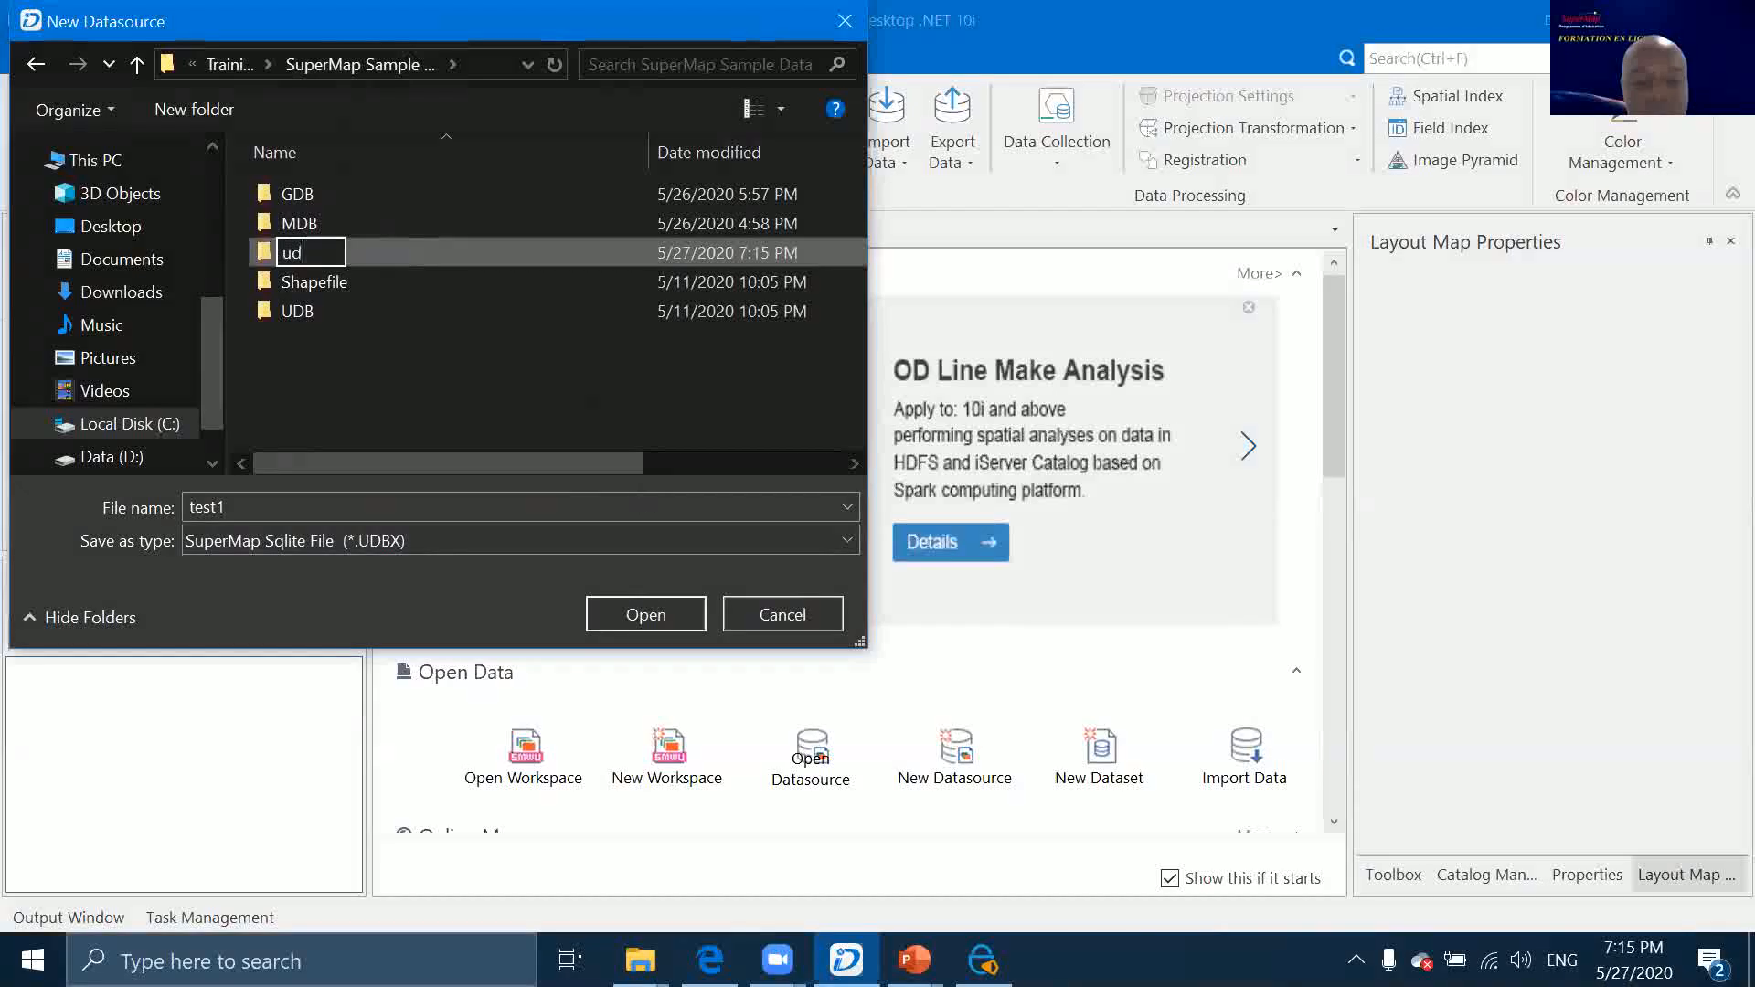
pyautogui.write('bx')
pyautogui.press('Return')
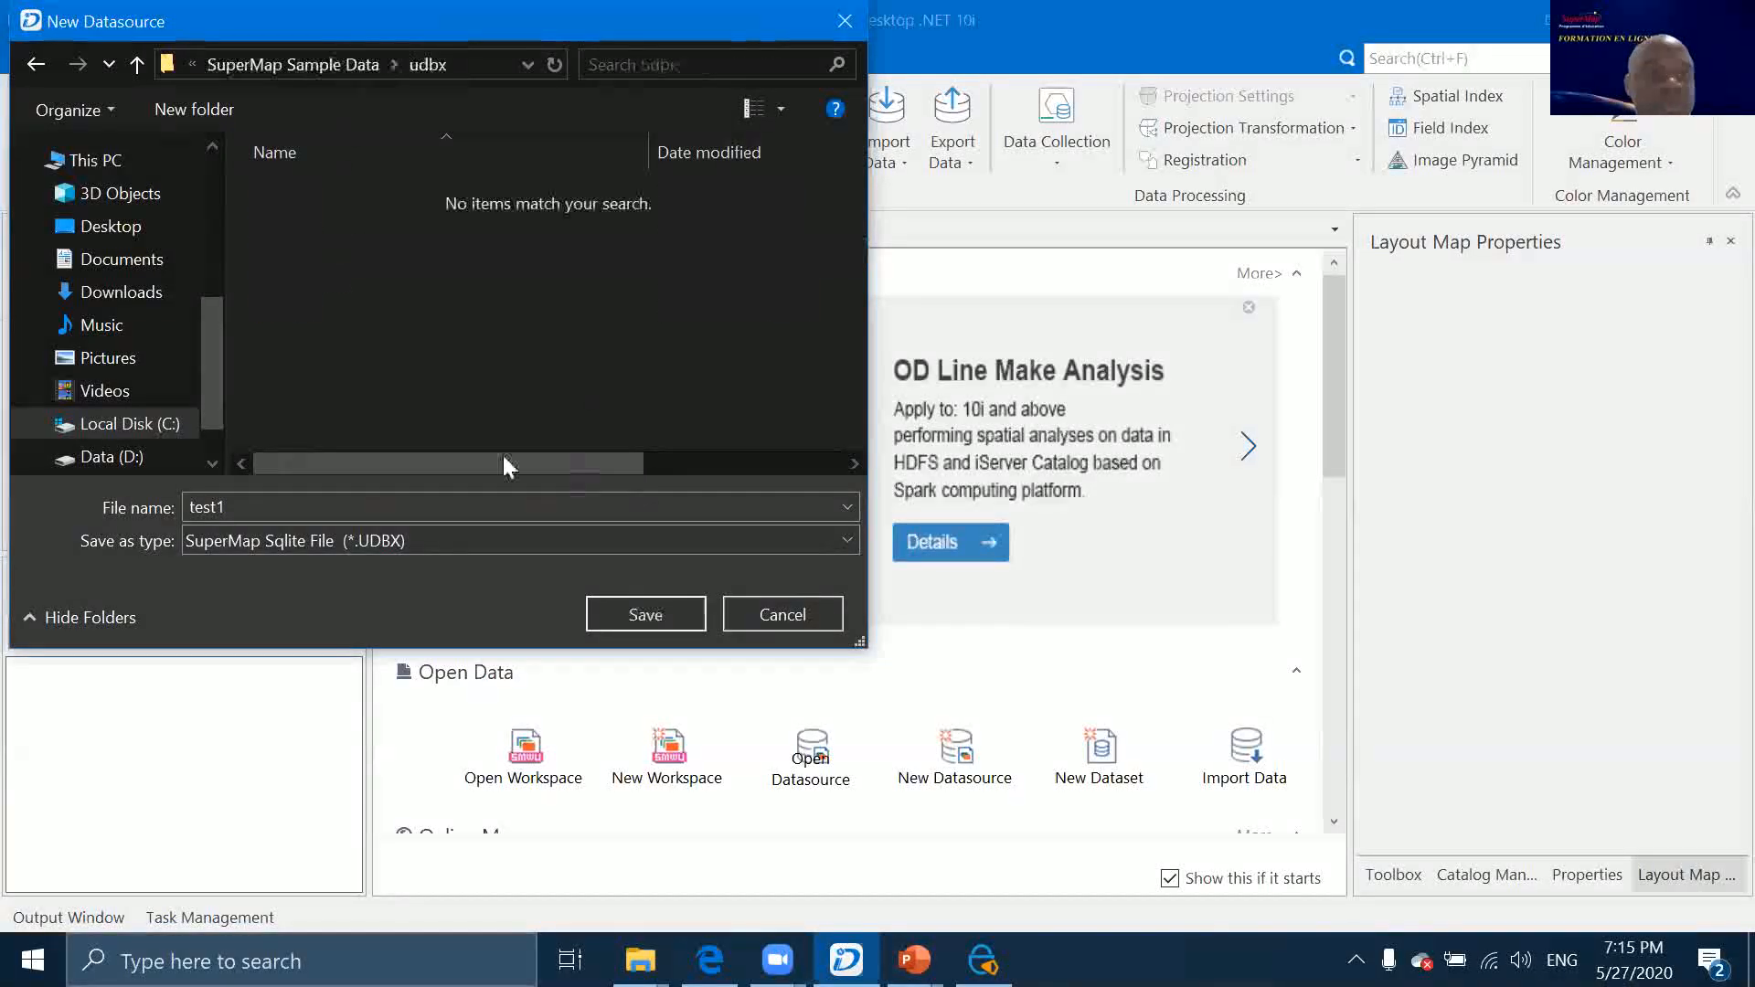
pyautogui.click(684, 609)
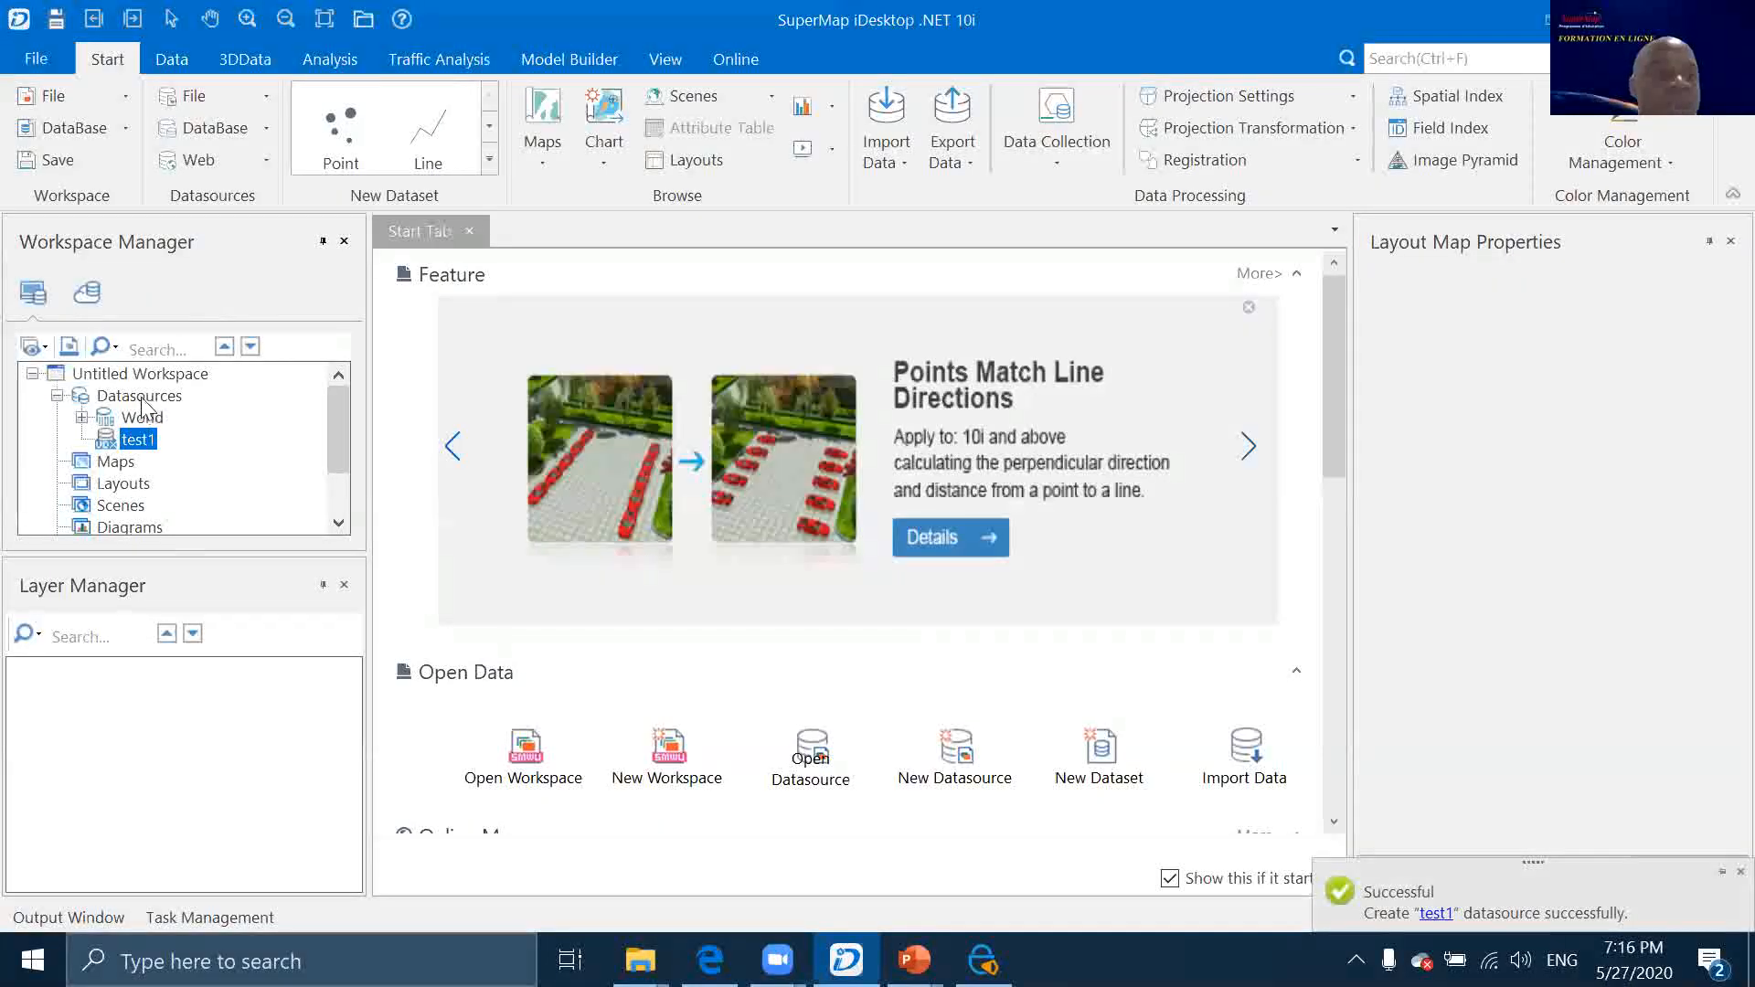
# Start a second file datasource named udb, add a new folder in SuperMap Sample Data and try to name it udb
pyautogui.rightClick(144, 405)
pyautogui.click(459, 420)
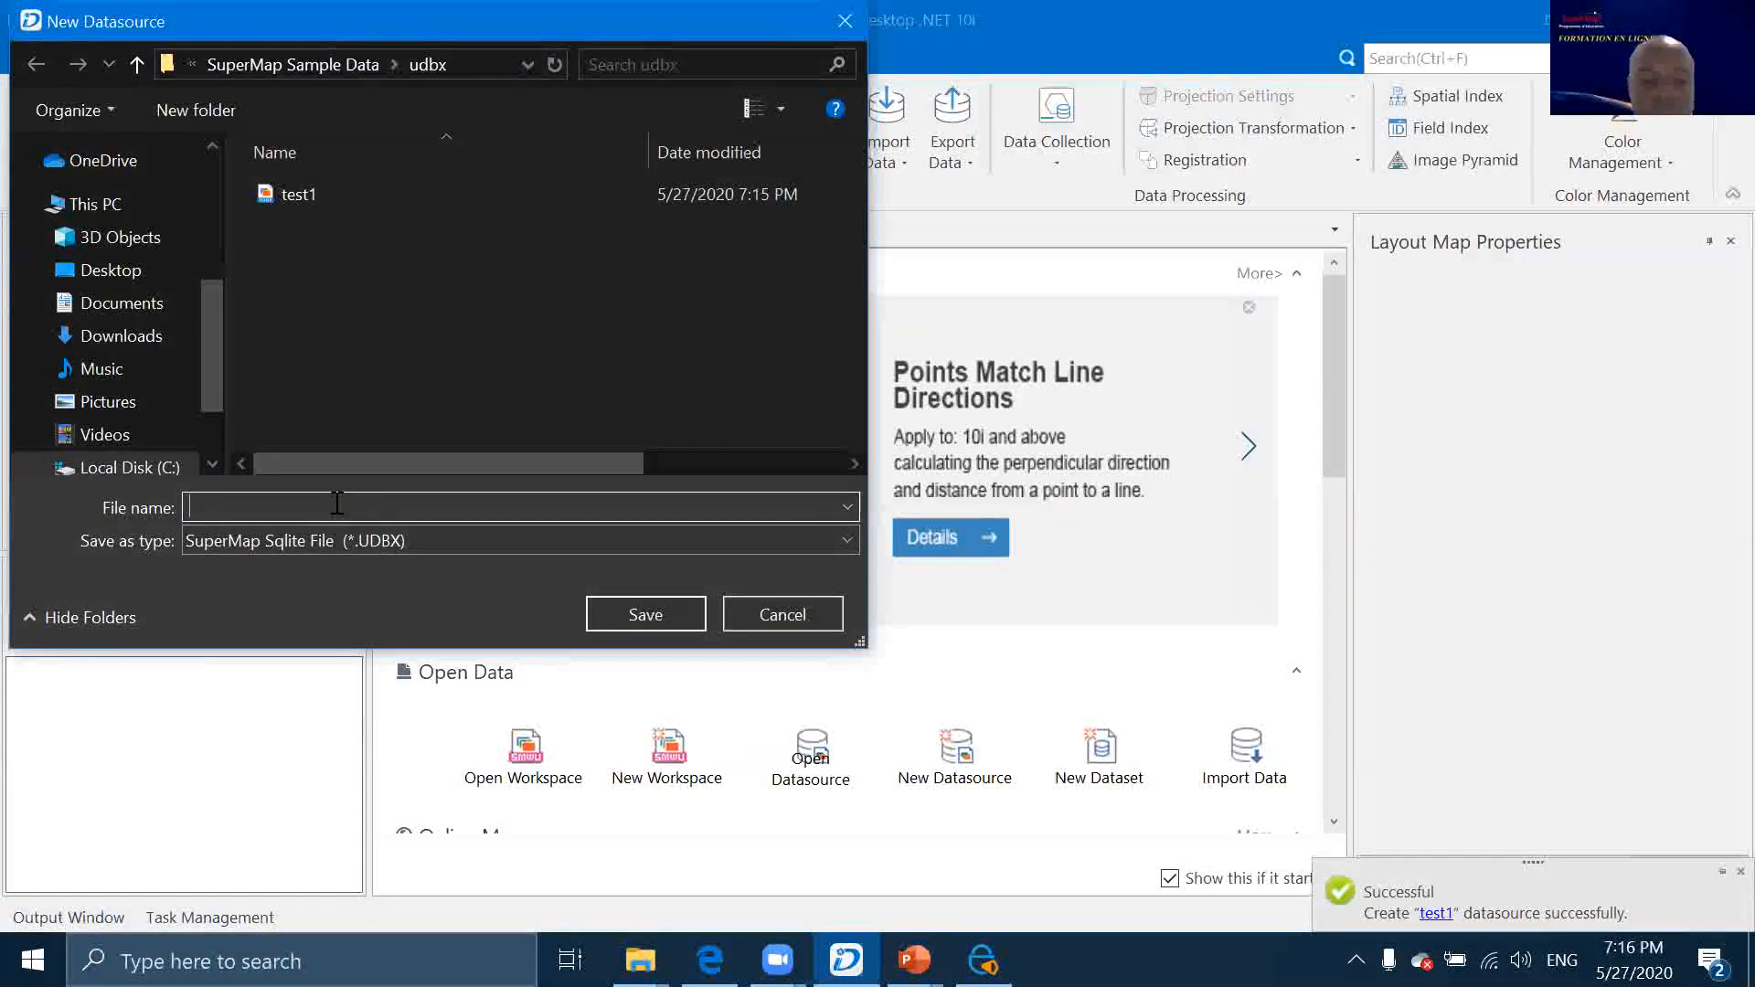
pyautogui.write('udb')
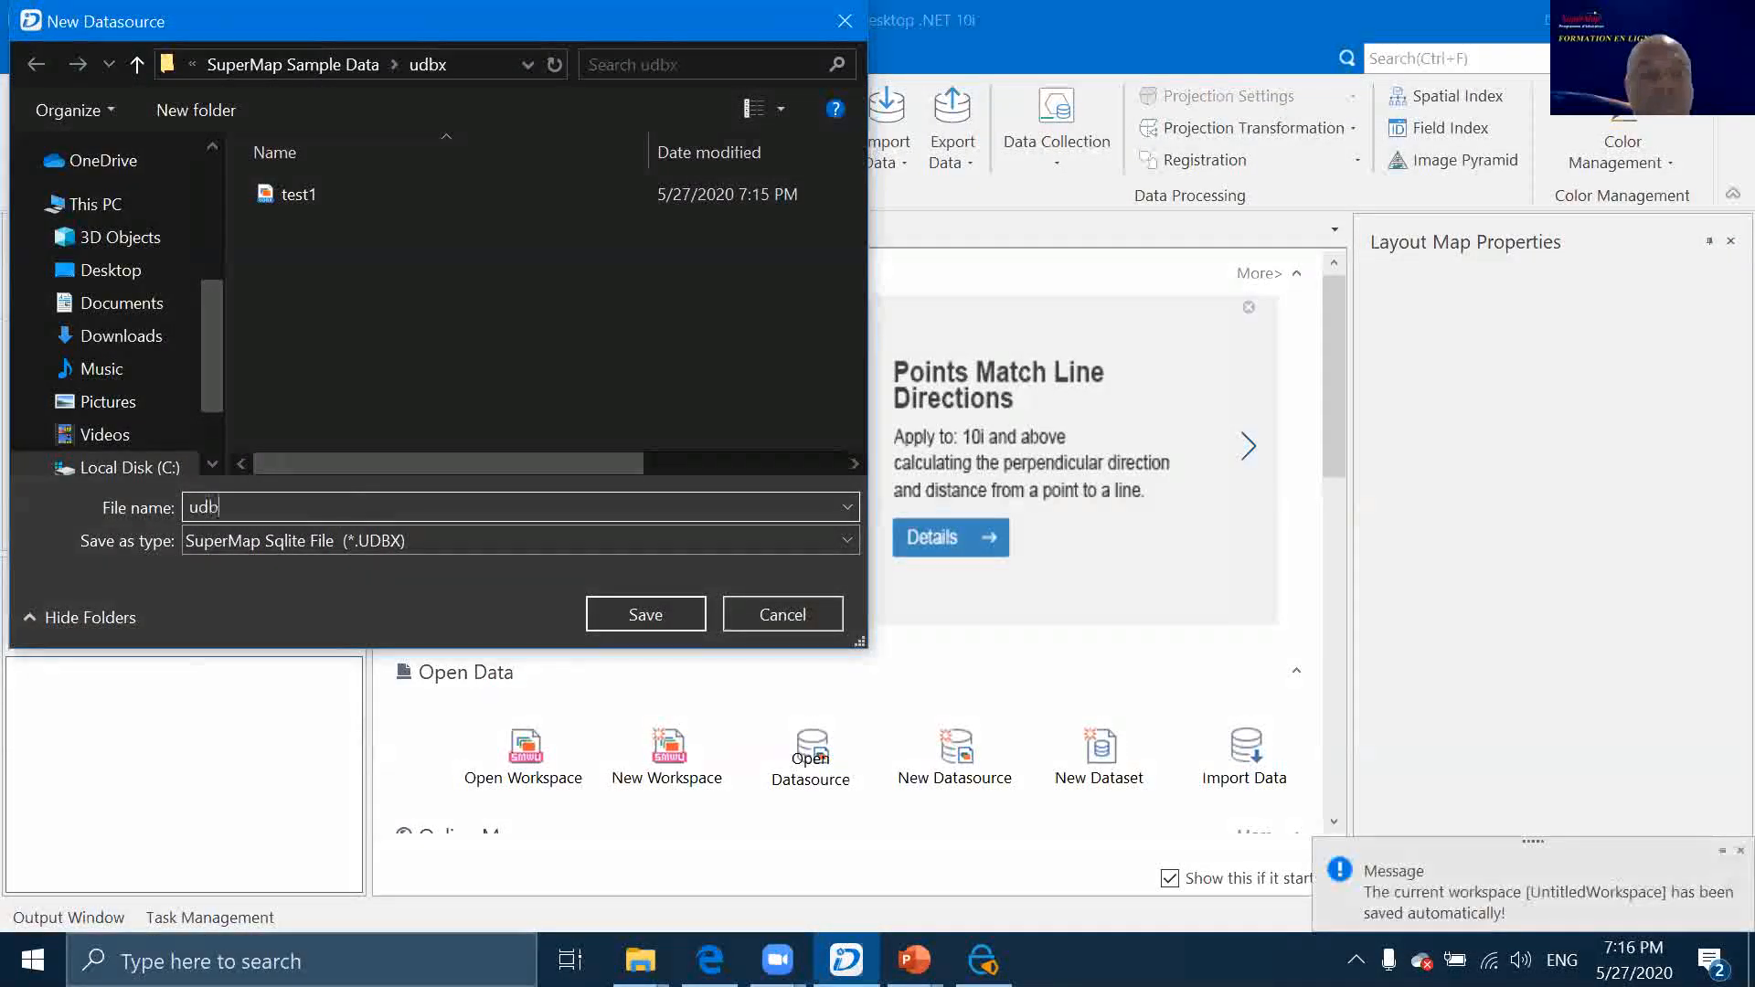
pyautogui.click(315, 64)
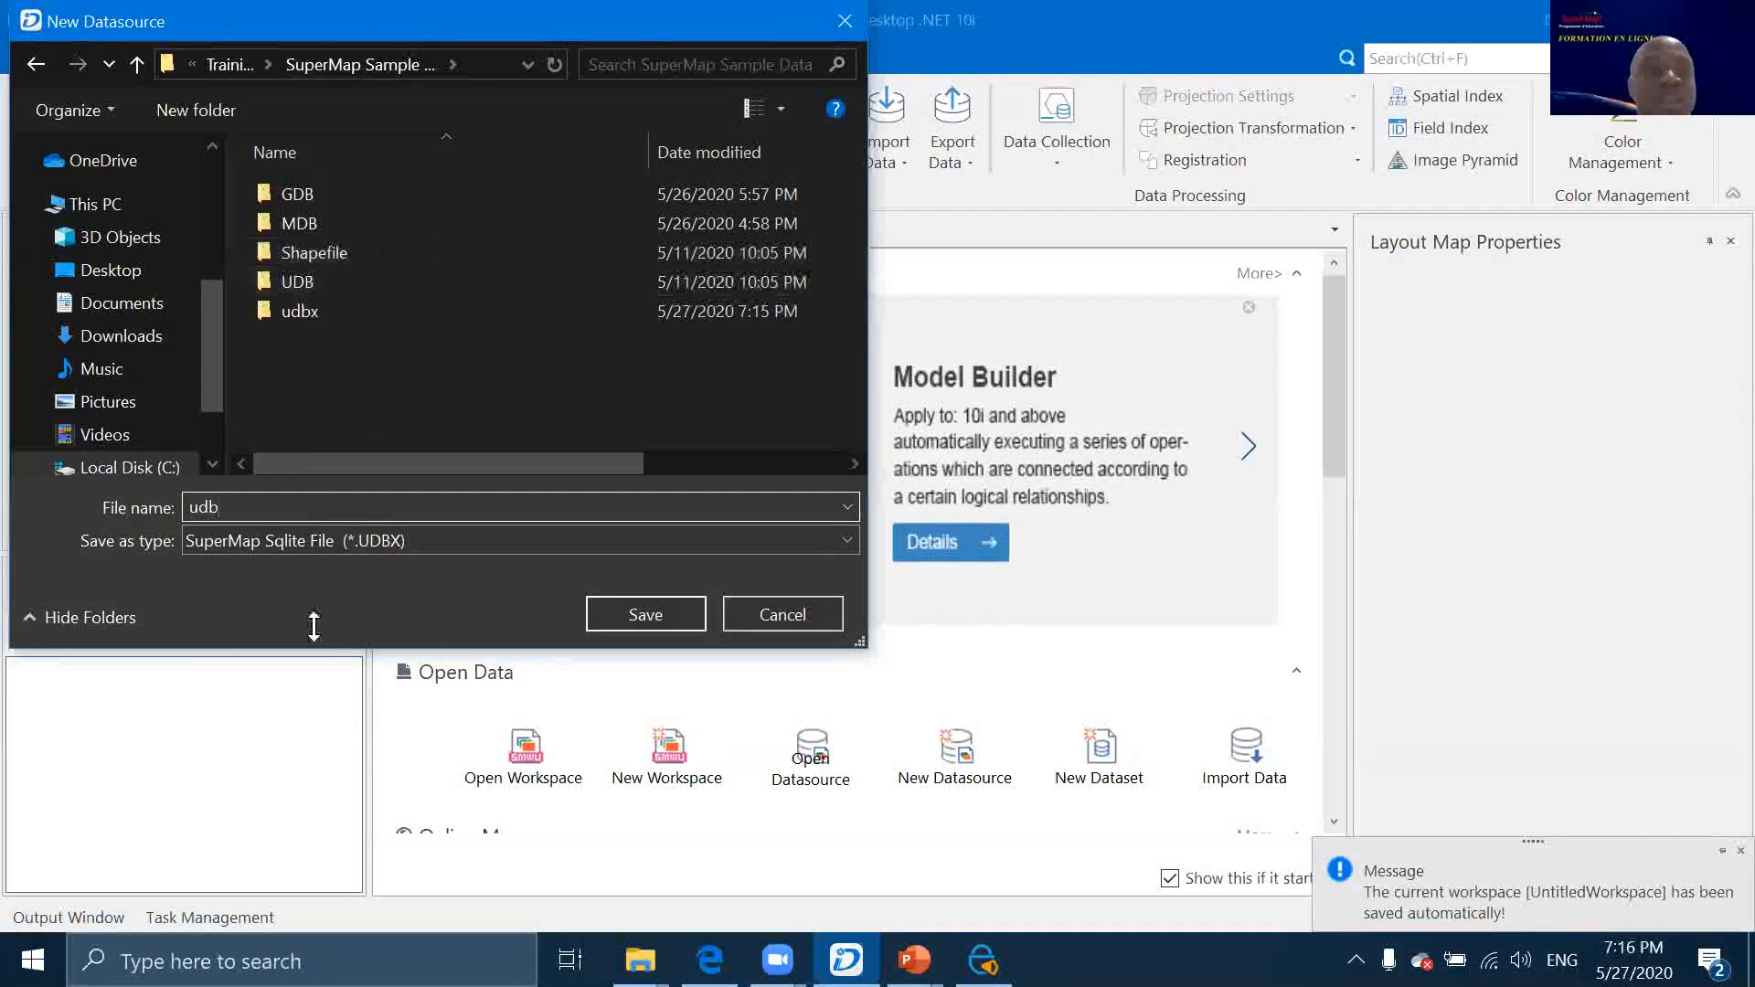
pyautogui.click(207, 119)
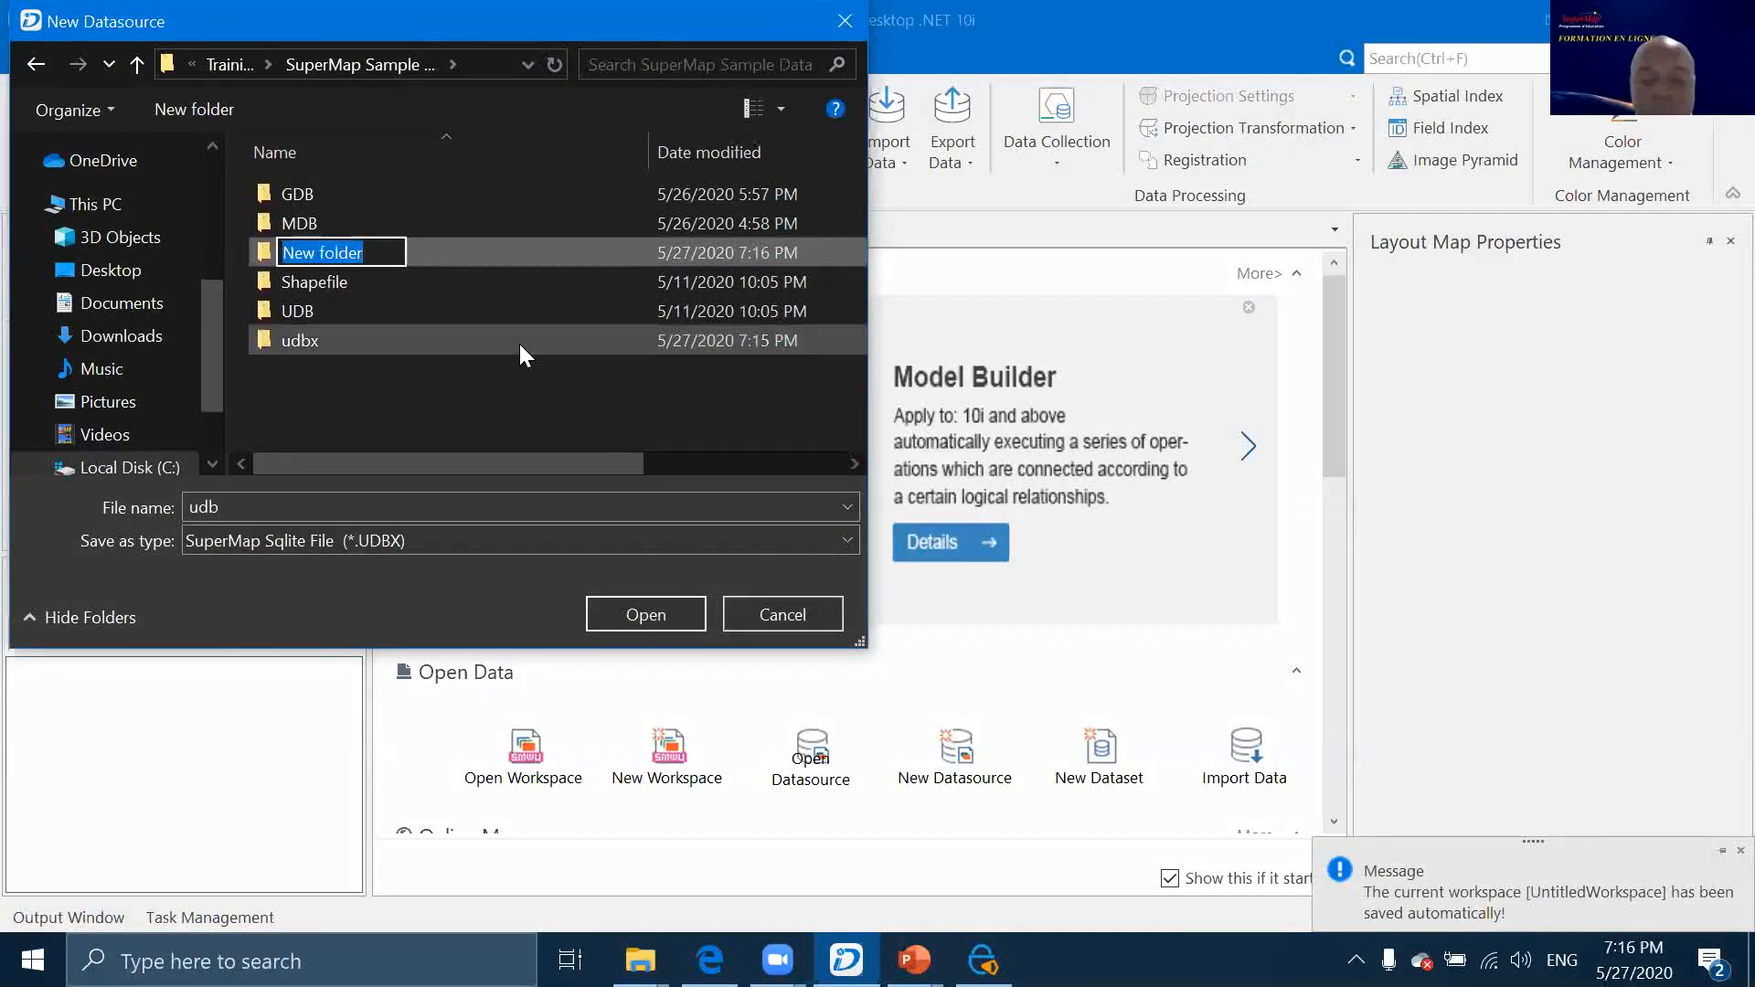
pyautogui.write('udb')
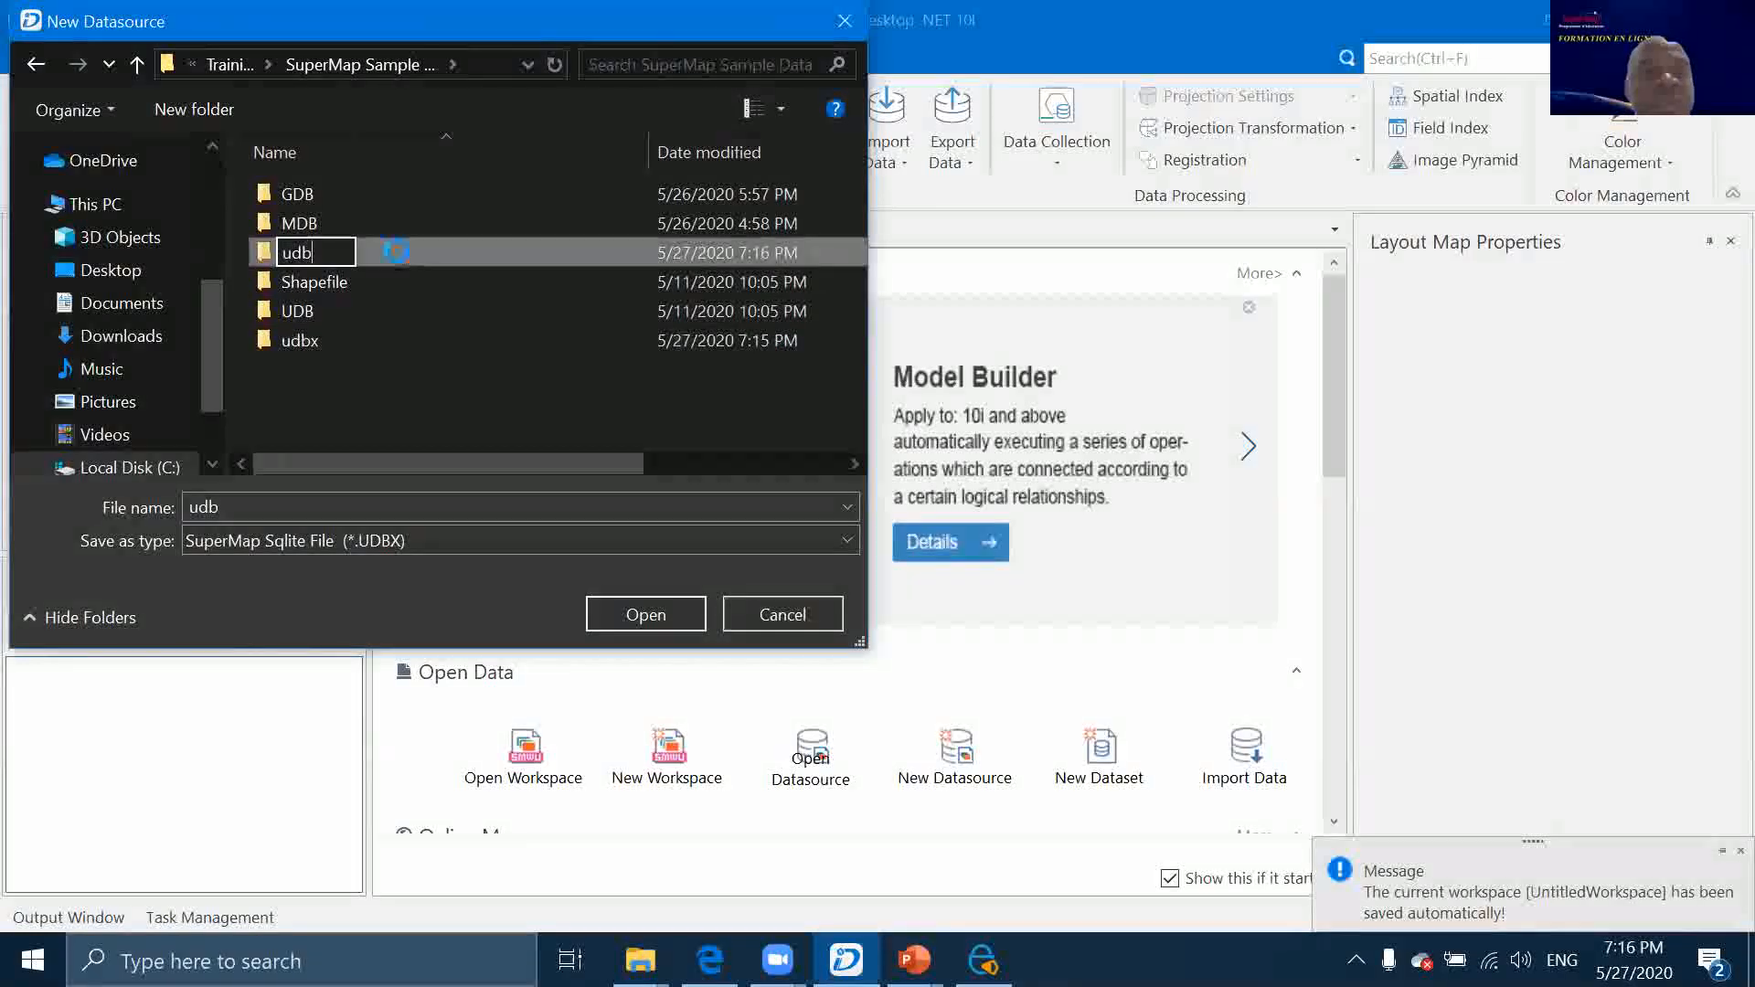
pyautogui.press('Return')
pyautogui.click(1093, 684)
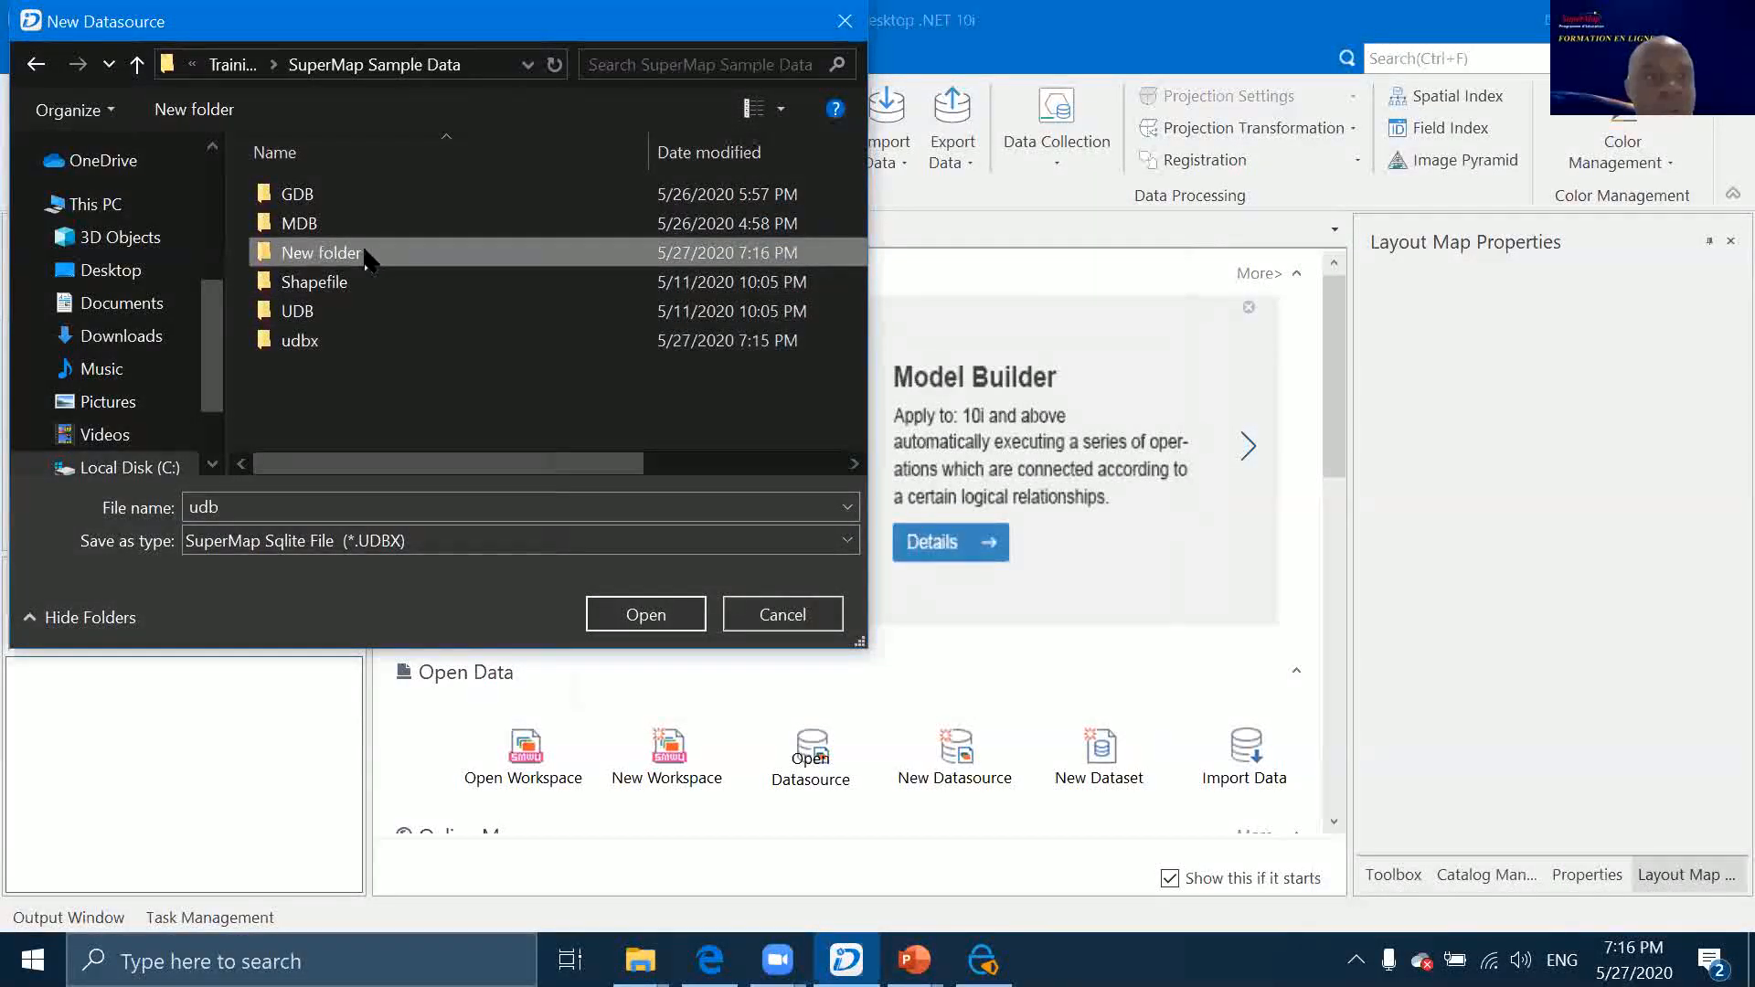
# Rename the new folder to "uudb test" and save the udb datasource in it as a UDBX file
pyautogui.click(364, 254)
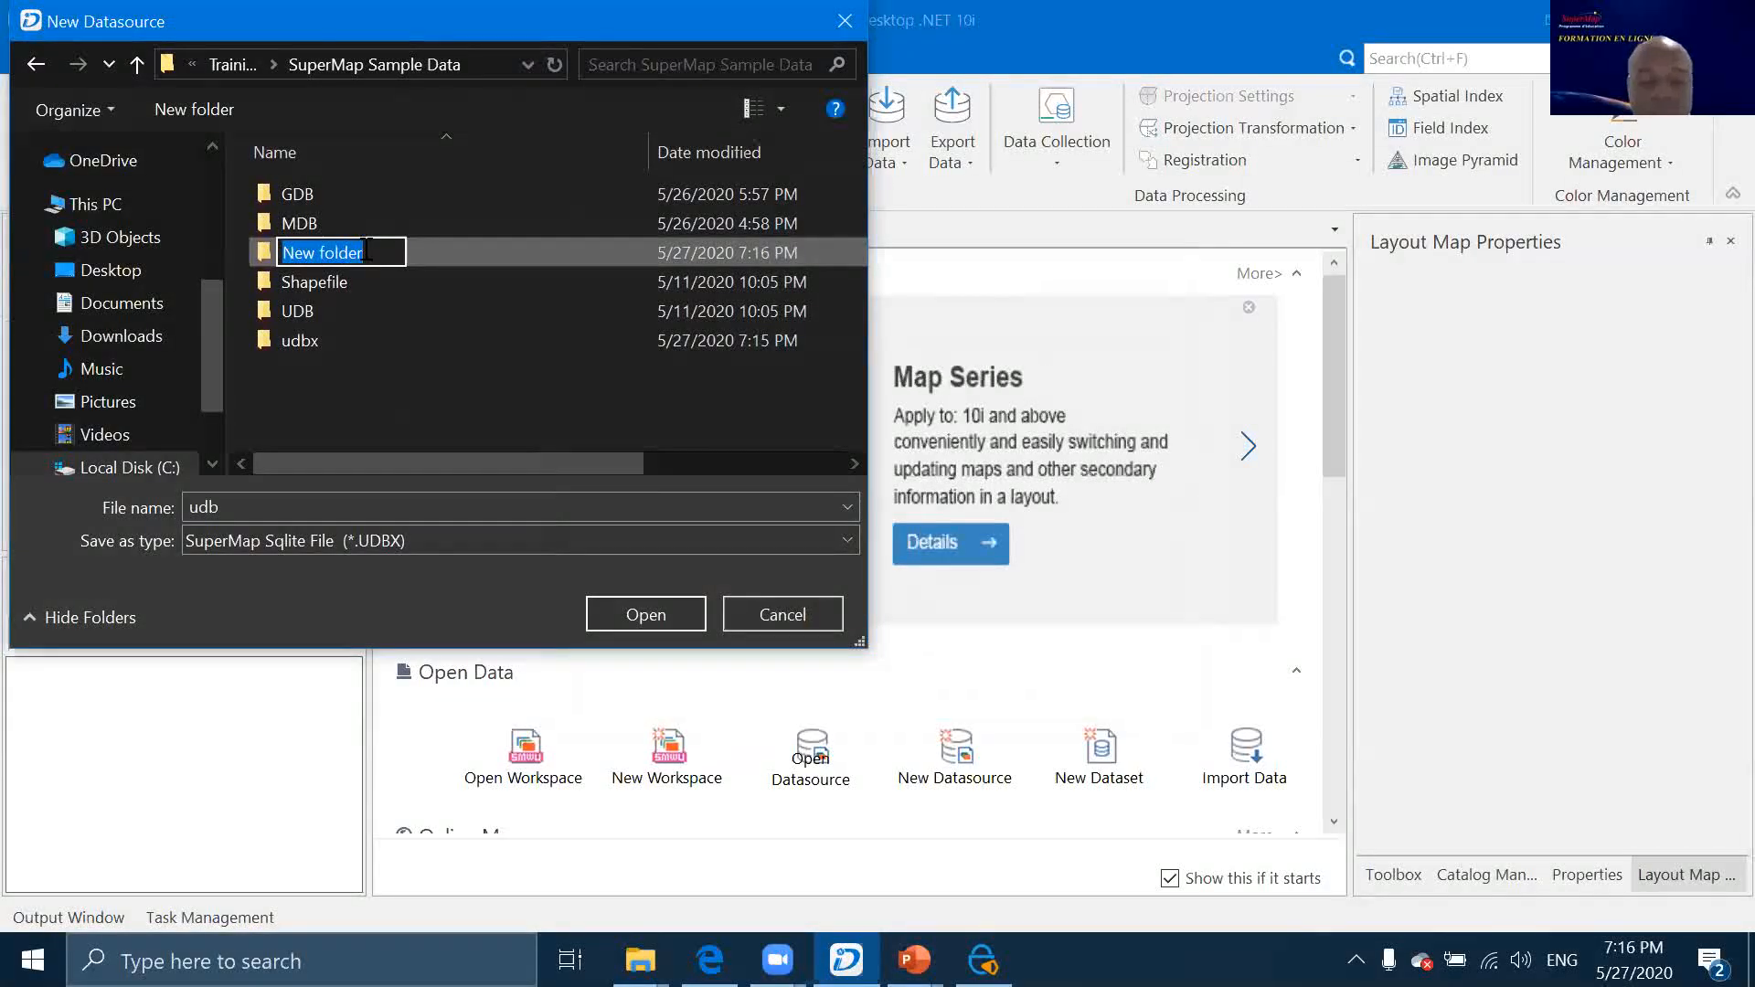
pyautogui.write('u')
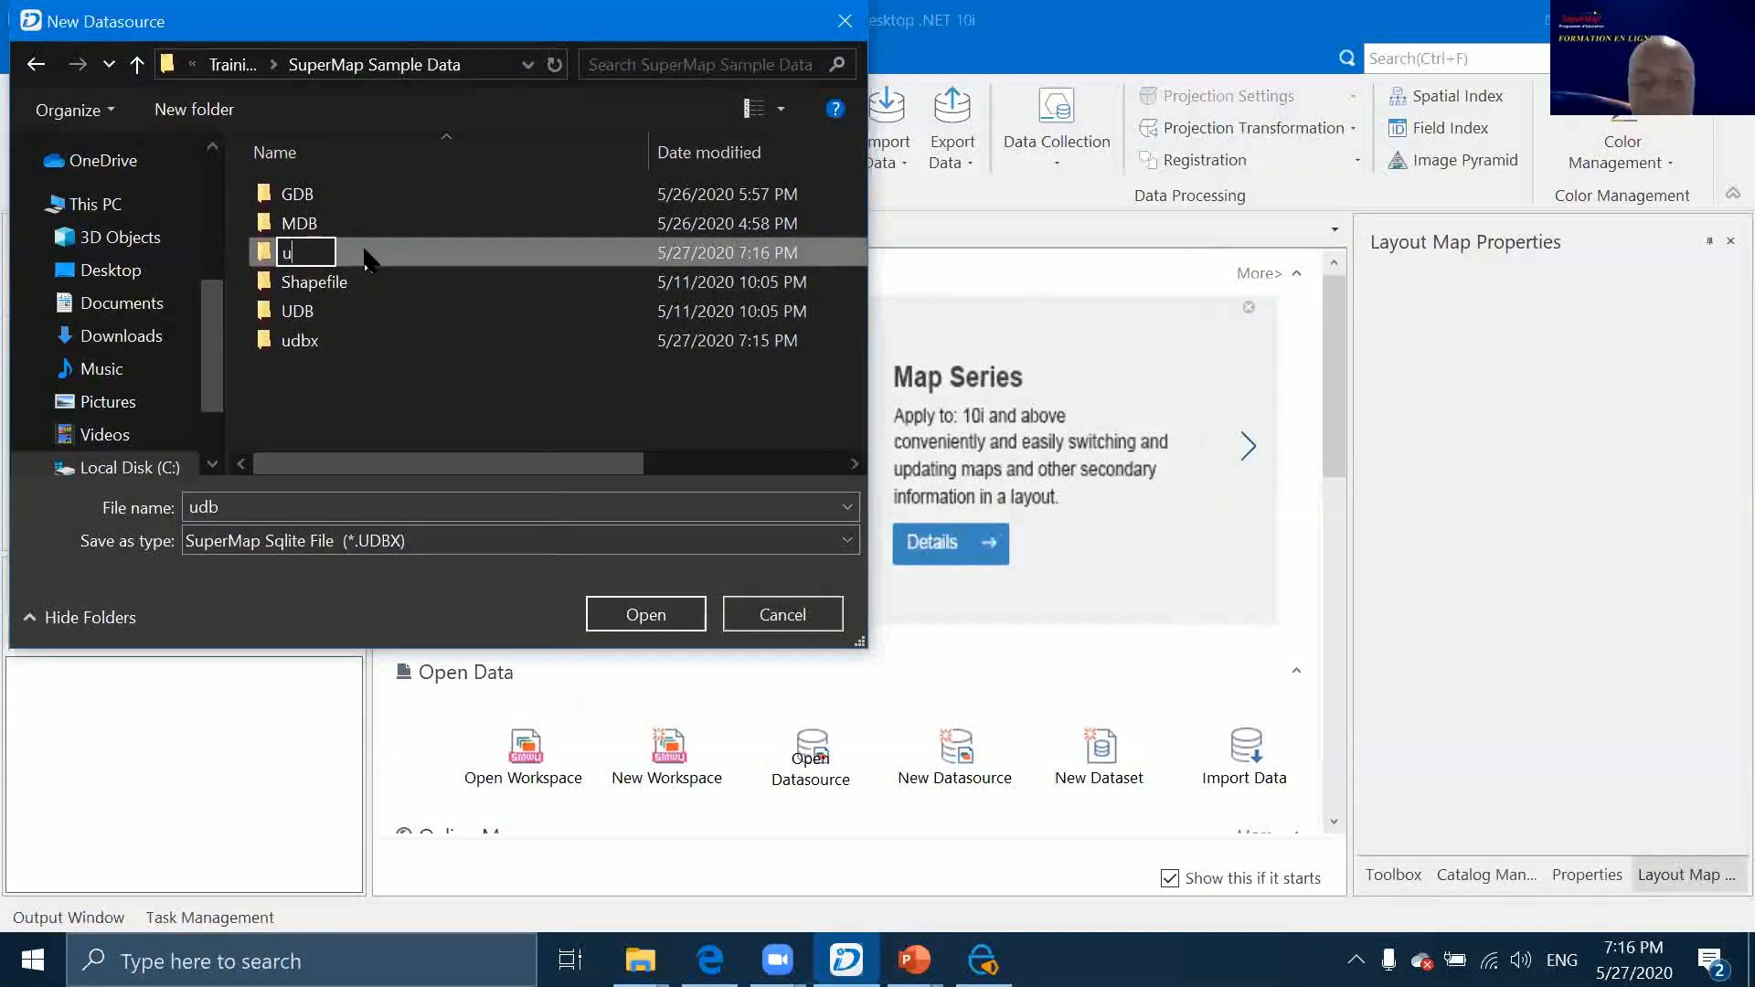
pyautogui.write('udb test')
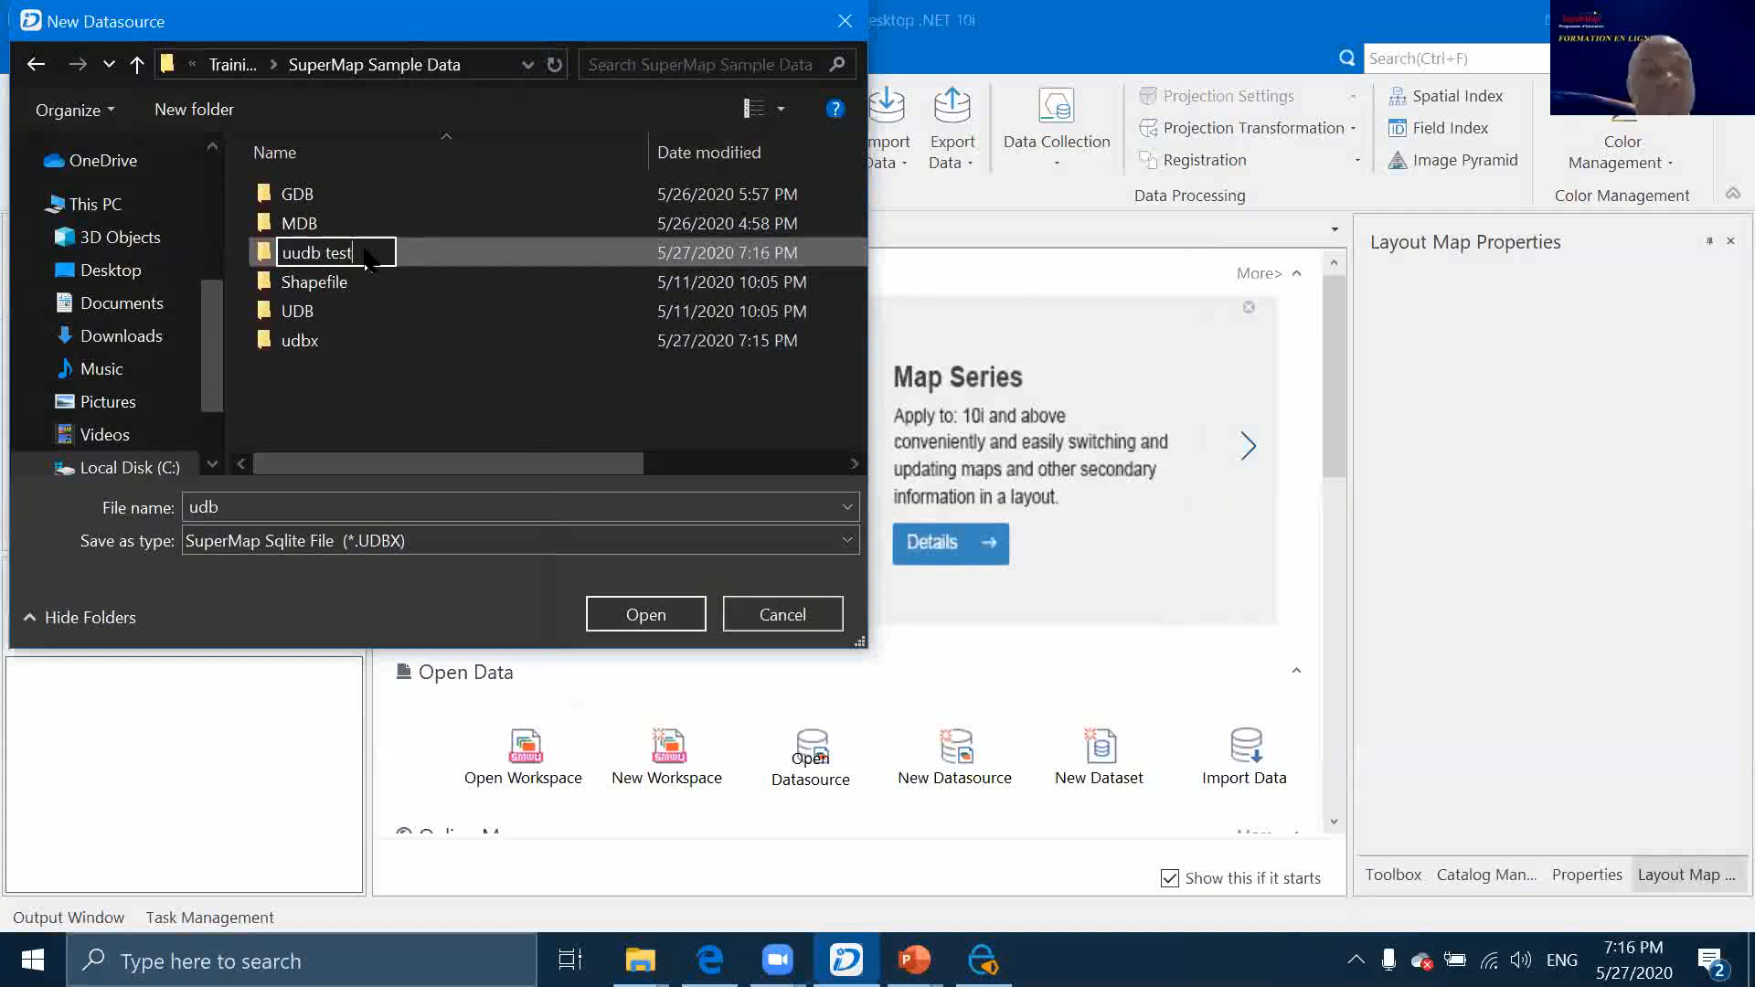
pyautogui.press('Return')
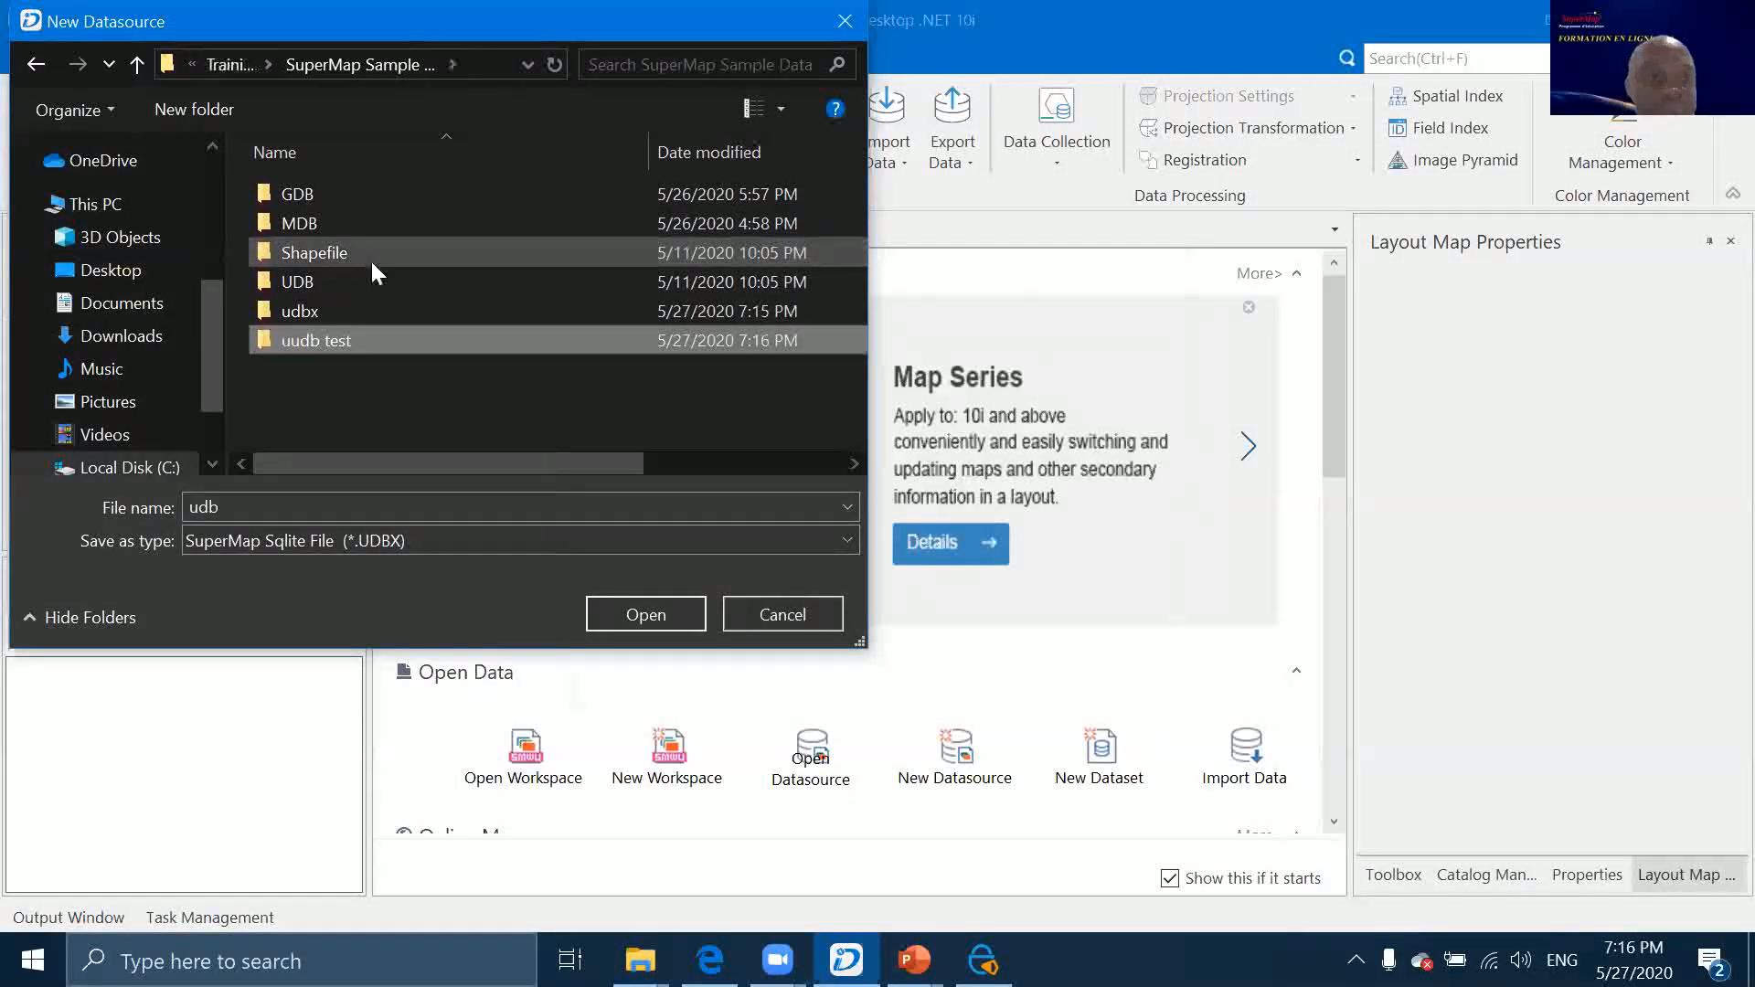
pyautogui.doubleClick(378, 334)
pyautogui.click(638, 616)
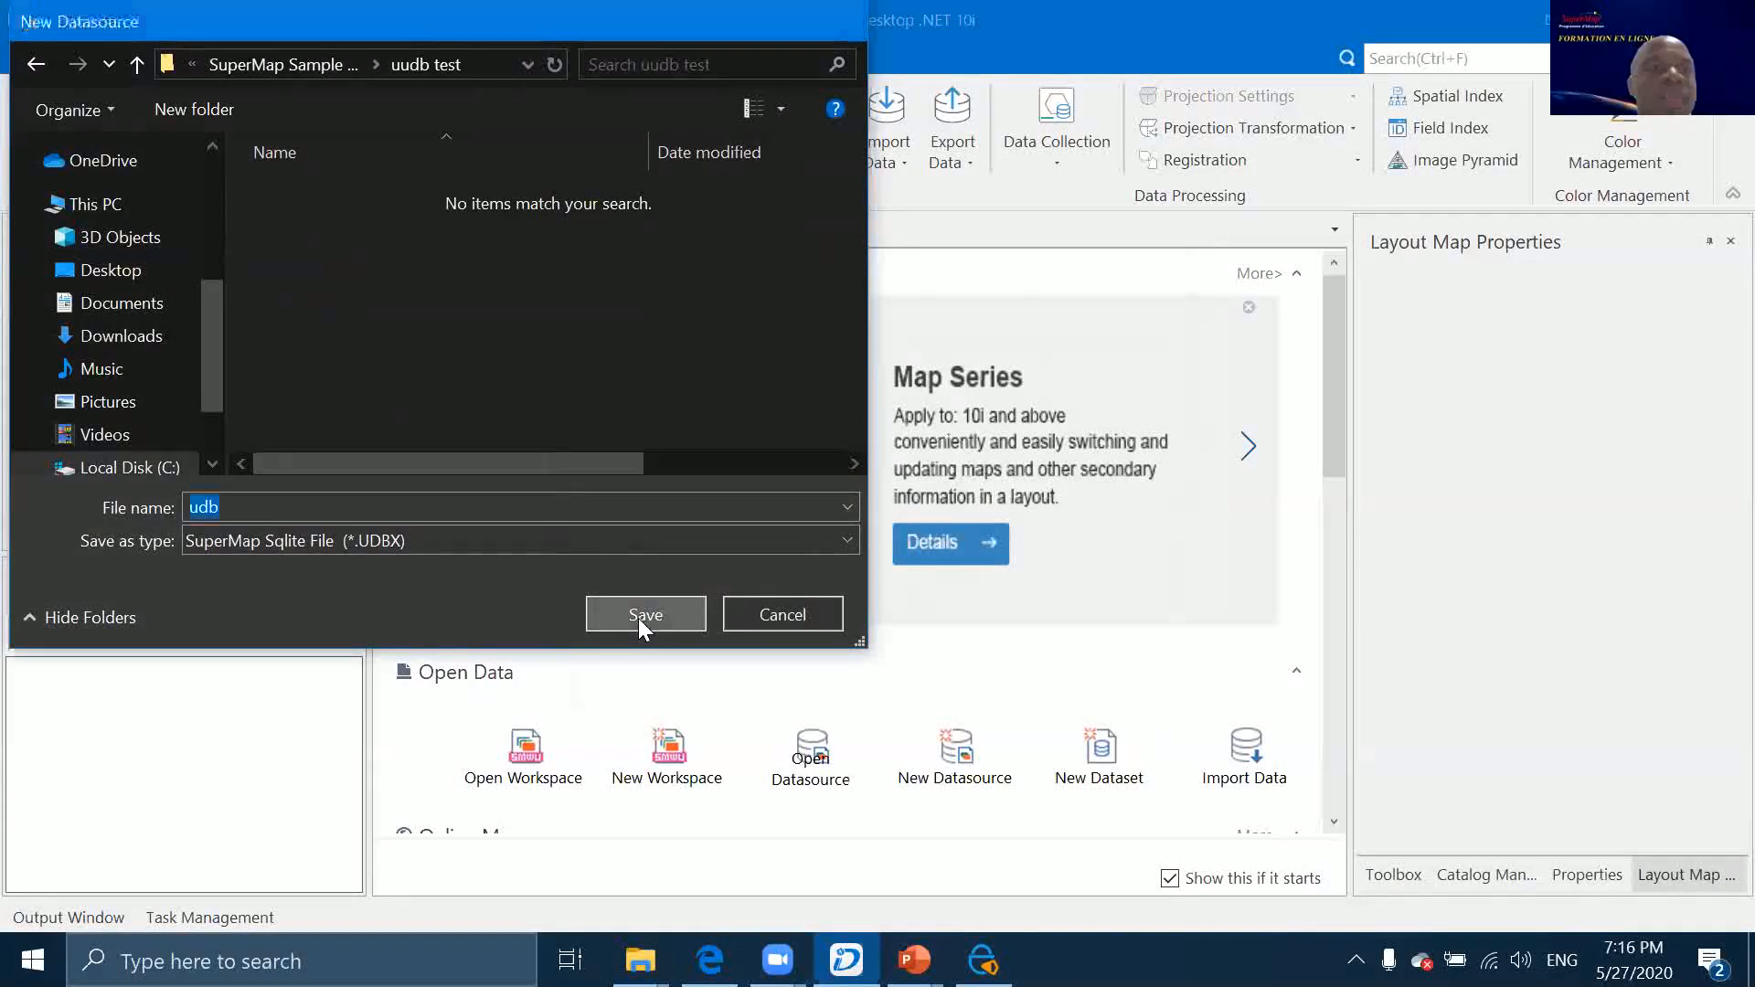
# Switch to File Explorer and view the datasource file in GIS FRENCH > Sample data > TrainingData > SuperMap Sample Data > uudb test
pyautogui.click(641, 959)
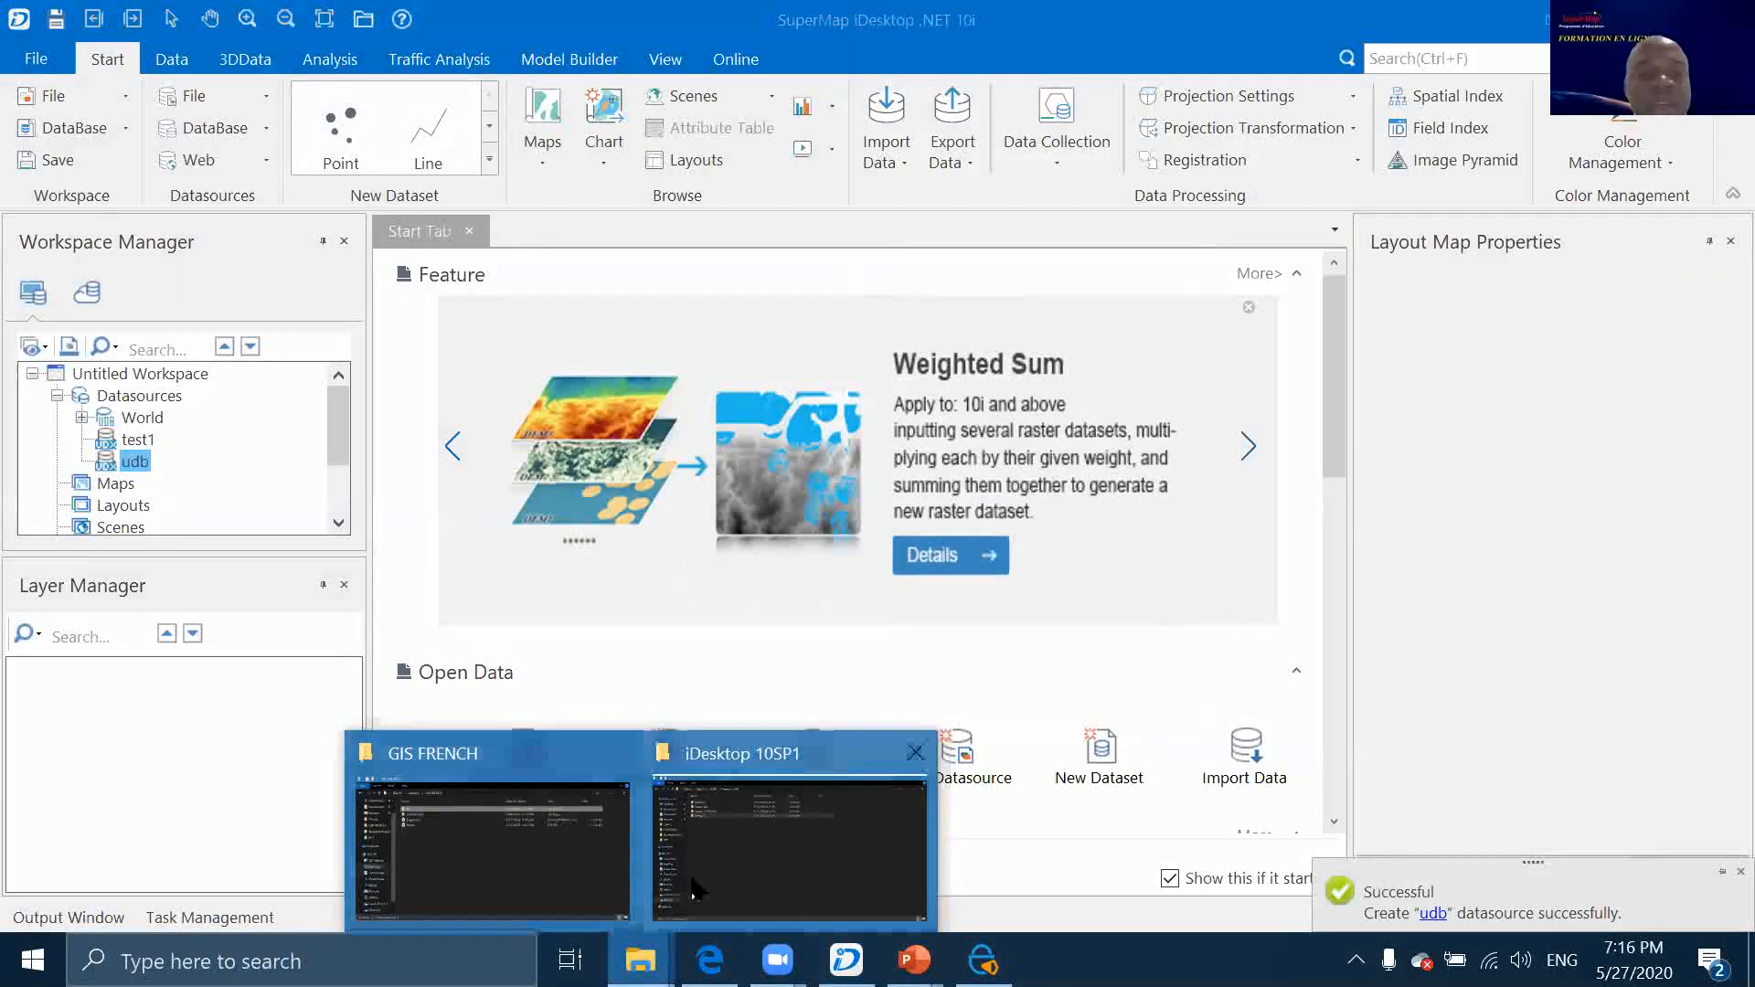
pyautogui.click(557, 876)
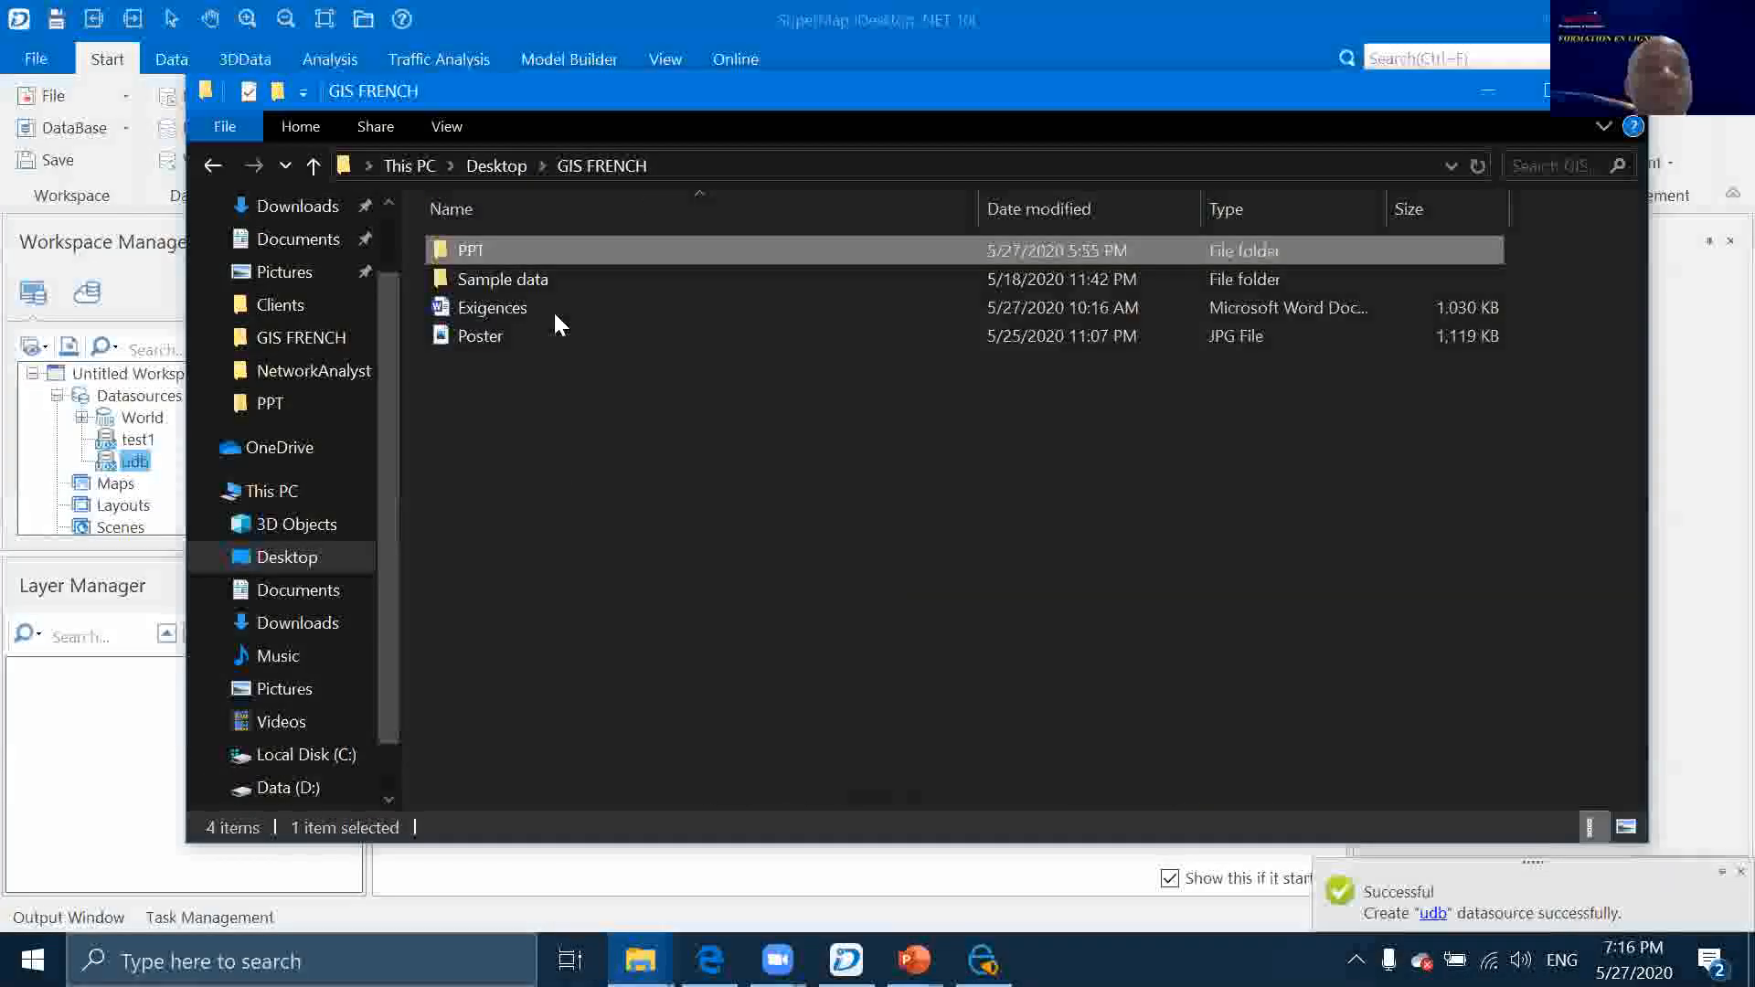
pyautogui.click(538, 282)
pyautogui.doubleClick(538, 282)
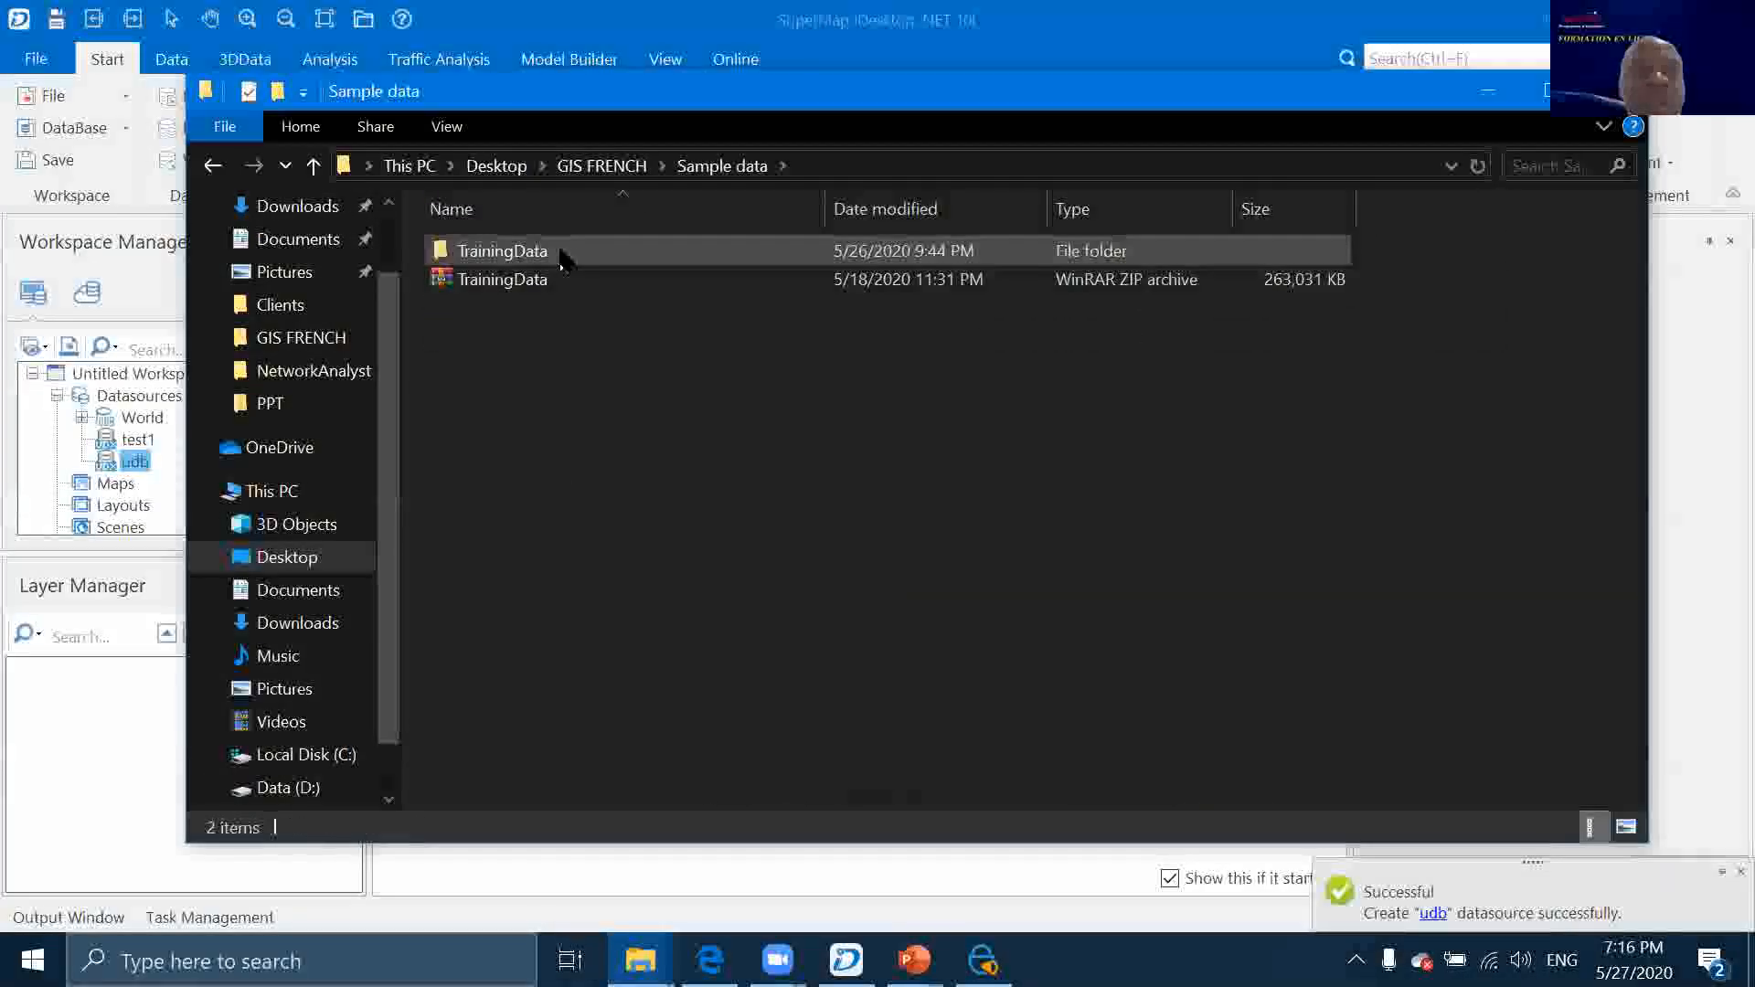
pyautogui.click(496, 165)
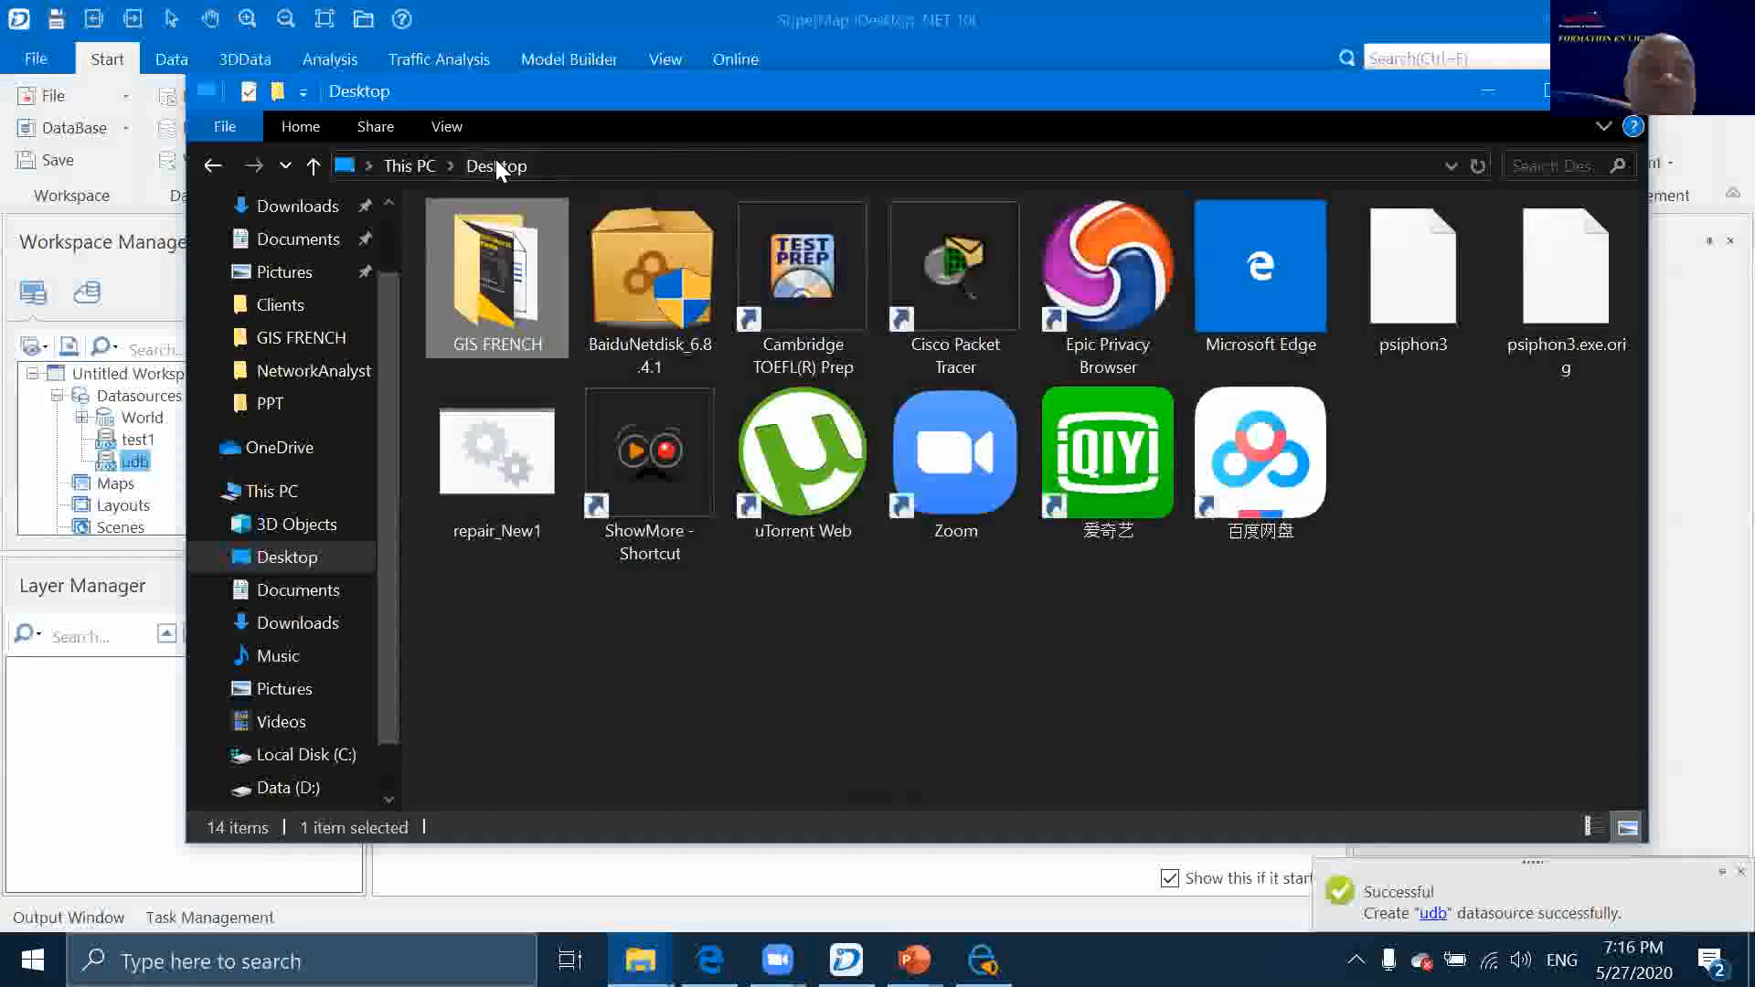
pyautogui.doubleClick(516, 275)
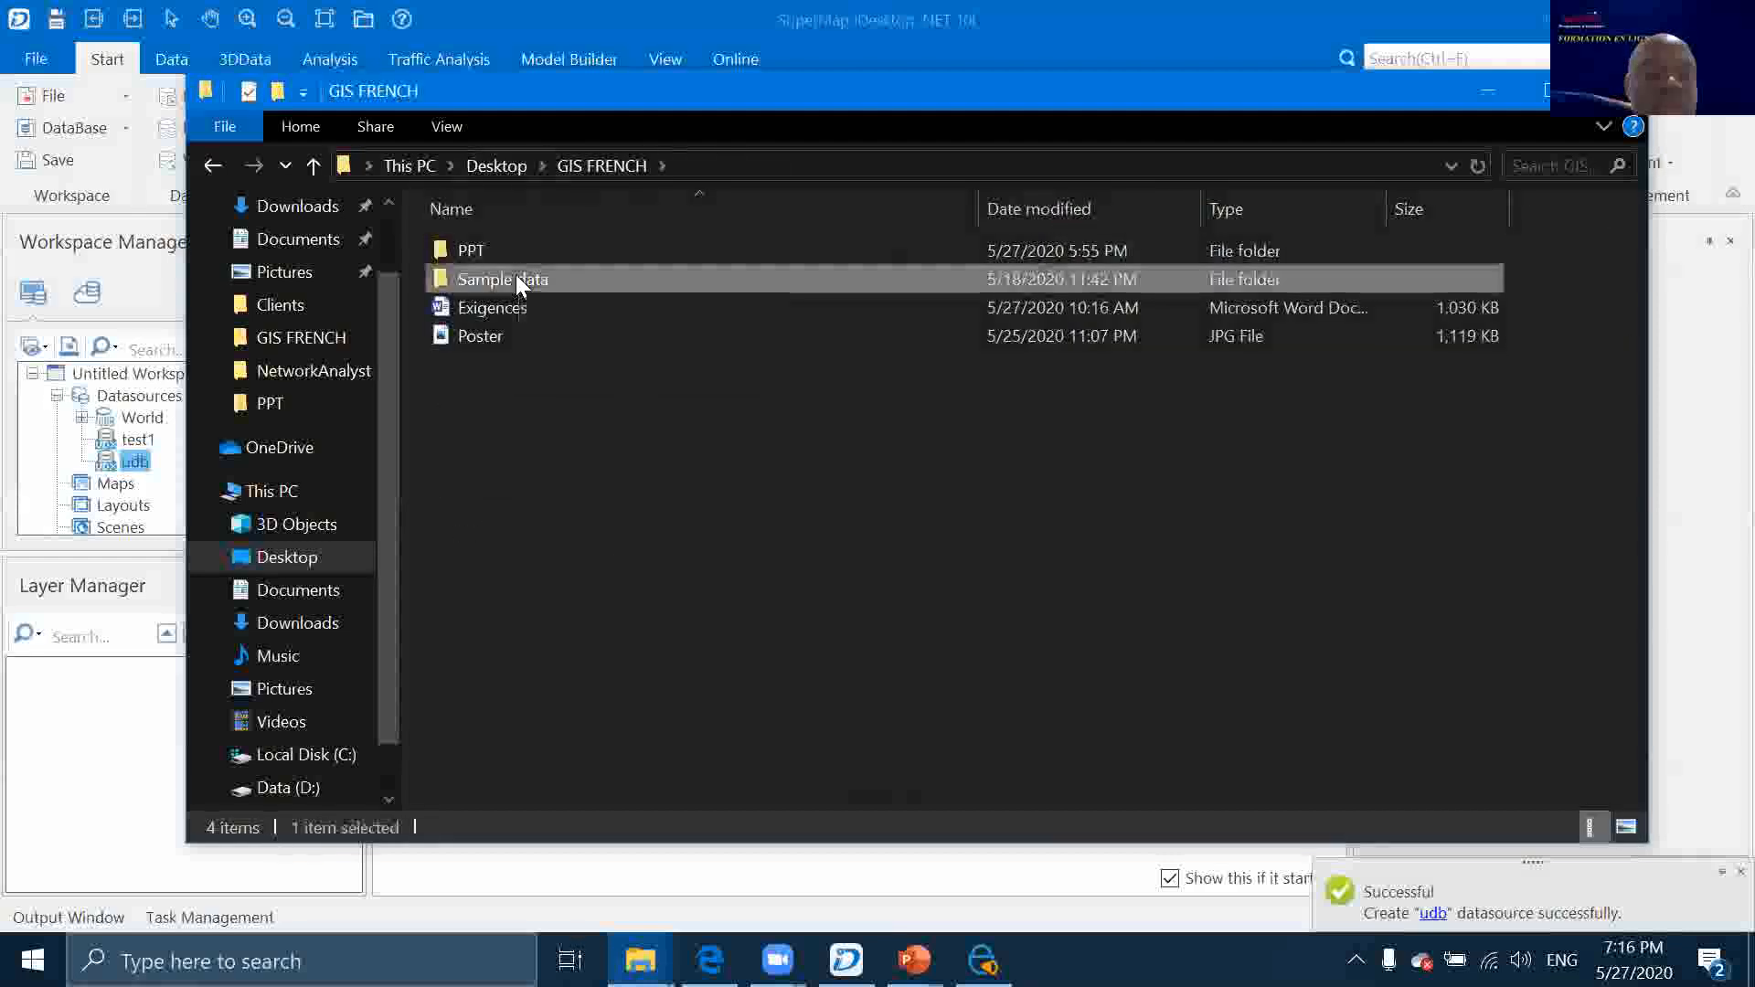
pyautogui.doubleClick(515, 274)
pyautogui.click(519, 249)
pyautogui.doubleClick(520, 249)
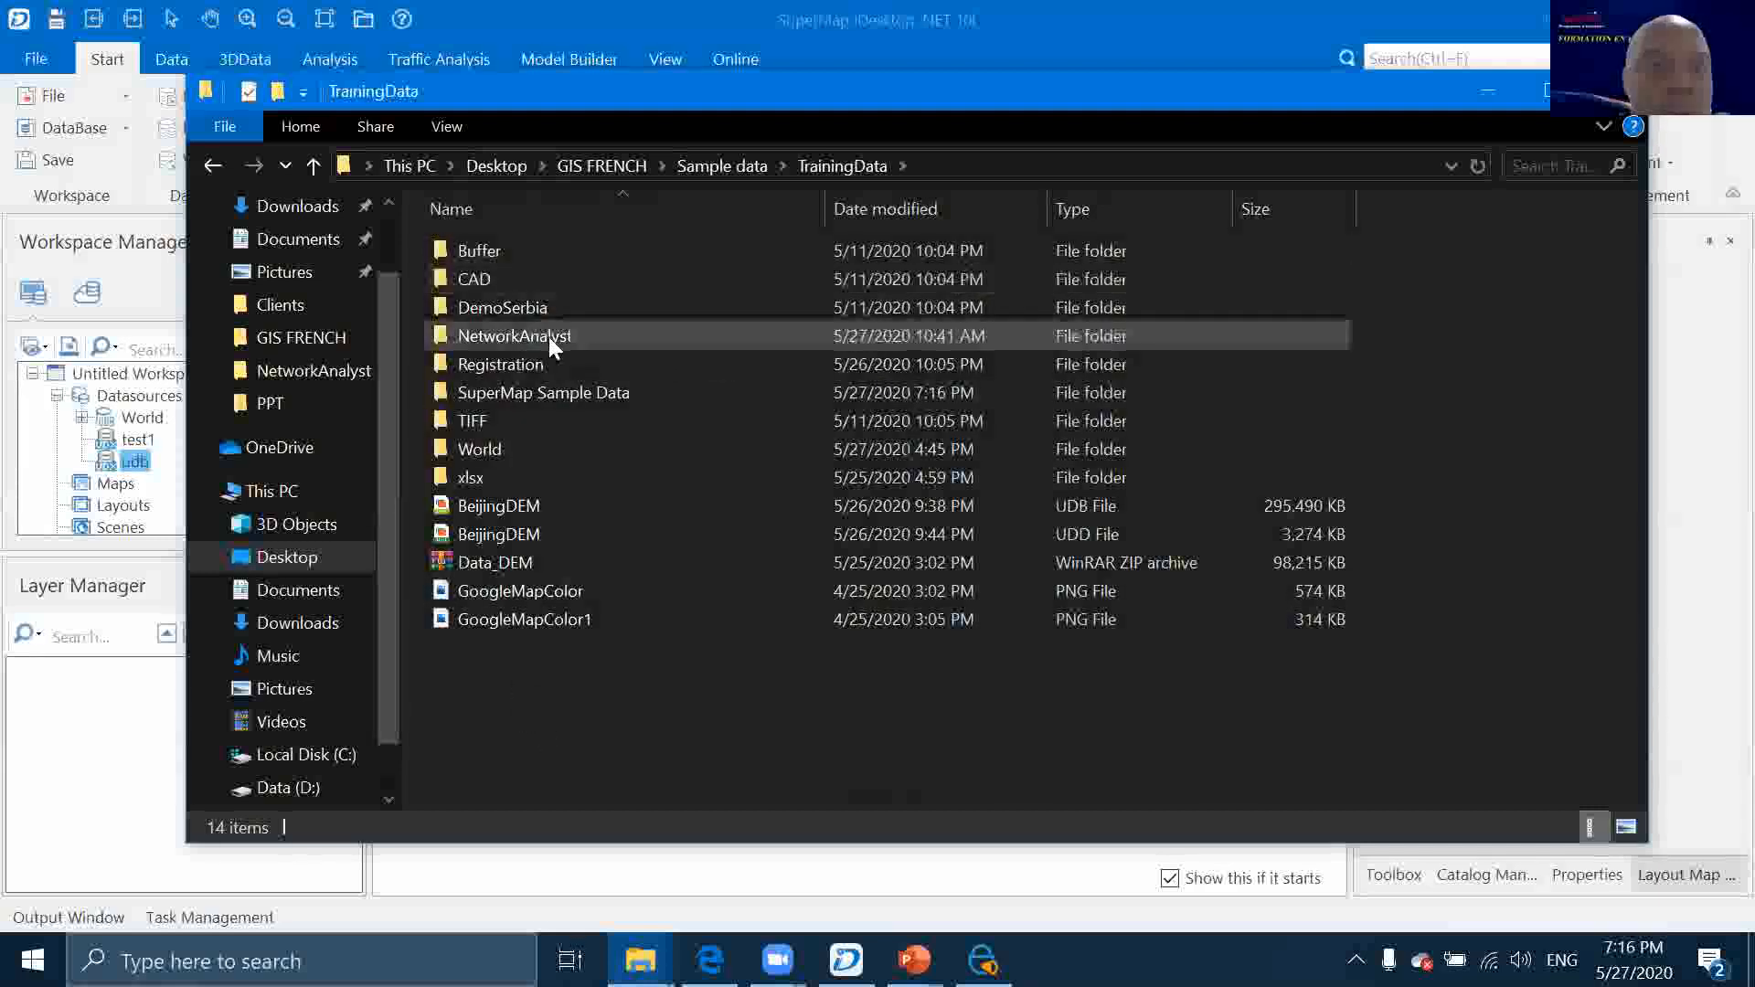
pyautogui.doubleClick(538, 391)
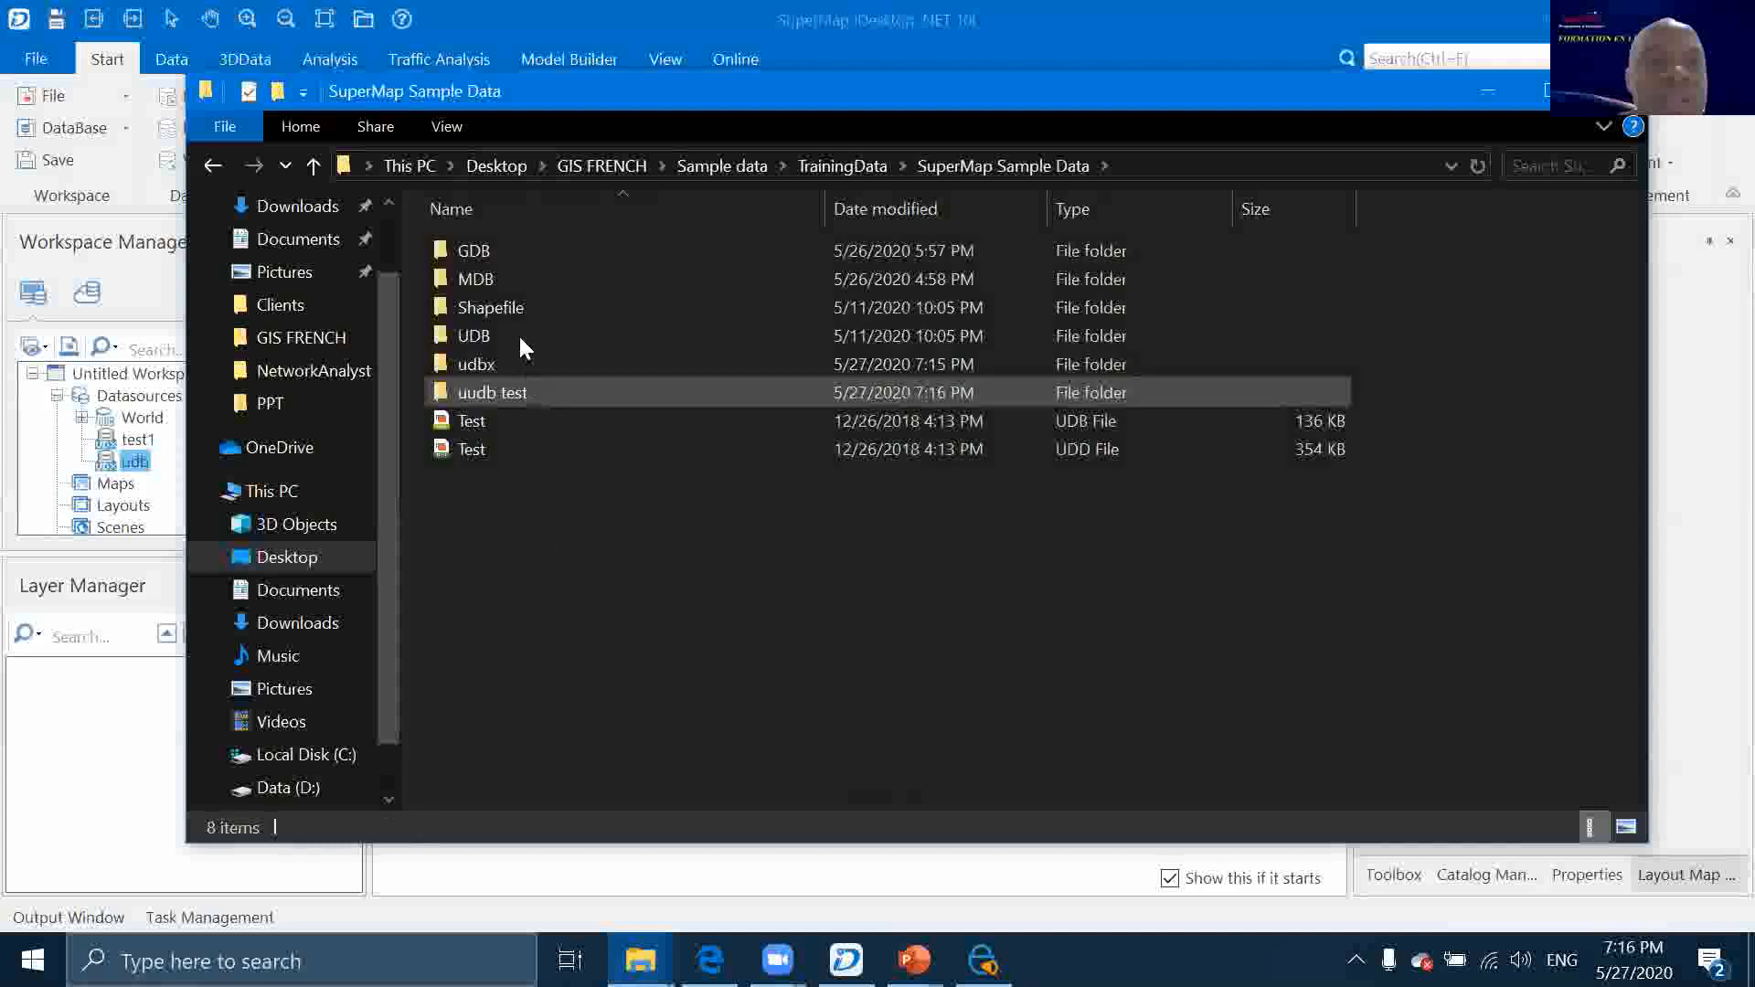
pyautogui.doubleClick(499, 392)
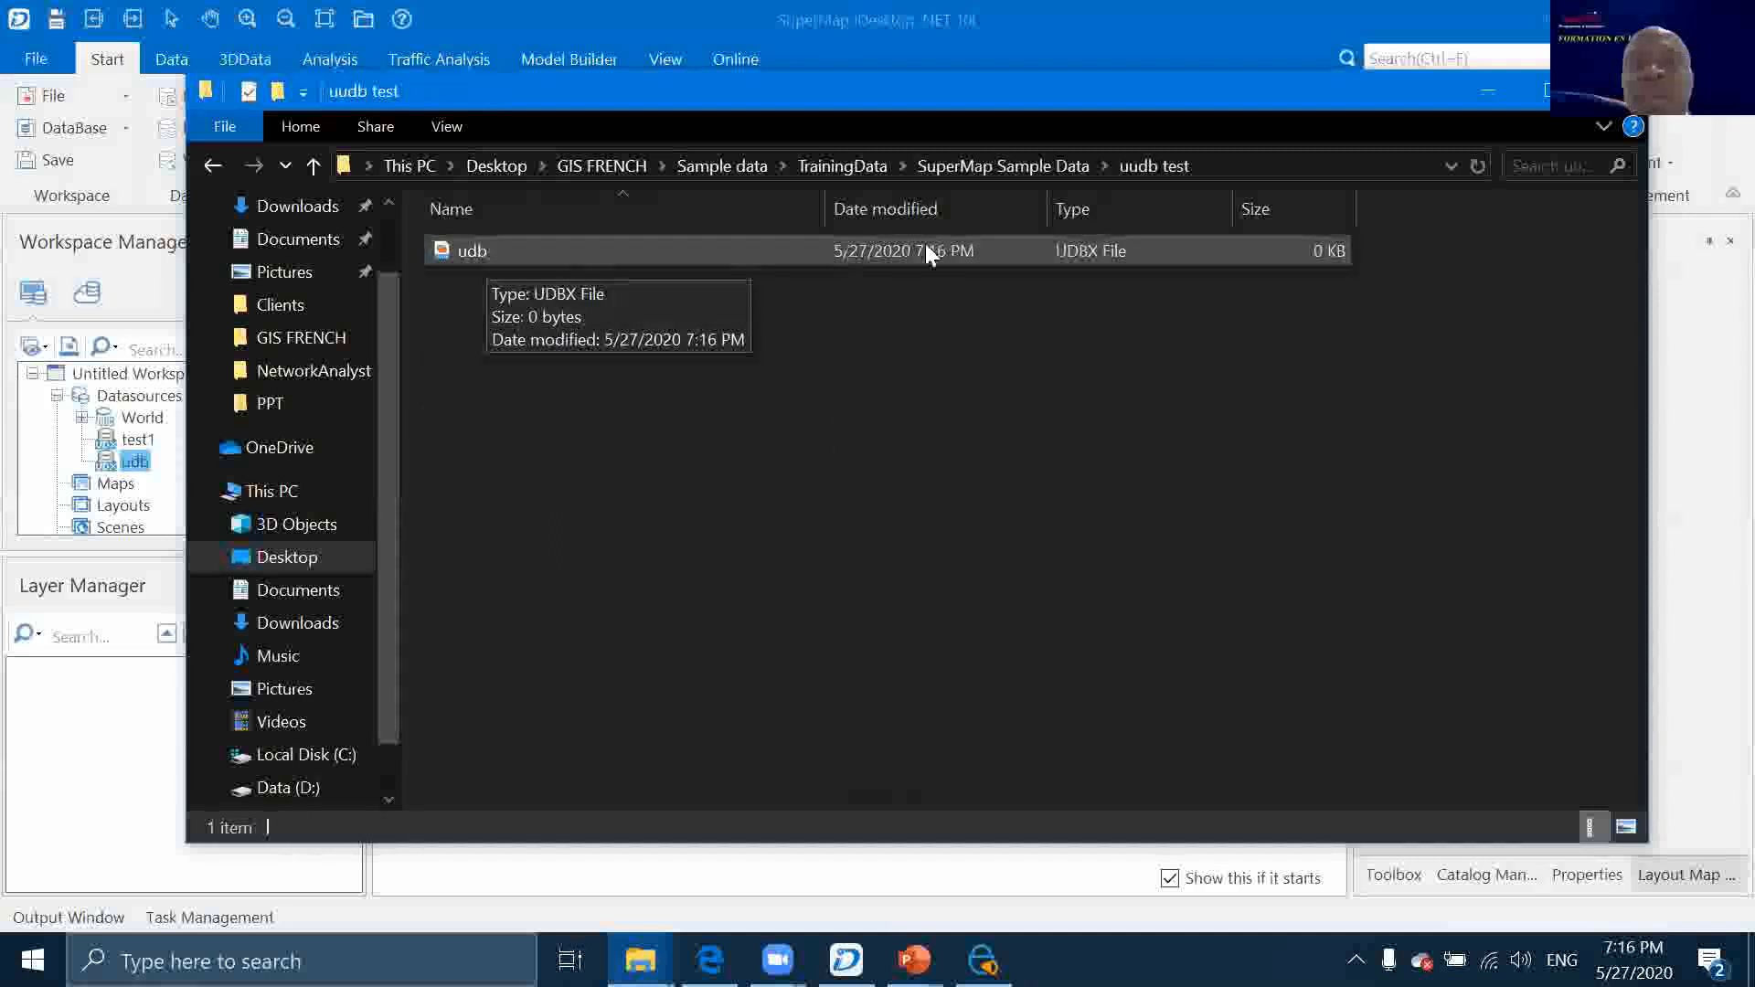
# View the datasource file in the udbx folder of SuperMap Sample Data, and go back to the TrainingData folder
pyautogui.click(945, 166)
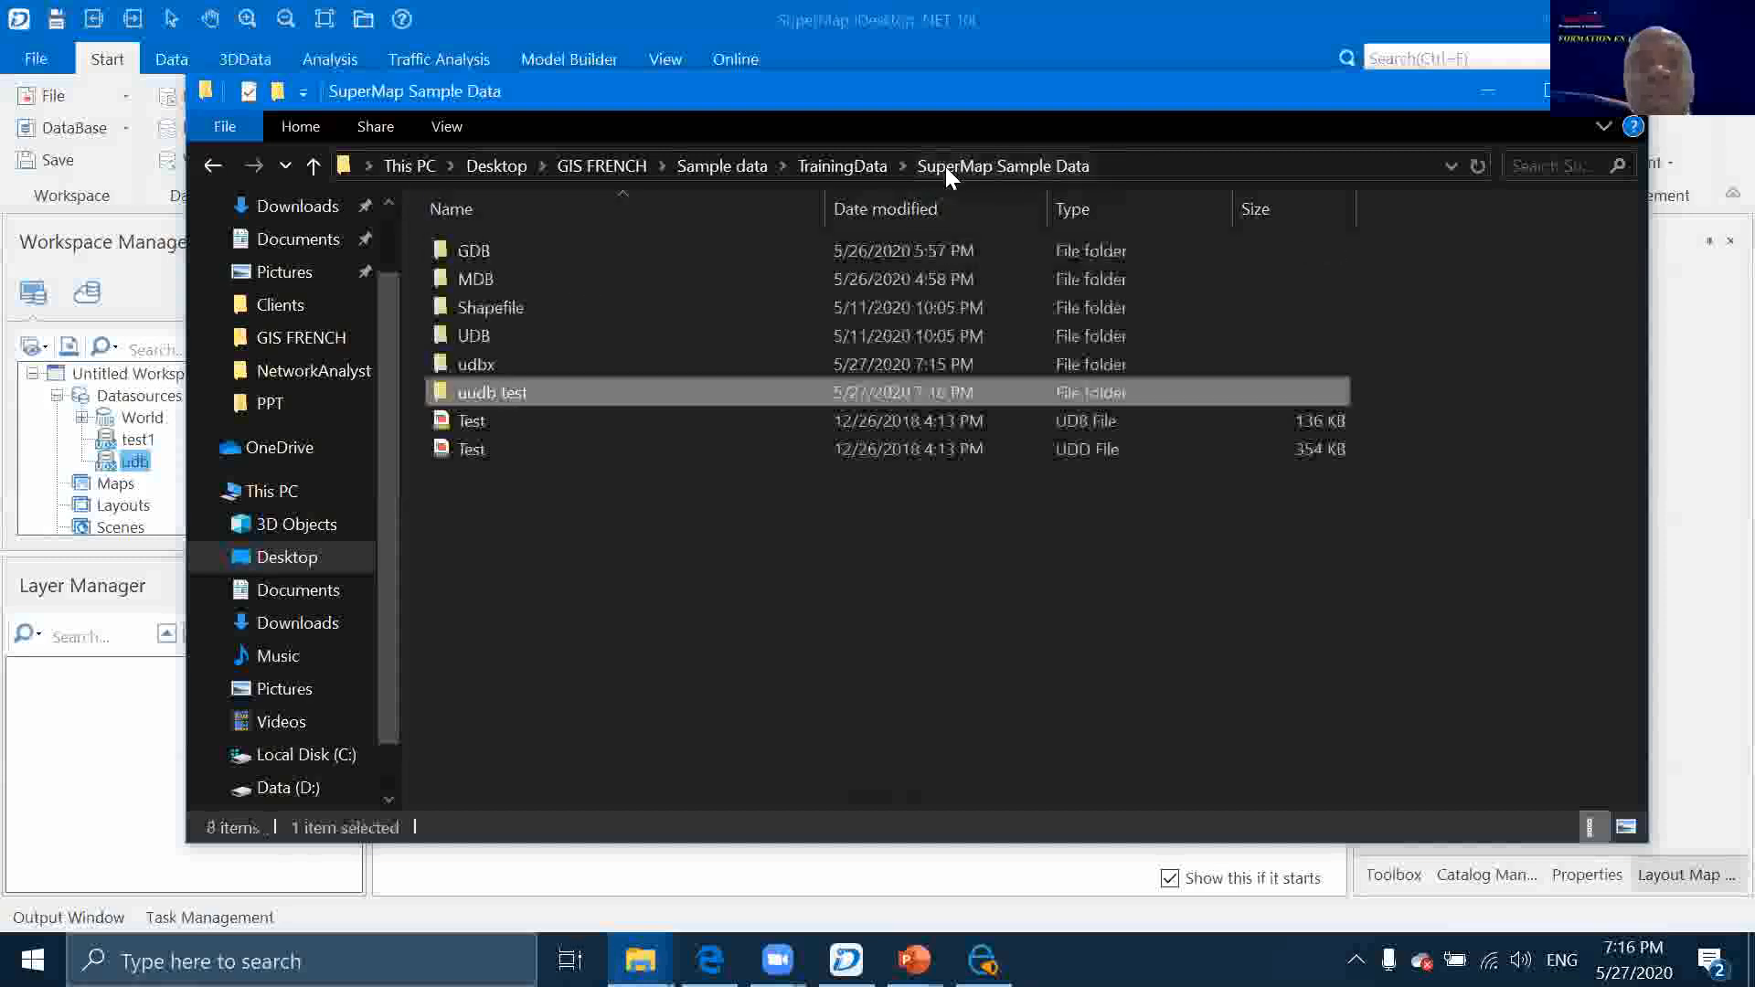
pyautogui.doubleClick(515, 362)
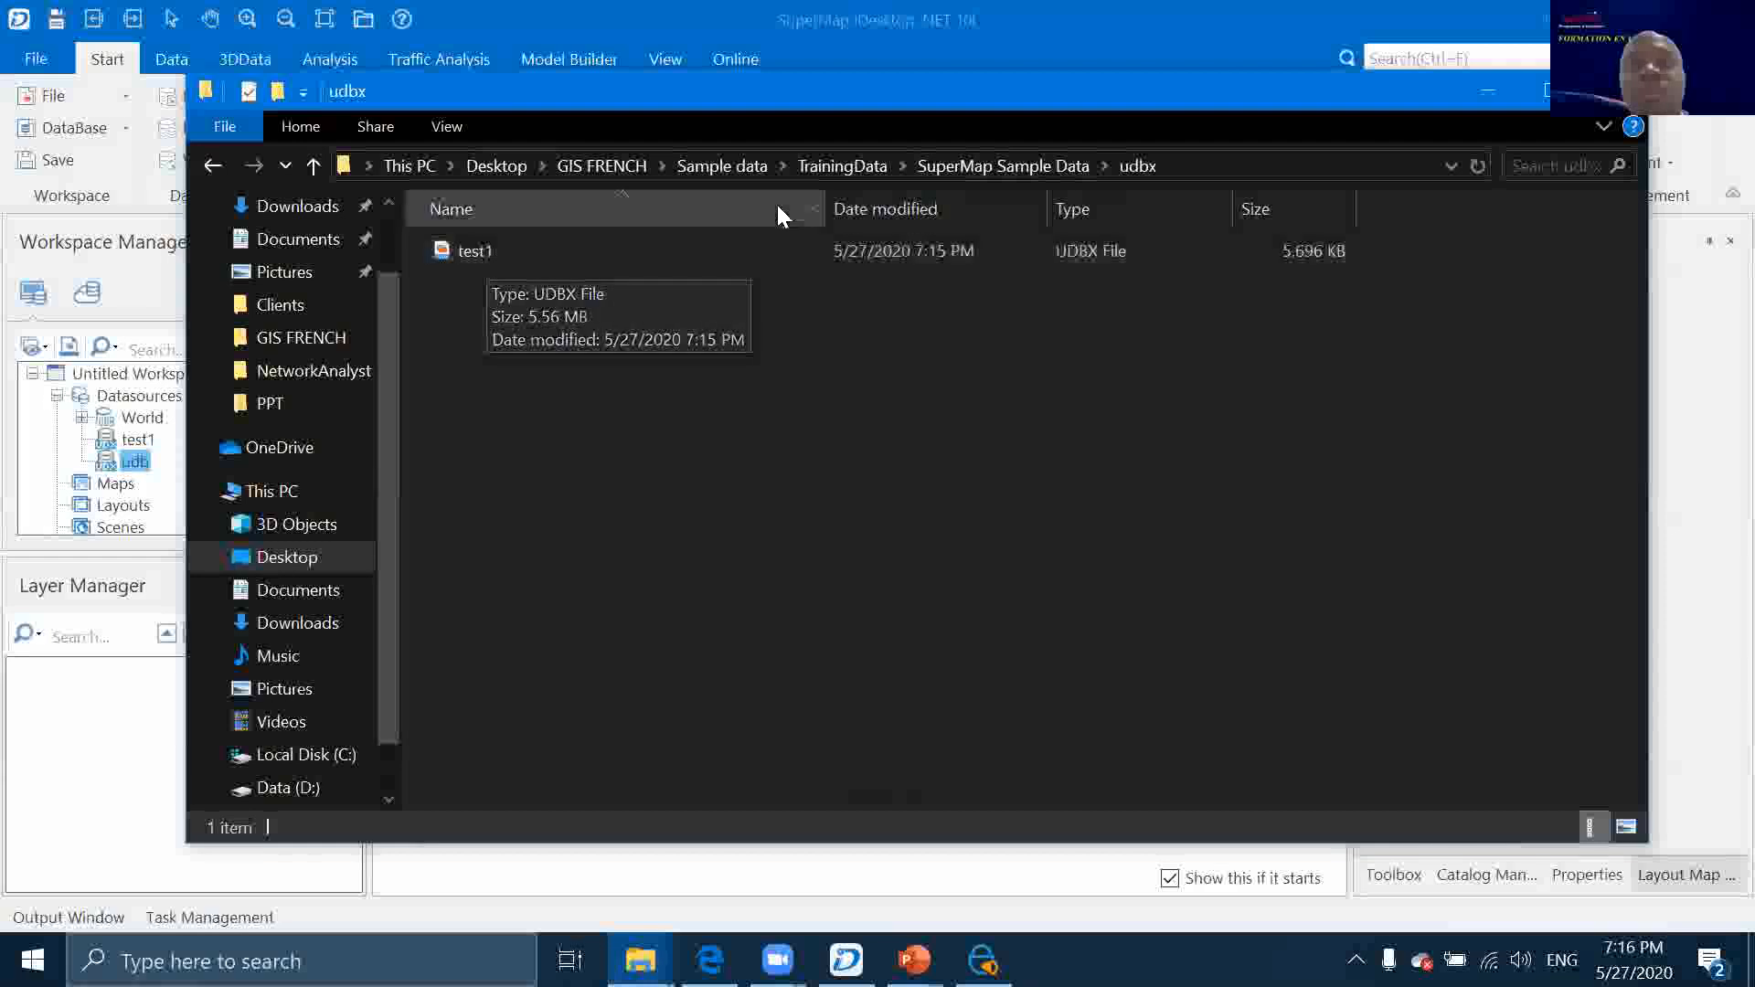
pyautogui.click(839, 169)
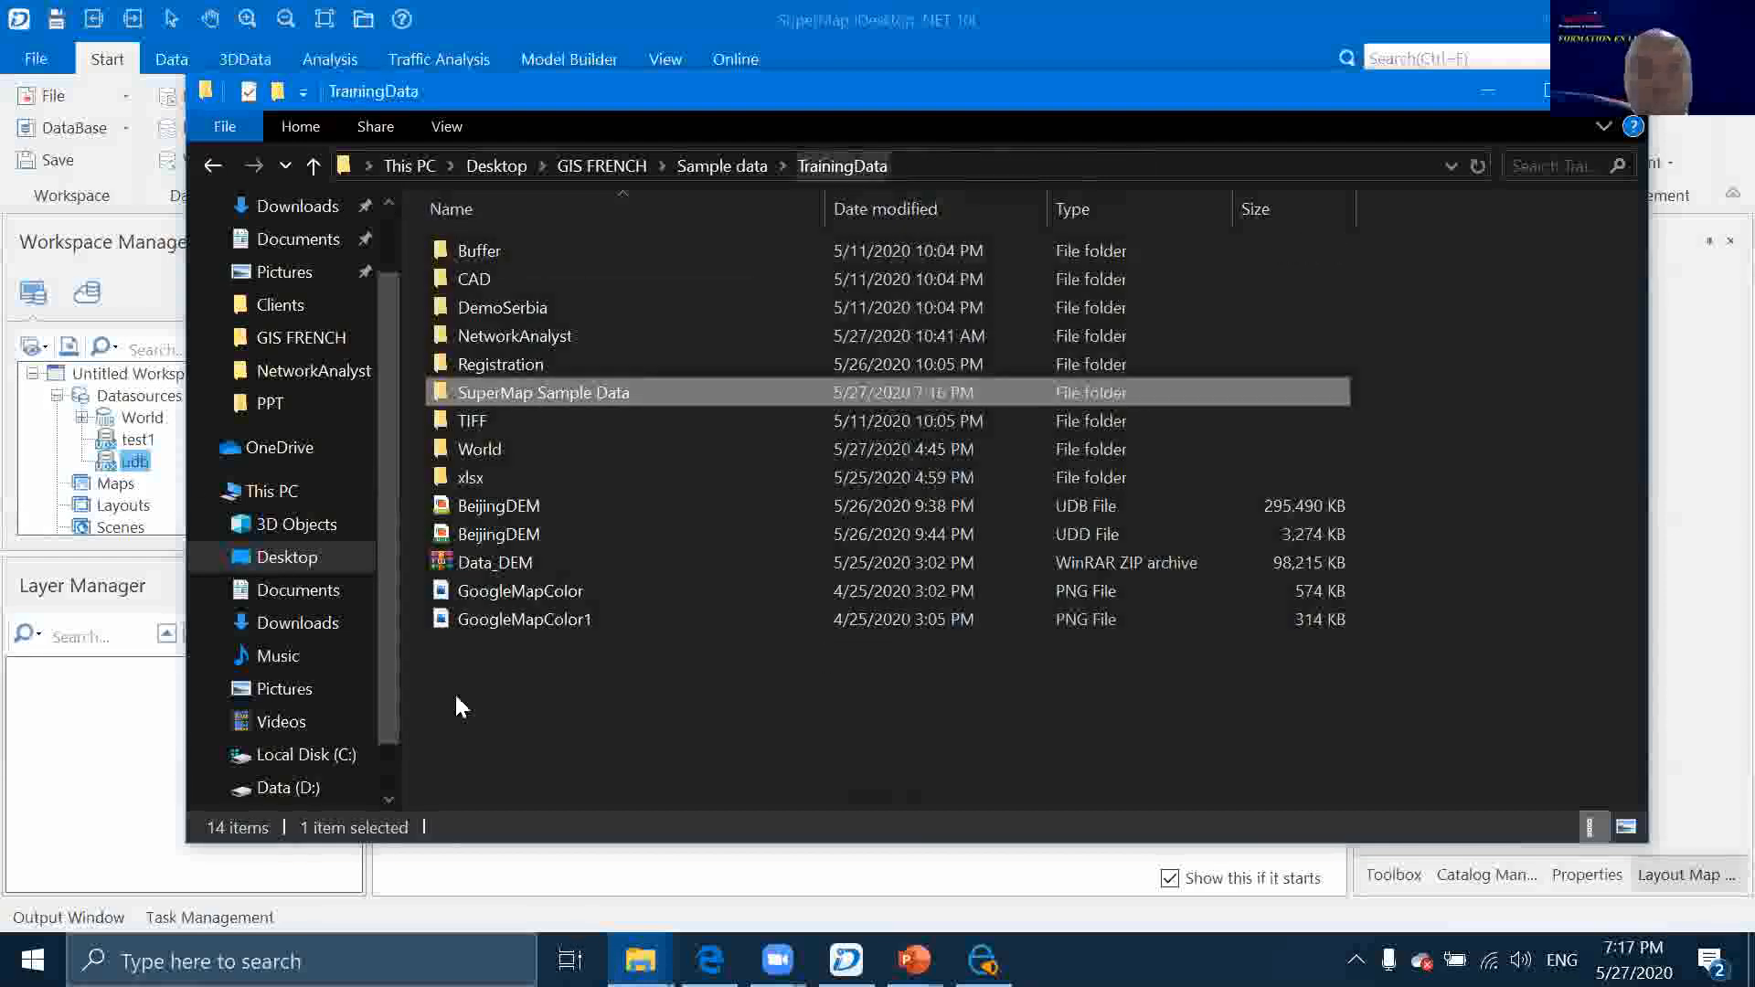
# Switch back to SuperMap iDesktop and close the udb datasource
pyautogui.click(102, 790)
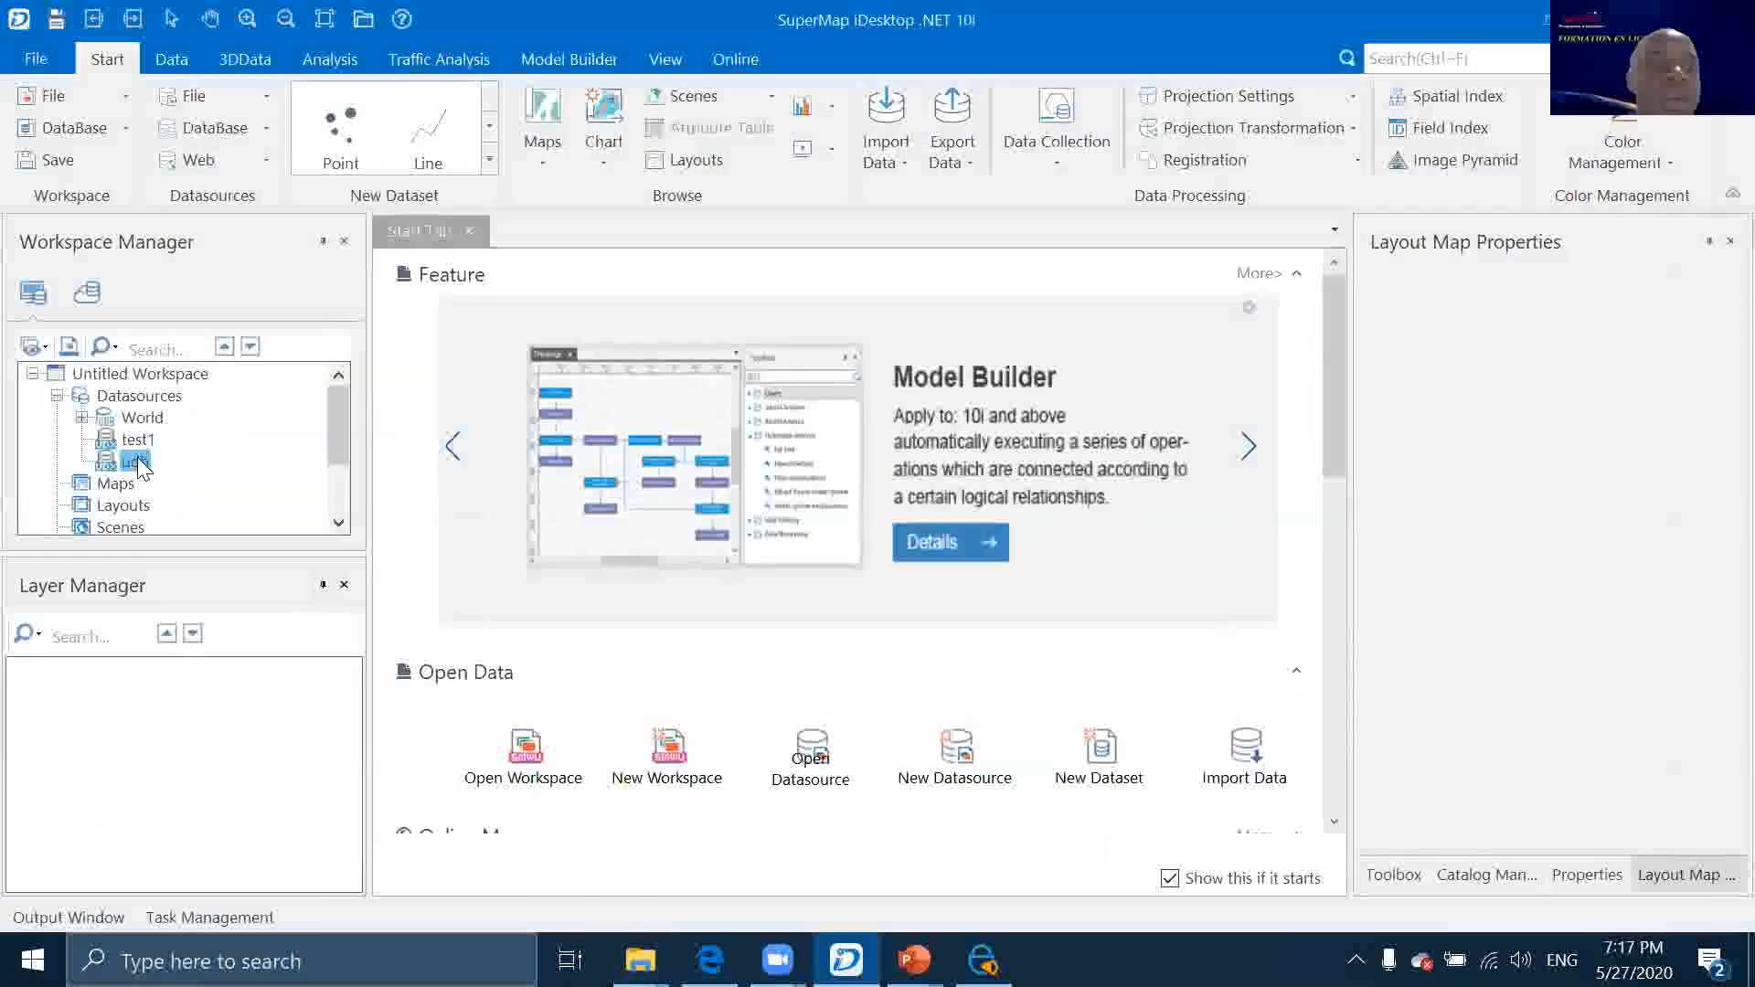
pyautogui.rightClick(140, 464)
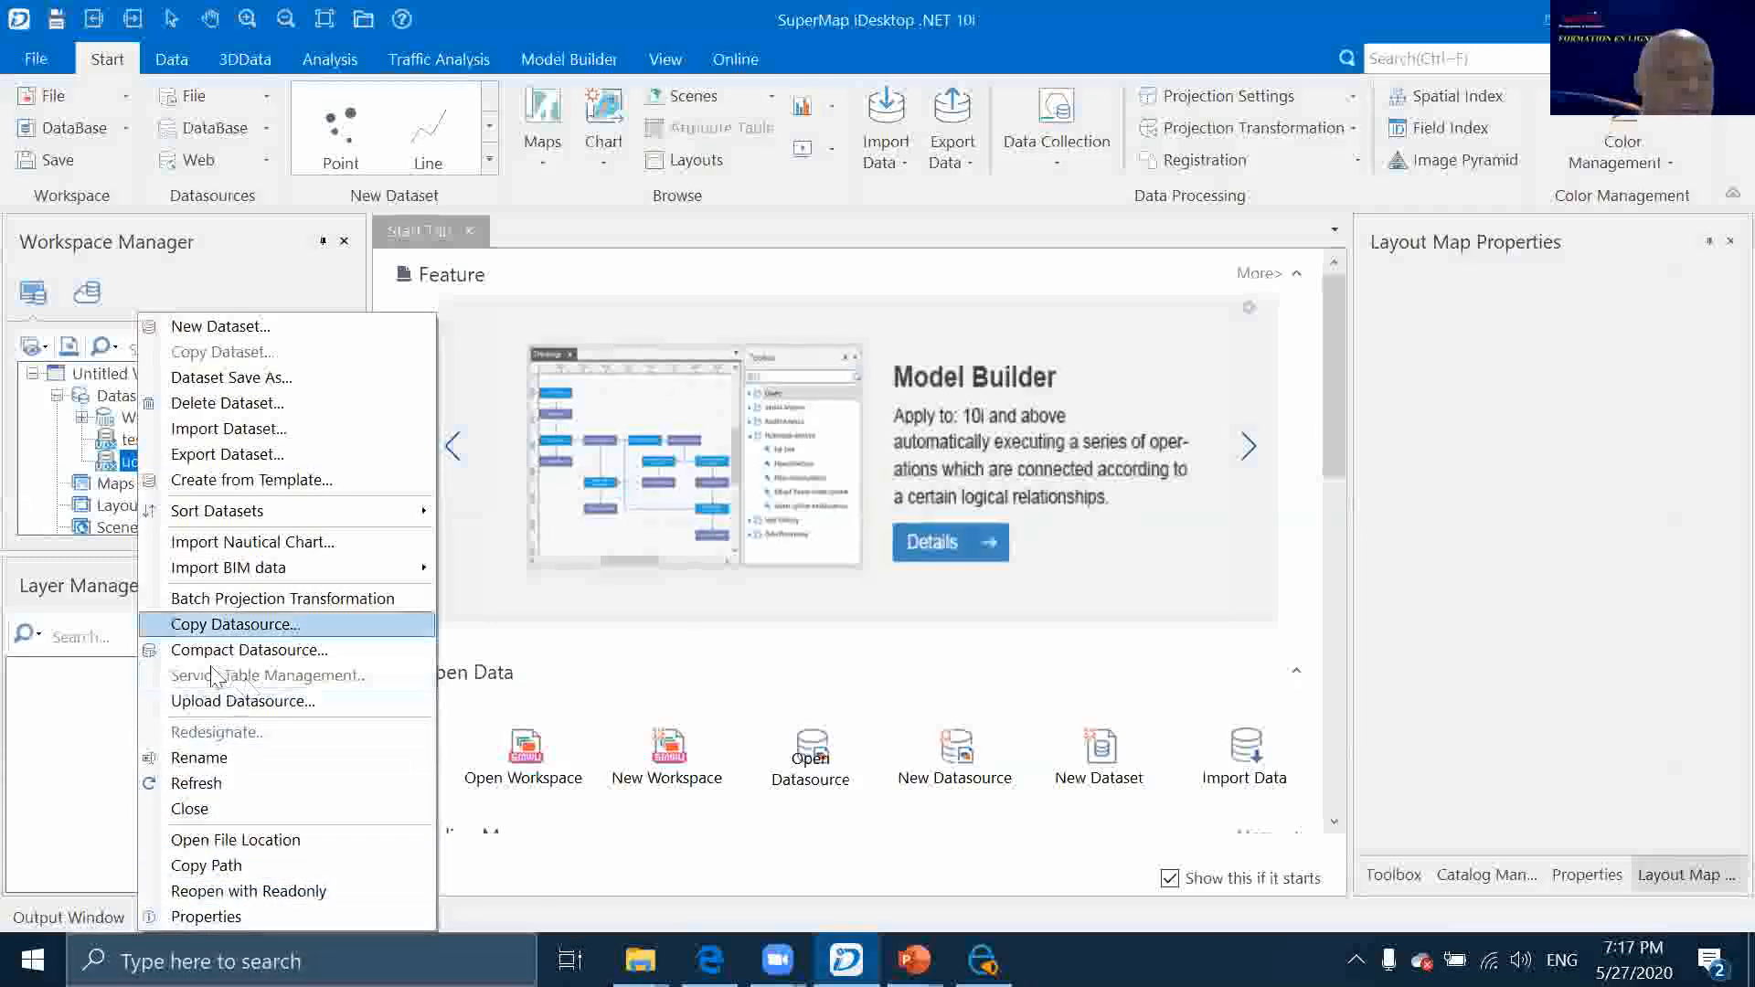
pyautogui.click(192, 808)
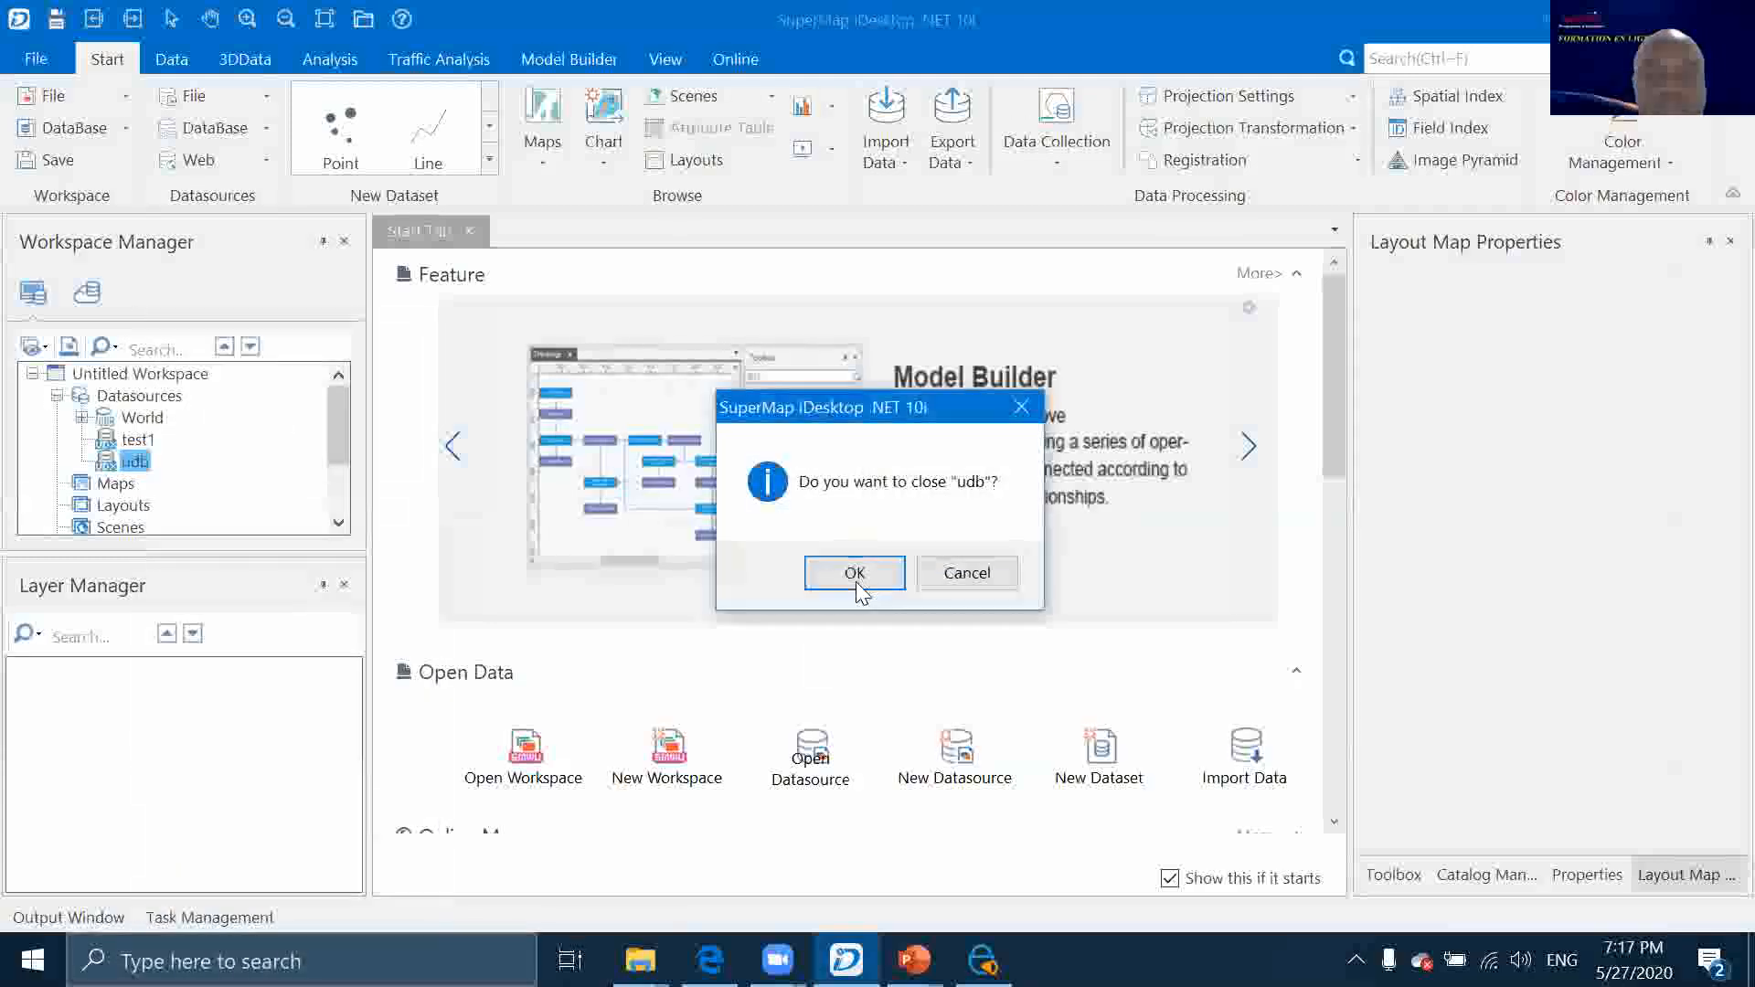
pyautogui.click(855, 574)
# Create a new file datasource named test2 in the uudb test folder, saved as SuperMap UDB (*.UDB)
pyautogui.rightClick(107, 391)
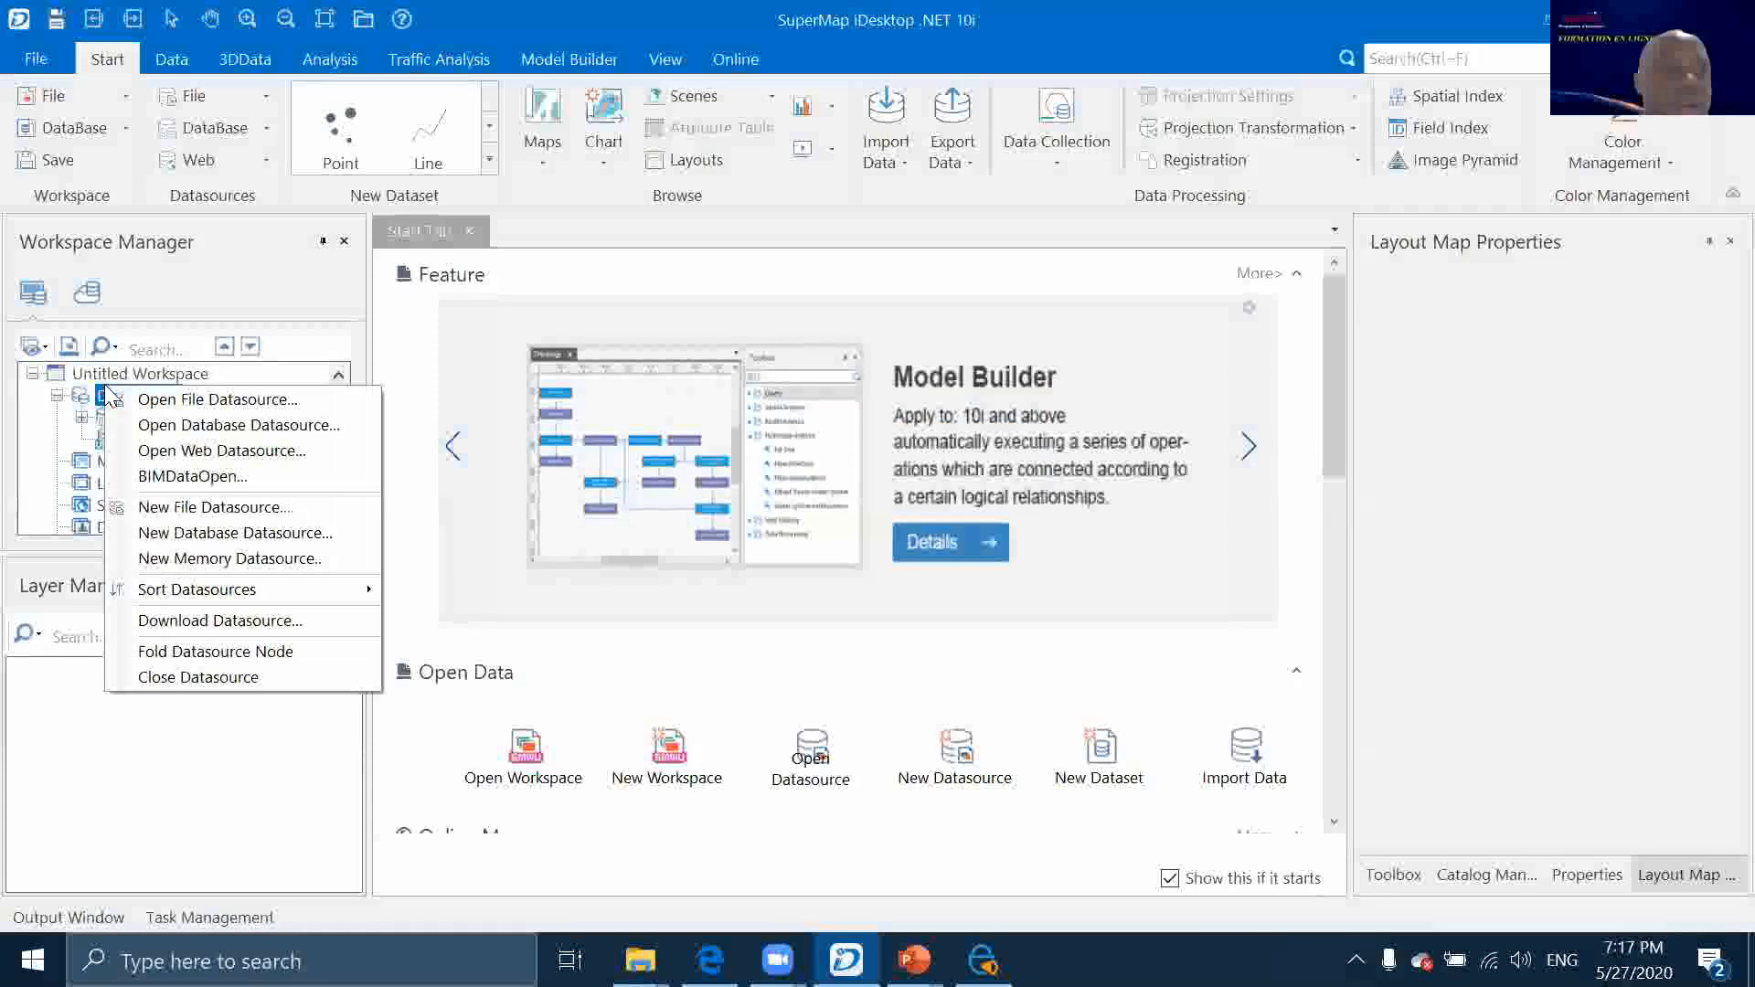
pyautogui.click(226, 508)
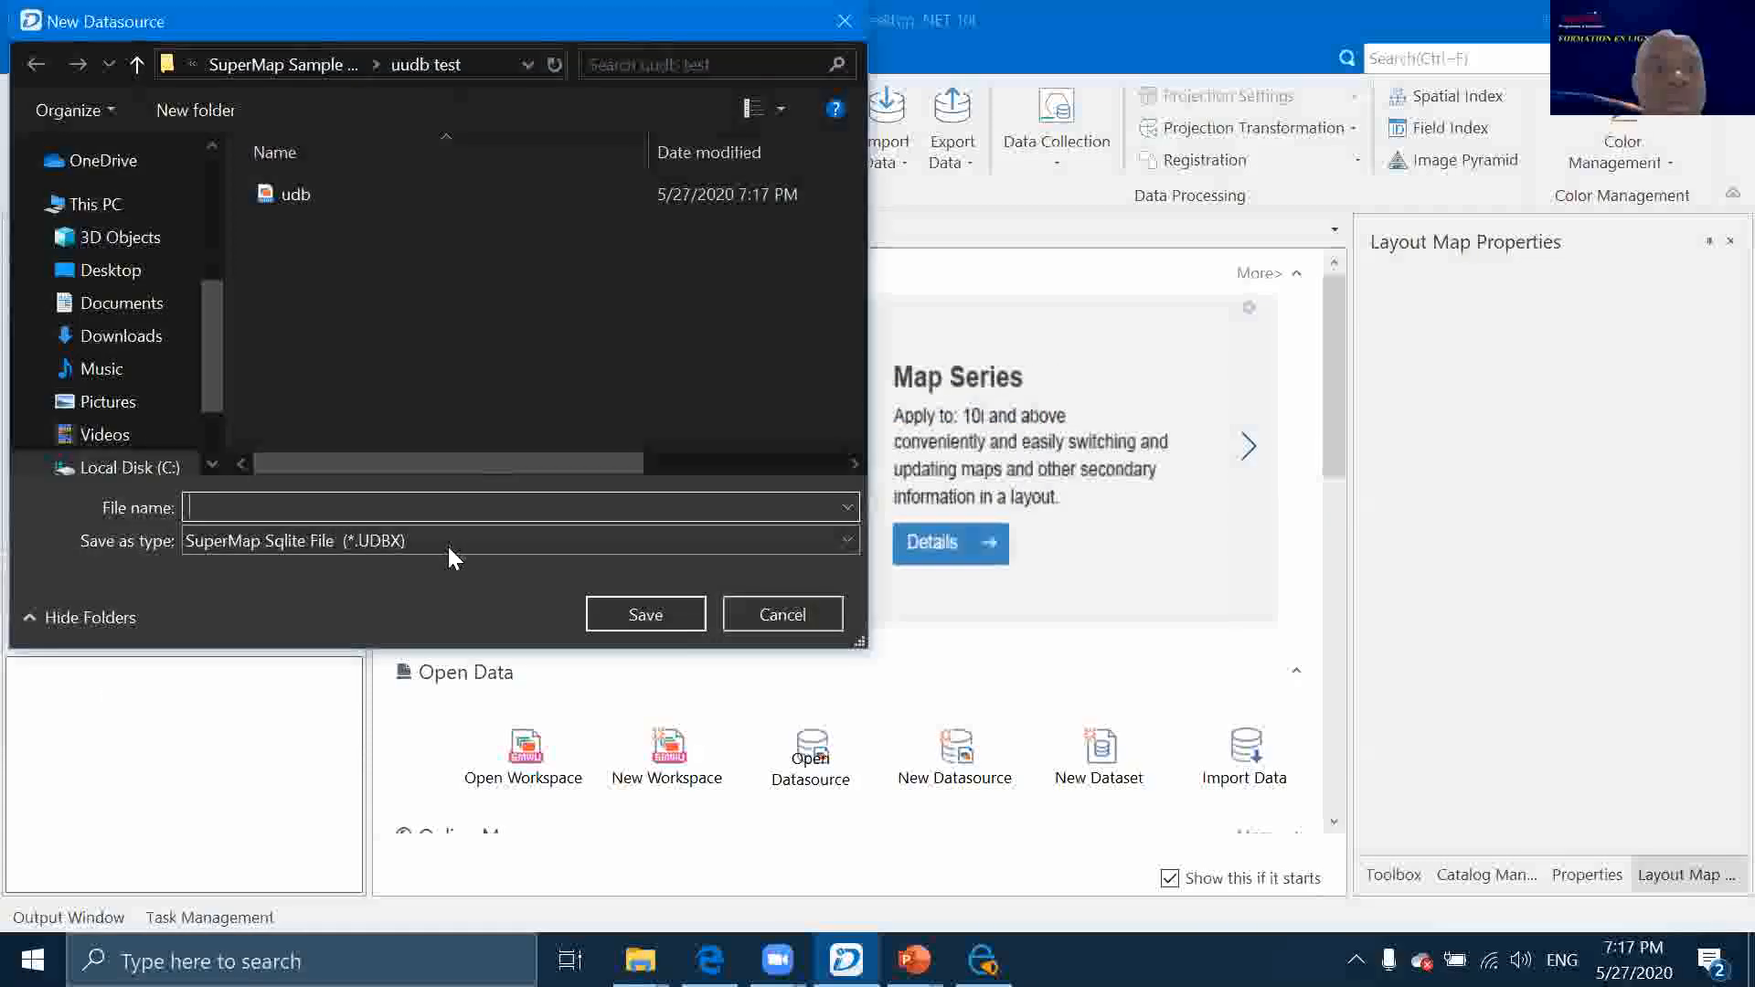
pyautogui.click(447, 545)
pyautogui.click(414, 590)
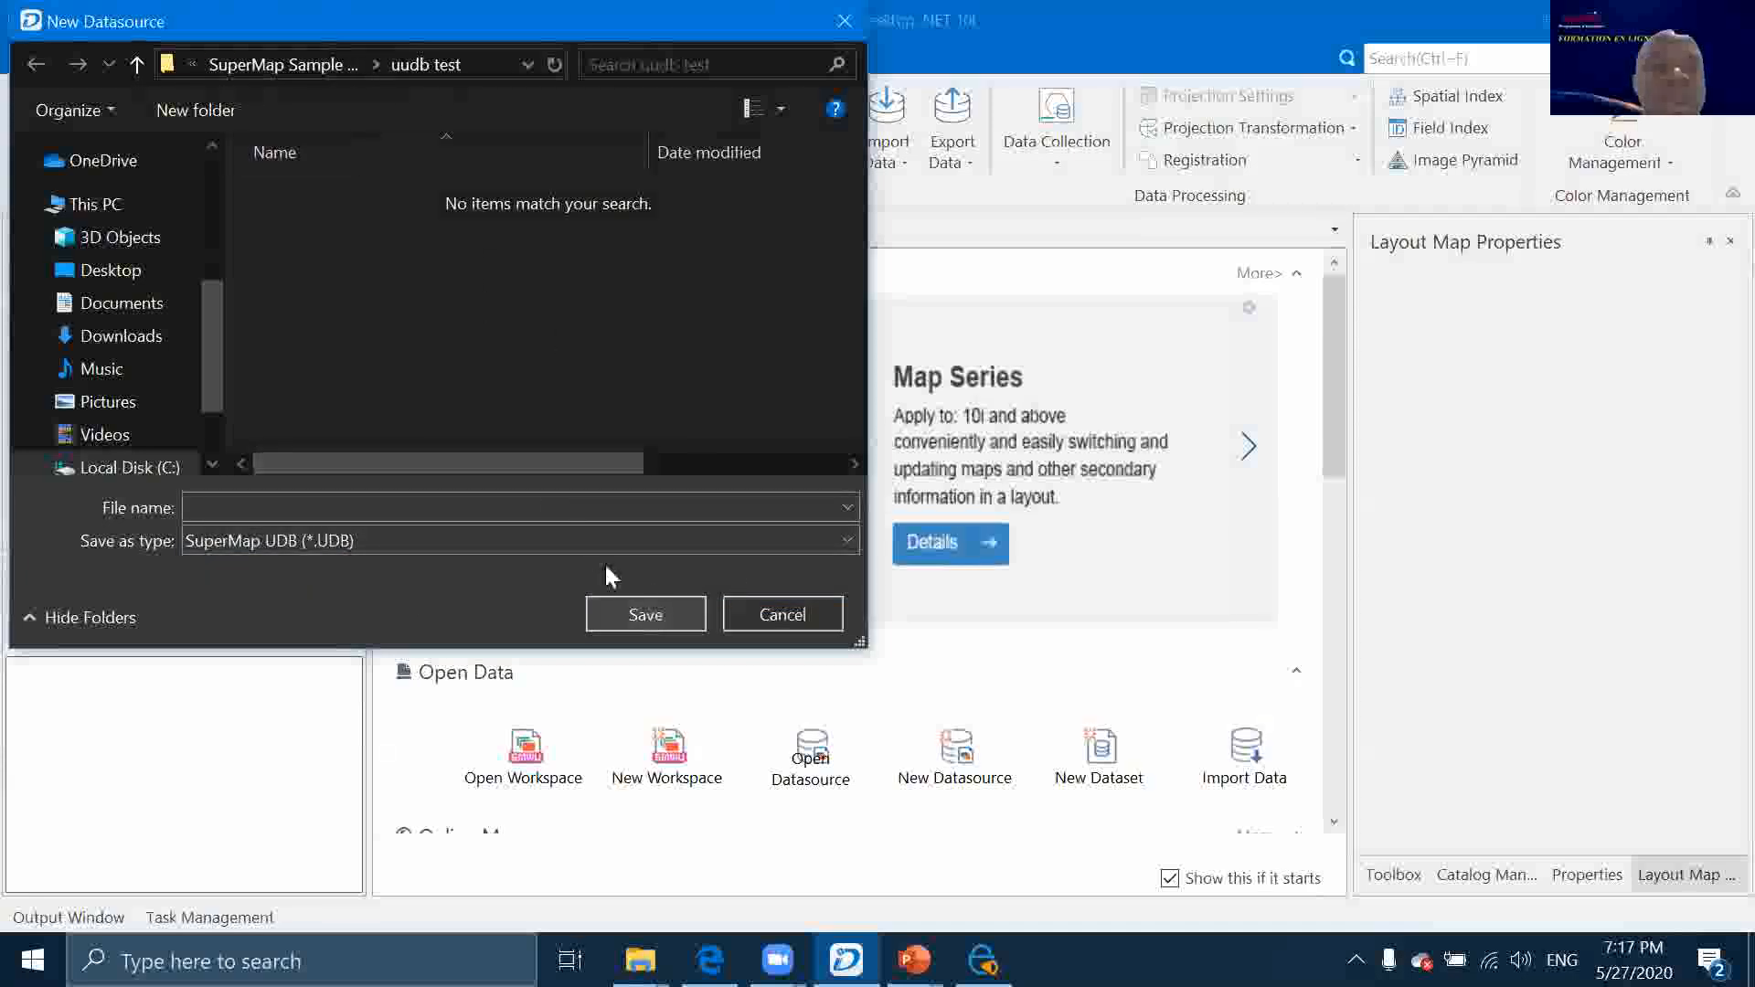
pyautogui.click(563, 503)
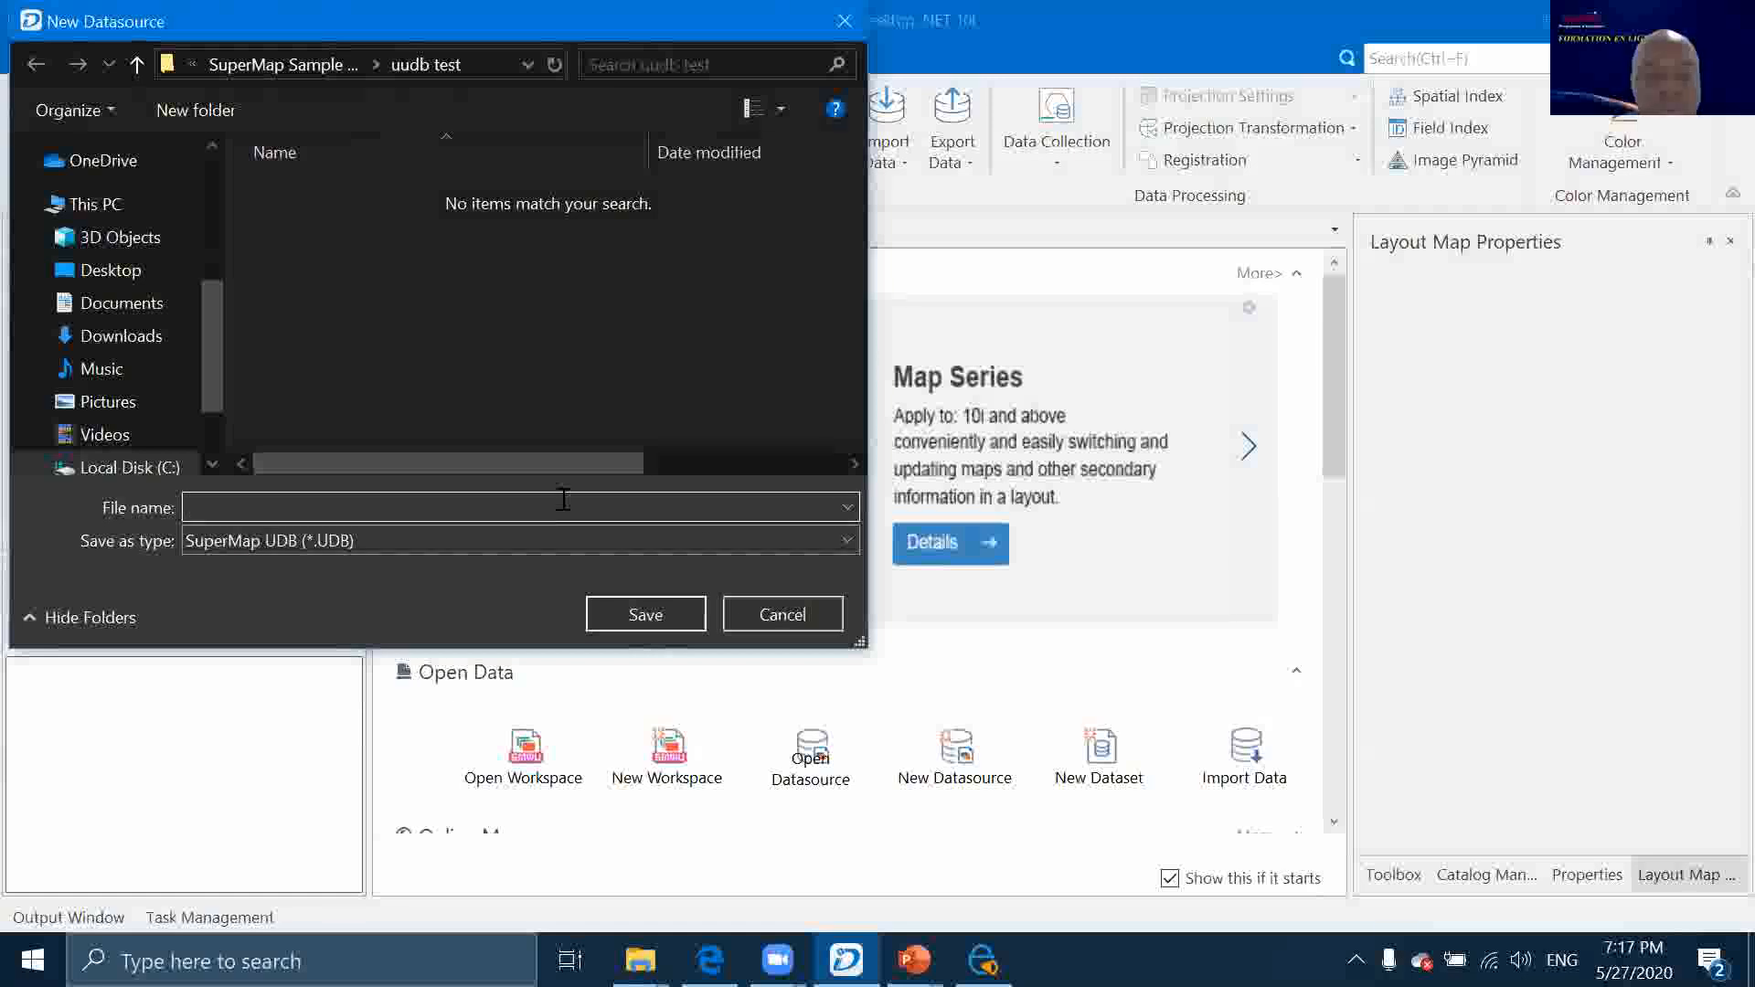
pyautogui.write('2')
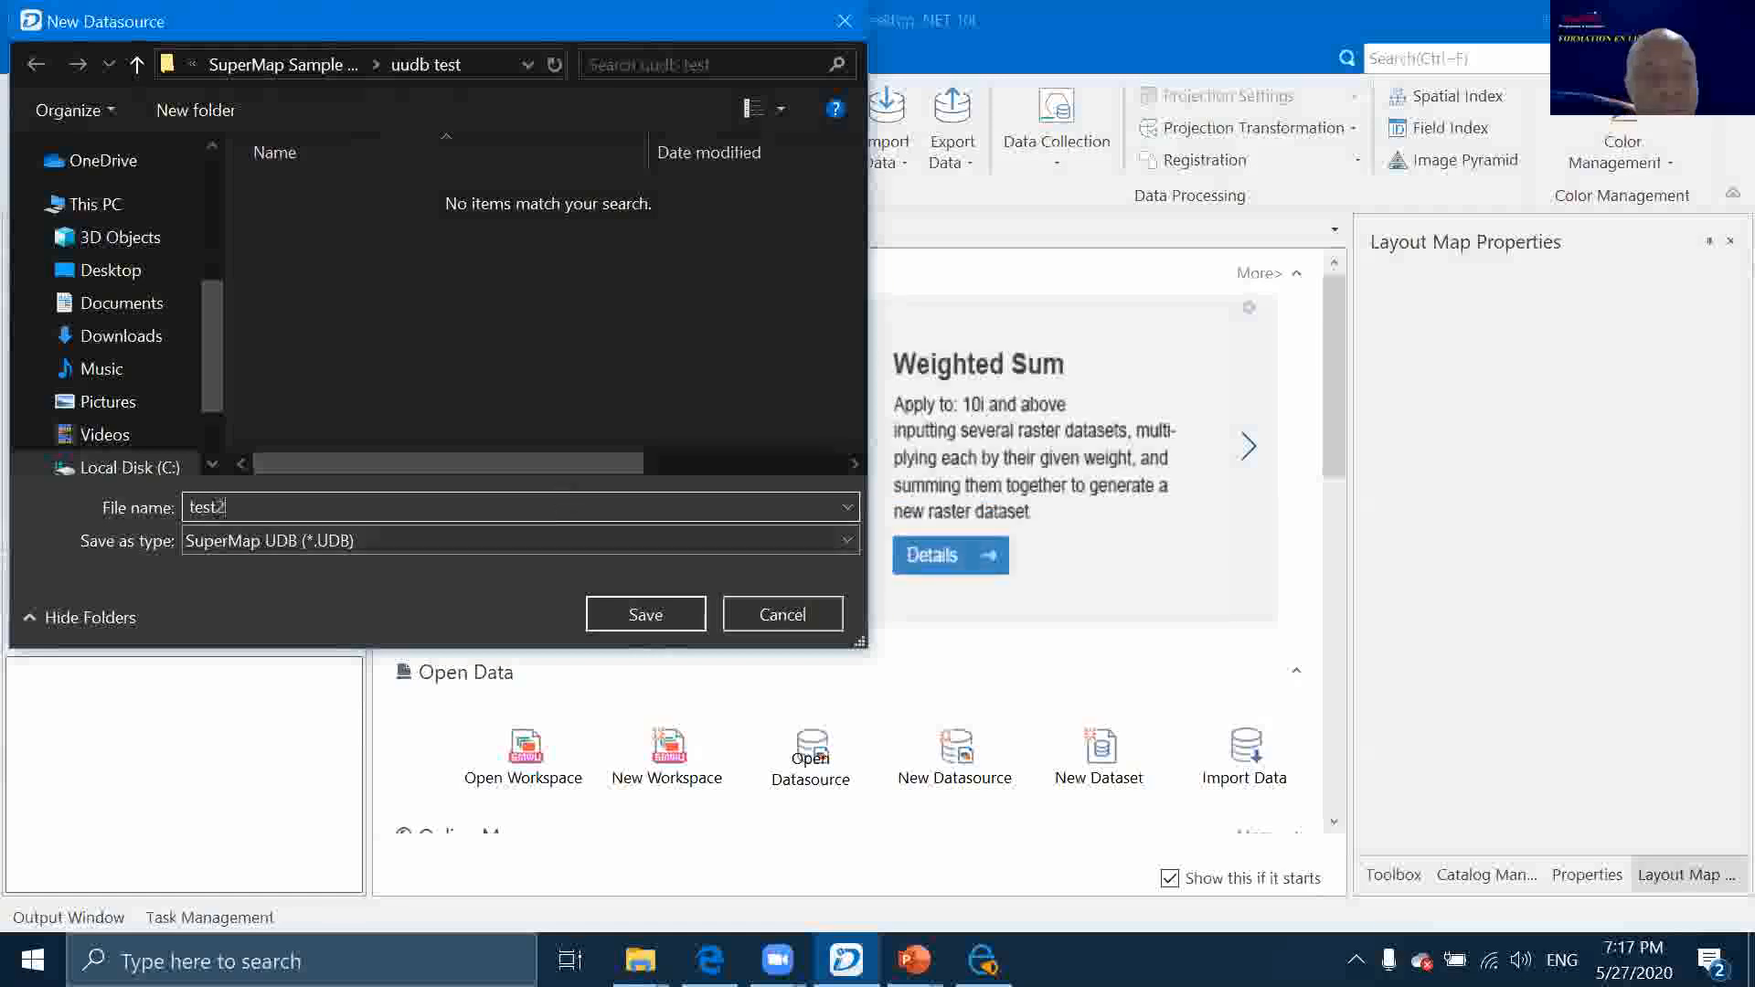
pyautogui.click(660, 618)
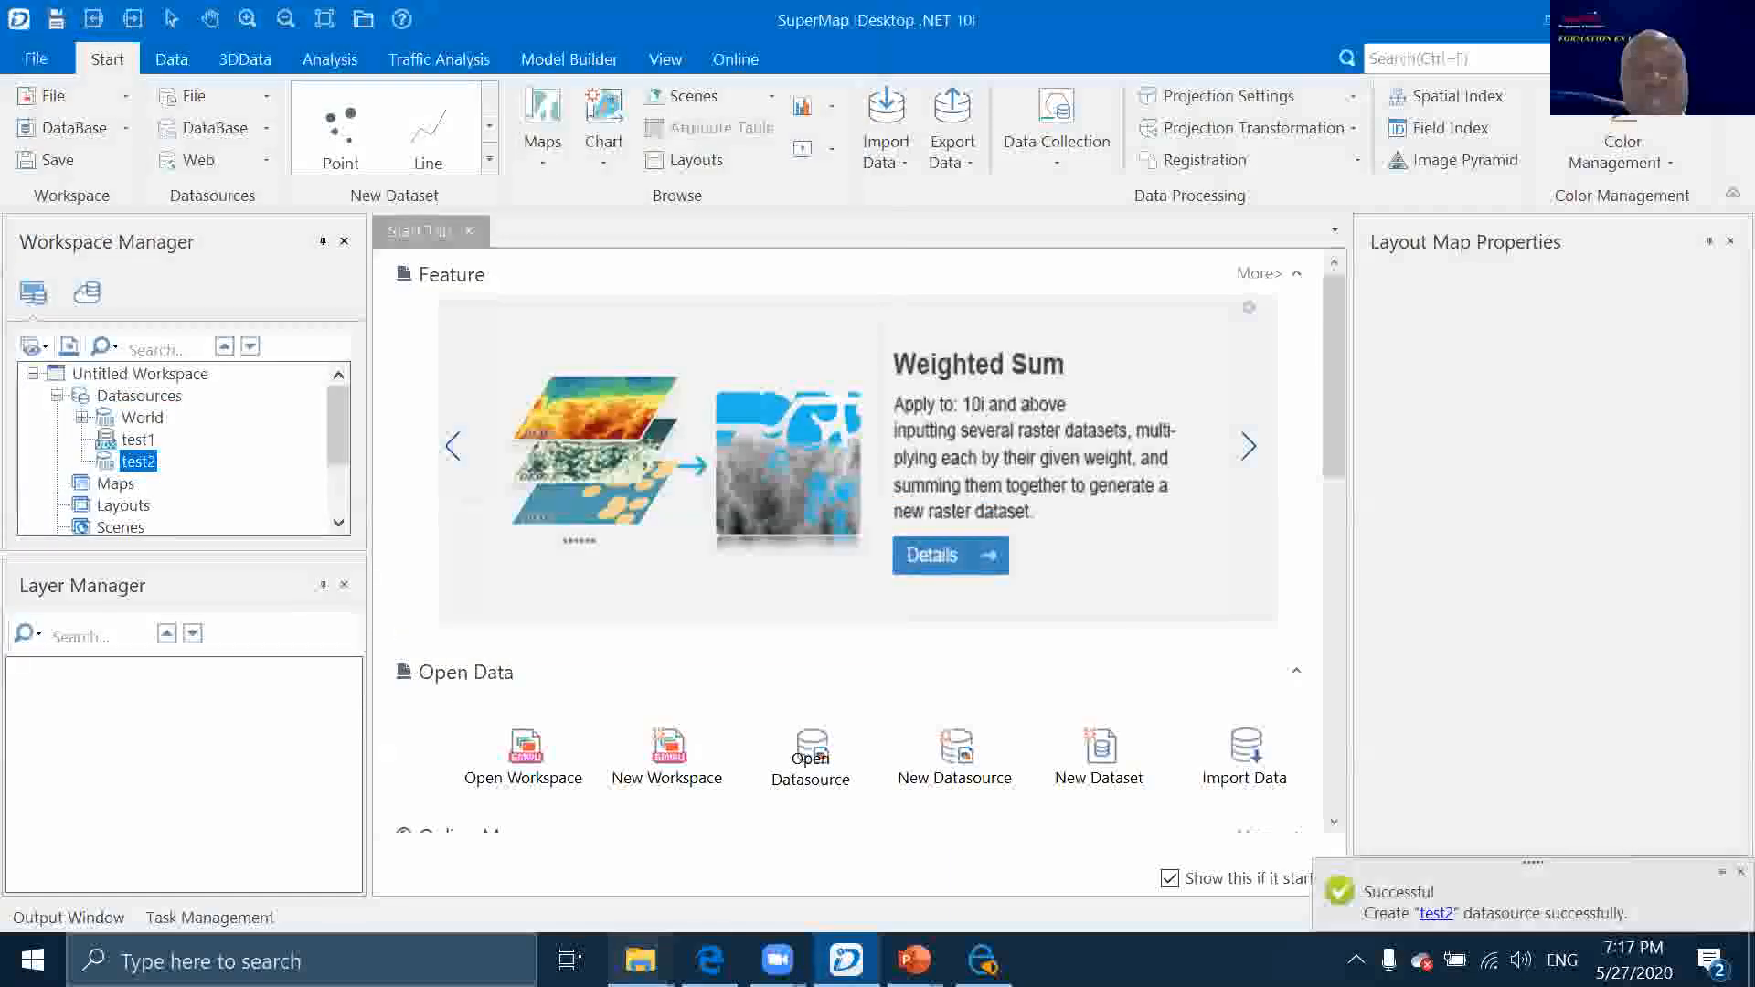
# Switch to File Explorer and compare the datasource files in the udbx and uudb test folders of SuperMap Sample Data
pyautogui.moveTo(641, 960)
pyautogui.click(678, 864)
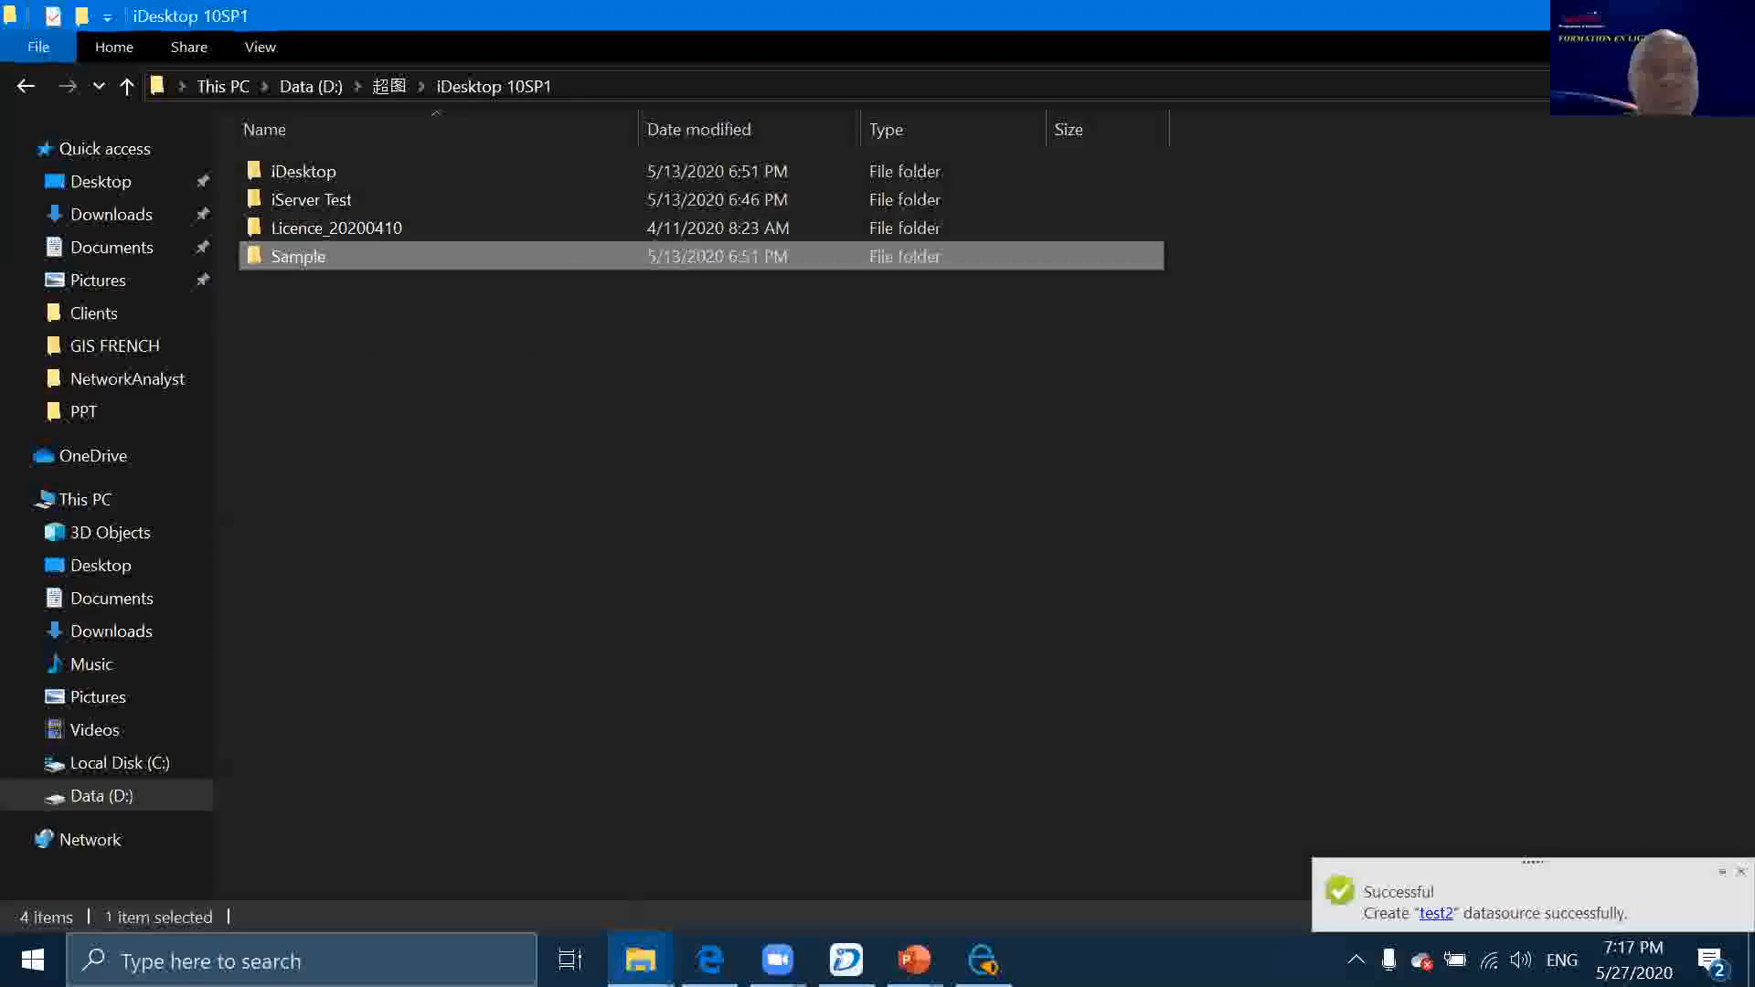
pyautogui.moveTo(641, 960)
pyautogui.click(446, 816)
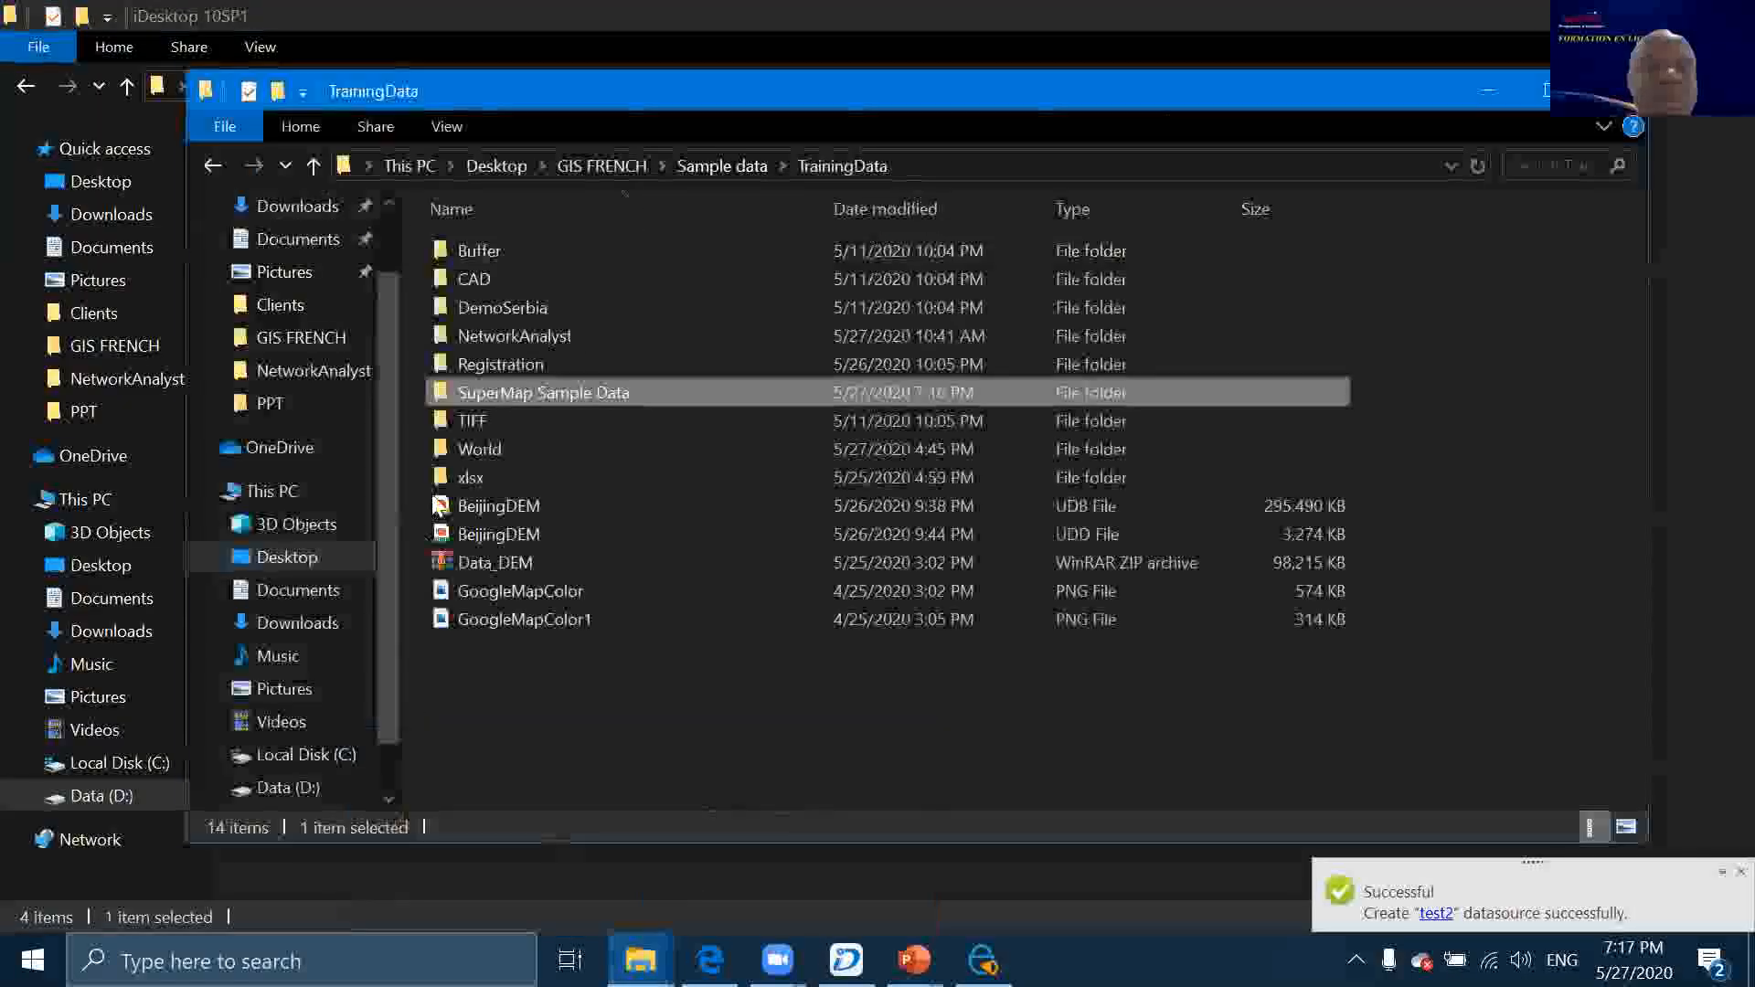
pyautogui.doubleClick(528, 391)
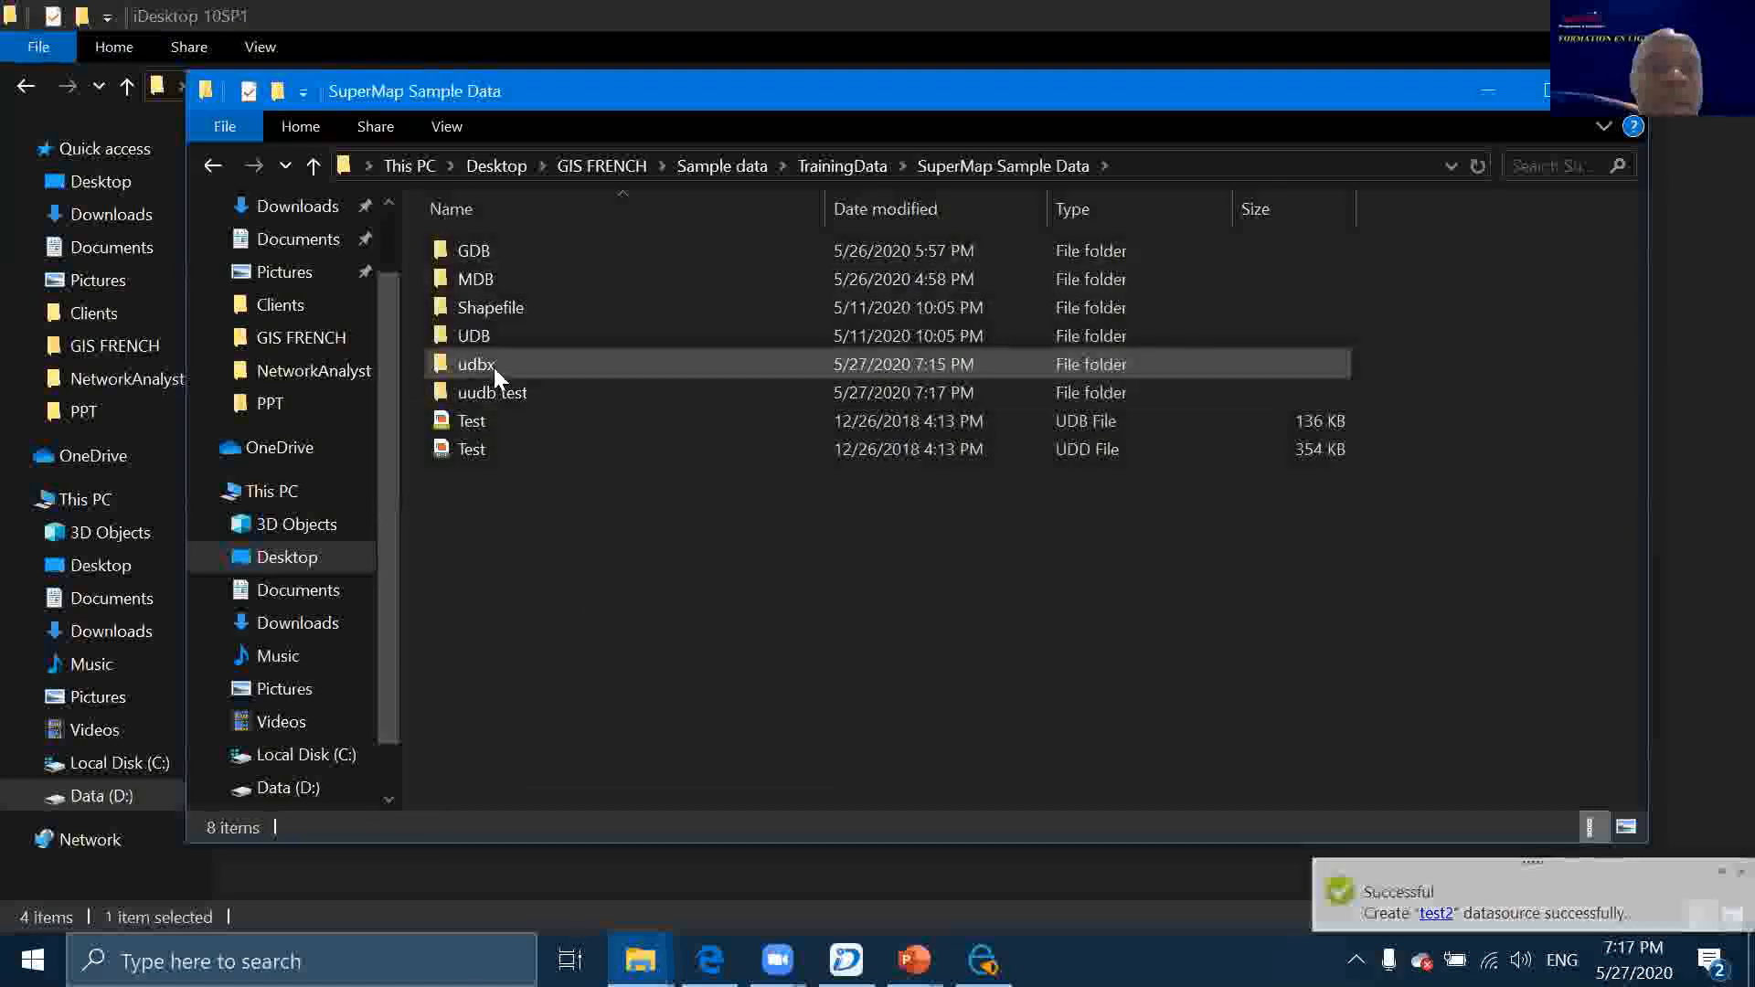
pyautogui.doubleClick(493, 366)
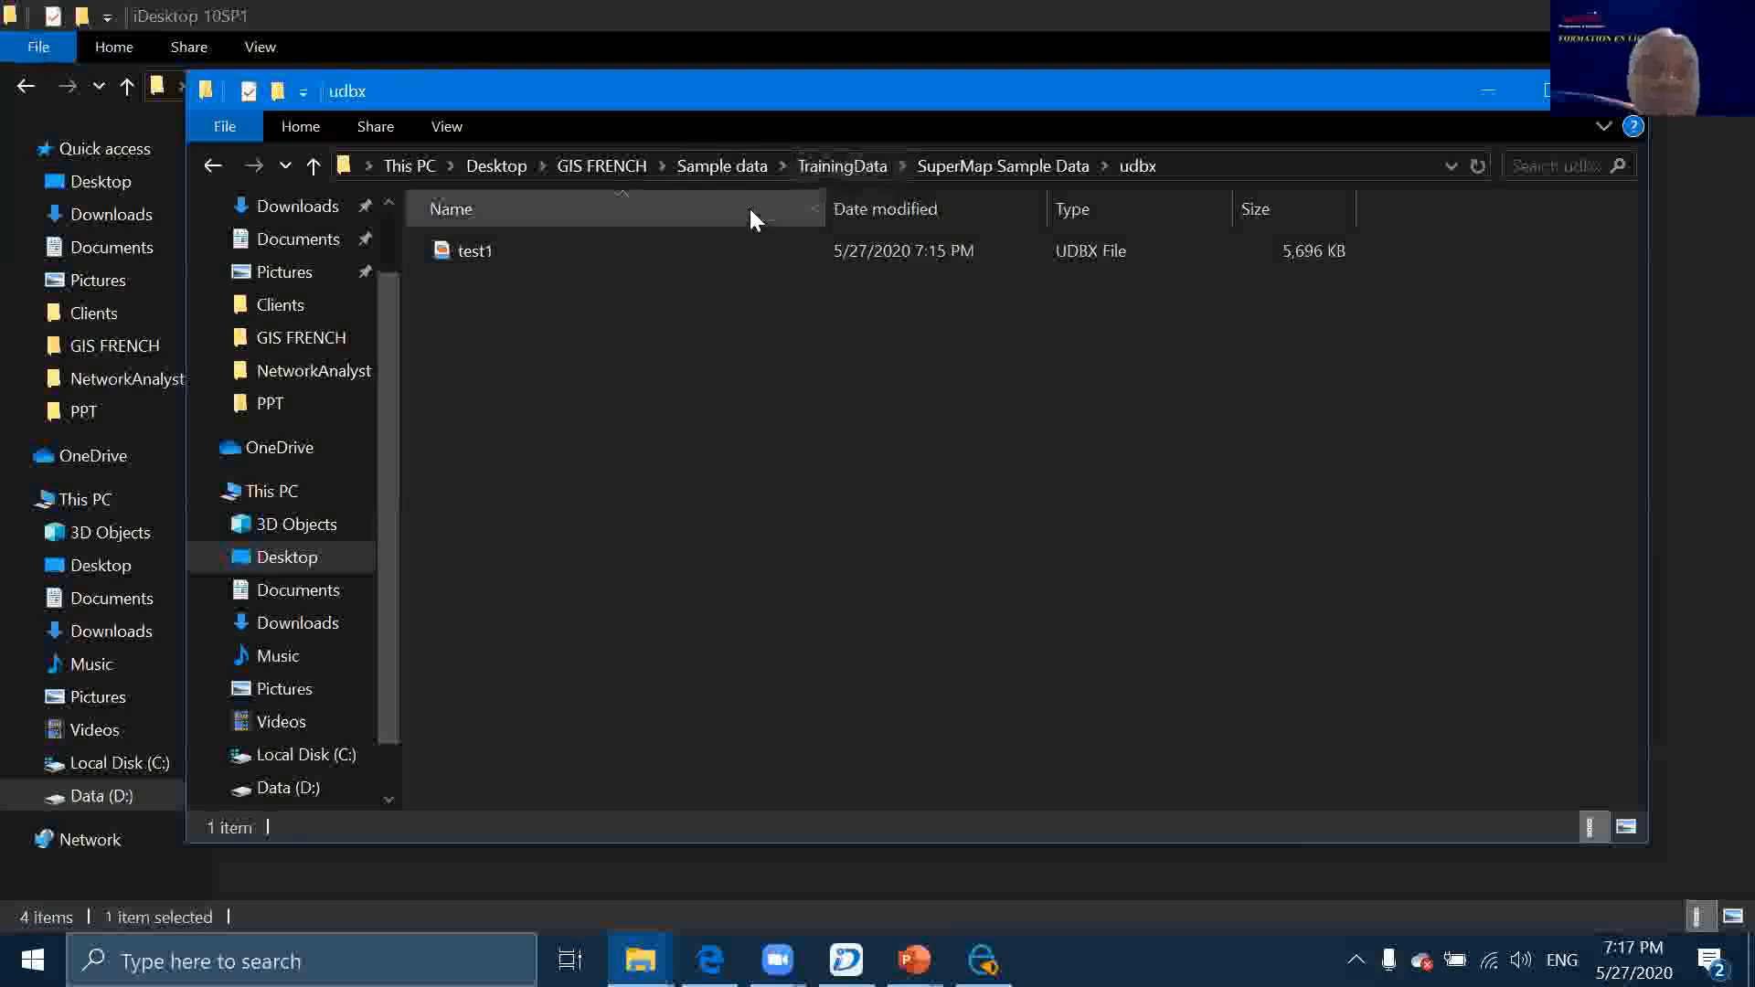
pyautogui.click(1002, 165)
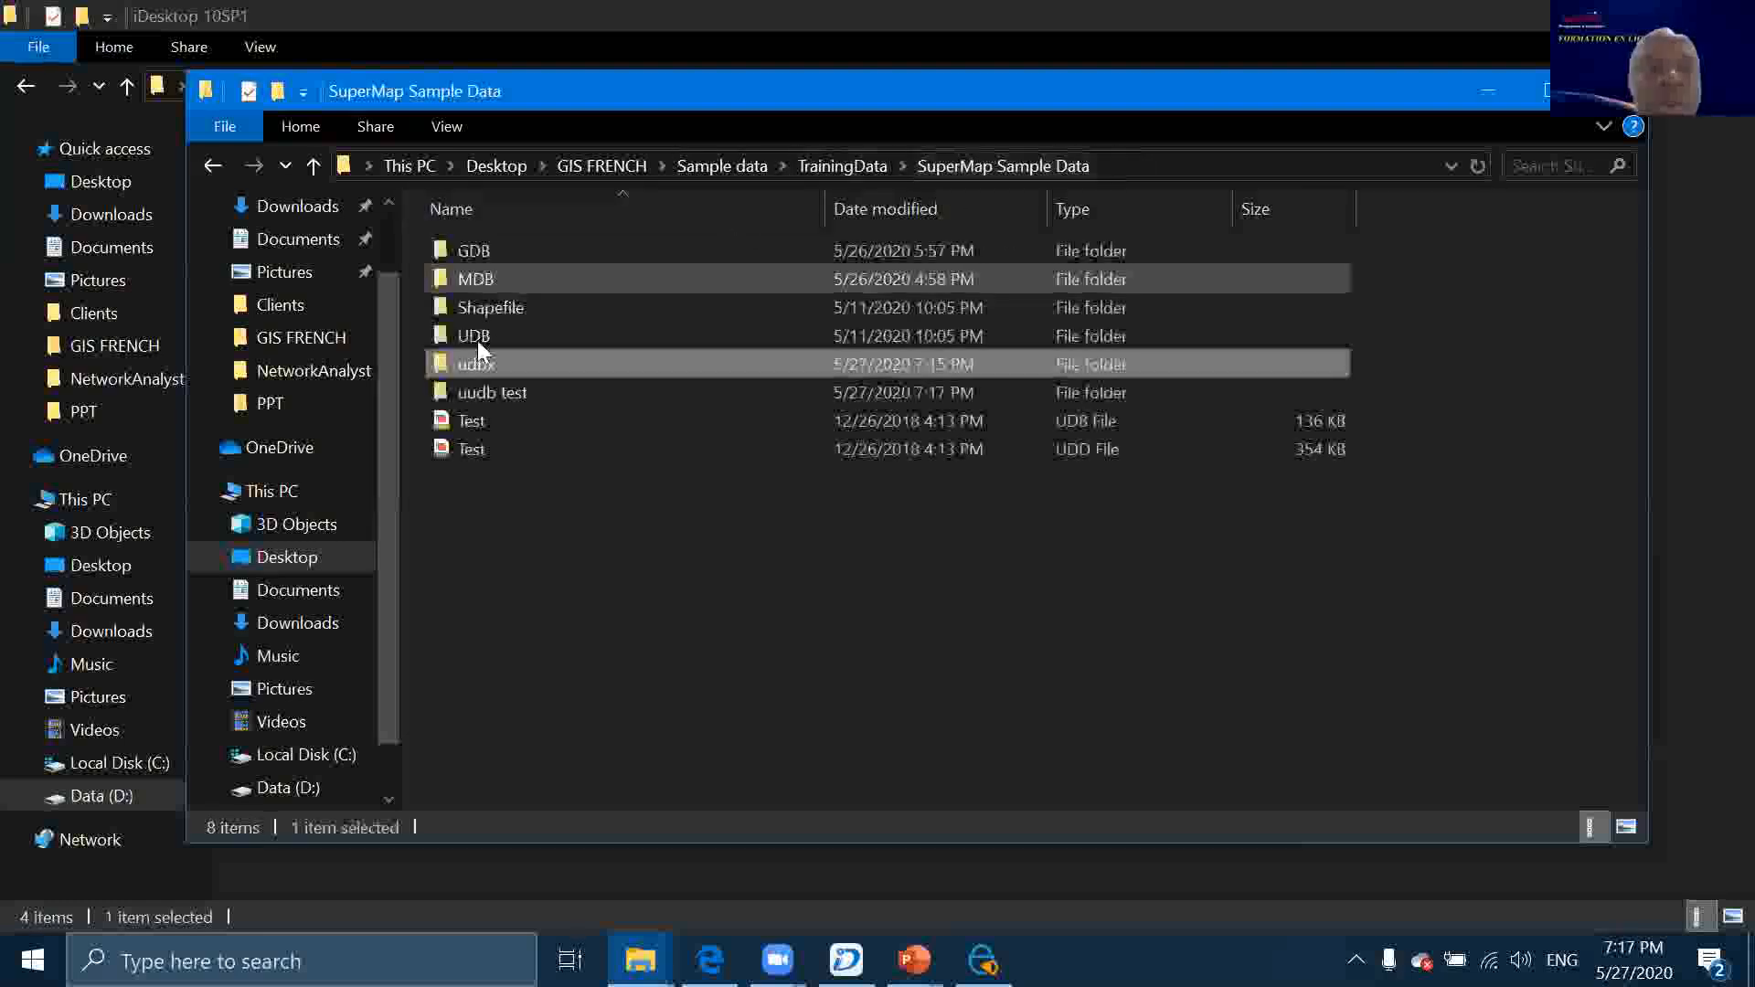
pyautogui.doubleClick(512, 392)
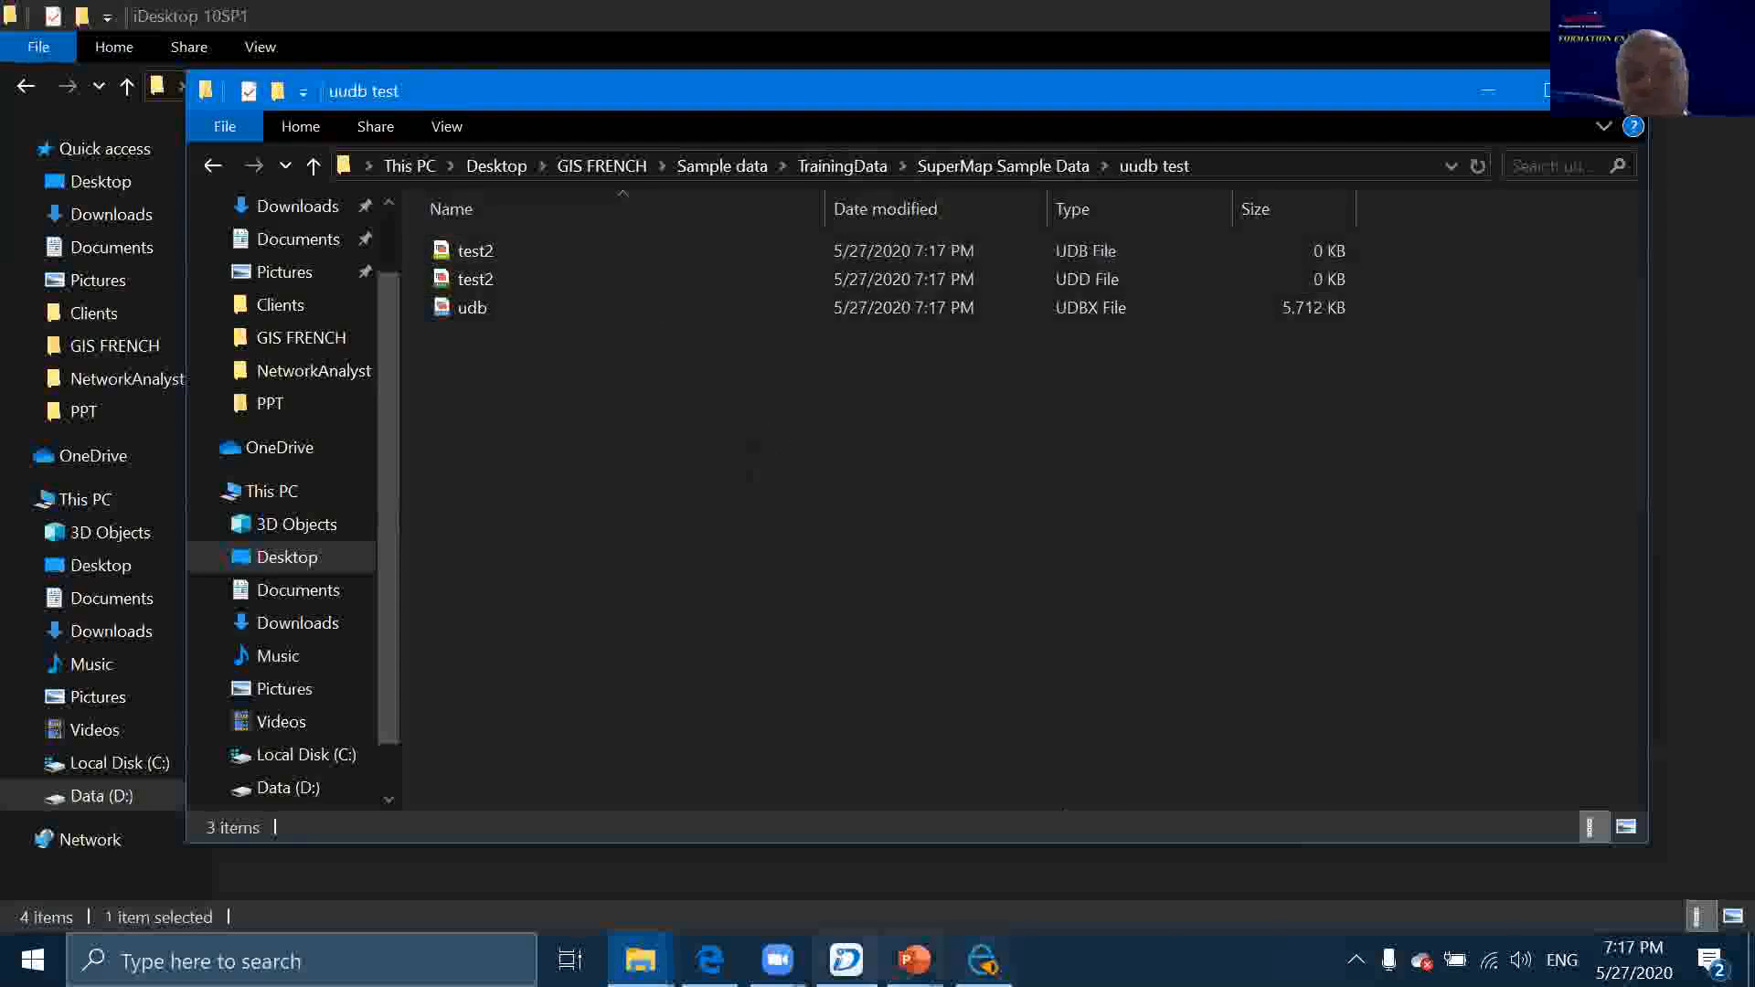
# Switch to the PowerPoint slide show and go through the slides on datasource types to the "Ensemble de données" slide
pyautogui.click(846, 960)
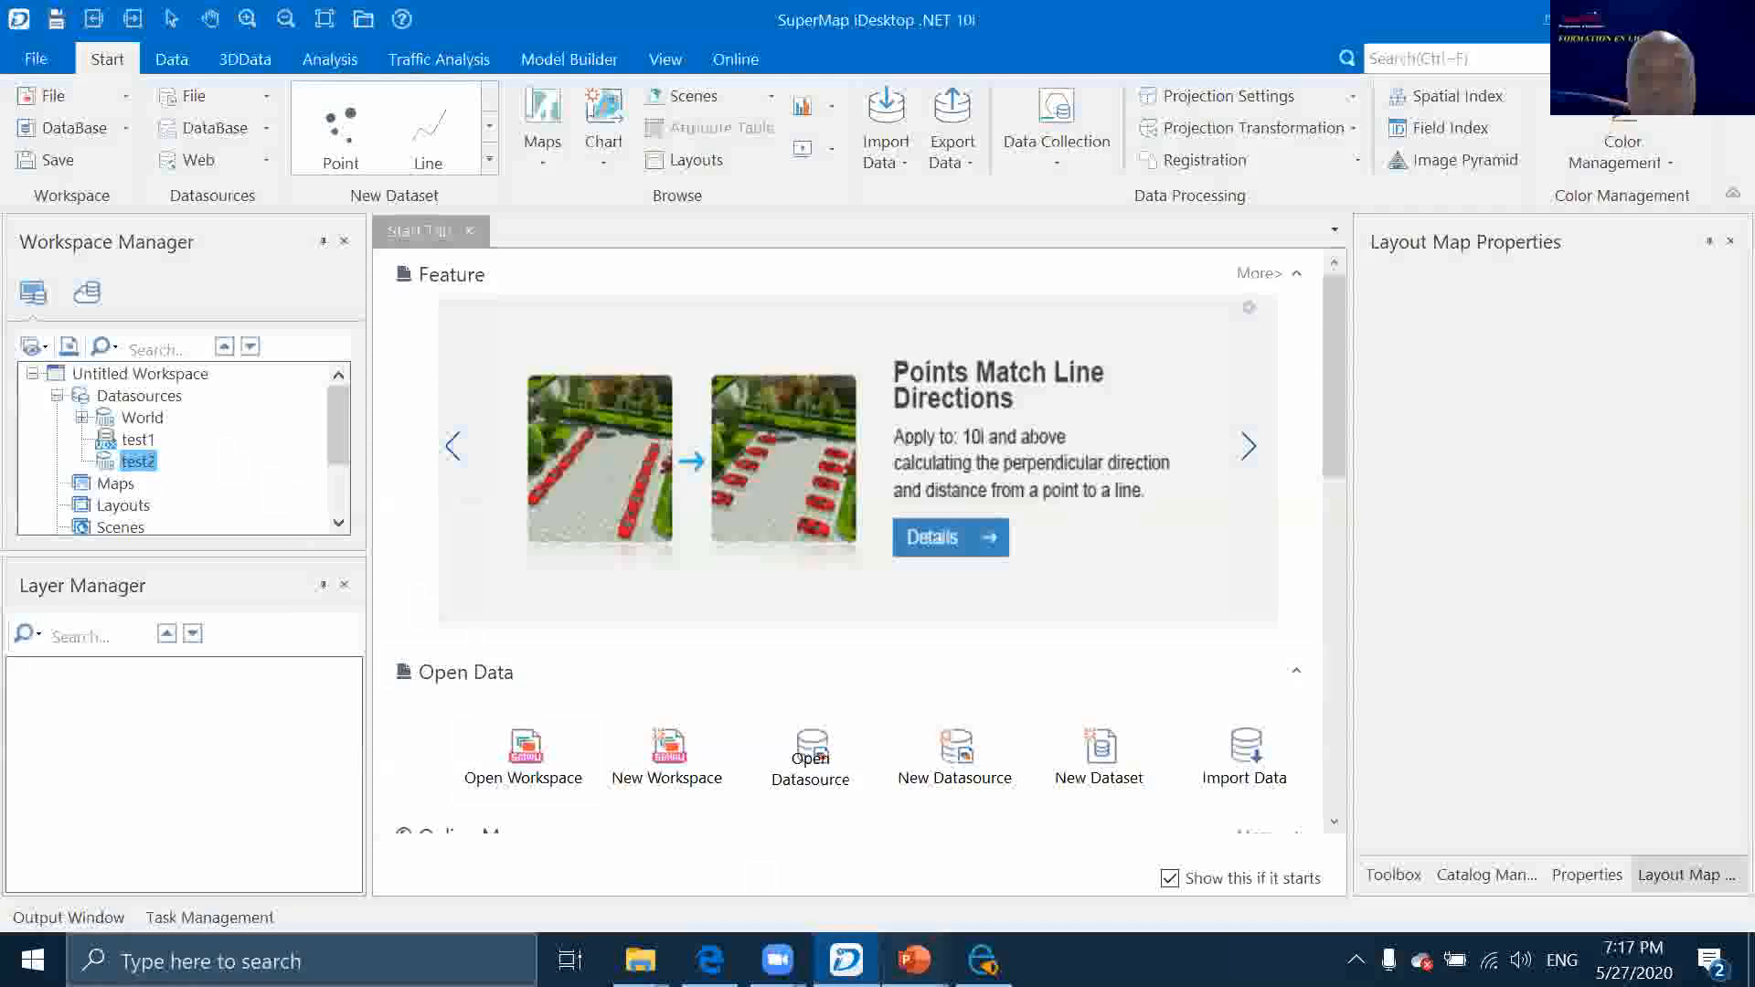
pyautogui.click(914, 960)
pyautogui.click(1063, 841)
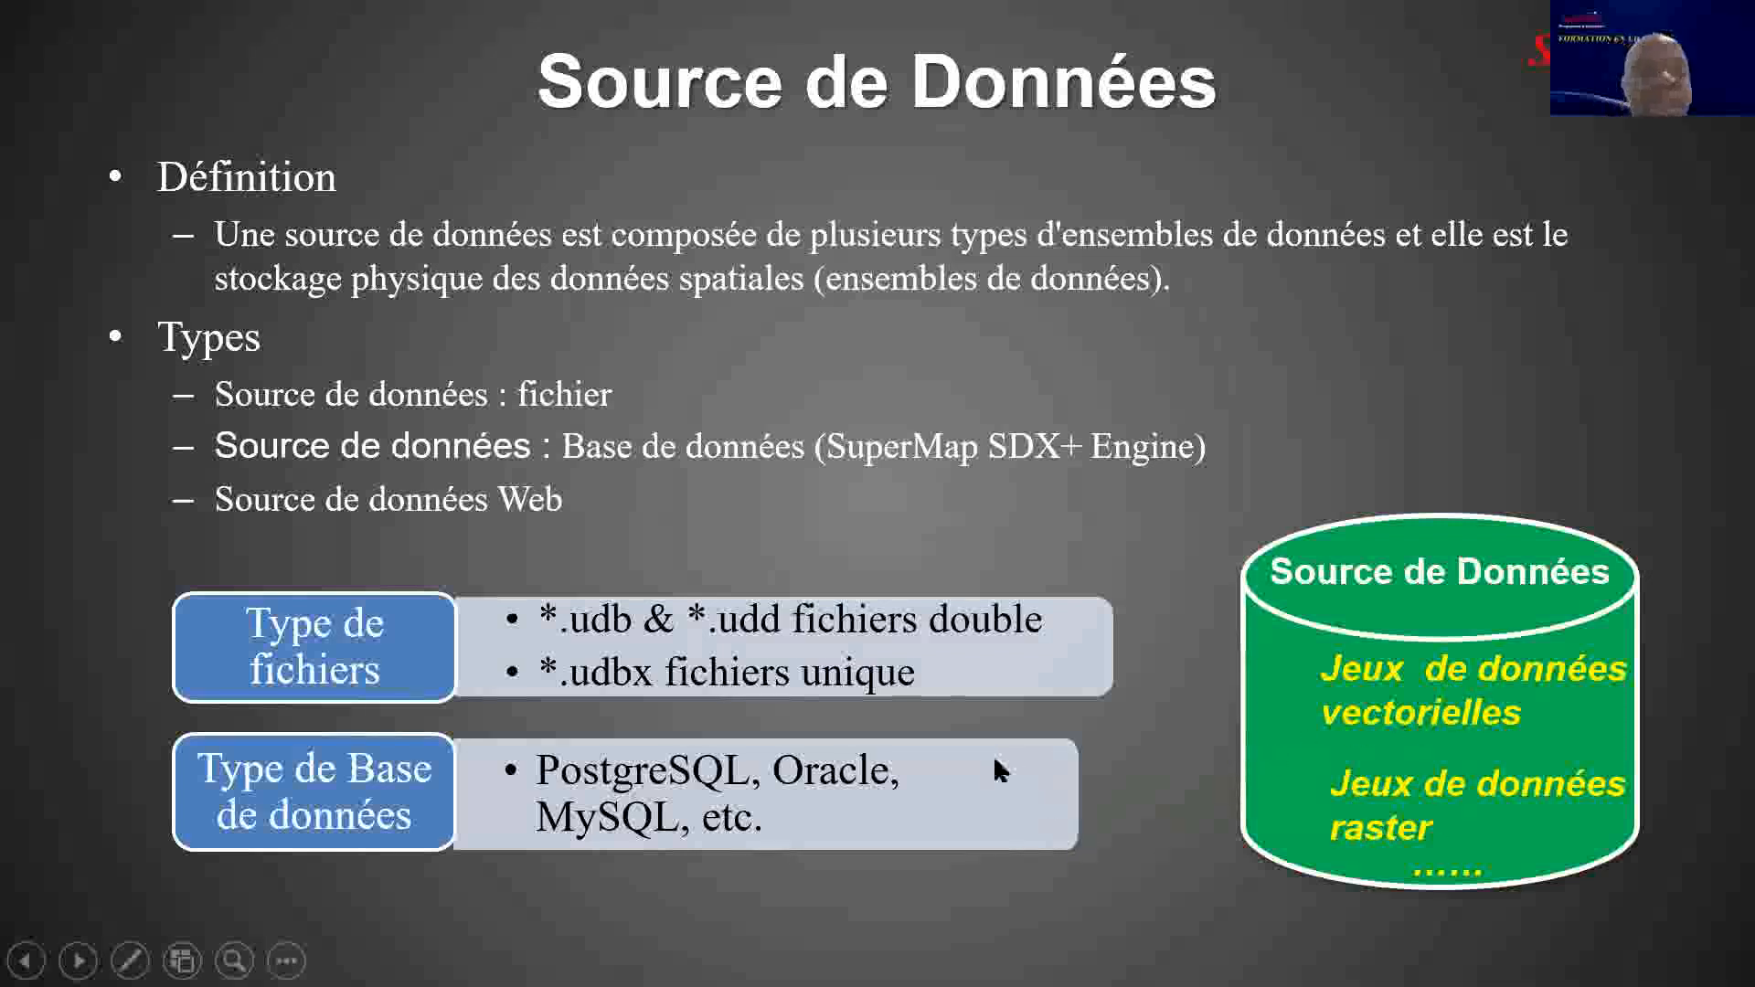
pyautogui.click(1071, 779)
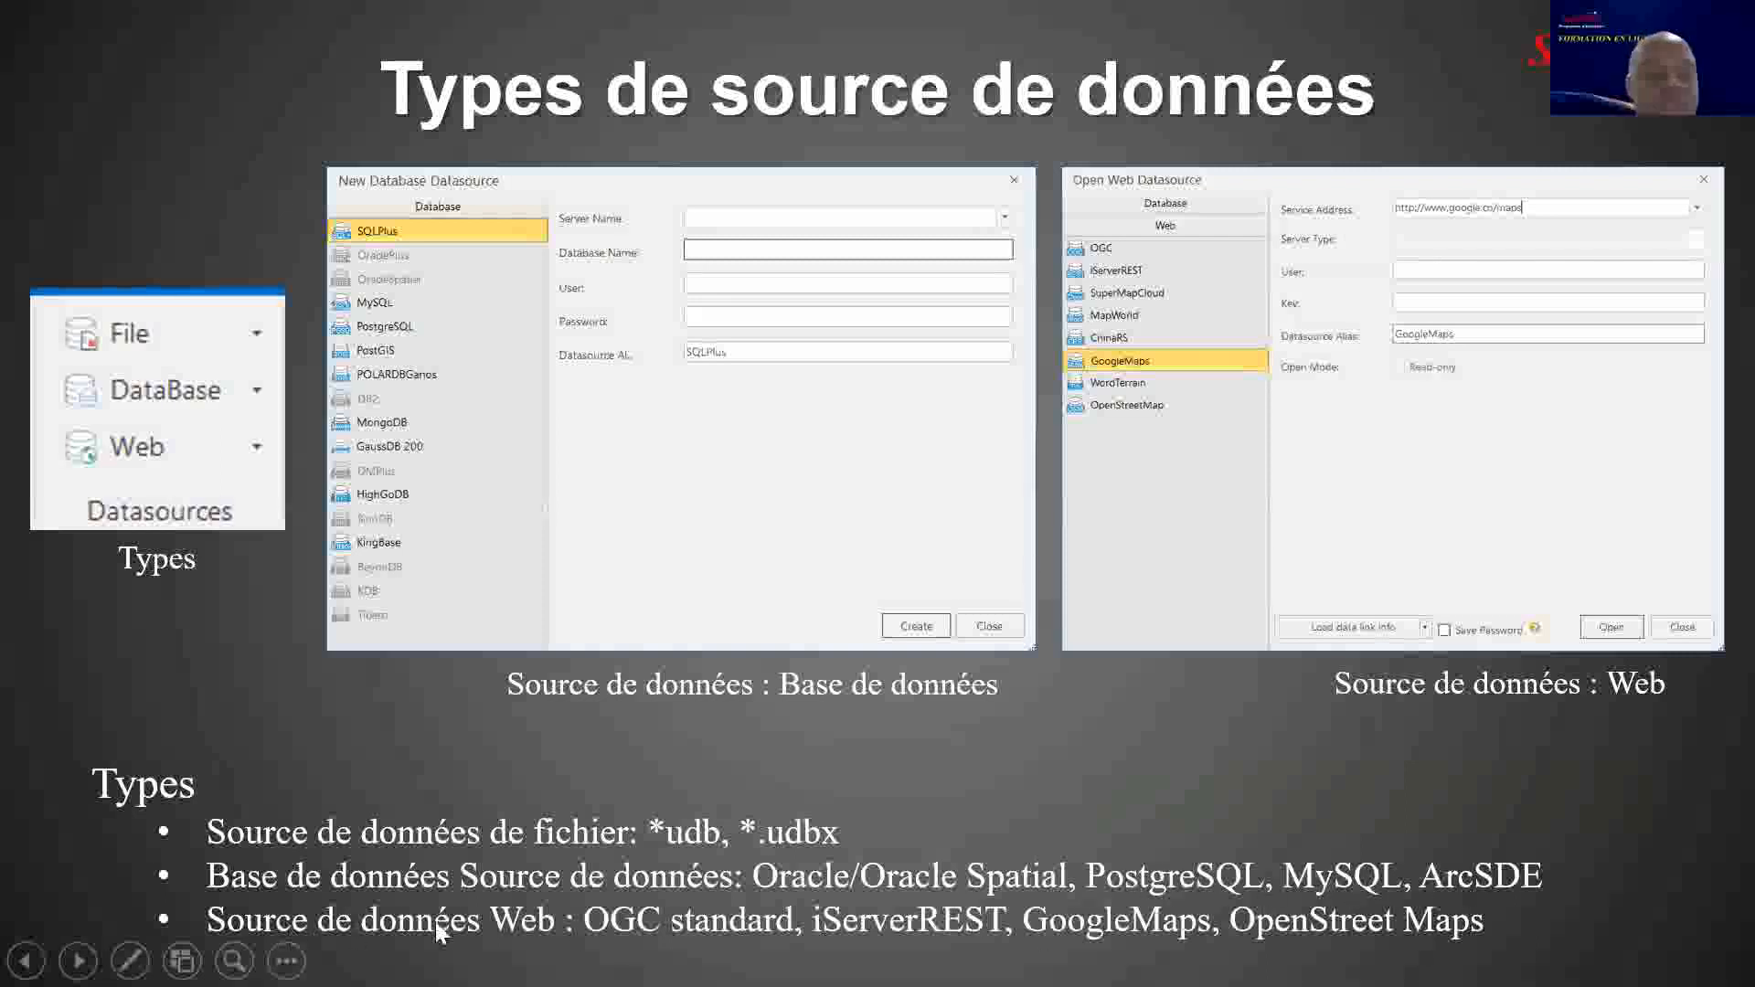
pyautogui.click(1174, 779)
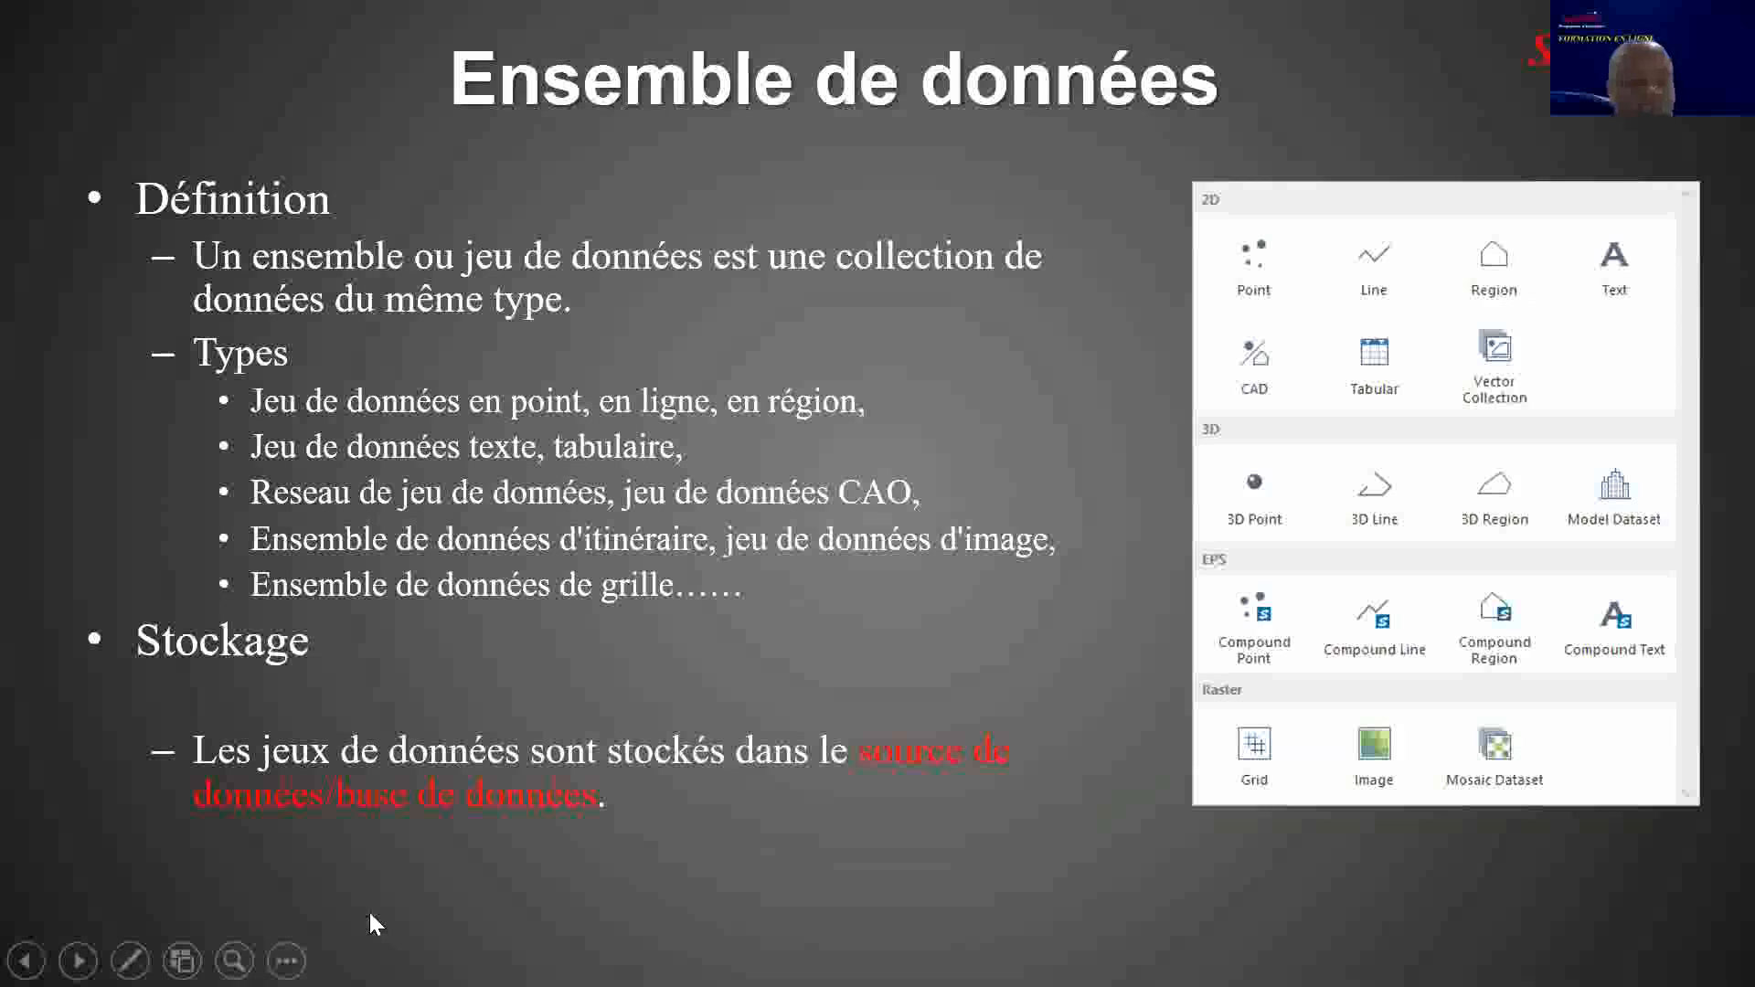
# Switch back to SuperMap iDesktop and close the test2 datasource
pyautogui.press('super+d')
pyautogui.click(843, 962)
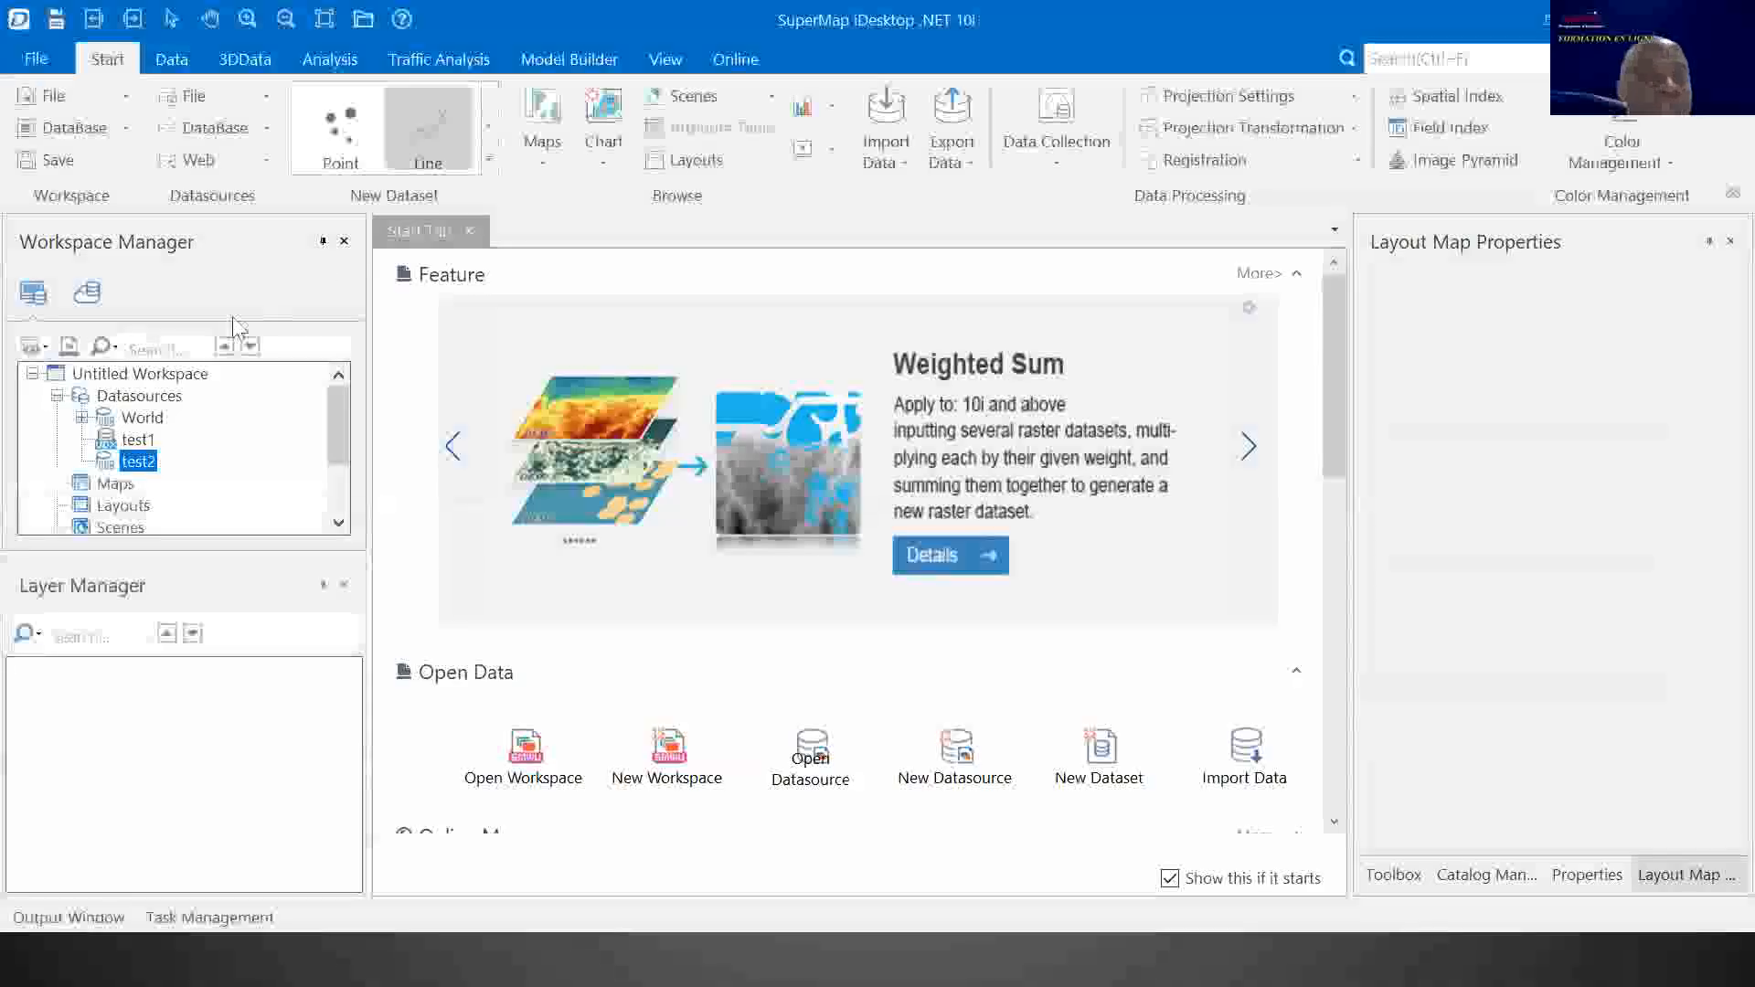
pyautogui.click(115, 454)
pyautogui.rightClick(115, 453)
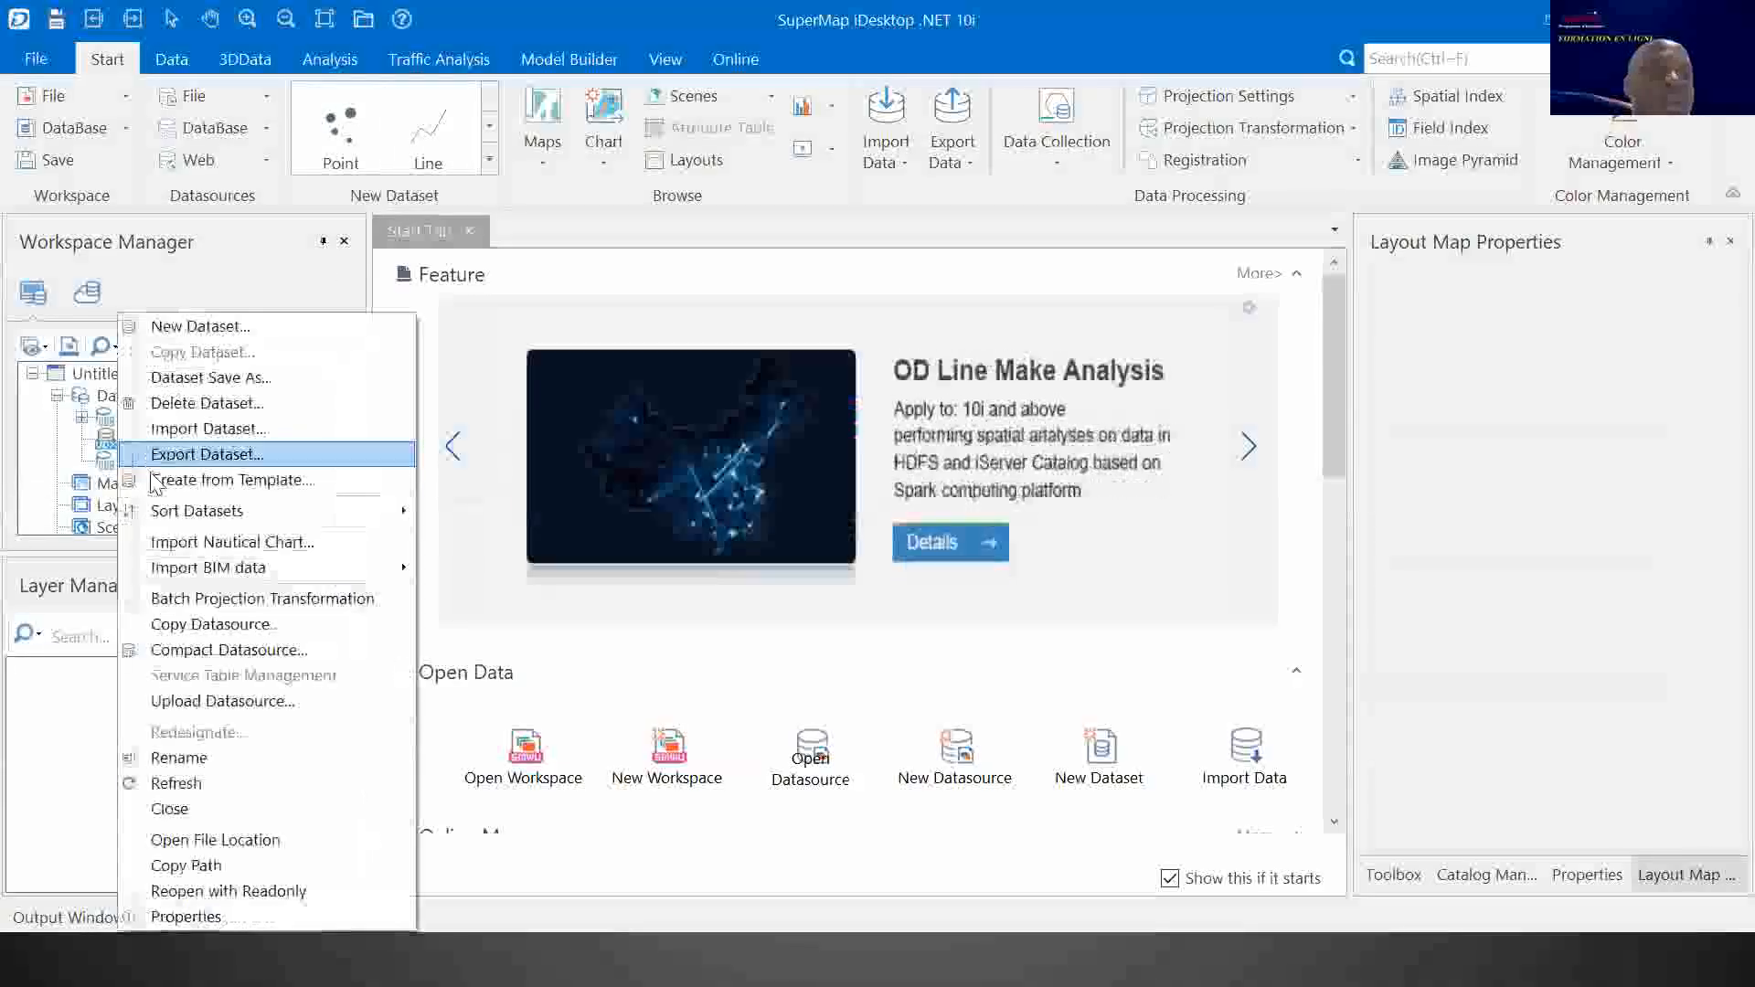
pyautogui.click(242, 810)
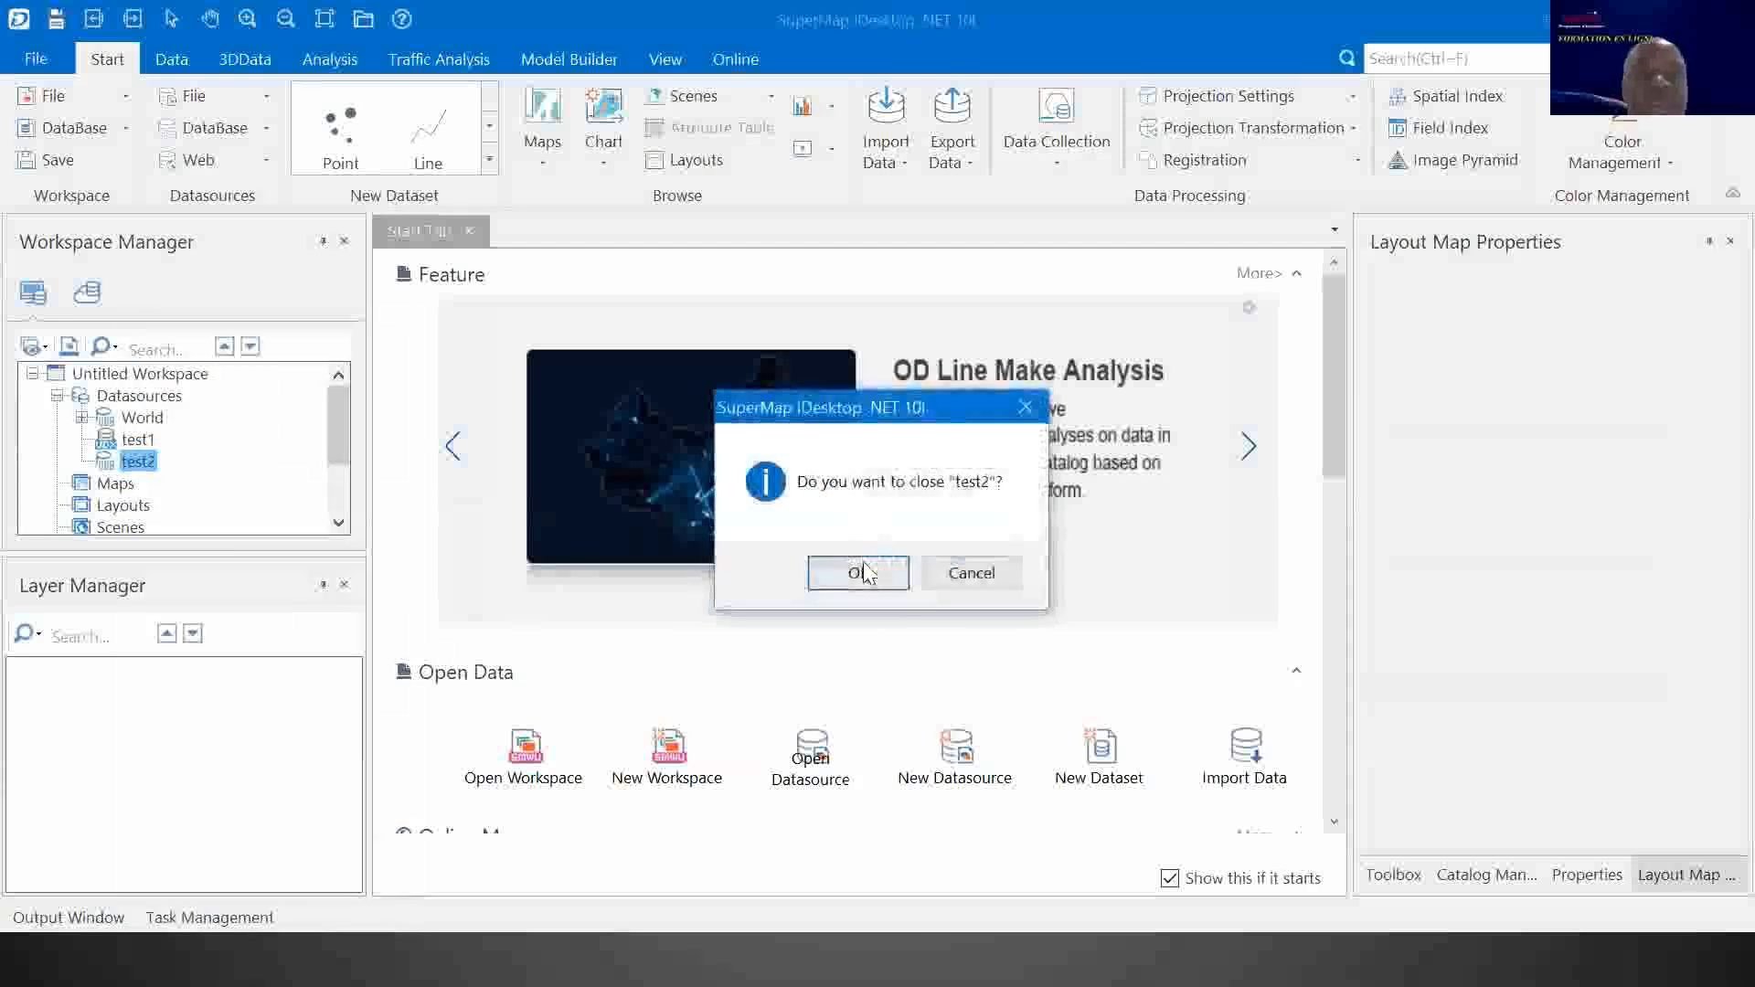
pyautogui.click(864, 573)
# Start creating new datasets in the test1 datasource, with the first one of type Point and named Point_test
pyautogui.click(139, 438)
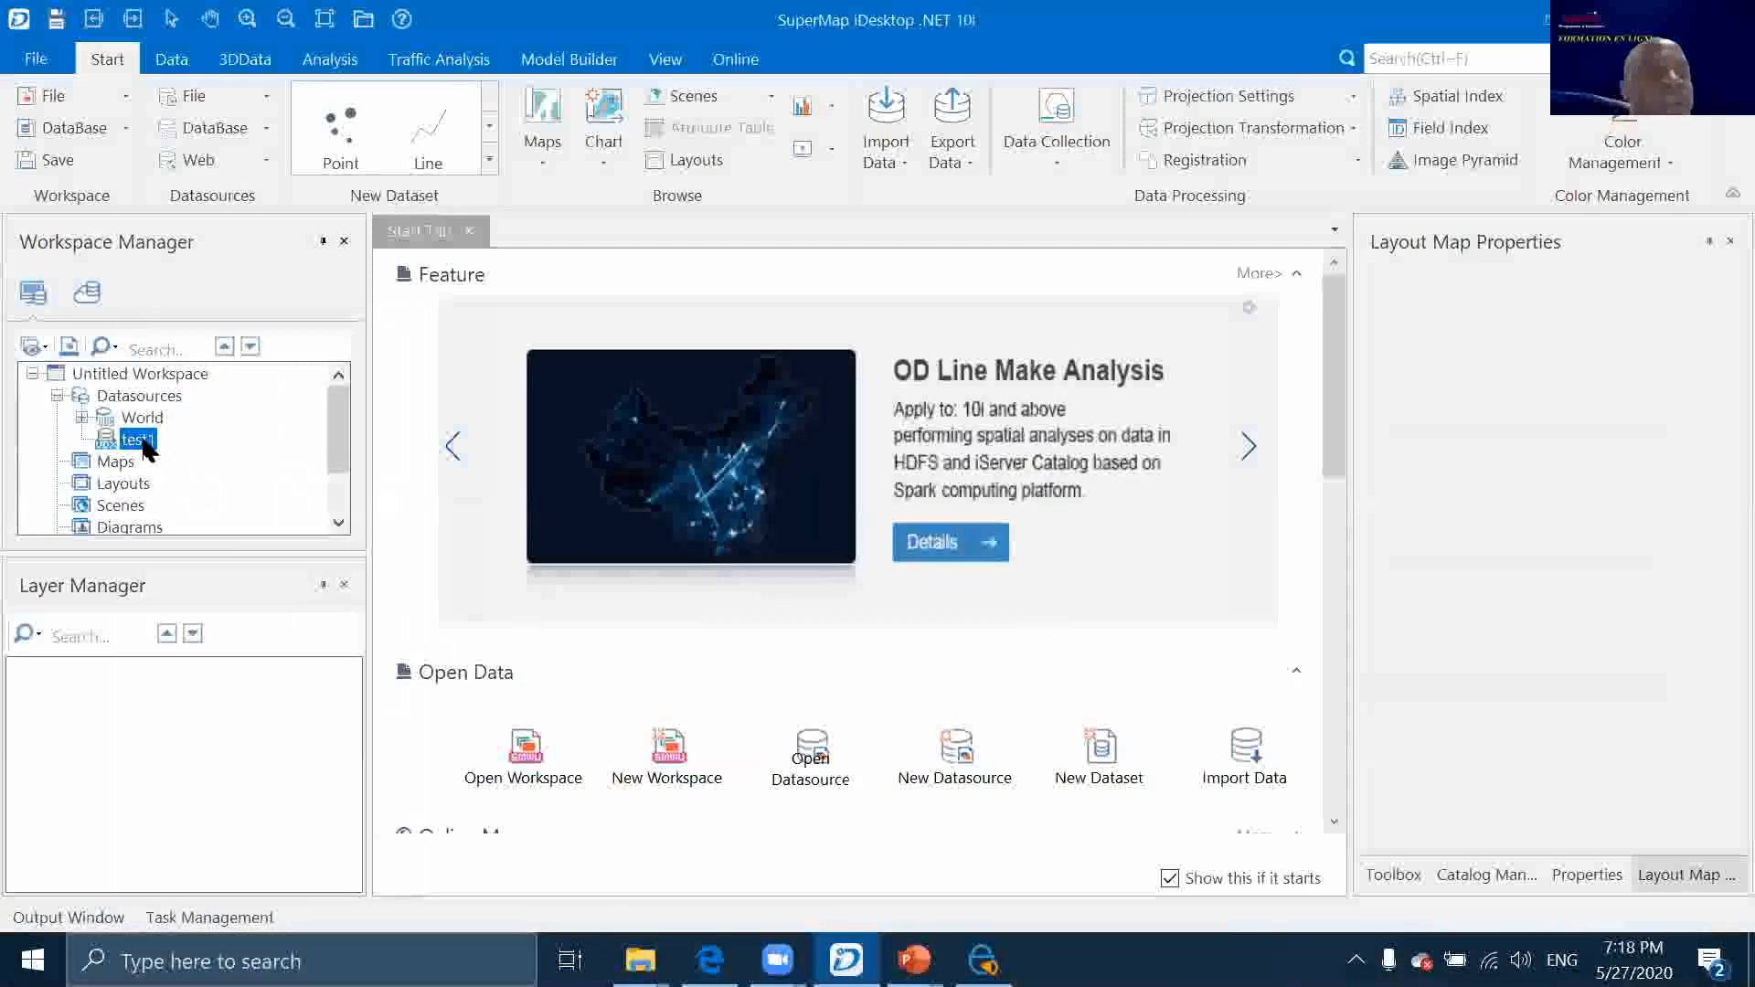
pyautogui.rightClick(147, 448)
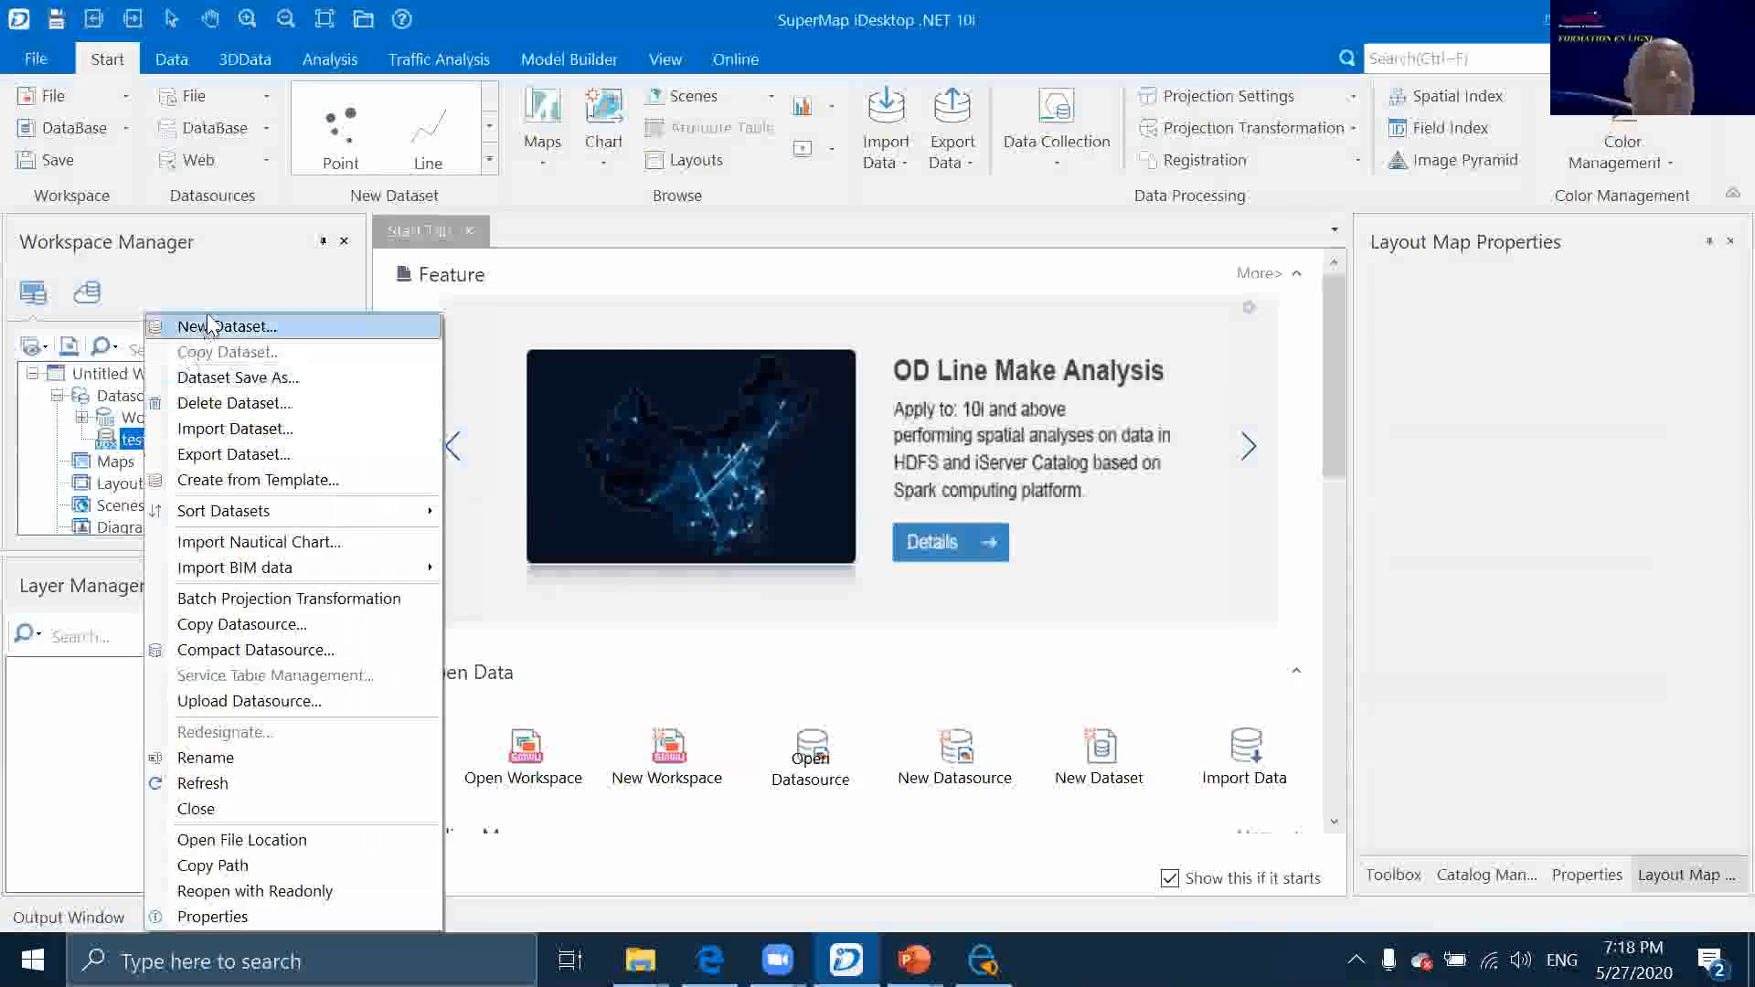
pyautogui.click(900, 239)
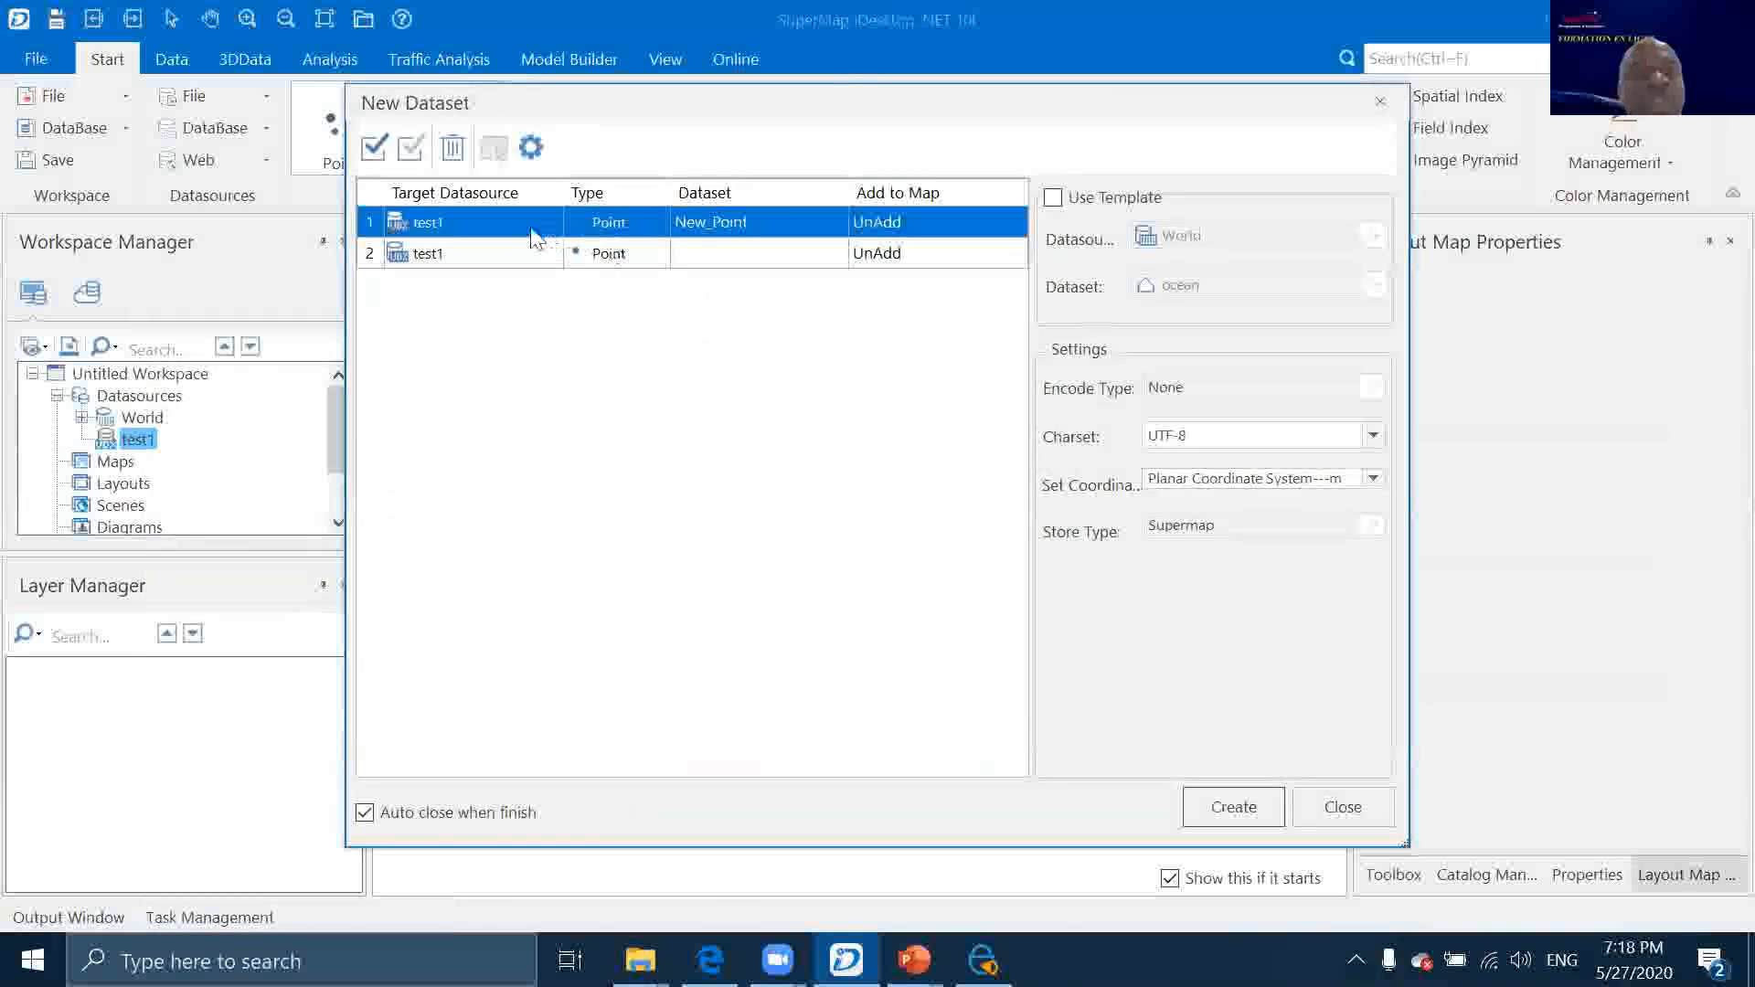
pyautogui.click(636, 219)
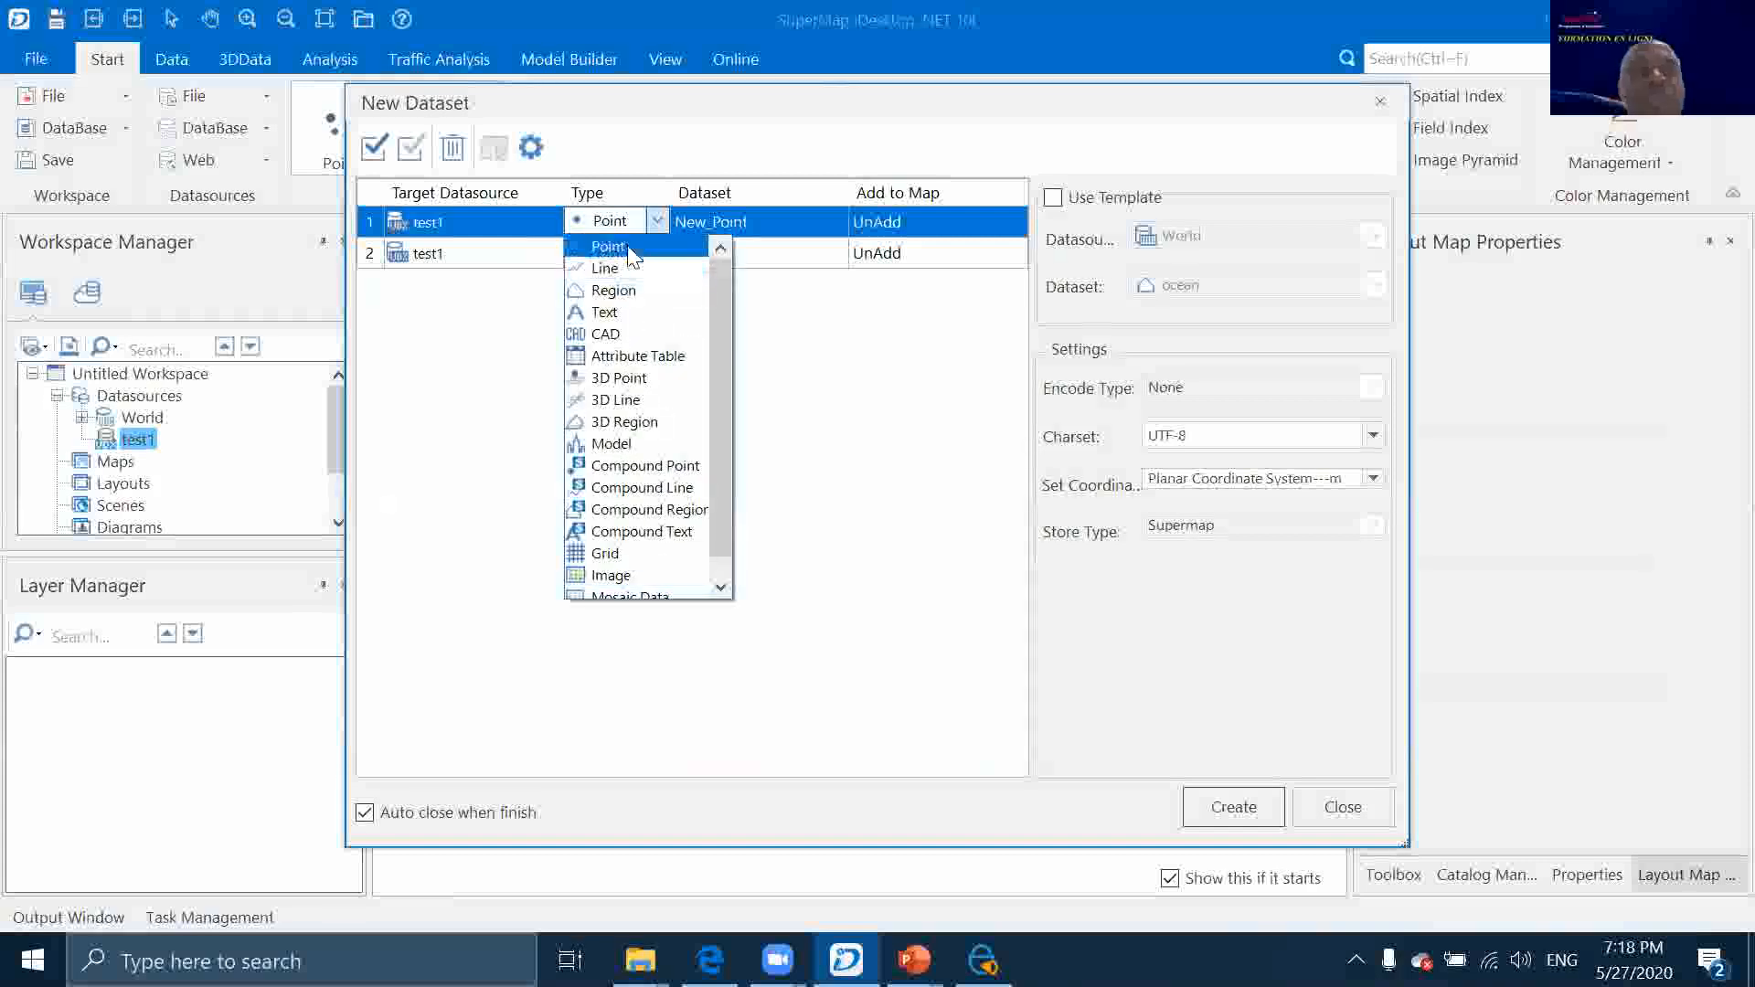
pyautogui.click(629, 252)
pyautogui.click(764, 222)
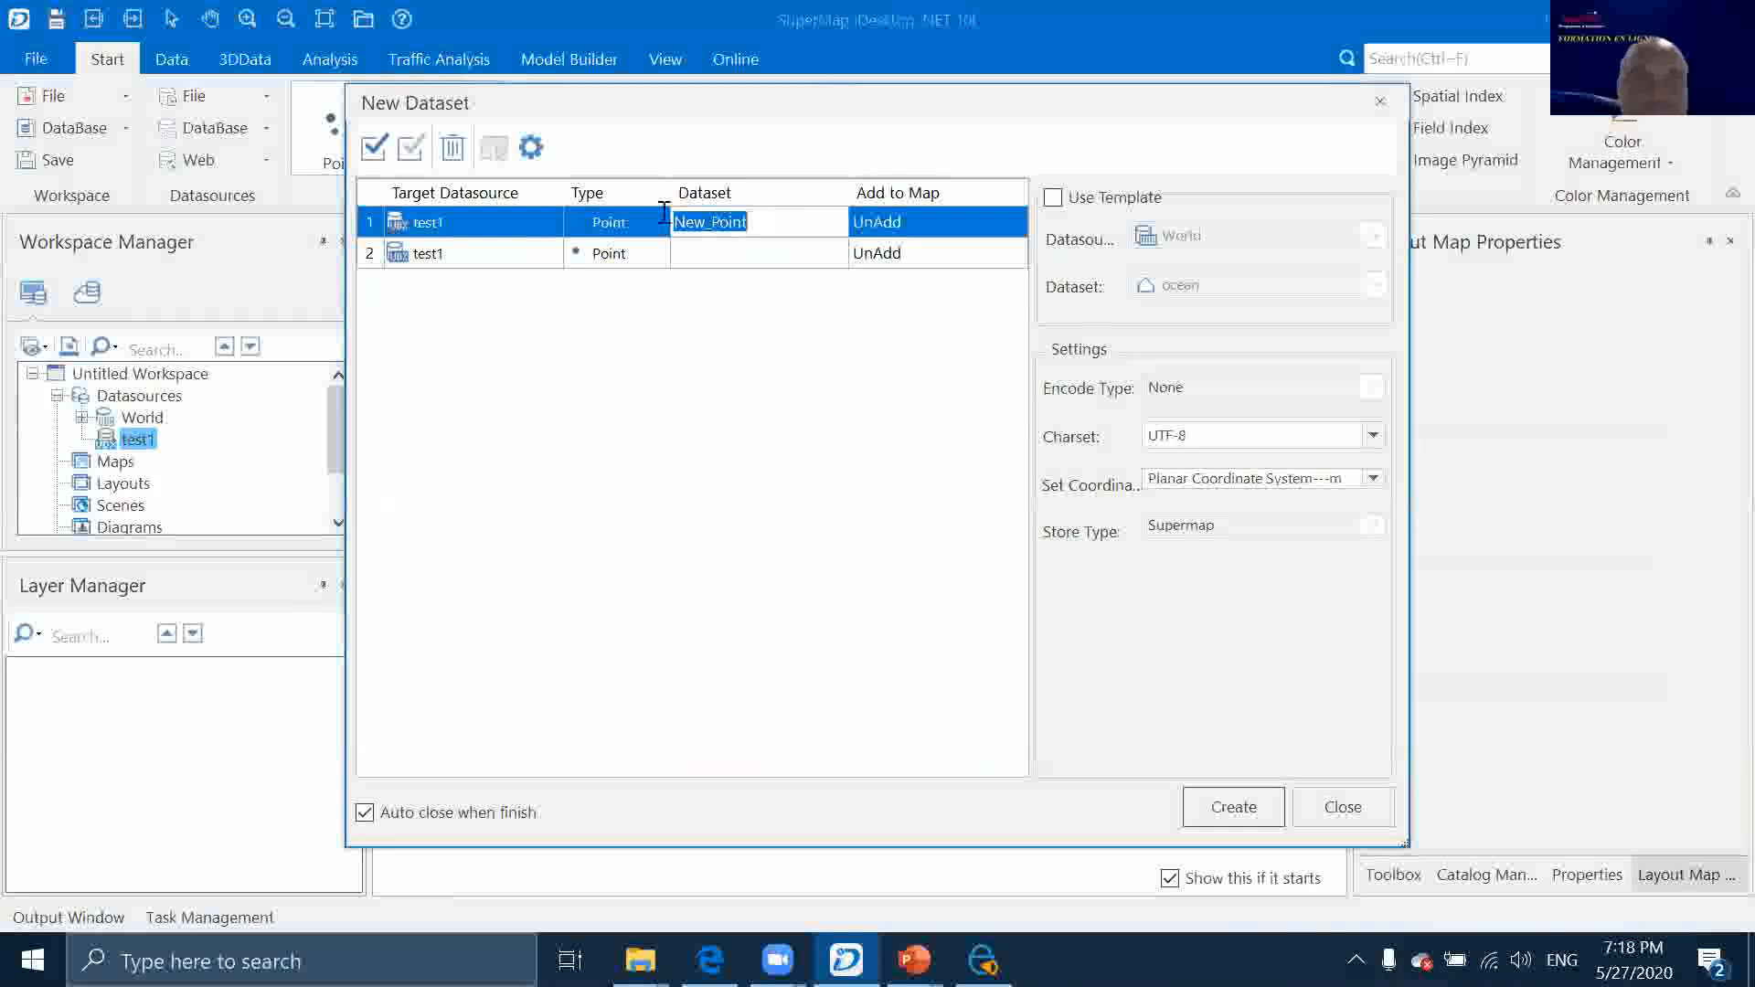
pyautogui.click(712, 218)
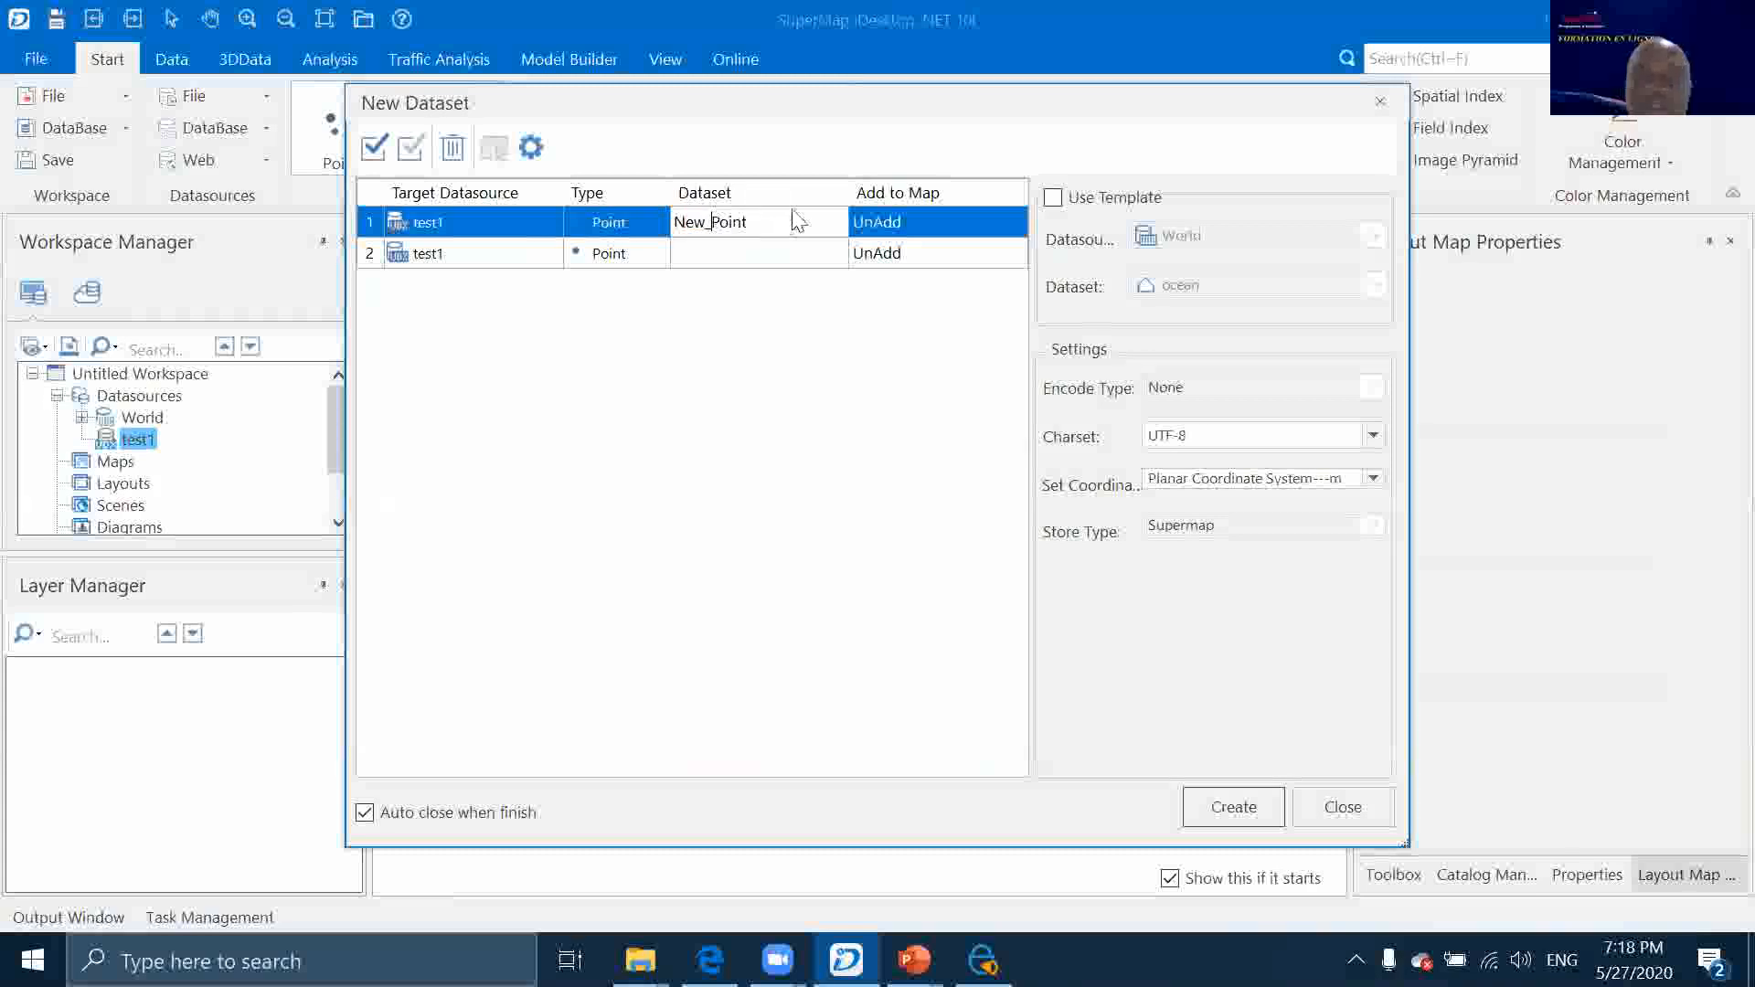
pyautogui.press('BackSpace')
pyautogui.press('BackSpace')
pyautogui.press('BackSpace')
pyautogui.press('BackSpace')
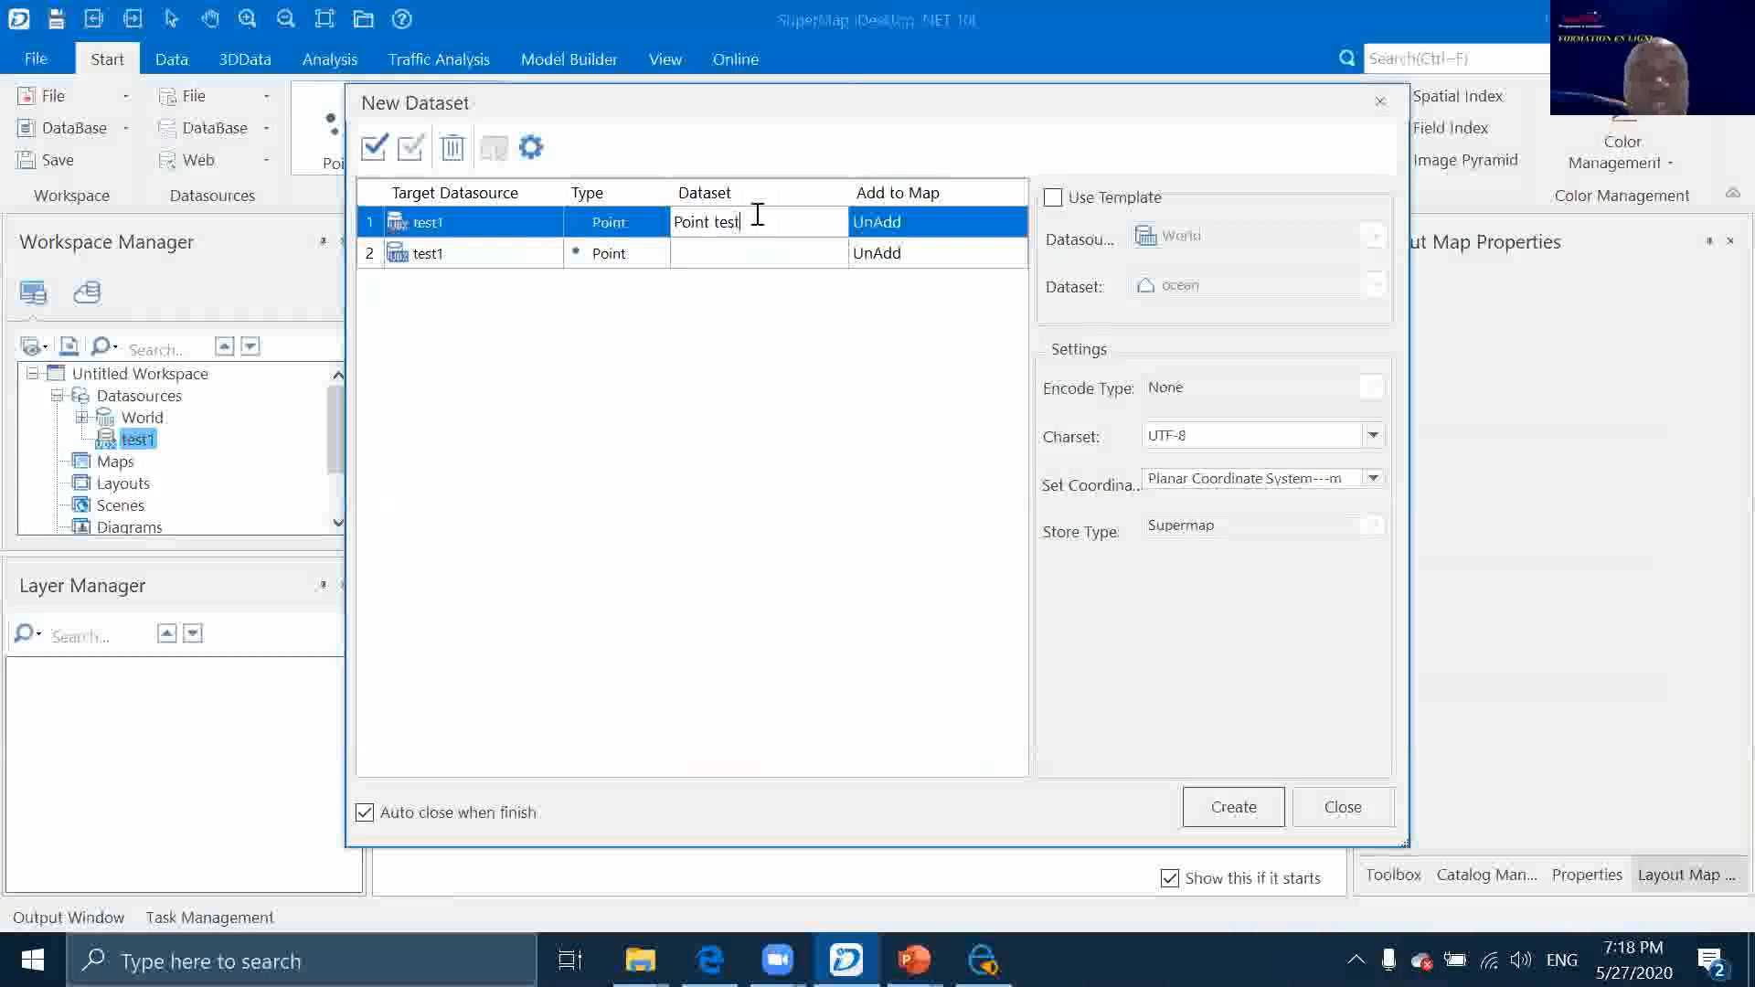
# Set the second new dataset in test1 to type Line and name it Line_test
pyautogui.click(629, 259)
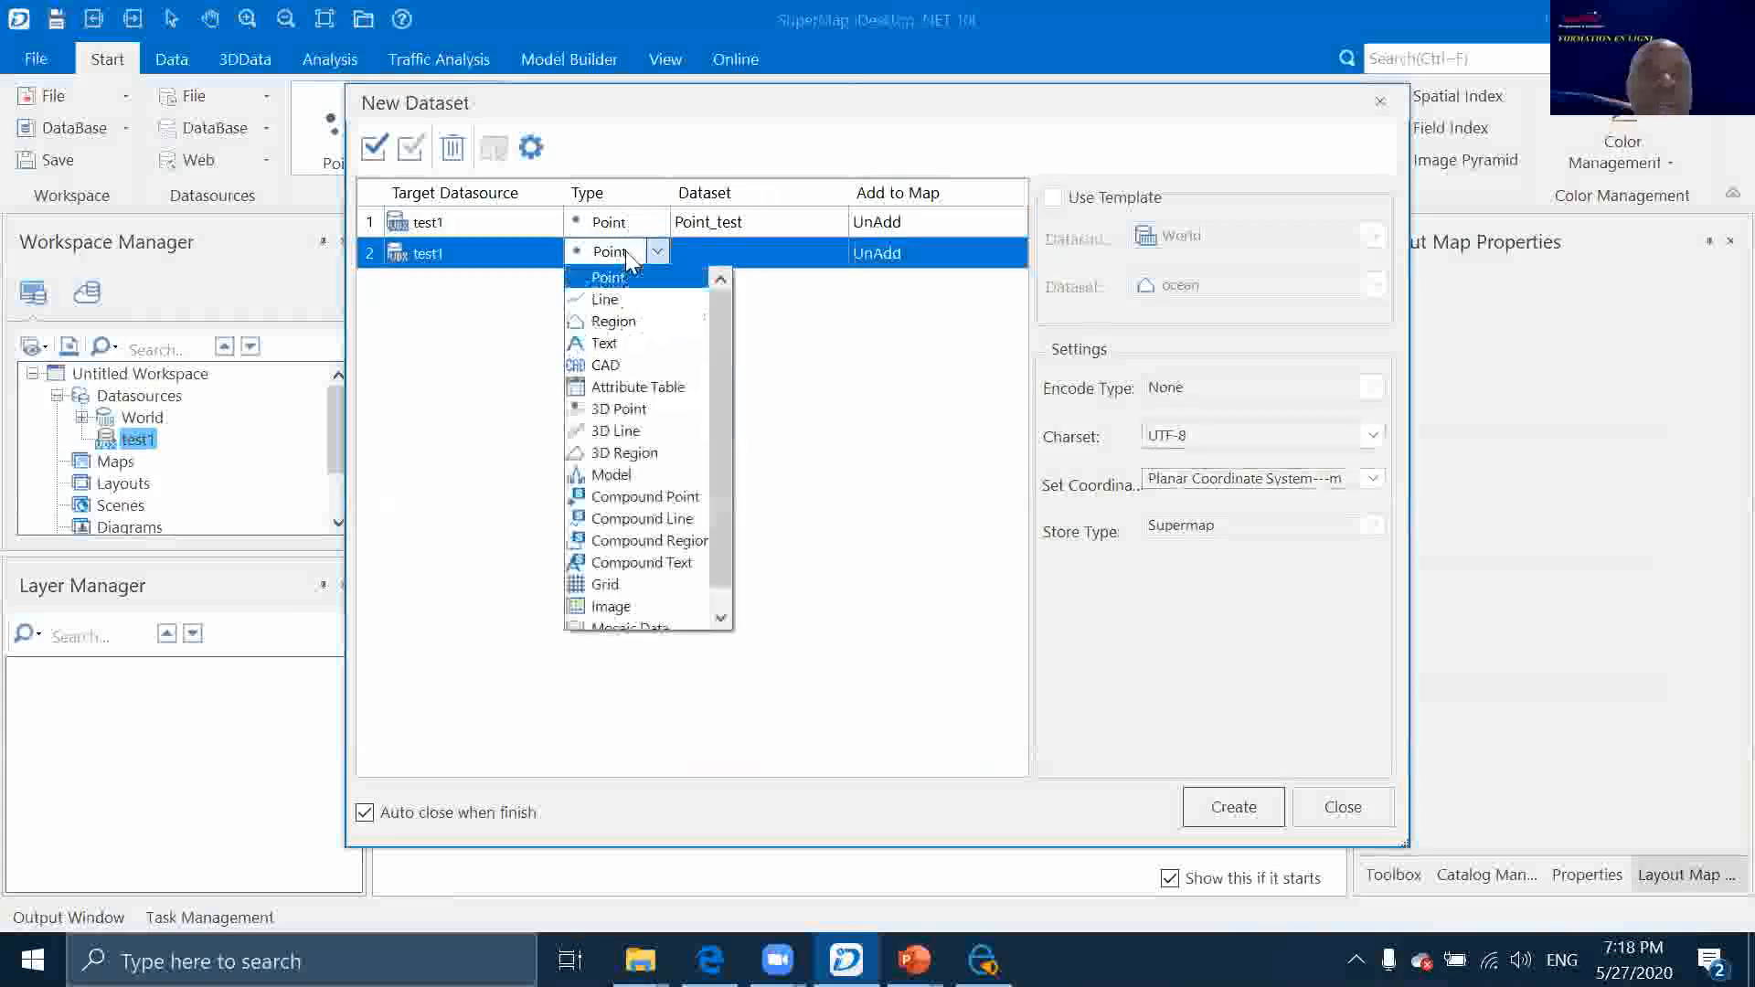
pyautogui.click(607, 298)
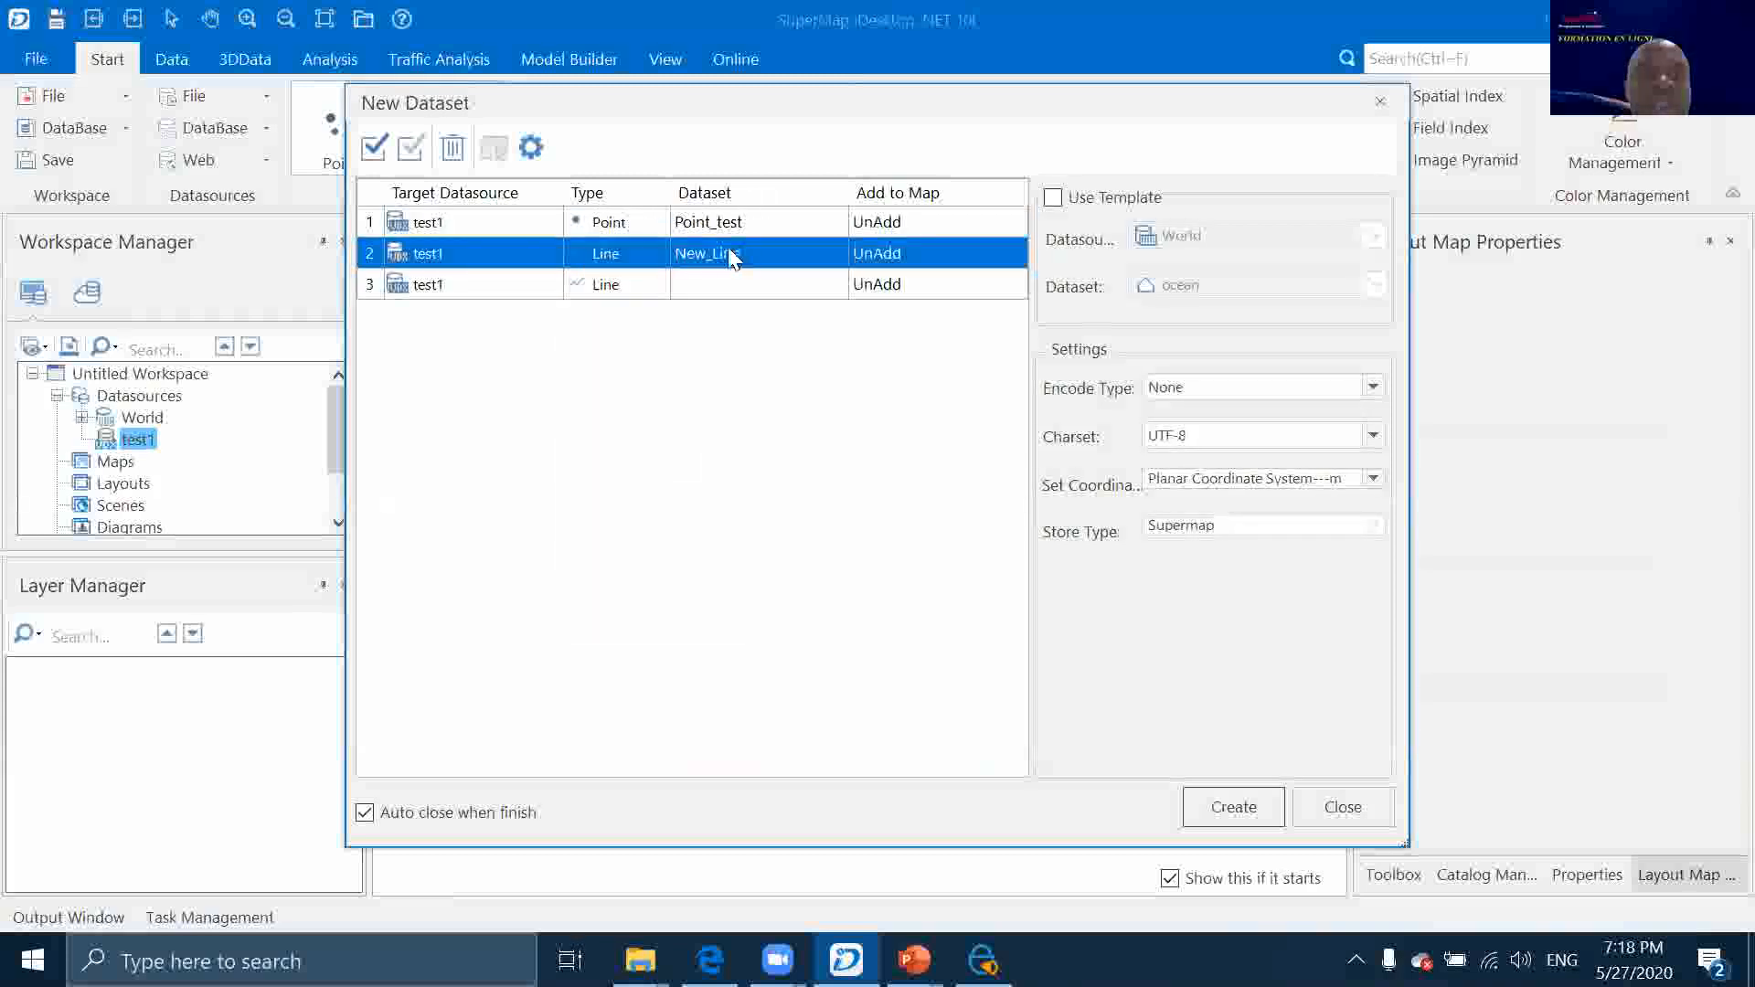
pyautogui.click(718, 252)
pyautogui.moveTo(710, 252); pyautogui.dragTo(607, 253)
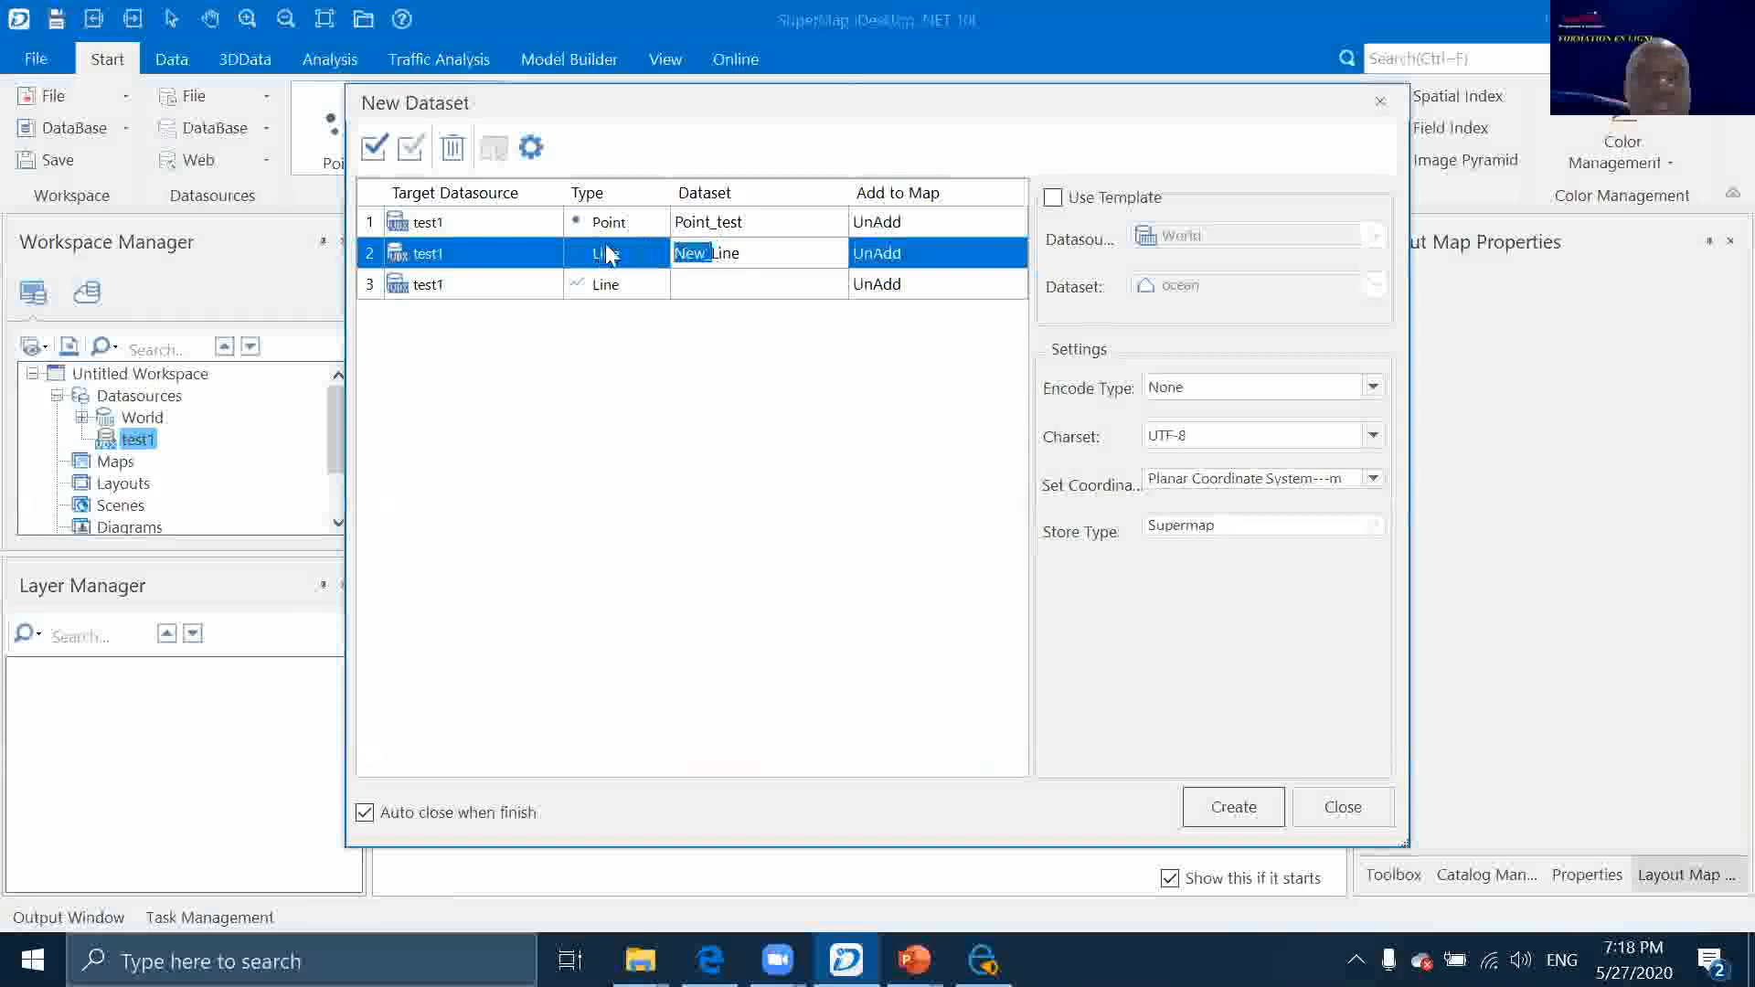
pyautogui.press('BackSpace')
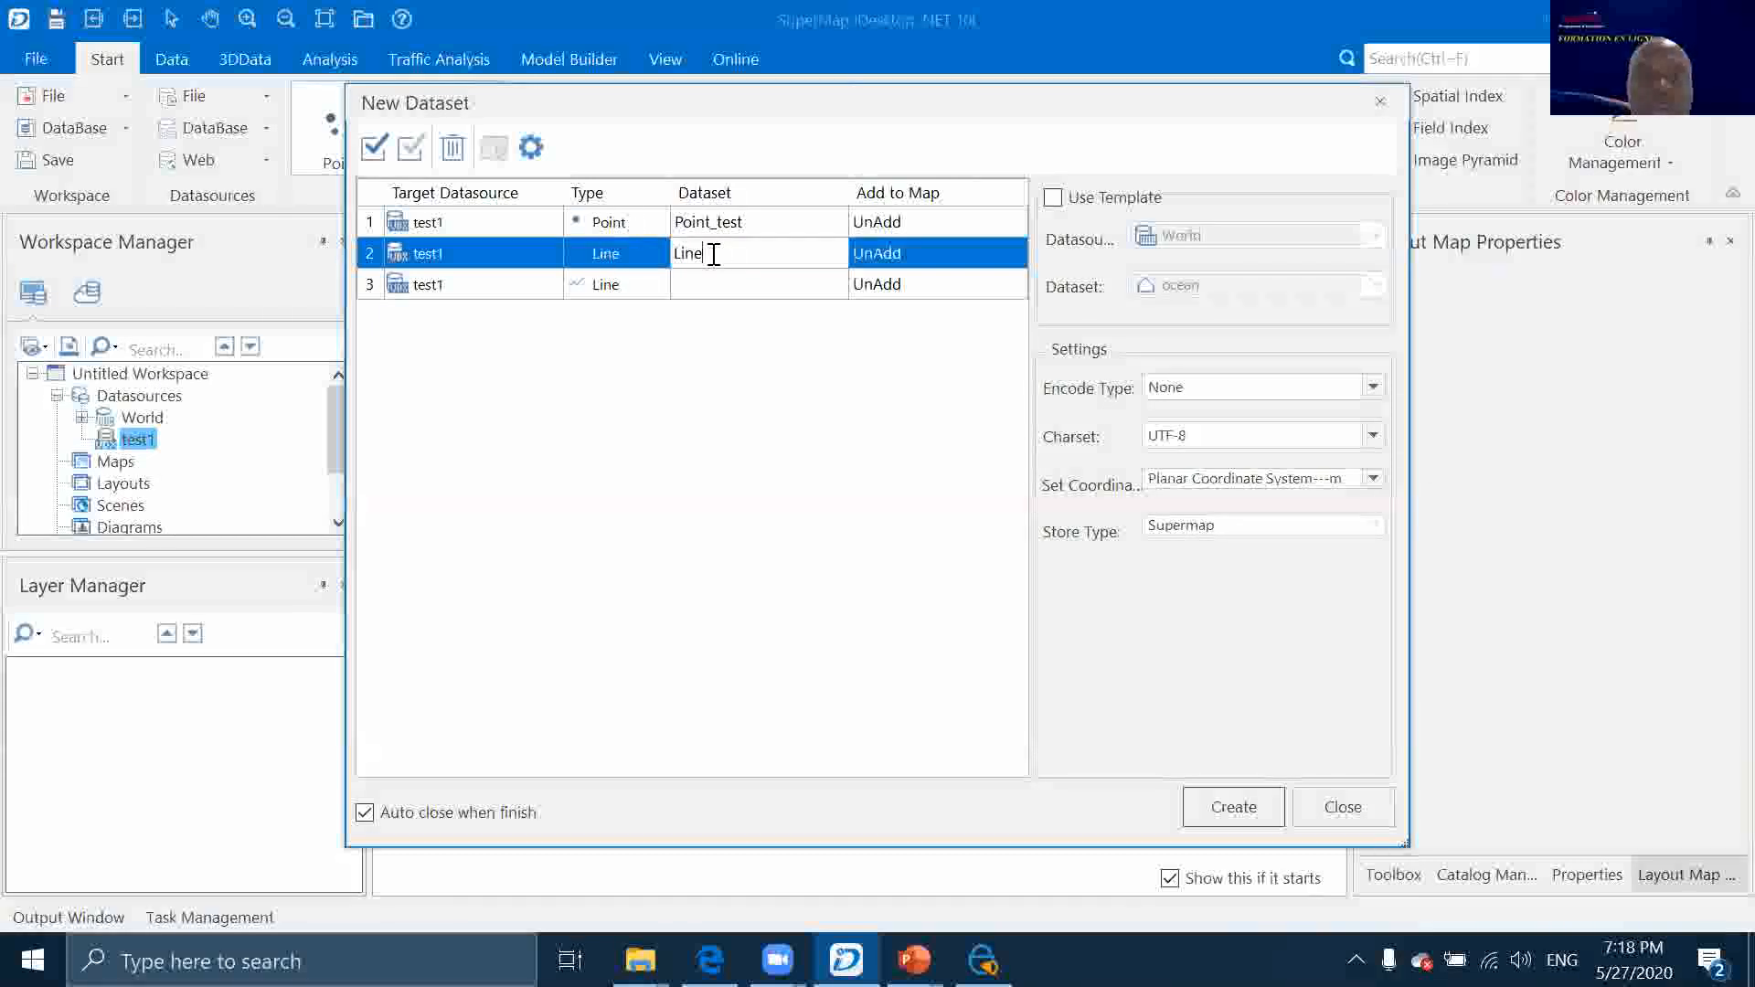
pyautogui.write('_test')
# Set the third new dataset in test1 to type Region, name it Region_test, and create the listed datasets
pyautogui.click(636, 285)
pyautogui.click(637, 289)
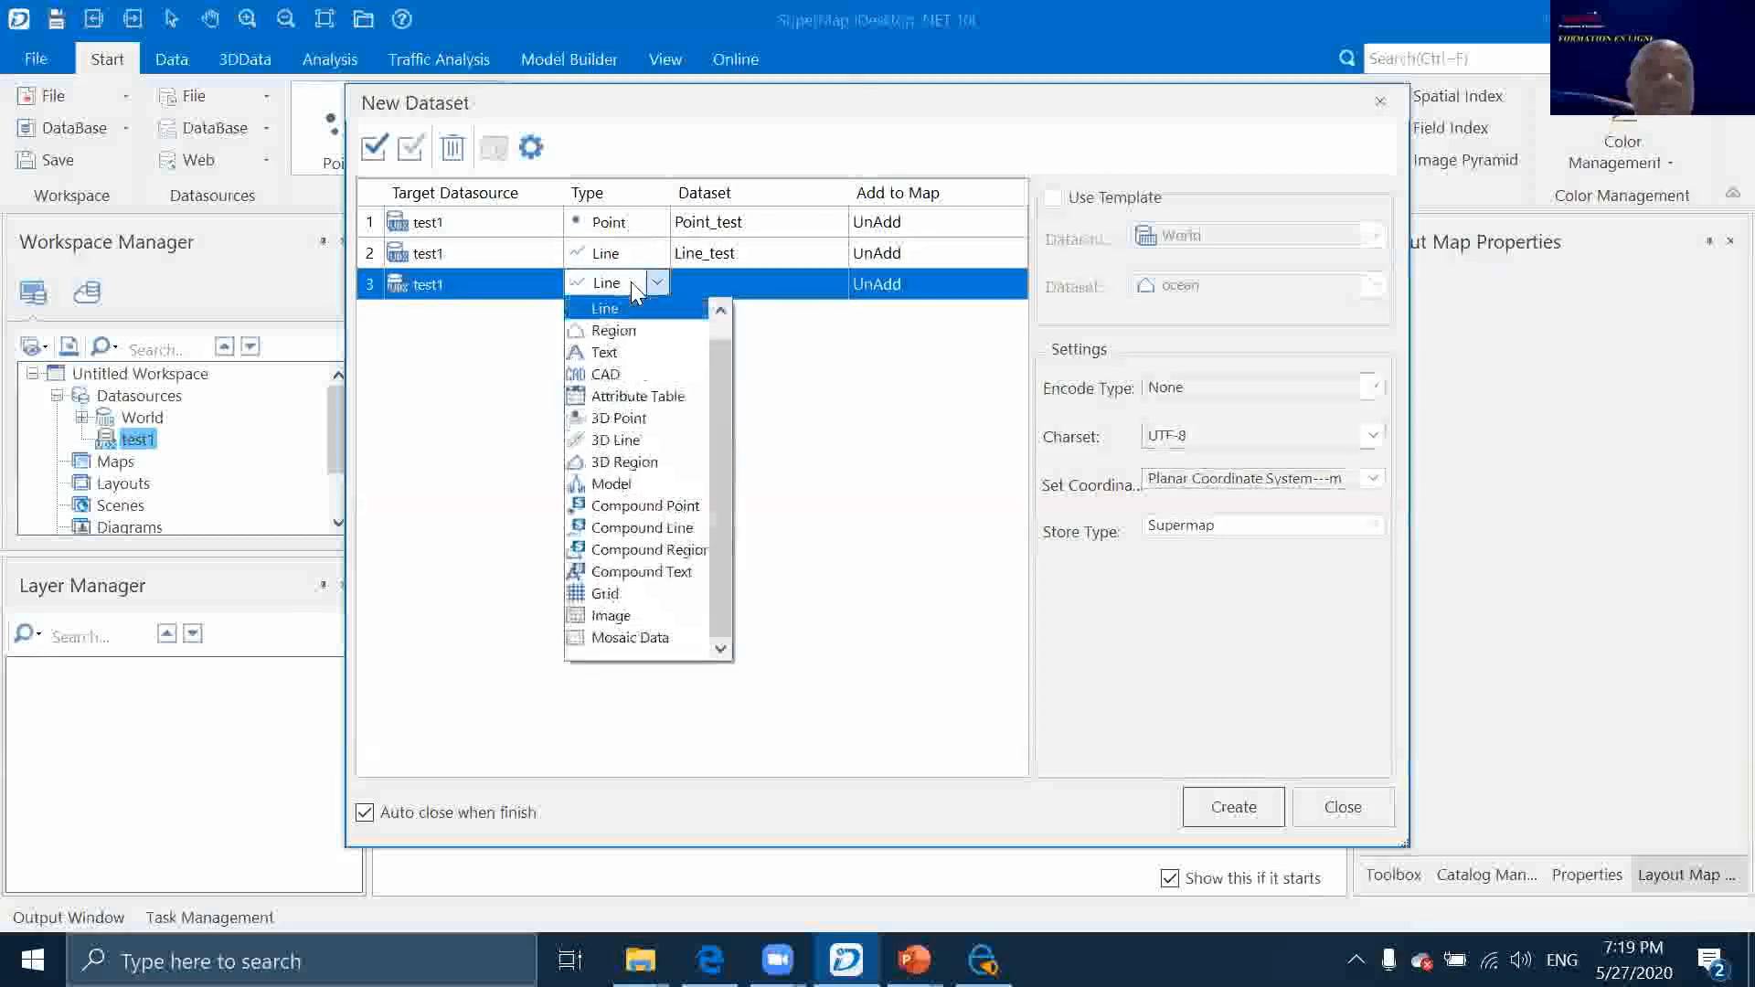
pyautogui.click(608, 331)
pyautogui.click(755, 291)
pyautogui.click(756, 291)
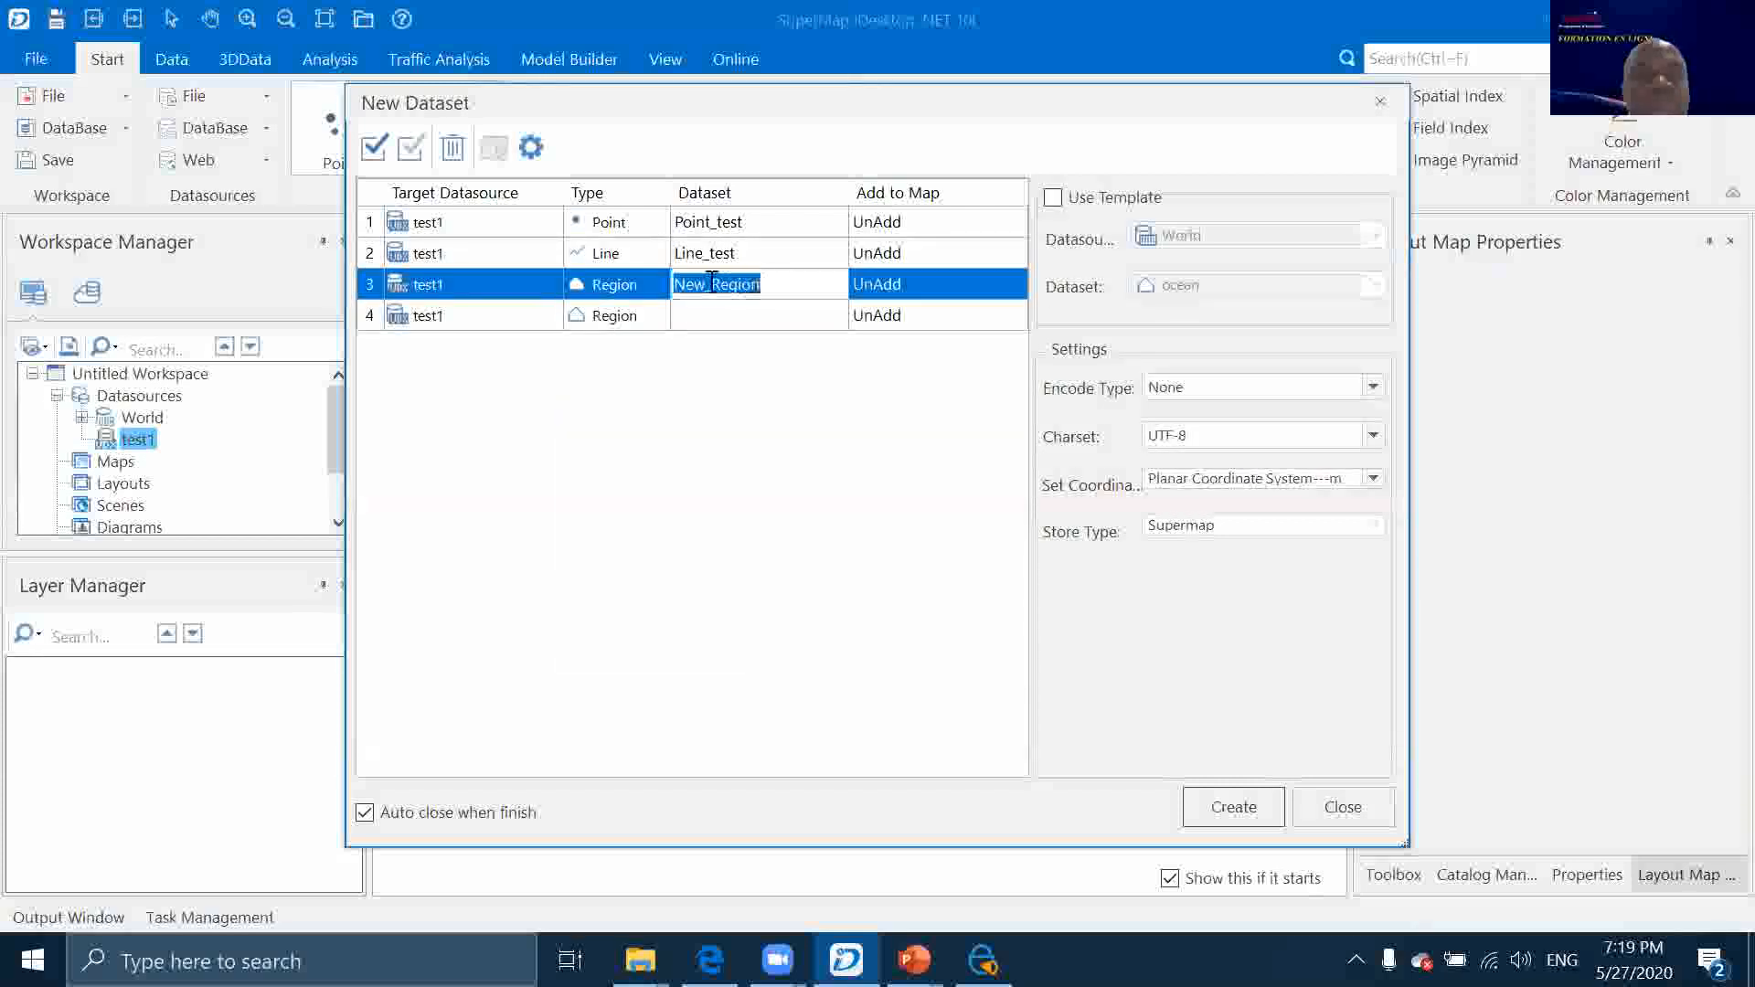
pyautogui.moveTo(709, 284); pyautogui.dragTo(551, 270)
pyautogui.press('BackSpace')
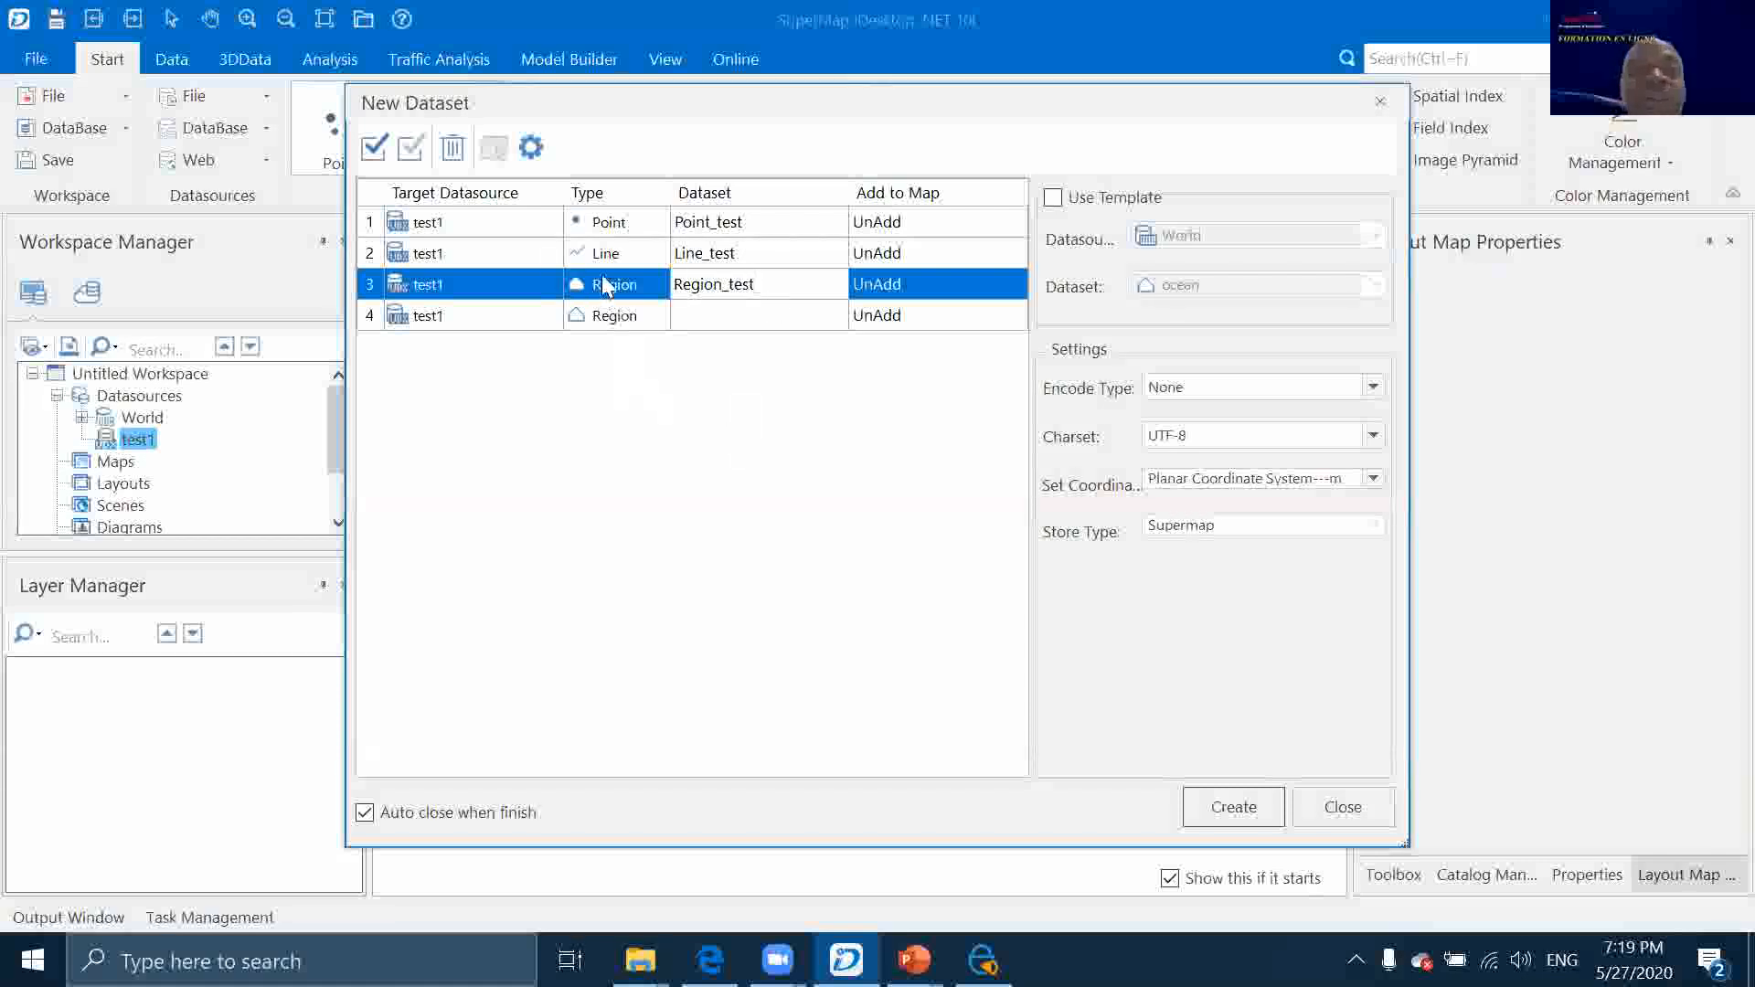
pyautogui.click(544, 255)
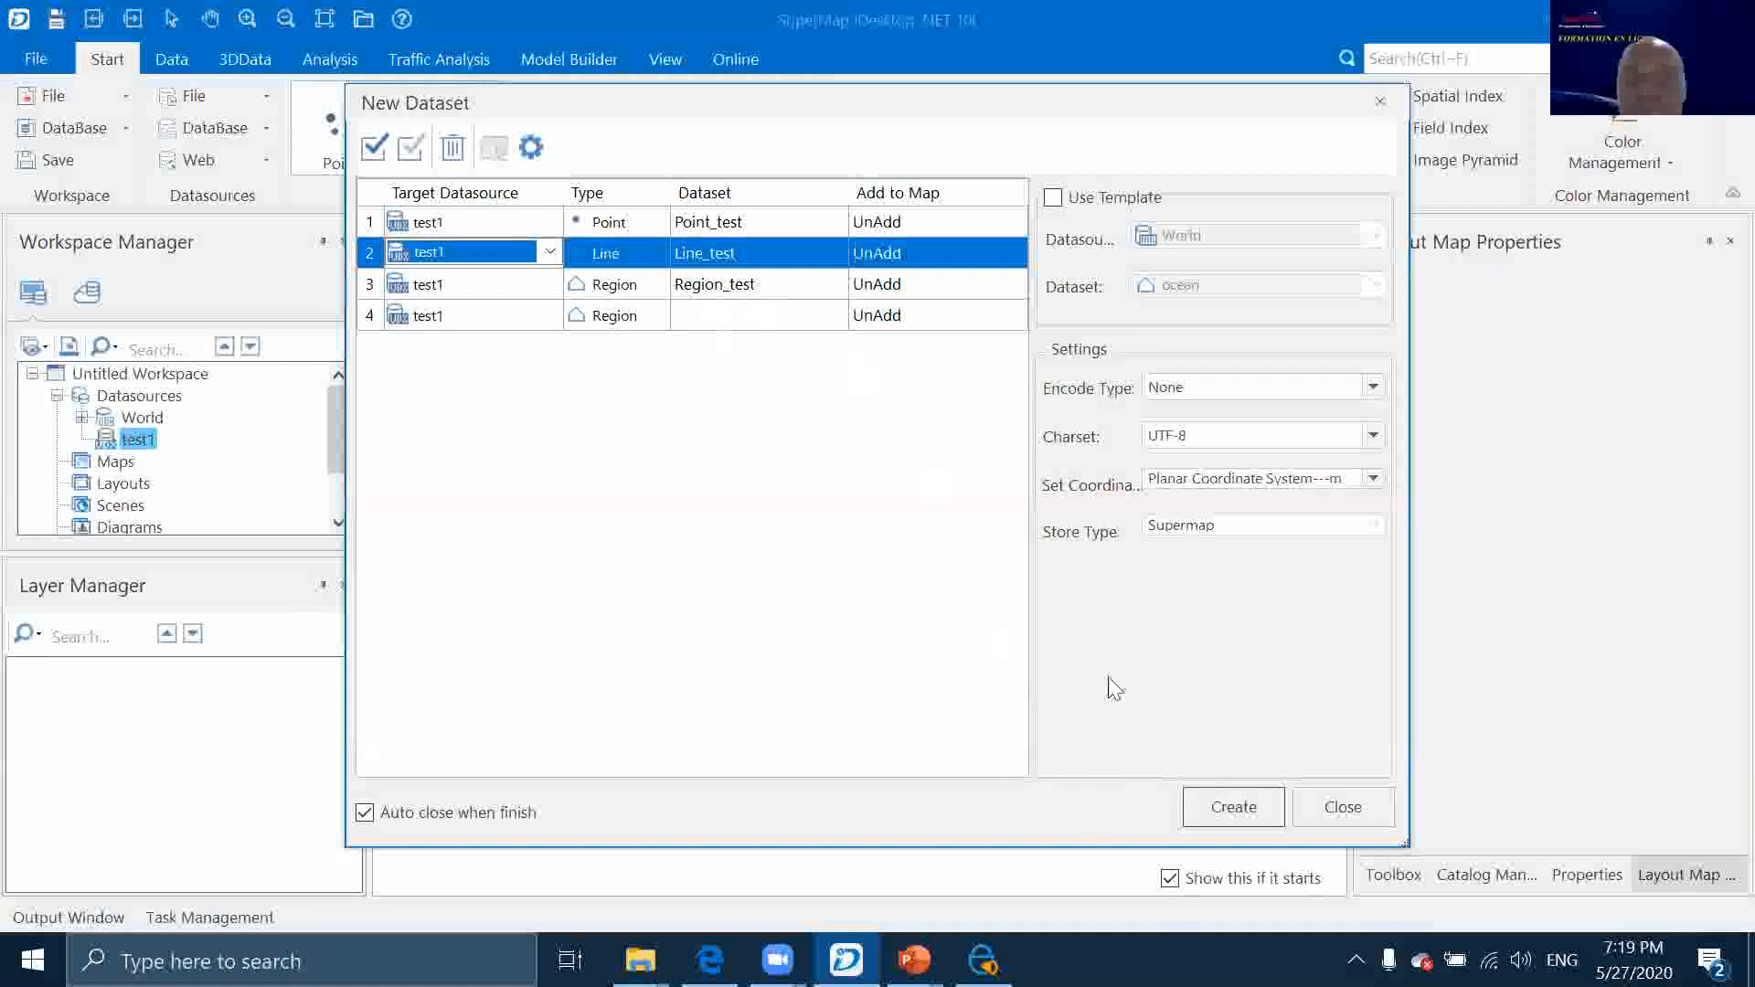
pyautogui.click(1214, 805)
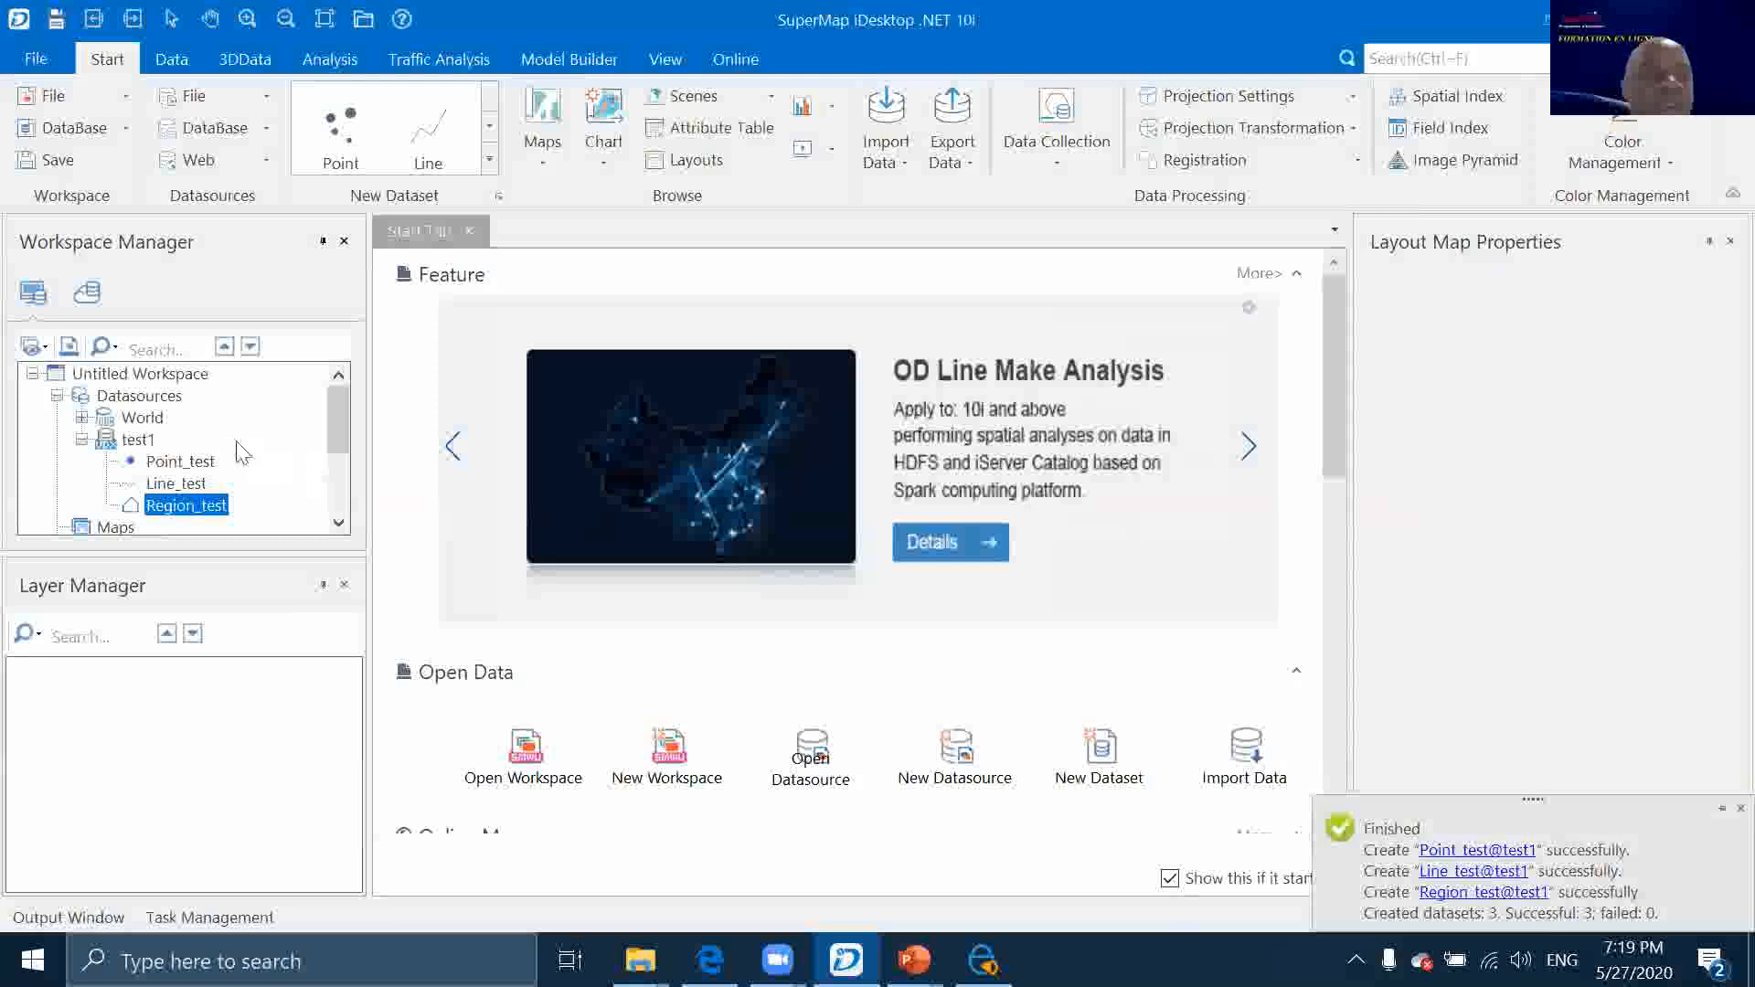
# Look through the new point, line and region datasets under test1, and switch to the PowerPoint slide show
pyautogui.click(190, 468)
pyautogui.click(192, 485)
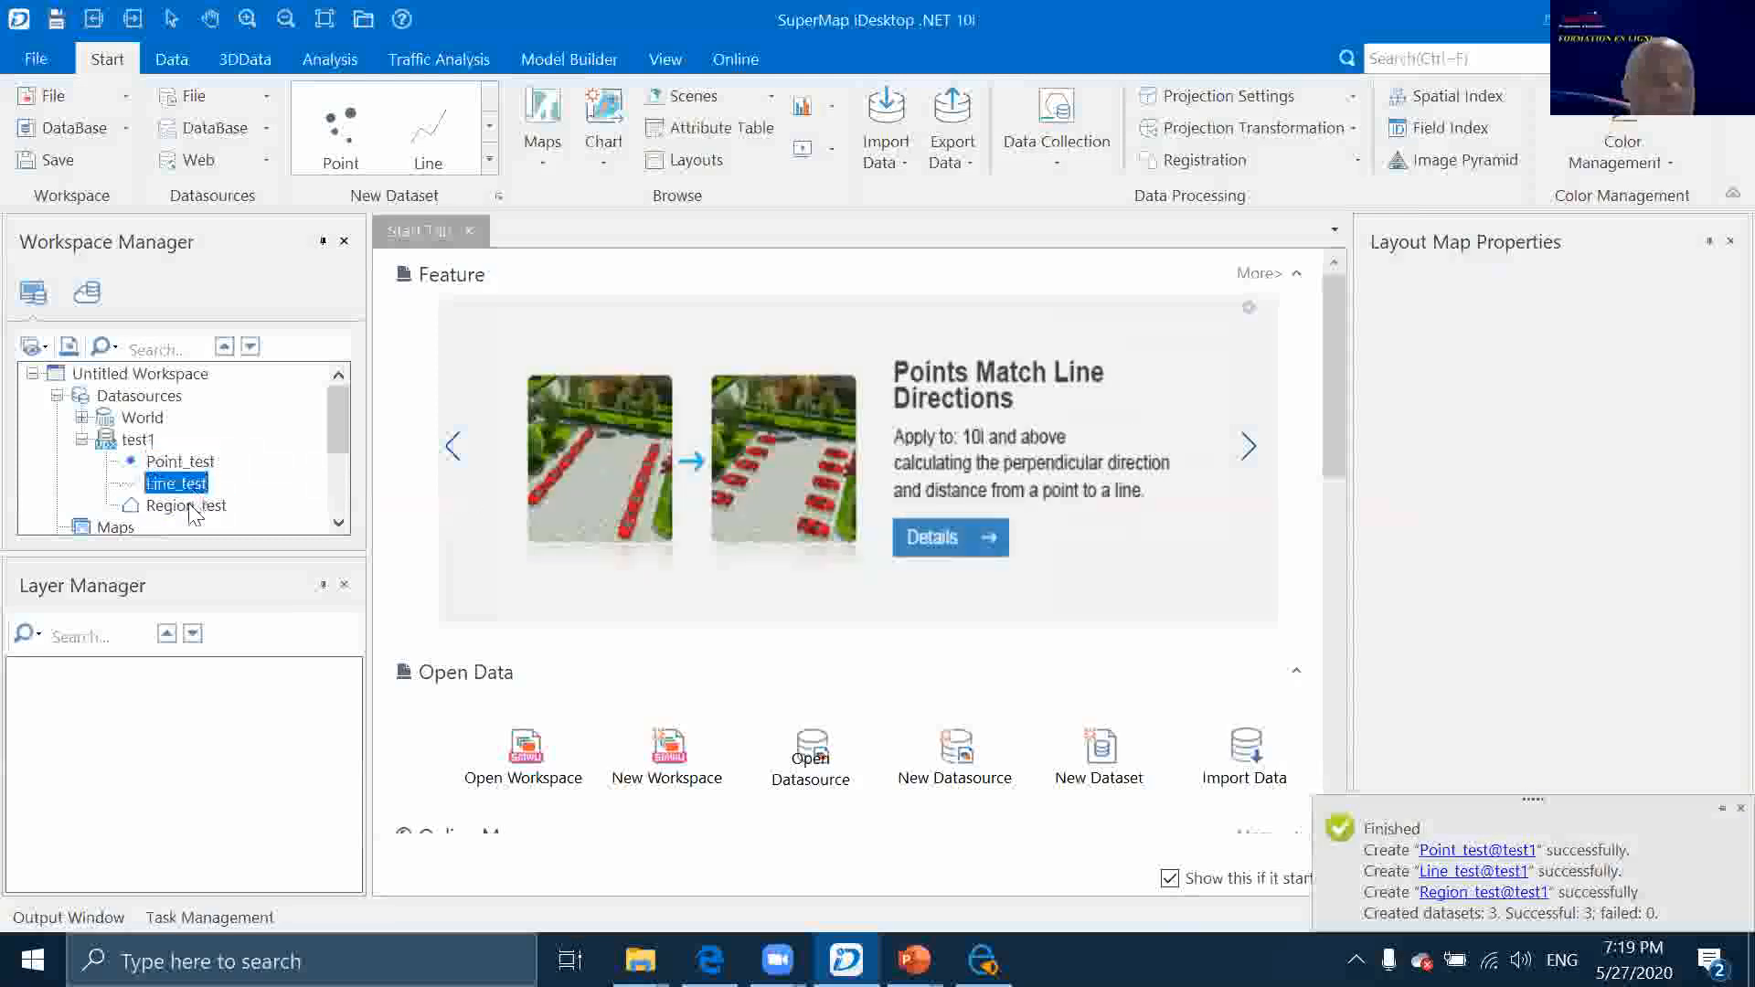
pyautogui.click(194, 505)
pyautogui.click(198, 483)
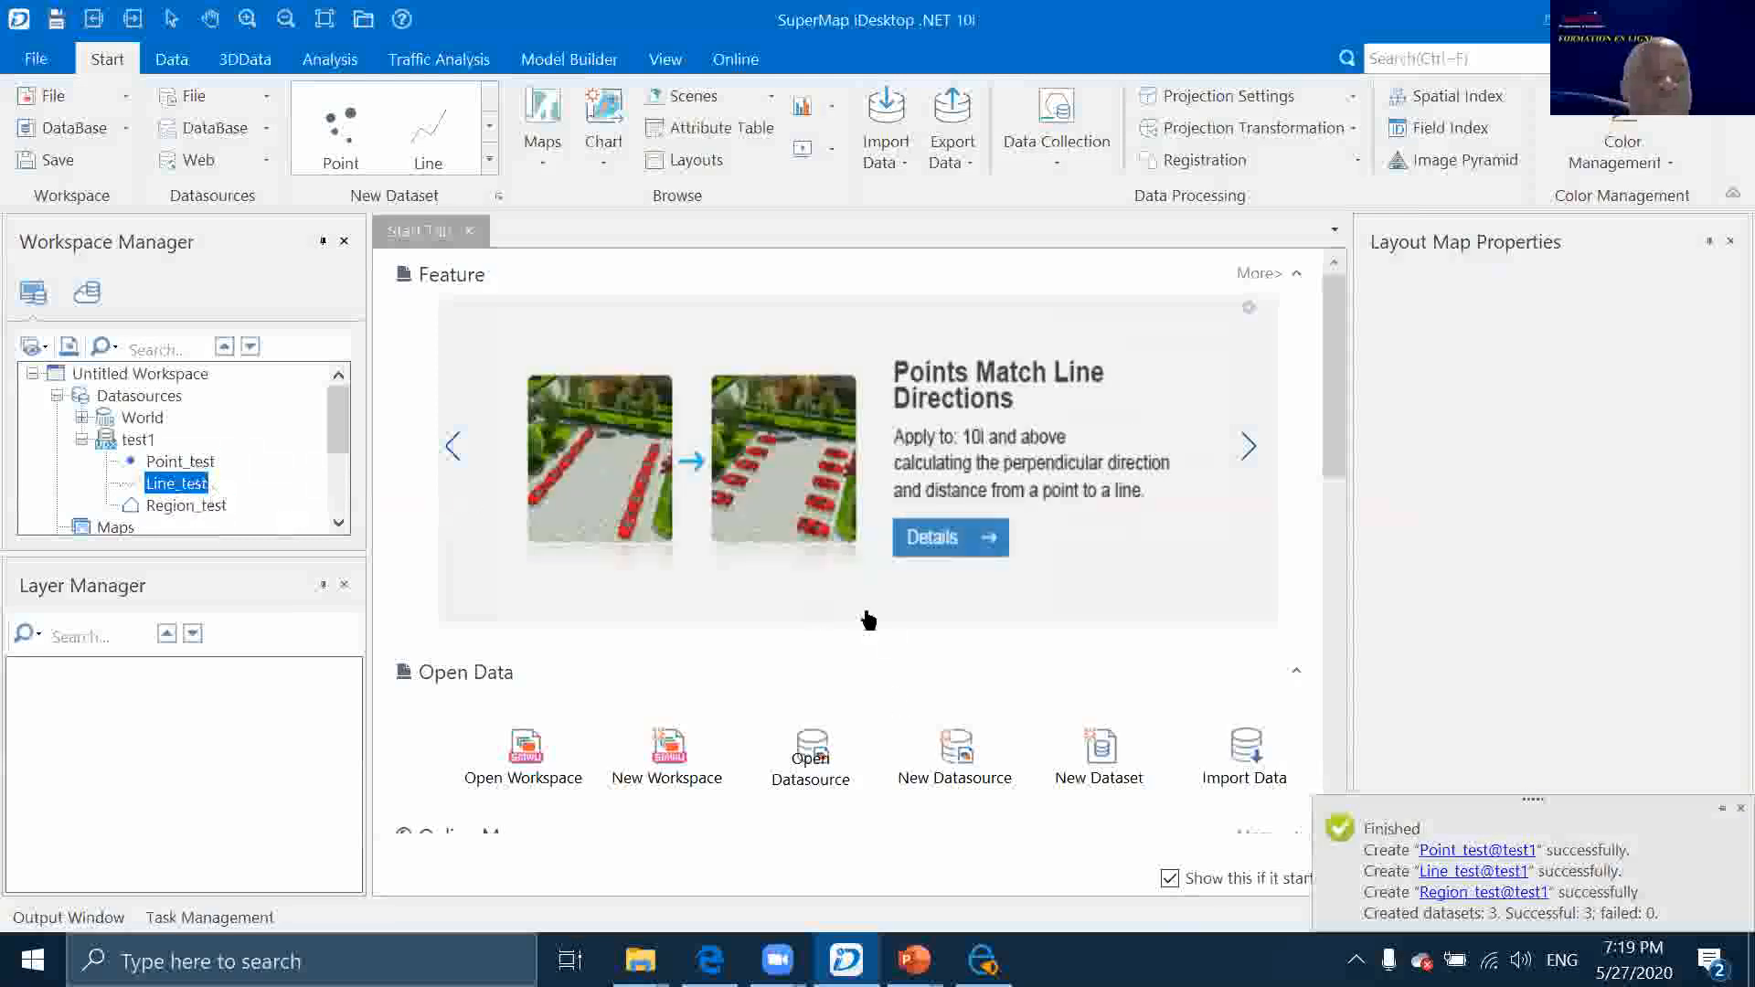
pyautogui.click(914, 960)
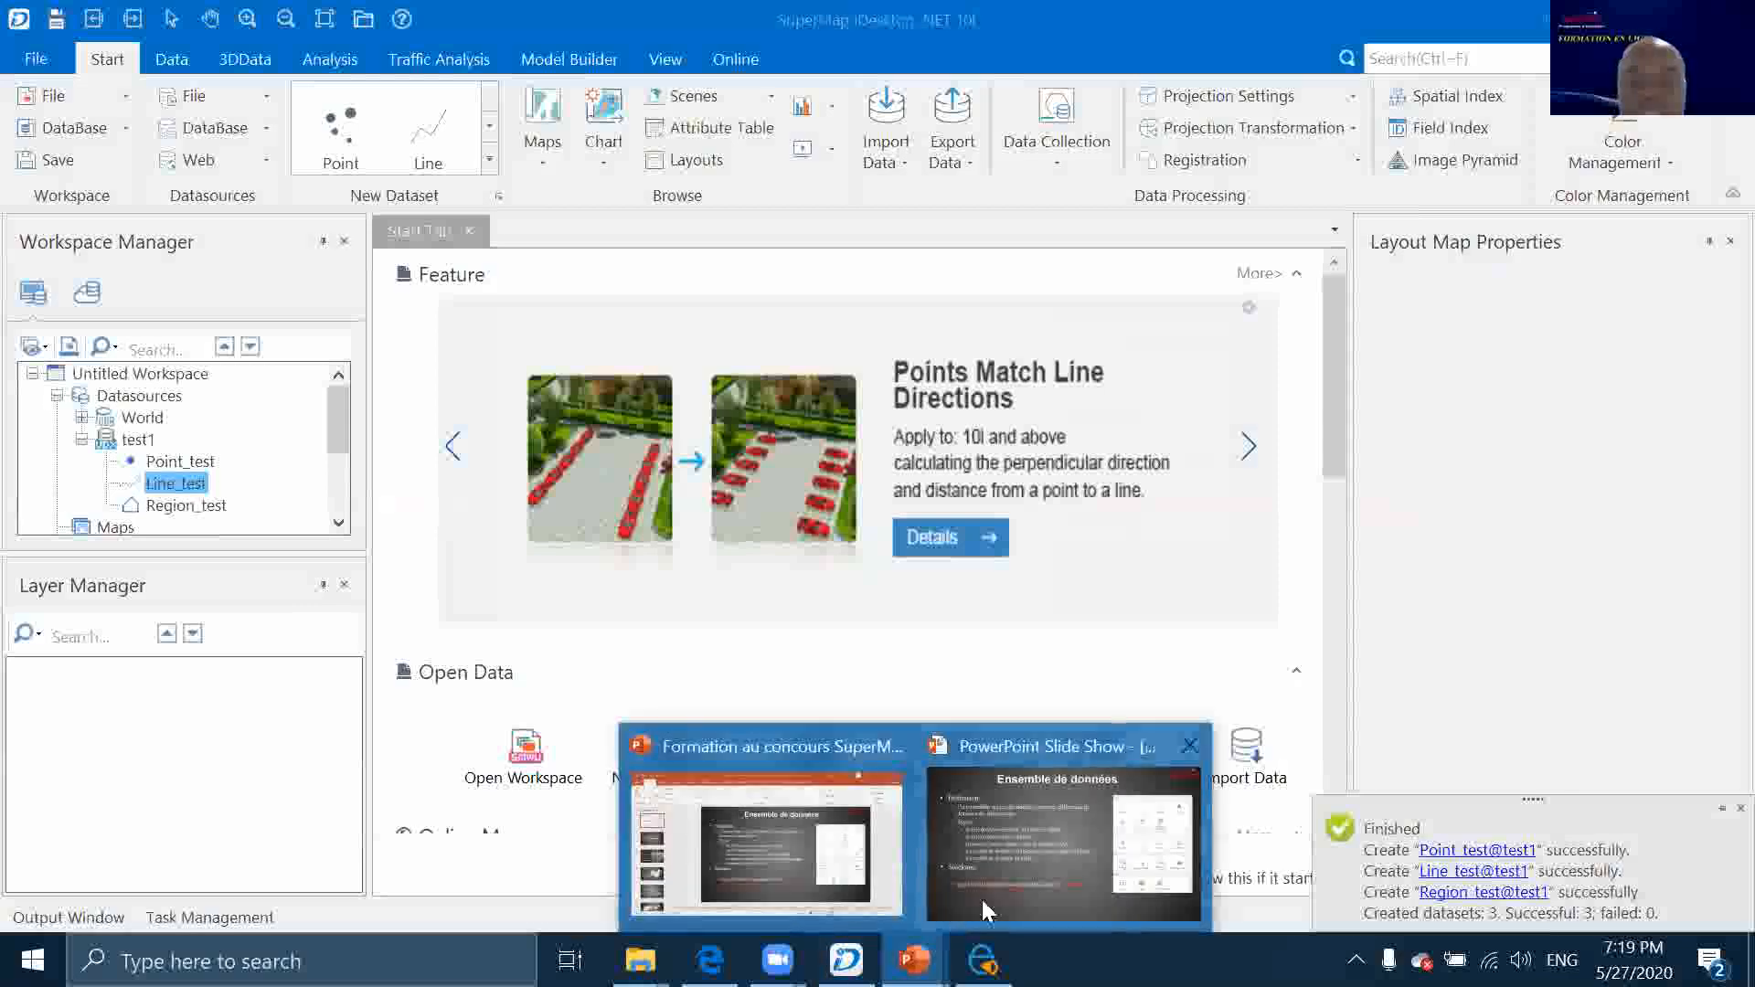
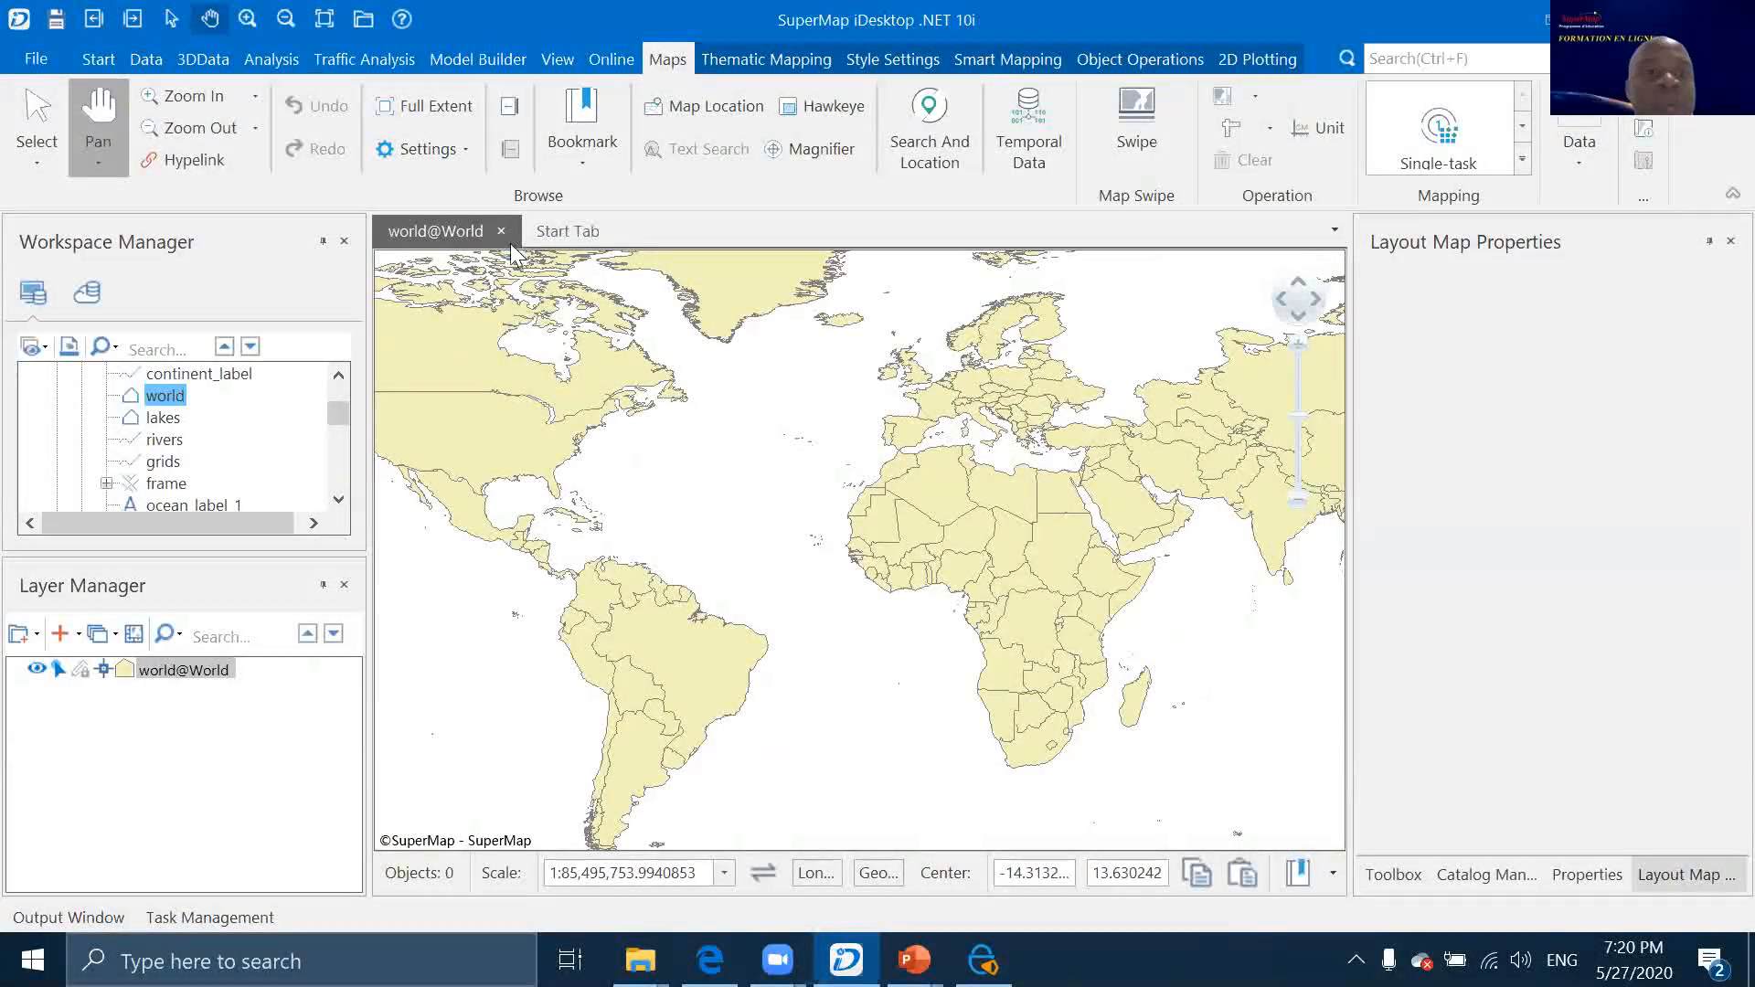
# Close the world@World map and save it in the workspace under the name Test
pyautogui.click(501, 231)
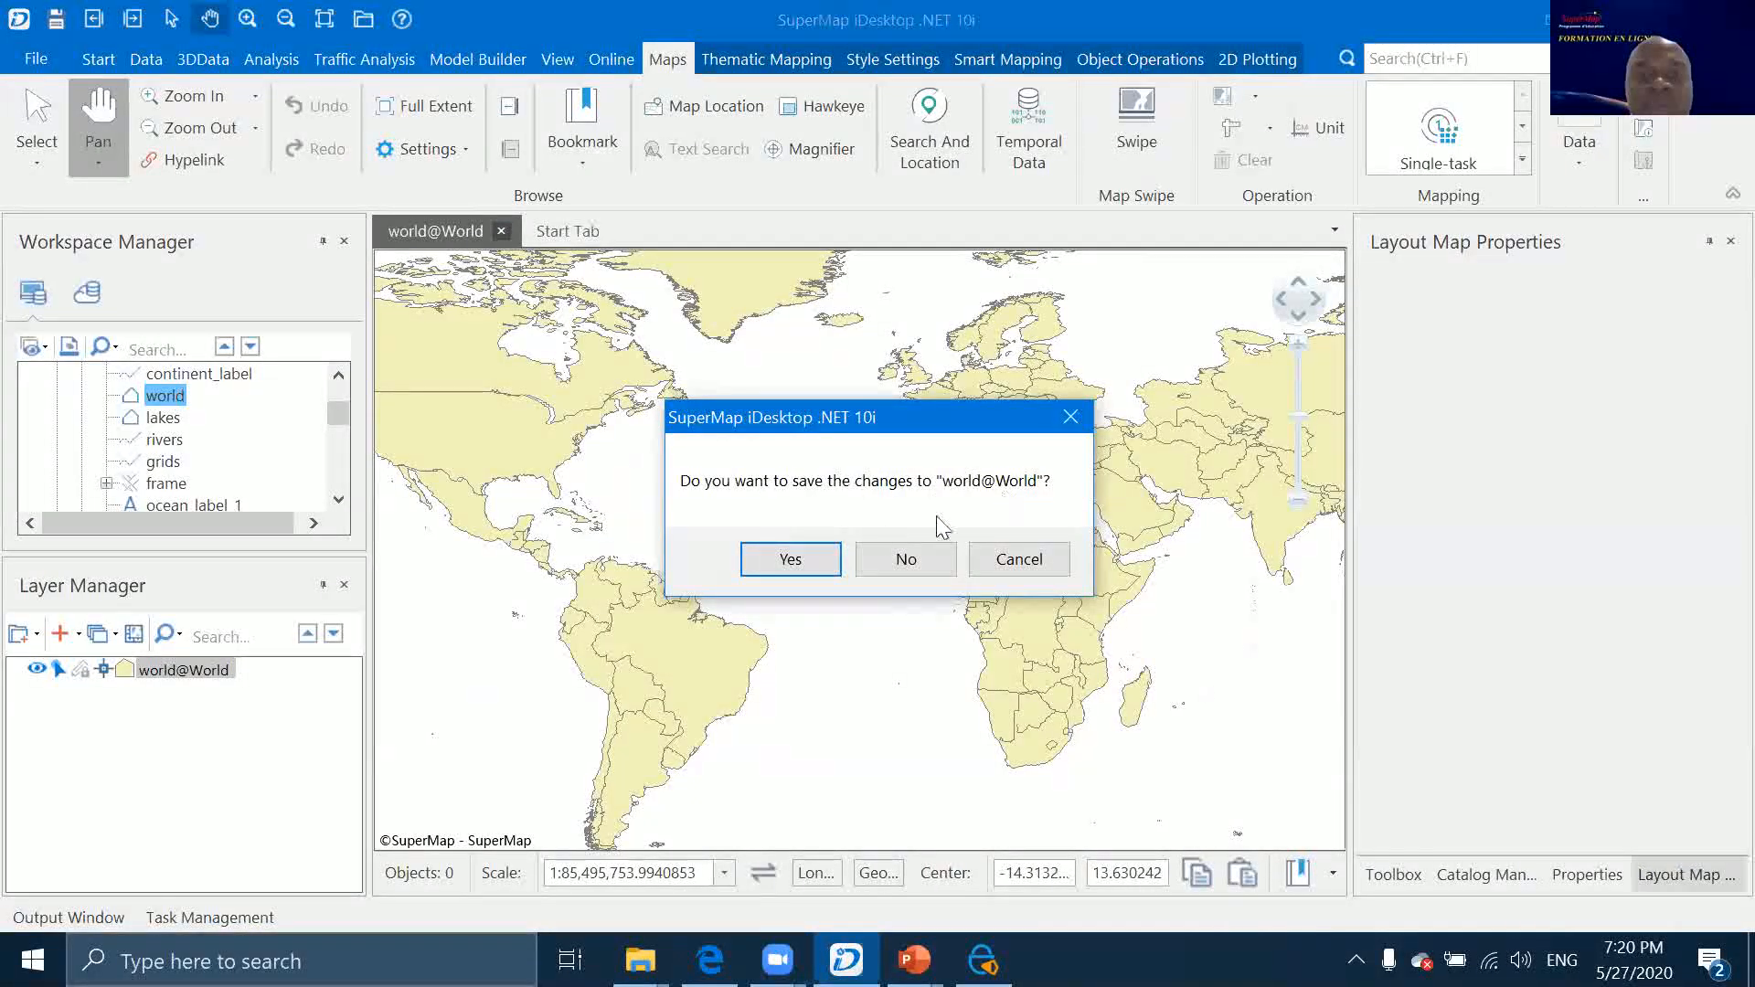
pyautogui.click(783, 560)
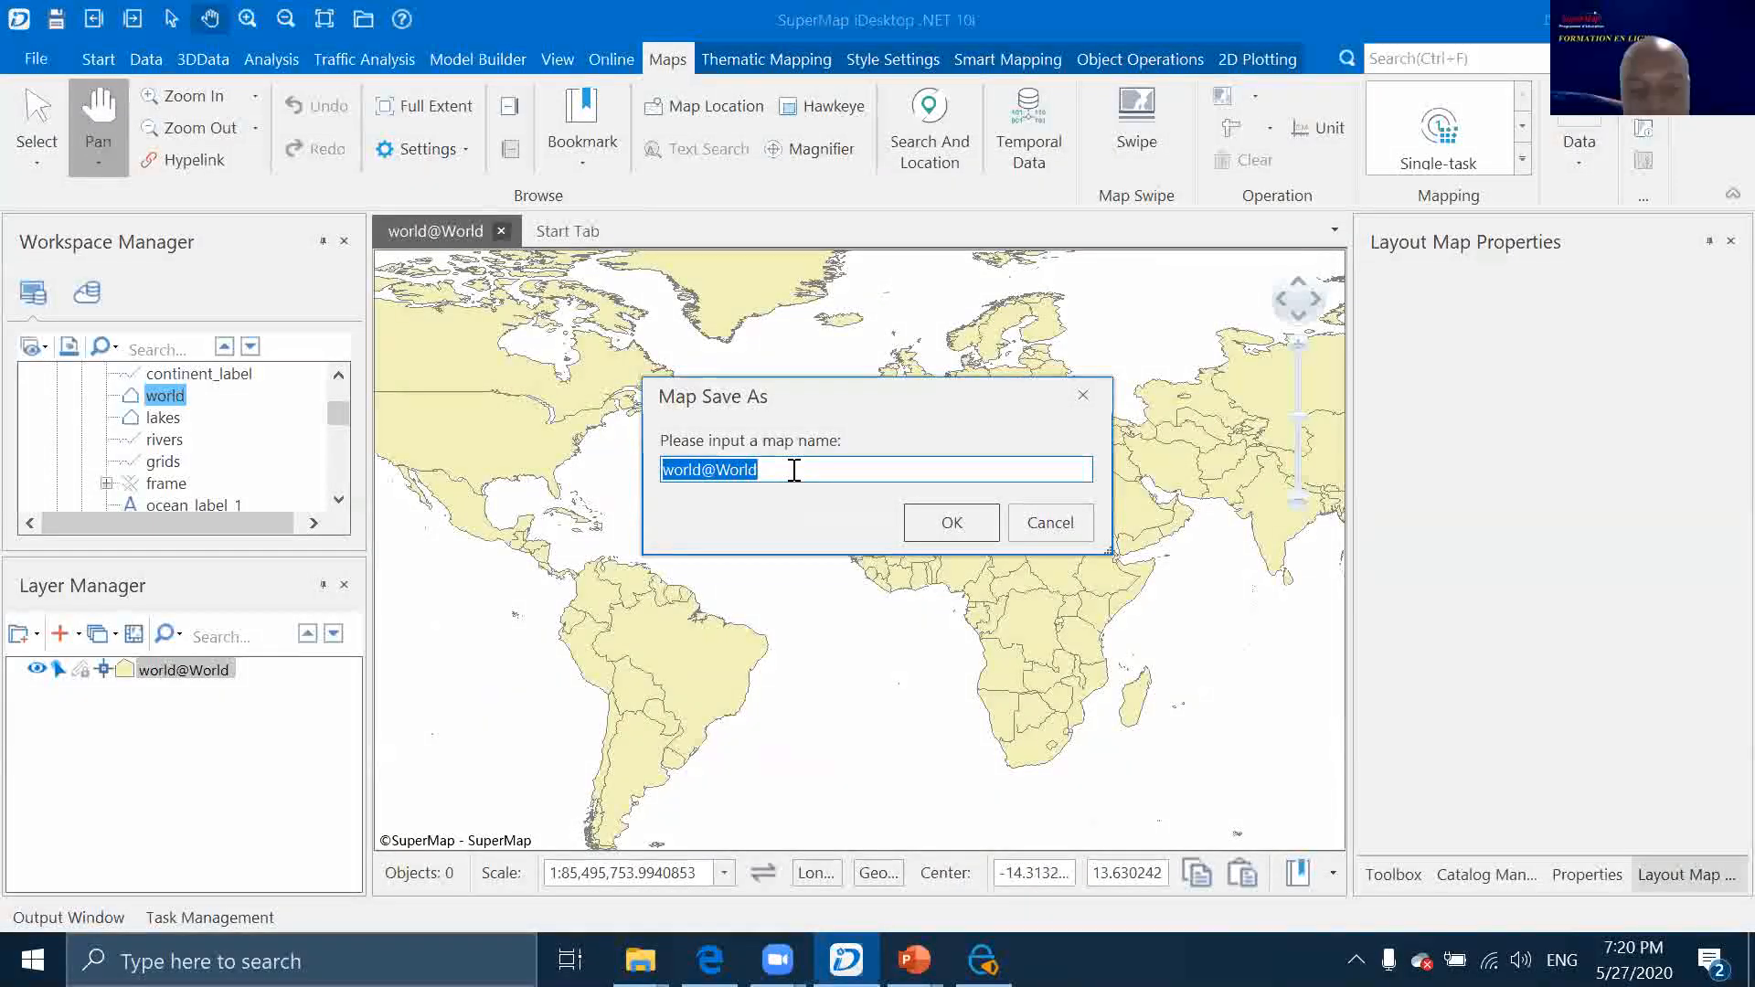
pyautogui.write('Test')
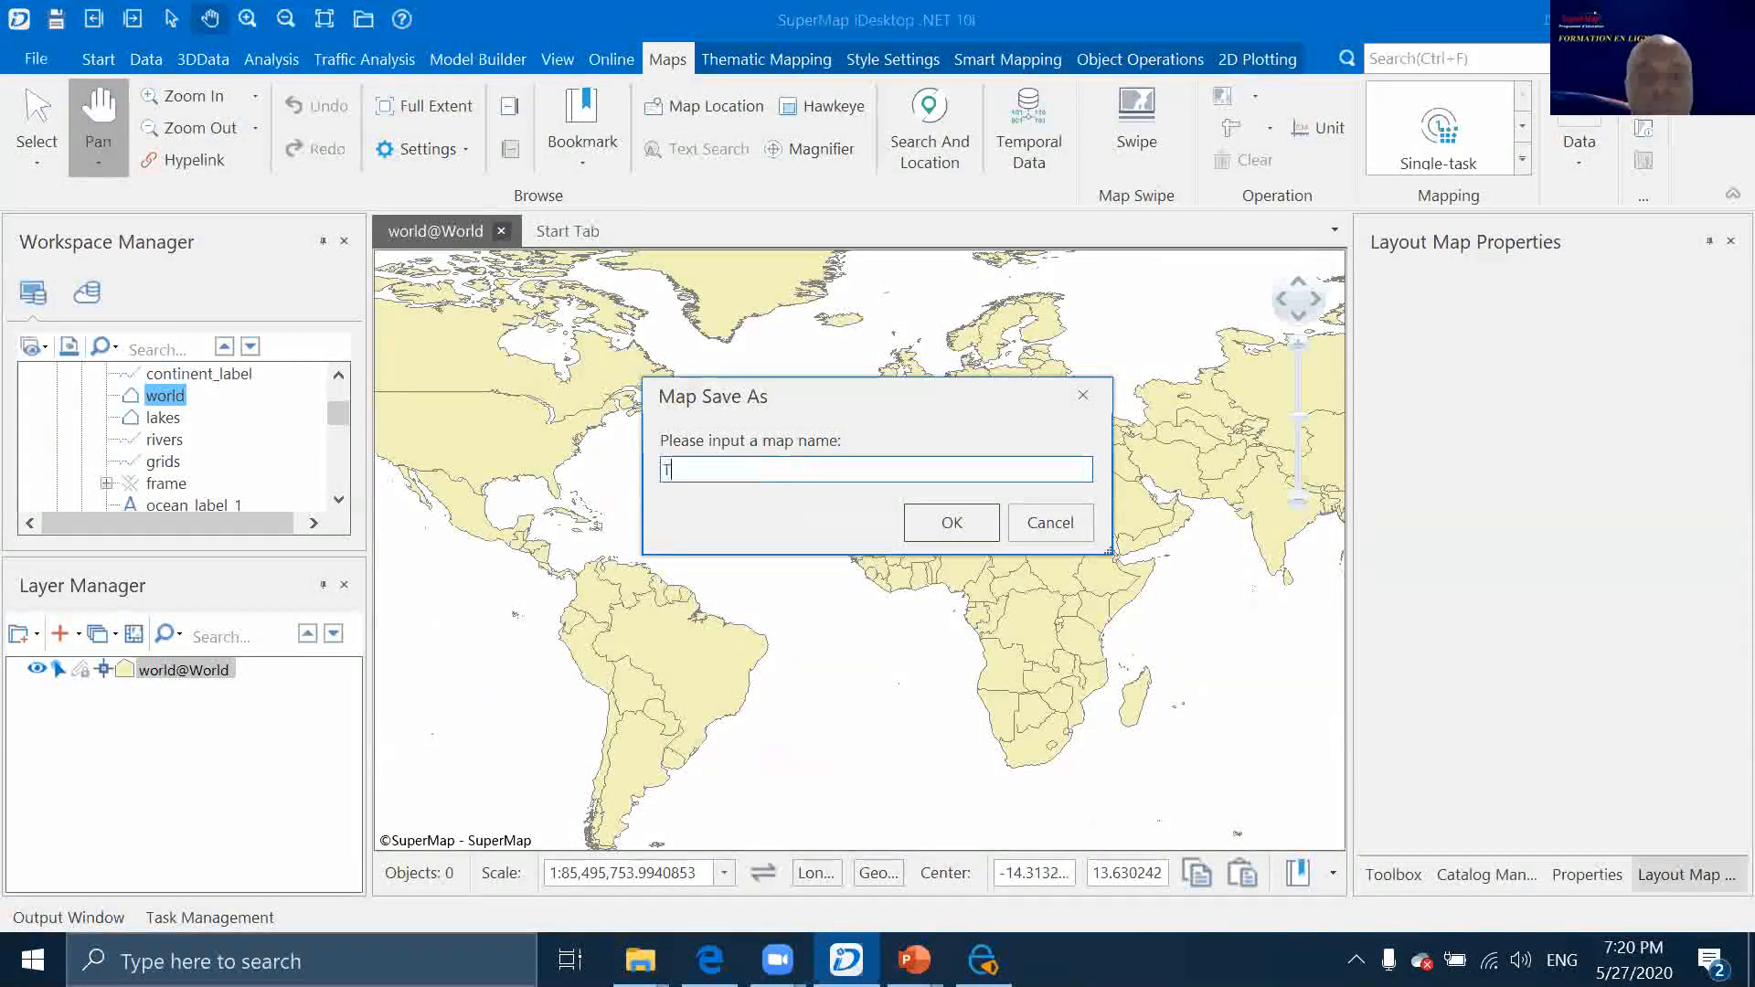
pyautogui.click(951, 522)
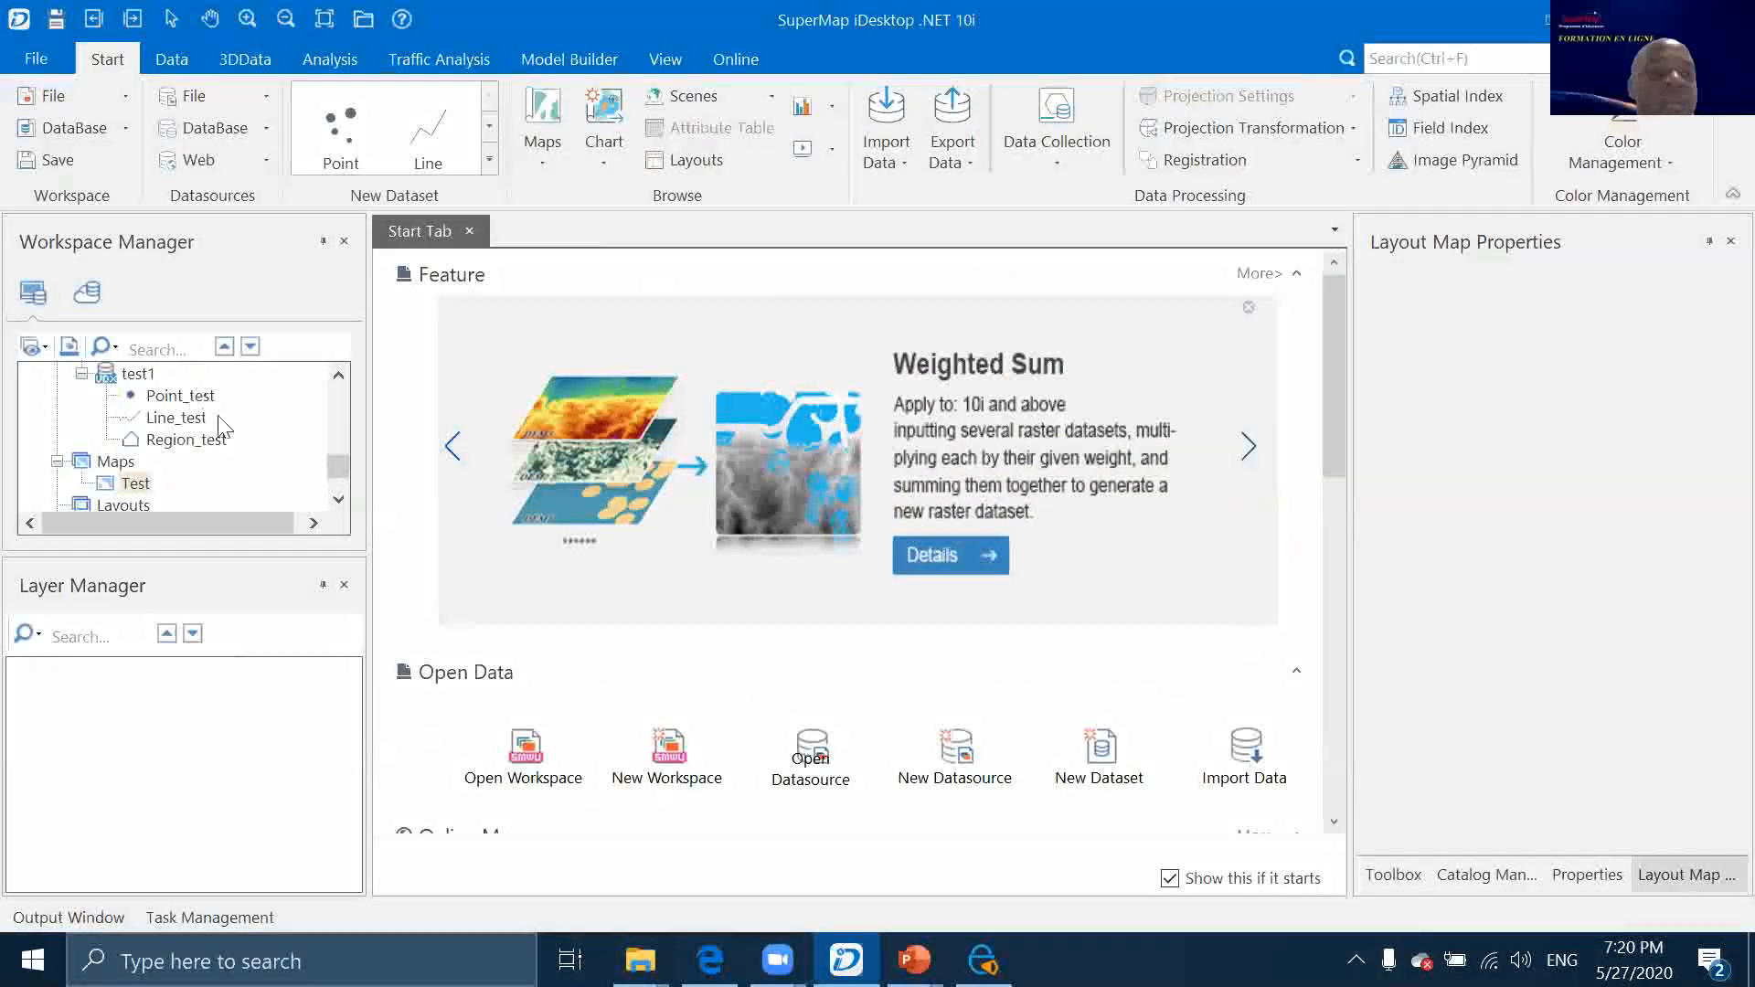
# Create a new layout in the workspace from the Blank Template
pyautogui.scroll(-1, 139, 457)
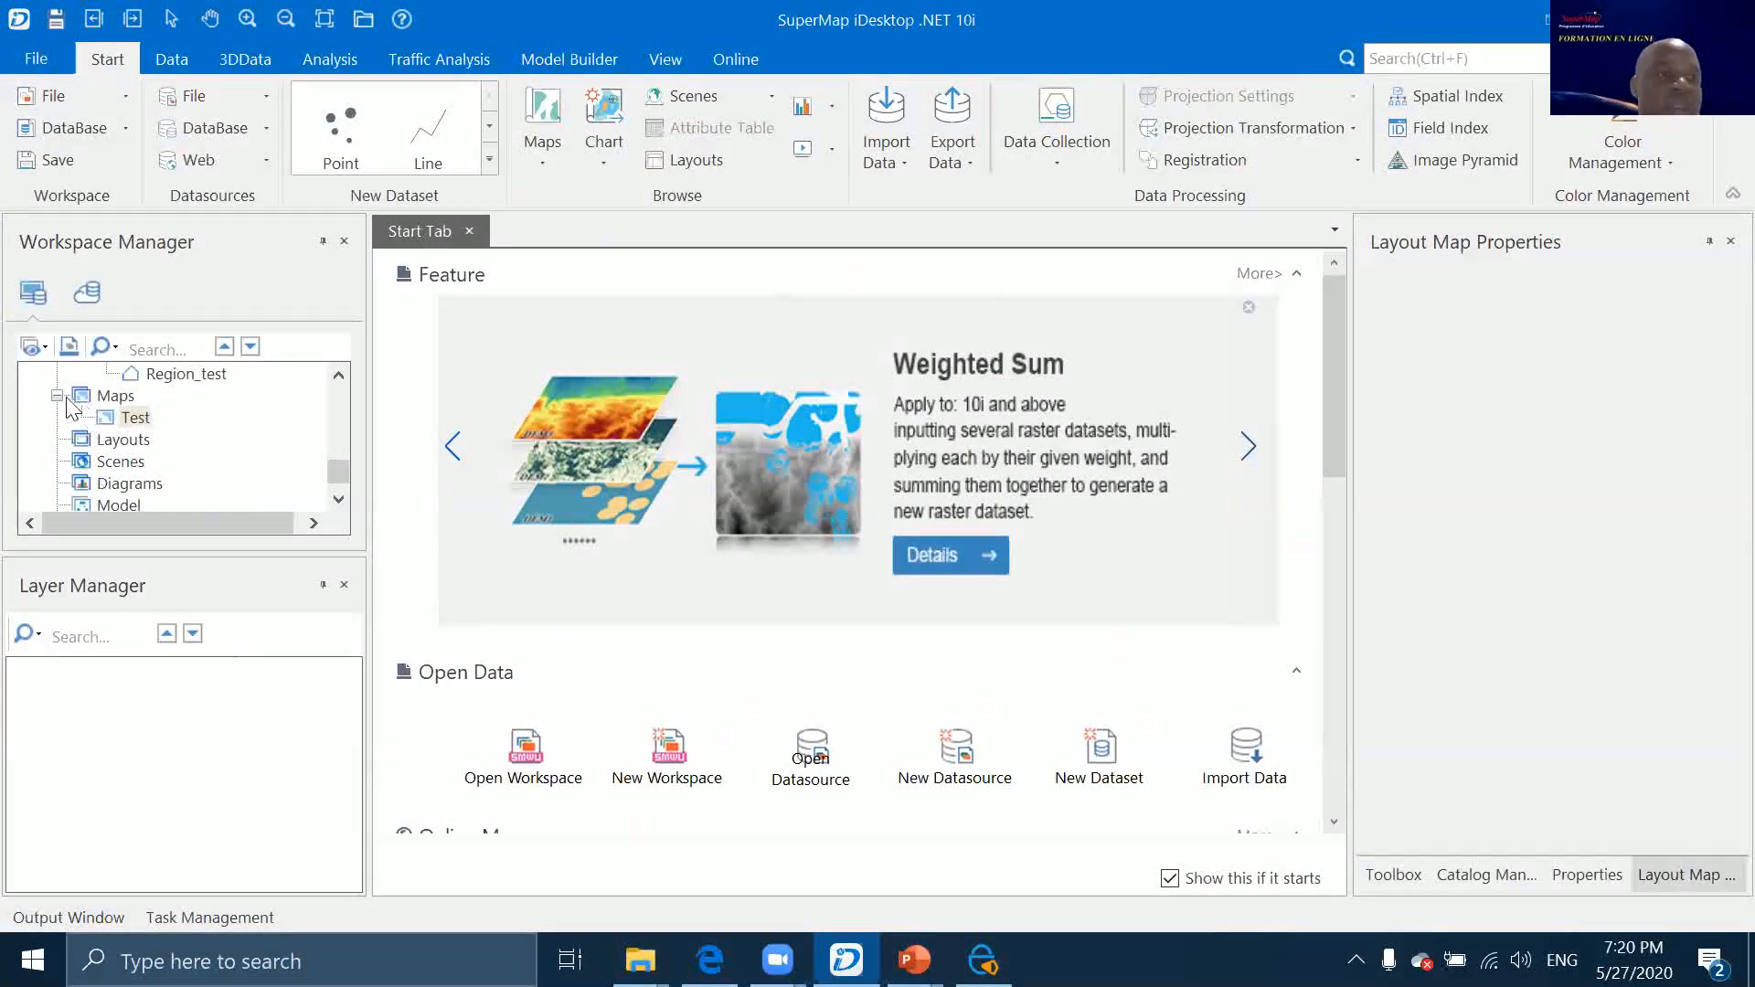
pyautogui.rightClick(117, 441)
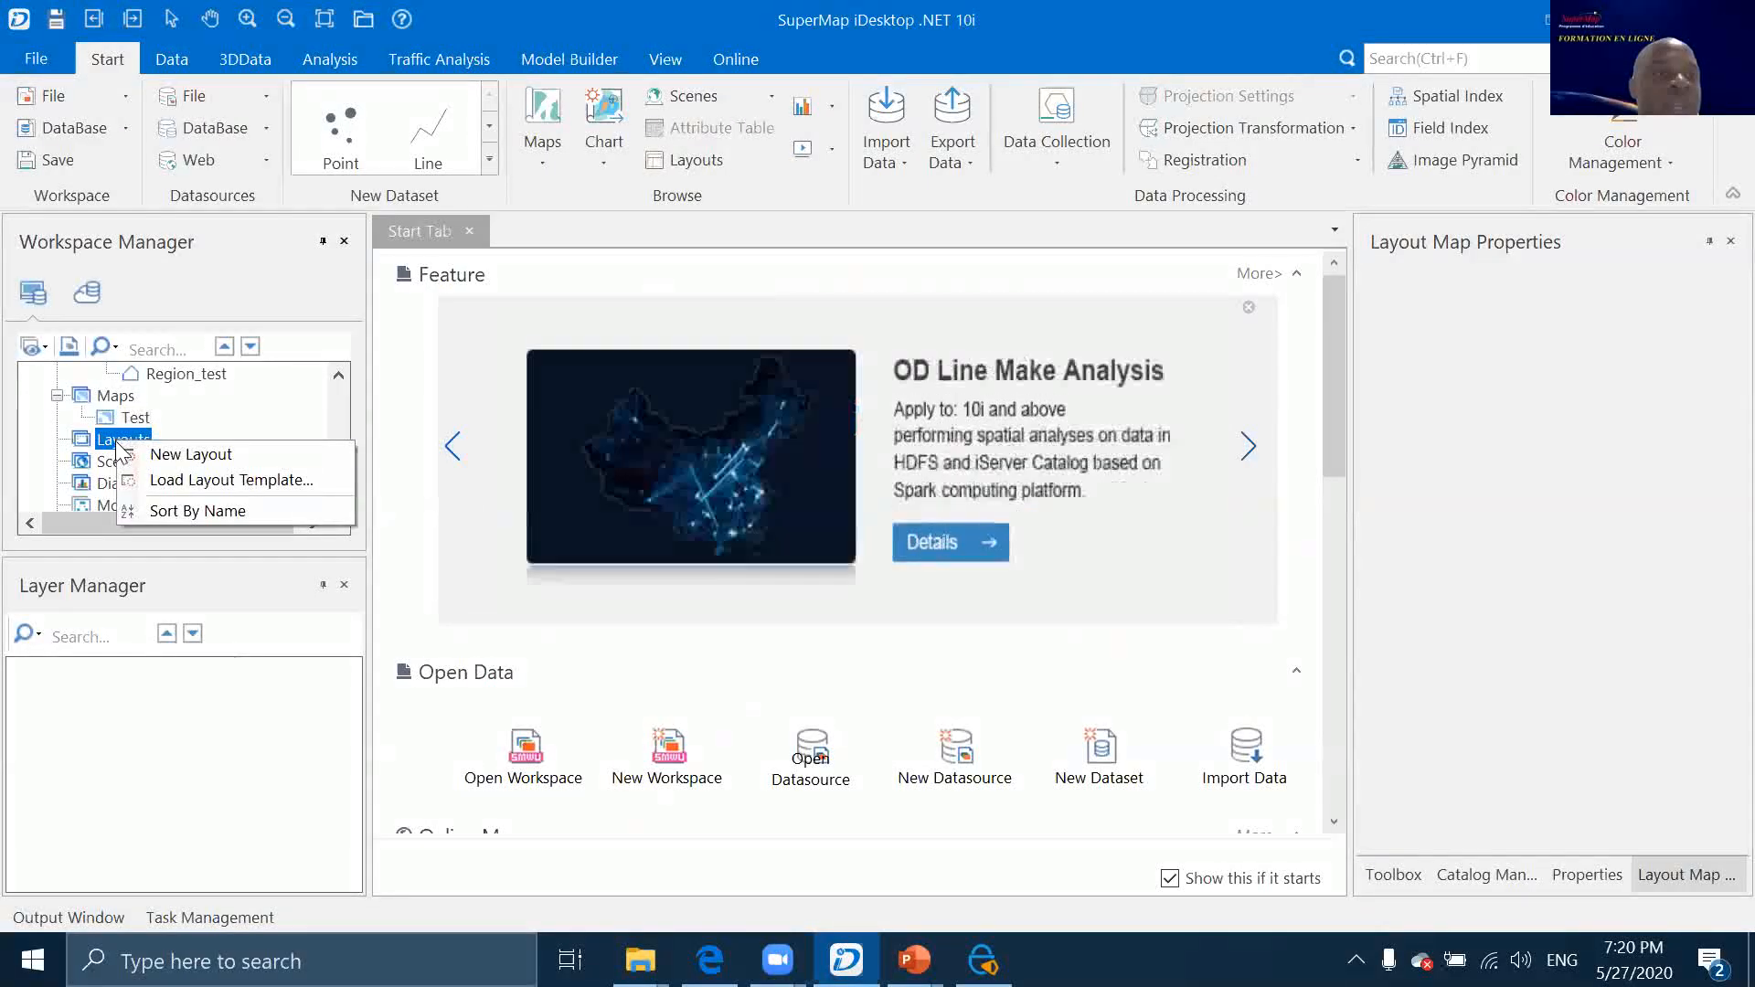
pyautogui.click(137, 454)
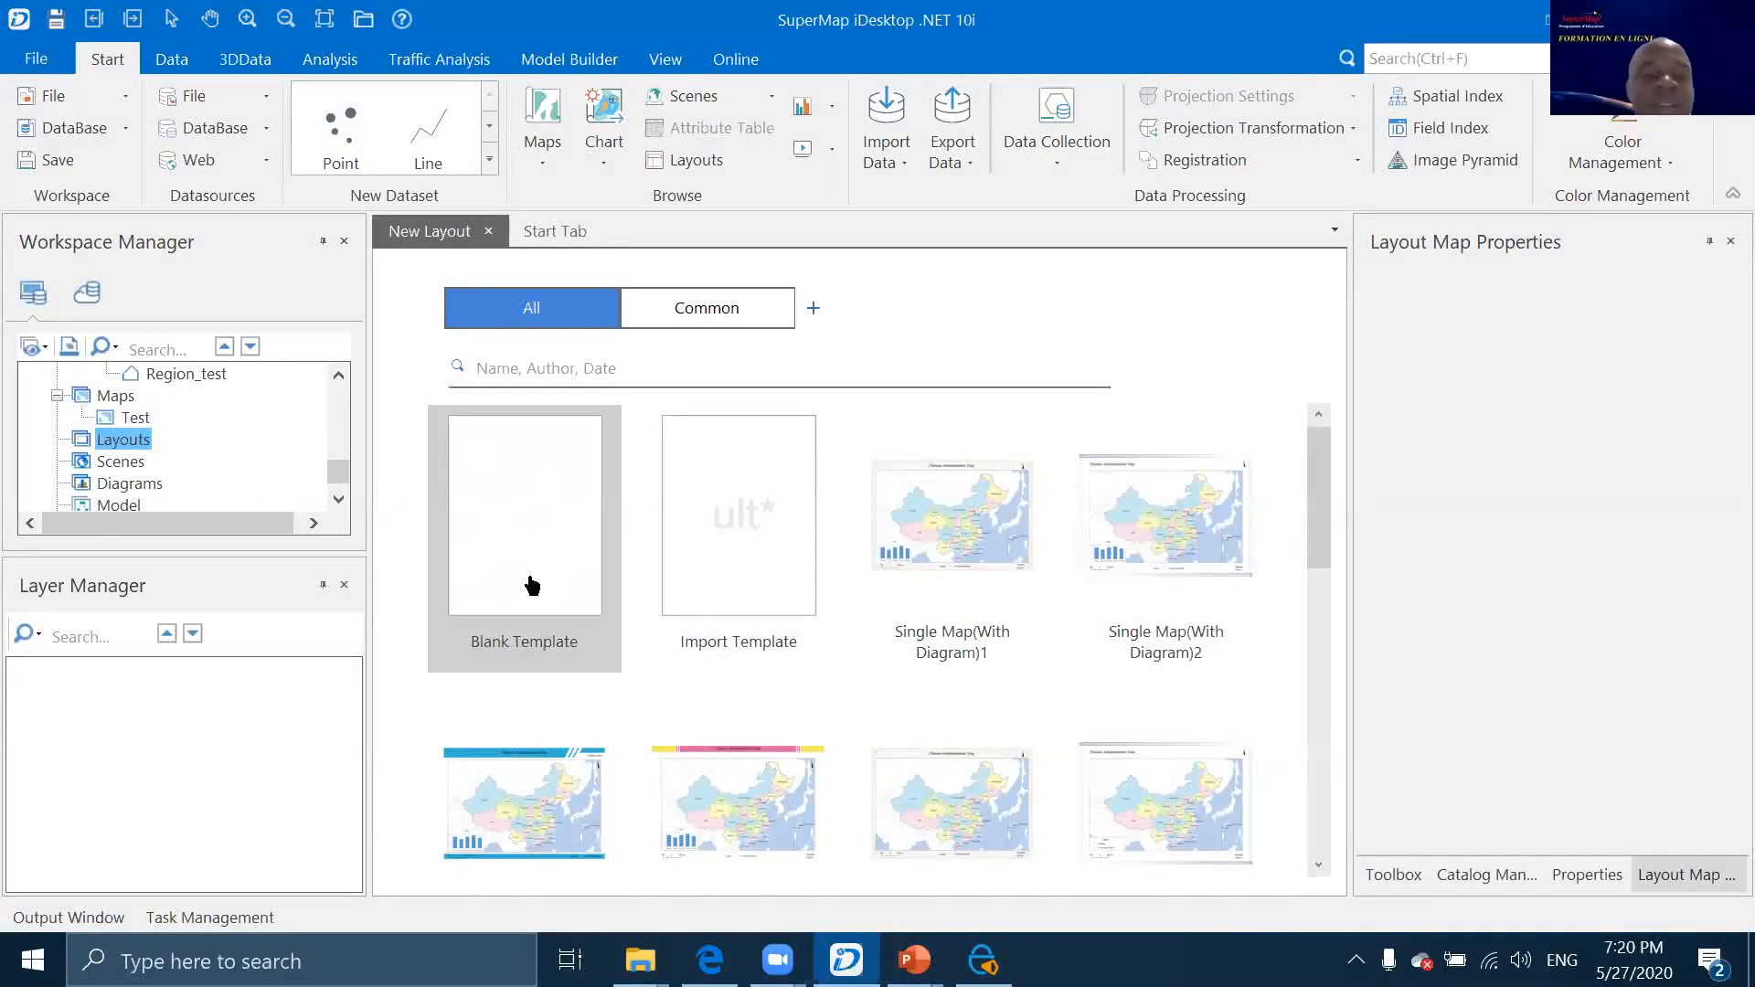
pyautogui.doubleClick(590, 544)
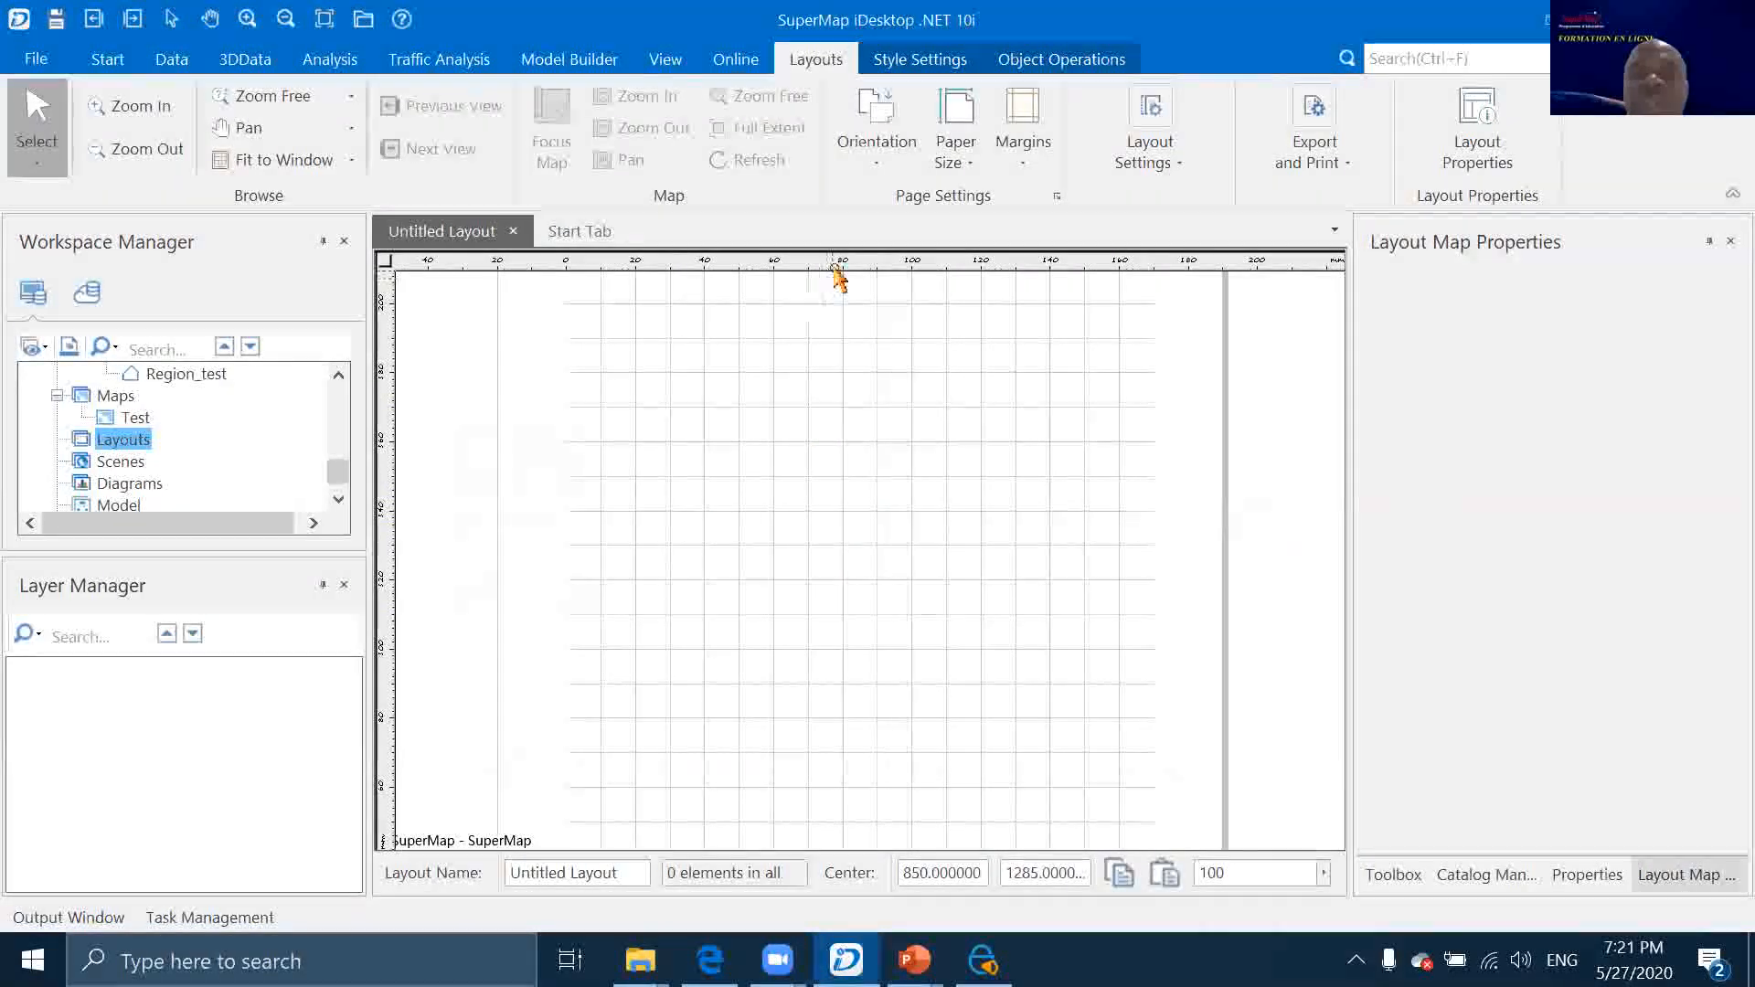
# Set the blank layout's page orientation to landscape
pyautogui.scroll(-5, 843, 523)
pyautogui.scroll(2, 843, 523)
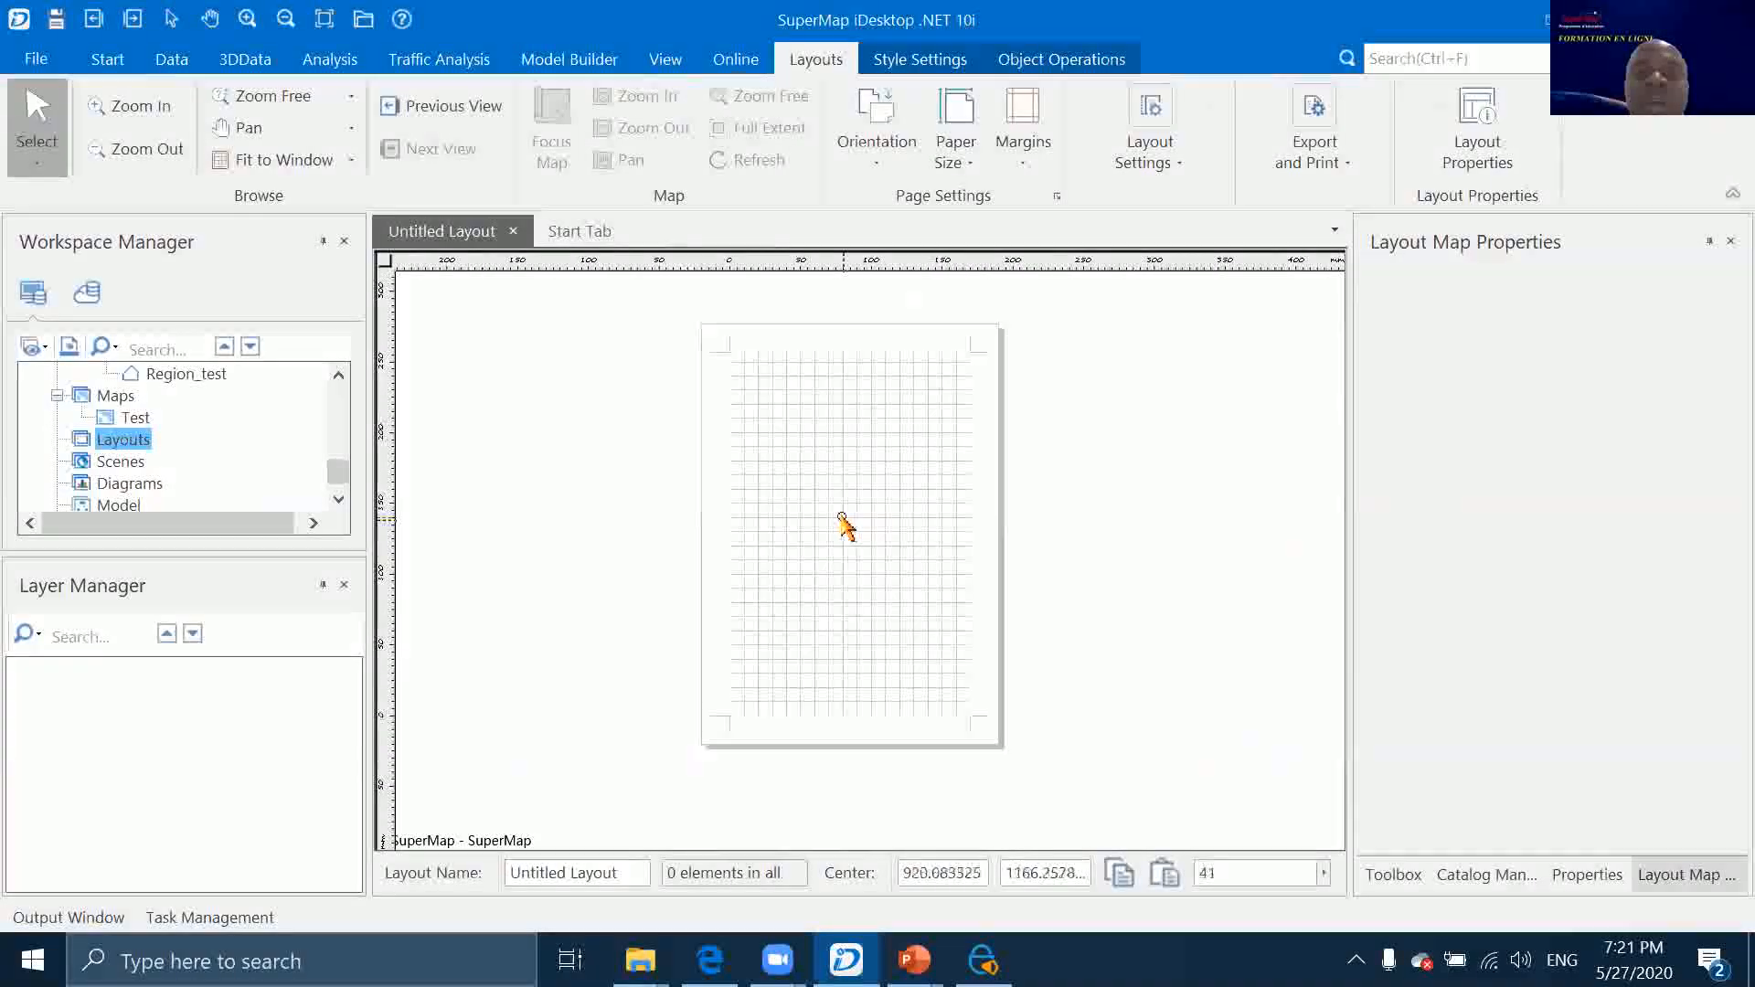
pyautogui.click(872, 158)
pyautogui.click(896, 256)
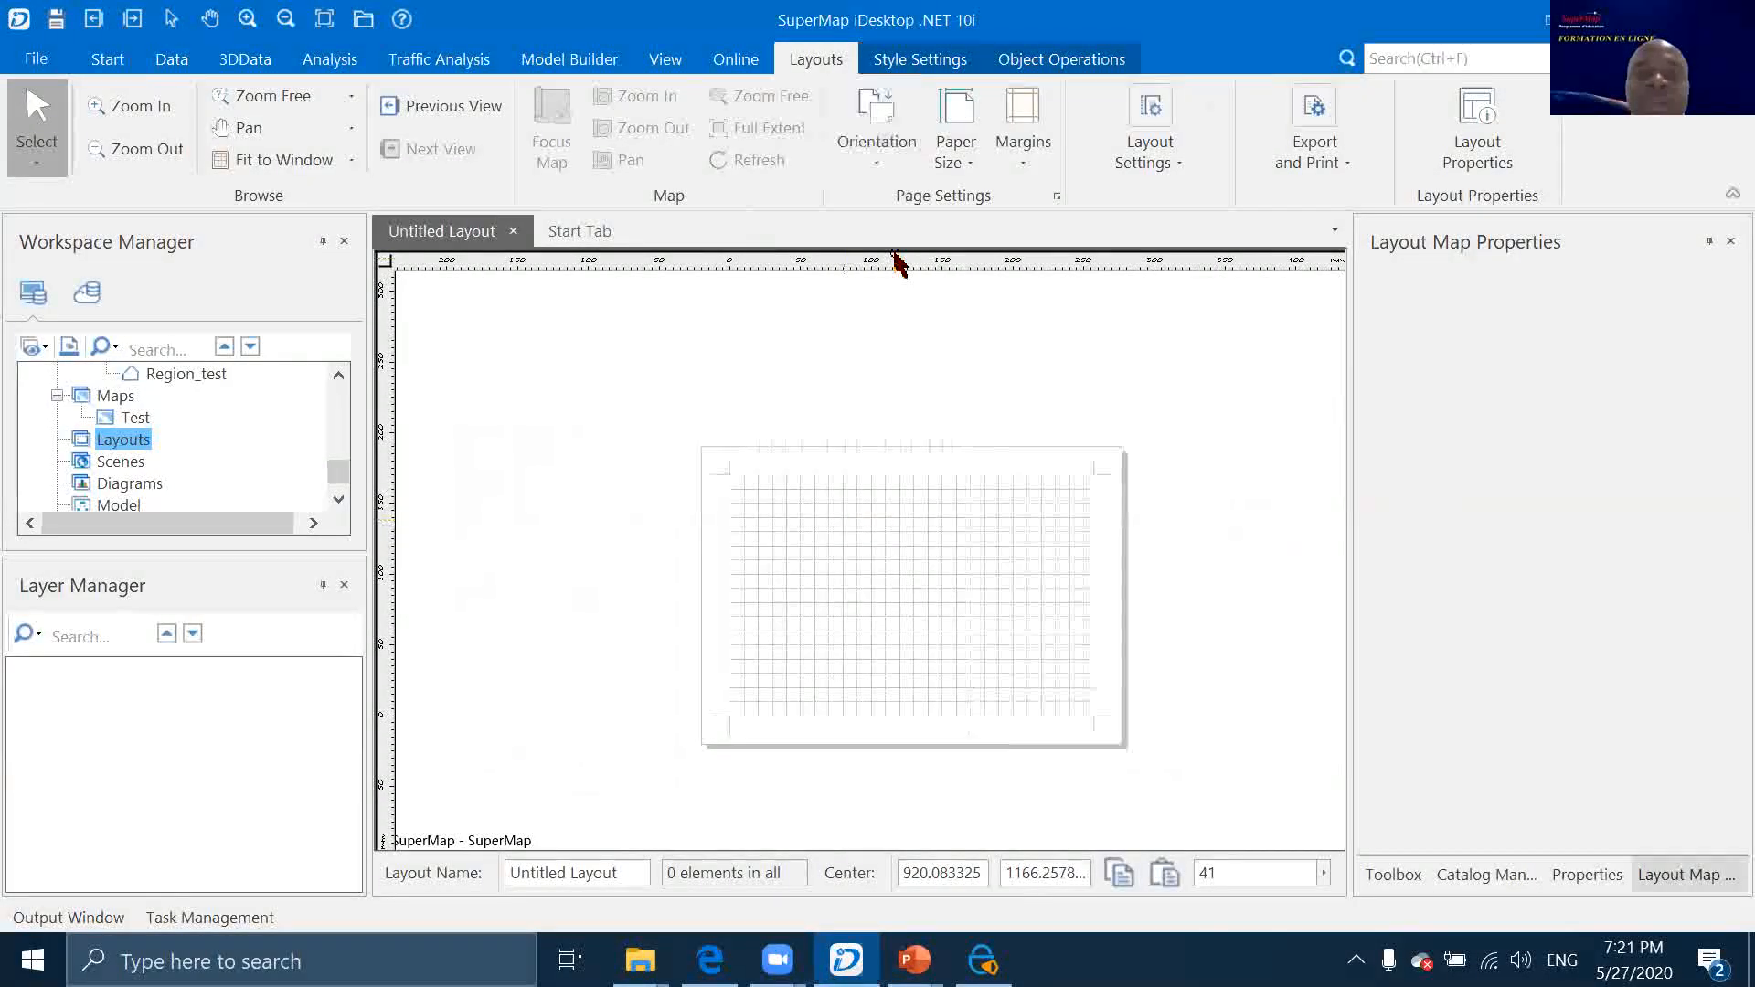
pyautogui.scroll(1, 910, 553)
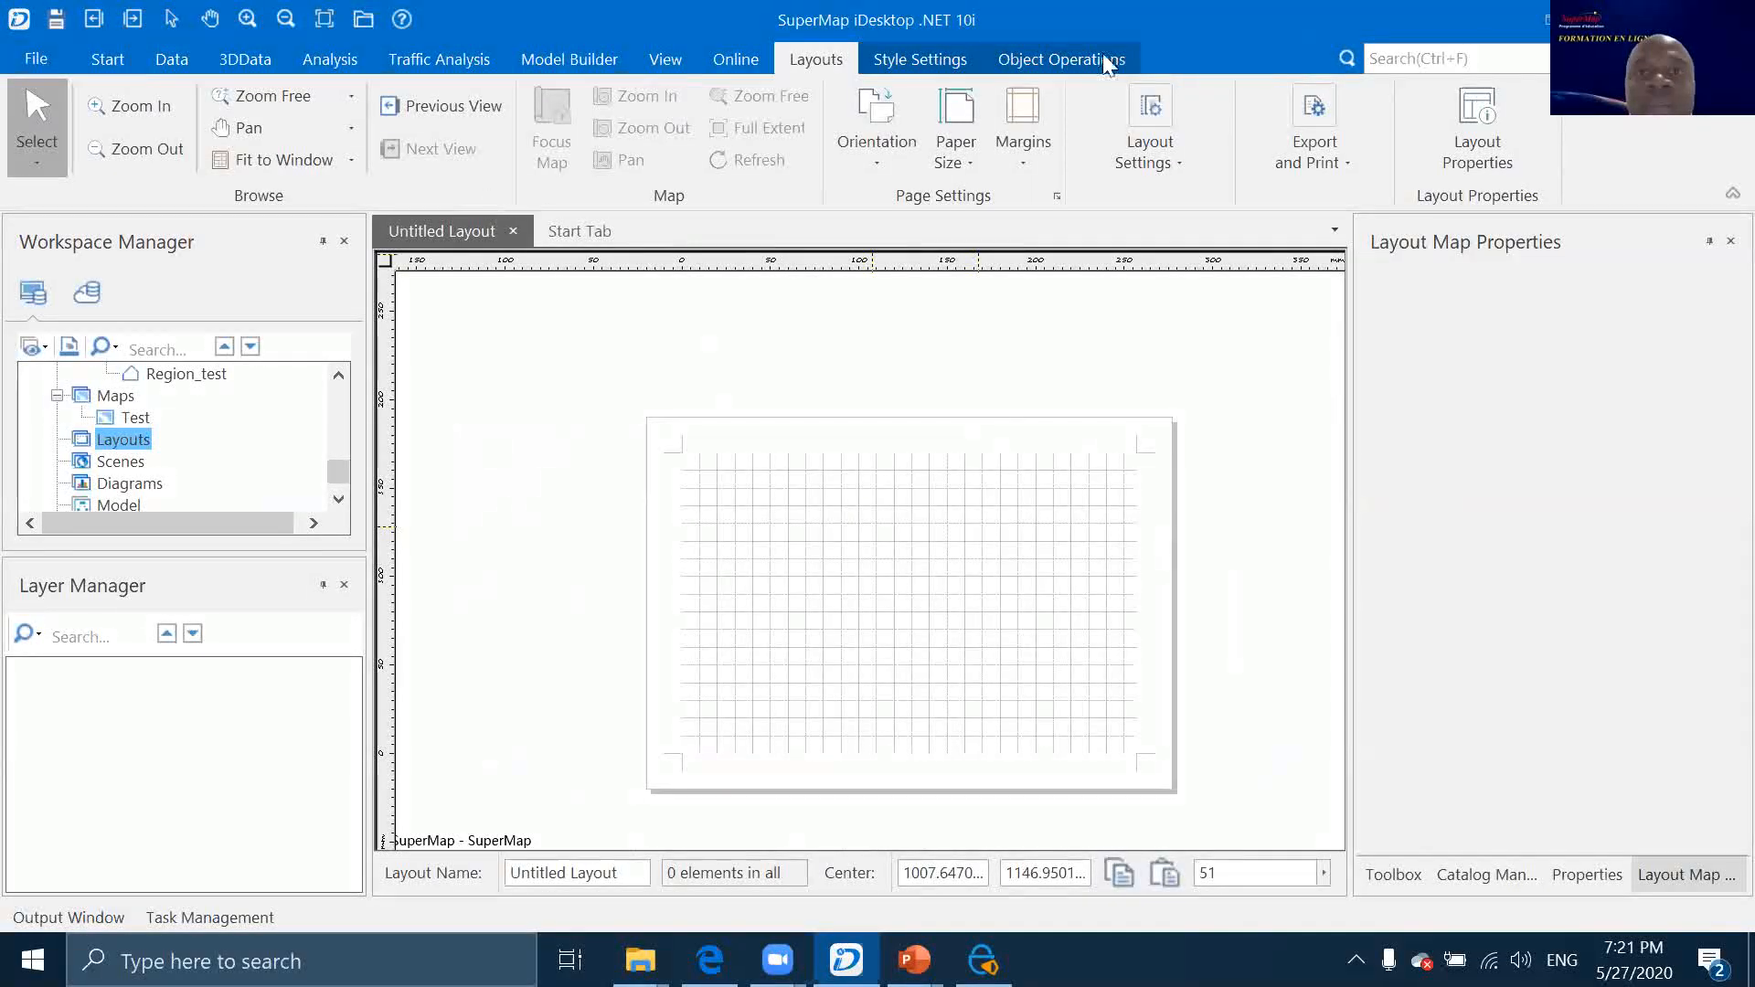
# Draw a rectangular map frame about 235 by 113 mm on the layout page, fill it with the Test map, and shift it slightly left
pyautogui.click(1060, 58)
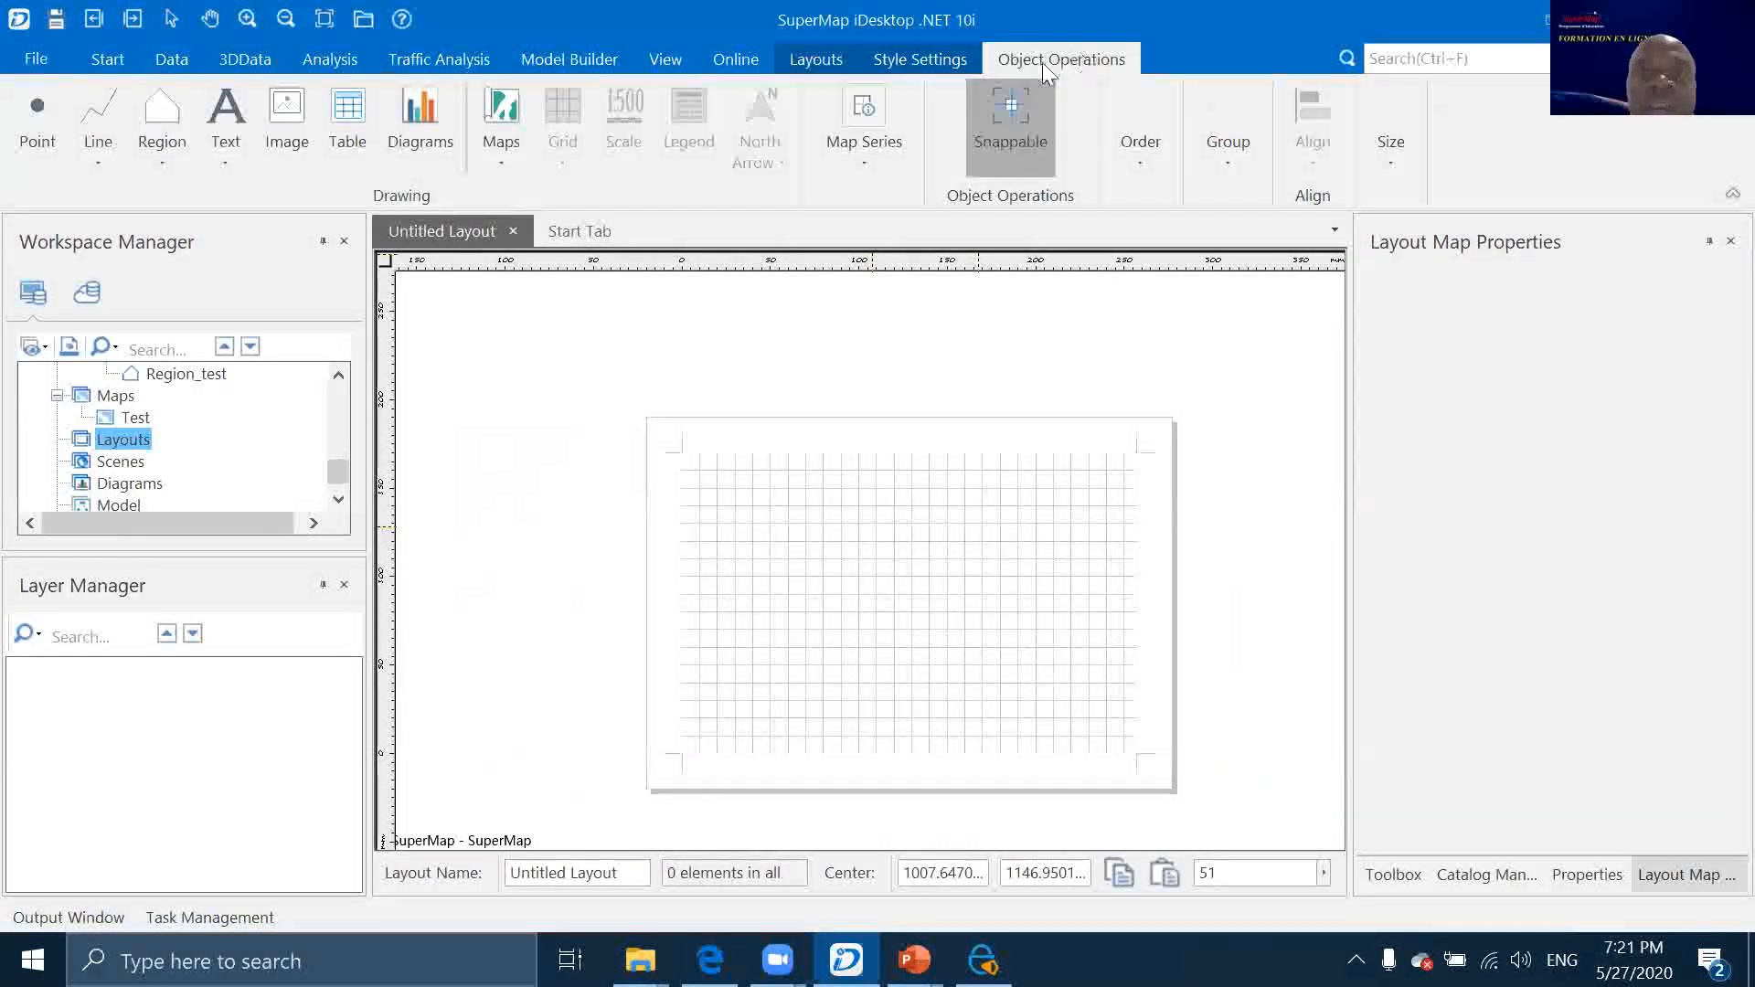
pyautogui.click(493, 164)
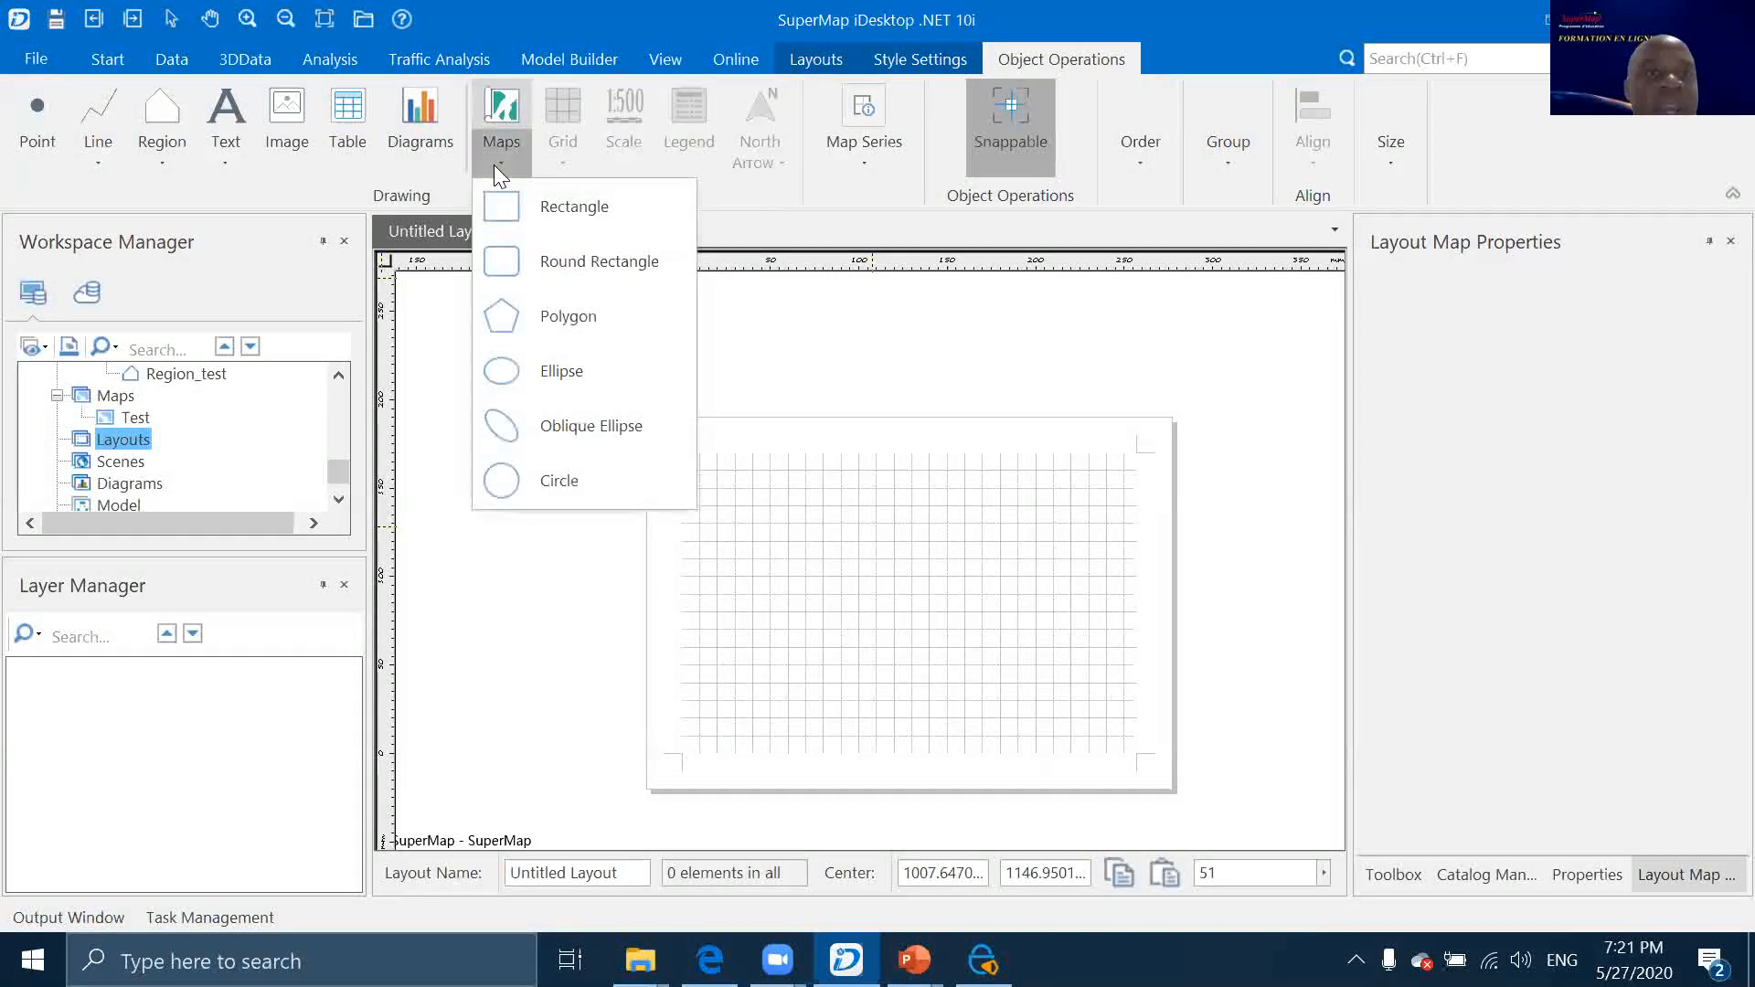
pyautogui.click(553, 210)
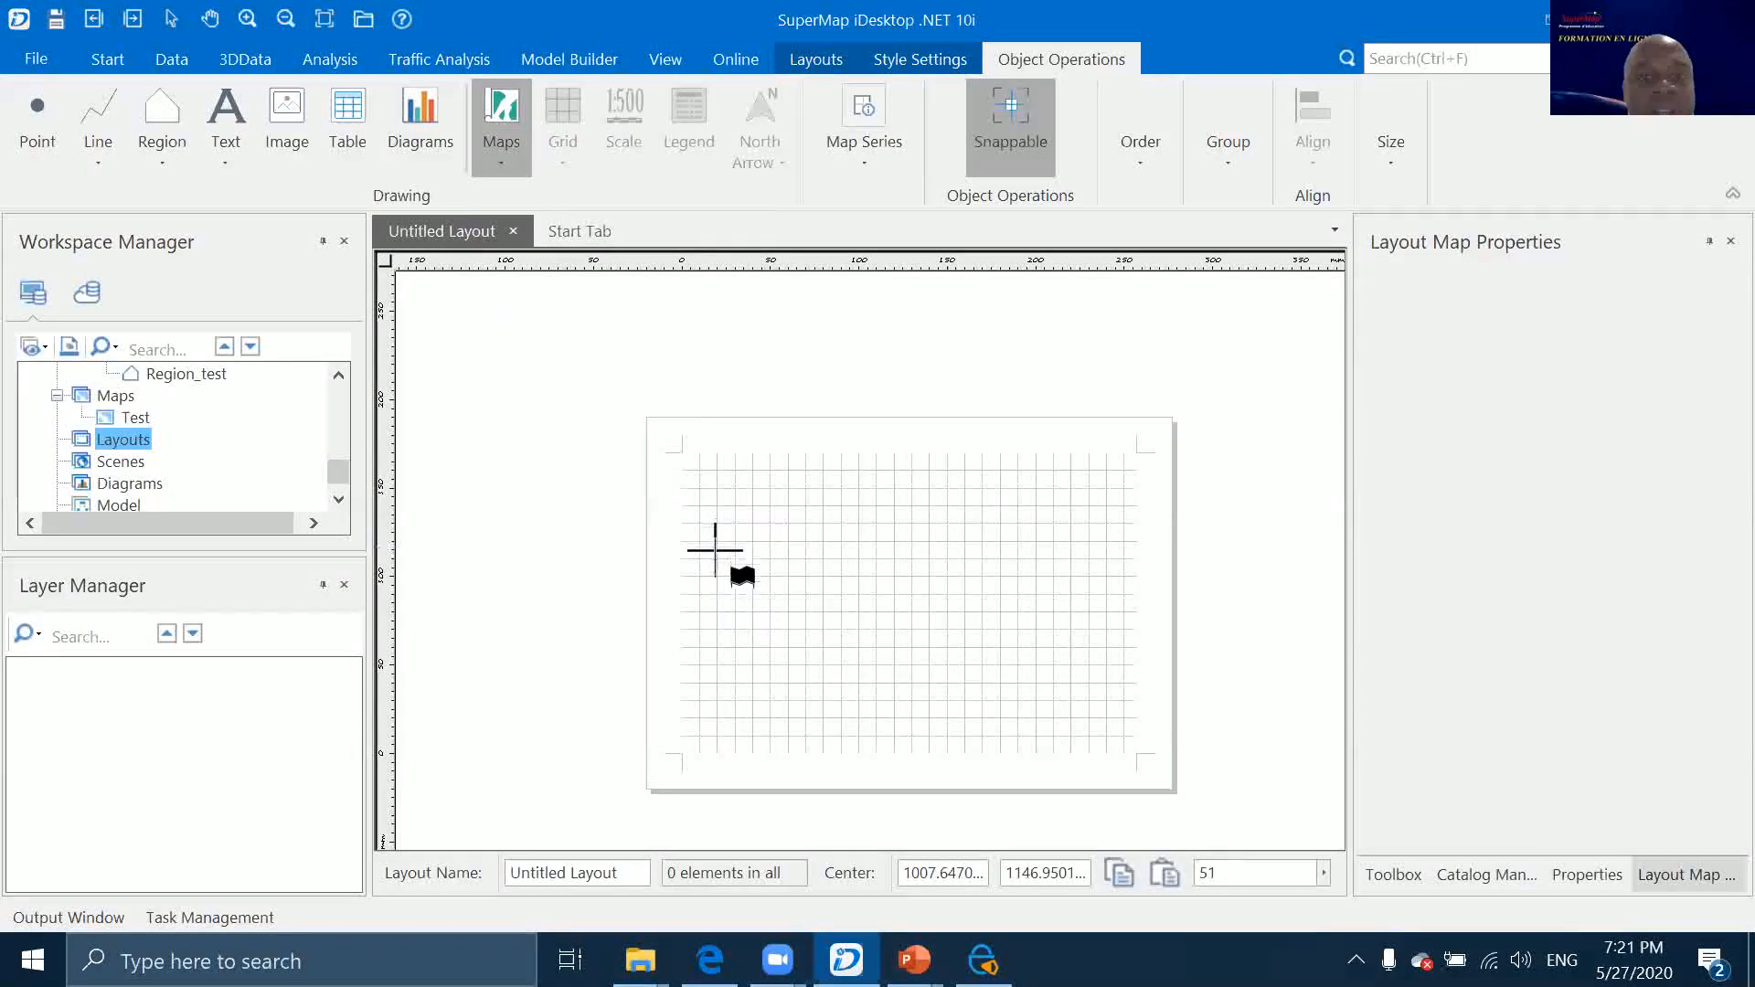
pyautogui.moveTo(713, 540); pyautogui.dragTo(1130, 740)
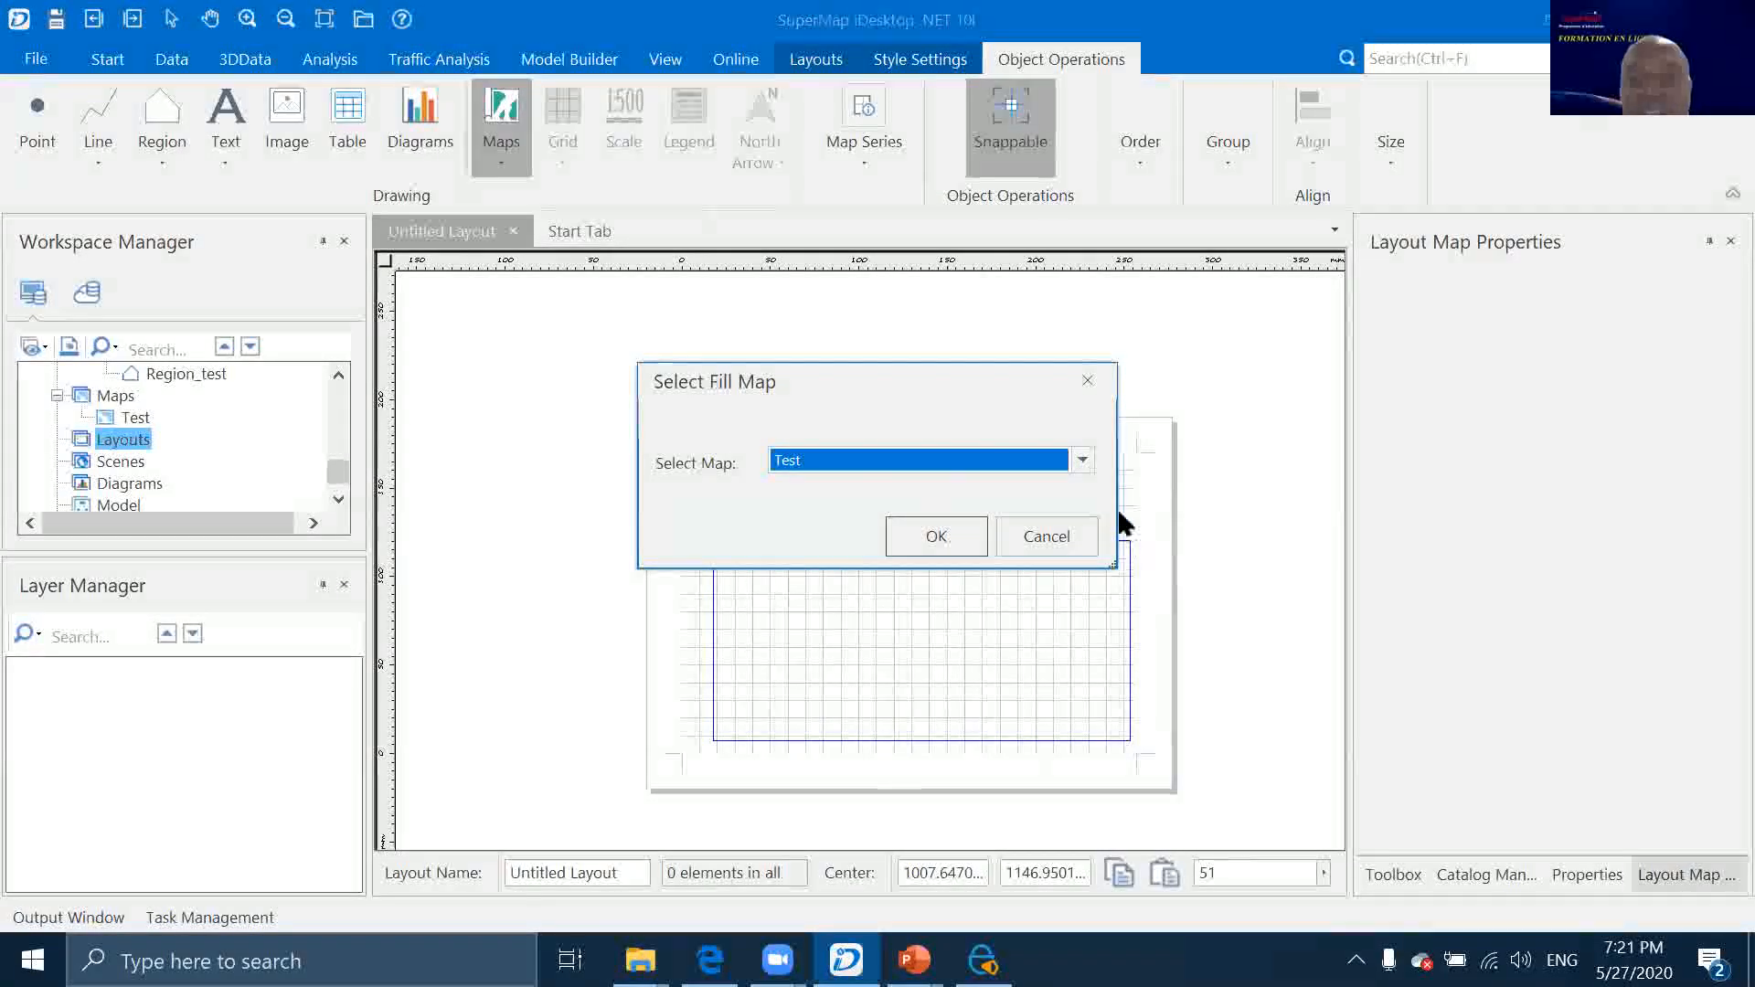
pyautogui.click(1081, 461)
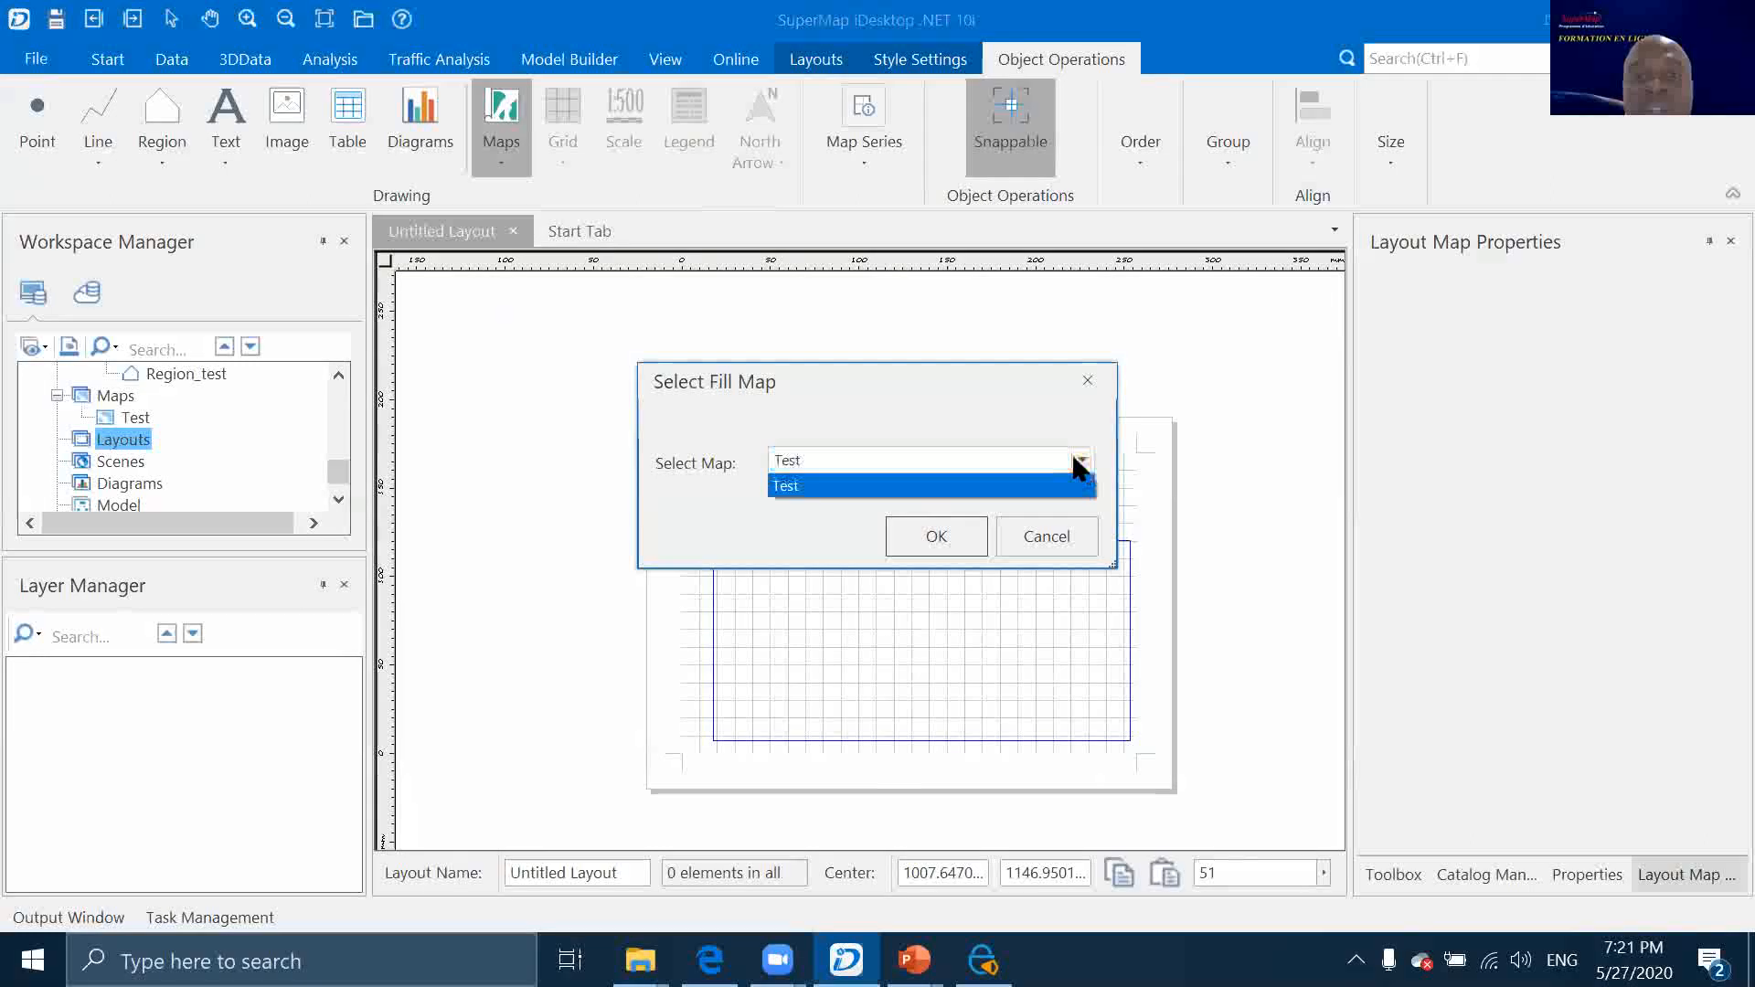
pyautogui.click(832, 487)
pyautogui.click(956, 536)
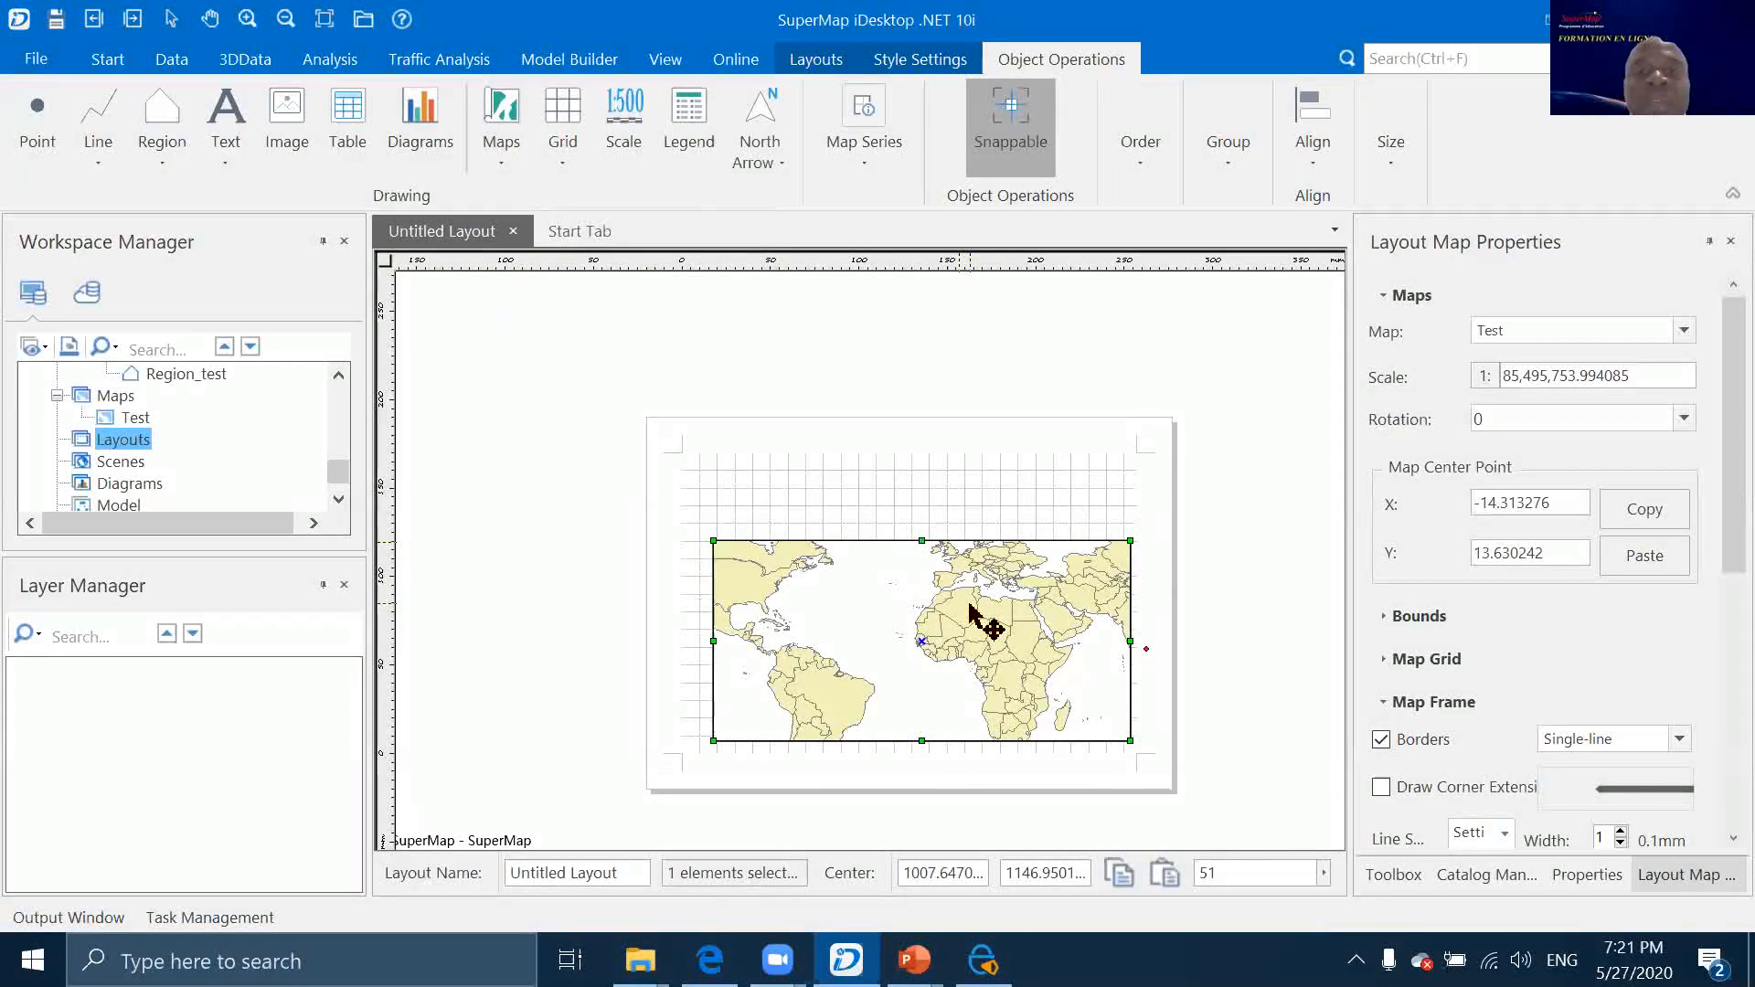
pyautogui.moveTo(957, 594)
pyautogui.mouseDown()
pyautogui.moveTo(924, 588)
pyautogui.moveTo(959, 627)
pyautogui.moveTo(944, 635)
pyautogui.moveTo(887, 604)
pyautogui.moveTo(942, 622)
pyautogui.mouseUp()
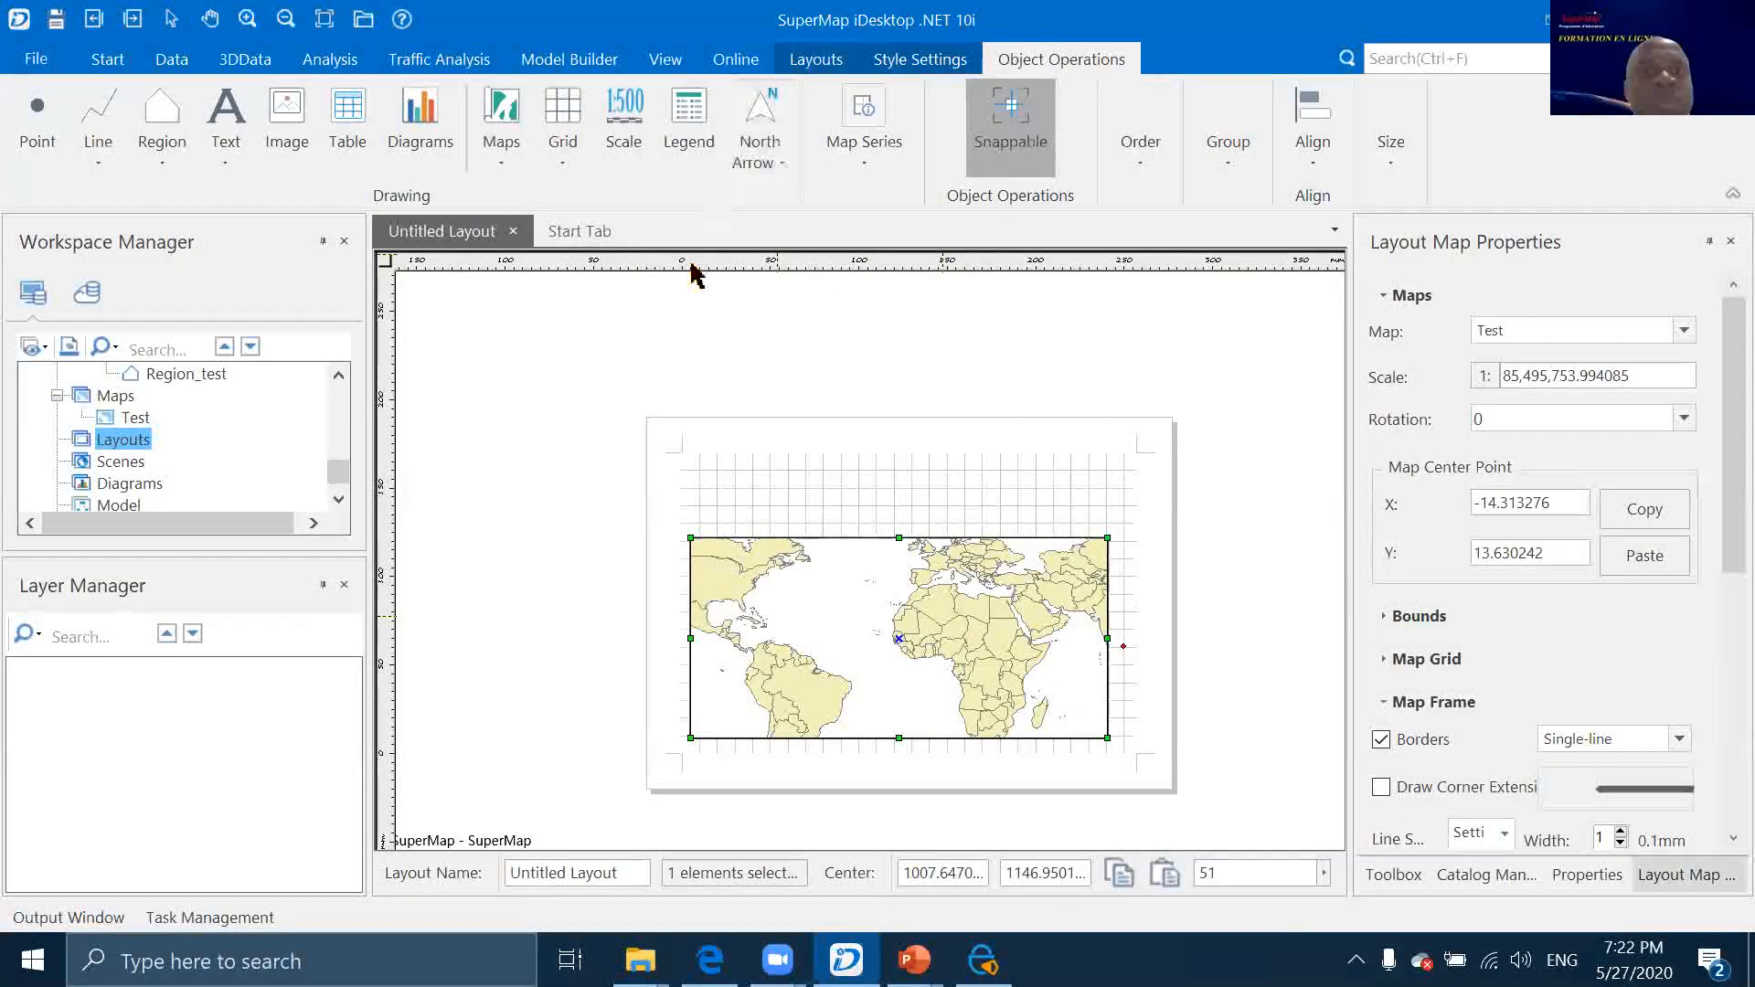
# Add a scale bar for the Test map just below the map frame on the layout page
pyautogui.click(638, 163)
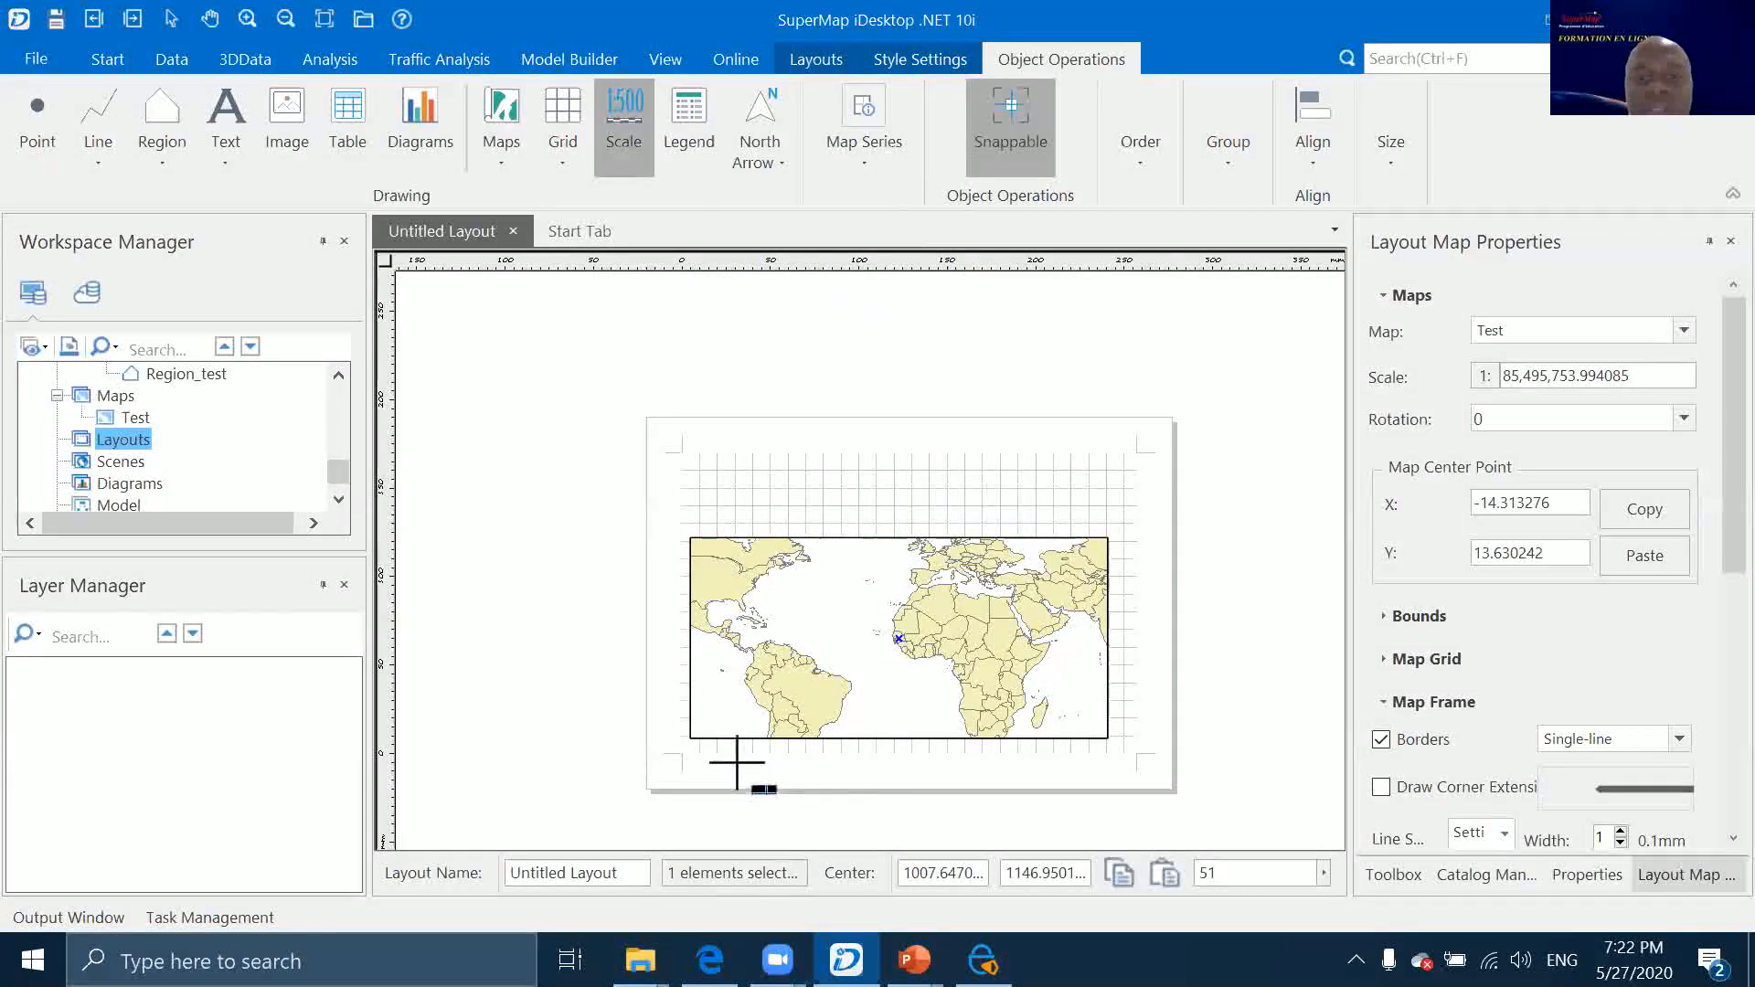
pyautogui.moveTo(717, 757); pyautogui.dragTo(960, 772)
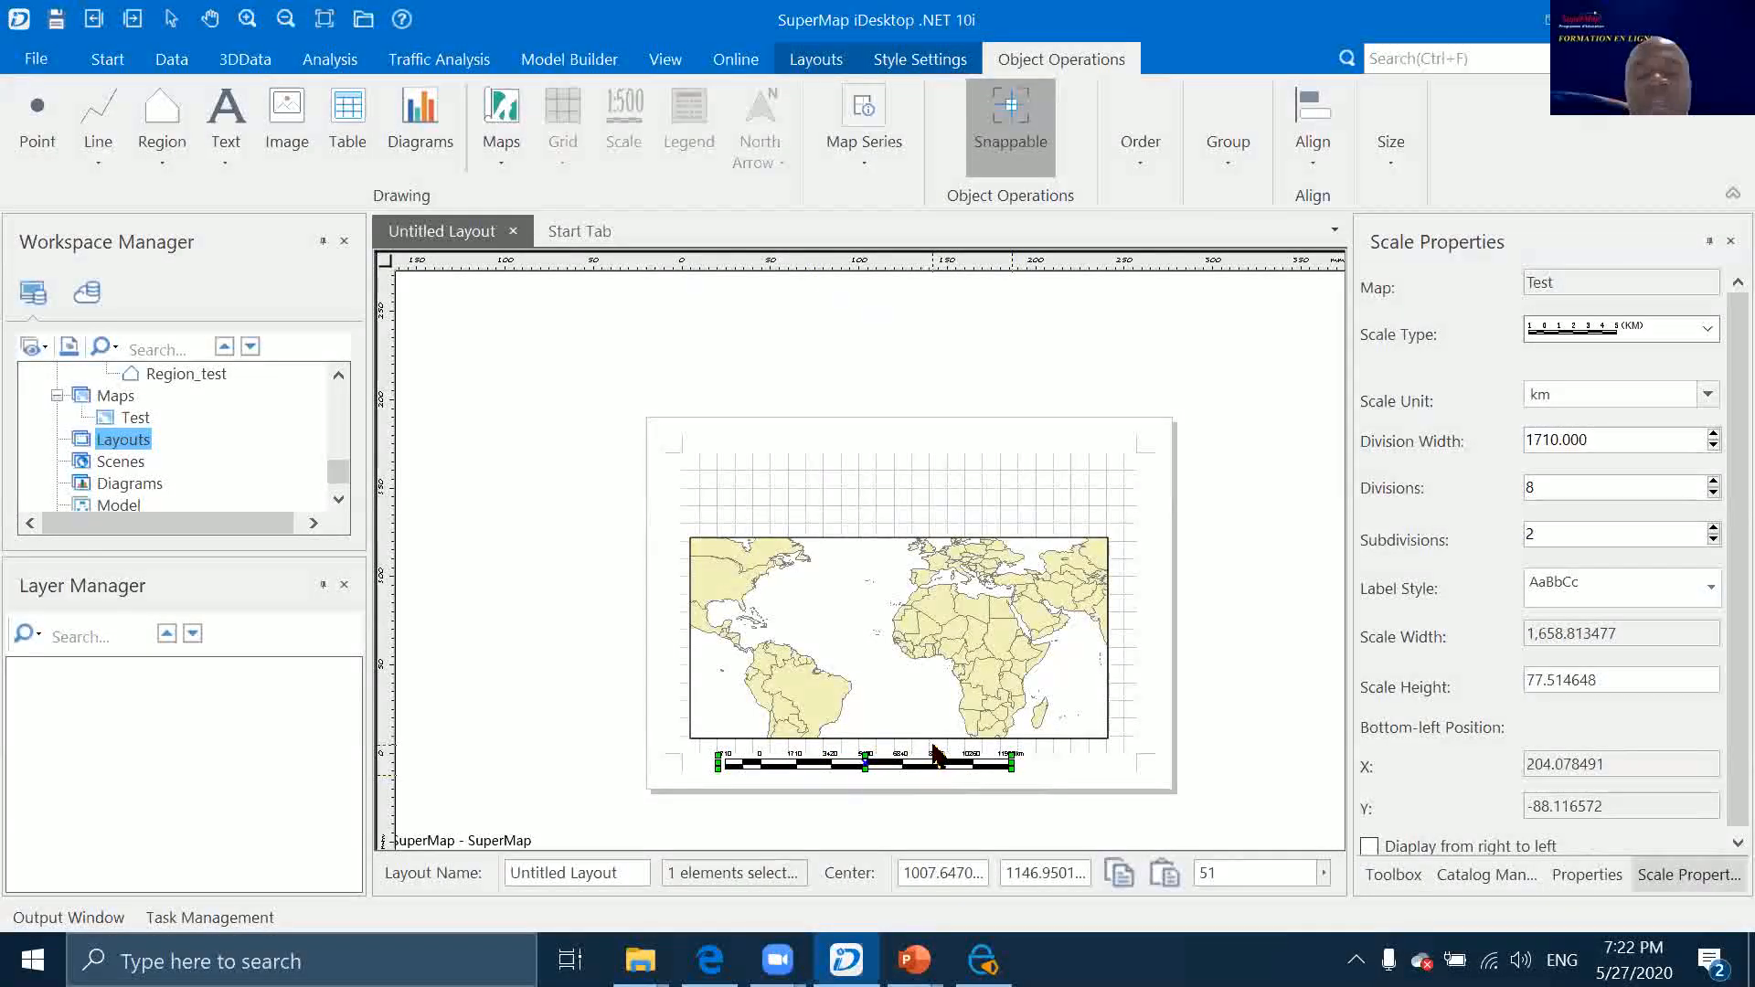
pyautogui.click(819, 490)
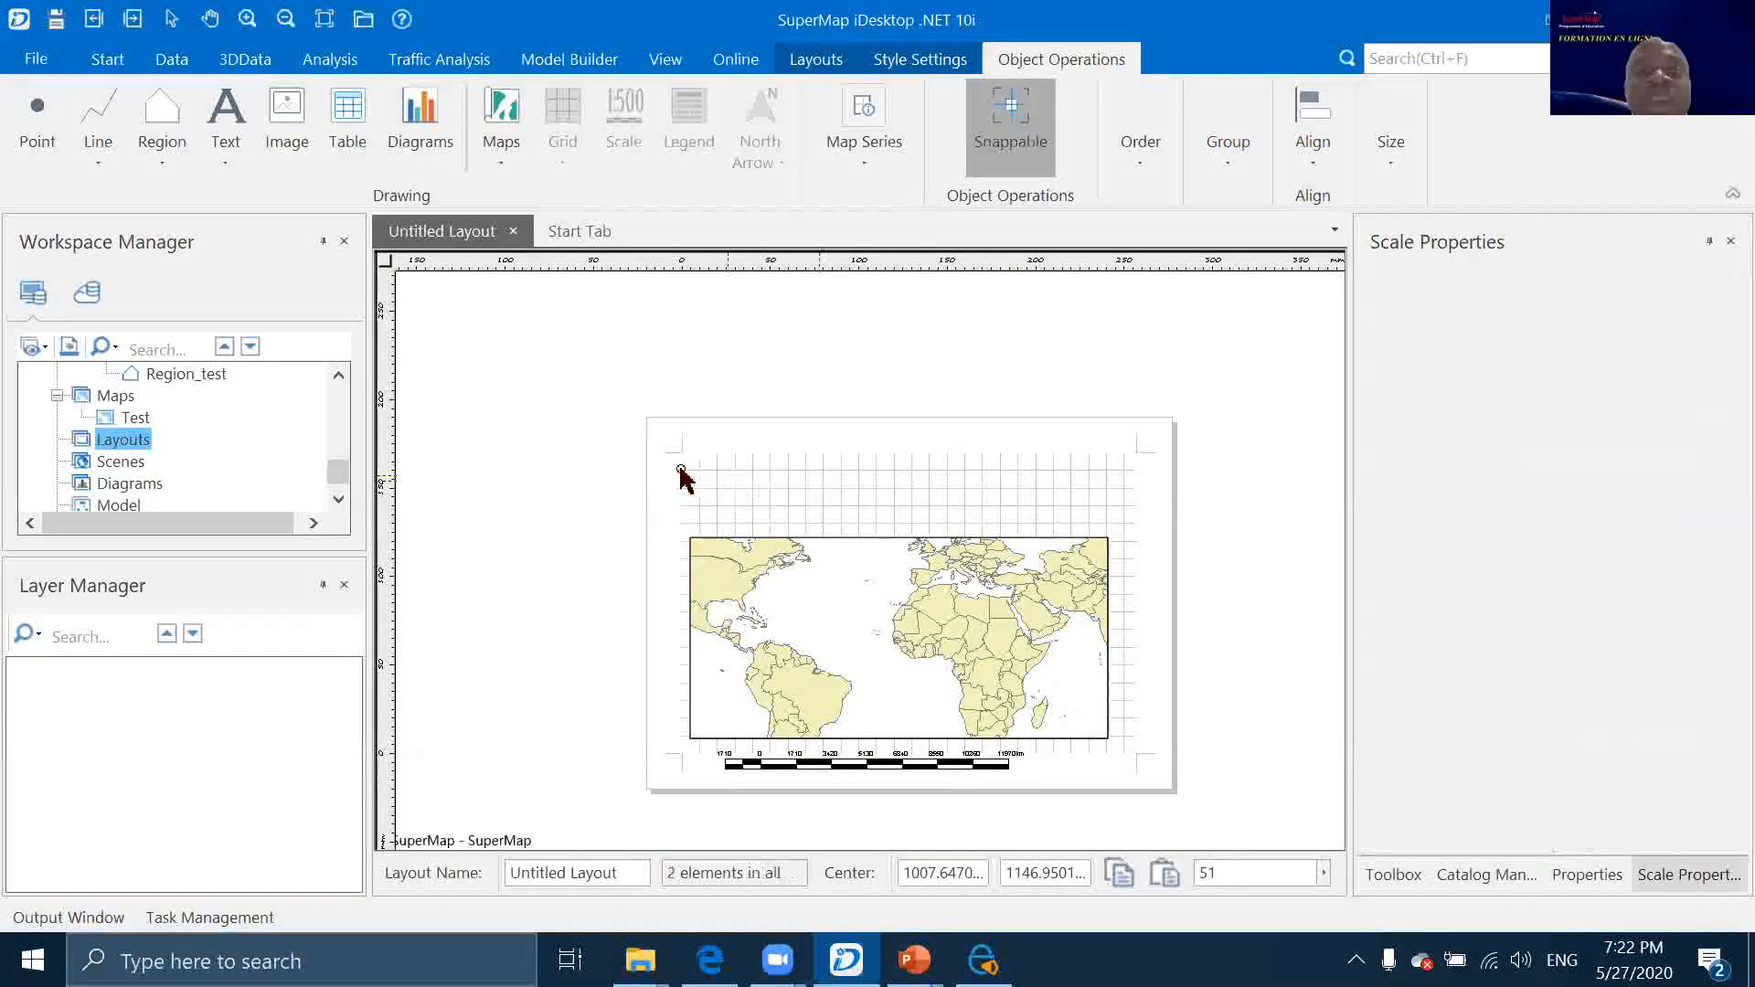
# Add the text "Arte" as a title above the map frame on the layout page
pyautogui.click(802, 636)
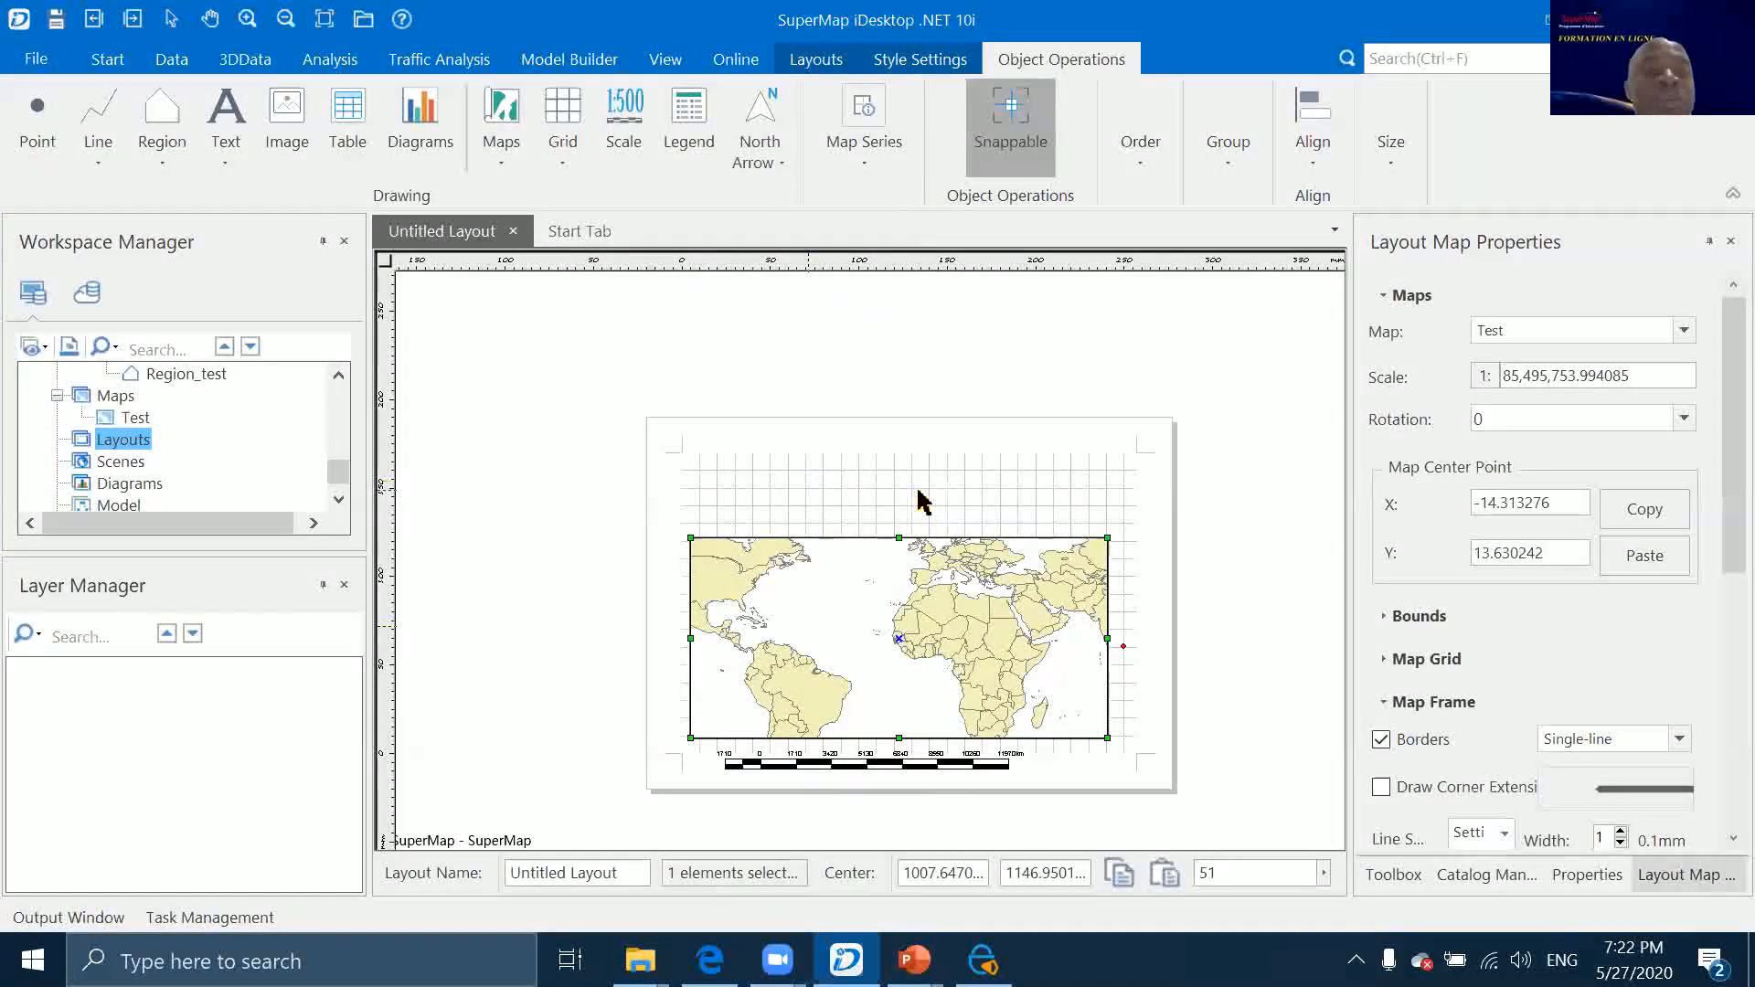
pyautogui.click(233, 156)
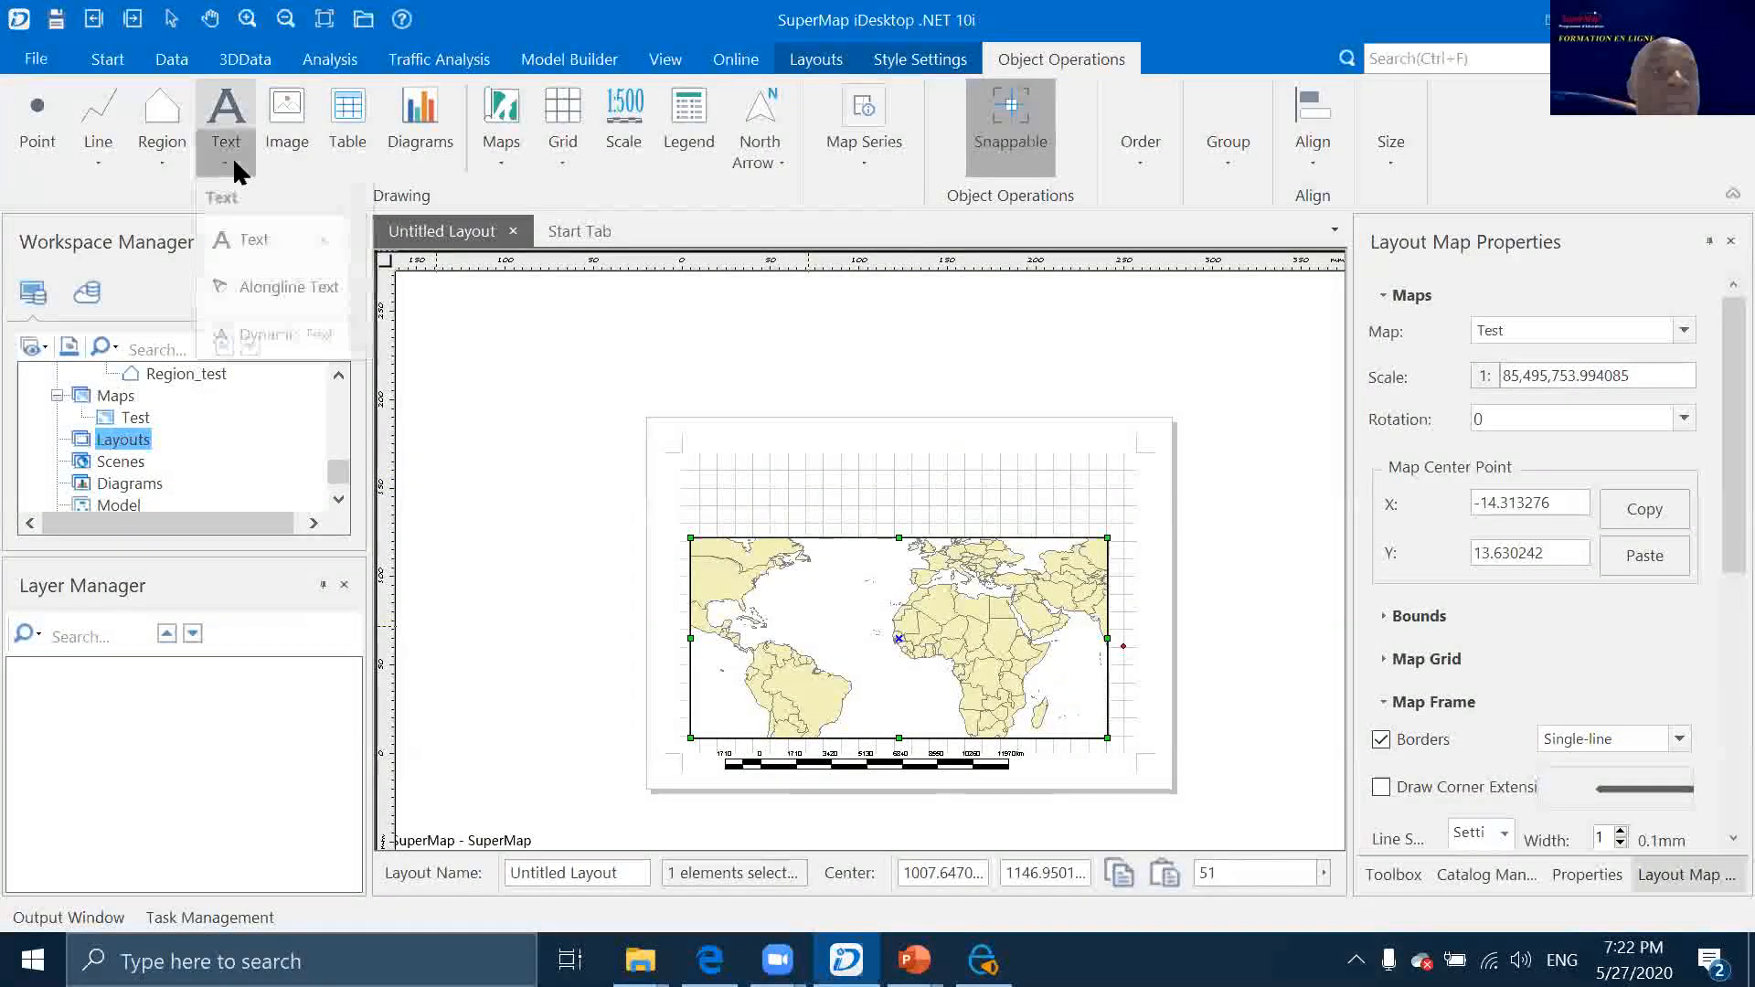
pyautogui.click(240, 240)
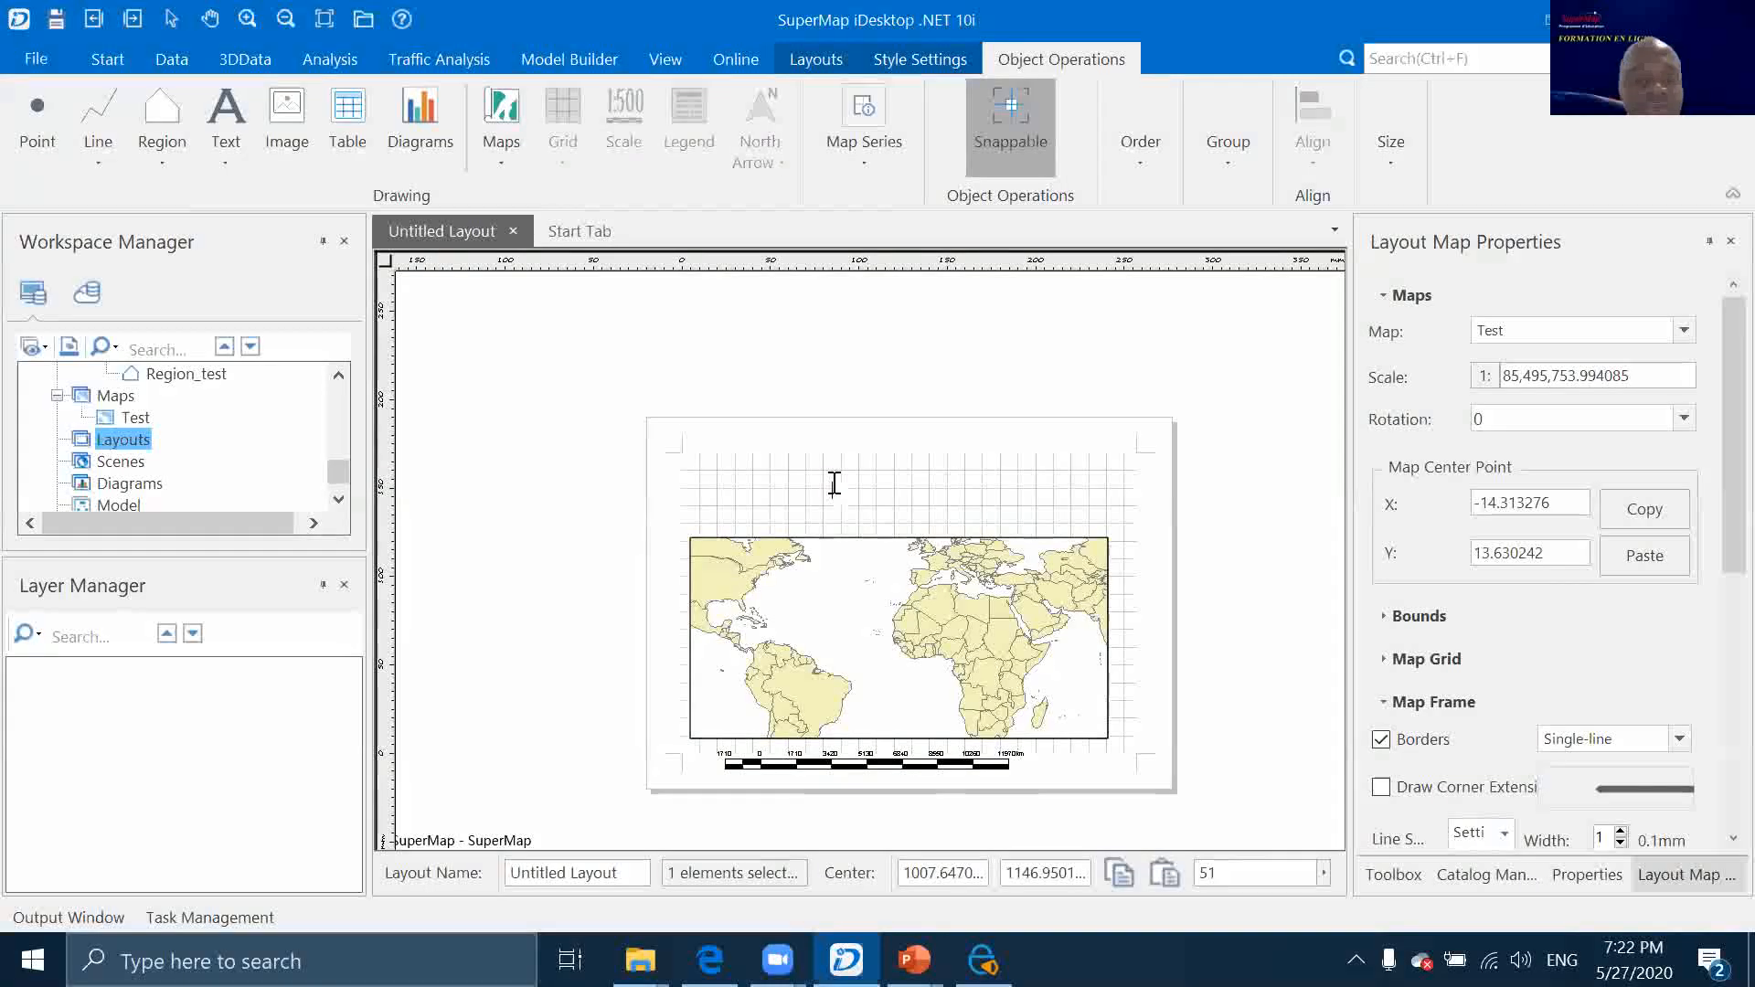
pyautogui.click(836, 485)
pyautogui.write('Arte')
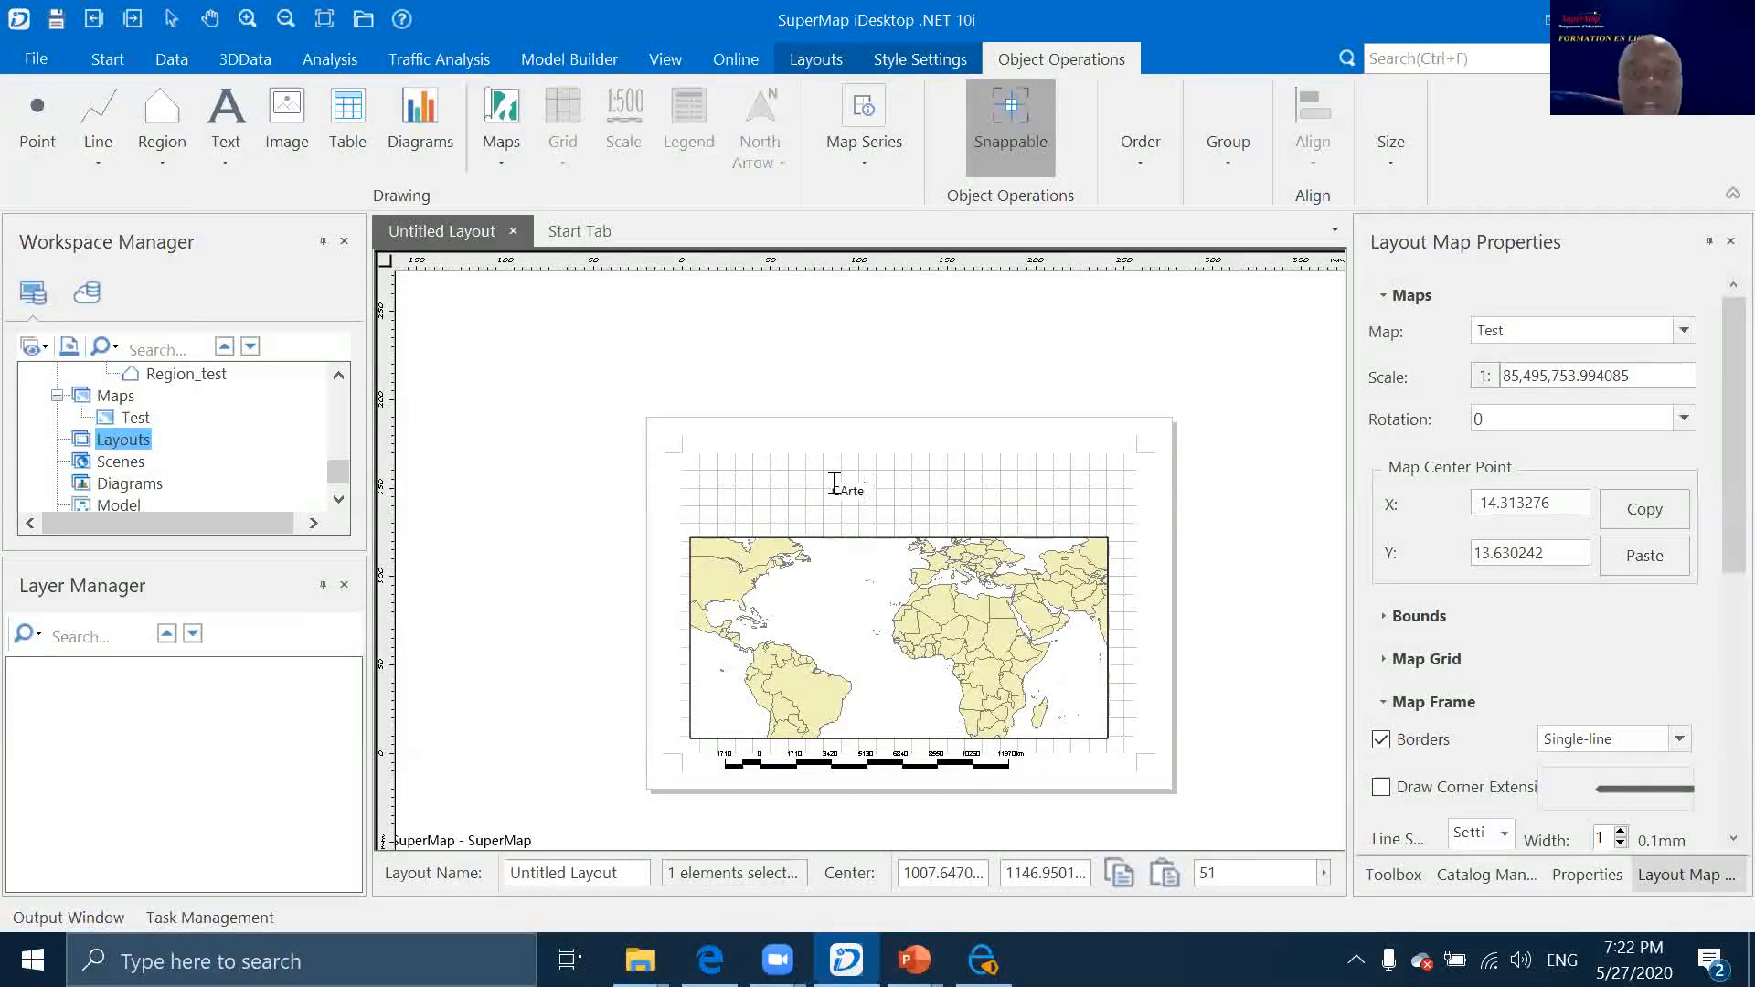
pyautogui.rightClick(924, 651)
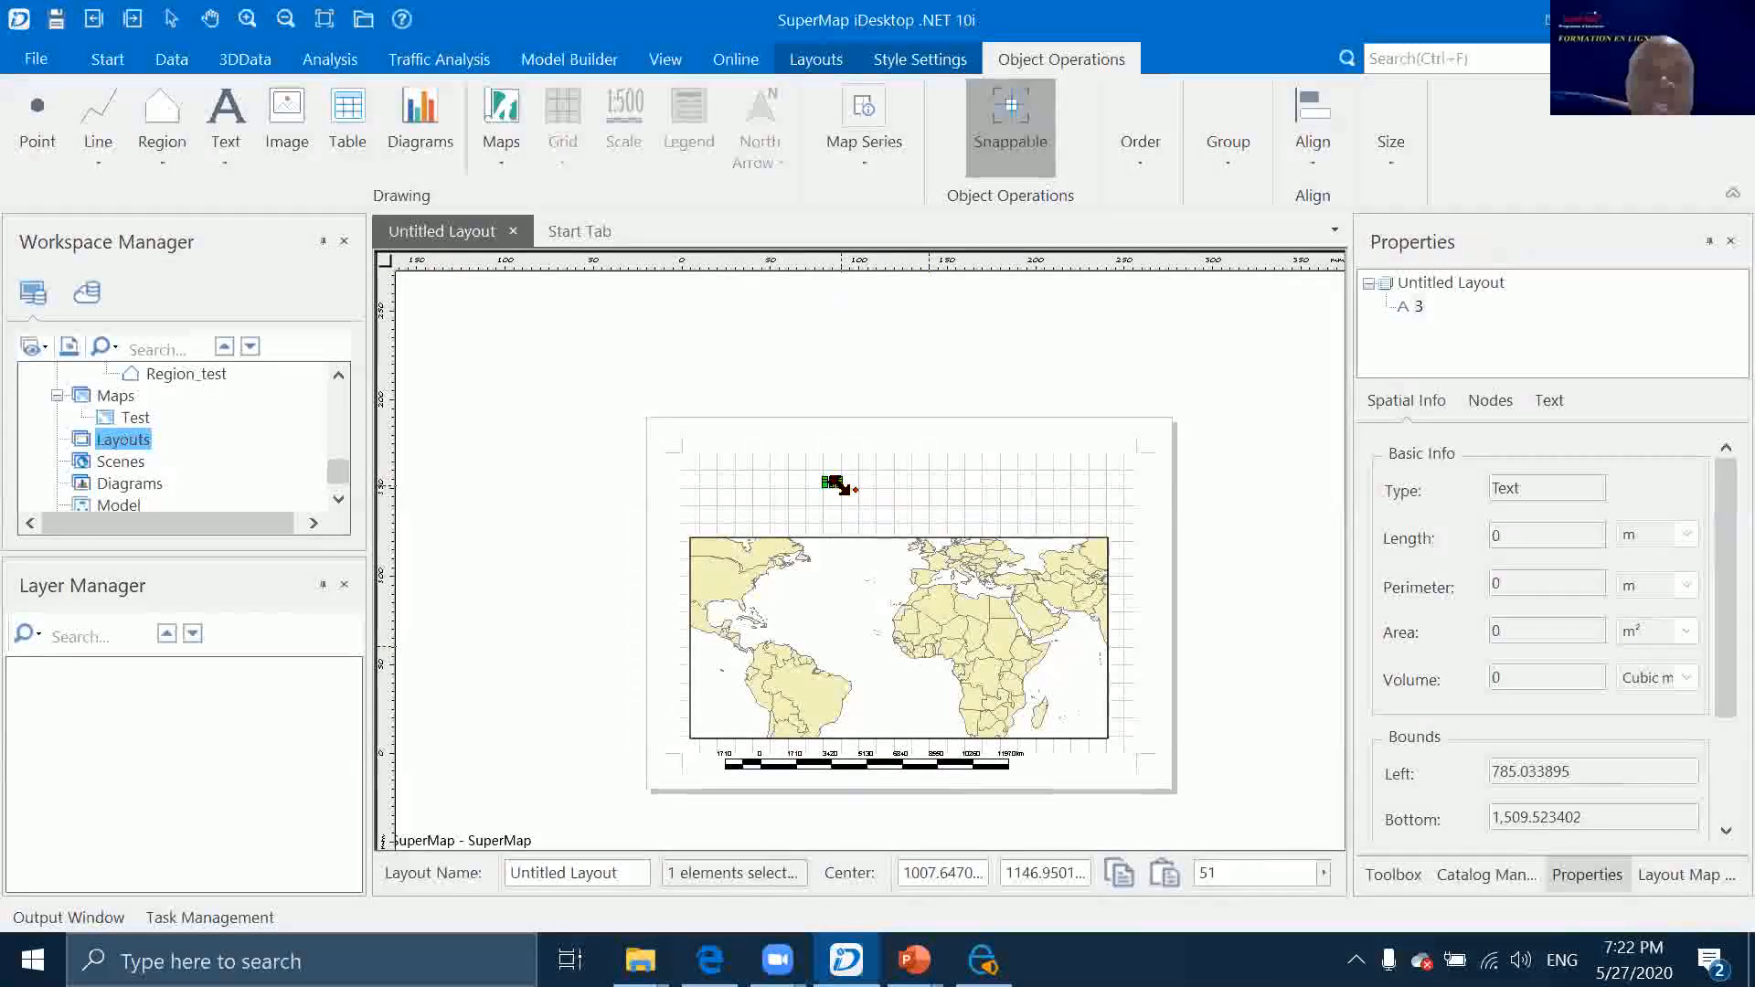
# Enlarge the title text and position it above the left part of the map frame
pyautogui.moveTo(841, 487); pyautogui.dragTo(980, 524)
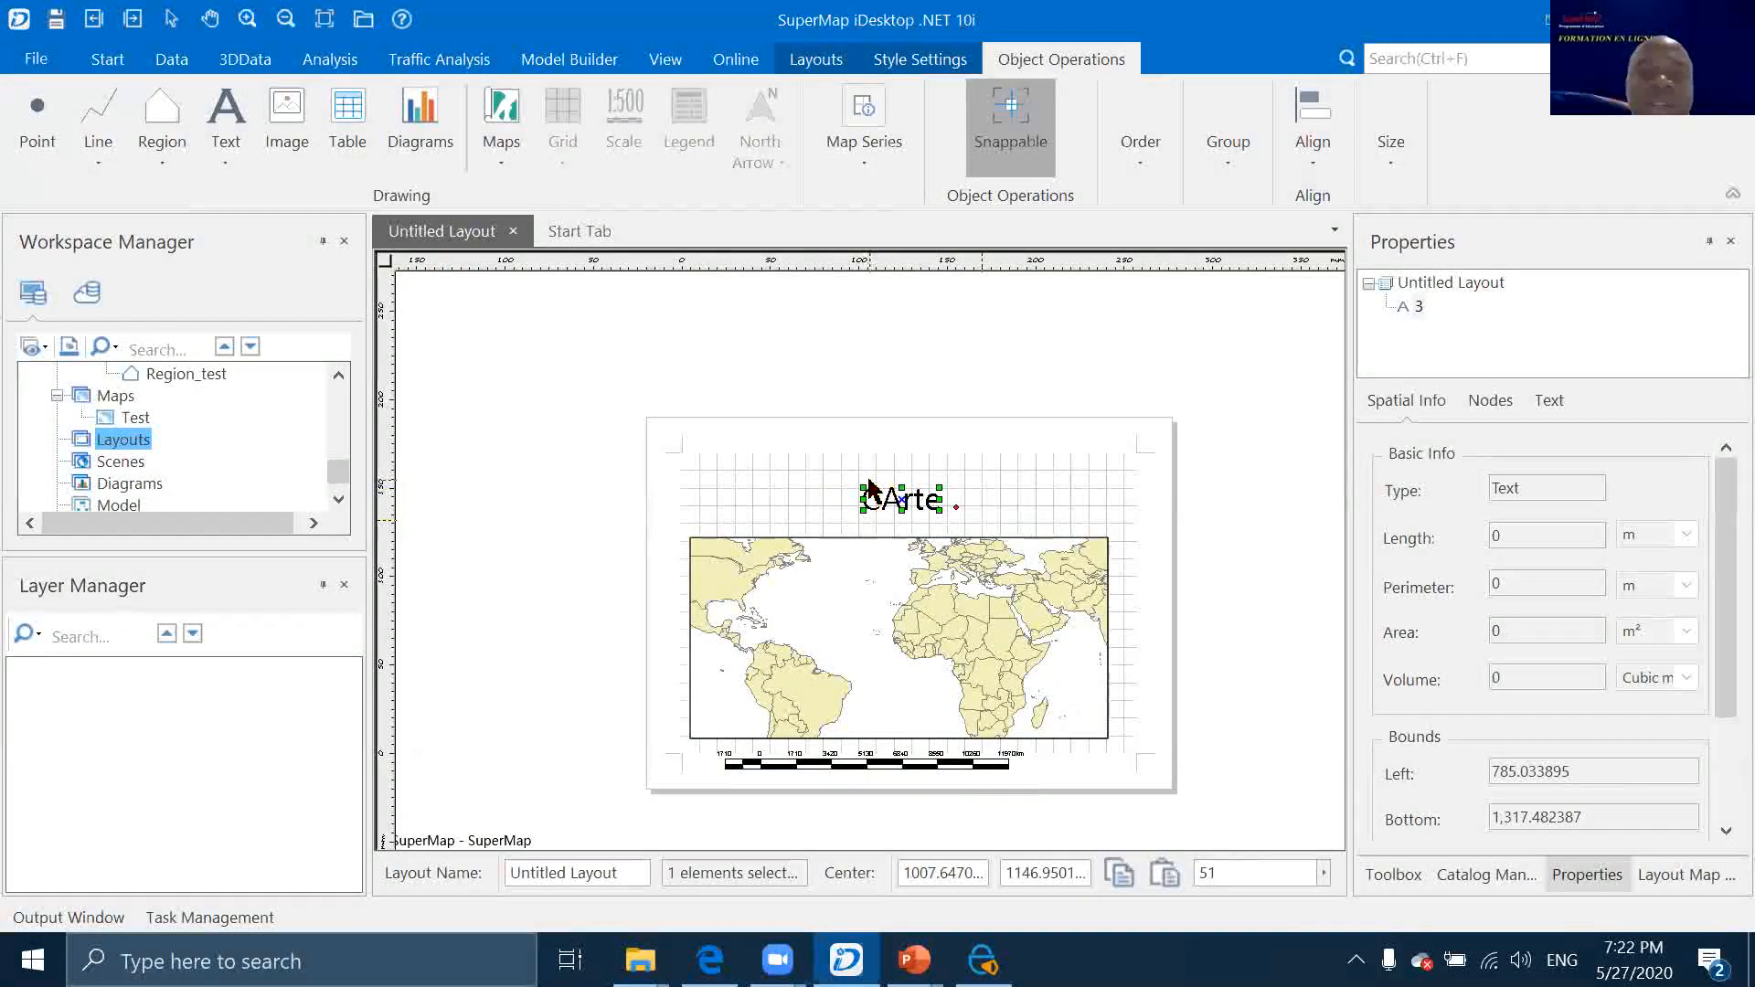
pyautogui.moveTo(867, 498); pyautogui.dragTo(831, 489)
pyautogui.click(897, 466)
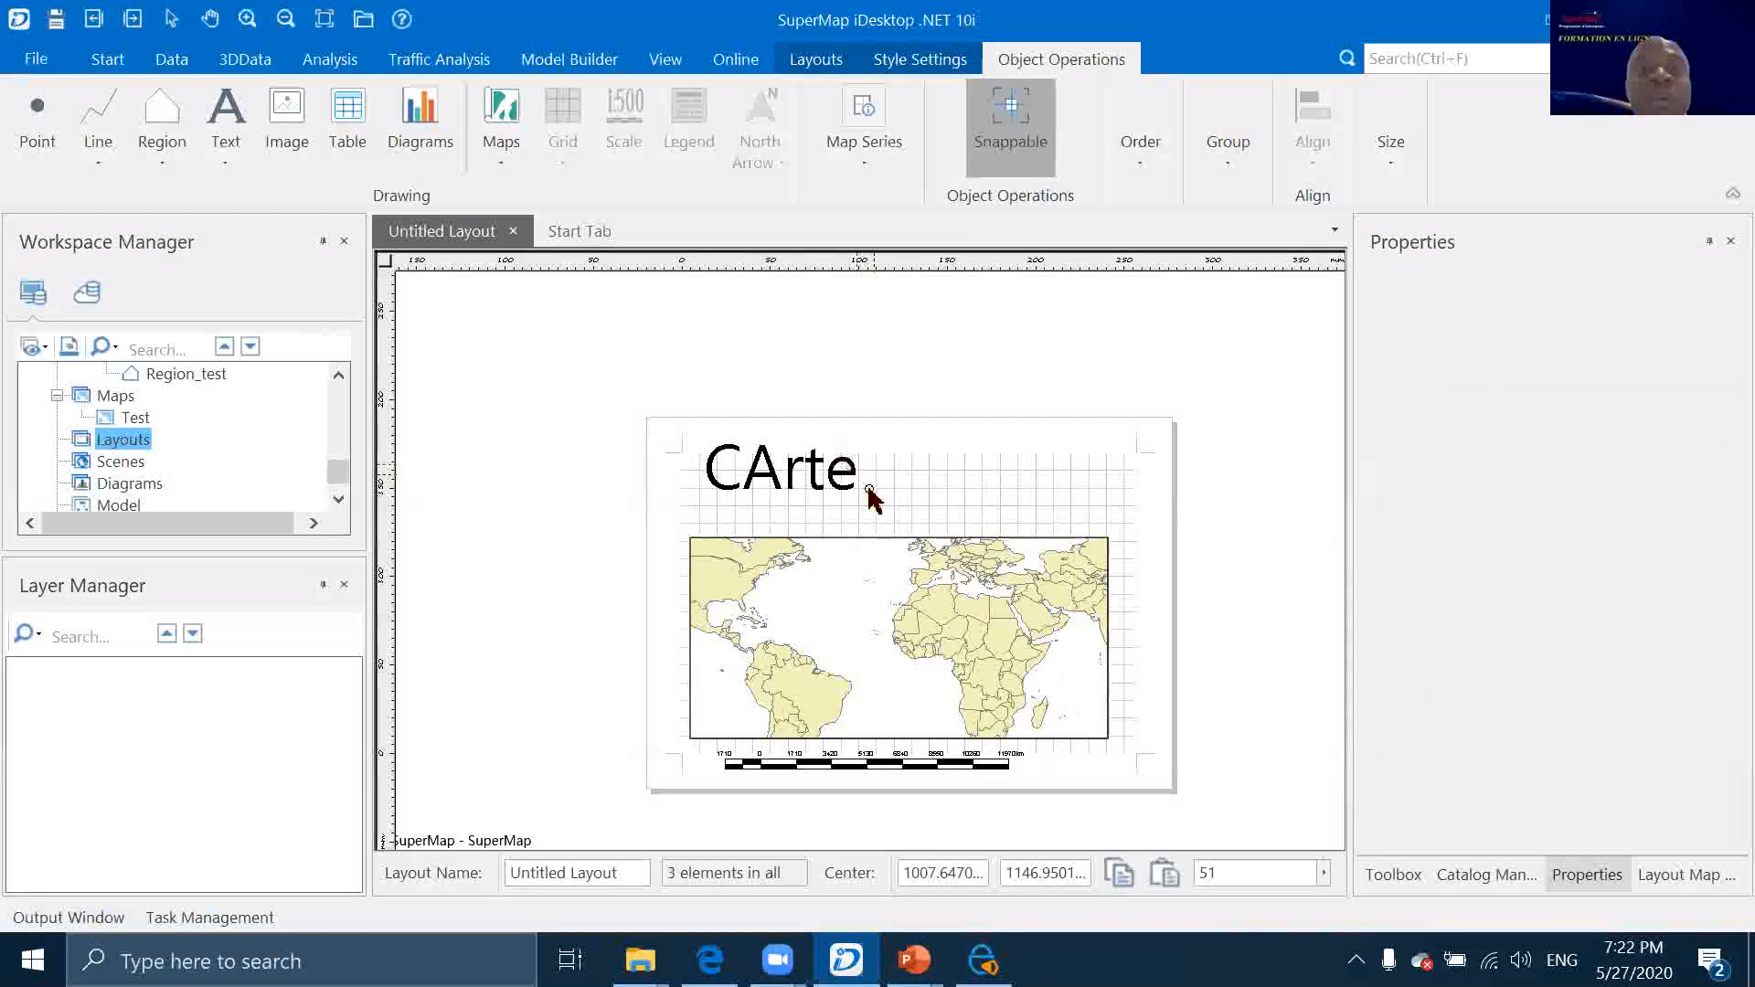
# Add a north arrow for the Test map, enlarge it to about 104 by 66 mm, and place it in the page's upper-right corner
pyautogui.click(815, 639)
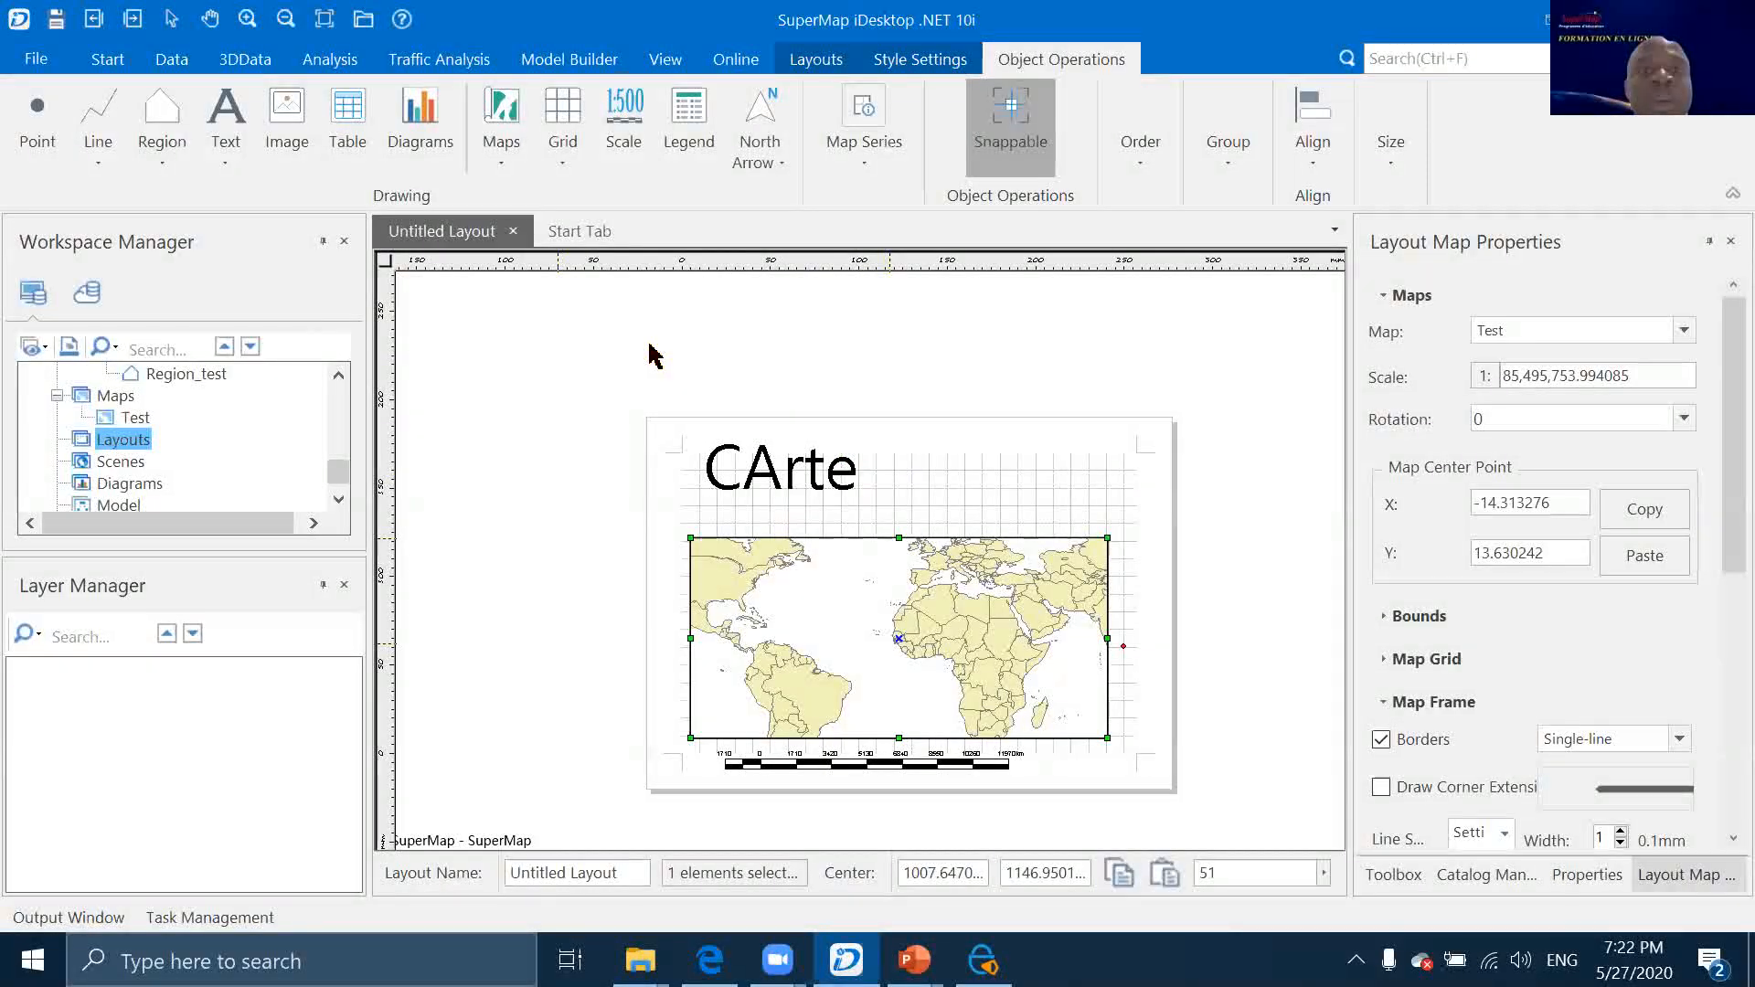
pyautogui.click(759, 151)
pyautogui.click(799, 192)
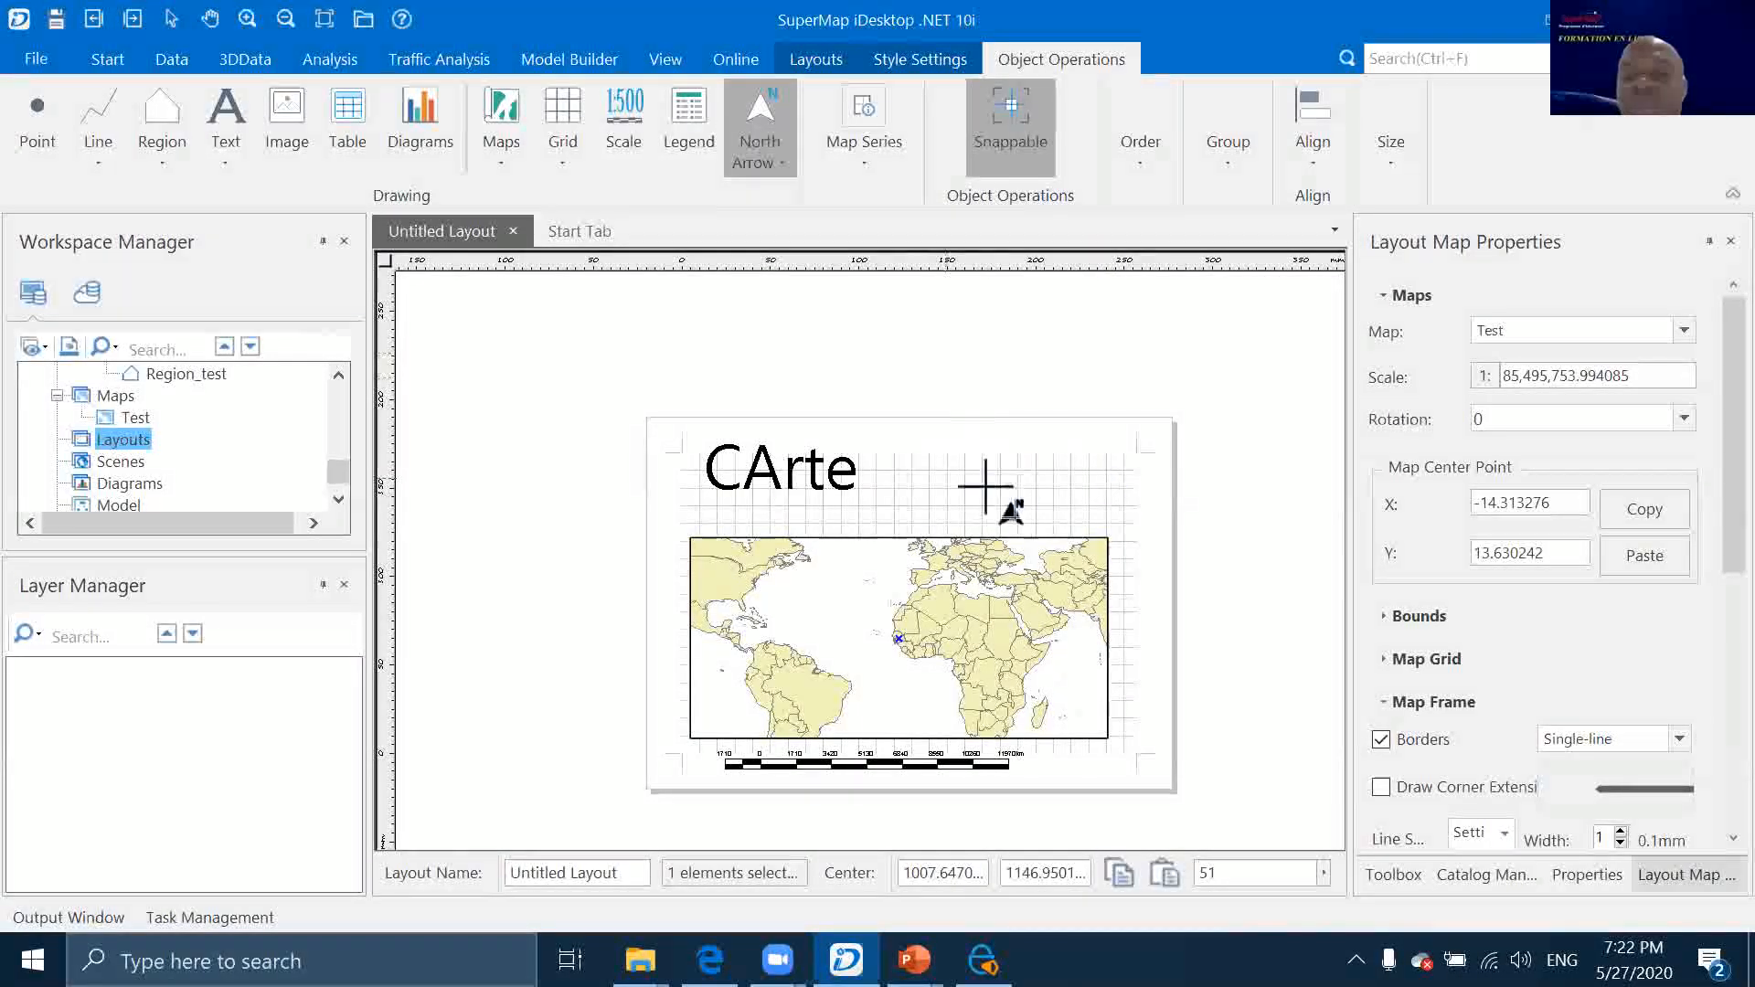
pyautogui.moveTo(1080, 456); pyautogui.dragTo(1107, 537)
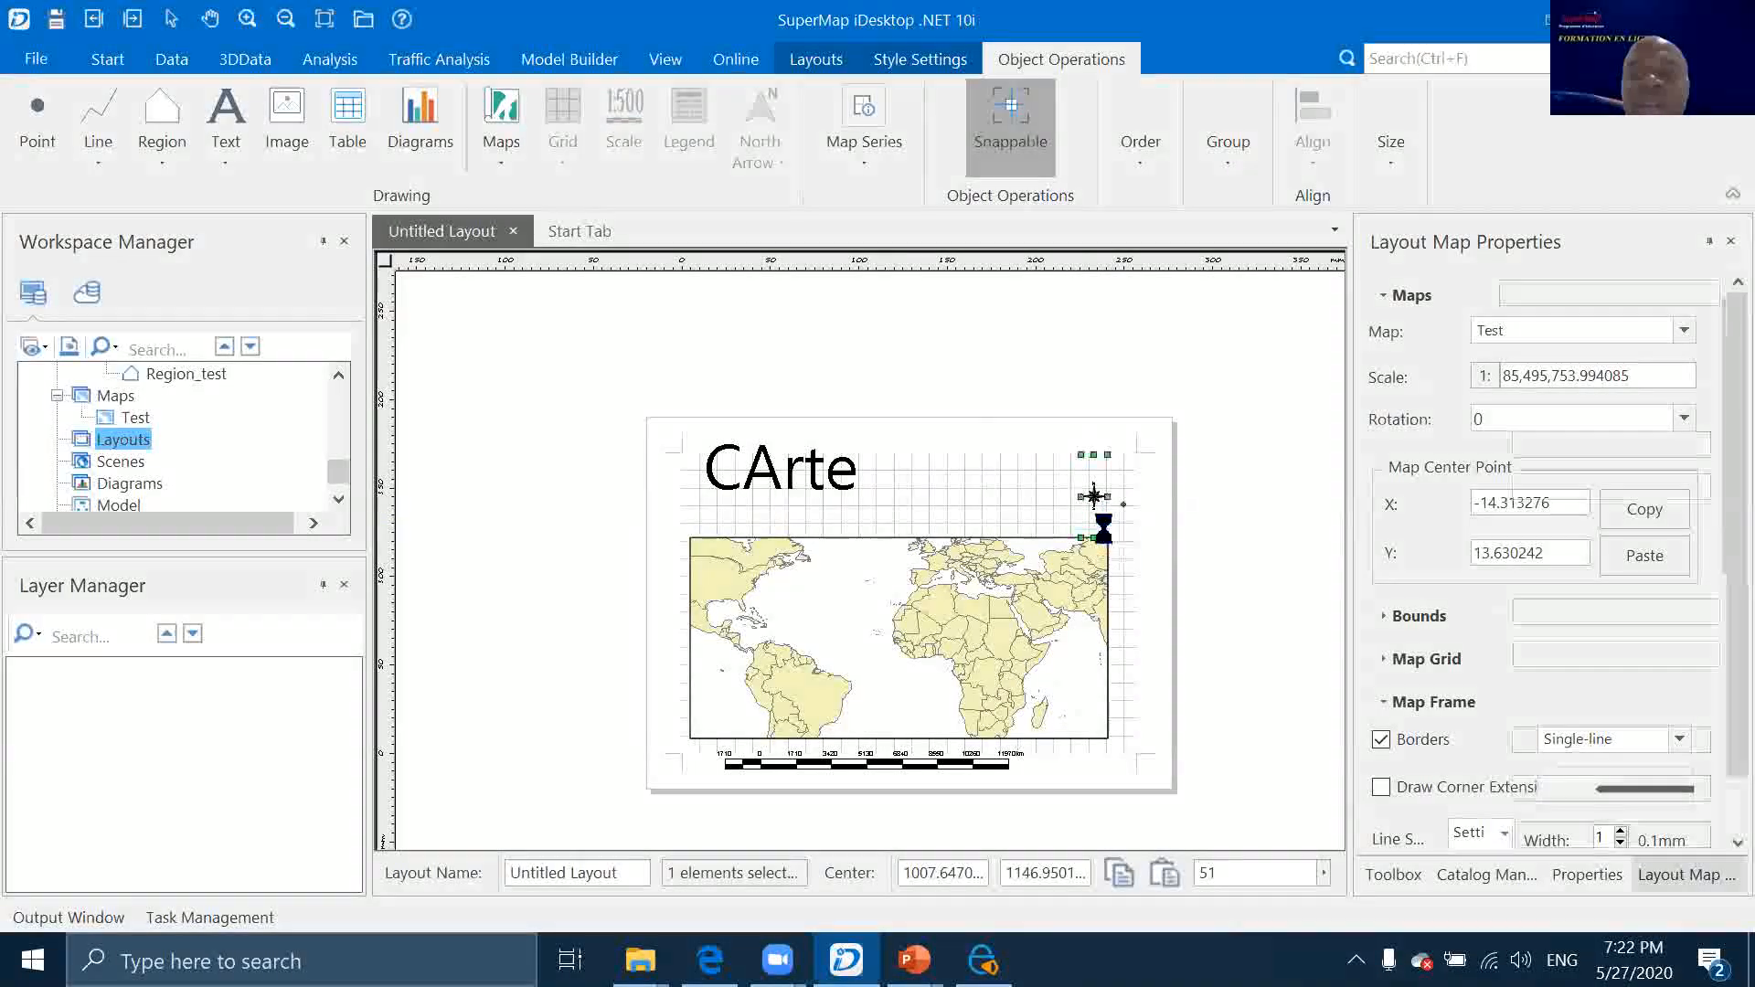
pyautogui.moveTo(1079, 455); pyautogui.dragTo(921, 421)
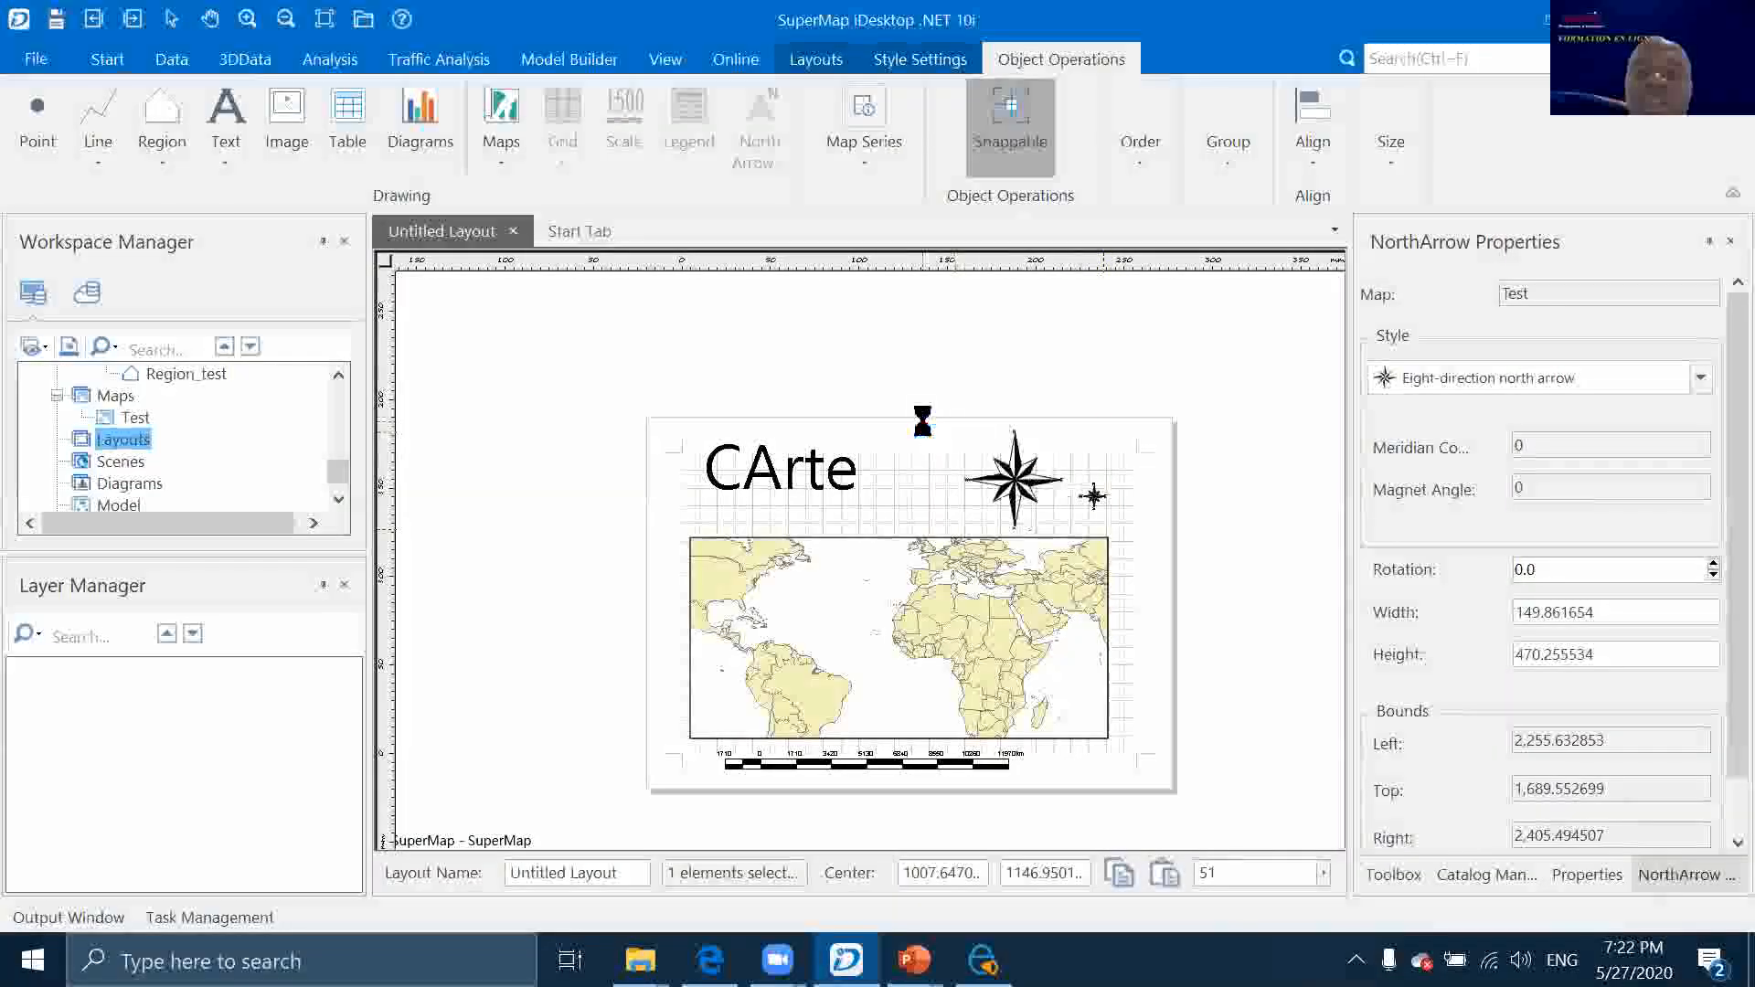
pyautogui.moveTo(1033, 491); pyautogui.dragTo(1134, 489)
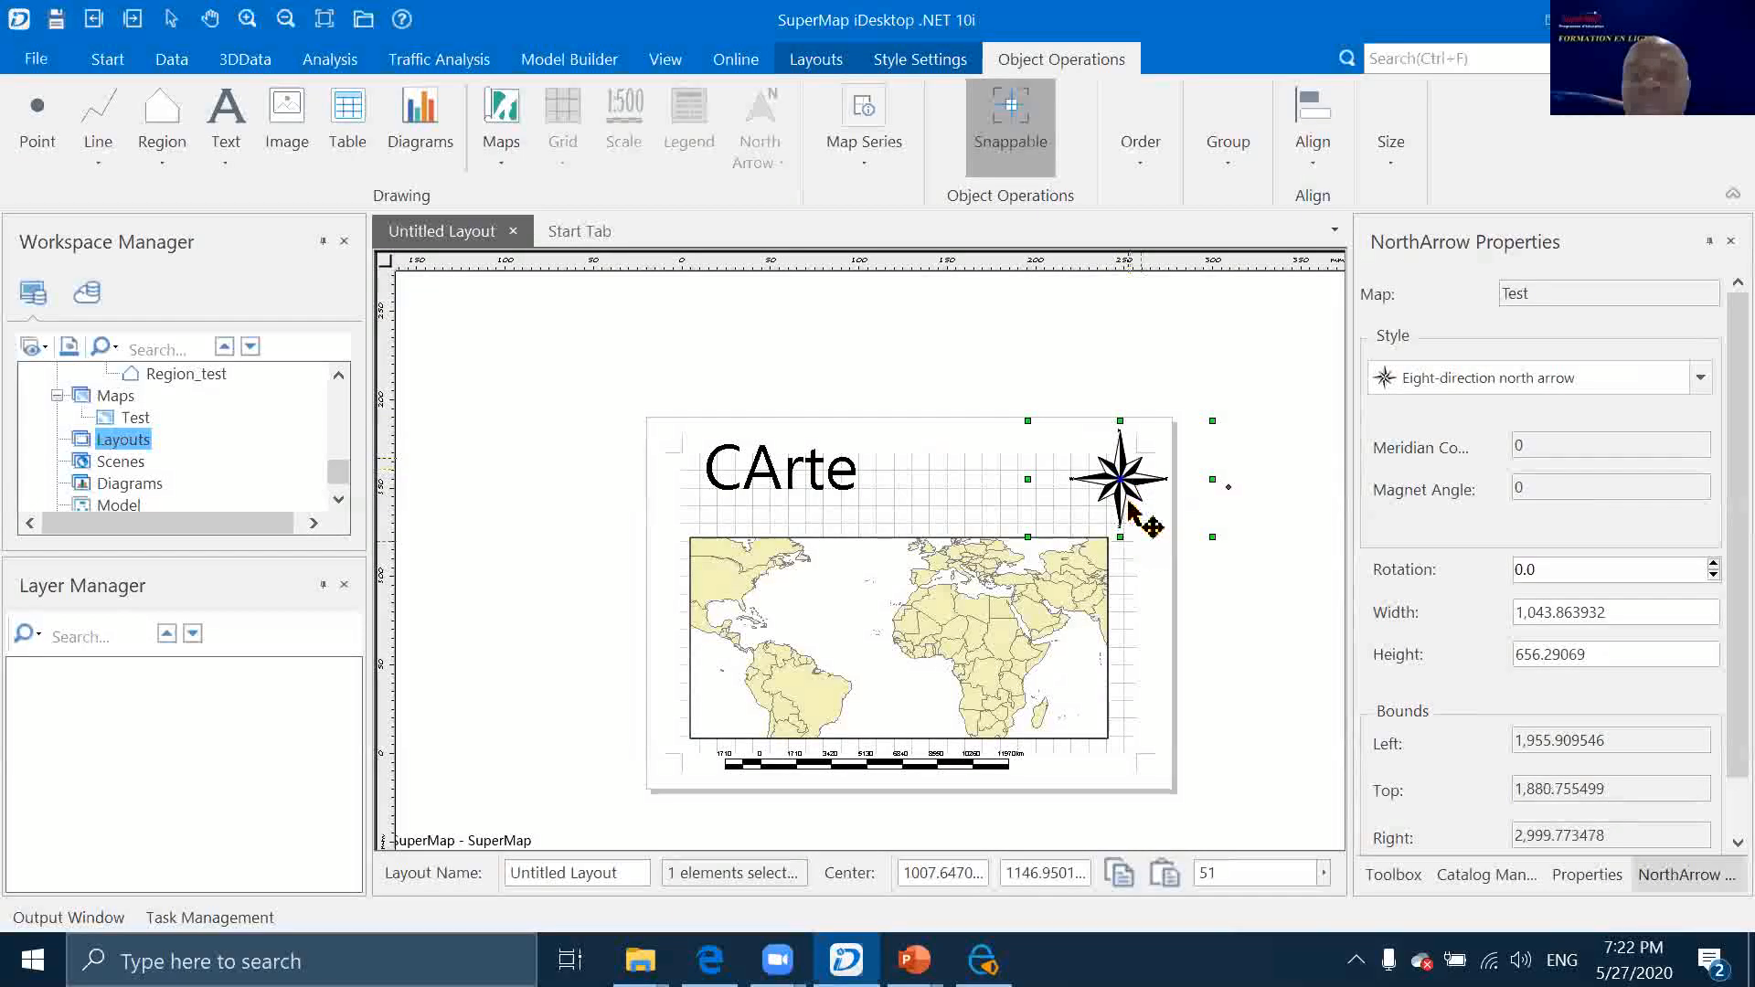
# Try the four-direction style with a circle in the middle on the north arrow, and settle on Four-direction north arrow
pyautogui.rightClick(1123, 487)
pyautogui.click(1188, 814)
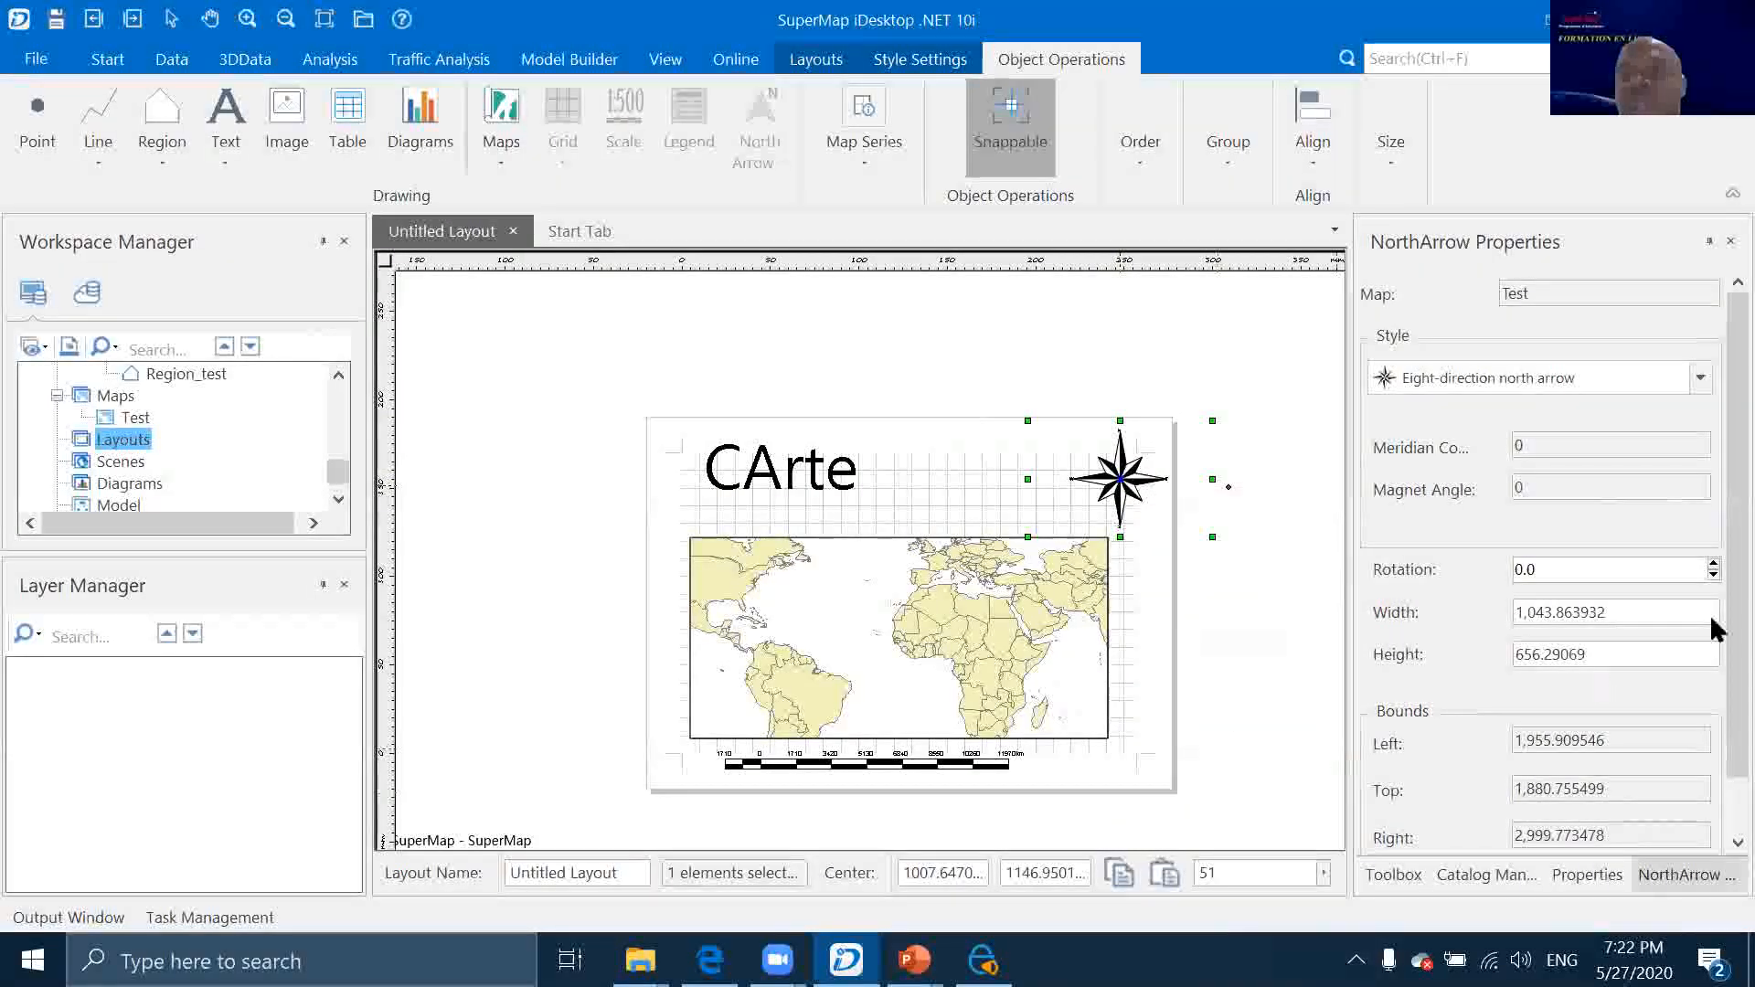
pyautogui.click(1698, 380)
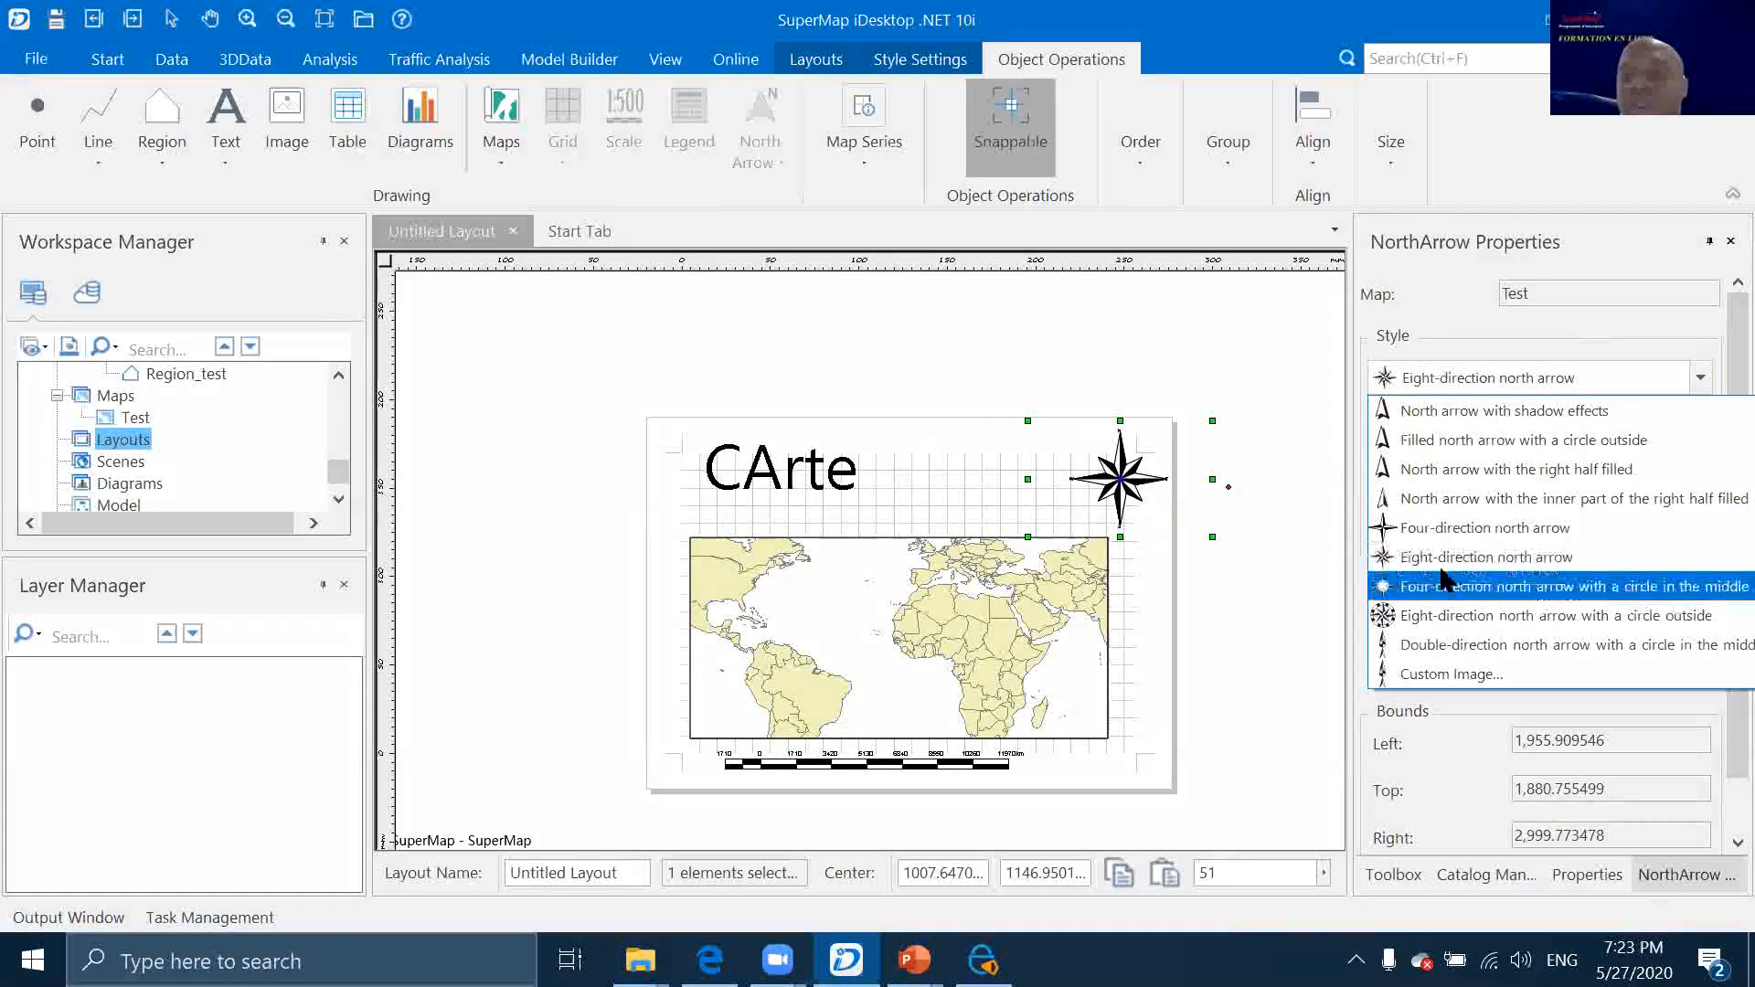
pyautogui.click(1449, 586)
pyautogui.click(1699, 379)
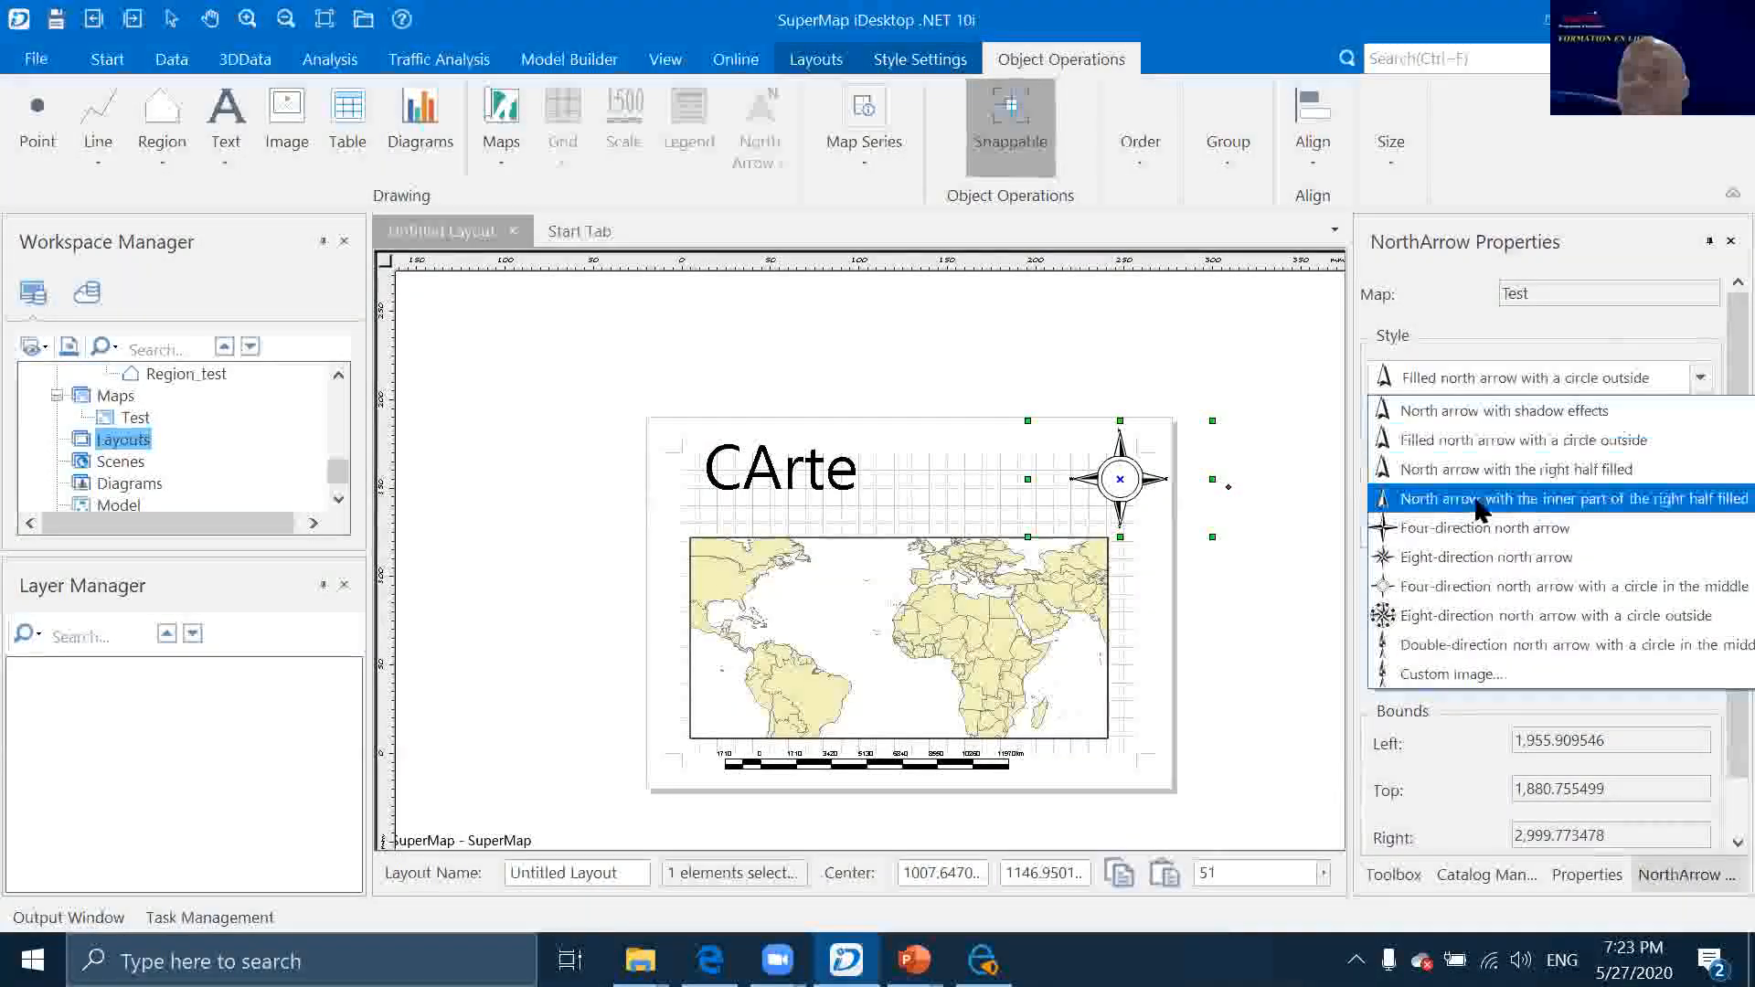
pyautogui.click(1445, 530)
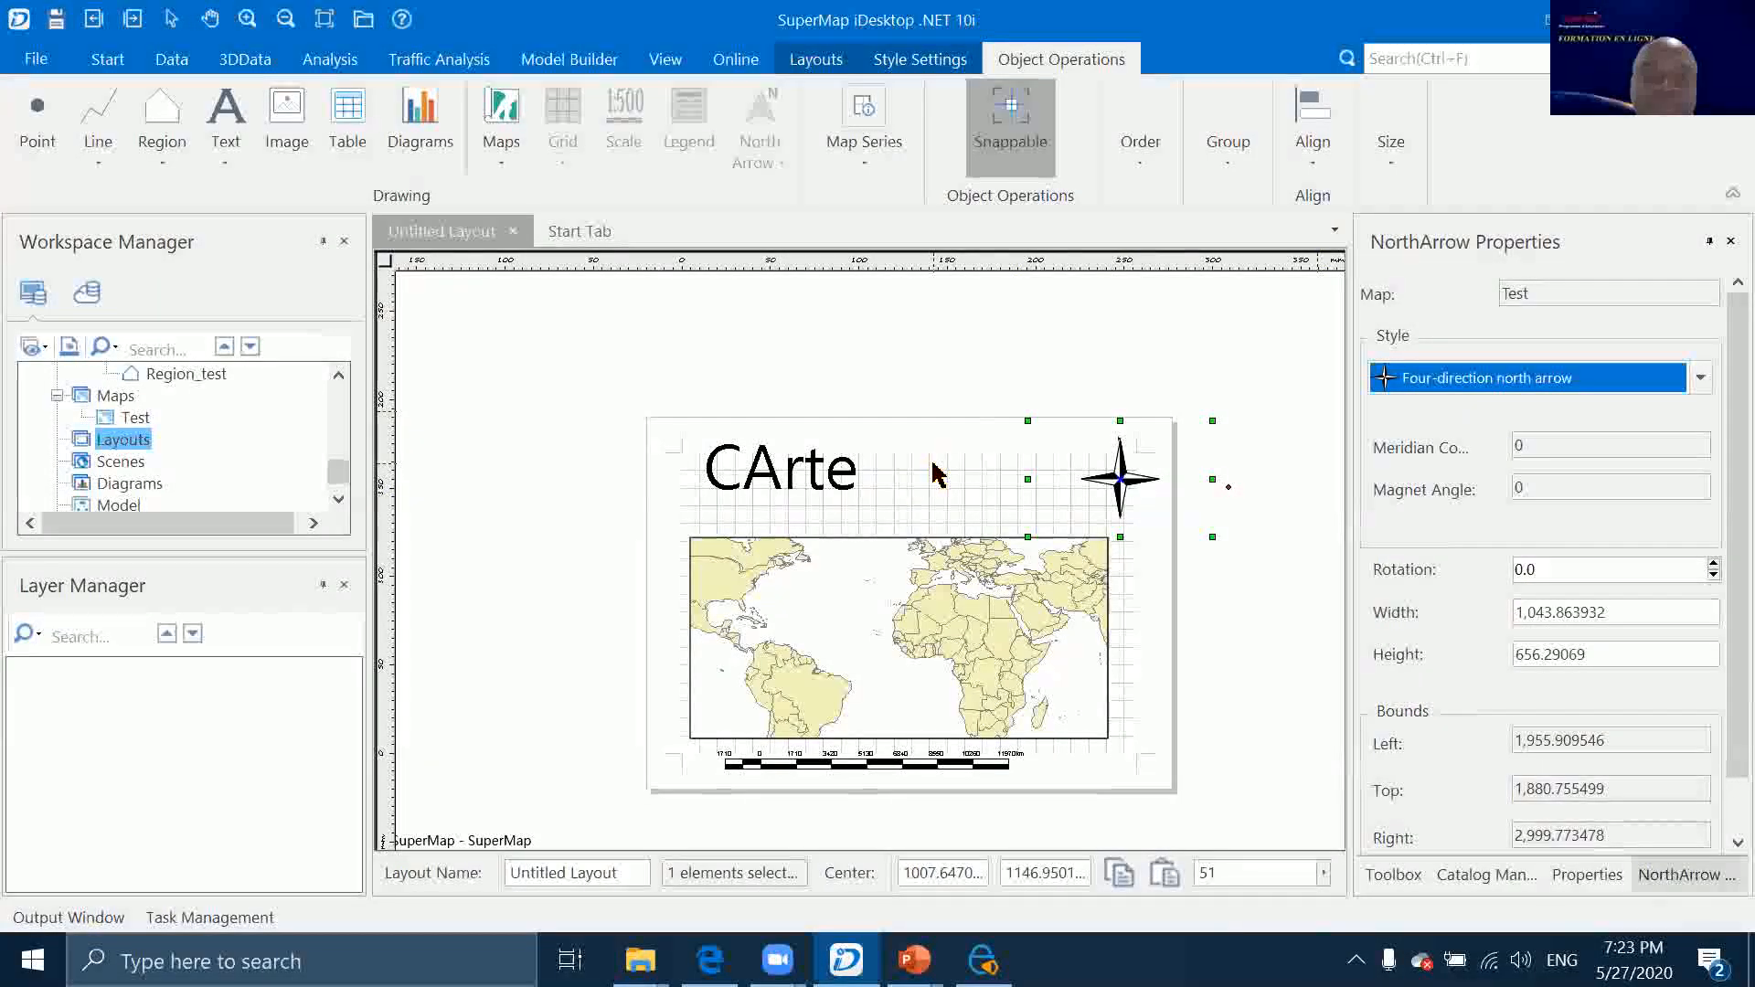
pyautogui.click(508, 341)
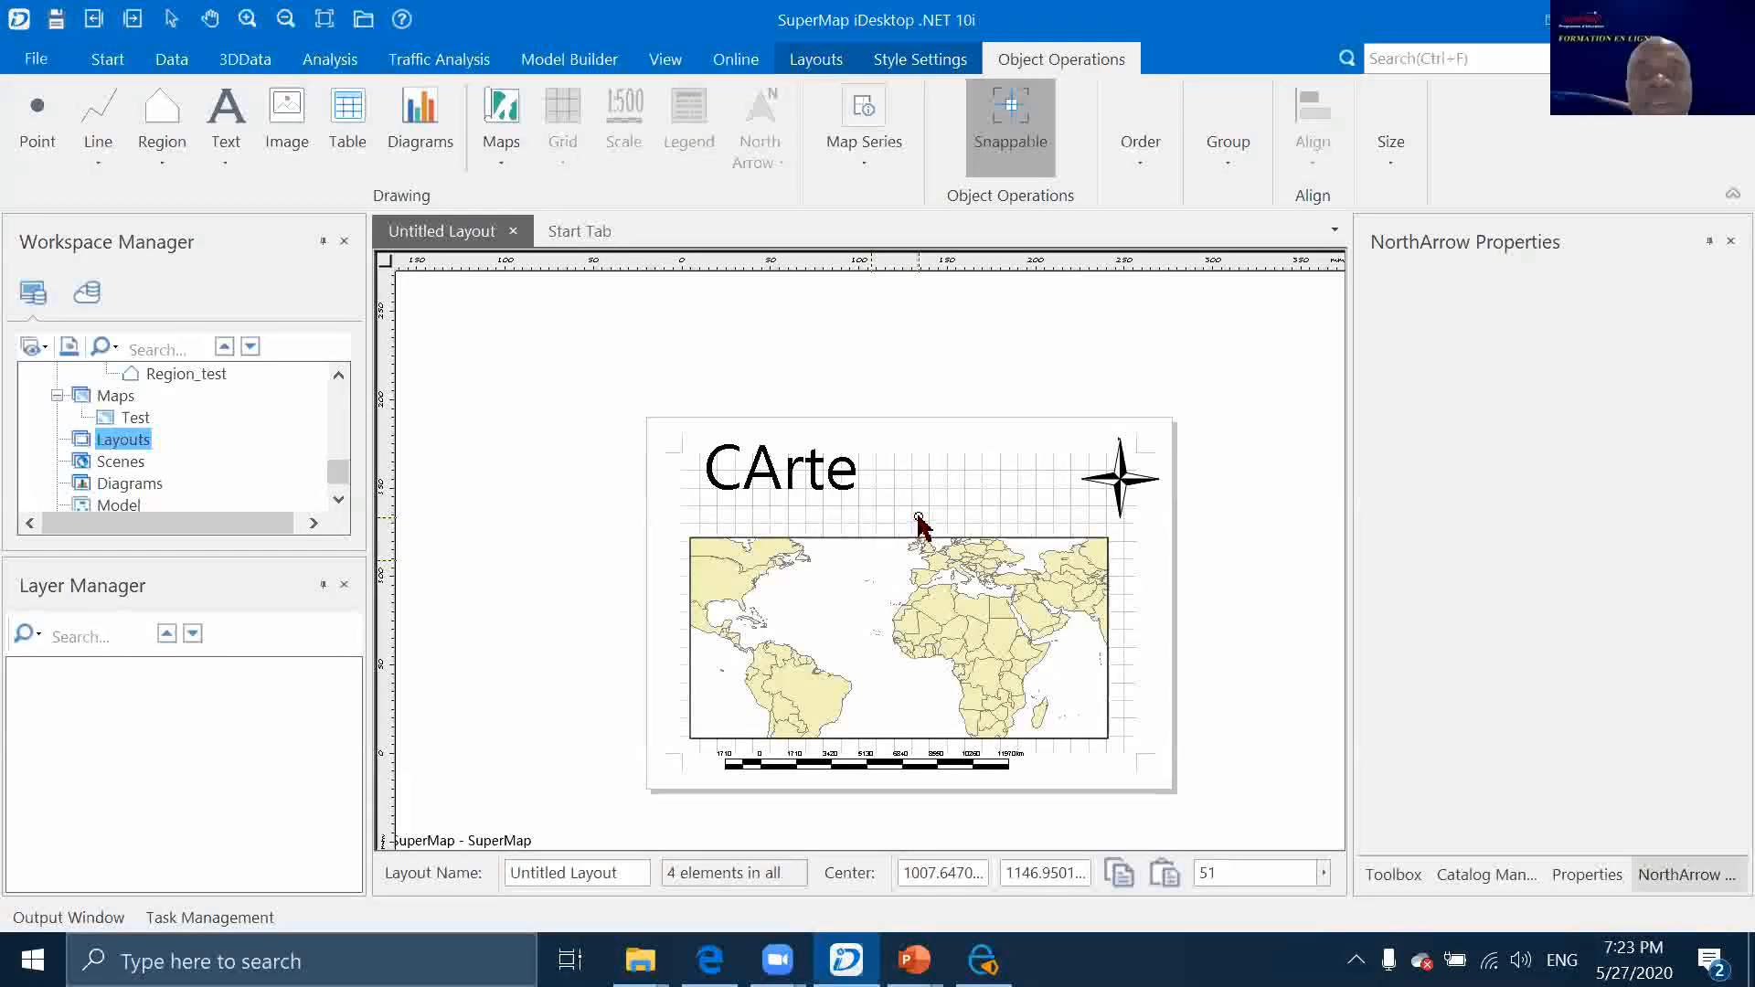
# Shift the map frame slightly up and left, and activate Focus Map on it to select a region in western Europe
pyautogui.click(925, 568)
pyautogui.moveTo(914, 539); pyautogui.dragTo(854, 556)
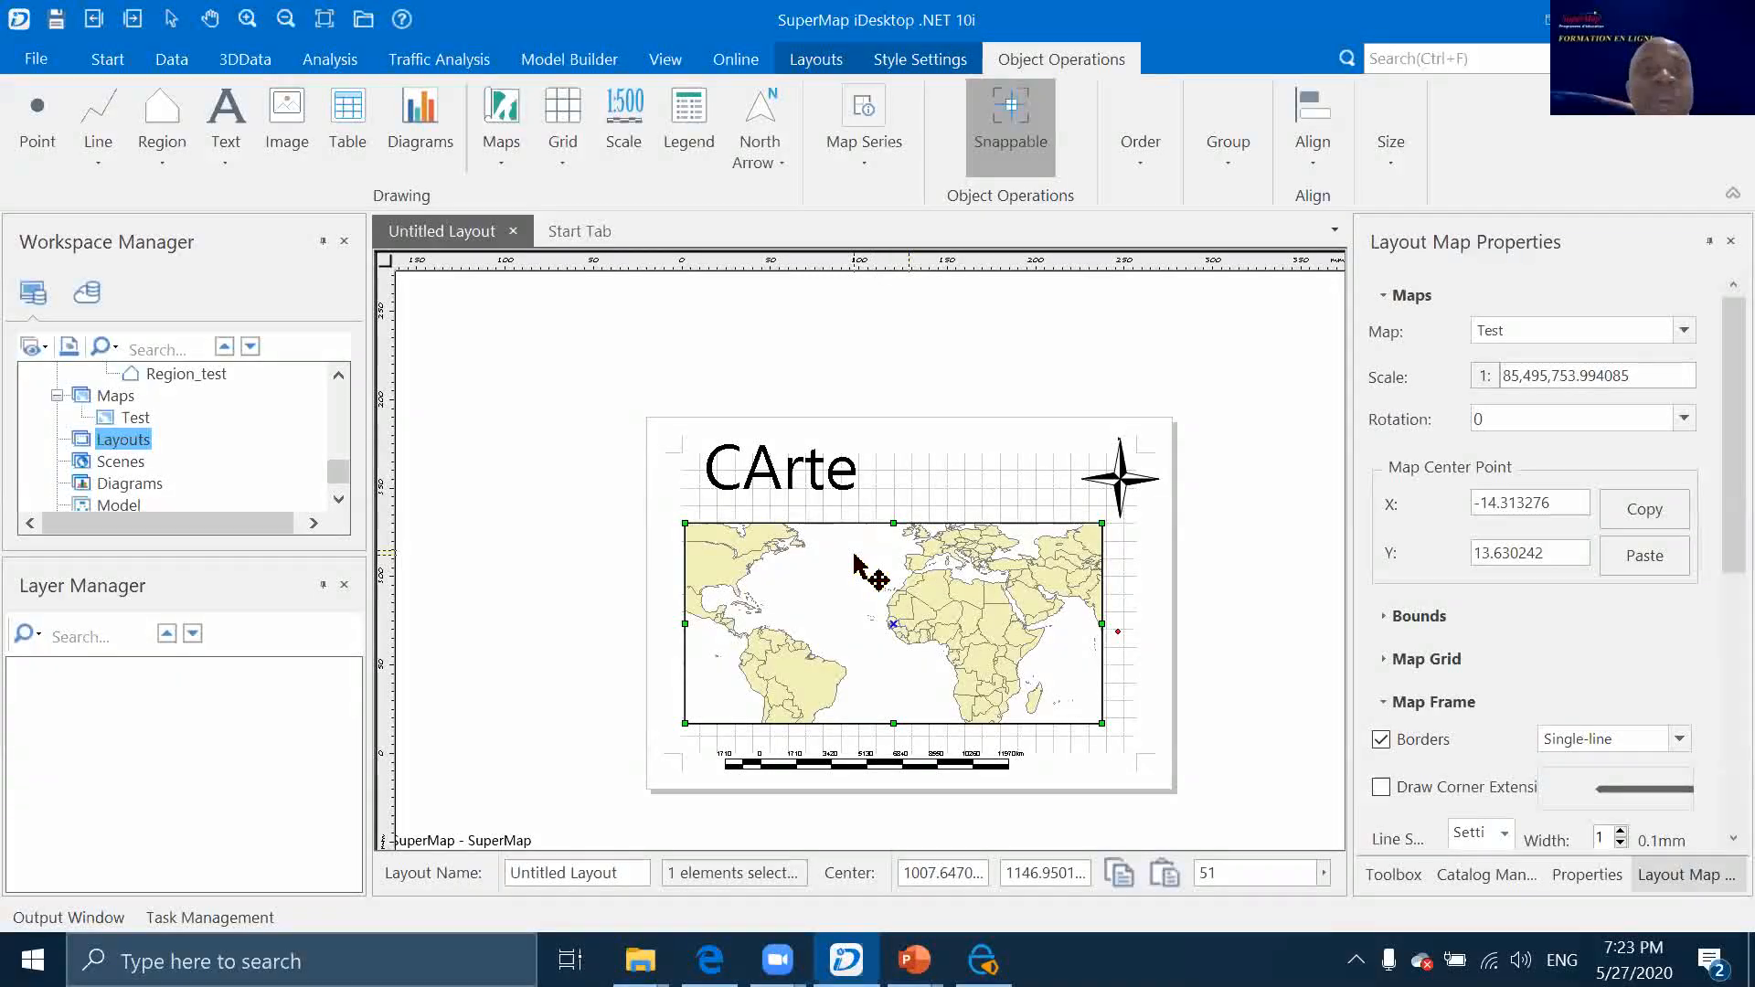
pyautogui.click(823, 62)
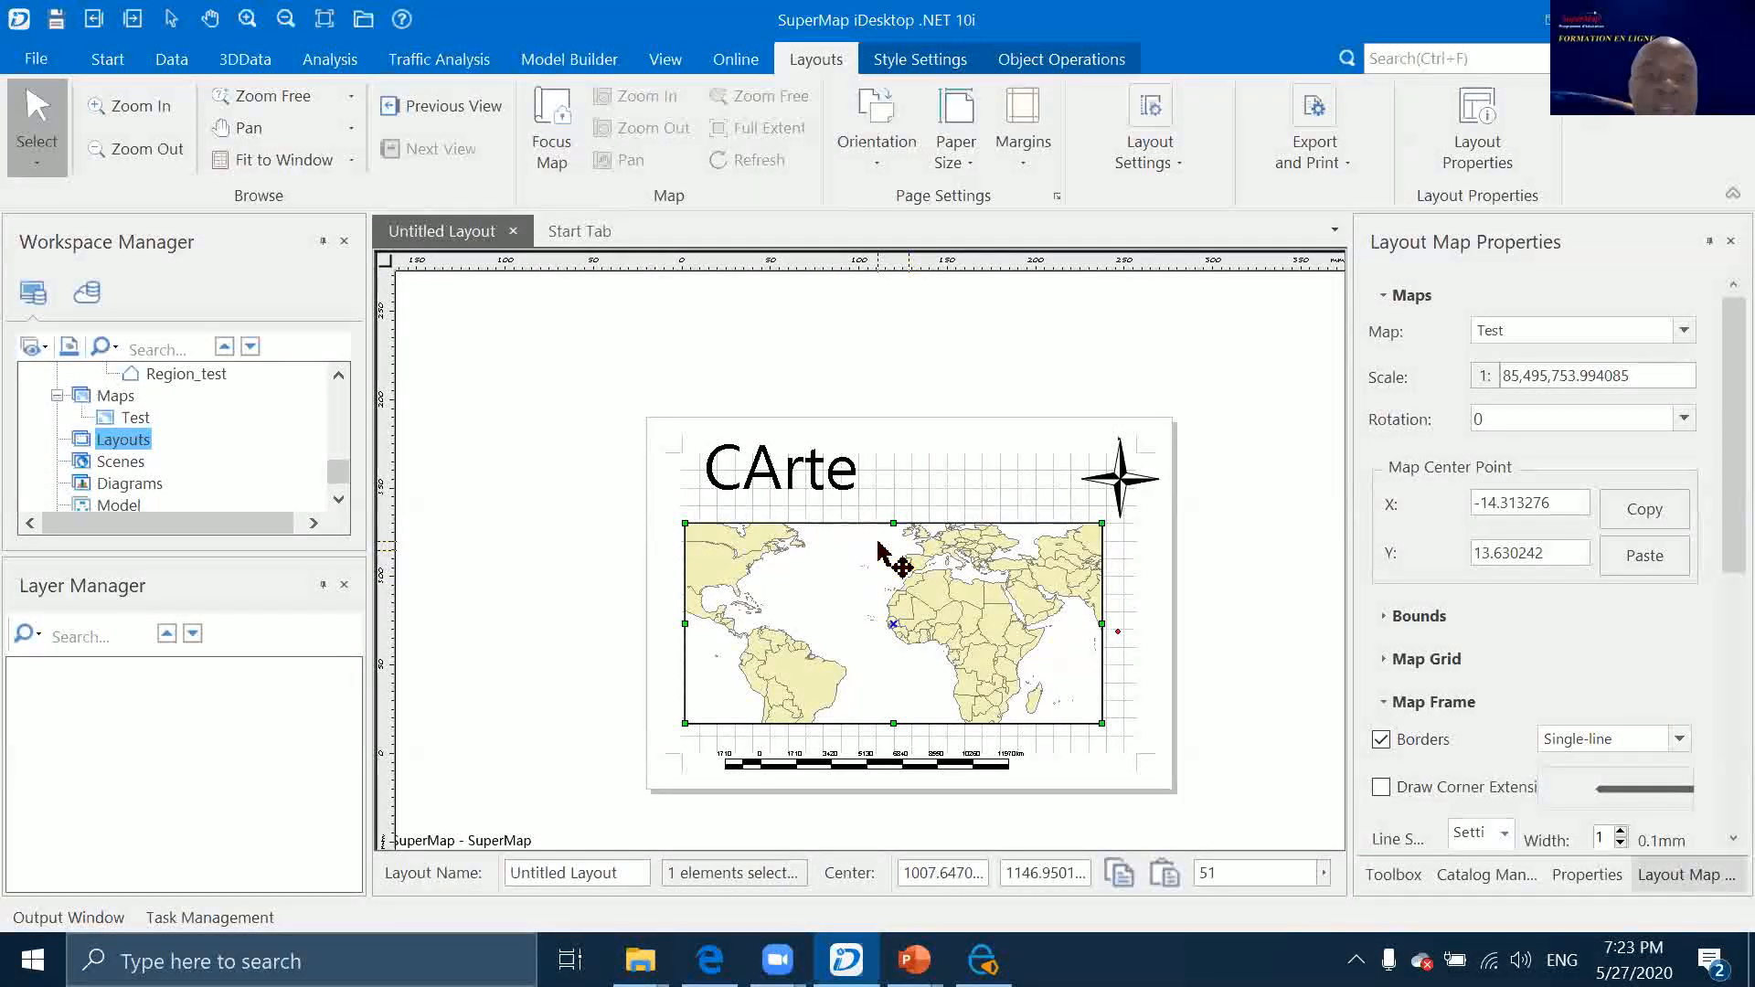
pyautogui.rightClick(920, 546)
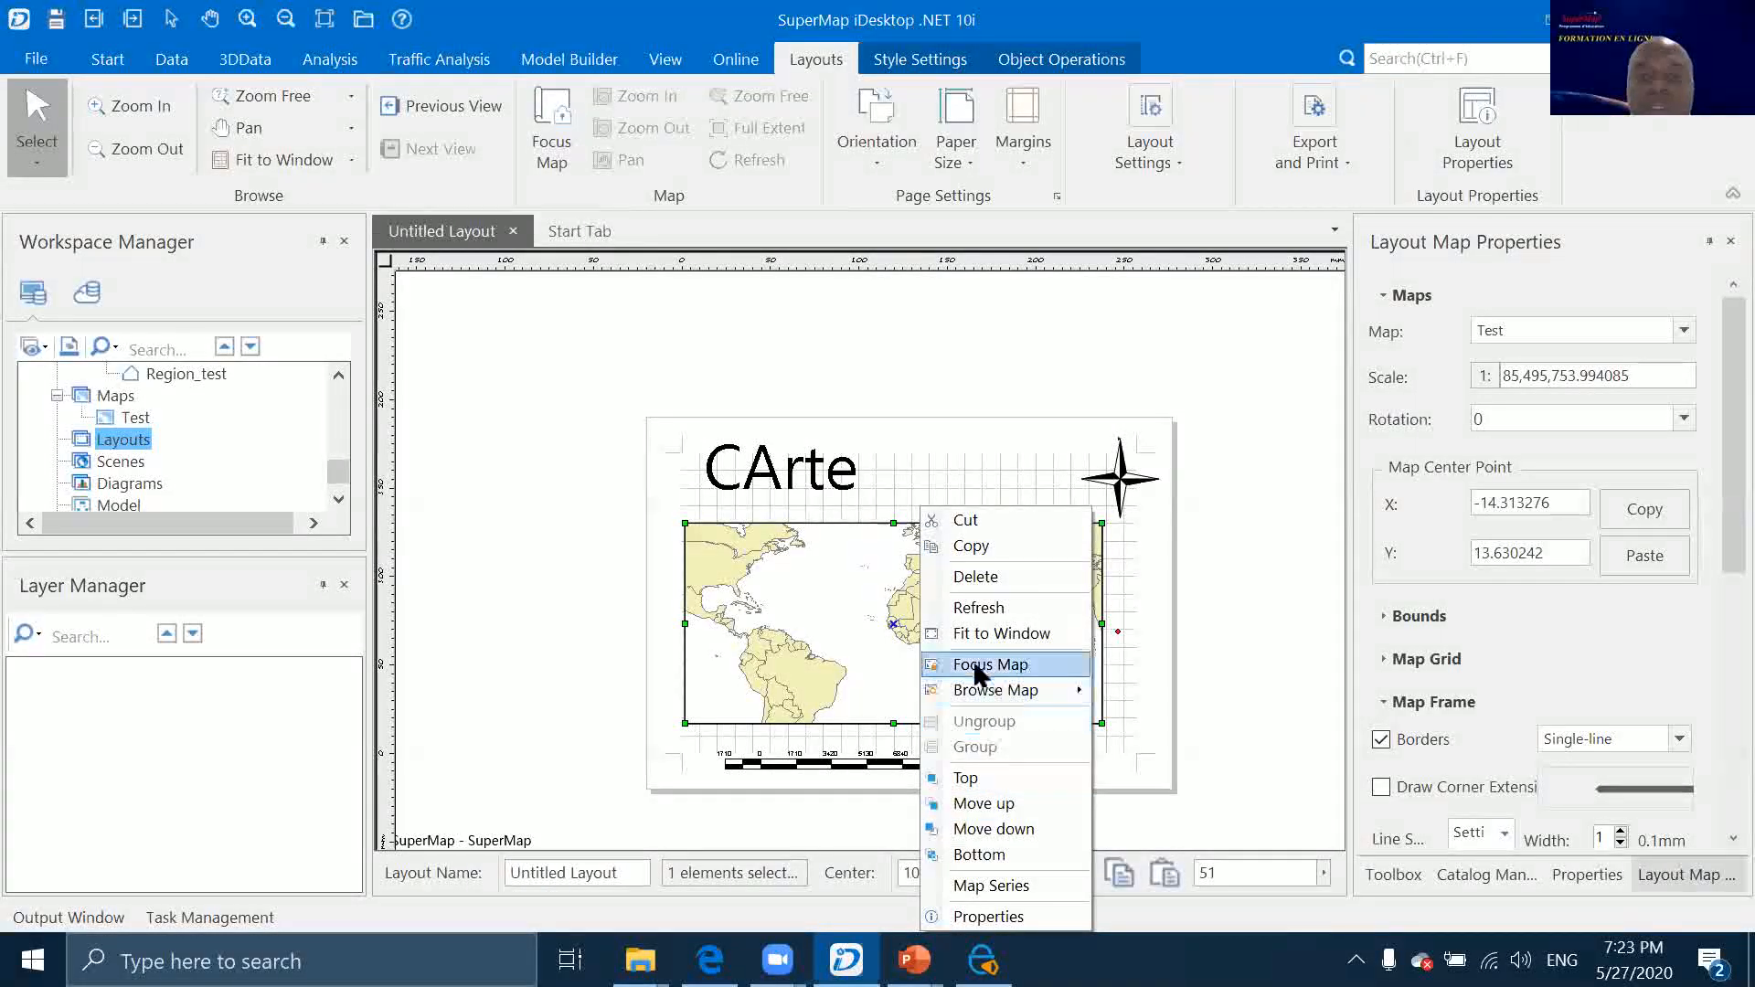
pyautogui.click(792, 584)
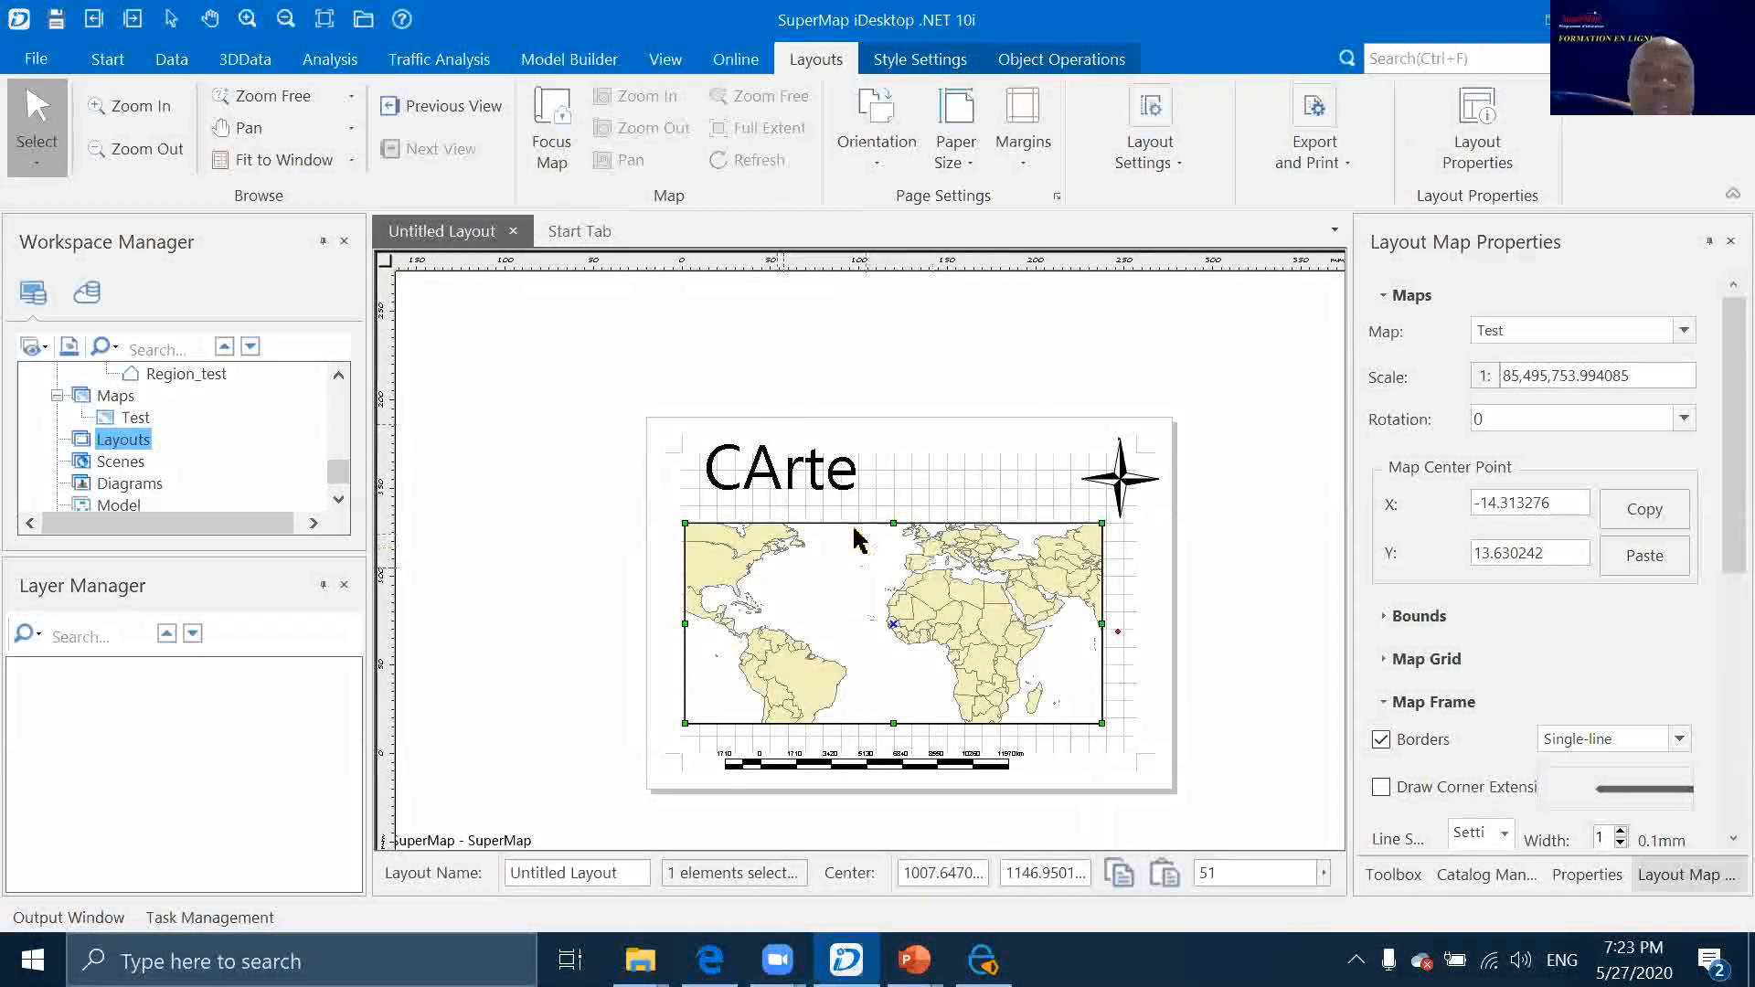
pyautogui.click(562, 133)
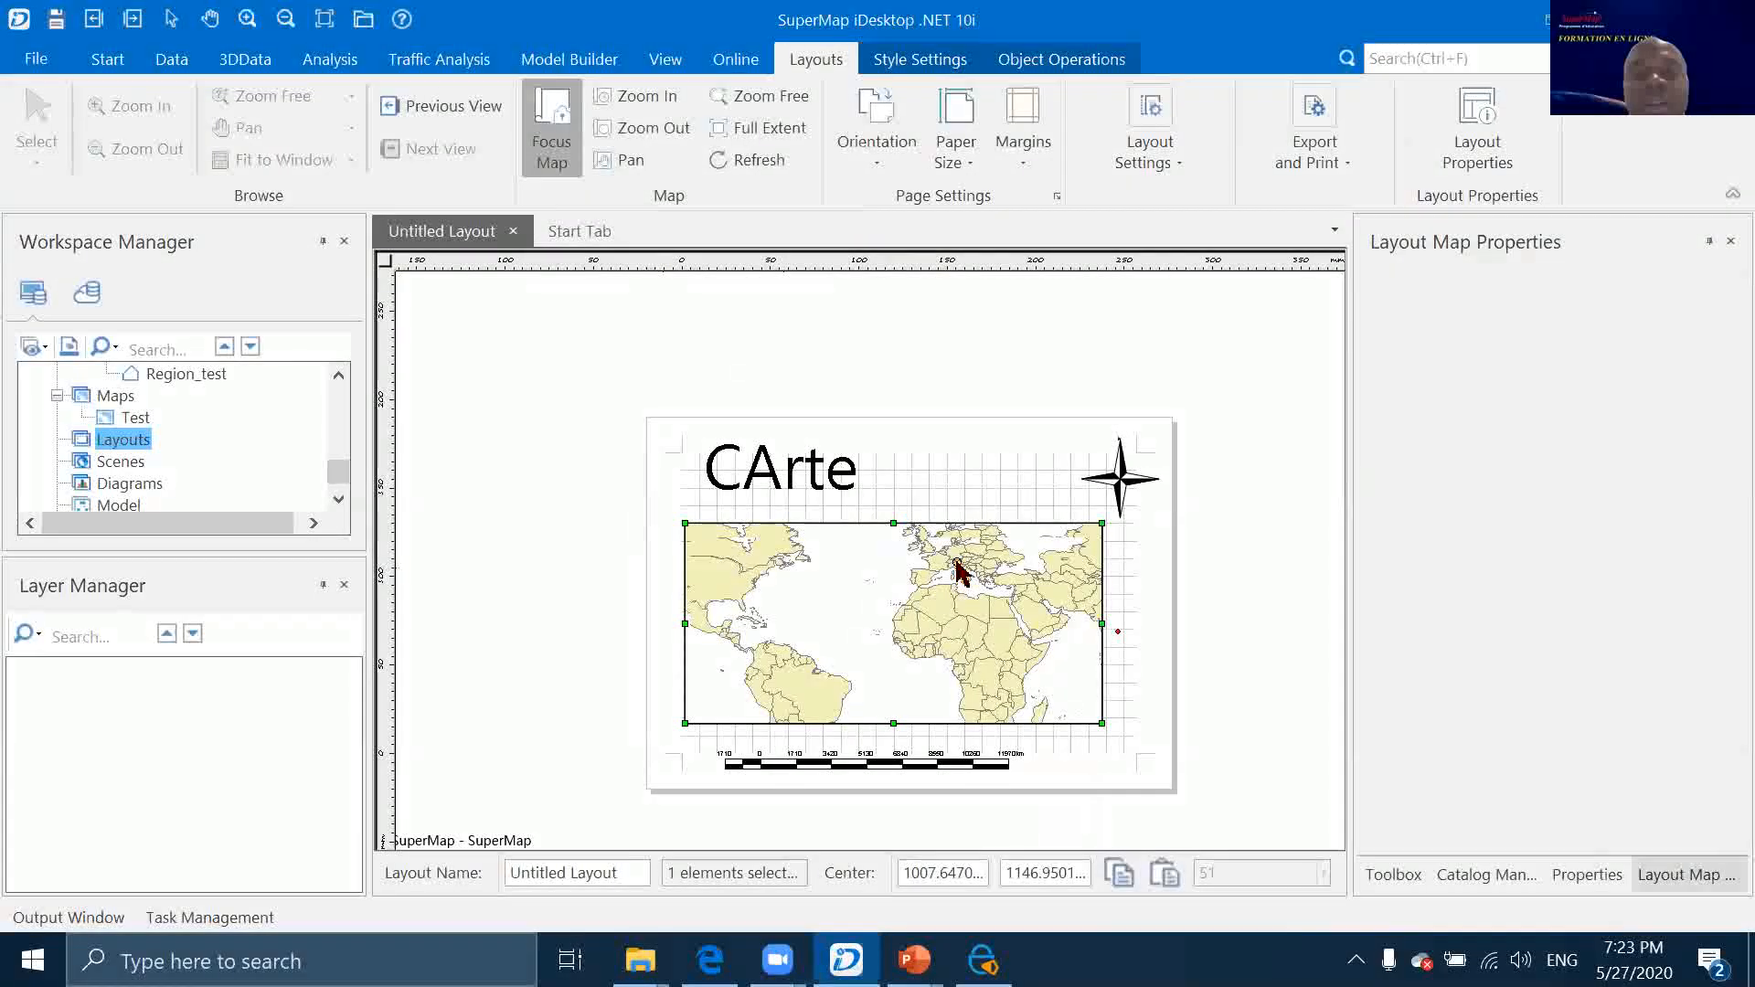
pyautogui.click(906, 537)
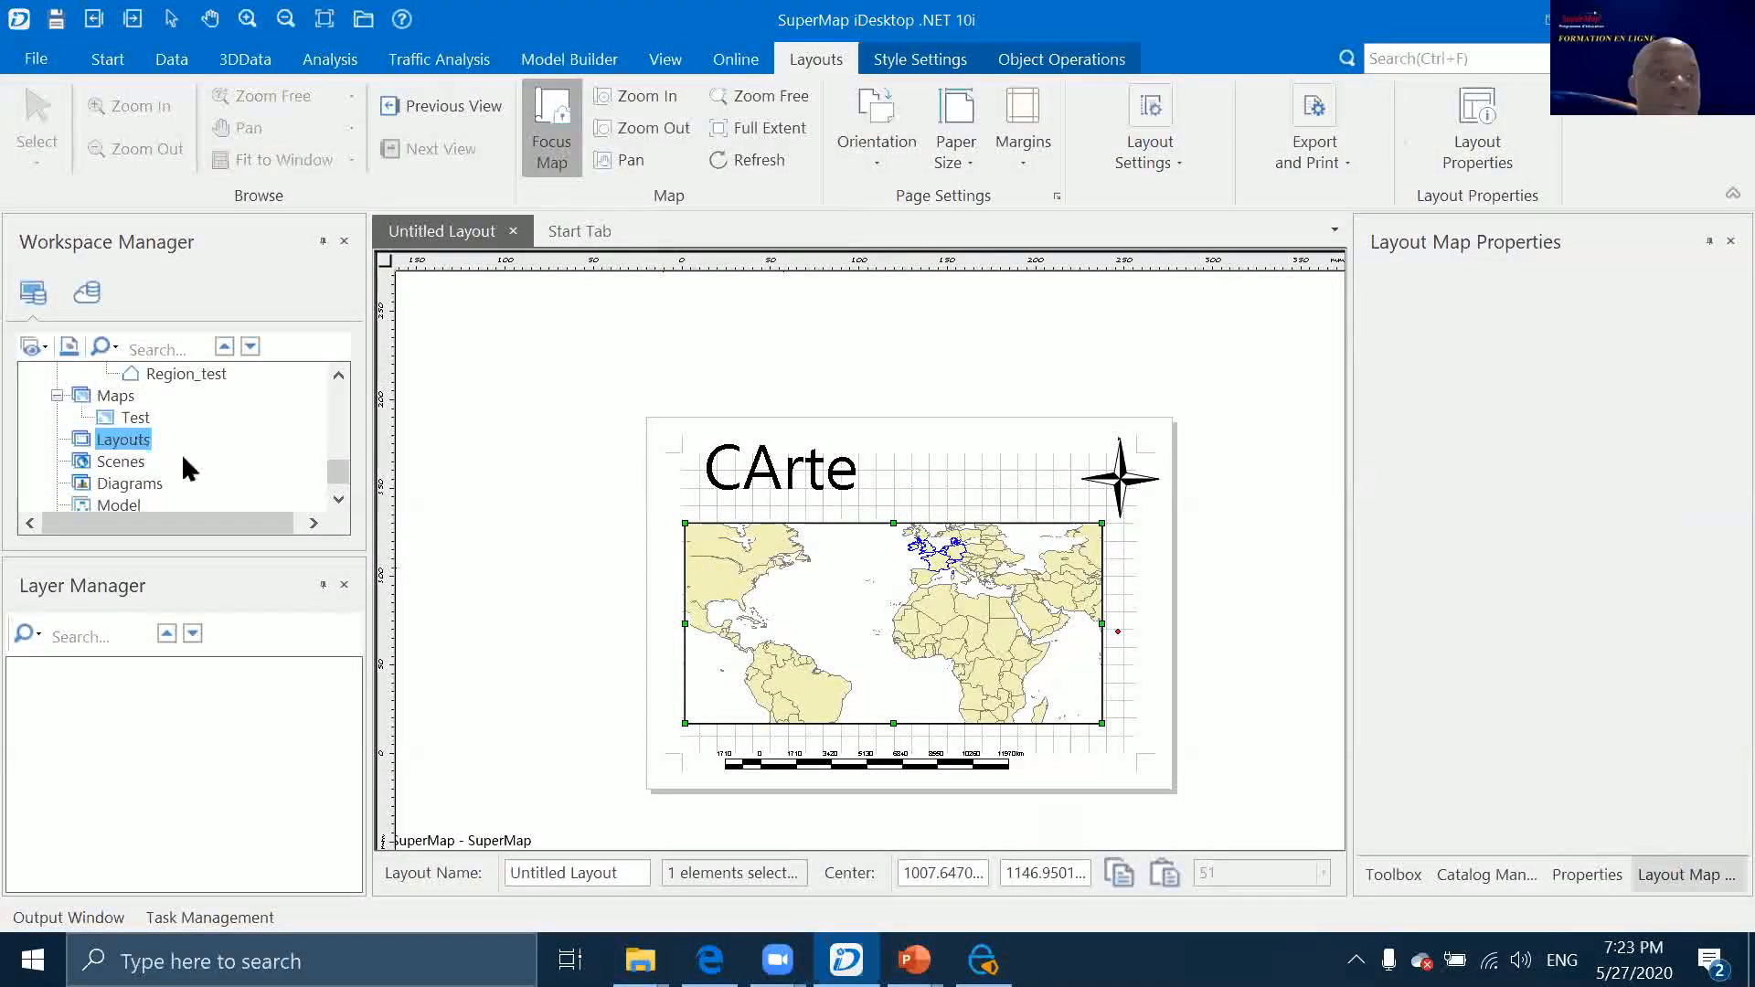
# Close the untitled layout and save it in the workspace under the name Test
pyautogui.click(513, 231)
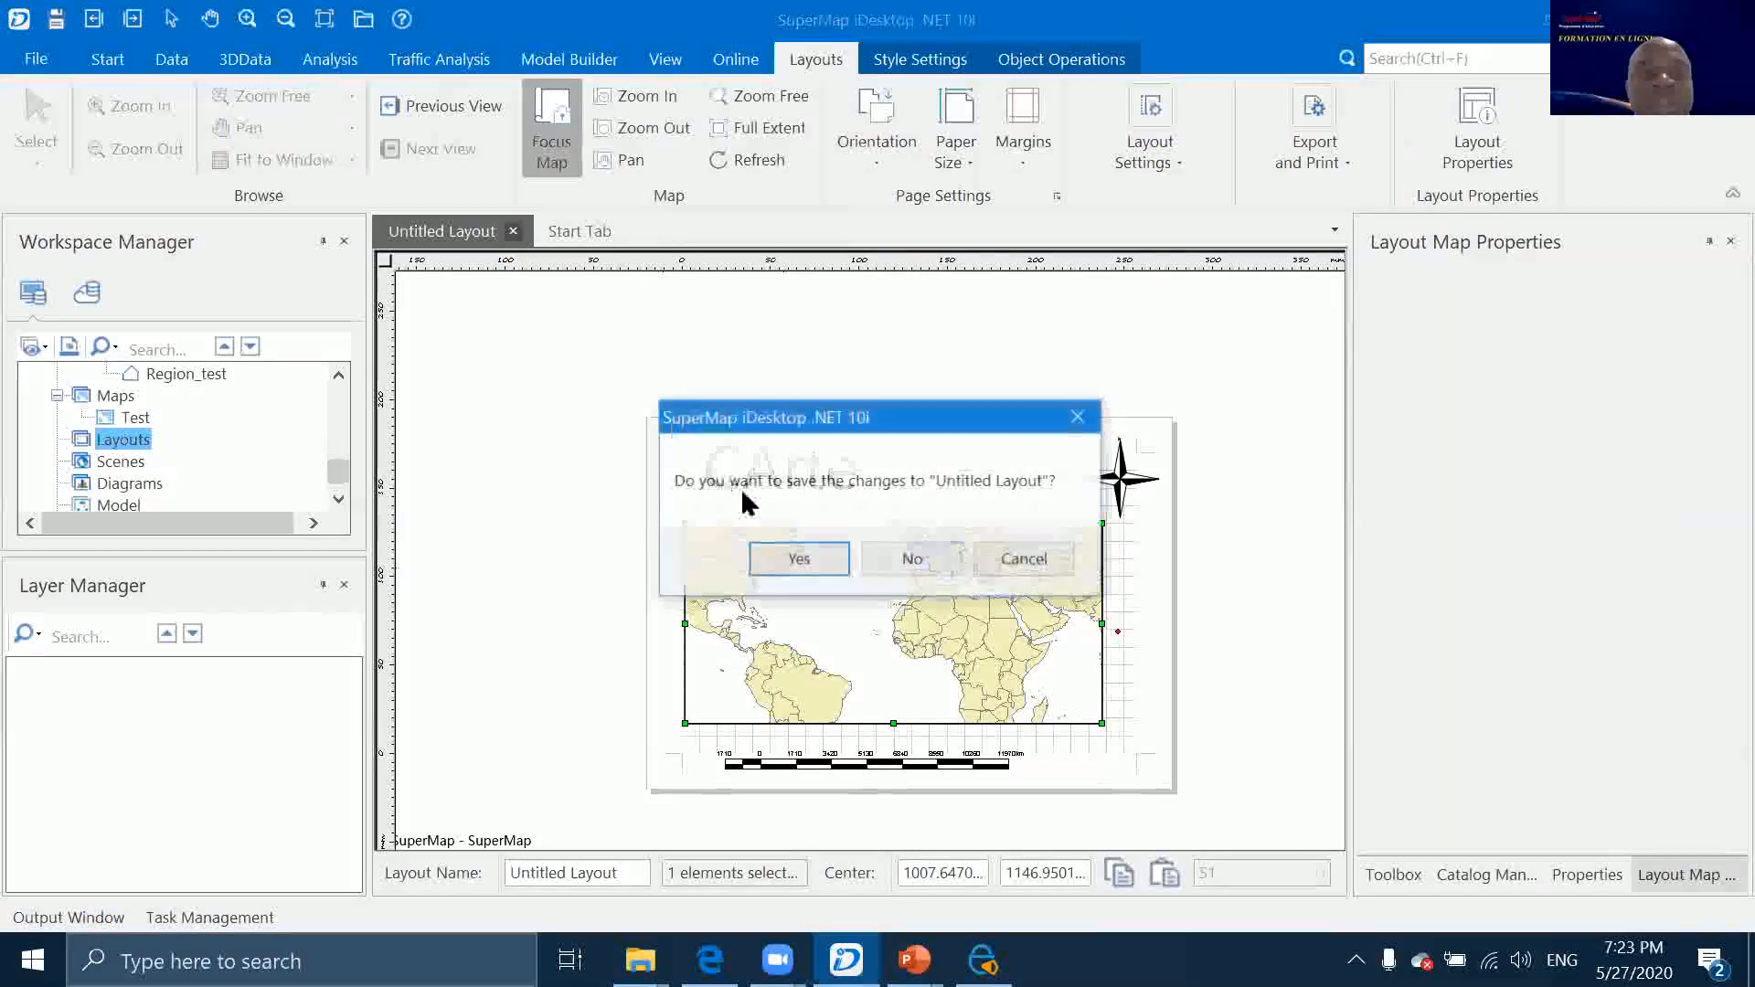
pyautogui.click(820, 563)
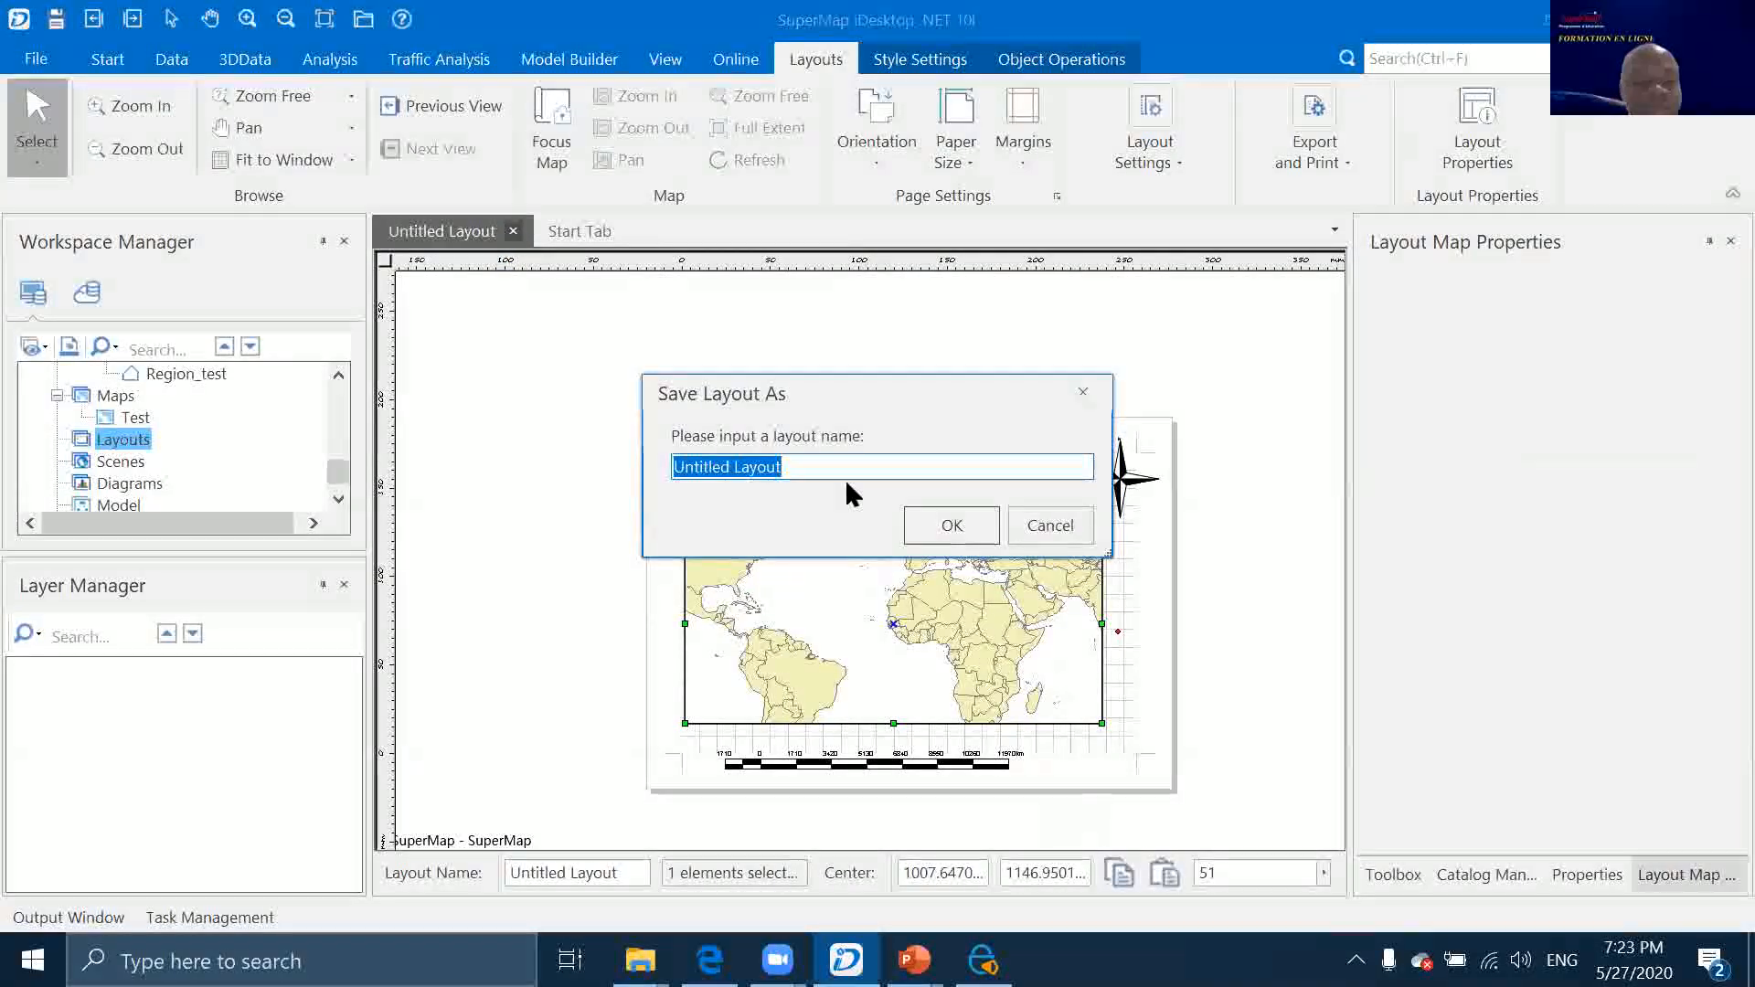
pyautogui.write('Te')
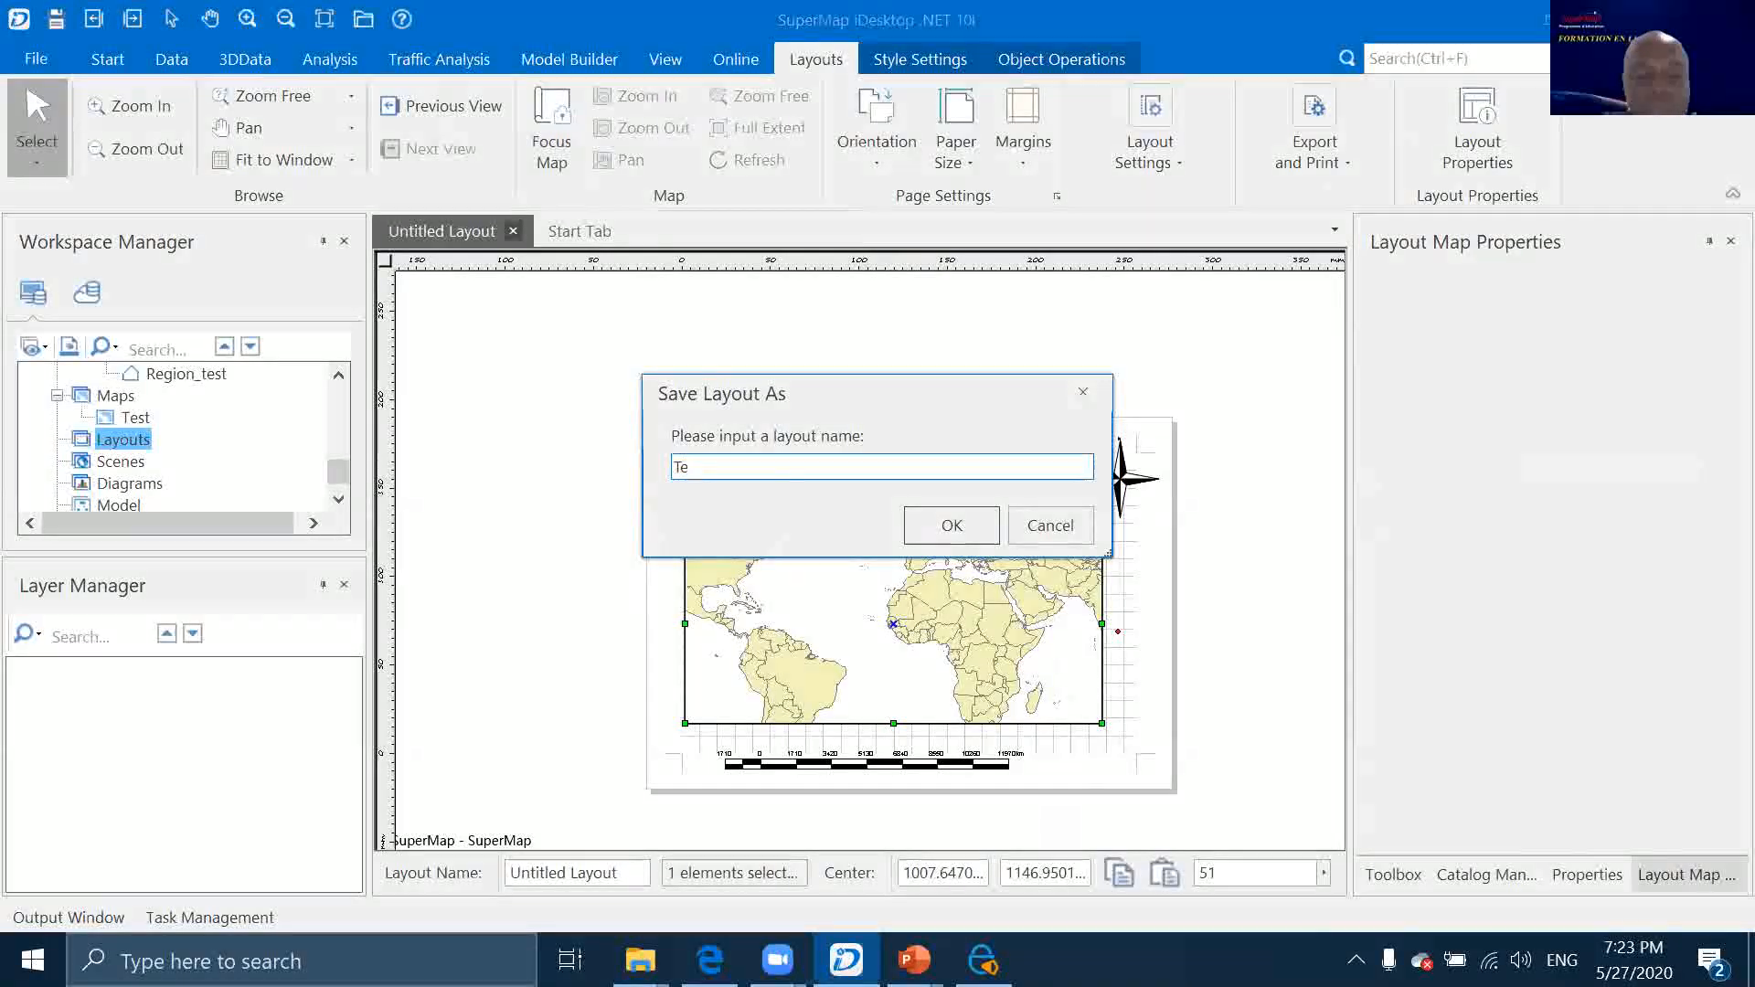
pyautogui.write('tsst')
pyautogui.click(951, 526)
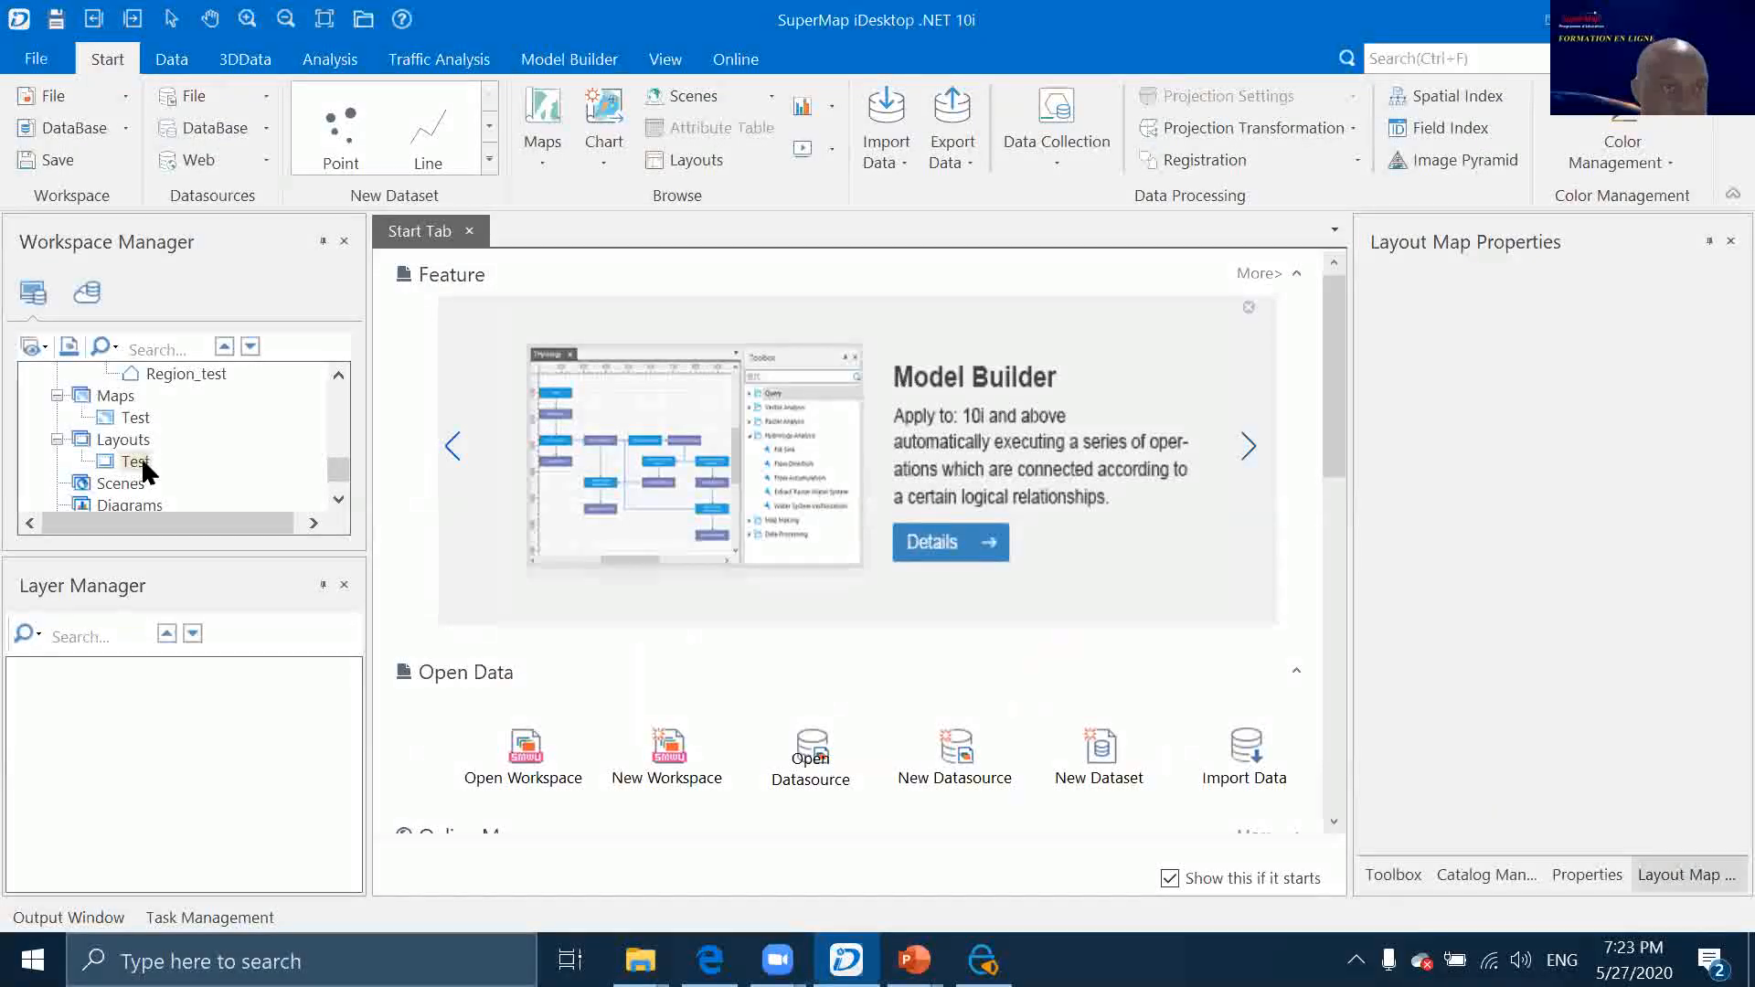
# Reopen the saved Test layout to view it, and close it without saving changes
pyautogui.doubleClick(139, 459)
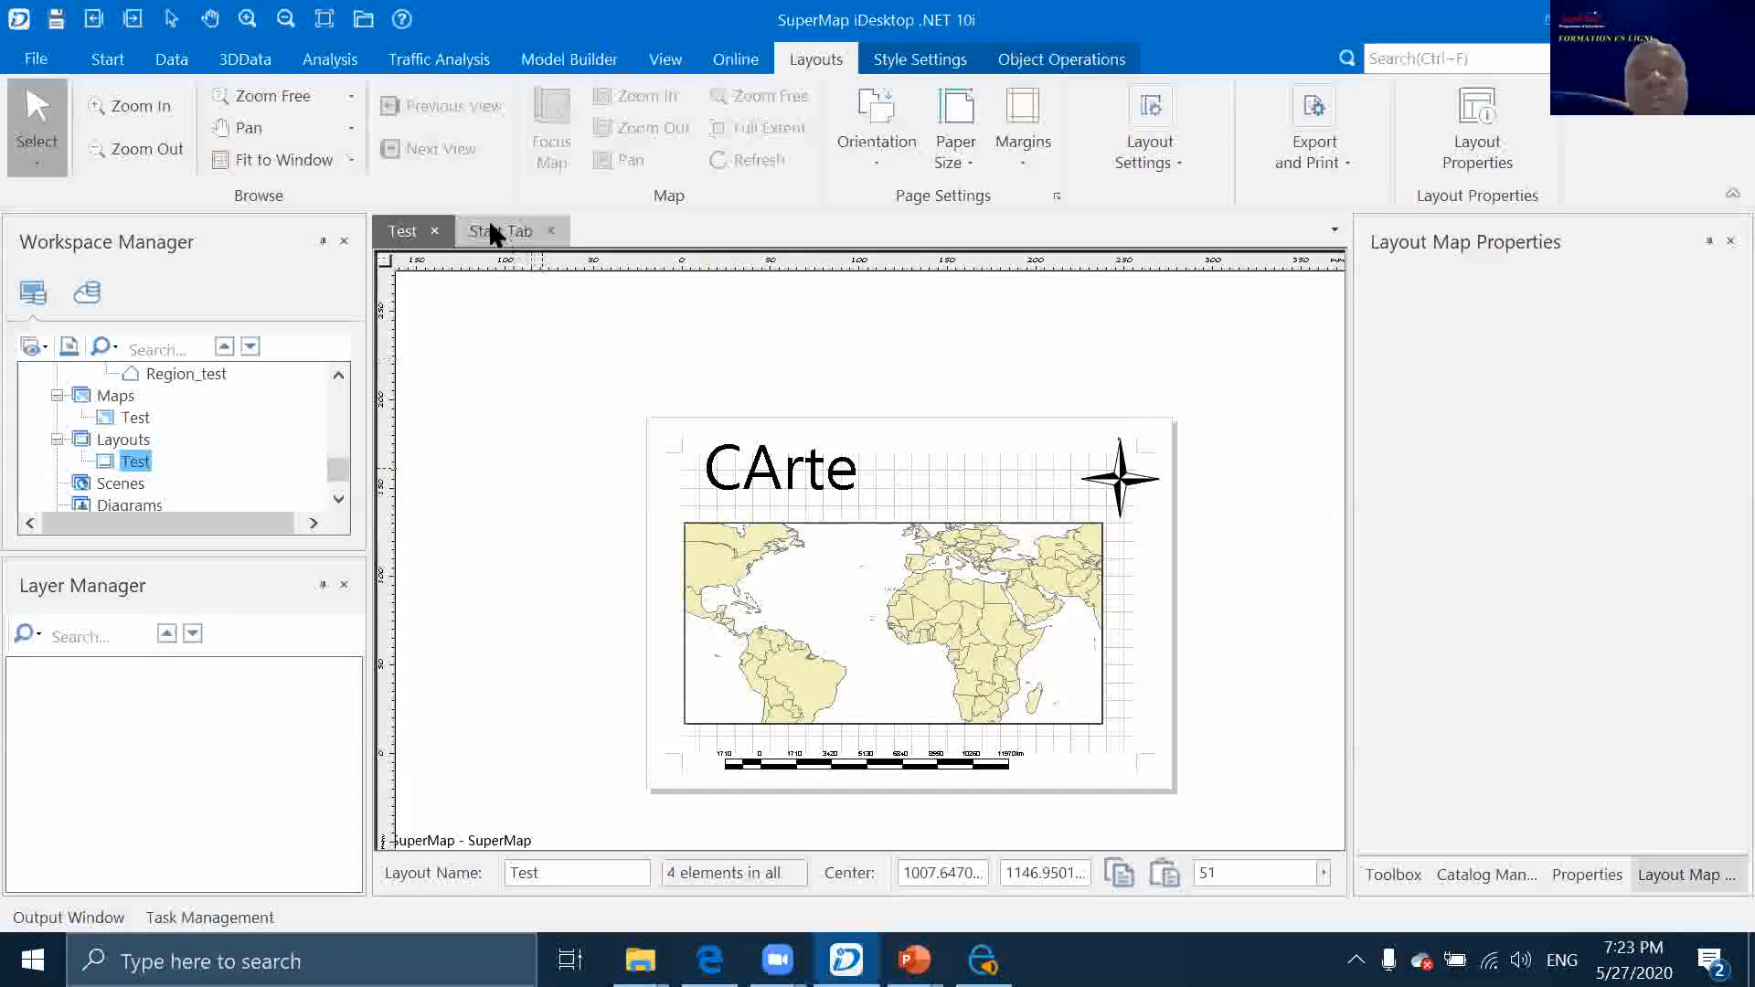
pyautogui.click(435, 231)
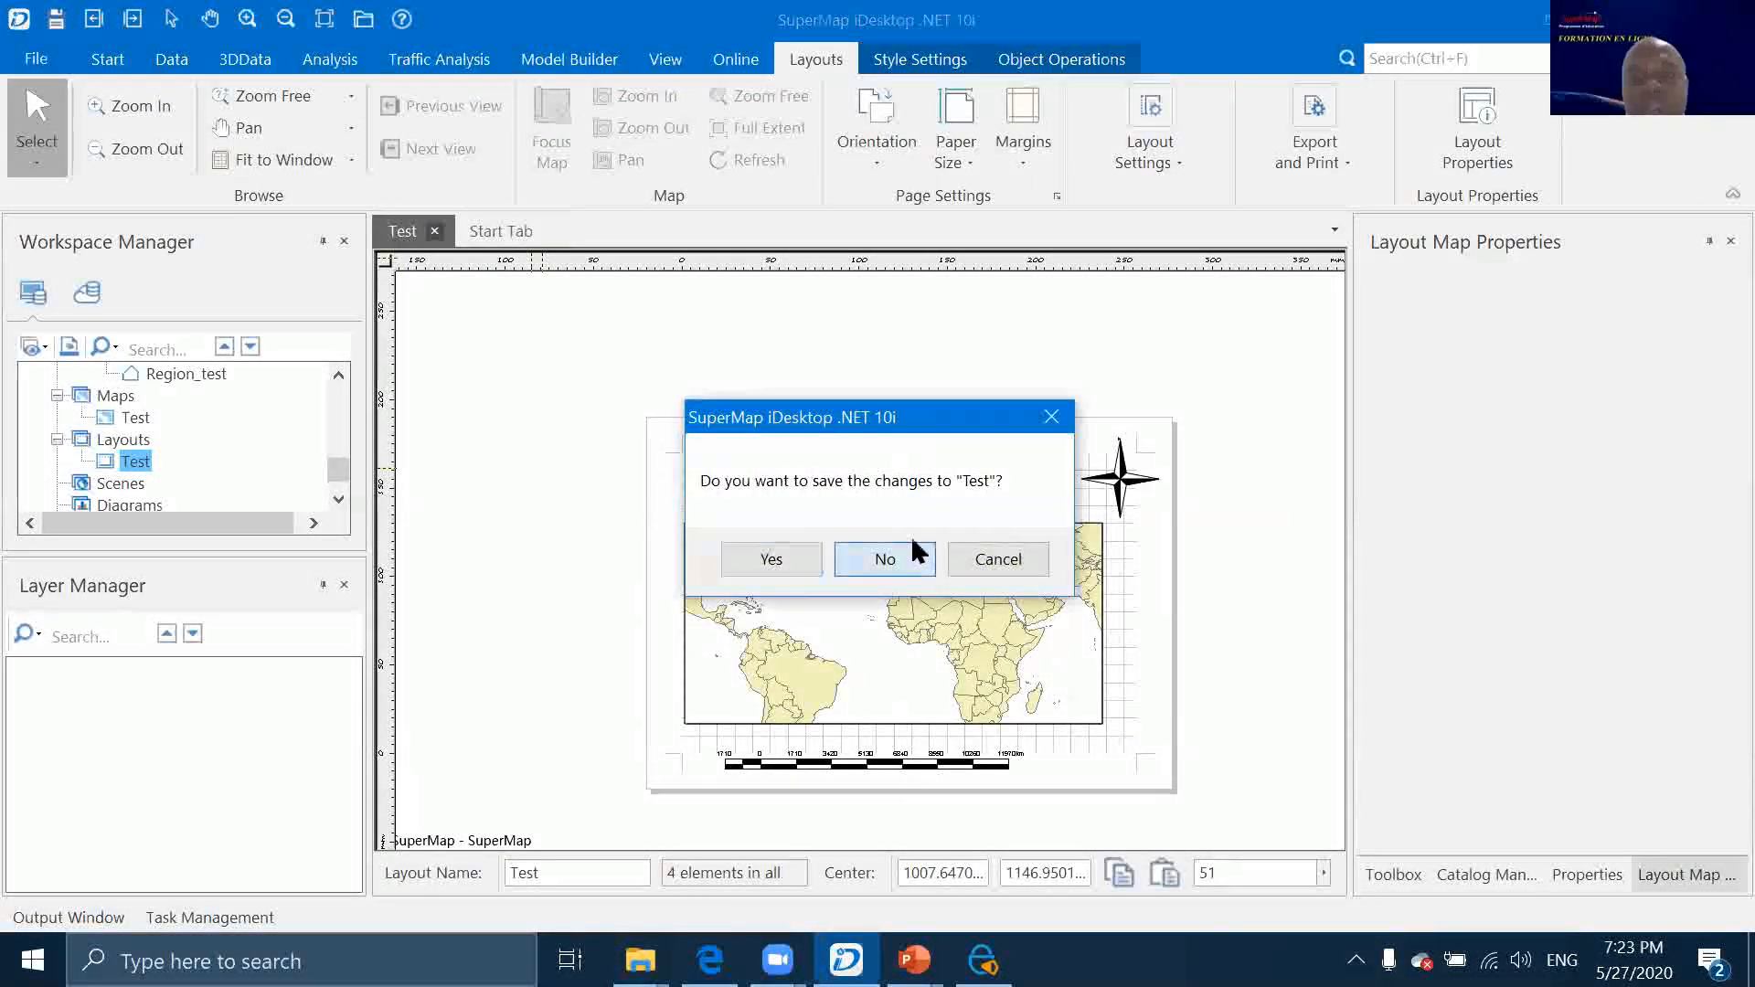
pyautogui.click(887, 562)
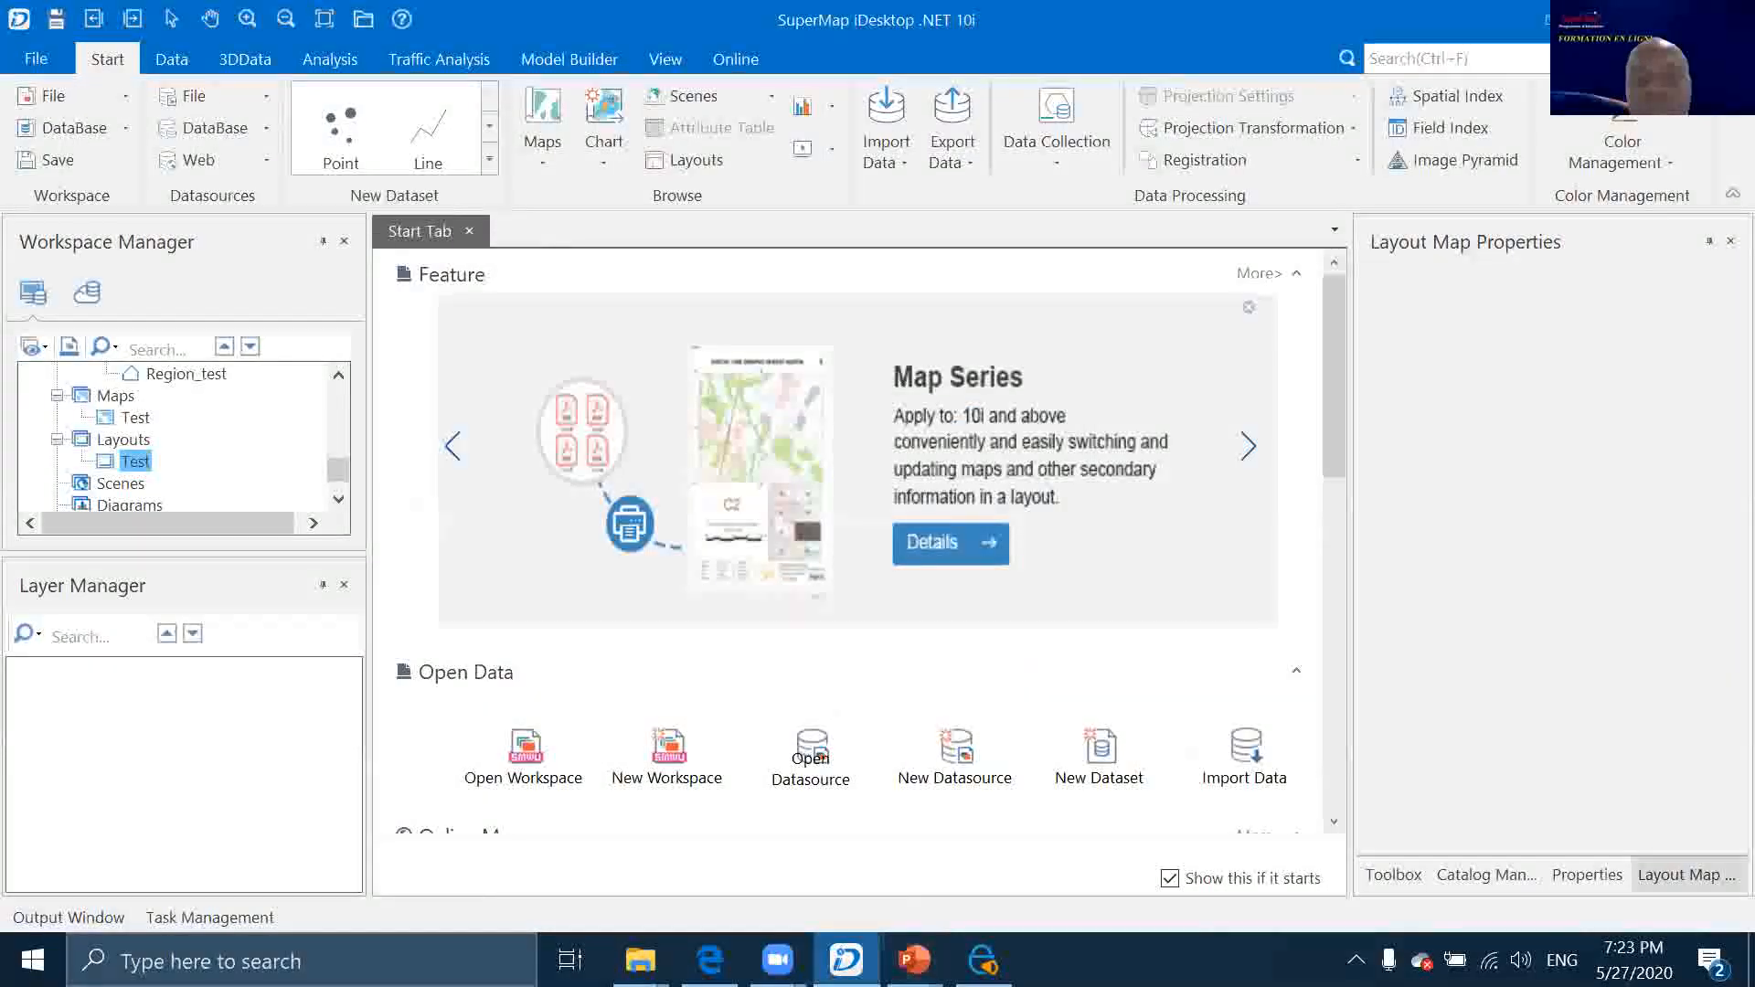
# Switch to the PowerPoint slideshow and advance from the layout definition slide to the Ressources slide
pyautogui.moveTo(914, 960)
pyautogui.click(1063, 841)
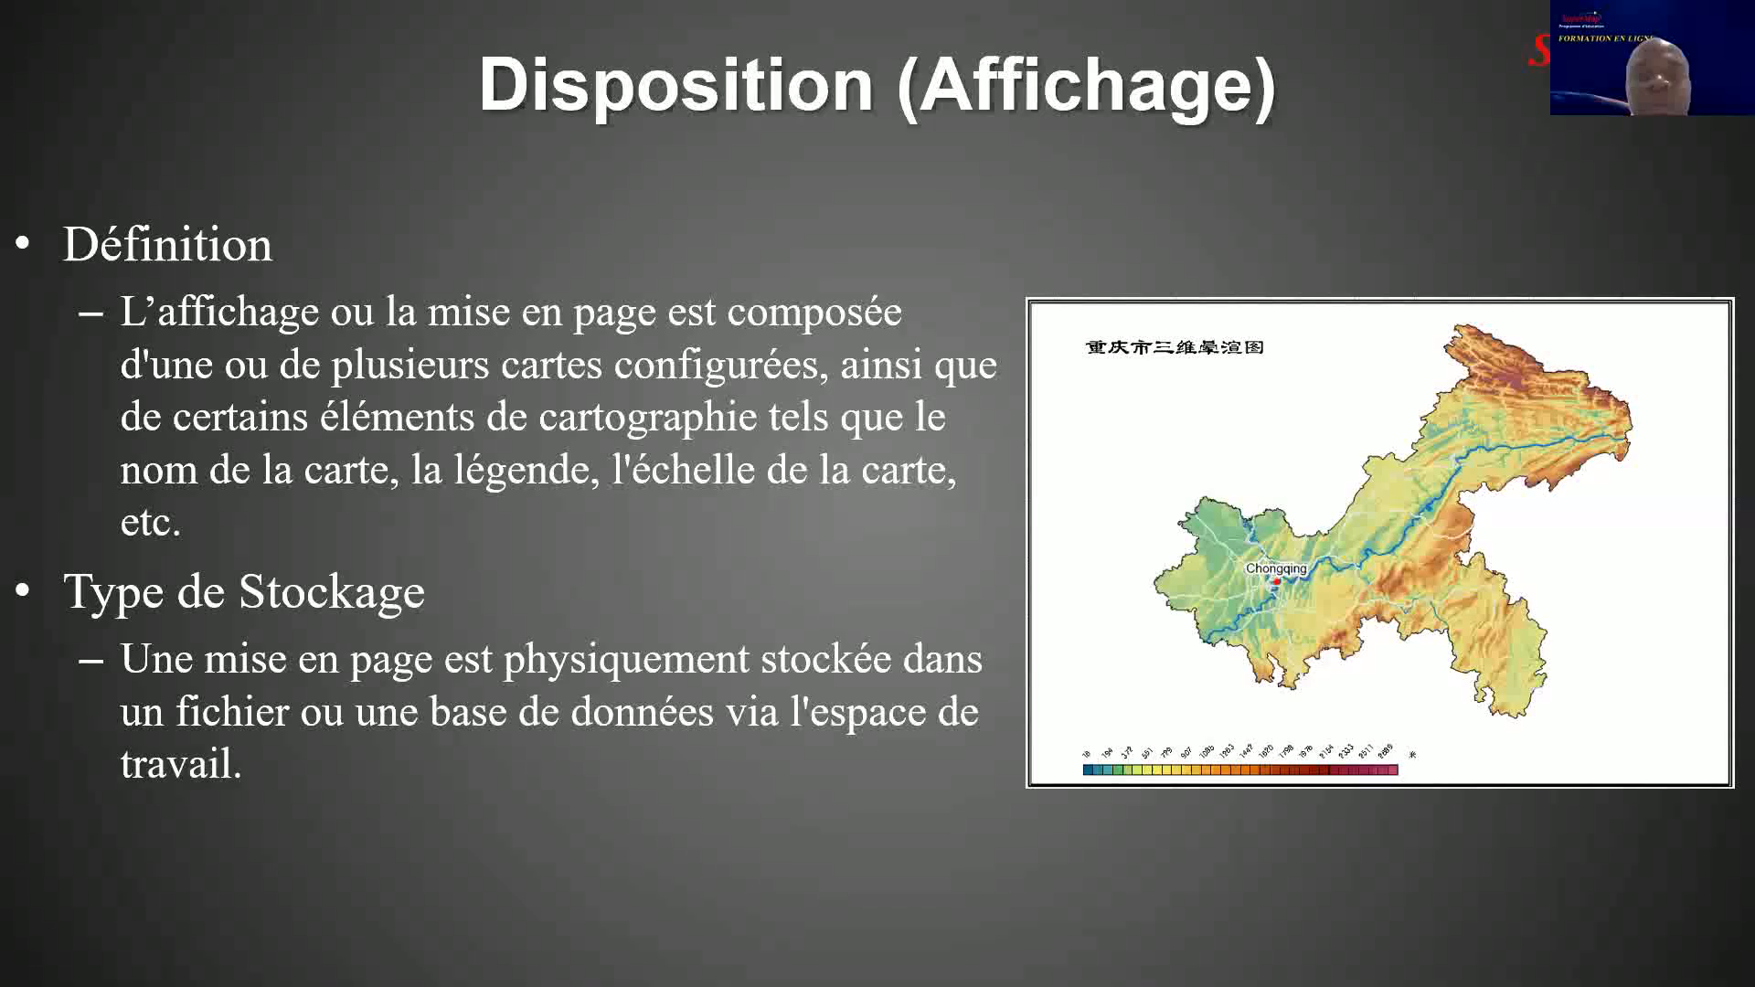
pyautogui.click(1203, 446)
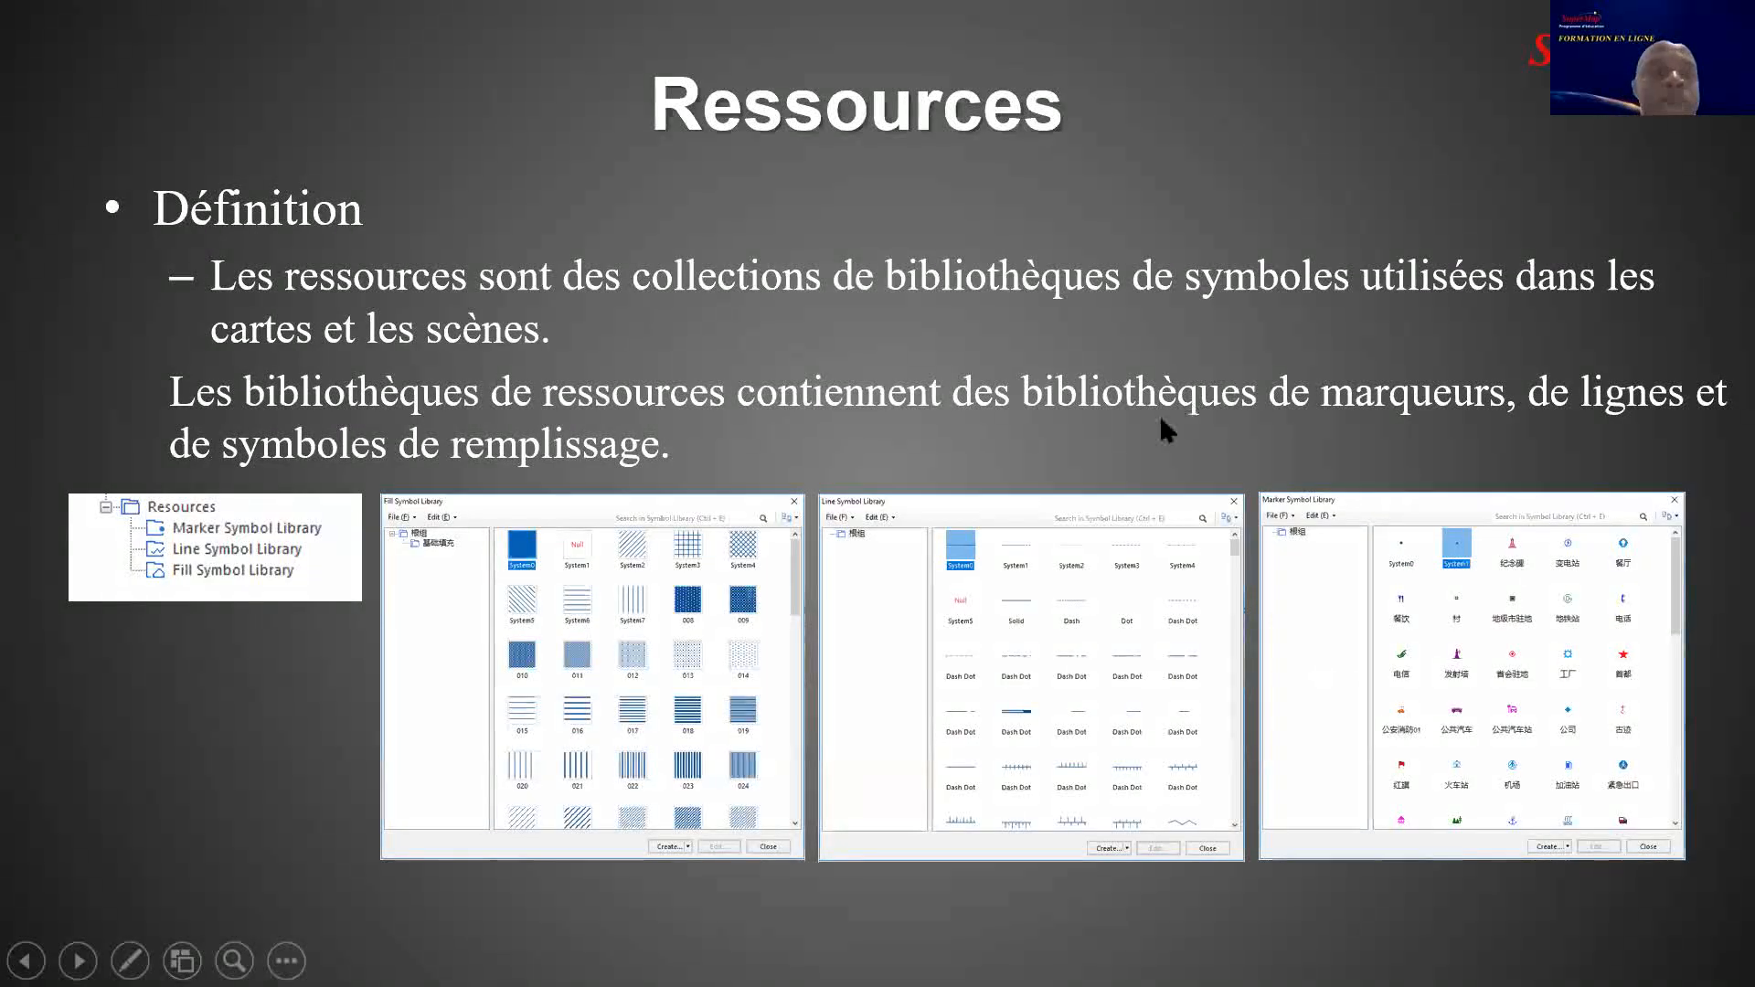
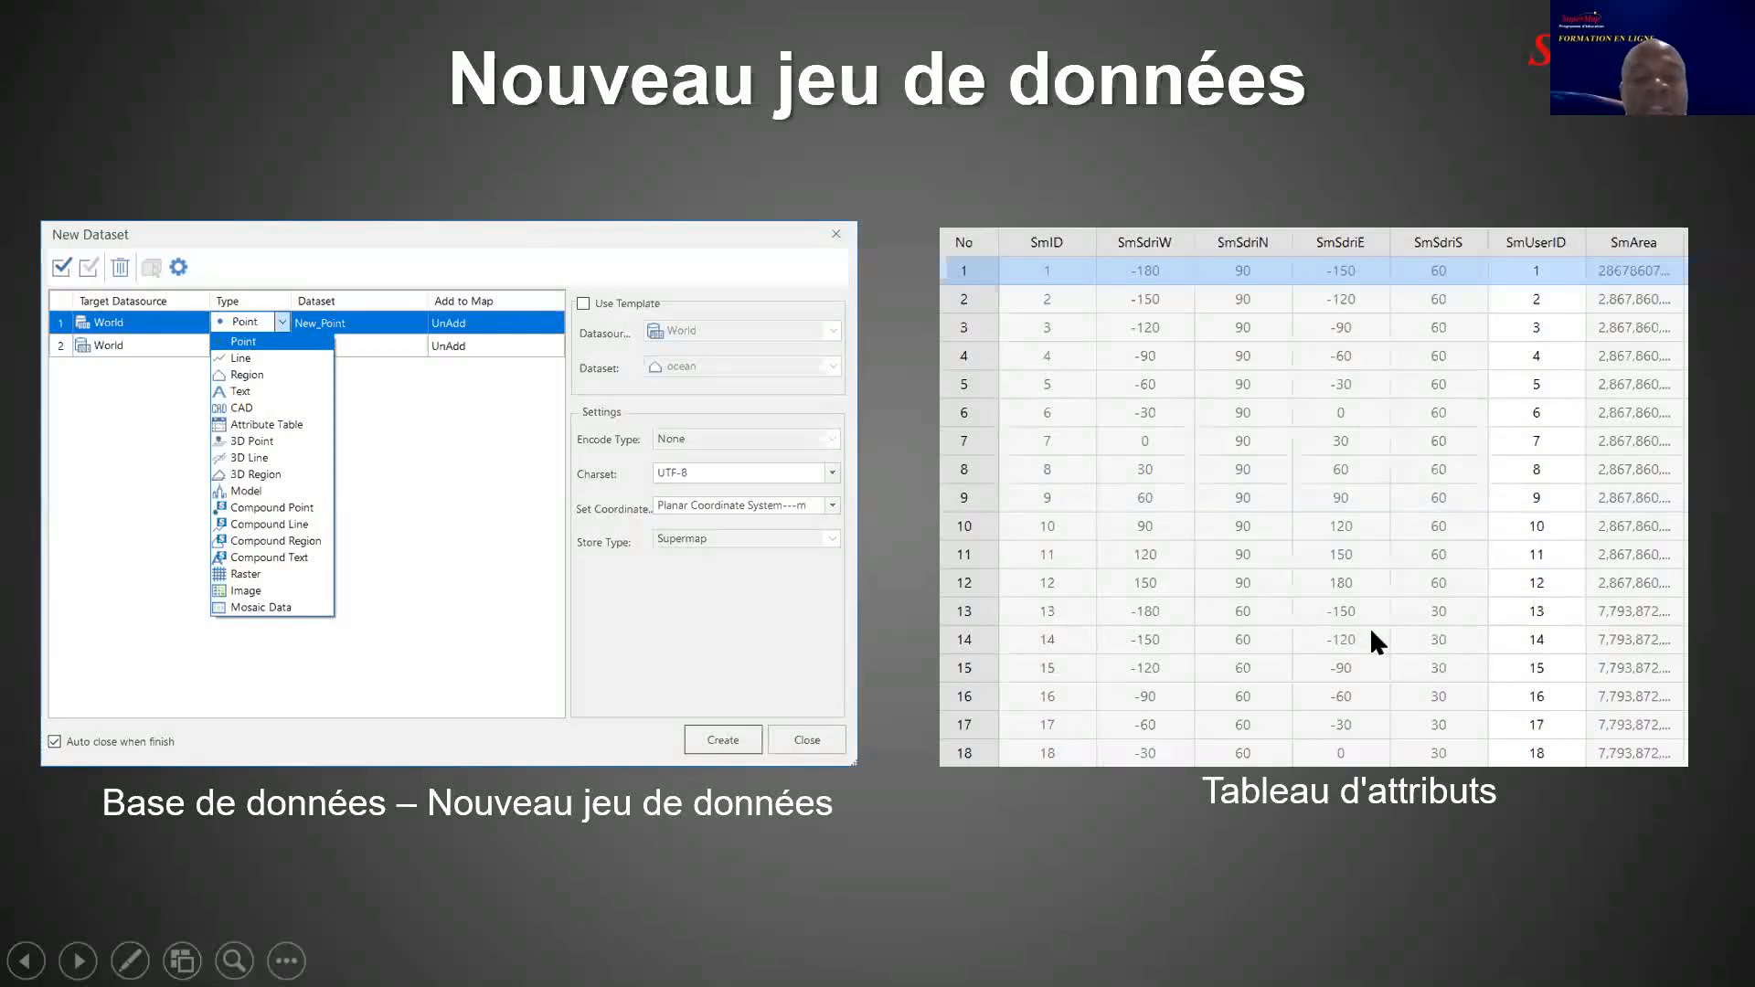
# Switch back to SuperMap iDesktop and browse the attribute table of the Line_test dataset in the test1 datasource, including its SmID column
pyautogui.press('super+d')
pyautogui.click(846, 960)
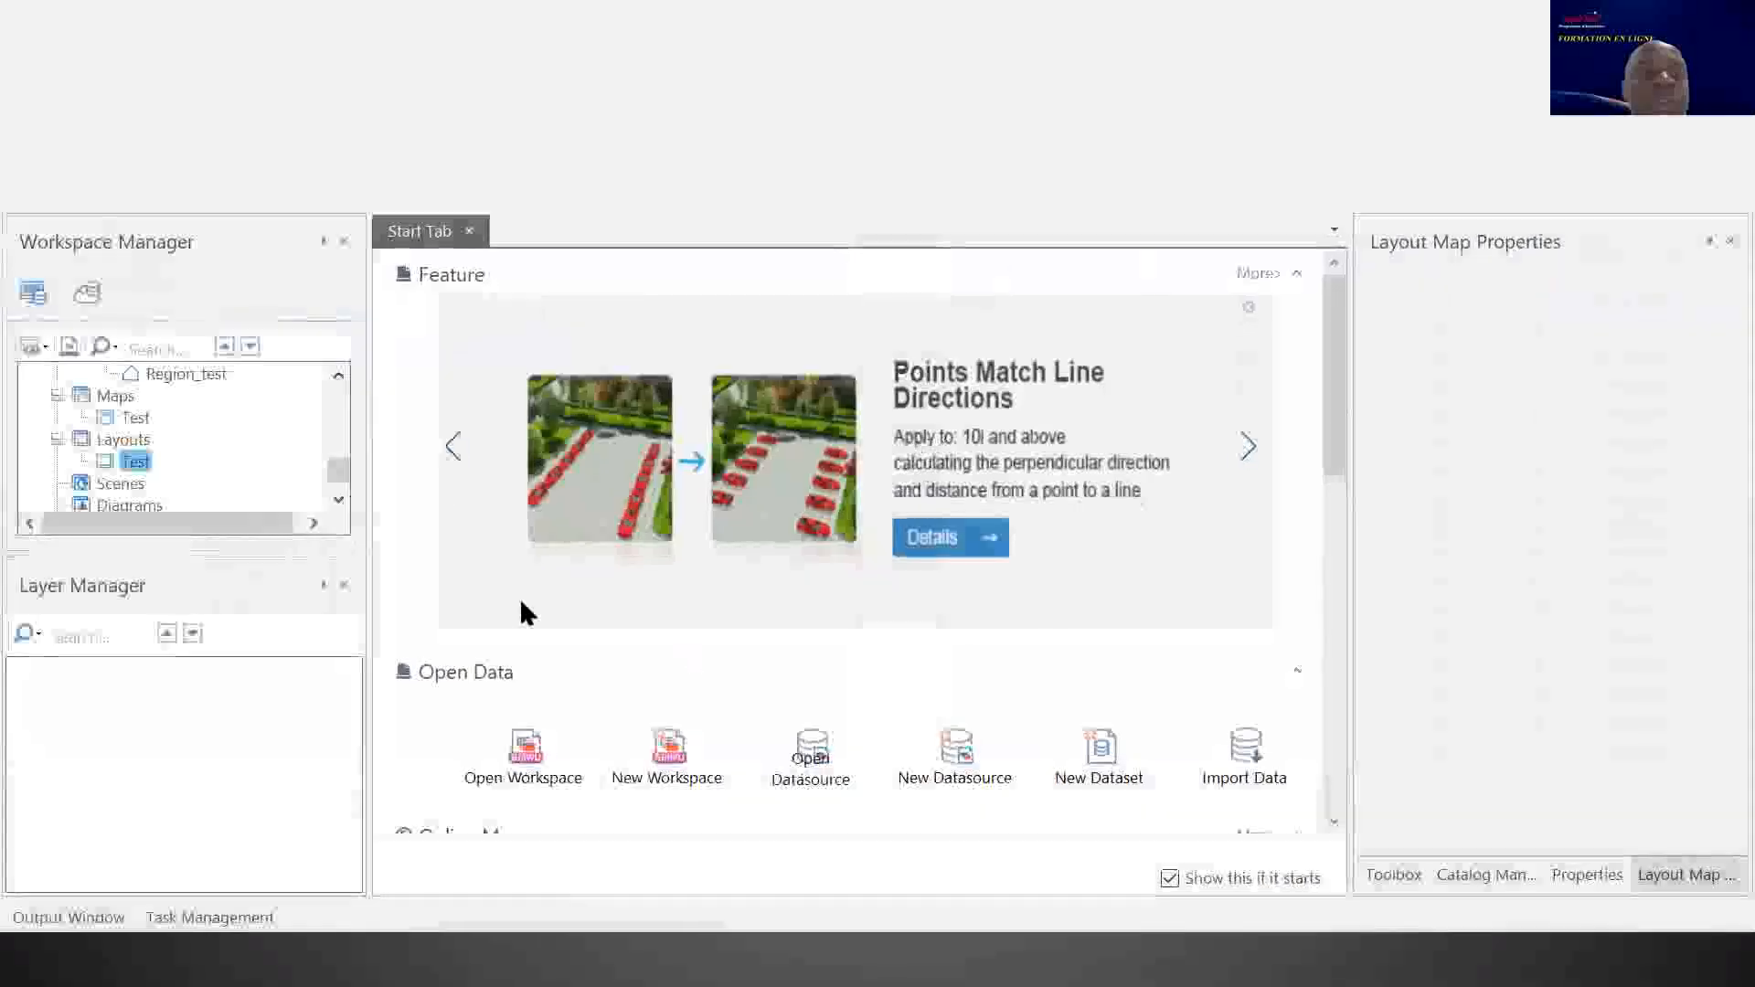
pyautogui.scroll(3, 174, 466)
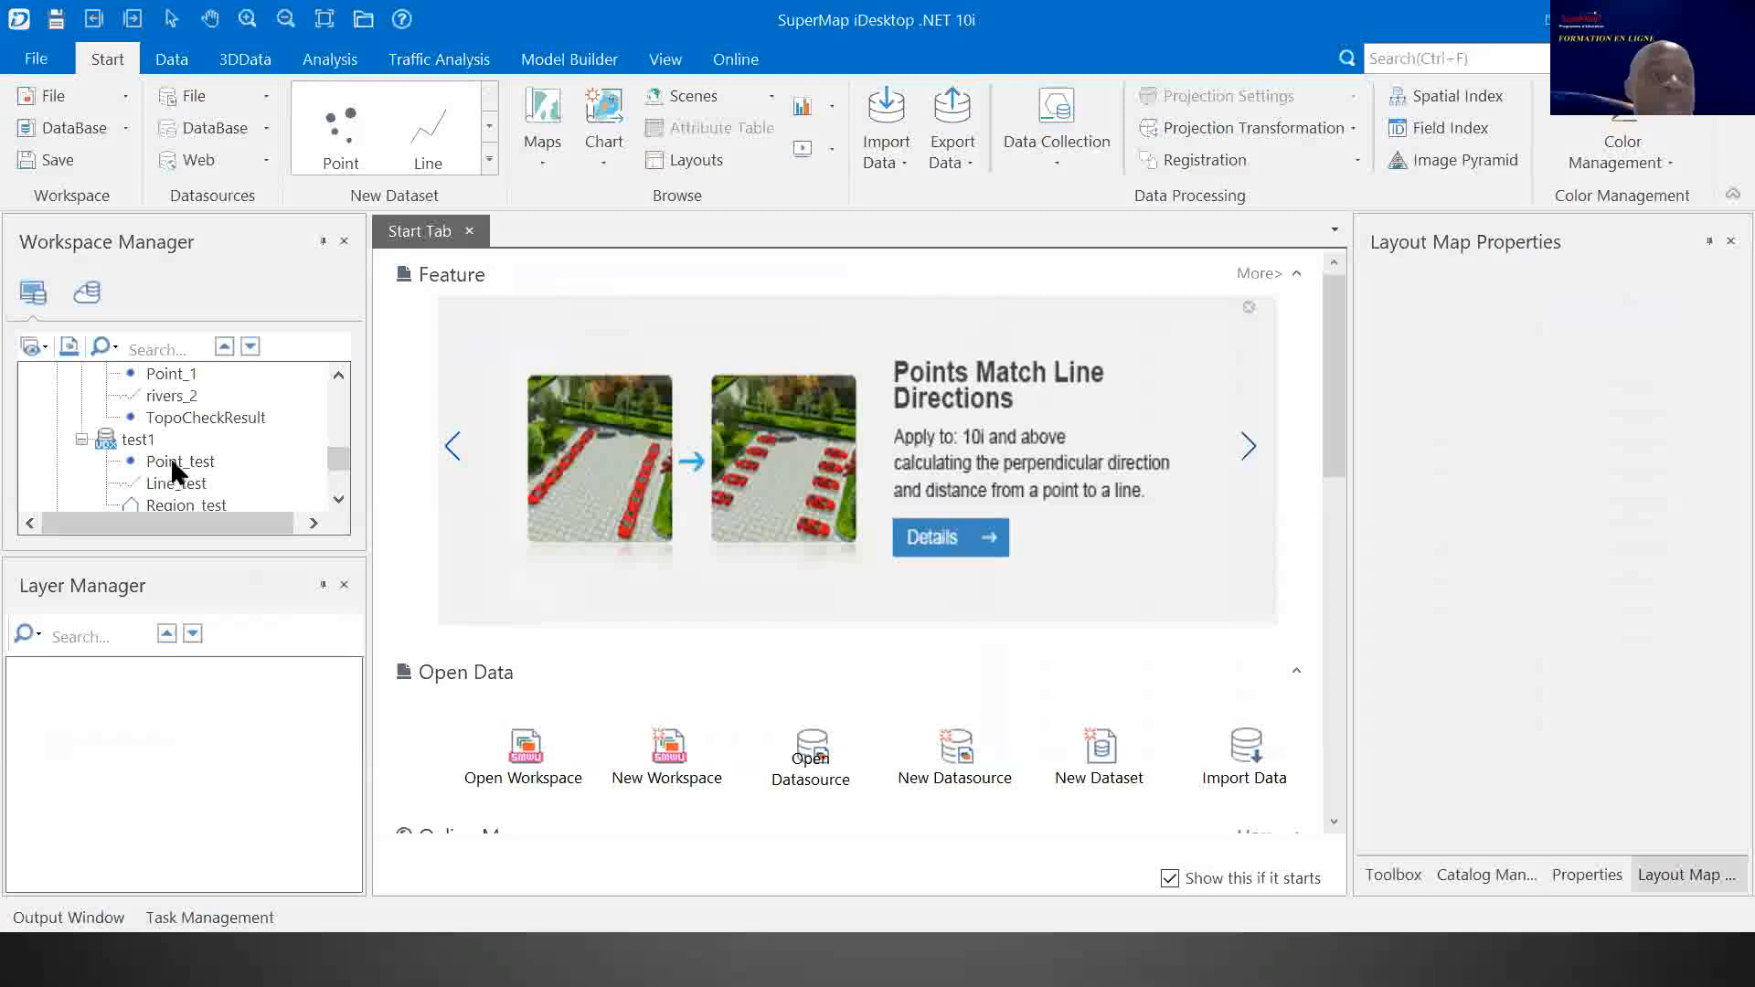
pyautogui.click(170, 461)
pyautogui.scroll(-1, 183, 438)
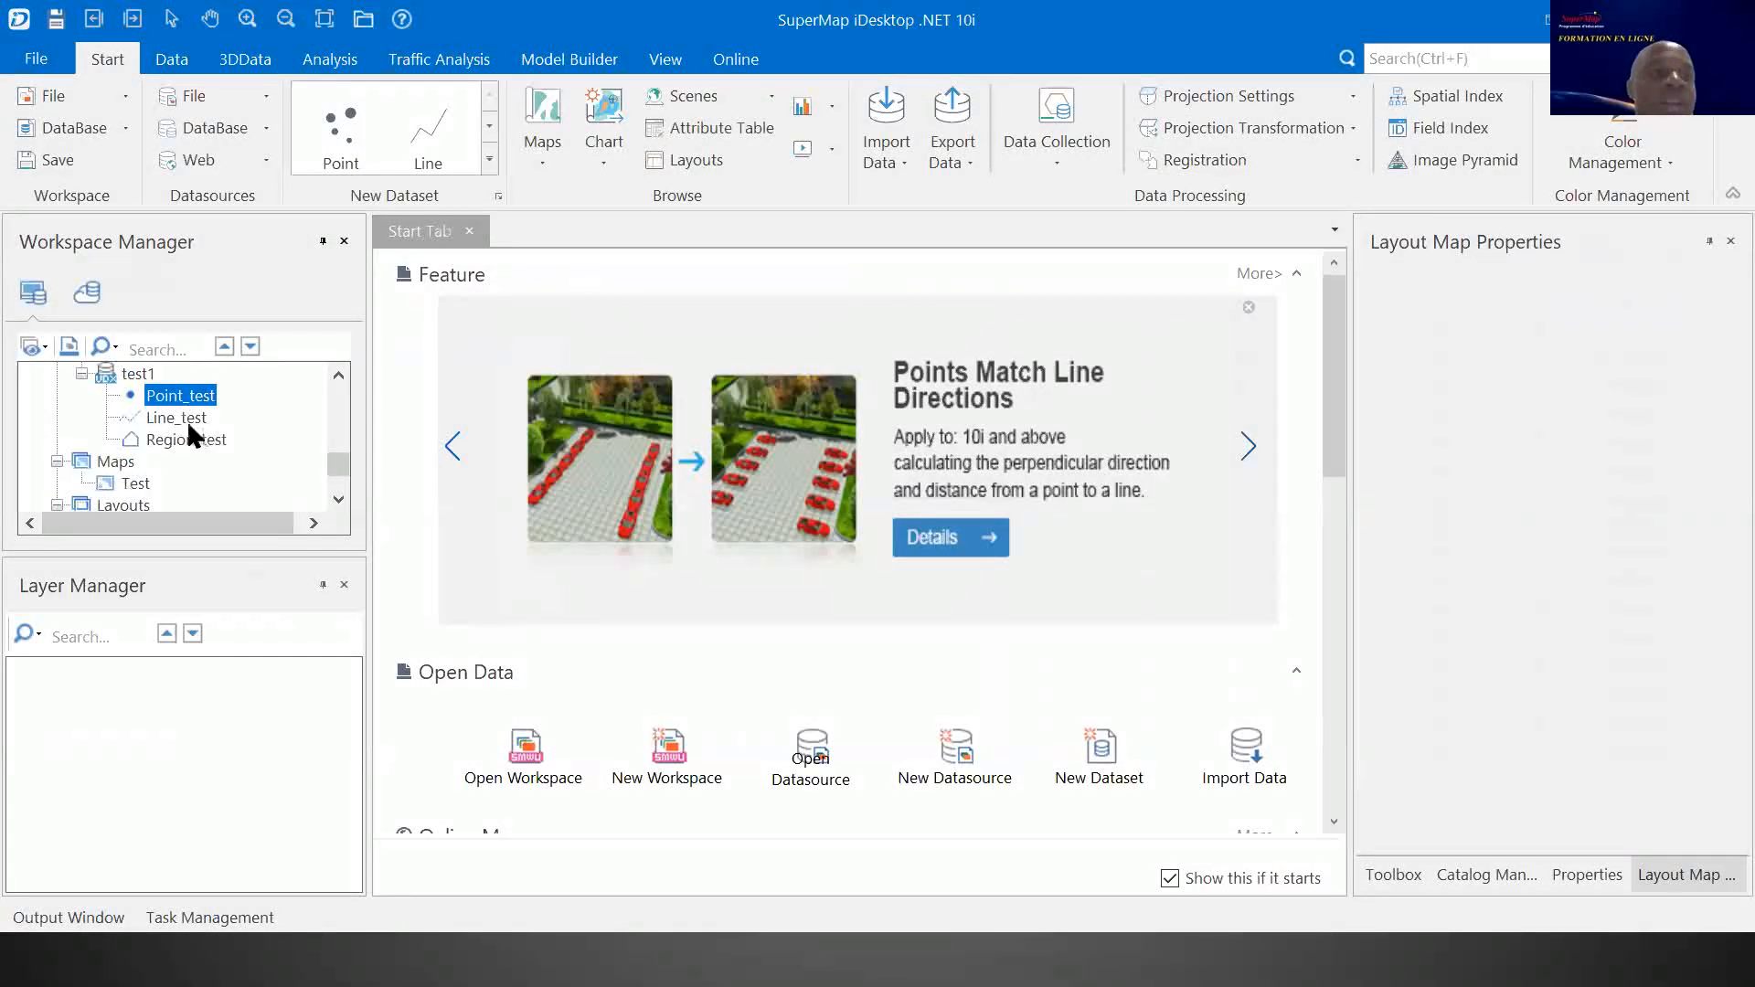
pyautogui.rightClick(184, 417)
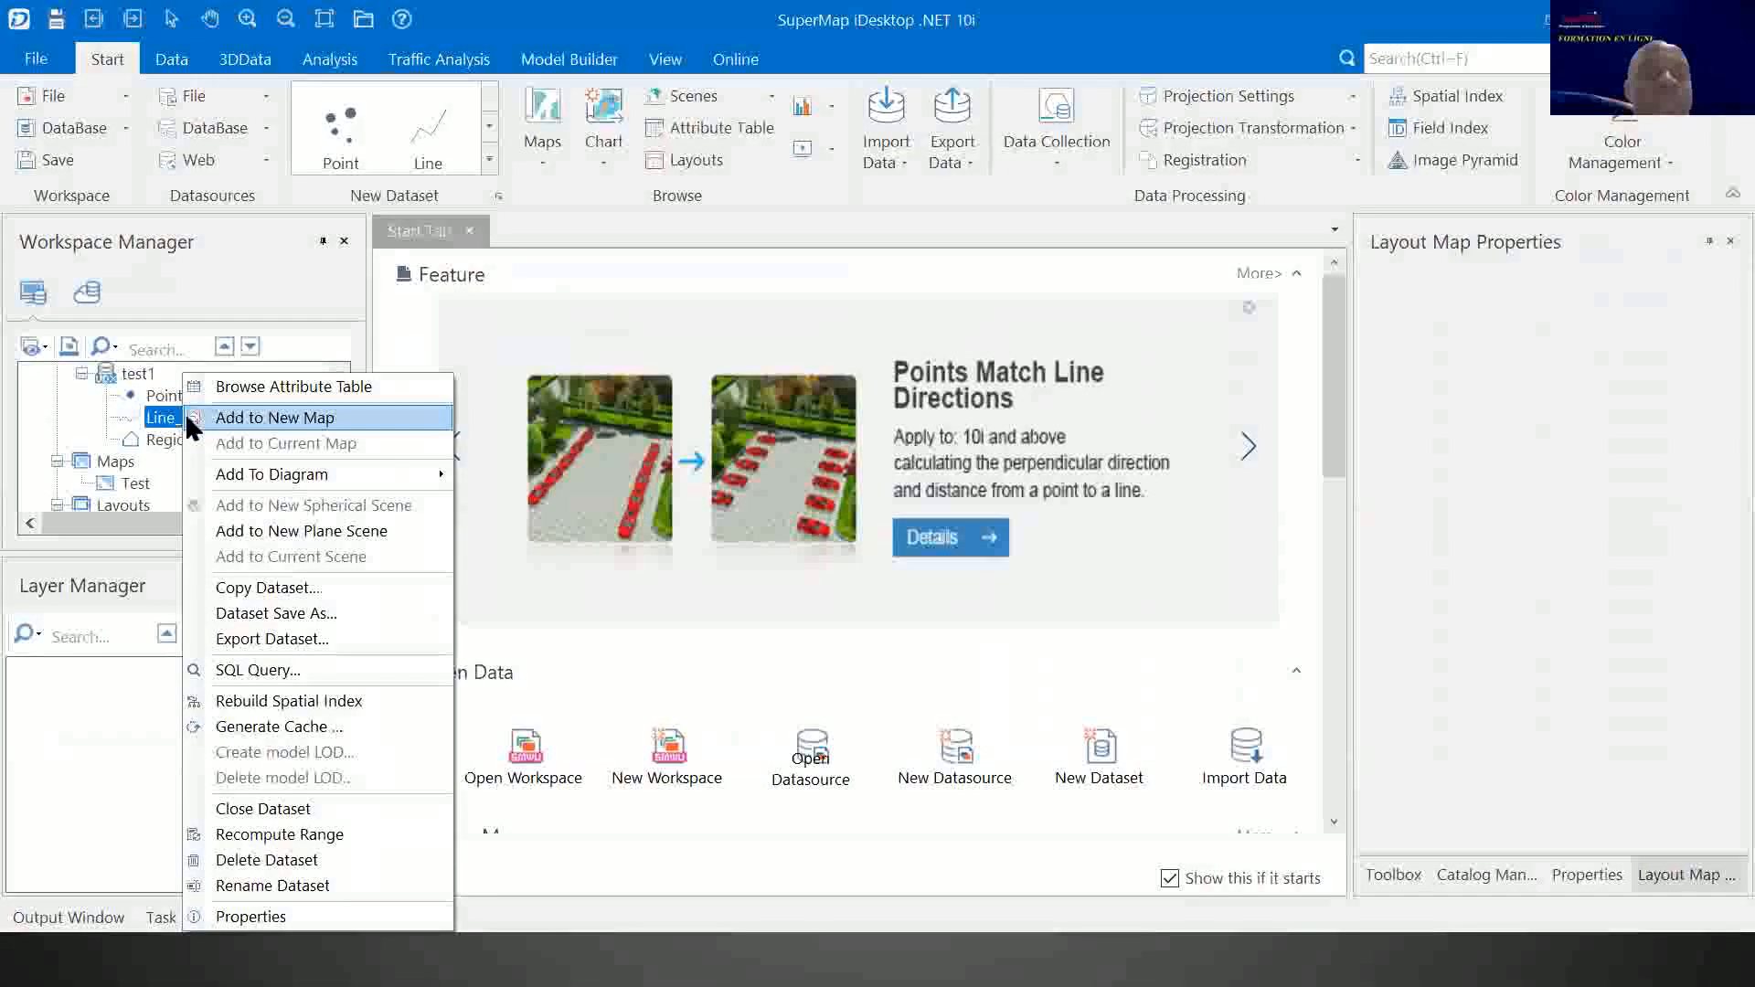
pyautogui.click(293, 386)
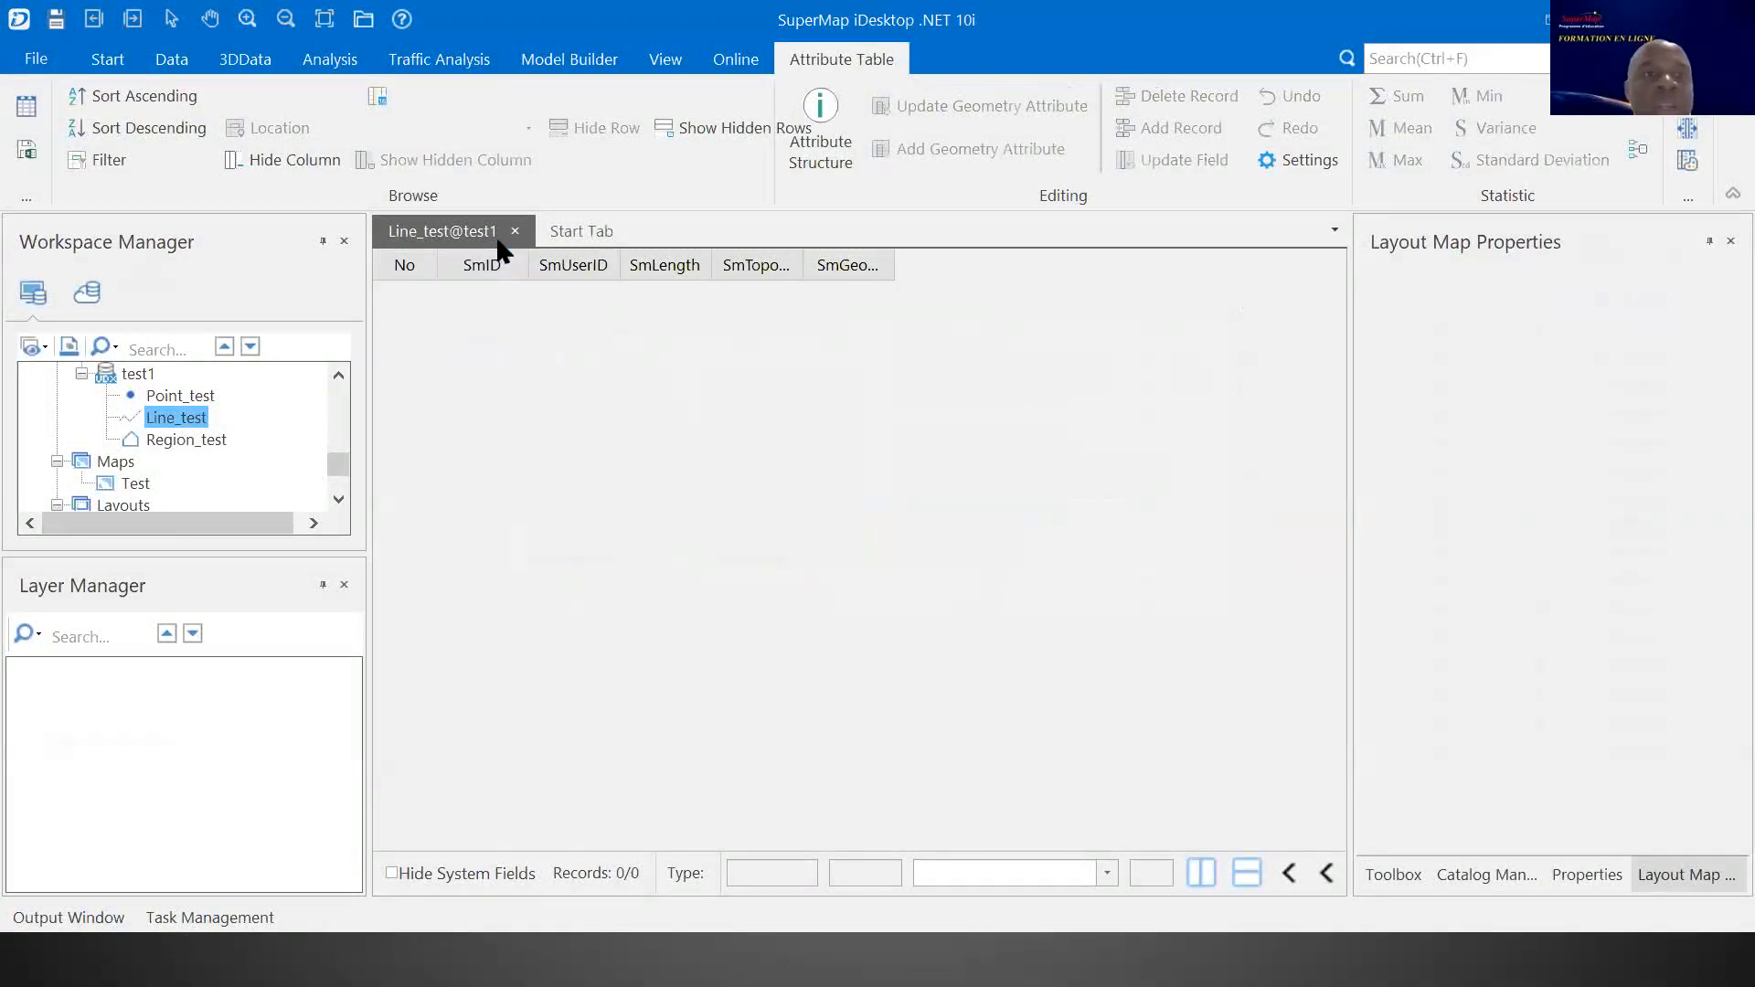
pyautogui.click(501, 268)
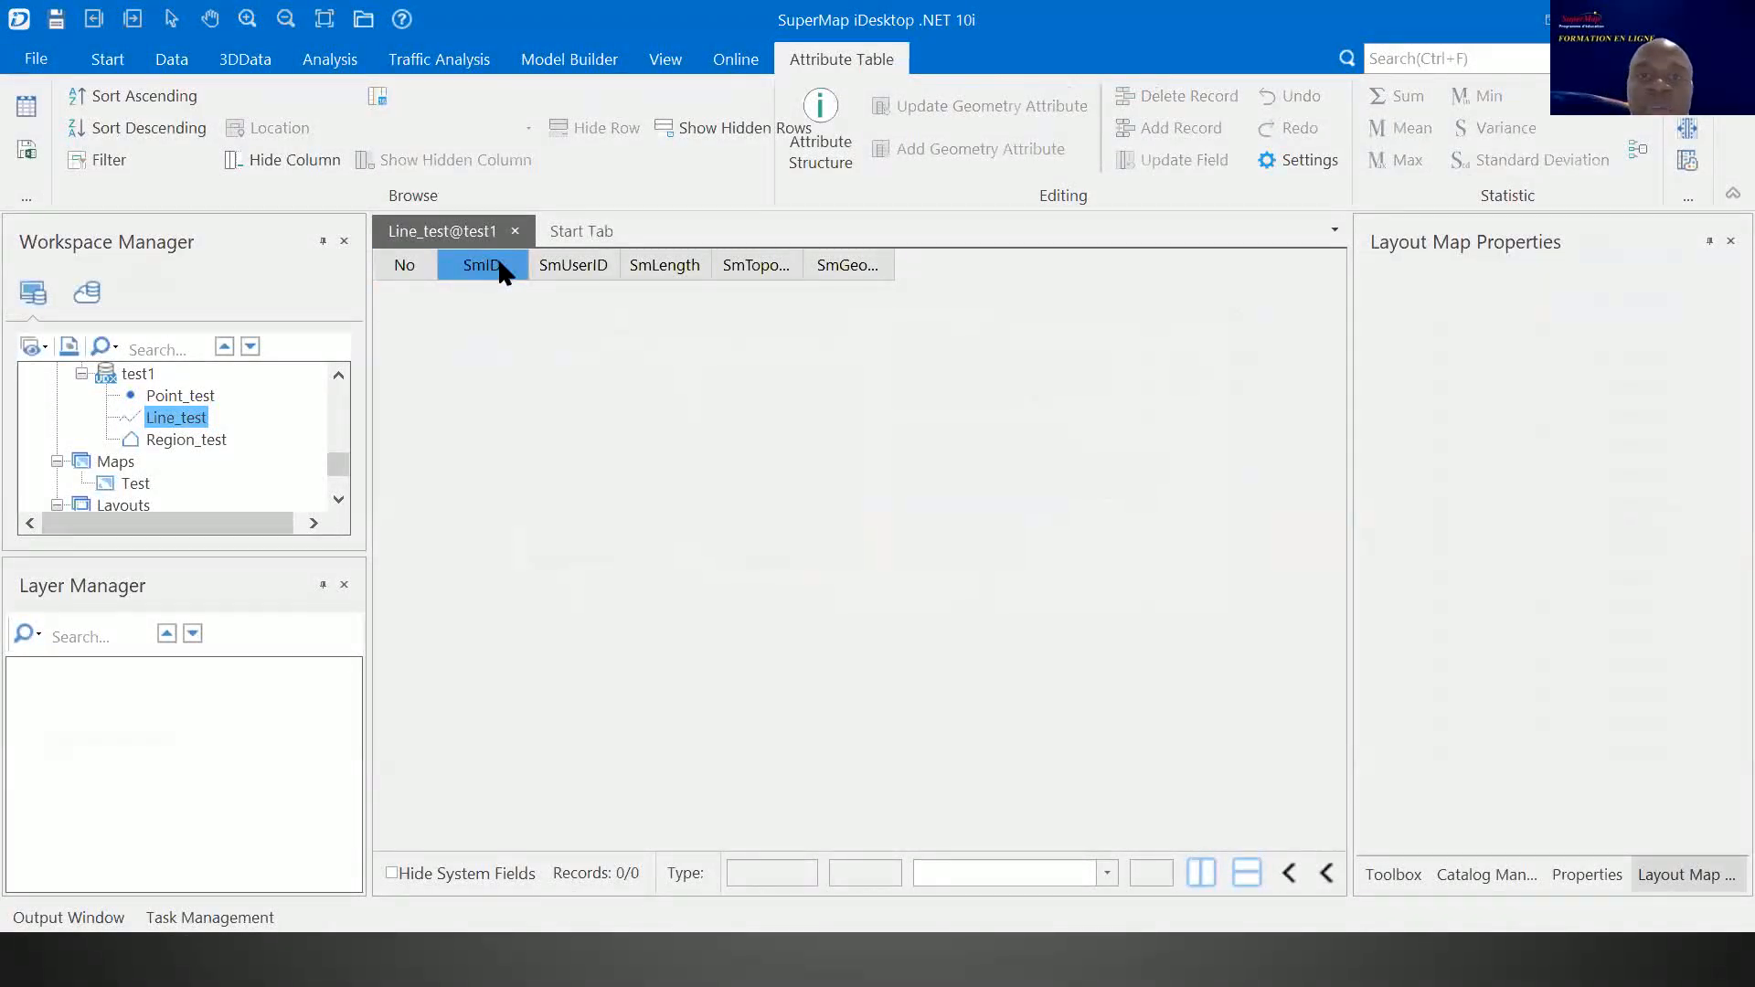
pyautogui.click(407, 267)
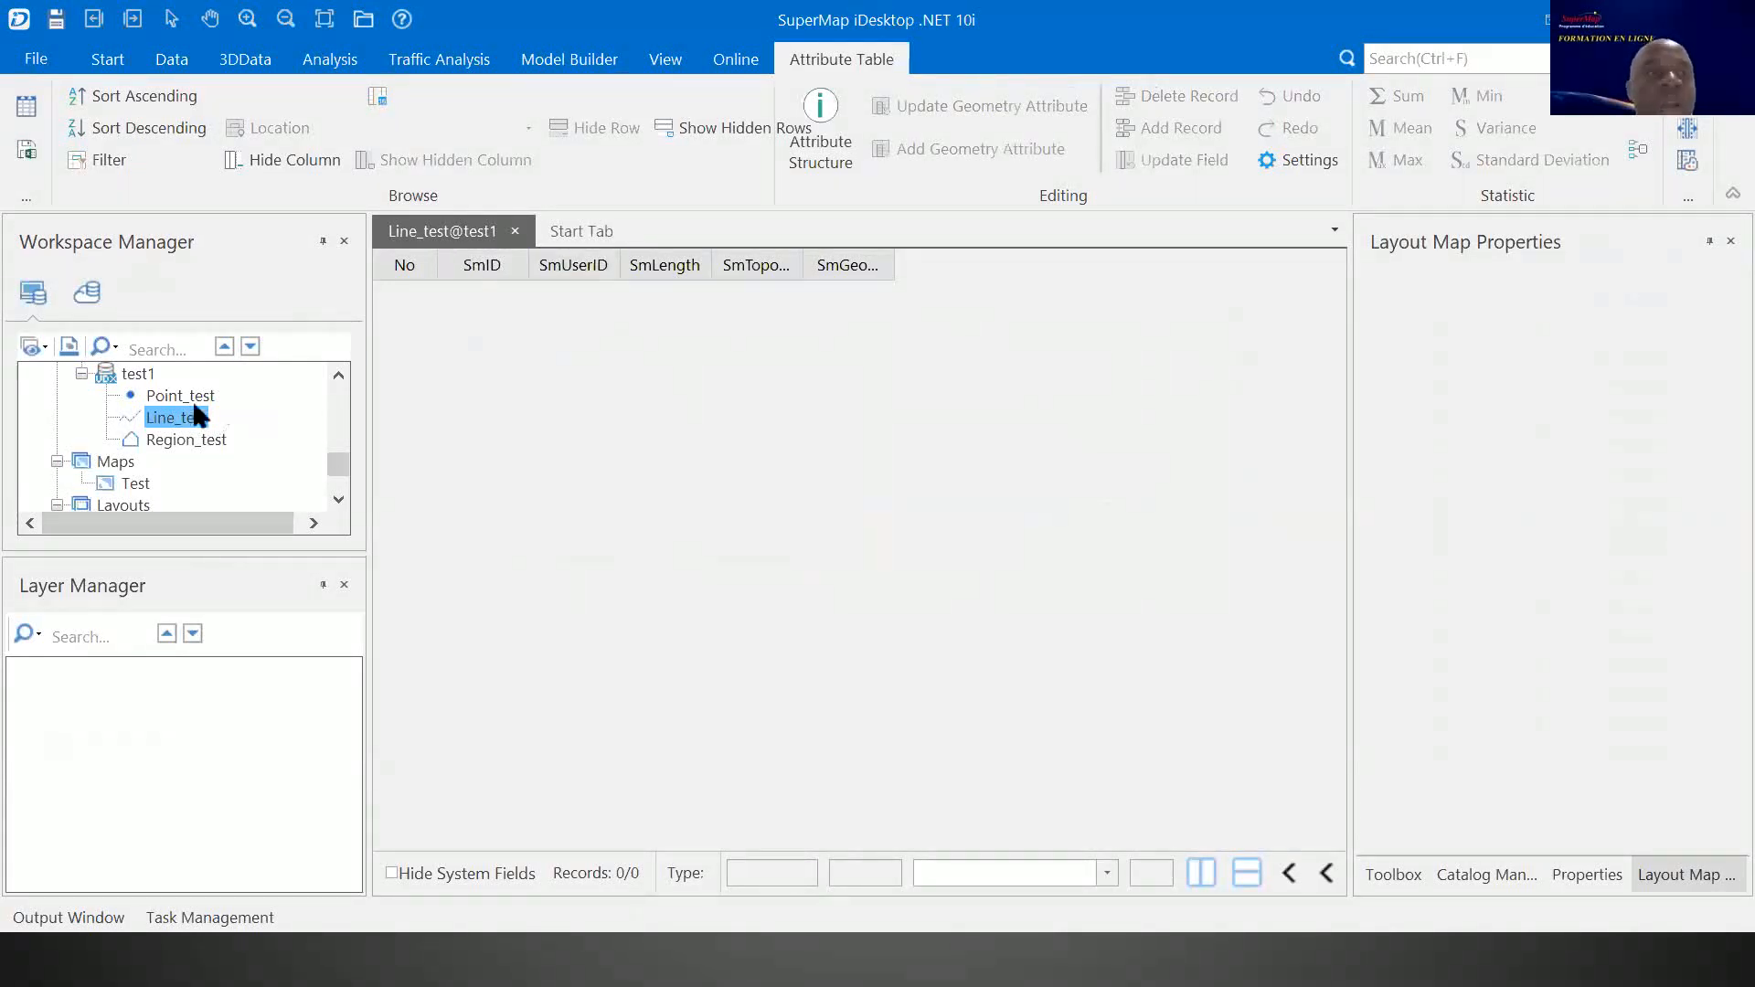
# Close the Line_test attribute table, open the Line_test dataset in a map, and make its layer editable
pyautogui.click(515, 232)
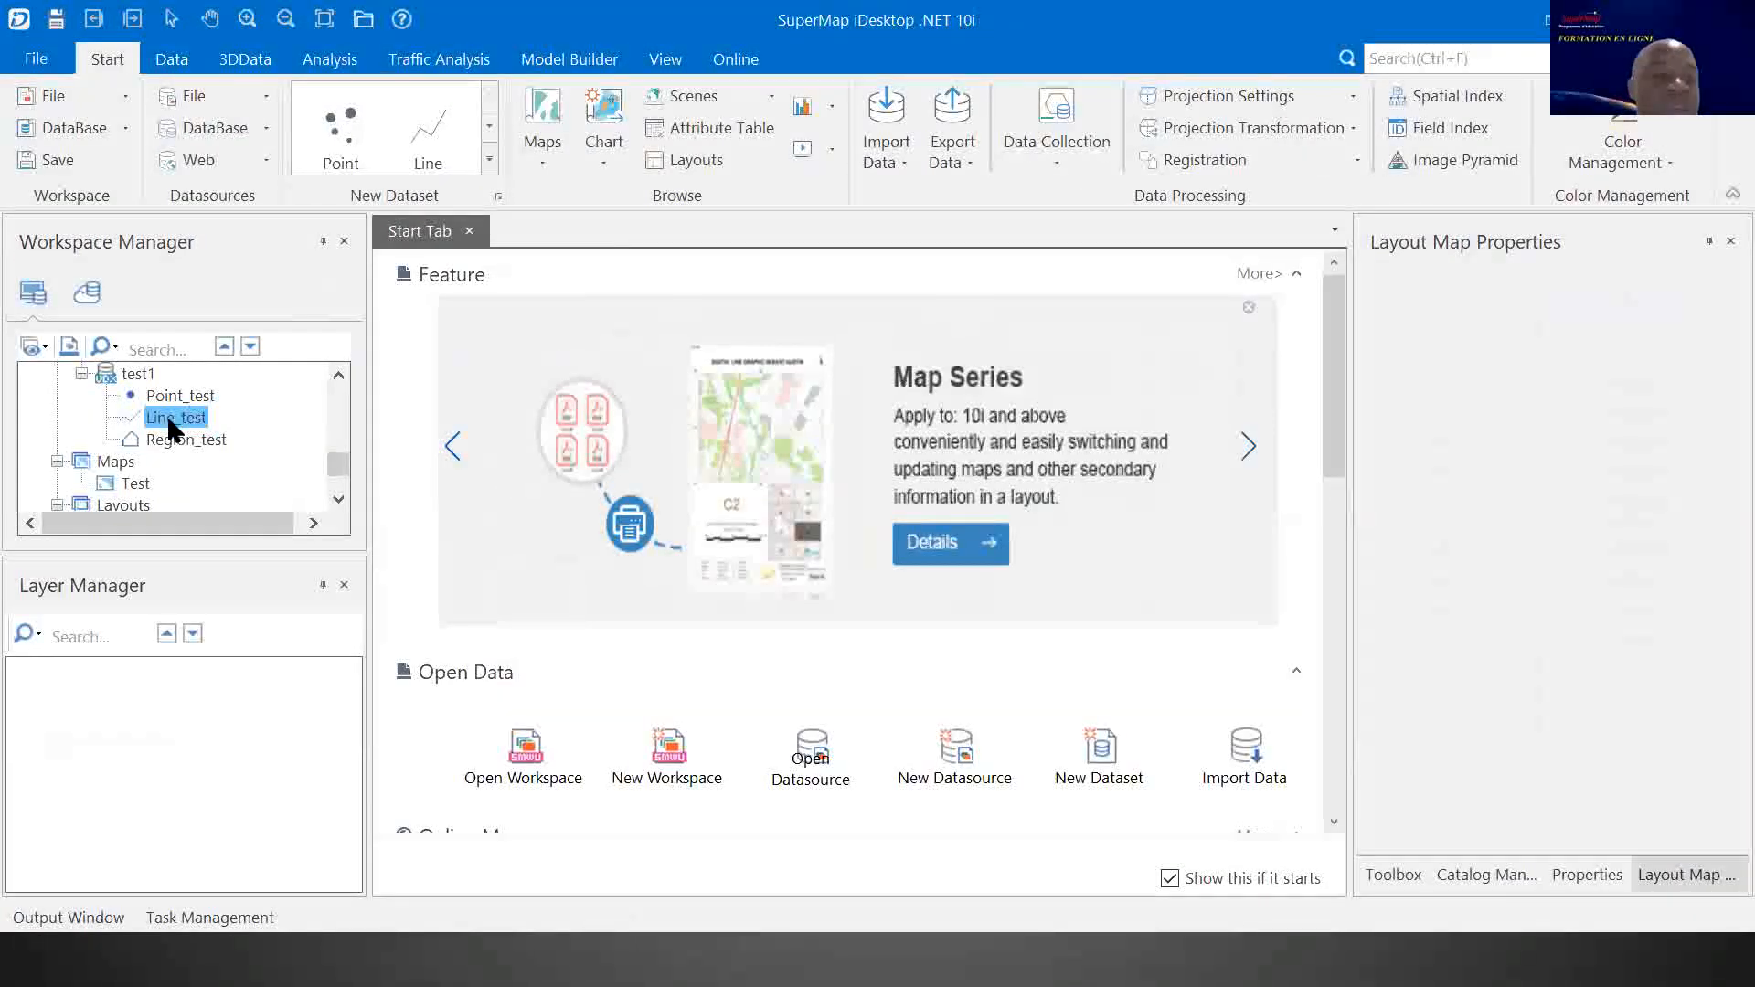
pyautogui.doubleClick(167, 417)
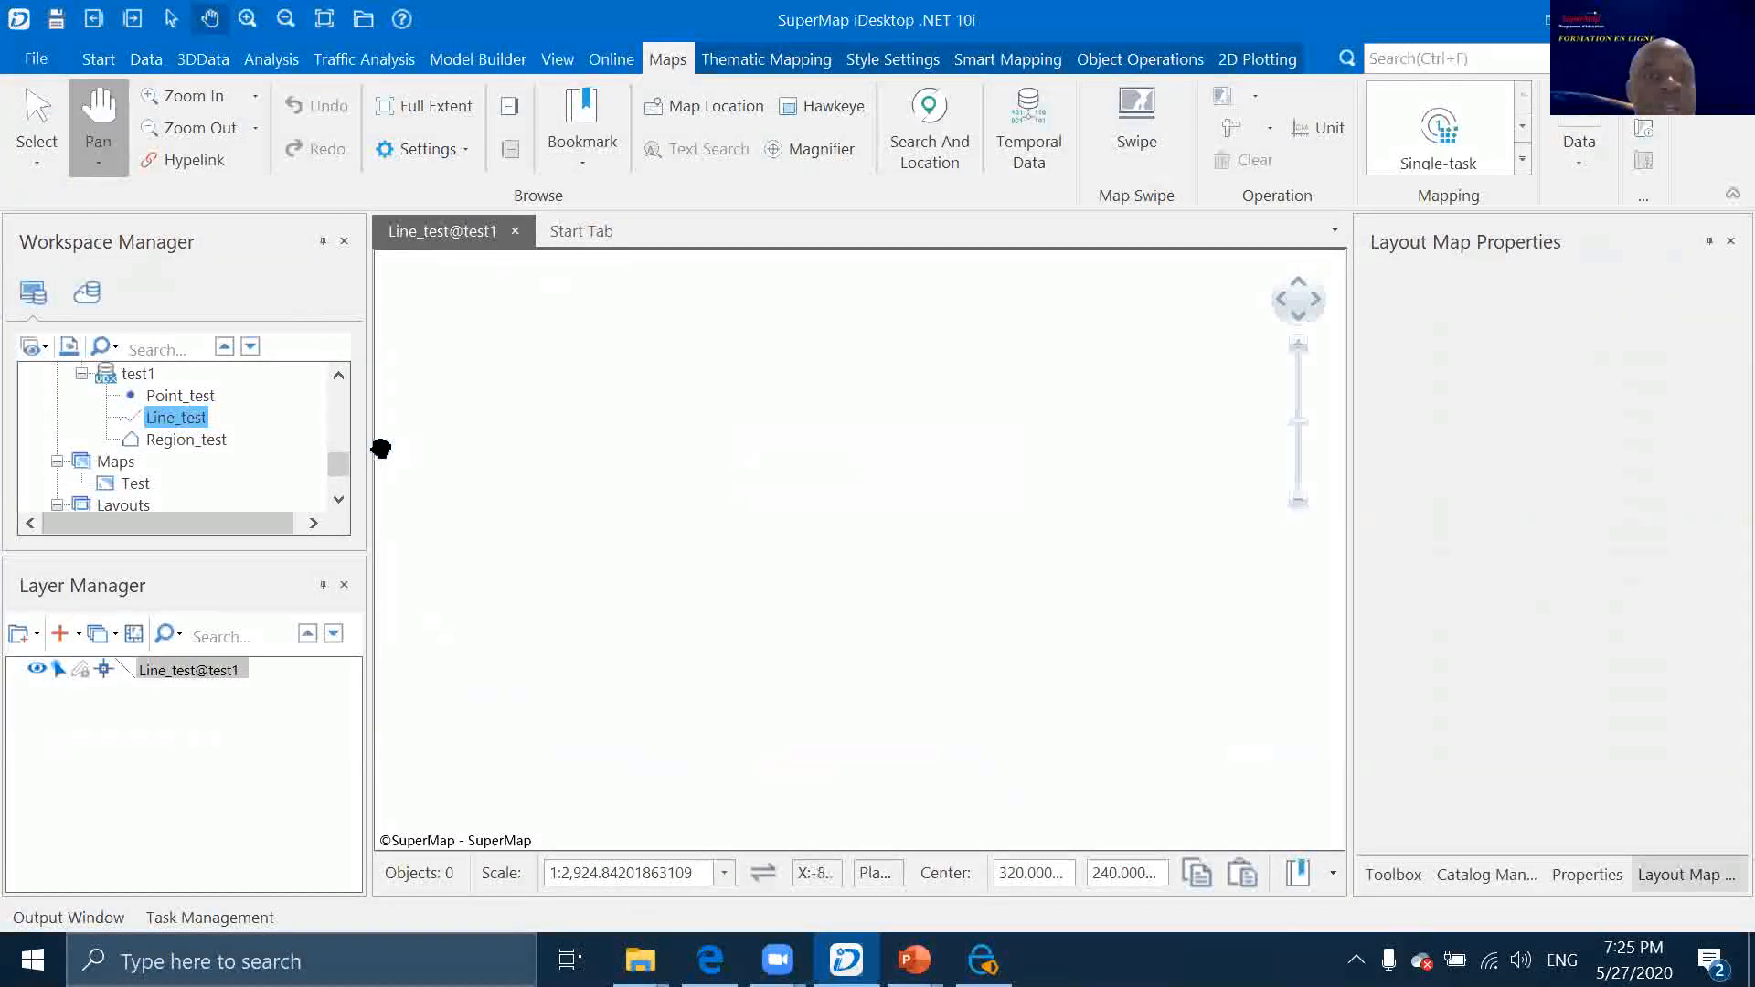
pyautogui.click(80, 668)
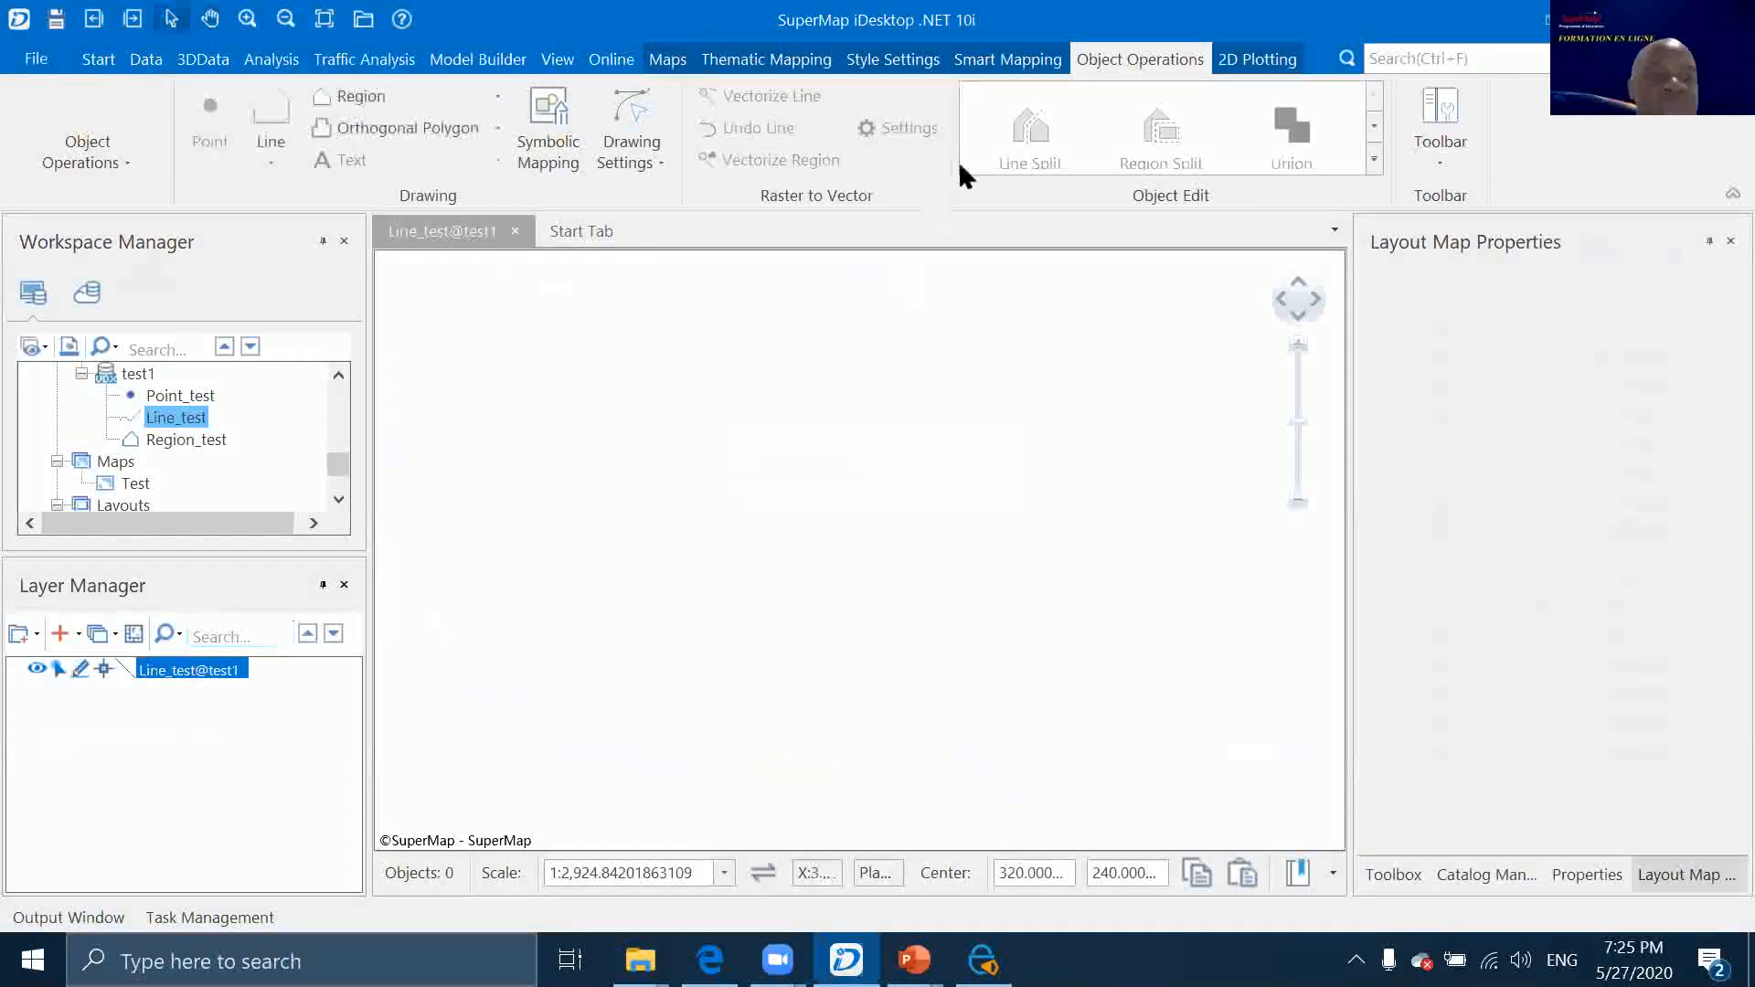
# Draw a straight diagonal polyline with two points, about 299 m long, in the Line_test map
pyautogui.click(280, 163)
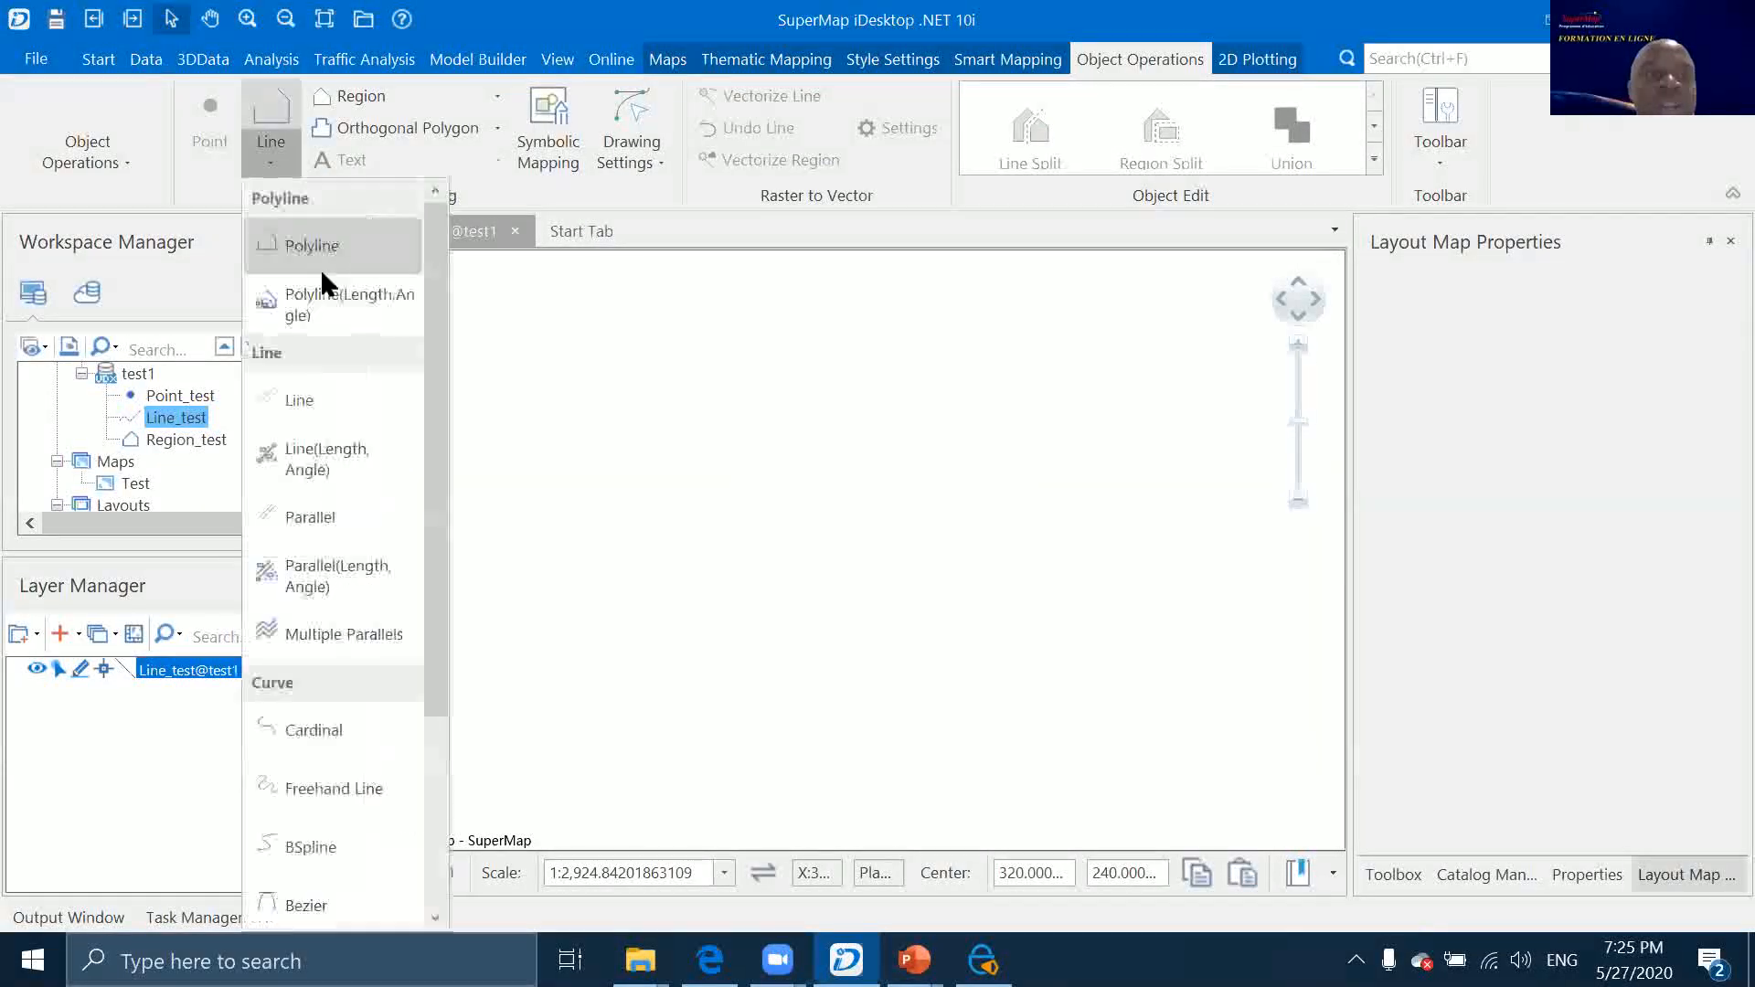
pyautogui.click(312, 246)
pyautogui.click(518, 375)
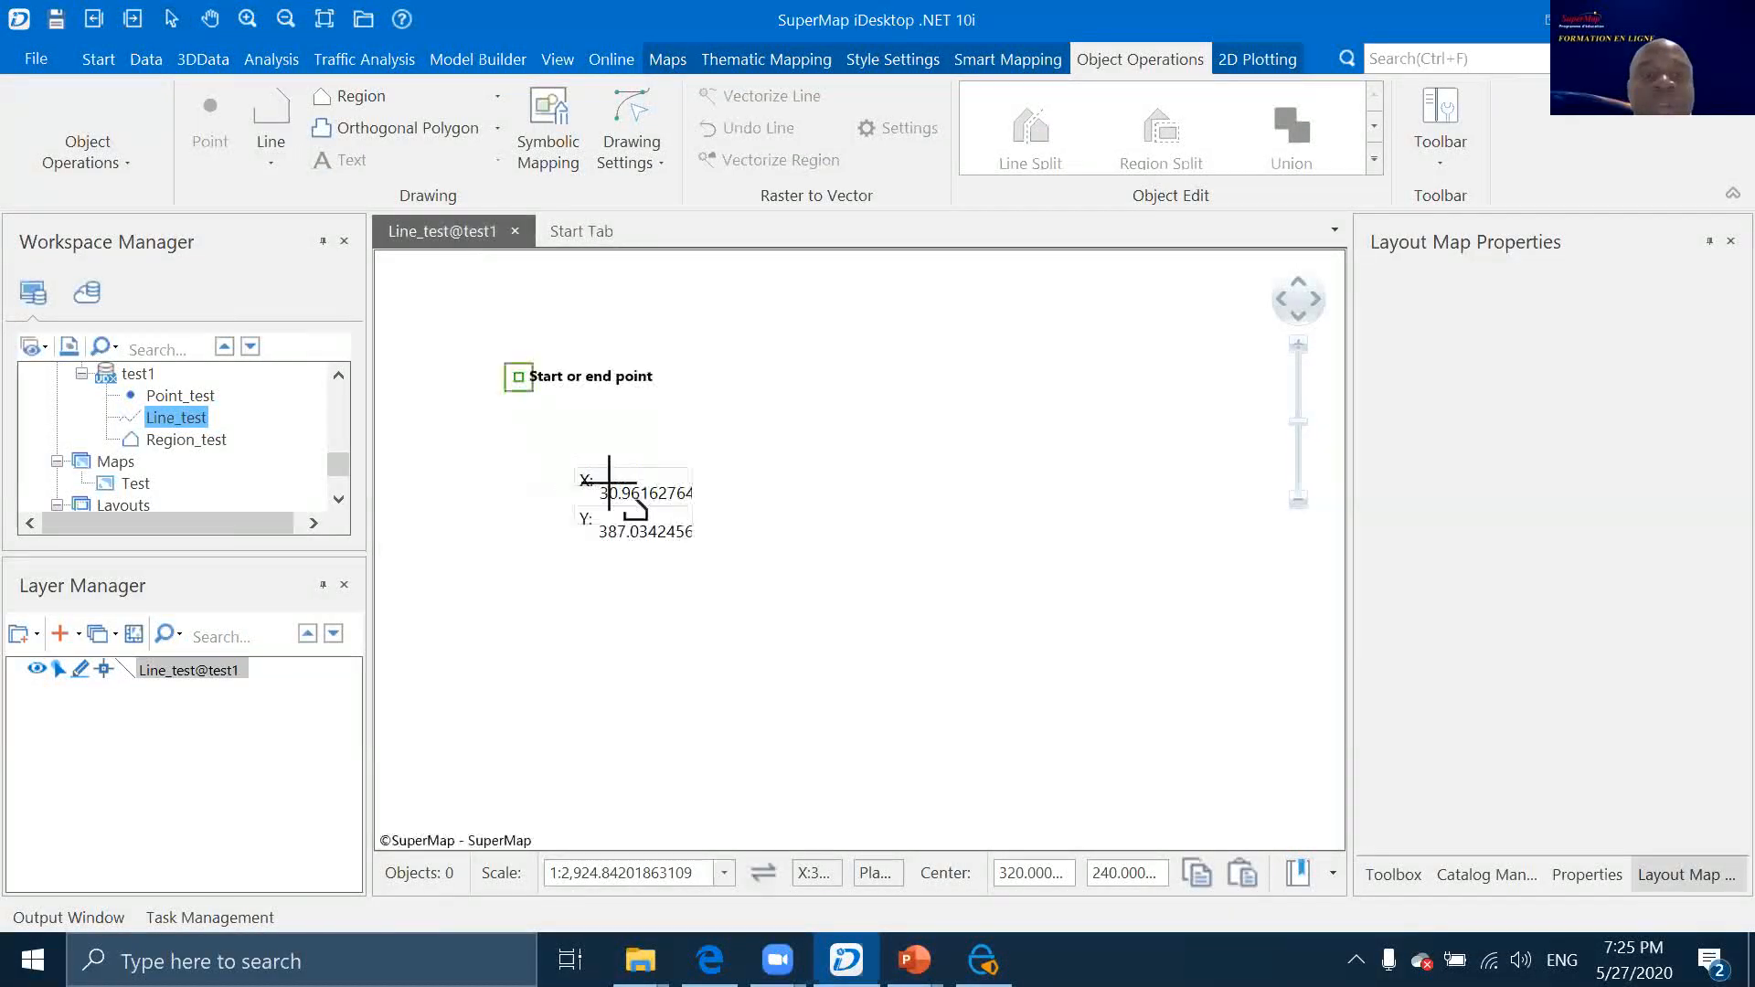
pyautogui.click(769, 626)
pyautogui.rightClick(769, 626)
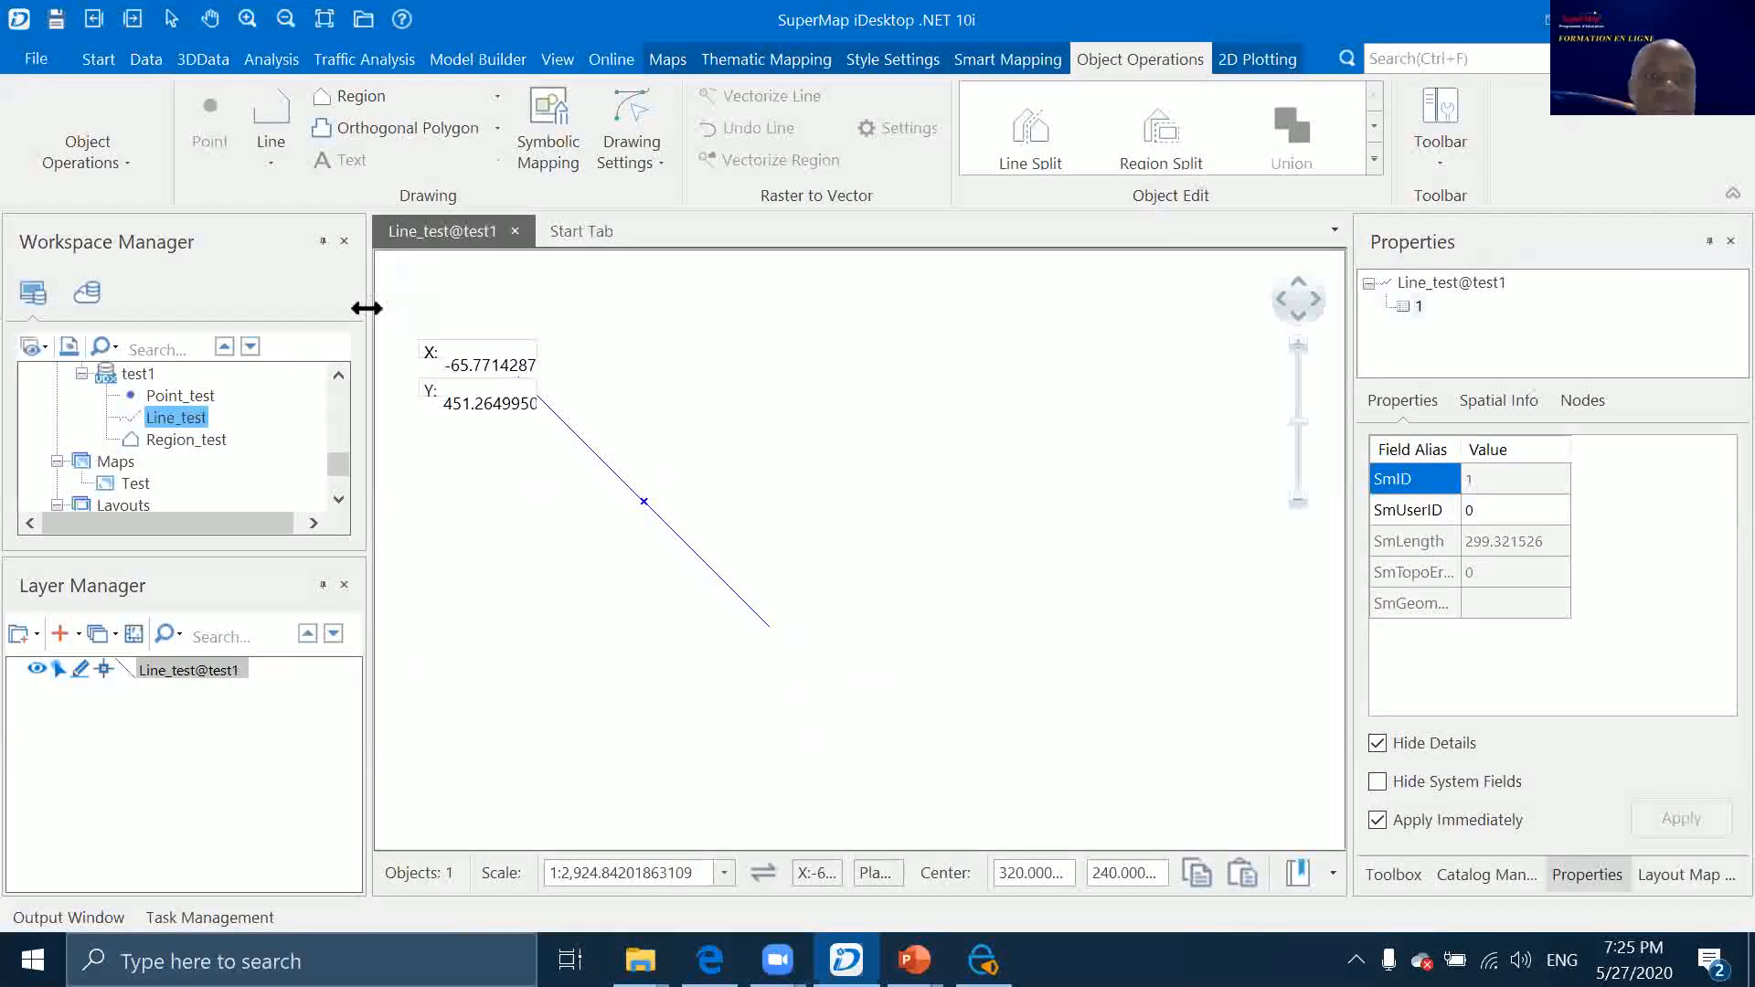
# End editing of the Line_test layer and browse the attribute table of the Line_test dataset
pyautogui.click(79, 671)
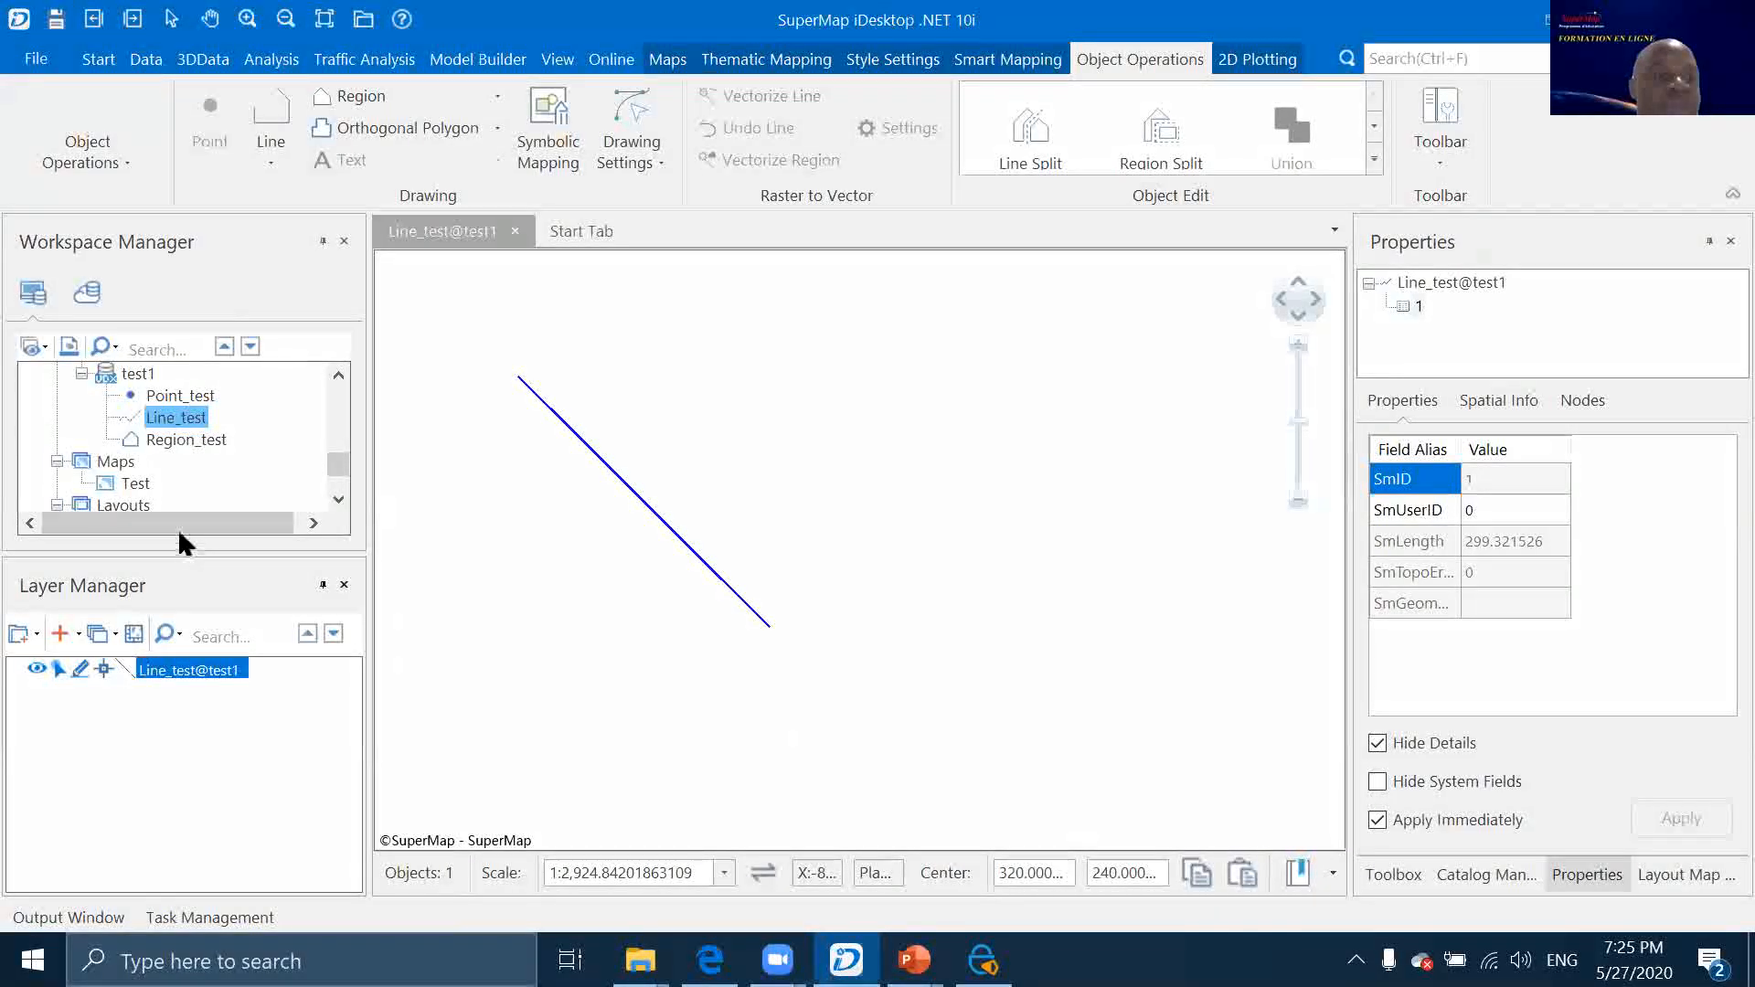
pyautogui.rightClick(179, 415)
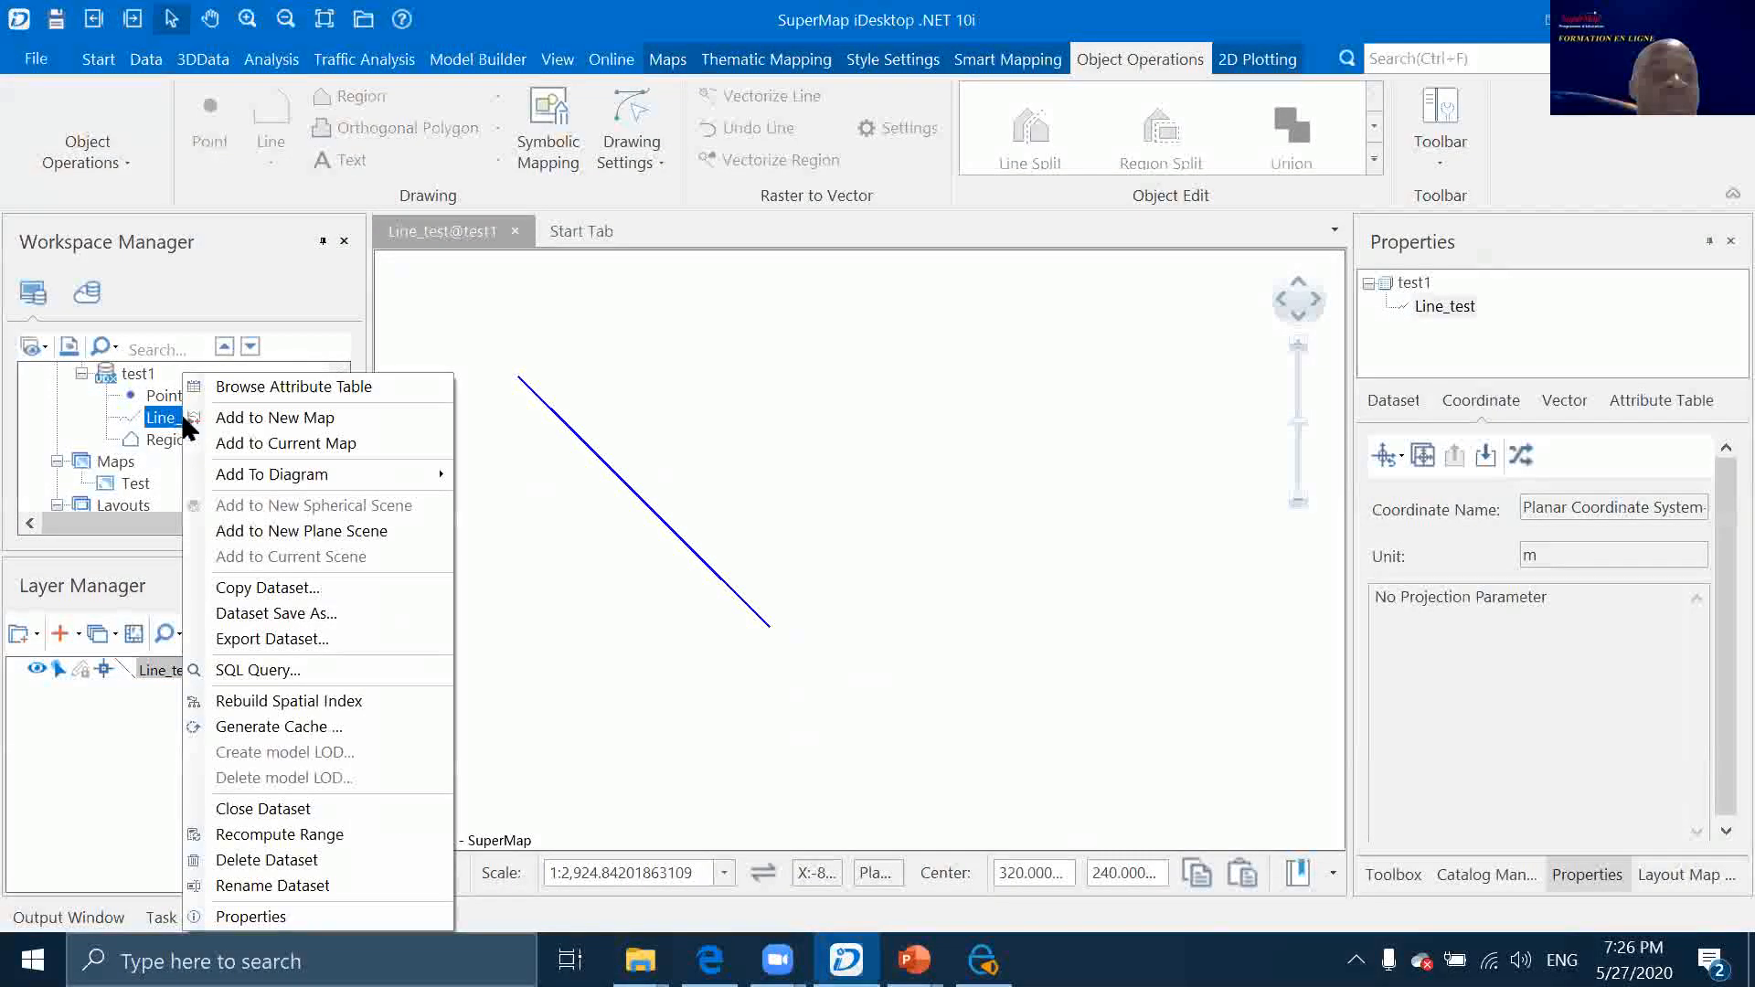
pyautogui.press('Return')
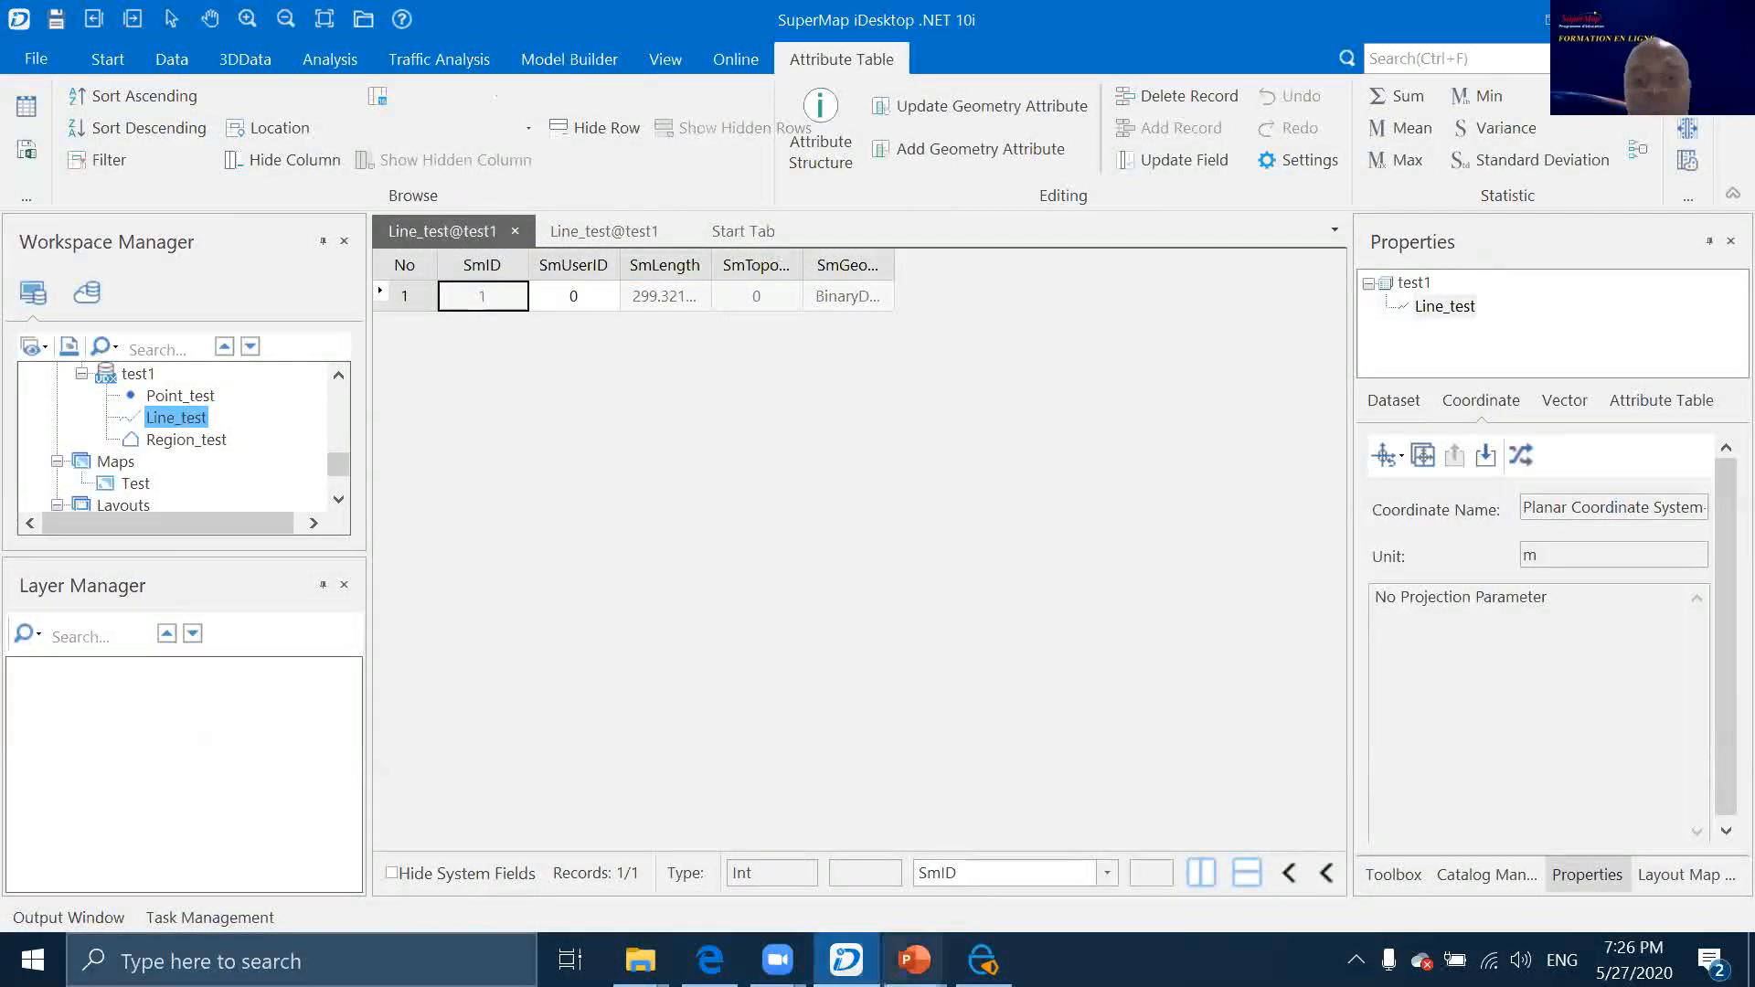
# Switch to the PowerPoint slideshow and advance from the Nouveau jeu de données slide to the Démo - Jeu de données slide
pyautogui.click(915, 960)
pyautogui.click(960, 746)
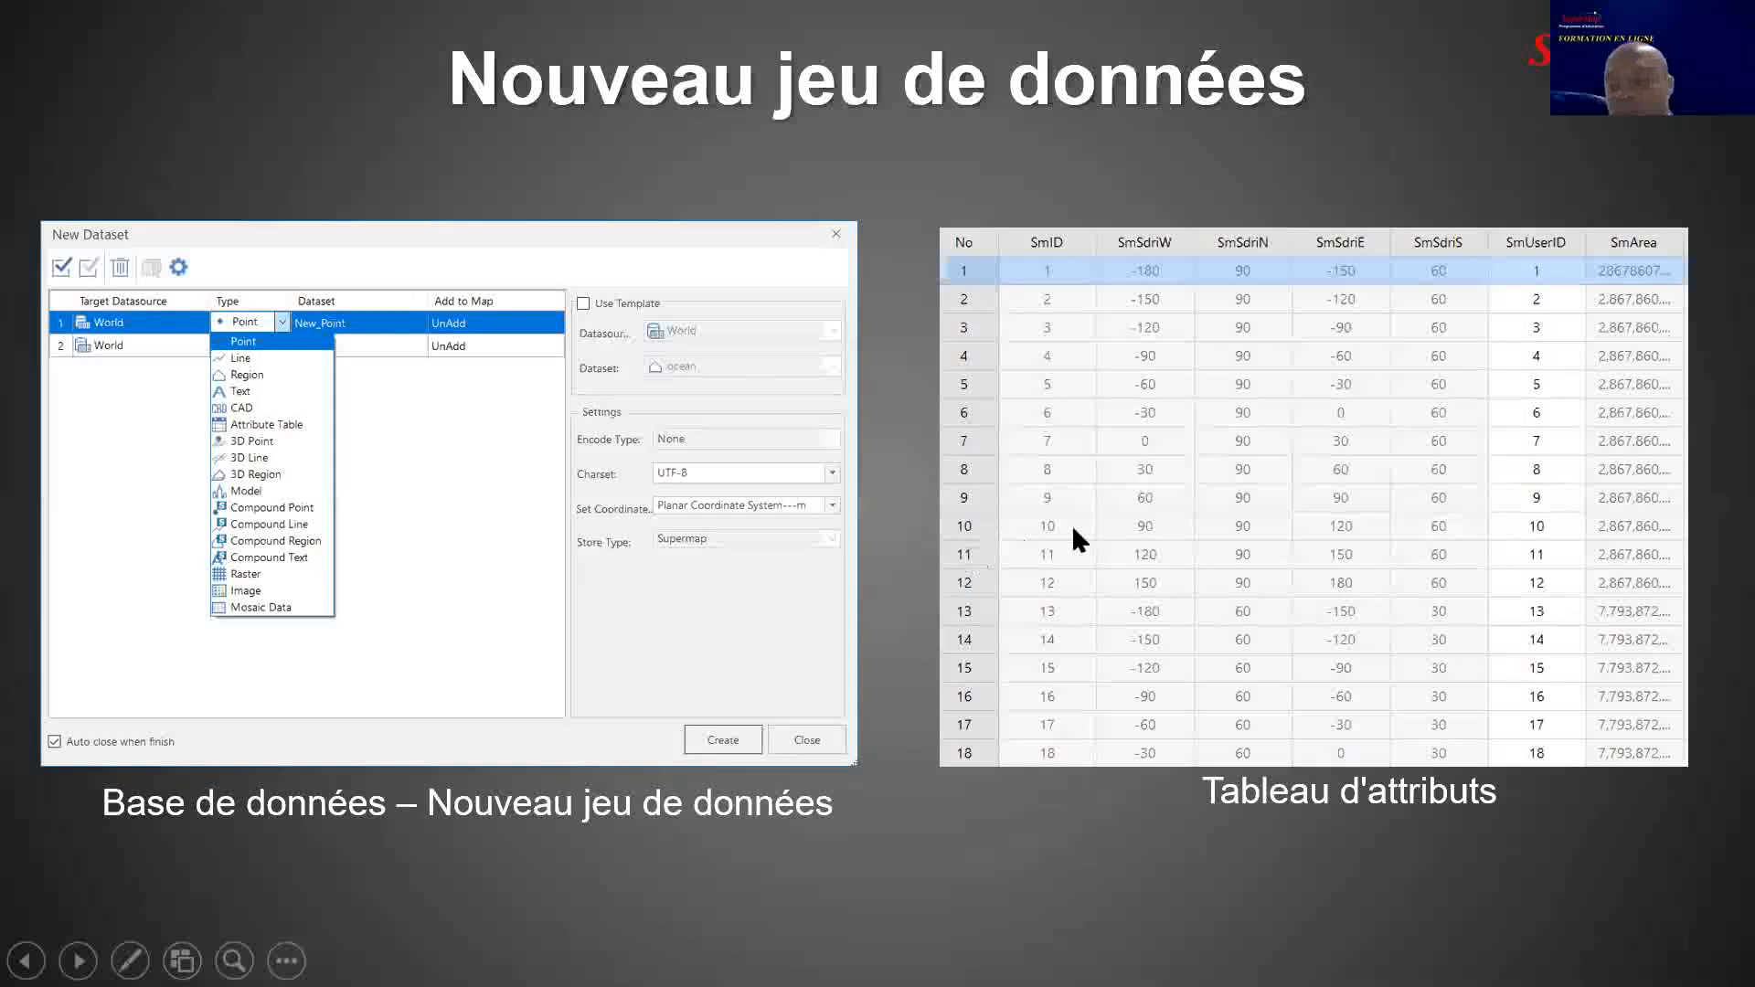
pyautogui.click(1397, 395)
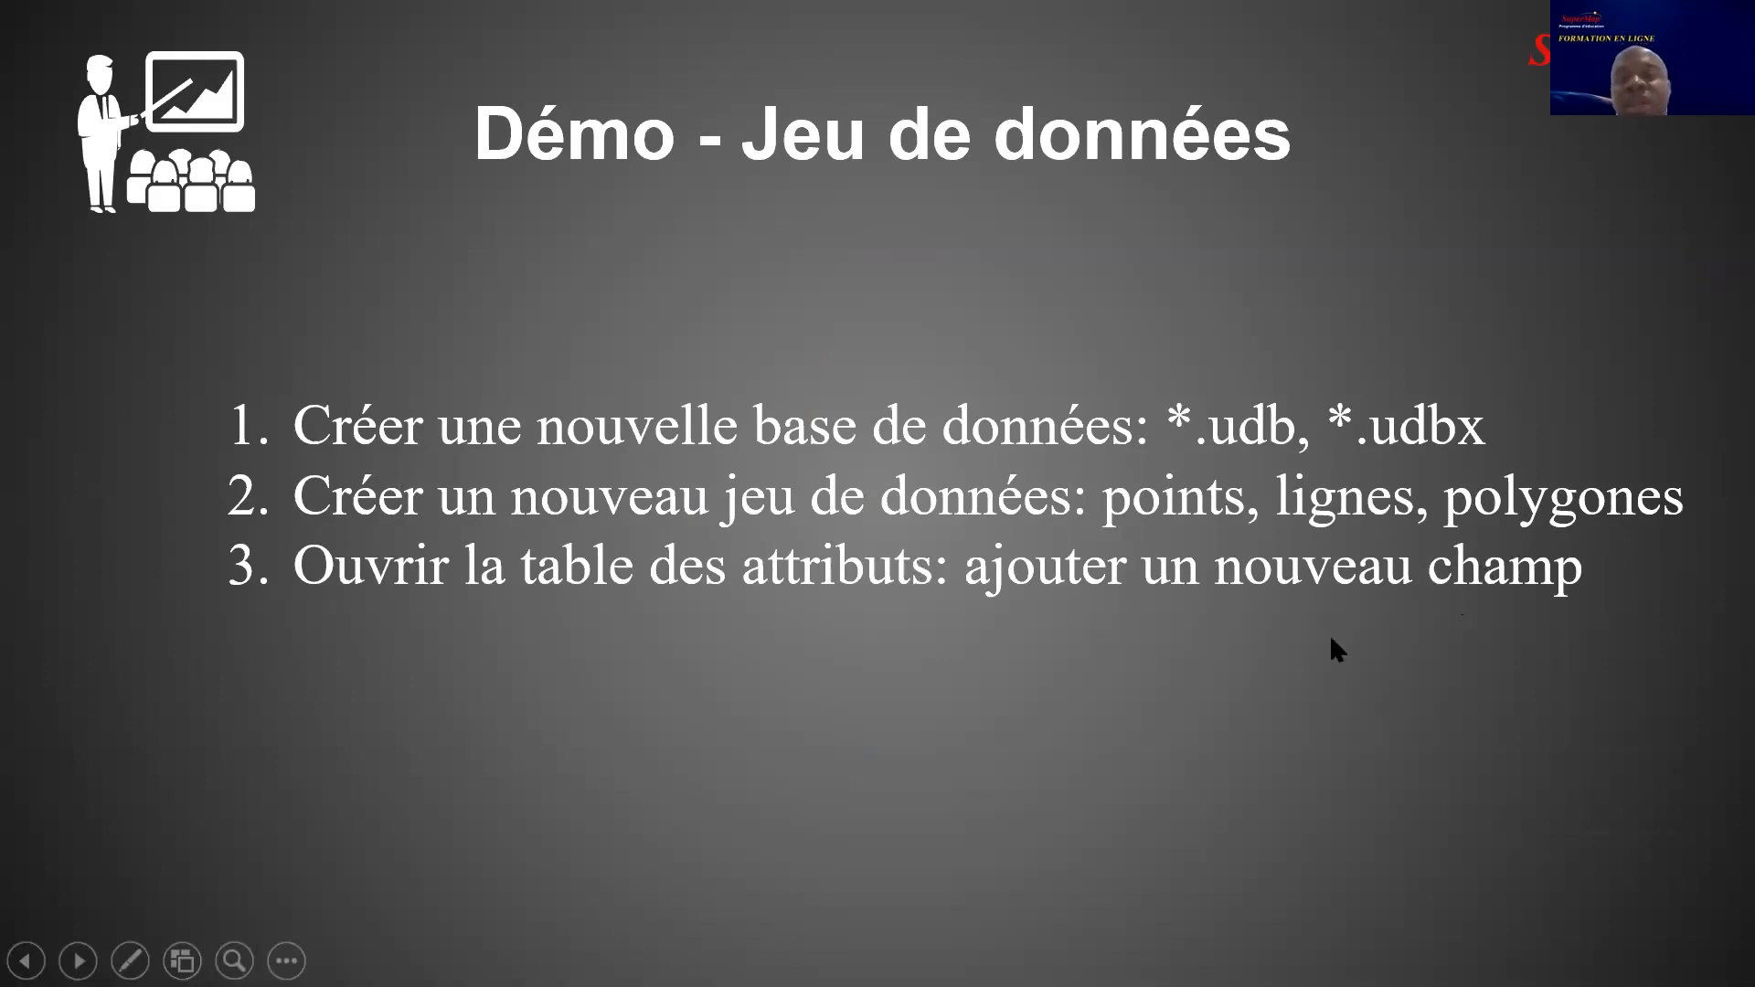
# Switch back to SuperMap iDesktop, view the file types offered for a new file datasource, and cancel its creation
pyautogui.press('super')
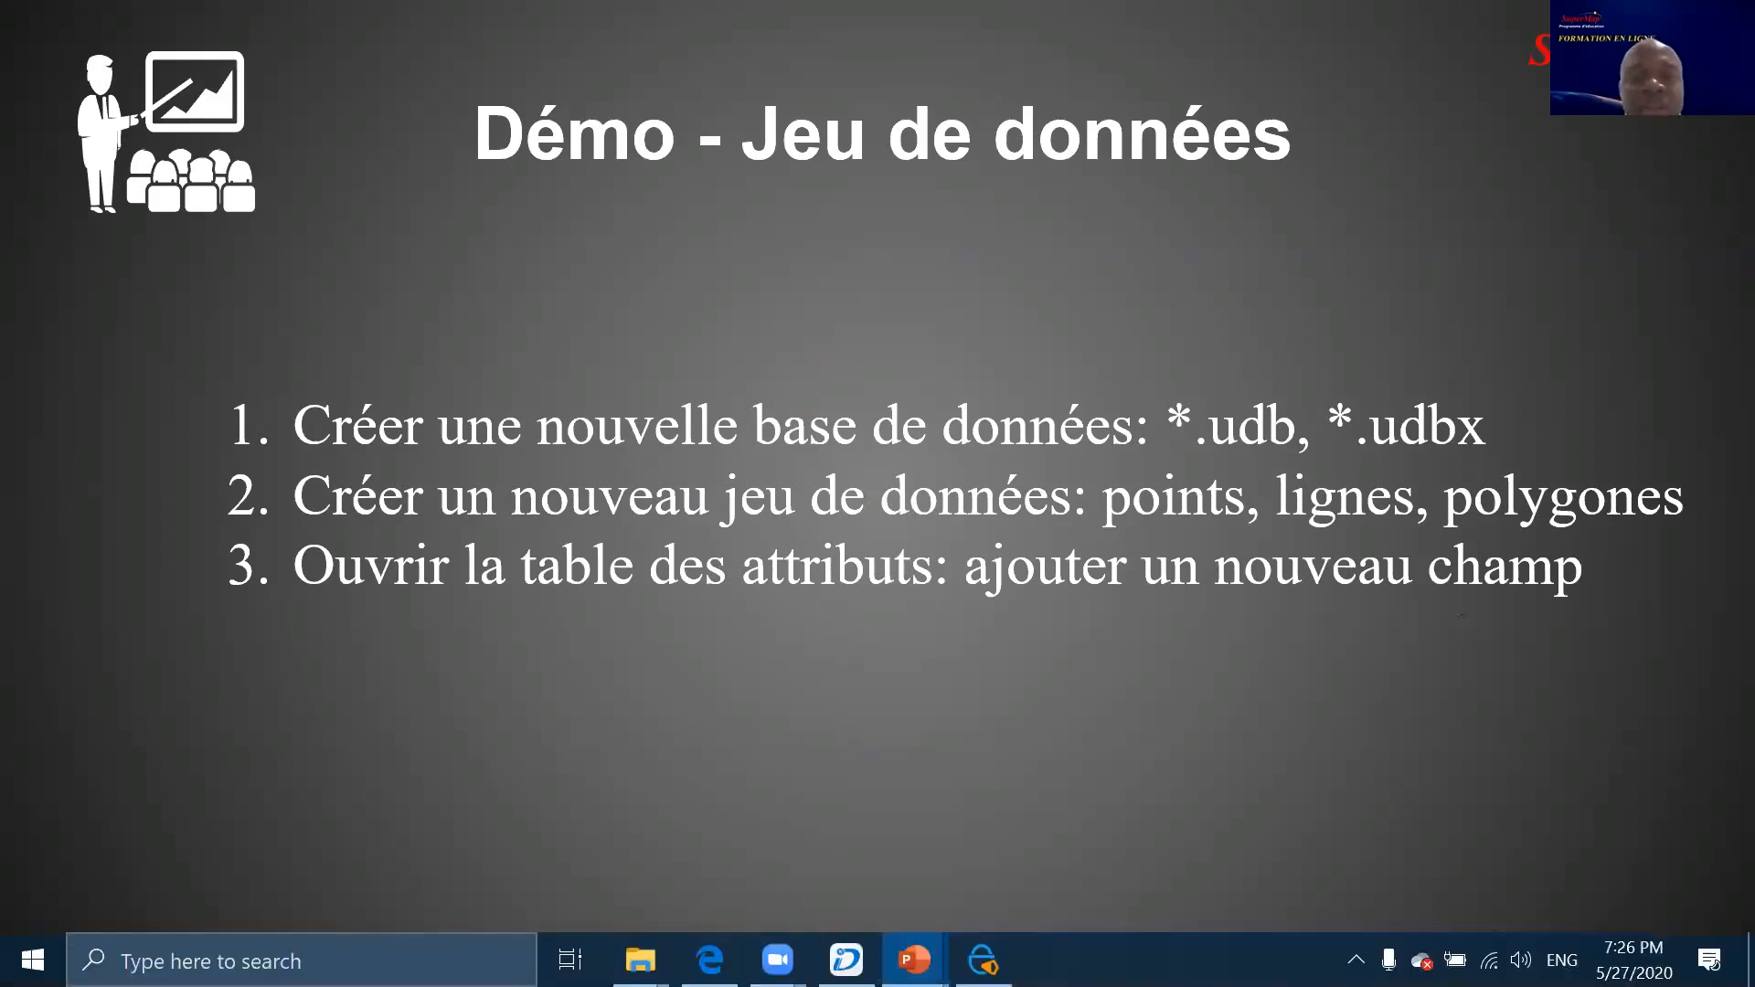
pyautogui.press('super+d')
pyautogui.click(846, 960)
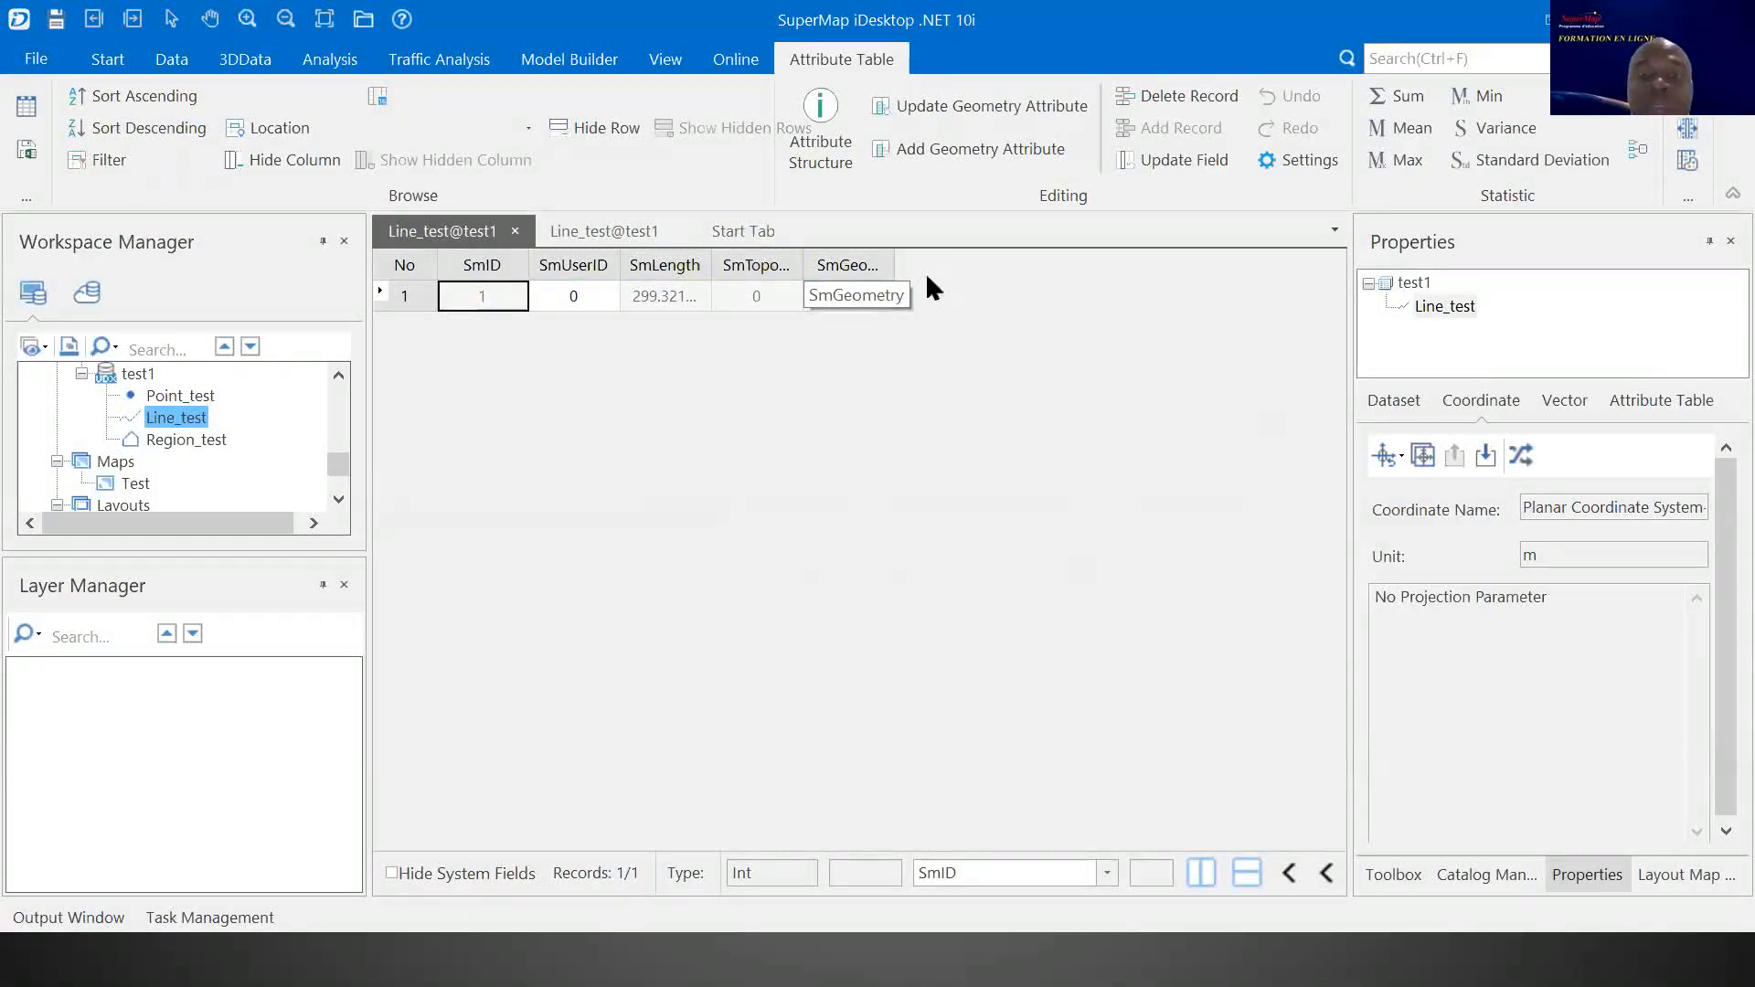
pyautogui.moveTo(337, 468); pyautogui.dragTo(340, 402)
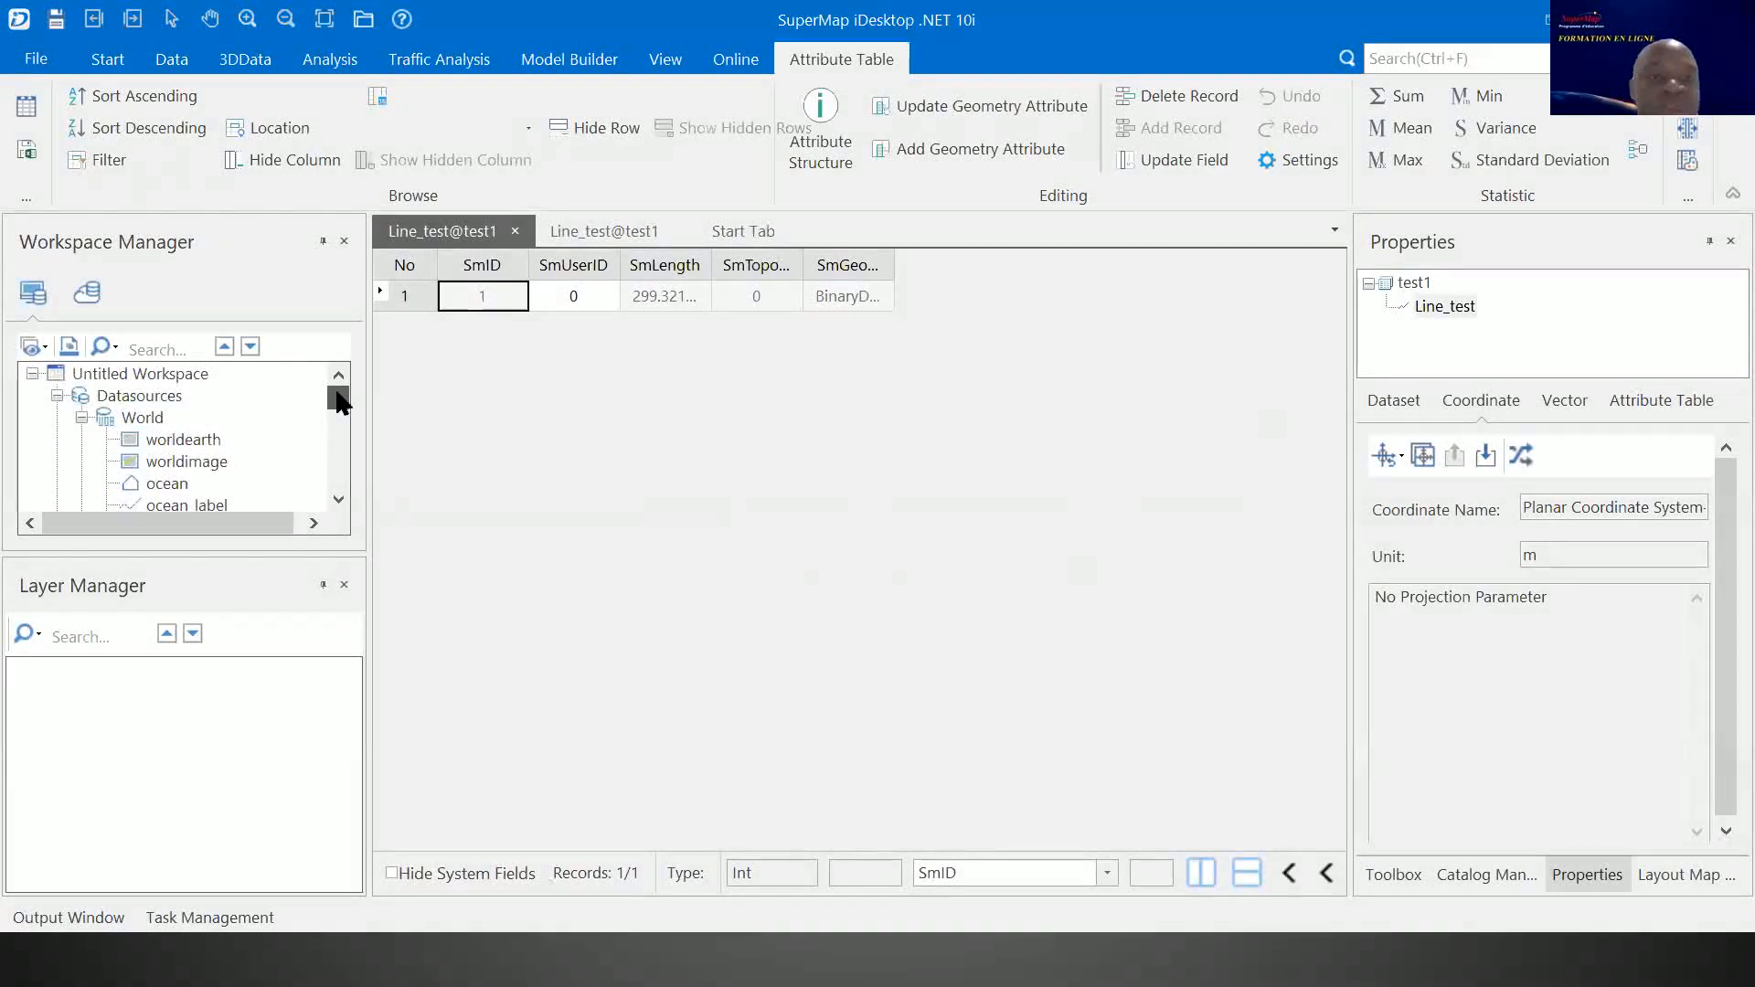
pyautogui.click(128, 395)
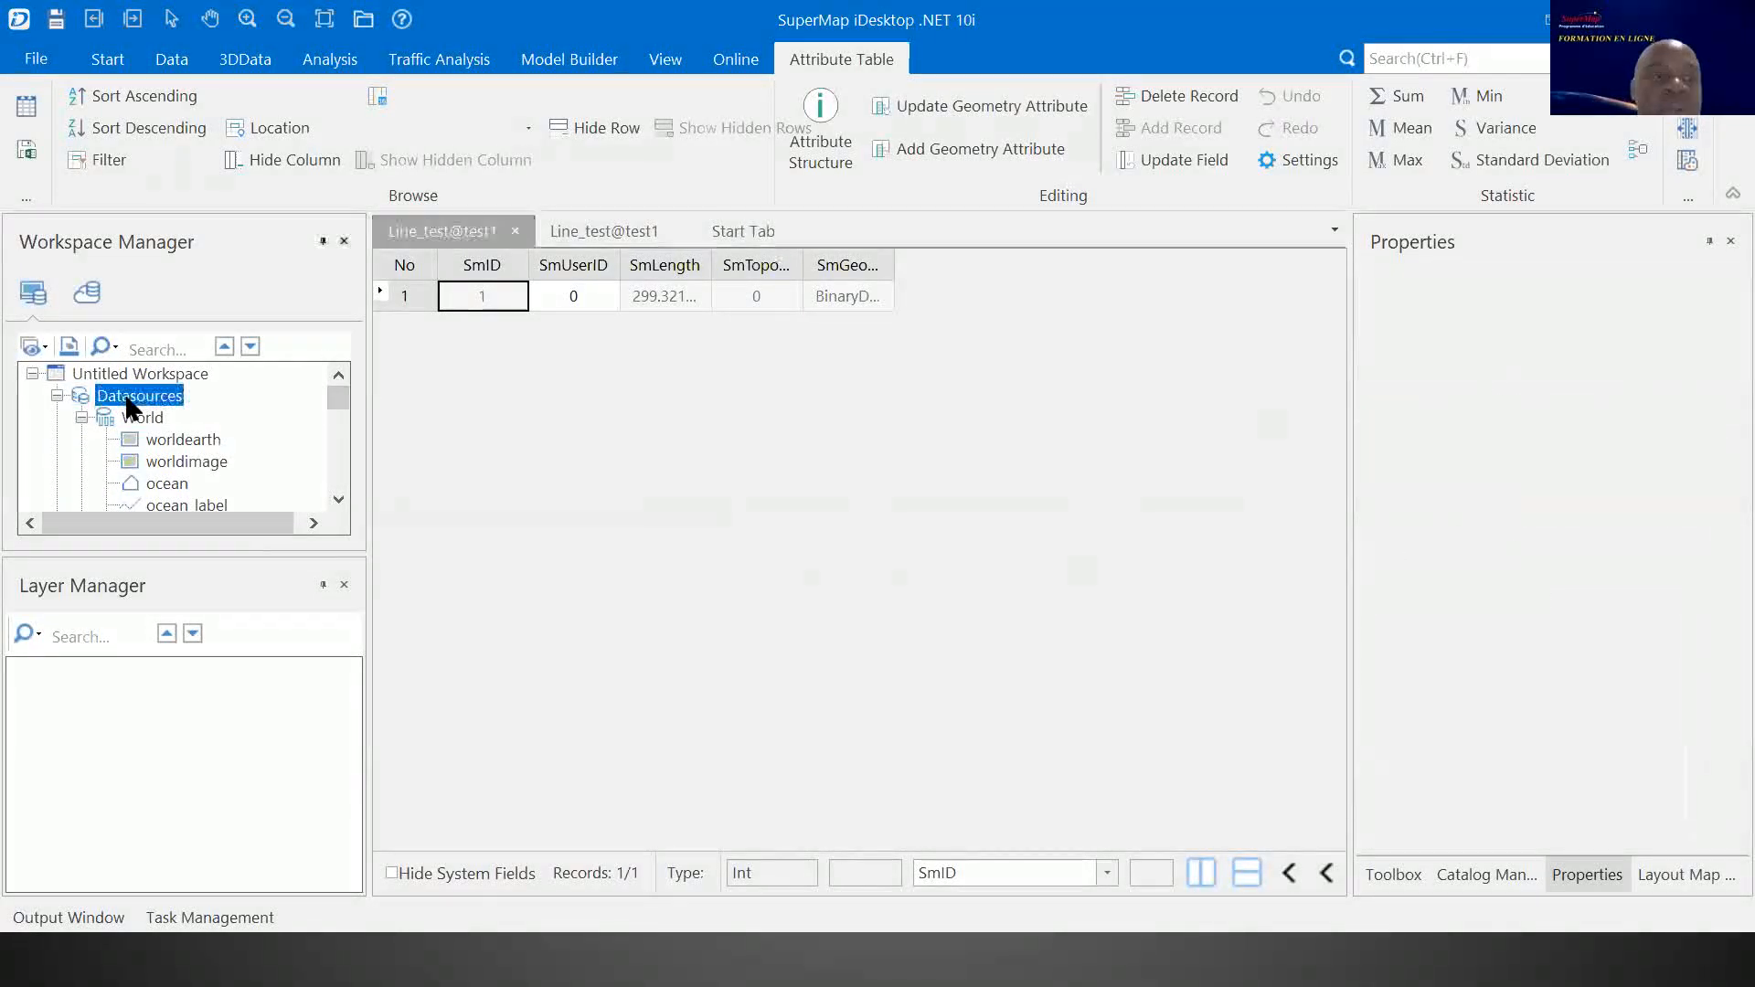
pyautogui.rightClick(128, 397)
pyautogui.click(201, 517)
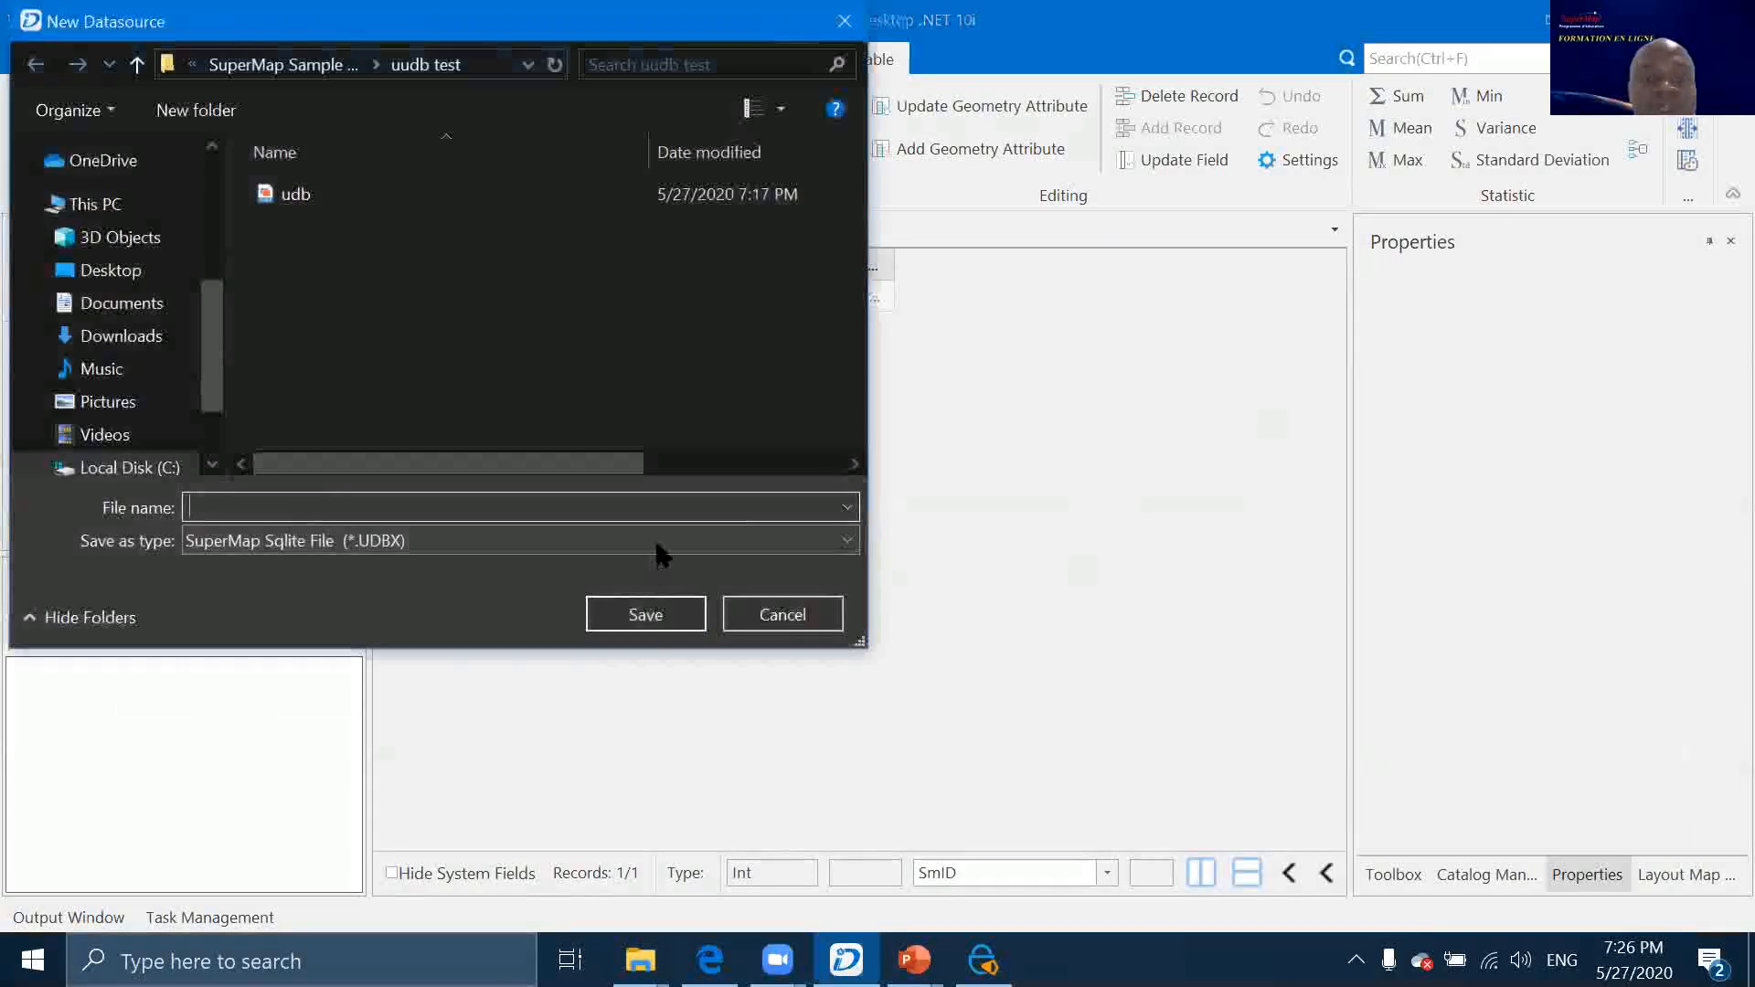
pyautogui.click(656, 543)
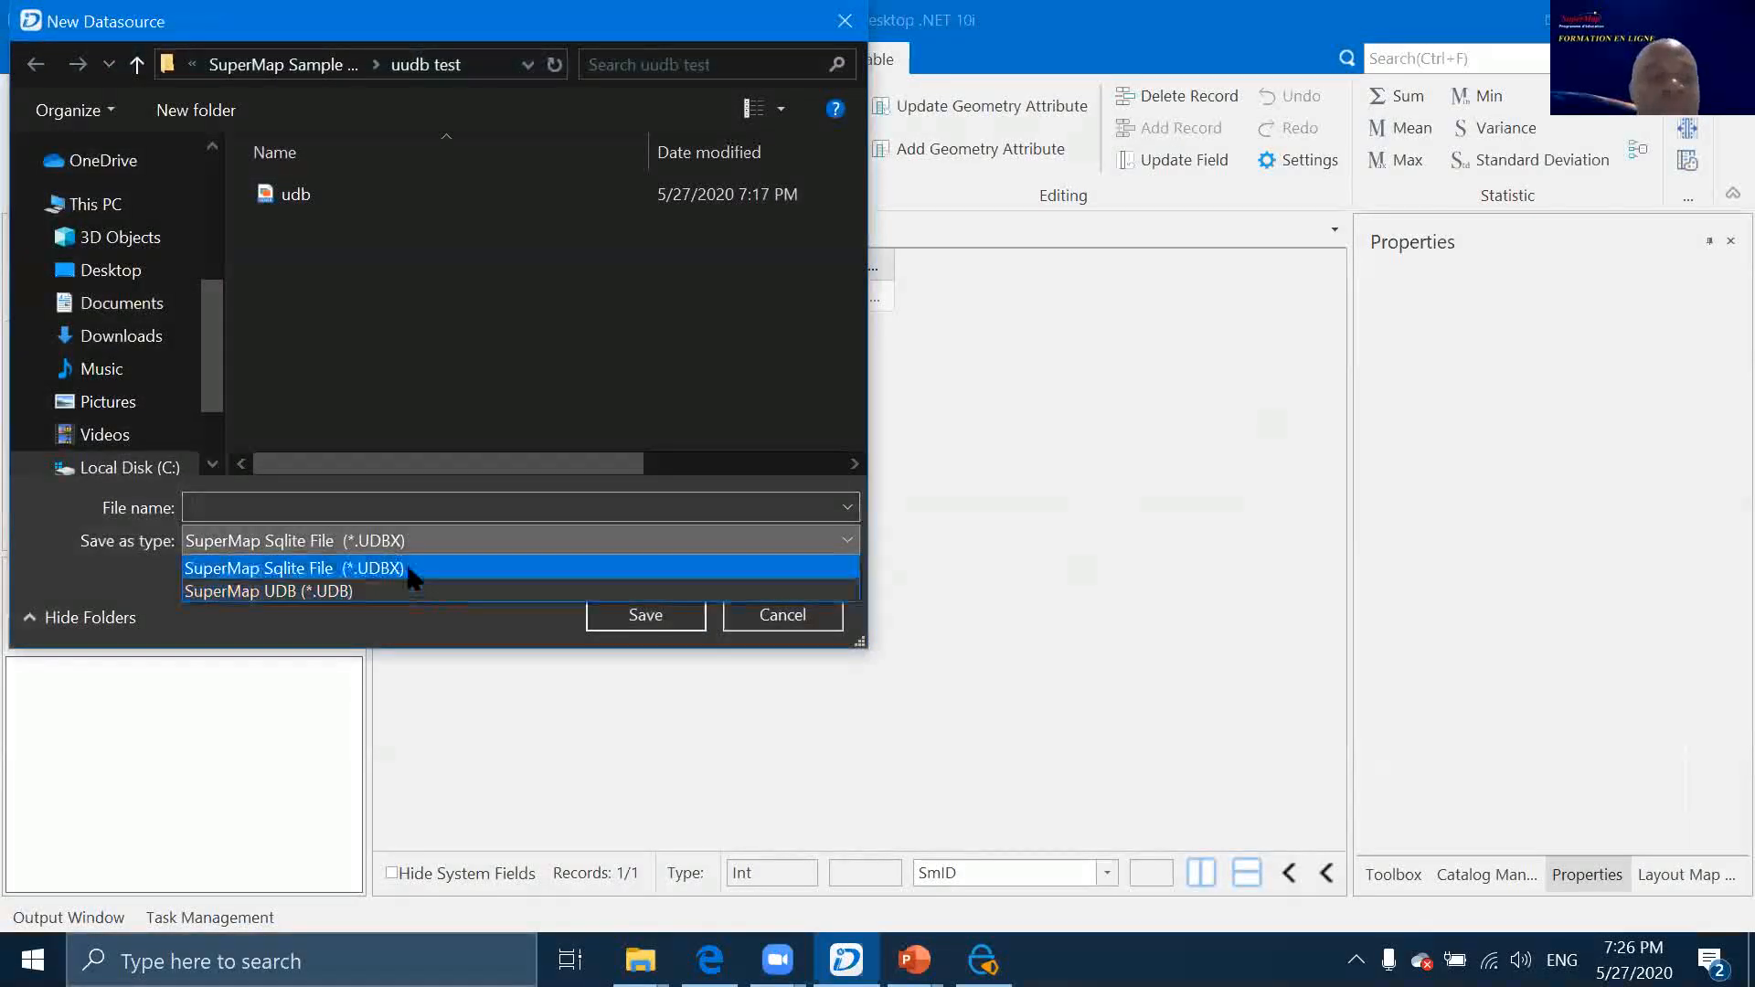
pyautogui.click(773, 613)
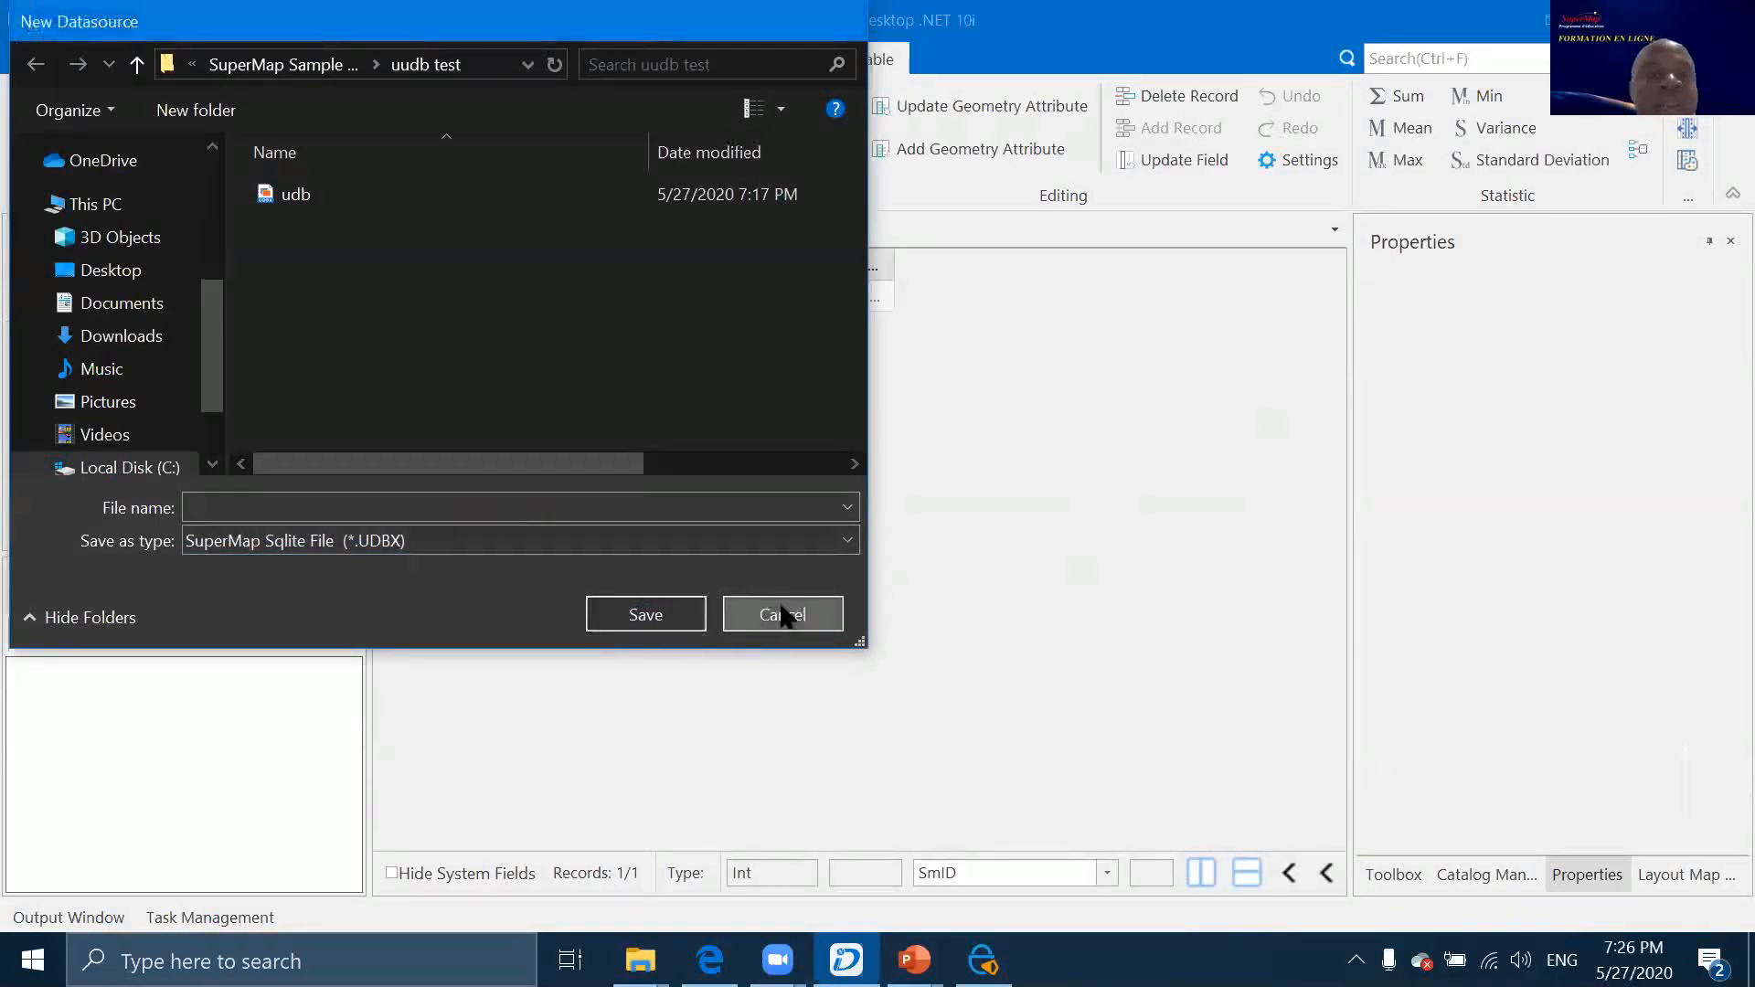
pyautogui.click(780, 614)
# View the dataset types available for a new dataset in the test1 datasource, and close the dialog without creating one
pyautogui.scroll(-8, 158, 443)
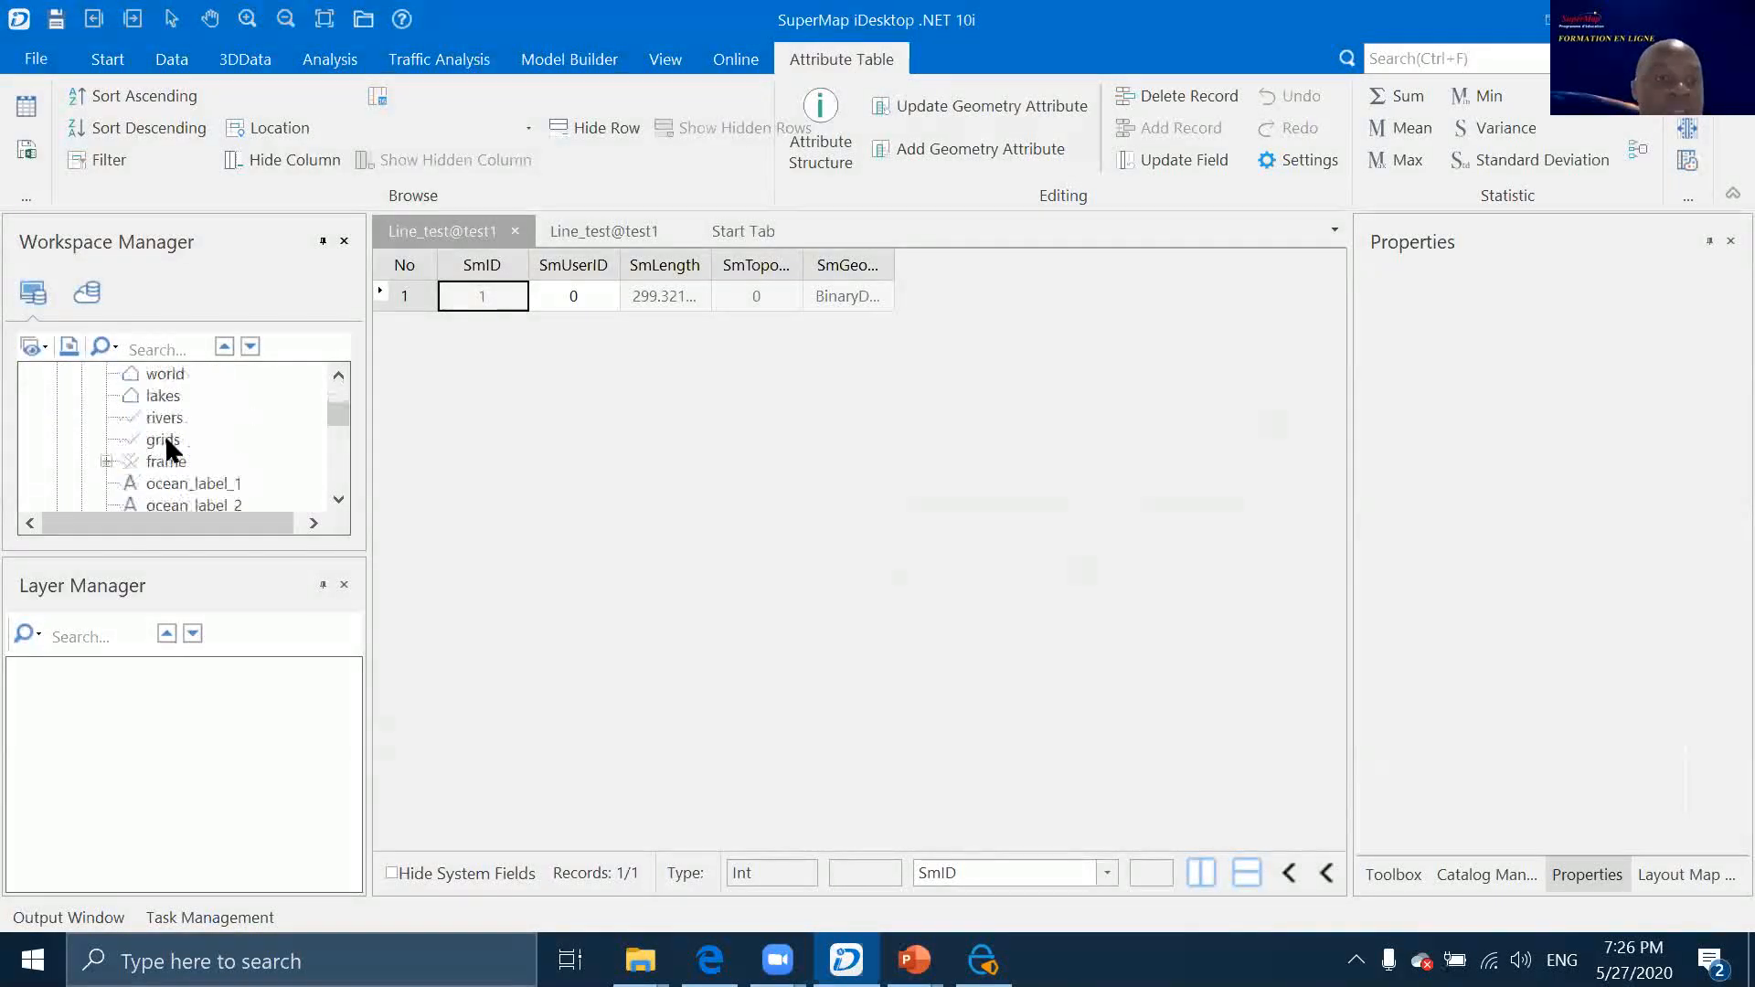
pyautogui.scroll(-5, 165, 443)
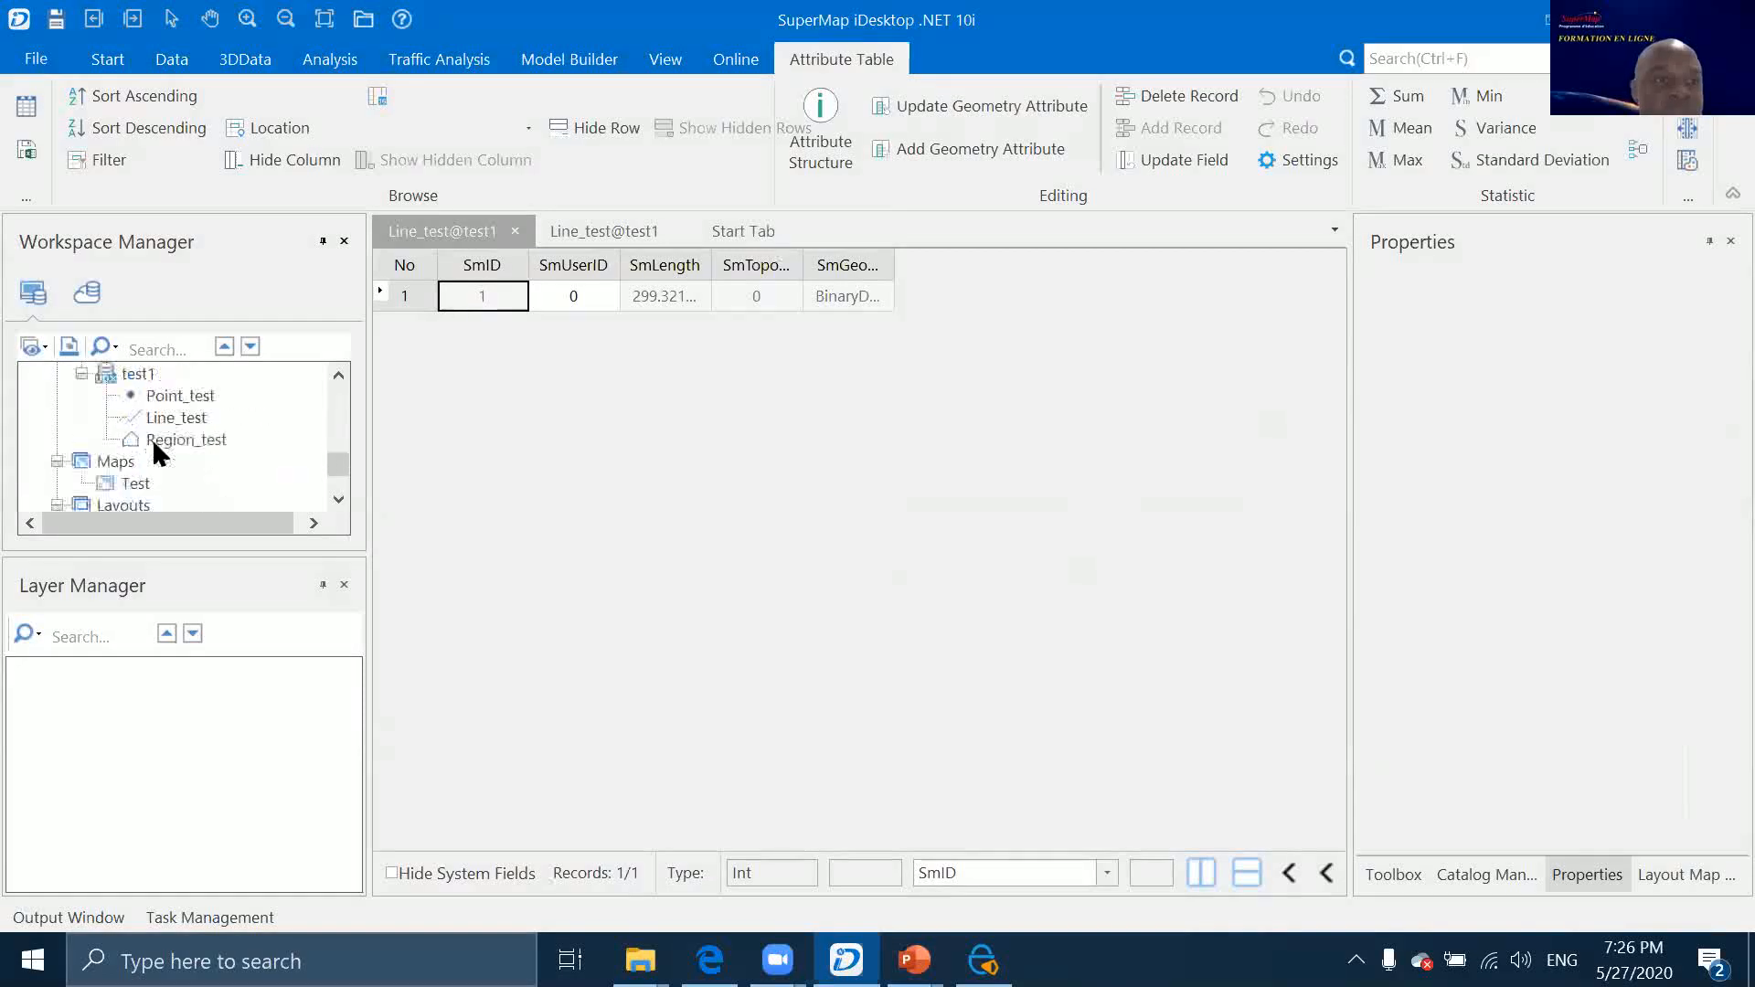
pyautogui.click(137, 375)
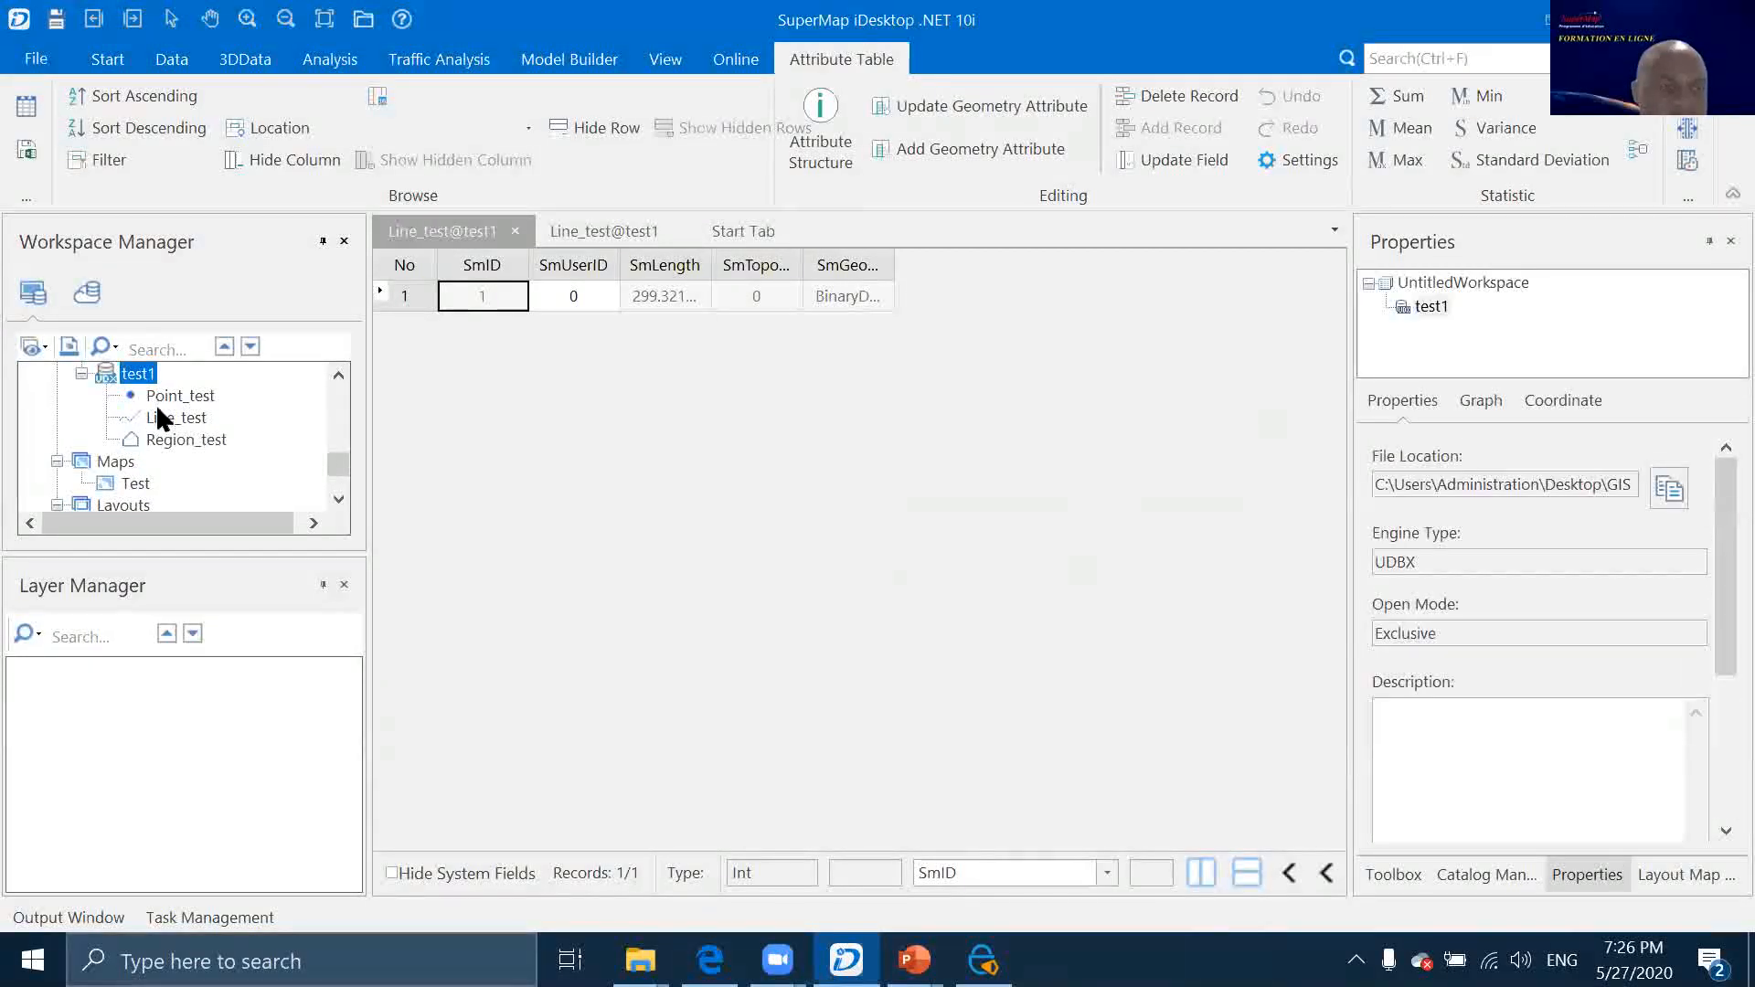
pyautogui.rightClick(157, 408)
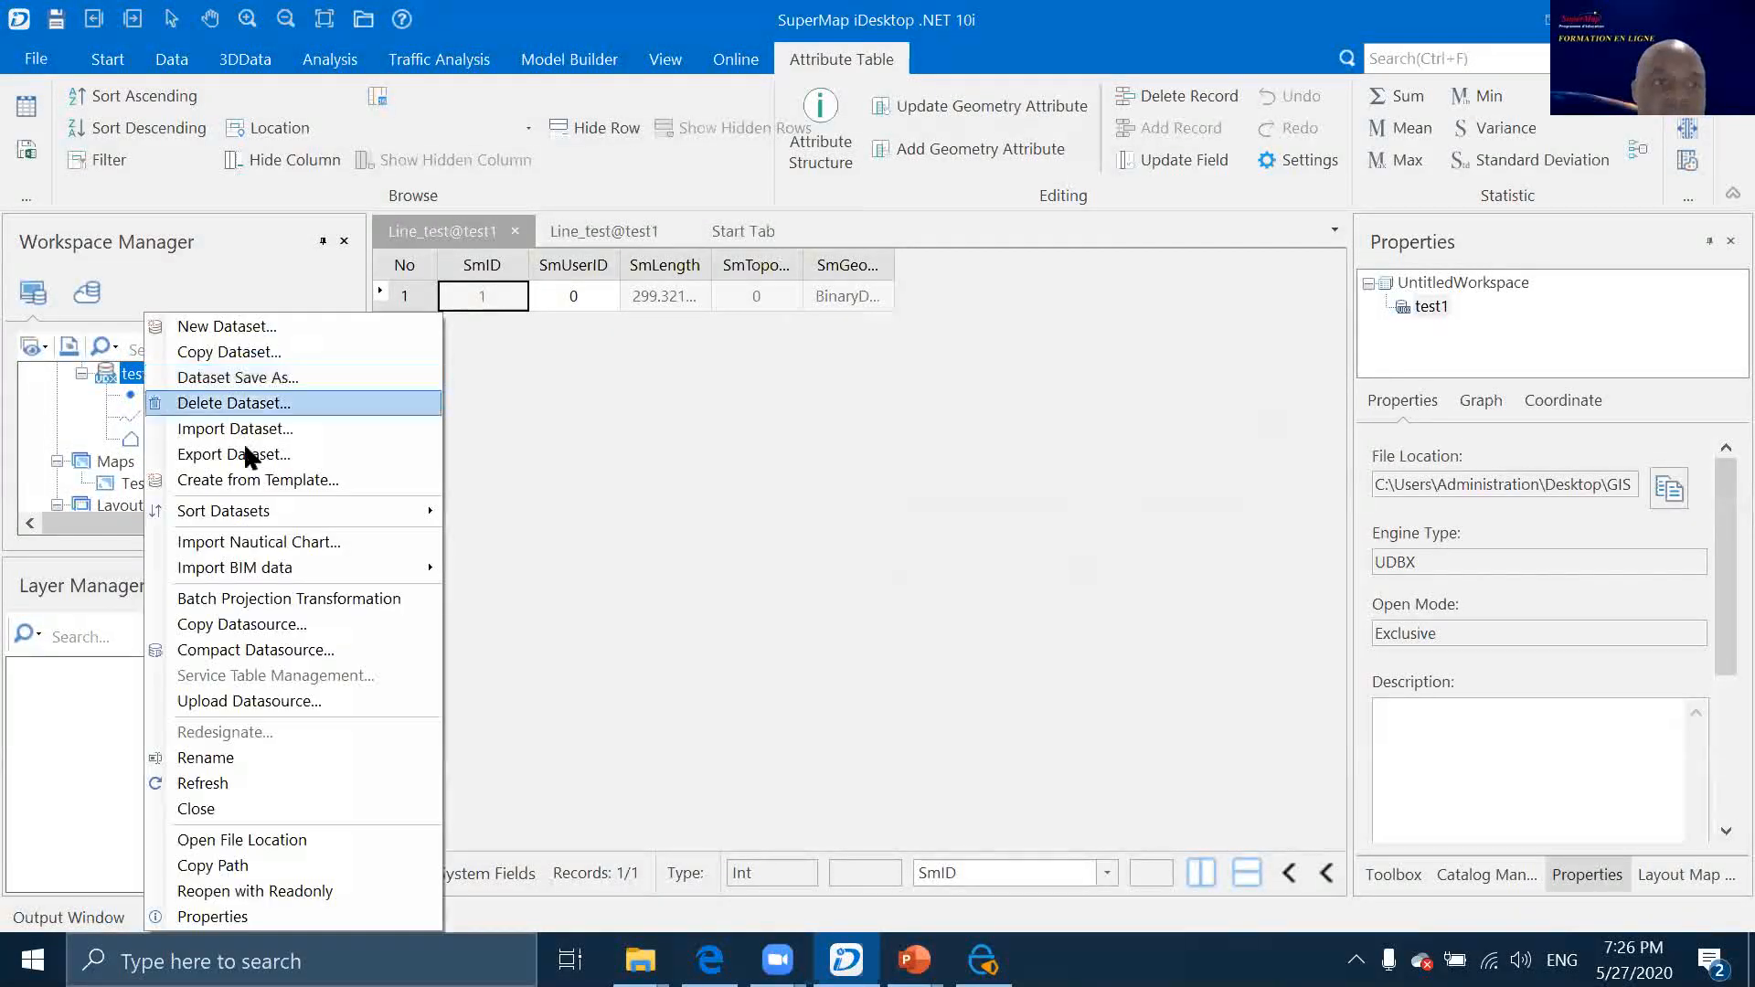
pyautogui.click(207, 328)
pyautogui.click(630, 222)
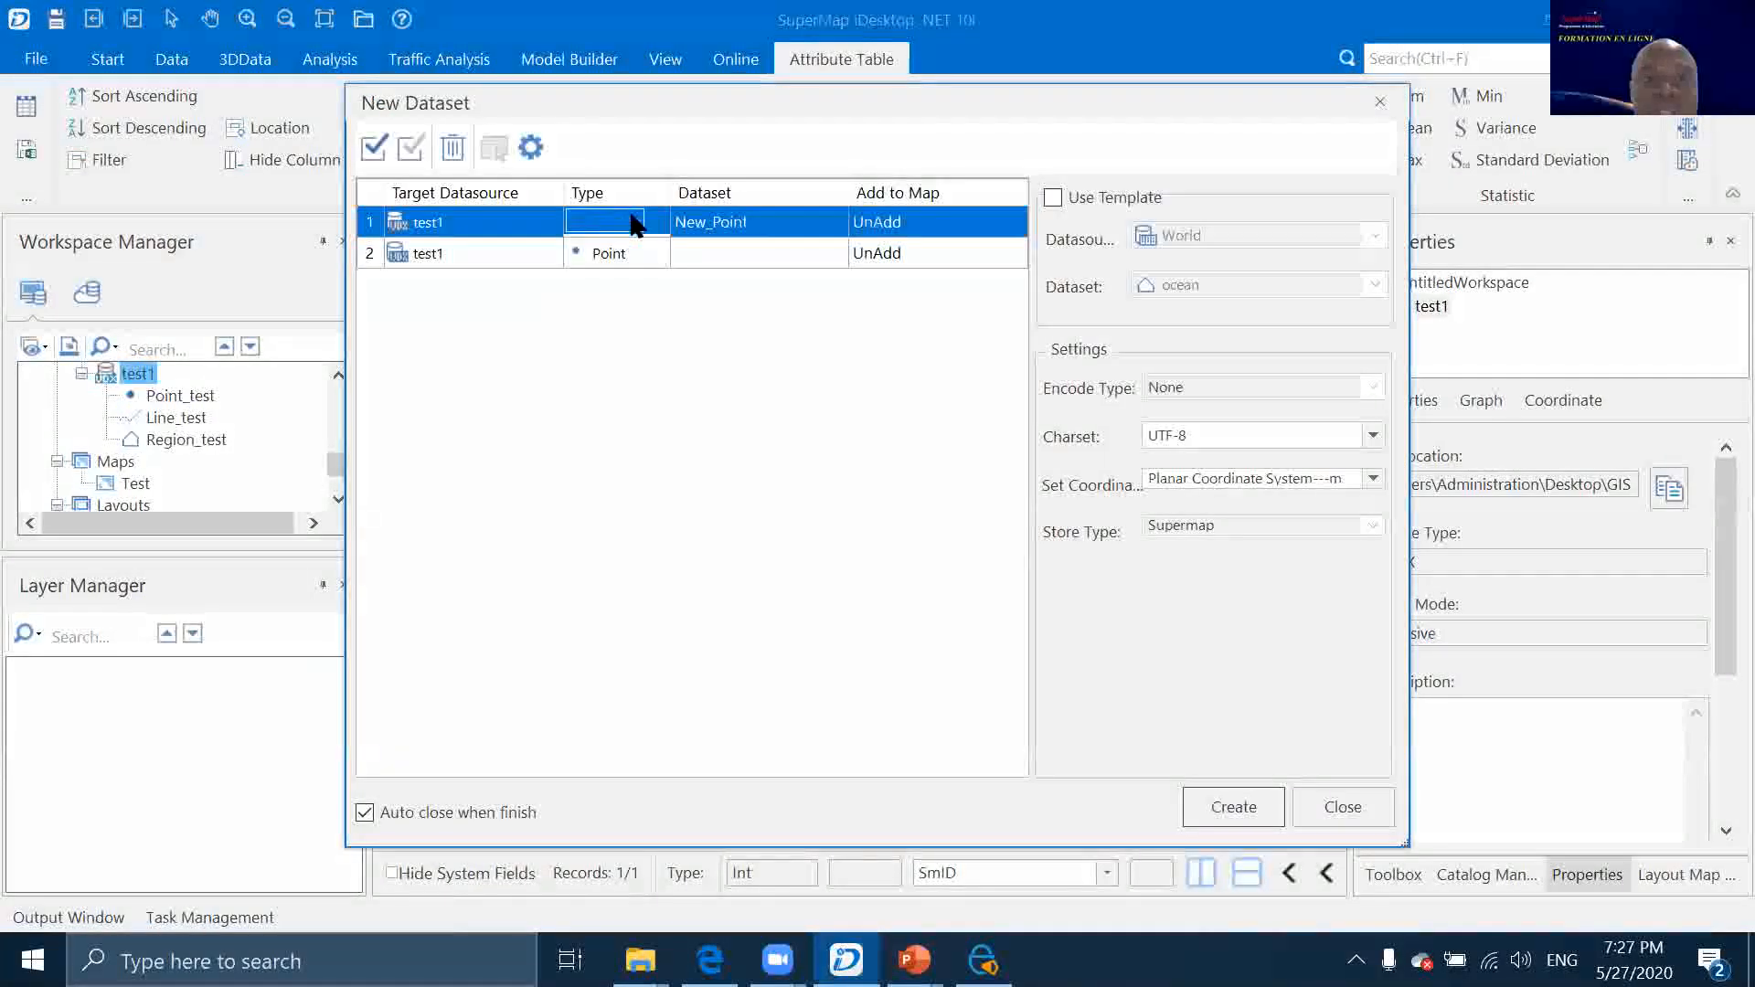
pyautogui.click(656, 222)
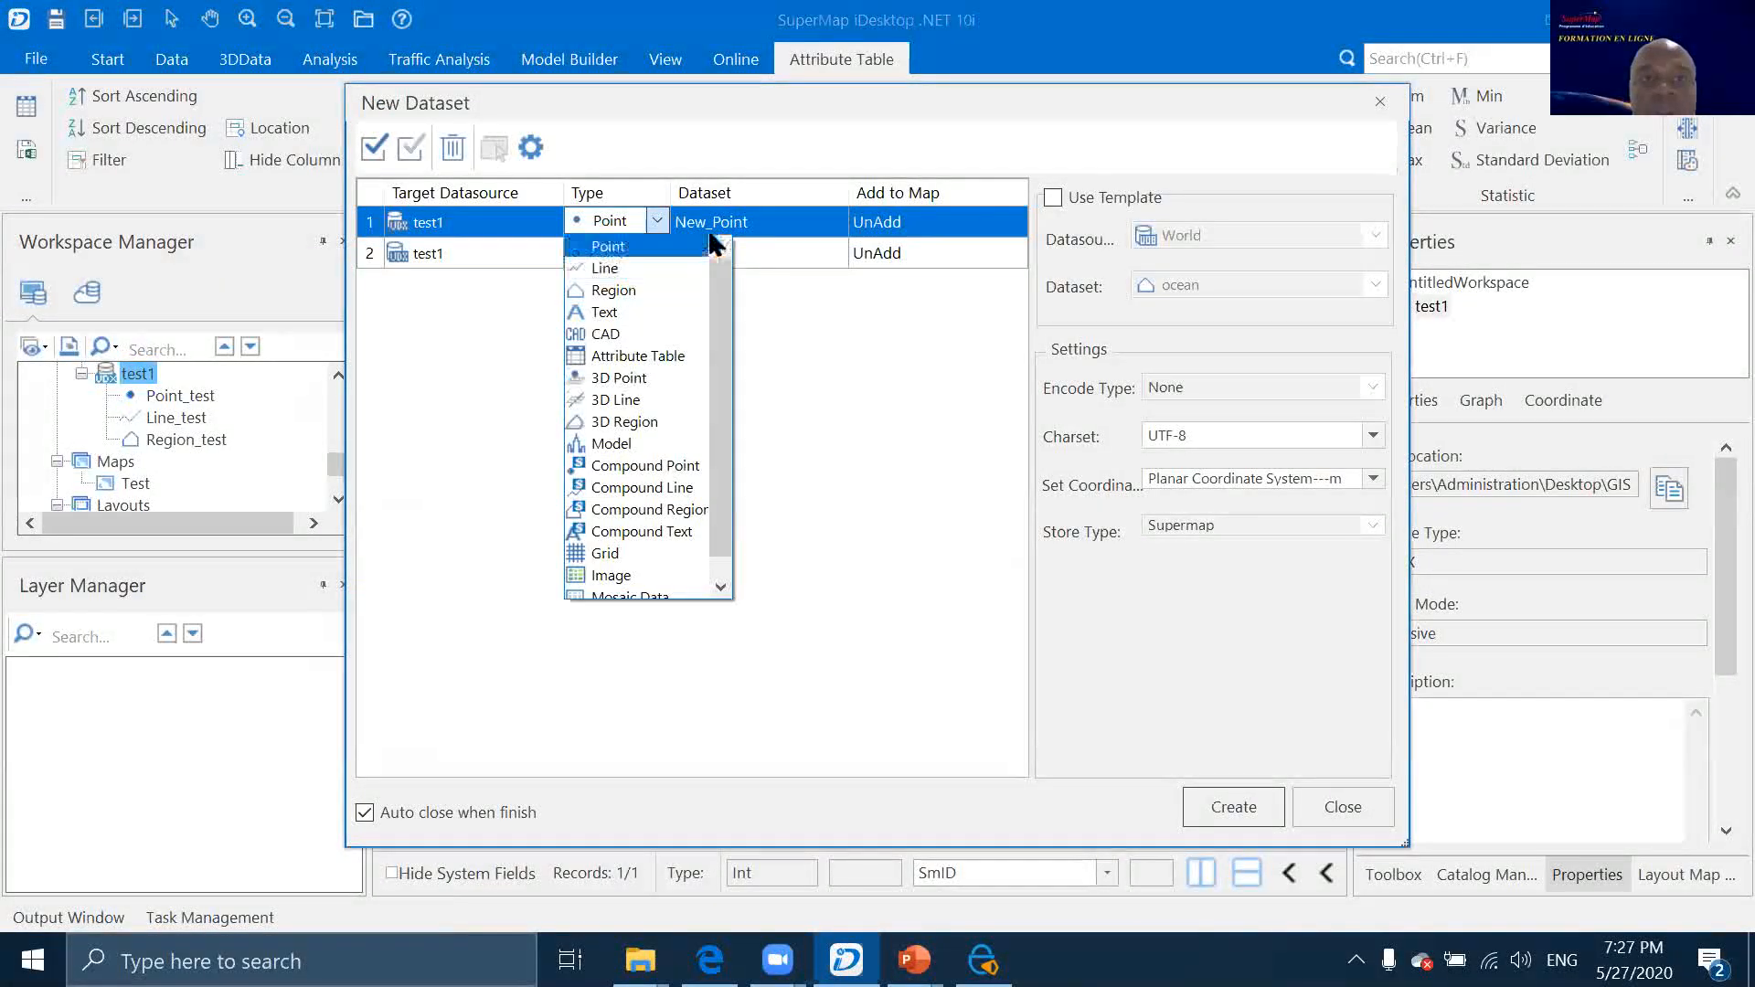
pyautogui.click(790, 360)
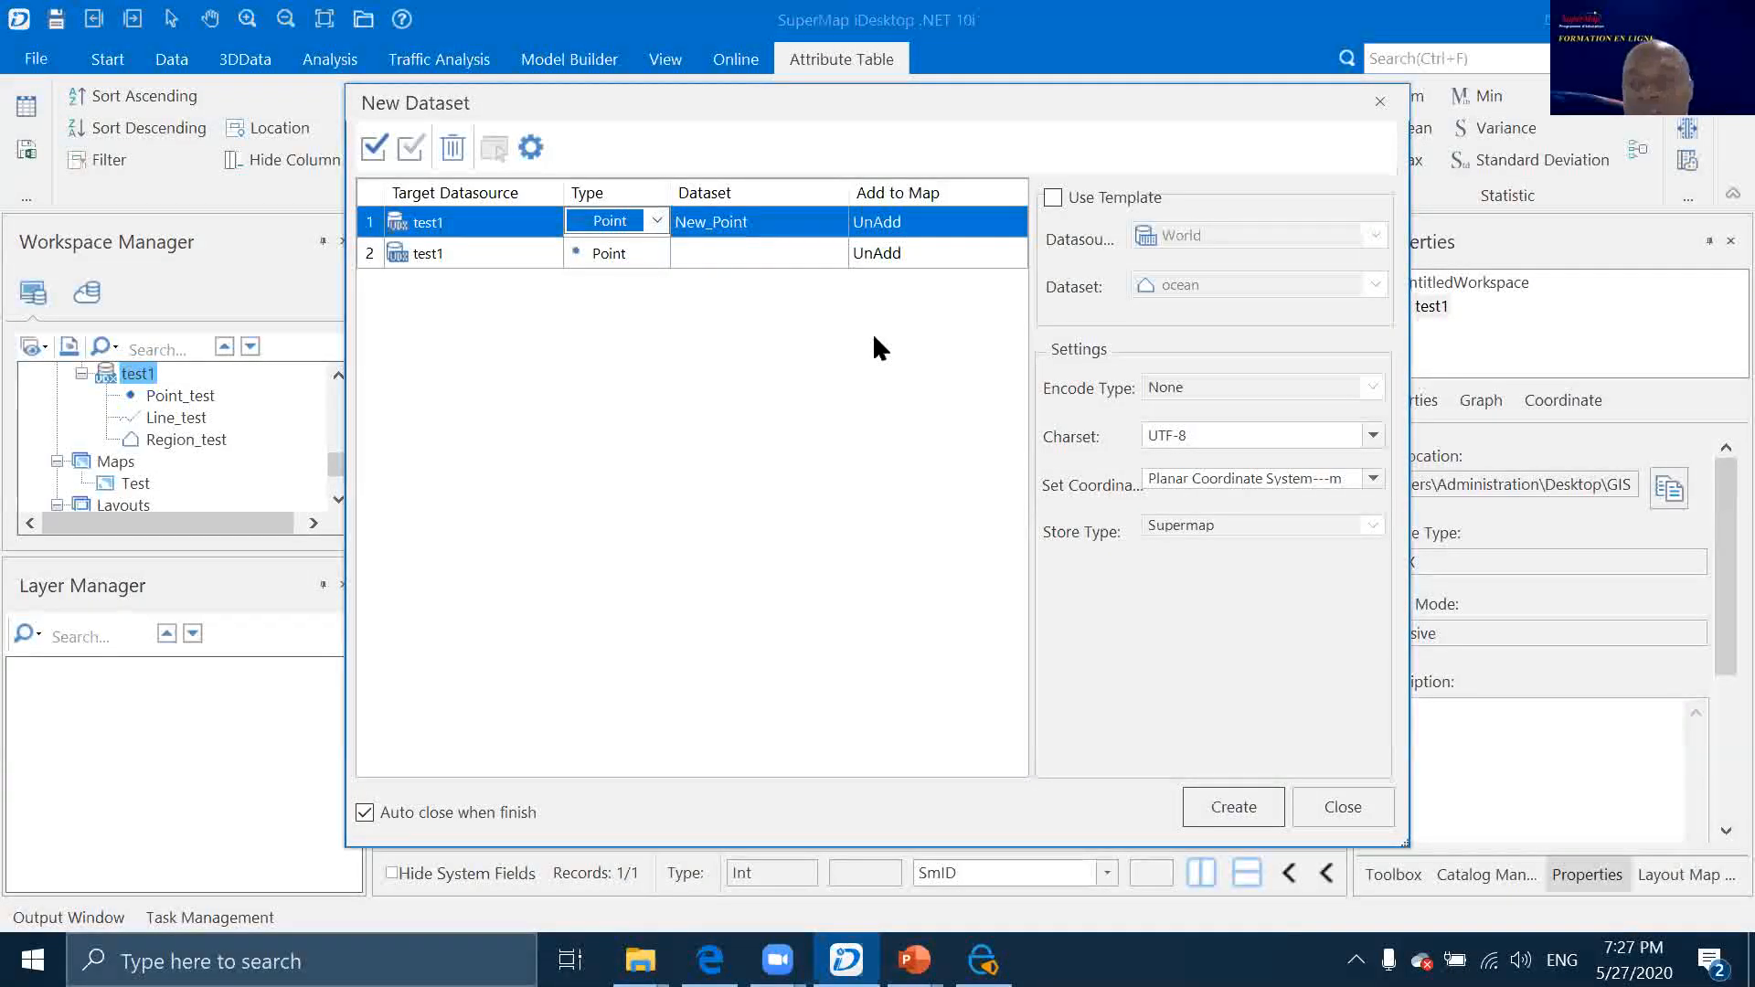
pyautogui.click(1358, 805)
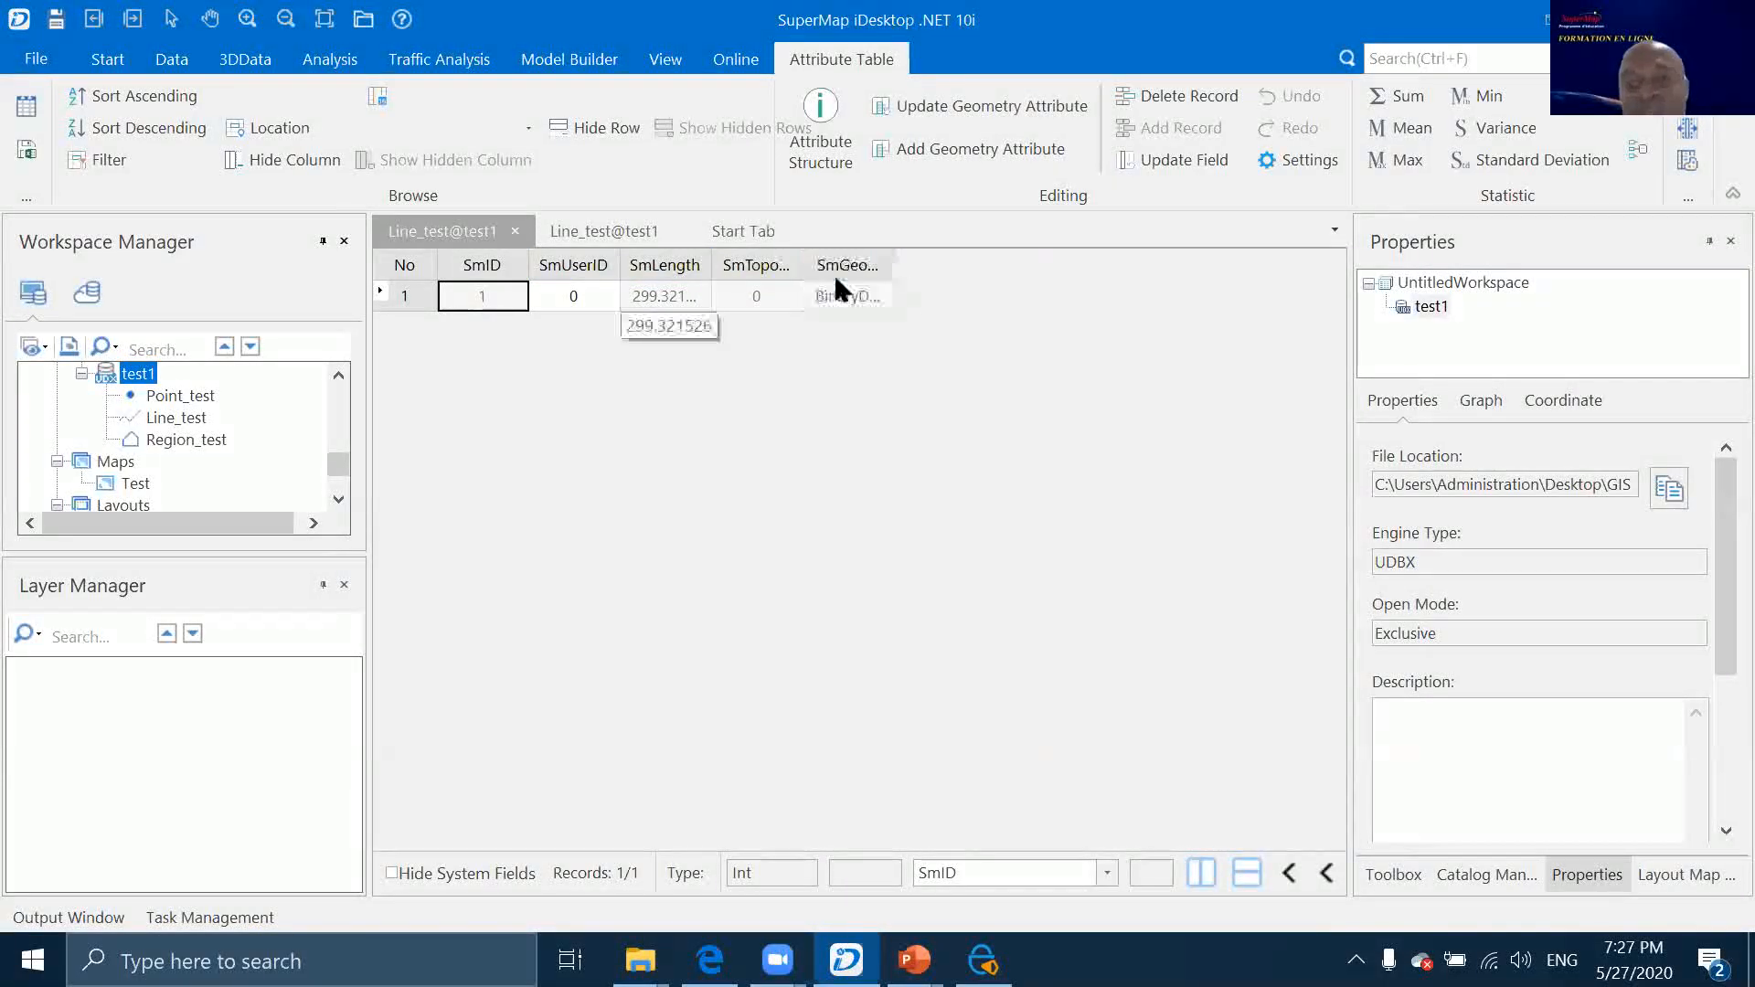
# Add a new field named Test to the attribute table structure of the Line_test dataset
pyautogui.click(174, 417)
pyautogui.rightClick(174, 417)
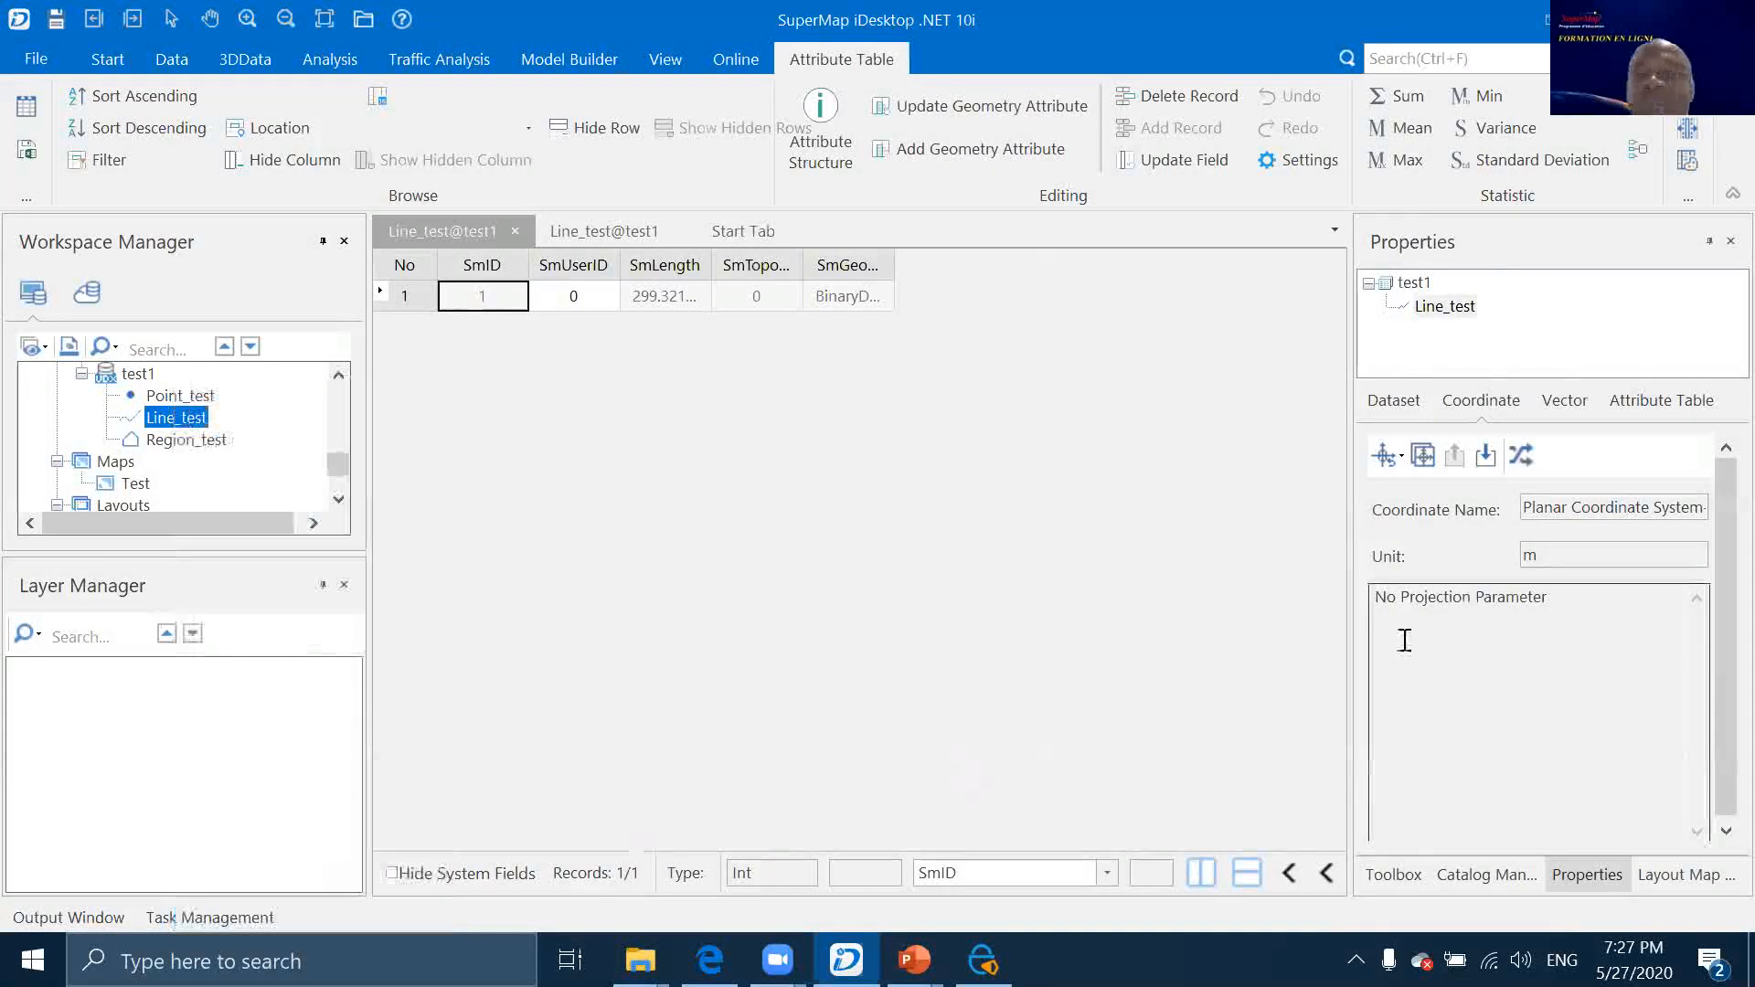
pyautogui.click(271, 920)
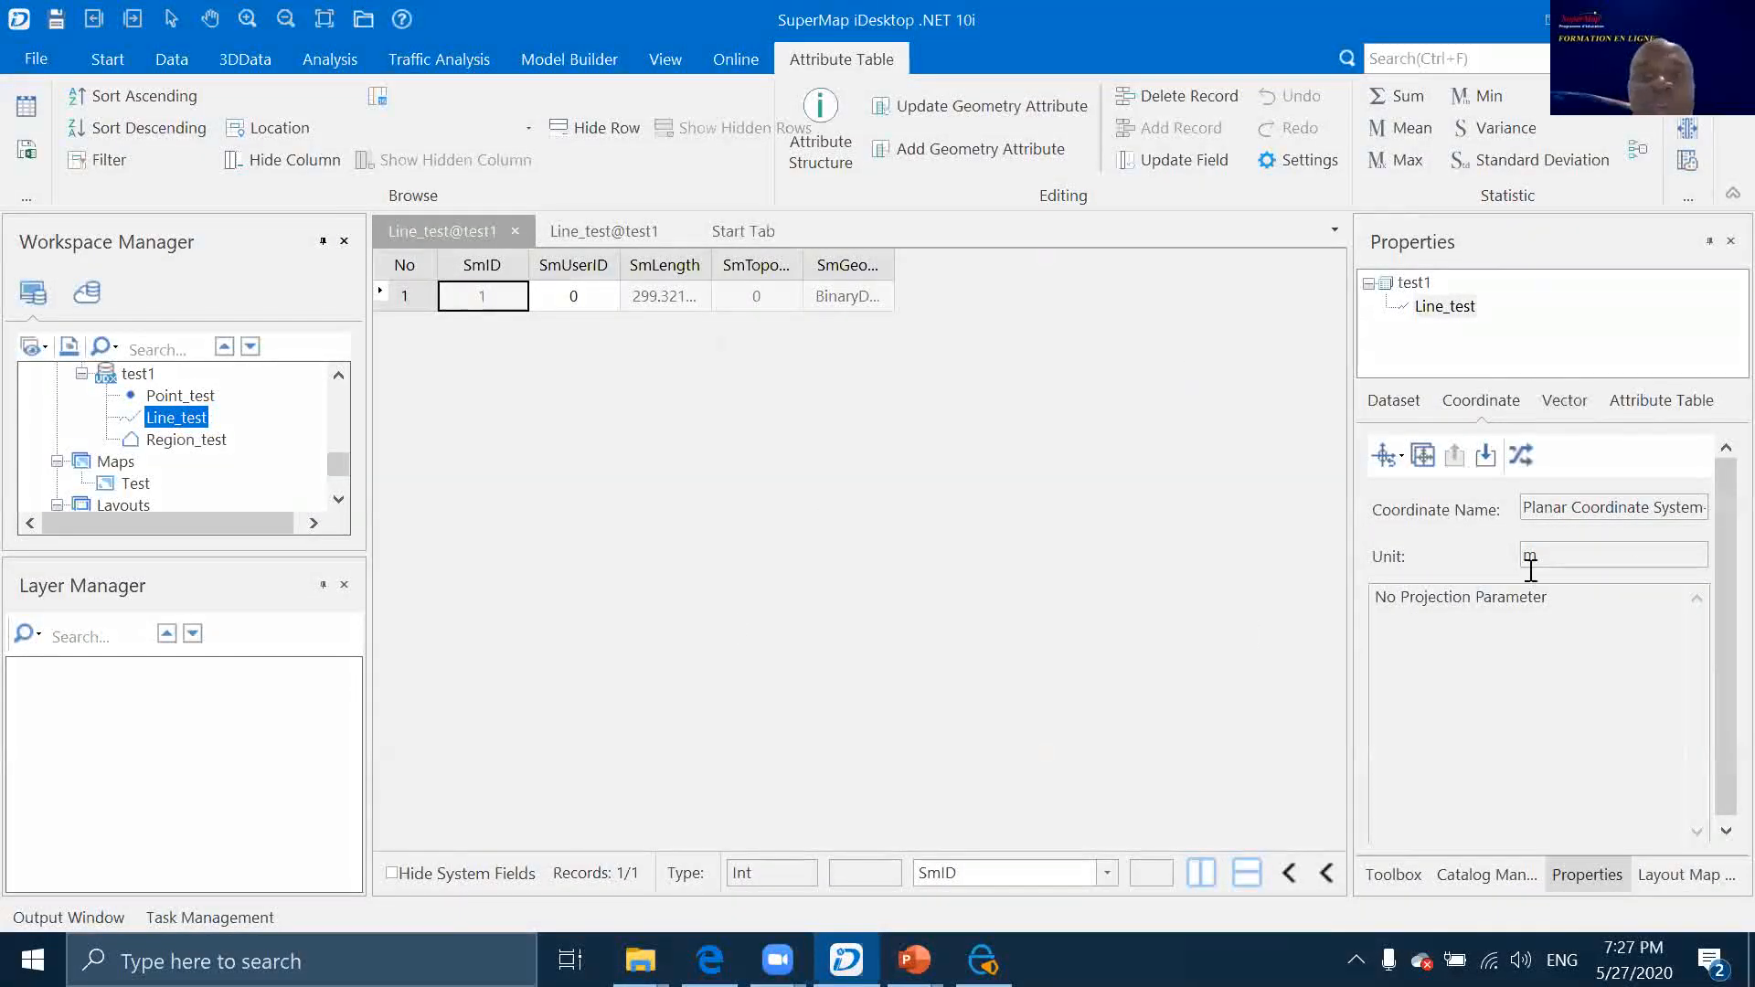
pyautogui.click(1666, 402)
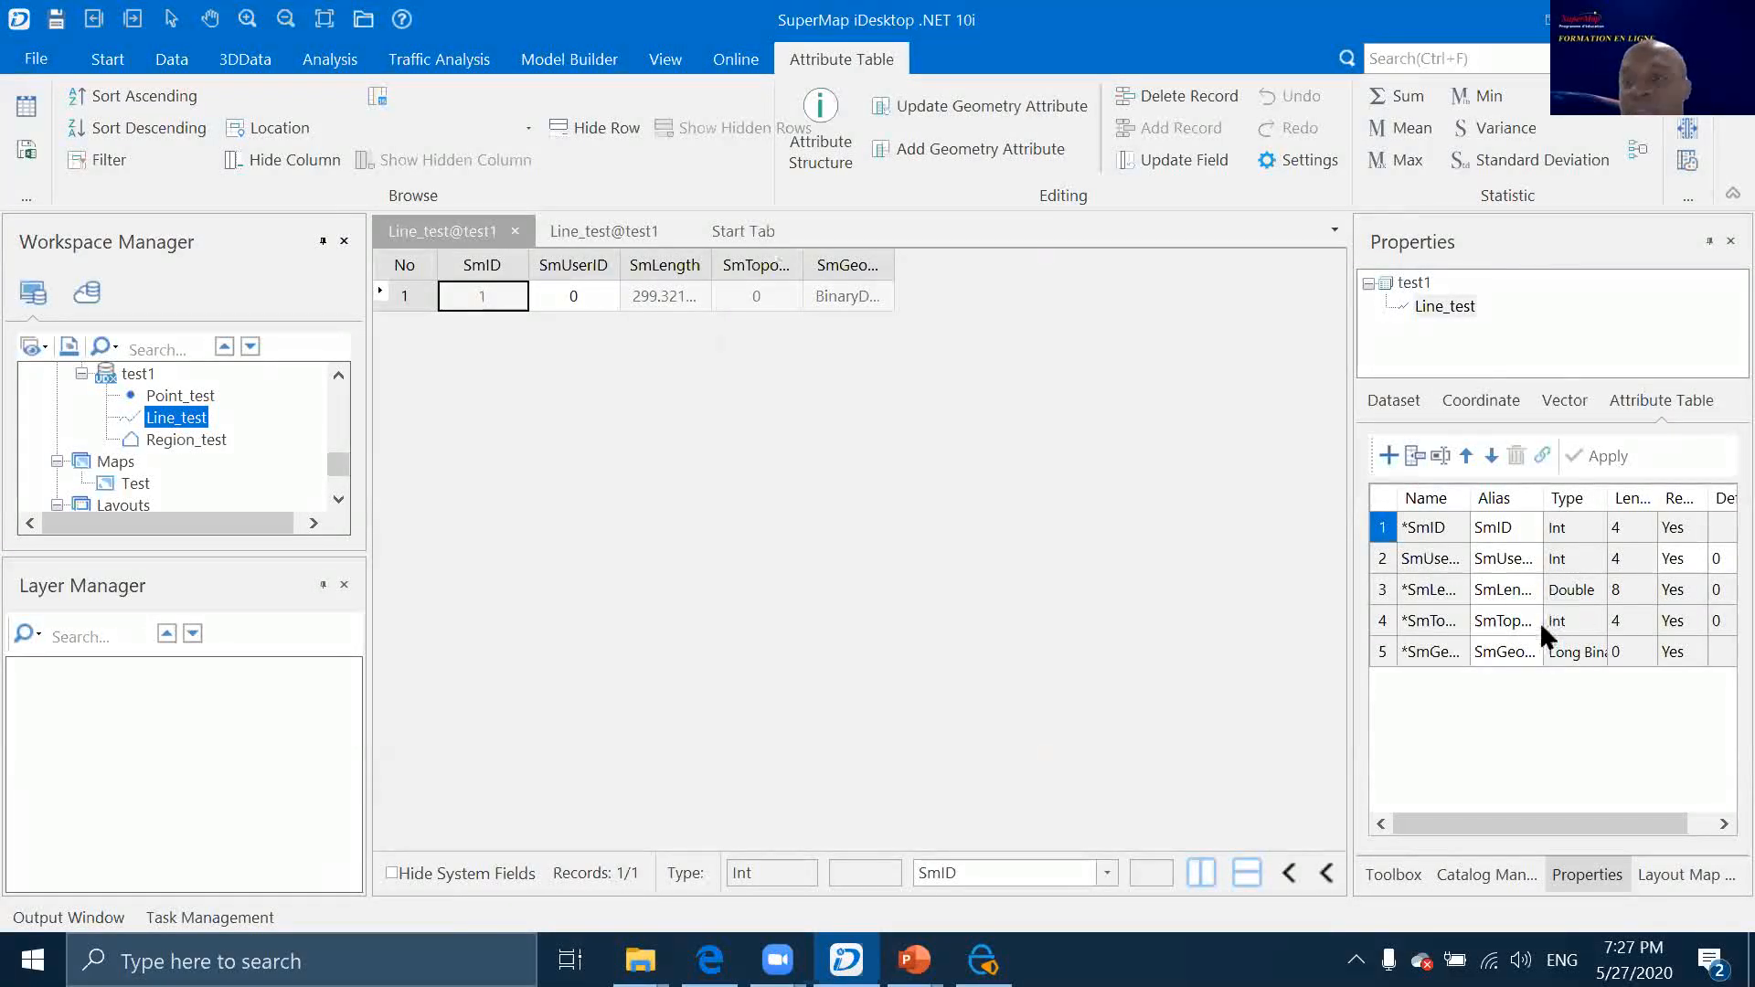
pyautogui.click(1385, 453)
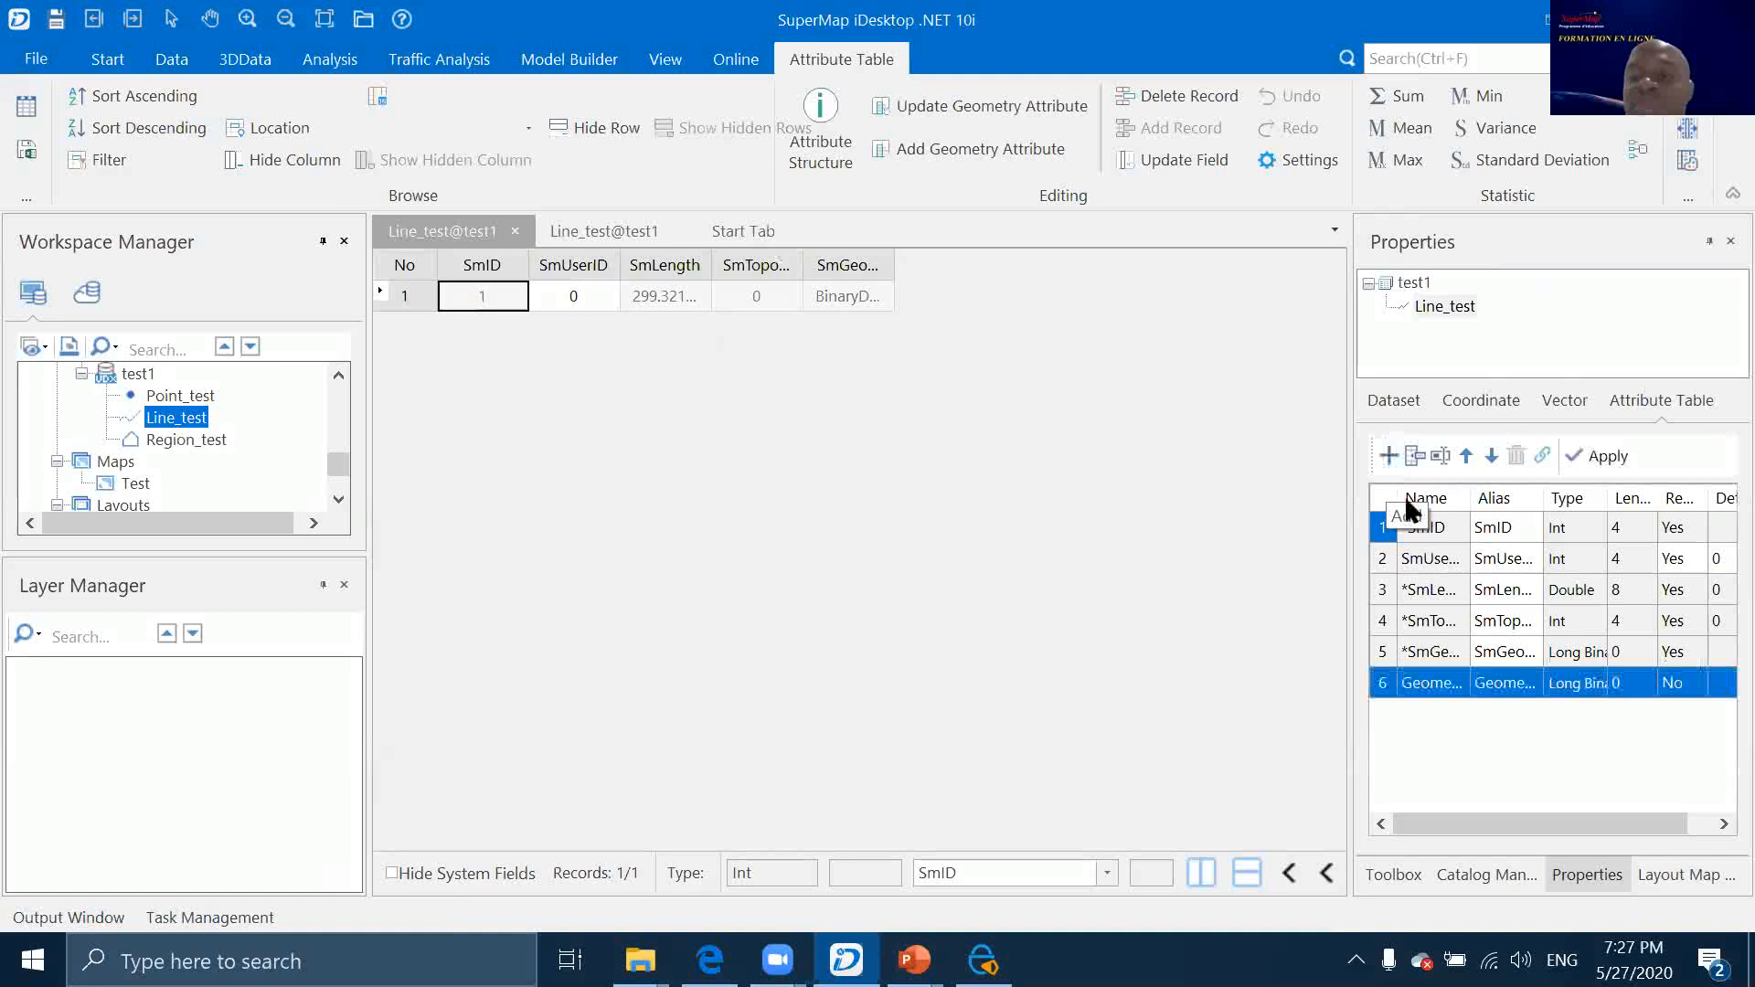
pyautogui.click(1446, 682)
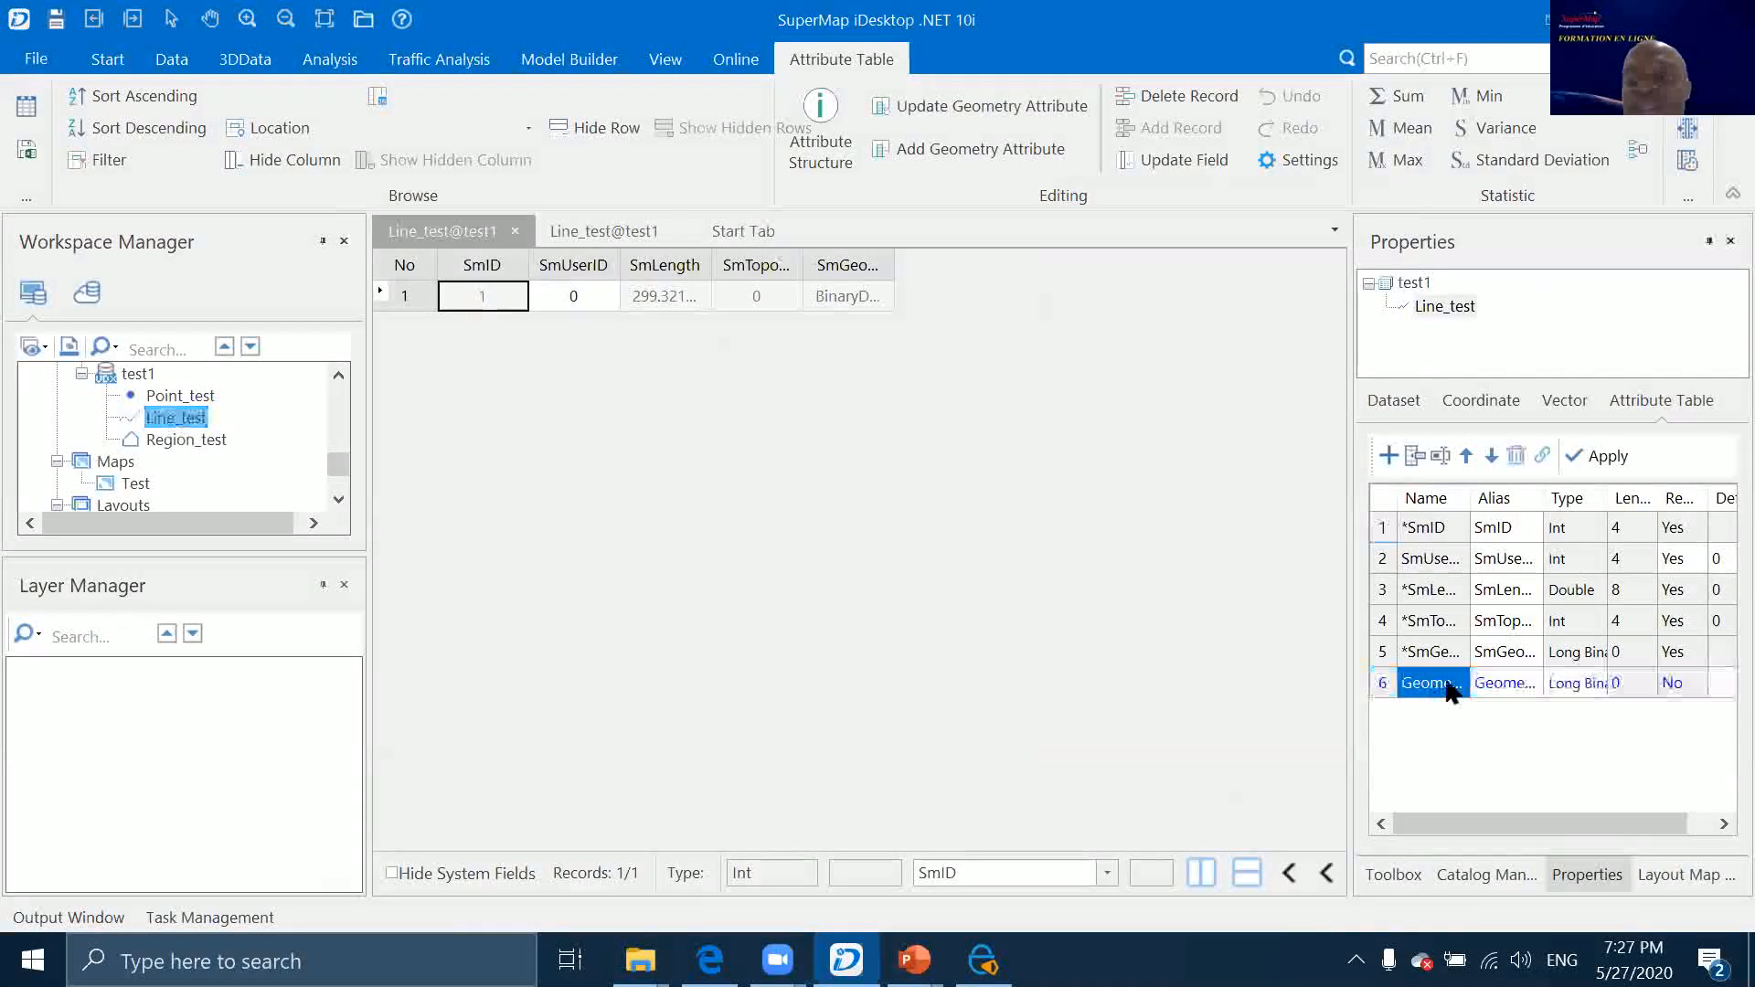
pyautogui.click(1447, 682)
pyautogui.moveTo(1467, 680); pyautogui.dragTo(1253, 677)
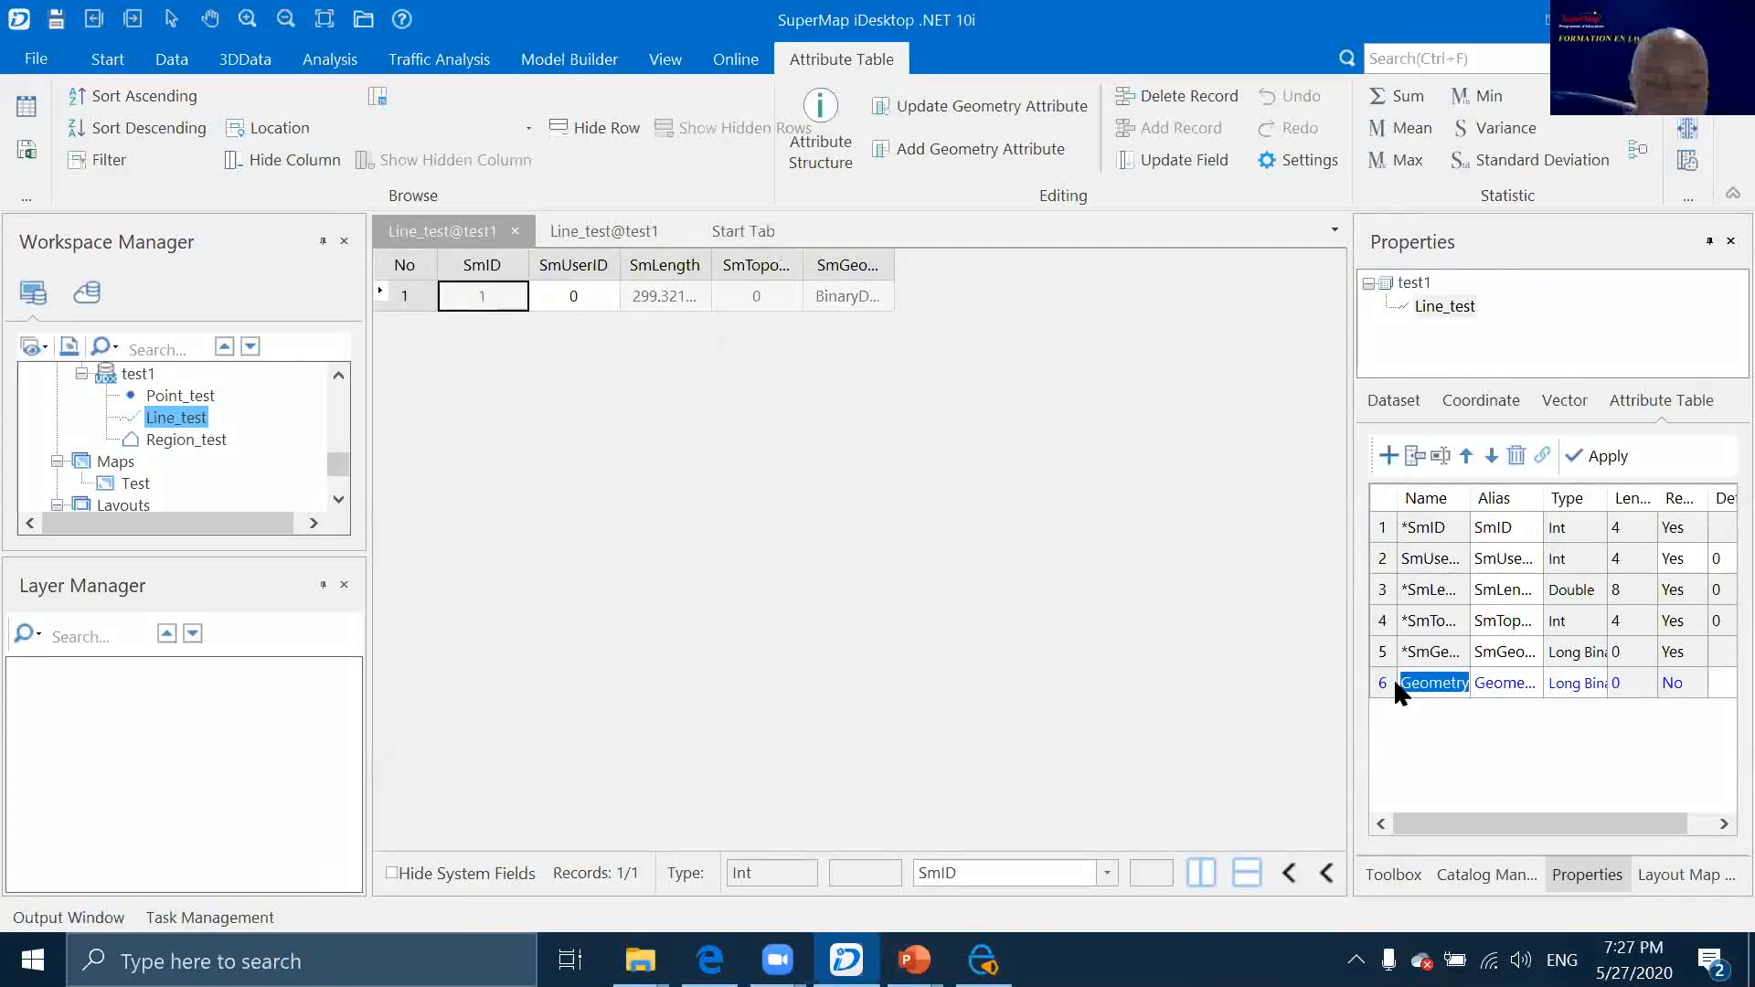
pyautogui.write('Test')
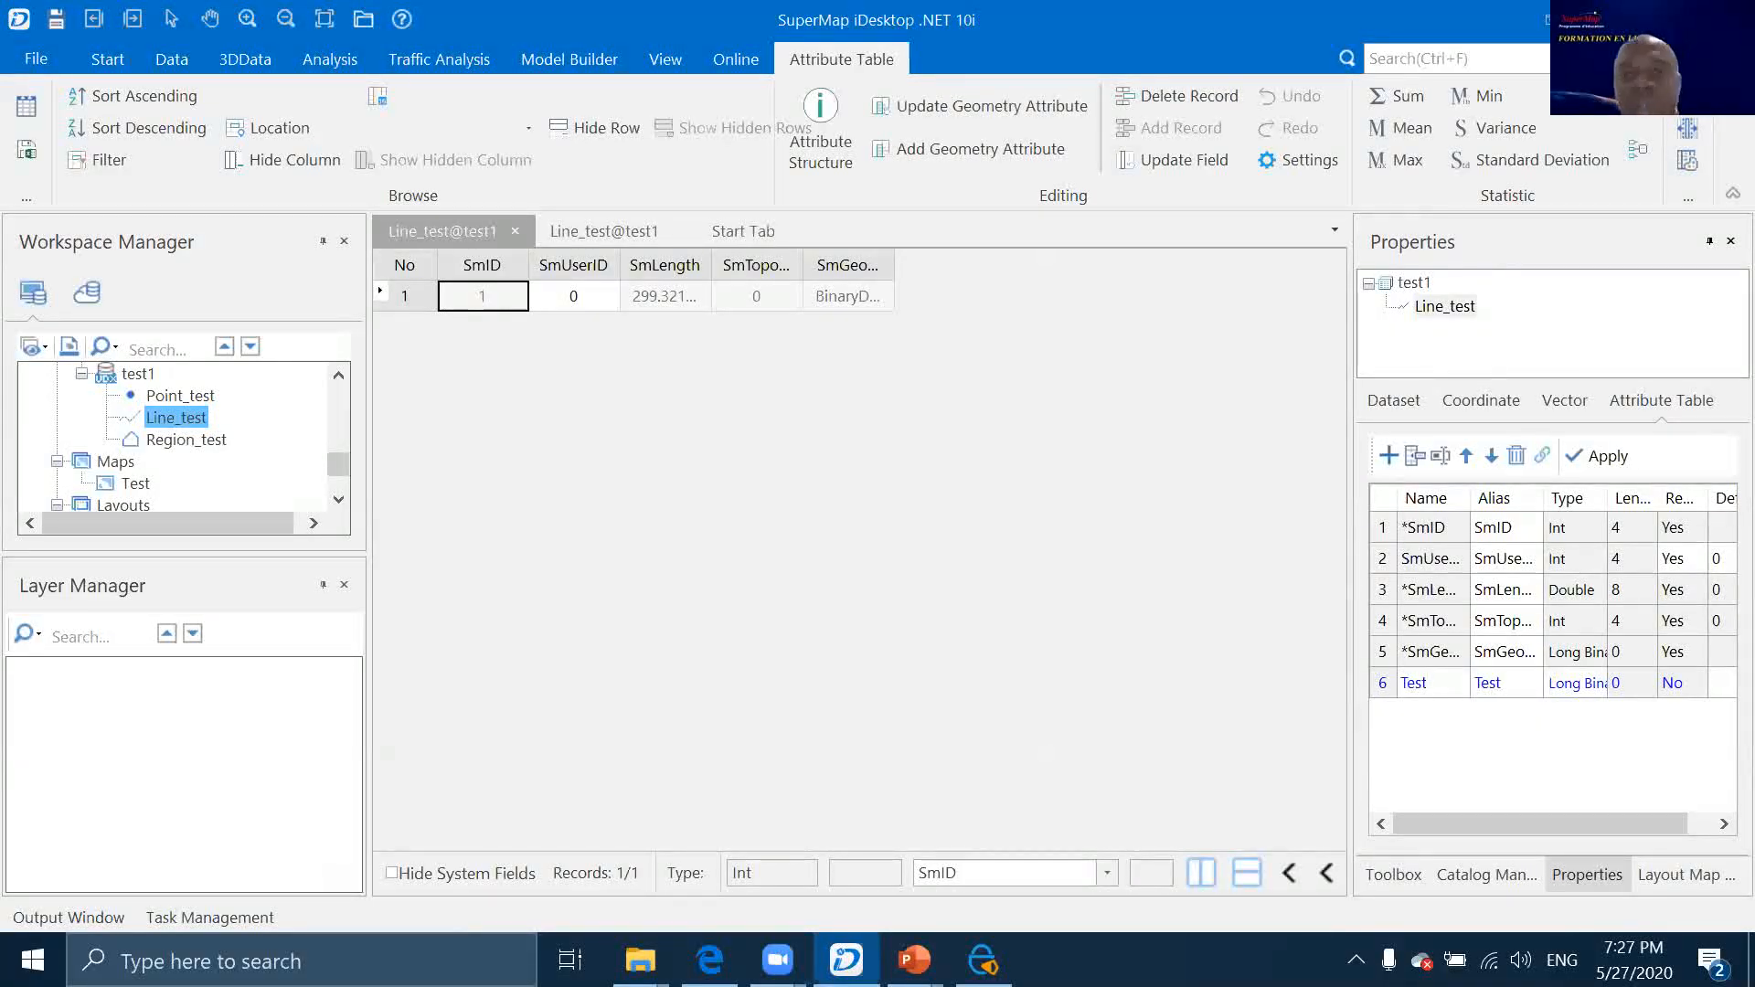
# Set the type of the new Test field of Line_test to Int, apply the structure change, and select the Test column
pyautogui.click(1600, 685)
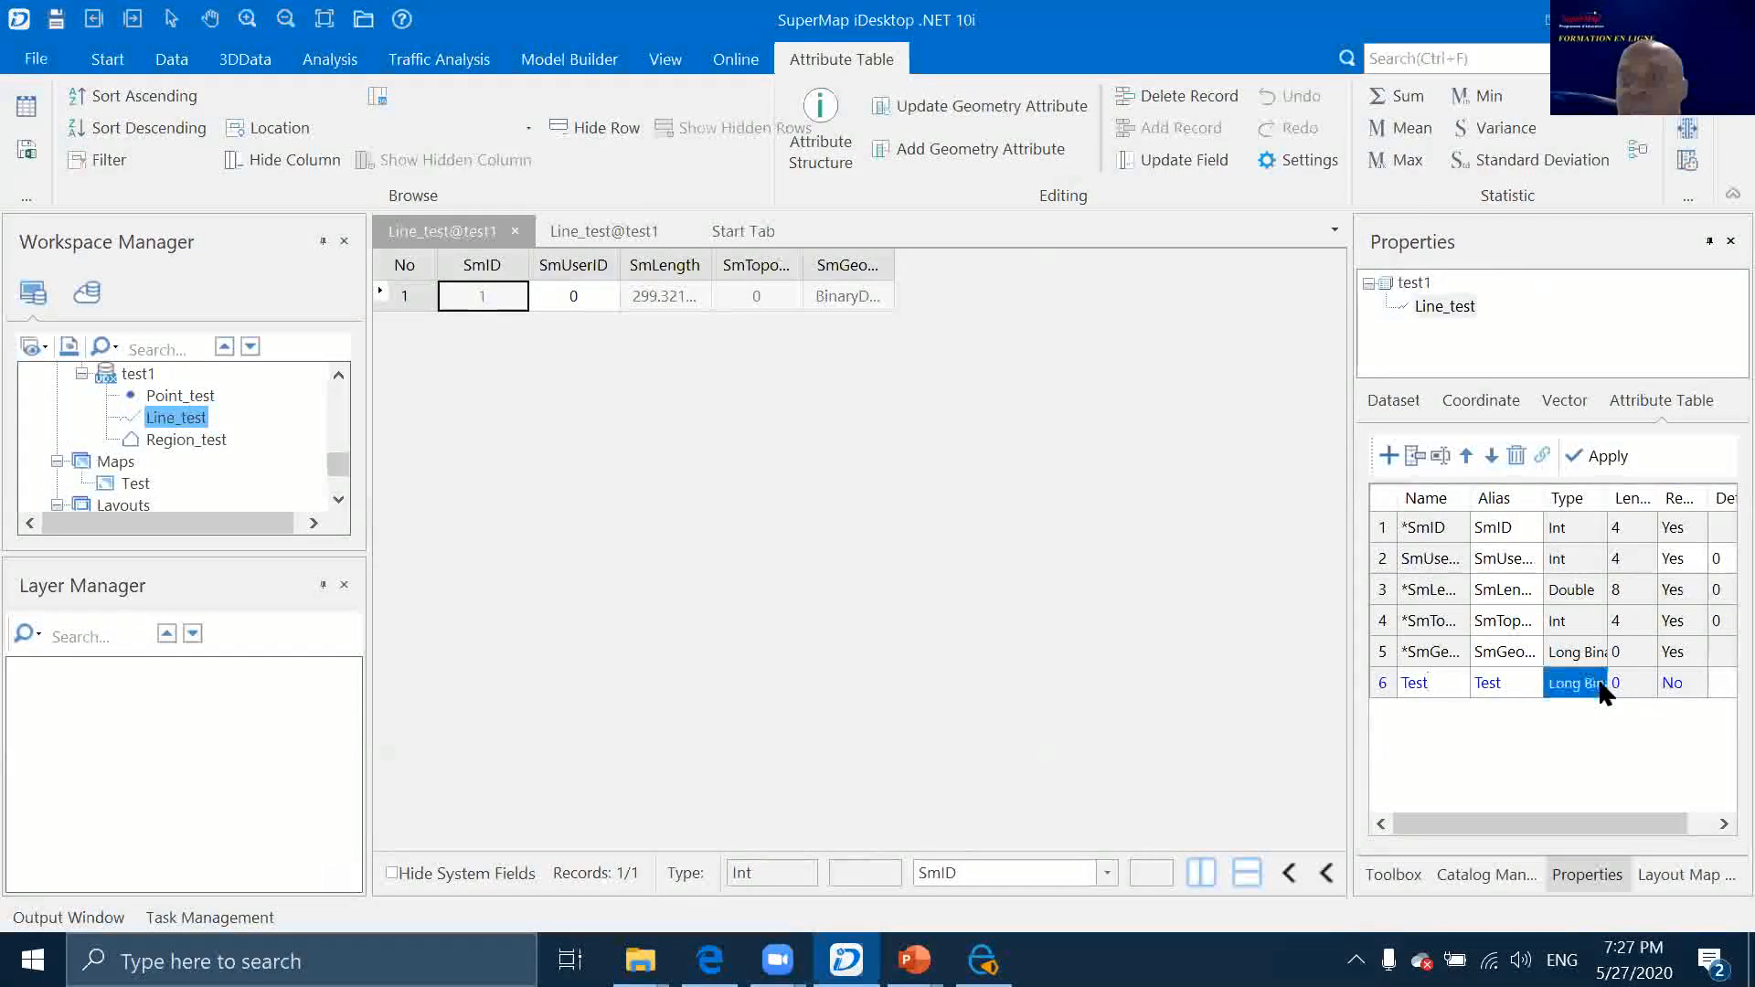
pyautogui.click(1598, 683)
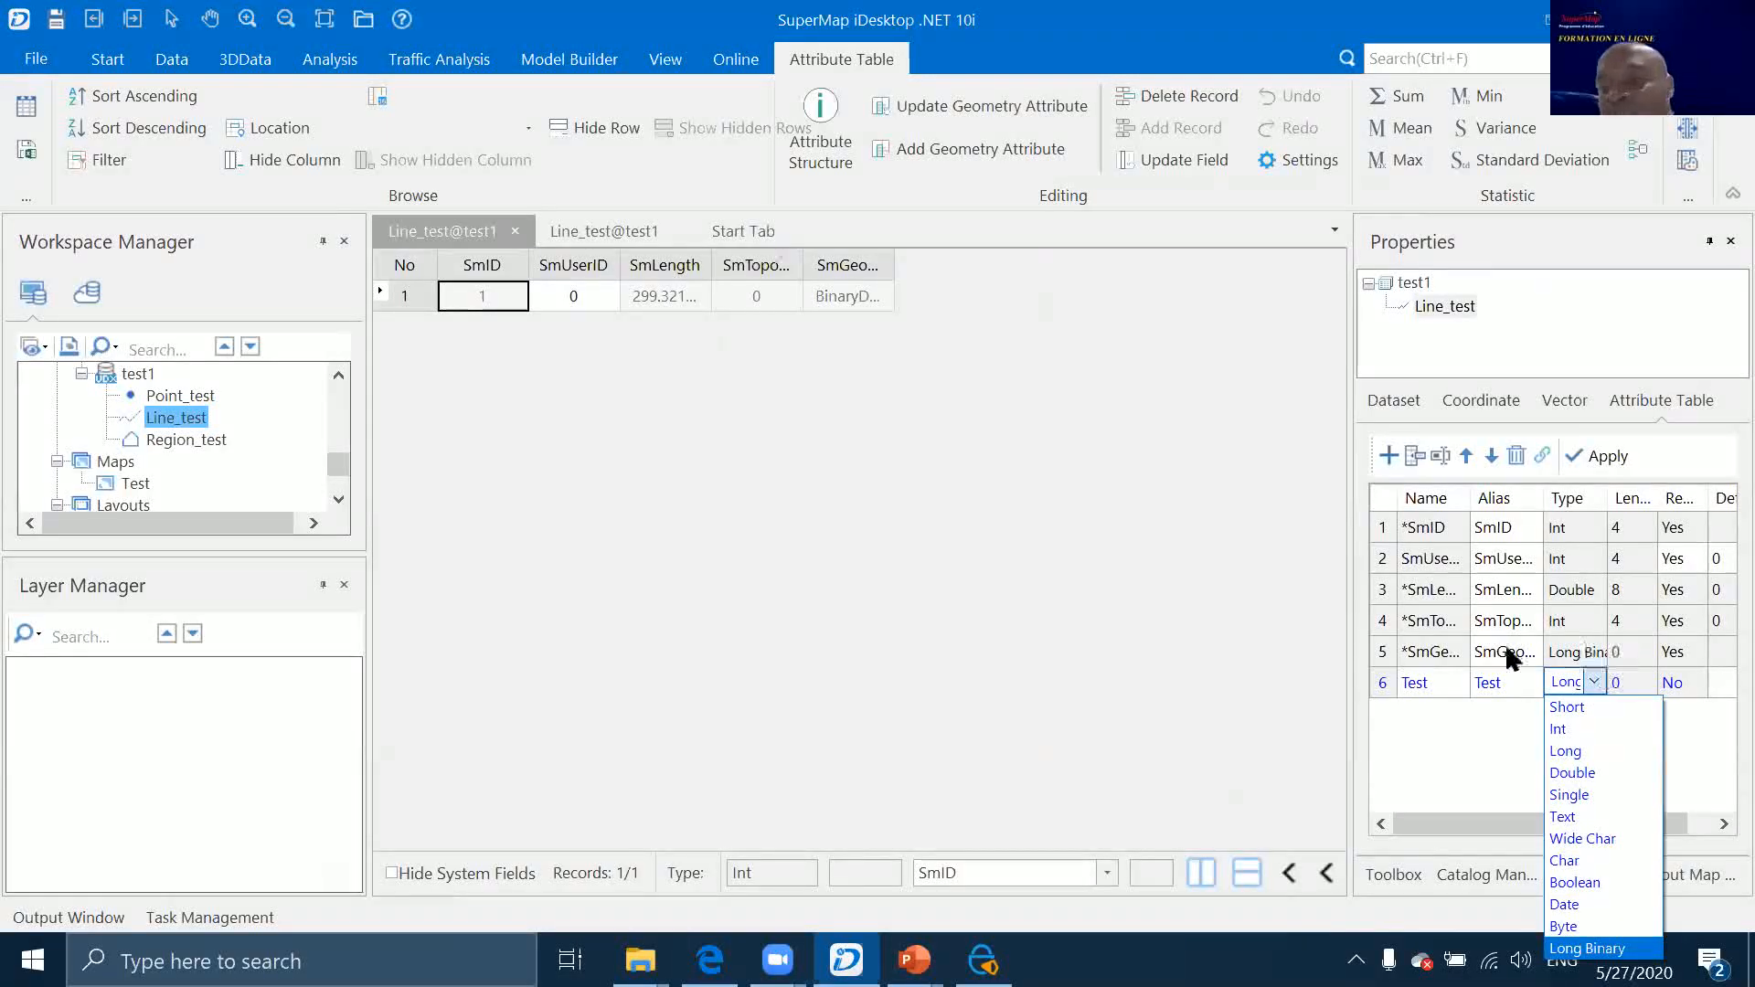
pyautogui.click(1576, 730)
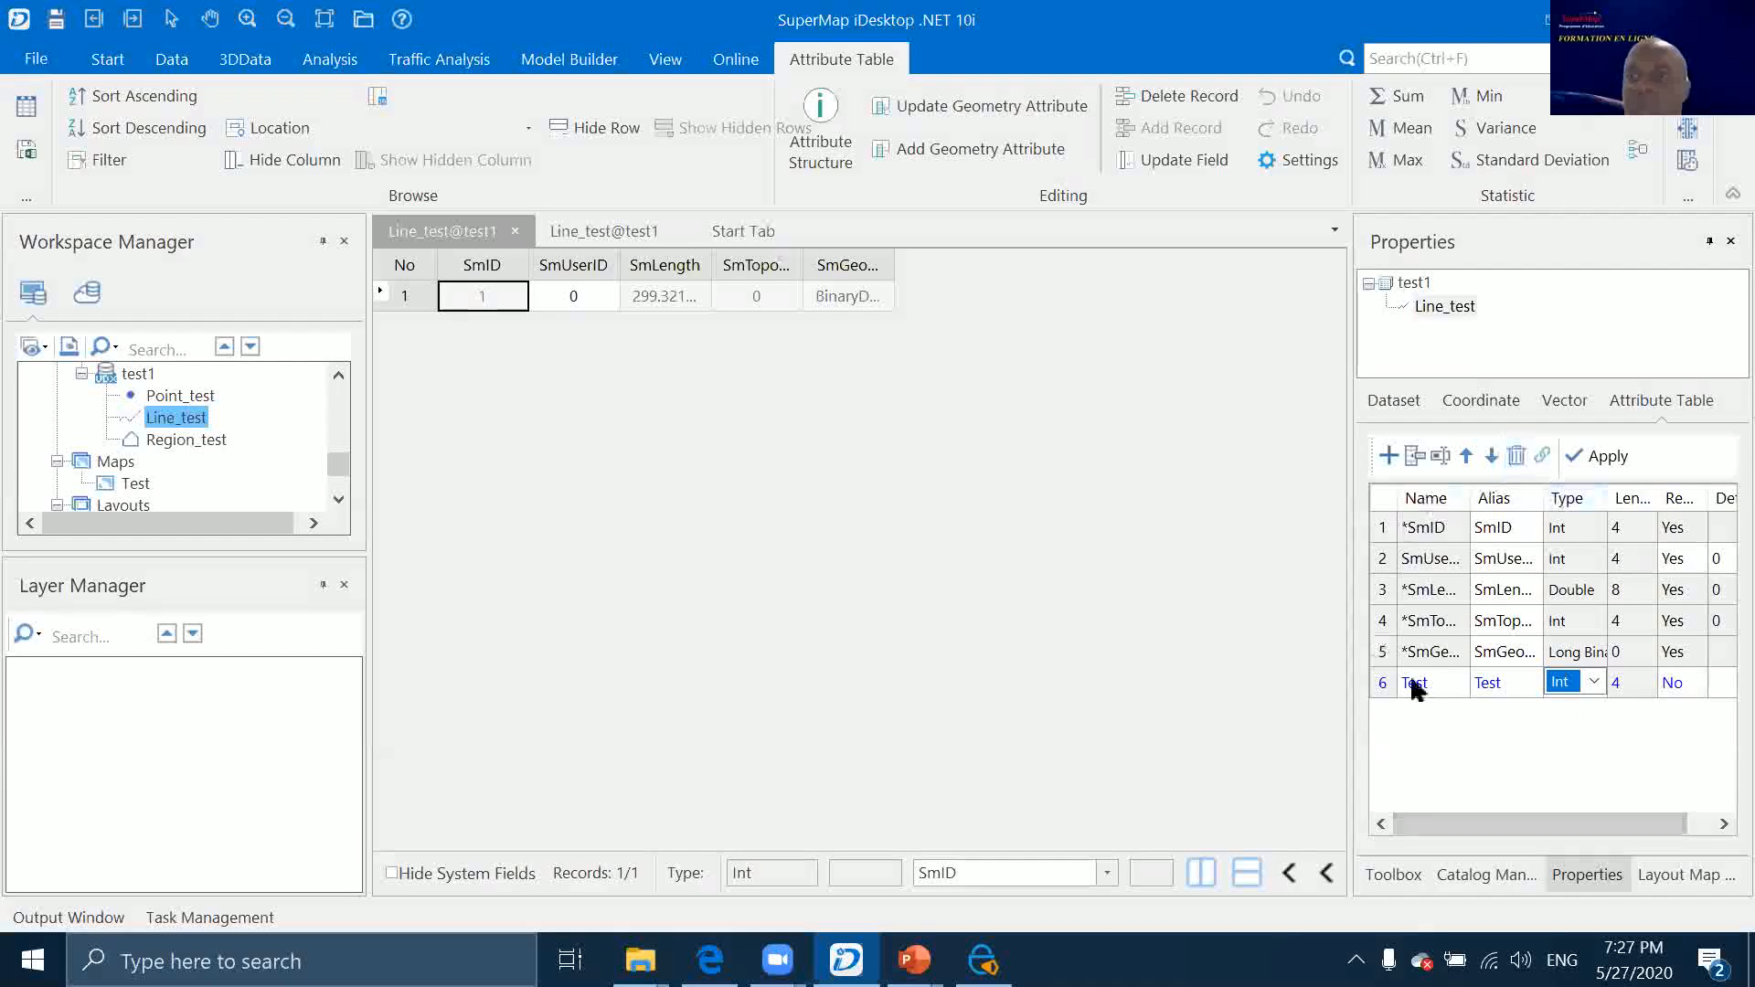
pyautogui.click(1595, 460)
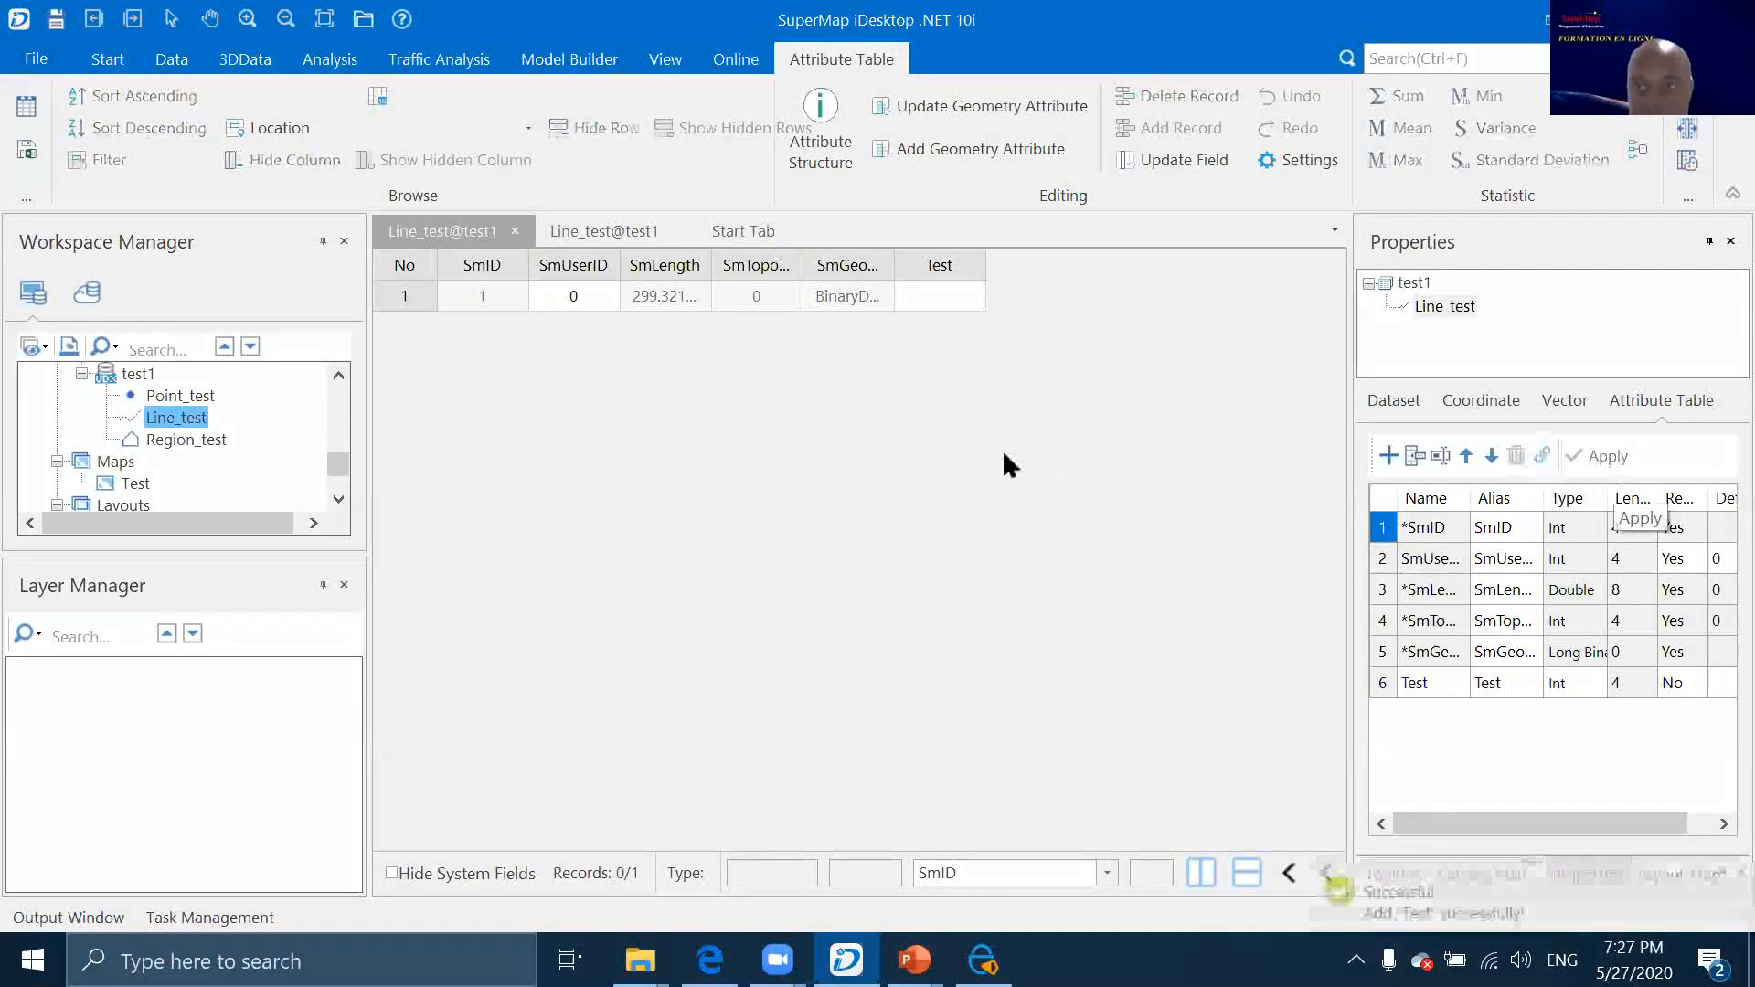
pyautogui.click(938, 266)
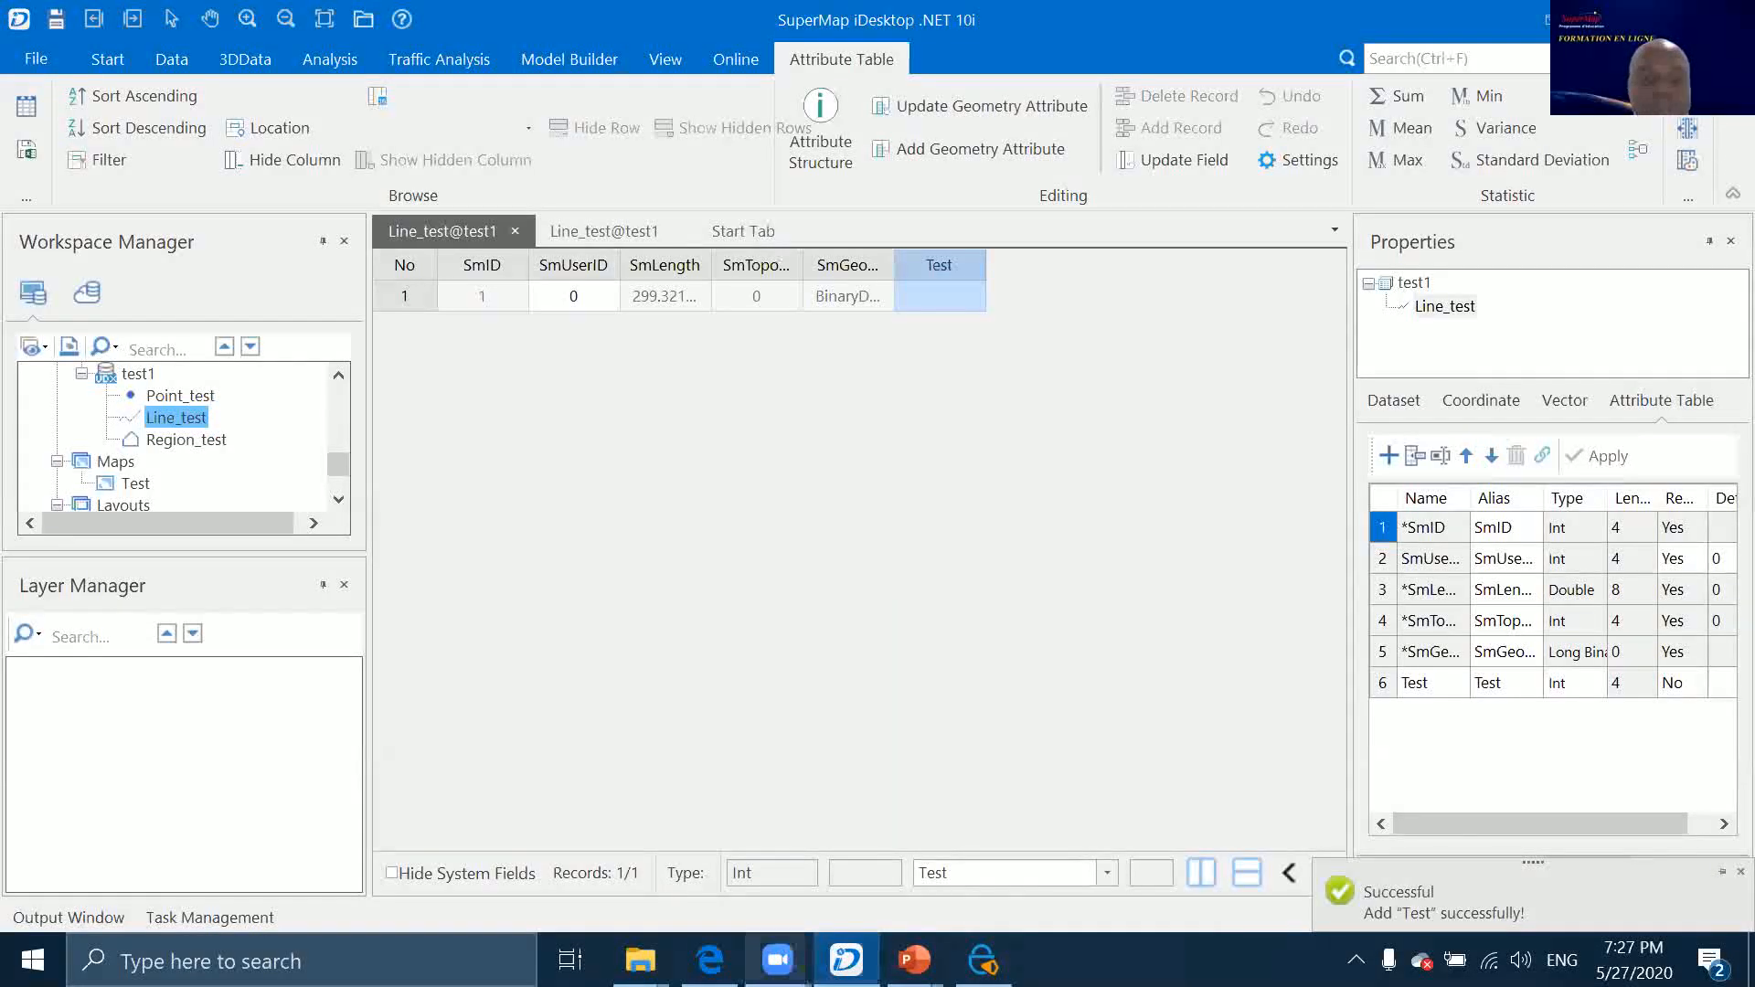
# Switch to the PowerPoint slideshow and advance from the Démo - Jeu de données slide to the Importation slide
pyautogui.moveTo(914, 960)
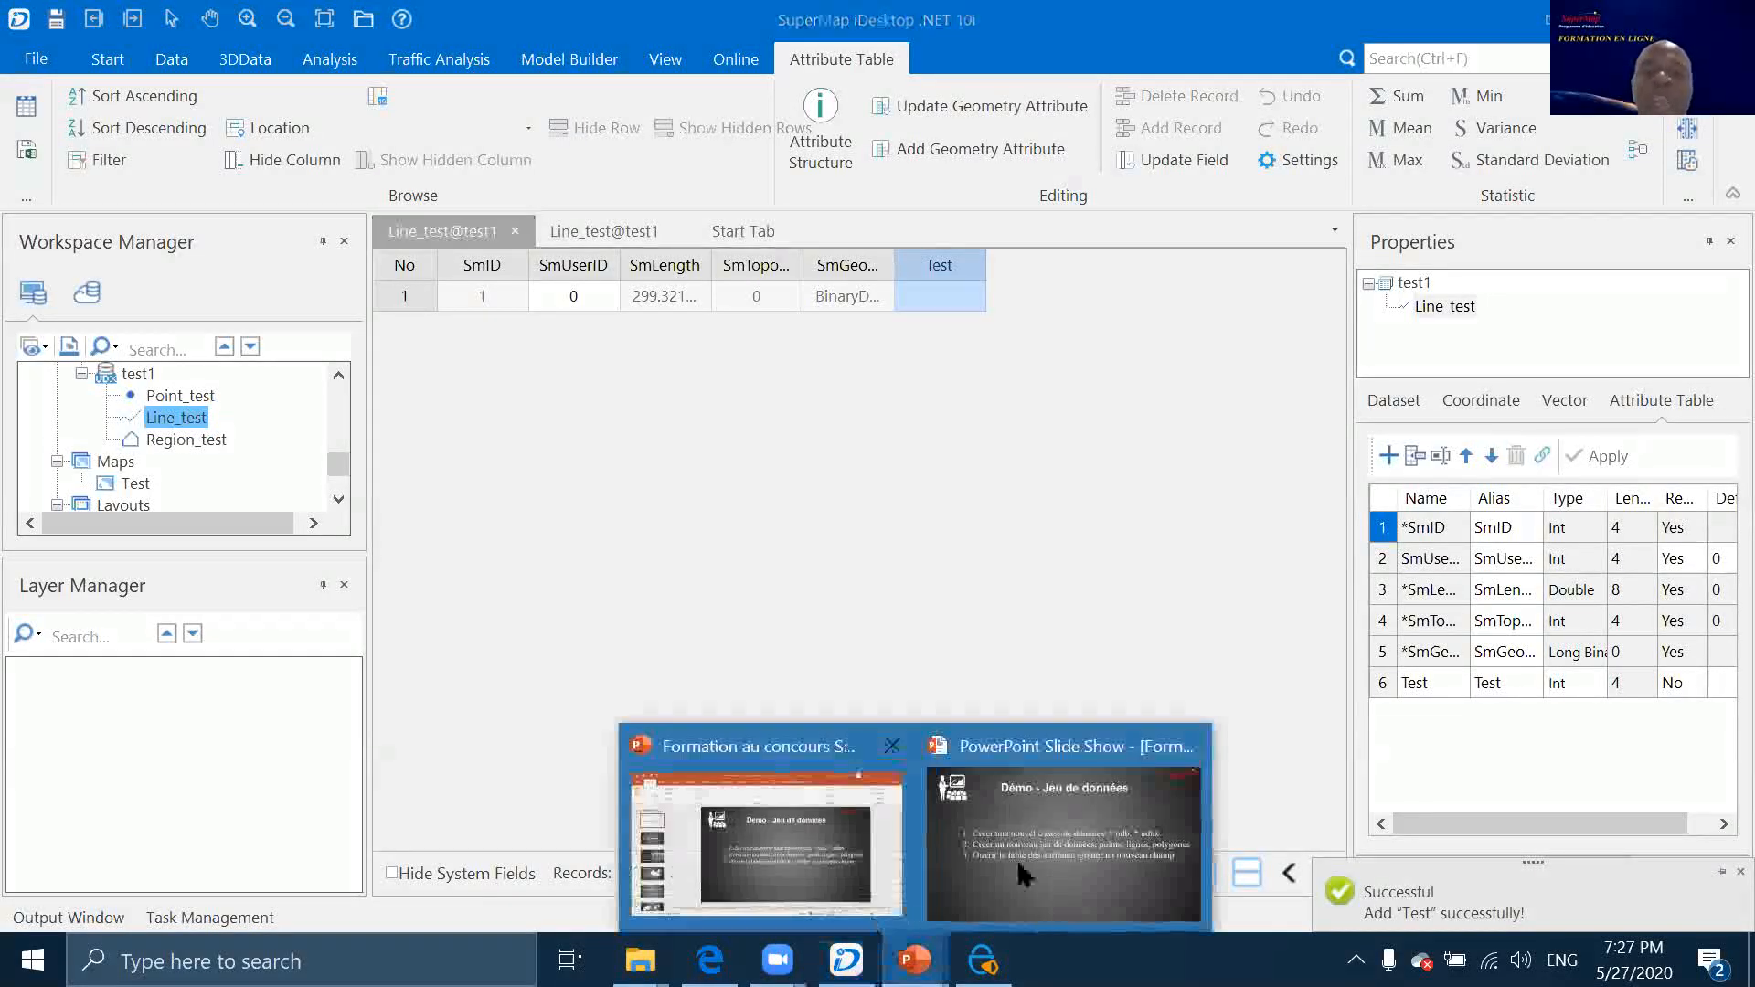
pyautogui.click(969, 852)
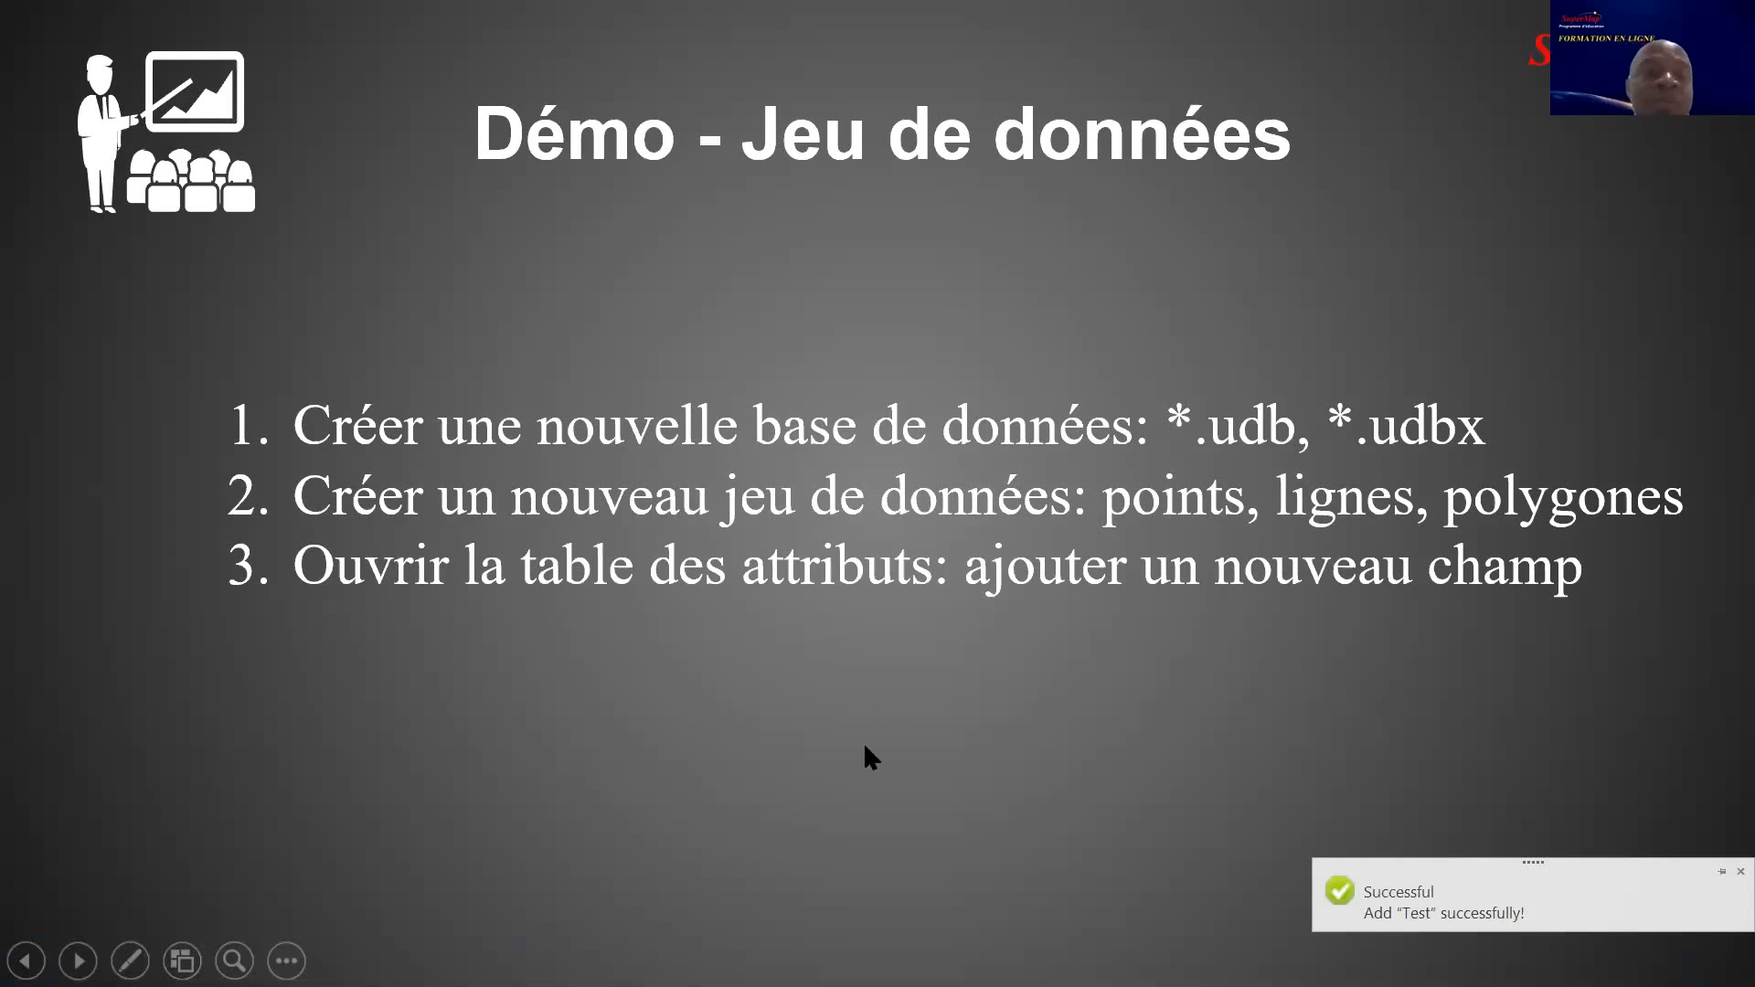
pyautogui.click(943, 716)
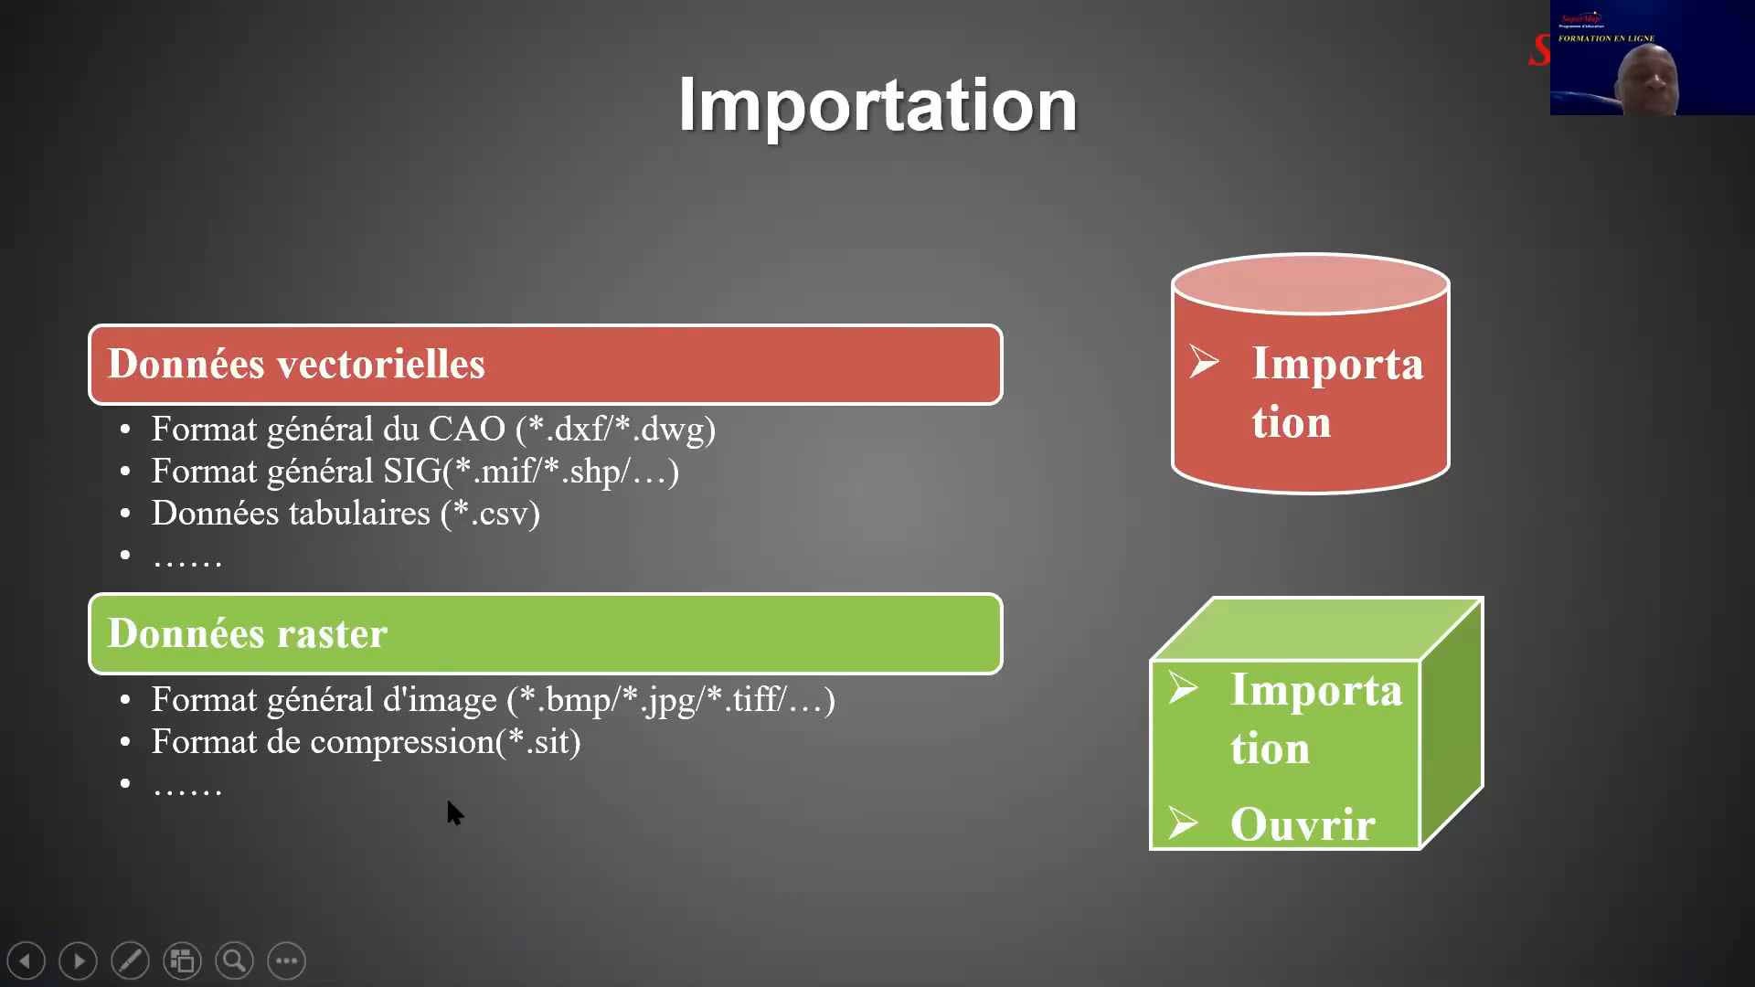
# Switch back to SuperMap iDesktop and start a dataset import into the test1 datasource
pyautogui.press('super+d')
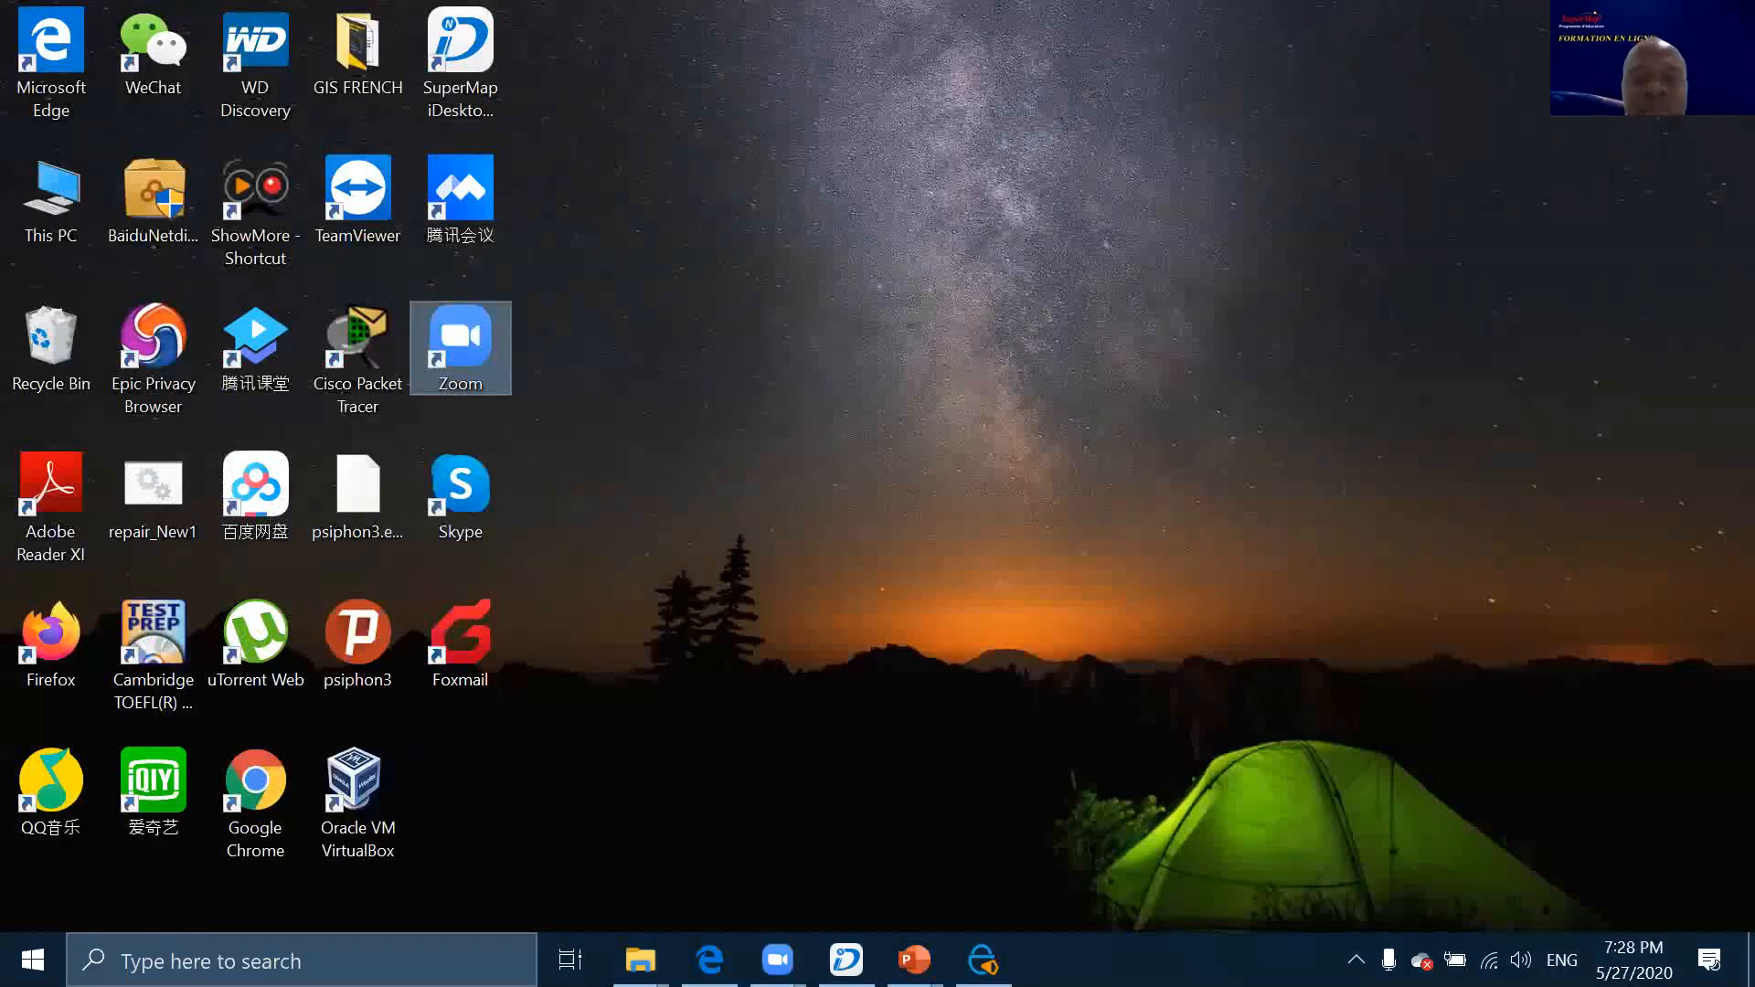
pyautogui.click(846, 960)
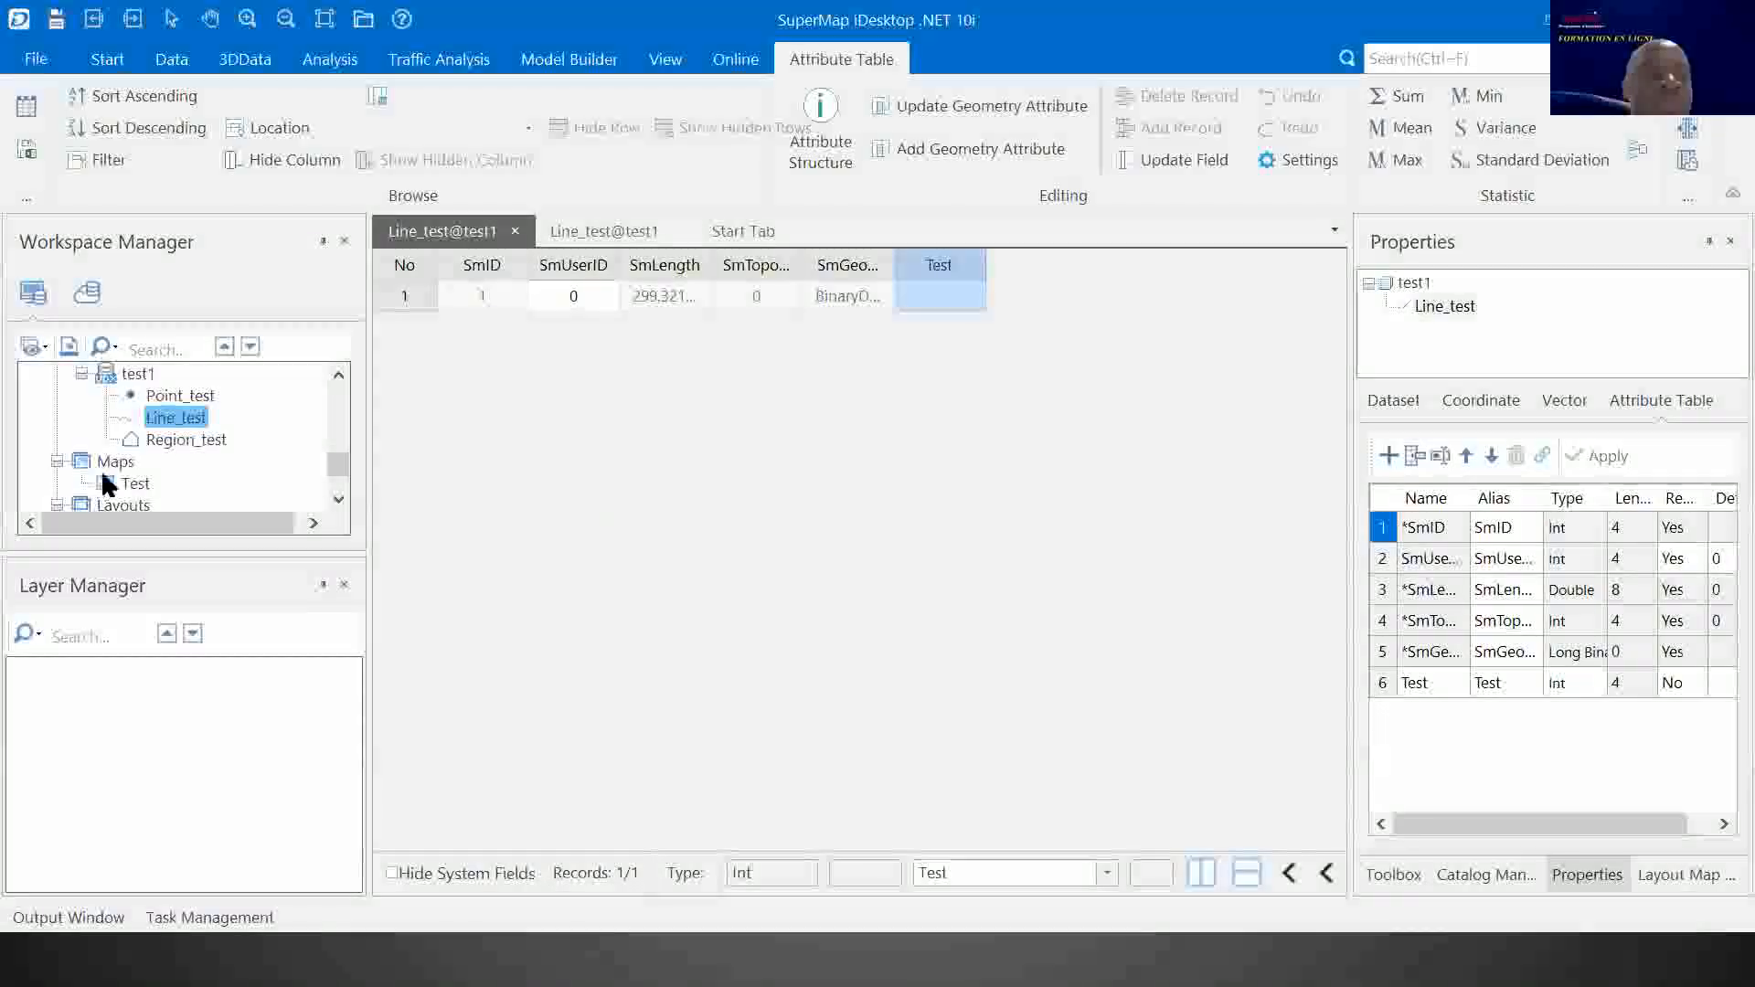
pyautogui.scroll(1, 219, 411)
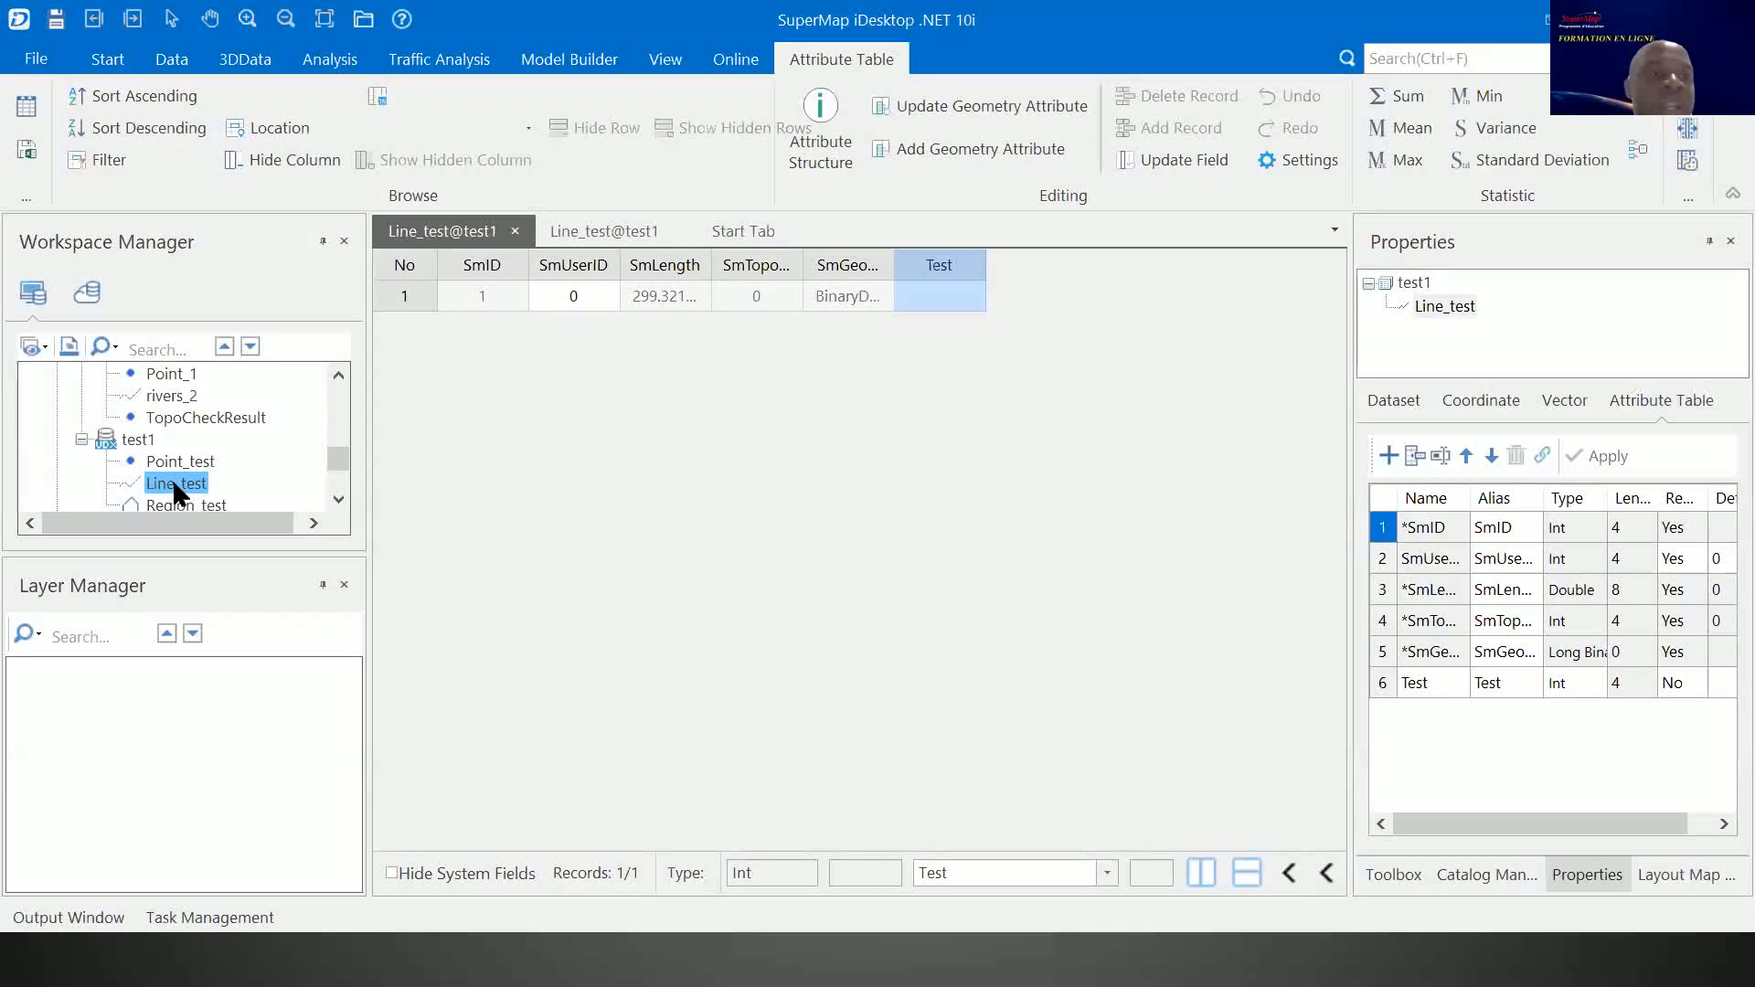
pyautogui.click(137, 439)
pyautogui.rightClick(141, 439)
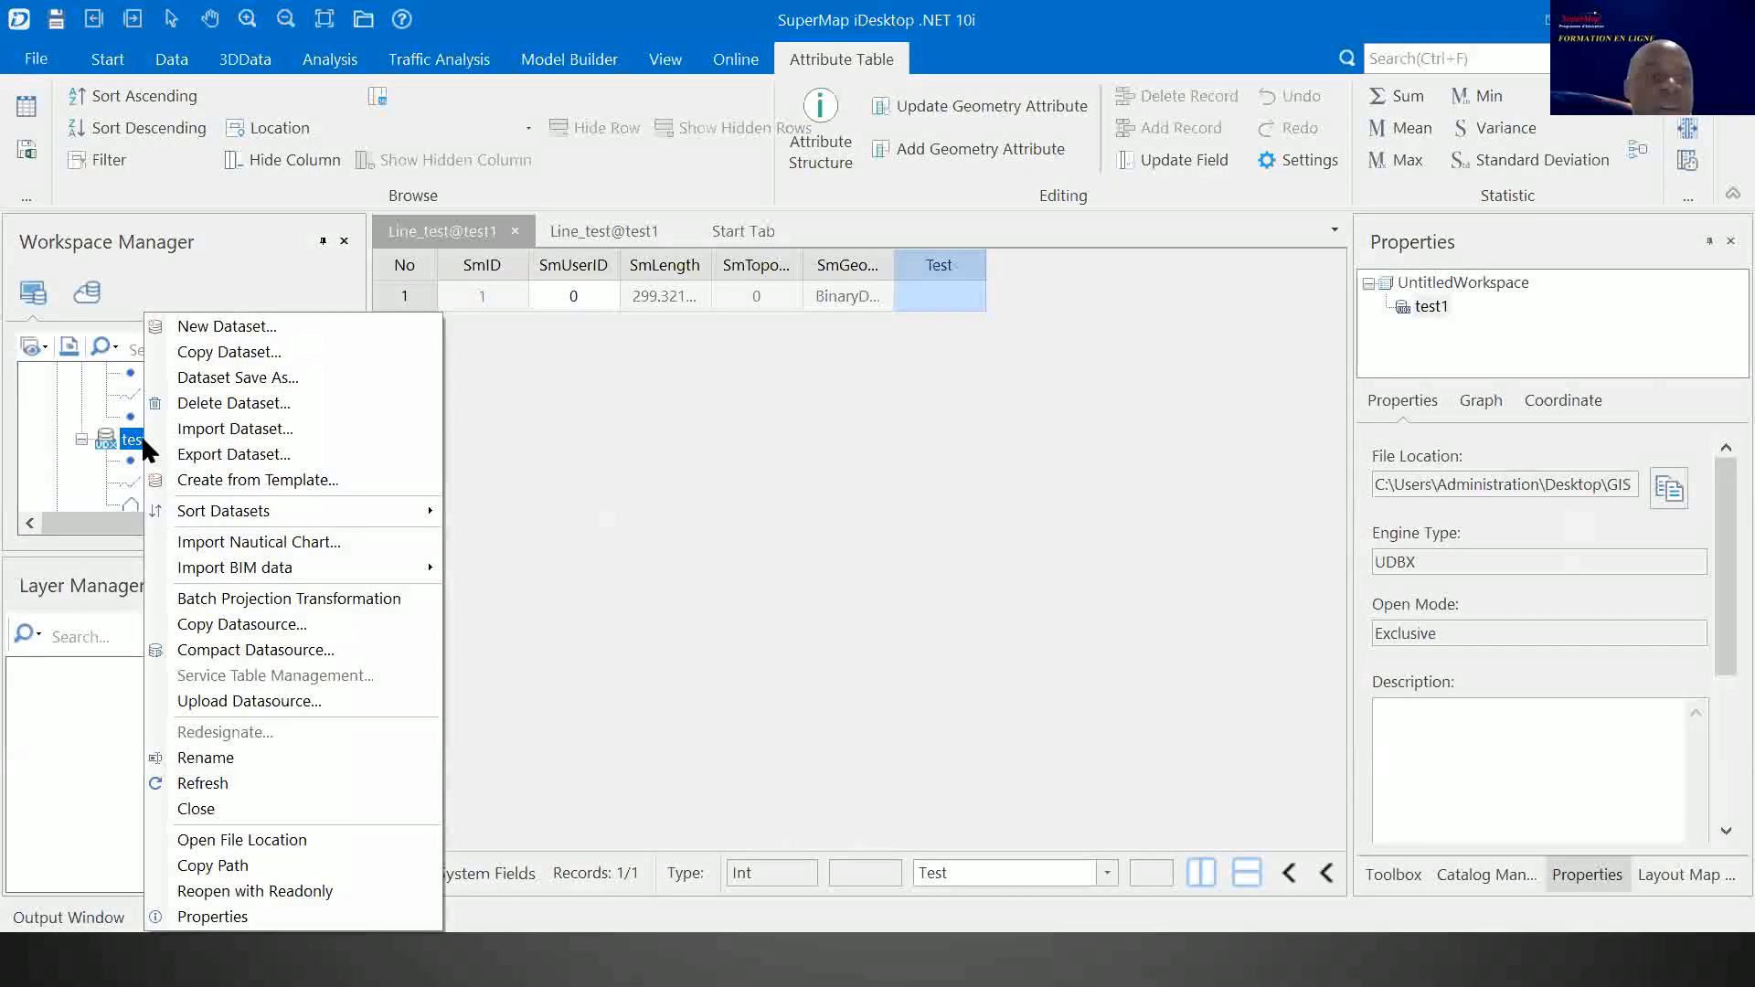
pyautogui.click(207, 426)
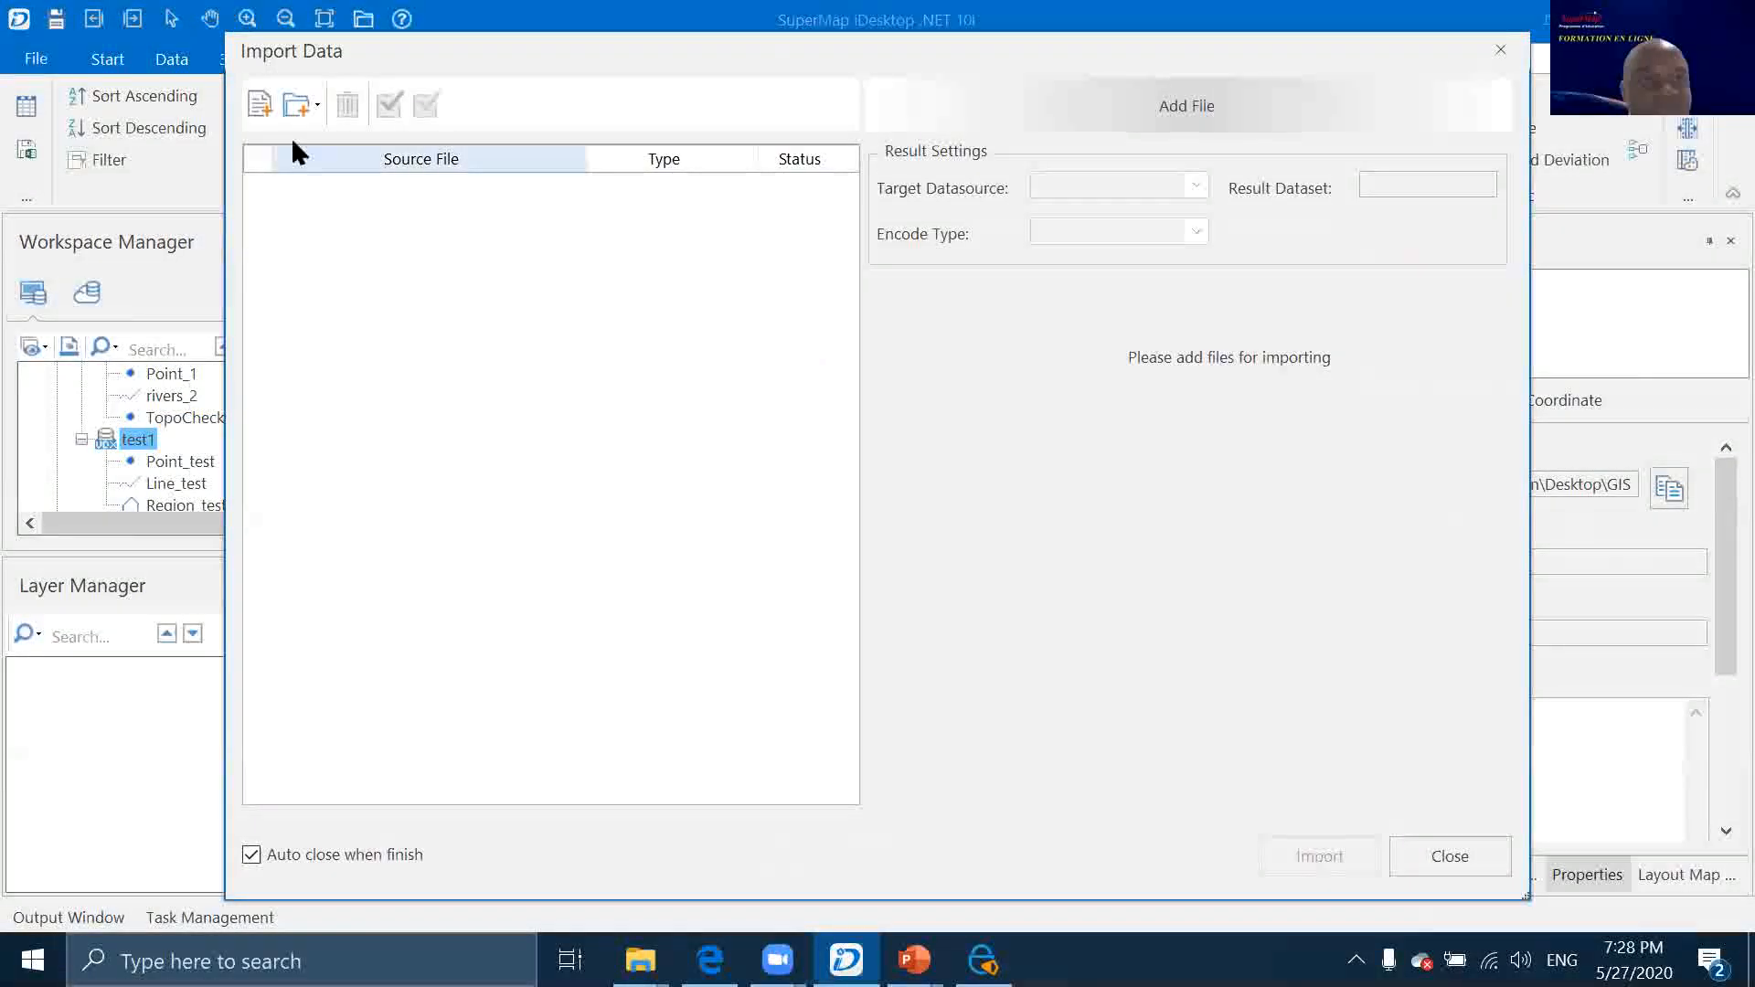
# Add Areas.dbf, Lines.dbf and Point.dbf from the sample data's Shapefile folder and import them into test1
pyautogui.click(257, 106)
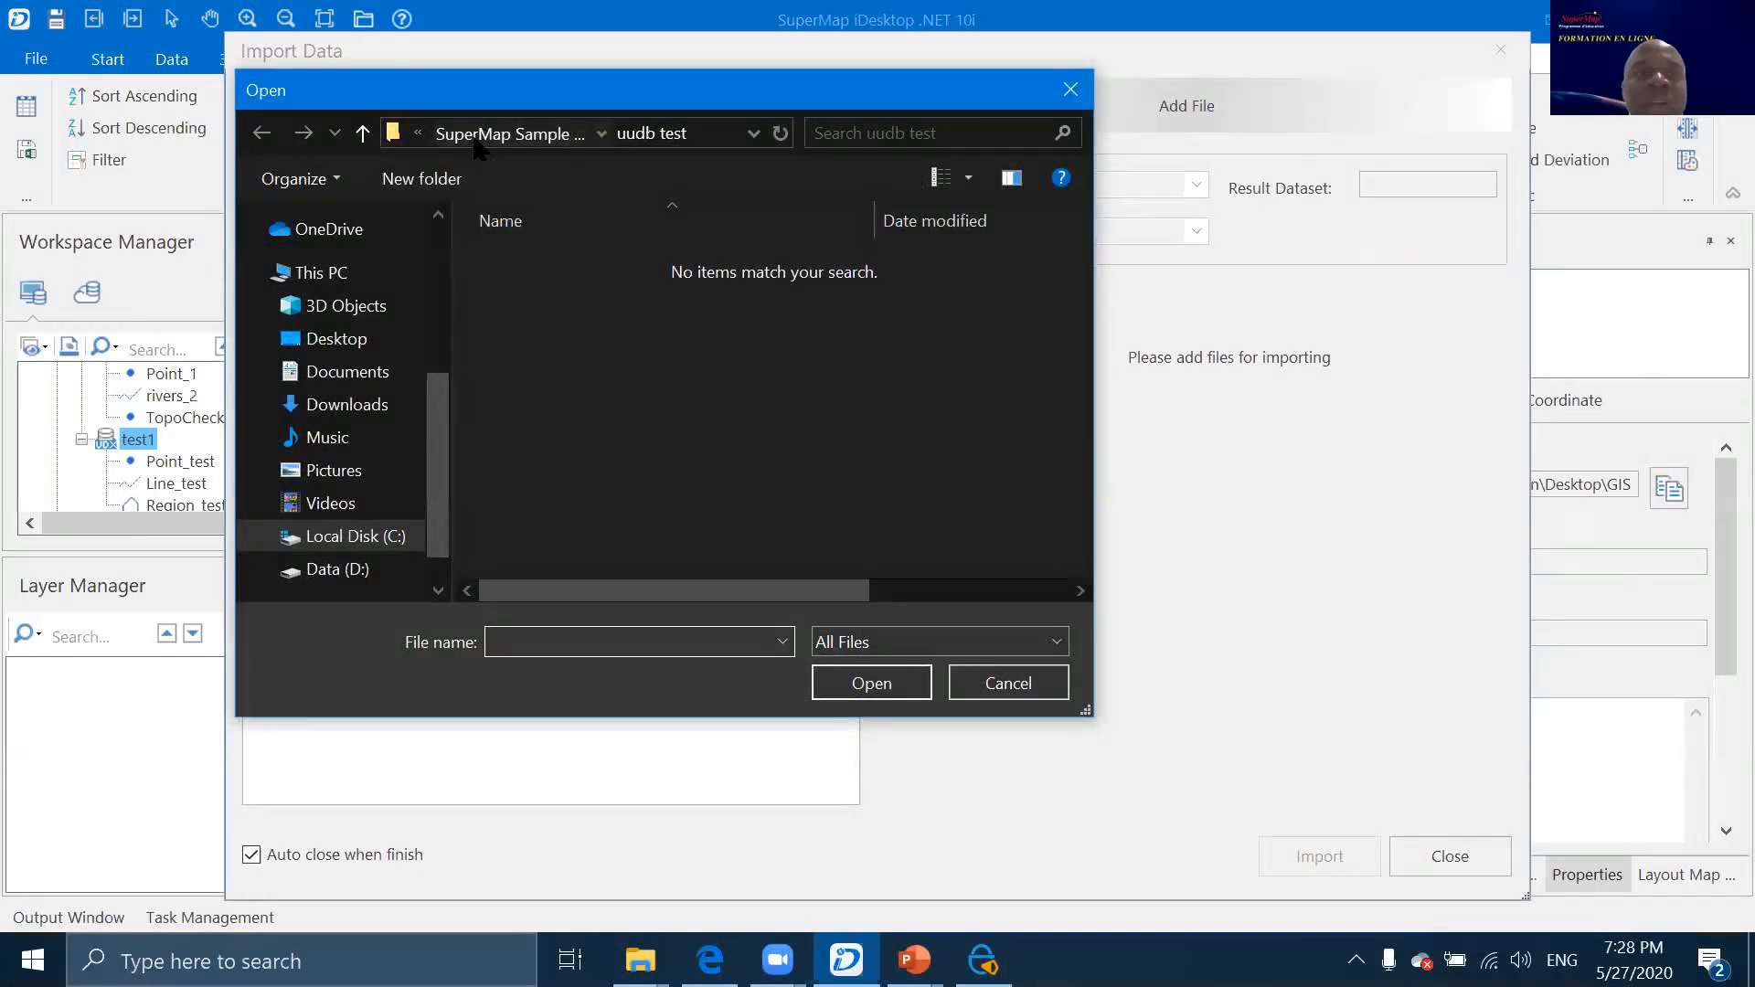
pyautogui.click(480, 134)
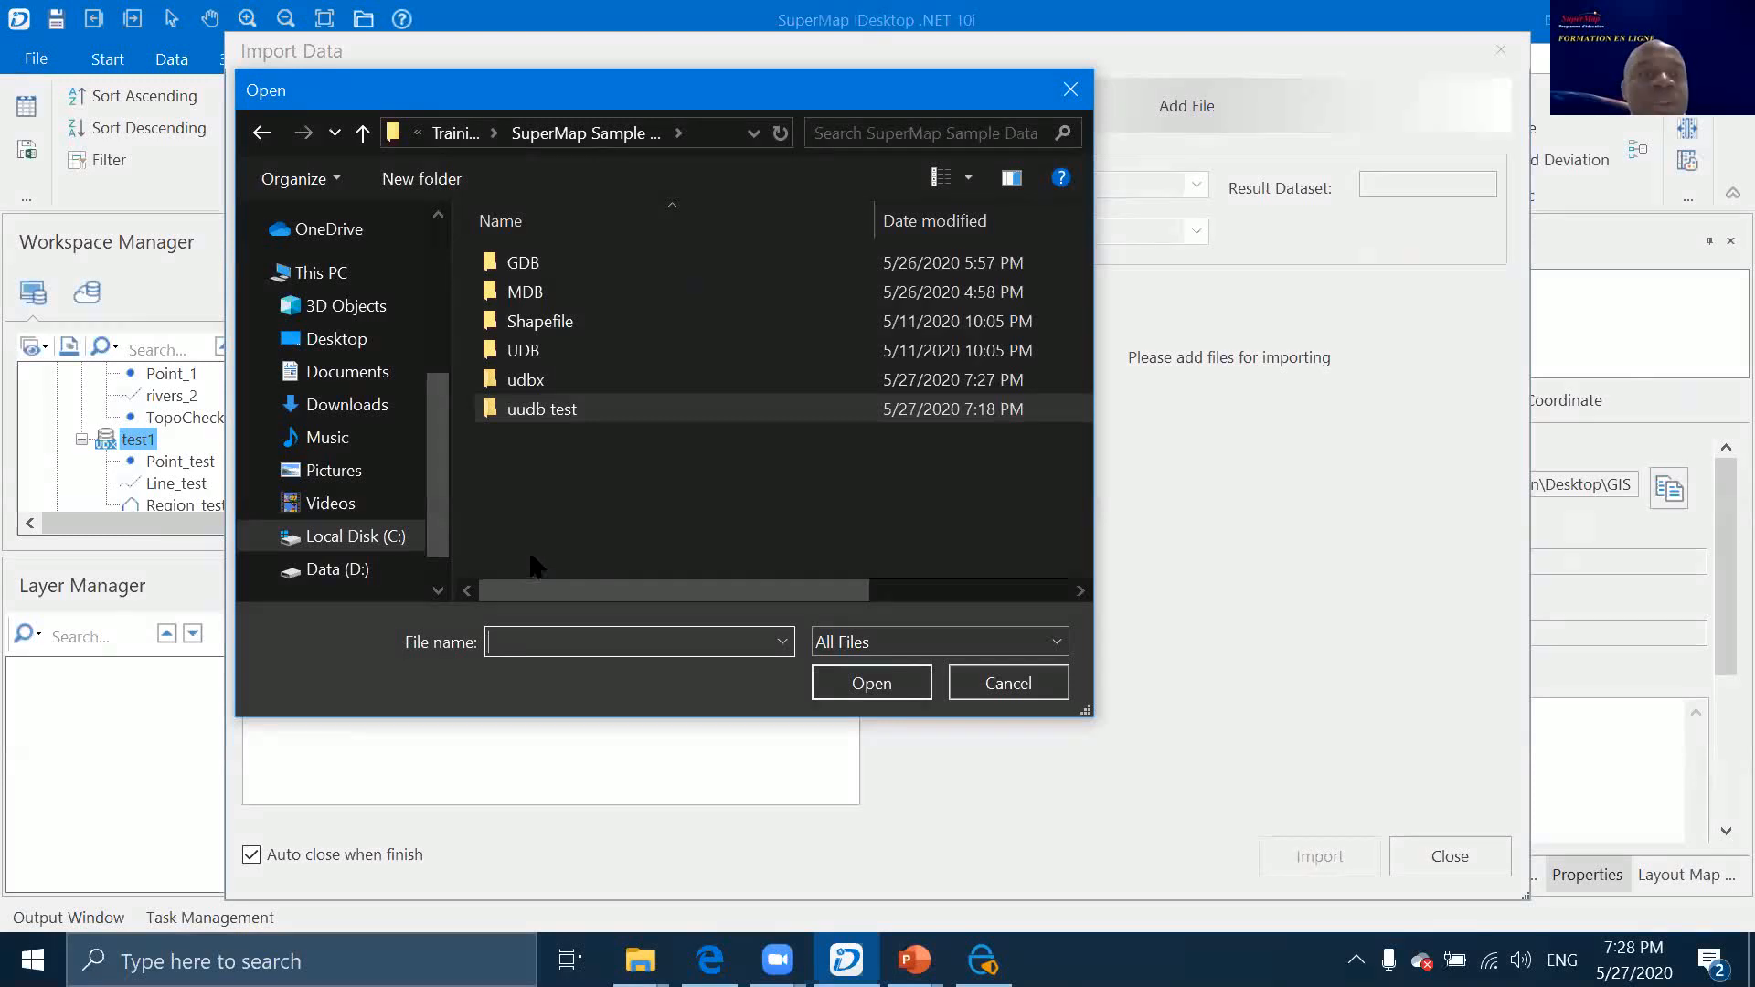
pyautogui.doubleClick(501, 351)
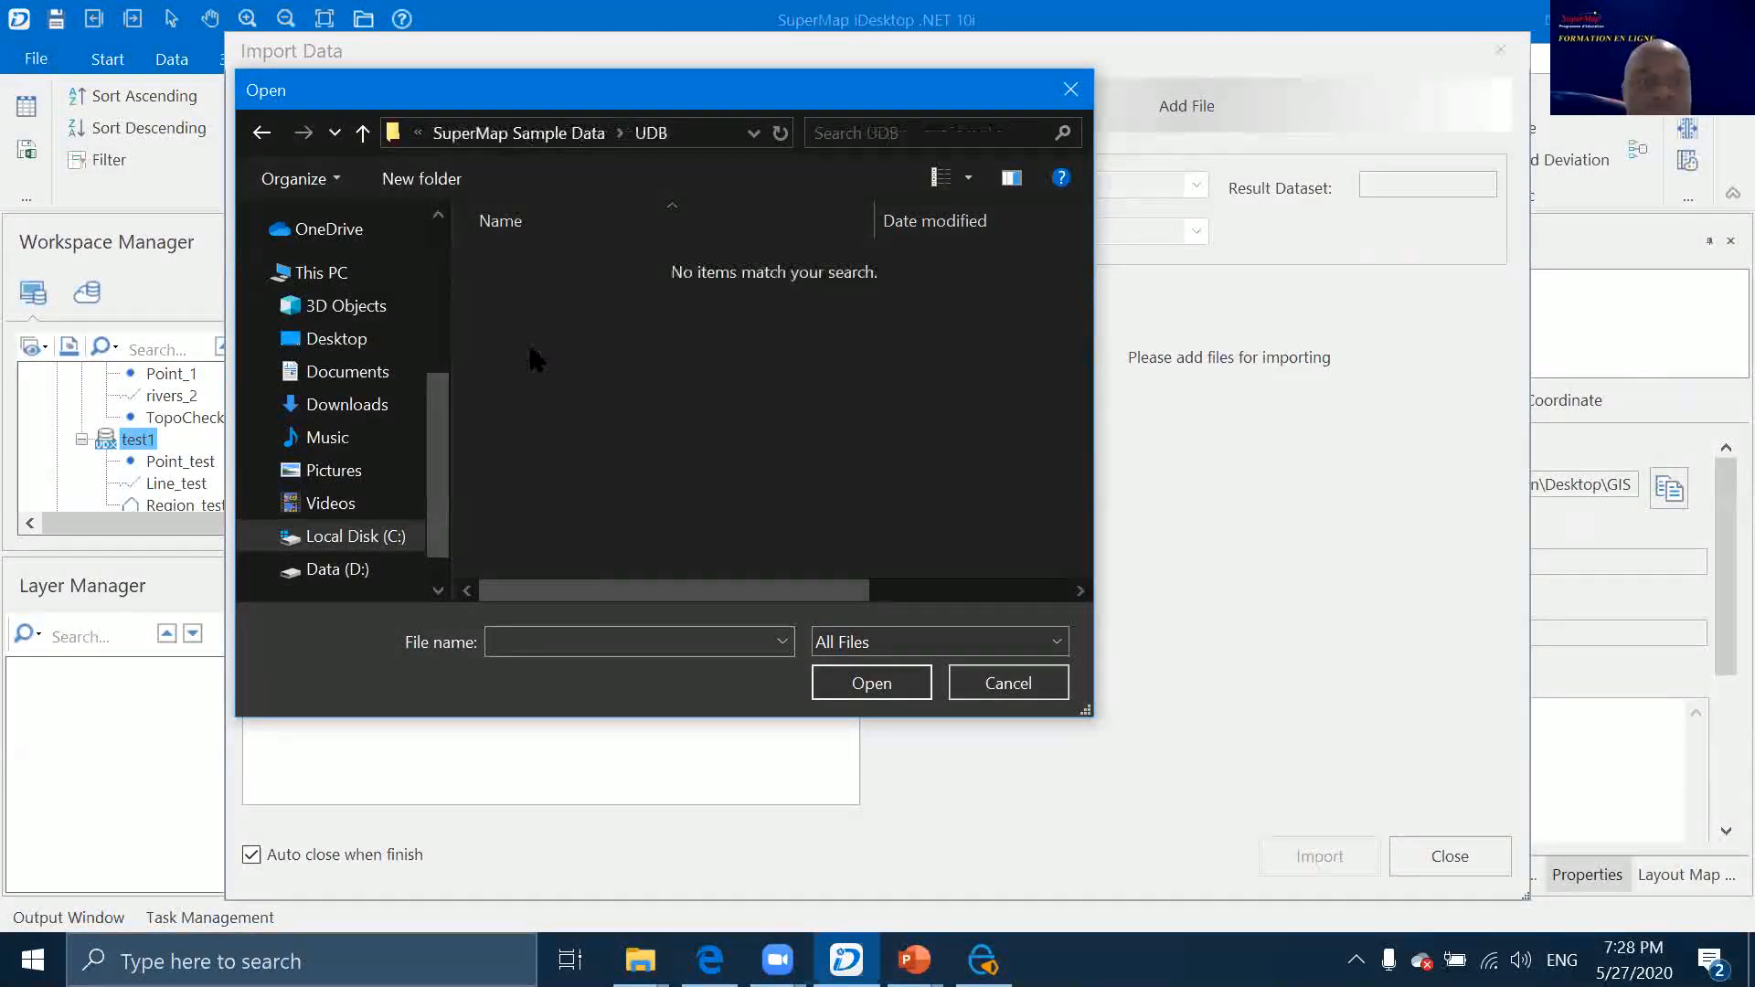
pyautogui.click(564, 135)
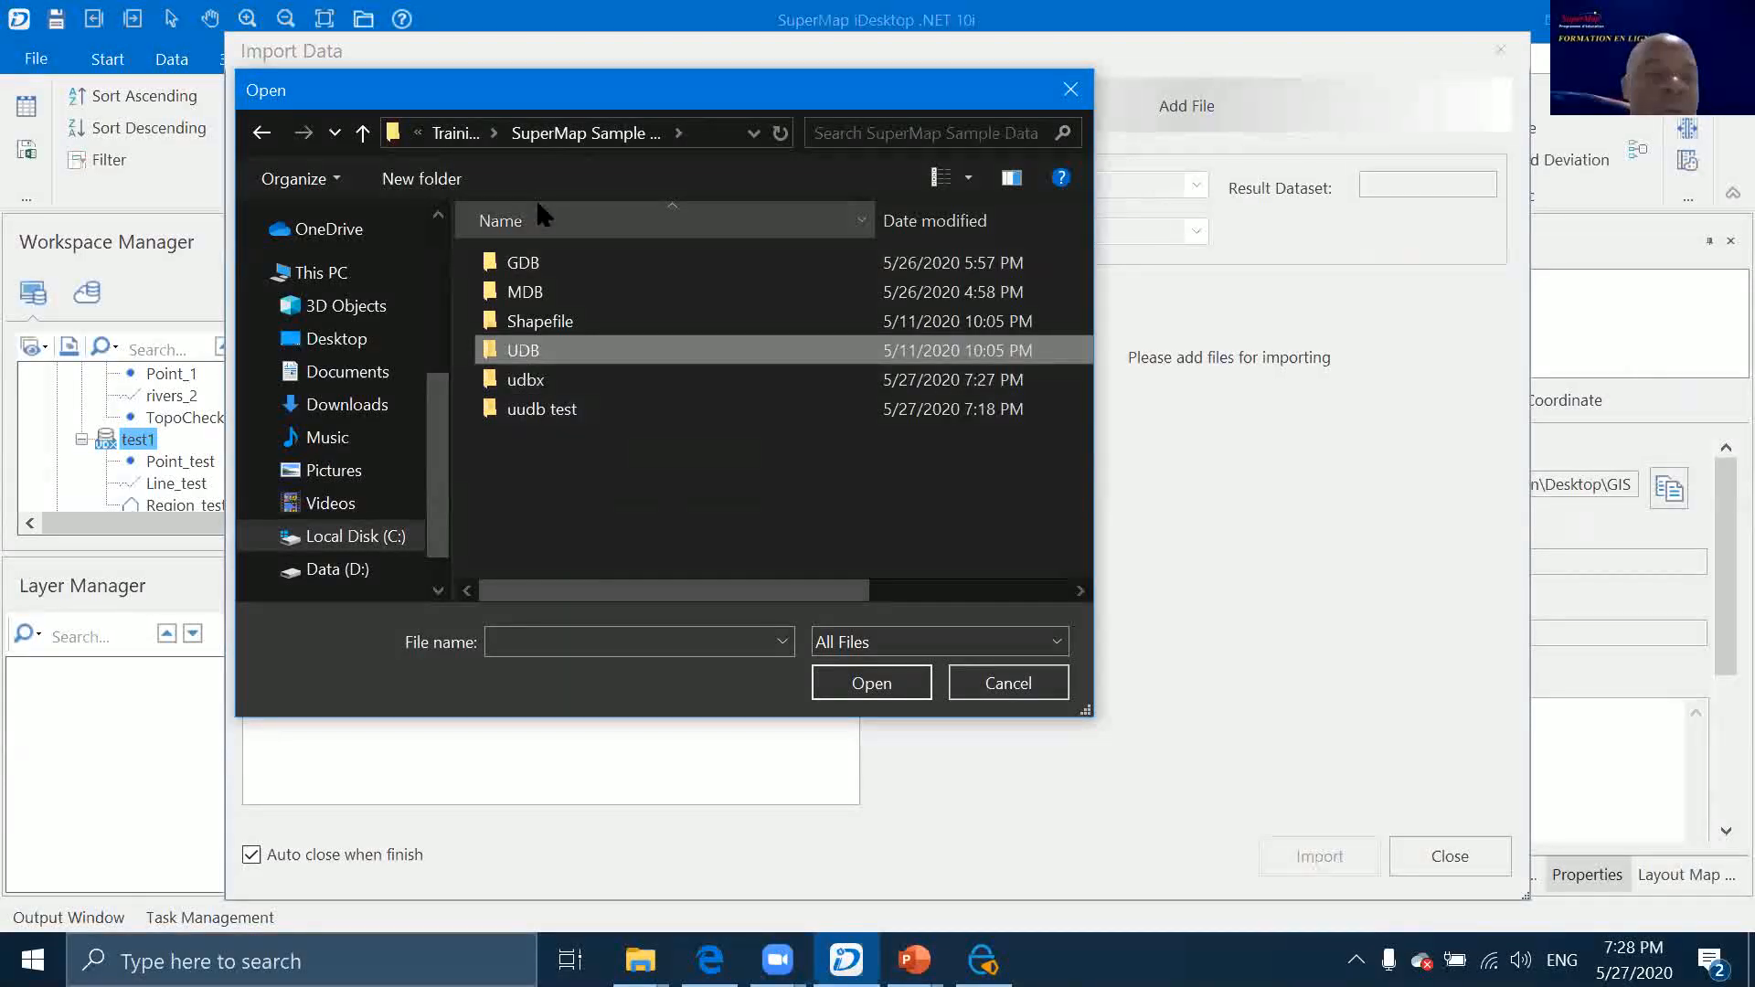
pyautogui.doubleClick(543, 321)
pyautogui.click(540, 263)
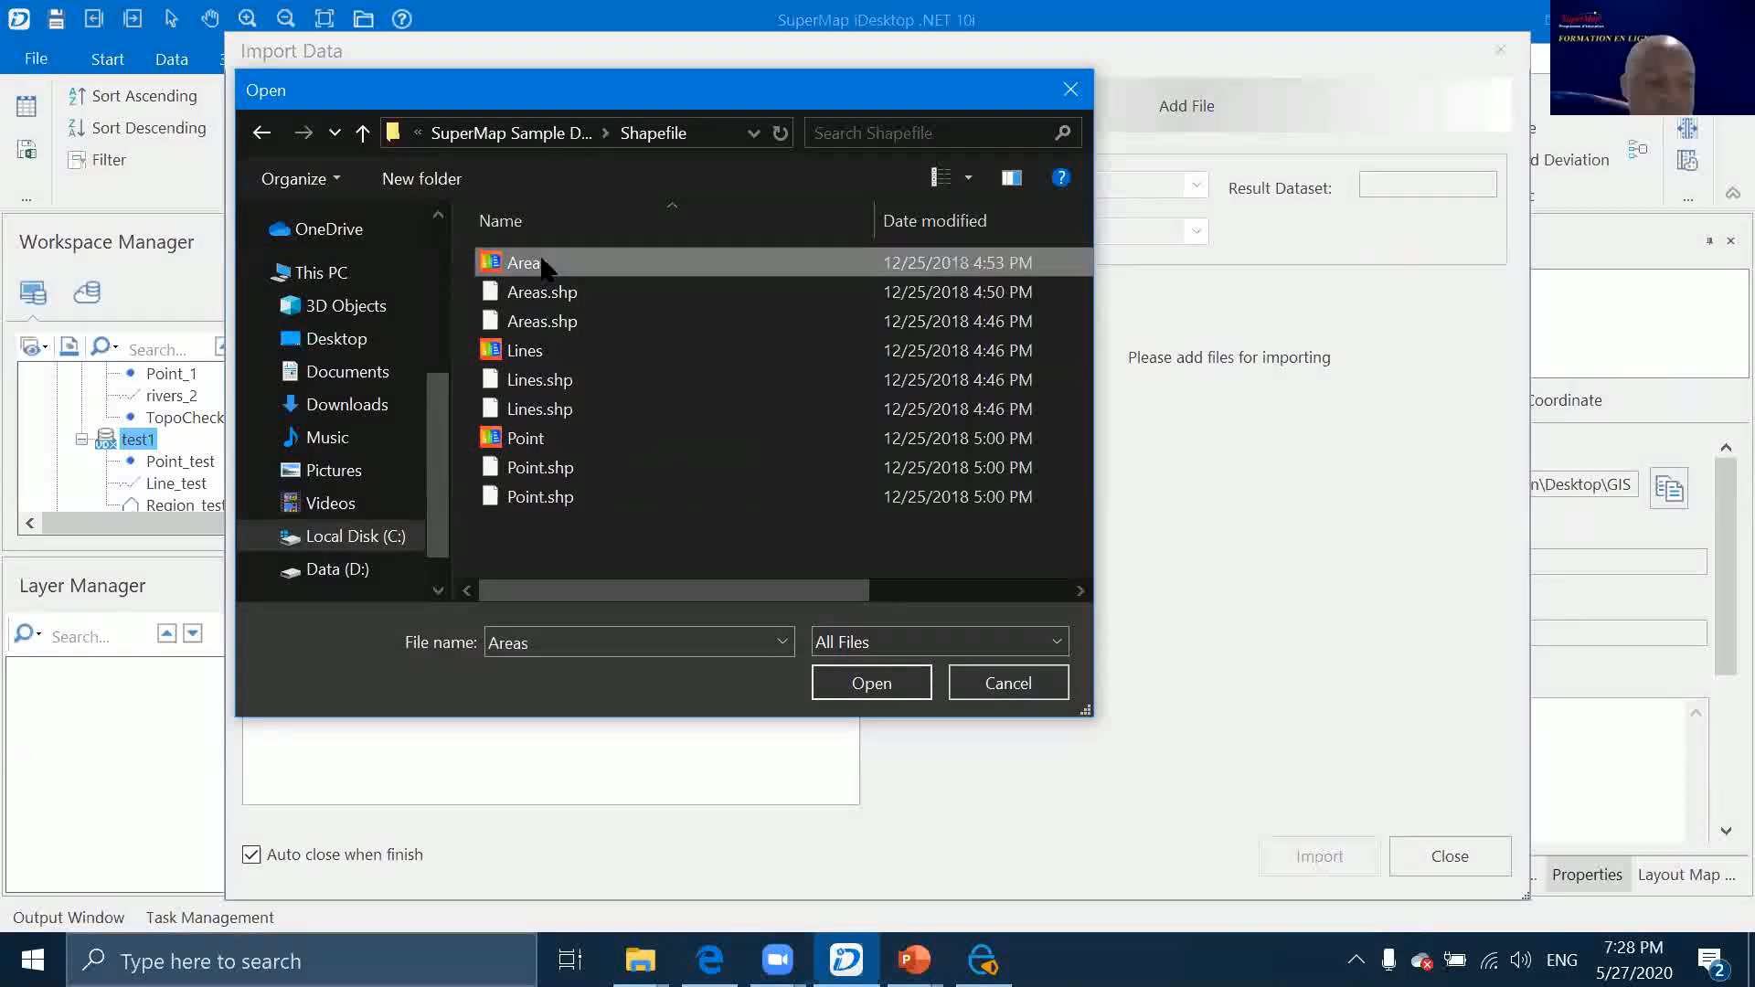
pyautogui.keyDown('ctrl'); pyautogui.click(549, 351); pyautogui.keyUp('ctrl')
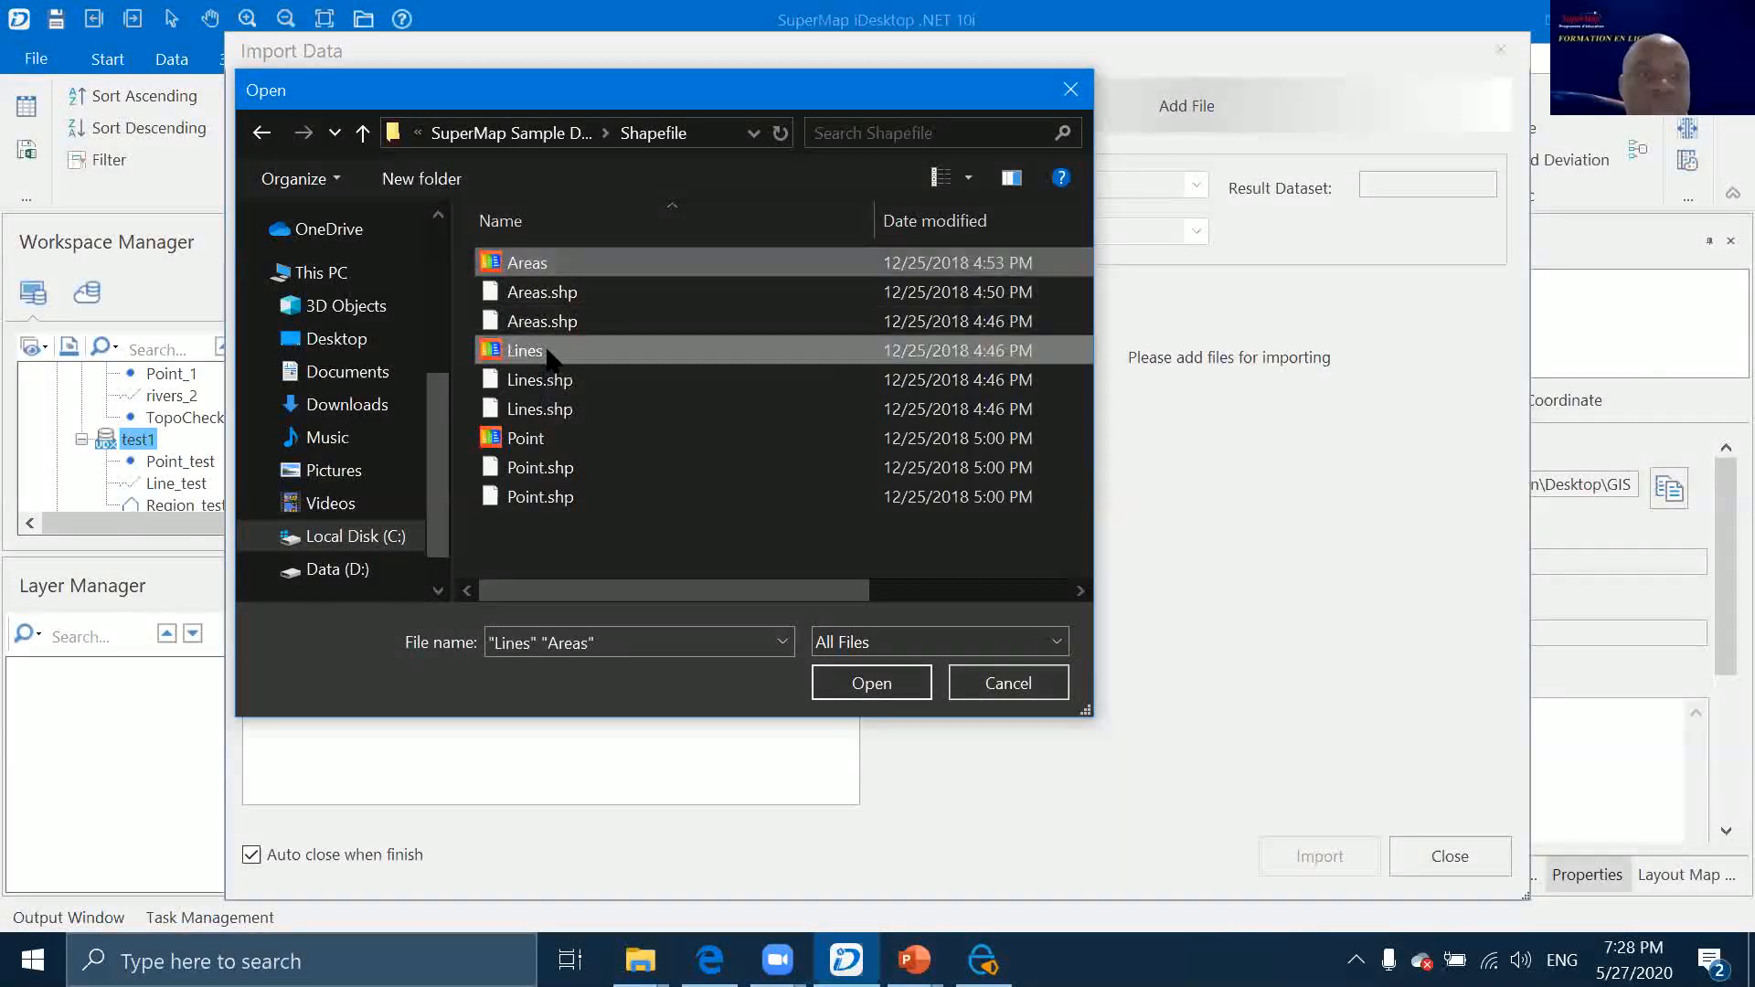
pyautogui.keyDown('ctrl'); pyautogui.click(566, 444); pyautogui.keyUp('ctrl')
pyautogui.click(850, 684)
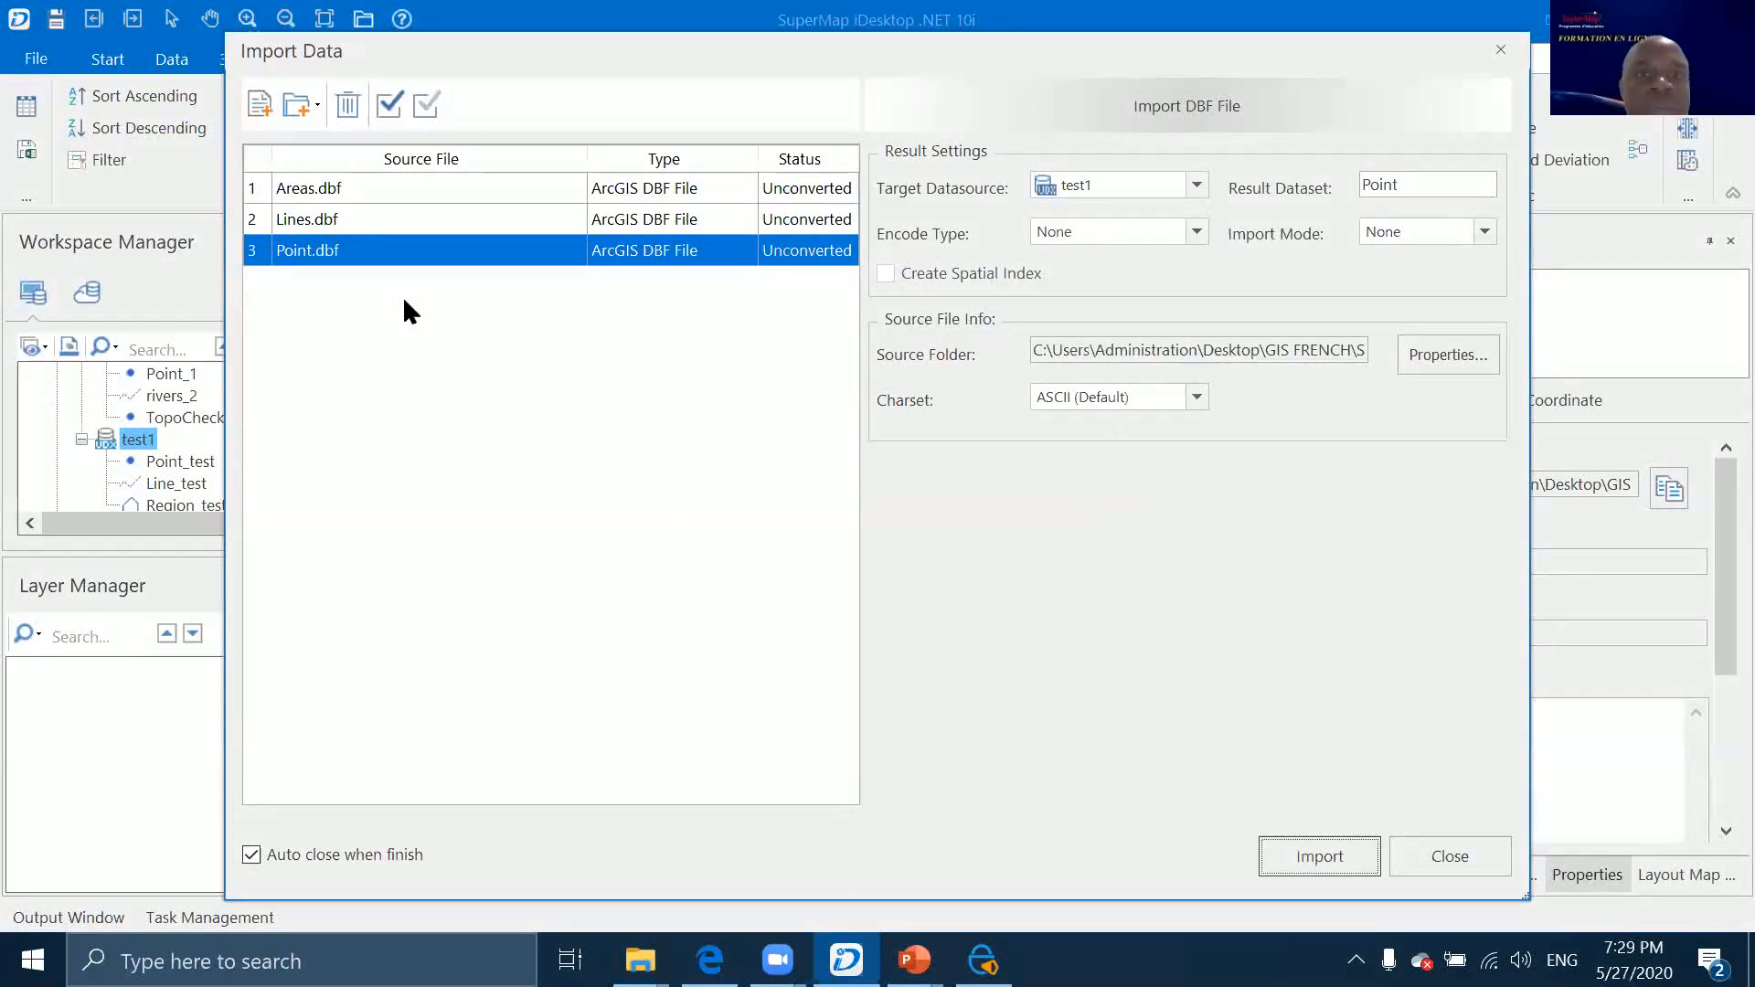
pyautogui.click(1316, 860)
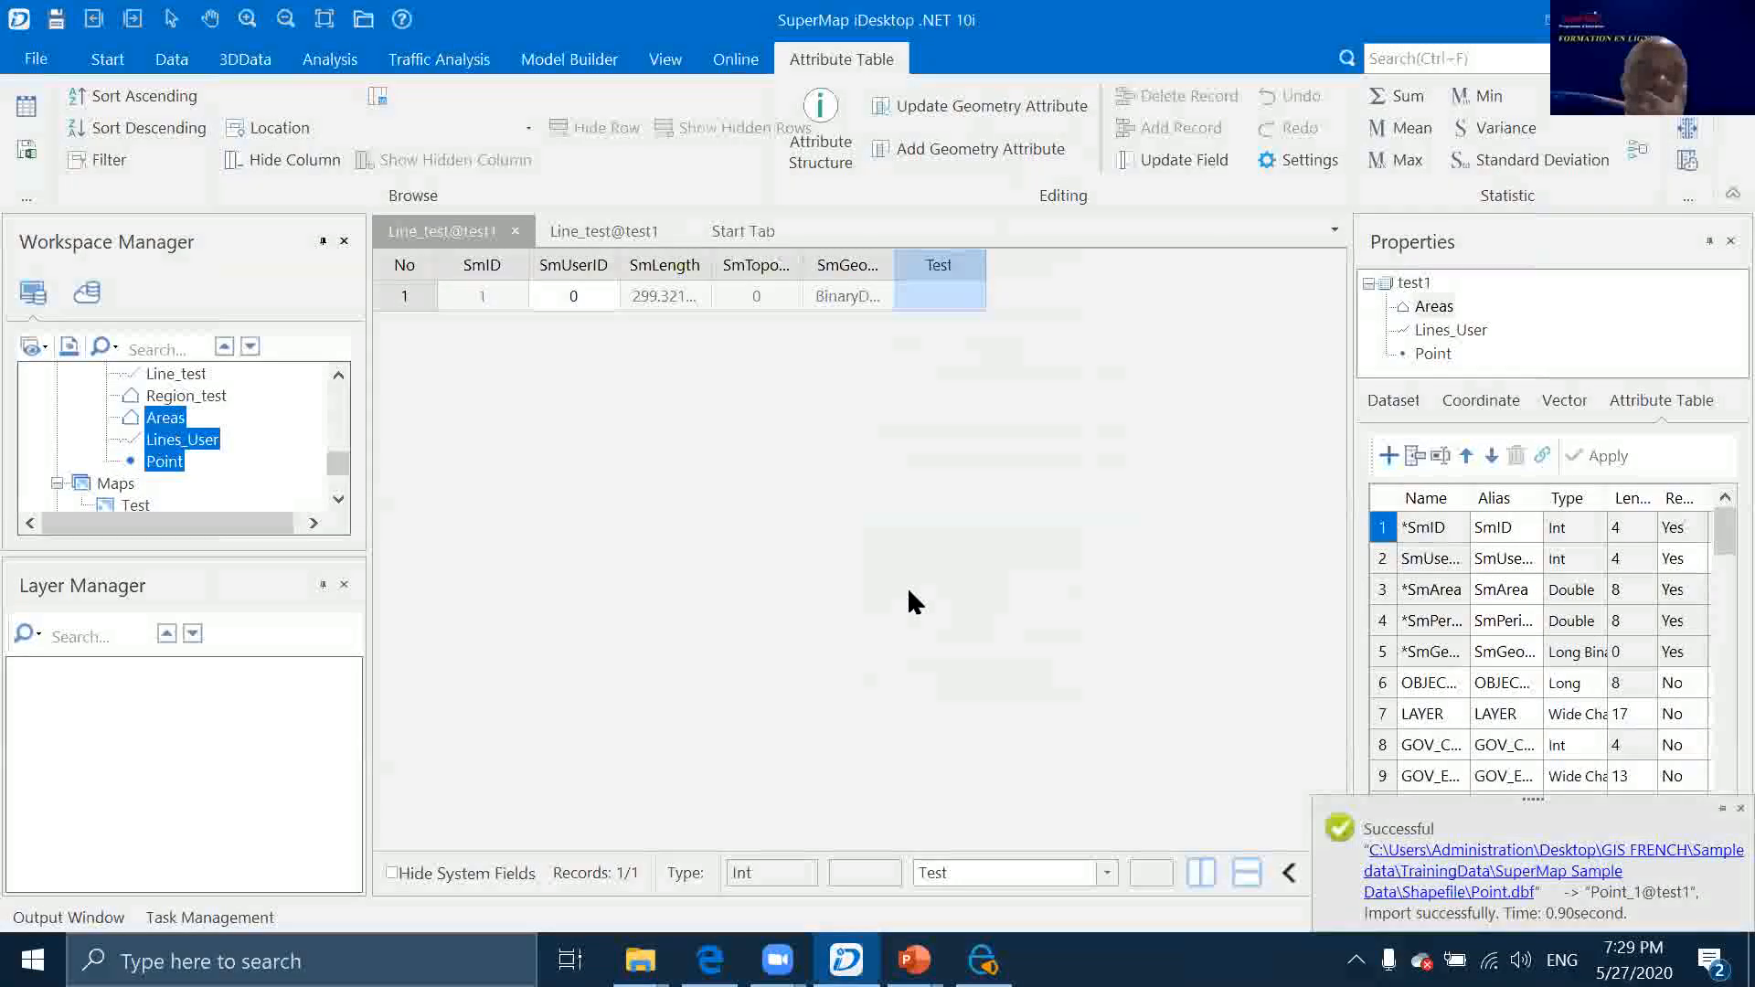
# Close the open Line_test attribute table and map windows, discarding the unsaved map
pyautogui.click(585, 233)
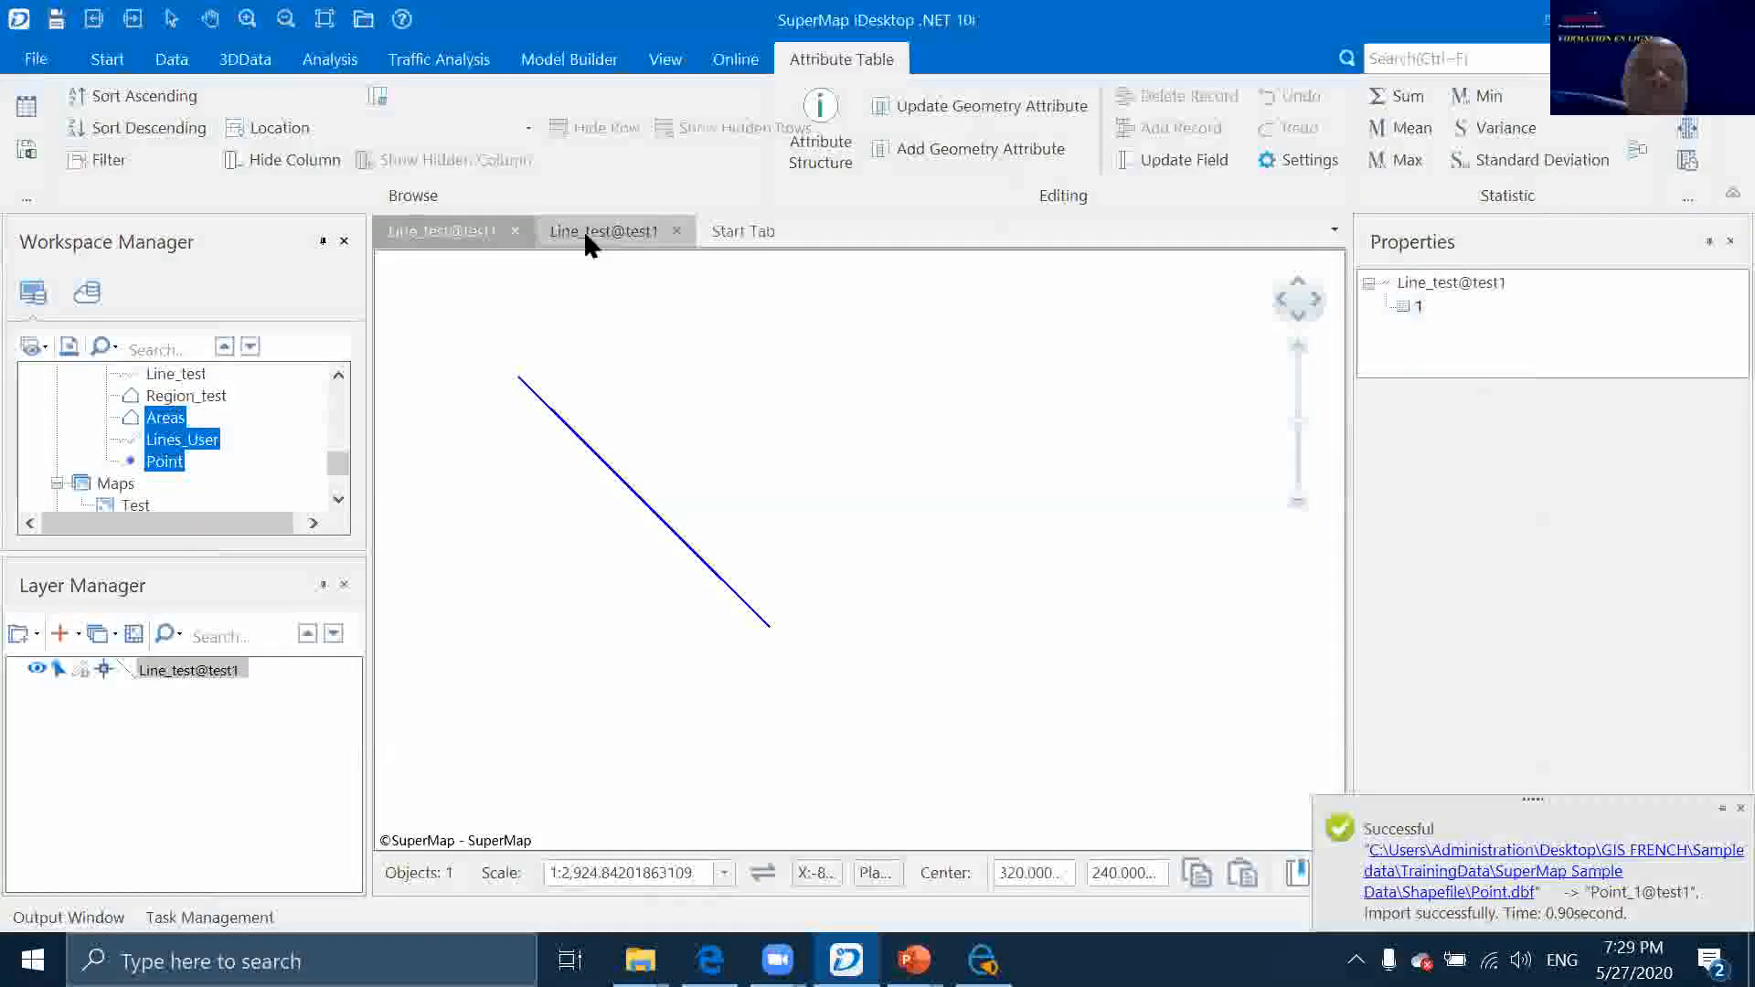
pyautogui.rightClick(587, 230)
pyautogui.click(662, 320)
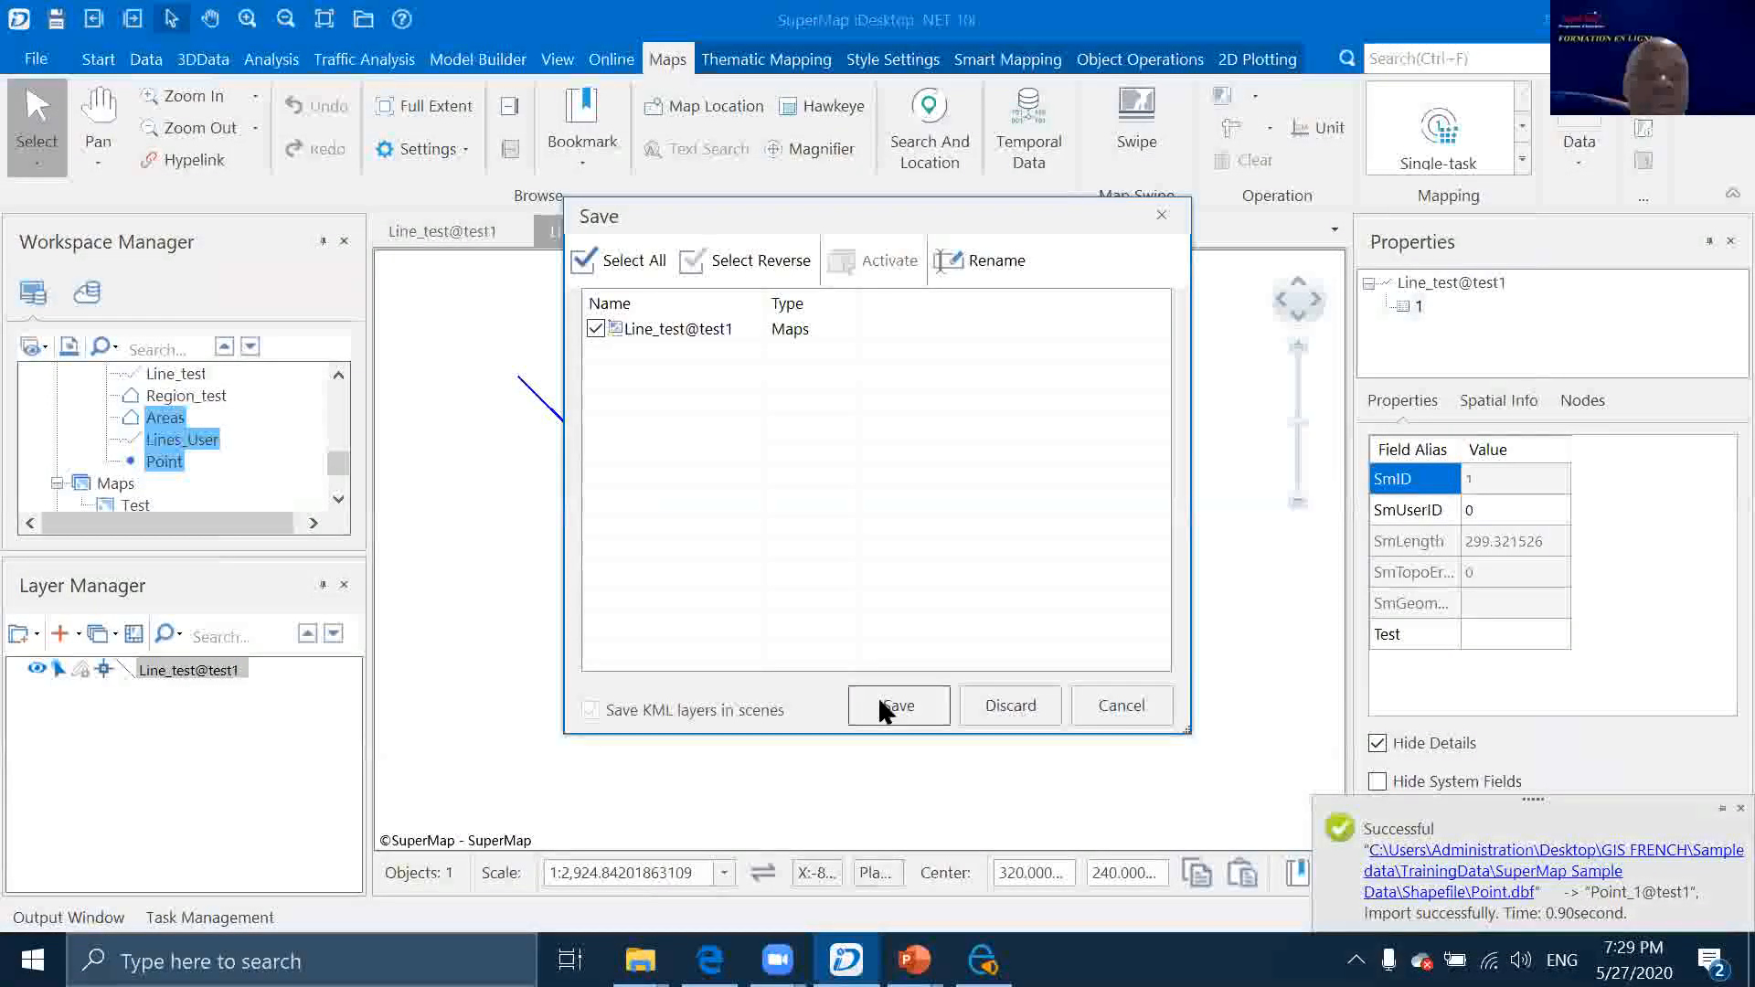
pyautogui.click(1004, 706)
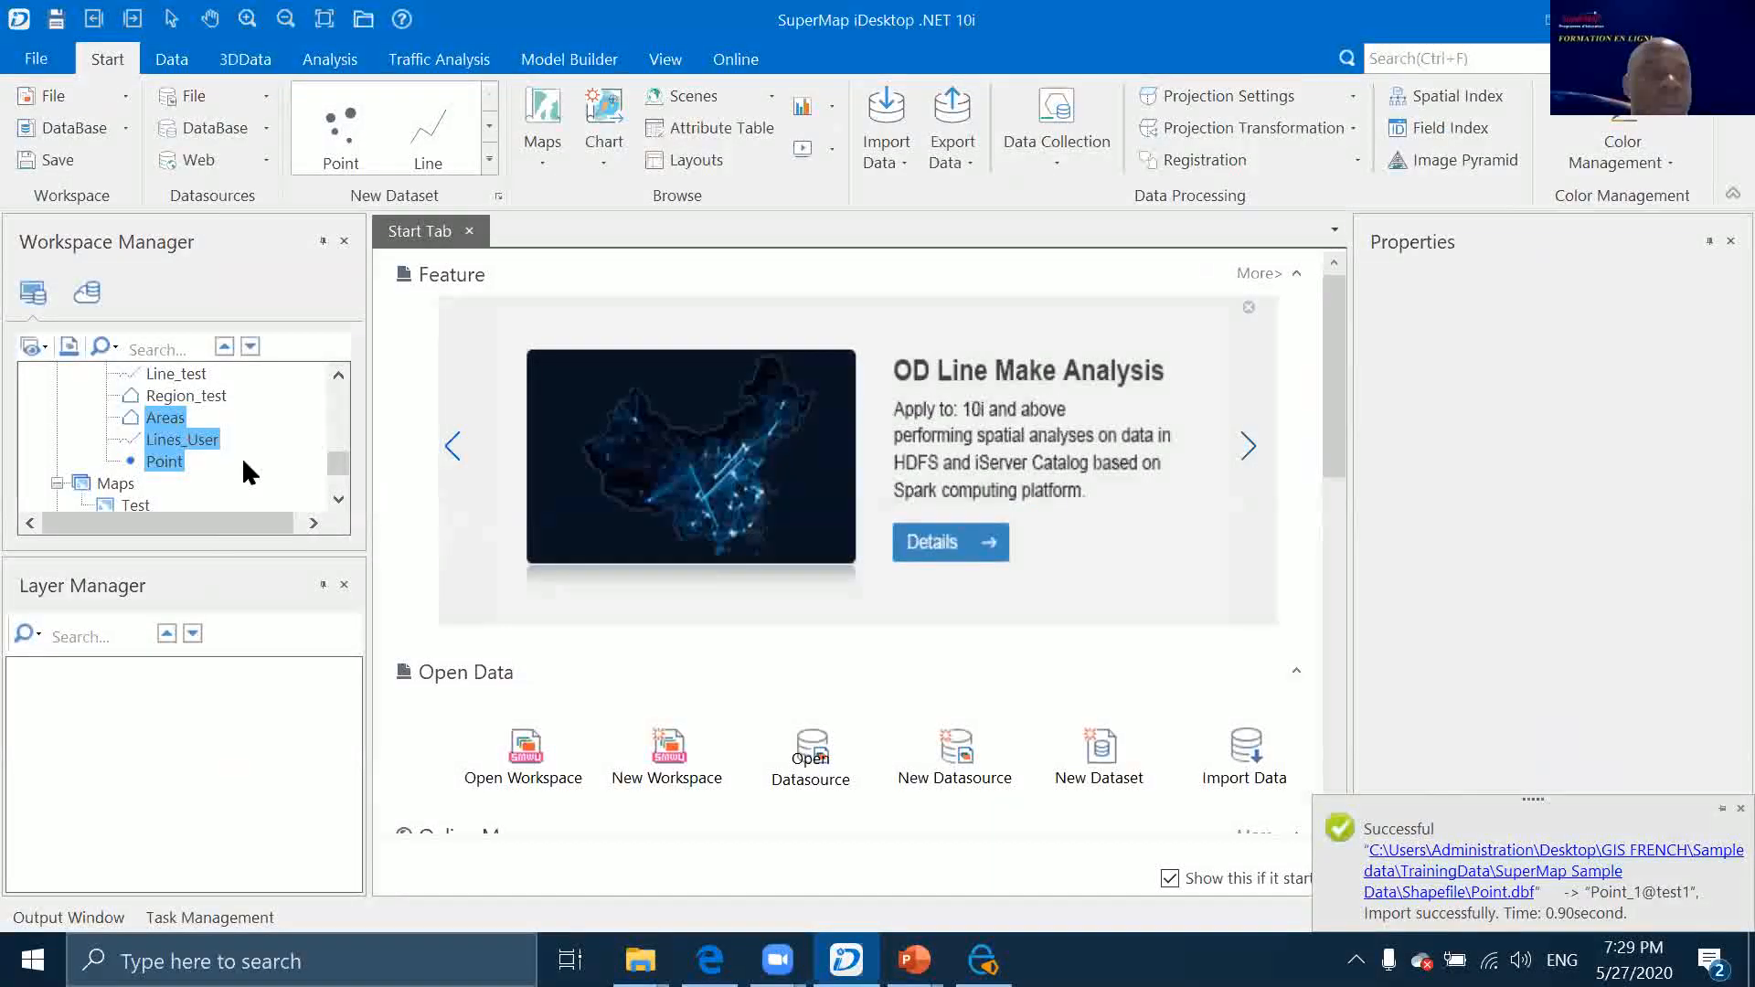
# Create a map from the imported Lines_User and Point datasets, and add the Areas dataset to it
pyautogui.keyDown('ctrl'); pyautogui.click(161, 419); pyautogui.keyUp('ctrl')
pyautogui.moveTo(528, 432); pyautogui.dragTo(609, 441)
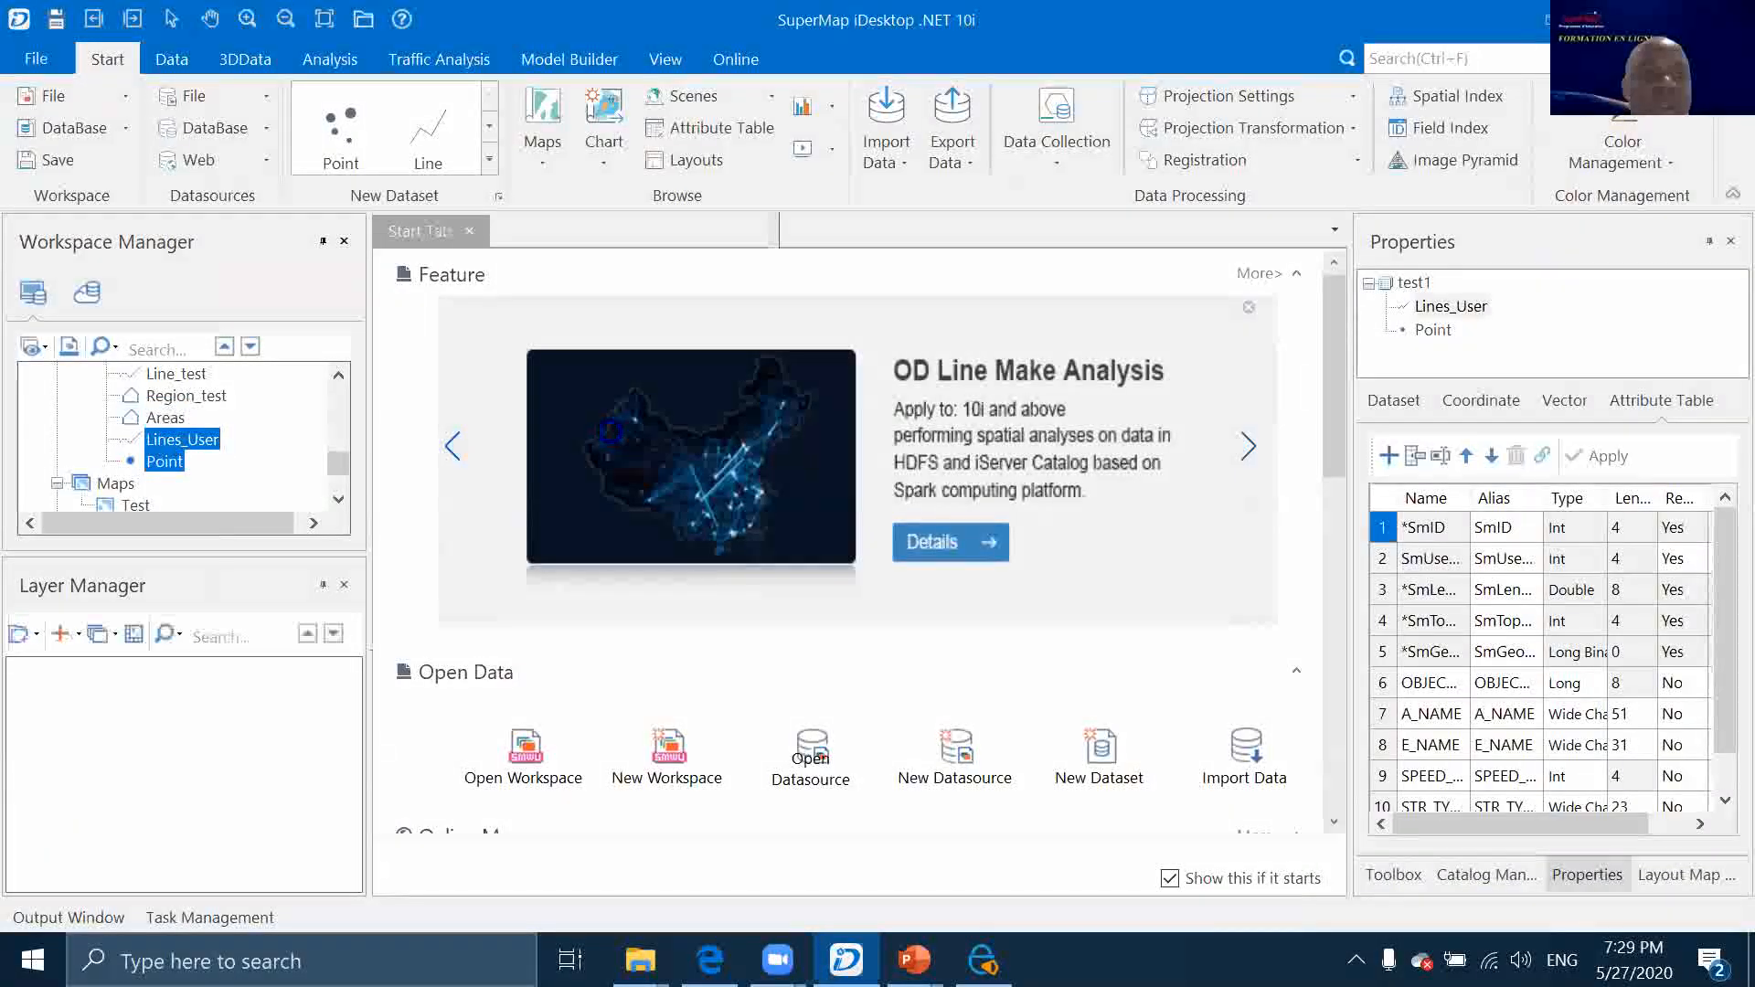
pyautogui.moveTo(166, 419); pyautogui.dragTo(655, 423)
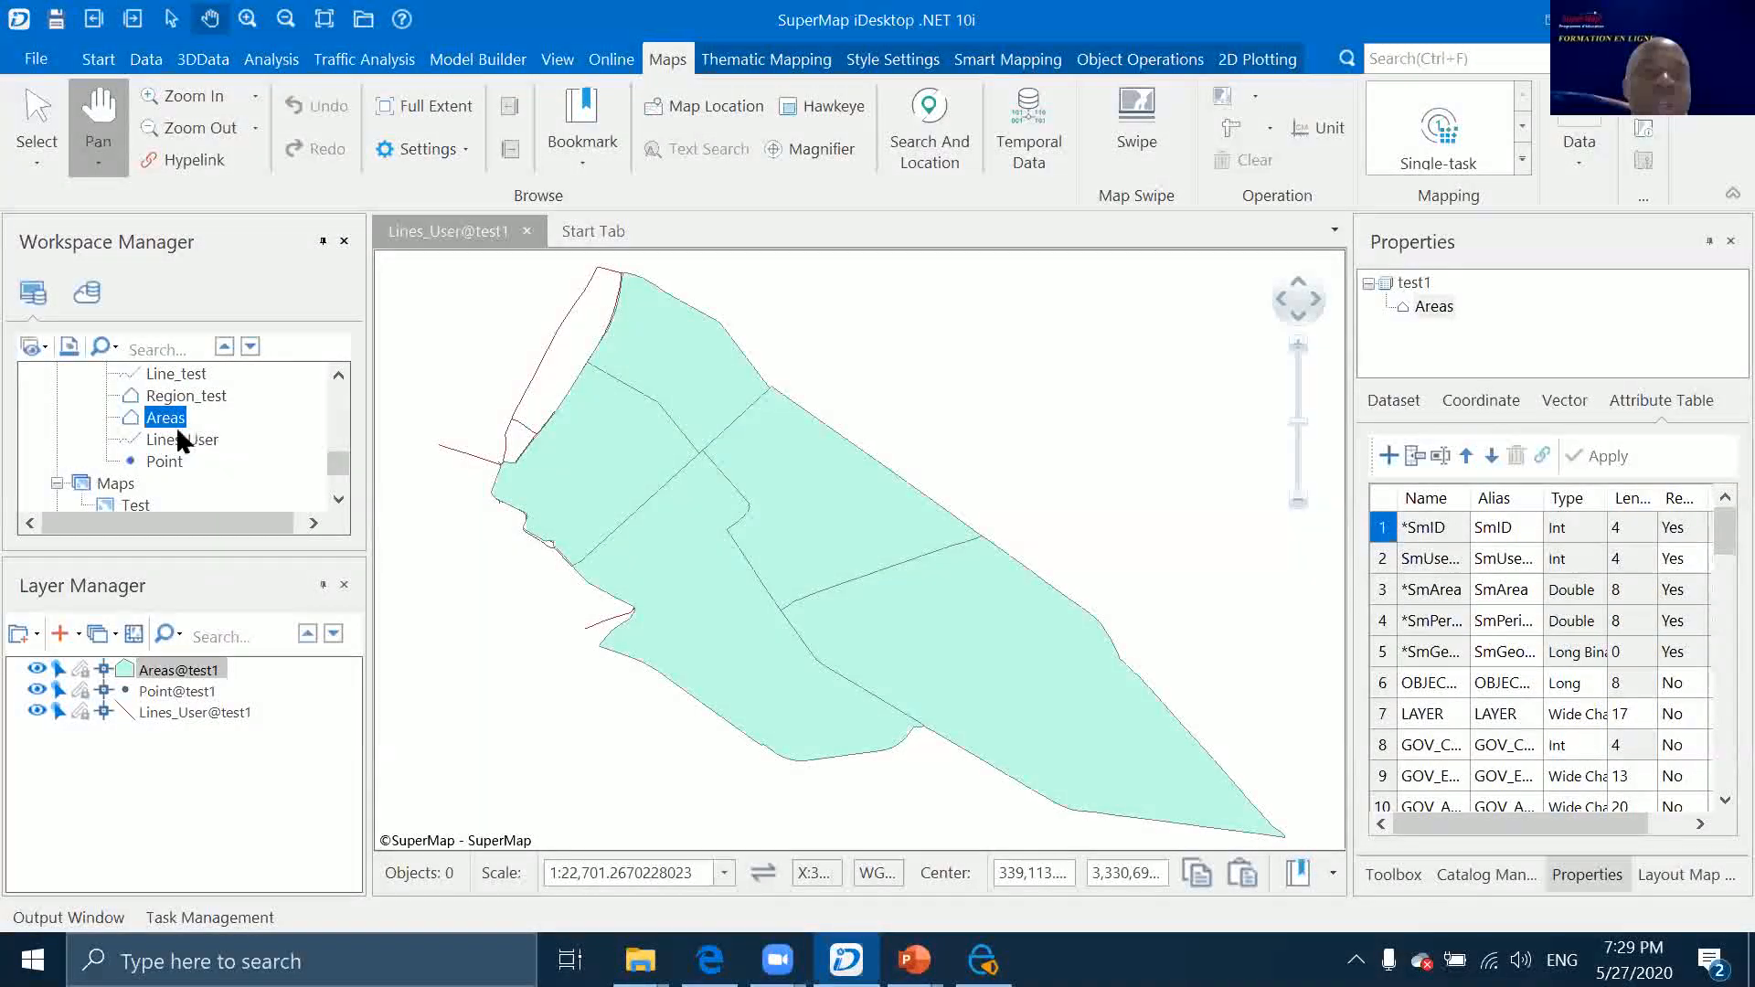
# Make the Areas layer unselectable and hide it in the map
pyautogui.click(79, 668)
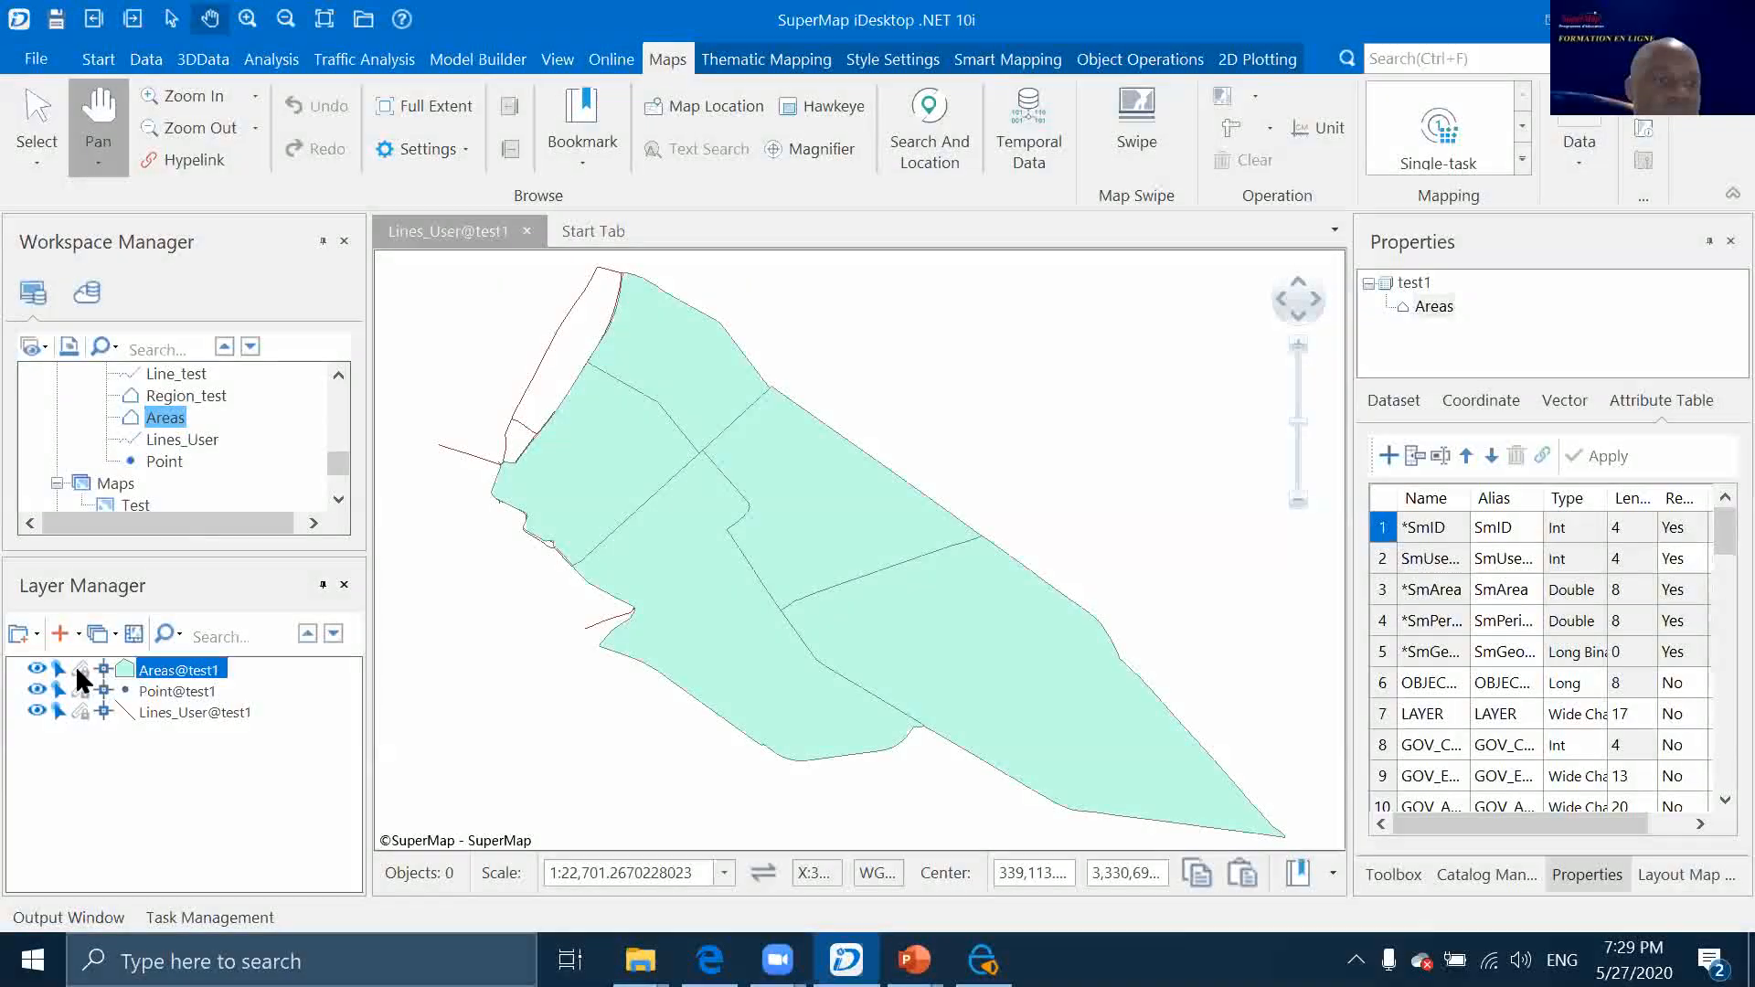
pyautogui.click(80, 668)
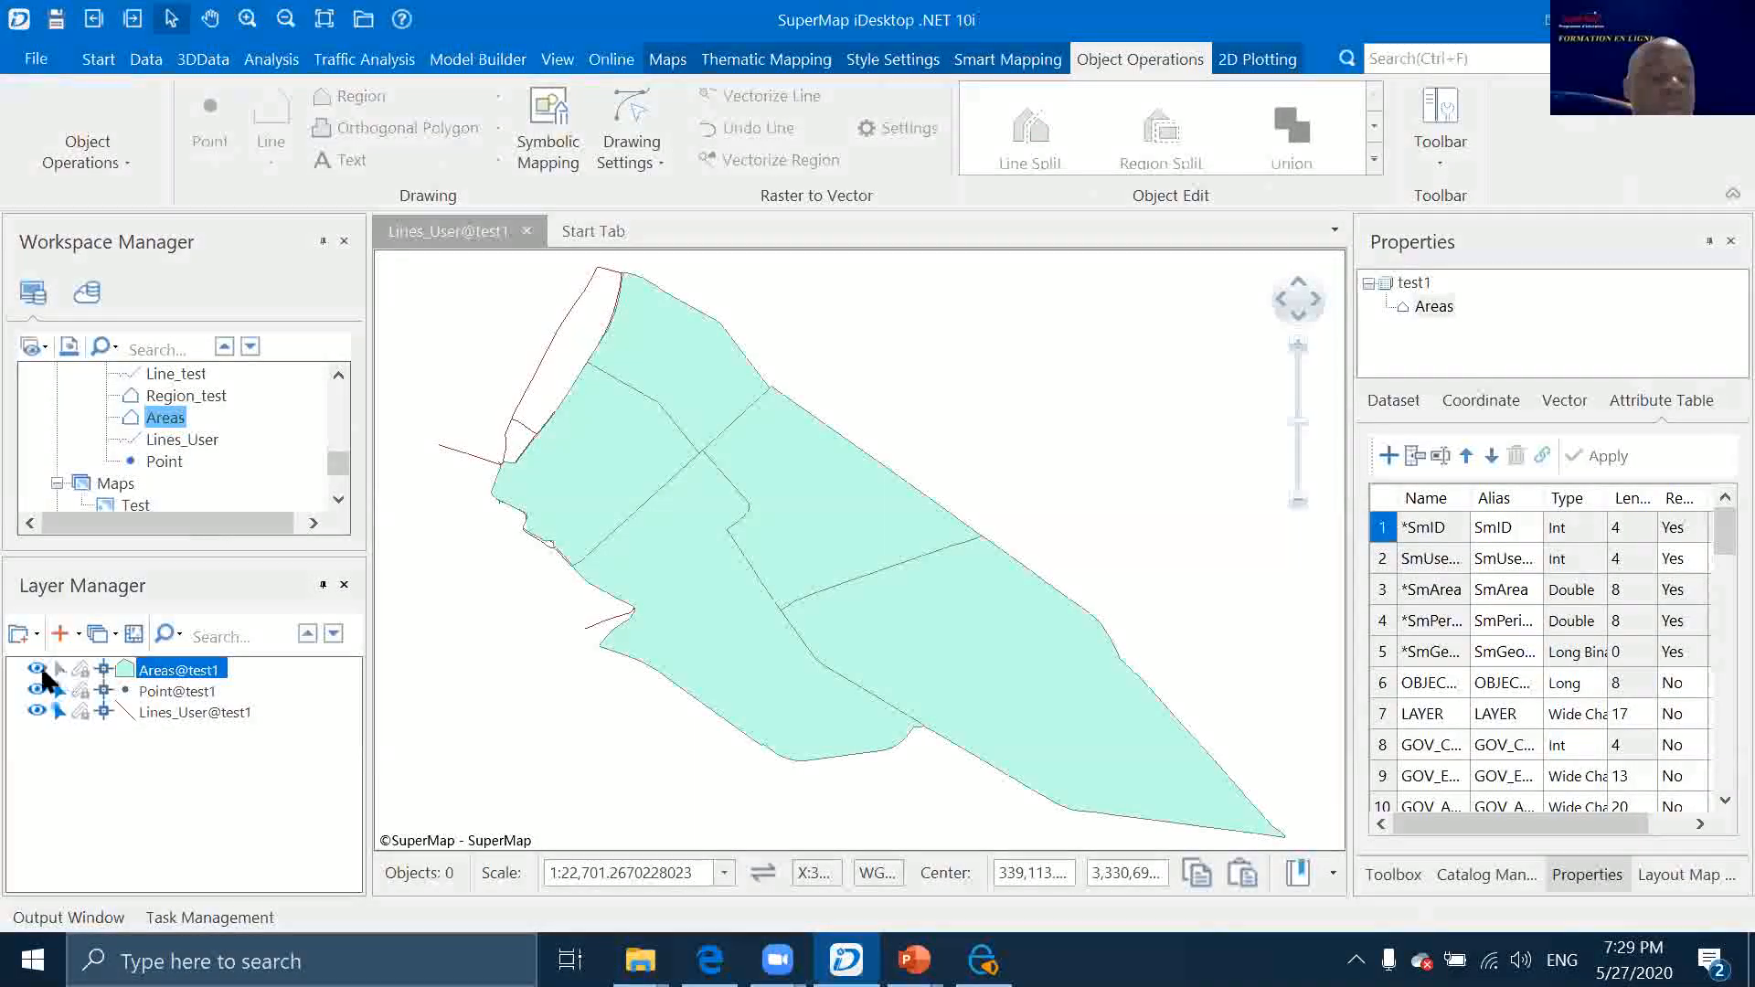
pyautogui.click(39, 668)
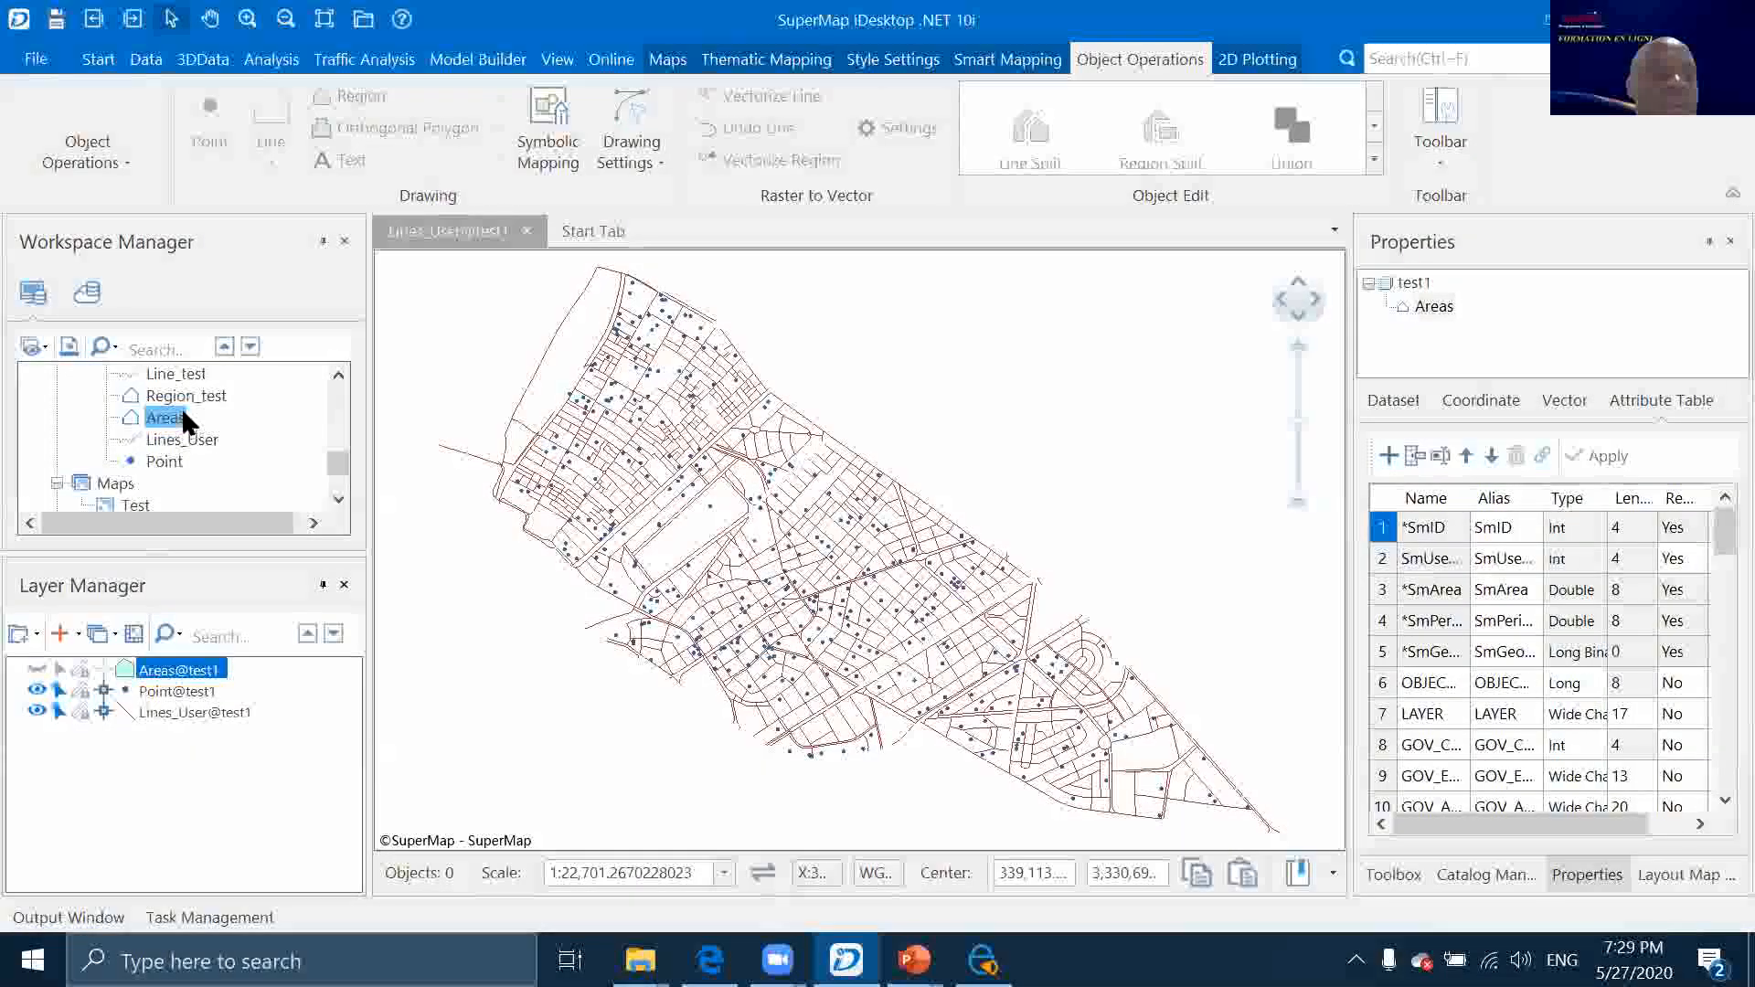
# Delete the imported Areas dataset from the test1 datasource and confirm the deletion
pyautogui.click(161, 439)
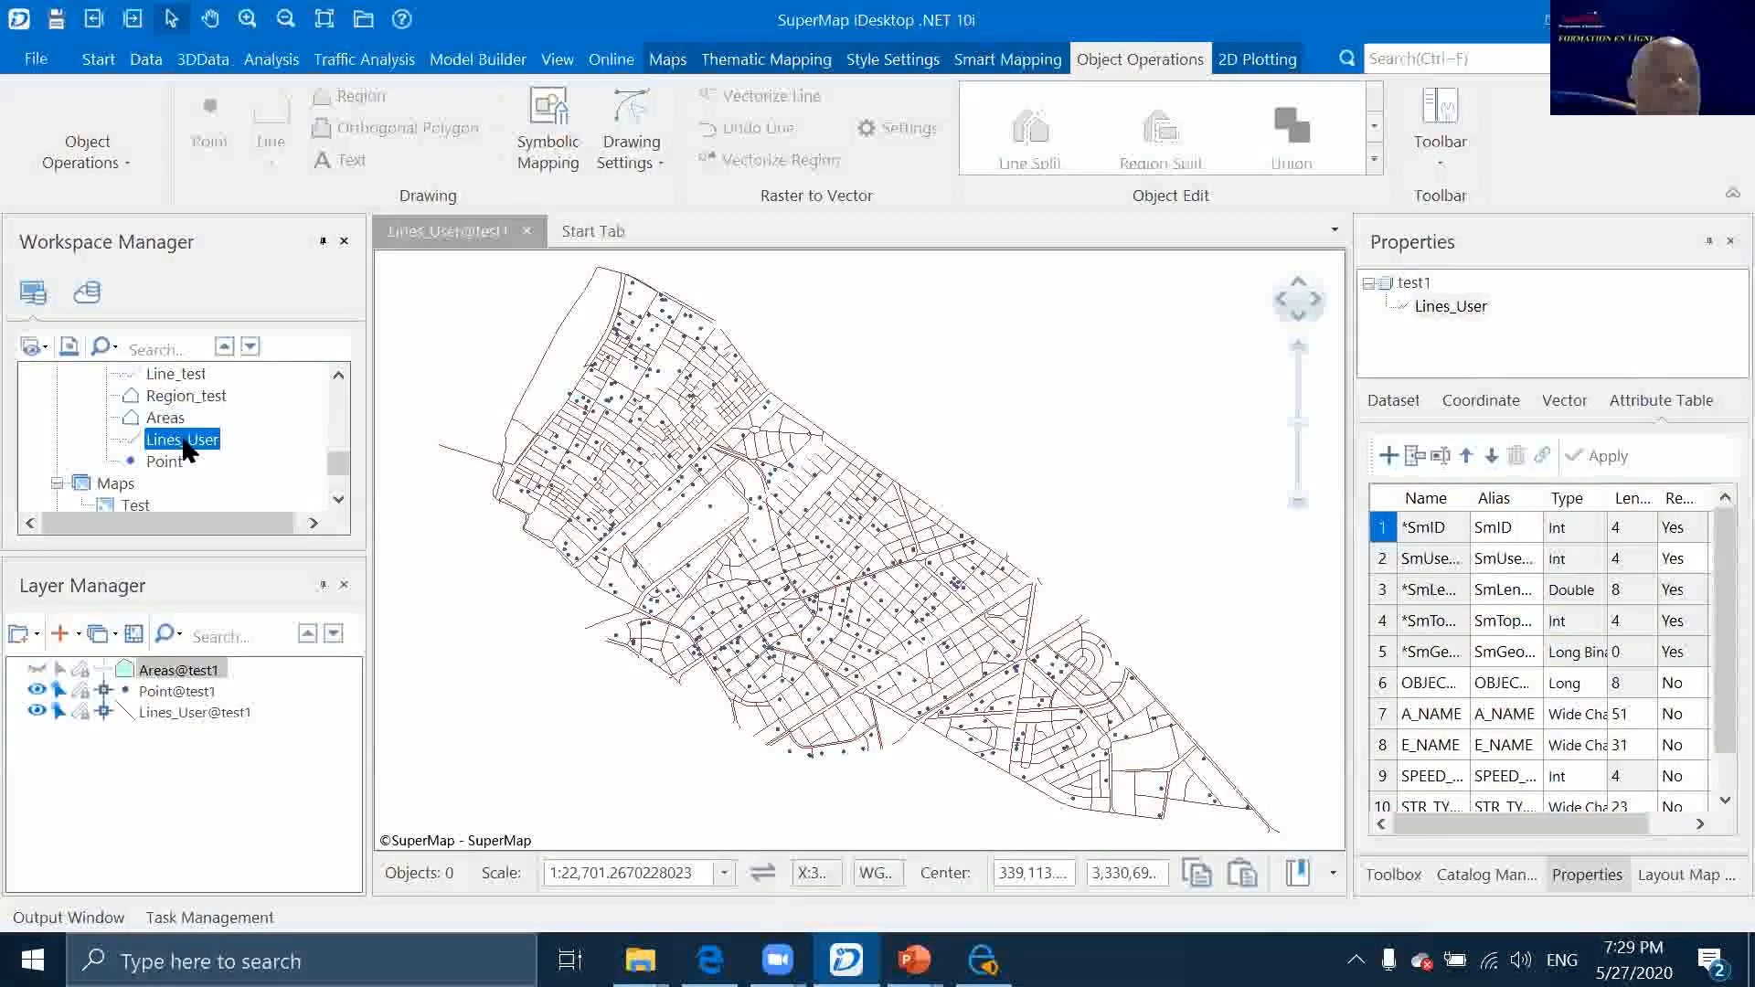
pyautogui.scroll(1, 181, 436)
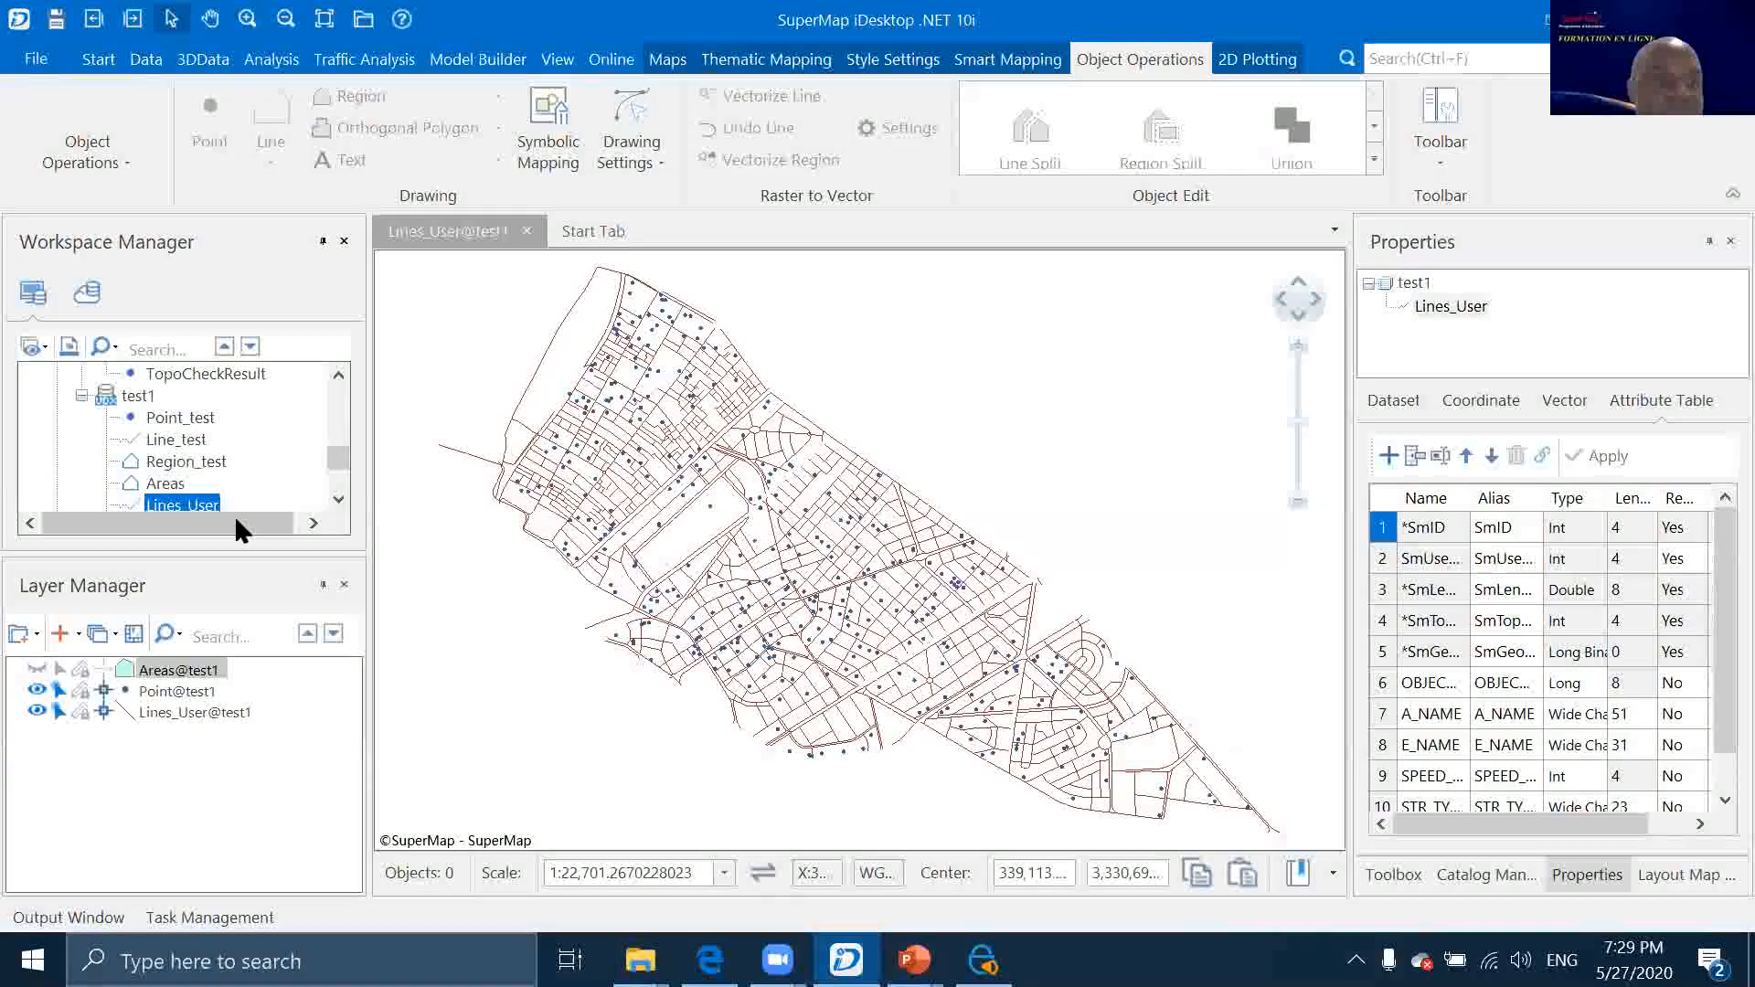
pyautogui.scroll(-1, 195, 484)
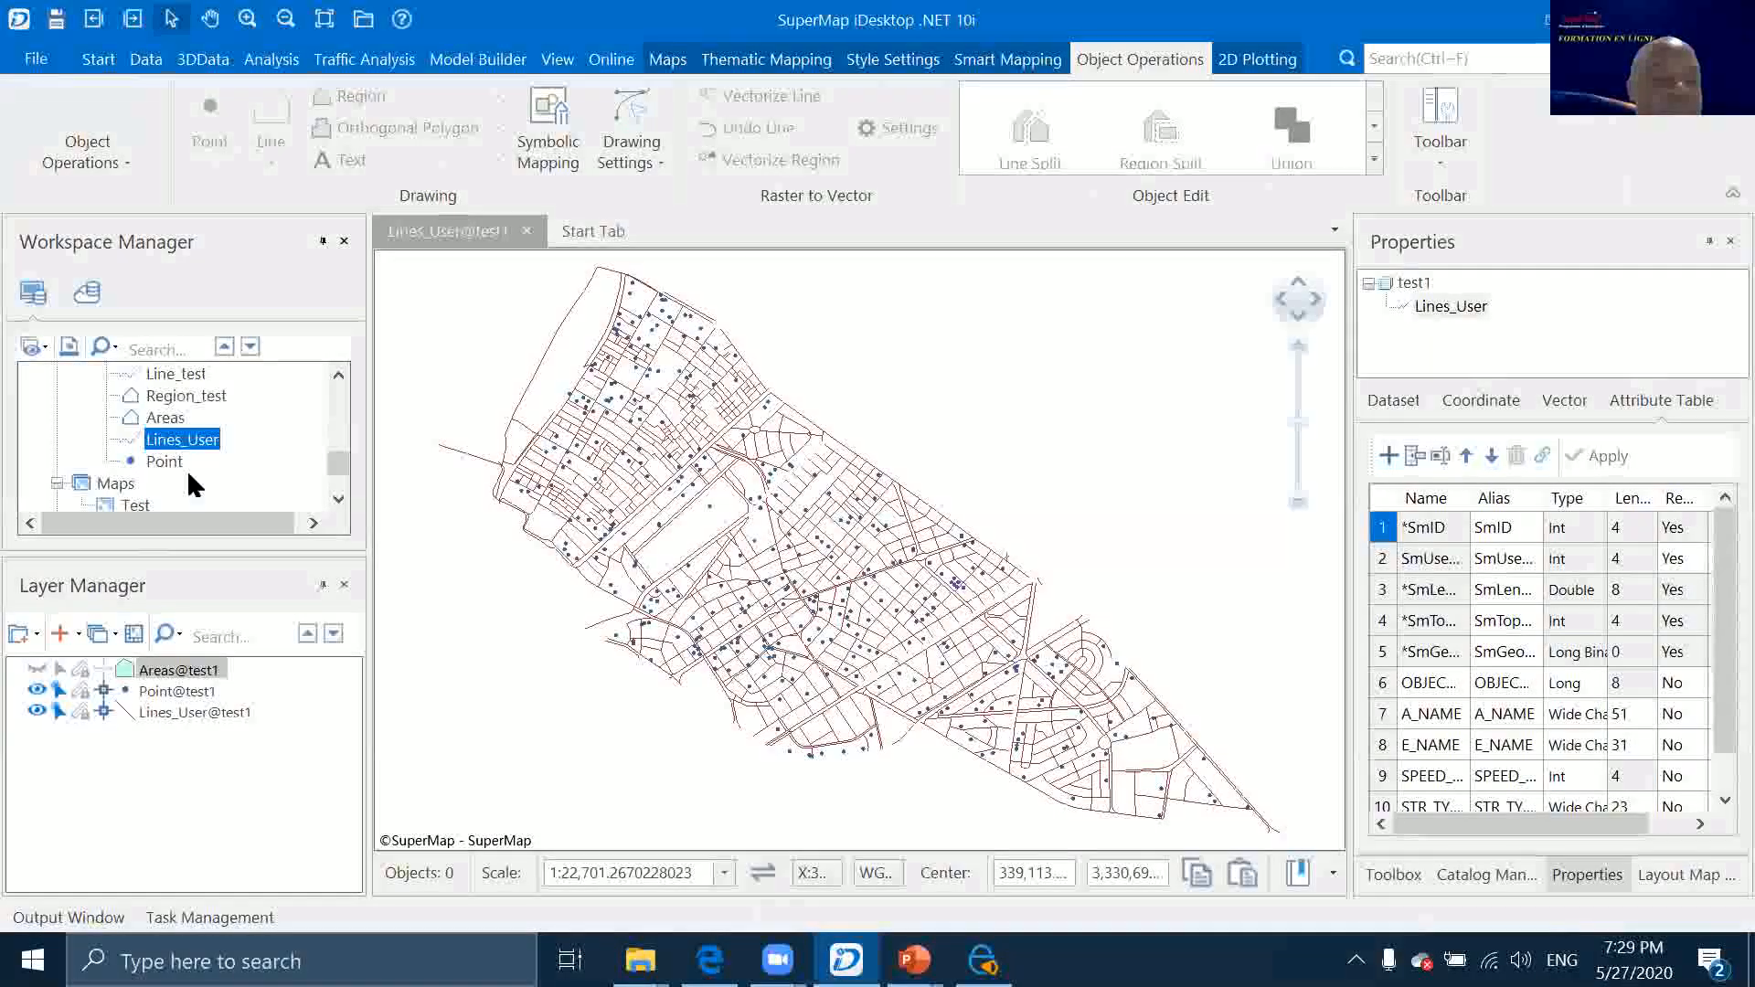
pyautogui.click(187, 418)
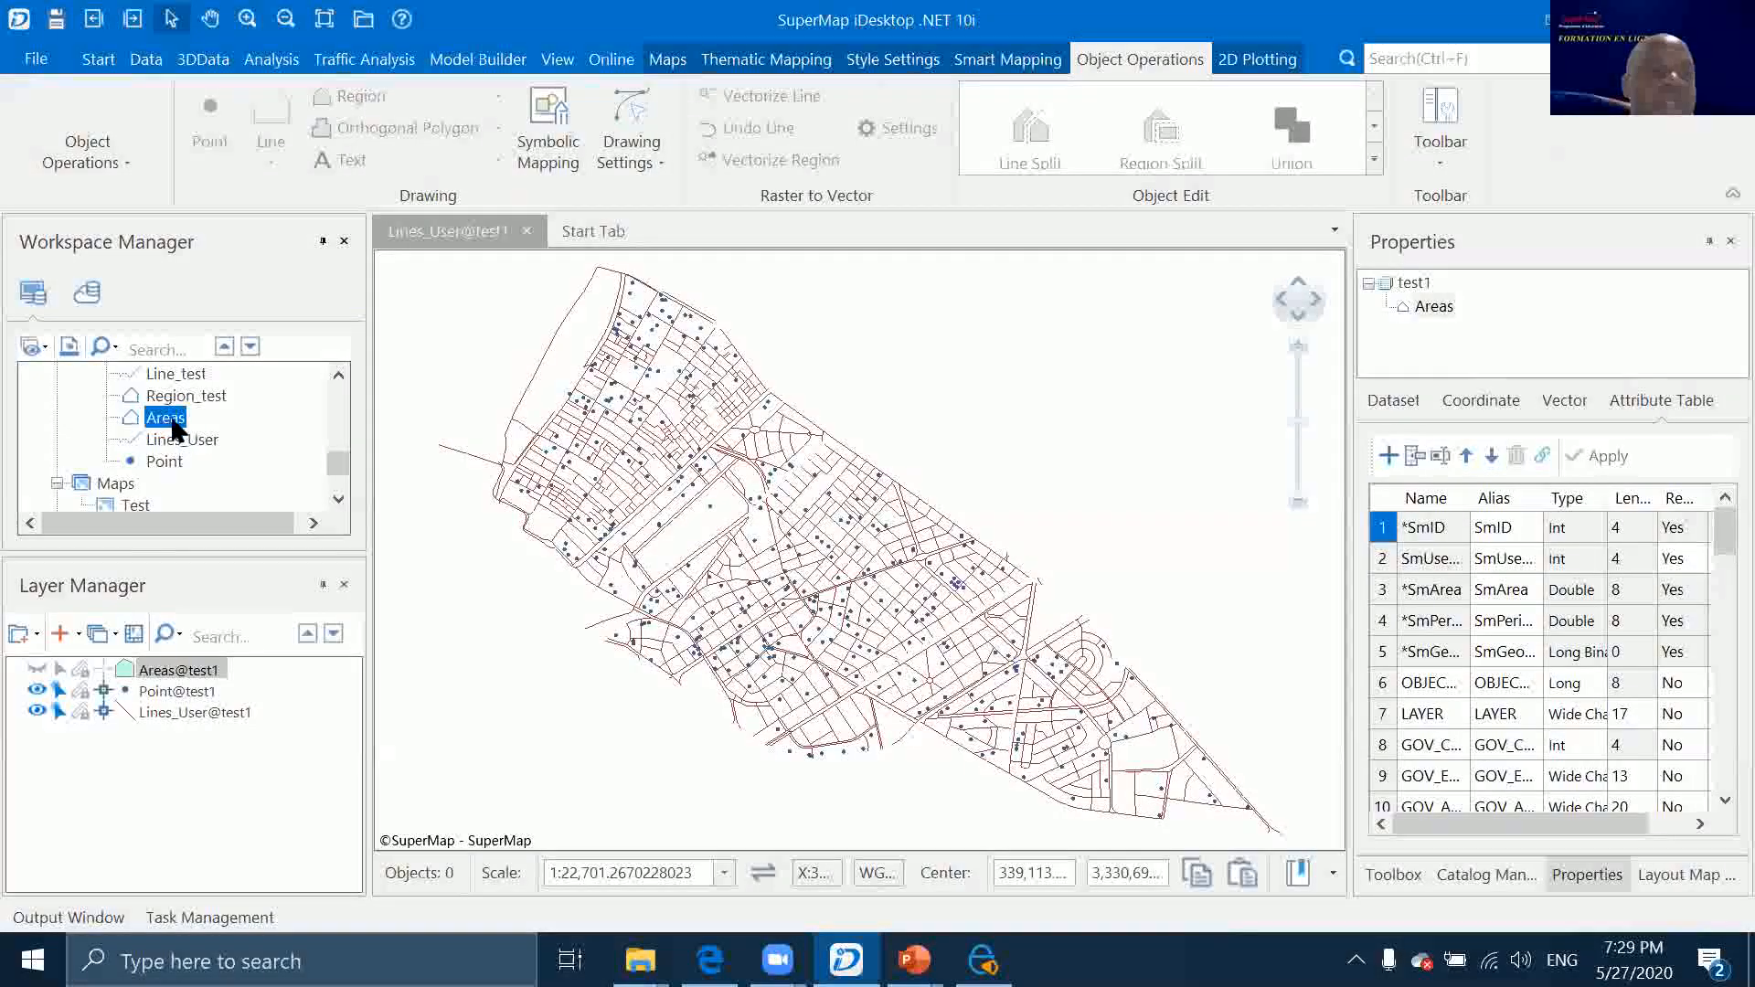
pyautogui.rightClick(176, 428)
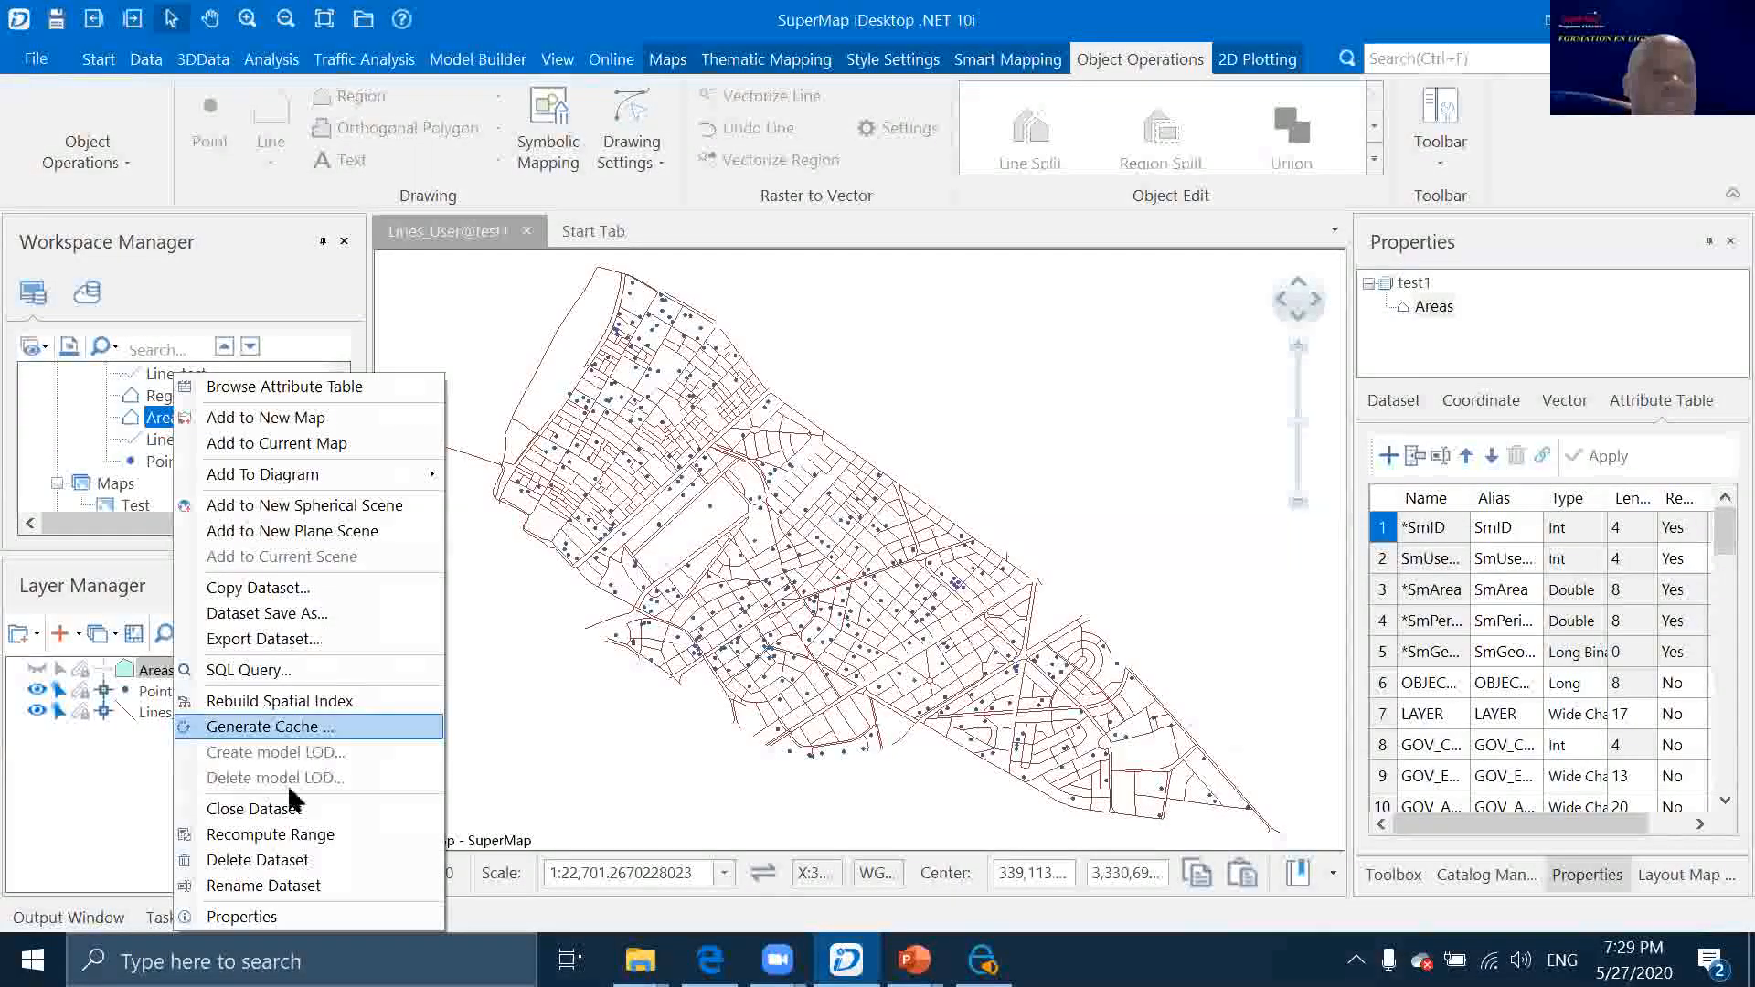
pyautogui.click(290, 861)
pyautogui.click(898, 567)
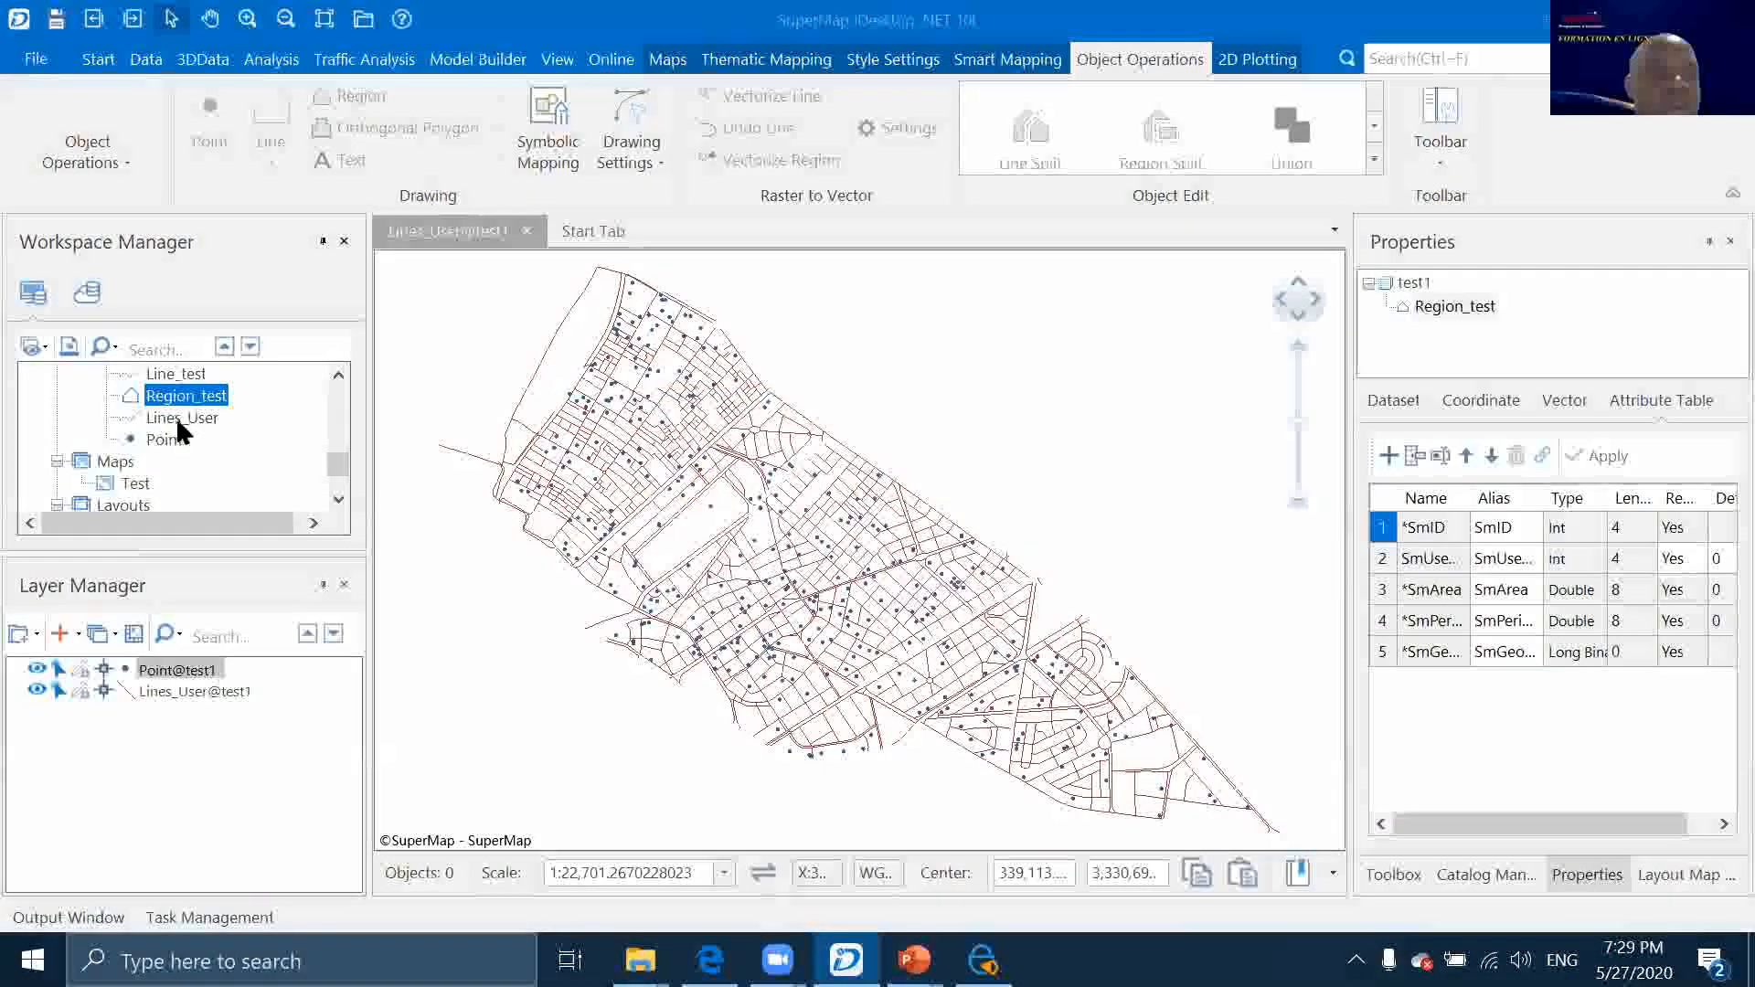
# Delete the imported Lines_User and Point datasets from the test1 datasource, confirming each deletion
pyautogui.click(175, 416)
pyautogui.rightClick(177, 417)
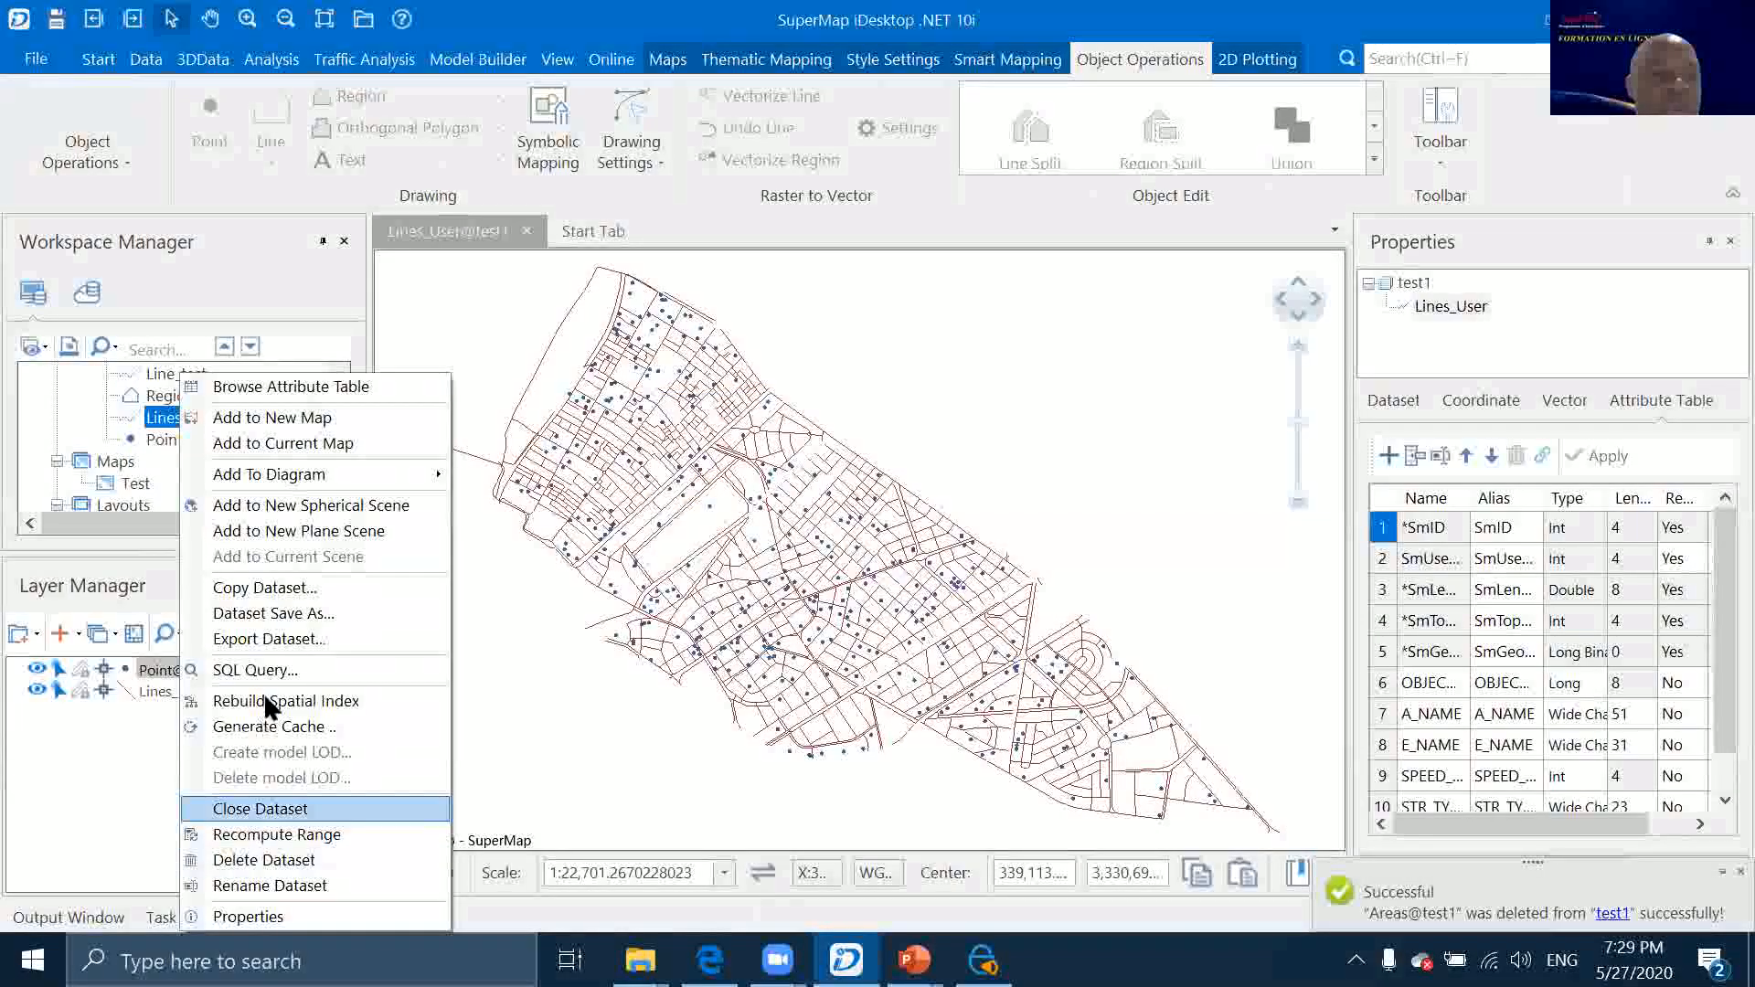
pyautogui.click(263, 861)
pyautogui.press('Return')
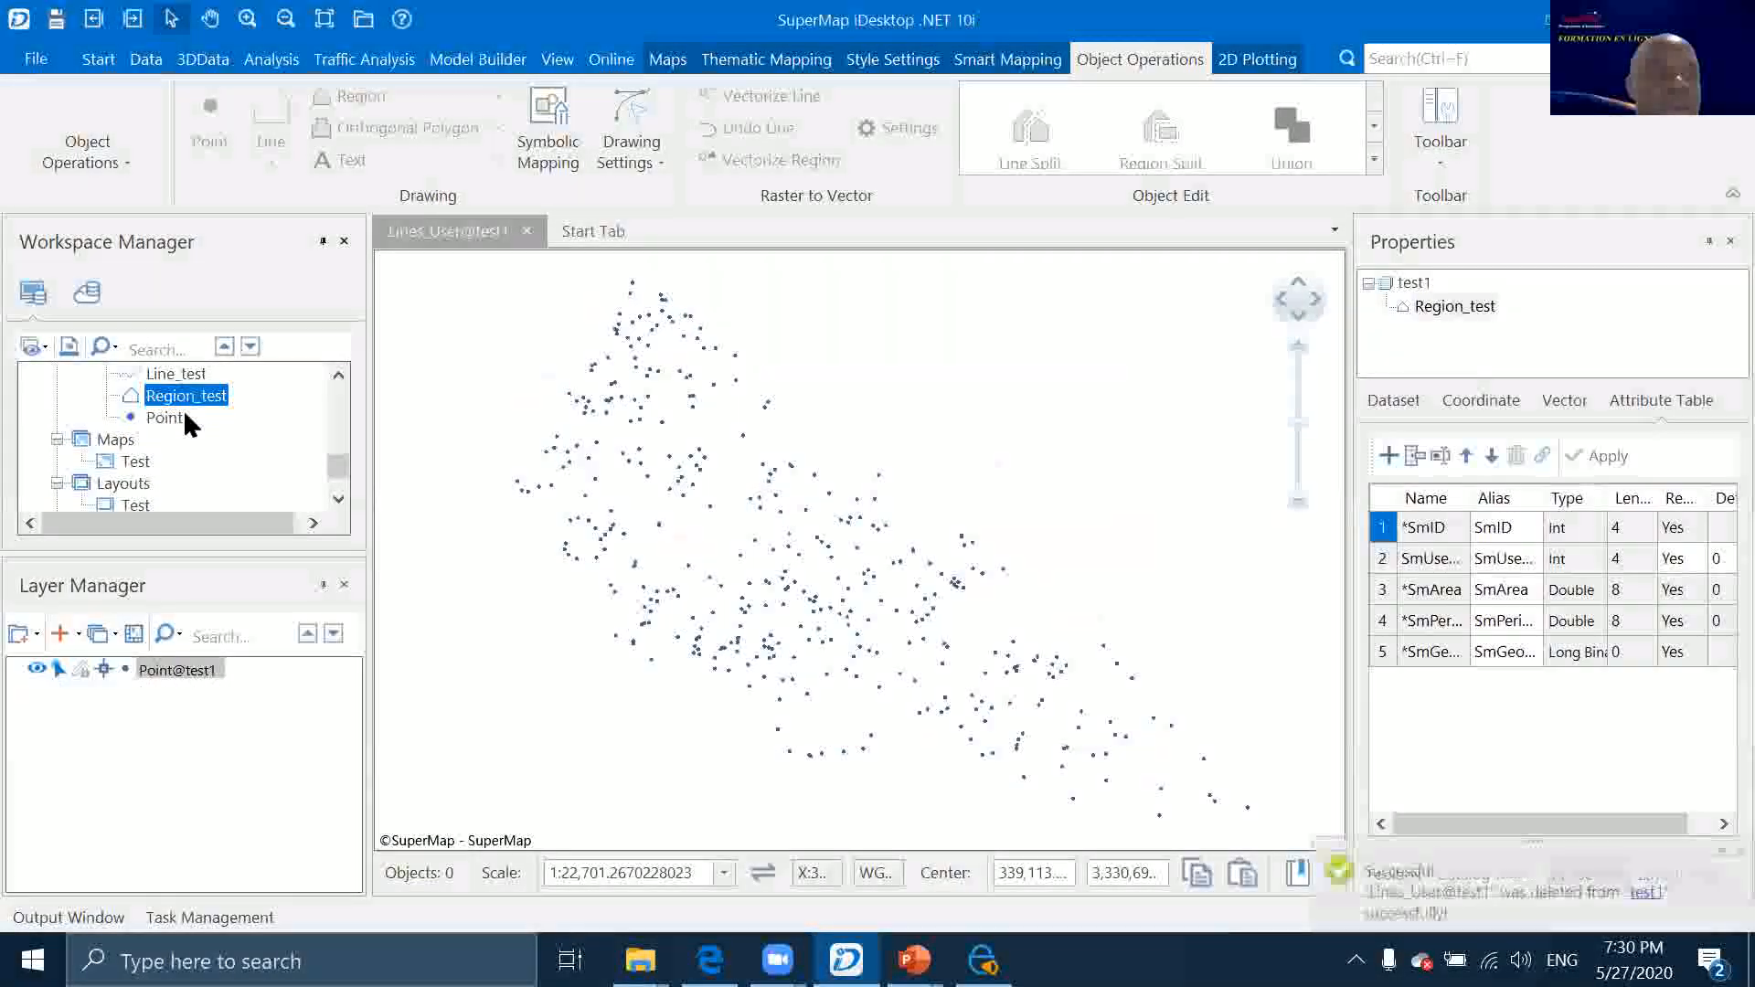
pyautogui.click(166, 417)
pyautogui.rightClick(172, 417)
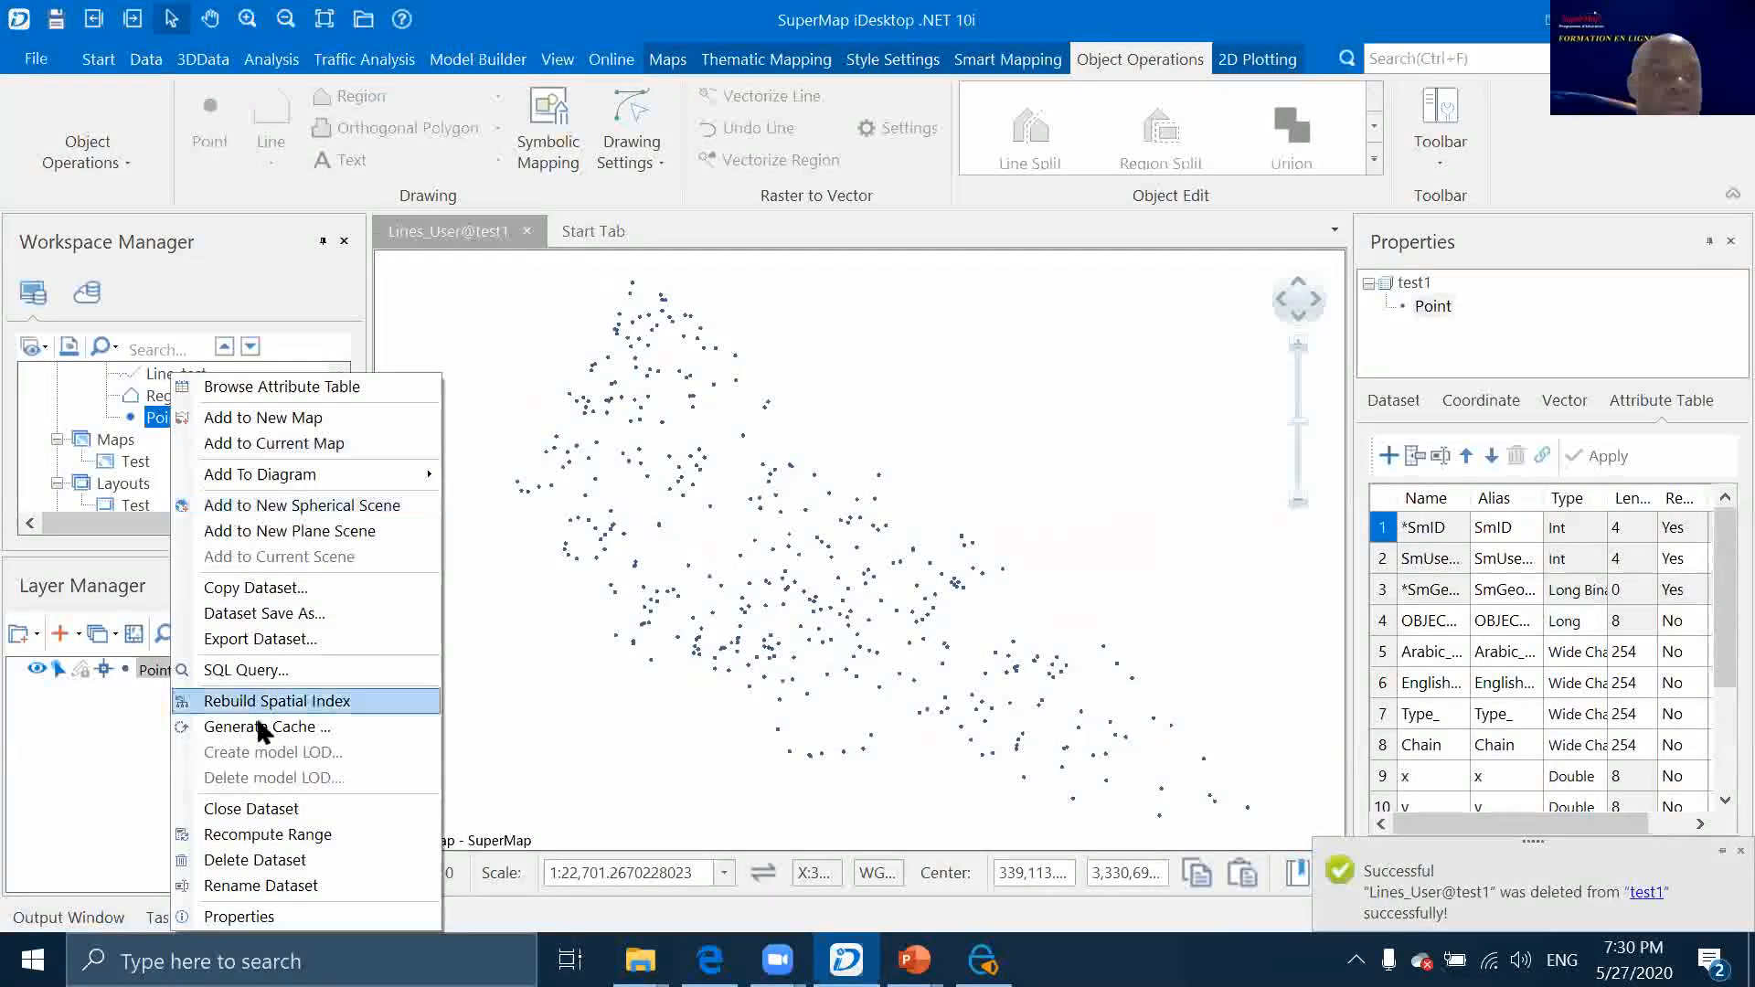
pyautogui.click(247, 860)
pyautogui.click(917, 575)
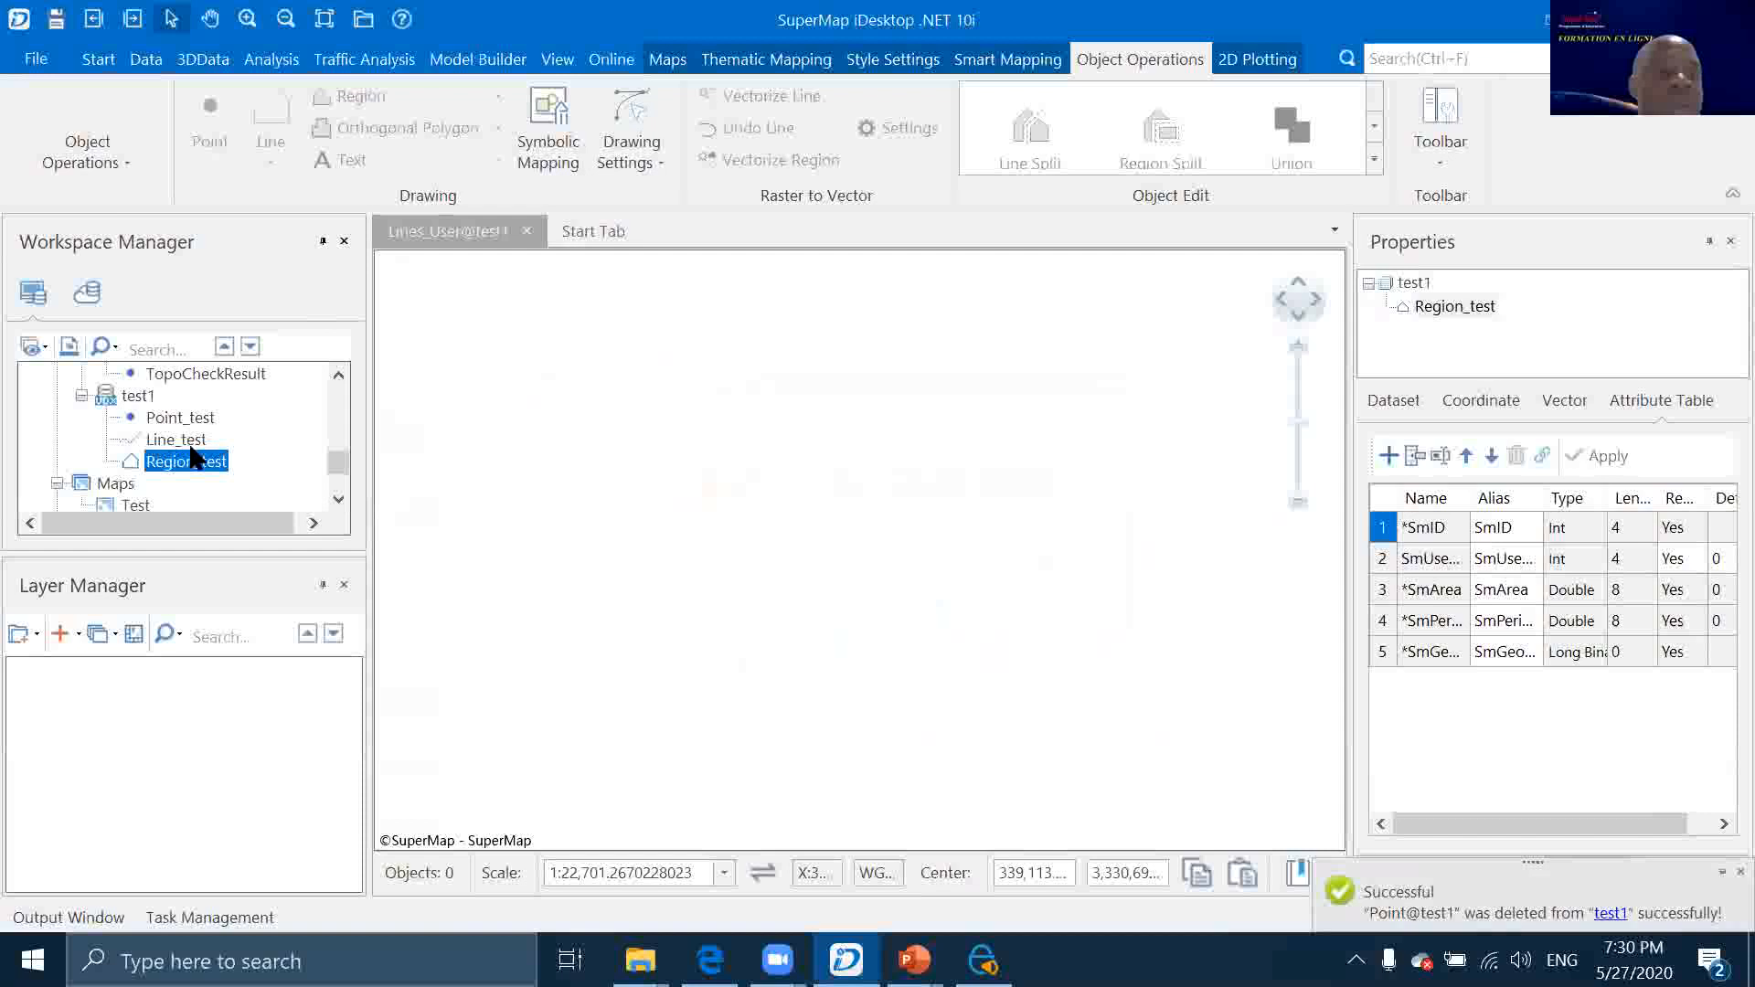
# Import New Personal Geodatabase.mdb from the MDB folder of SuperMap Sample Data into the test1 datasource
pyautogui.click(138, 396)
pyautogui.rightClick(145, 395)
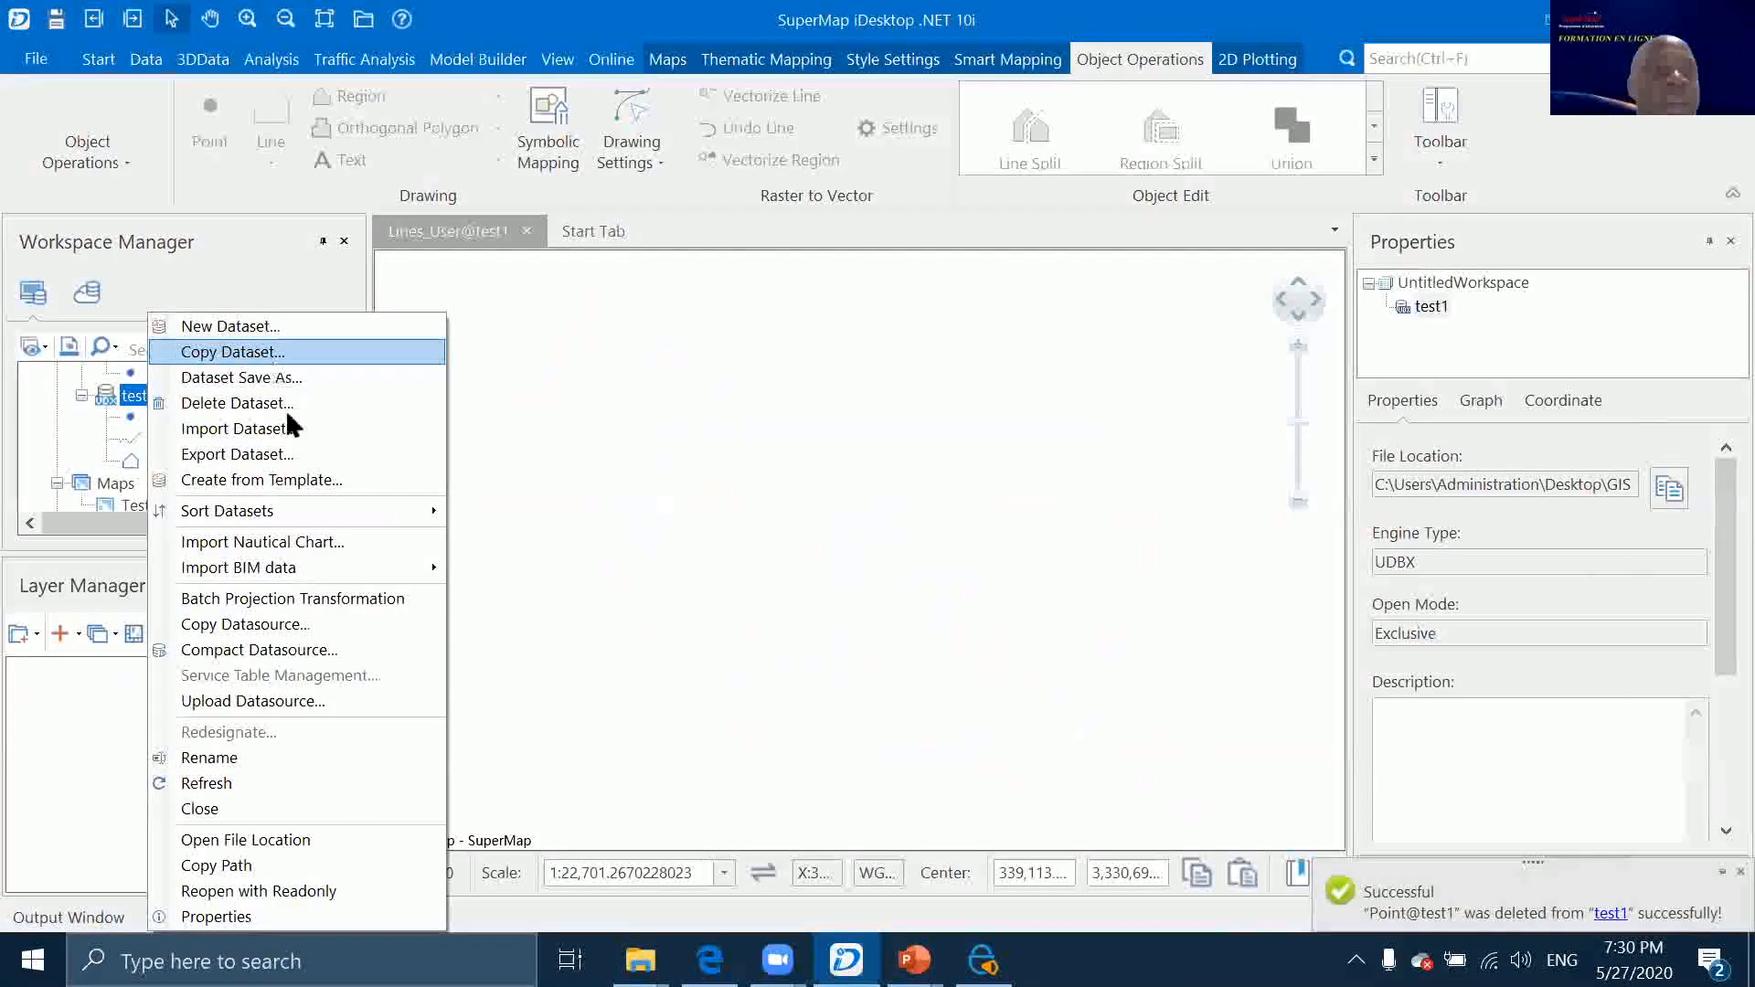
pyautogui.click(259, 437)
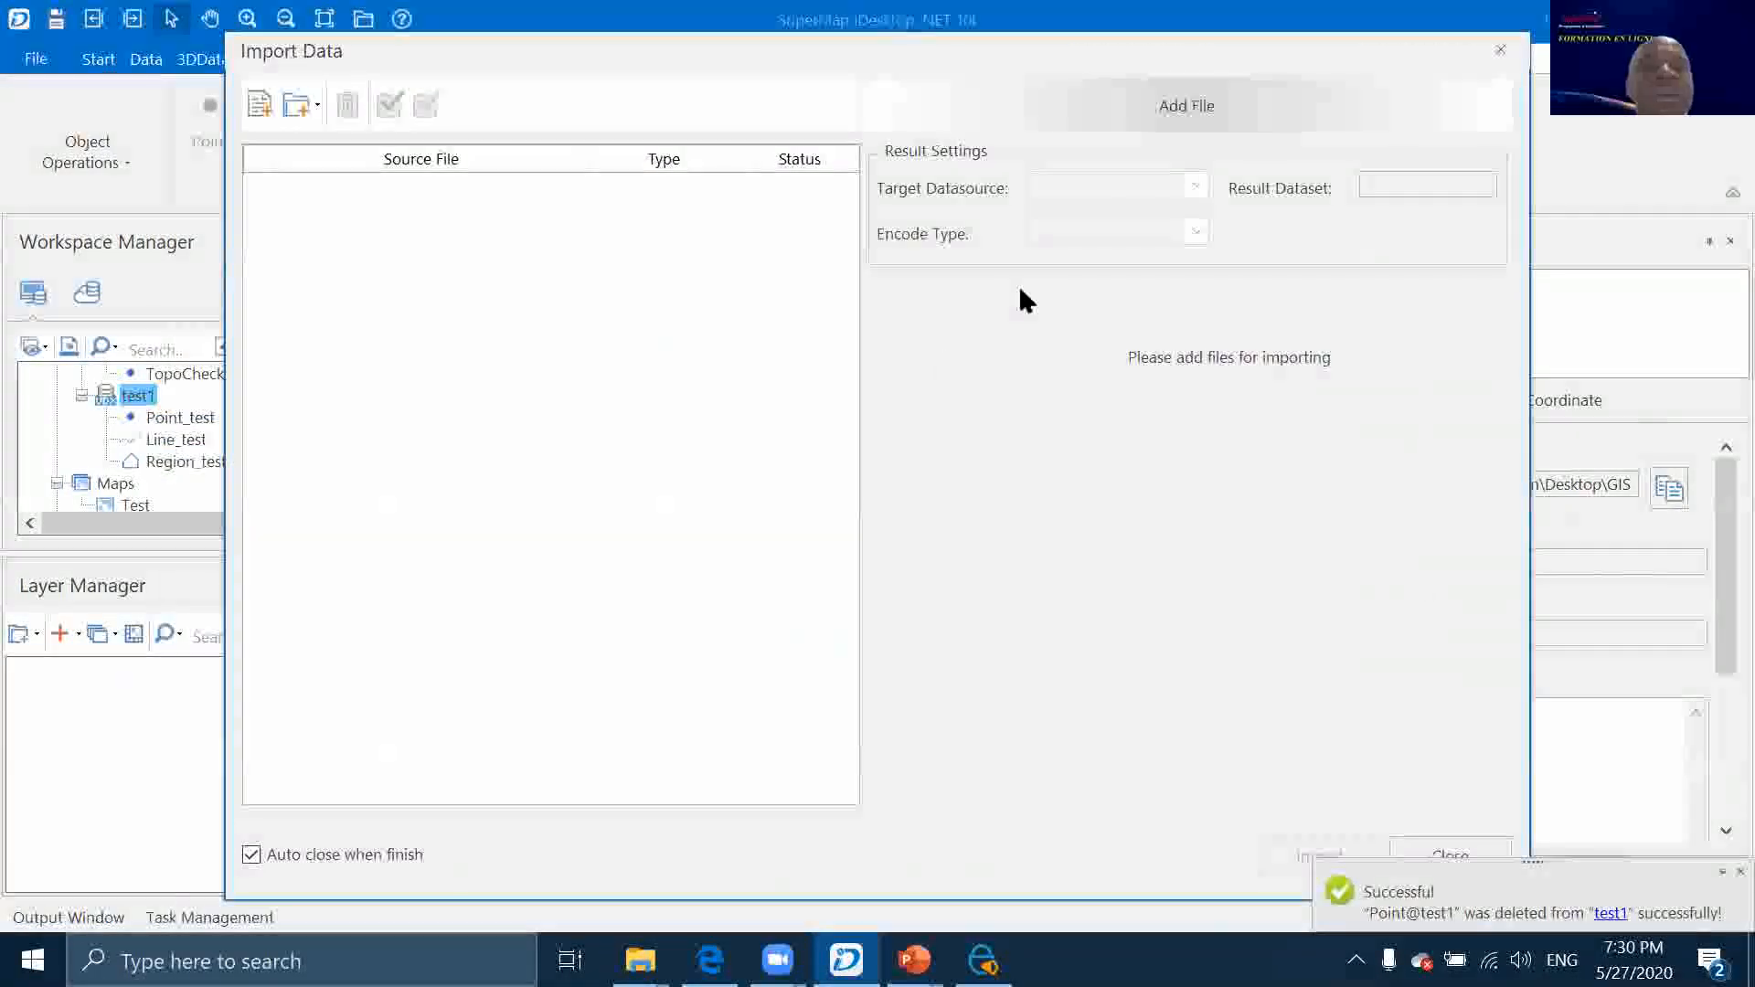
pyautogui.click(260, 103)
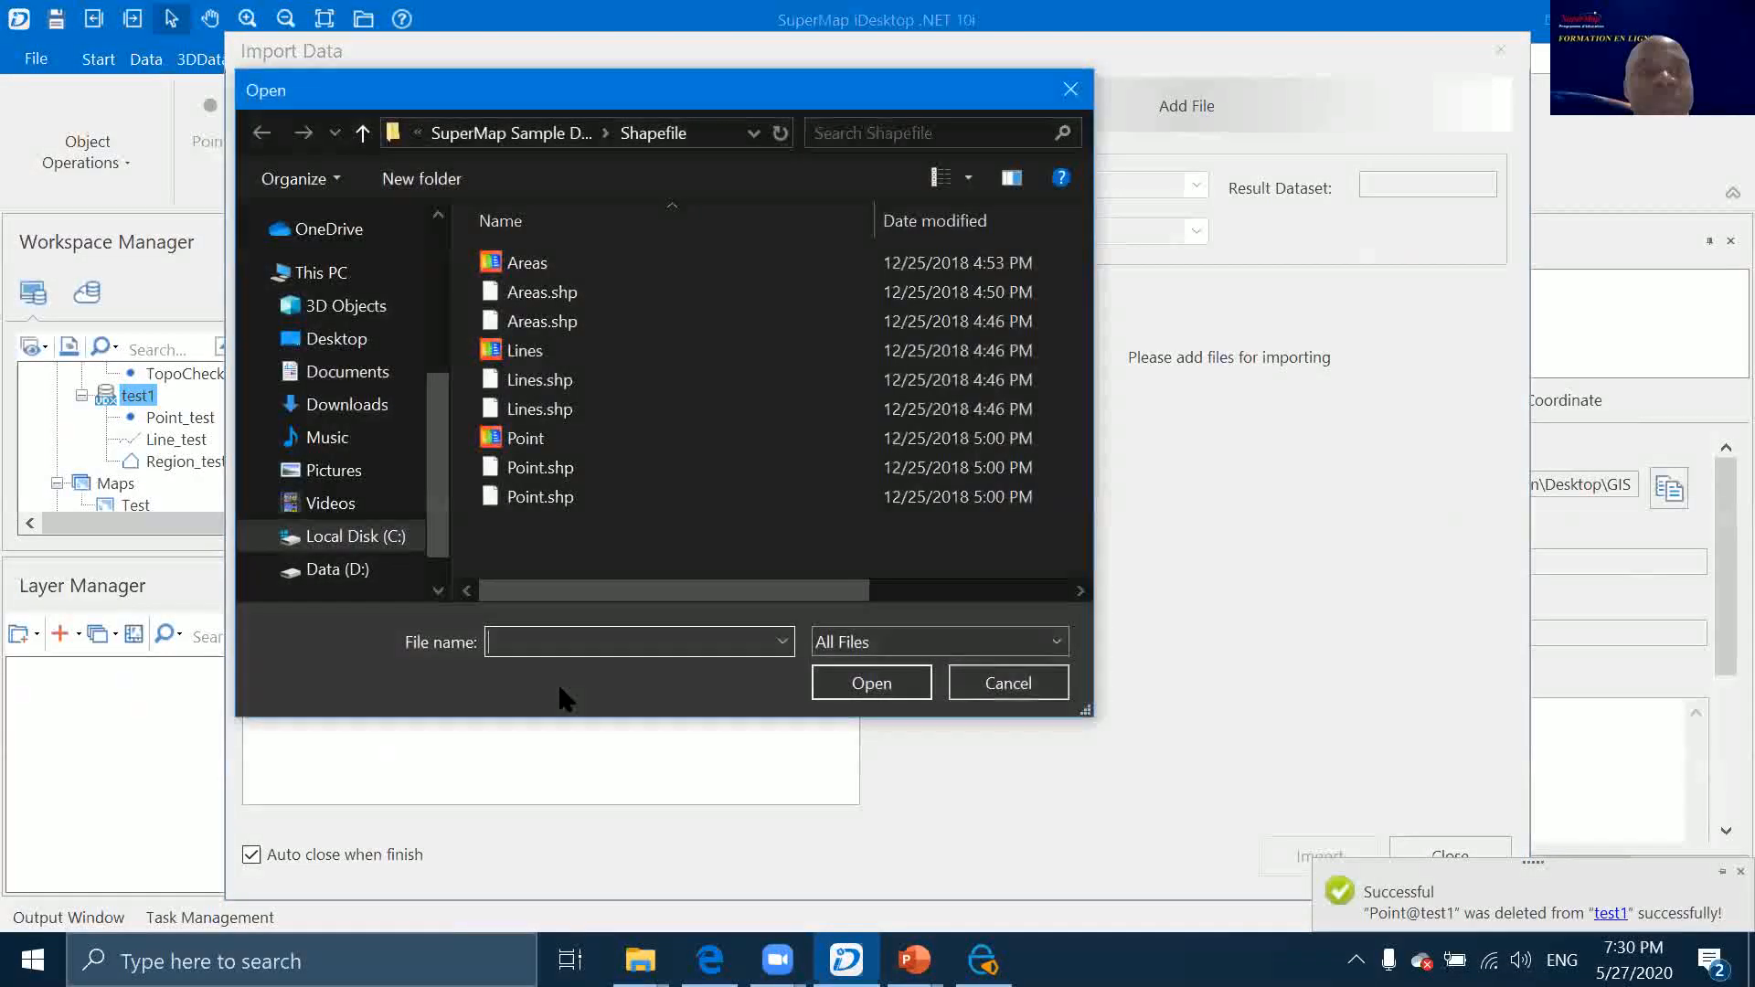
pyautogui.click(548, 134)
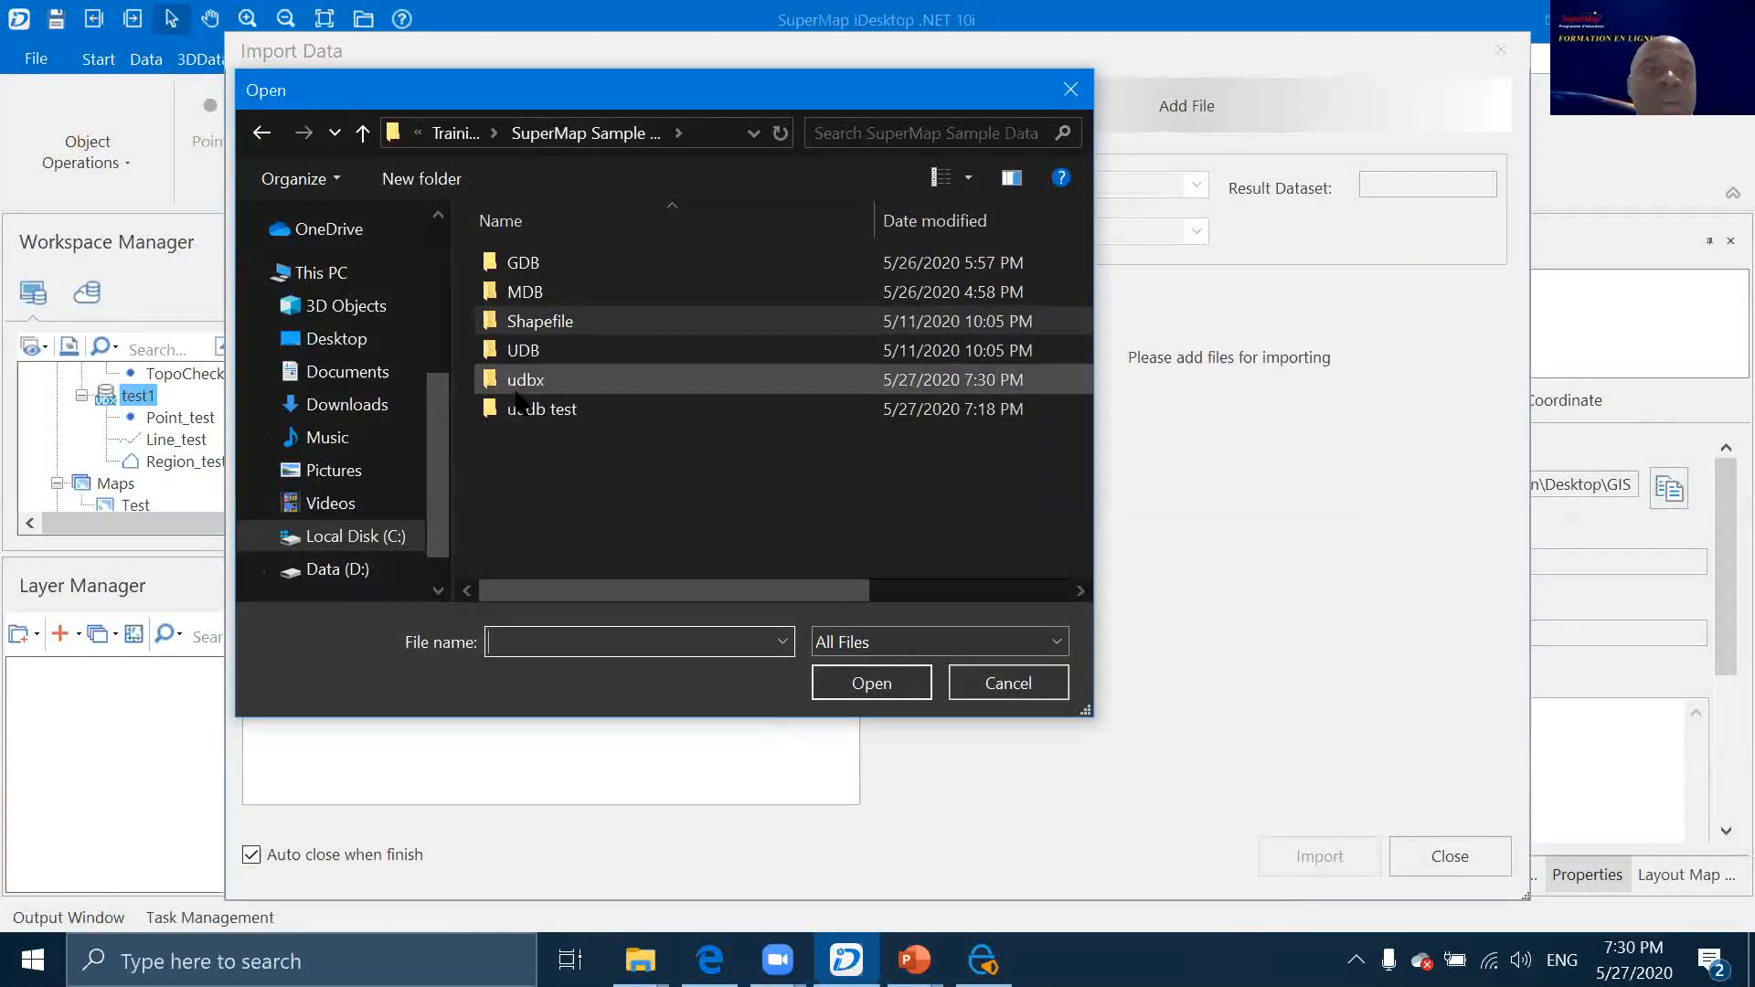
pyautogui.doubleClick(561, 292)
pyautogui.click(647, 267)
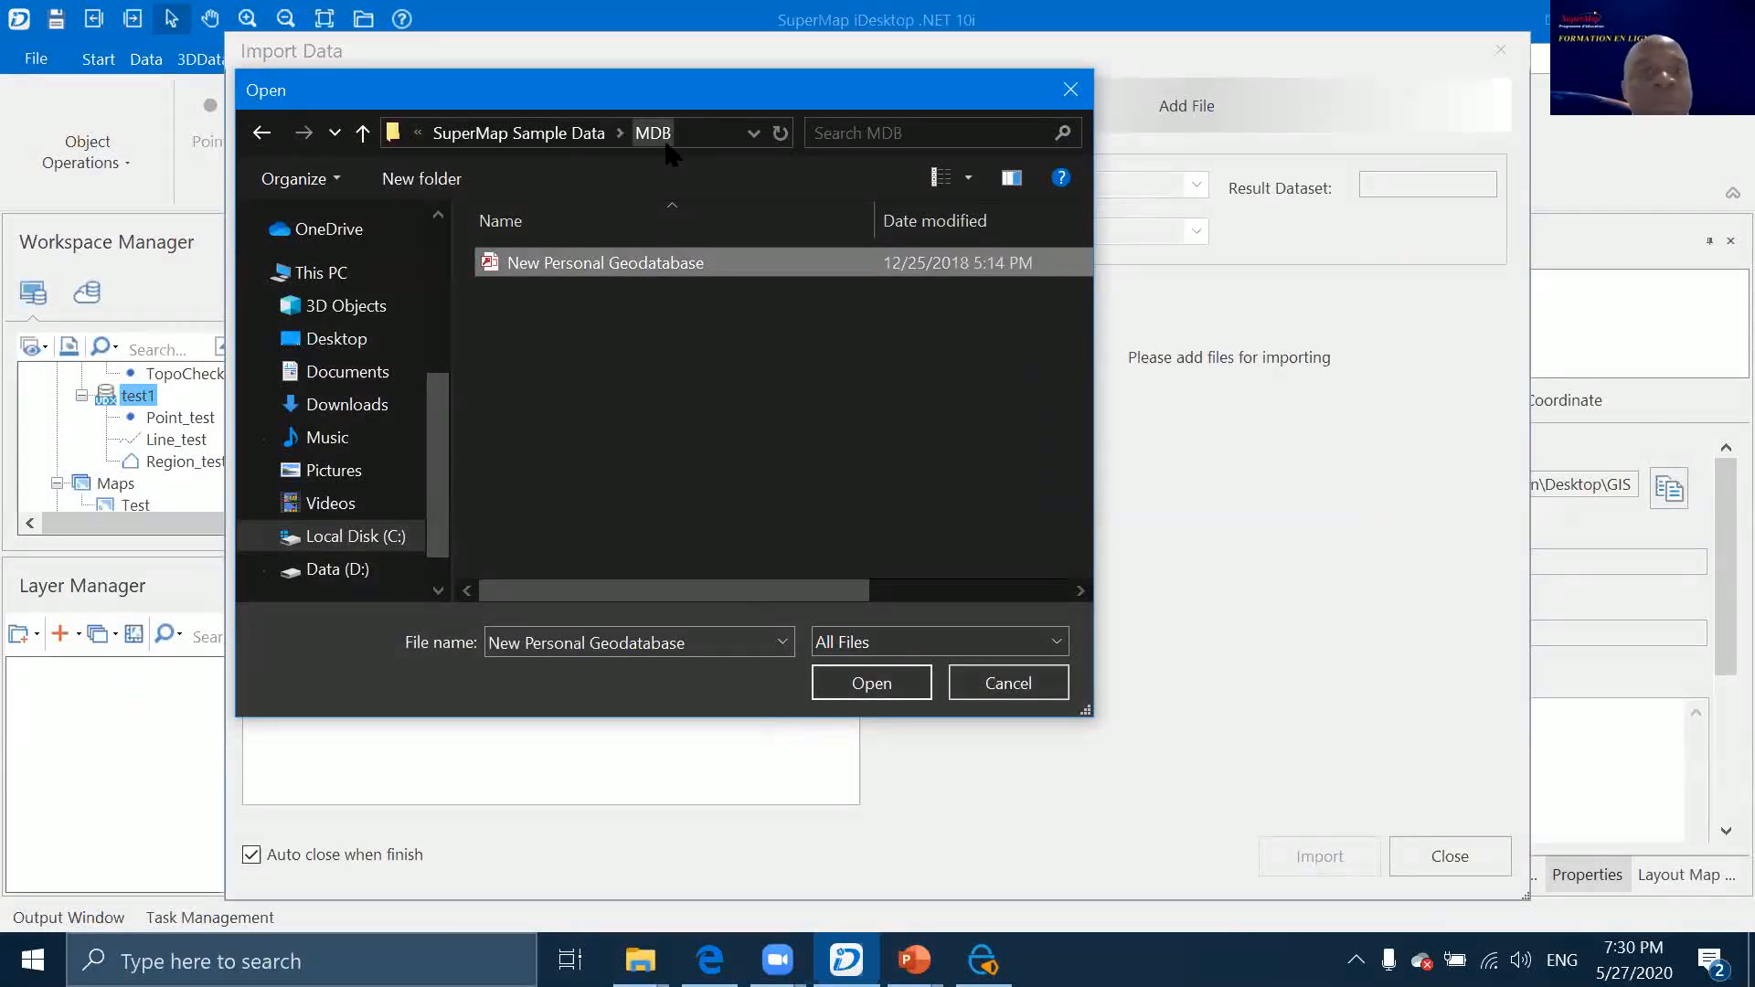
pyautogui.click(870, 684)
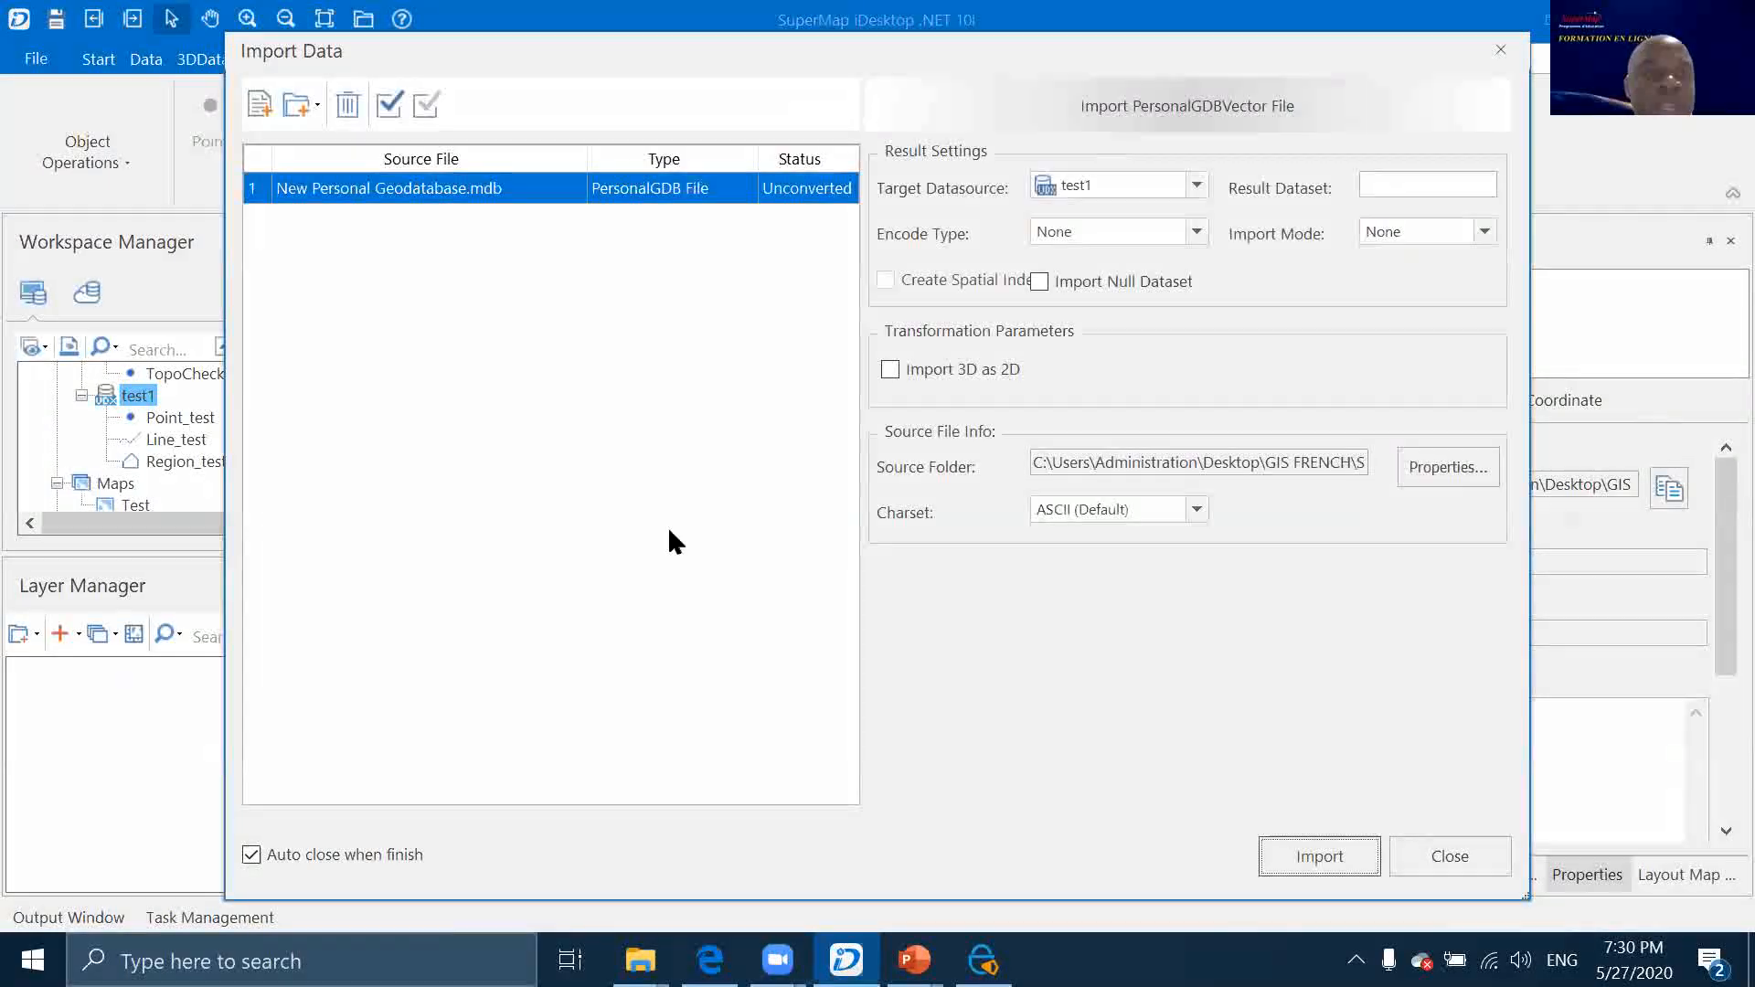
pyautogui.click(1319, 855)
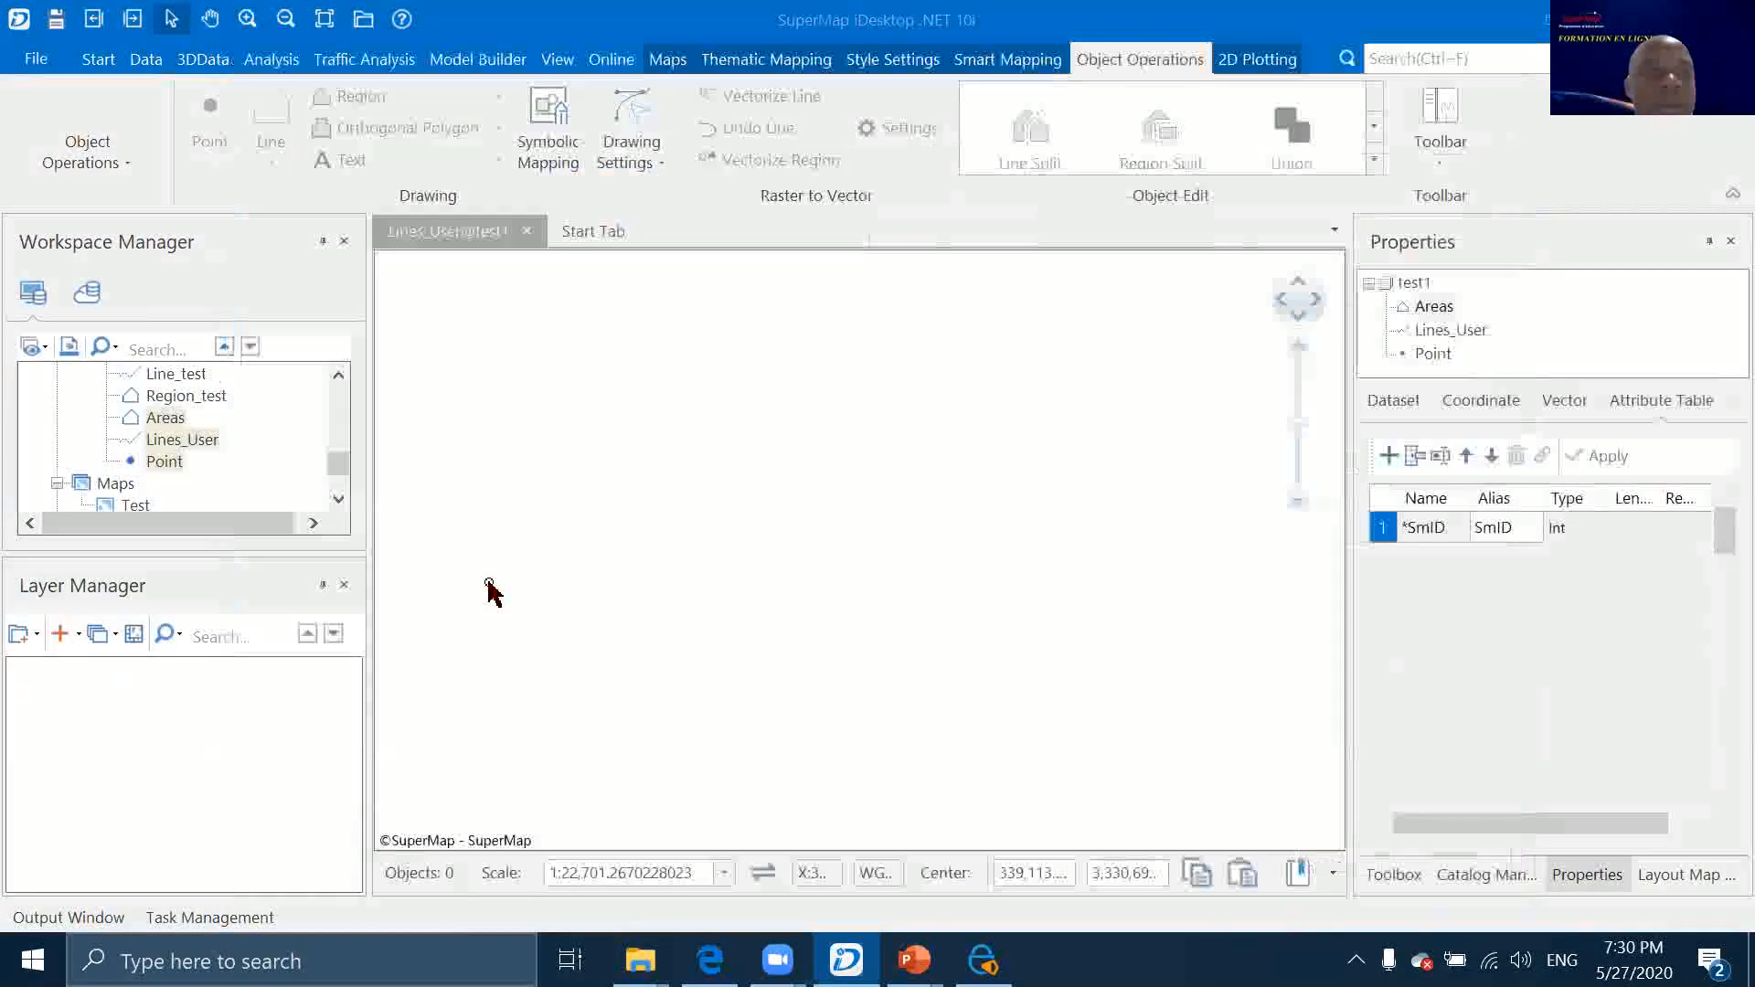
# Show the imported Areas, Lines_User and Point datasets in a new map, and close all map windows without saving
pyautogui.rightClick(163, 426)
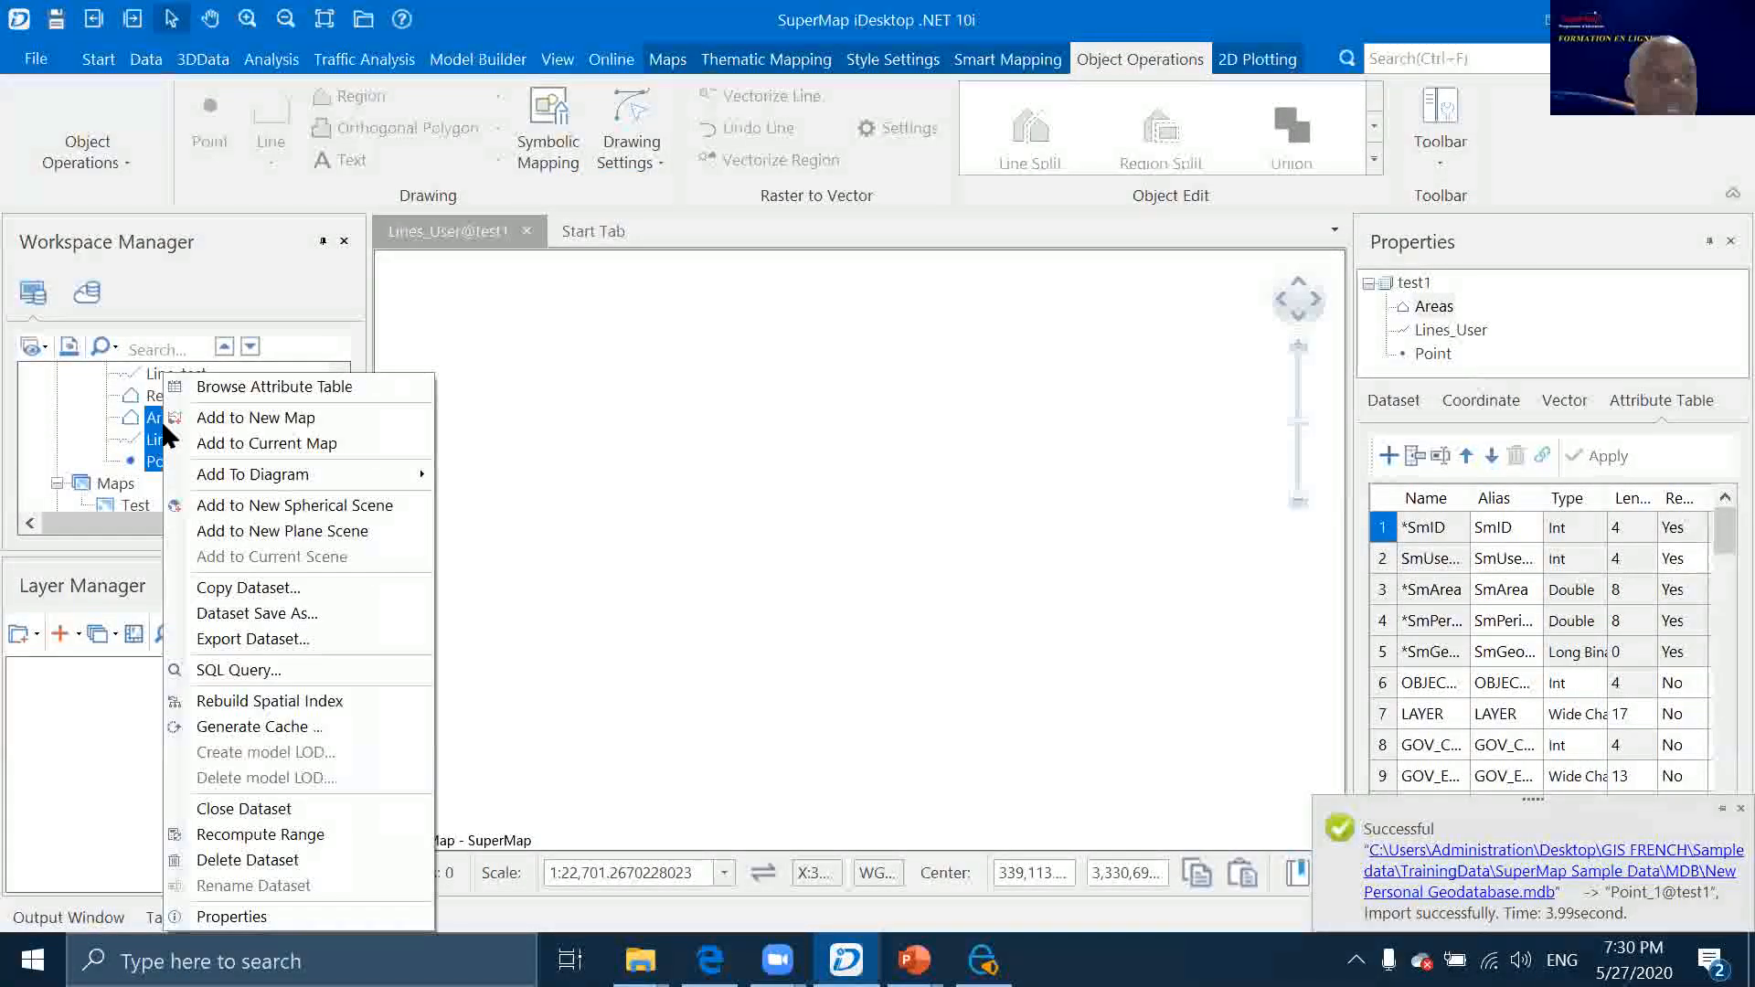
pyautogui.click(252, 418)
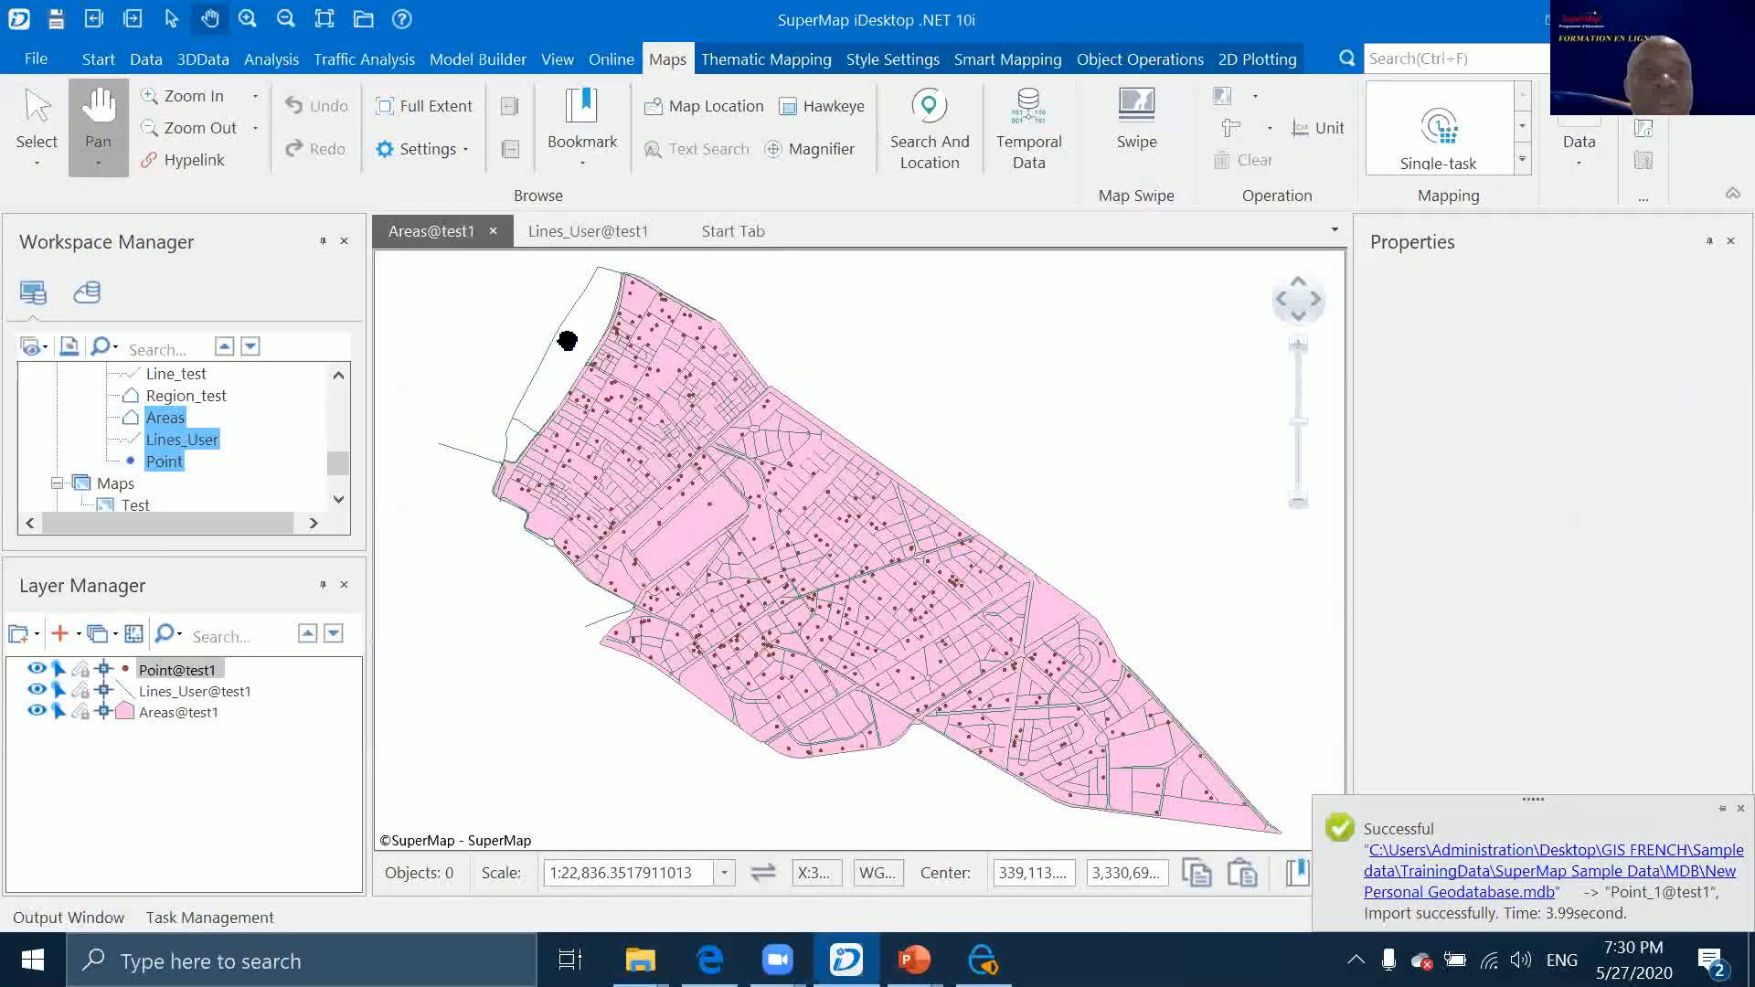
pyautogui.click(591, 235)
pyautogui.rightClick(591, 235)
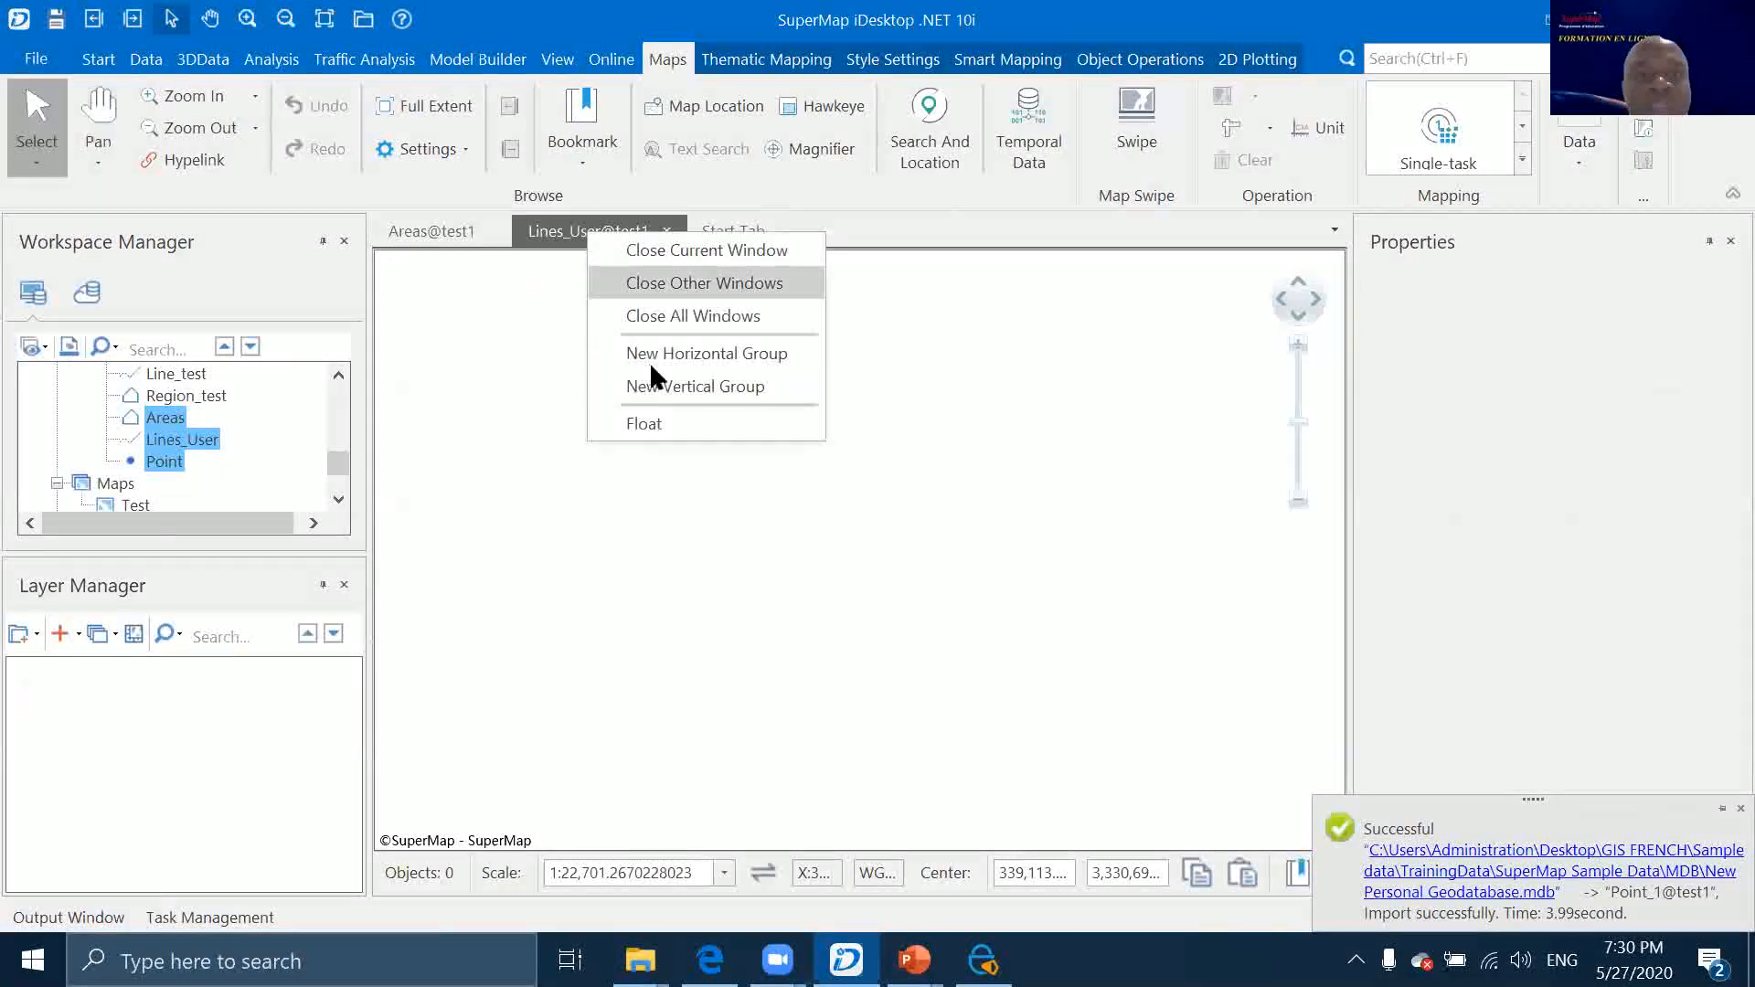
pyautogui.click(672, 317)
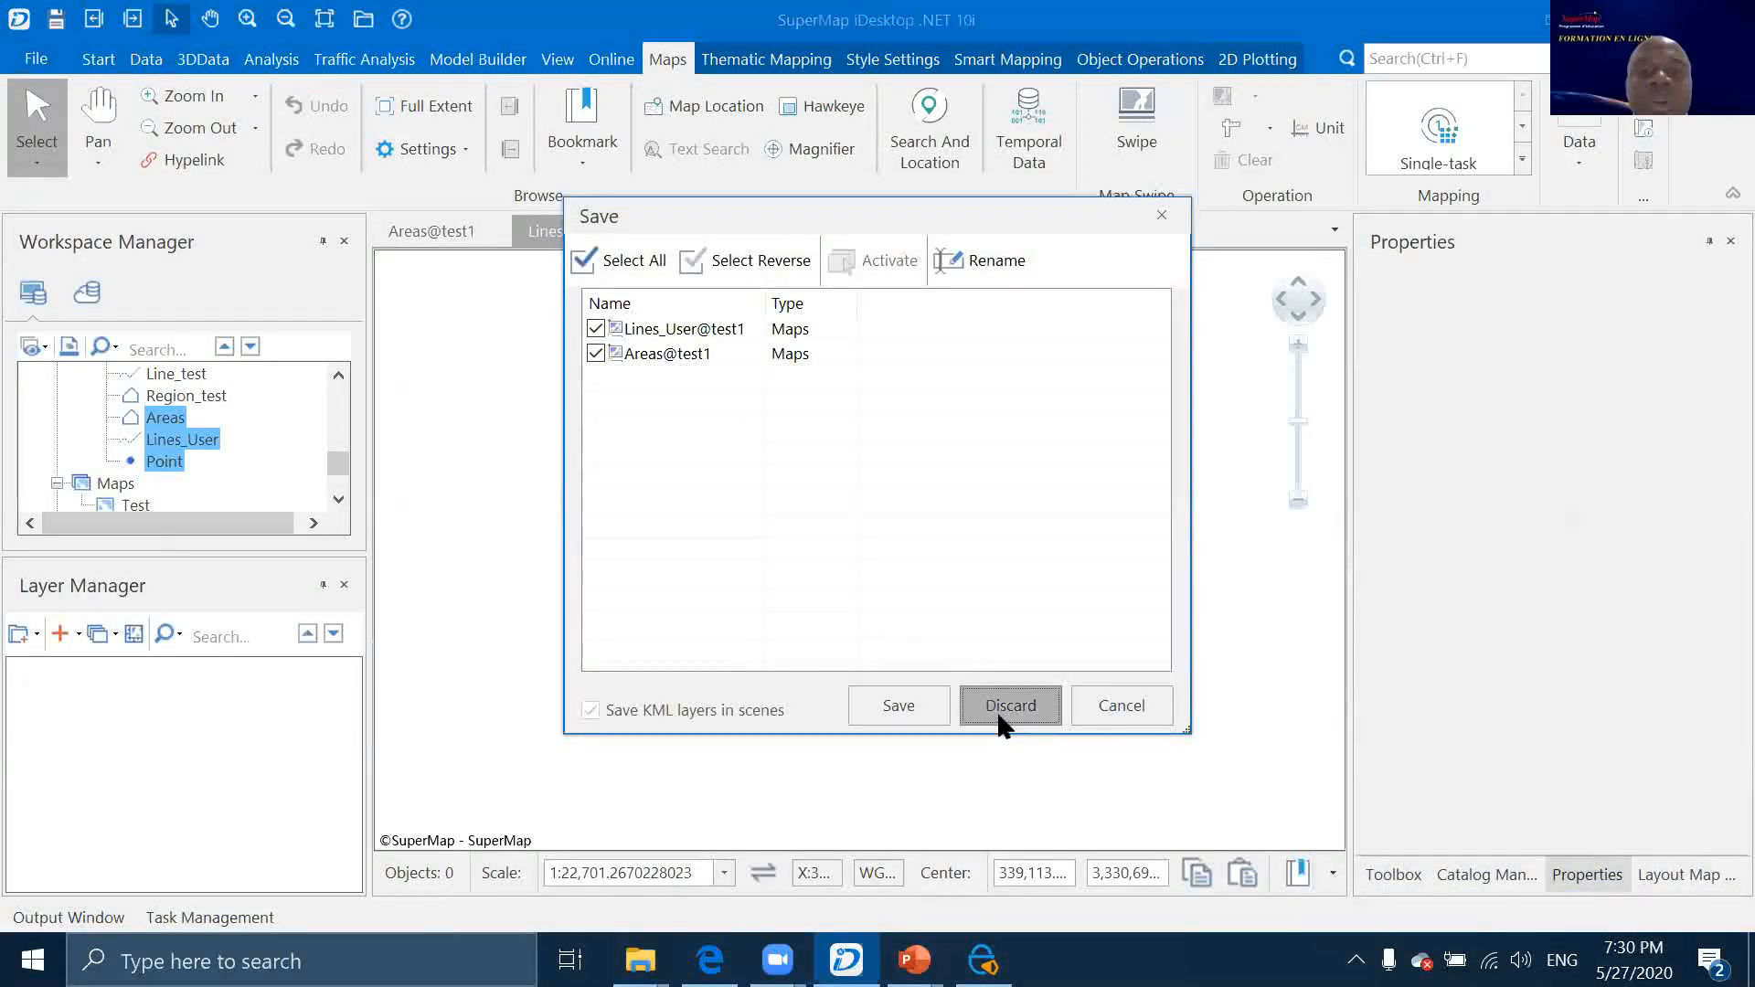
pyautogui.click(1001, 706)
# Delete the imported Areas, Lines_User and Point datasets together from test1 and confirm the deletion
pyautogui.rightClick(173, 431)
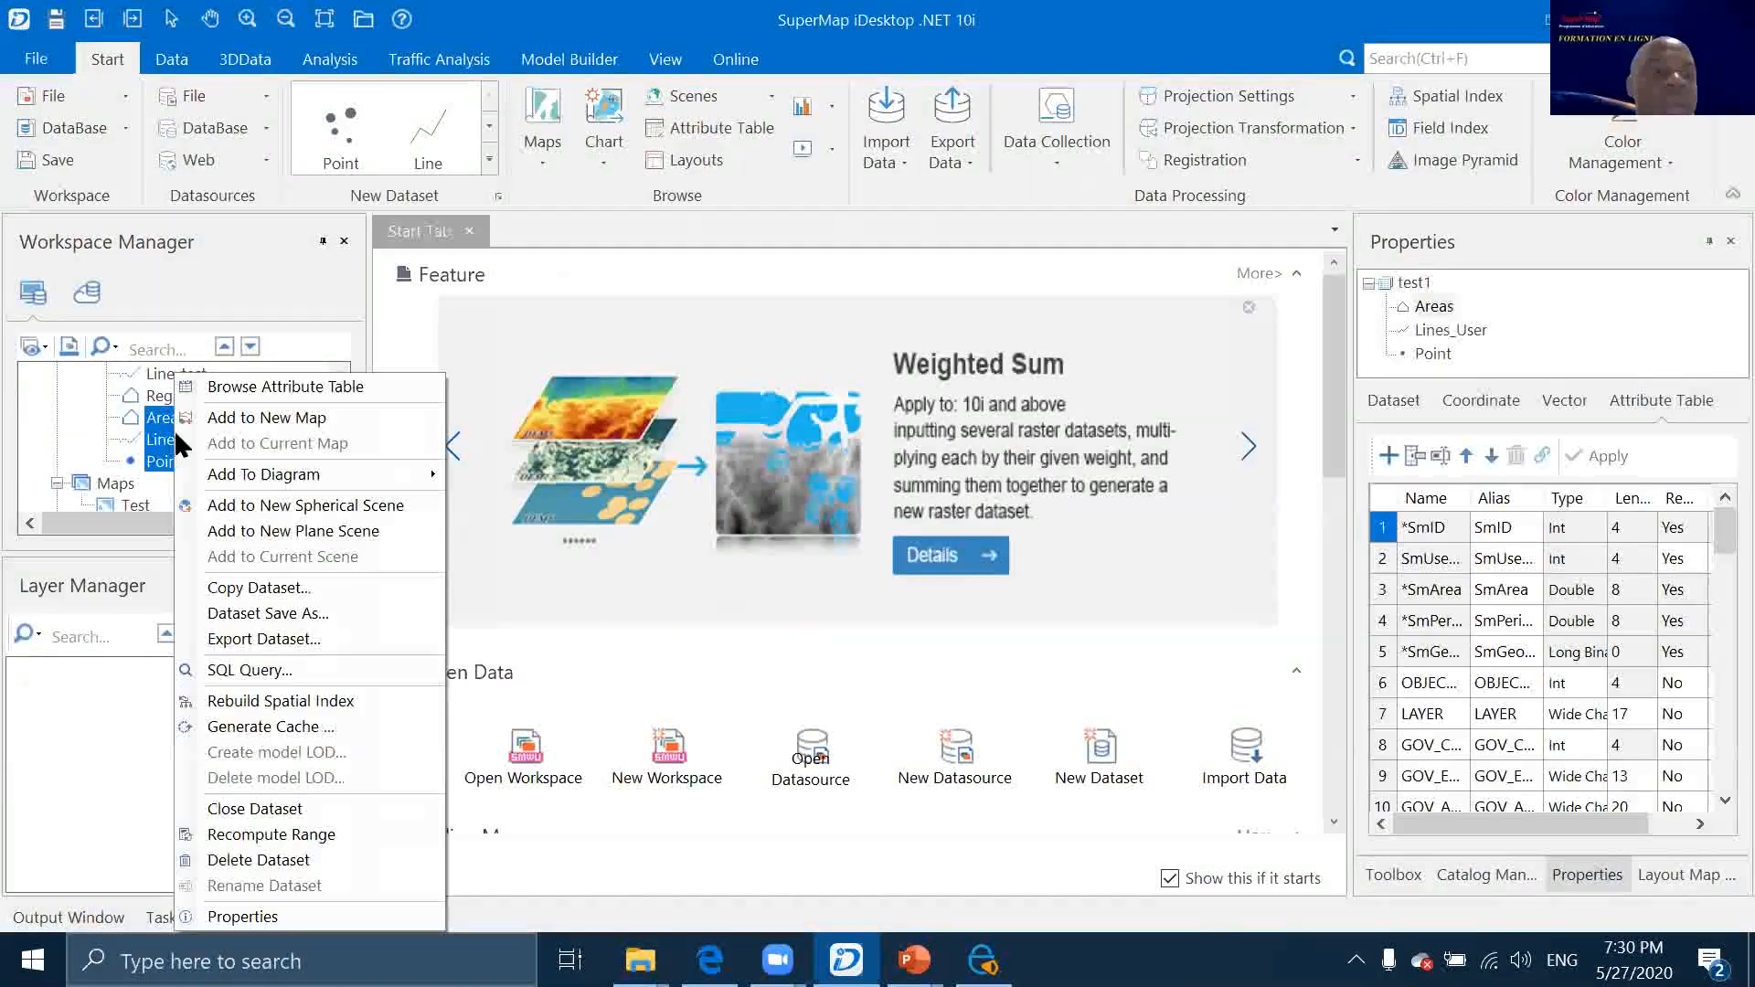
pyautogui.click(265, 859)
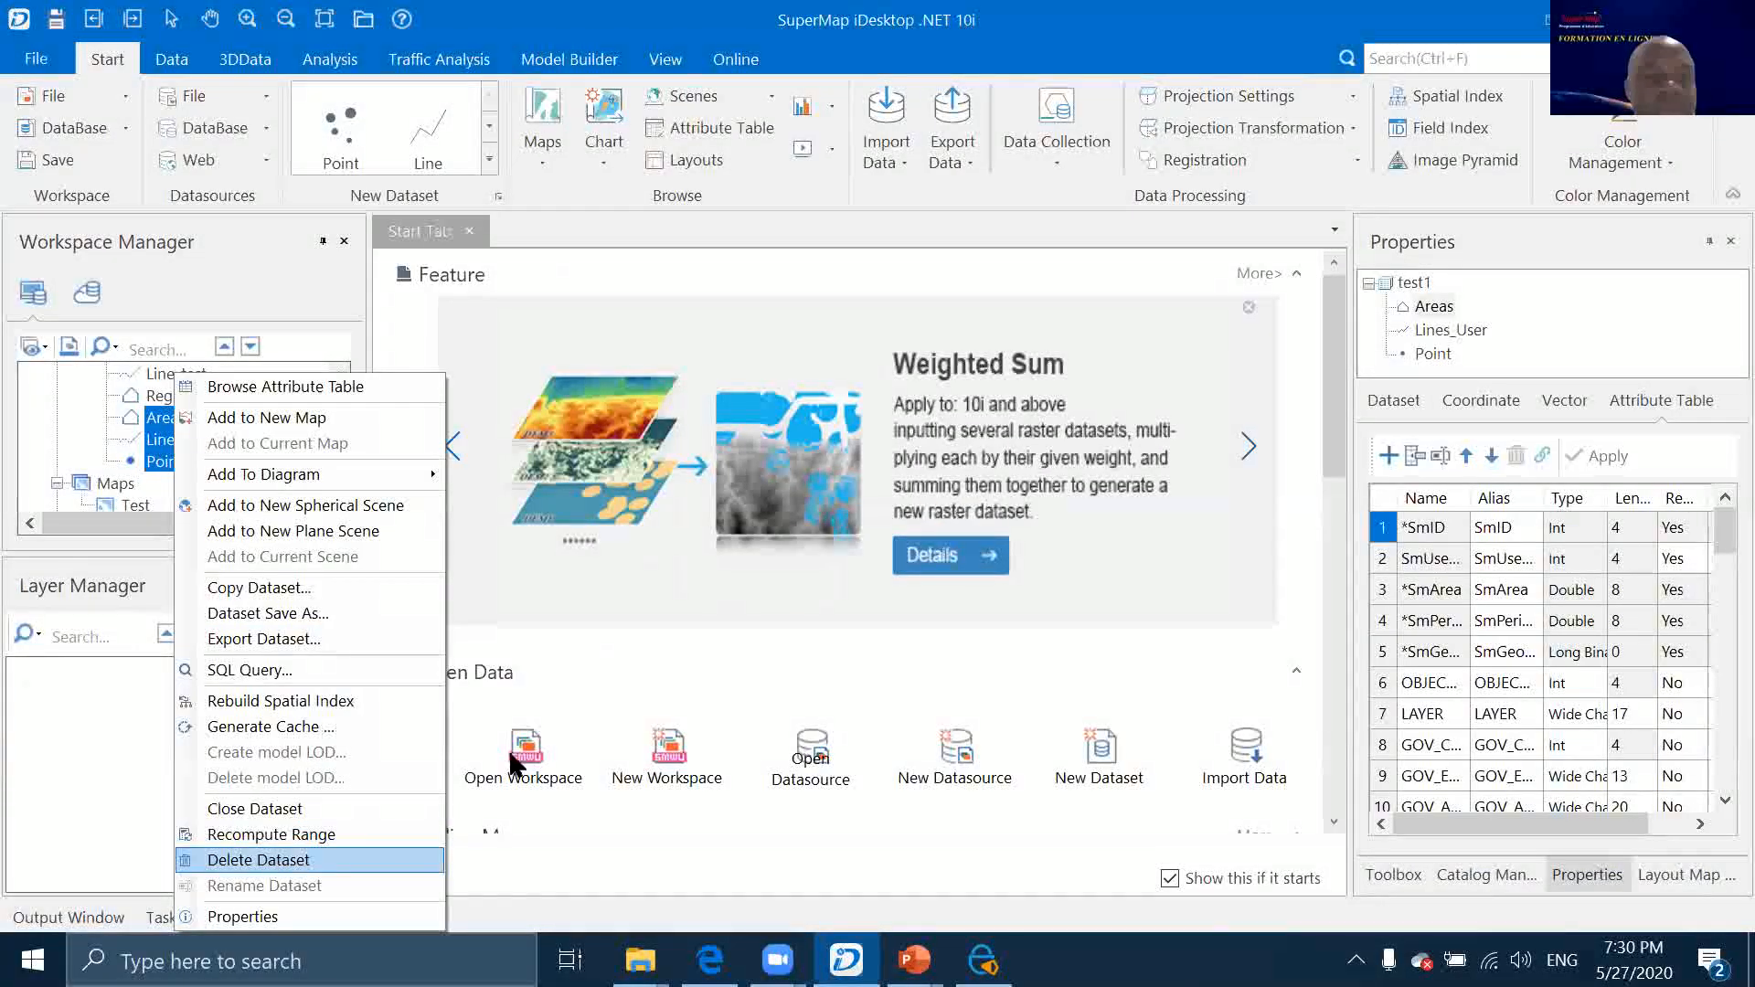
pyautogui.click(924, 572)
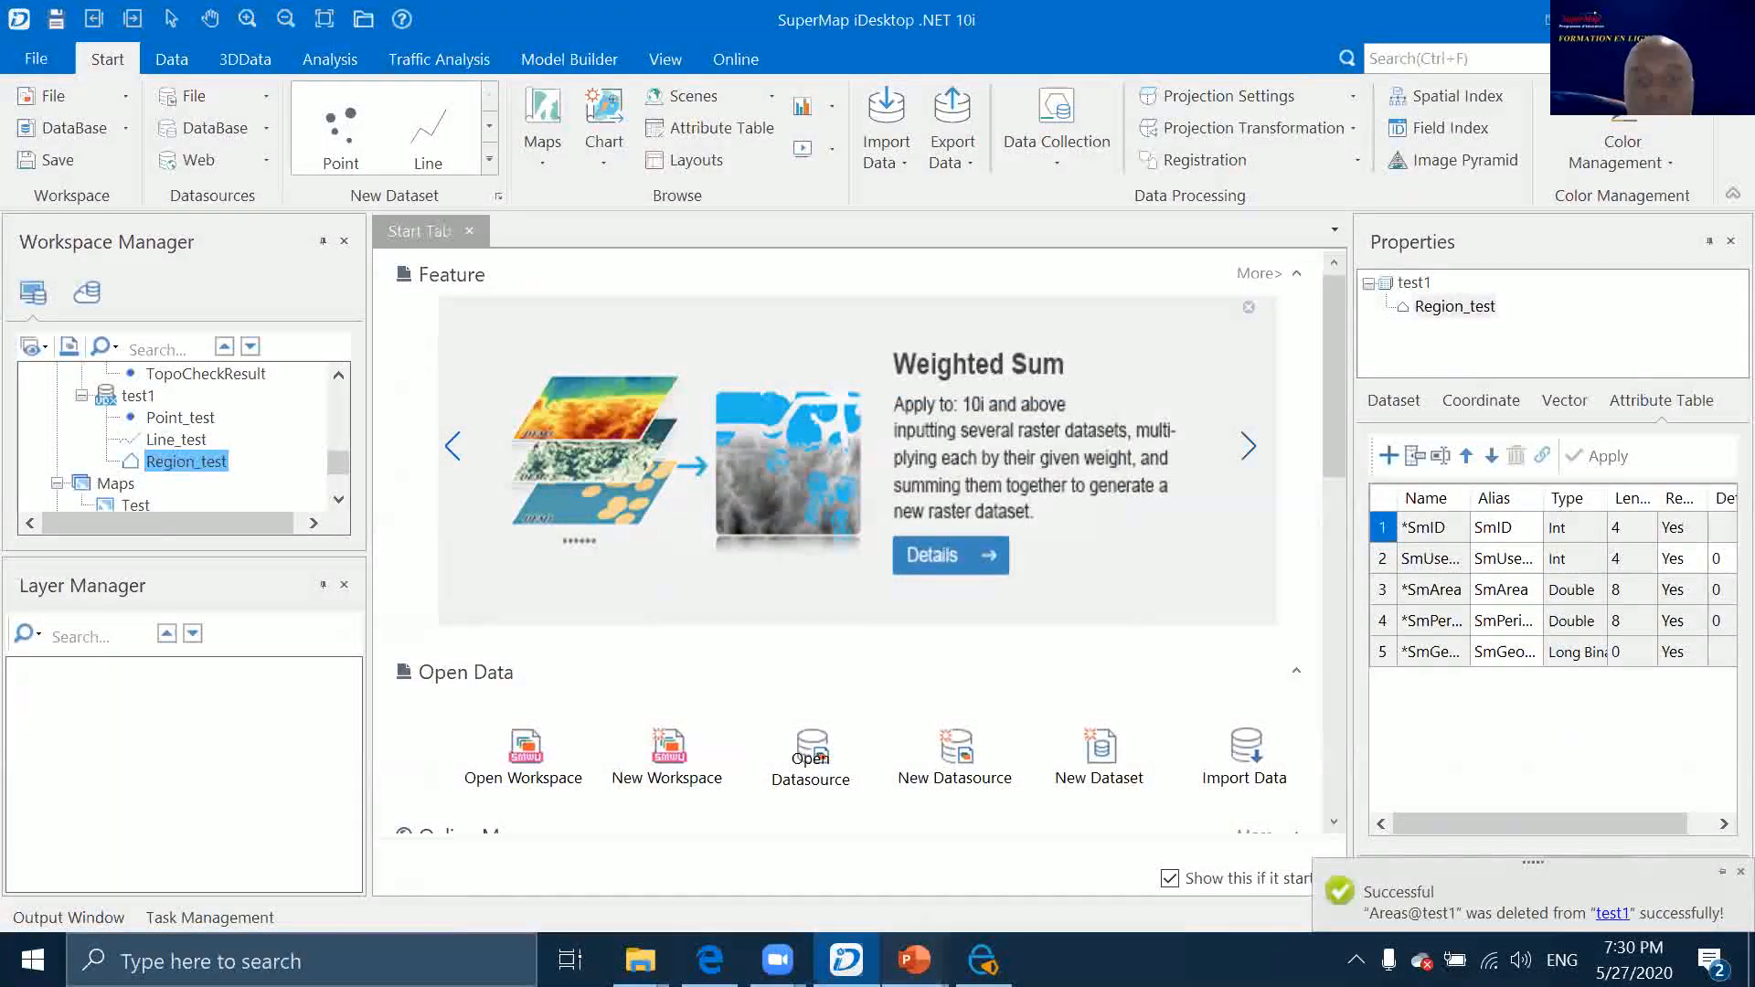
# Switch to the PowerPoint slide on importable vector and raster formats, and return to SuperMap iDesktop
pyautogui.moveTo(913, 960)
pyautogui.click(996, 880)
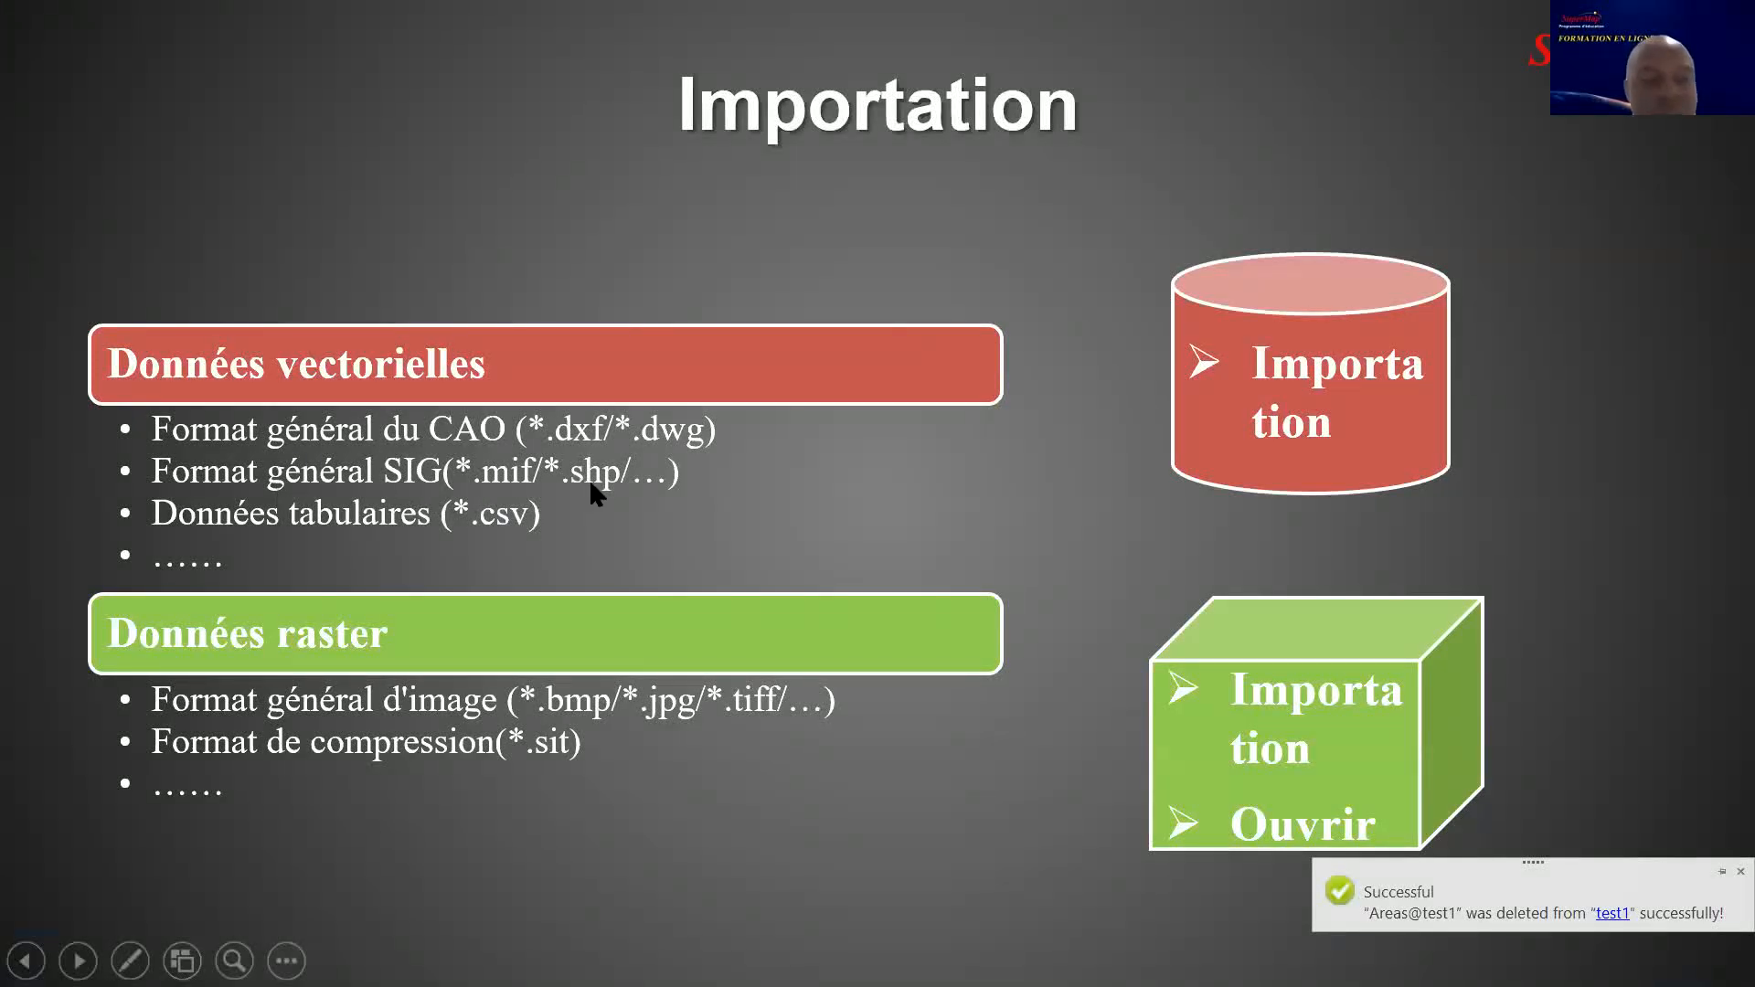
pyautogui.press('super+d')
pyautogui.press('super+d')
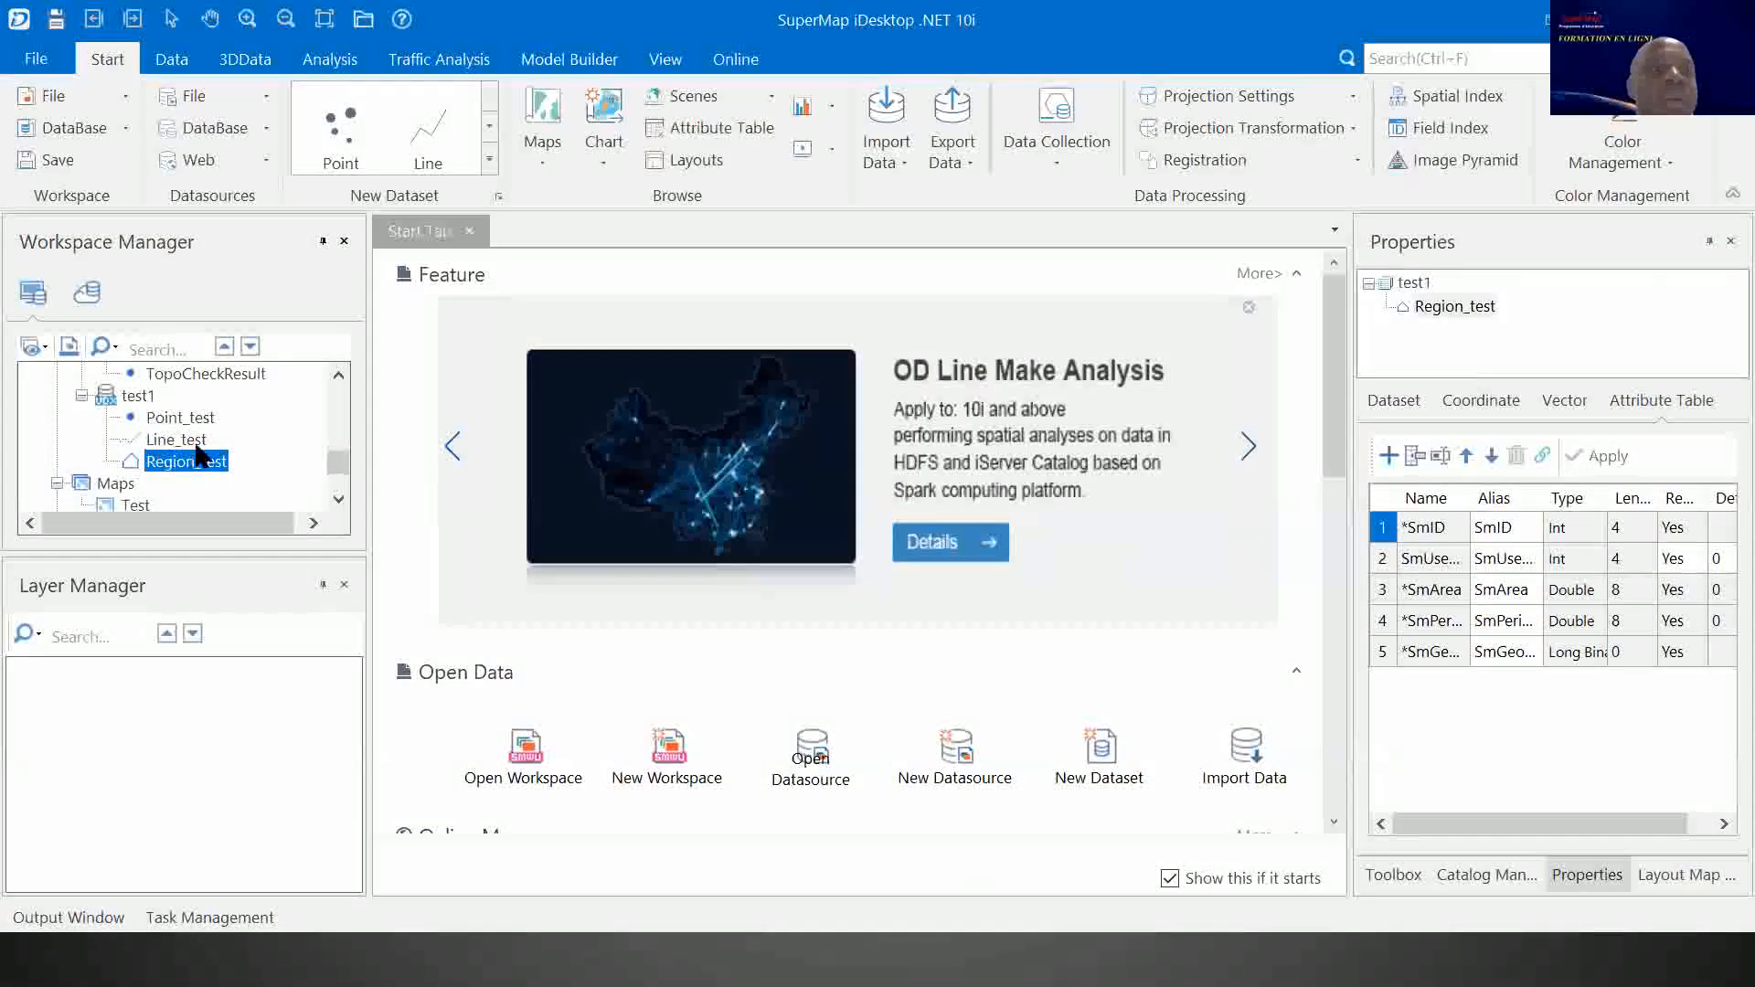
# Start a dataset import into the test1 datasource with a File GeoDatabase Vector File folder as source type
pyautogui.click(139, 397)
pyautogui.rightClick(144, 400)
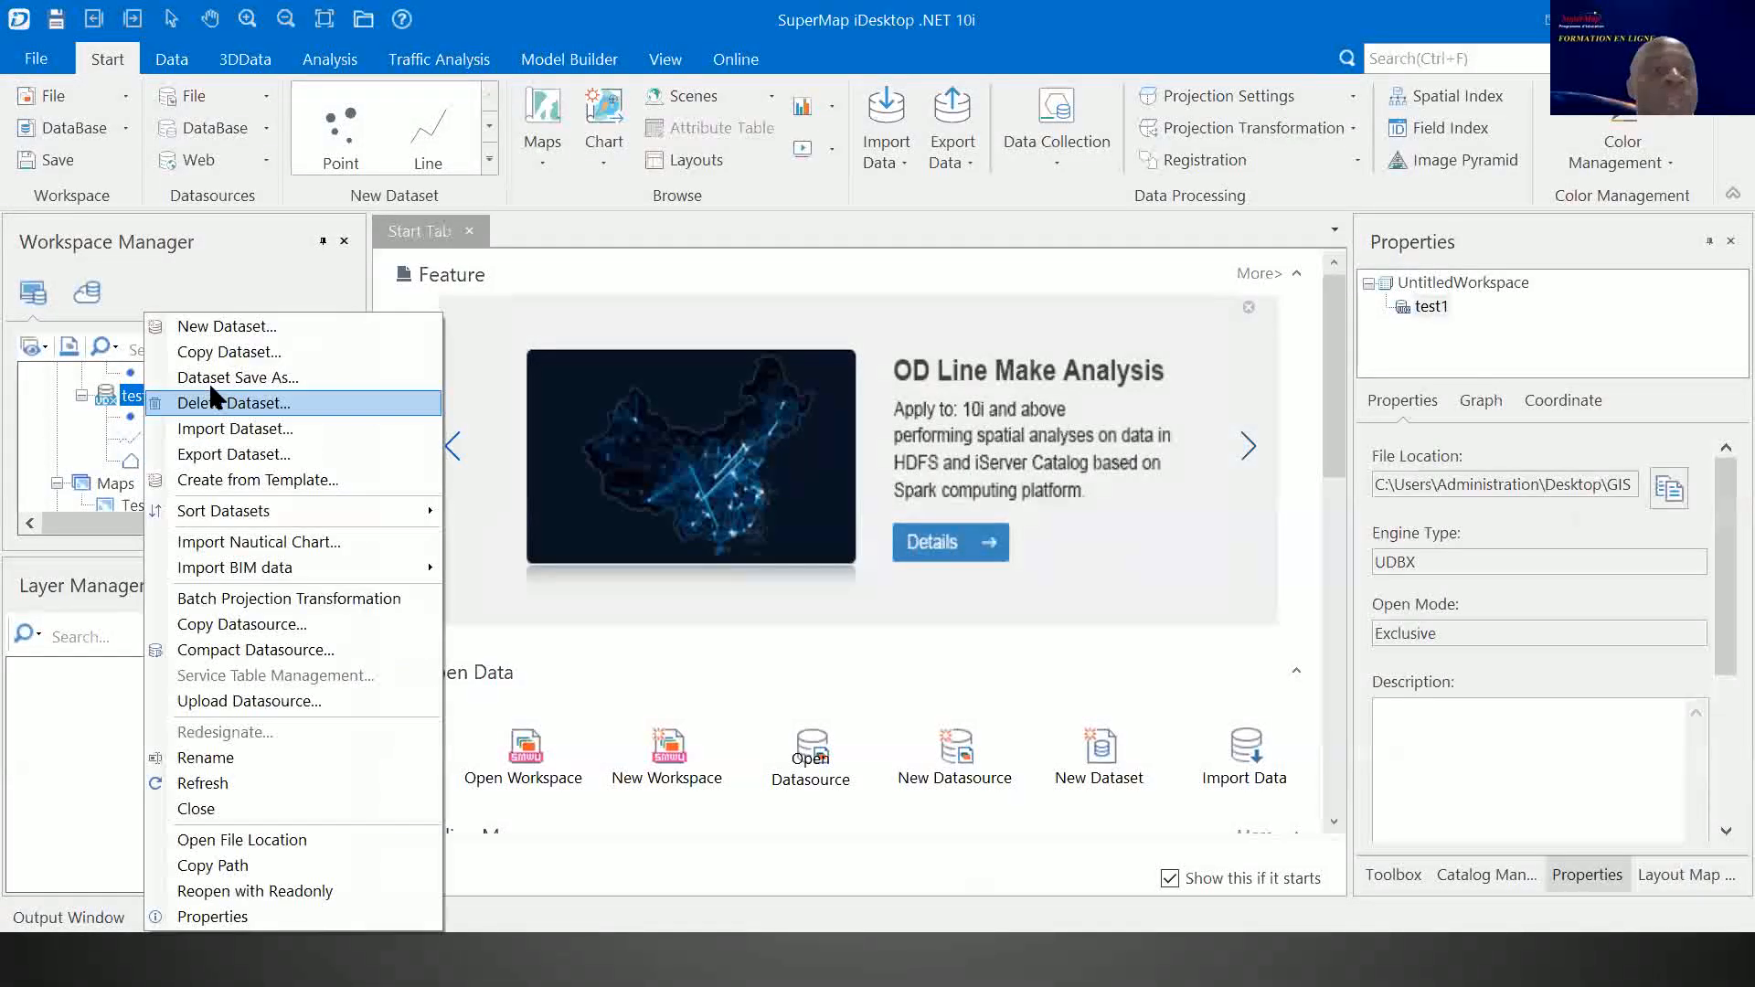
pyautogui.click(234, 429)
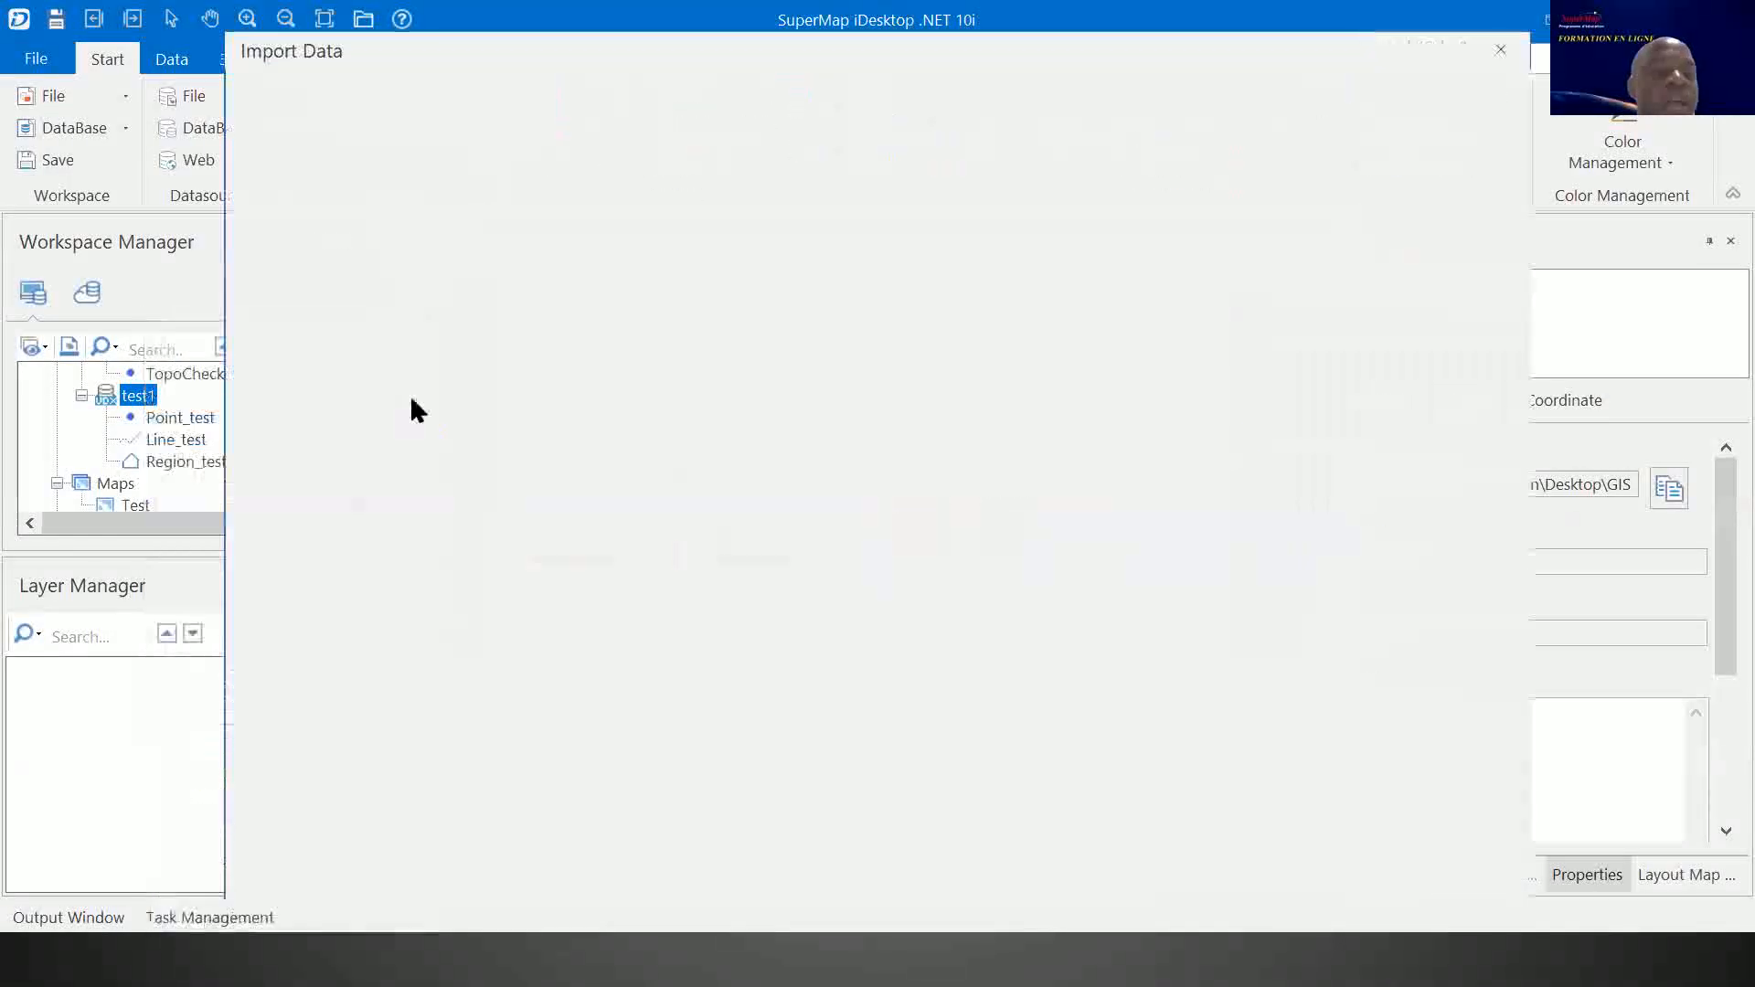
pyautogui.click(304, 108)
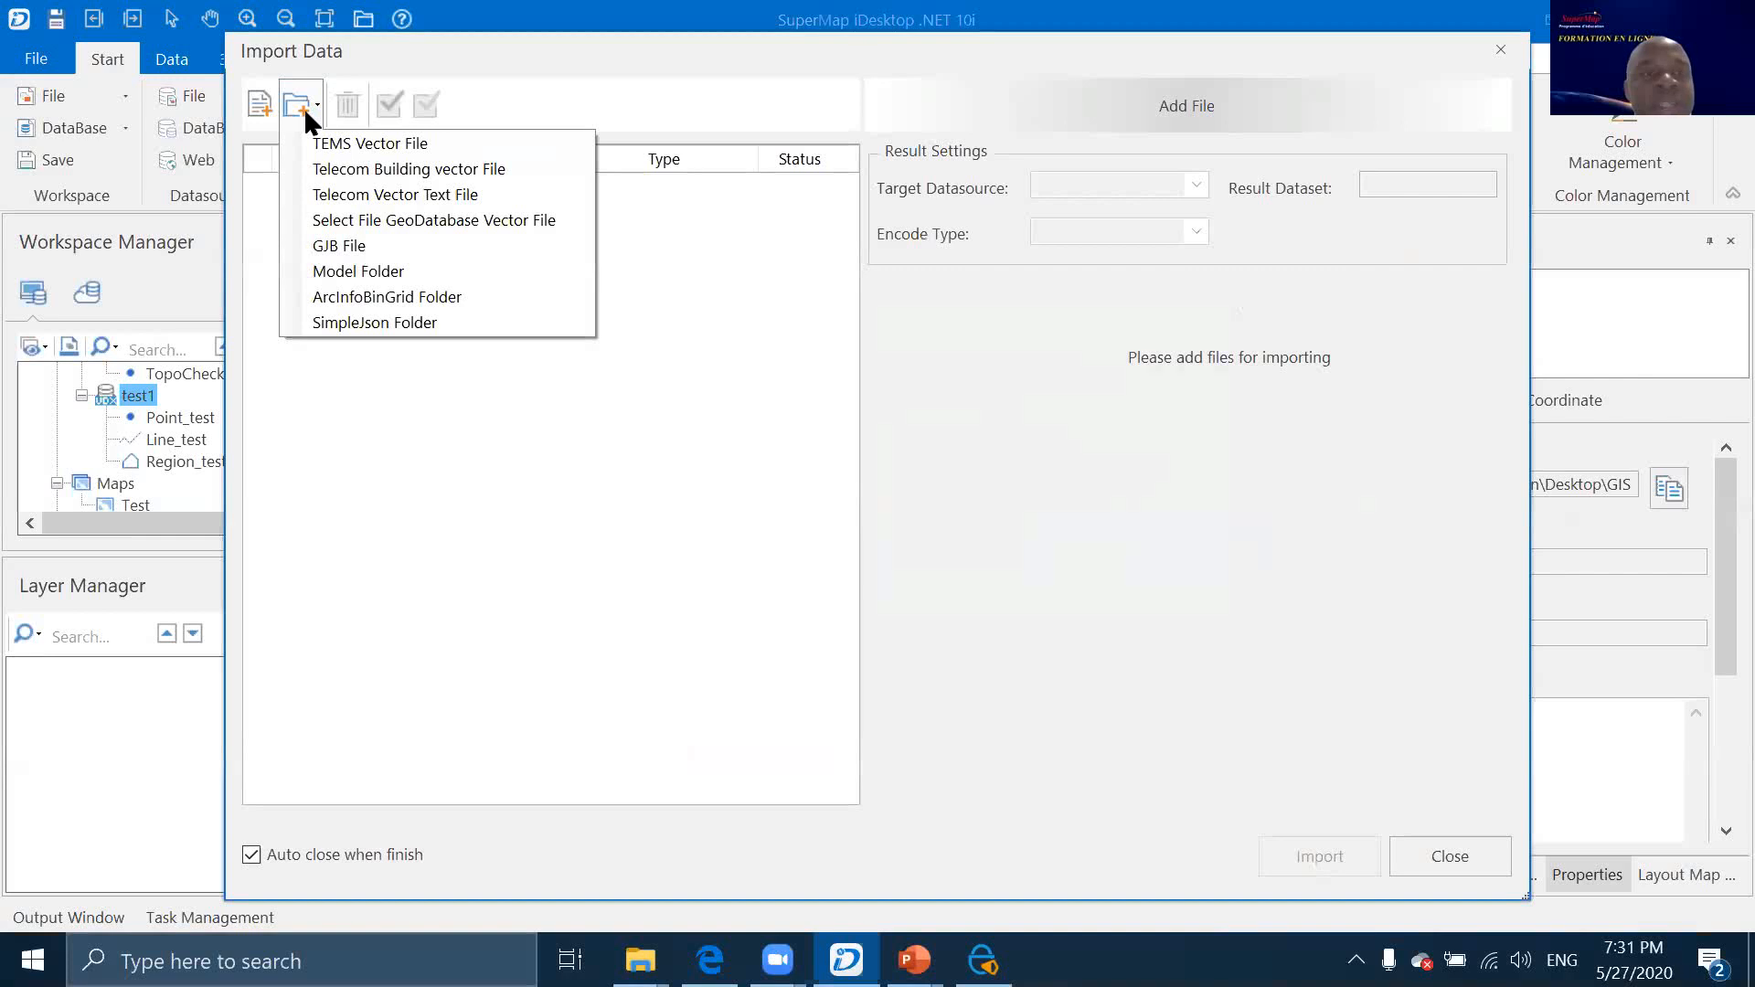
pyautogui.click(401, 222)
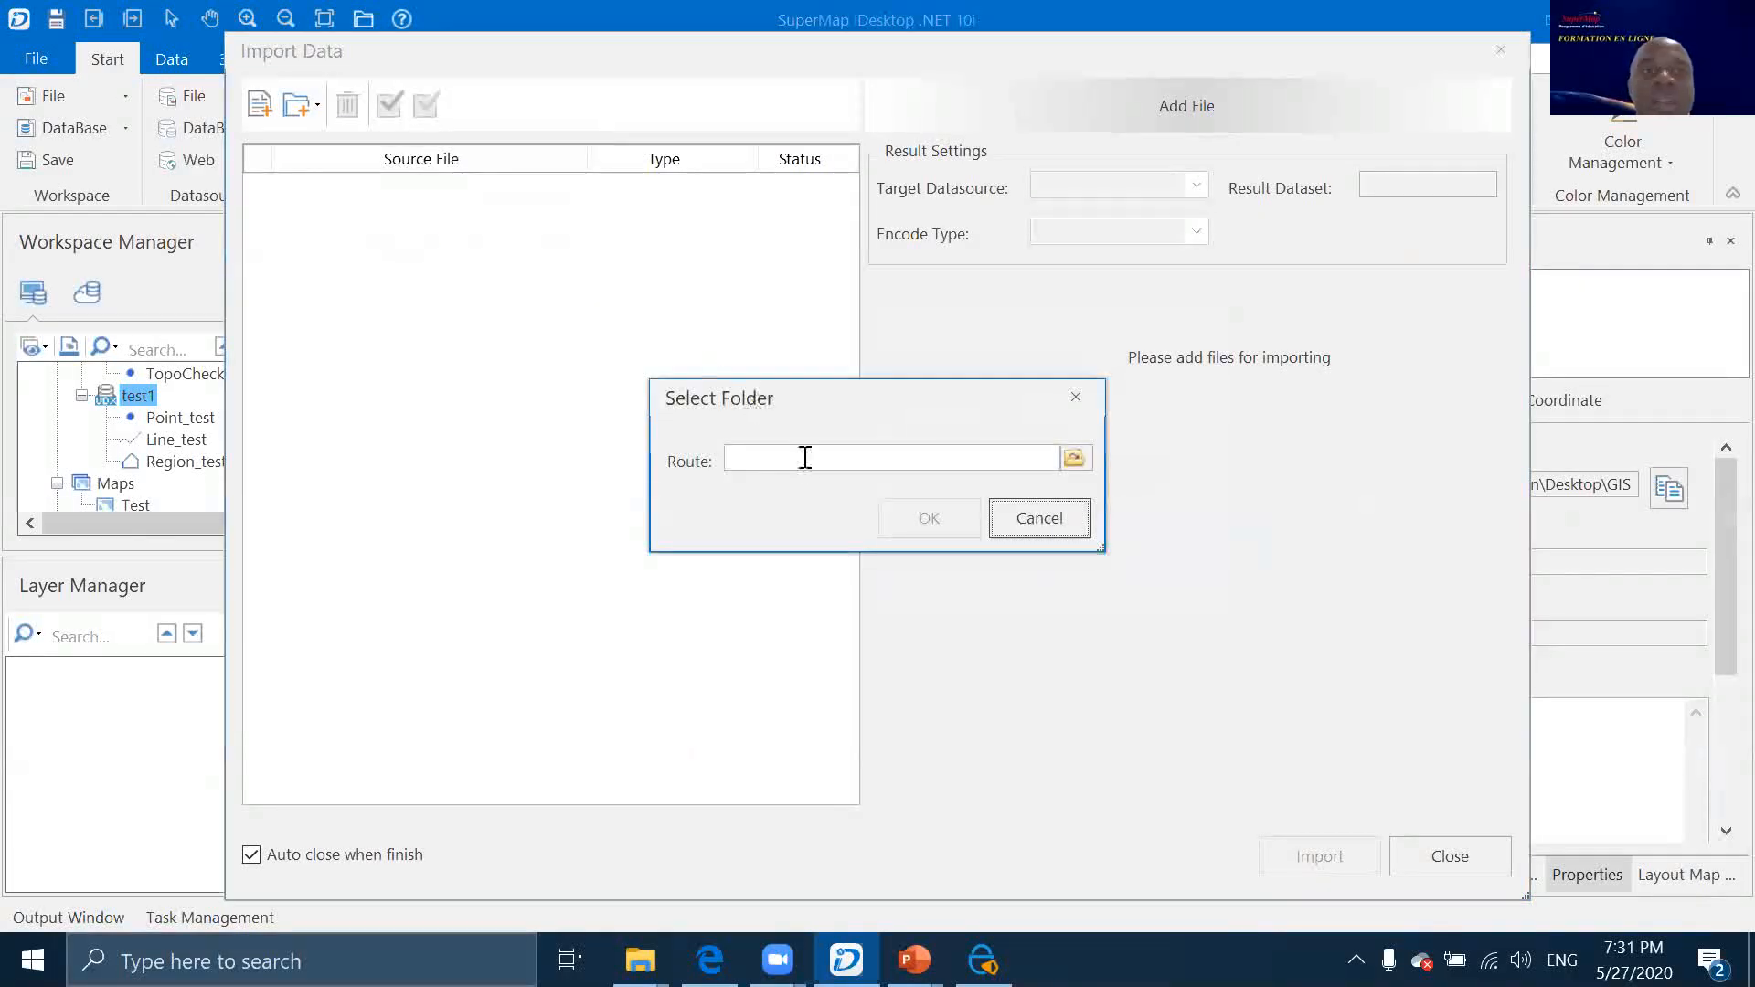
# Select the New File Geodatabase.gdb folder inside SuperMap Sample Data's GDB folder as source and import it into test1
pyautogui.click(1073, 453)
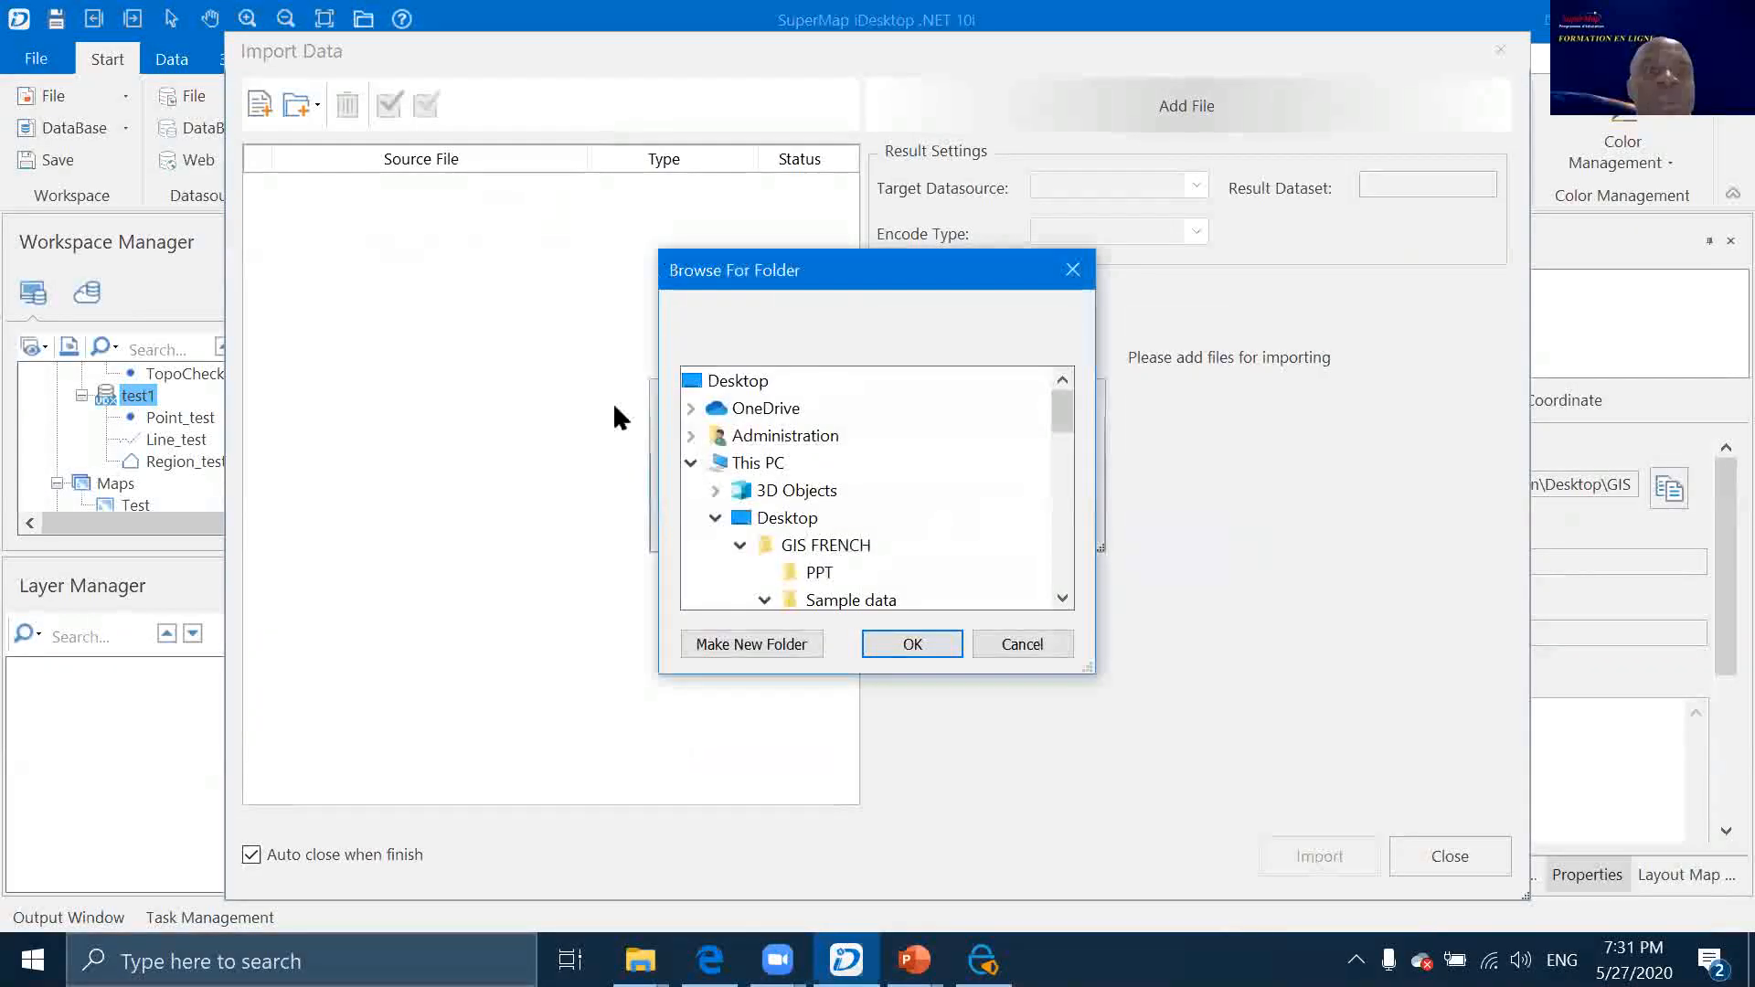
pyautogui.scroll(-2, 868, 496)
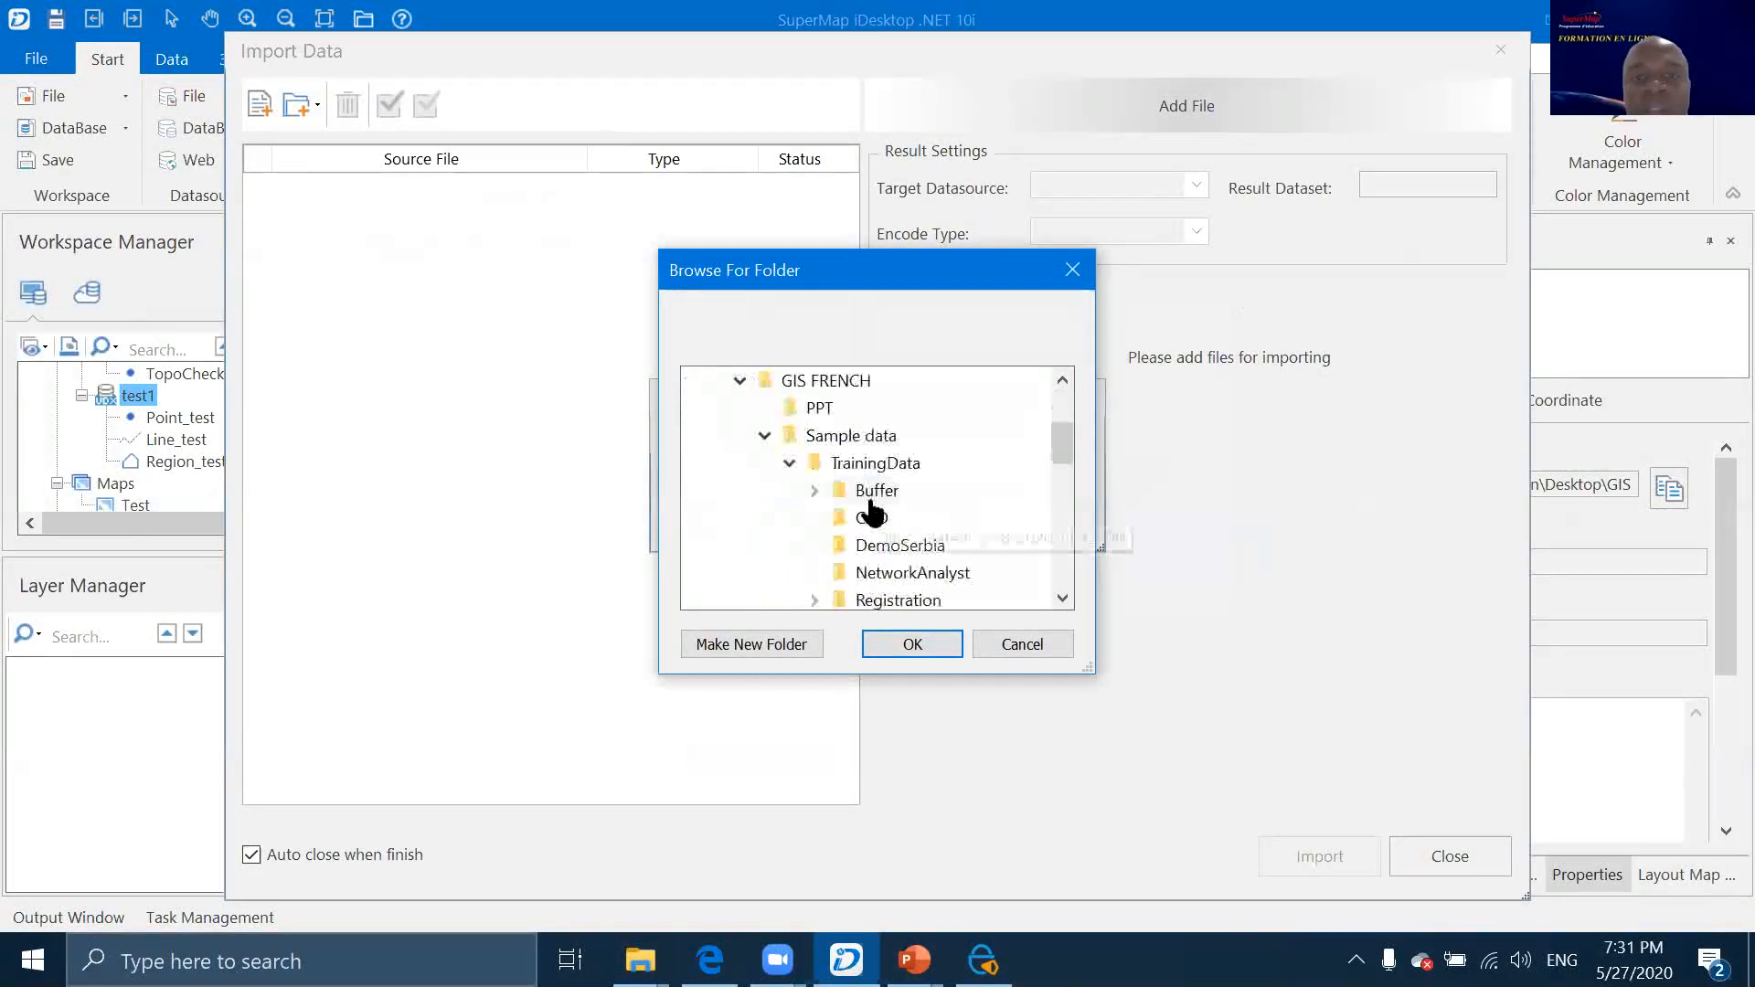
pyautogui.scroll(-1, 969, 512)
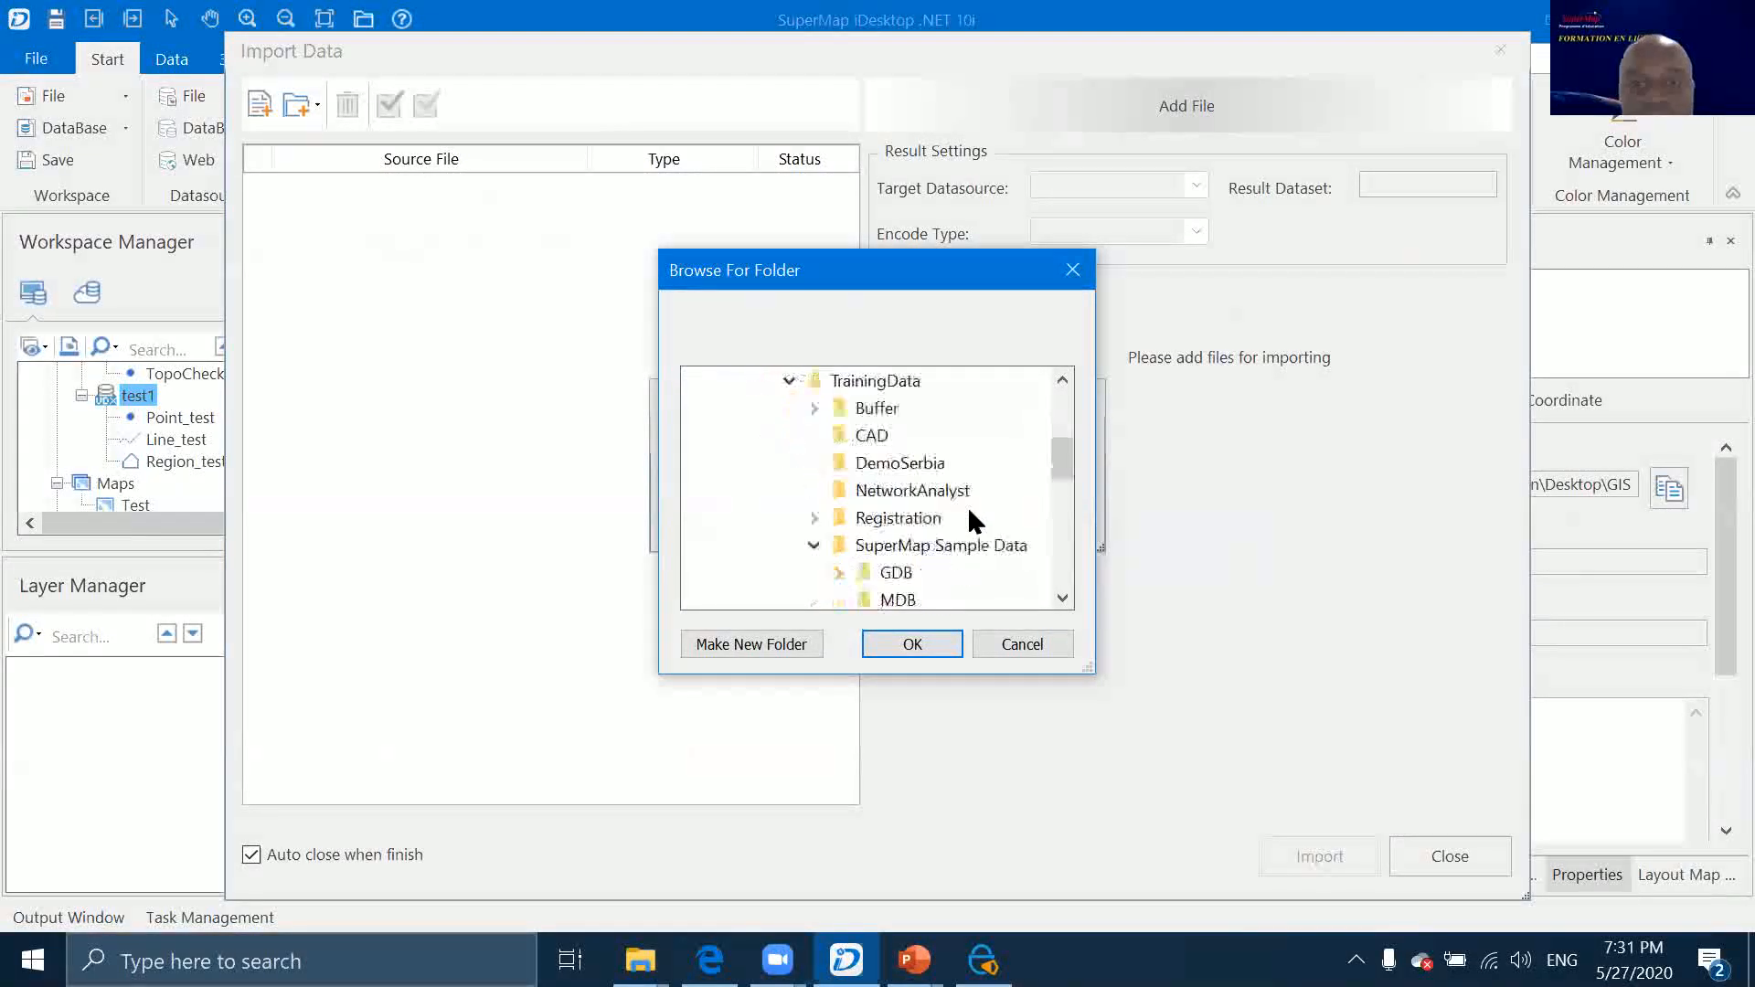
pyautogui.scroll(-1, 971, 508)
pyautogui.click(892, 494)
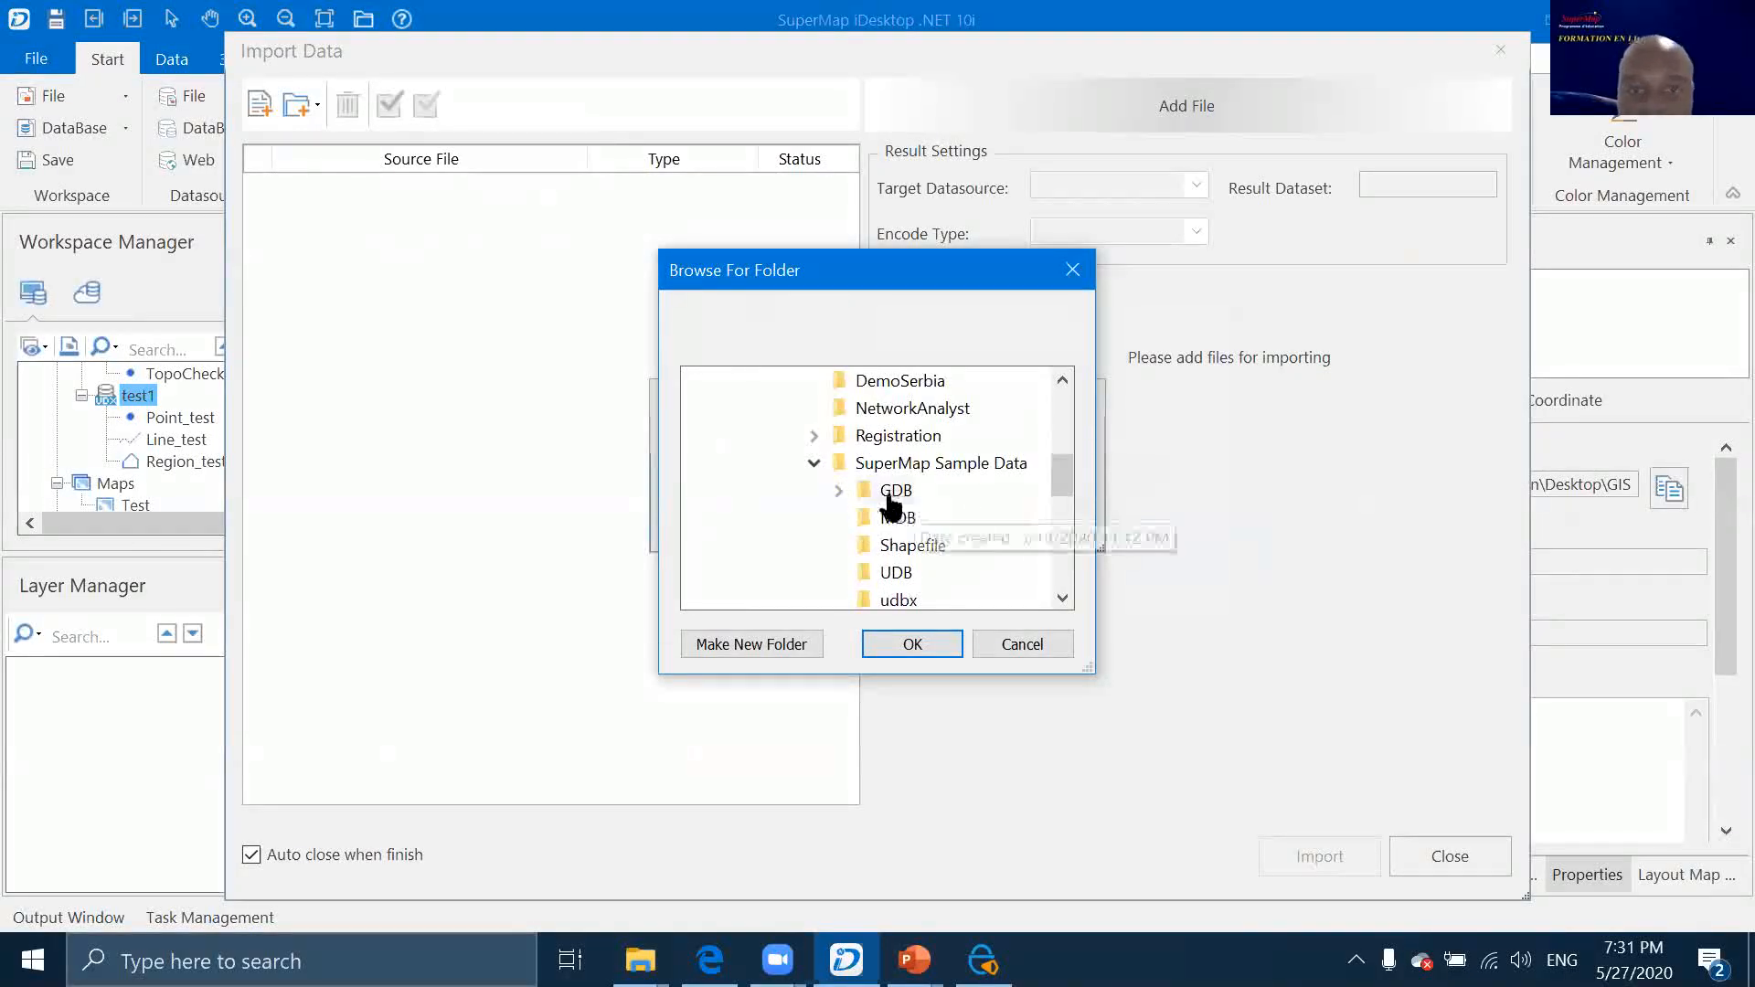
pyautogui.scroll(1, 873, 503)
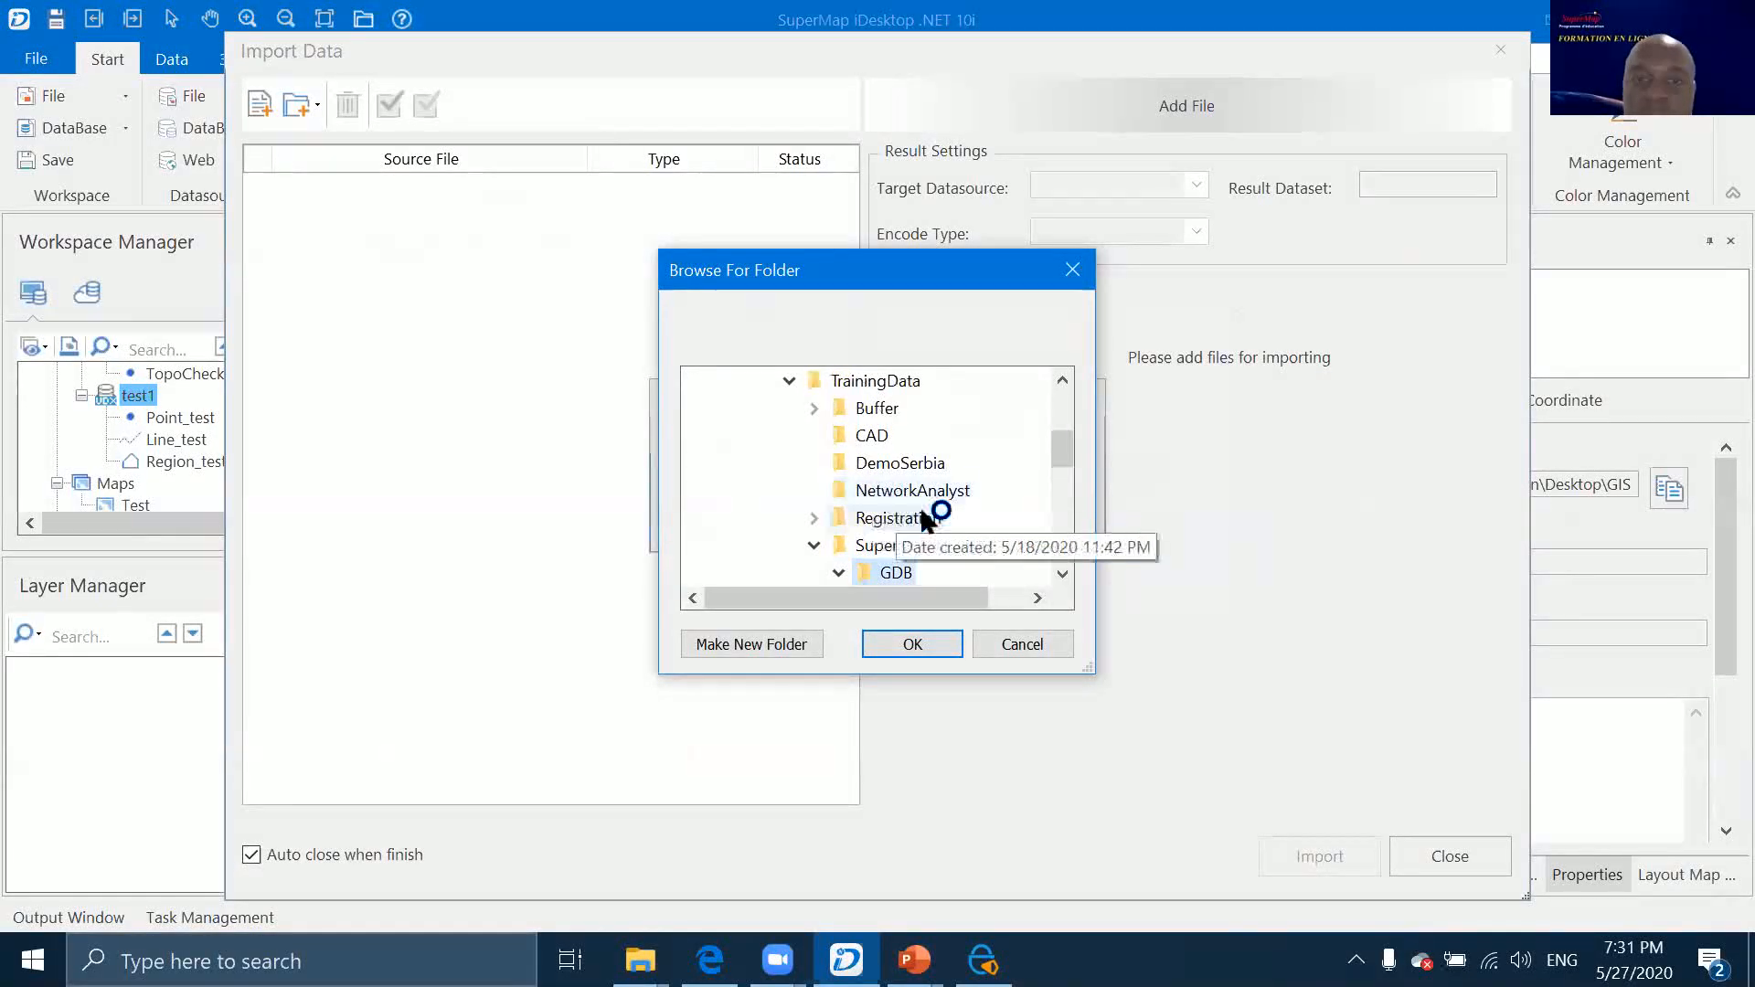
pyautogui.scroll(-2, 923, 512)
pyautogui.click(936, 435)
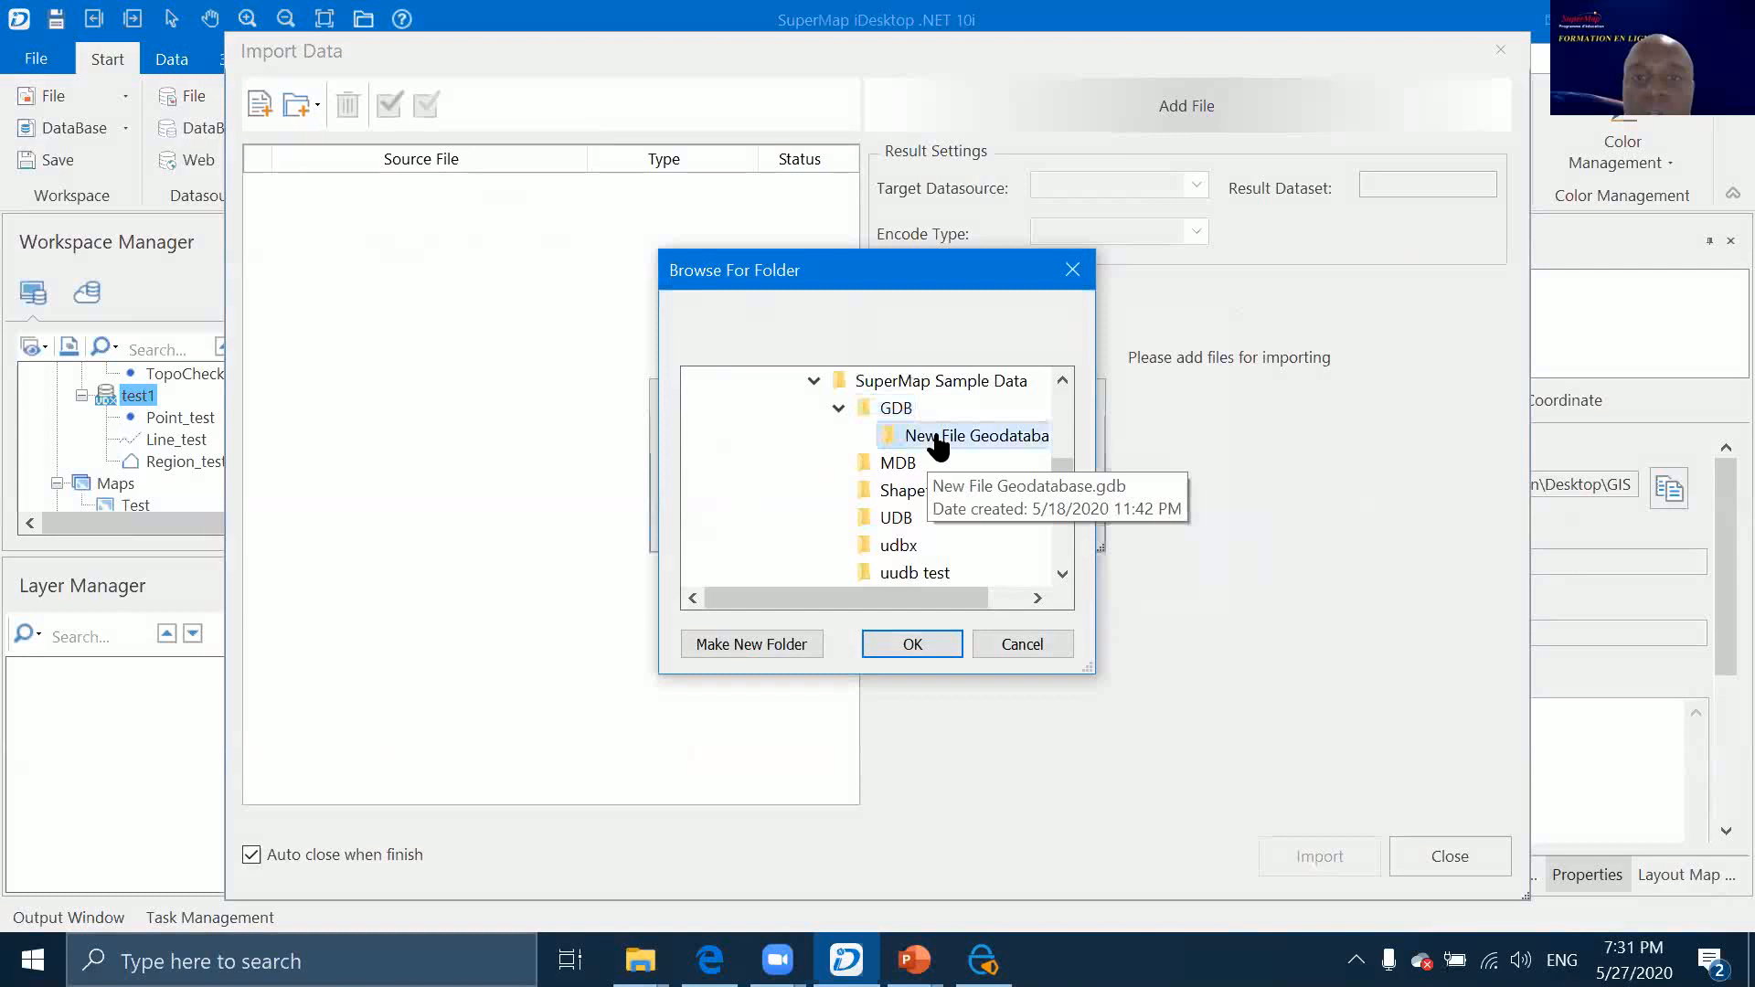
pyautogui.click(914, 645)
pyautogui.click(924, 510)
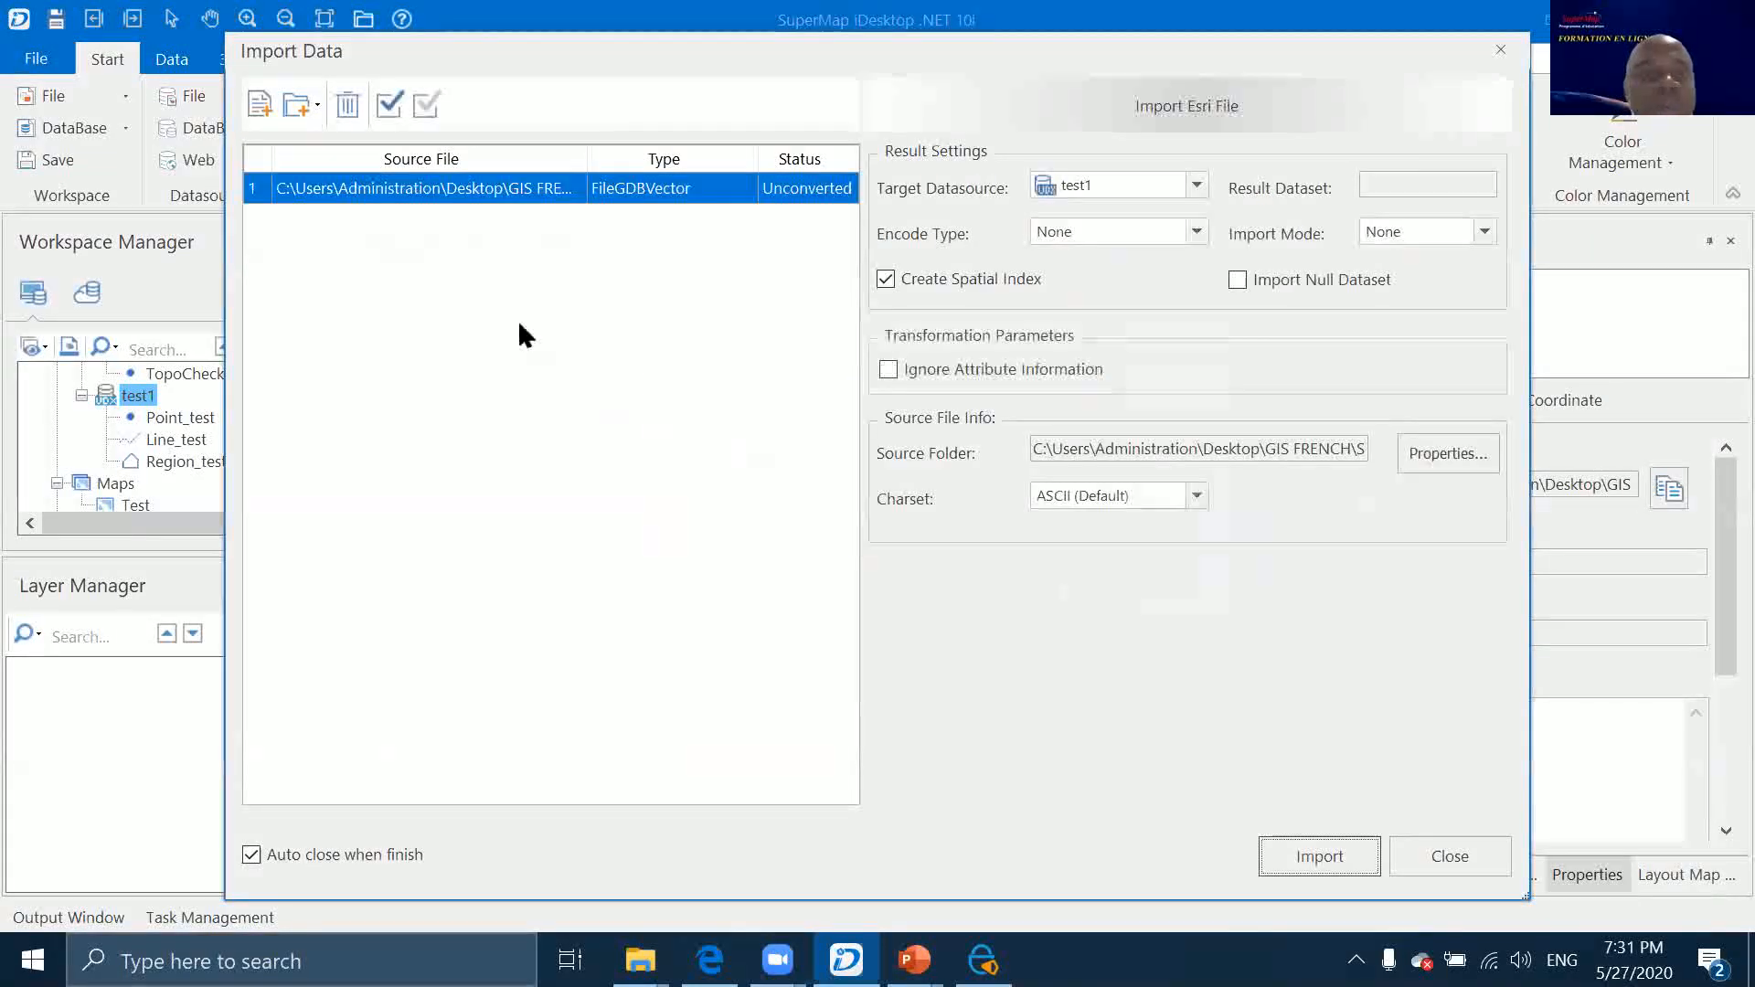
pyautogui.click(1317, 854)
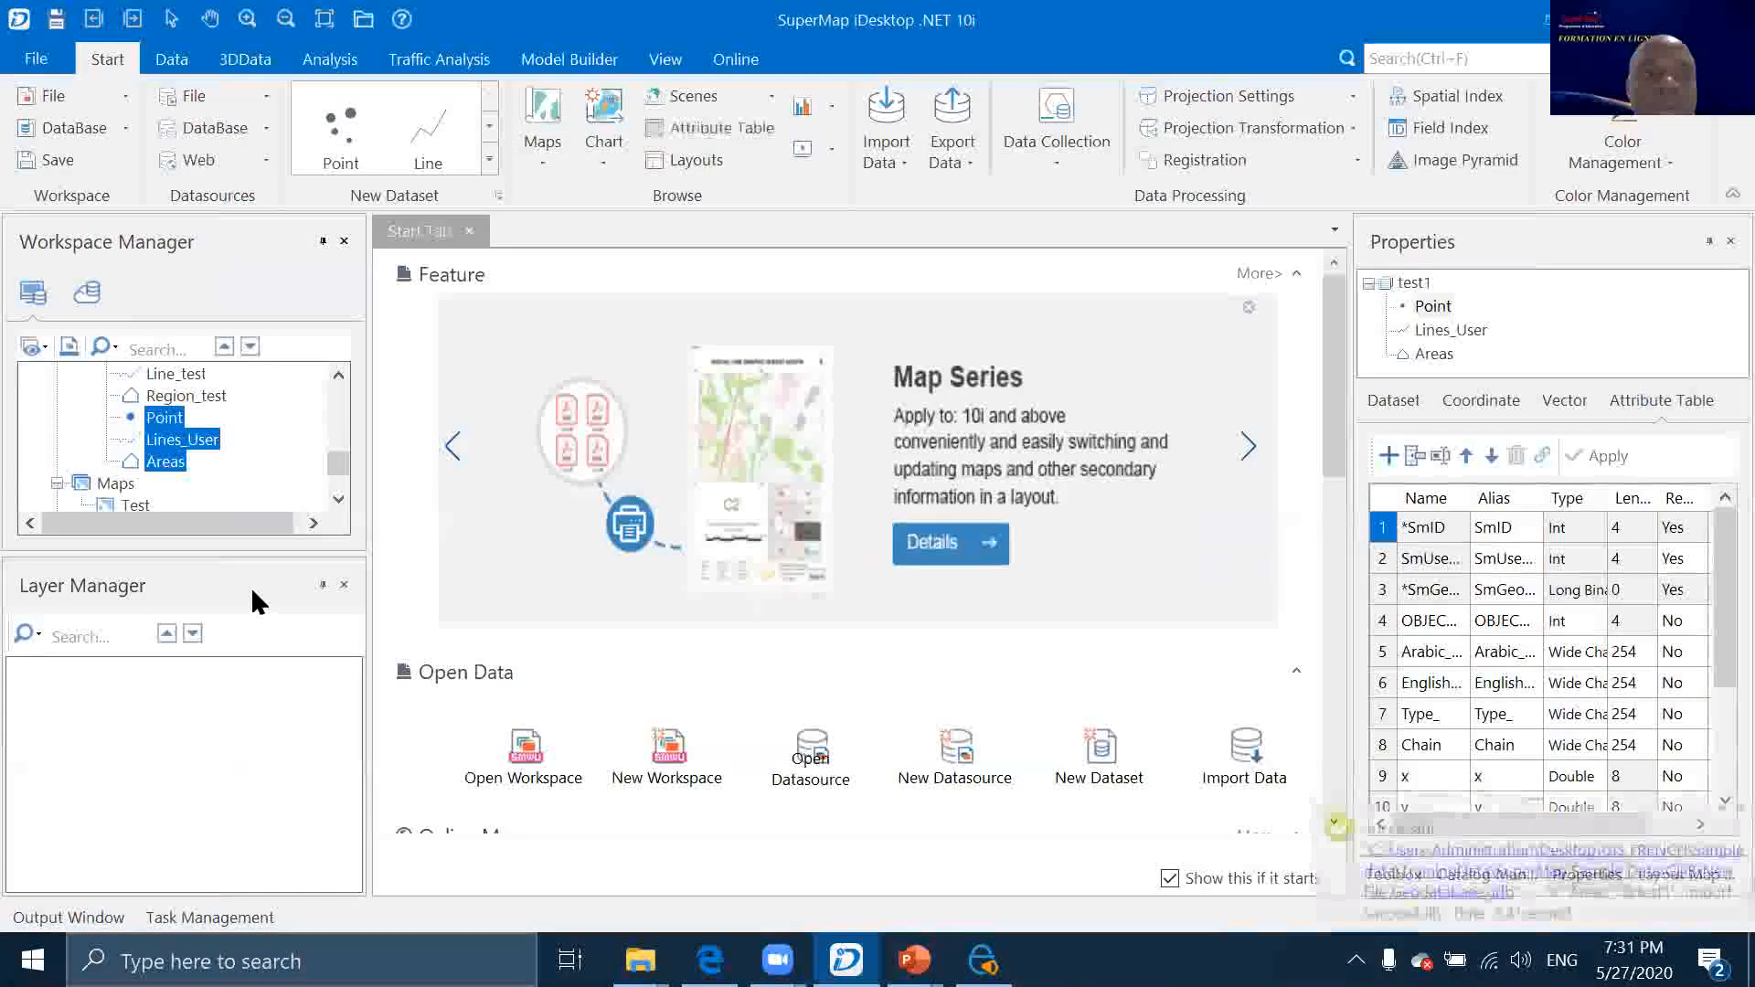
# View the imported Point, Lines_User and Areas datasets in a new map, and close it without saving
pyautogui.rightClick(187, 442)
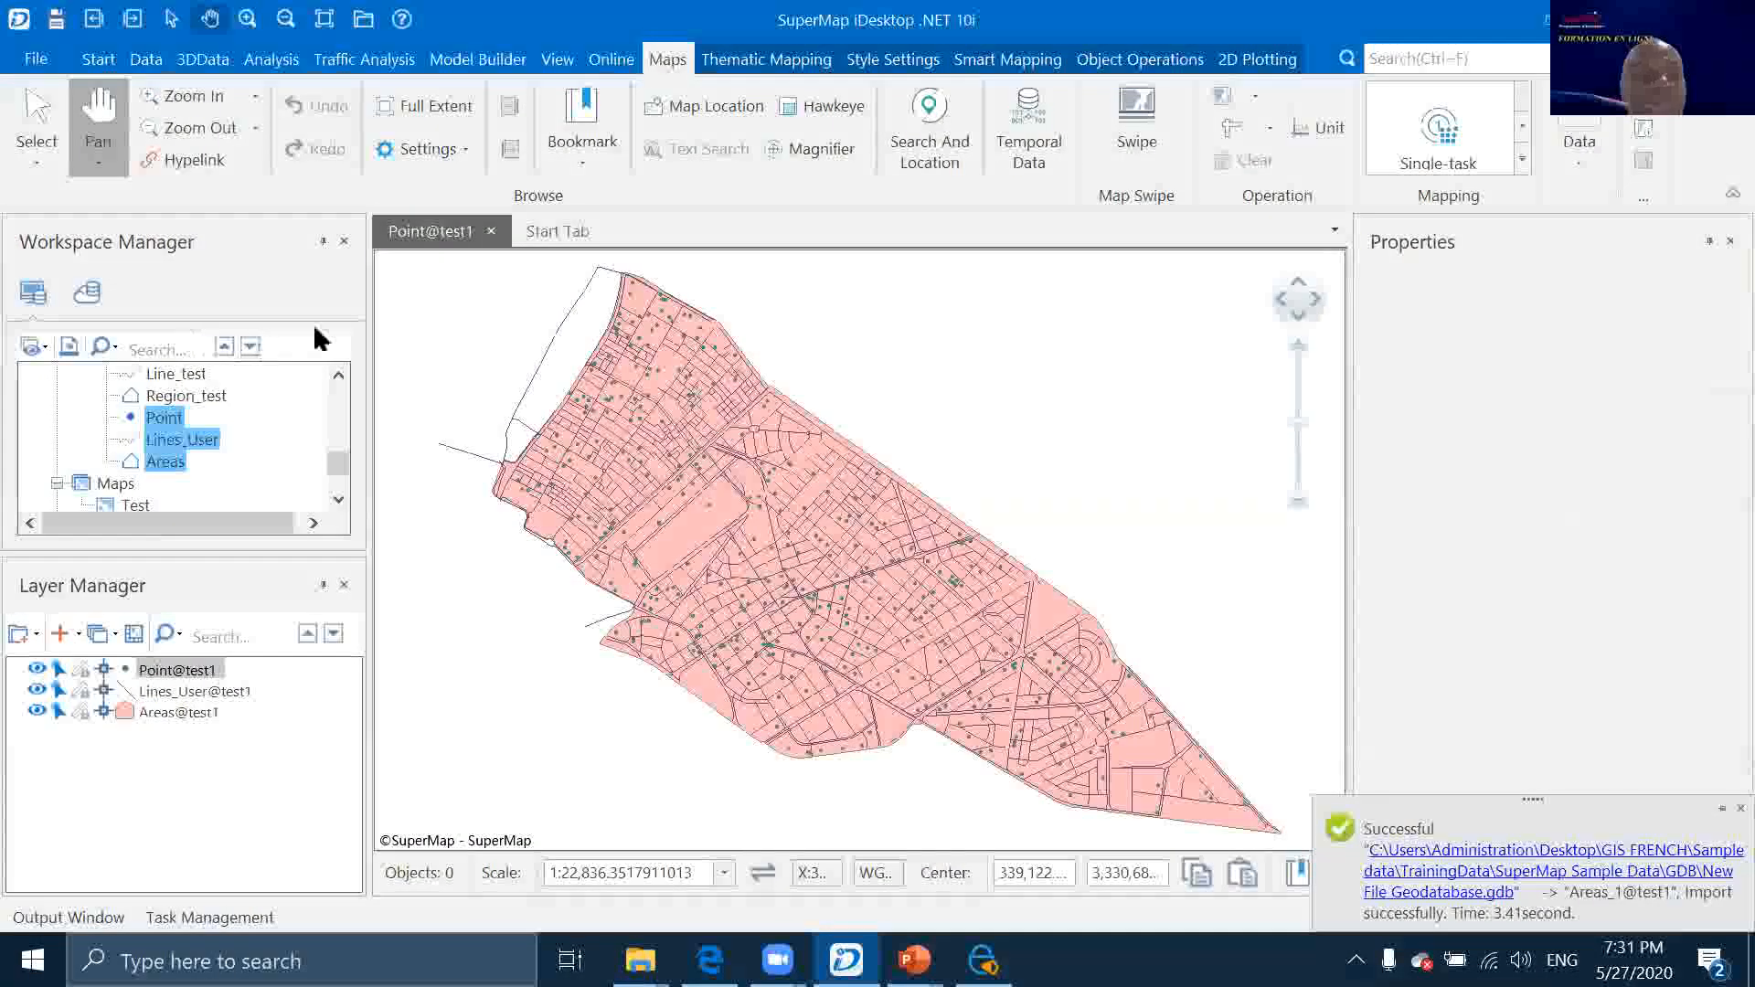
pyautogui.click(492, 231)
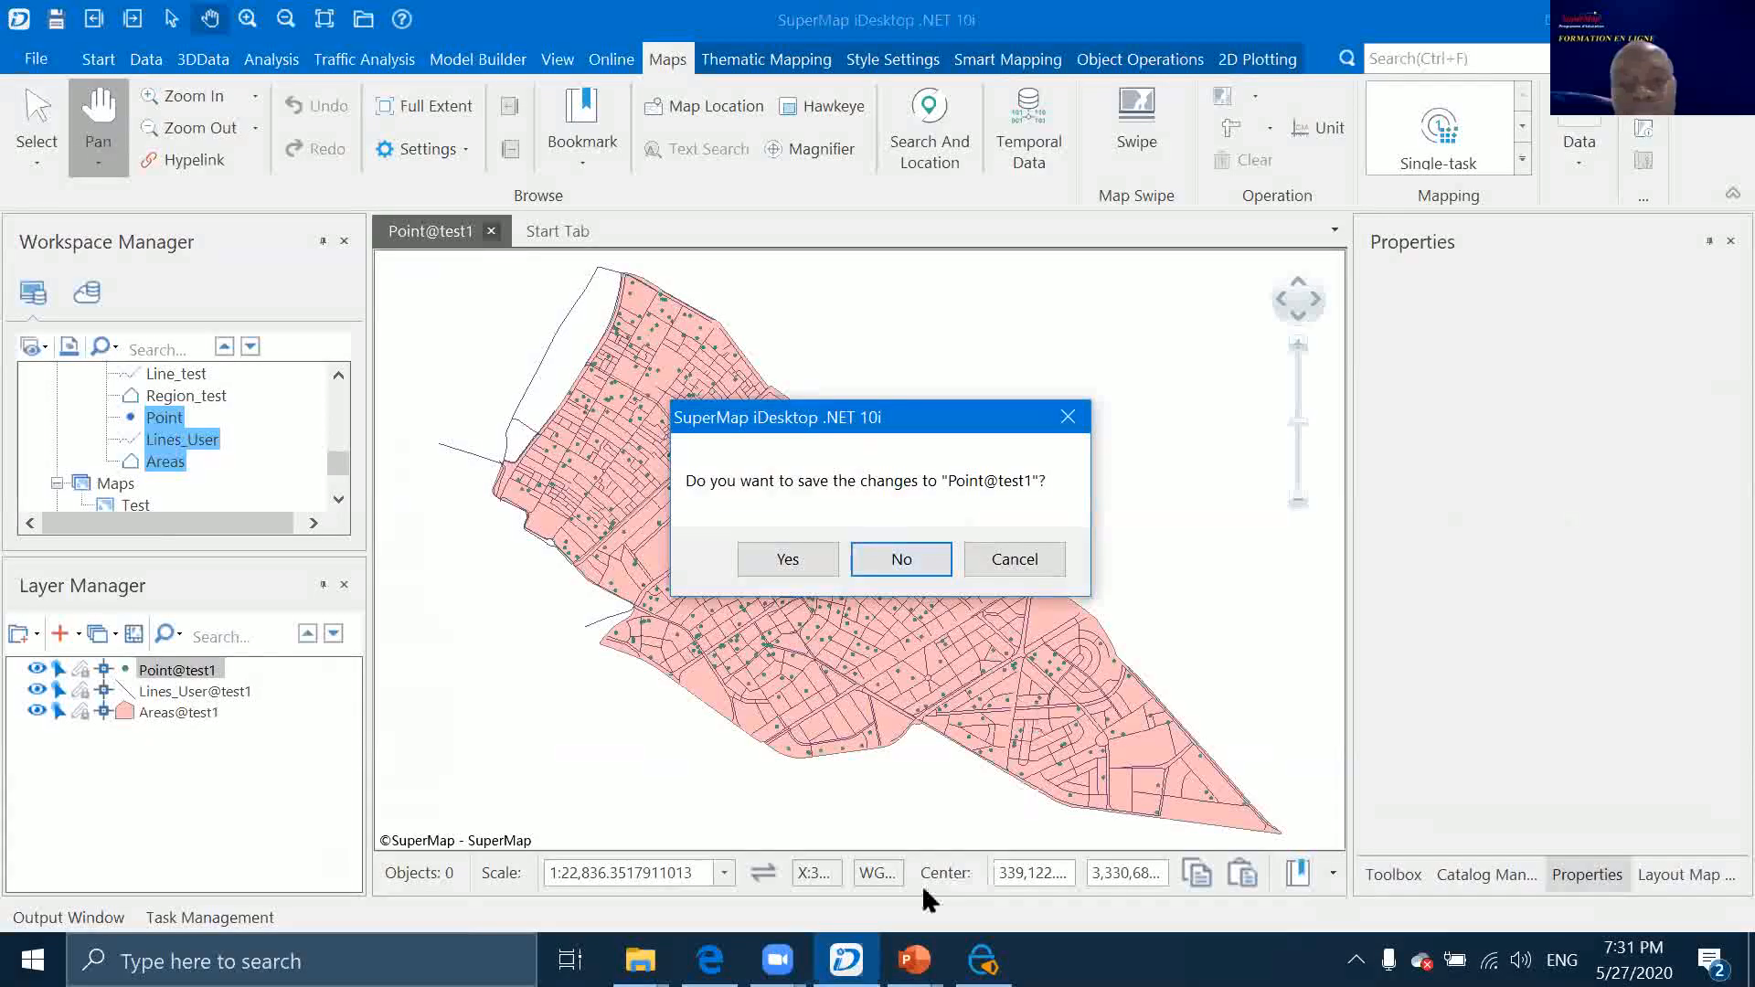
pyautogui.click(923, 564)
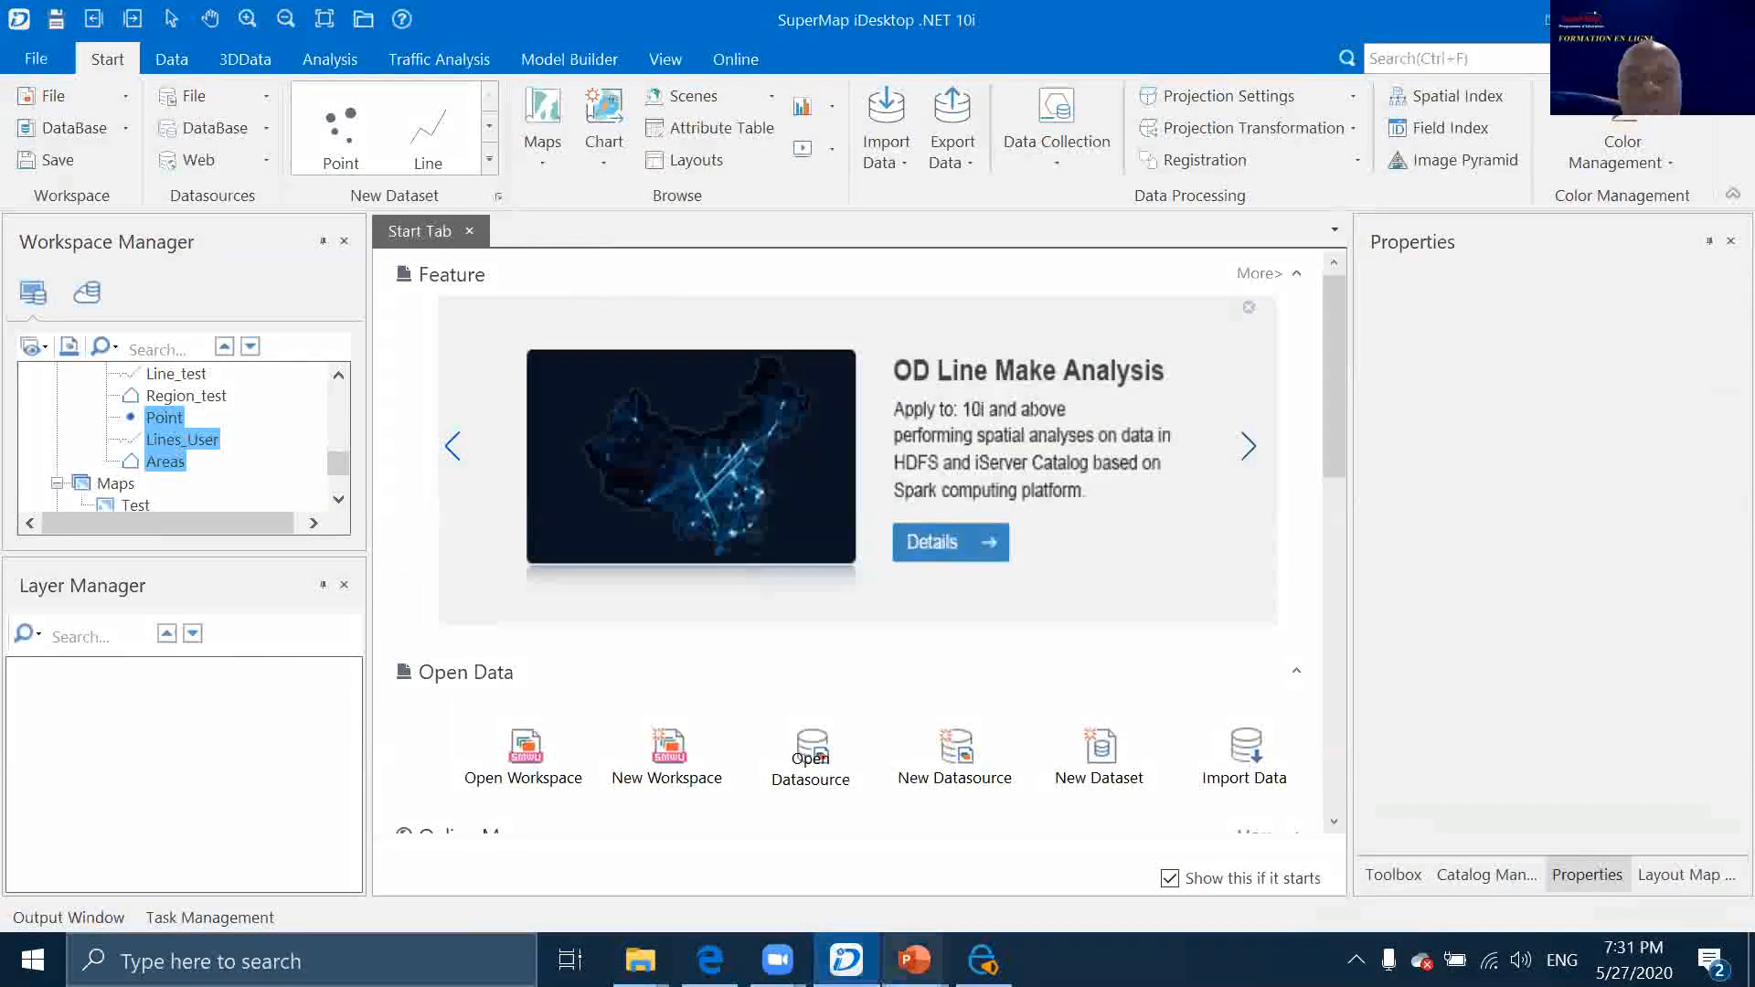
# Review the Importation slide in PowerPoint and return to SuperMap iDesktop
pyautogui.click(1030, 872)
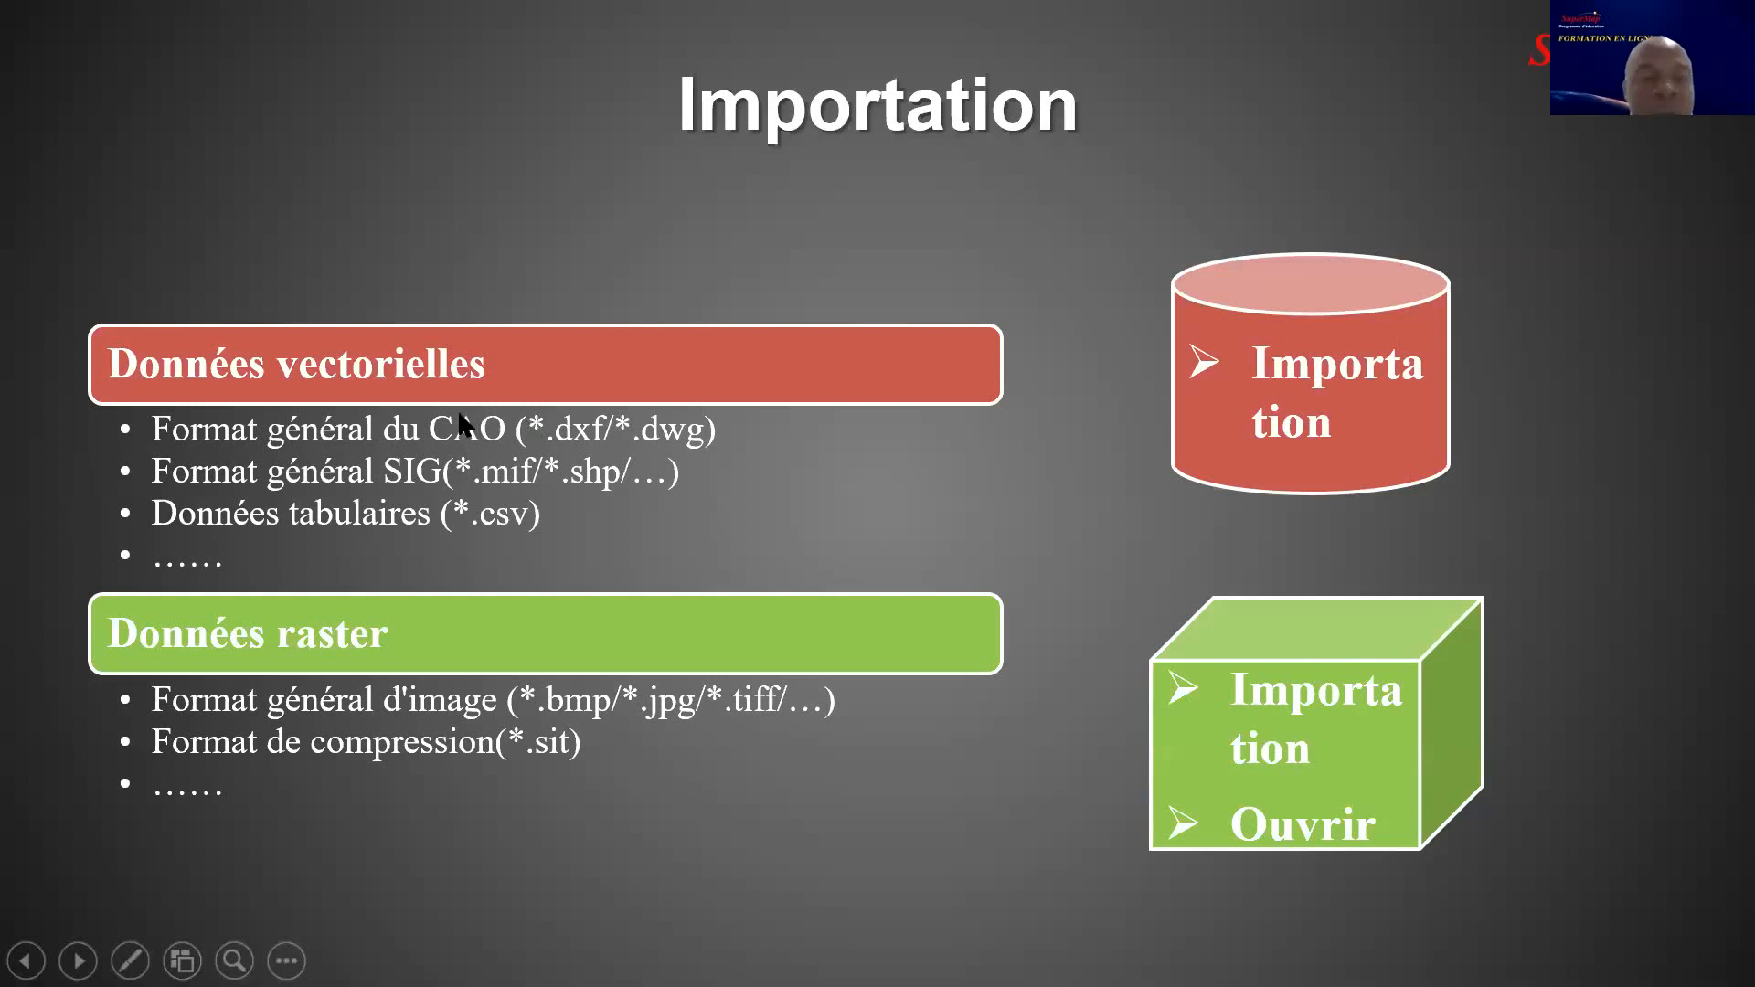
pyautogui.press('super+d')
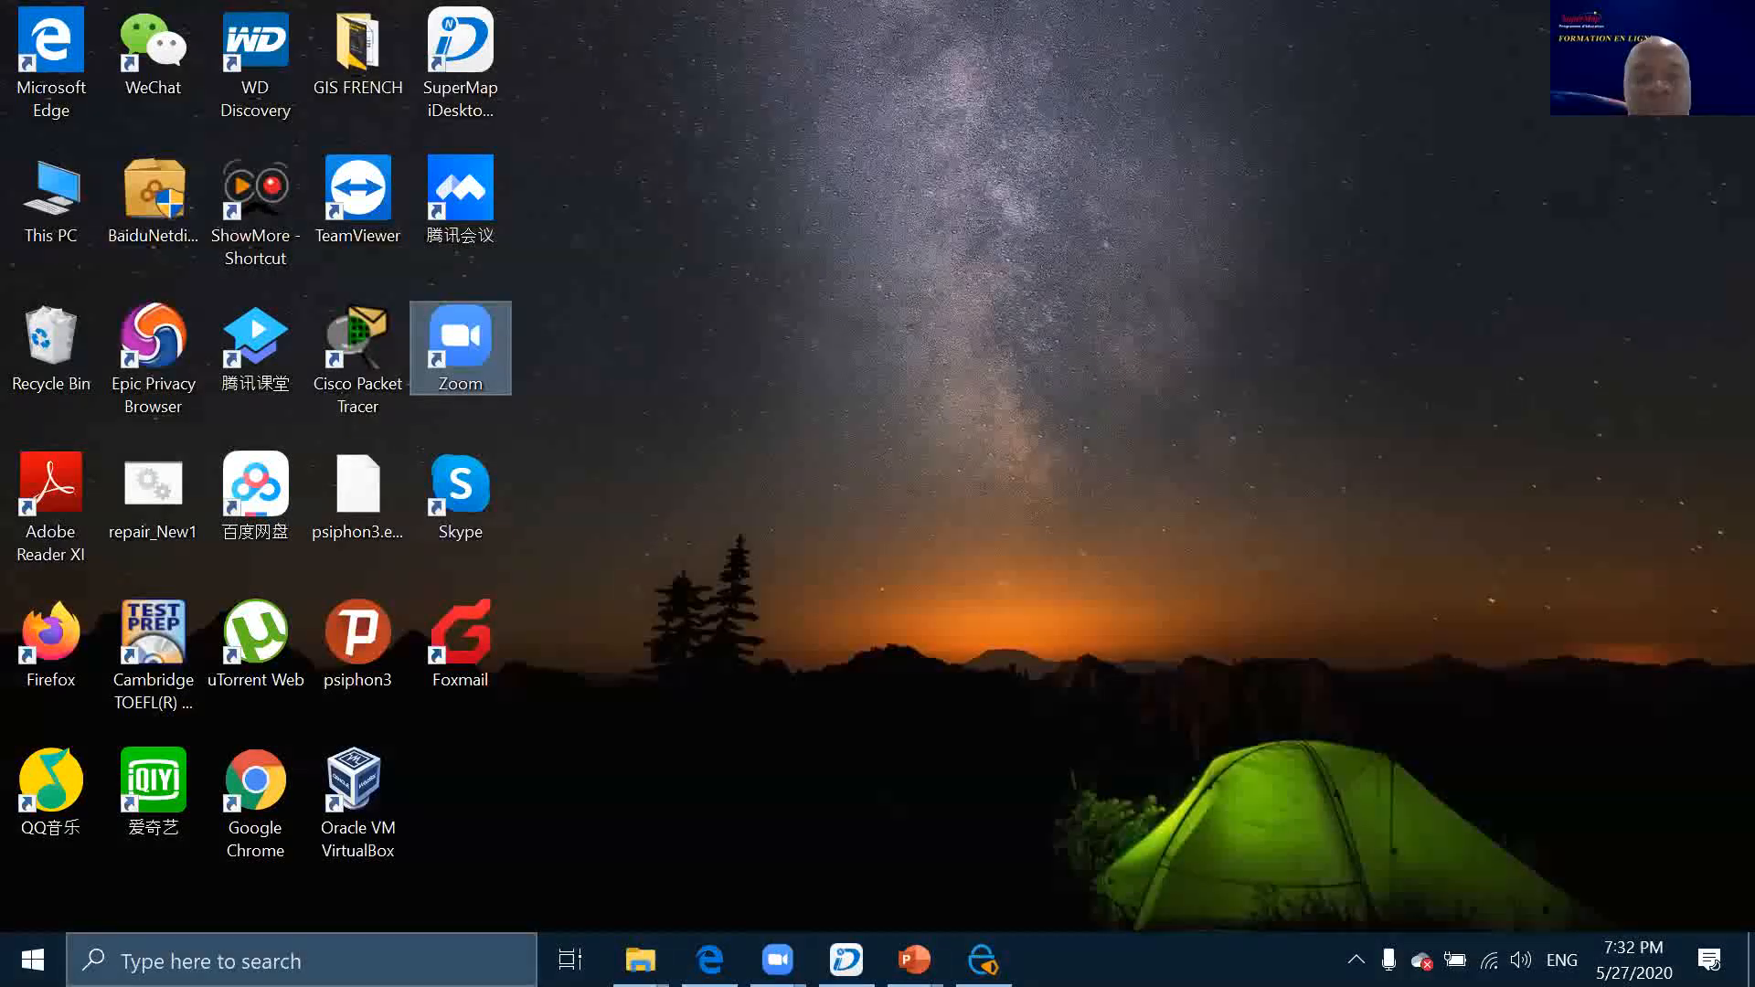
pyautogui.press('super+d')
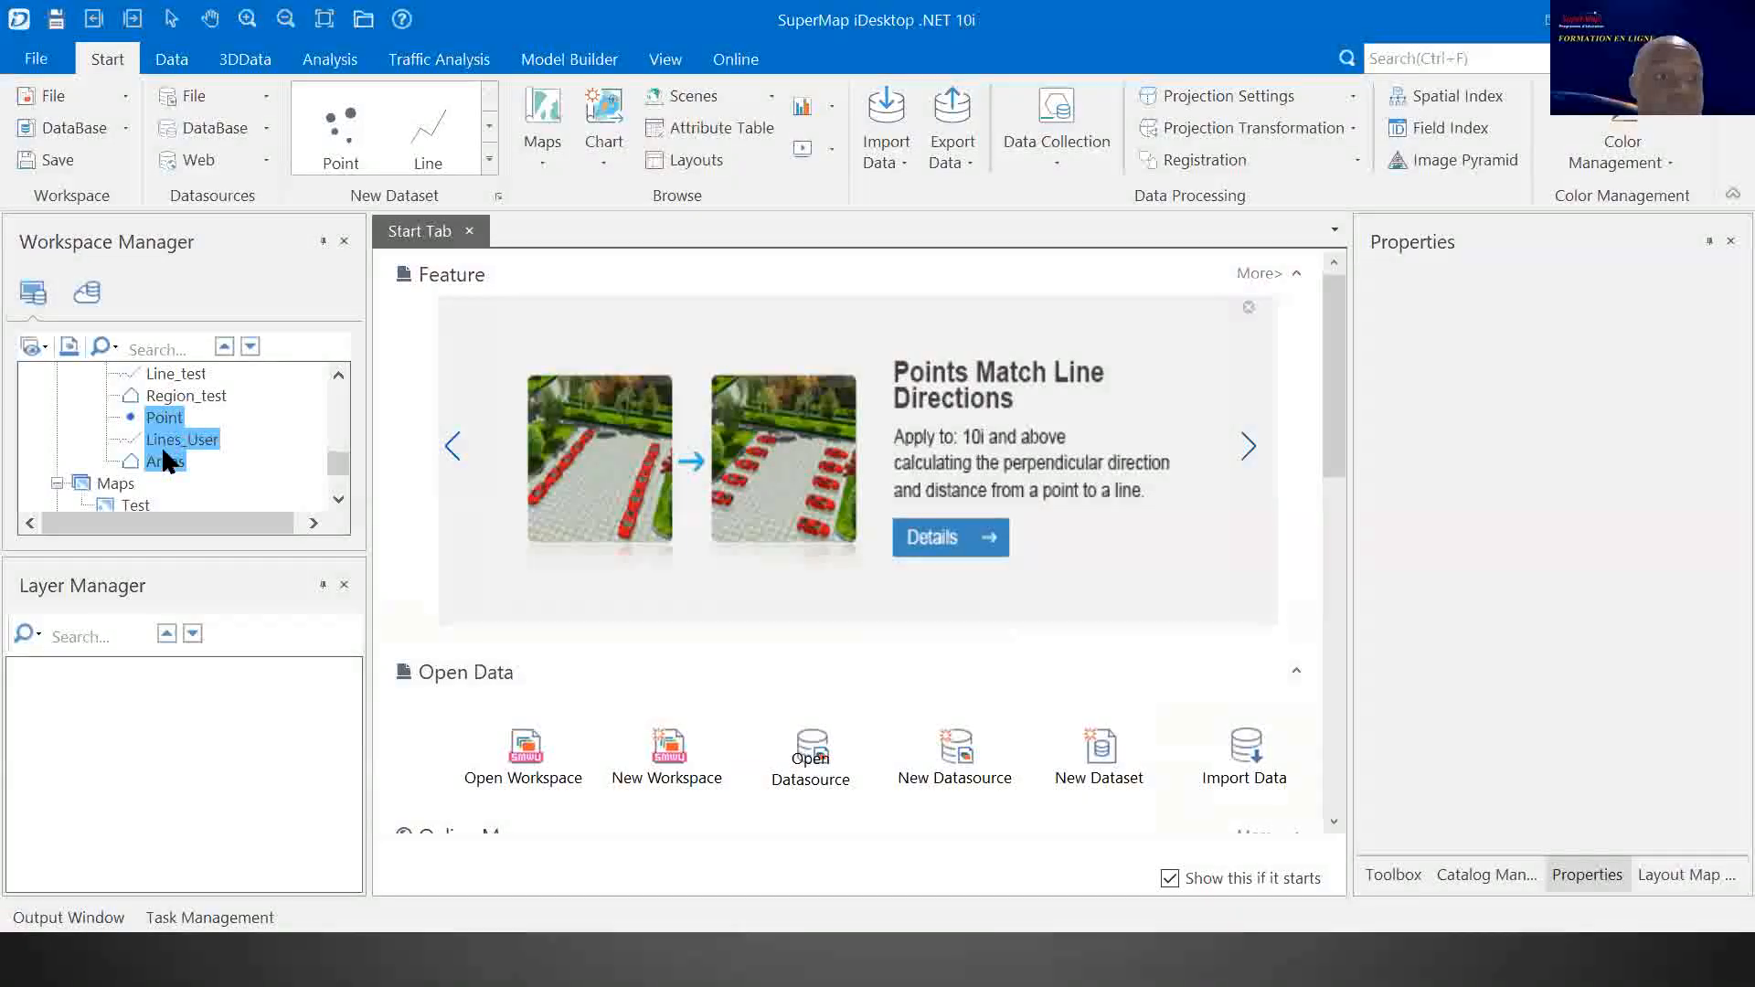
# Delete the selected Point, Lines_User and Areas datasets from the test1 datasource
pyautogui.rightClick(166, 462)
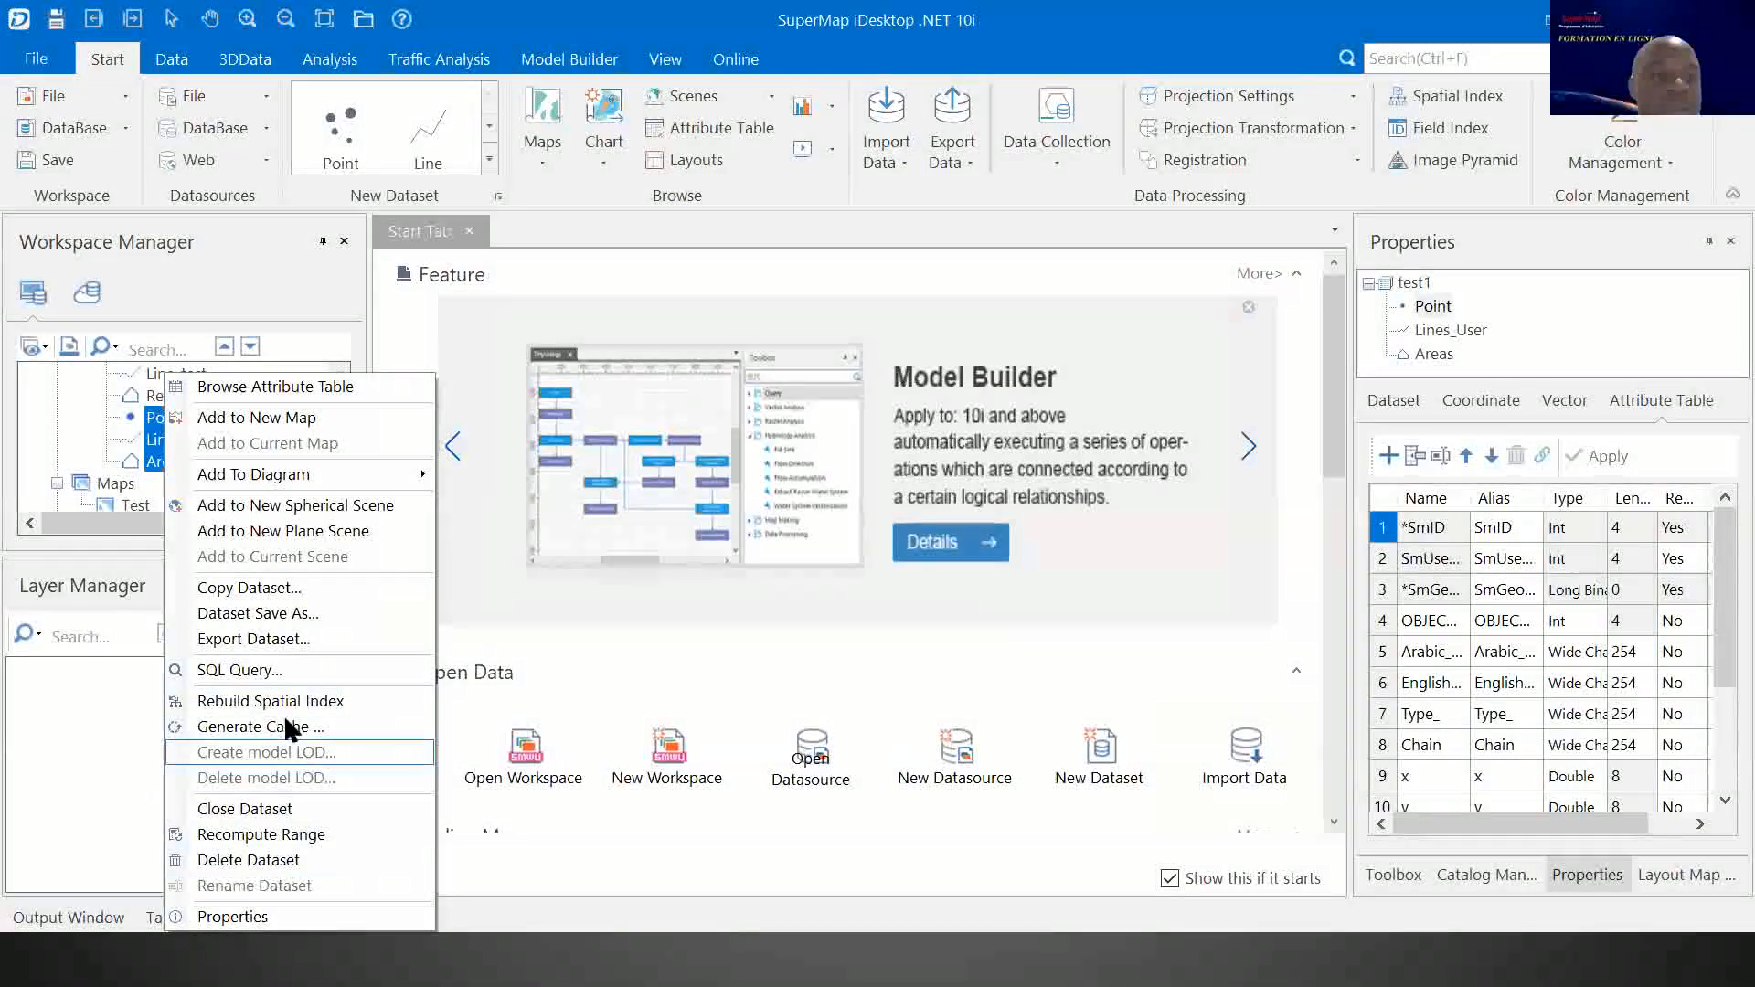
pyautogui.click(242, 860)
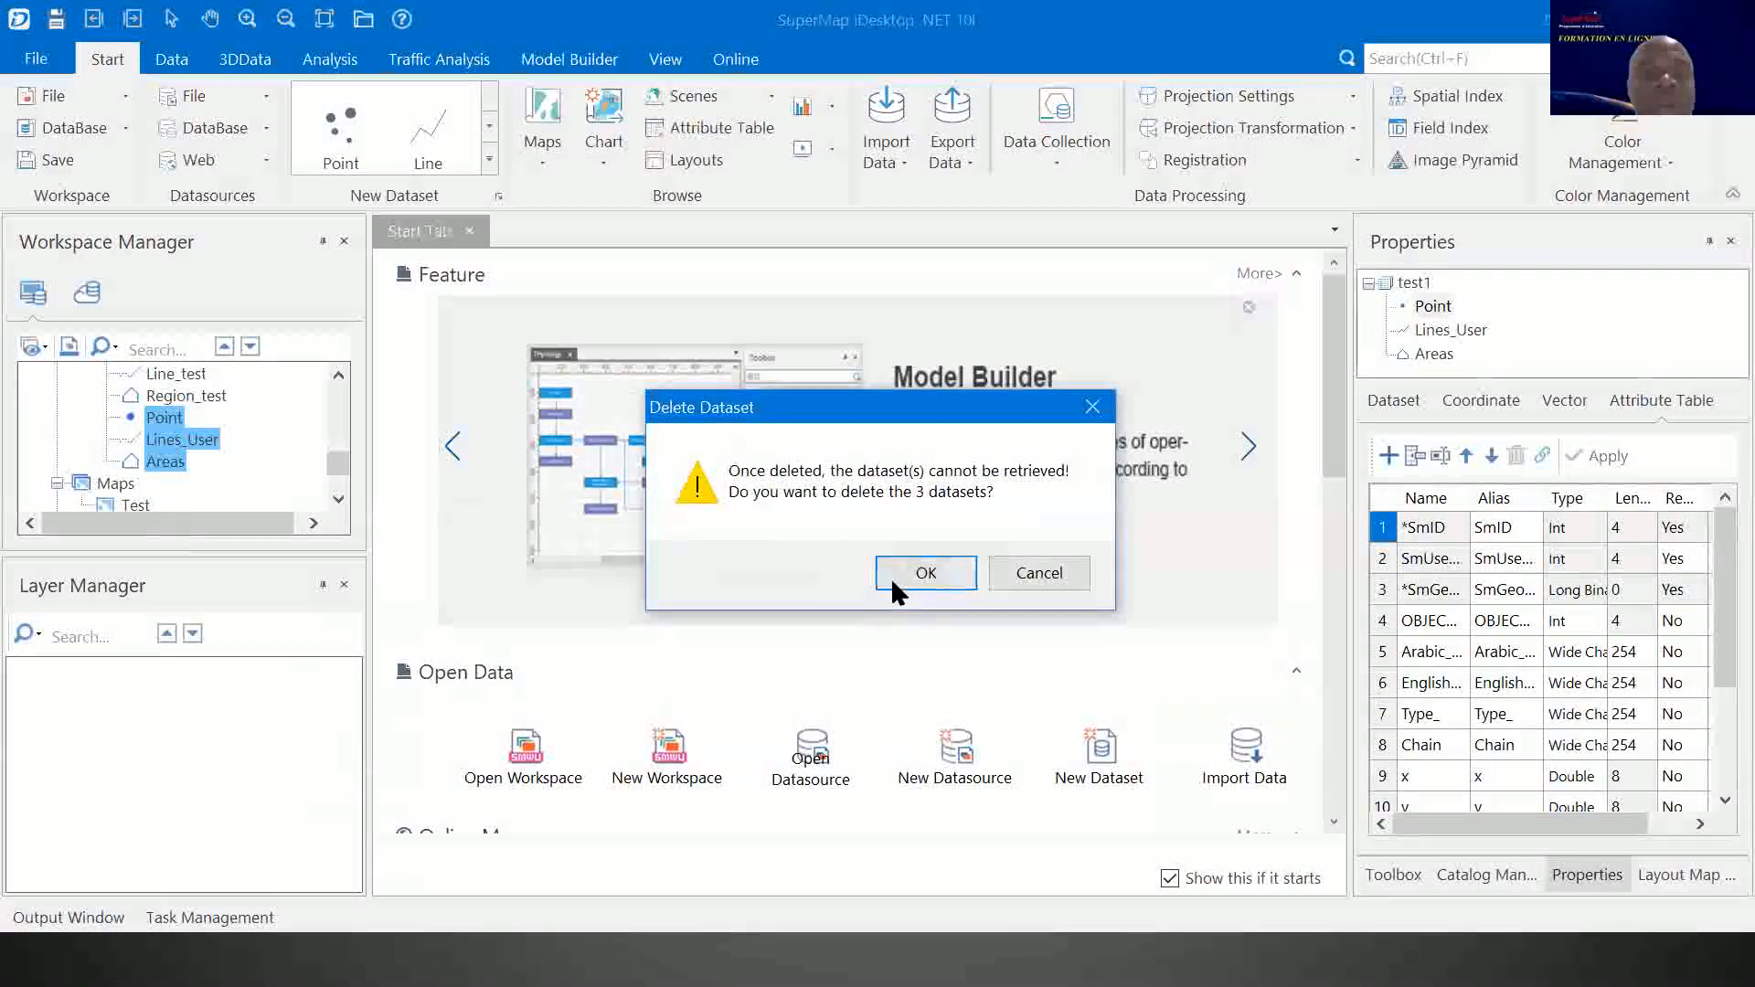
pyautogui.click(926, 573)
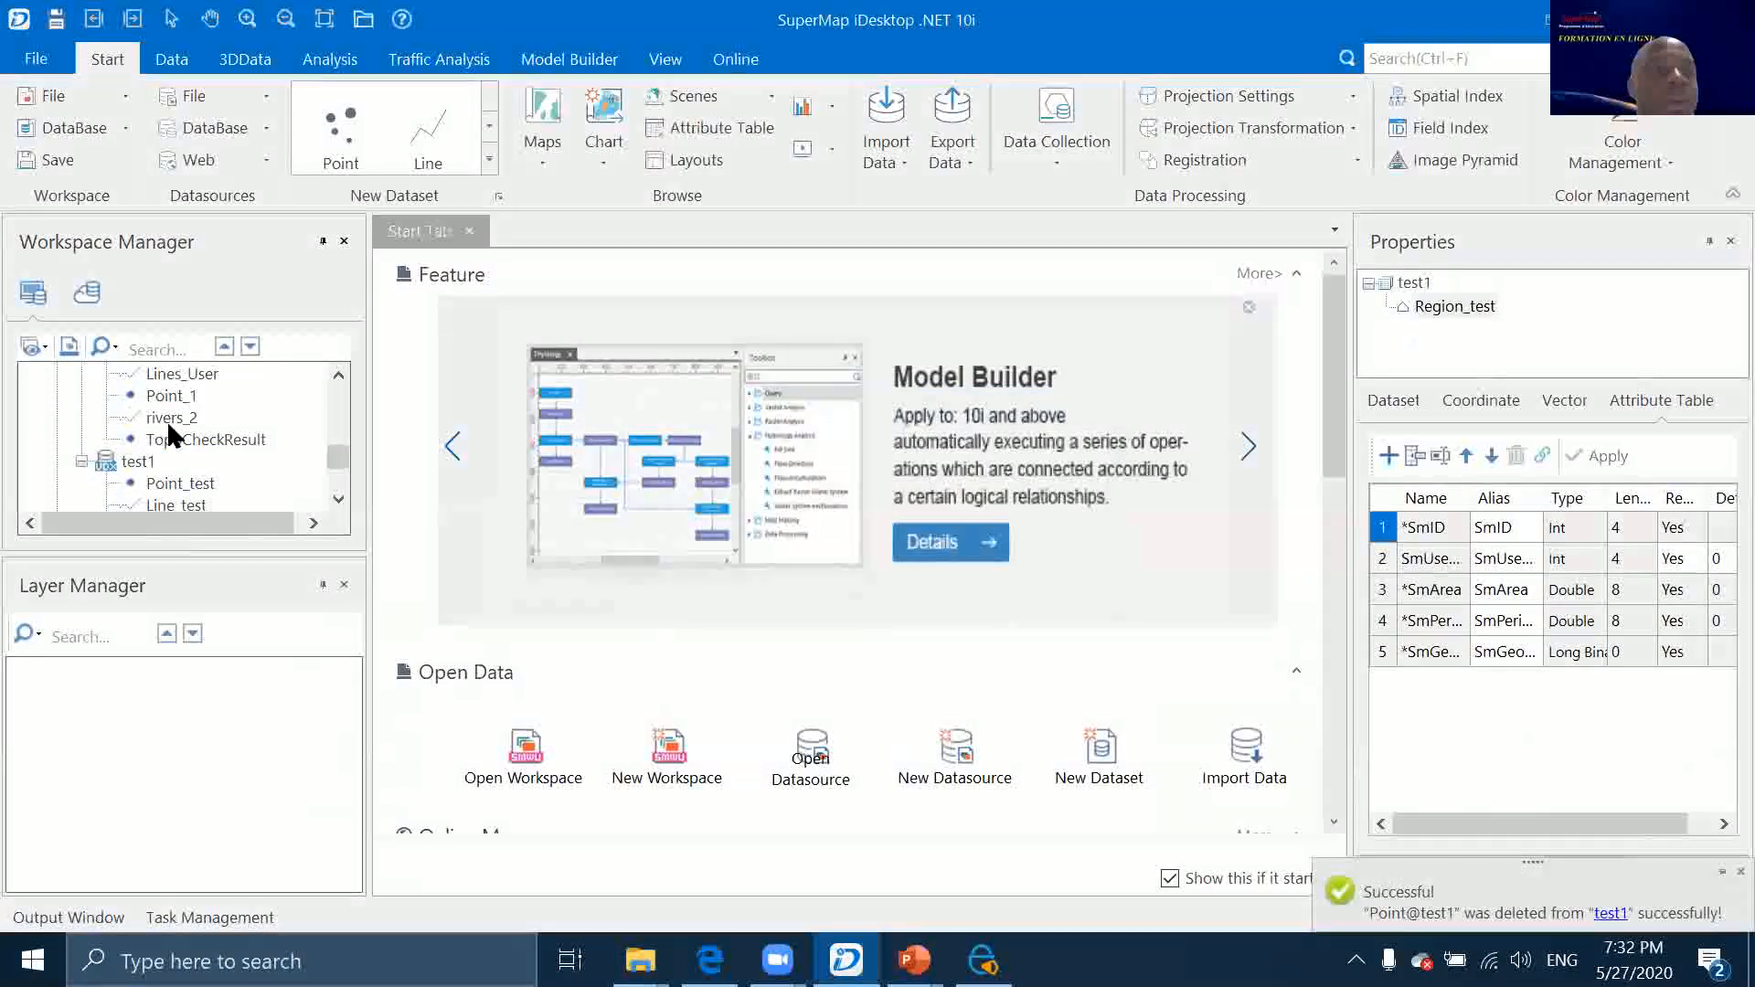
# Start a dataset import into the test1 datasource and browse to the TIFF folder in TrainingData for the source file
pyautogui.scroll(-1, 166, 421)
pyautogui.rightClick(133, 396)
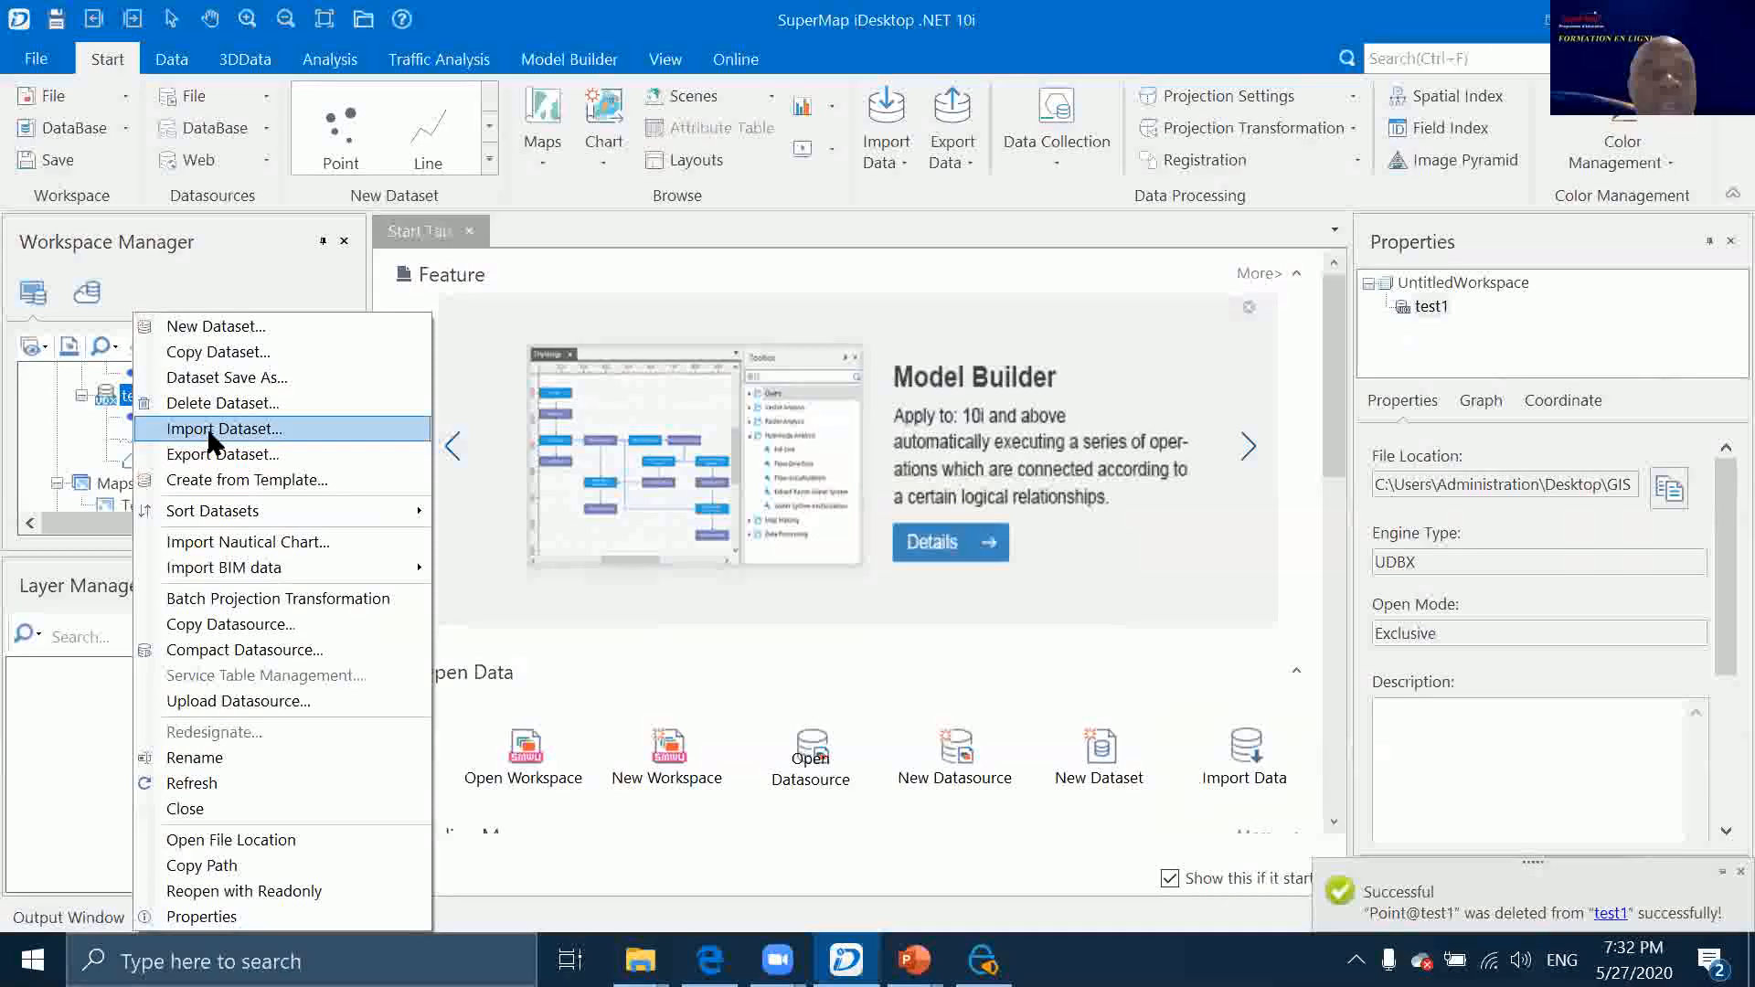
pyautogui.click(346, 426)
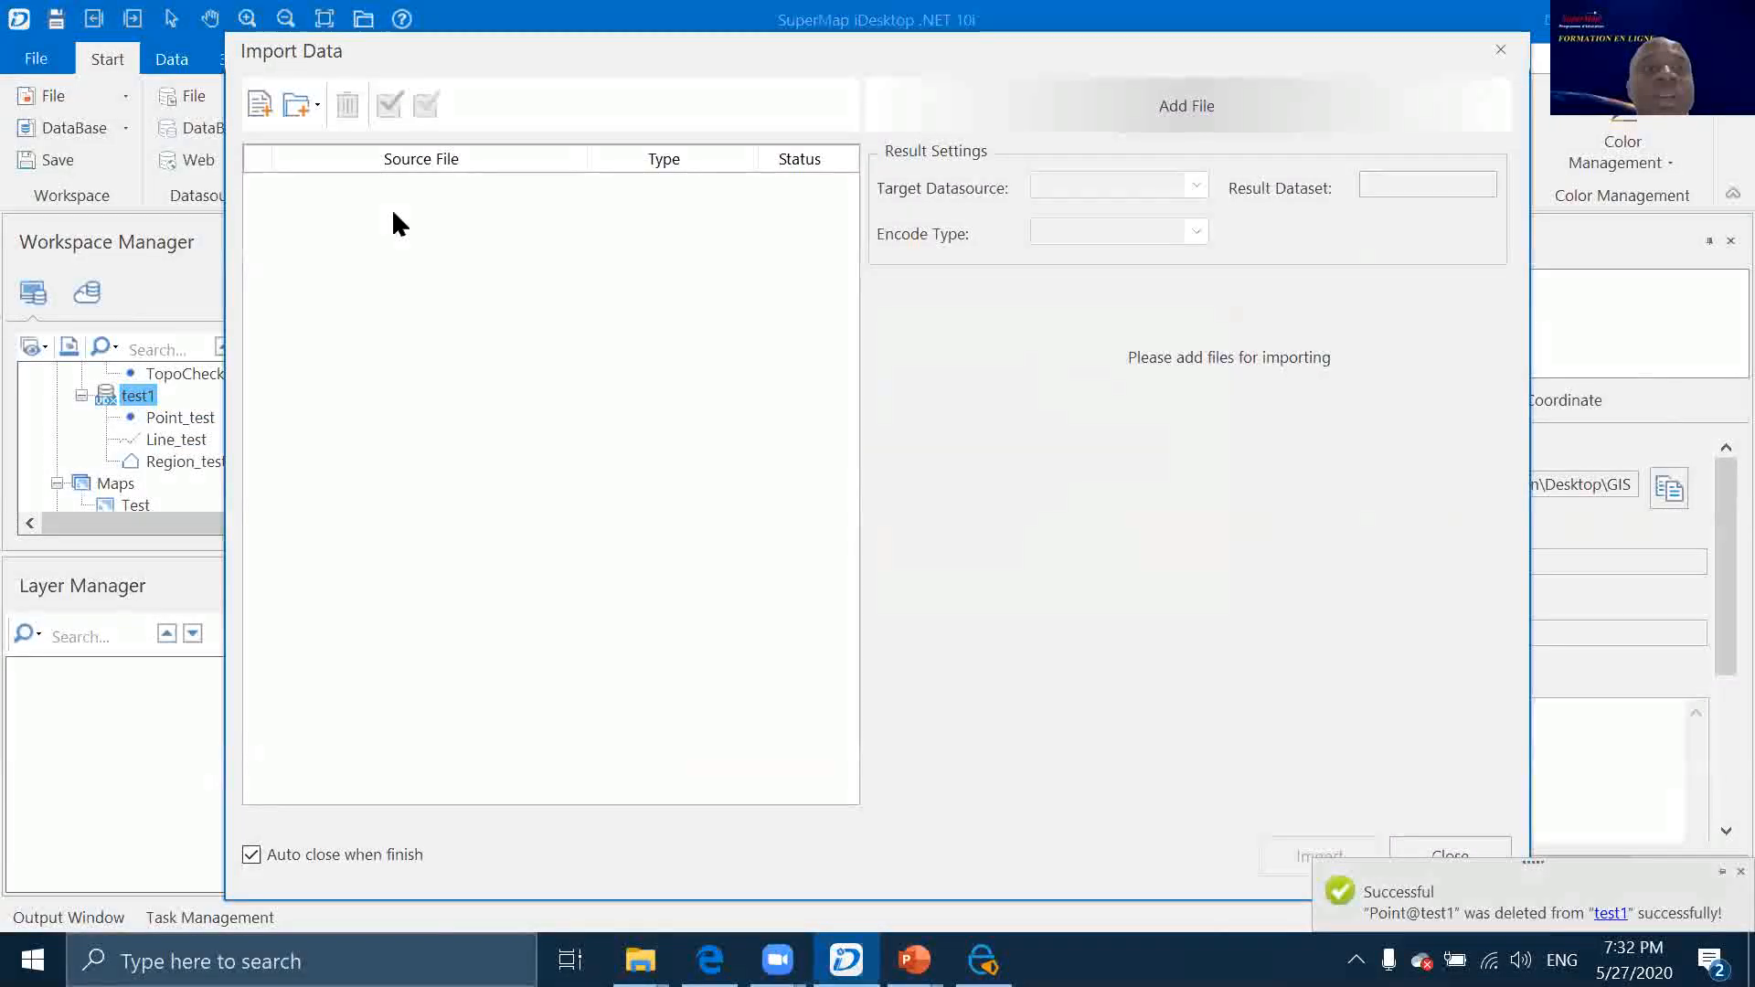
pyautogui.click(263, 99)
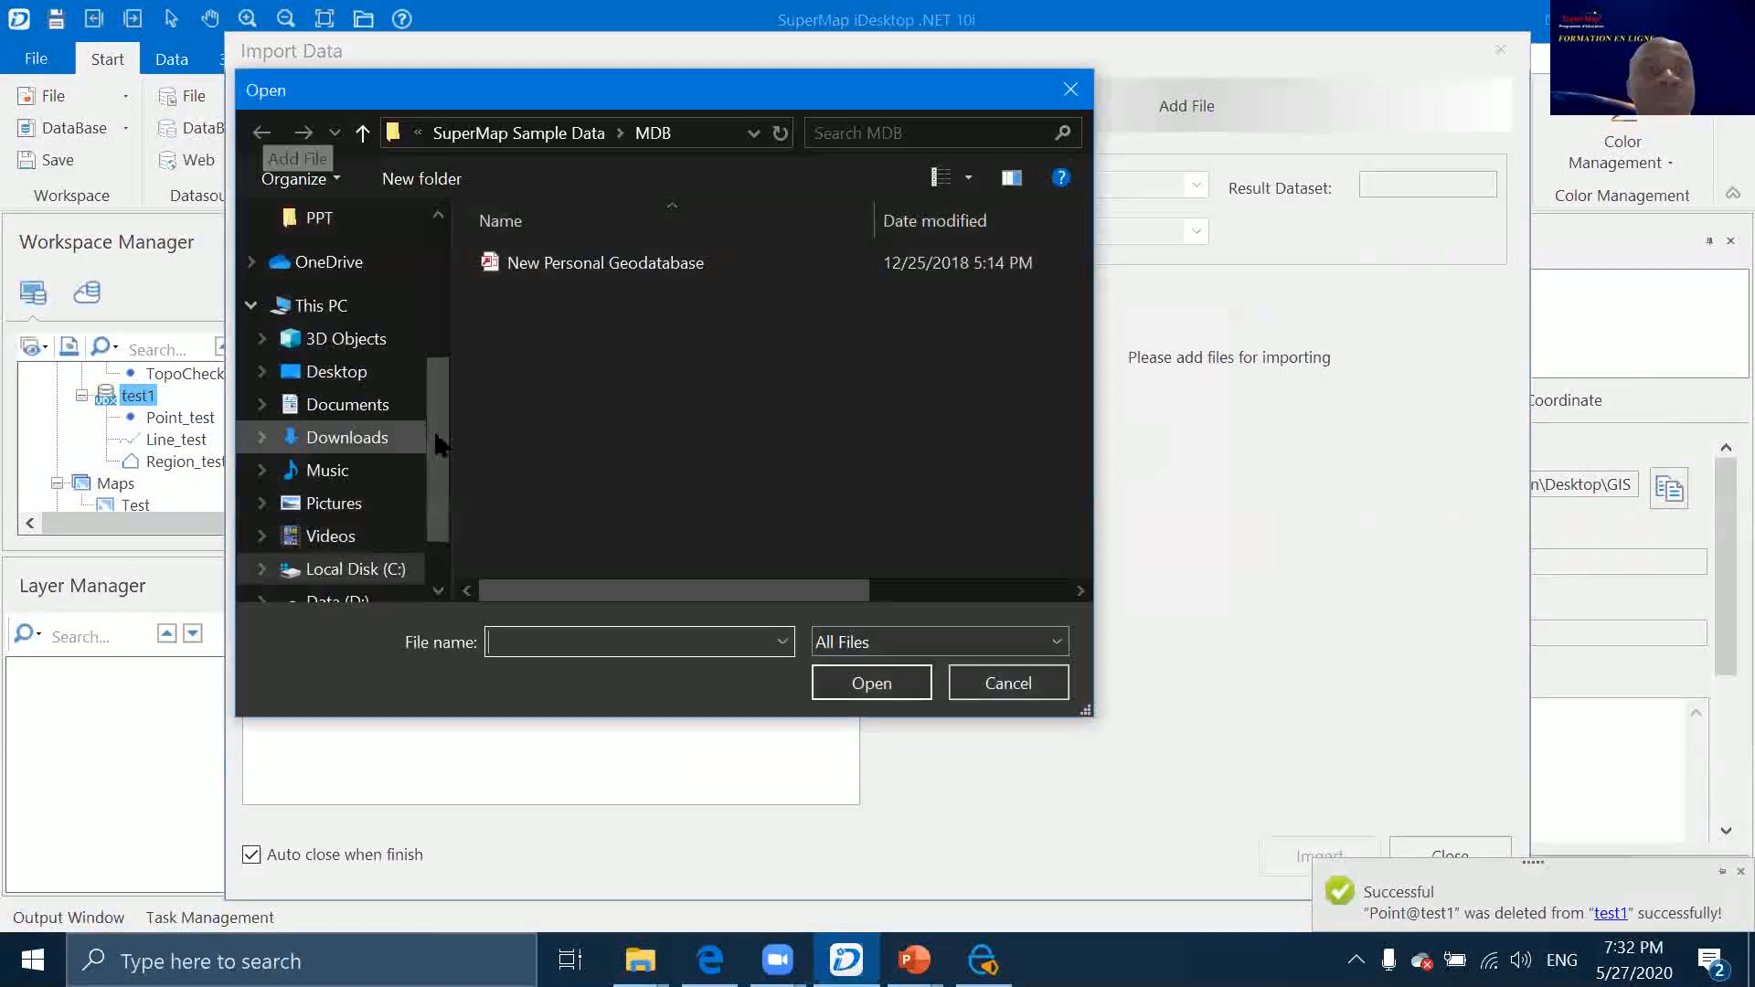
pyautogui.click(535, 136)
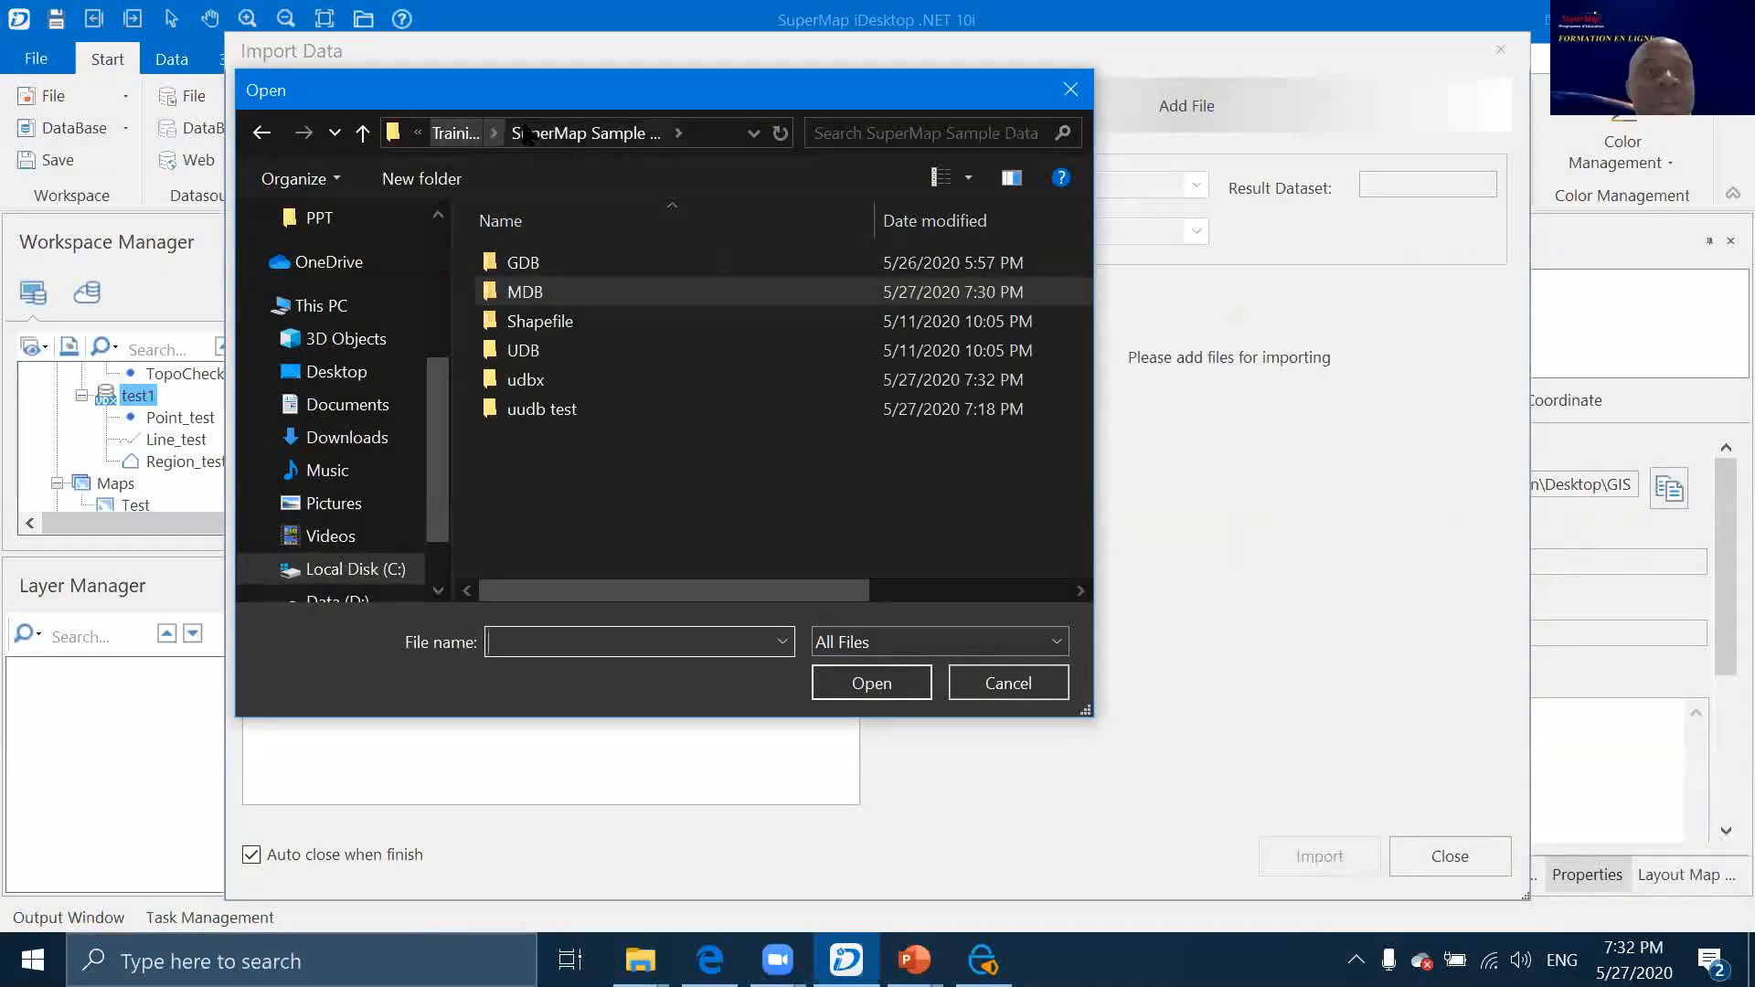
pyautogui.click(455, 132)
pyautogui.doubleClick(521, 437)
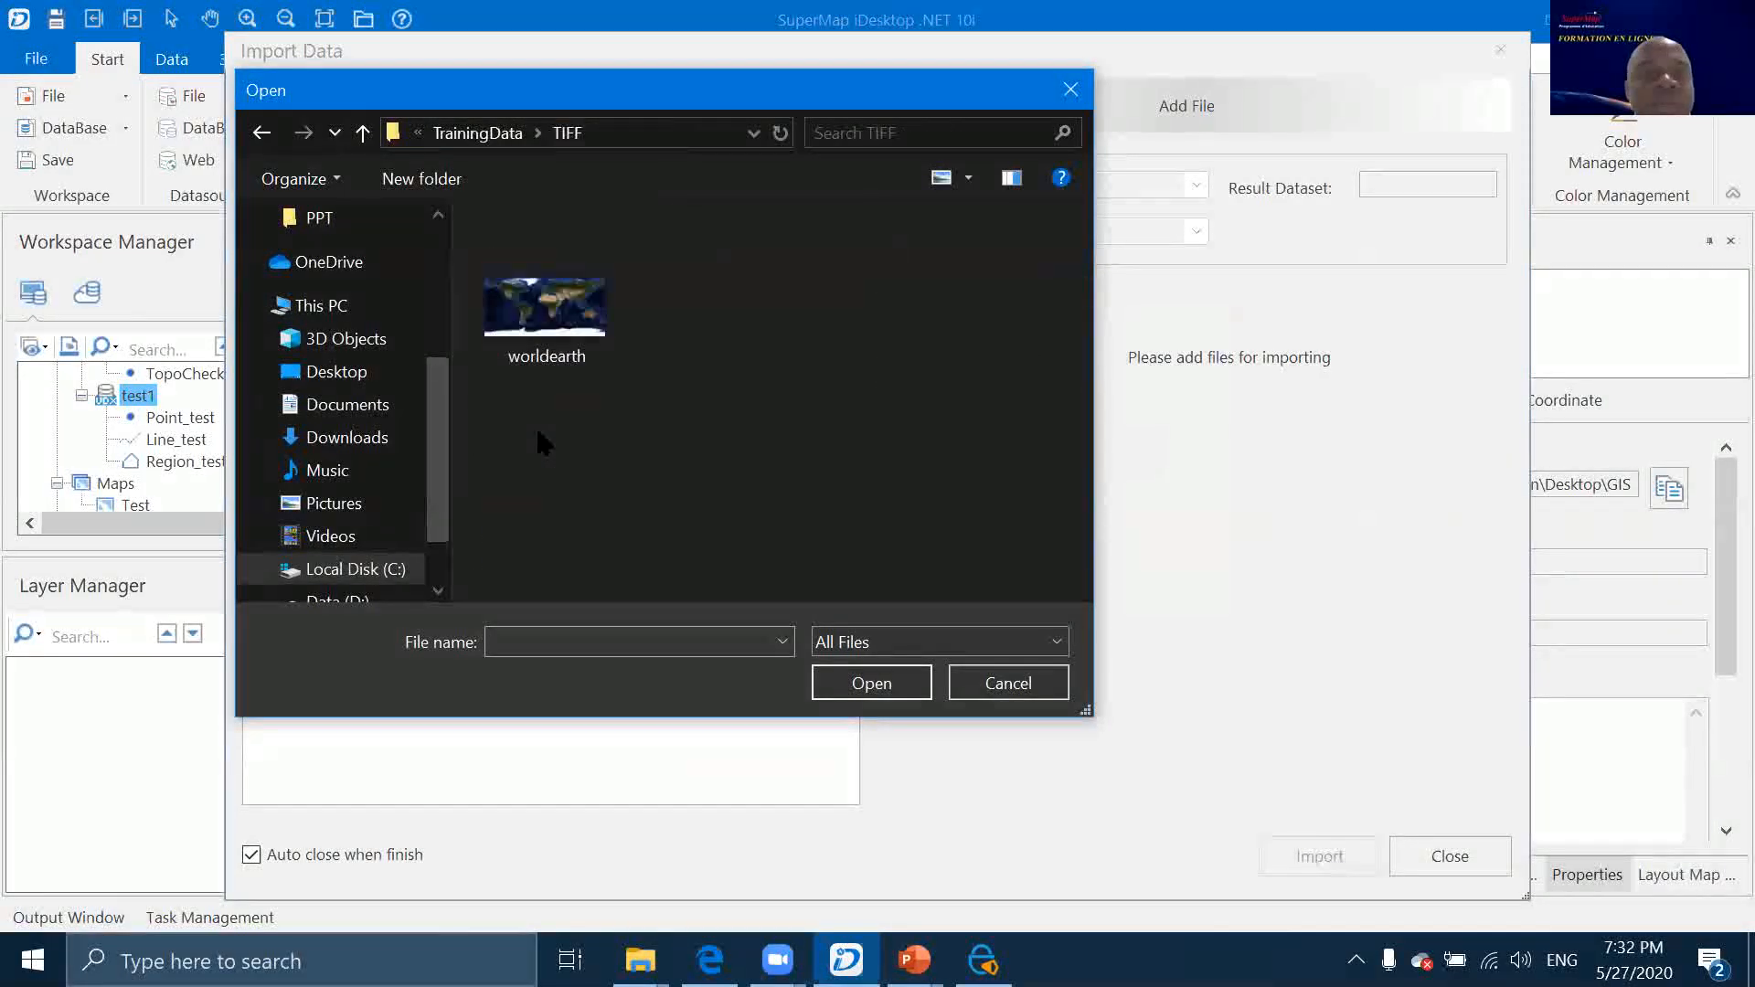
# Import worldearth.tif from the TIFF folder into the test1 datasource as an Image dataset
pyautogui.click(547, 311)
pyautogui.click(869, 684)
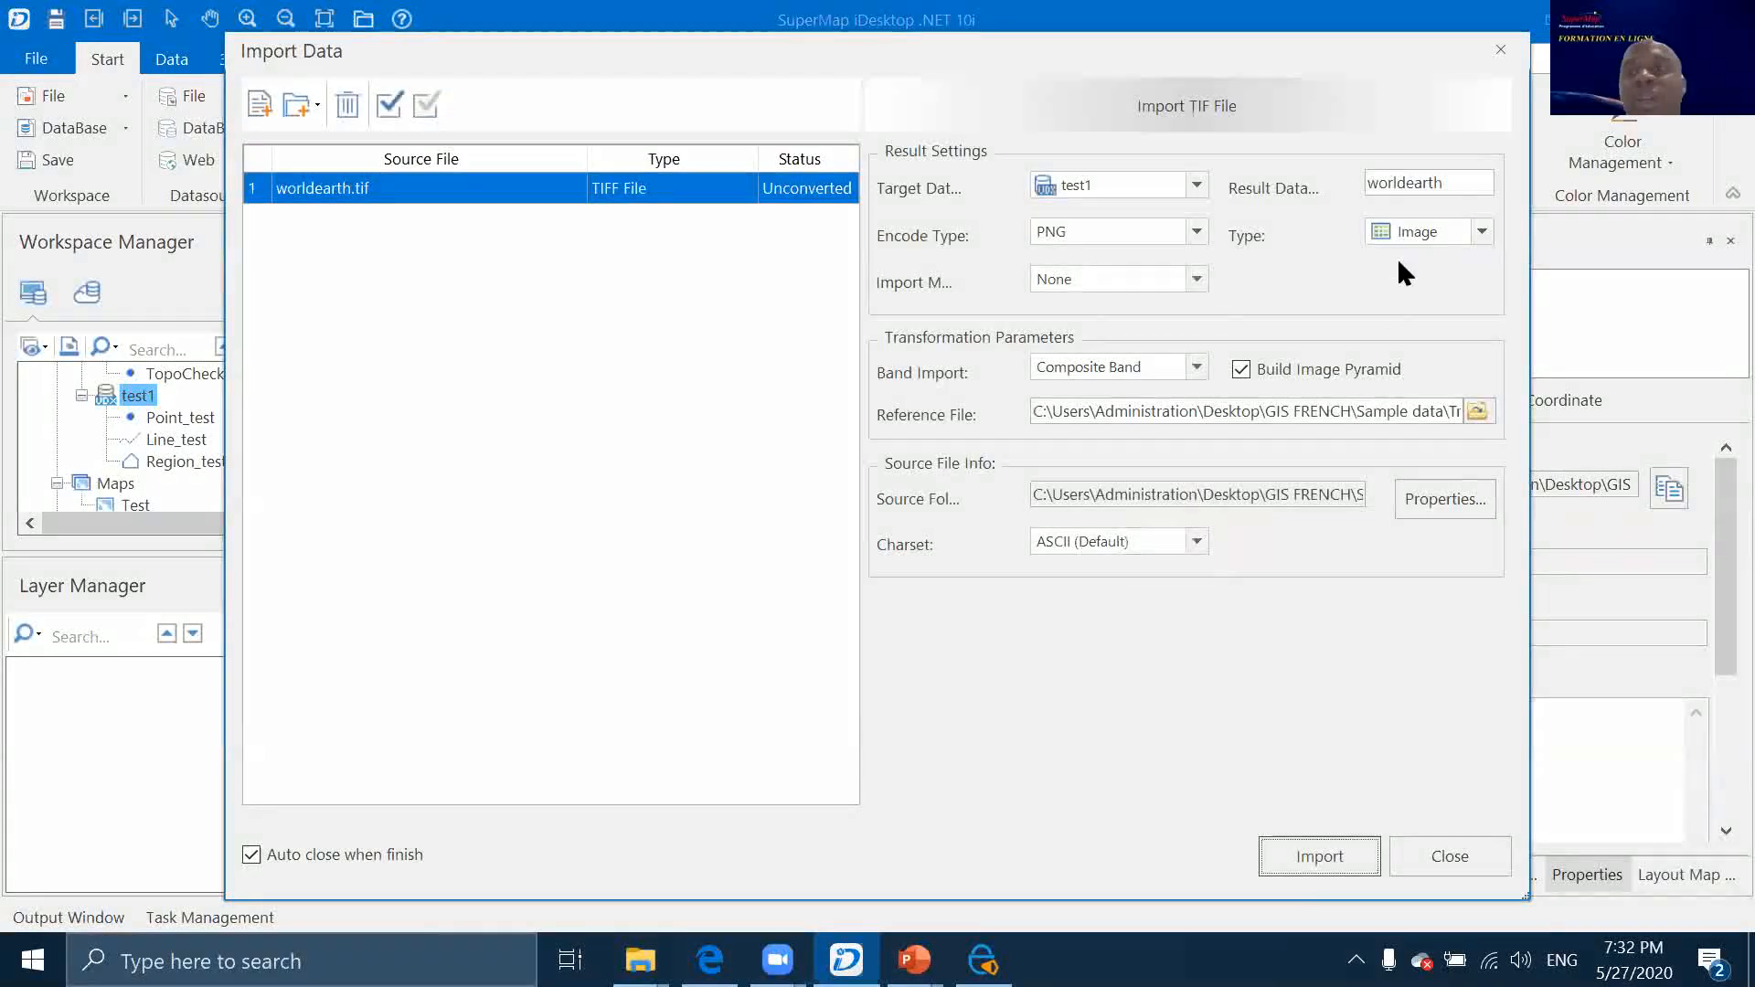
pyautogui.click(1481, 230)
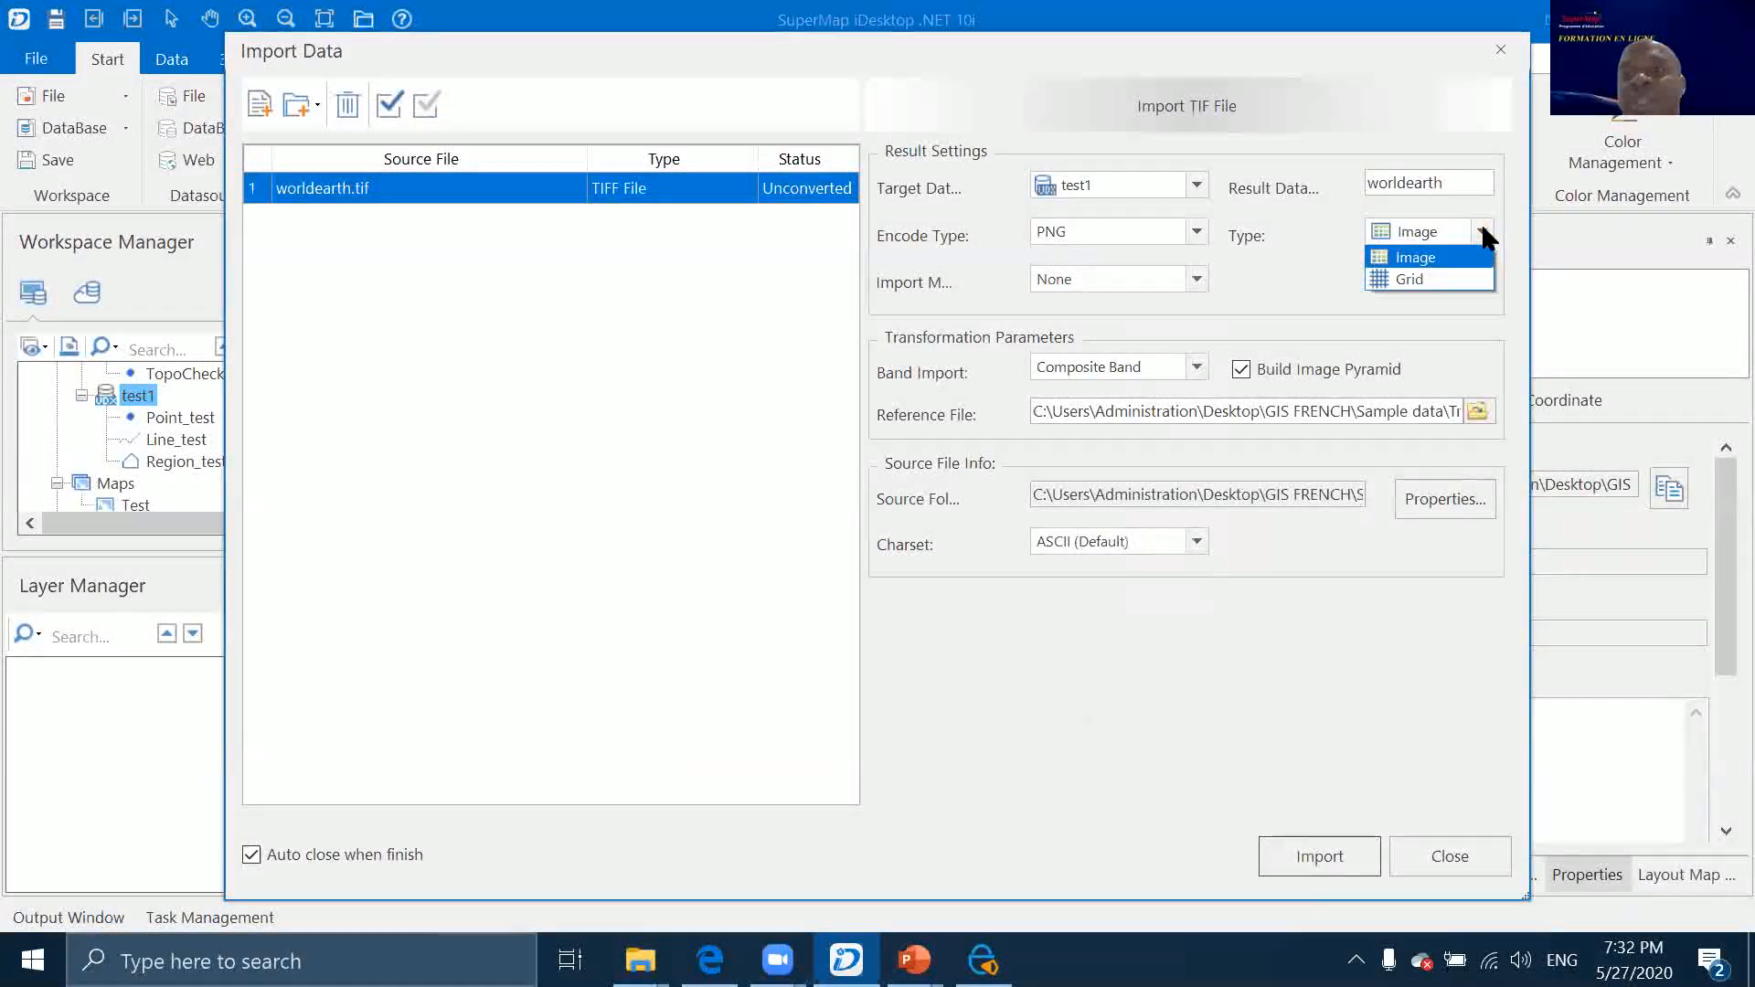
pyautogui.click(1420, 261)
pyautogui.click(1311, 845)
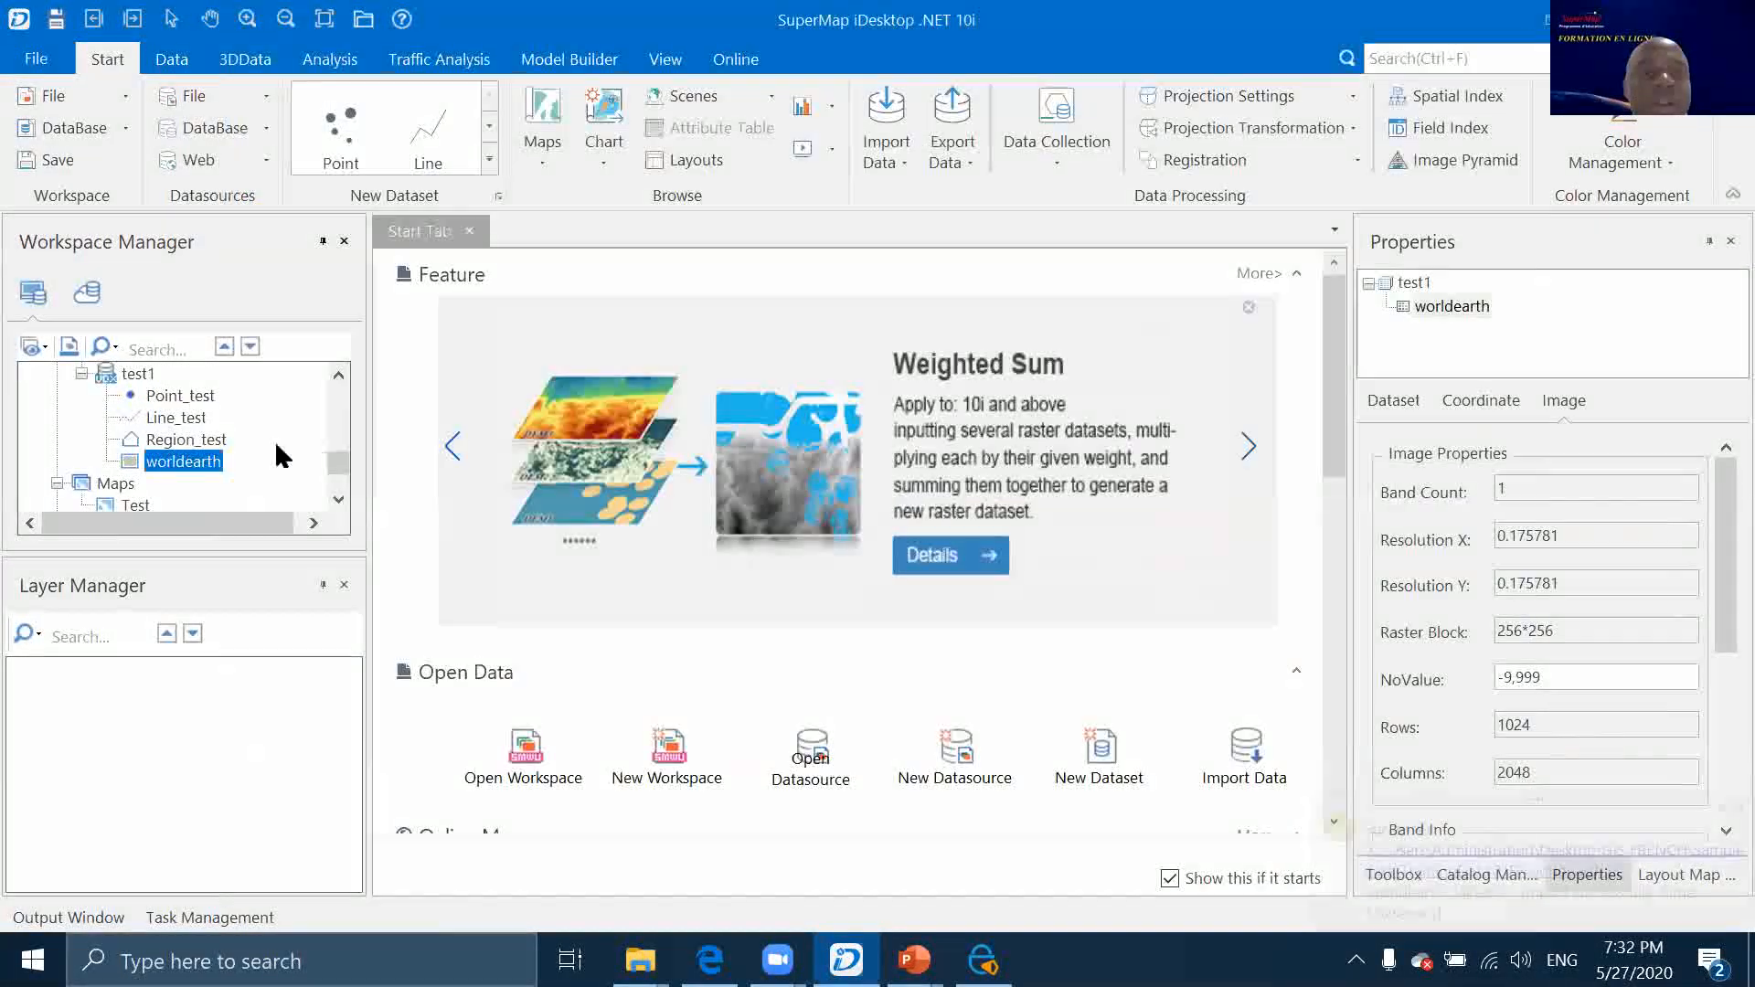
# View the worldearth dataset in a new map and close that map without saving
pyautogui.doubleClick(215, 462)
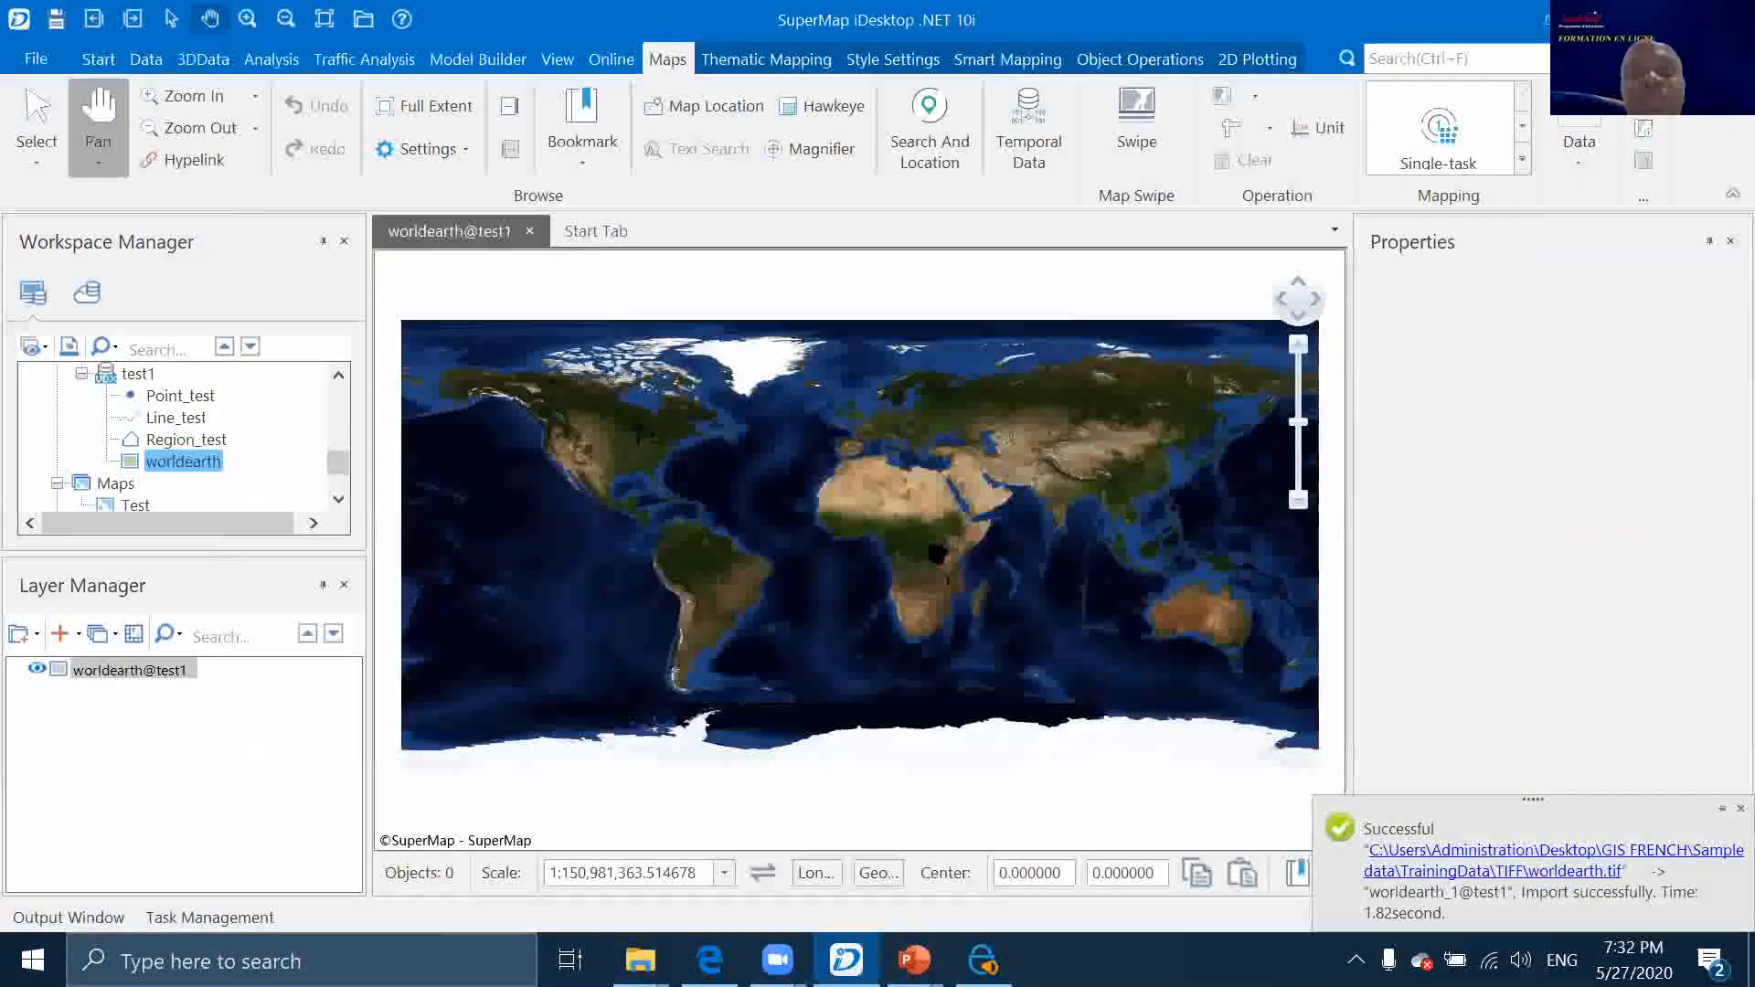
pyautogui.click(528, 232)
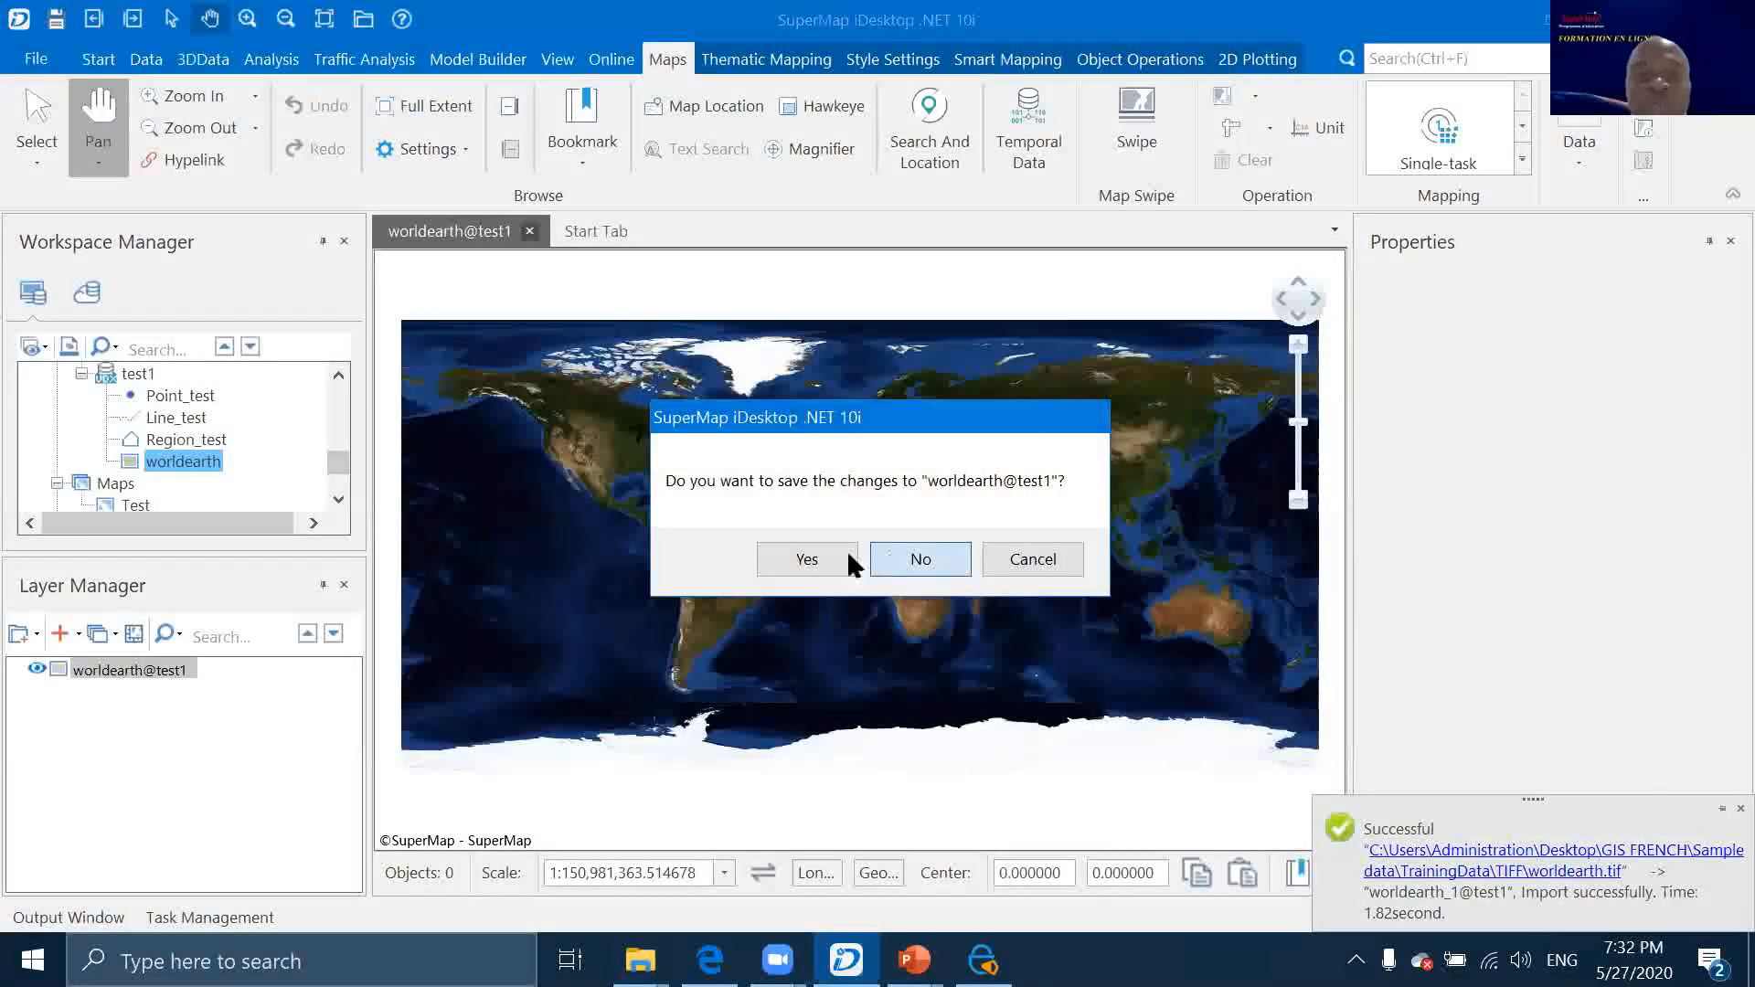
pyautogui.click(905, 555)
# Delete the worldearth dataset from the test1 datasource
pyautogui.rightClick(203, 463)
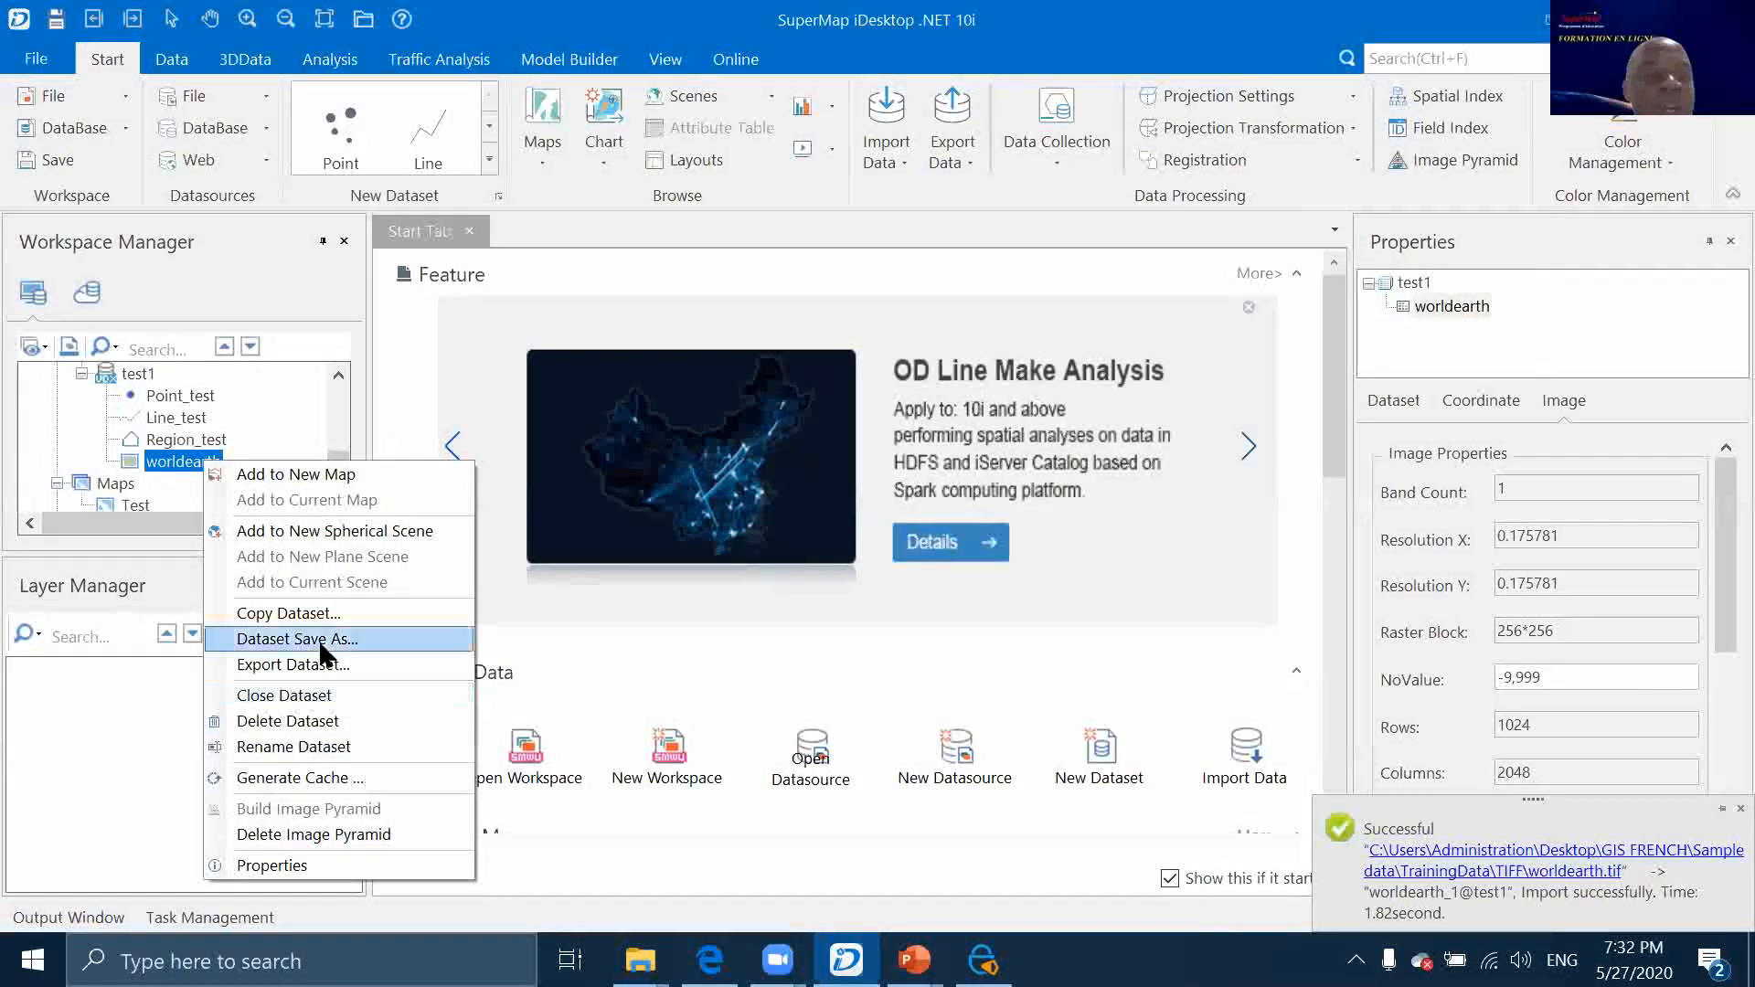
pyautogui.click(326, 721)
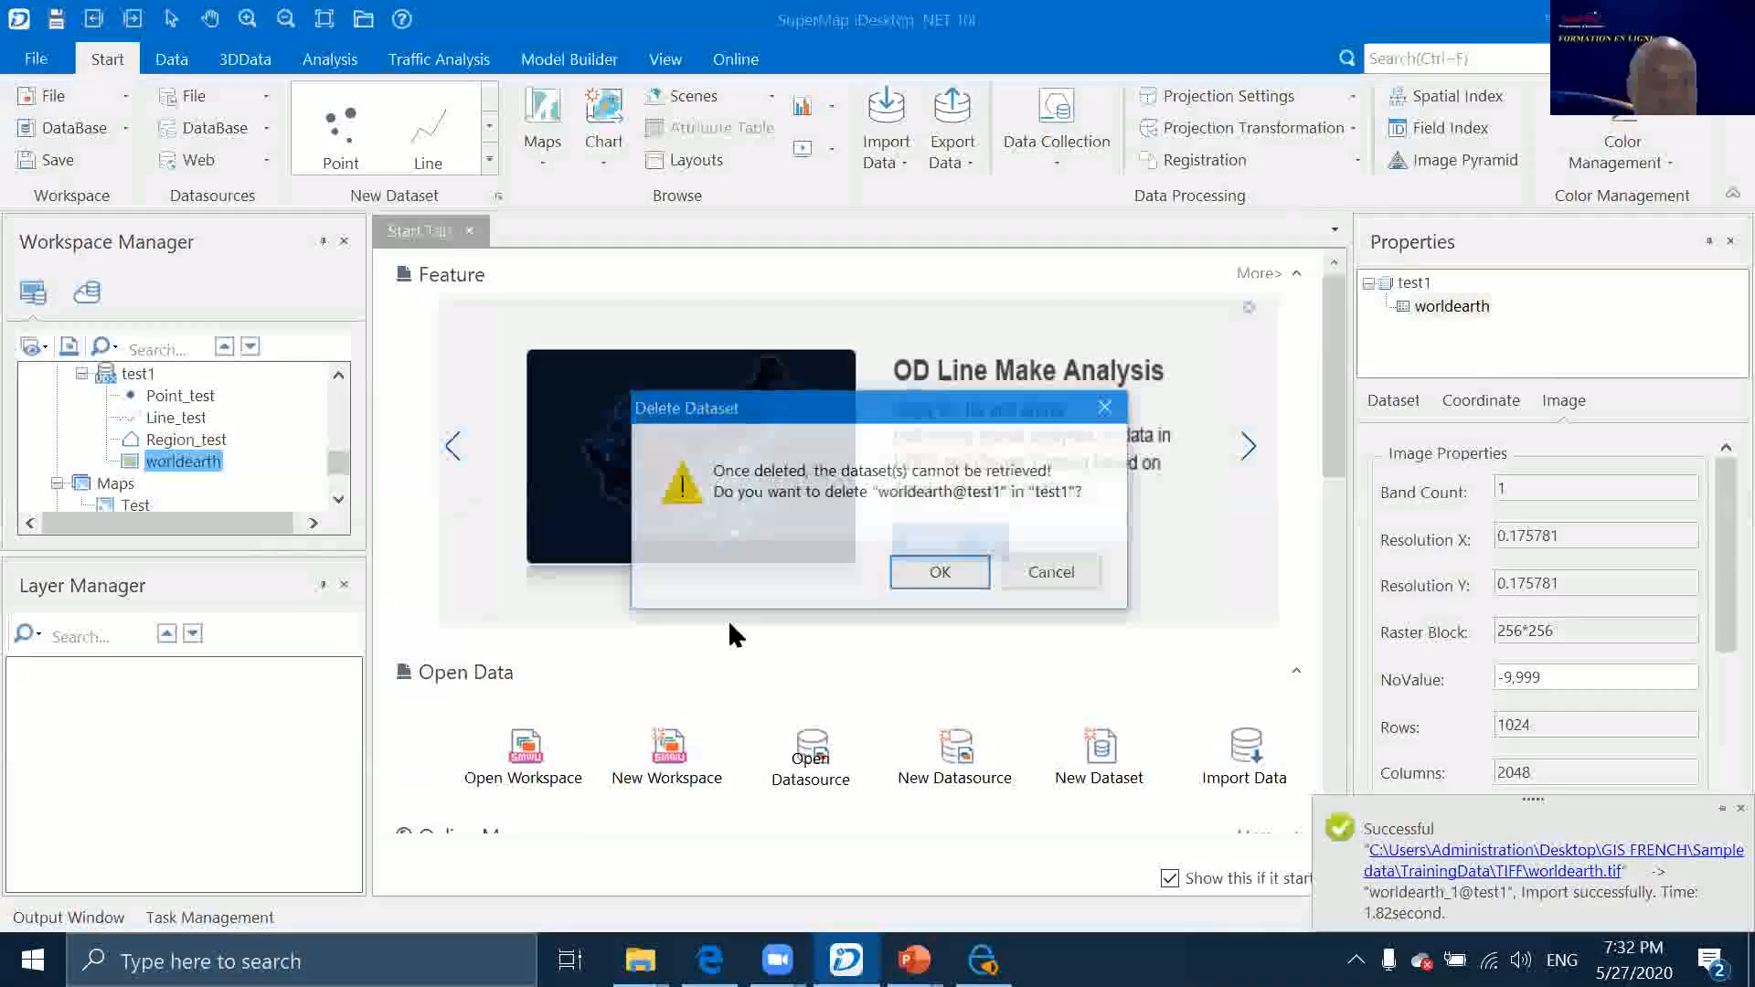
pyautogui.click(922, 567)
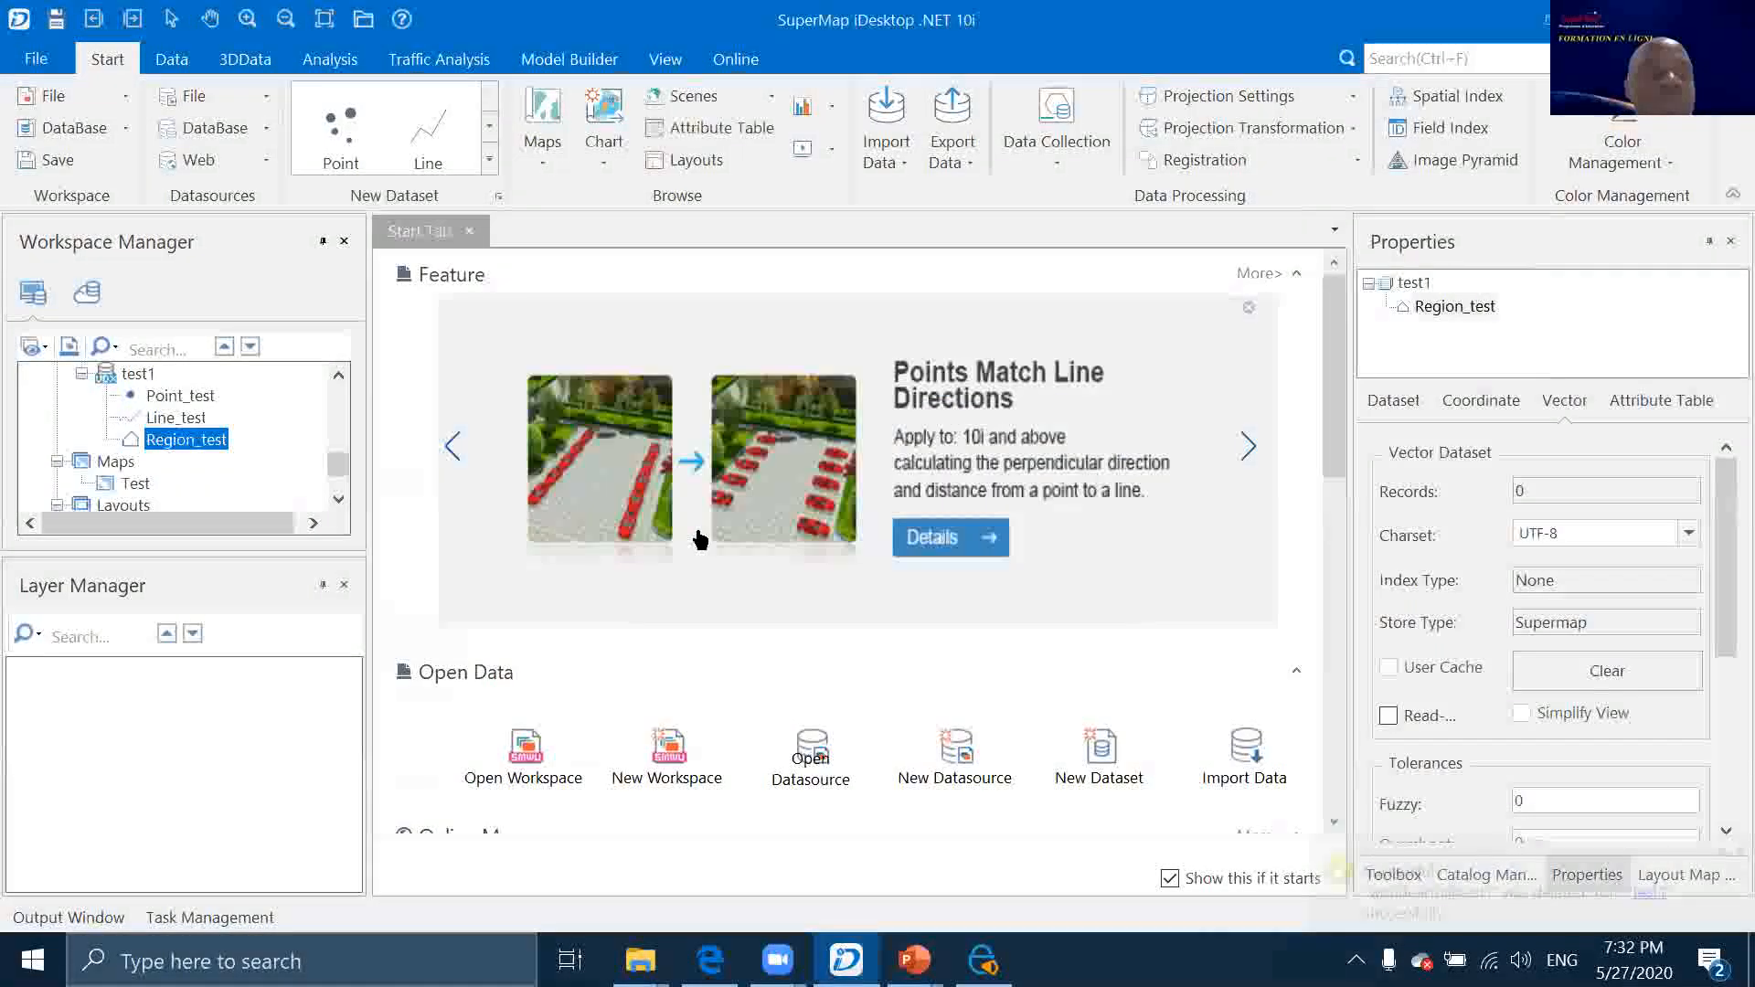
# Import building.dwg from the TrainingData CAD folder into the test1 datasource as a CAD dataset
pyautogui.click(137, 377)
pyautogui.rightClick(137, 379)
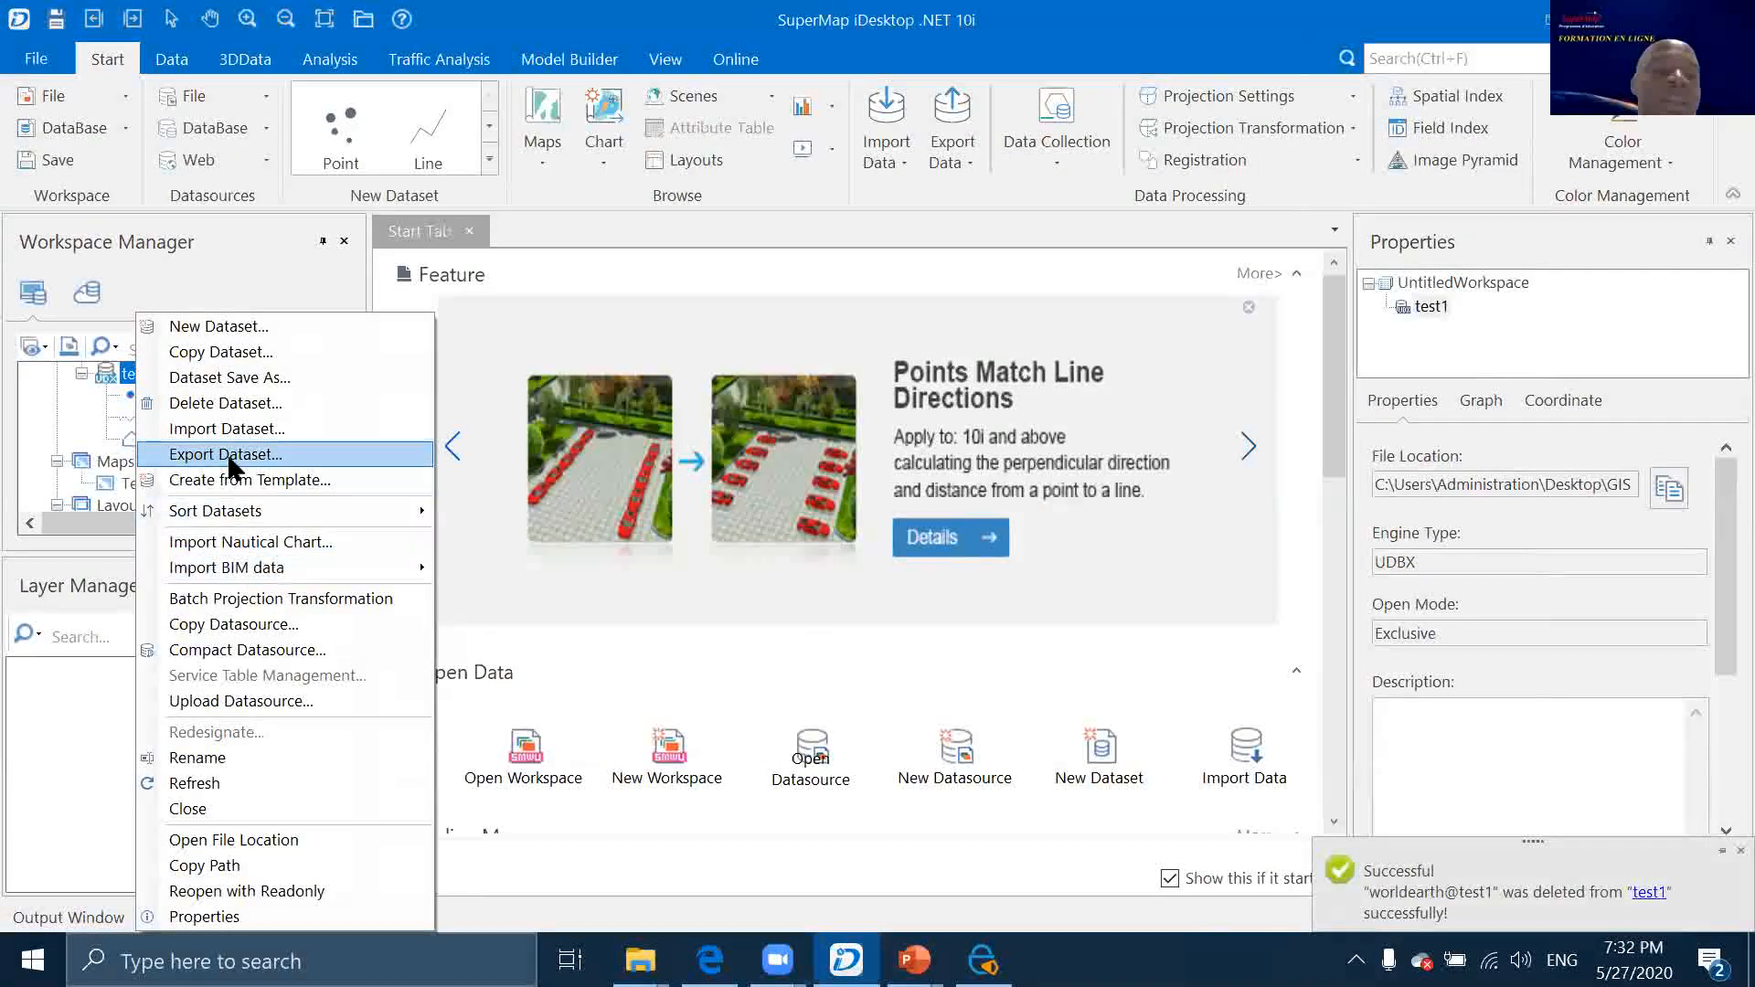
pyautogui.click(252, 430)
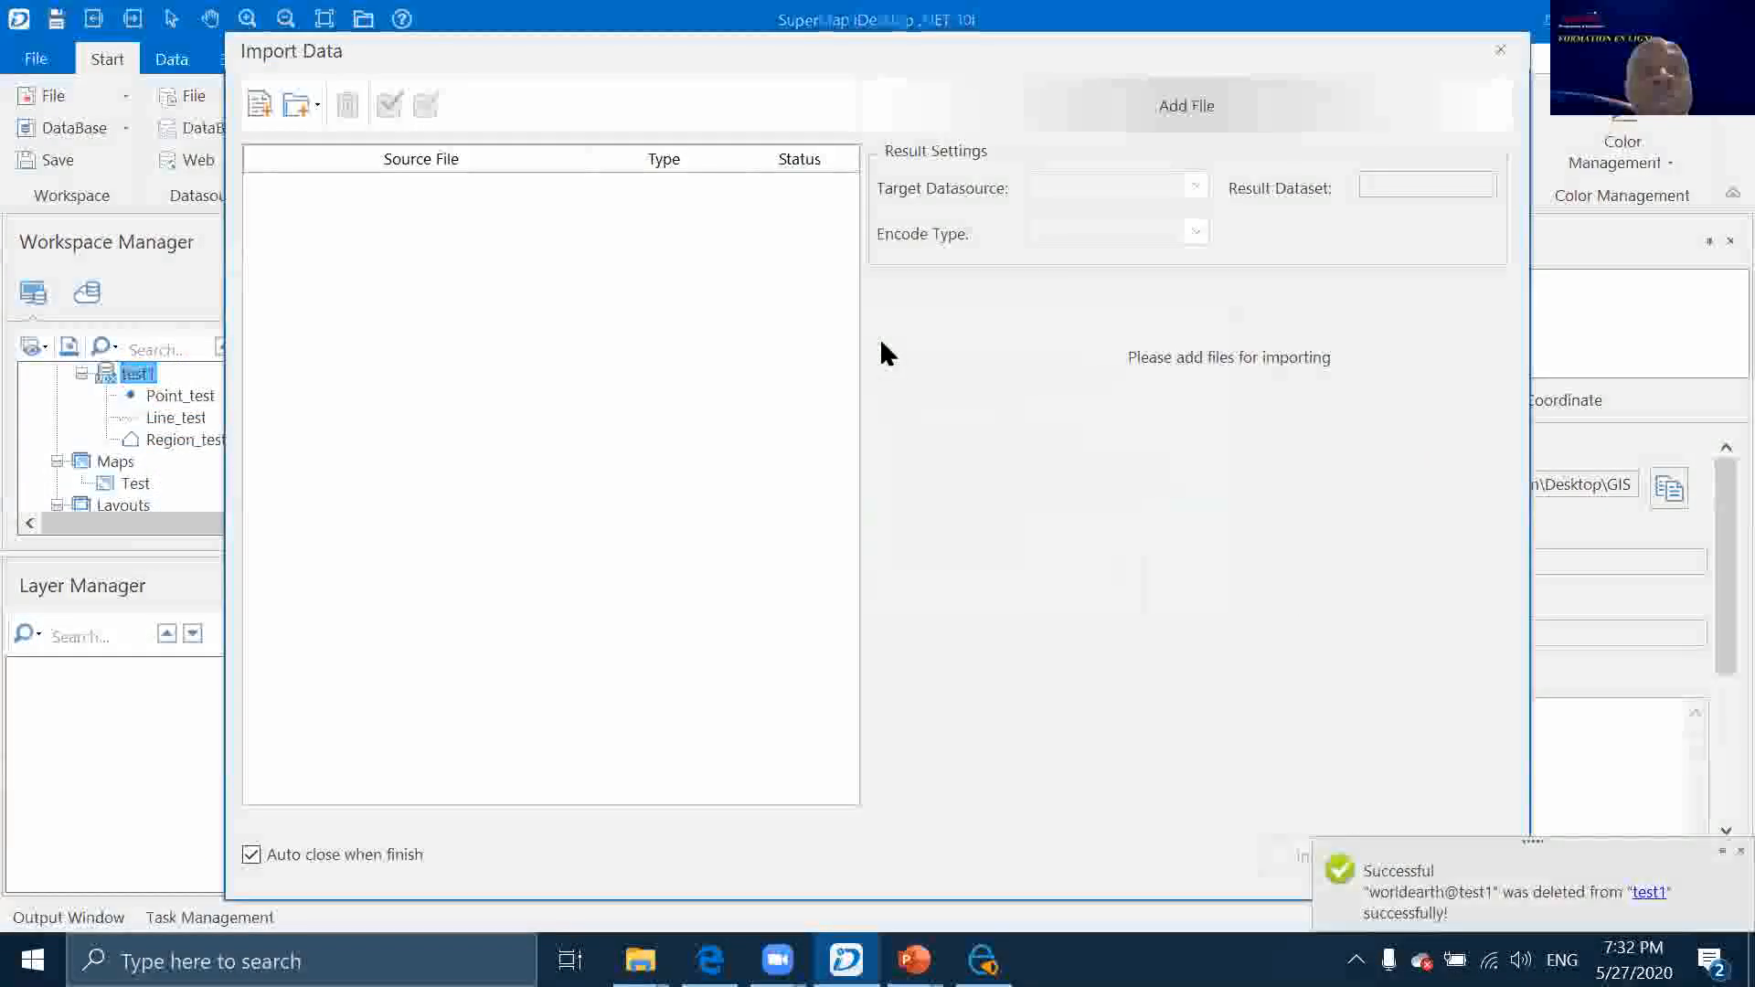
pyautogui.click(259, 106)
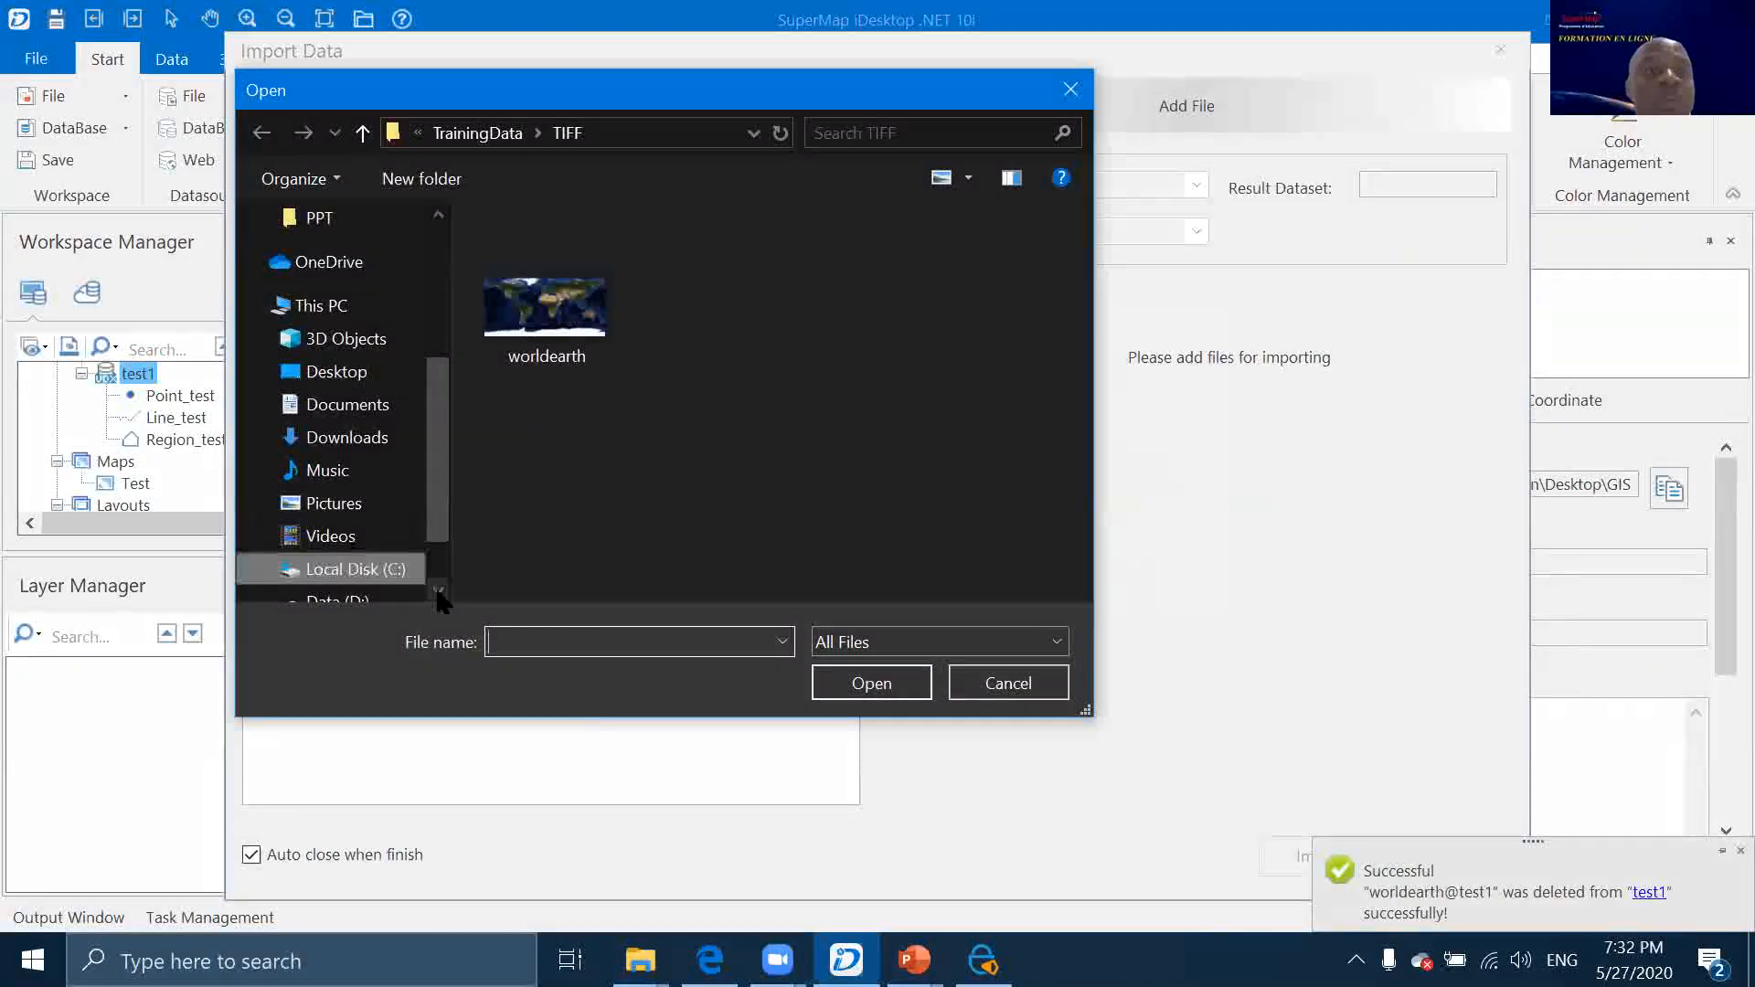
pyautogui.click(494, 133)
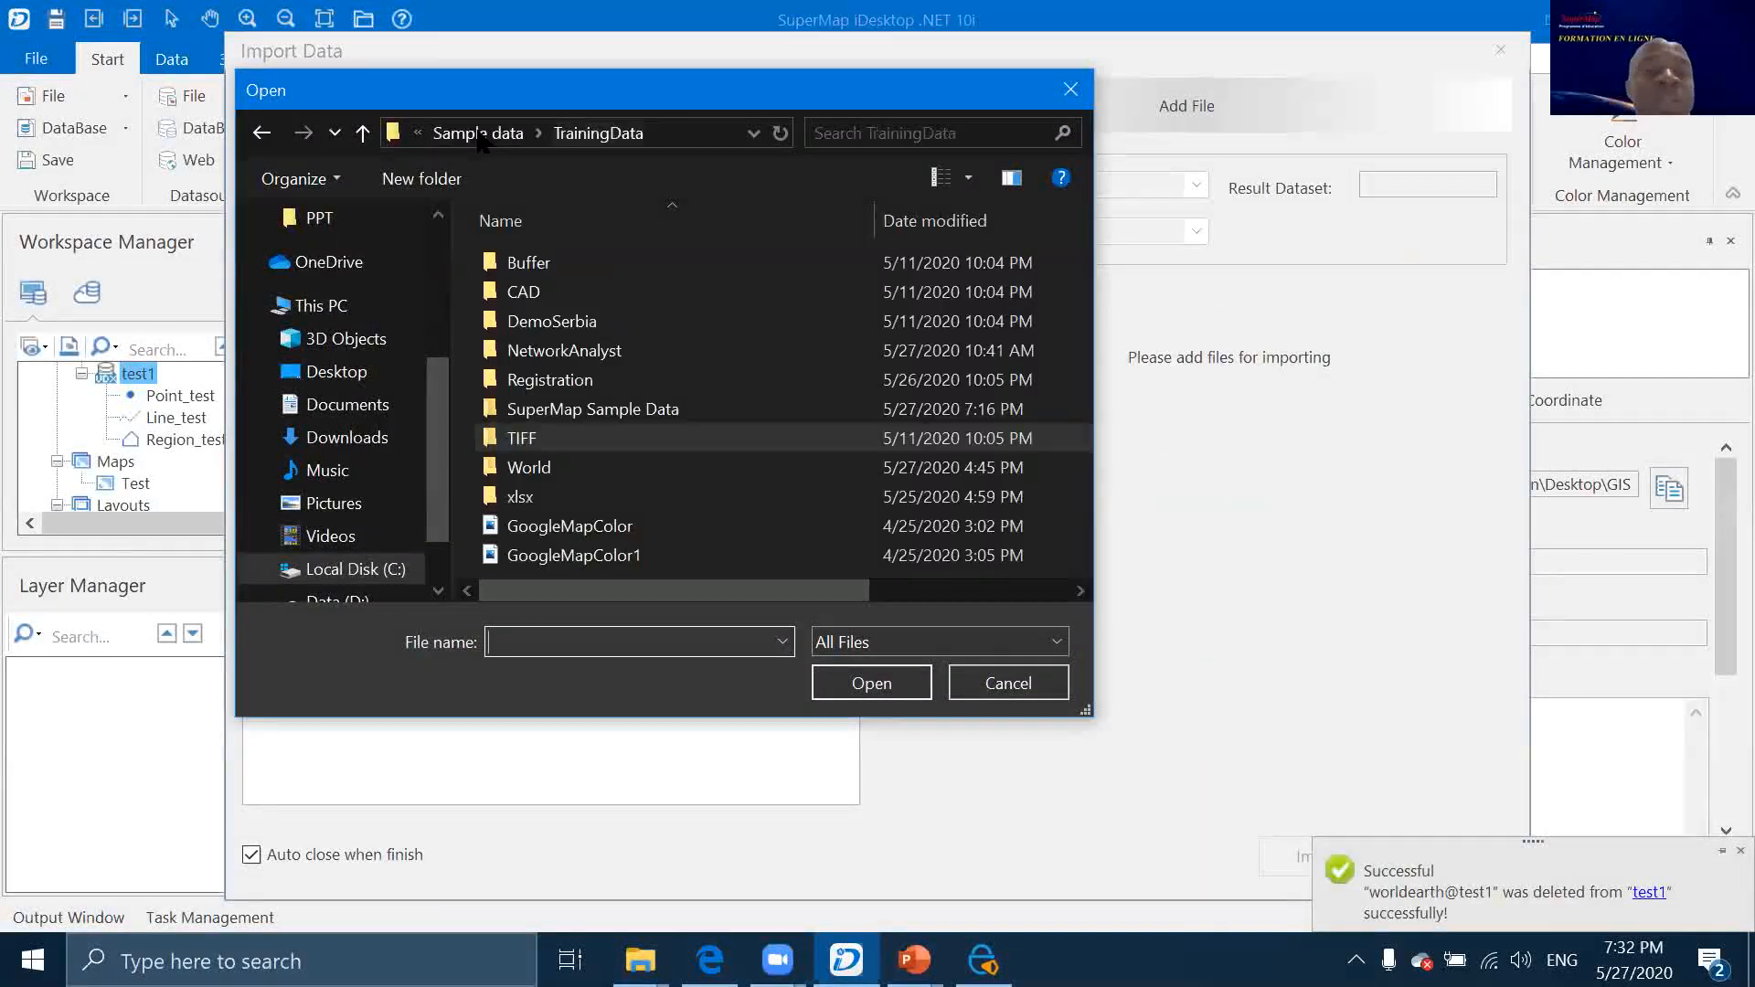
pyautogui.doubleClick(526, 291)
pyautogui.click(528, 263)
pyautogui.click(869, 681)
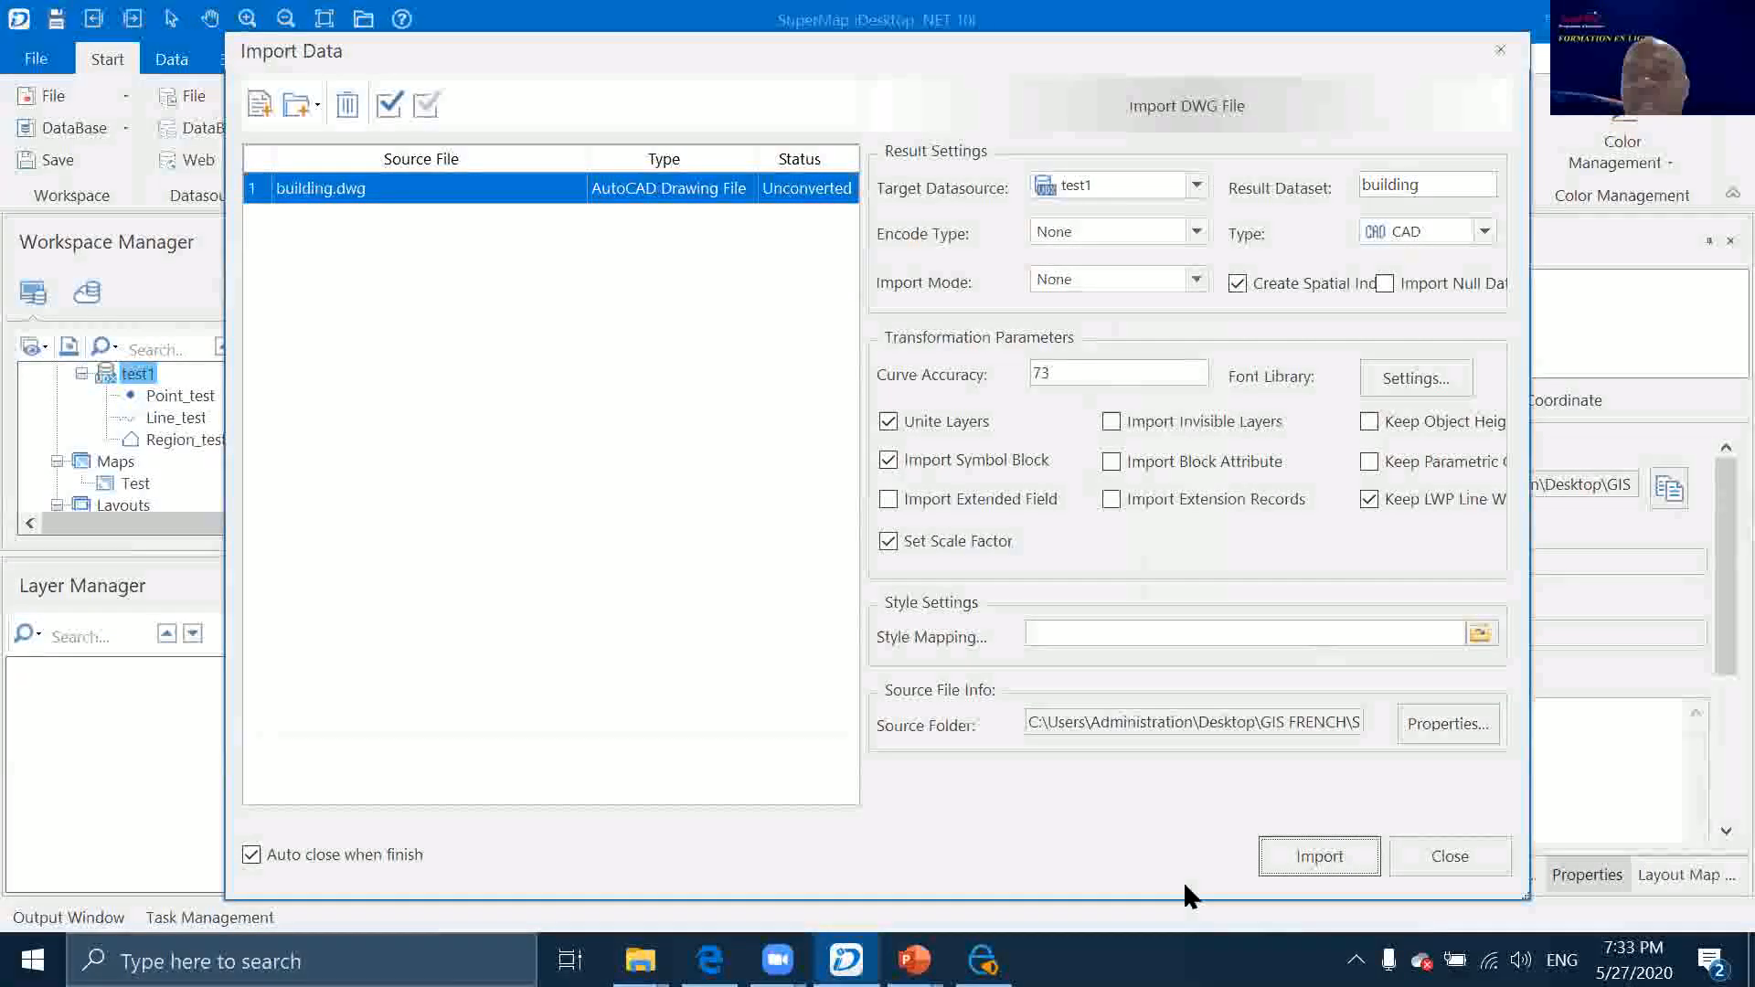
pyautogui.click(1319, 856)
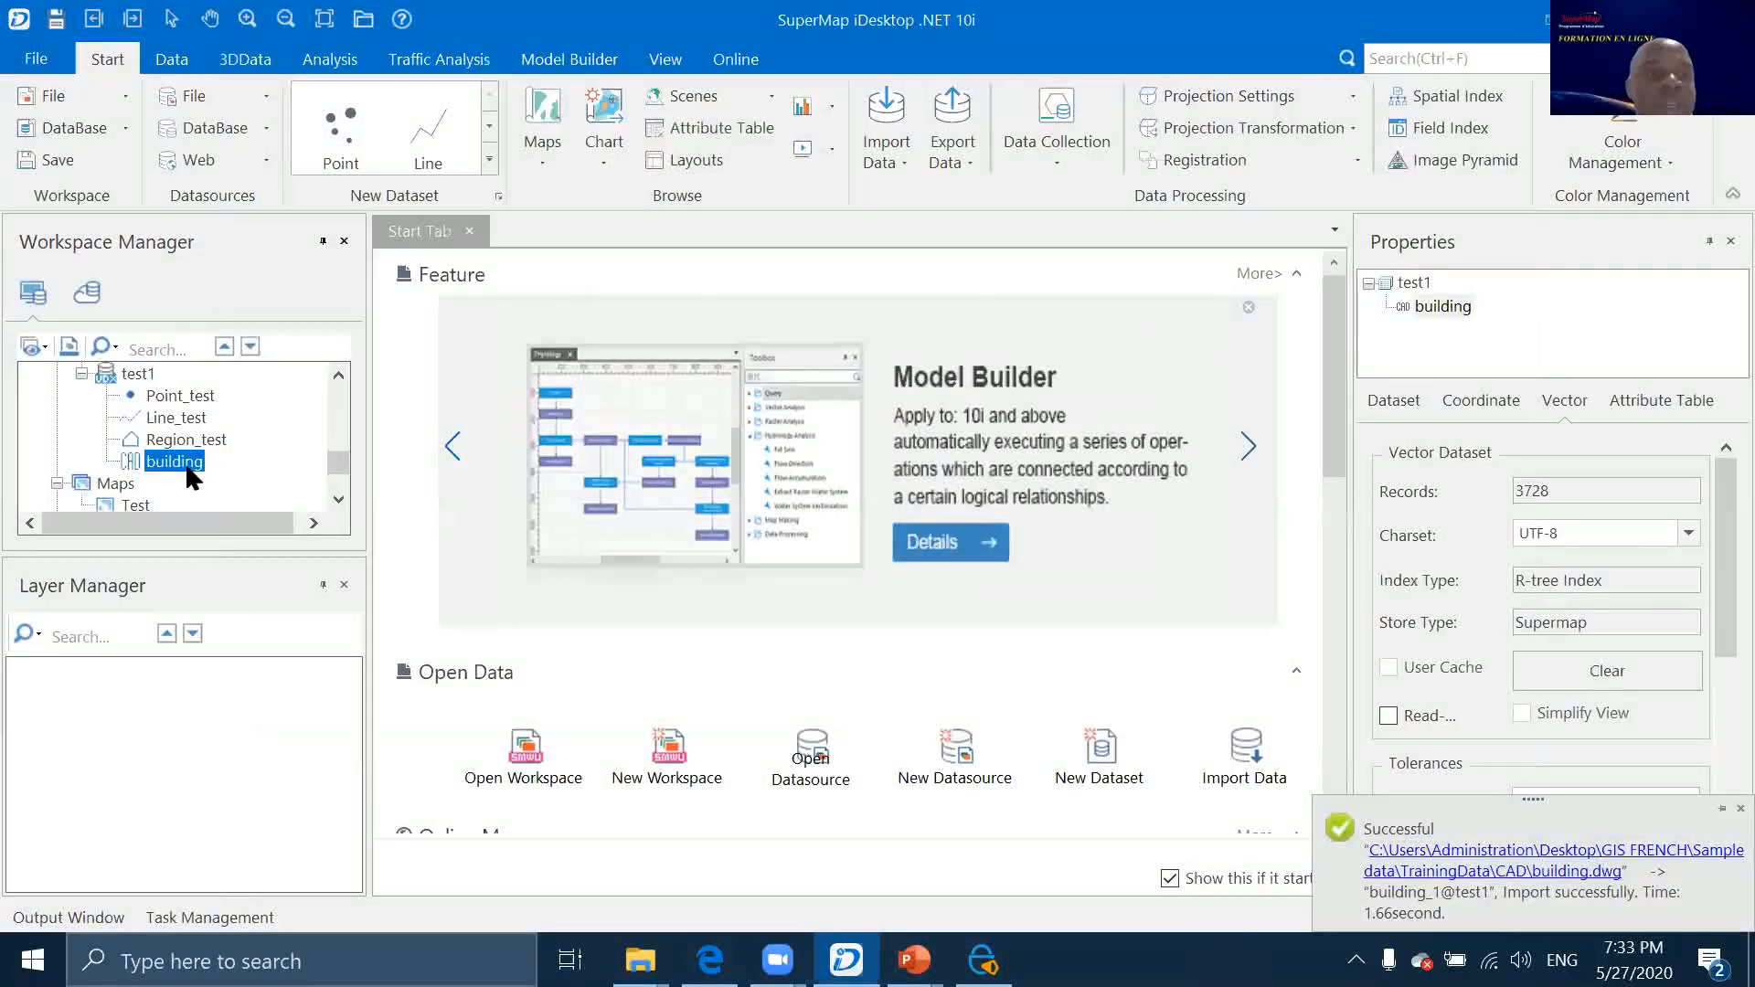
# View the building drawing in a new map and close that map without saving
pyautogui.moveTo(188, 469)
pyautogui.mouseDown()
pyautogui.moveTo(517, 458)
pyautogui.moveTo(583, 434)
pyautogui.mouseUp()
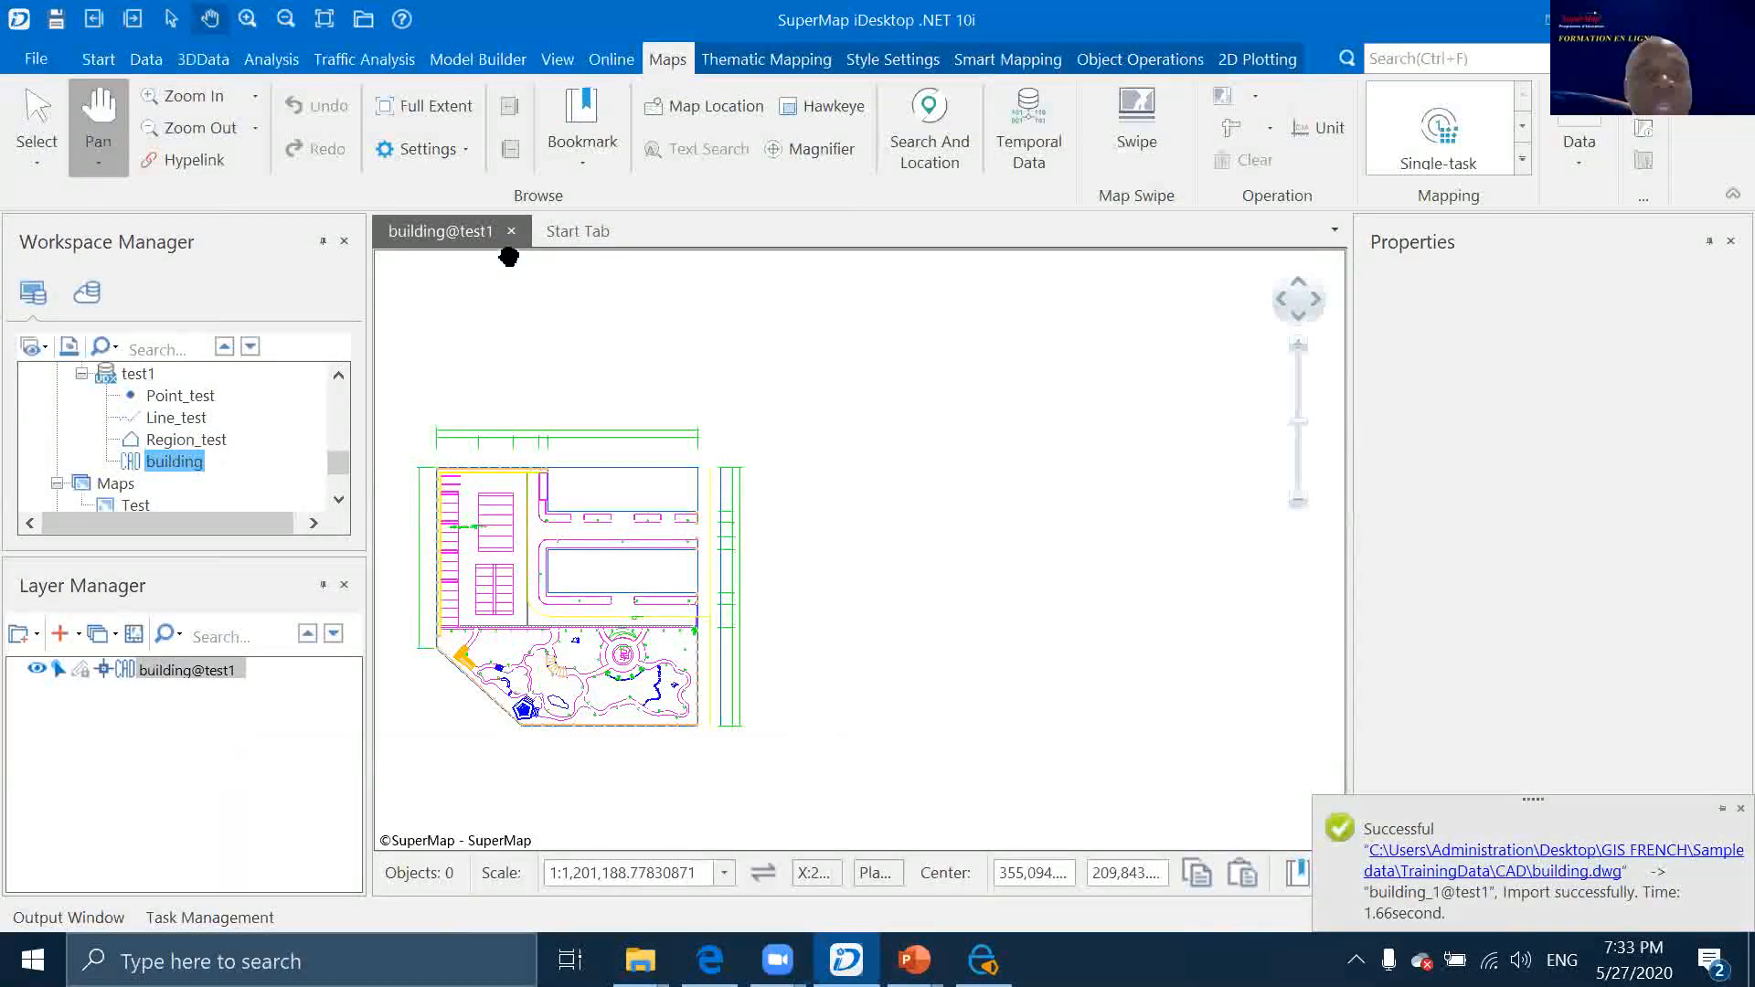
pyautogui.click(513, 232)
pyautogui.click(903, 558)
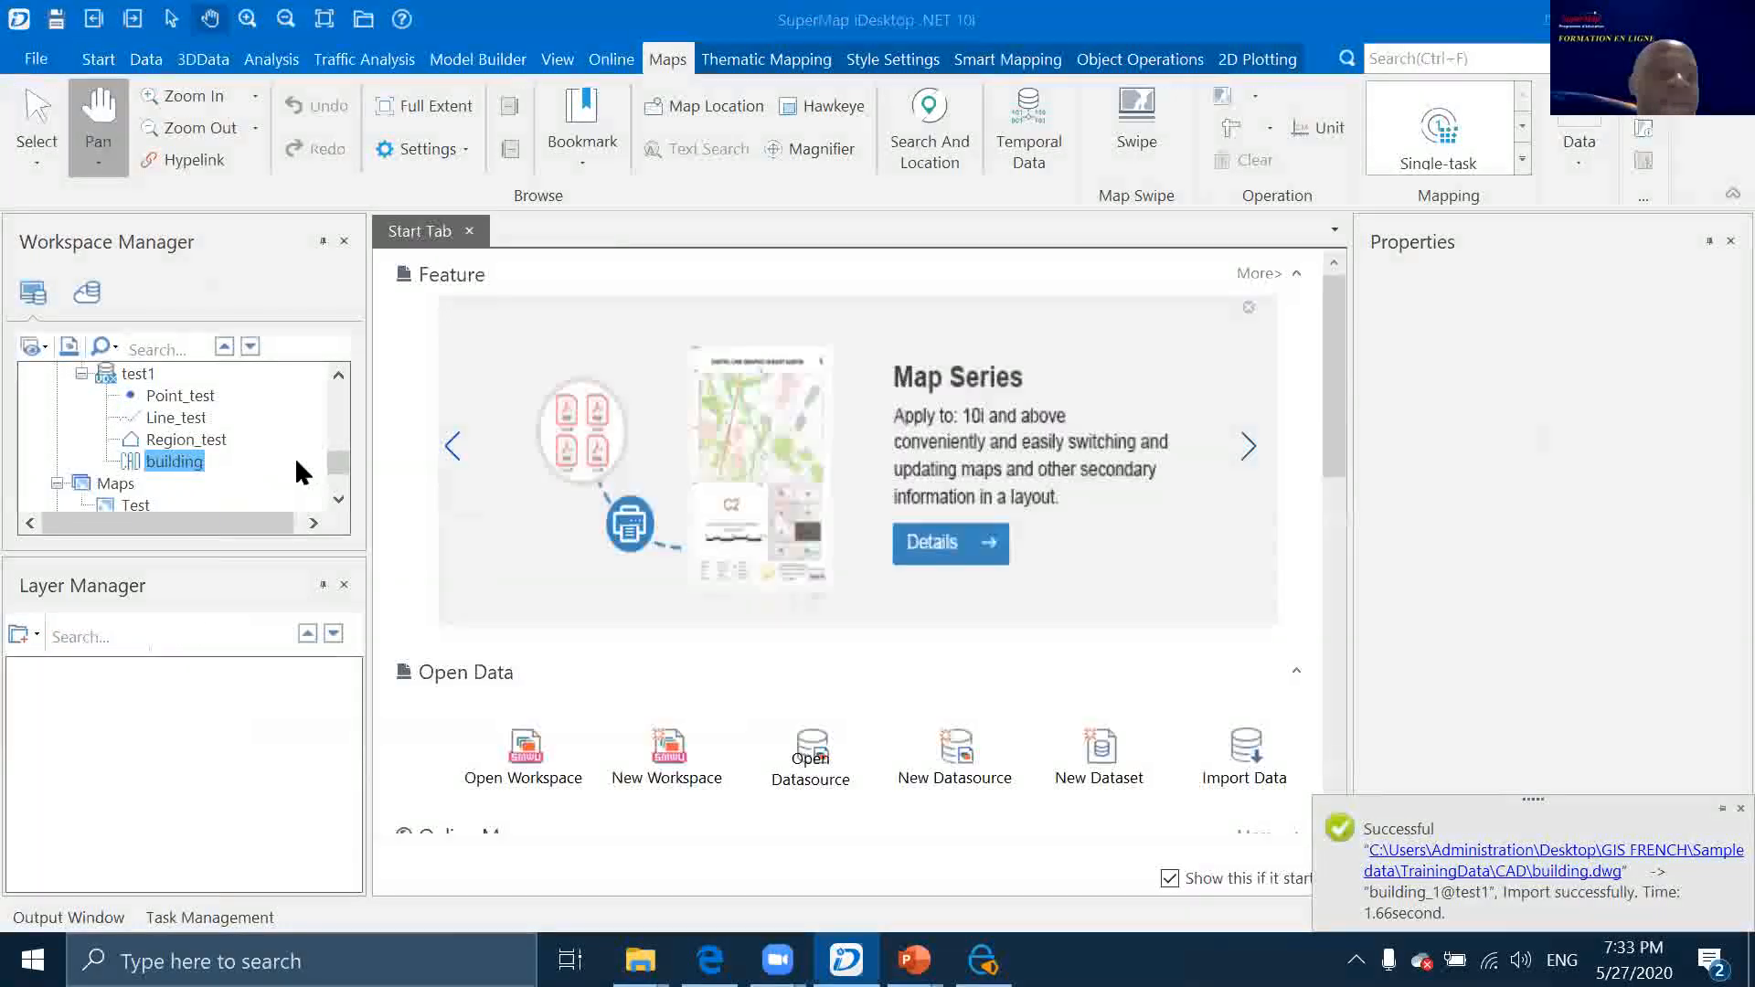
# Delete the building dataset from the test1 datasource
pyautogui.rightClick(190, 461)
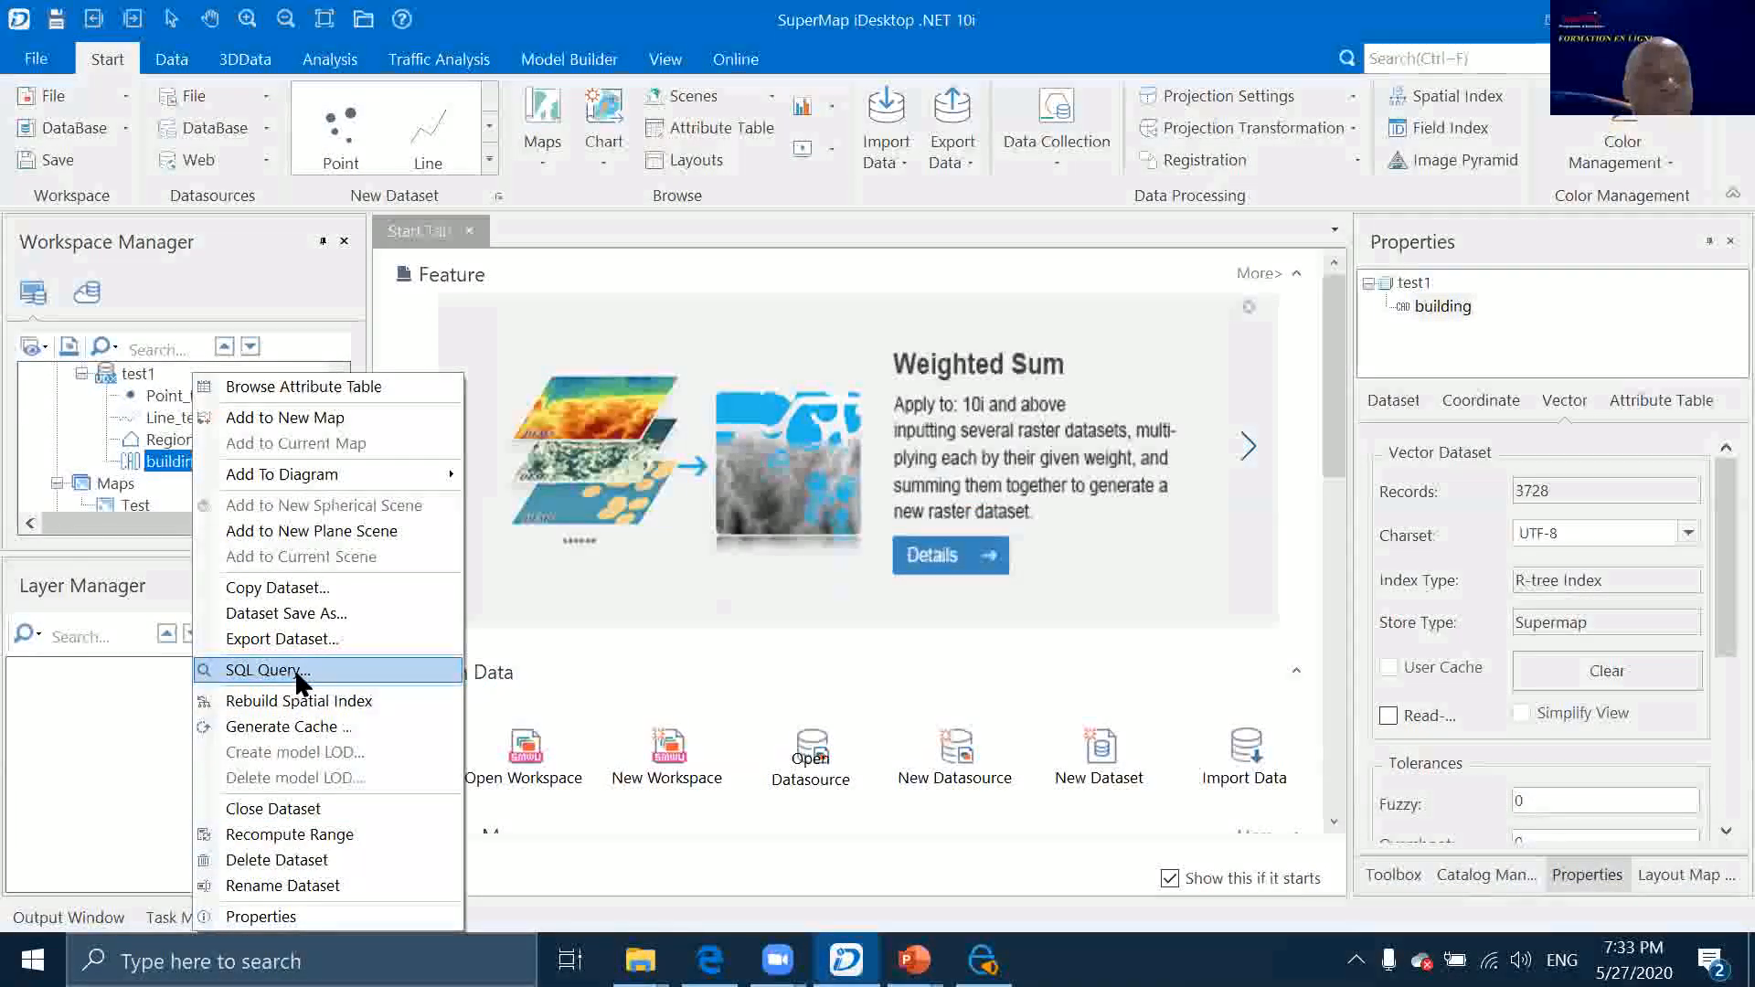
pyautogui.click(294, 859)
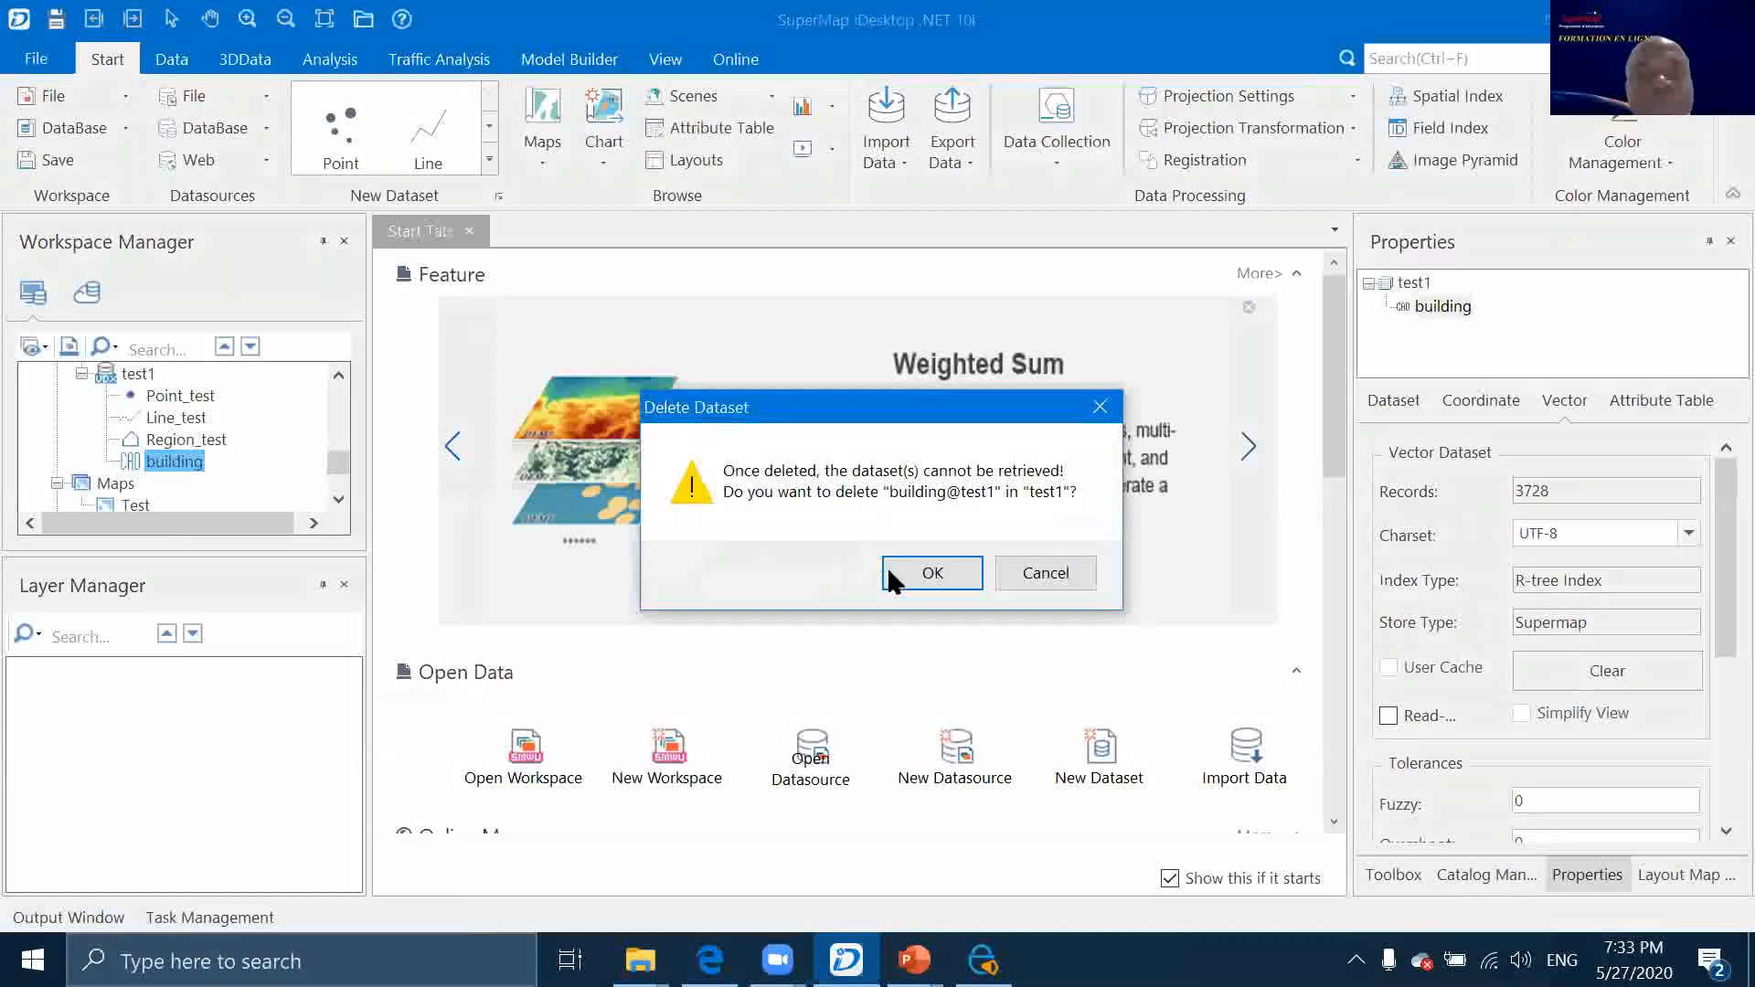
pyautogui.click(931, 572)
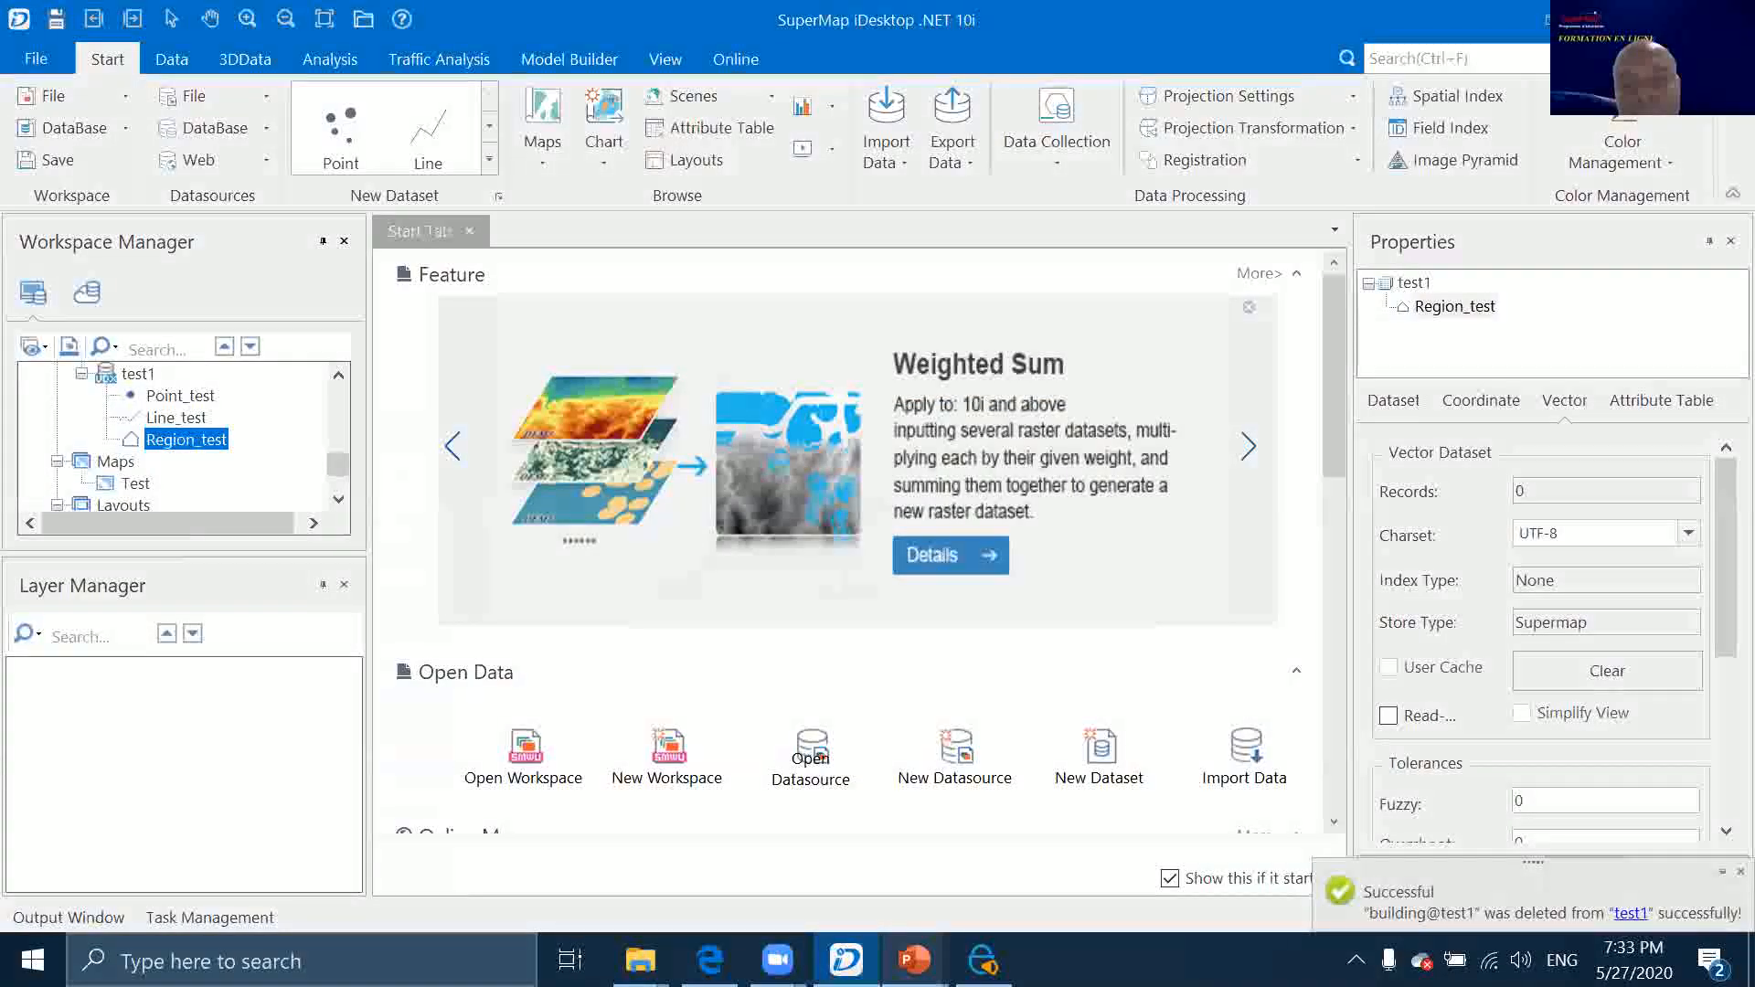
# Switch to the PowerPoint slide show and advance to the slide listing the supported import formats
pyautogui.click(915, 959)
pyautogui.click(1048, 849)
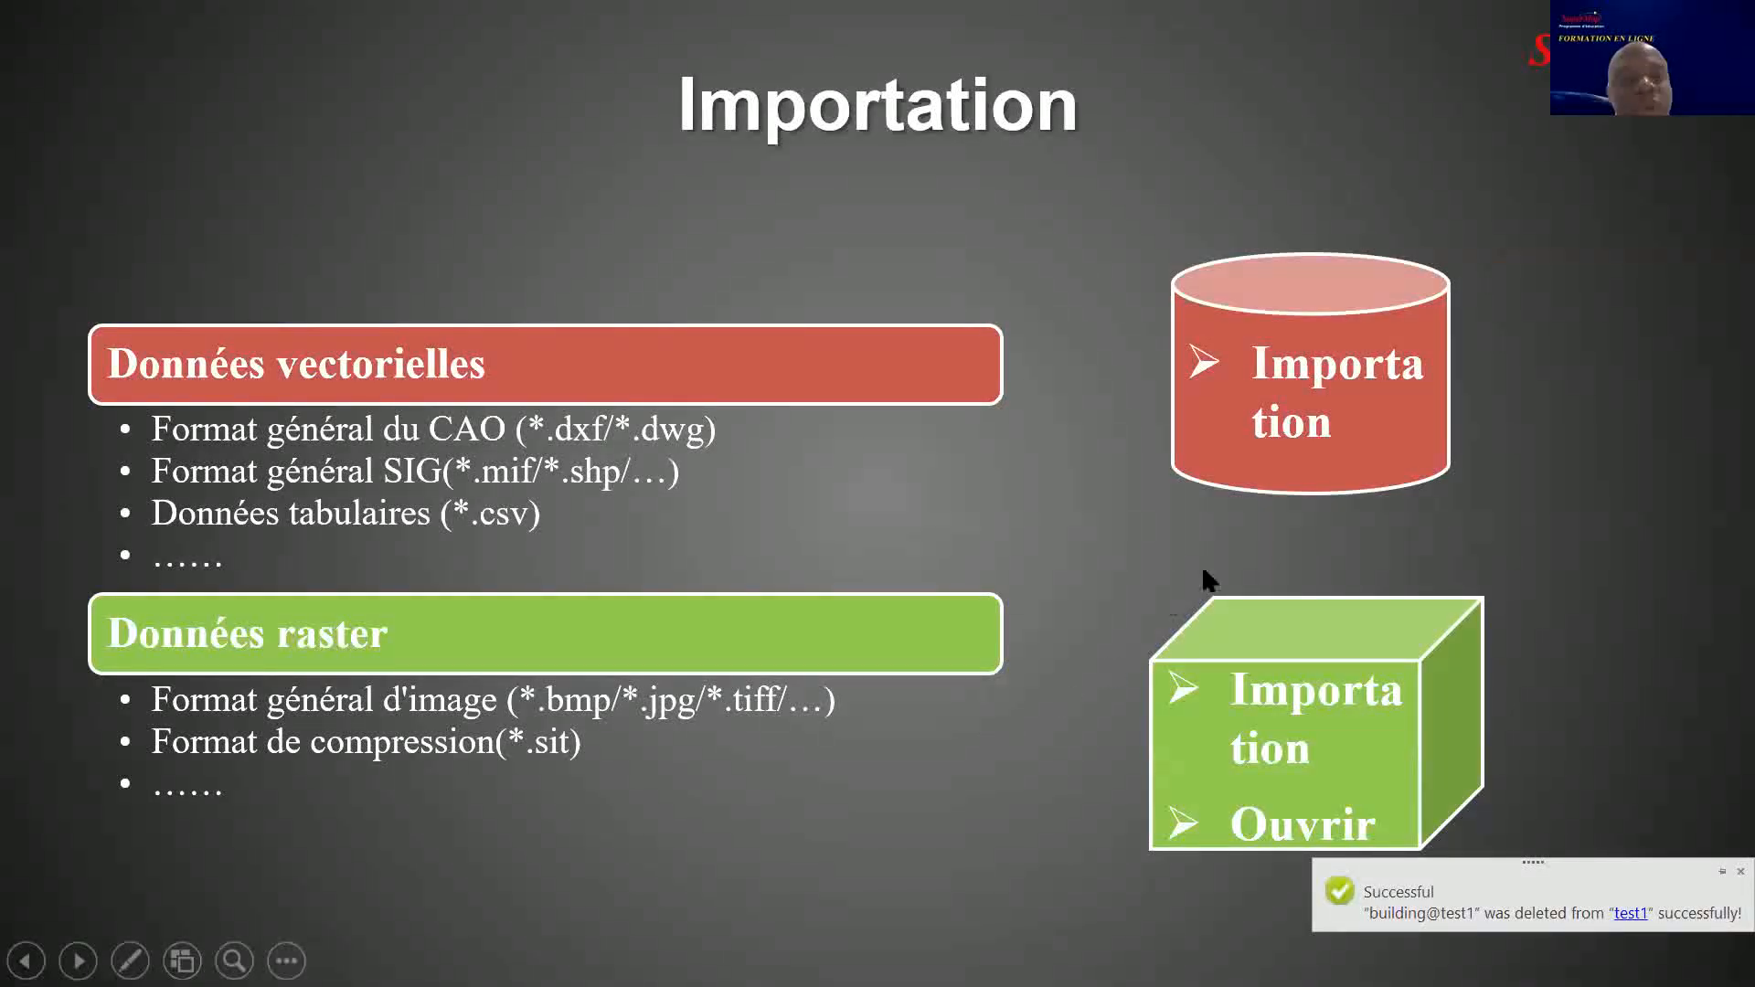
pyautogui.click(1034, 692)
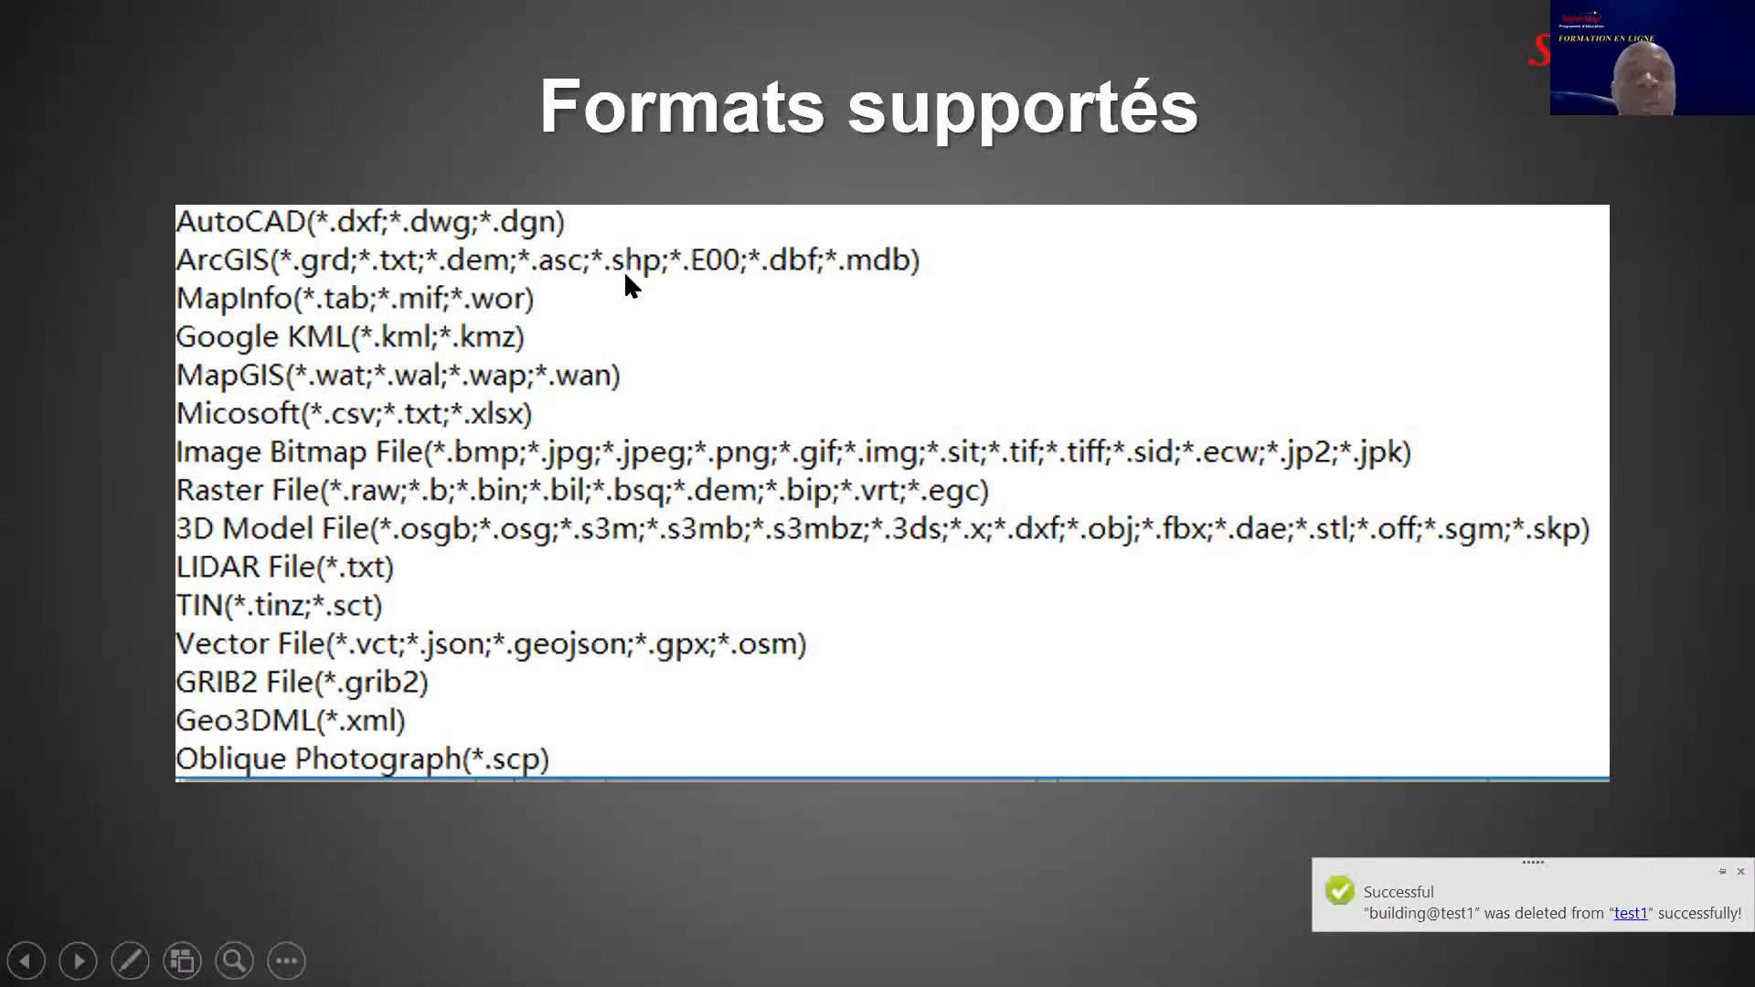
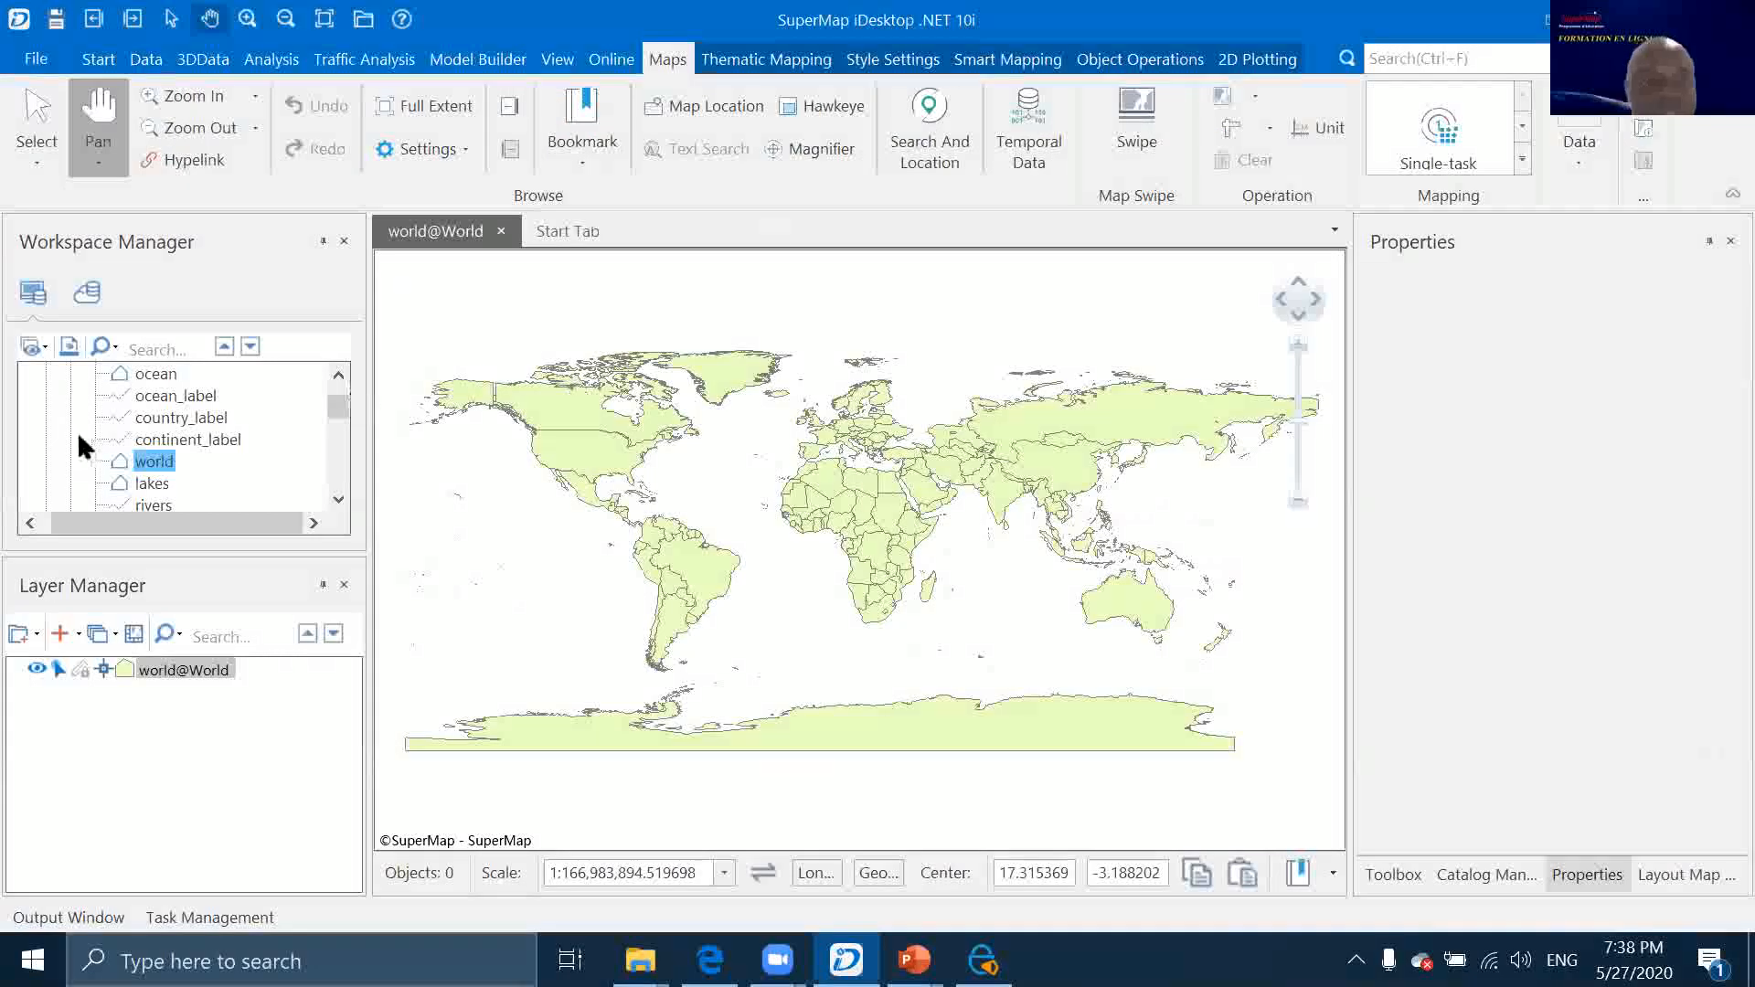
# Examine the coordinate system properties of the world dataset in the World datasource
pyautogui.click(157, 464)
pyautogui.rightClick(158, 466)
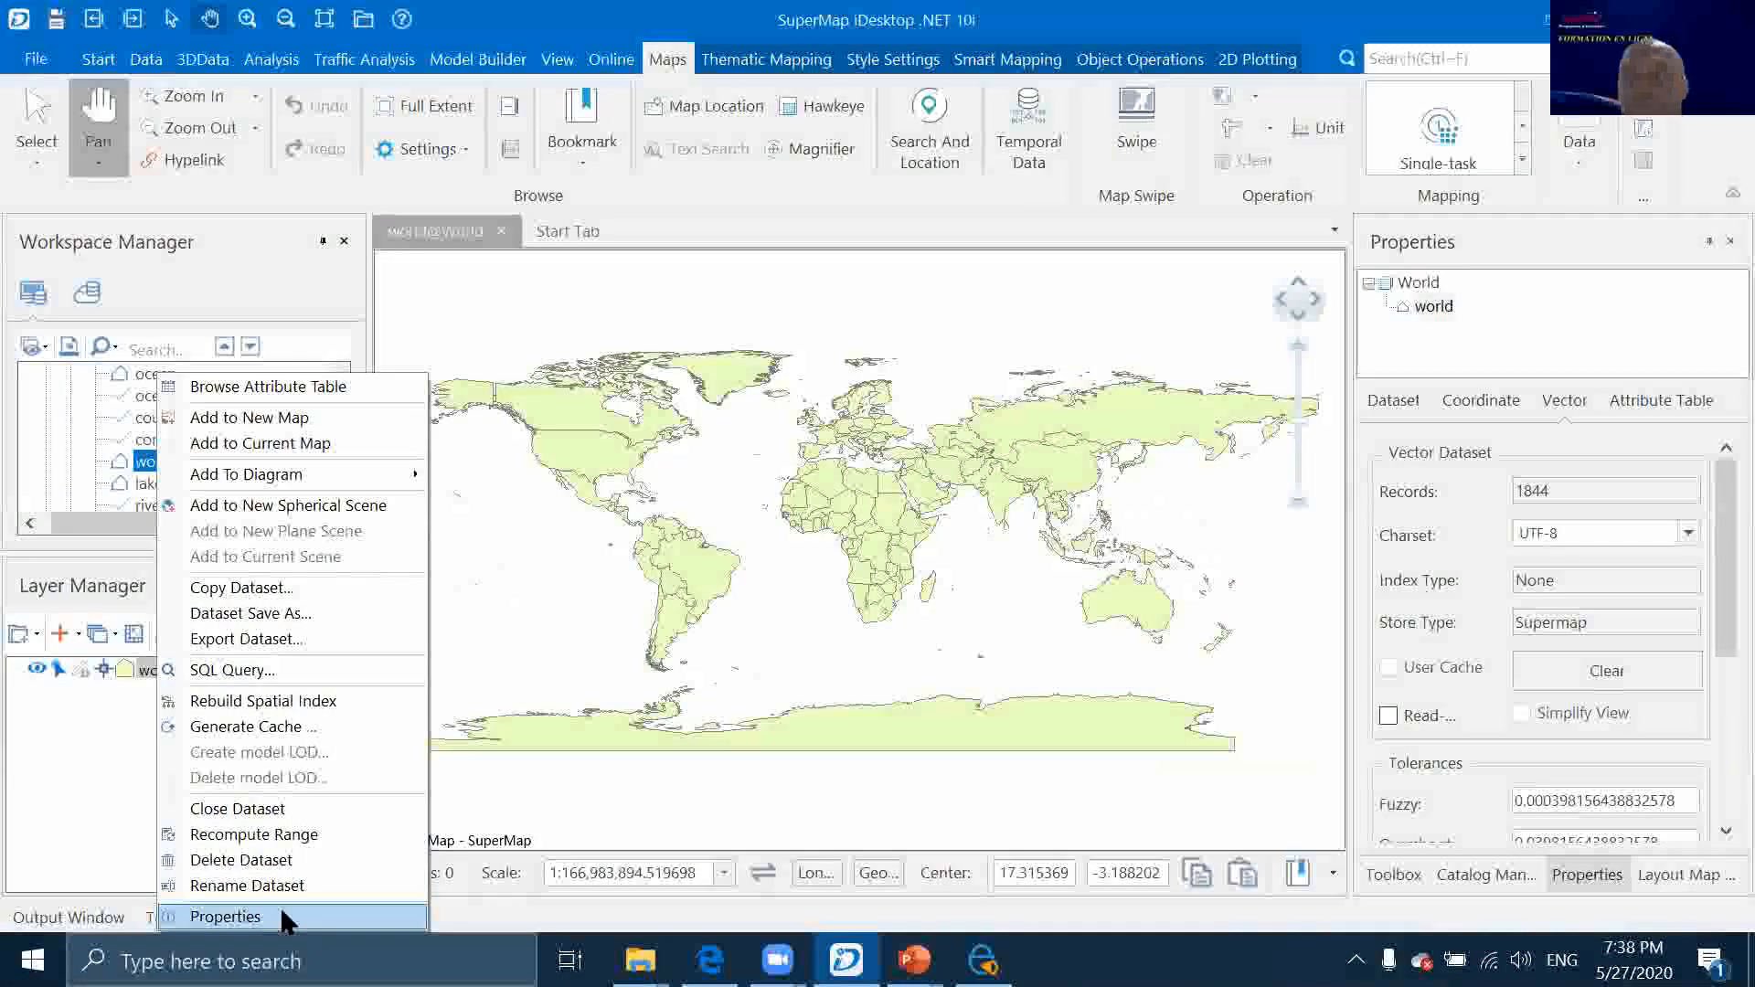
pyautogui.click(1488, 403)
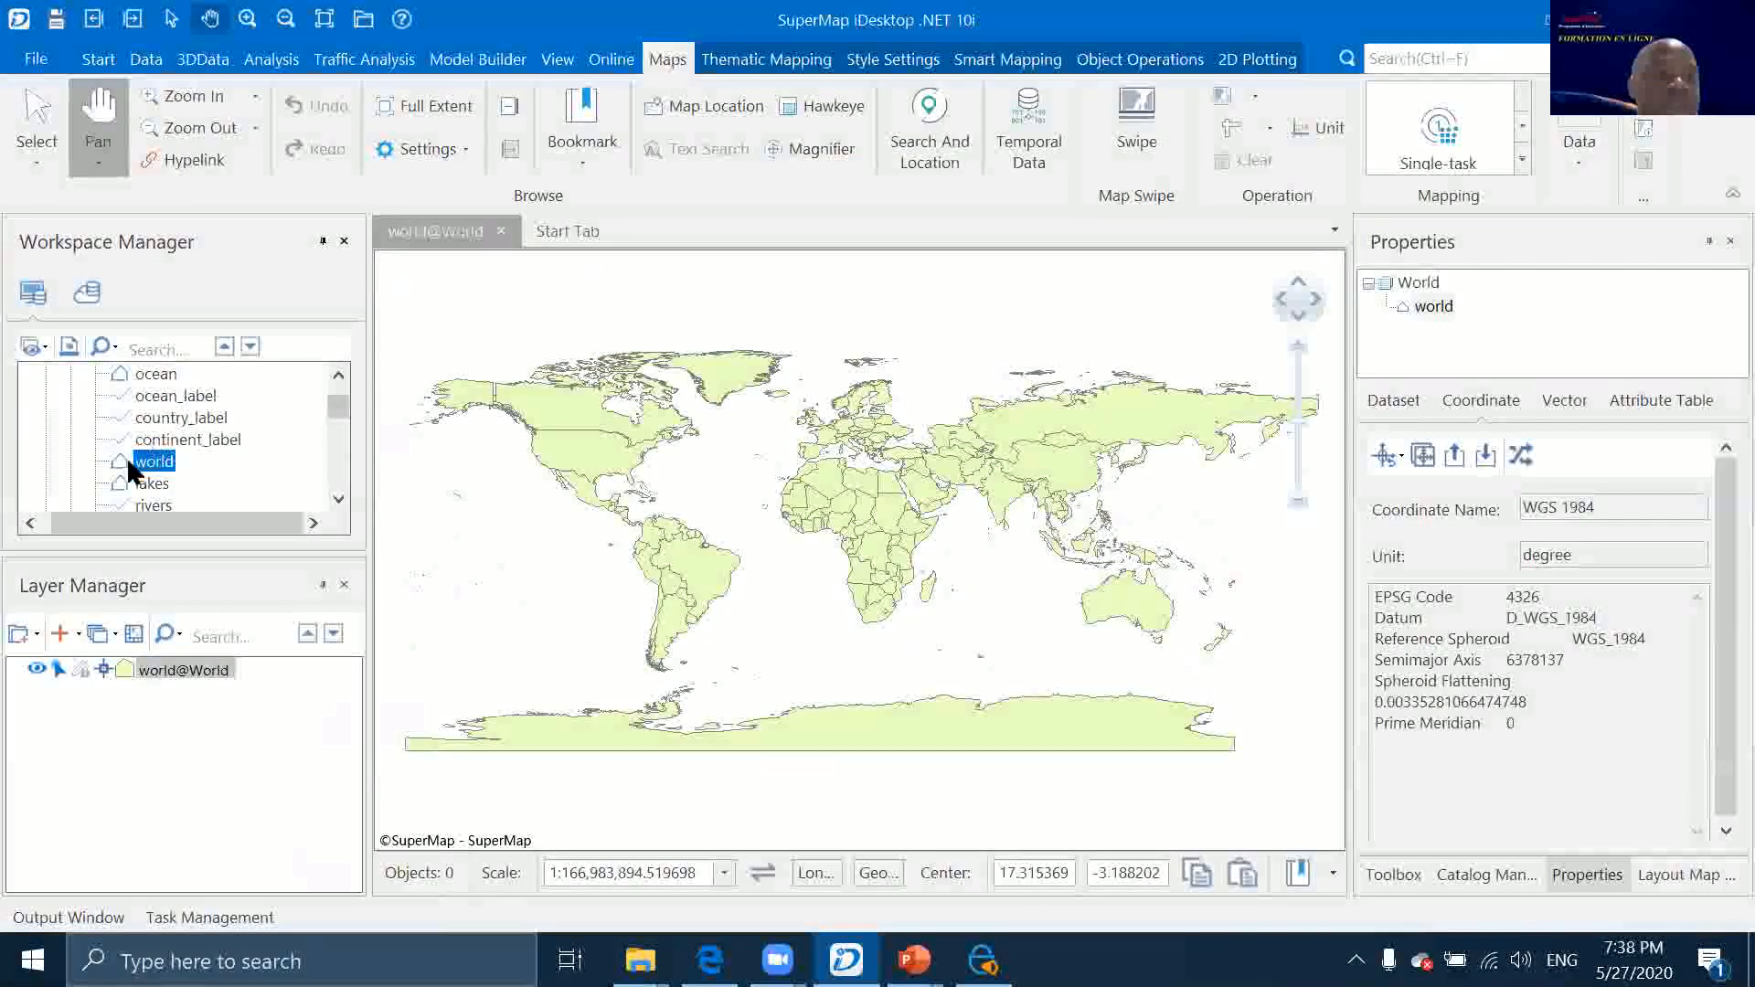
# Close the world map without saving and open the Line_test dataset from test1 in a new map
pyautogui.scroll(-1, 183, 422)
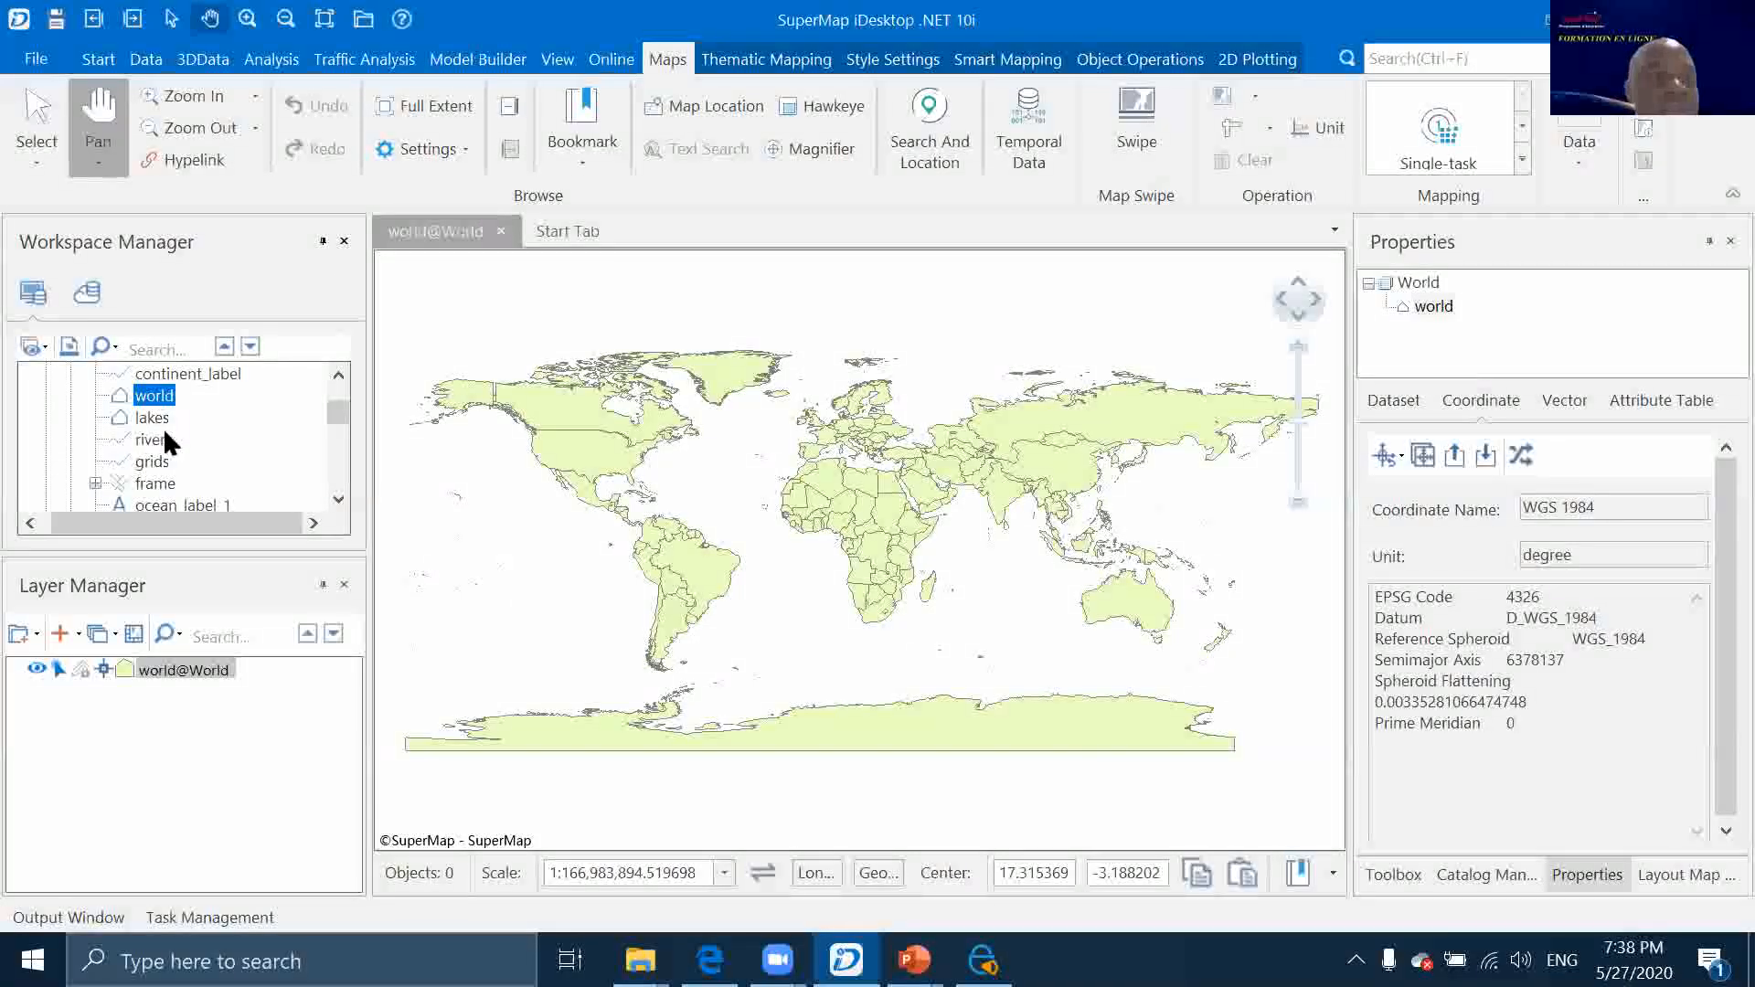
pyautogui.scroll(-8, 164, 430)
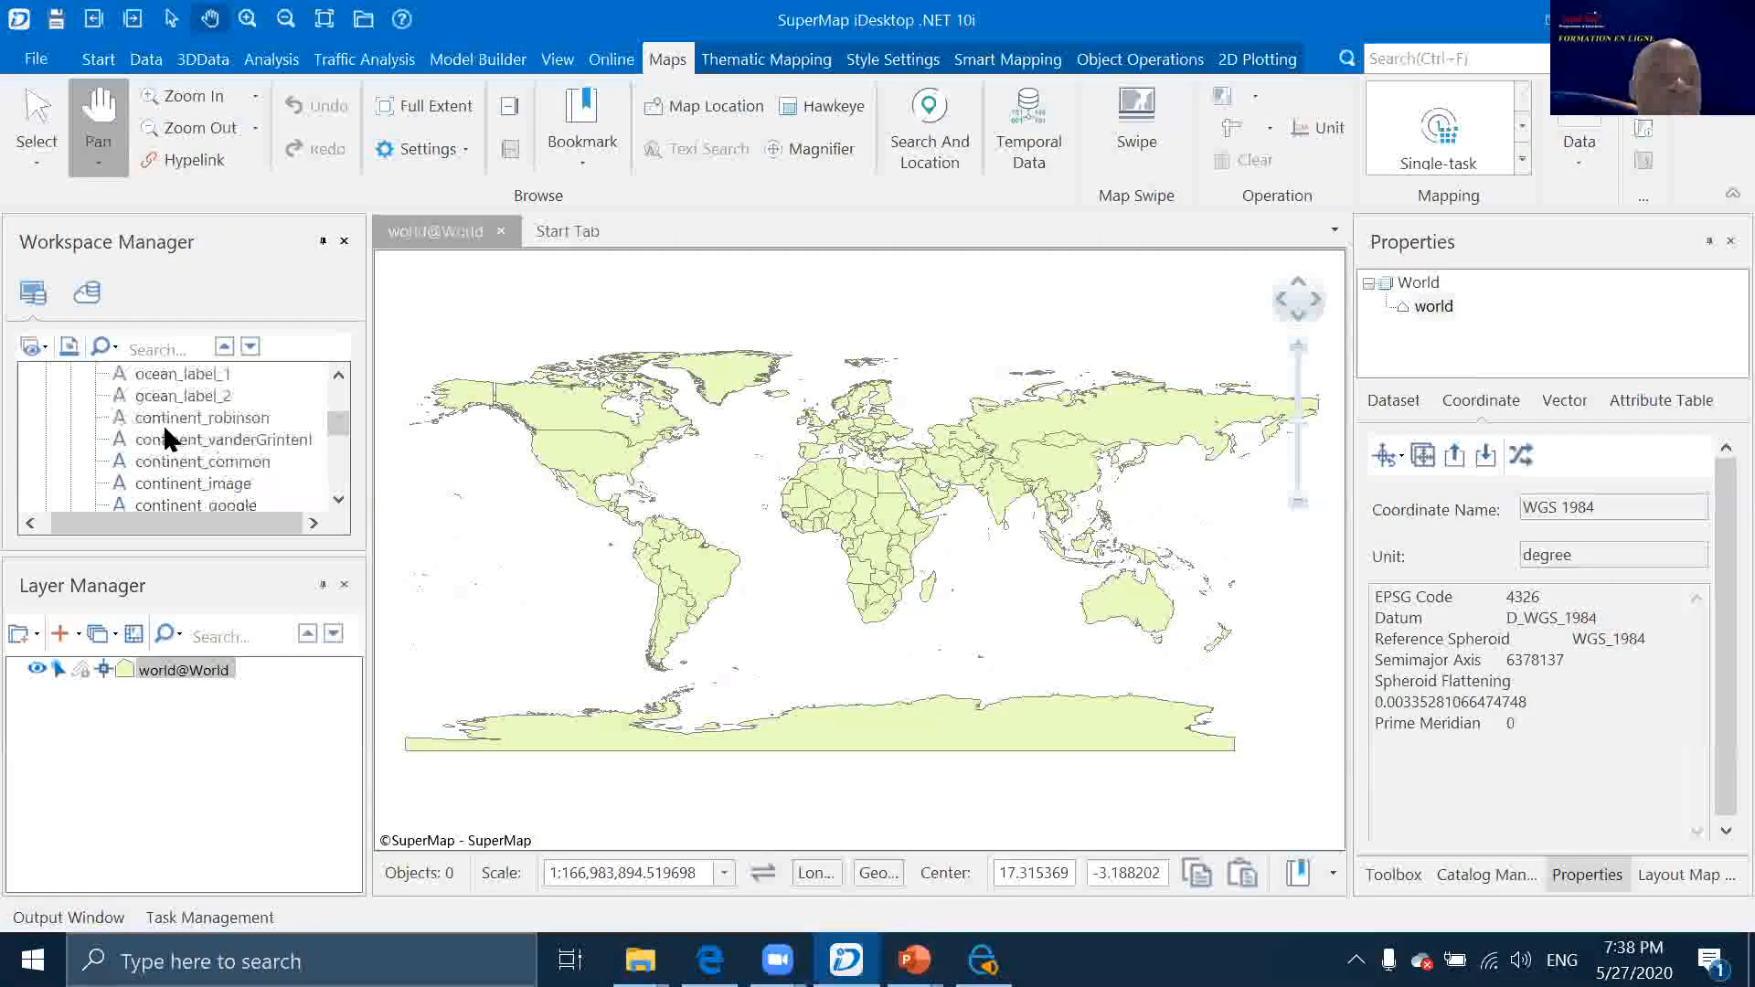
pyautogui.scroll(5, 169, 430)
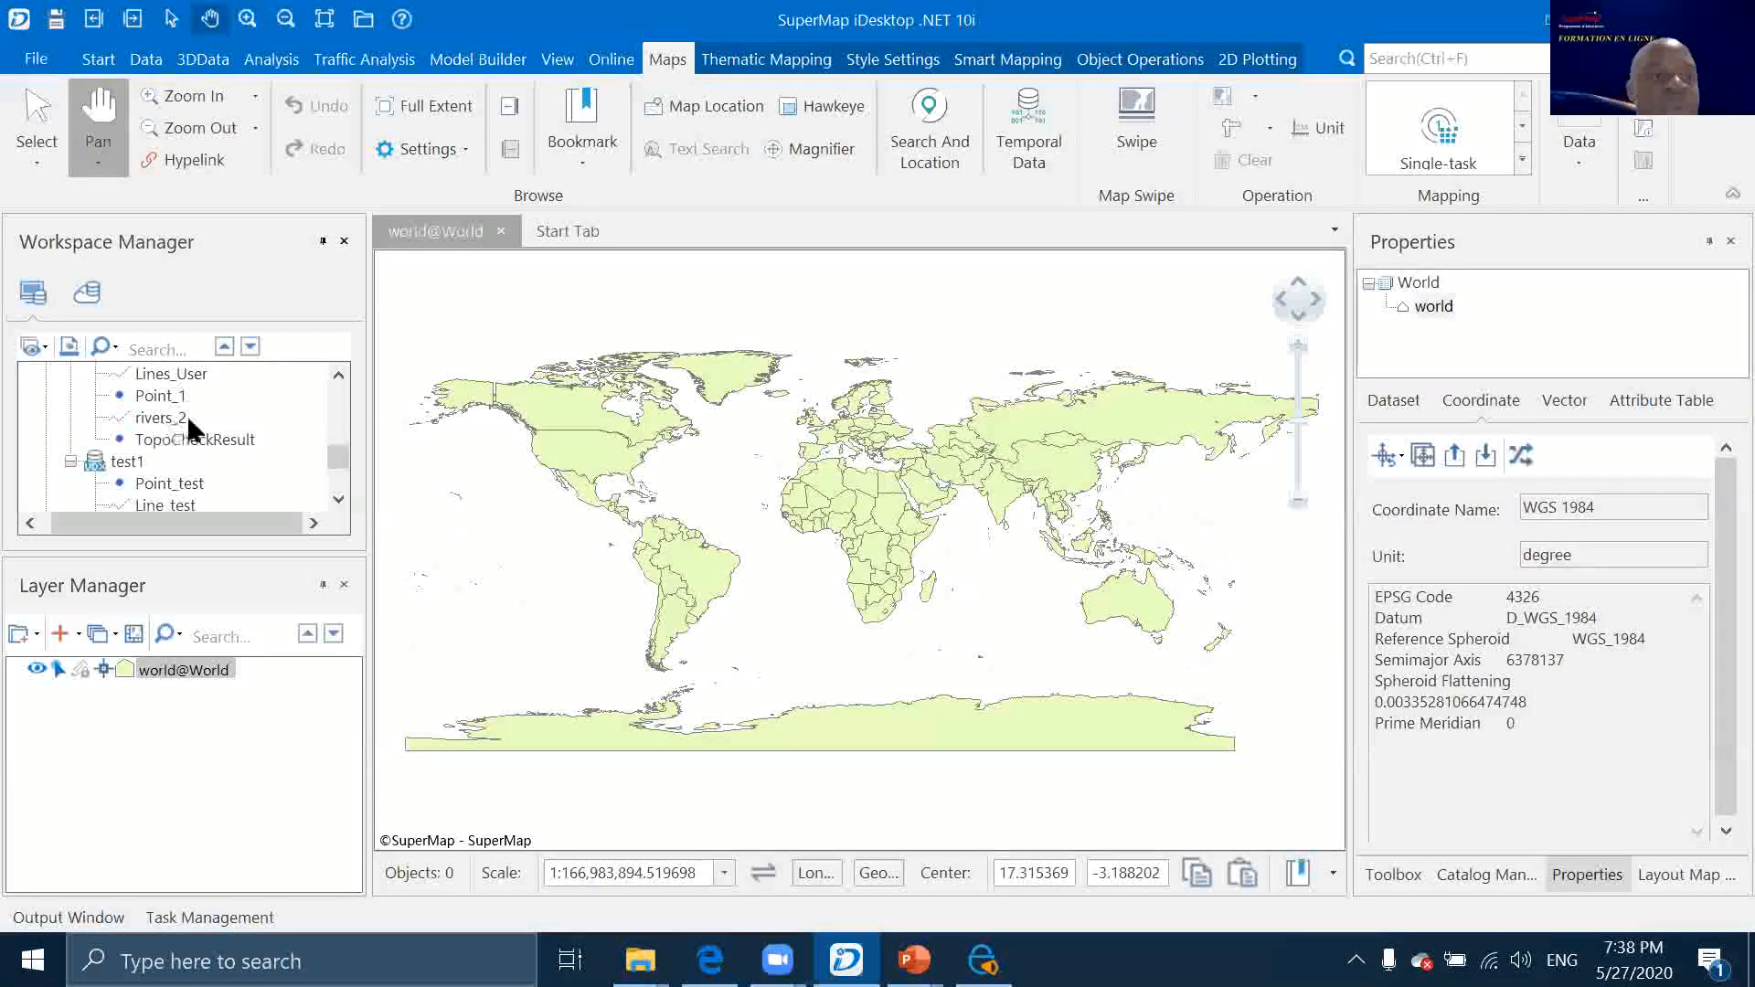
pyautogui.scroll(-2, 183, 420)
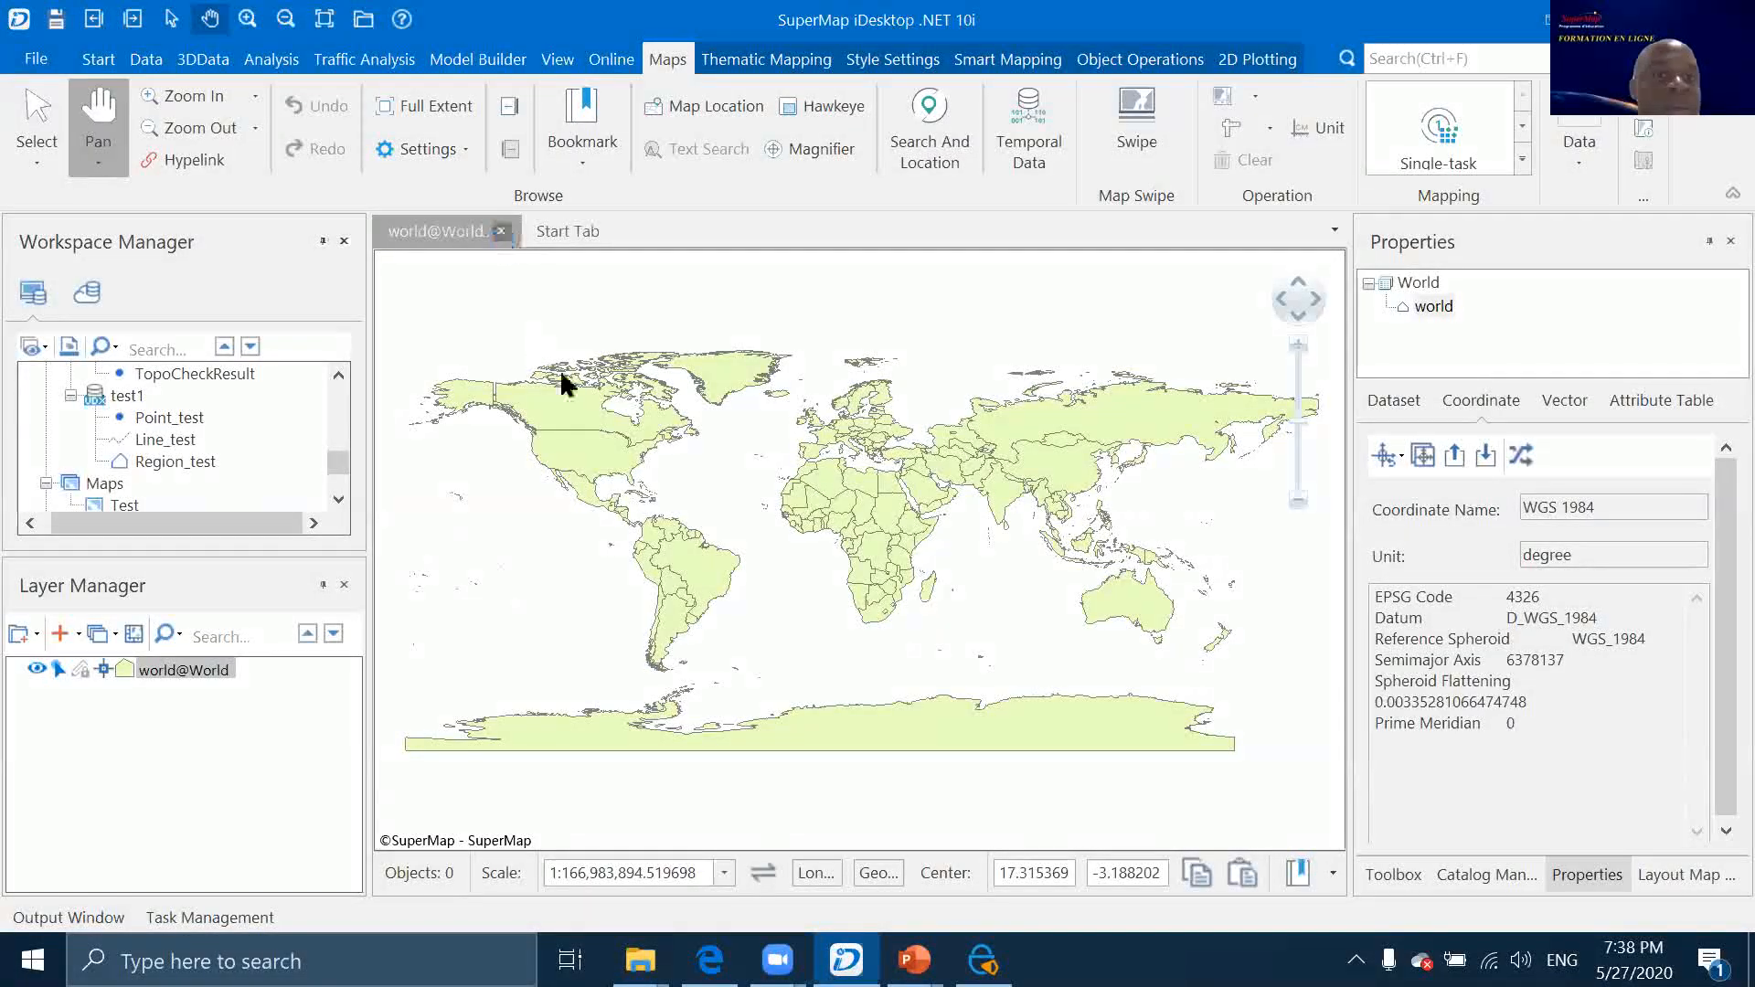
pyautogui.click(500, 230)
pyautogui.click(877, 553)
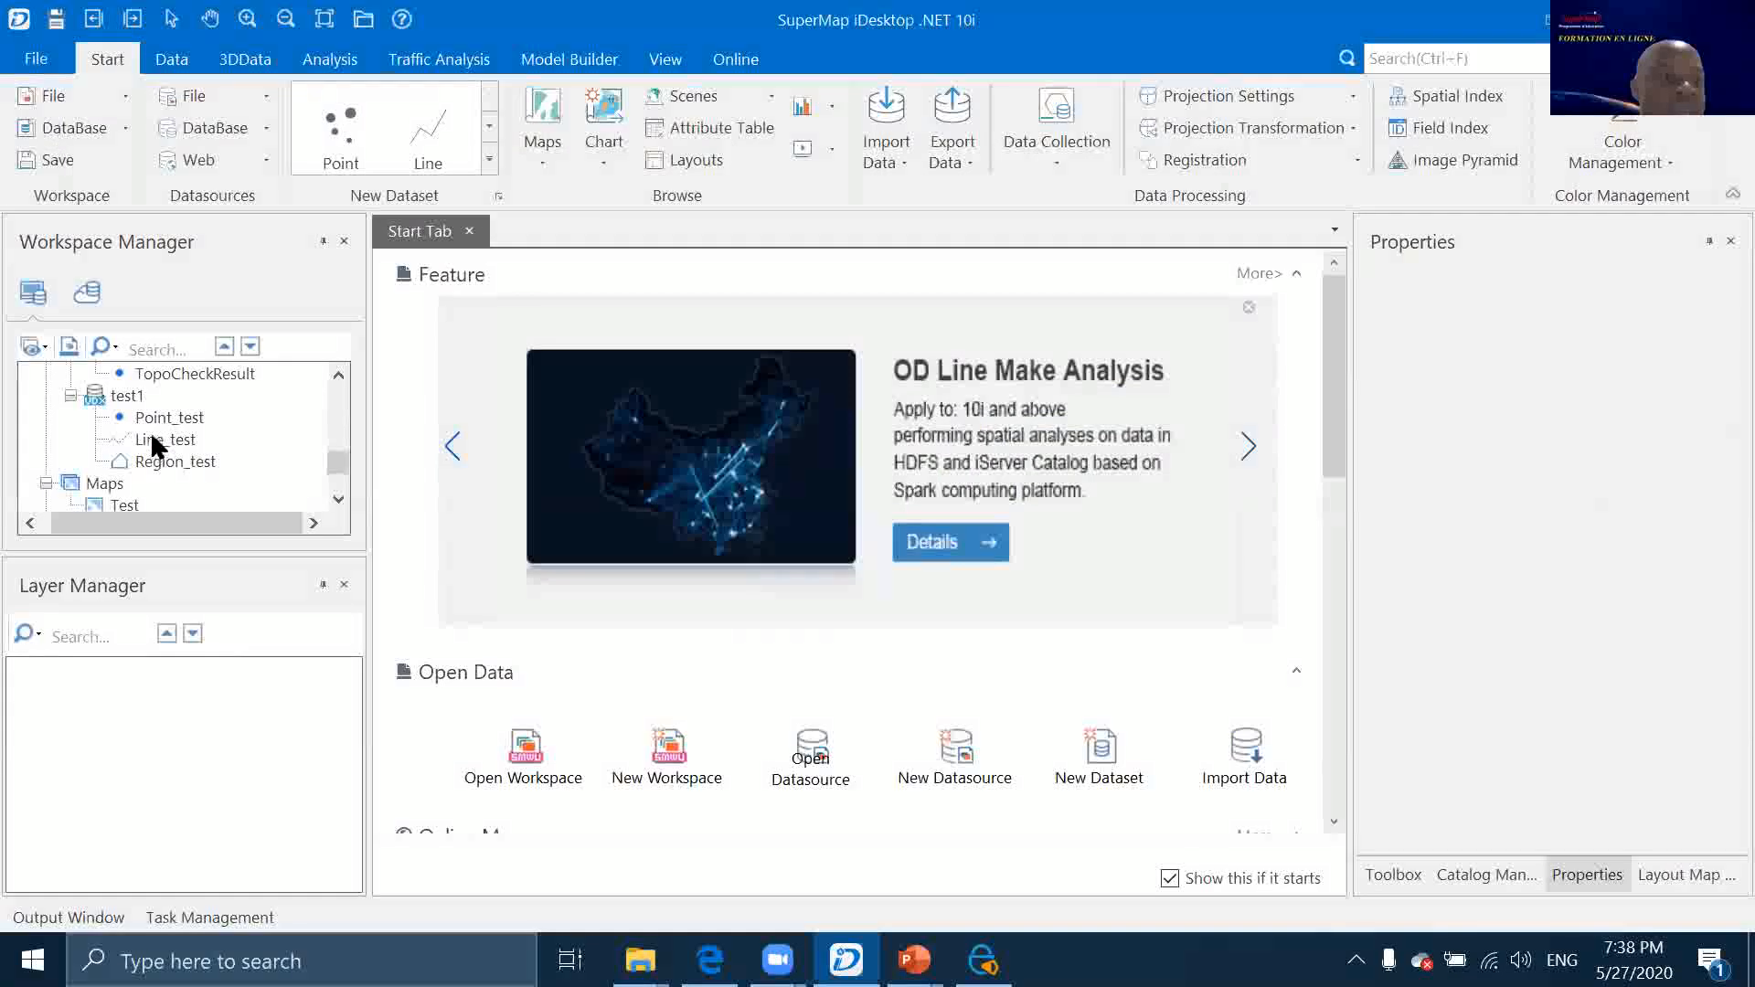
pyautogui.doubleClick(155, 441)
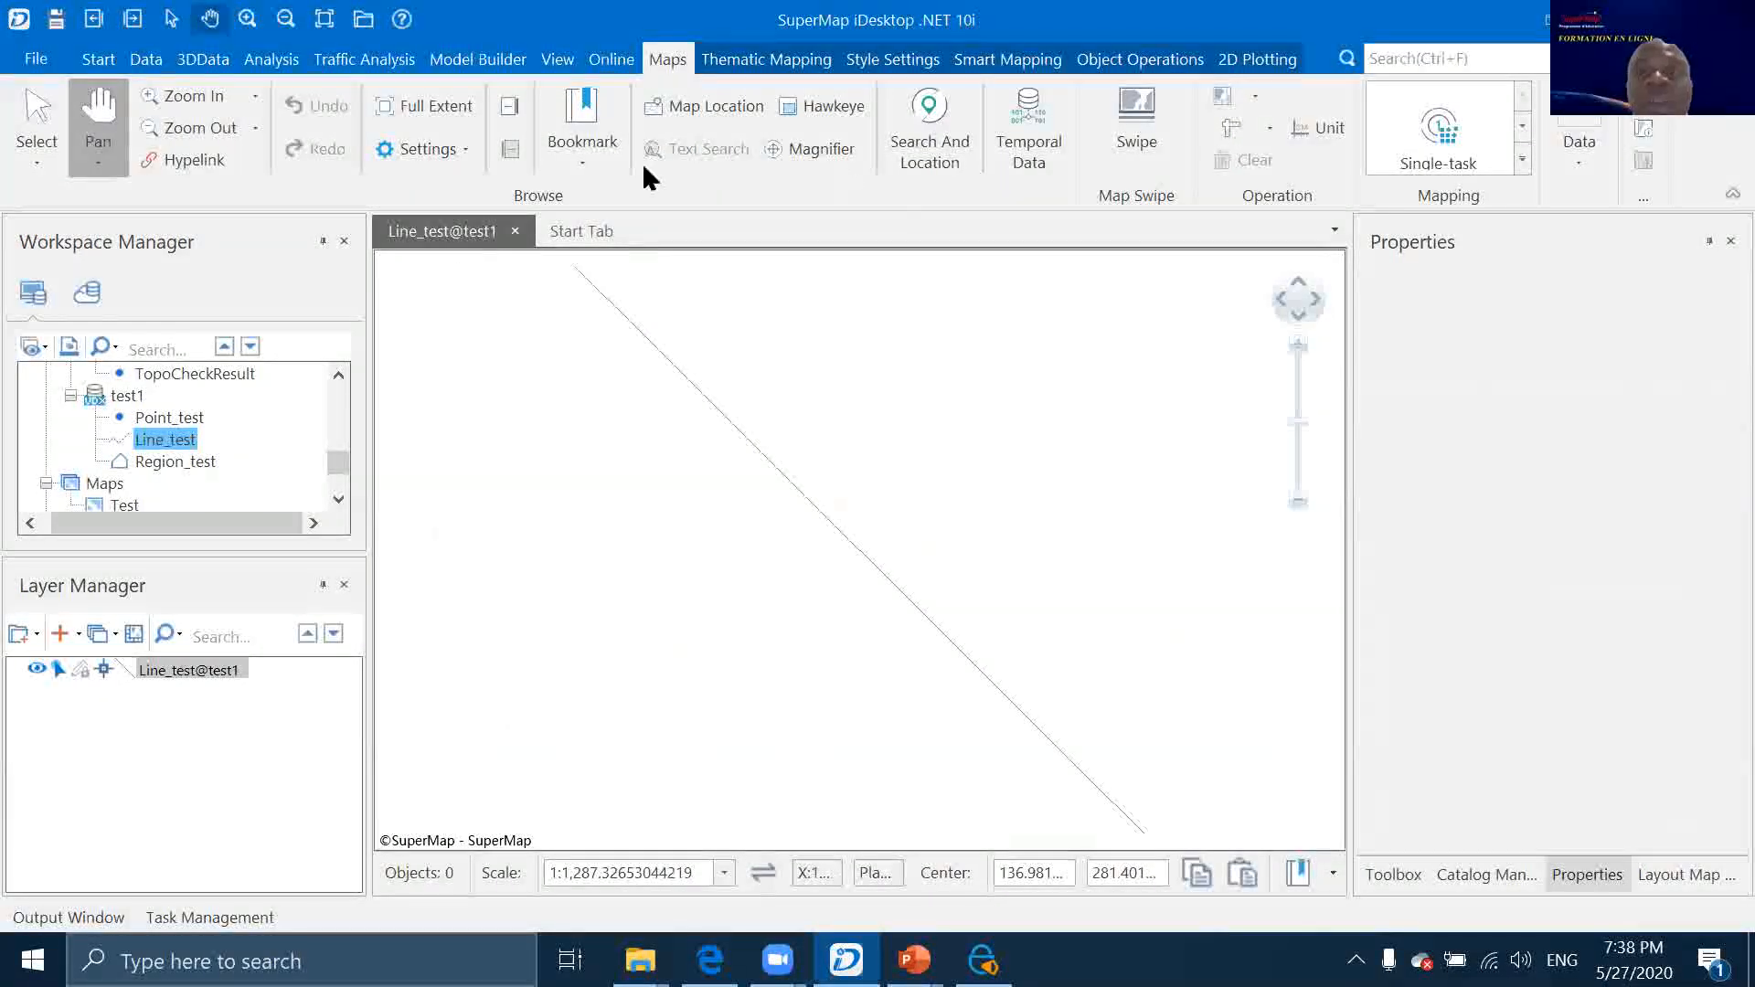
pyautogui.click(146, 60)
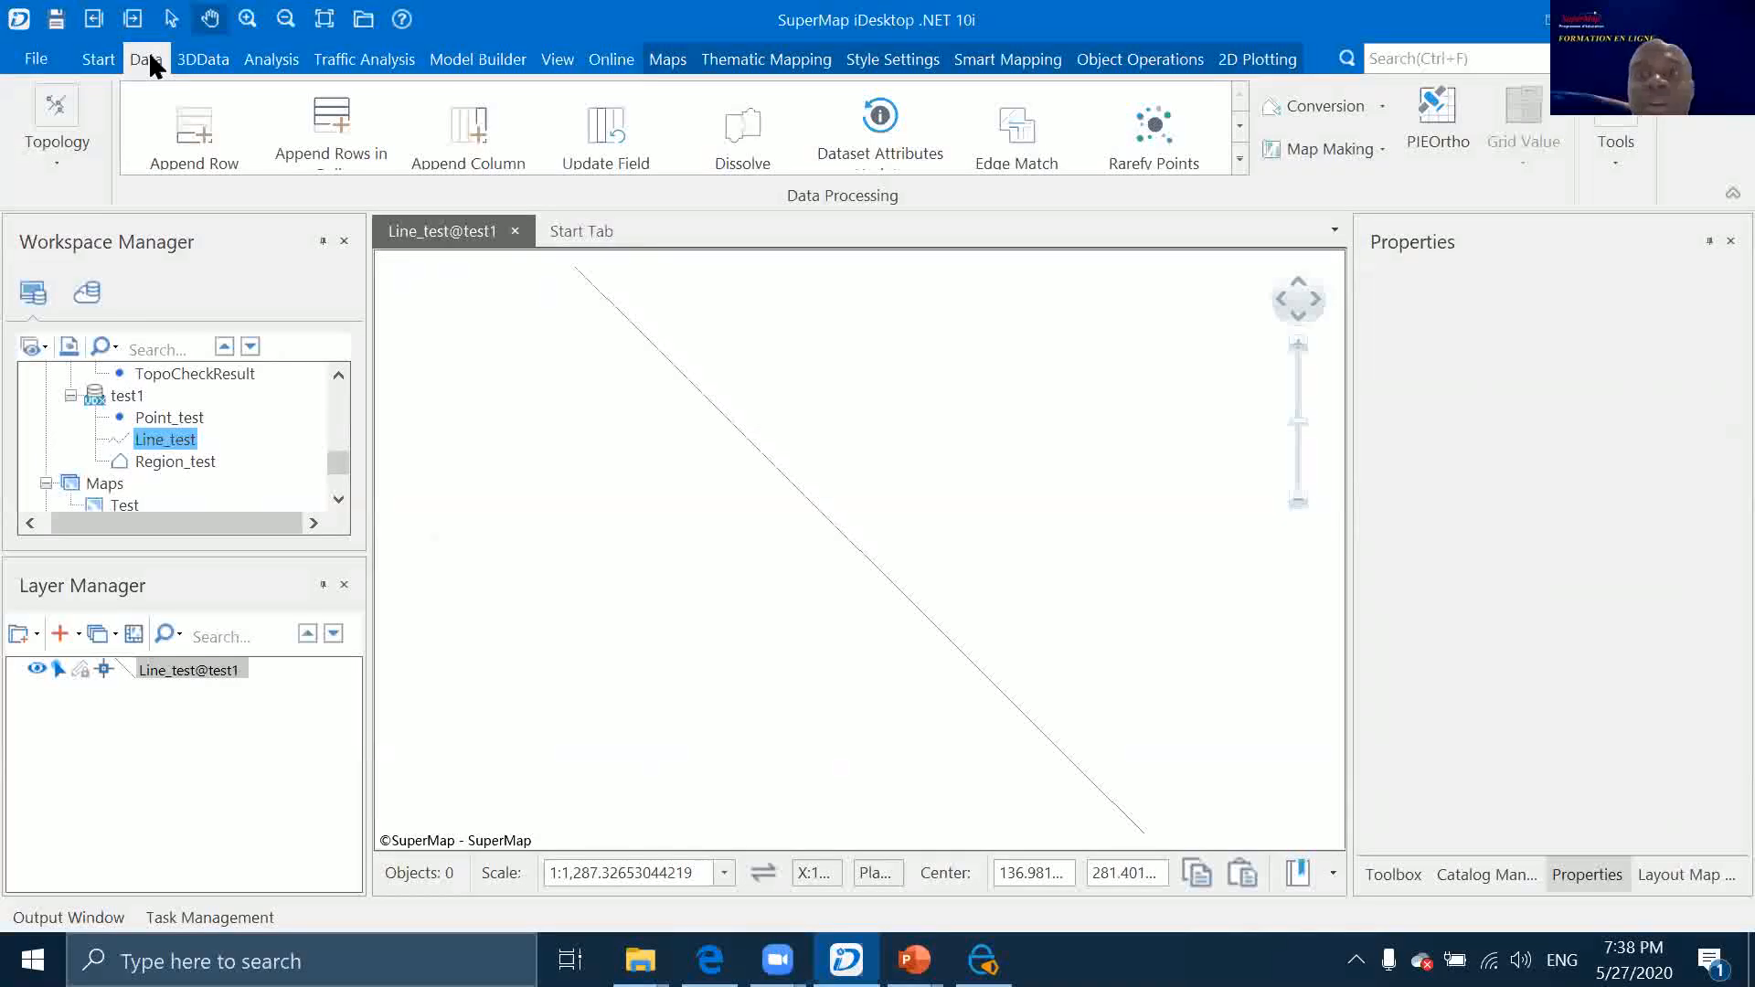
pyautogui.click(98, 59)
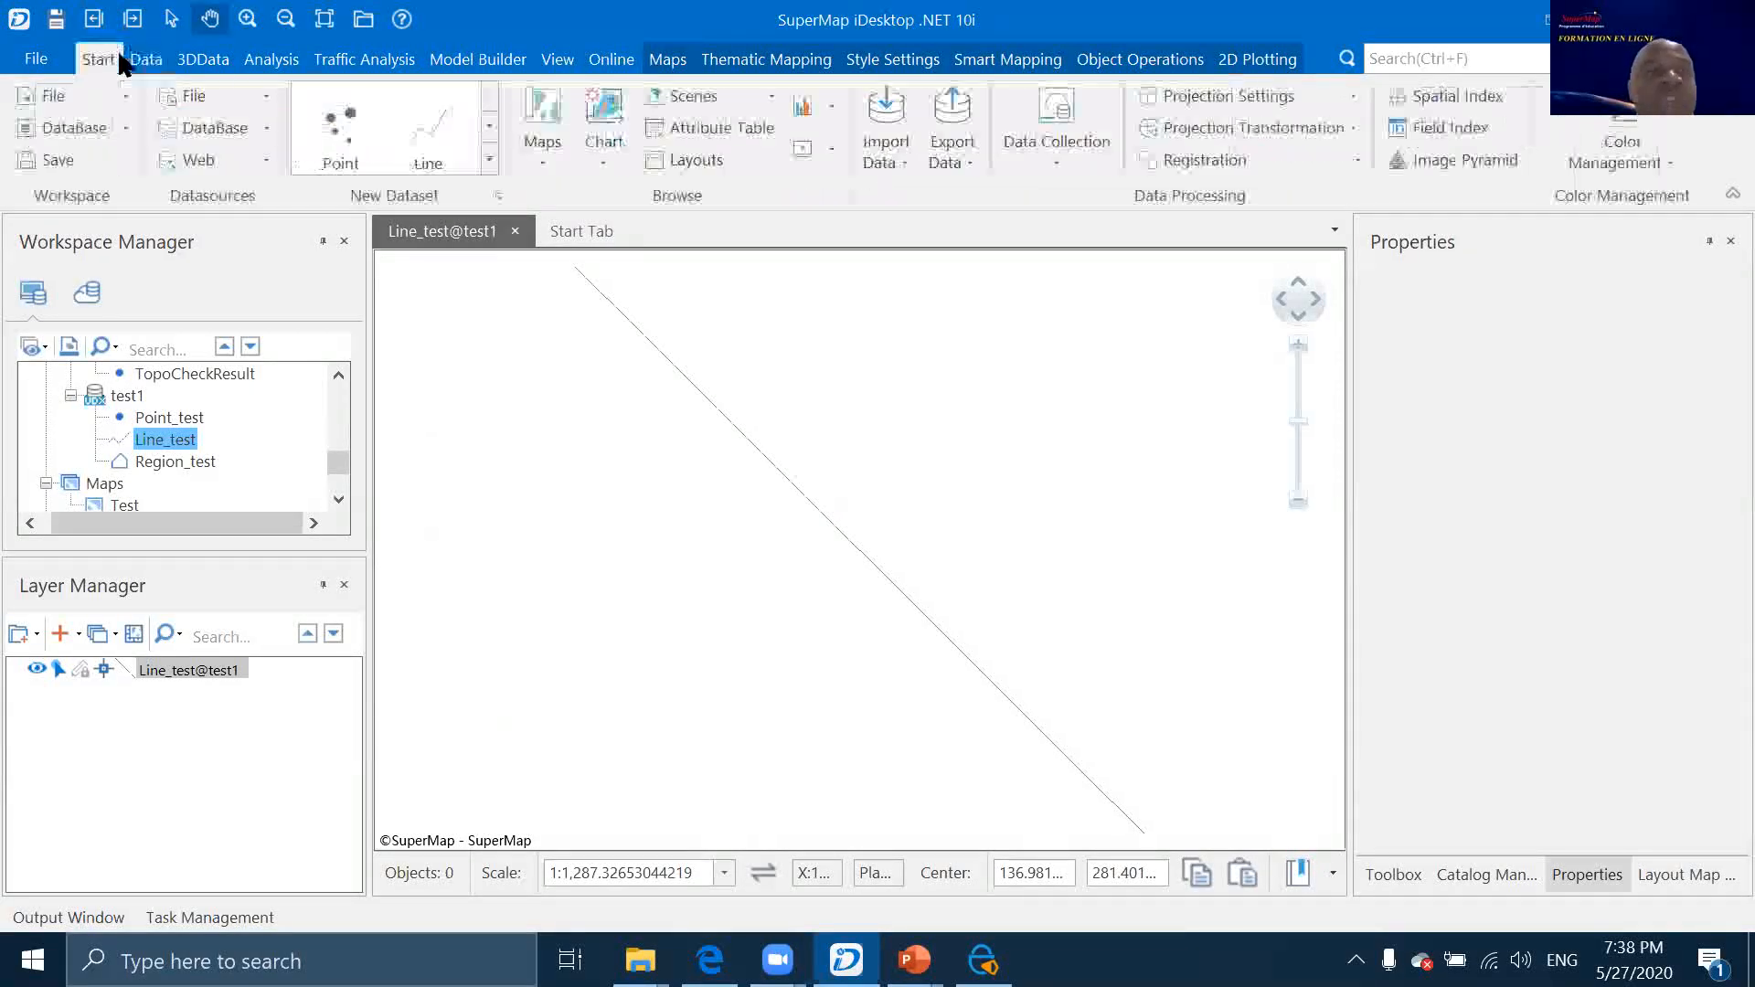
pyautogui.click(1353, 97)
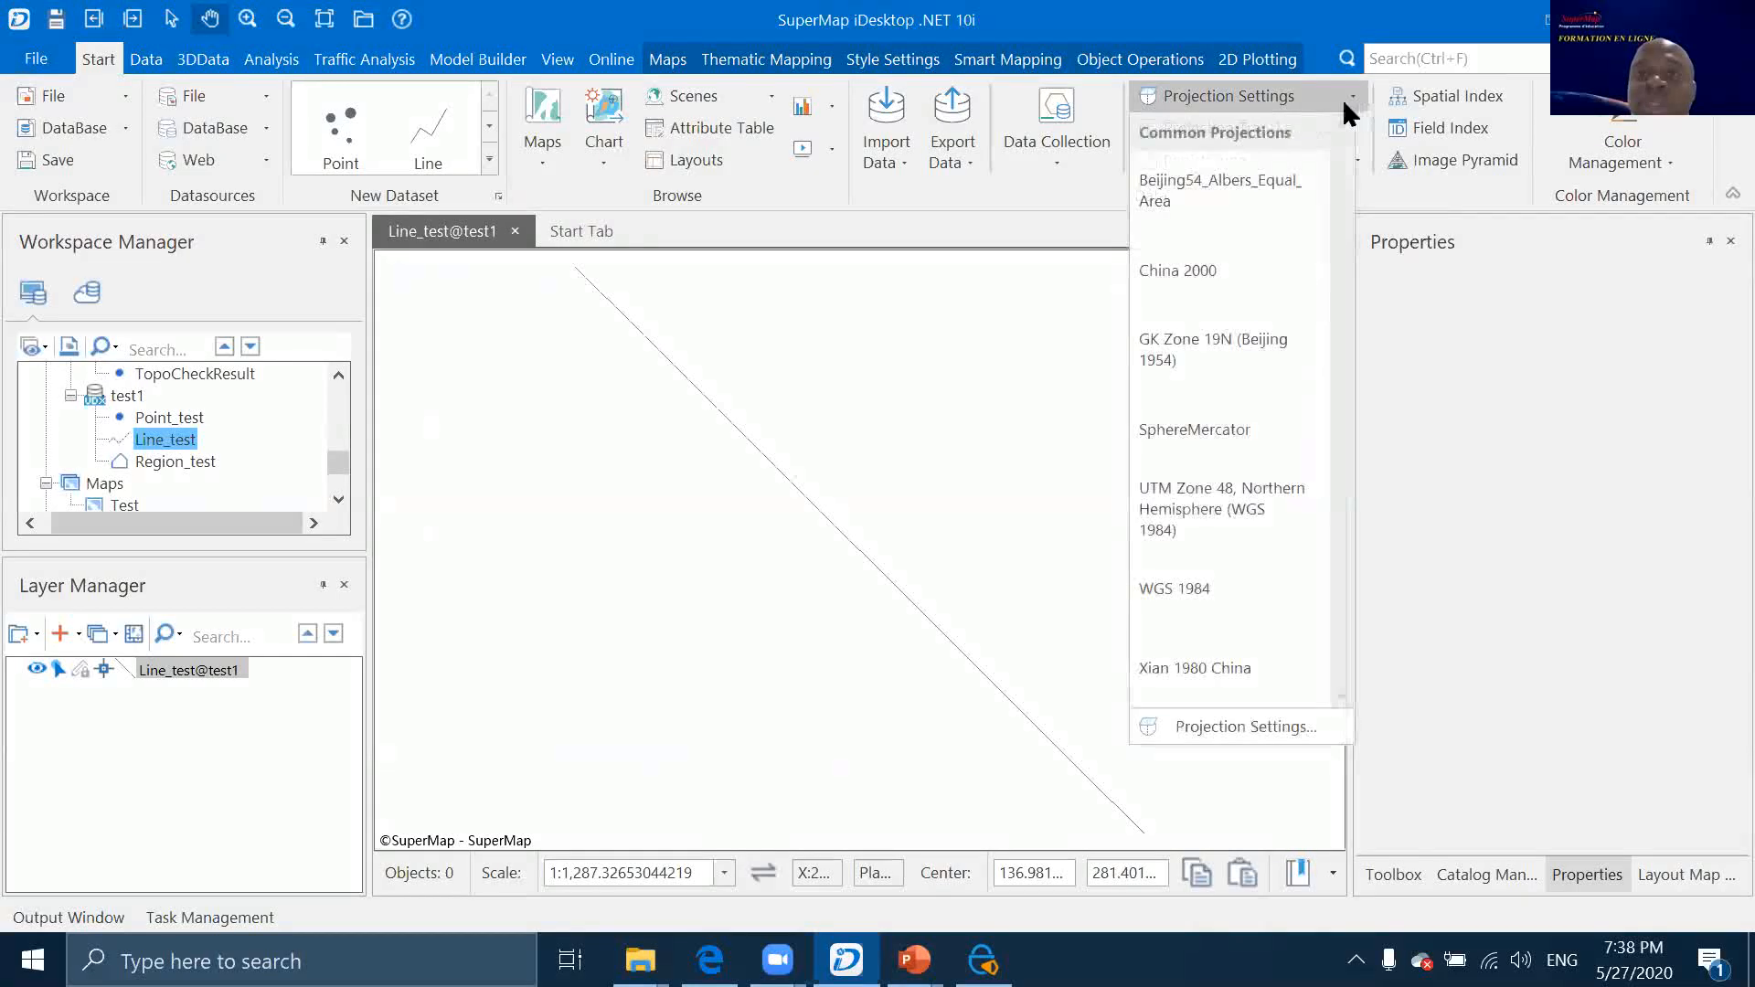
pyautogui.click(1271, 726)
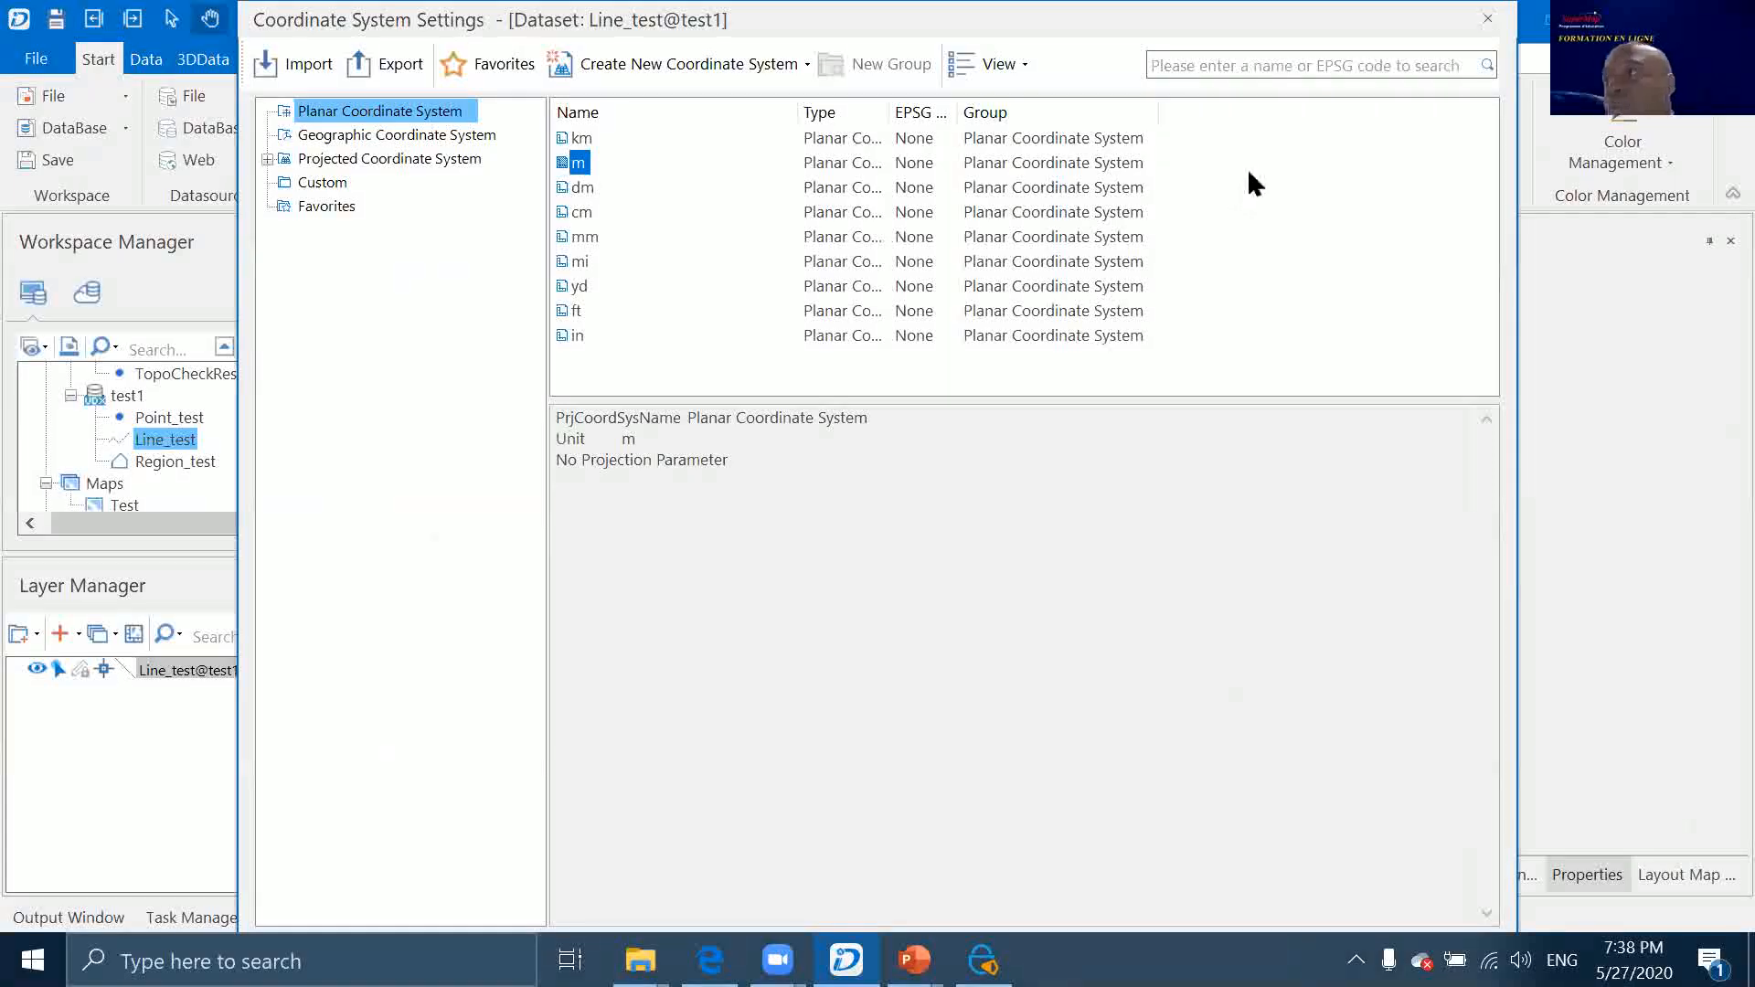
pyautogui.click(1201, 61)
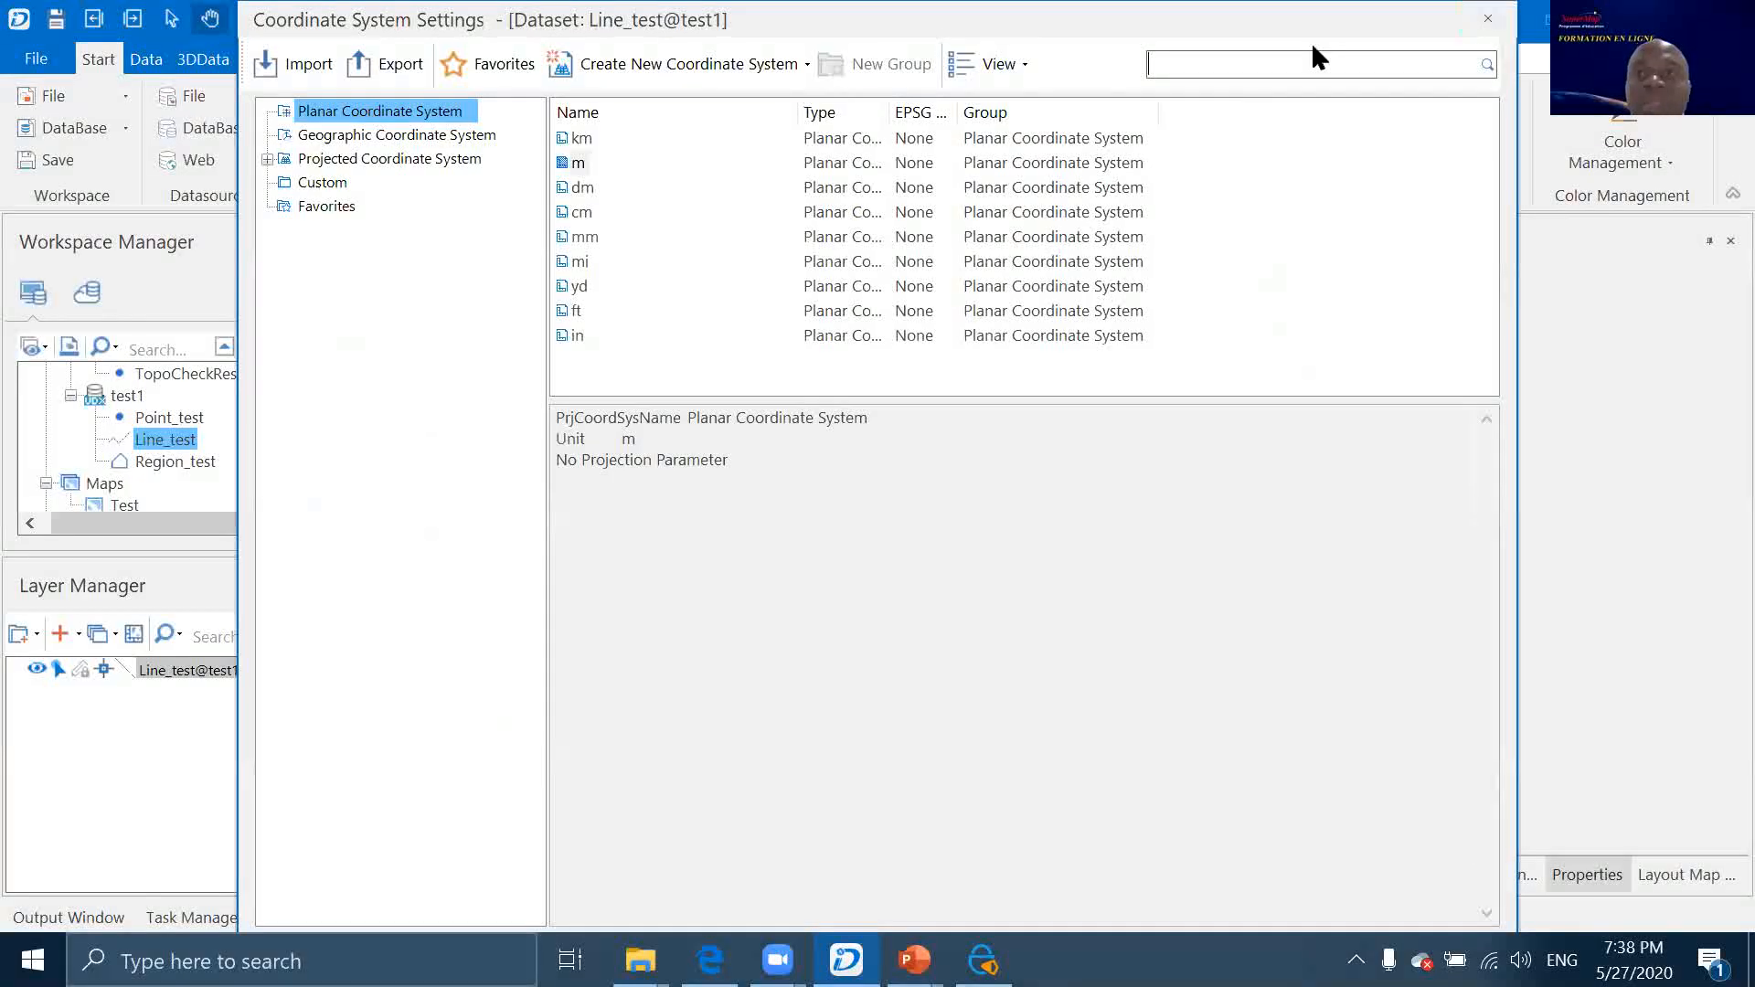
pyautogui.click(1489, 18)
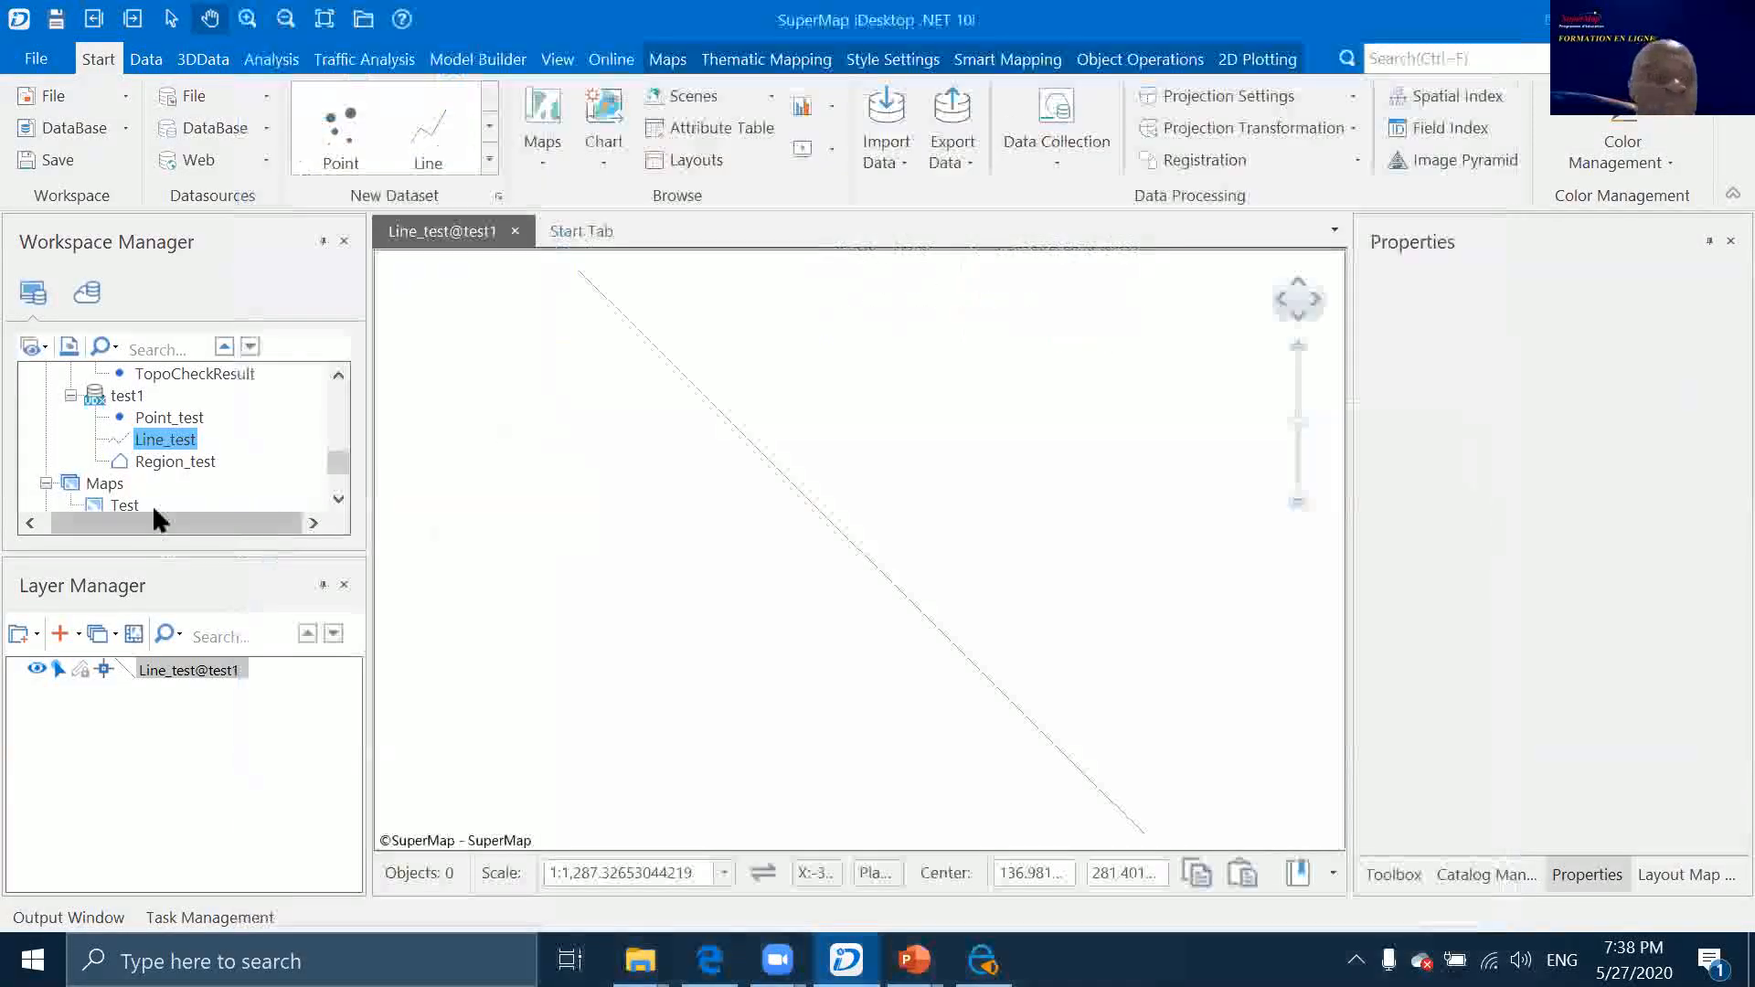
# Examine the coordinate system properties and projection parameters of the Line_test dataset
pyautogui.rightClick(155, 431)
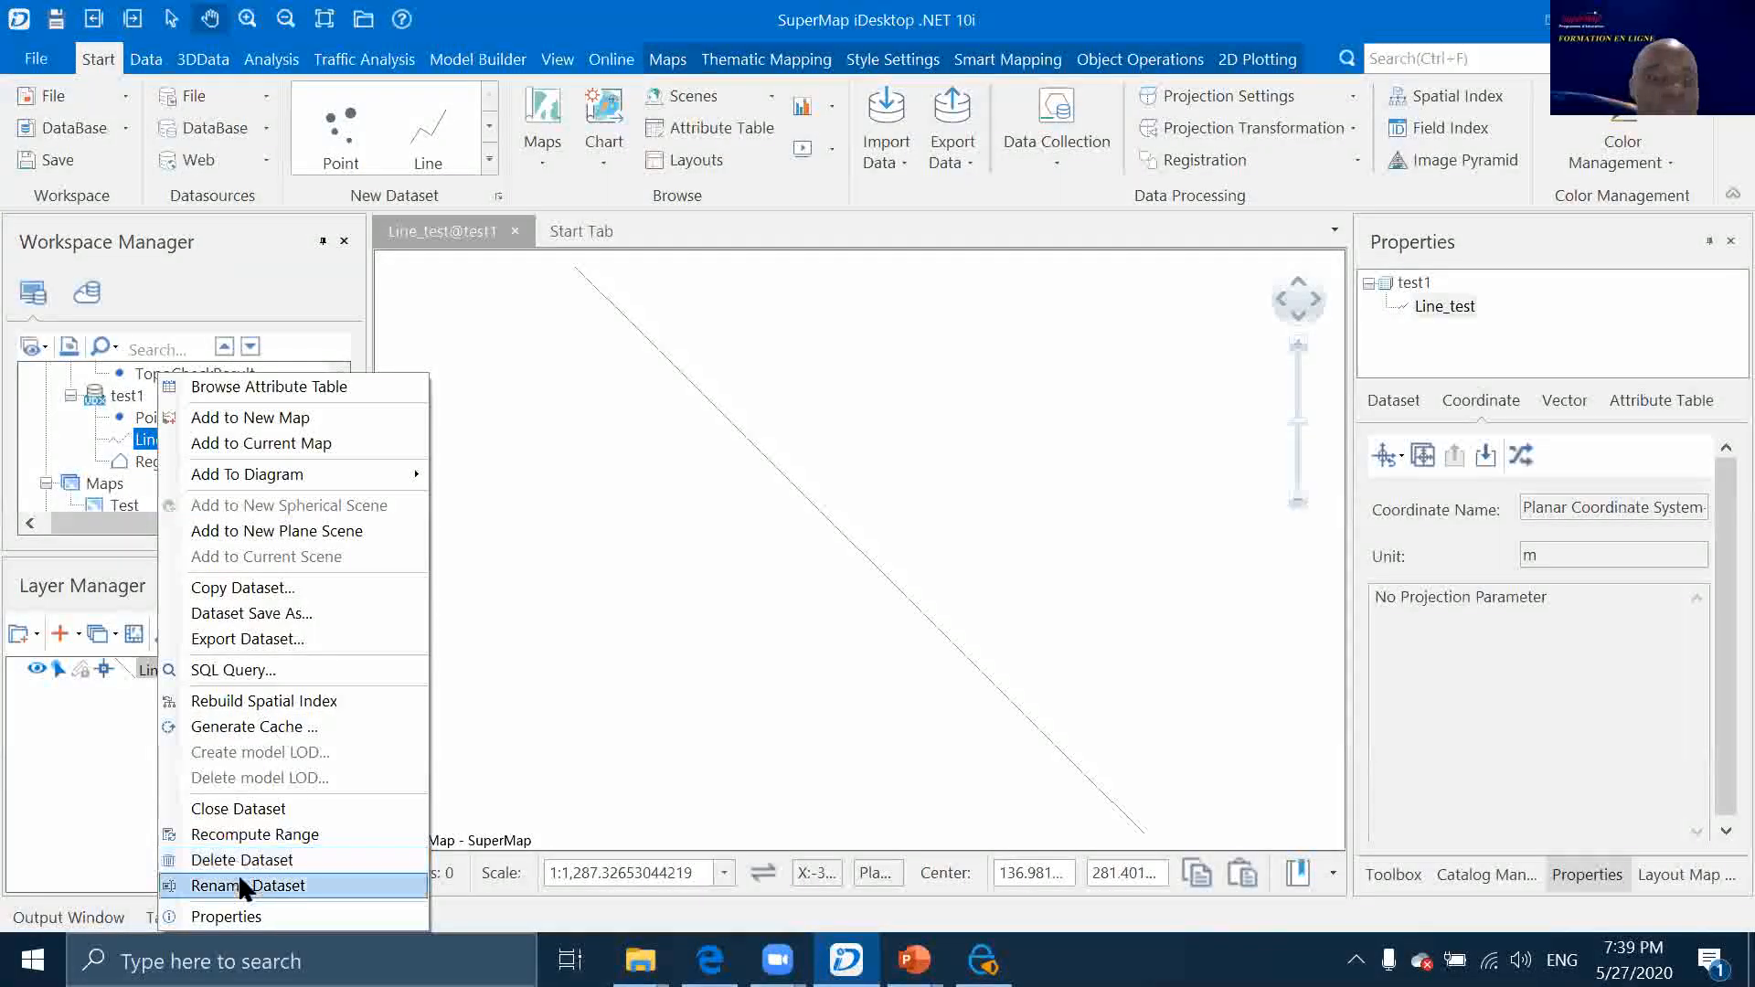
pyautogui.click(226, 917)
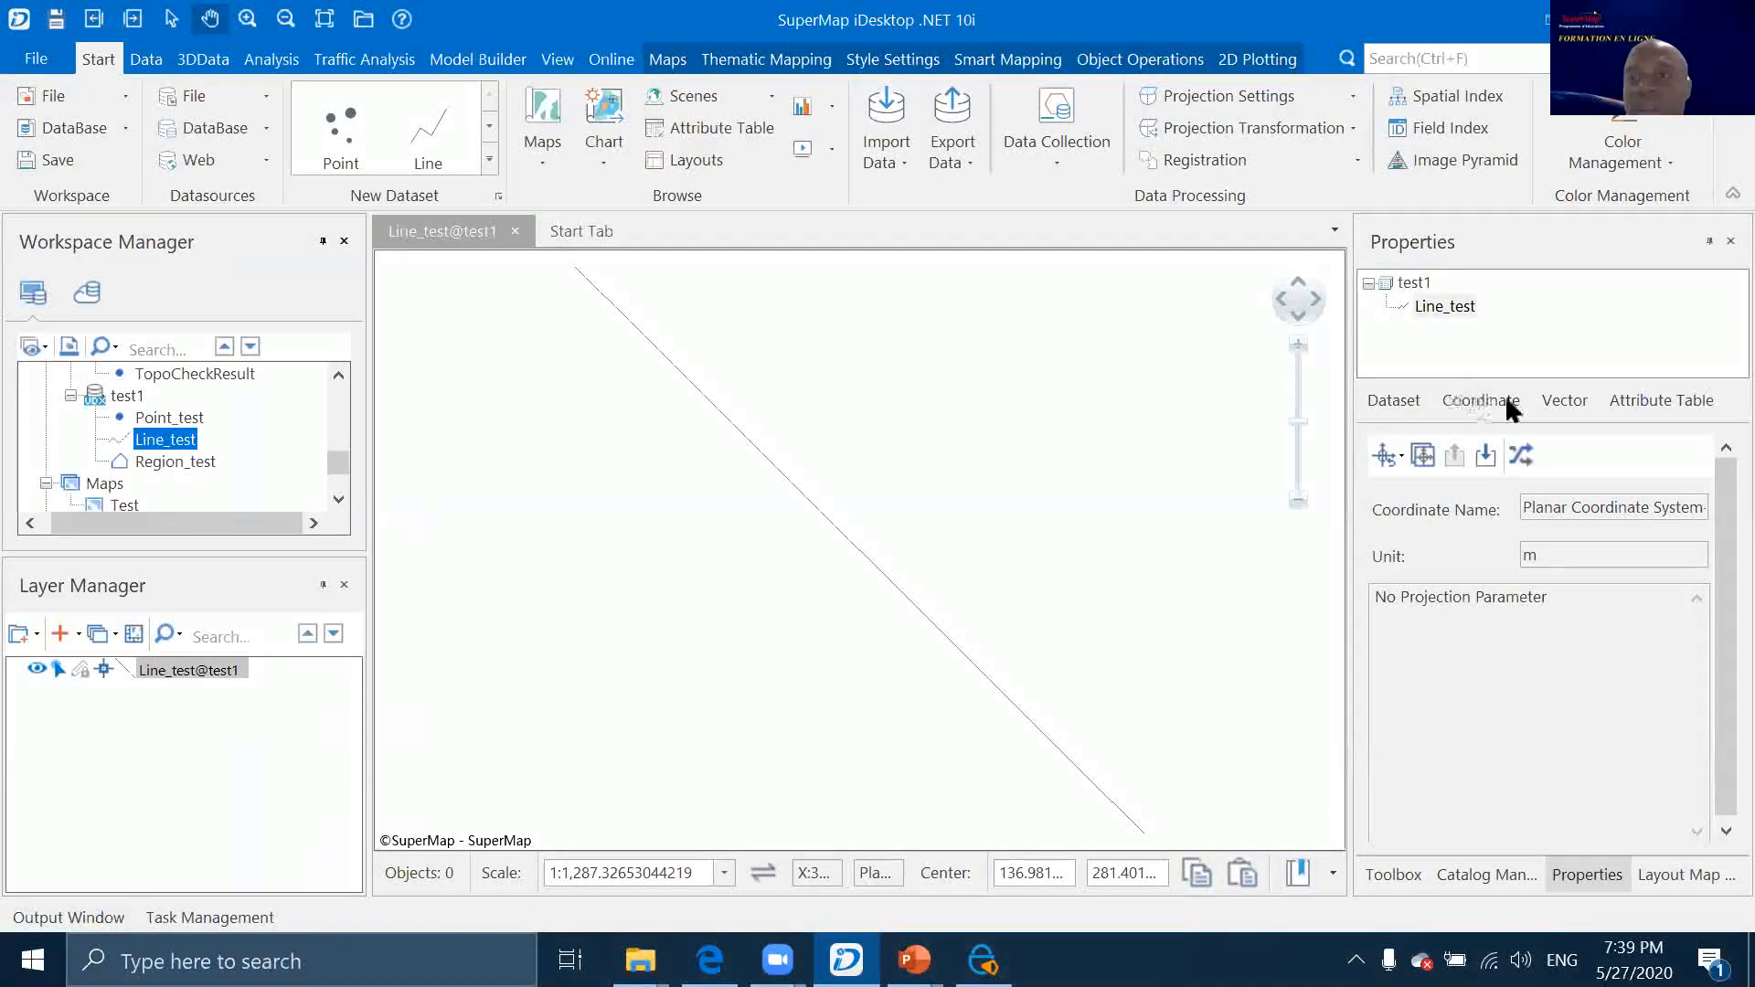
pyautogui.moveTo(1573, 596); pyautogui.dragTo(1402, 596)
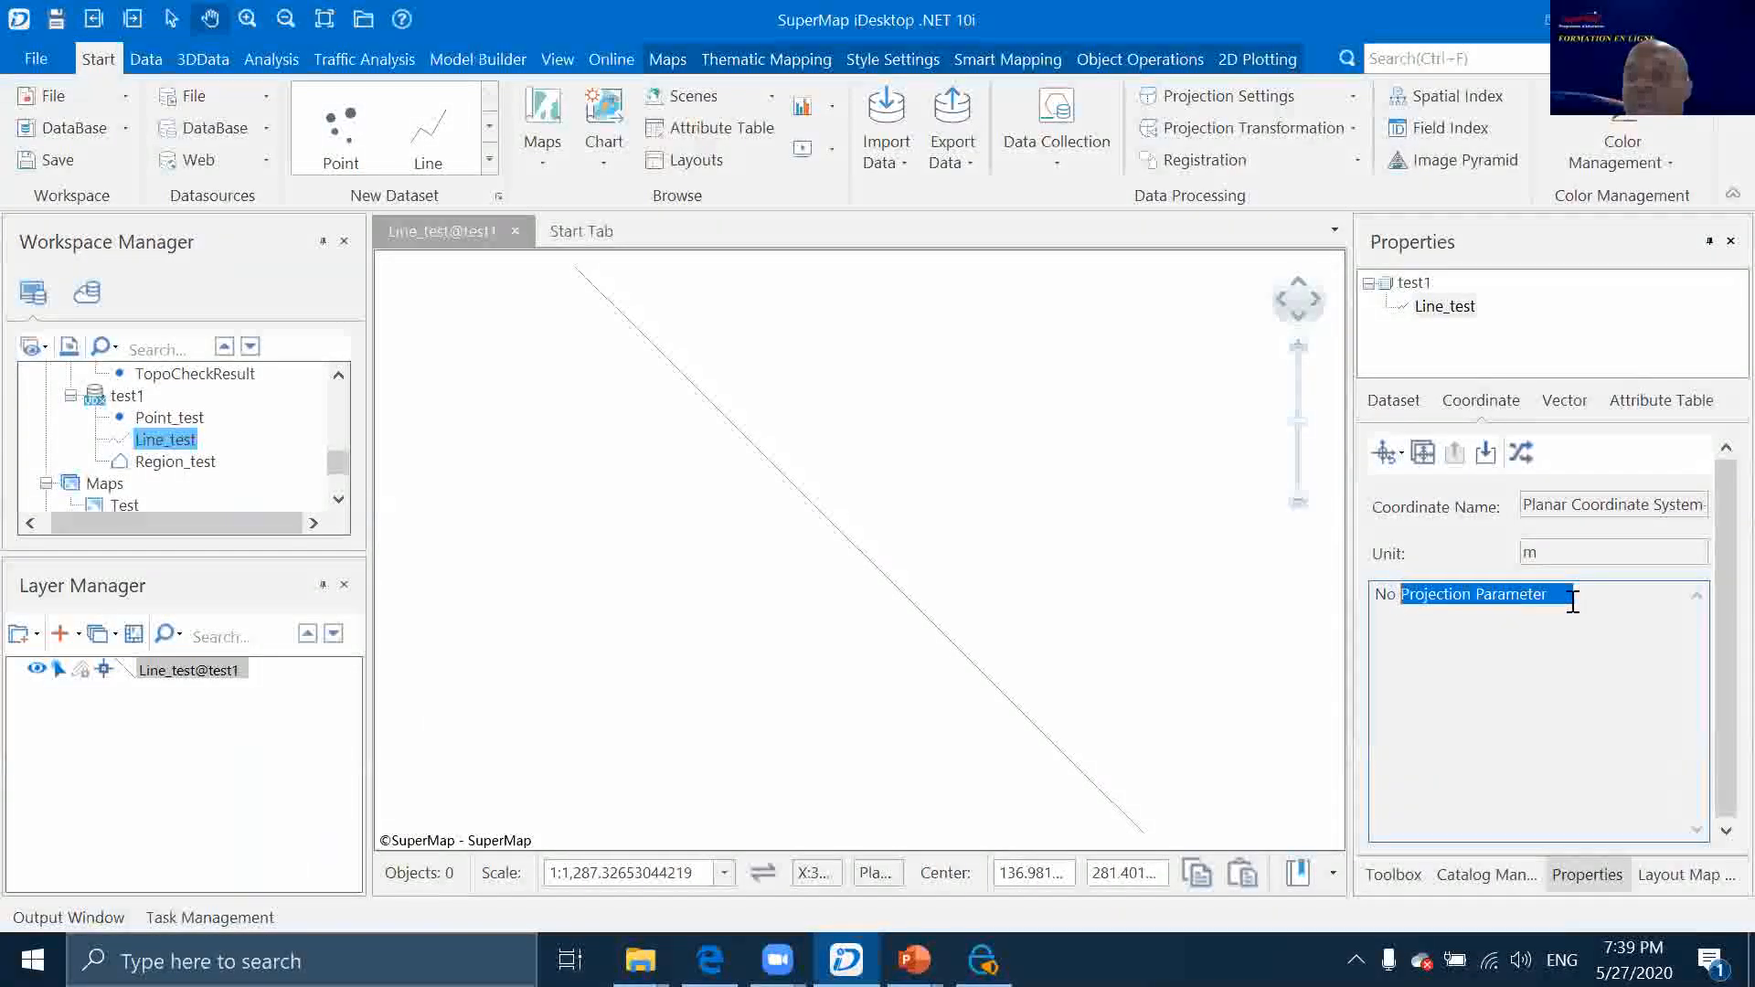
pyautogui.moveTo(1572, 601); pyautogui.dragTo(1369, 596)
pyautogui.click(1503, 596)
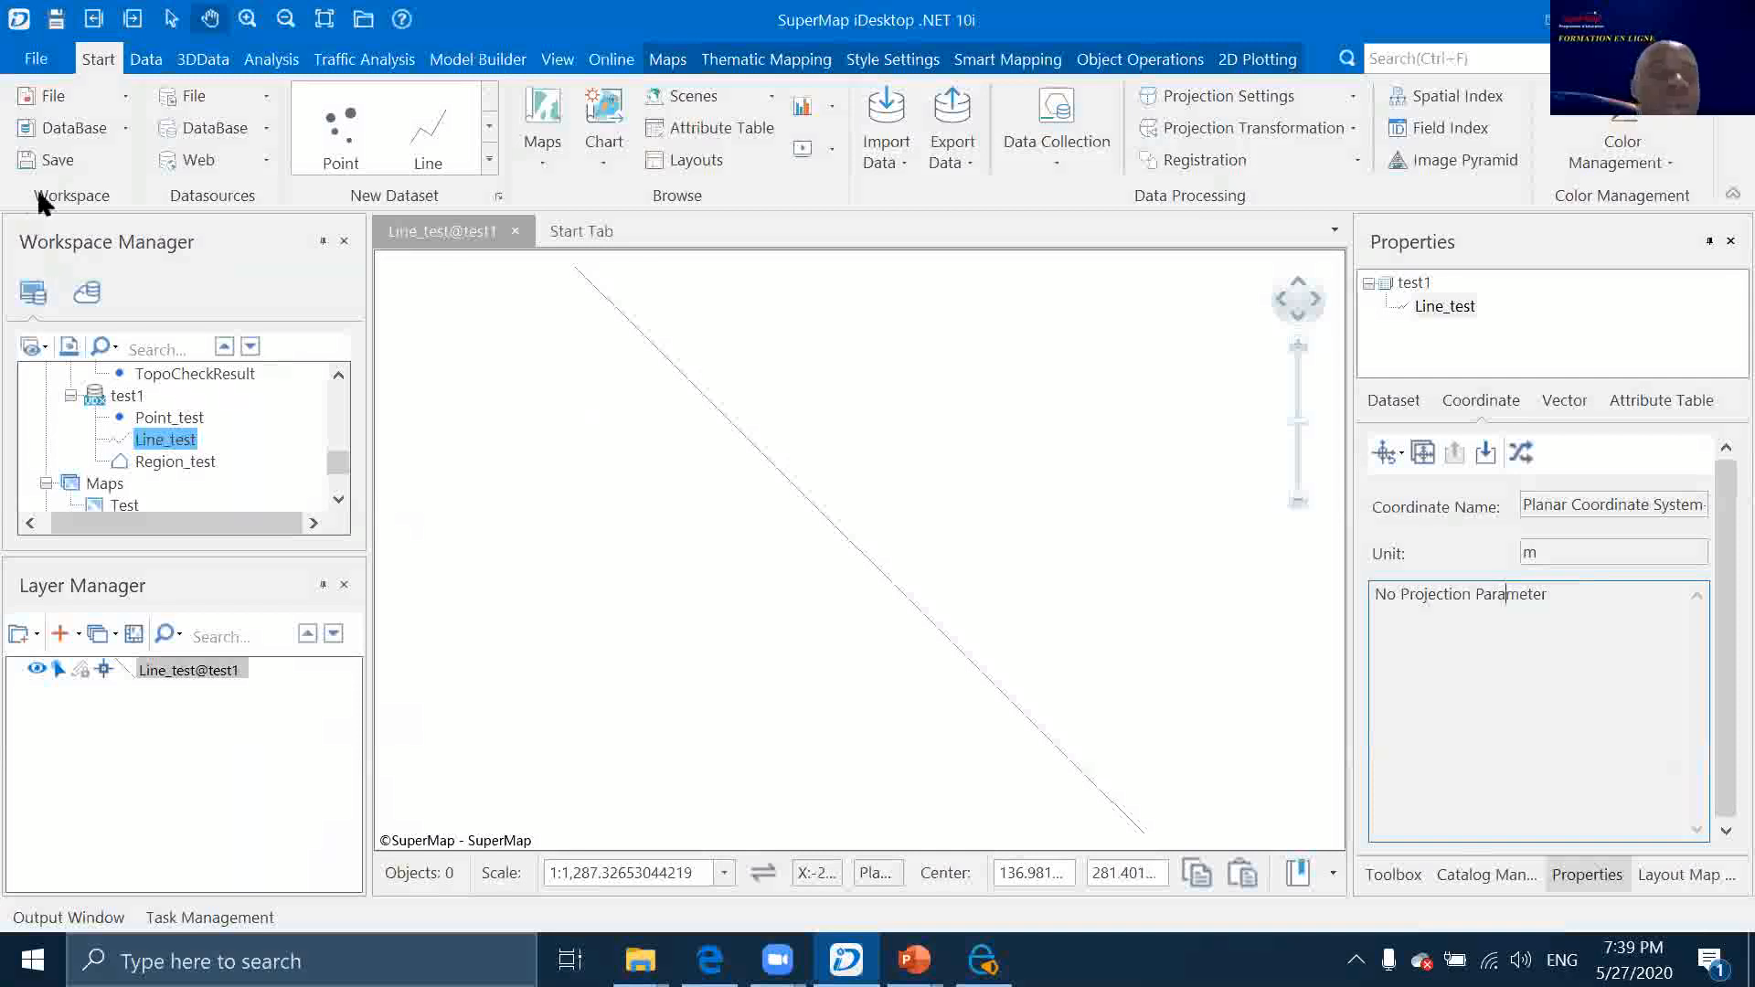
# Open the projection settings for Line_test, search the coordinate systems for EPSG code 4326 and select WGS 1984
pyautogui.click(1352, 96)
pyautogui.click(1190, 727)
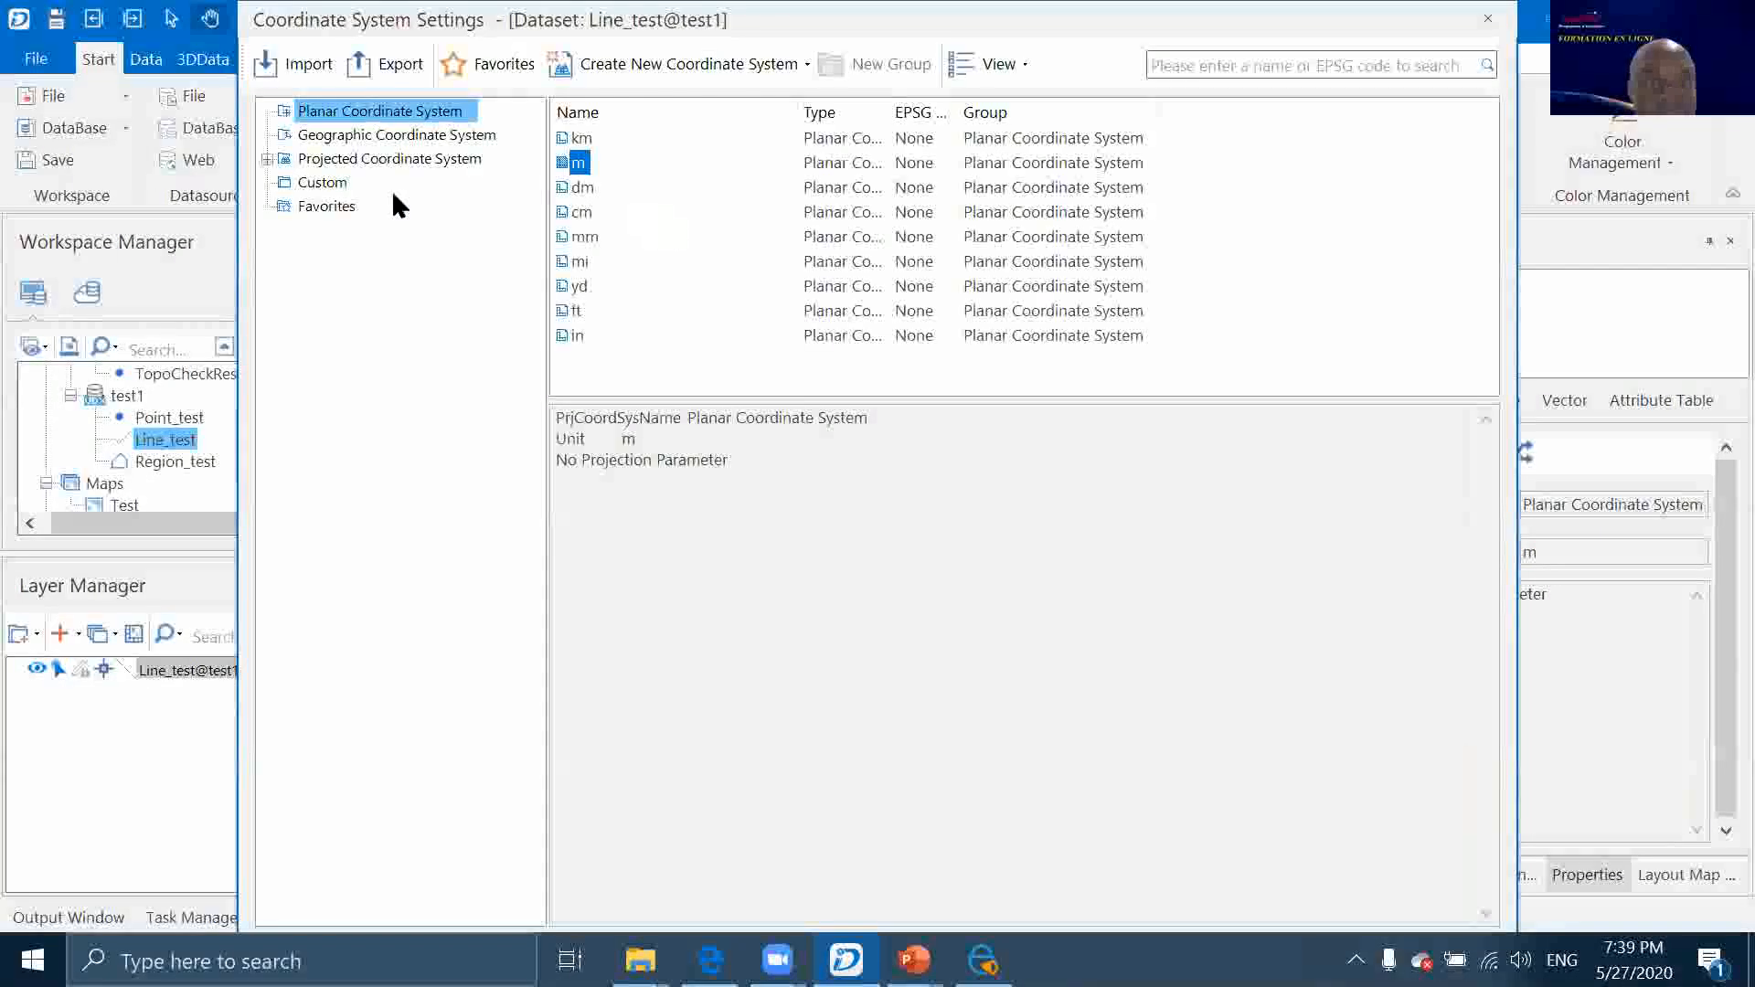
pyautogui.click(331, 186)
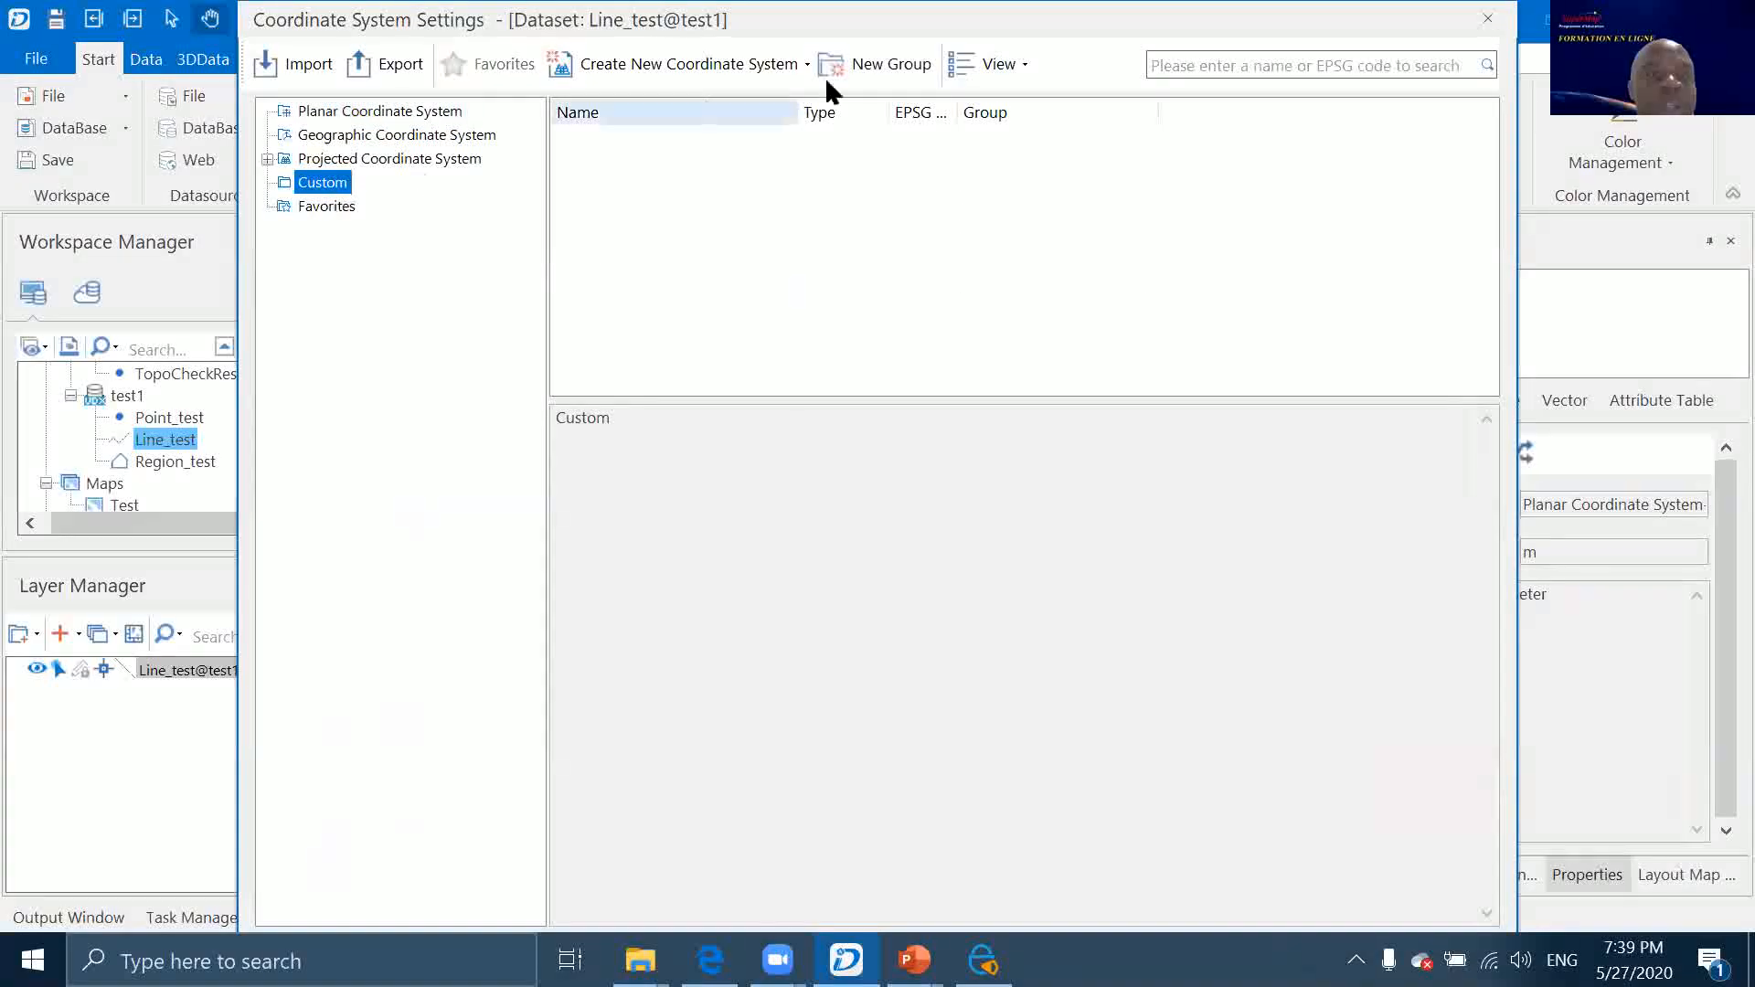
pyautogui.click(1197, 66)
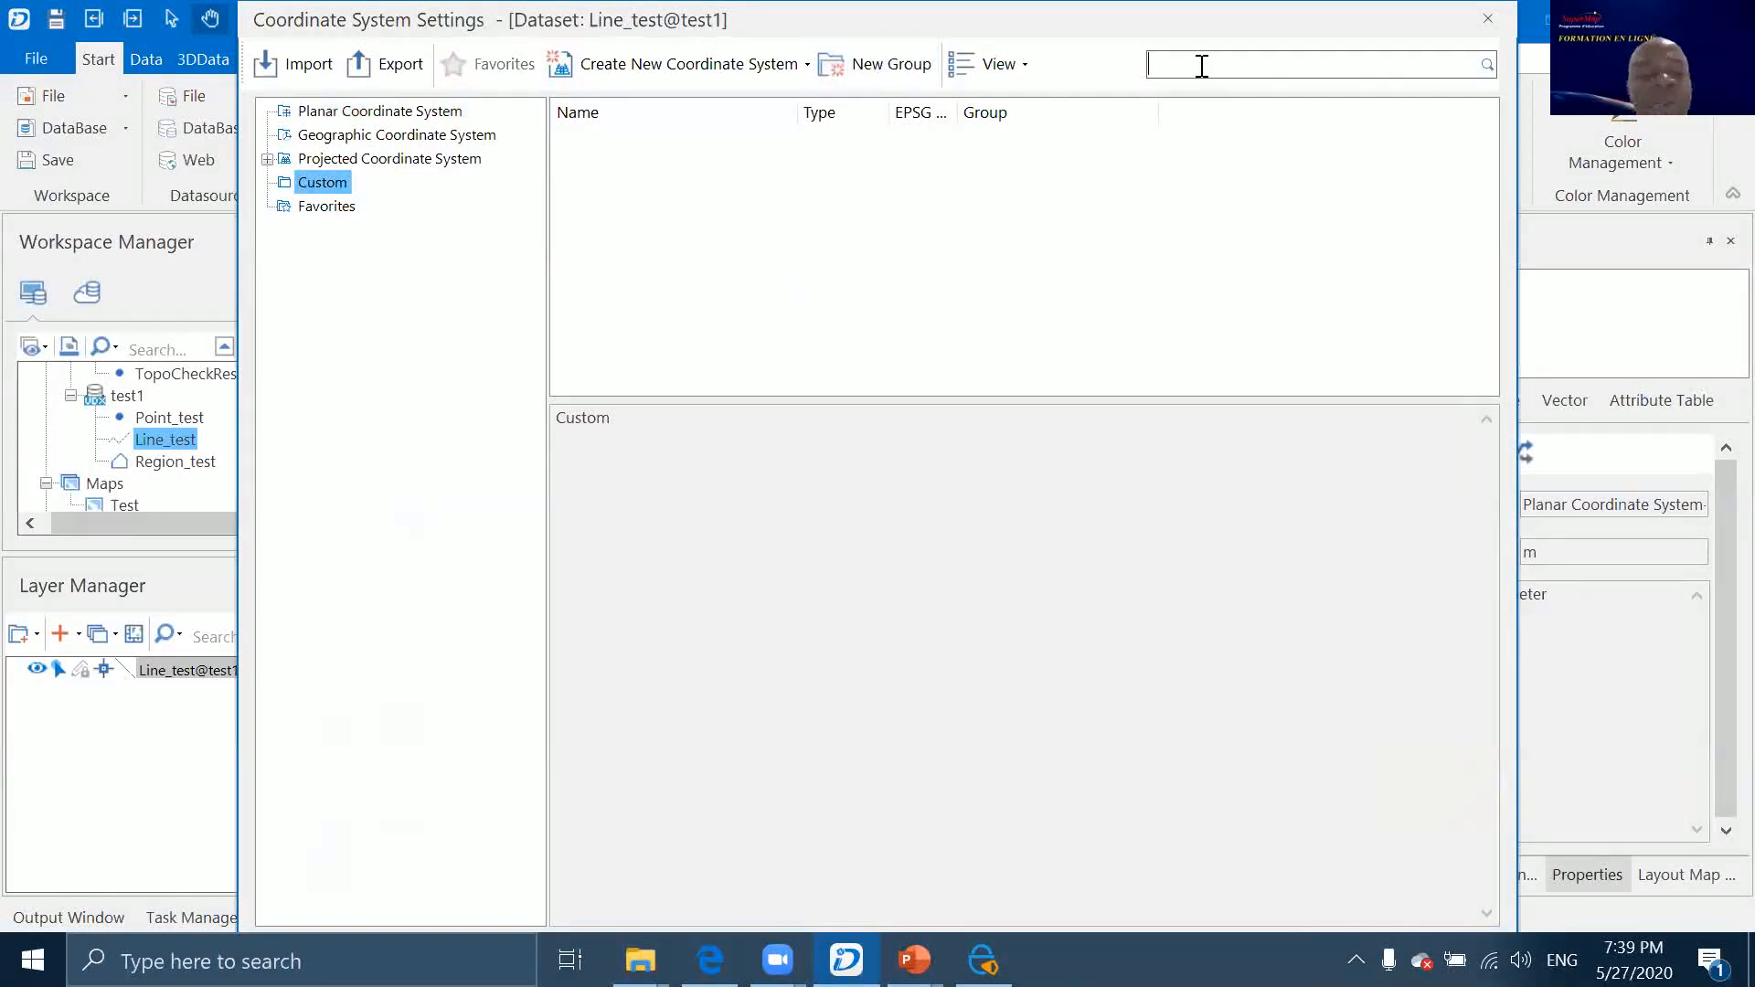
pyautogui.write('4326')
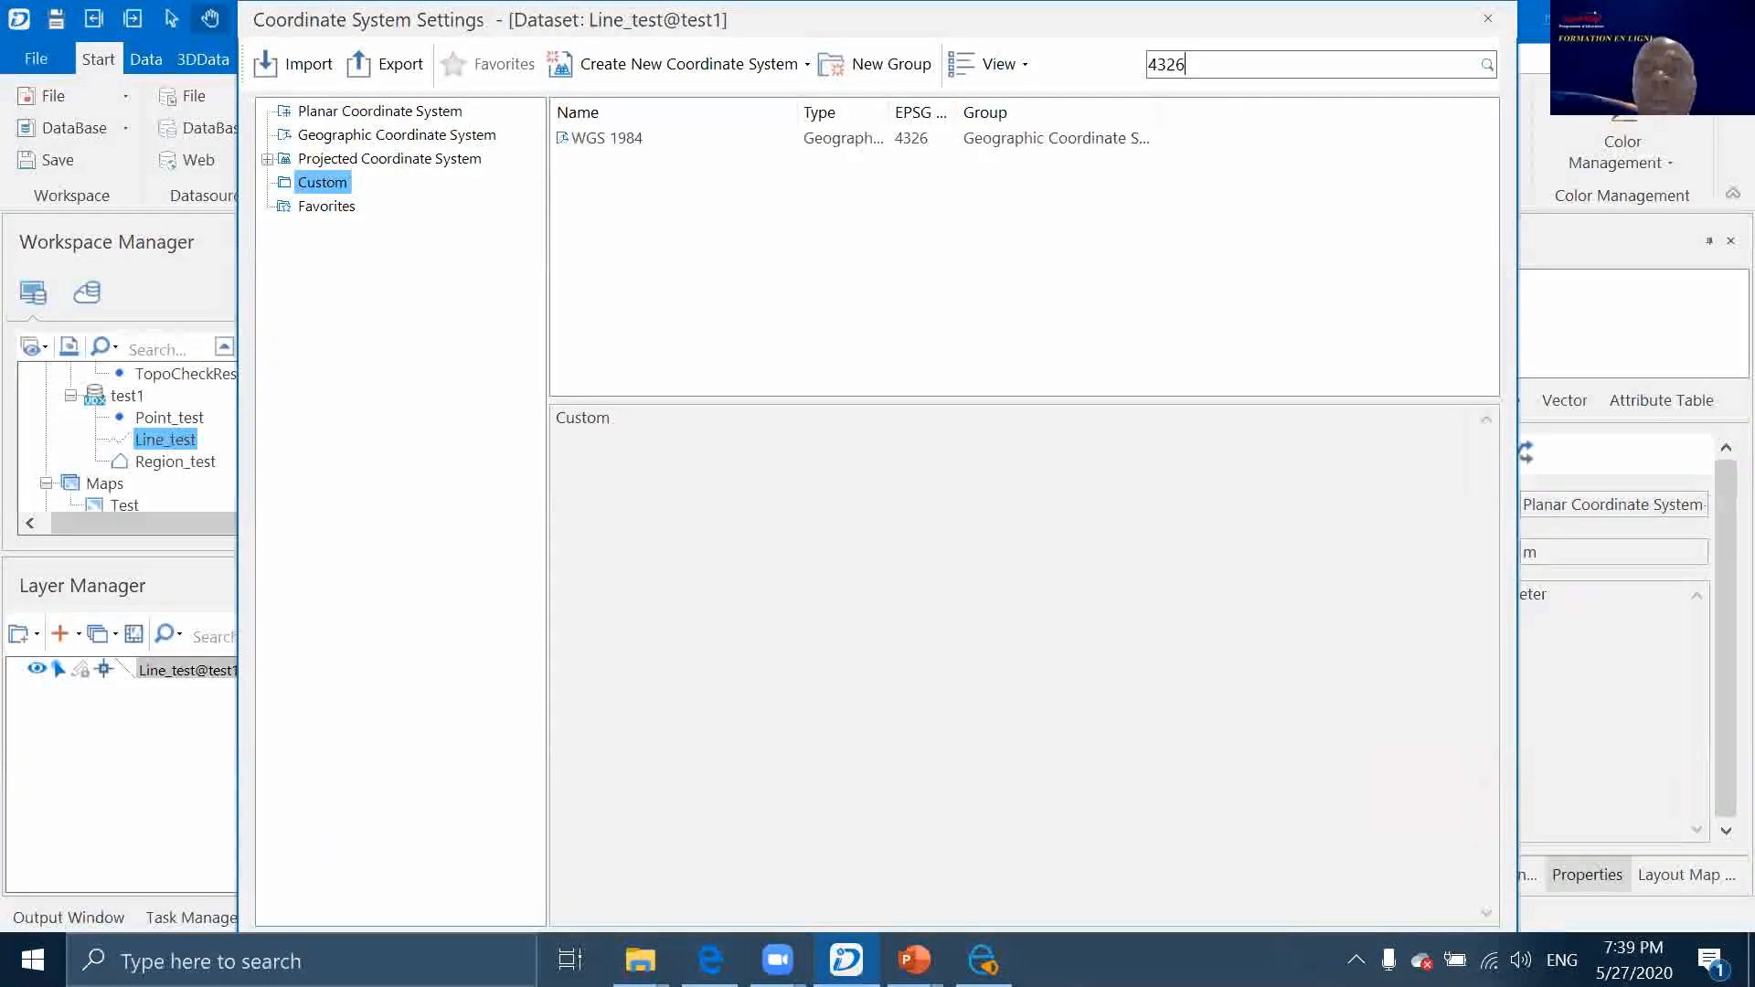
pyautogui.click(621, 143)
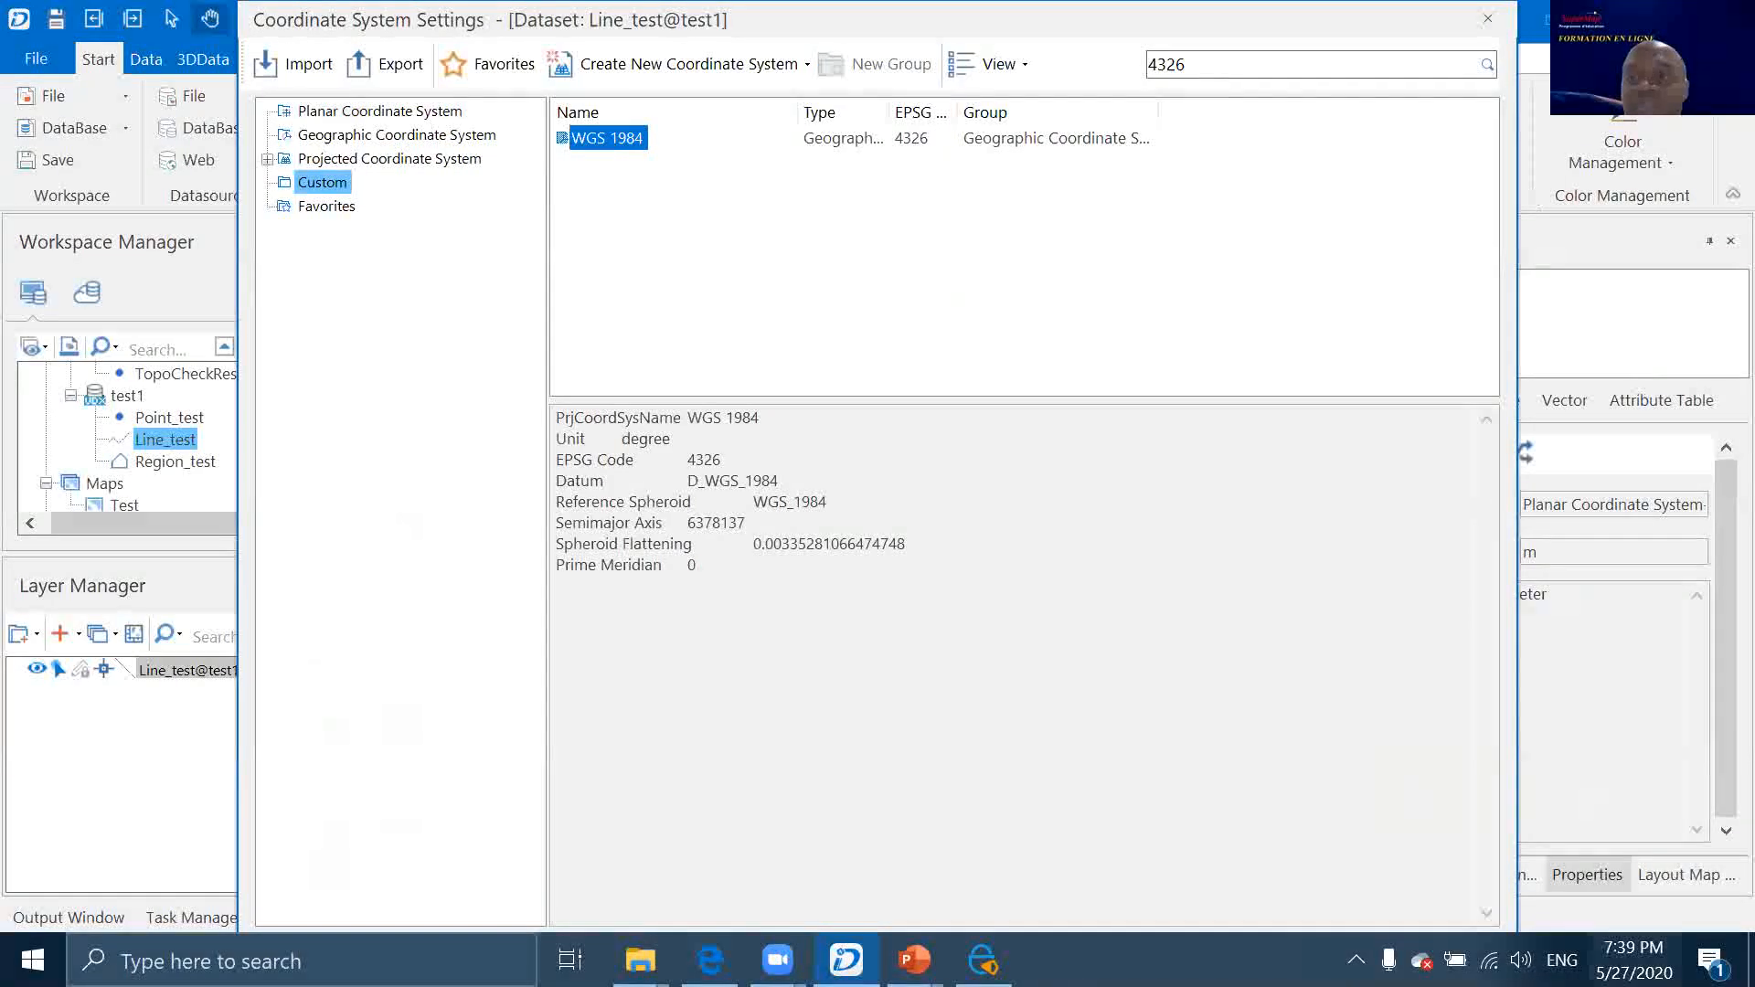
# Shrink and reposition the Coordinate System Settings dialog, and apply WGS 1984 to the Line_test dataset
pyautogui.click(1066, 66)
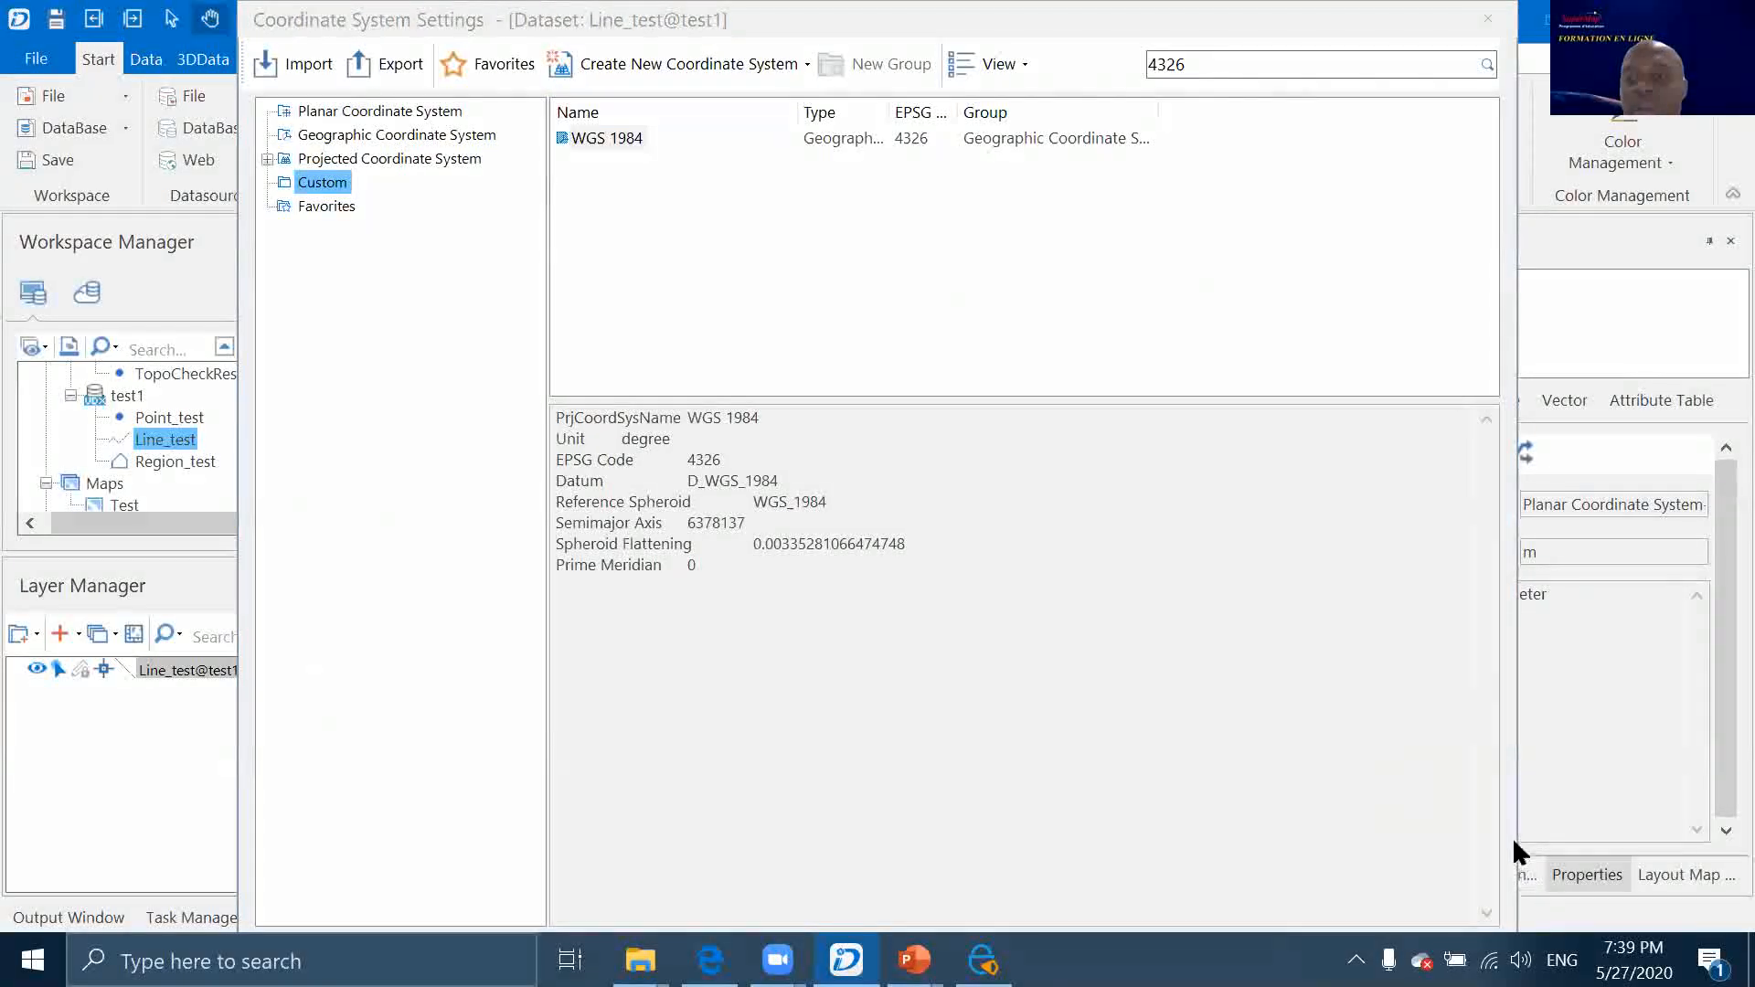
pyautogui.moveTo(1516, 824); pyautogui.dragTo(1185, 931)
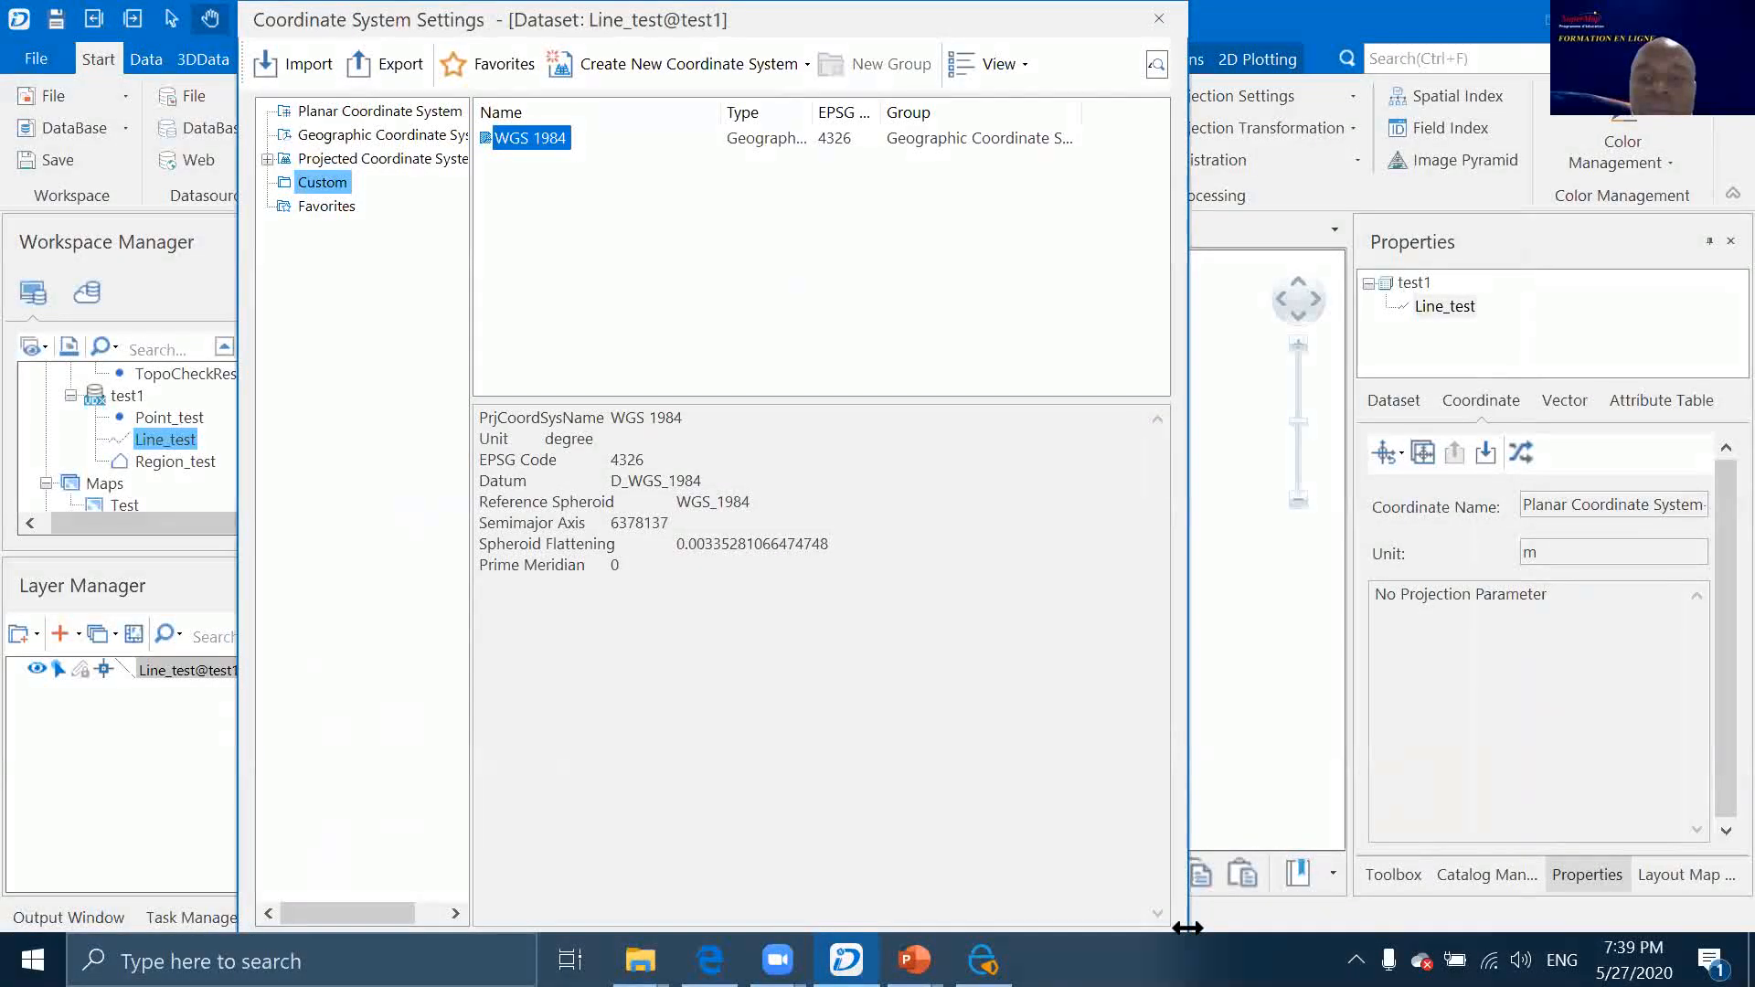
pyautogui.moveTo(1187, 935); pyautogui.dragTo(1088, 700)
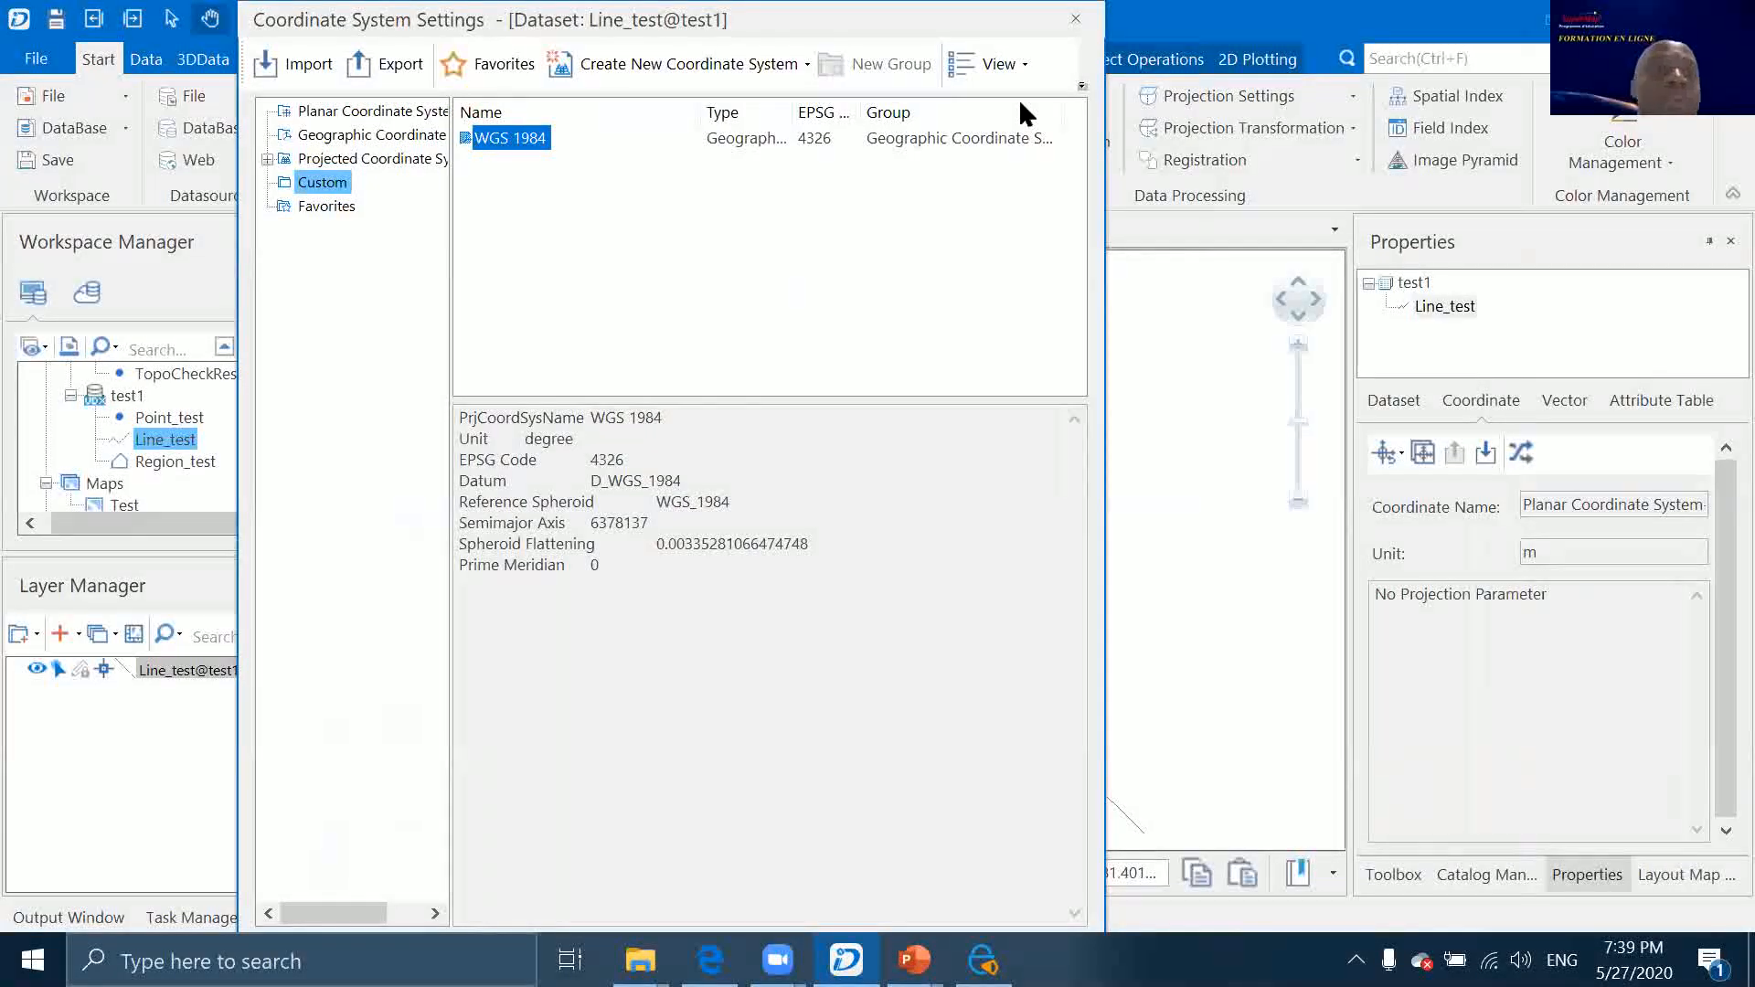
pyautogui.moveTo(240, 11); pyautogui.dragTo(544, 281)
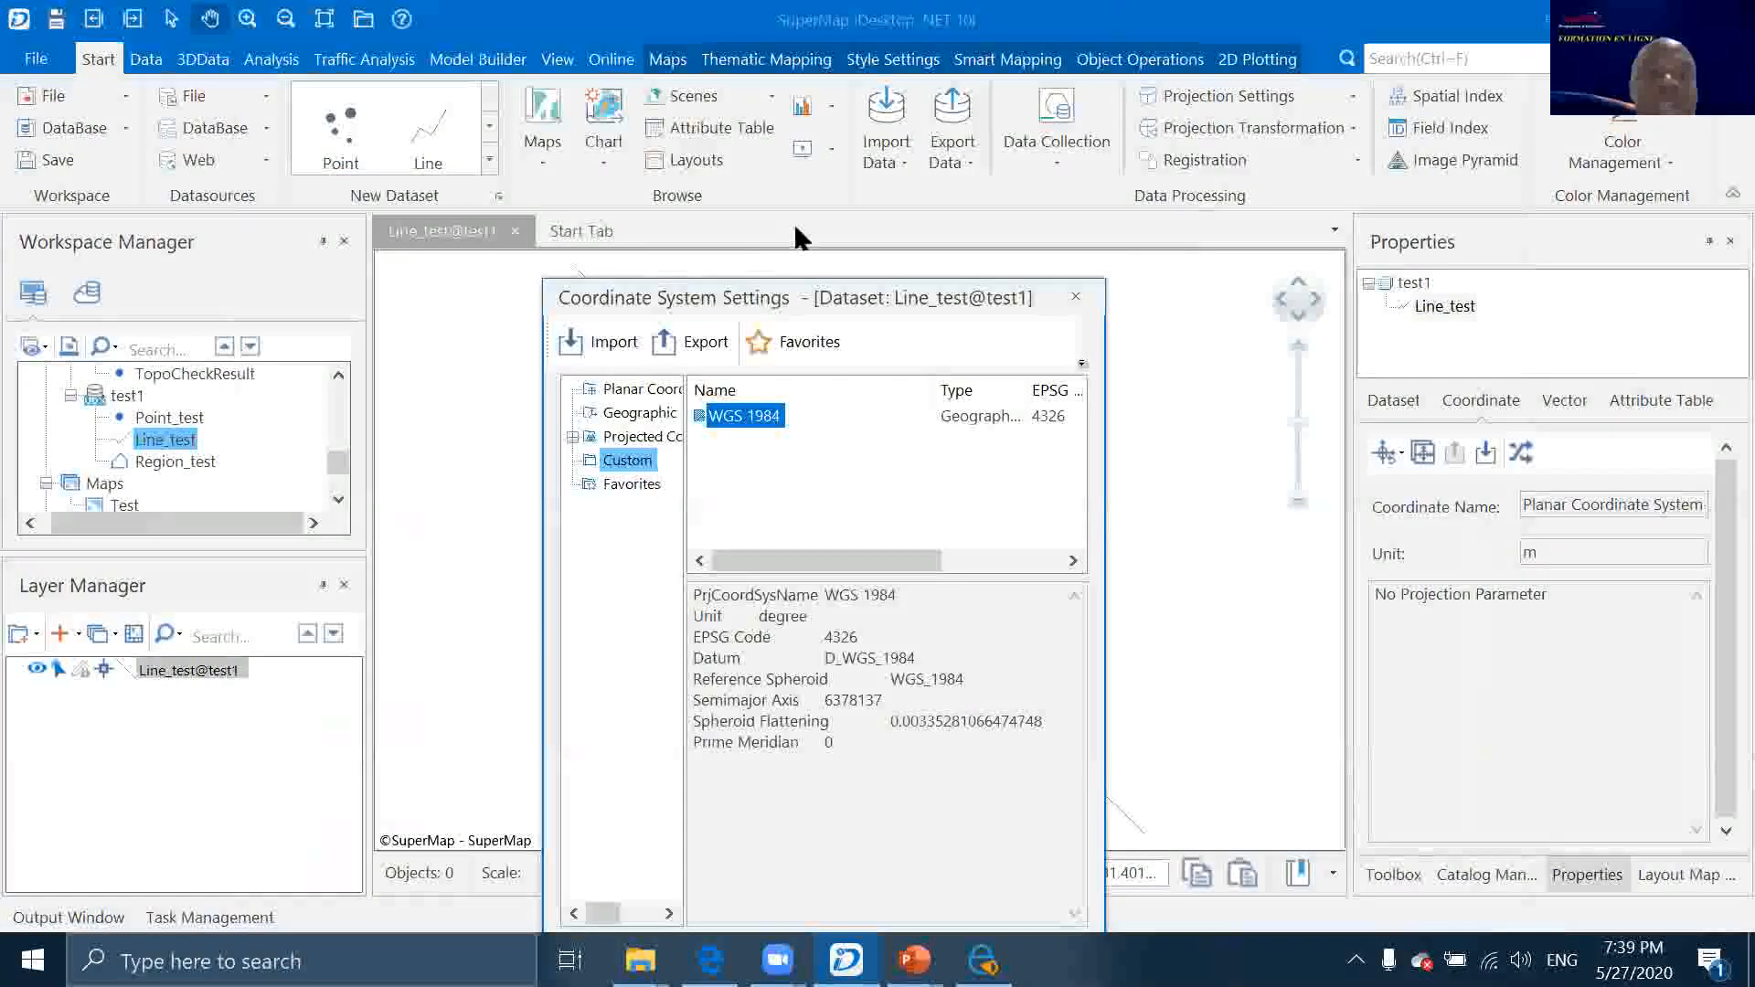
pyautogui.moveTo(894, 280); pyautogui.dragTo(916, 107)
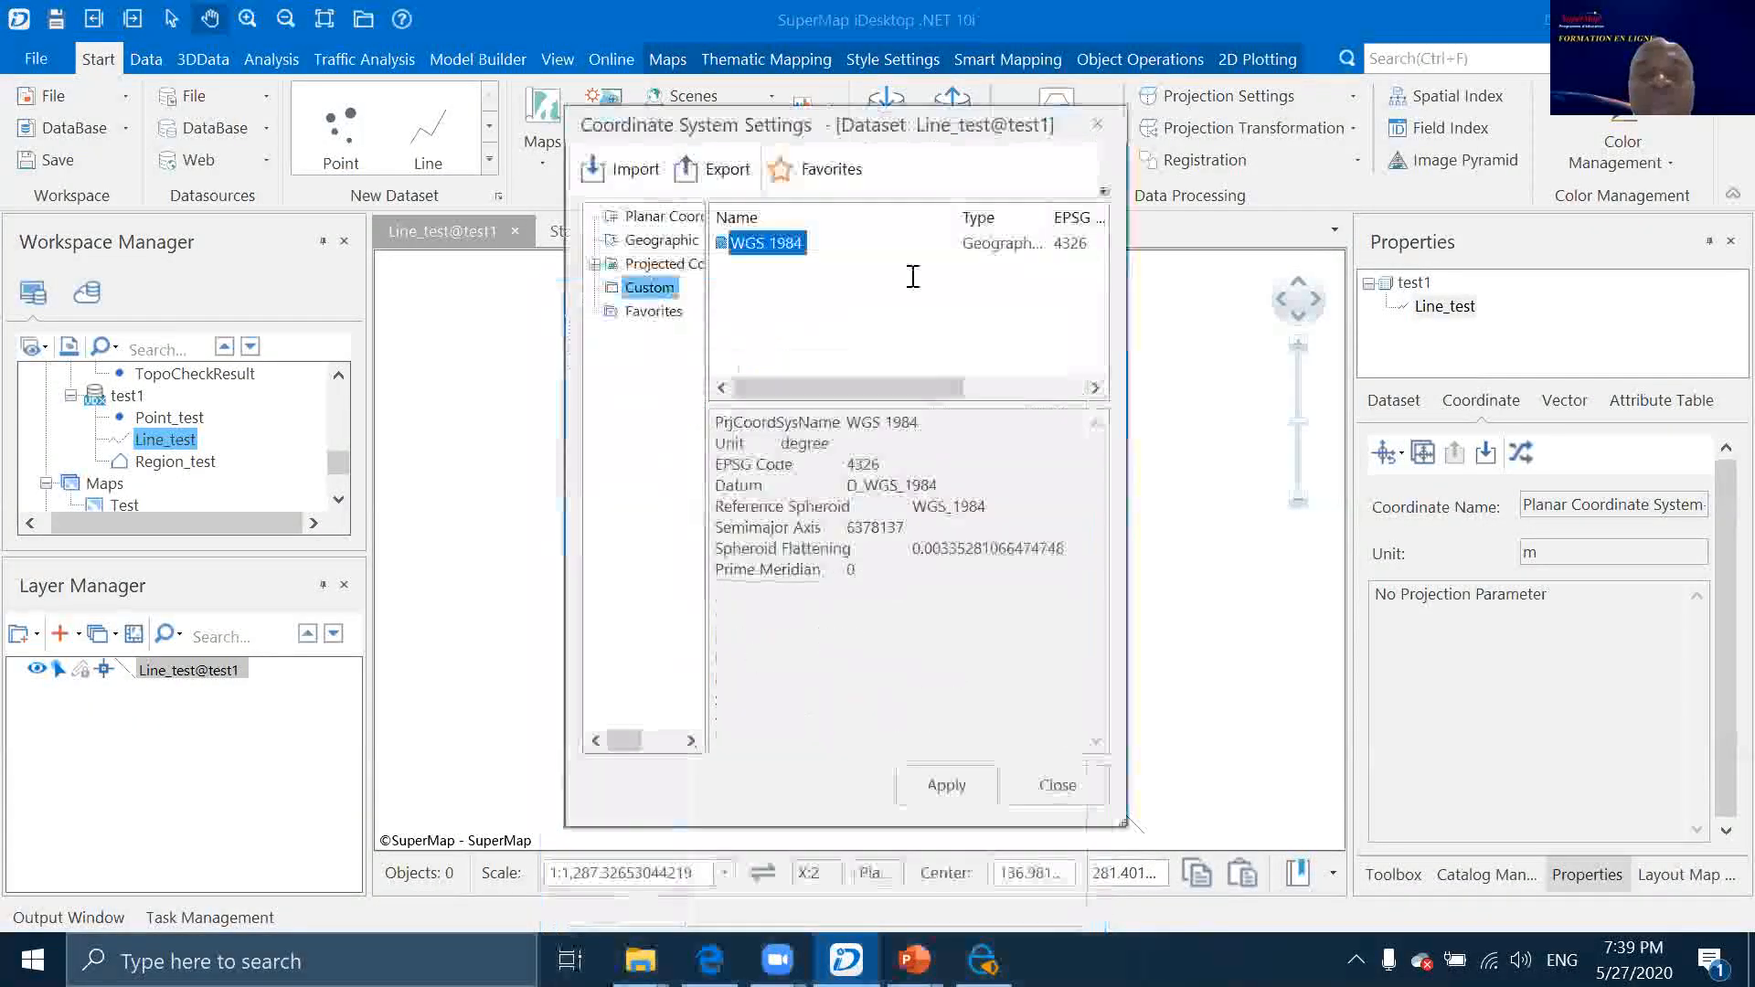
pyautogui.click(965, 798)
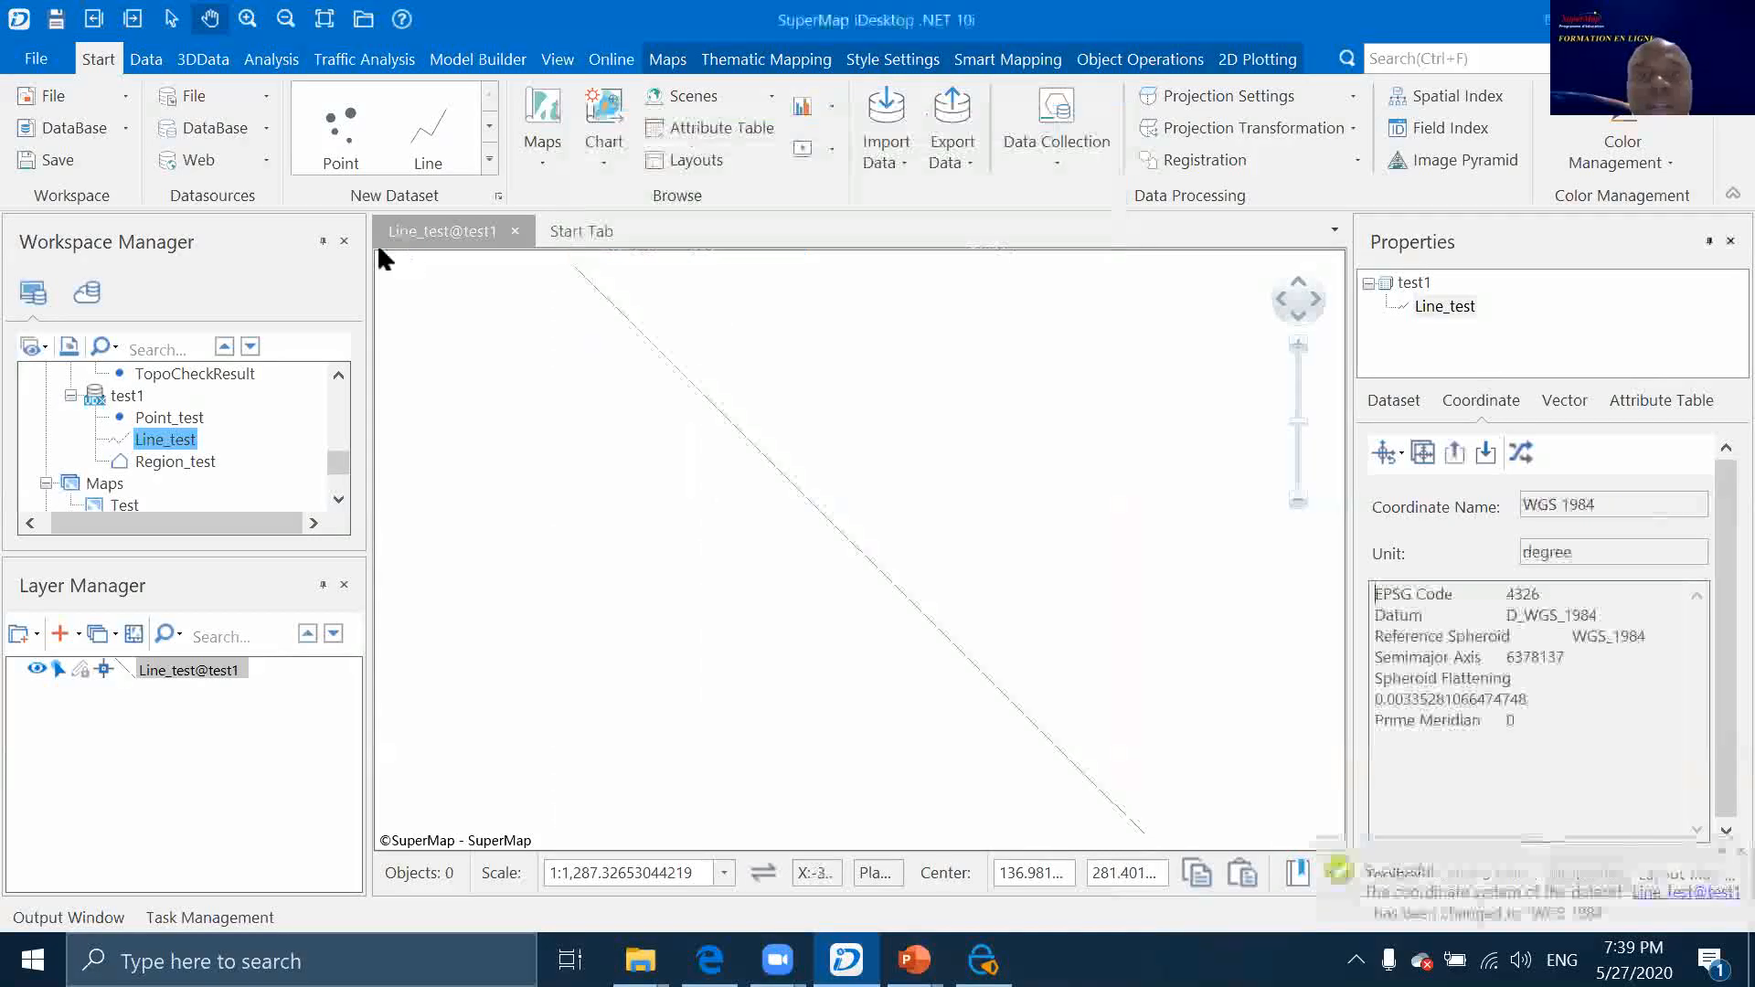
# Examine the EPSG code, datum and reference spheroid in the coordinate properties of Line_test
pyautogui.moveTo(1595, 660); pyautogui.dragTo(1460, 681)
pyautogui.click(1550, 631)
pyautogui.moveTo(1596, 611); pyautogui.dragTo(1416, 594)
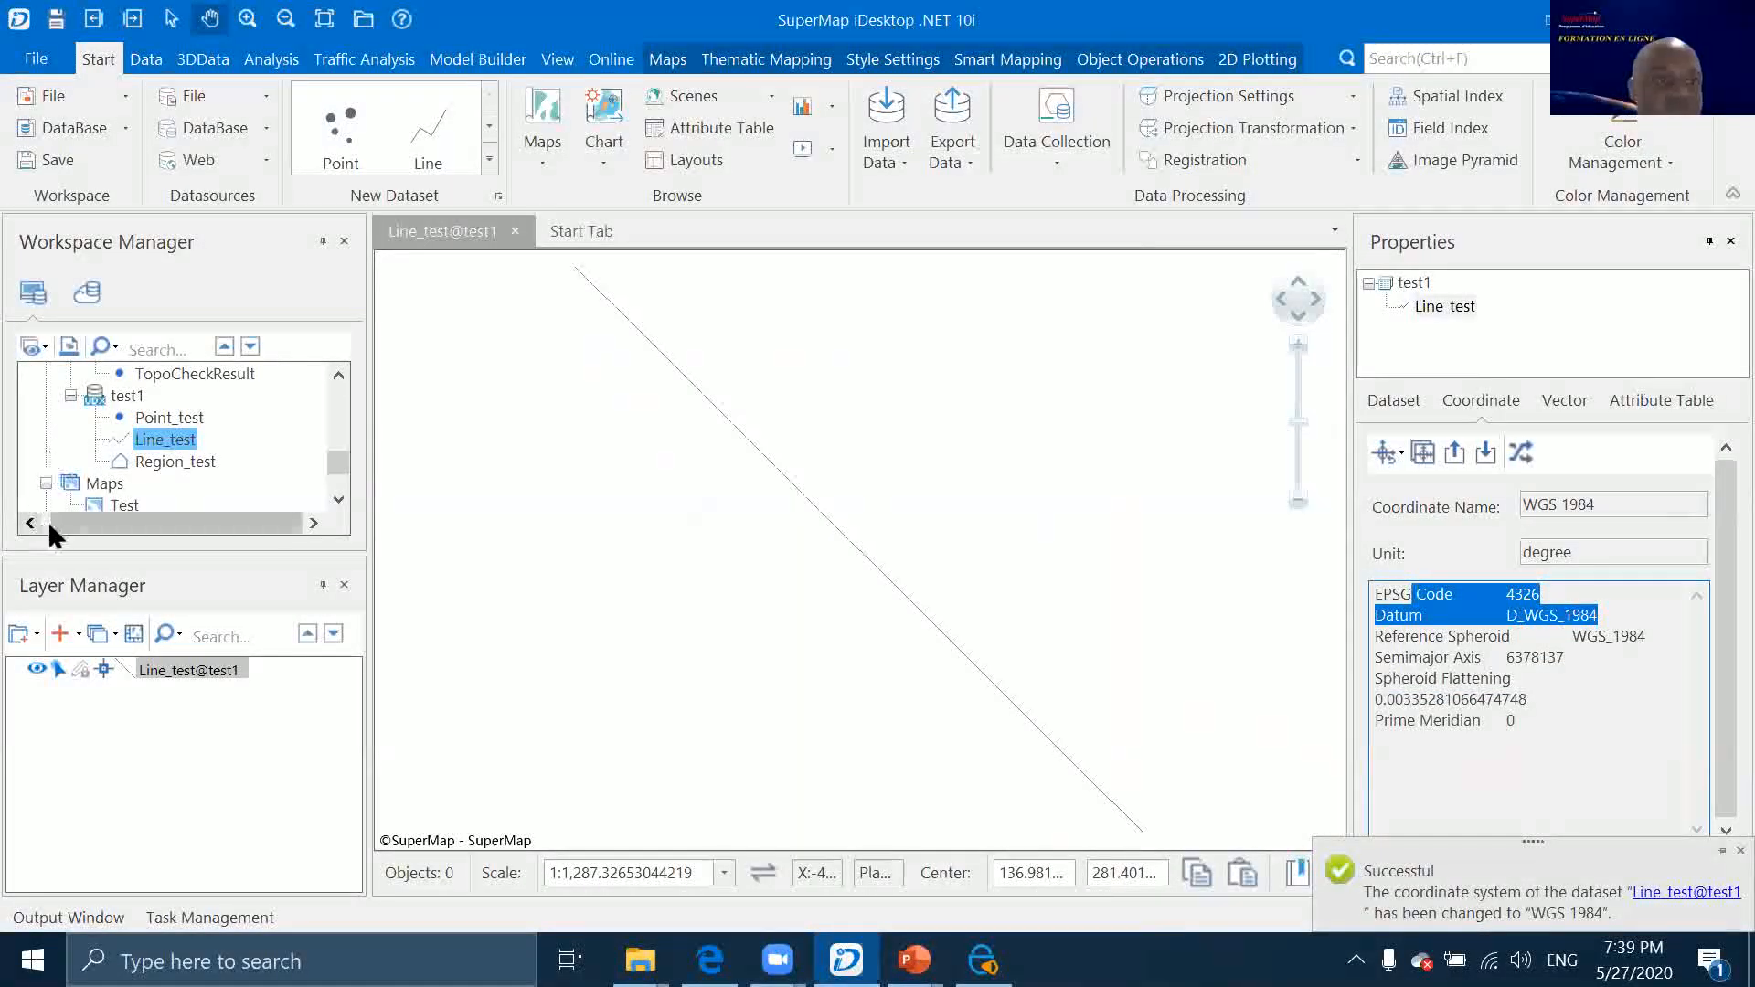
pyautogui.moveTo(1647, 637); pyautogui.dragTo(1482, 633)
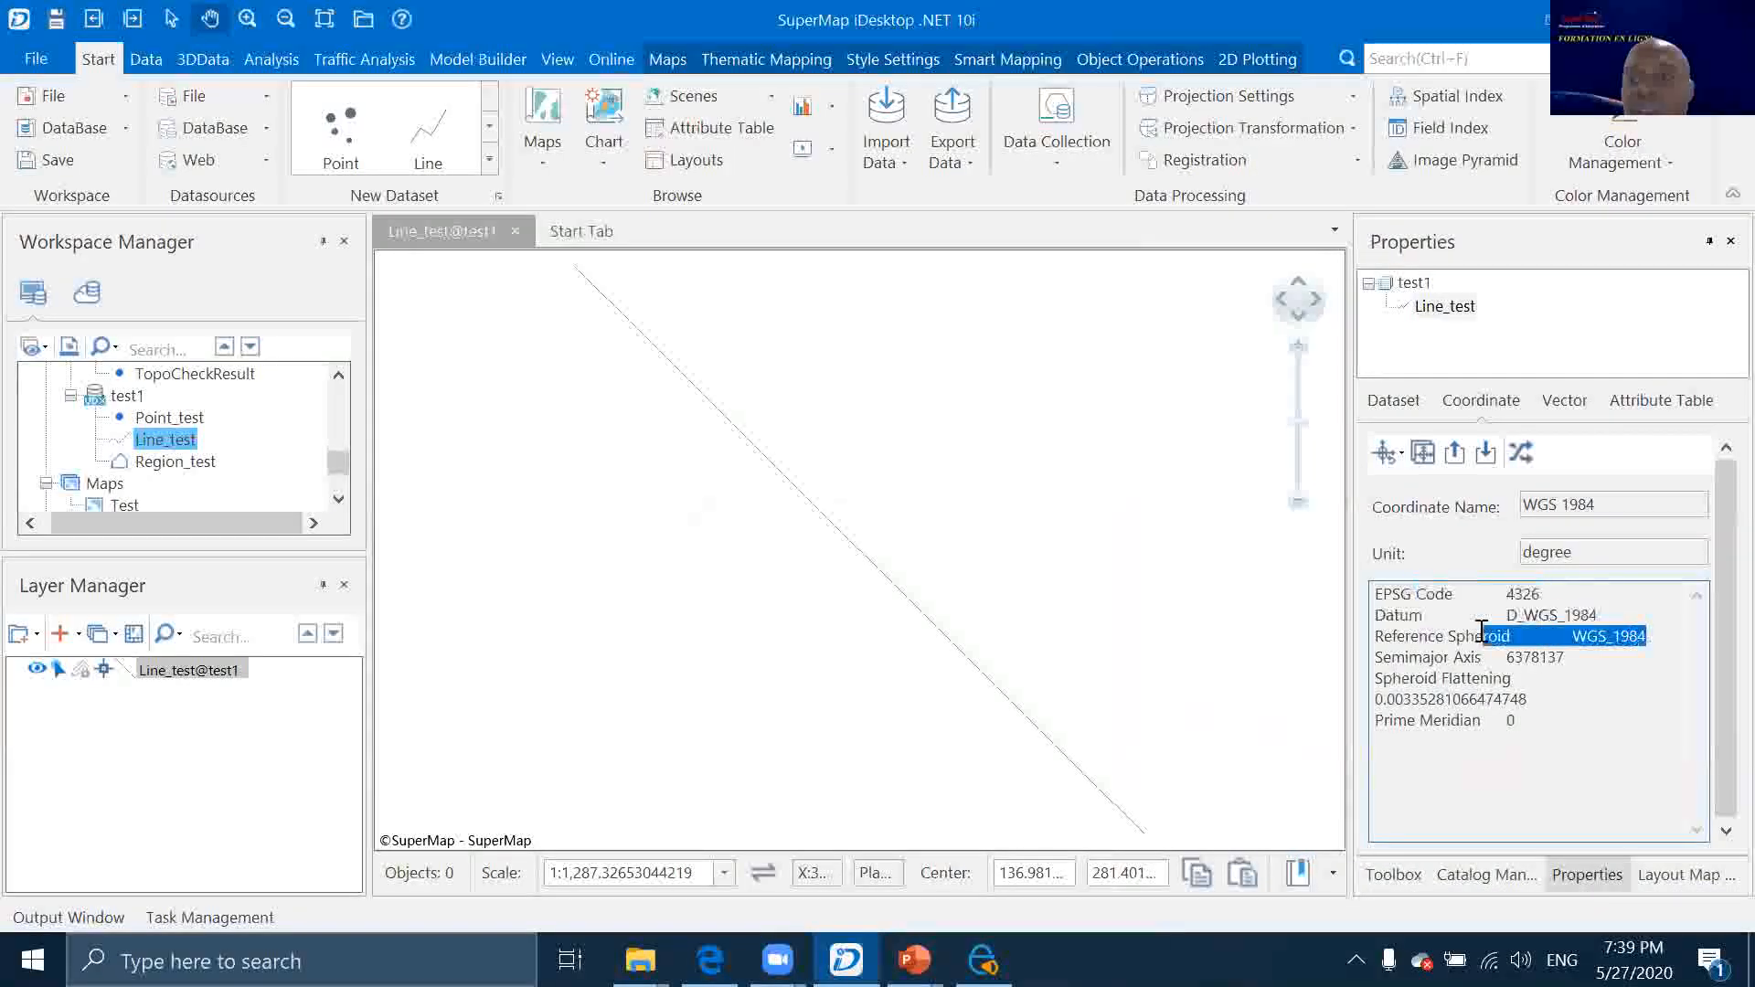
pyautogui.scroll(2, 238, 448)
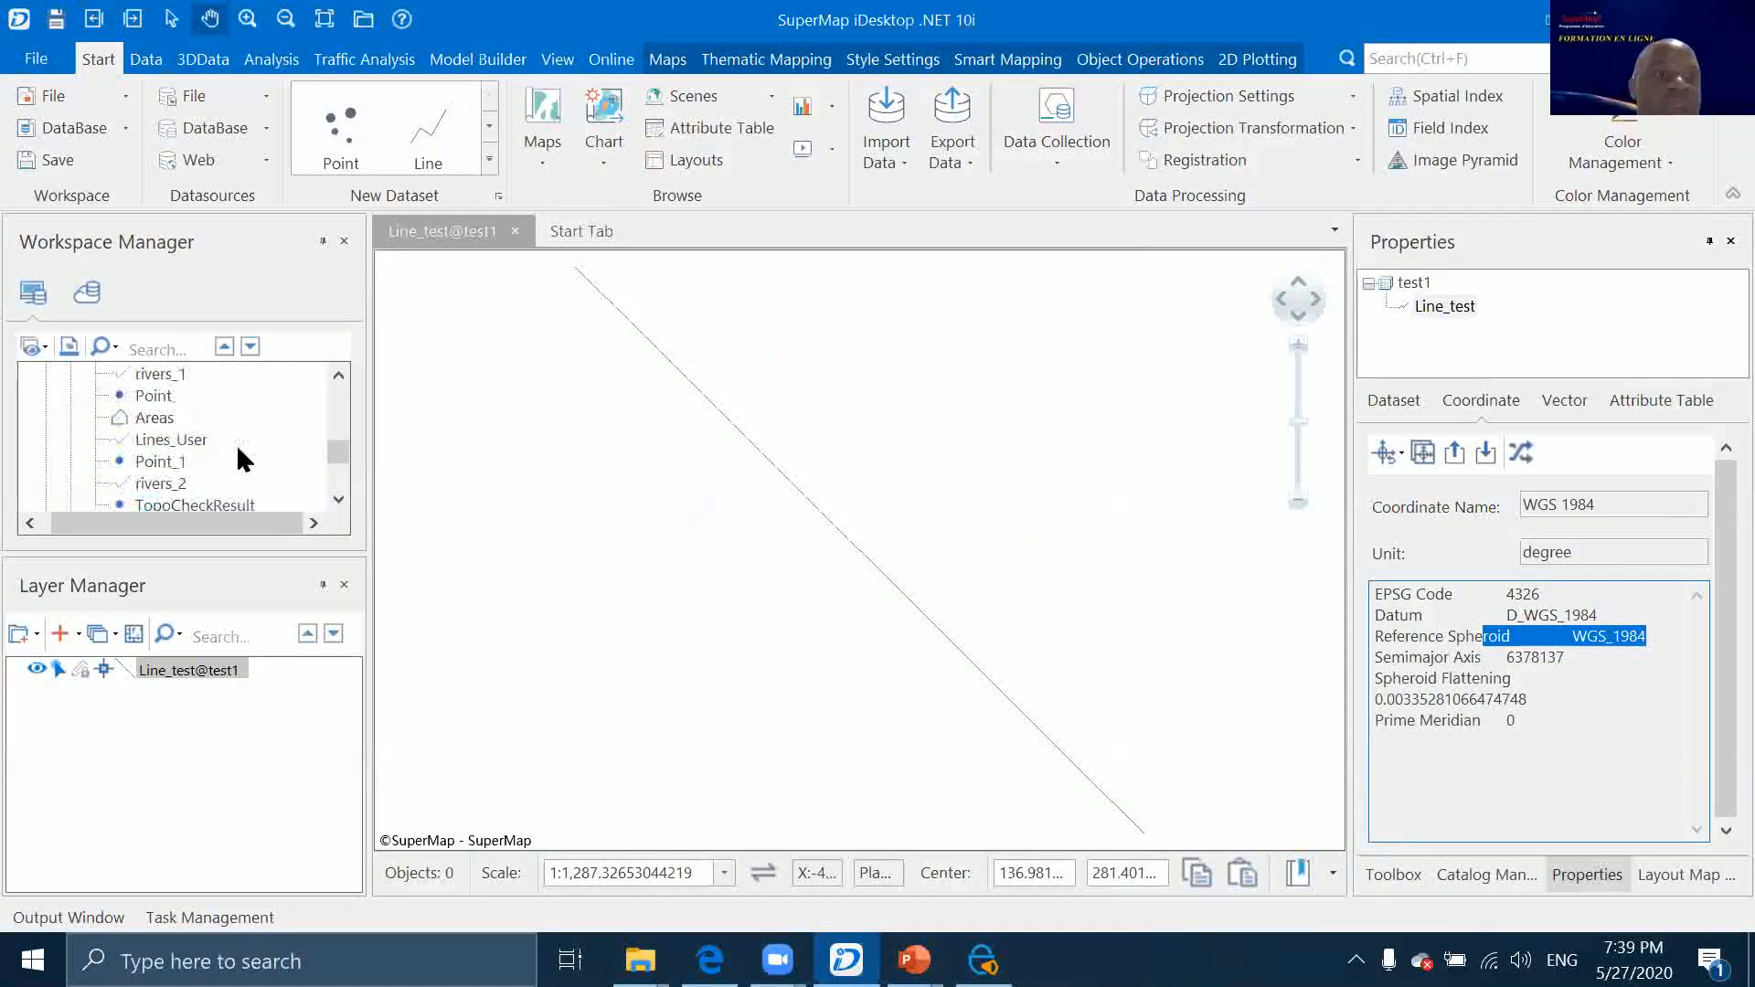
pyautogui.scroll(-2, 234, 441)
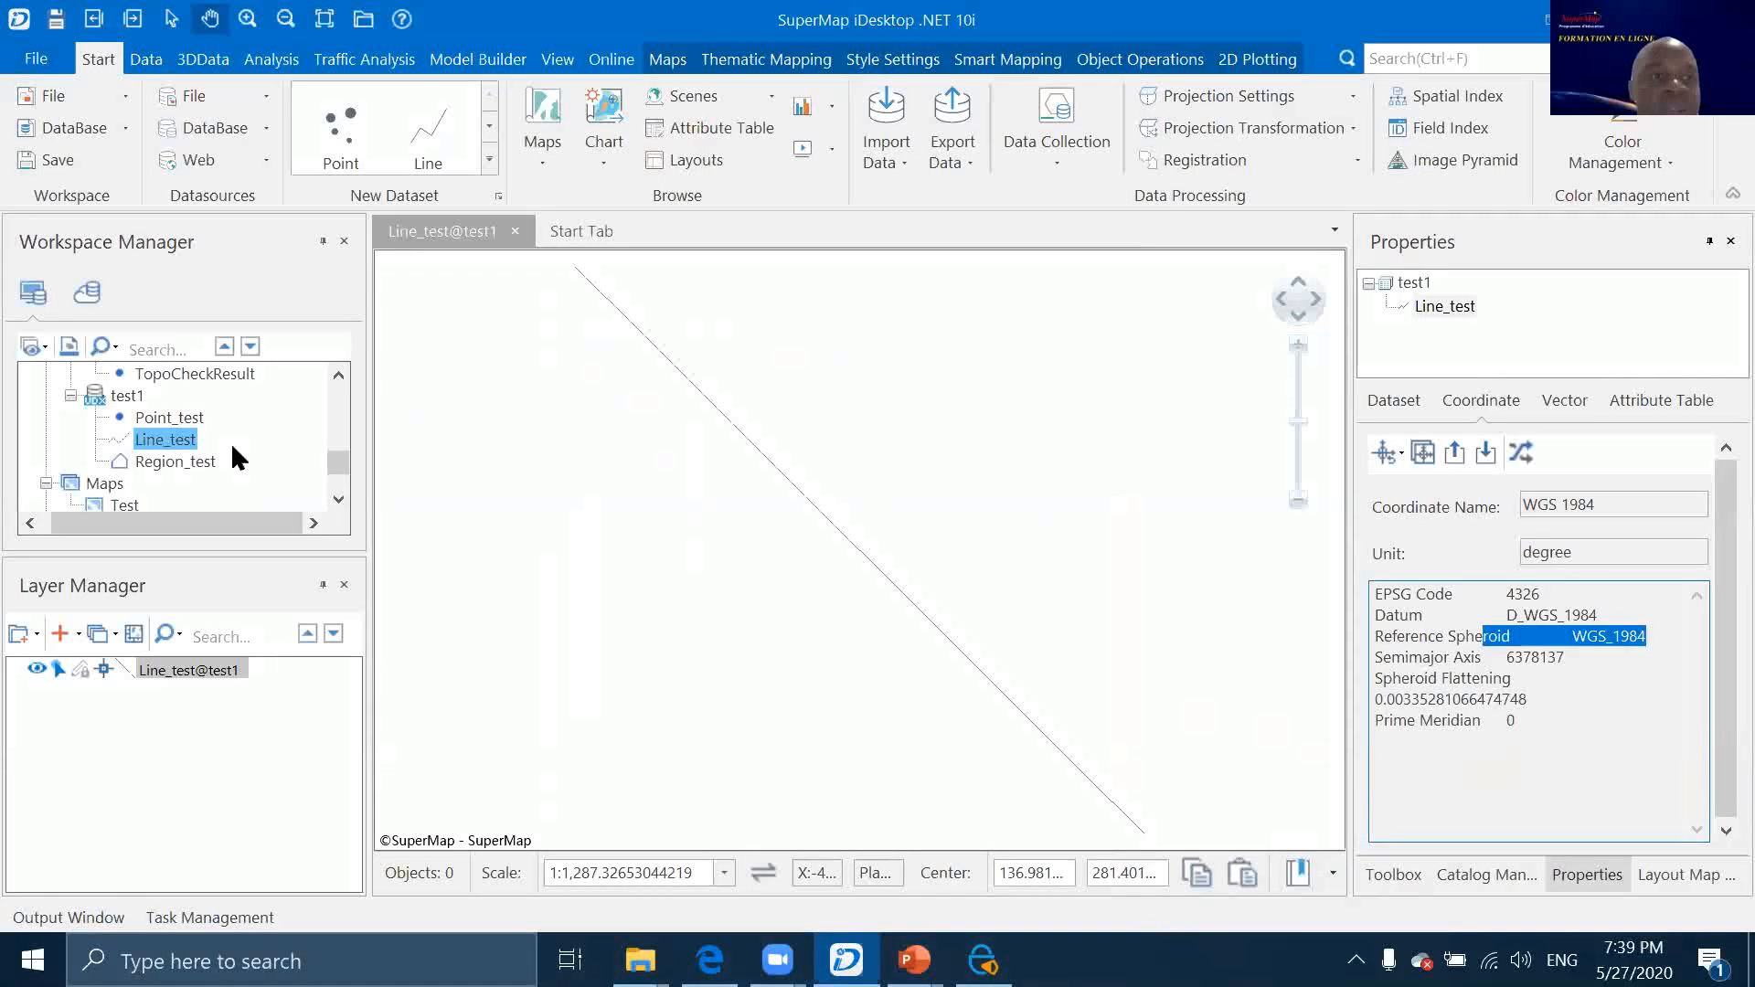
pyautogui.click(1531, 642)
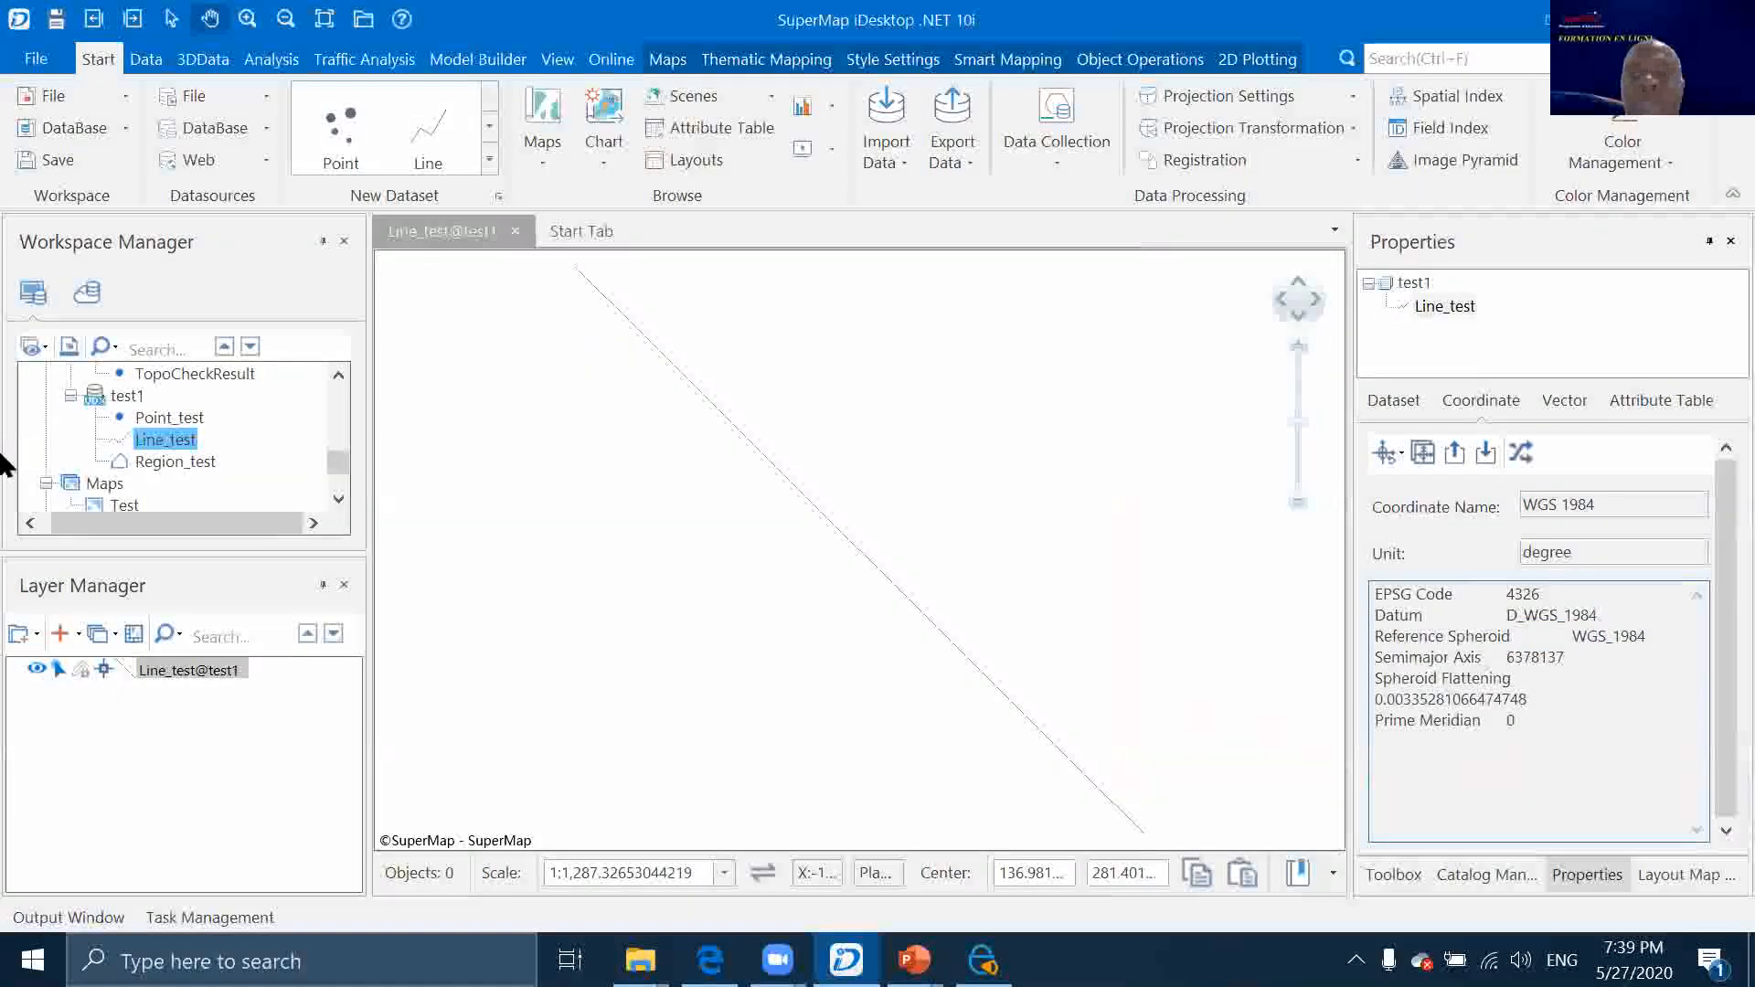
# Copy the Line_test dataset within the test1 datasource
pyautogui.rightClick(156, 448)
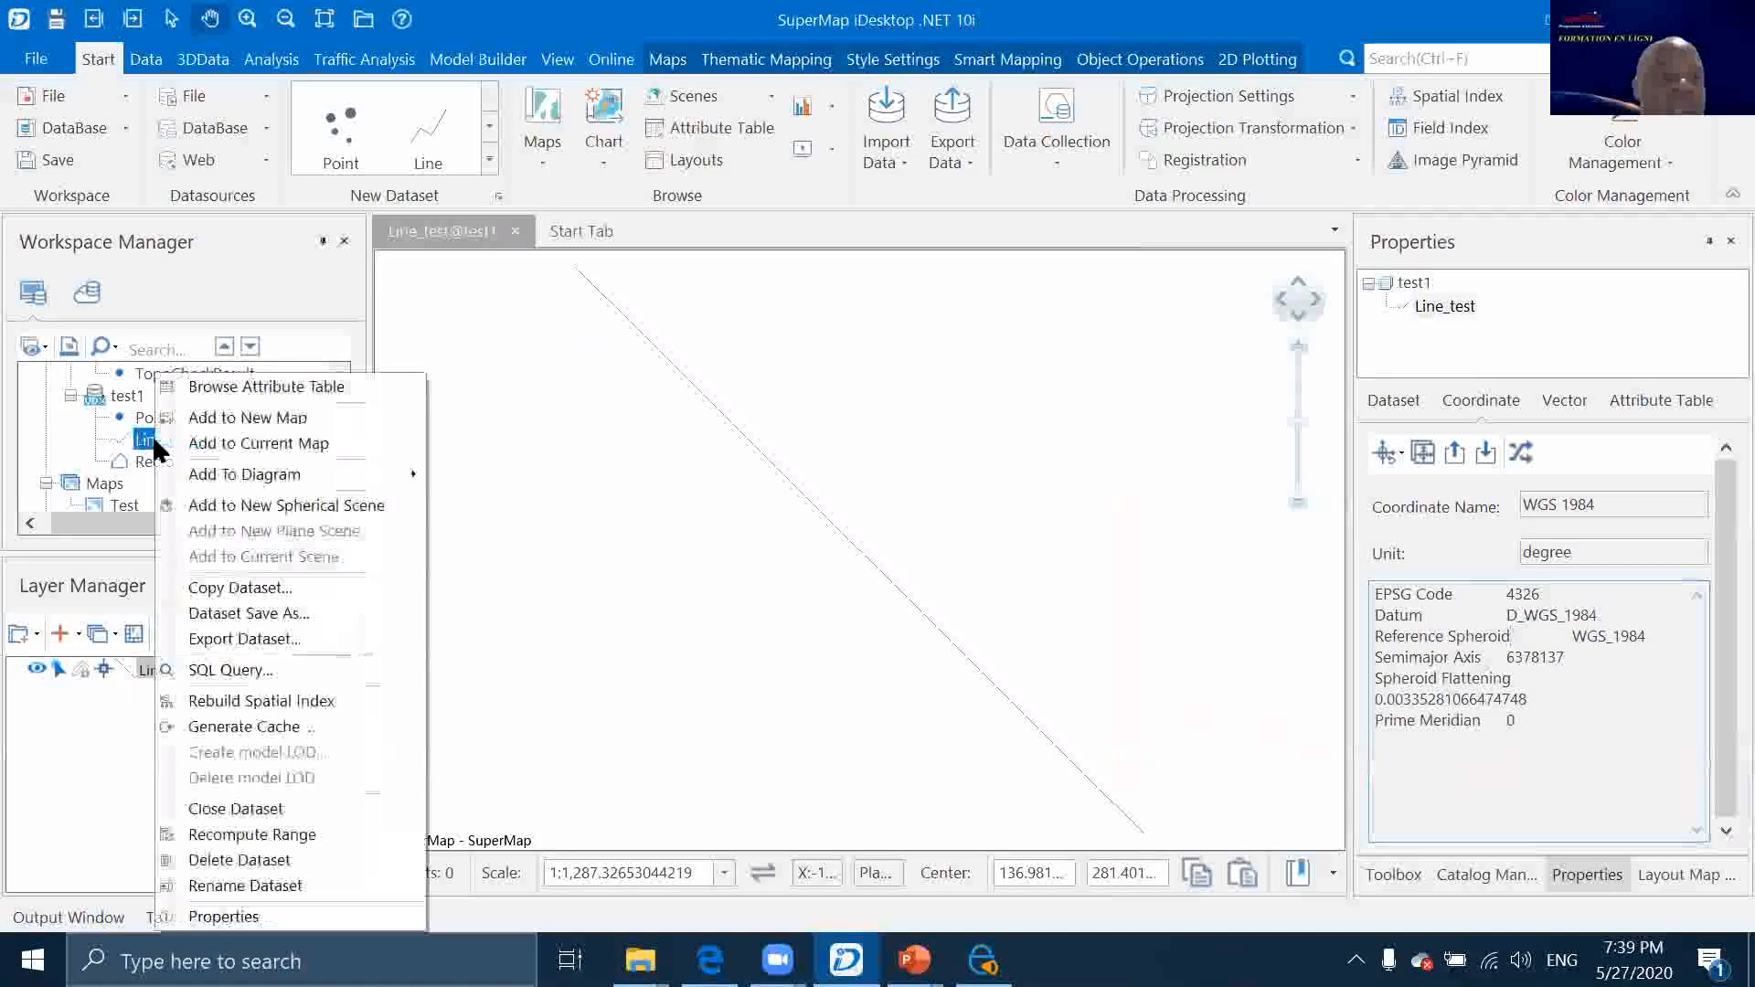
pyautogui.click(243, 576)
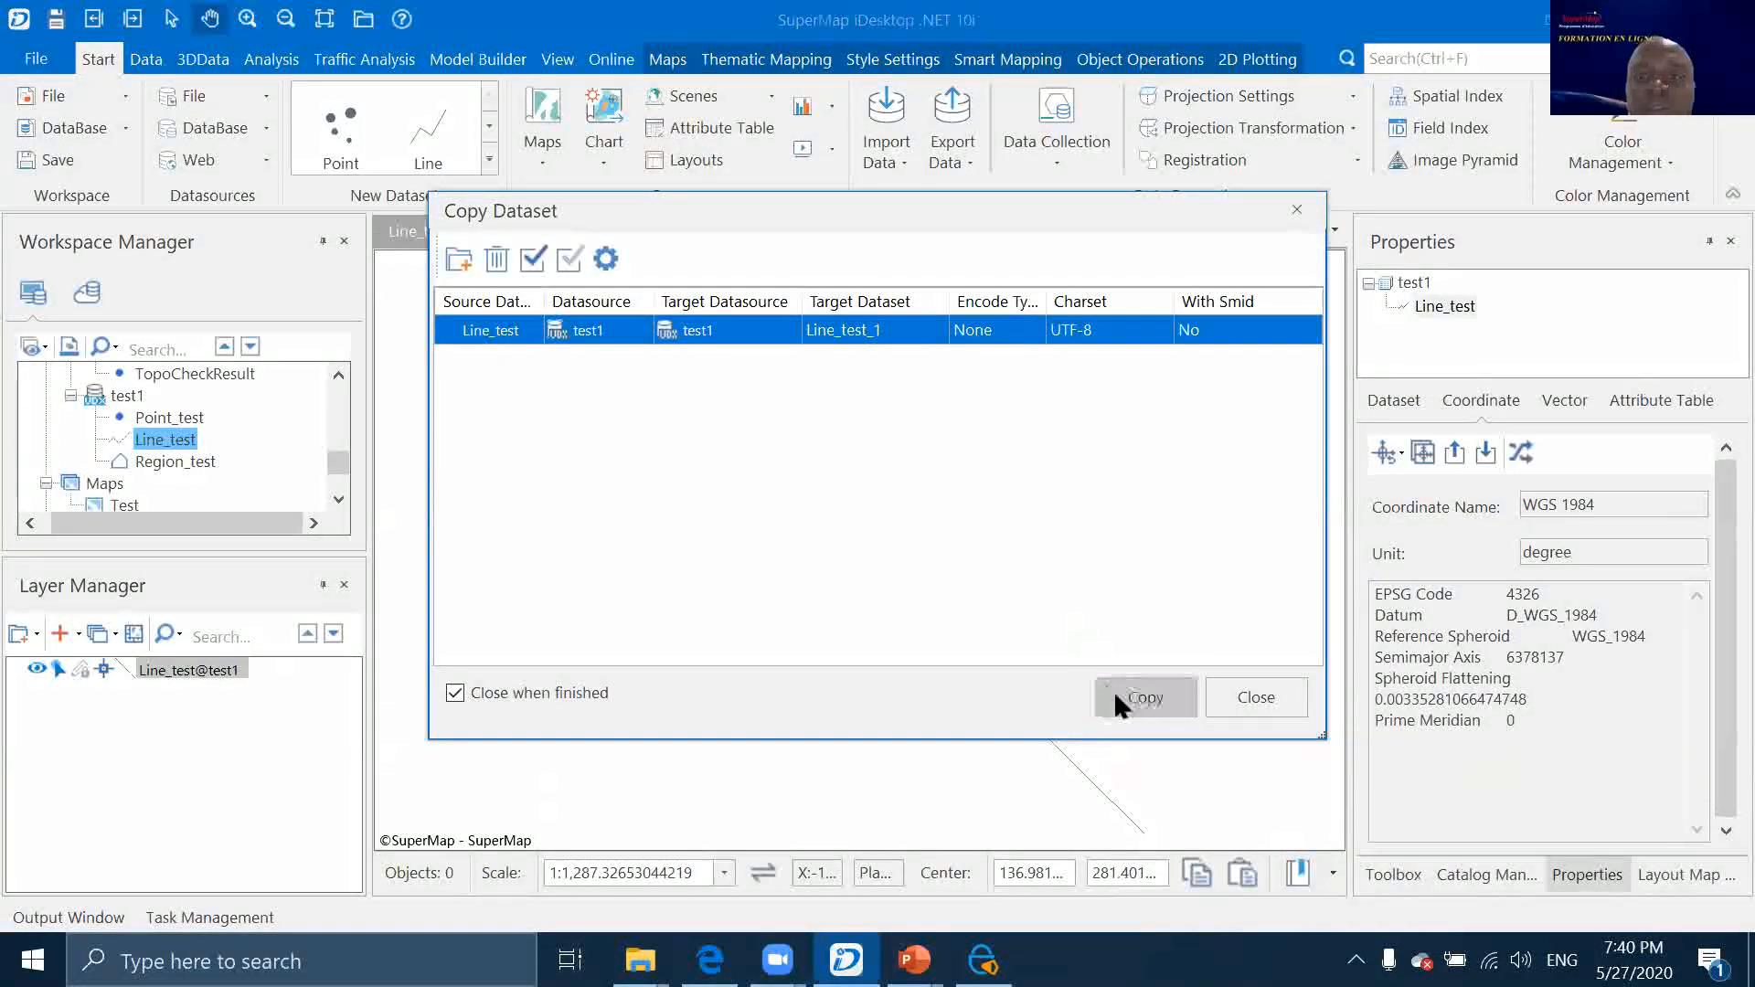
pyautogui.click(1142, 696)
# Examine the coordinate system properties of the copied dataset Line_test_1
pyautogui.click(162, 485)
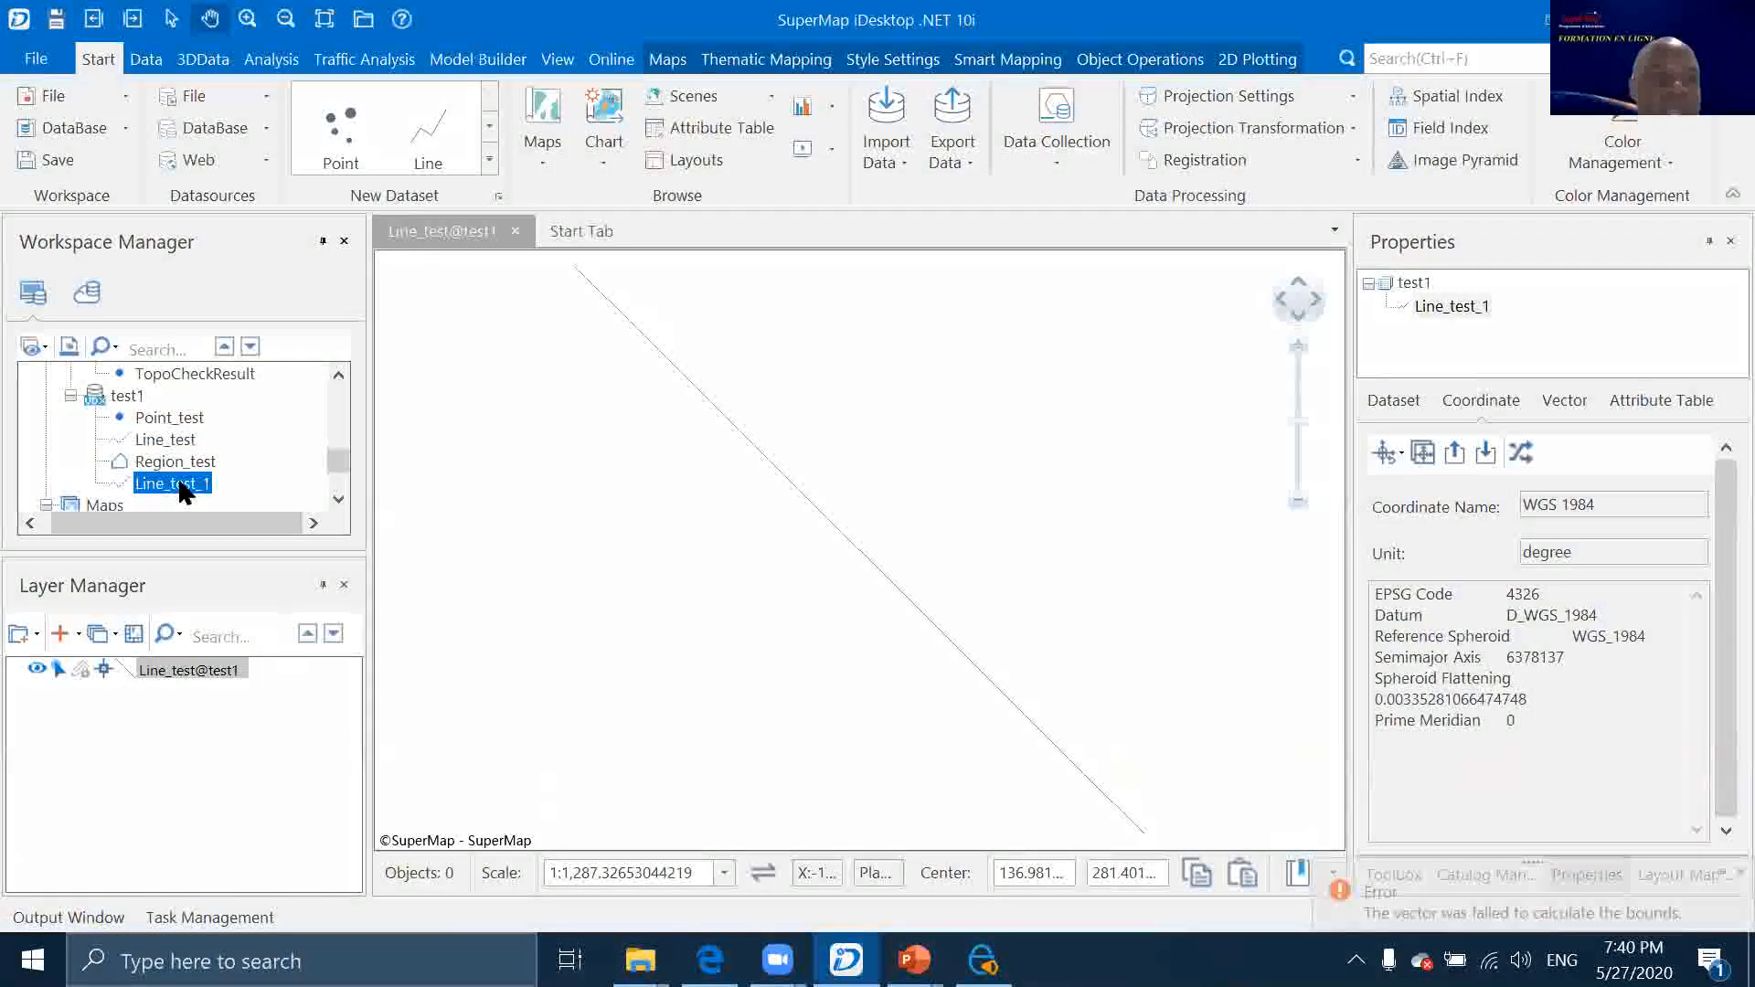
pyautogui.rightClick(180, 483)
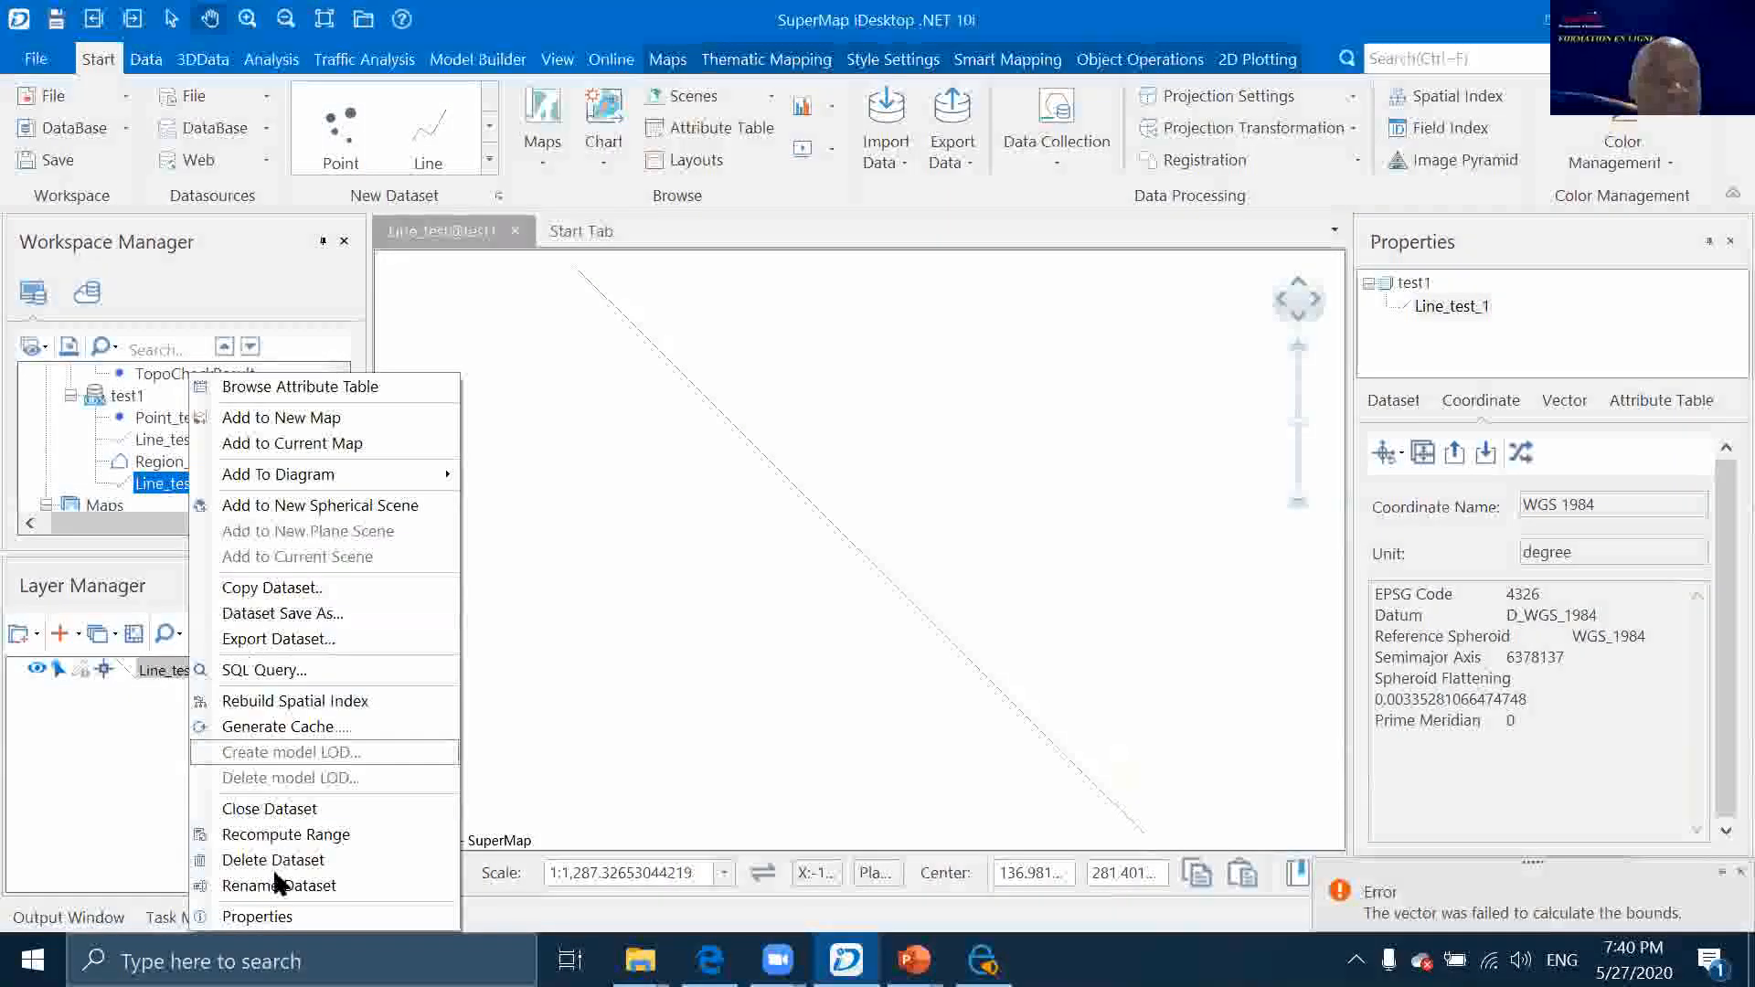
pyautogui.click(257, 916)
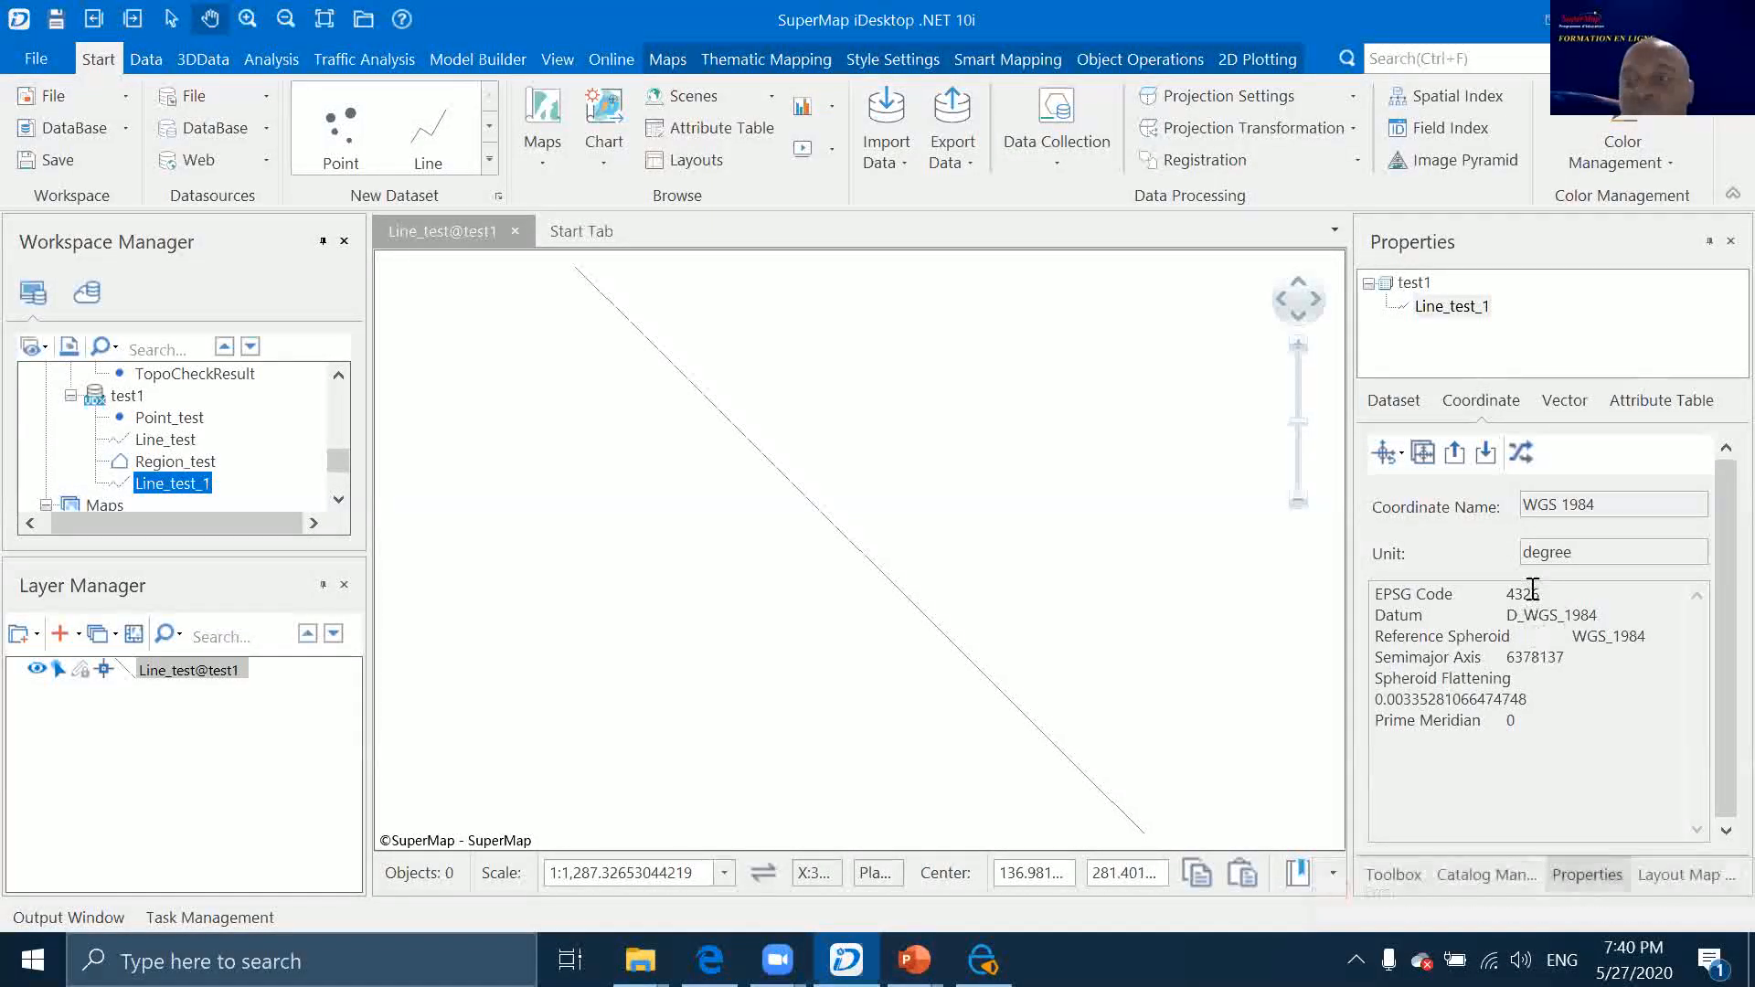
# Start a projection transformation of Line_test_1 and search the available target coordinate systems for 43
pyautogui.click(1517, 457)
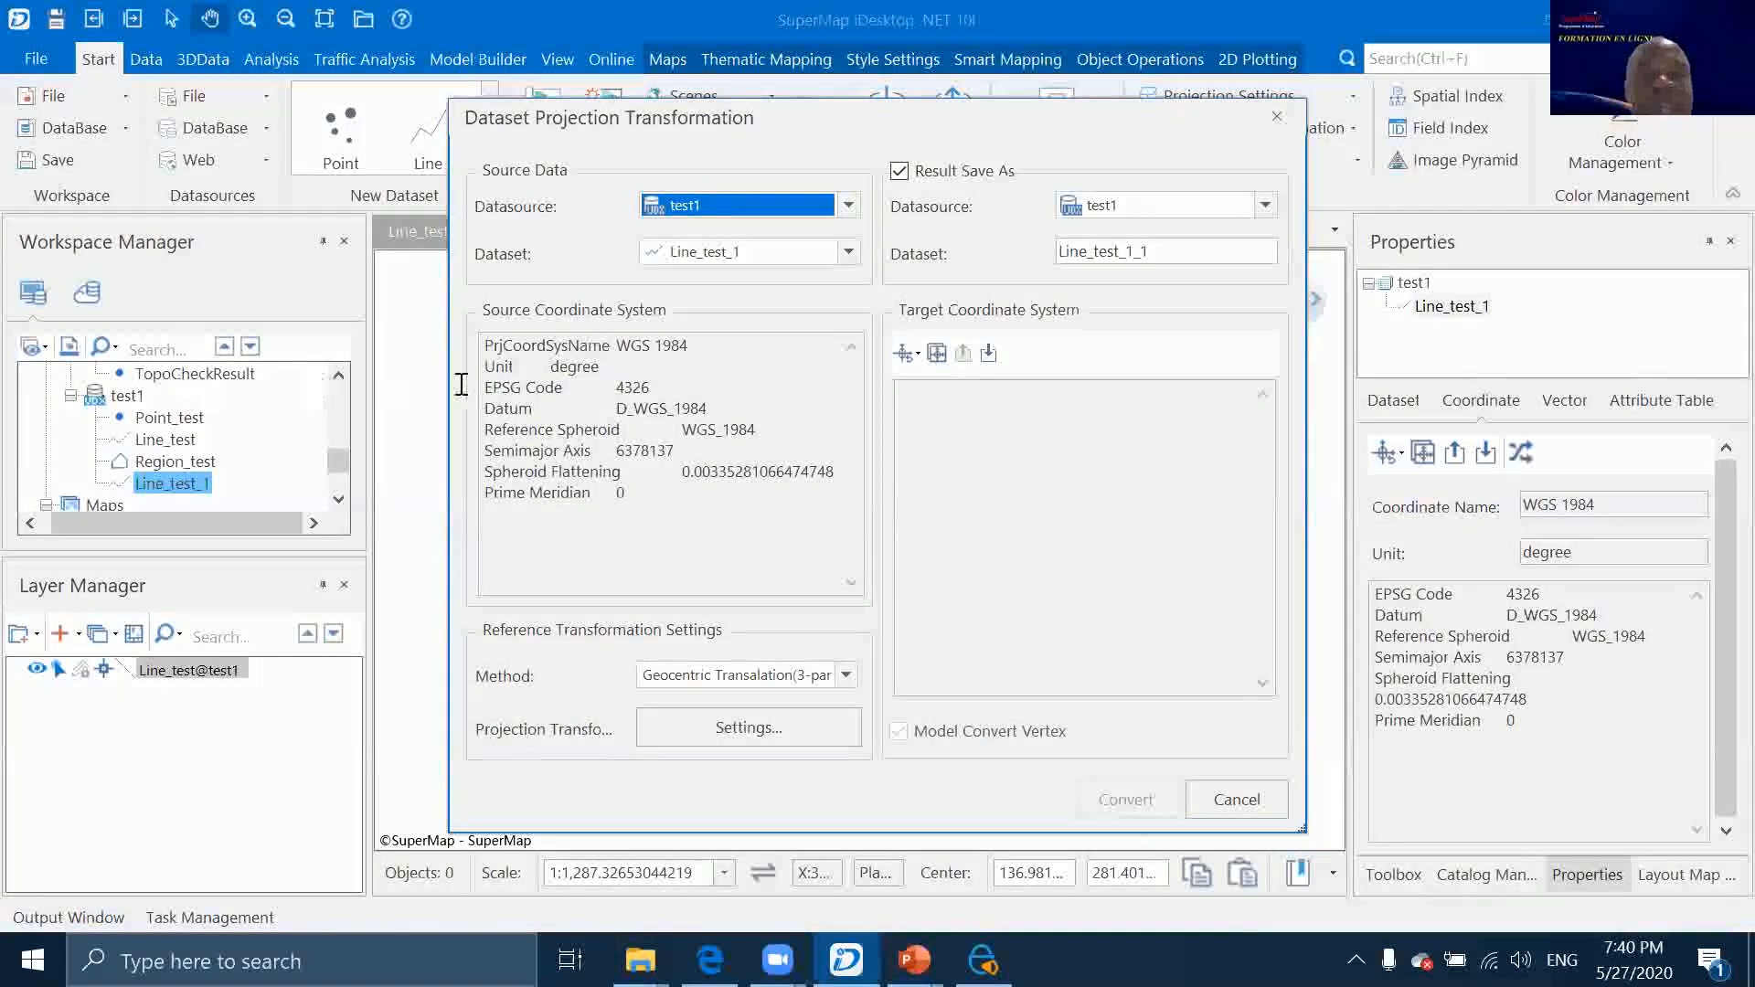
pyautogui.click(912, 353)
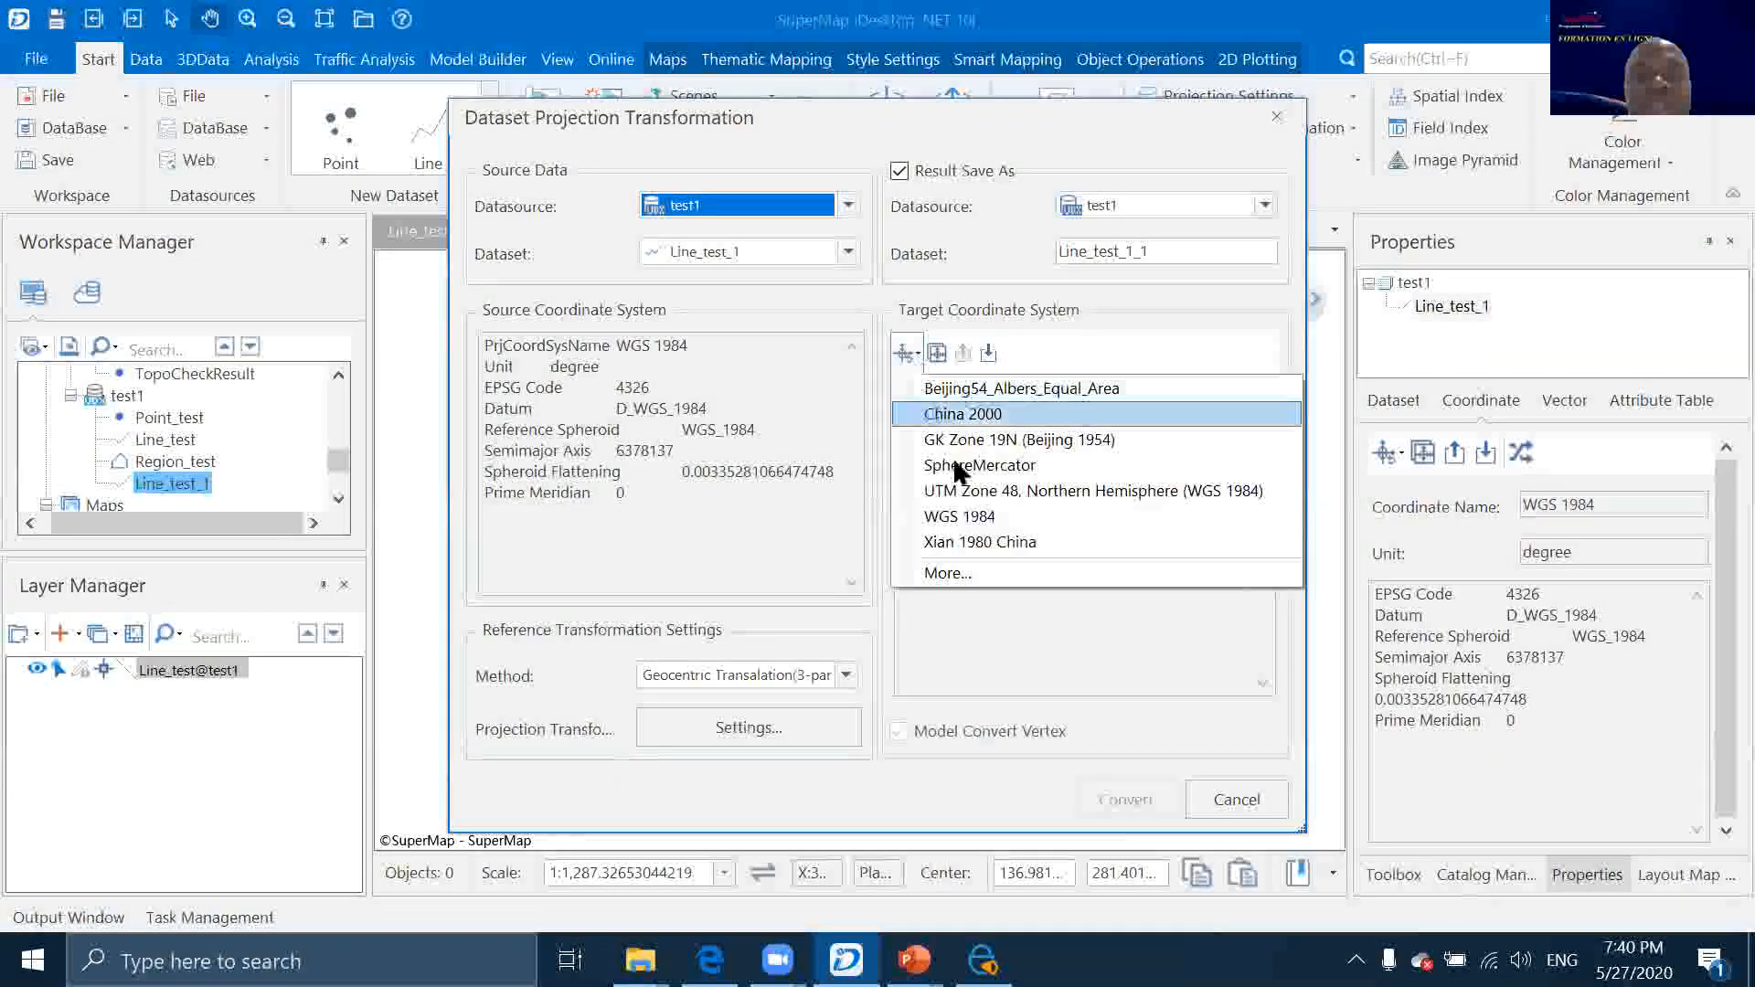
pyautogui.click(976, 569)
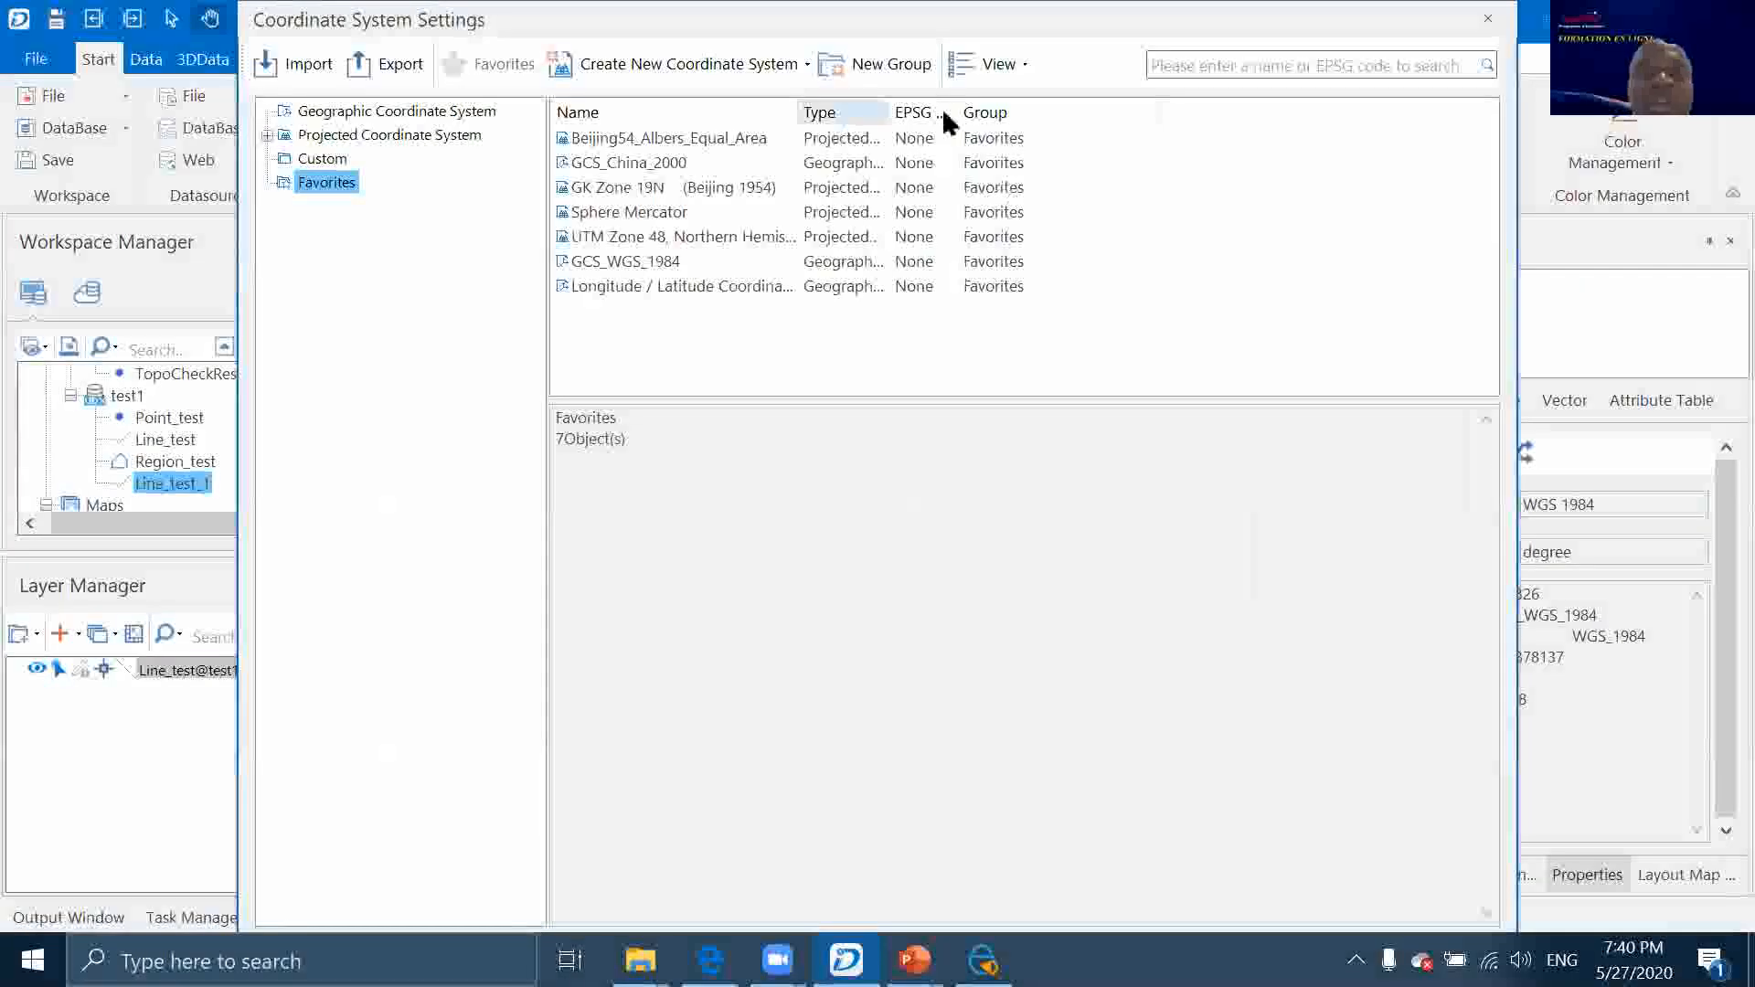
pyautogui.click(316, 159)
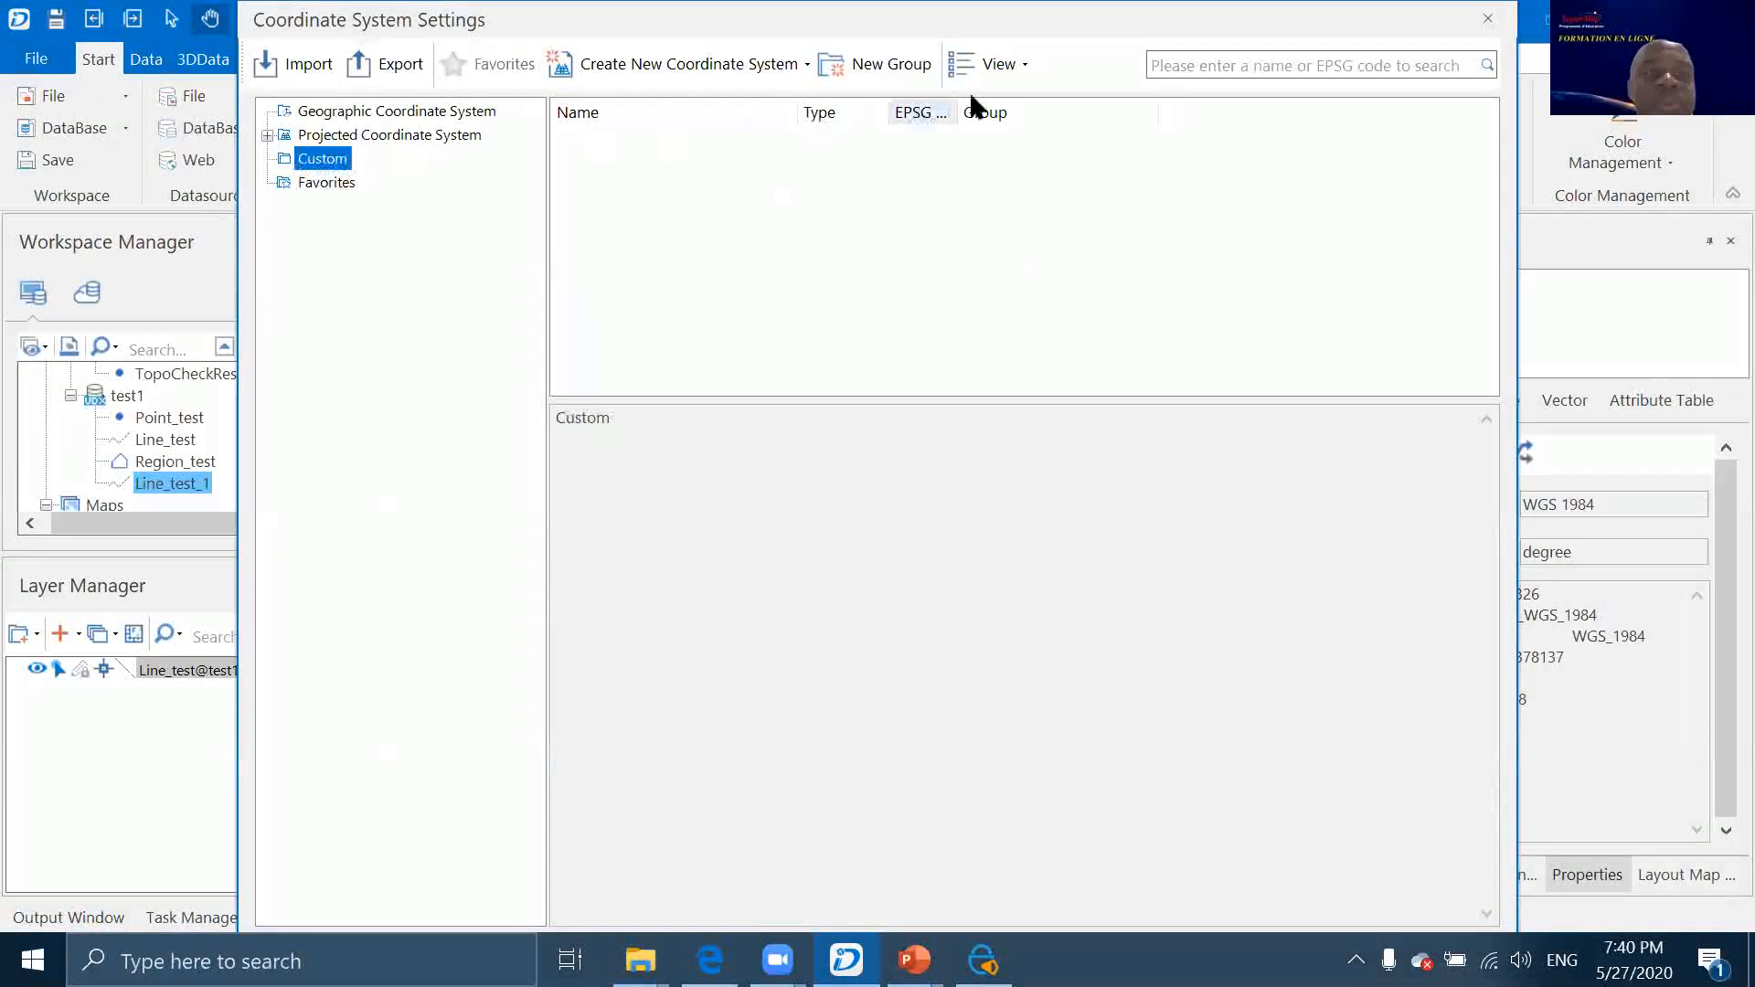
pyautogui.click(1195, 60)
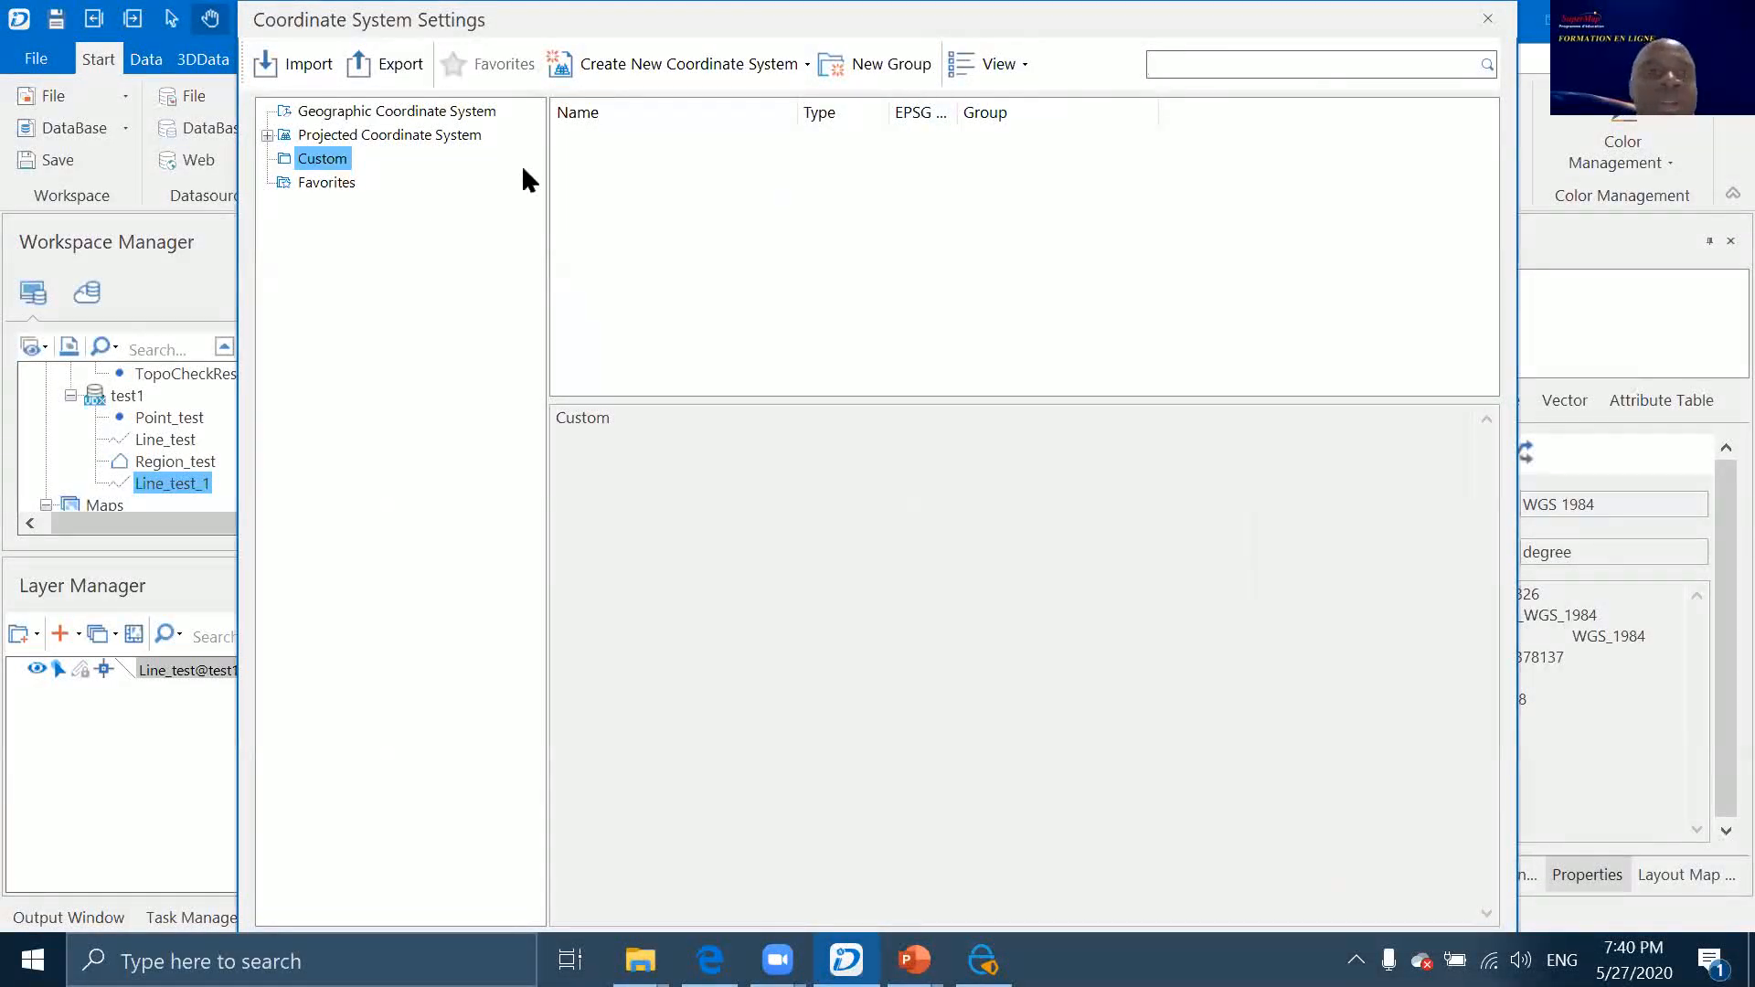
pyautogui.write('43')
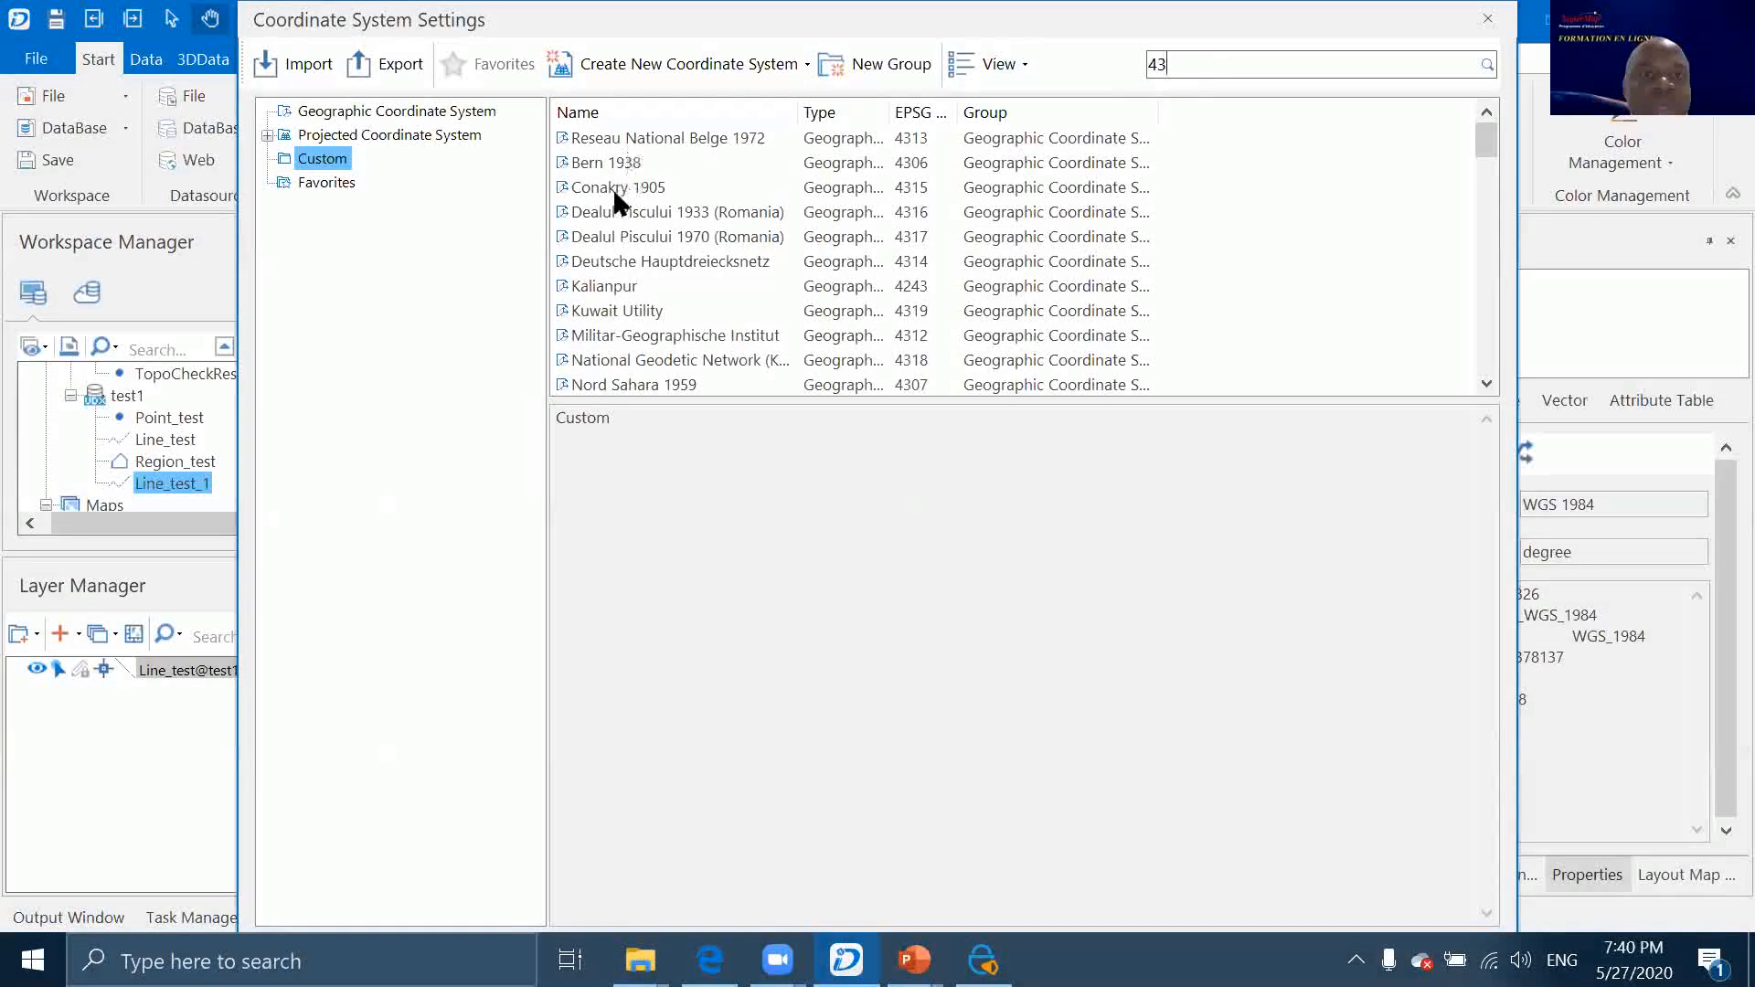
# Apply Conakry 1905 as the target coordinate system and convert Line_test_1, saving the result as Line_test_1_1 in test1
pyautogui.click(610, 188)
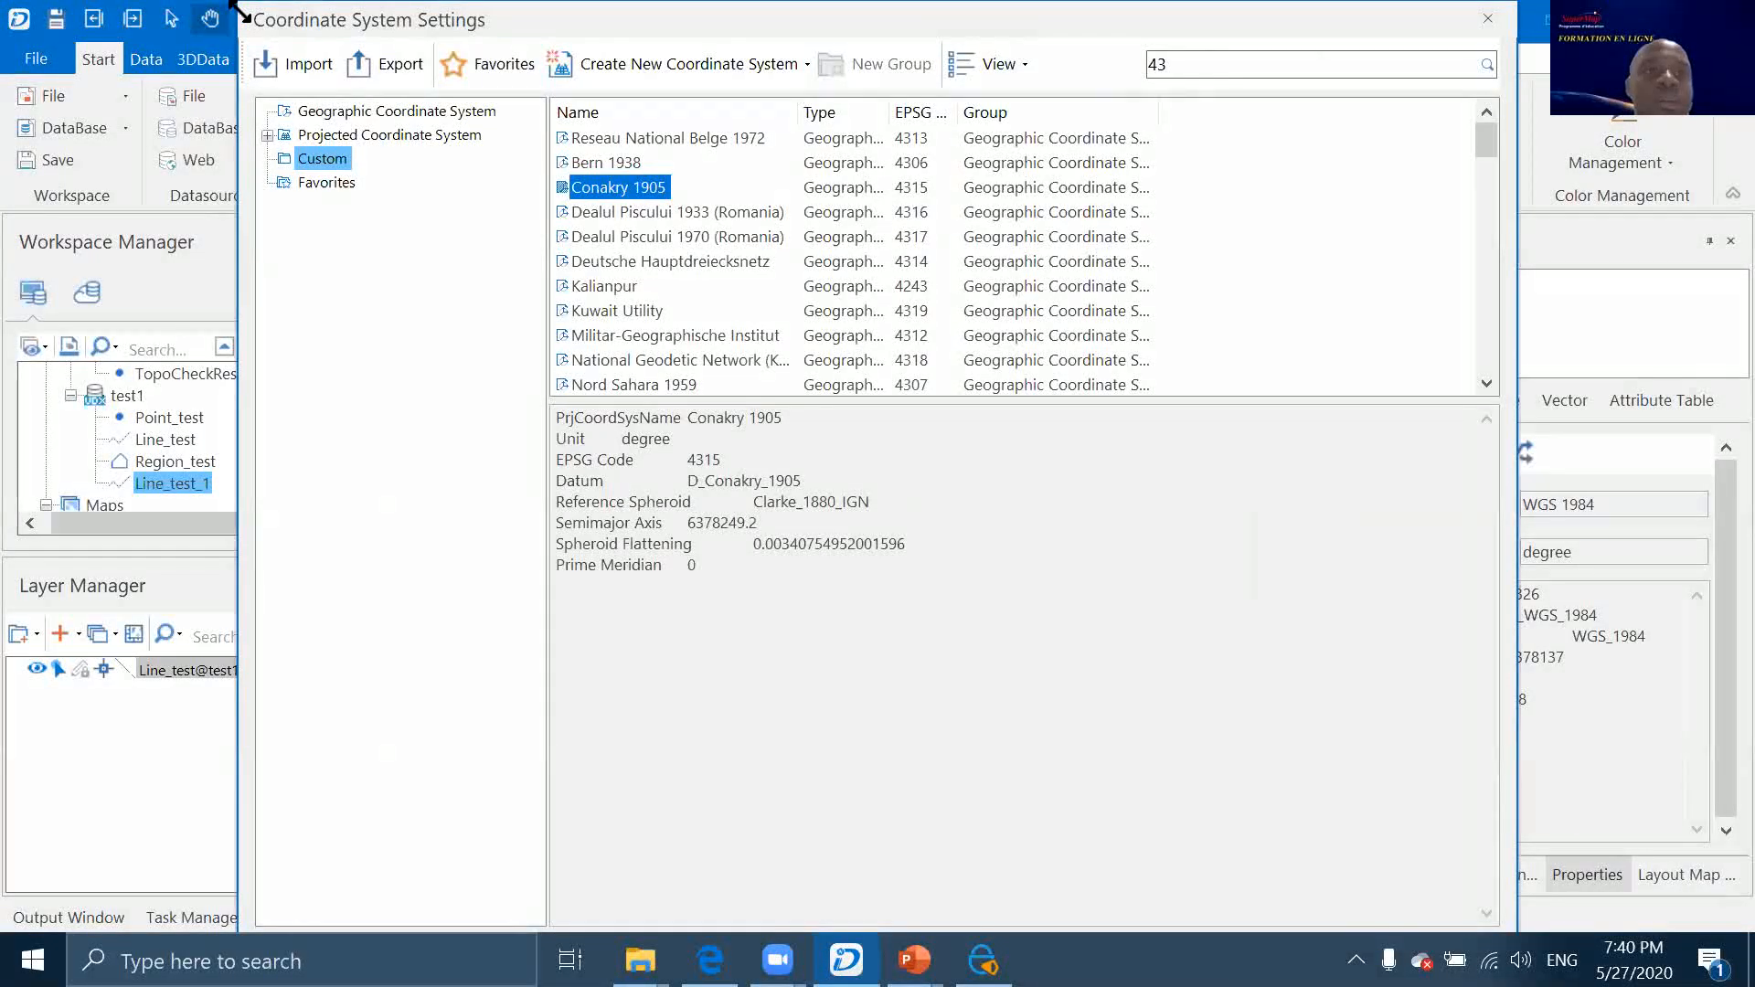
pyautogui.moveTo(240, 11); pyautogui.dragTo(582, 36)
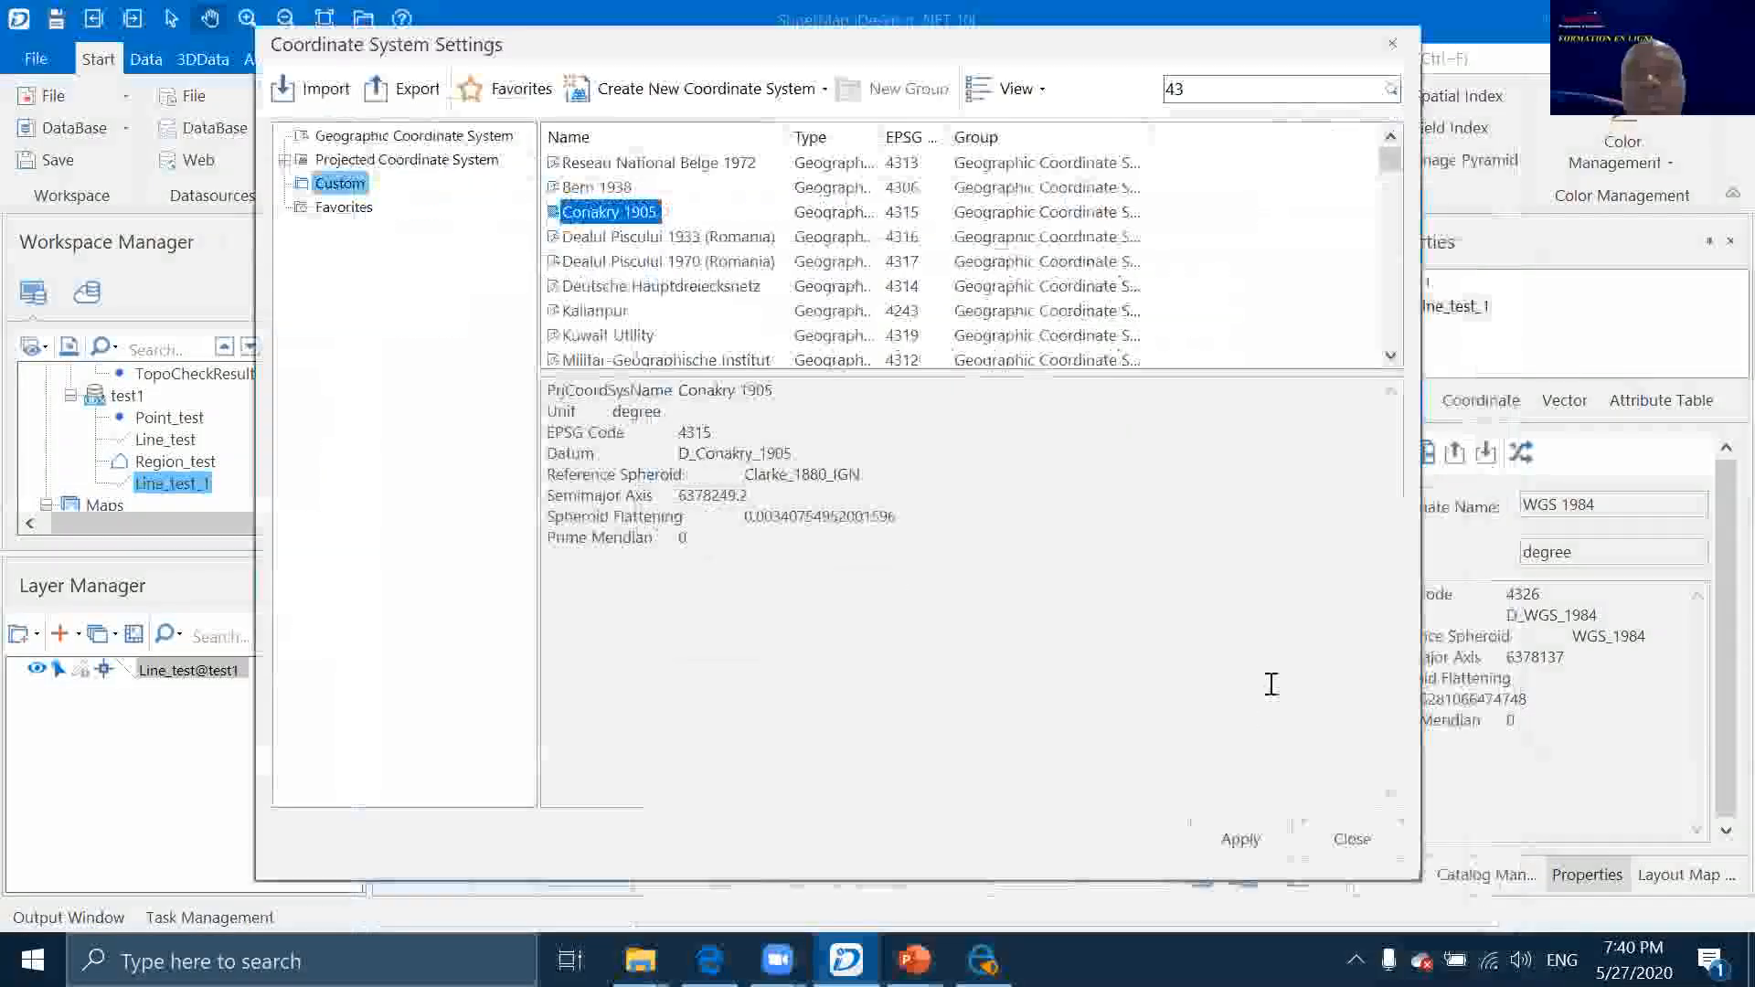
pyautogui.click(1246, 841)
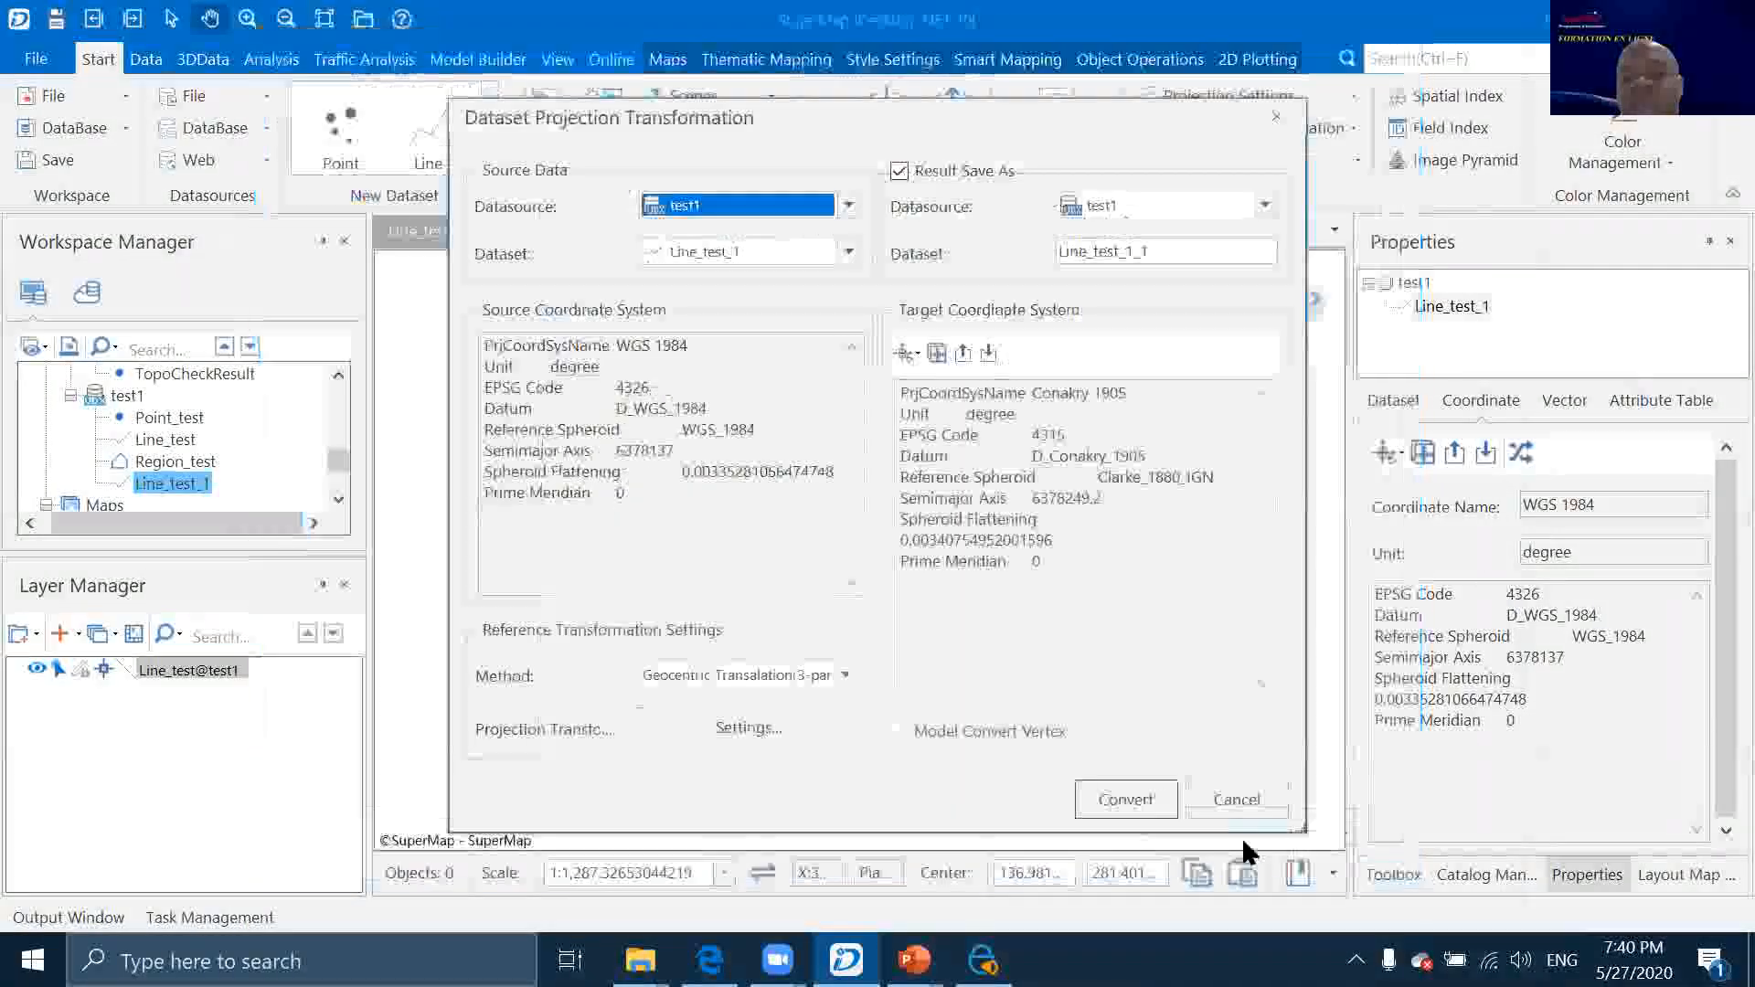
pyautogui.click(1101, 798)
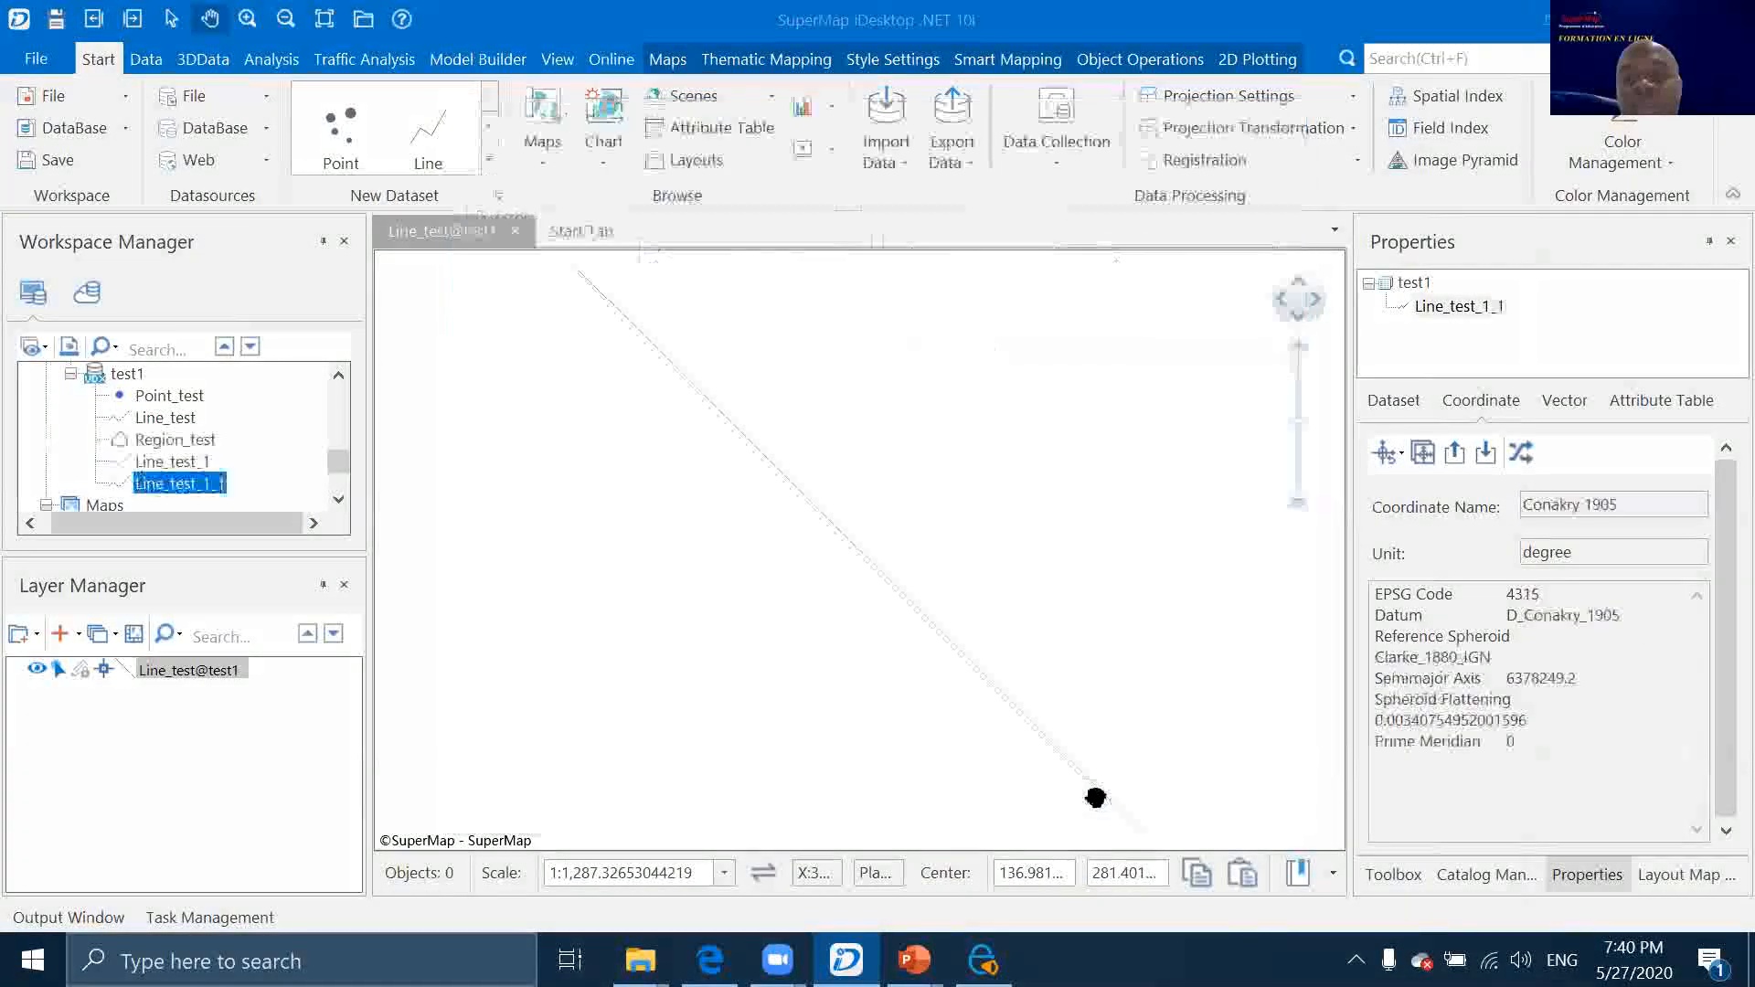
# Compare the EPSG code and coordinate properties of Line_test_1_1 with those of Line_test_1
pyautogui.doubleClick(1507, 596)
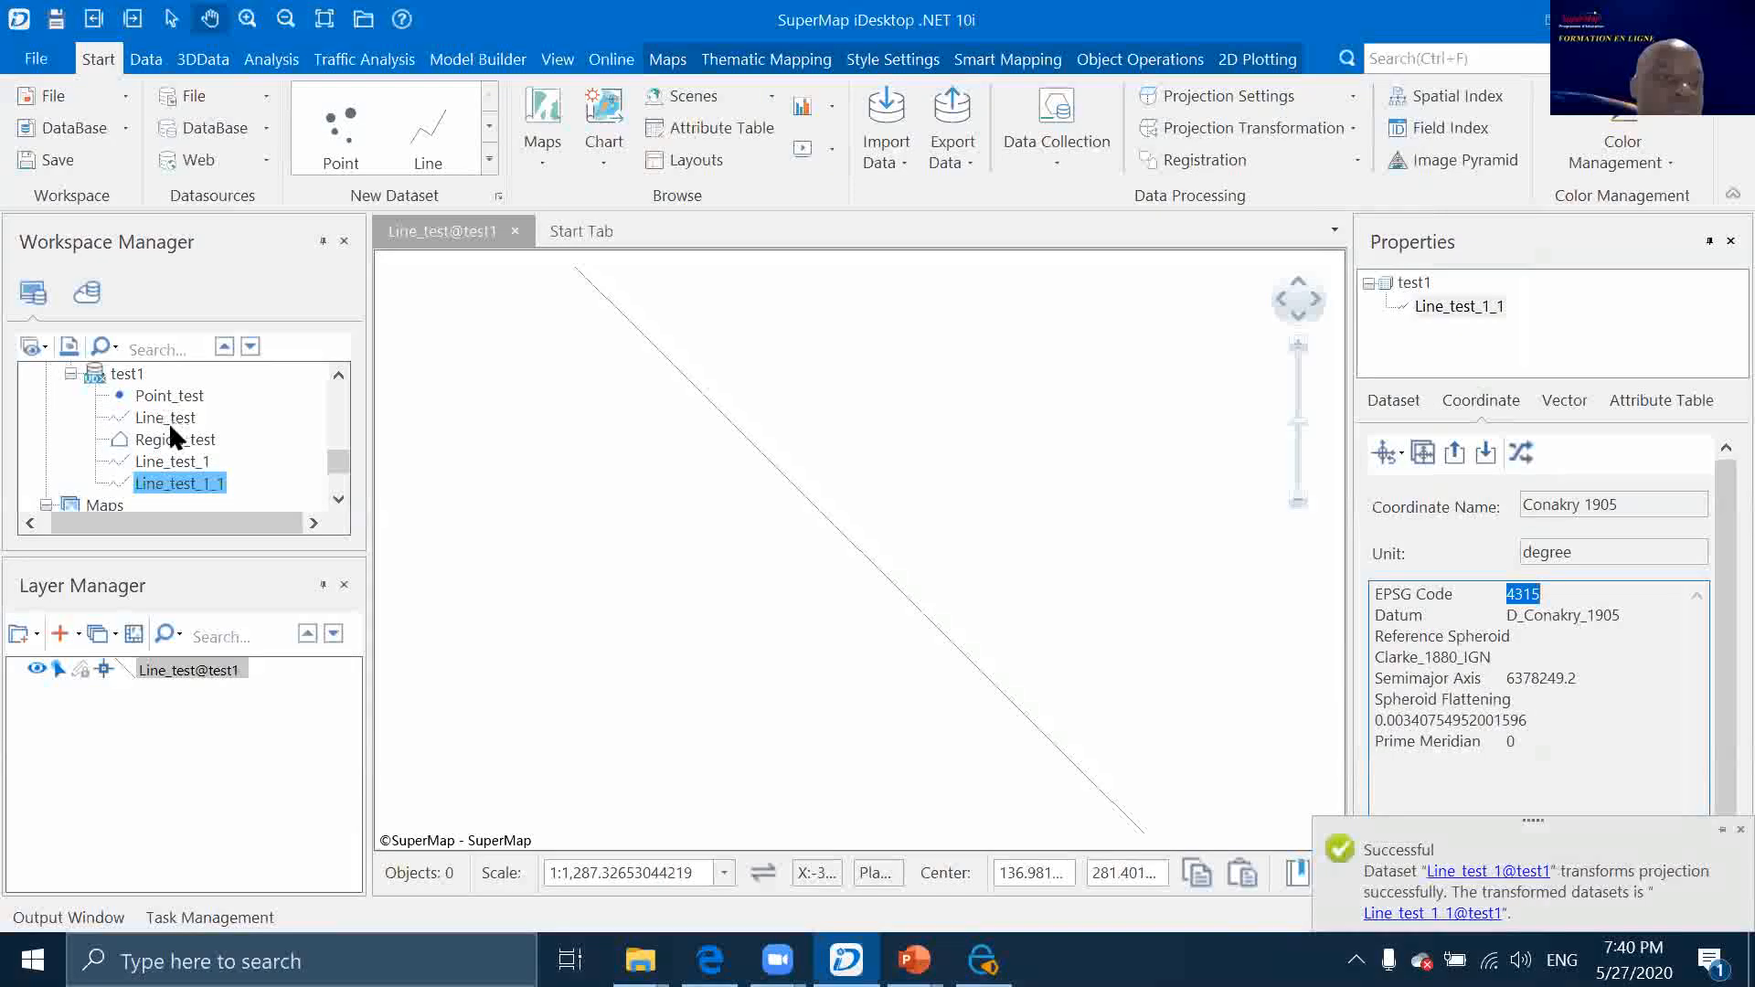
pyautogui.click(163, 462)
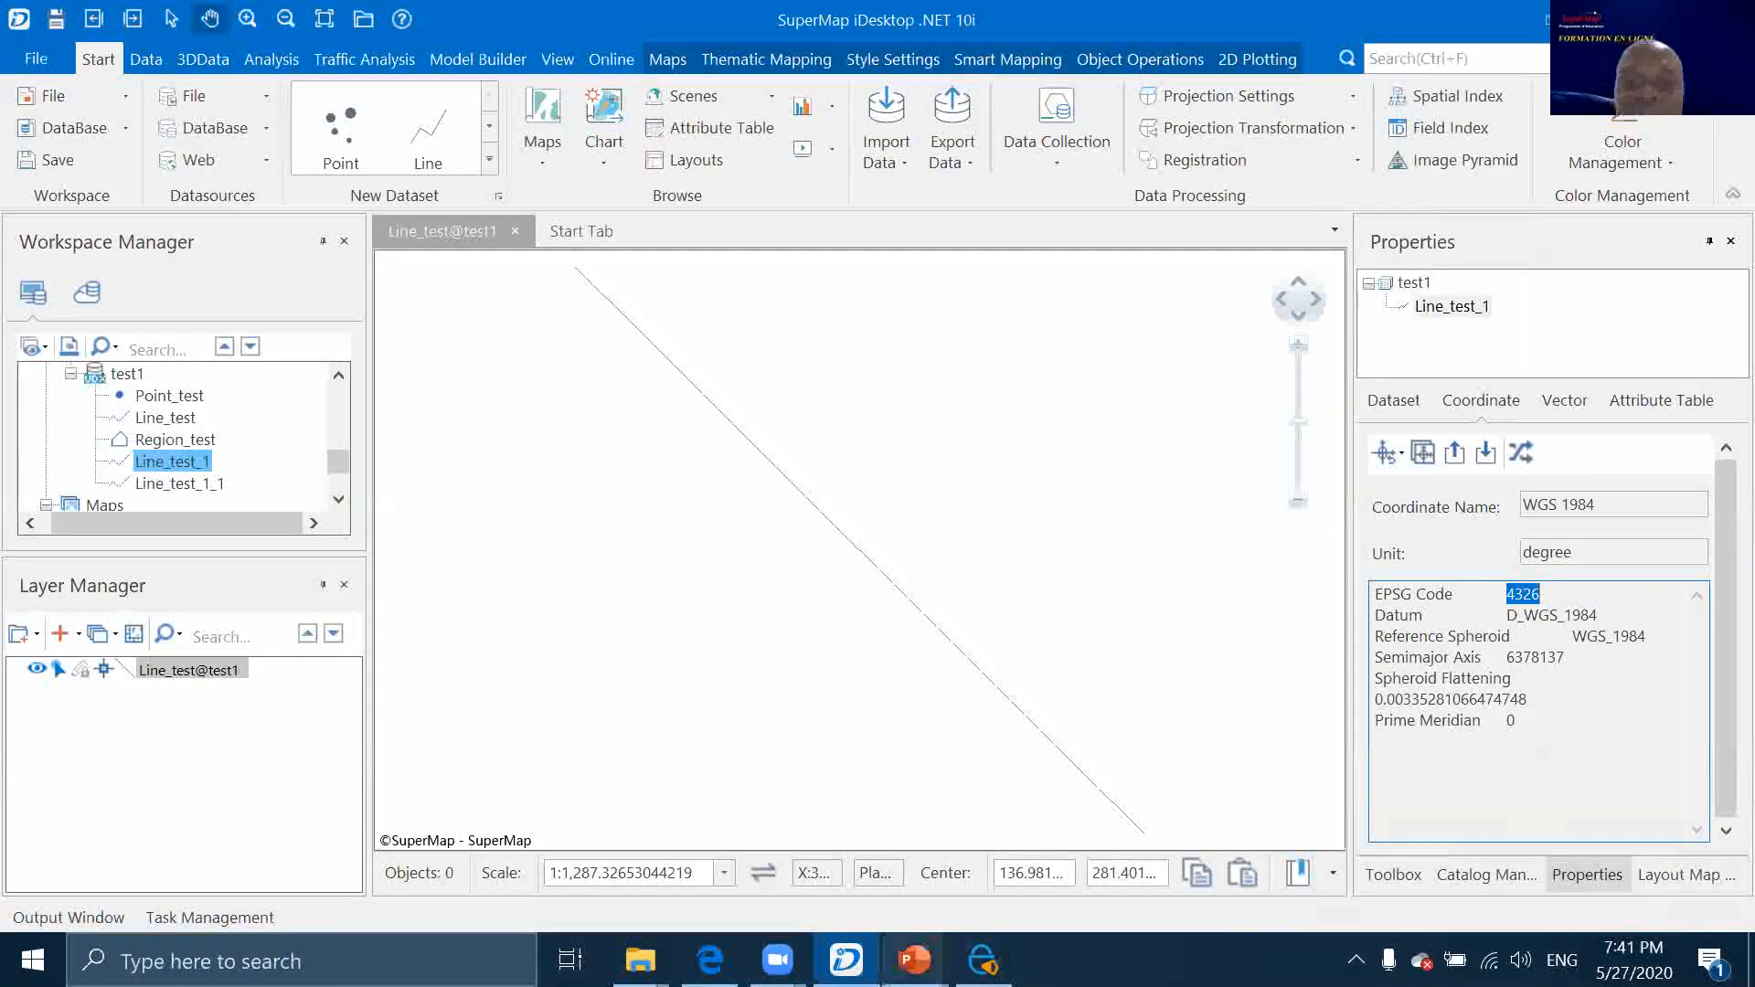
# Switch to the PowerPoint slide show, review the coordinate conversion slide and advance to the registration and vectorisation demo slide
pyautogui.click(914, 960)
pyautogui.click(1029, 856)
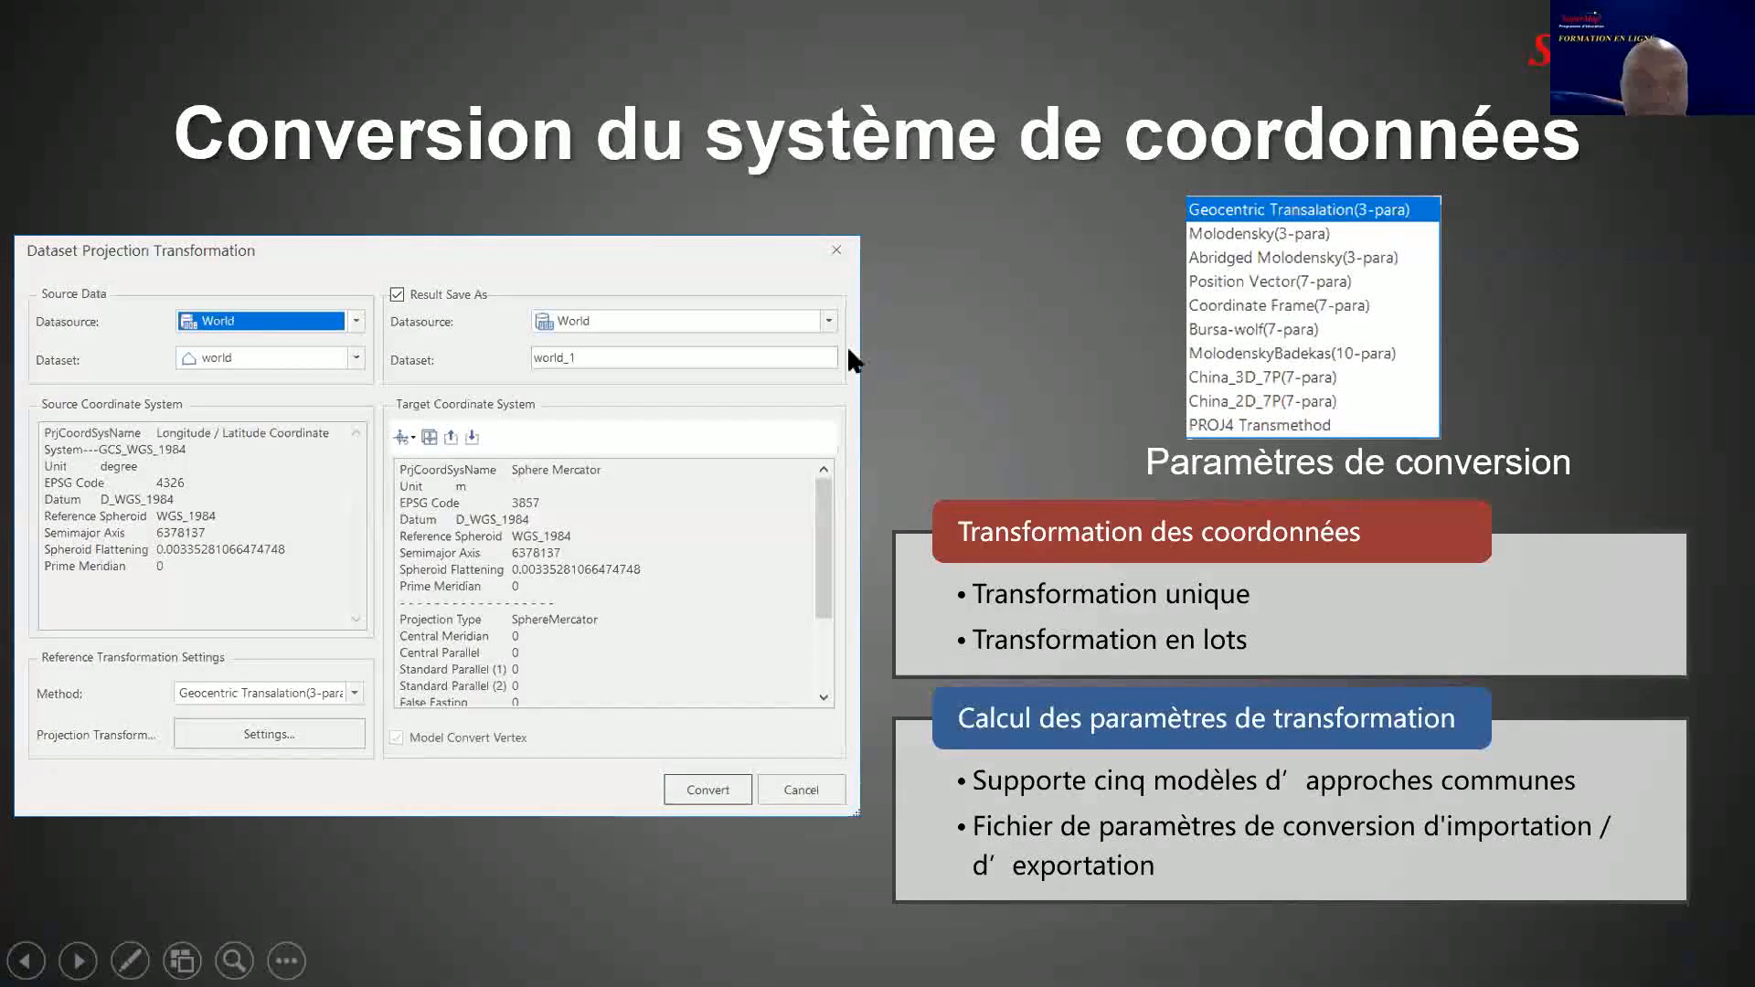
pyautogui.click(592, 369)
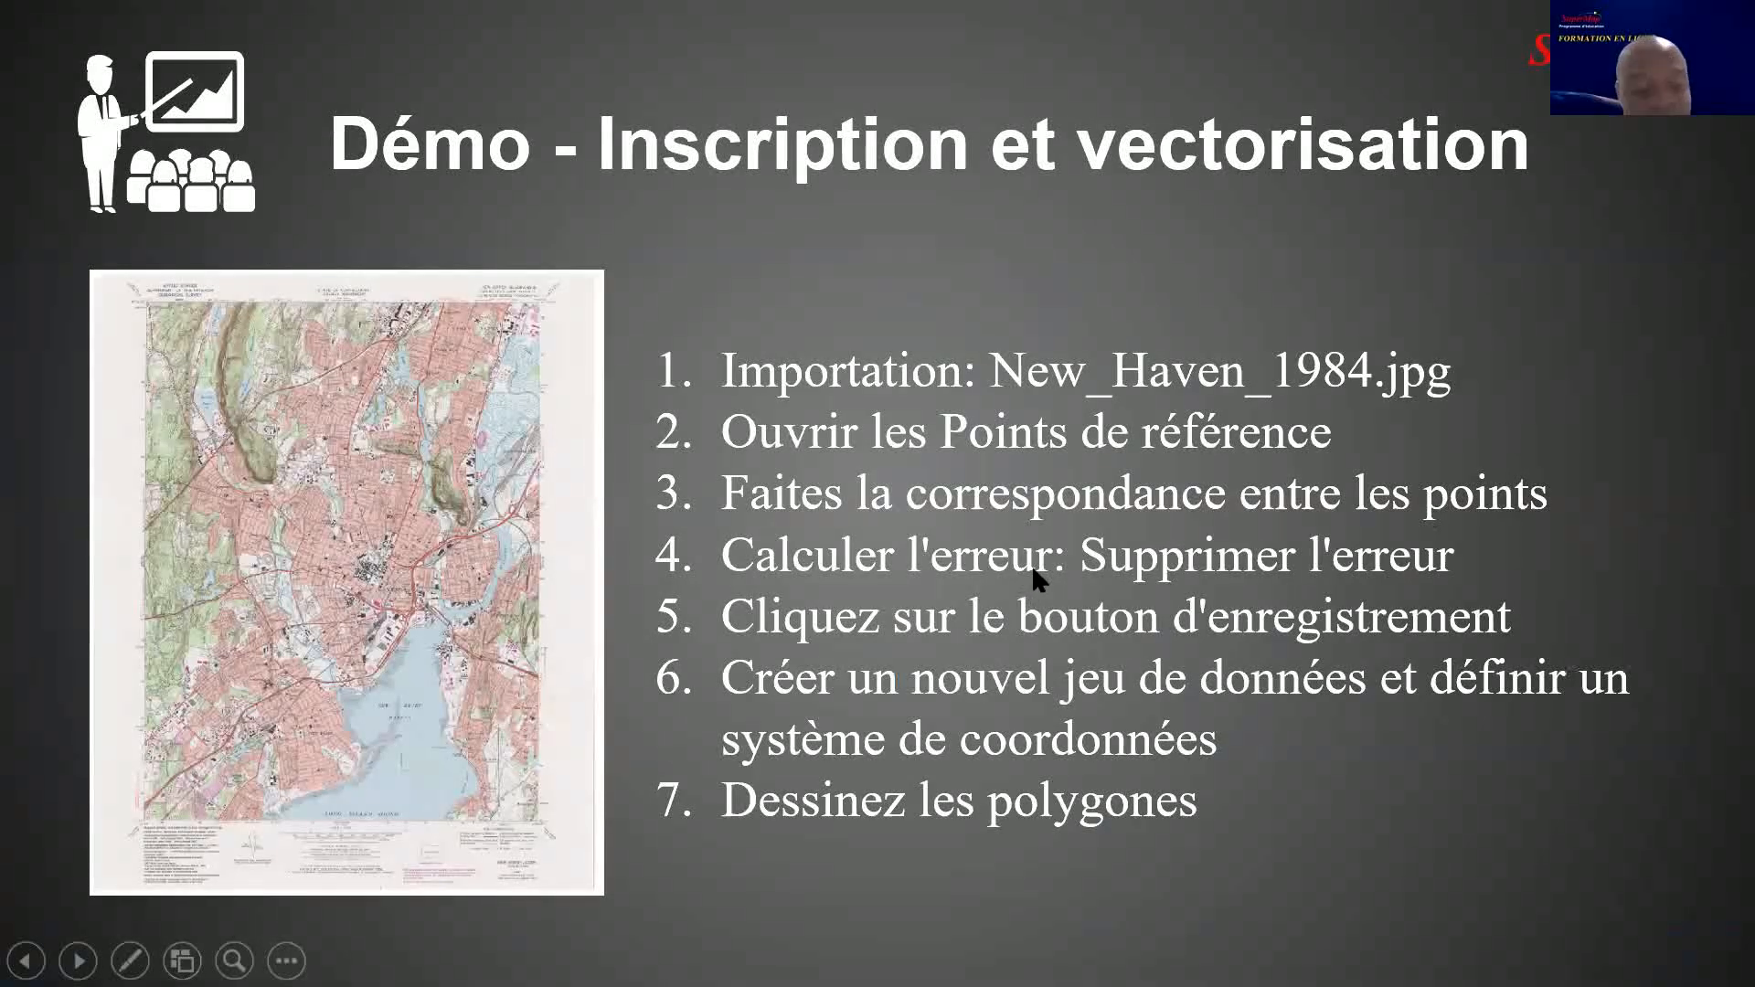
pyautogui.press('super+d')
# Switch back to SuperMap iDesktop and close the Line_test map without saving its changes
pyautogui.click(846, 961)
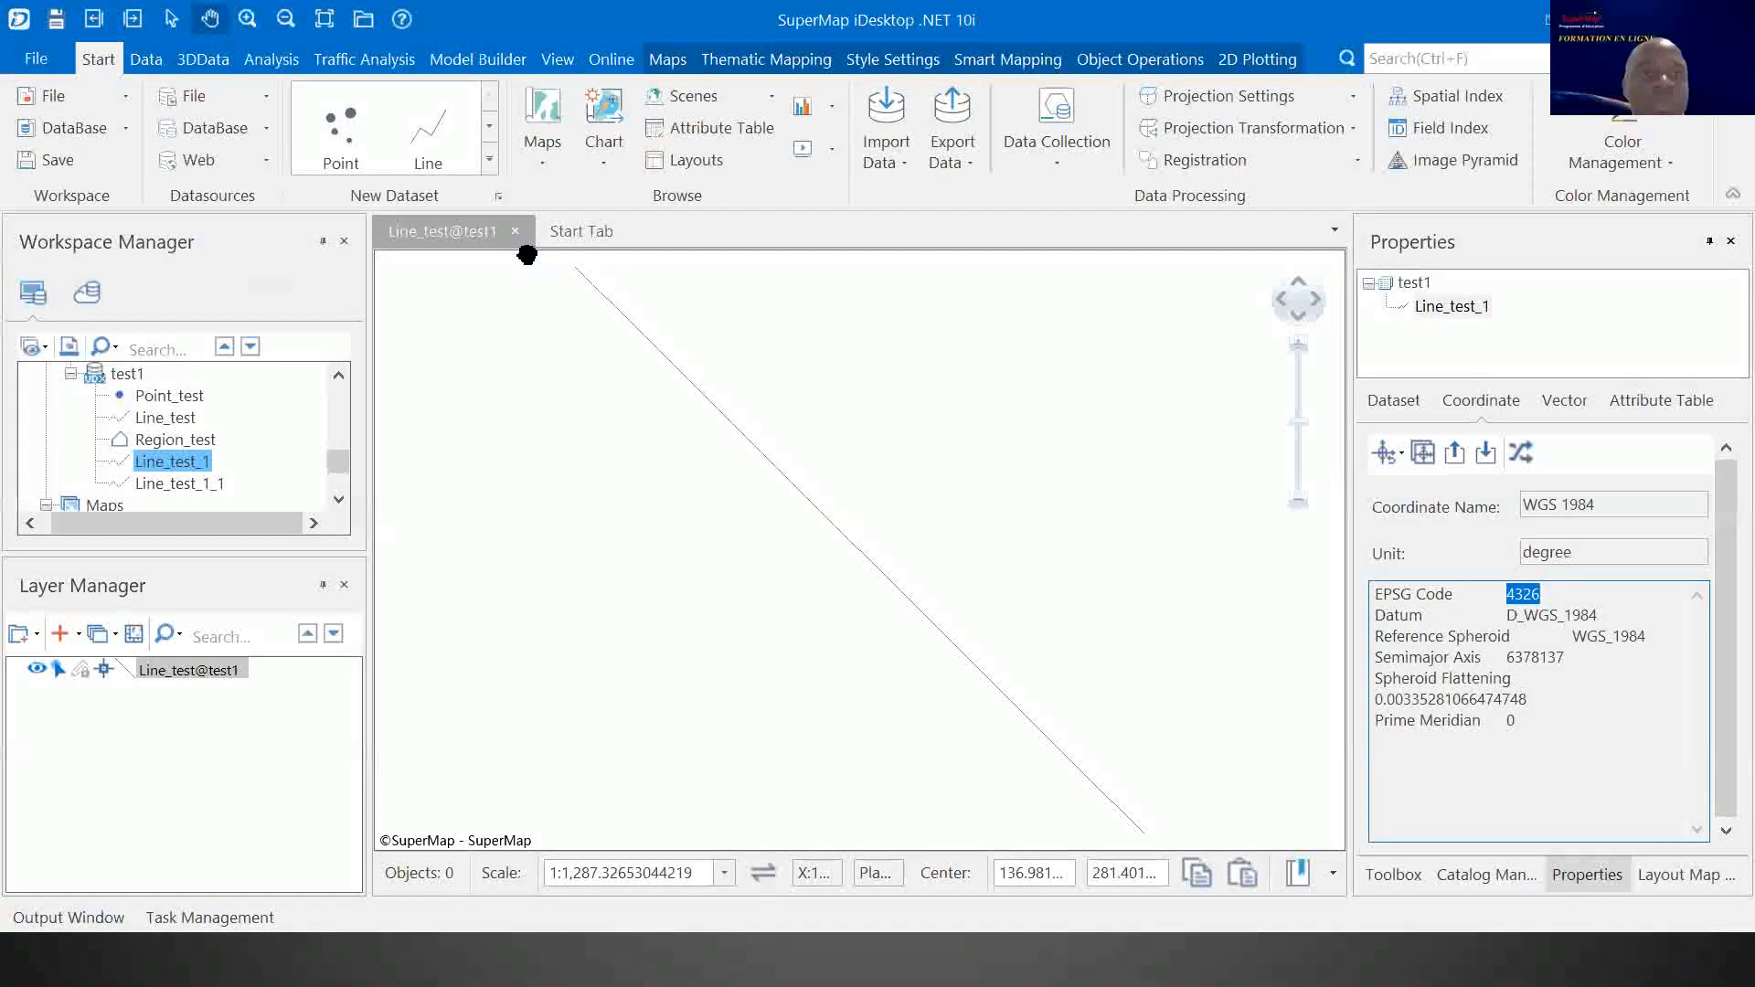
pyautogui.click(516, 233)
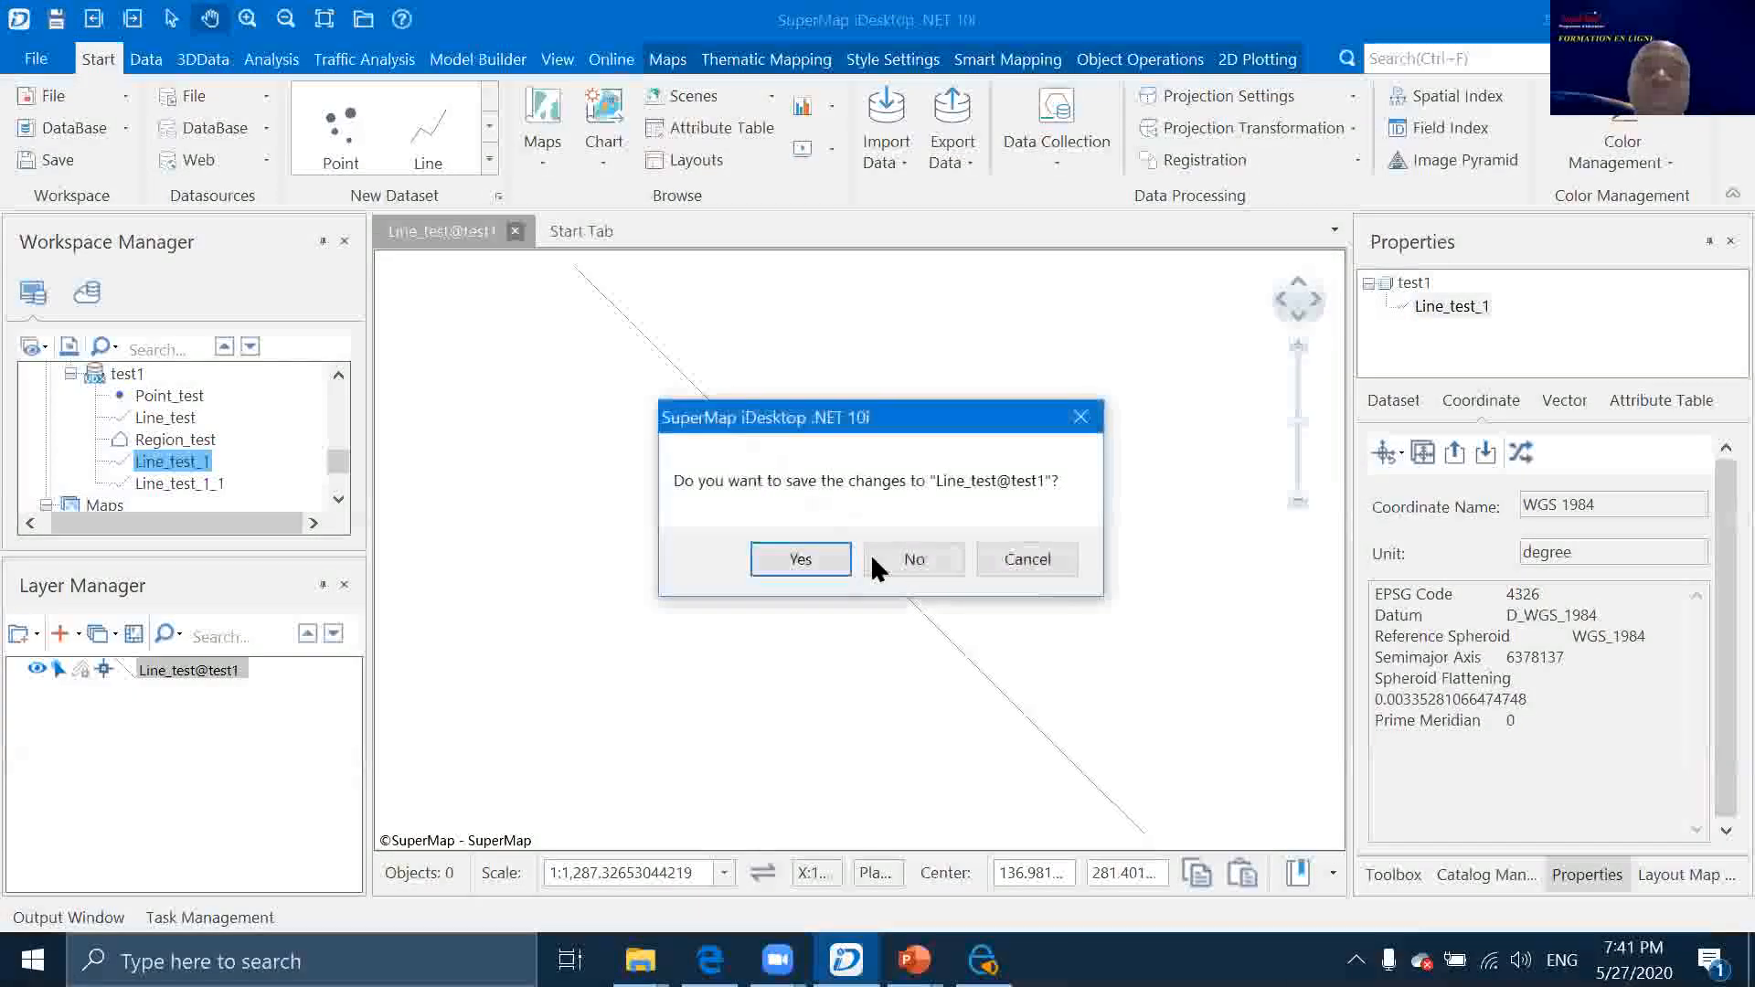
pyautogui.click(927, 556)
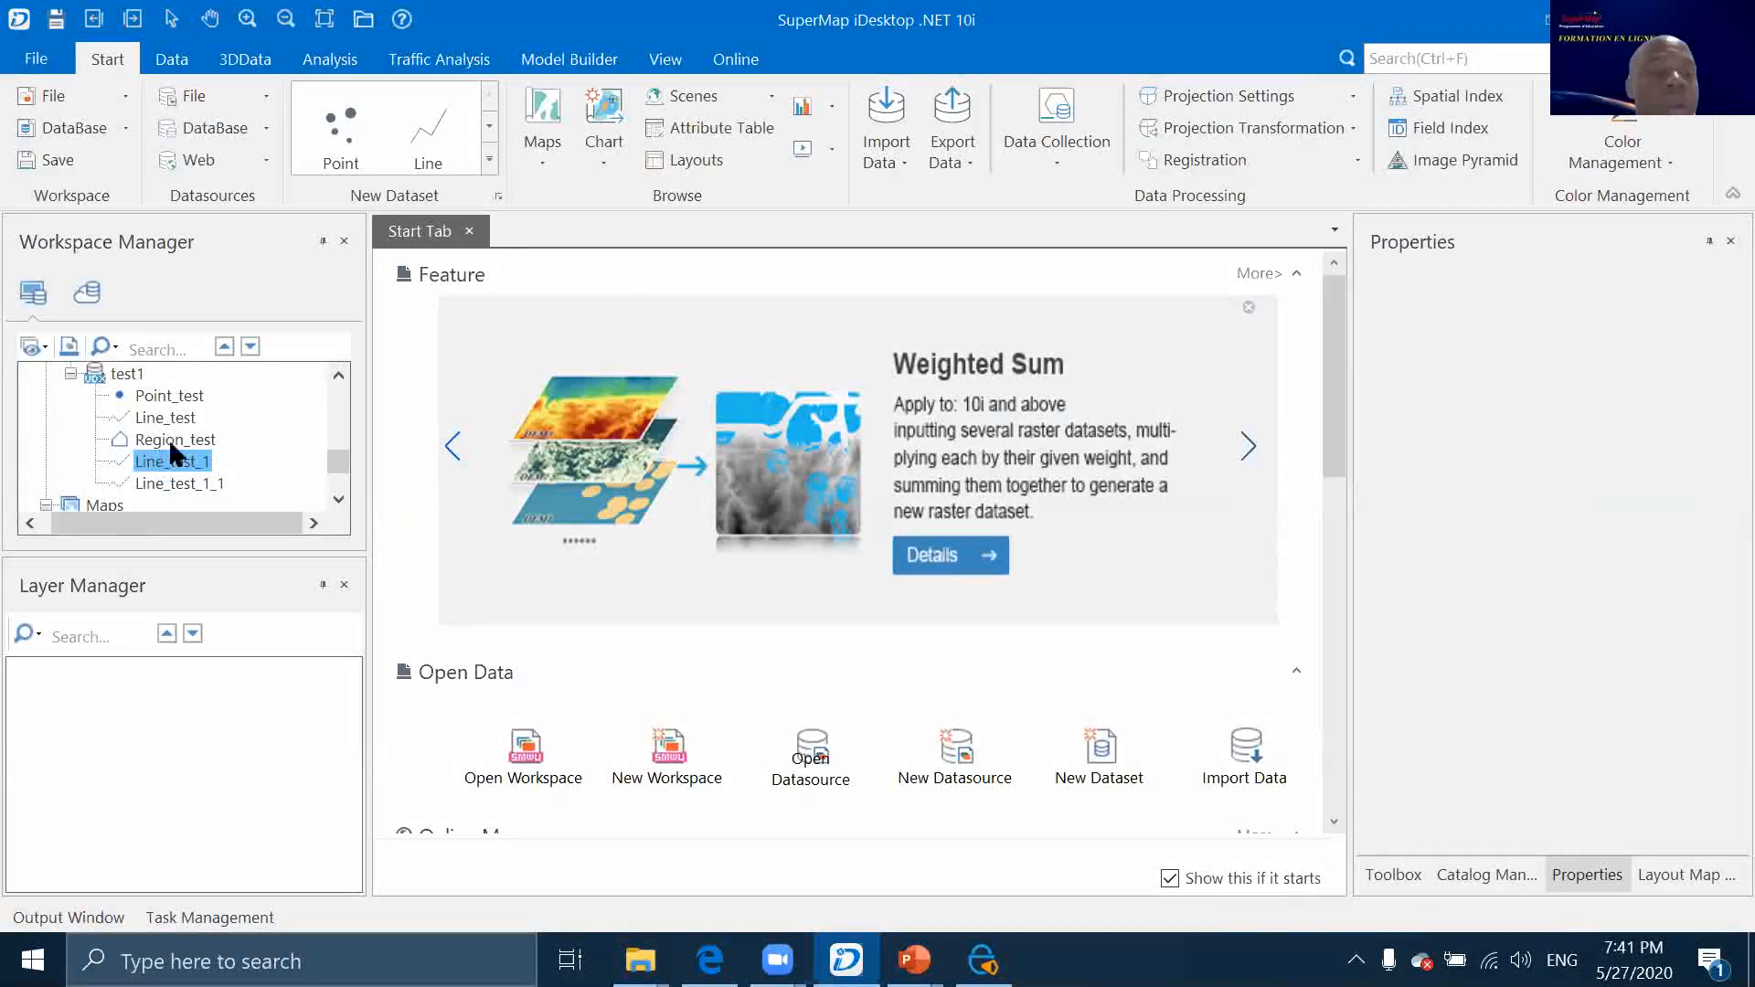
# Open the dataset import dialog for the test1 datasource
pyautogui.scroll(5, 169, 422)
pyautogui.scroll(-2, 166, 416)
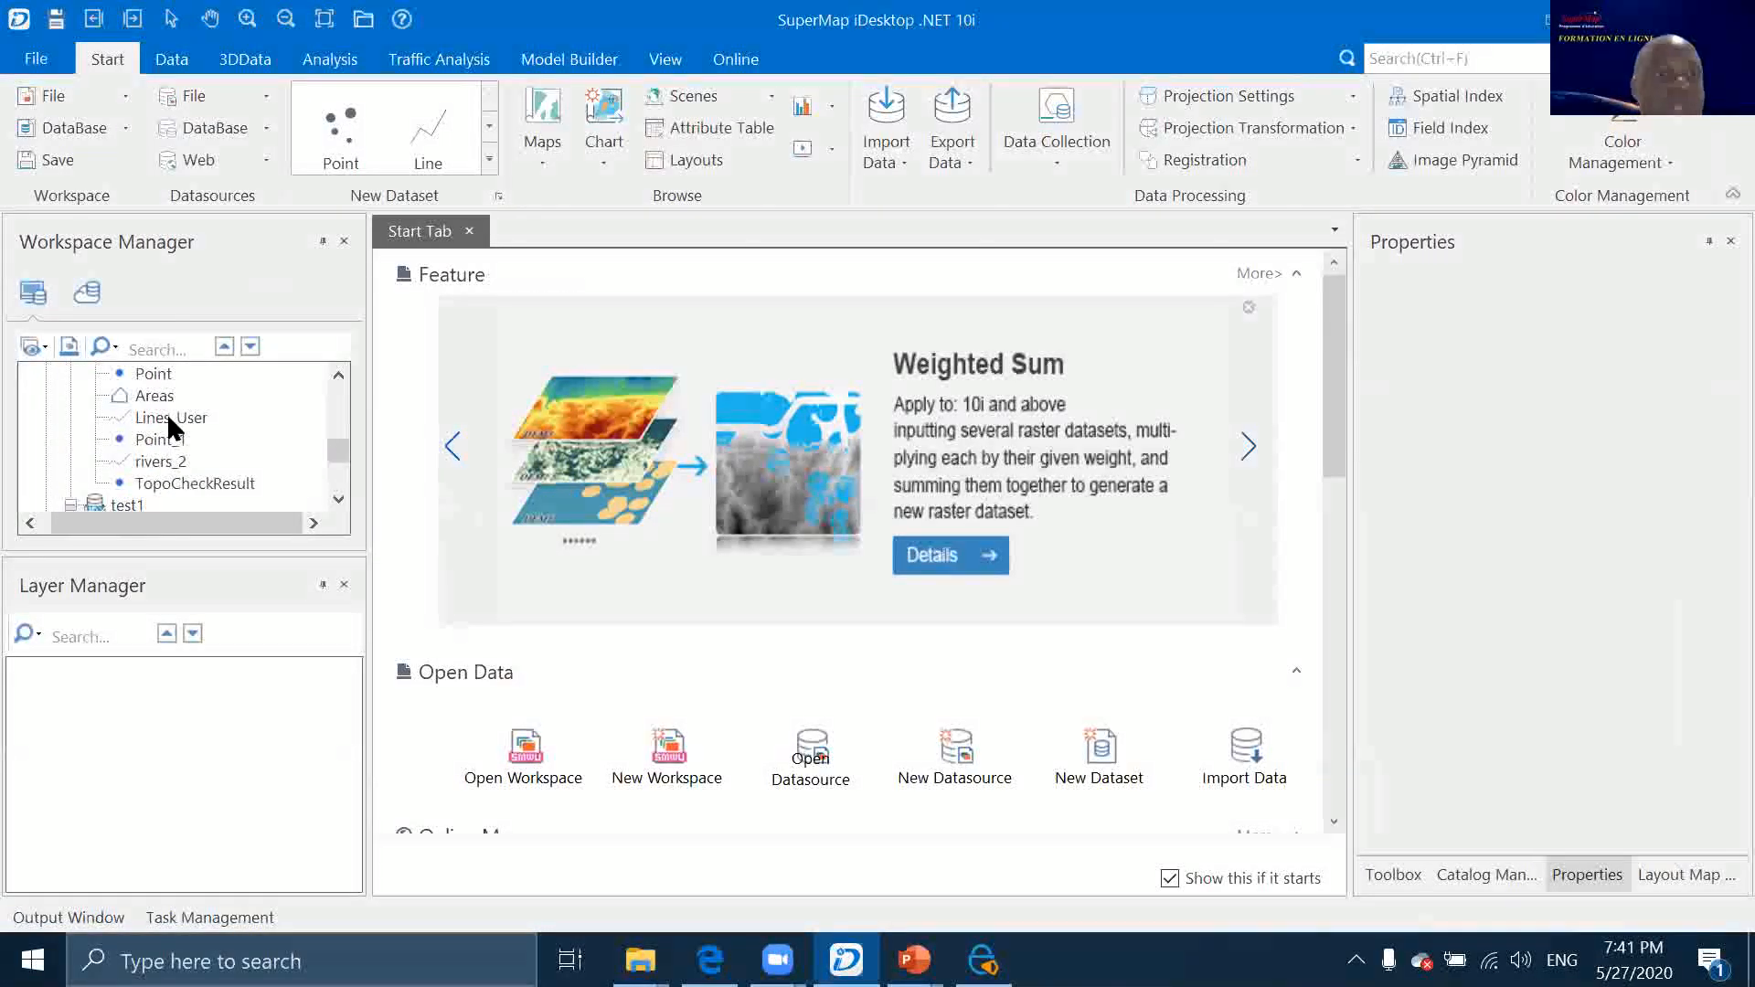
pyautogui.scroll(-1, 167, 414)
pyautogui.scroll(-1, 167, 413)
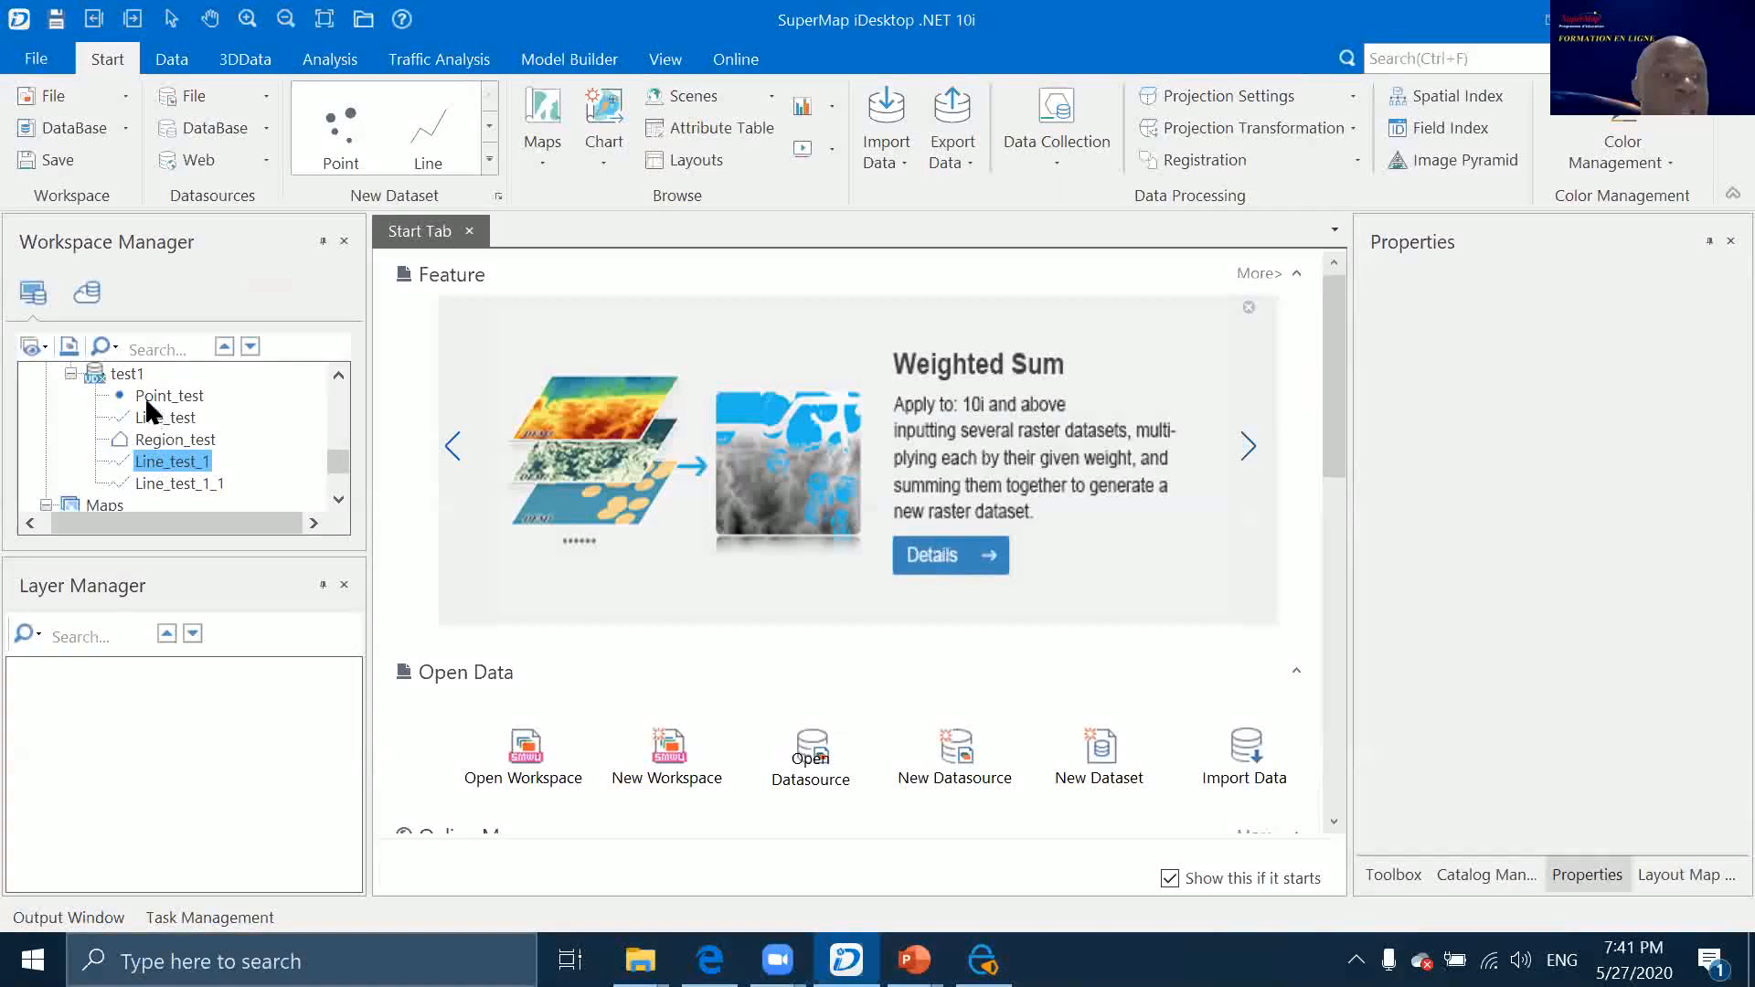
pyautogui.click(126, 373)
pyautogui.rightClick(126, 373)
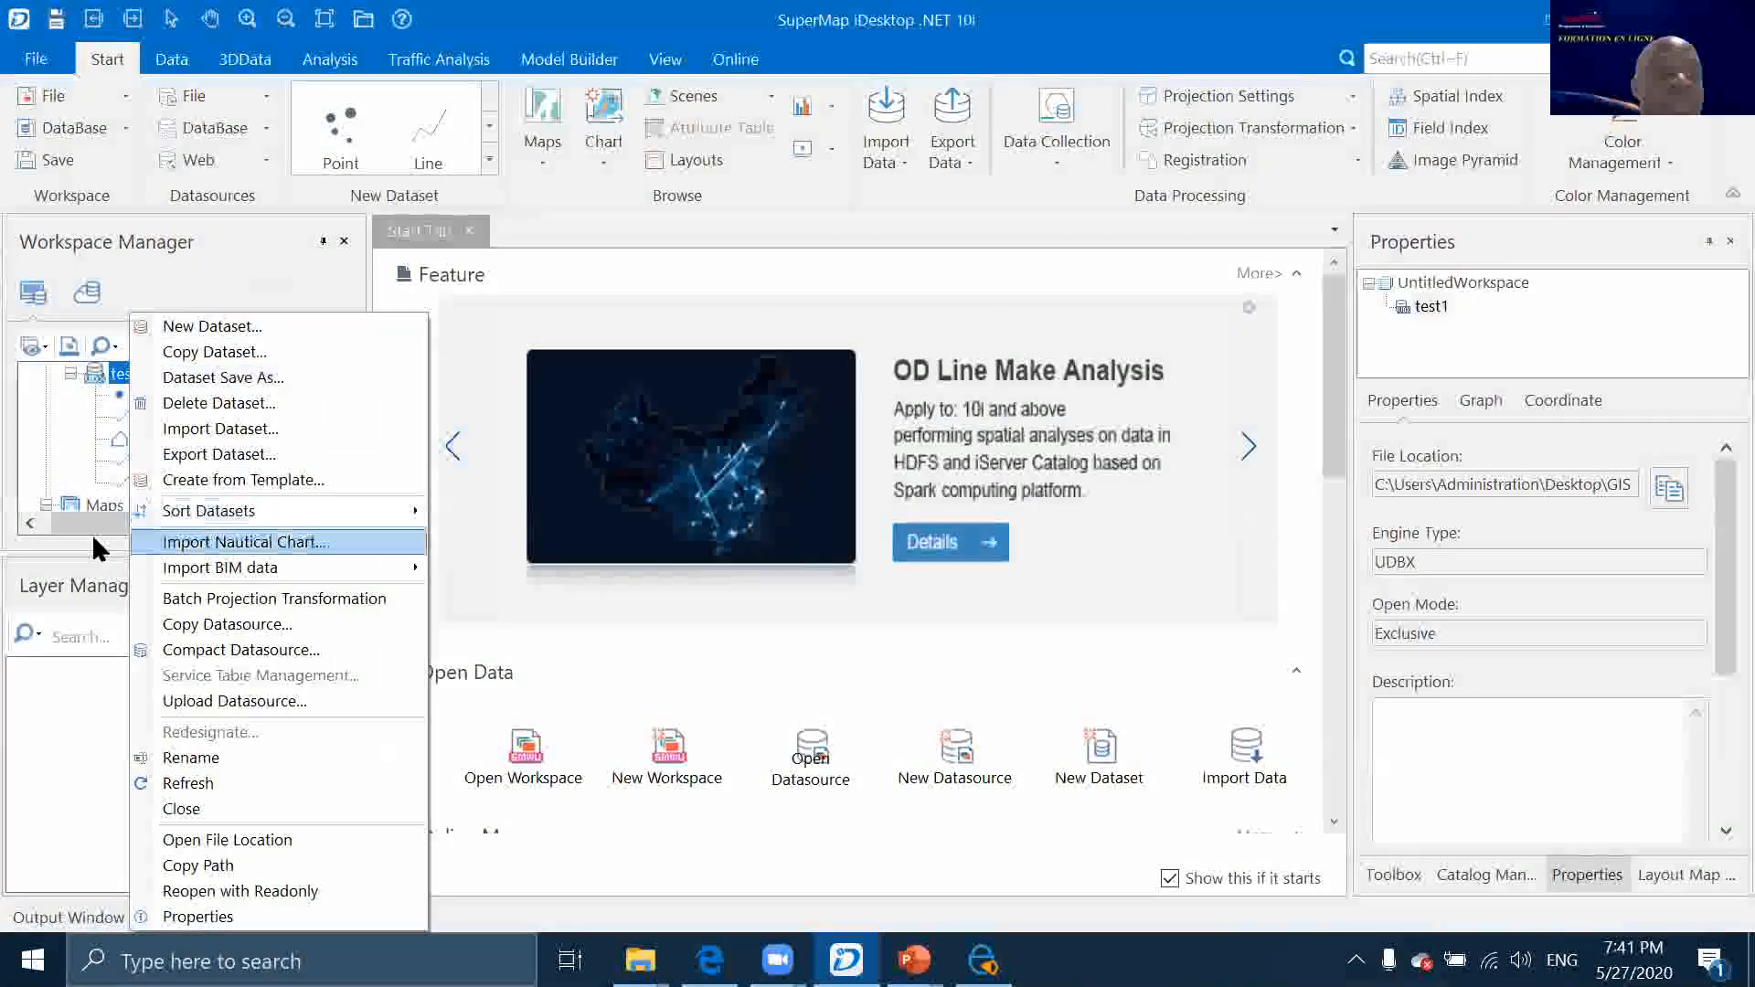
pyautogui.click(187, 429)
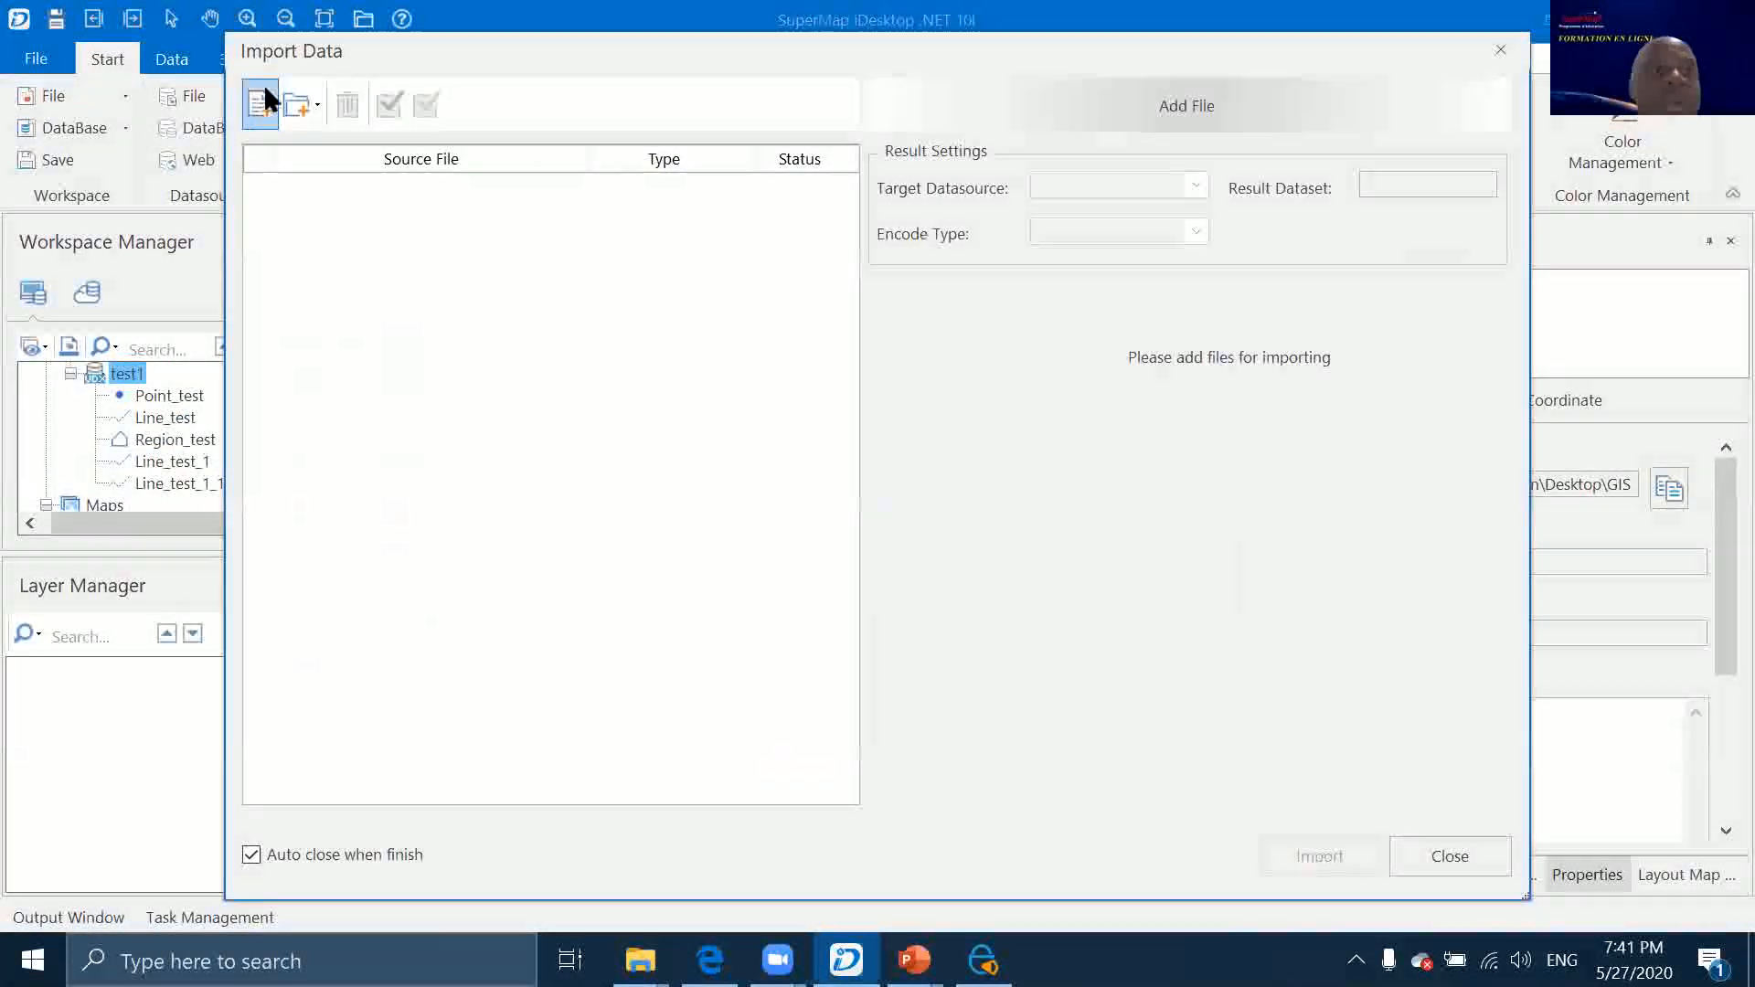
# Add New_Haven_1984.jpg from the TrainingData Registration folder and import it into test1 as an image with the image pyramid enabled
pyautogui.click(263, 100)
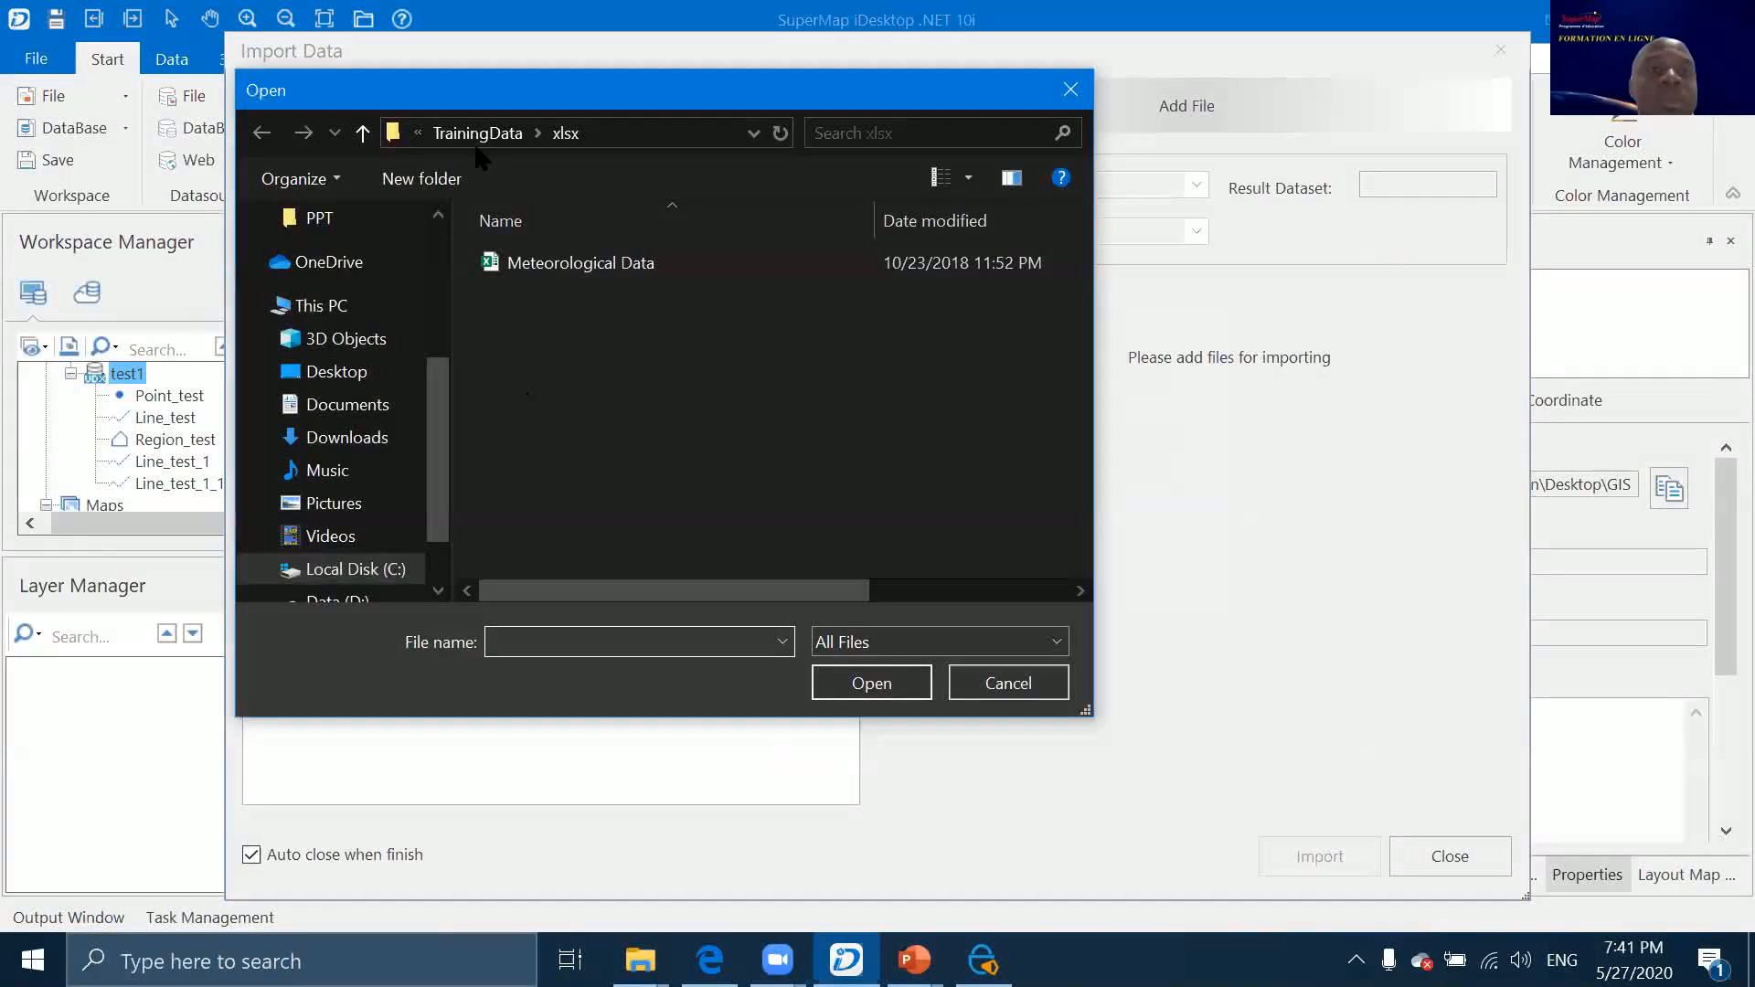
pyautogui.click(477, 133)
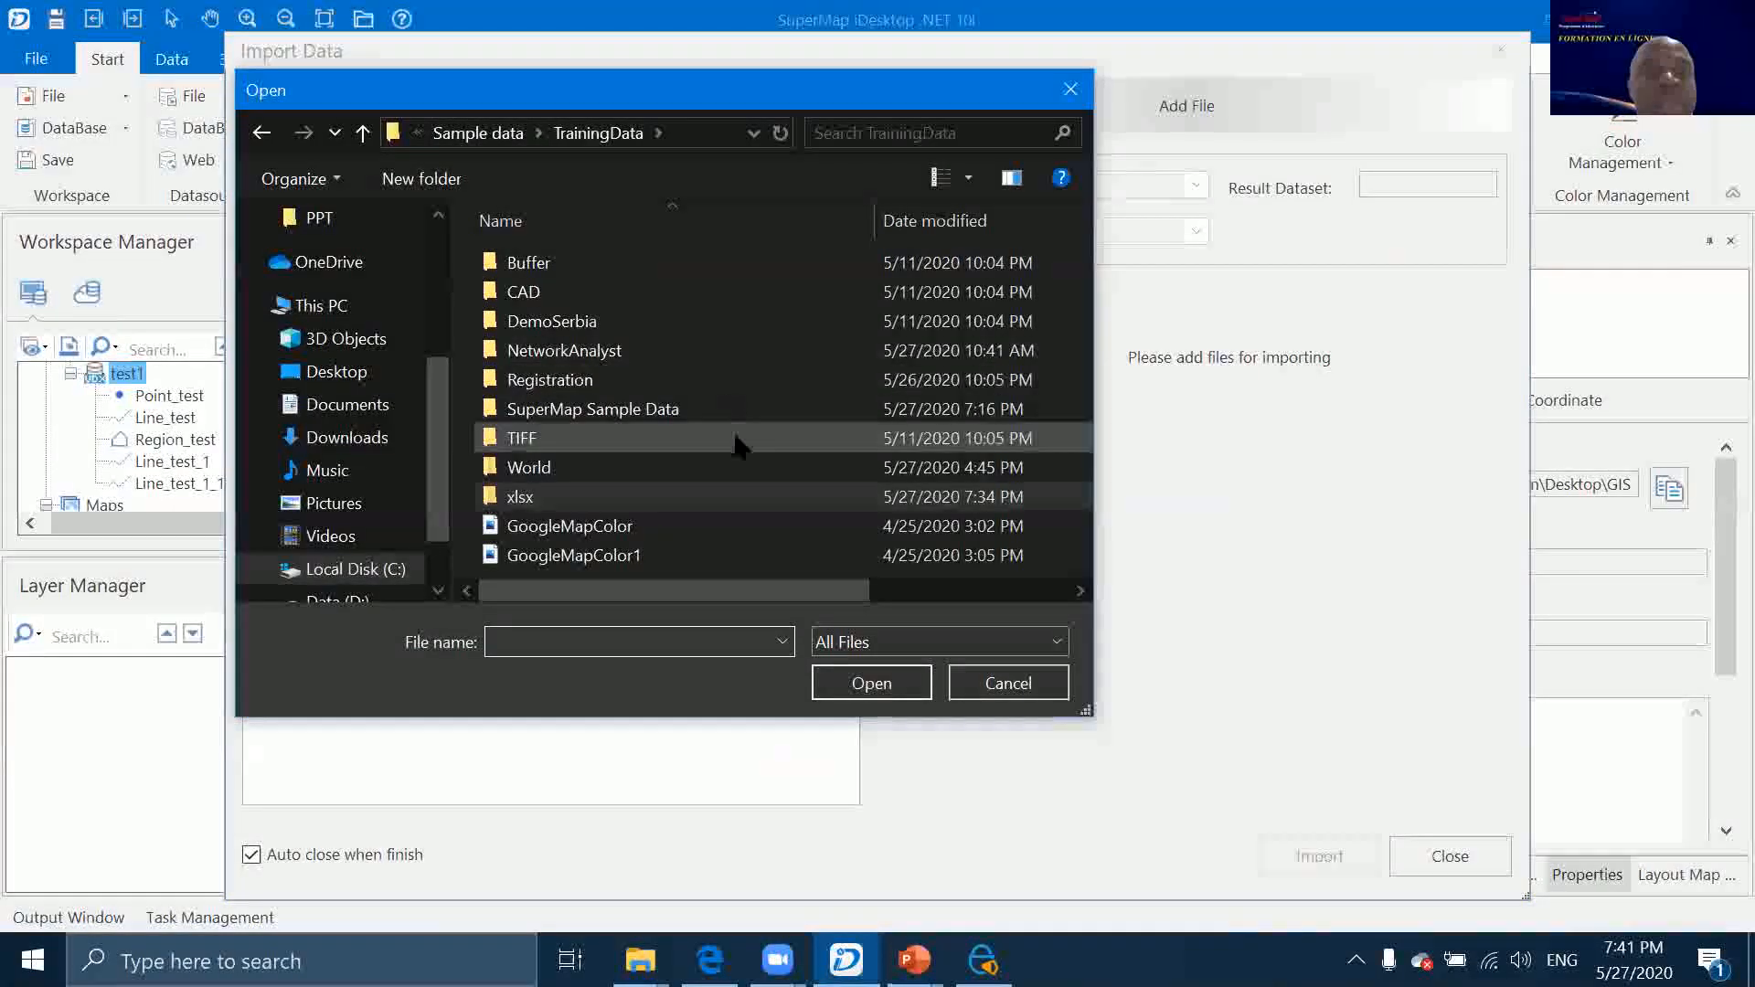
pyautogui.click(590, 384)
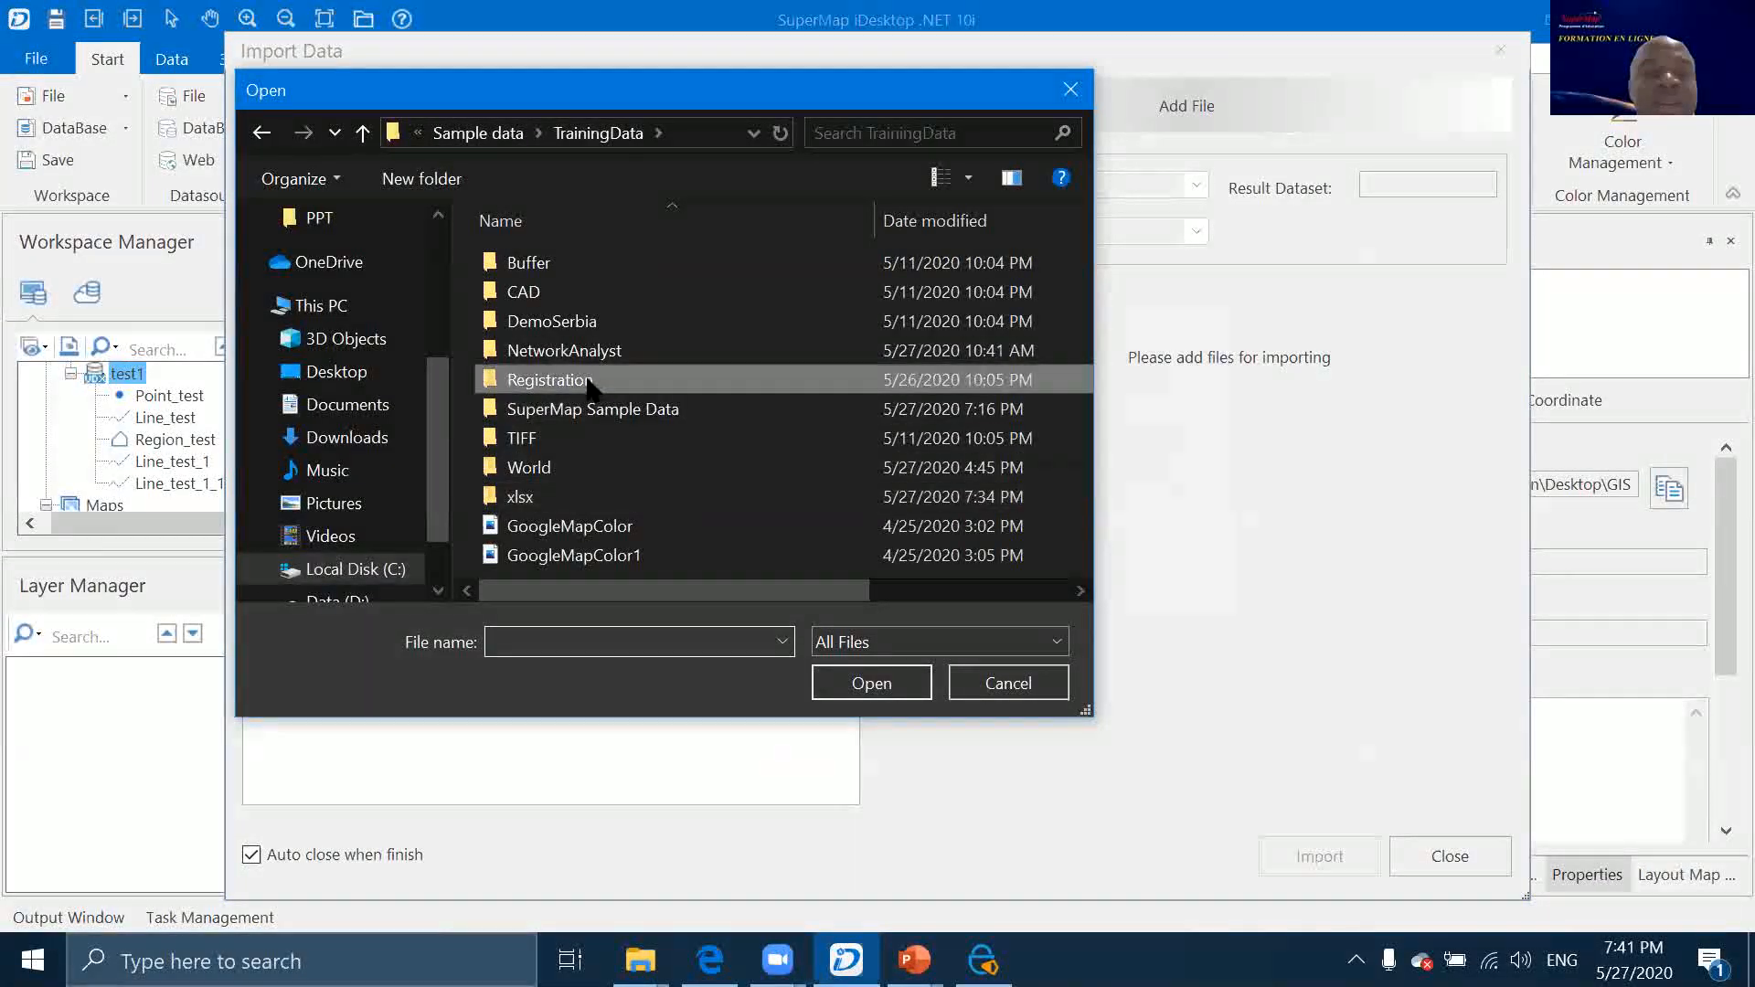
pyautogui.doubleClick(589, 384)
pyautogui.click(695, 316)
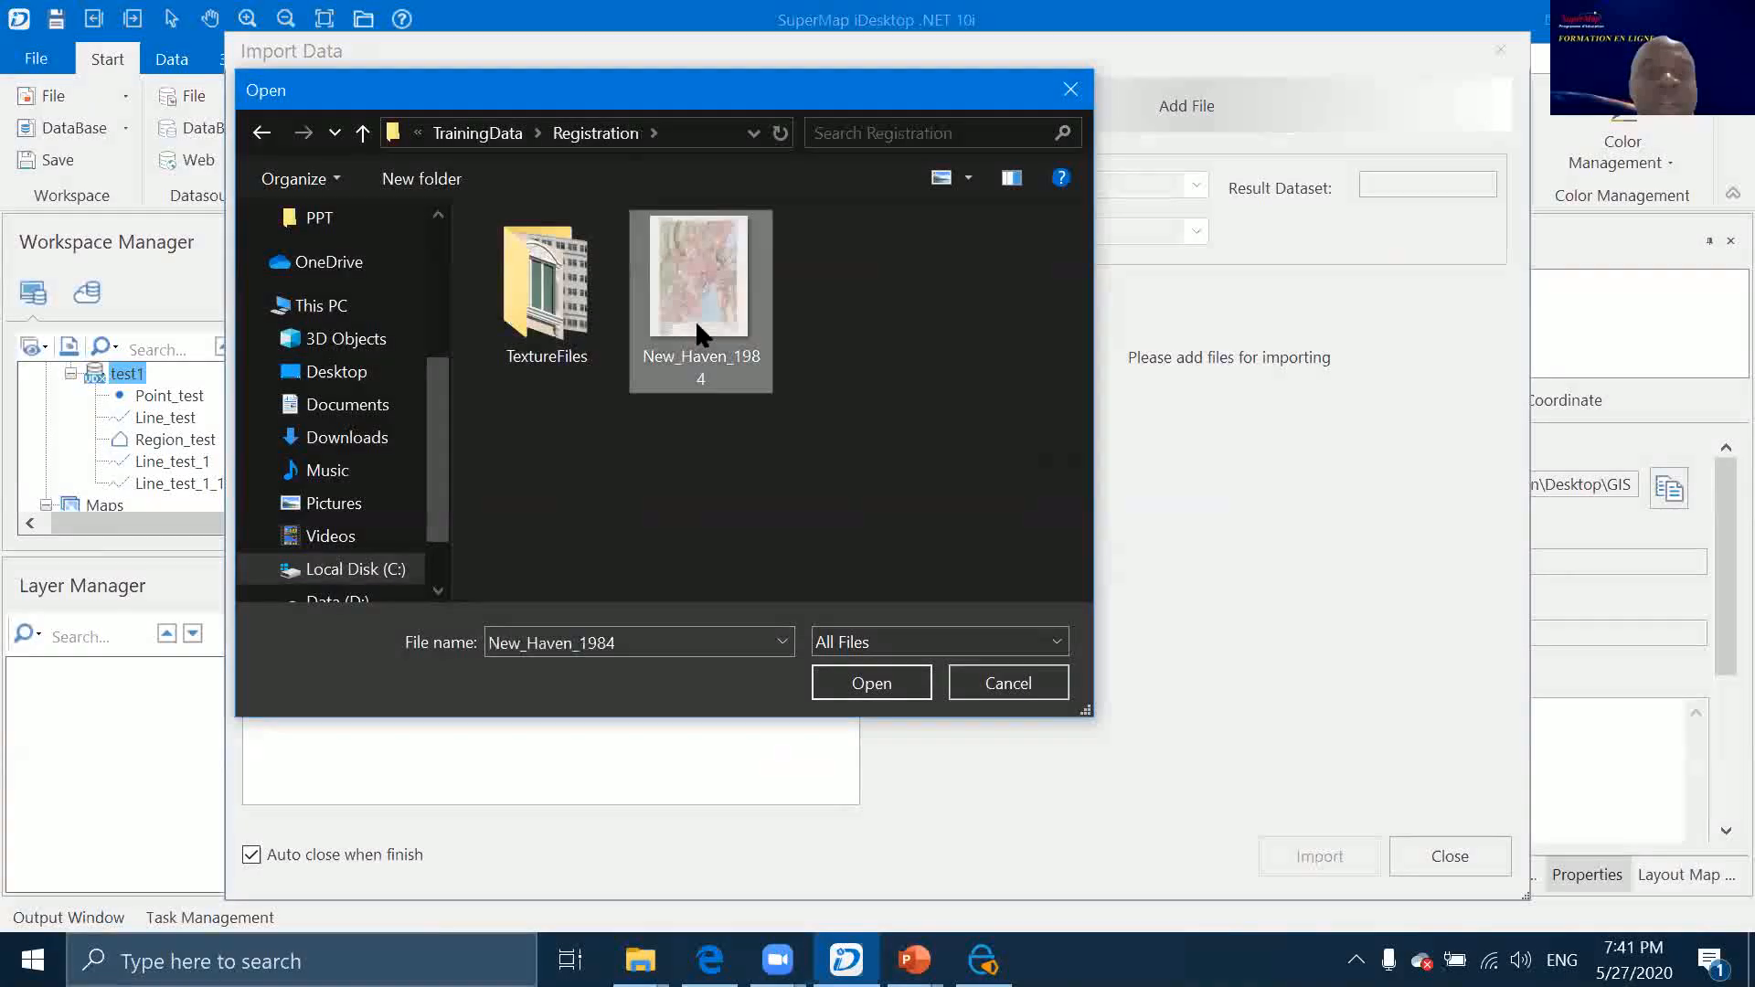
pyautogui.click(868, 684)
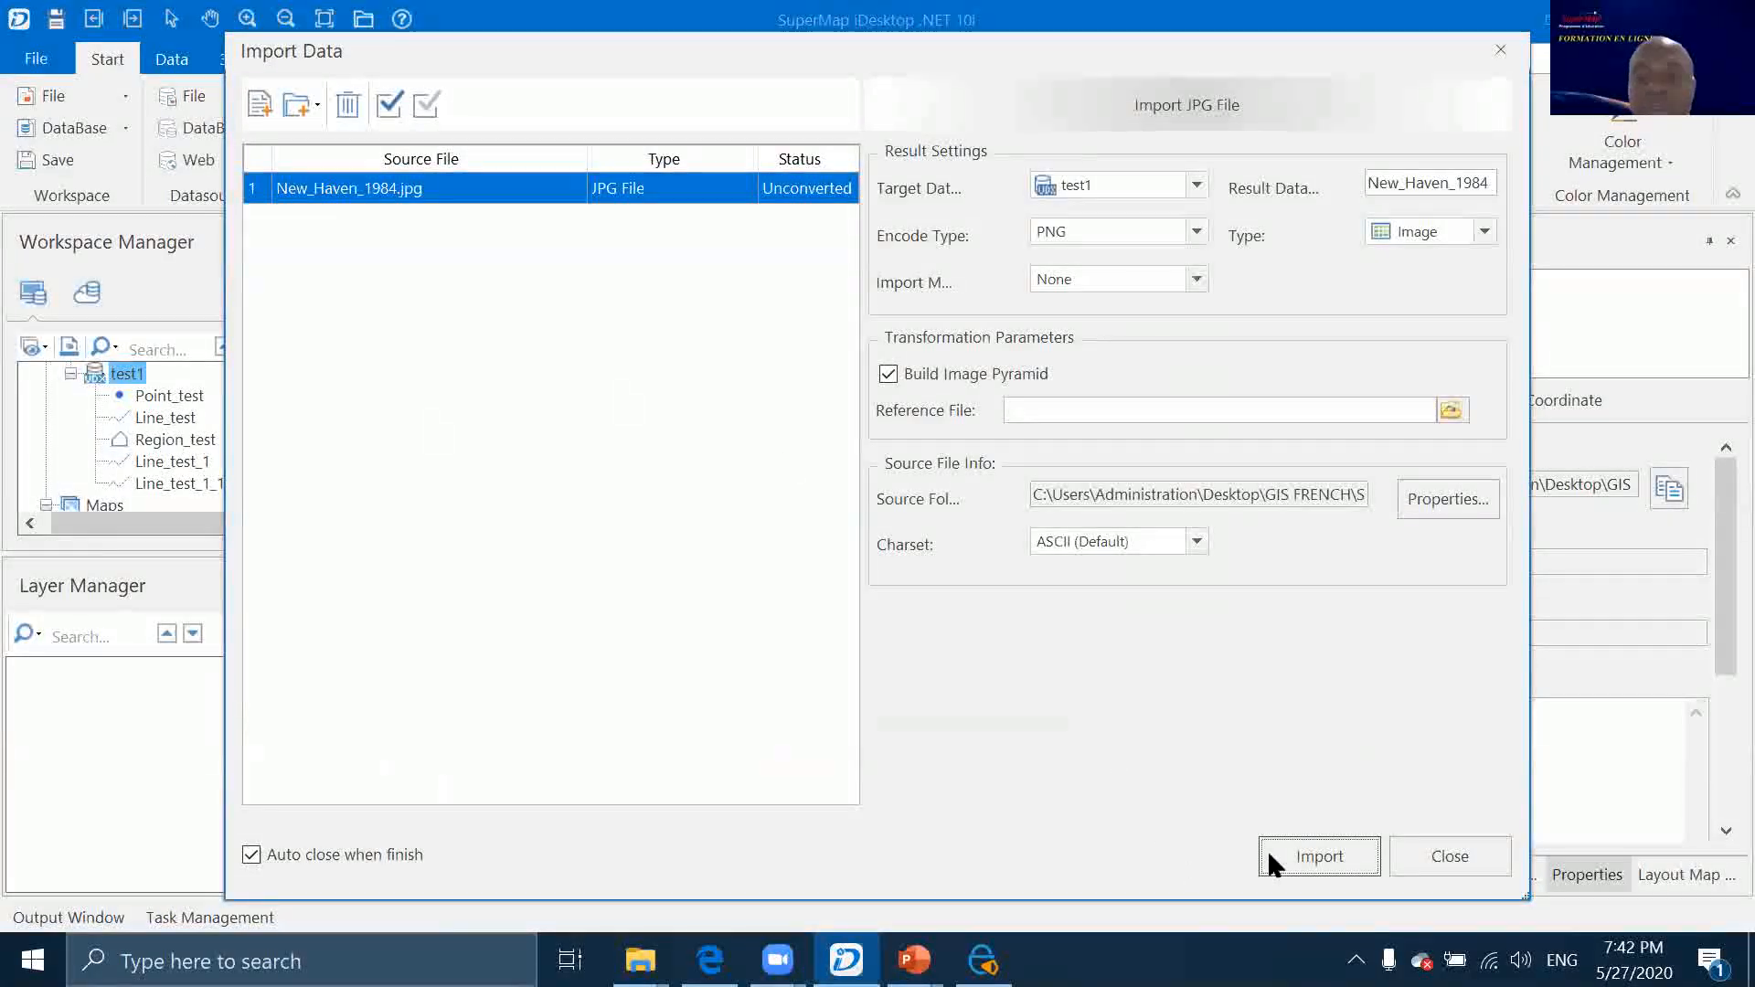
pyautogui.click(1273, 859)
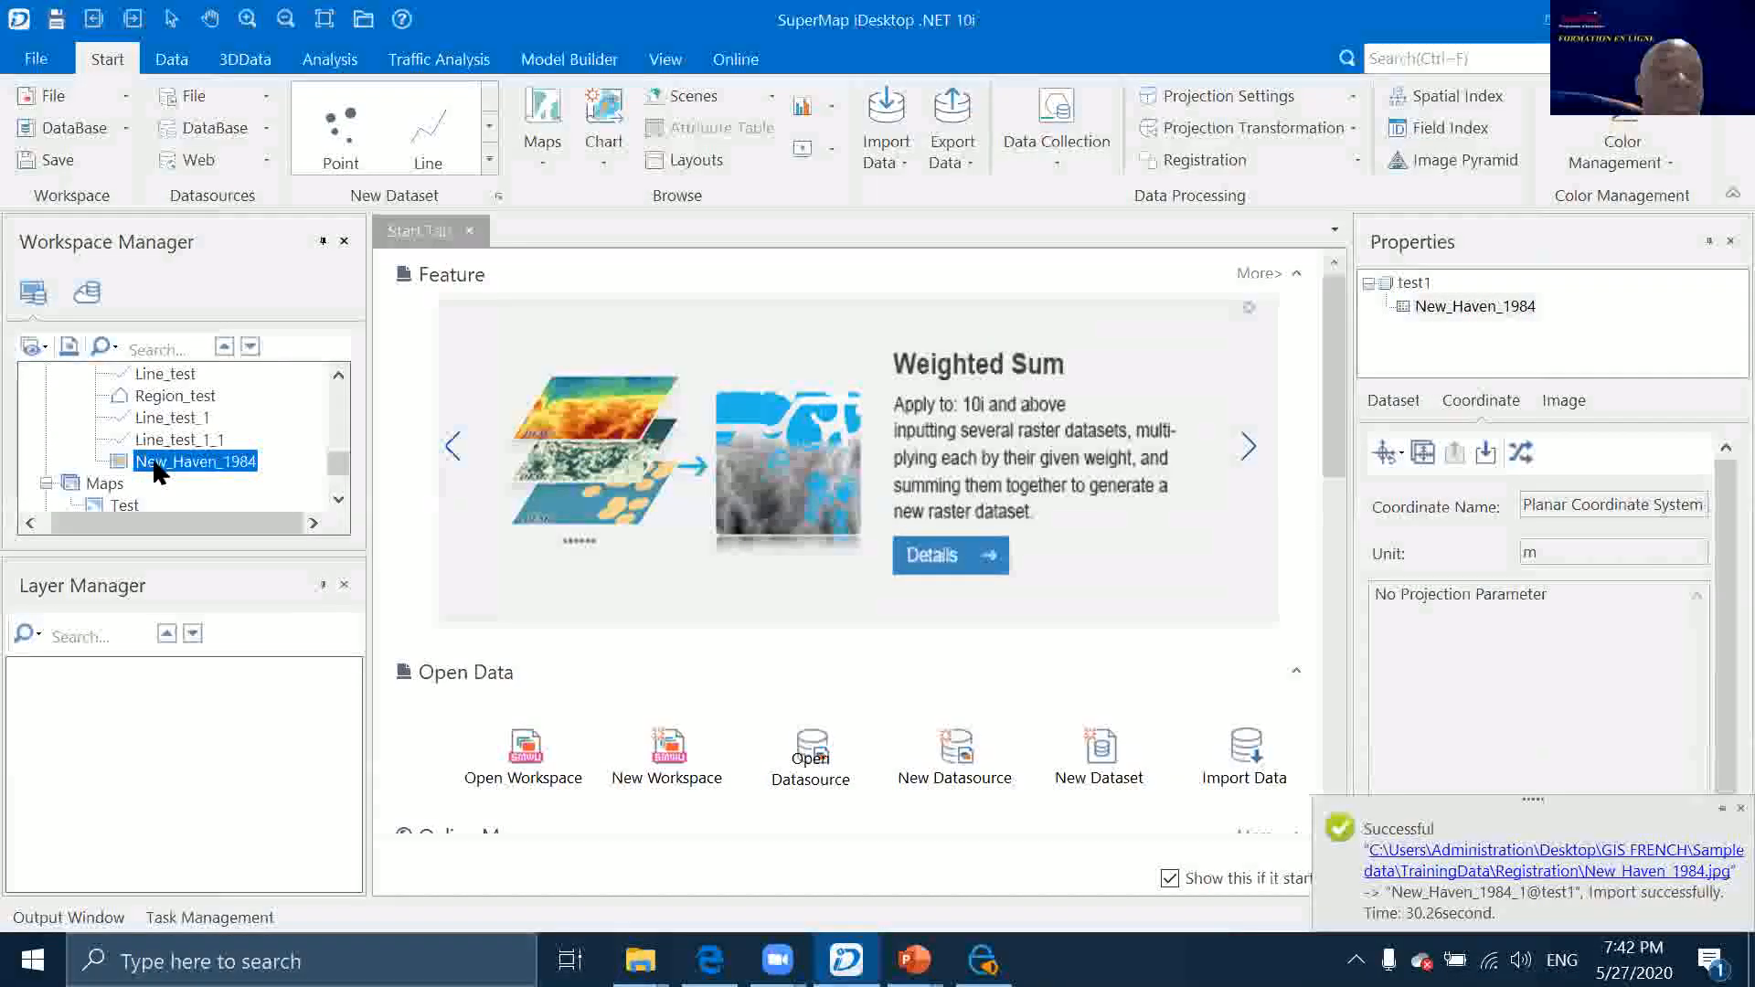
# Display the imported New_Haven_1984 image in a map window and shift it towards the window's left side
pyautogui.doubleClick(155, 464)
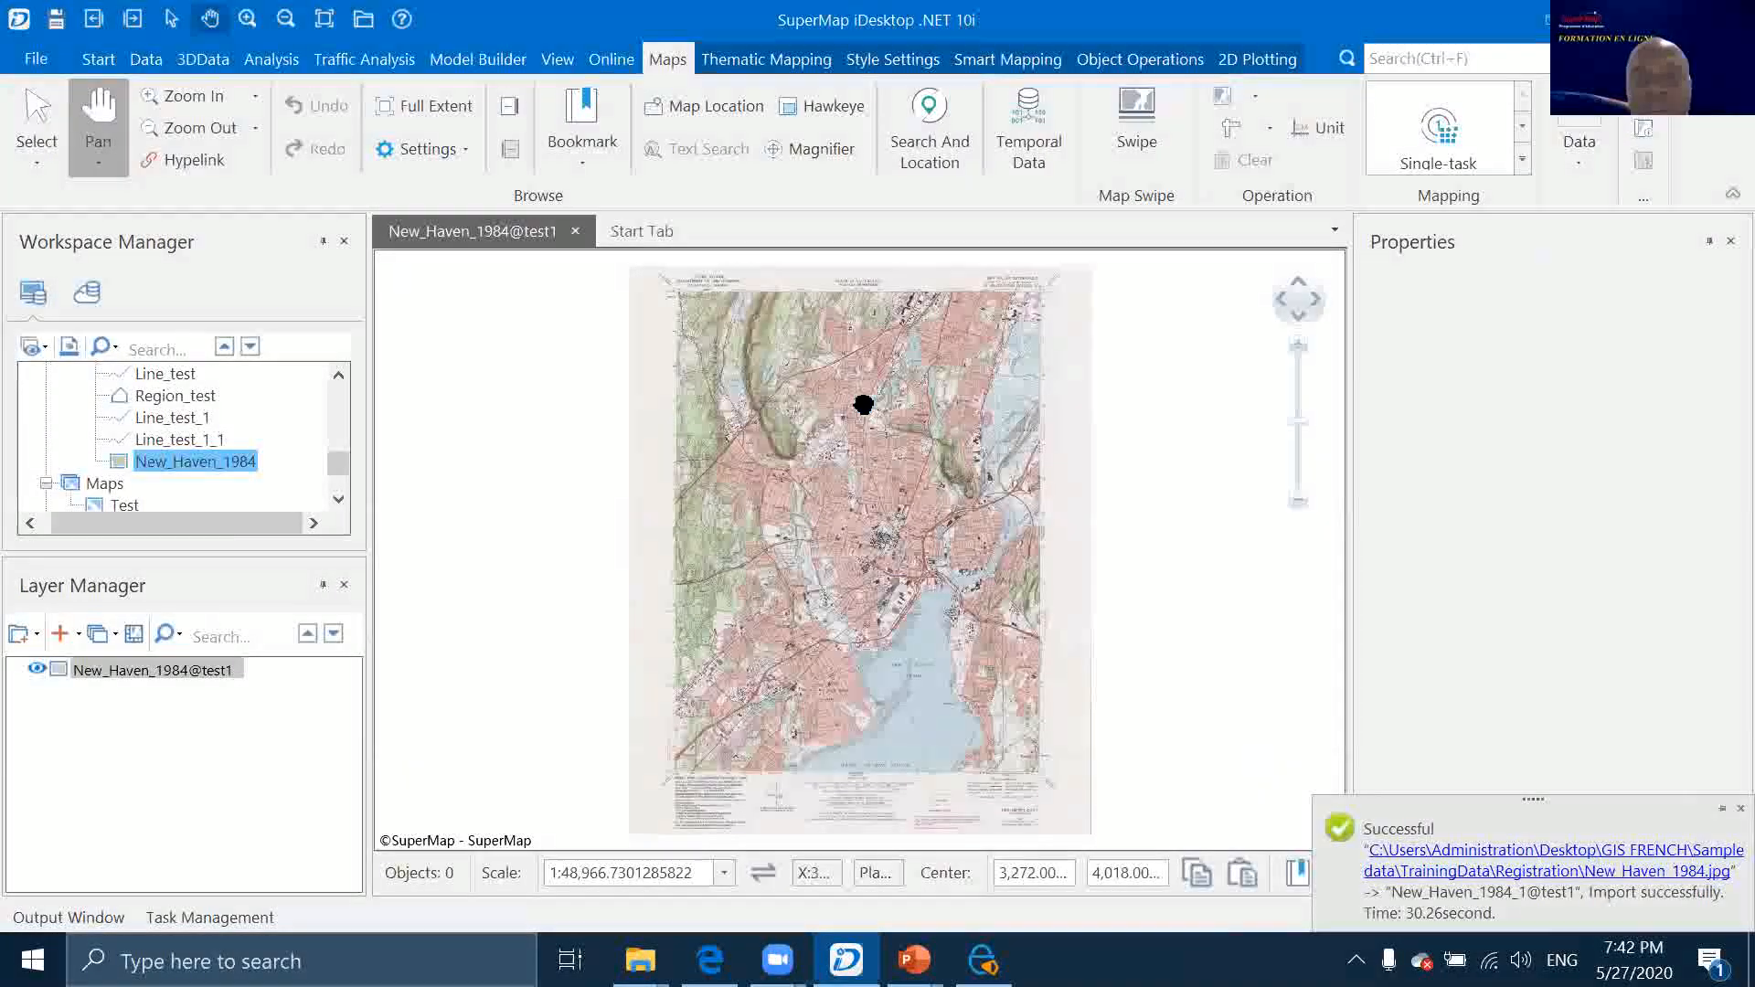
pyautogui.moveTo(862, 403); pyautogui.dragTo(623, 395)
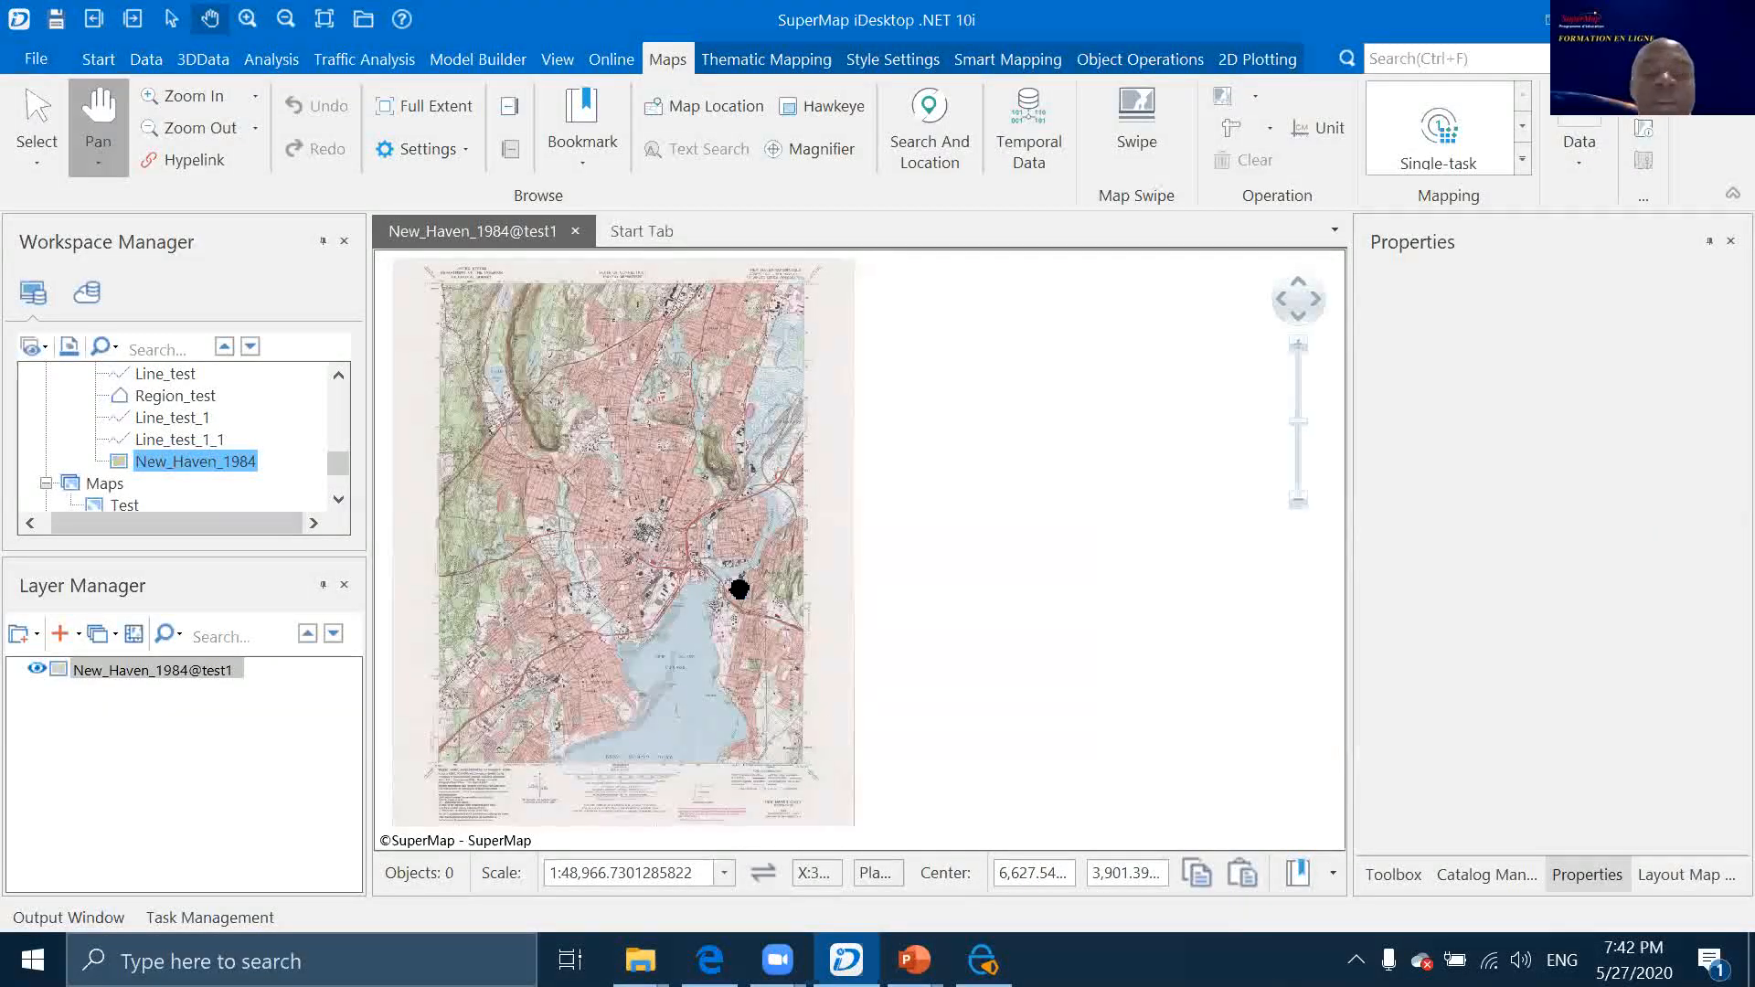
# Switch to the PowerPoint slide show and review the listed registration and vectorisation steps
pyautogui.click(912, 959)
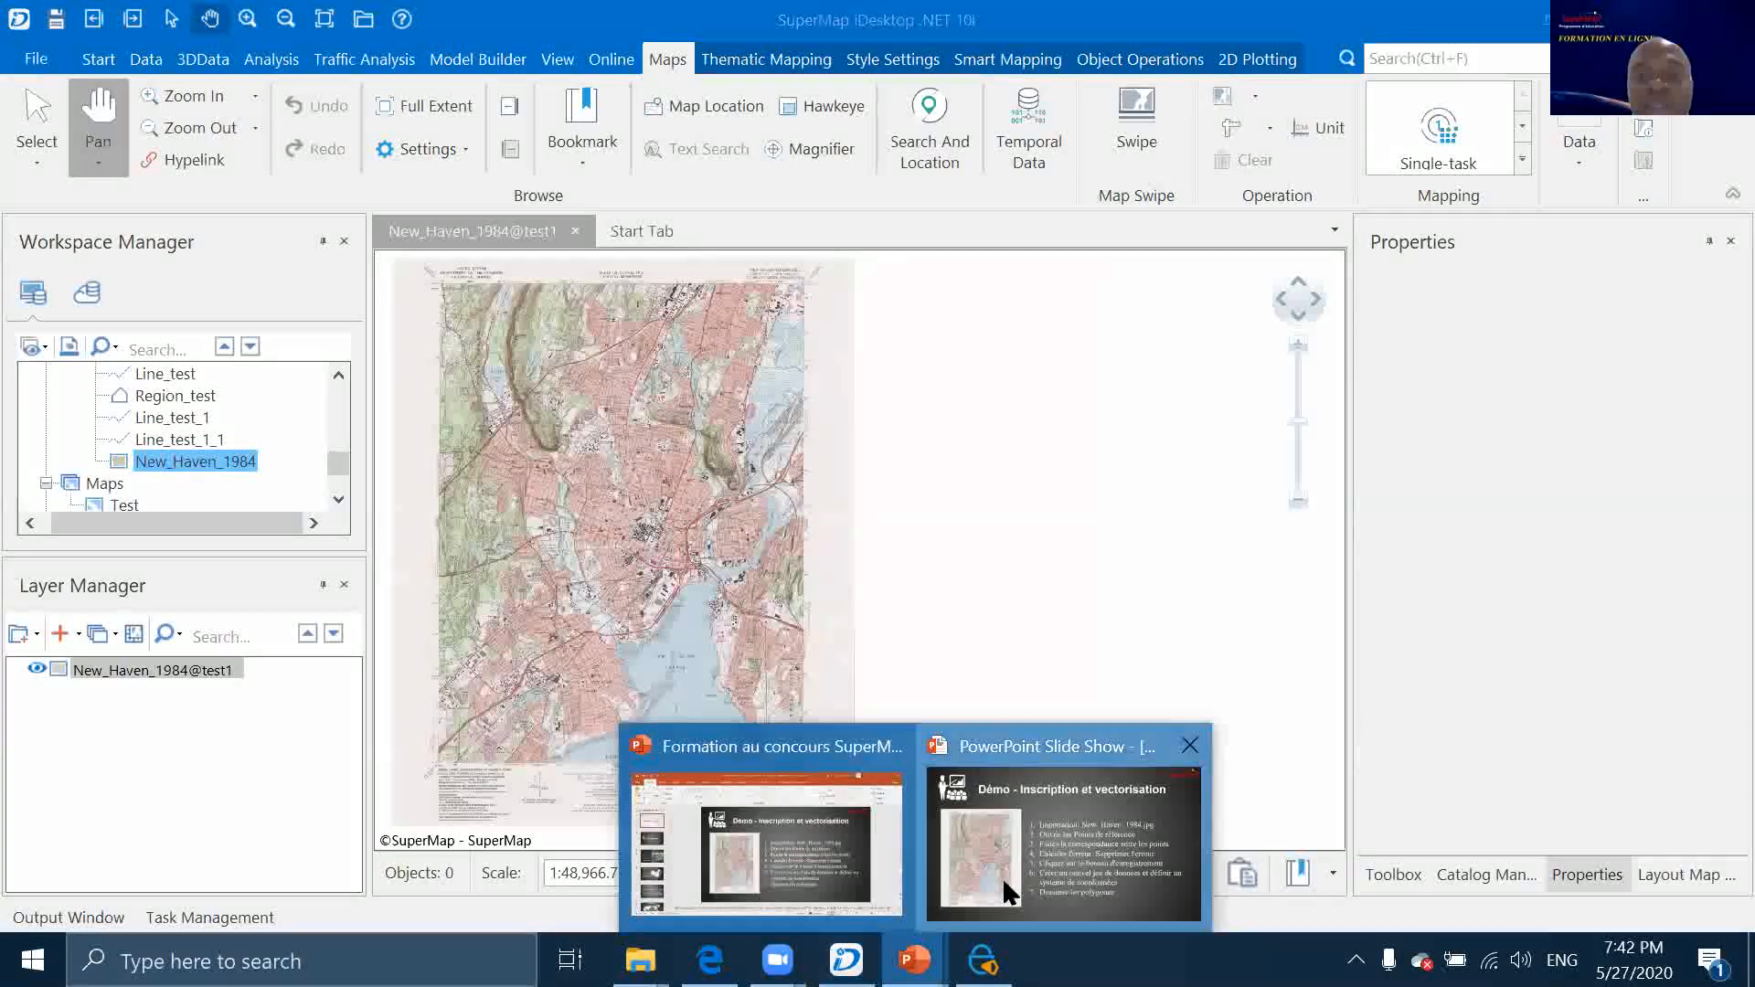
pyautogui.click(1009, 894)
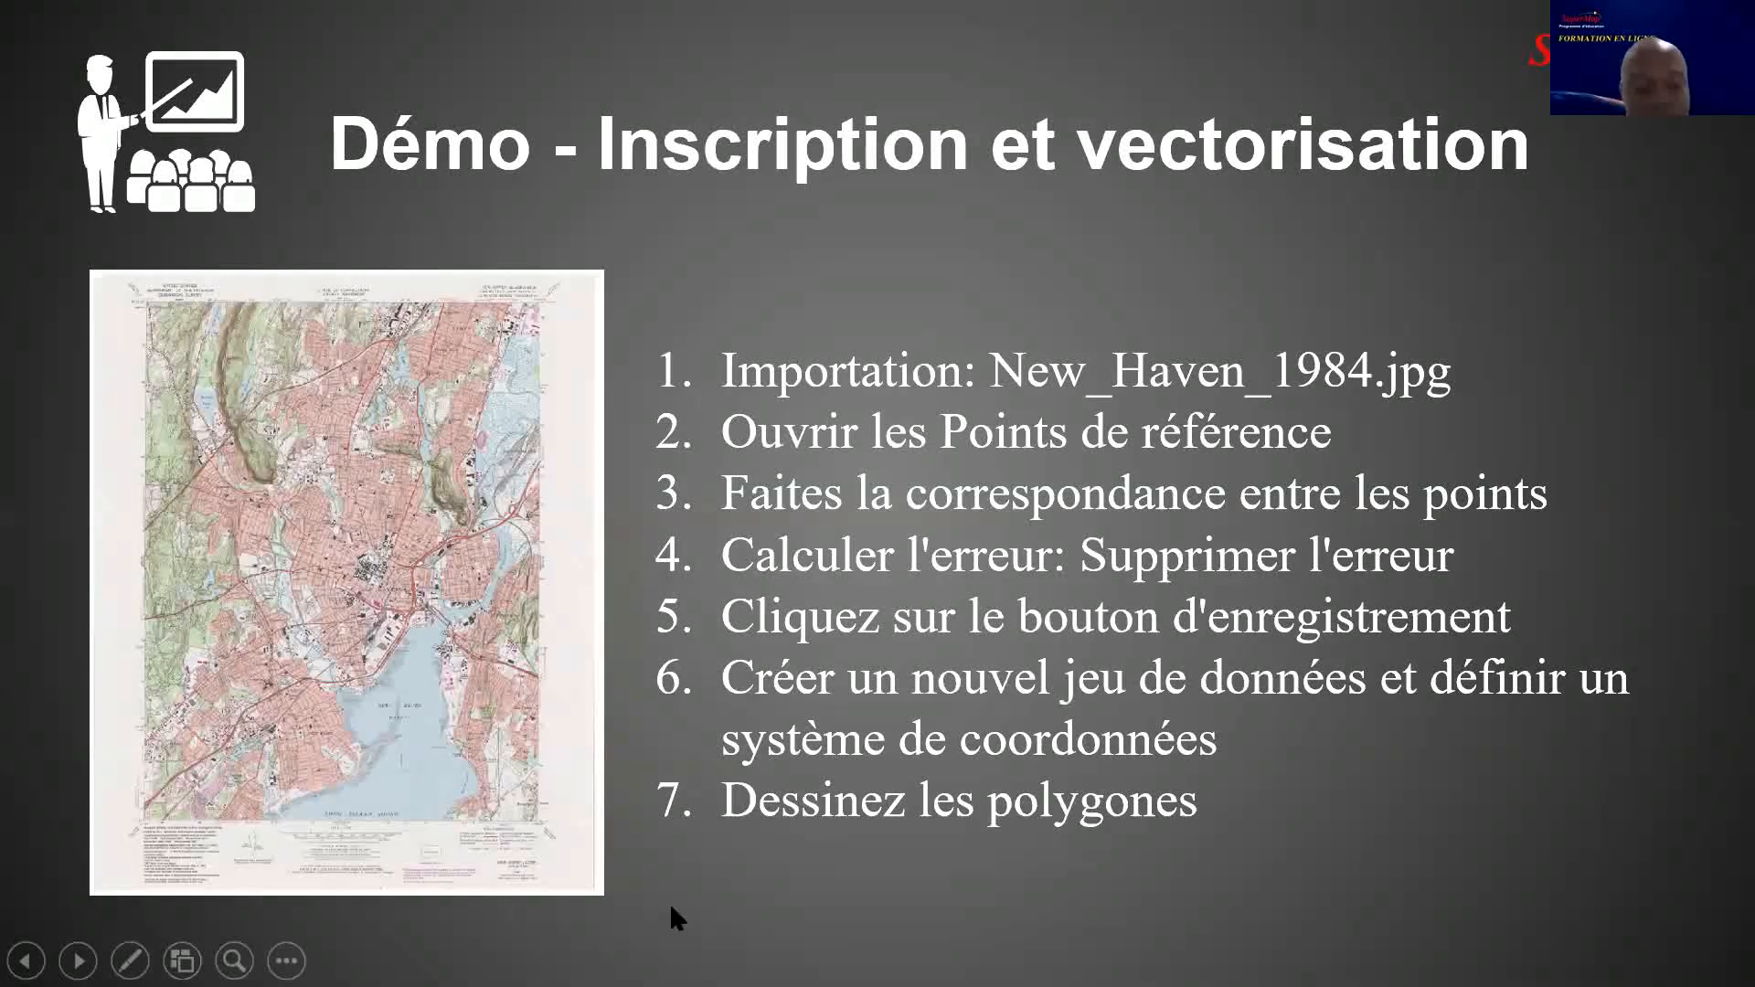
pyautogui.press('super+d')
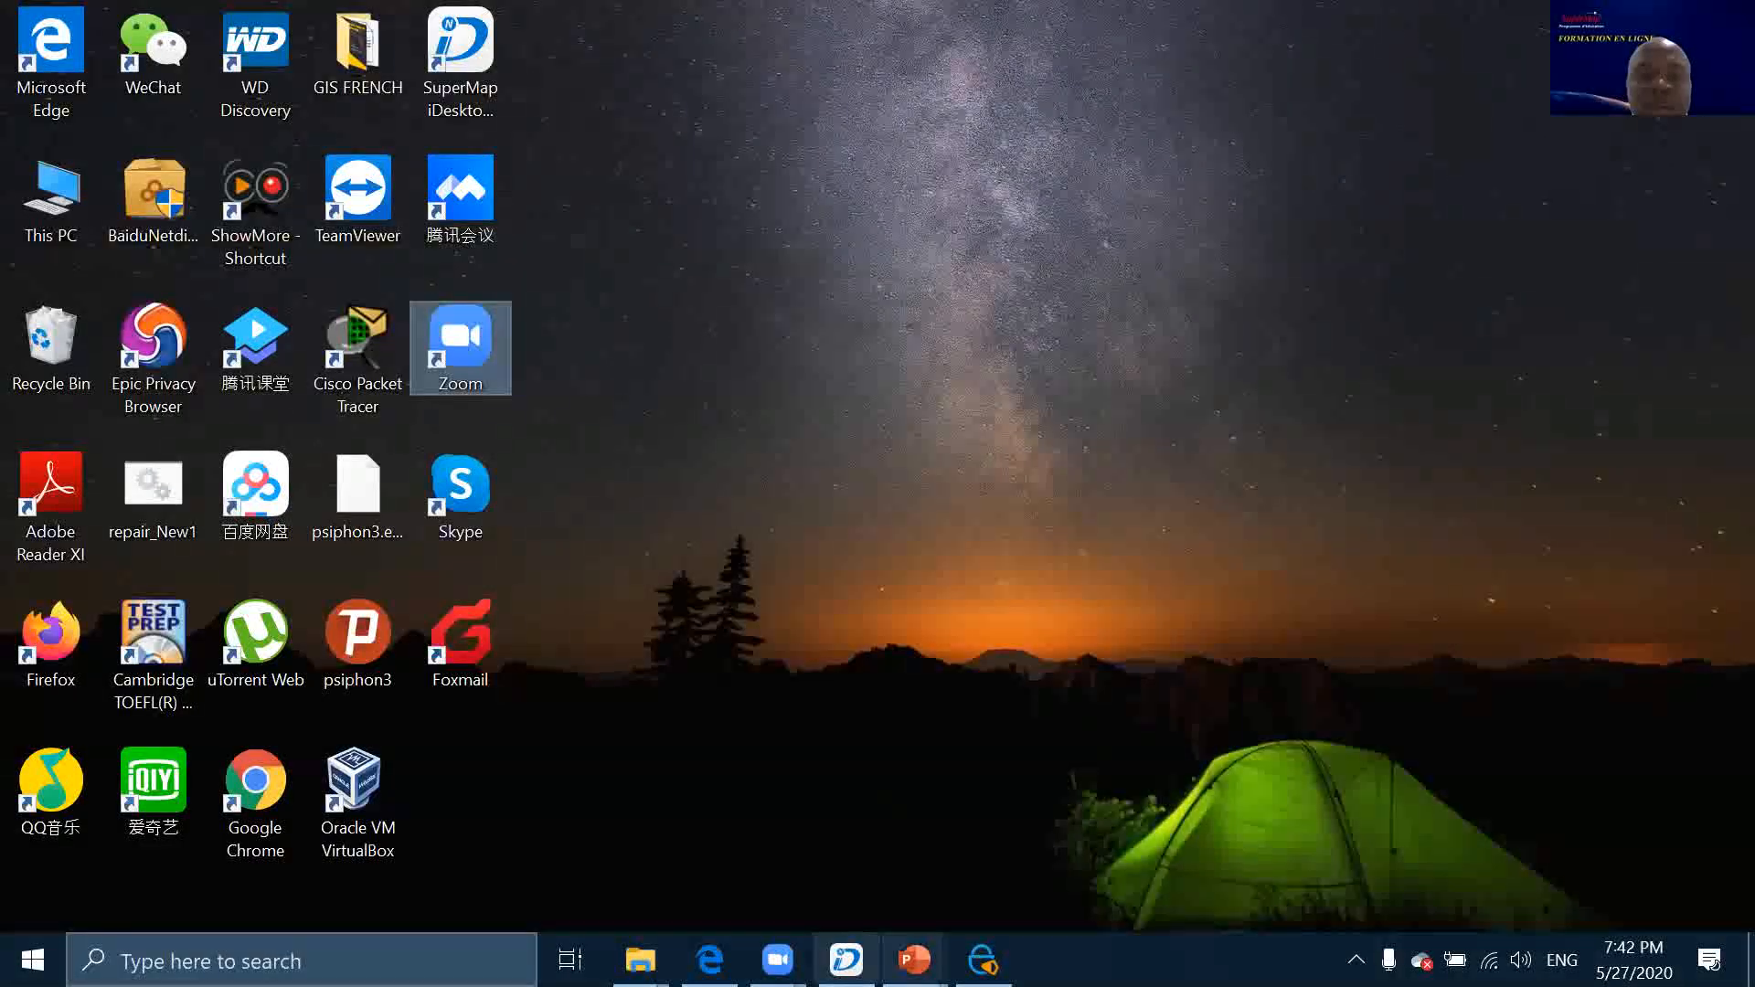
# Return to SuperMap iDesktop and collapse the World datasource in the workspace tree
pyautogui.click(846, 960)
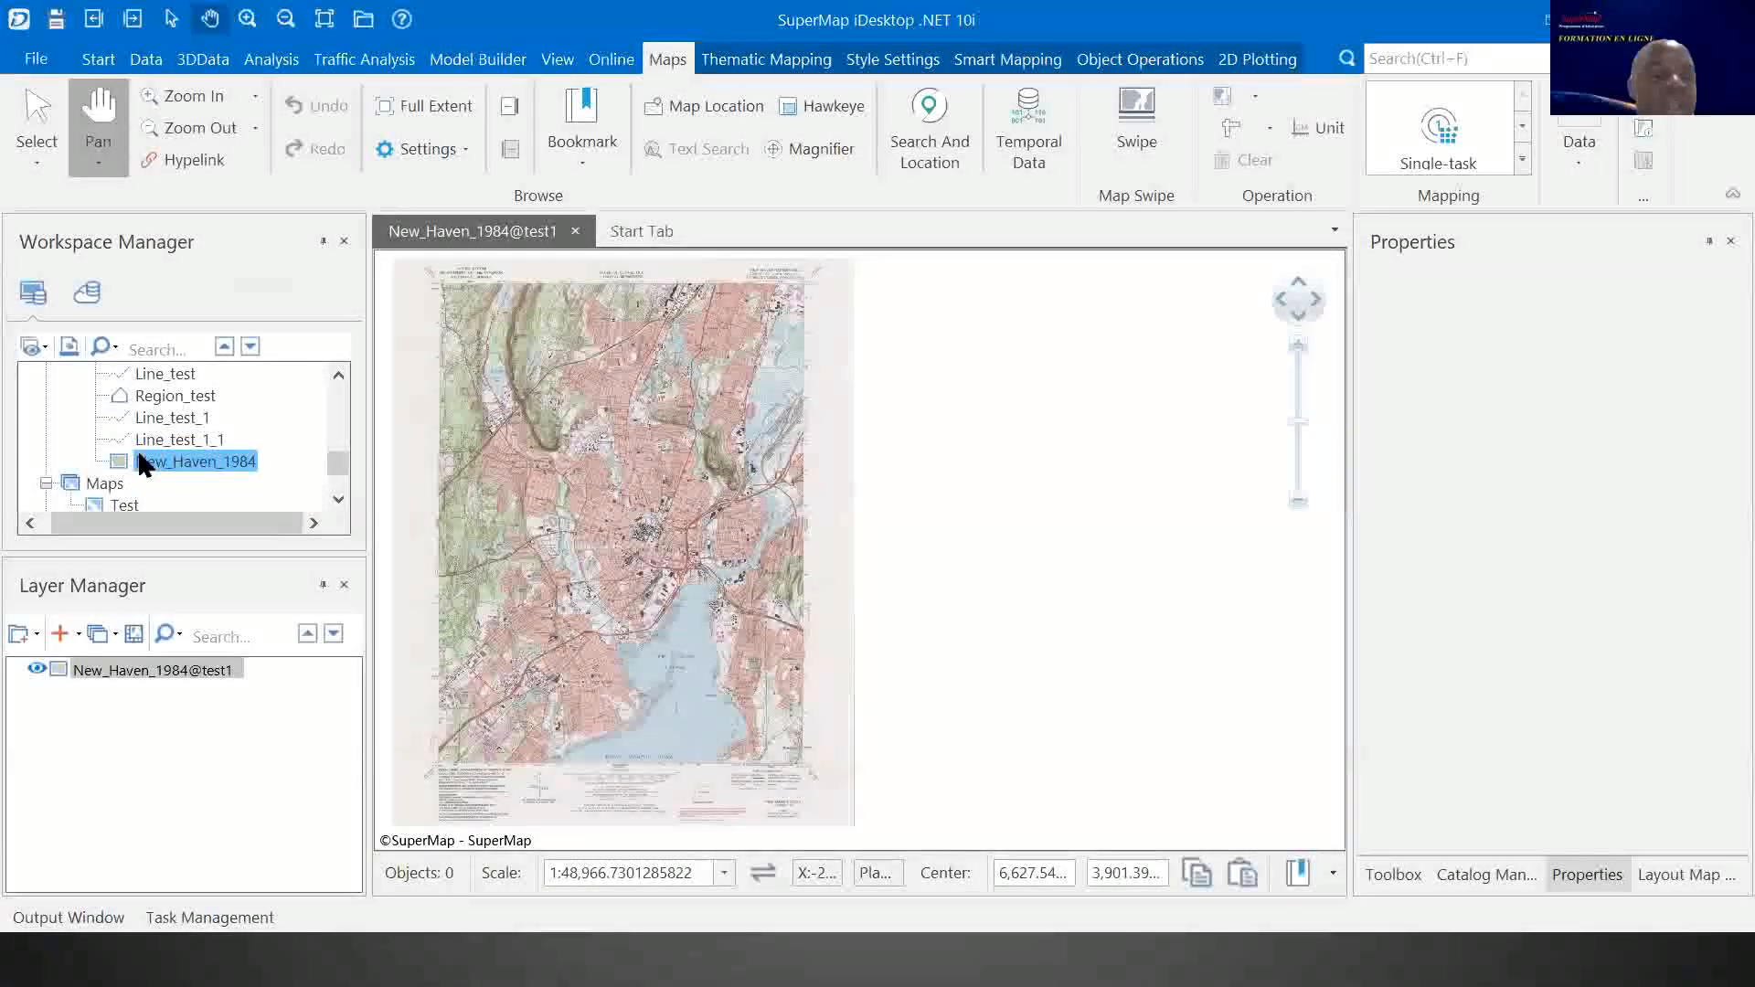
pyautogui.scroll(5, 207, 408)
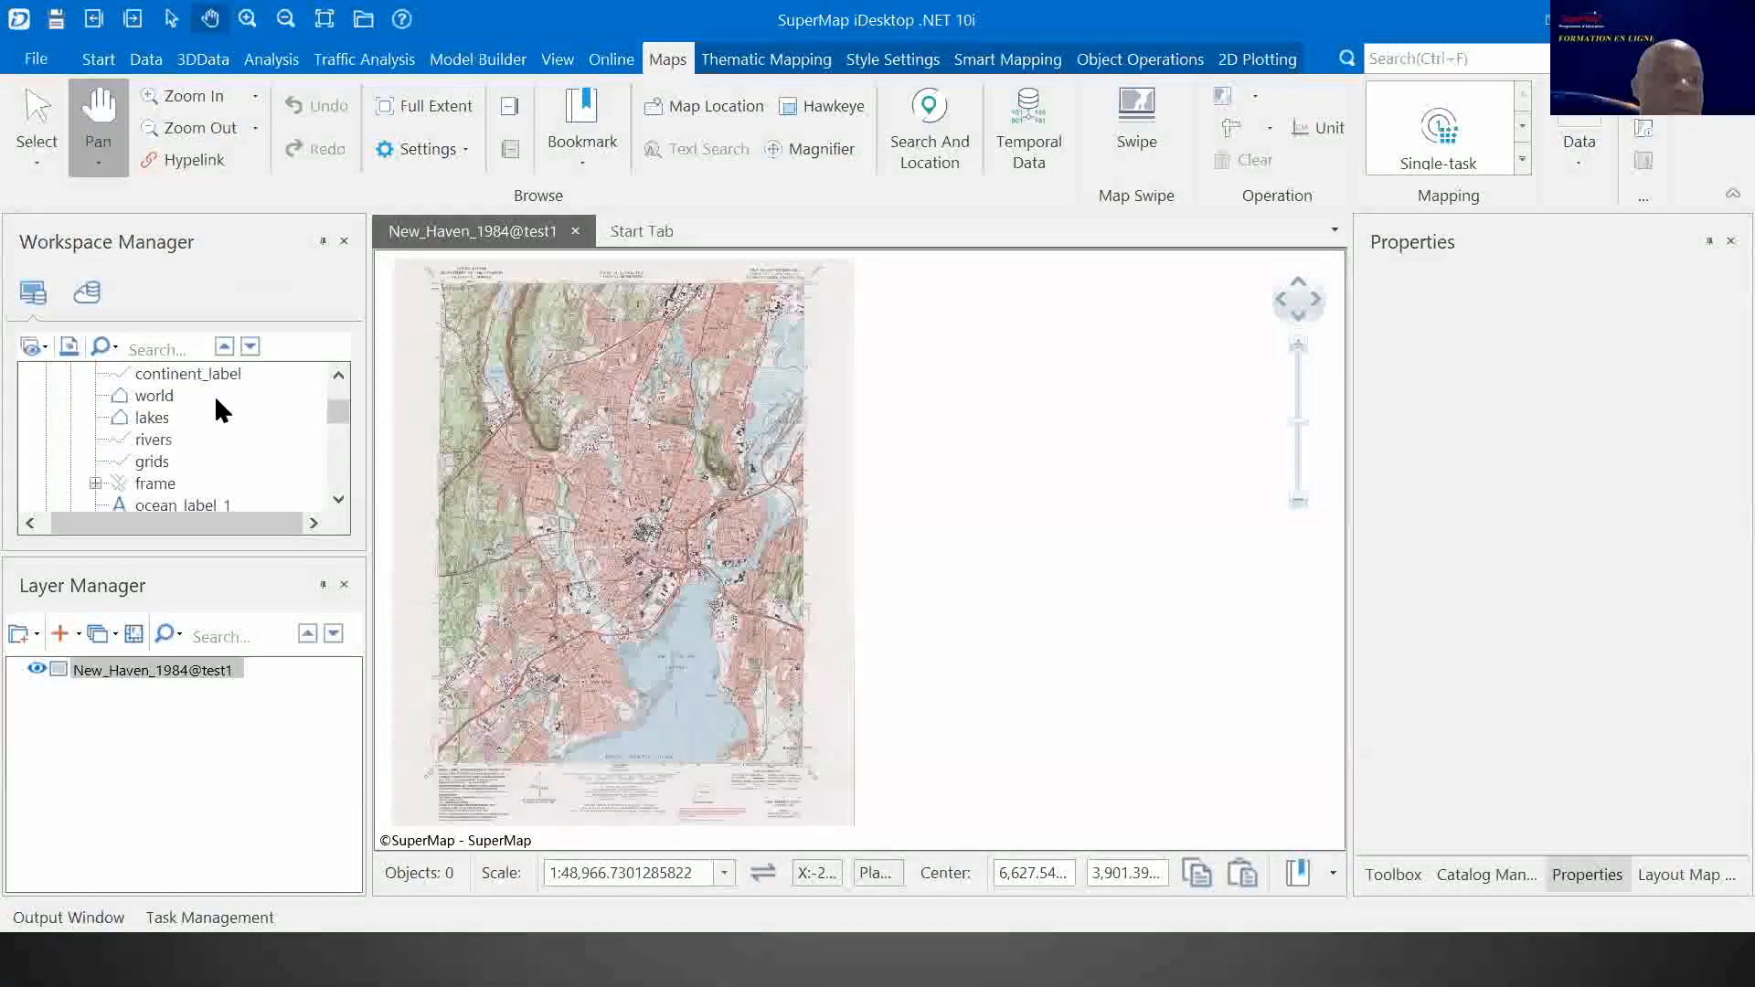
pyautogui.scroll(3, 216, 400)
pyautogui.click(72, 418)
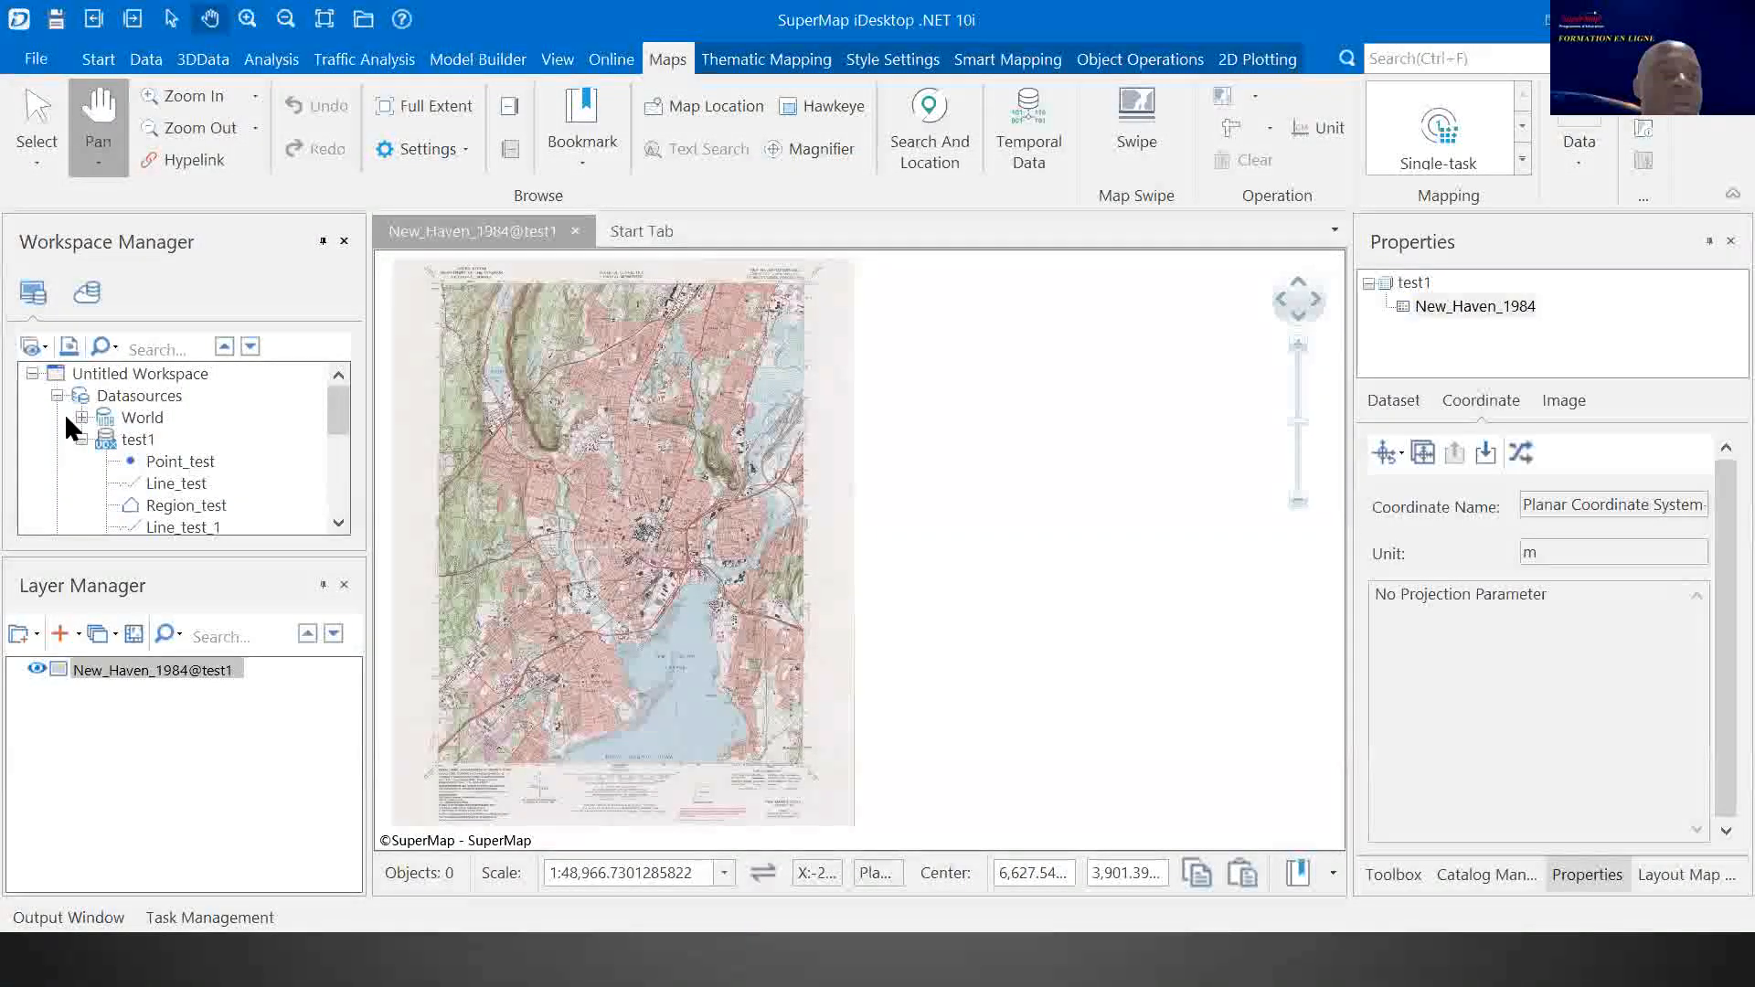
# Open the Digitization datasource from the TrainingData Registration folder as a file datasource in the workspace
pyautogui.click(125, 399)
pyautogui.rightClick(124, 397)
pyautogui.click(714, 334)
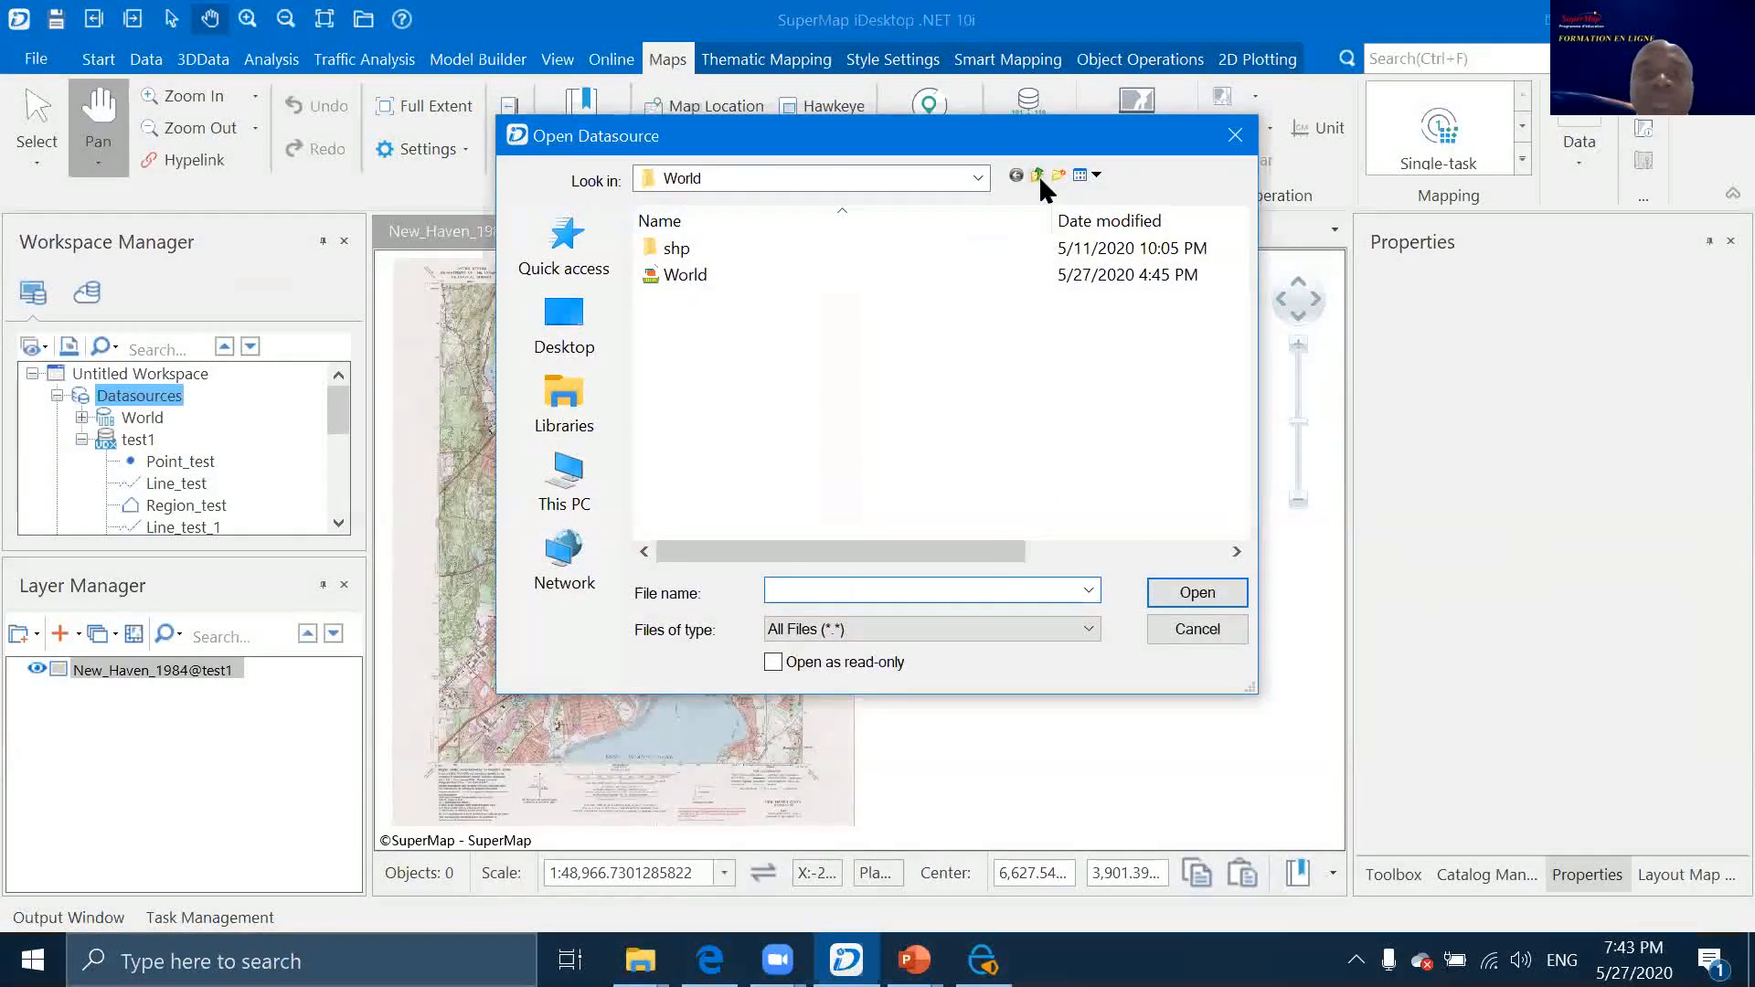
pyautogui.click(1038, 175)
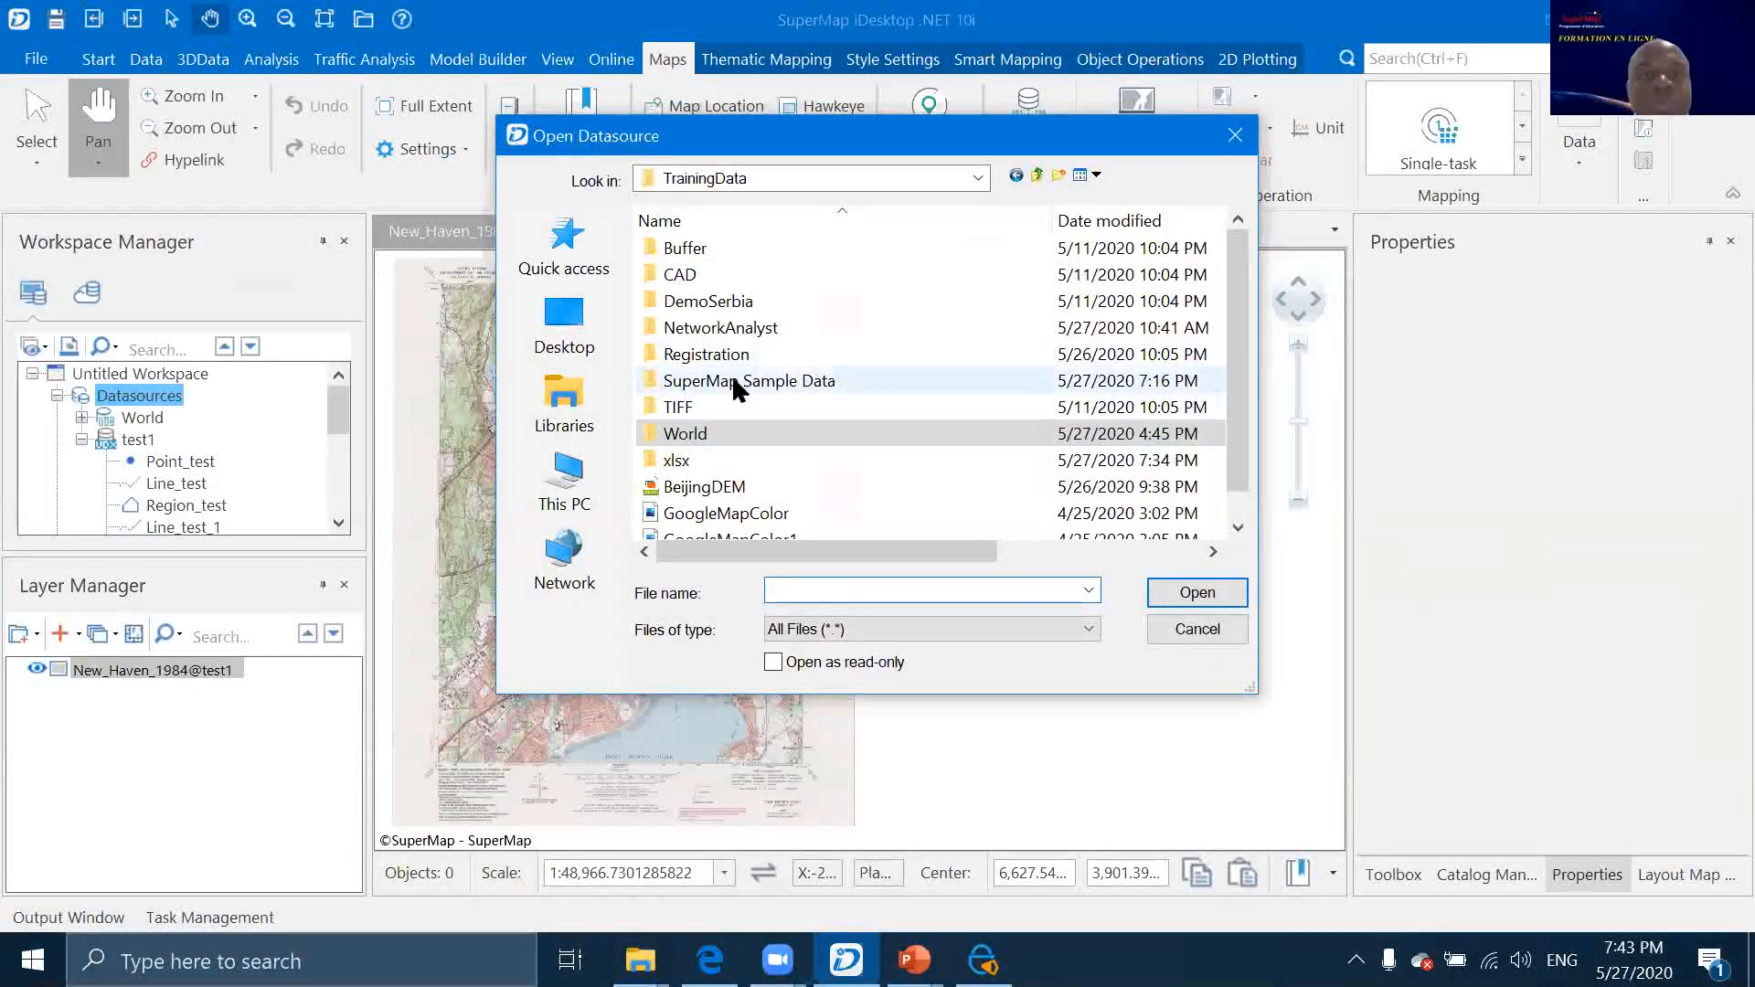
pyautogui.doubleClick(733, 329)
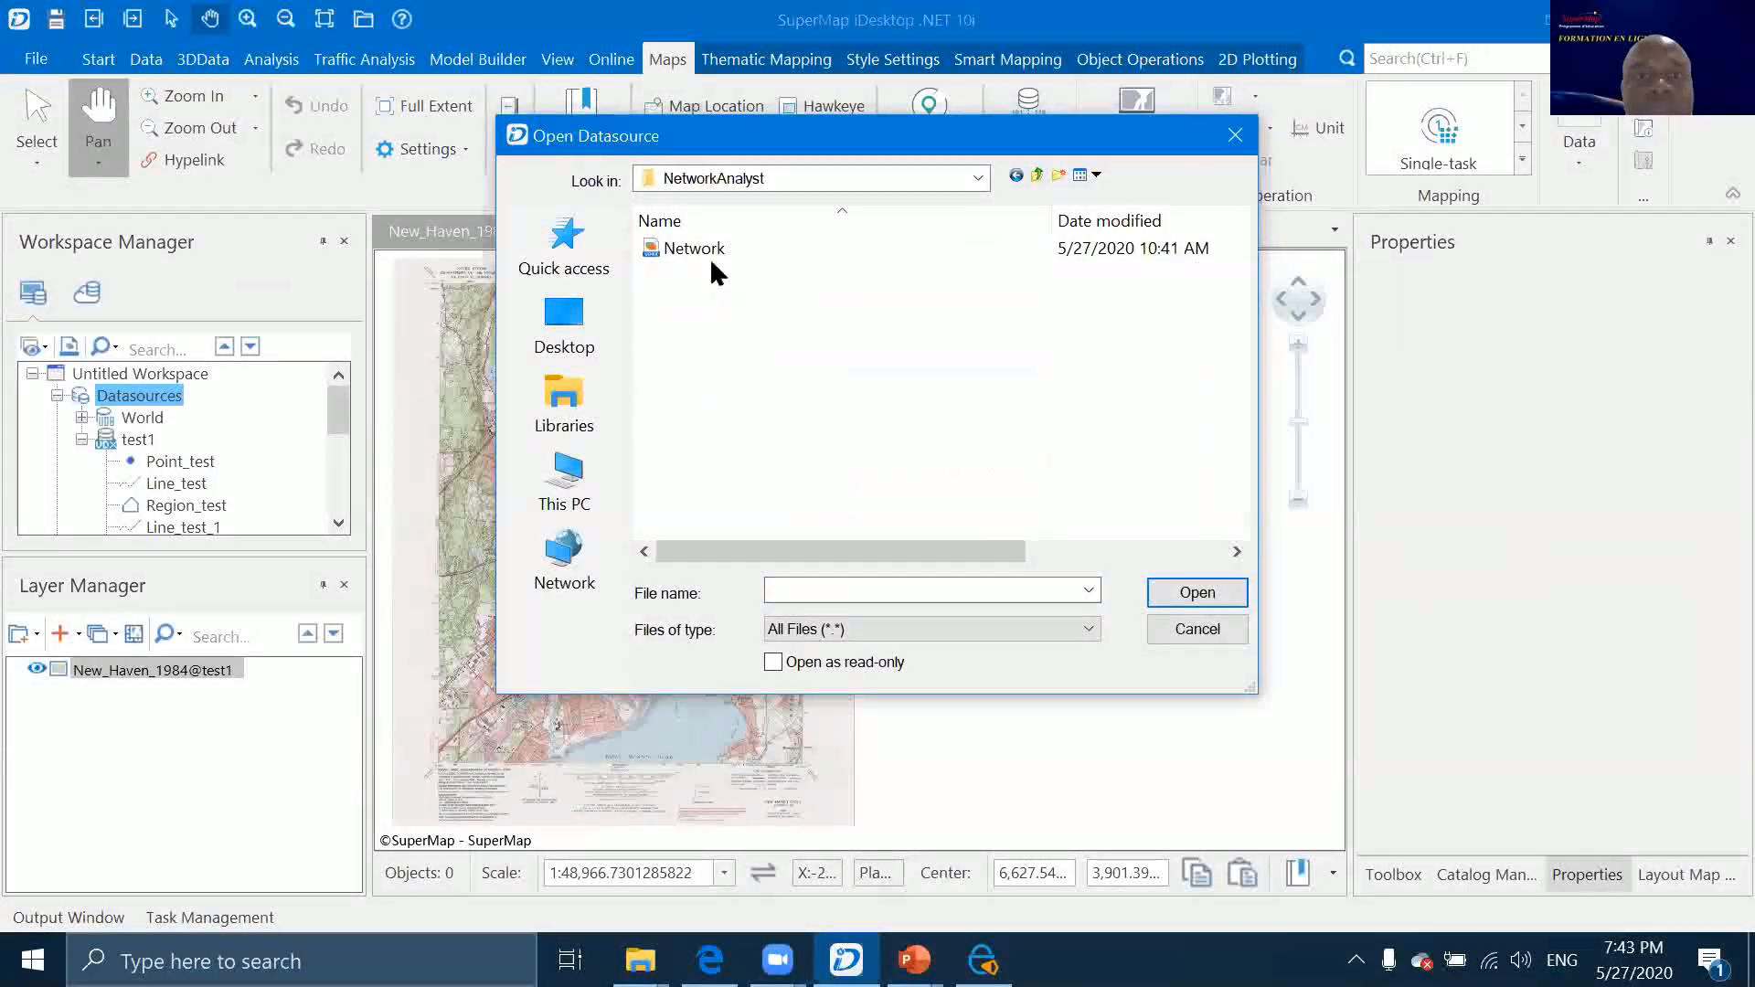
pyautogui.click(1037, 174)
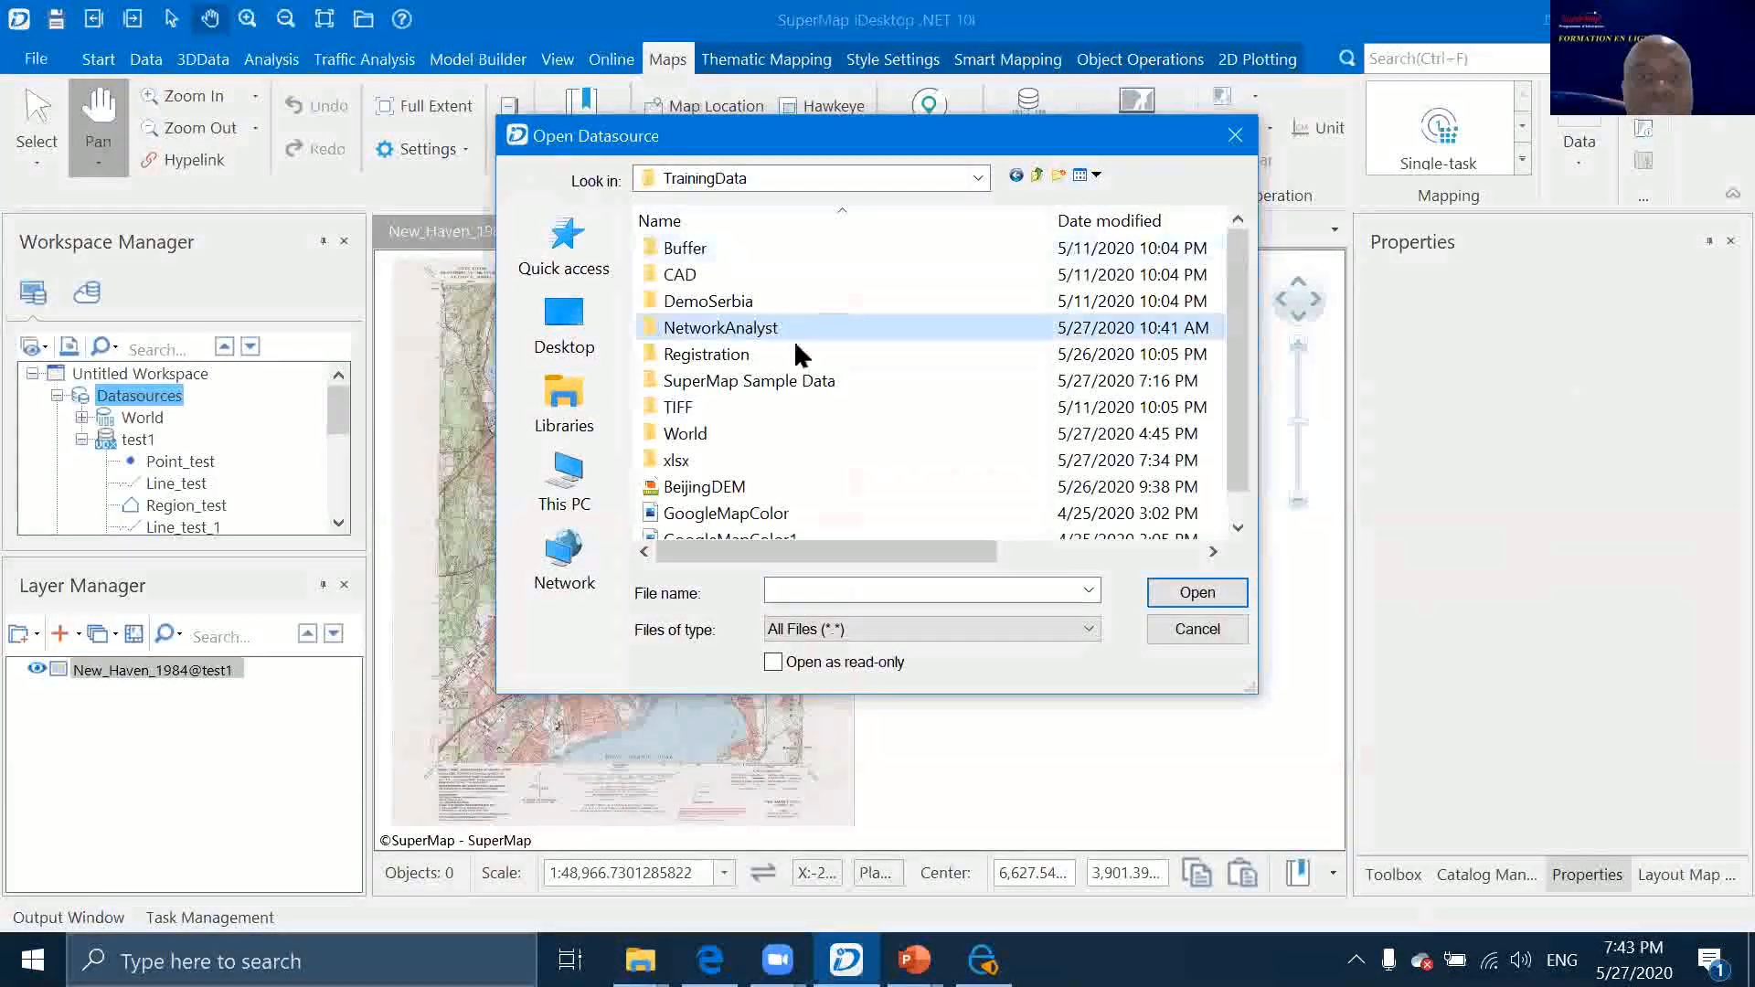
pyautogui.doubleClick(756, 349)
pyautogui.click(700, 274)
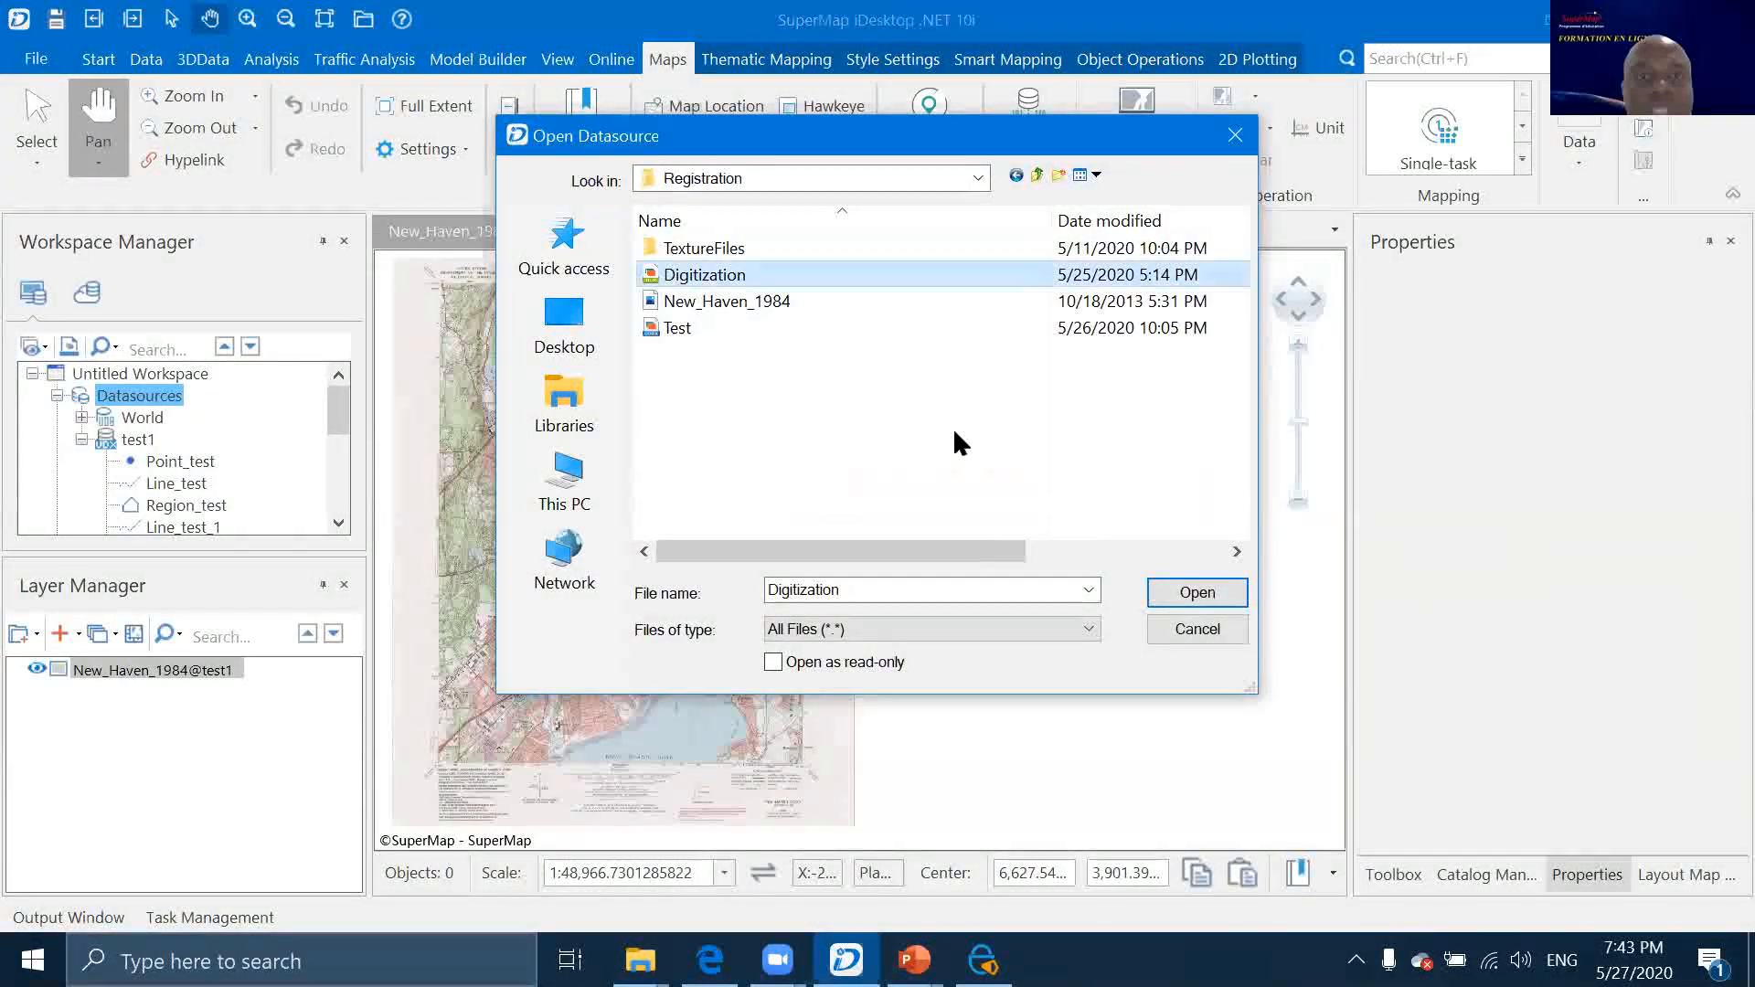
pyautogui.click(1179, 592)
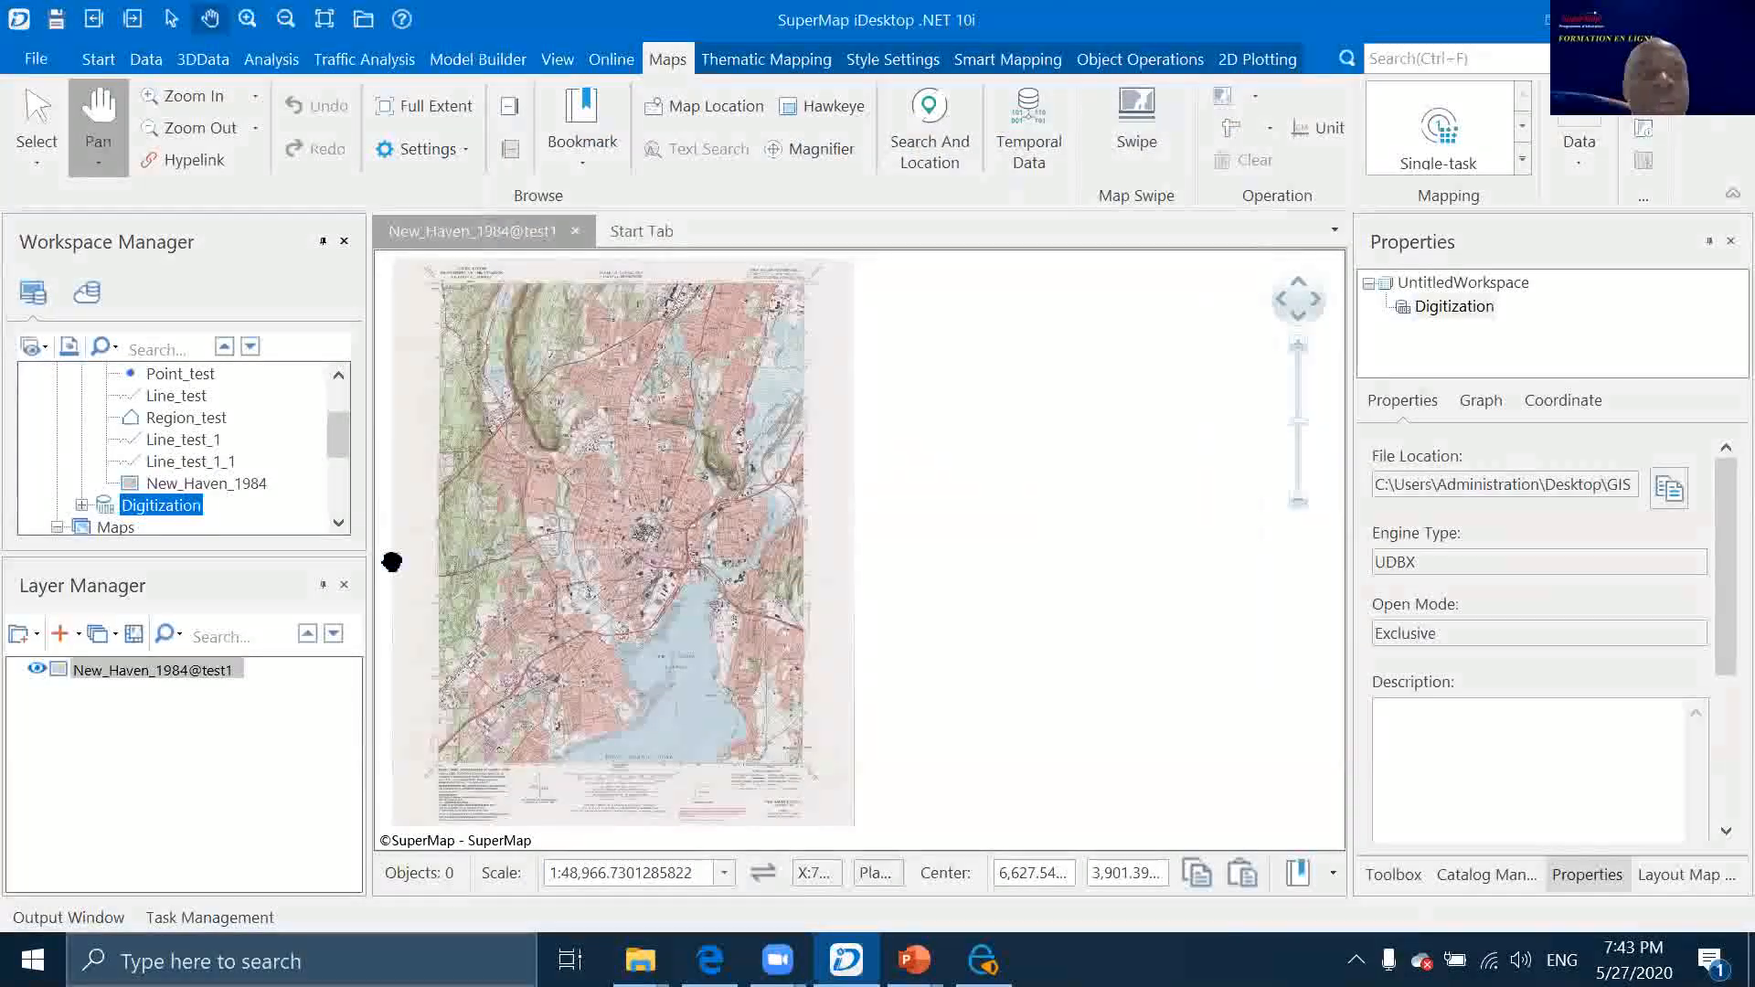
# Expand the Digitization datasource, review its datasets, and select ReferencePoints to view its coordinate system
pyautogui.scroll(-1, 99, 426)
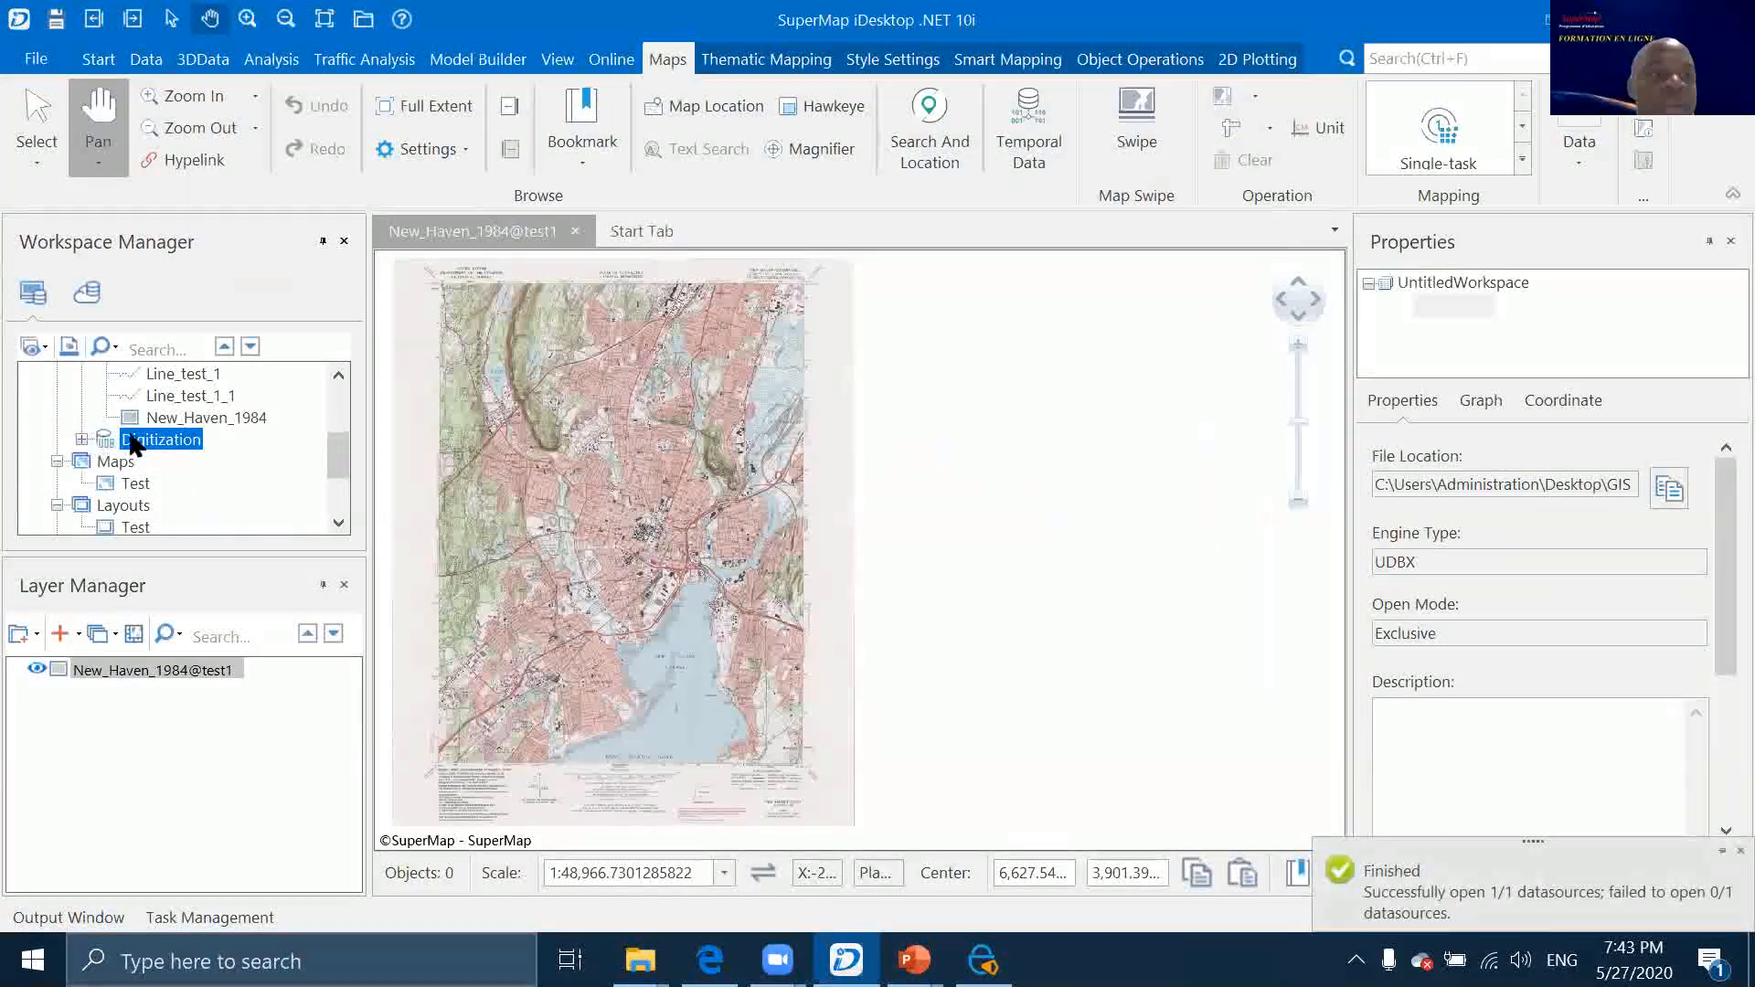
pyautogui.click(82, 440)
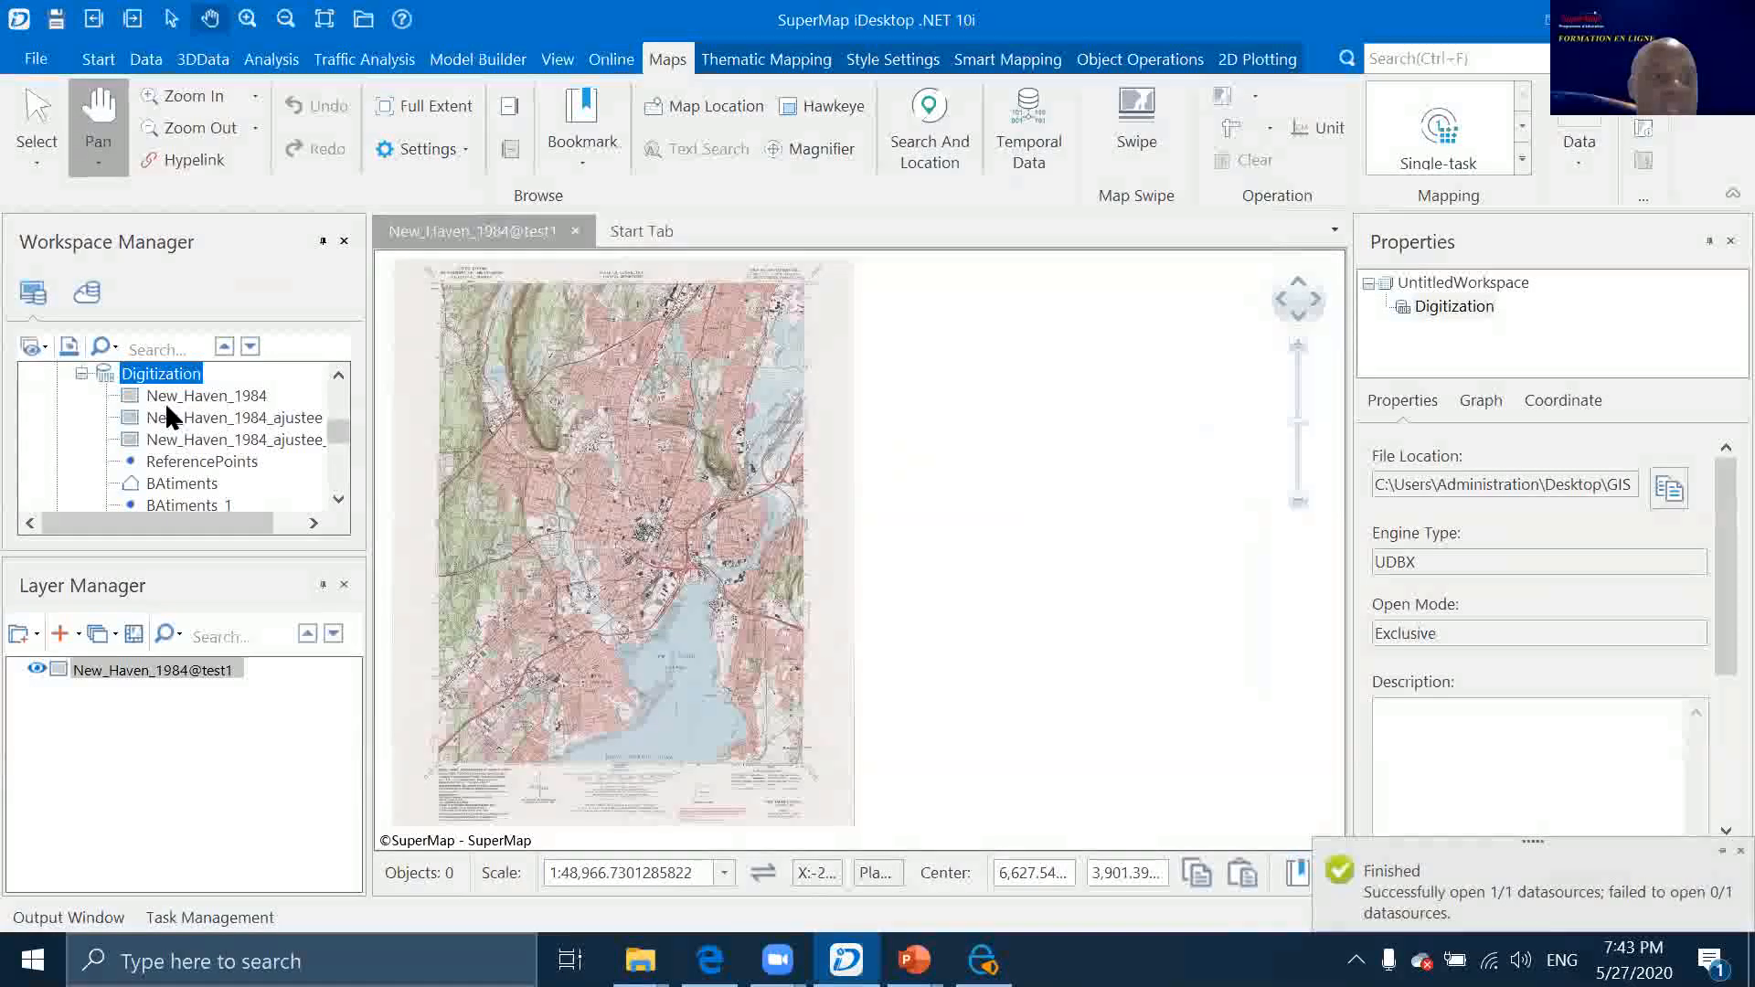
pyautogui.scroll(-1, 166, 416)
pyautogui.scroll(2, 166, 416)
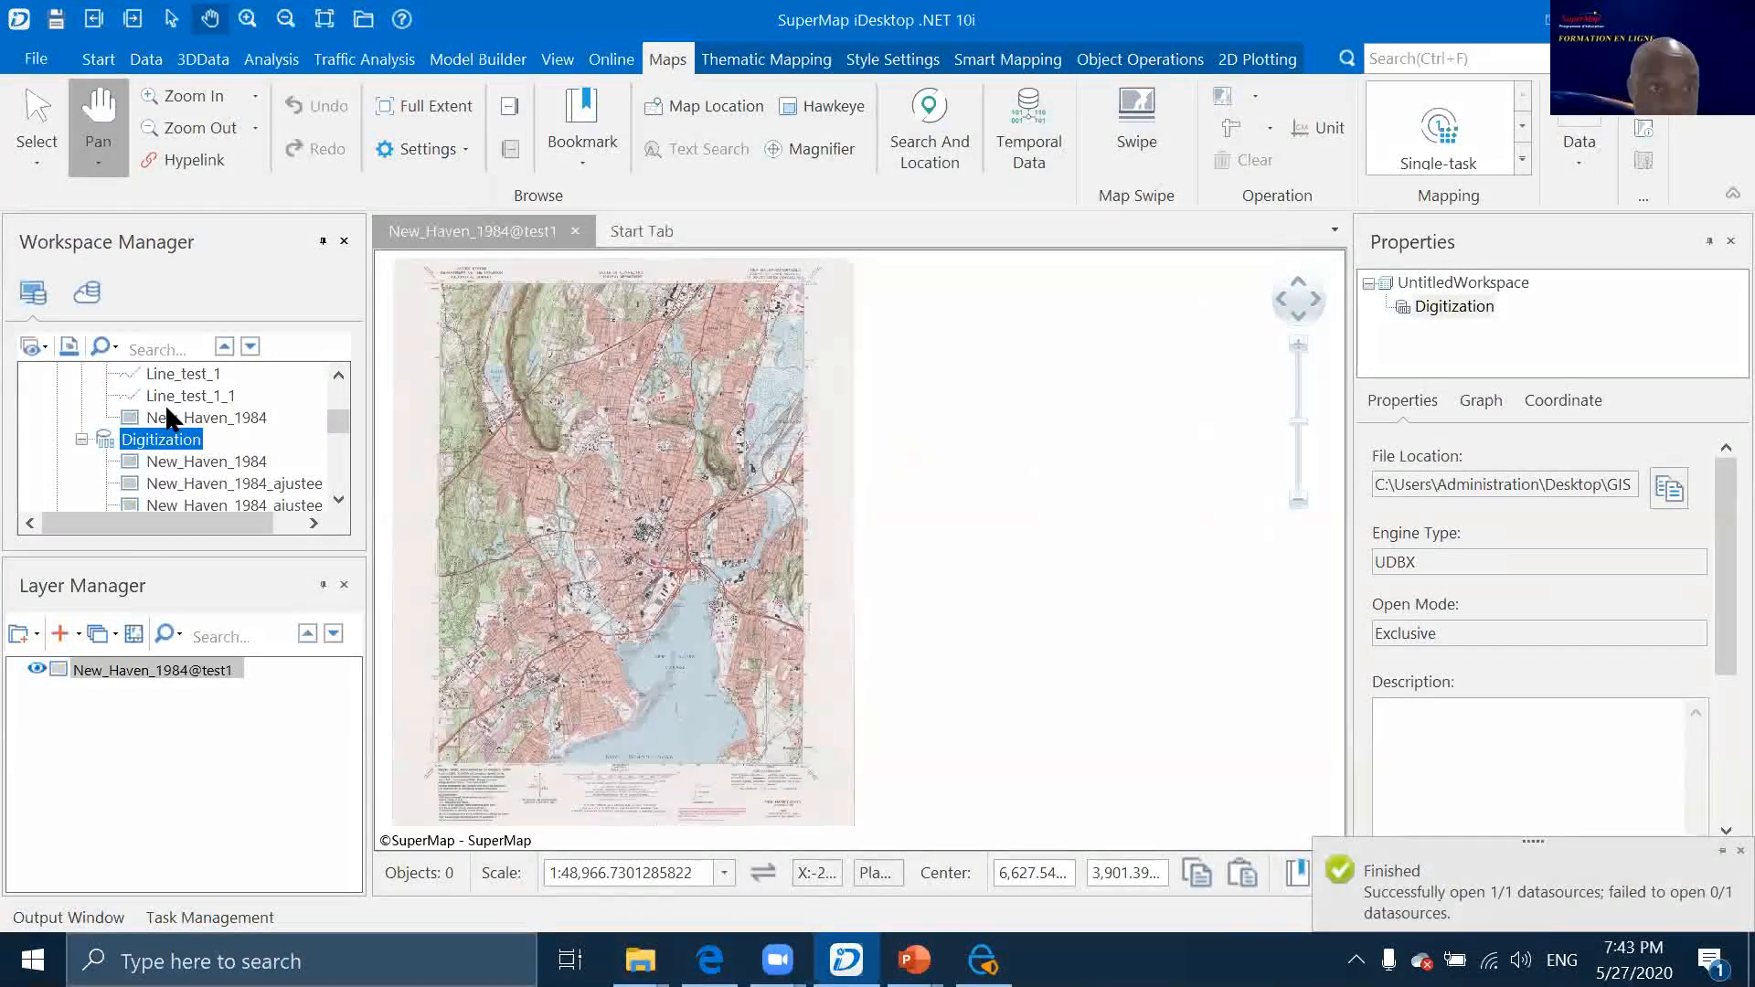
pyautogui.scroll(-2, 167, 406)
pyautogui.scroll(1, 166, 406)
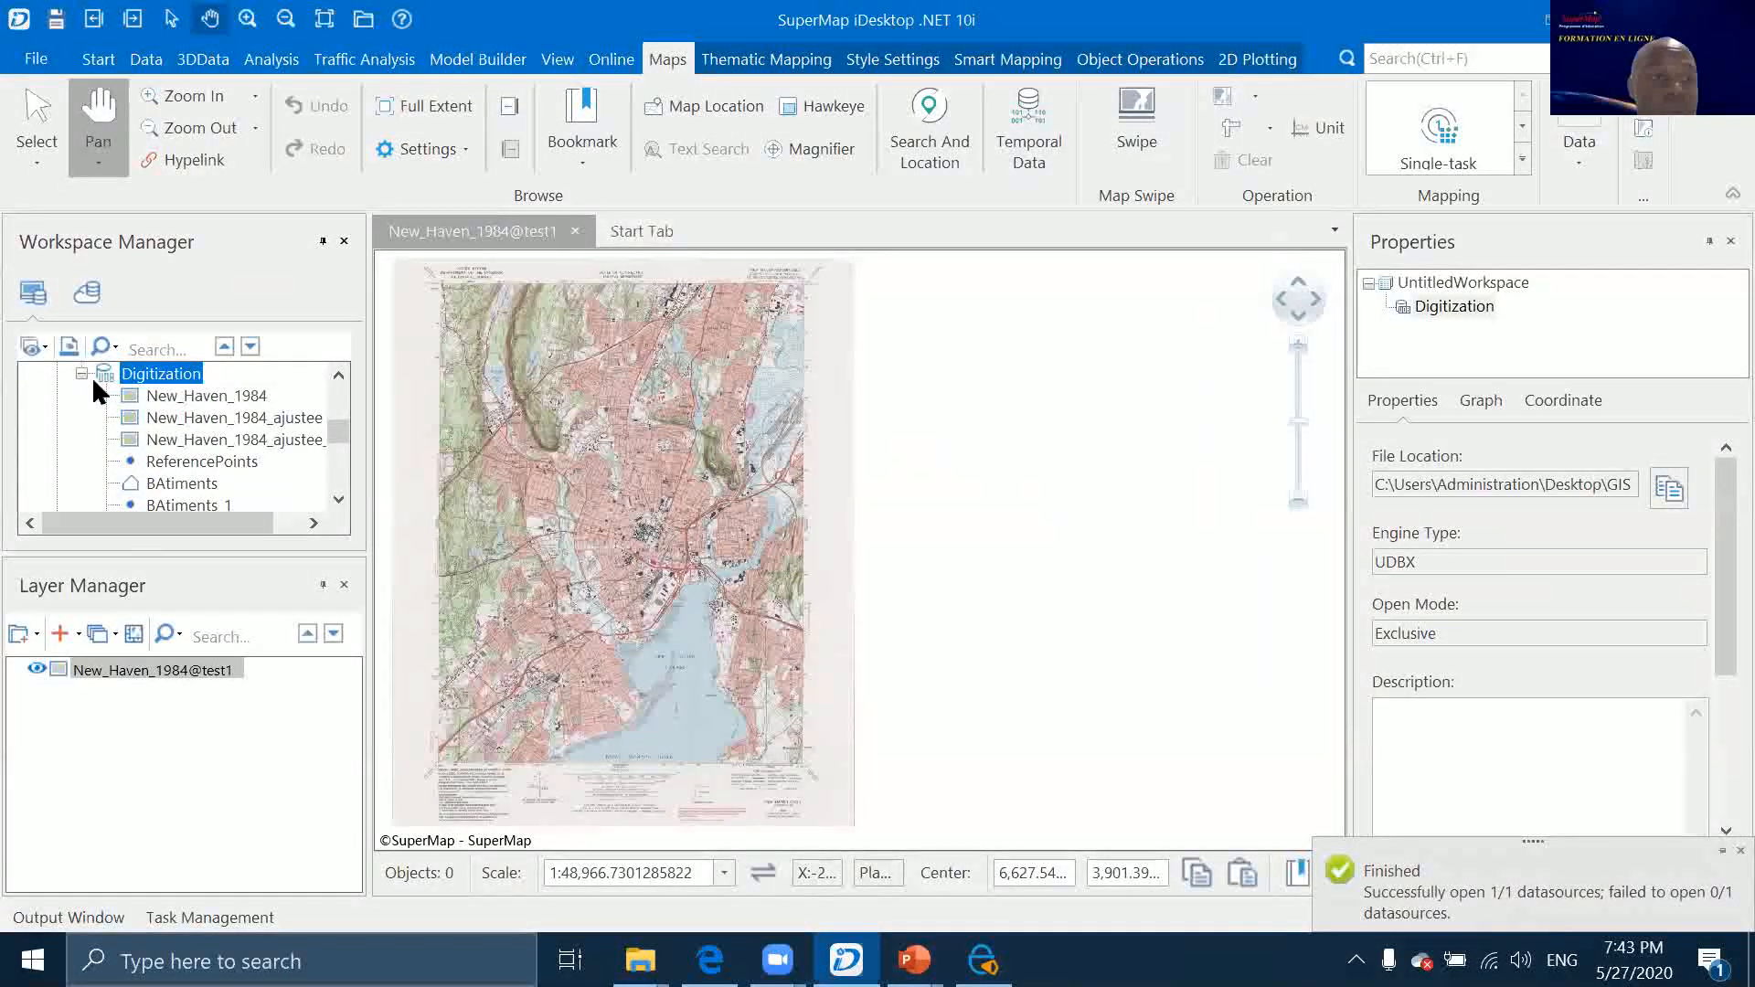
pyautogui.scroll(-2, 124, 388)
pyautogui.scroll(2, 125, 387)
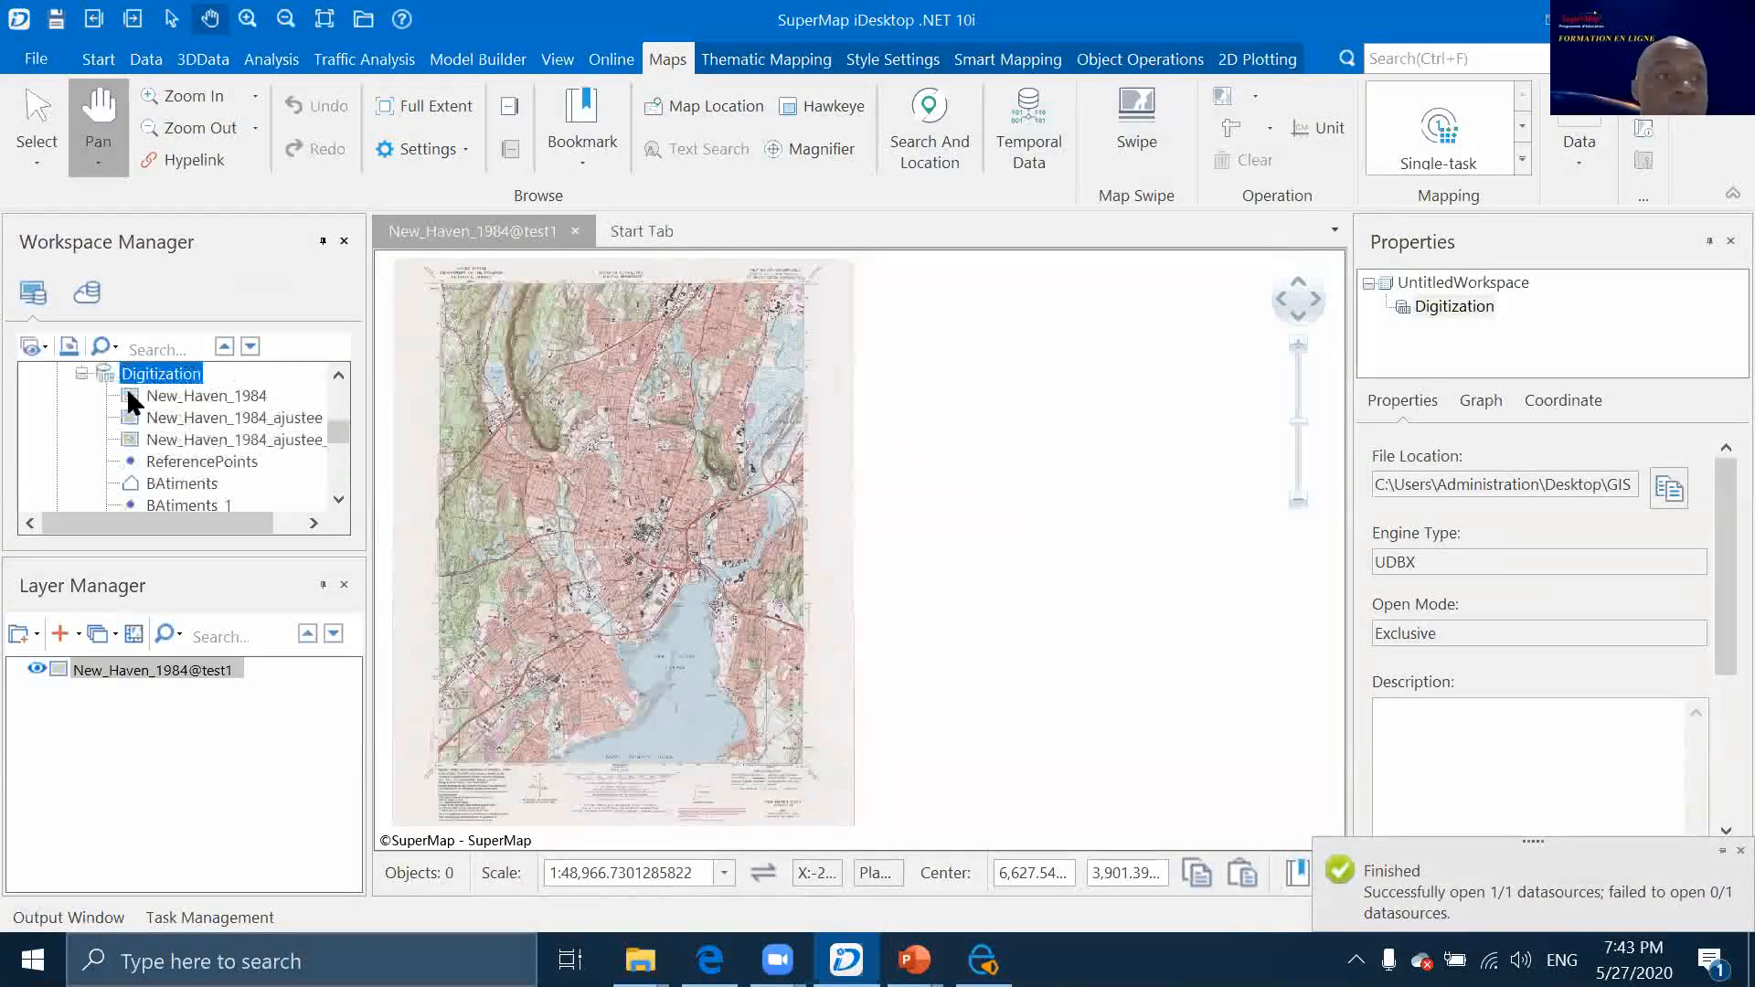
pyautogui.scroll(1, 128, 394)
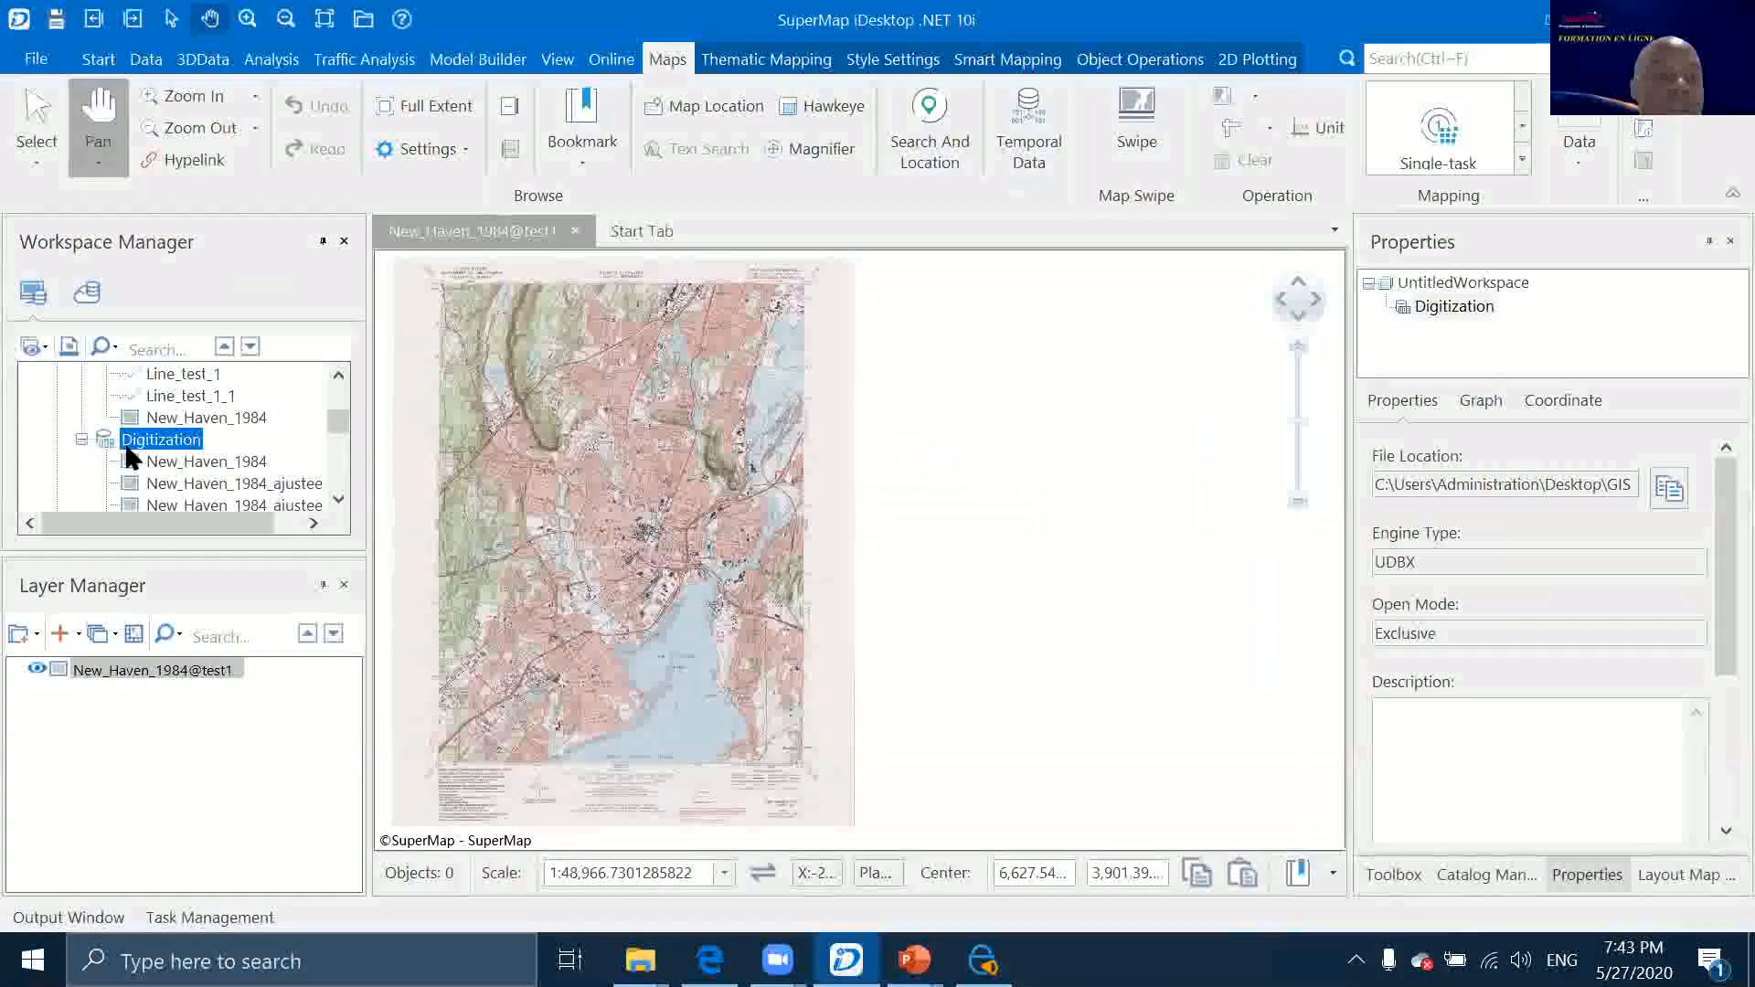
pyautogui.scroll(-1, 130, 457)
pyautogui.scroll(3, 141, 453)
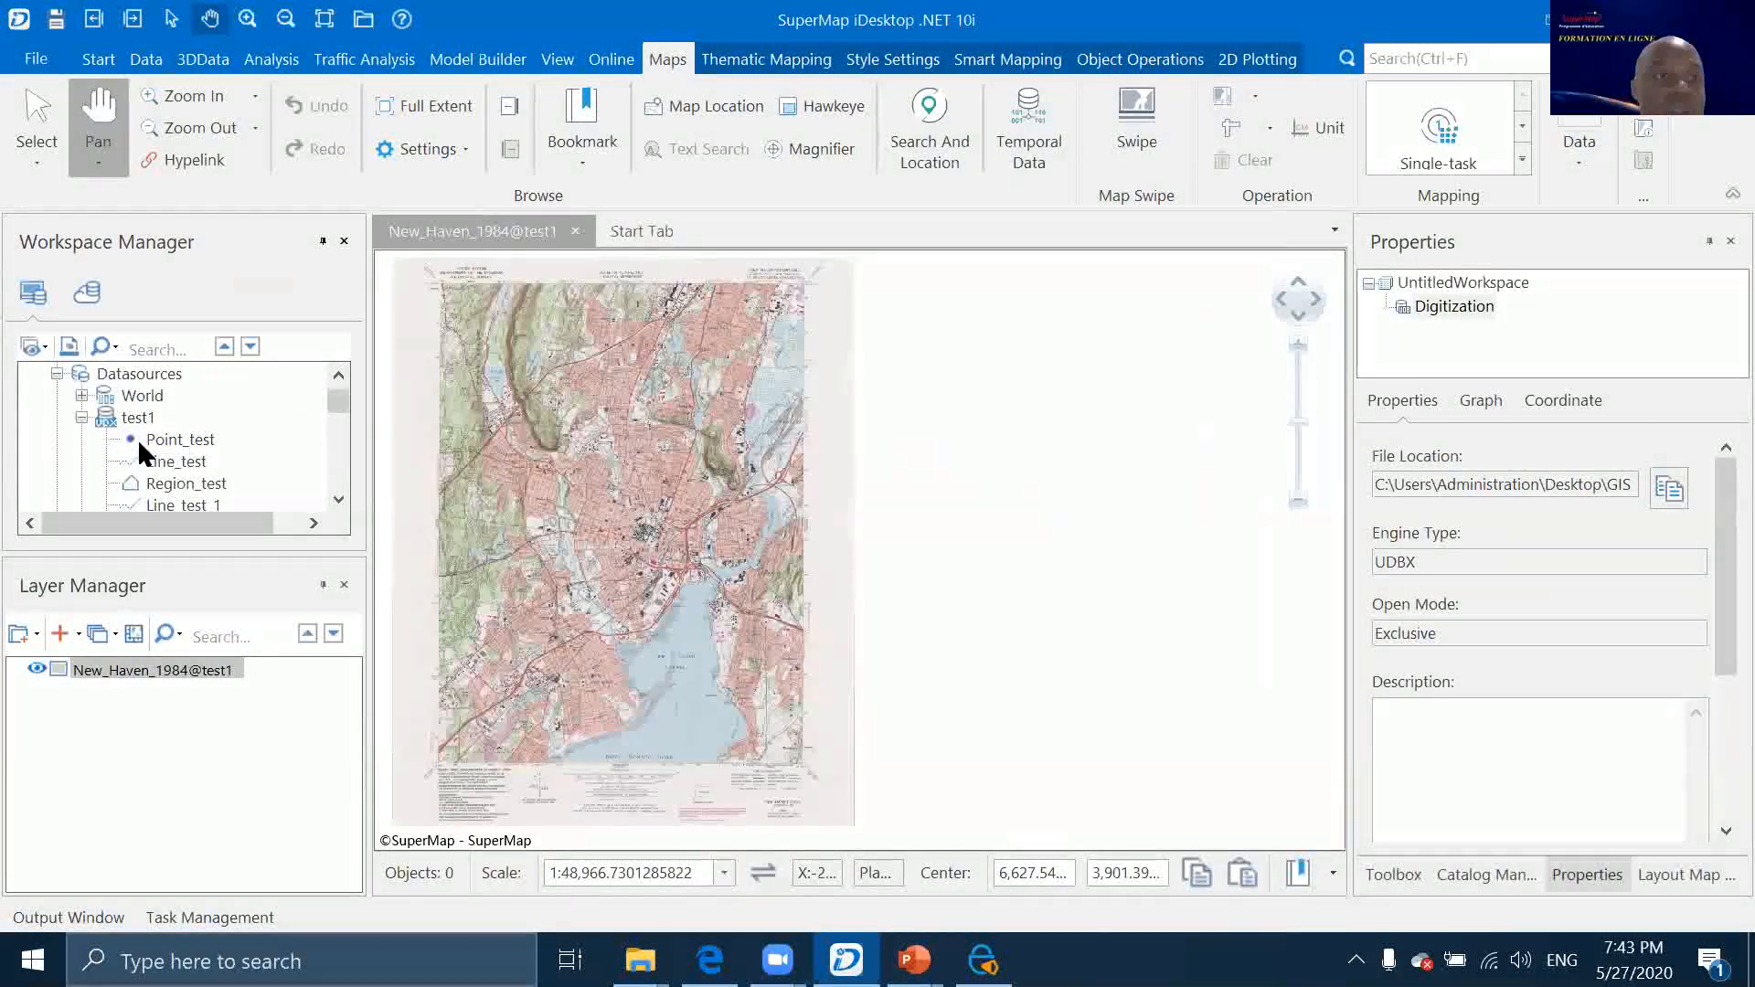
pyautogui.scroll(1, 137, 435)
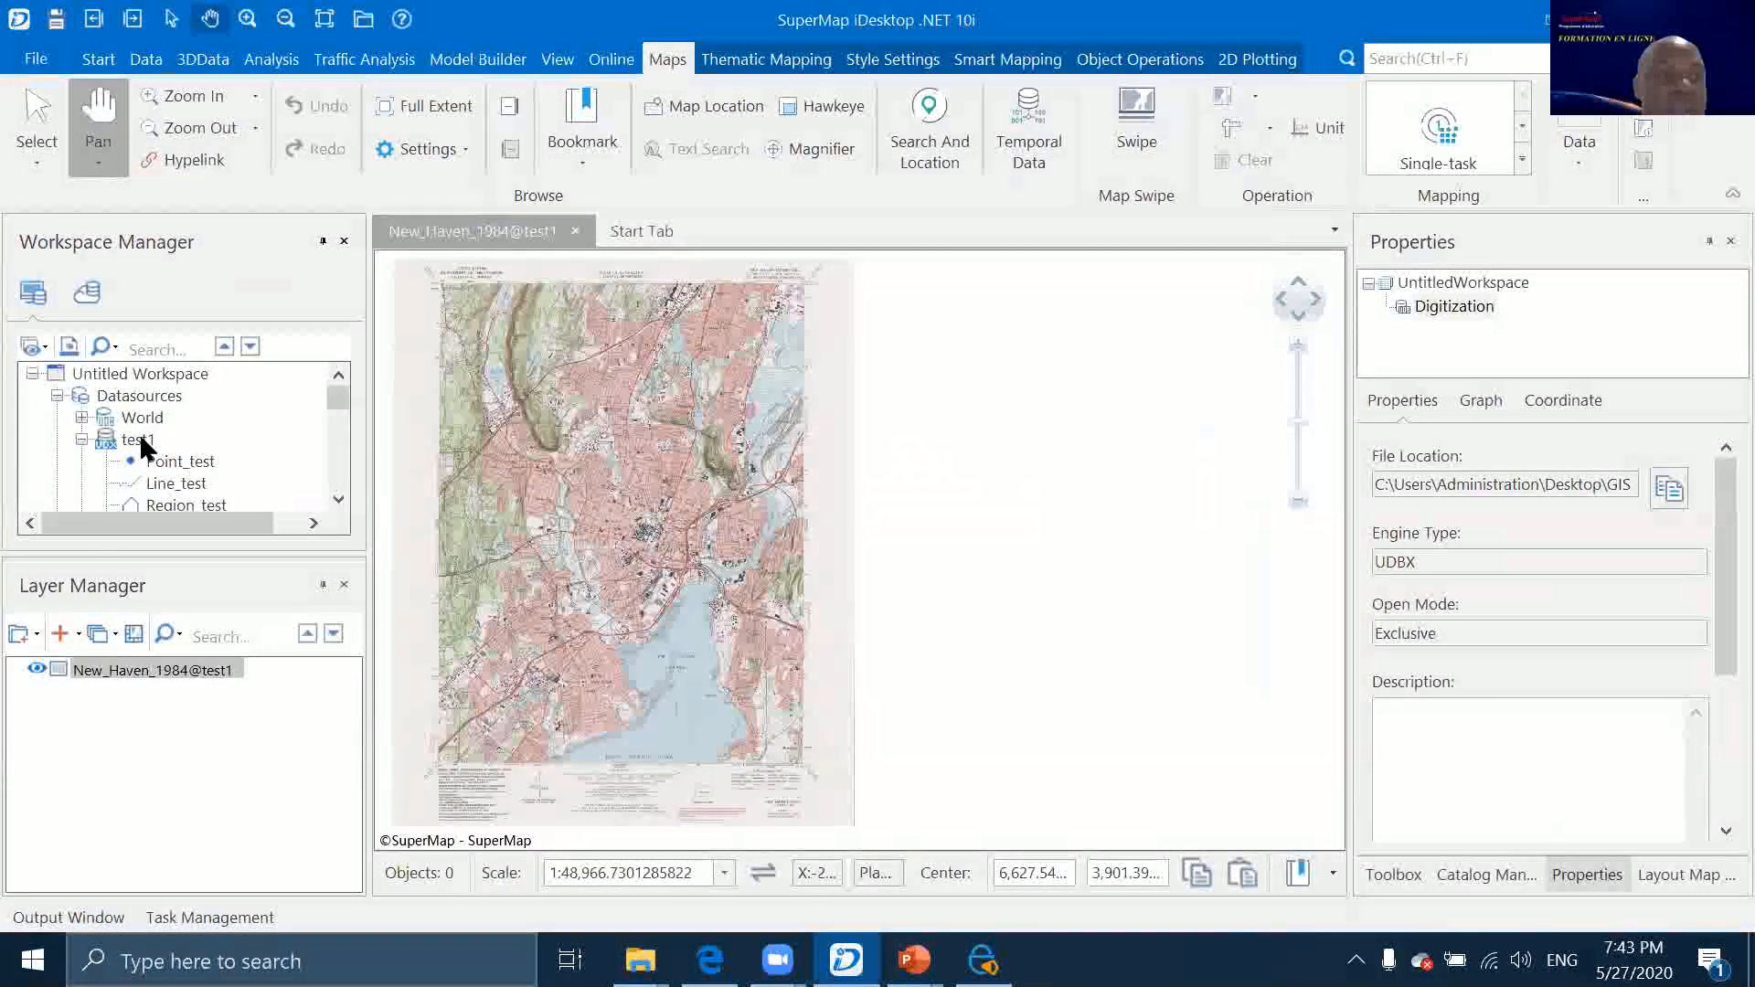
pyautogui.scroll(-4, 146, 430)
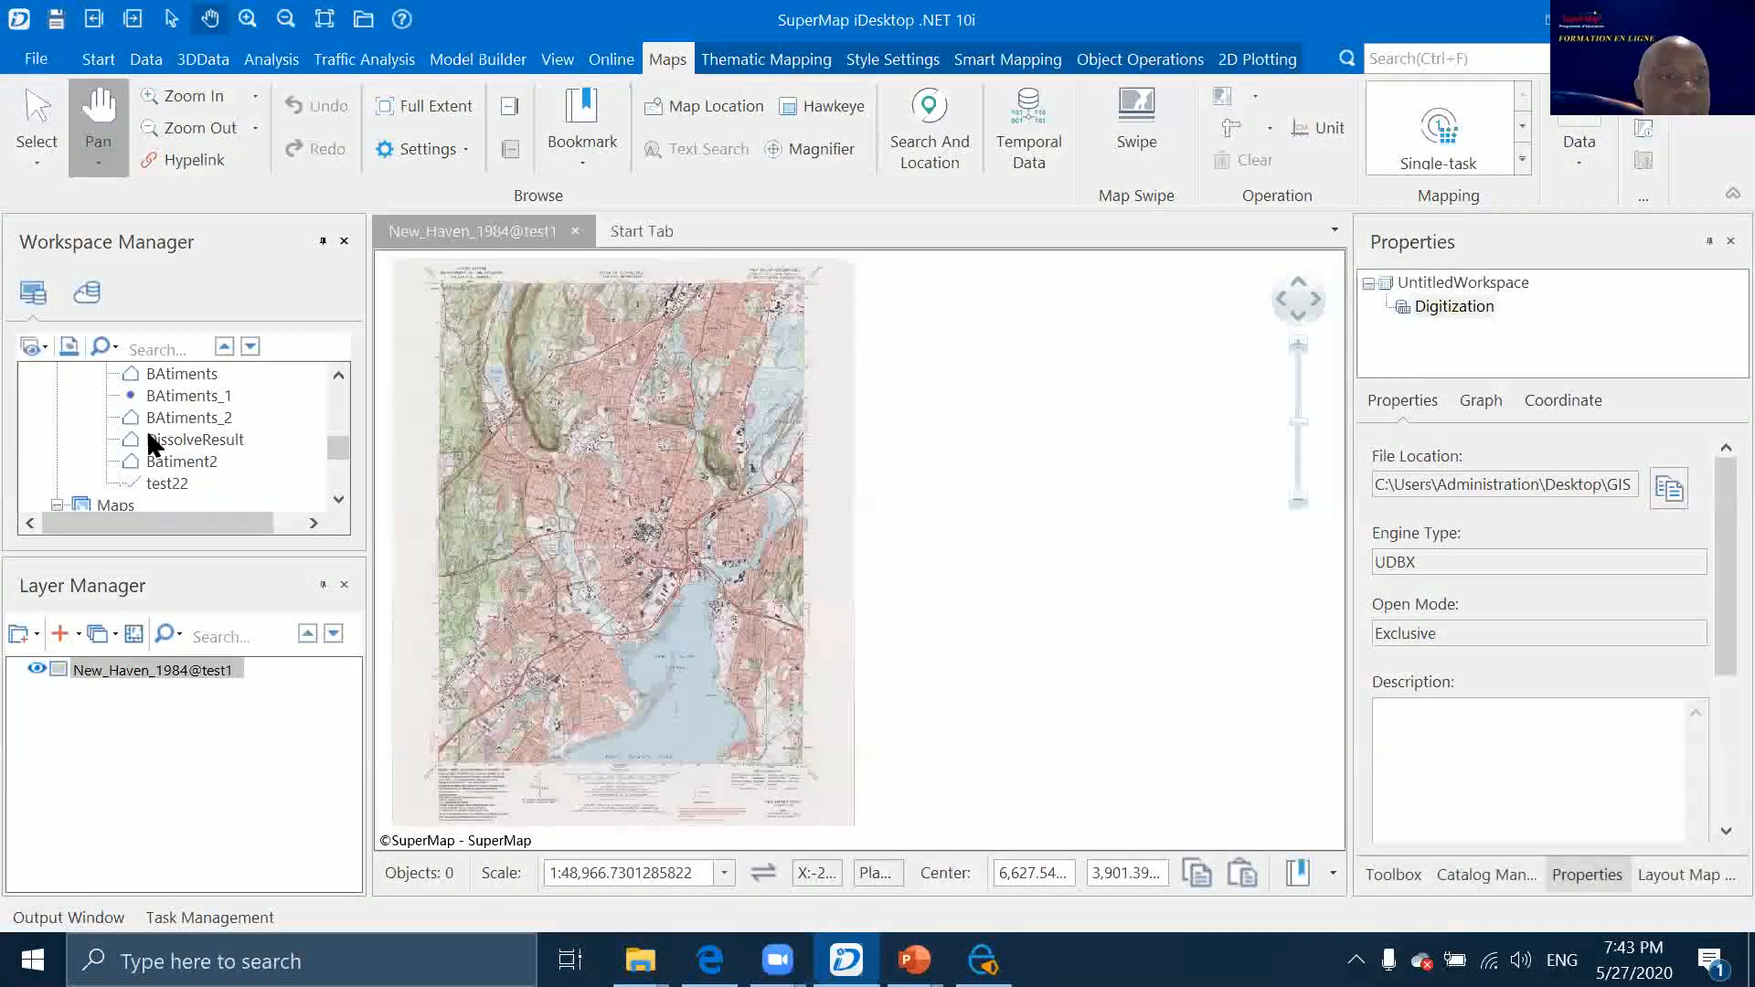
pyautogui.scroll(1, 146, 430)
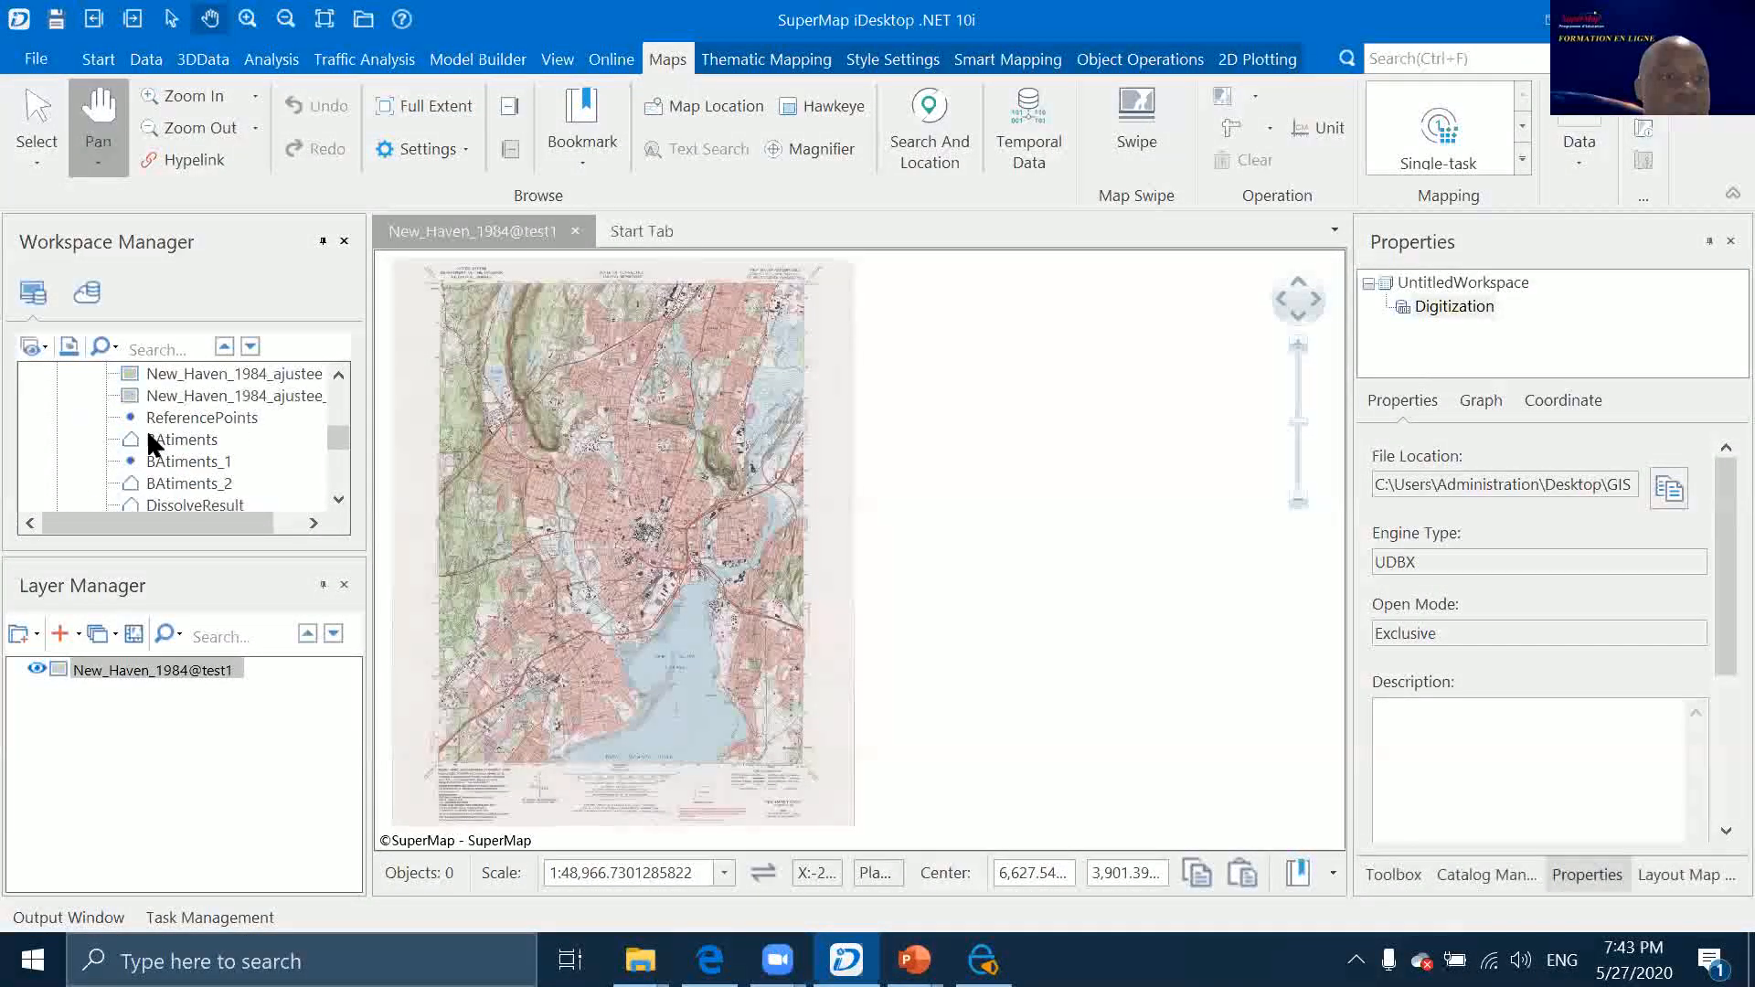
pyautogui.click(209, 419)
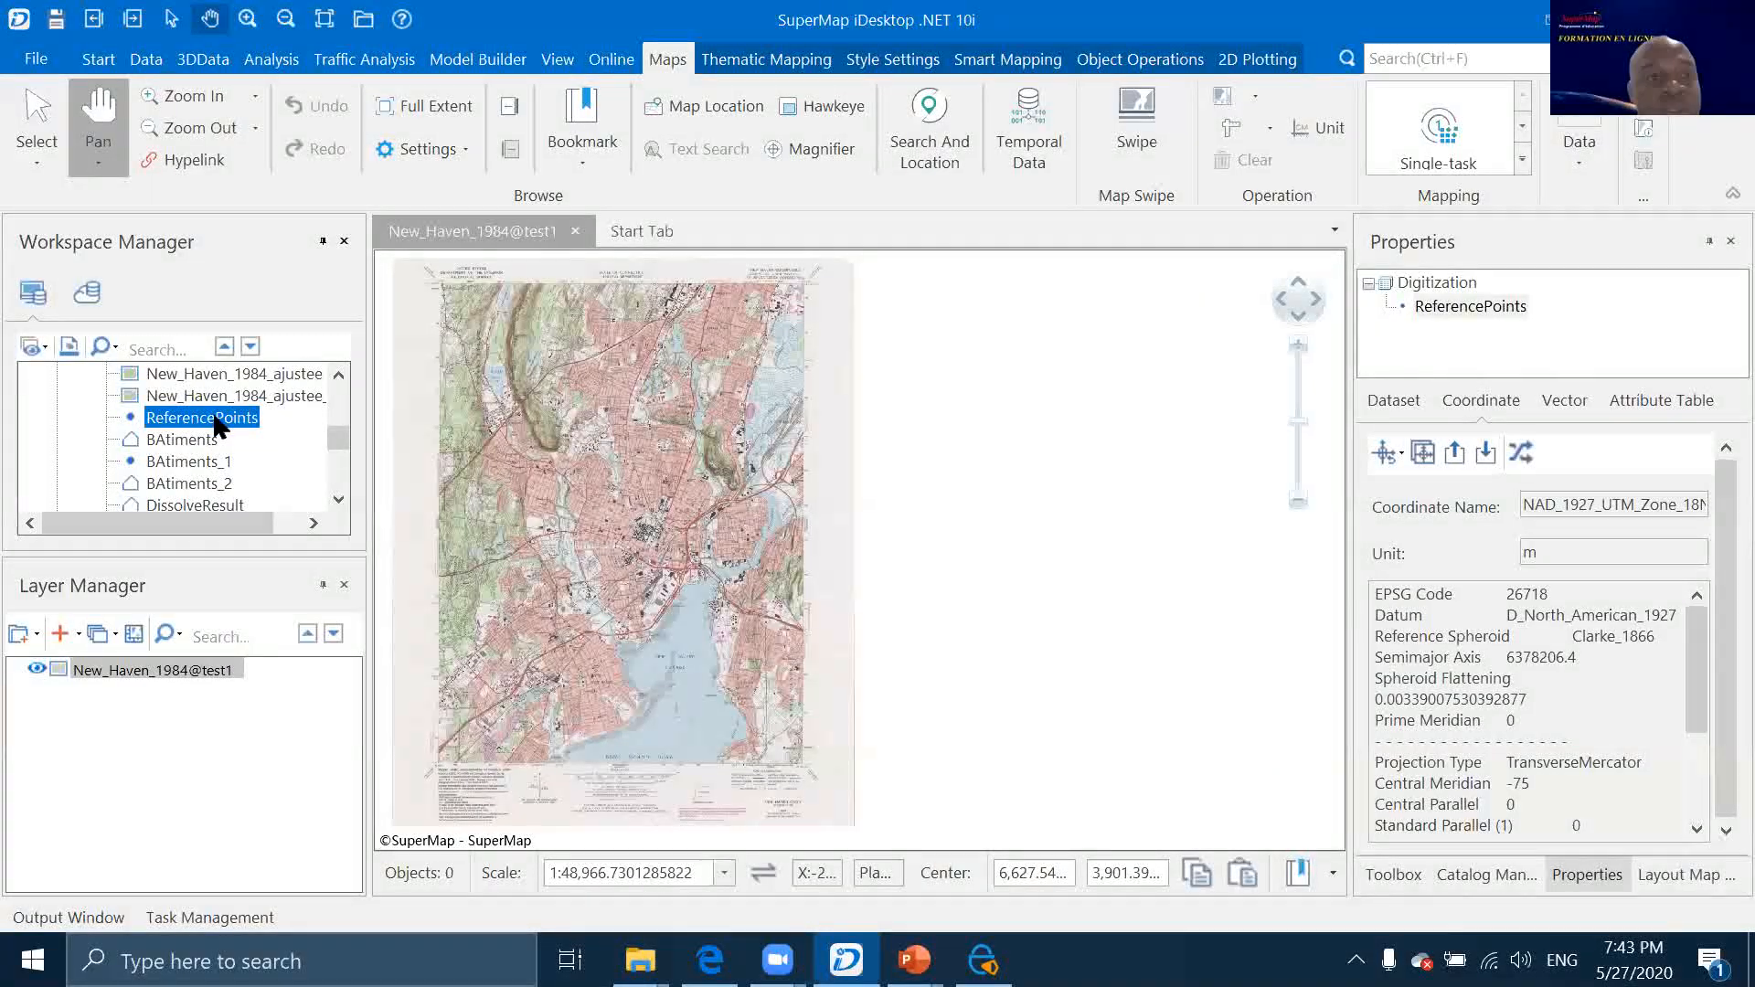
# Start a new registration and replace the preset ReferencePoints entry with New_Haven_1984 from test1 as the registration data
pyautogui.click(97, 60)
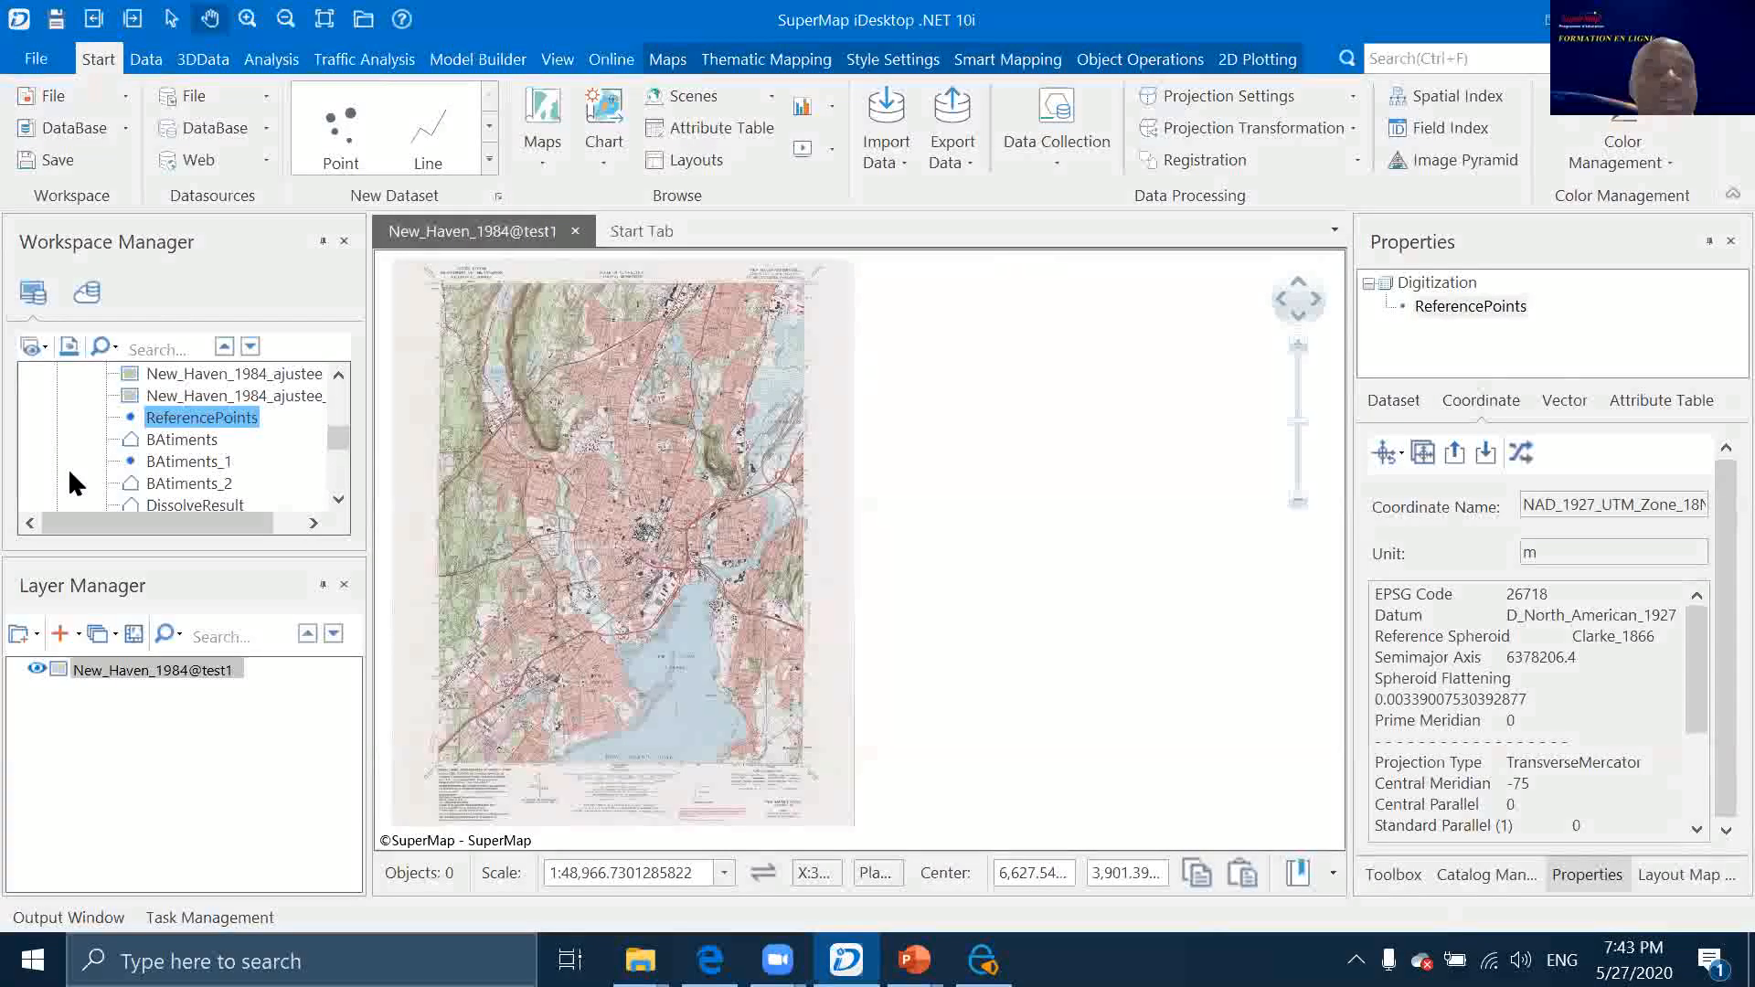
pyautogui.click(1227, 160)
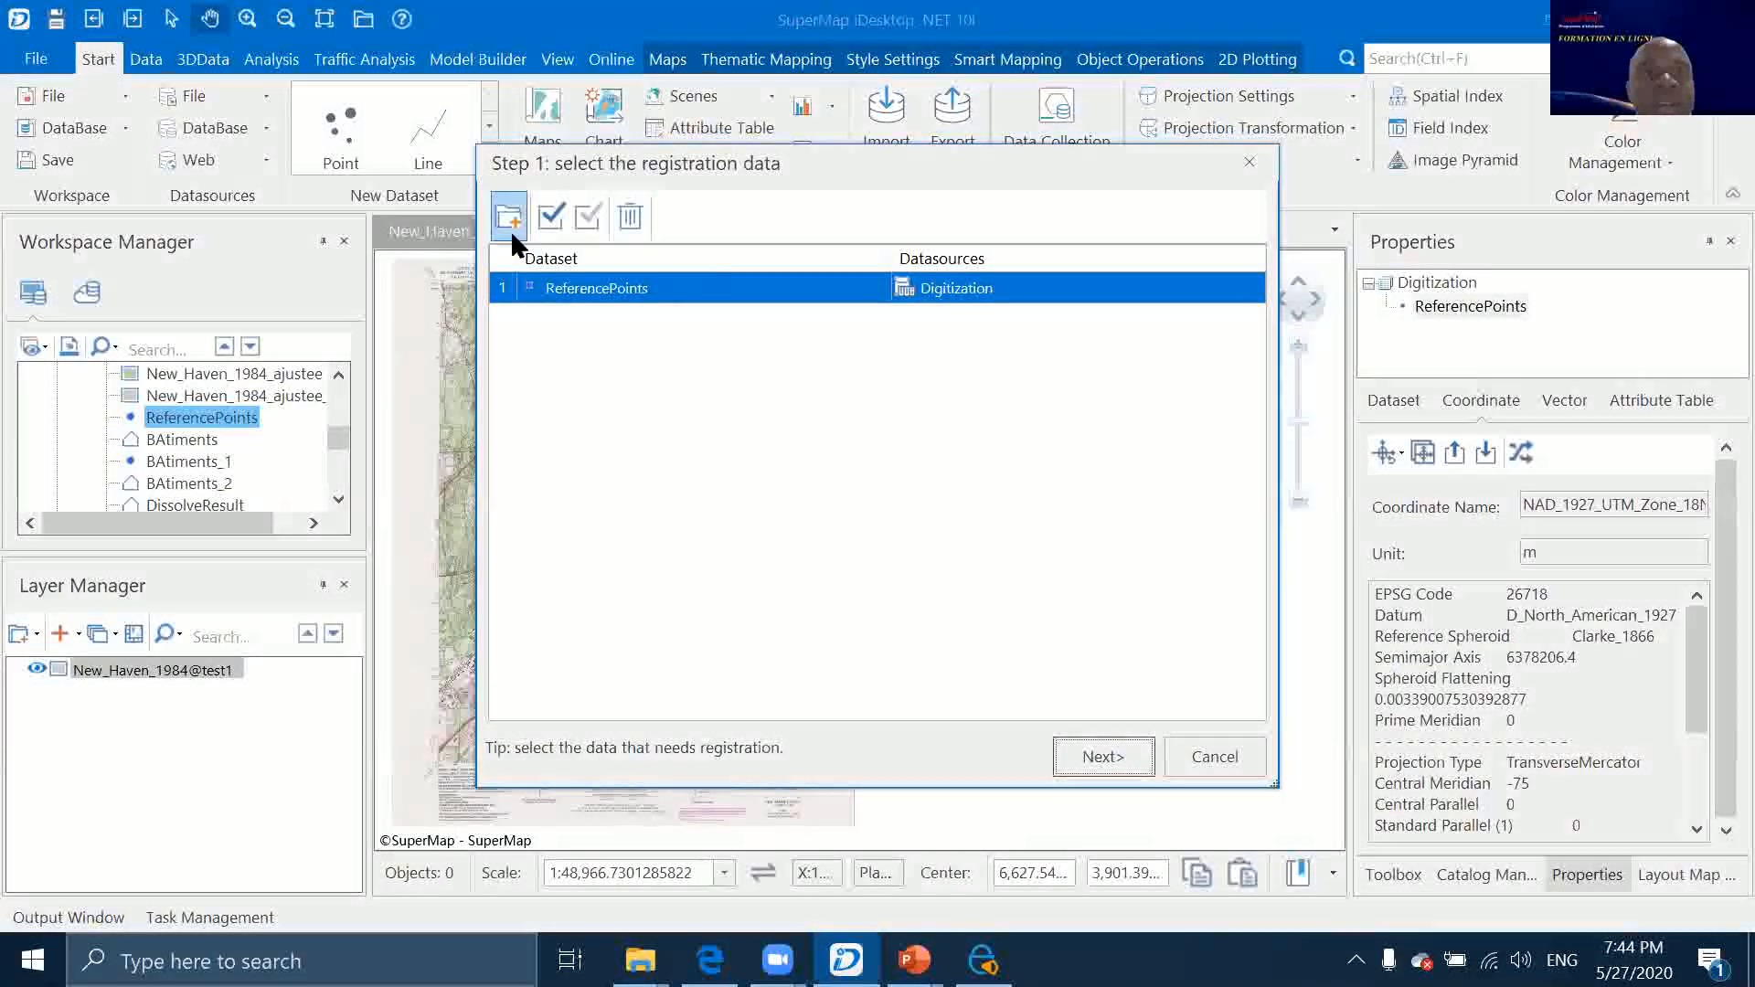
pyautogui.click(618, 216)
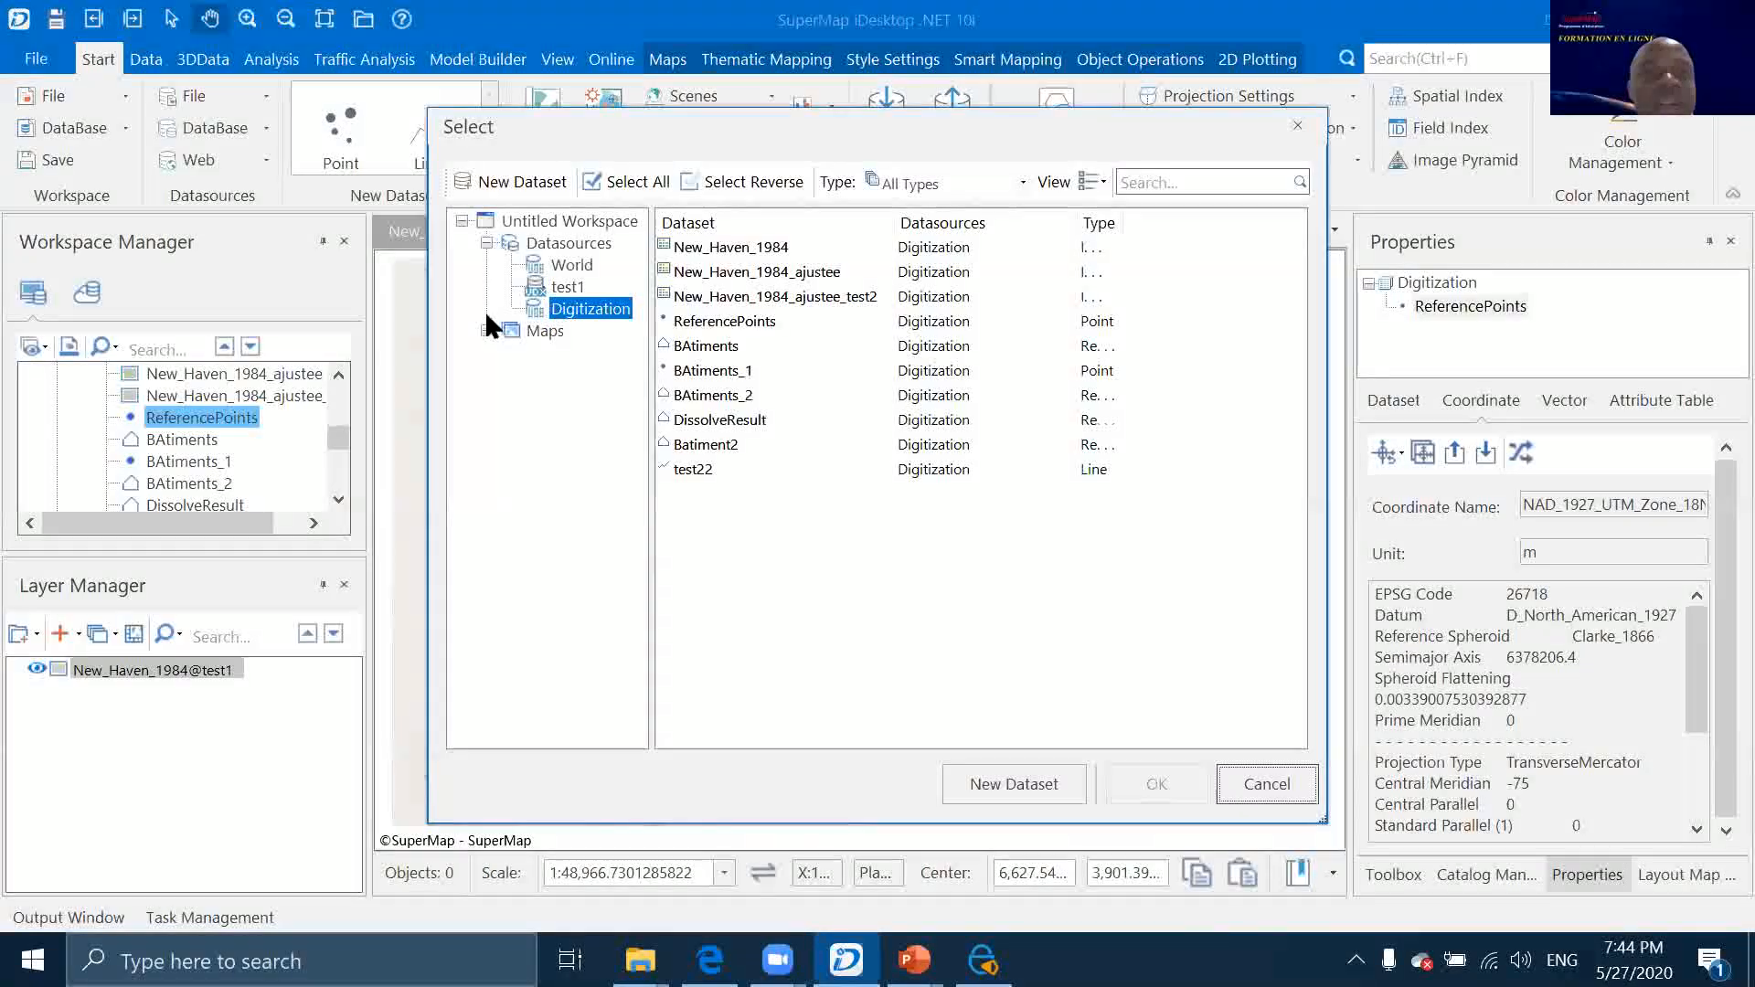
pyautogui.click(532, 281)
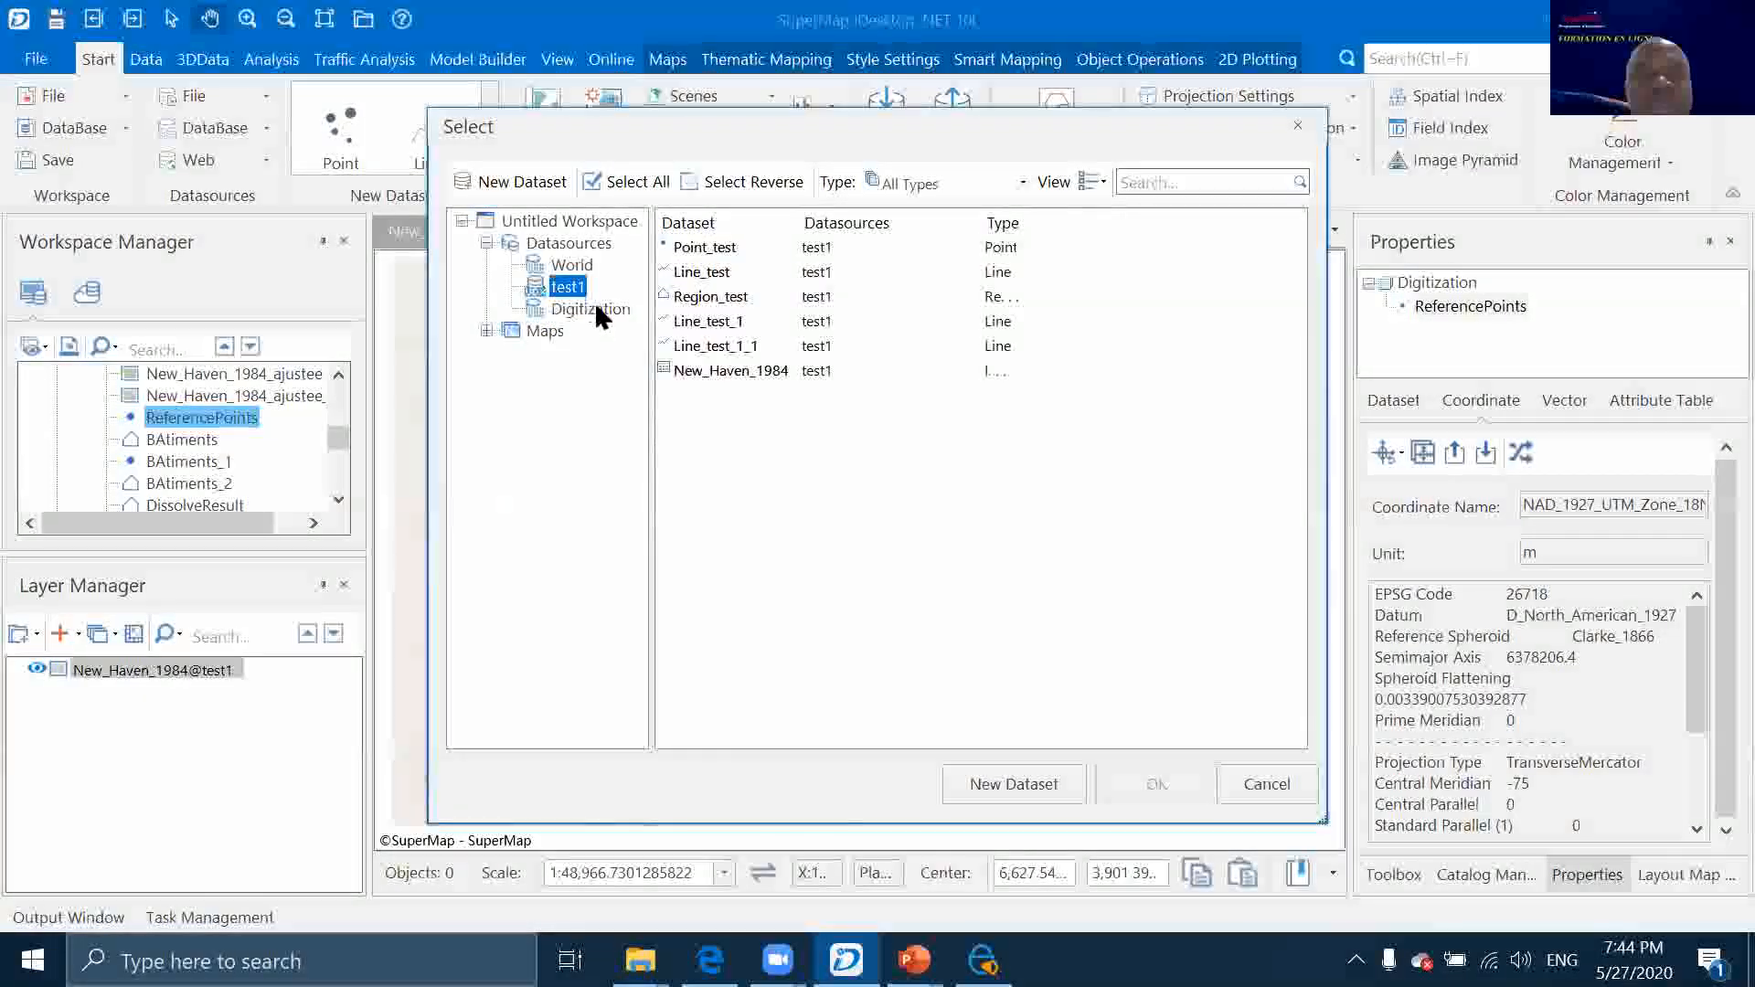
pyautogui.click(719, 375)
pyautogui.click(1153, 787)
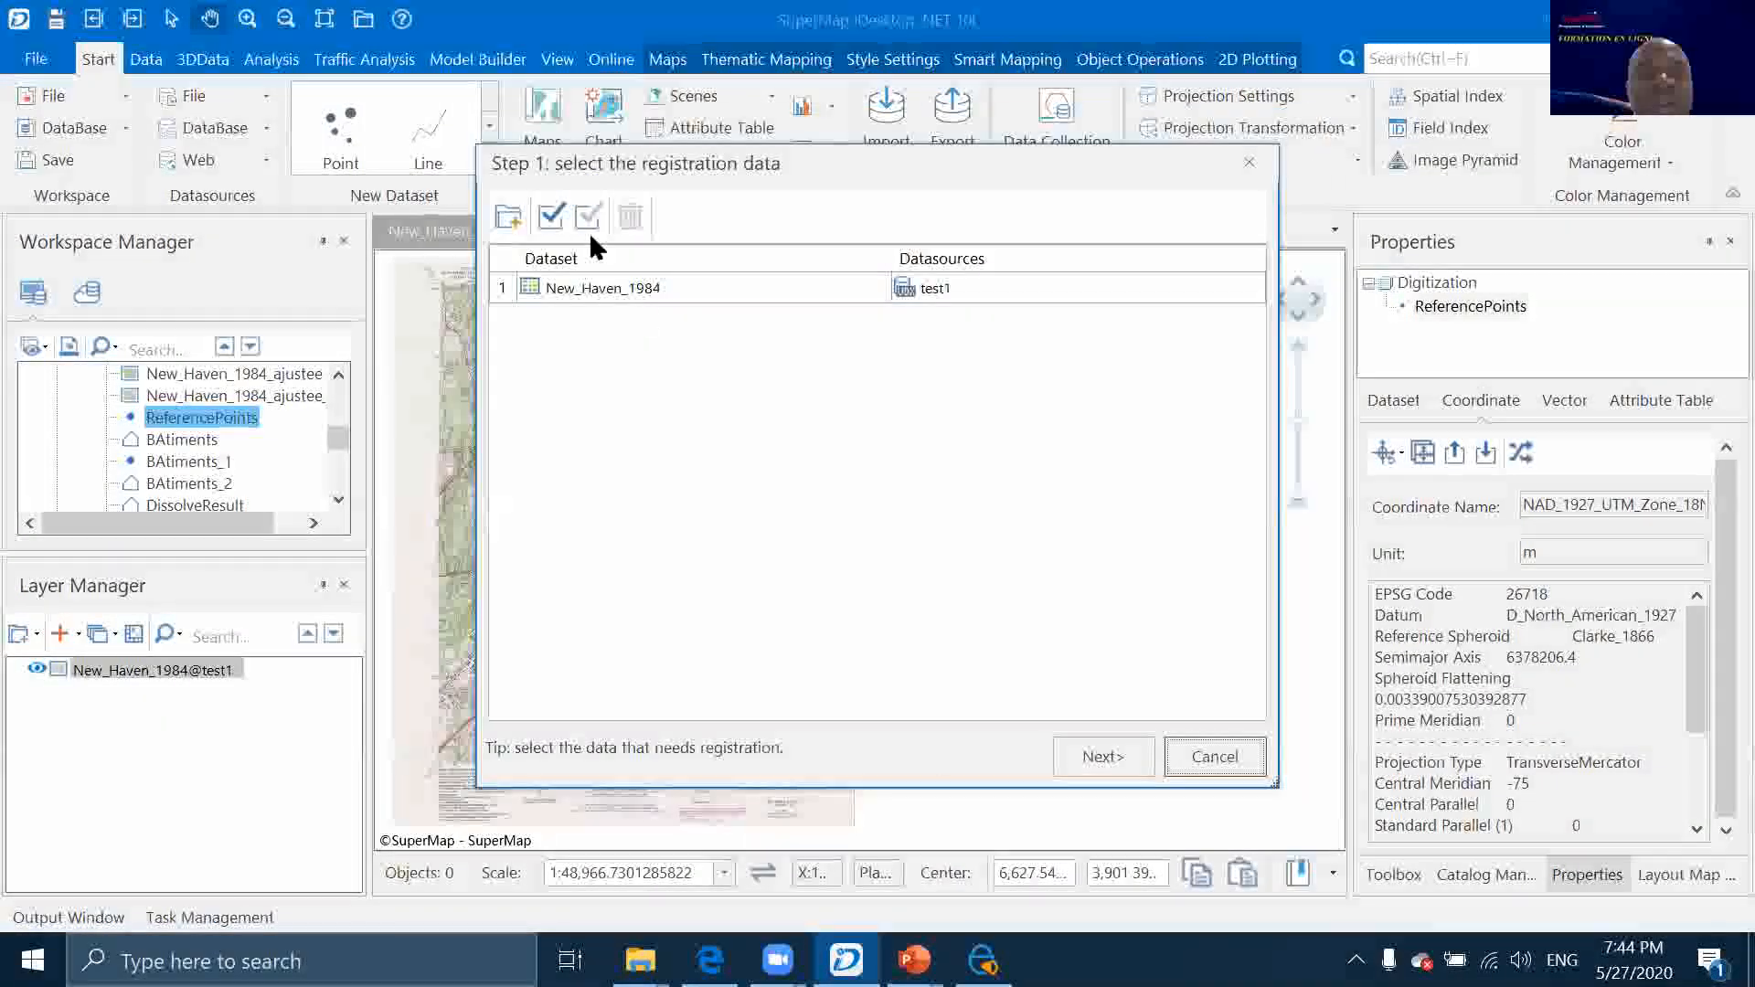
pyautogui.click(773, 300)
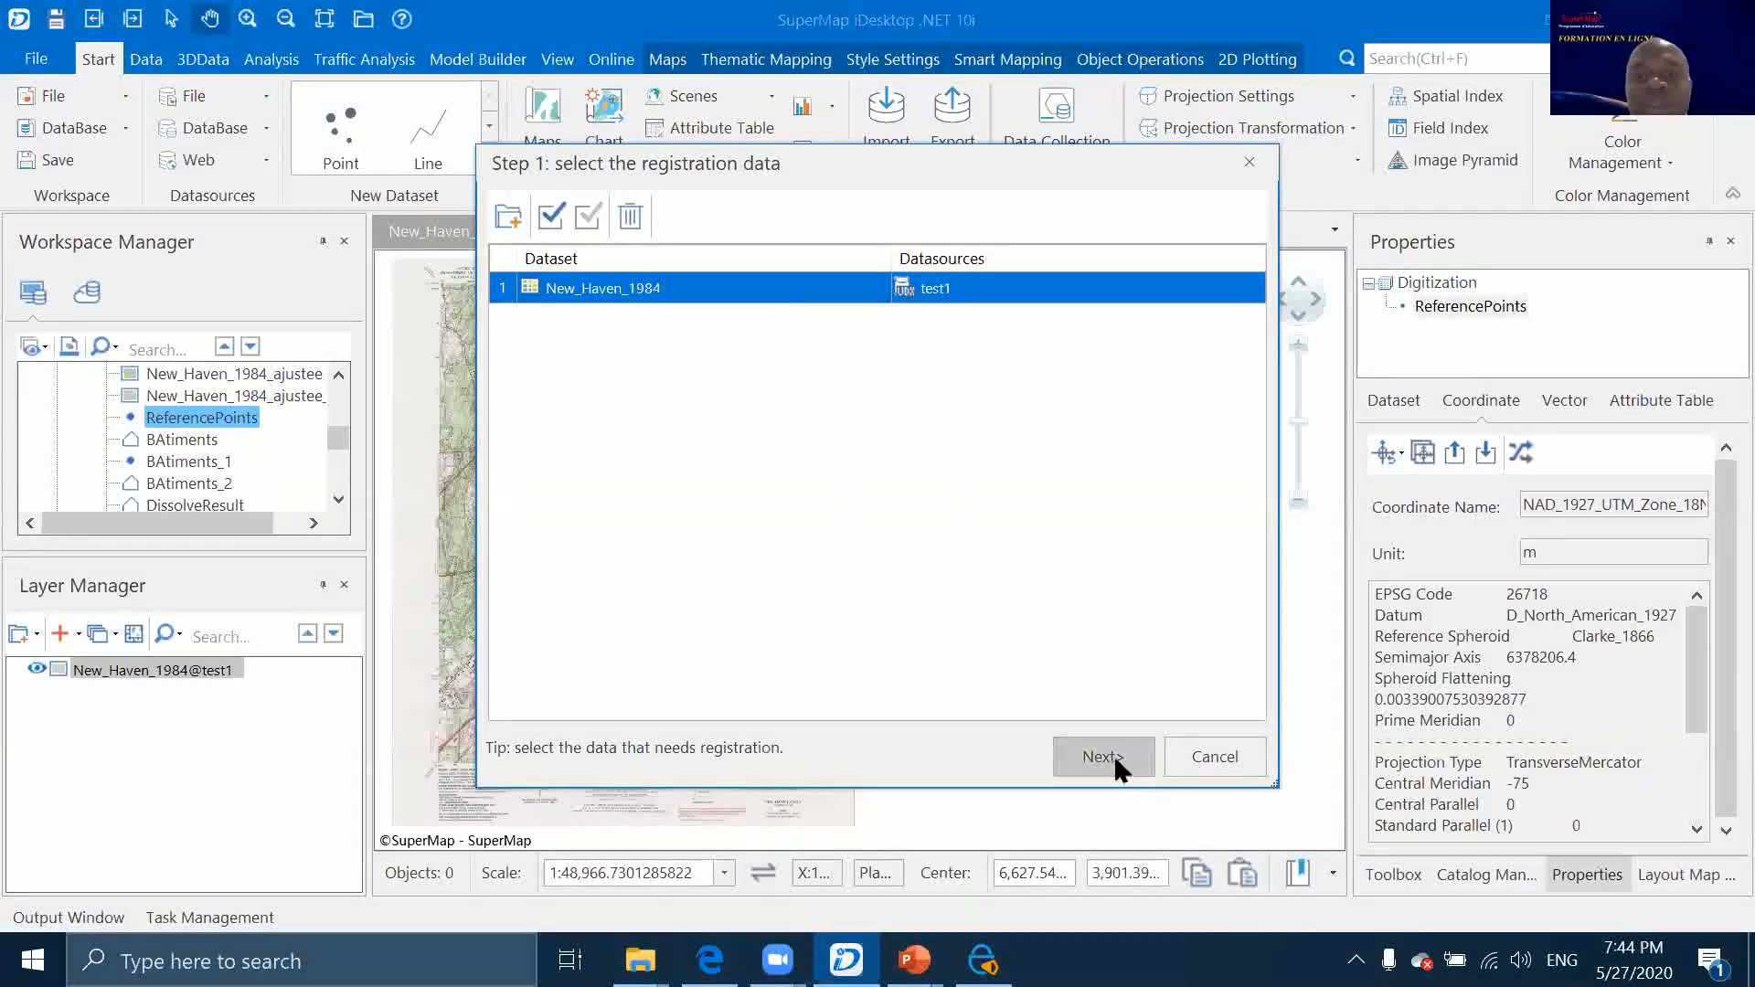
pyautogui.click(1106, 757)
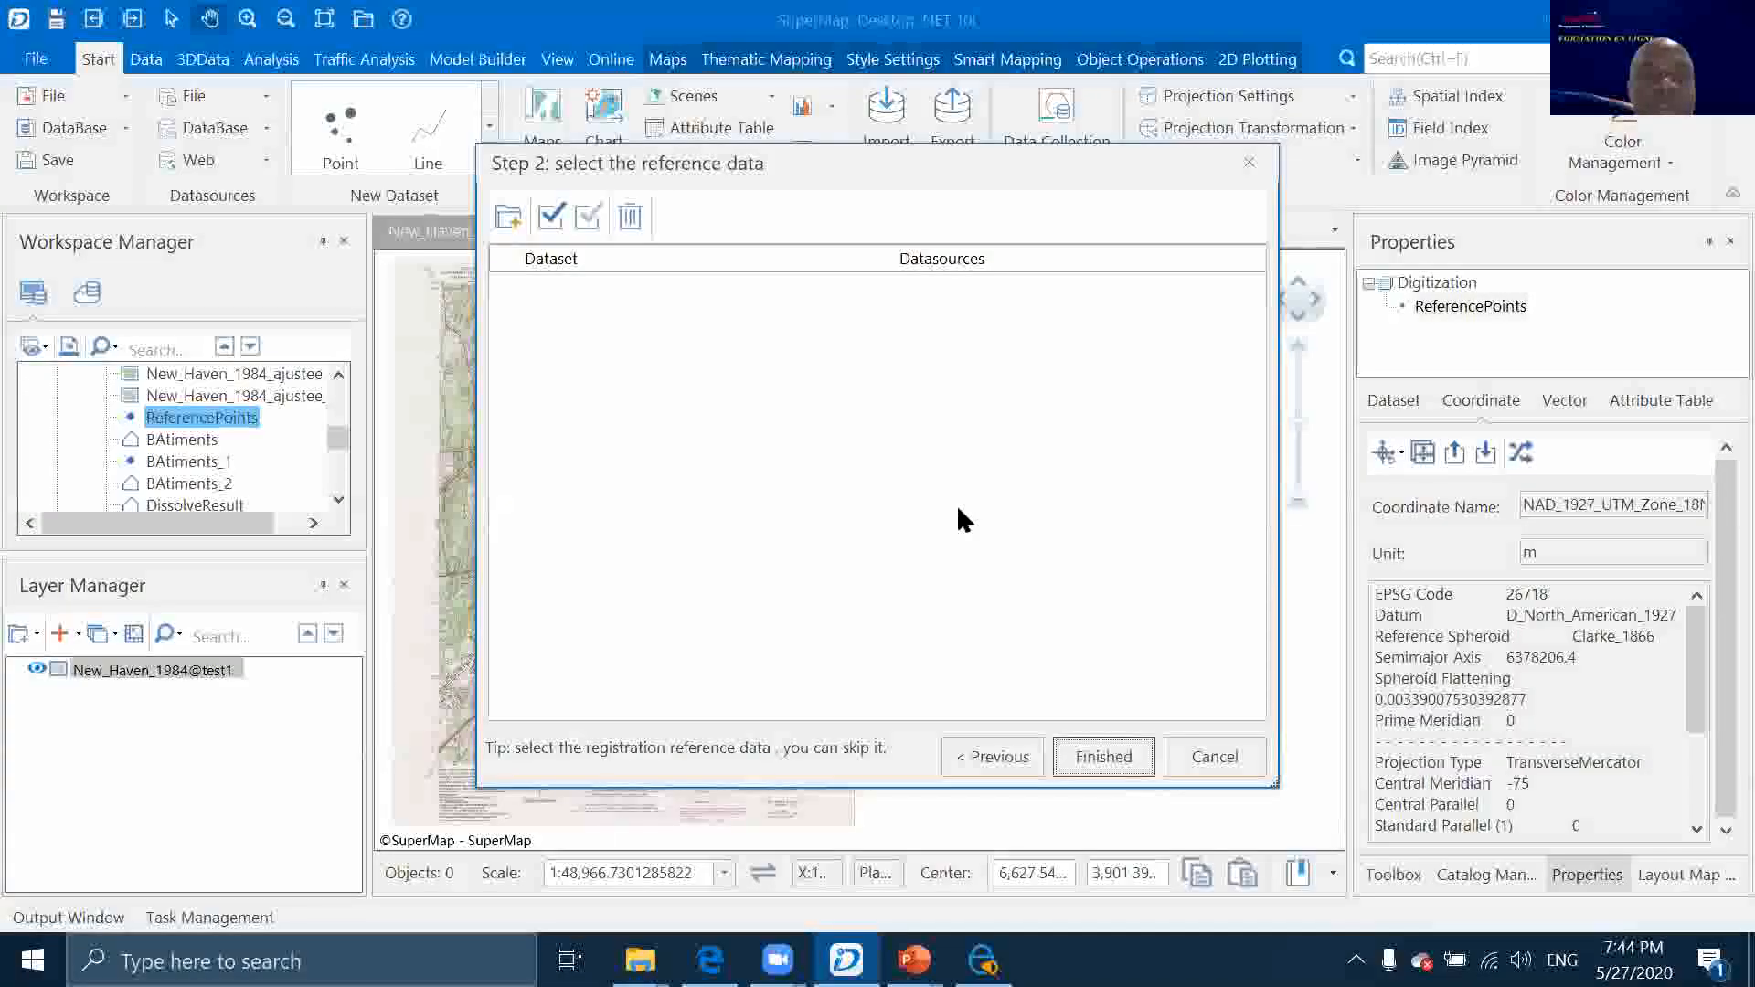
# Add ReferencePoints from the Digitization datasource as the reference data and finish the registration setup
pyautogui.doubleClick(956, 504)
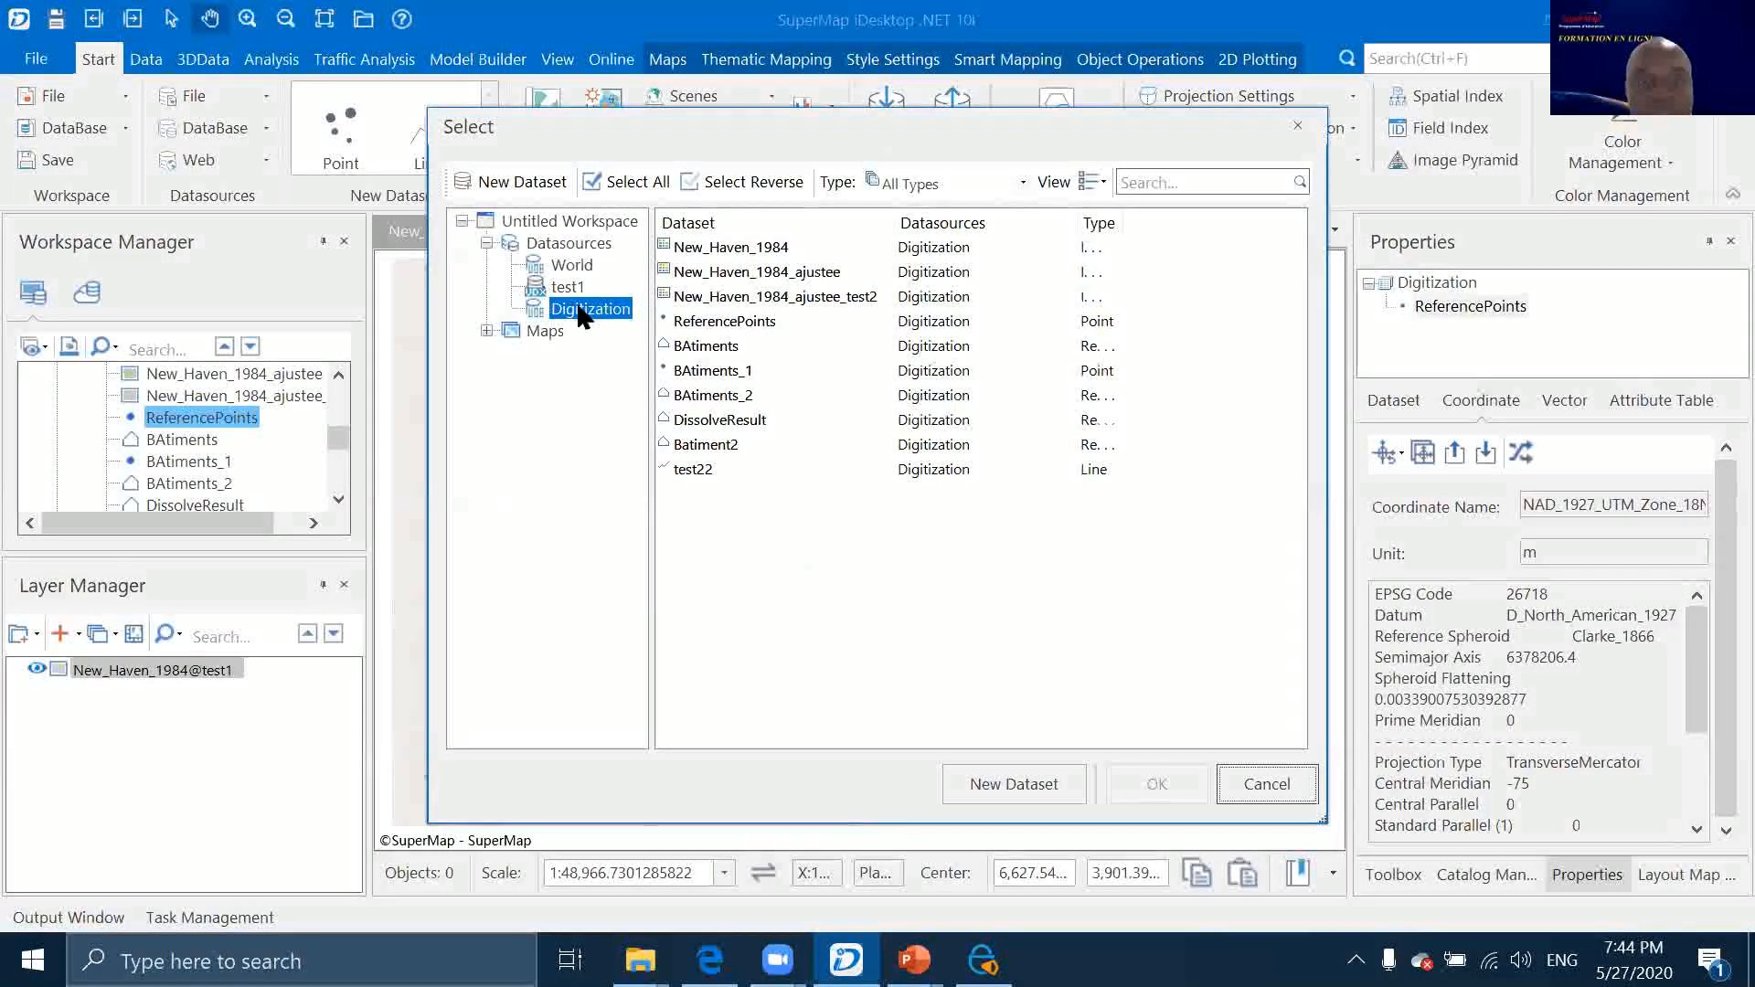
pyautogui.click(724, 321)
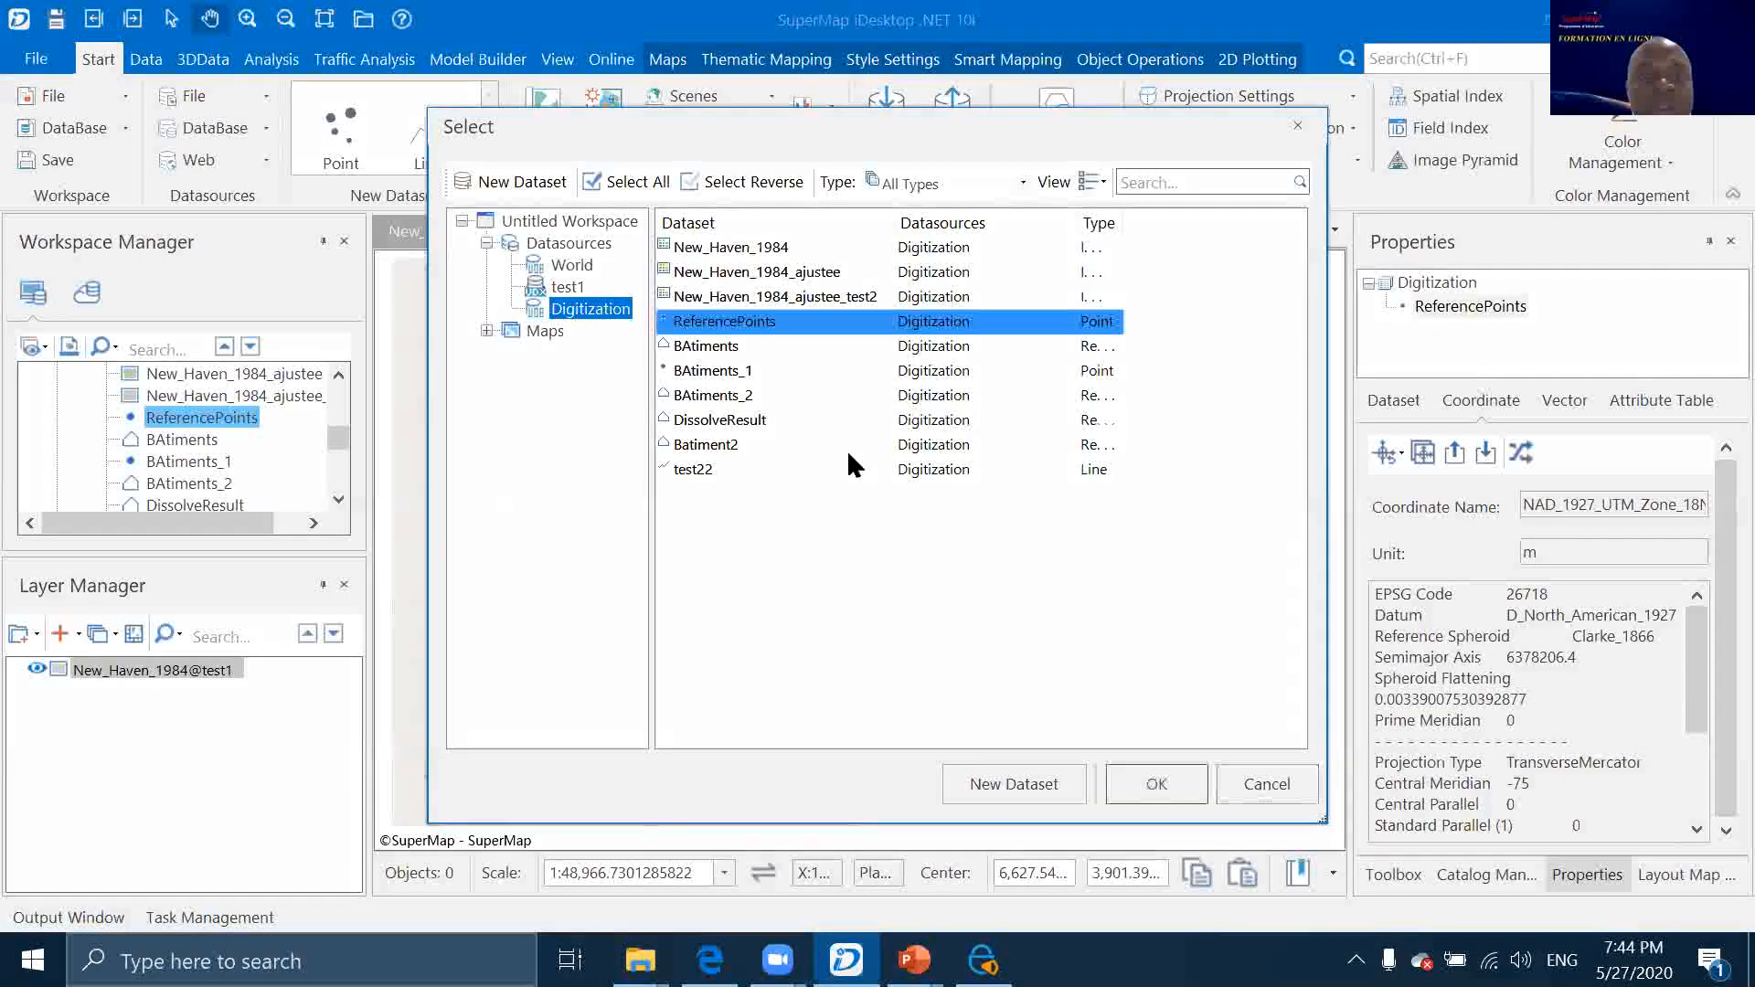
pyautogui.click(1114, 785)
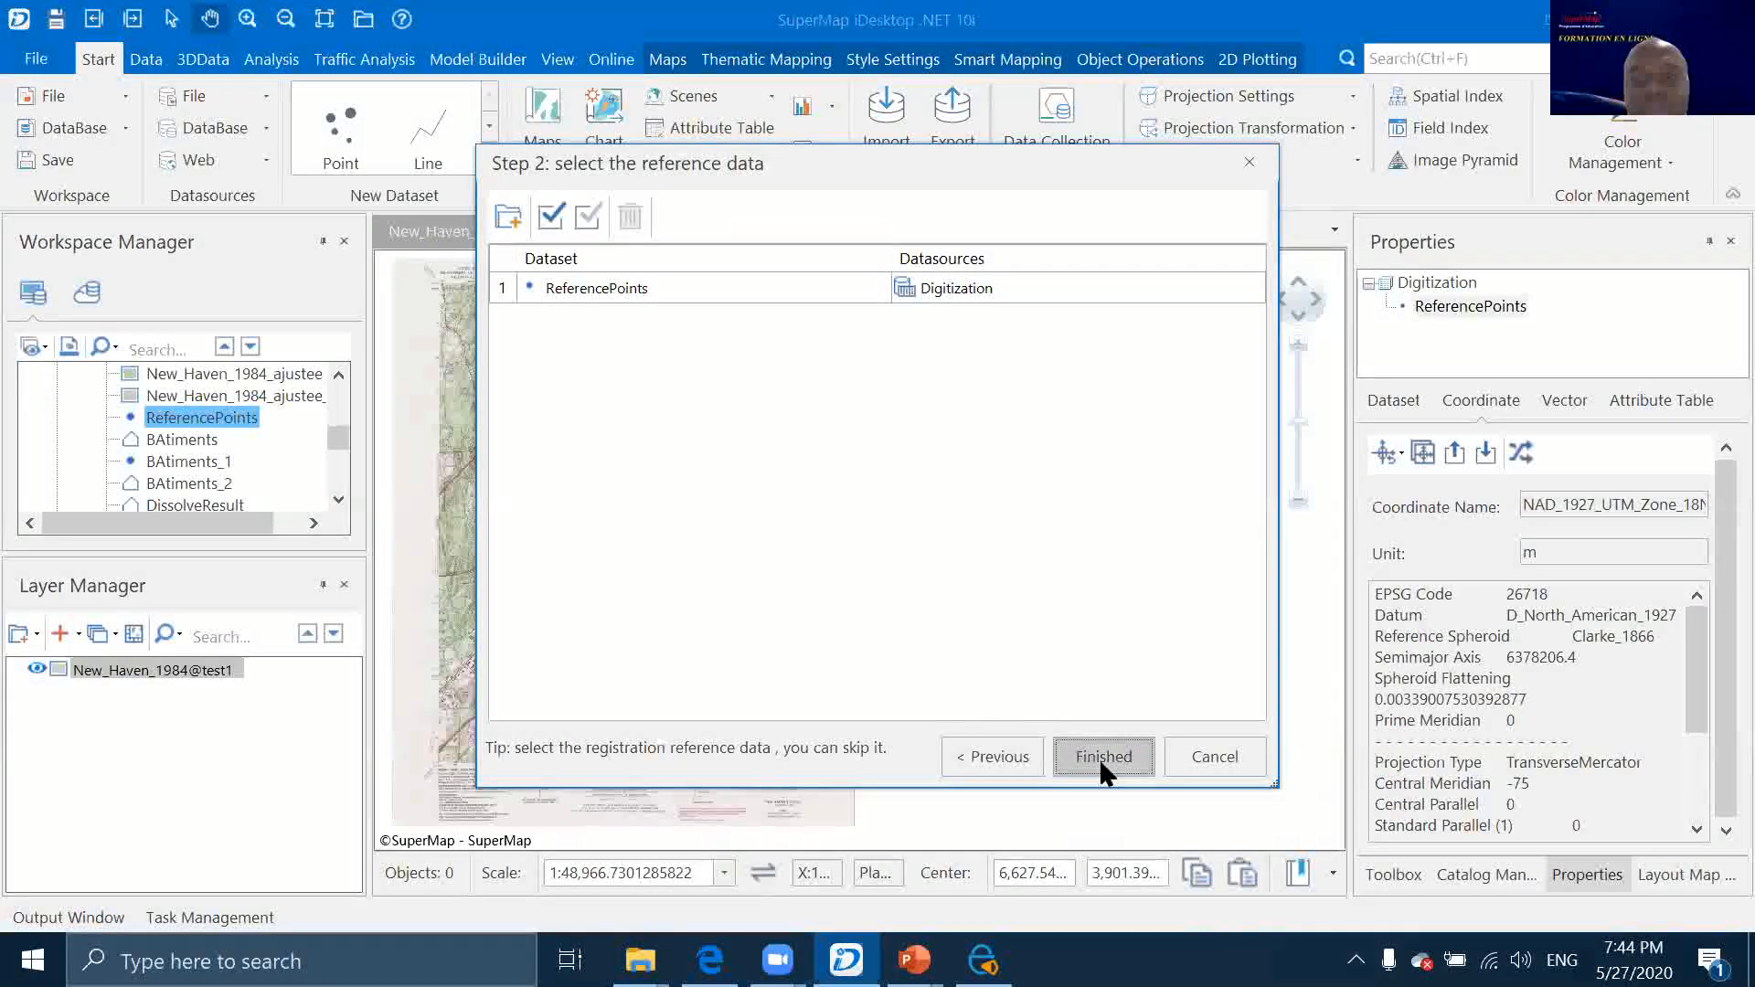
pyautogui.click(1101, 759)
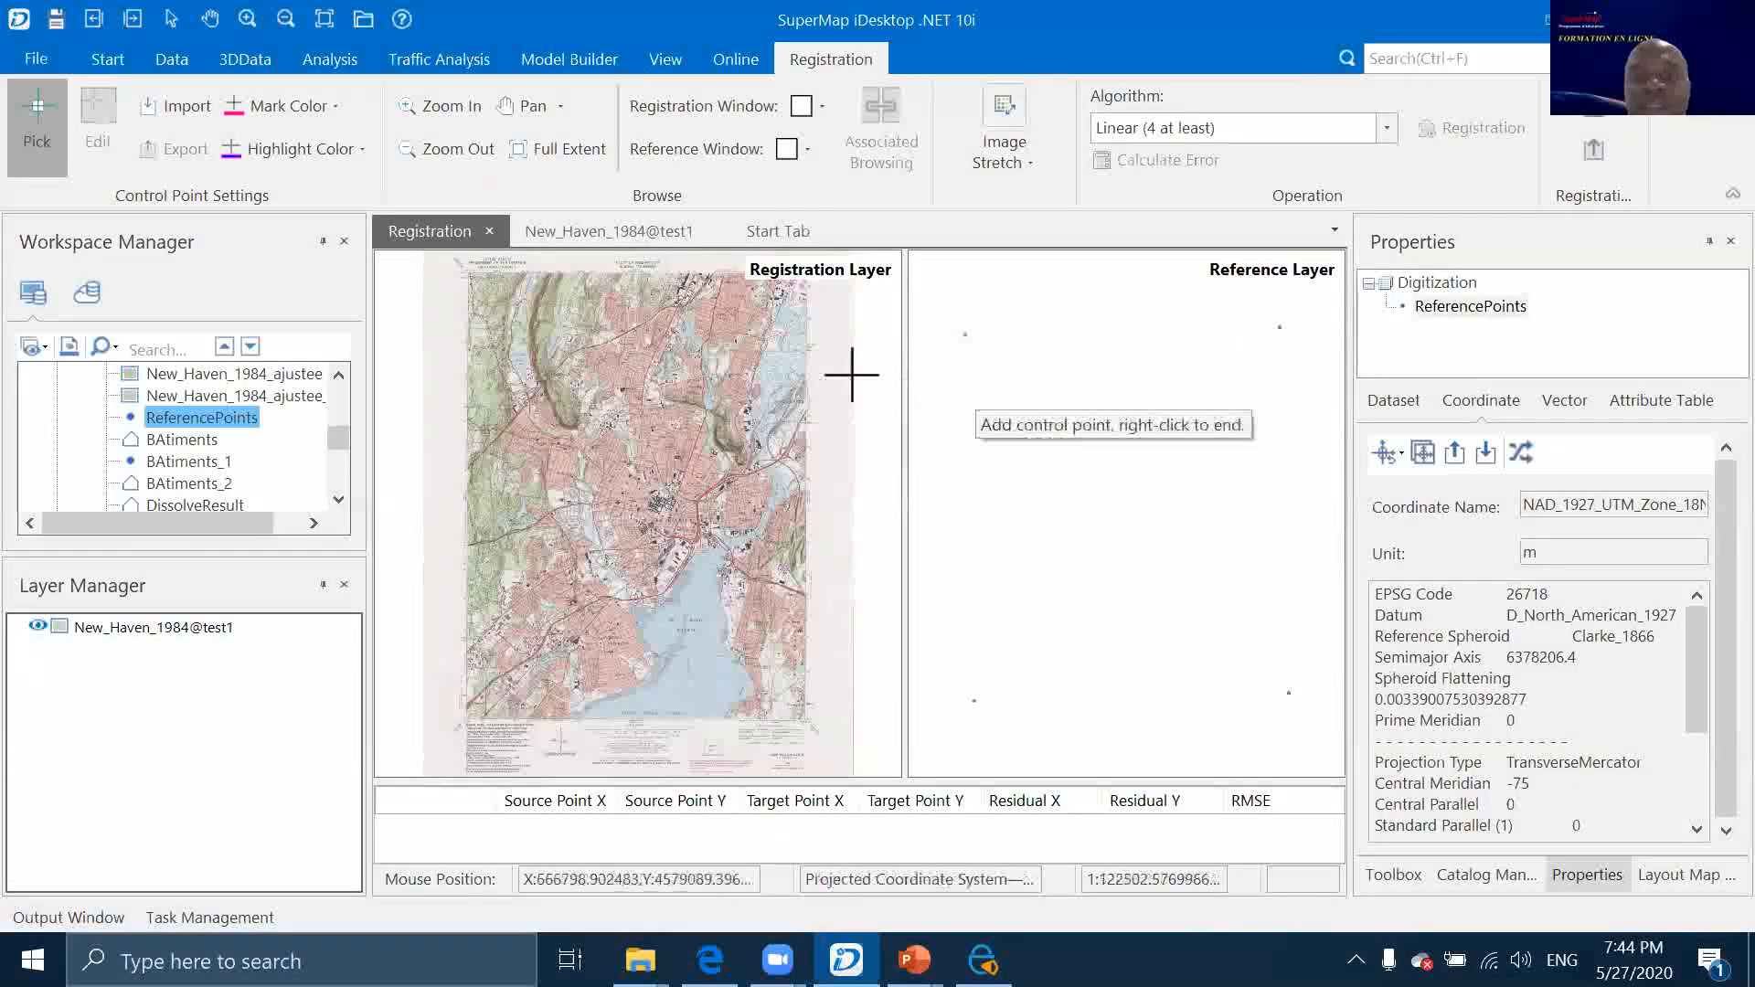
# Add the first control point near the New_Haven_1984 map frame's north-west corner, about X 665, Y 7670, and pair it with the north-west reference point
pyautogui.scroll(1, 464, 313)
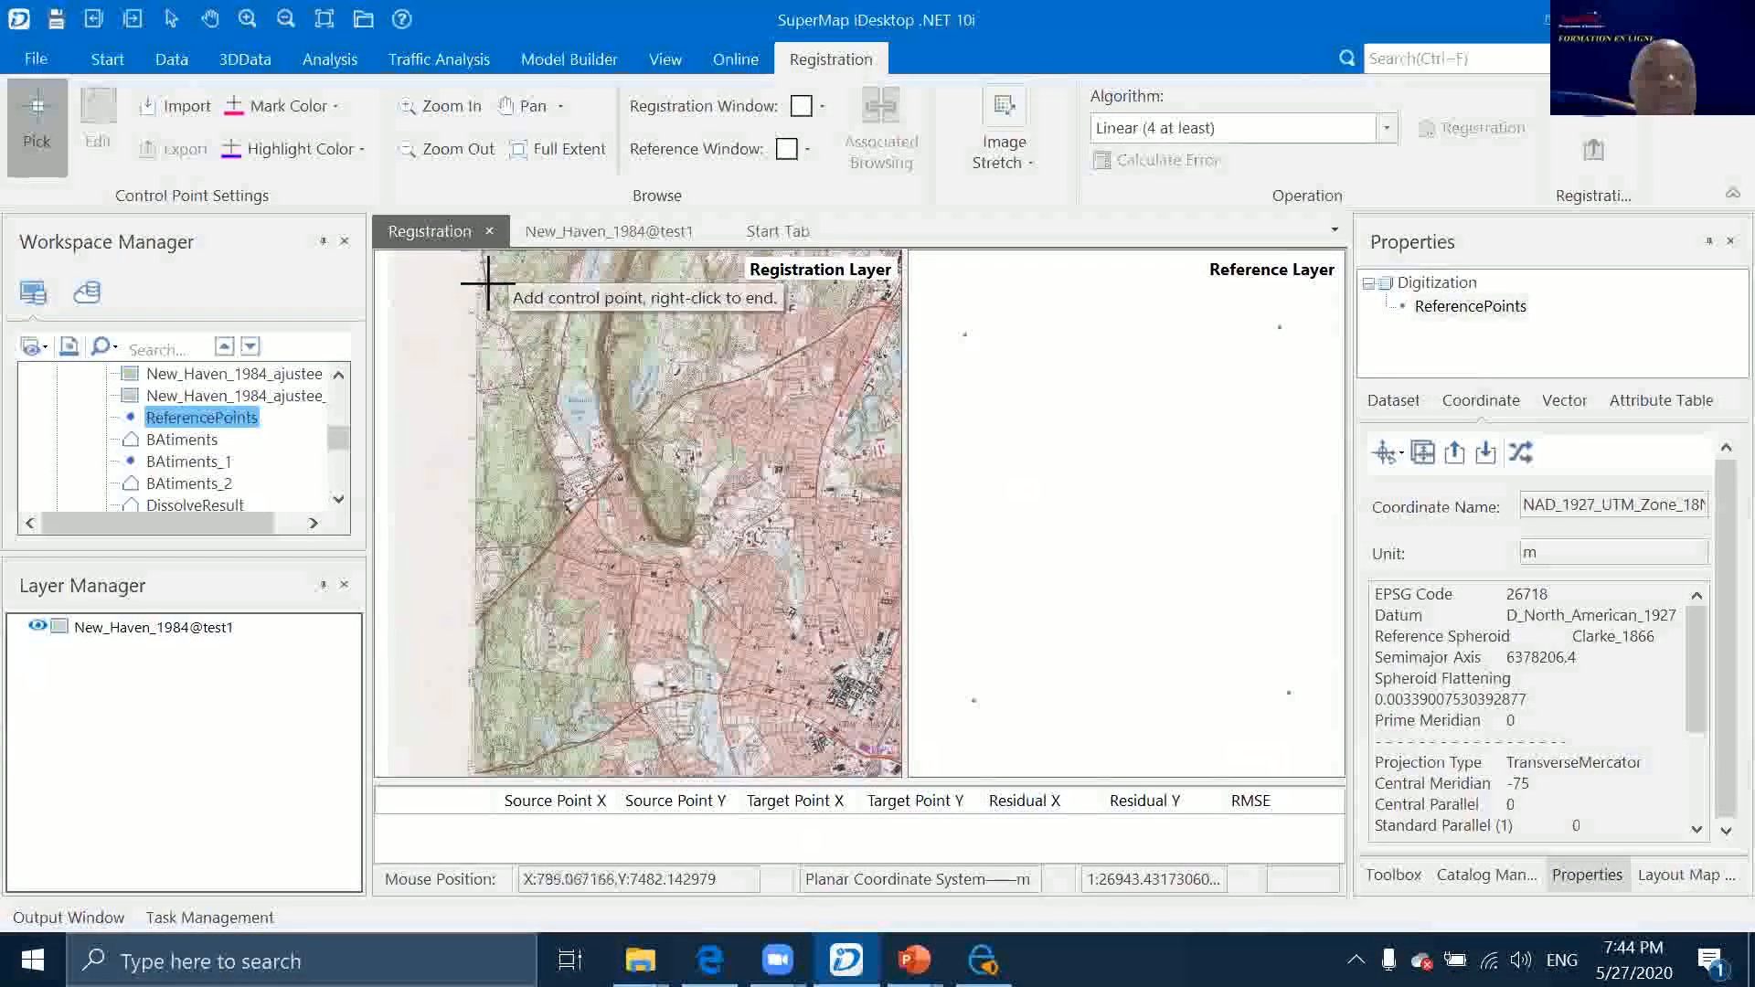
pyautogui.scroll(-5, 485, 280)
pyautogui.scroll(2, 483, 265)
pyautogui.scroll(7, 484, 264)
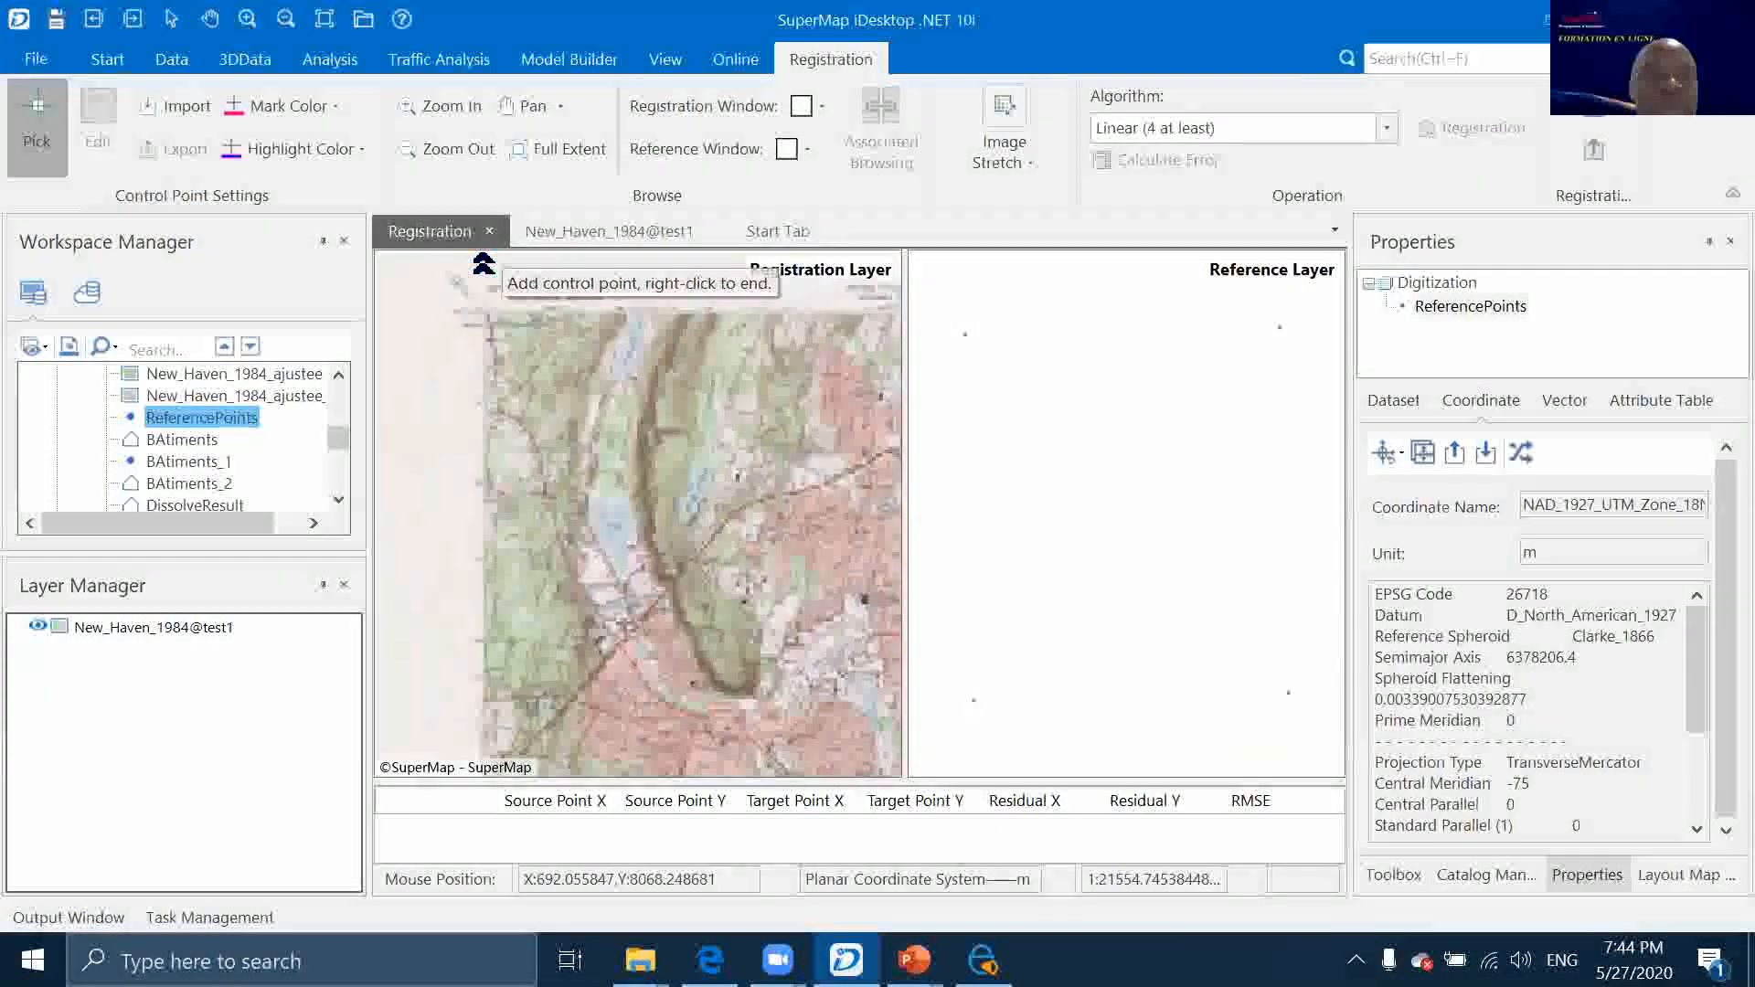
pyautogui.scroll(4, 486, 375)
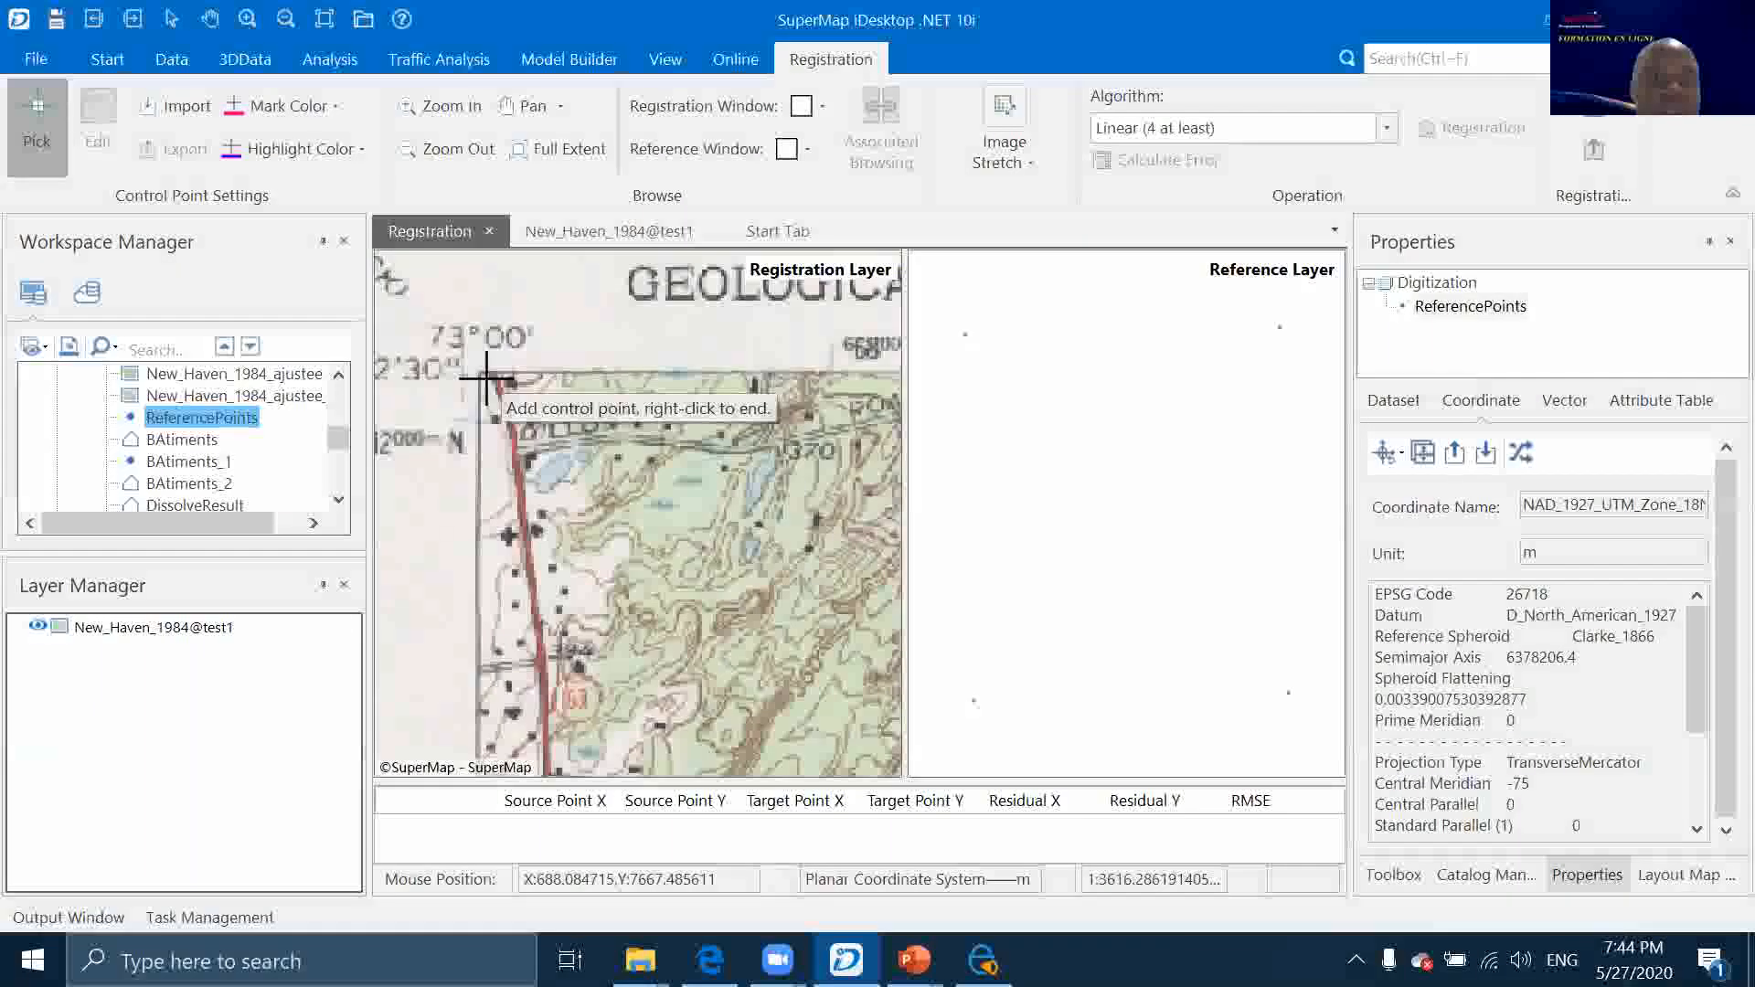
pyautogui.scroll(3, 466, 377)
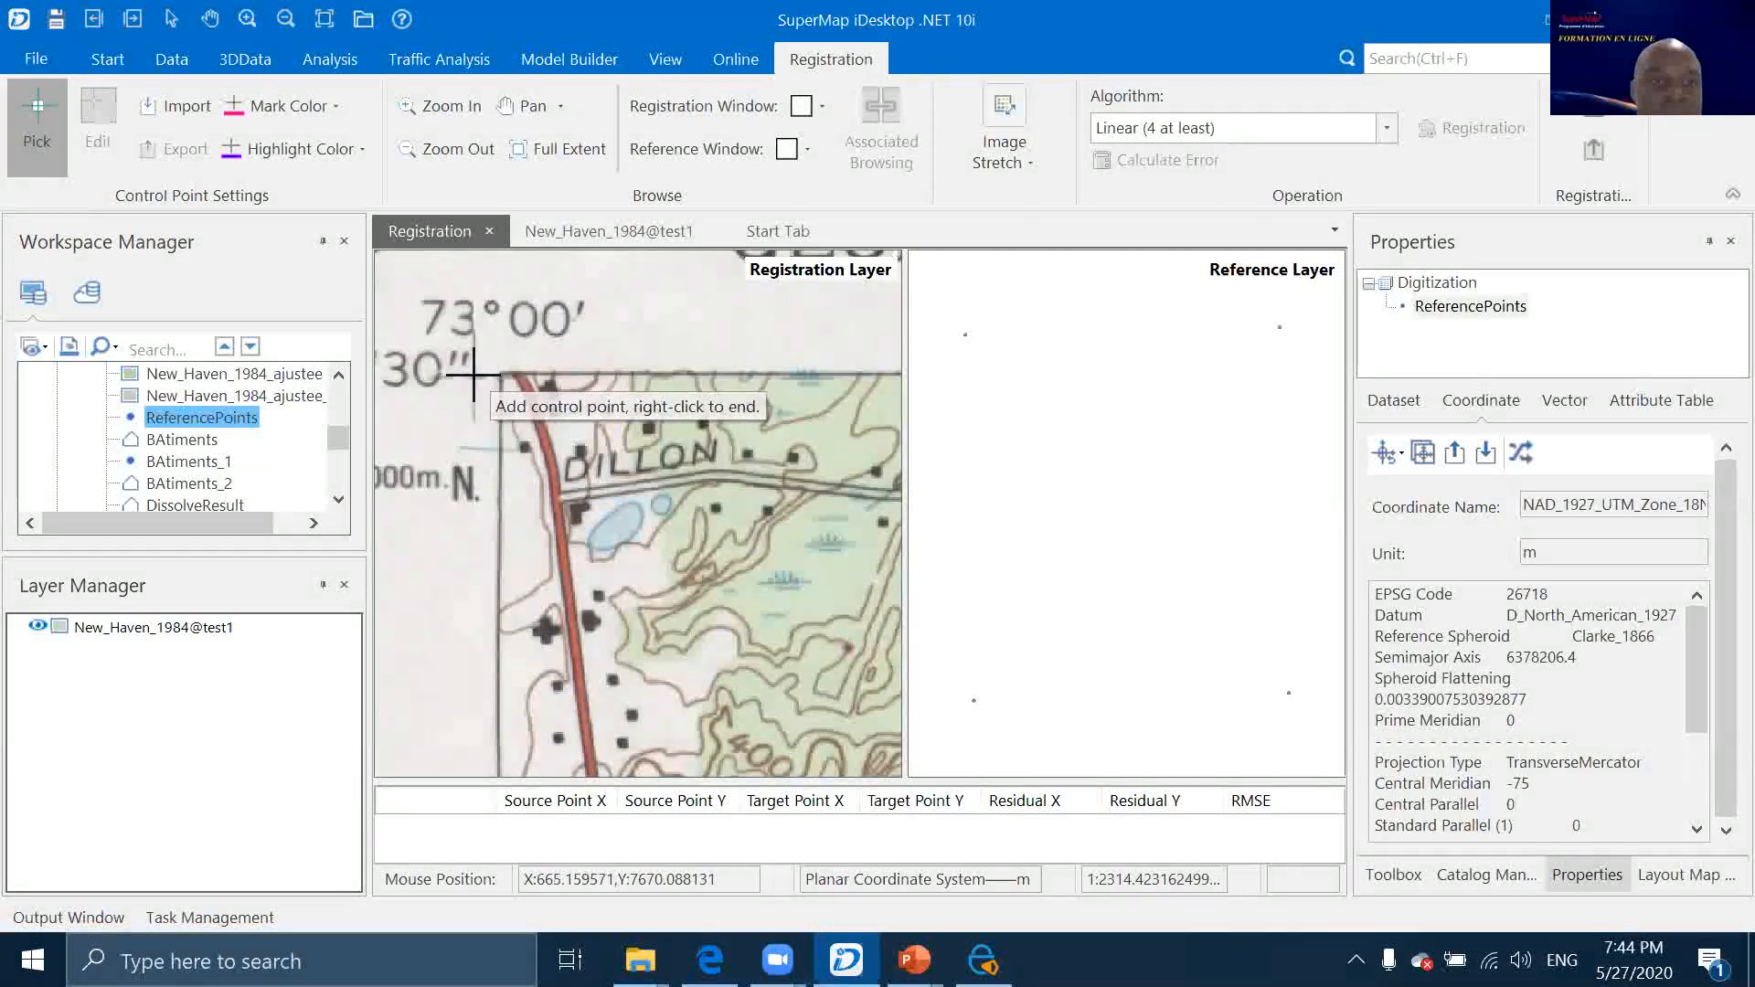
pyautogui.click(473, 374)
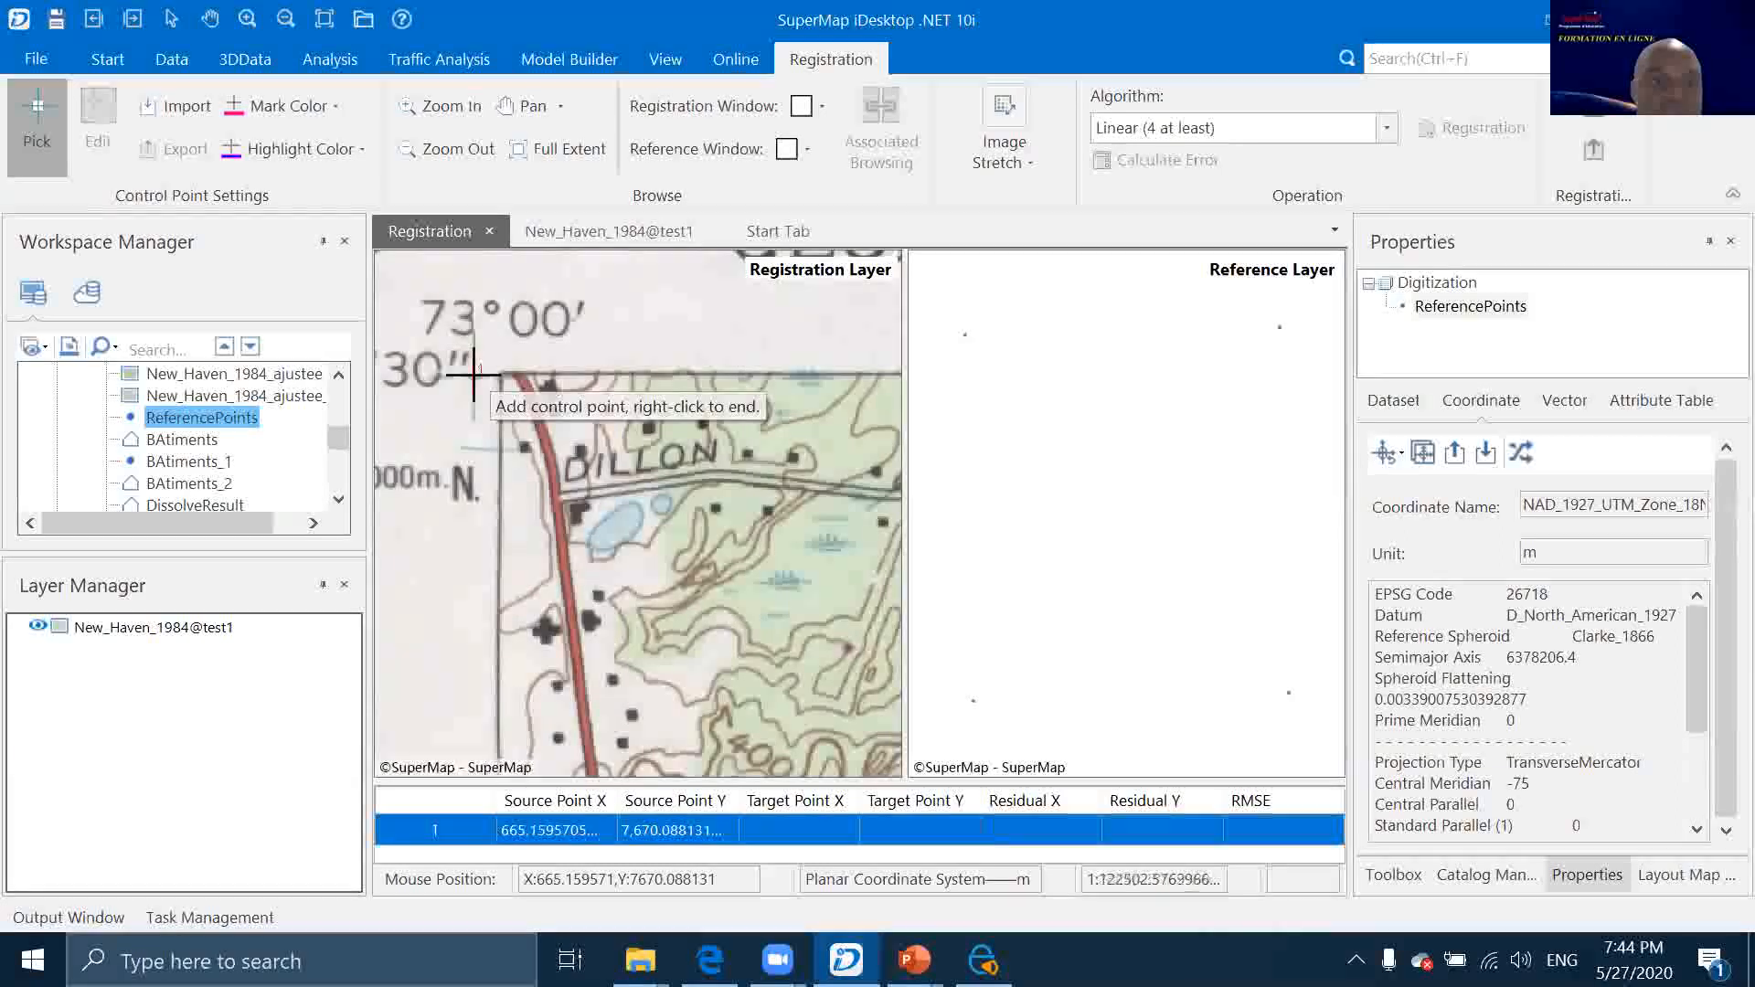
pyautogui.click(965, 334)
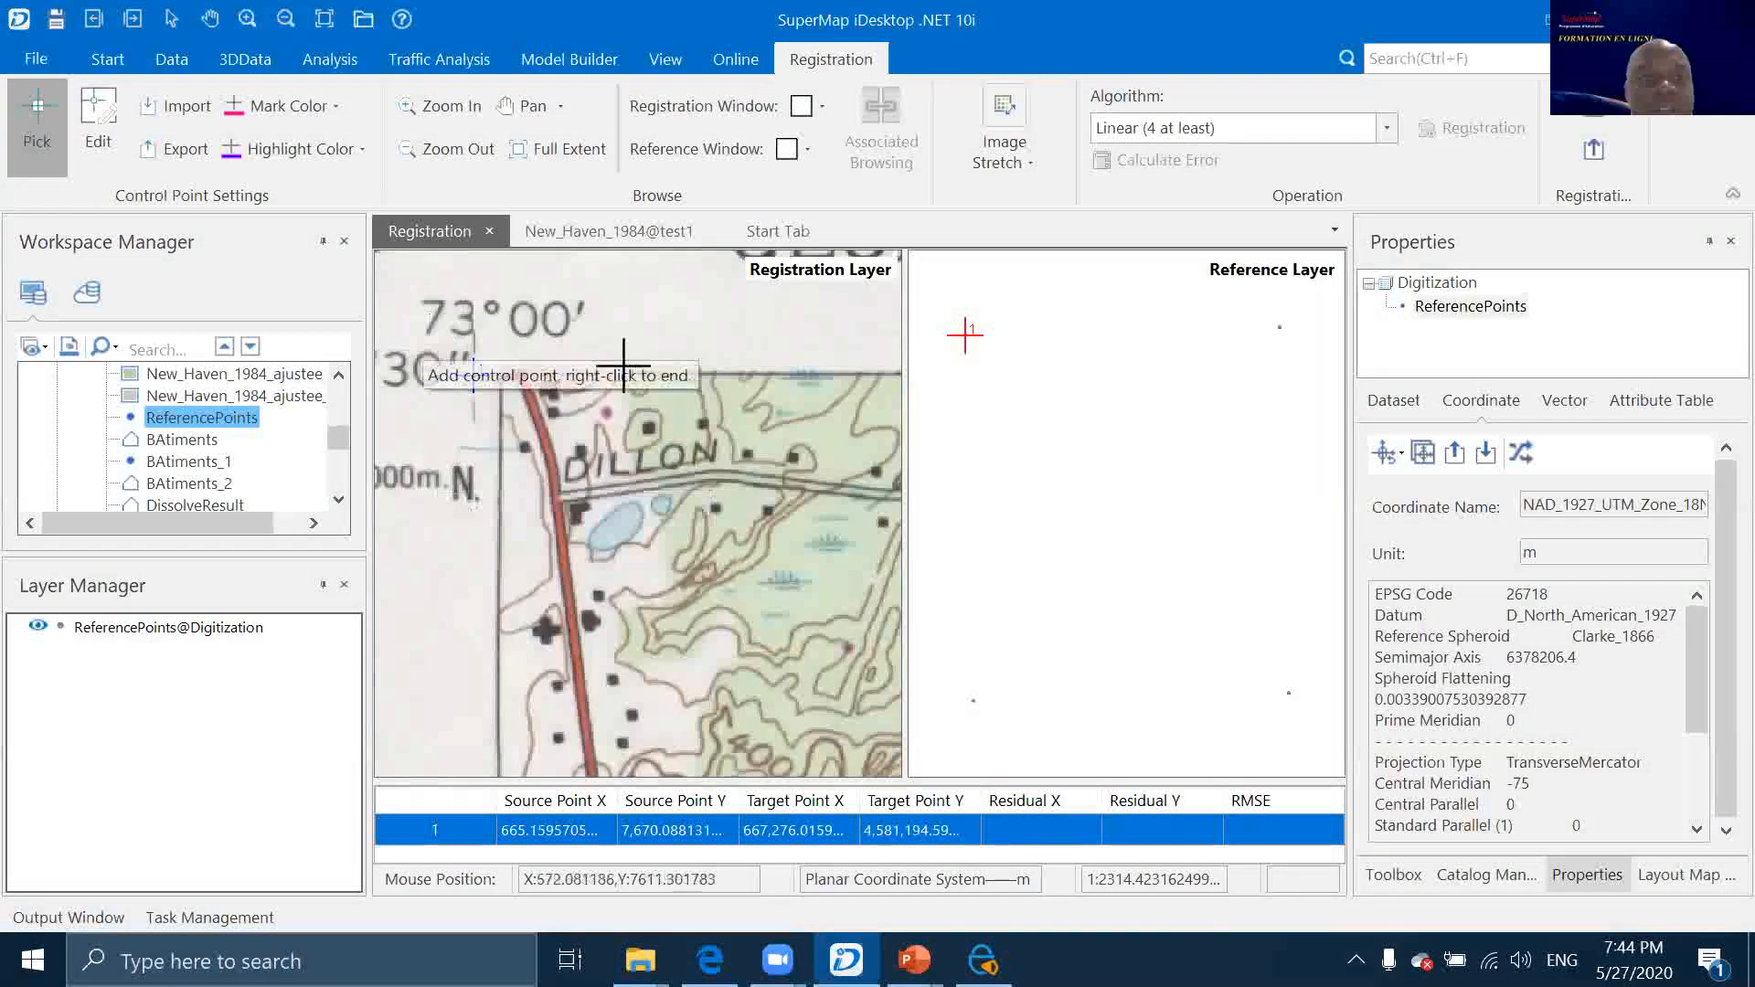
pyautogui.scroll(-10, 747, 380)
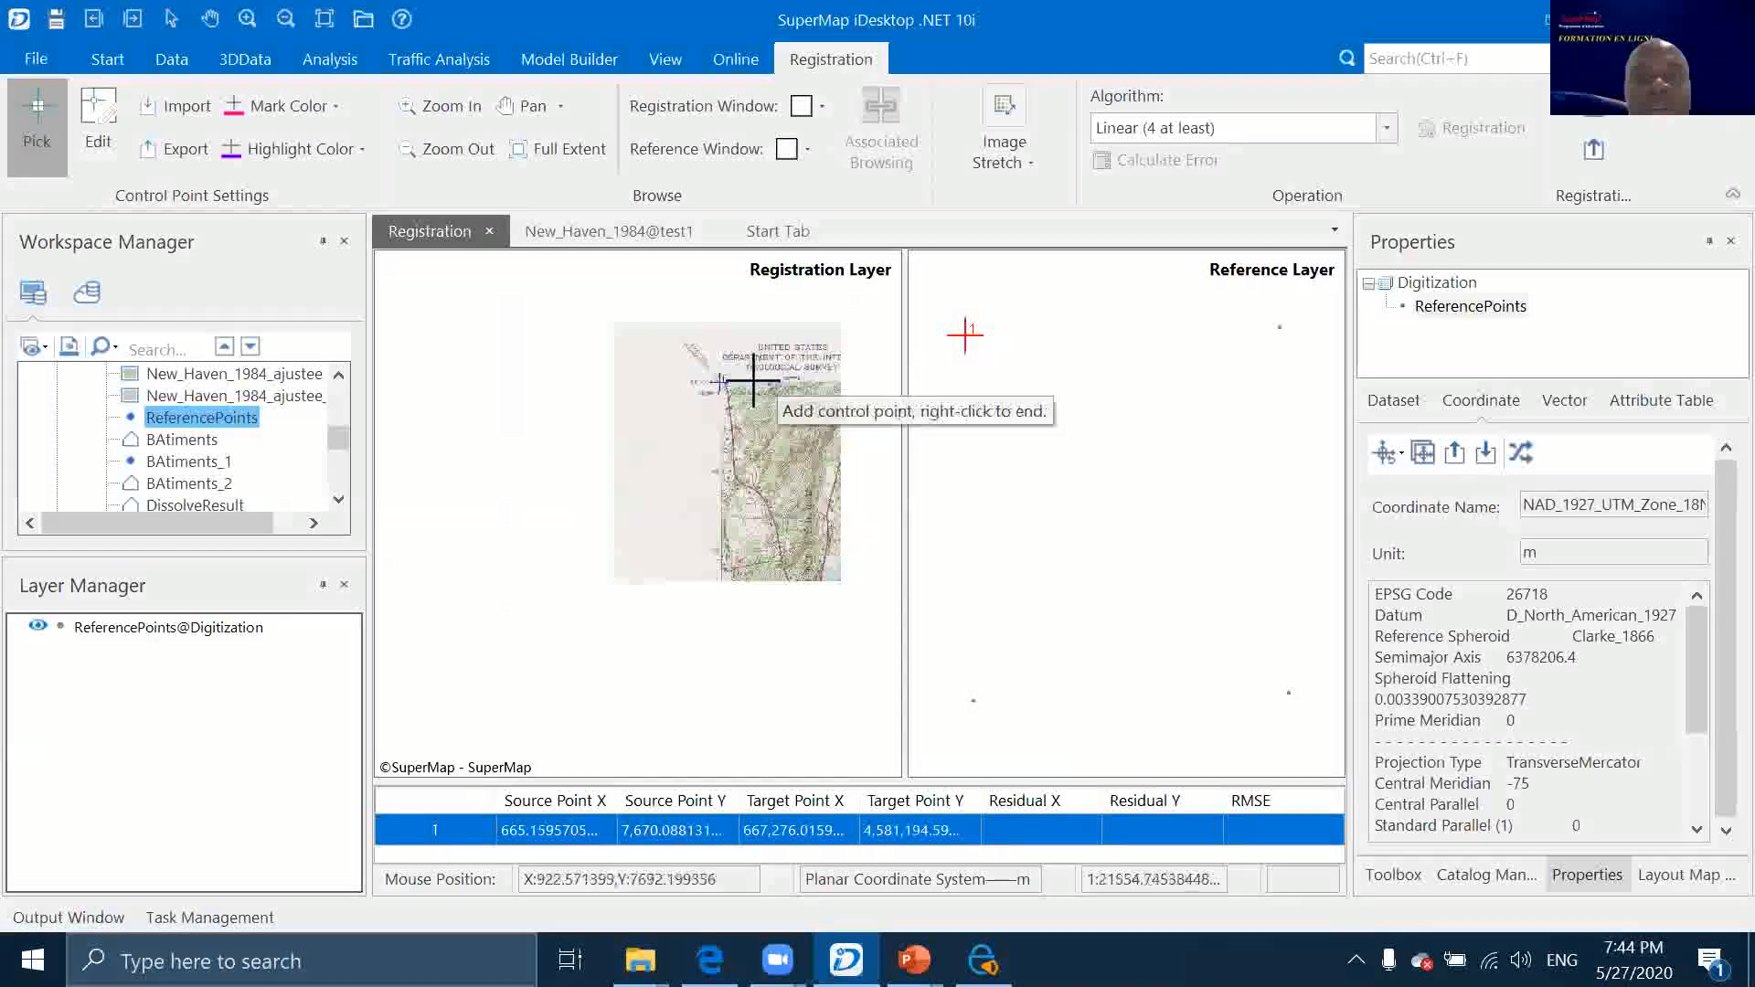
# Add the second control point near the map frame's north-east corner, about X 5811, Y 7661, and pair it with the north-east reference point
pyautogui.scroll(3, 722, 396)
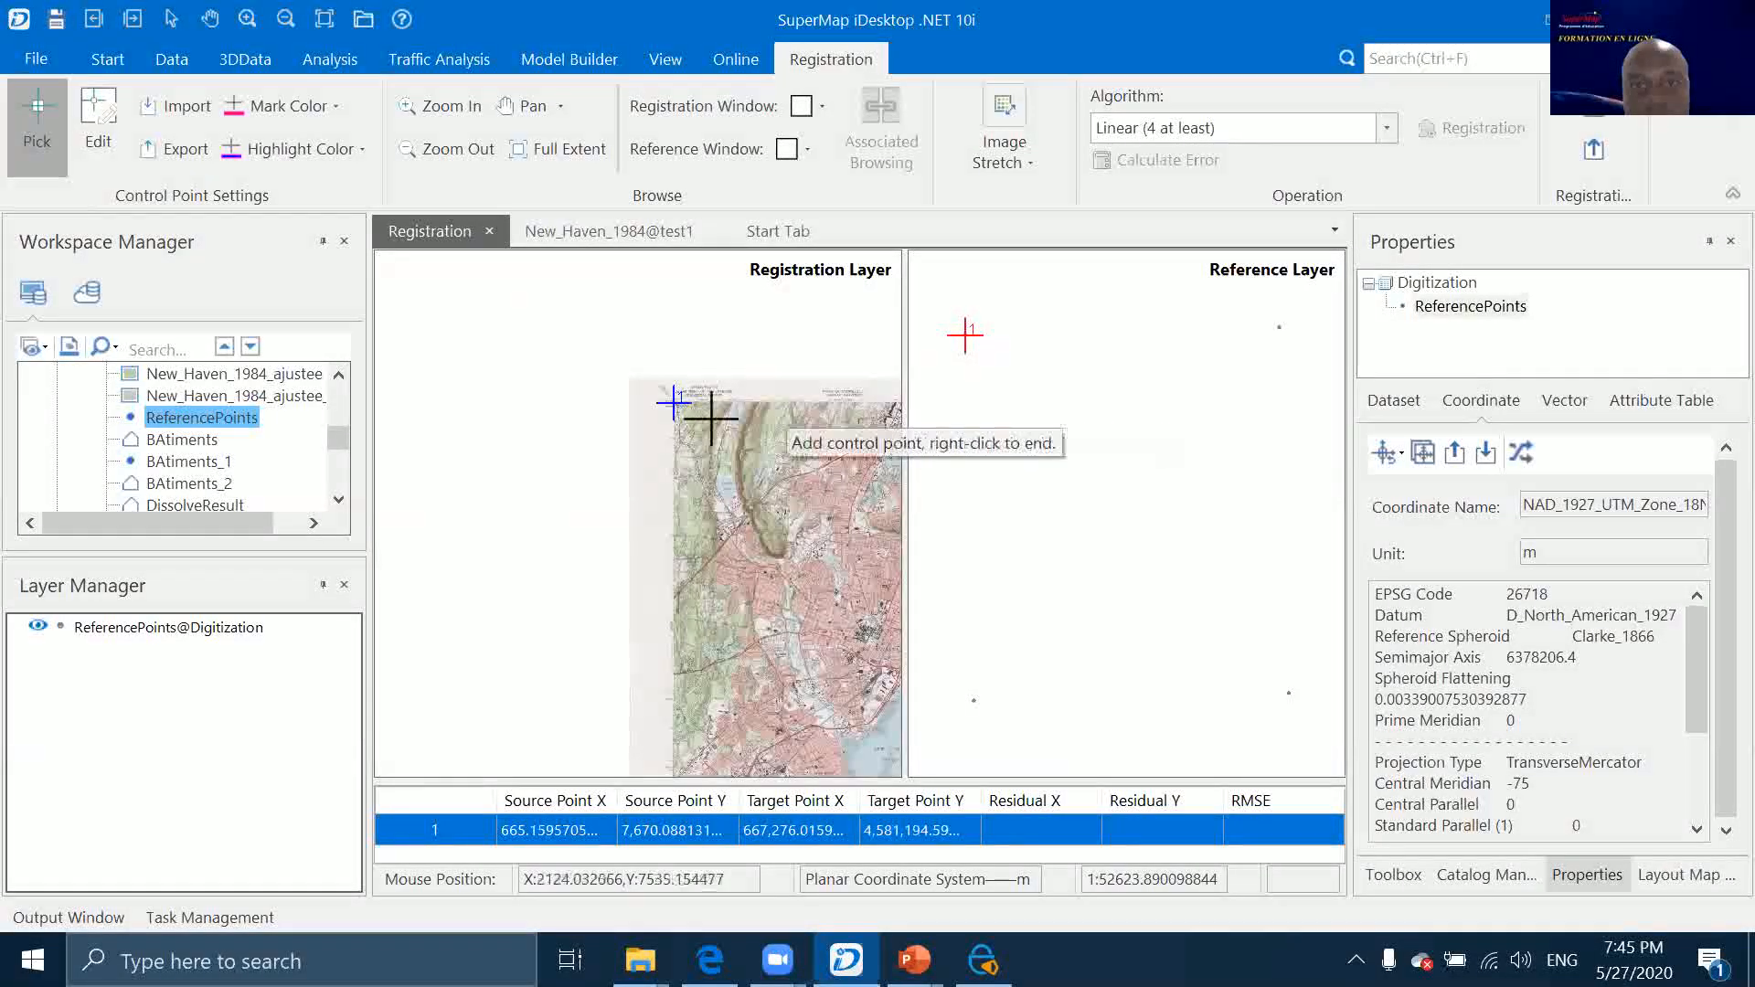
pyautogui.scroll(-5, 563, 356)
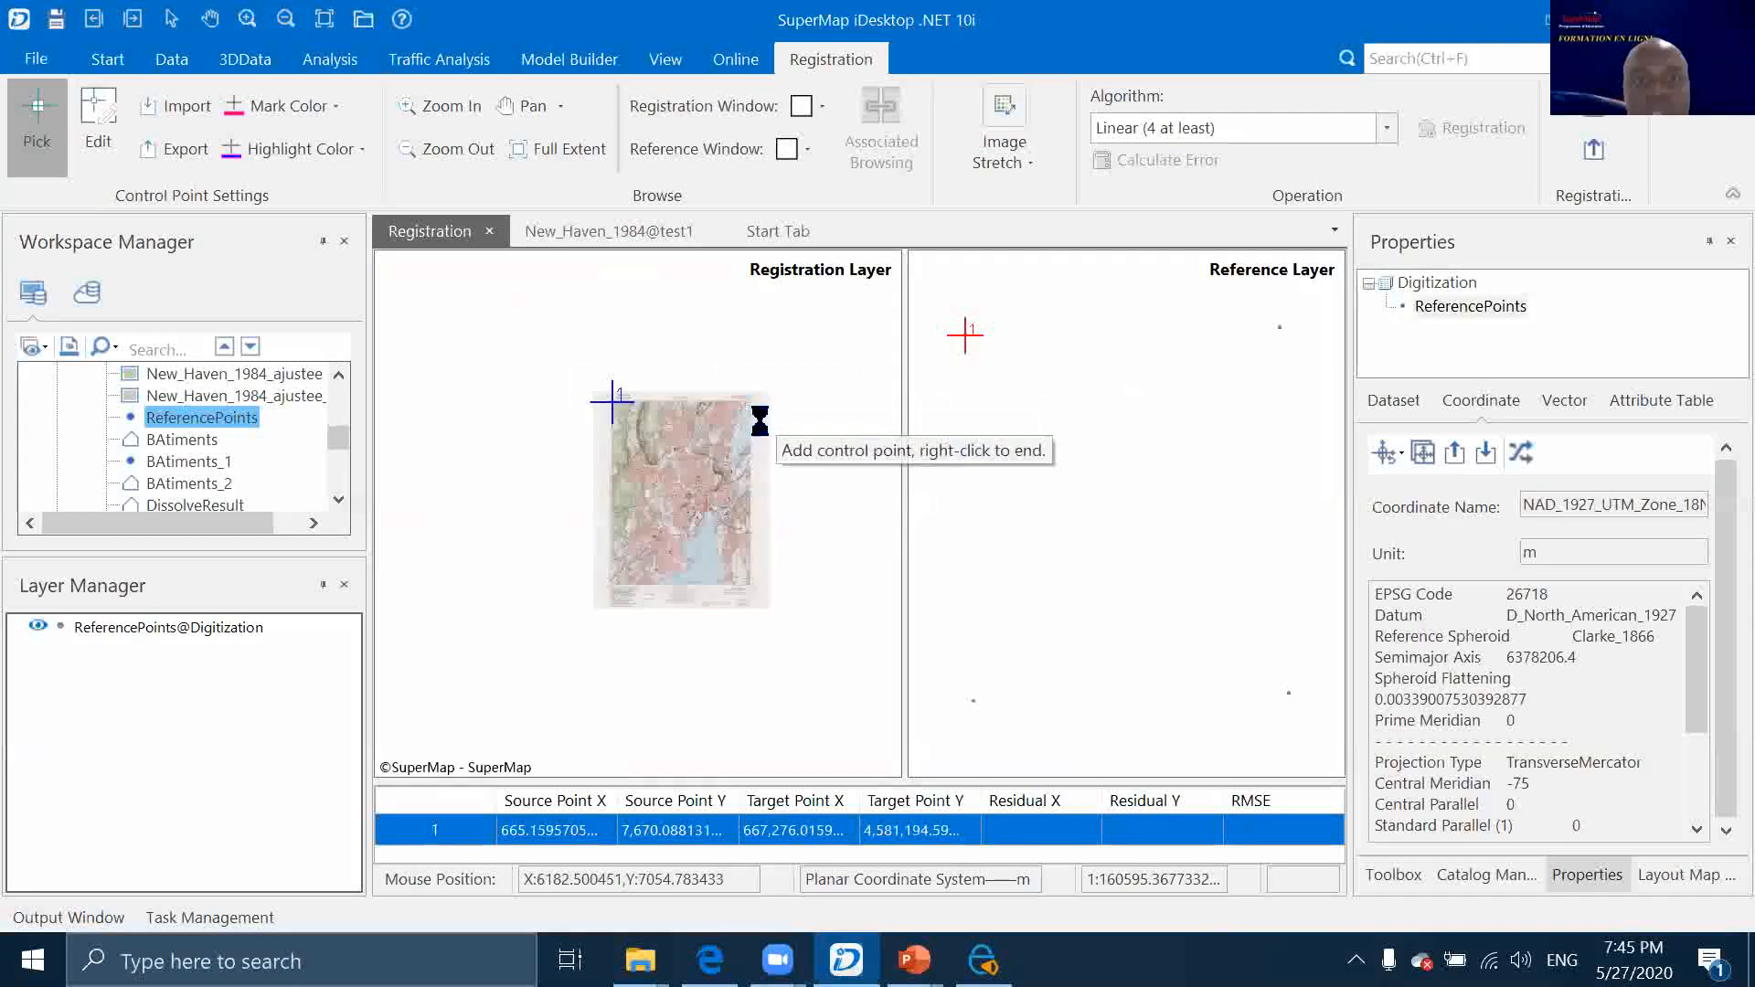
pyautogui.scroll(7, 750, 403)
pyautogui.scroll(5, 731, 384)
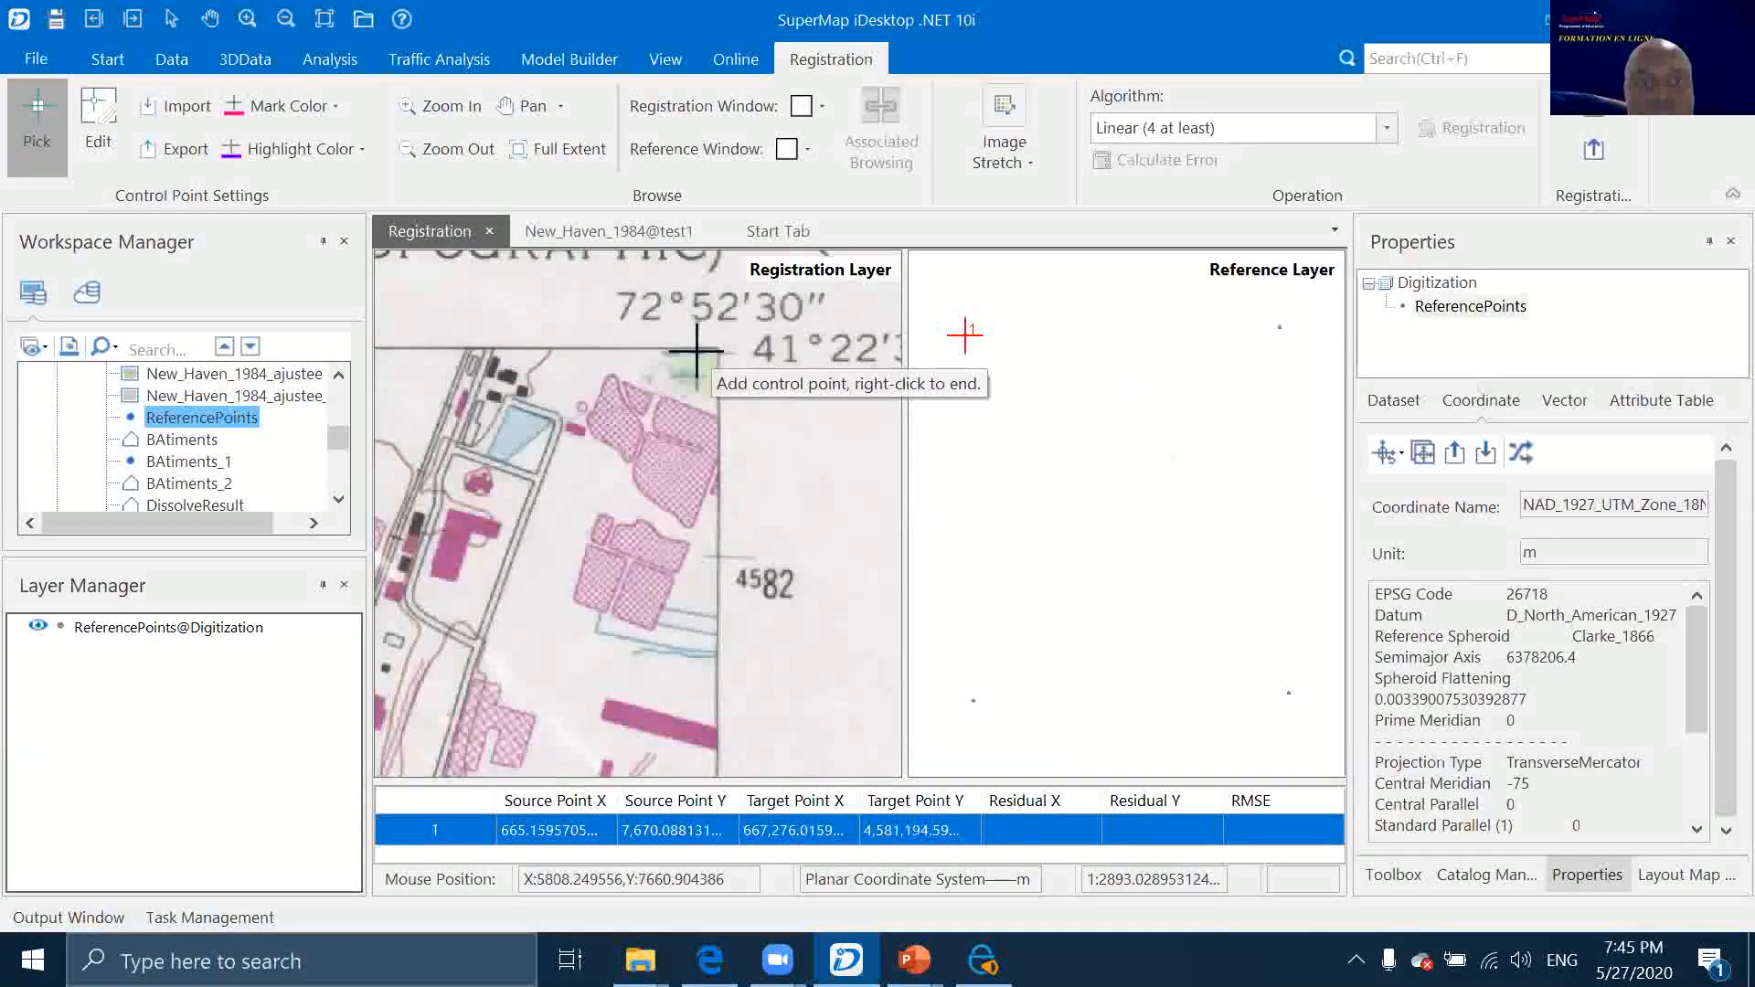
pyautogui.click(697, 350)
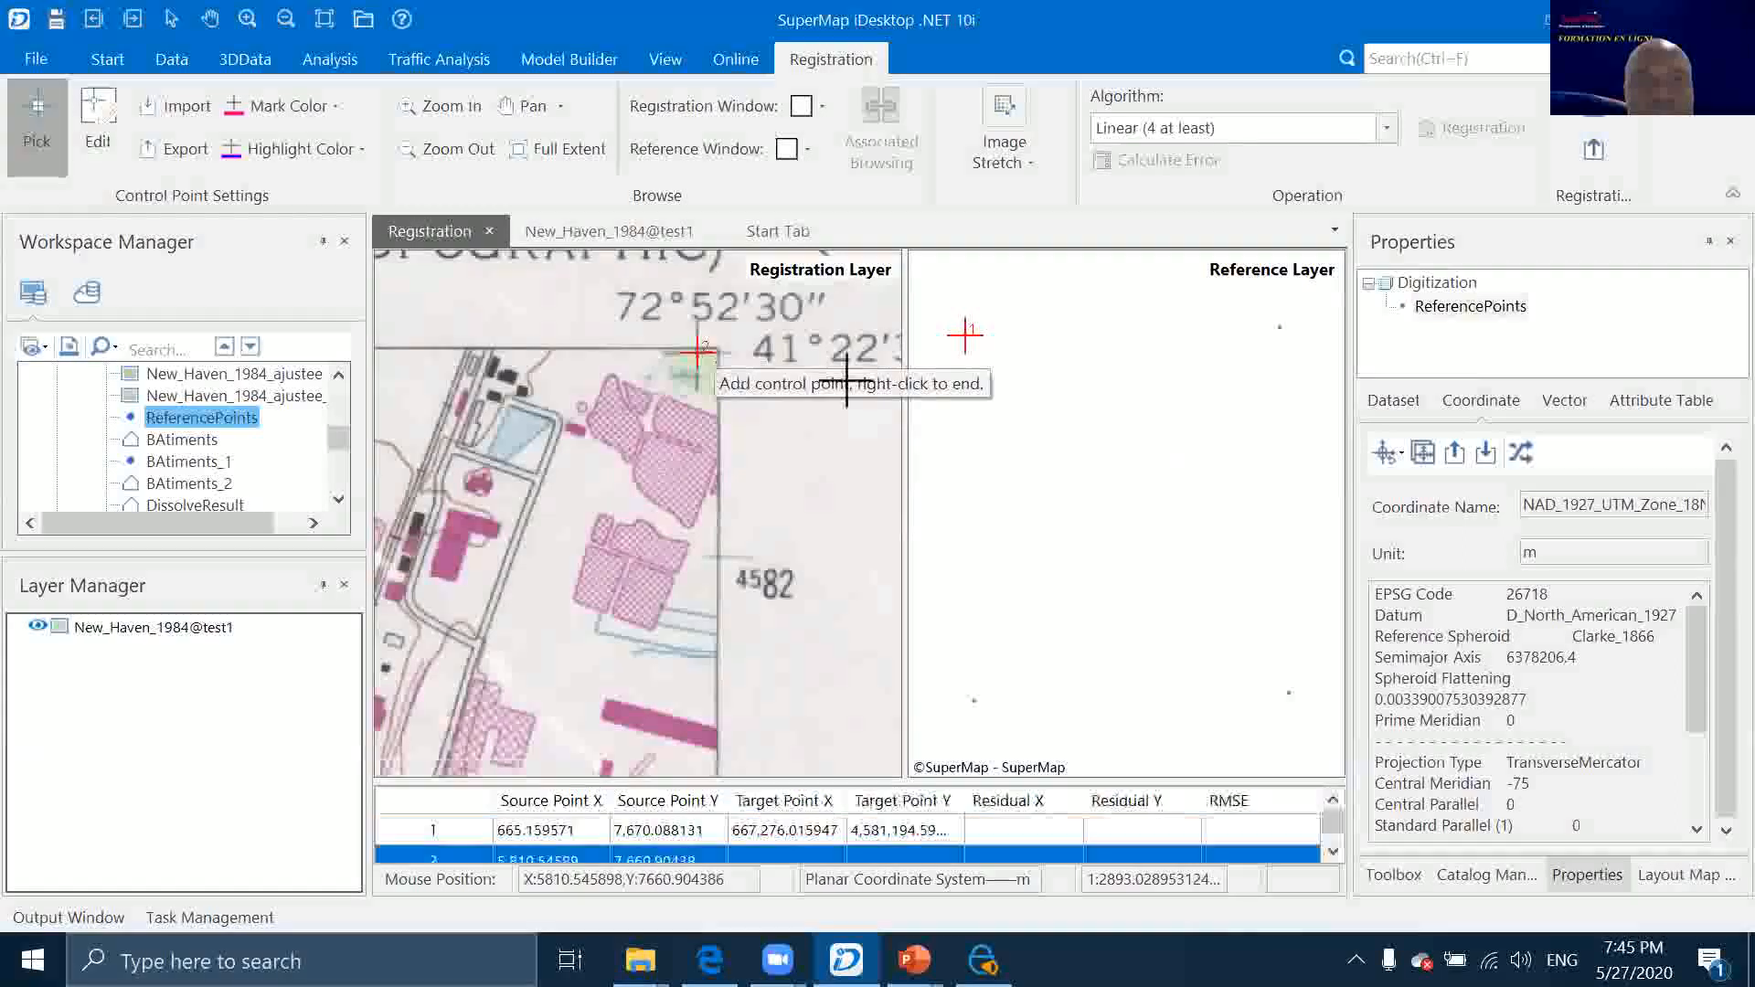
pyautogui.click(1280, 327)
# Add the third control point near the map frame's south-west corner, about X 633, Y 895, and pair it with the south-west reference point
pyautogui.scroll(-5, 576, 502)
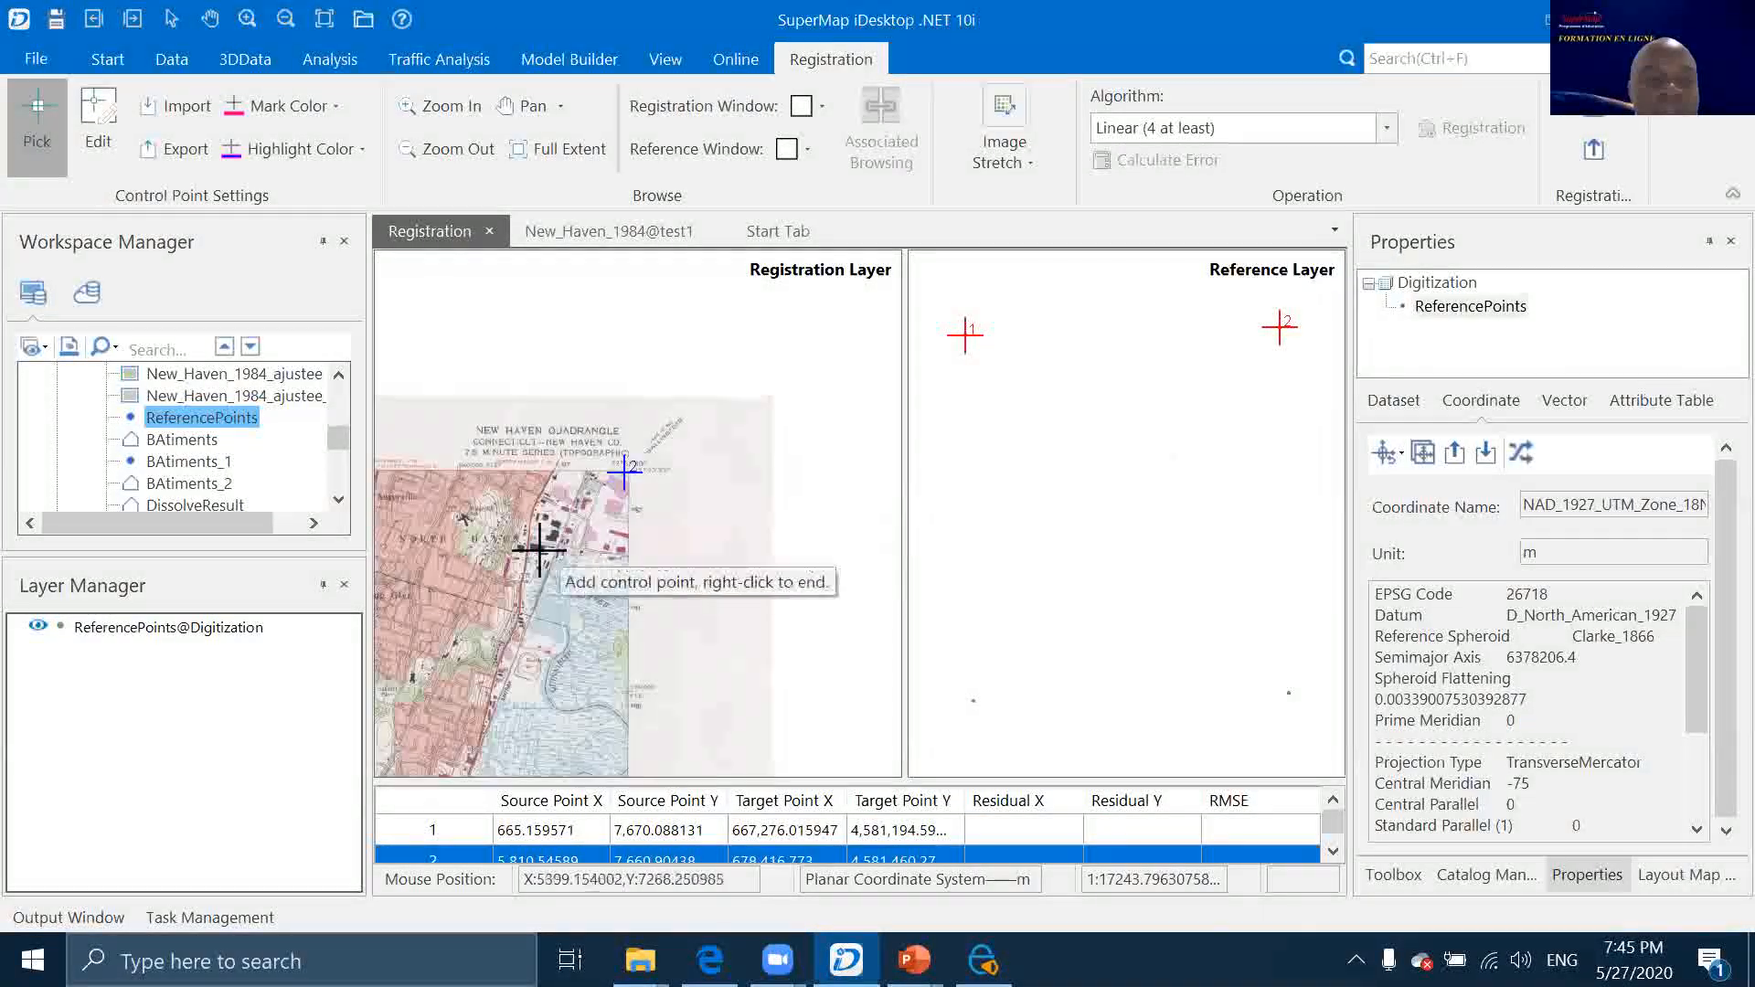
pyautogui.scroll(-4, 486, 599)
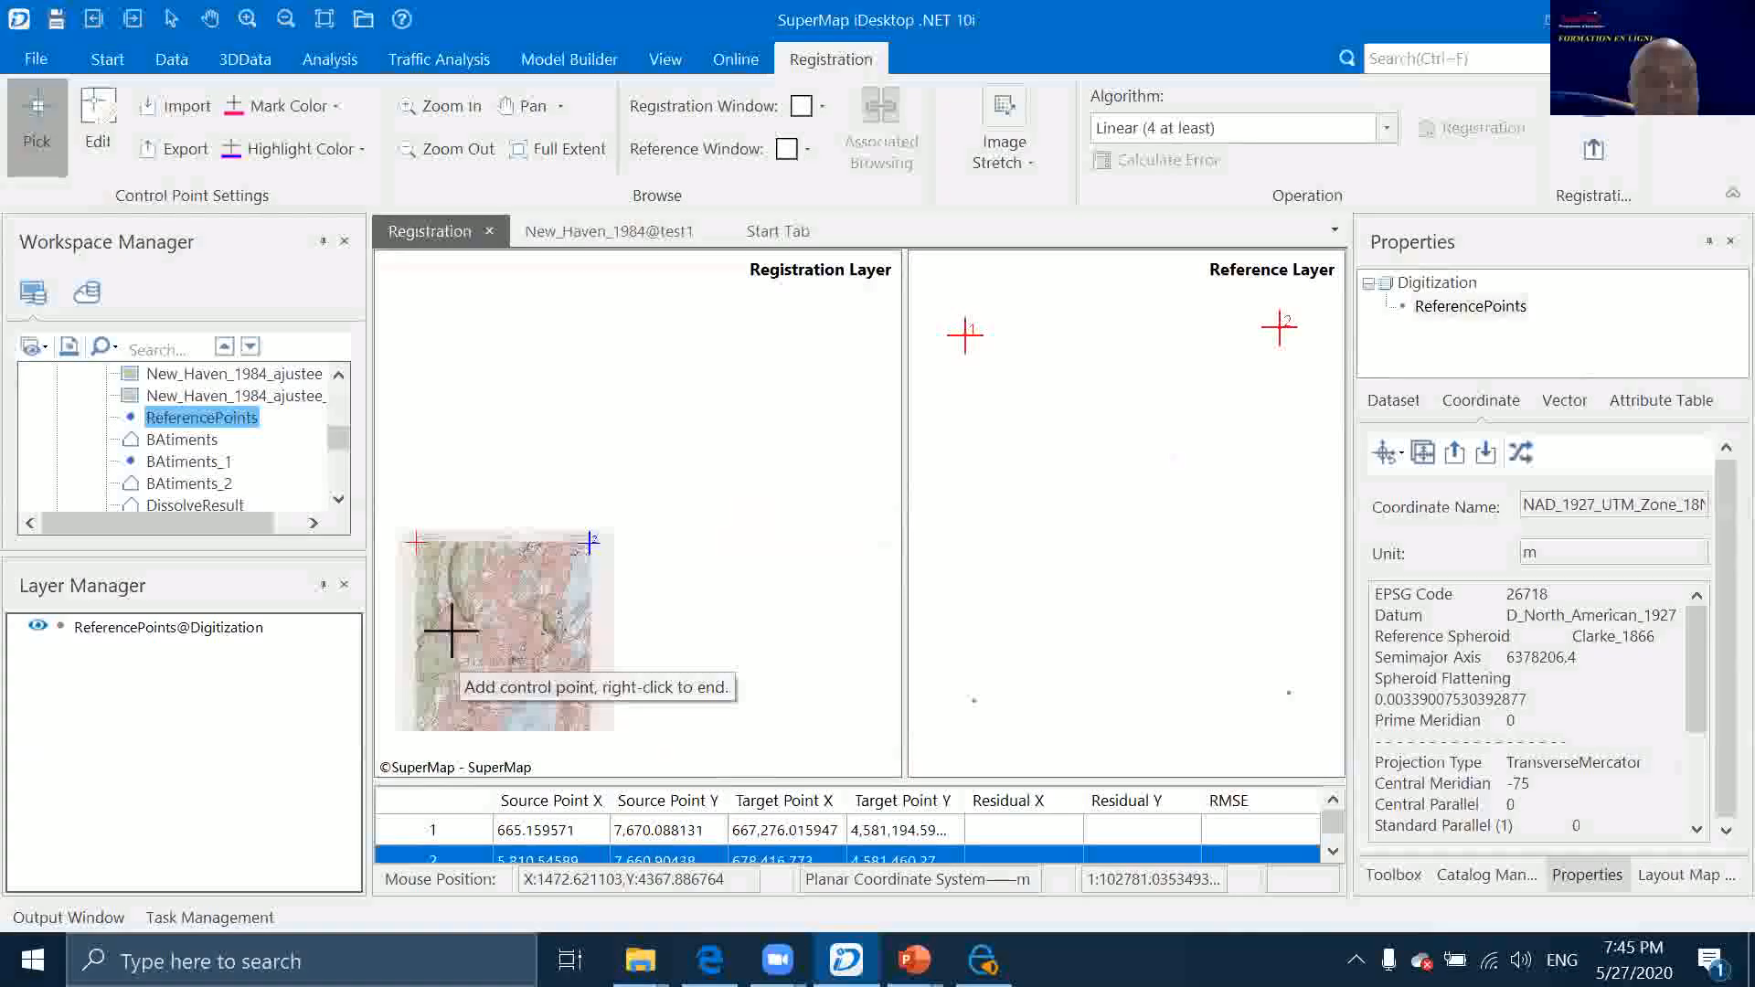
pyautogui.scroll(-5, 433, 713)
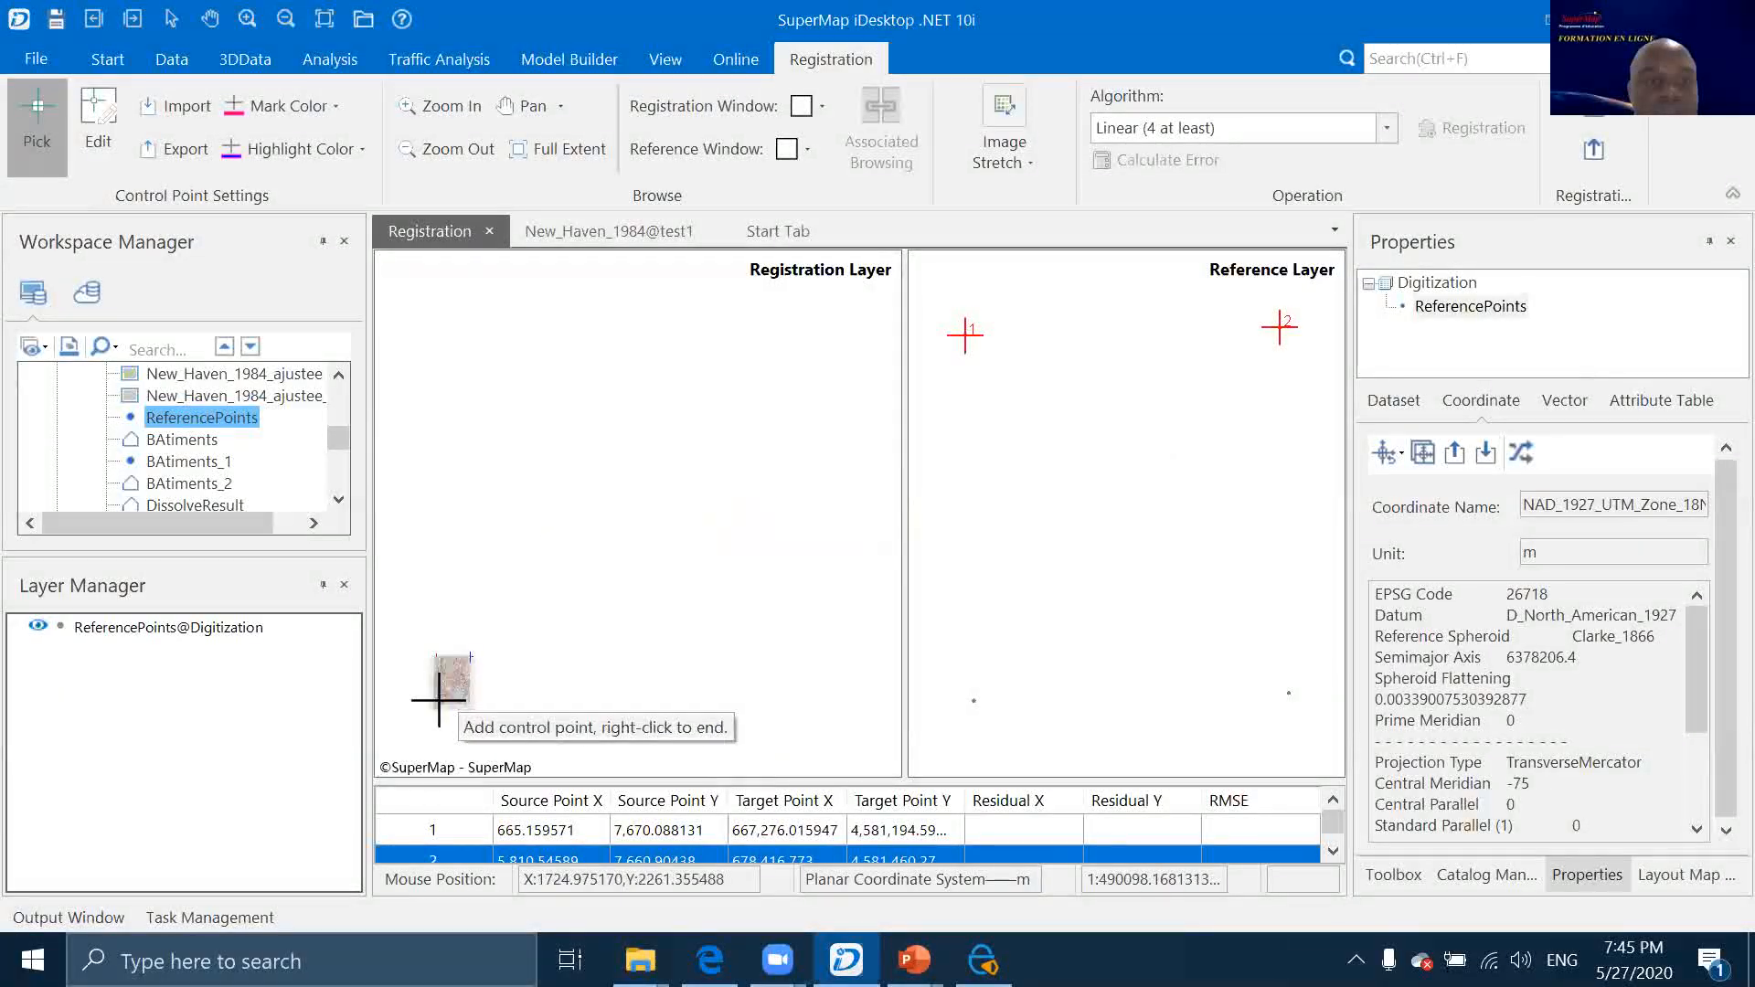
pyautogui.scroll(9, 434, 724)
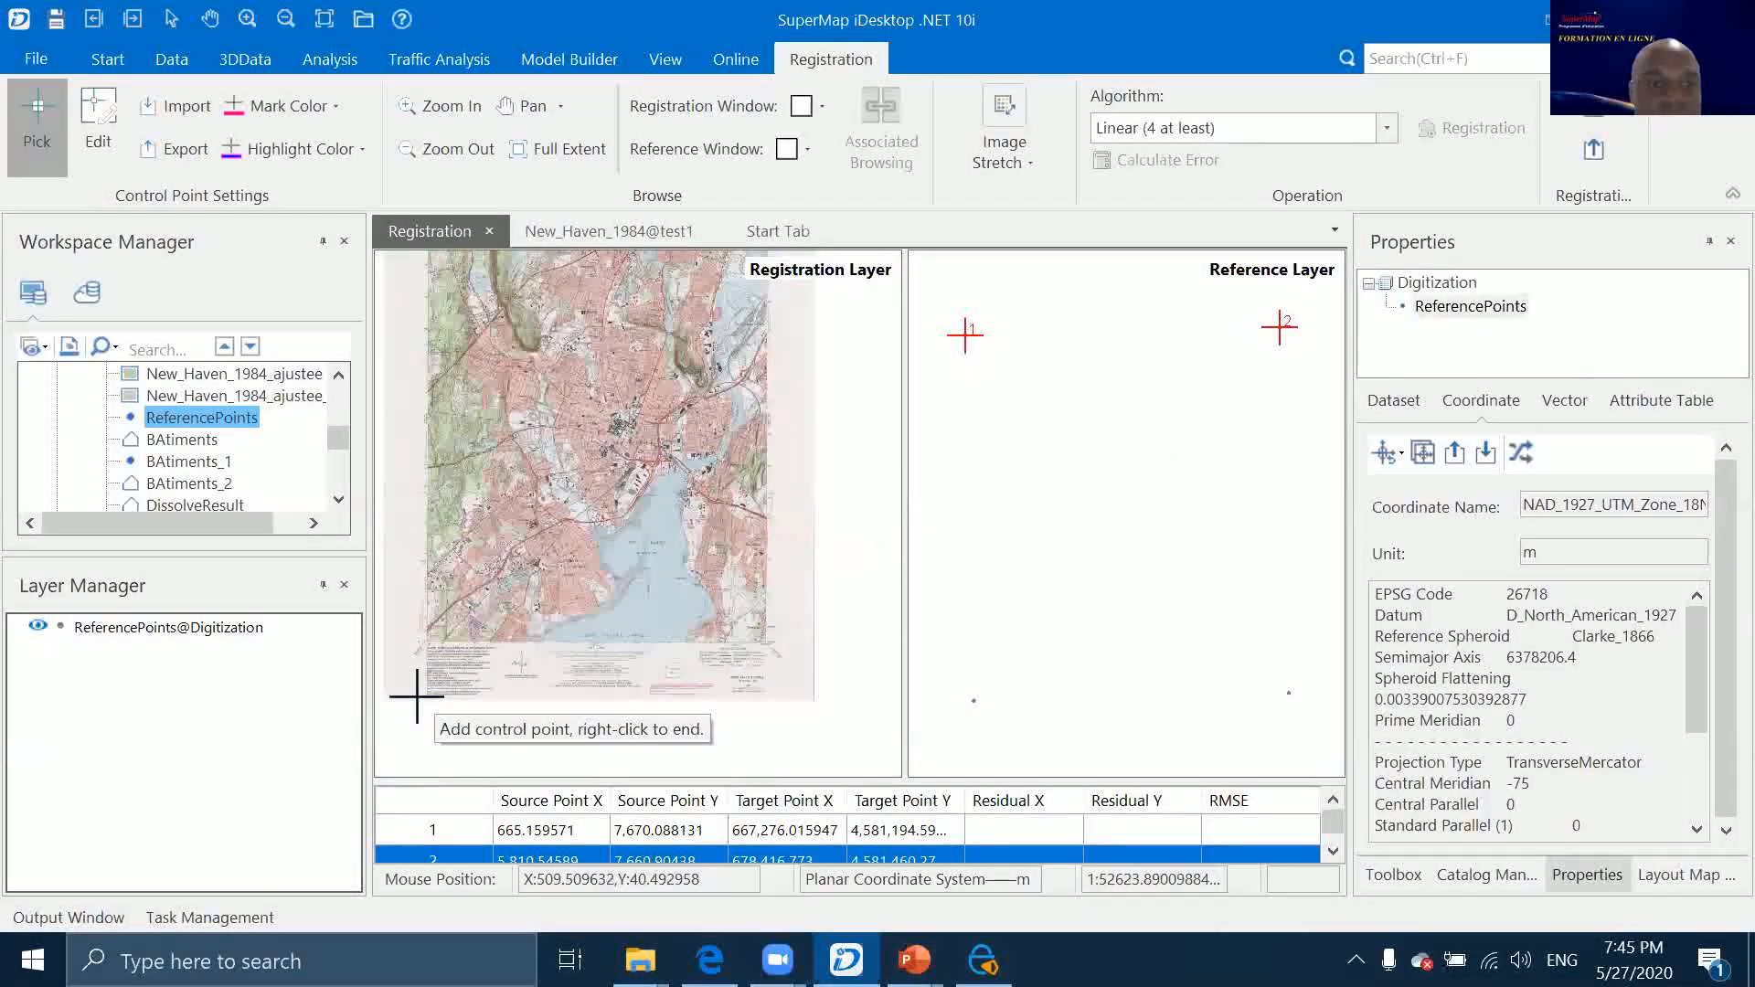
pyautogui.scroll(2, 399, 576)
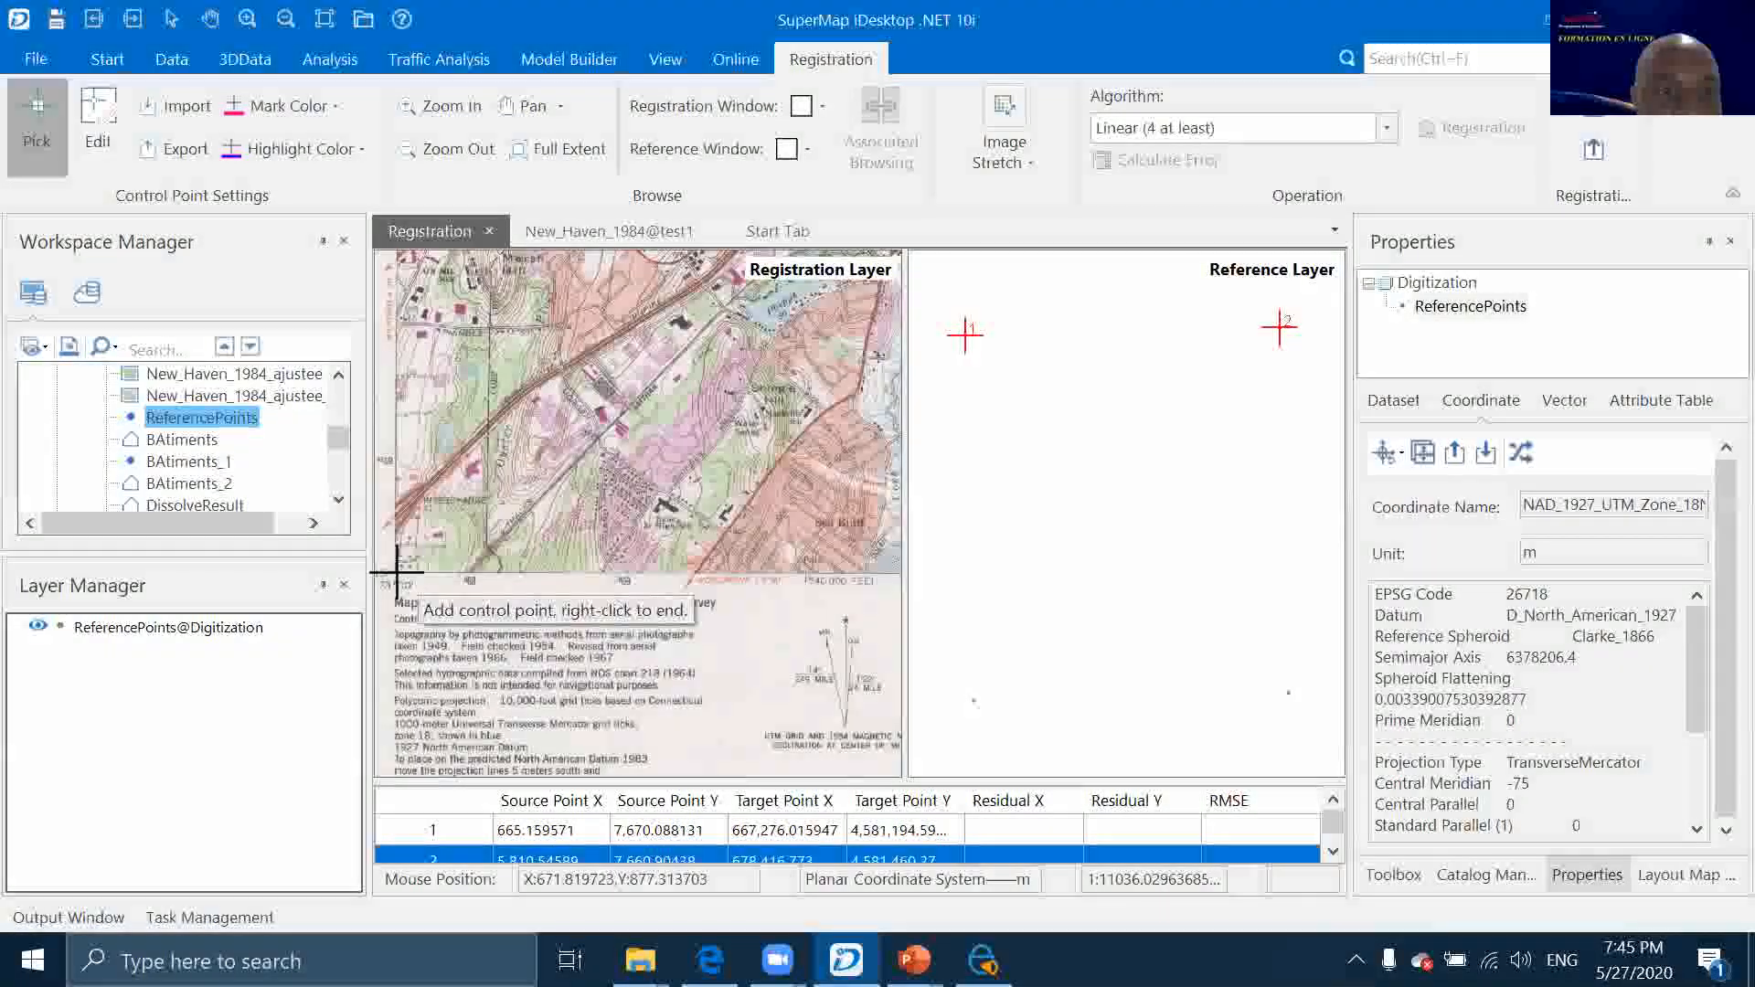
pyautogui.scroll(-3, 396, 573)
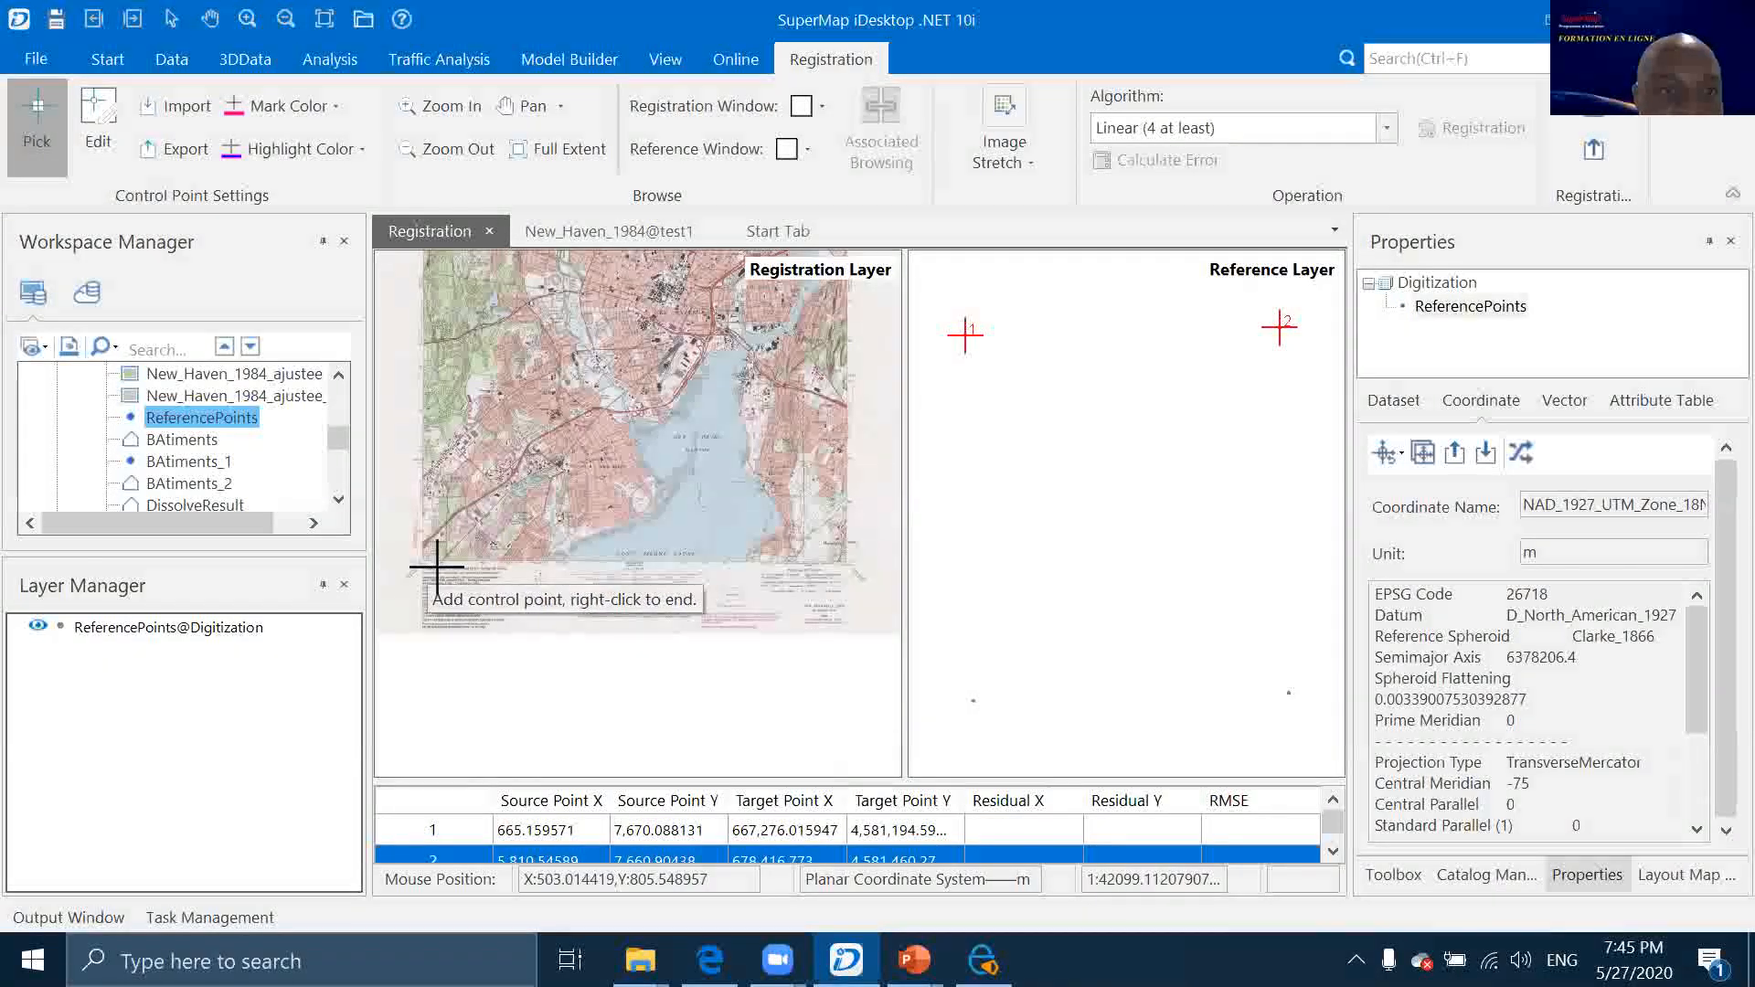
pyautogui.scroll(5, 437, 567)
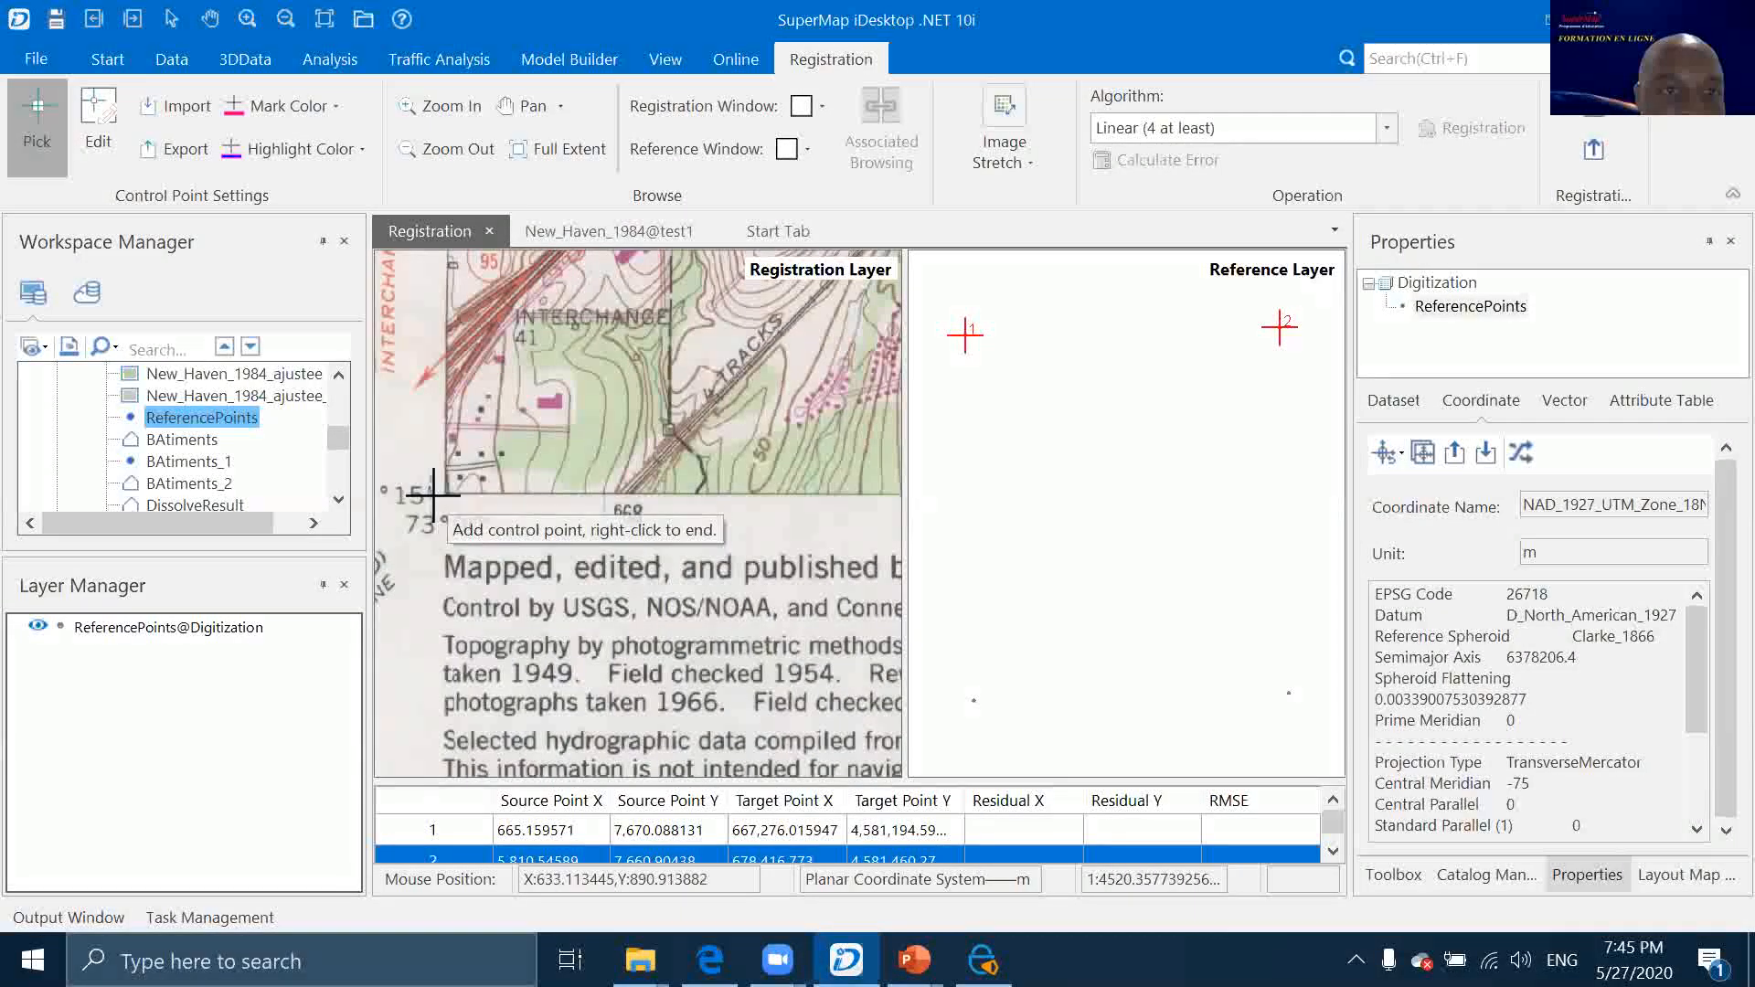
pyautogui.click(432, 494)
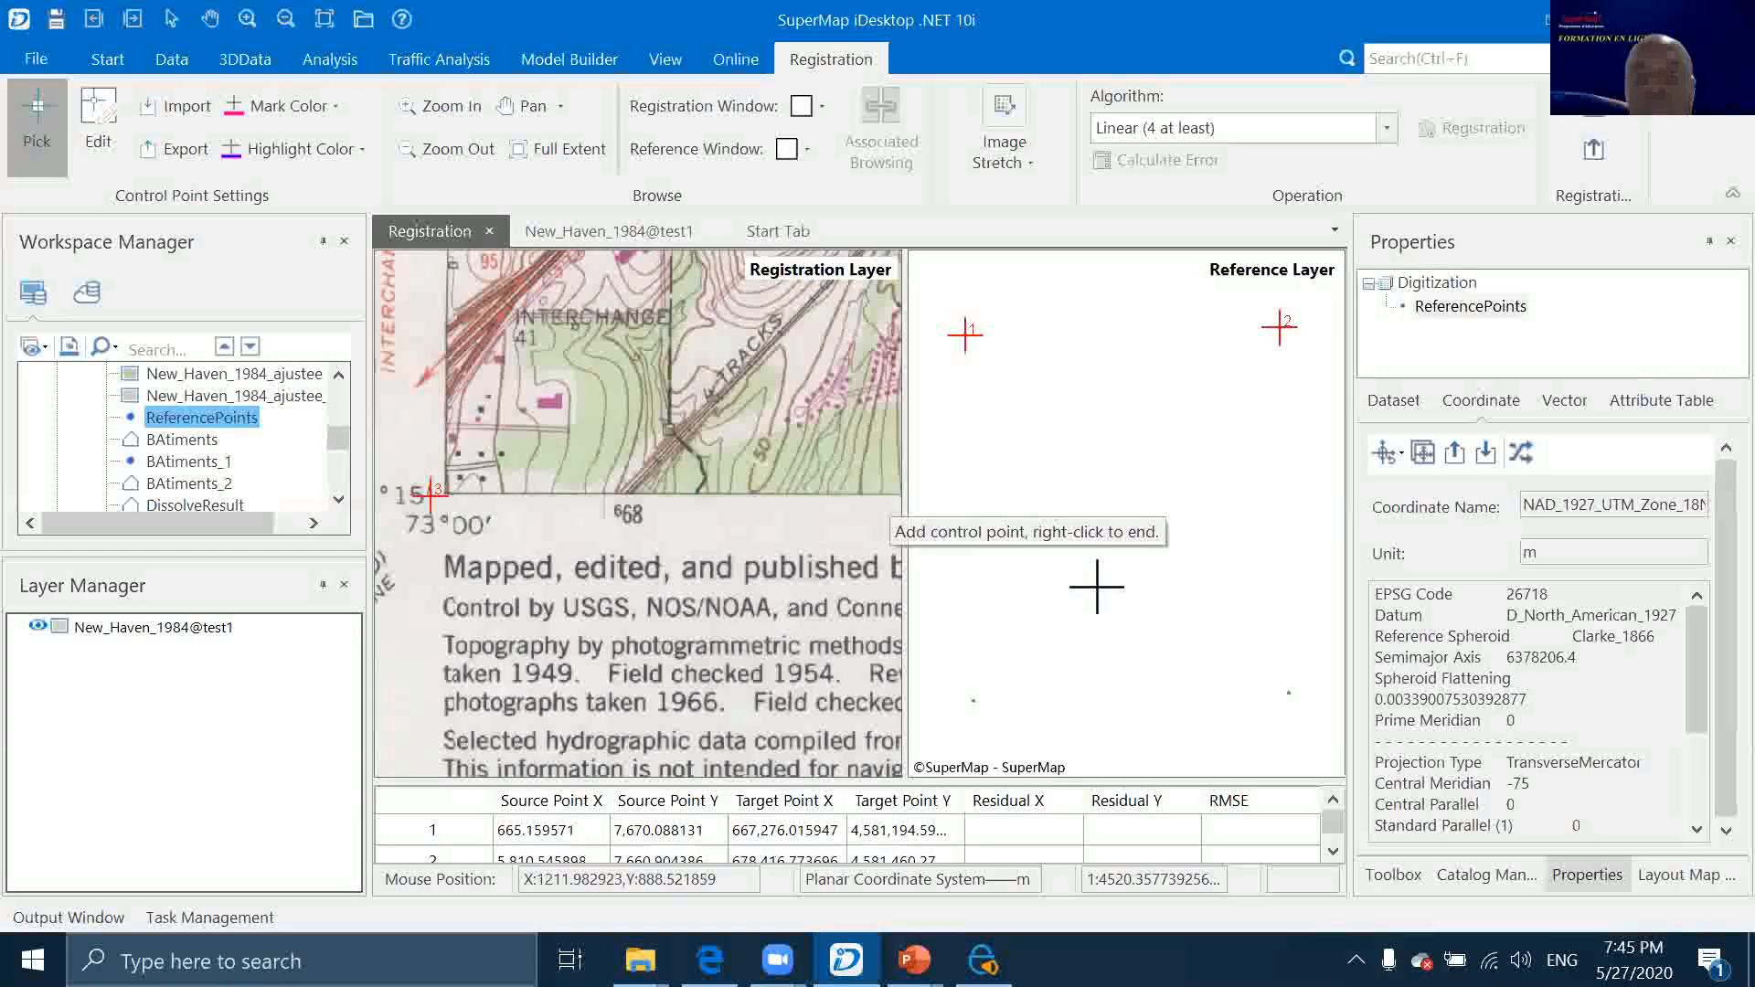
pyautogui.click(973, 699)
# Add the fourth control point near the map frame's south-east corner, about X 5783, Y 883, and pair it with the south-east reference point
pyautogui.scroll(-6, 689, 508)
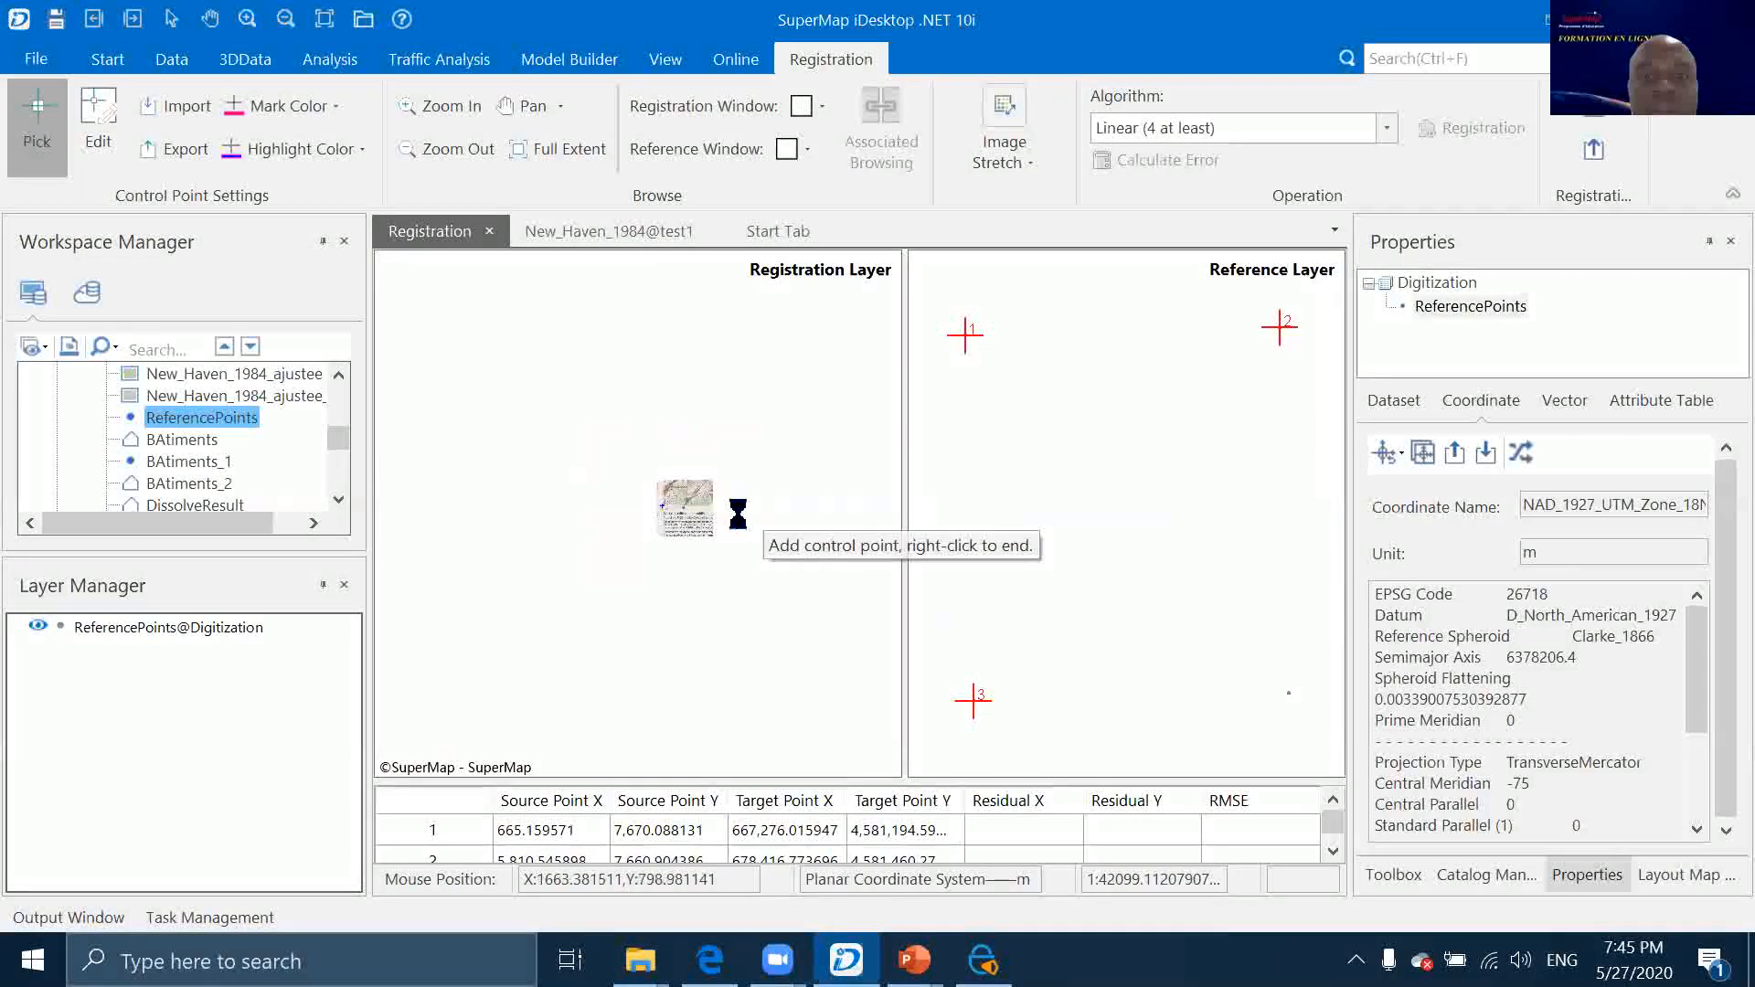
pyautogui.scroll(-3, 813, 503)
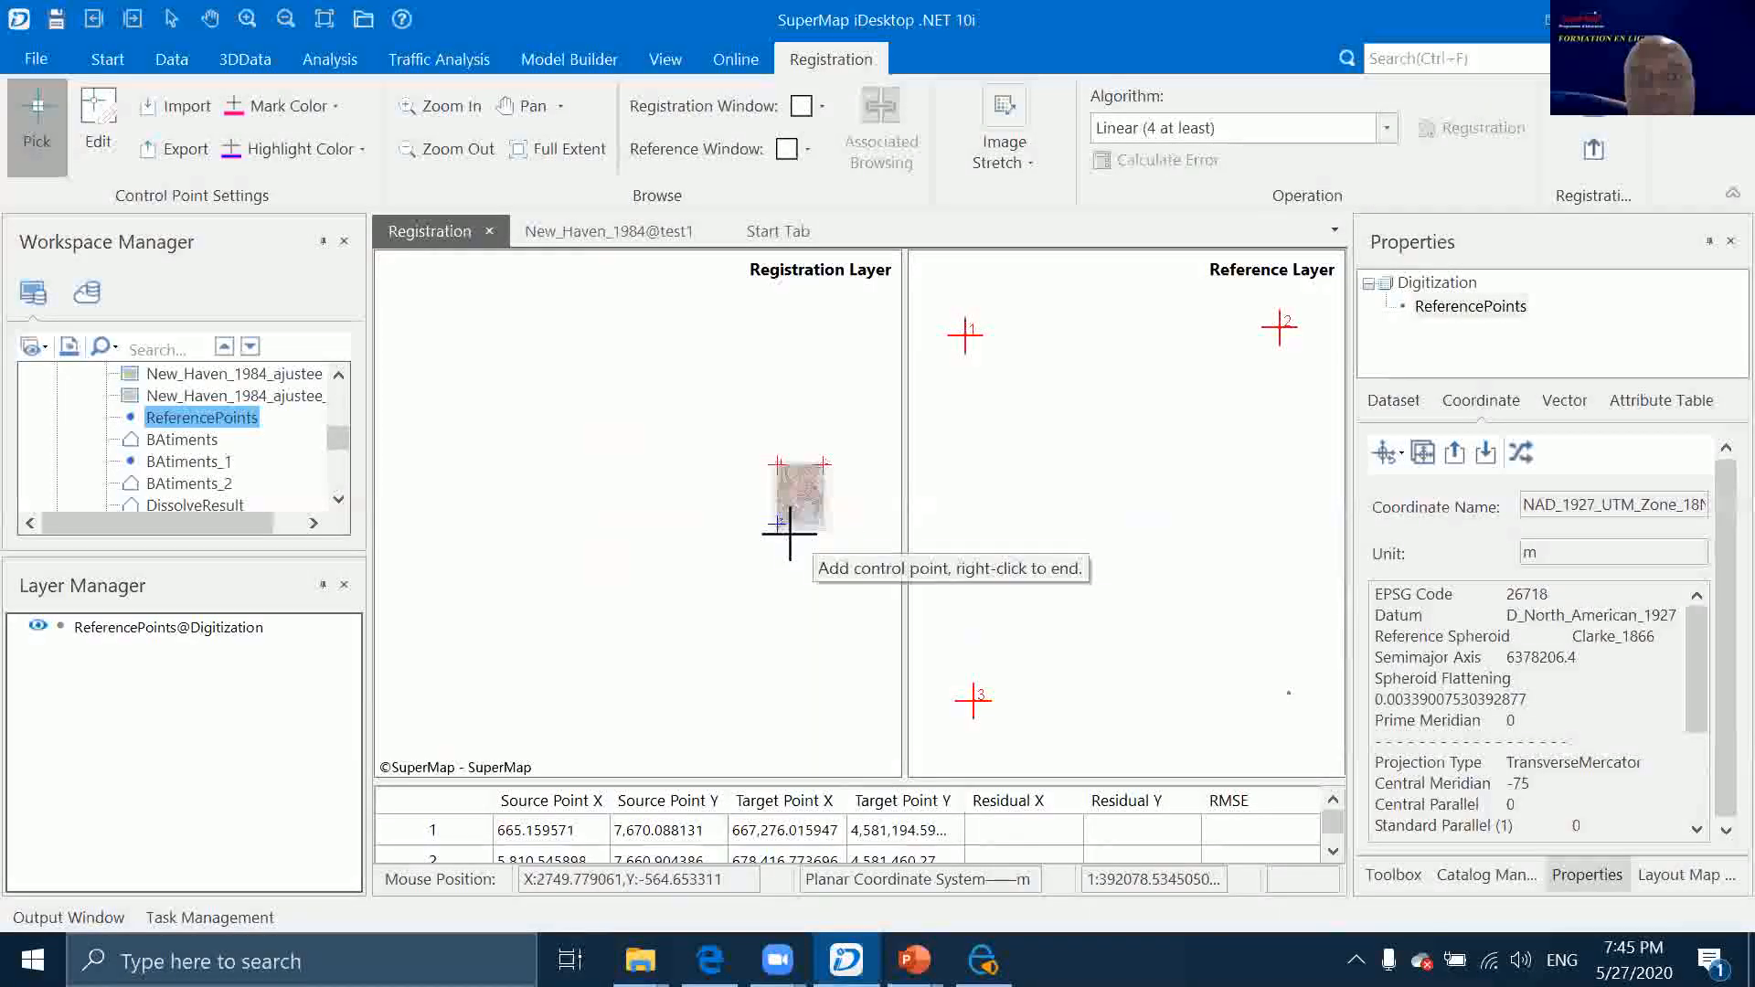
pyautogui.scroll(6, 869, 544)
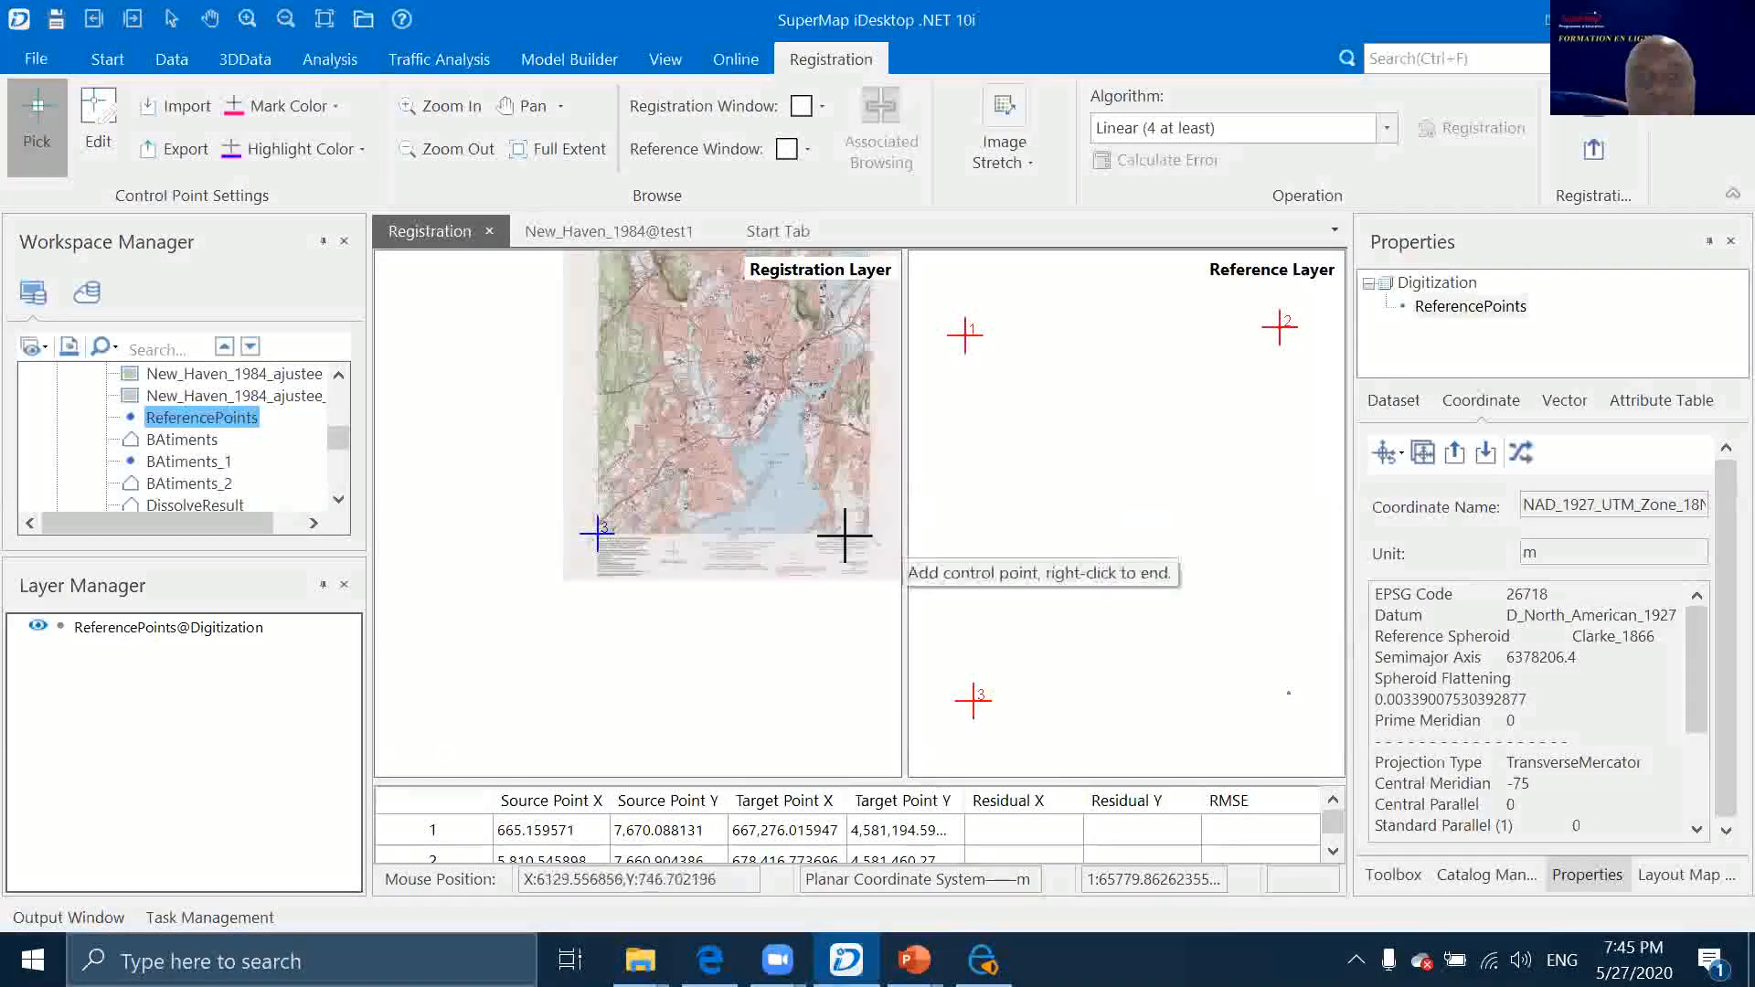
pyautogui.scroll(2, 860, 594)
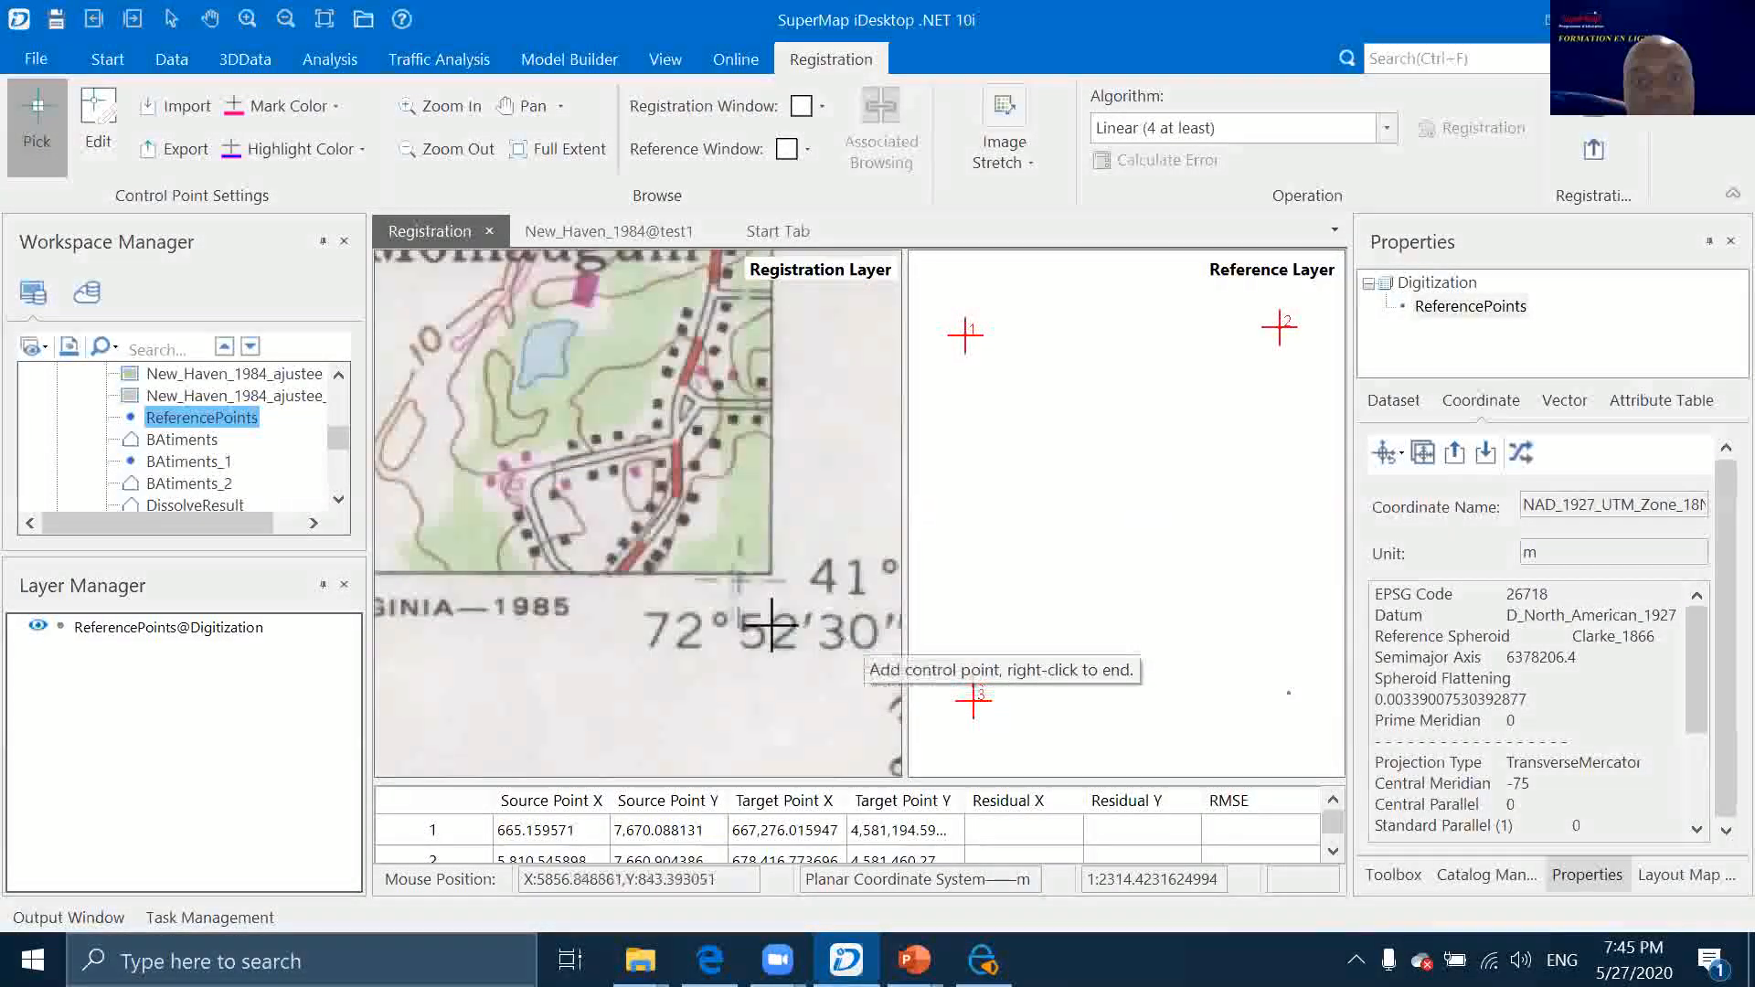
pyautogui.click(737, 579)
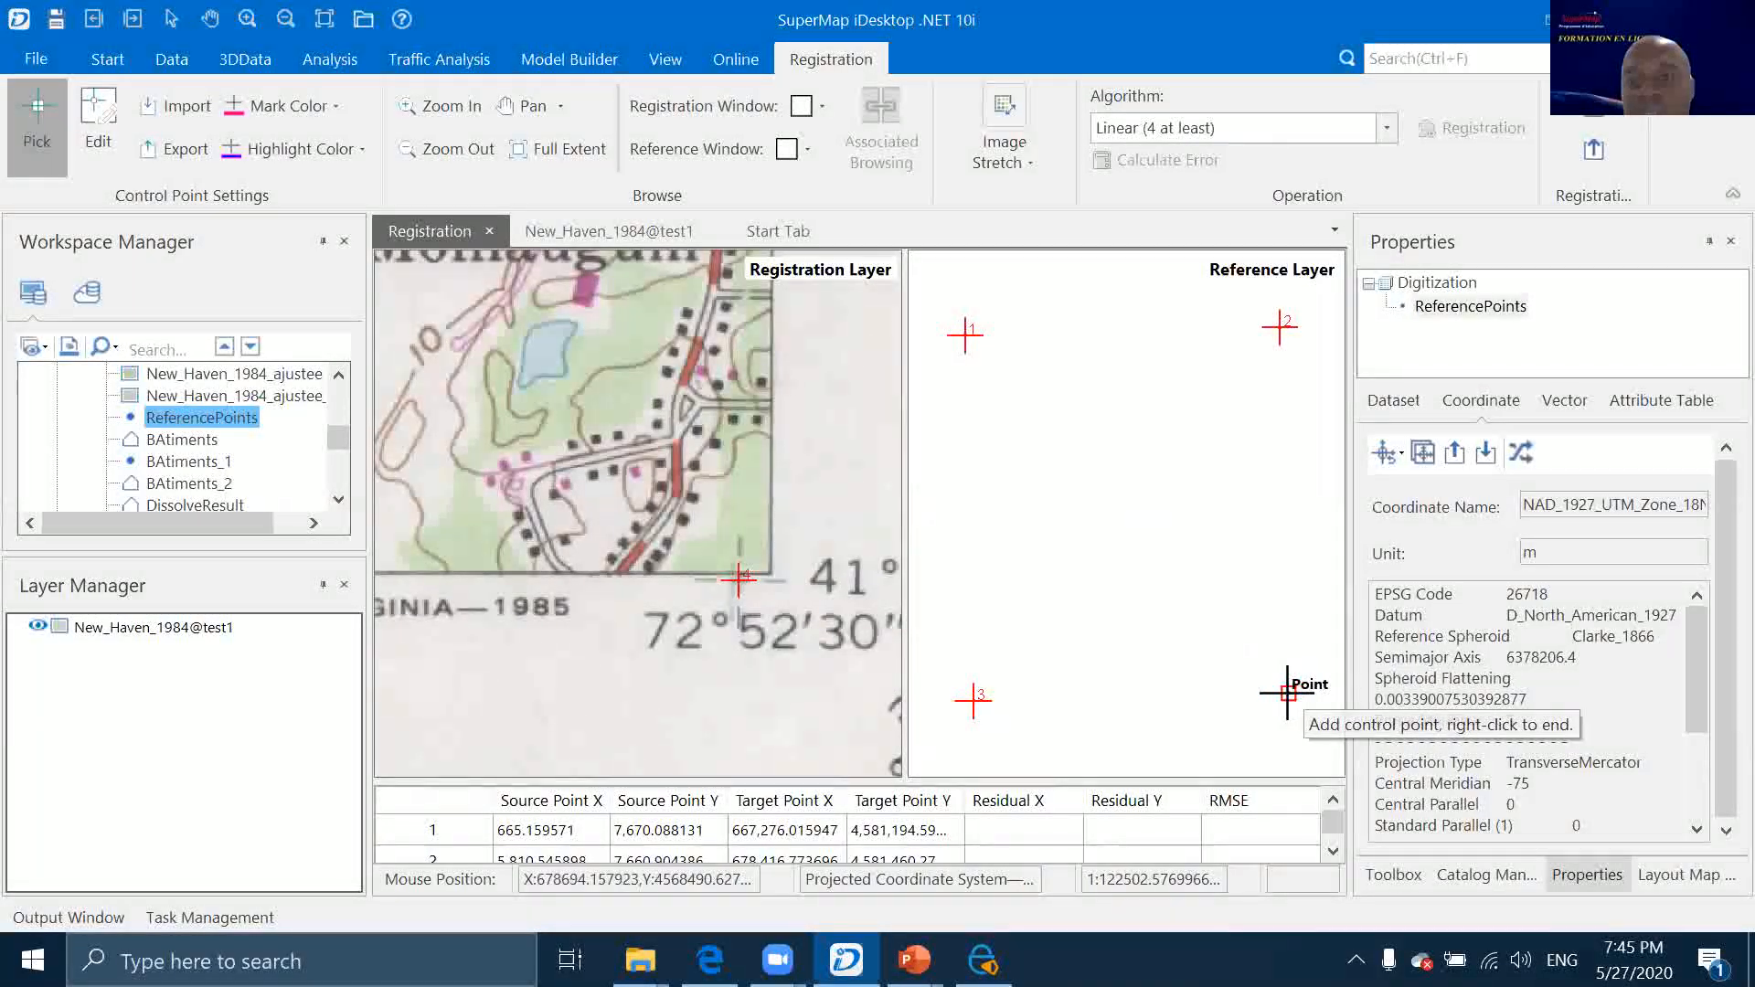
pyautogui.click(1287, 692)
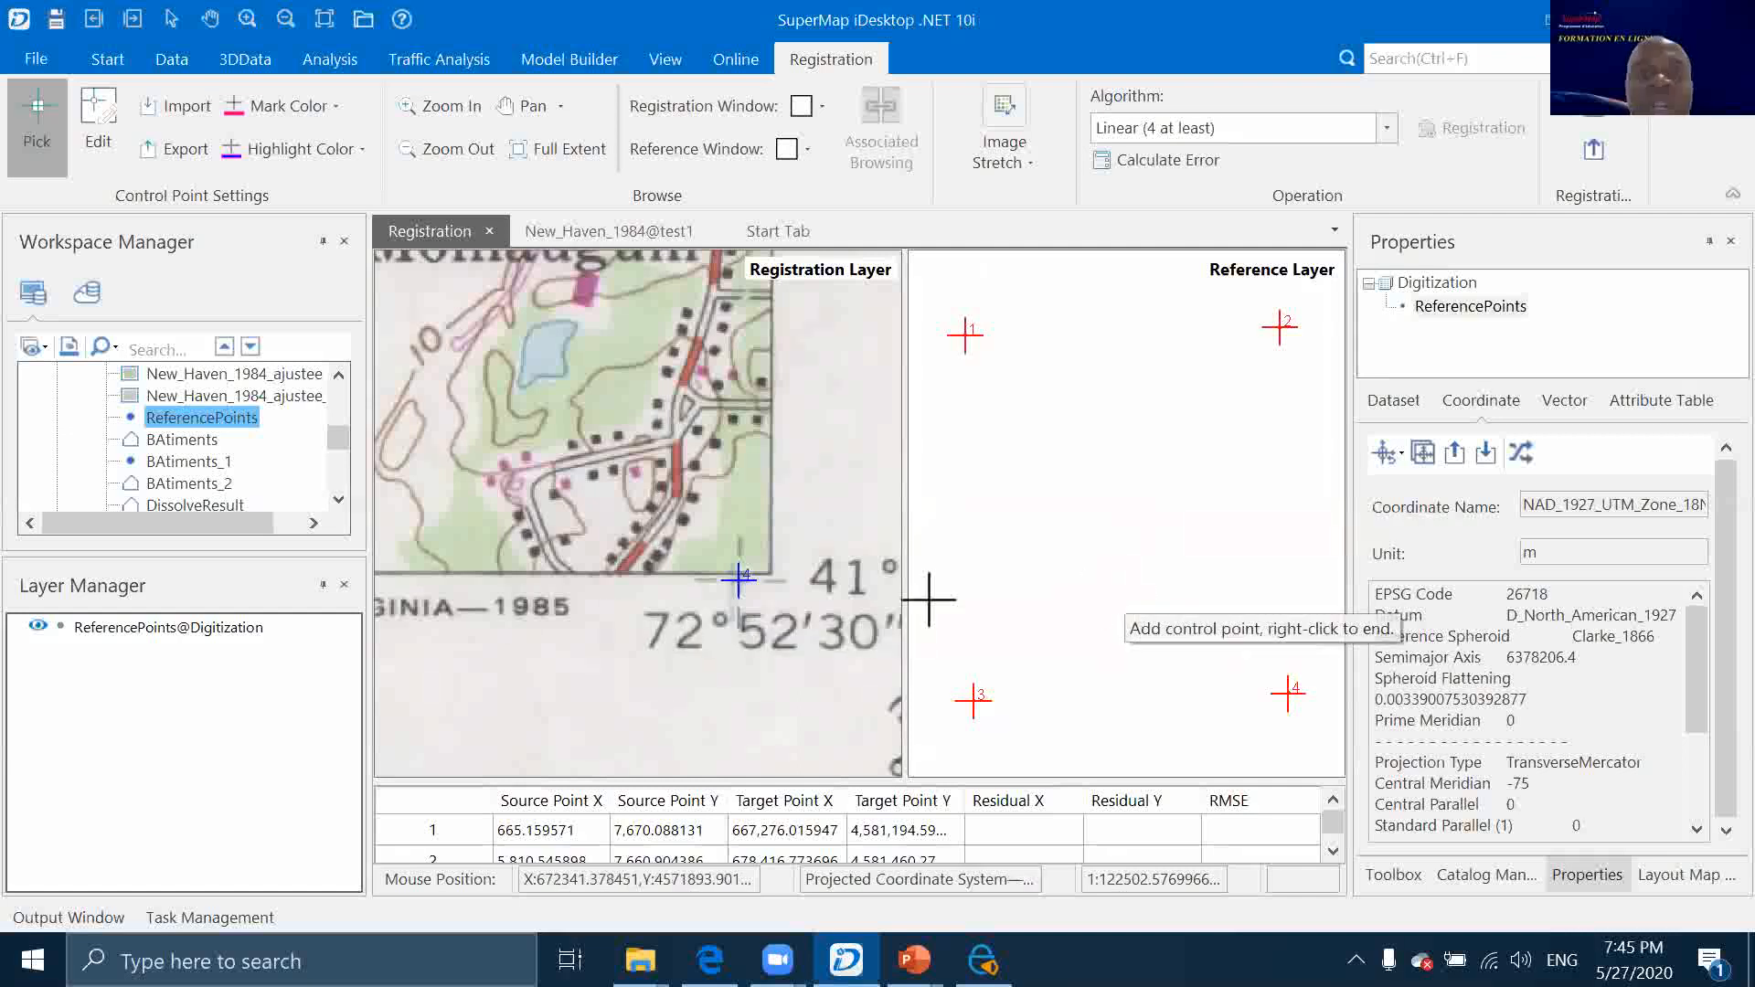
# Calculate the registration error with the Linear algorithm and enlarge the control point table to show the residuals of all four points
pyautogui.scroll(-5, 567, 412)
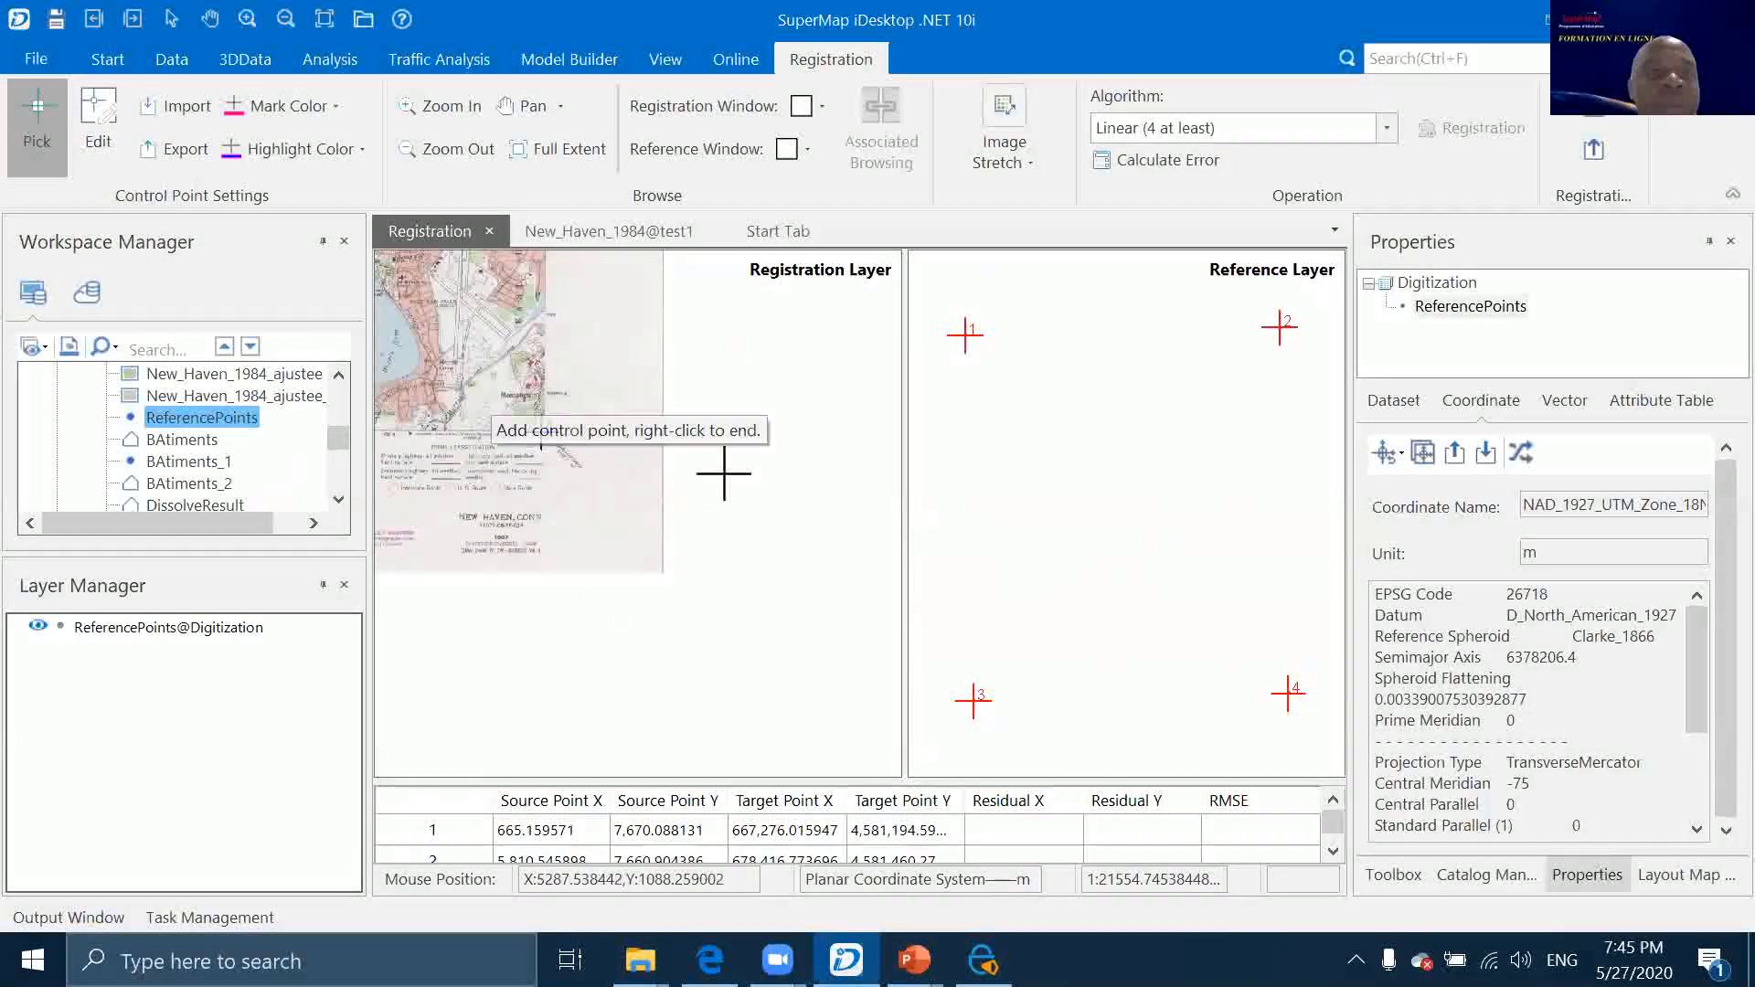
pyautogui.scroll(-2, 463, 373)
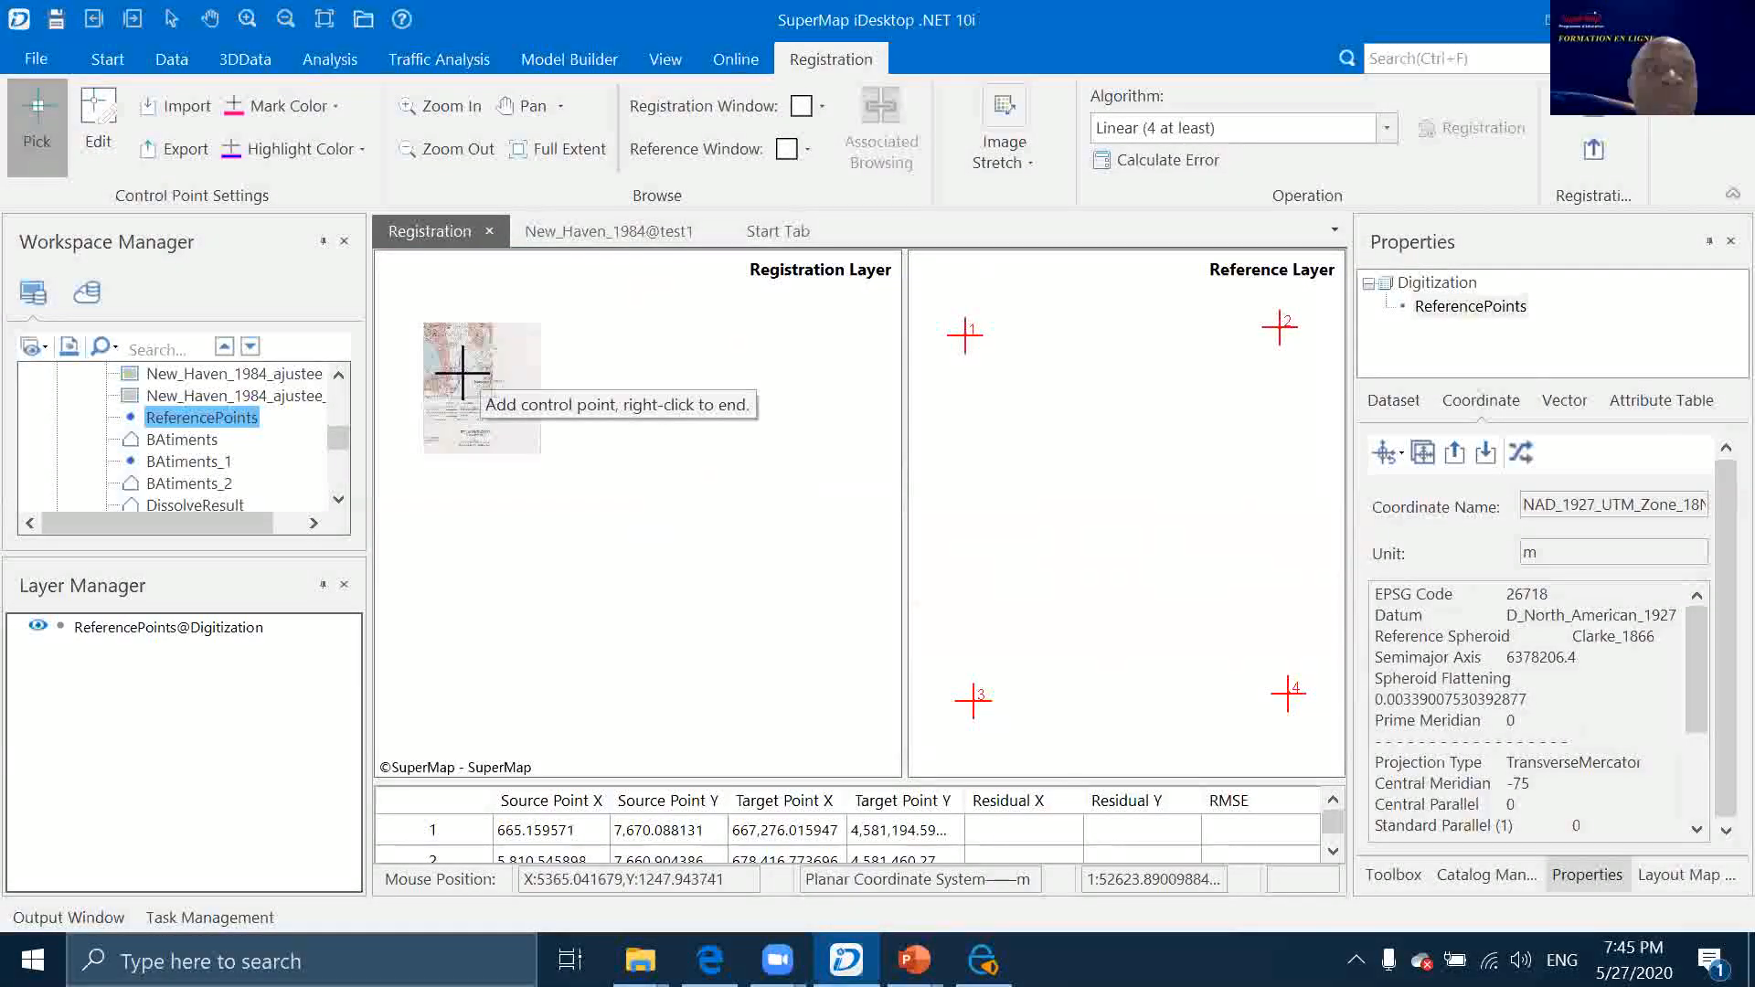
pyautogui.scroll(2, 502, 372)
pyautogui.click(477, 385)
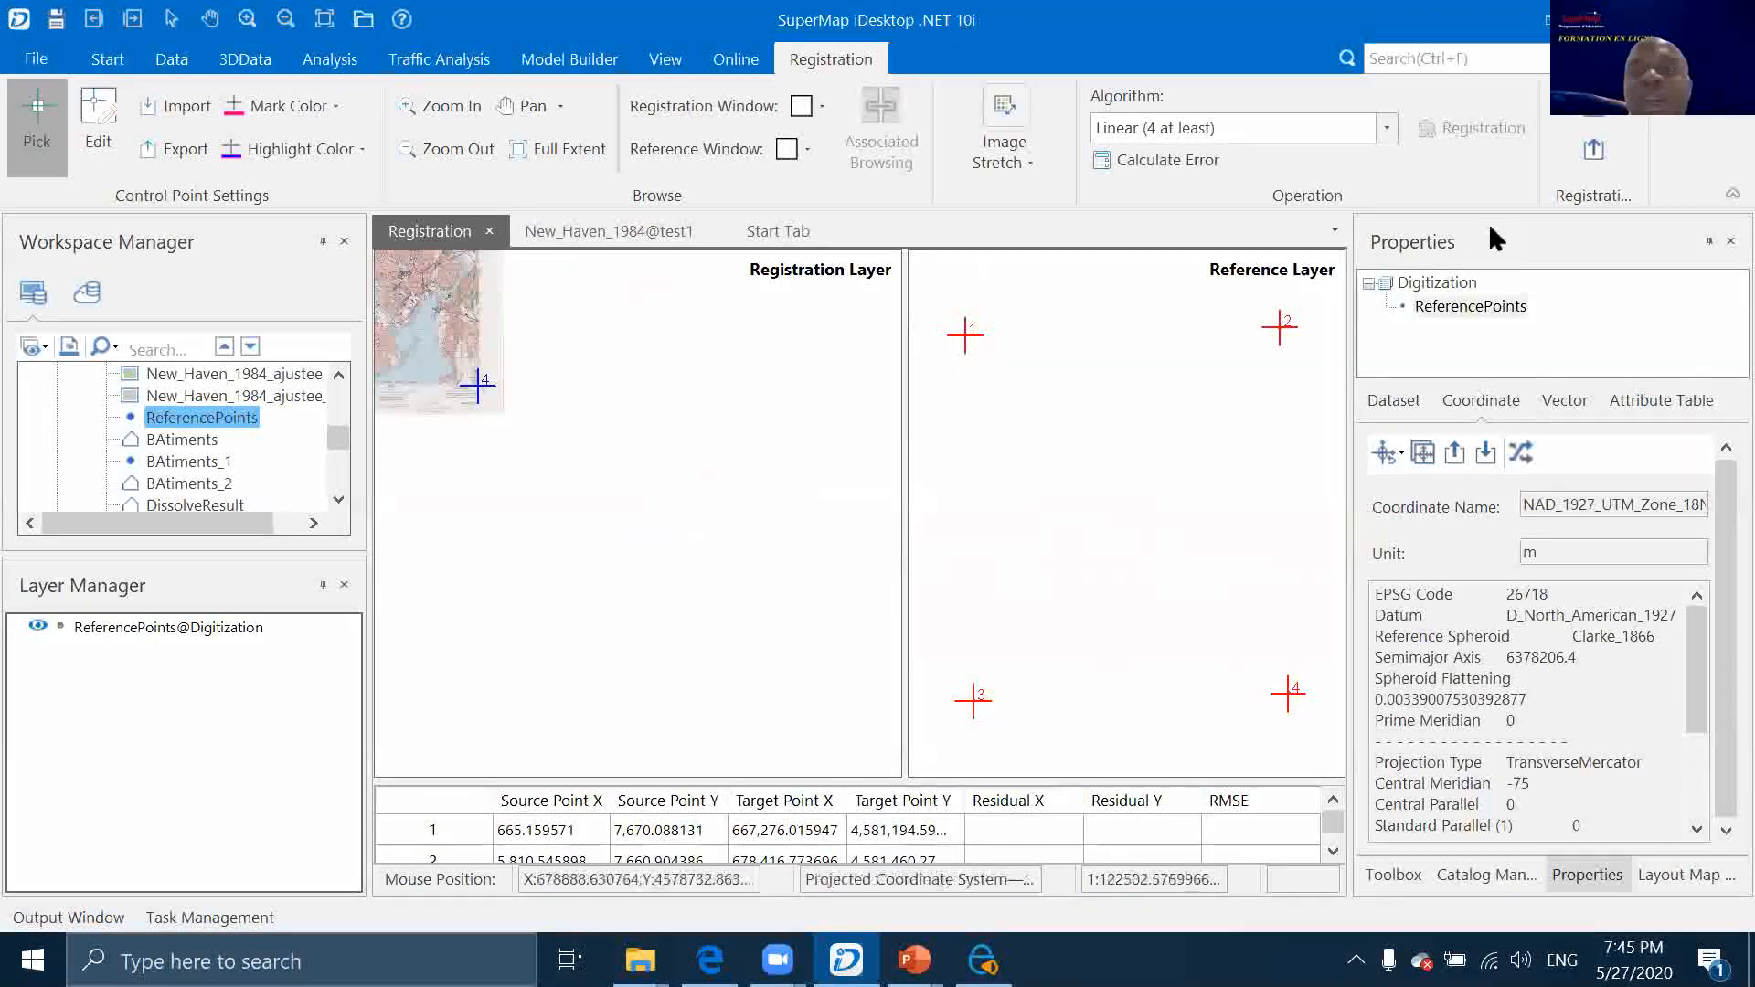
pyautogui.click(1166, 165)
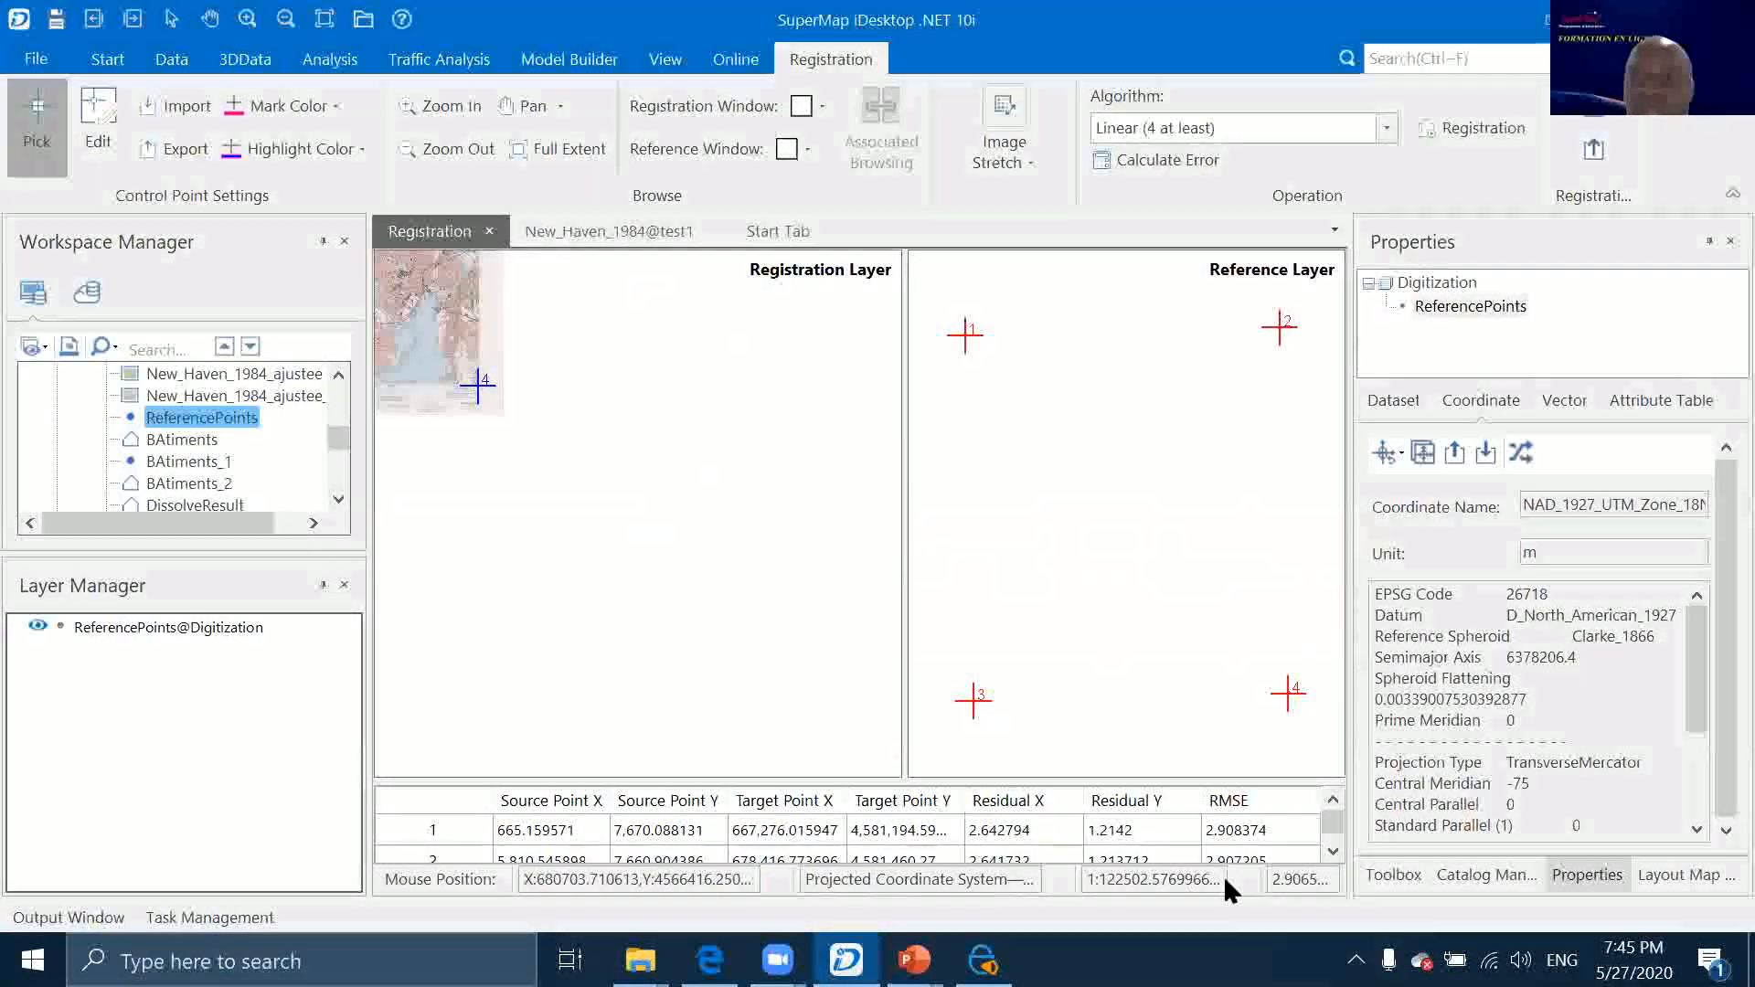
pyautogui.scroll(-3, 1330, 837)
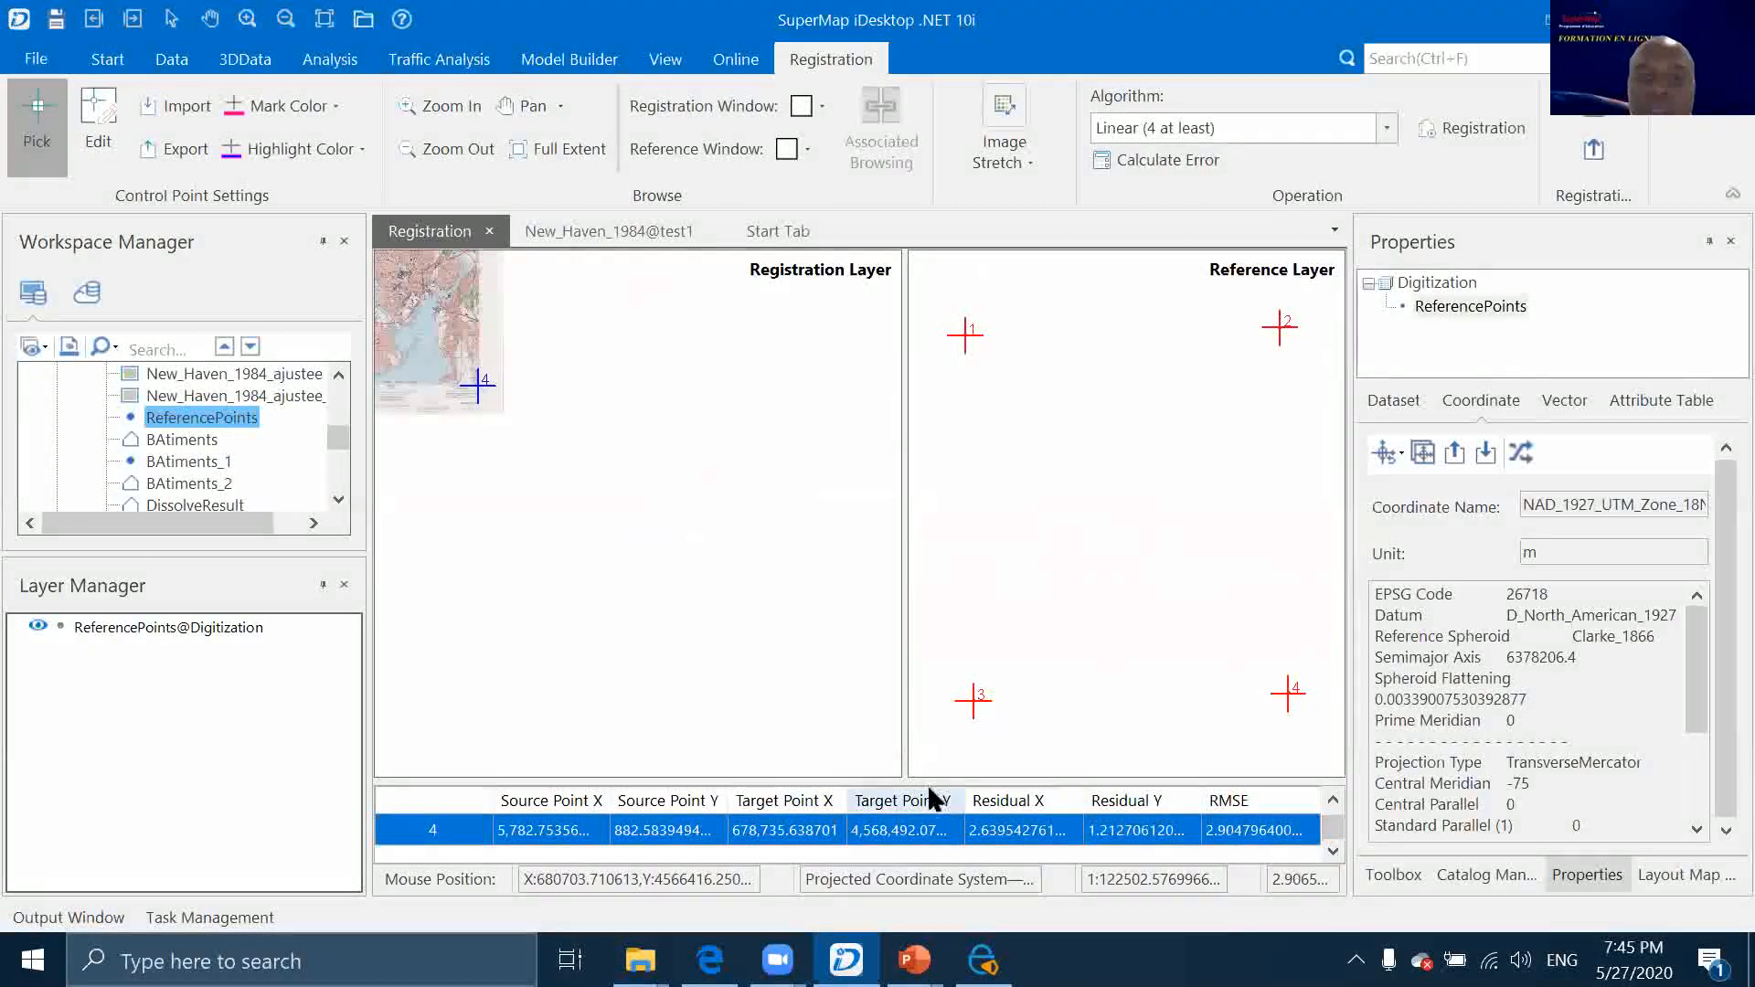
pyautogui.moveTo(930, 783); pyautogui.dragTo(934, 702)
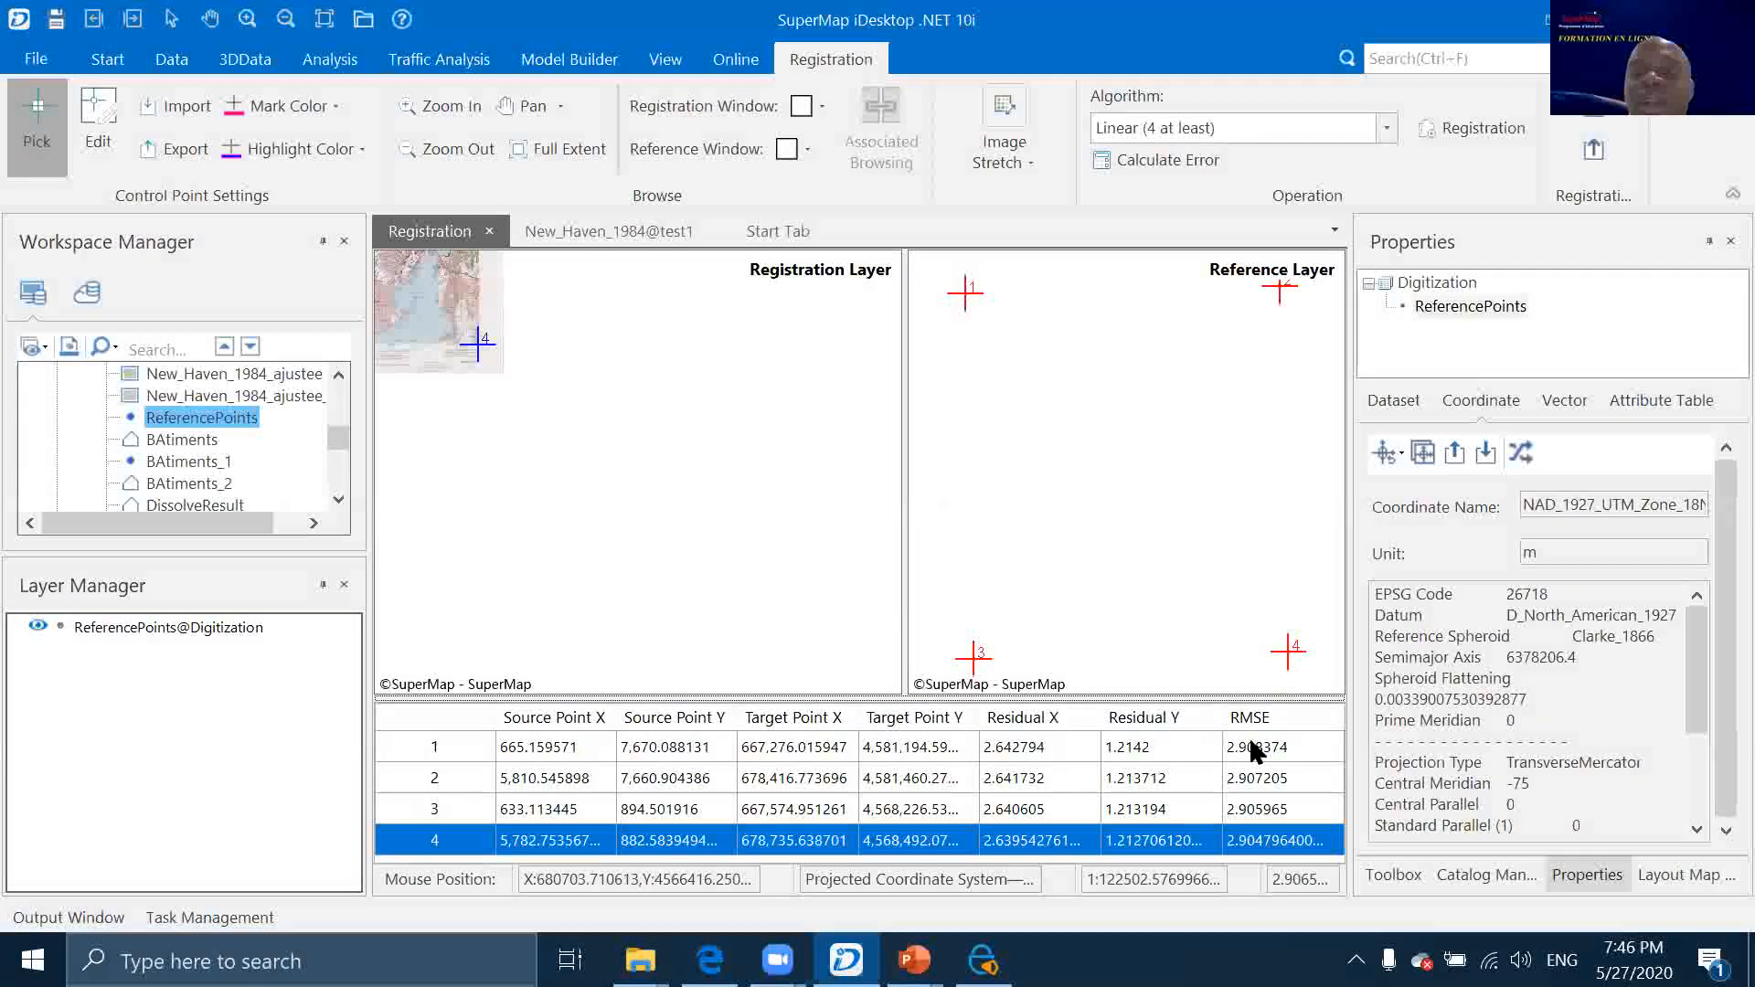
# Run the registration of New_Haven_1984, saving the result in test1 as New_Haven_1984_test without resampling
pyautogui.click(1481, 128)
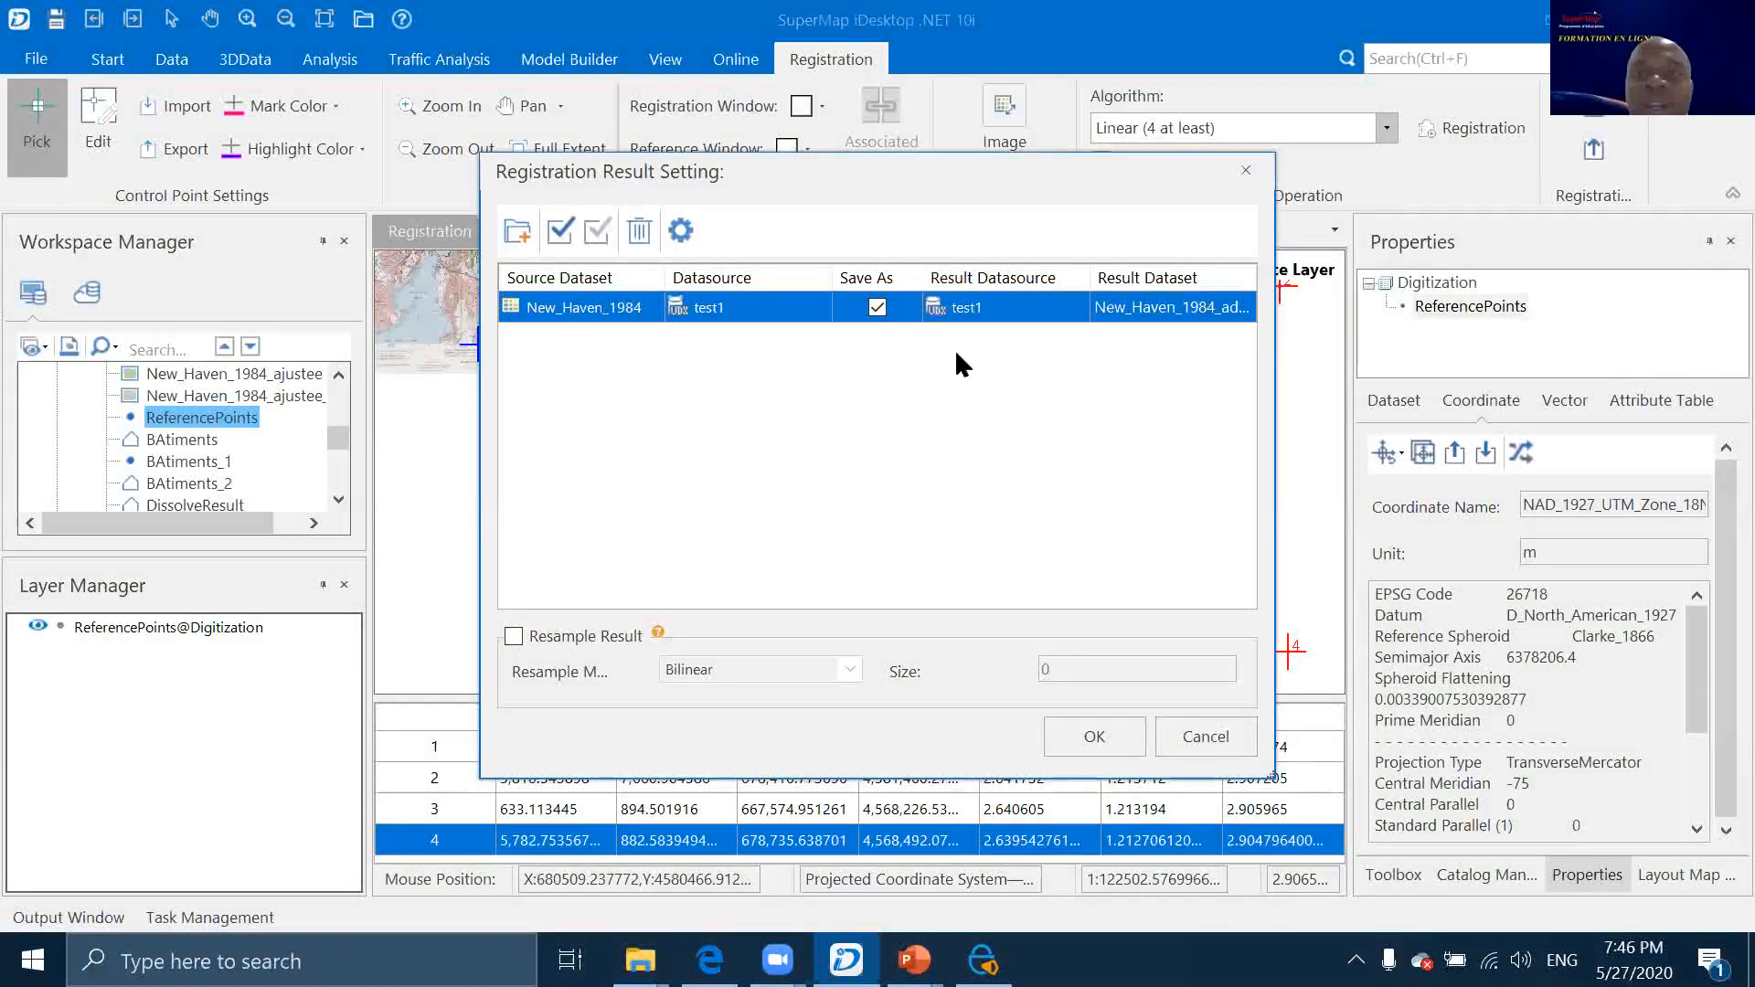
pyautogui.click(1239, 309)
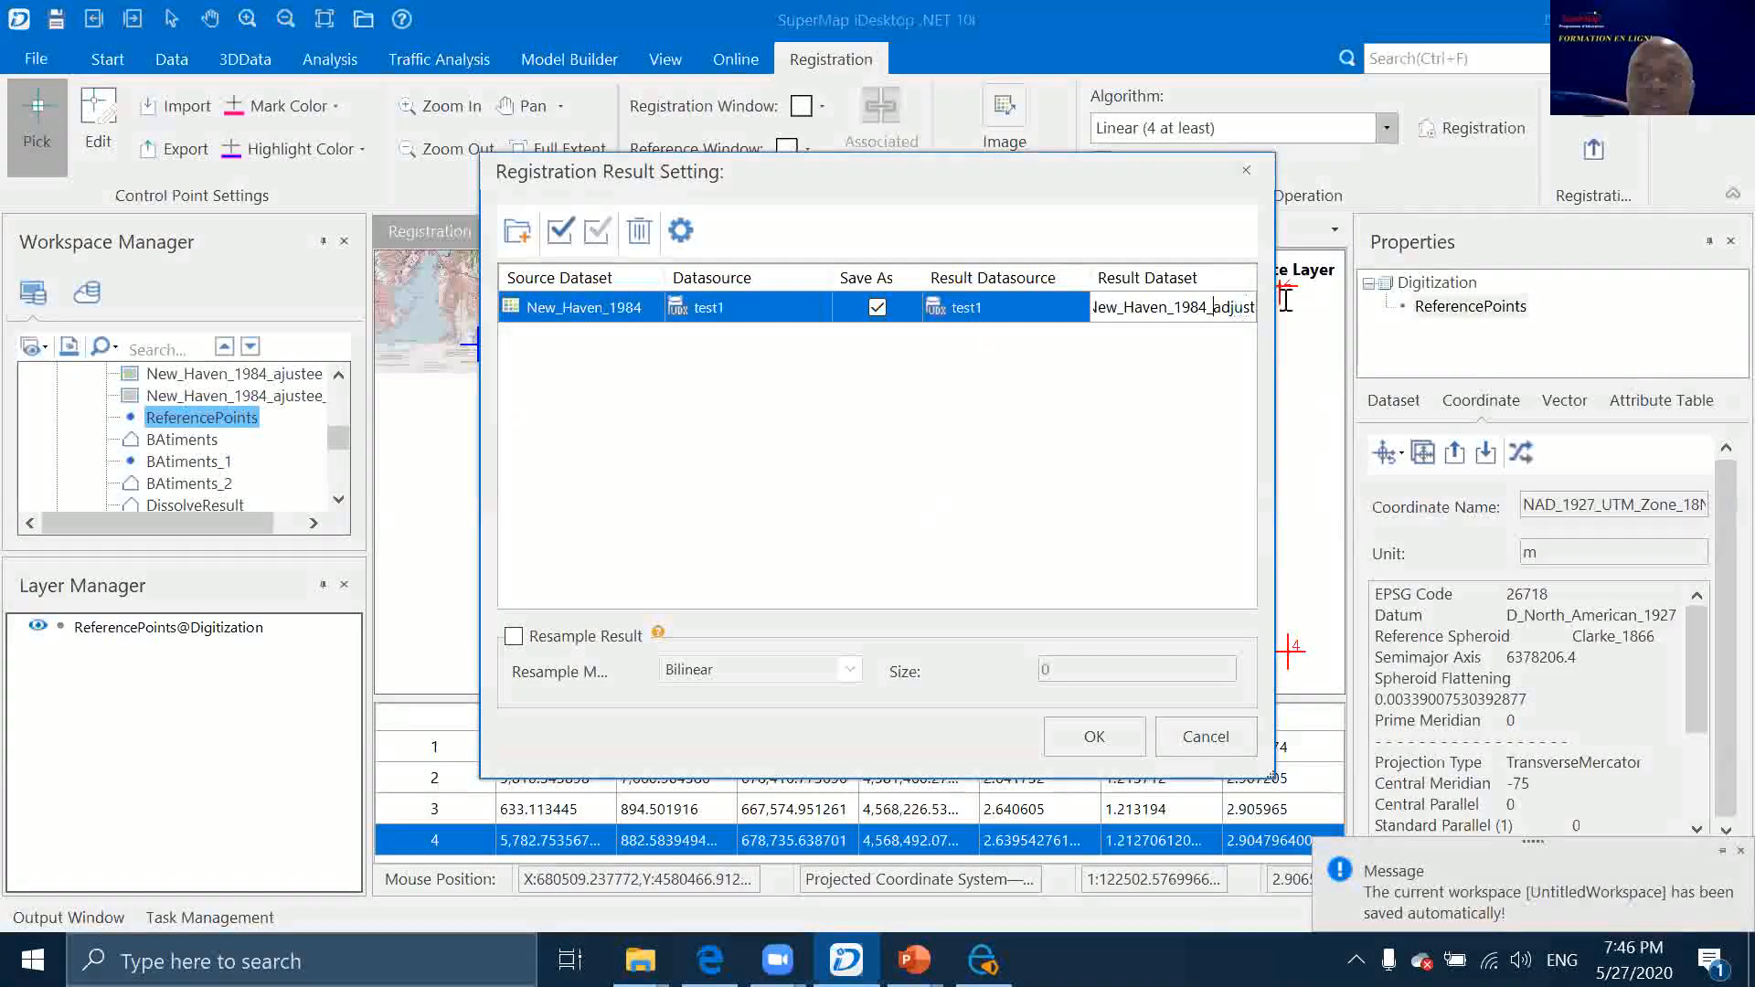
pyautogui.hotkey('shift', 'End')
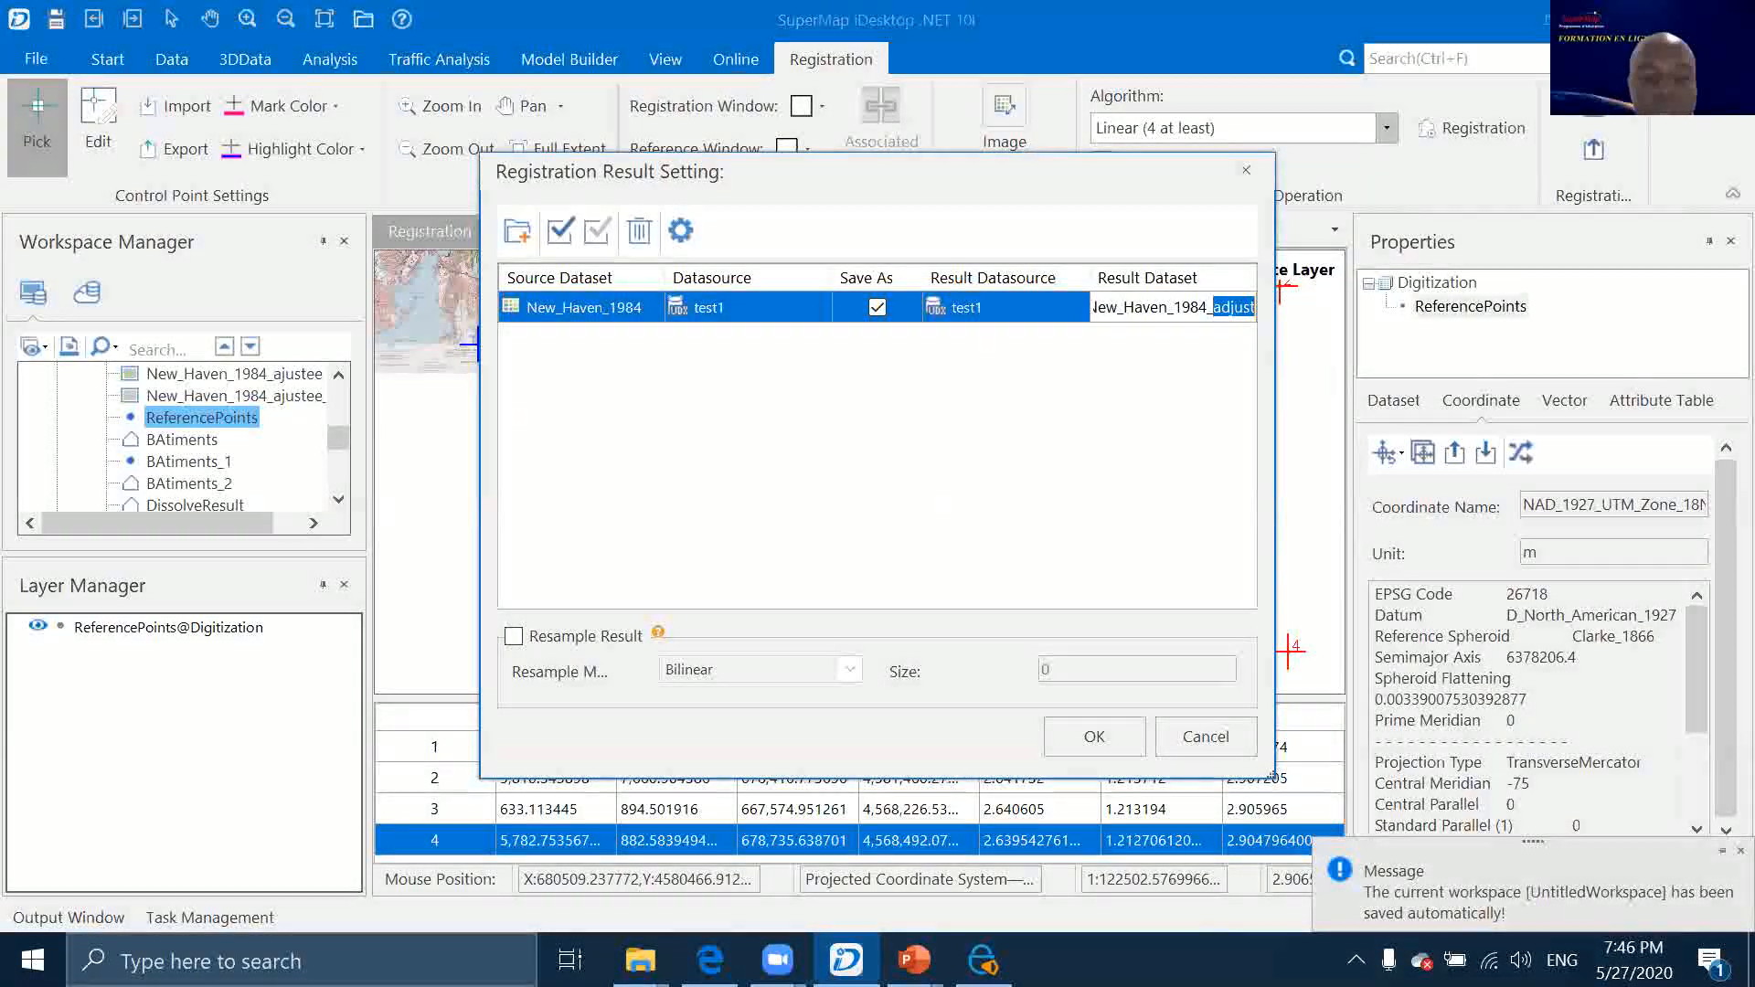
pyautogui.write('test')
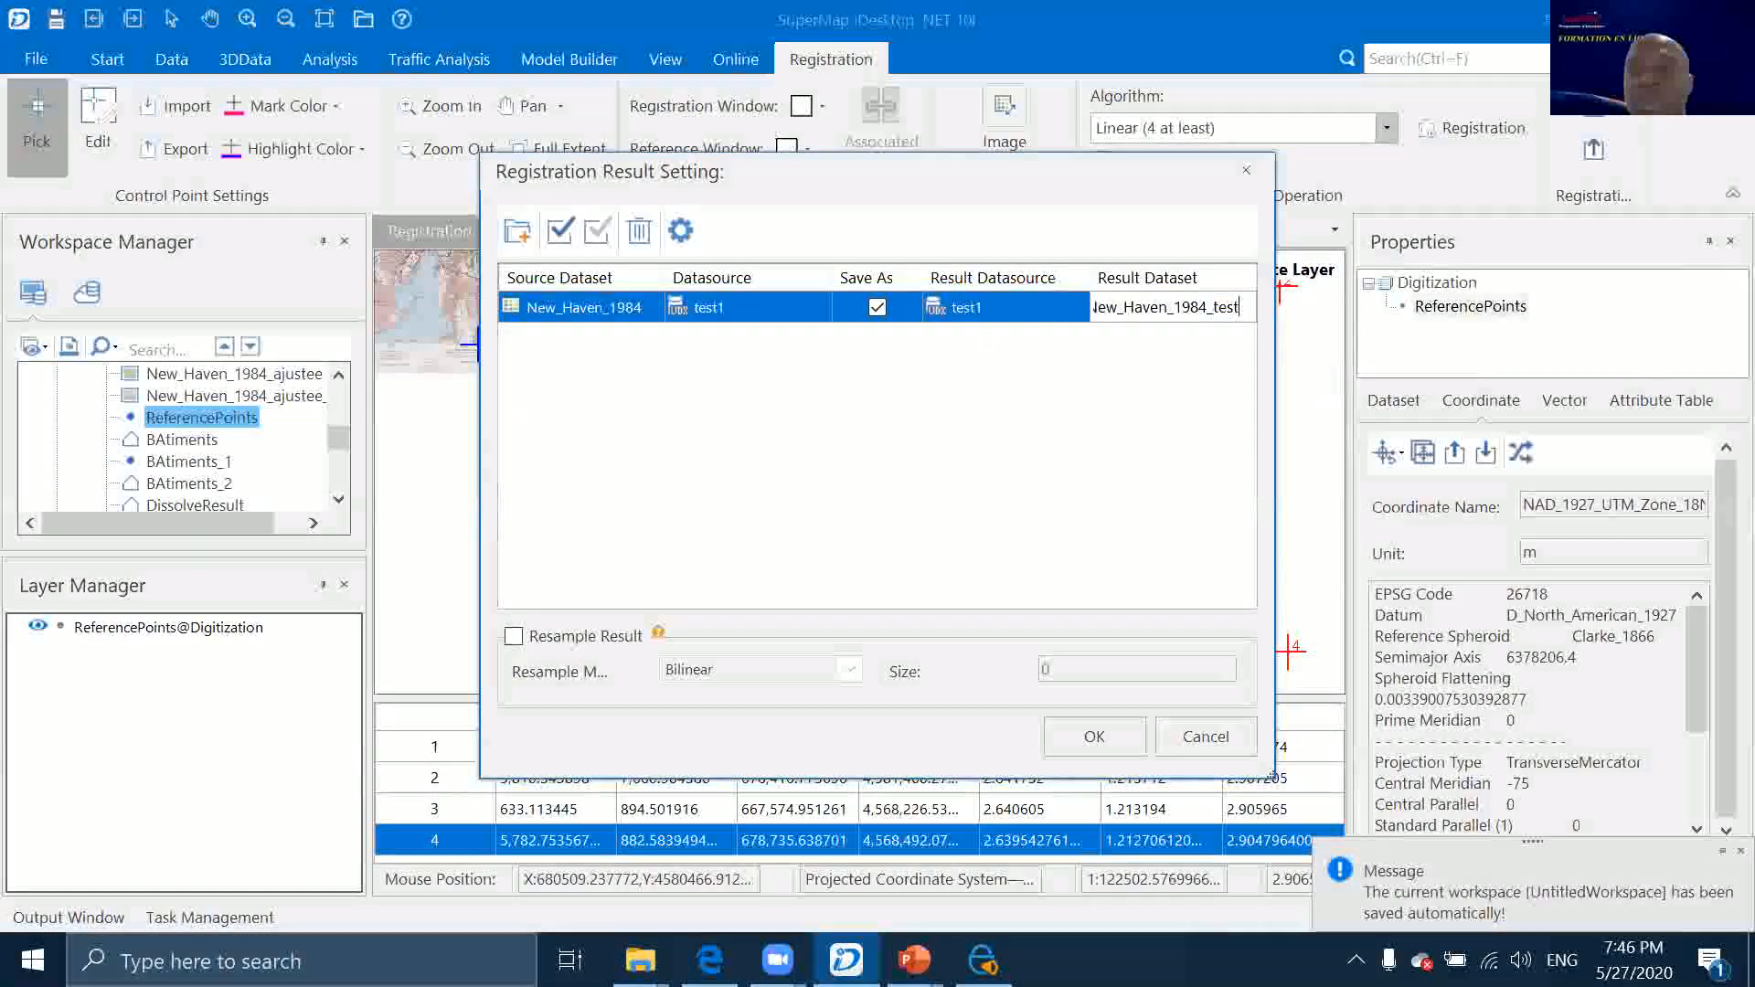
pyautogui.click(1094, 738)
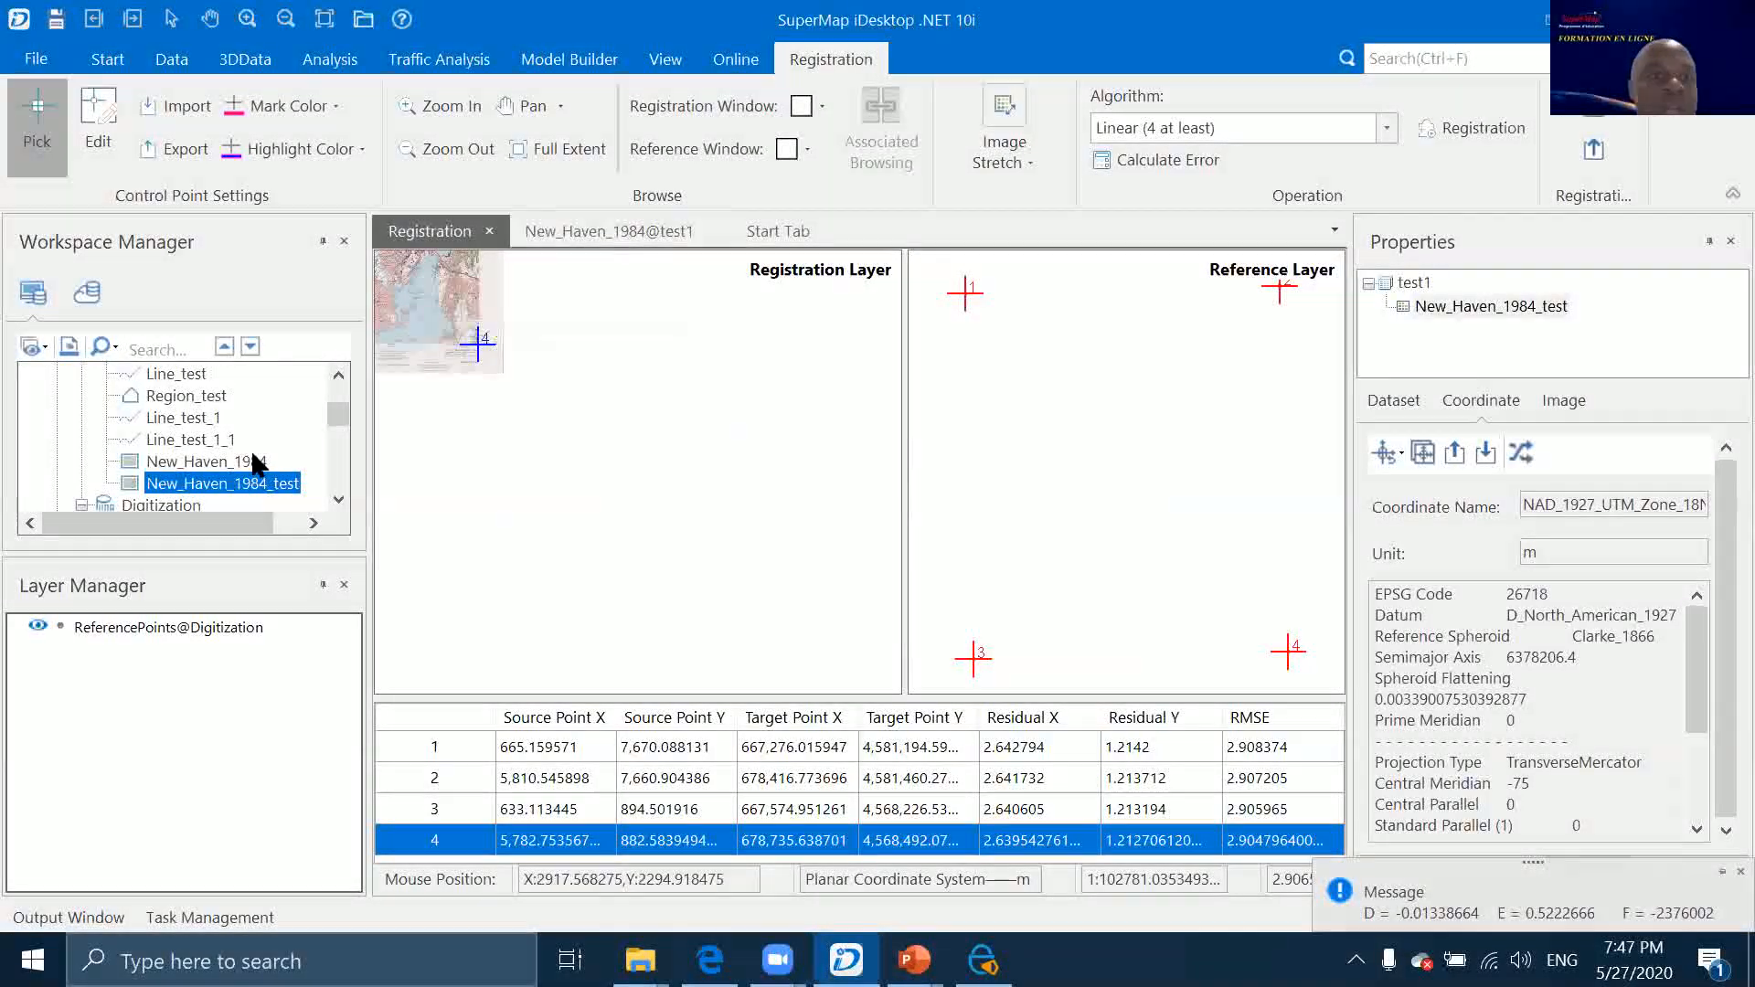
# Close all open windows, including the registration and the New_Haven_1984 map
pyautogui.rightClick(582, 235)
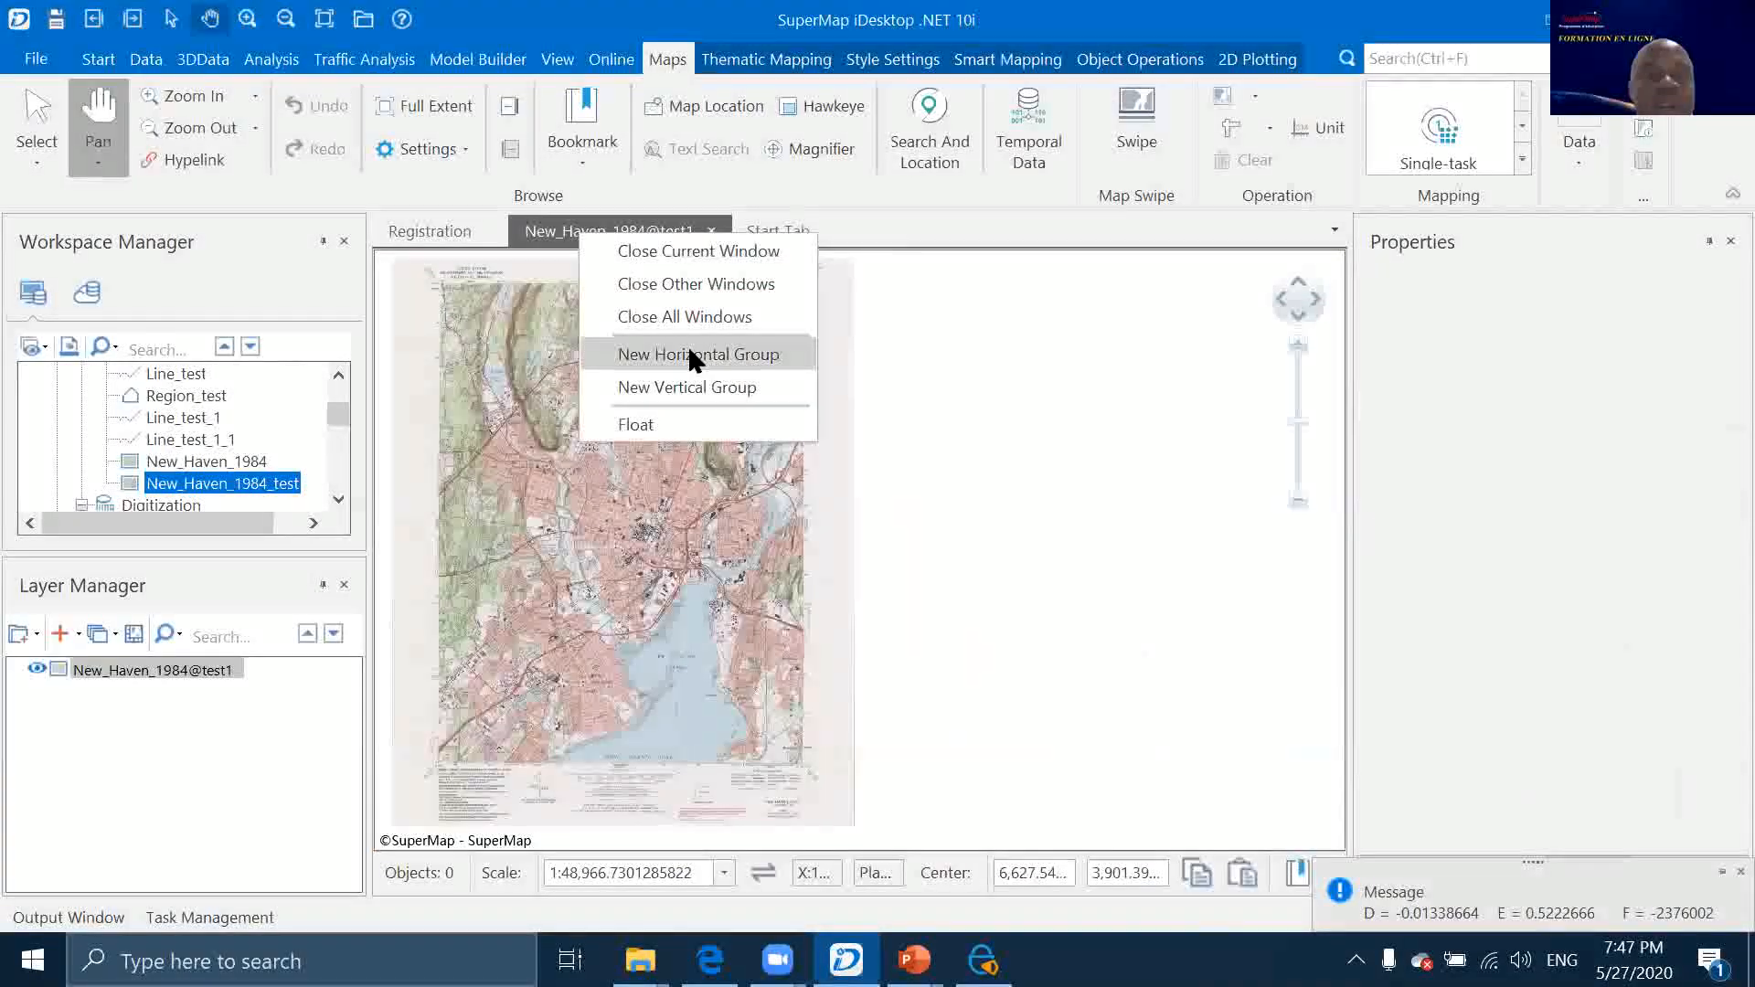
pyautogui.click(686, 317)
pyautogui.click(965, 718)
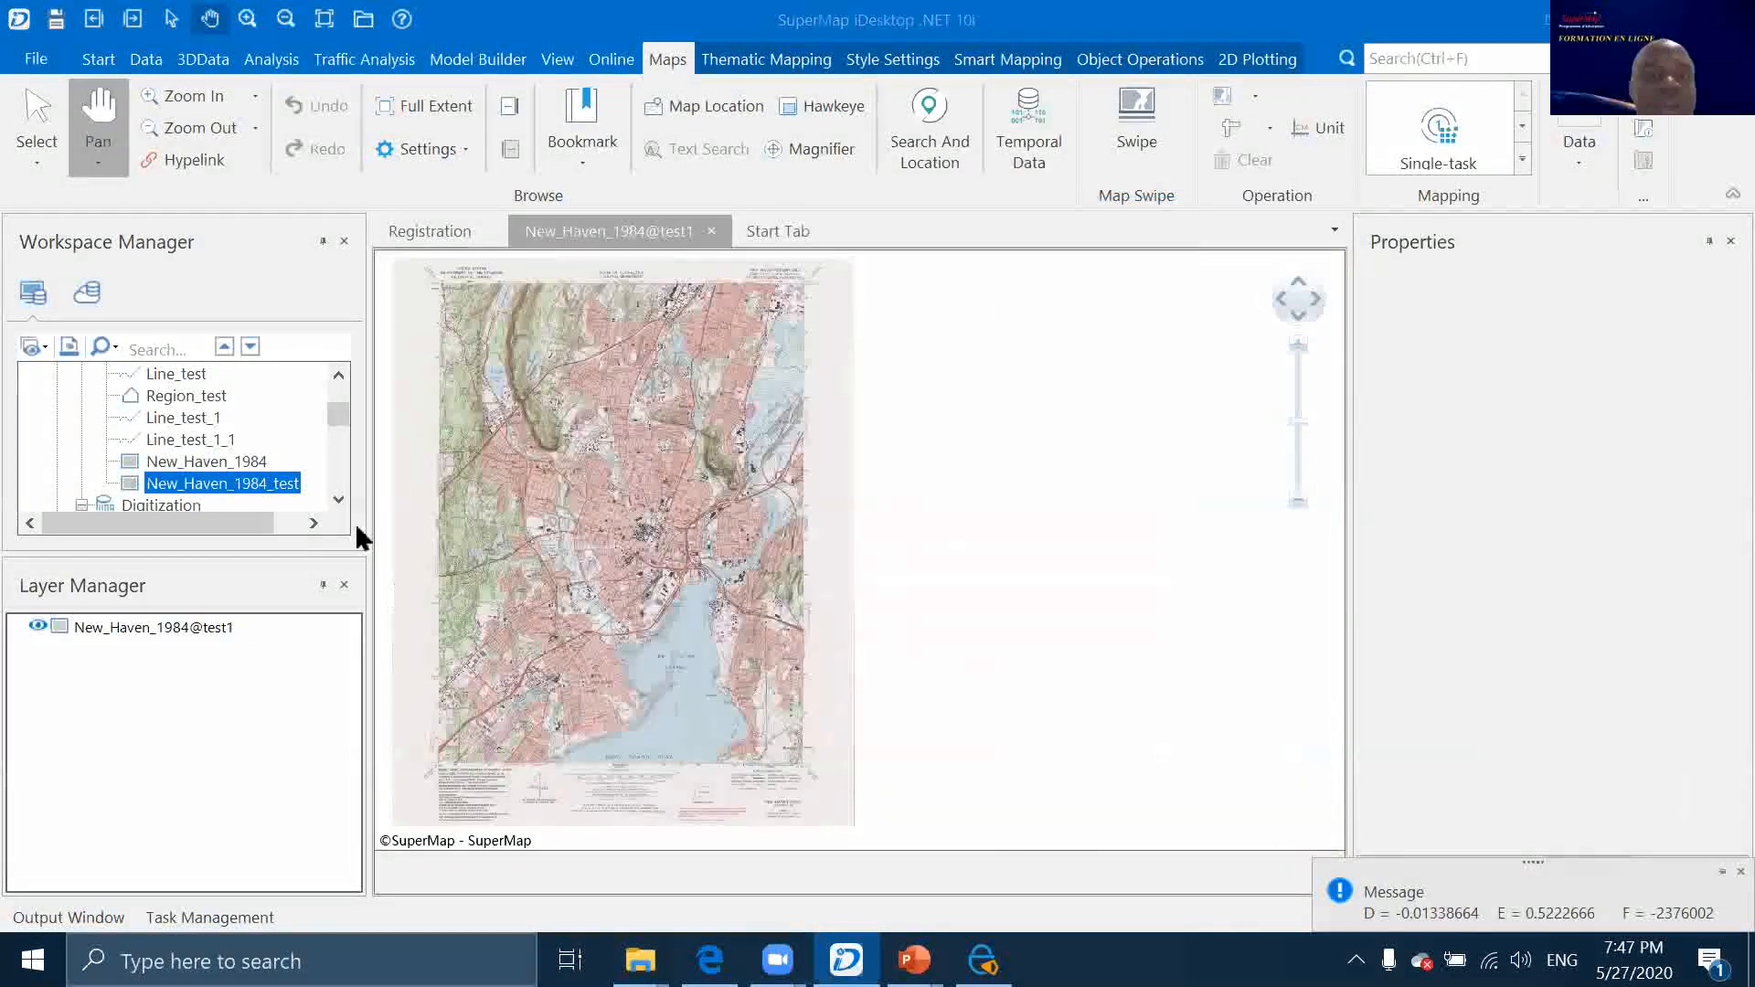
# Open the New_Haven_1984_test dataset in a new map window, build its image pyramids, and inspect the registered map
pyautogui.moveTo(201, 483); pyautogui.dragTo(712, 480)
pyautogui.click(1021, 531)
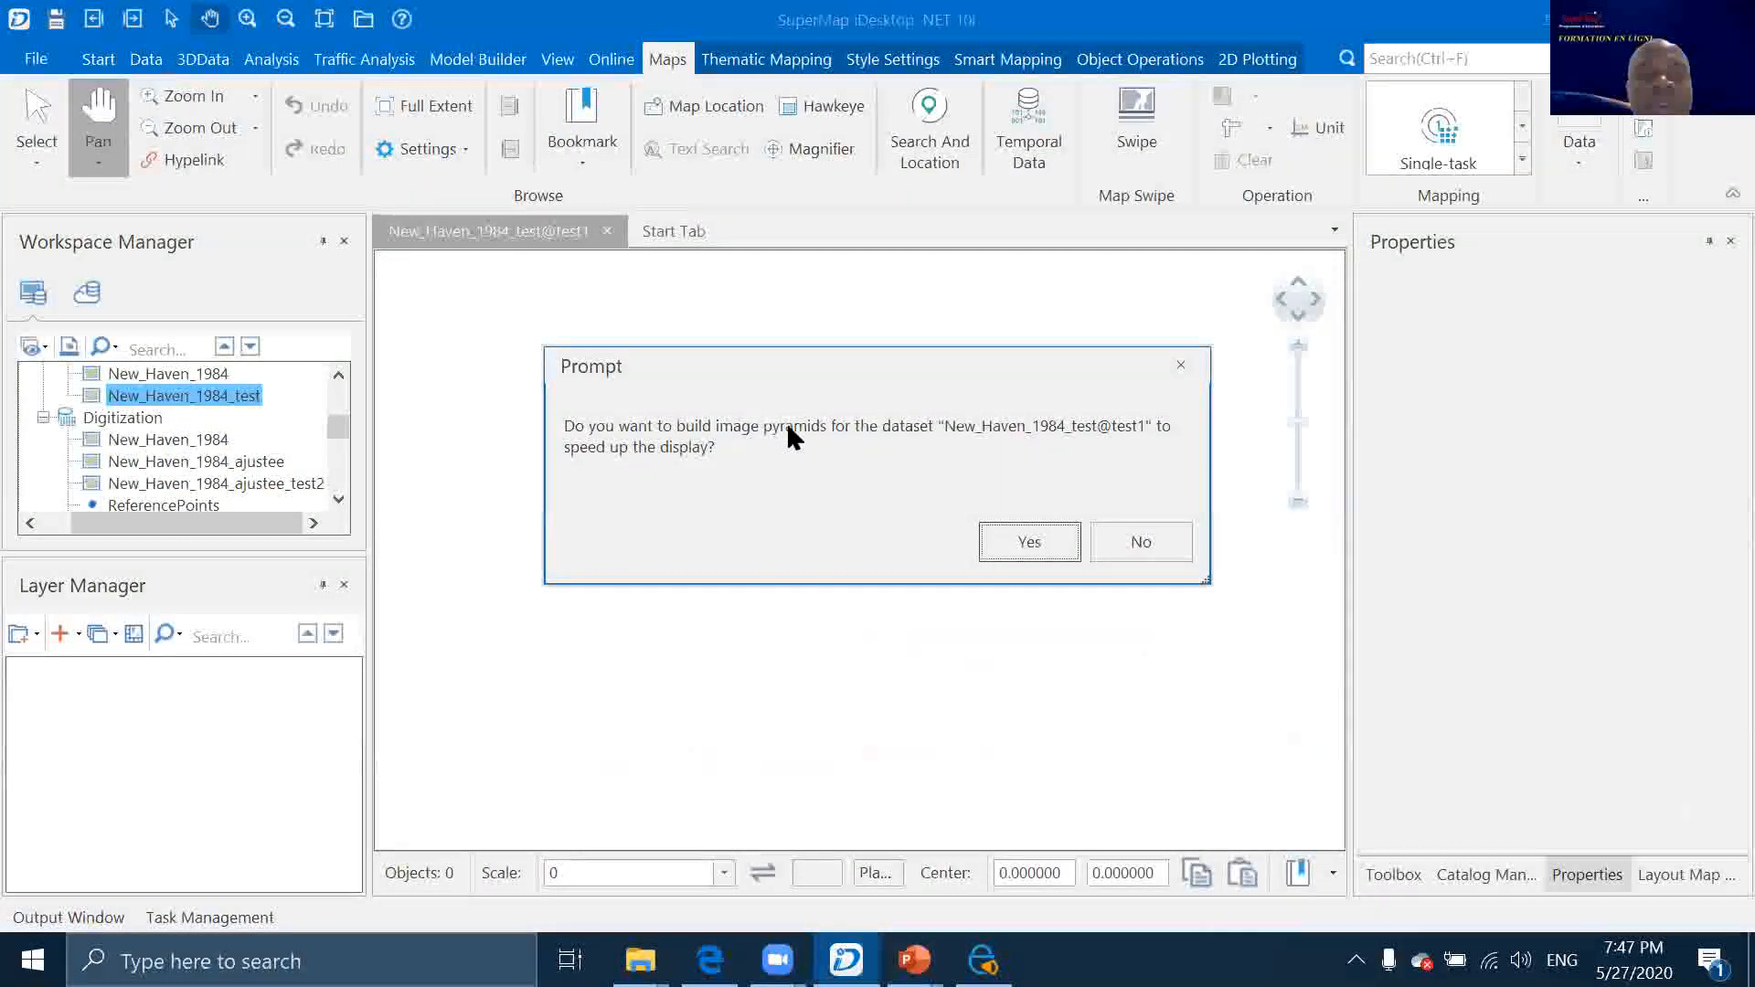
pyautogui.click(1010, 540)
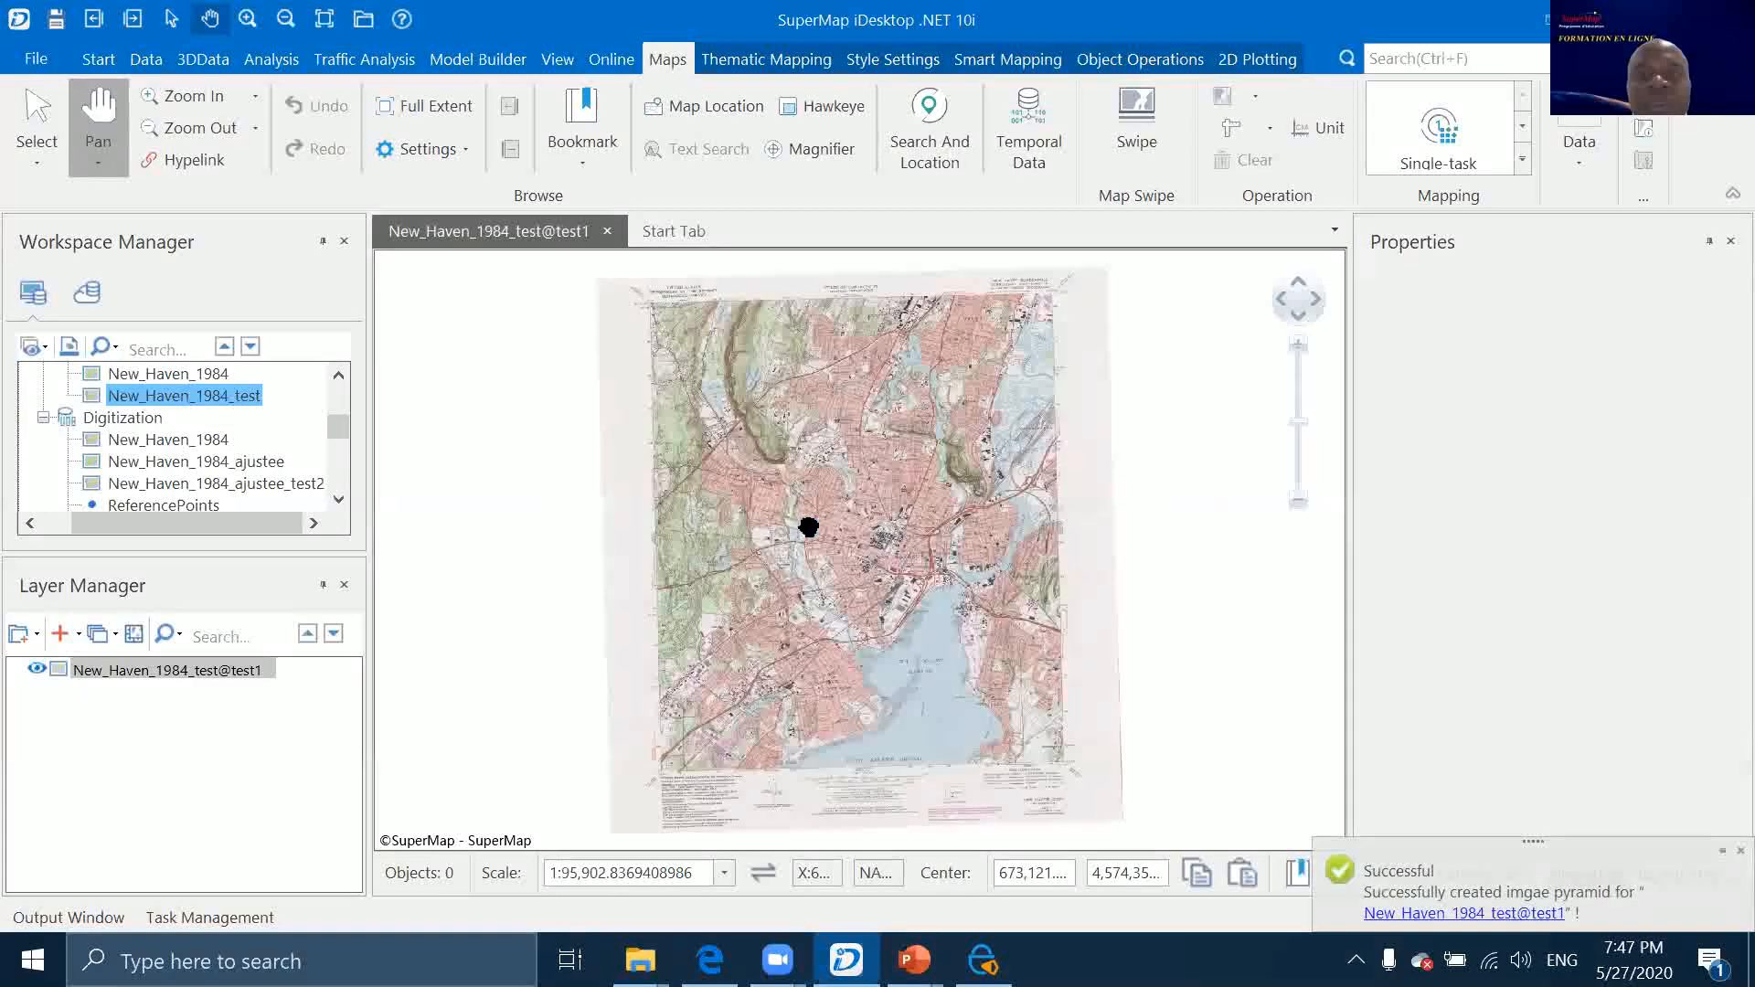
pyautogui.moveTo(698, 521); pyautogui.dragTo(625, 510)
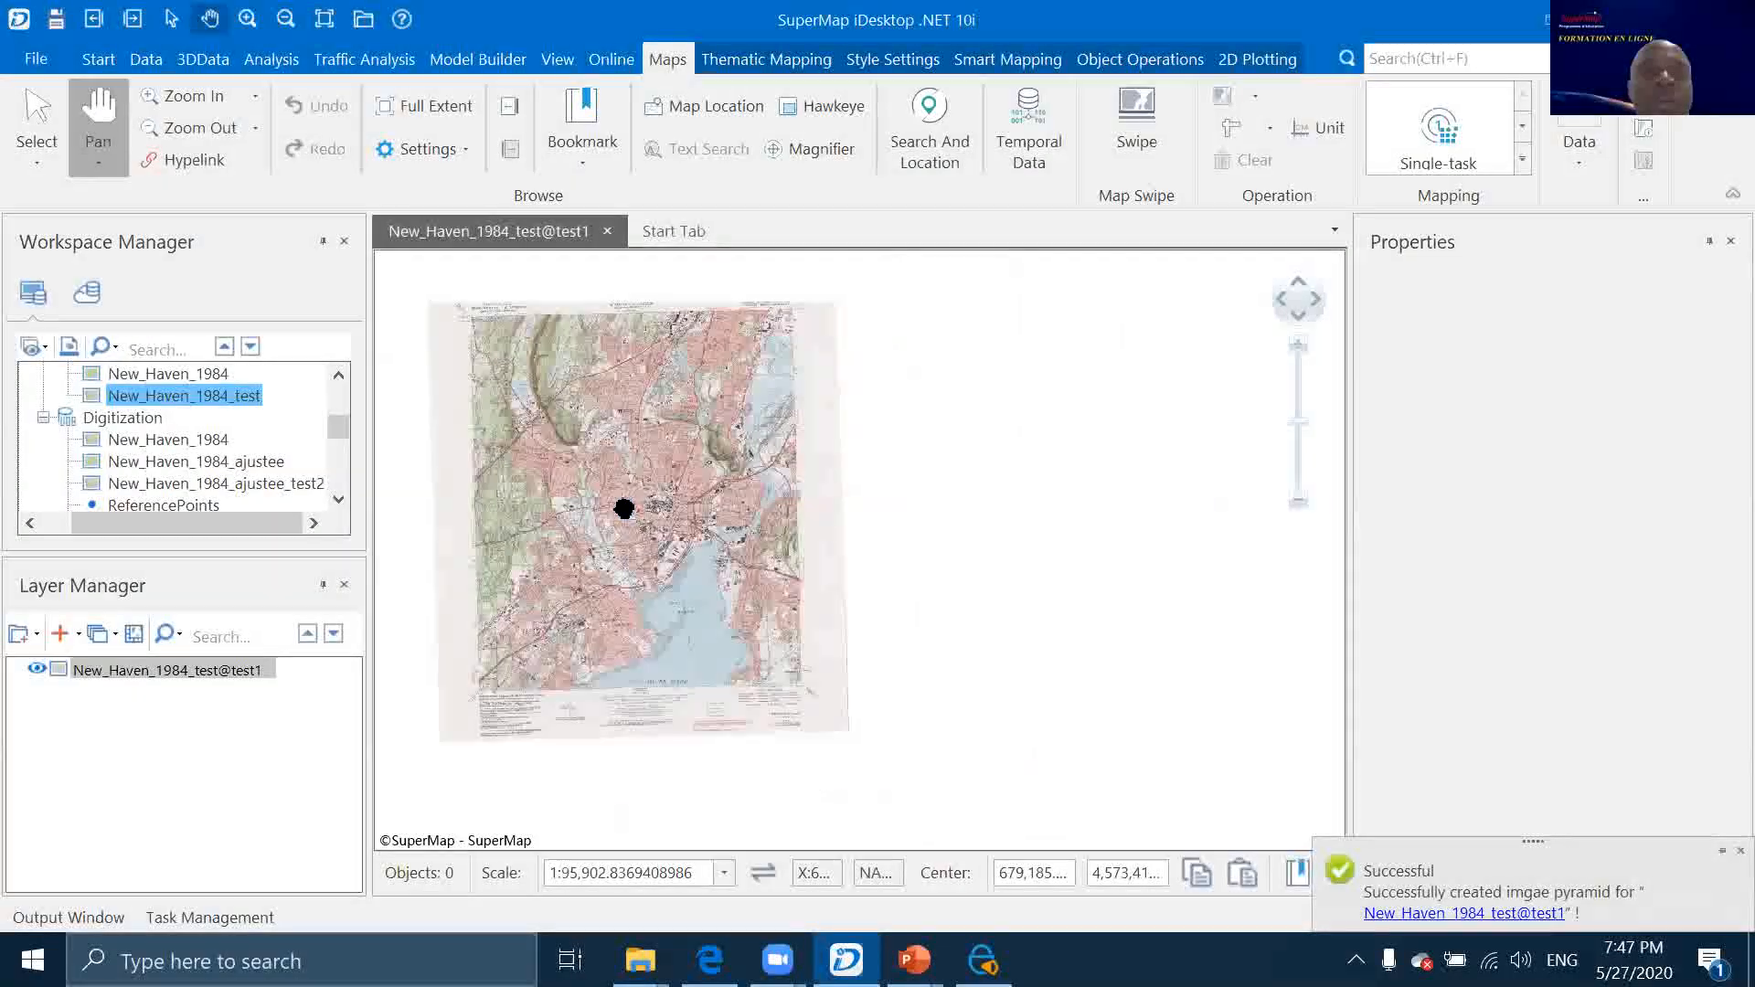
pyautogui.scroll(-1, 604, 509)
pyautogui.scroll(1, 586, 494)
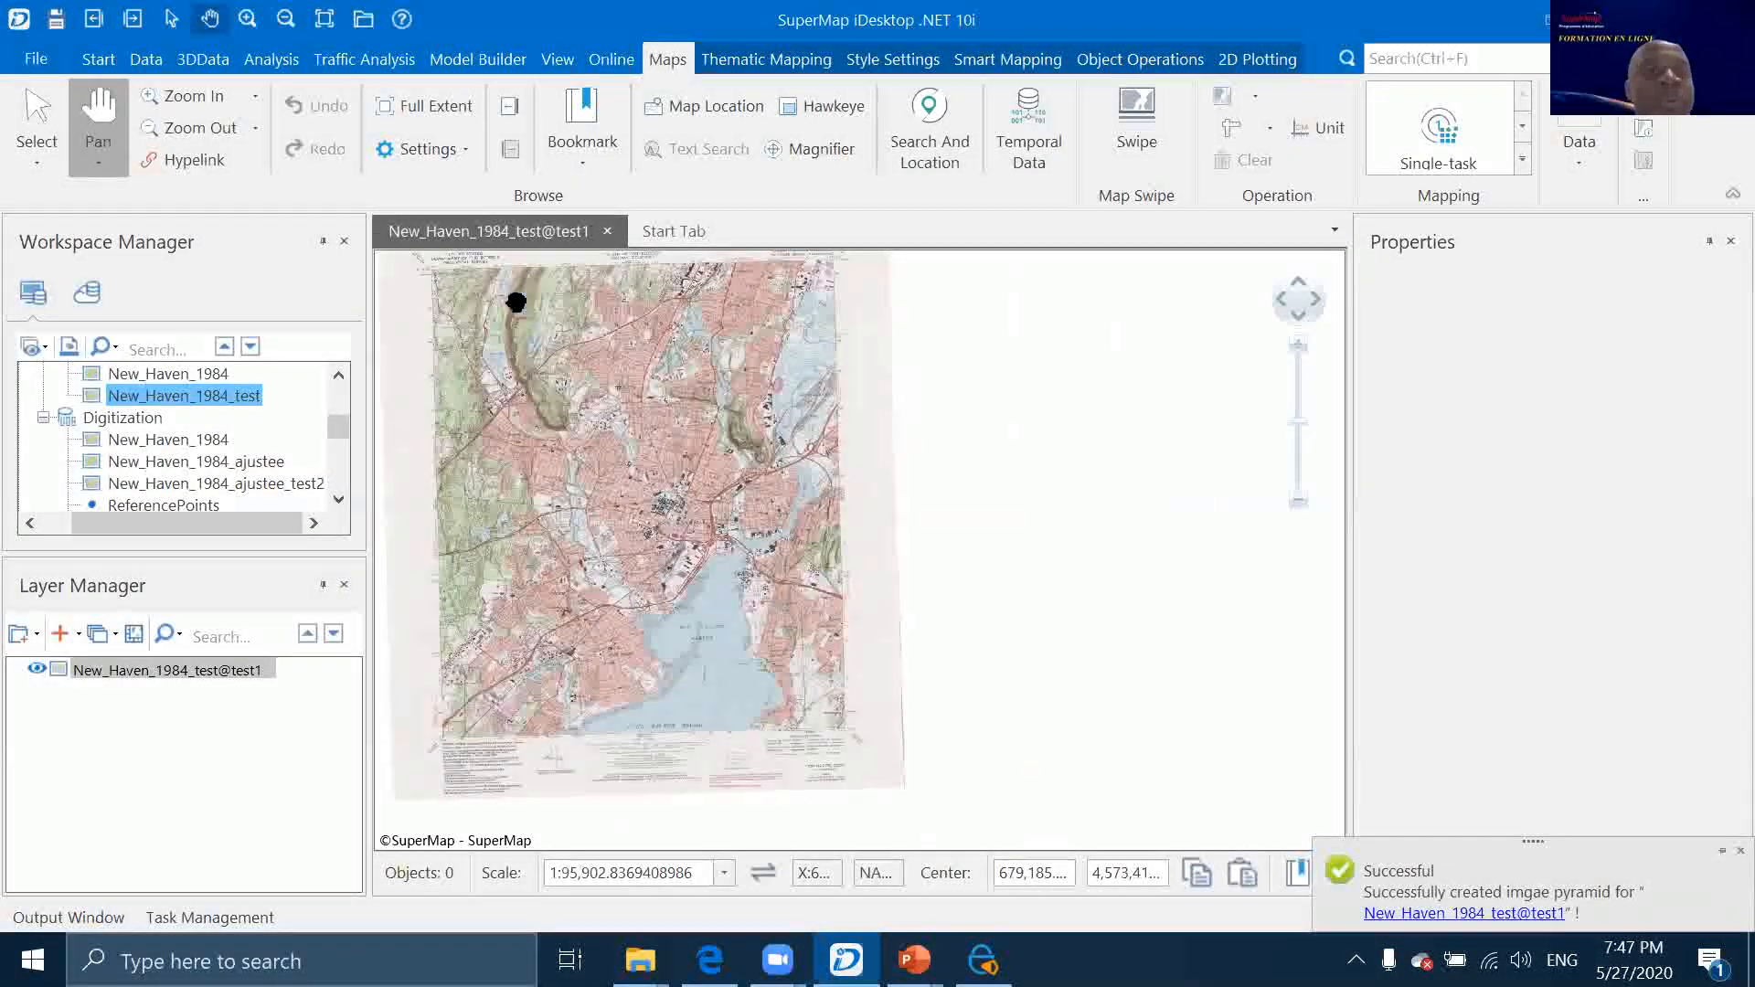
# Close all open windows, including the New_Haven_1984_test map
pyautogui.scroll(1, 169, 454)
pyautogui.rightClick(553, 231)
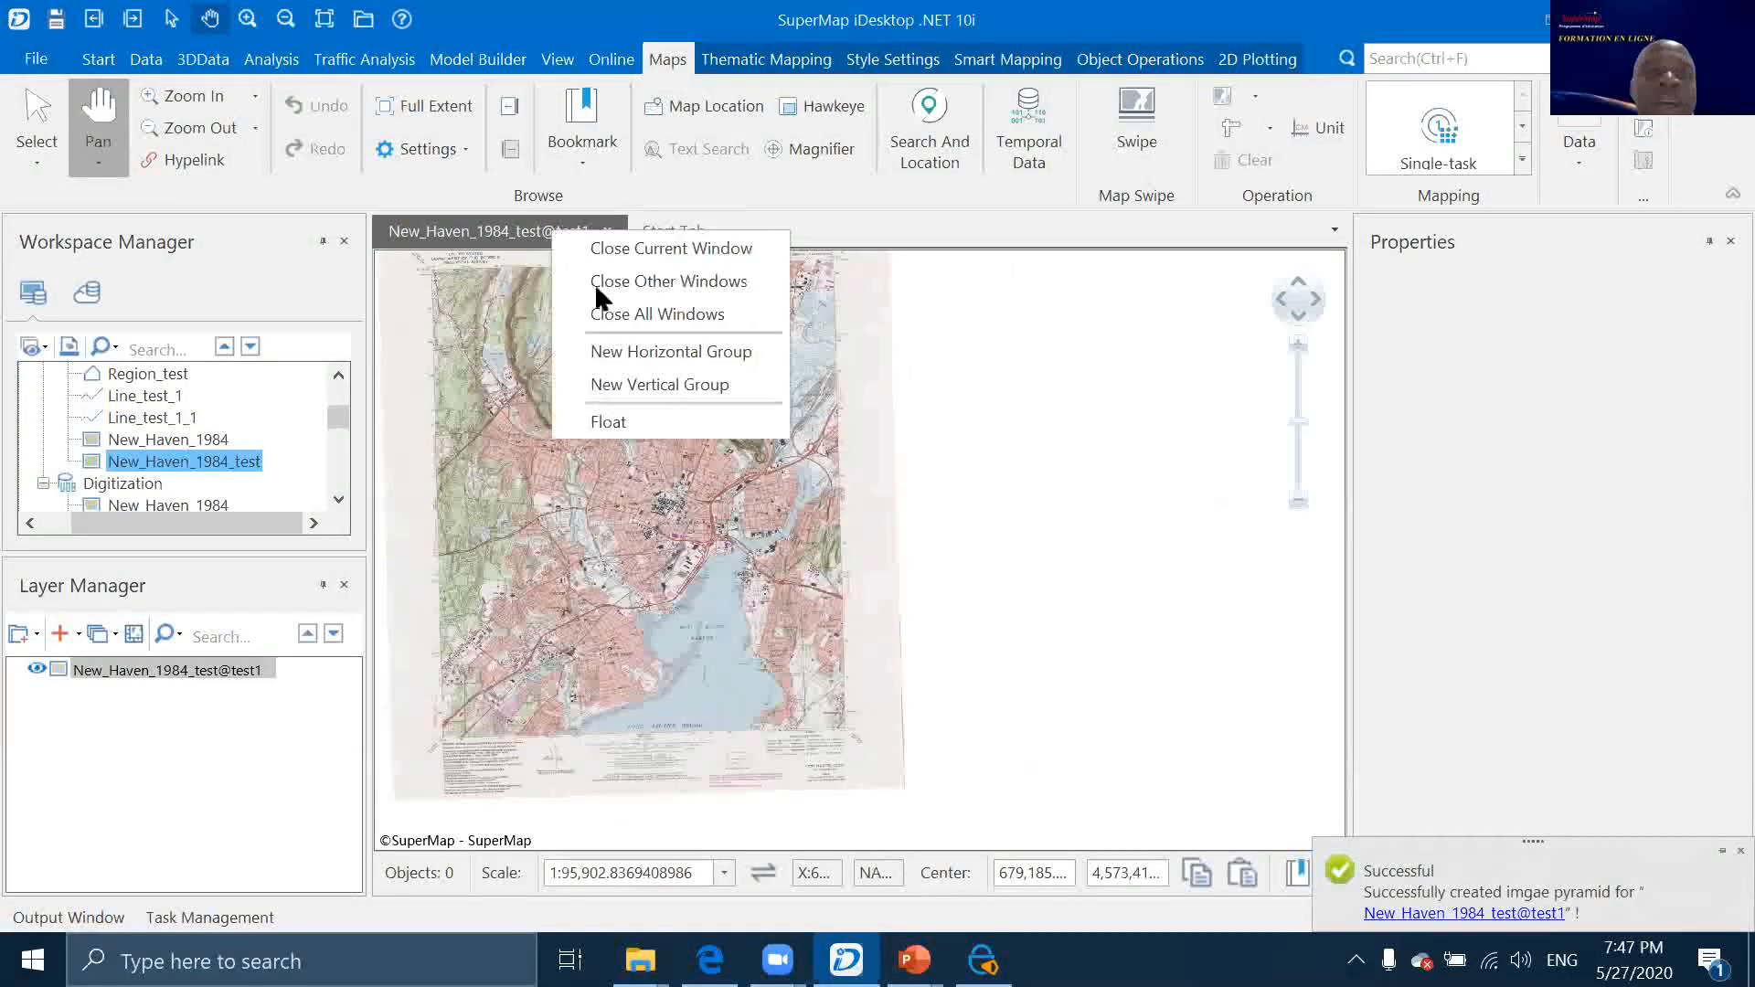
pyautogui.click(631, 315)
pyautogui.click(999, 704)
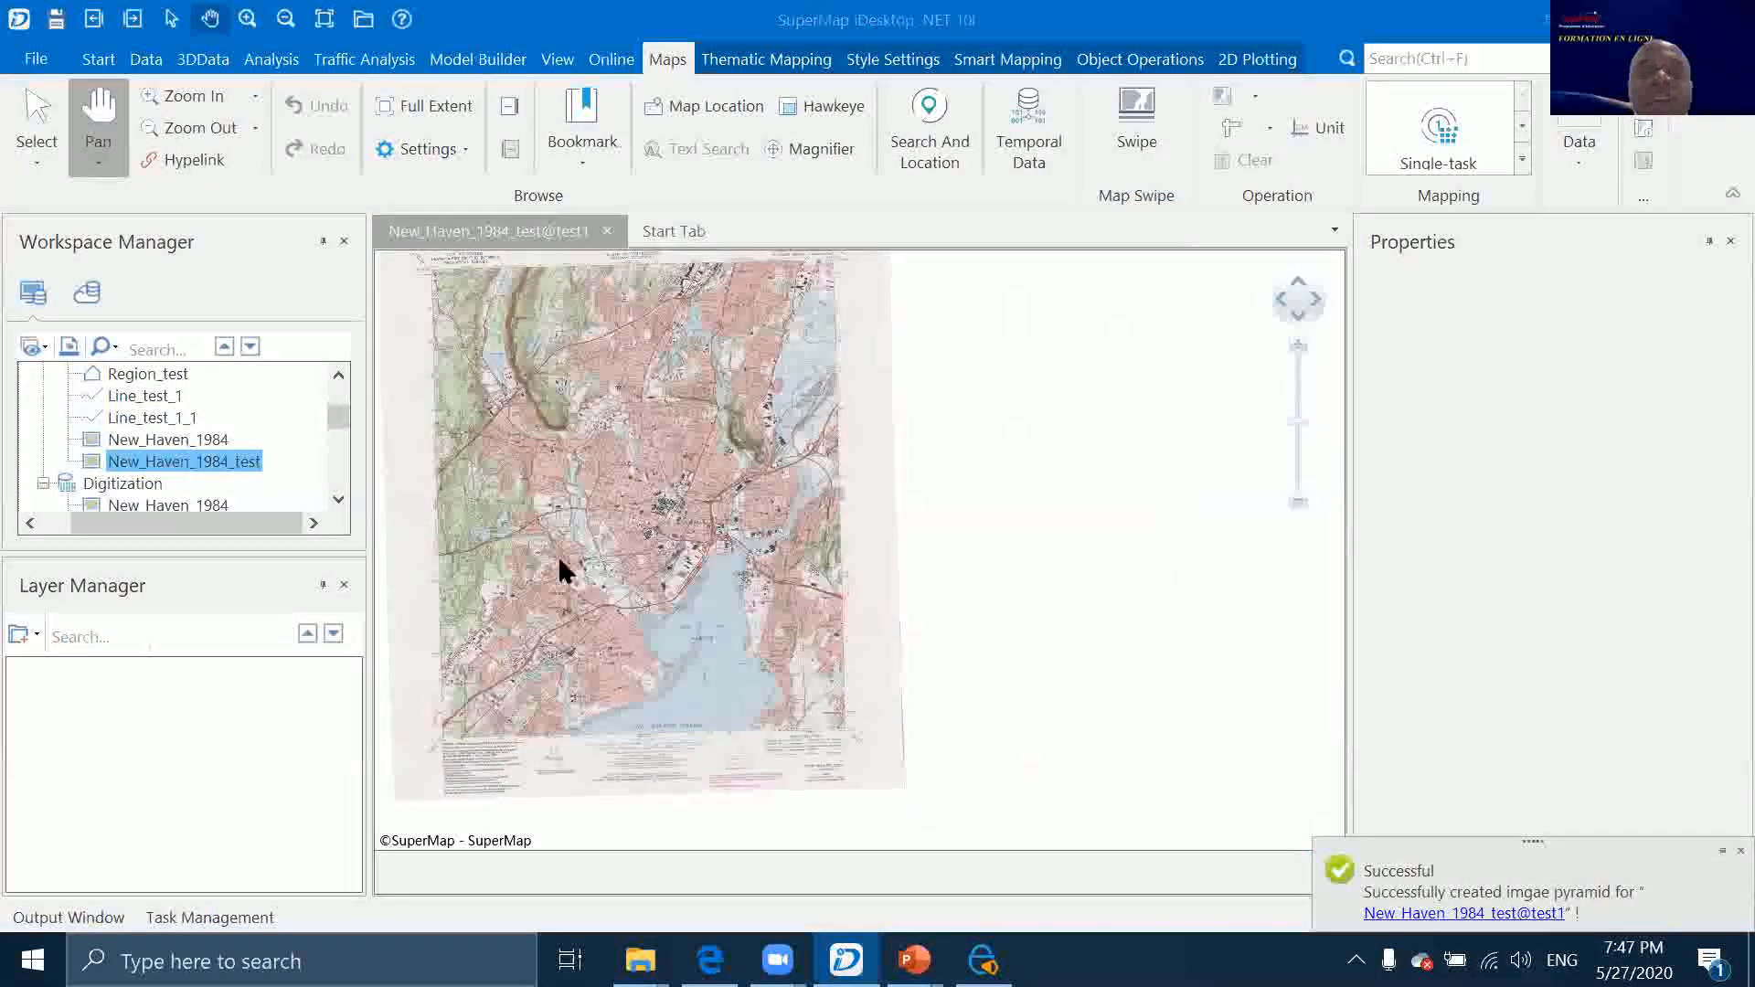
pyautogui.scroll(1, 249, 471)
pyautogui.scroll(-1, 229, 466)
# Open New_Haven_1984 from test1 in a map window and start a new registration of it, skipping the reference data
pyautogui.click(183, 460)
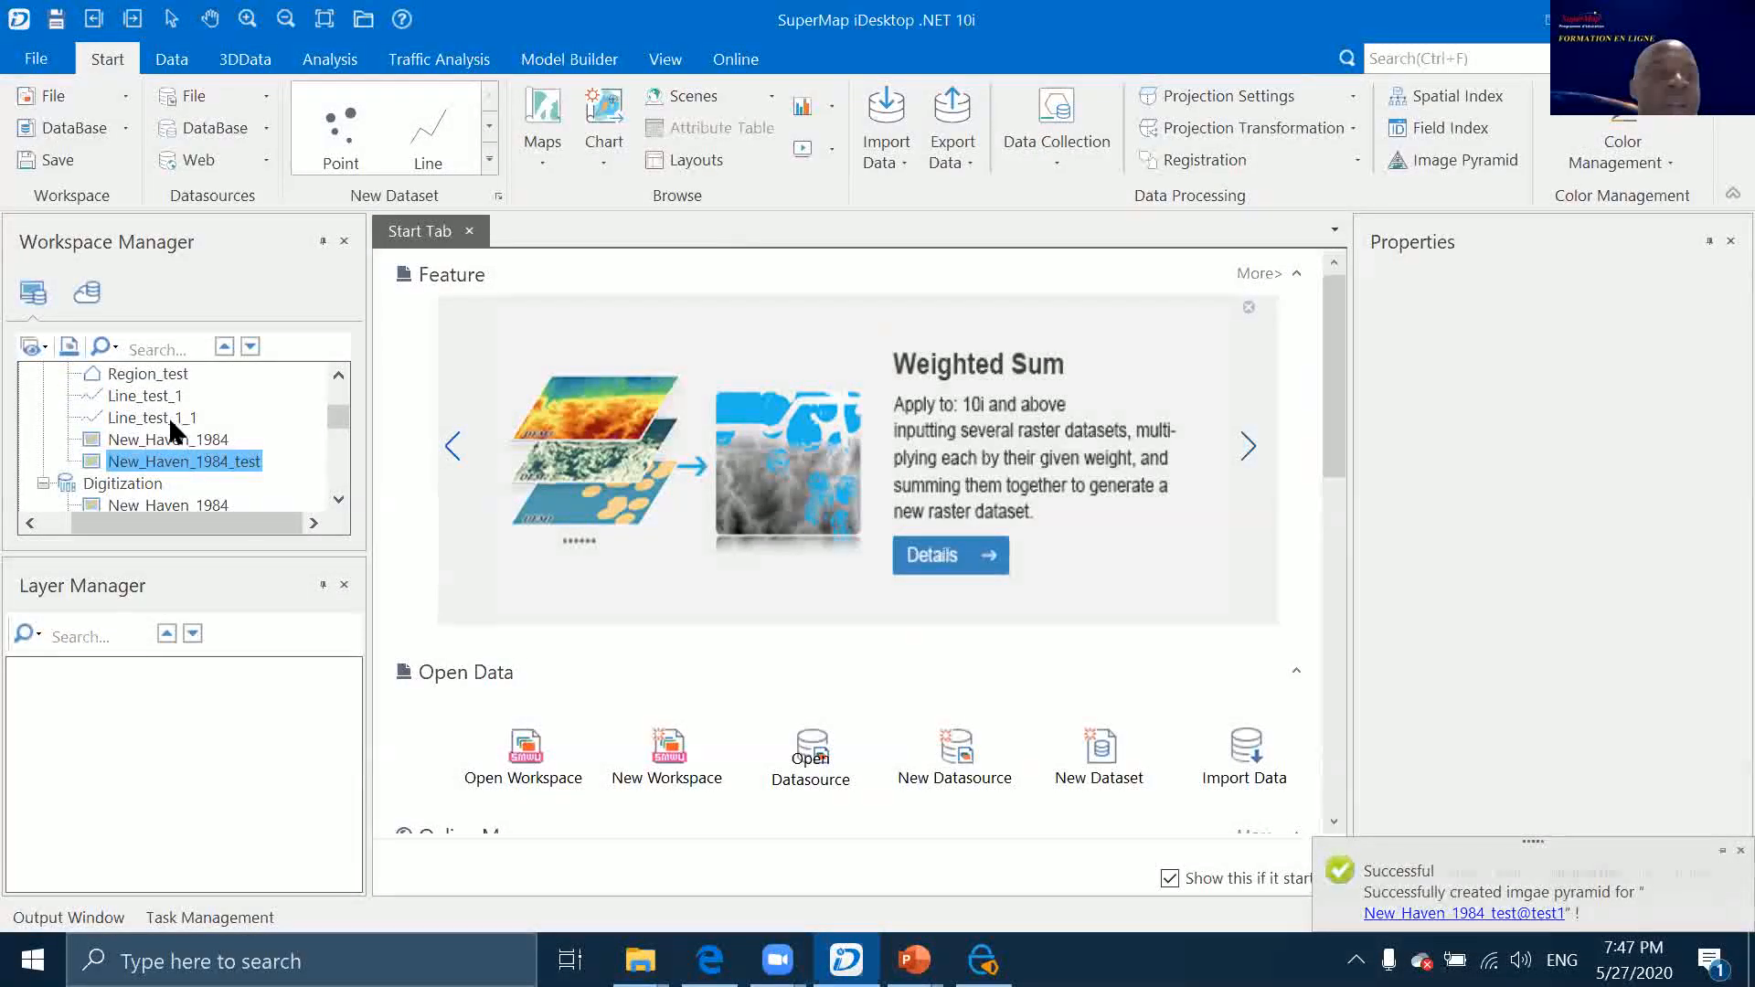
pyautogui.click(190, 441)
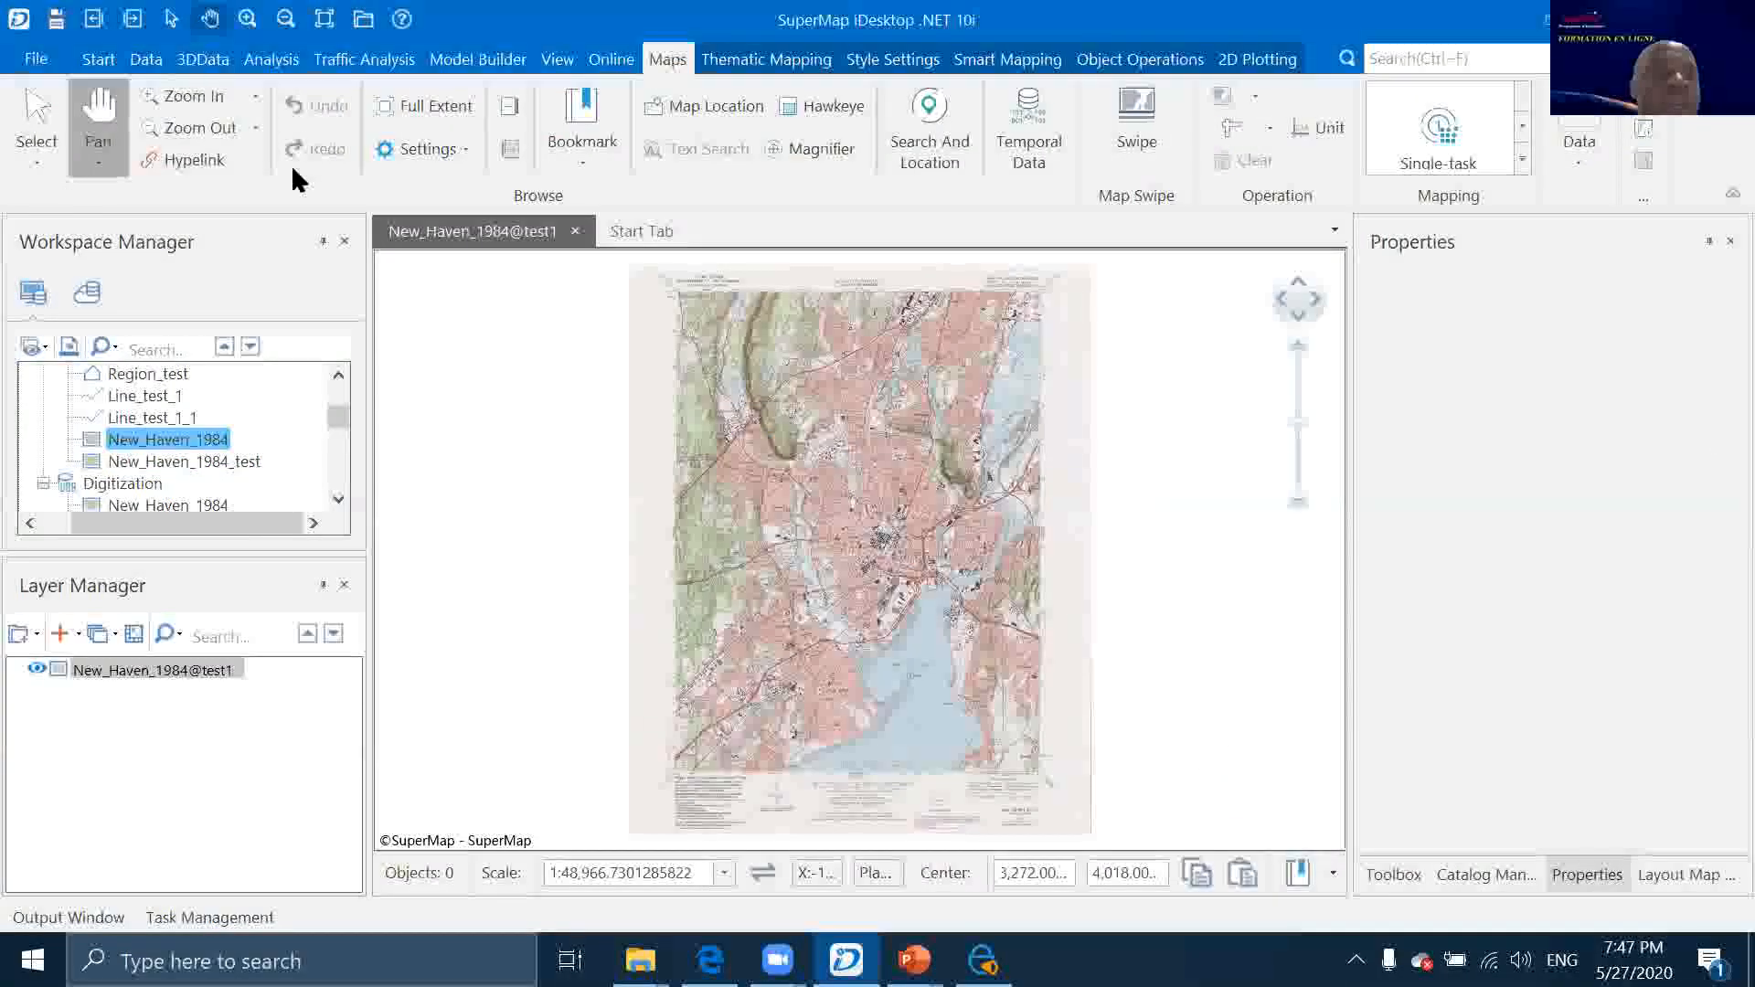
pyautogui.click(99, 58)
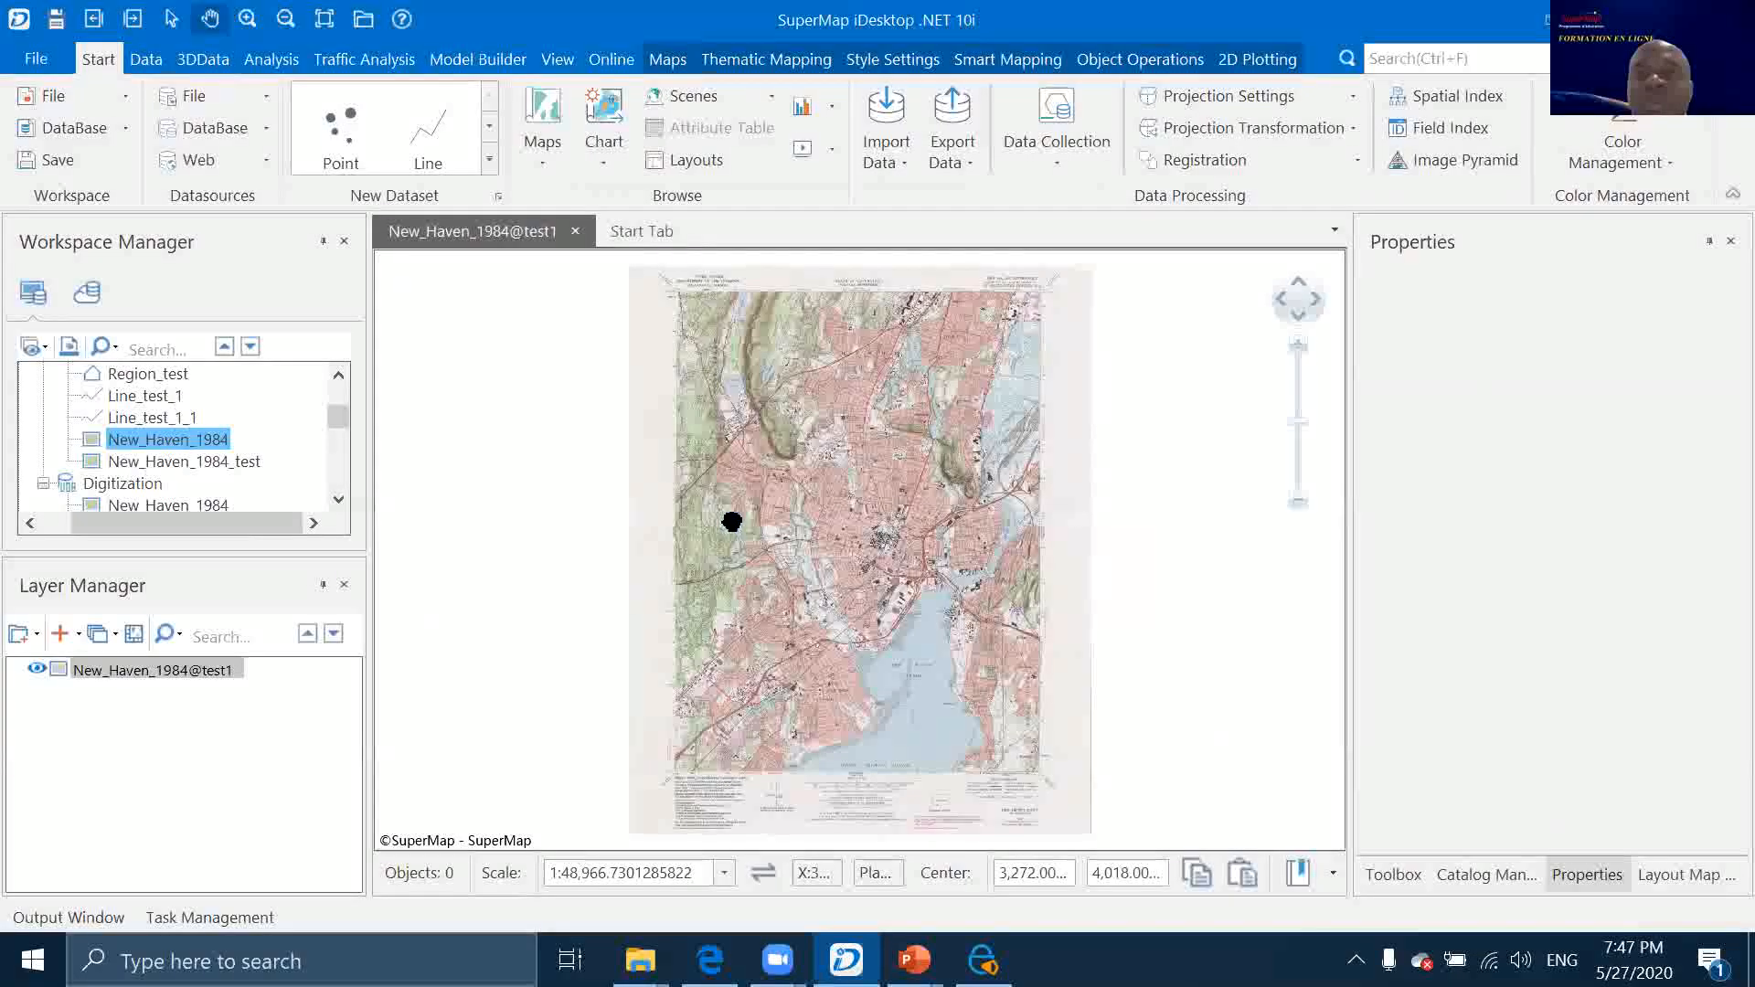
pyautogui.click(1205, 159)
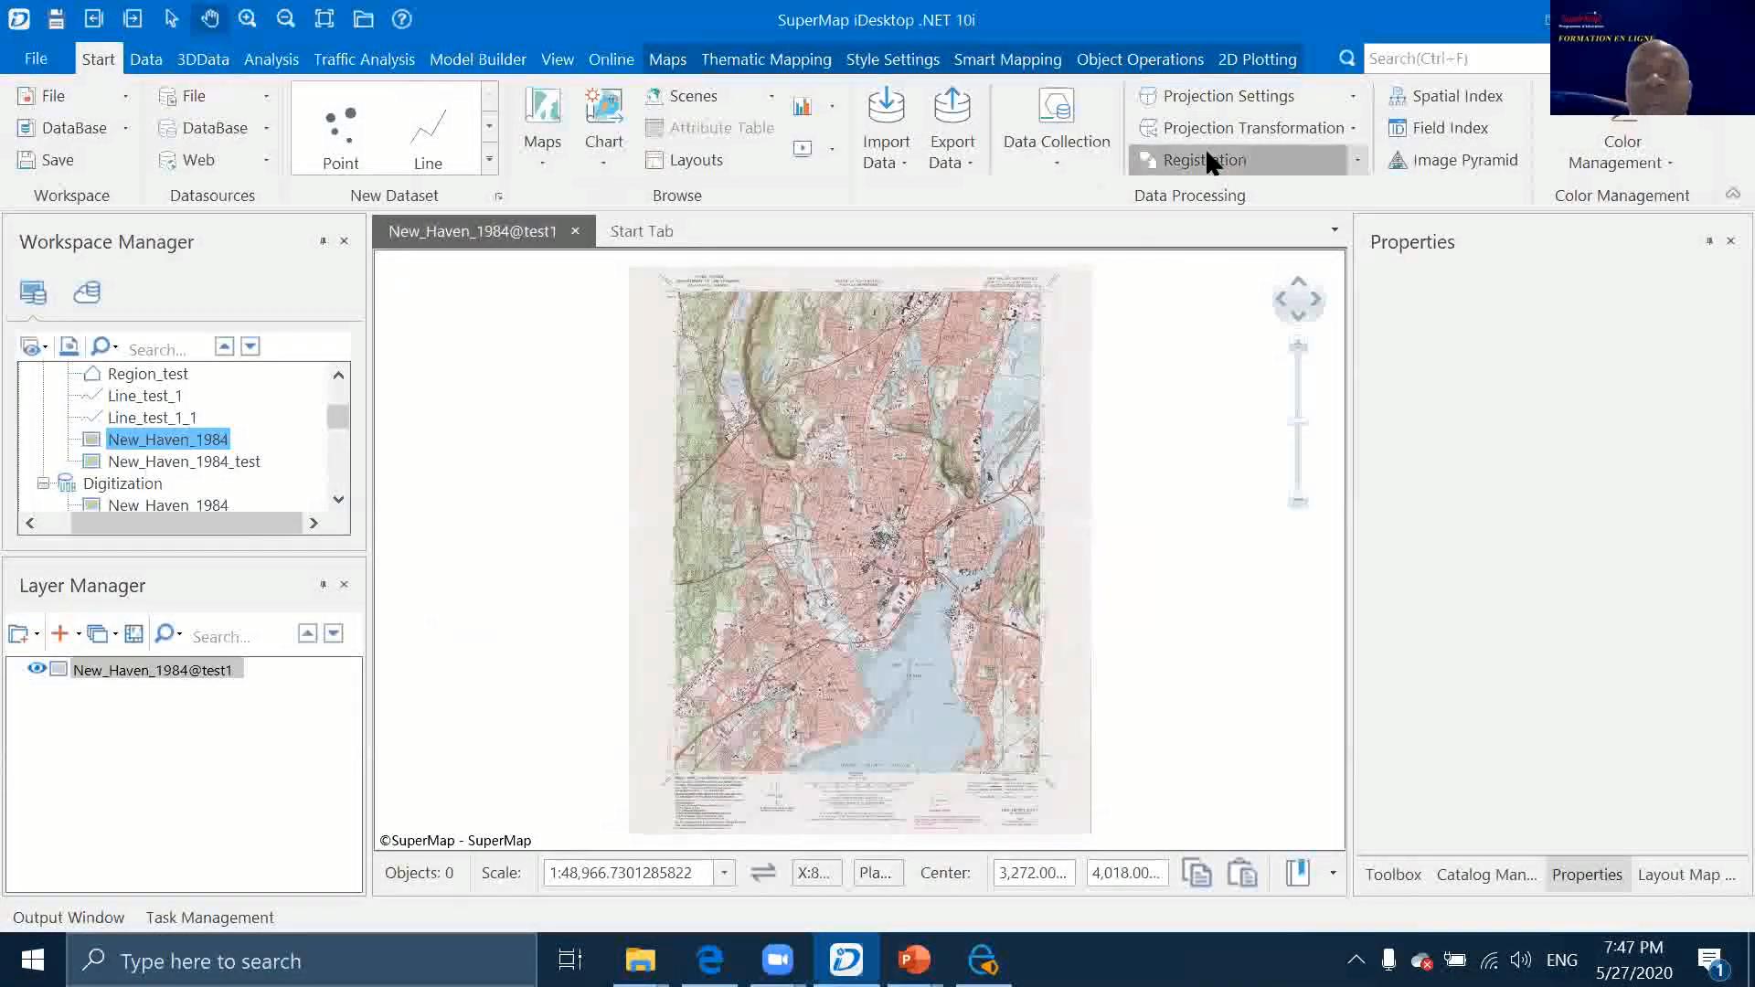
pyautogui.click(1095, 760)
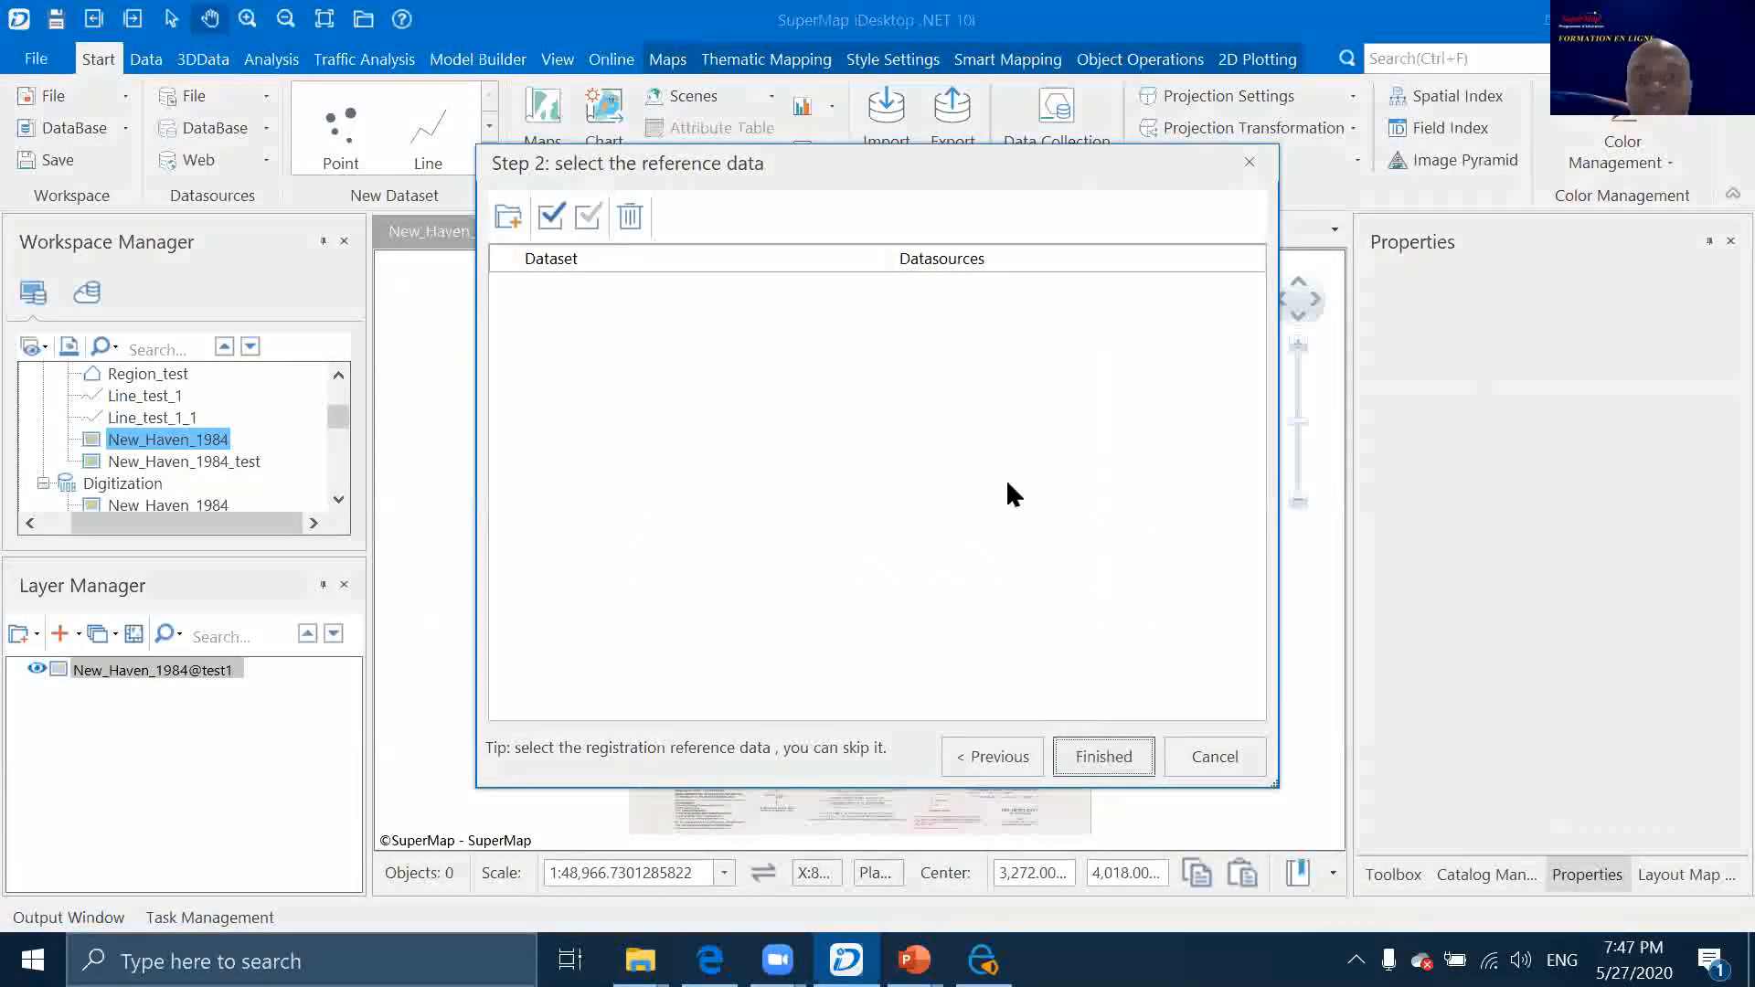
pyautogui.click(1101, 745)
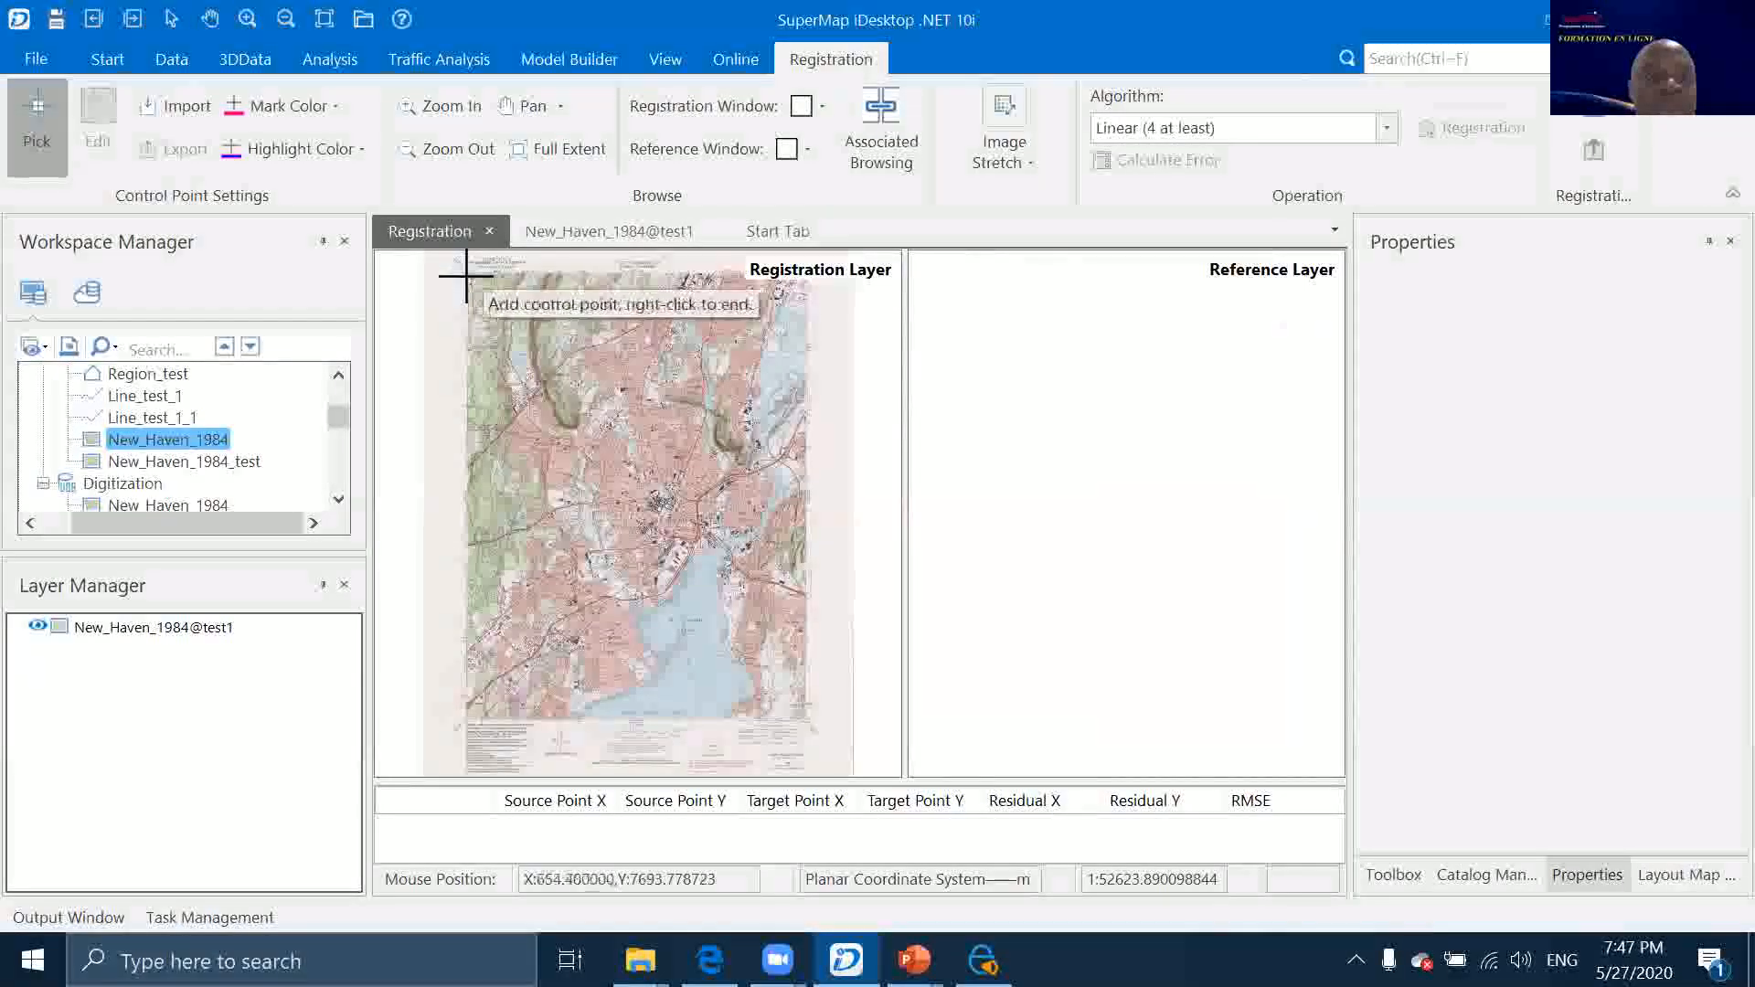
# Place four control points around the corners of the New_Haven_1984 map sheet in the registration layer
pyautogui.click(471, 271)
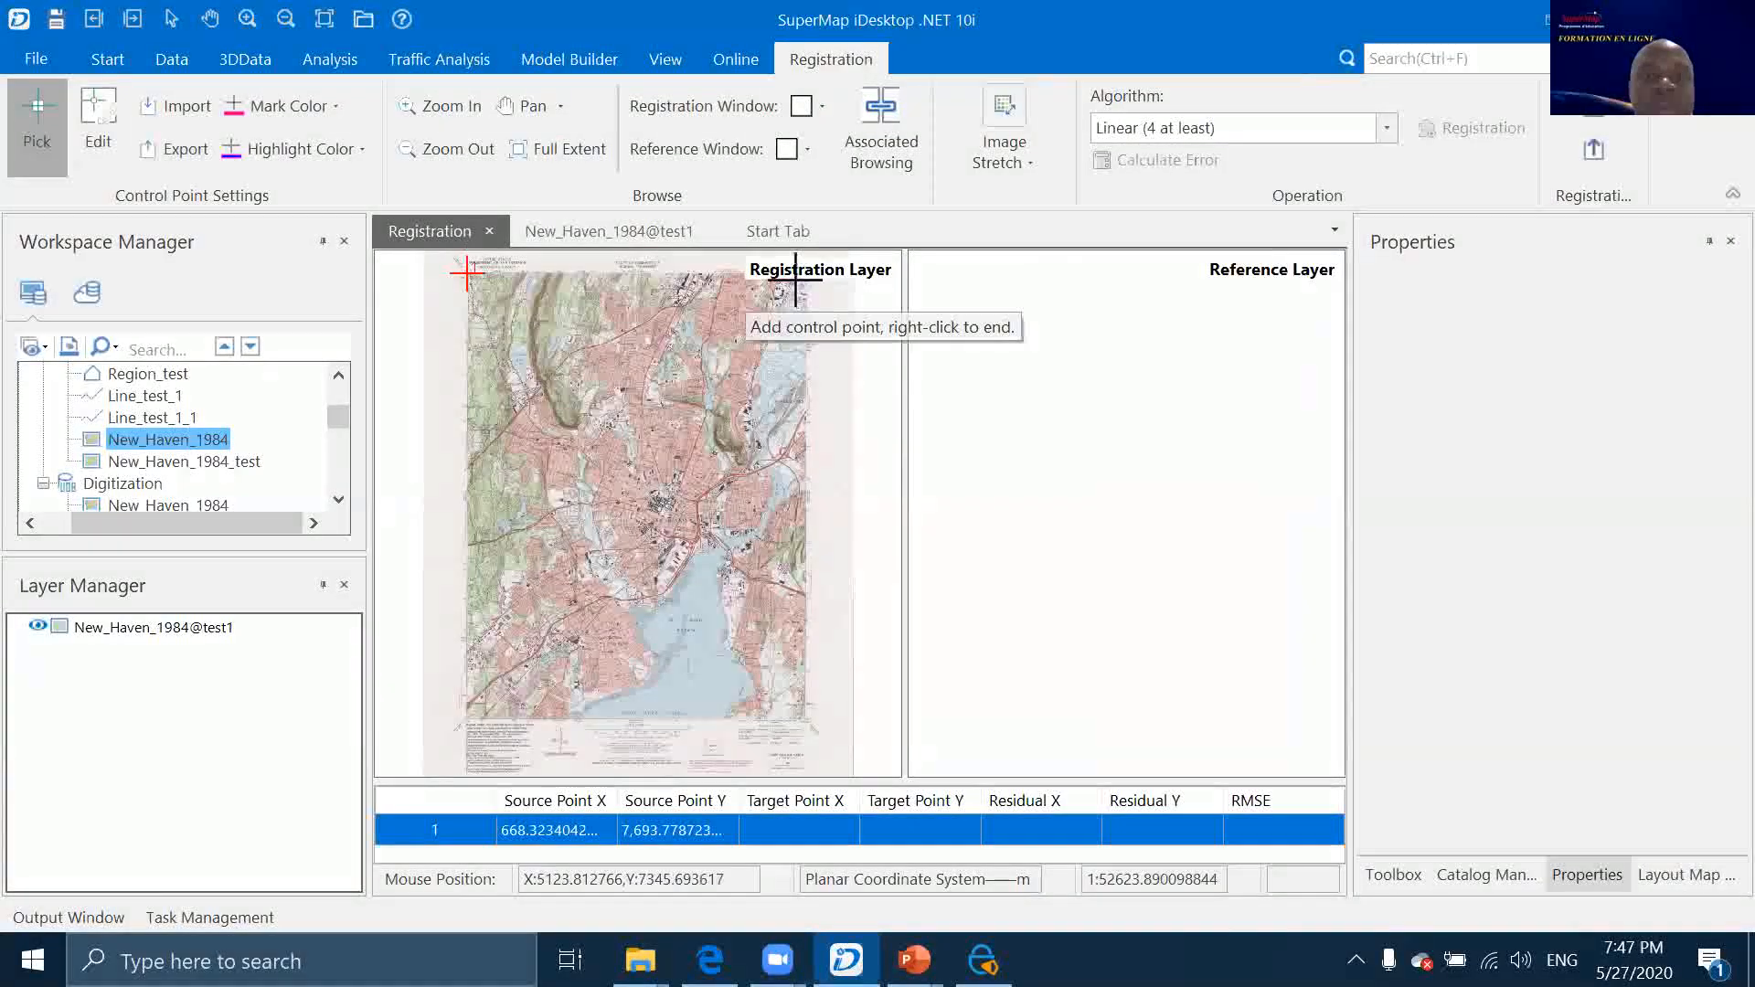
pyautogui.click(855, 286)
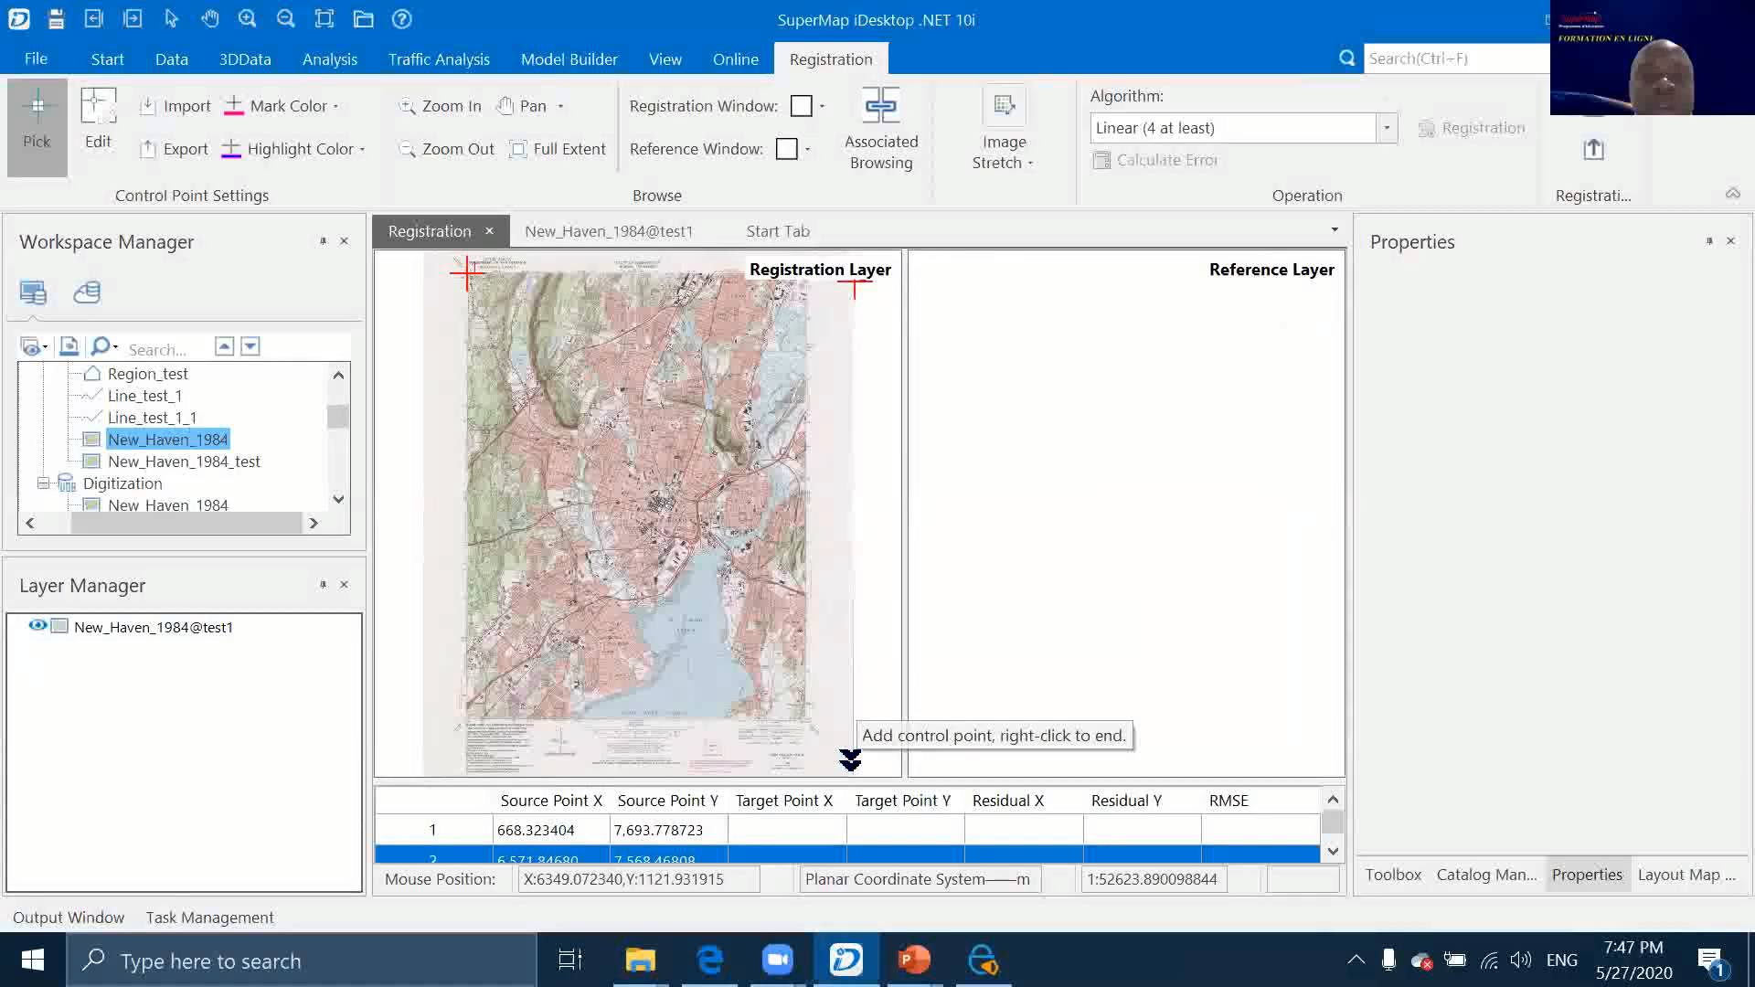
pyautogui.scroll(-1, 850, 757)
pyautogui.scroll(-1, 849, 766)
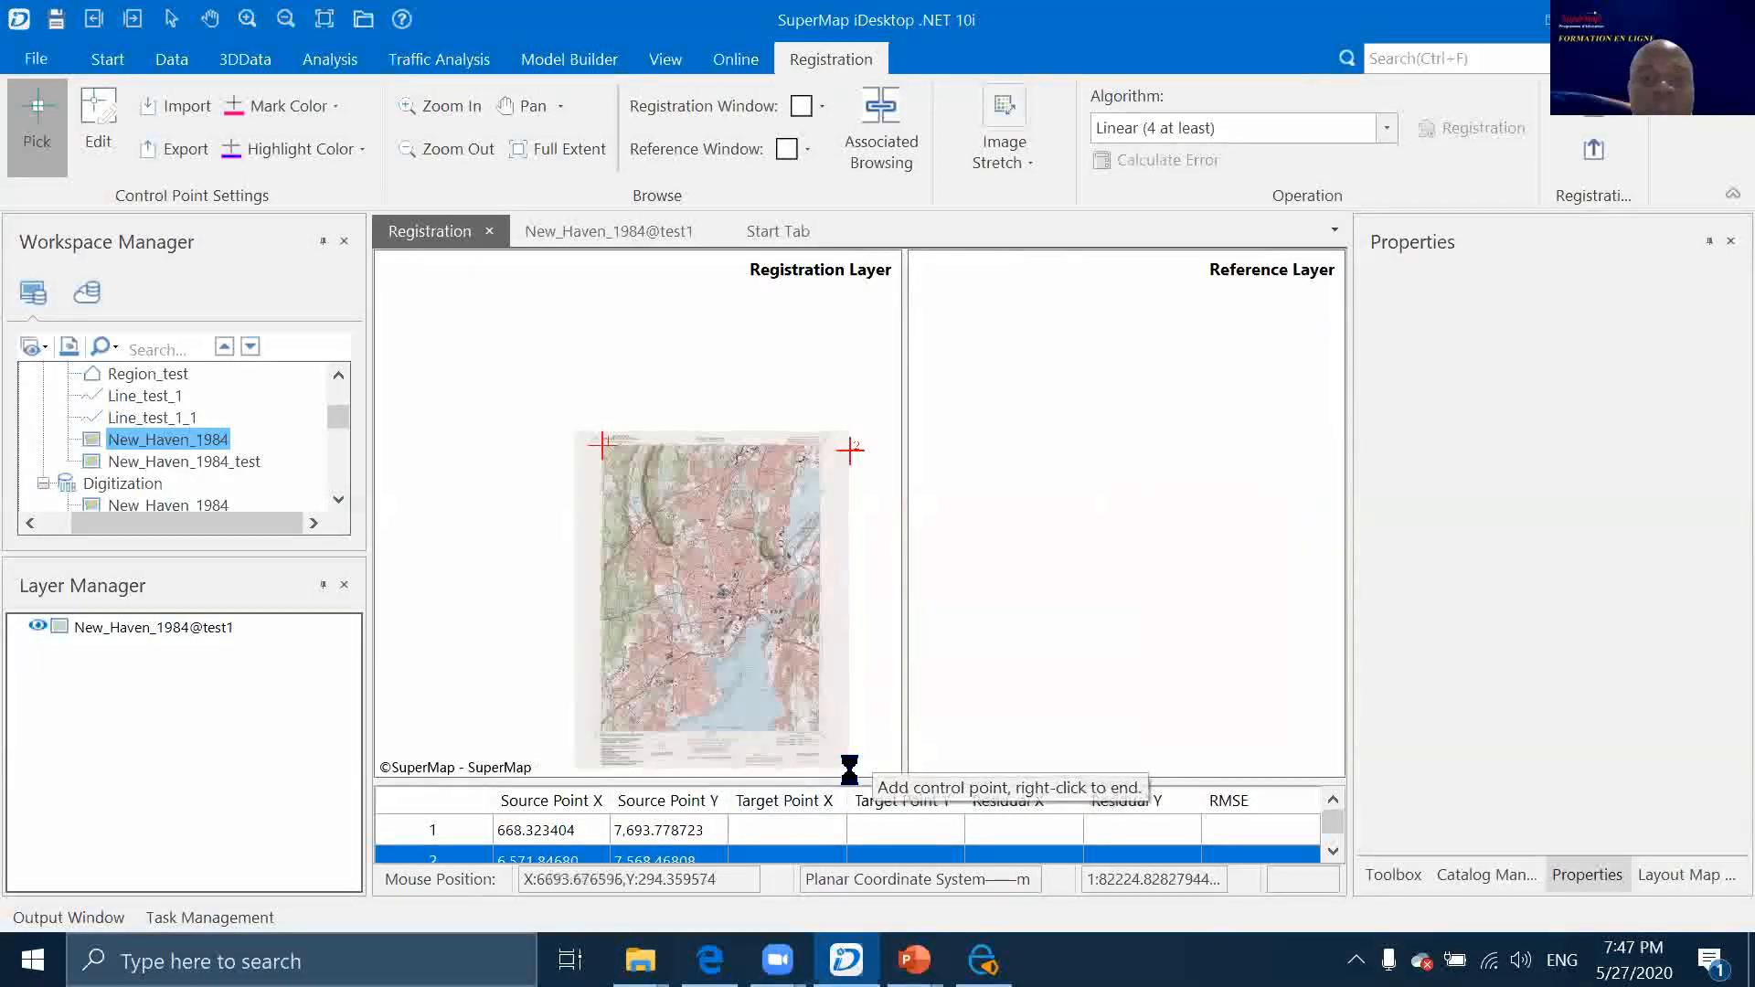
pyautogui.scroll(4, 849, 768)
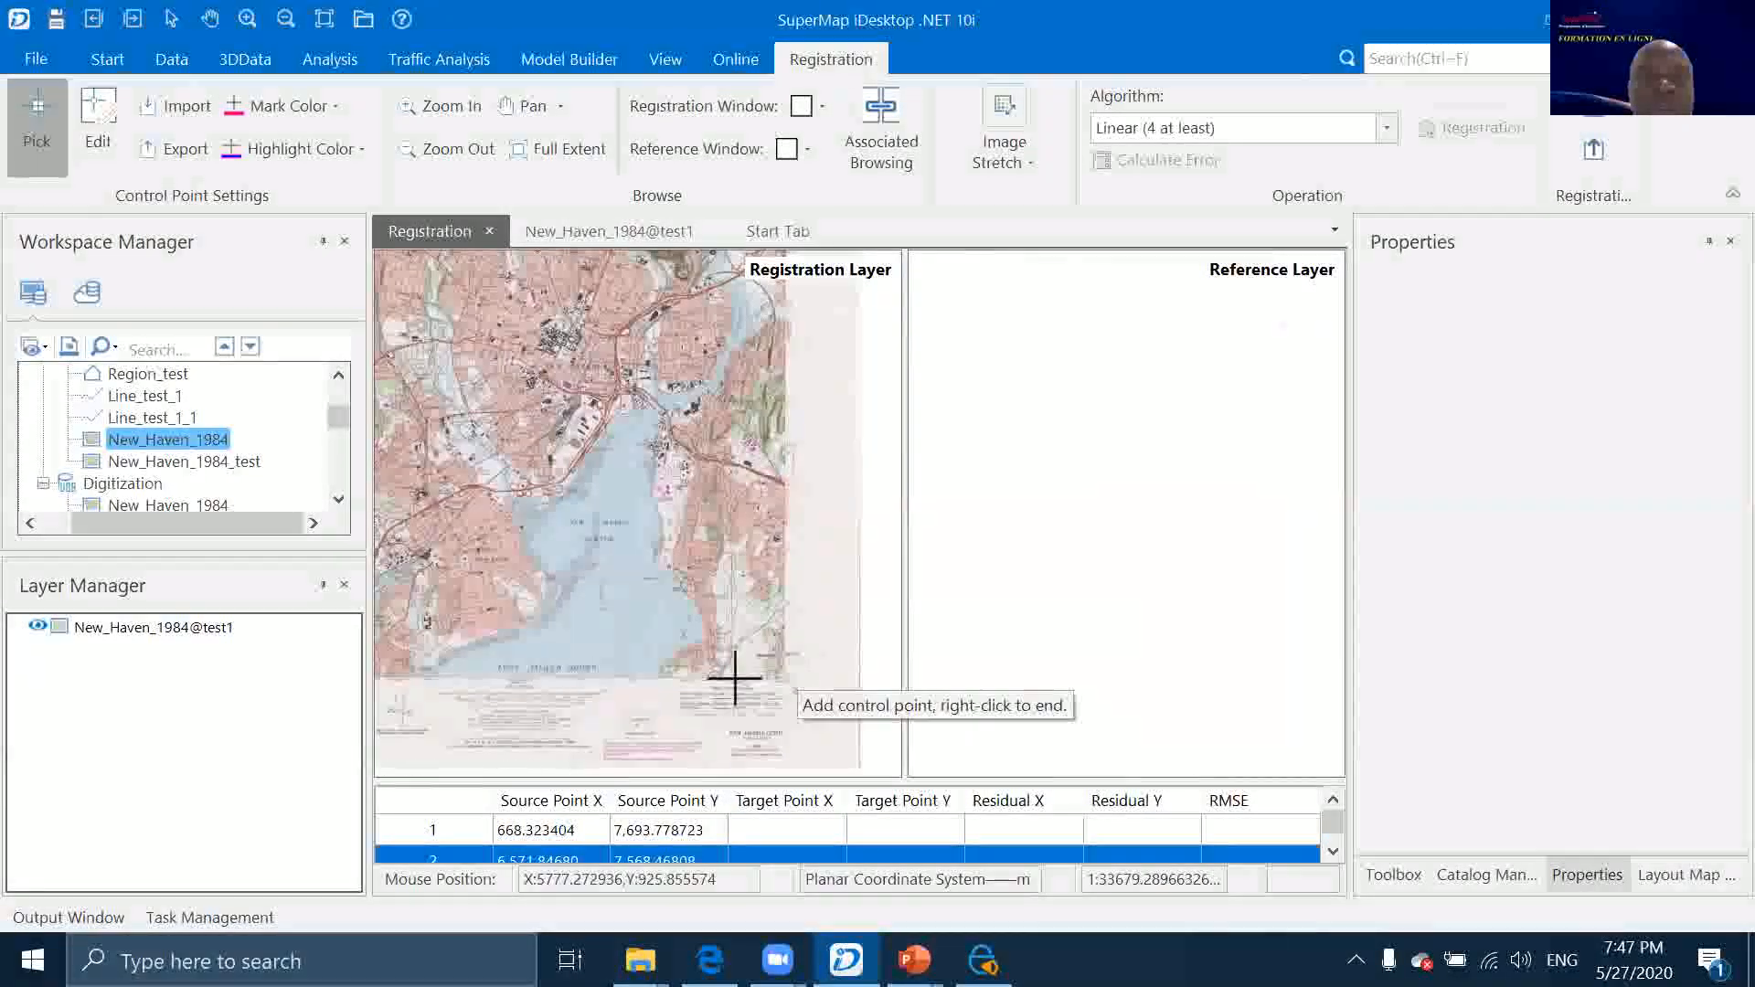
pyautogui.scroll(-3, 400, 675)
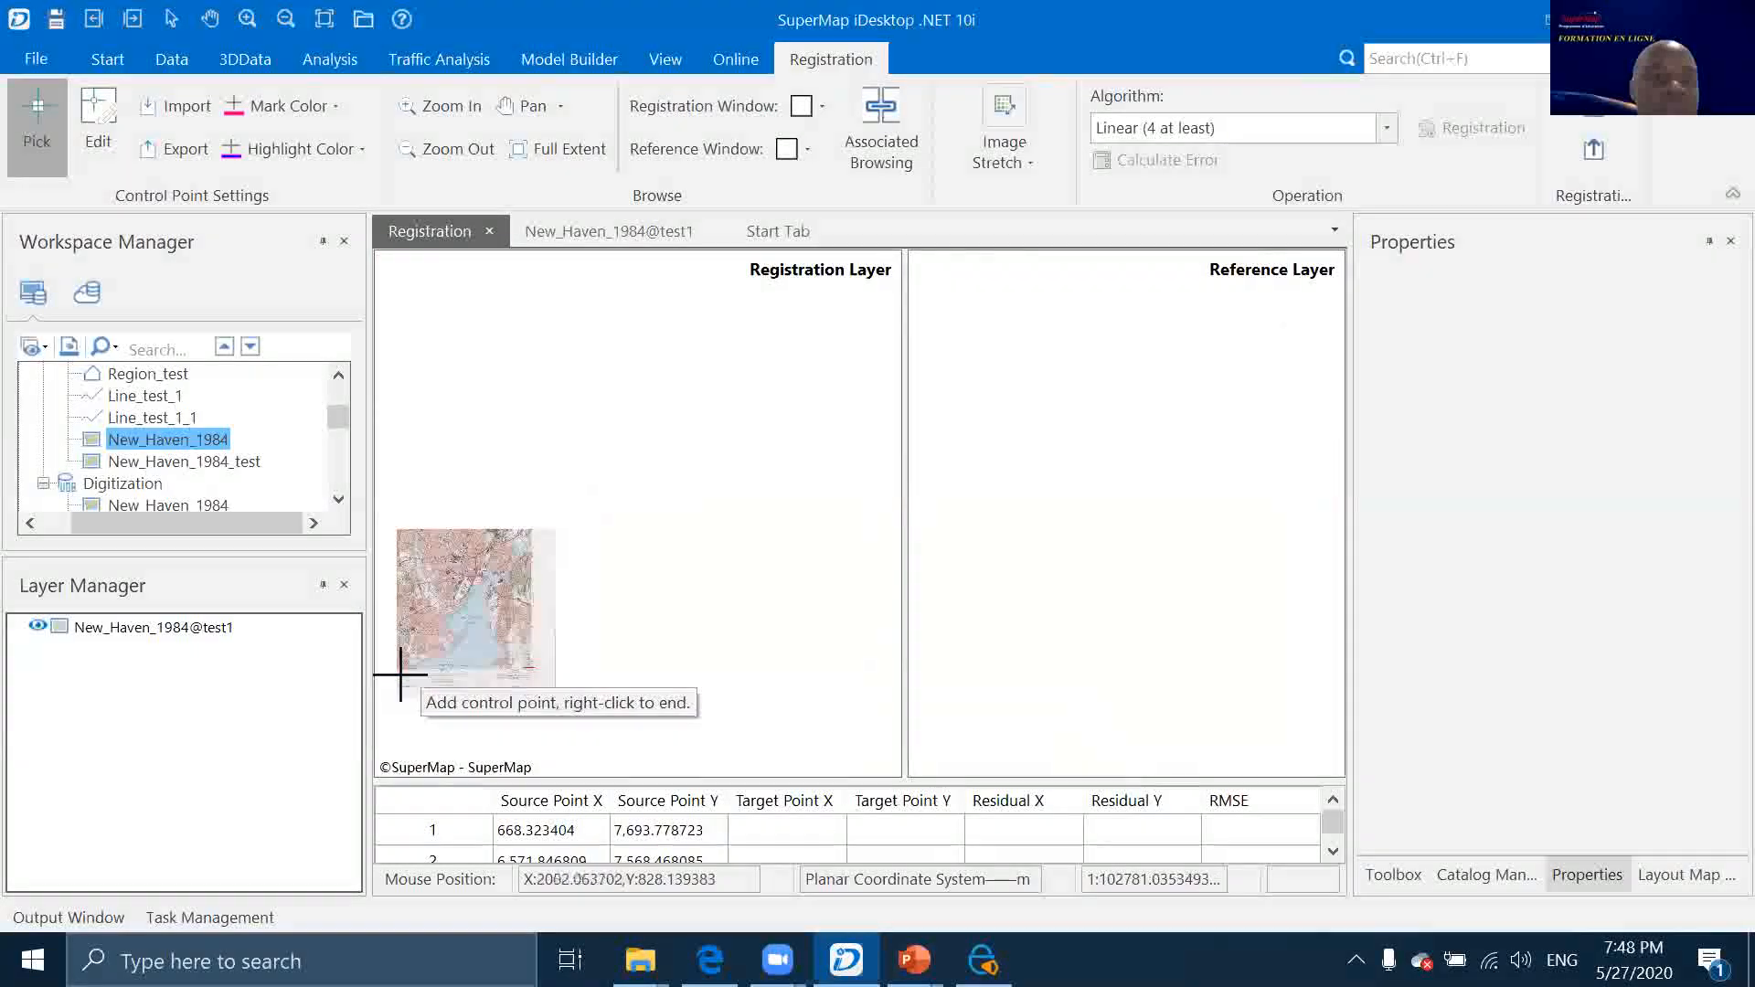
pyautogui.scroll(-3, 398, 675)
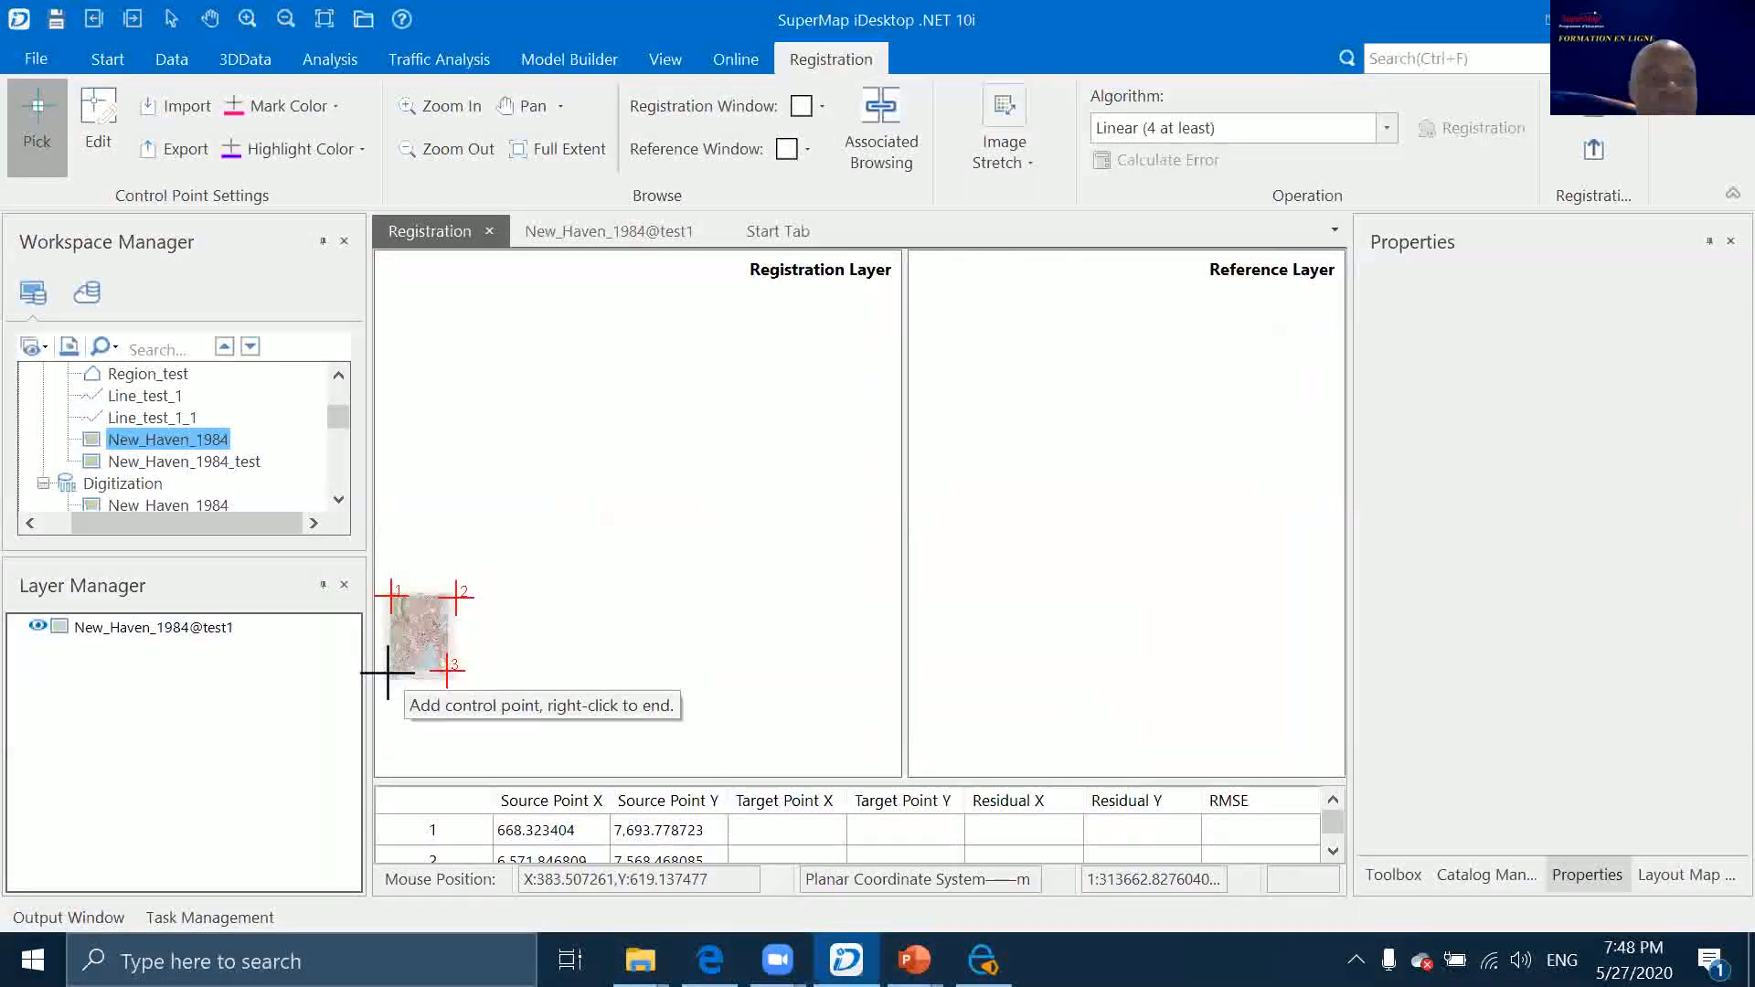
pyautogui.click(388, 673)
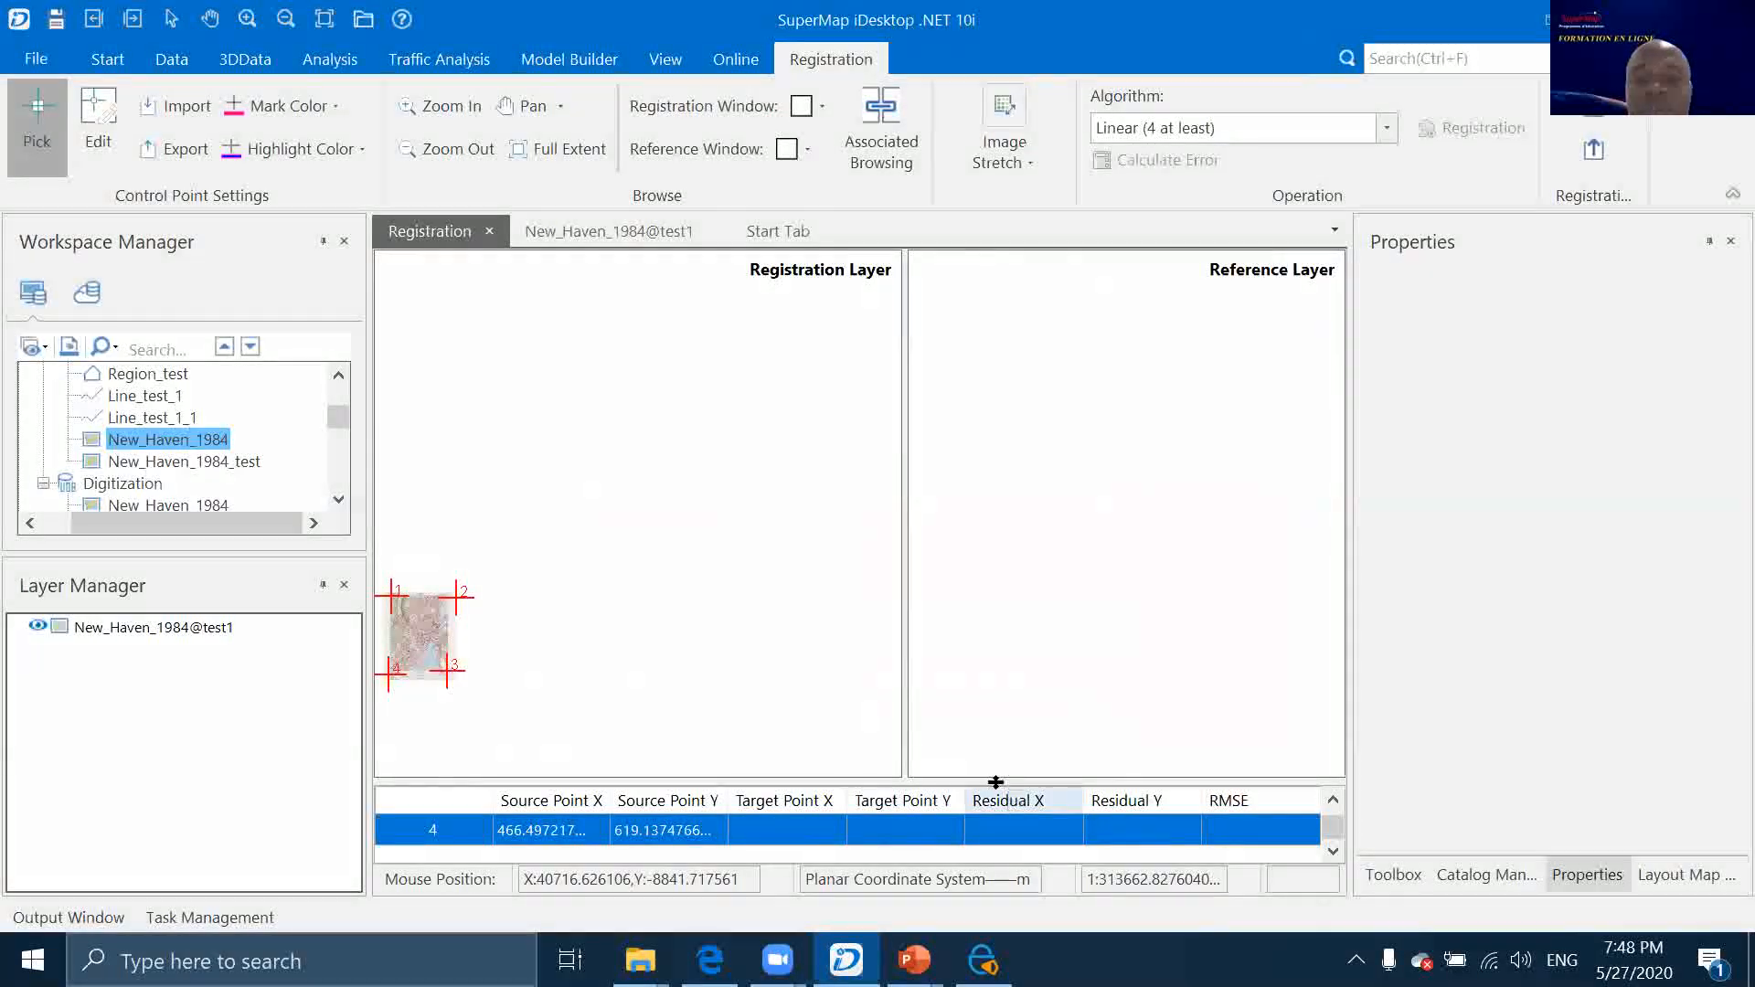
# Enlarge the control point table to examine the source and target coordinates, highlight point 1, and shrink the table back
pyautogui.moveTo(988, 779); pyautogui.dragTo(1004, 543)
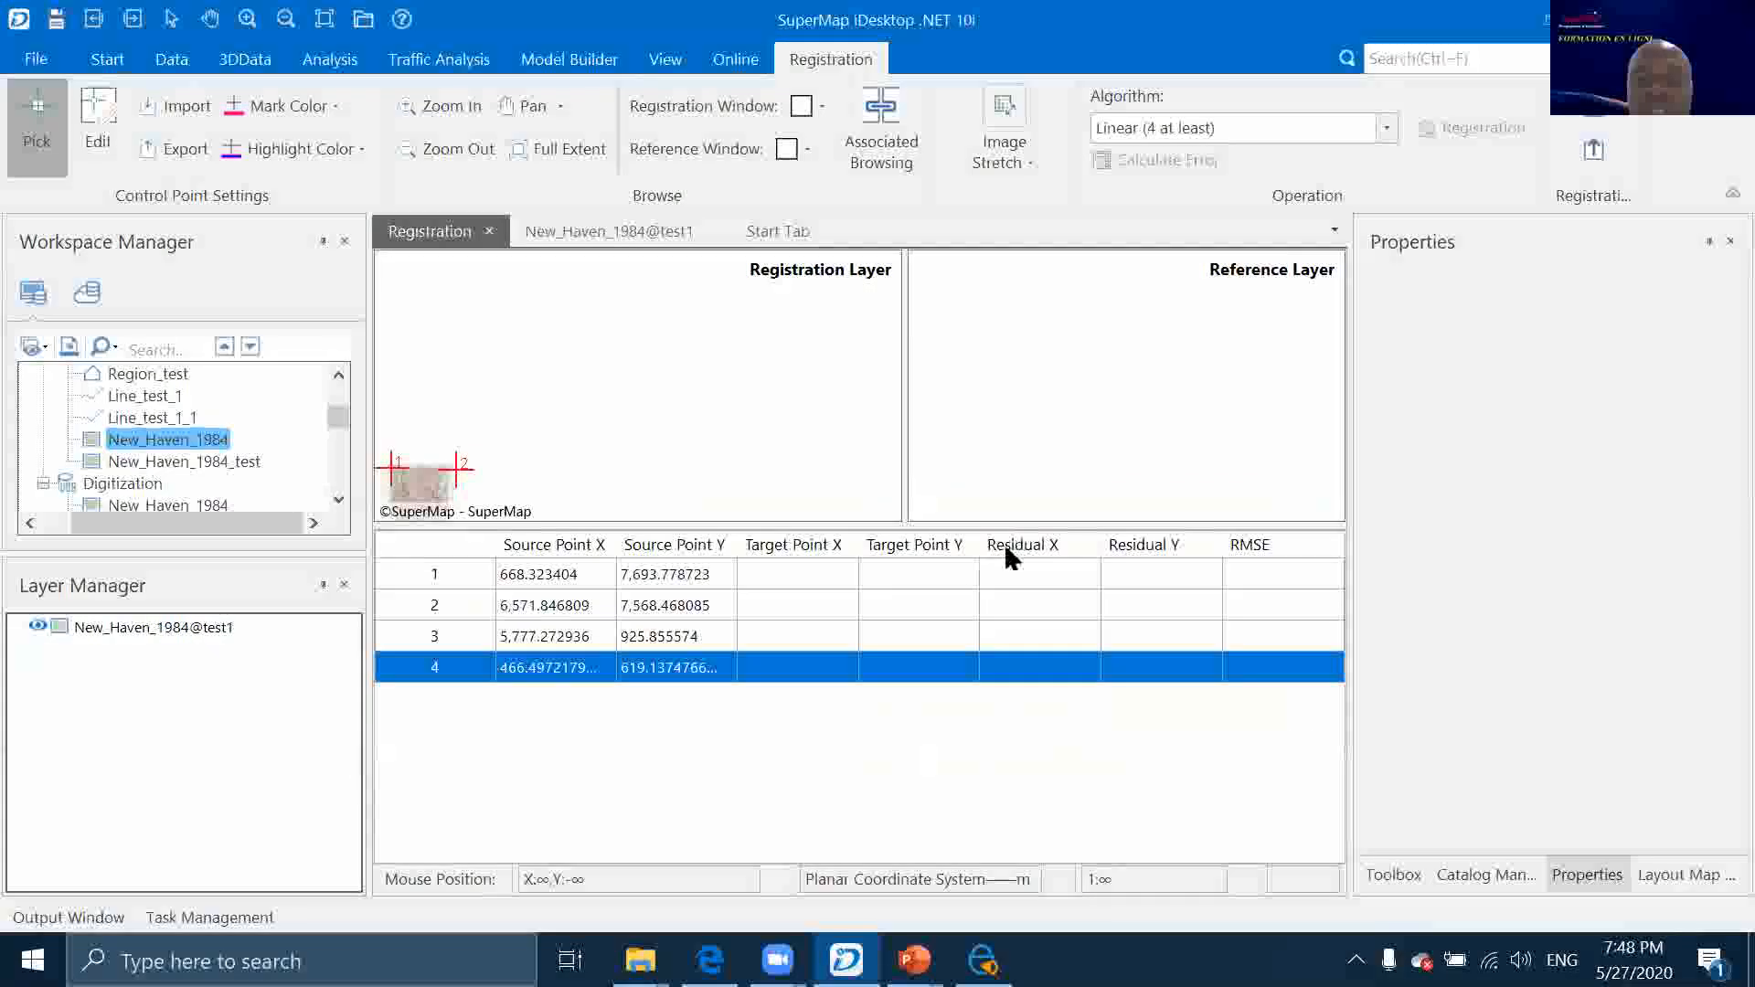
pyautogui.click(770, 576)
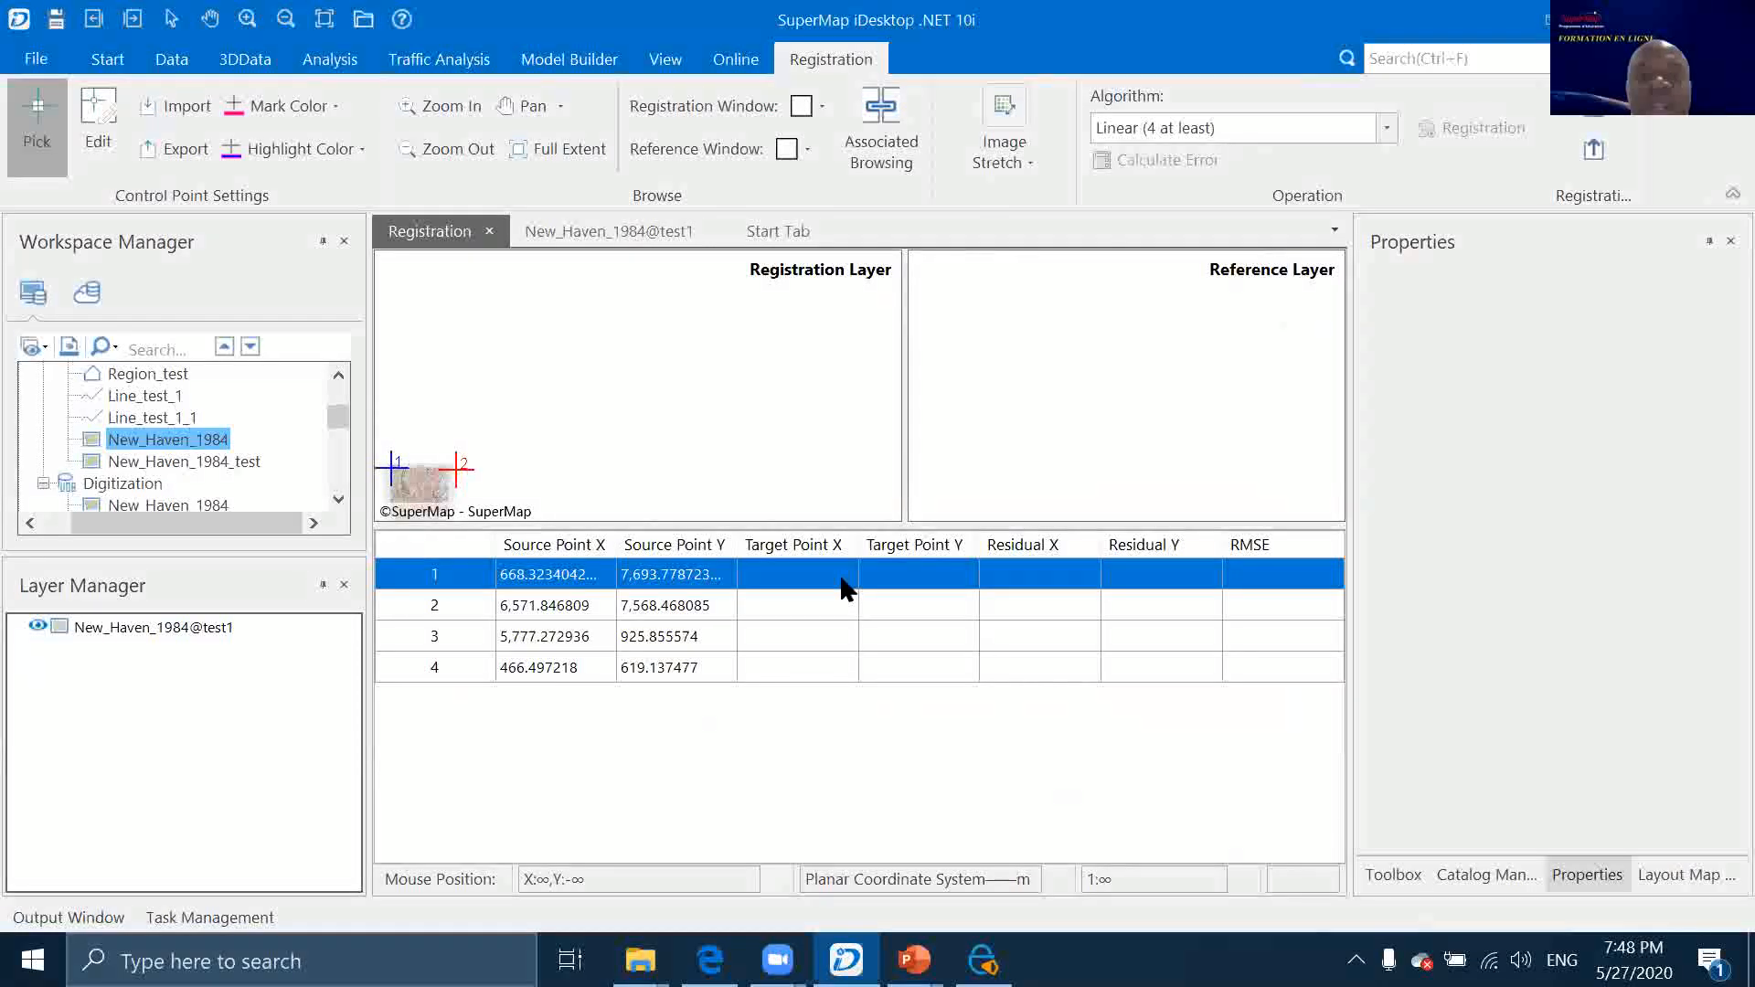
pyautogui.moveTo(944, 526); pyautogui.dragTo(944, 786)
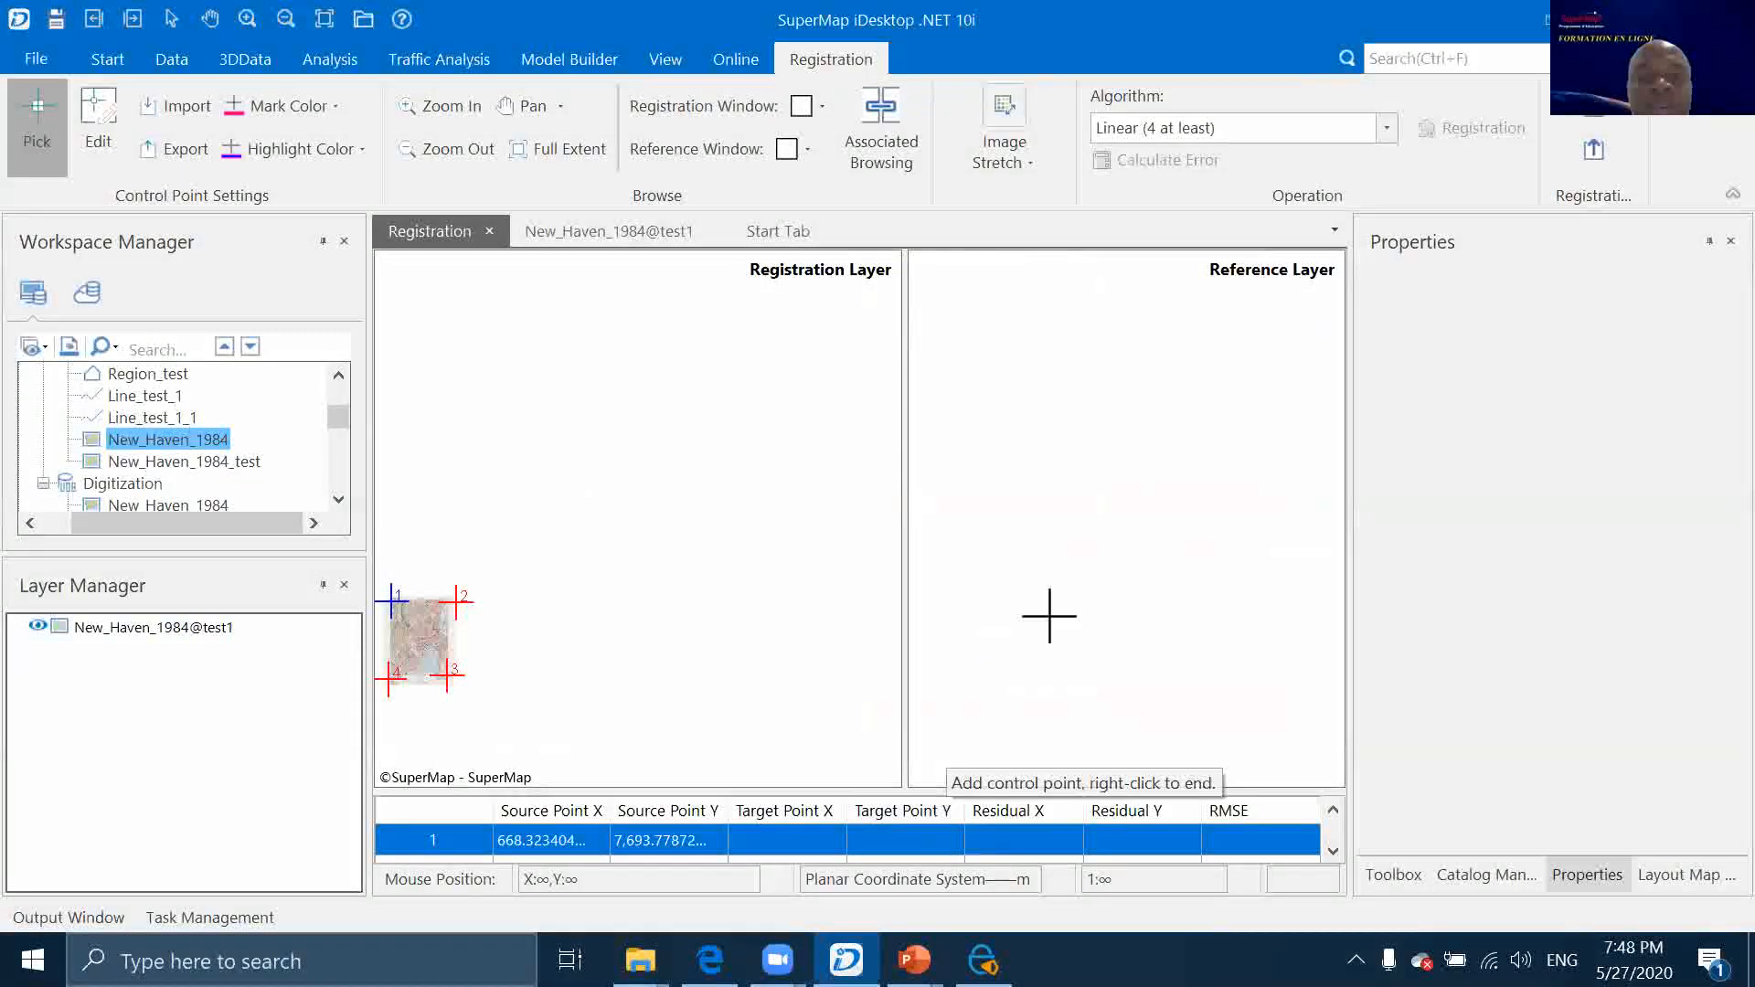
# Close the trial registration and the New_Haven_1984 map together with all other windows
pyautogui.click(590, 233)
pyautogui.rightClick(591, 236)
pyautogui.click(697, 315)
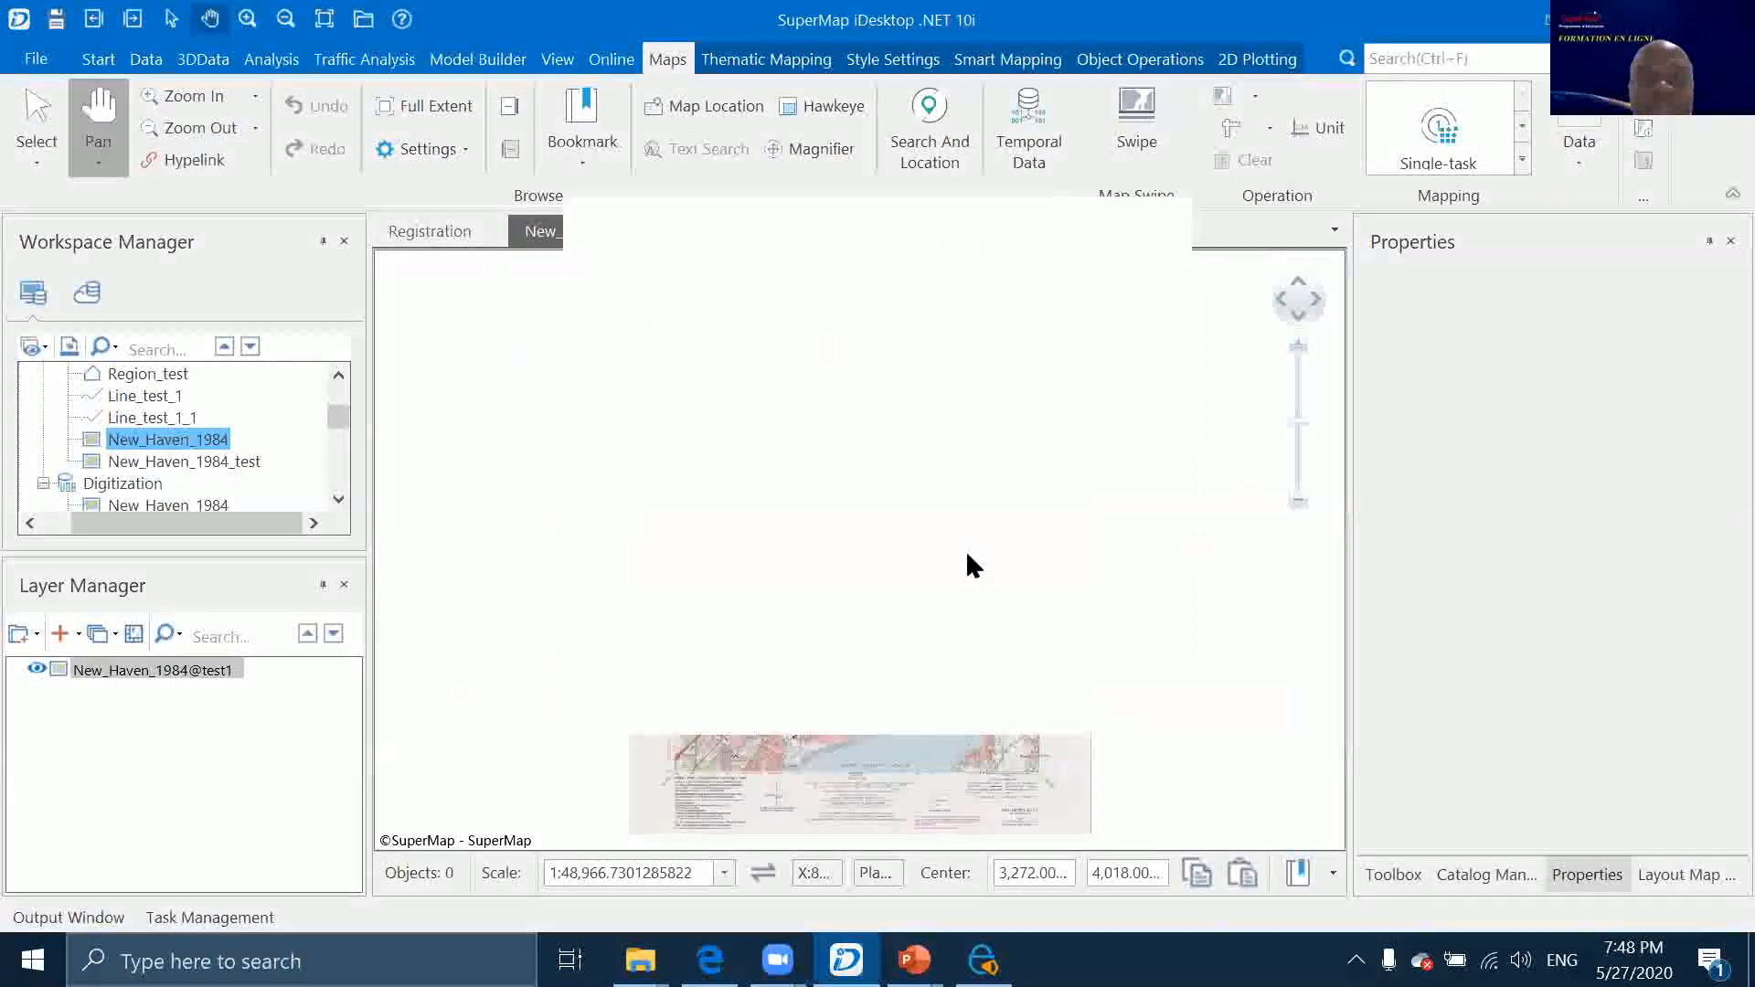
pyautogui.click(1001, 706)
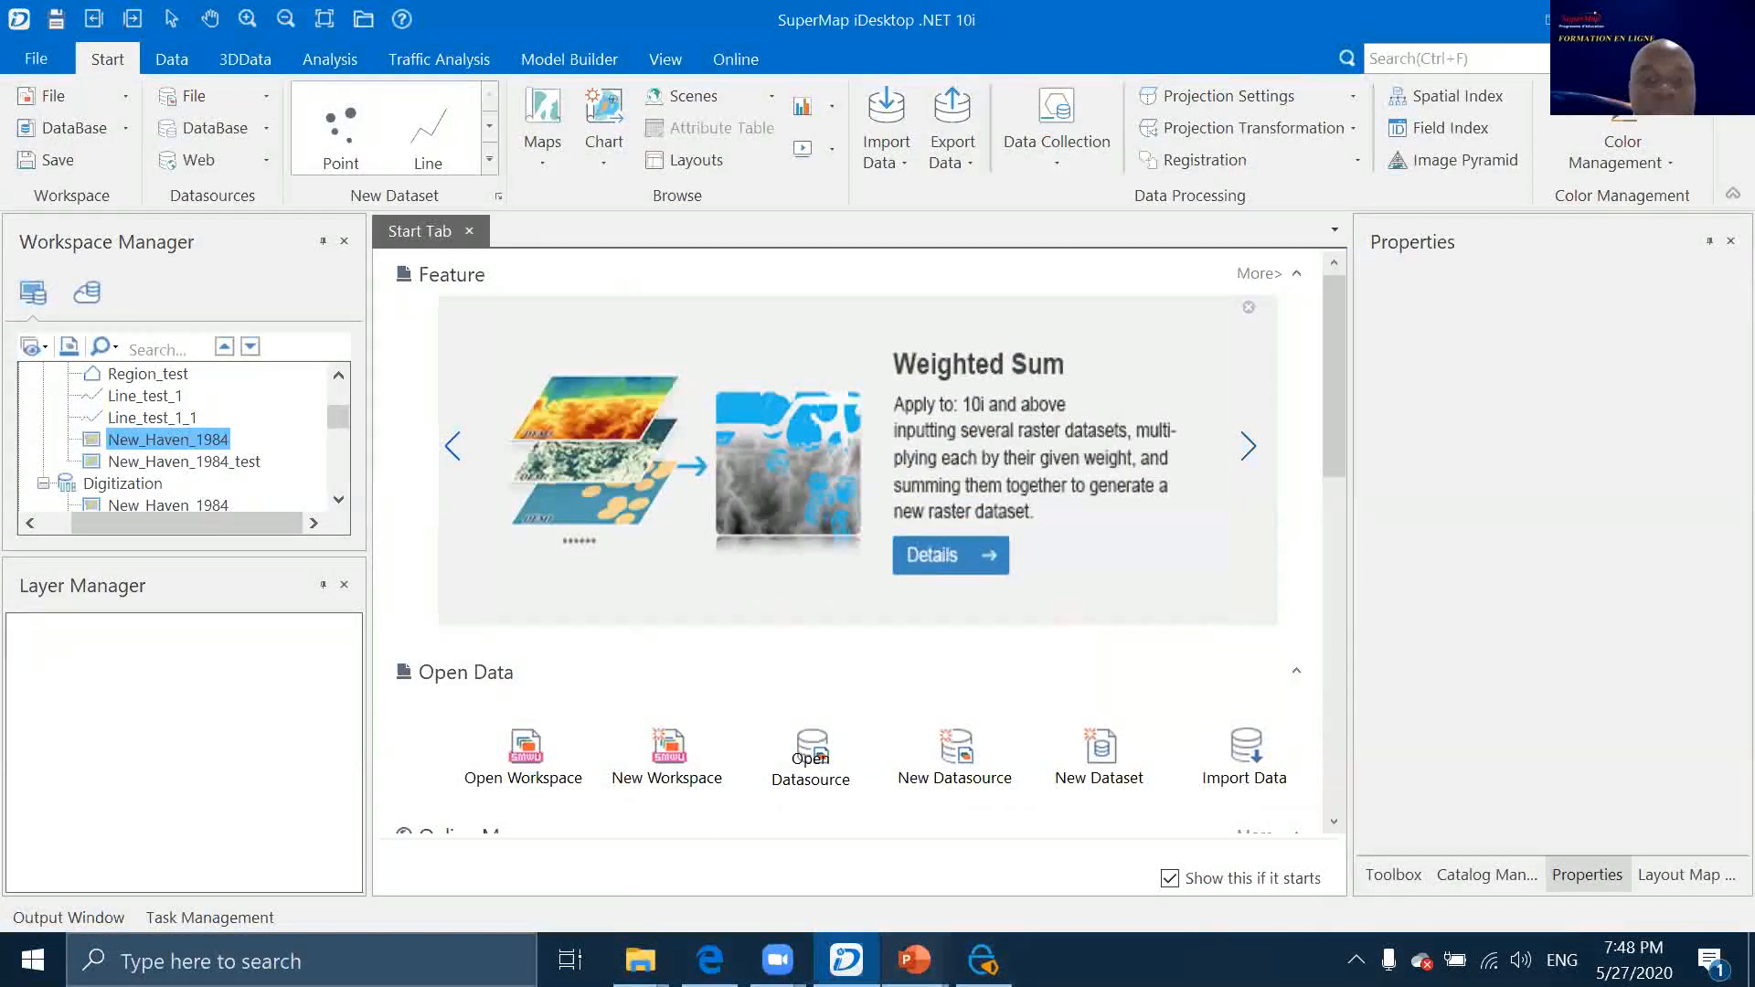
# Switch to the PowerPoint slide show to review the registration and vectorisation demo steps, and return to SuperMap iDesktop
pyautogui.click(914, 960)
pyautogui.click(1020, 864)
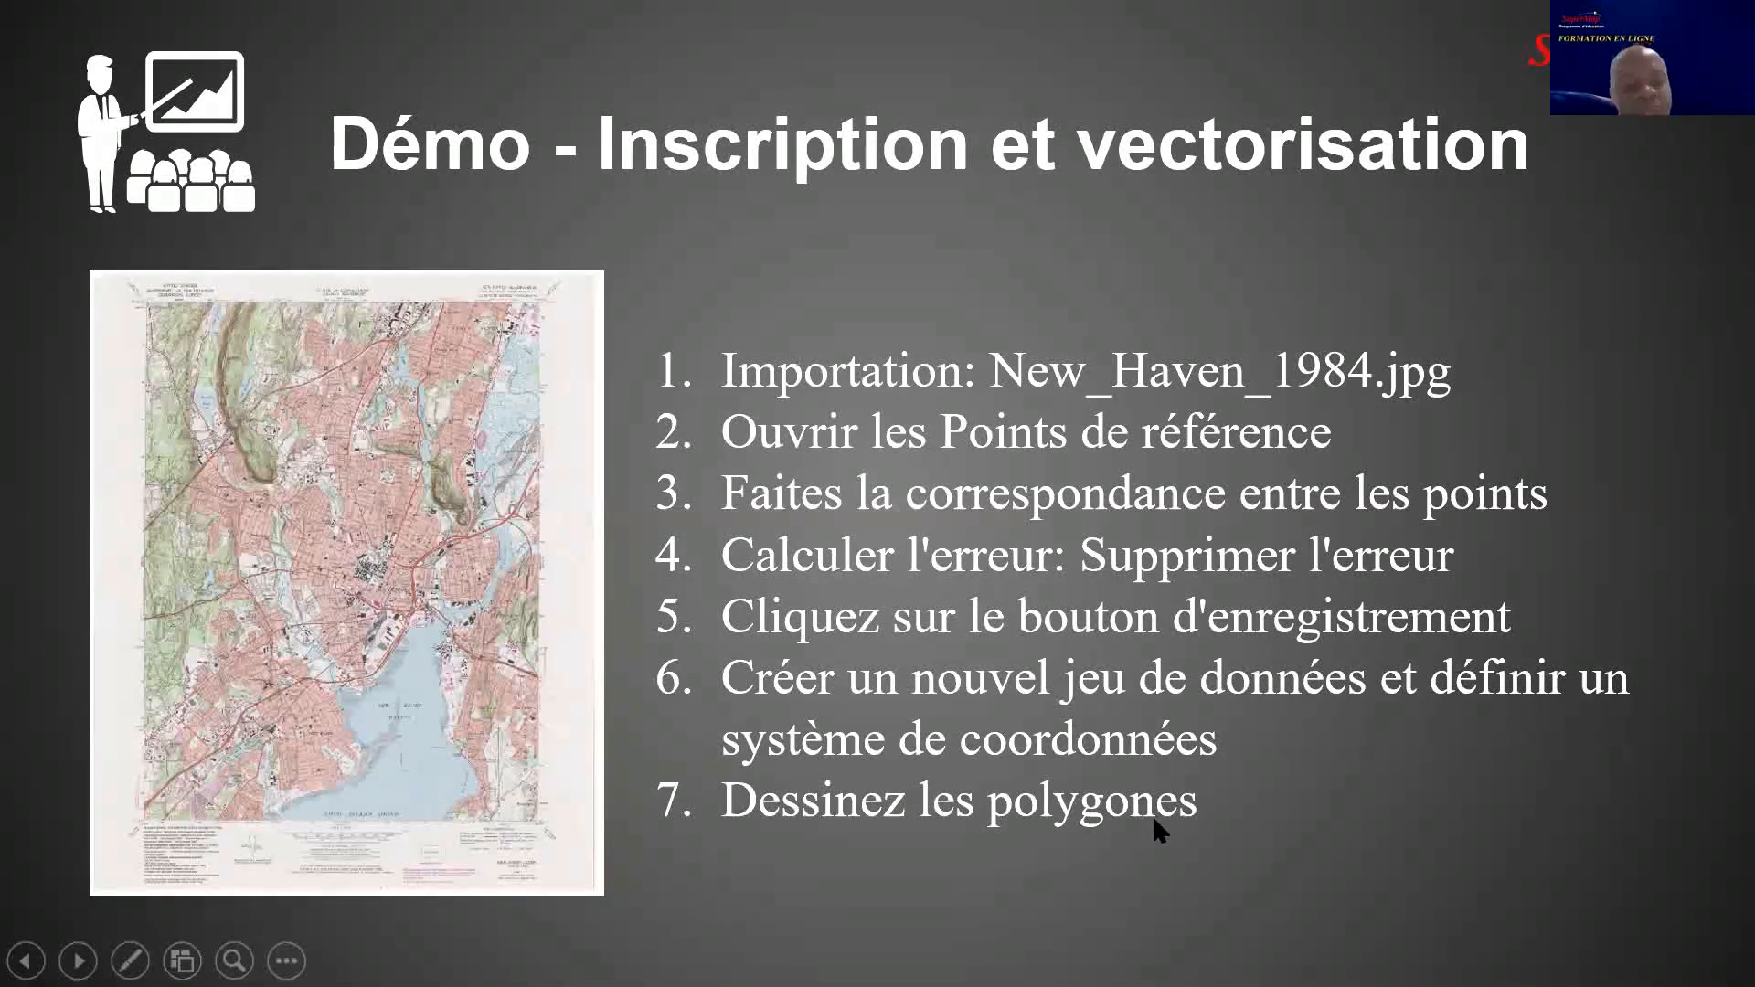
pyautogui.press('super+d')
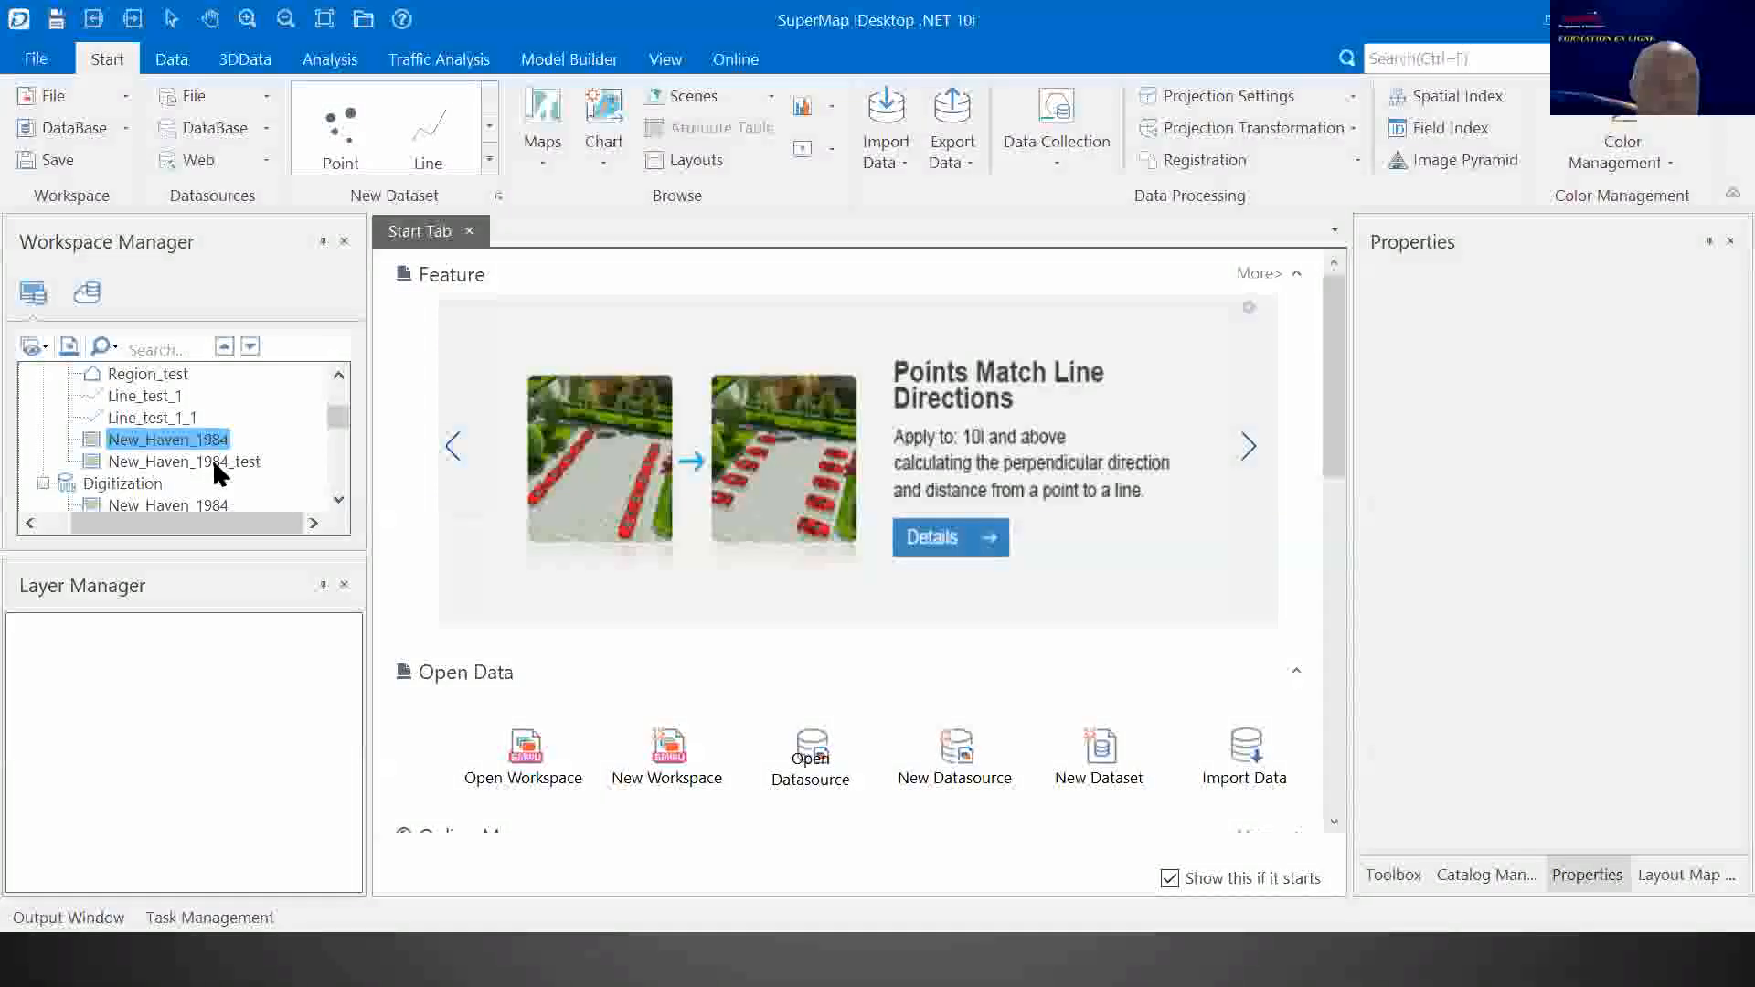
# Open the New_Haven_1984_test dataset in a new map window and display the properties and available operations of the test1 datasource
pyautogui.click(212, 460)
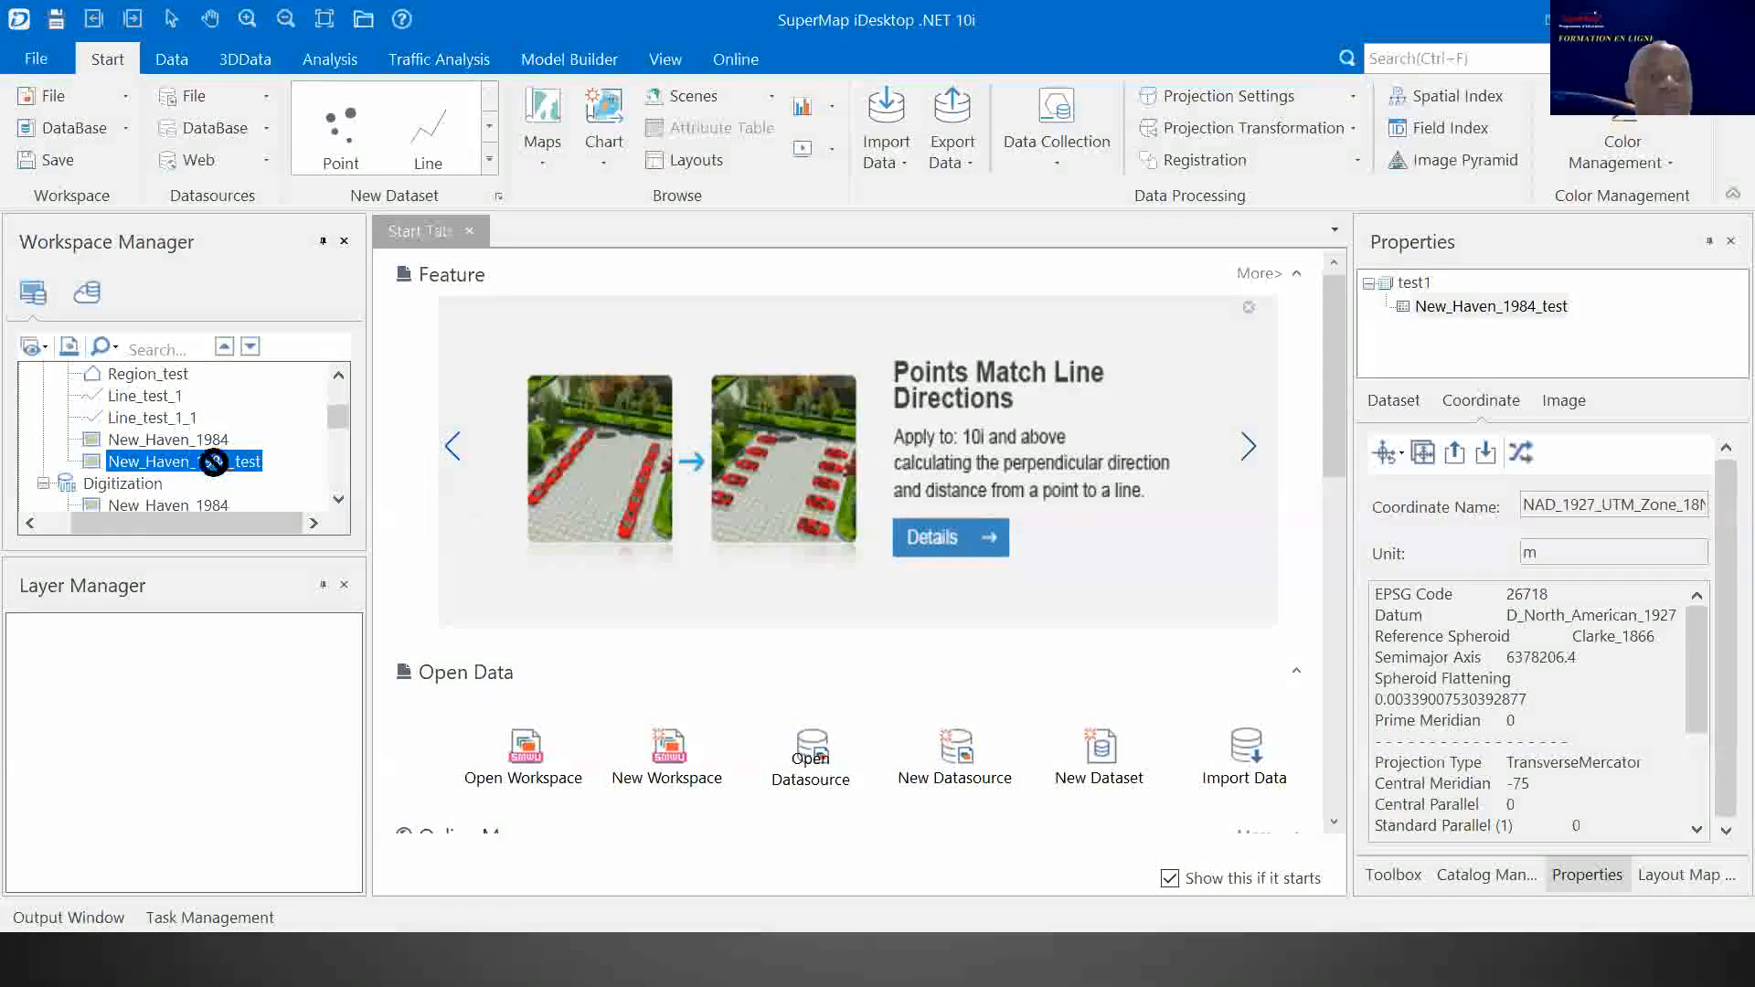
pyautogui.moveTo(212, 460); pyautogui.dragTo(613, 431)
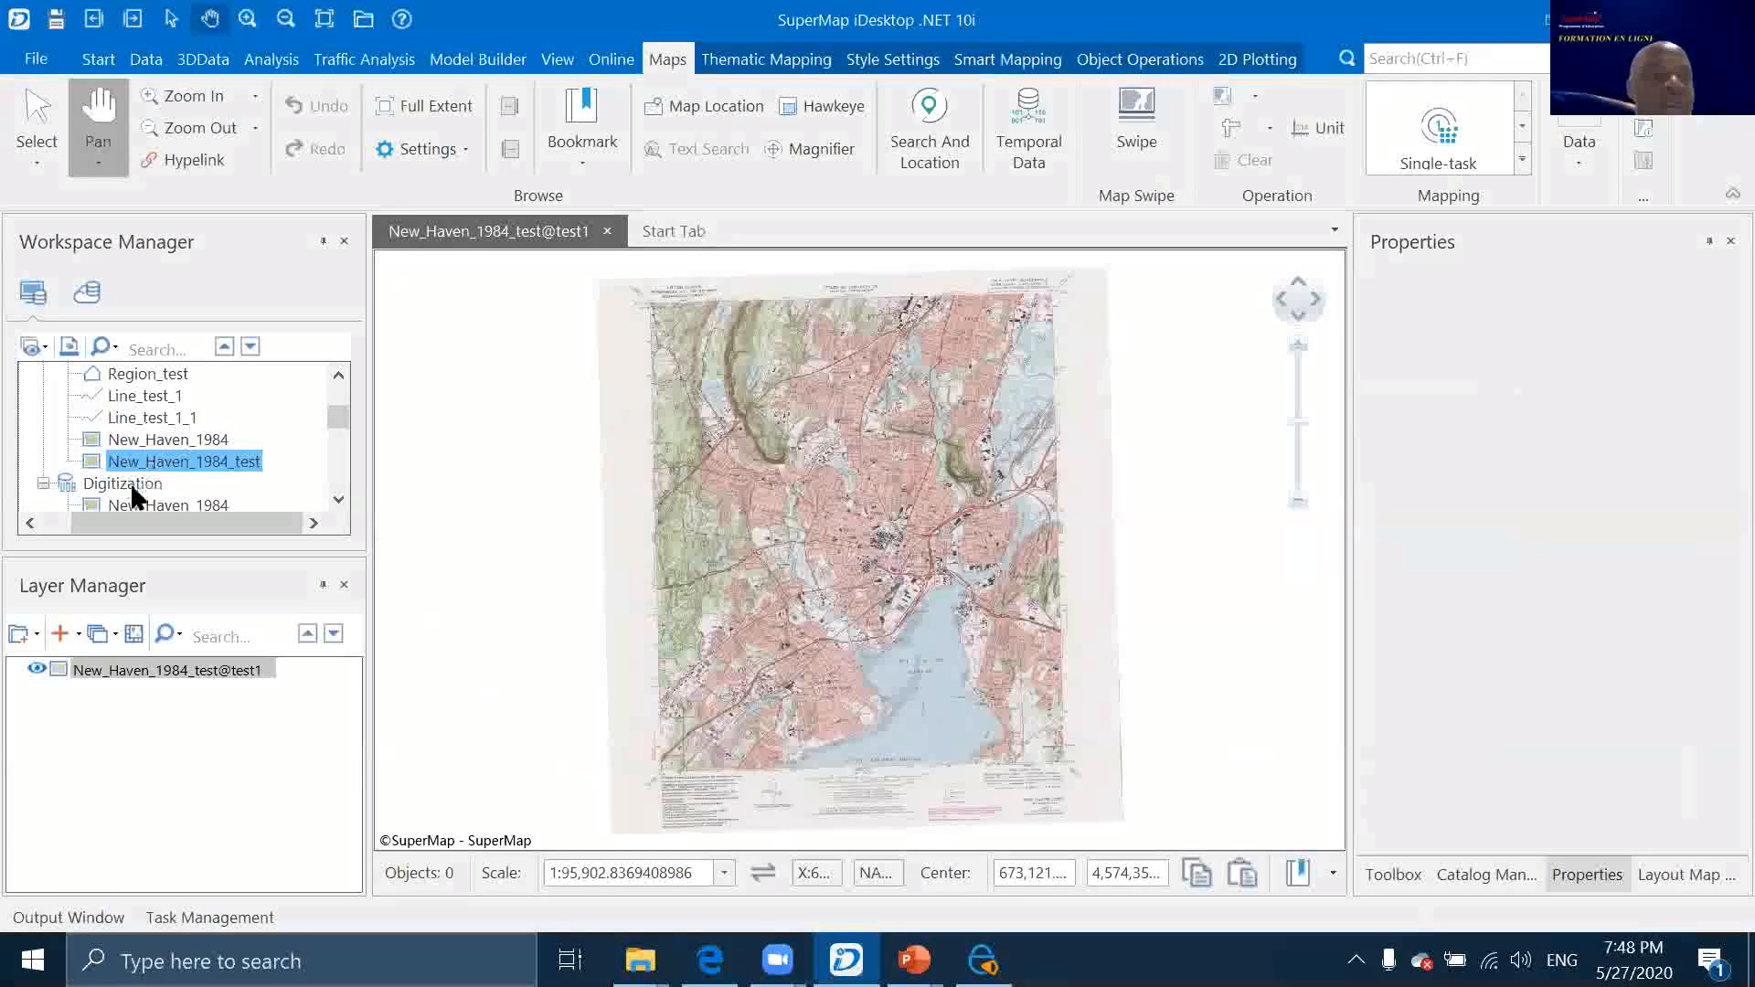
pyautogui.scroll(1, 139, 439)
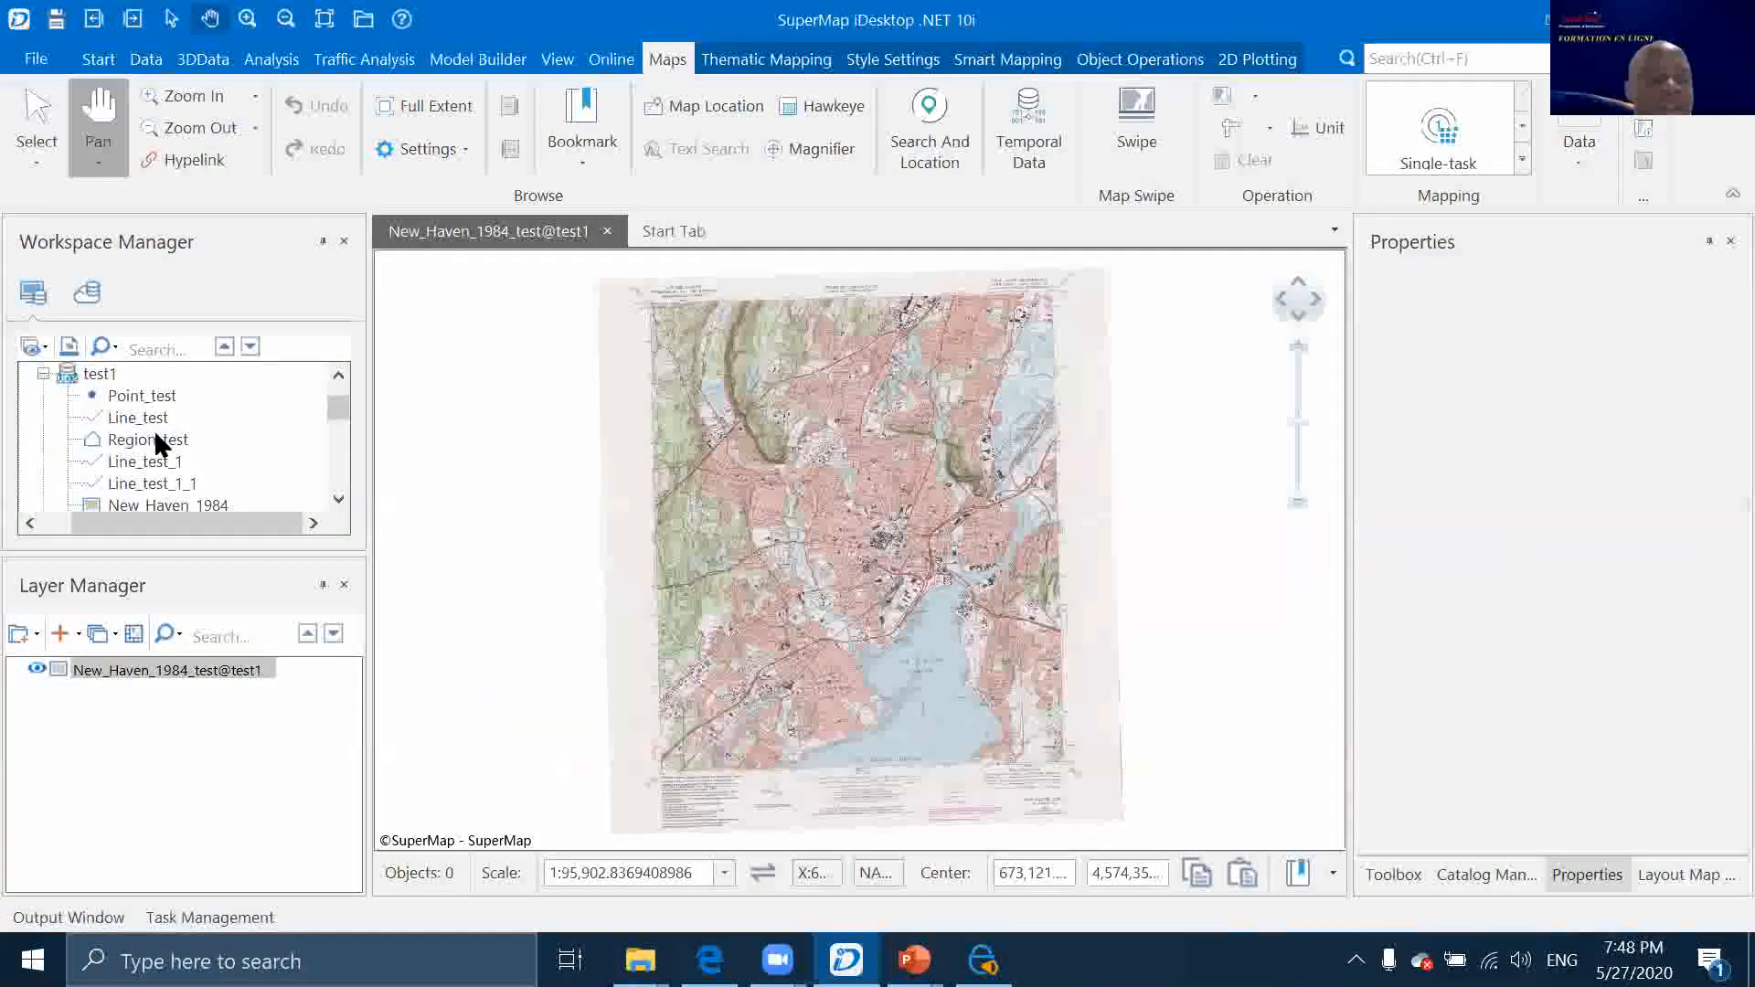
pyautogui.scroll(-1, 153, 440)
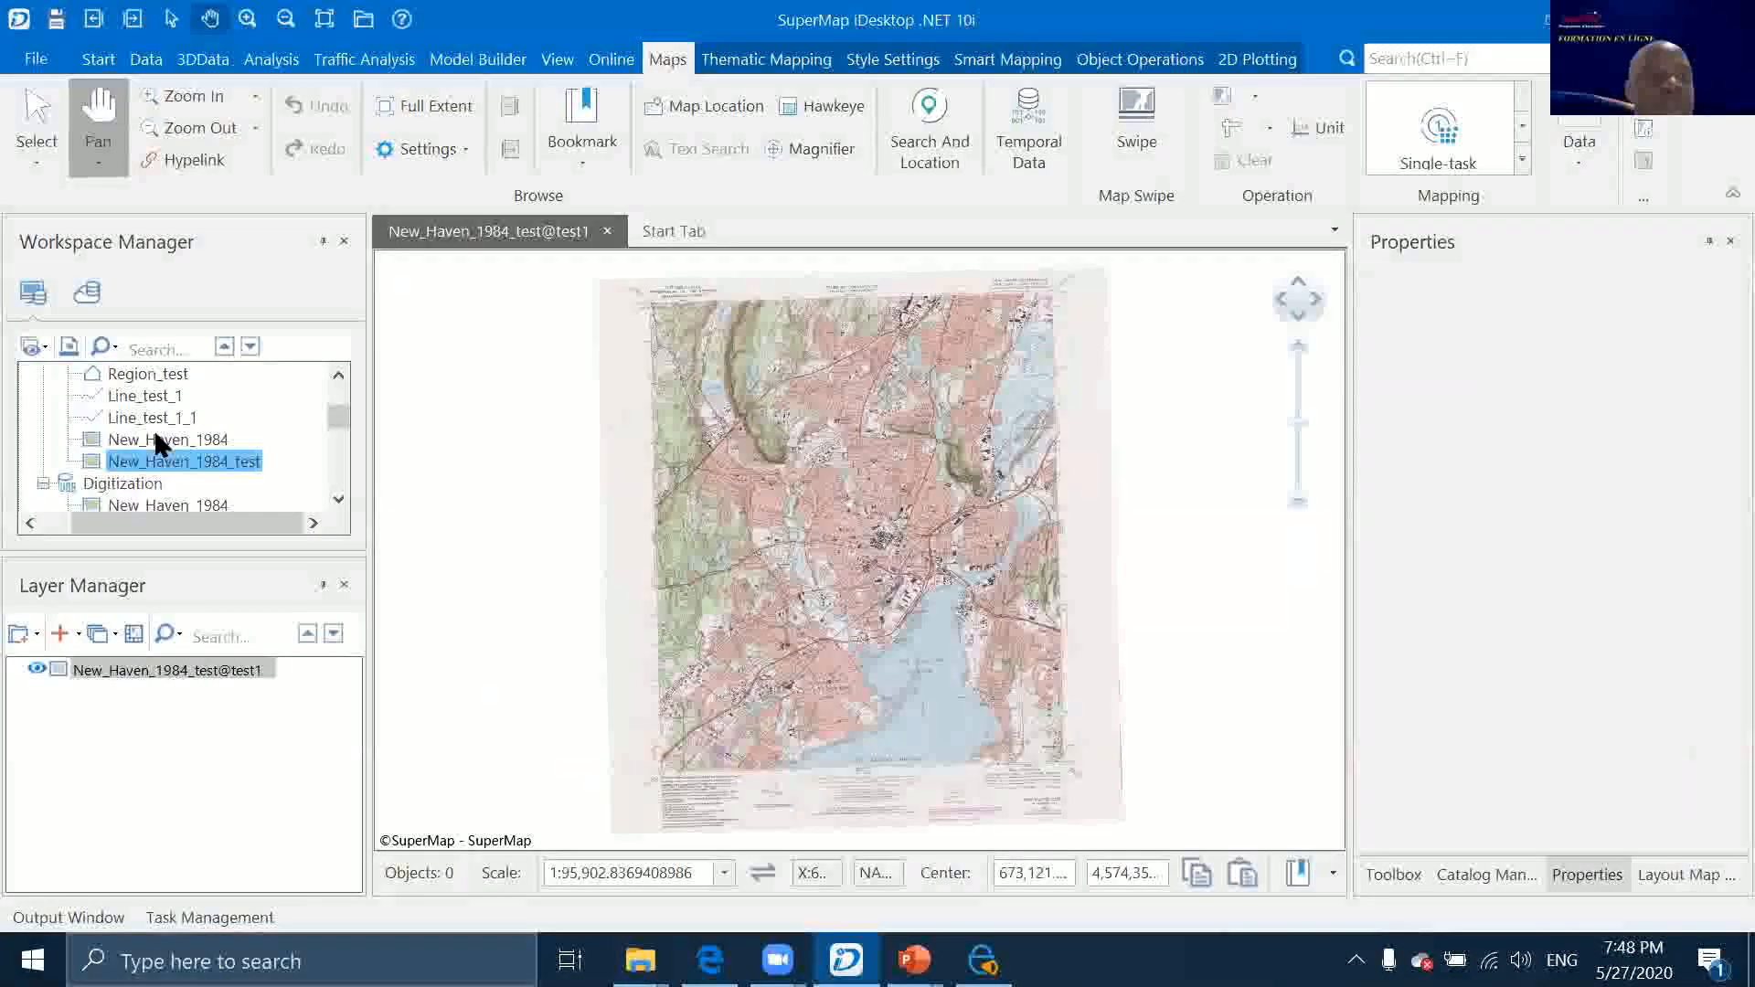
pyautogui.scroll(1, 105, 376)
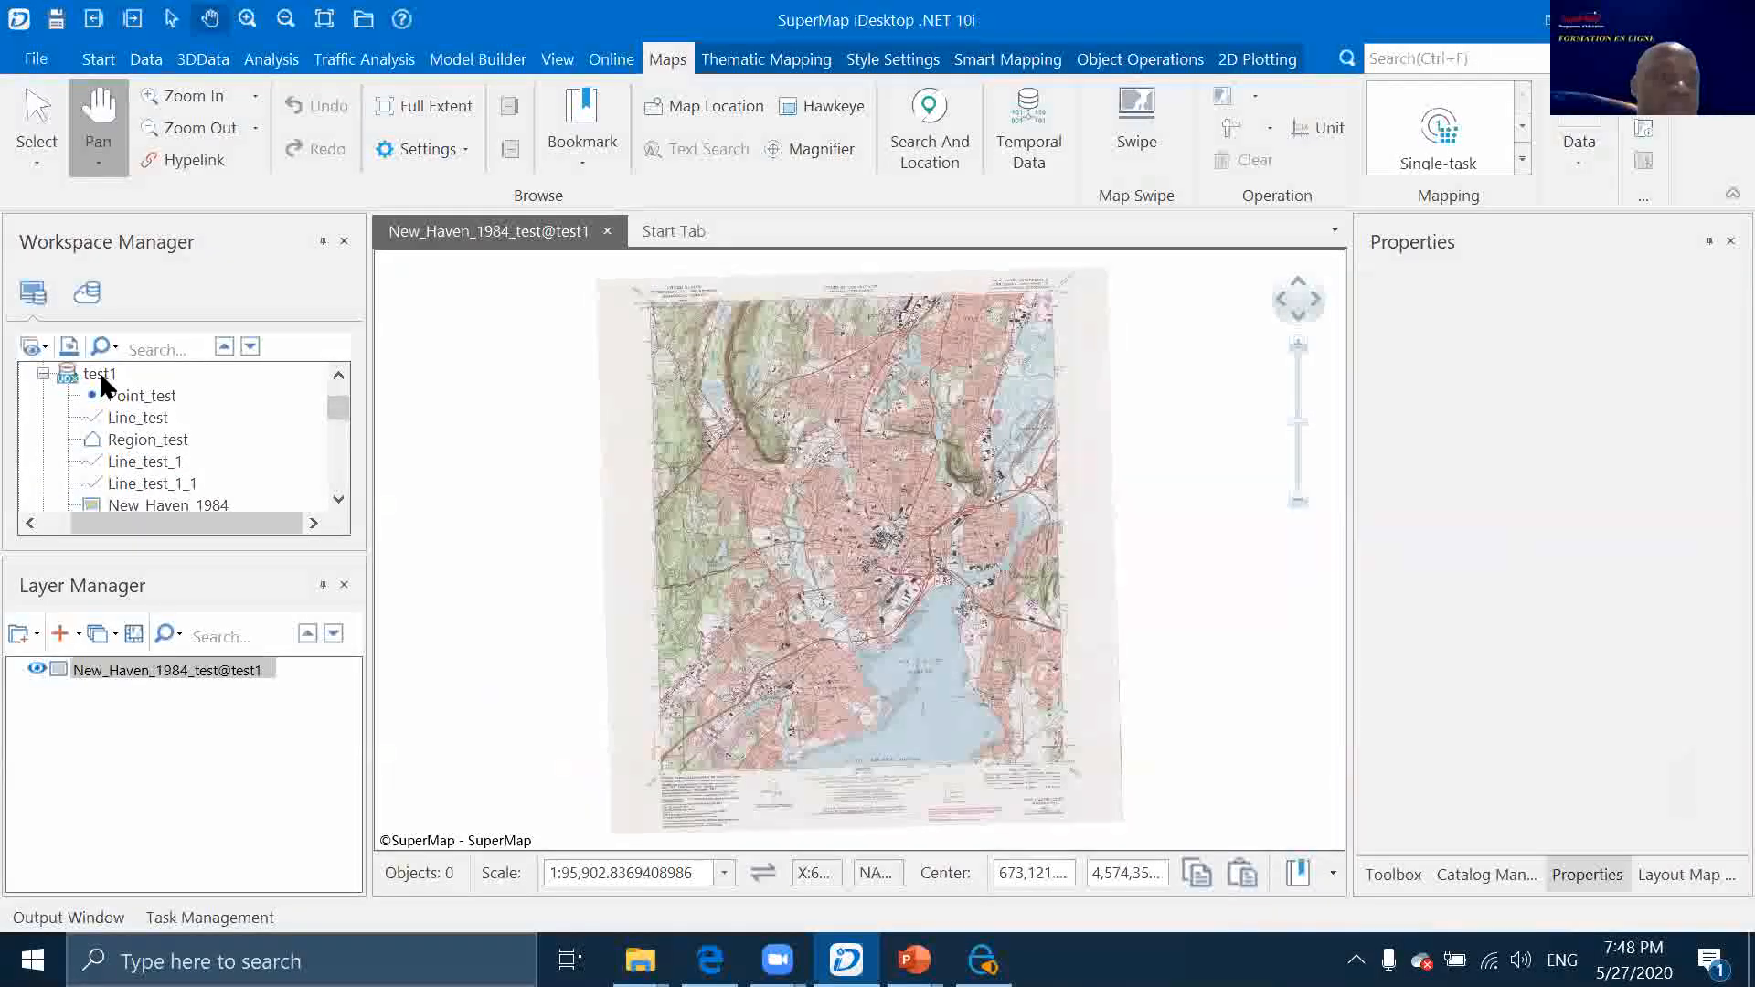
pyautogui.click(101, 372)
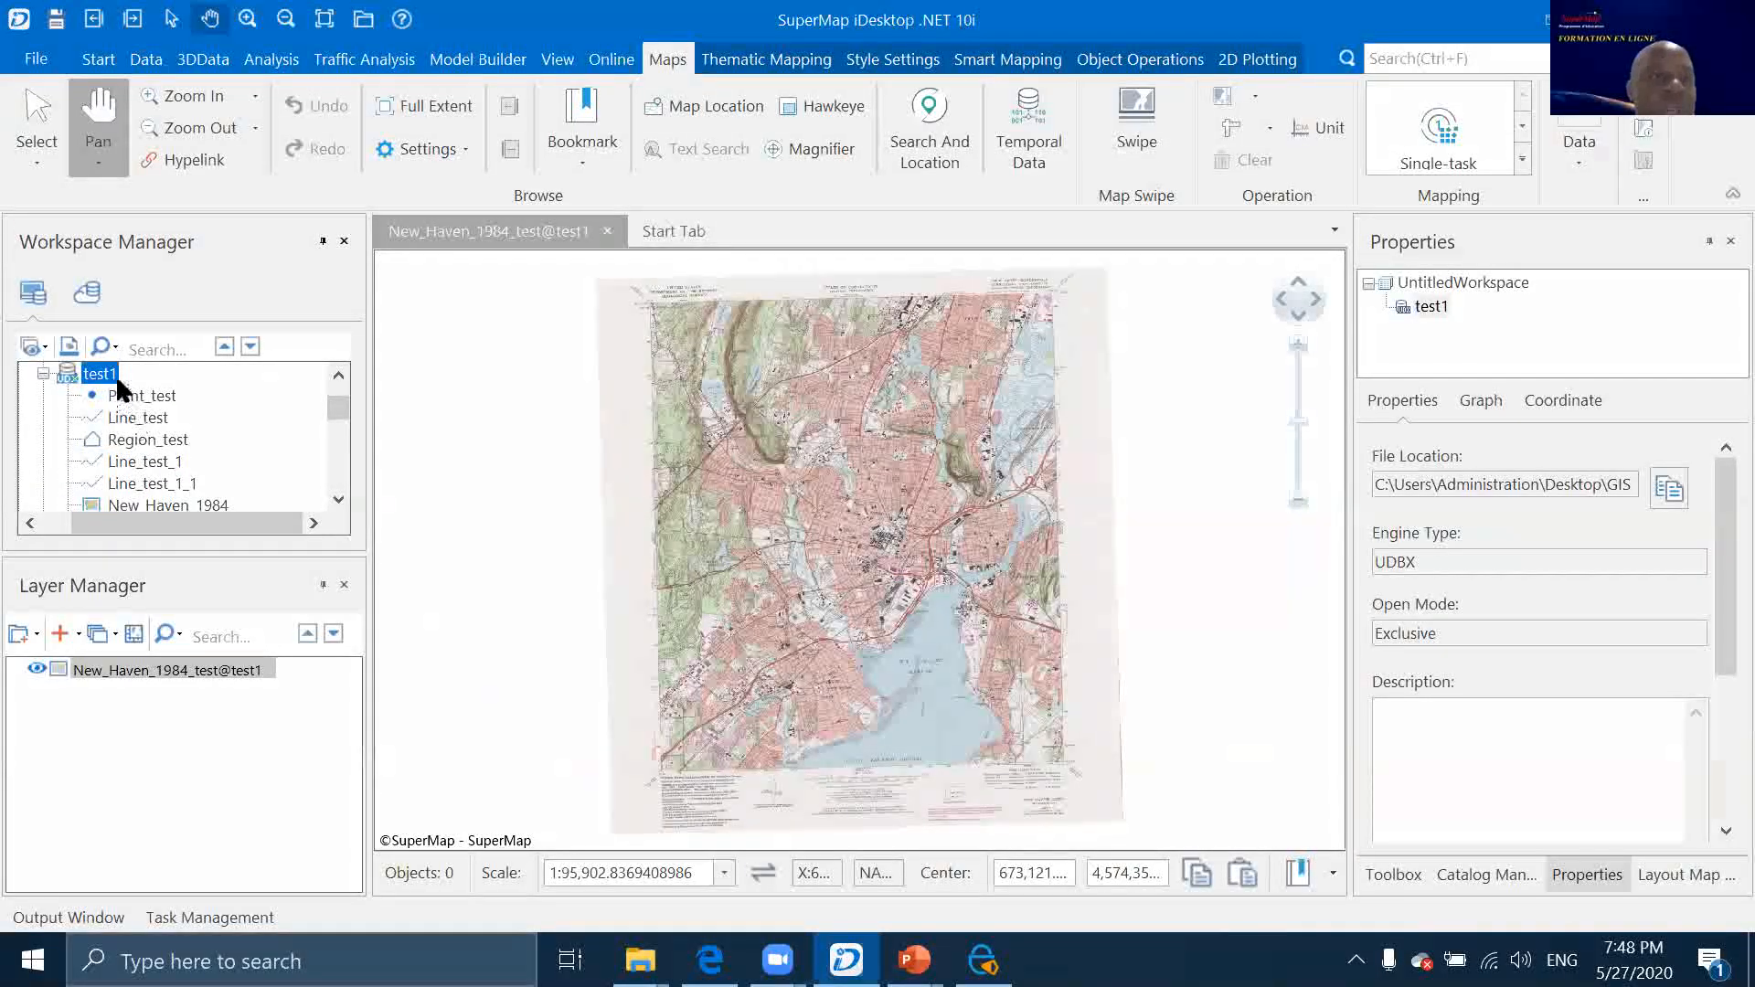
pyautogui.rightClick(107, 377)
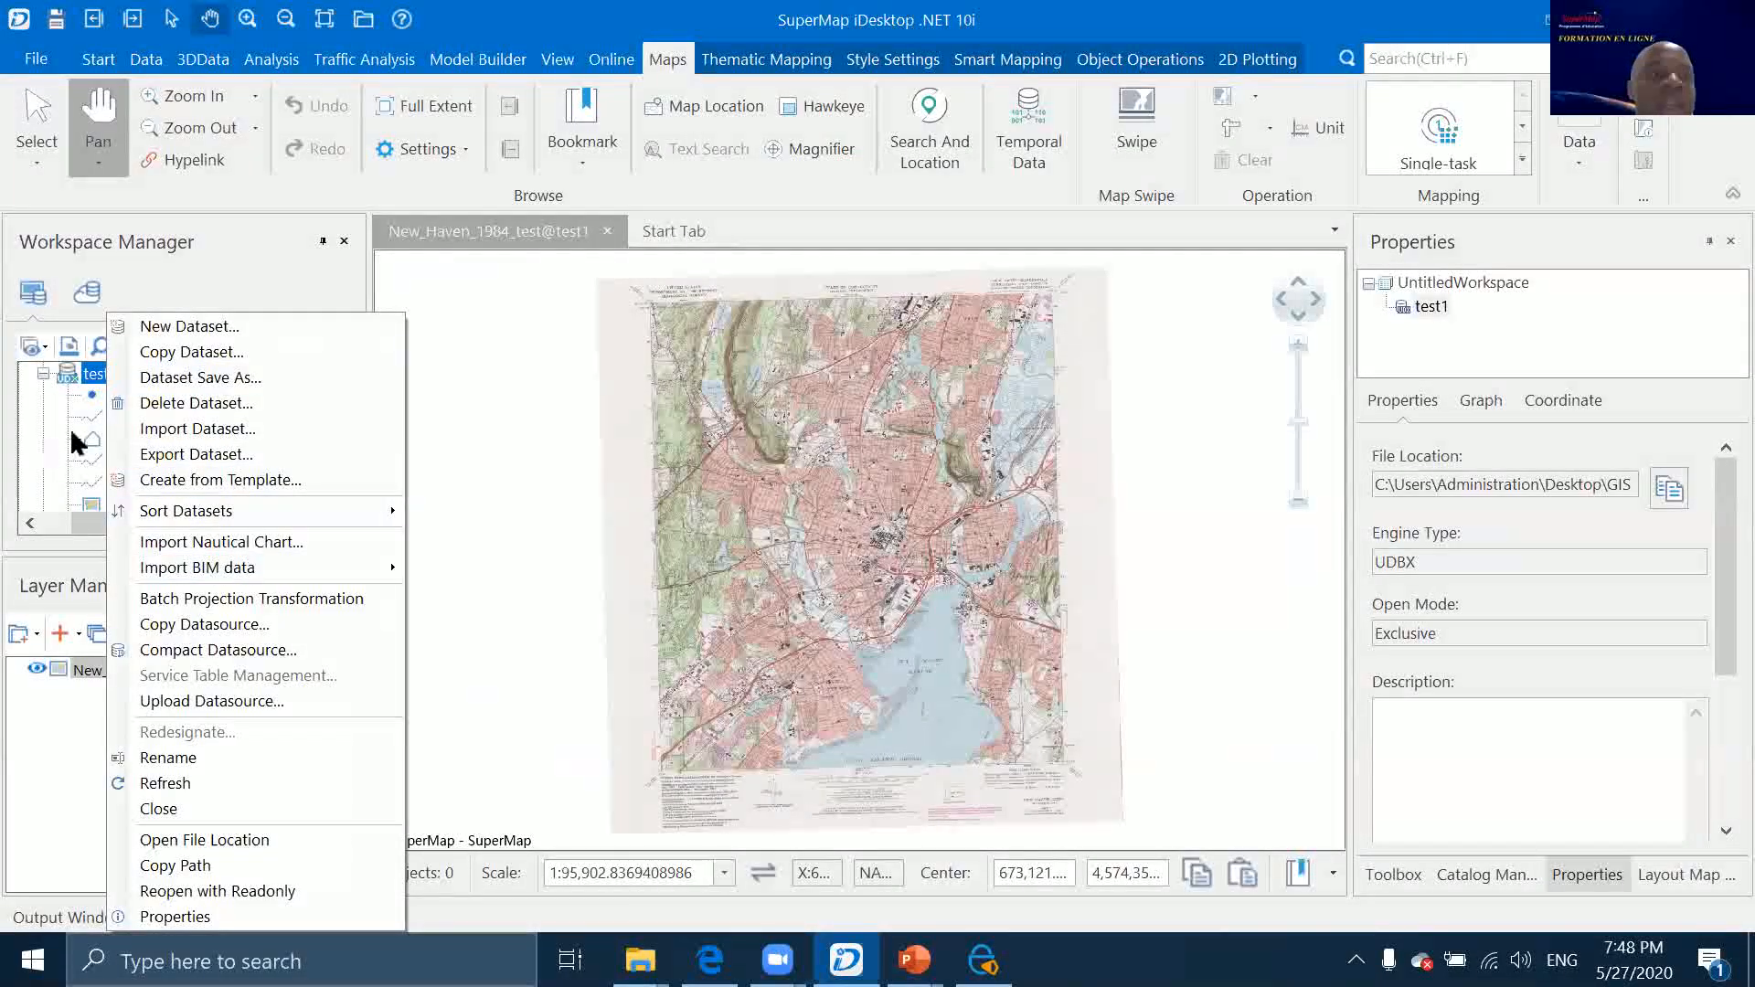
# Display the coordinate properties of the Region_test dataset in test1 and highlight its projection parameter text
pyautogui.click(146, 440)
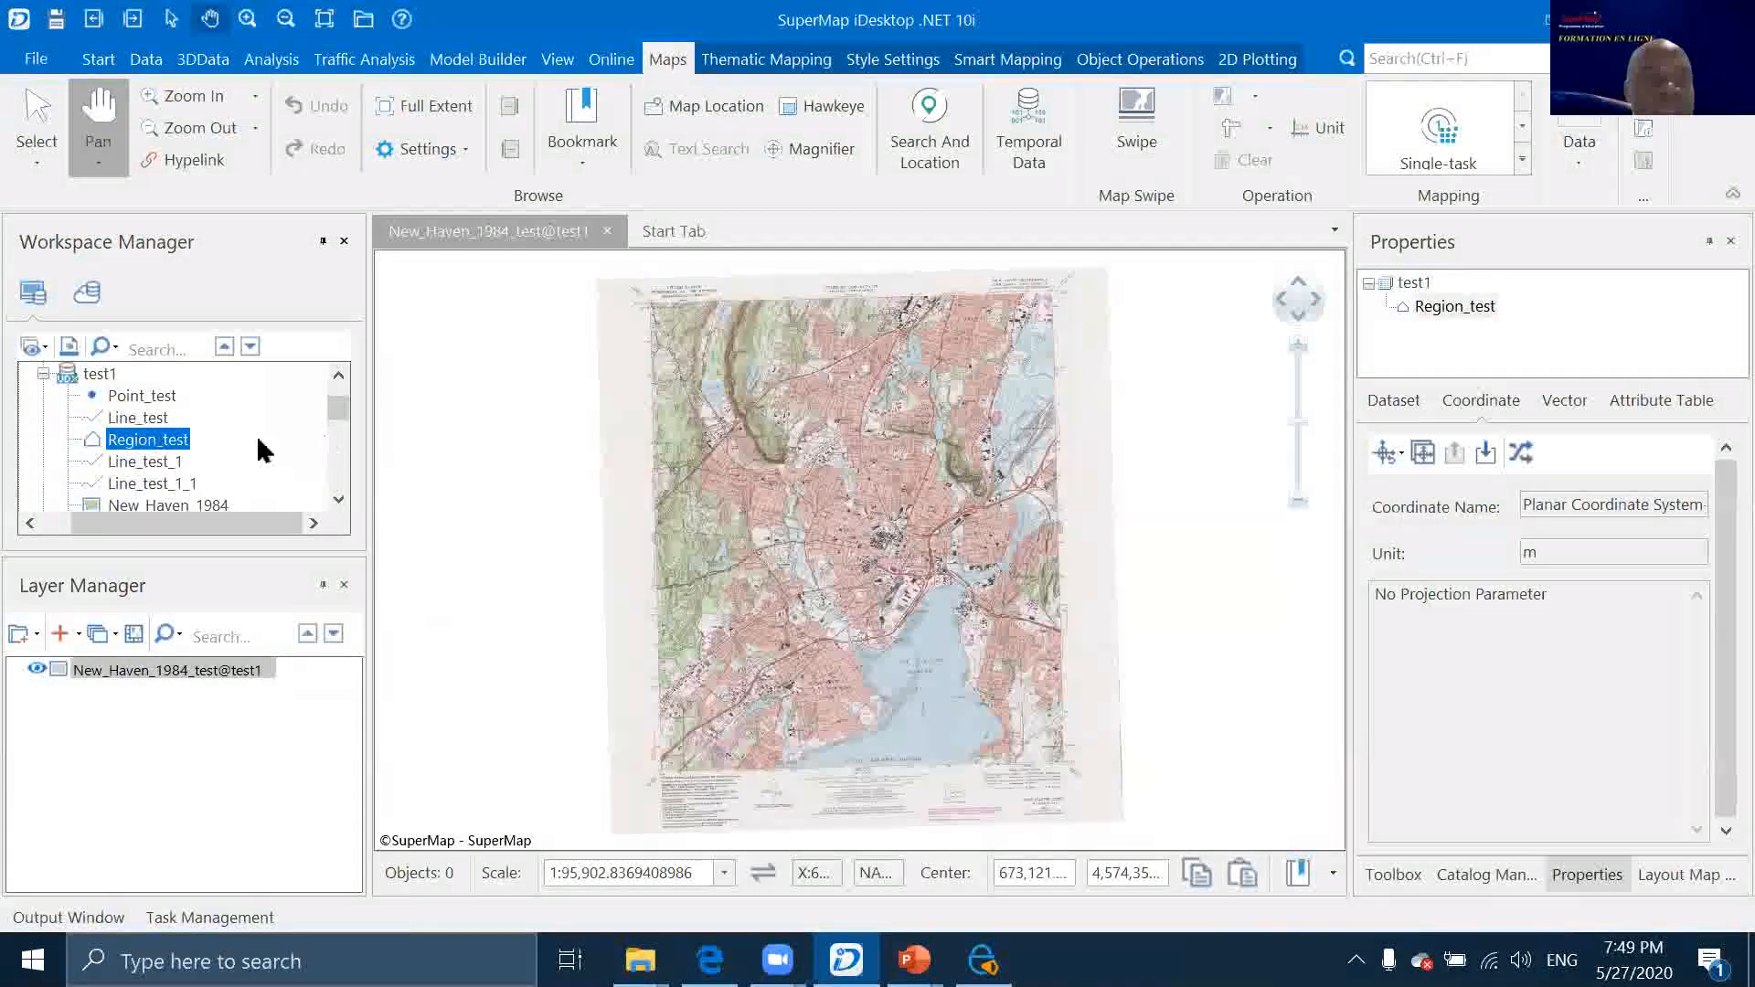
pyautogui.rightClick(146, 445)
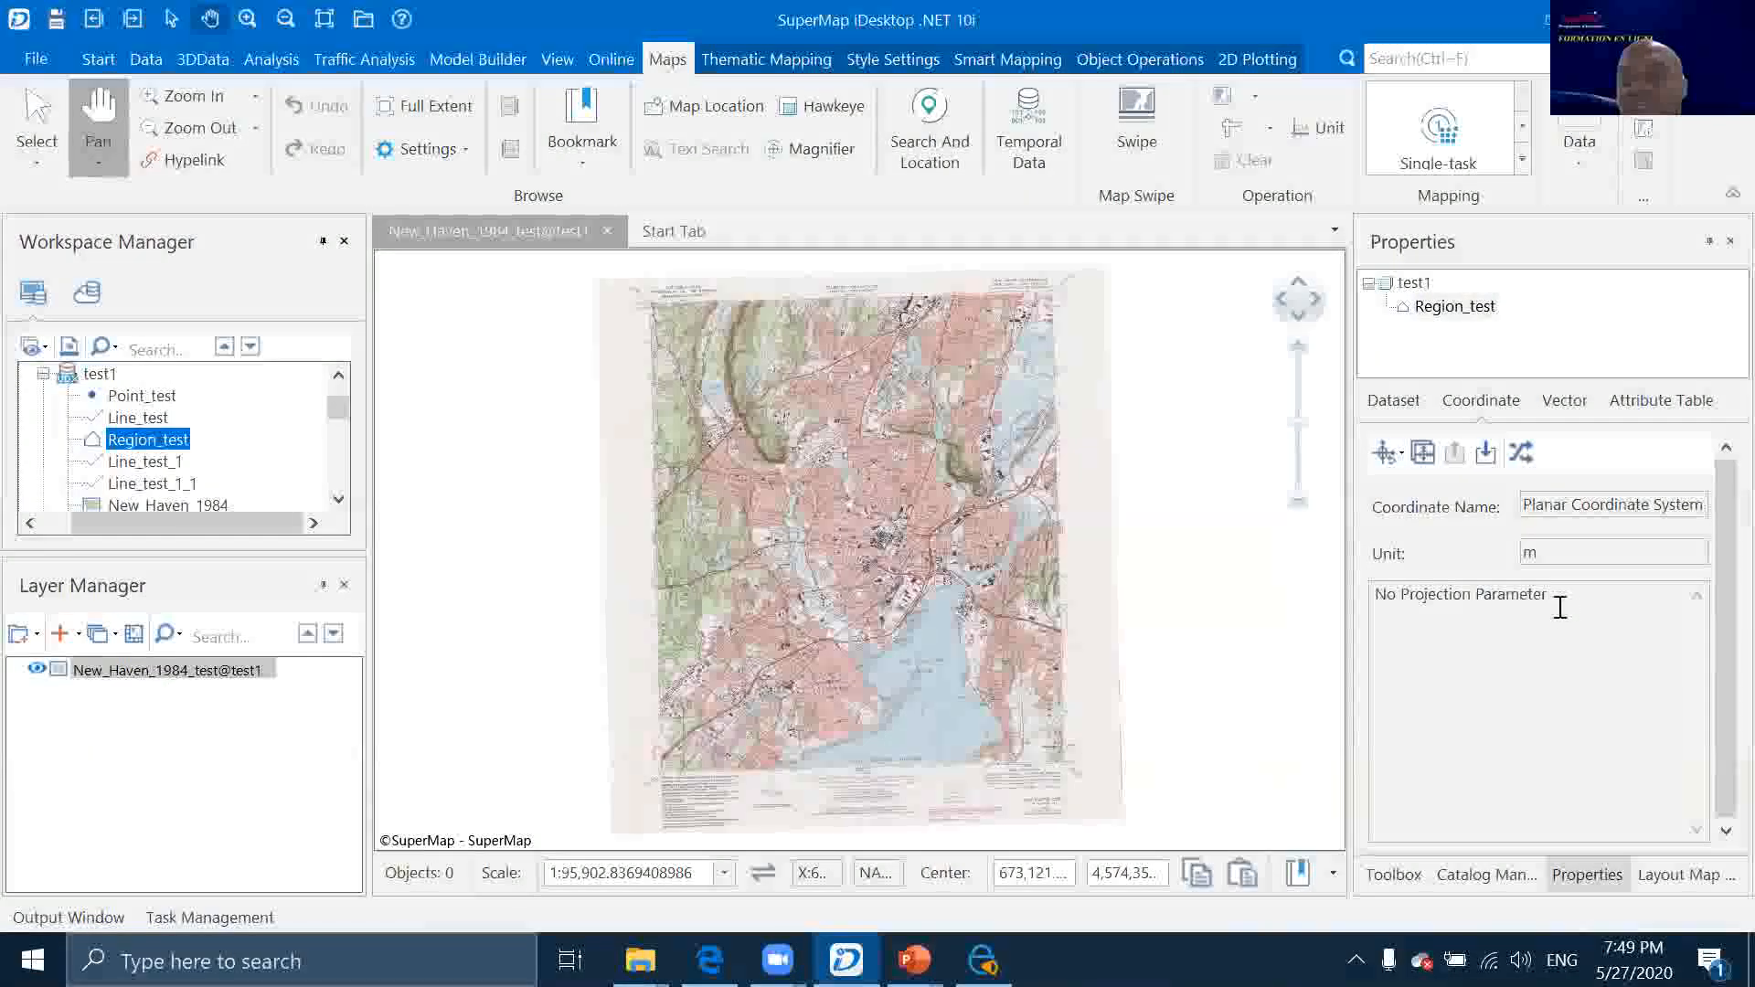
pyautogui.moveTo(1561, 606); pyautogui.dragTo(1328, 601)
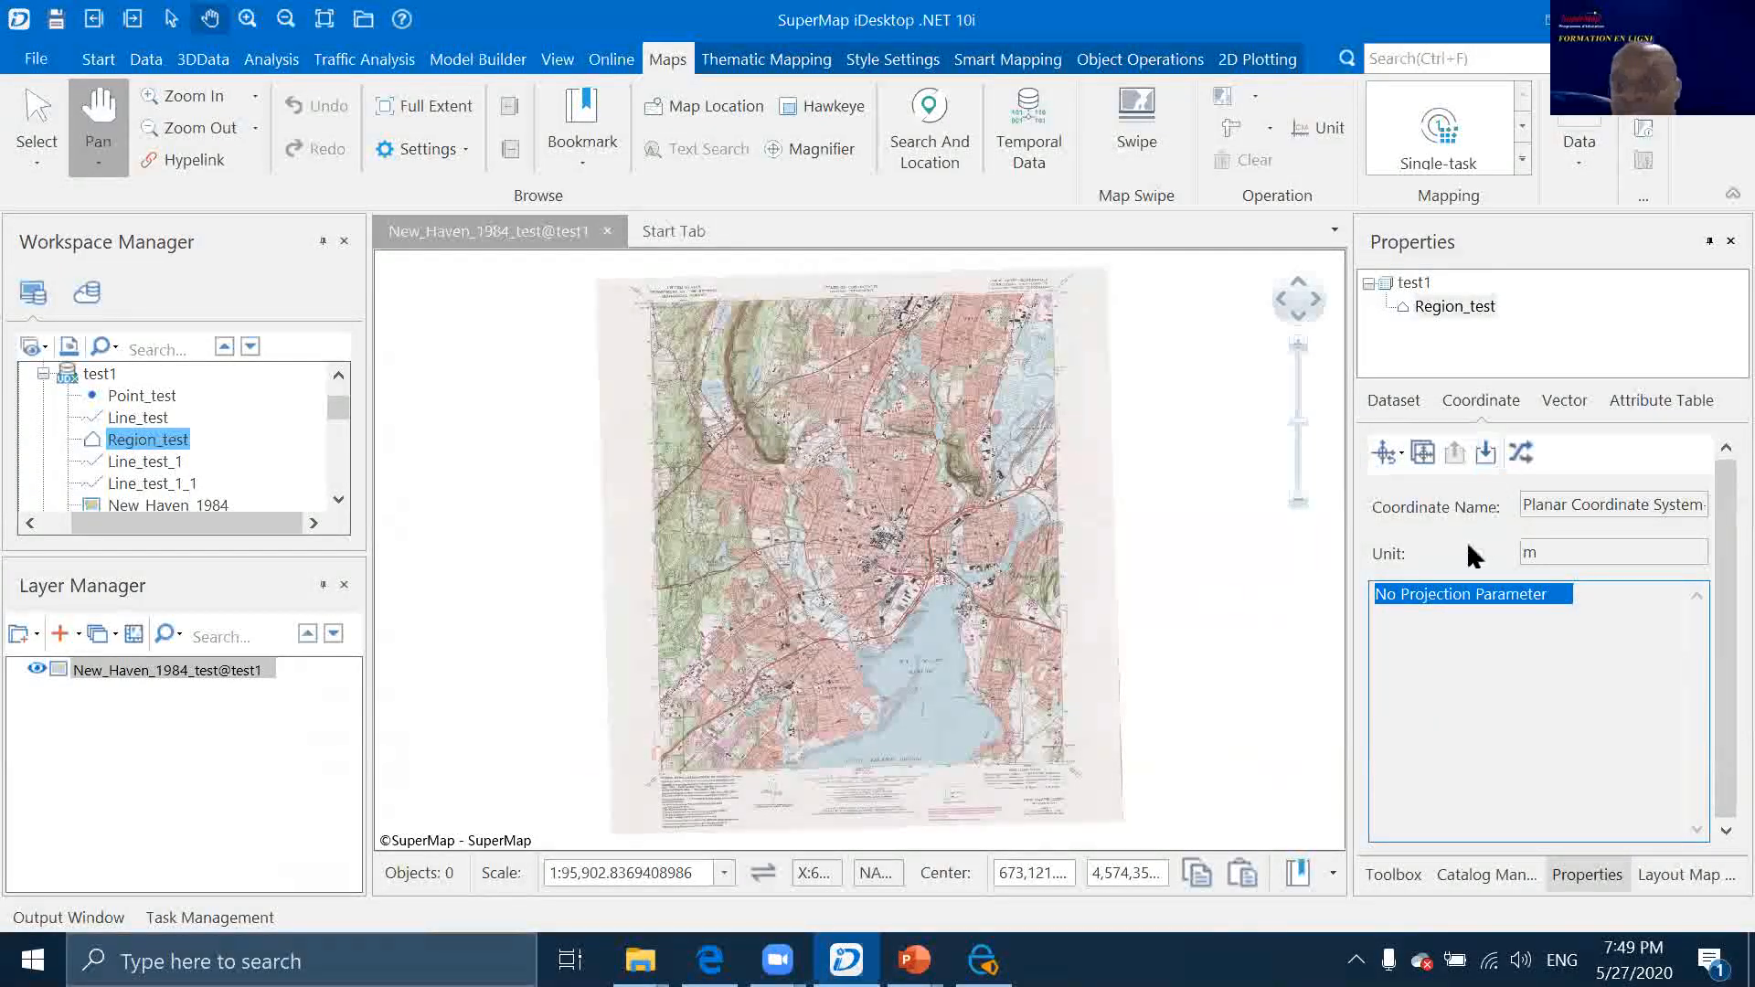
# Copy the coordinate system of the New_Haven_1984_ajustee_test2 dataset in the Digitization datasource to Region_test
pyautogui.click(1424, 455)
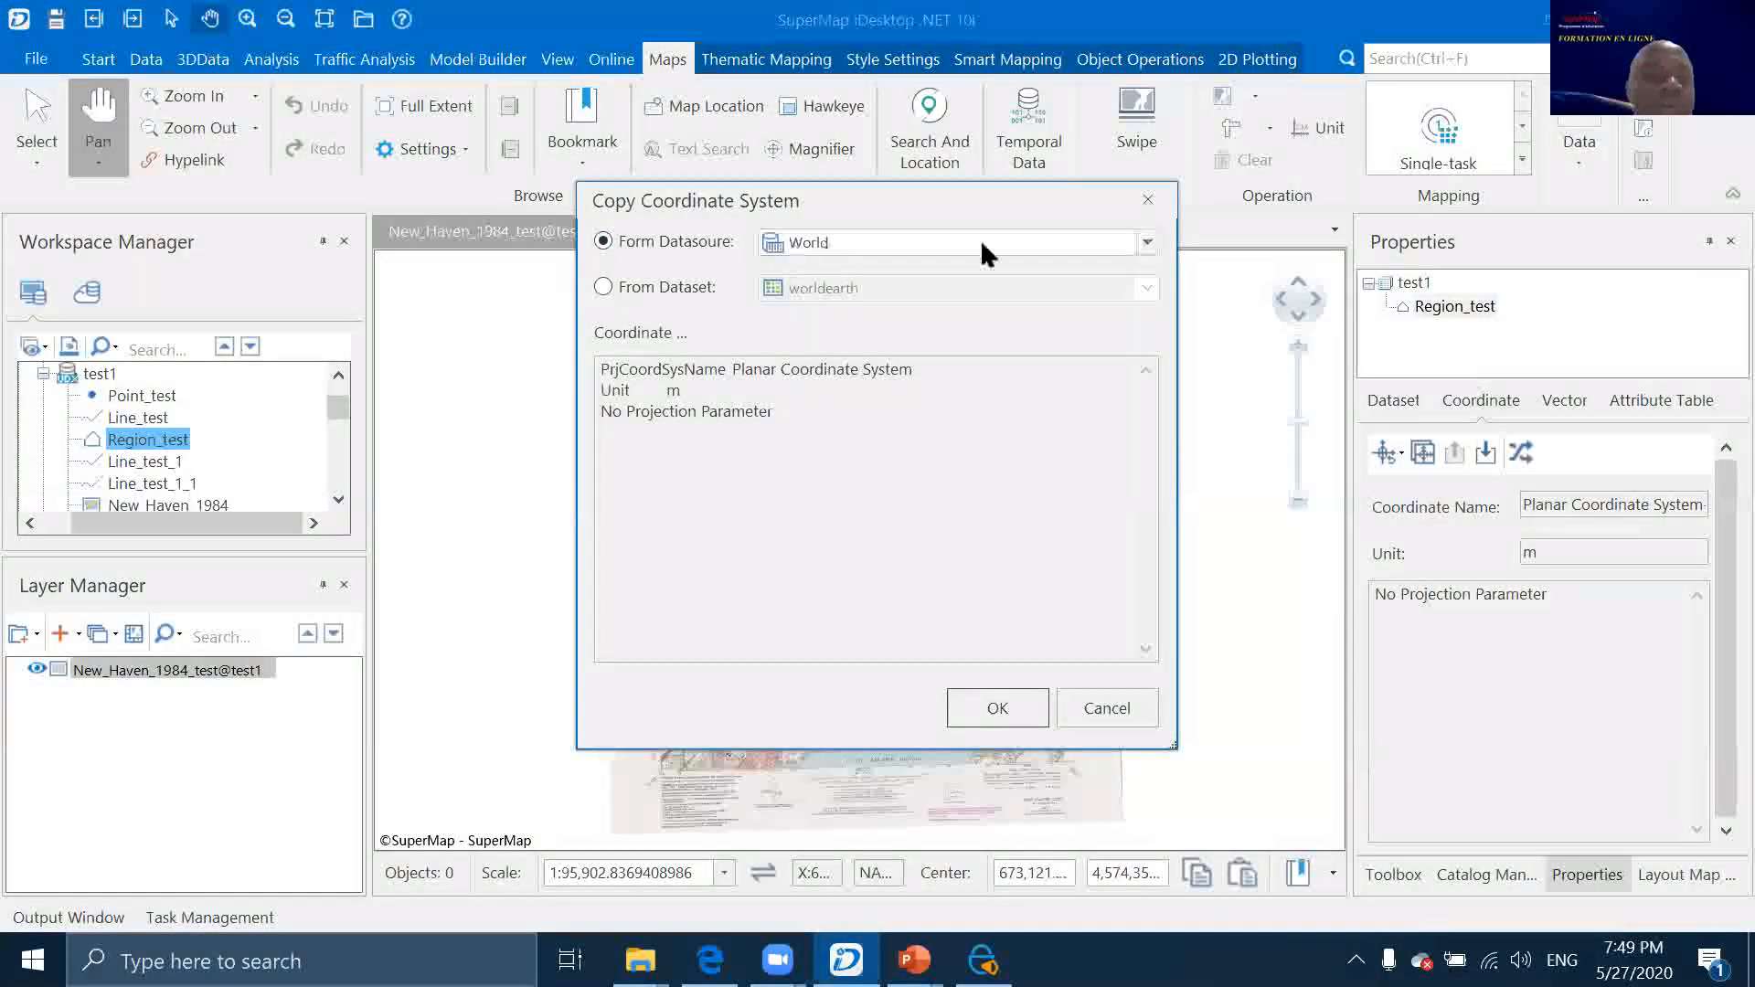
pyautogui.click(1145, 242)
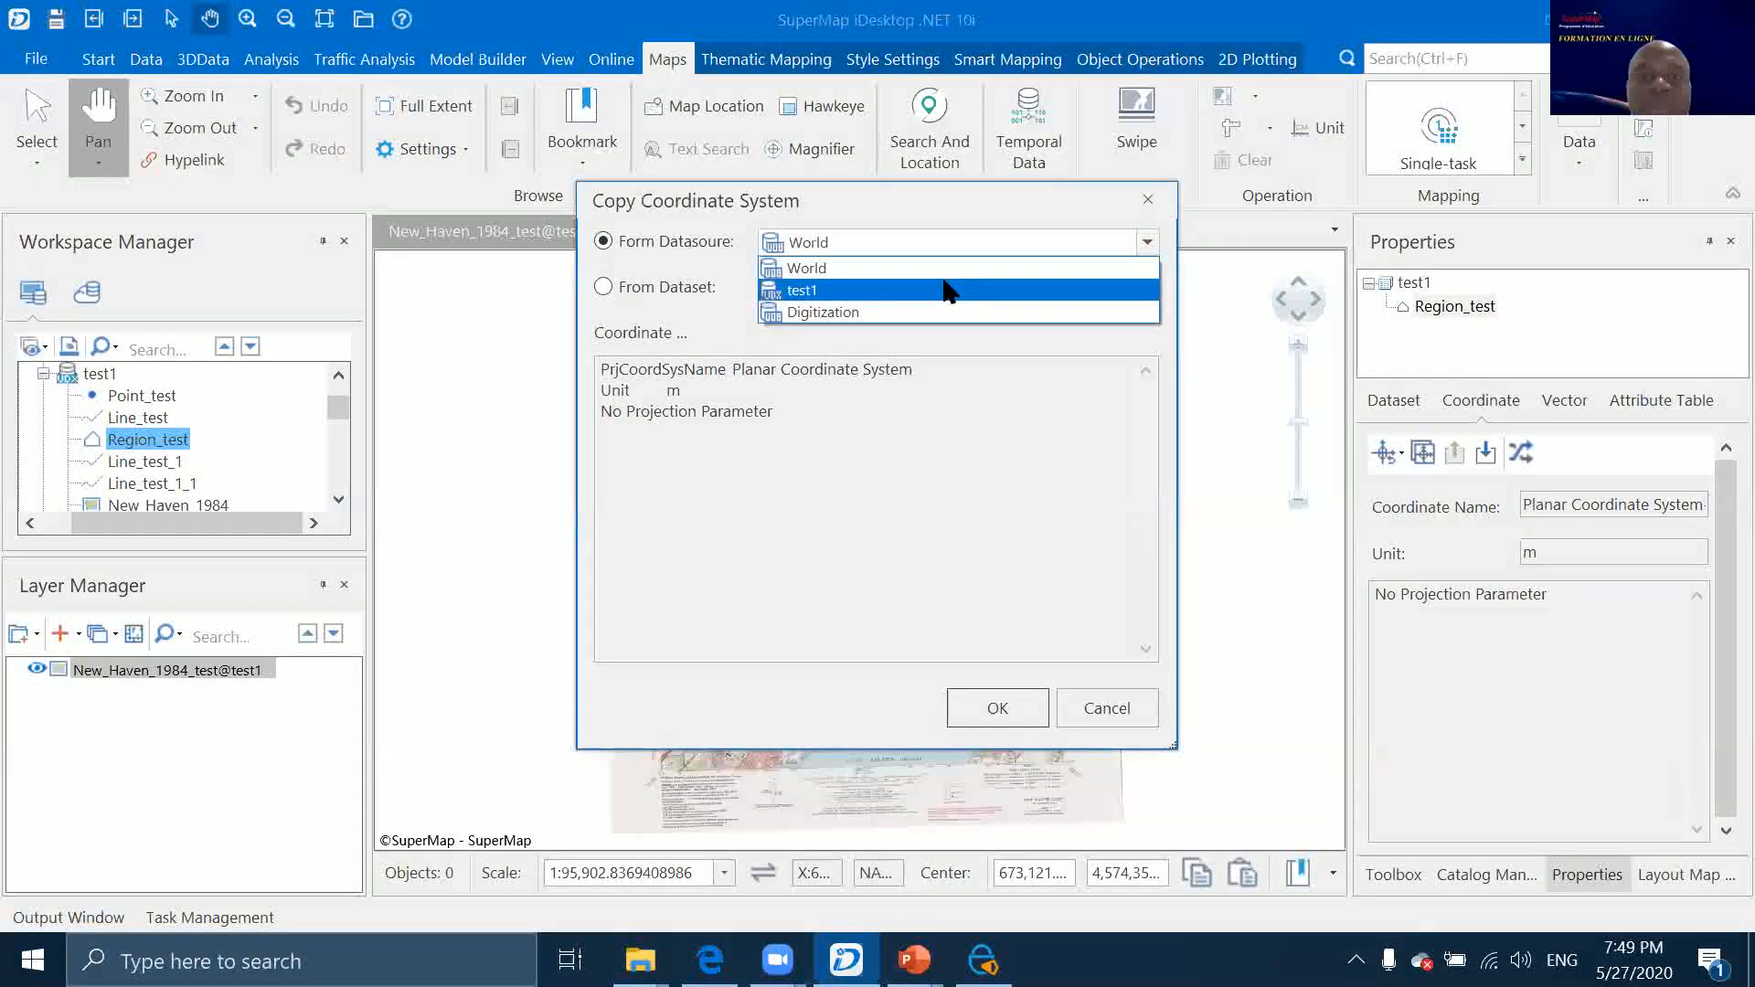
pyautogui.click(920, 312)
pyautogui.click(605, 286)
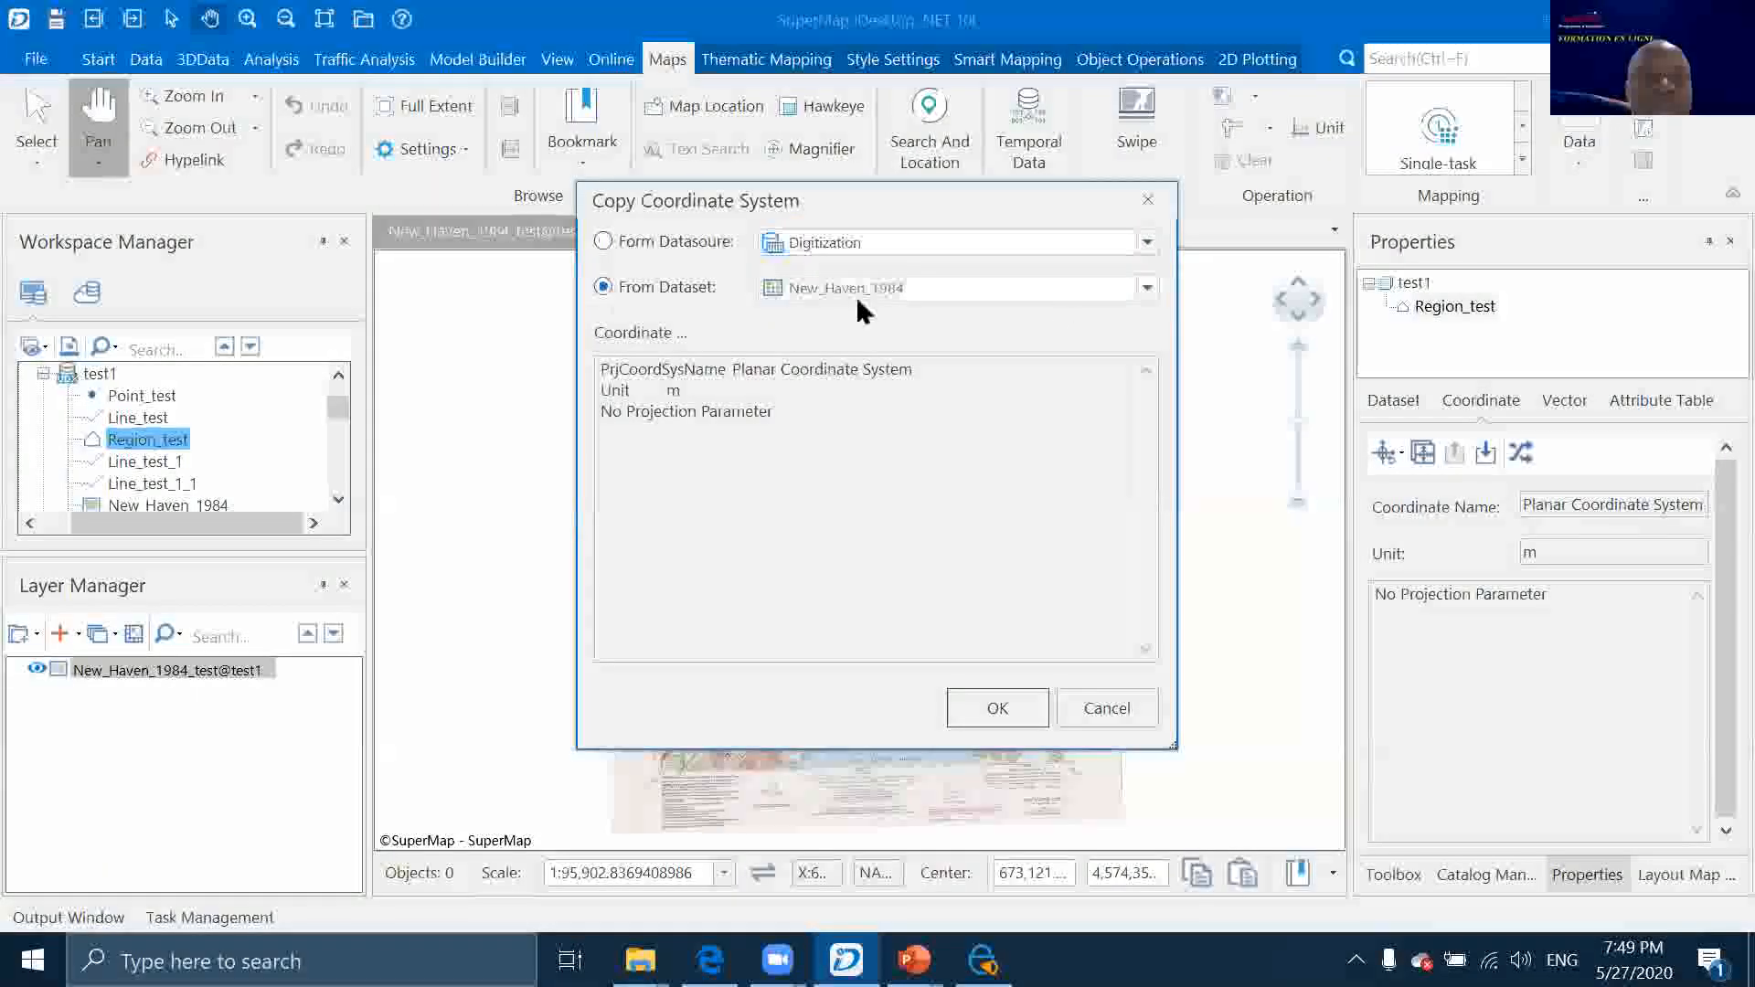
pyautogui.click(1145, 287)
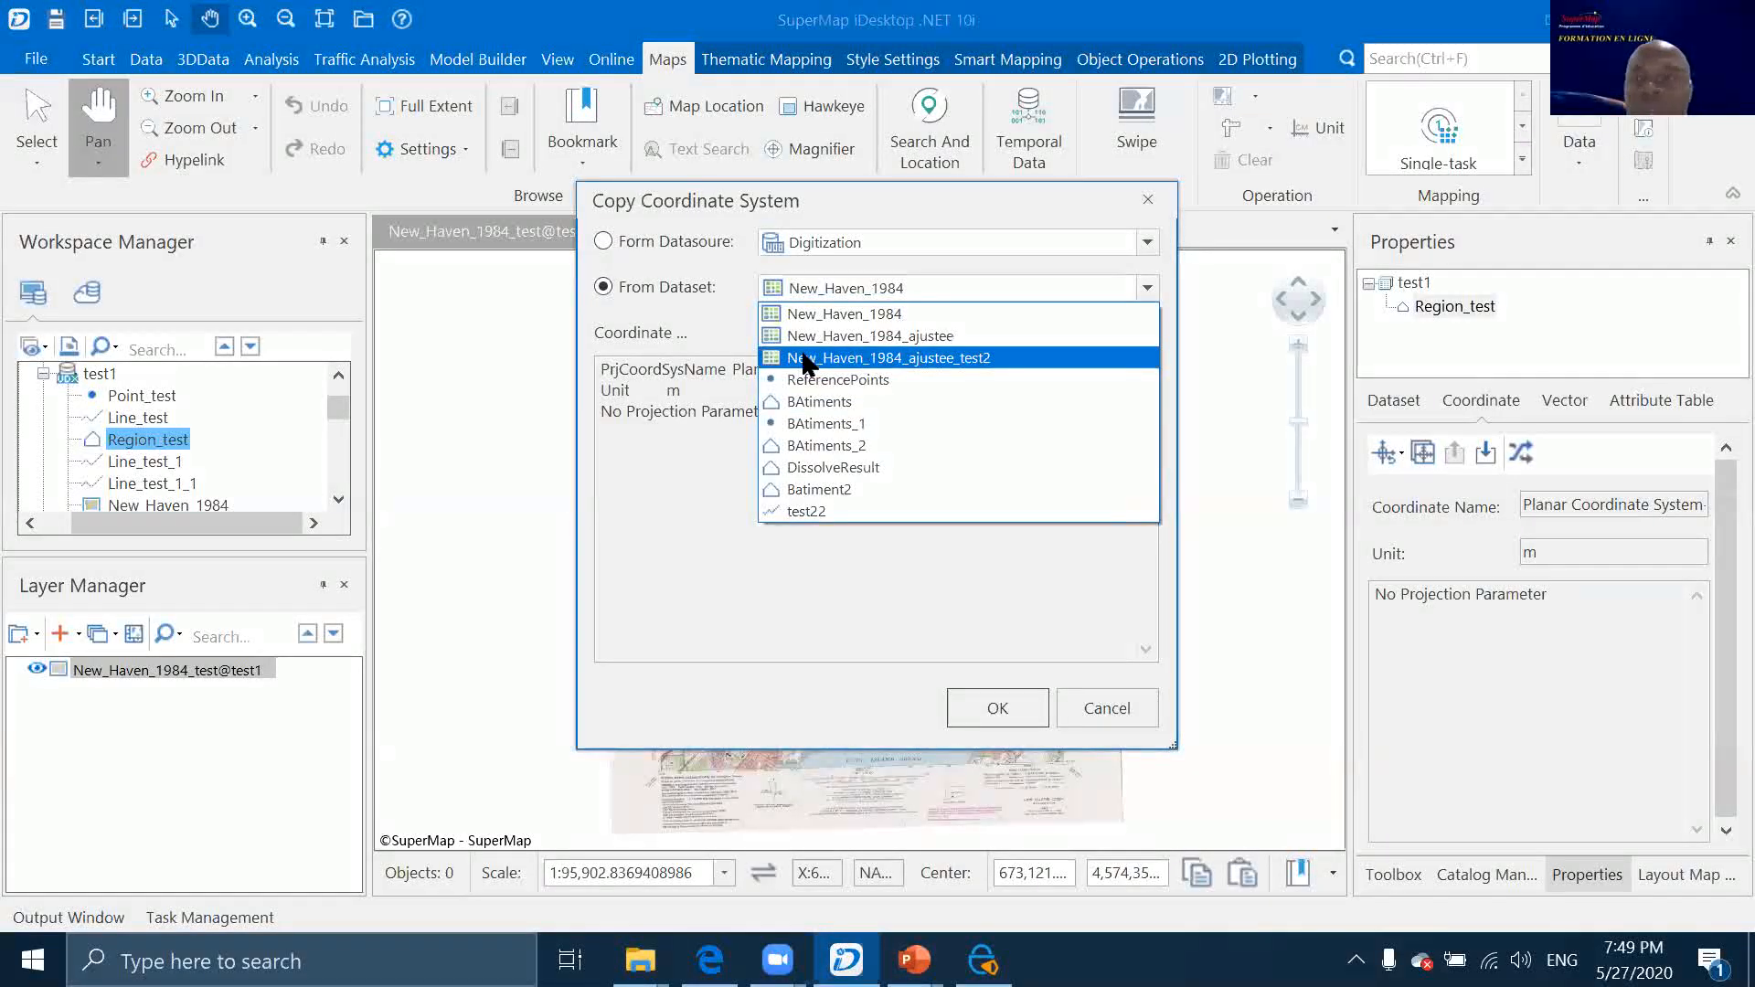
pyautogui.click(911, 358)
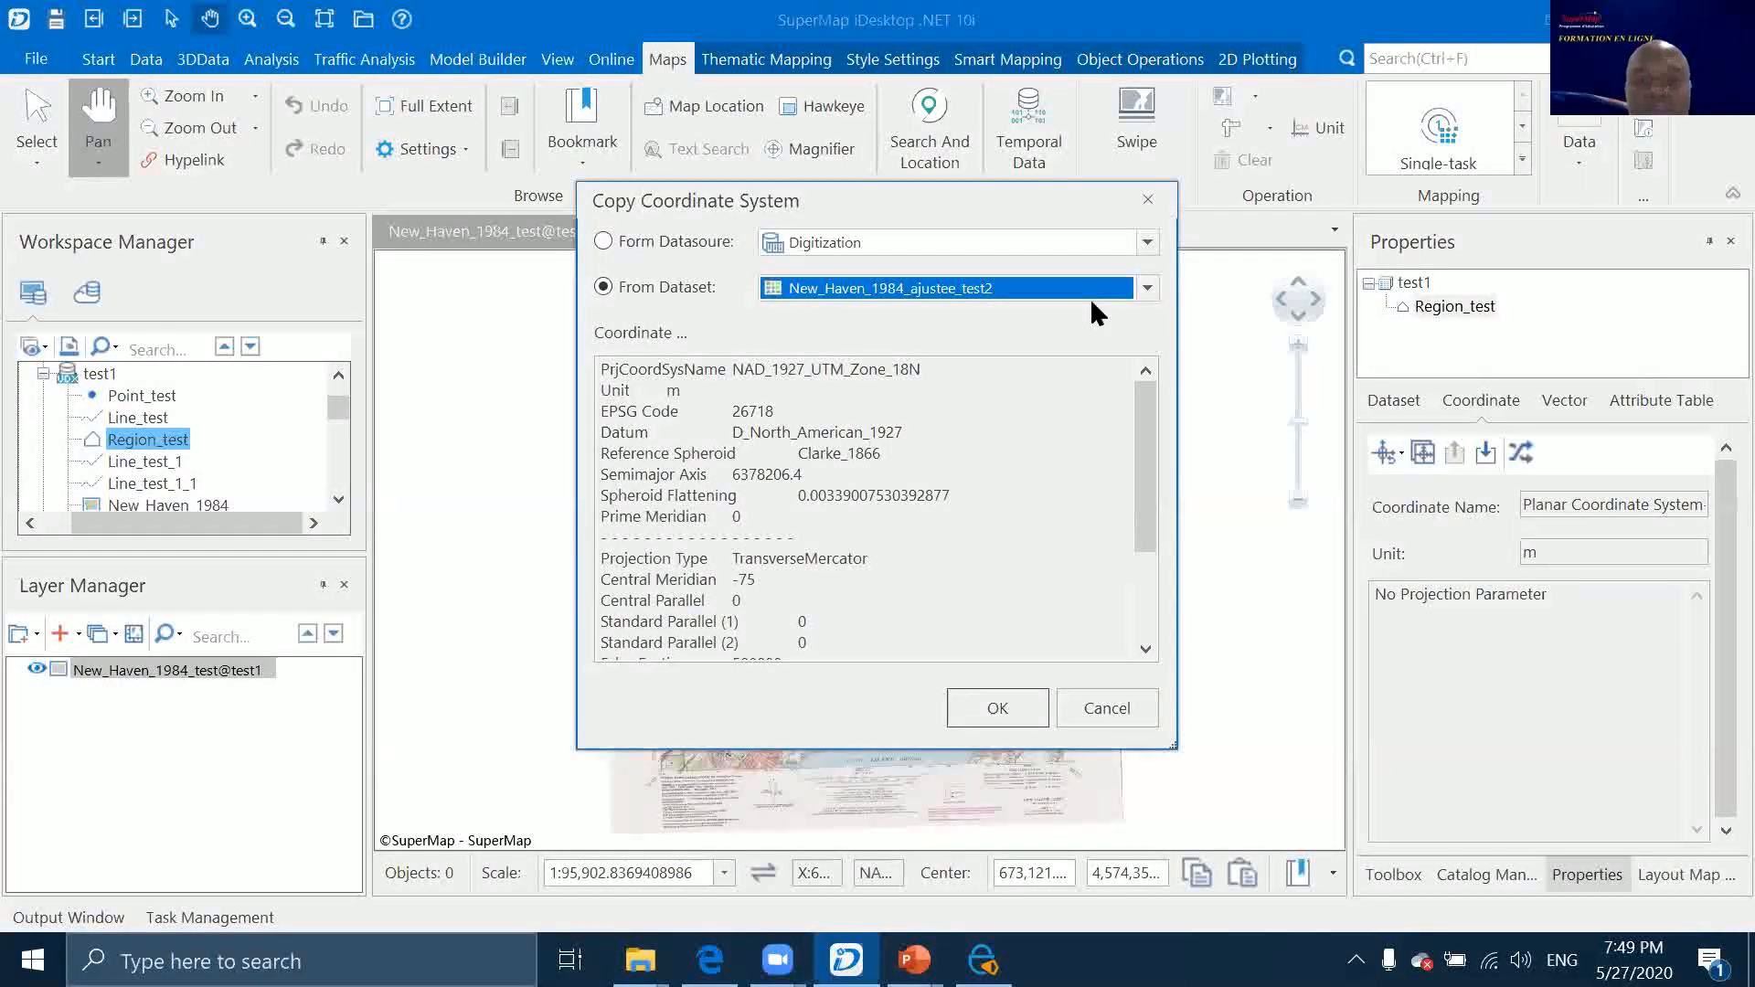
pyautogui.click(1144, 294)
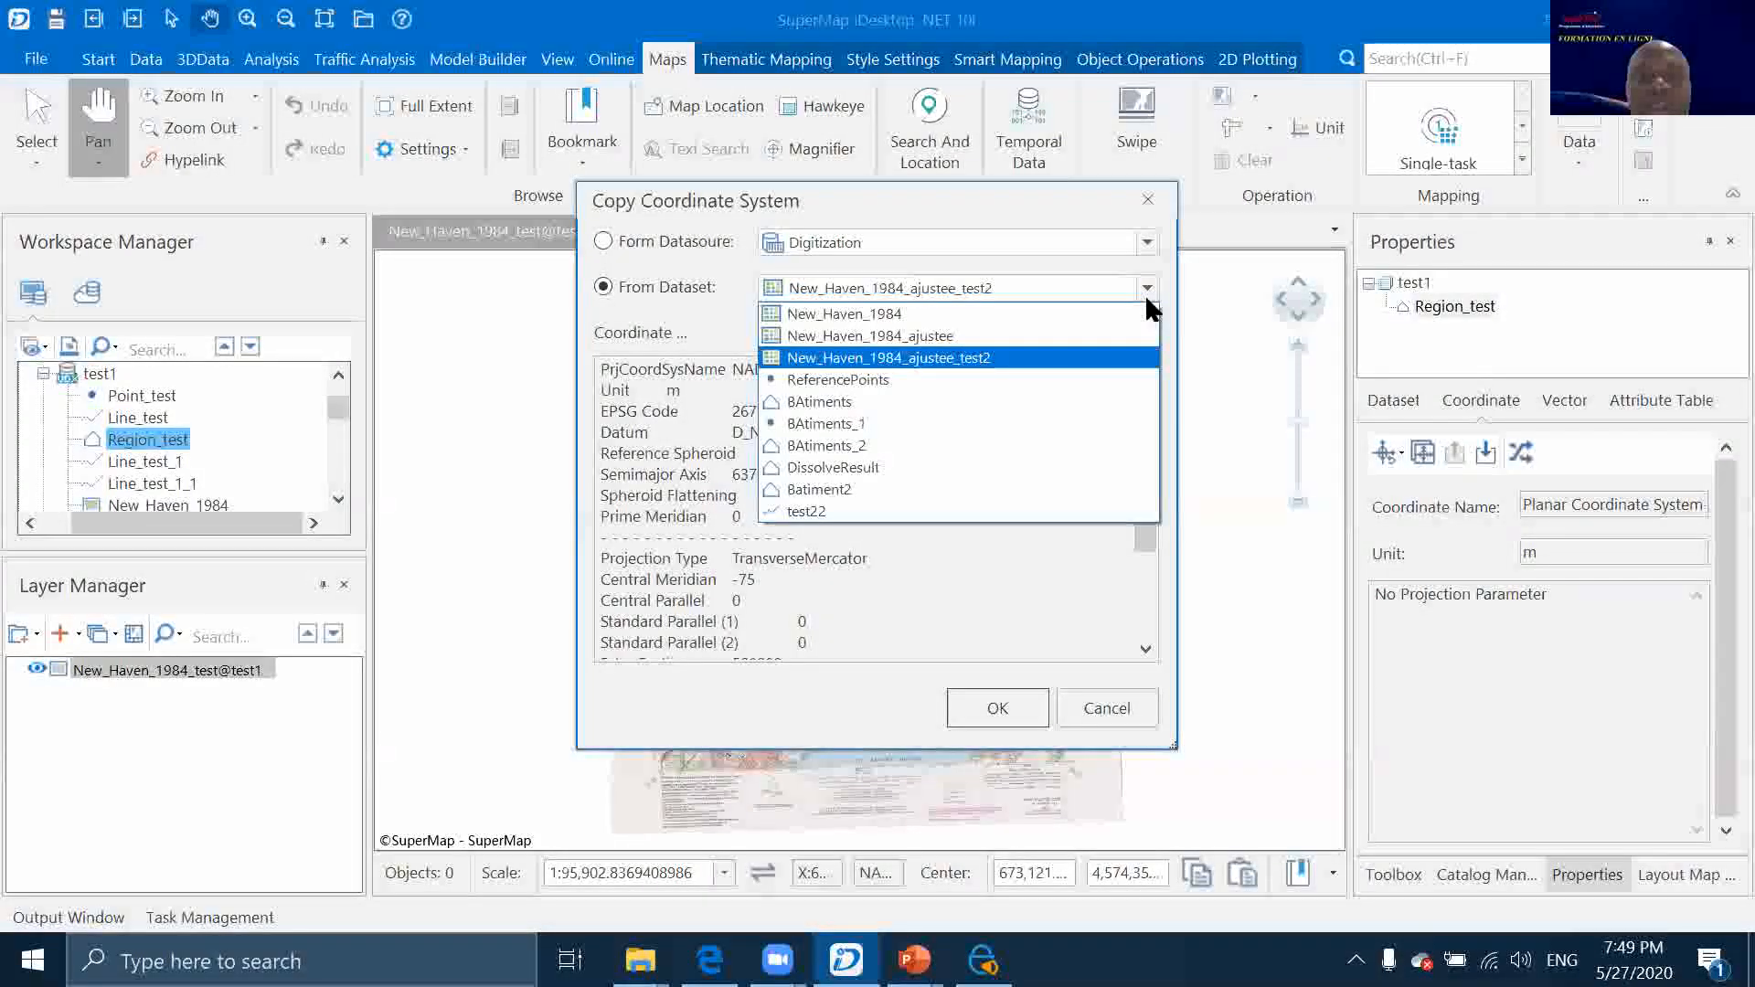
pyautogui.click(1019, 359)
pyautogui.click(1000, 702)
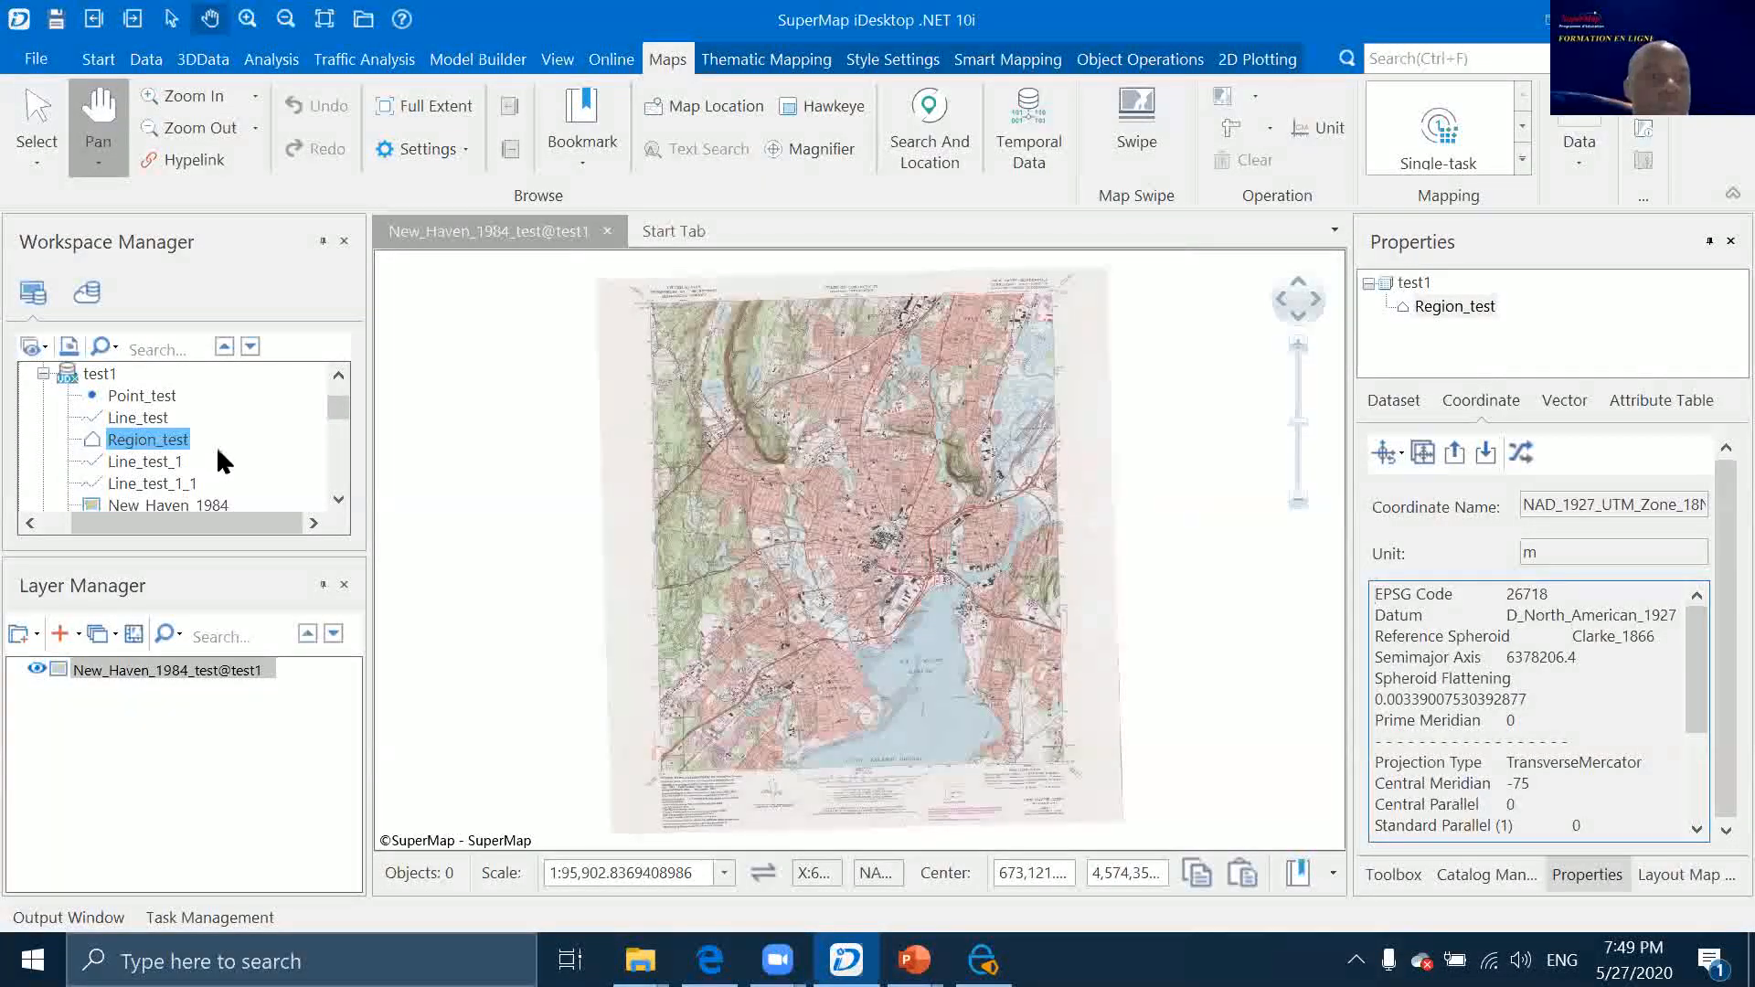
# Add the Region_test dataset to the current New_Haven_1984_test map and make its layer editable
pyautogui.scroll(-1, 216, 445)
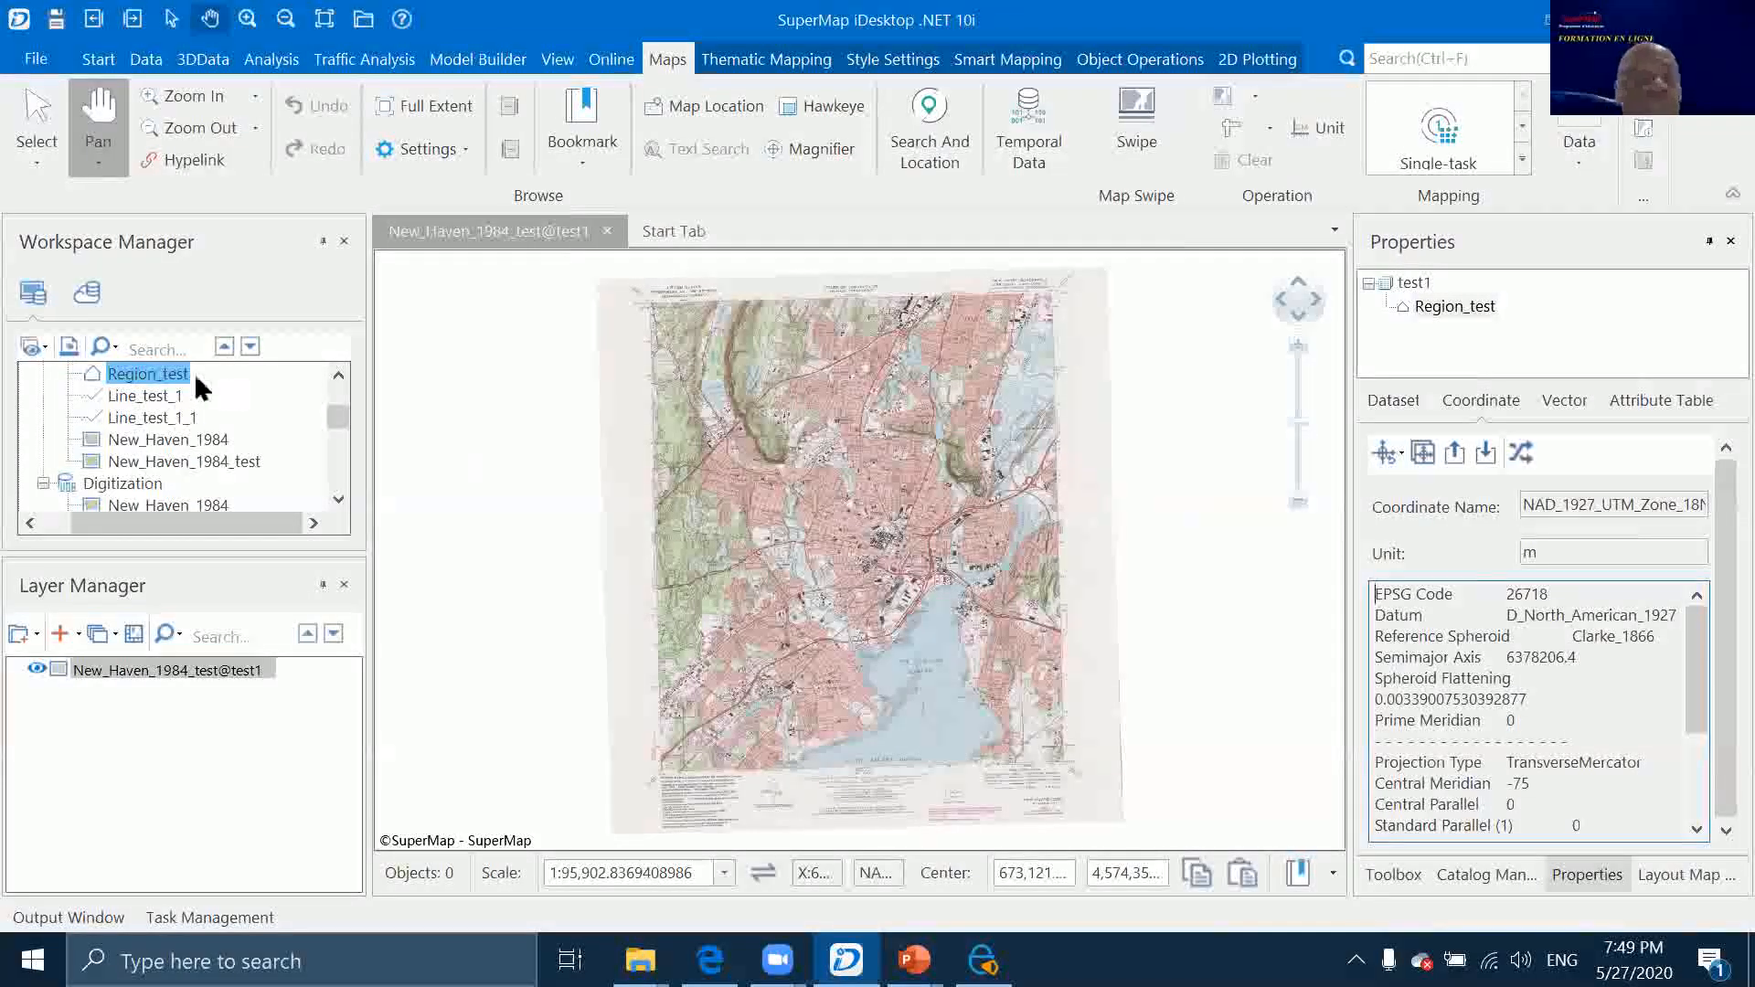
pyautogui.scroll(1, 183, 386)
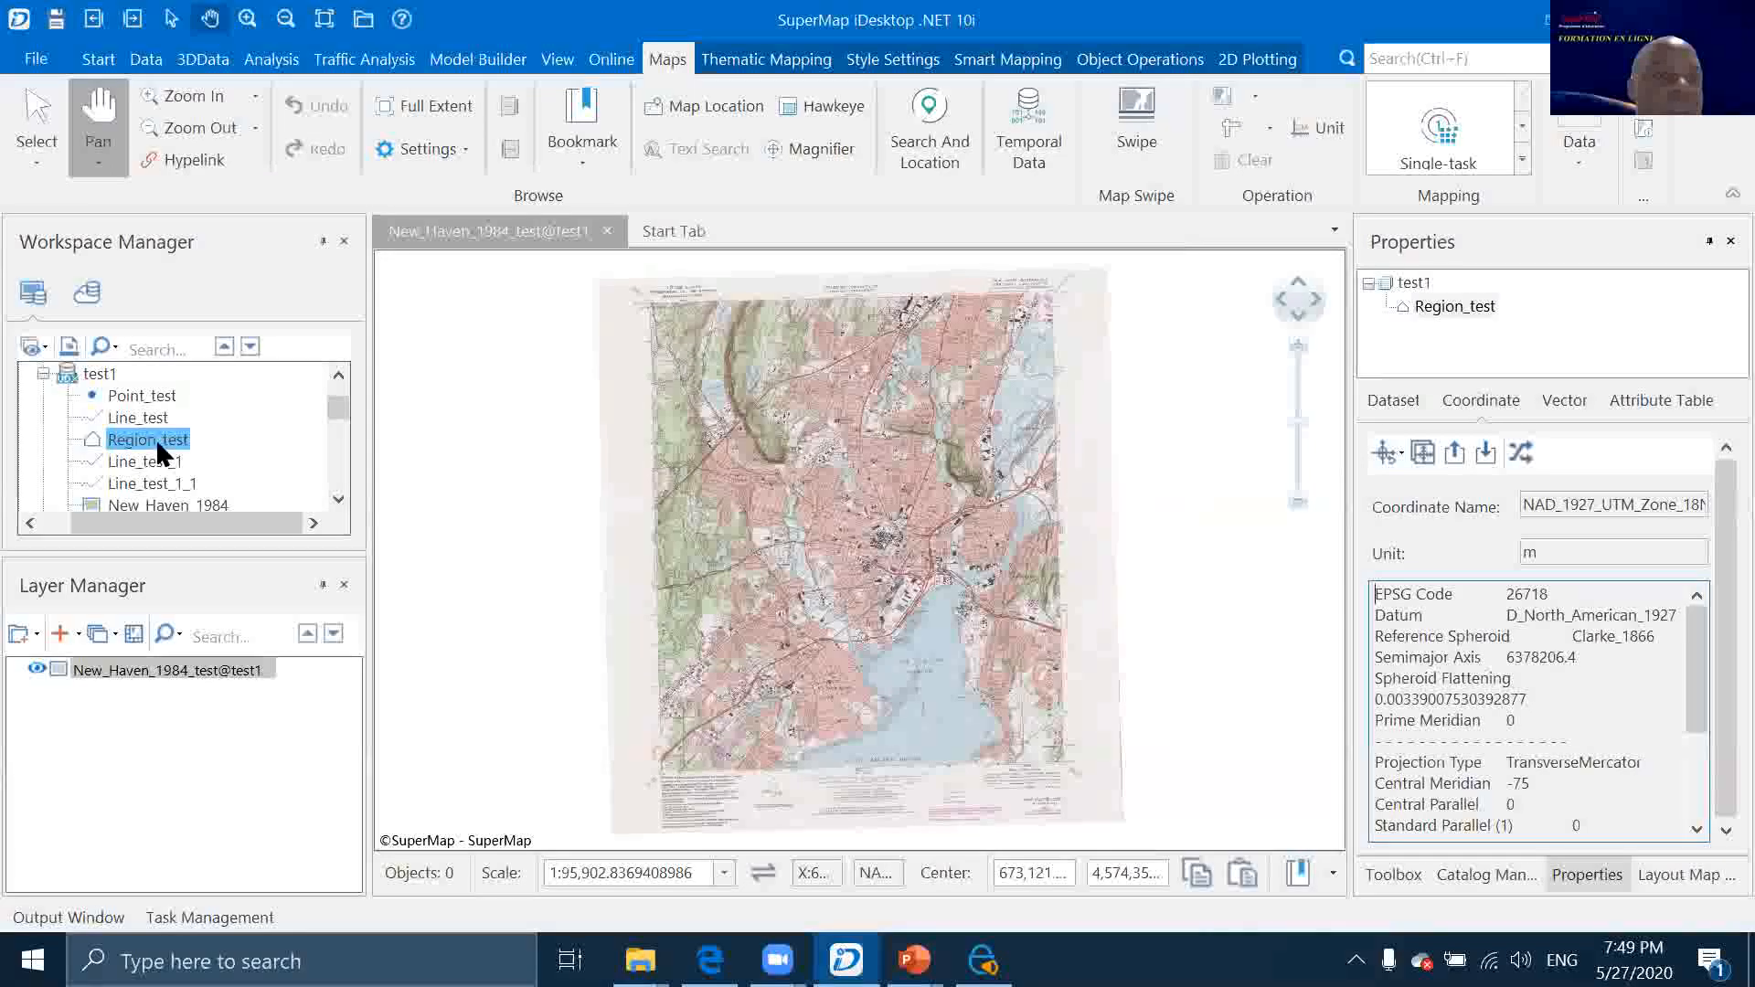
pyautogui.moveTo(156, 439); pyautogui.dragTo(771, 438)
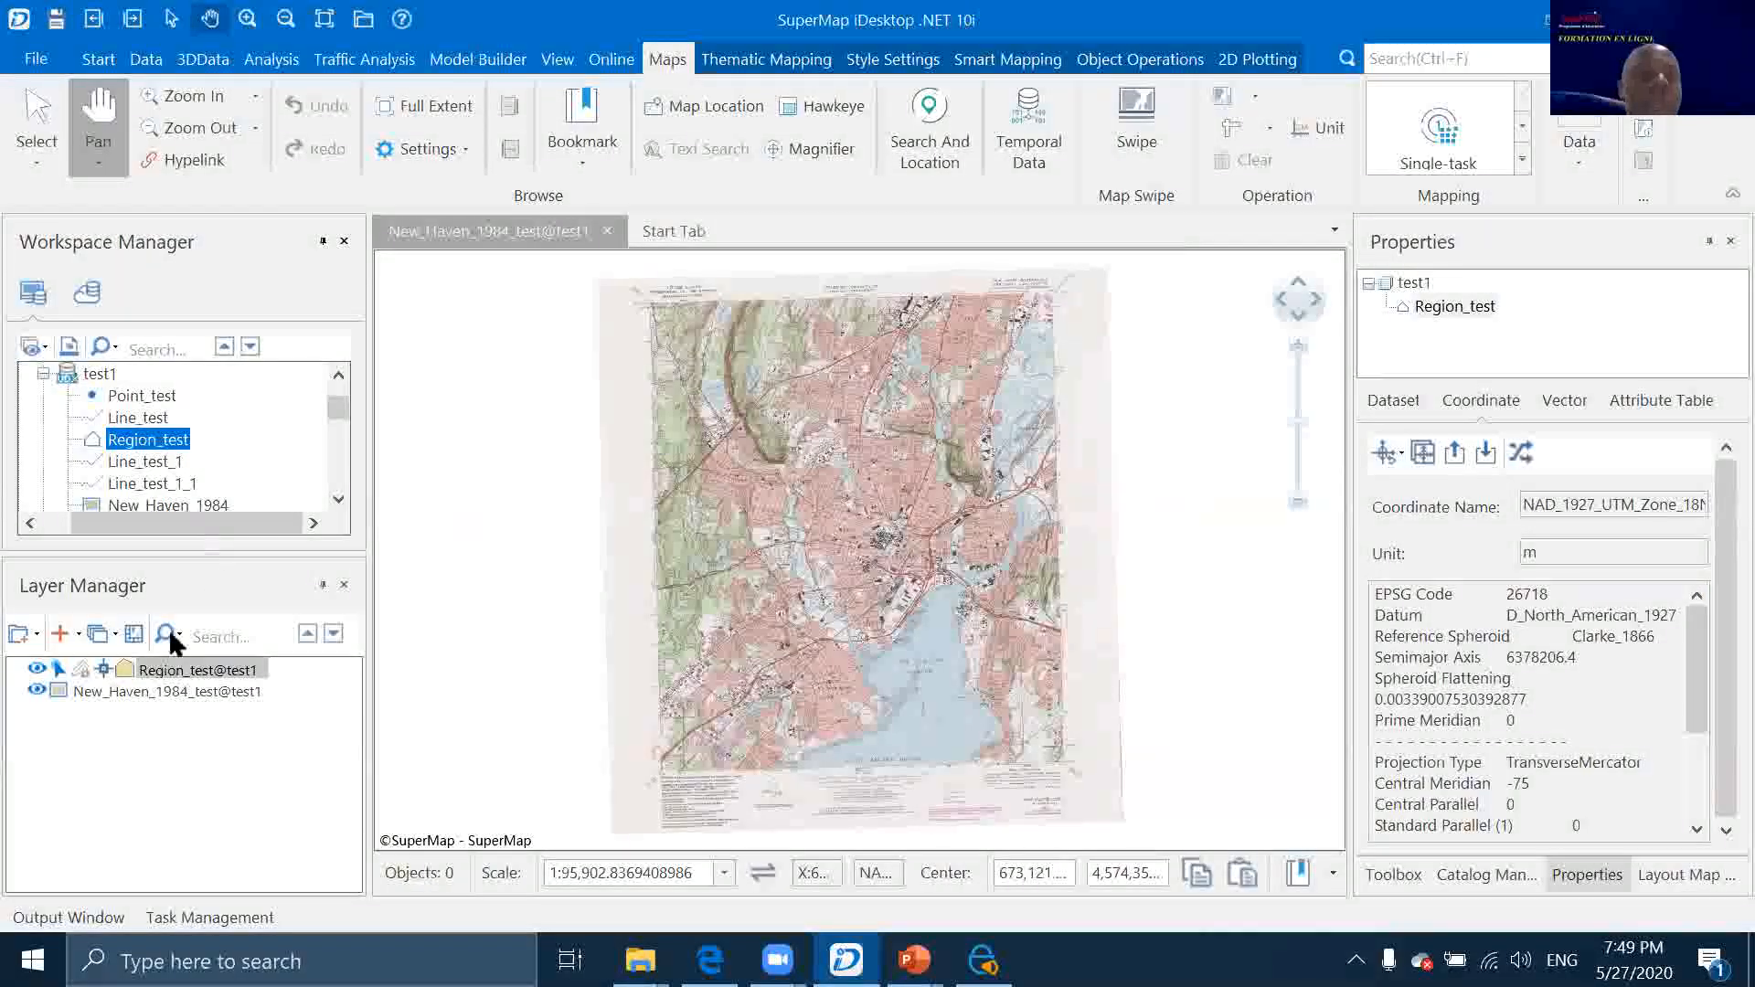
pyautogui.click(81, 667)
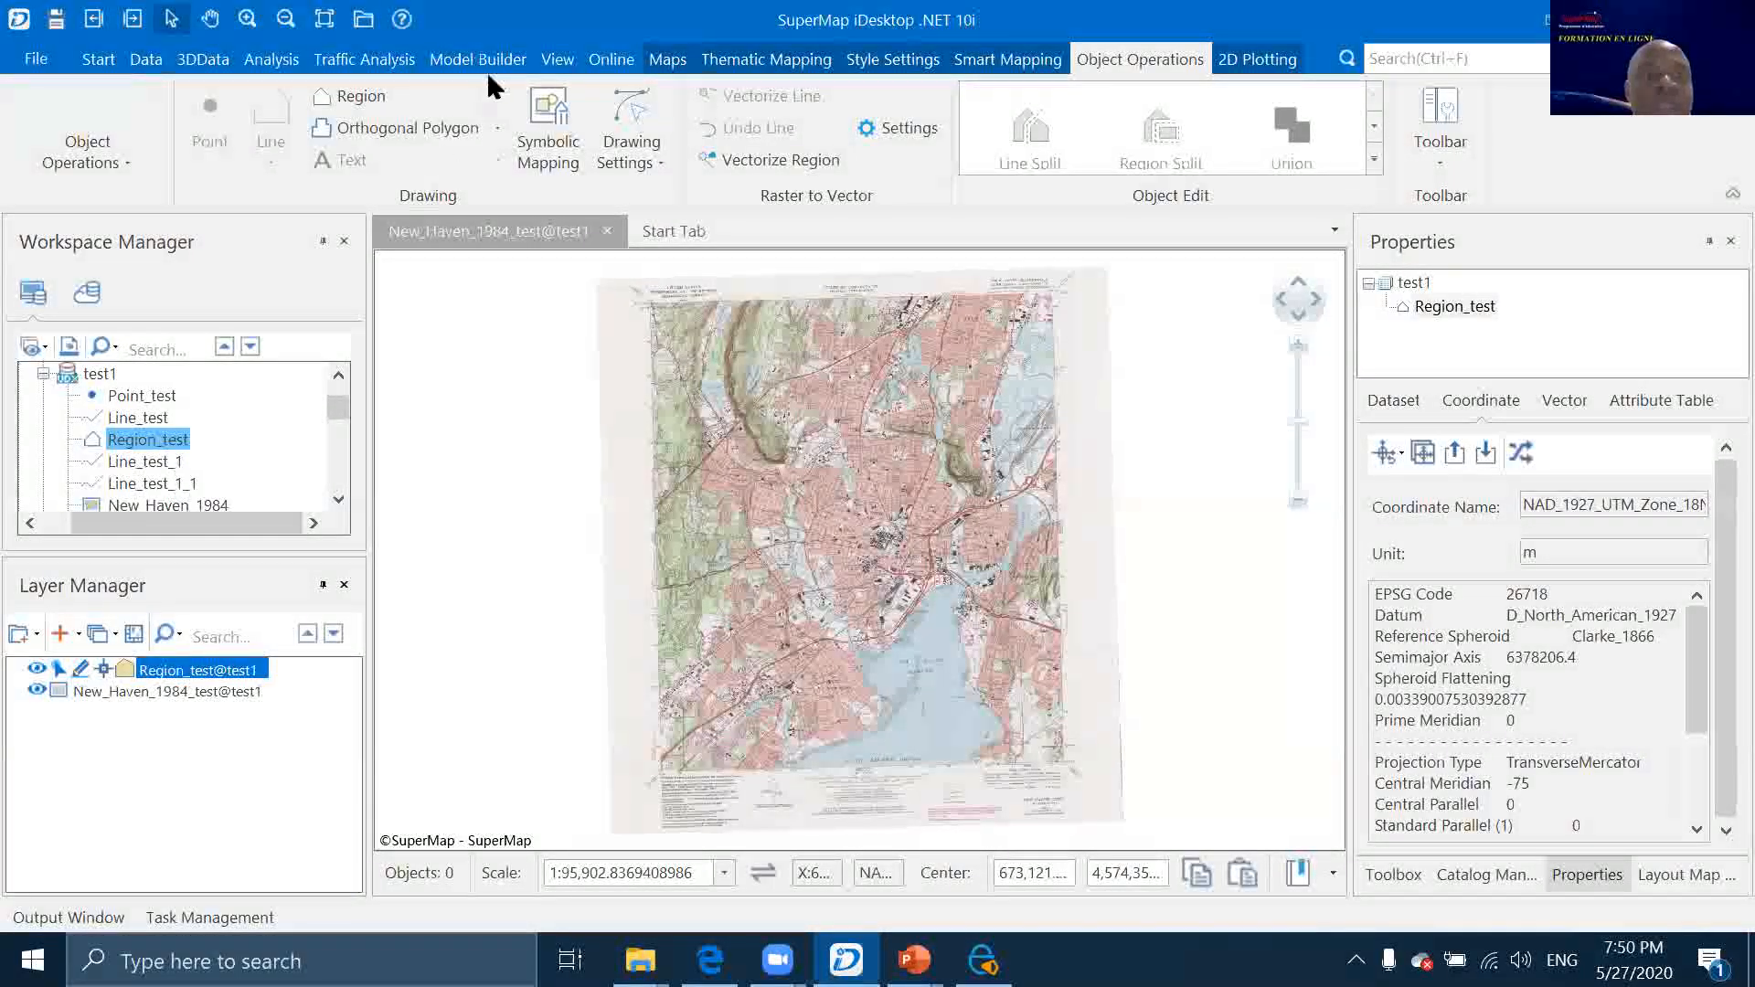
# Draw a four-sided arbitrary polygon over the northwestern part of the New Haven map
pyautogui.click(494, 95)
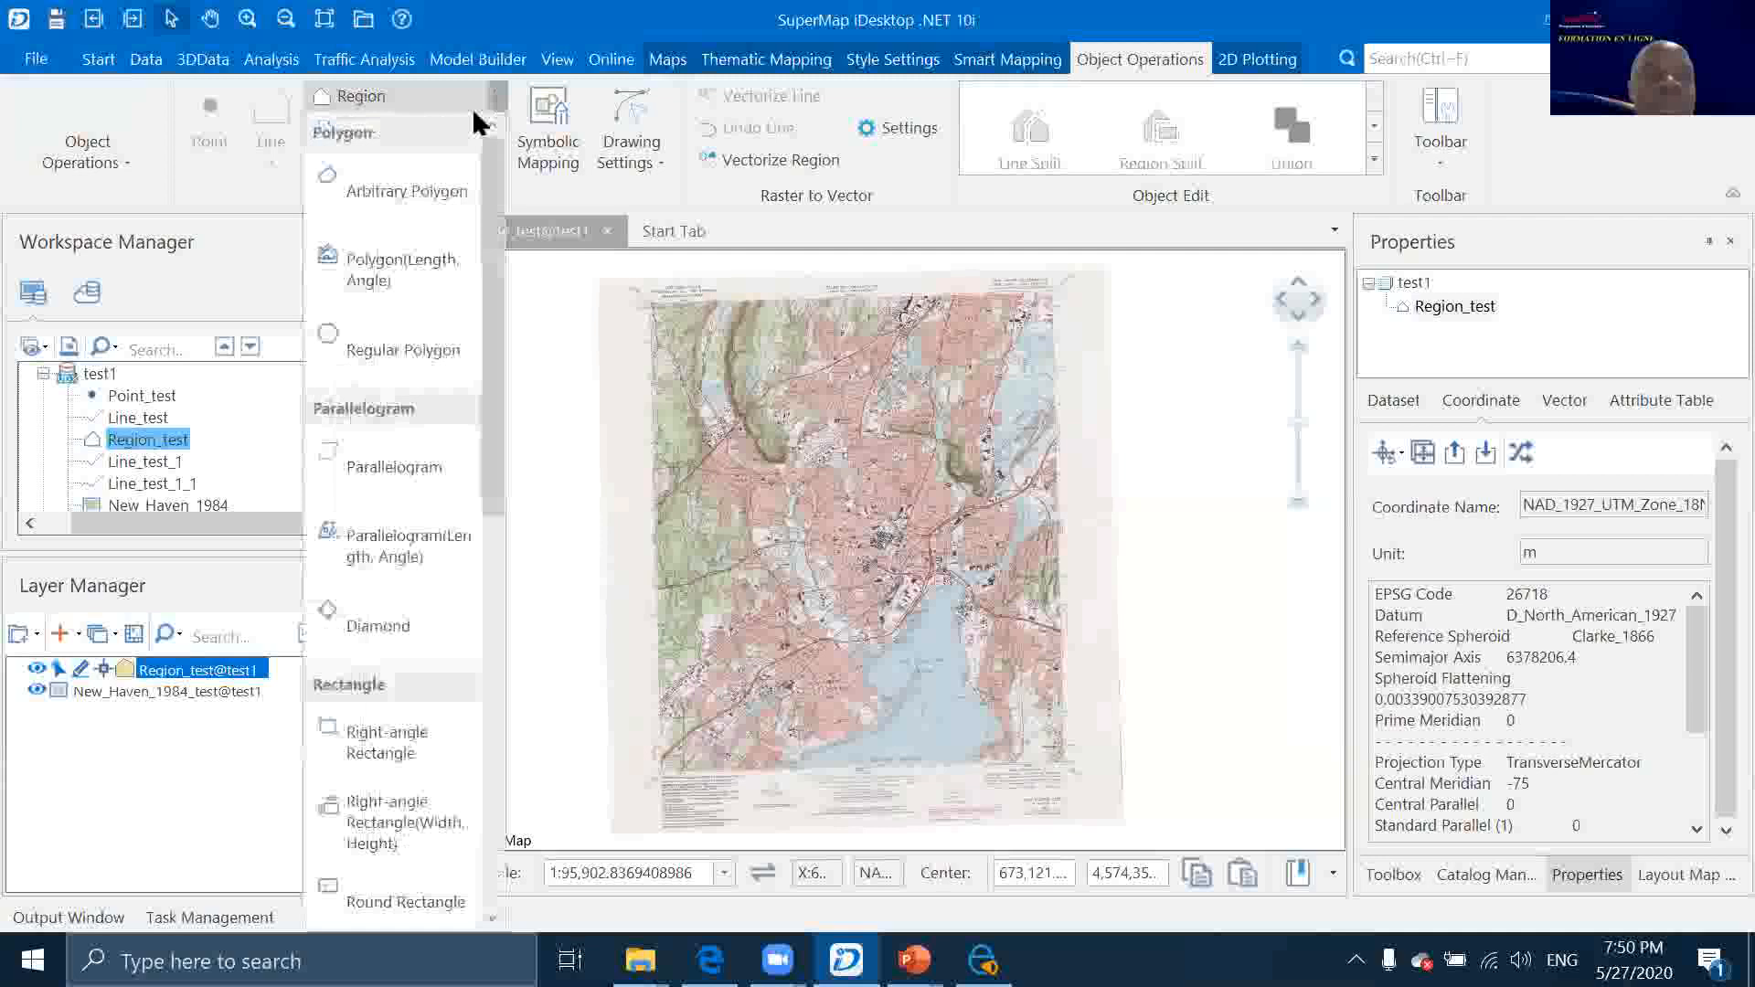
pyautogui.click(408, 183)
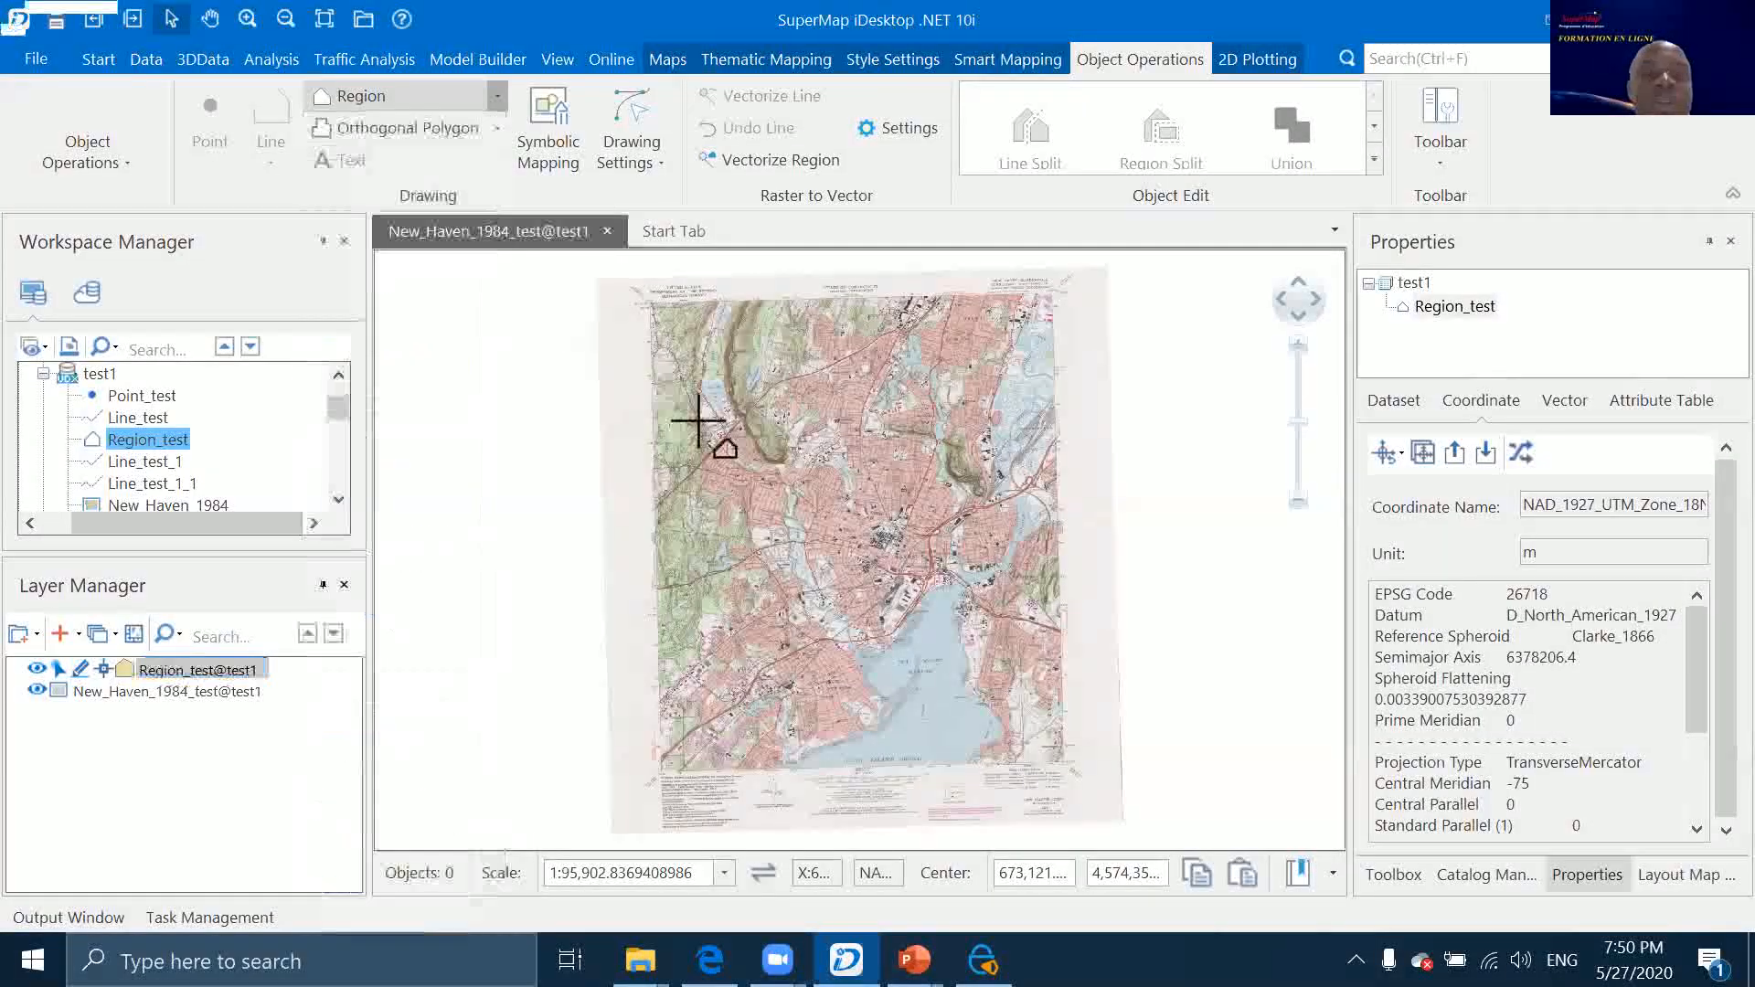
pyautogui.click(693, 466)
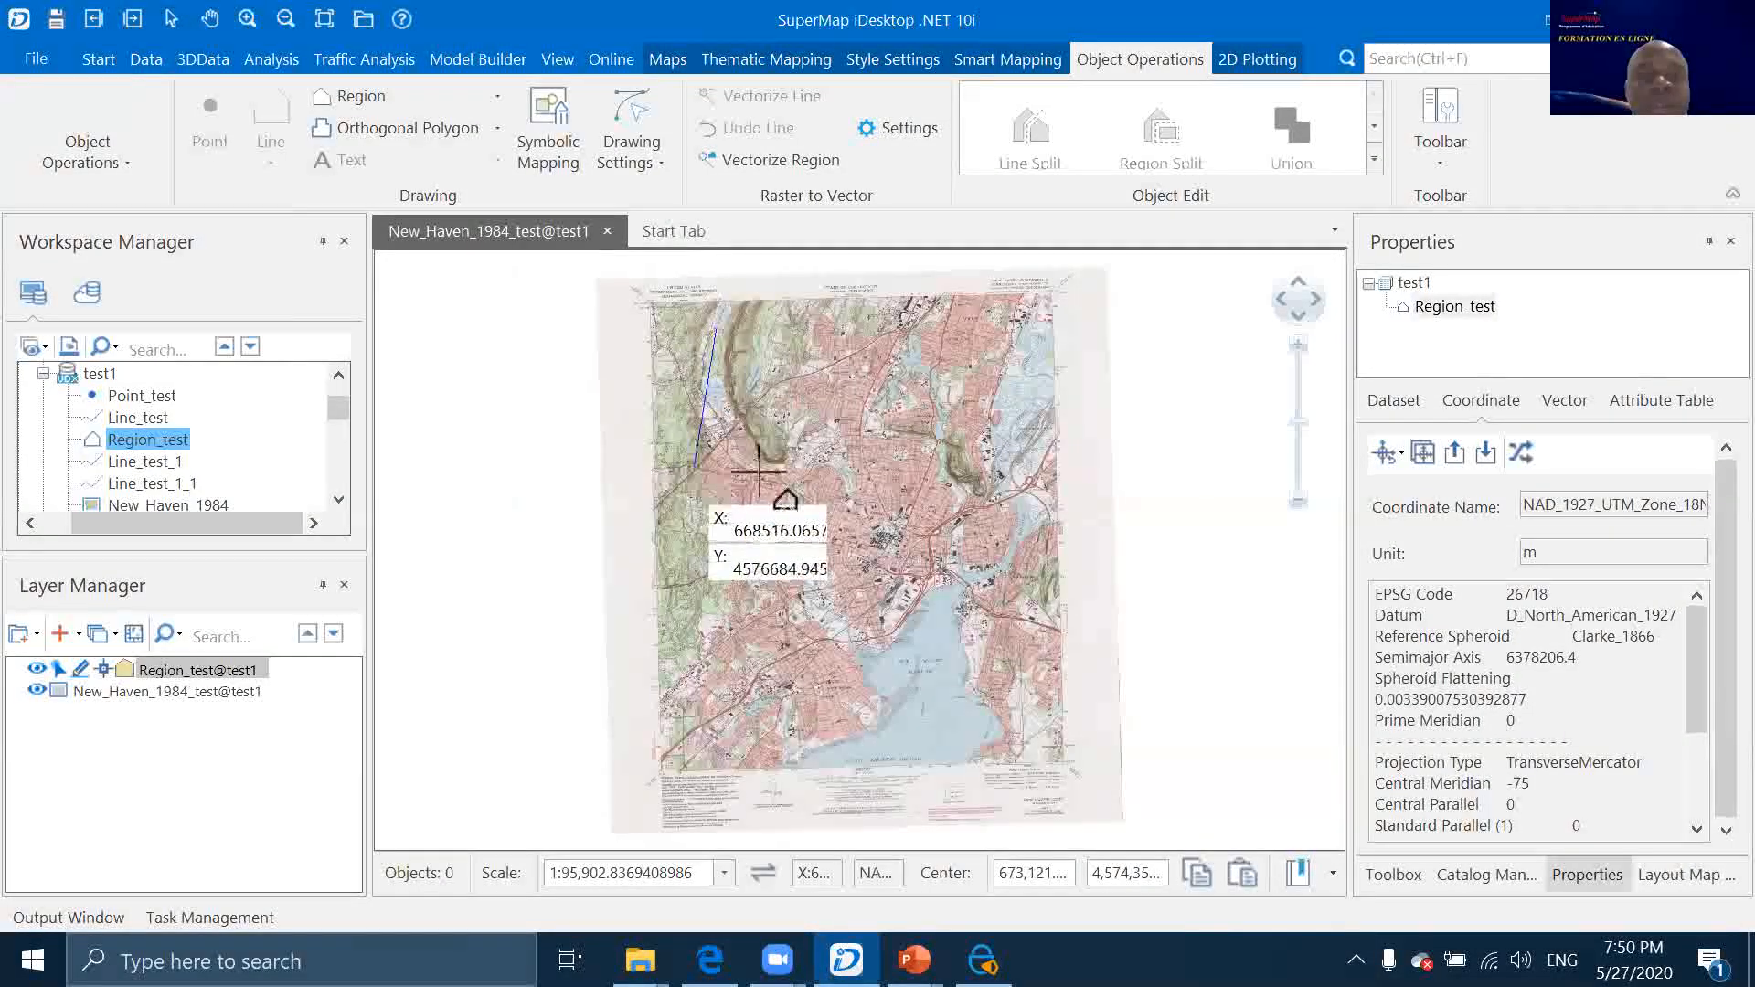
pyautogui.click(859, 468)
pyautogui.click(903, 342)
pyautogui.rightClick(903, 344)
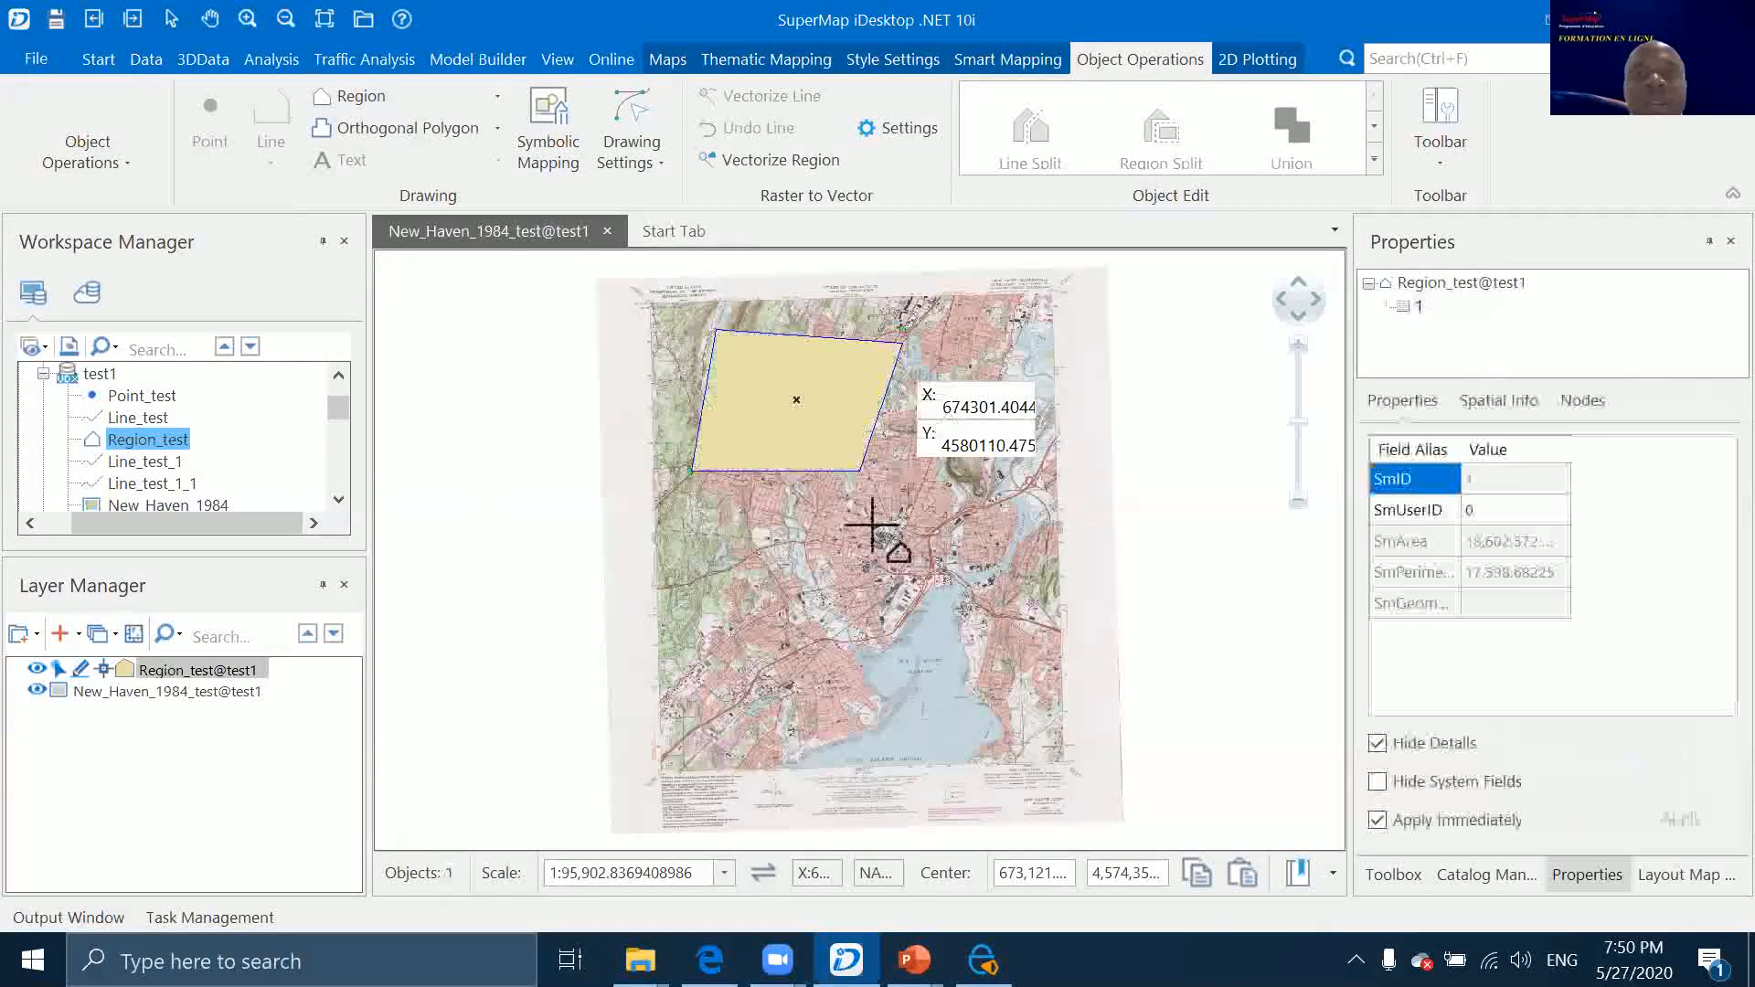
# Draw a smaller triangular polygon on the western side of the map, below the four-sided polygon
pyautogui.click(706, 524)
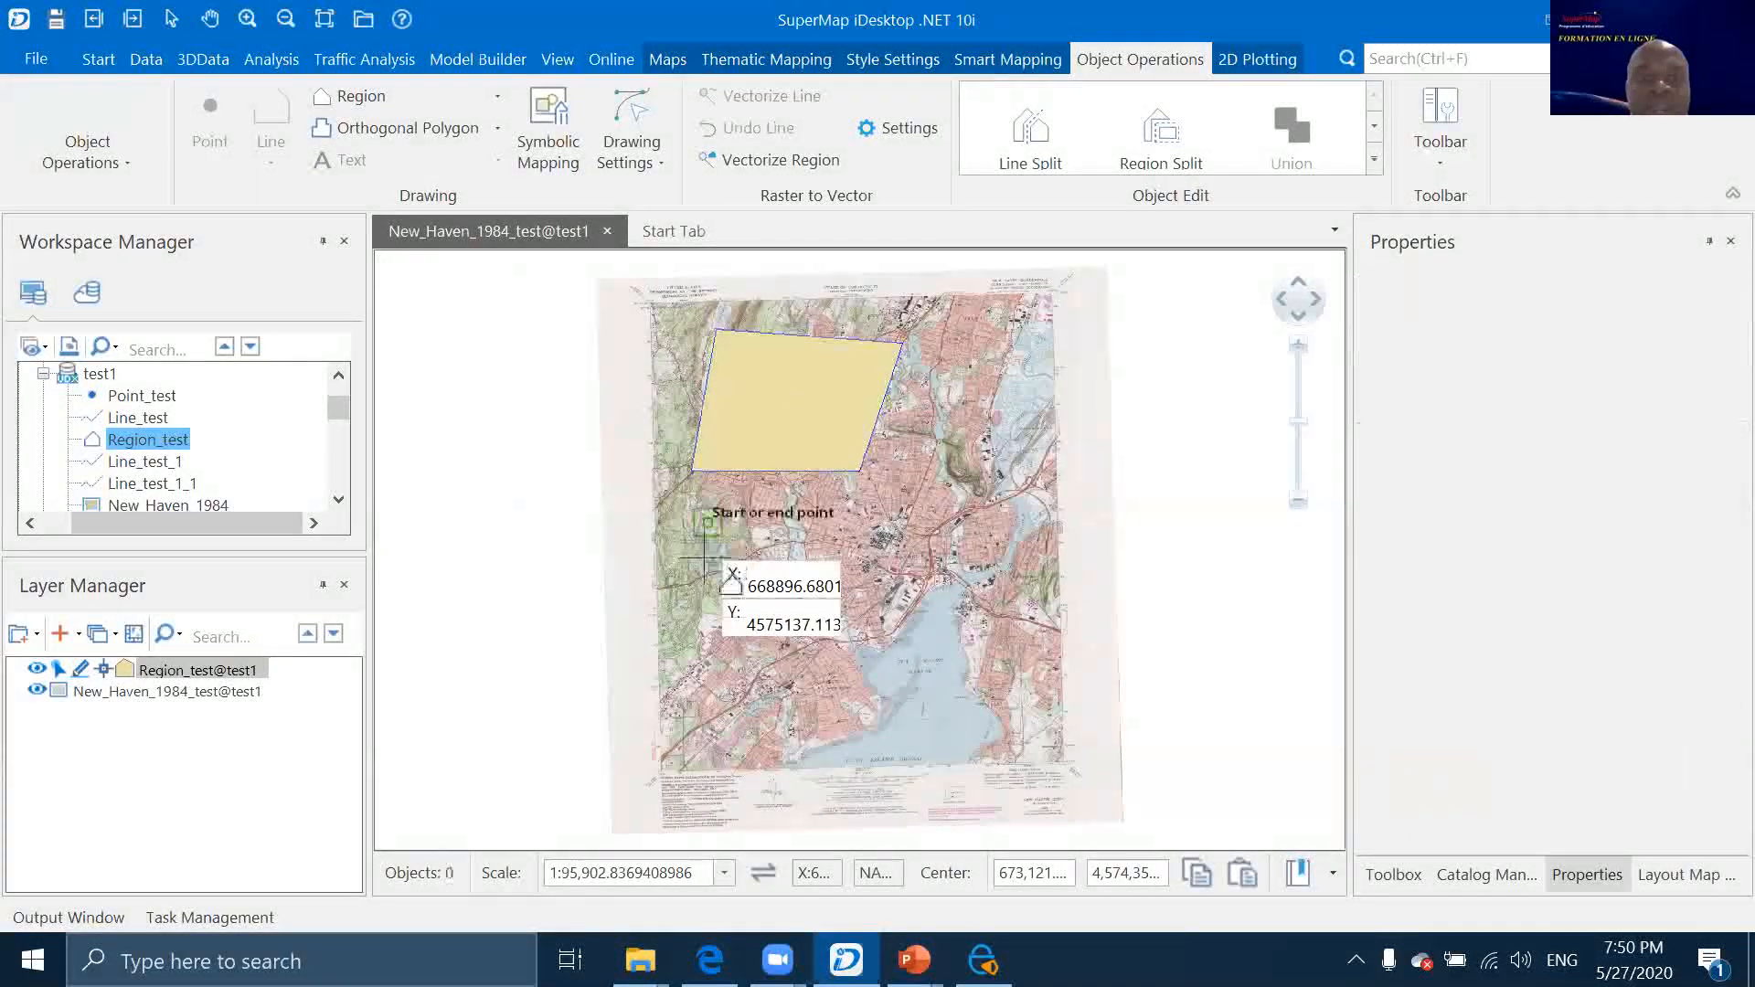
pyautogui.click(709, 592)
pyautogui.click(812, 593)
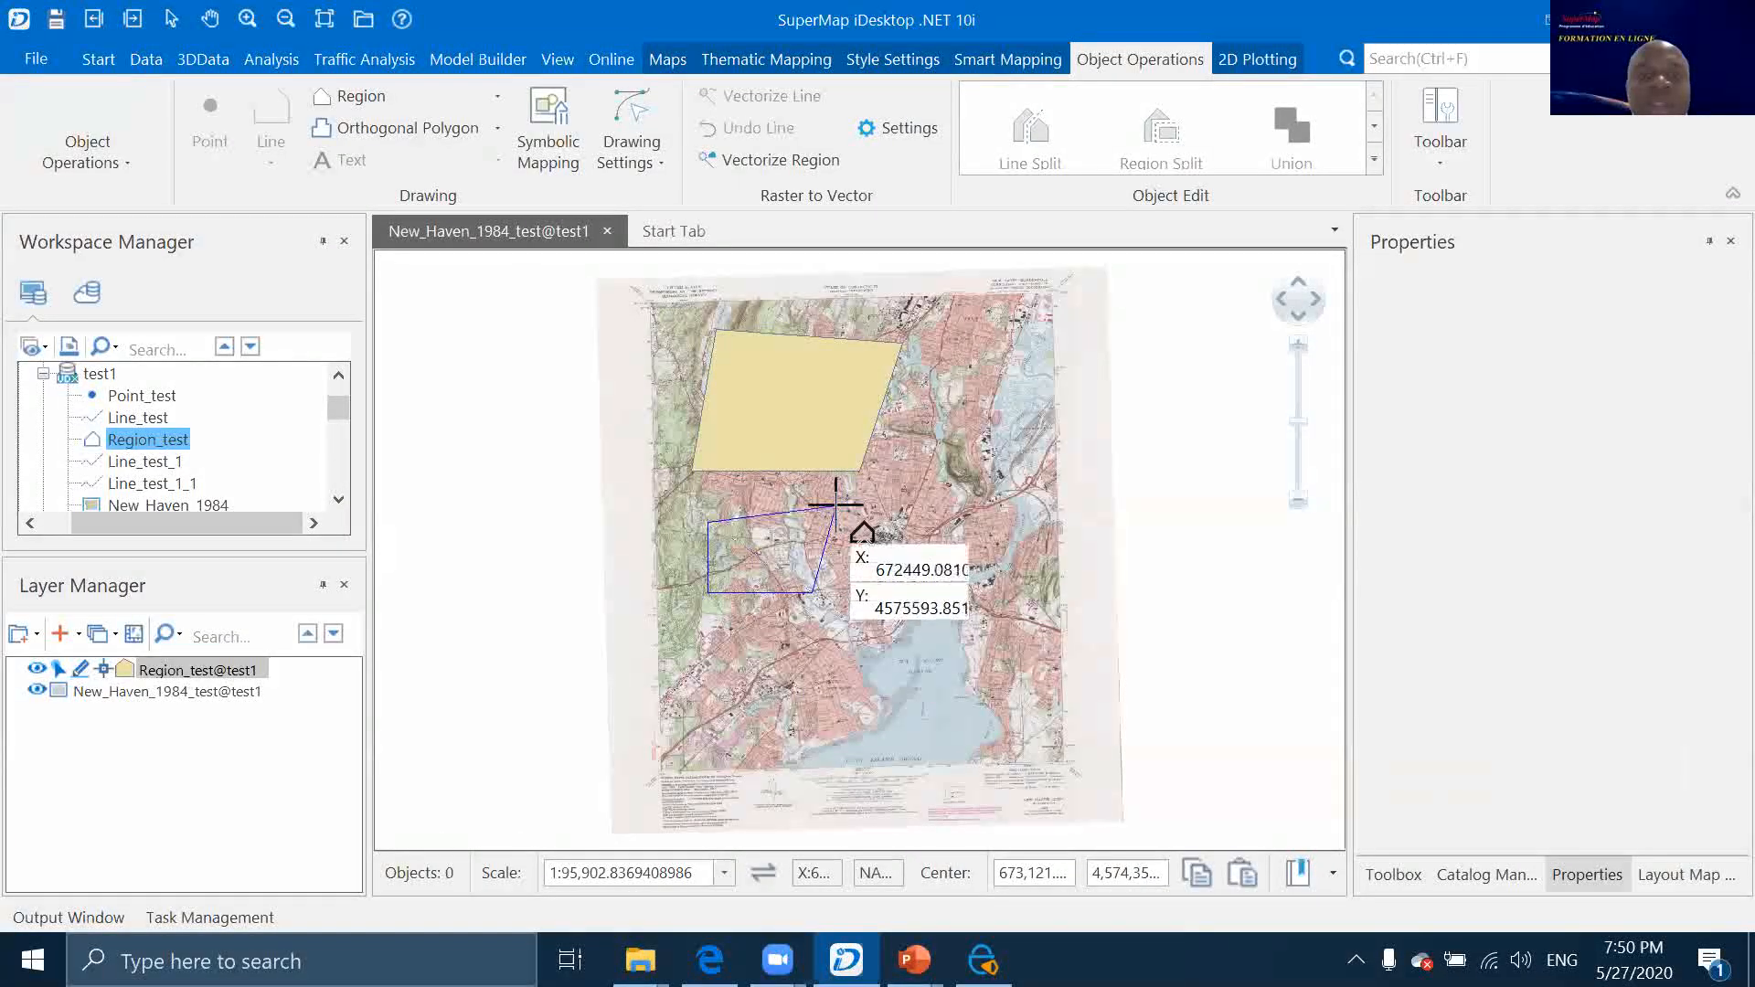
pyautogui.rightClick(837, 504)
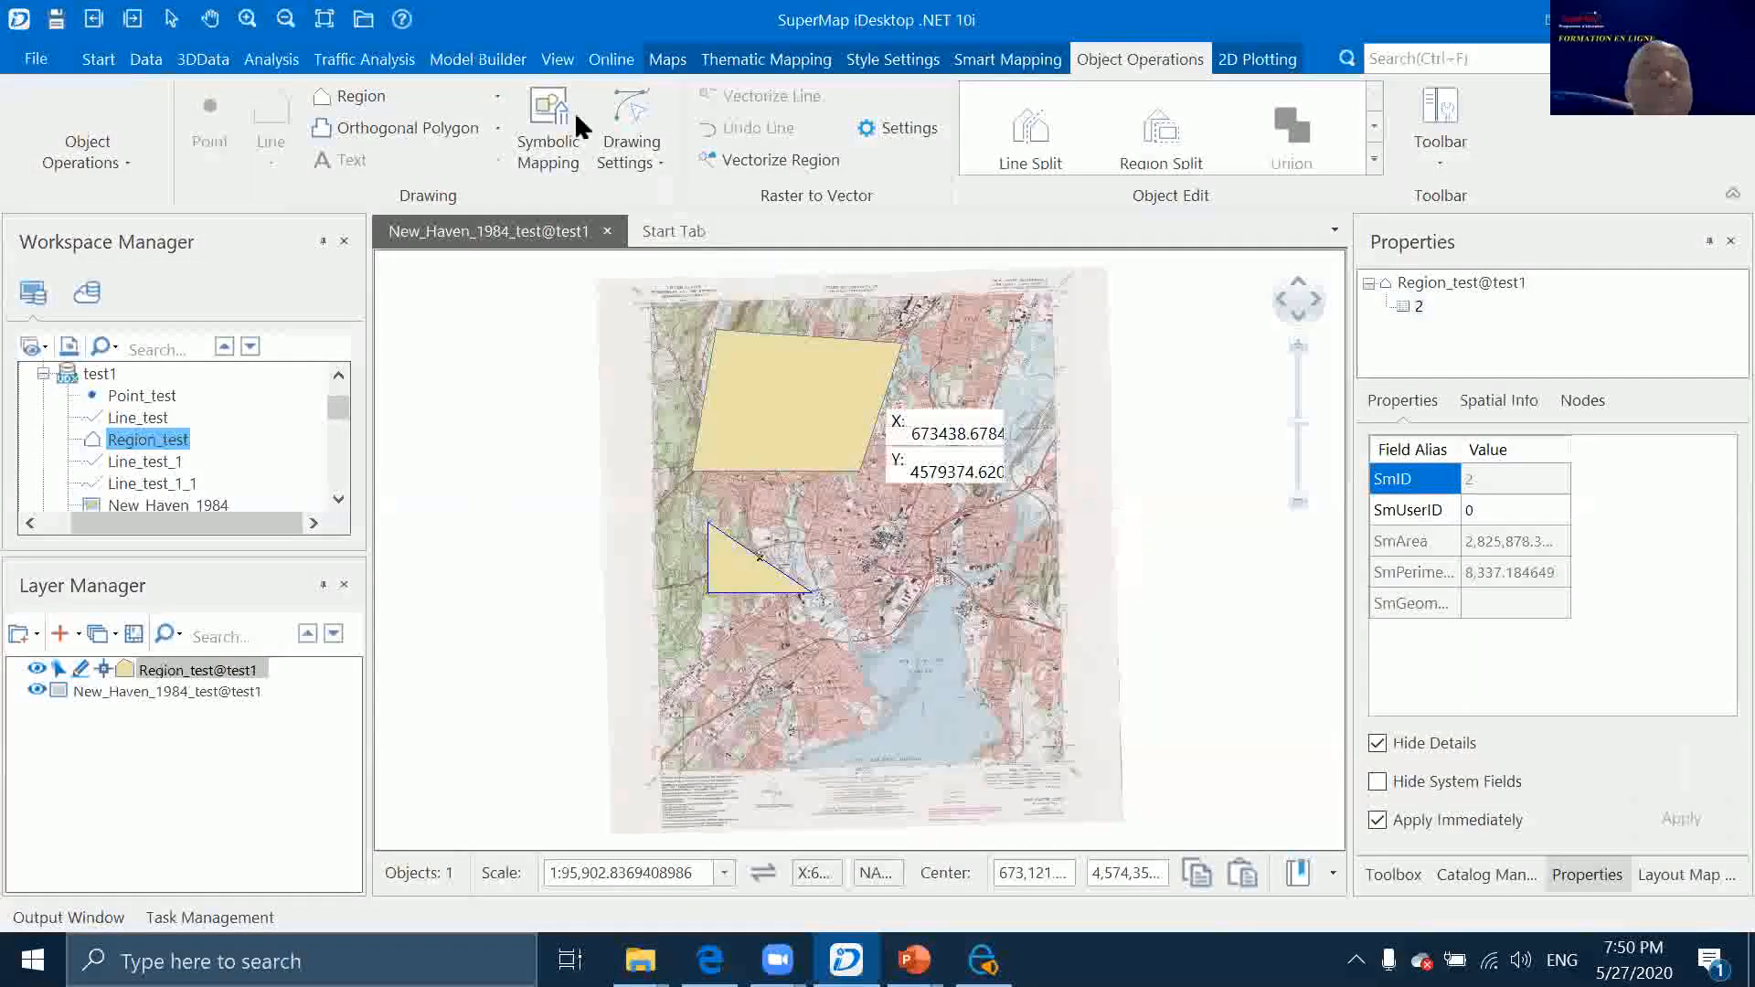
# Draw a parallelogram on the eastern side of the map, north of the bay, and turn off editing for the Region_test layer
pyautogui.click(490, 89)
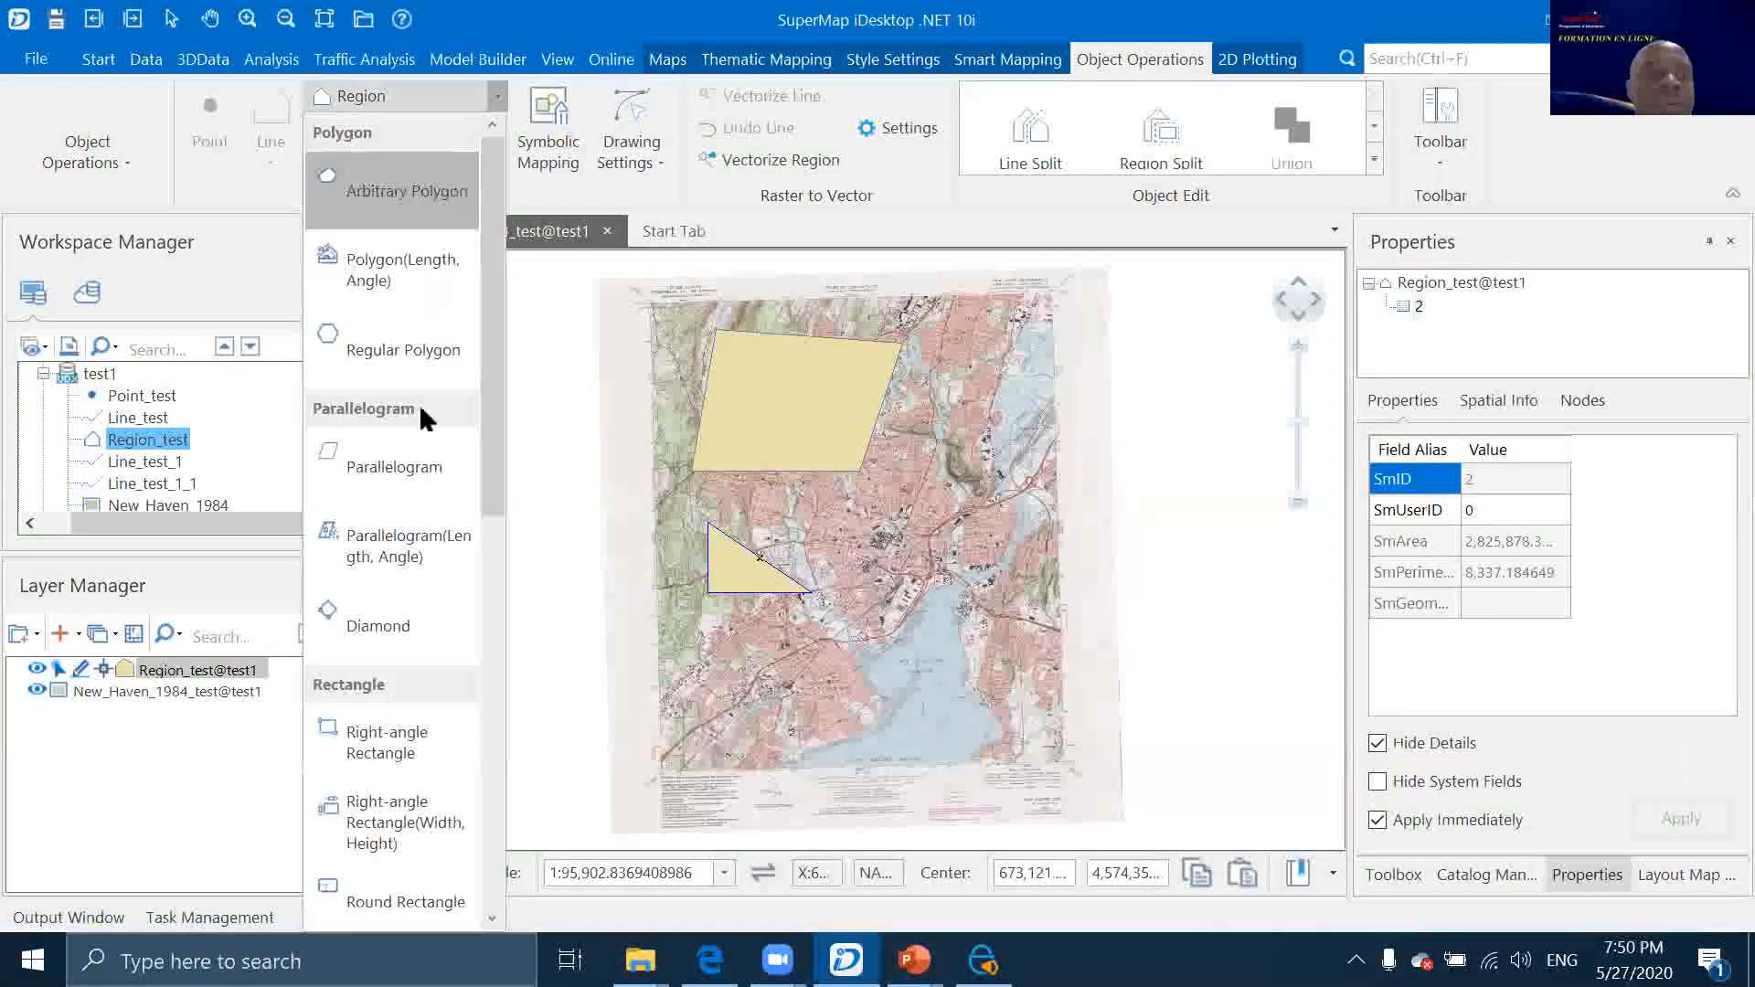
pyautogui.click(394, 465)
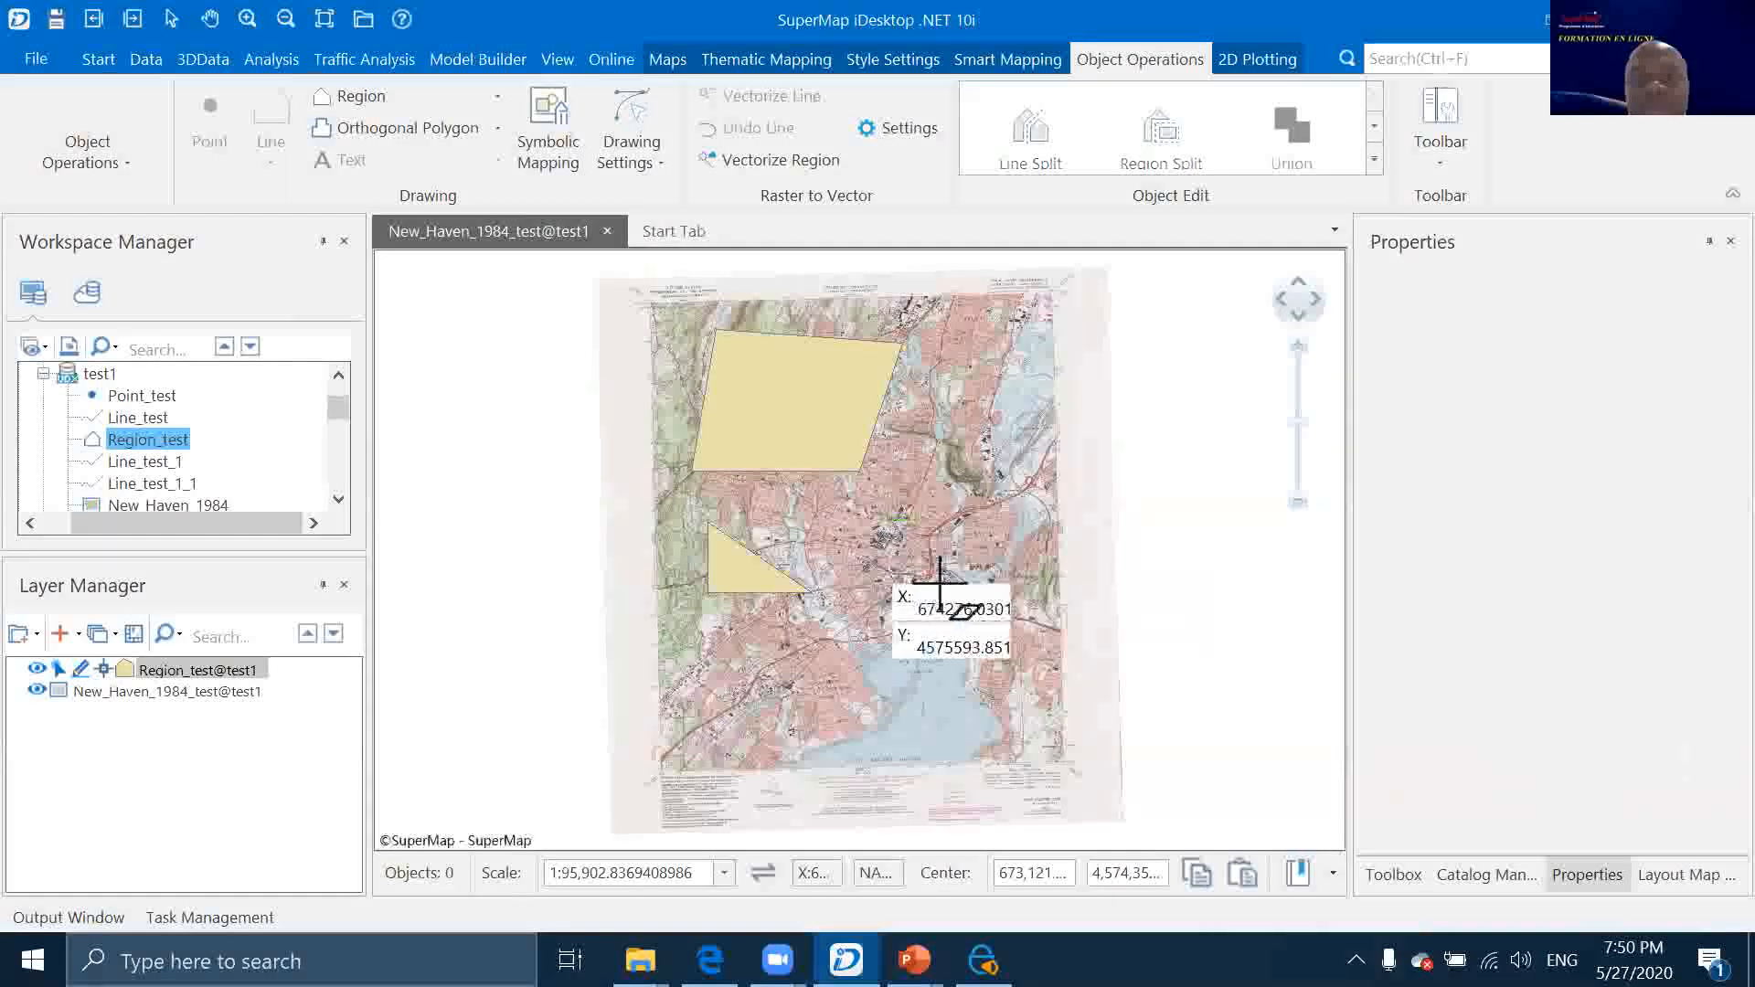
pyautogui.click(902, 578)
pyautogui.click(1013, 537)
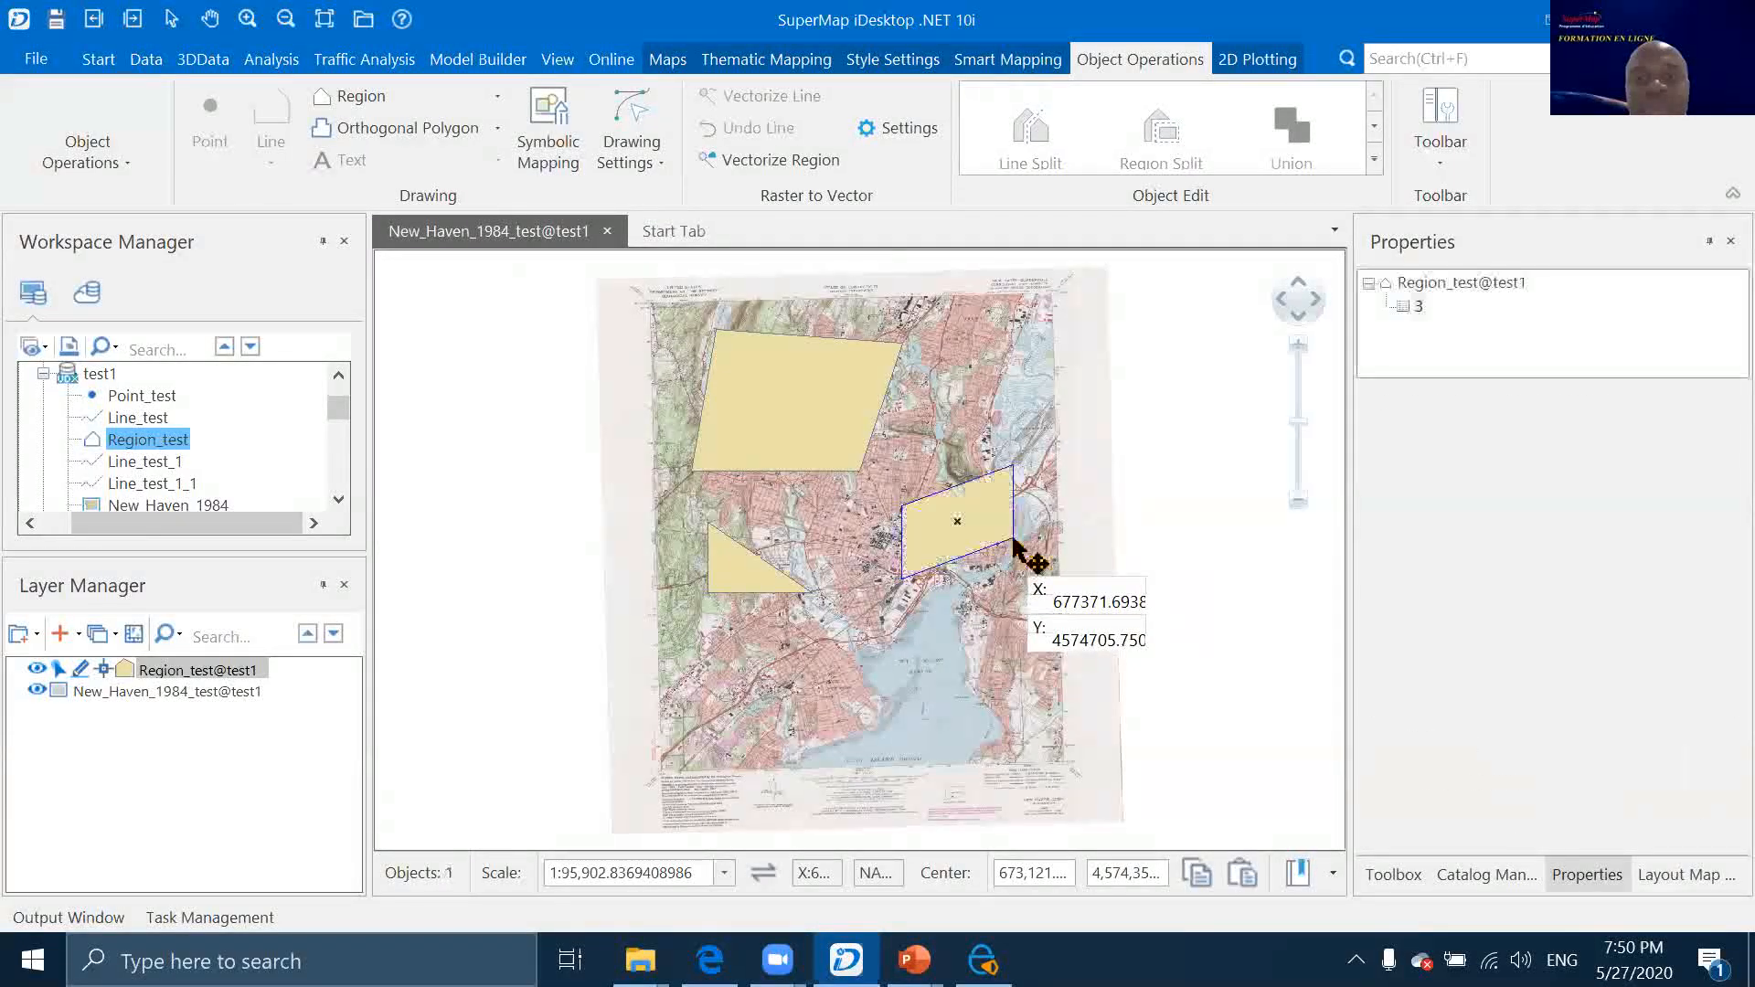
pyautogui.click(530, 575)
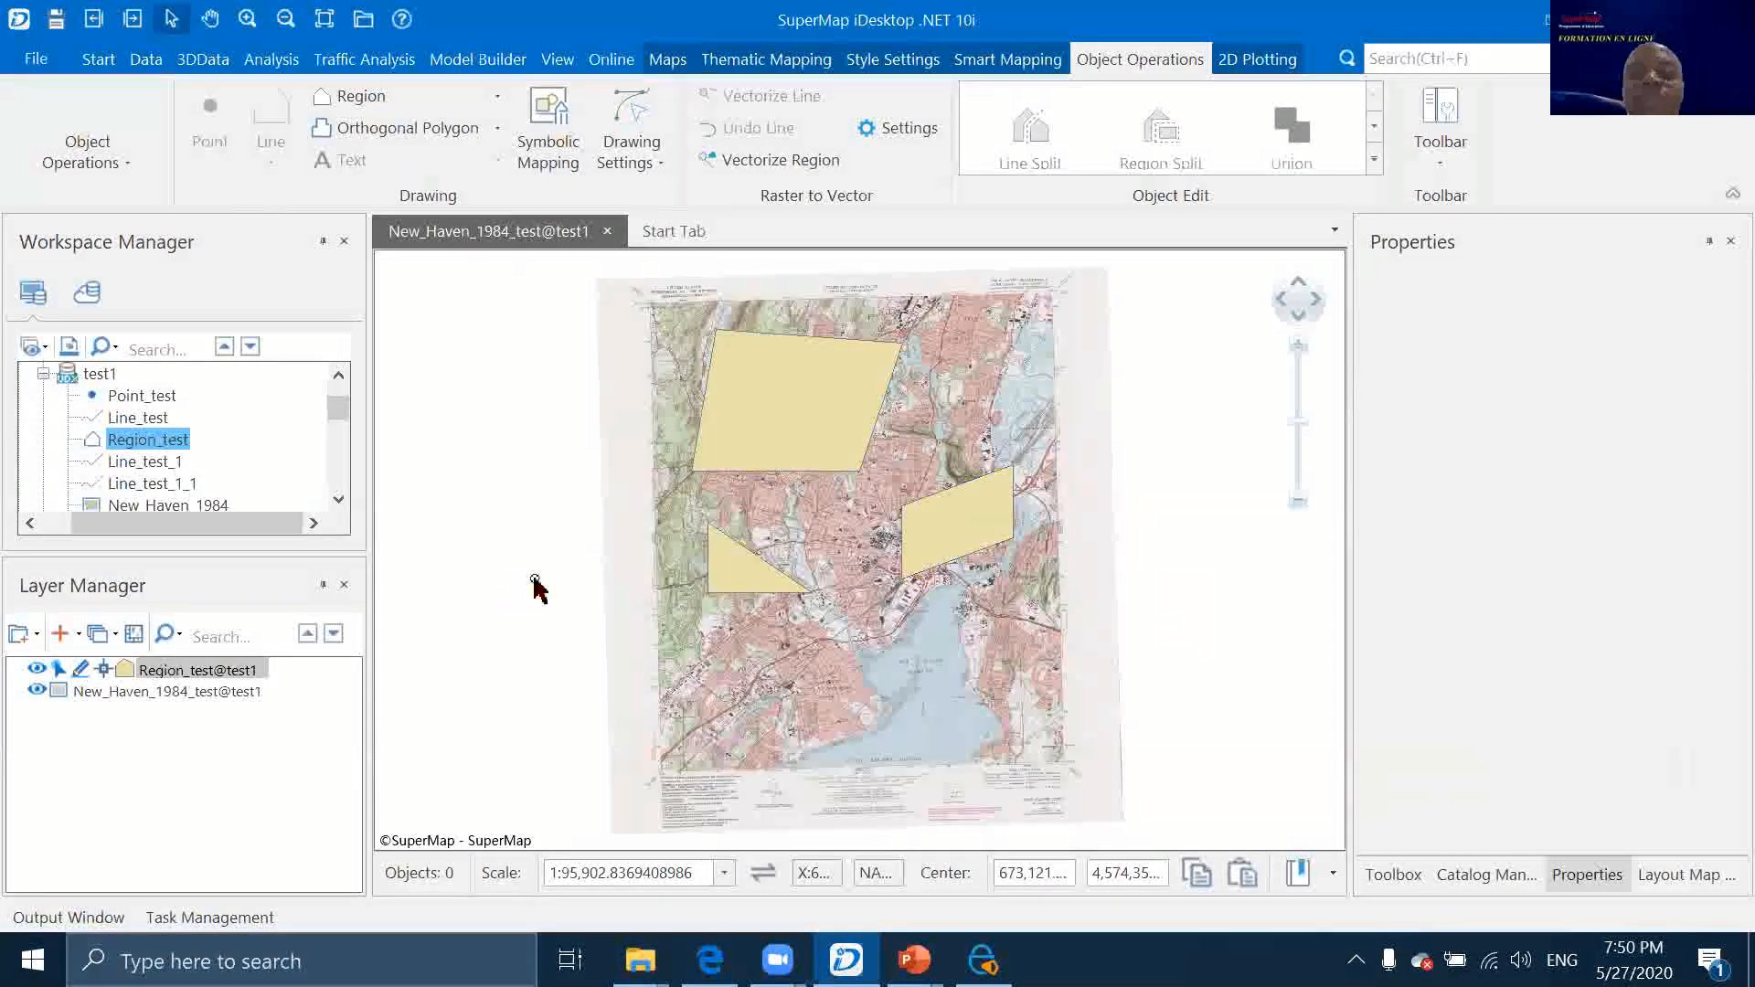
pyautogui.click(81, 666)
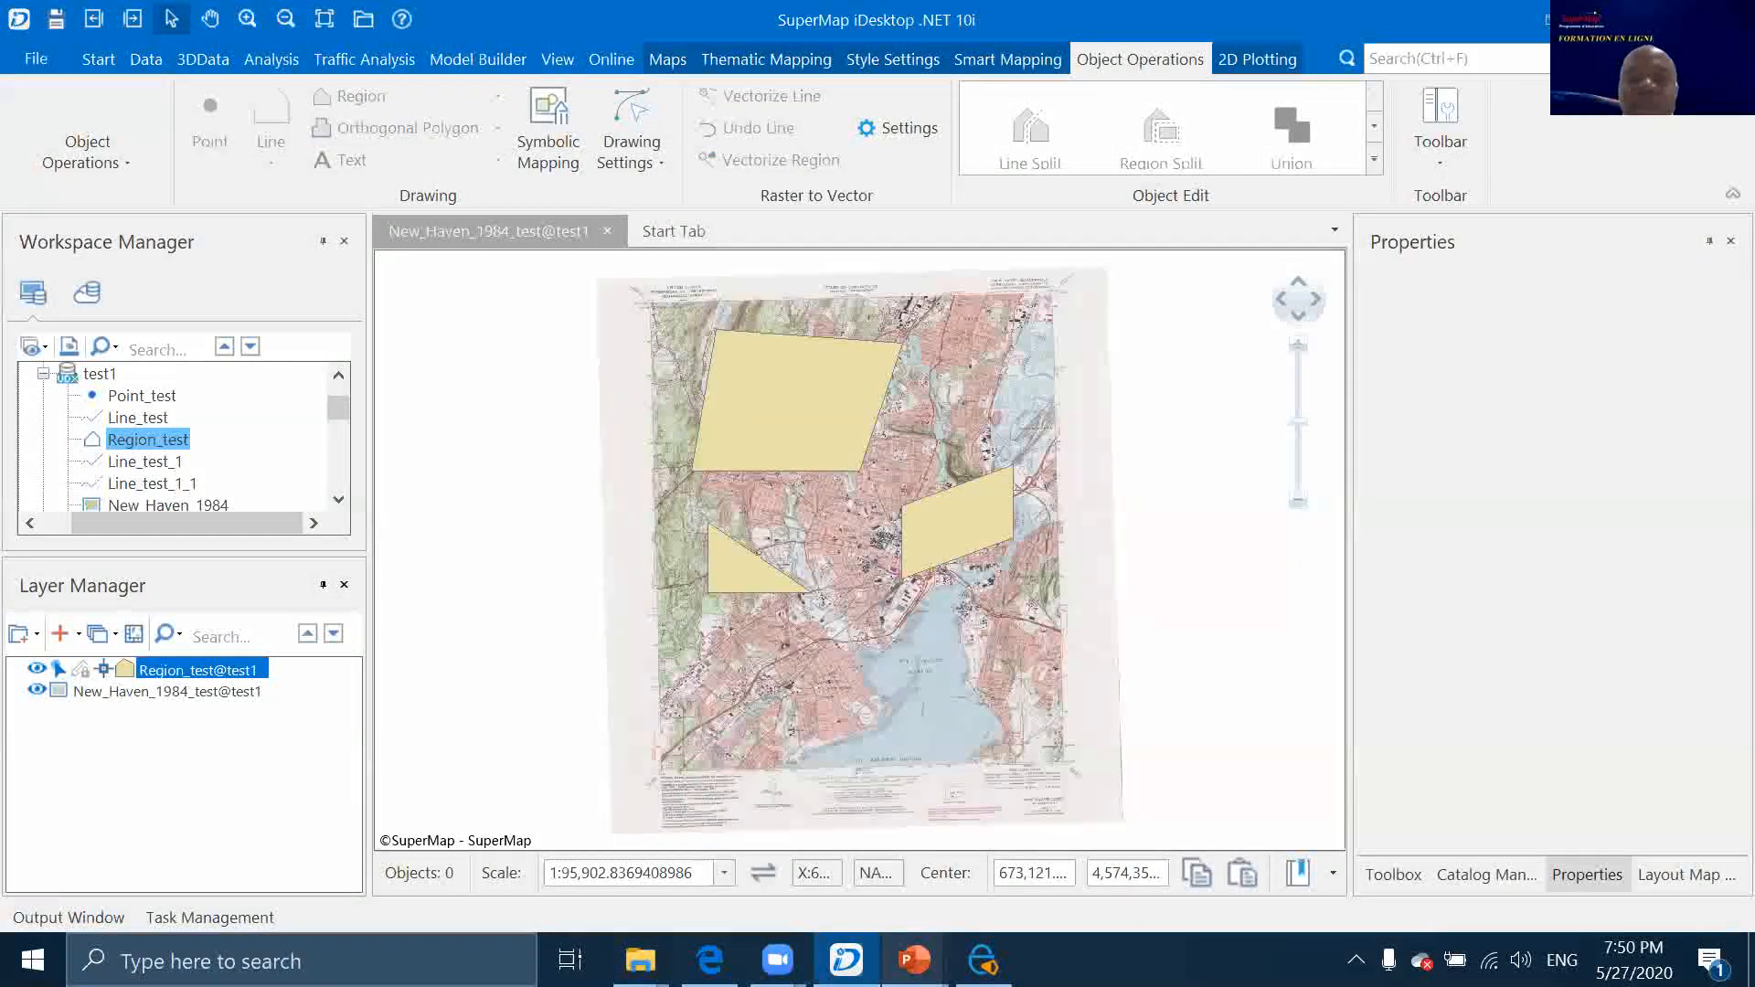
# Switch to the PowerPoint slide show, advance to the "Dessiner des objets" slide, and return to SuperMap iDesktop
pyautogui.click(1041, 744)
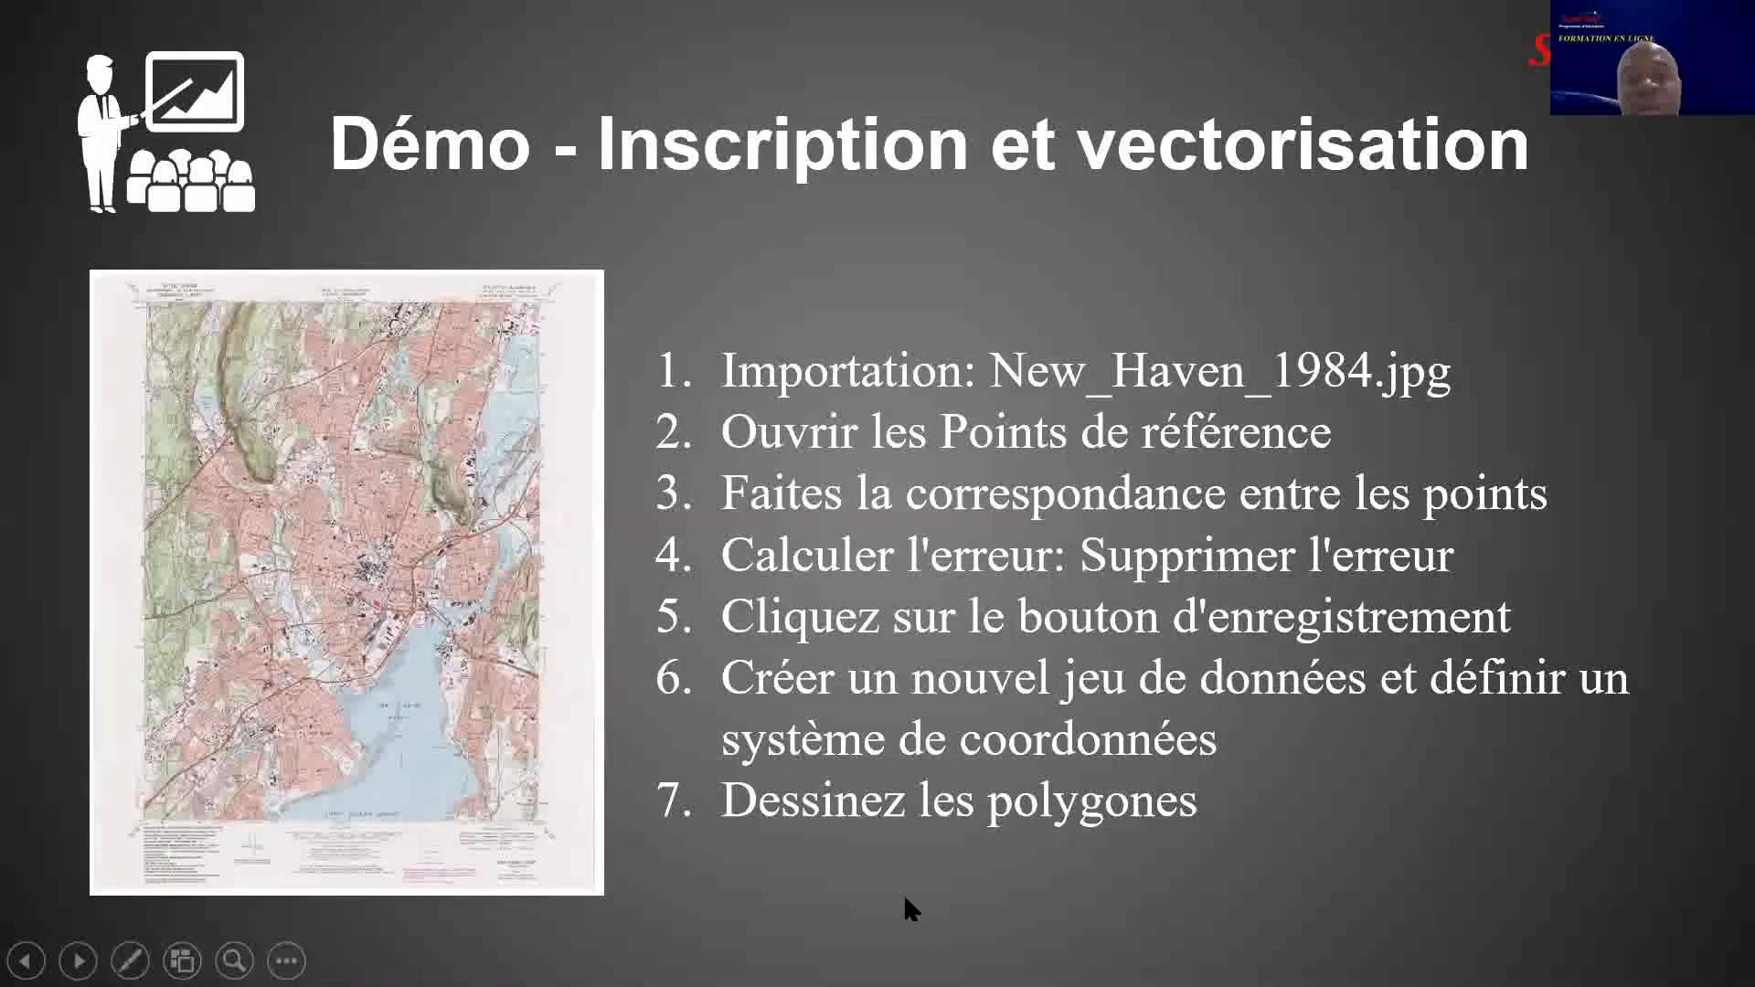
pyautogui.click(1255, 807)
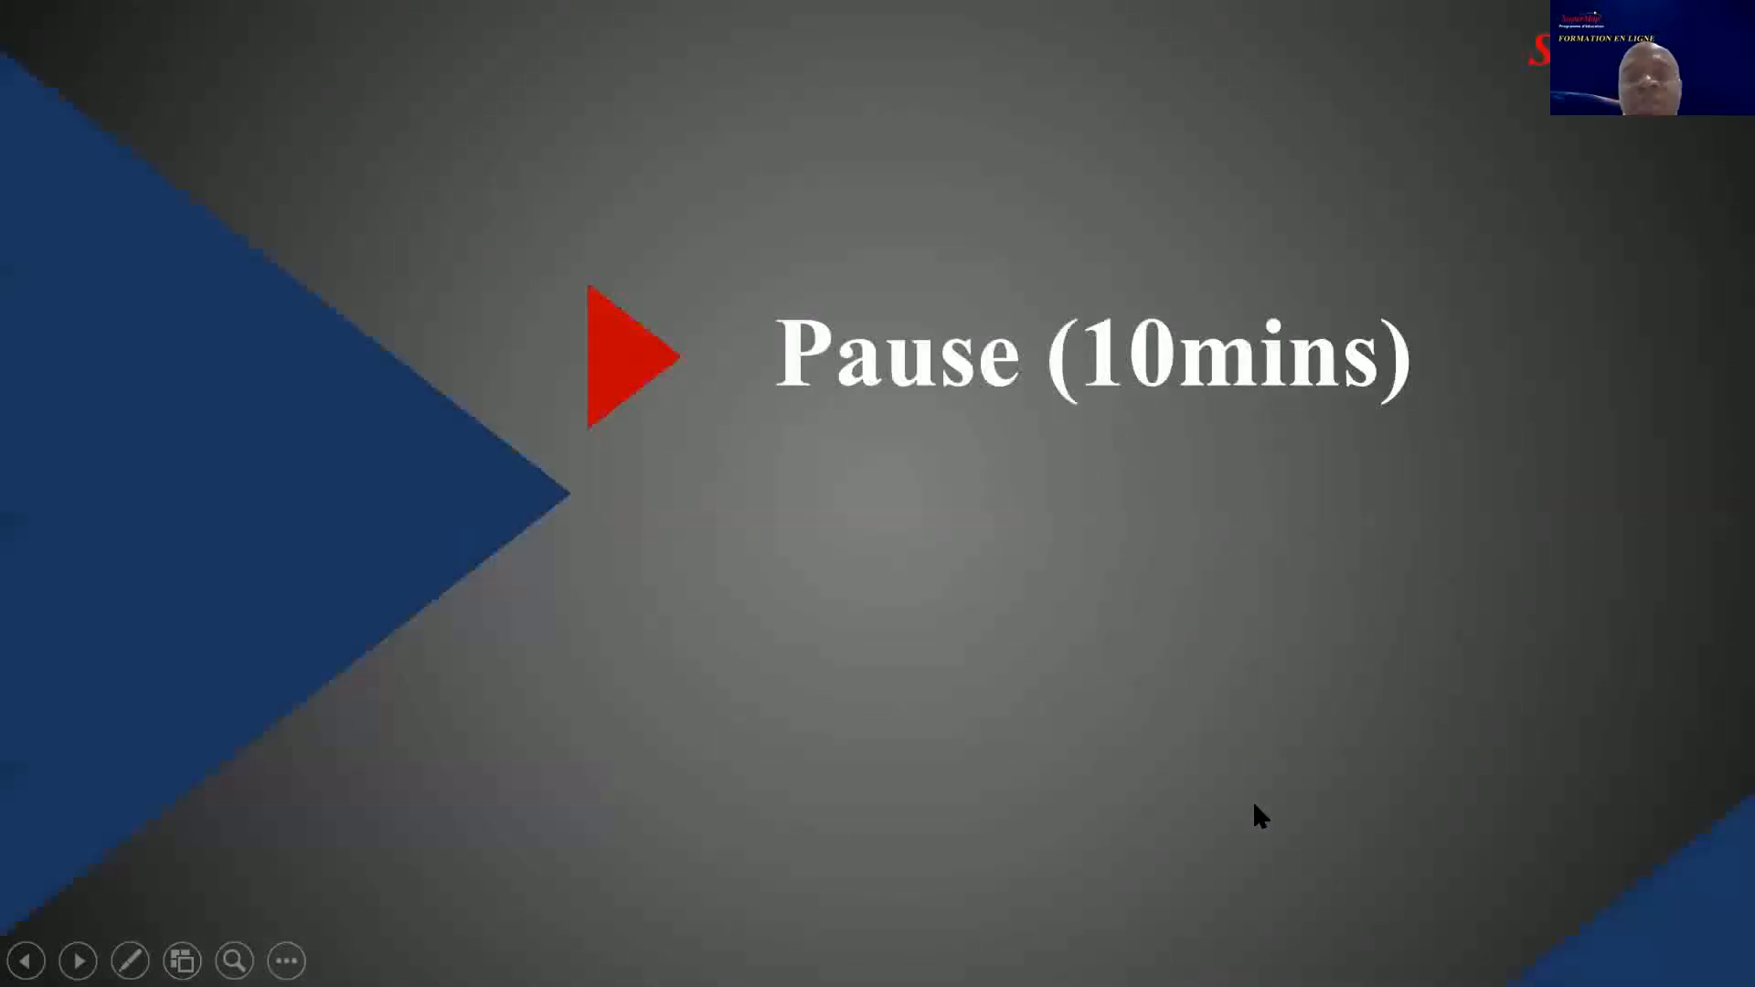
pyautogui.click(1000, 690)
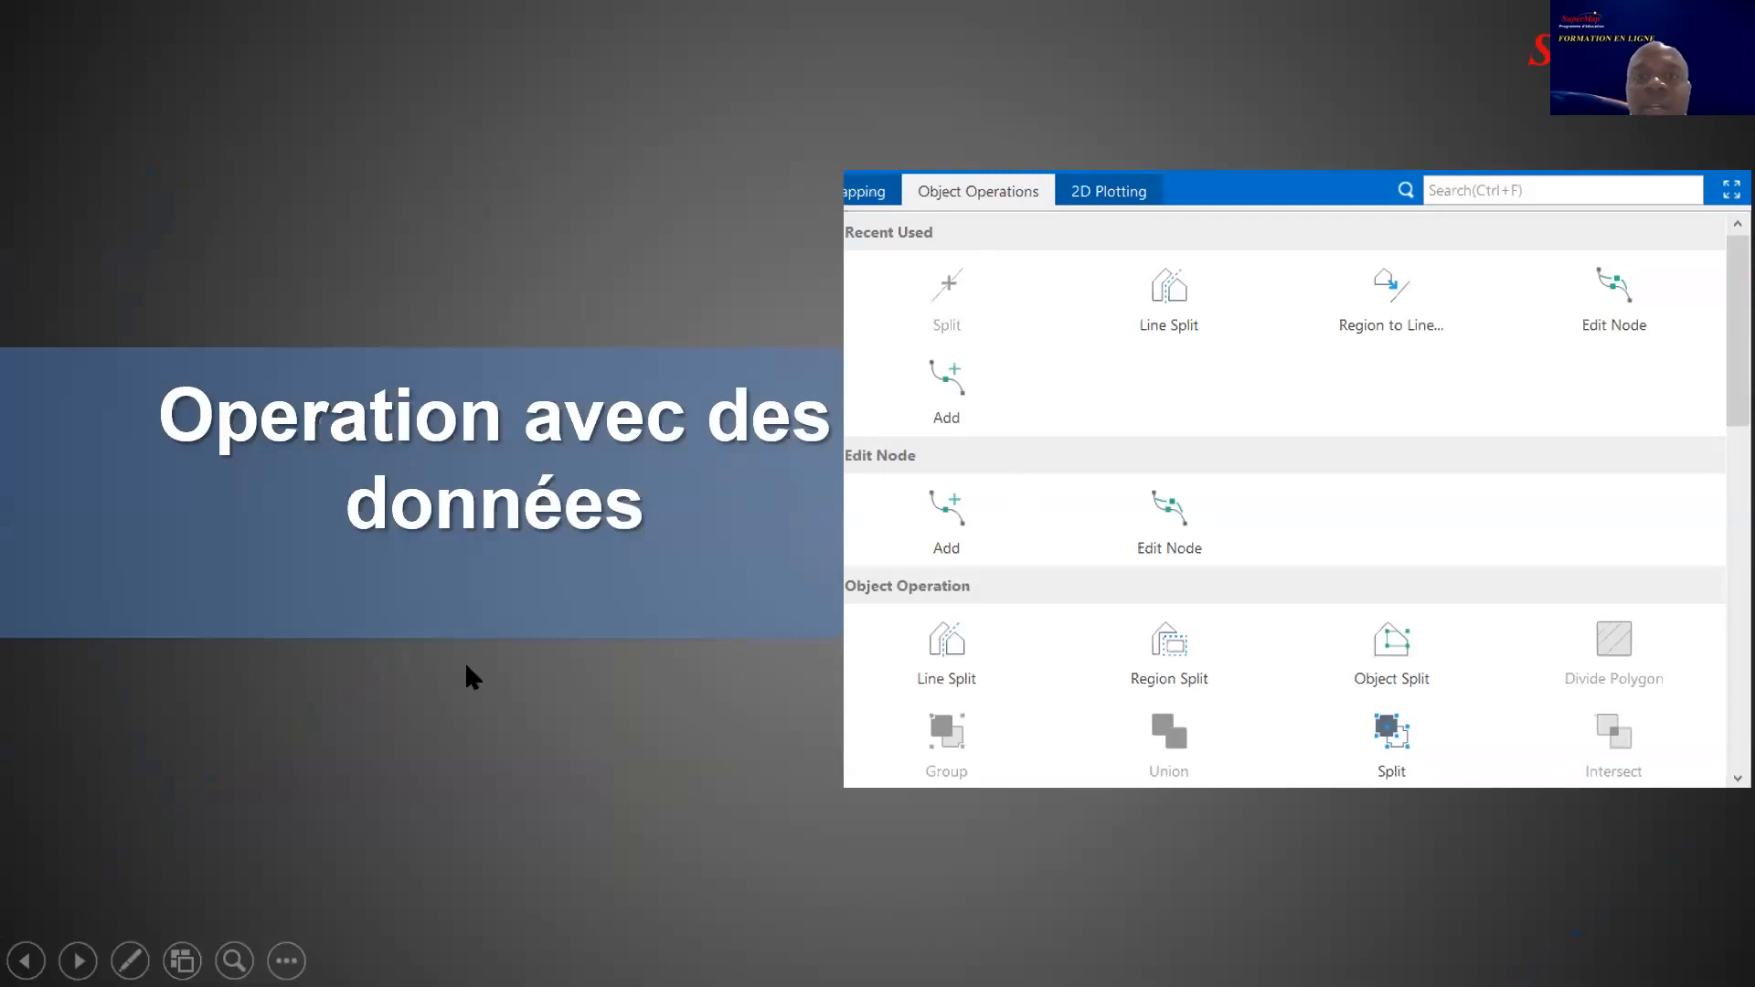
pyautogui.click(711, 636)
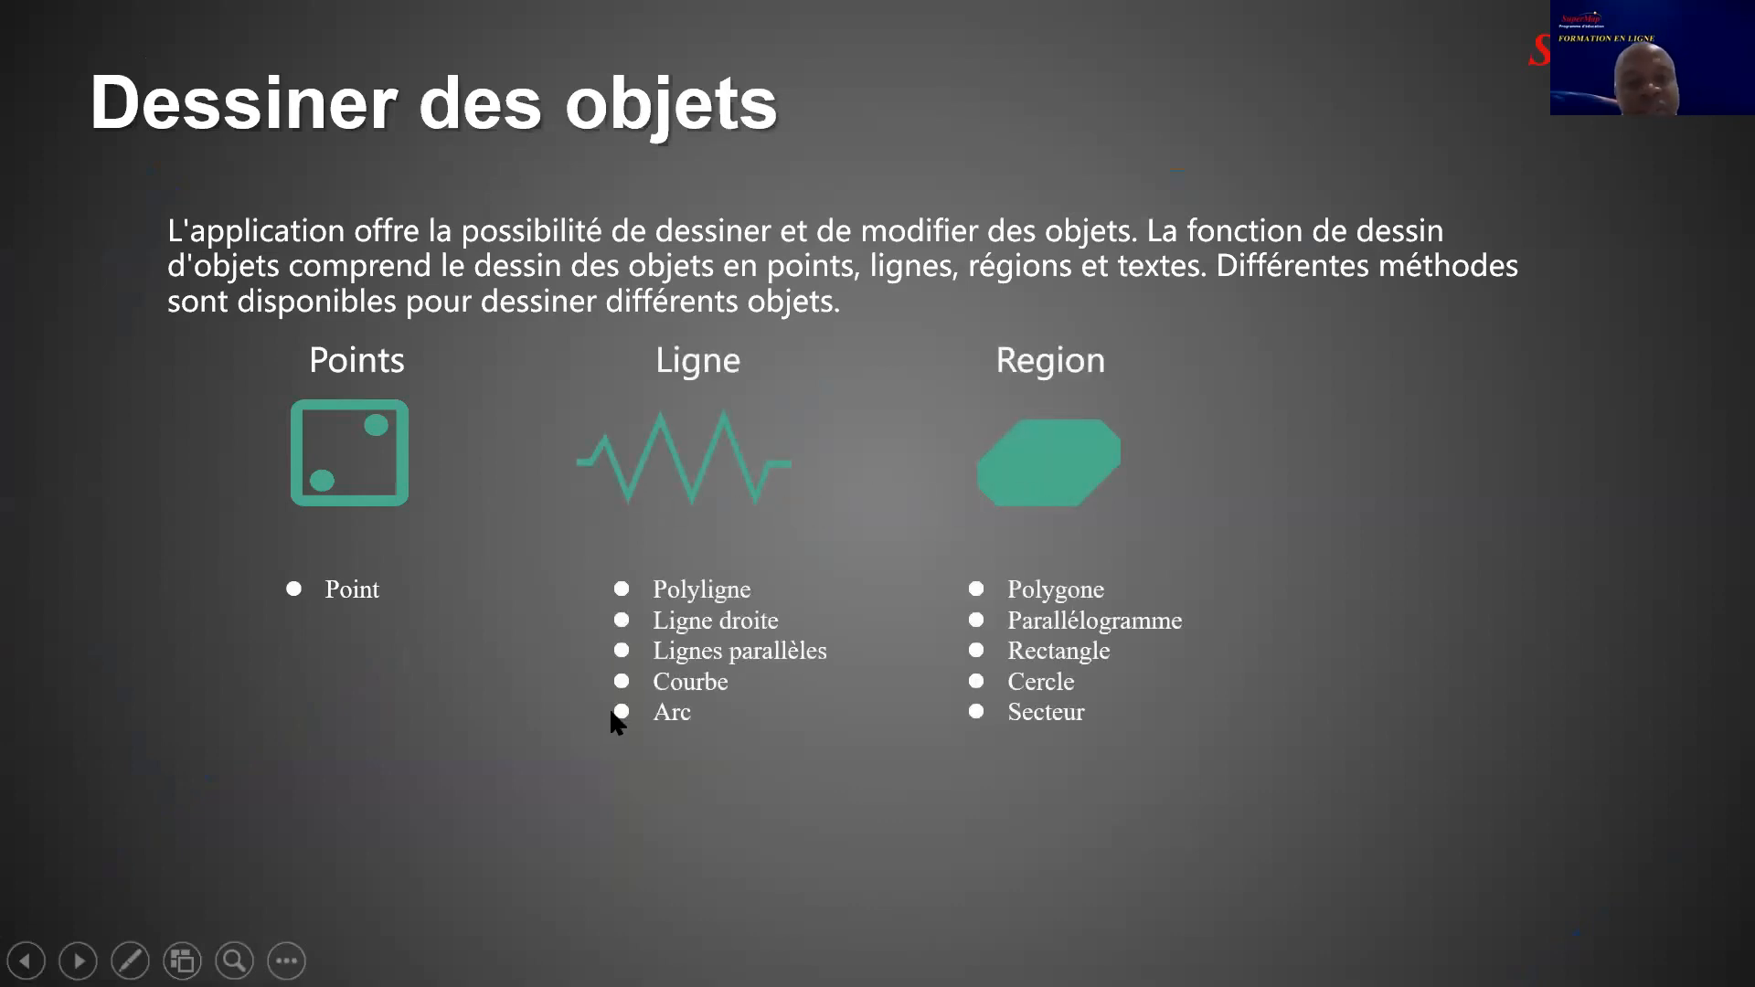
pyautogui.press('super+d')
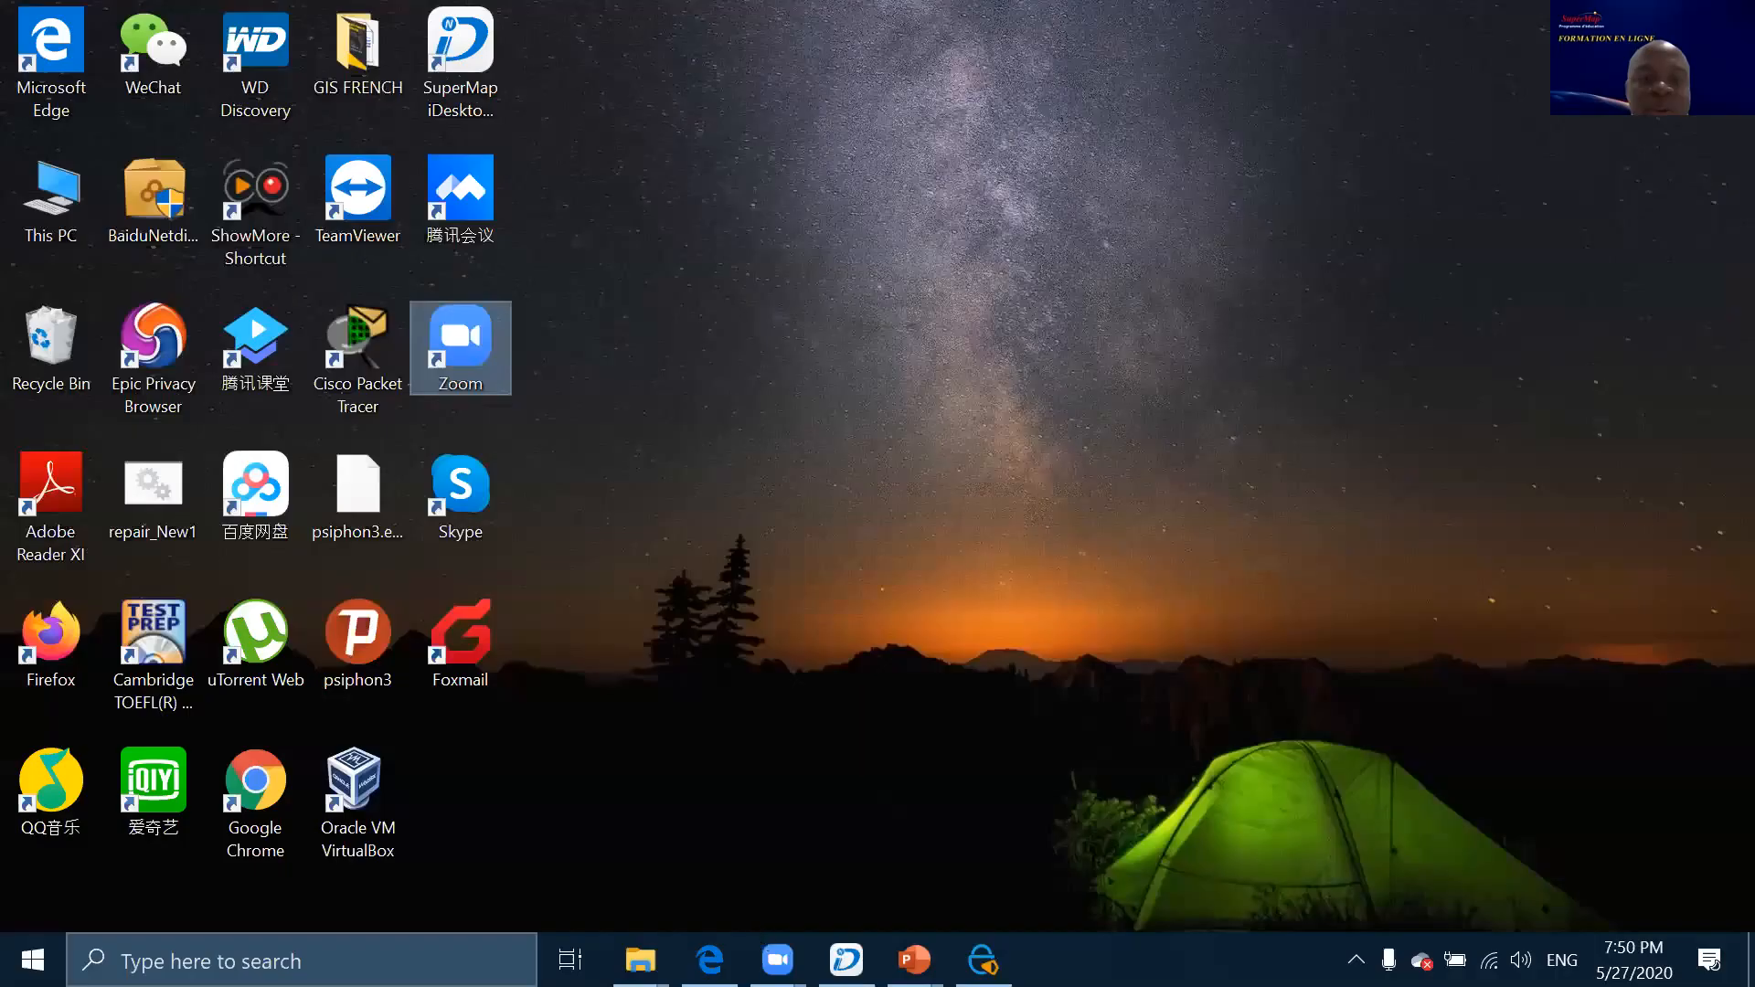
pyautogui.click(847, 960)
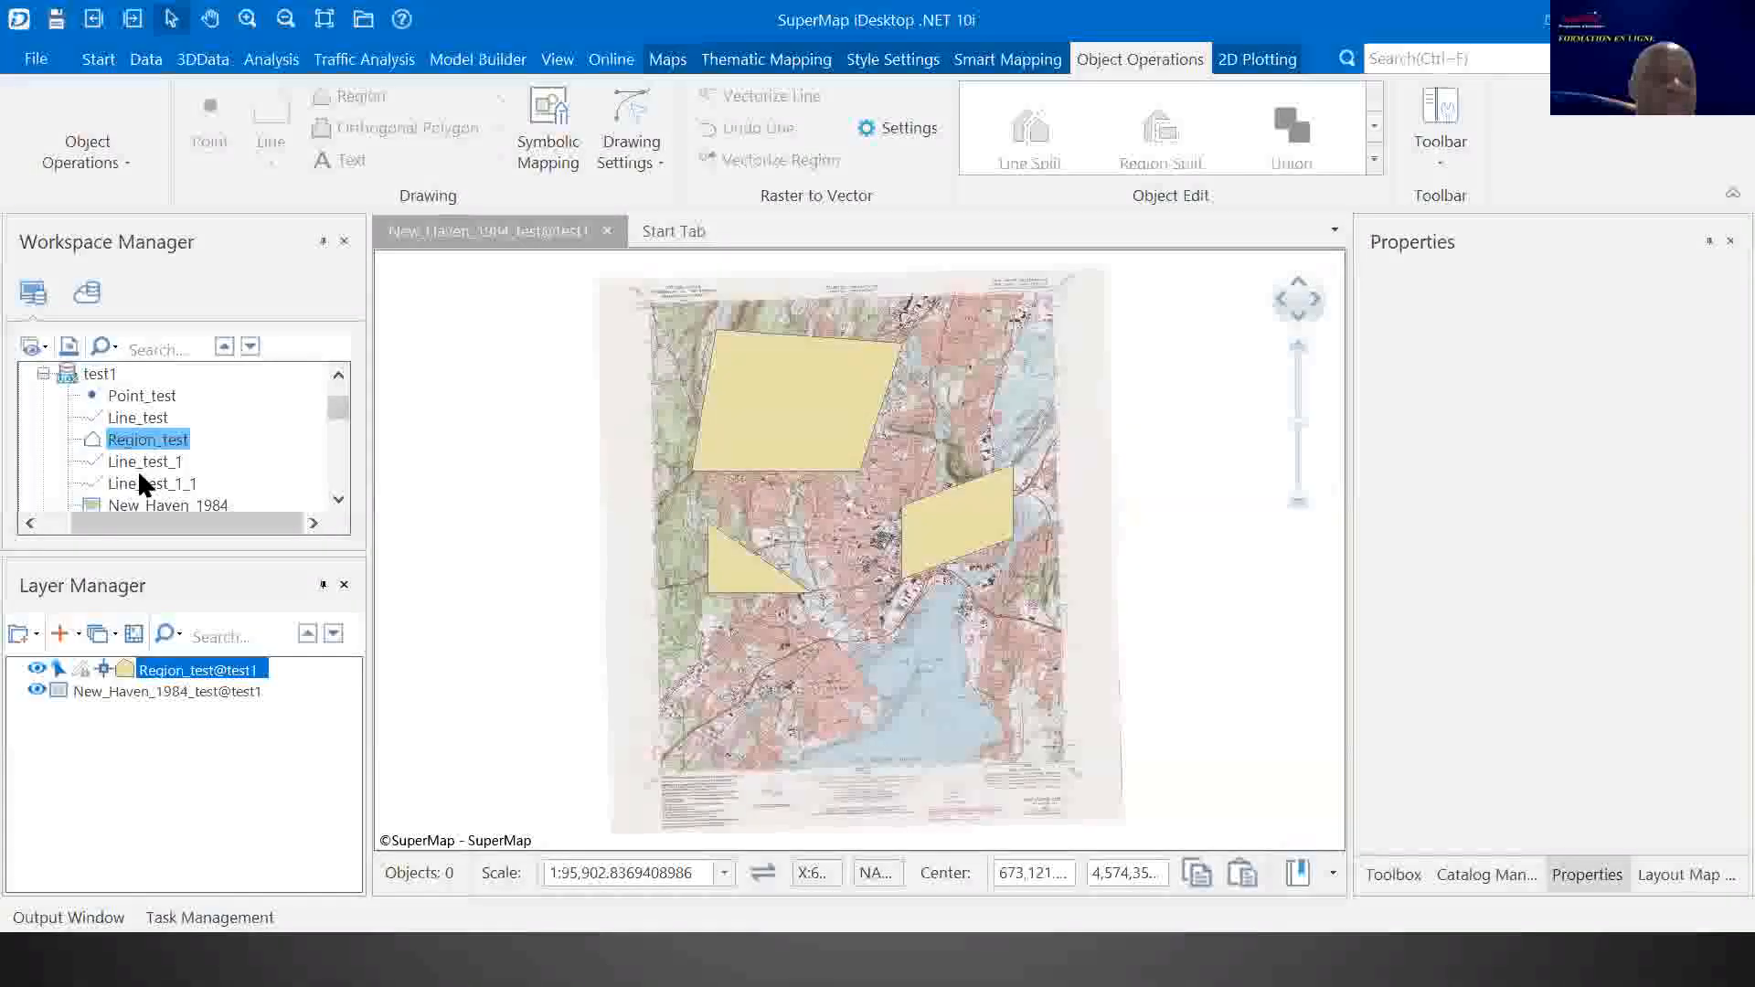
# Add the Region_test dataset from test1 to a new map
pyautogui.scroll(1, 137, 468)
pyautogui.scroll(-3, 138, 466)
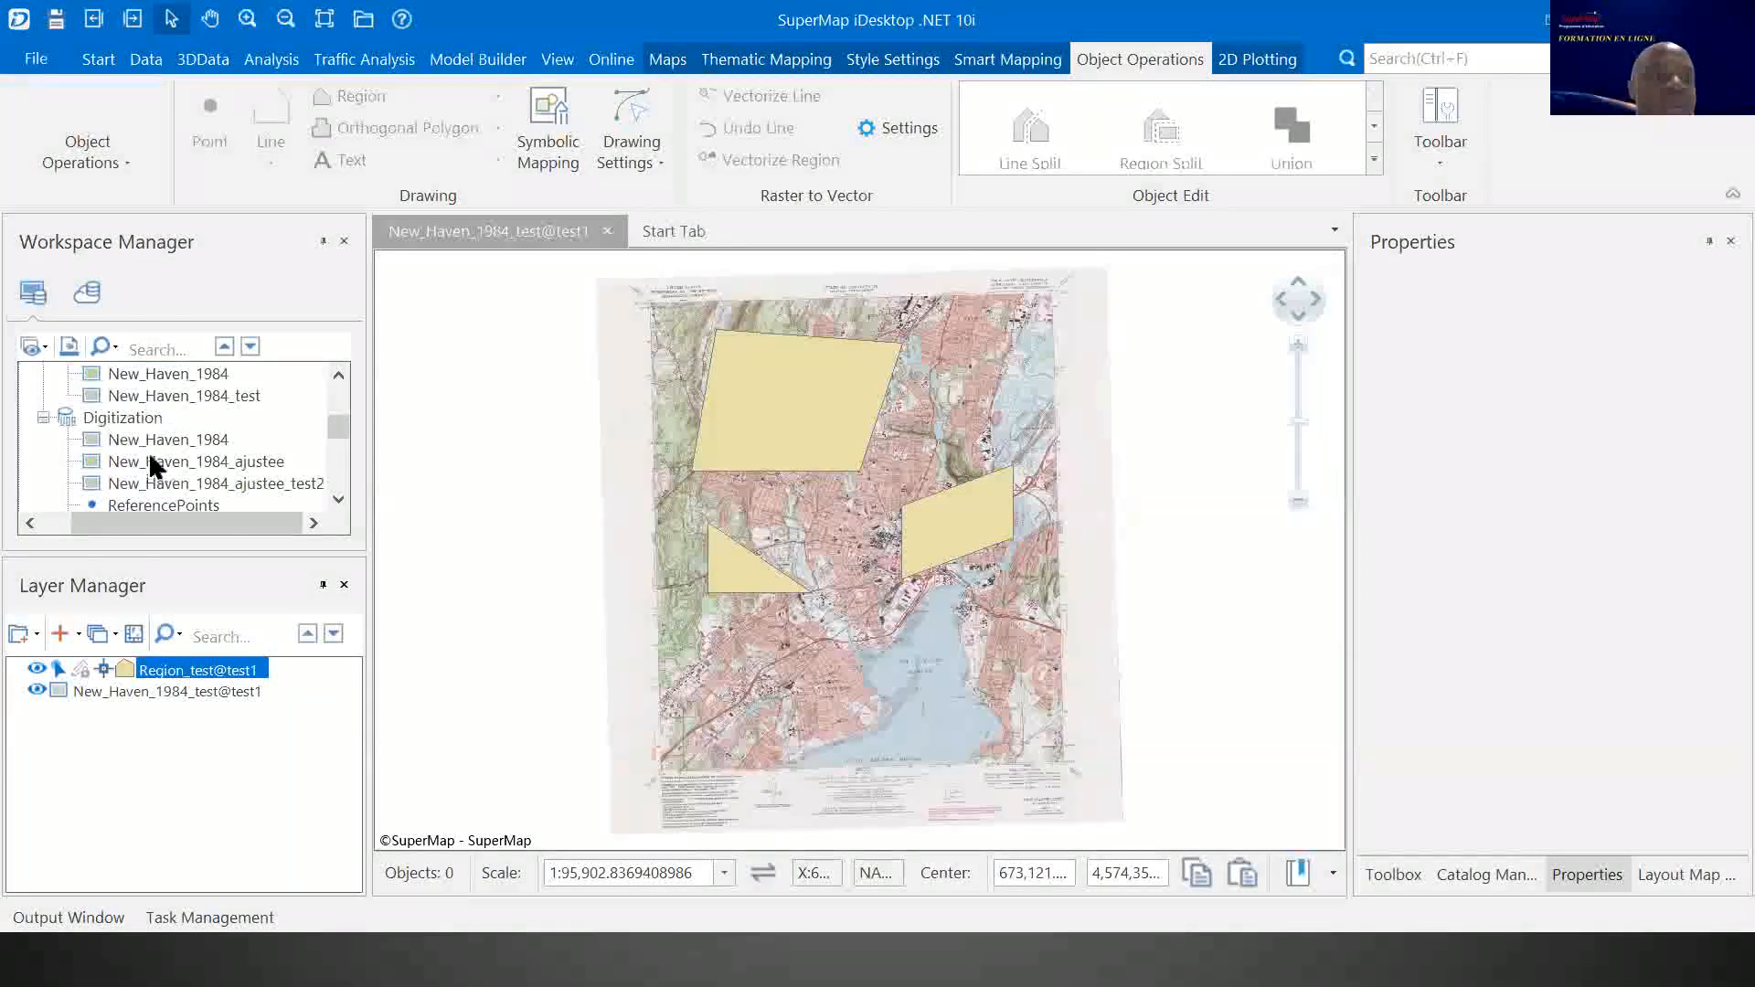
pyautogui.scroll(2, 162, 415)
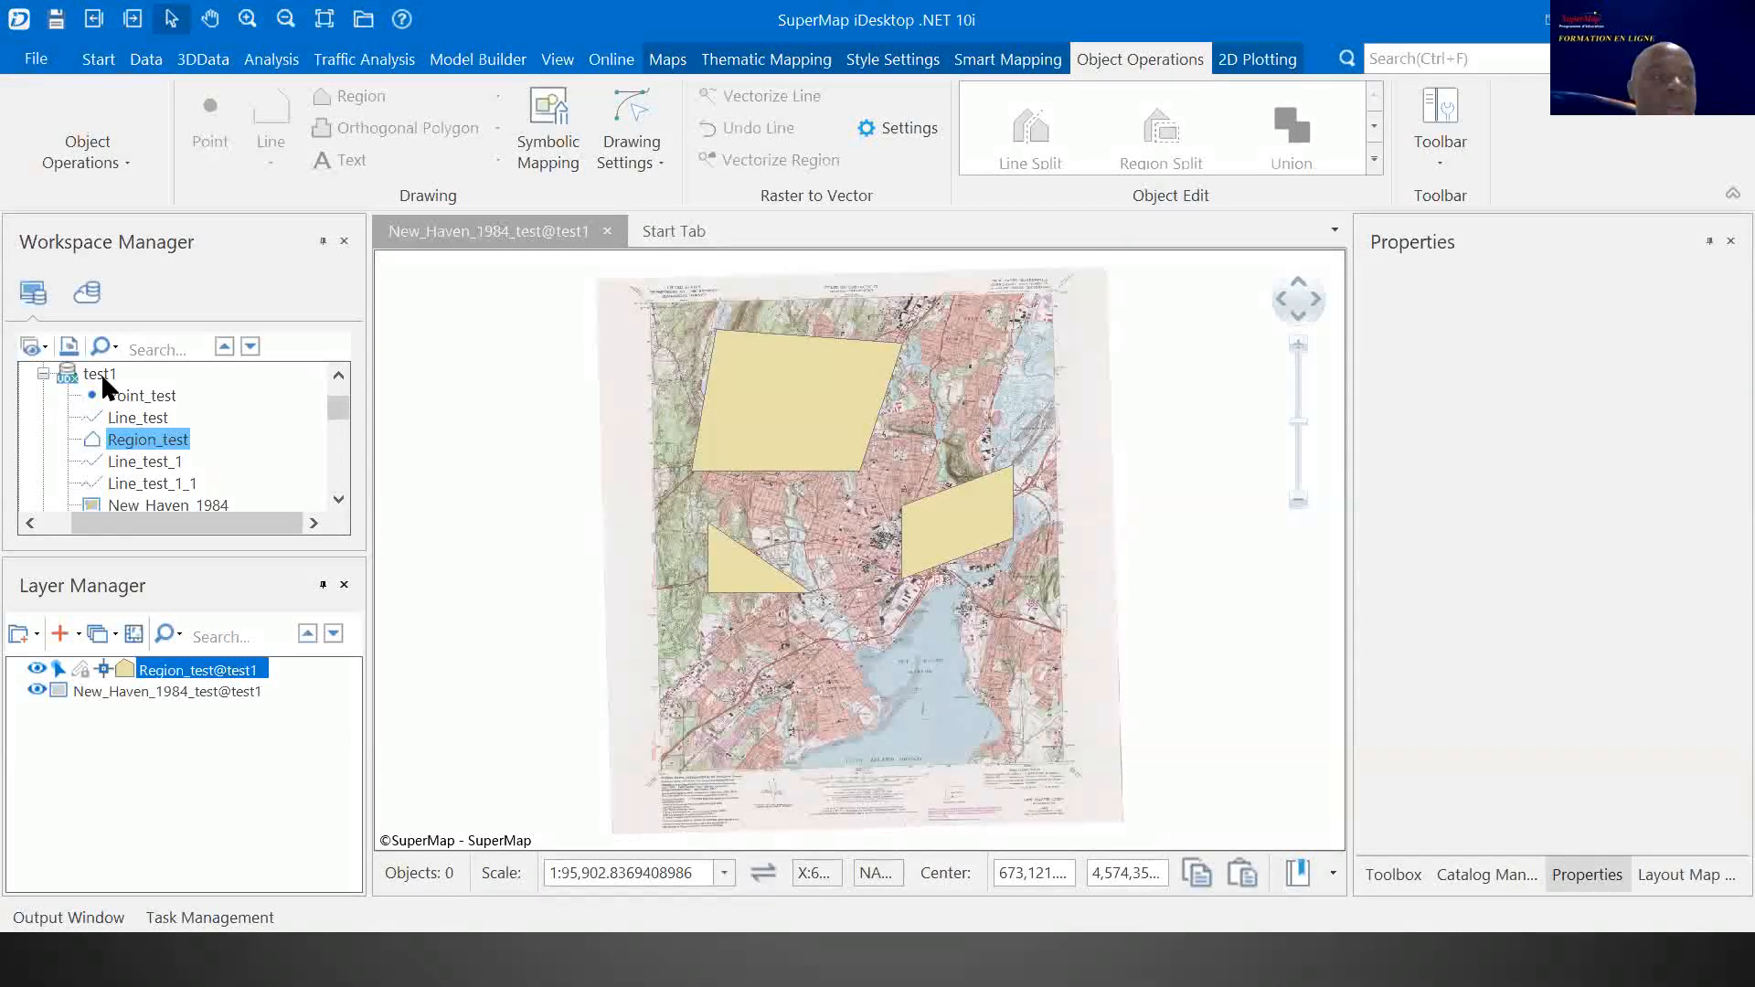
pyautogui.rightClick(127, 437)
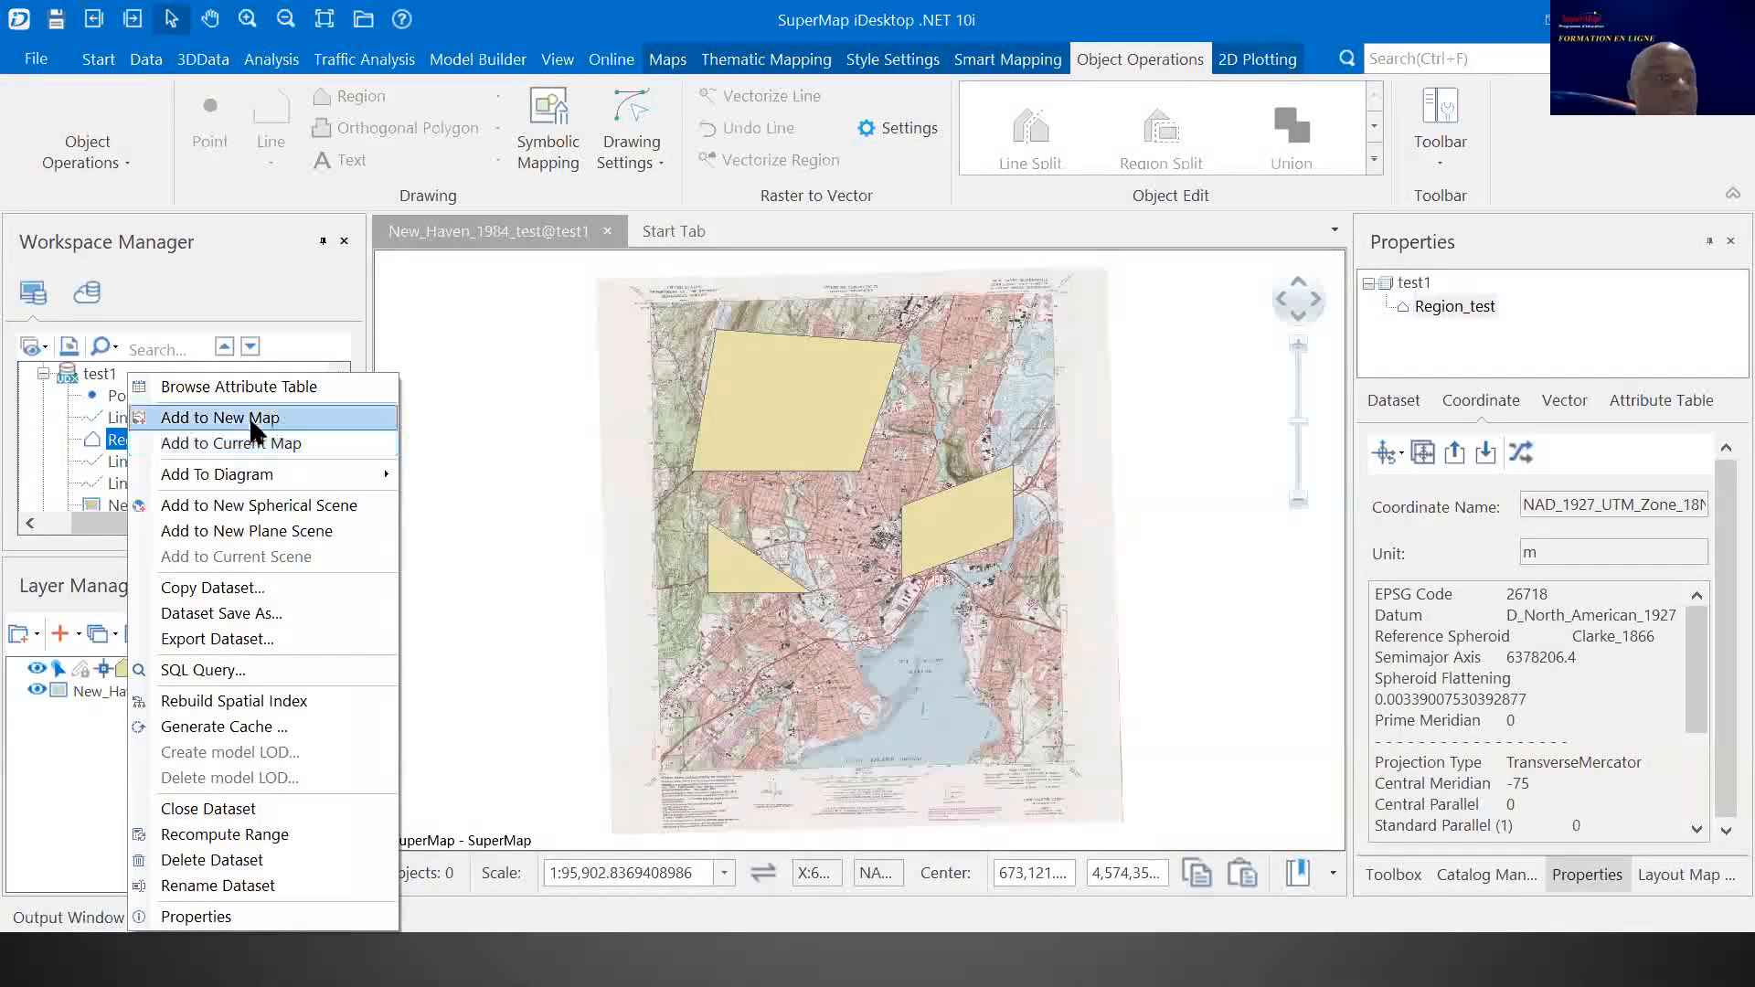
pyautogui.click(256, 419)
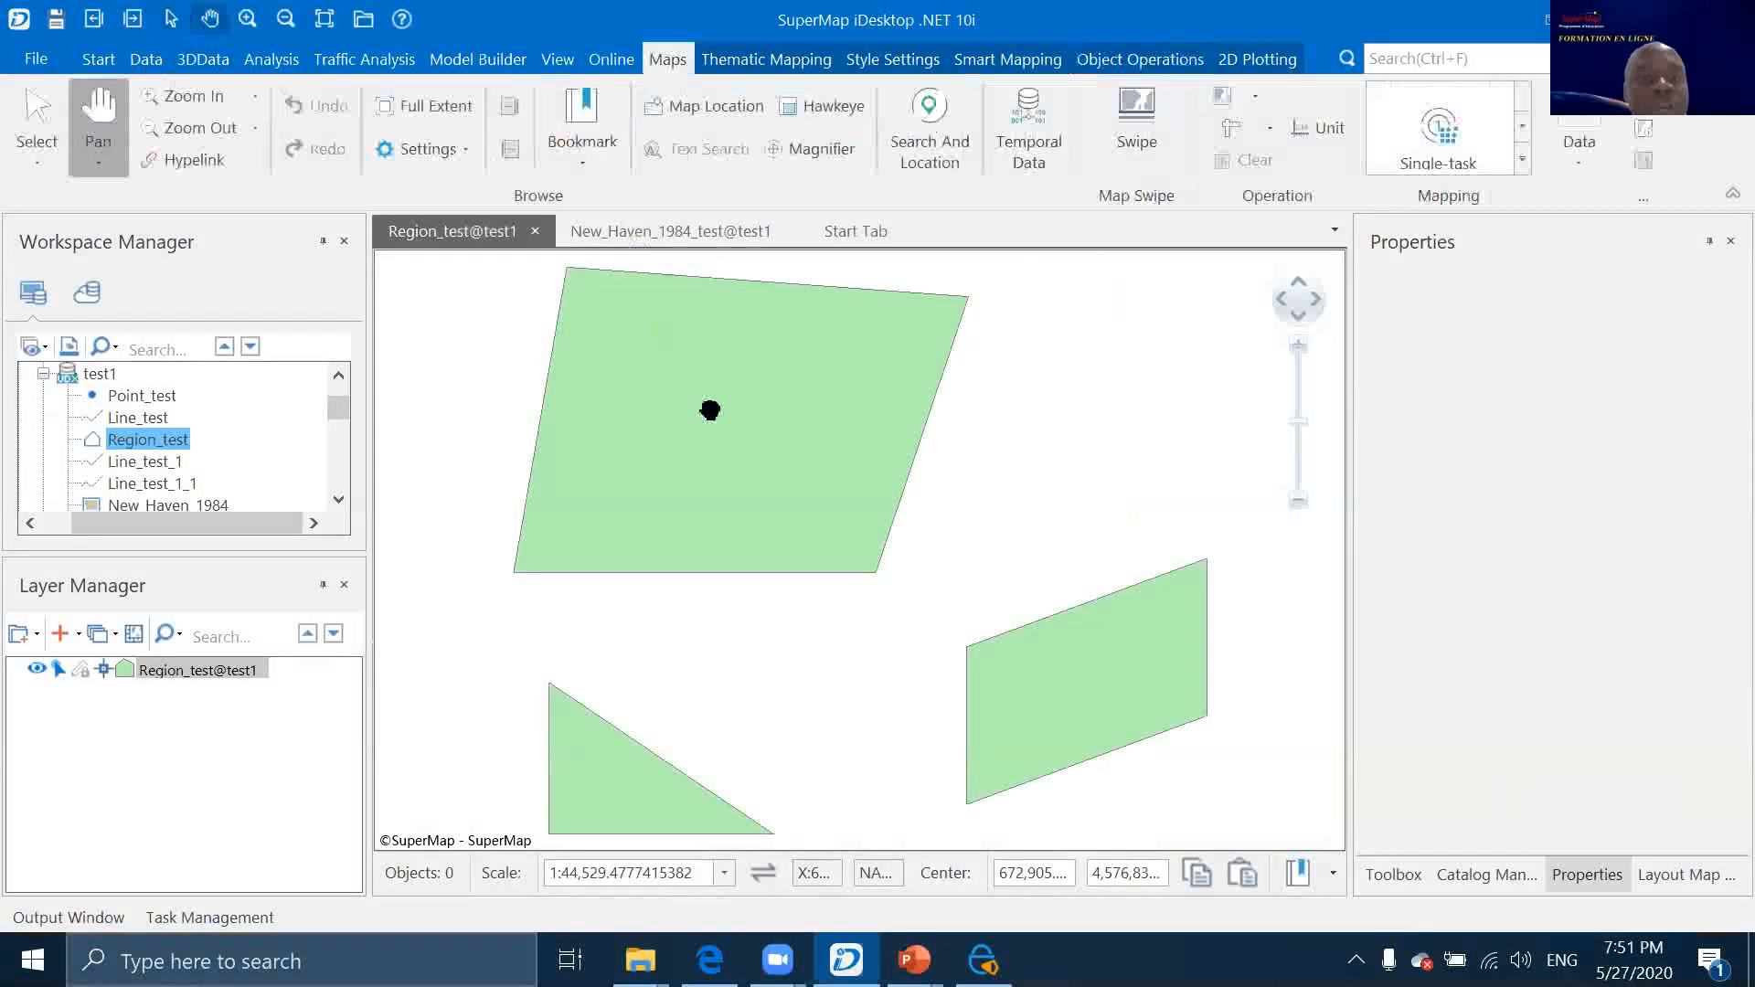
pyautogui.scroll(-3, 754, 441)
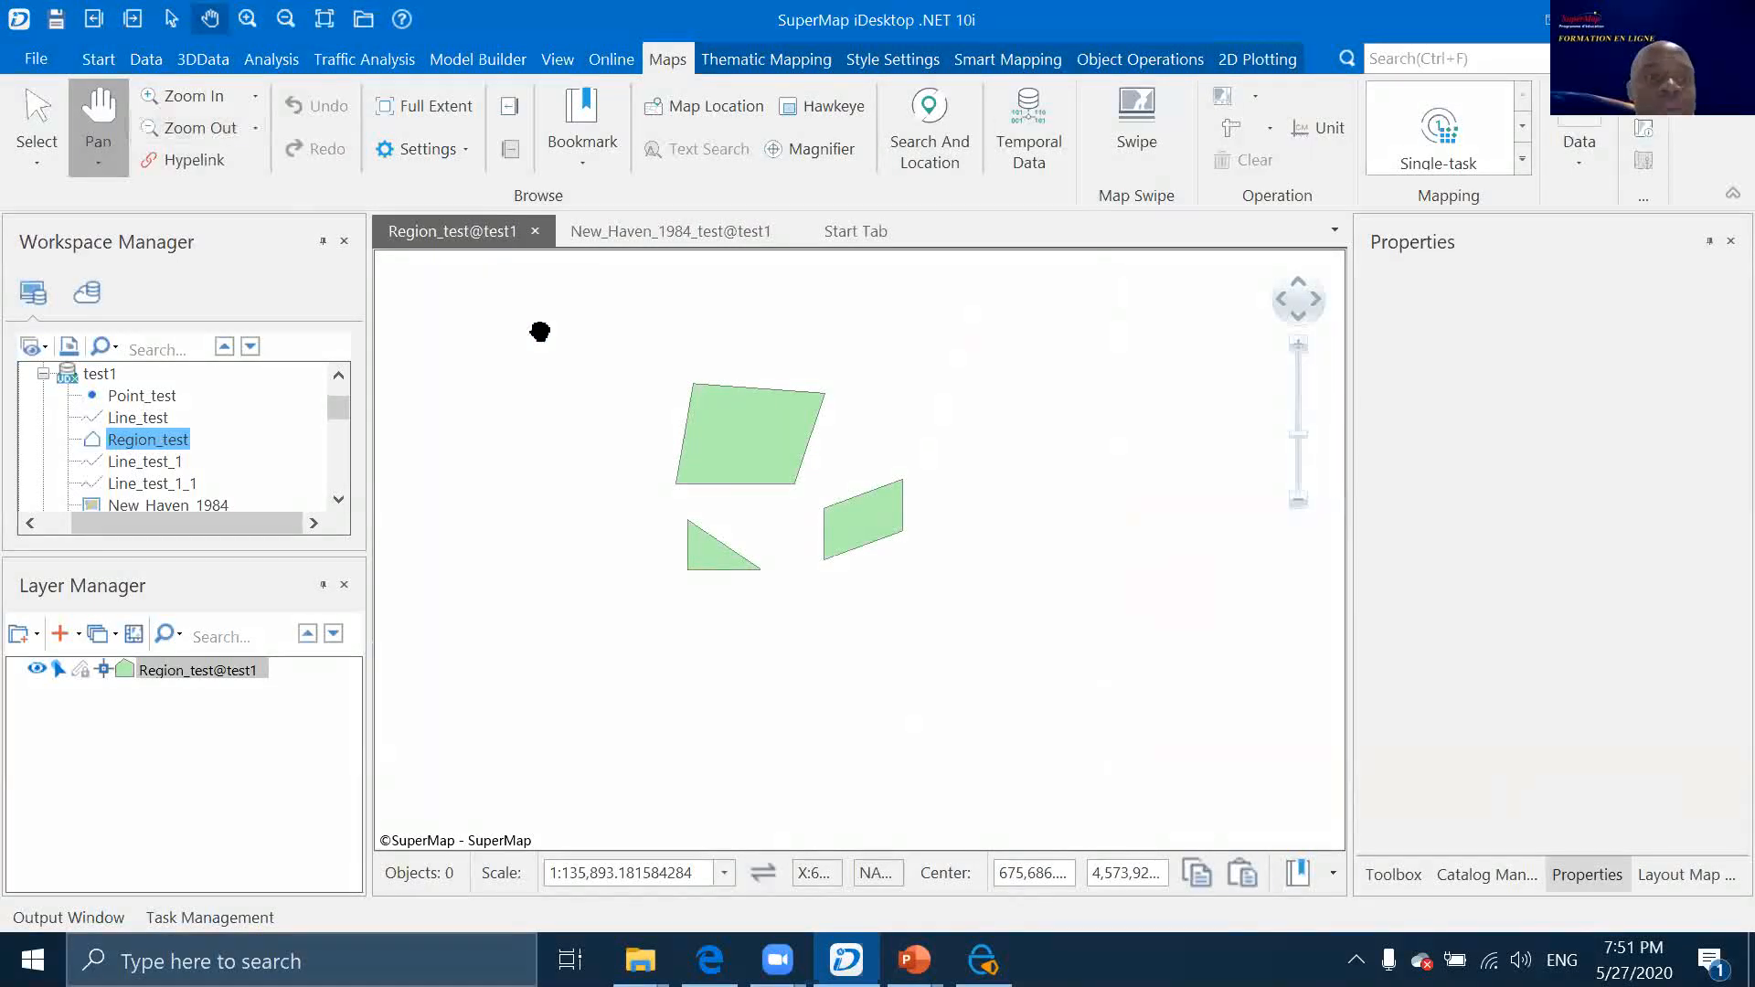
# Make the Region_test layer editable and draw a four-sided arbitrary polygon overlapping the northwestern polygon and extending northeast
pyautogui.click(1175, 60)
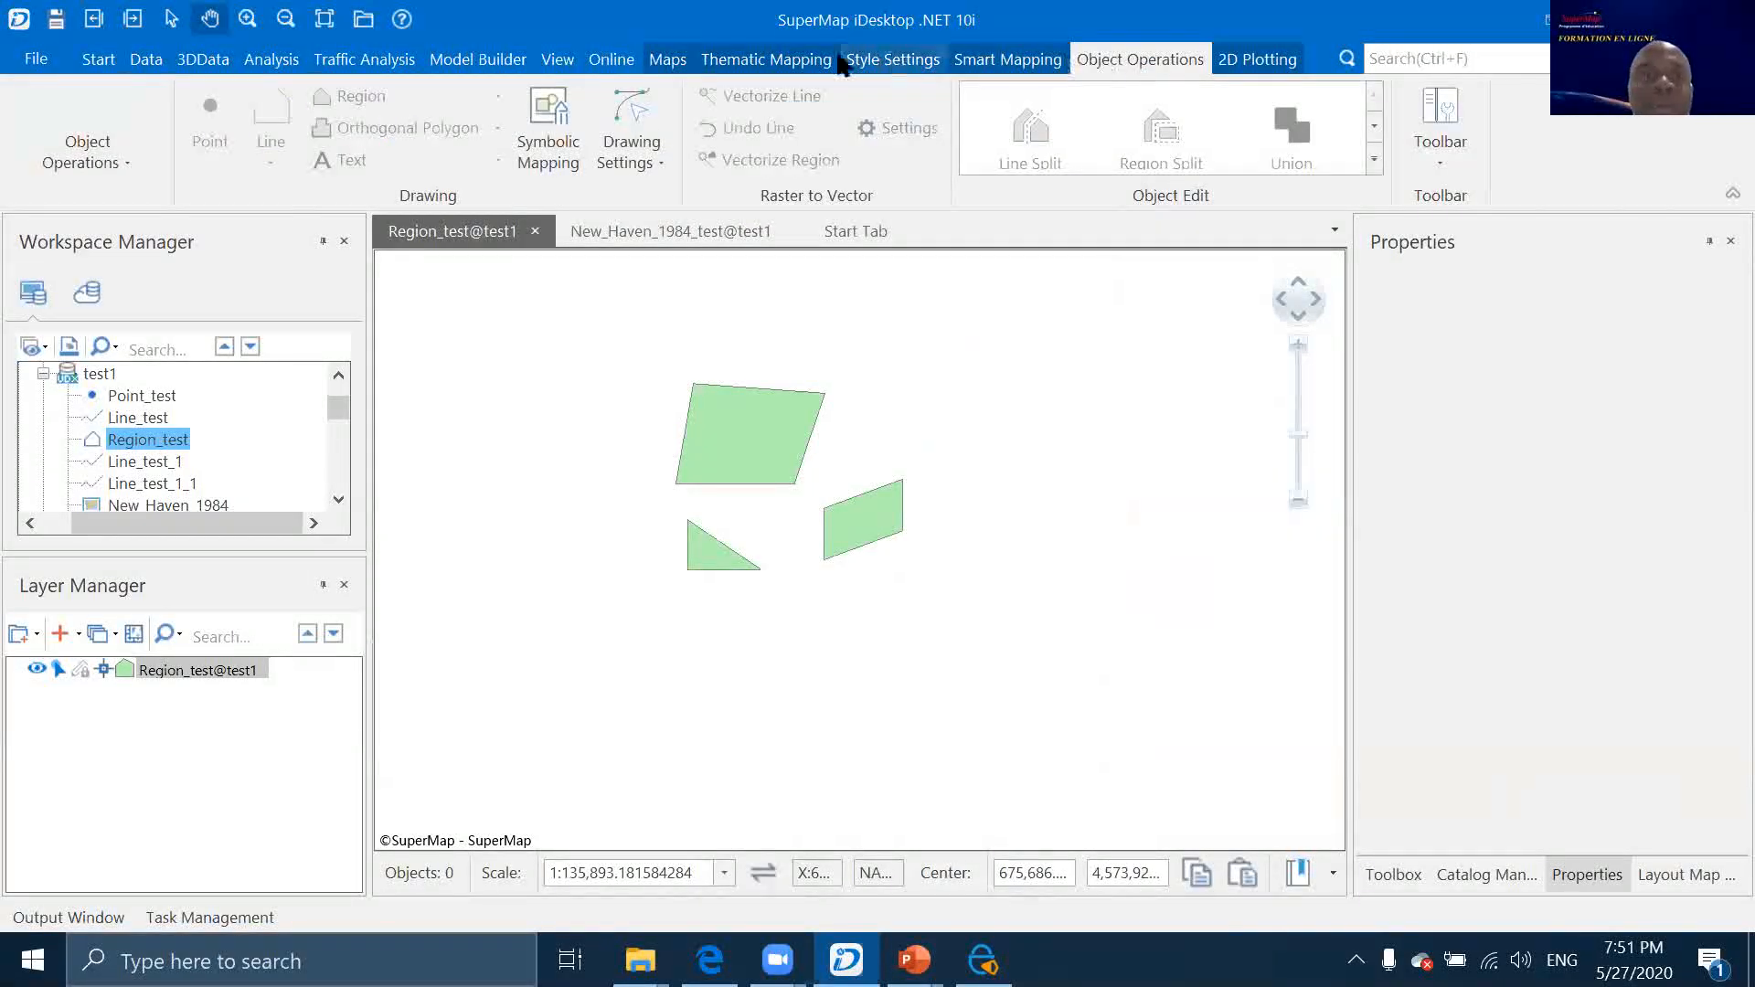
pyautogui.click(78, 669)
pyautogui.click(482, 102)
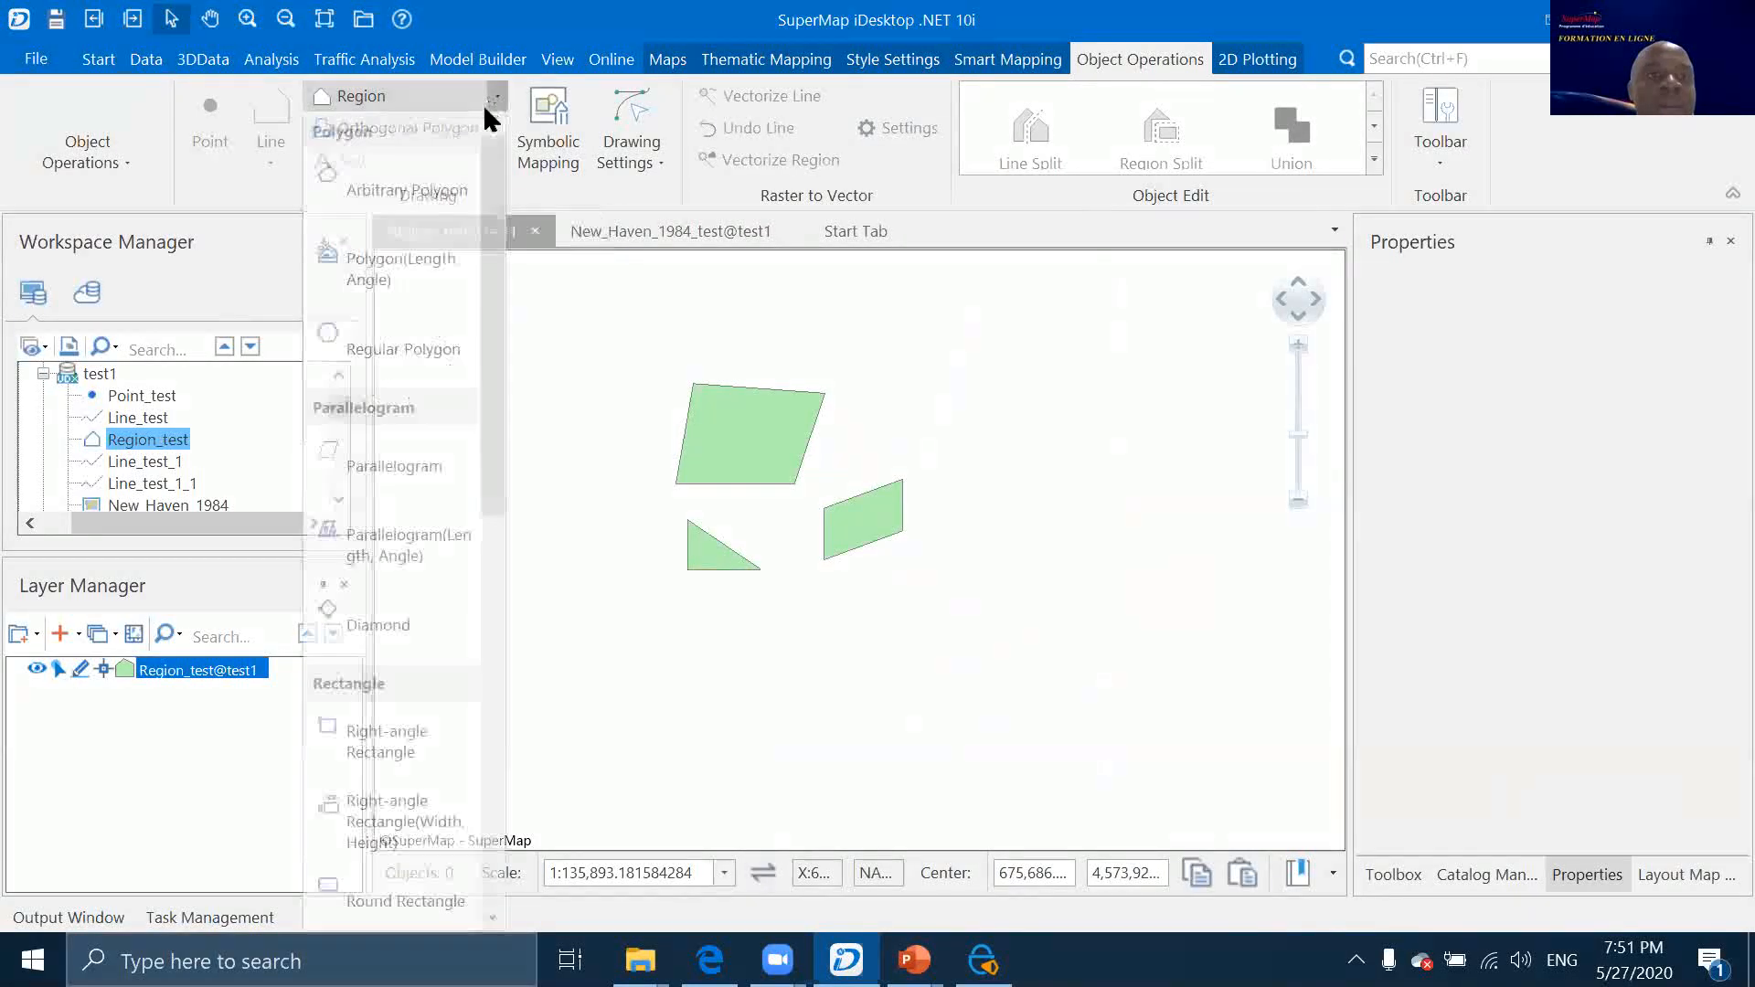
pyautogui.click(395, 196)
pyautogui.click(736, 389)
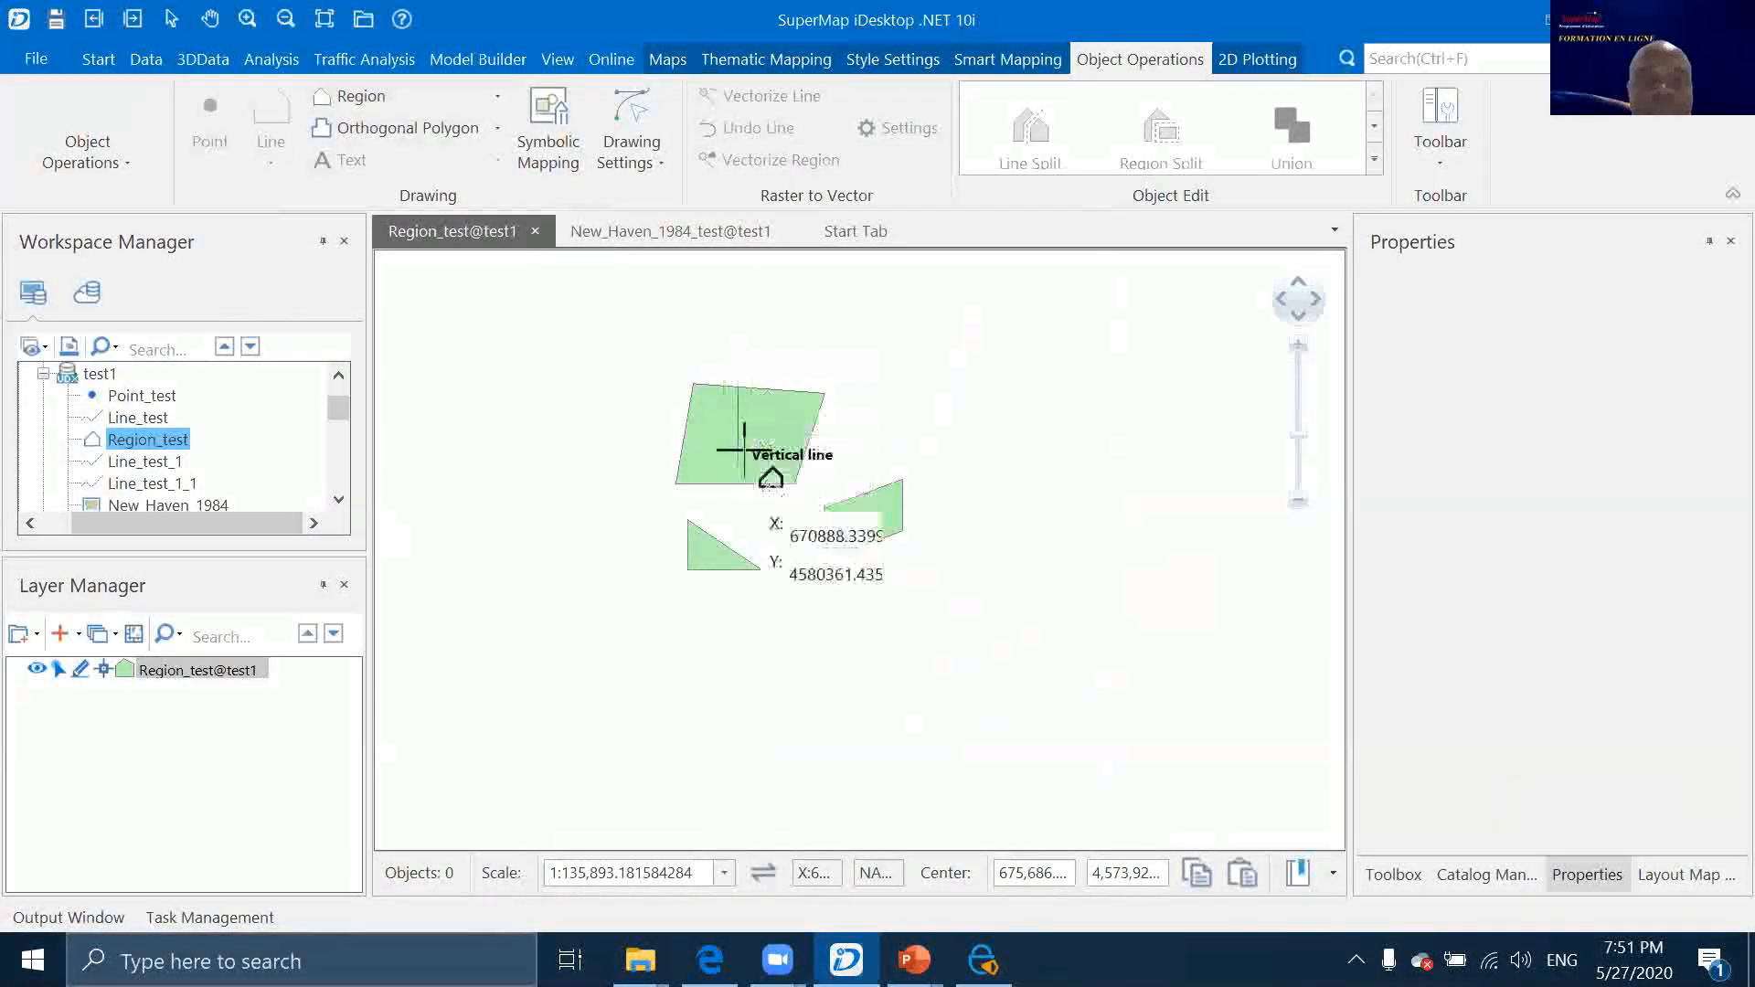
pyautogui.click(912, 369)
pyautogui.click(881, 302)
pyautogui.rightClick(881, 301)
# Draw another four-sided arbitrary polygon overlapping the eastern end of the parallelogram, and end the drawing command
pyautogui.click(885, 477)
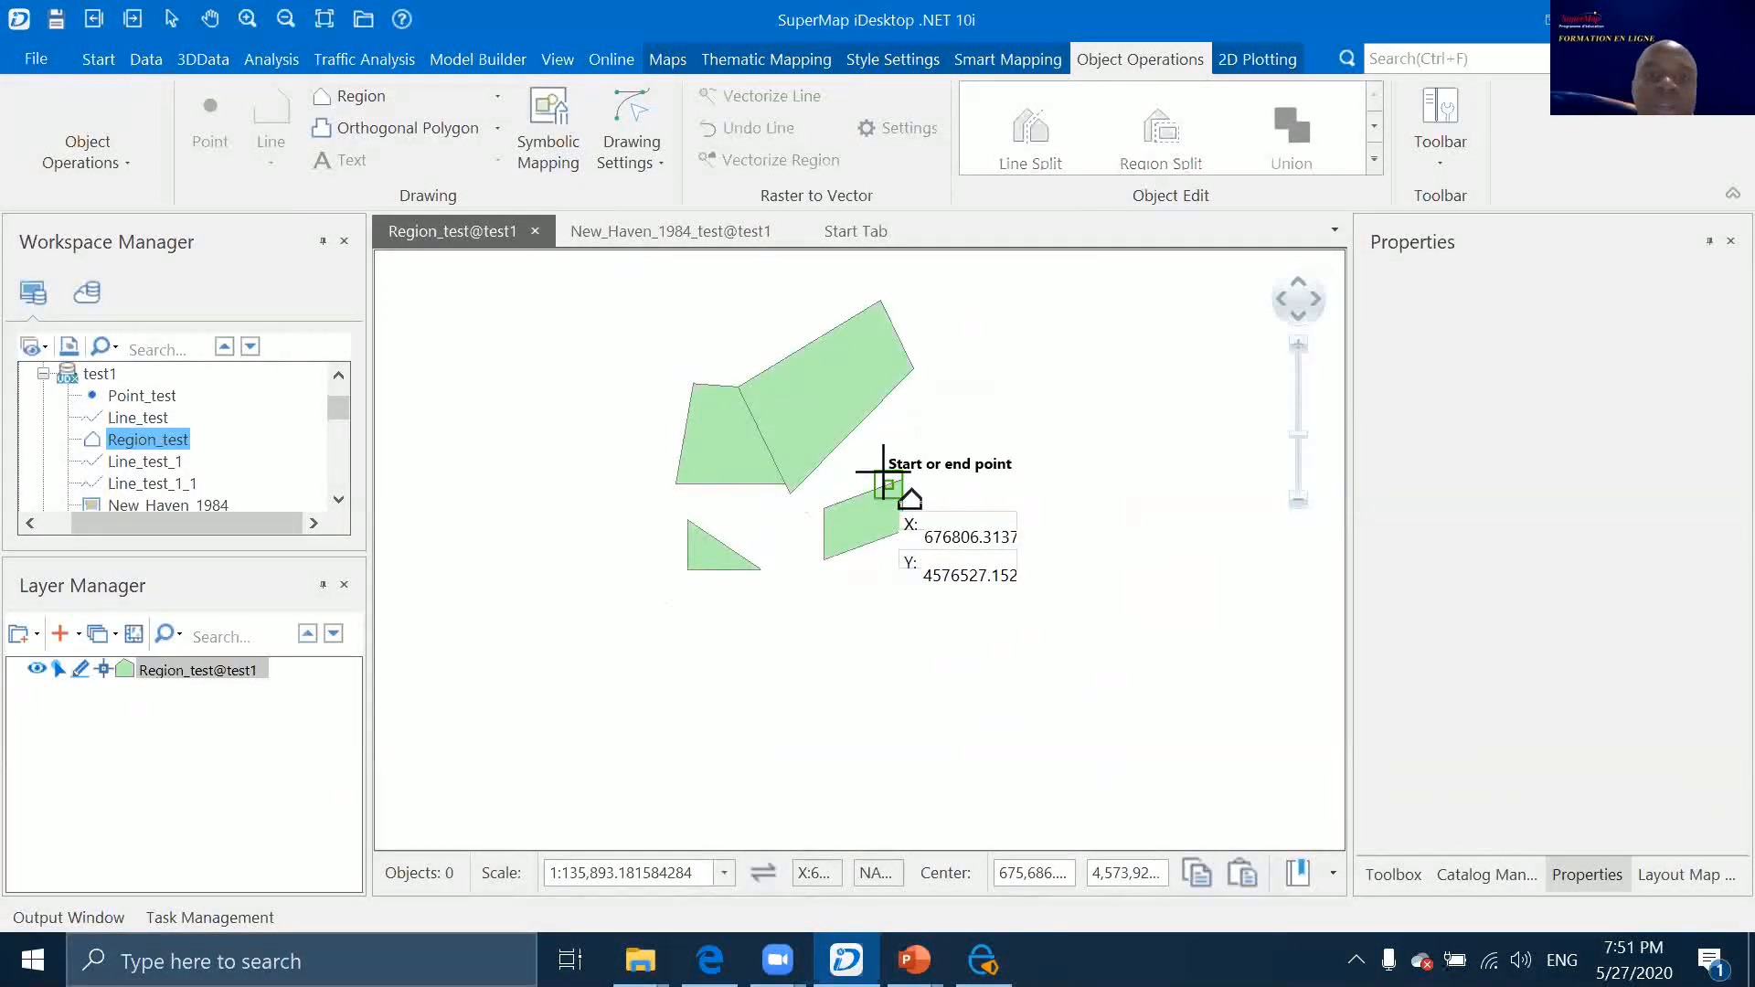
pyautogui.click(889, 555)
pyautogui.click(1007, 526)
pyautogui.click(974, 411)
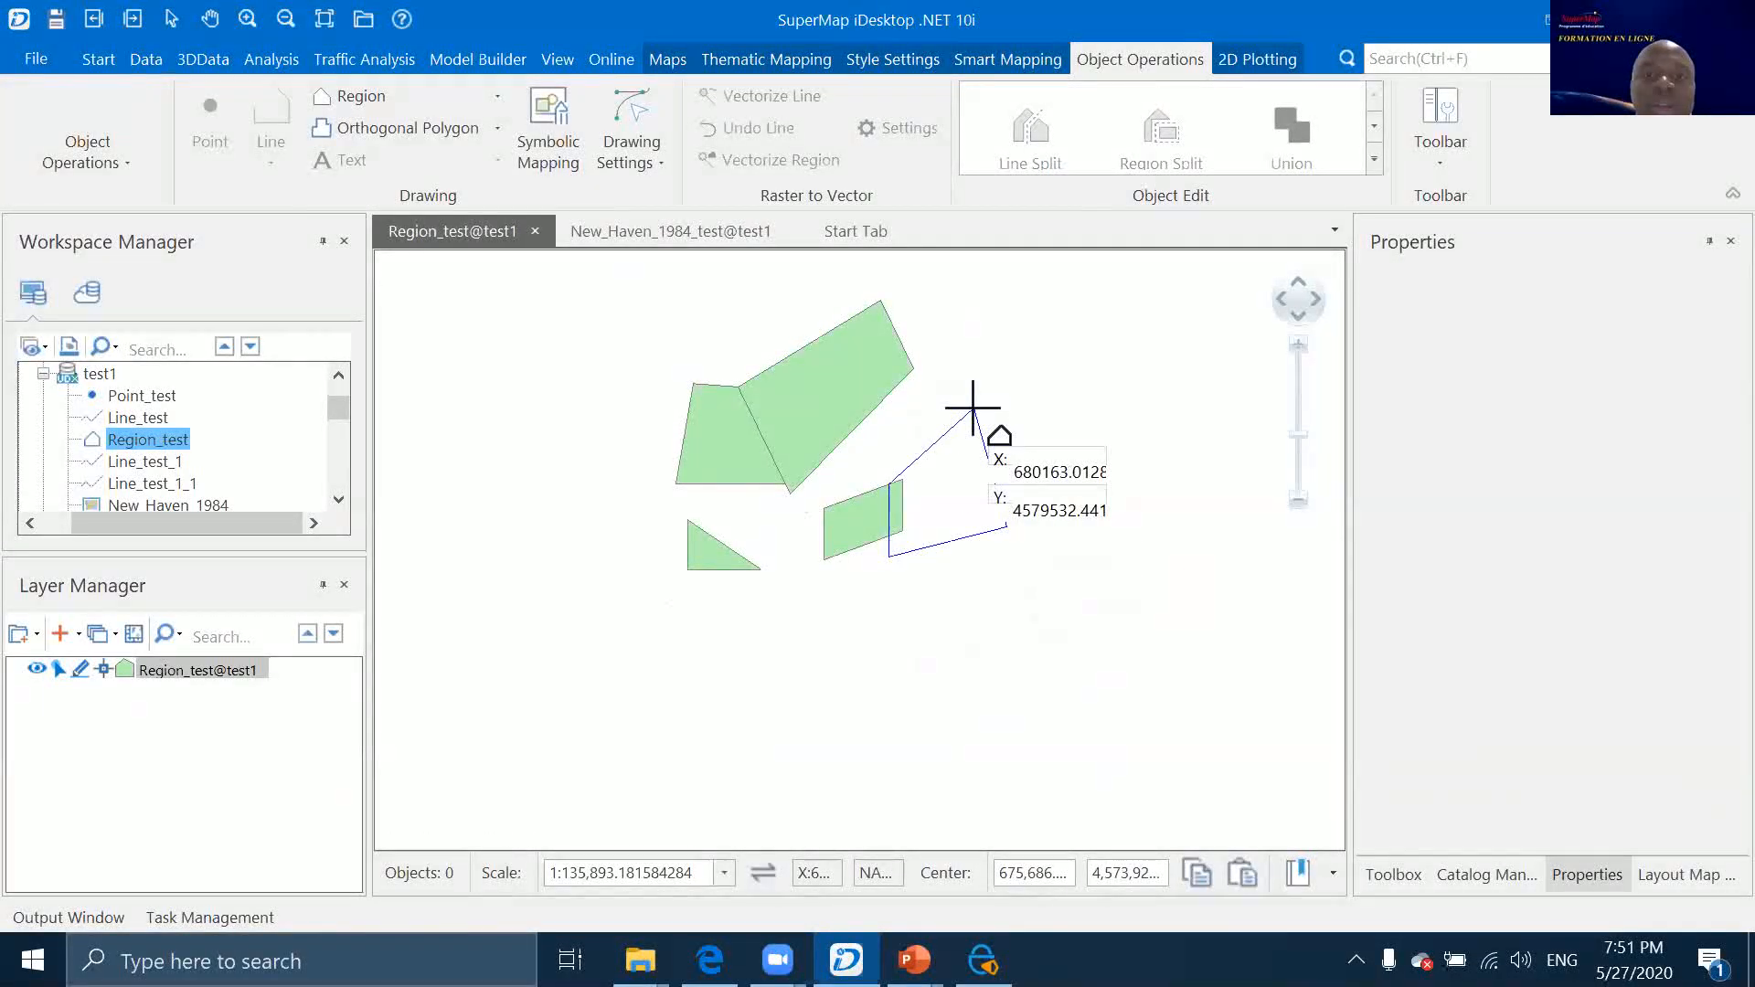
pyautogui.rightClick(974, 411)
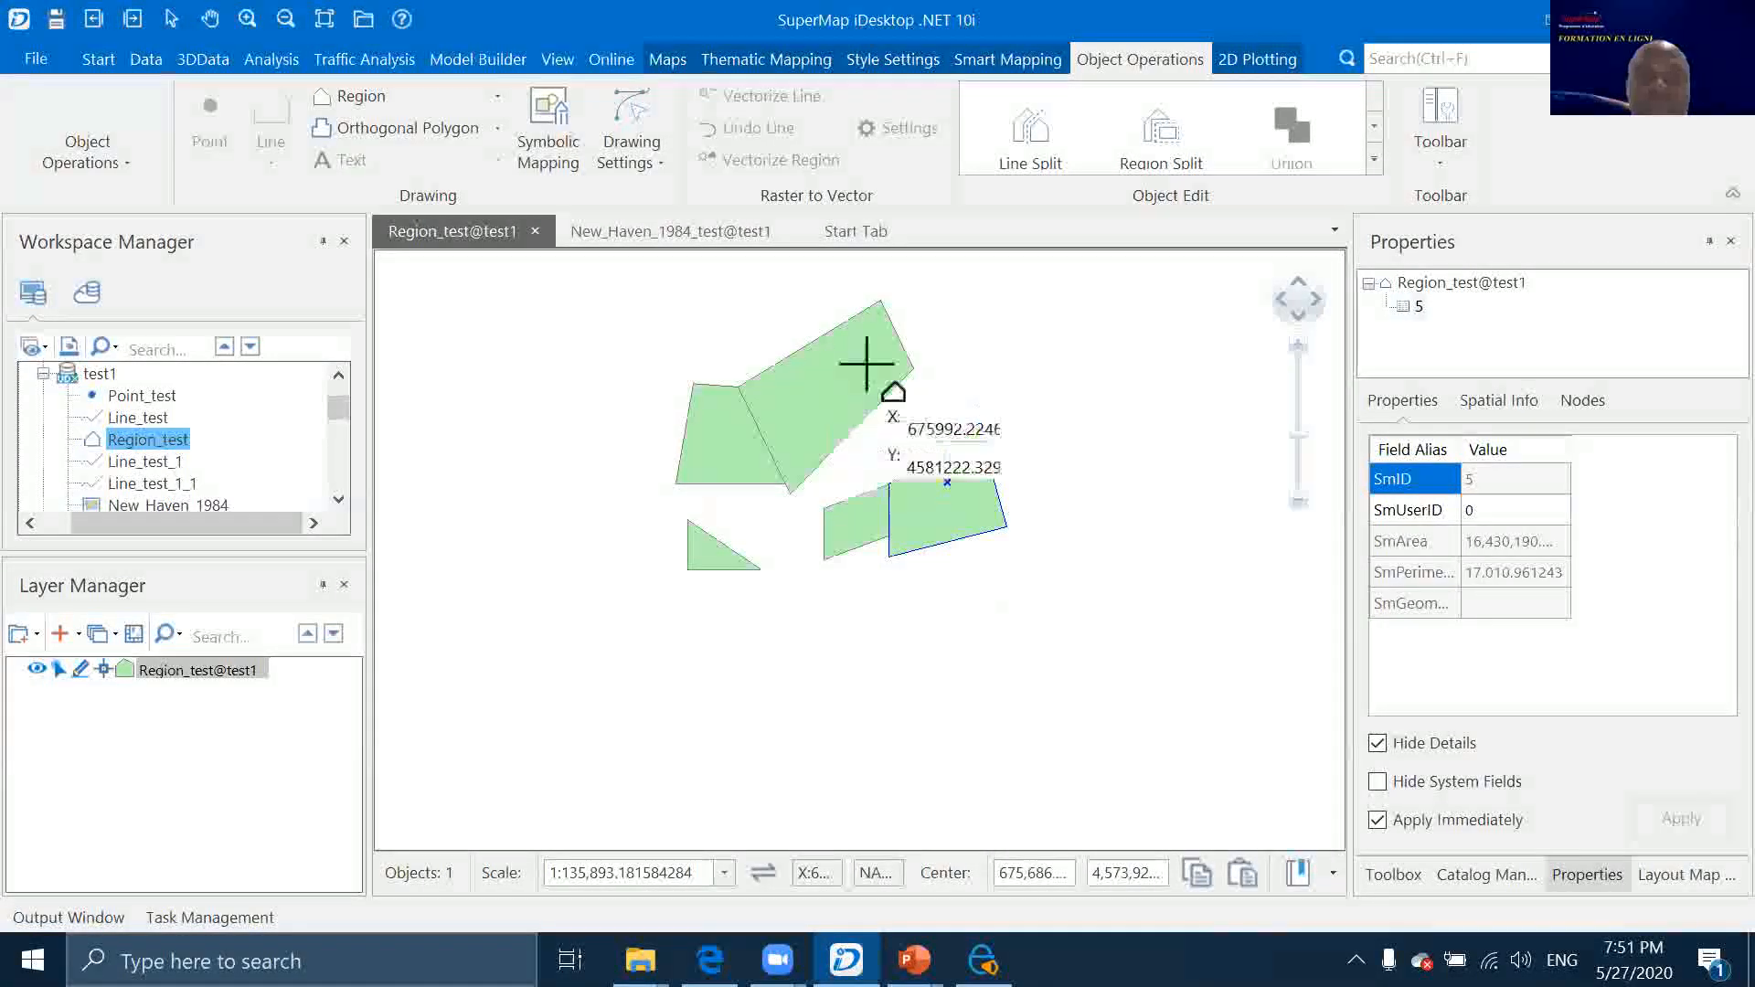
pyautogui.rightClick(966, 357)
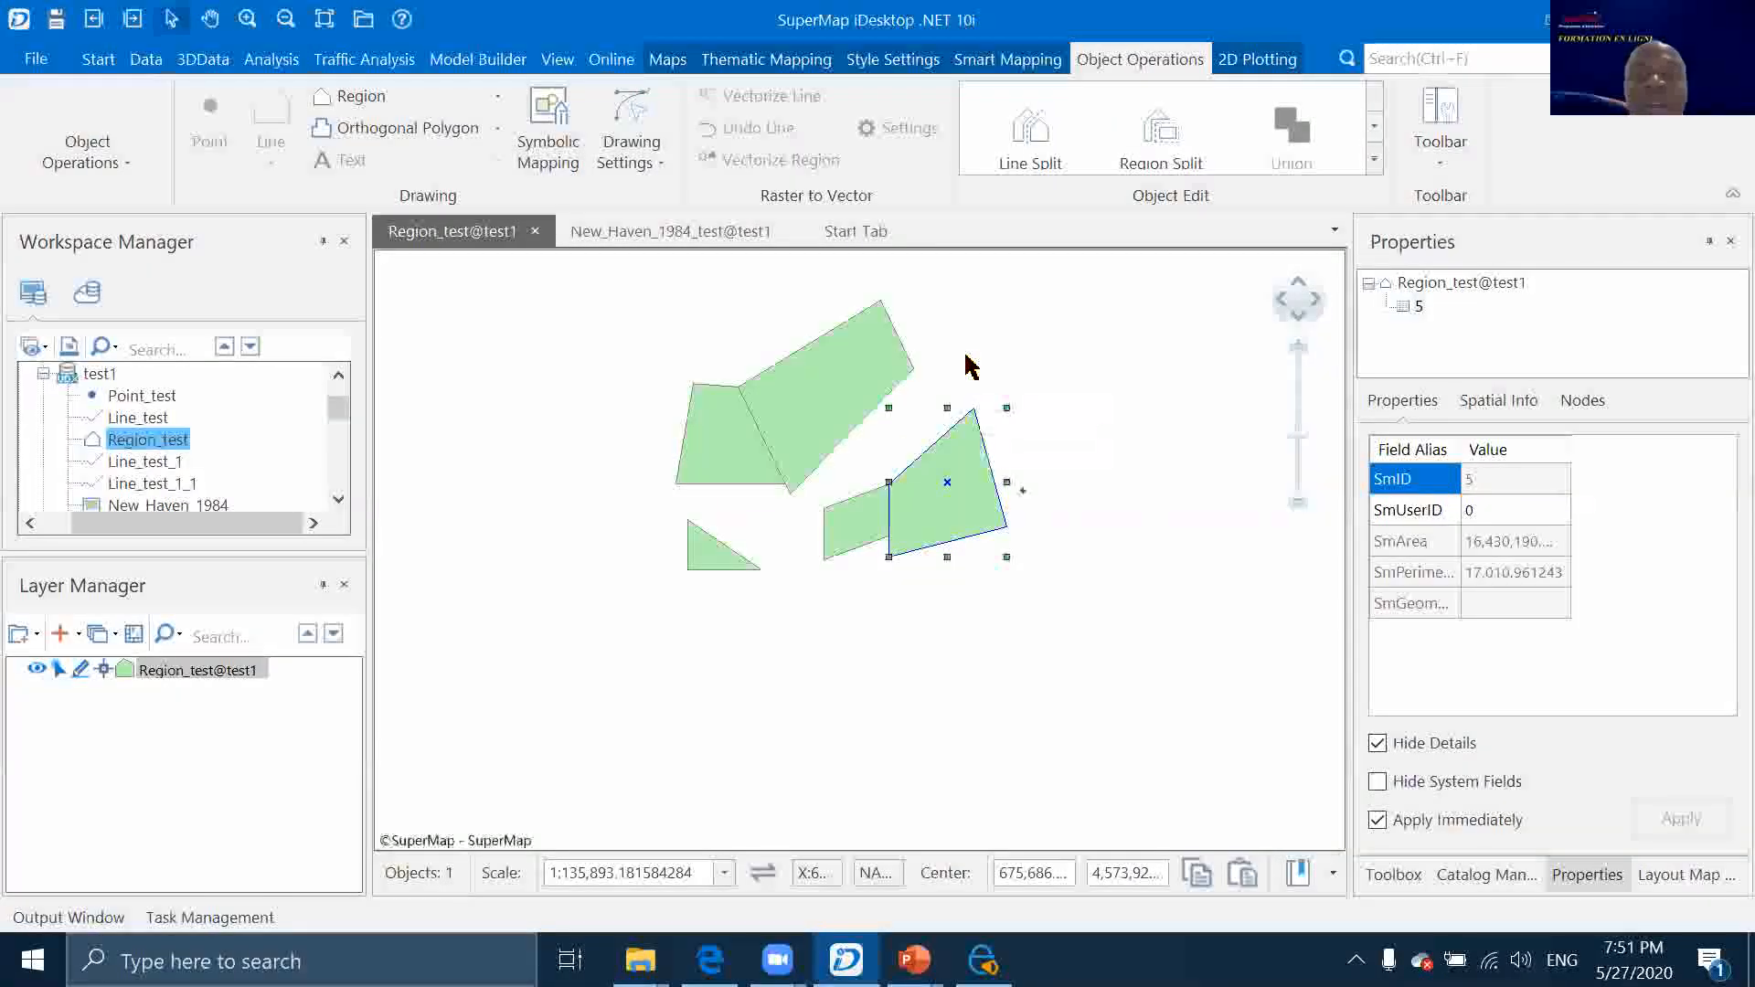
# Split the elongated northern polygon with a Line Split line crossing it near its northeastern end
pyautogui.click(849, 356)
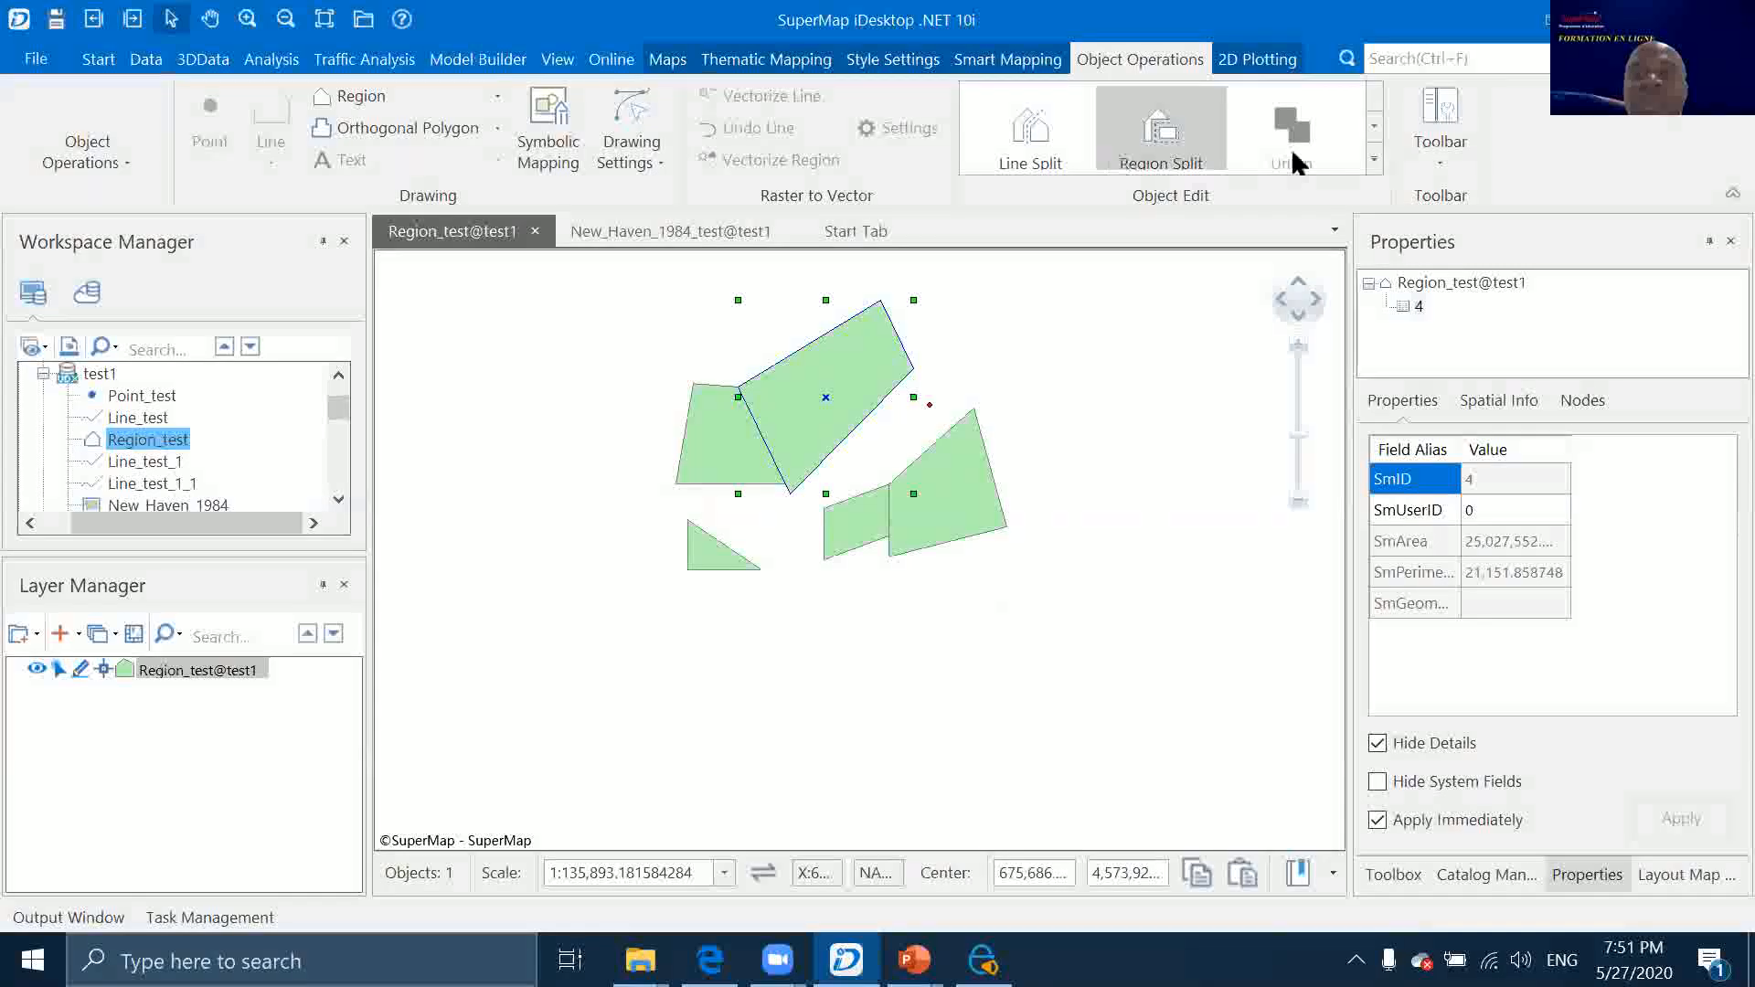
pyautogui.click(1374, 159)
pyautogui.click(980, 188)
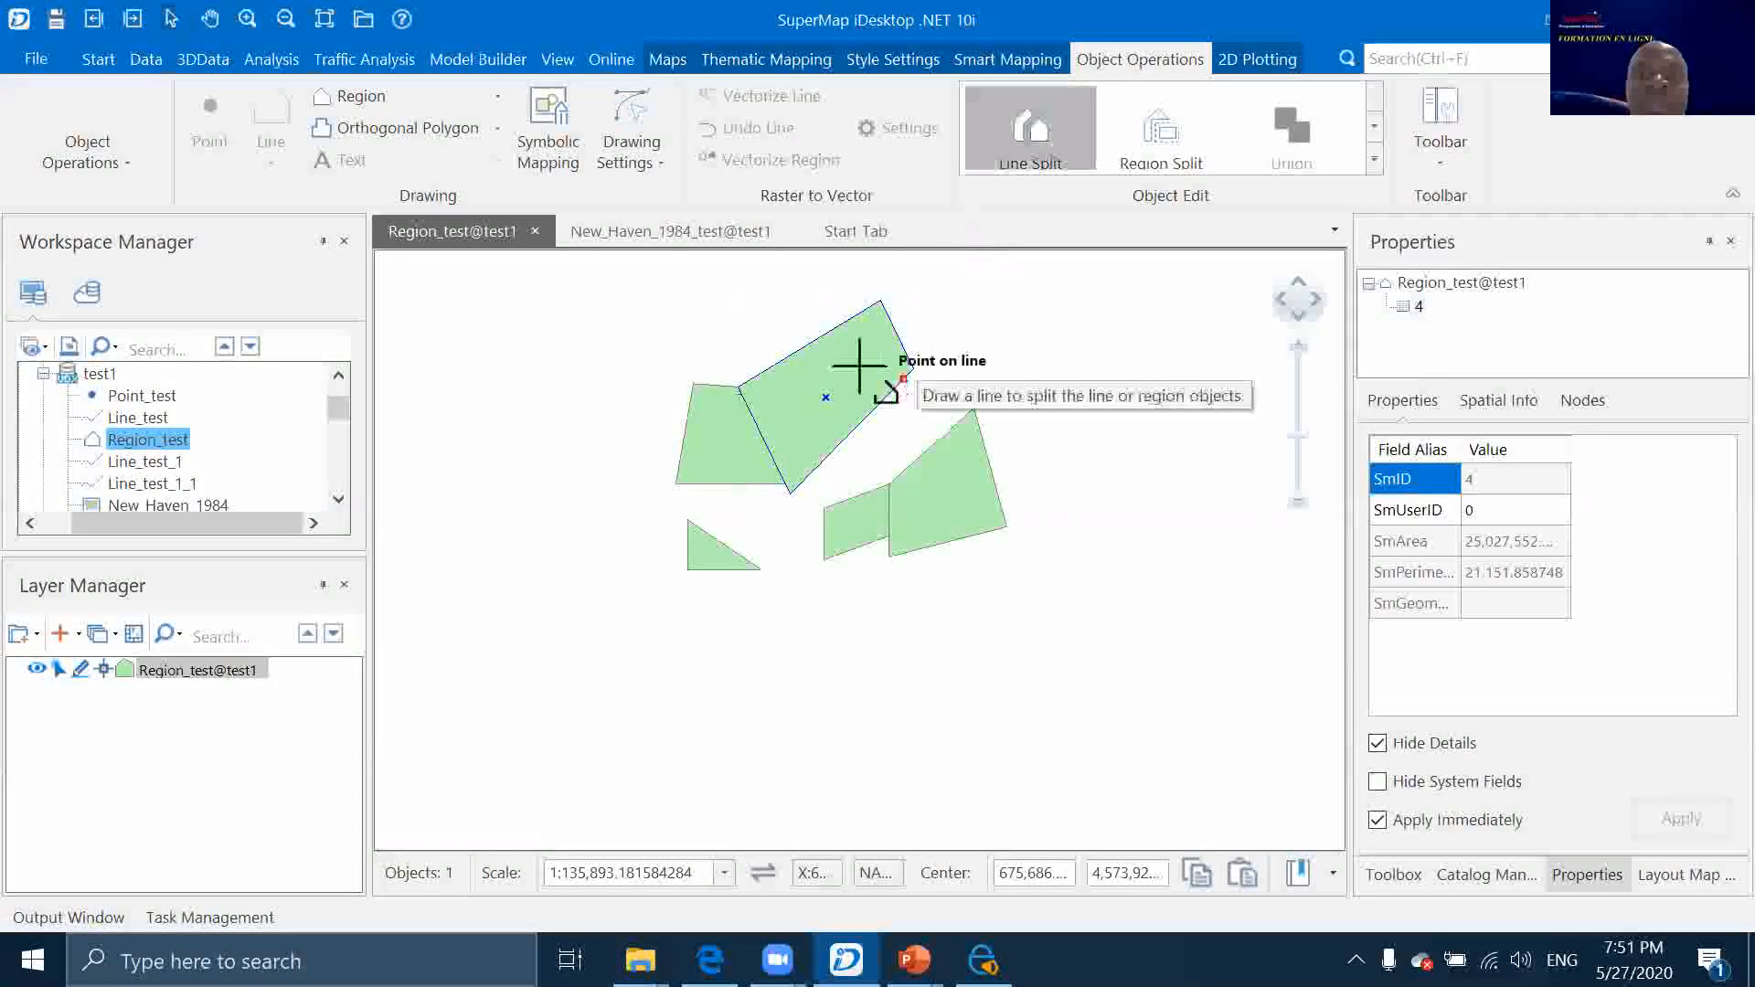
pyautogui.click(786, 311)
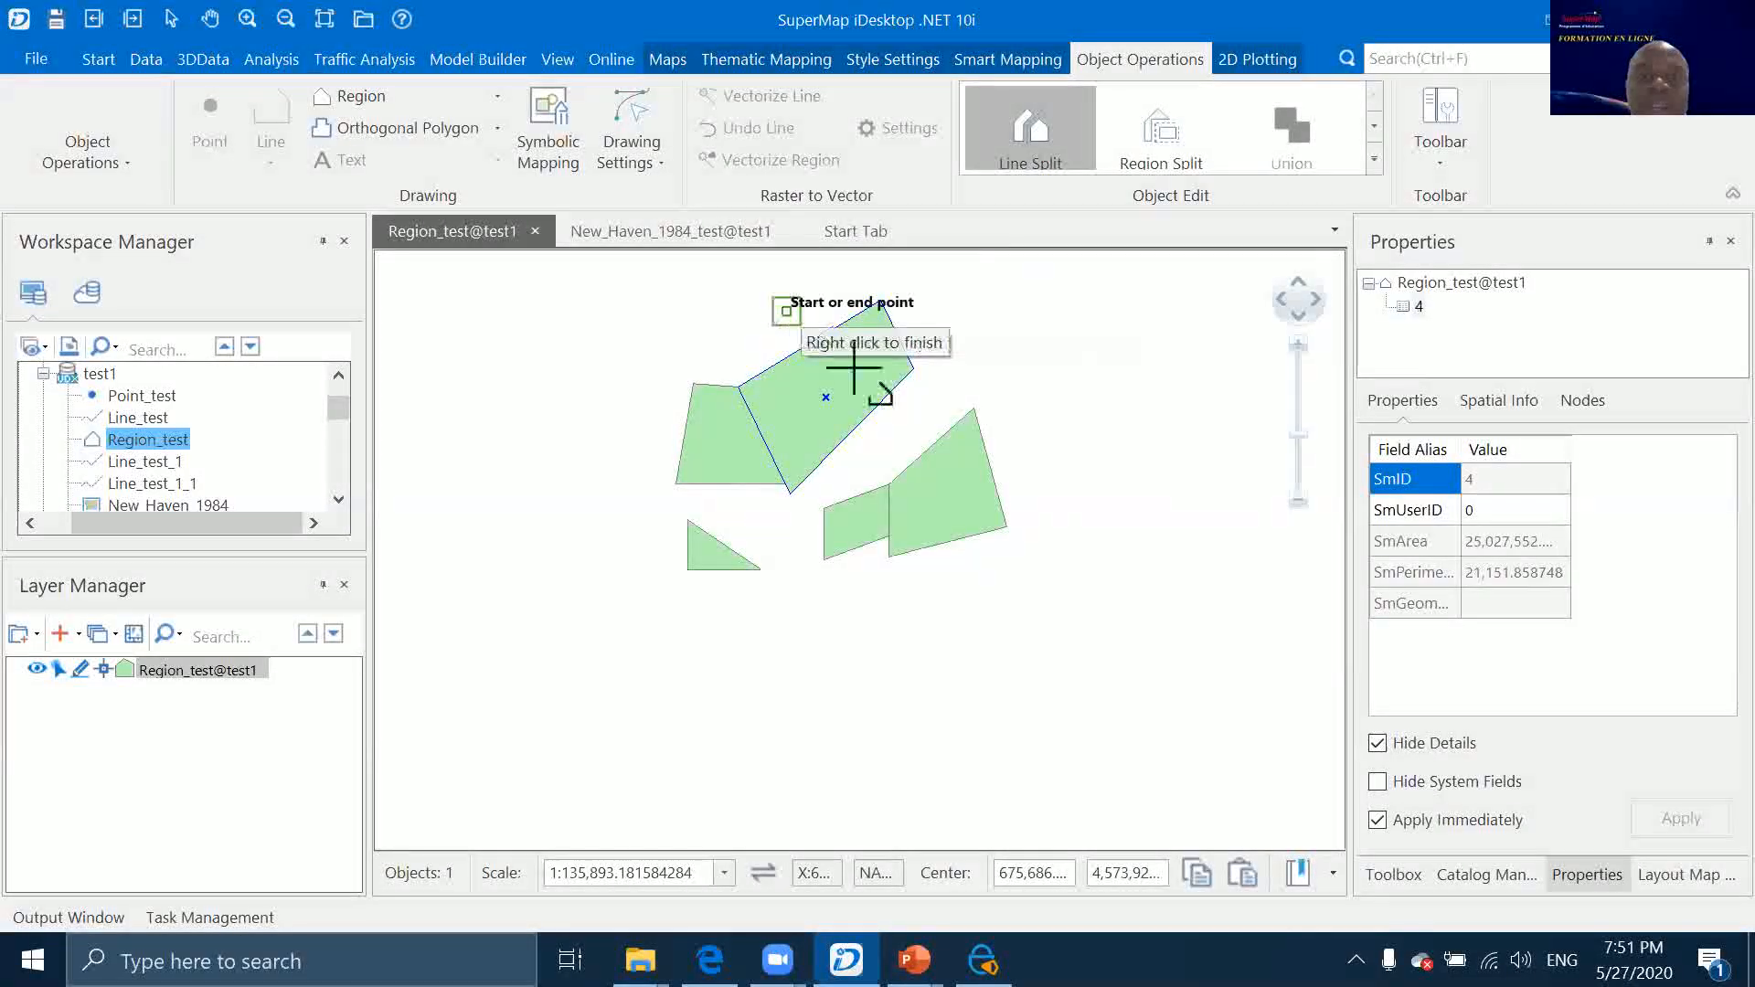
pyautogui.rightClick(925, 408)
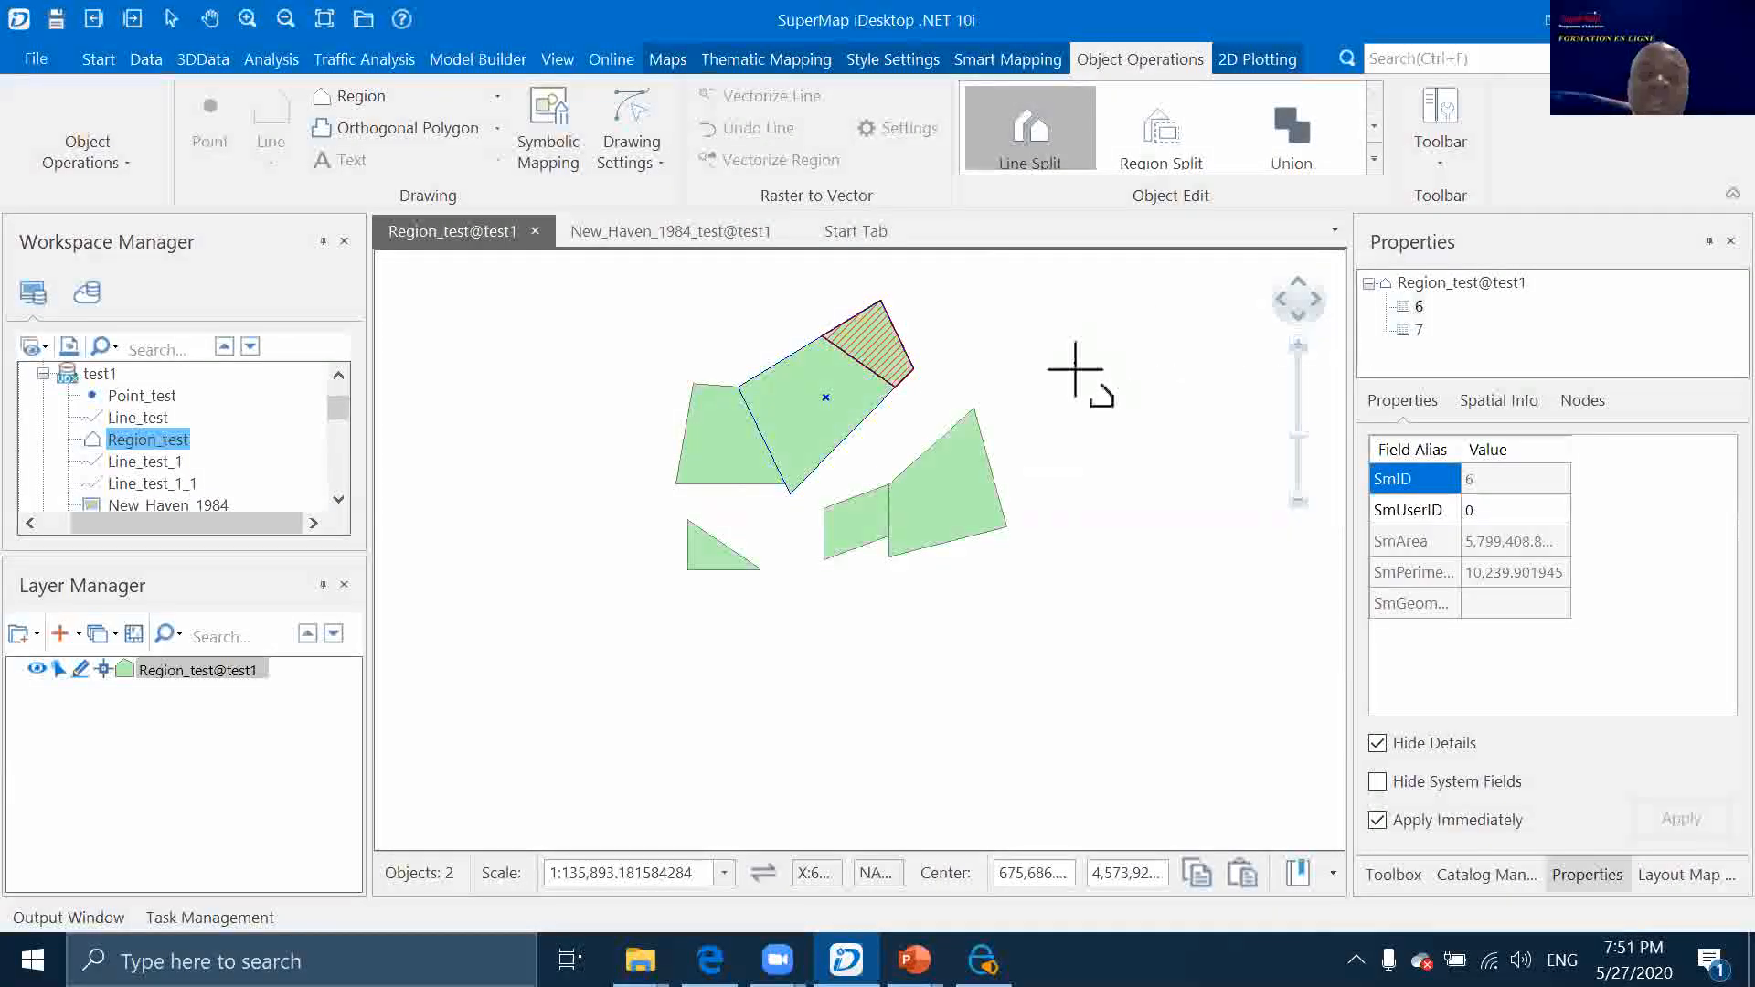
pyautogui.rightClick(1015, 367)
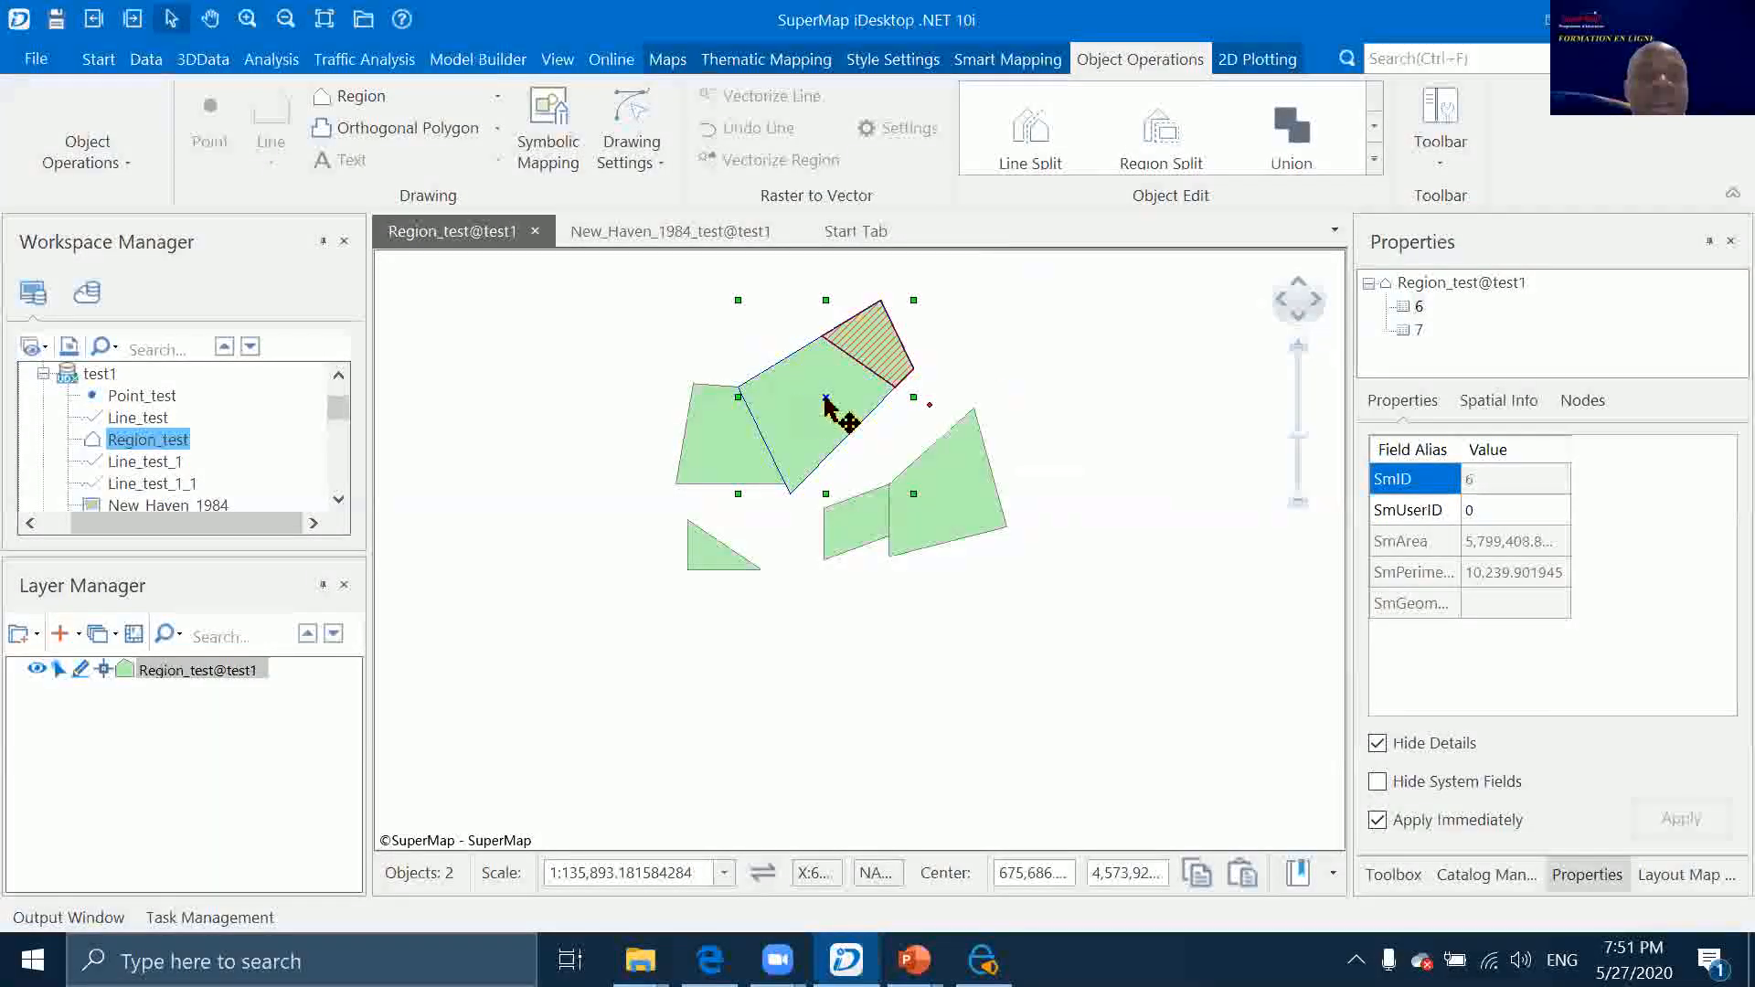
# Move the cut-off northeastern piece away from the rest of the polygon and clear the selection
pyautogui.click(1040, 366)
pyautogui.moveTo(897, 350)
pyautogui.mouseDown()
pyautogui.moveTo(1027, 341)
pyautogui.moveTo(992, 353)
pyautogui.moveTo(1009, 345)
pyautogui.moveTo(898, 323)
pyautogui.mouseUp()
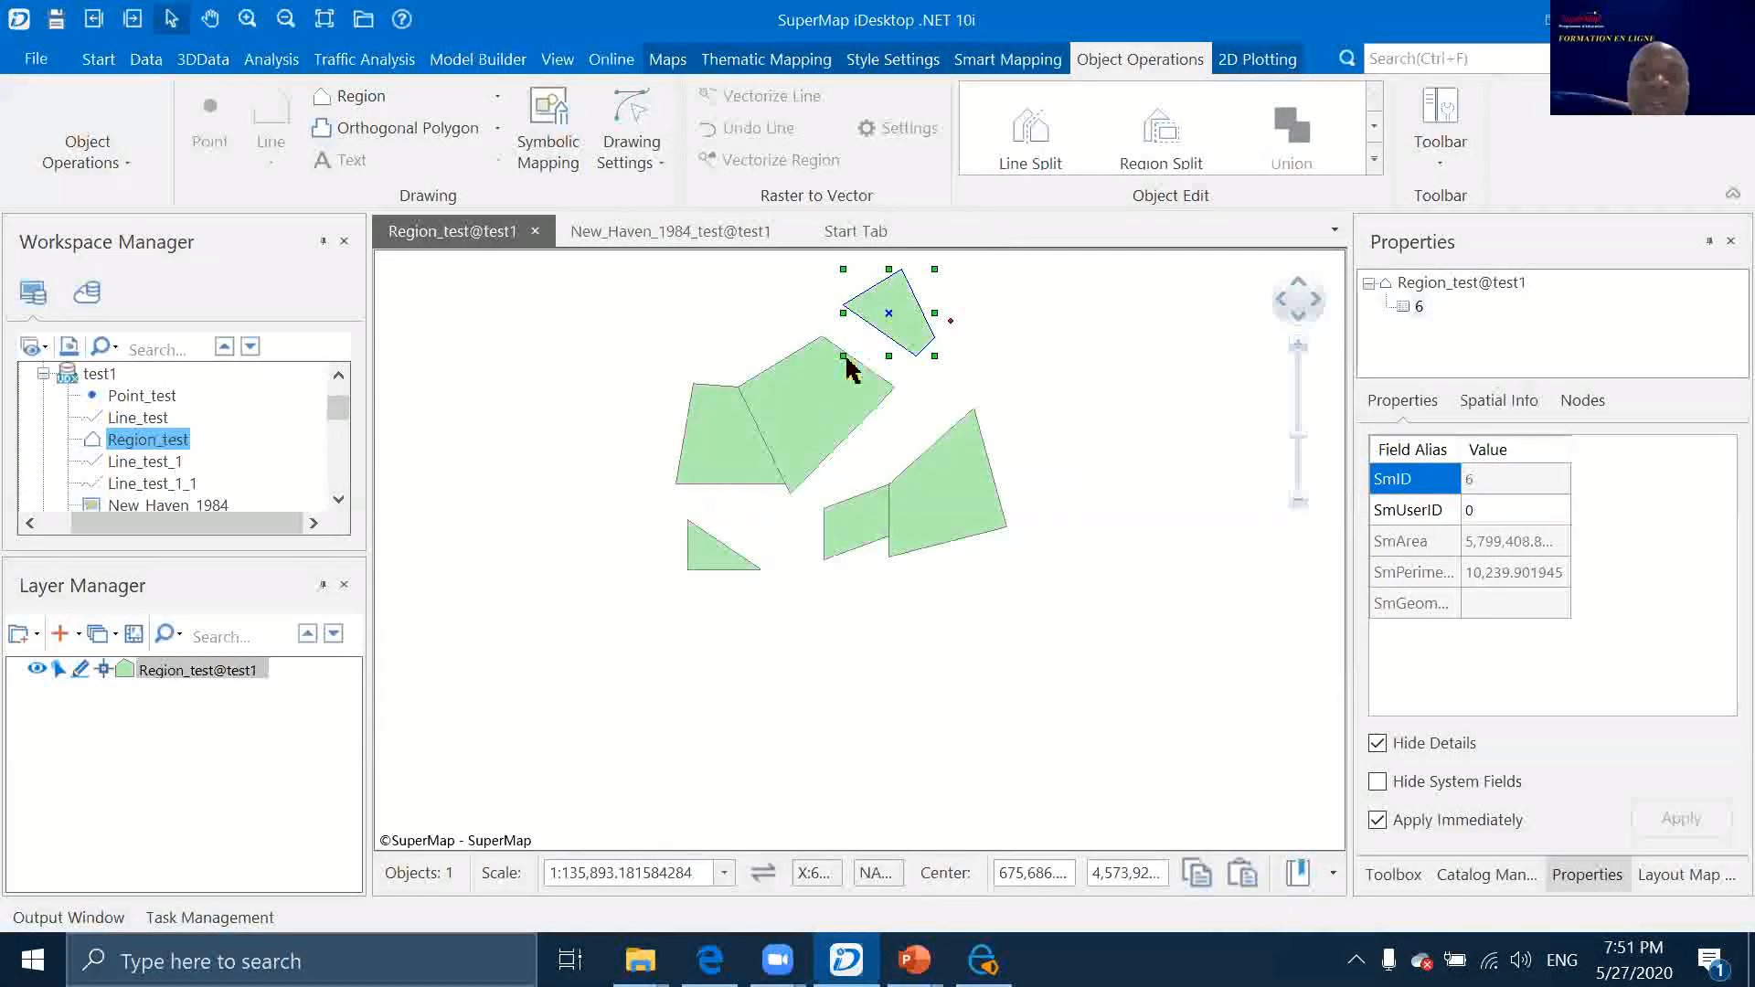
pyautogui.moveTo(829, 379); pyautogui.dragTo(692, 304)
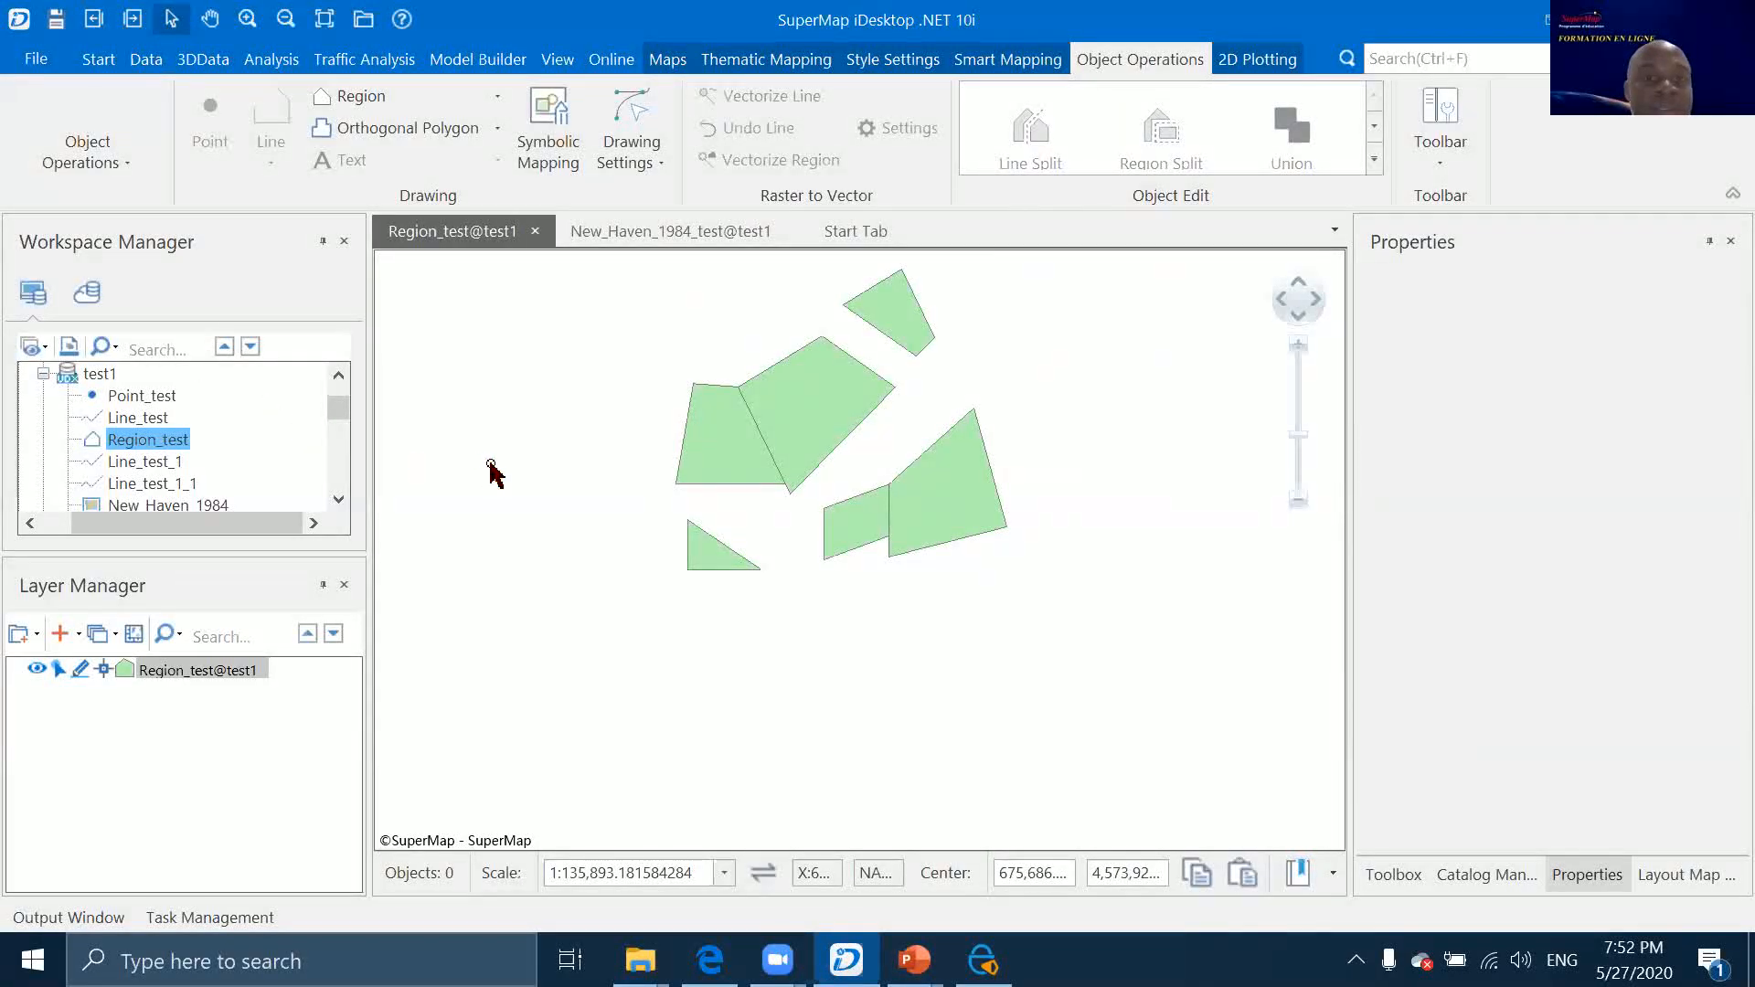
# Cut a four-sided piece out of the remaining large northern polygon with Region Split and move that piece to the east
pyautogui.click(784, 402)
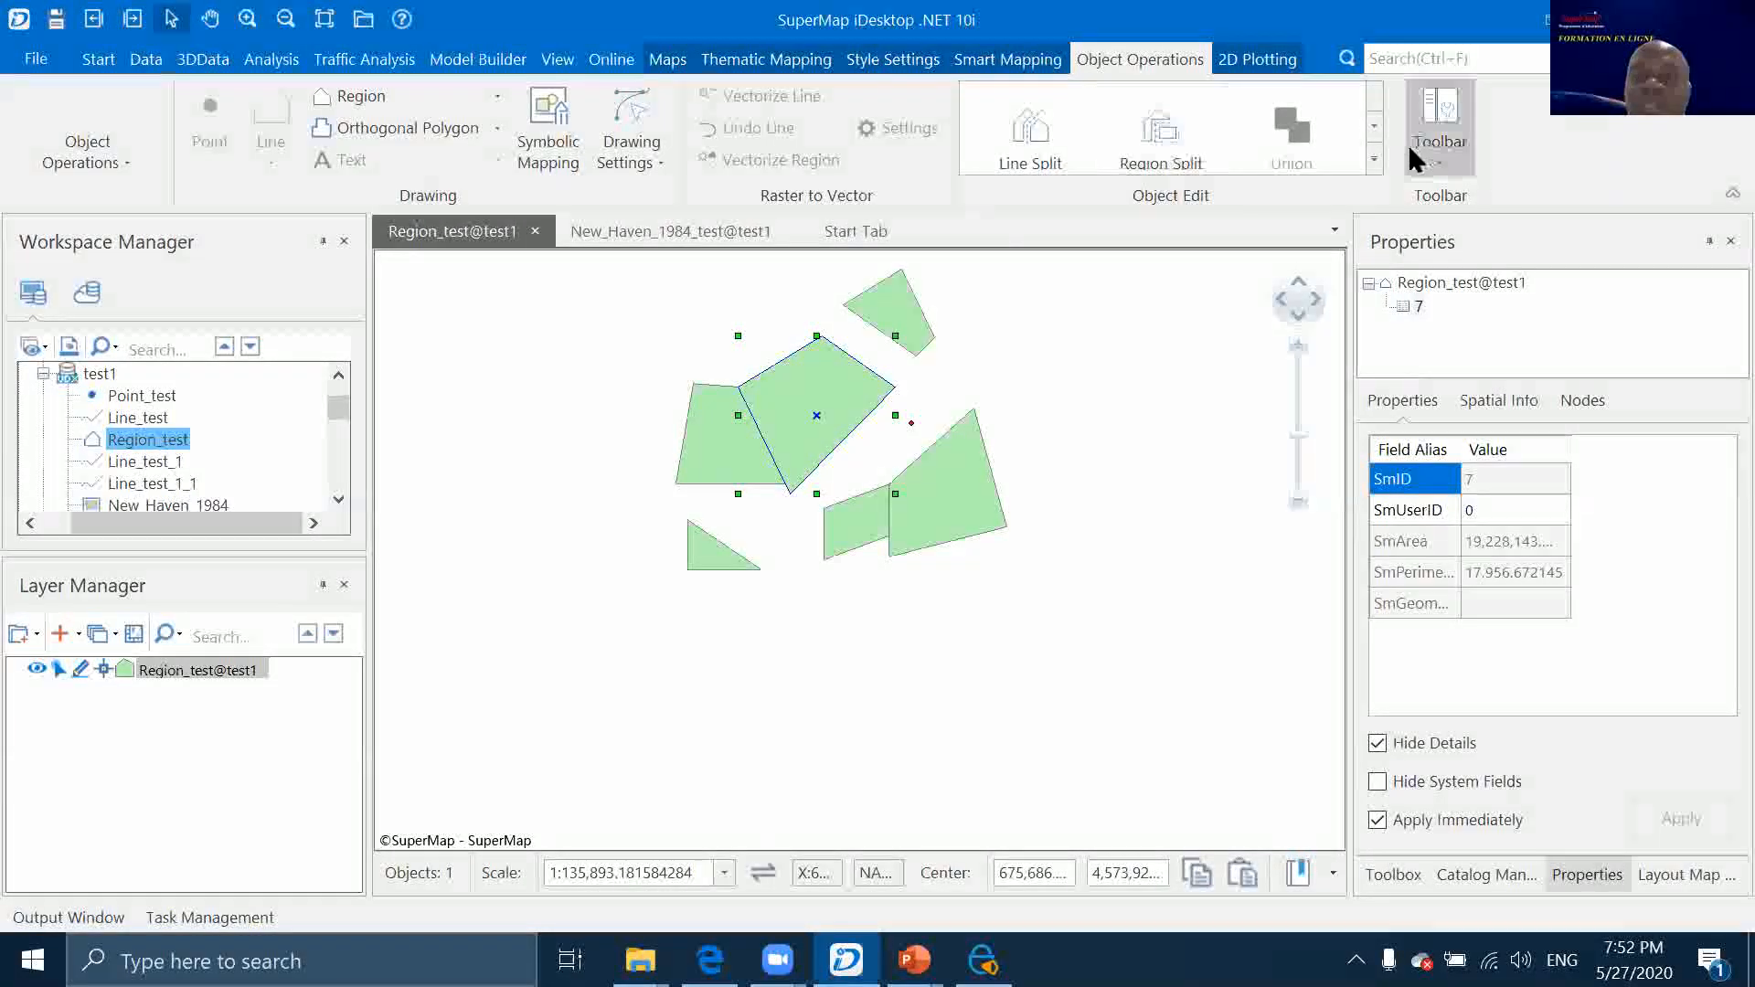
pyautogui.click(1374, 160)
pyautogui.click(1145, 164)
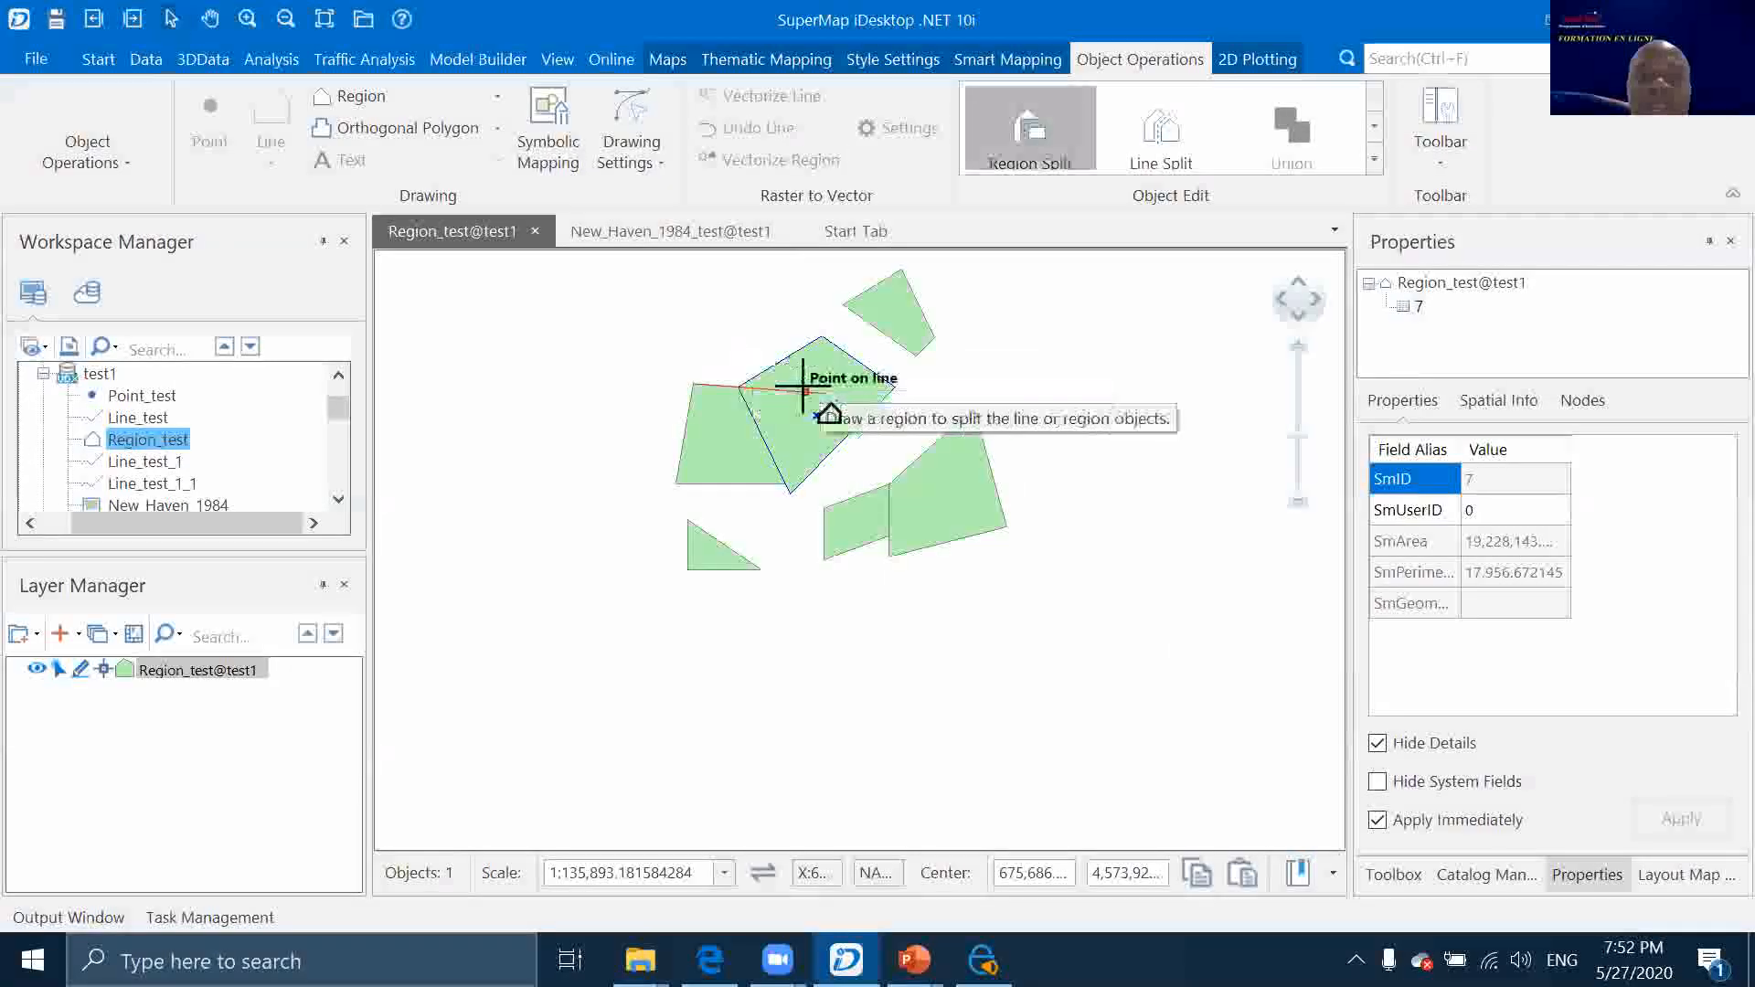
pyautogui.click(805, 384)
pyautogui.click(802, 446)
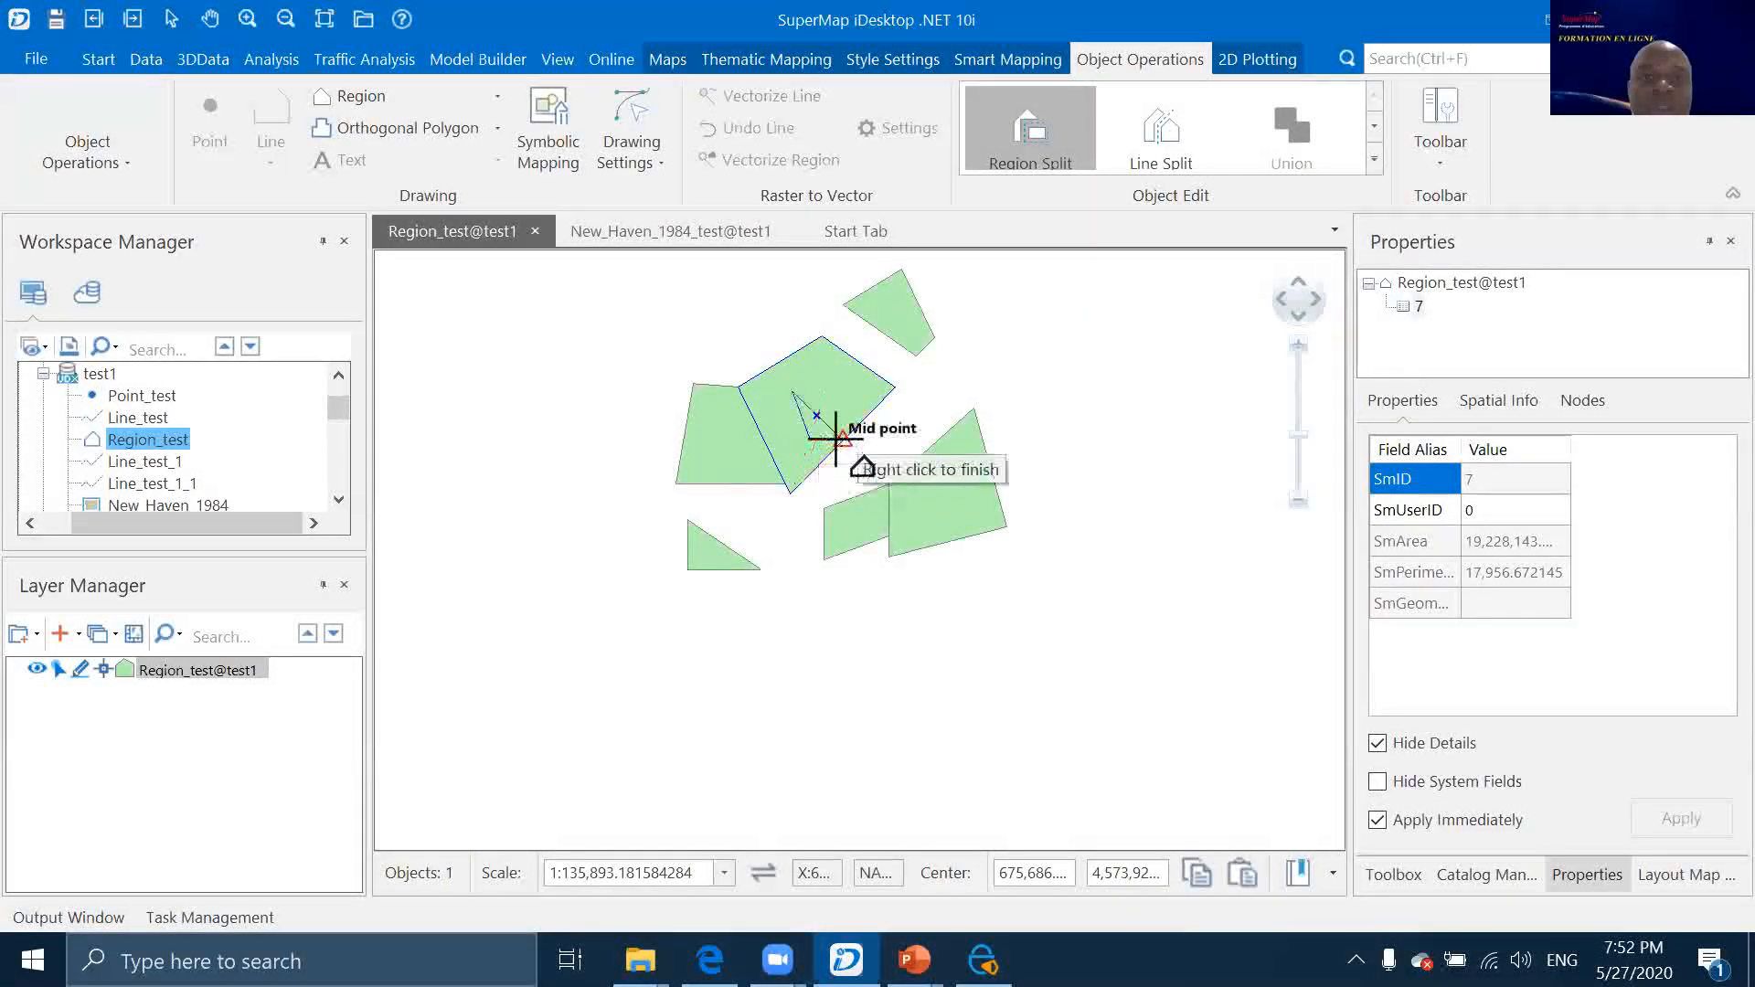
pyautogui.click(856, 386)
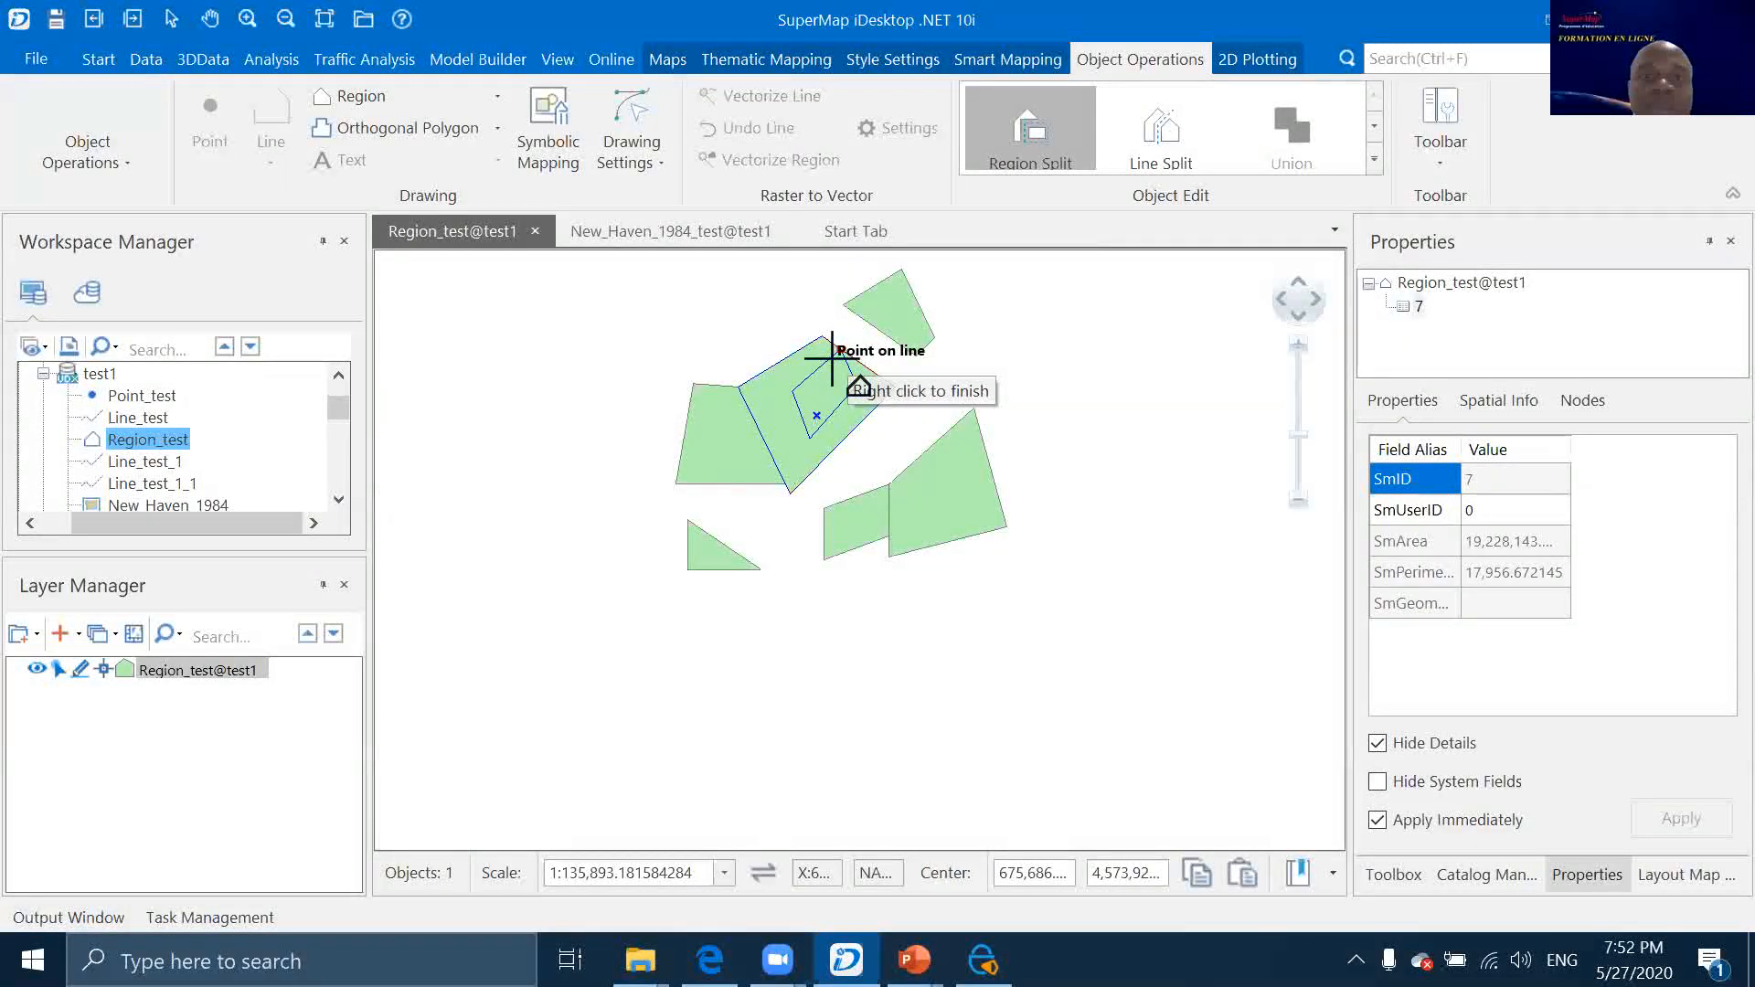
pyautogui.click(832, 359)
pyautogui.rightClick(832, 358)
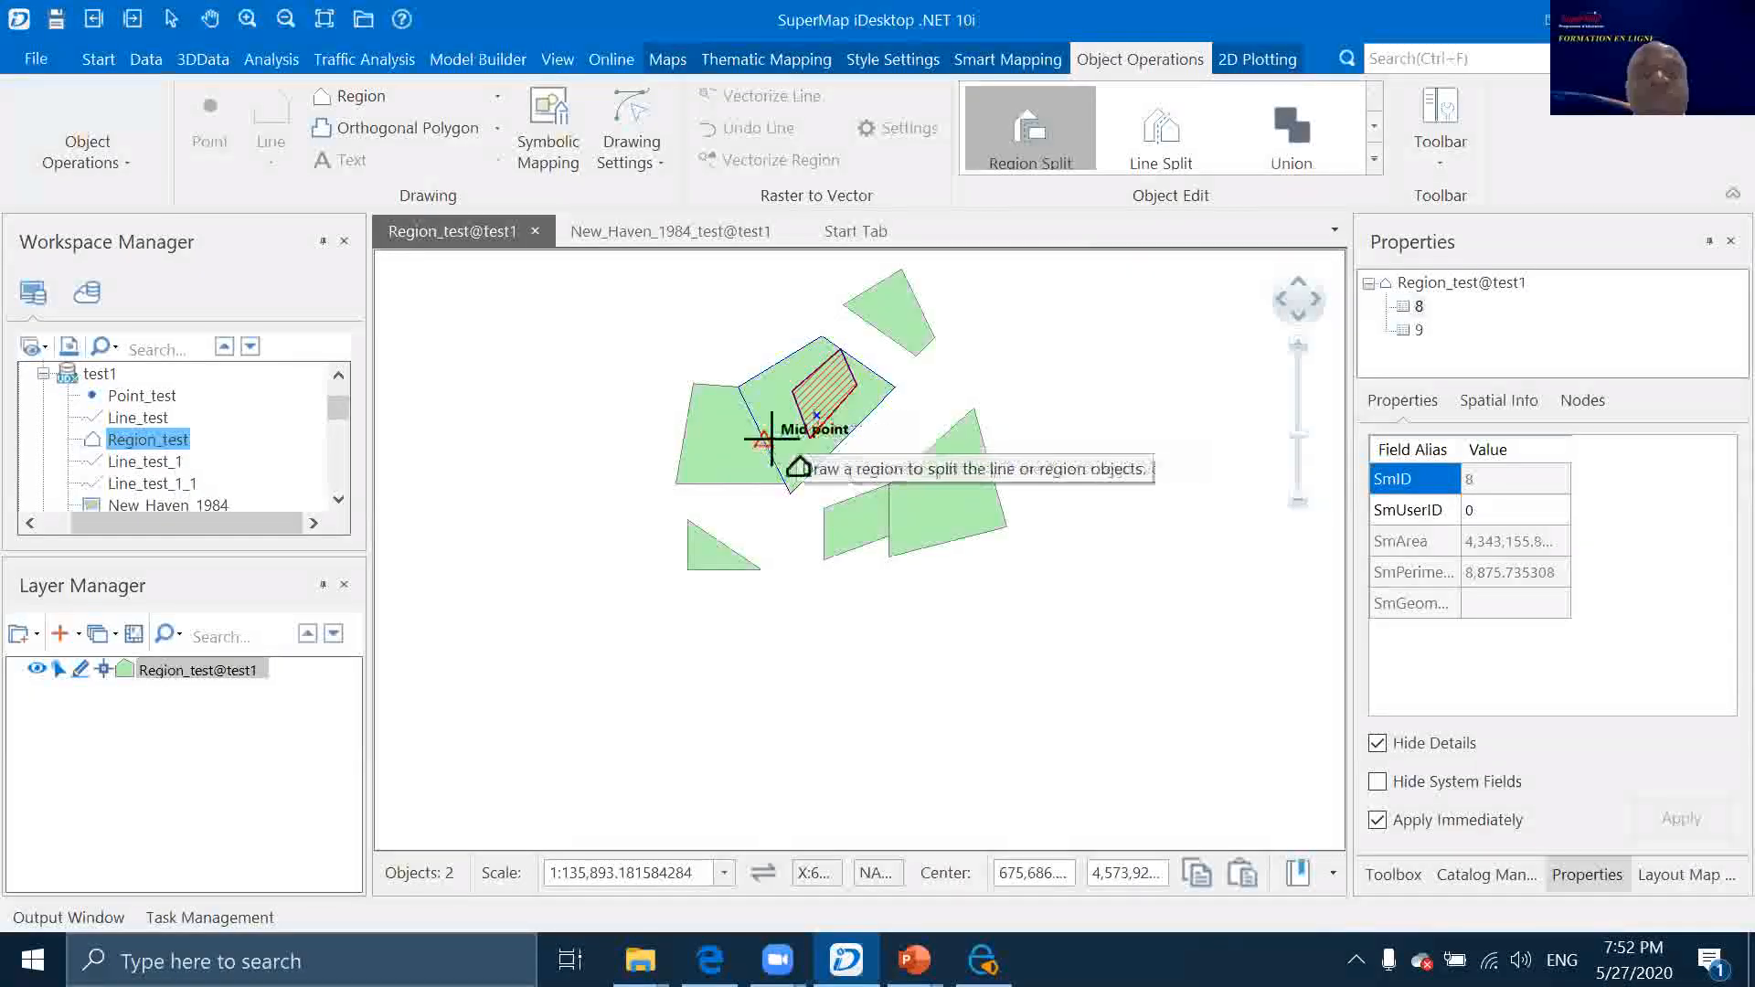
pyautogui.rightClick(1035, 381)
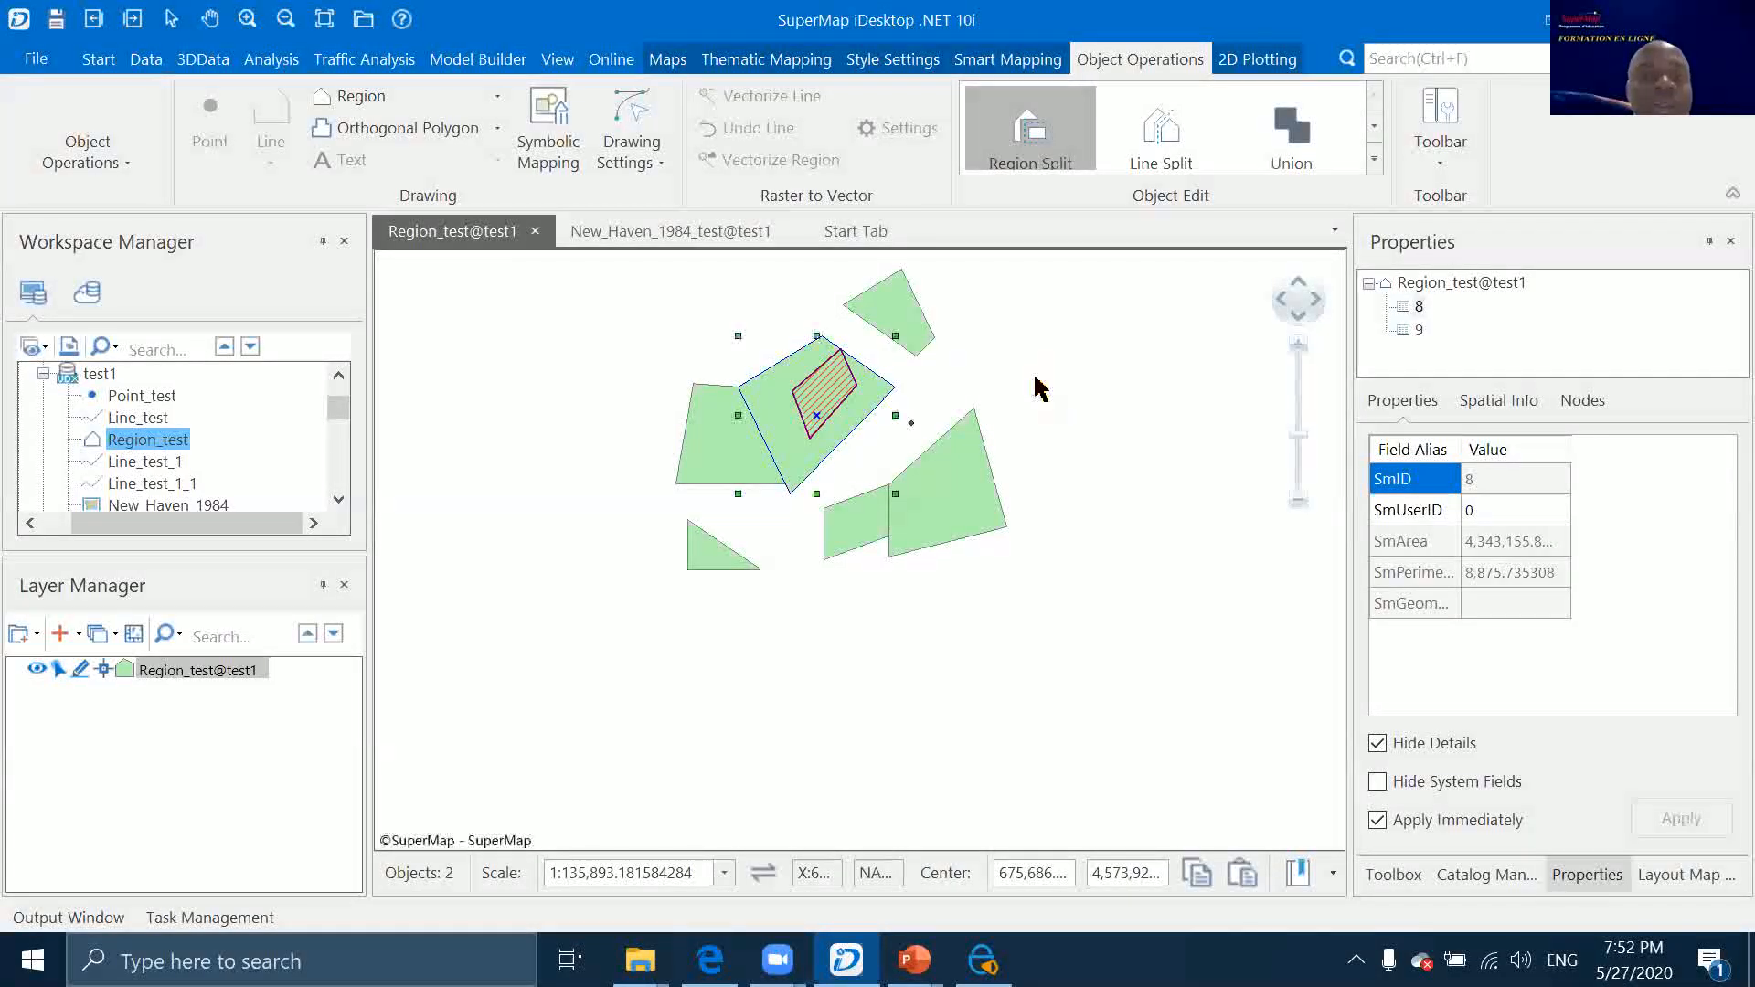
pyautogui.click(817, 398)
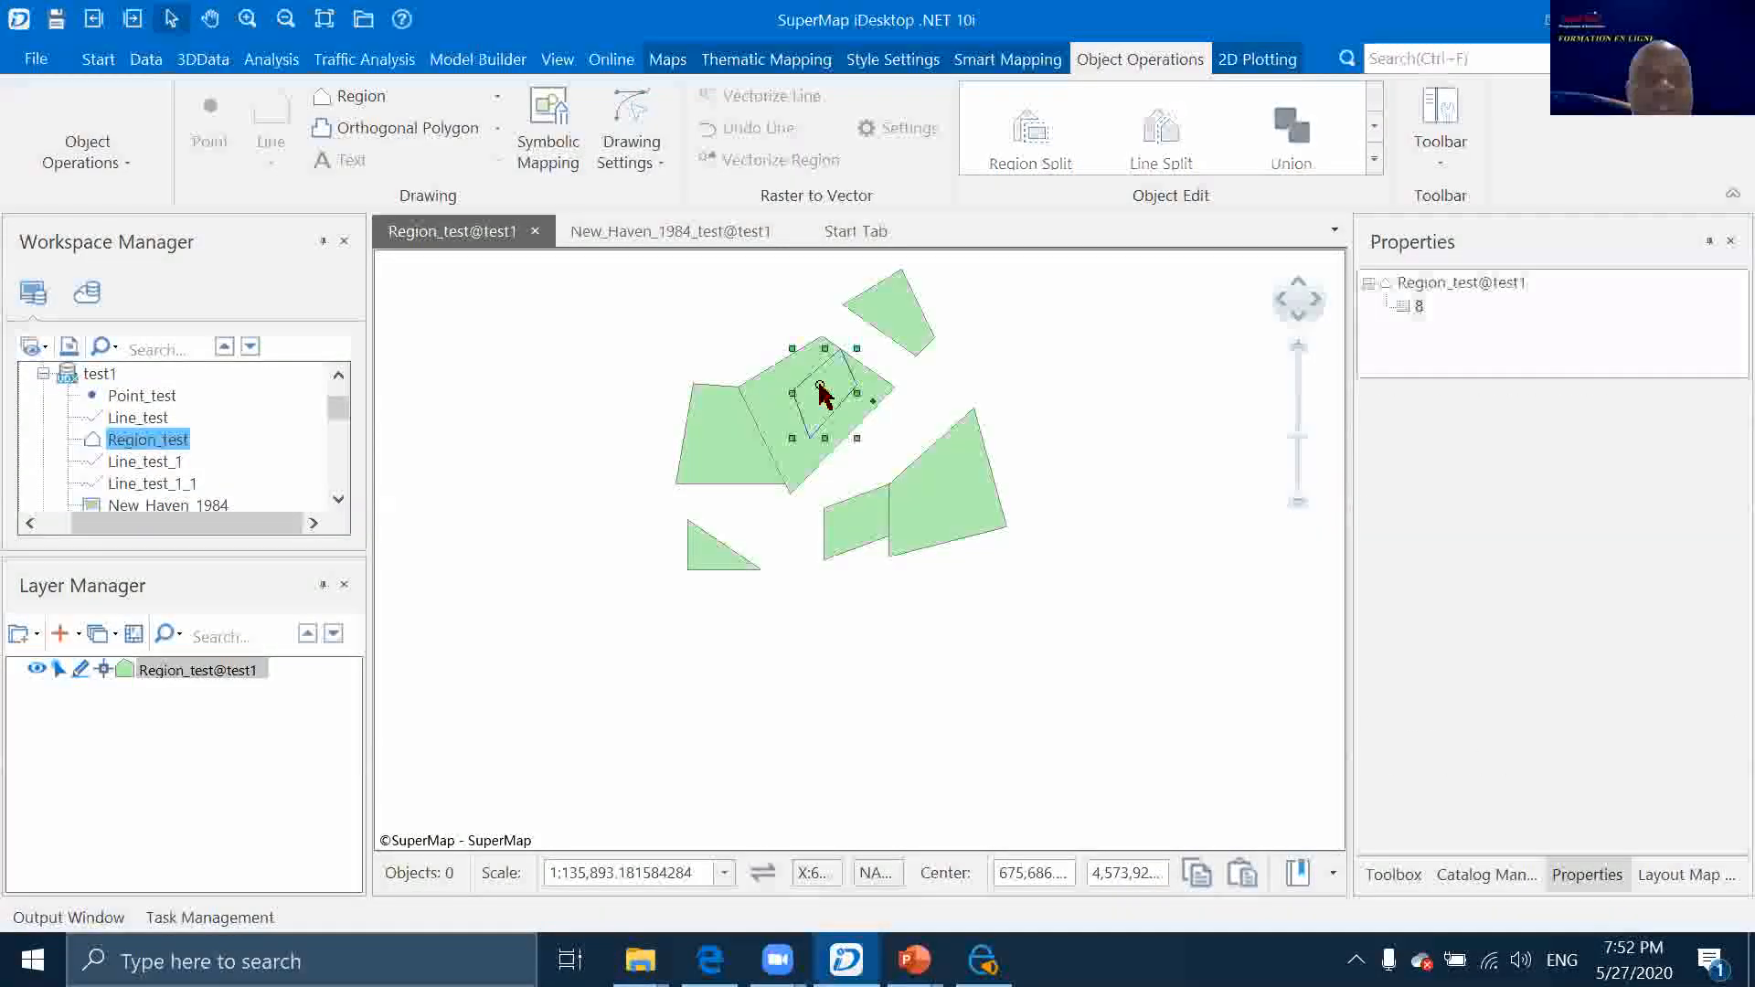
pyautogui.moveTo(830, 393); pyautogui.dragTo(1075, 364)
# Switch to the PowerPoint slide show, advance through "Dessiner des objets" to the "Plusieurs lignes parallèles" illustration, and return to SuperMap iDesktop
pyautogui.click(914, 960)
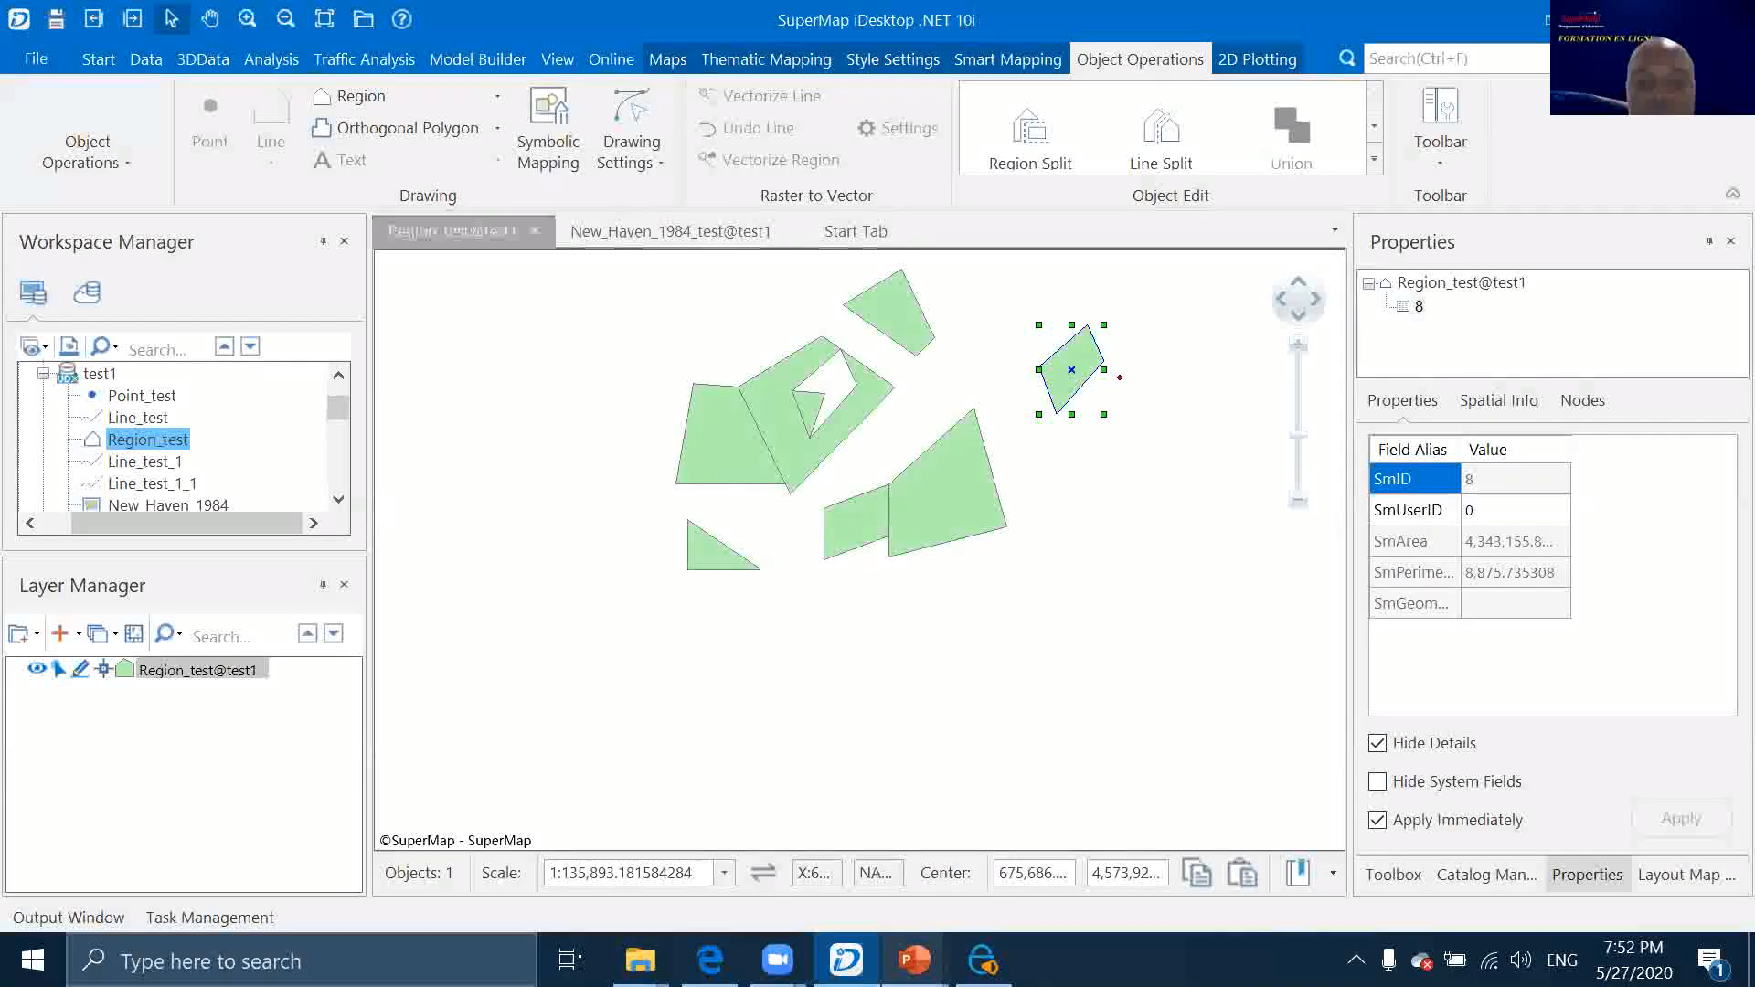
pyautogui.click(1097, 805)
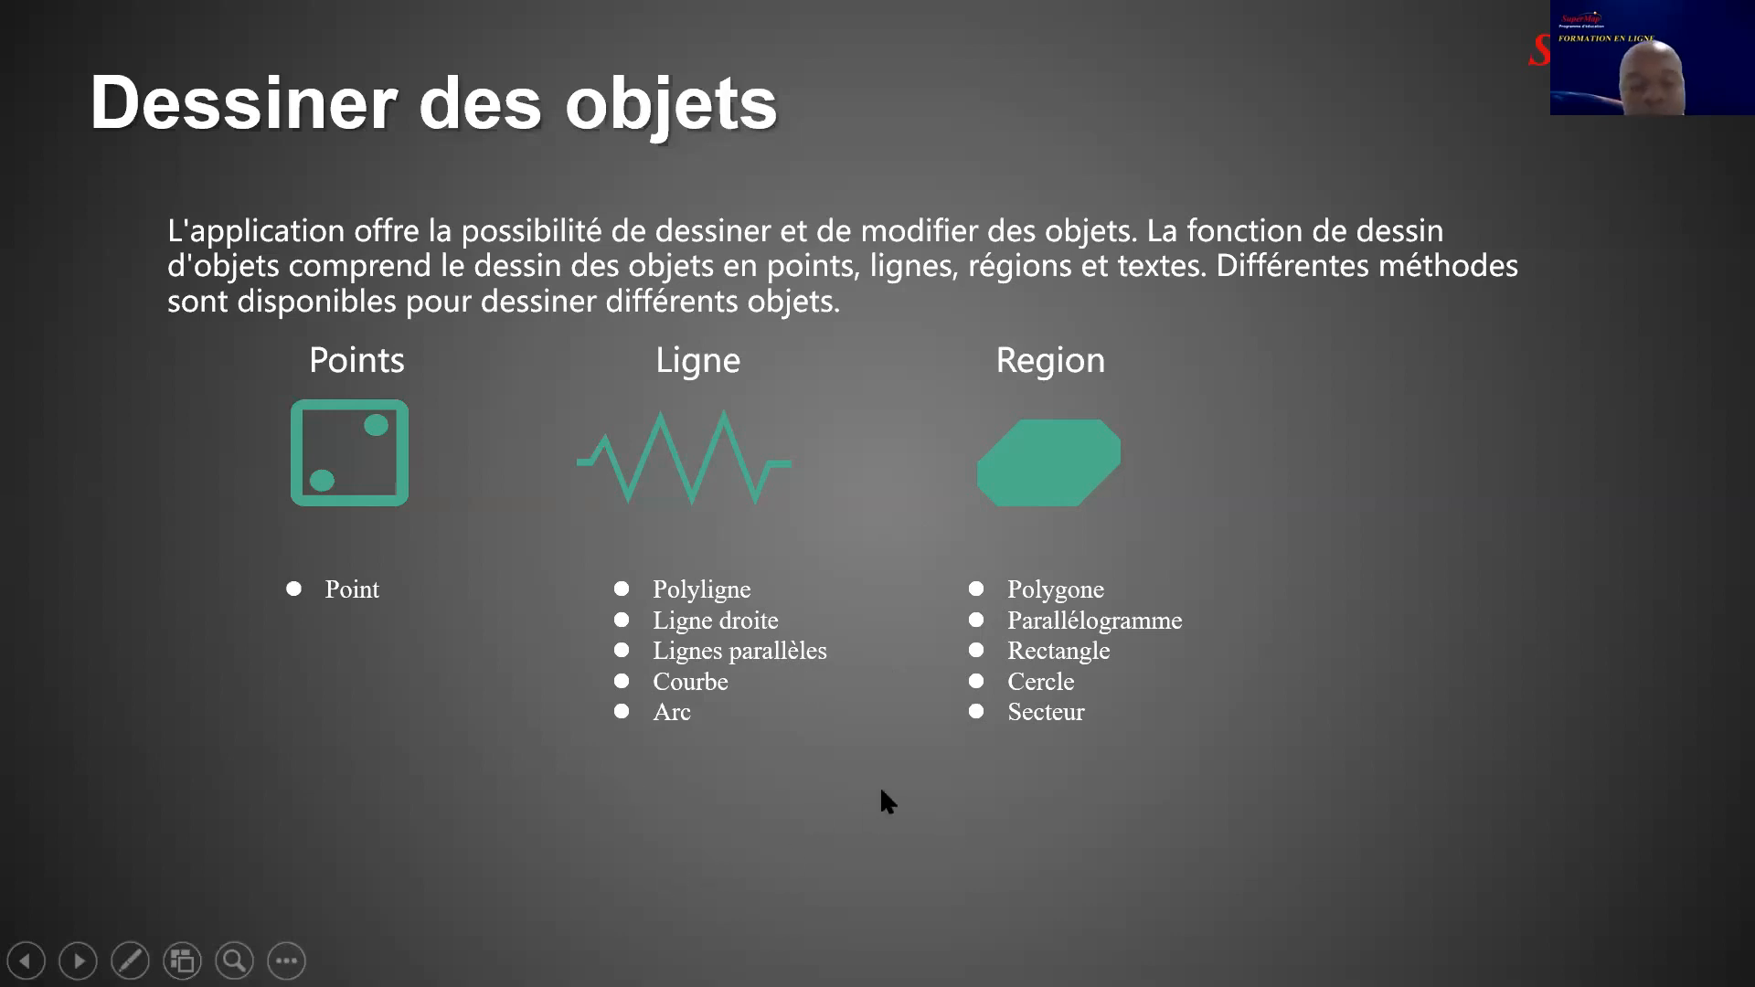
pyautogui.click(921, 806)
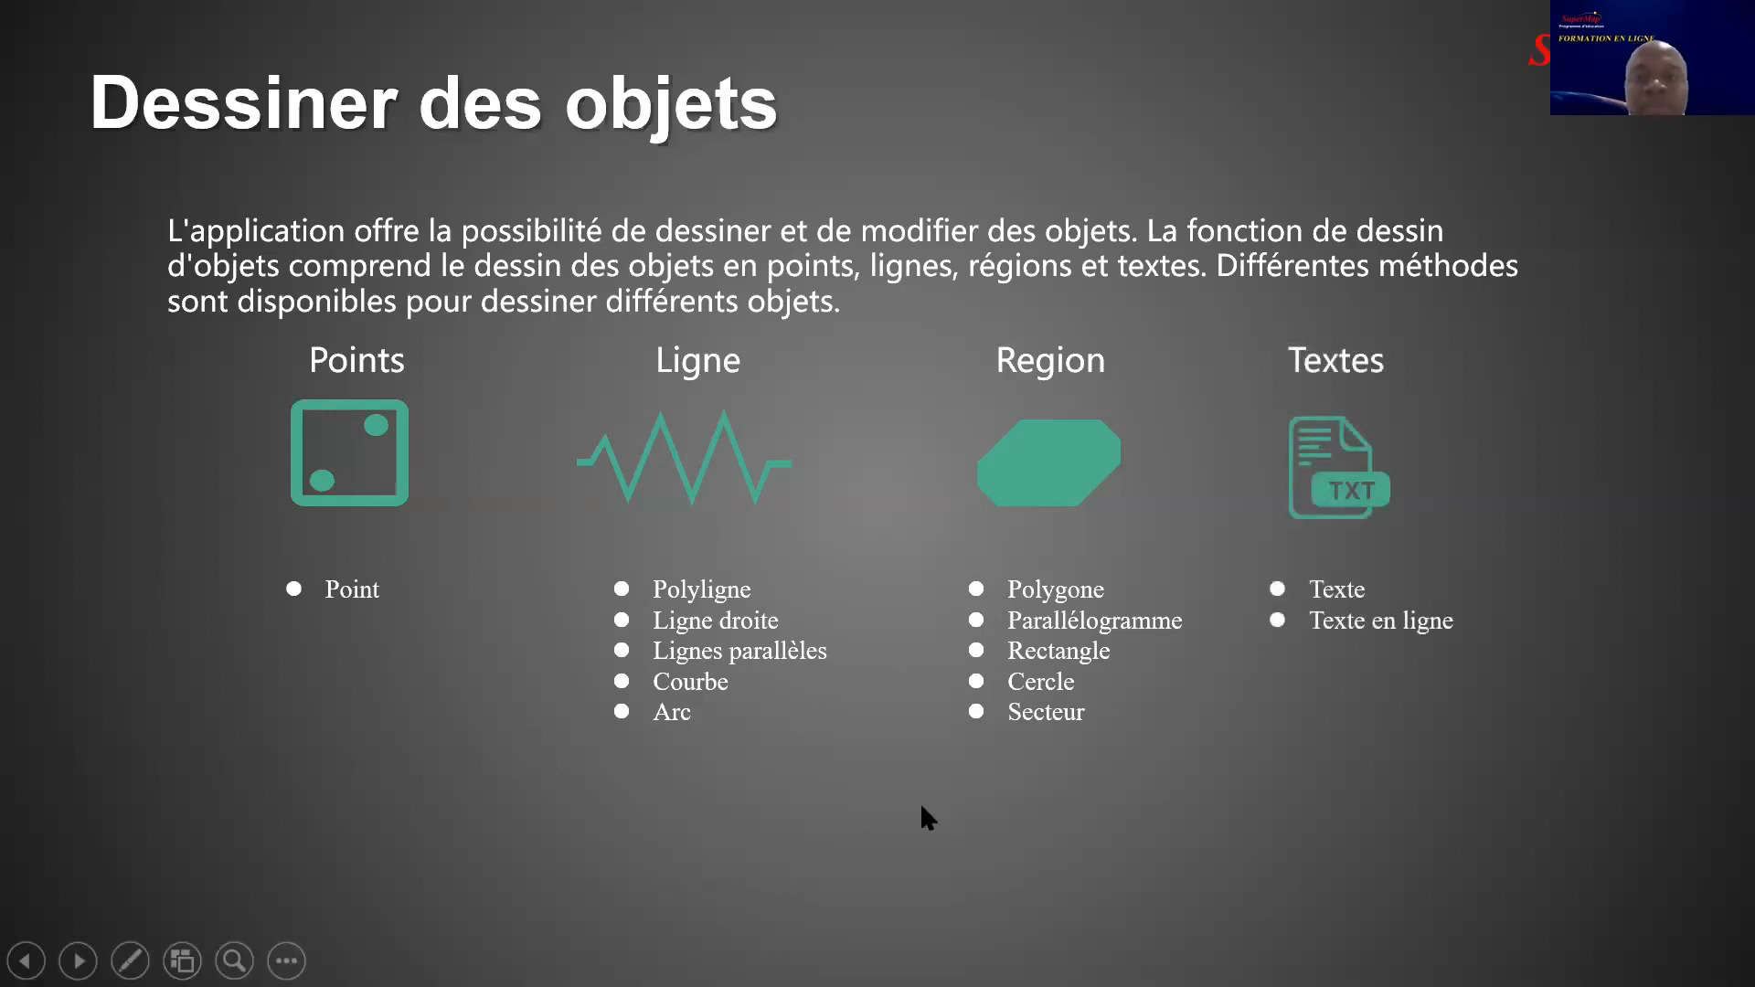
pyautogui.click(921, 806)
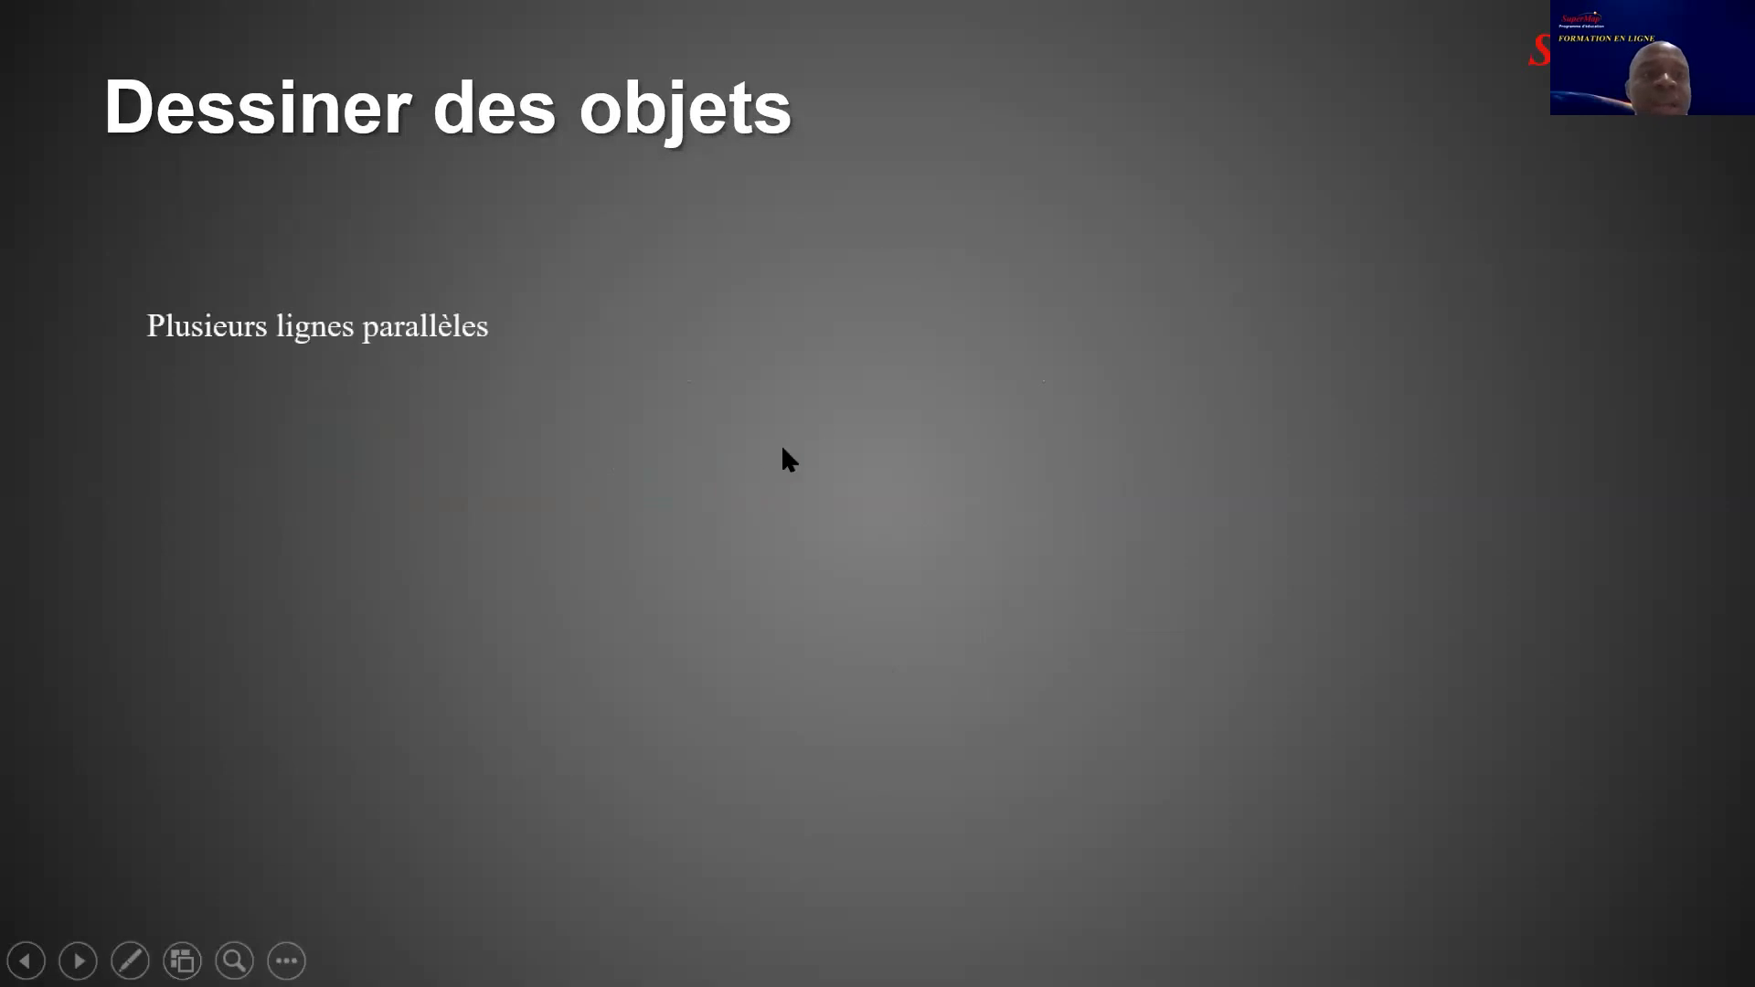
pyautogui.click(755, 460)
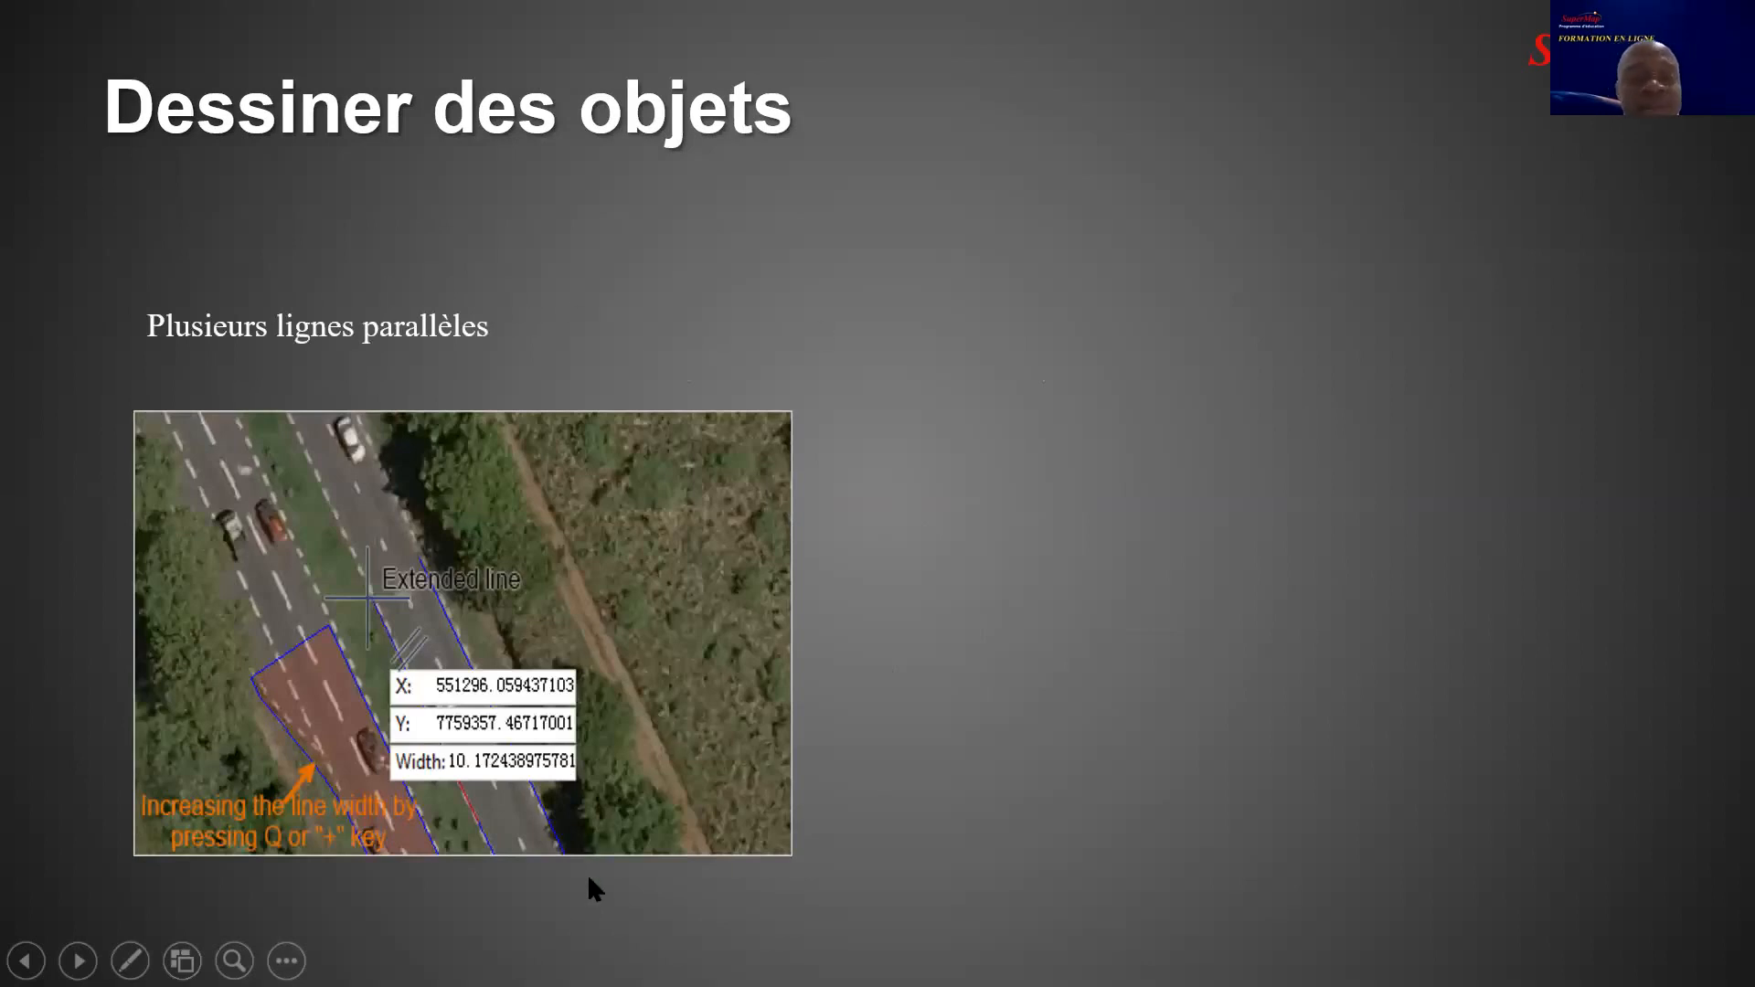
pyautogui.press('super+d')
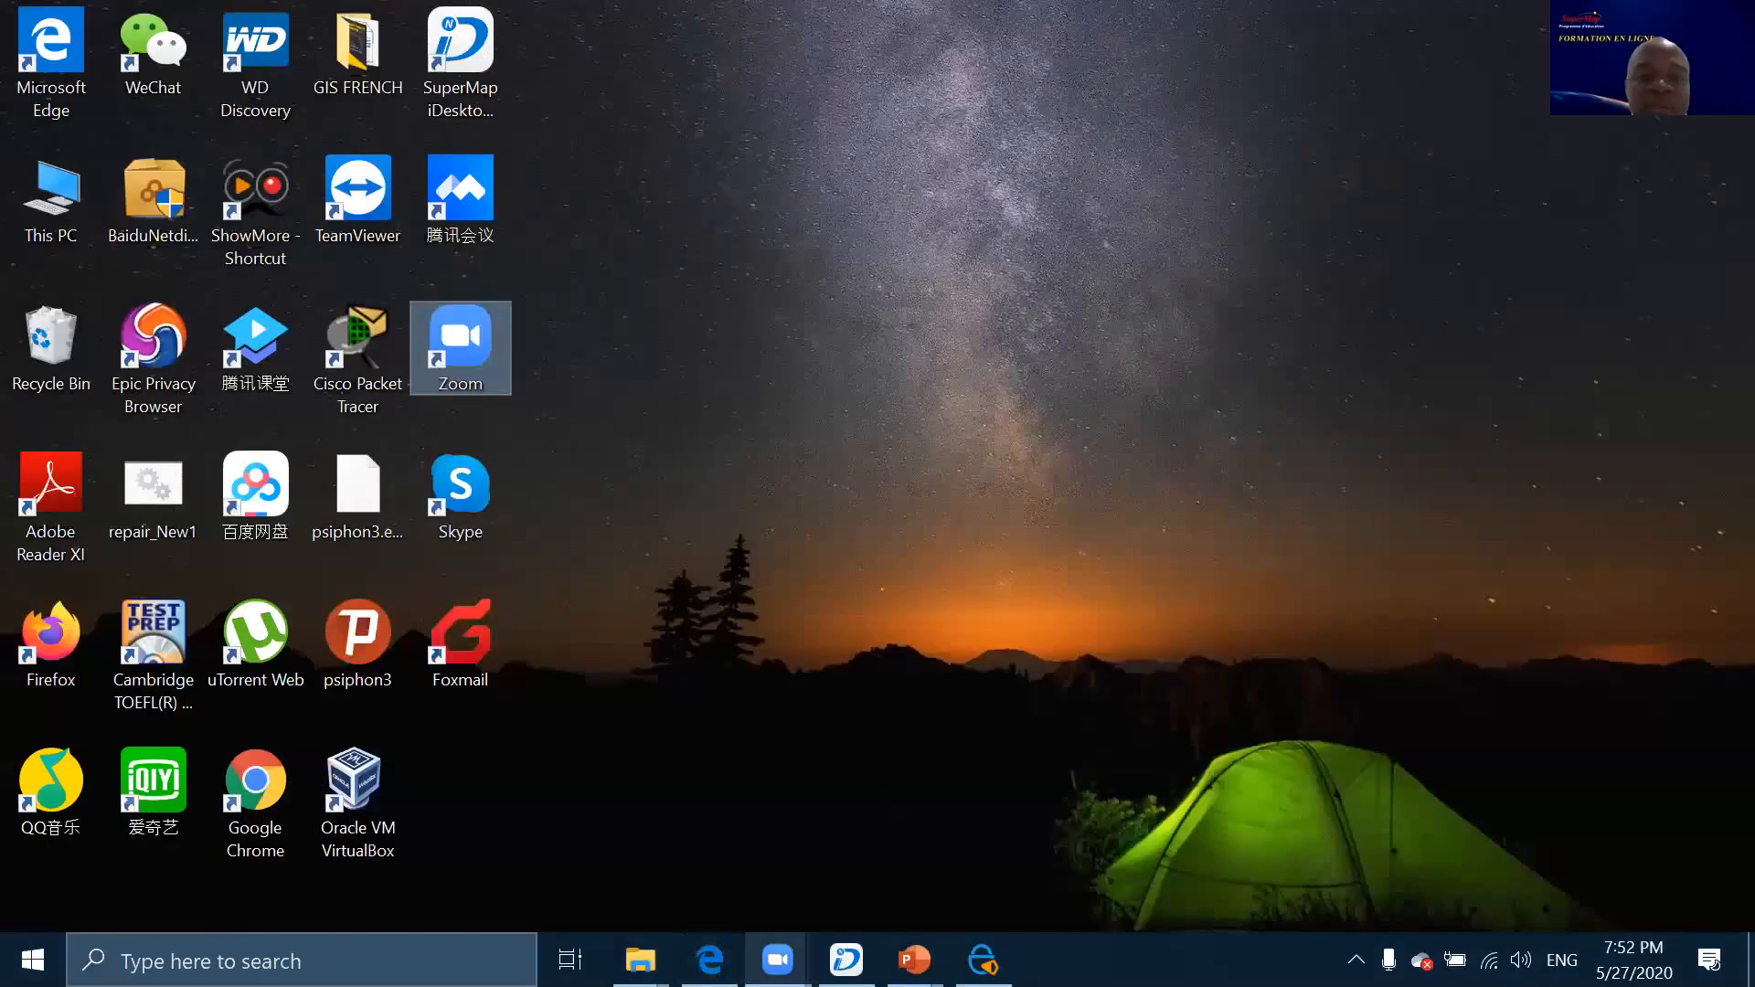
pyautogui.click(843, 960)
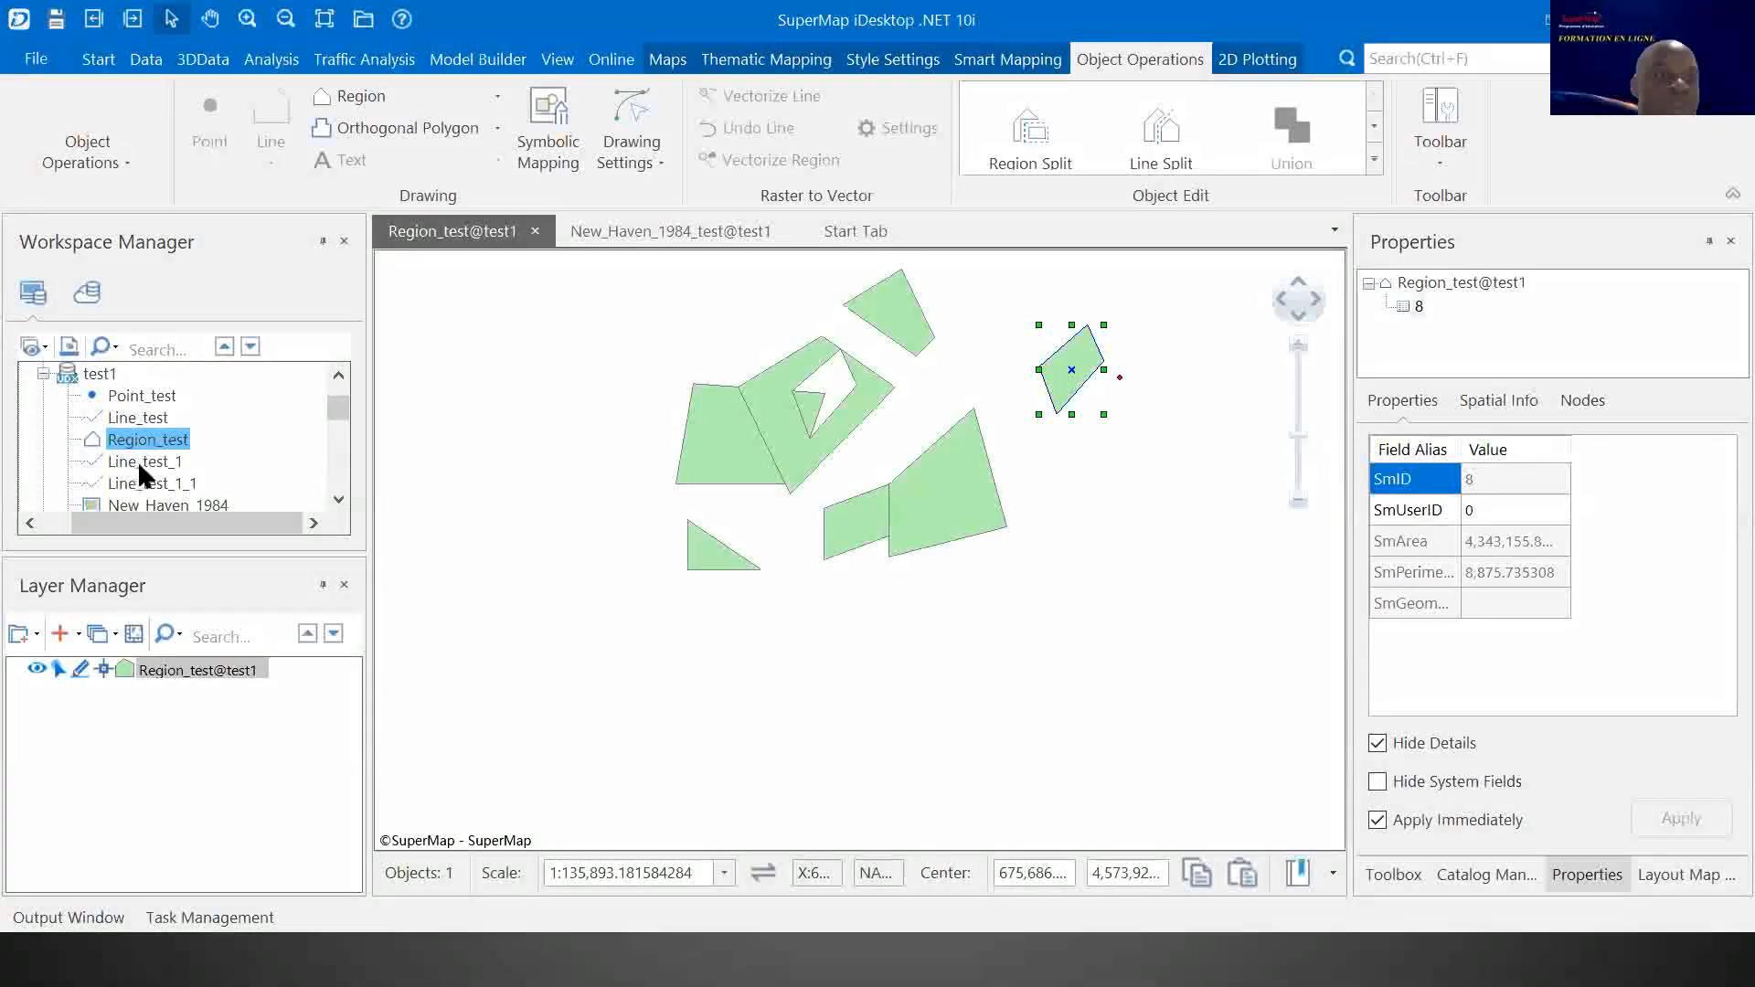
# Close all open map windows and discard the unsaved New_Haven_1984_test and Region_test maps
pyautogui.click(137, 461)
pyautogui.rightClick(654, 231)
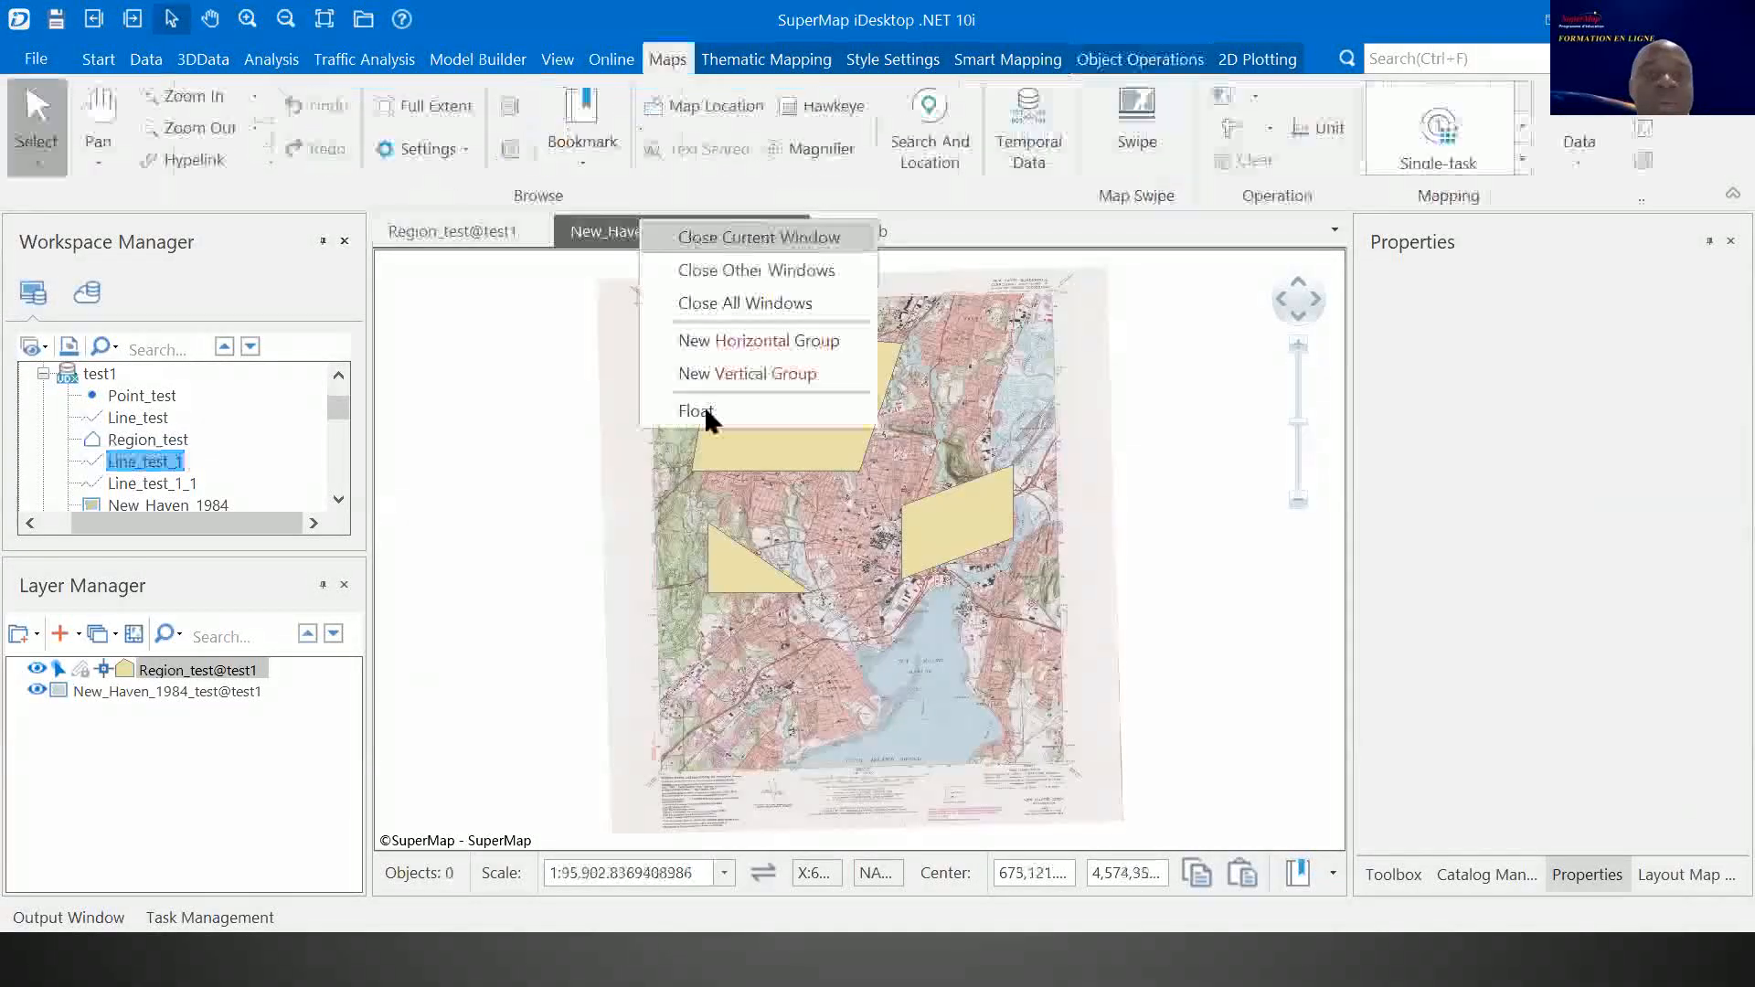
pyautogui.click(713, 305)
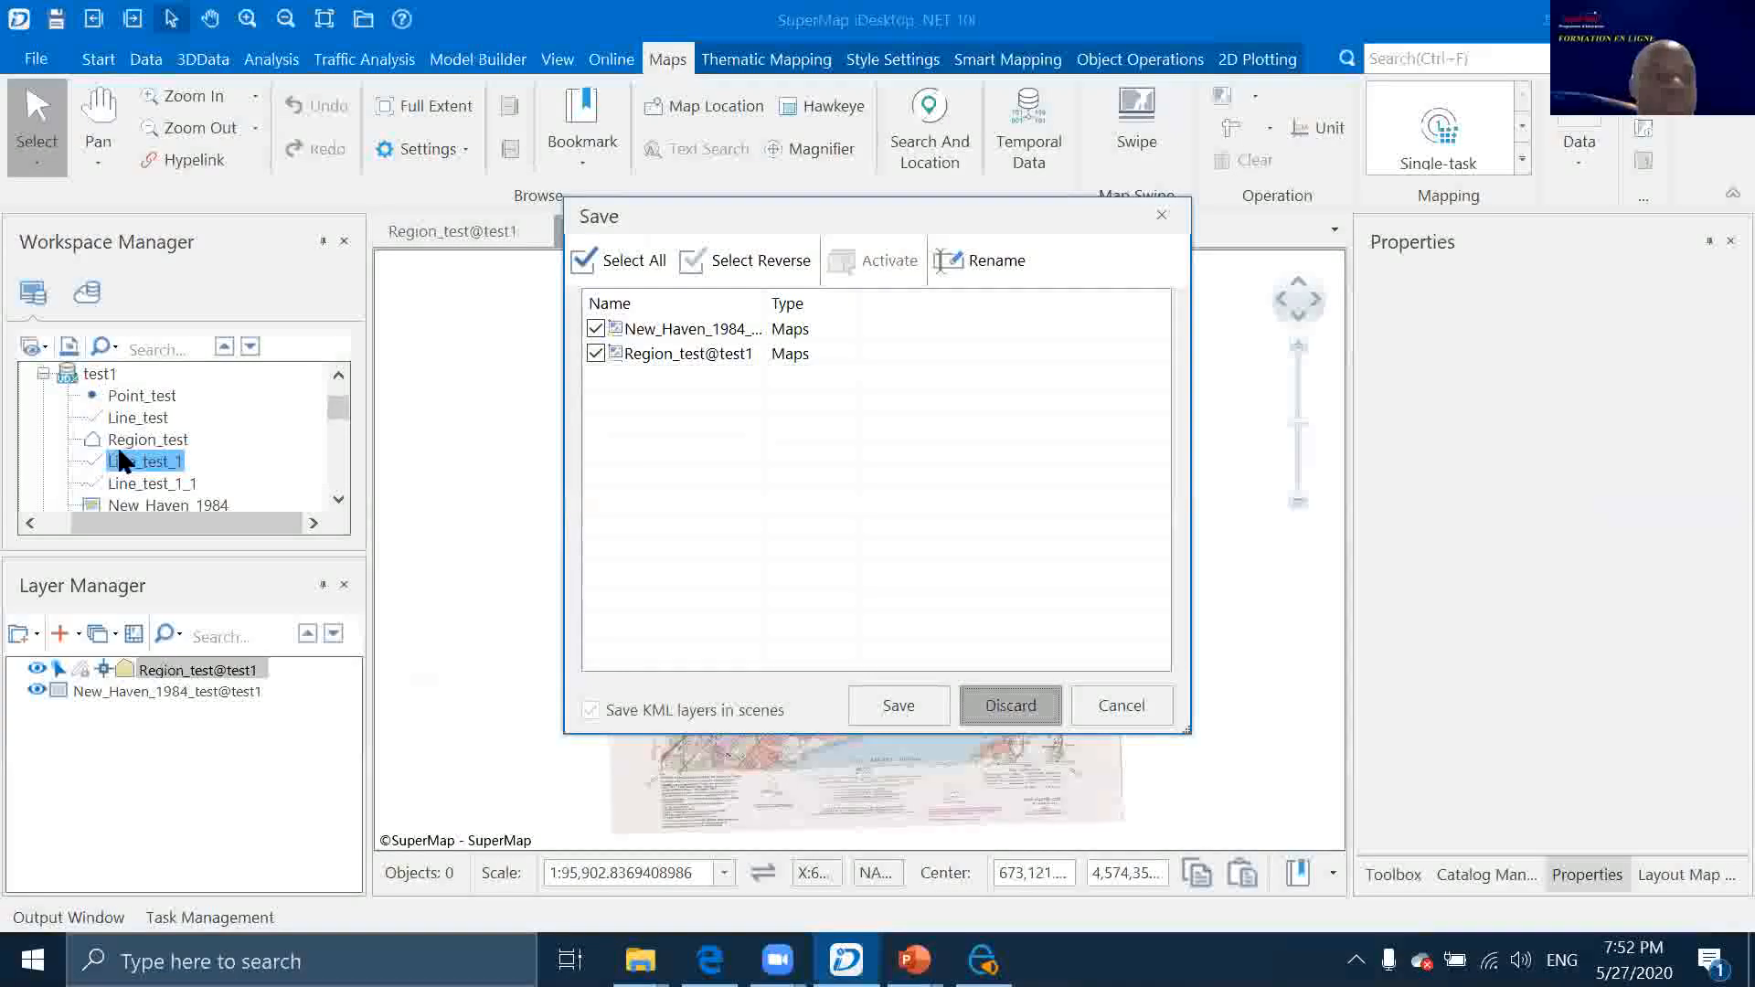
pyautogui.click(1010, 704)
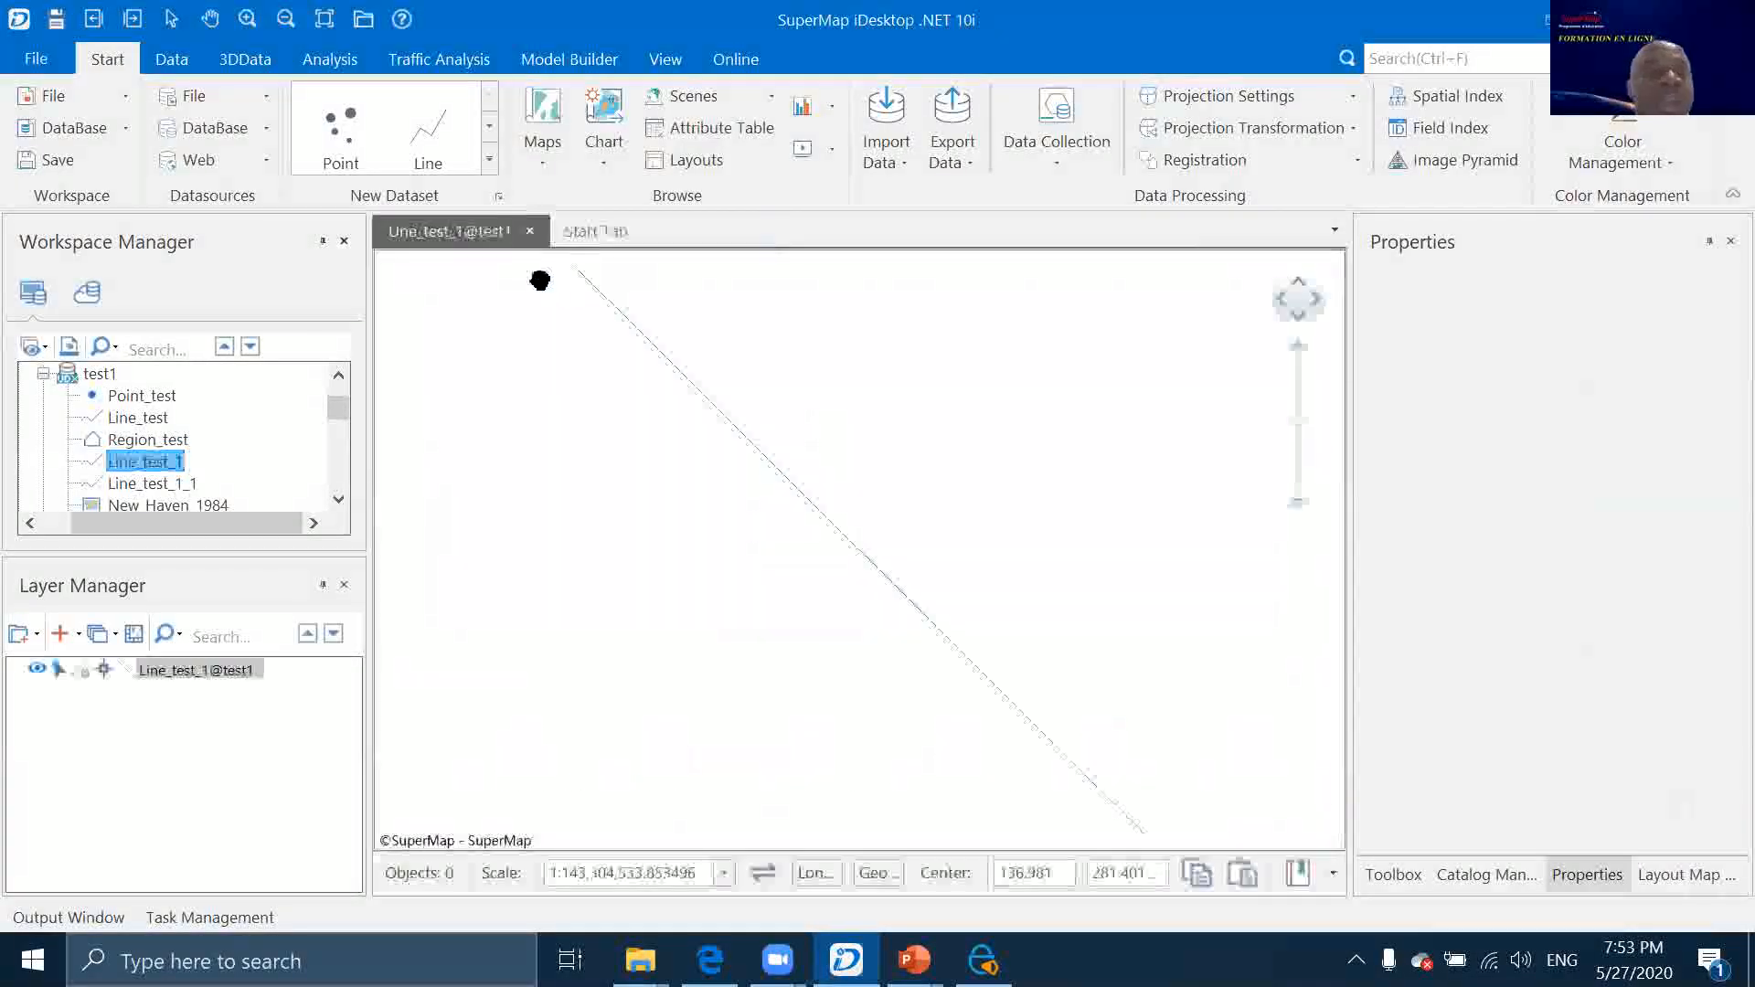
# Make the Line_test_1 layer editable in its own map, and close that map without saving it
pyautogui.click(81, 668)
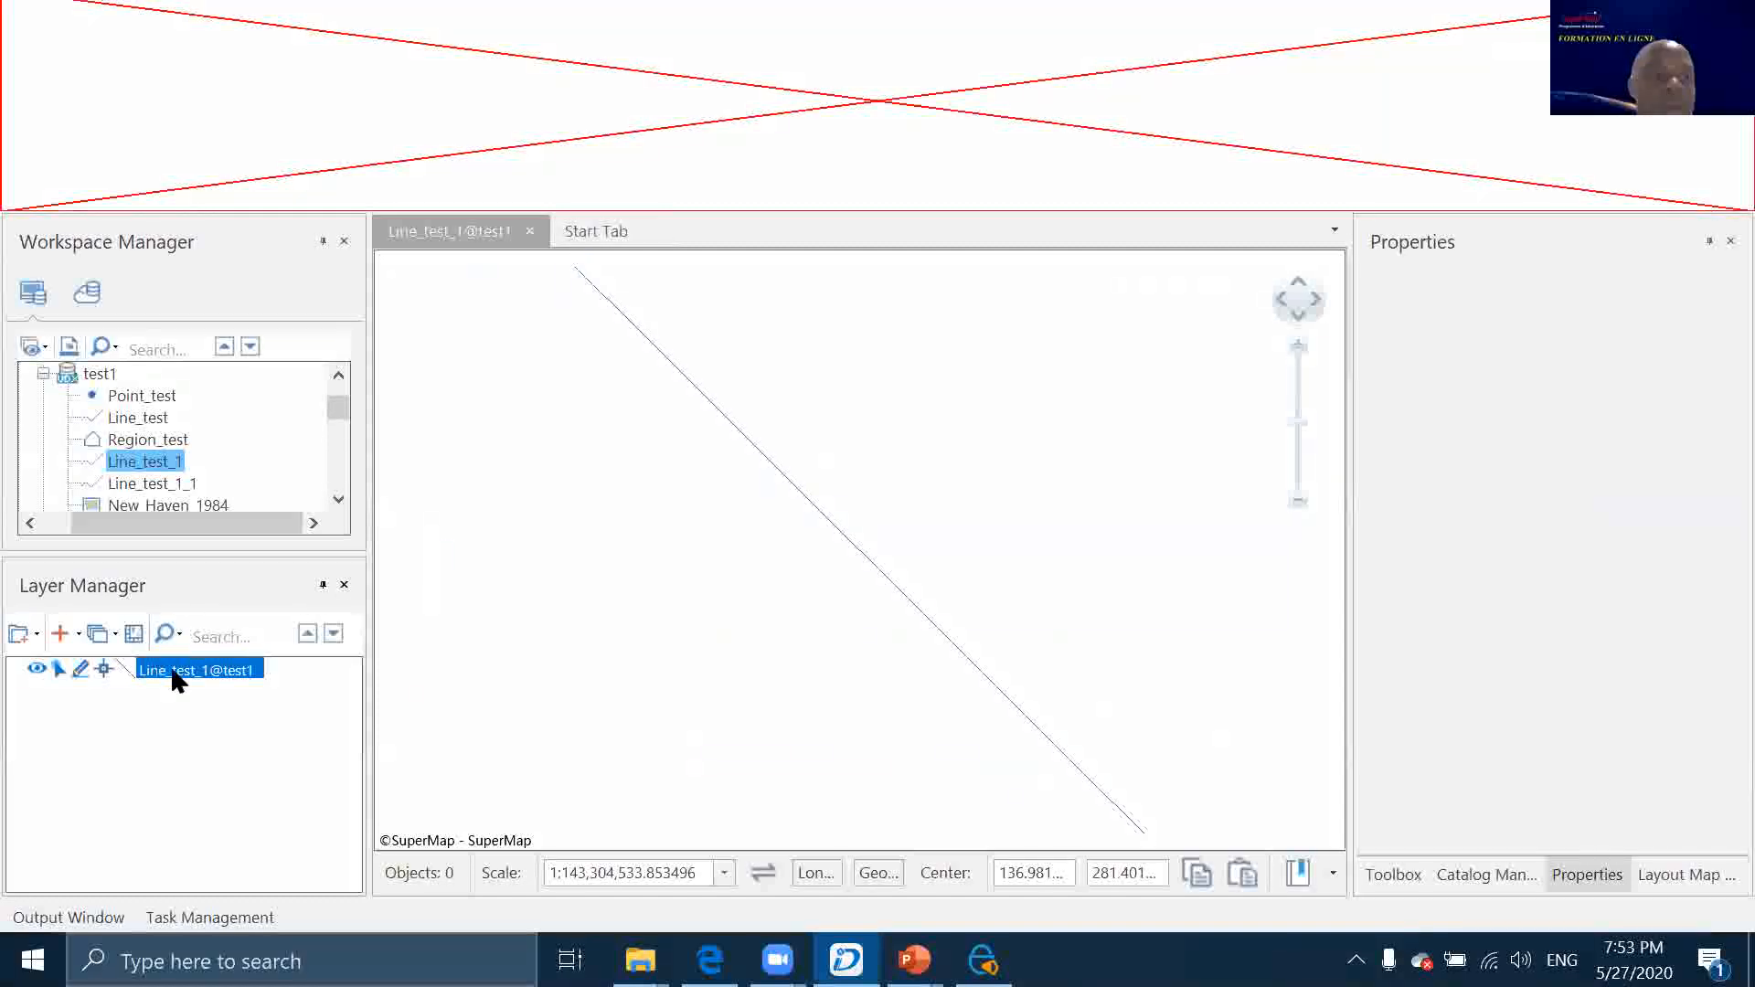
pyautogui.click(482, 533)
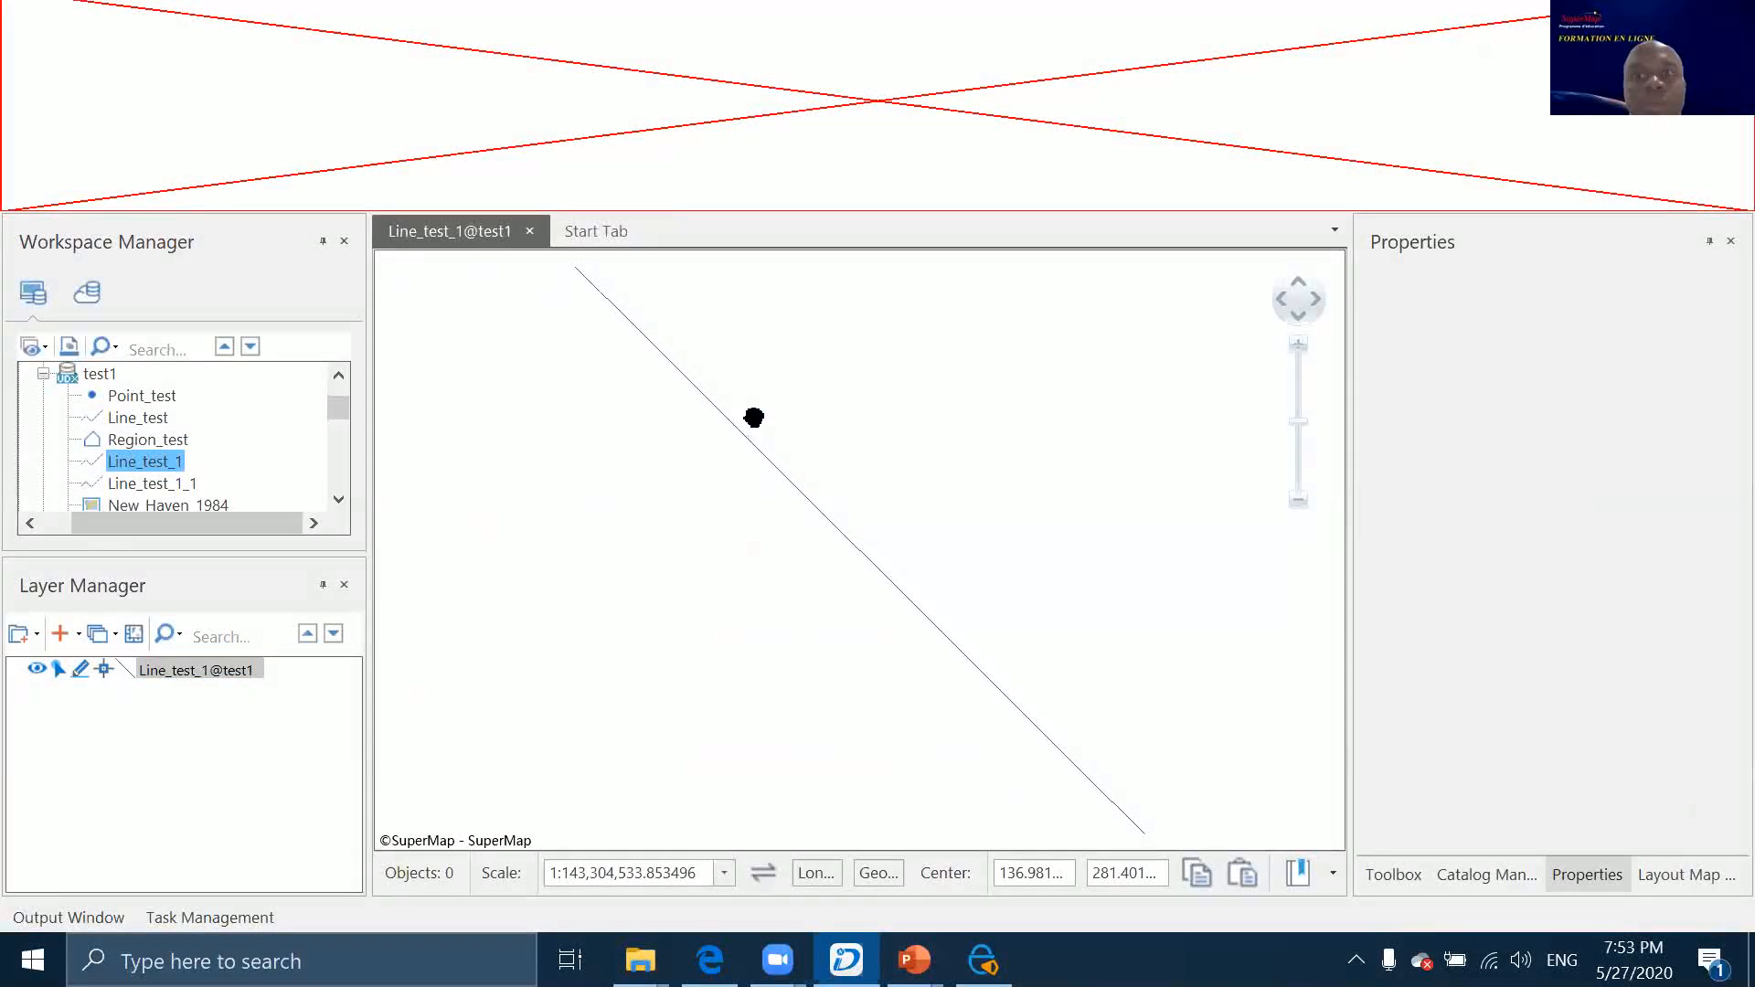
pyautogui.rightClick(501, 242)
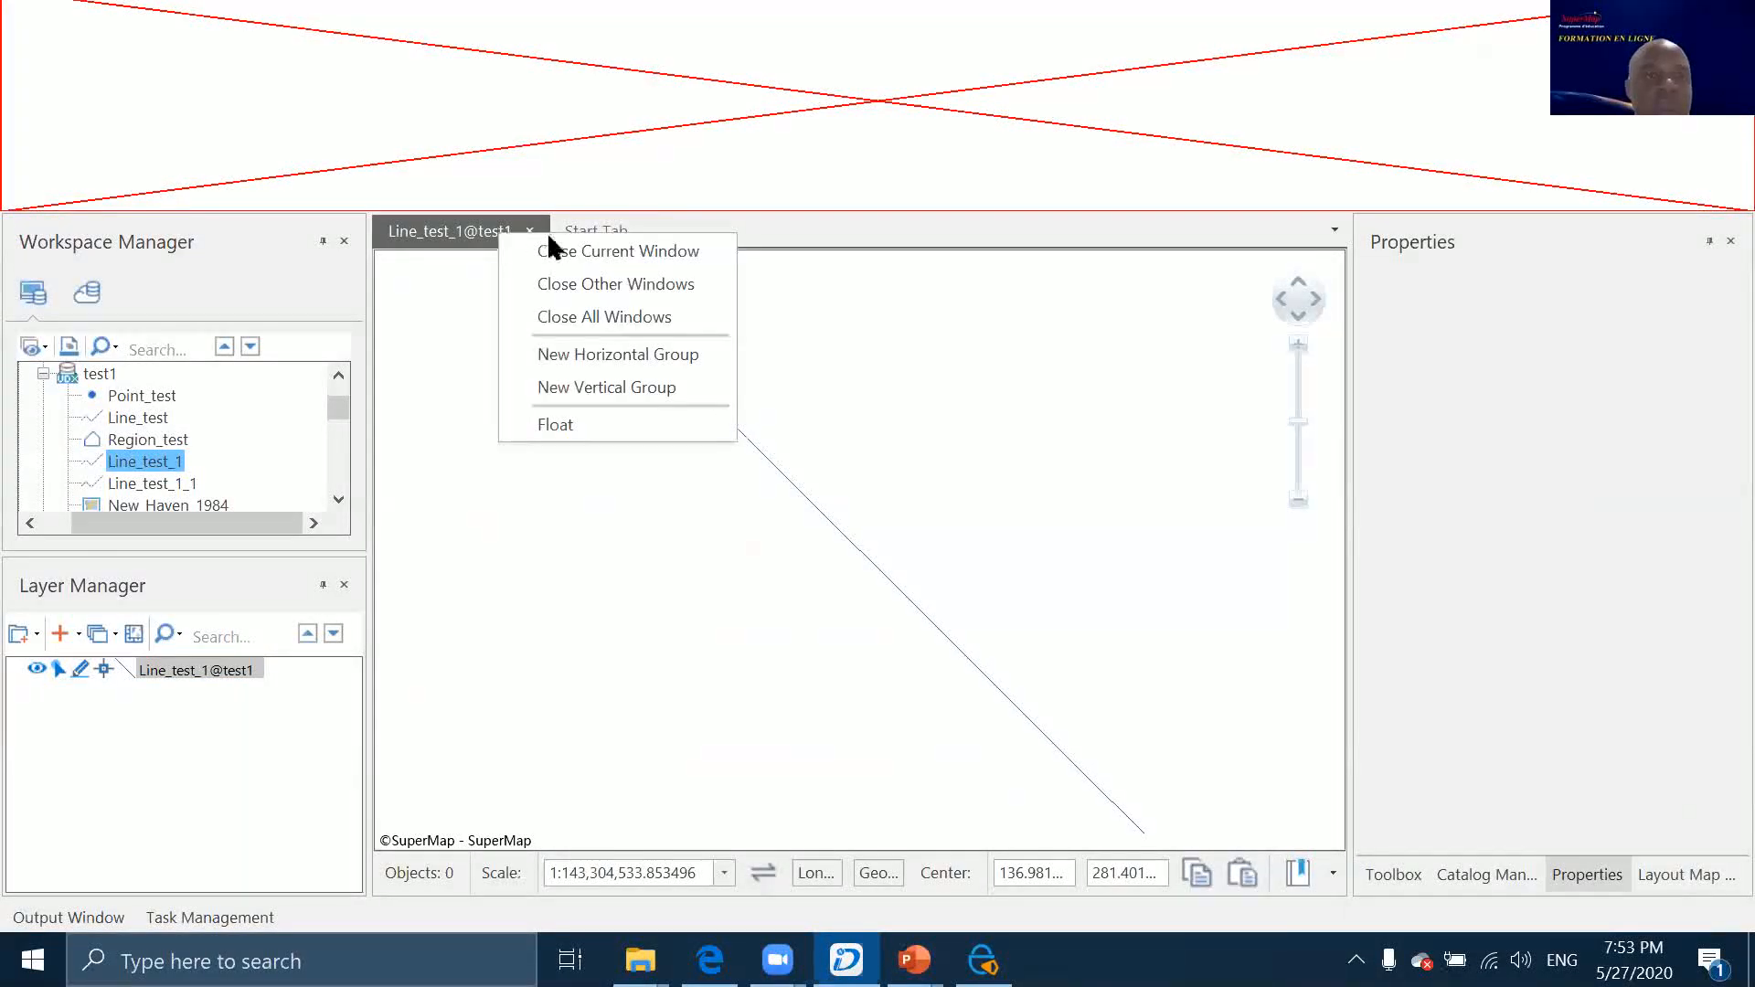
pyautogui.click(575, 314)
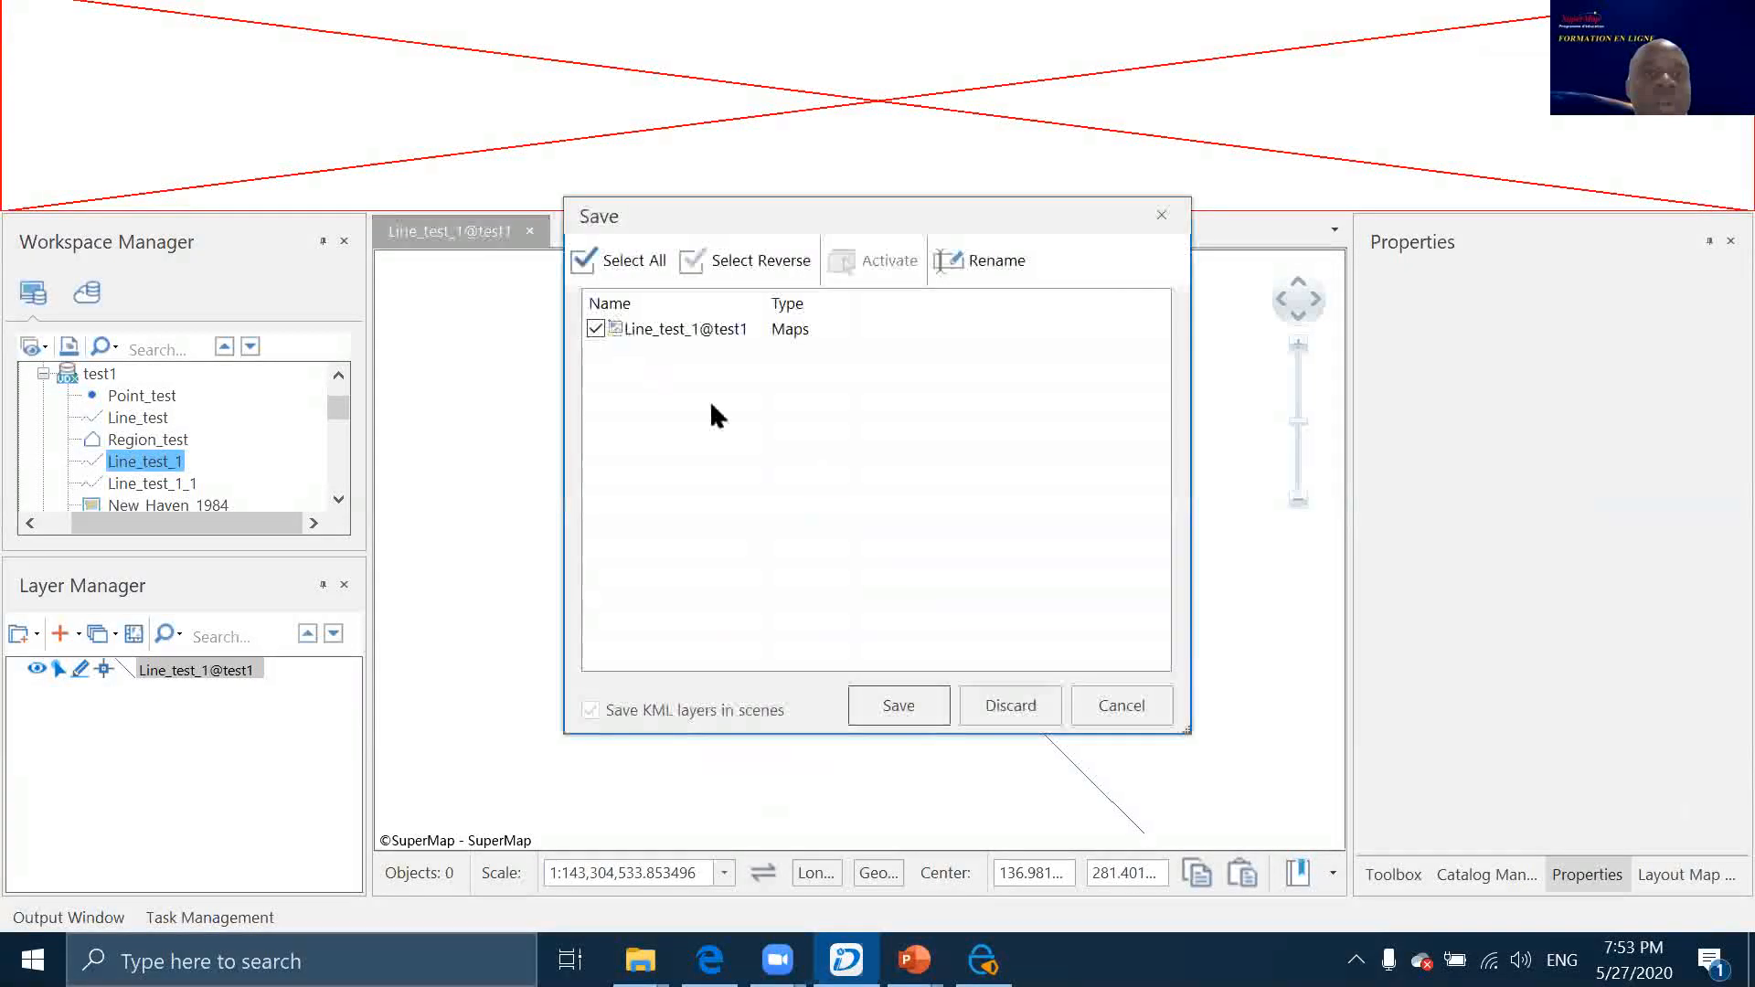
pyautogui.click(977, 695)
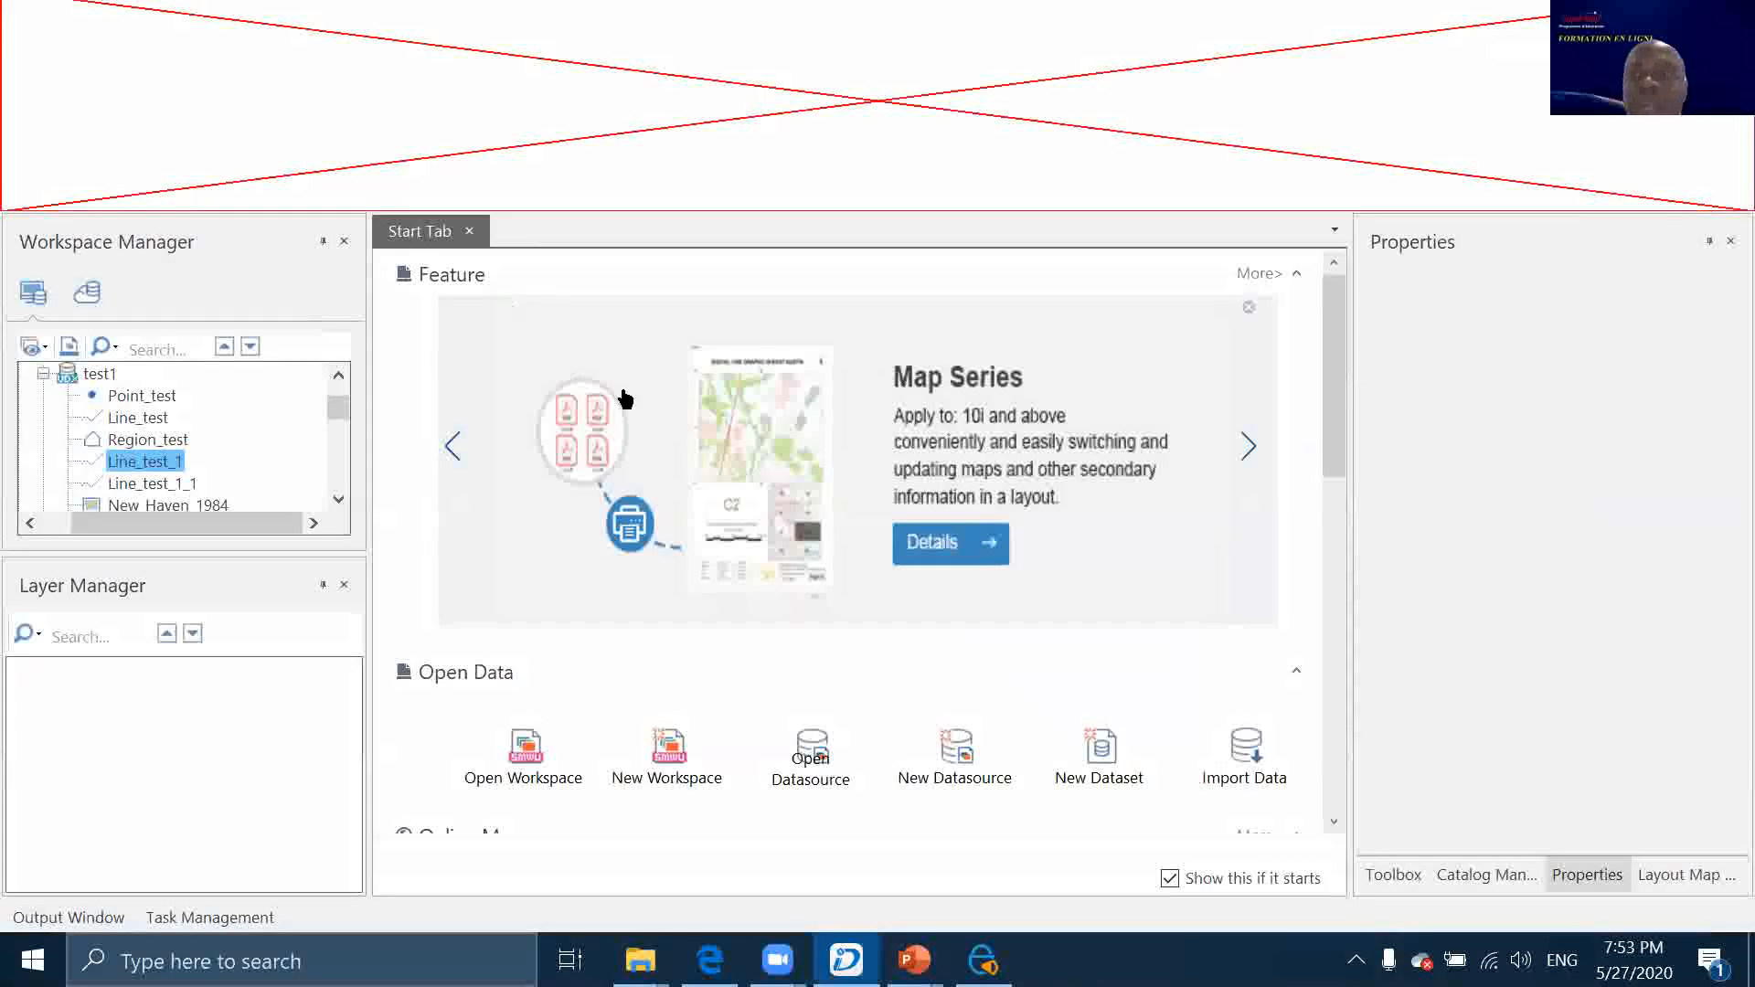
# Open the Line_test dataset from the test1 datasource in a new map
pyautogui.scroll(1, 165, 437)
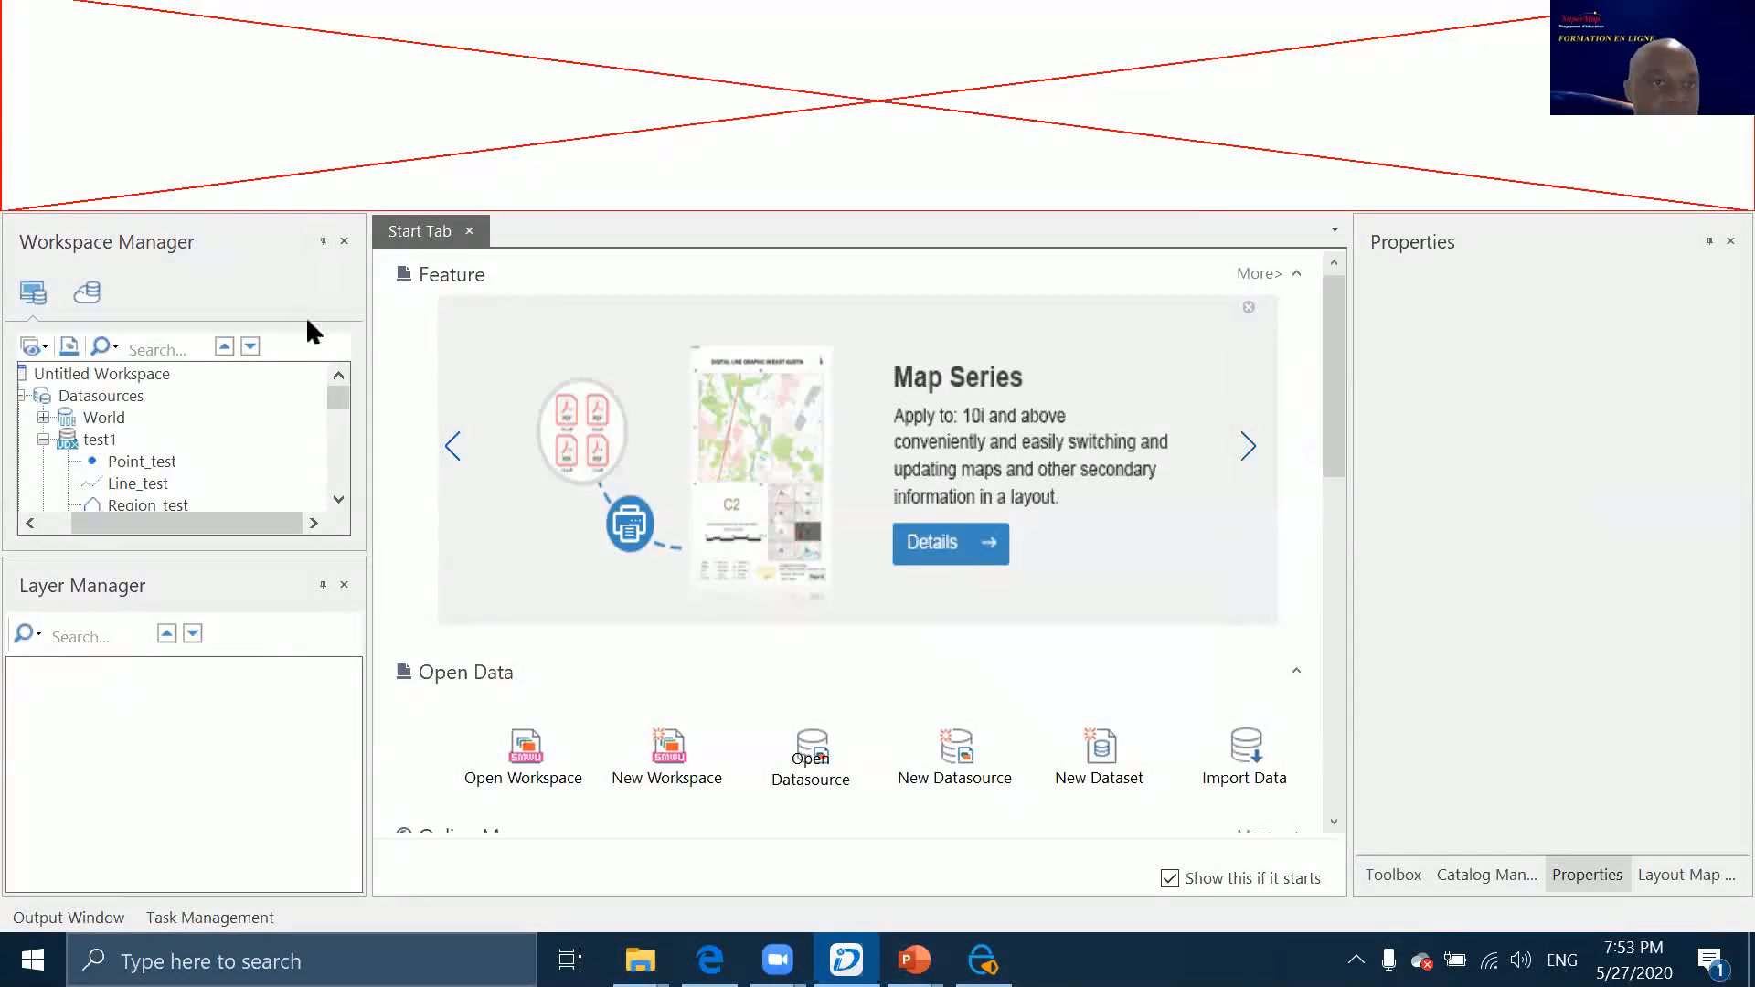
pyautogui.scroll(-1, 132, 452)
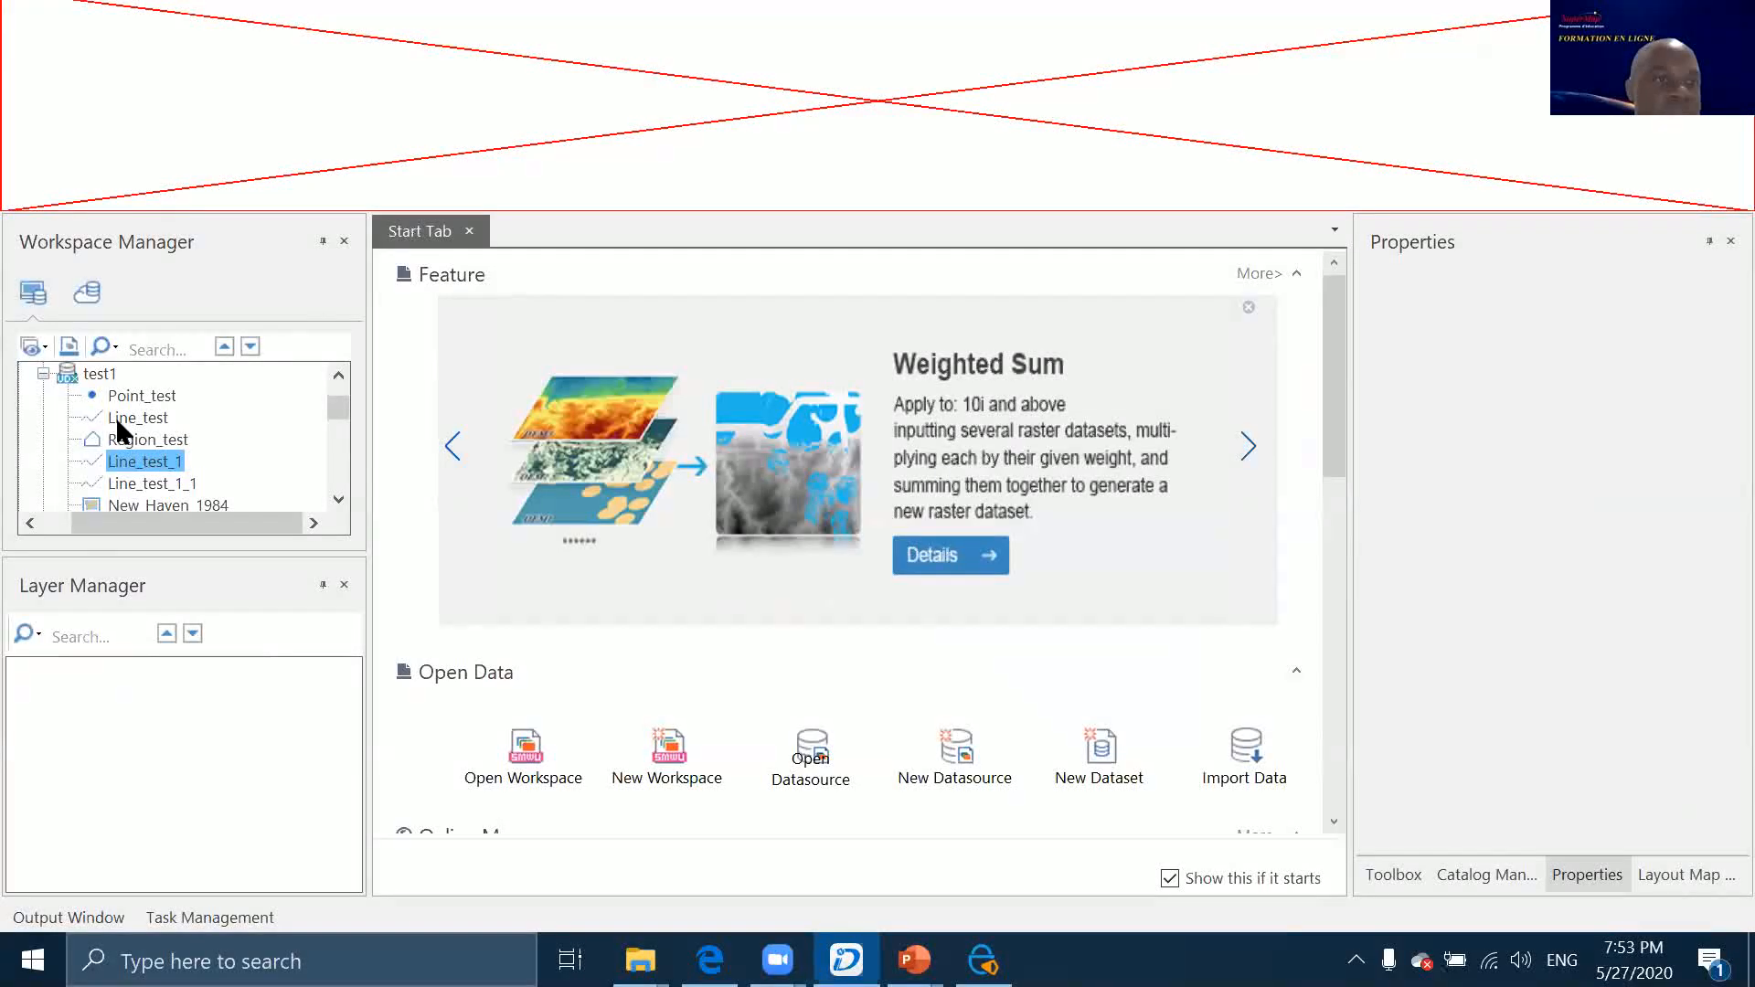
pyautogui.click(115, 416)
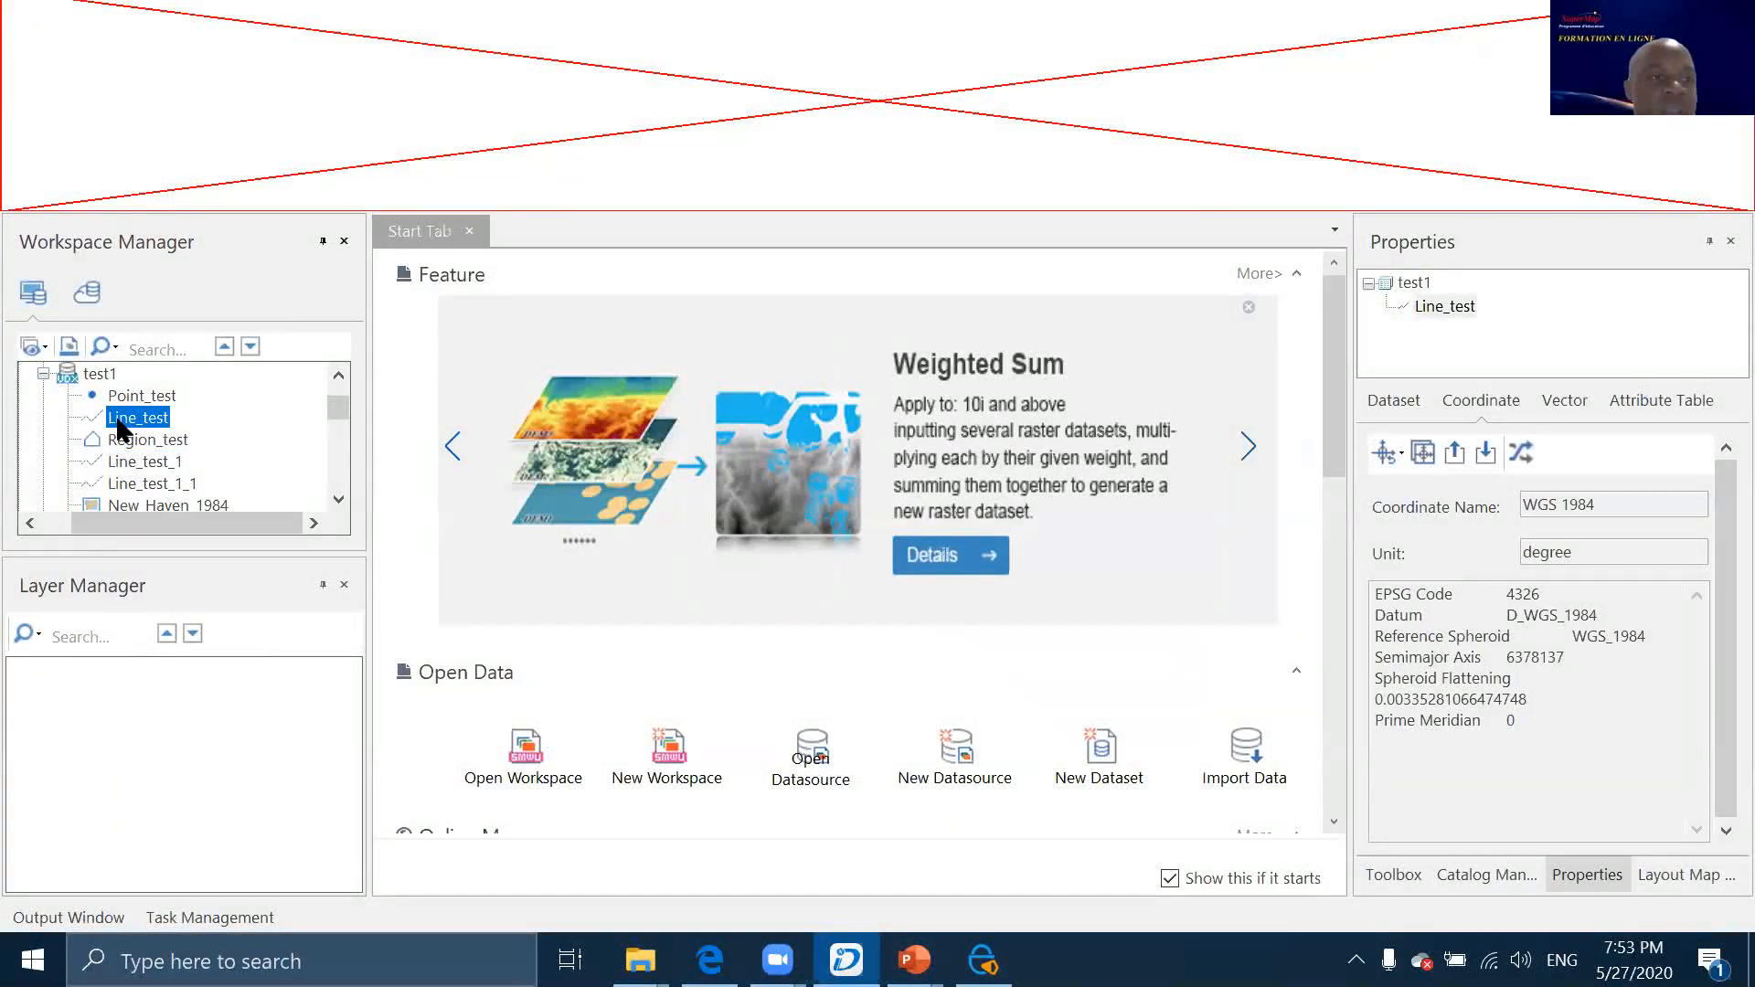
pyautogui.moveTo(117, 421); pyautogui.dragTo(552, 425)
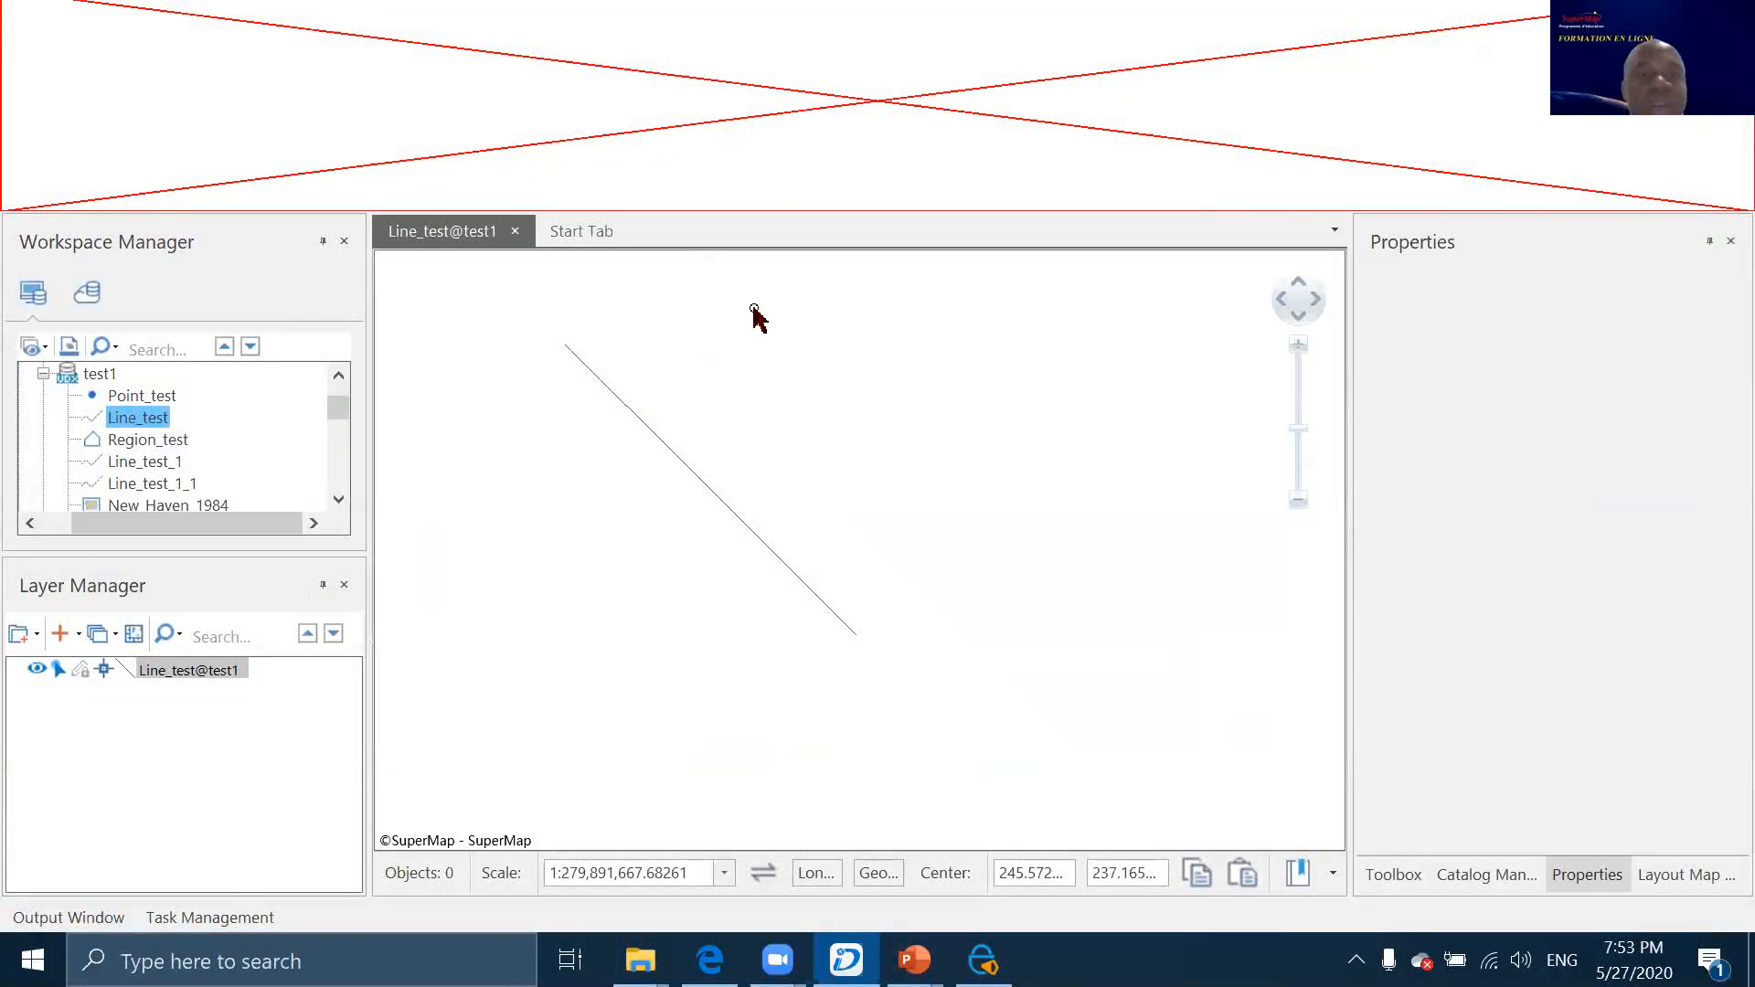
# Remove the Line_test layer from the current map
pyautogui.rightClick(767, 130)
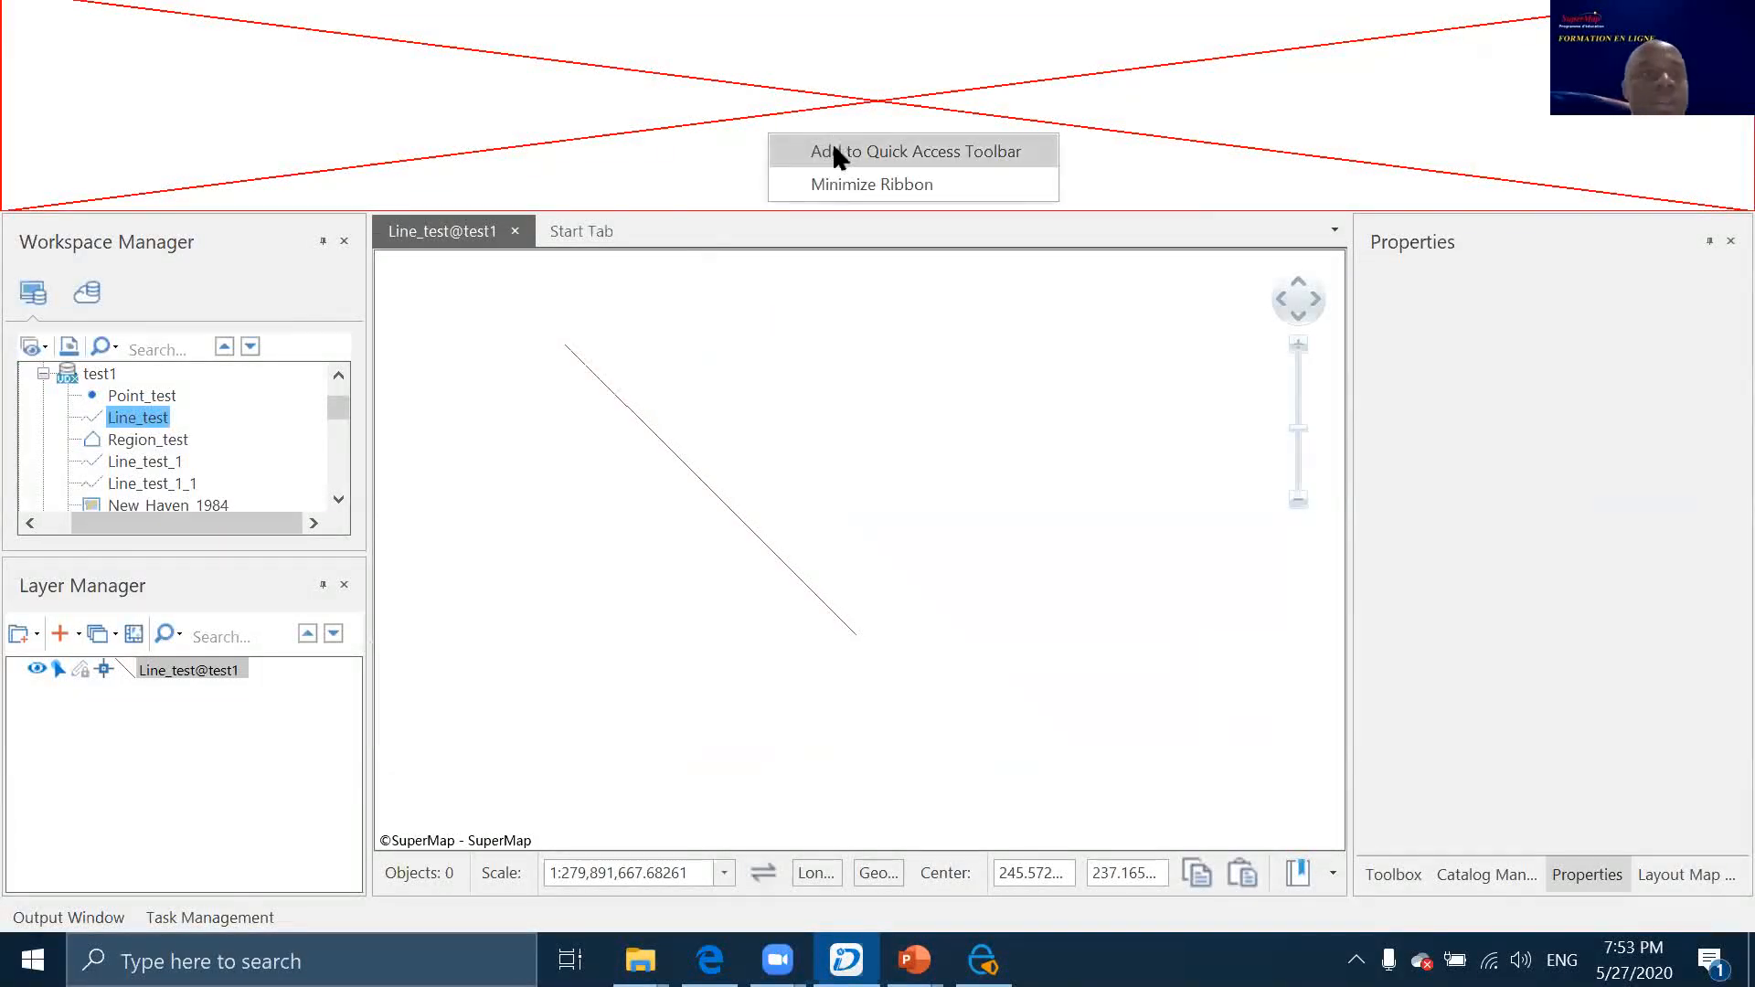
pyautogui.click(120, 664)
pyautogui.rightClick(153, 670)
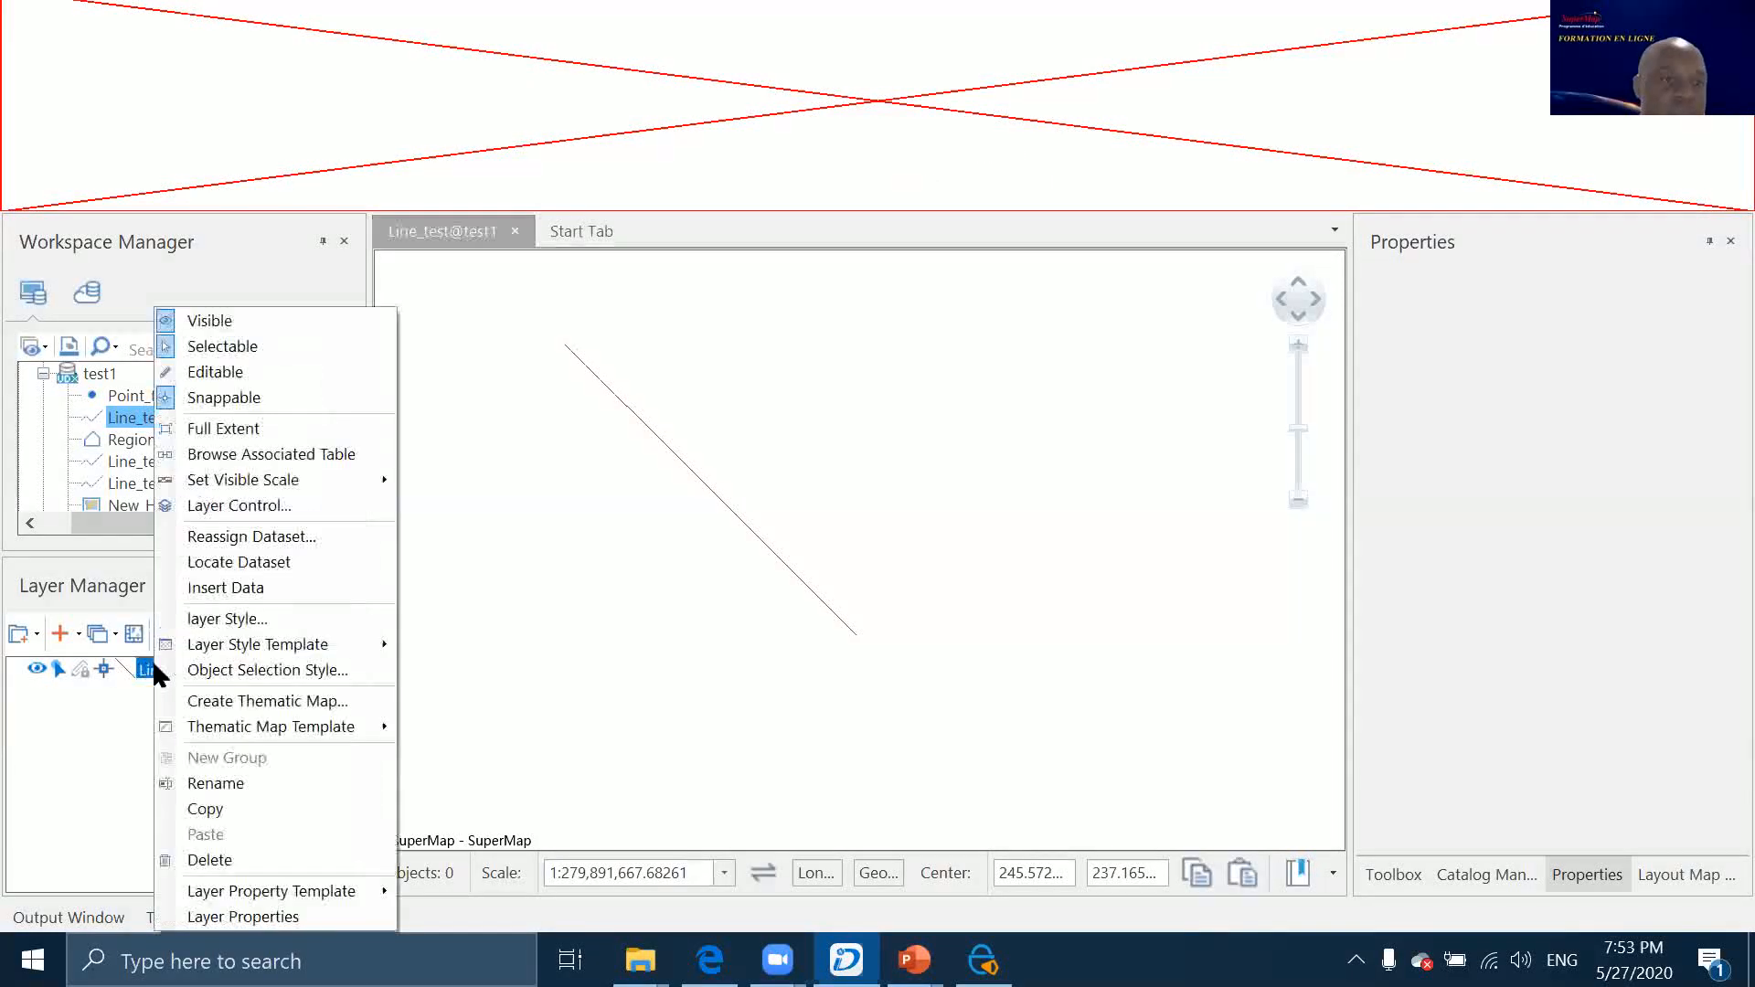
pyautogui.click(249, 859)
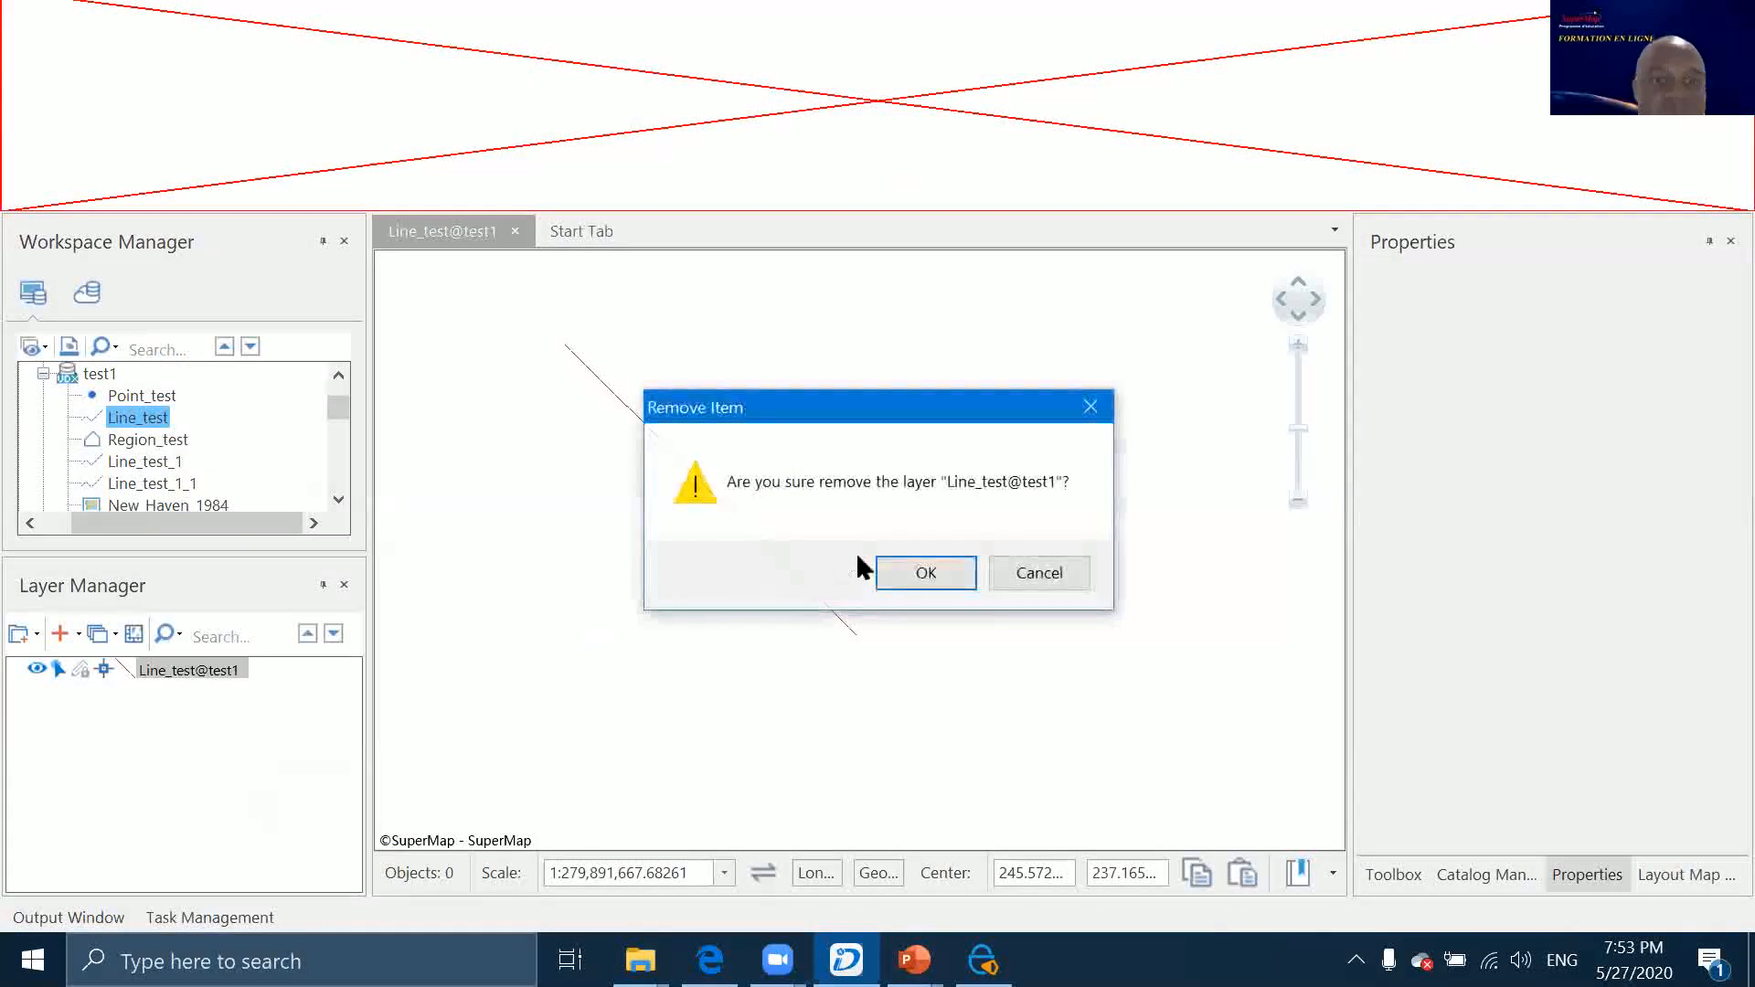
pyautogui.click(919, 571)
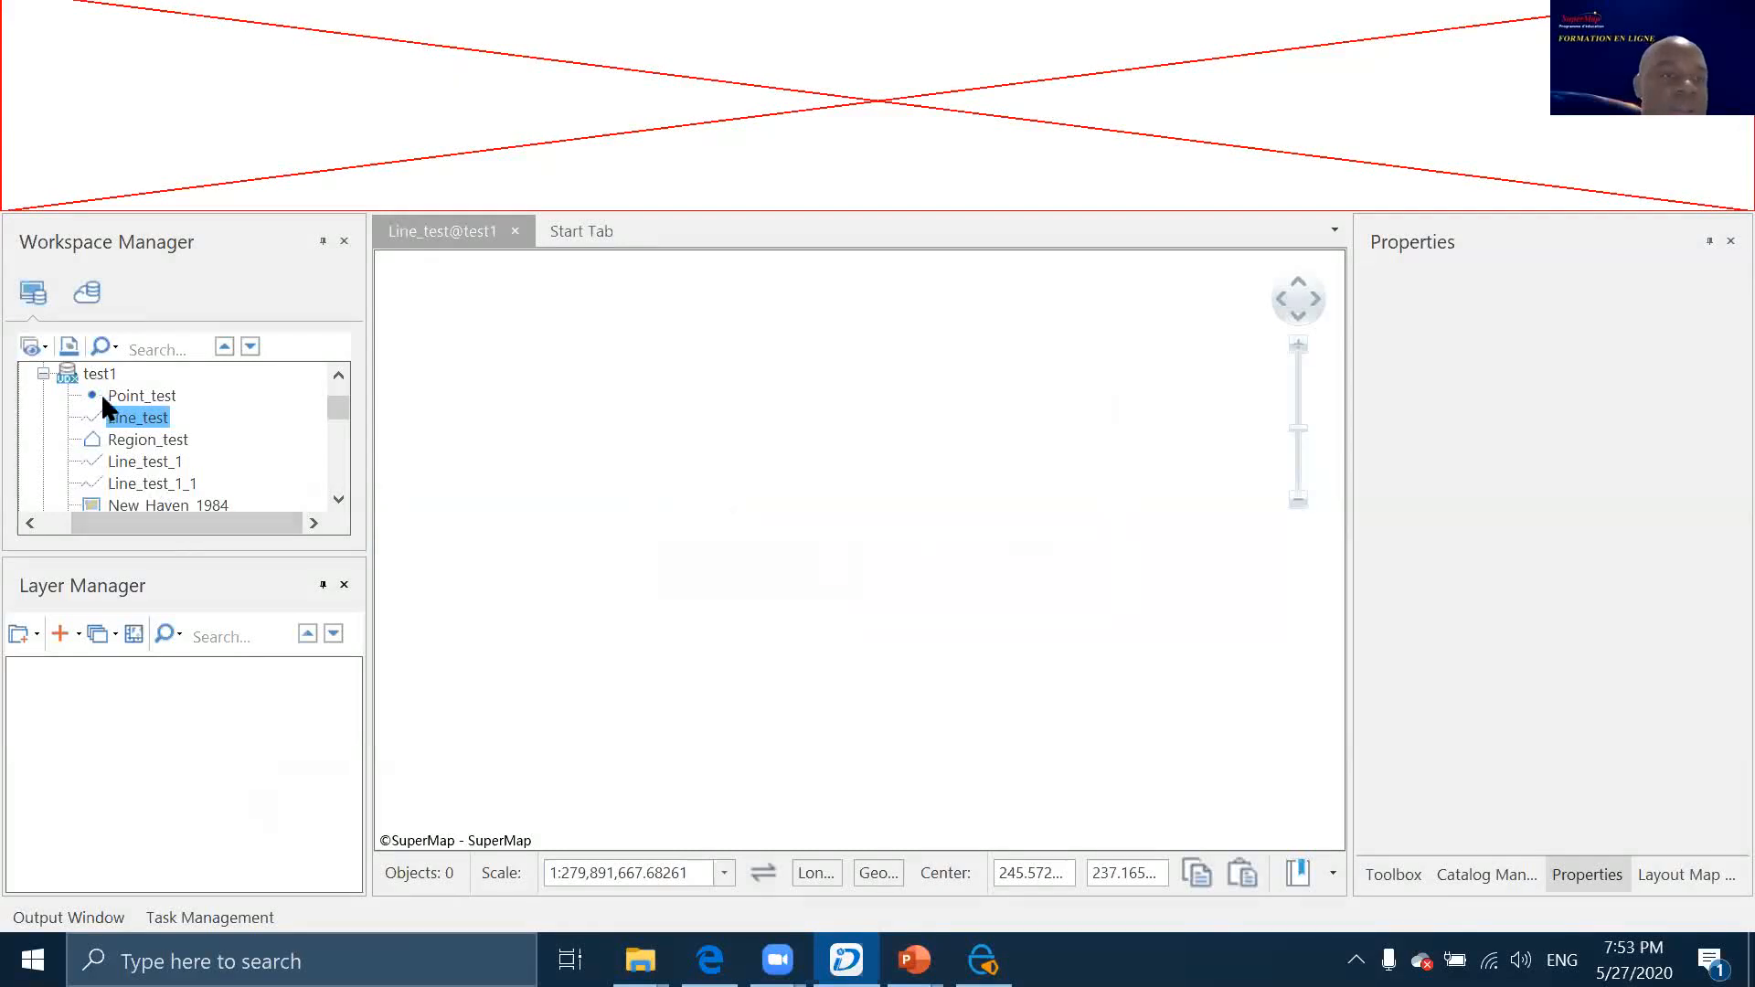
# Try to close the Line_test dataset in the test1 datasource
pyautogui.scroll(1, 105, 392)
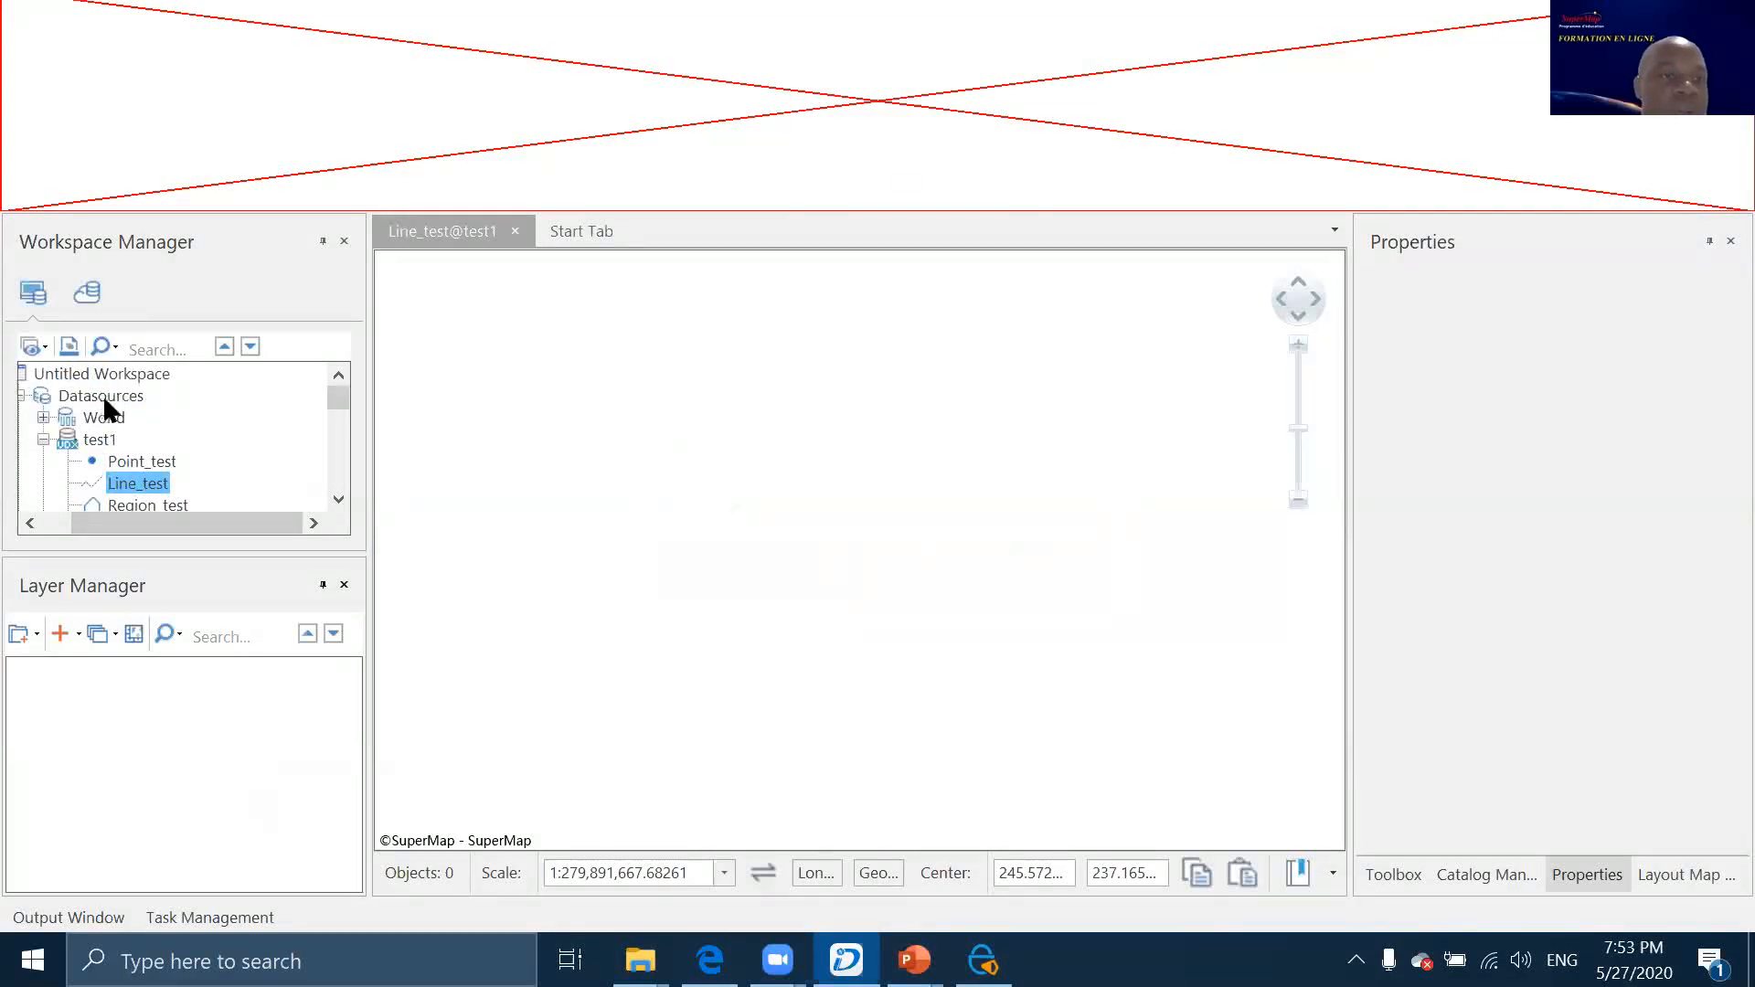
pyautogui.scroll(-4, 104, 407)
pyautogui.scroll(3, 110, 417)
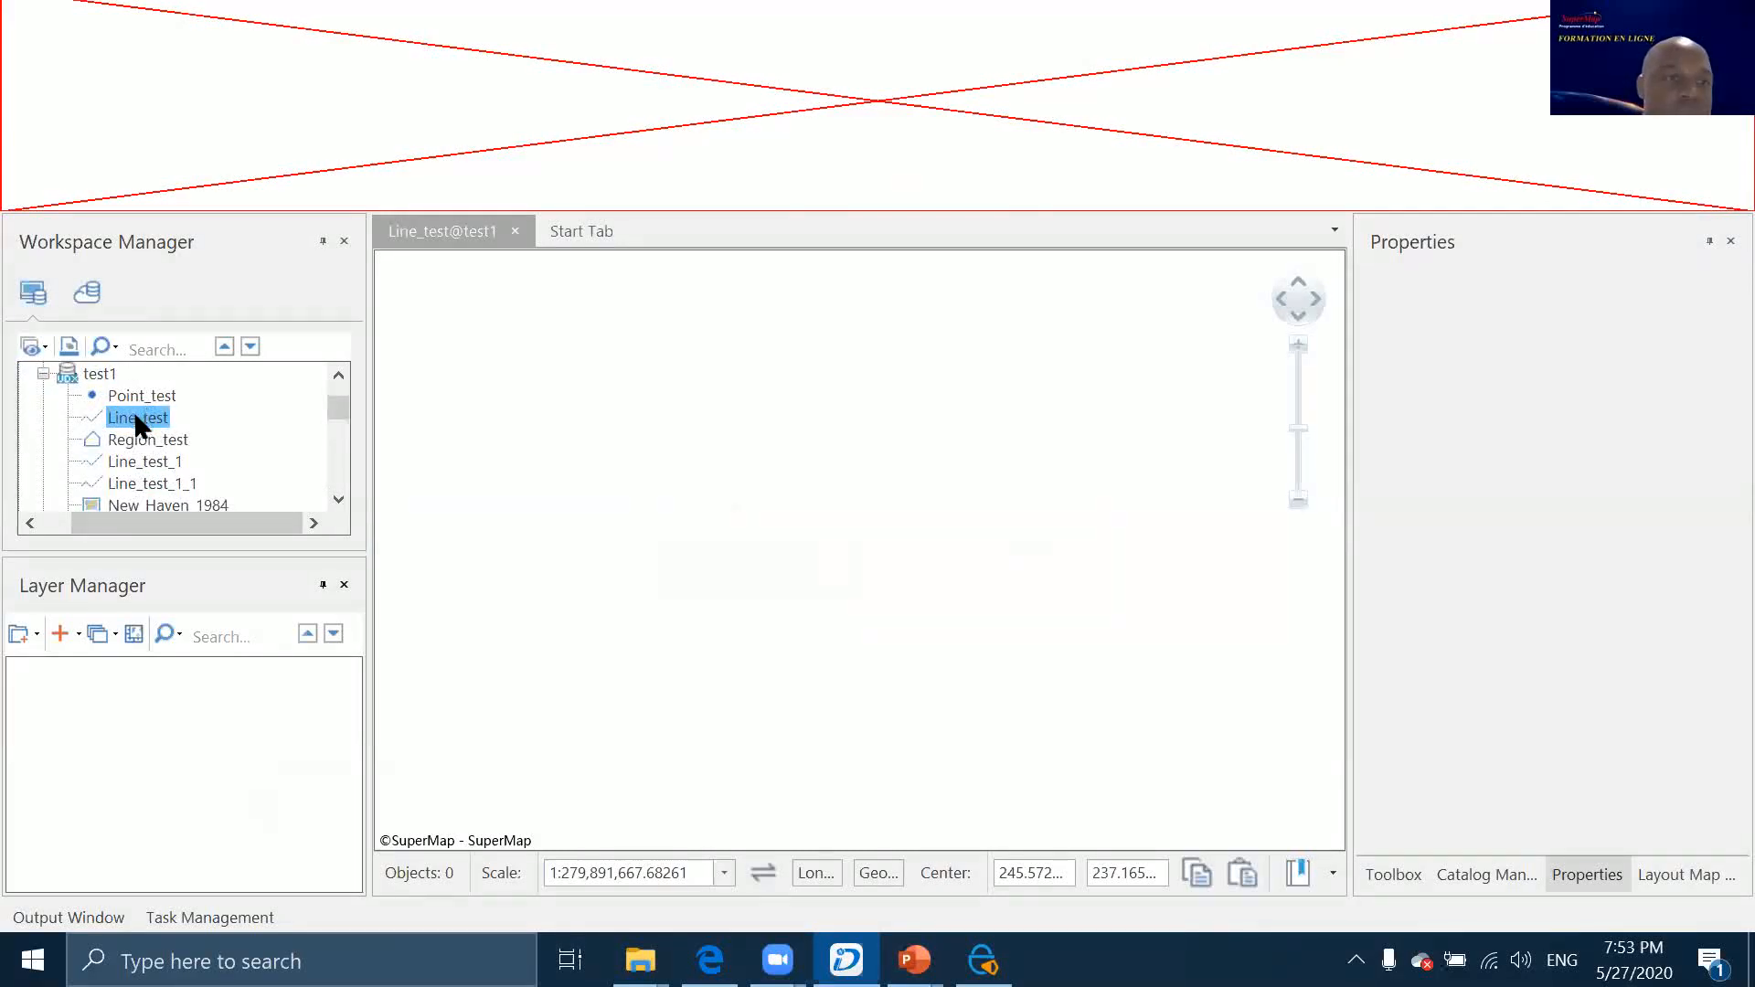
pyautogui.scroll(-3, 138, 464)
pyautogui.scroll(3, 137, 459)
pyautogui.click(137, 417)
pyautogui.rightClick(139, 417)
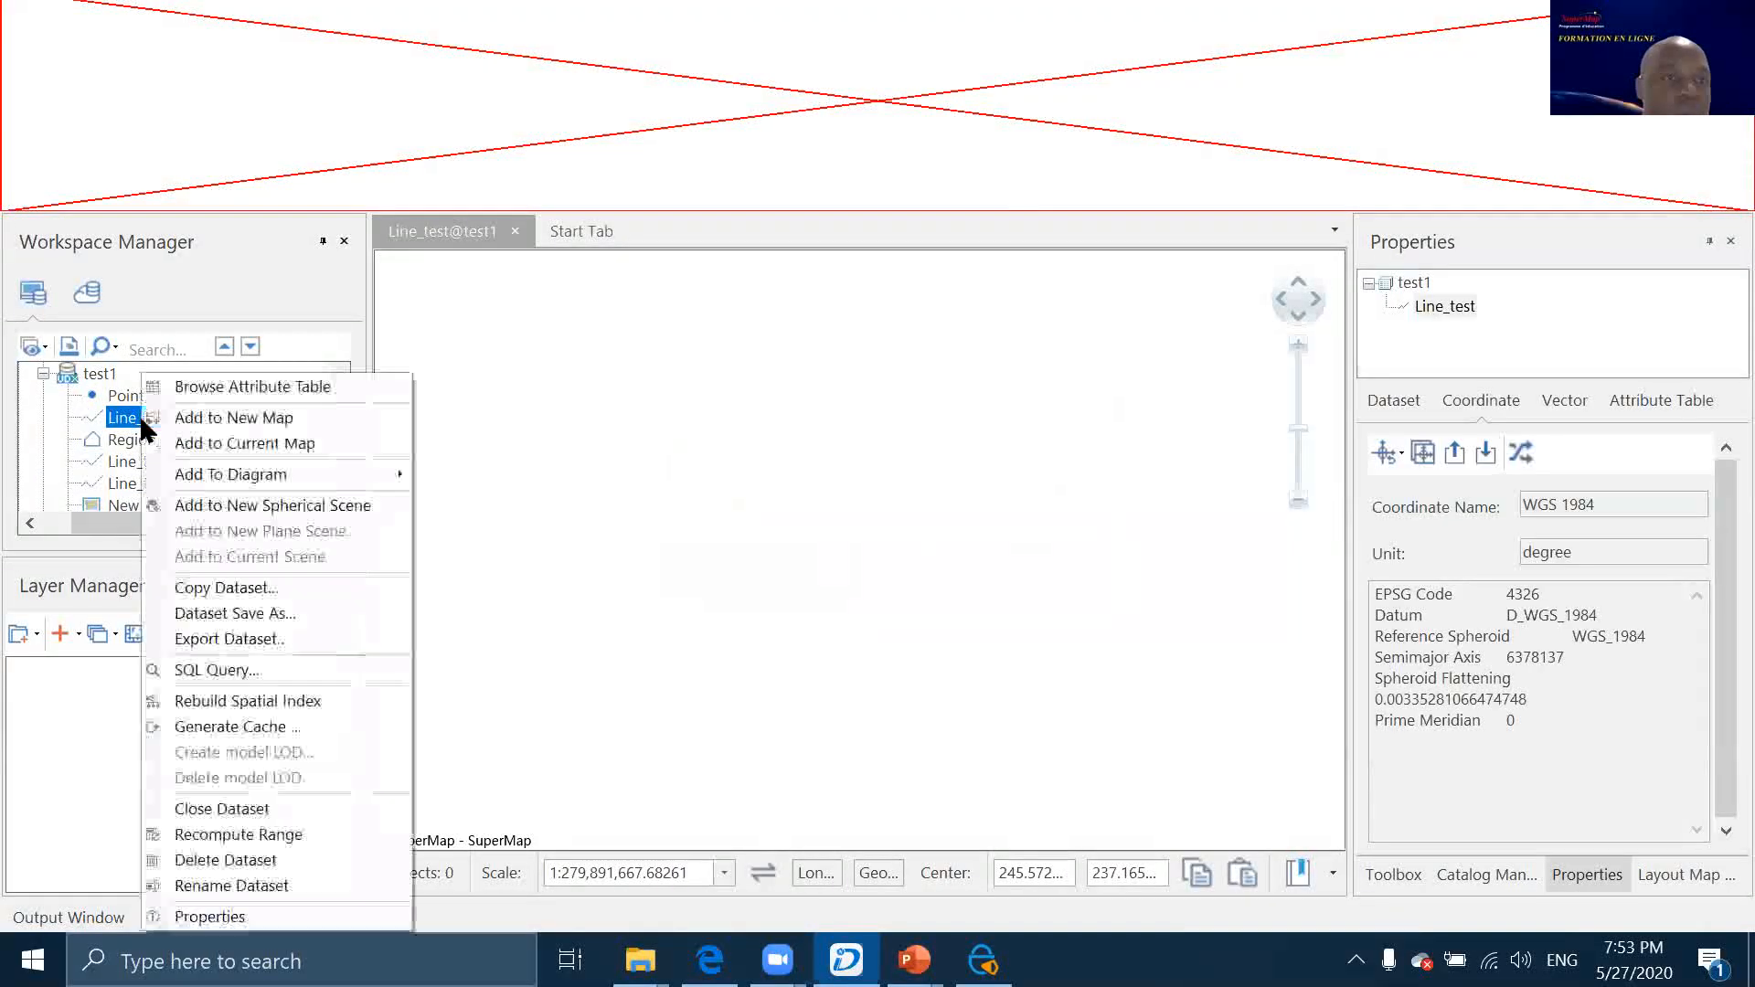
pyautogui.click(222, 809)
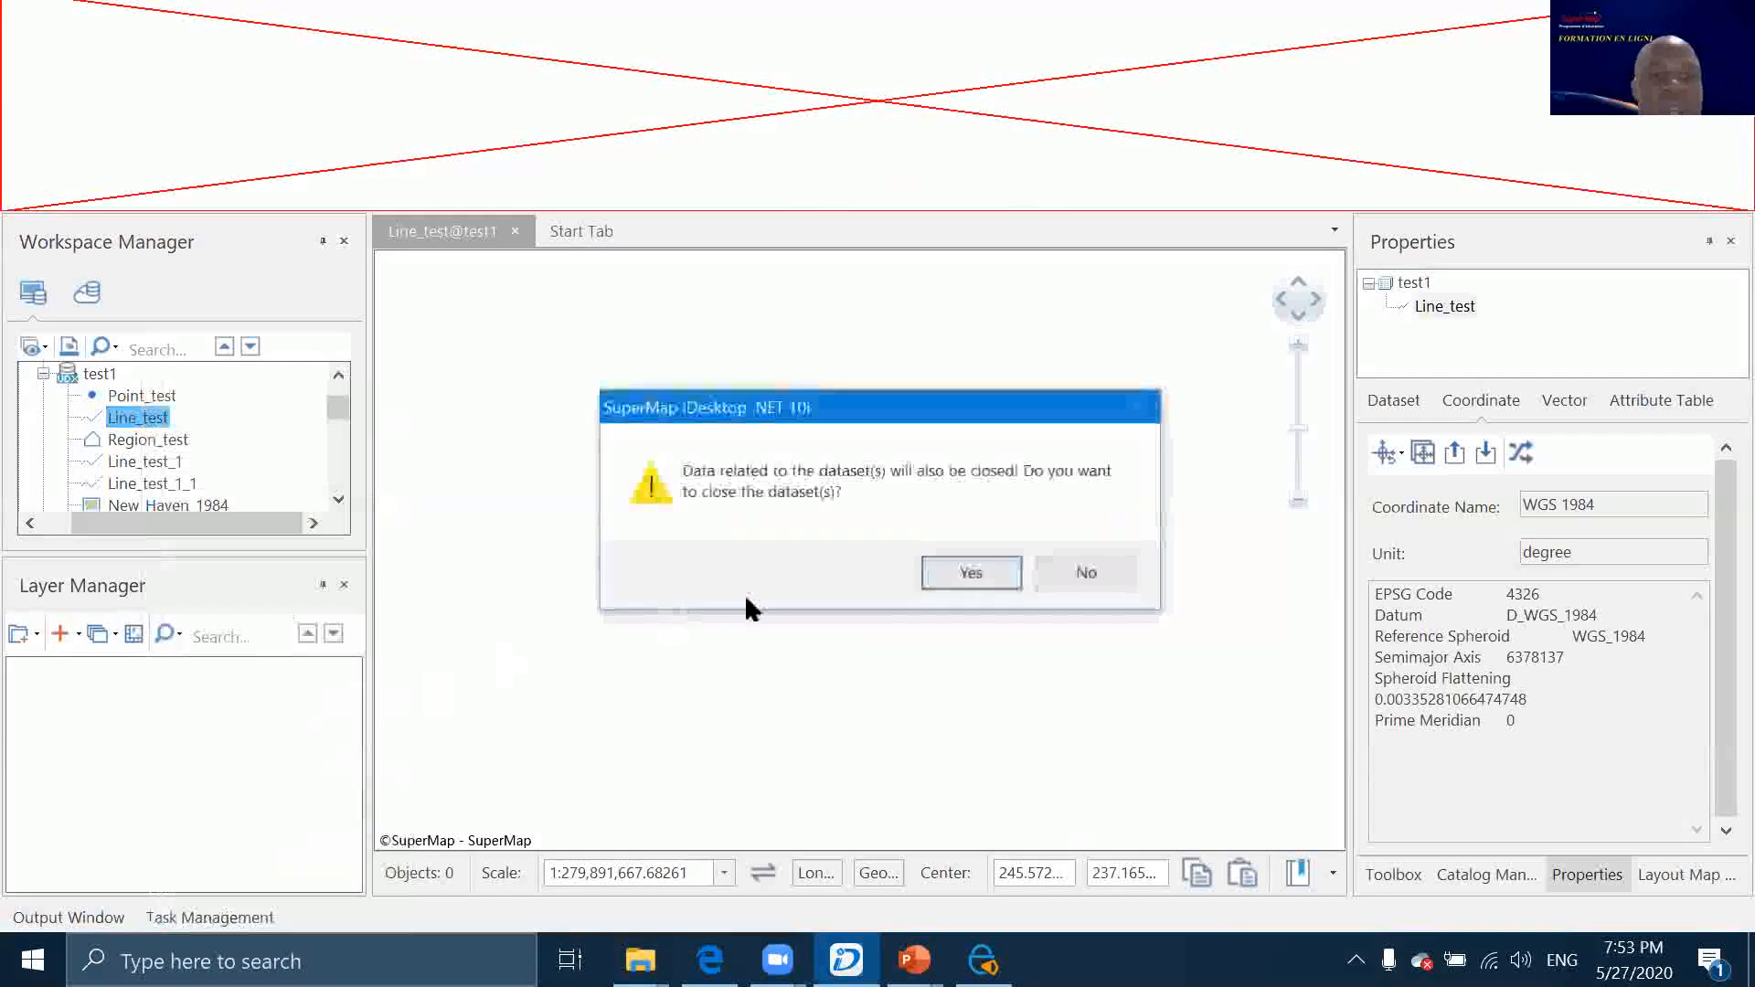
pyautogui.click(994, 579)
pyautogui.scroll(1, 176, 425)
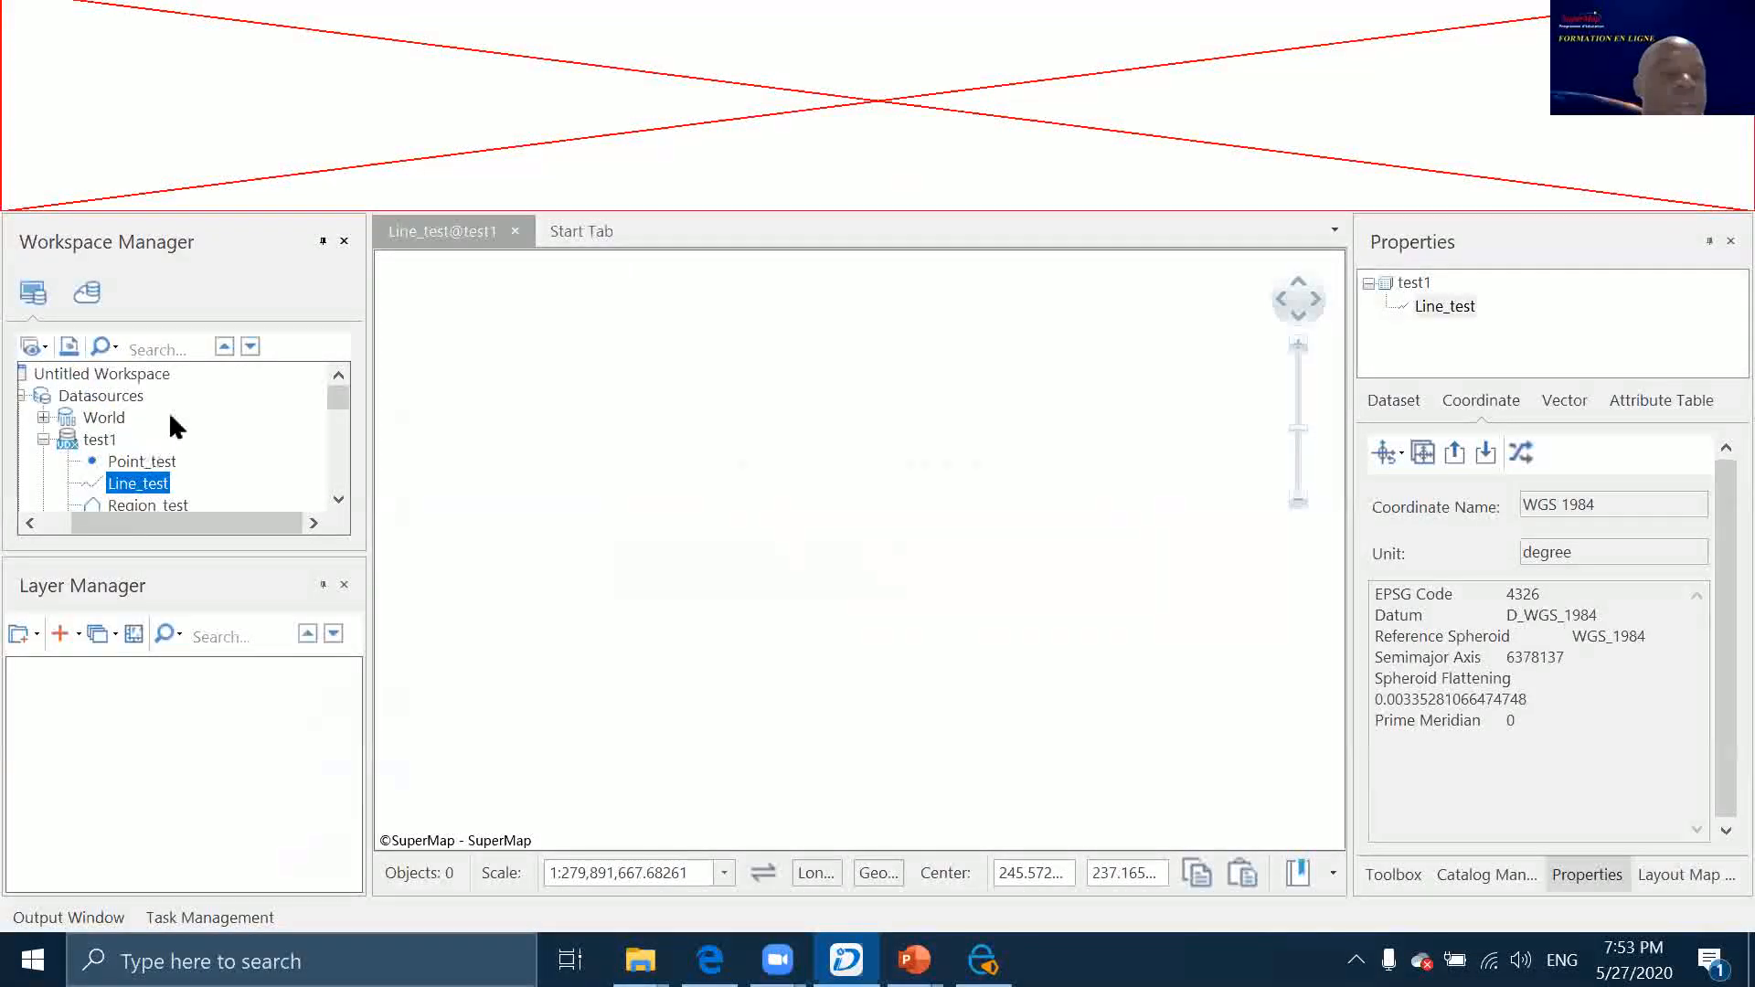
# Exit SuperMap iDesktop without saving the changes to the workspace
pyautogui.press('F2')
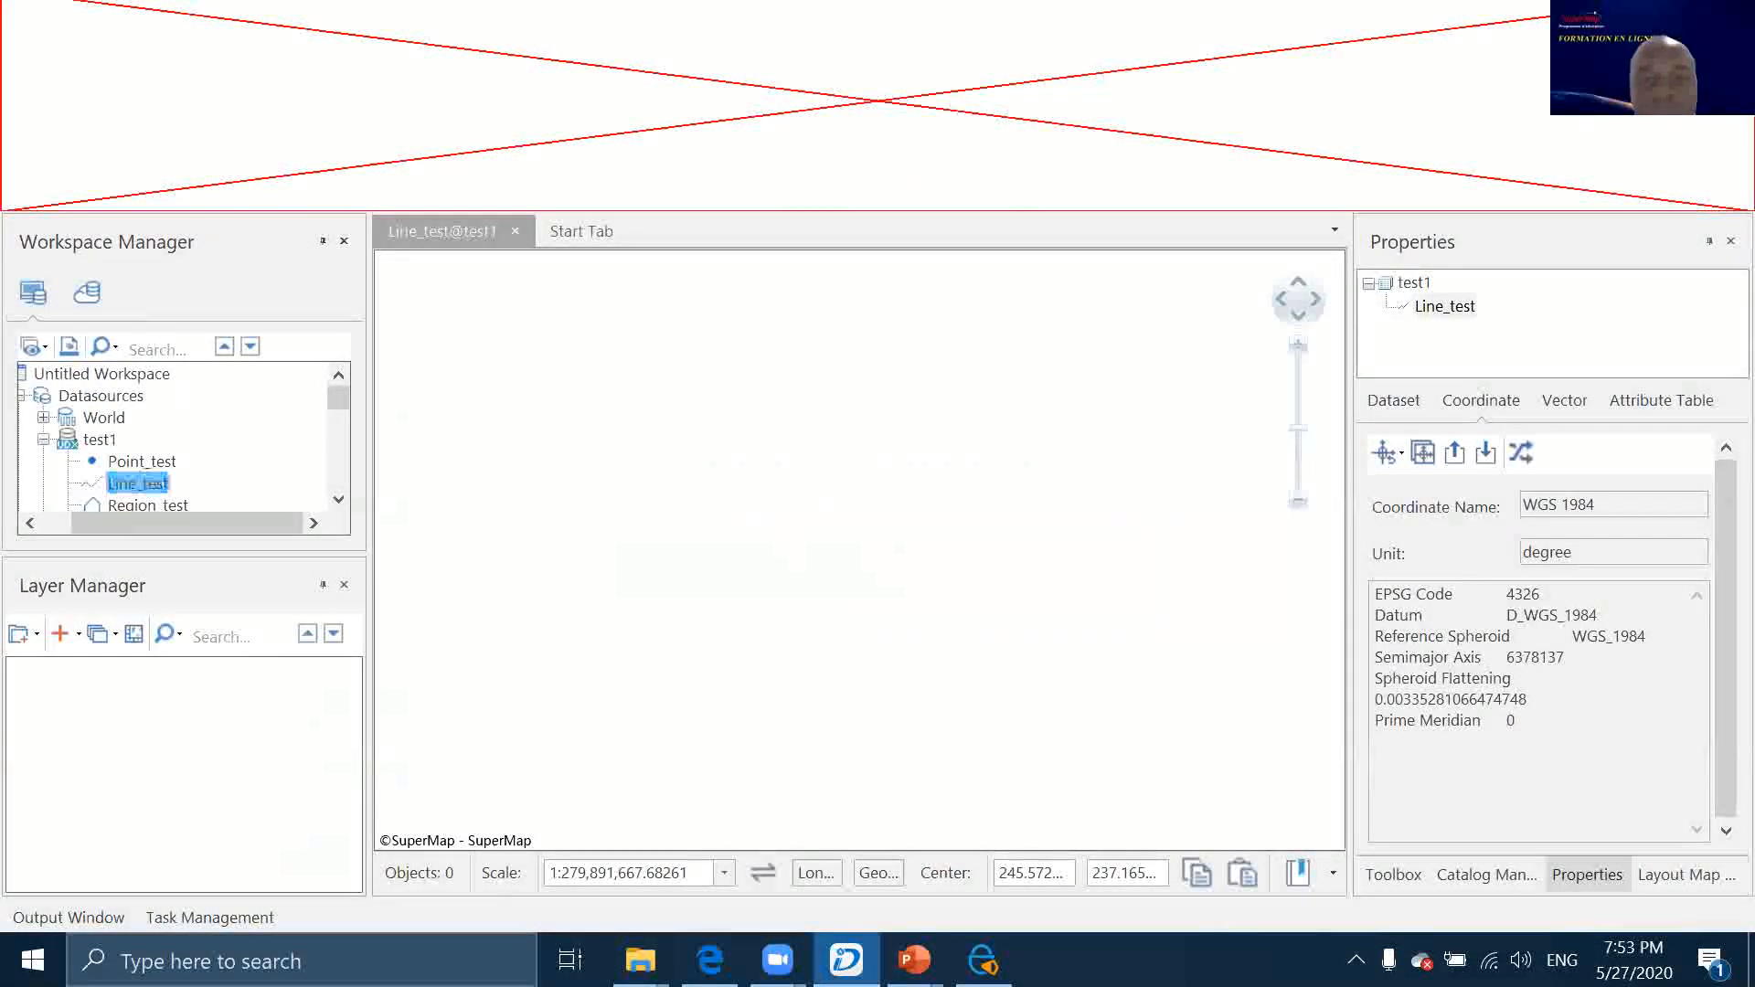
pyautogui.rightClick(845, 960)
pyautogui.click(823, 940)
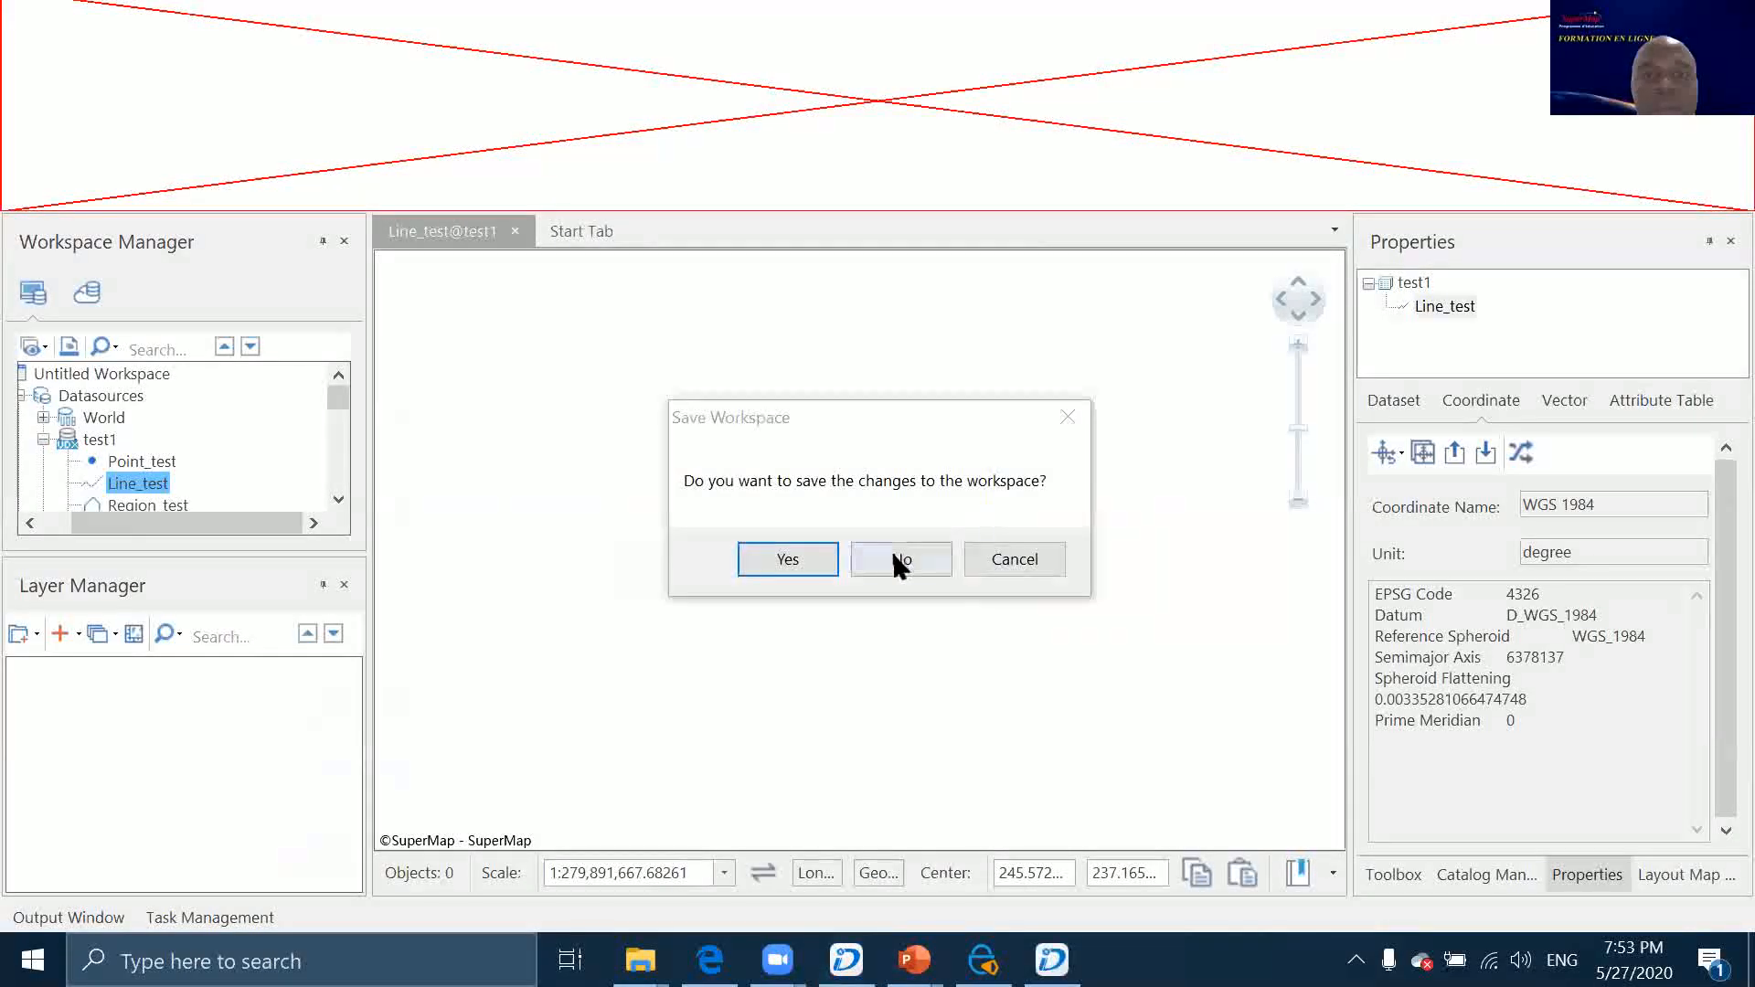
pyautogui.press('Return')
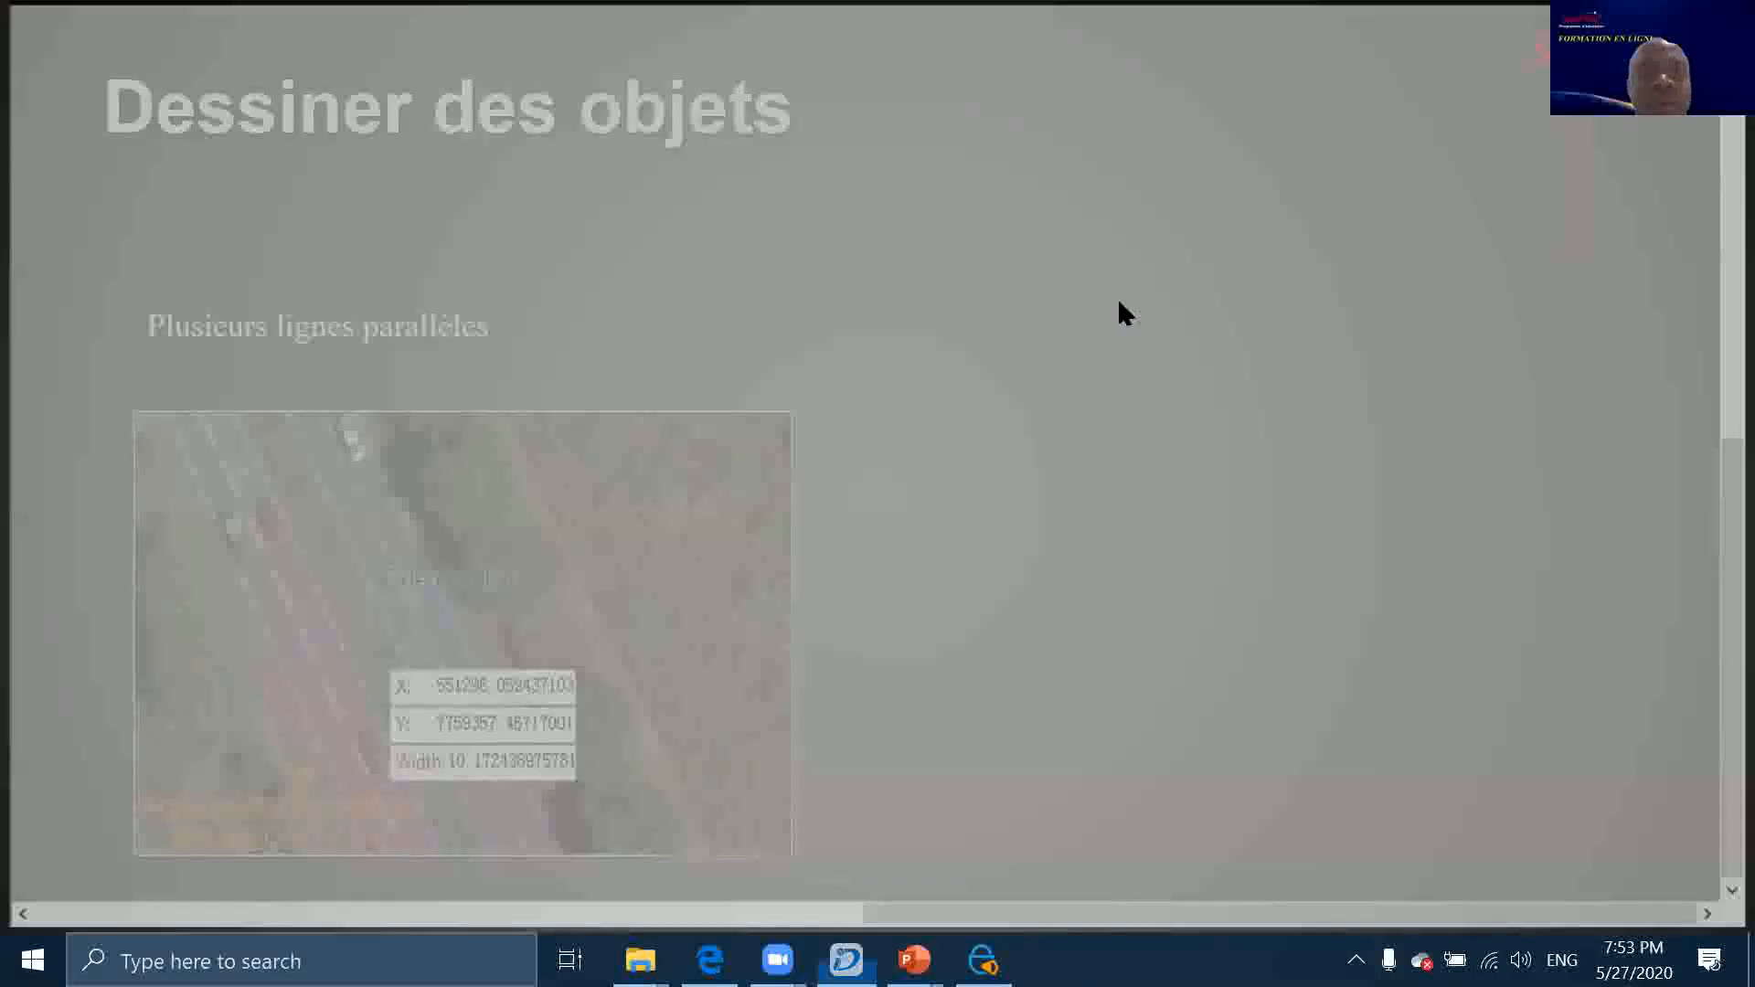
# Relaunch SuperMap iDesktop from the Windows desktop and bring the PowerPoint slide show forward while it loads
pyautogui.press('super+d')
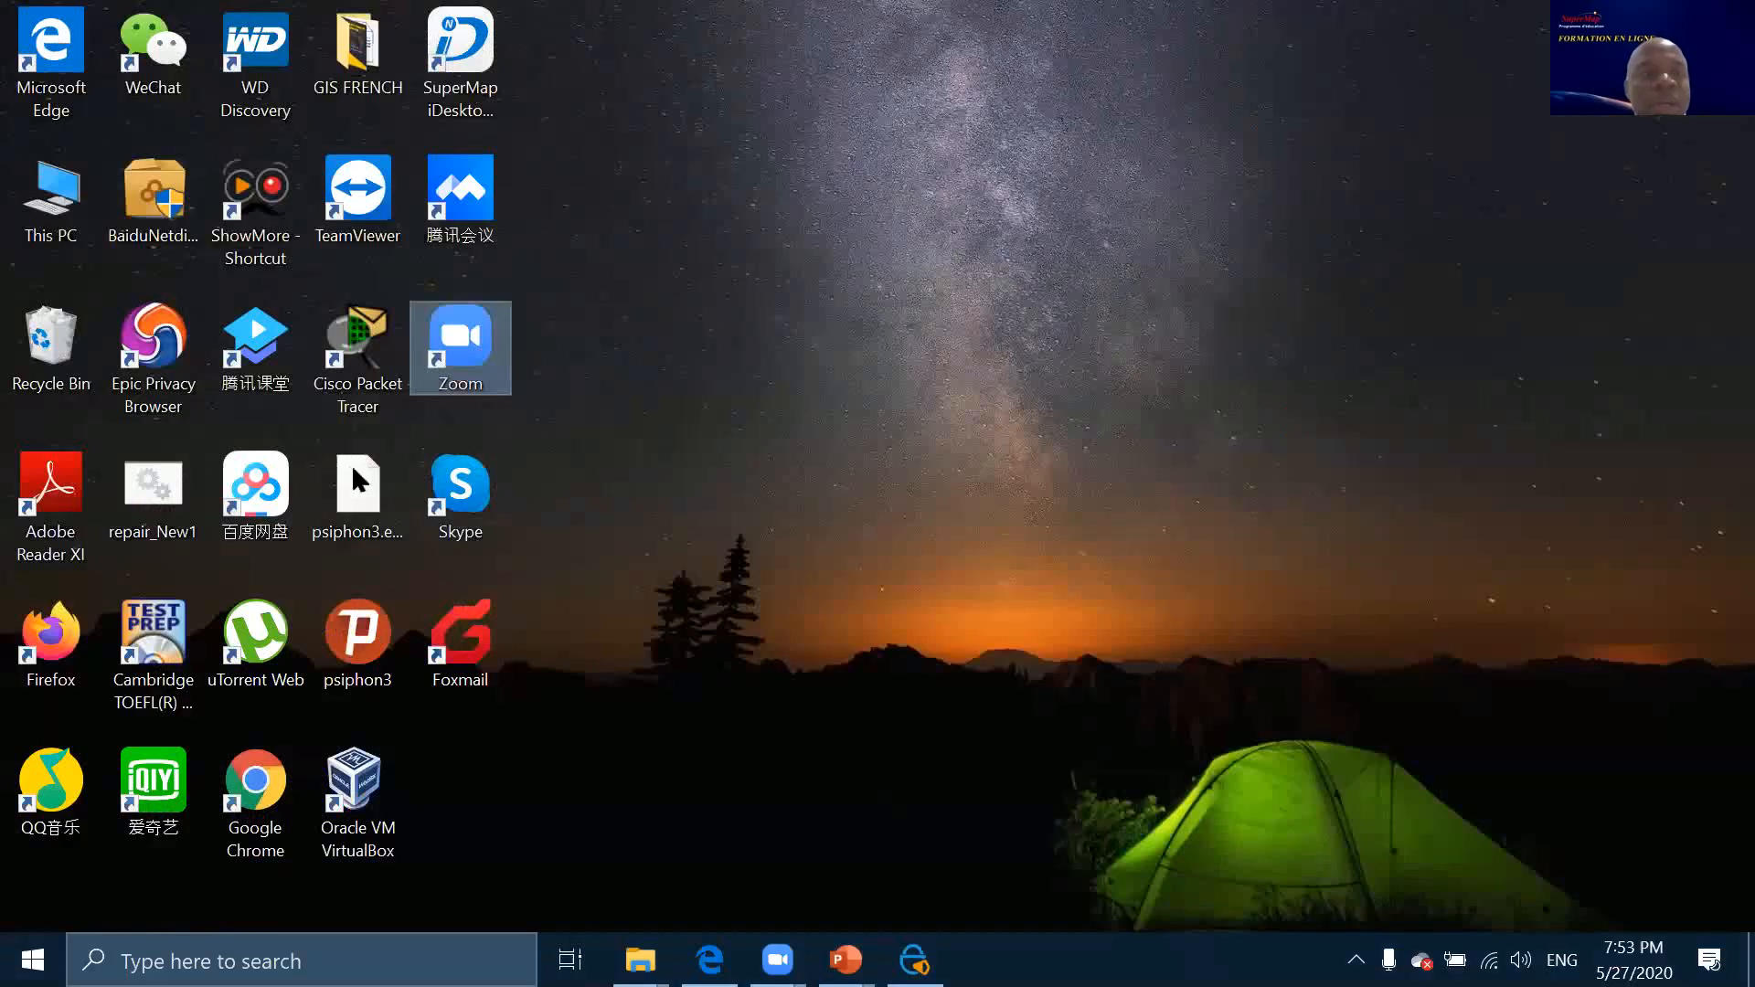
pyautogui.doubleClick(460, 57)
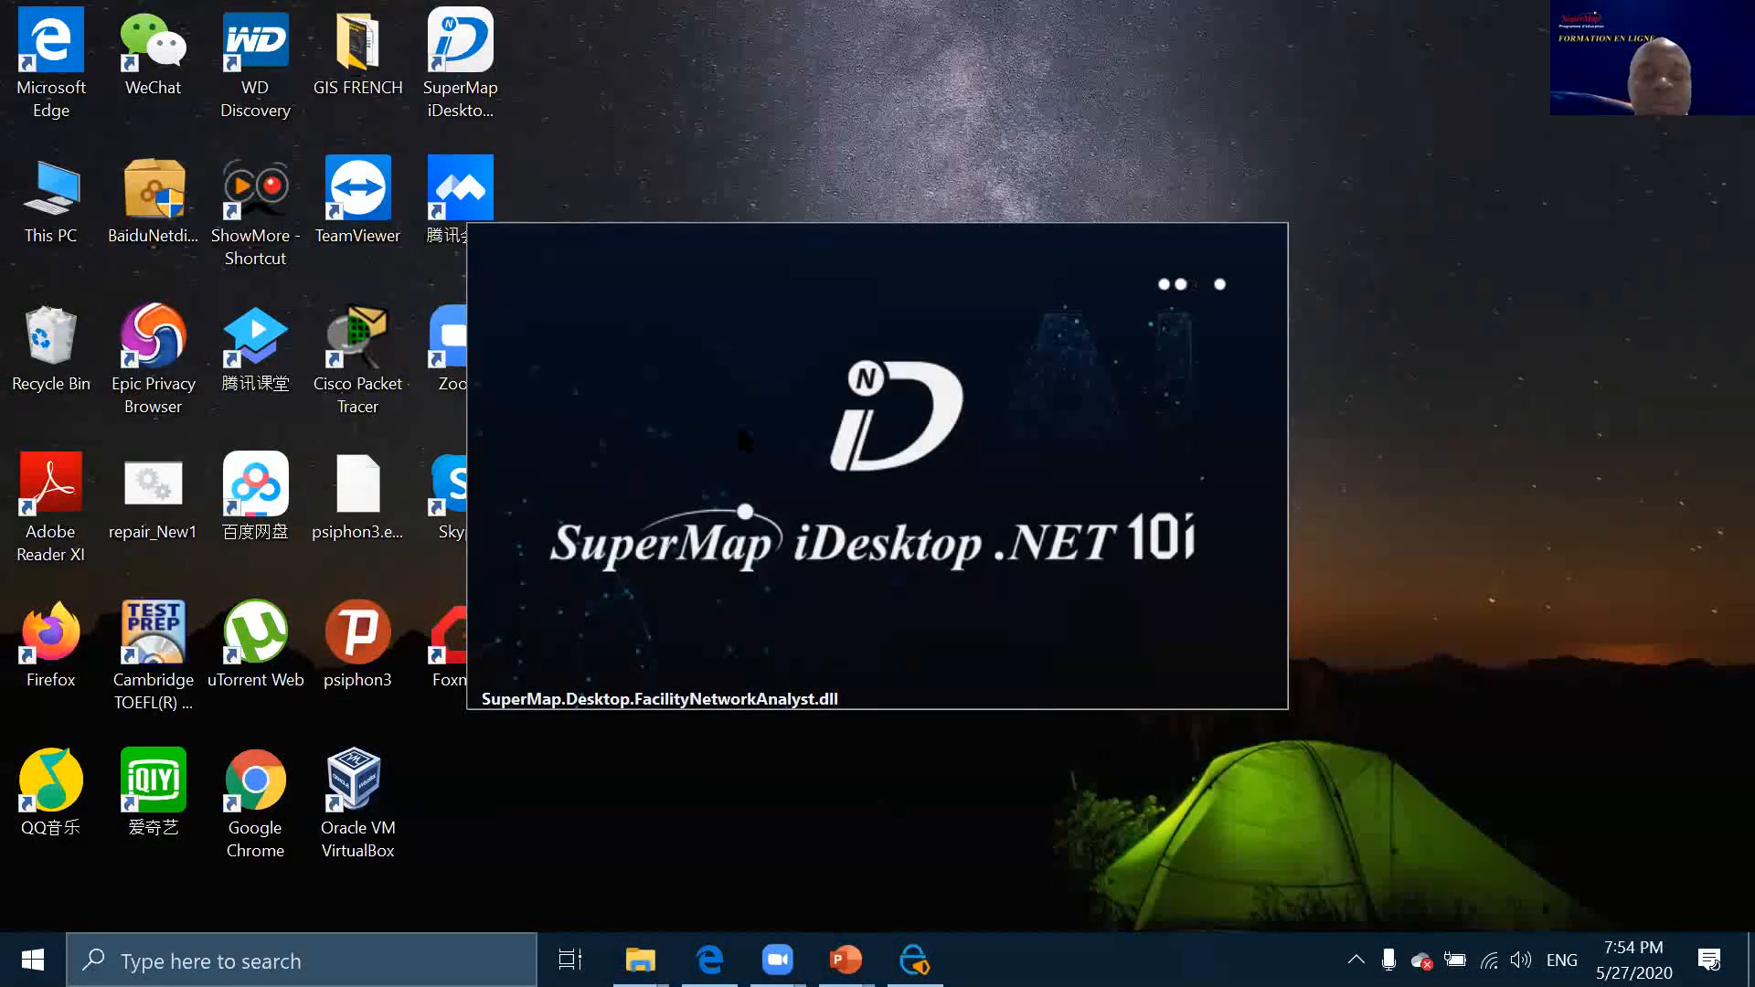
pyautogui.moveTo(847, 960)
pyautogui.click(991, 850)
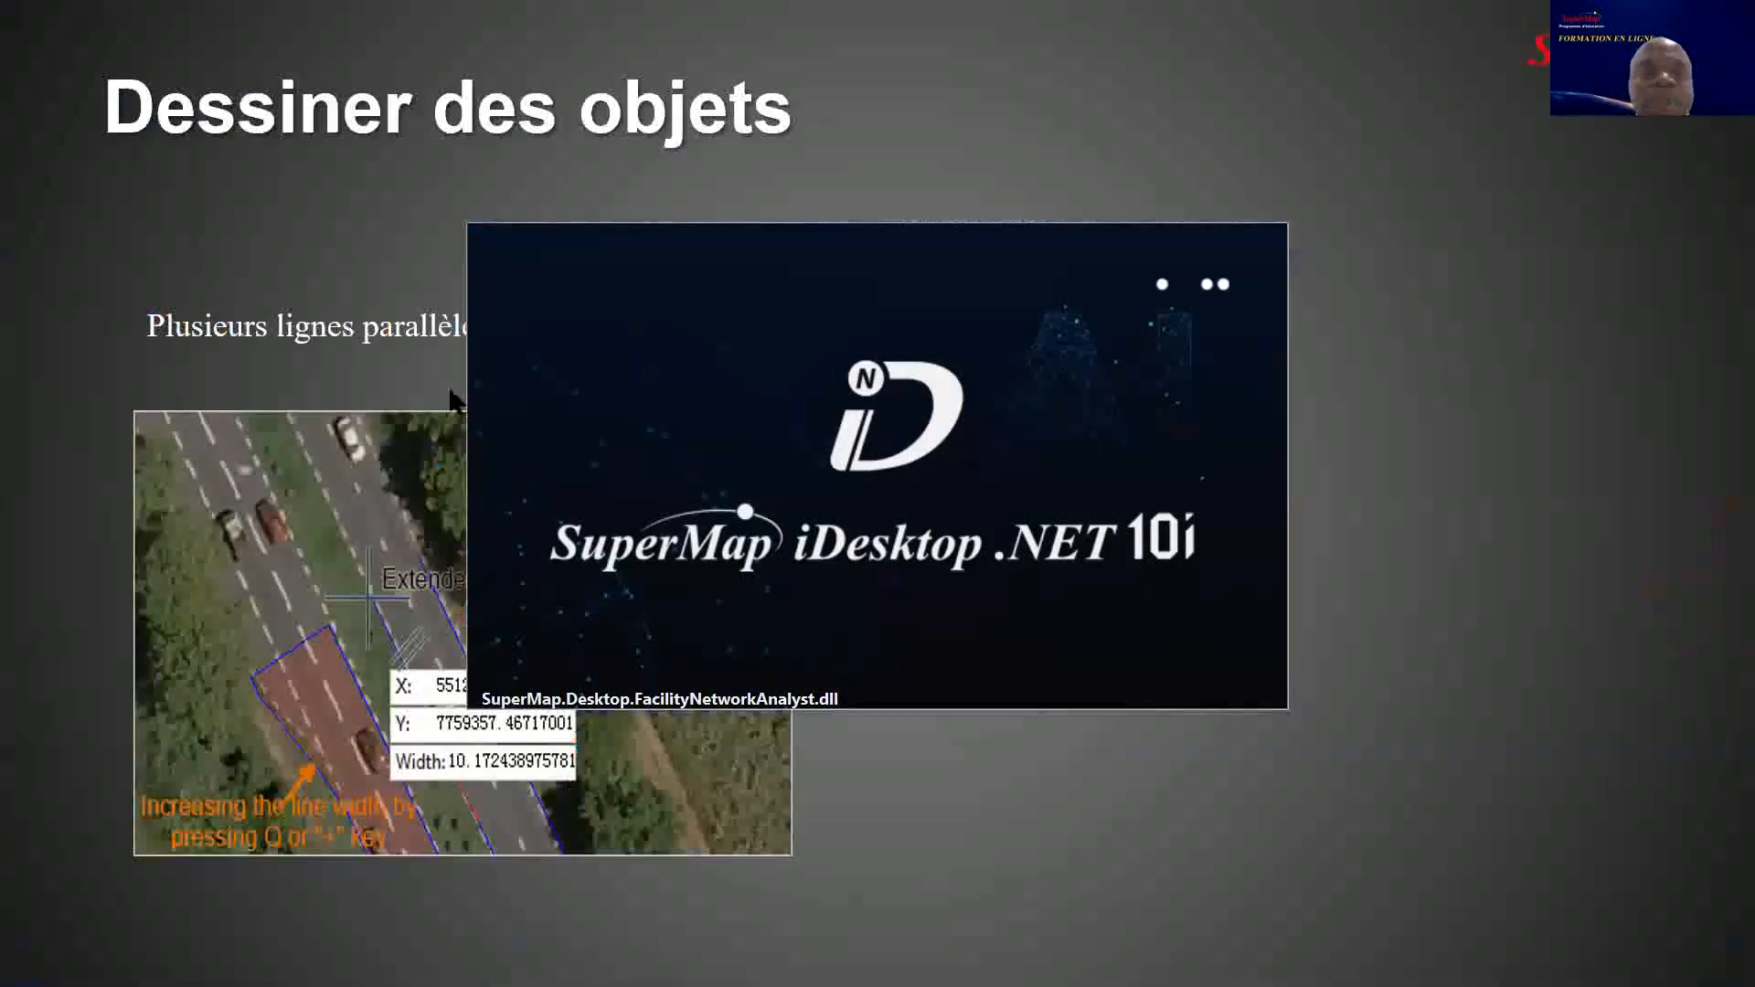
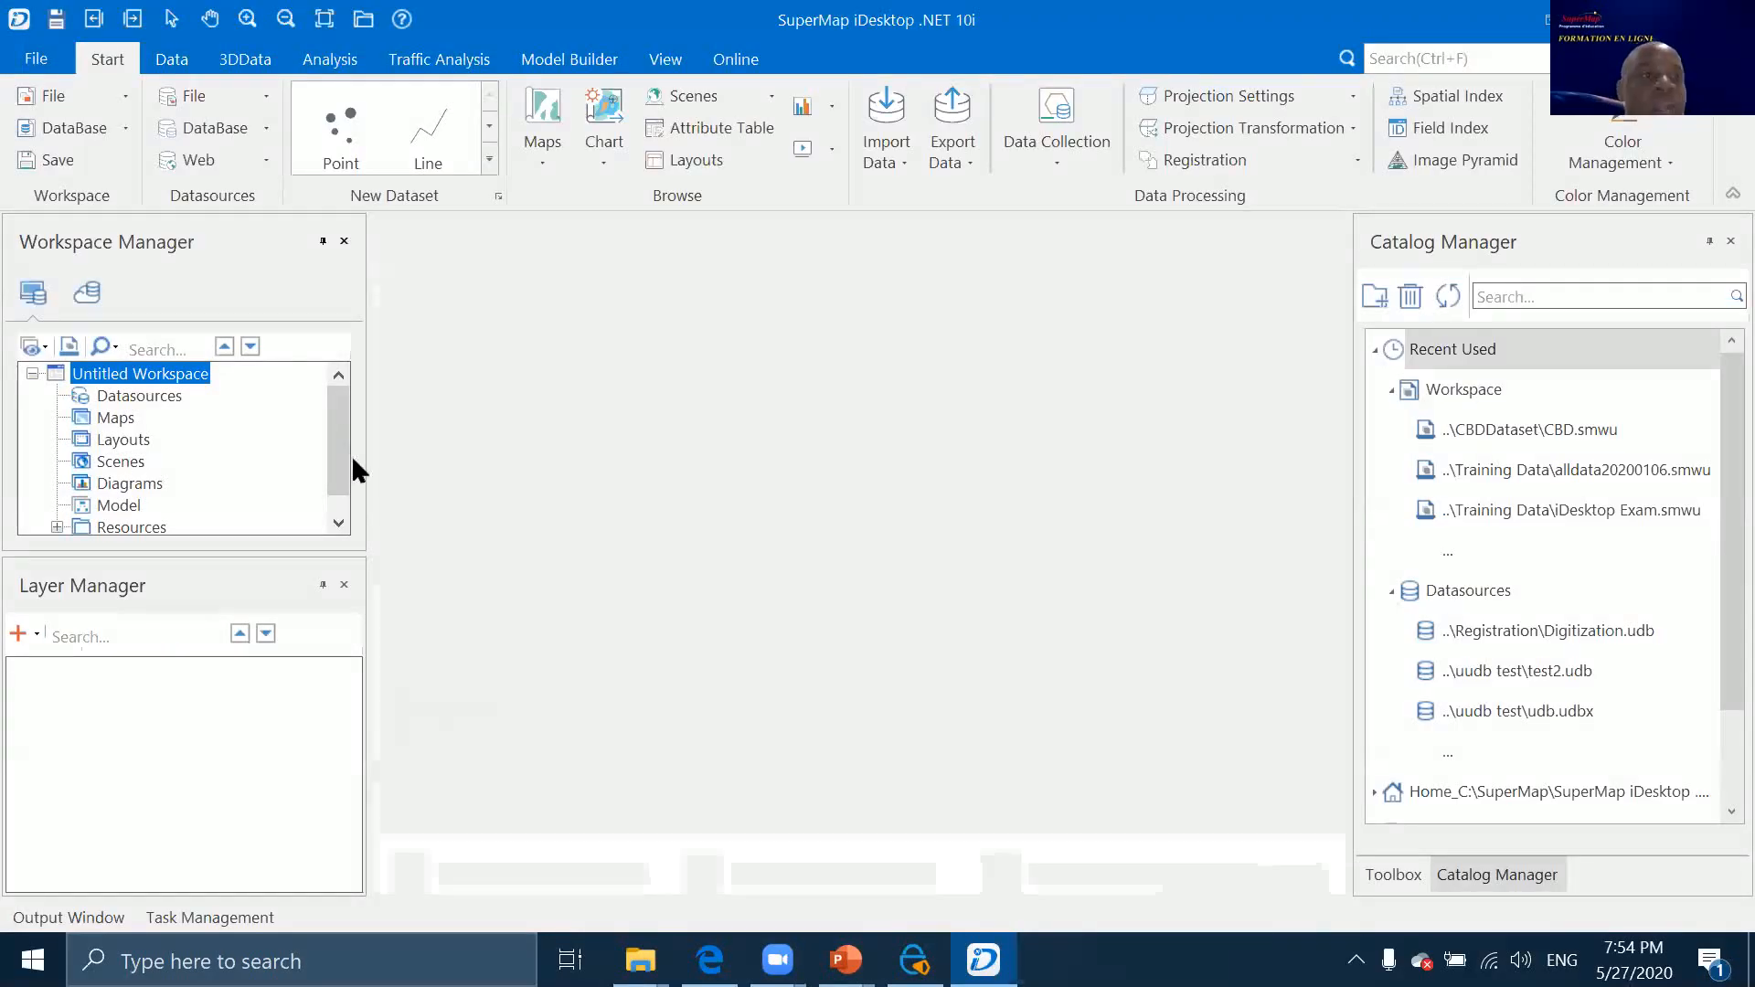
# Open the World file datasource from the World folder inside Sample data's TrainingData folder on the desktop
pyautogui.scroll(-1, 182, 435)
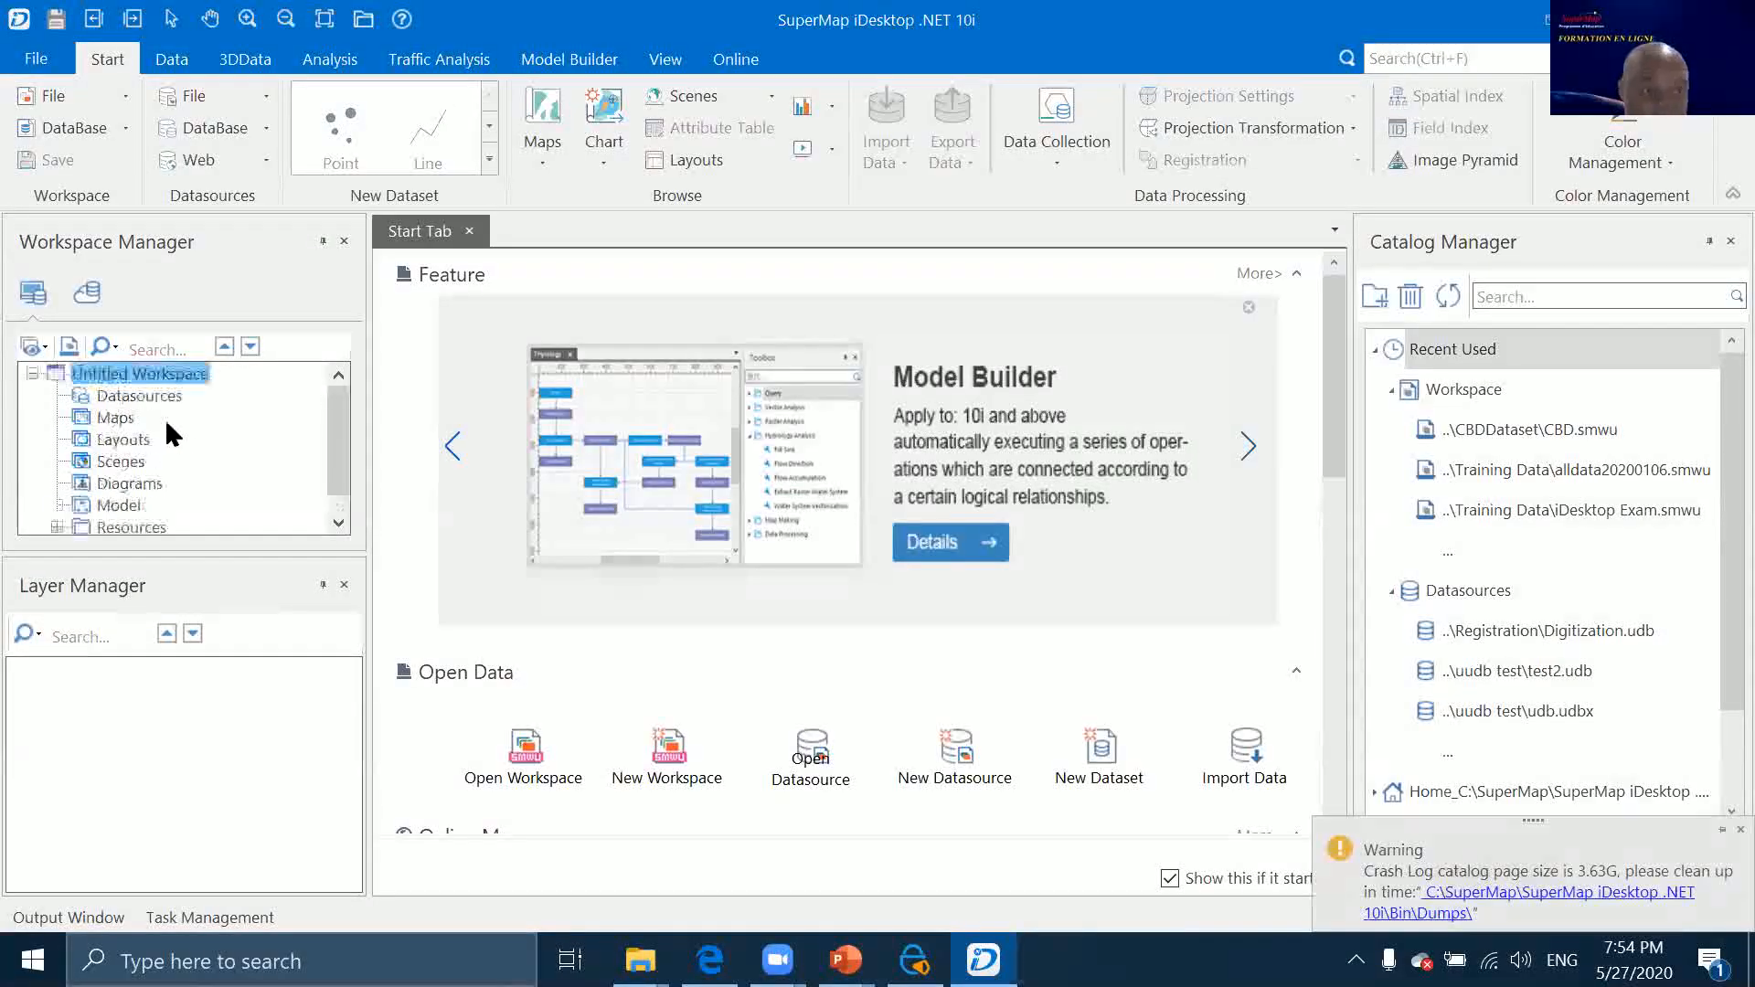
pyautogui.click(119, 398)
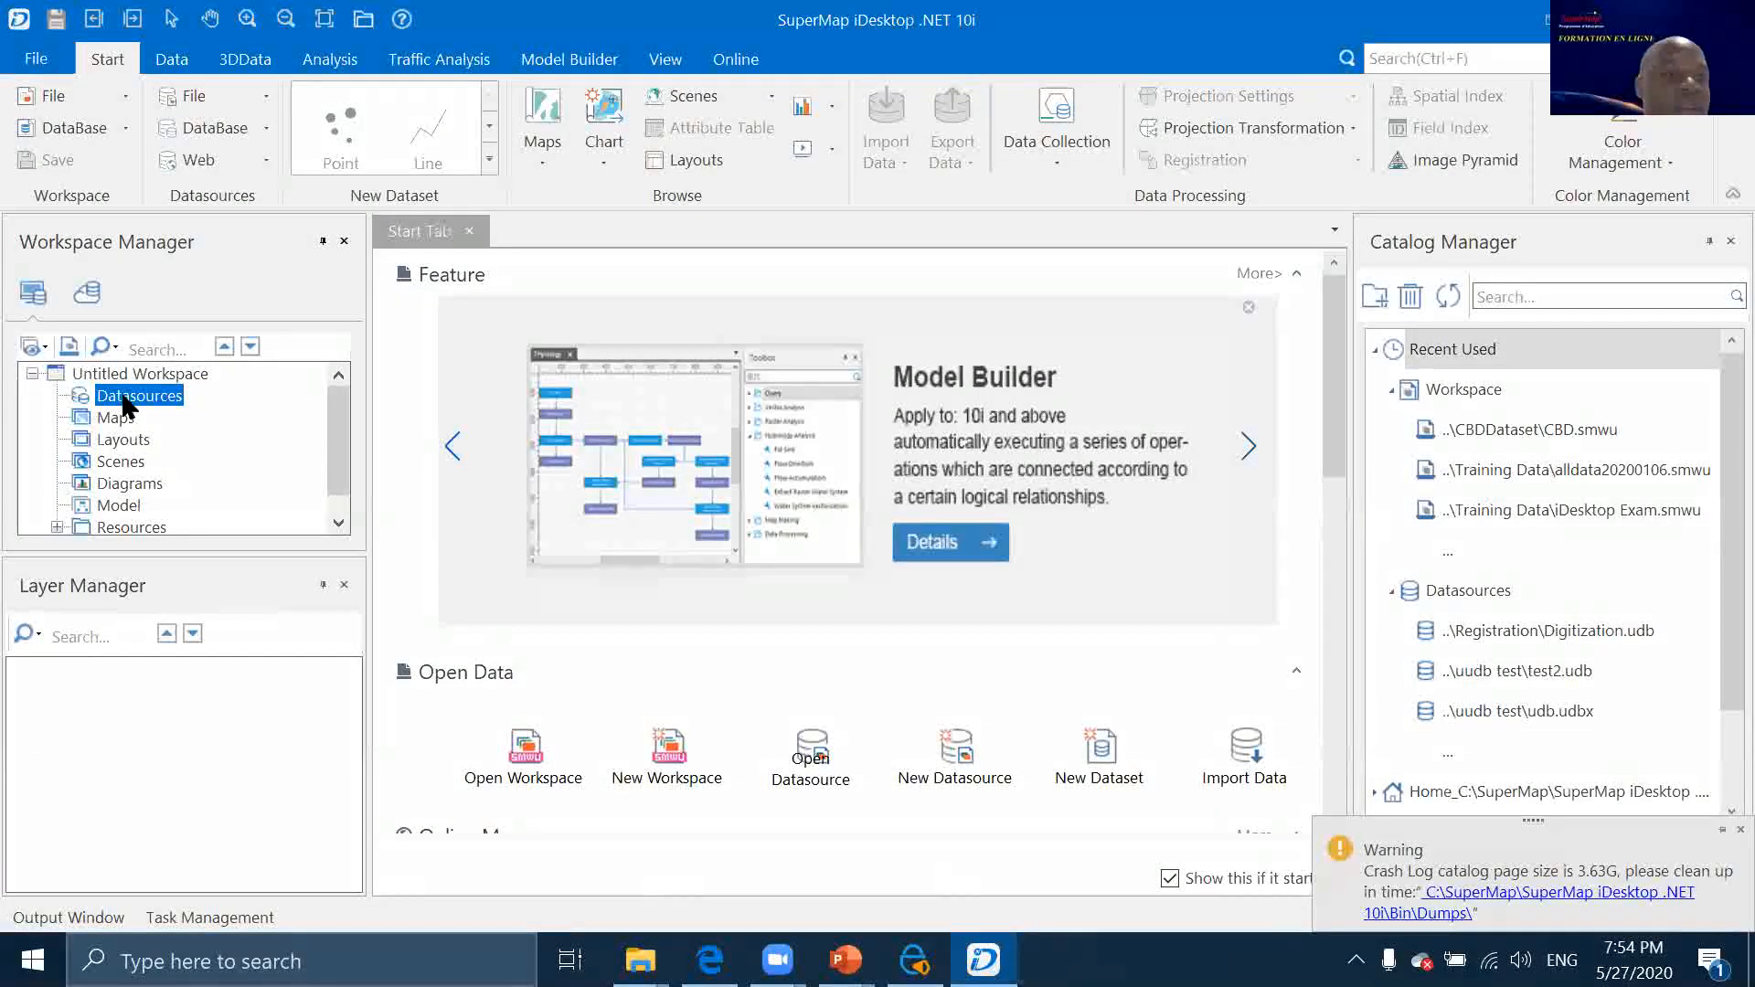
pyautogui.rightClick(123, 396)
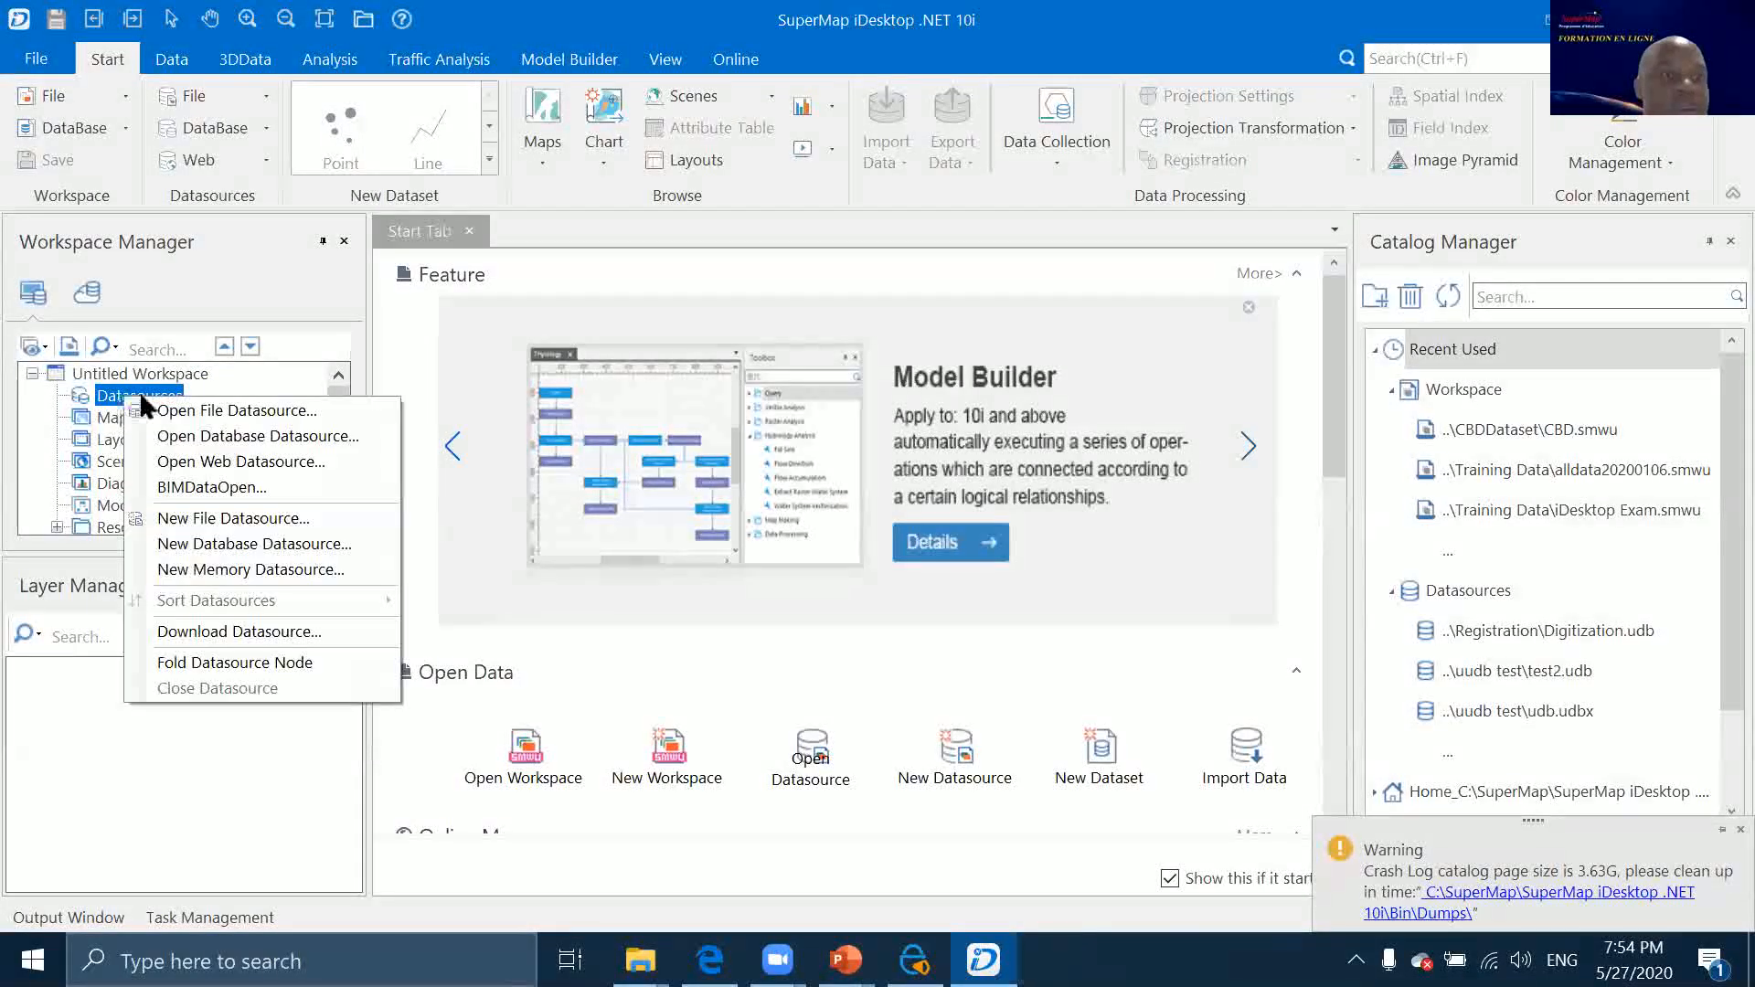
pyautogui.click(192, 411)
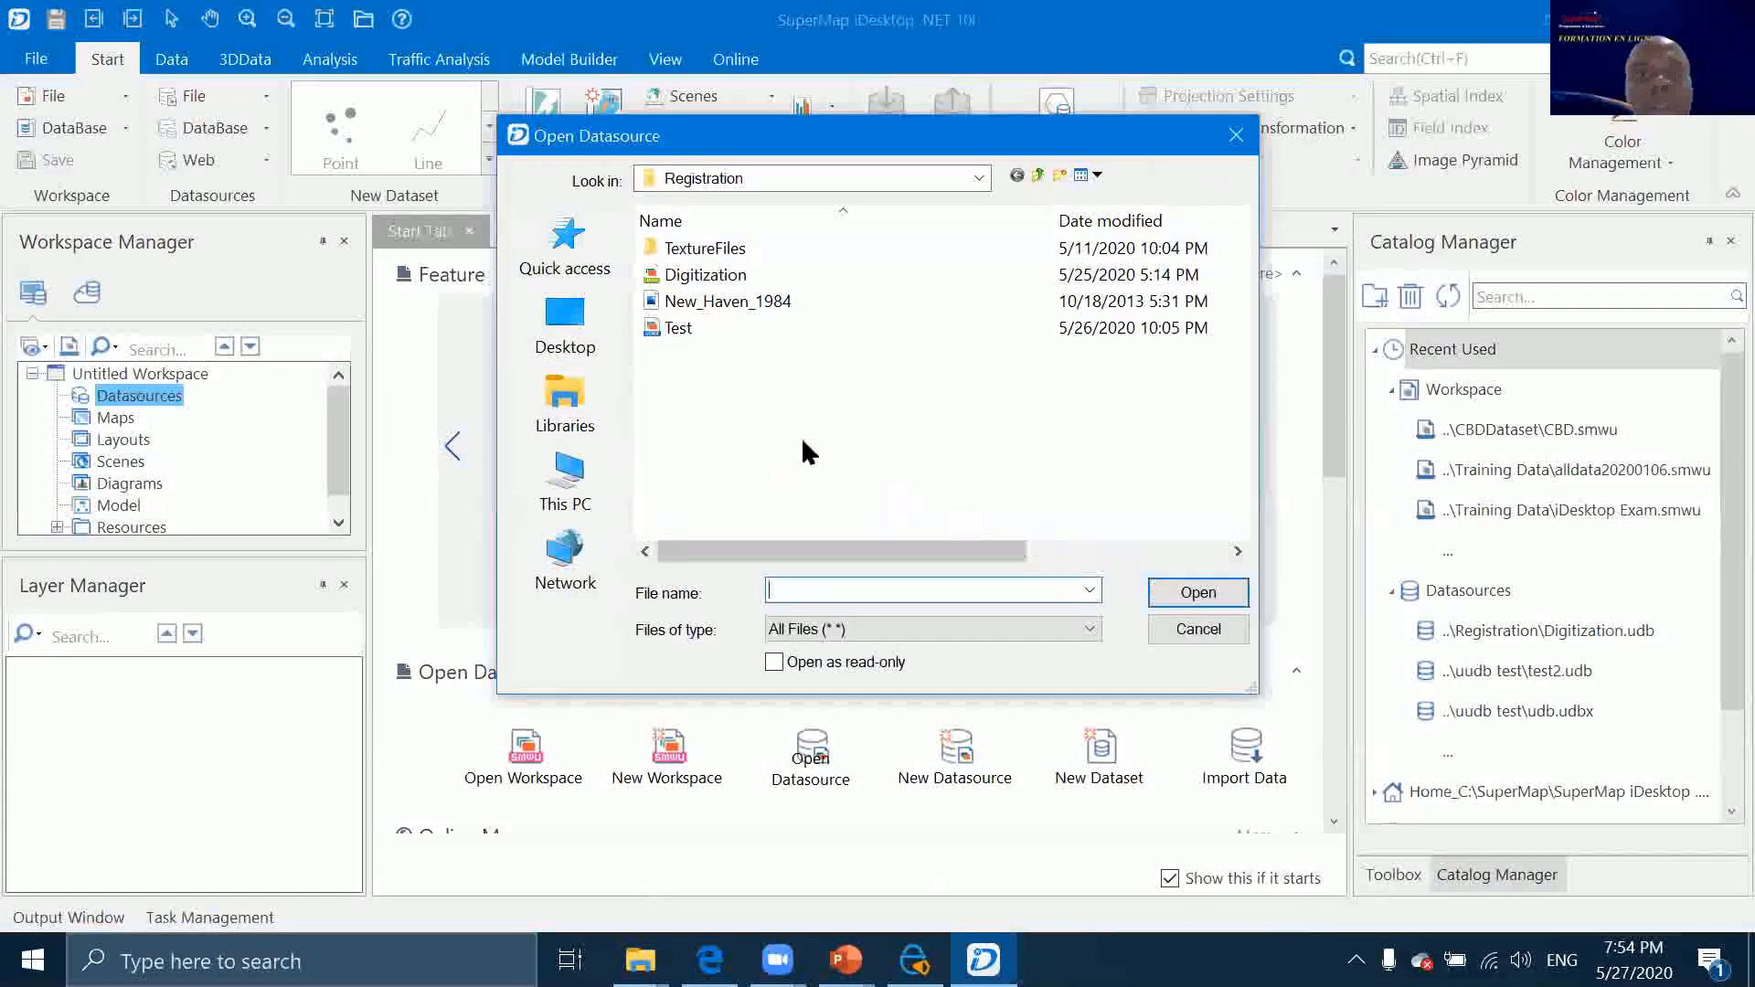
pyautogui.click(569, 345)
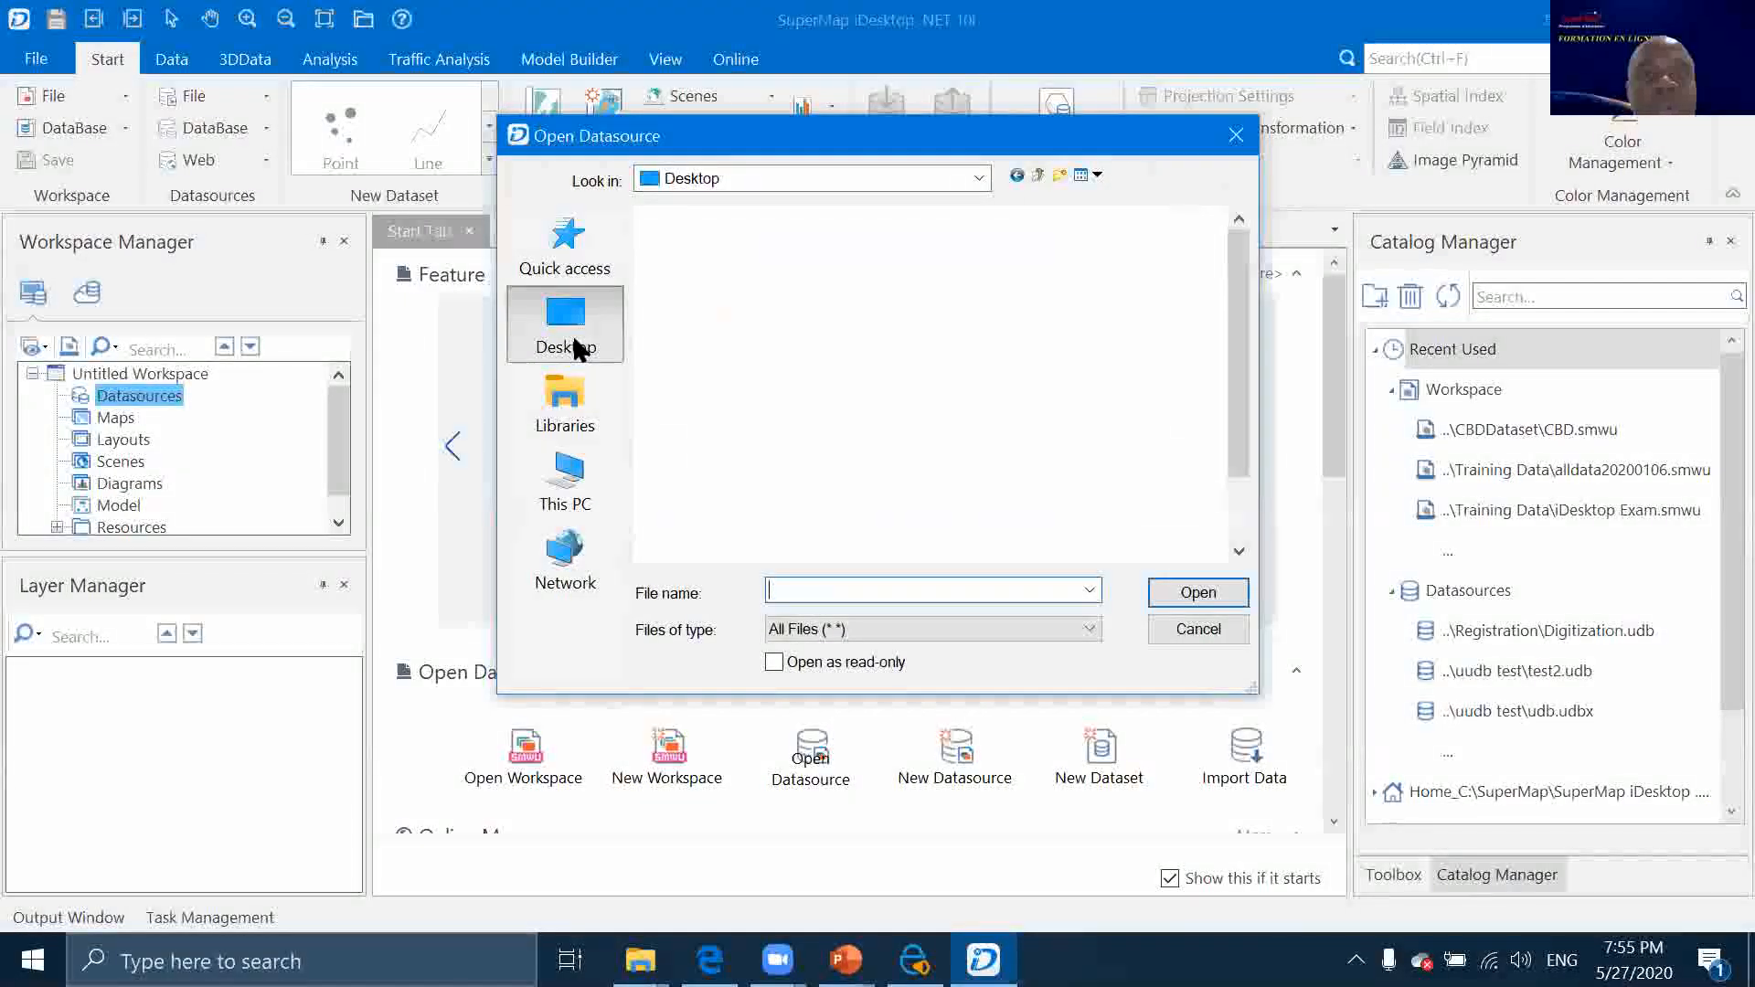
pyautogui.doubleClick(783, 522)
pyautogui.doubleClick(710, 274)
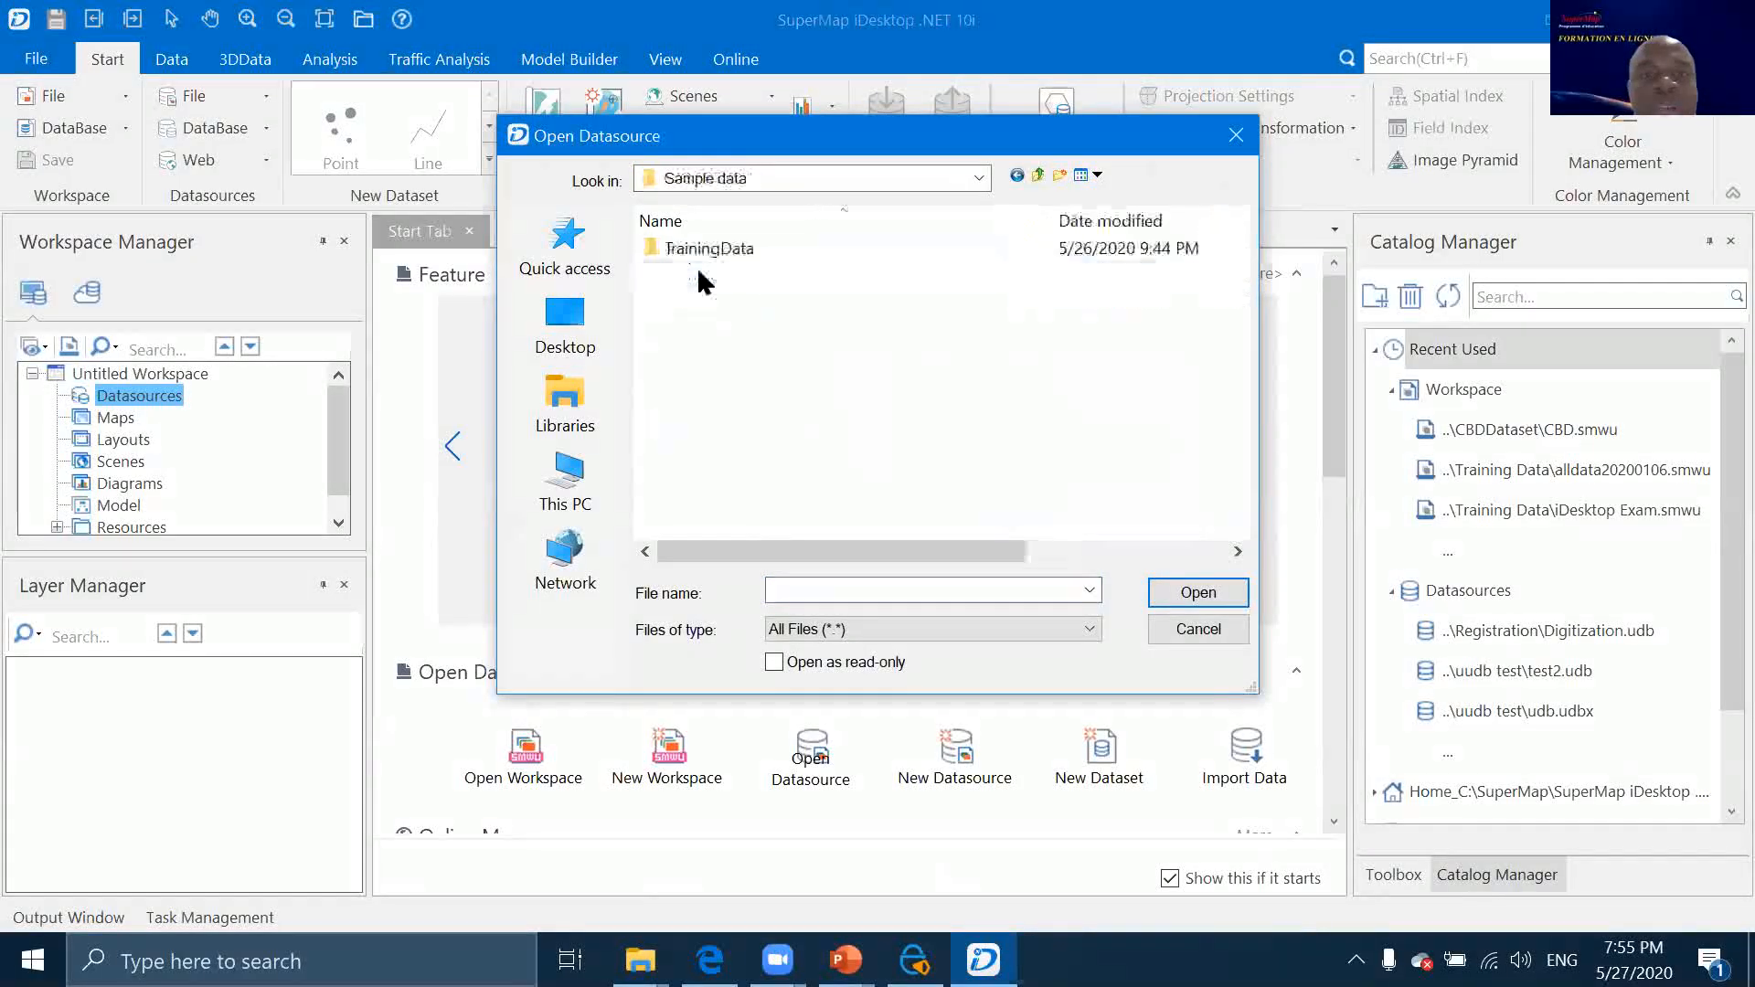
pyautogui.doubleClick(710, 243)
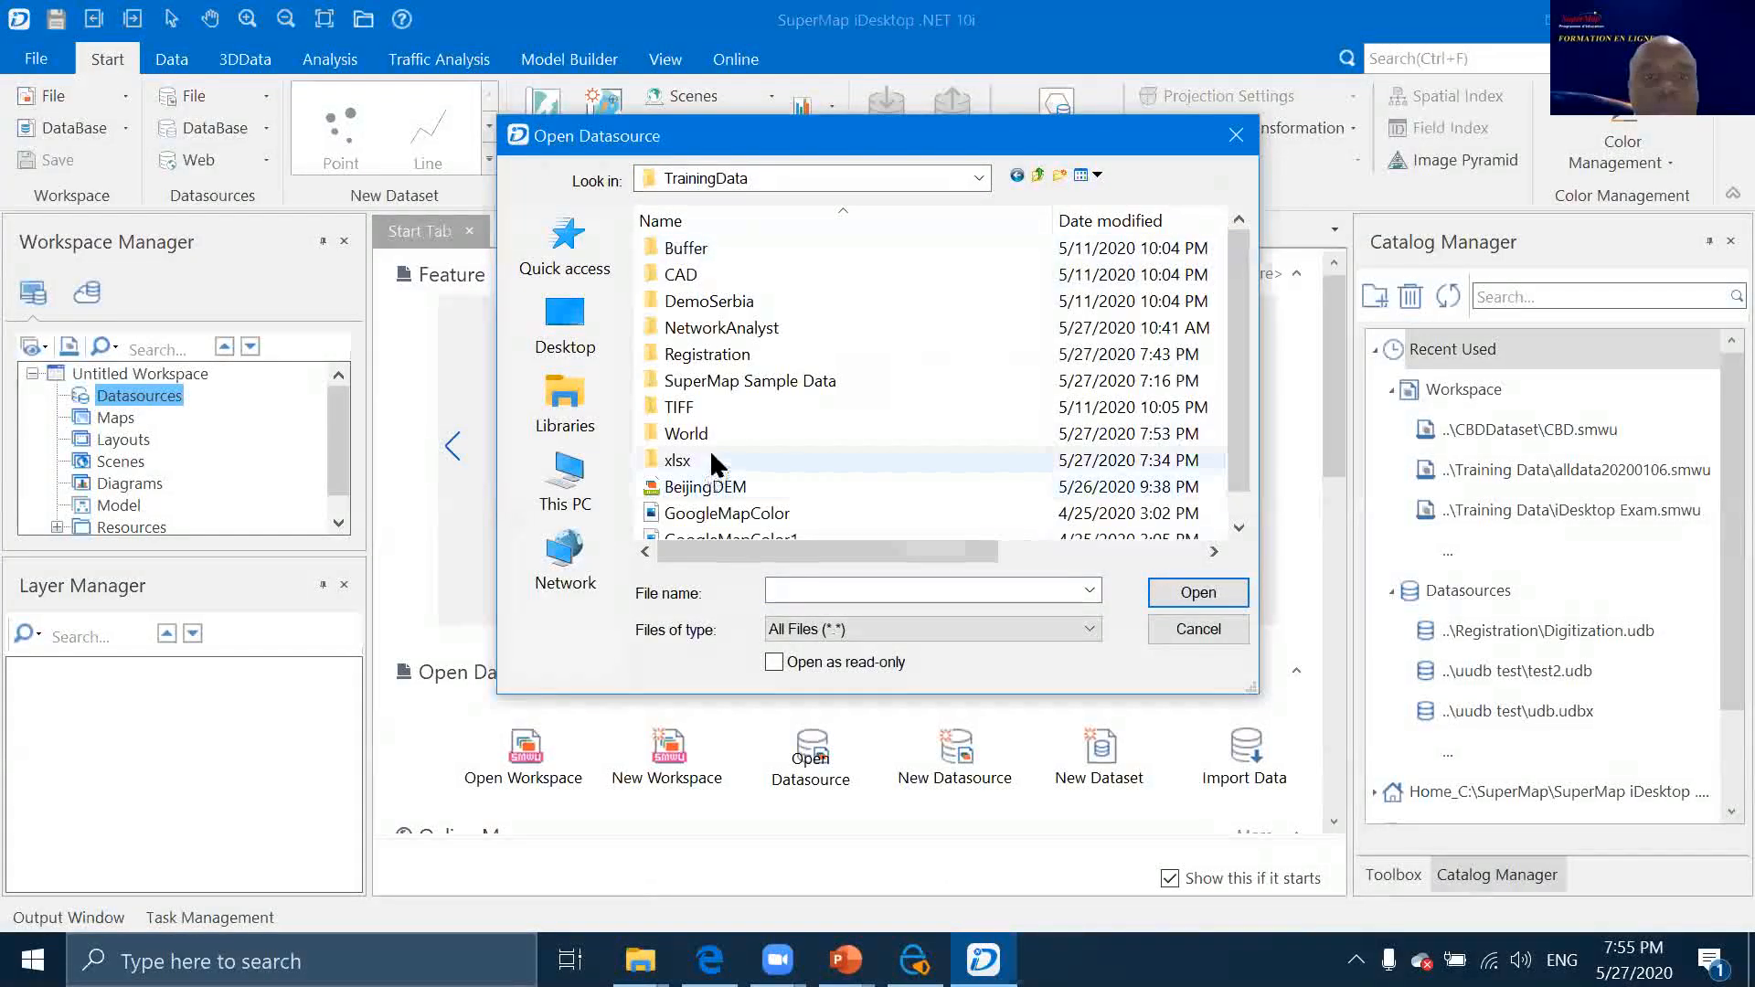
pyautogui.doubleClick(685, 435)
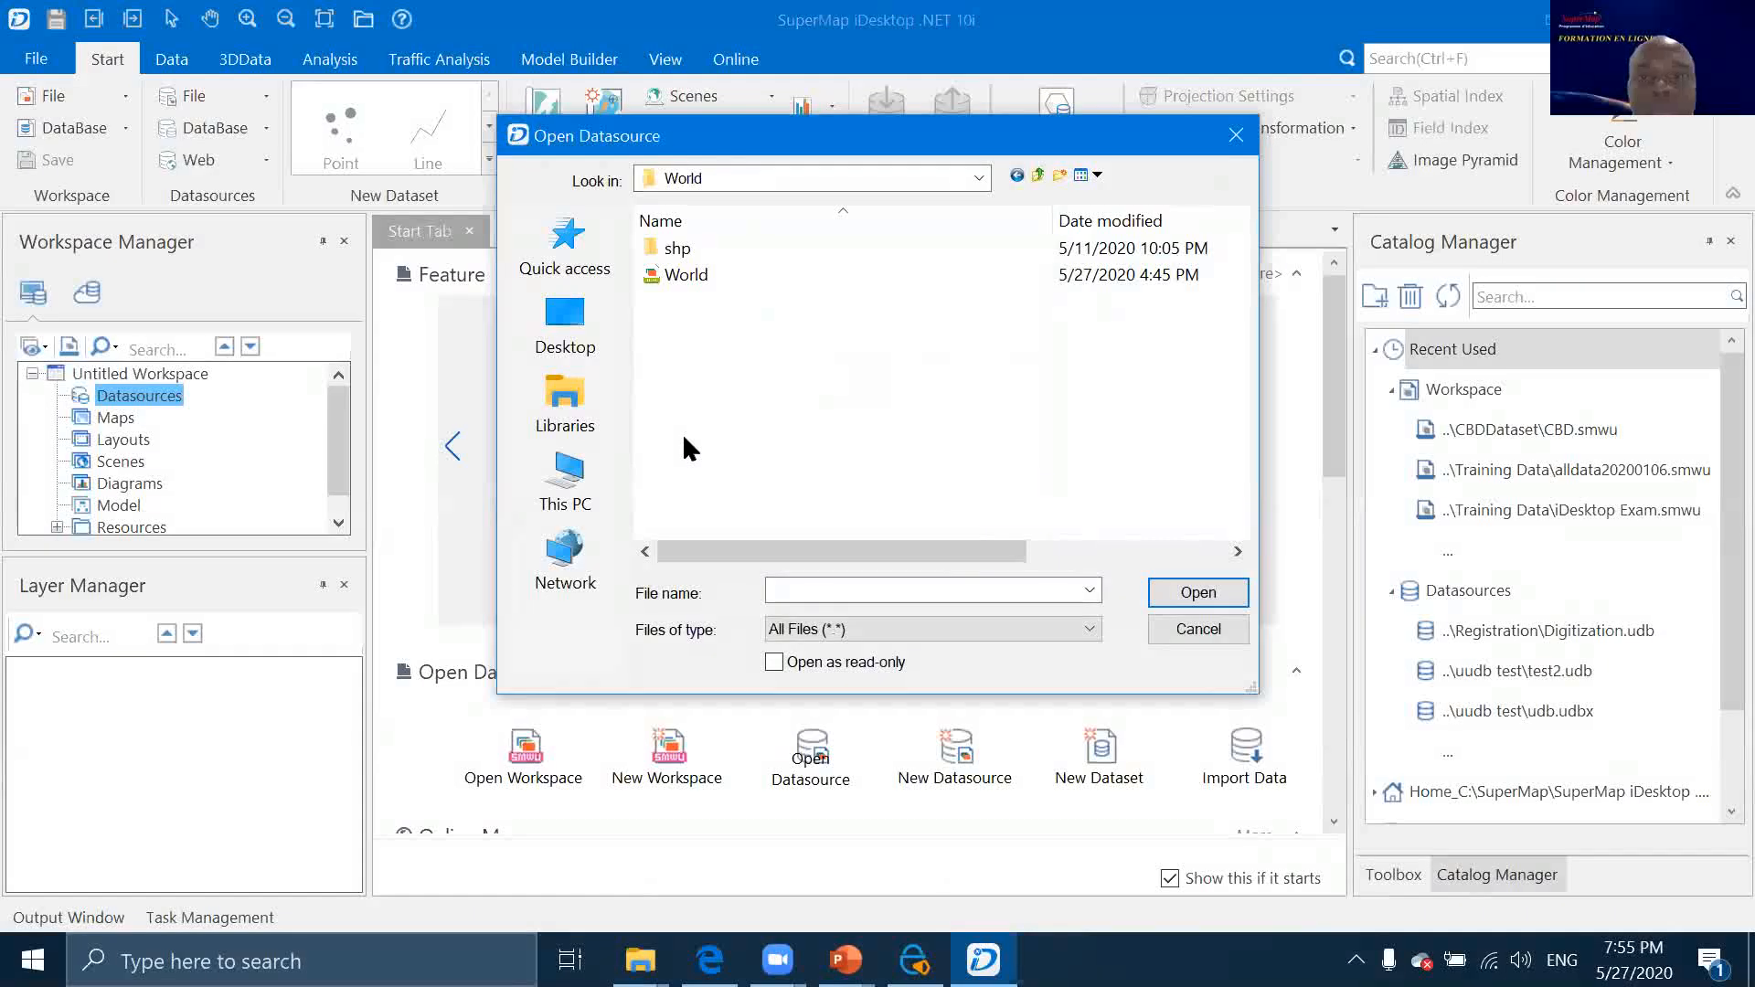
pyautogui.doubleClick(686, 274)
pyautogui.click(82, 417)
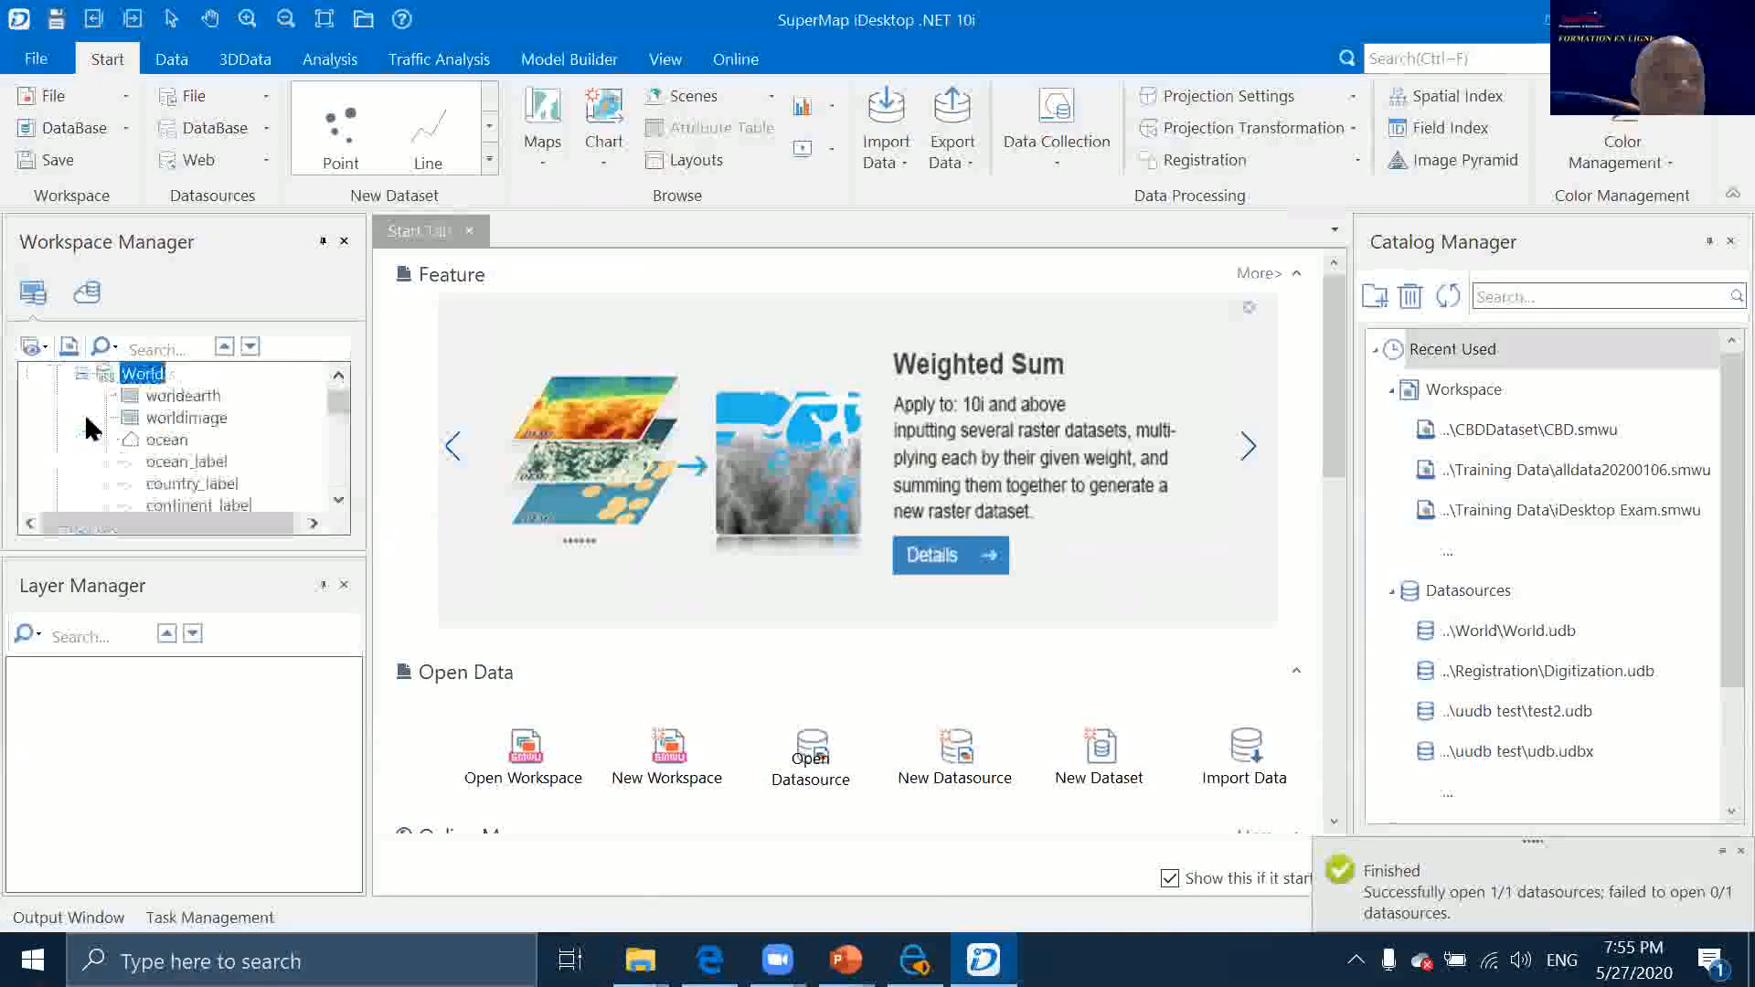
# Display the world region dataset from the World datasource in a new map
pyautogui.scroll(-1, 190, 450)
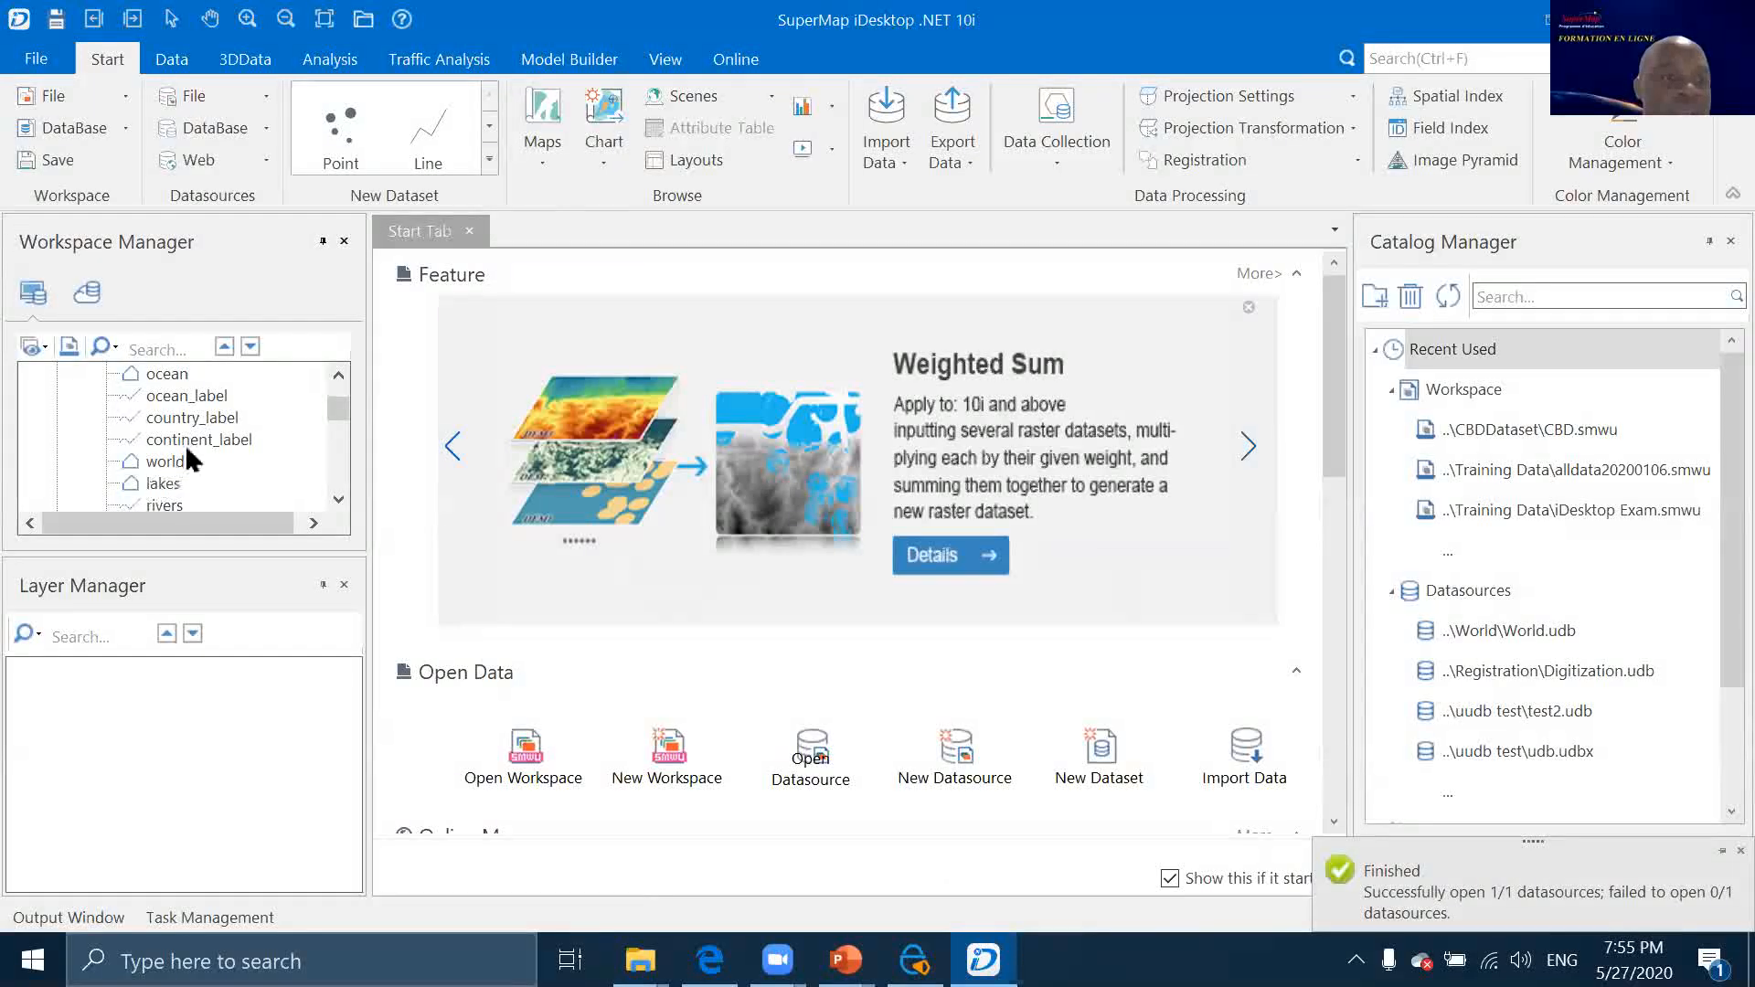
pyautogui.scroll(-3, 185, 455)
pyautogui.scroll(3, 184, 455)
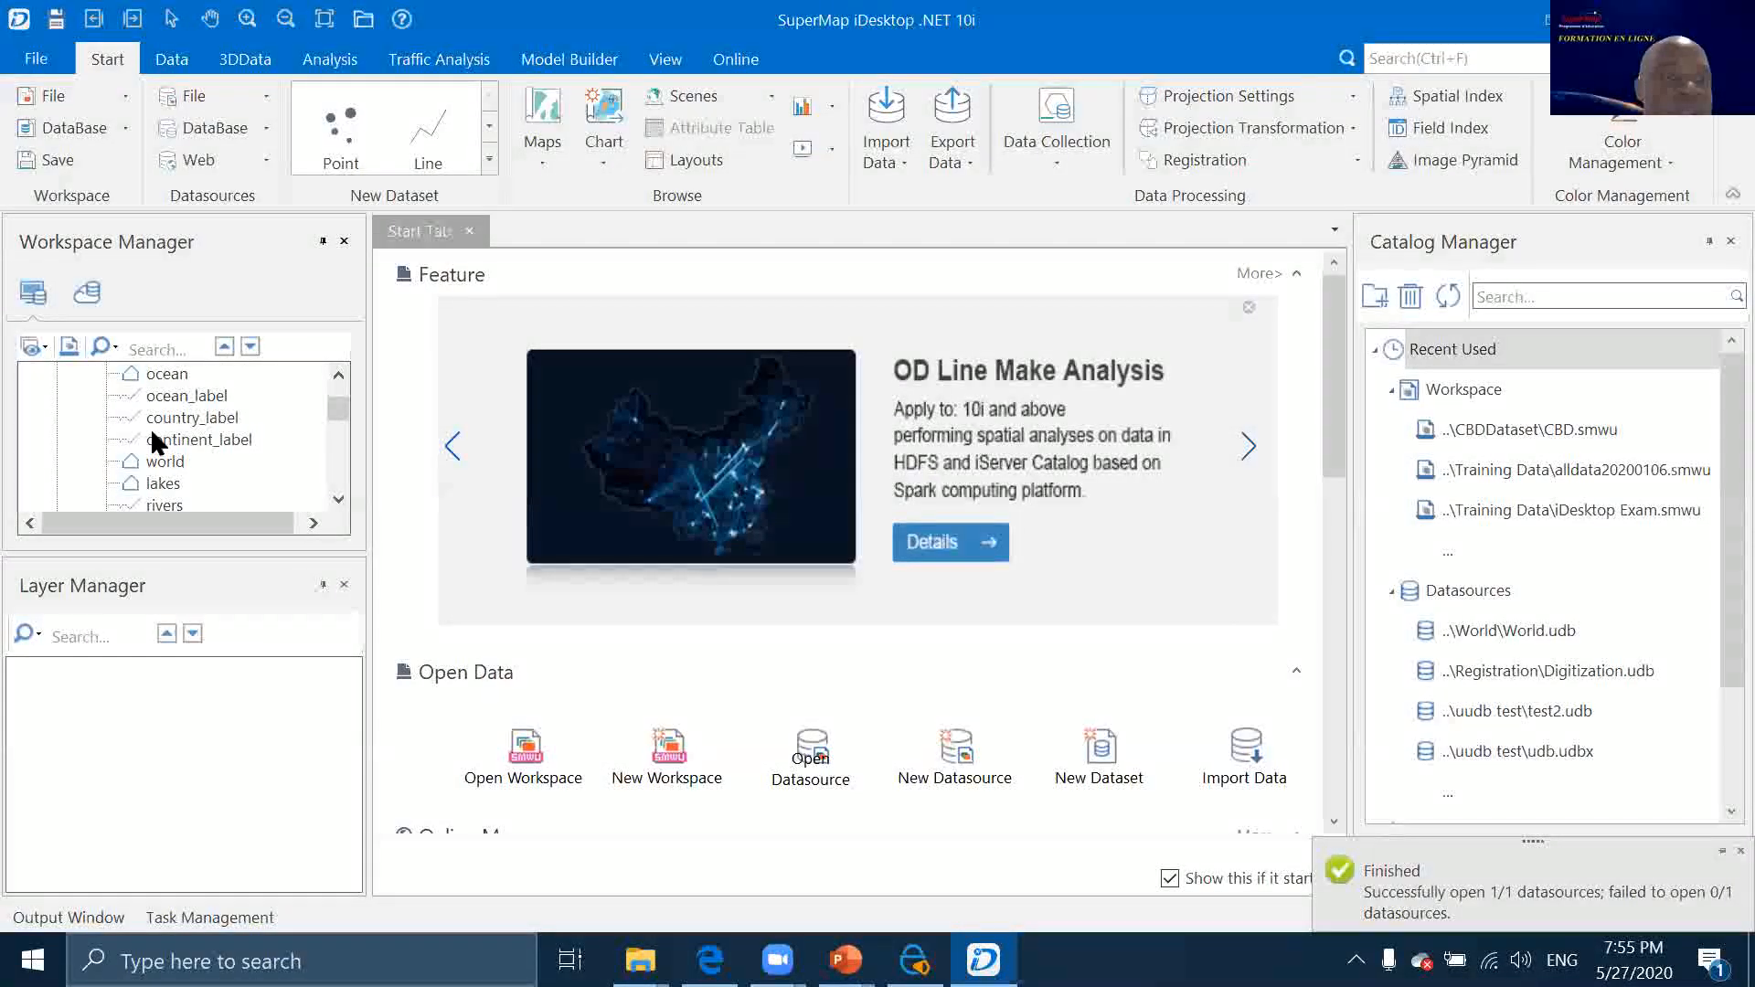
pyautogui.click(162, 460)
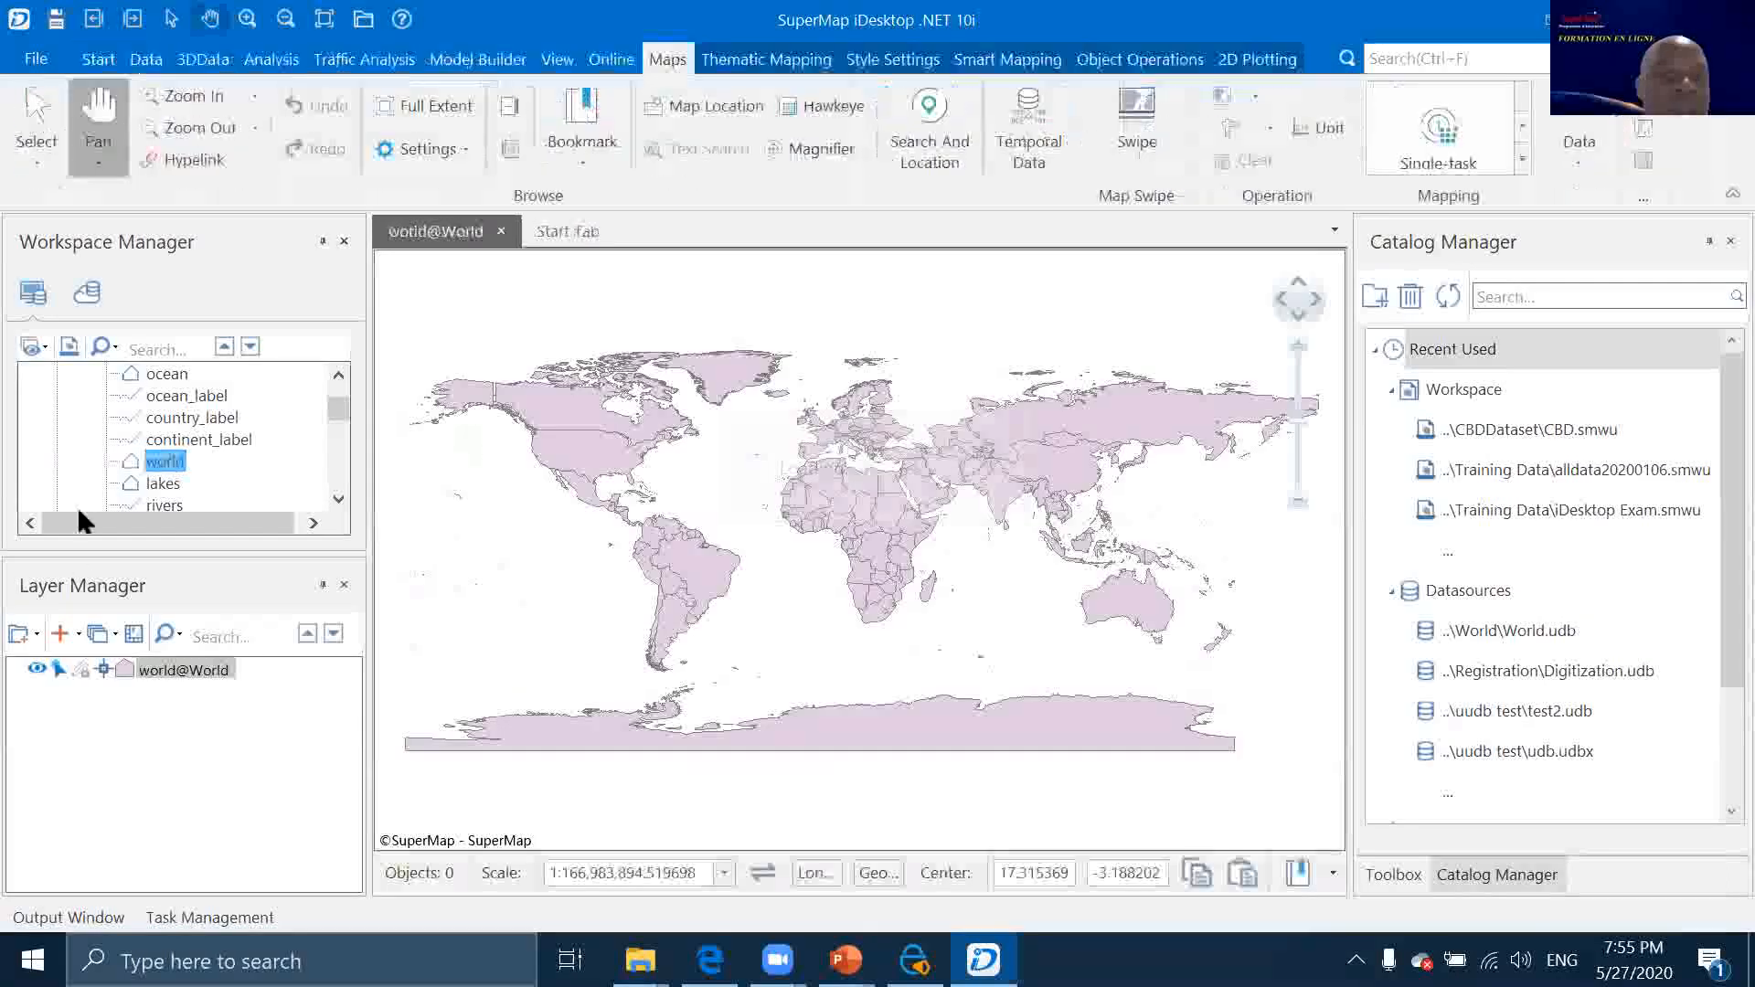
# Create a new line dataset called test in the World datasource, without adding it to a map
pyautogui.scroll(1, 146, 490)
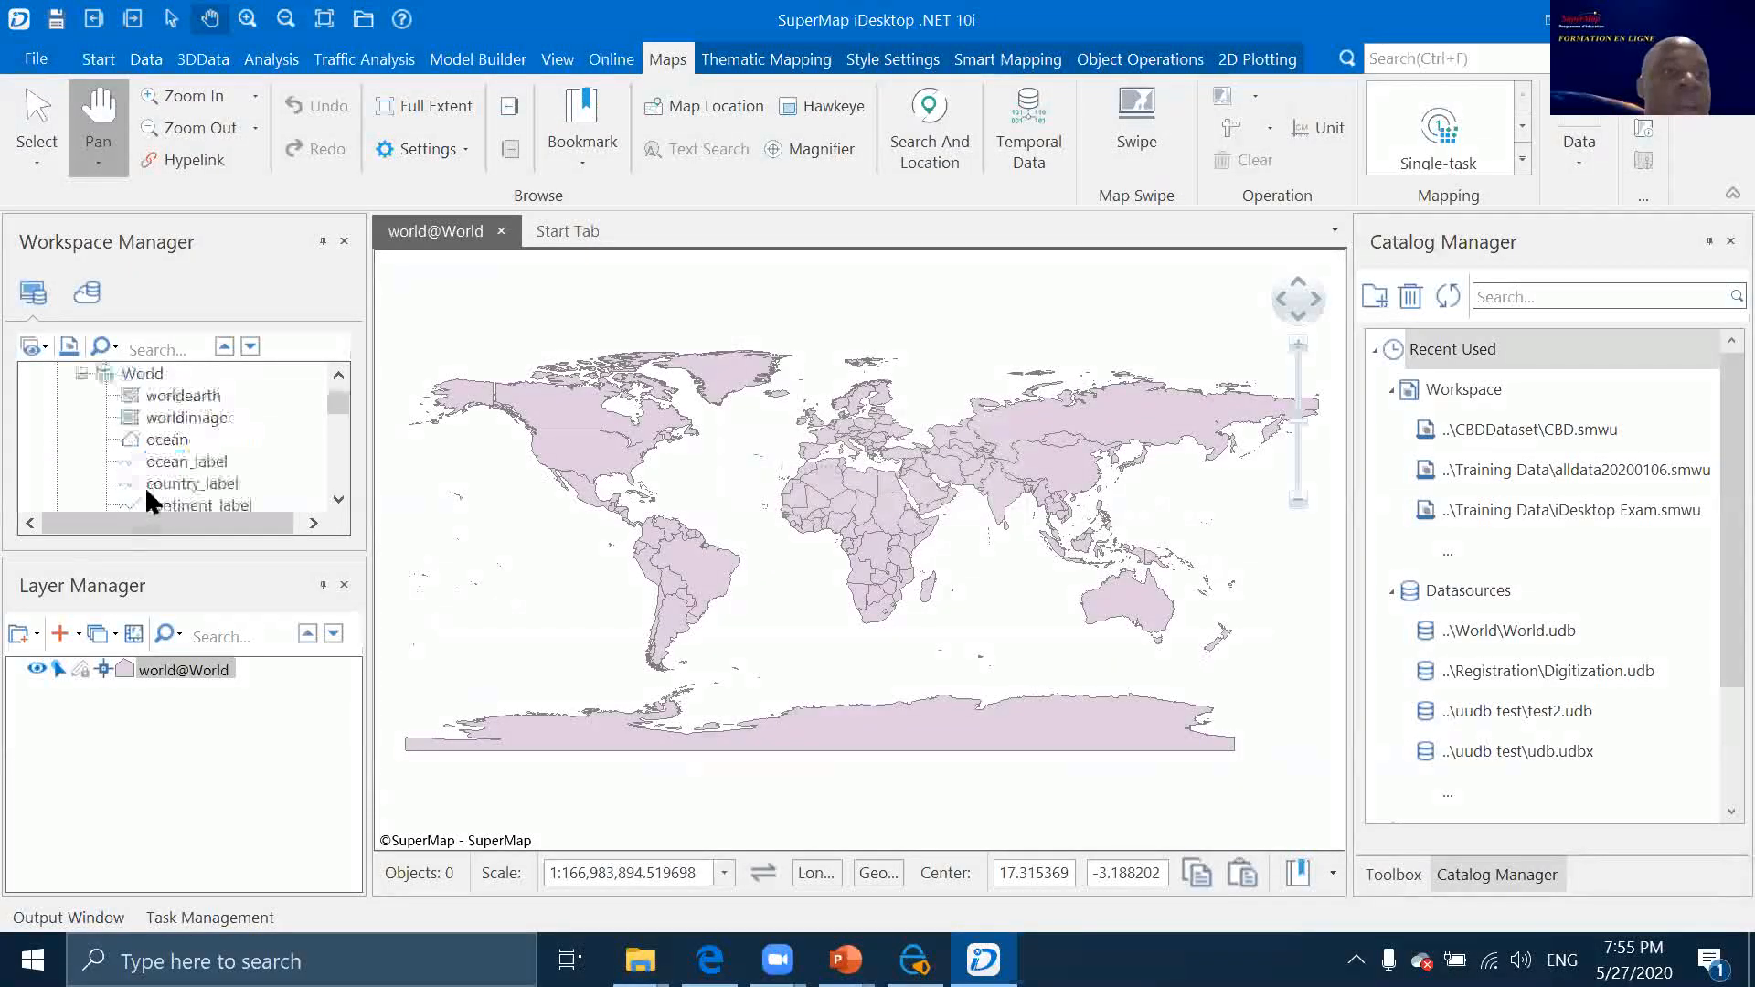
pyautogui.rightClick(137, 373)
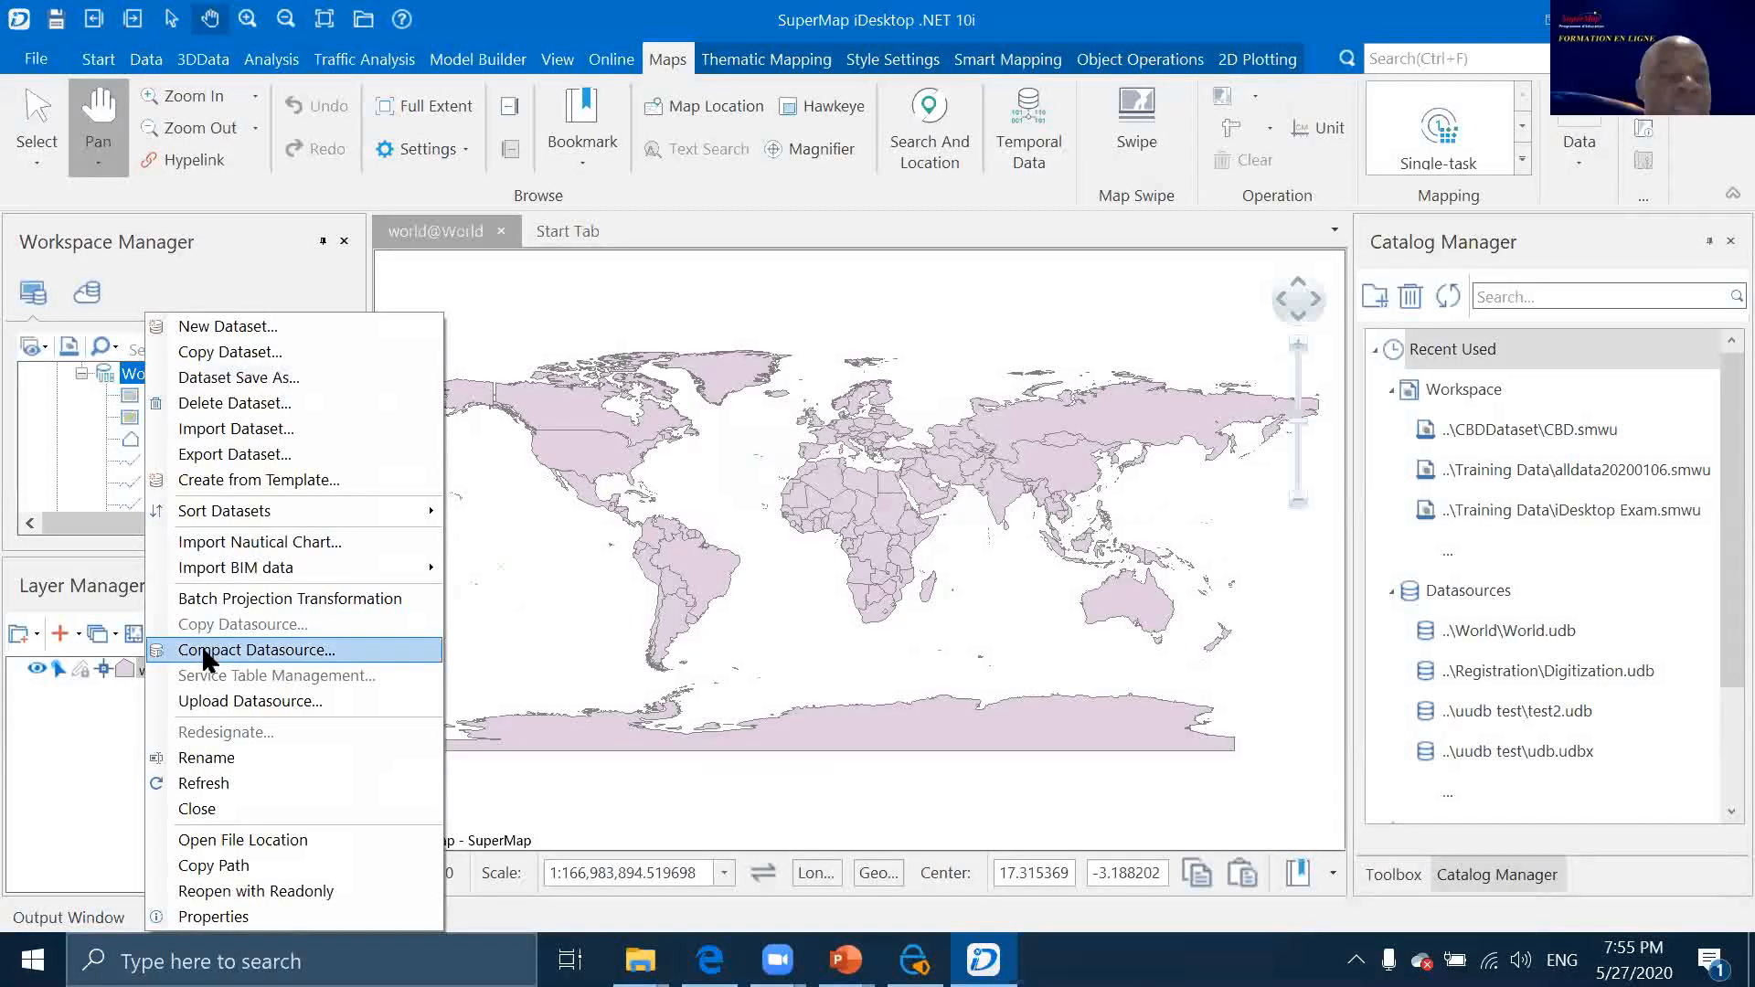
pyautogui.click(97, 394)
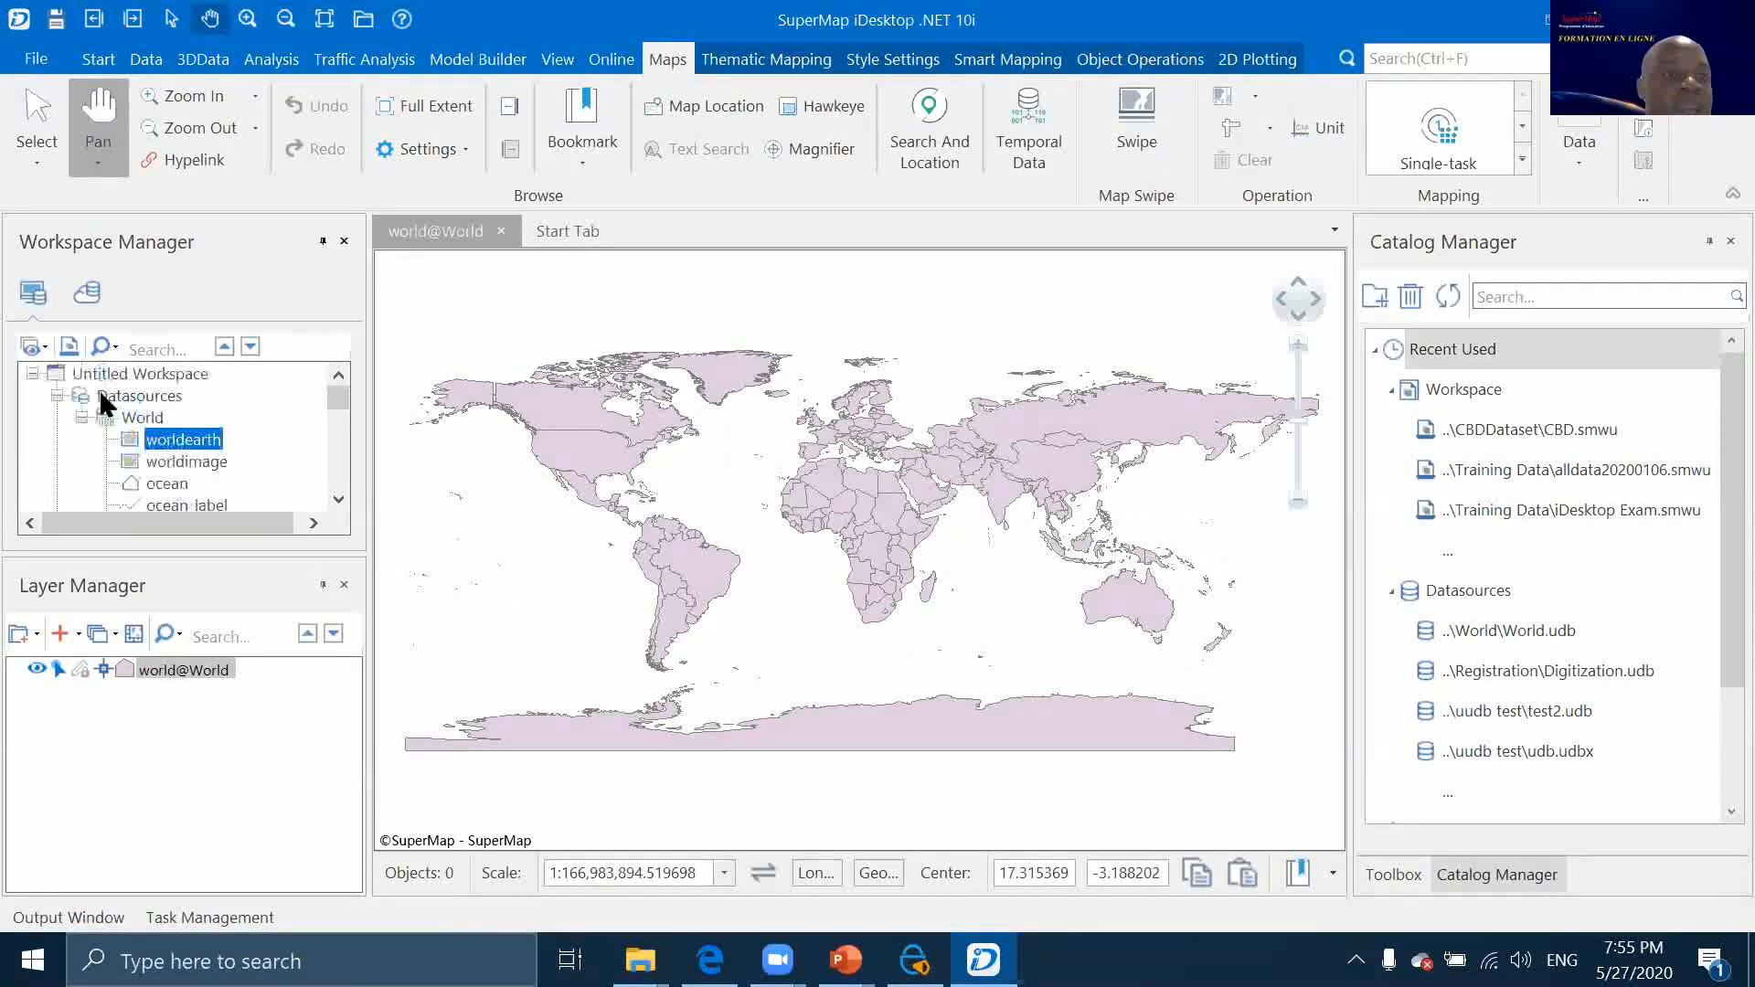
pyautogui.click(139, 419)
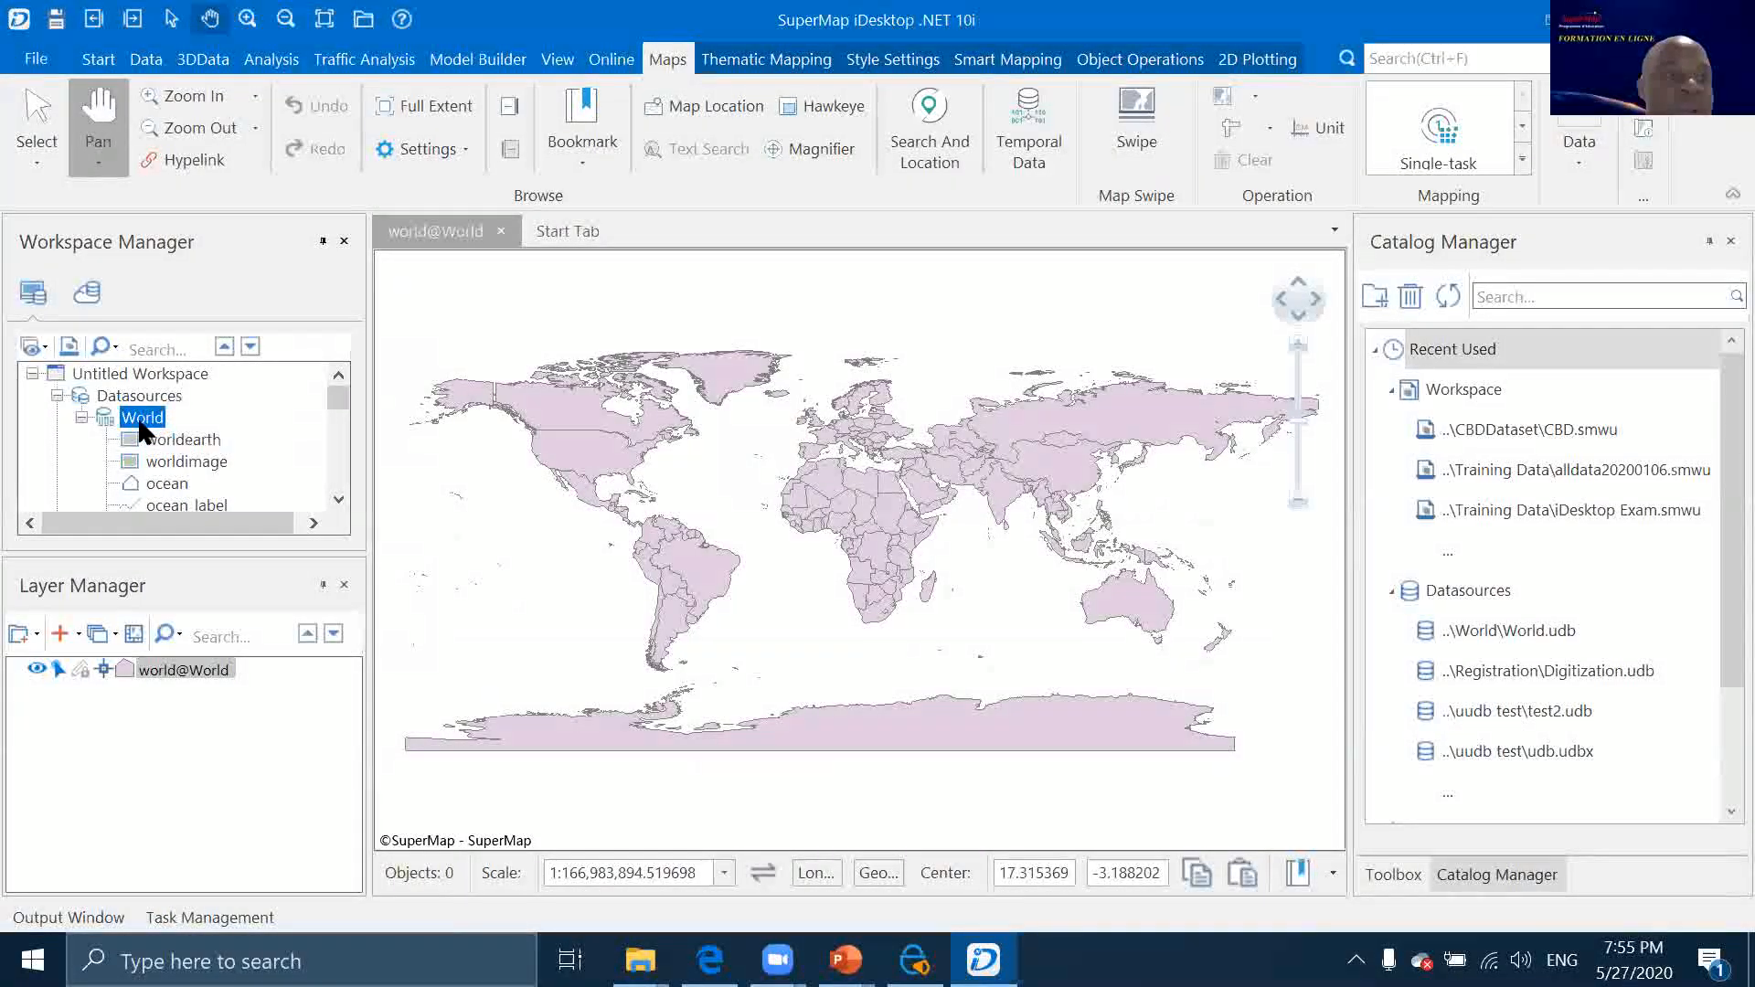
pyautogui.rightClick(139, 419)
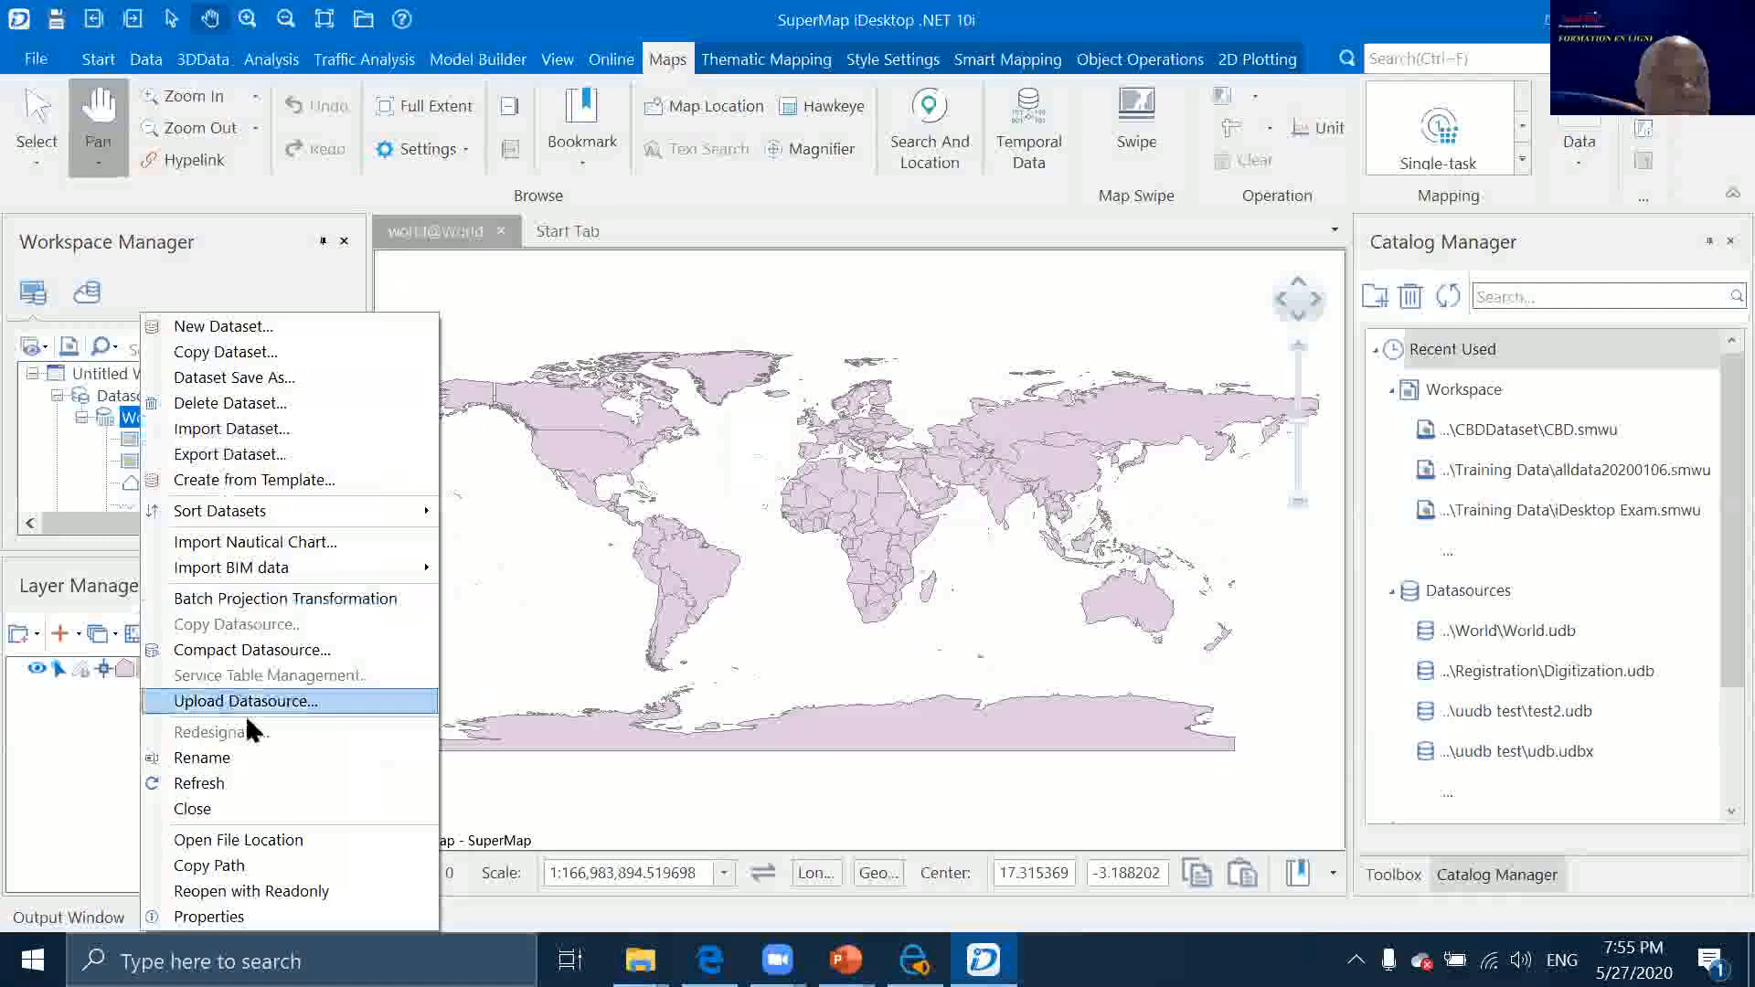
pyautogui.click(240, 327)
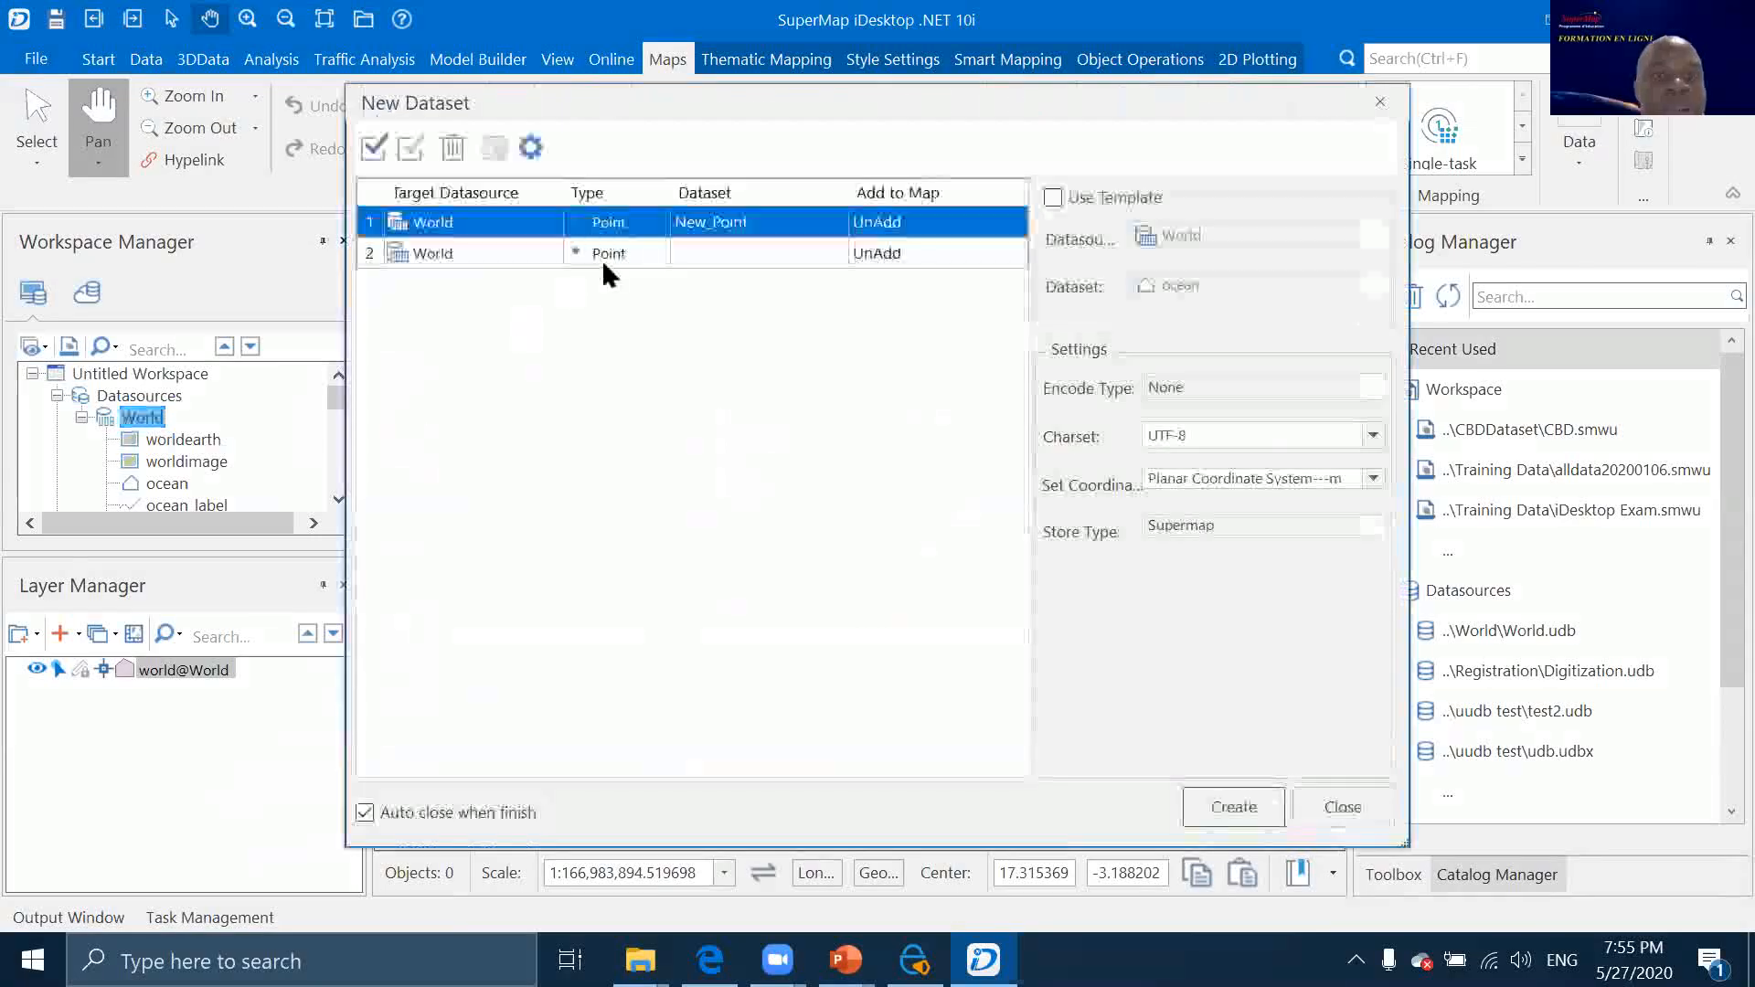
pyautogui.click(605, 222)
pyautogui.click(622, 271)
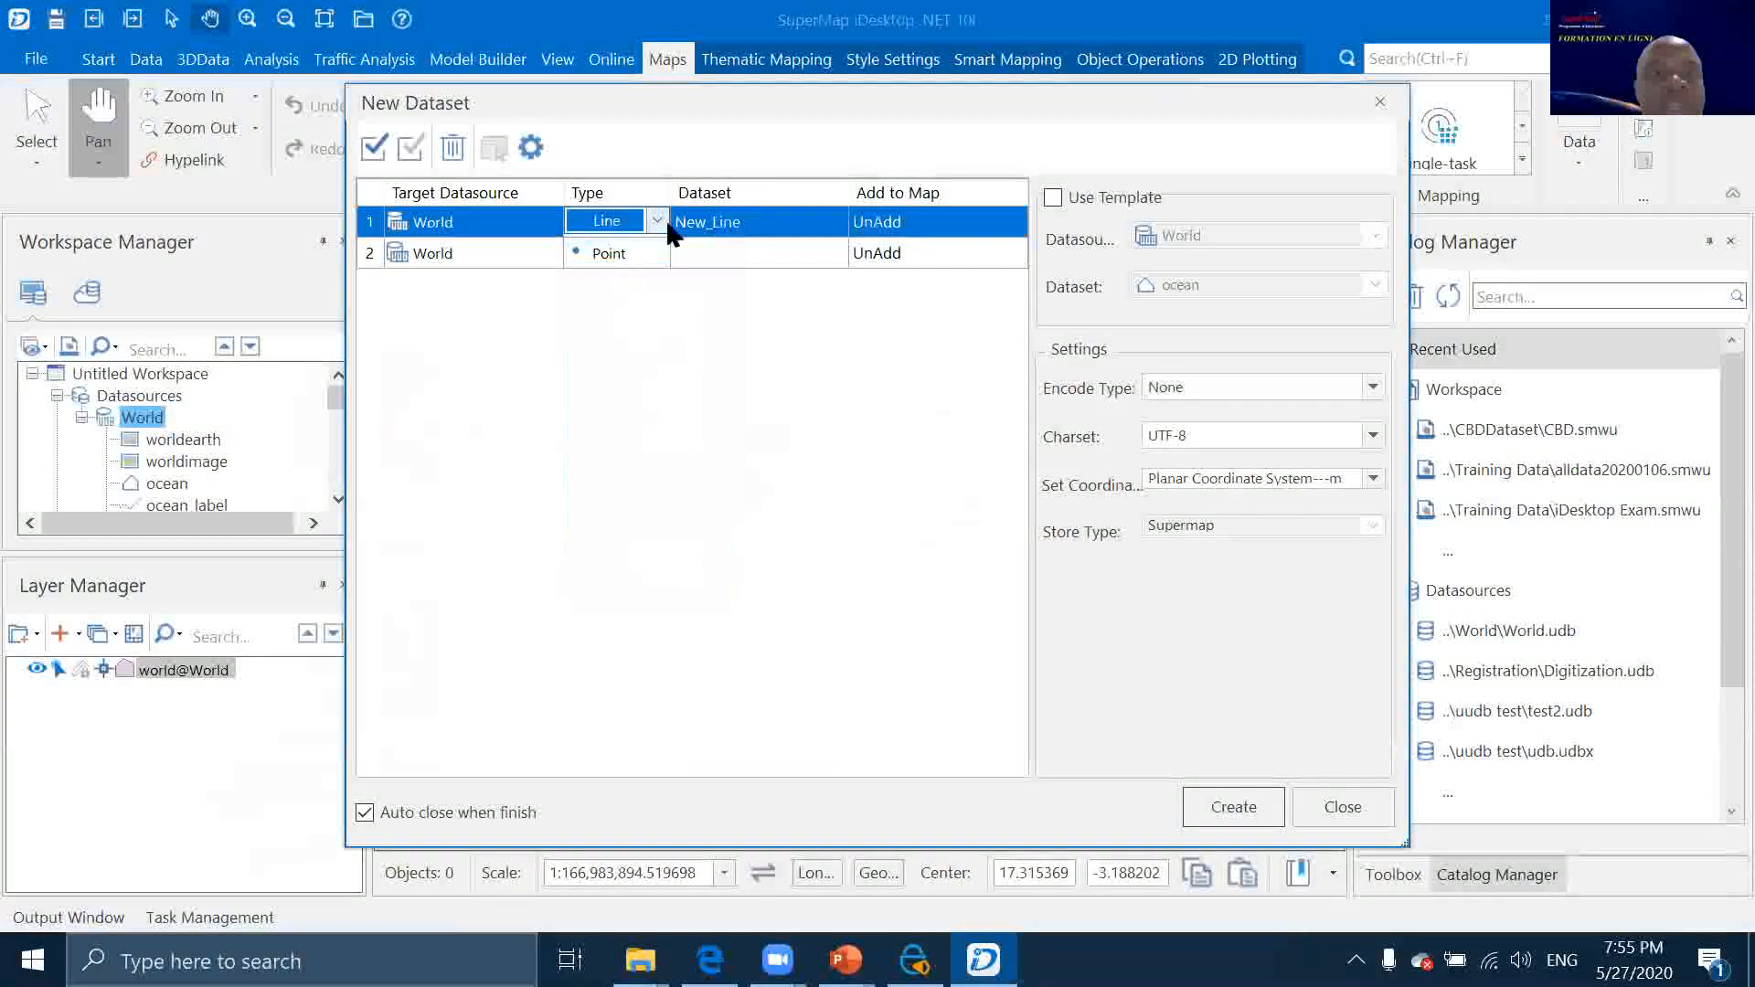
pyautogui.click(796, 223)
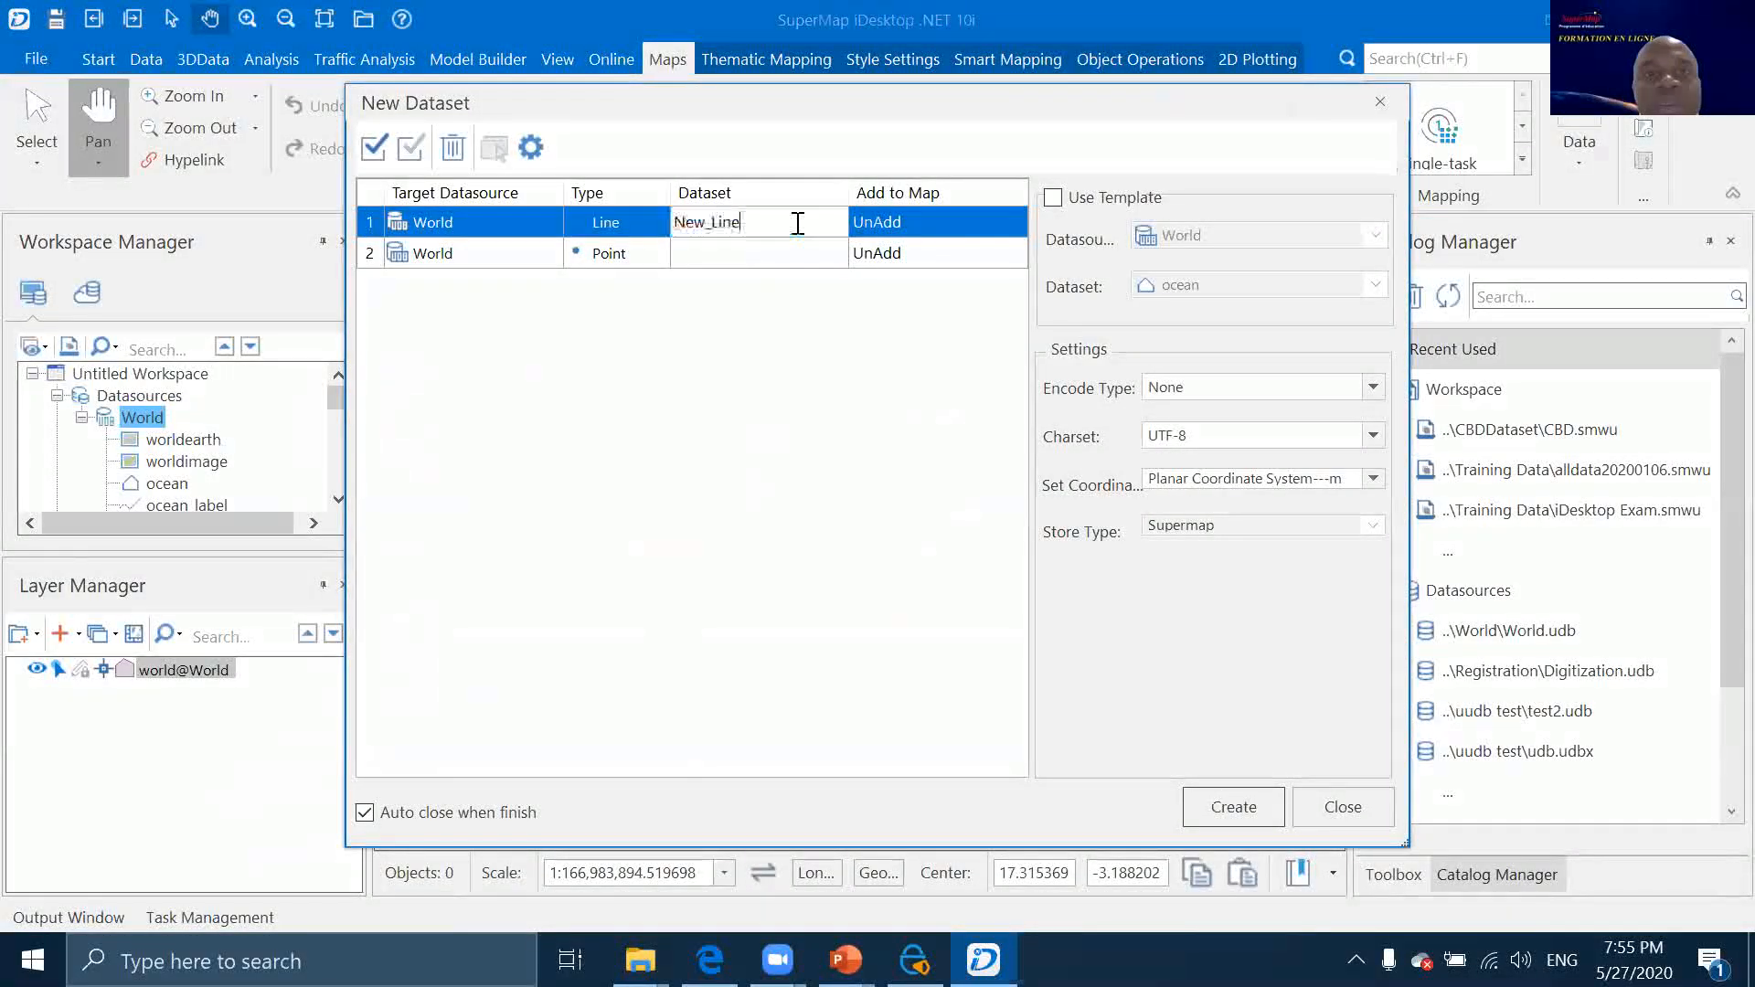
pyautogui.doubleClick(795, 223)
pyautogui.write('test')
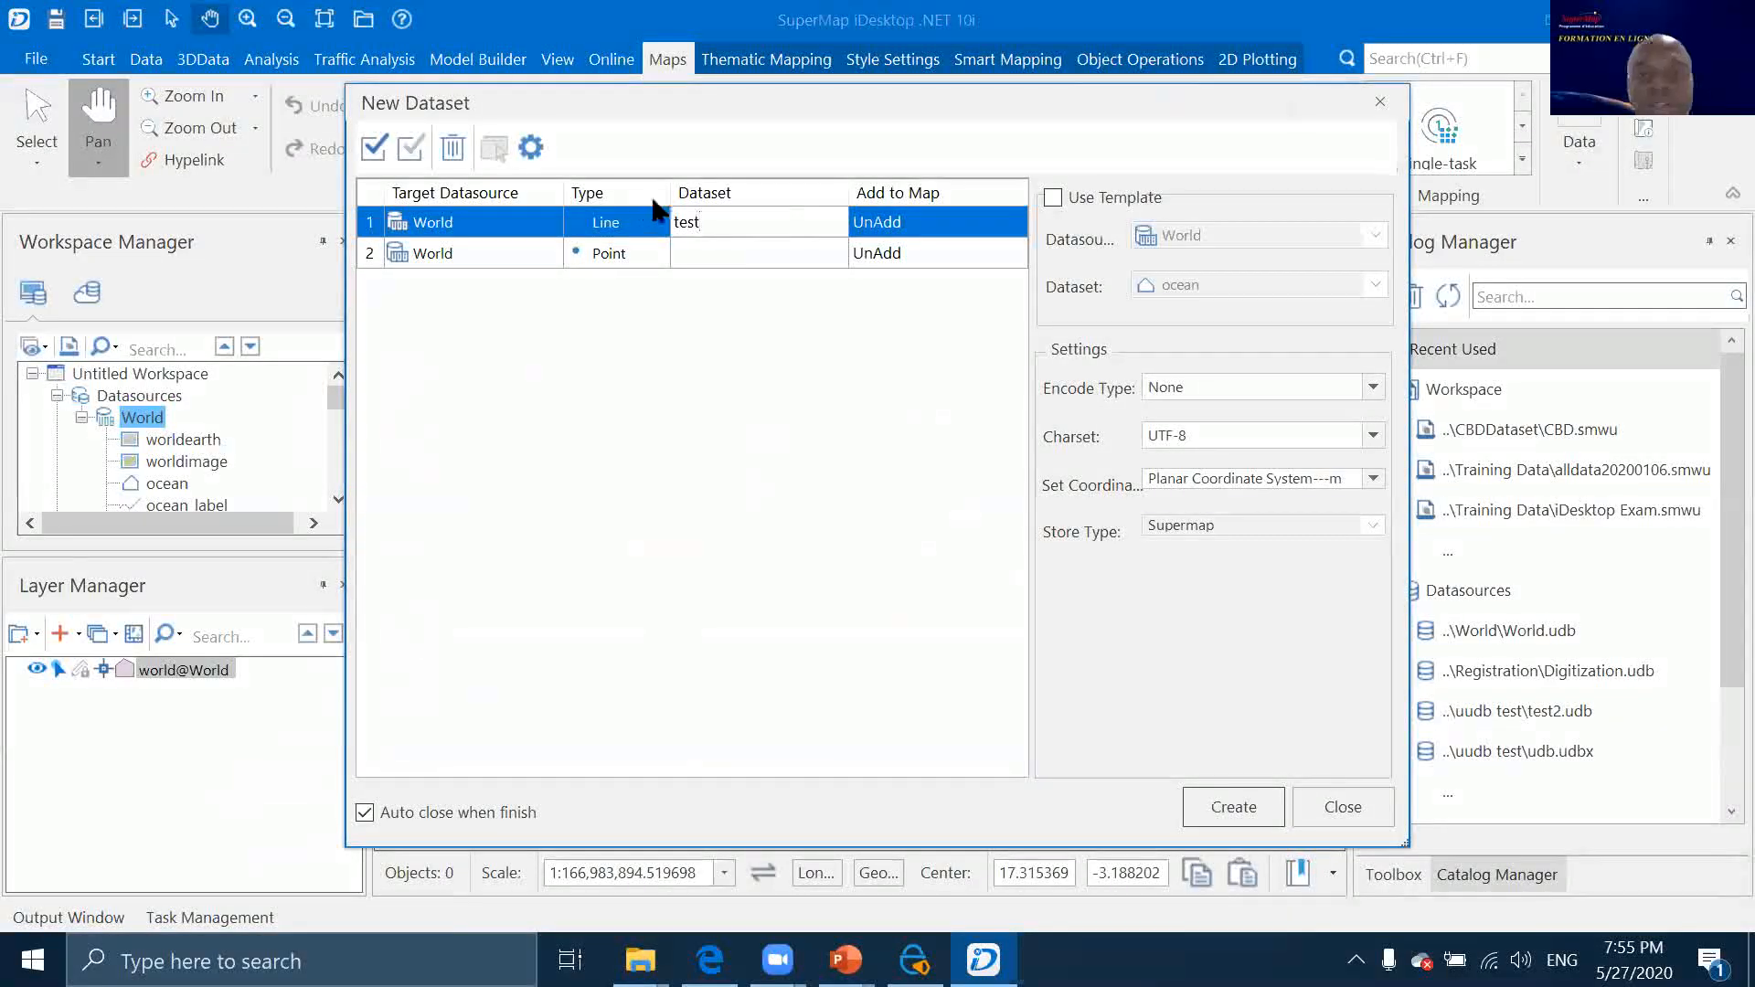
pyautogui.click(1247, 816)
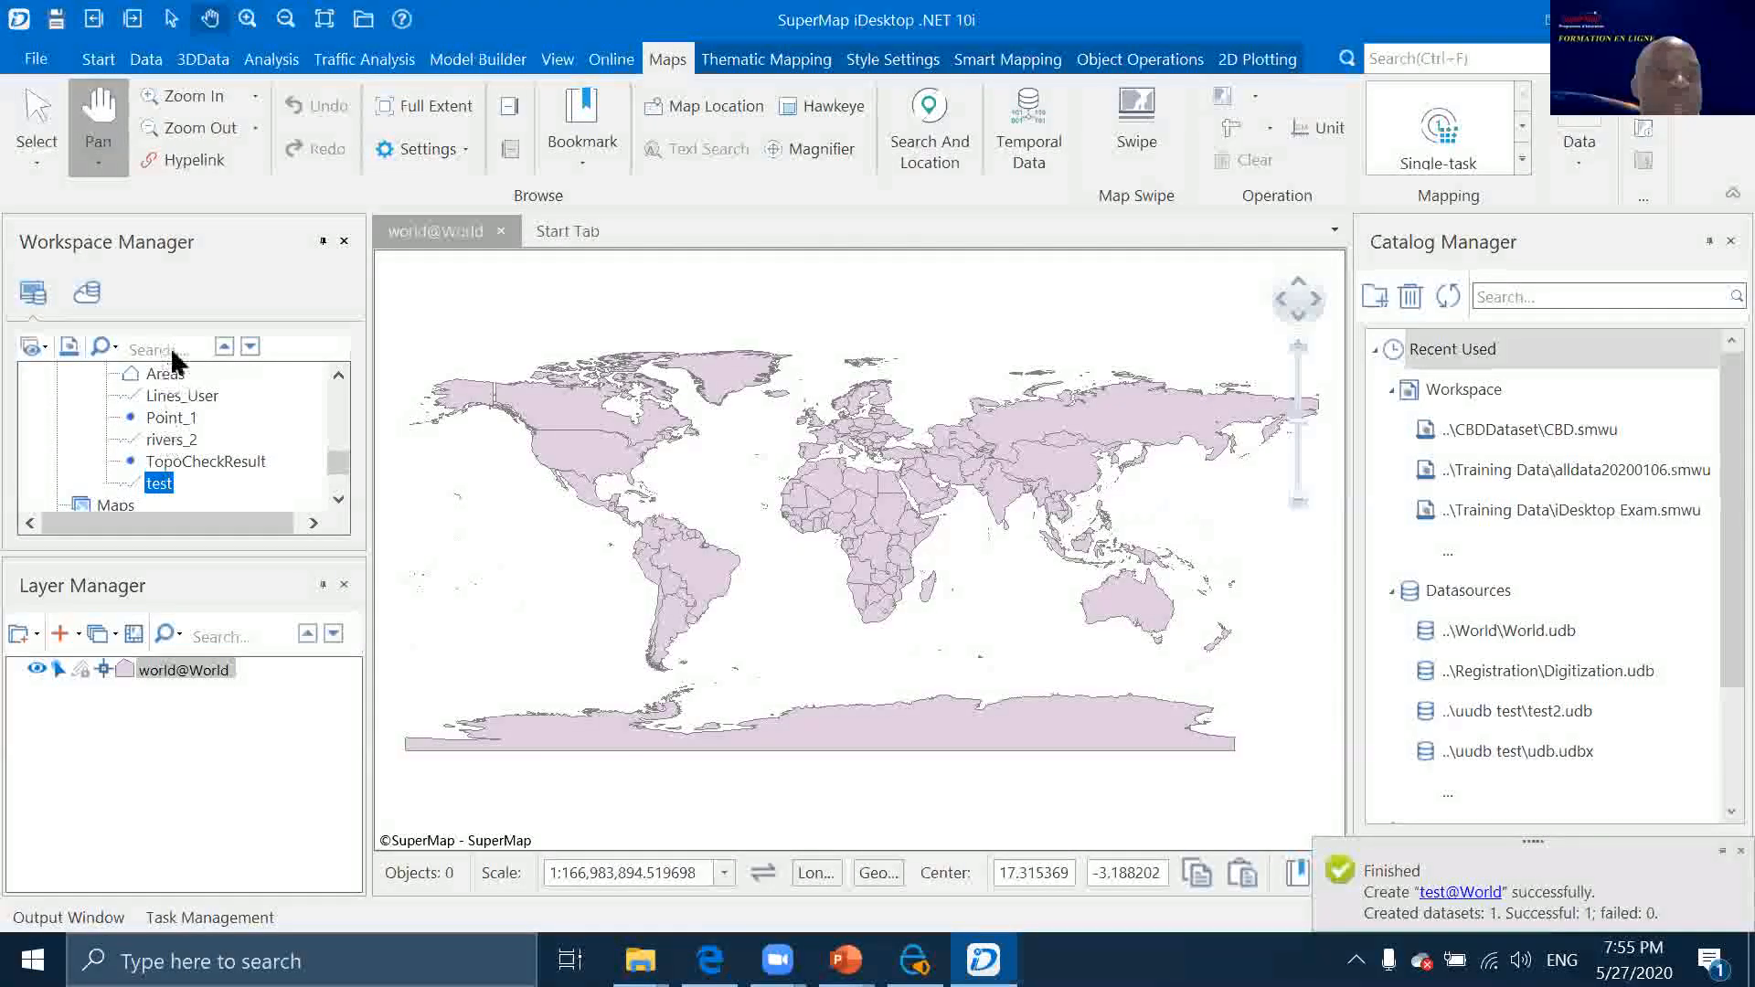
# Examine the test dataset's properties and browse its attribute table
pyautogui.rightClick(157, 487)
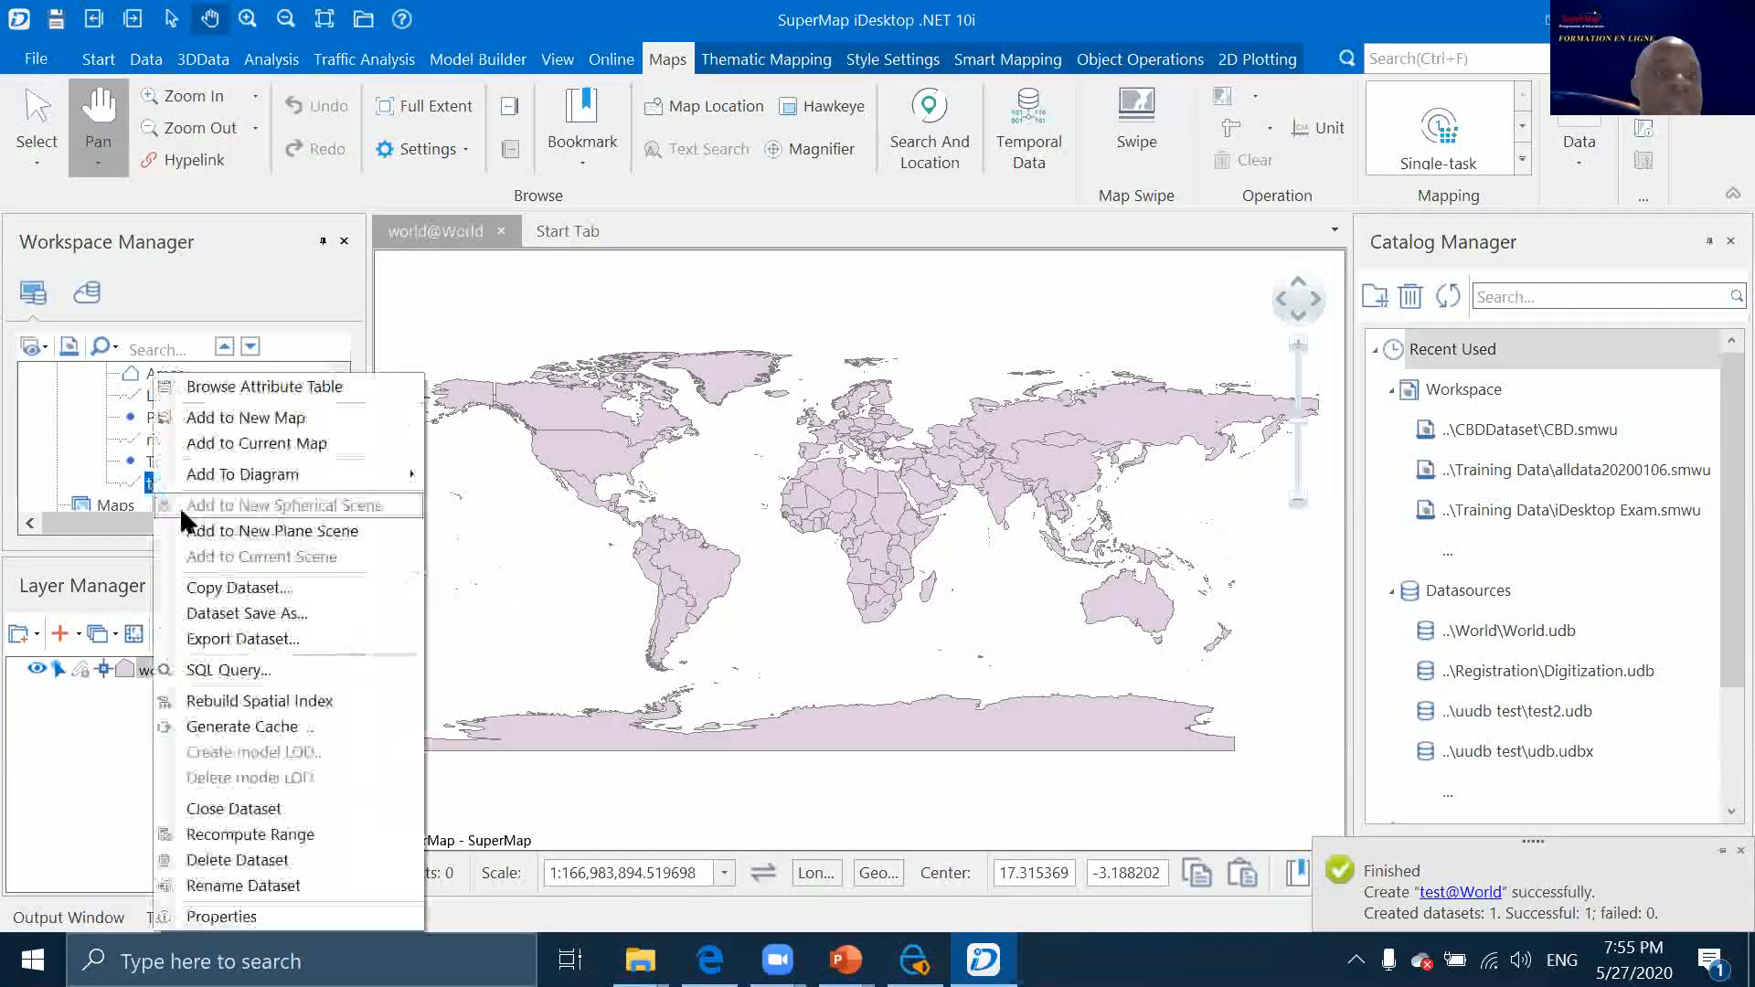
pyautogui.click(228, 913)
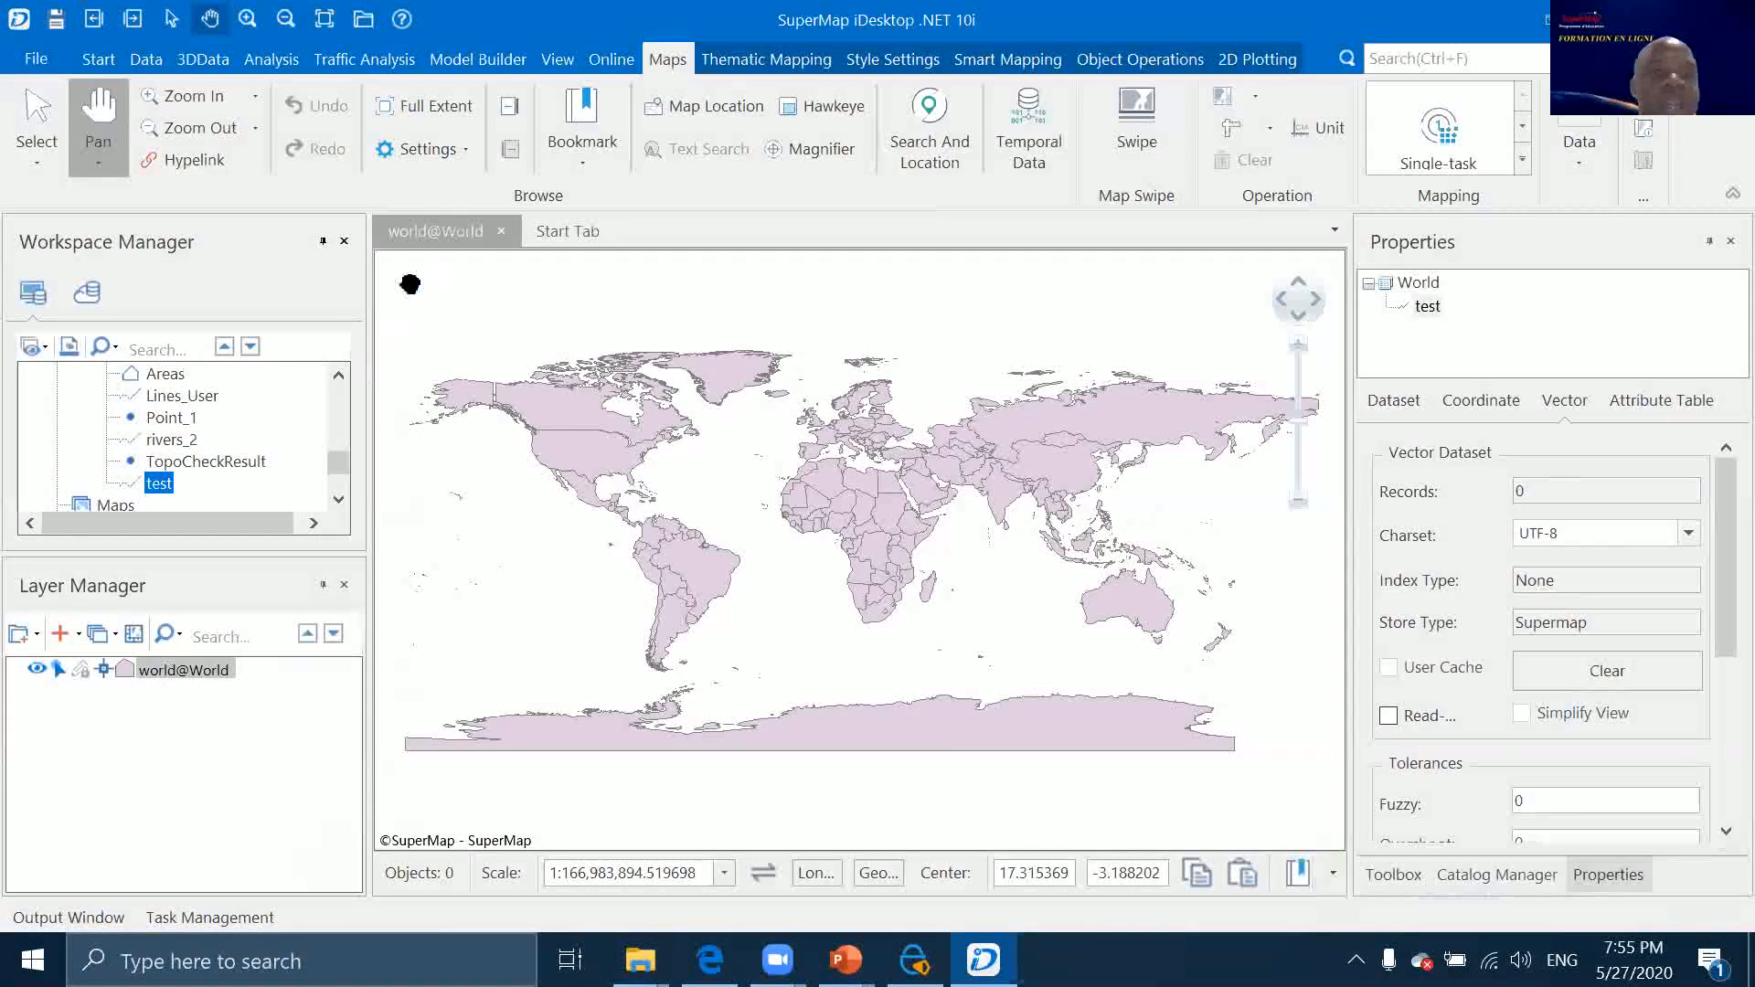
pyautogui.rightClick(155, 484)
pyautogui.click(238, 388)
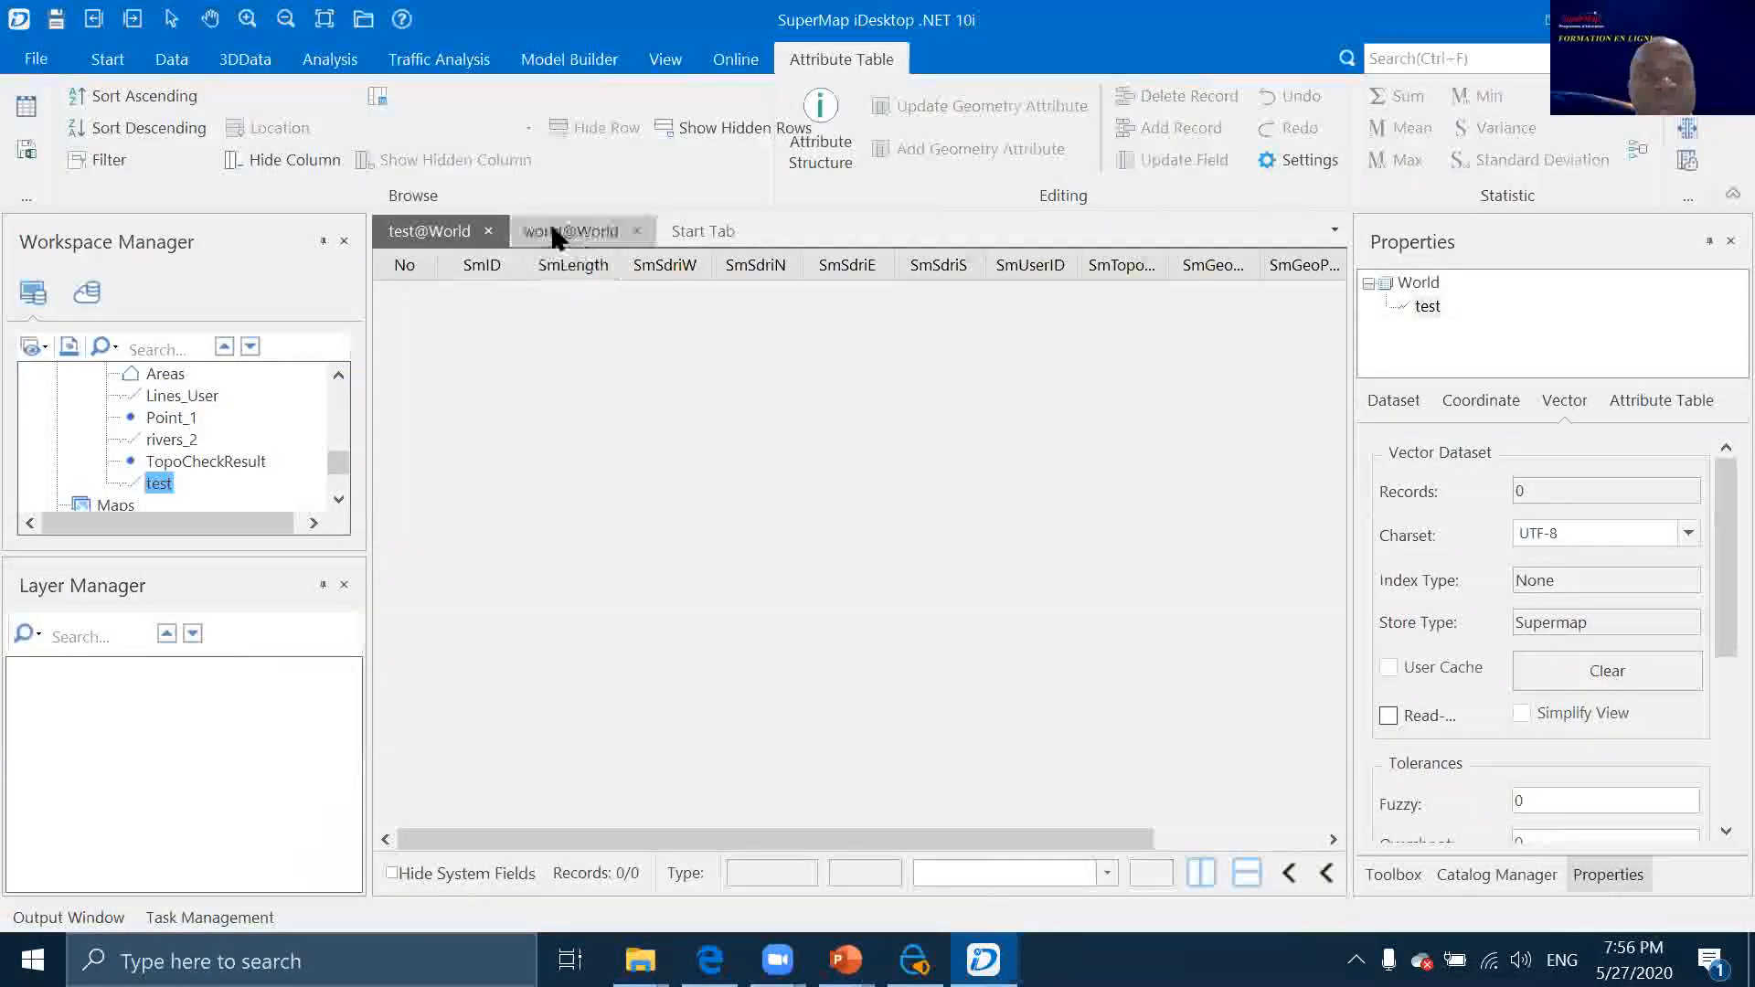
# Close the test attribute table and the world map, discarding the unsaved map
pyautogui.click(559, 230)
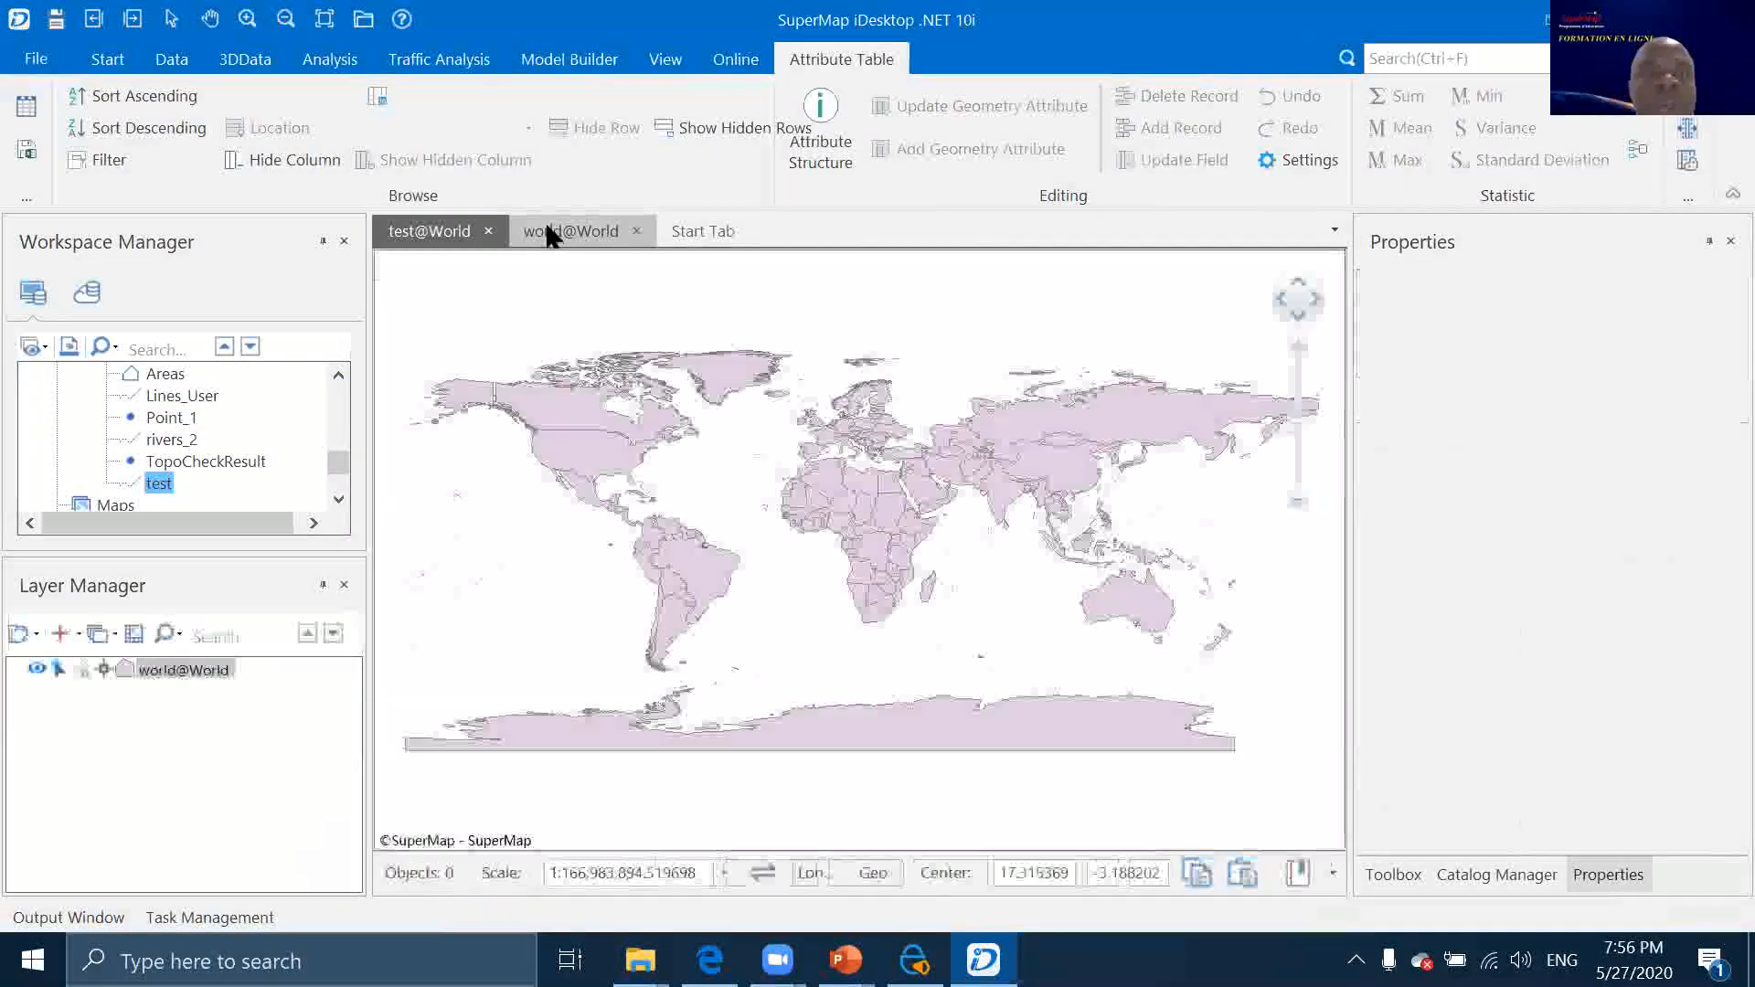
pyautogui.rightClick(548, 229)
pyautogui.click(629, 313)
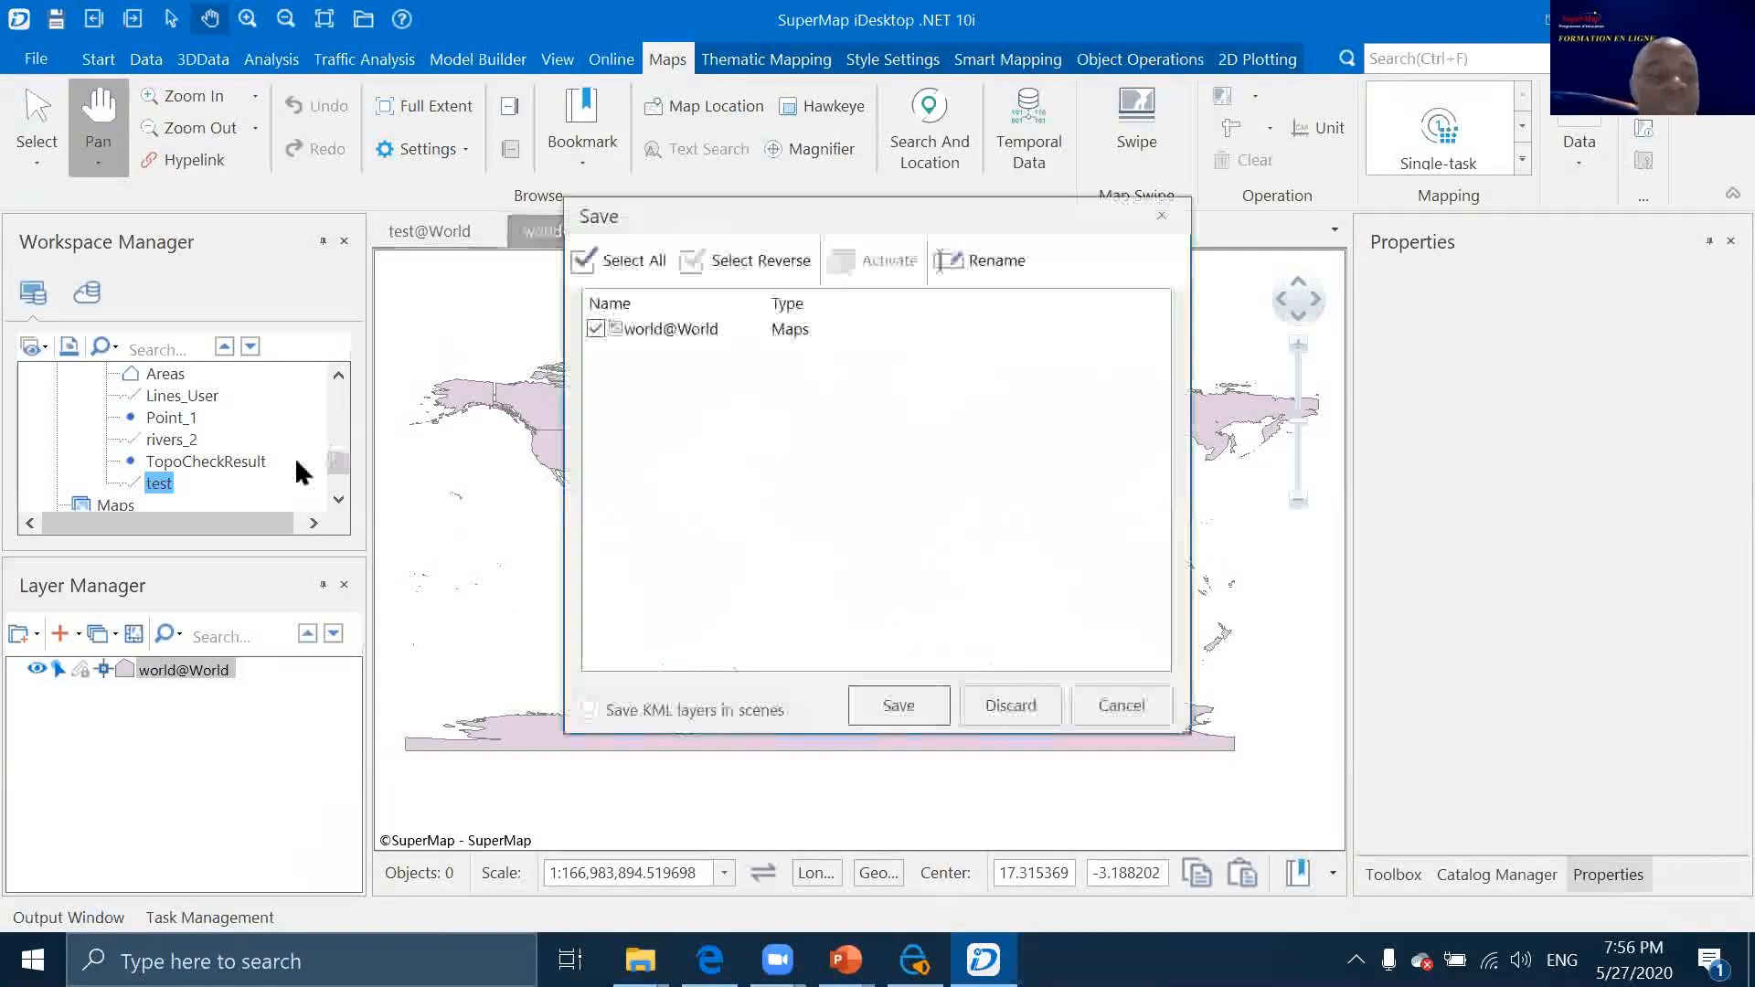
pyautogui.click(1011, 706)
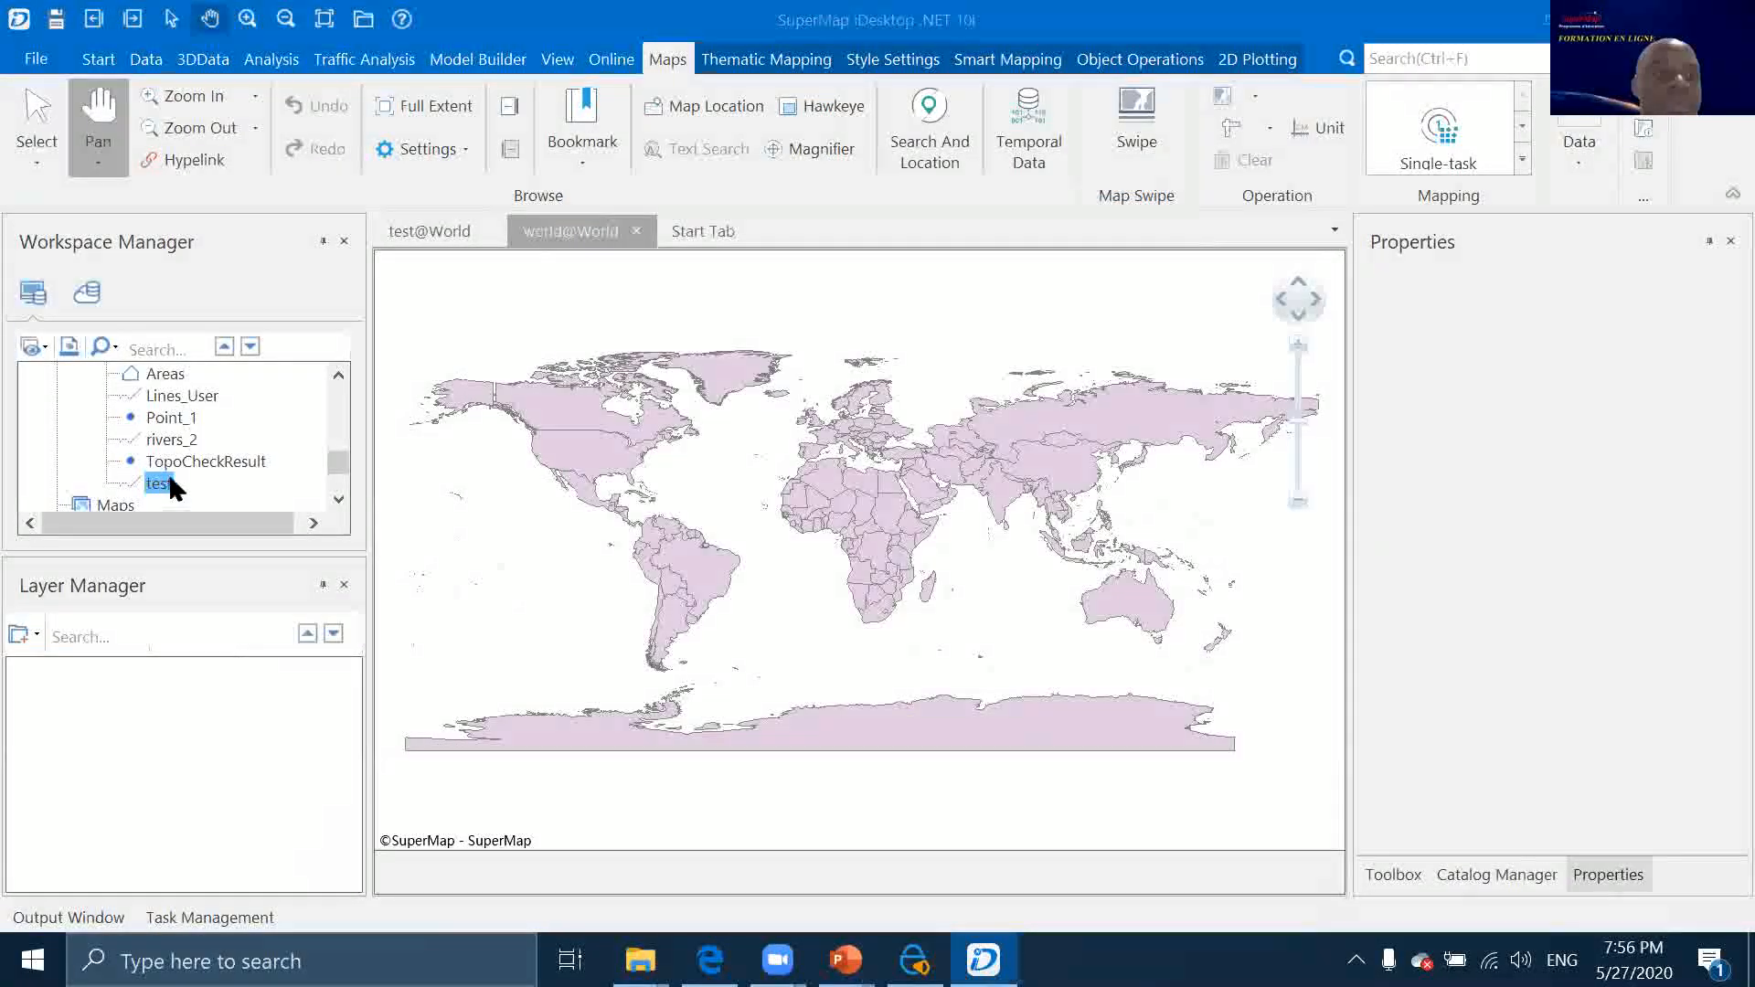
# Select the World datasource in the workspace tree and bring up its available commands
pyautogui.scroll(2, 167, 422)
pyautogui.scroll(-3, 167, 421)
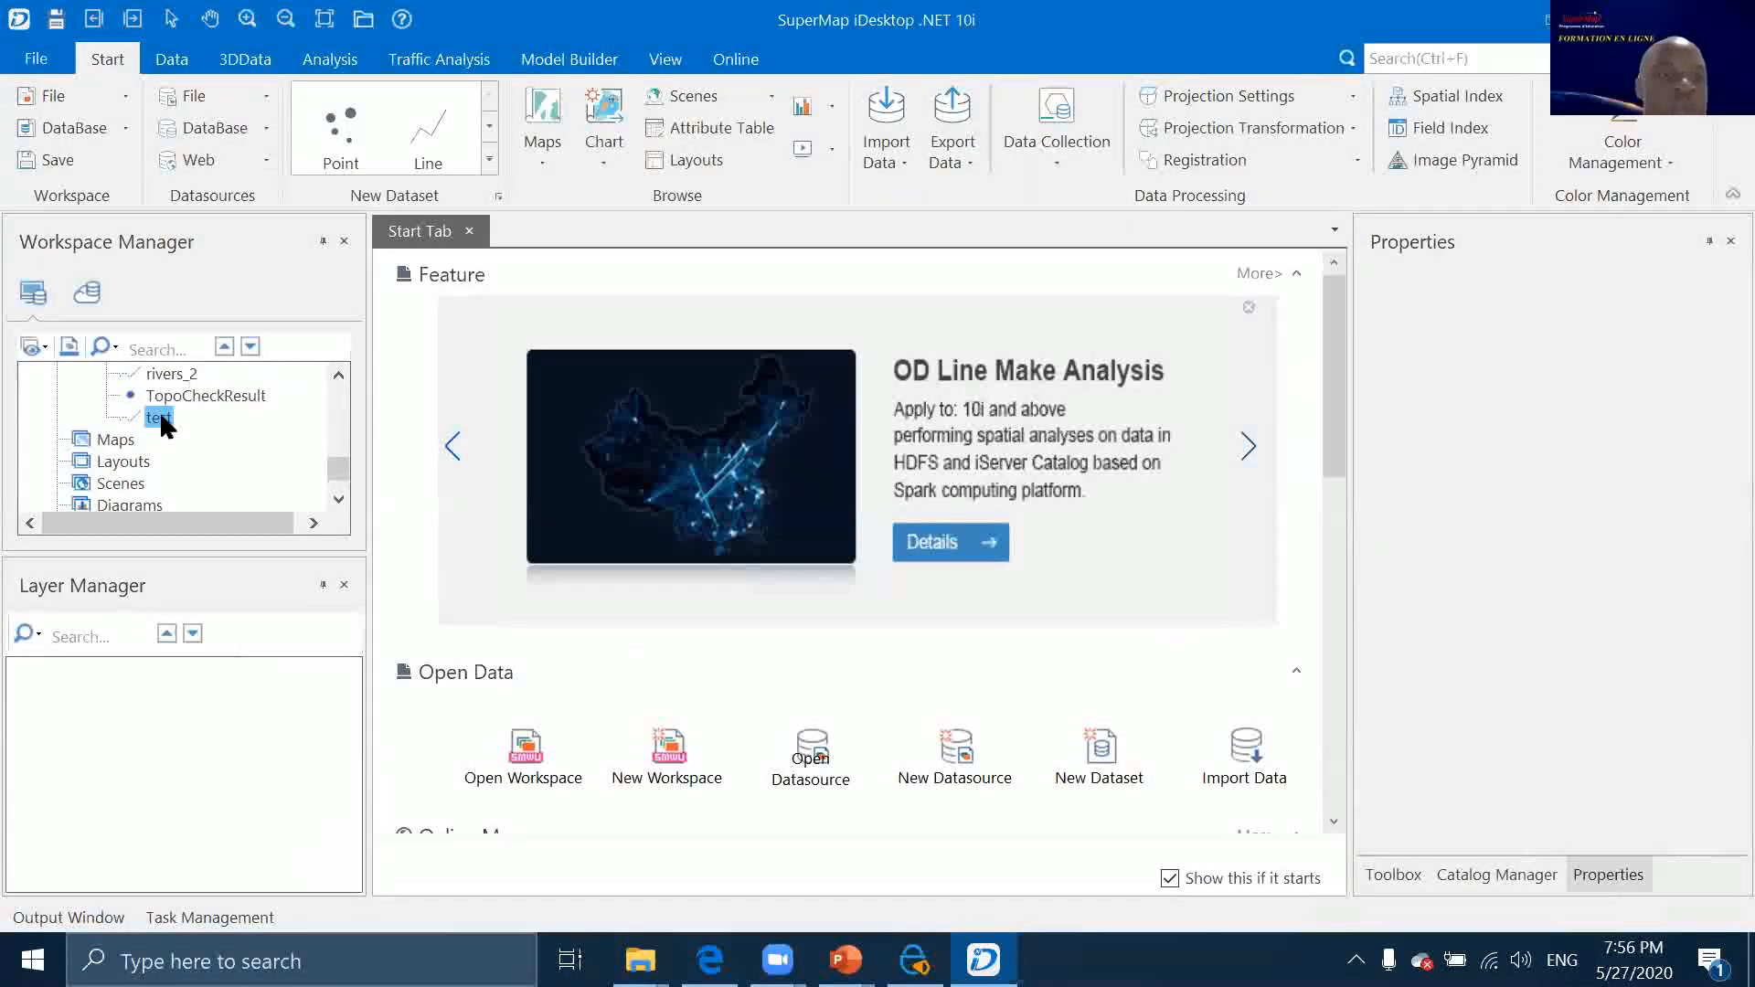
pyautogui.scroll(10, 159, 421)
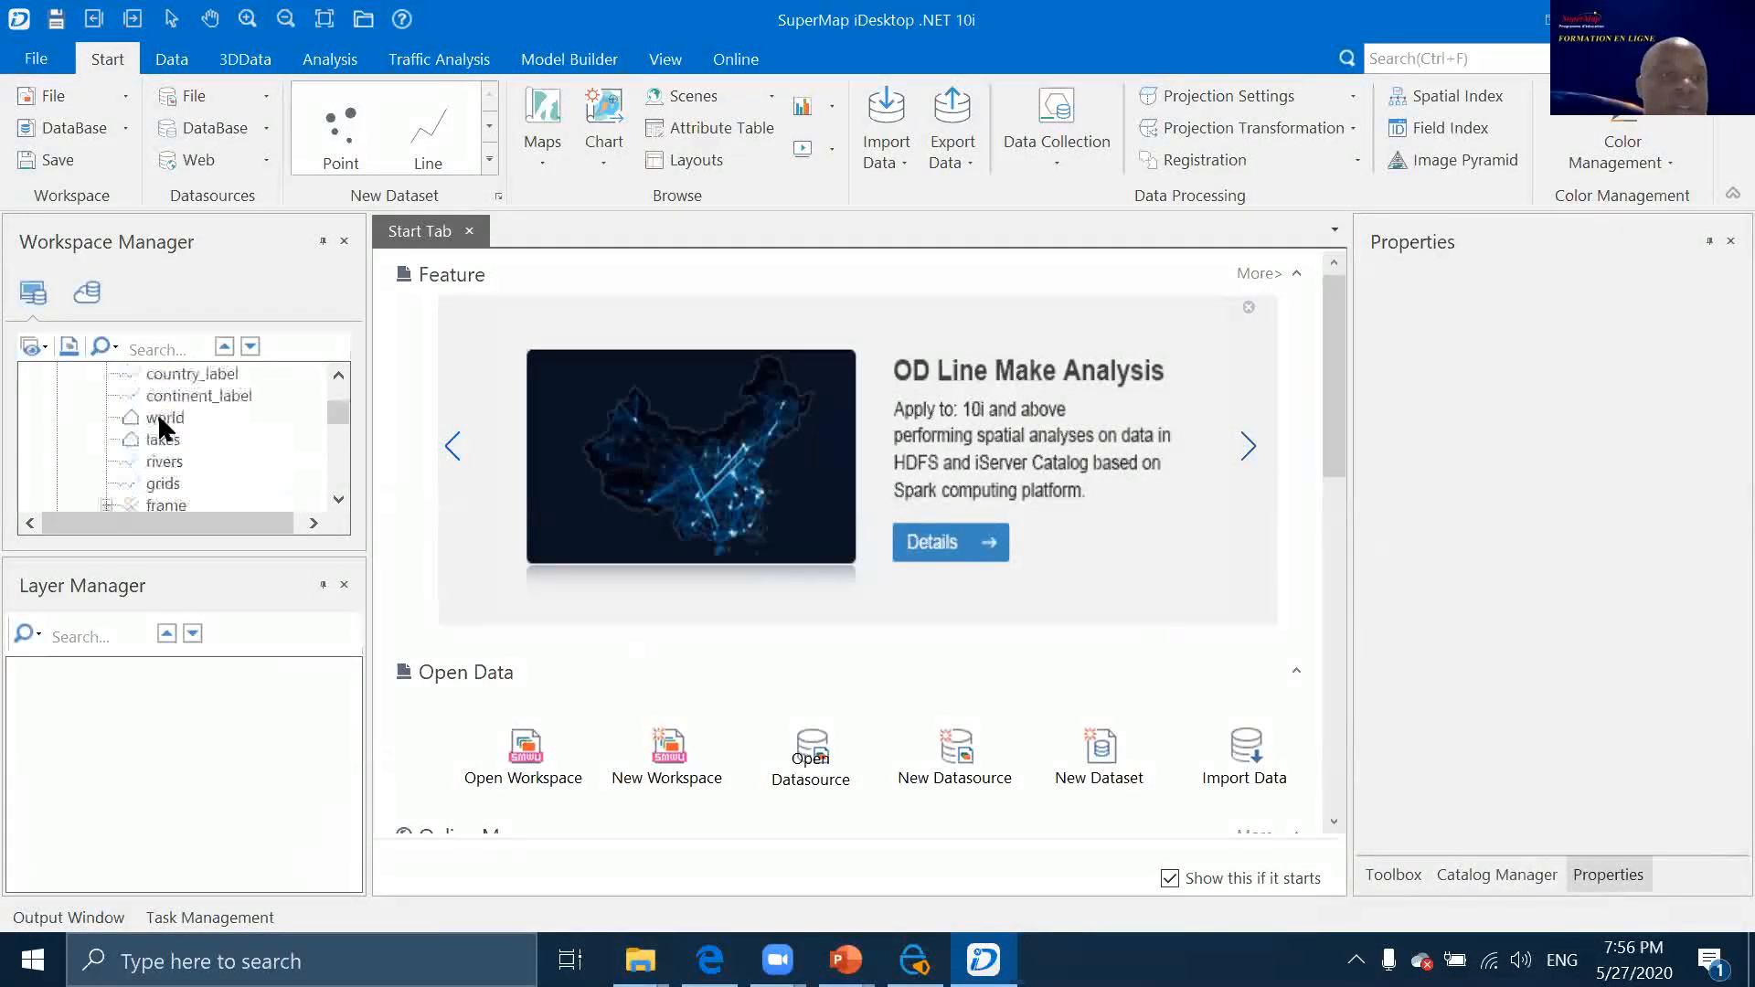
pyautogui.click(135, 417)
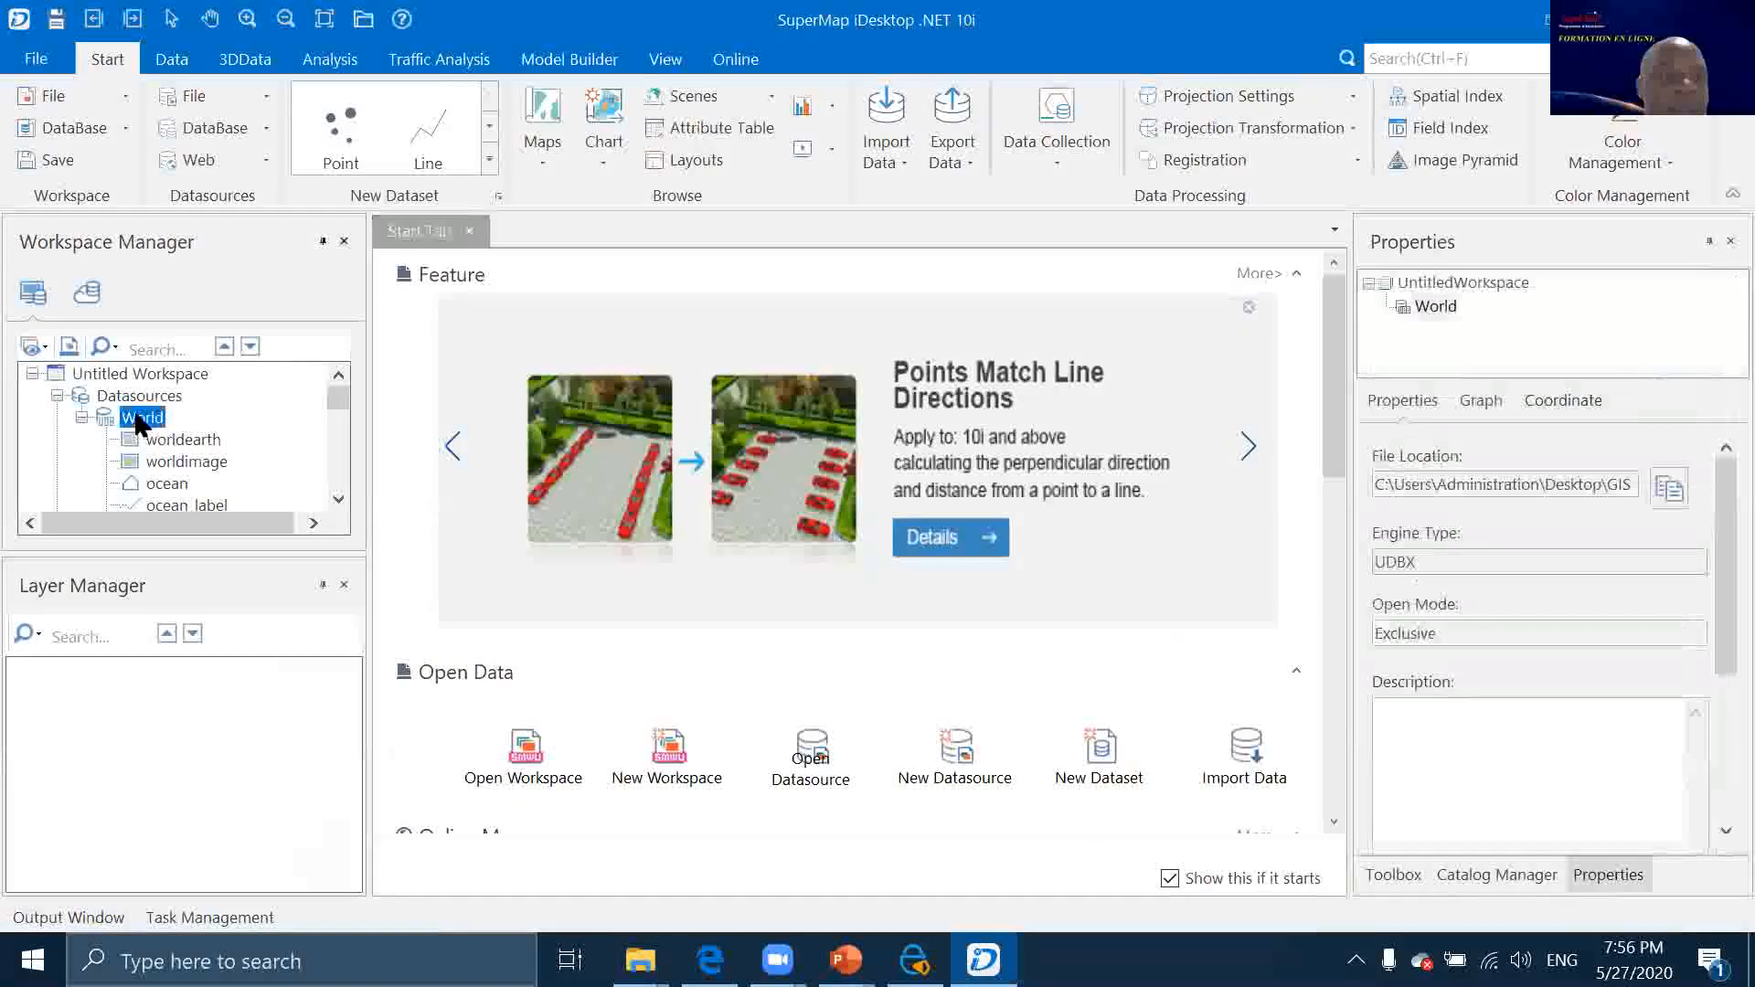
pyautogui.rightClick(142, 421)
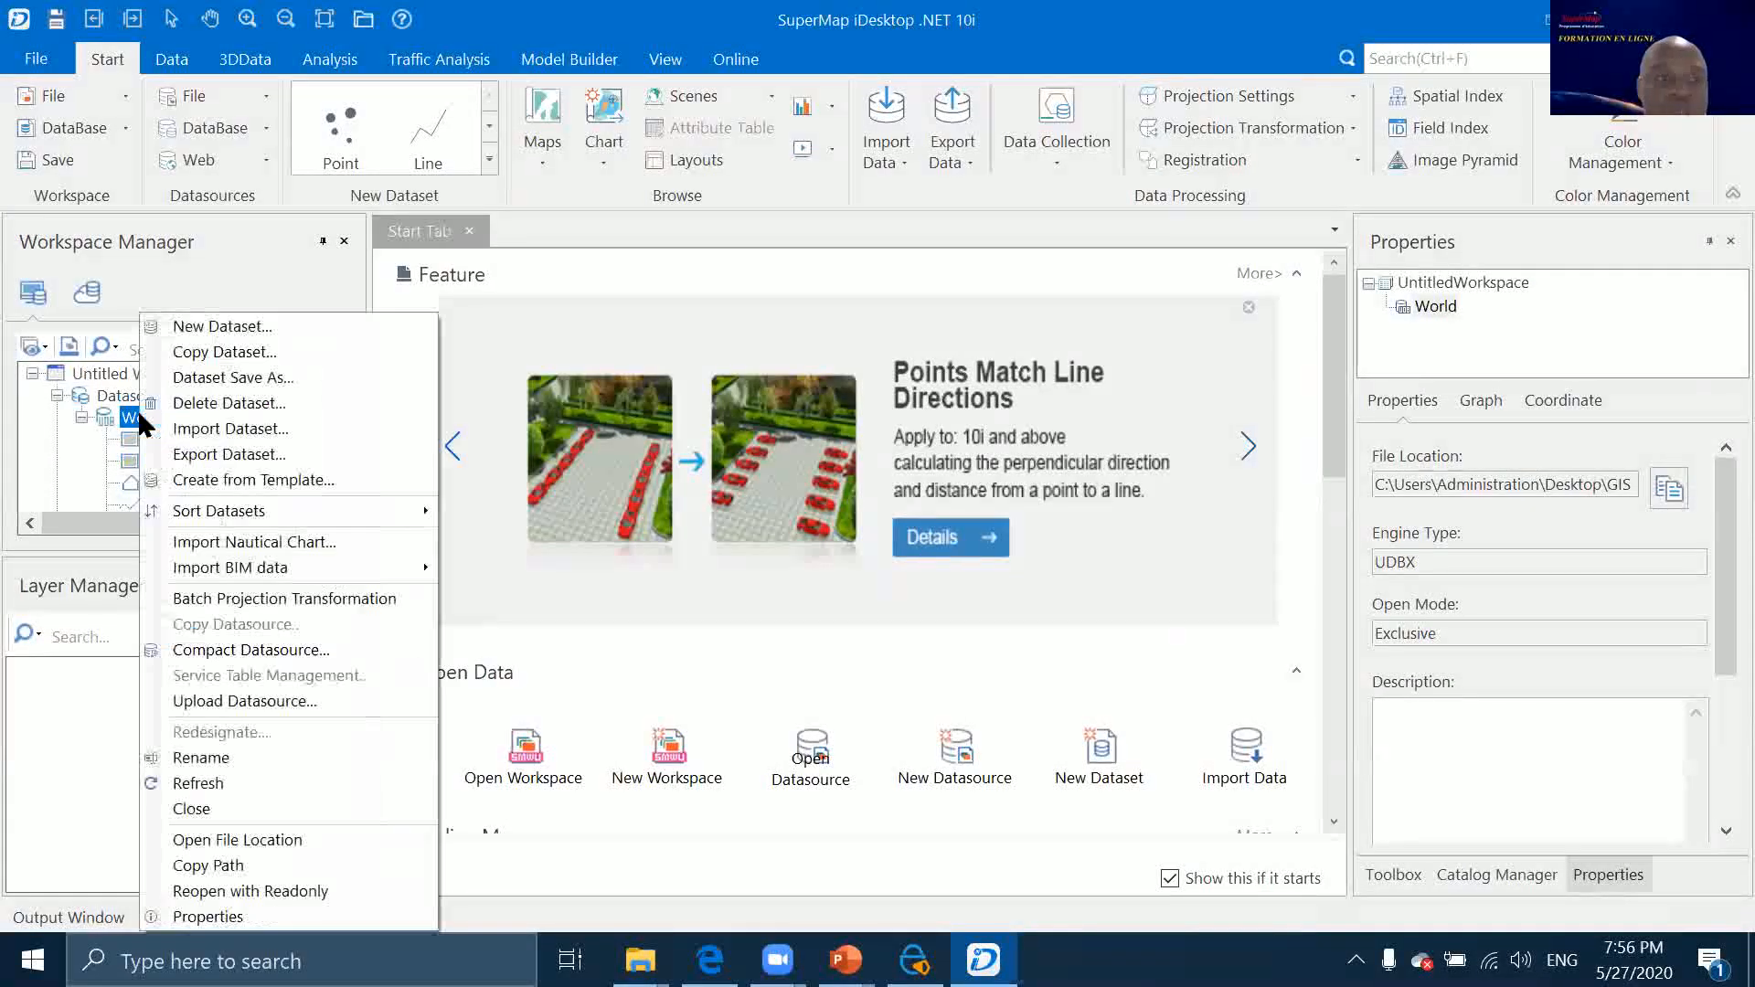
# Create a new file datasource named Test3 in SuperMap Sqlite (UDBX) format
pyautogui.click(126, 396)
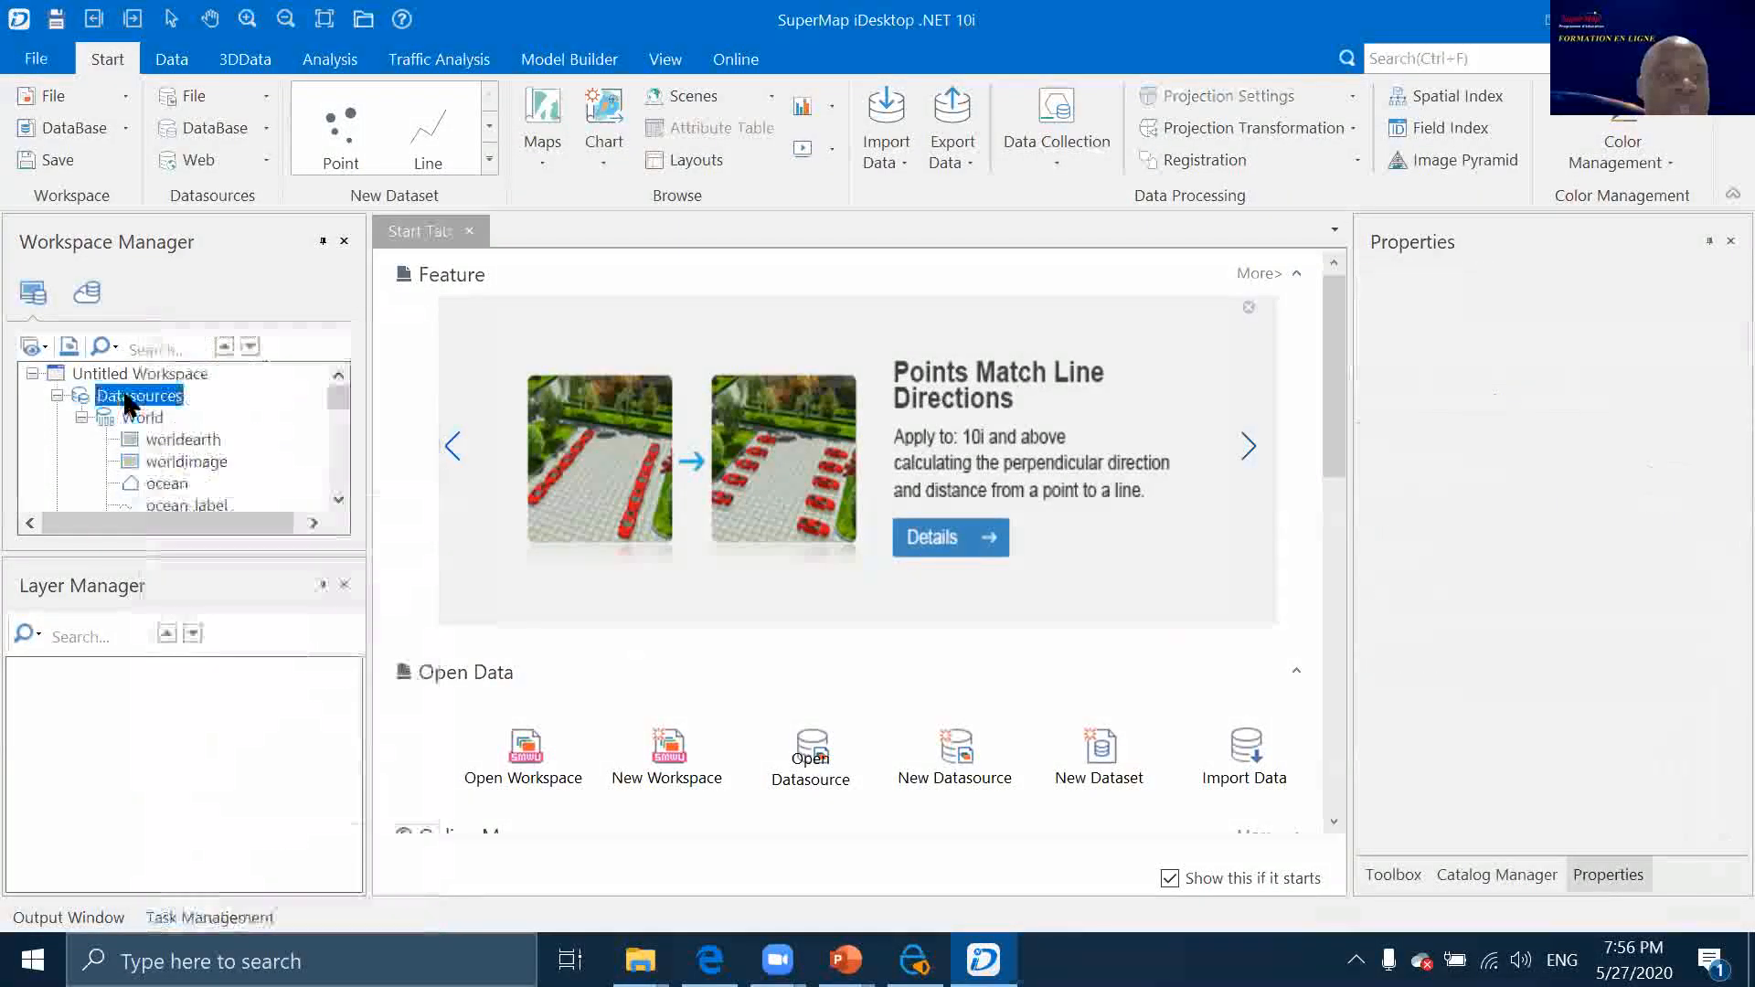
pyautogui.rightClick(126, 396)
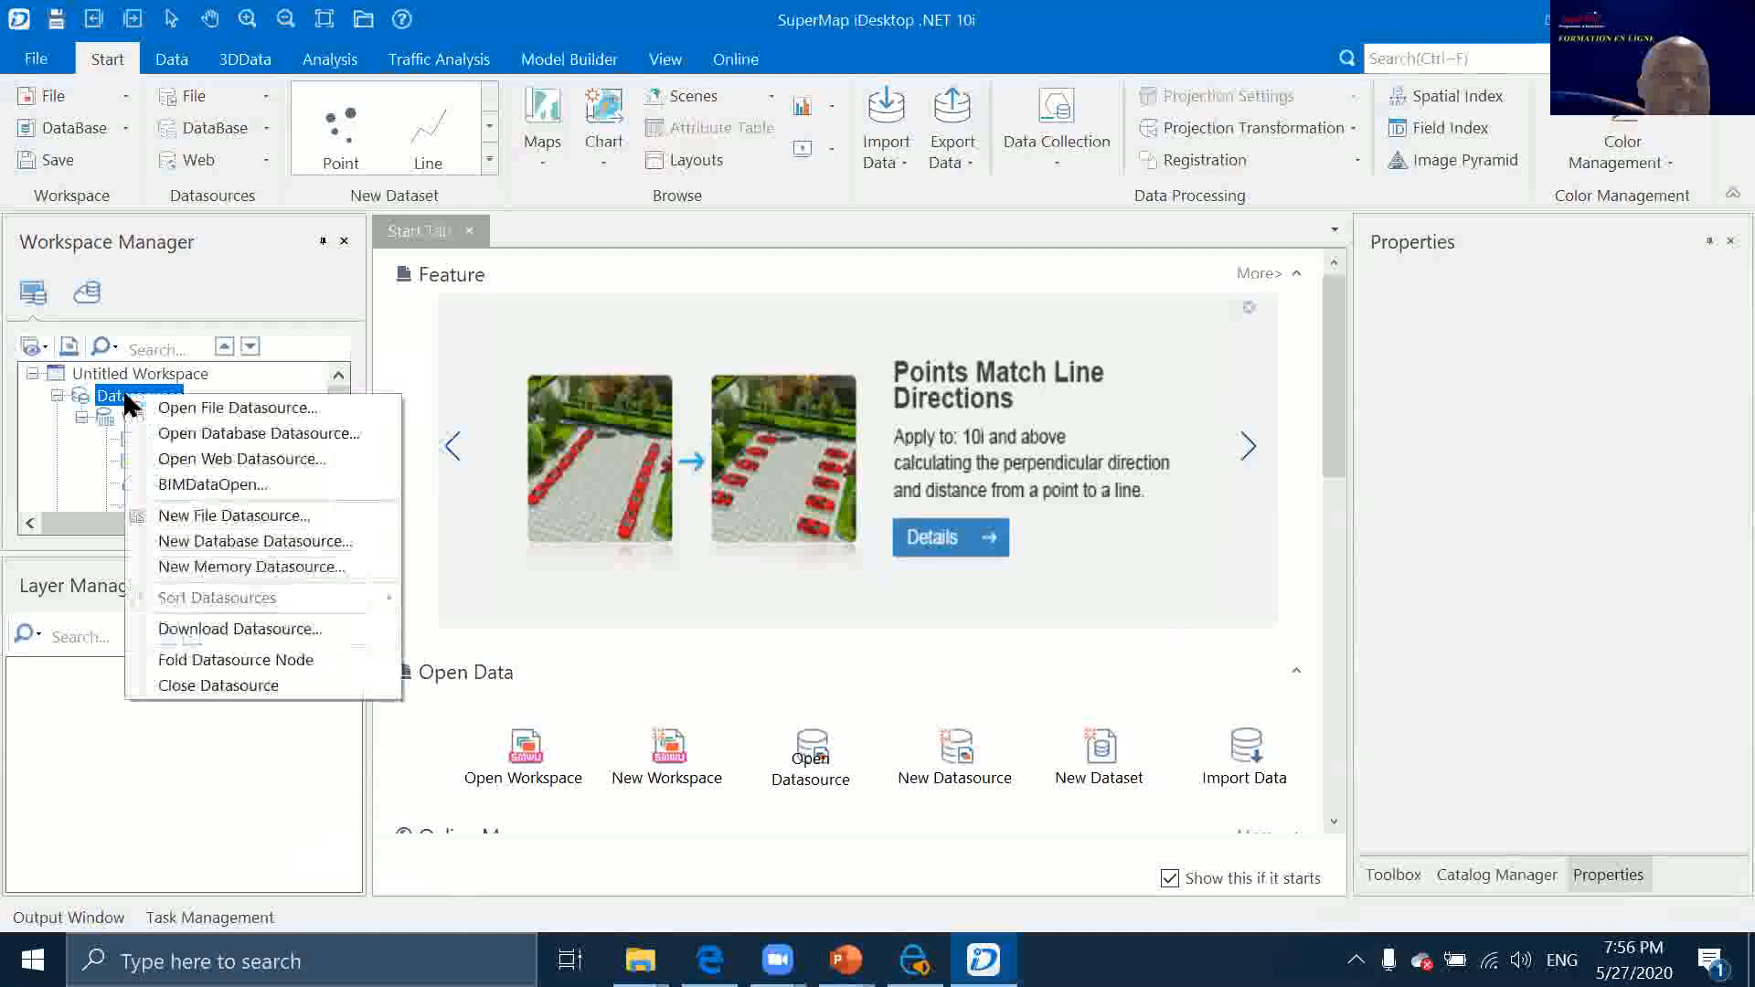
pyautogui.click(234, 519)
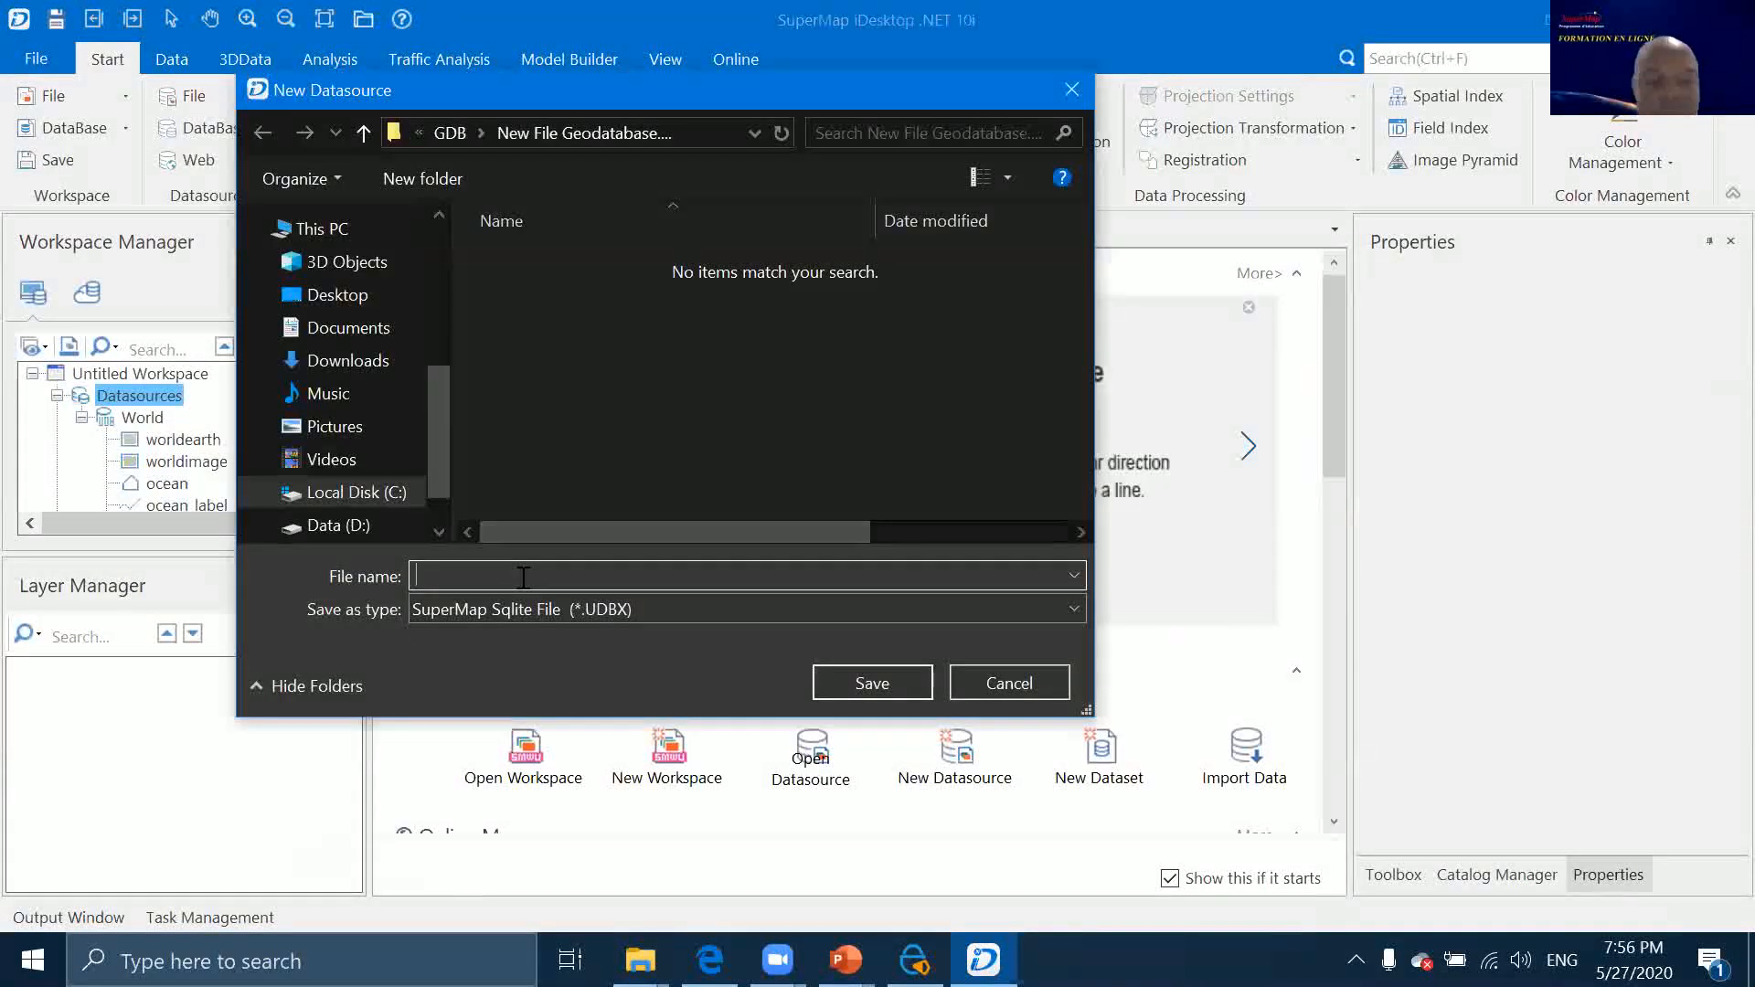
pyautogui.write('Tet')
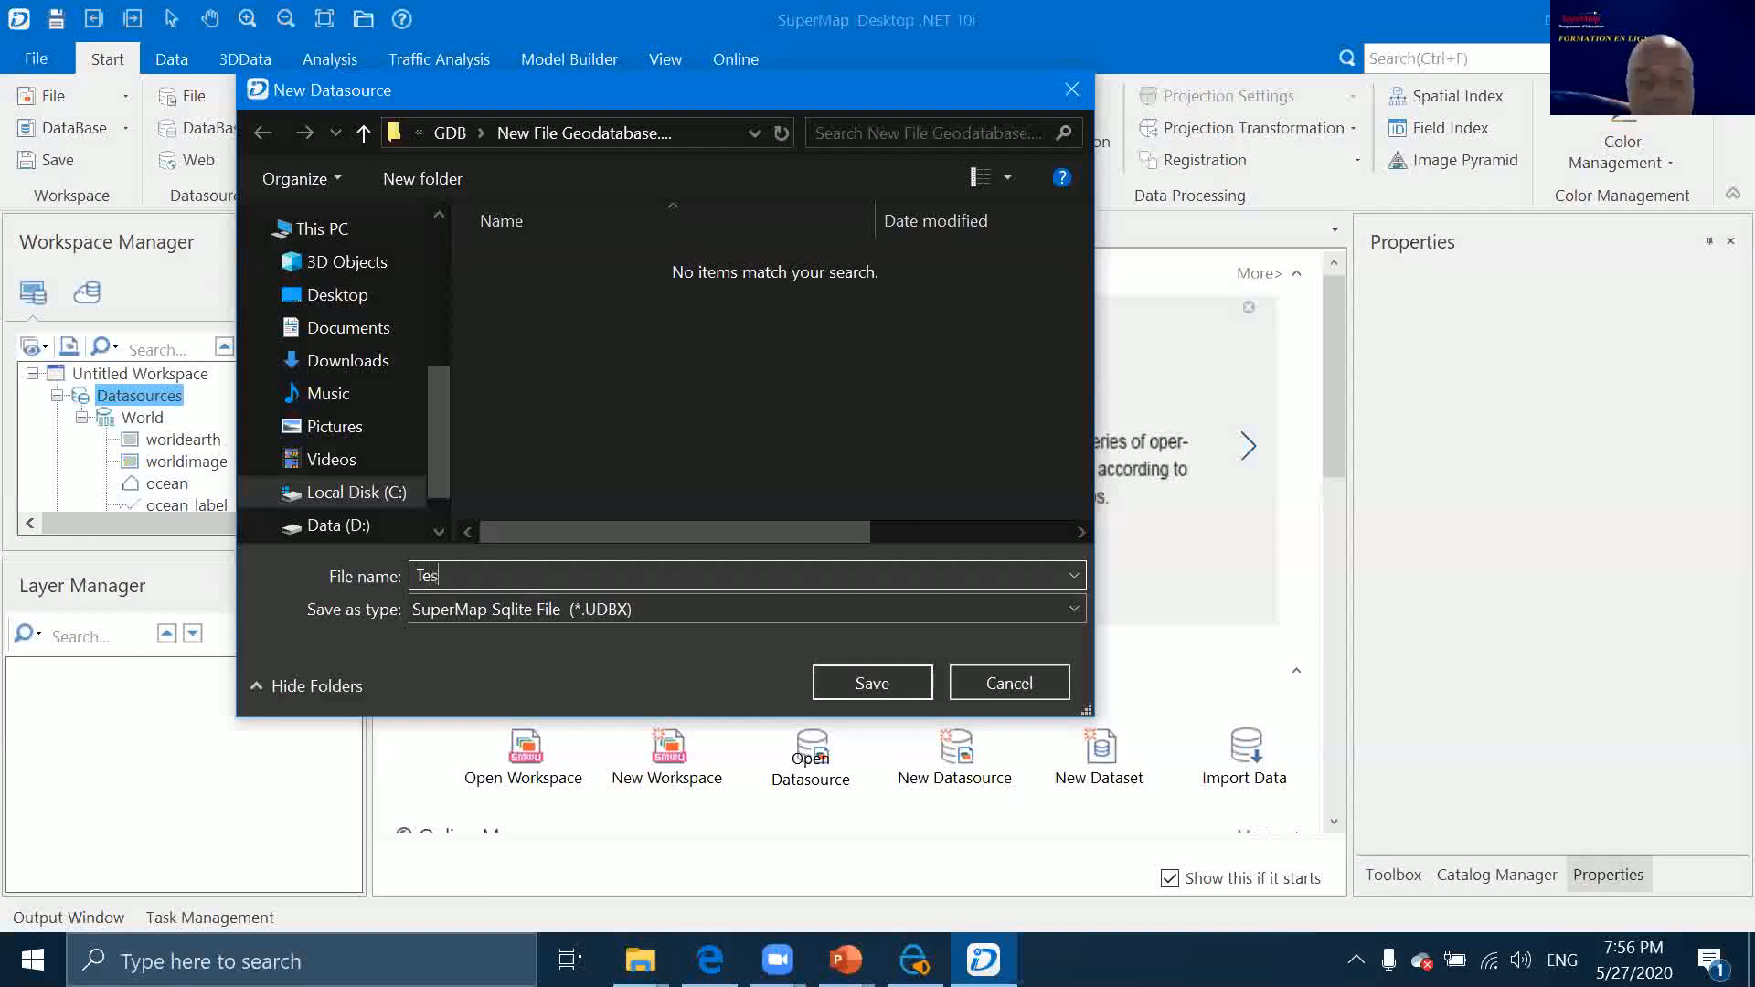
pyautogui.write('t')
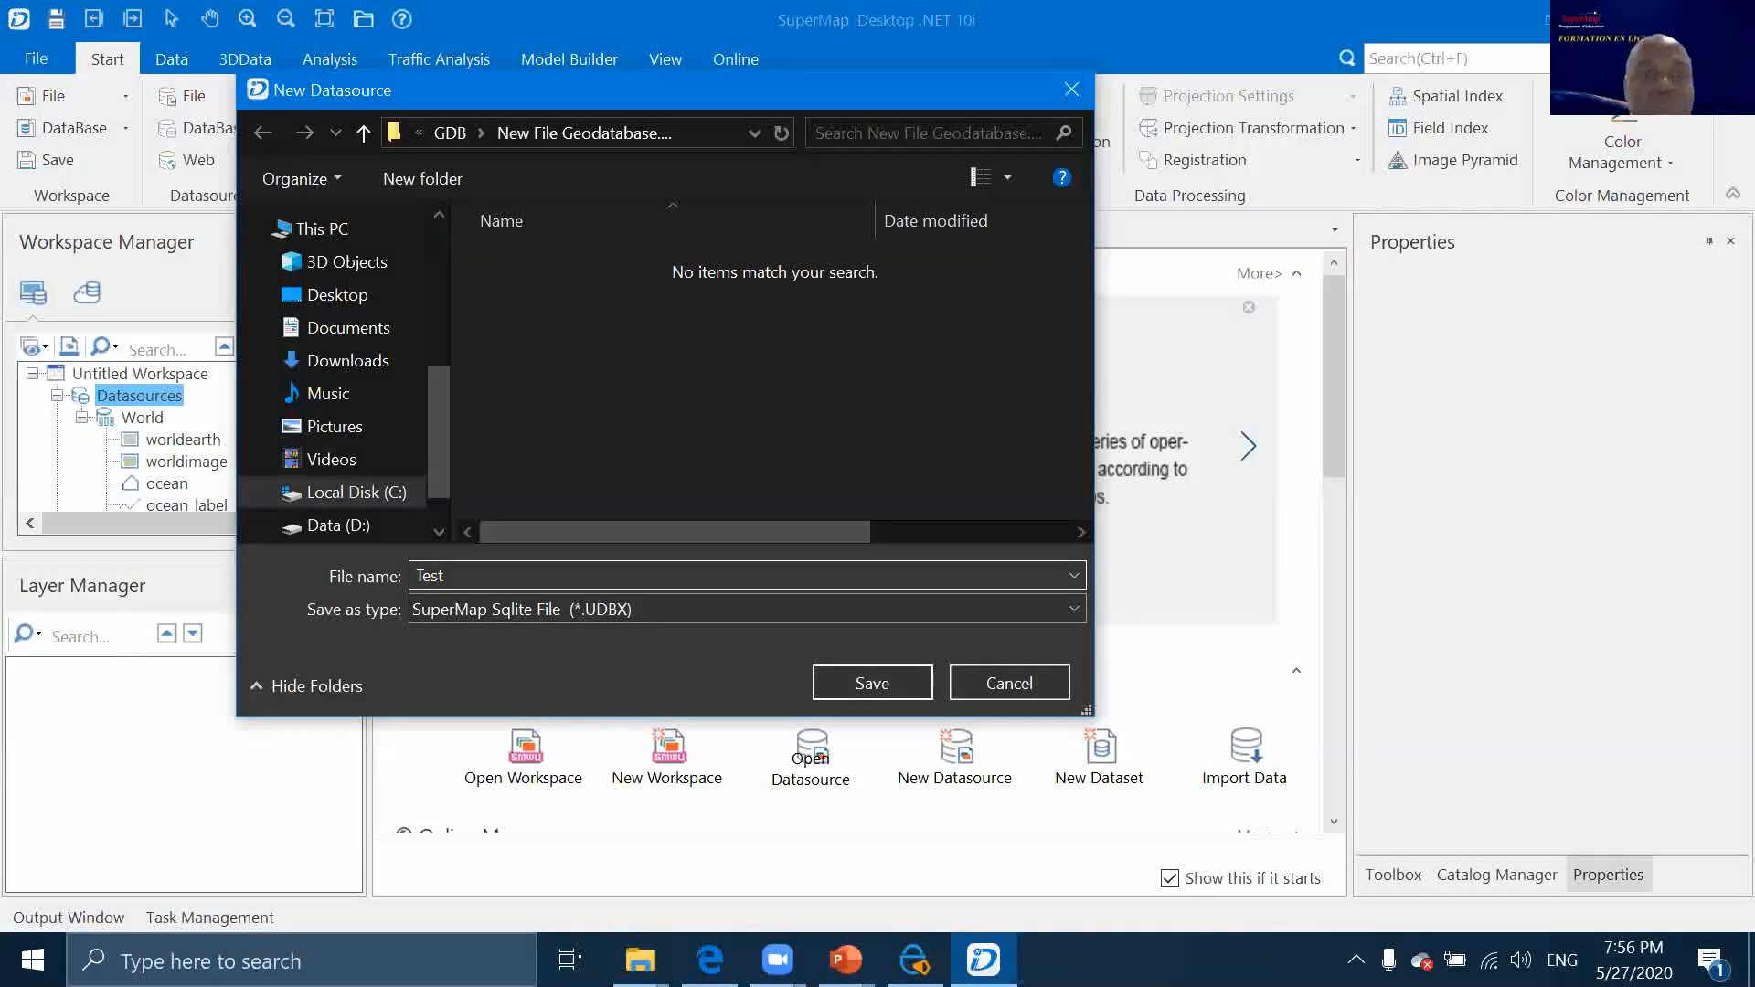
pyautogui.click(901, 677)
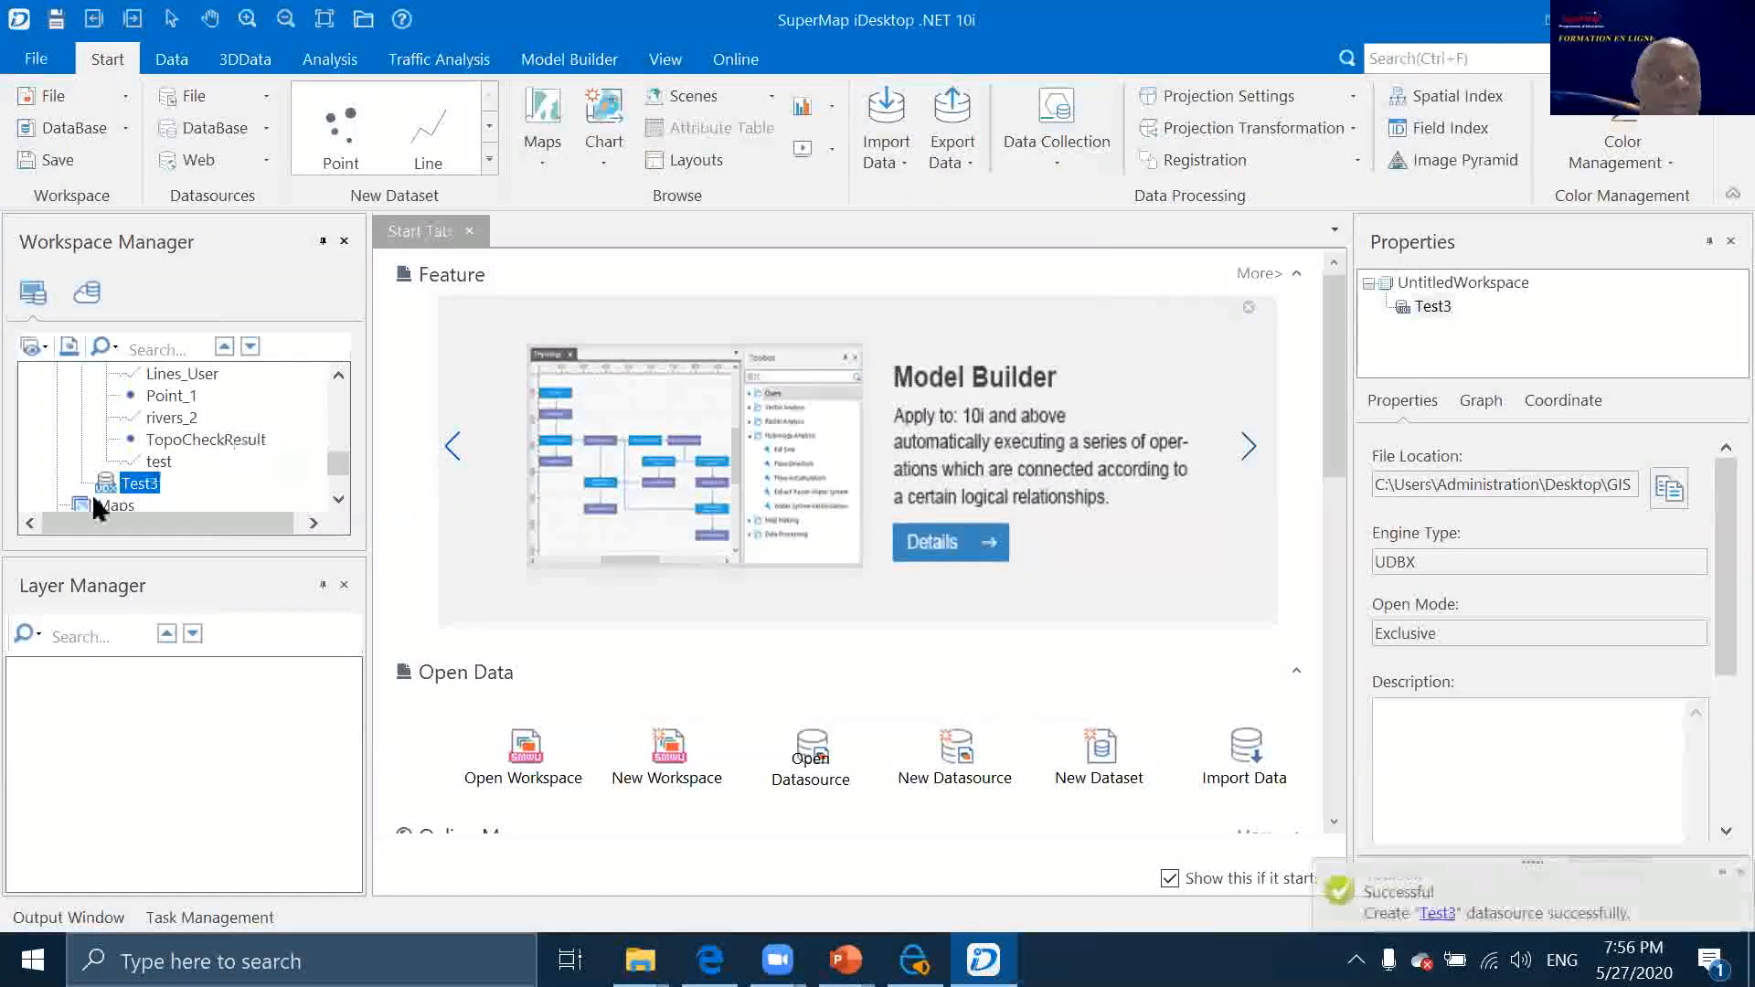
# Start a new dataset in the Test3 datasource and set its type to Line
pyautogui.rightClick(138, 423)
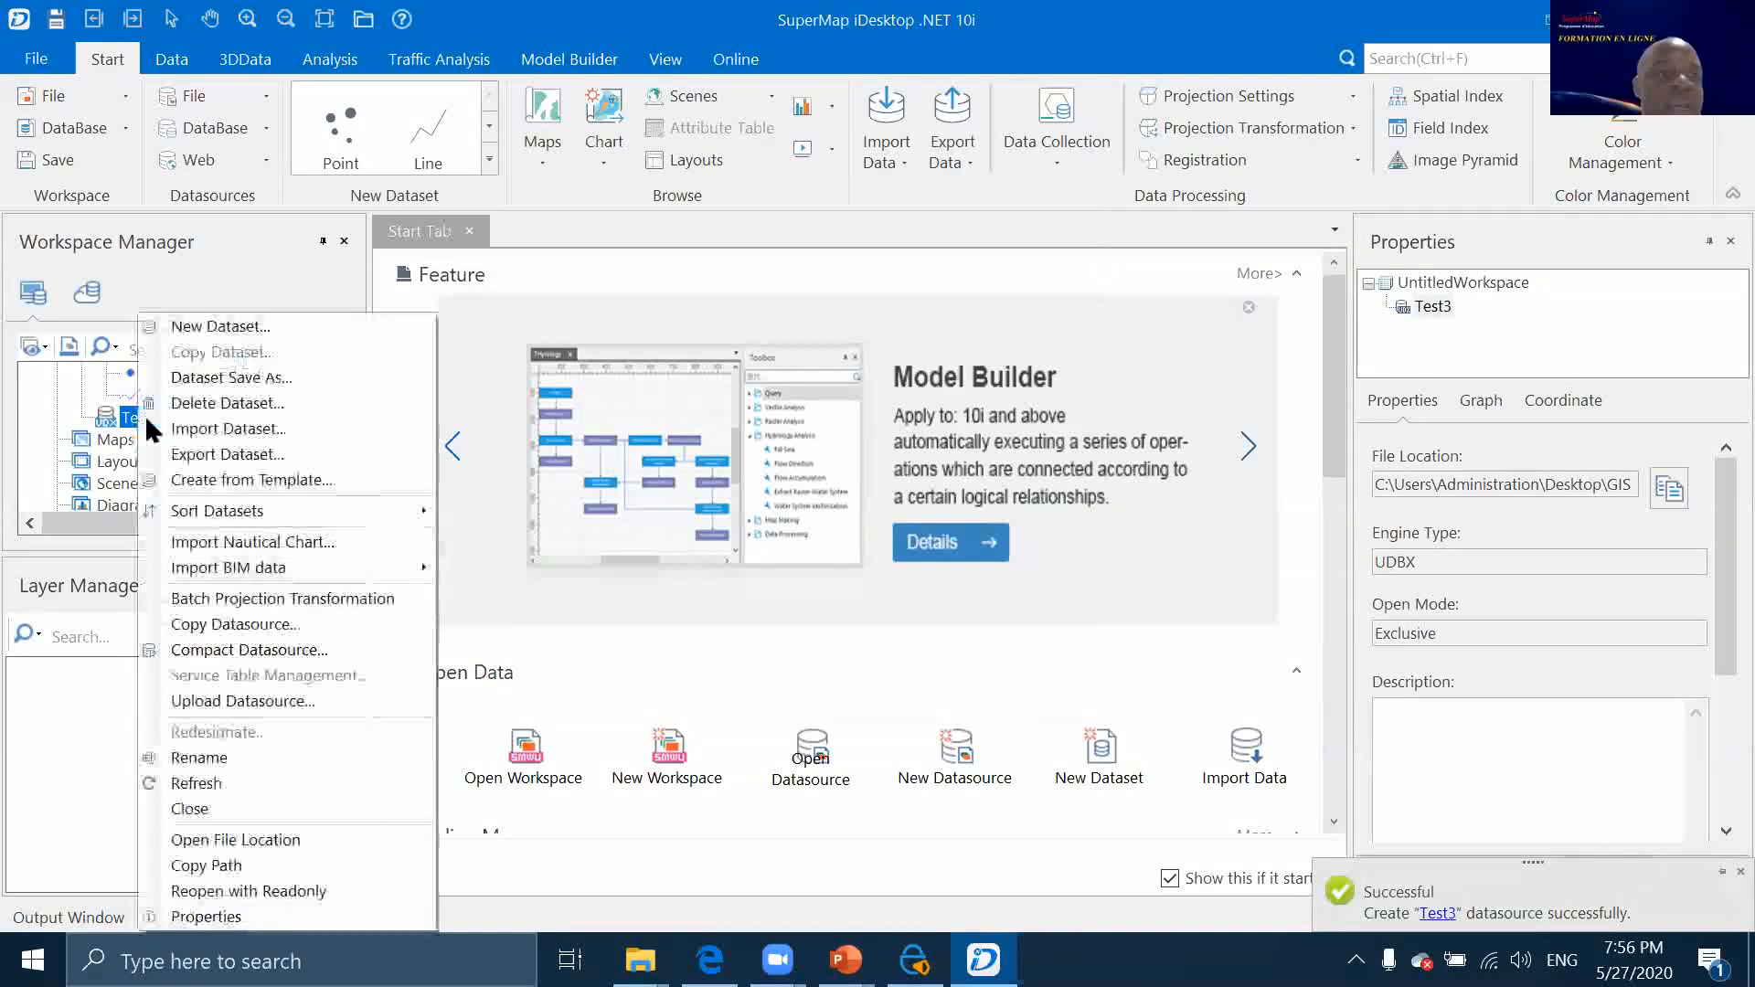
pyautogui.click(245, 328)
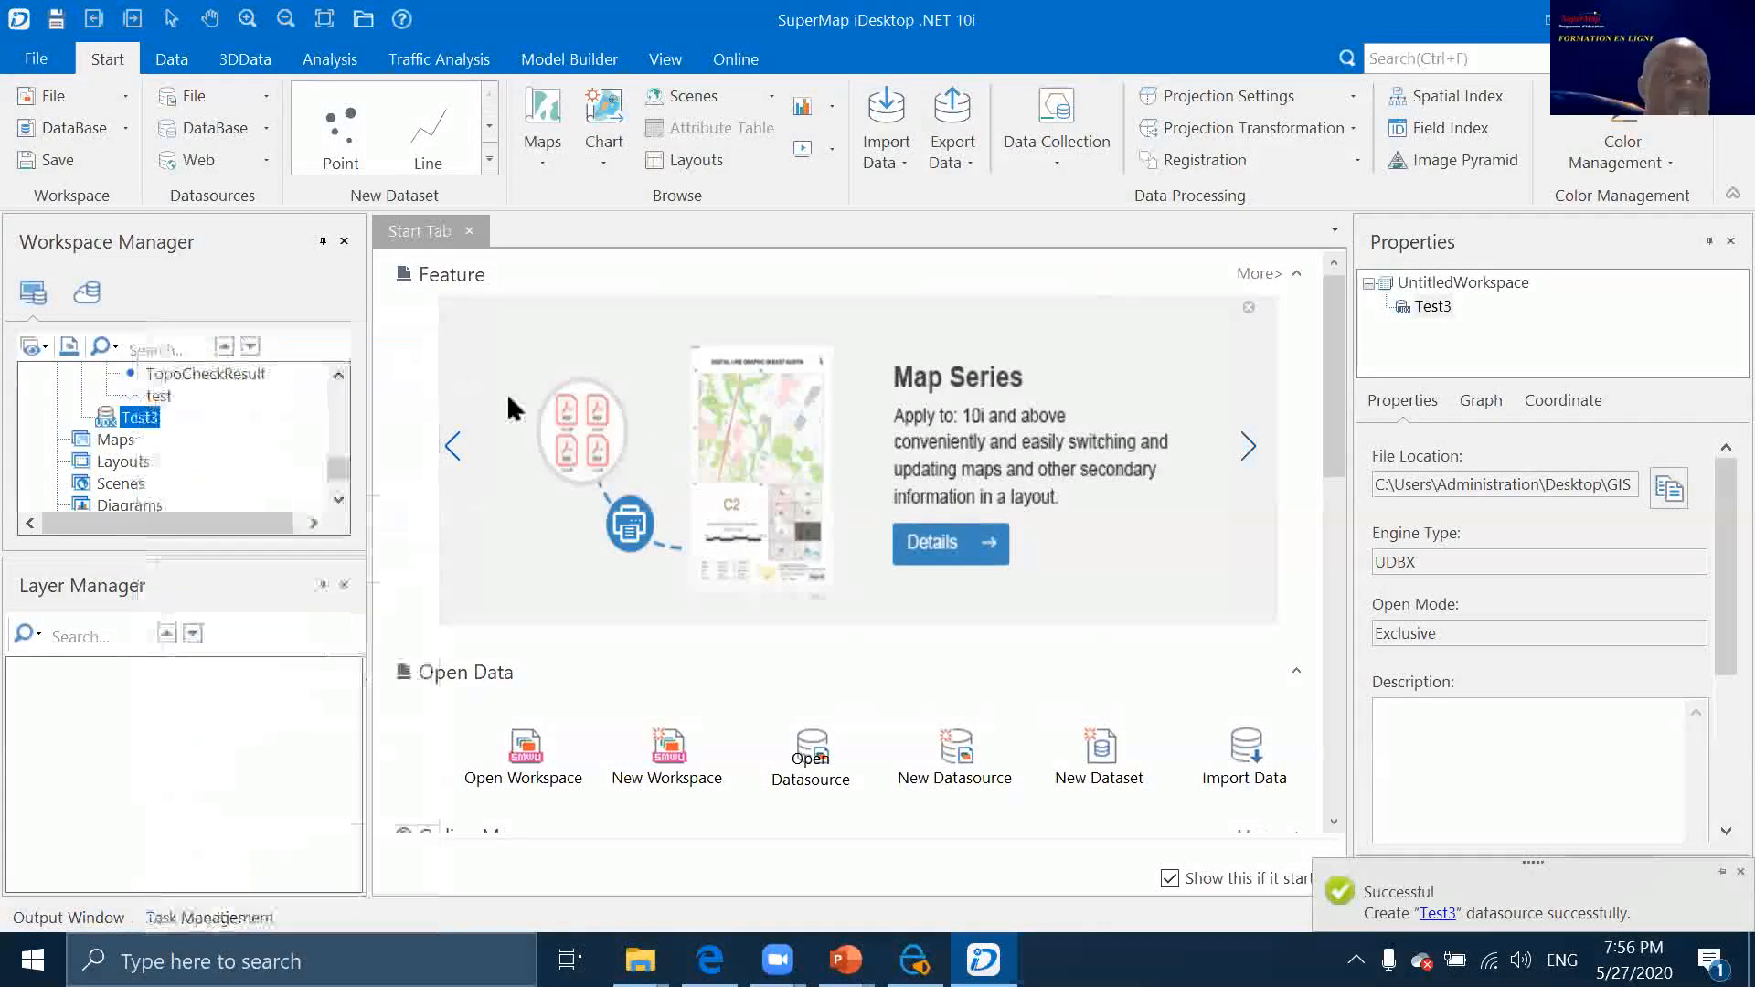
pyautogui.click(627, 221)
pyautogui.click(627, 221)
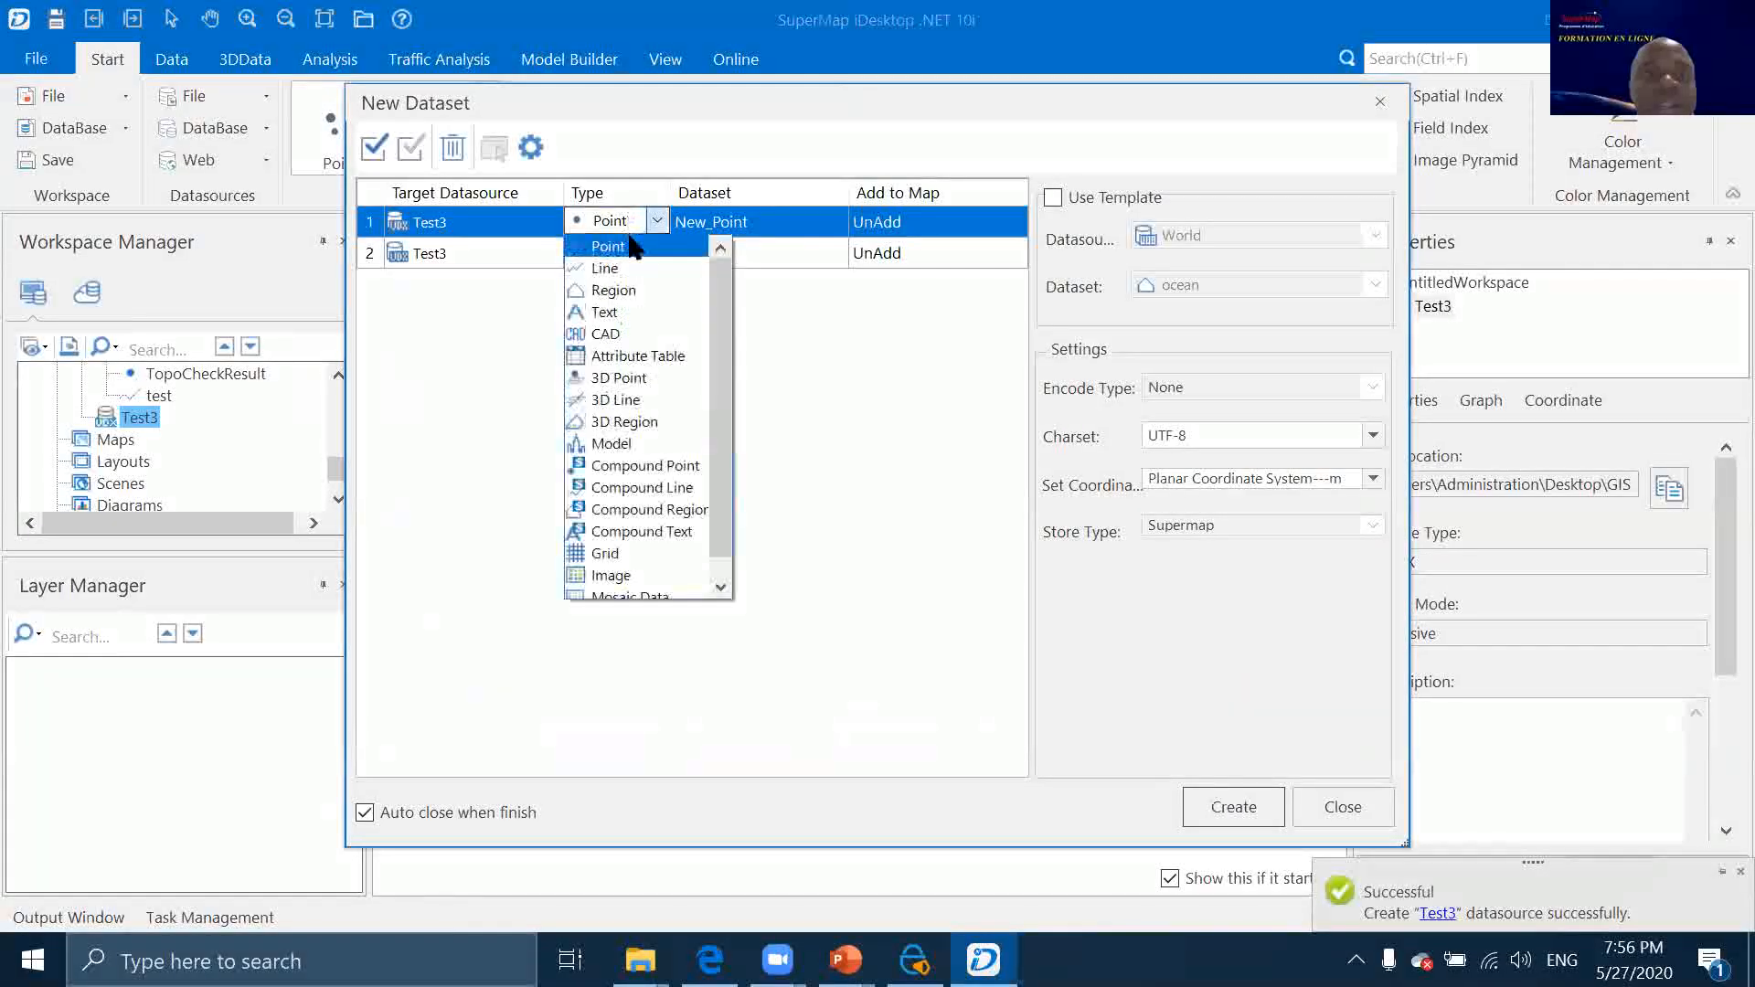
pyautogui.click(640, 257)
# Name the new line dataset test3 and create it
pyautogui.click(765, 227)
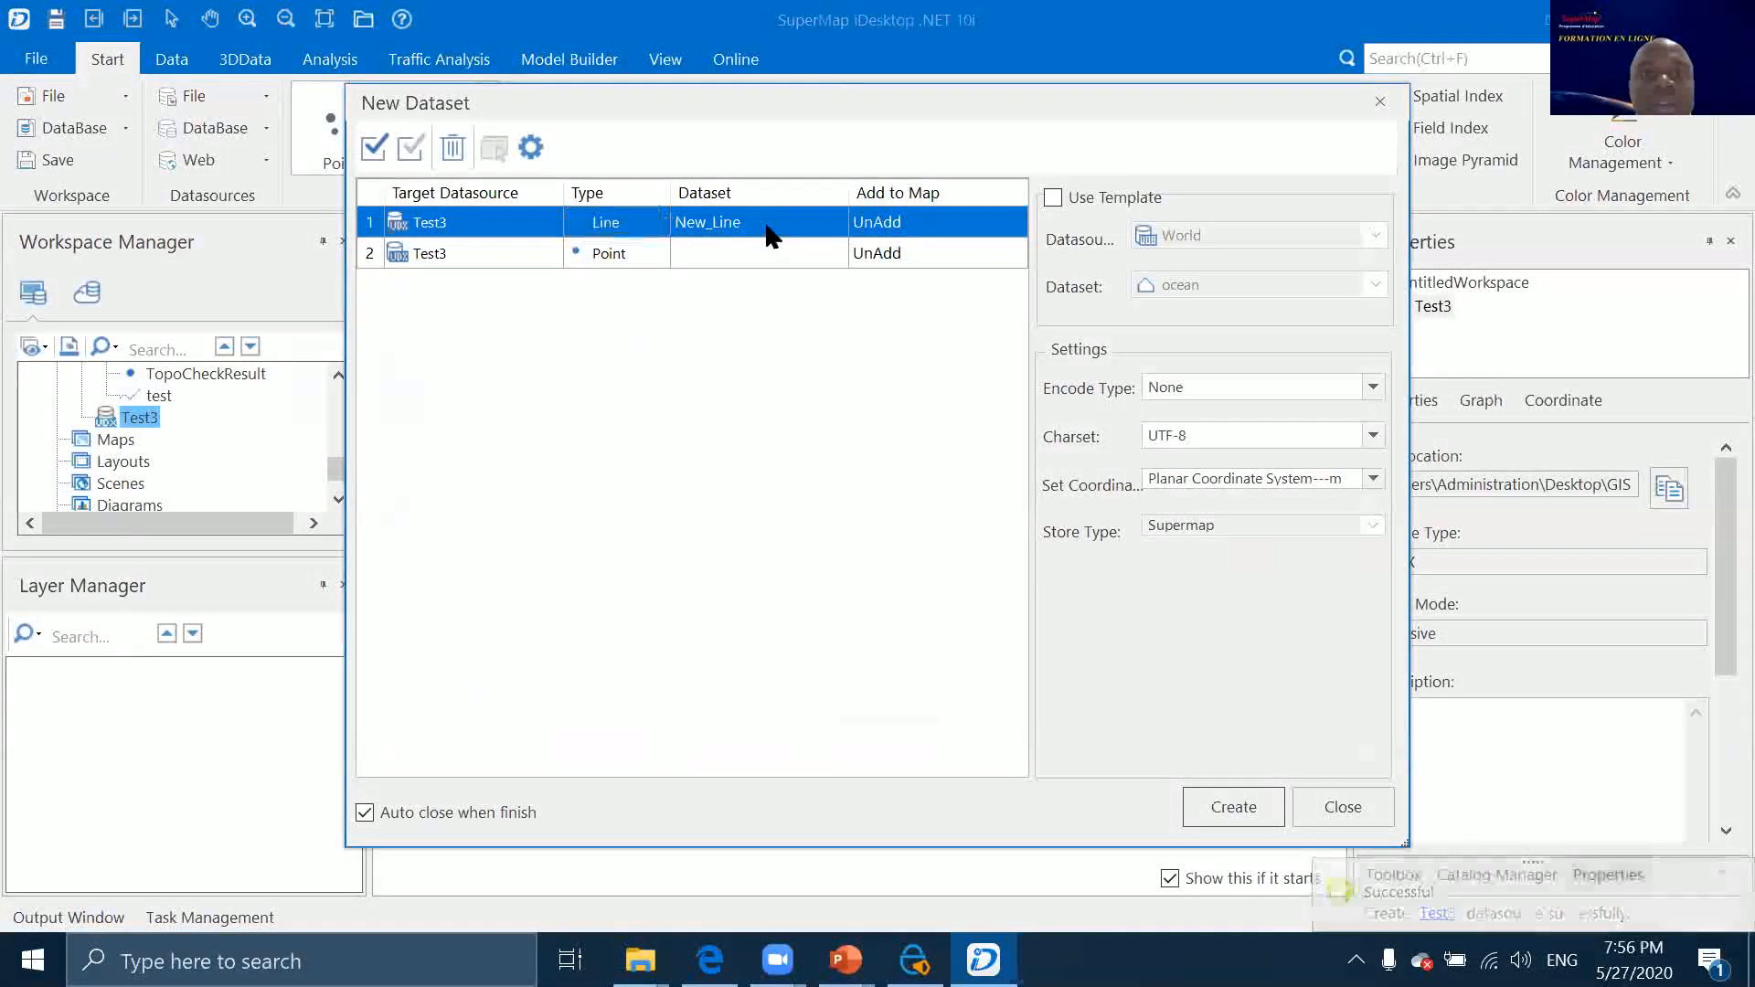
pyautogui.click(910, 212)
pyautogui.click(736, 212)
pyautogui.click(749, 221)
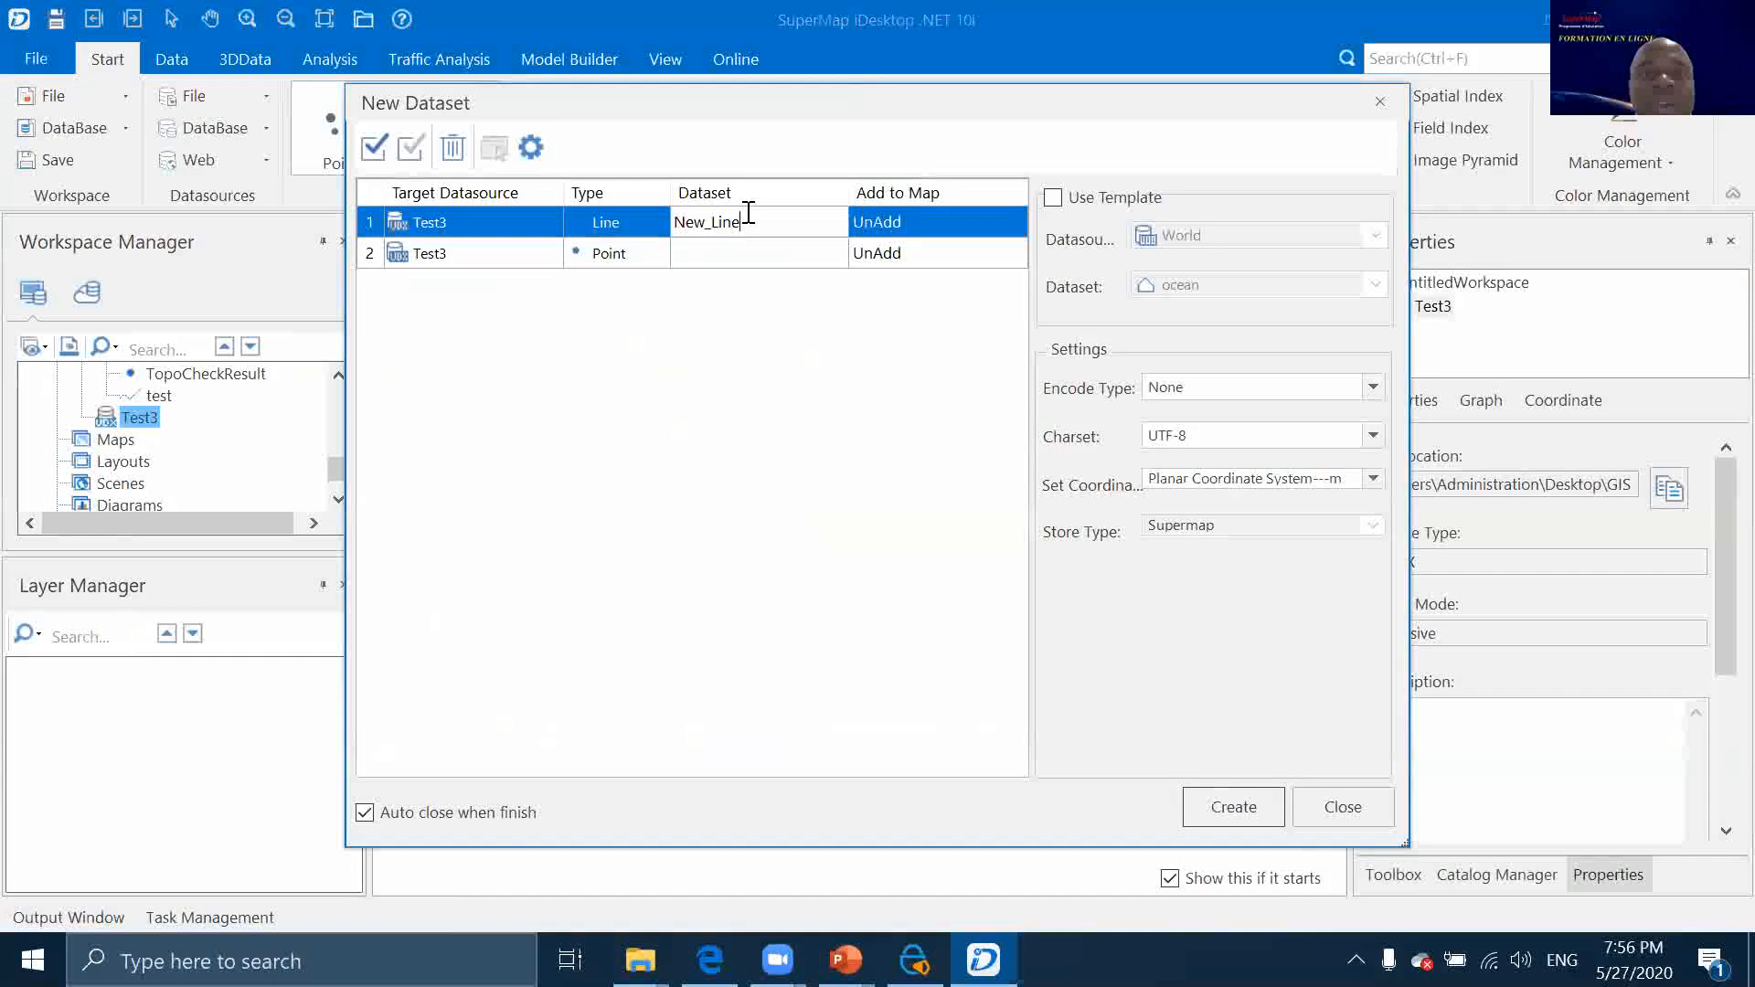
pyautogui.write('test')
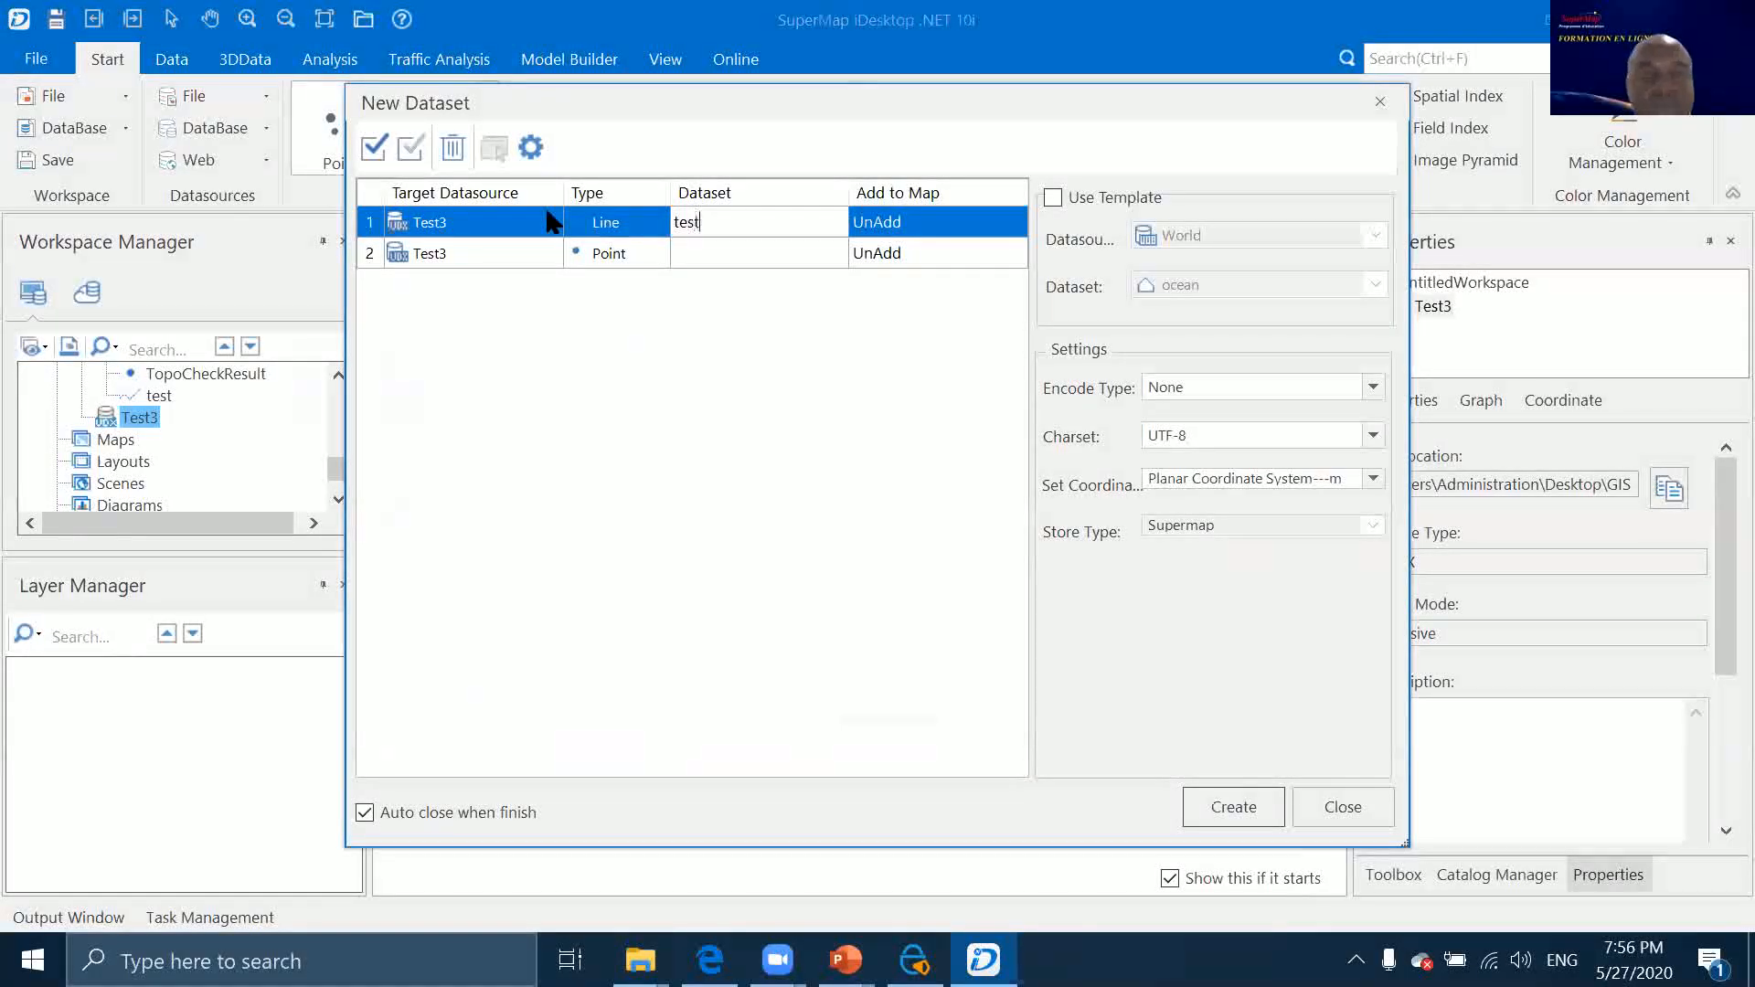
pyautogui.write('3')
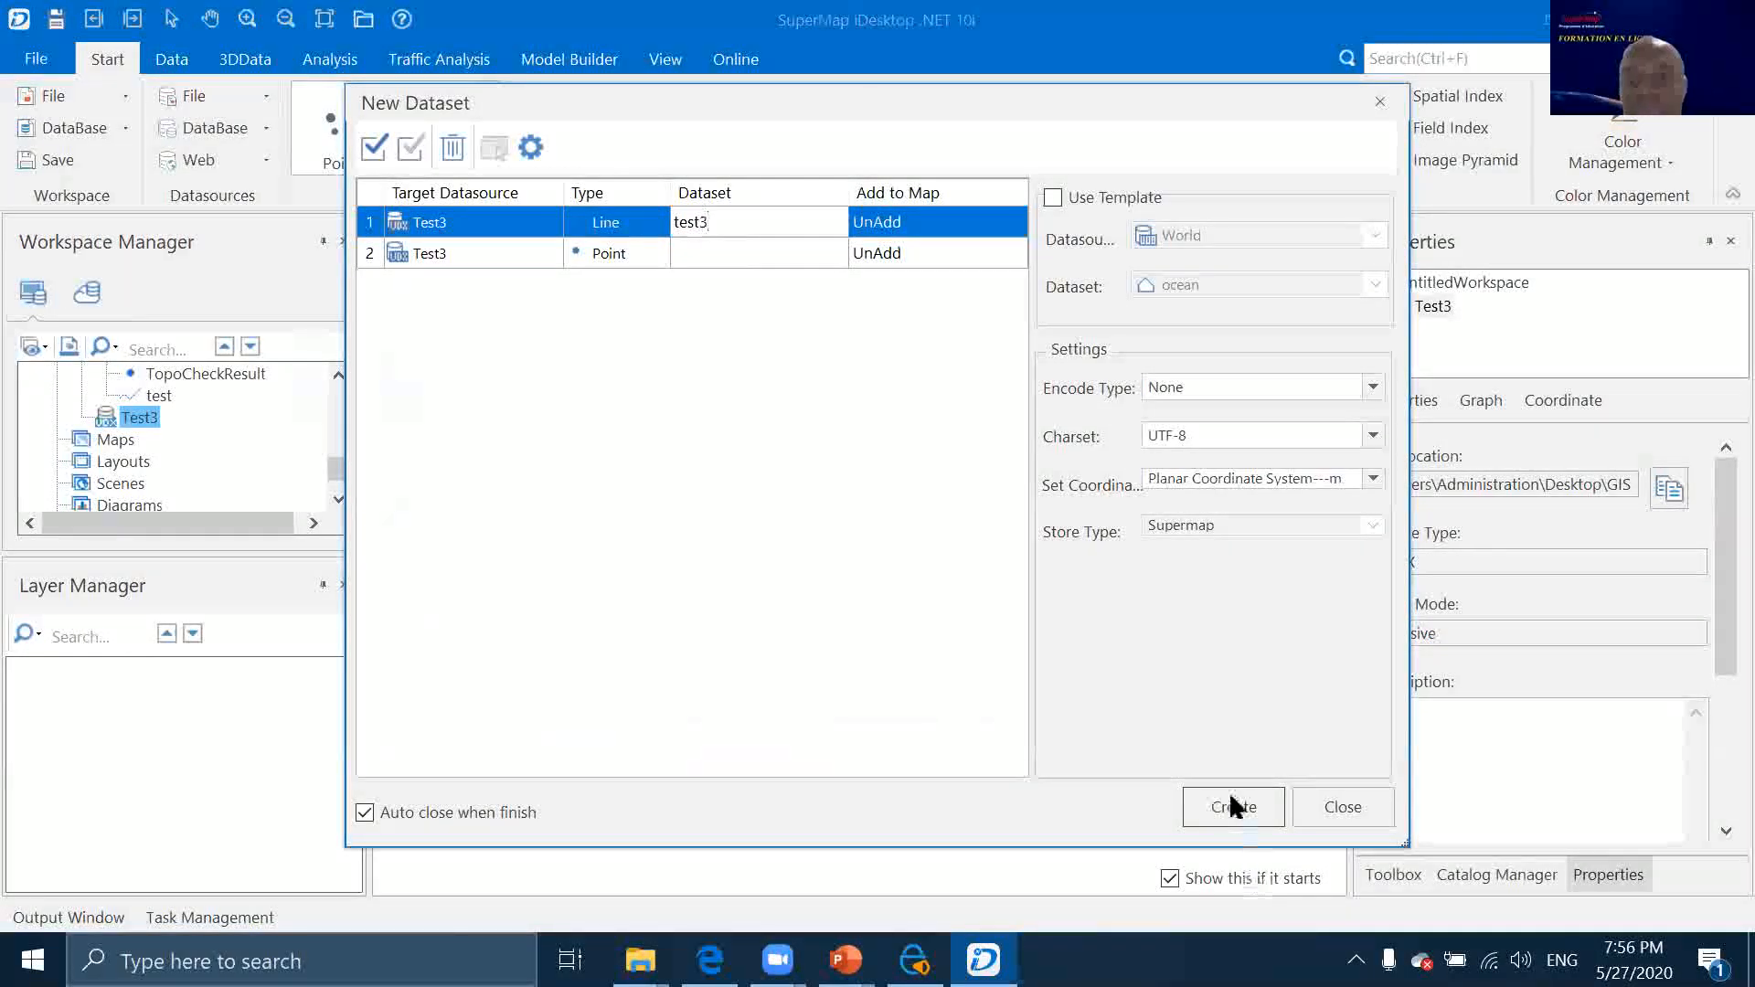
pyautogui.click(1229, 792)
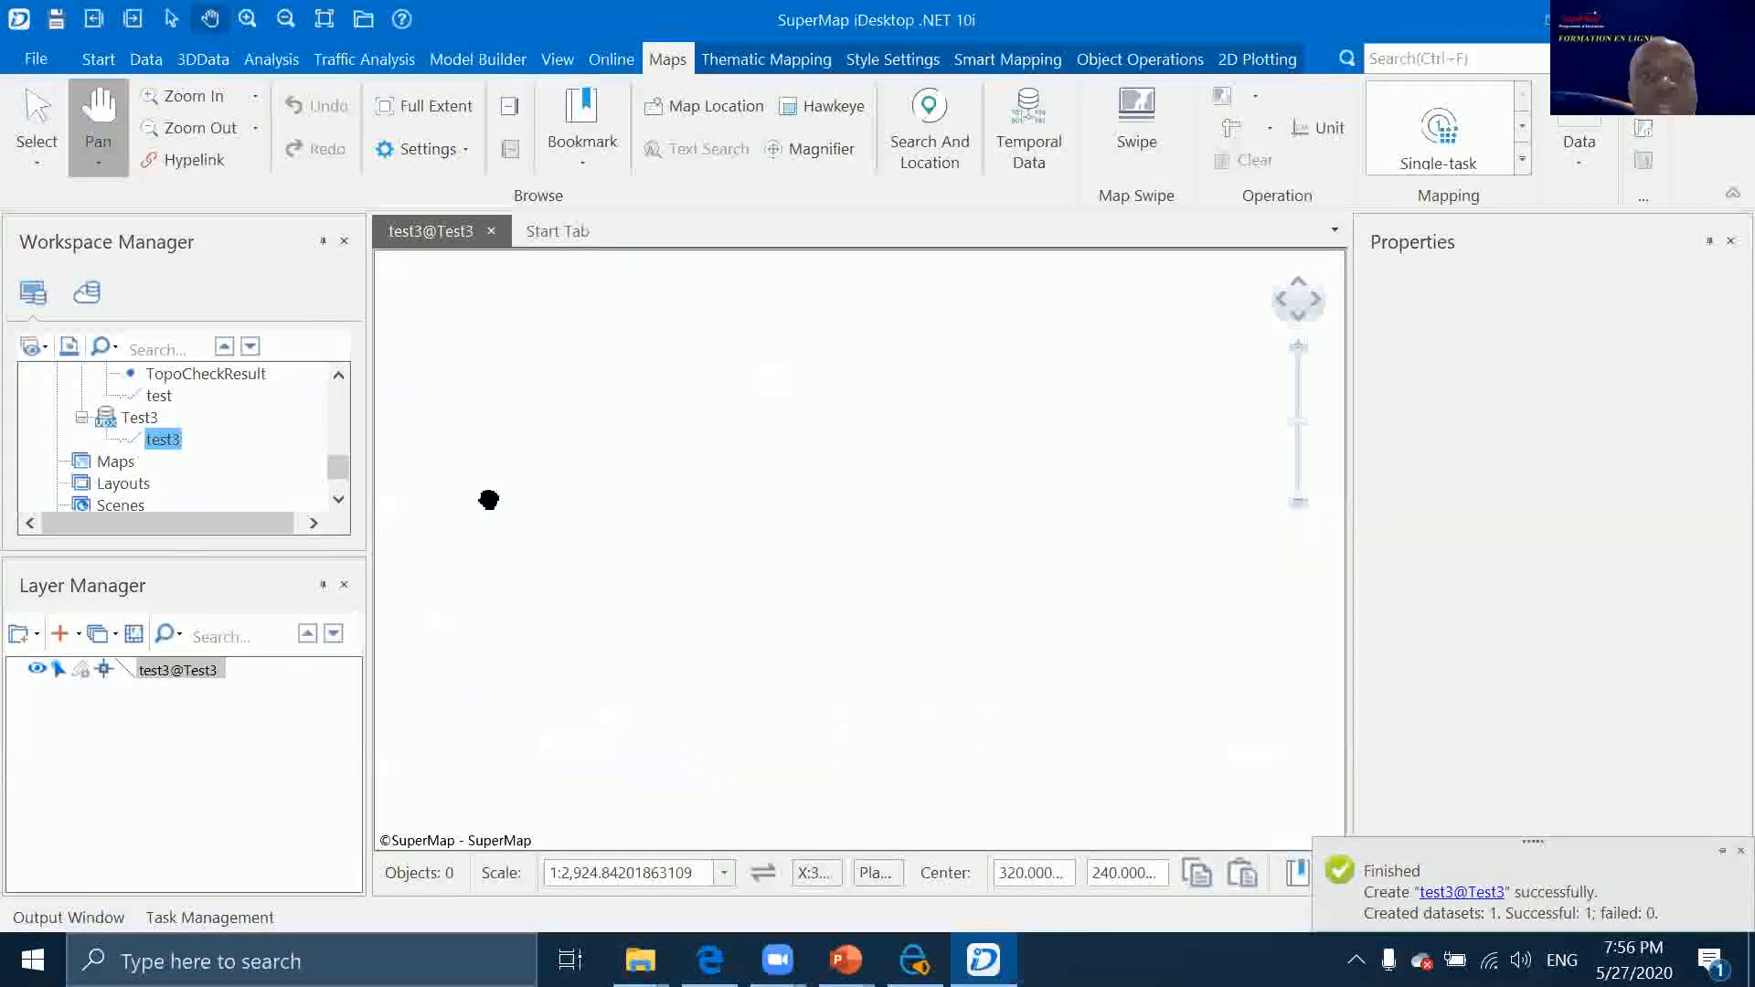
# Make the test3 layer editable and draw a bent Parallel line of four segments, about 31 m wide, on the map
pyautogui.click(77, 669)
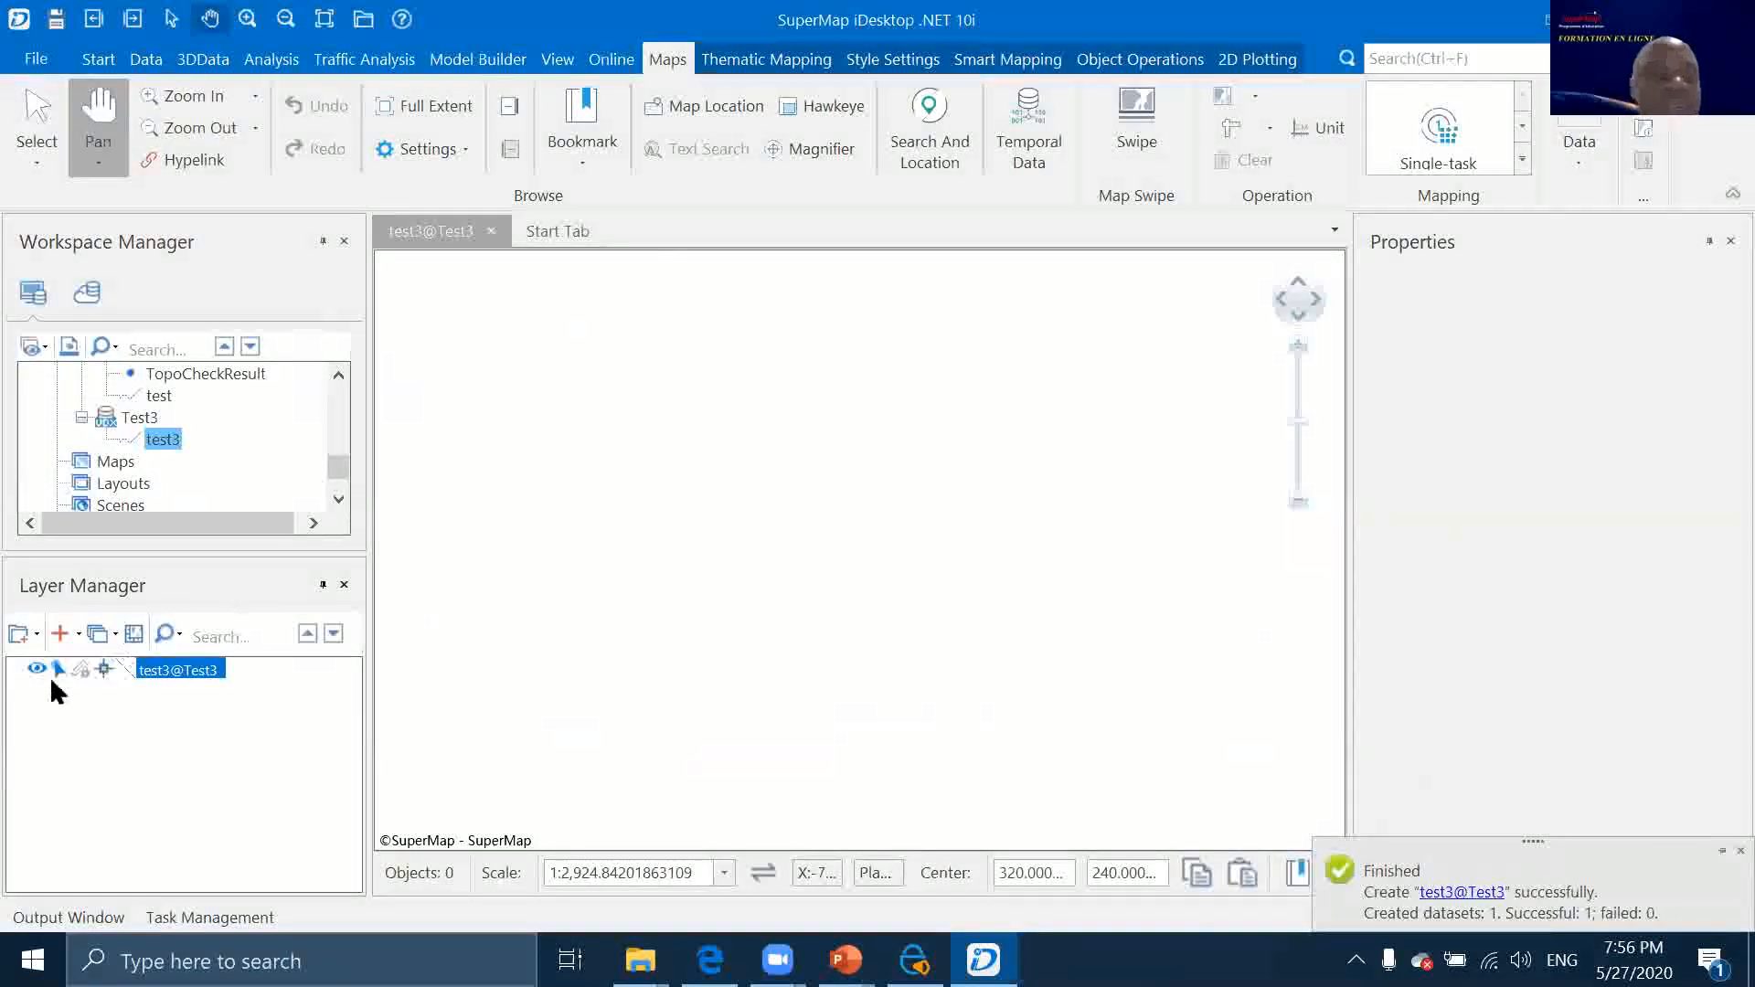
pyautogui.click(81, 669)
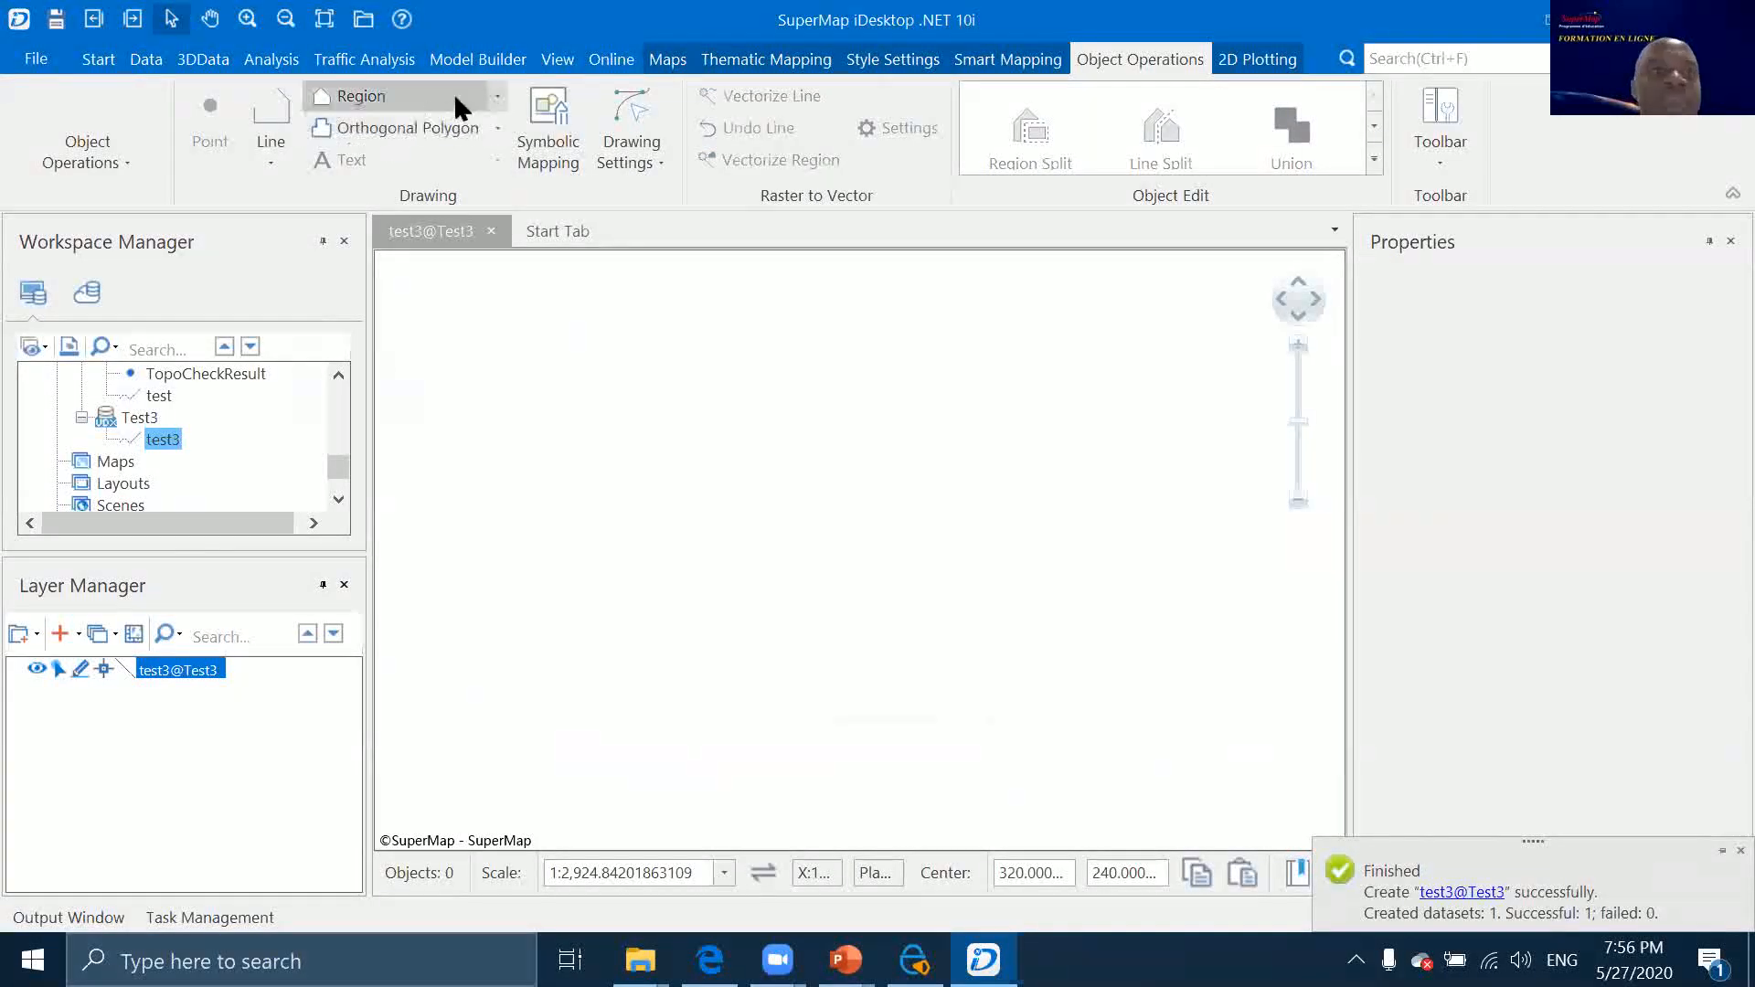
pyautogui.click(269, 161)
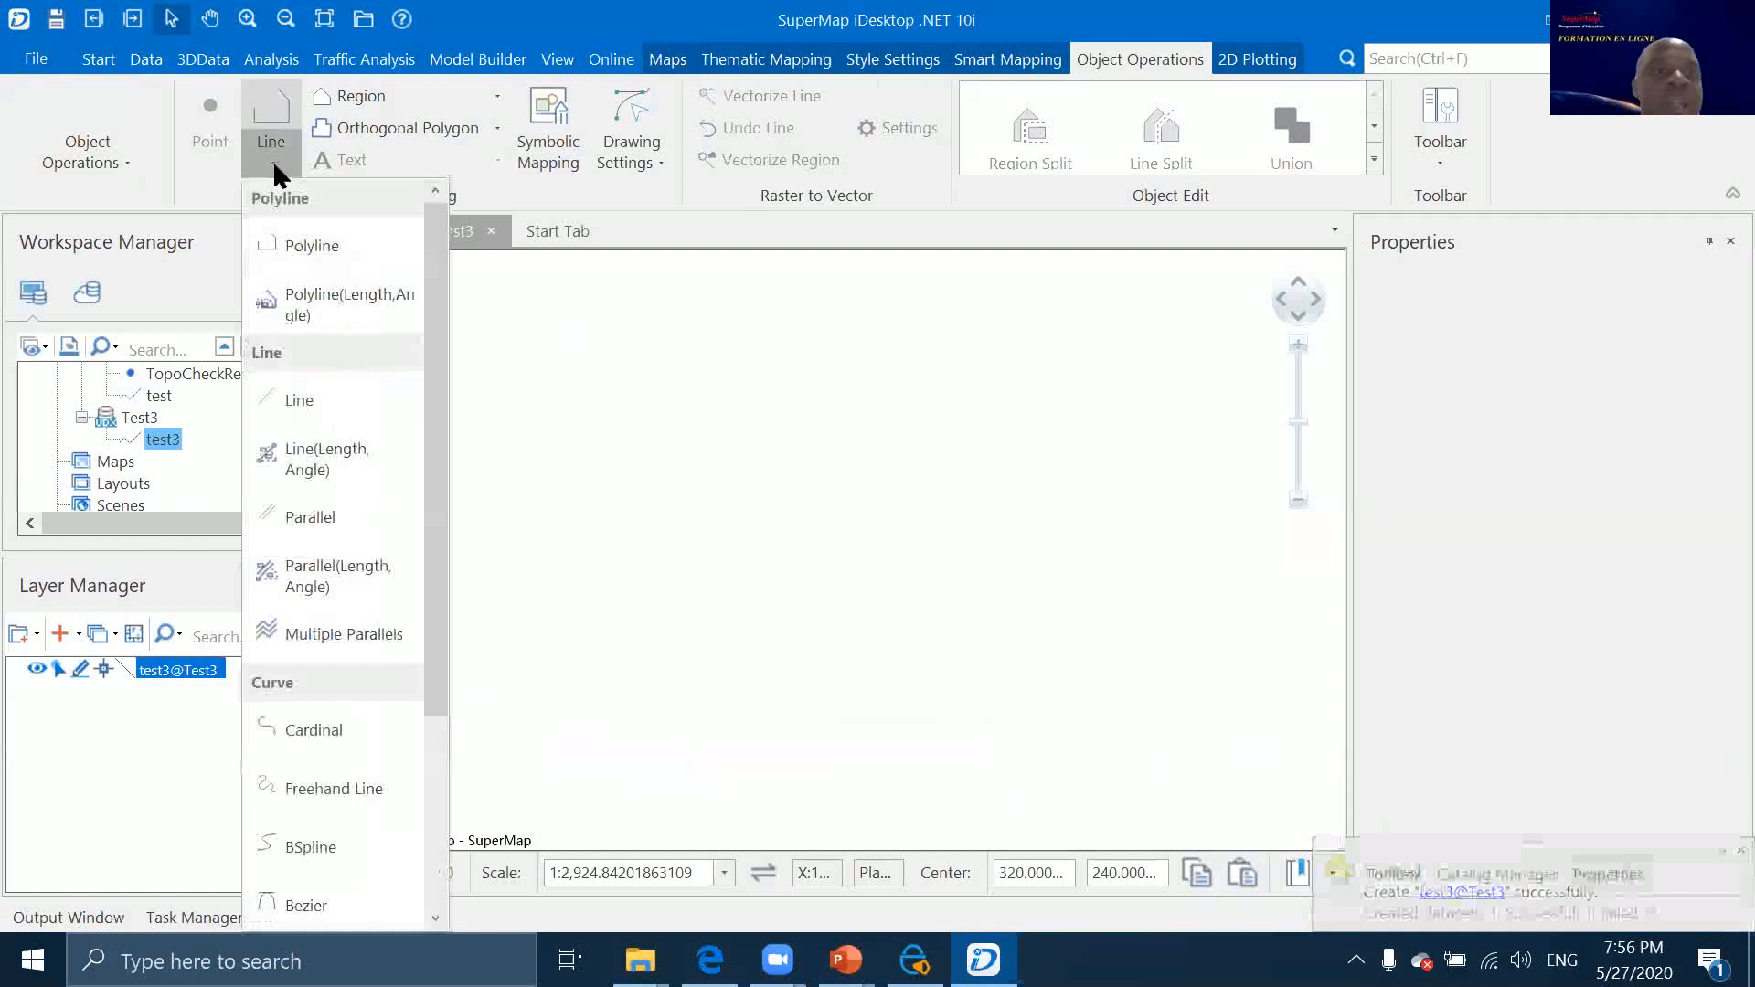
pyautogui.click(309, 535)
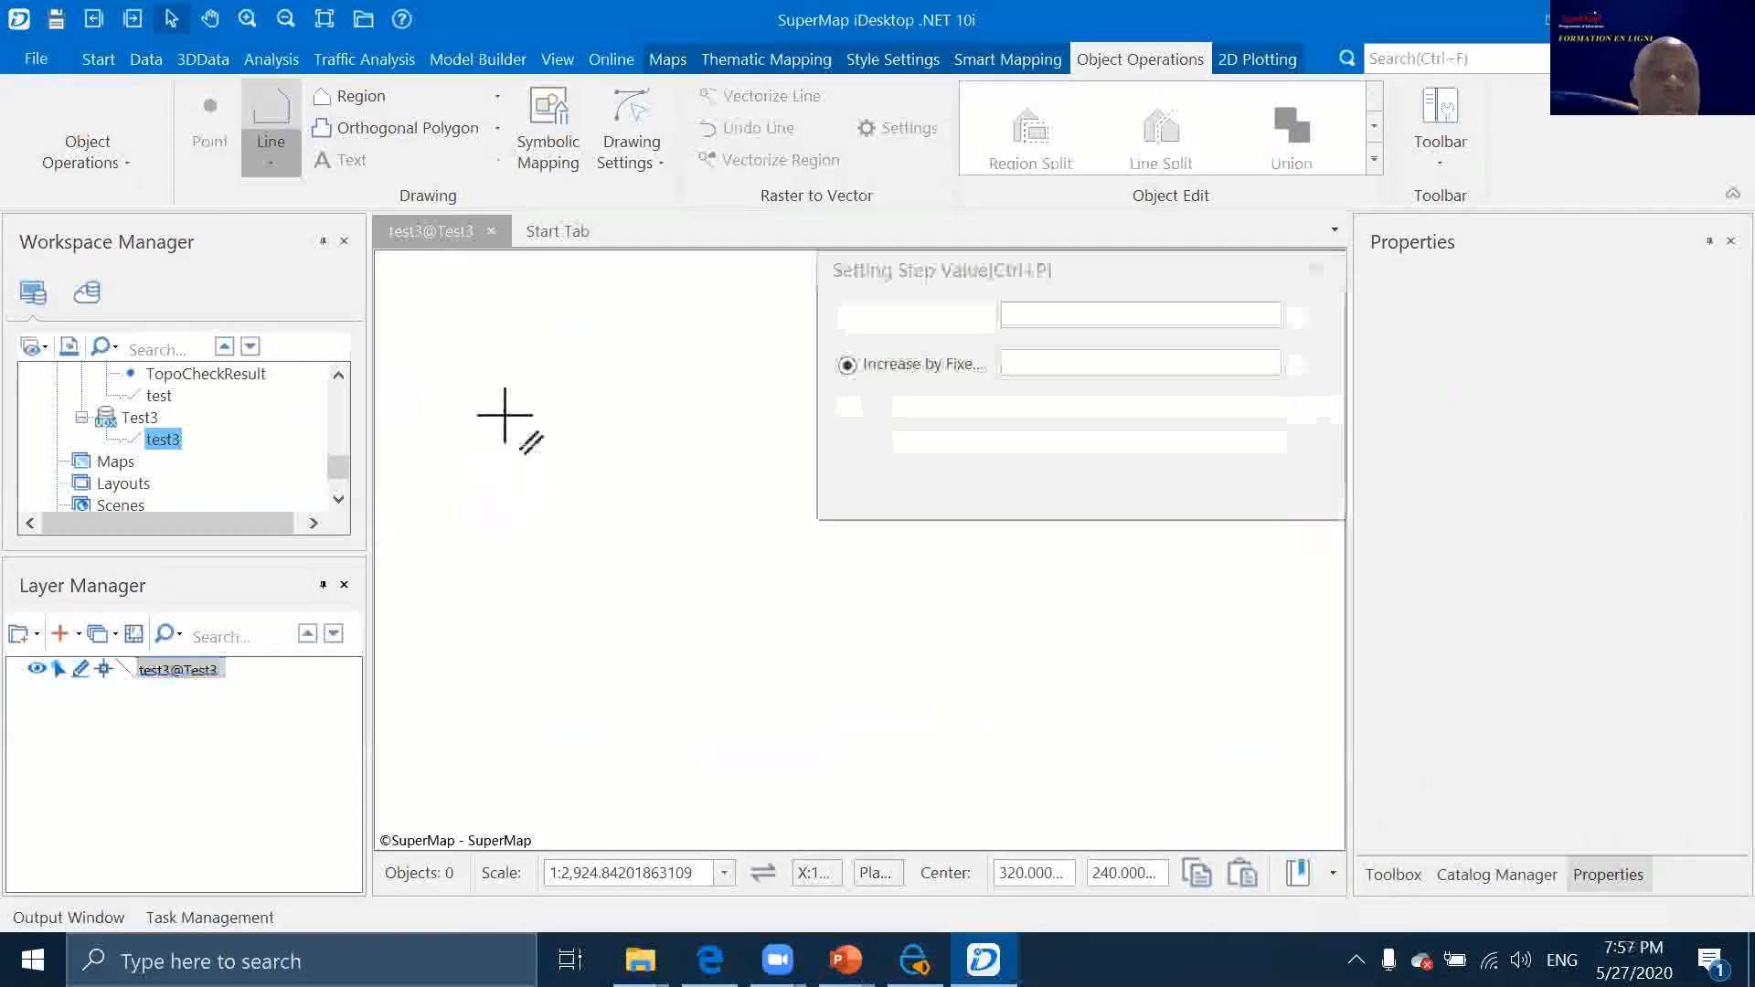
pyautogui.click(473, 324)
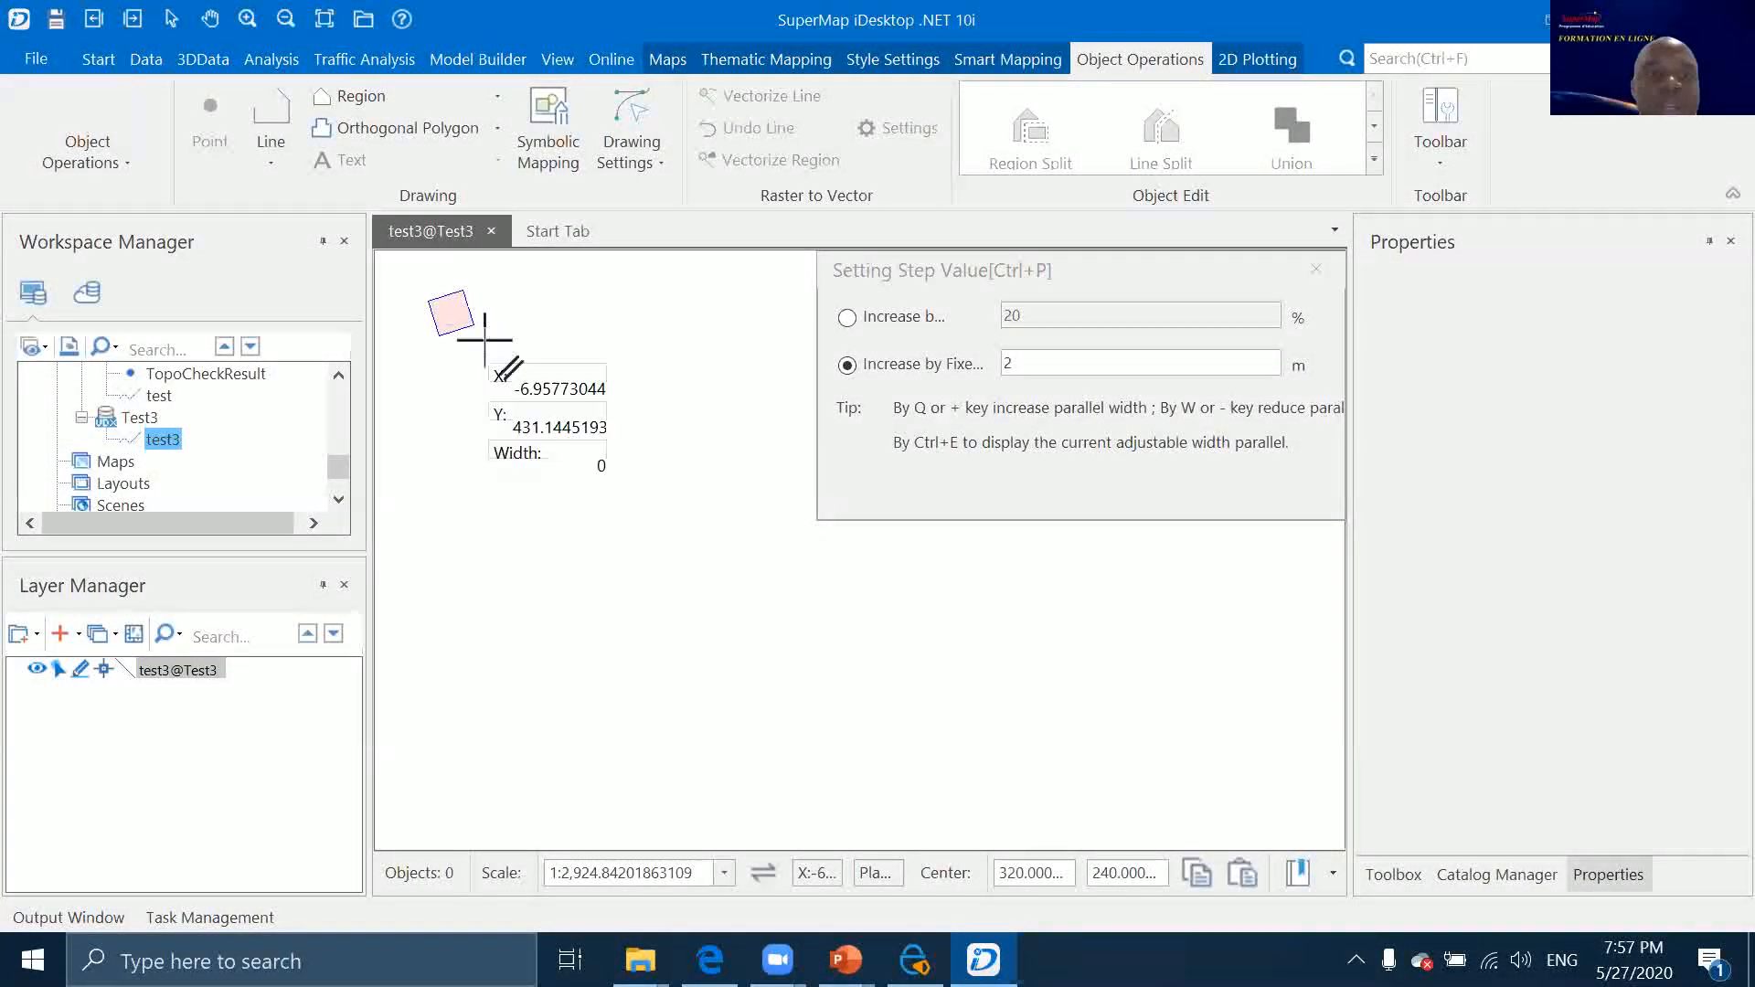
pyautogui.click(624, 553)
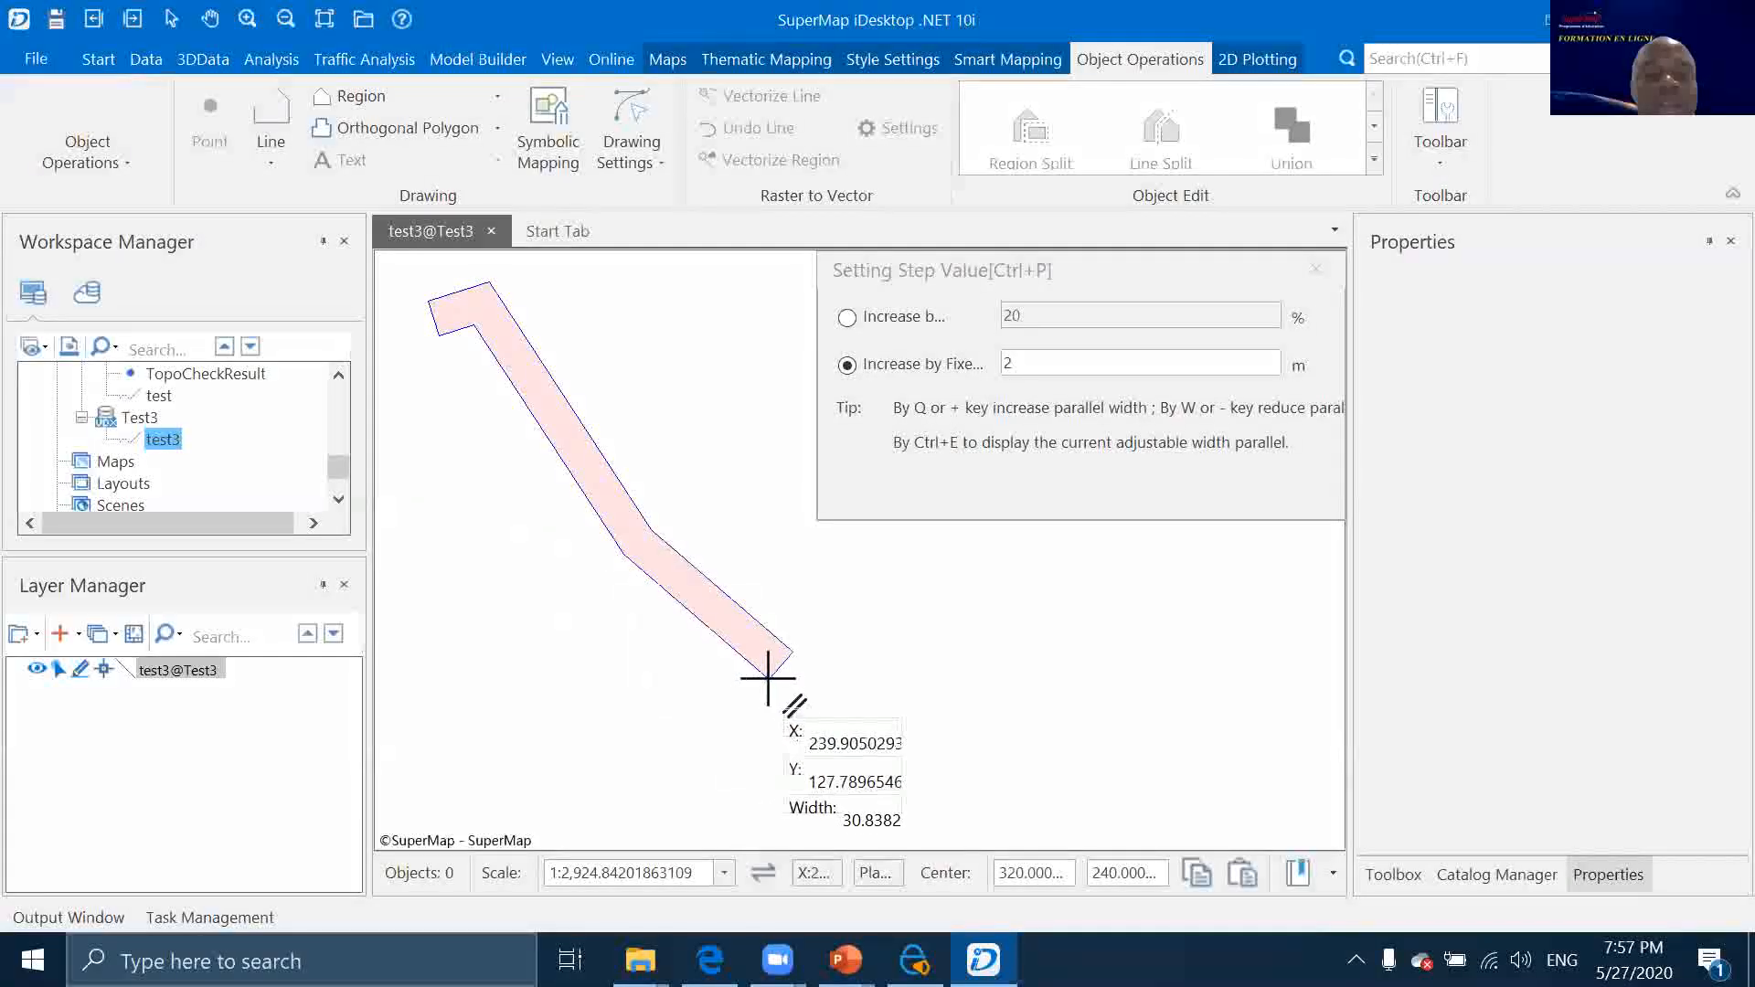
pyautogui.click(809, 722)
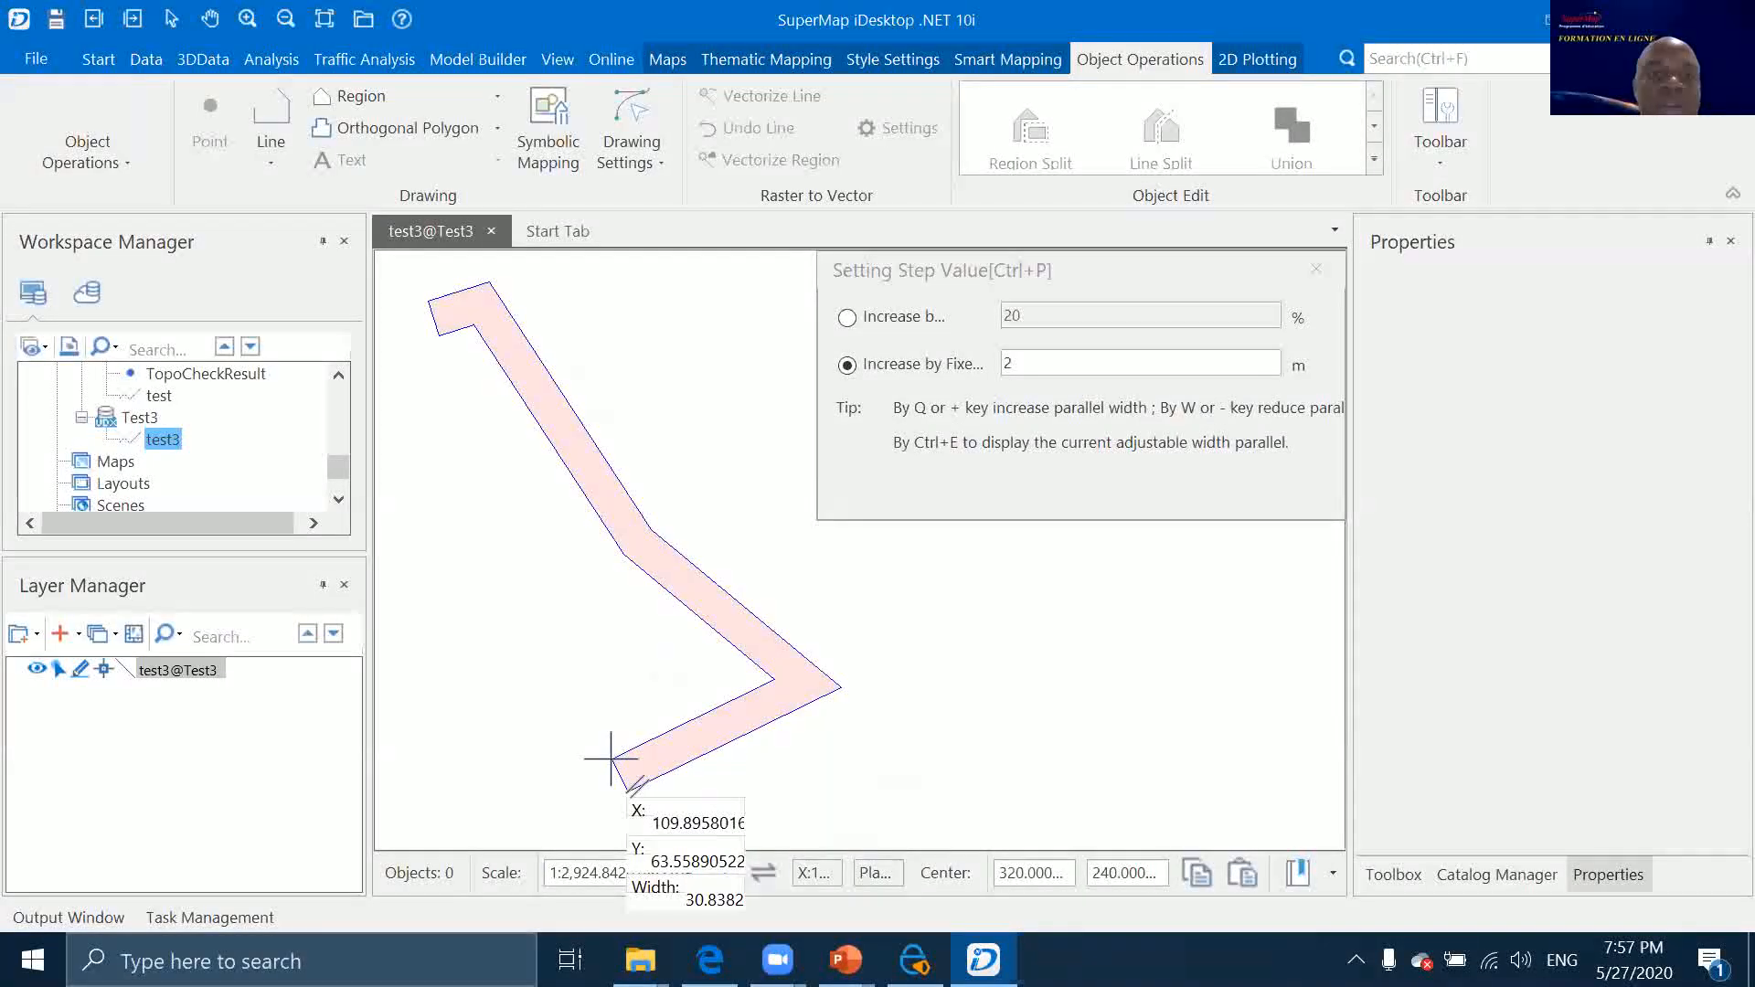
pyautogui.rightClick(588, 768)
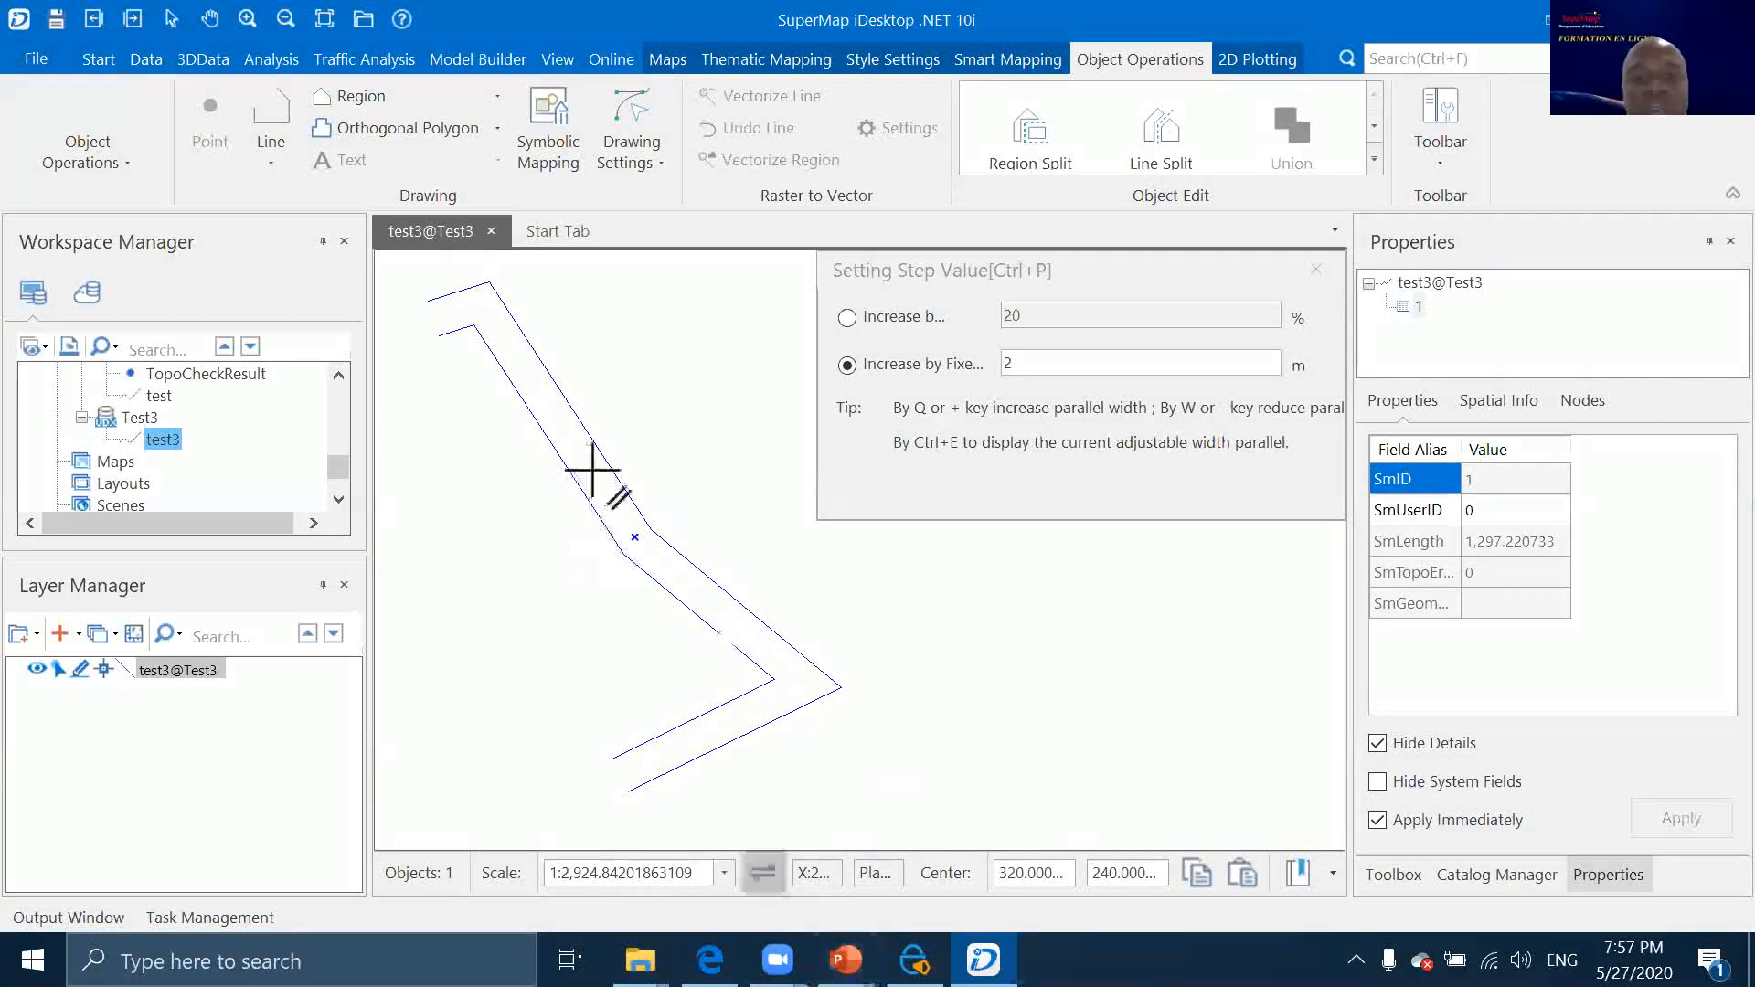
pyautogui.moveTo(845, 960)
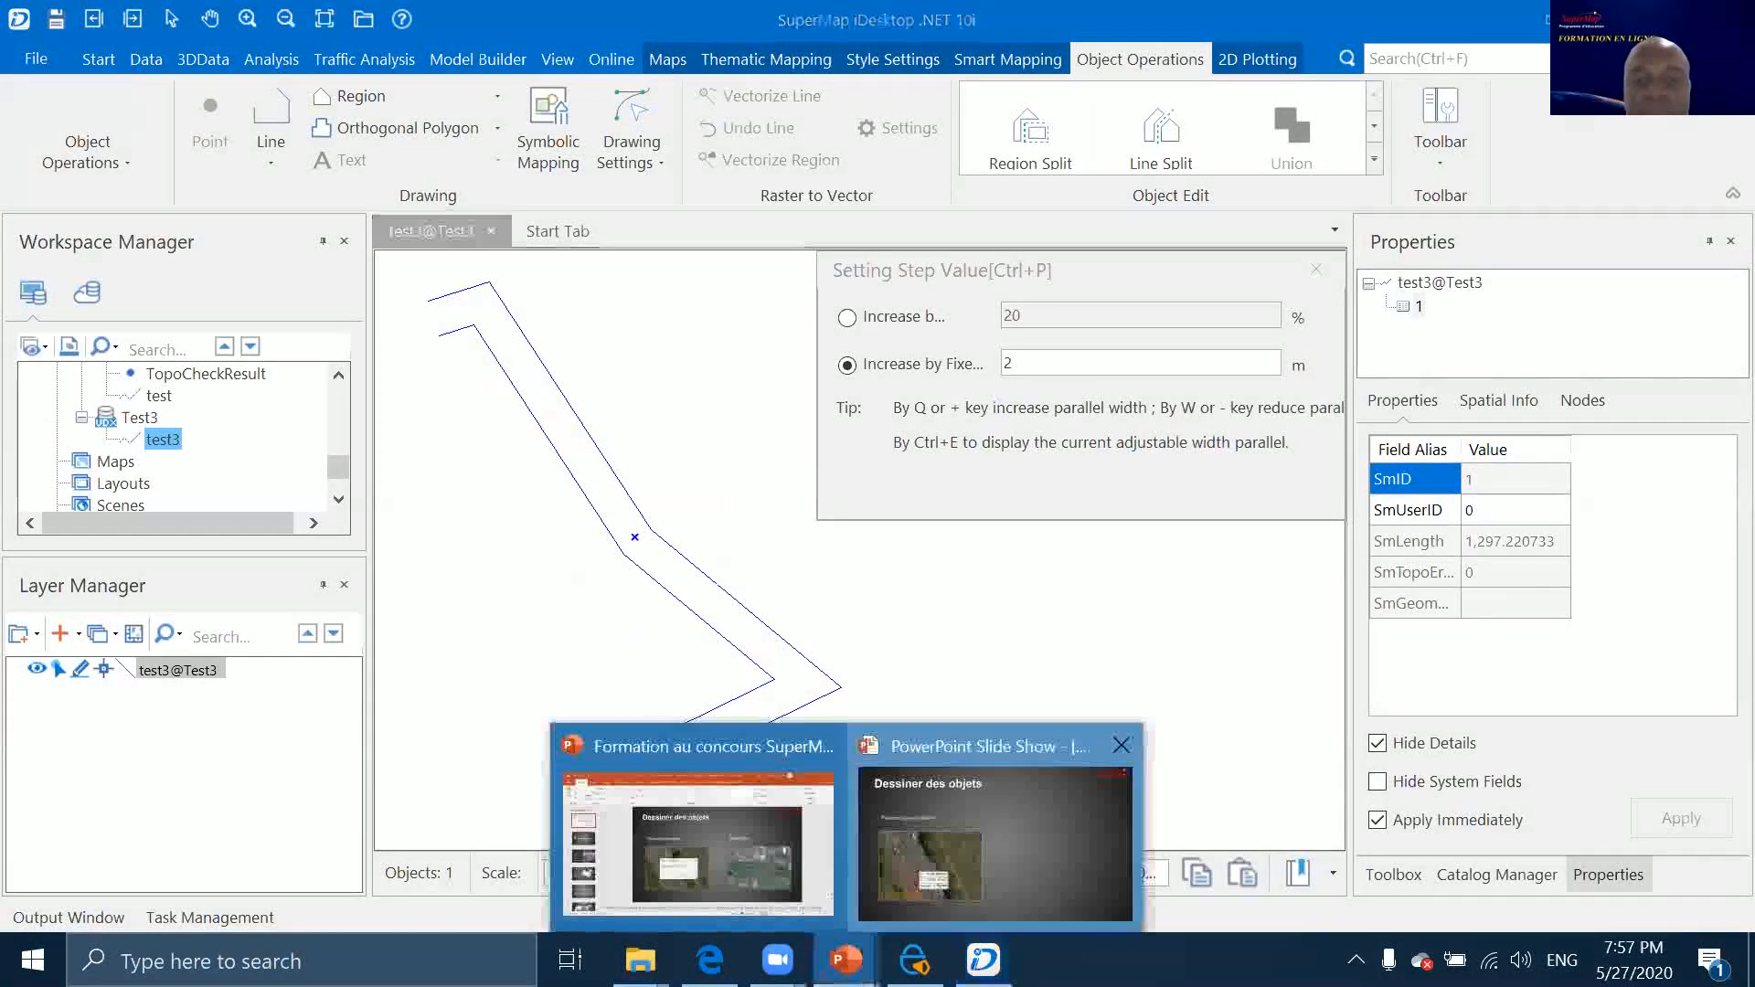
pyautogui.click(987, 828)
pyautogui.click(911, 614)
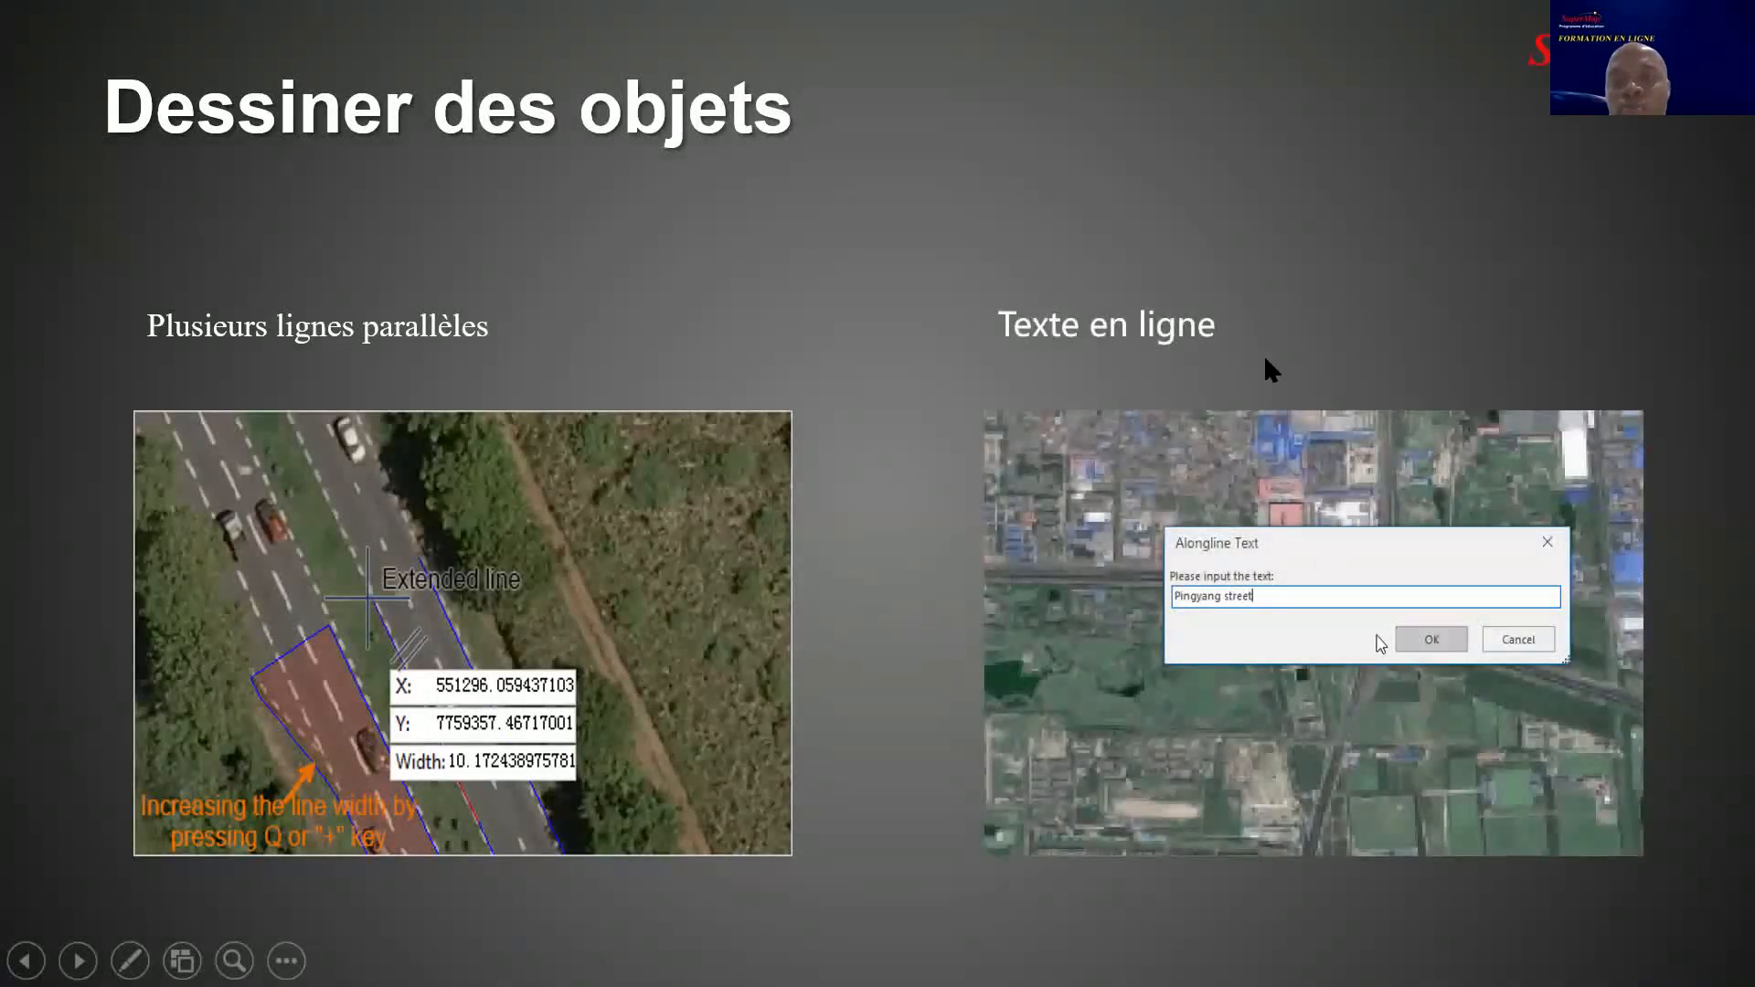
pyautogui.click(885, 560)
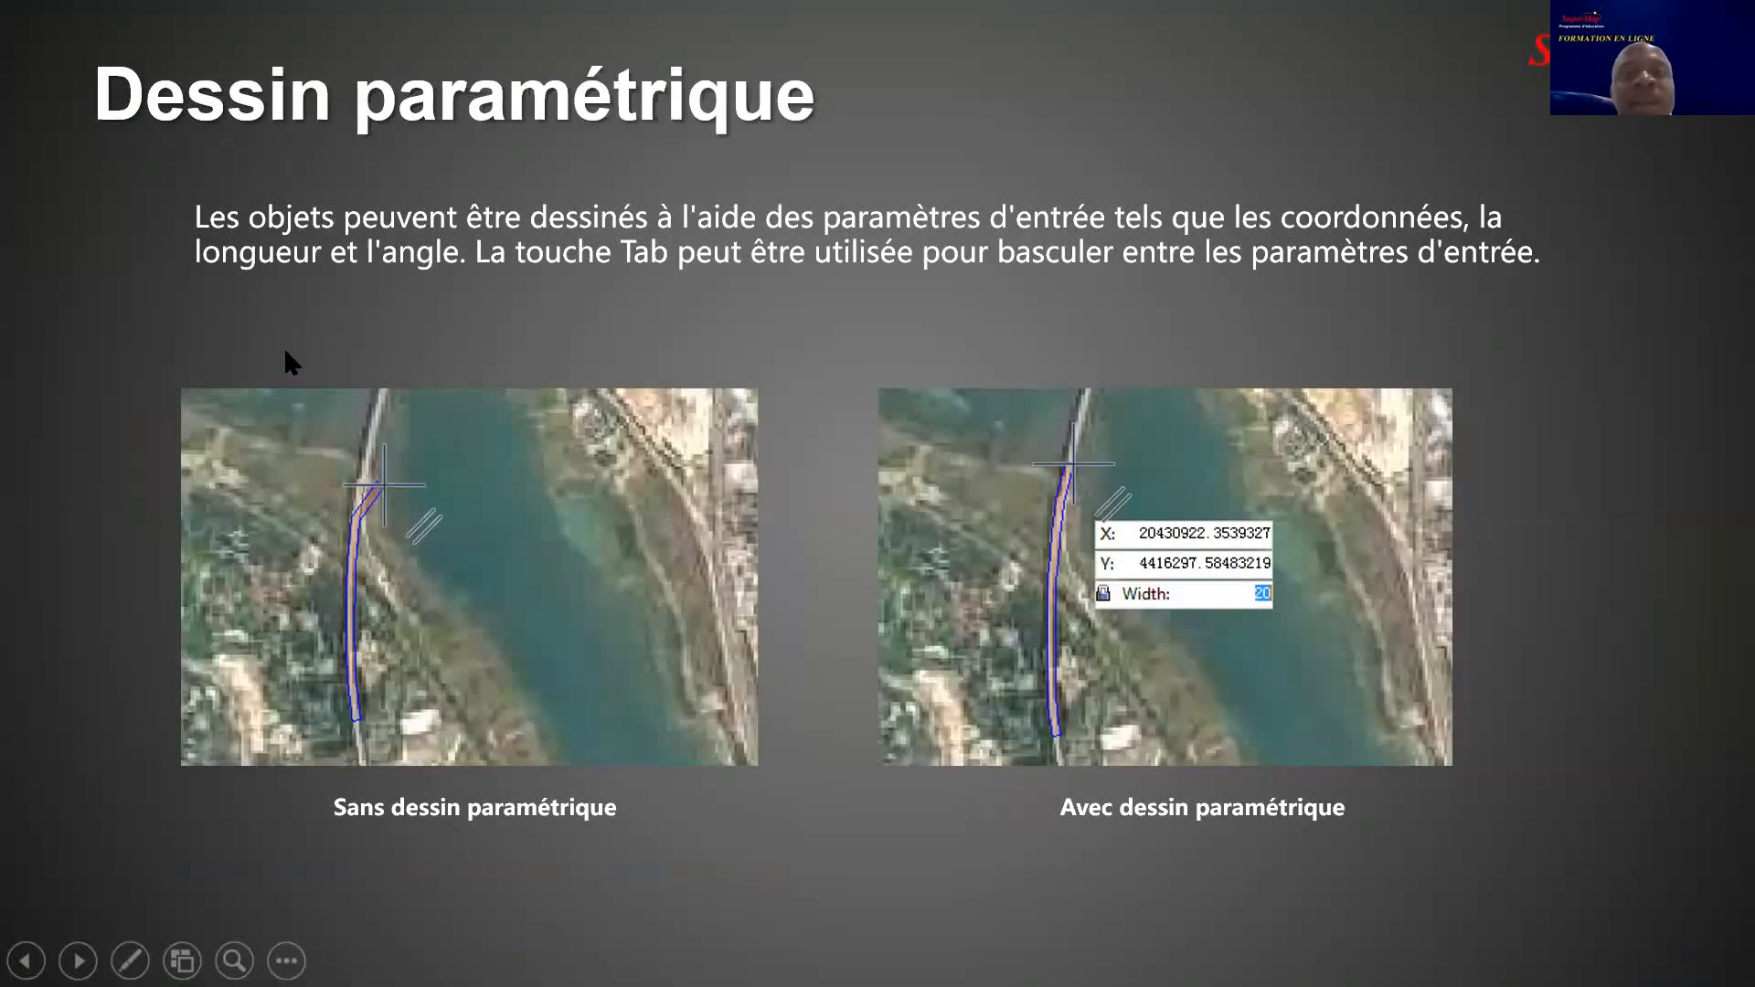
pyautogui.click(788, 310)
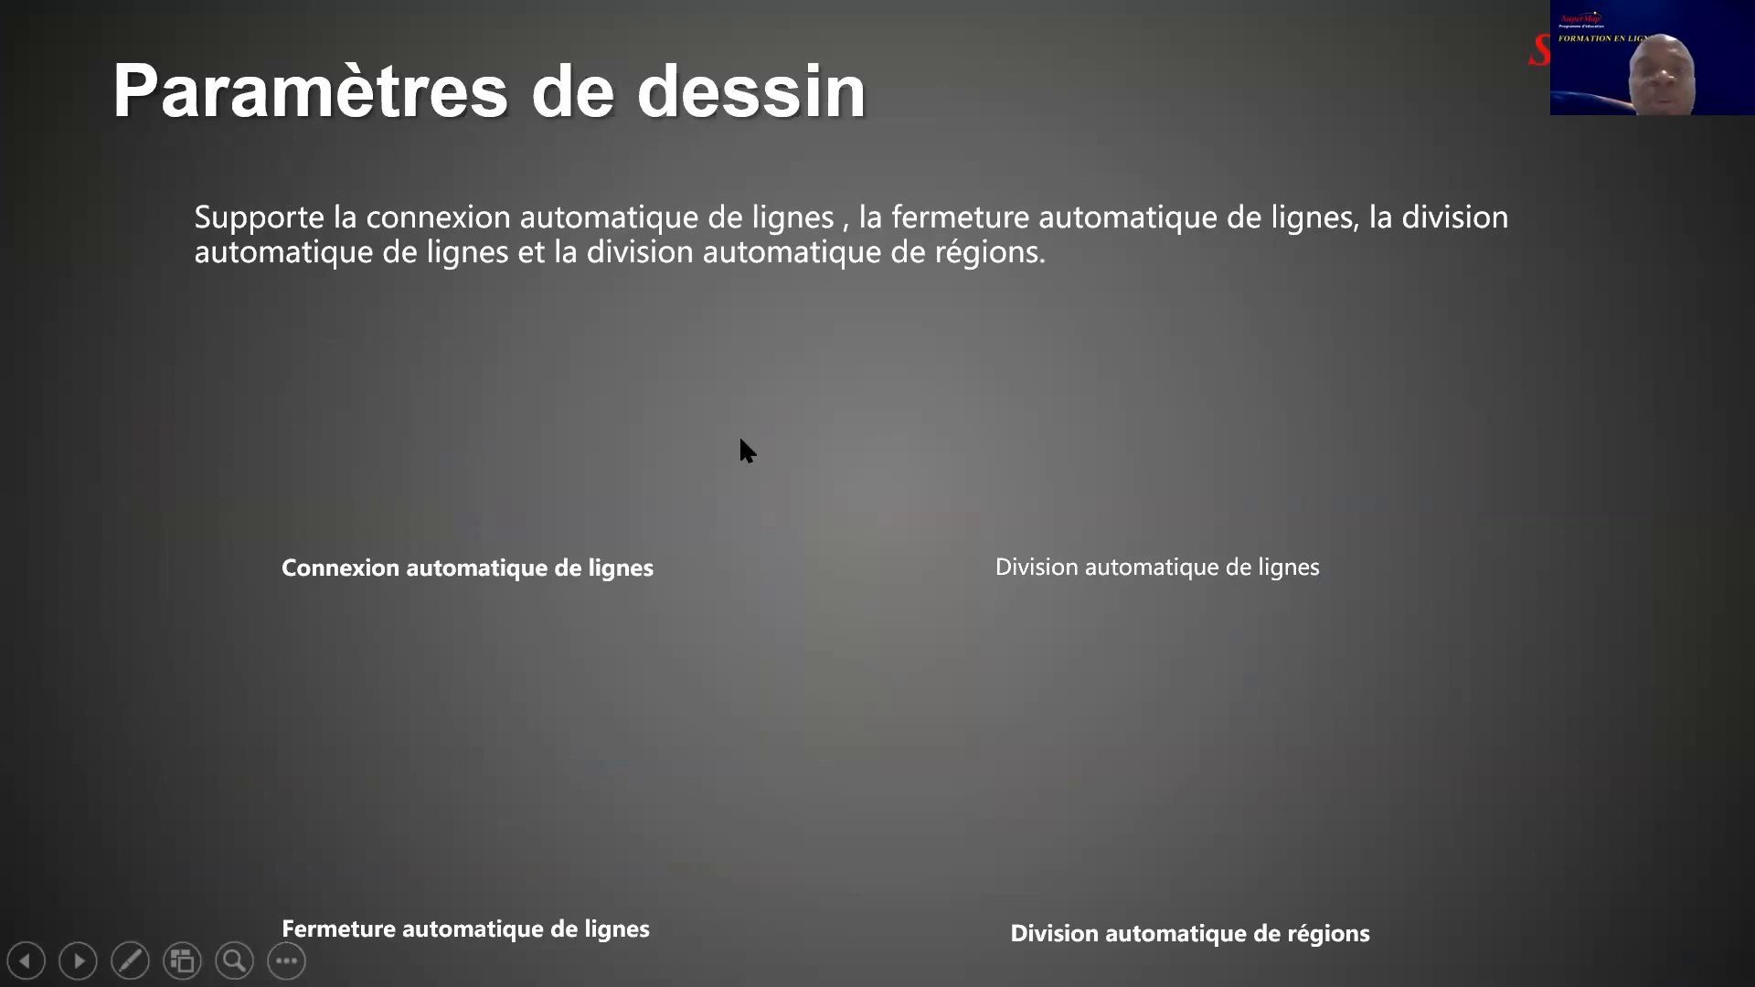
pyautogui.click(731, 476)
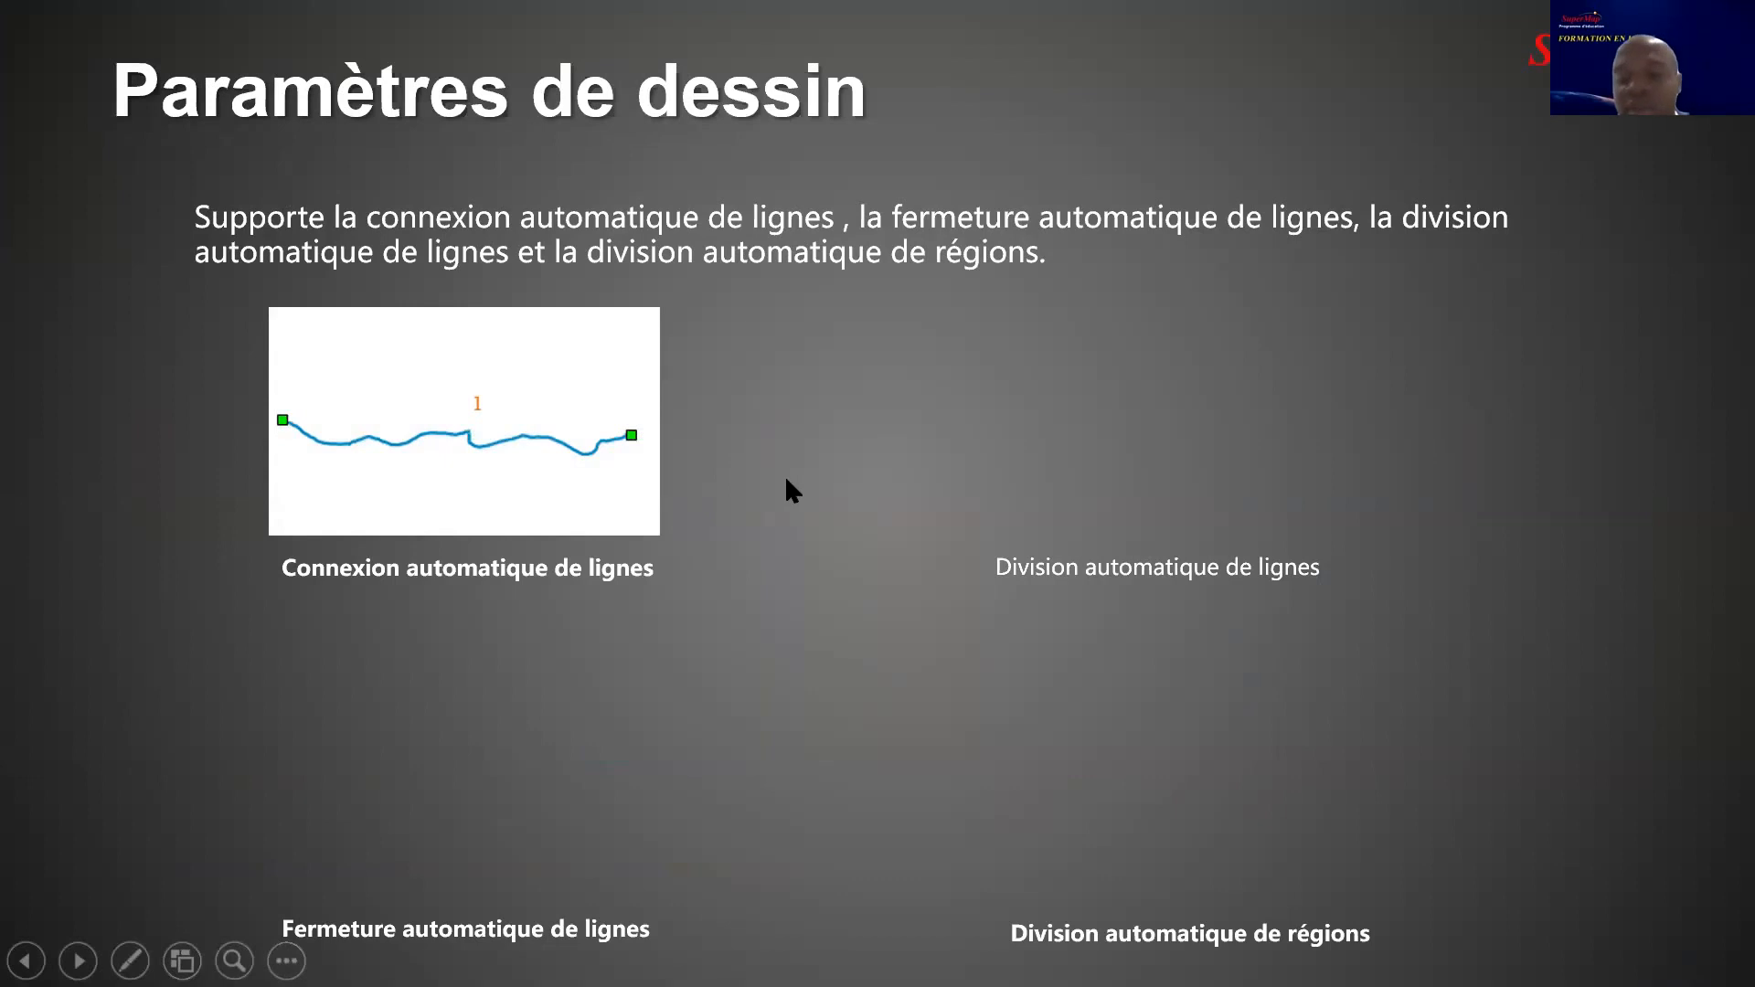
pyautogui.click(779, 472)
pyautogui.click(788, 476)
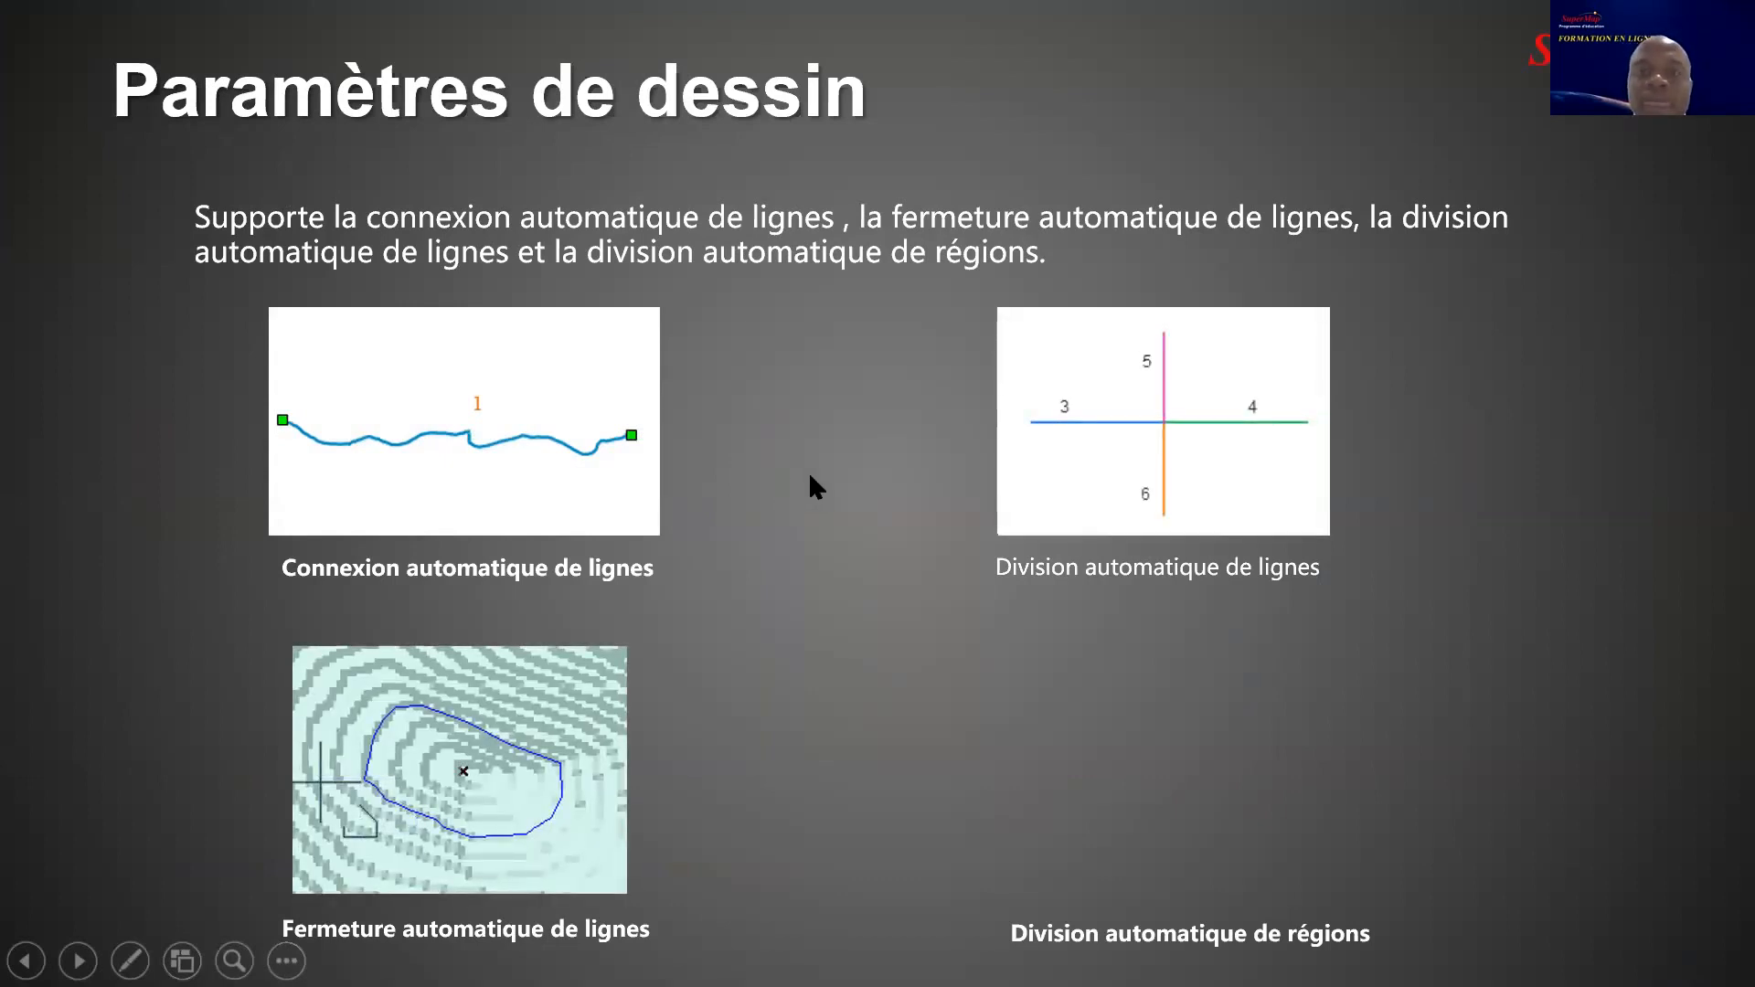
pyautogui.click(806, 477)
pyautogui.click(891, 482)
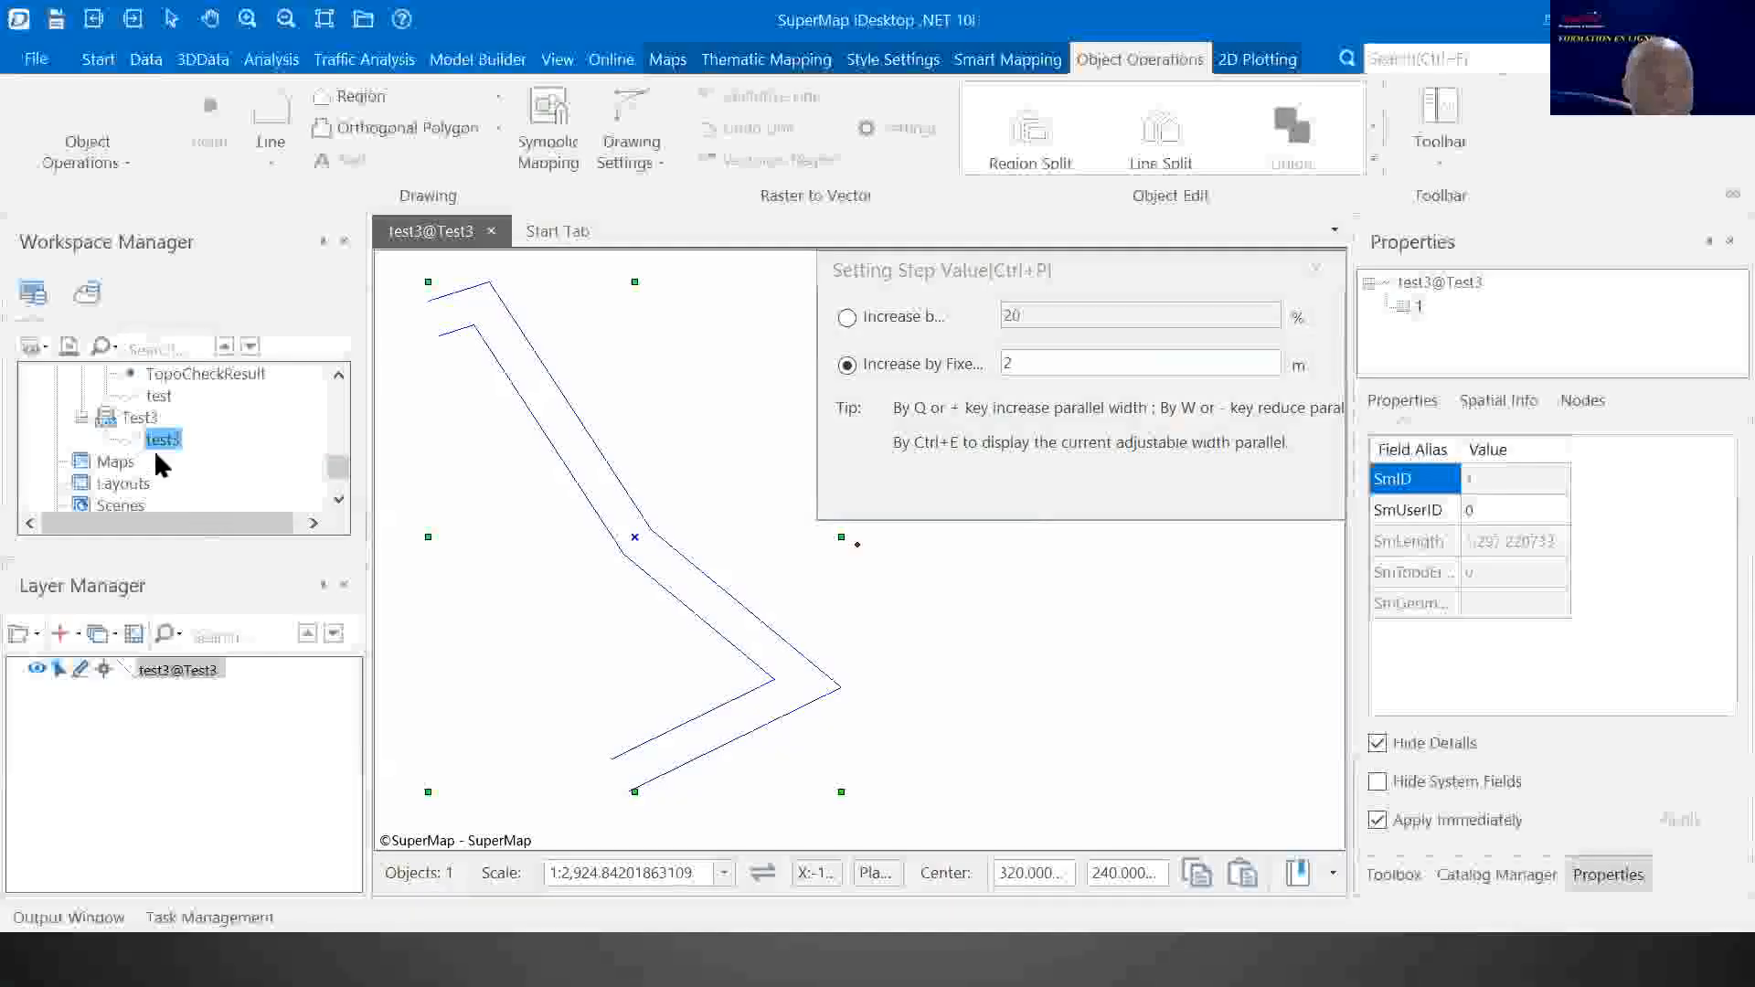
# Close the test3@Test3 map and dismiss the prompt about it
pyautogui.click(155, 441)
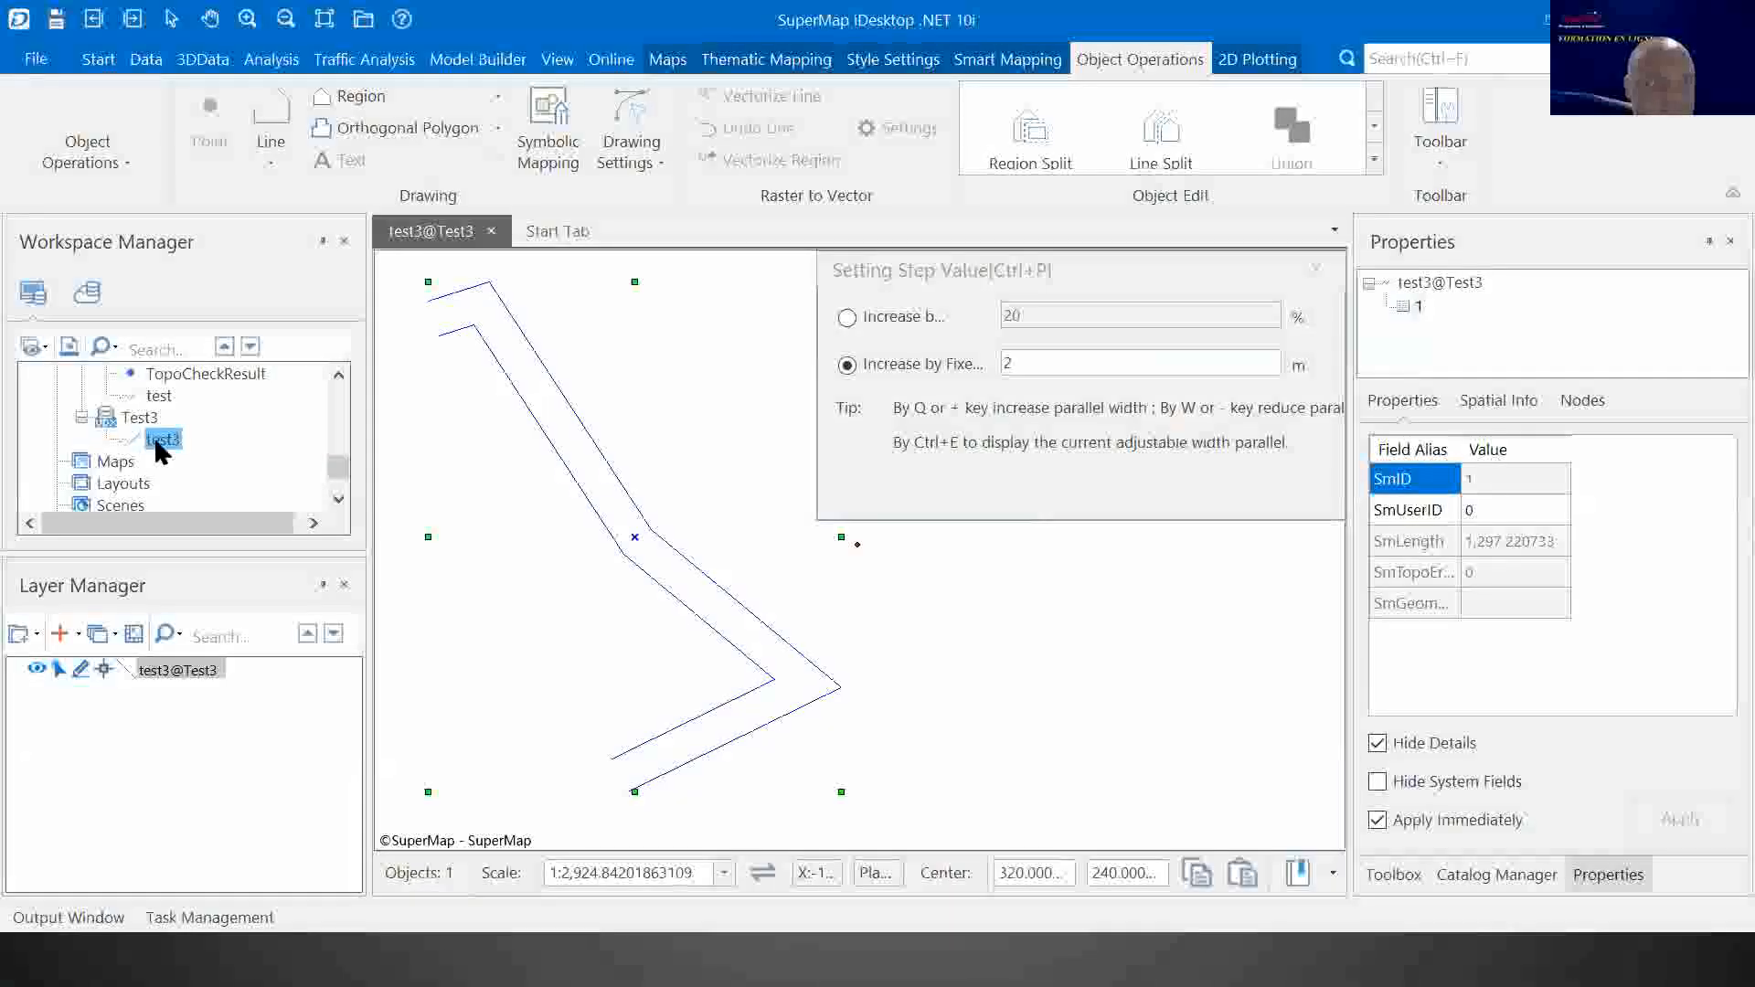
pyautogui.scroll(10, 159, 433)
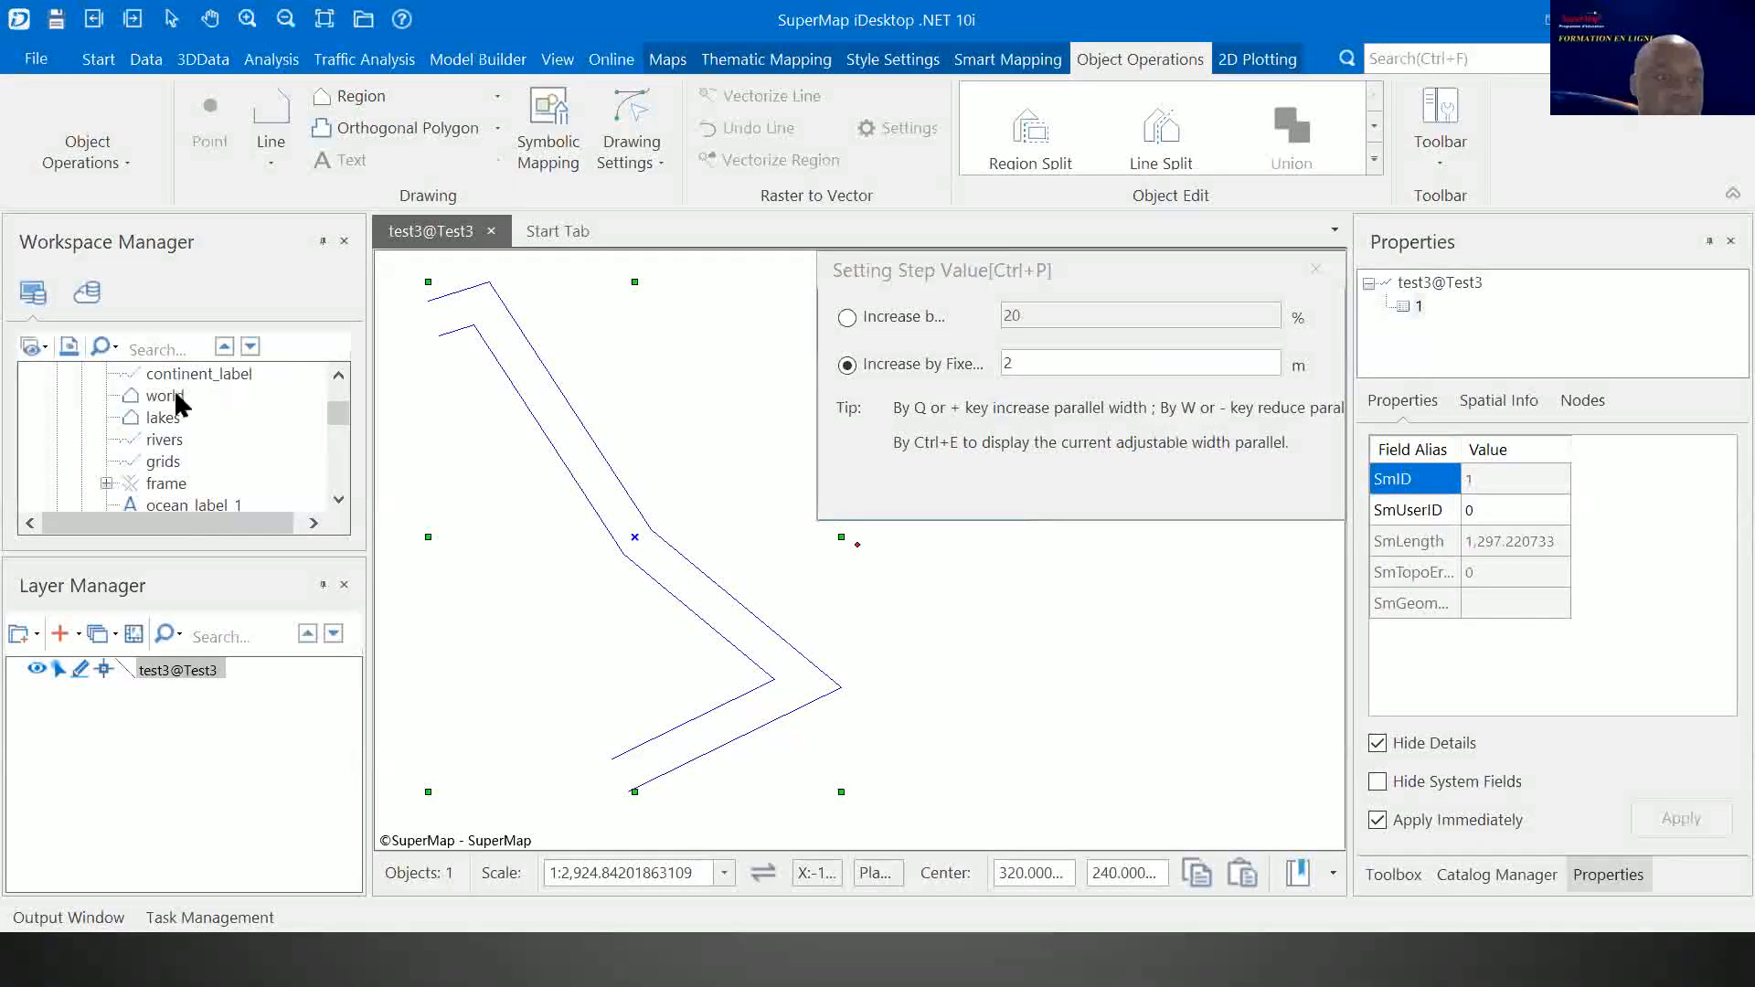
pyautogui.click(489, 232)
pyautogui.click(901, 579)
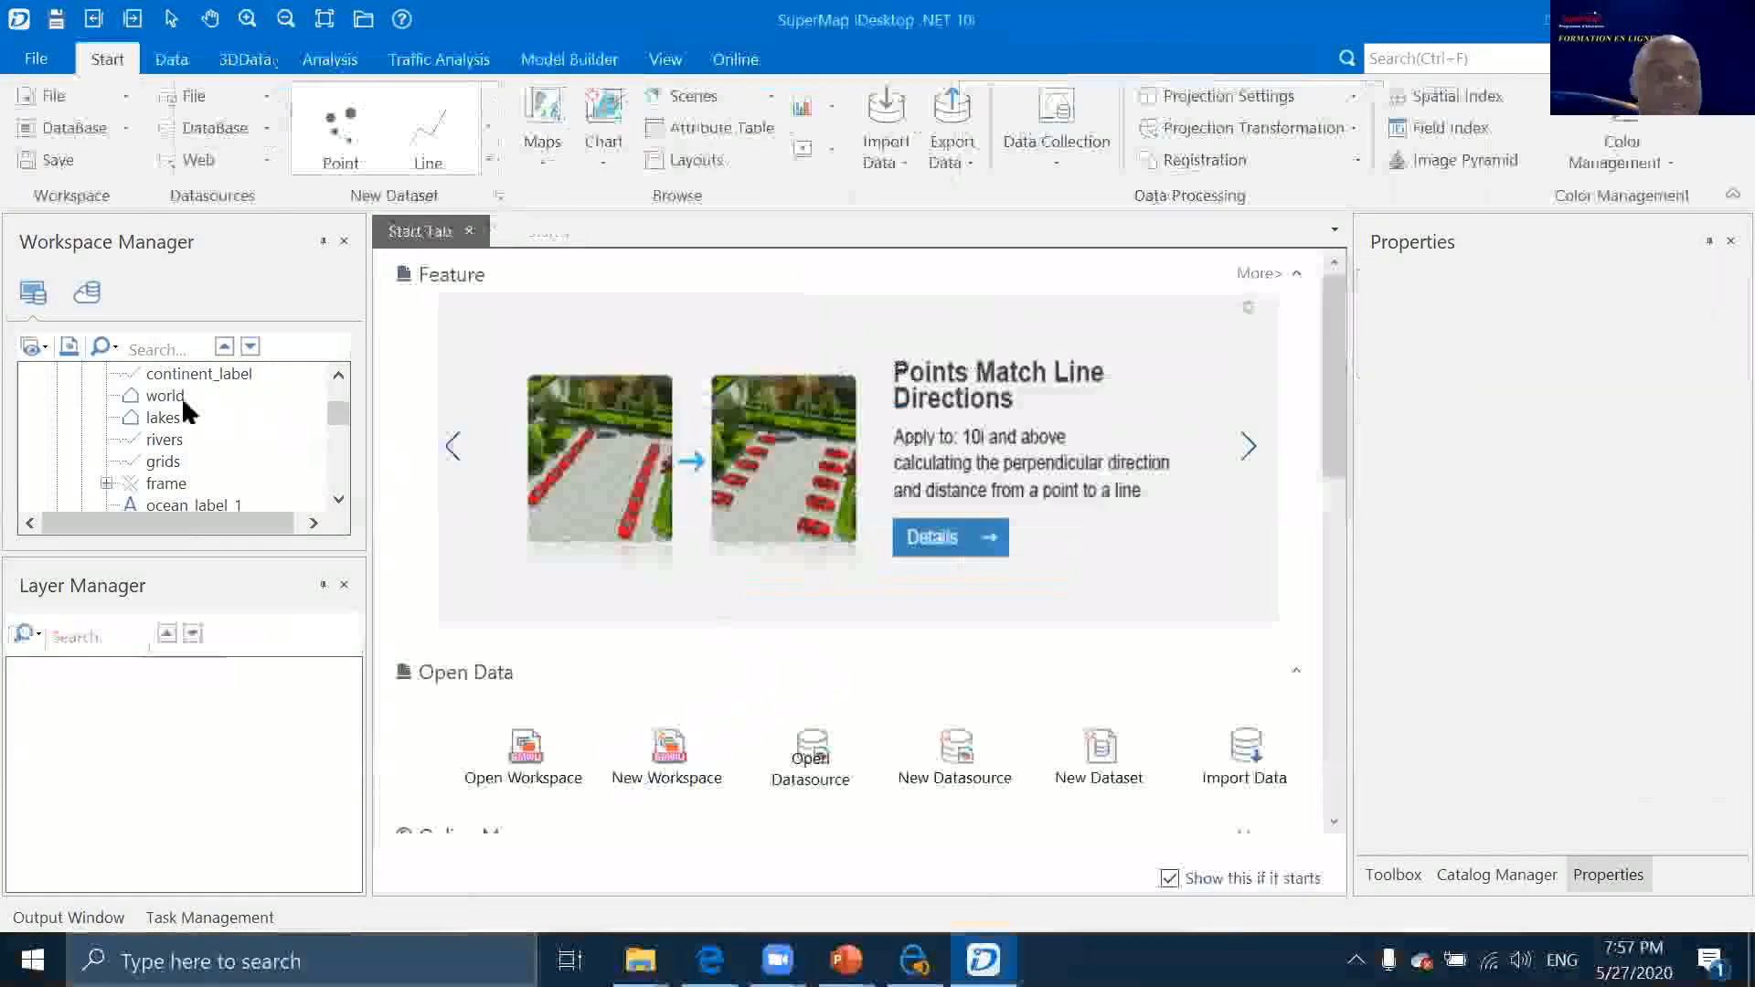
# Open the world region dataset of the World datasource in a map and make its layer editable
pyautogui.click(164, 399)
pyautogui.doubleClick(164, 397)
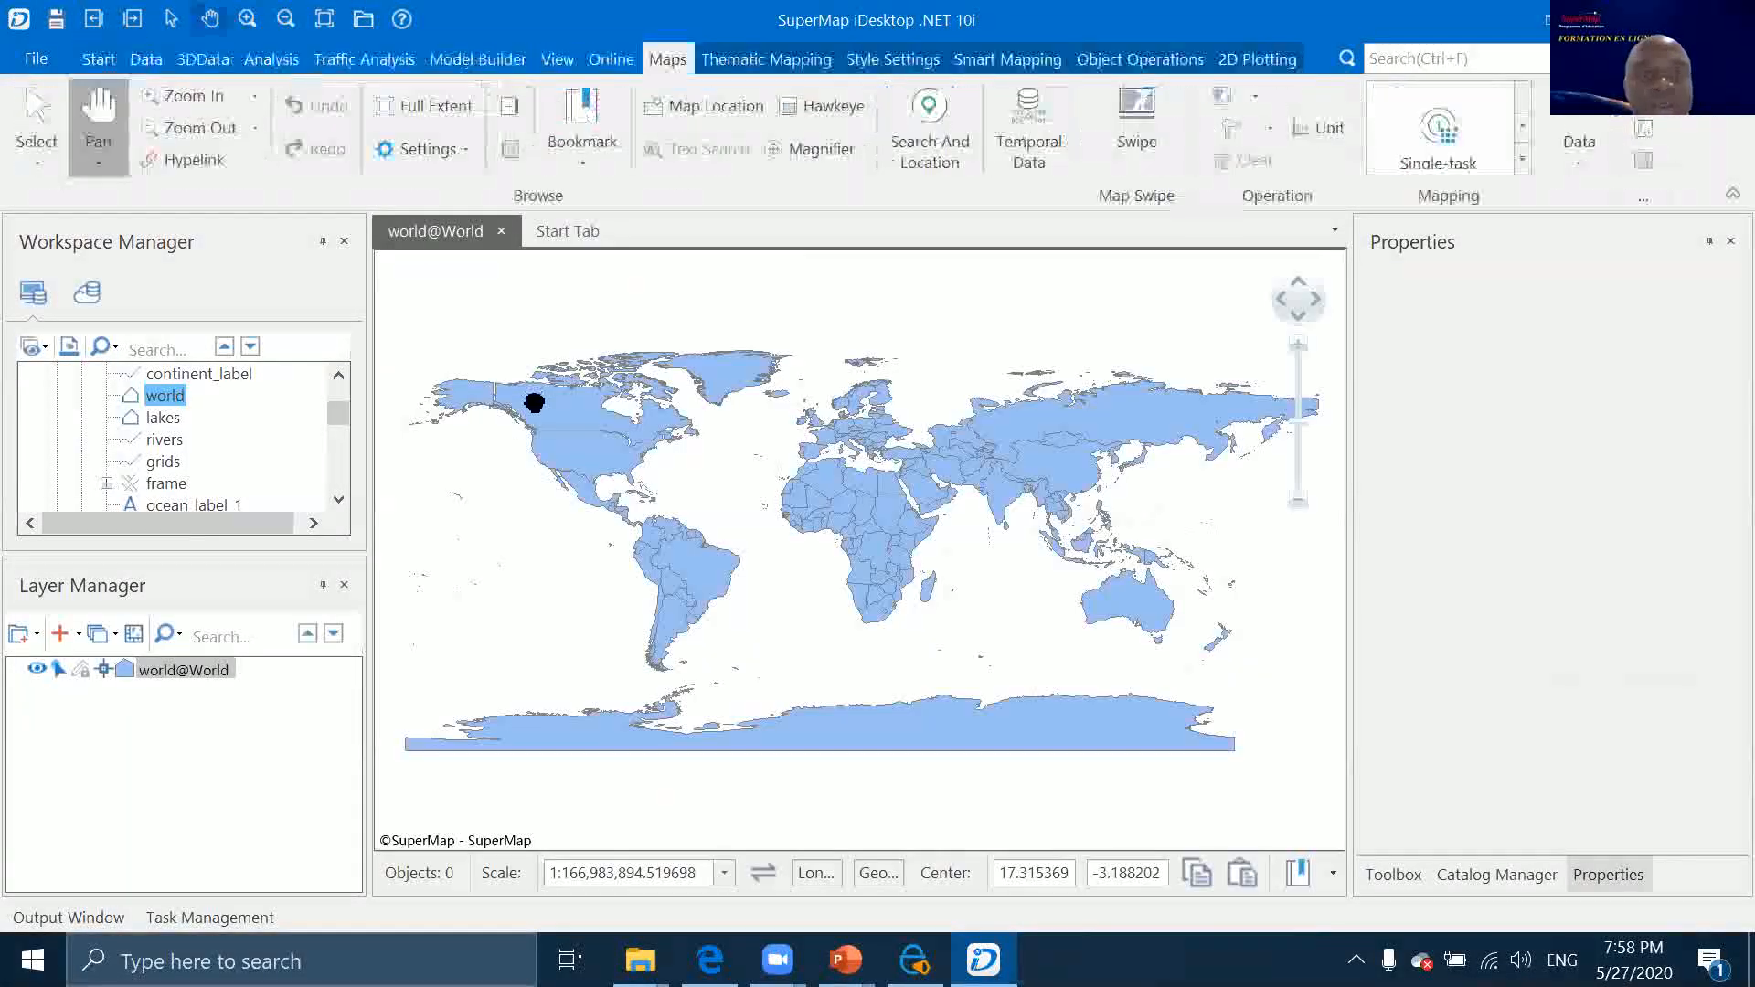
pyautogui.scroll(-1, 173, 416)
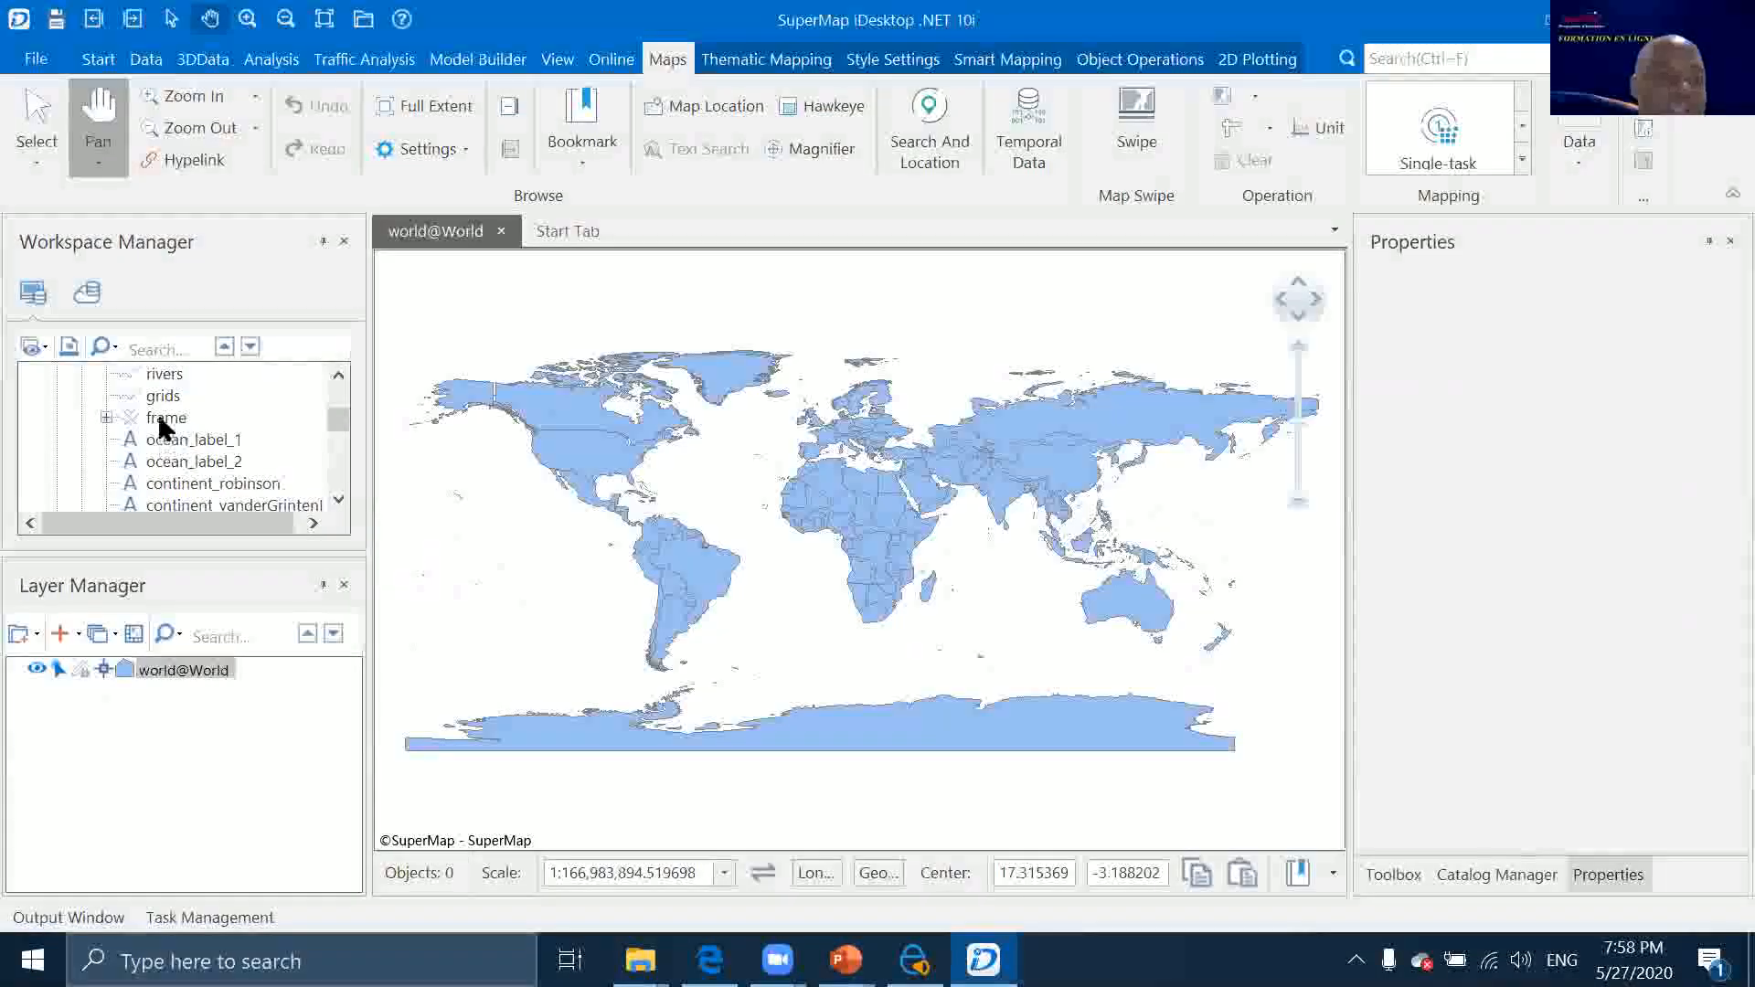
pyautogui.scroll(1, 164, 425)
pyautogui.click(80, 670)
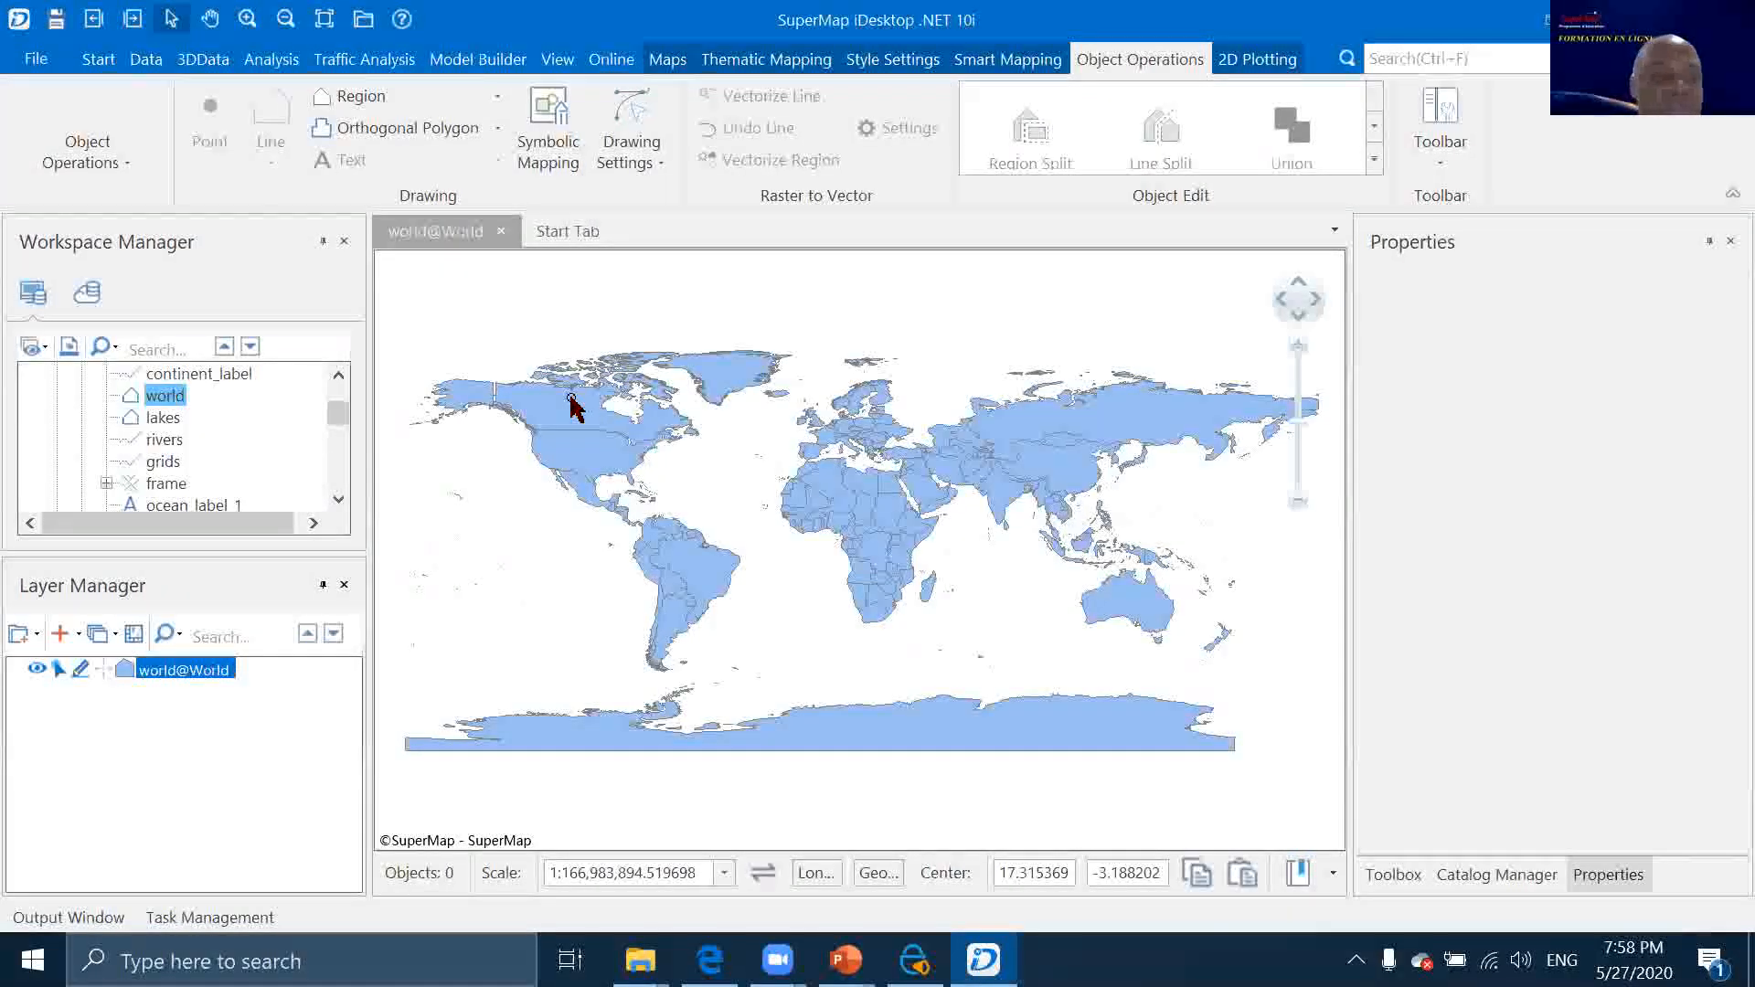
pyautogui.click(490, 94)
pyautogui.click(412, 192)
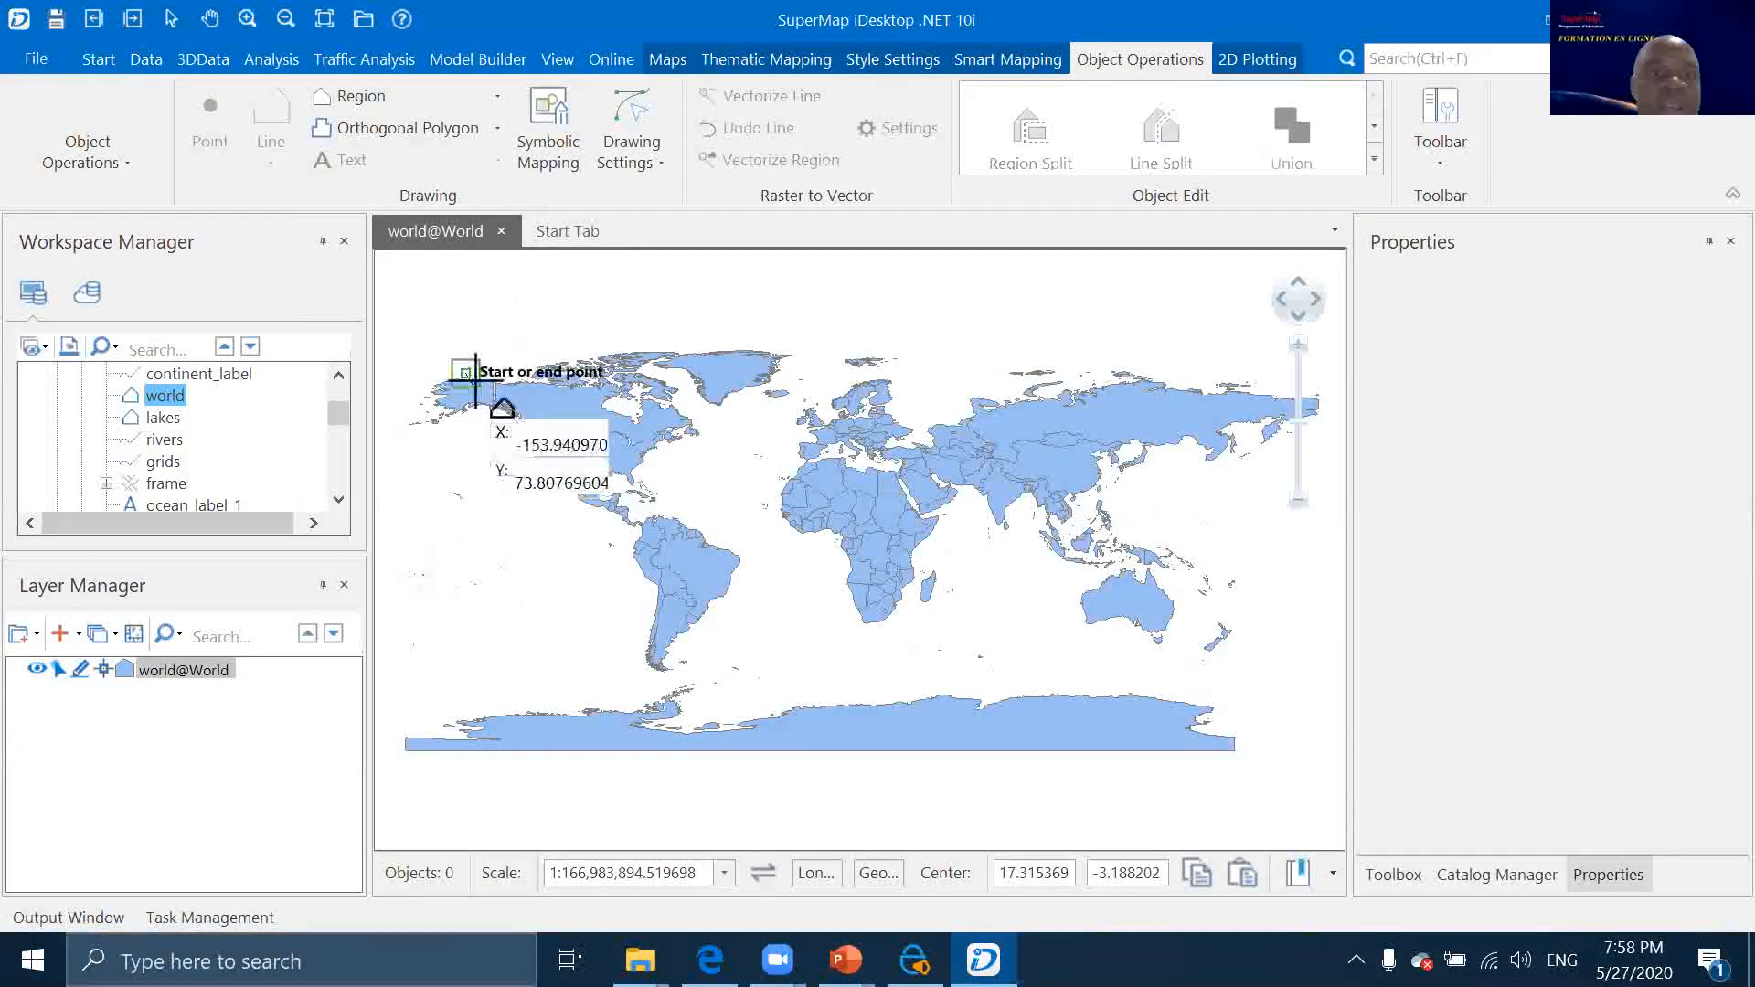
pyautogui.scroll(3, 475, 379)
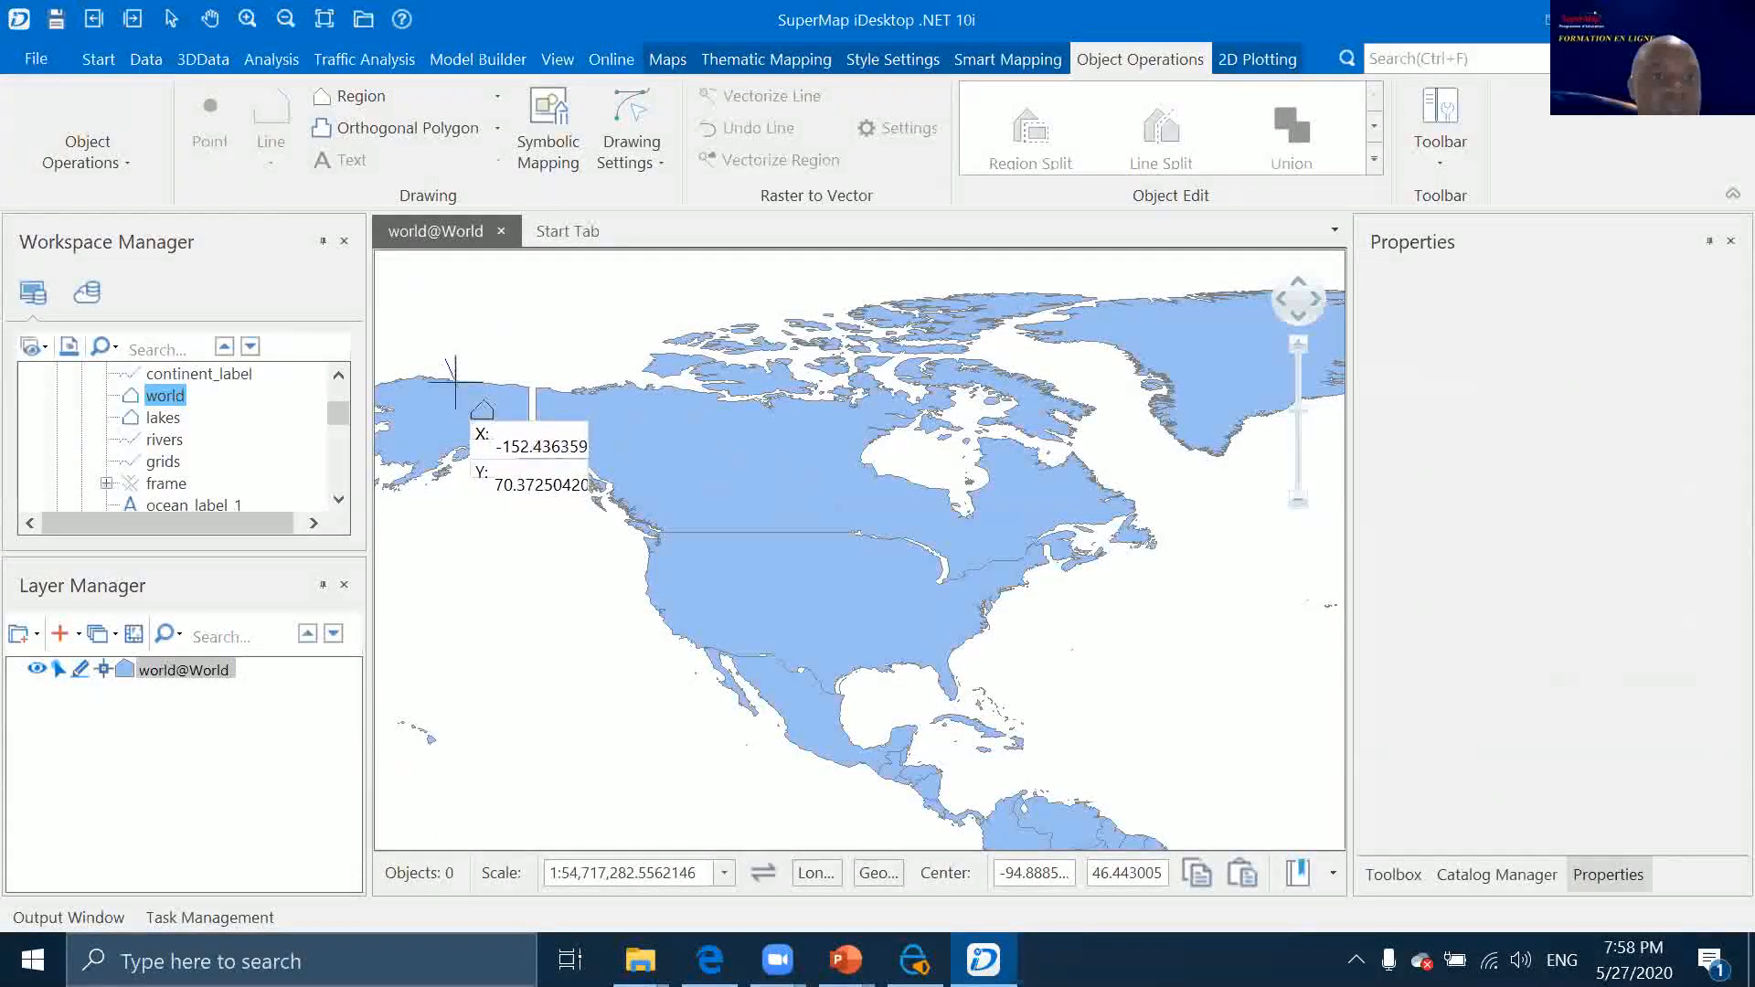
pyautogui.scroll(1, 453, 384)
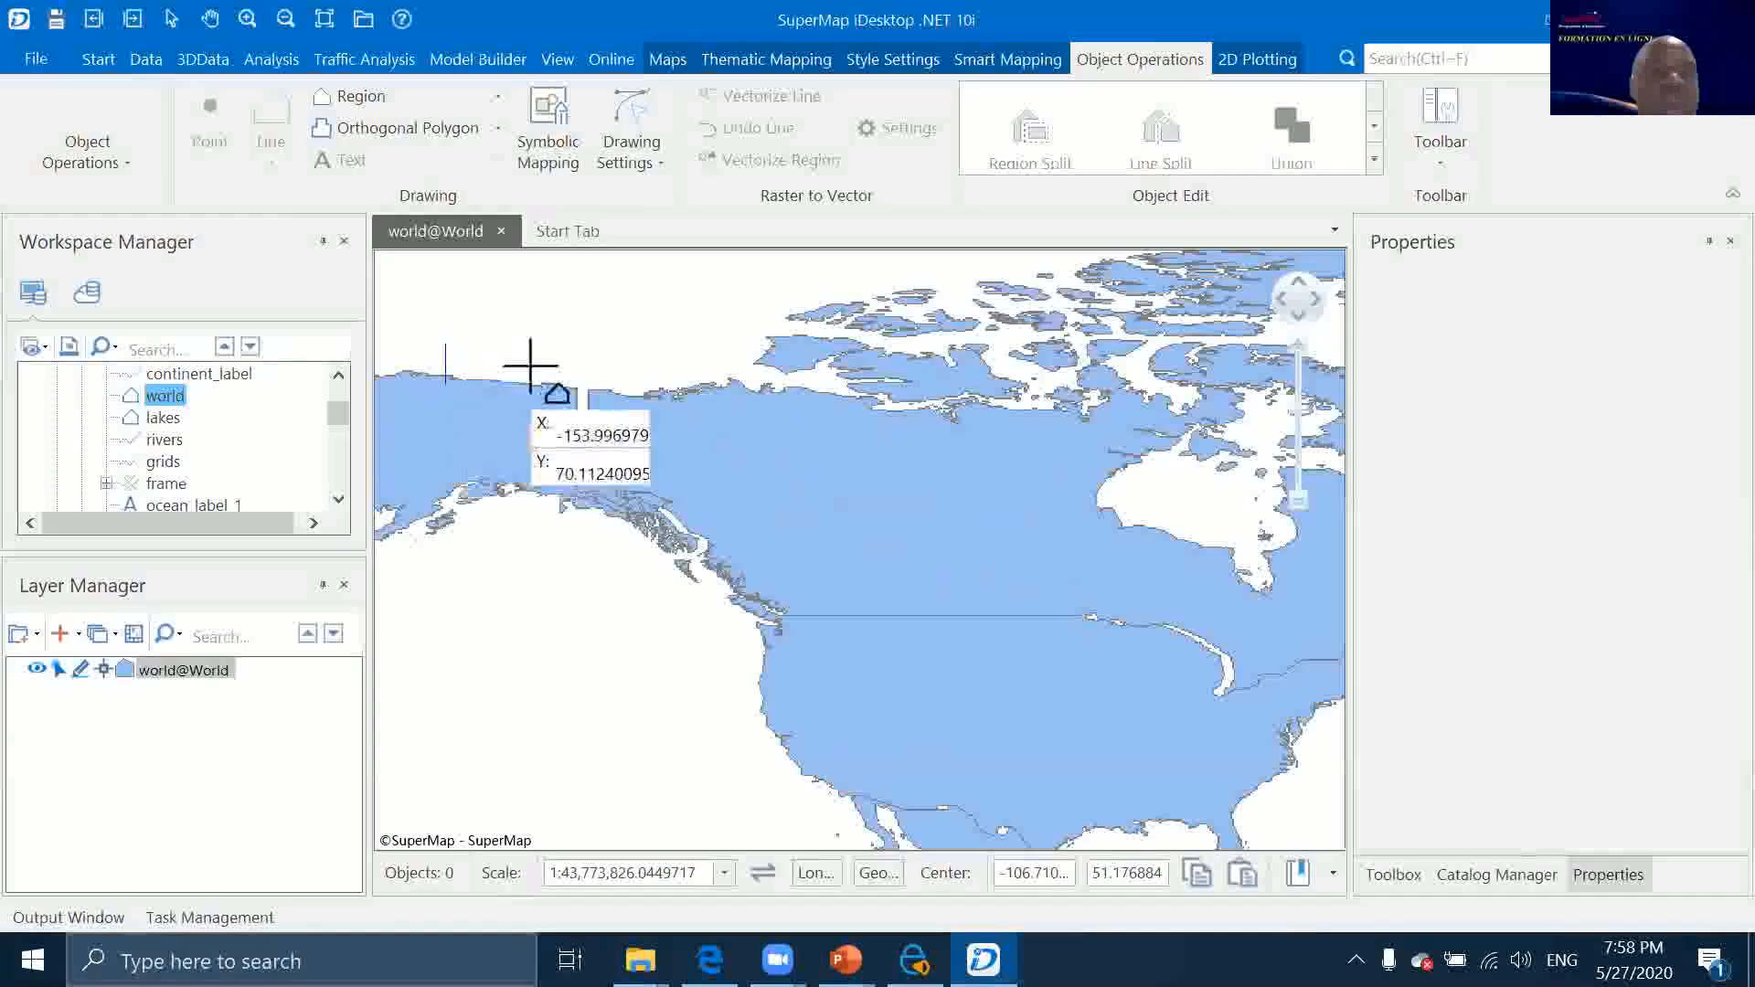
pyautogui.scroll(-1, 512, 371)
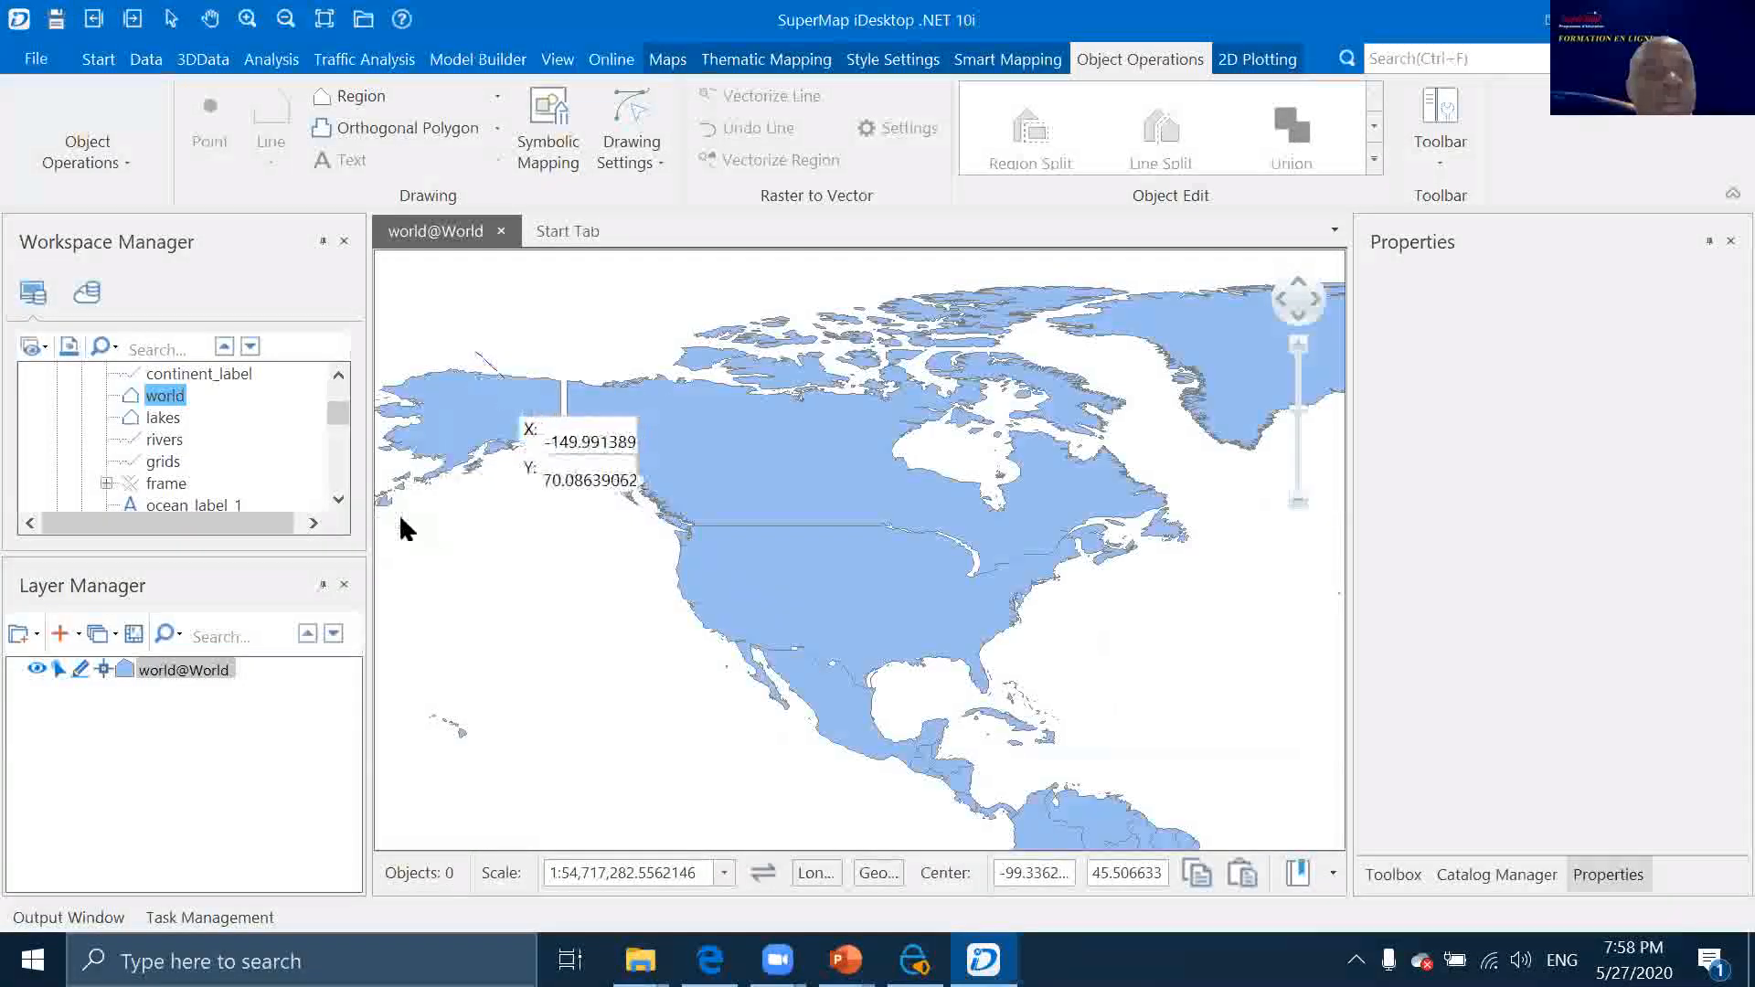
pyautogui.click(103, 665)
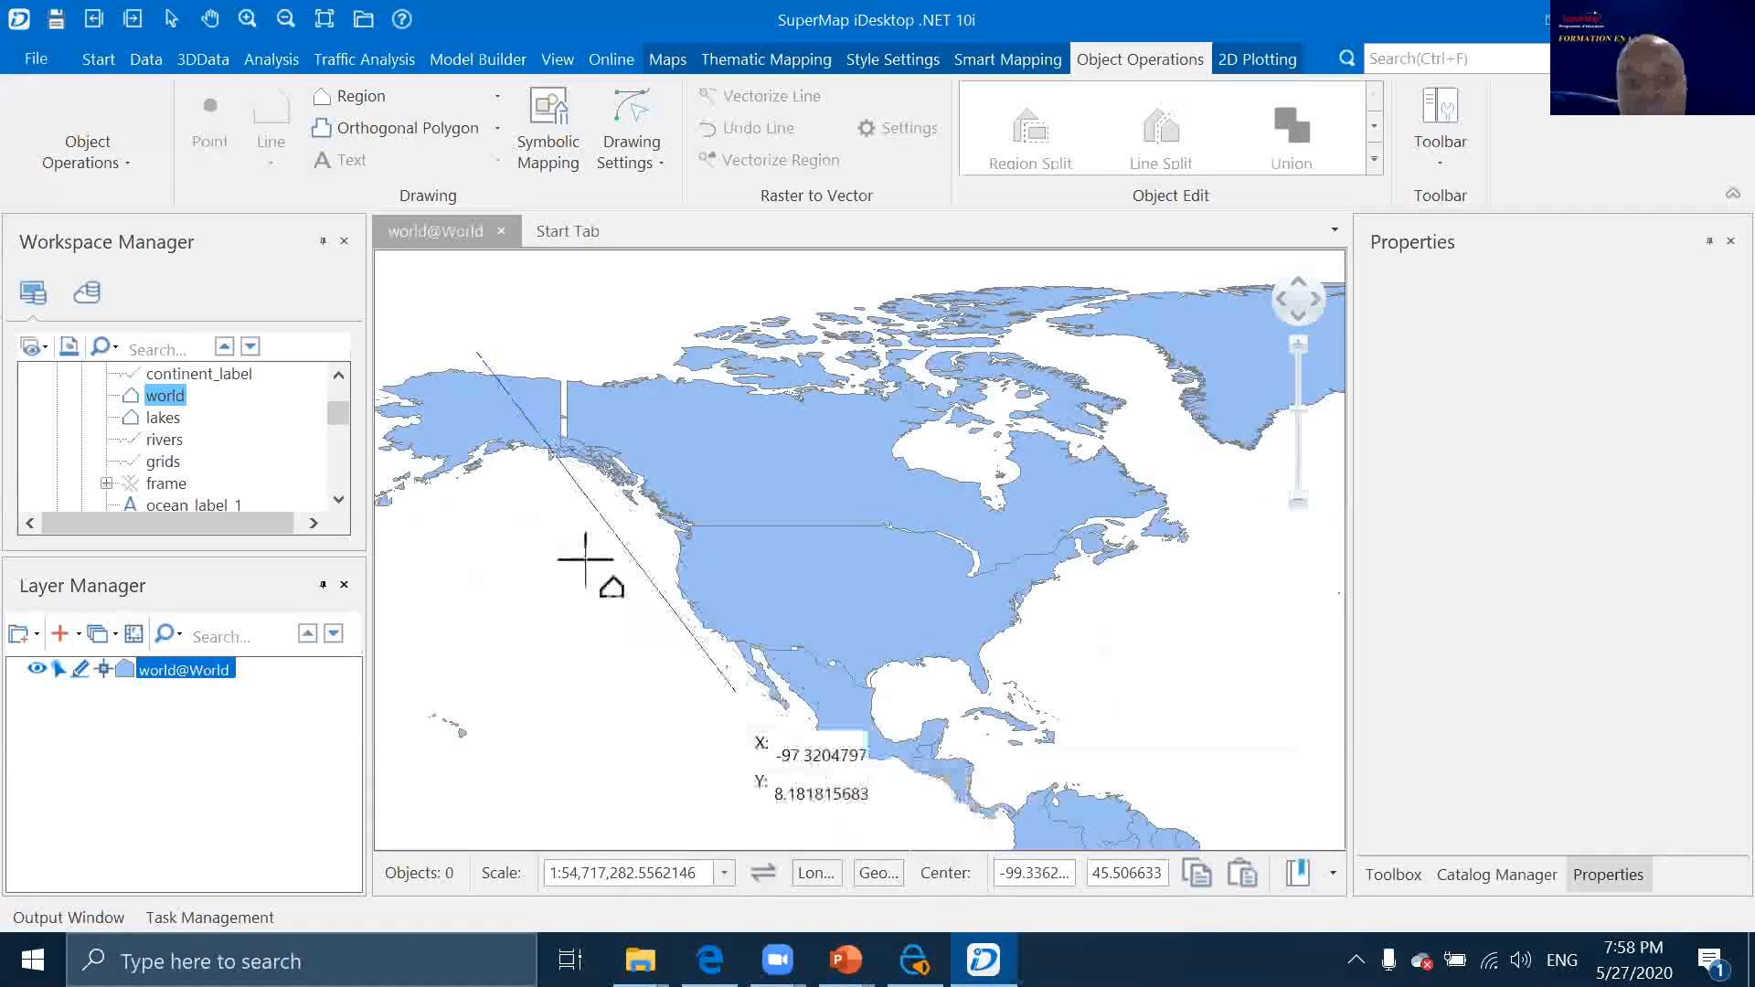
pyautogui.rightClick(568, 667)
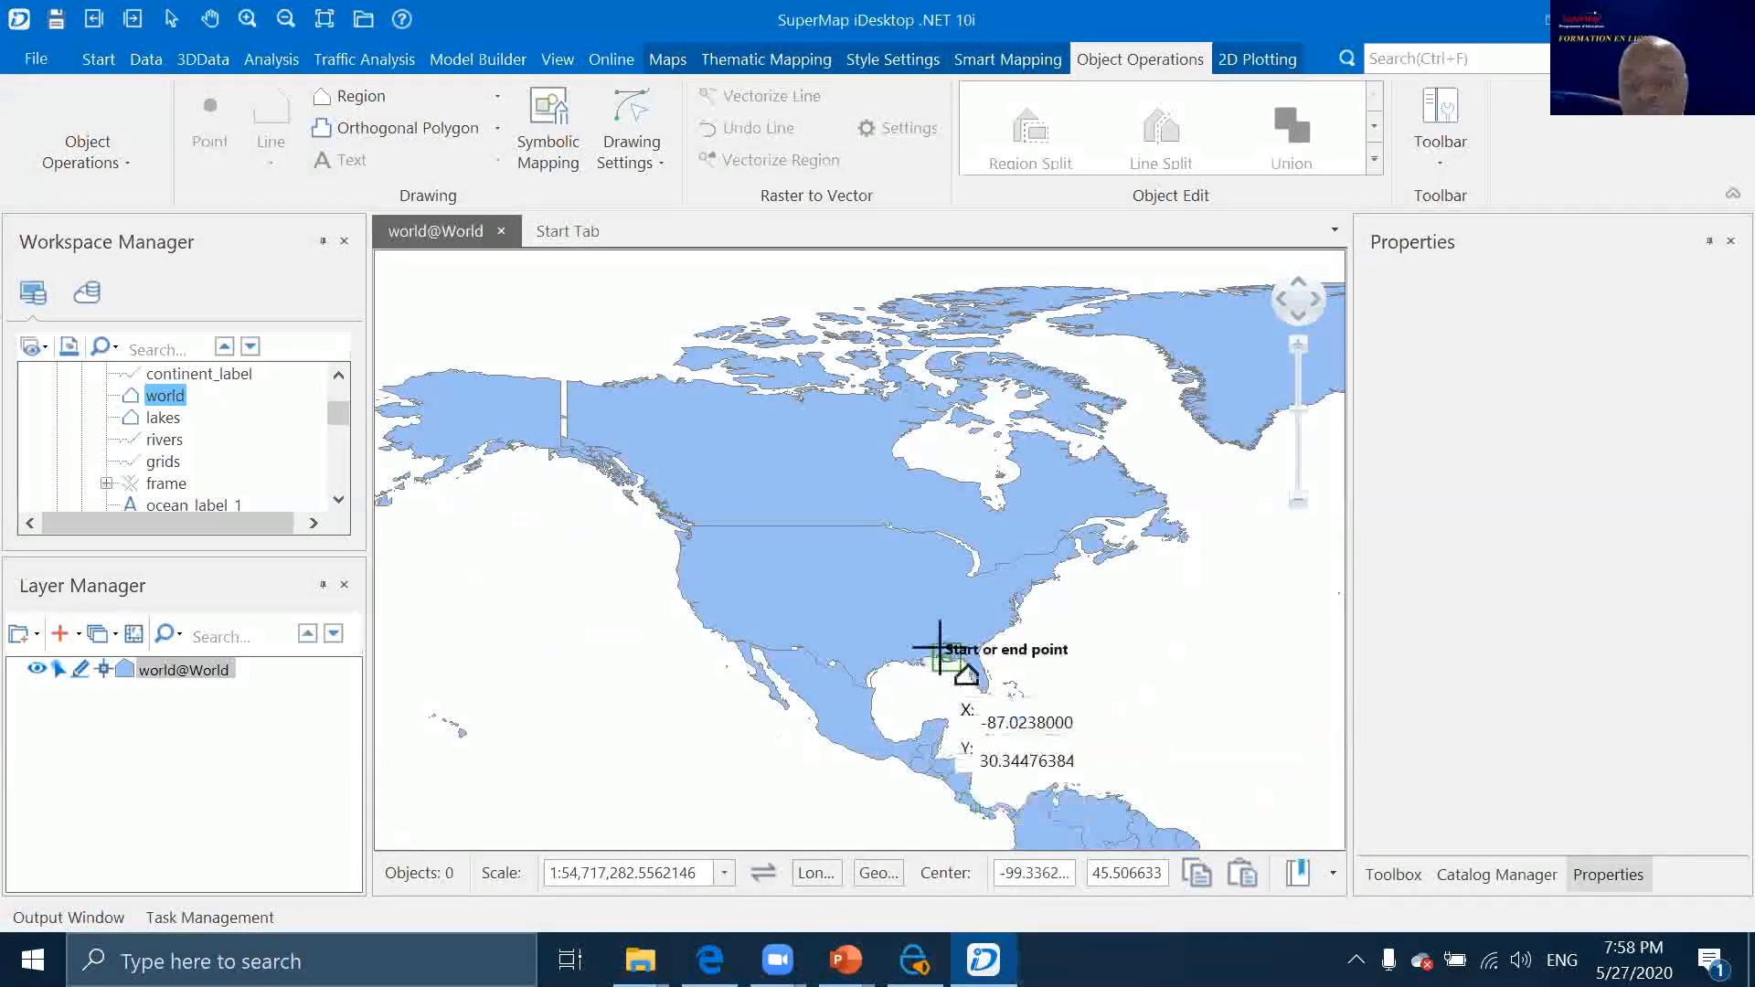
# Switch to the PowerPoint slide show and advance to the "Outils d'édition" slide on editing tools
pyautogui.moveTo(847, 960)
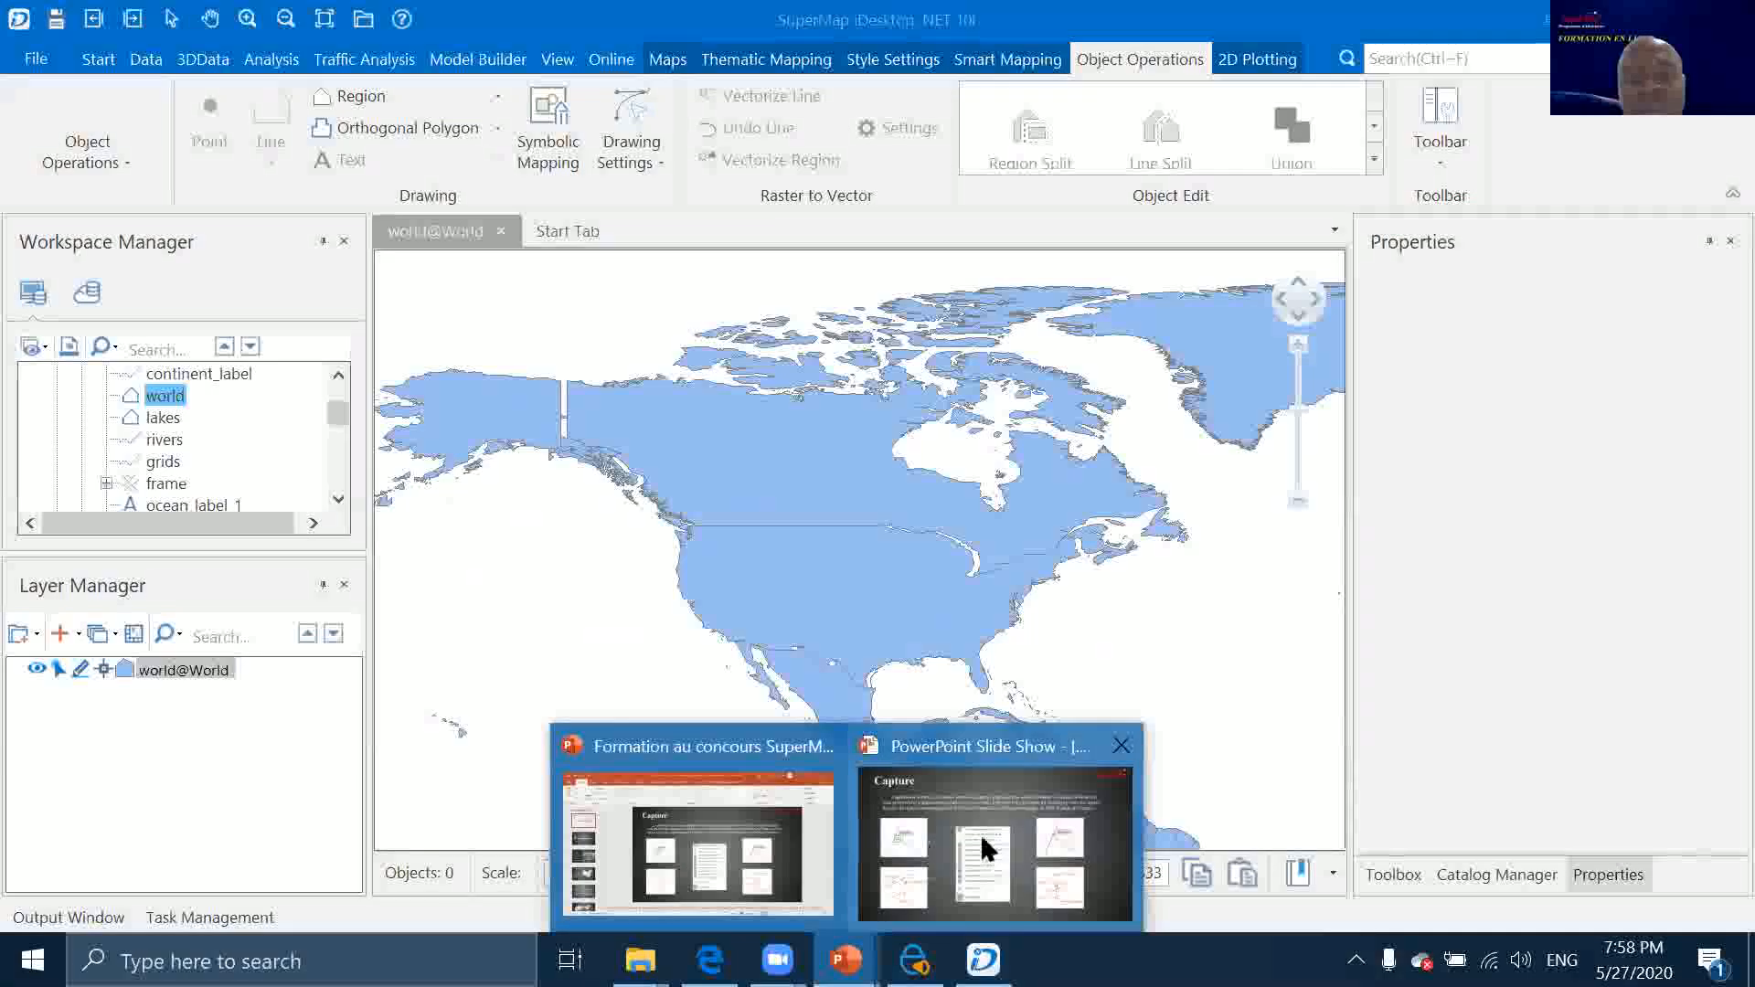
pyautogui.click(980, 833)
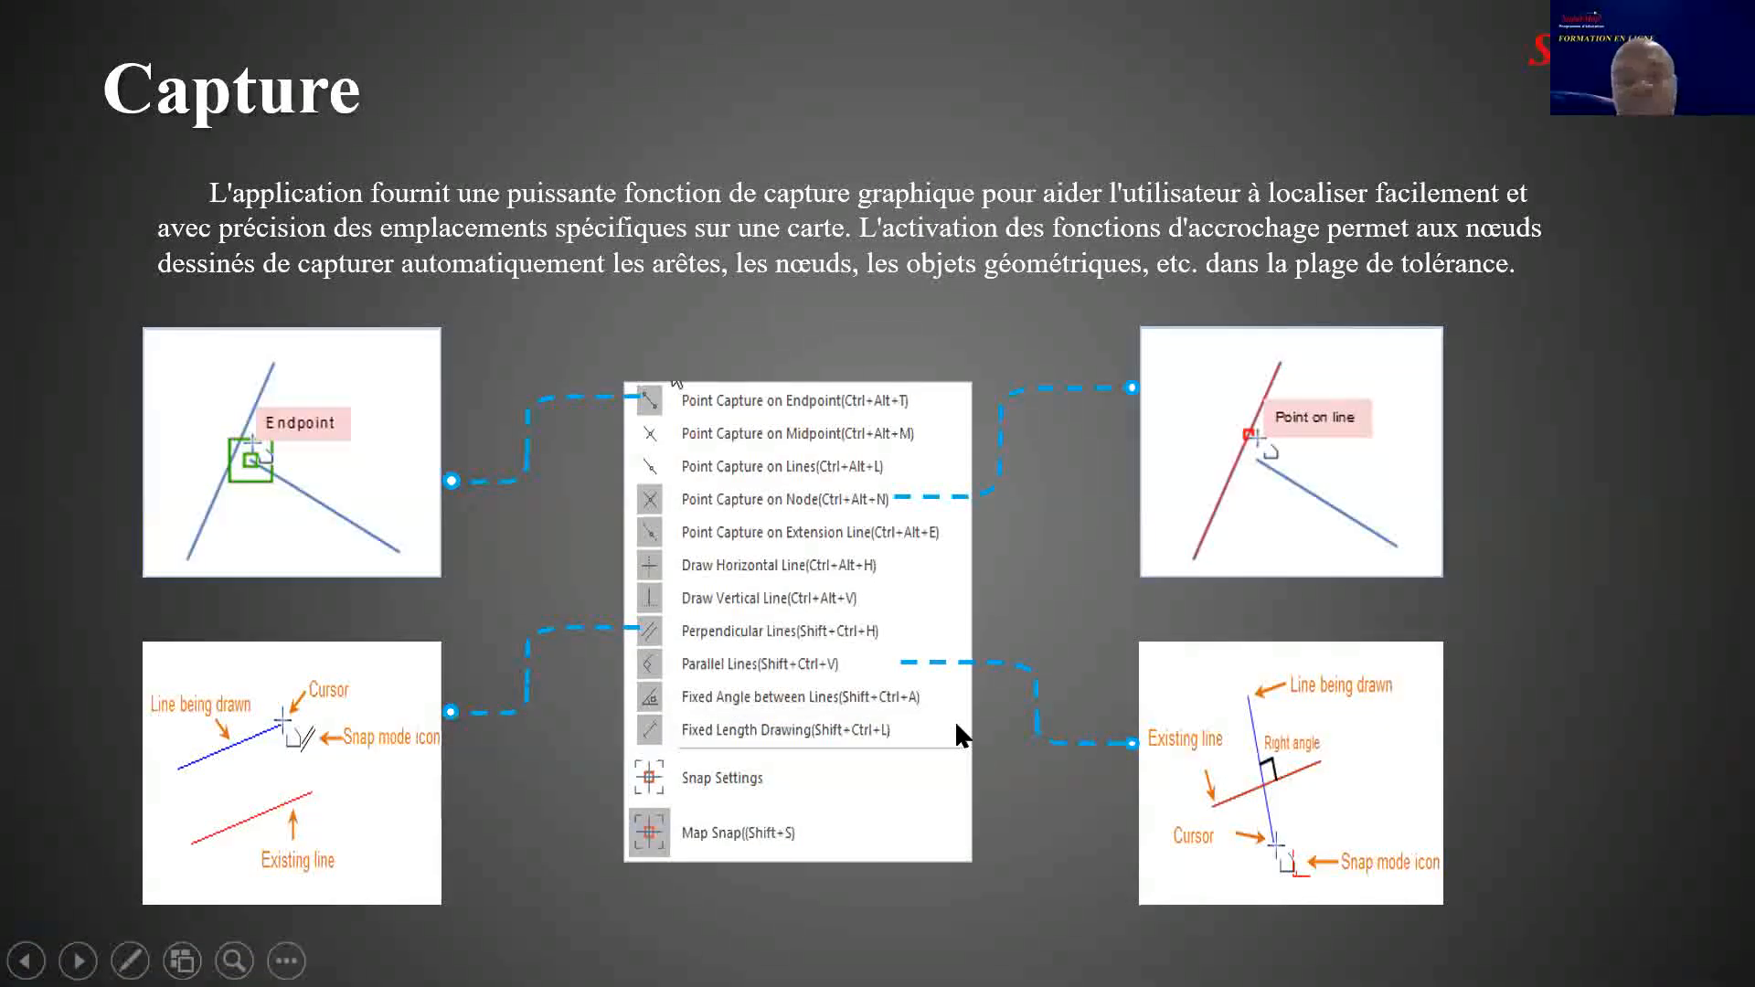
pyautogui.click(958, 727)
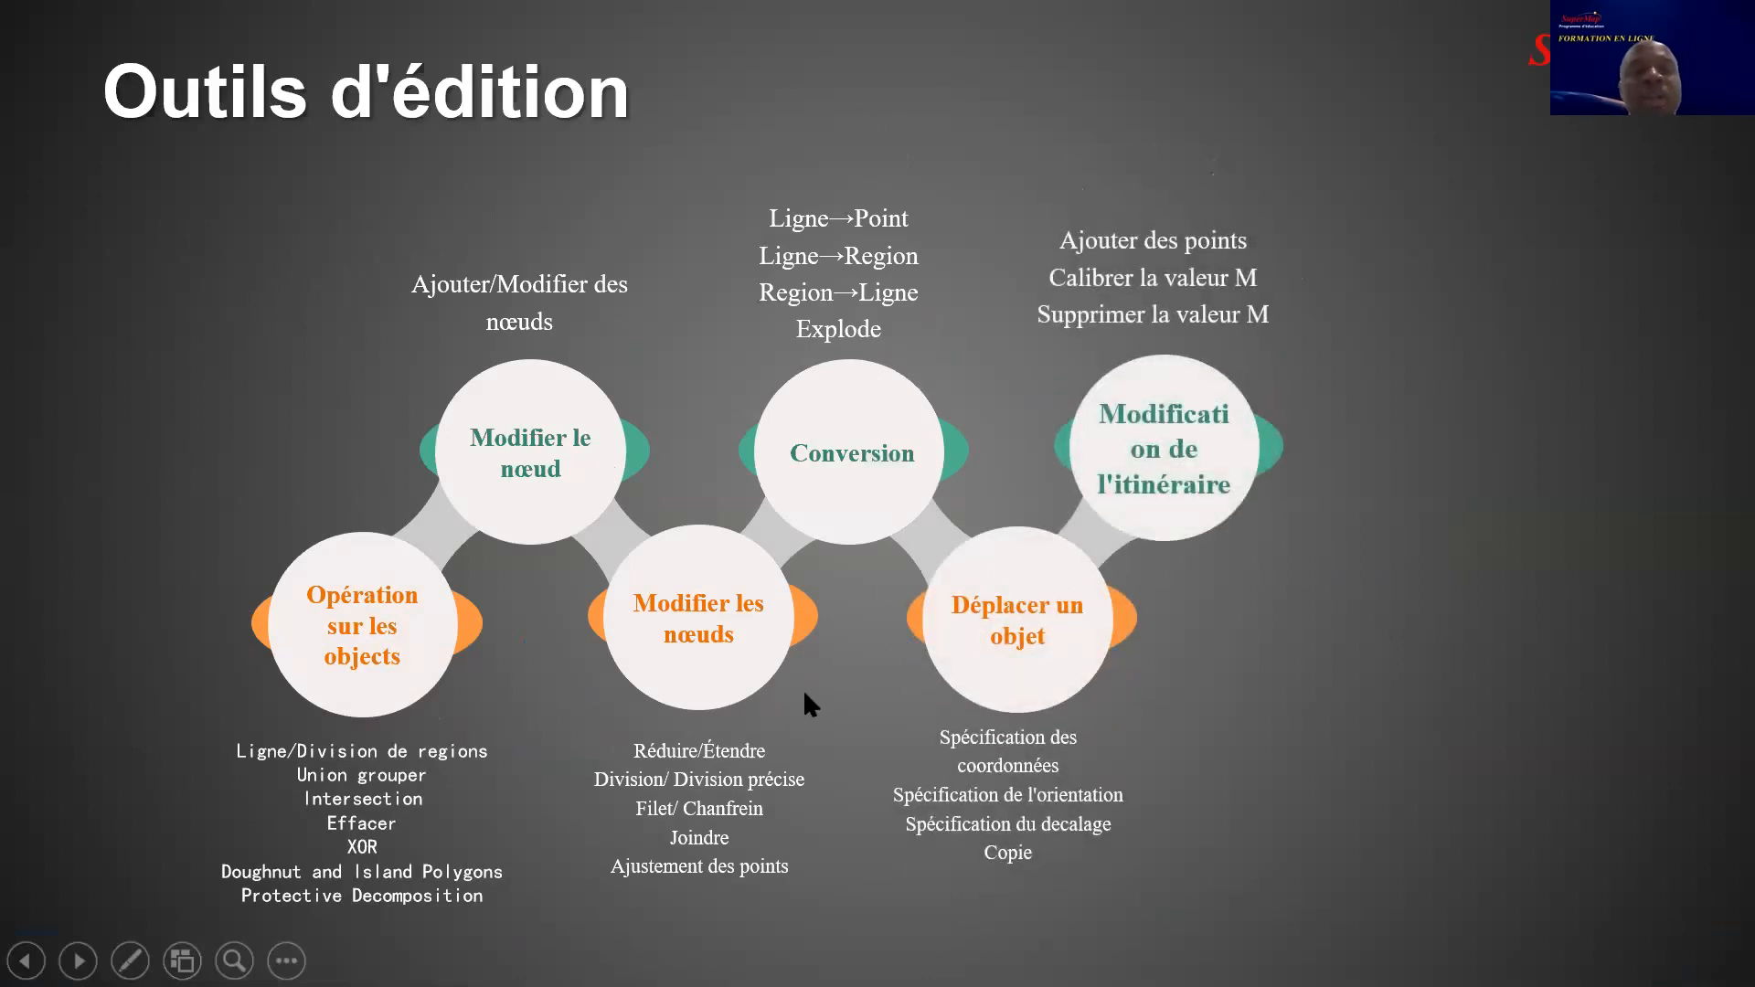
# Switch back to SuperMap iDesktop and create a Region dataset named New_Region in the Test3 datasource
pyautogui.hotkey('alt', 'Tab')
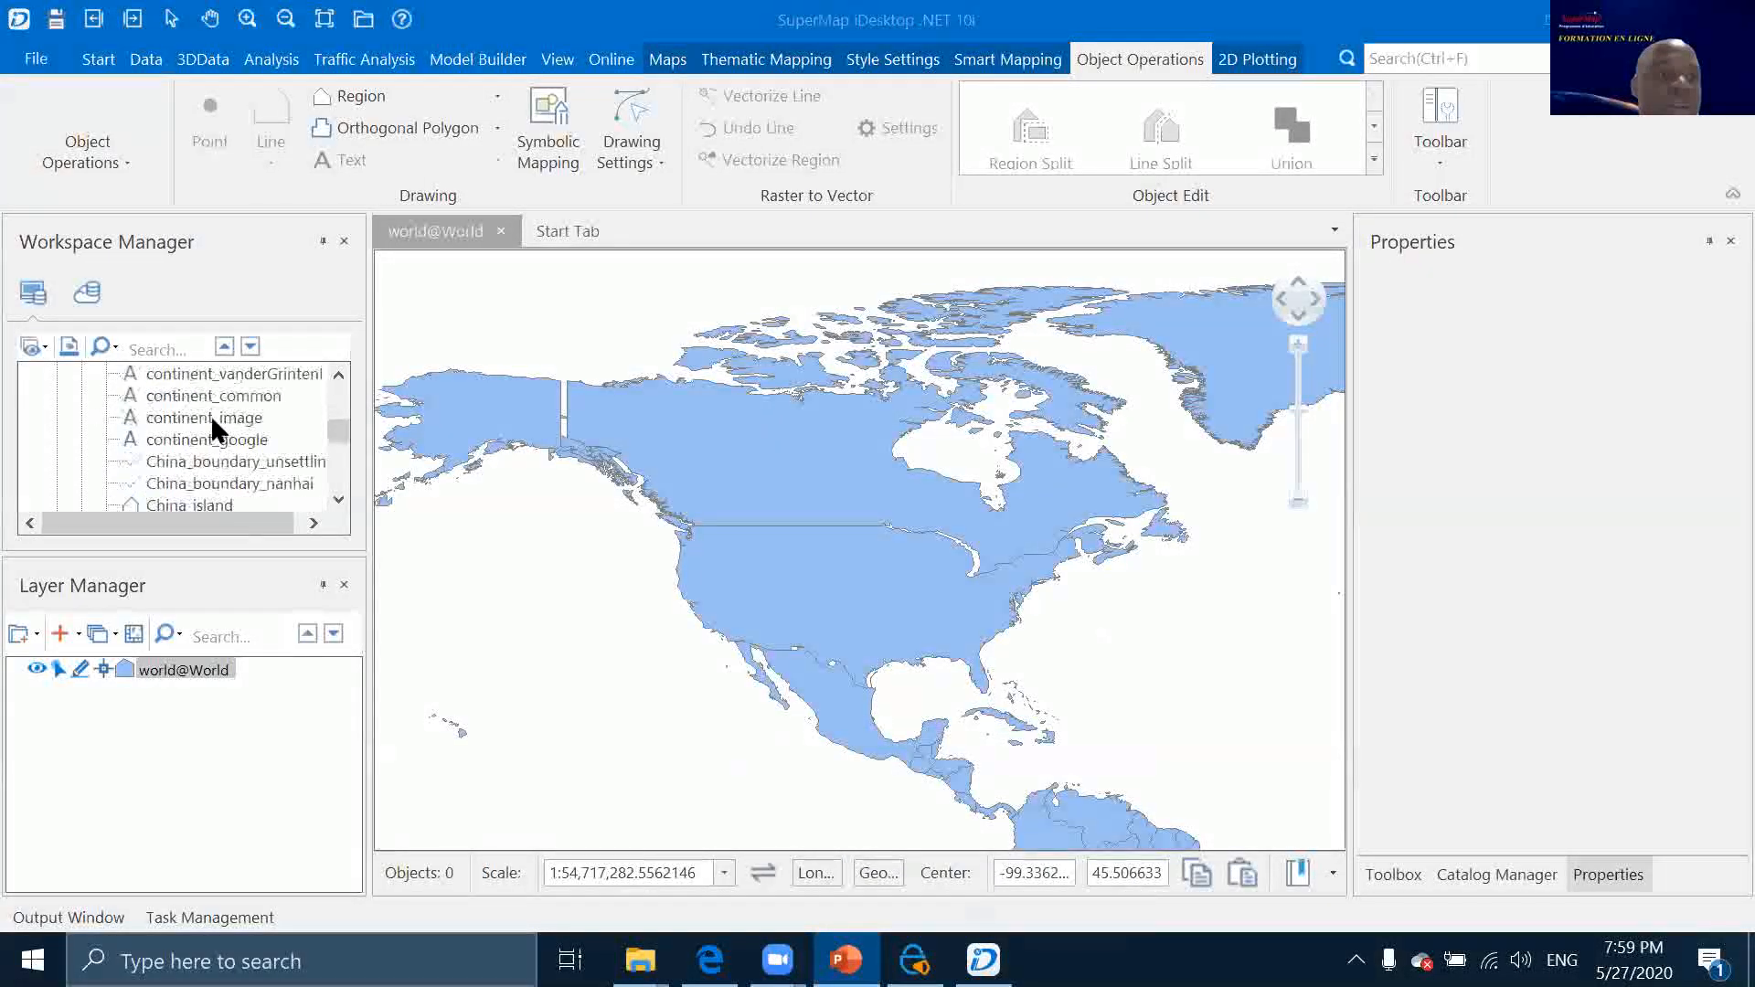
pyautogui.scroll(5, 210, 415)
pyautogui.scroll(-10, 128, 424)
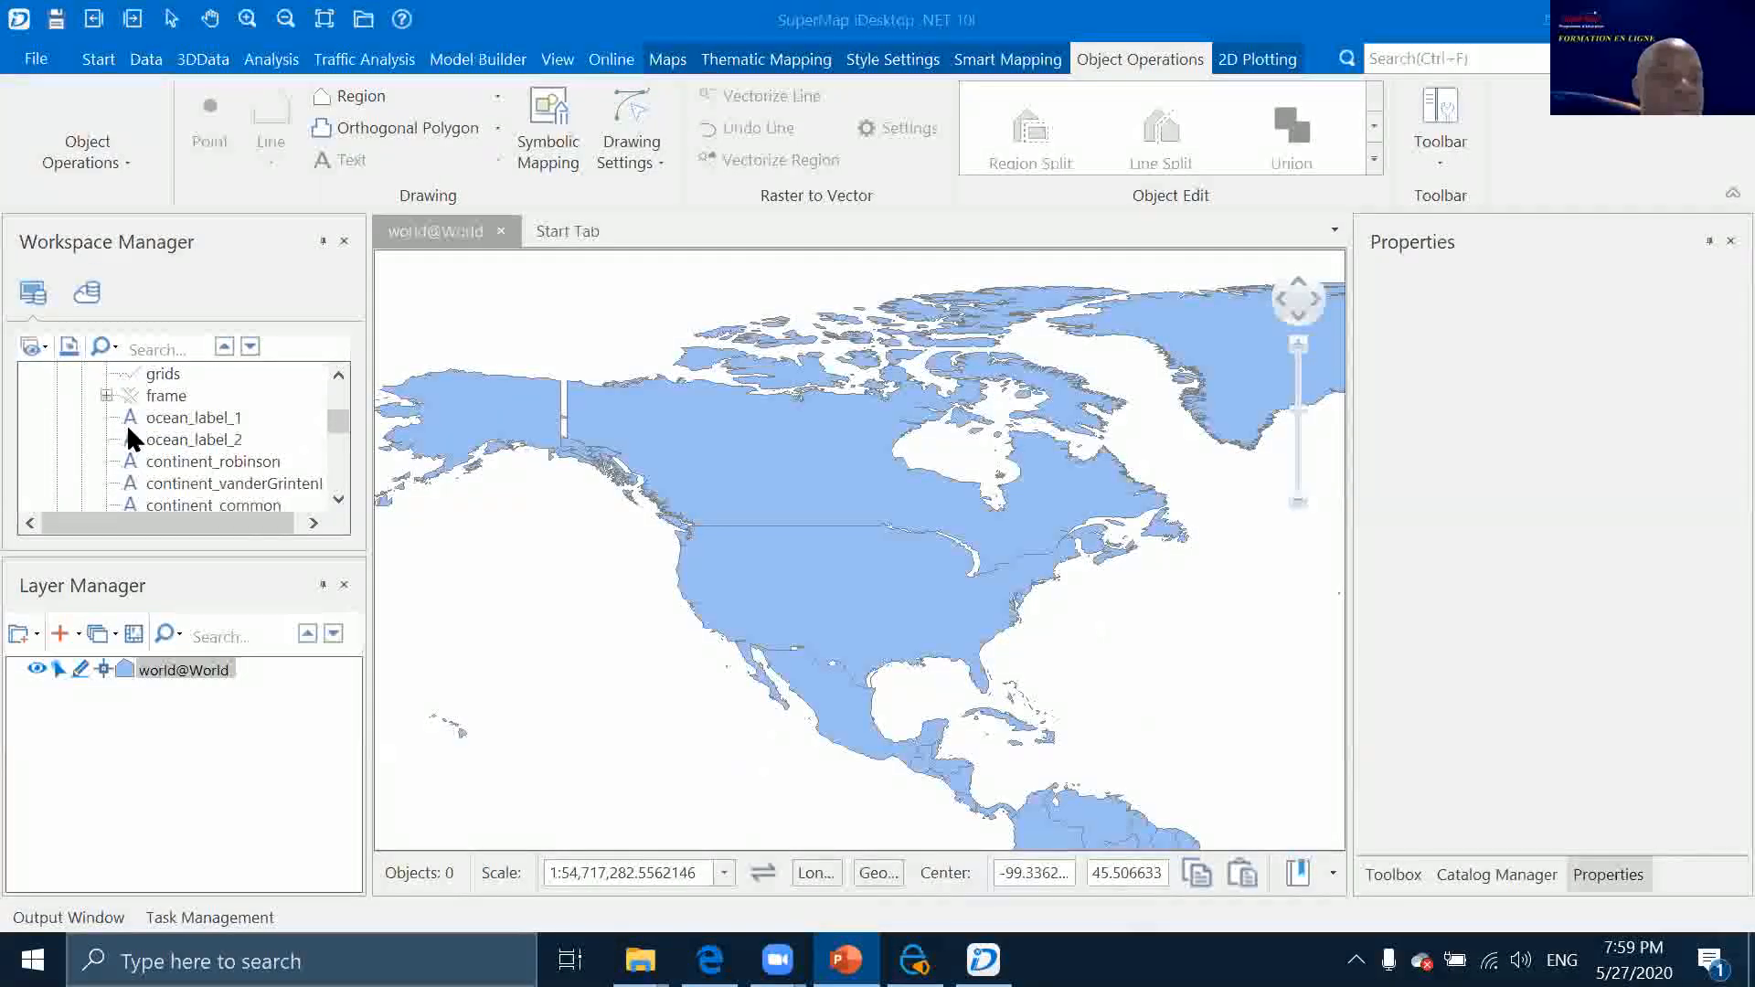
pyautogui.scroll(1, 131, 420)
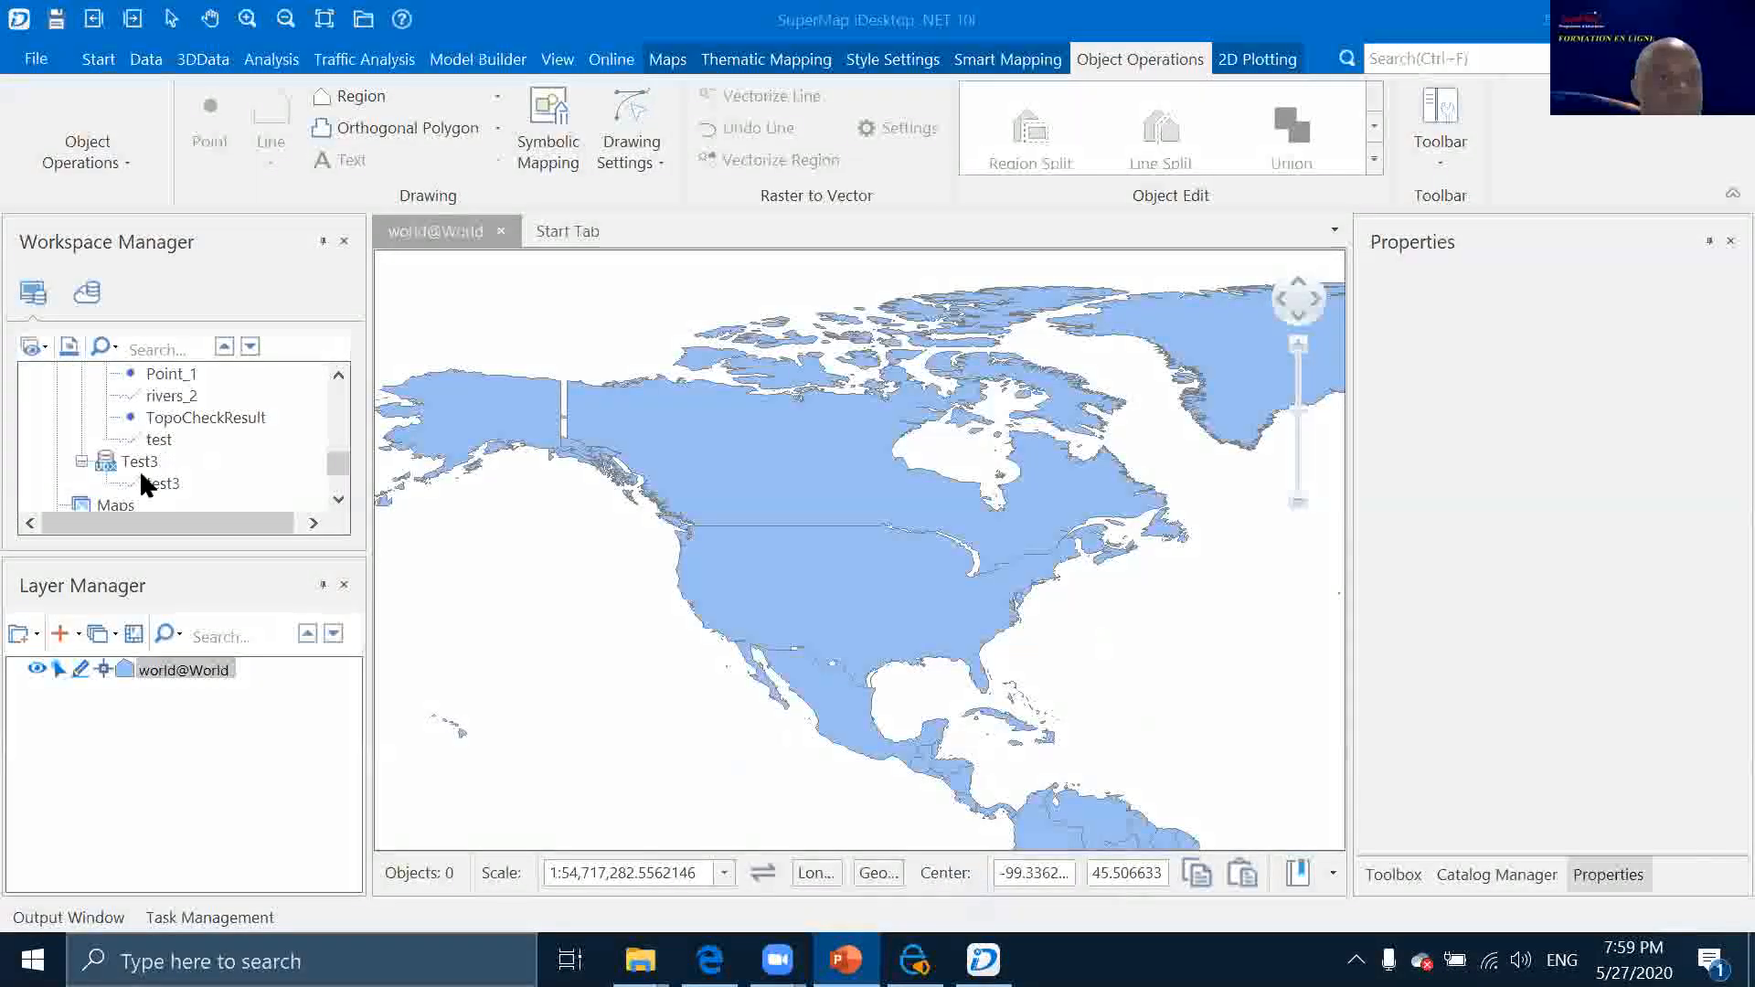
pyautogui.click(139, 463)
pyautogui.rightClick(137, 462)
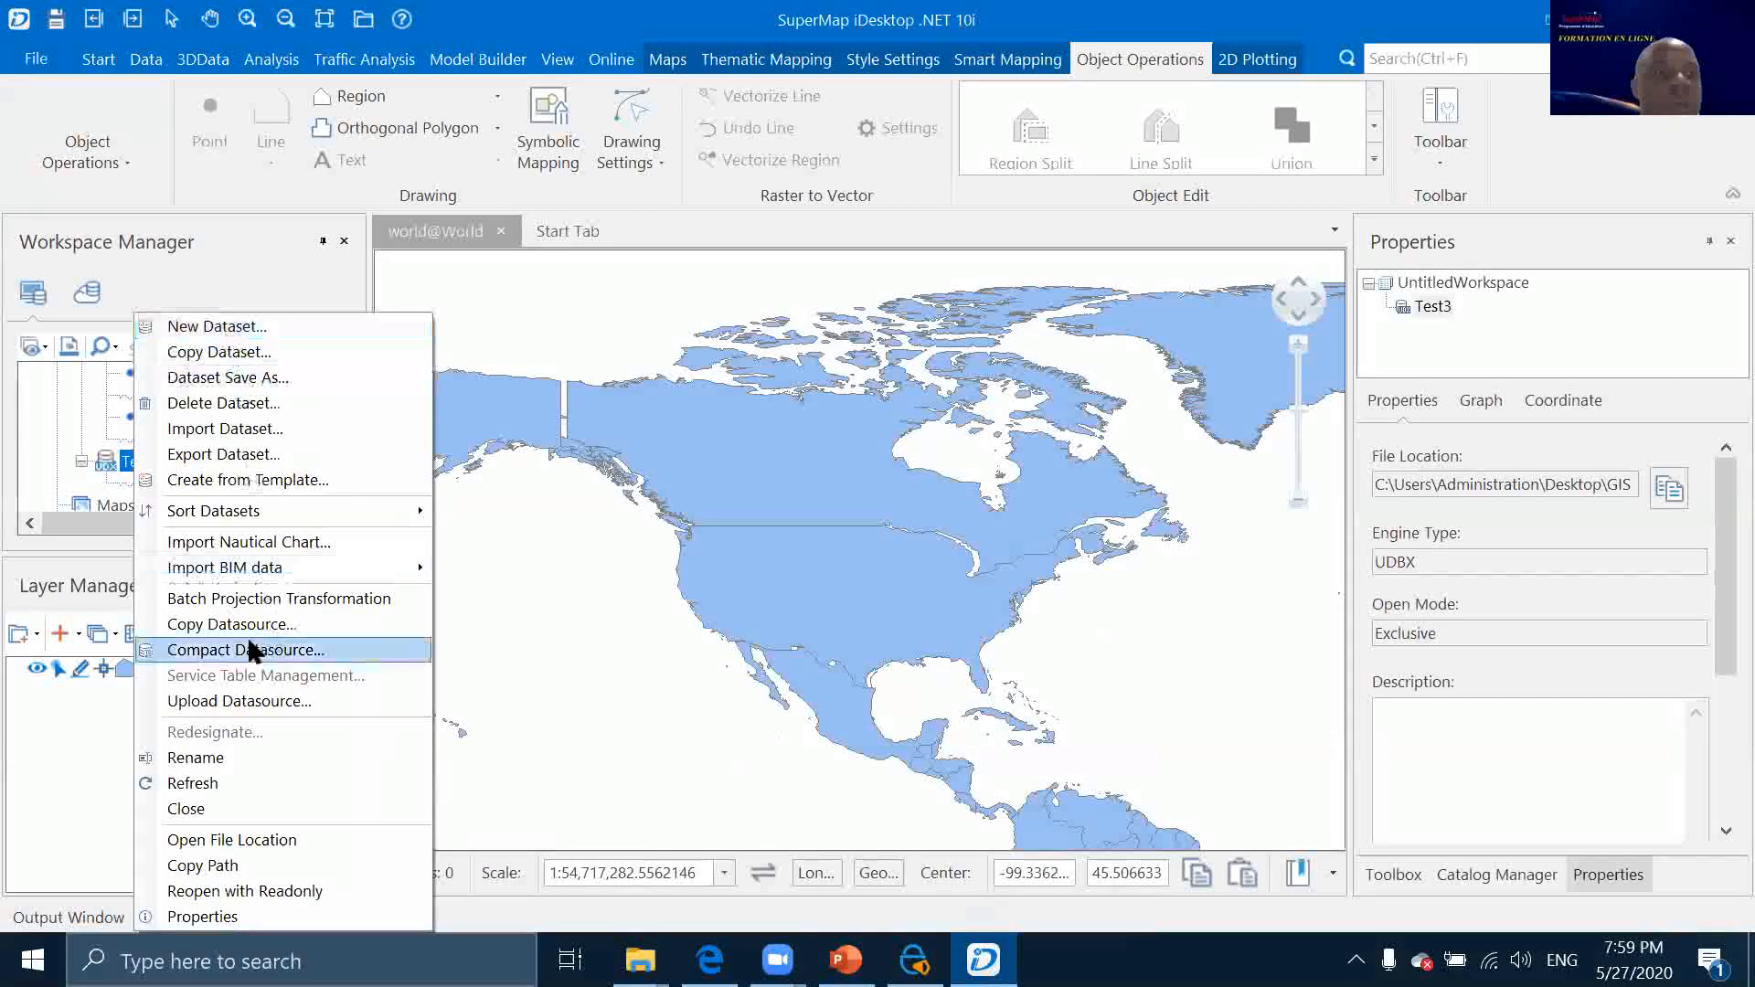
pyautogui.click(213, 326)
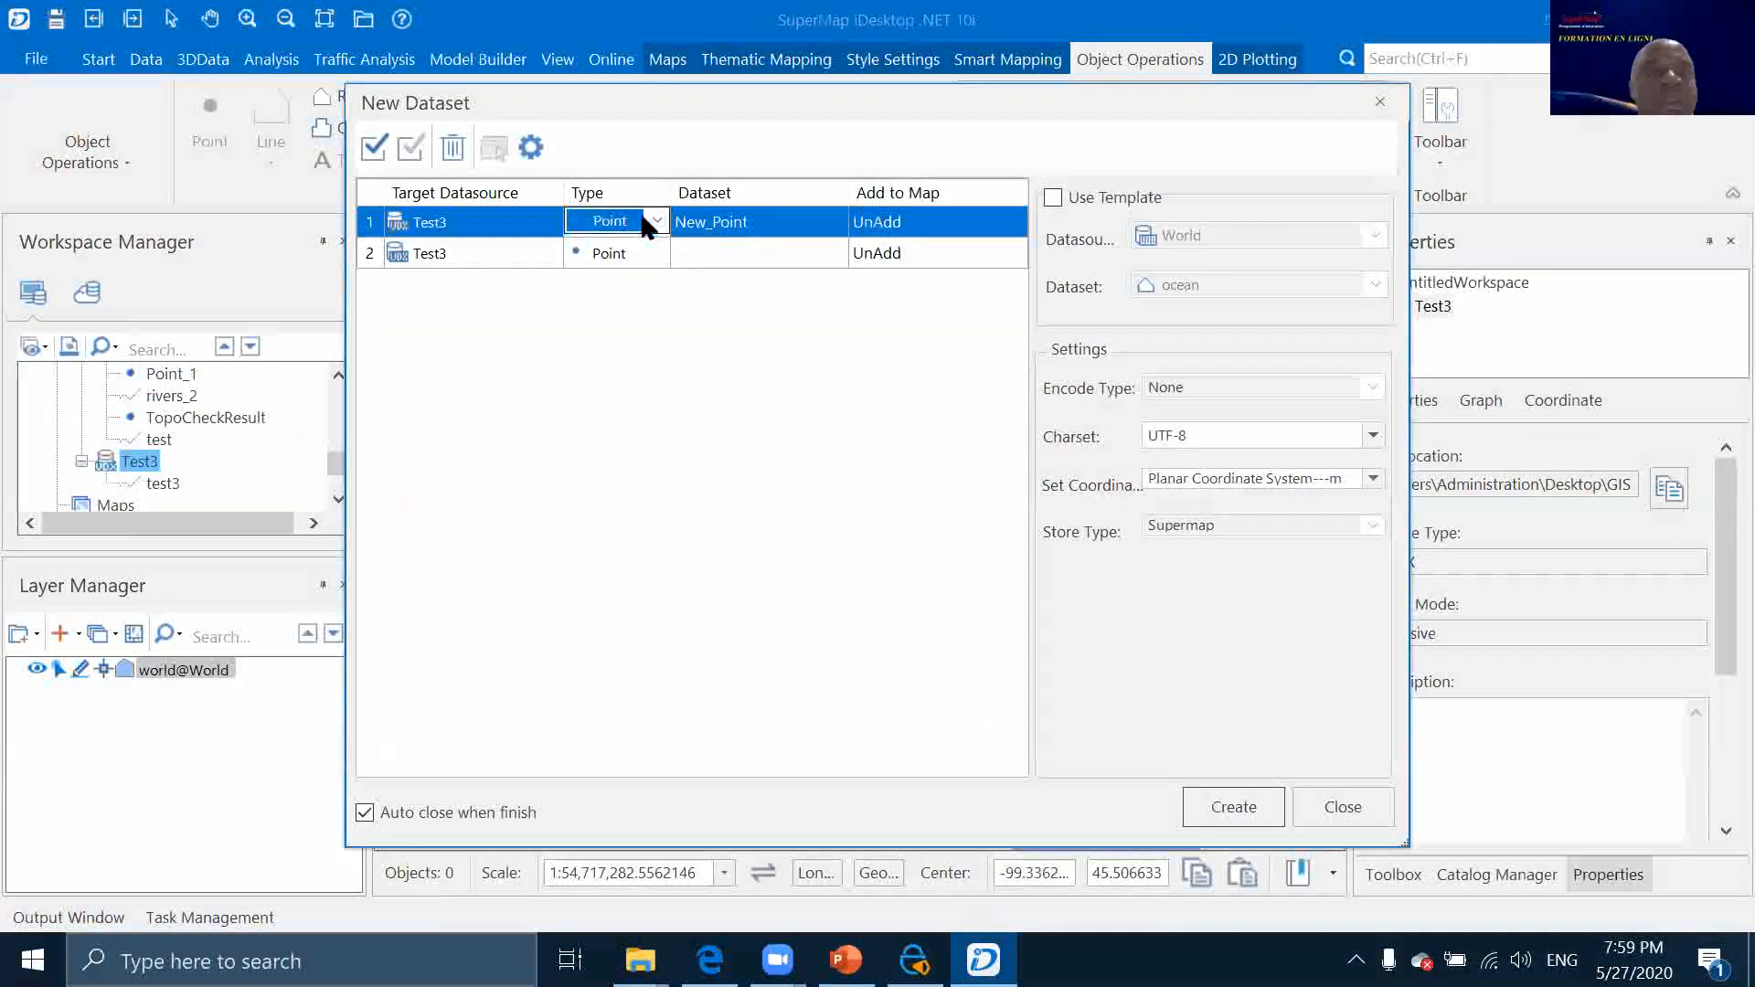
pyautogui.click(646, 226)
pyautogui.click(667, 279)
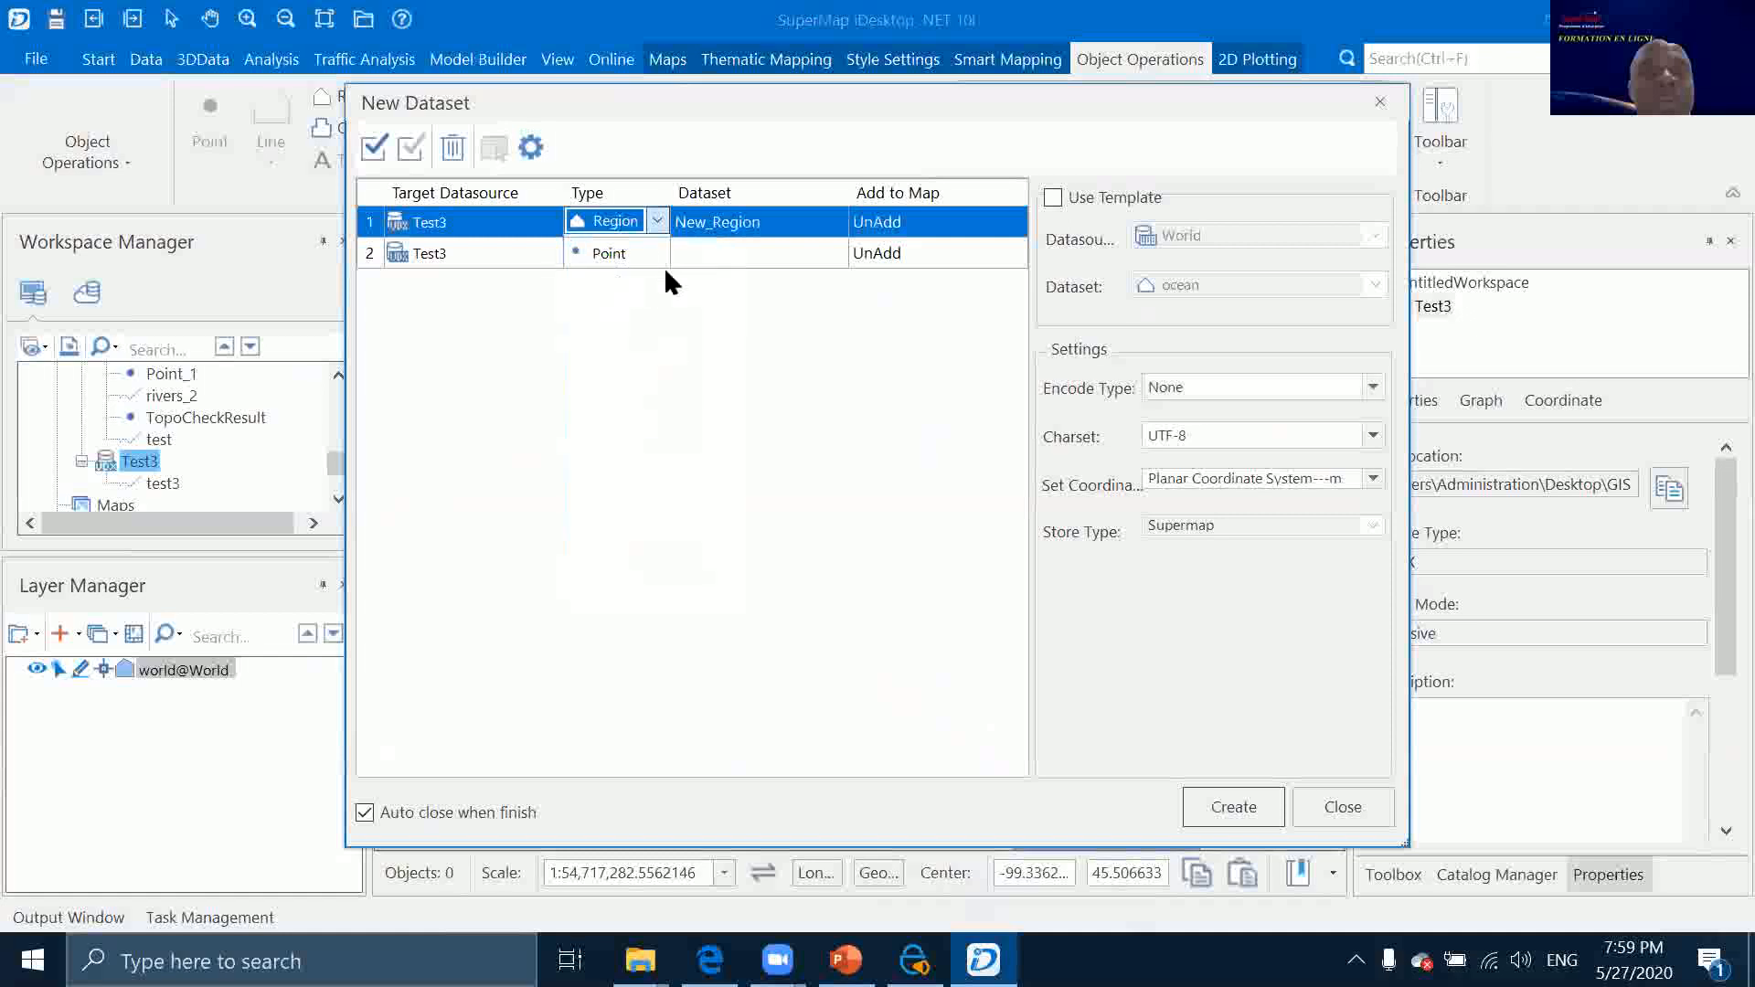
pyautogui.click(1214, 805)
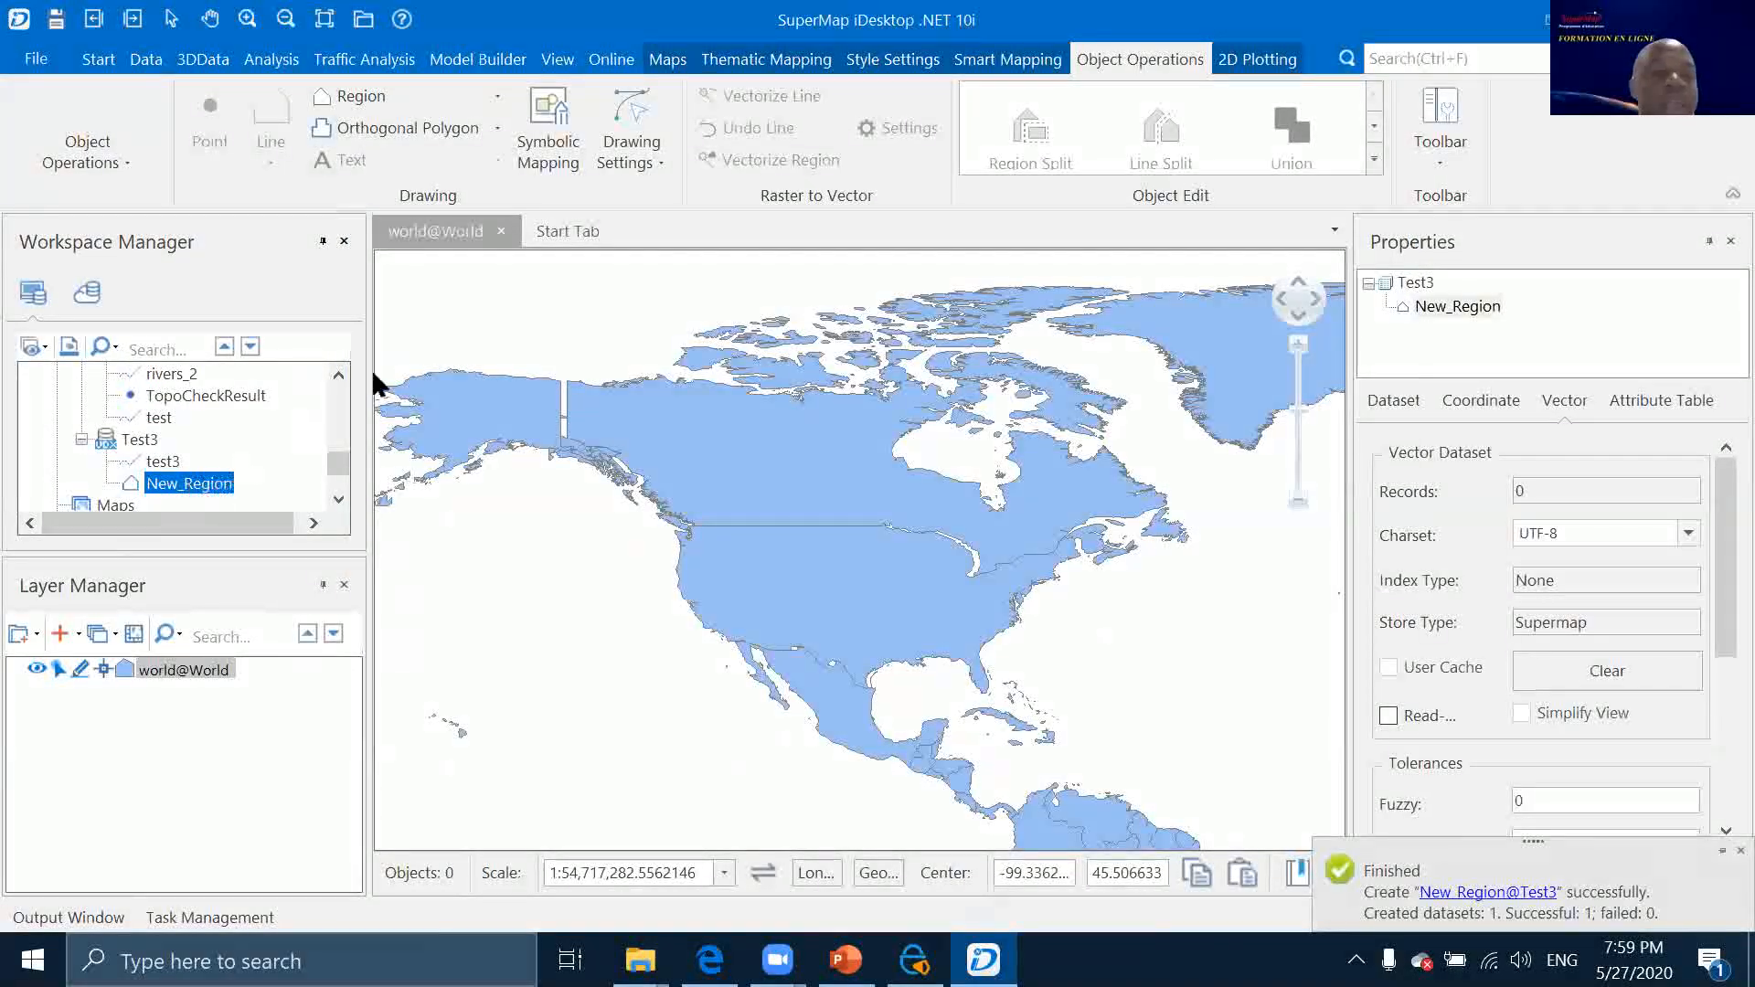
# Close the world@World map and open the New_Region dataset in a map with its layer editable
pyautogui.click(501, 231)
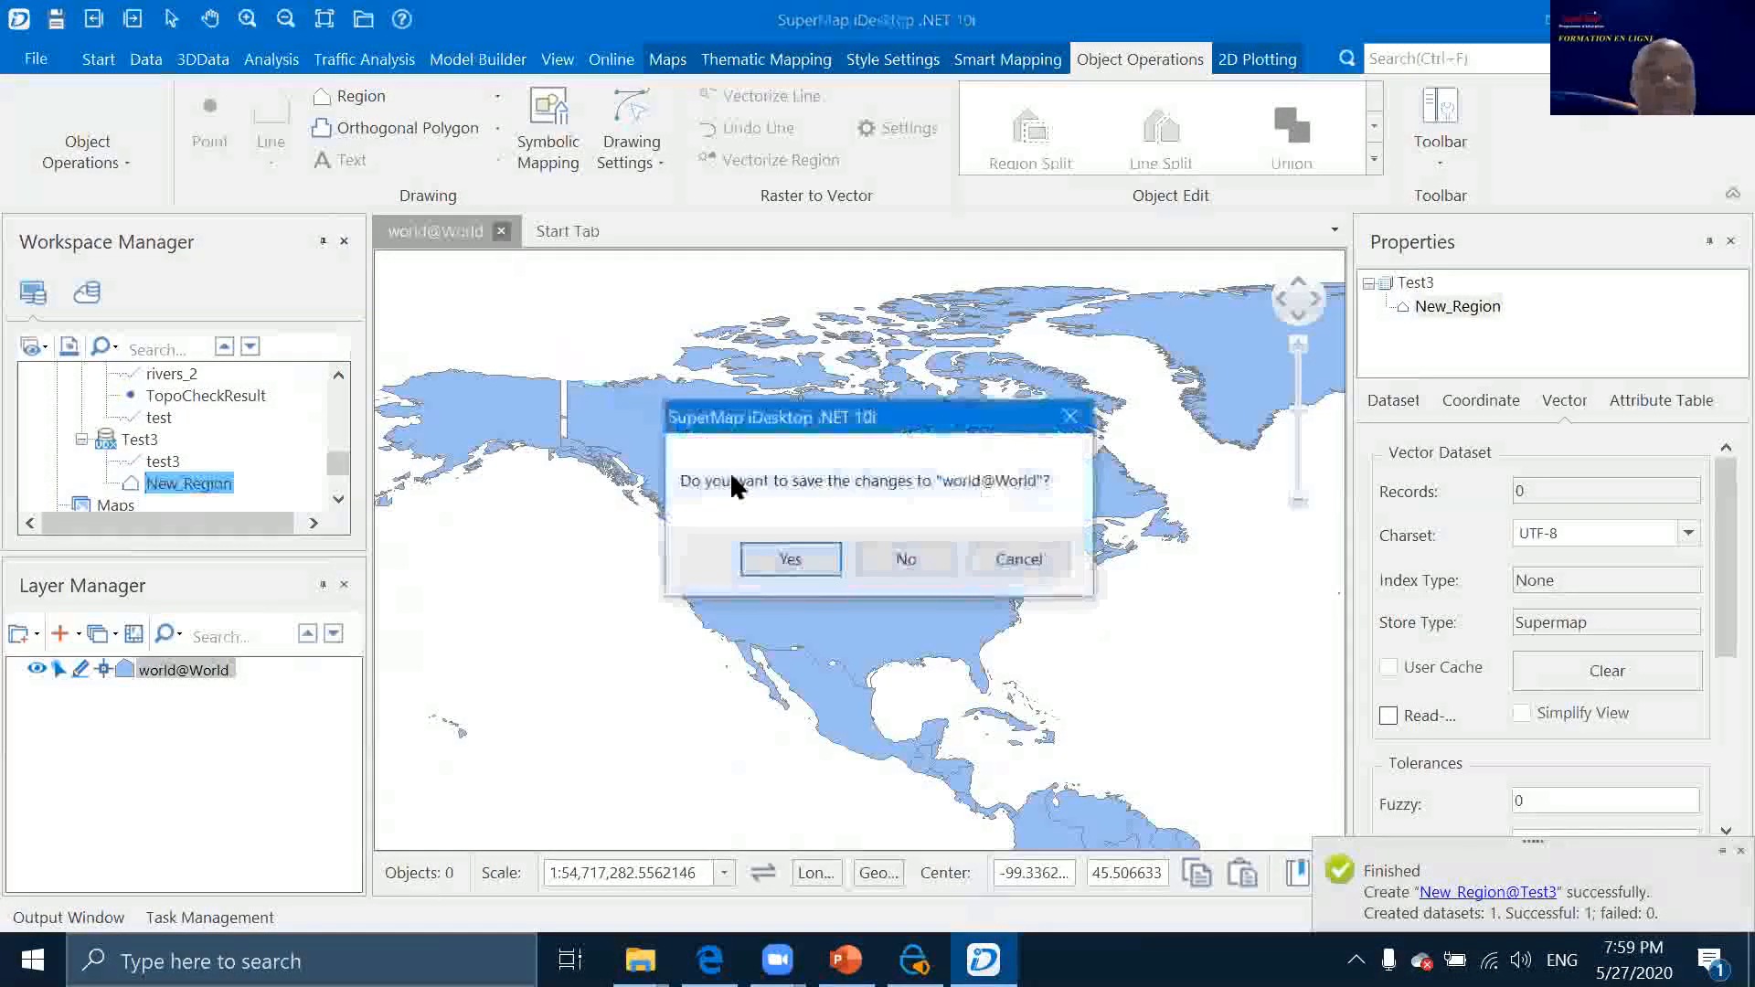
pyautogui.click(821, 558)
pyautogui.moveTo(166, 481); pyautogui.dragTo(556, 454)
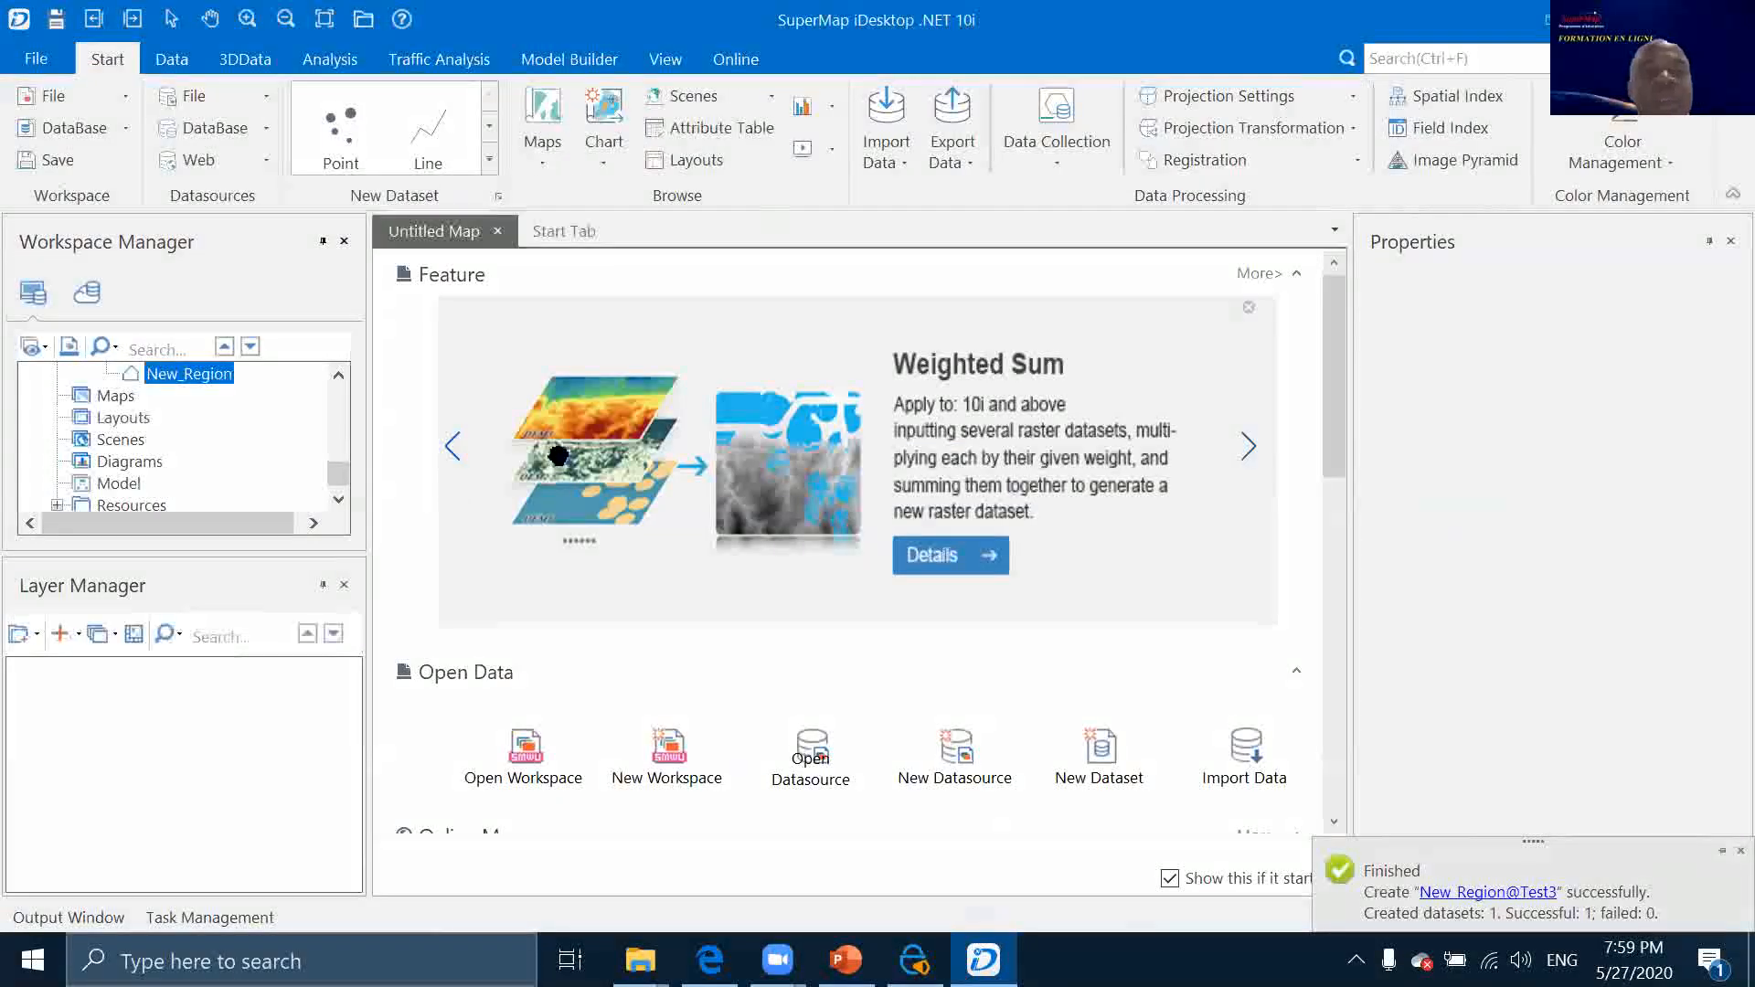
pyautogui.click(79, 669)
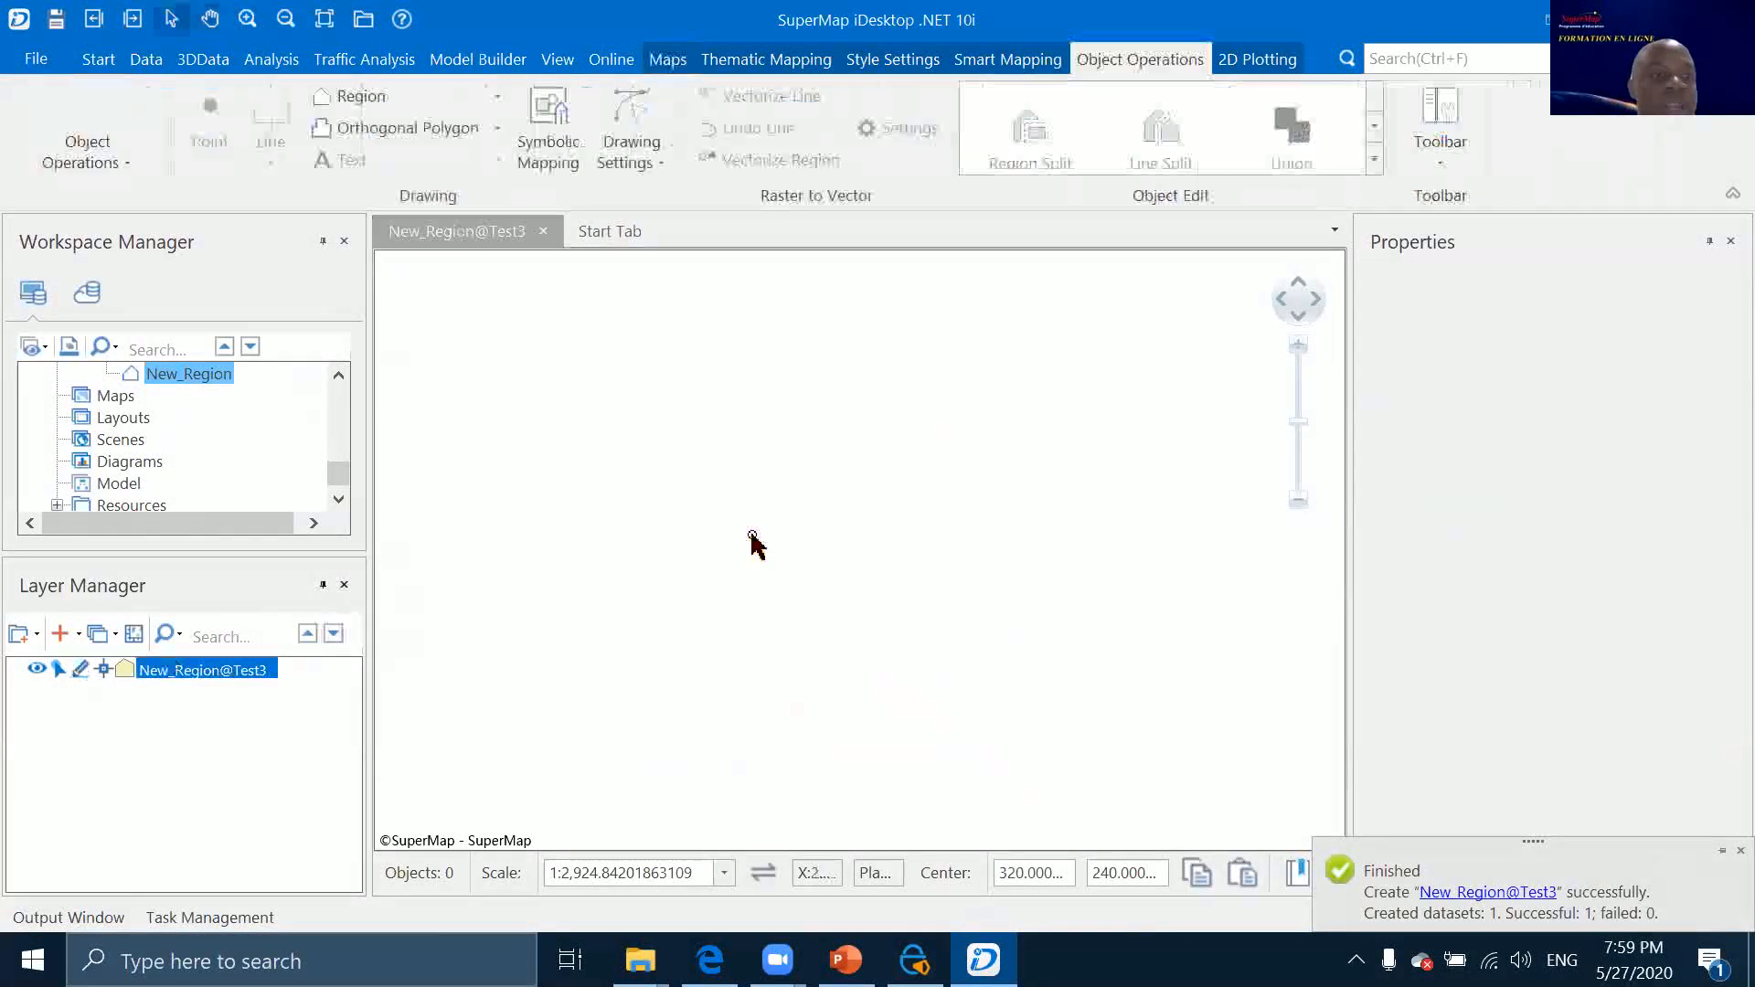
# Draw a triangular Arbitrary Polygon with a perimeter of about 518 m in the upper-left part of the map
pyautogui.click(495, 91)
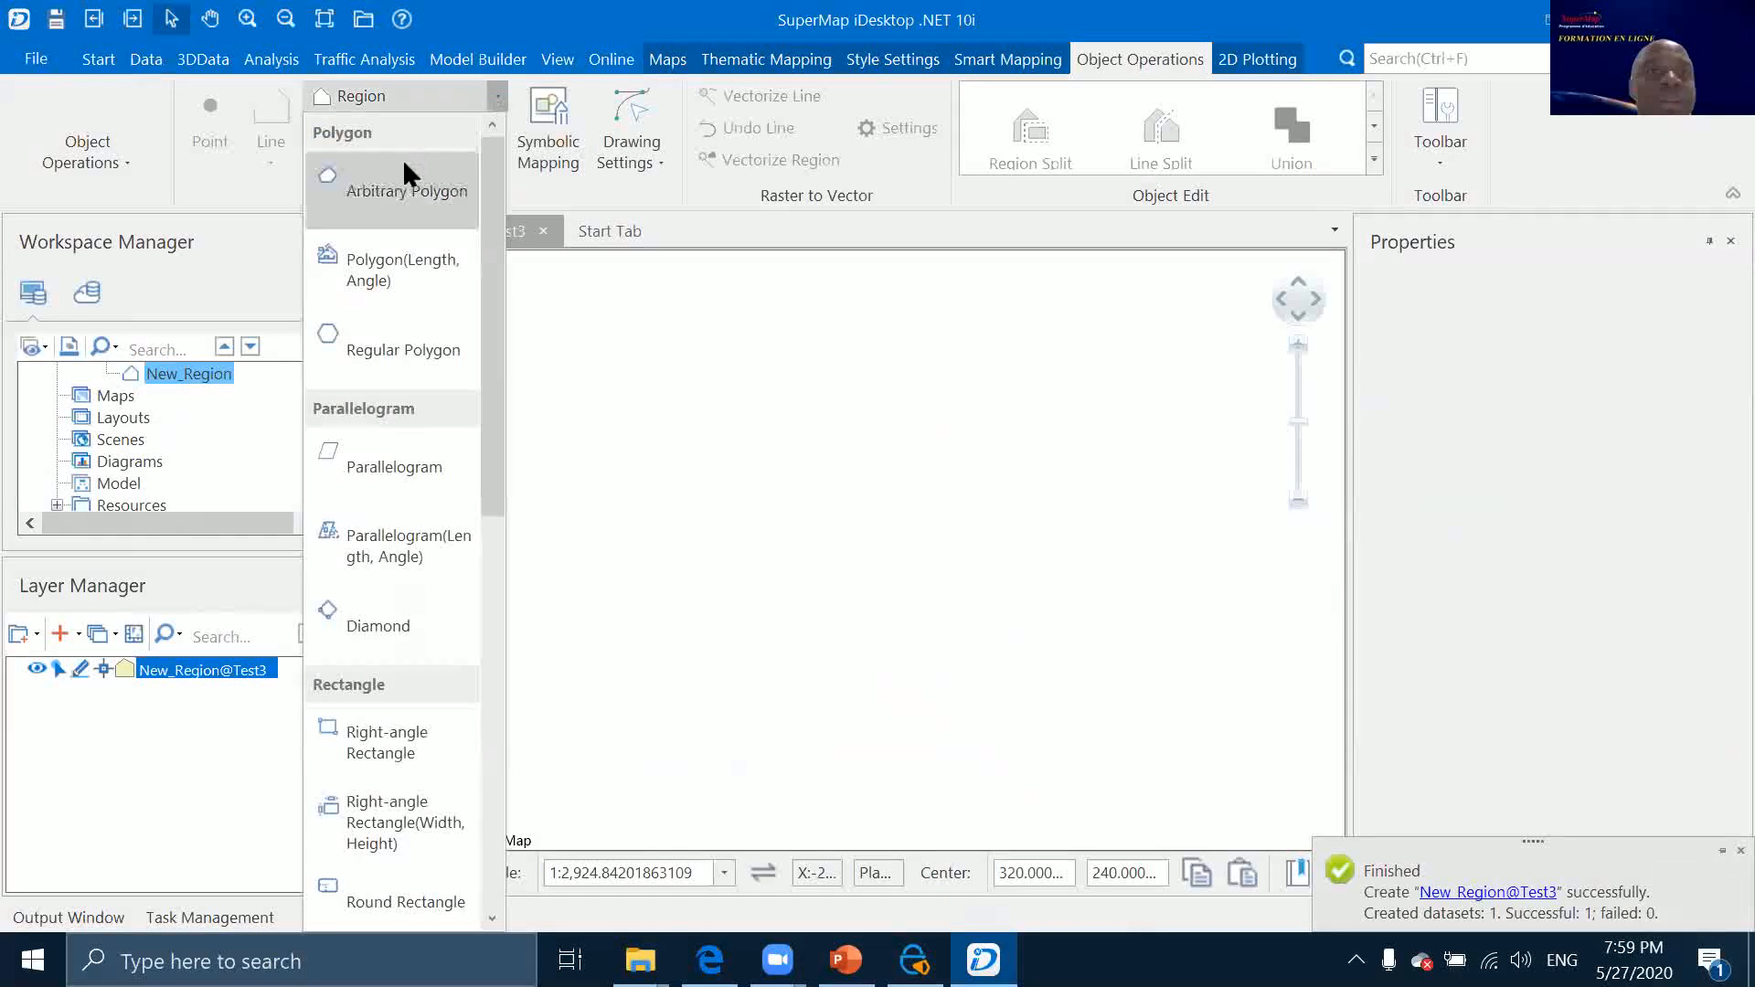
pyautogui.click(403, 168)
pyautogui.click(515, 504)
pyautogui.click(432, 350)
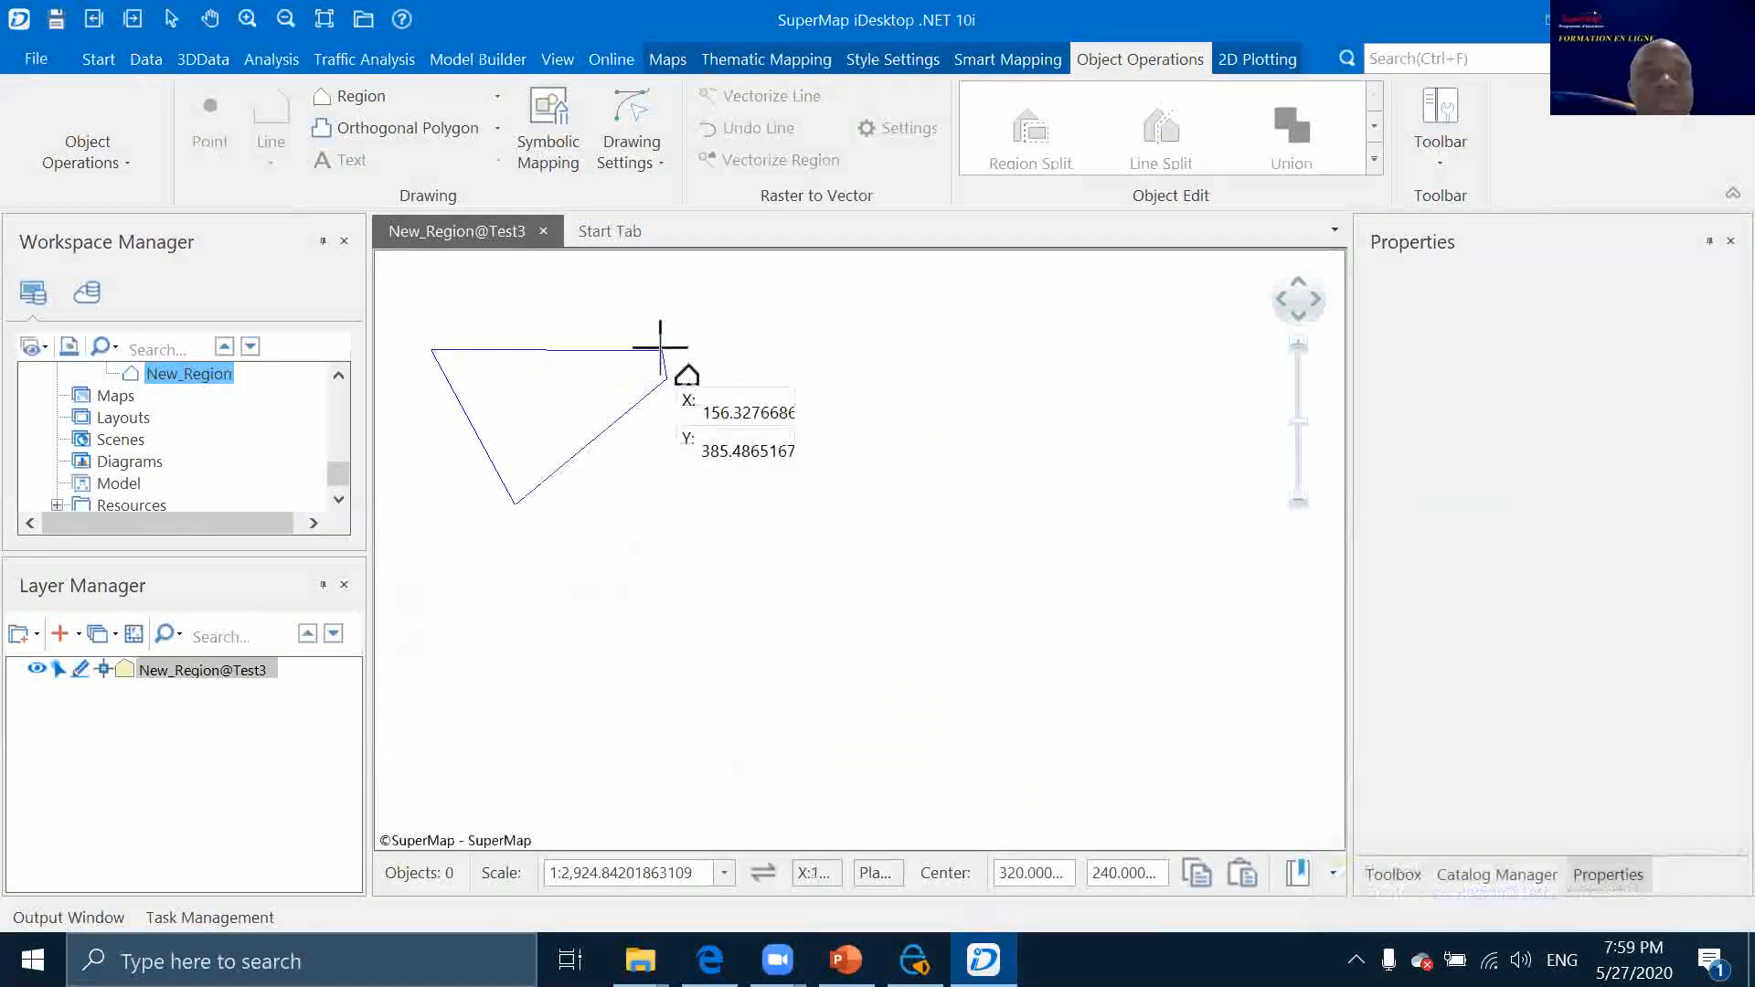
pyautogui.click(666, 378)
pyautogui.rightClick(667, 378)
# Draw a four-sided polygon with a perimeter of about 662 m near the middle of the map, below the triangle
pyautogui.click(599, 528)
pyautogui.click(713, 687)
pyautogui.click(862, 574)
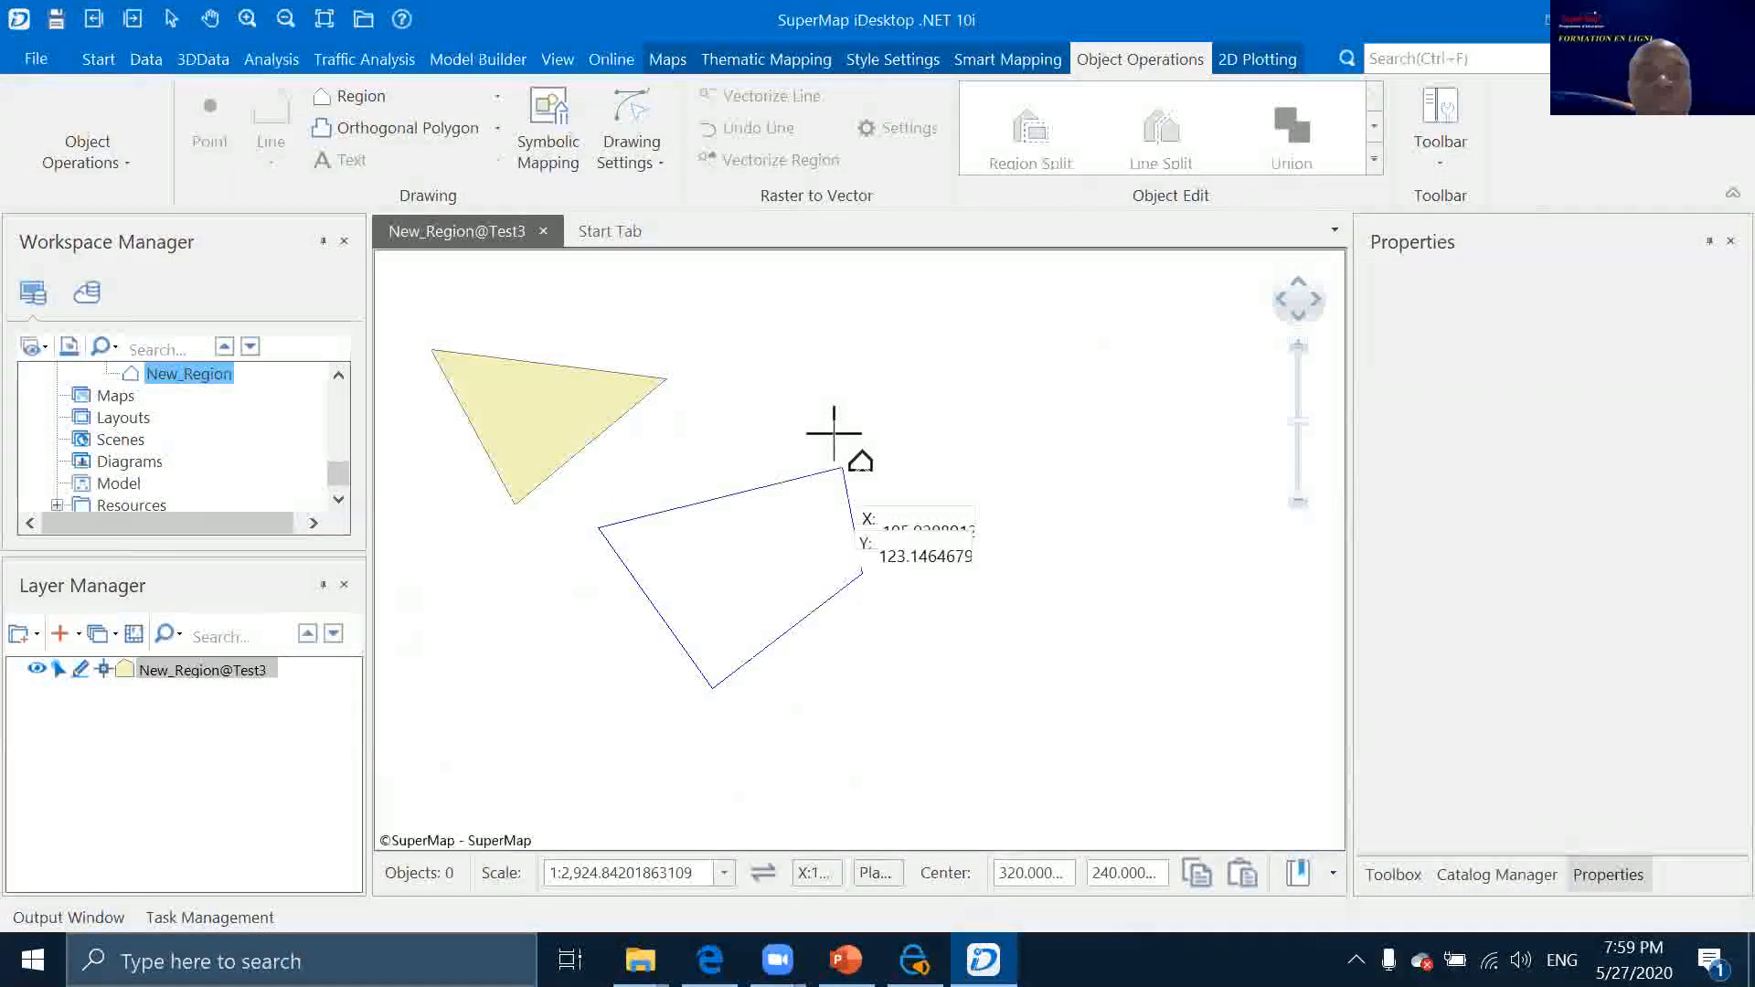
pyautogui.click(835, 435)
pyautogui.rightClick(835, 435)
# Draw another four-sided polygon to the right of the middle polygon, with a vertical left edge
pyautogui.click(974, 413)
pyautogui.click(973, 605)
pyautogui.click(1074, 570)
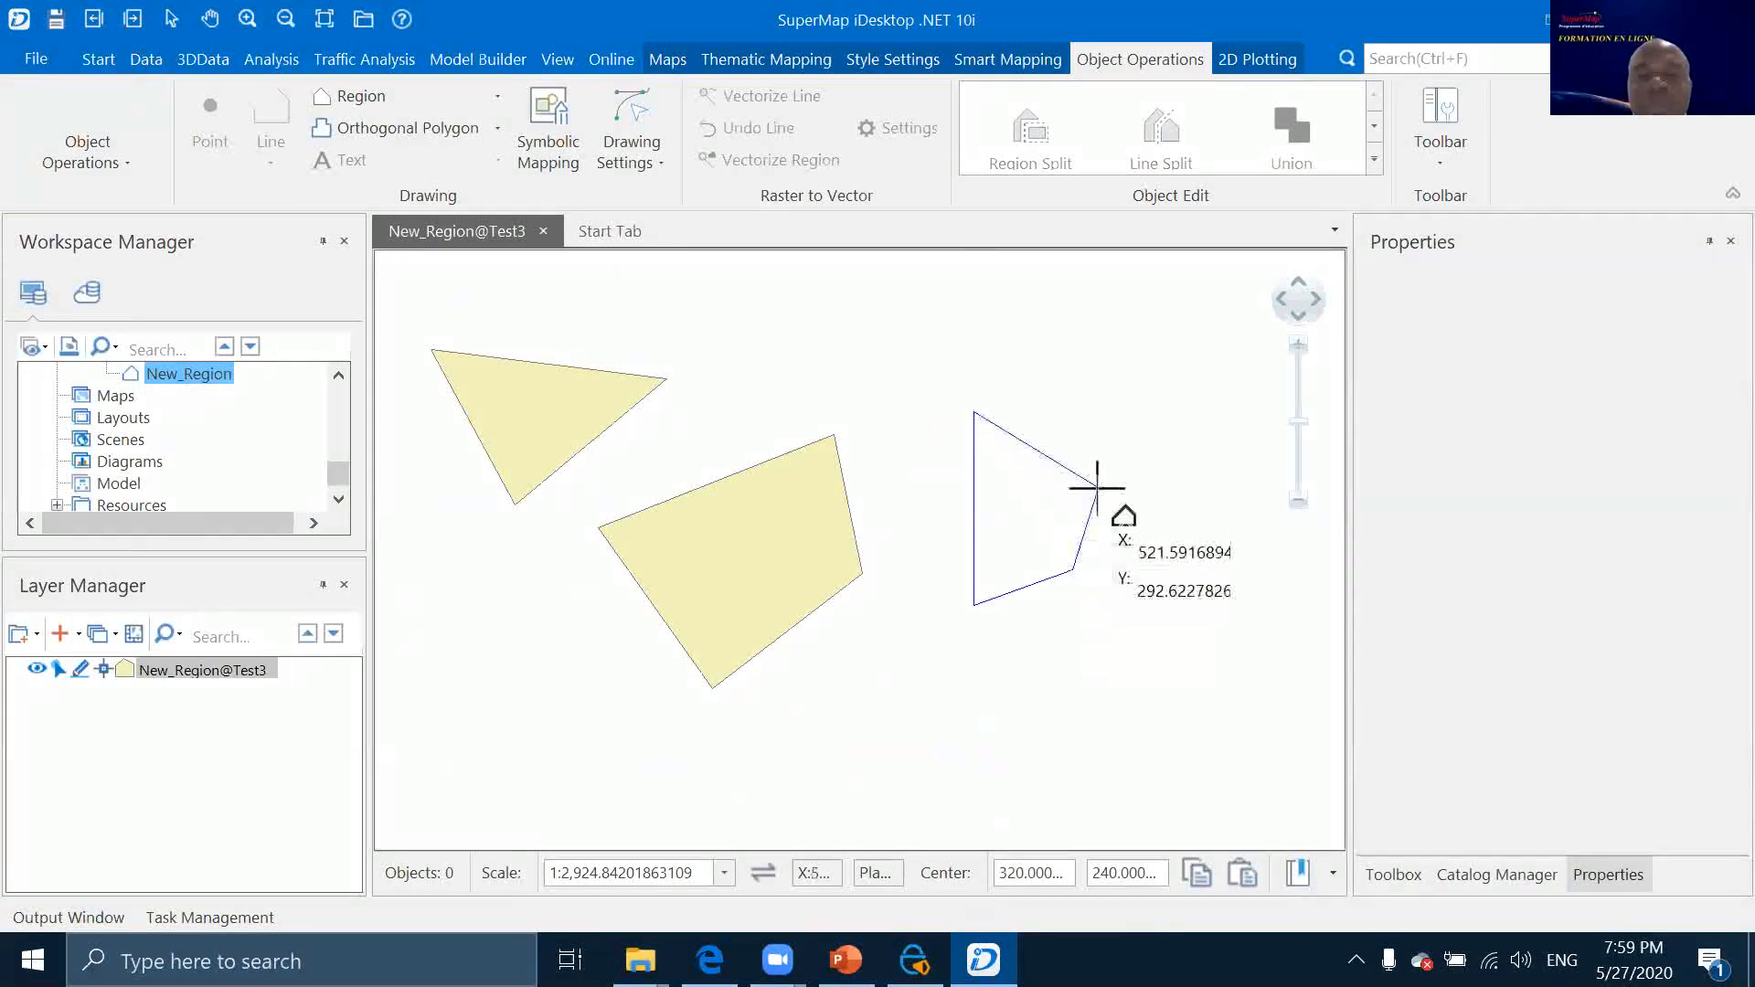
pyautogui.click(1098, 488)
pyautogui.rightClick(1098, 487)
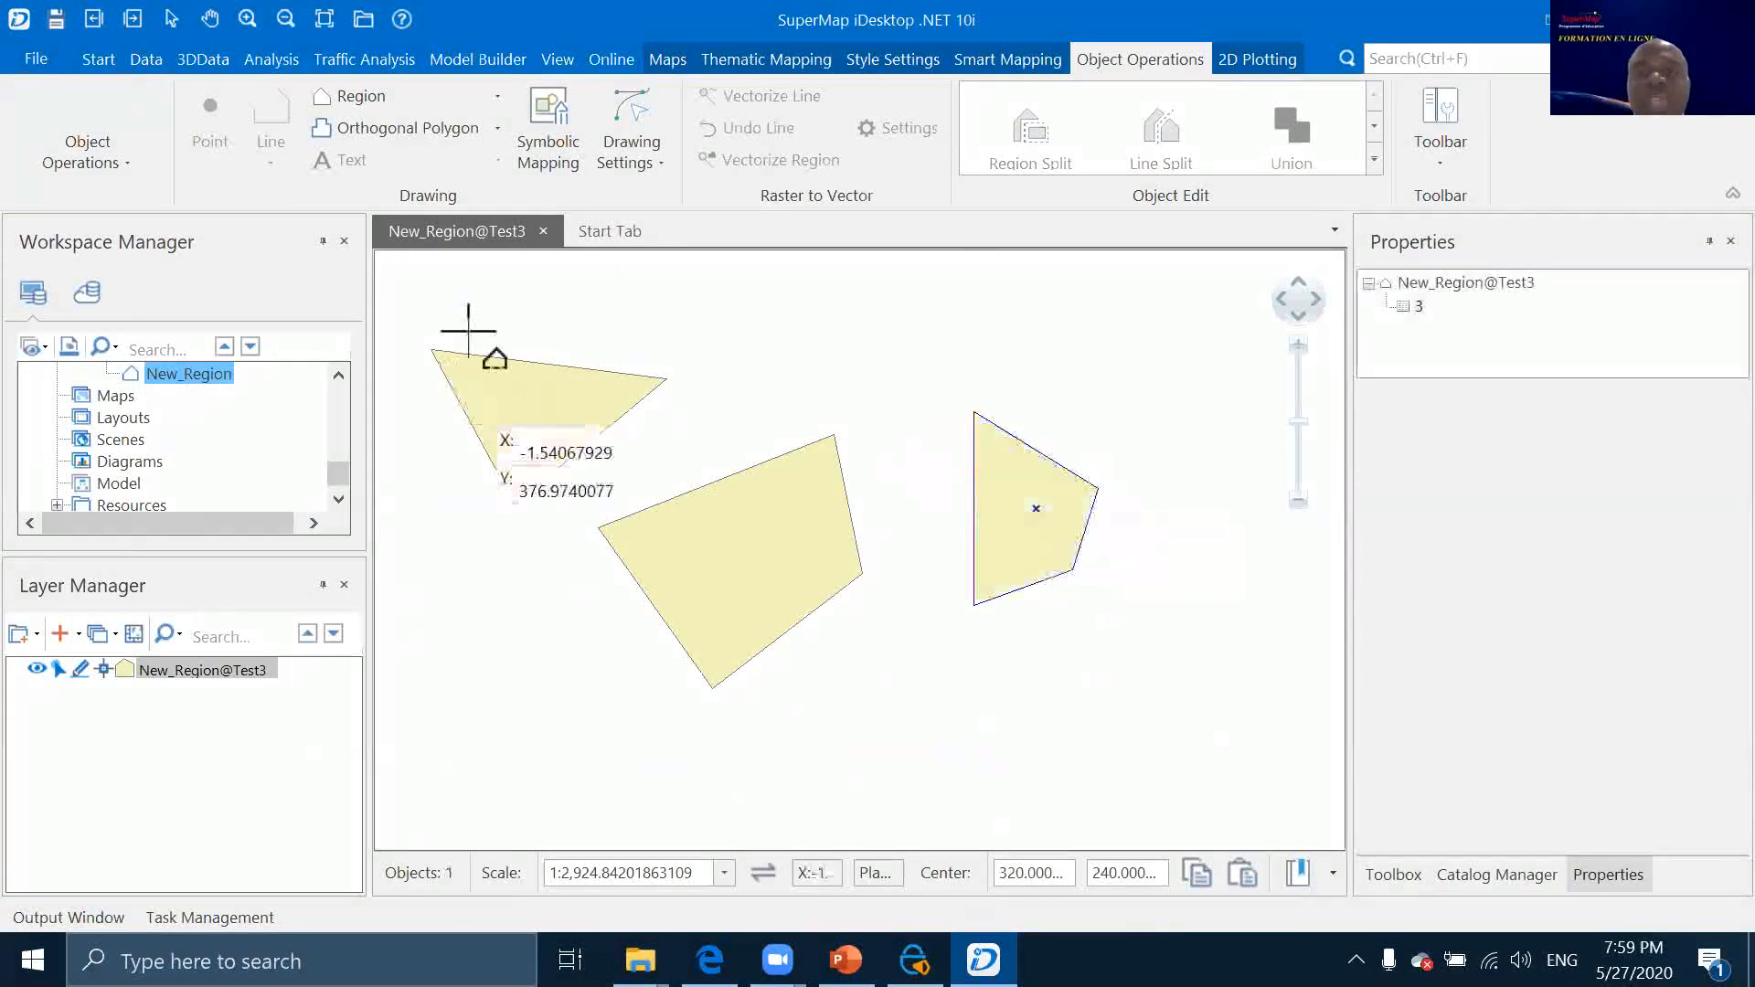
pyautogui.click(725, 582)
pyautogui.rightClick(747, 549)
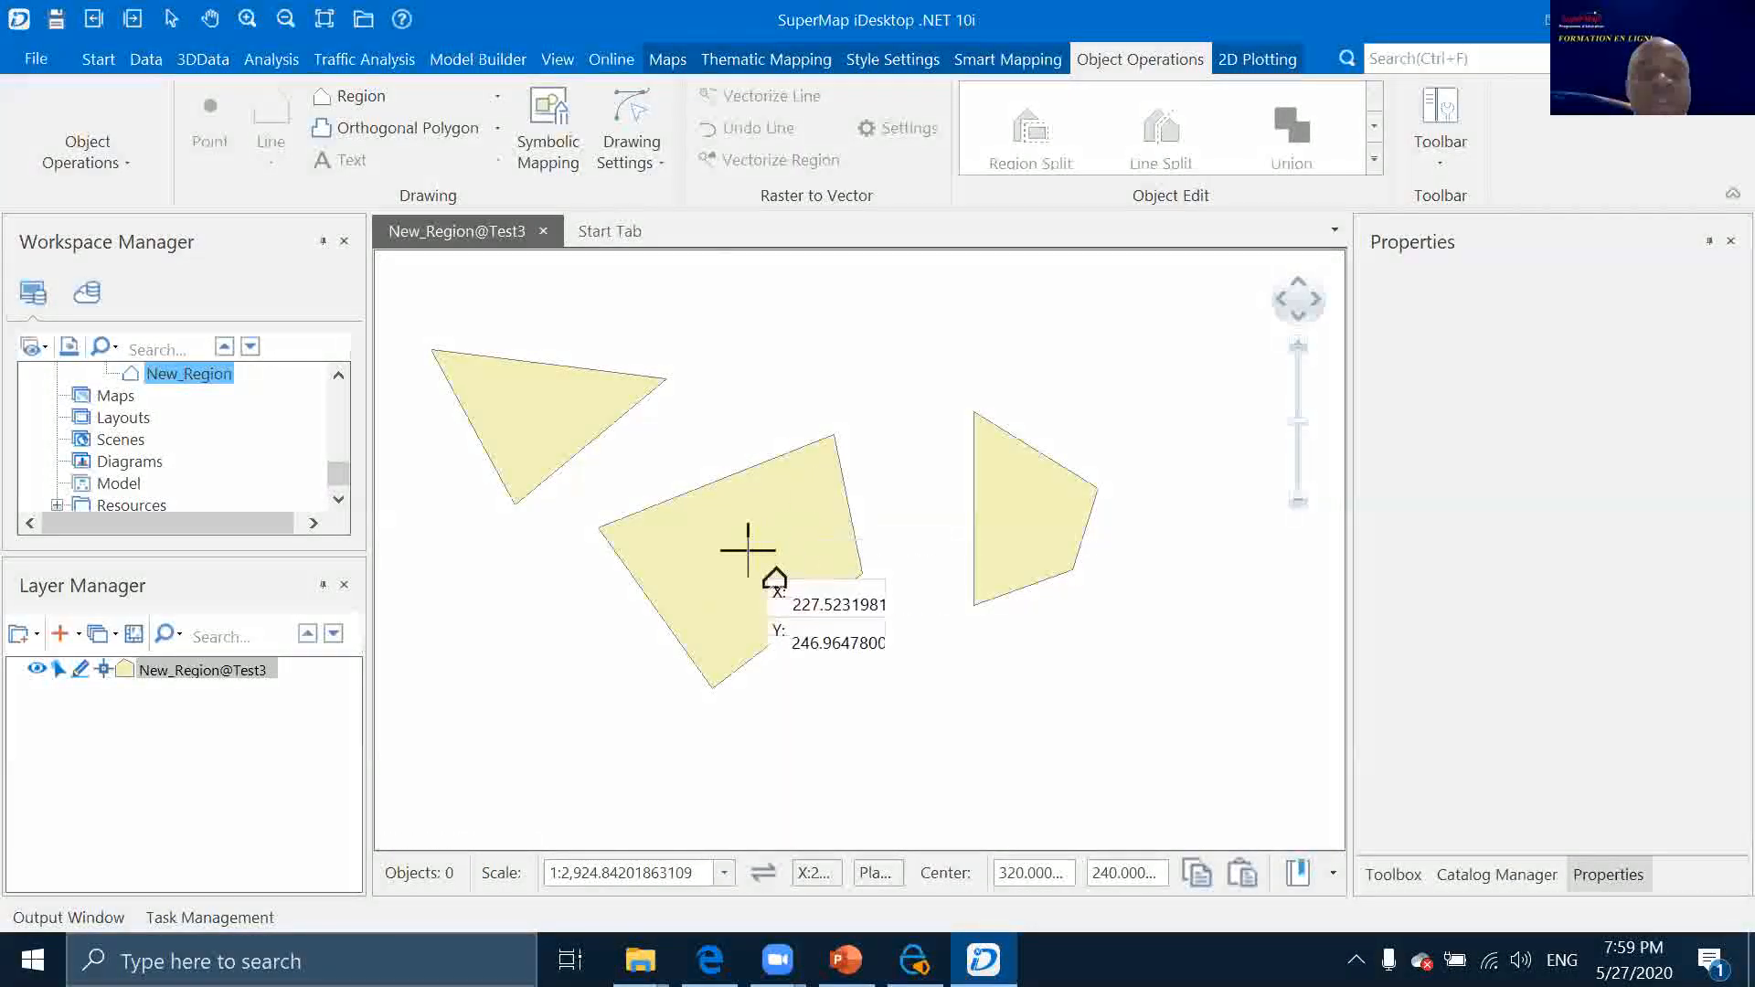
pyautogui.click(747, 551)
pyautogui.rightClick(834, 462)
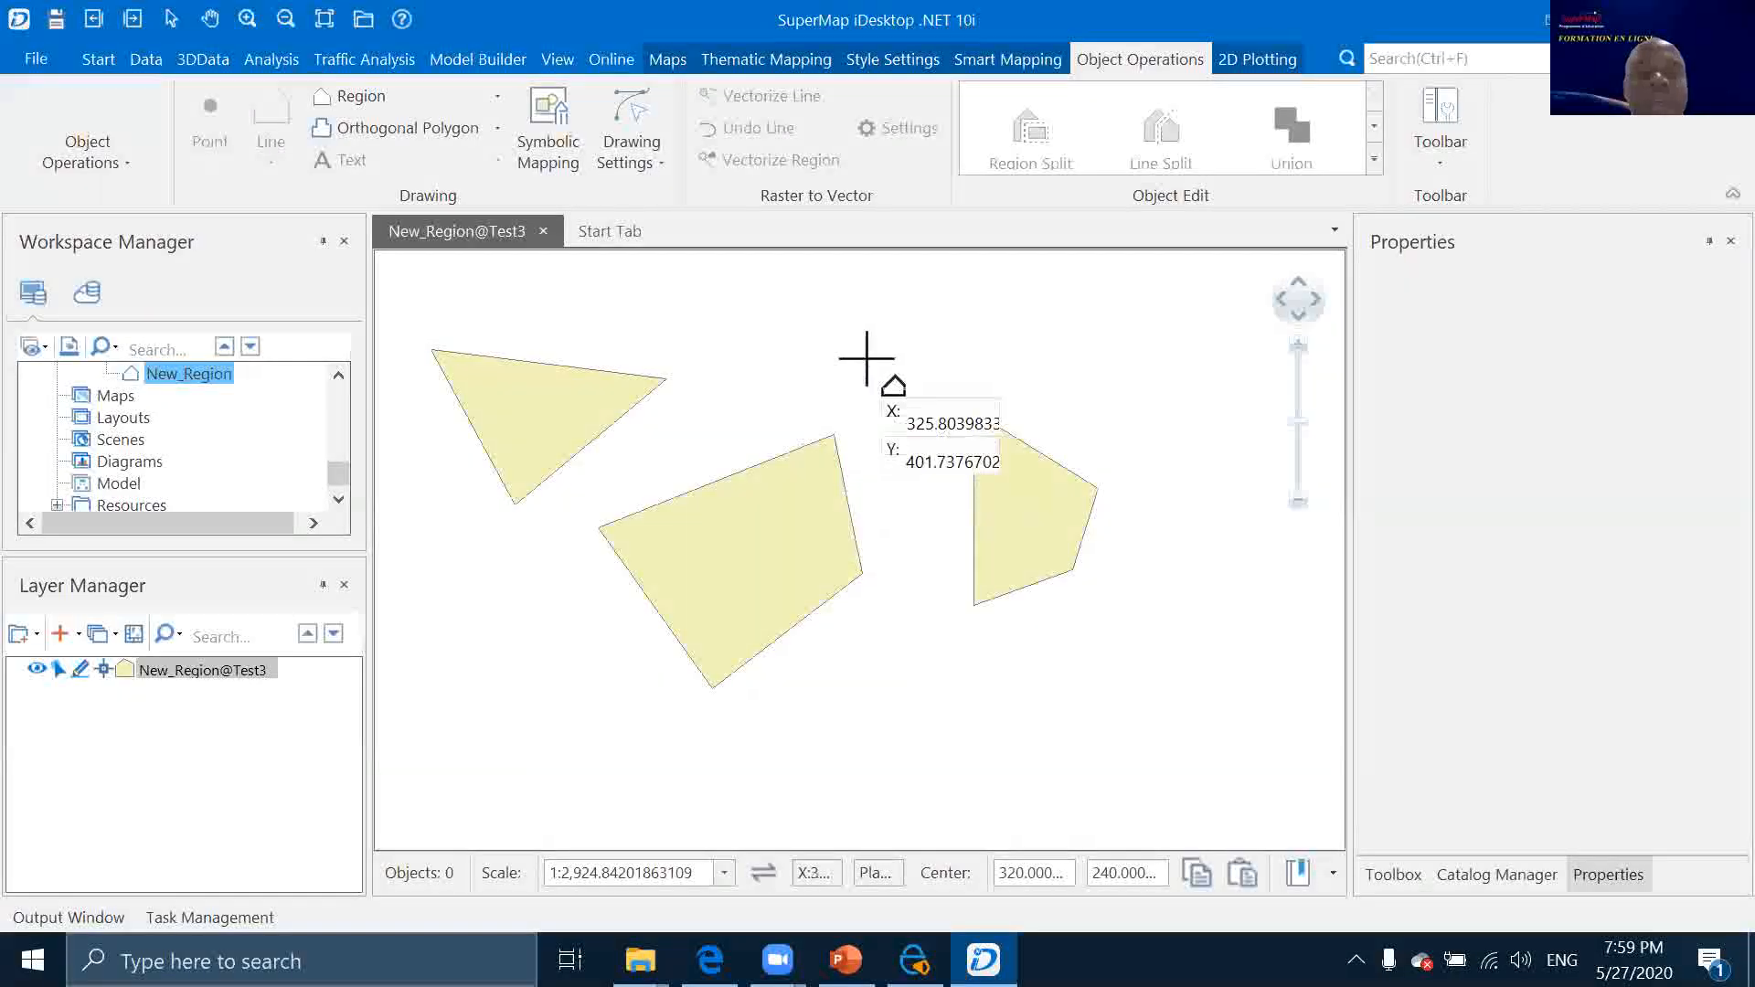
# Start the Add node tool on the middle polygon and pull its top and right vertices outward to enlarge it
pyautogui.click(757, 521)
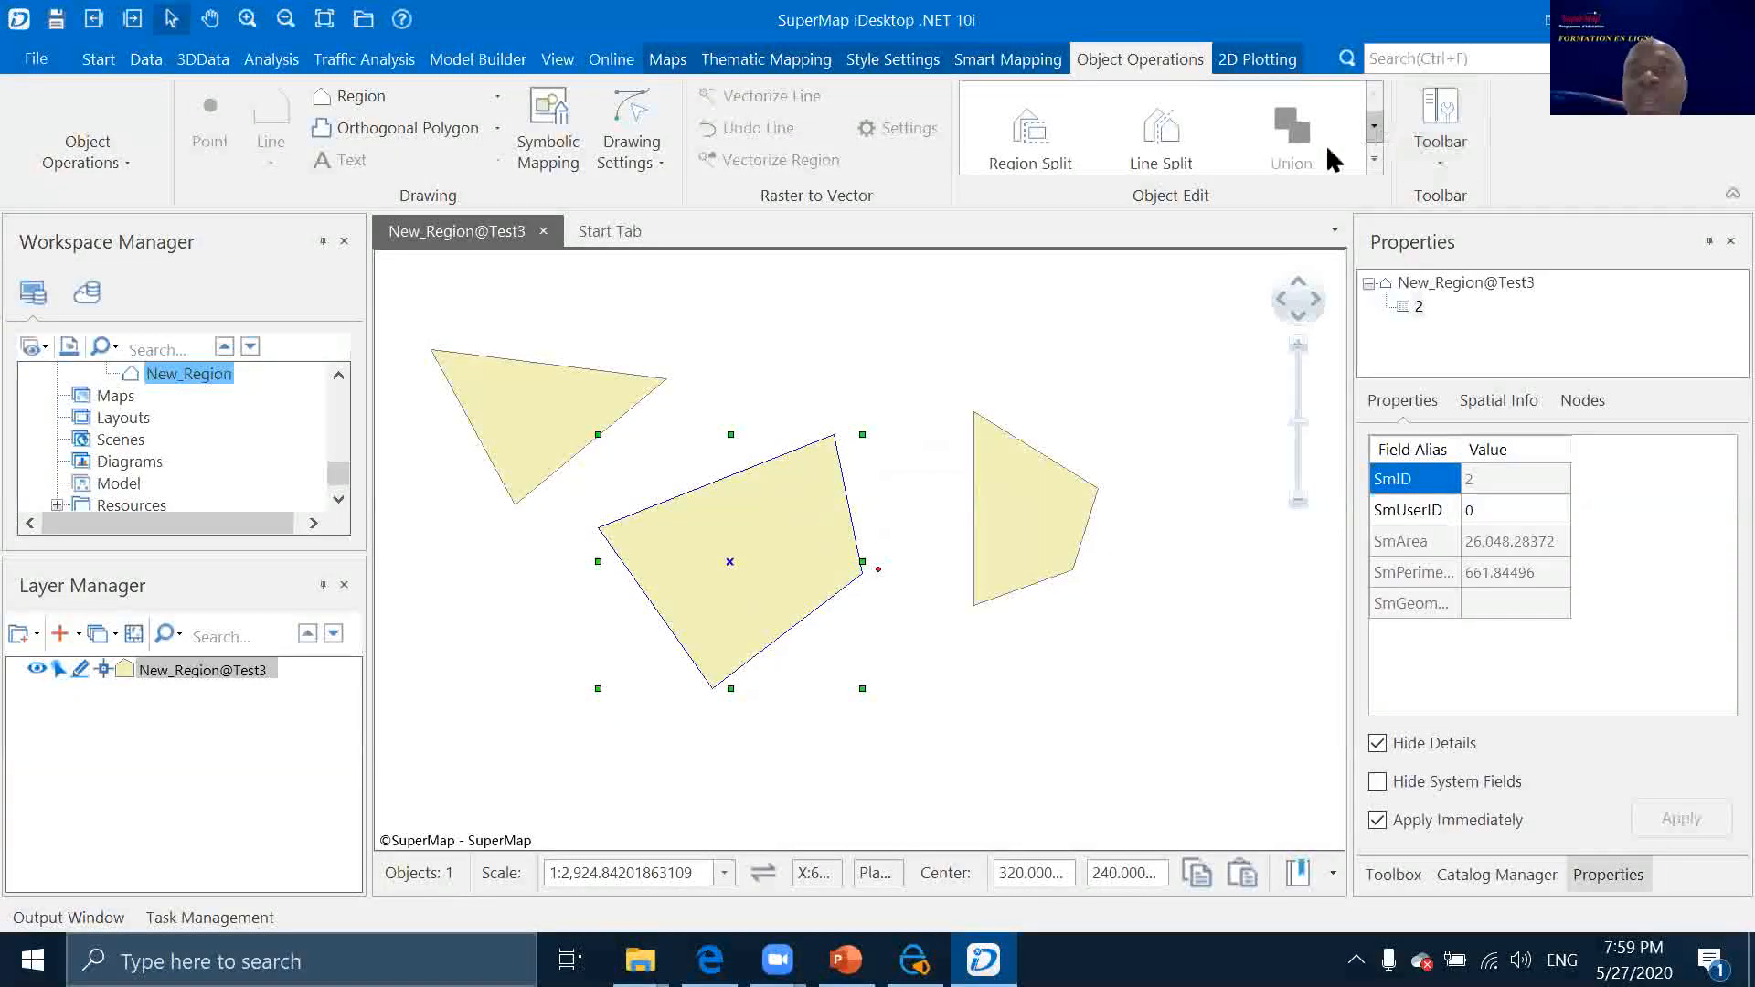
pyautogui.click(1373, 159)
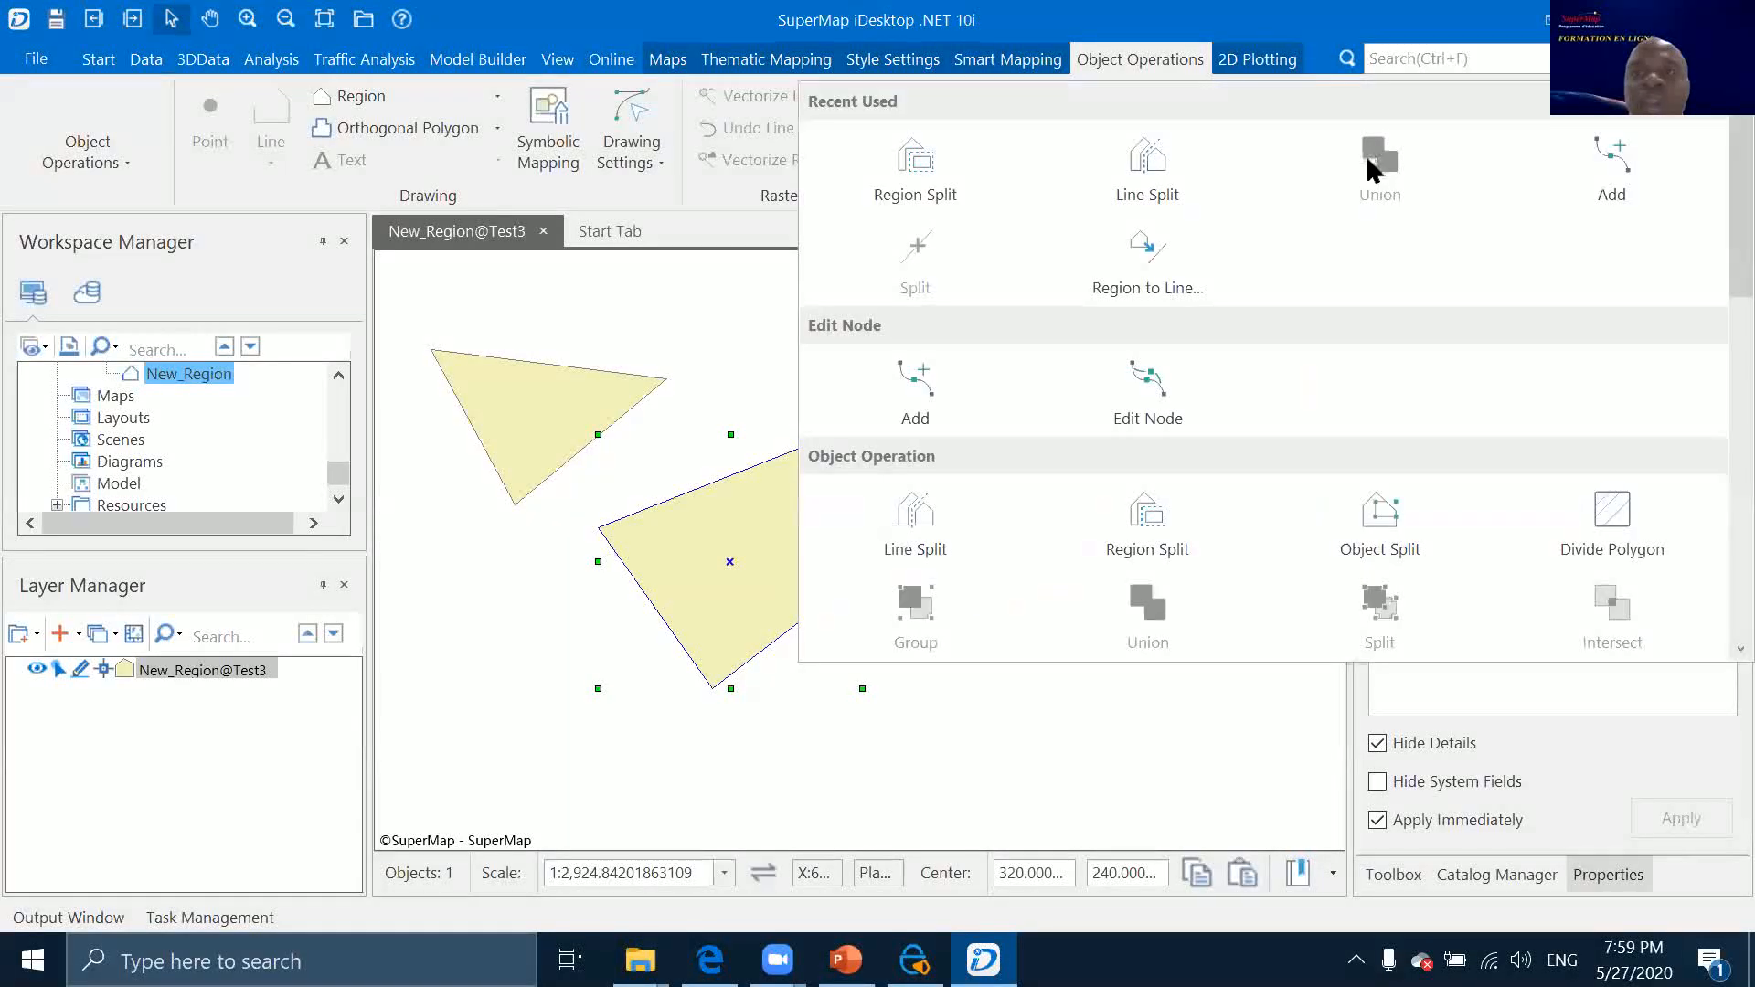
pyautogui.click(919, 385)
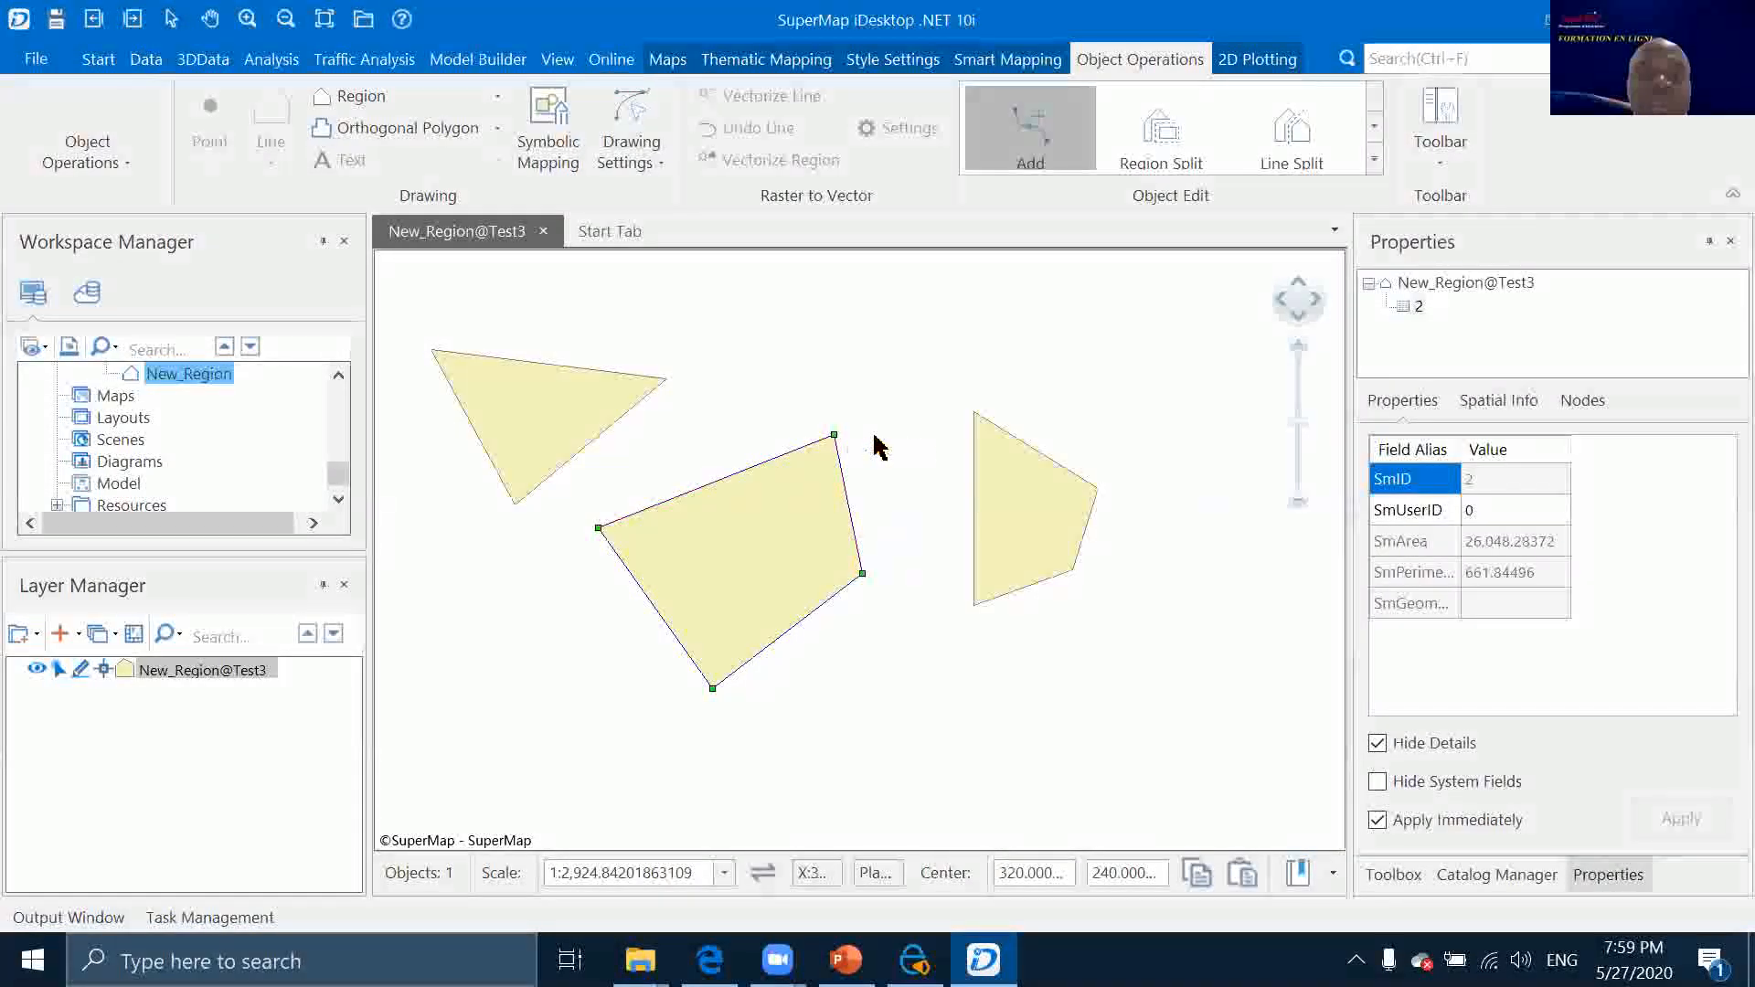
pyautogui.moveTo(833, 438); pyautogui.dragTo(862, 360)
pyautogui.moveTo(878, 586); pyautogui.dragTo(907, 604)
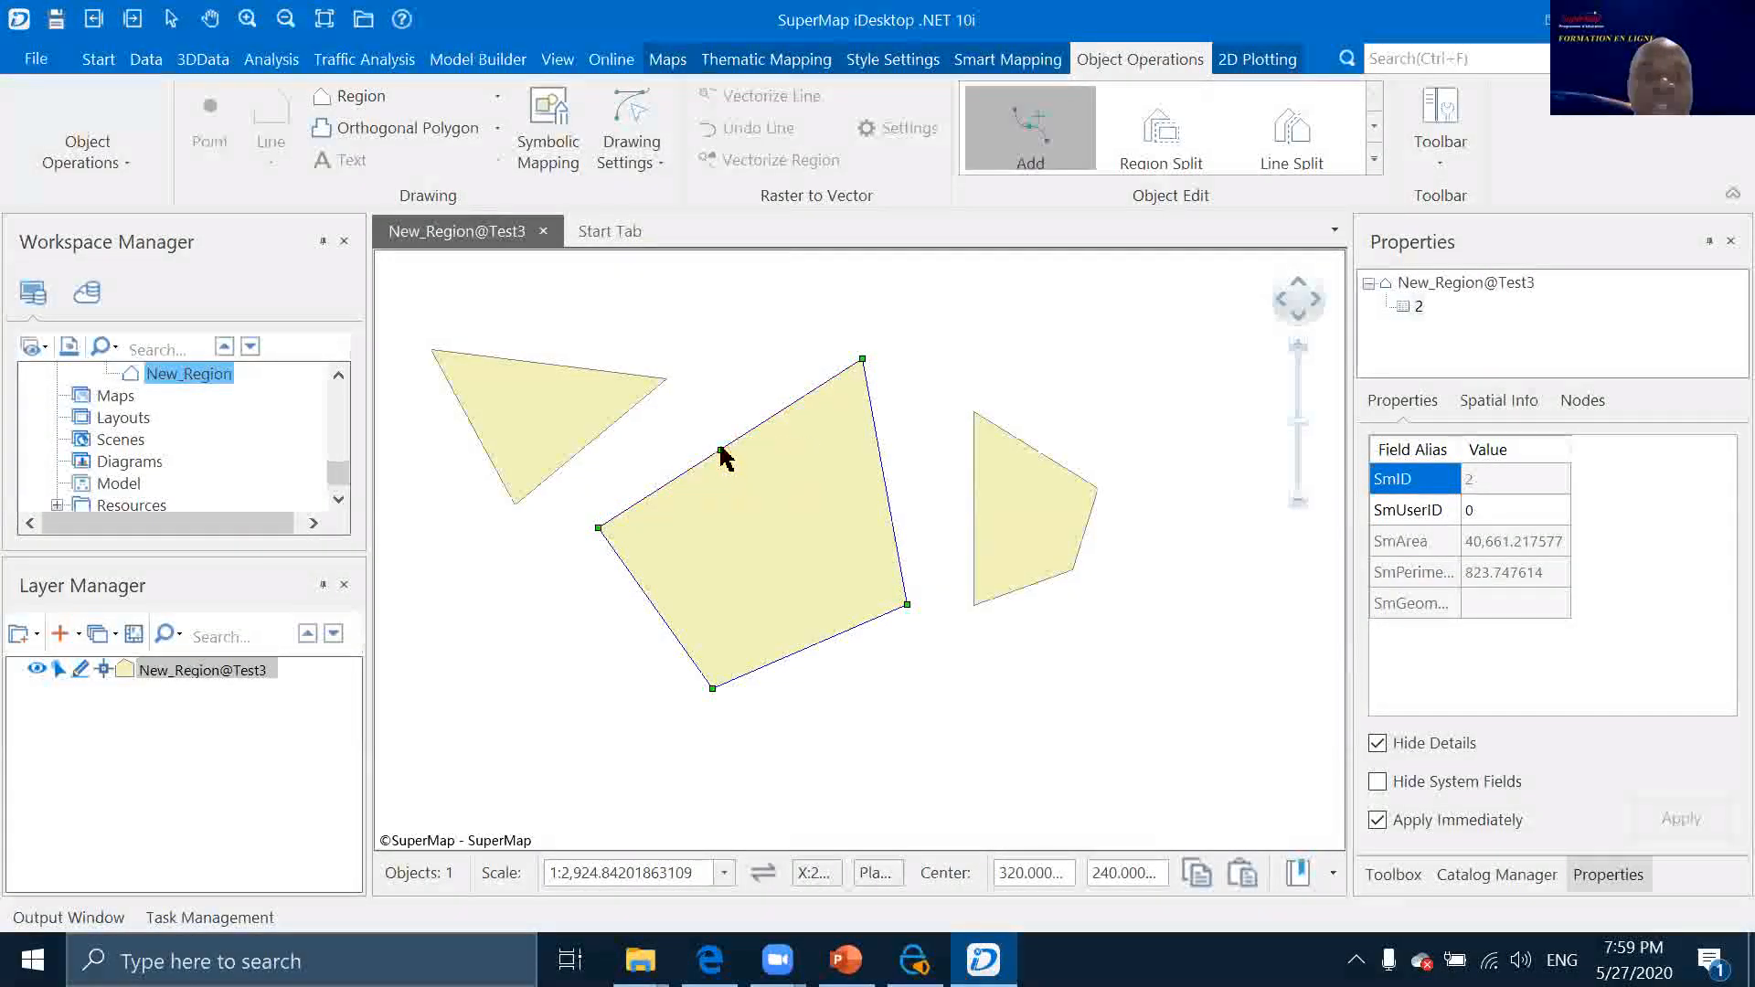
# Add nodes on the middle polygon's upper-left, lower-right and lower-left edges, pulling the two left ones outward, and shift the polygon slightly down and right
pyautogui.moveTo(722, 455); pyautogui.dragTo(723, 401)
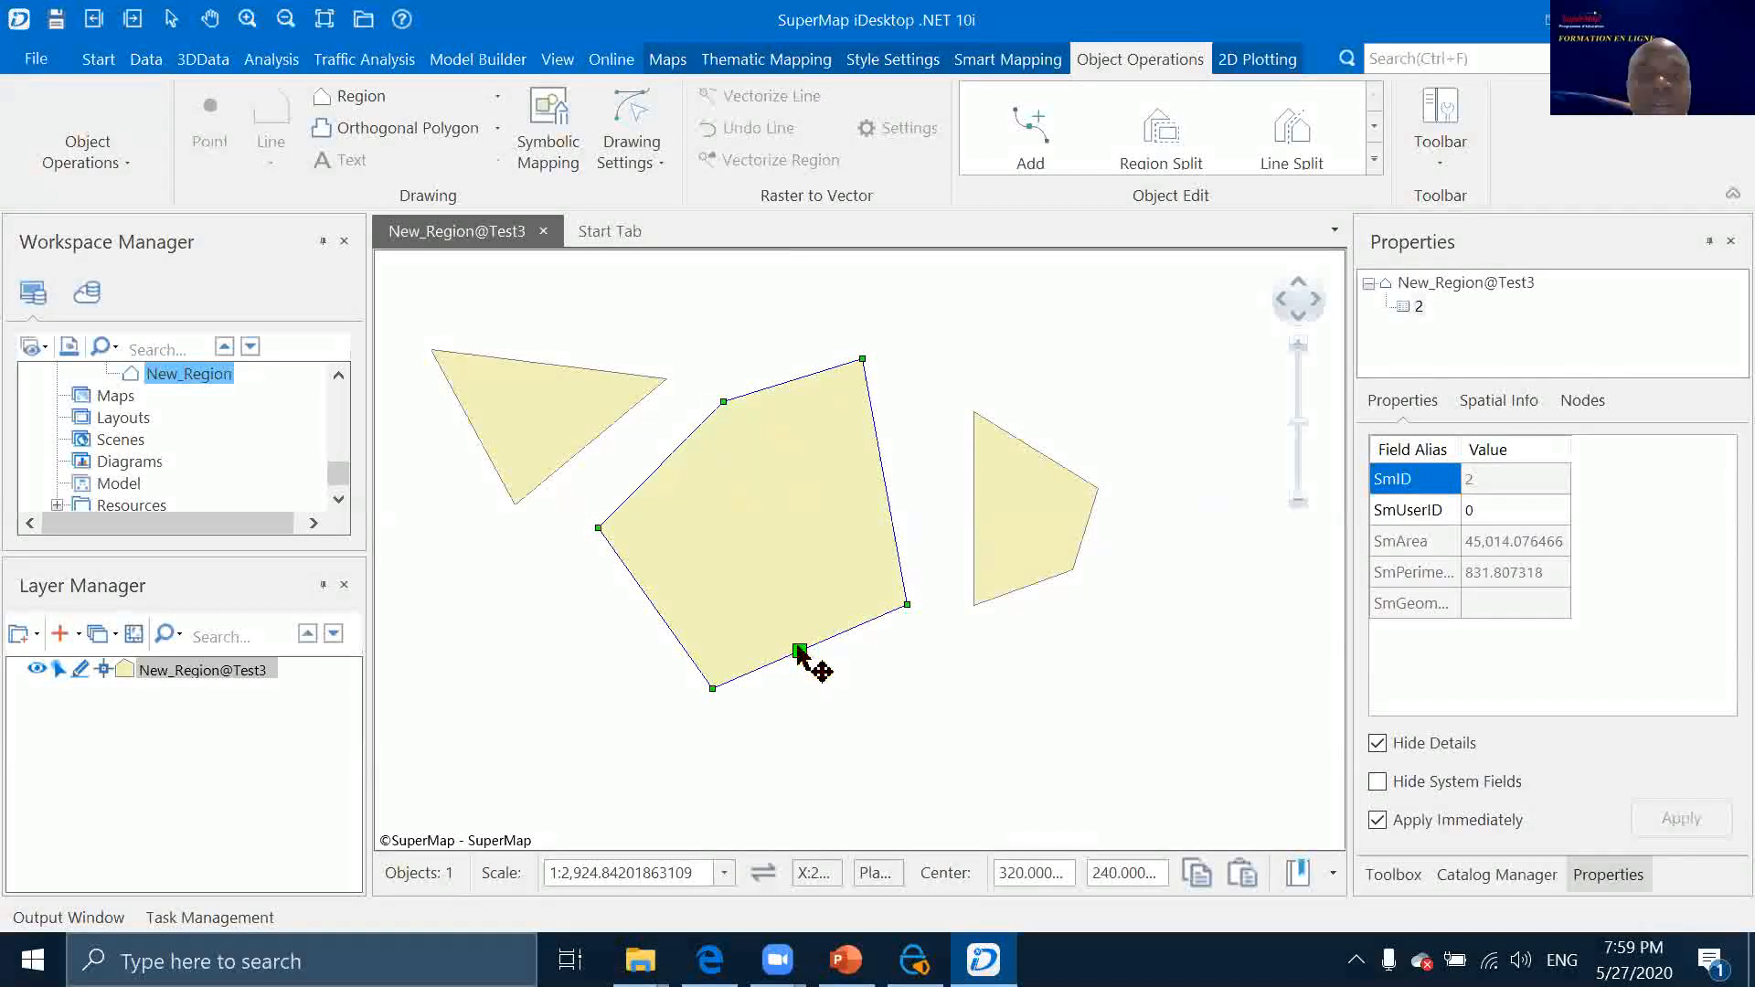
pyautogui.moveTo(802, 655); pyautogui.dragTo(841, 695)
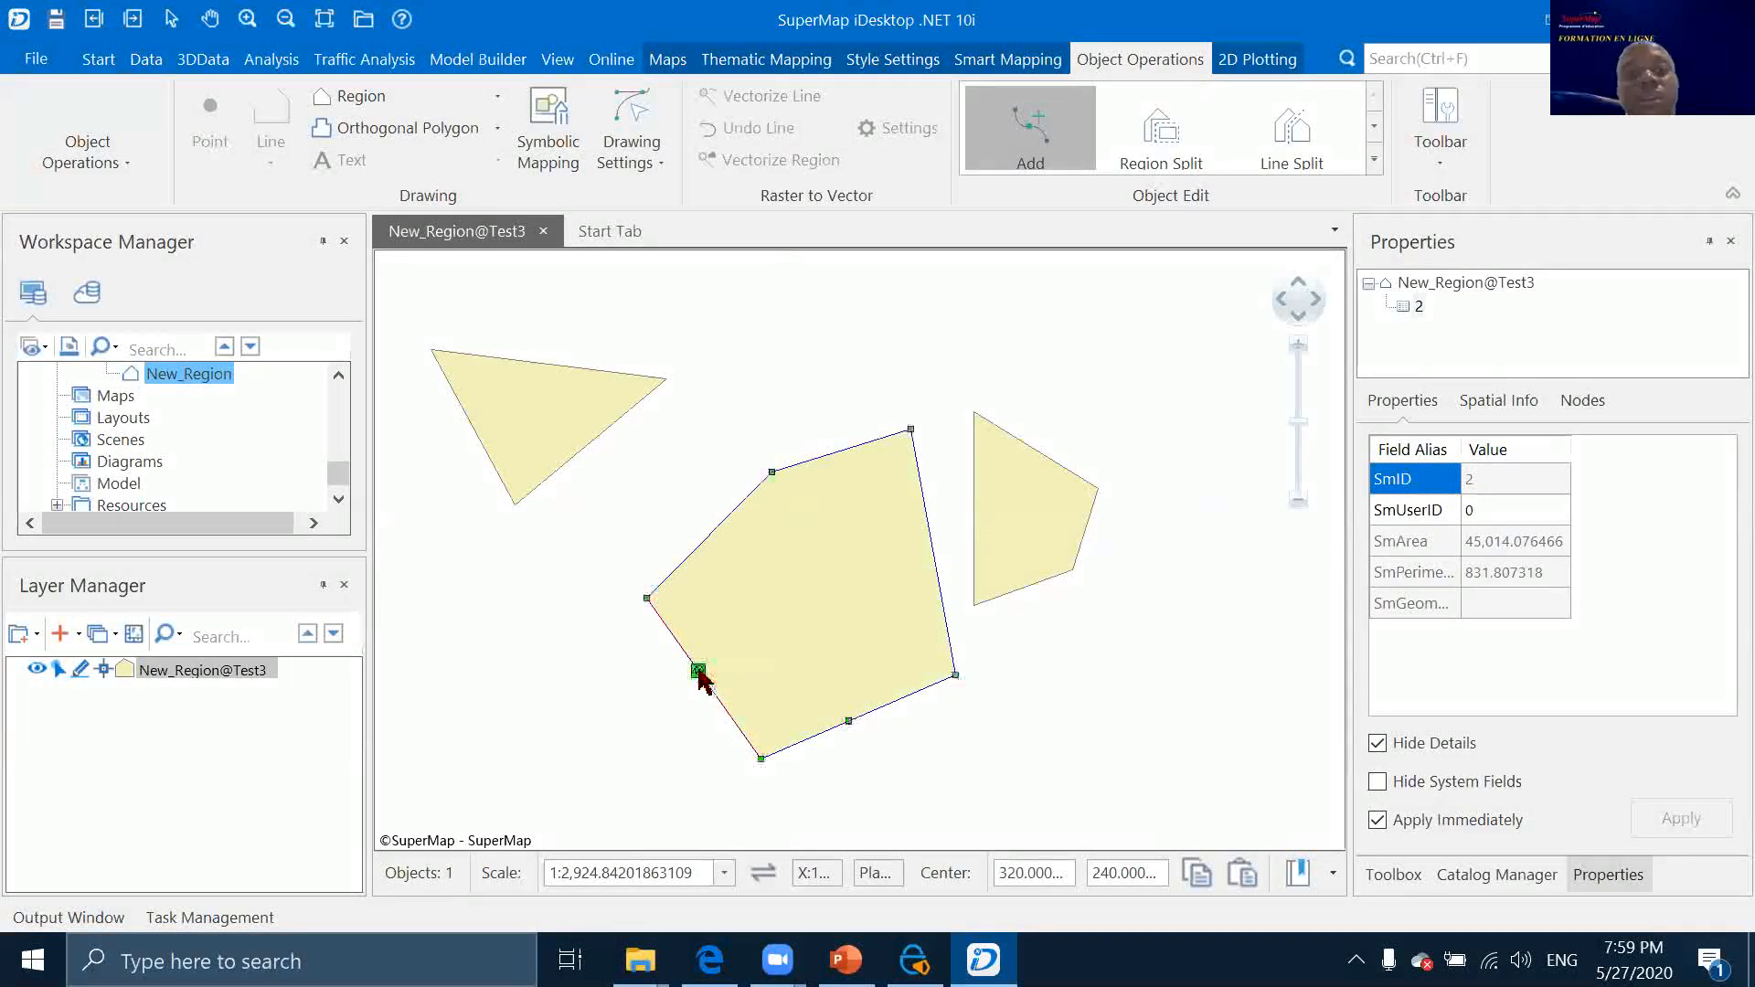
pyautogui.moveTo(700, 673); pyautogui.dragTo(609, 671)
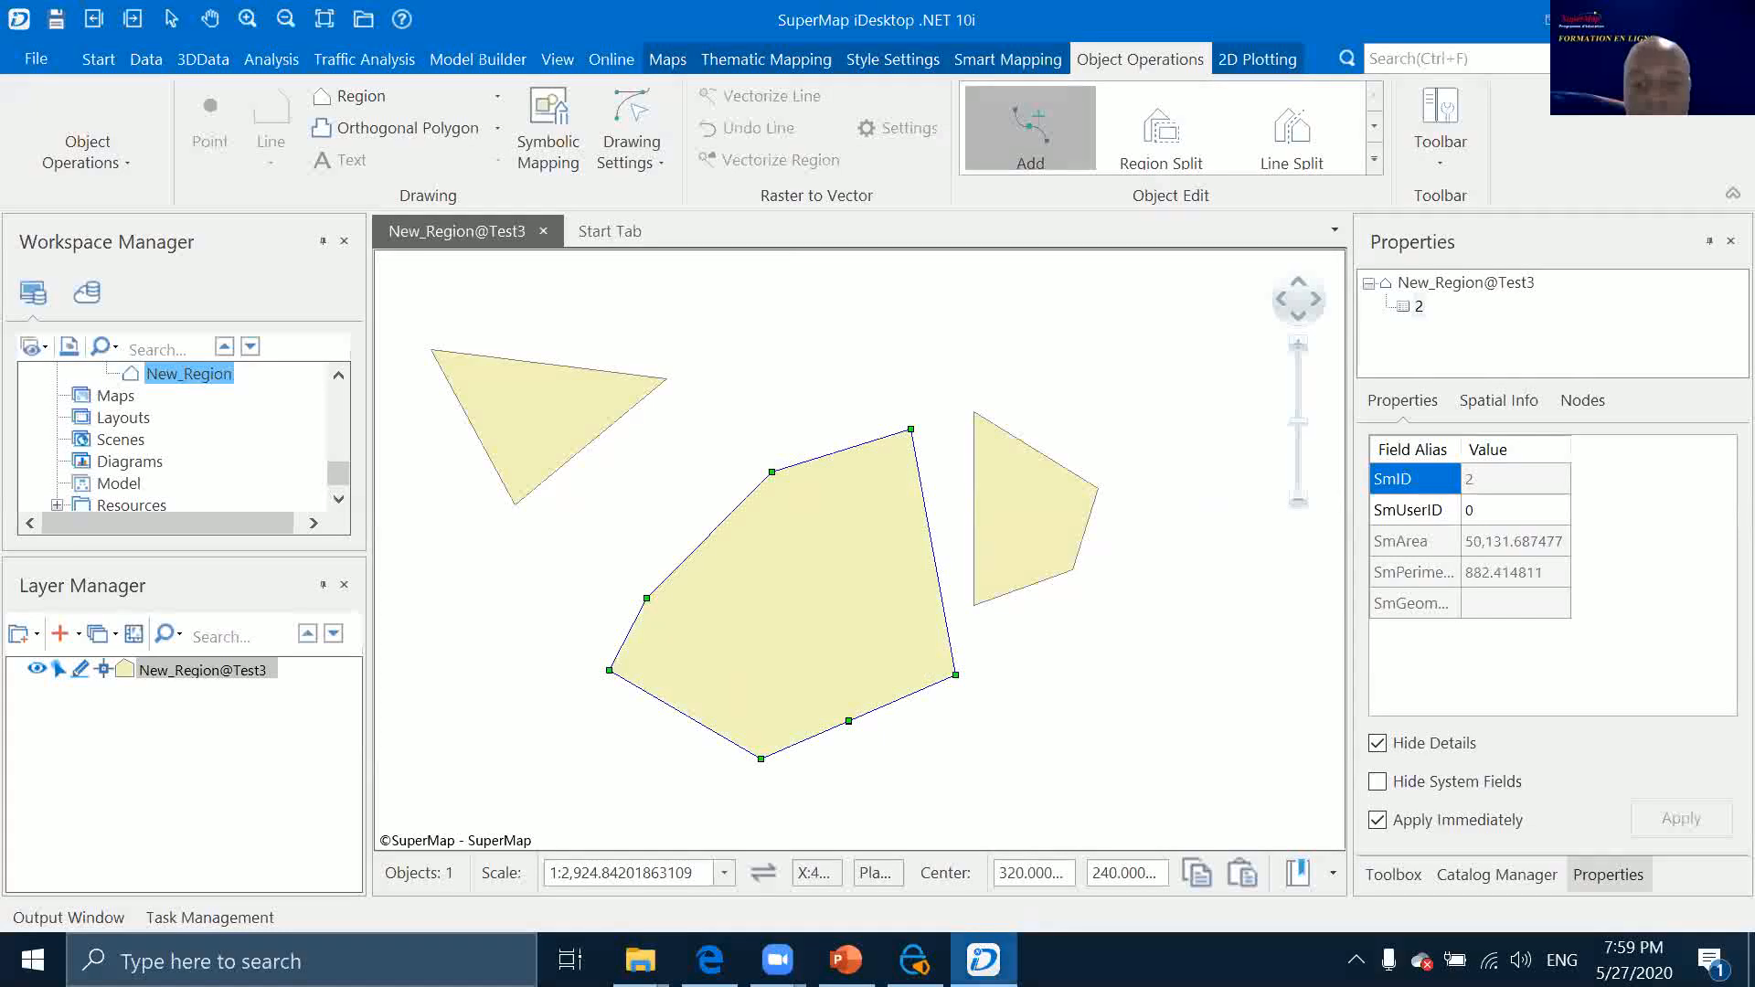
# Switch to the PowerPoint presentation to review the "Outils d'édition" slide
pyautogui.click(846, 960)
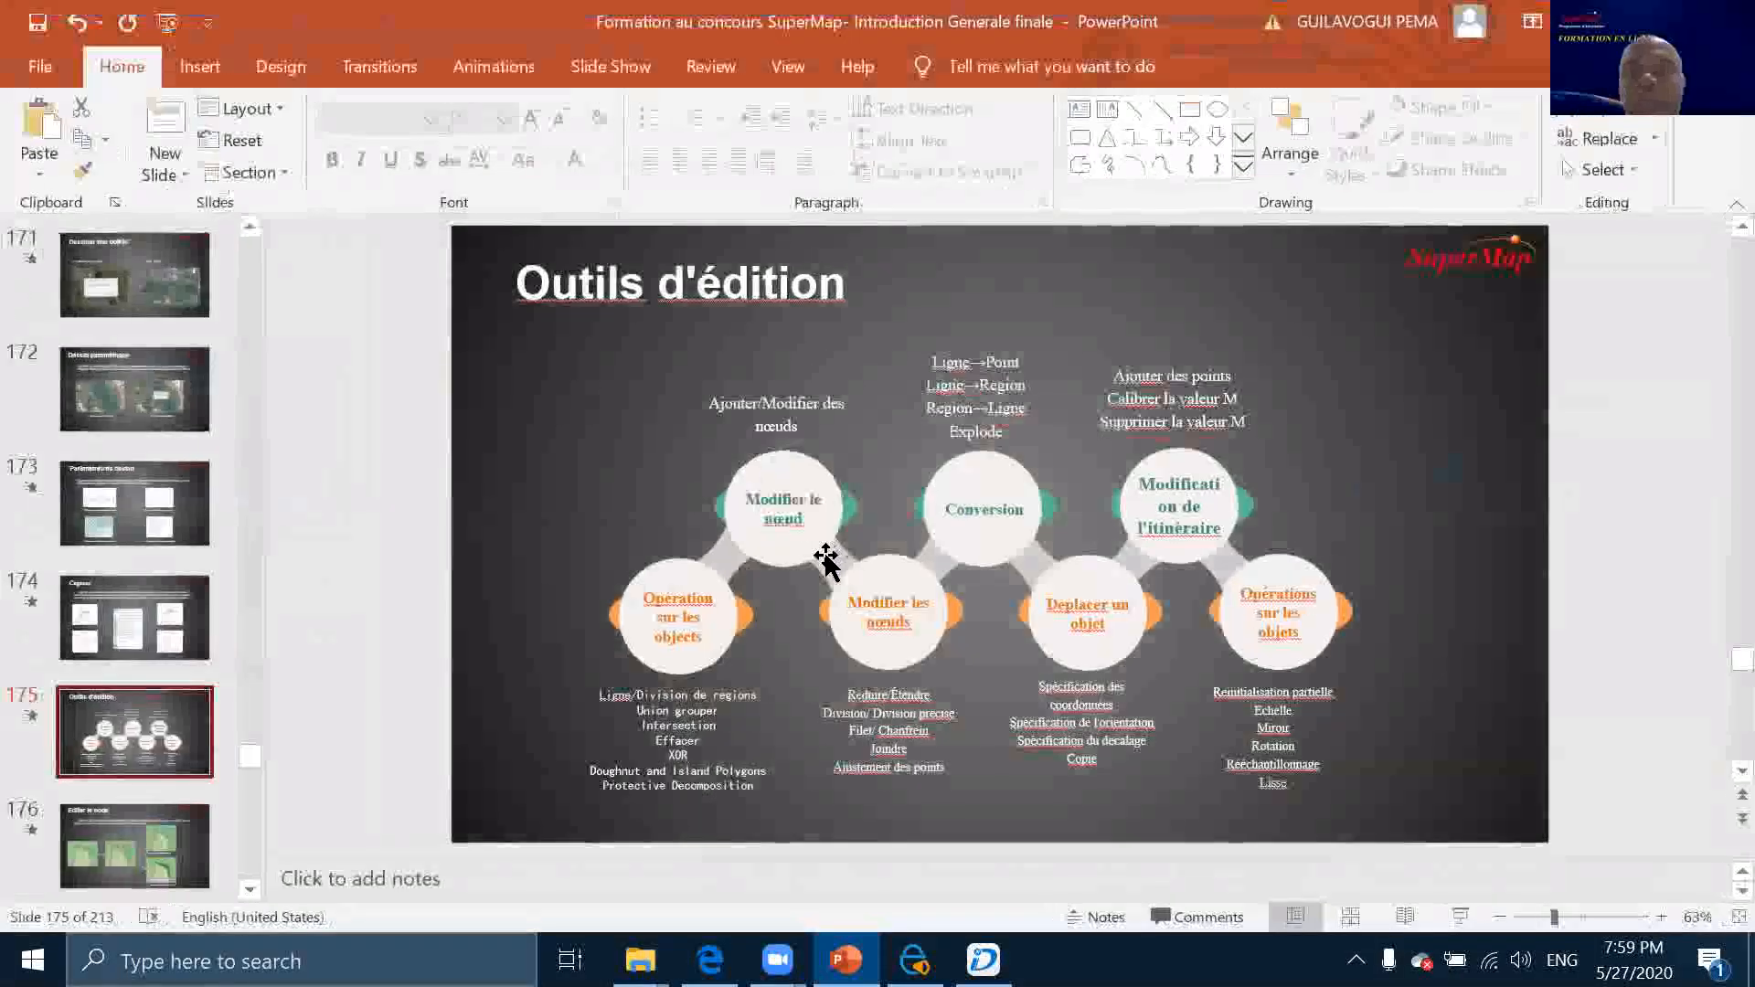
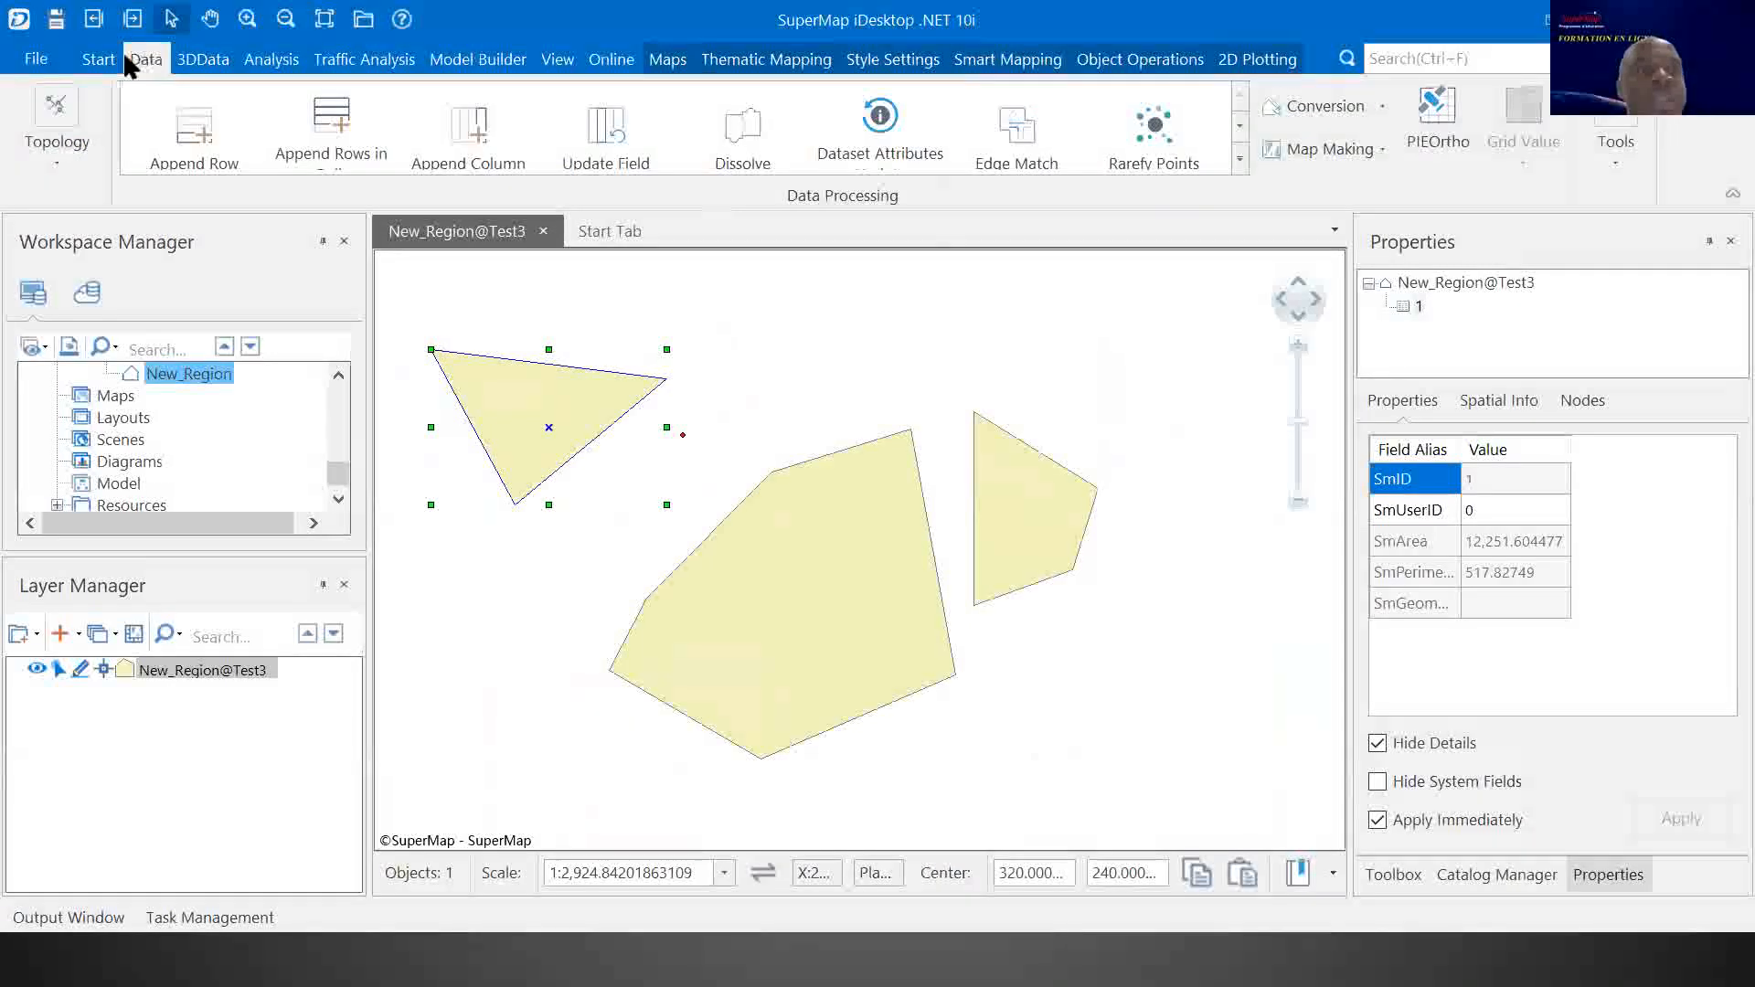
# Move the polygon with the vertical left edge leftward so it overlaps the large middle polygon
pyautogui.click(105, 58)
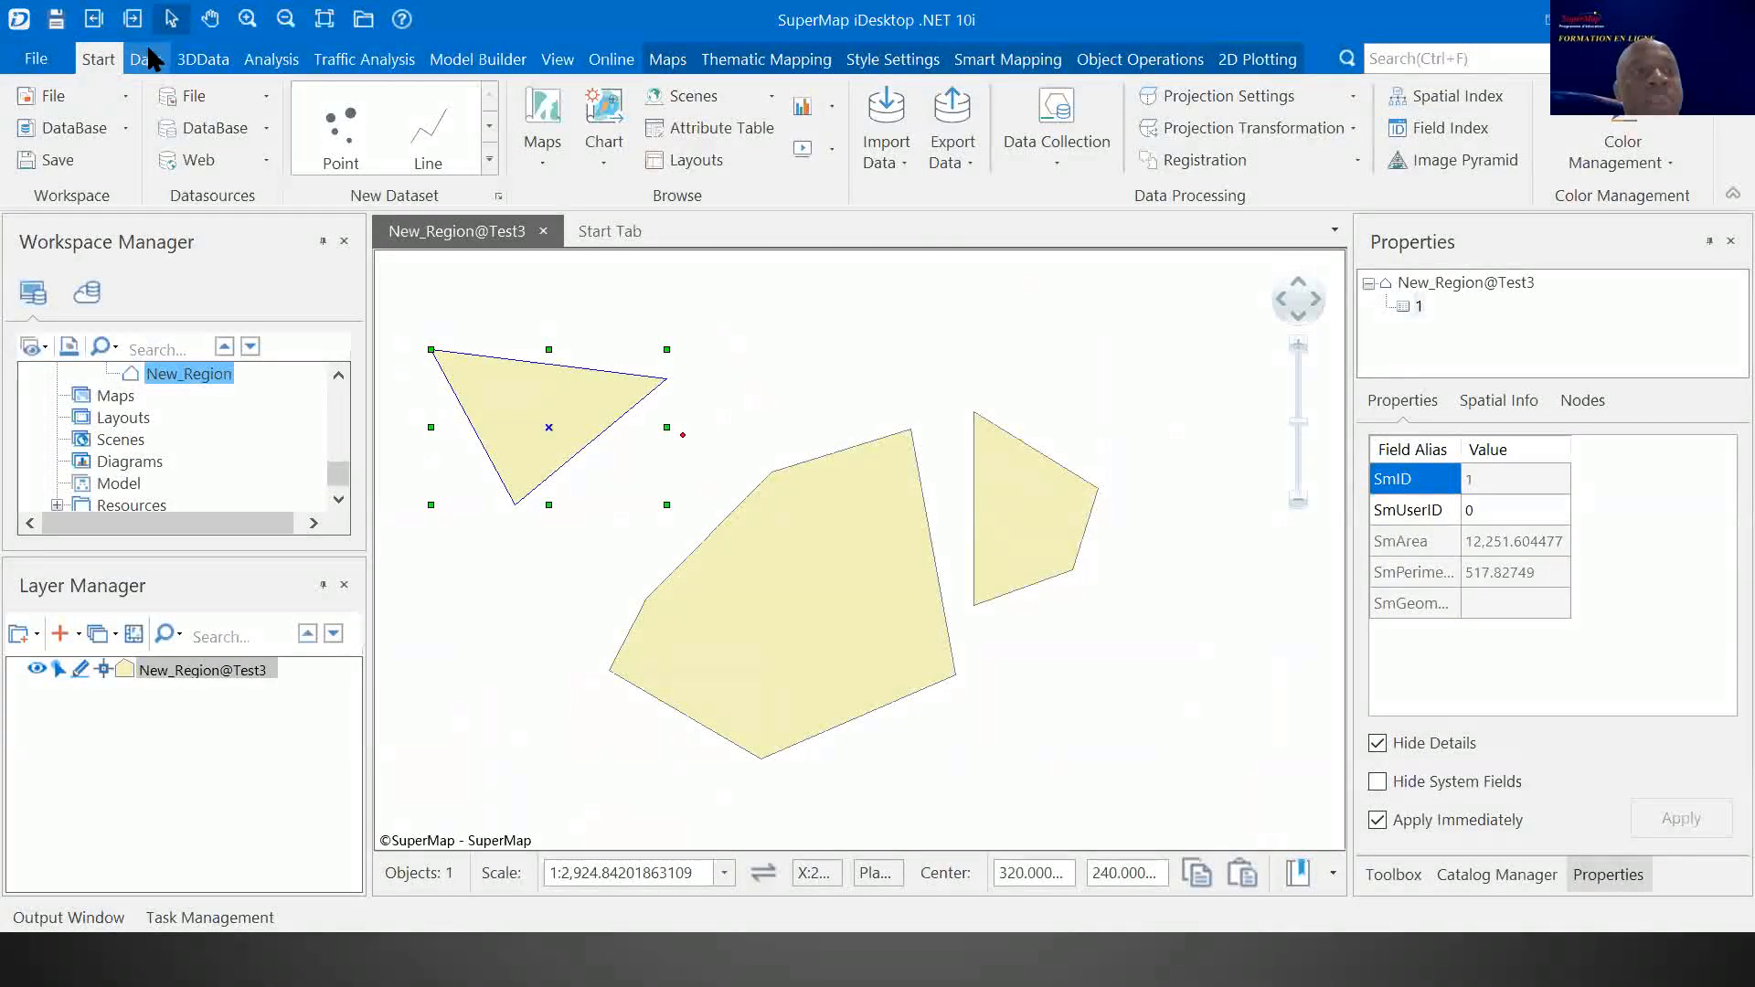
pyautogui.click(146, 58)
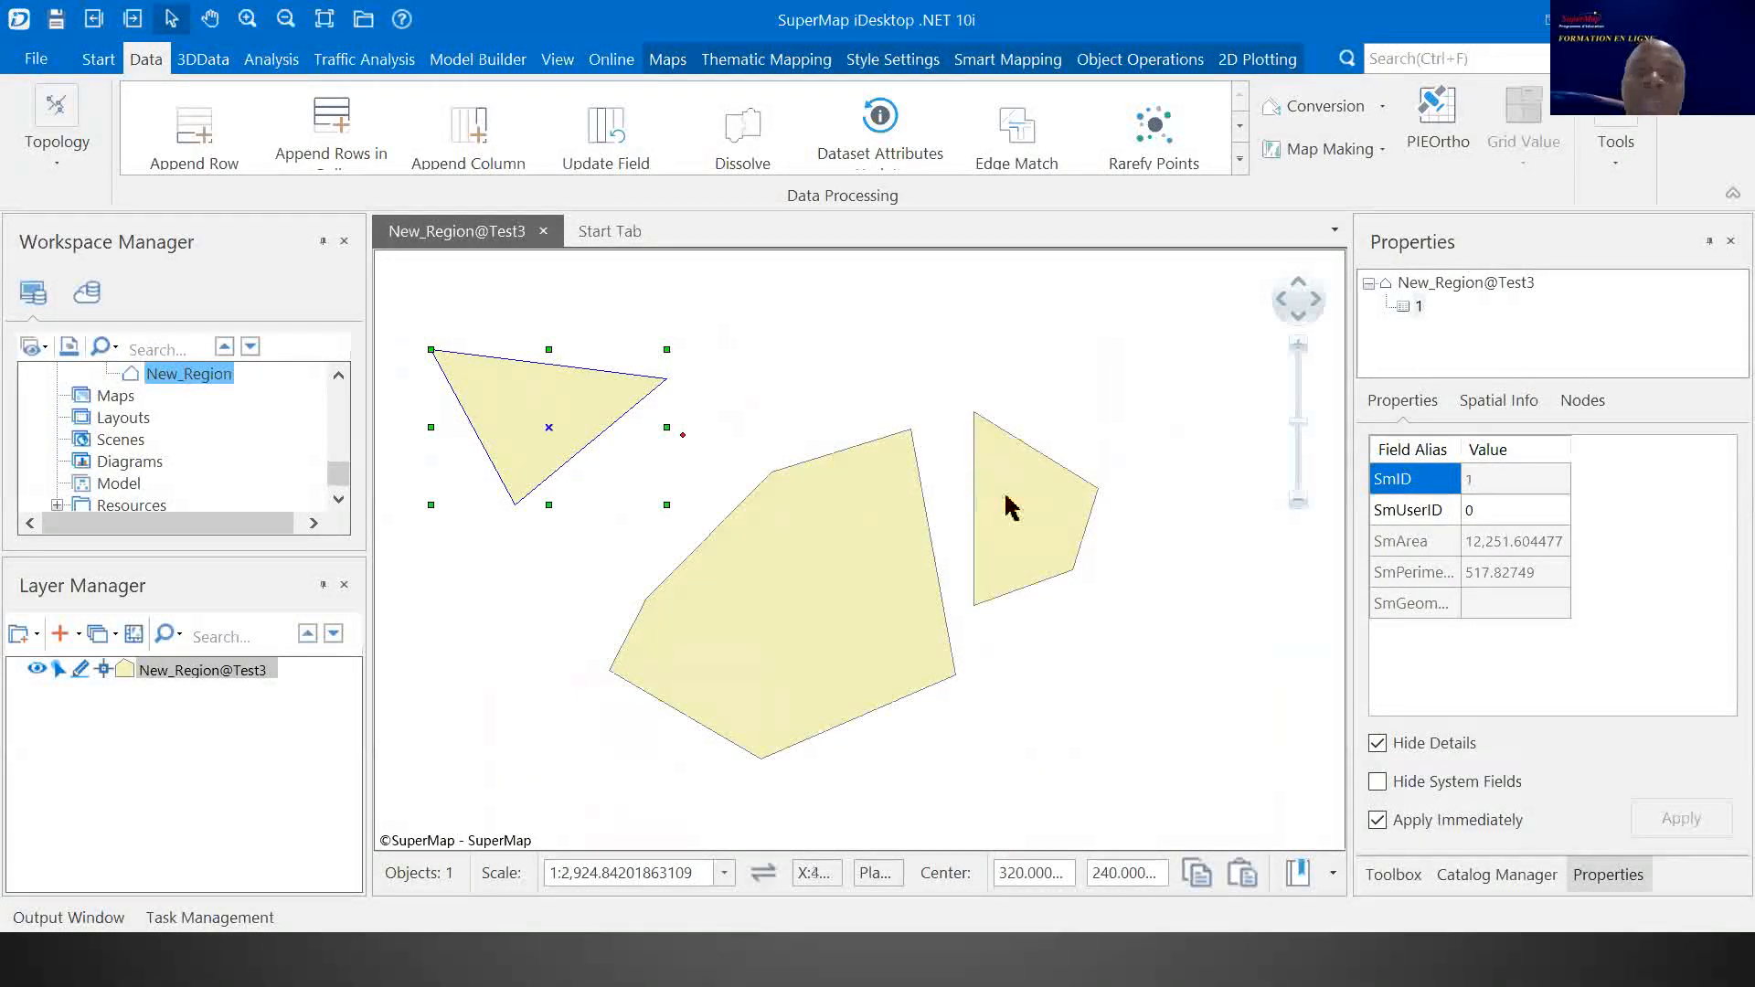
pyautogui.moveTo(1020, 492); pyautogui.dragTo(874, 512)
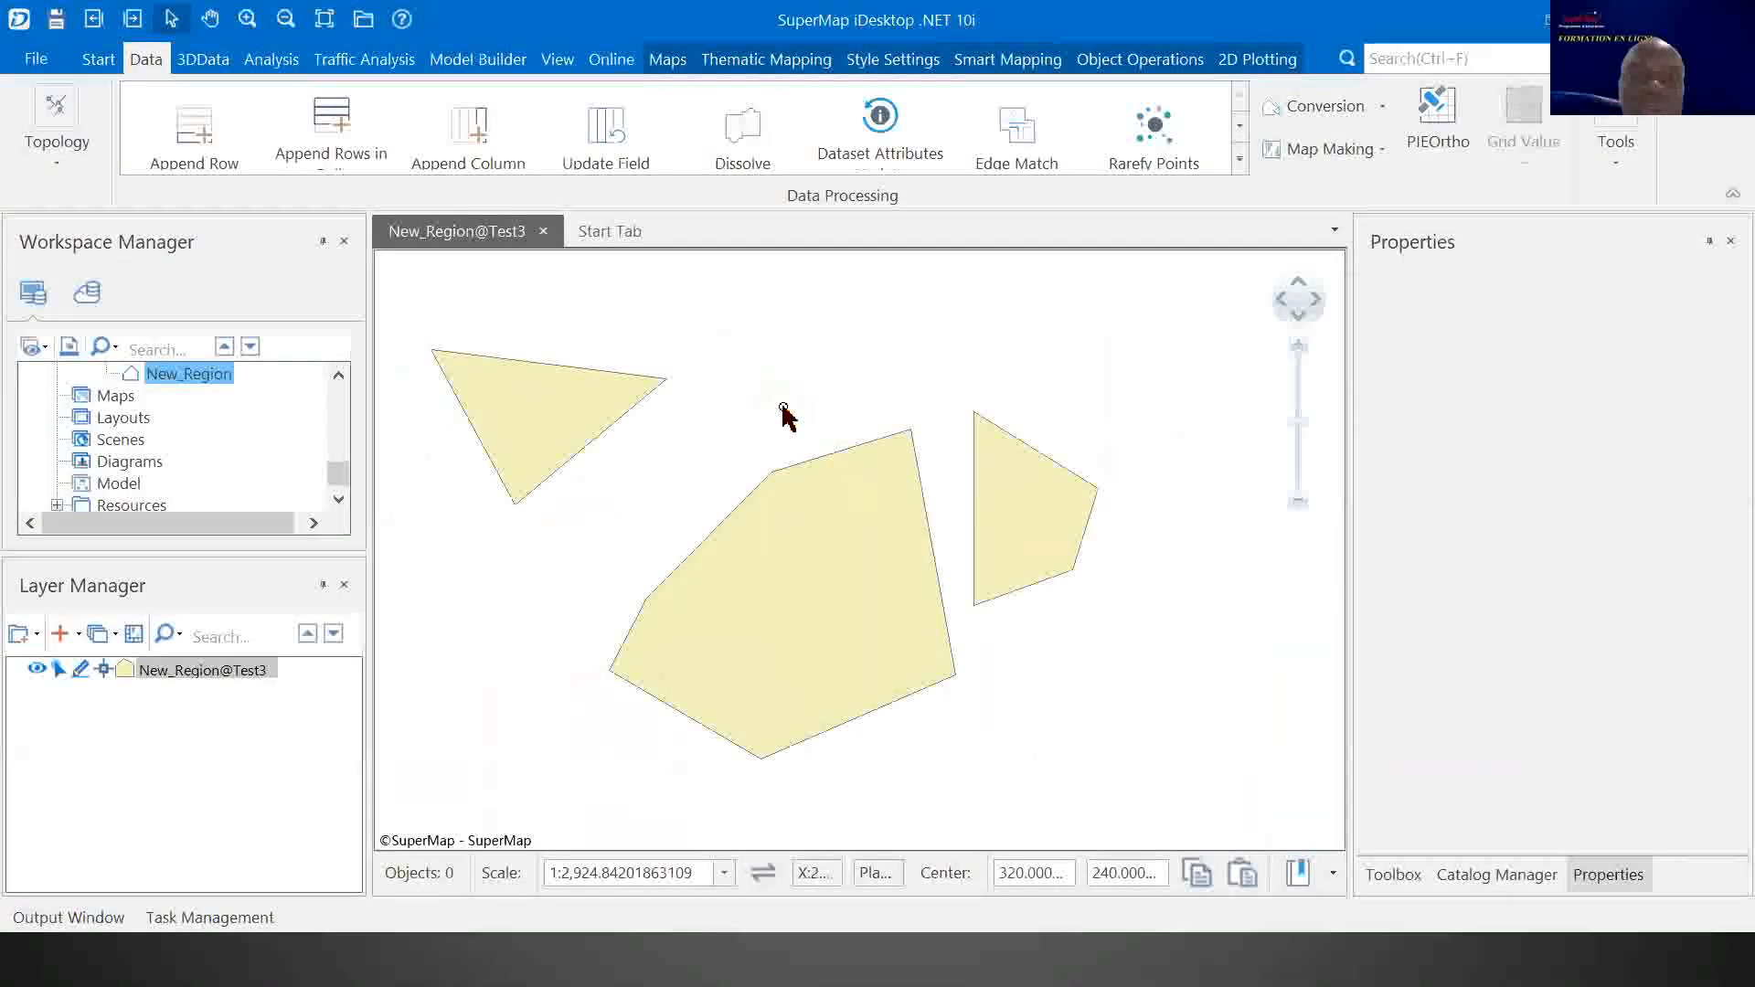
pyautogui.click(1060, 466)
pyautogui.moveTo(1060, 466); pyautogui.dragTo(892, 457)
# Dissolve the New_Region dataset on the SmUserID field into DissolveResult and open the result in a new map
pyautogui.click(742, 118)
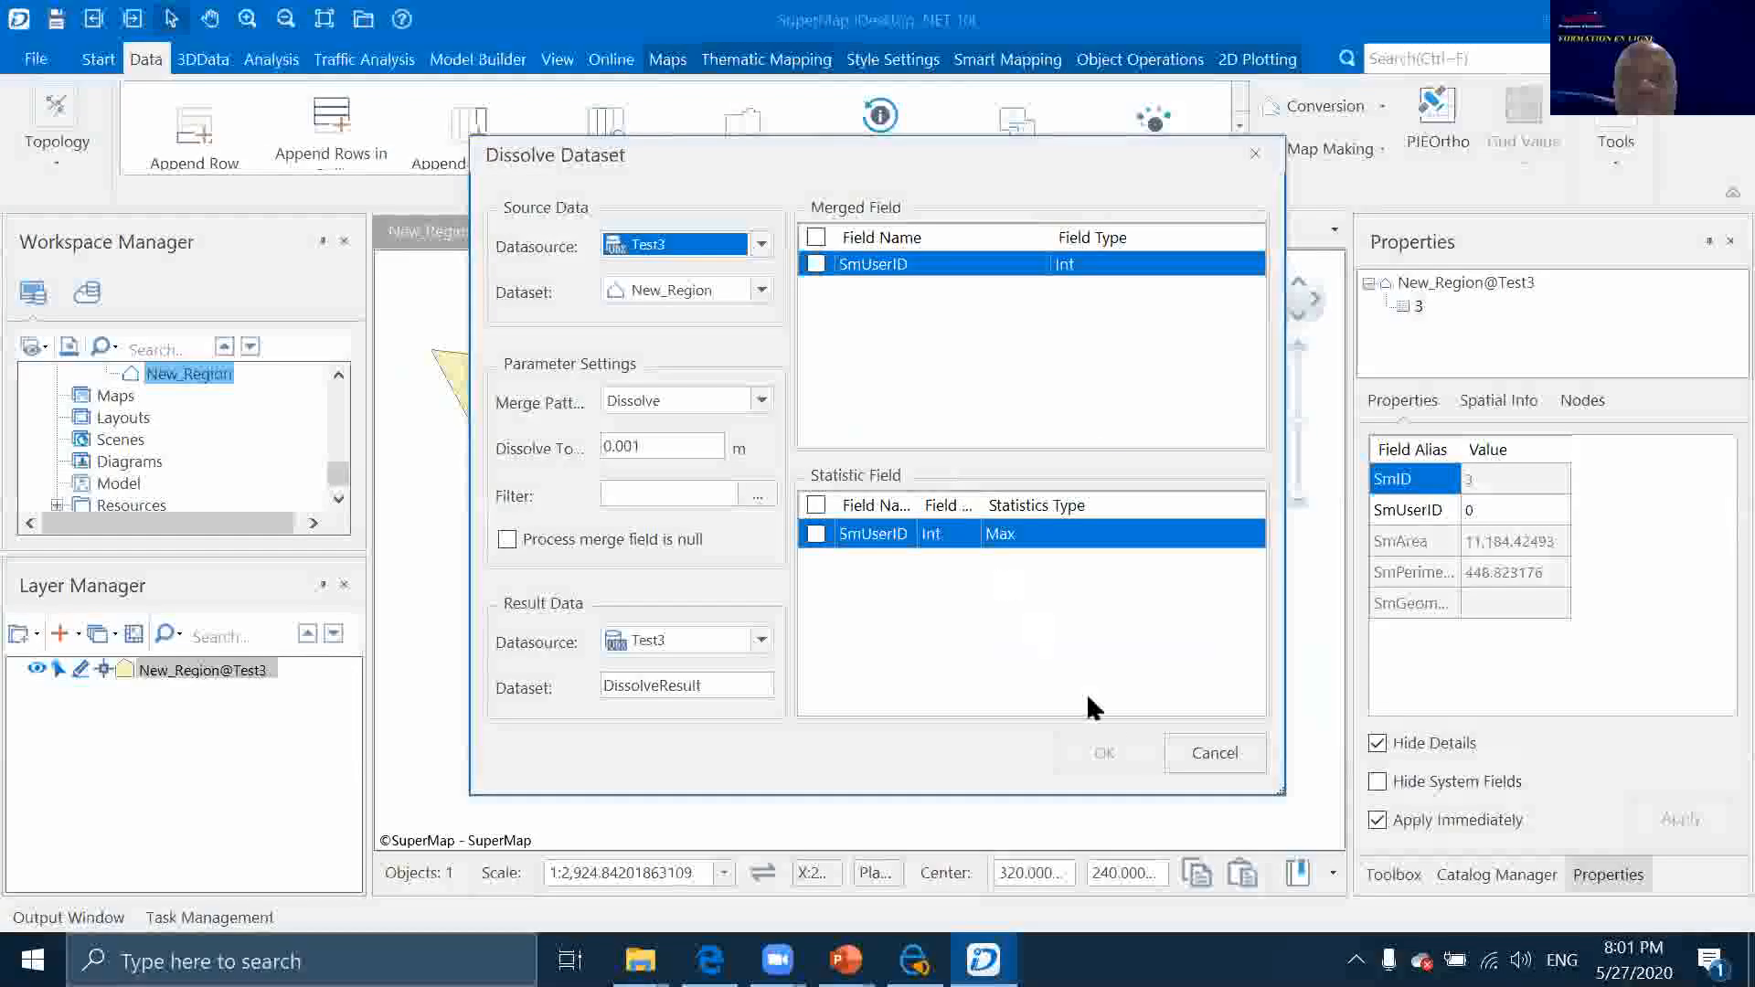
pyautogui.click(818, 239)
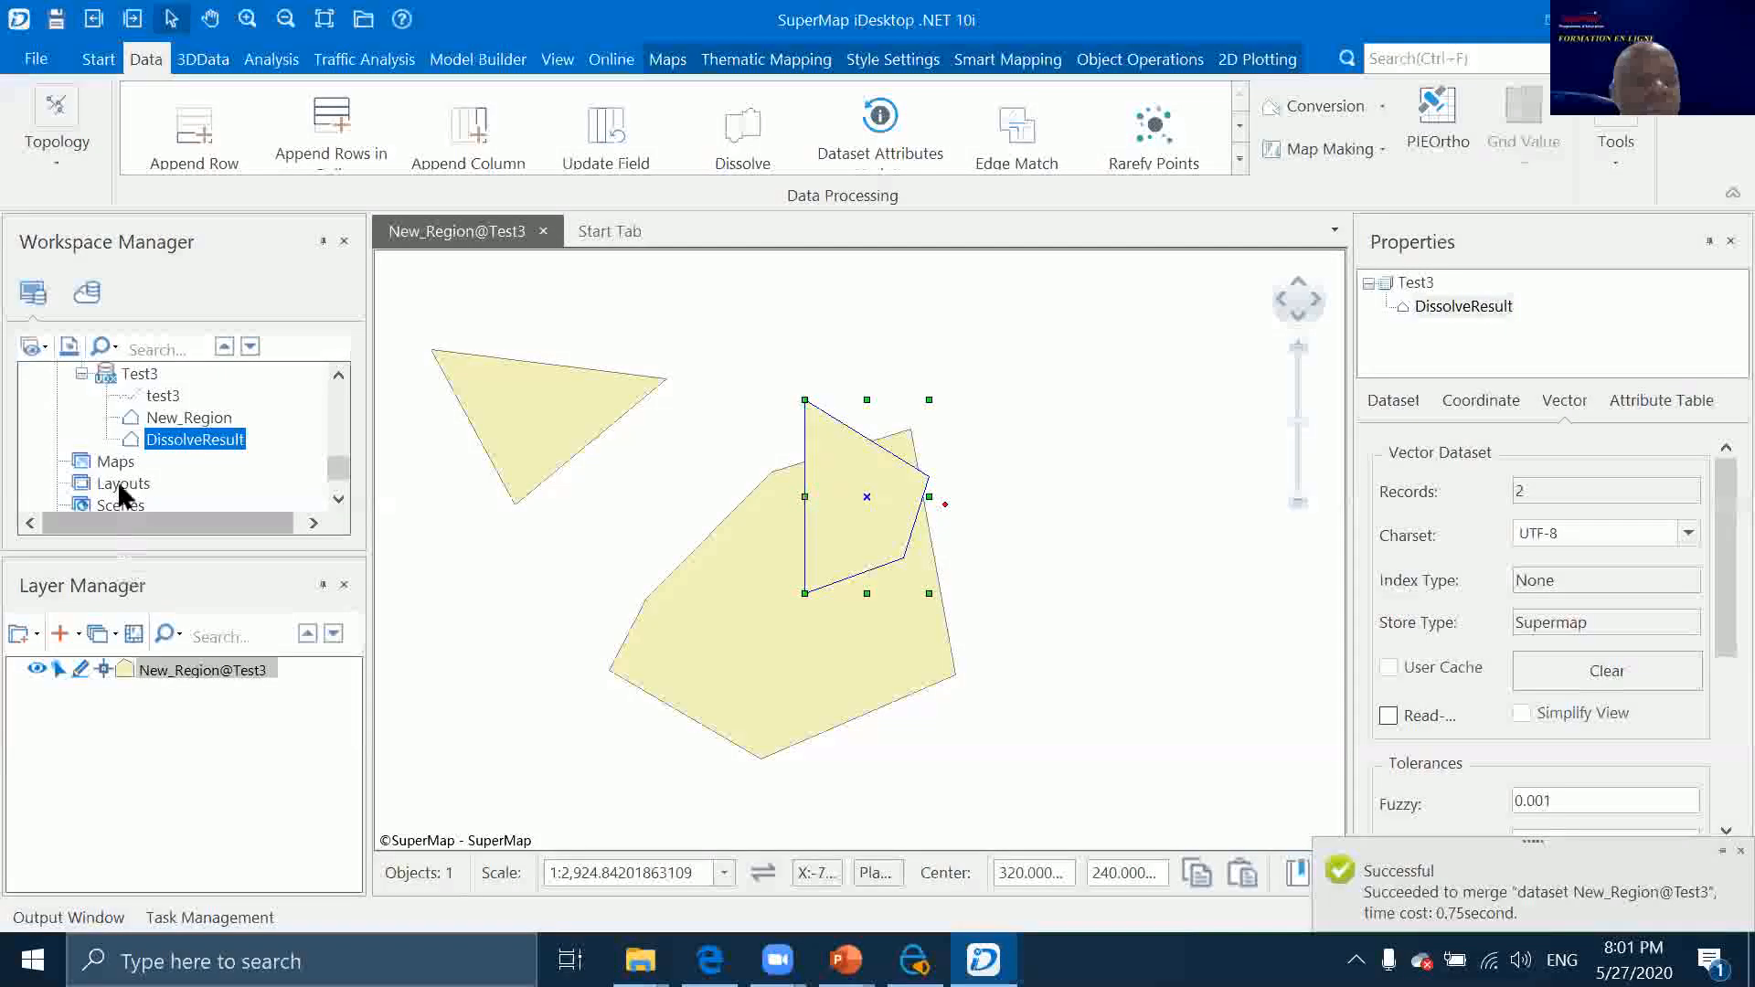
pyautogui.rightClick(183, 435)
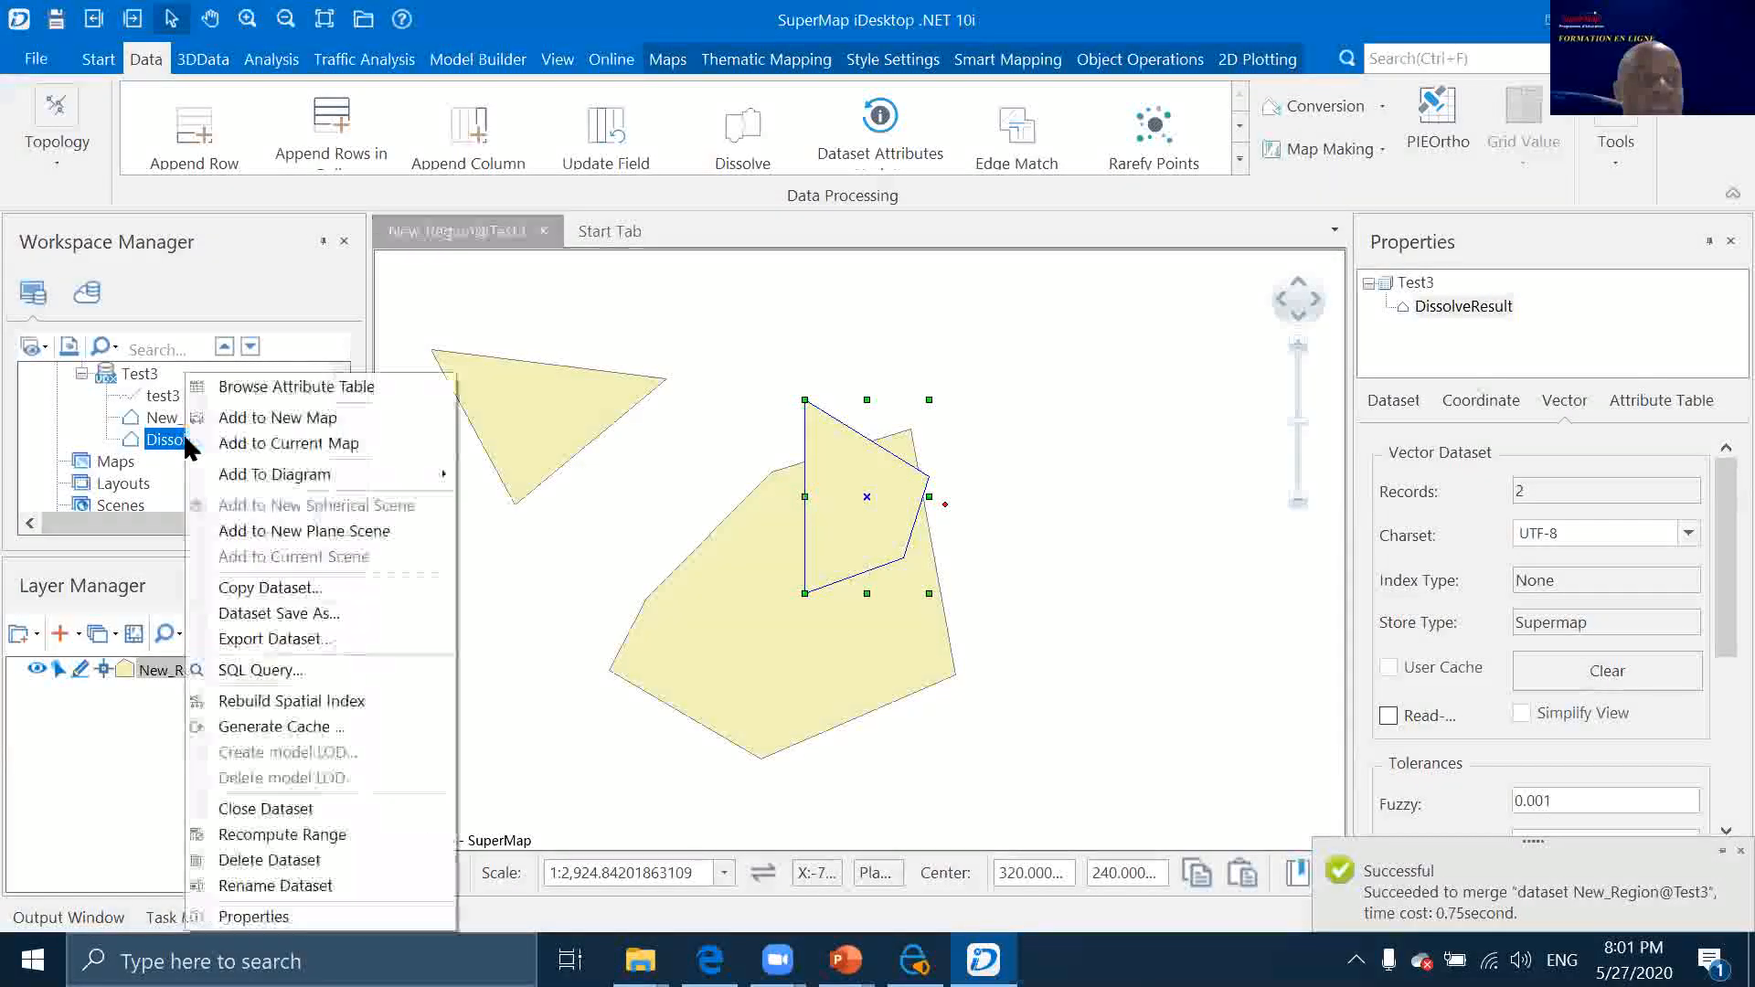
pyautogui.click(249, 418)
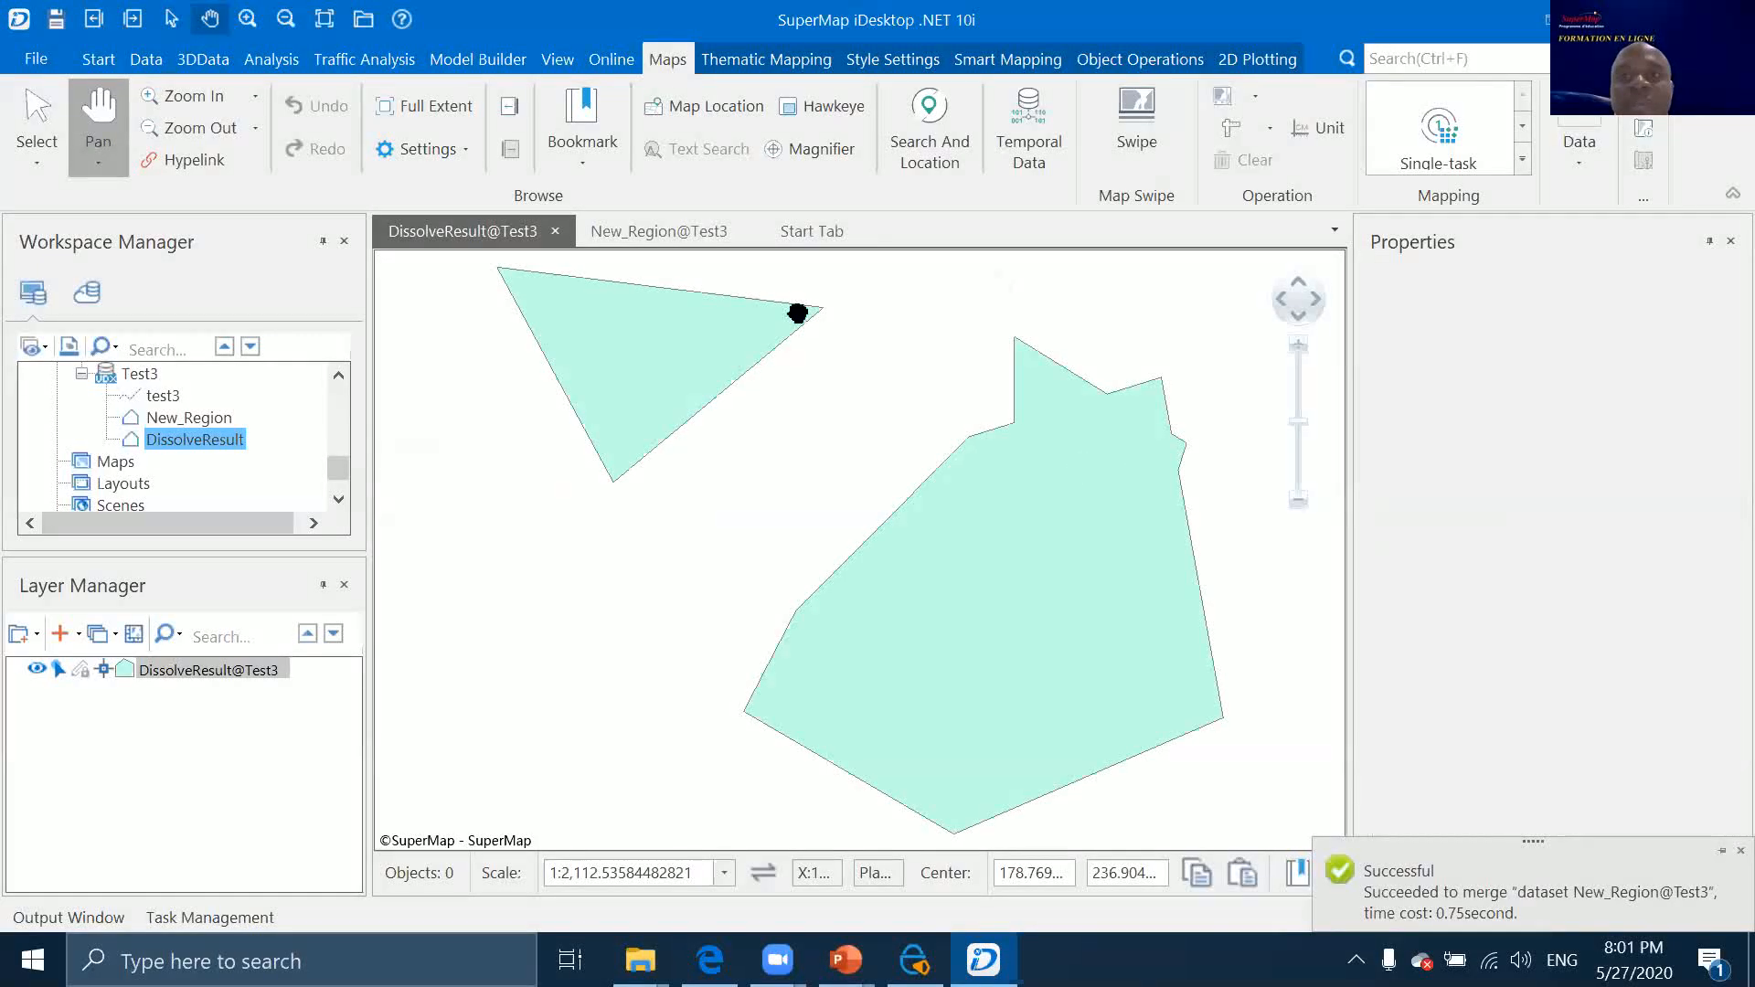
# Close the DissolveResult map without saving its changes
pyautogui.rightClick(505, 236)
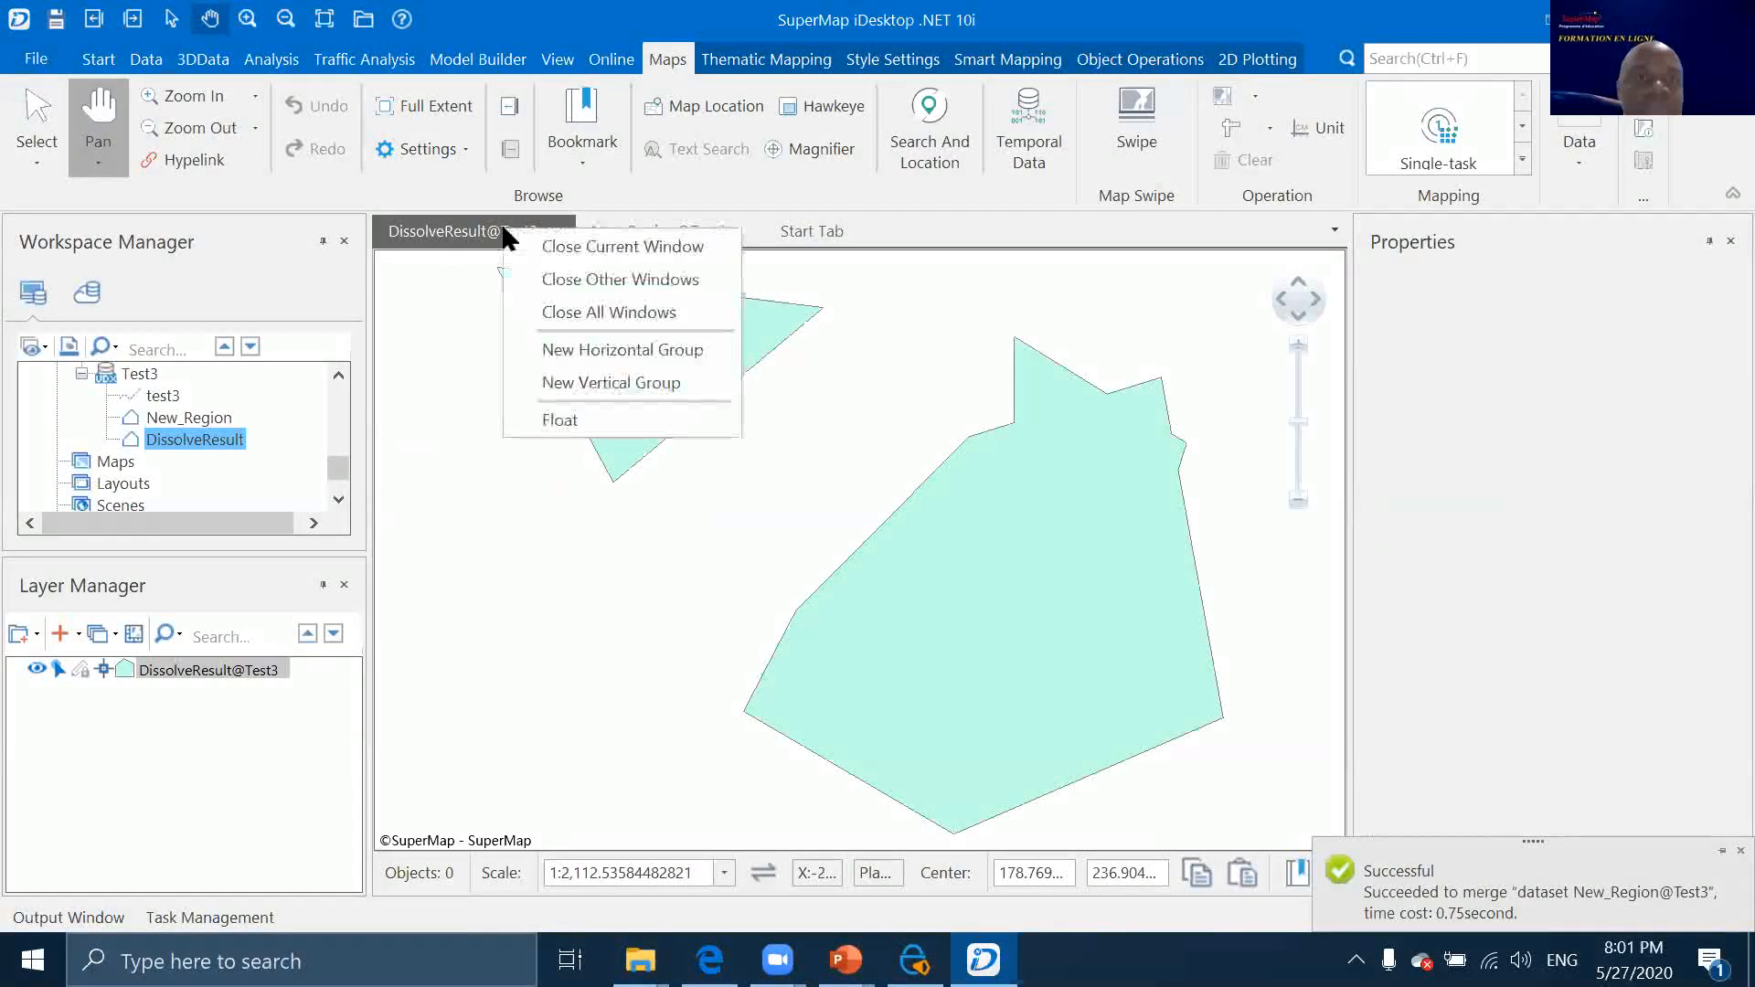
pyautogui.click(554, 230)
pyautogui.click(555, 231)
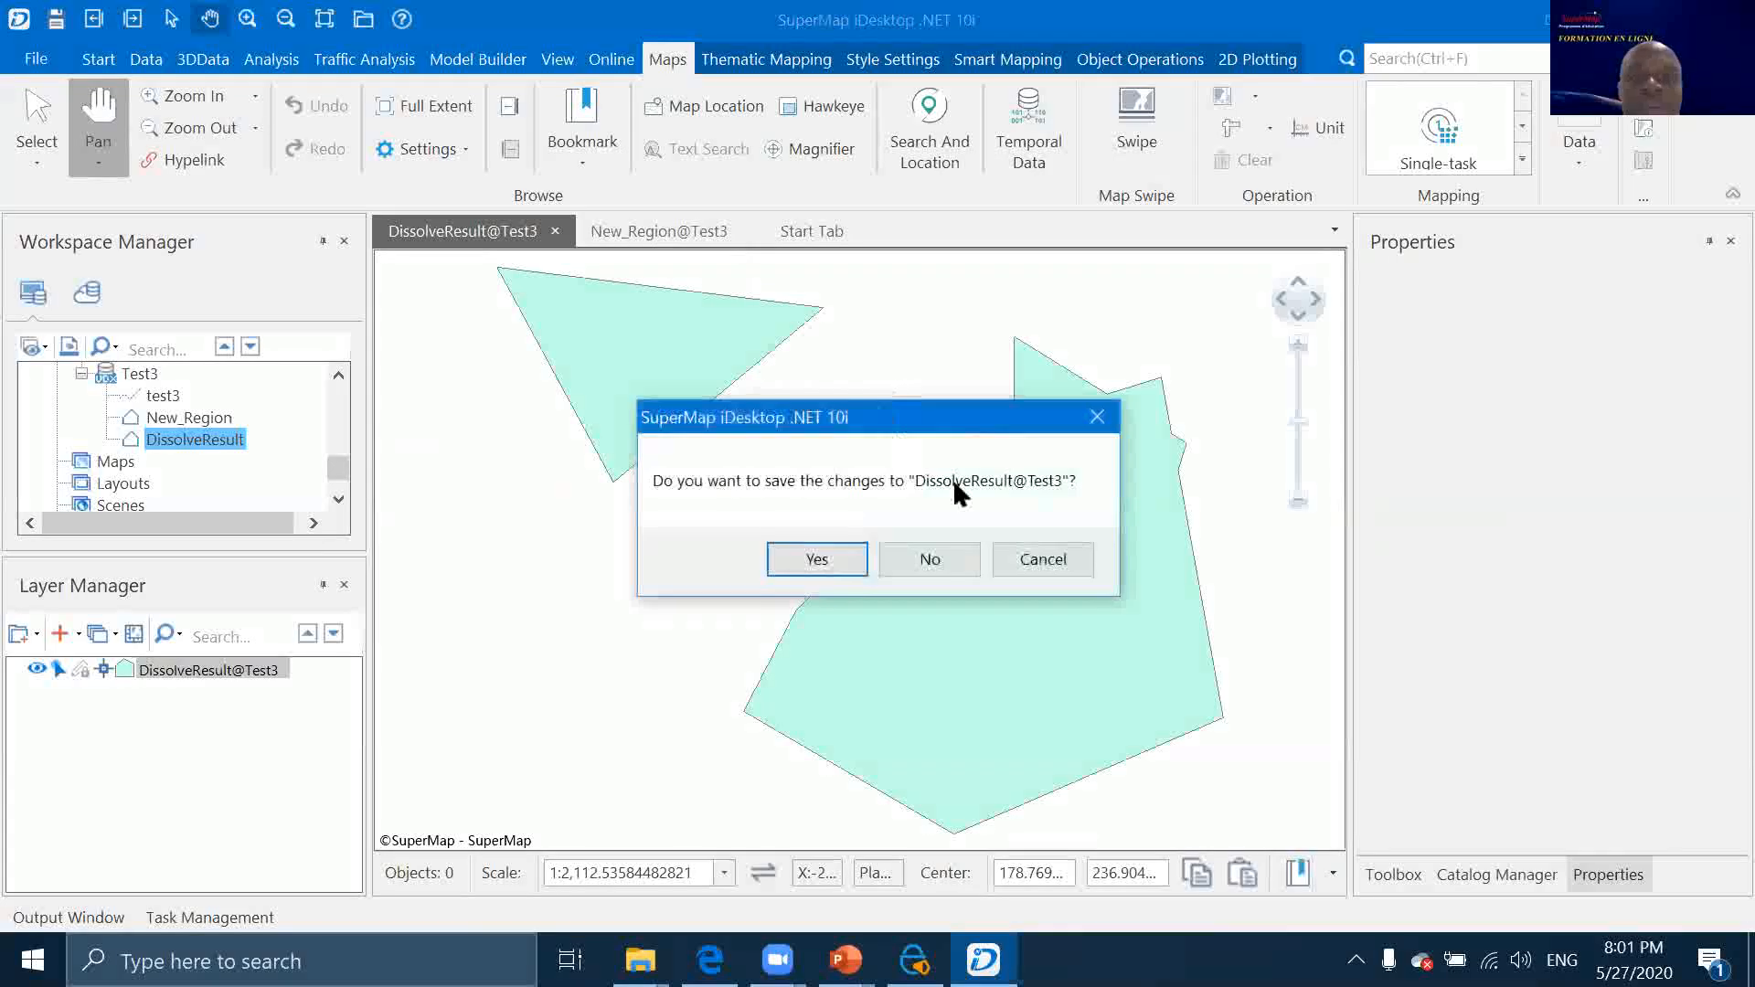
pyautogui.click(894, 550)
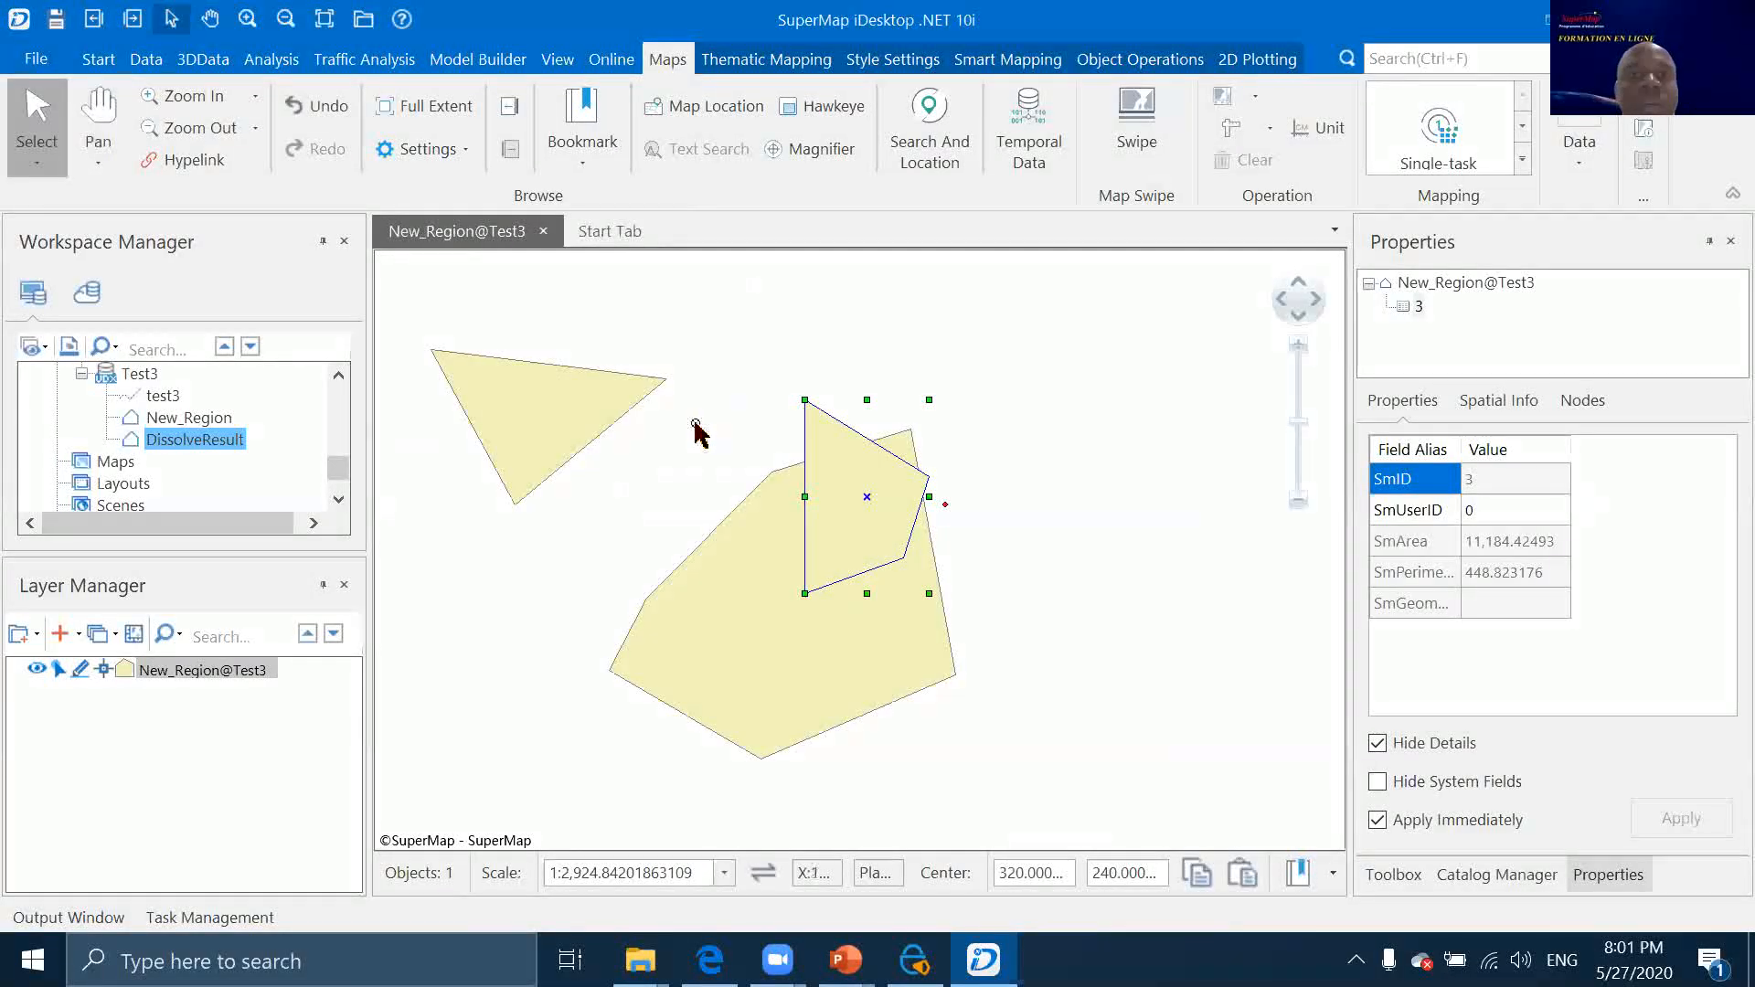
# Move the overlapping polygon up, clear of the large polygon, and bring up the object editing tools
pyautogui.moveTo(857, 466); pyautogui.dragTo(891, 320)
pyautogui.click(146, 59)
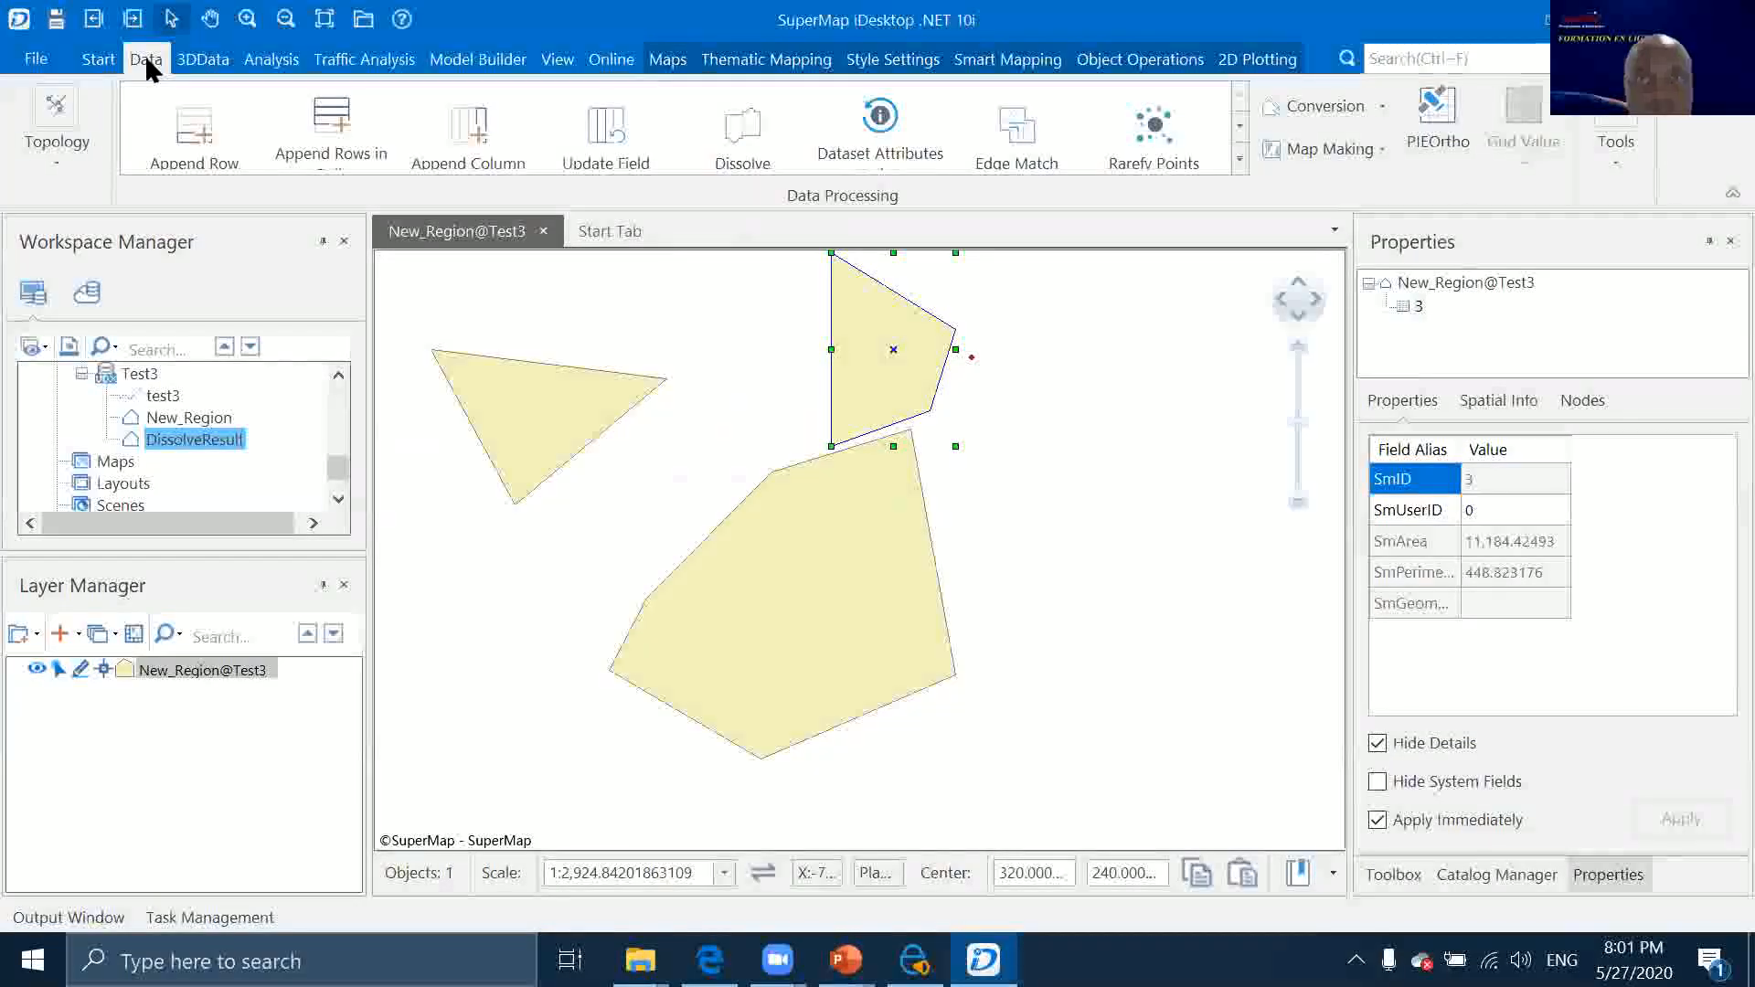
pyautogui.click(1093, 60)
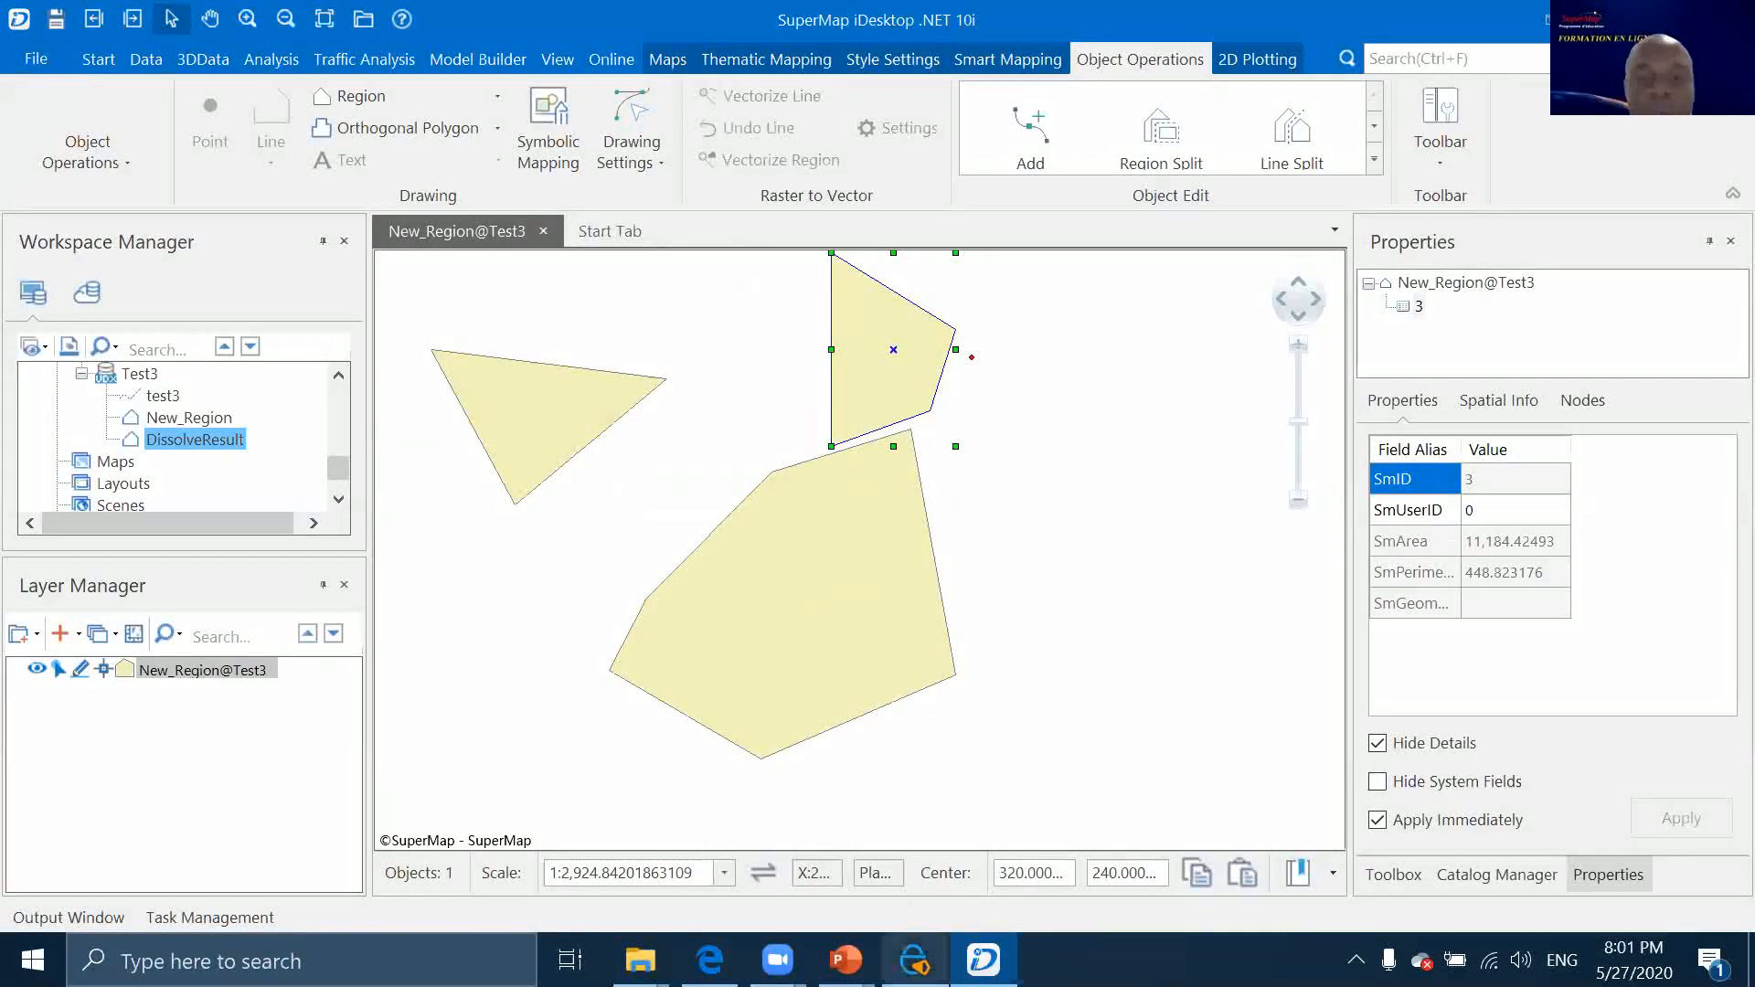
# Switch to the PowerPoint presentation, review the "Conversion" and "Vectorisation semi-automatique" slides, and leave the slide show
pyautogui.moveTo(846, 960)
pyautogui.click(983, 814)
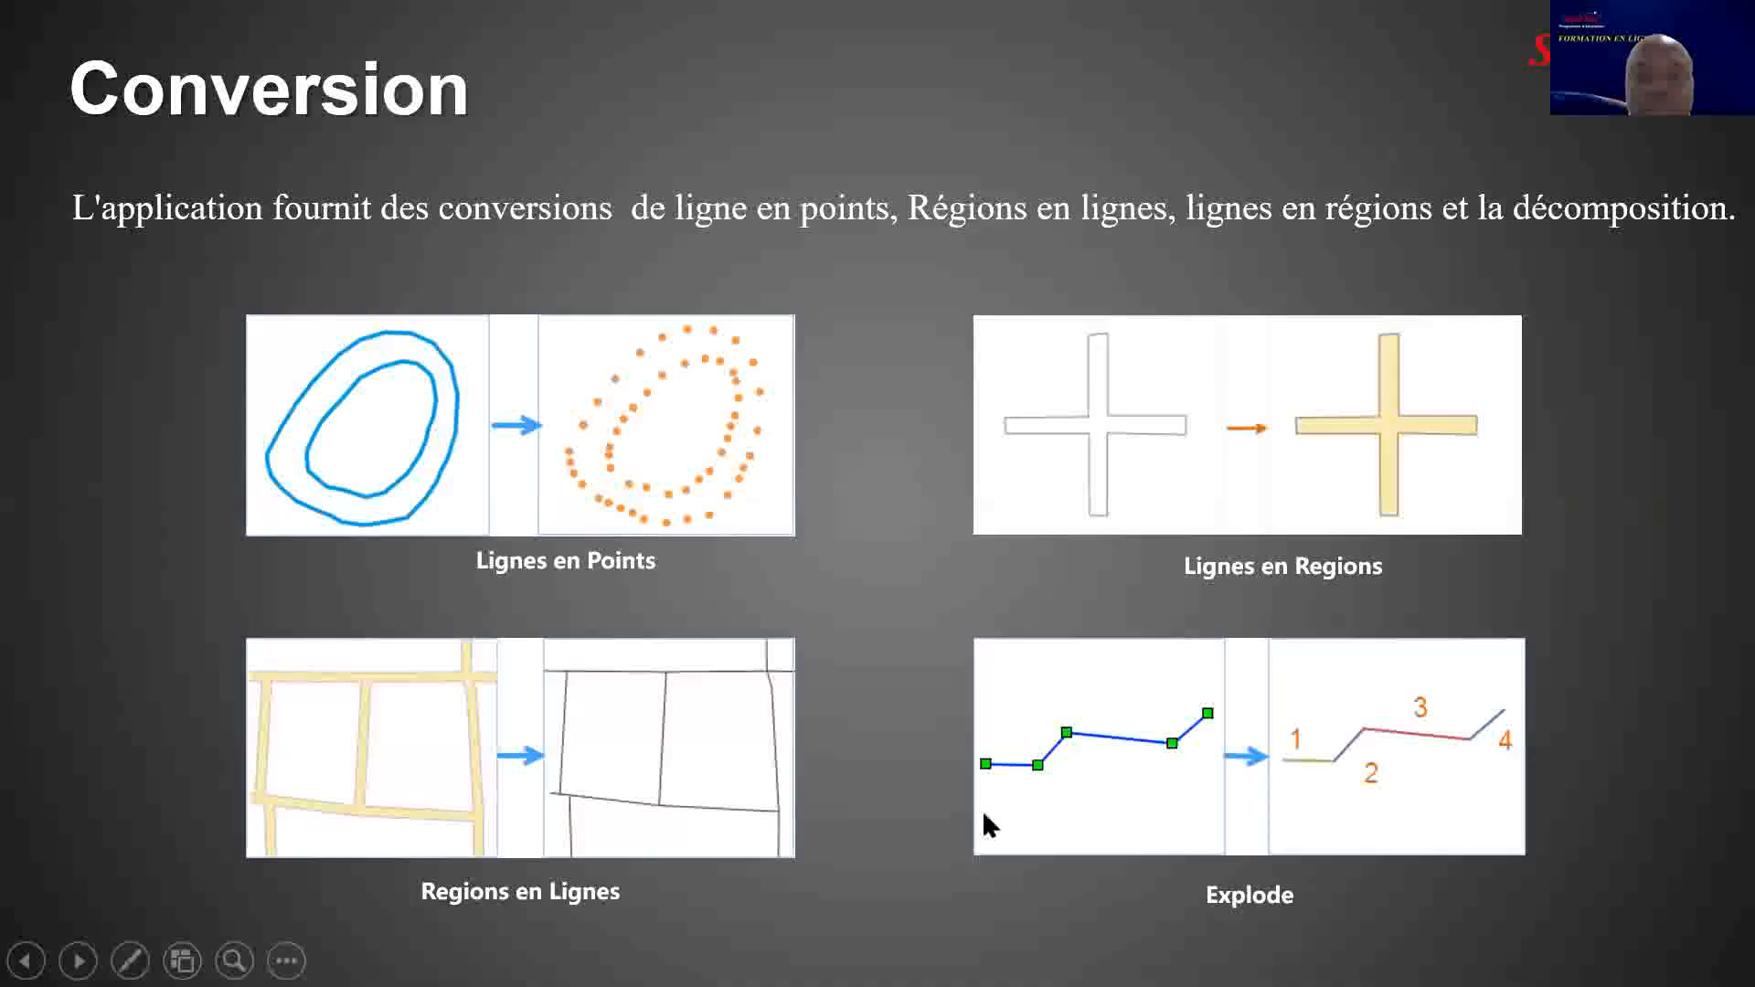
pyautogui.click(941, 539)
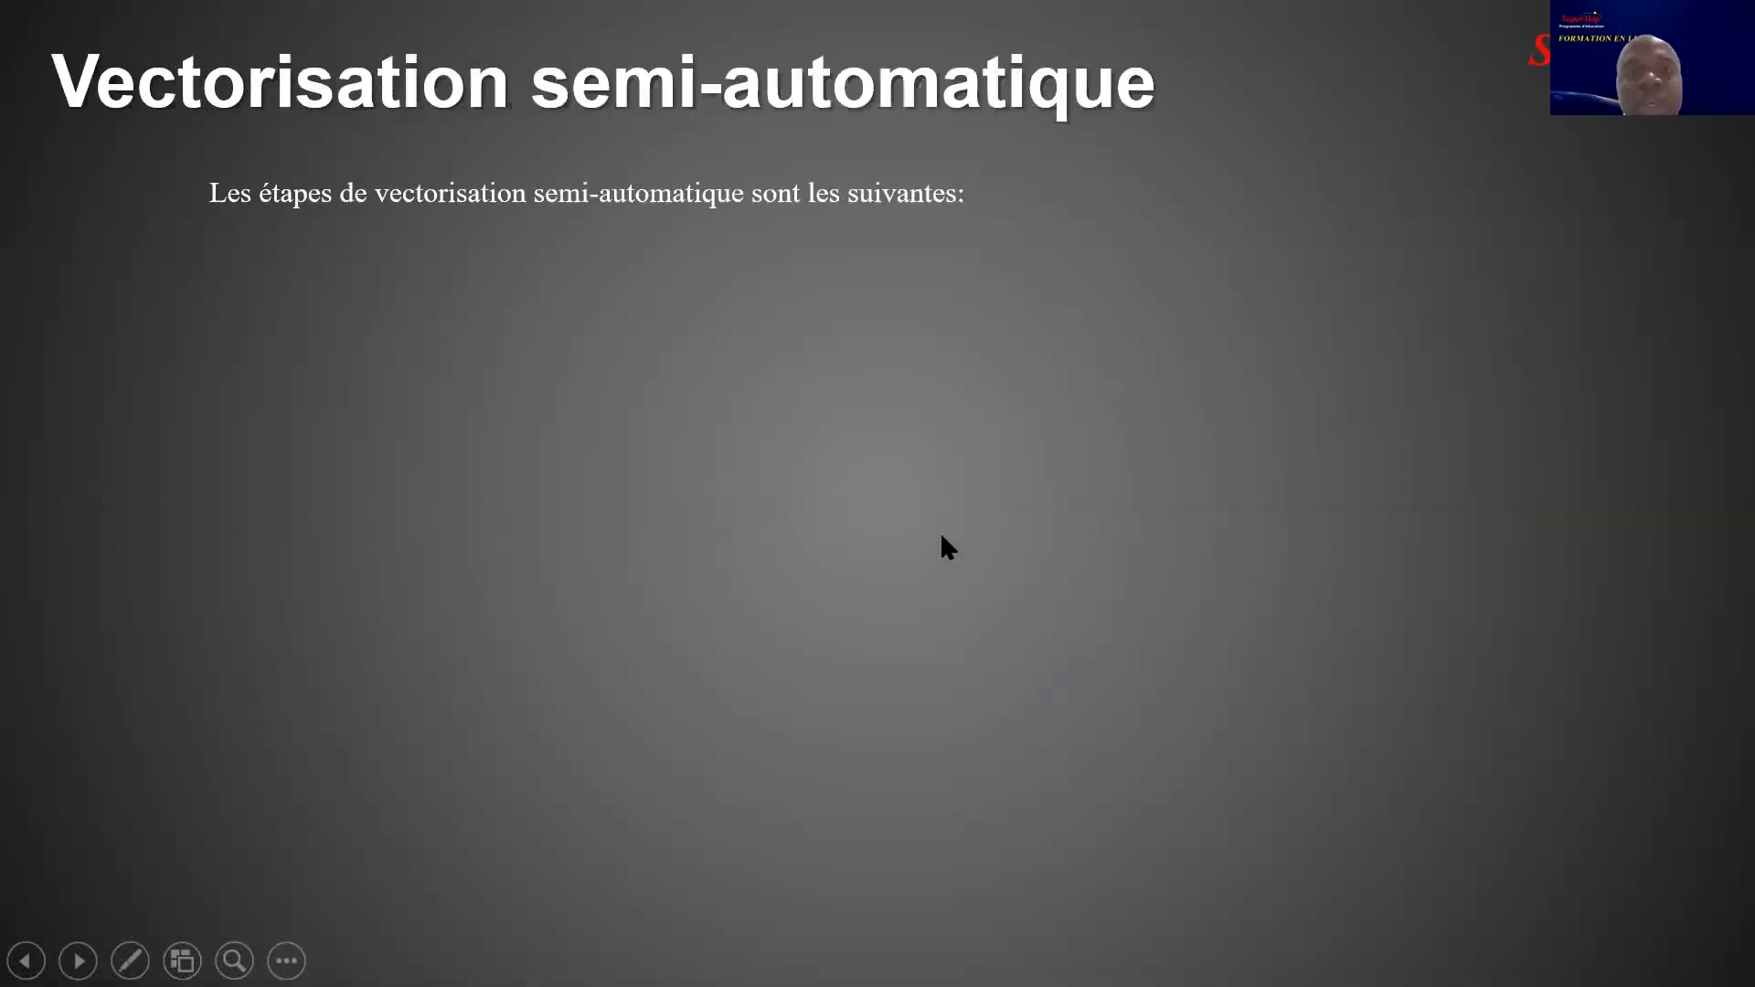
pyautogui.click(942, 535)
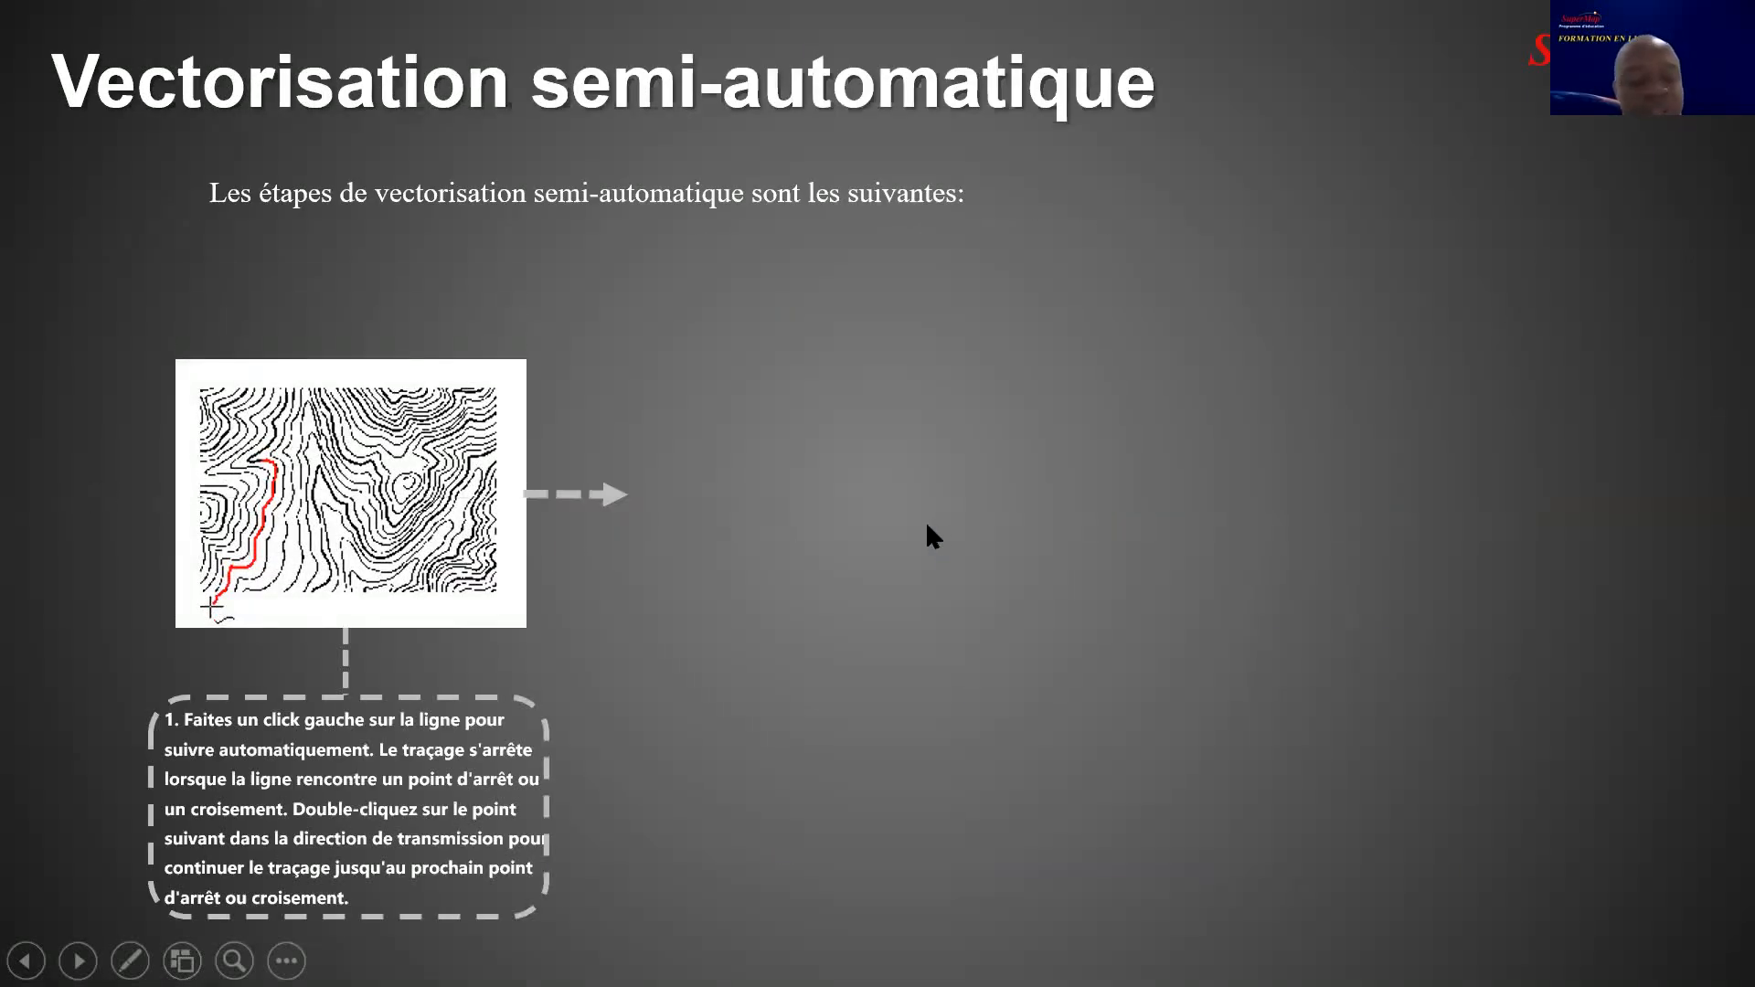
pyautogui.press('super+d')
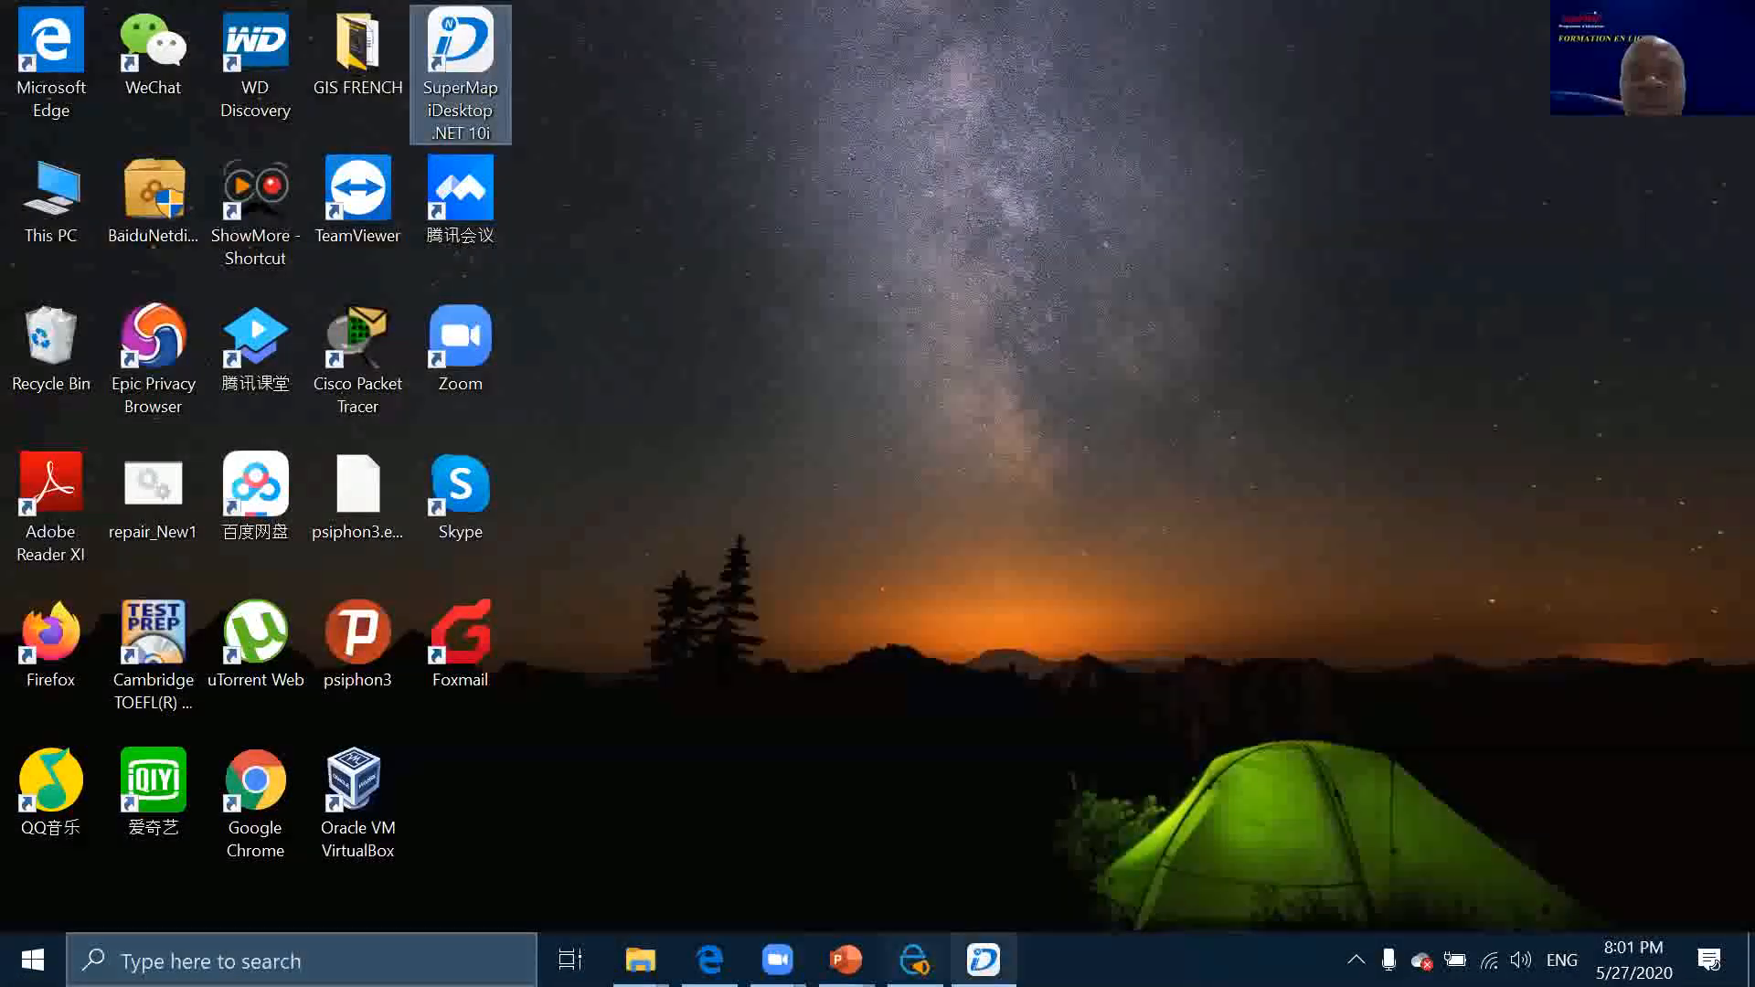
# Return to SuperMap iDesktop and open the BeijingDEM file datasource from the TrainingData folder
pyautogui.scroll(10, 244, 433)
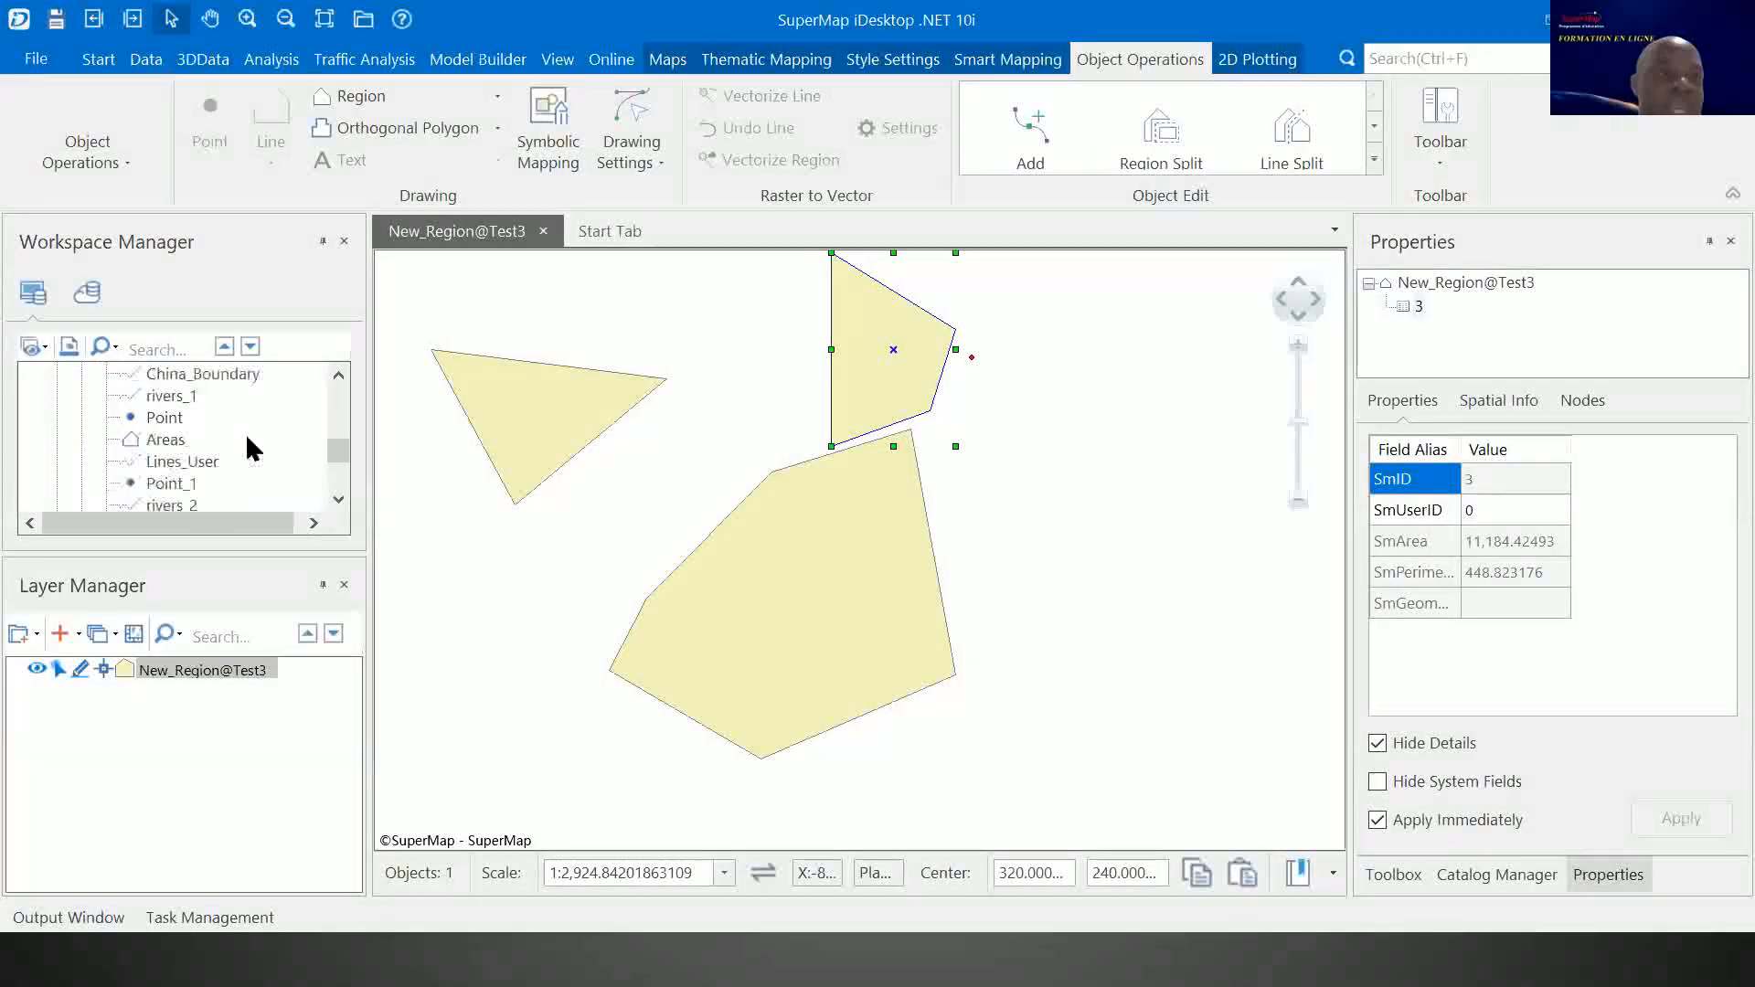
pyautogui.scroll(5, 250, 436)
pyautogui.click(142, 395)
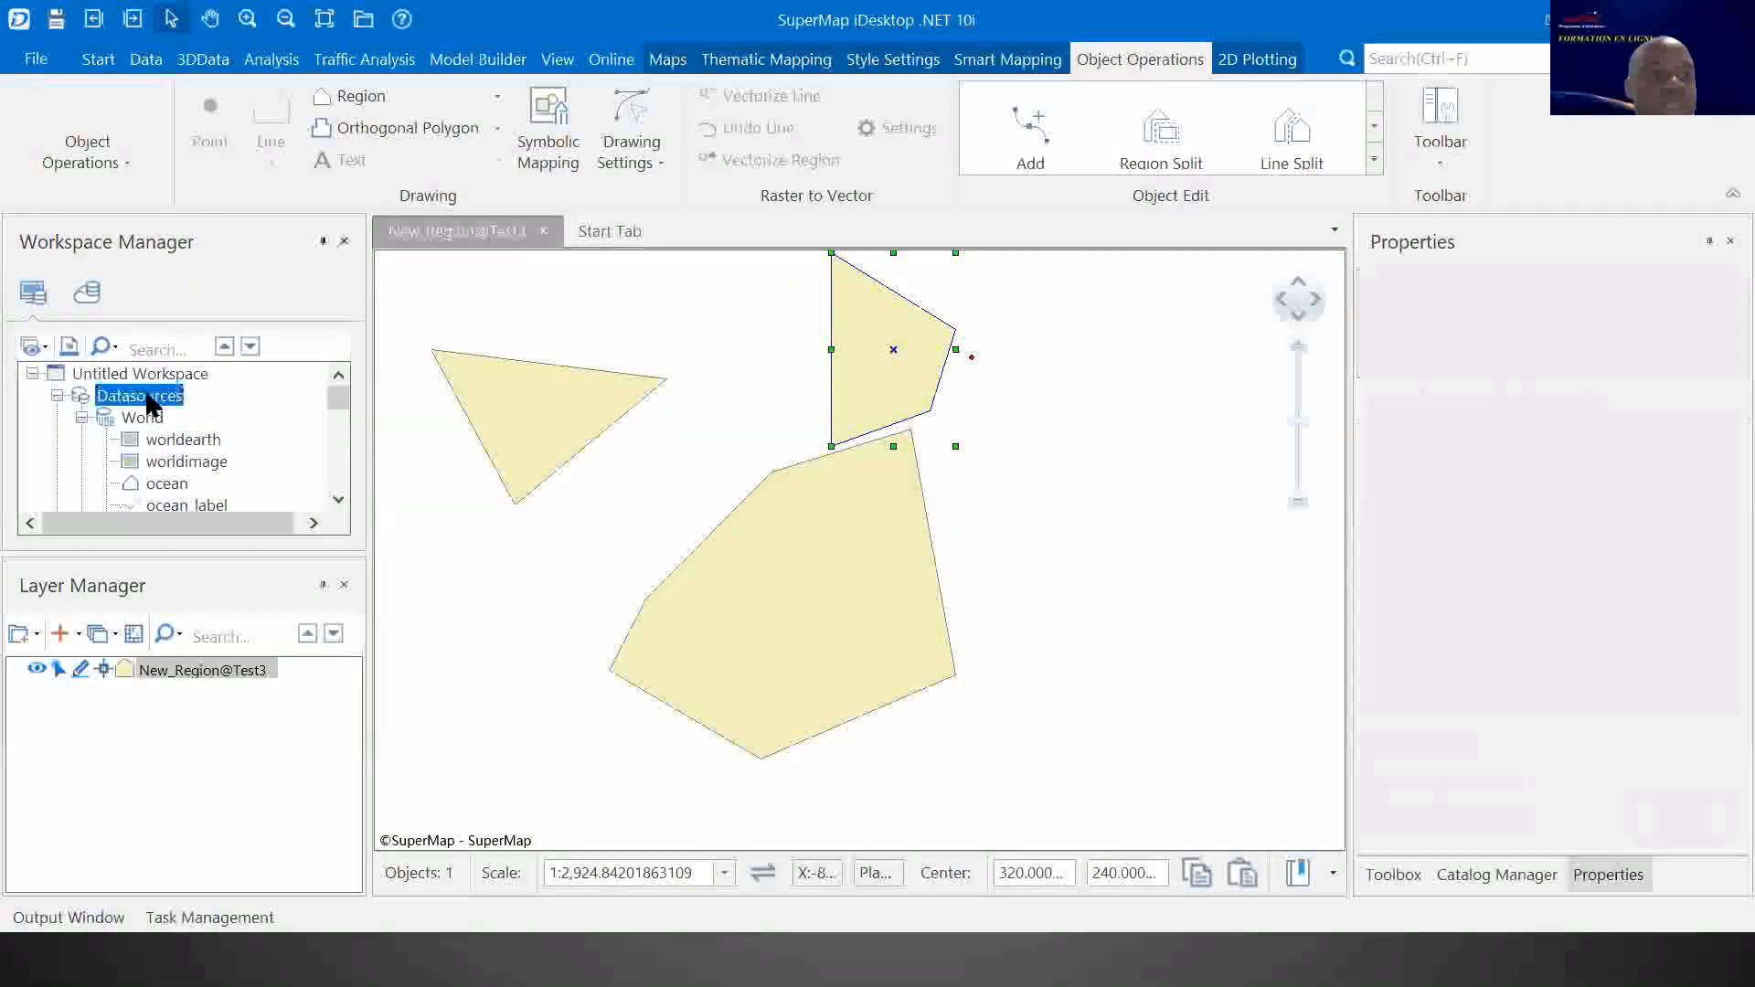
pyautogui.rightClick(148, 395)
pyautogui.click(274, 402)
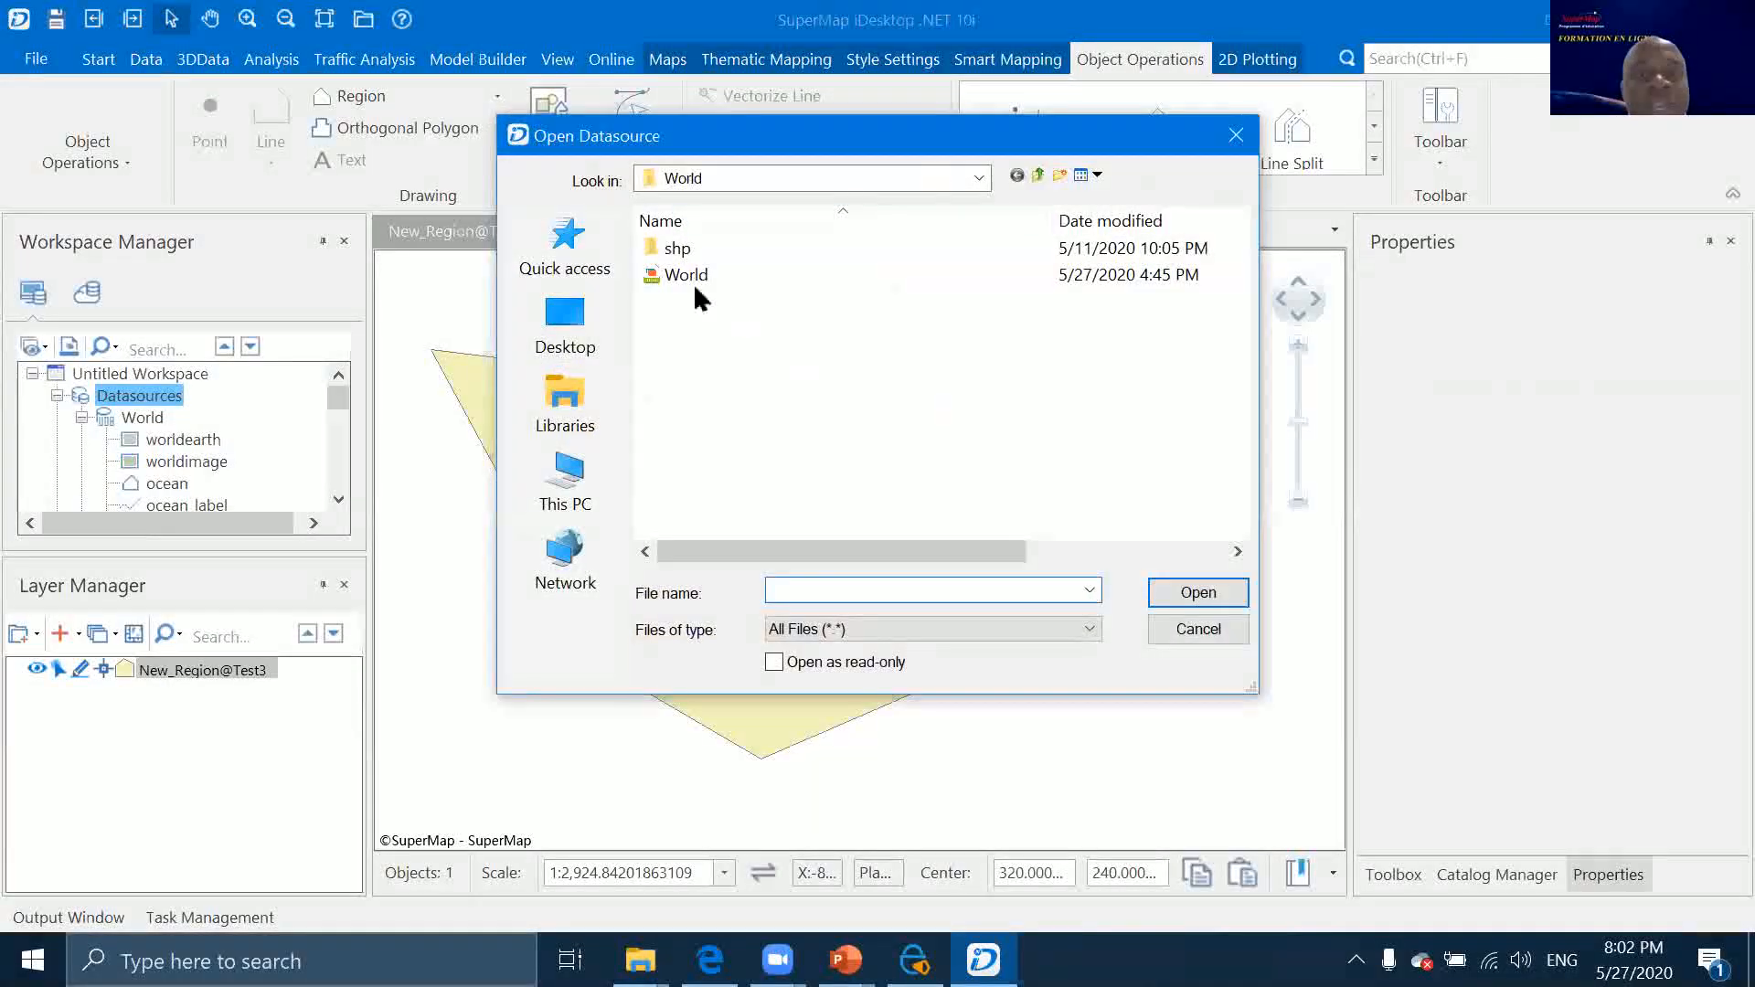
pyautogui.click(1040, 174)
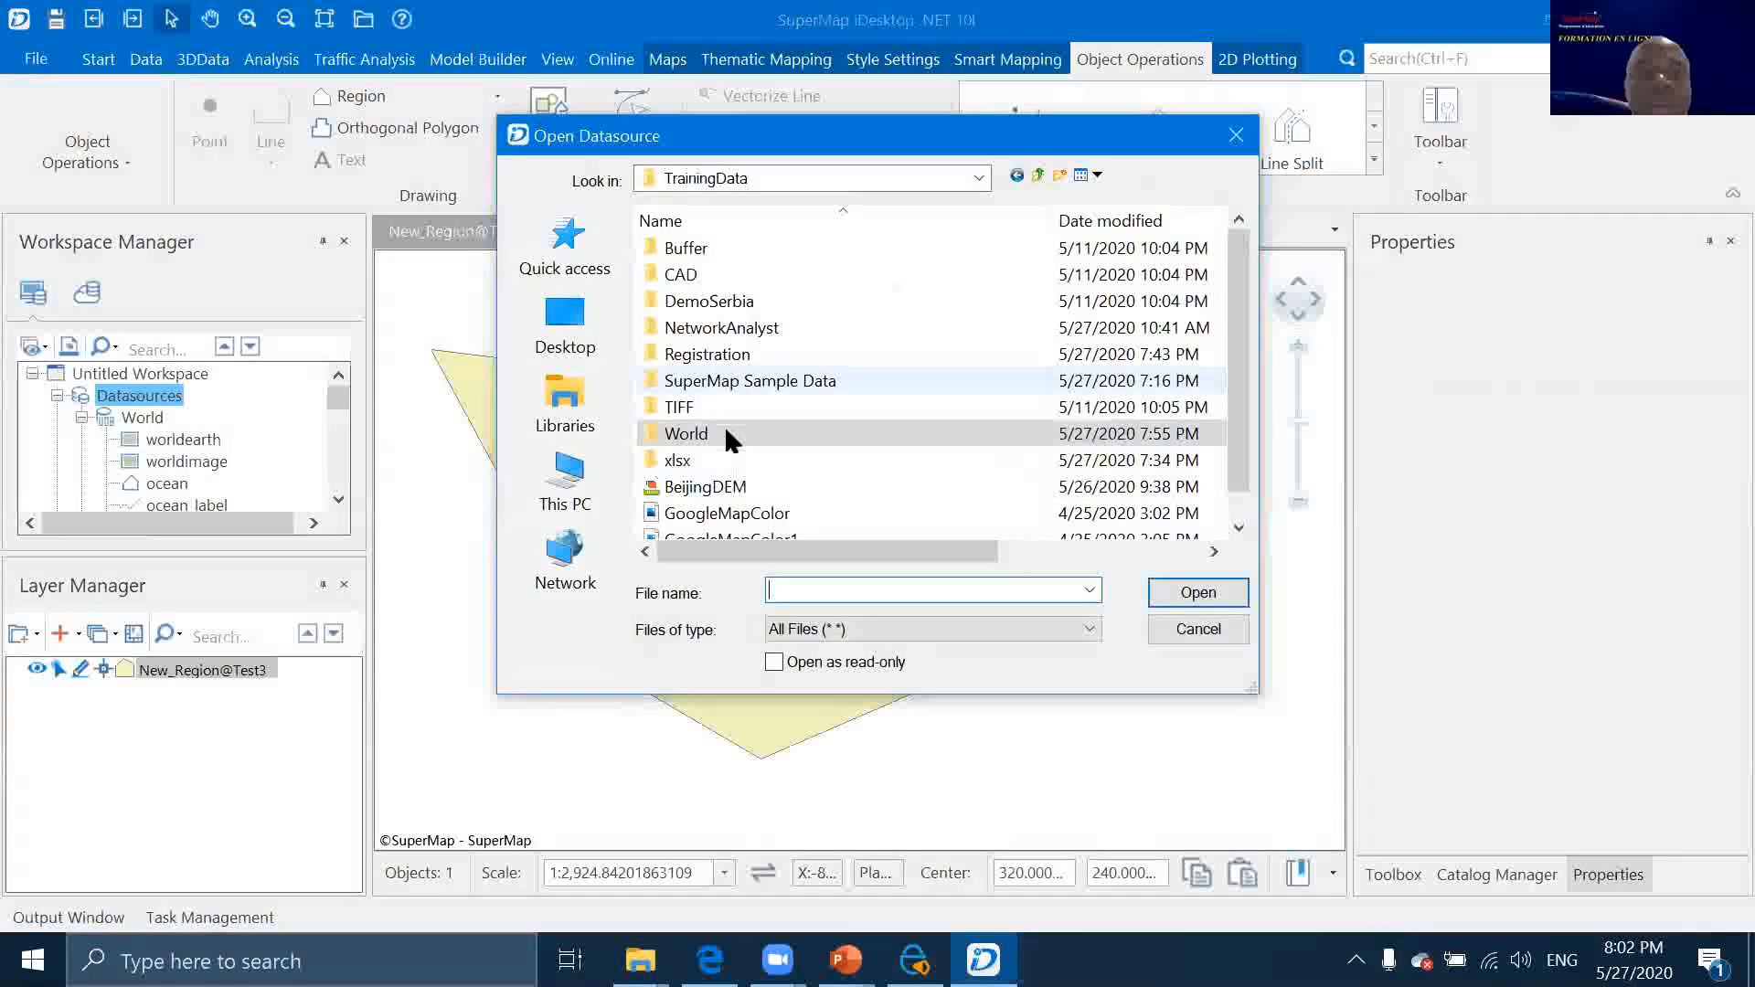
pyautogui.click(725, 487)
pyautogui.click(1178, 590)
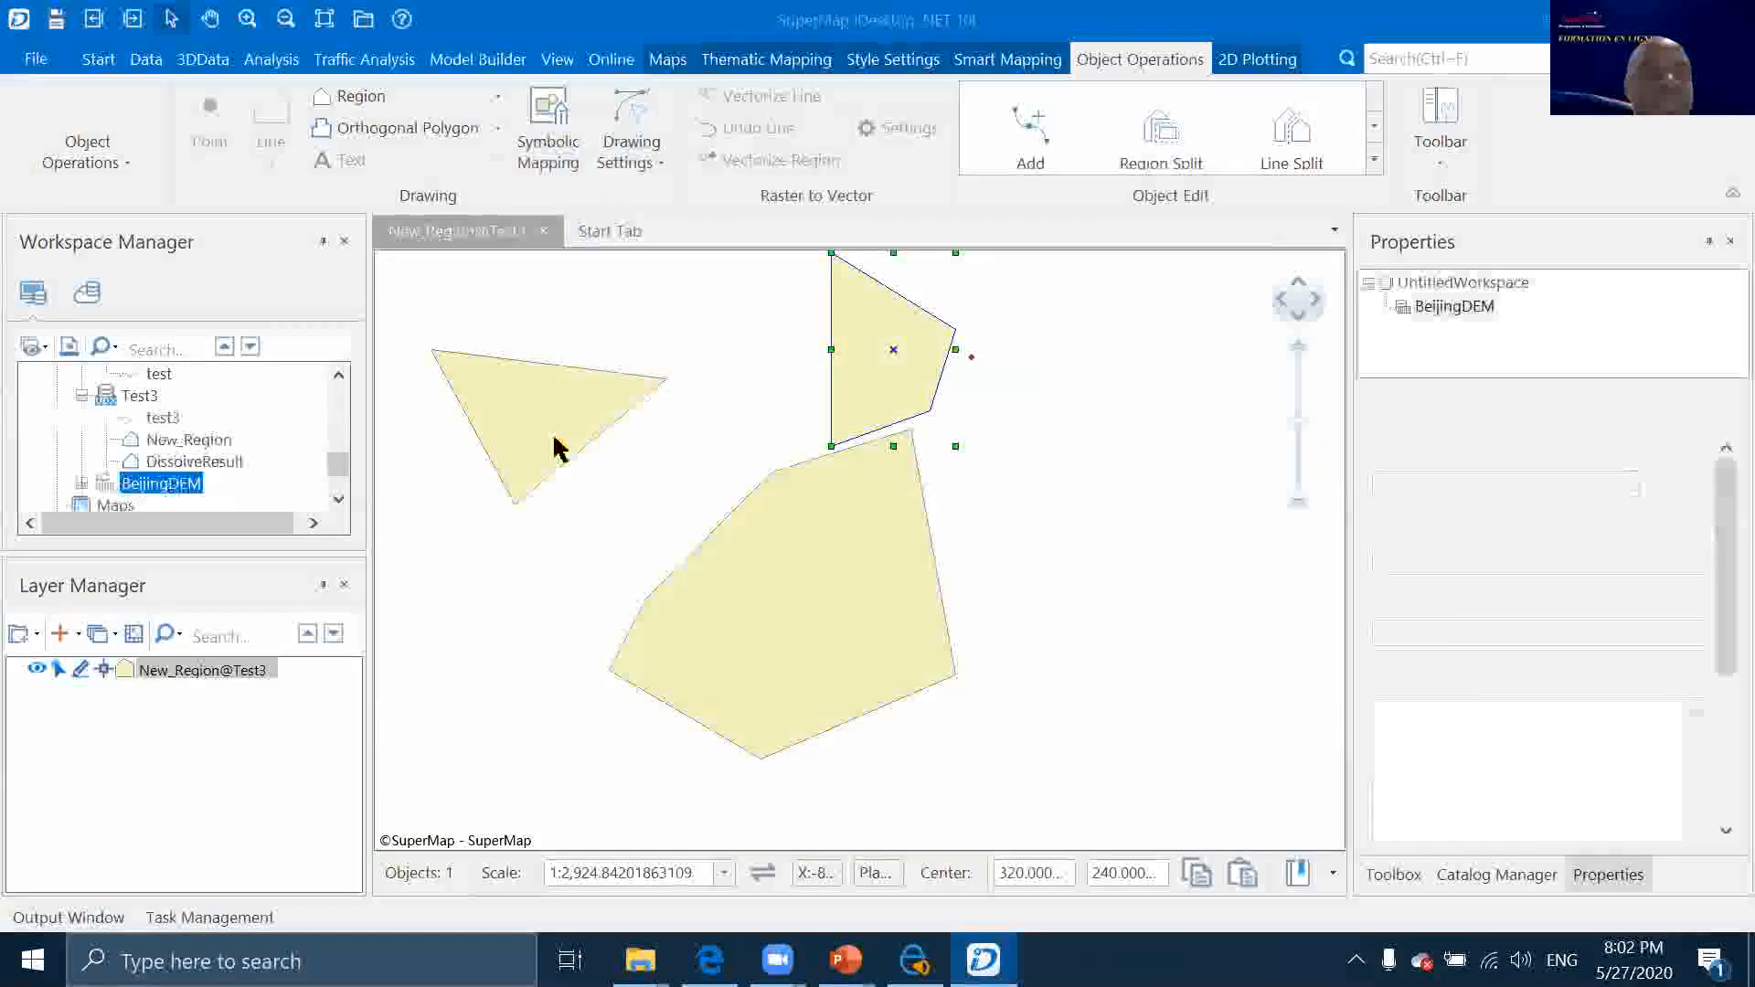
# Expand the BeijingDEM datasource and display its DEM25 grid in a new map
pyautogui.rightClick(185, 492)
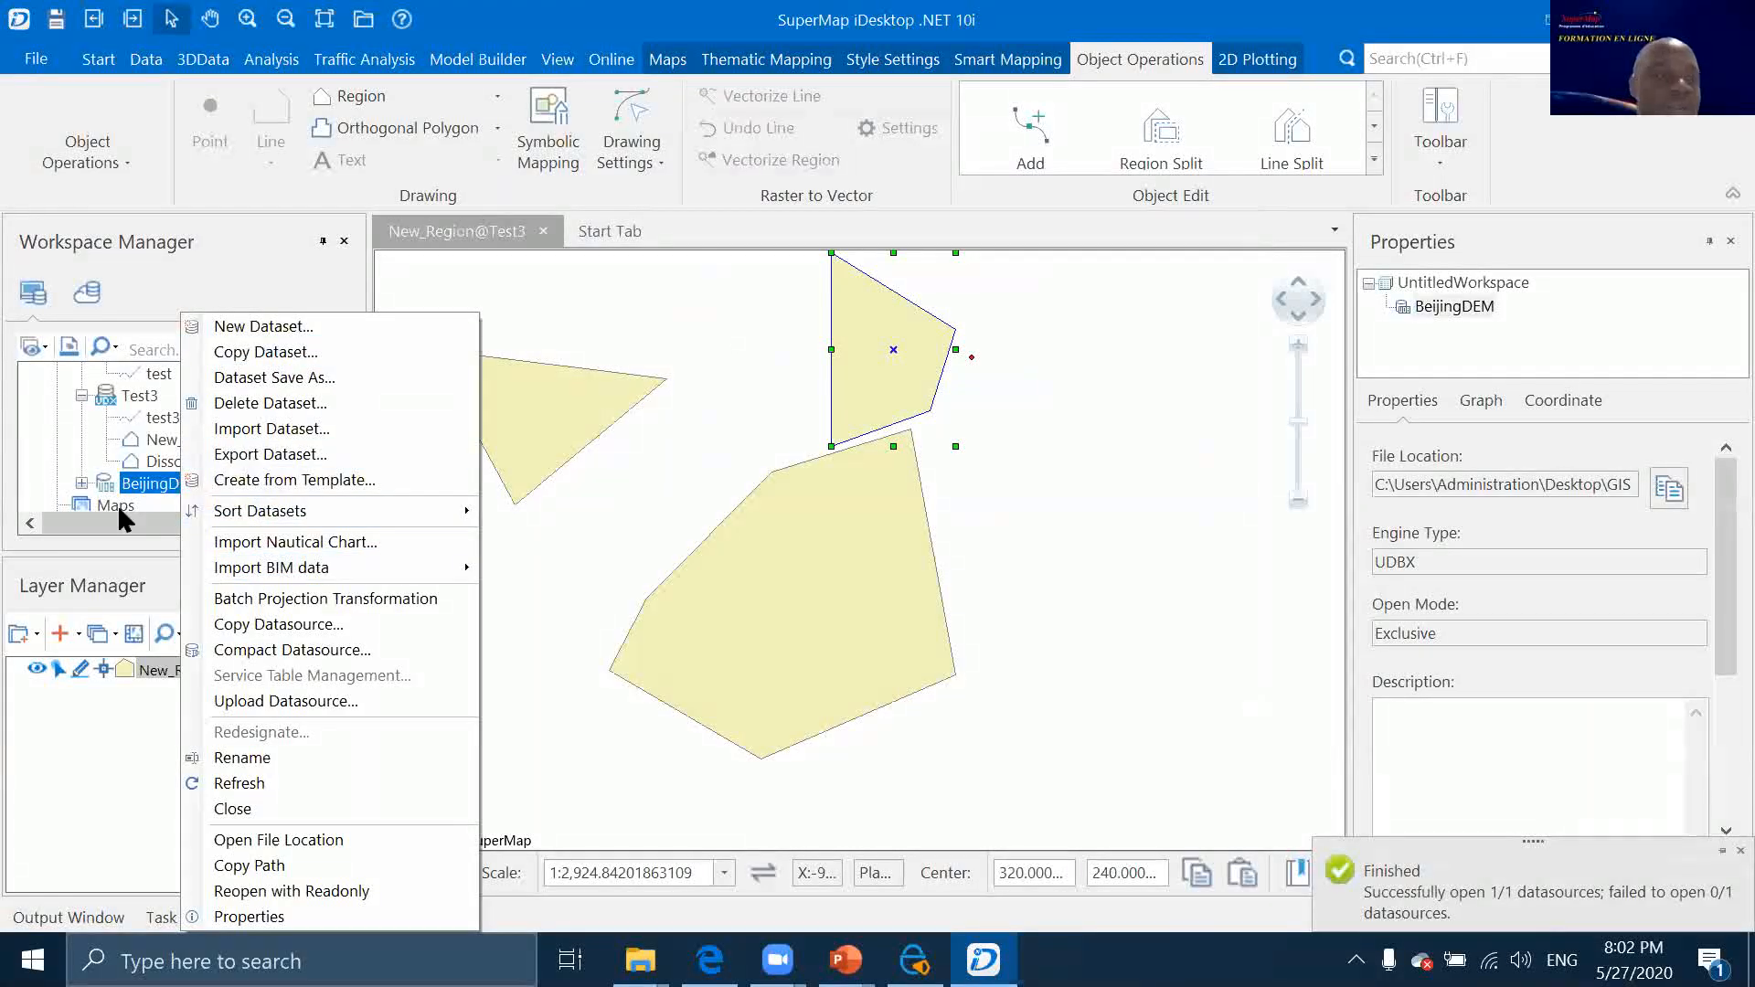
pyautogui.click(80, 484)
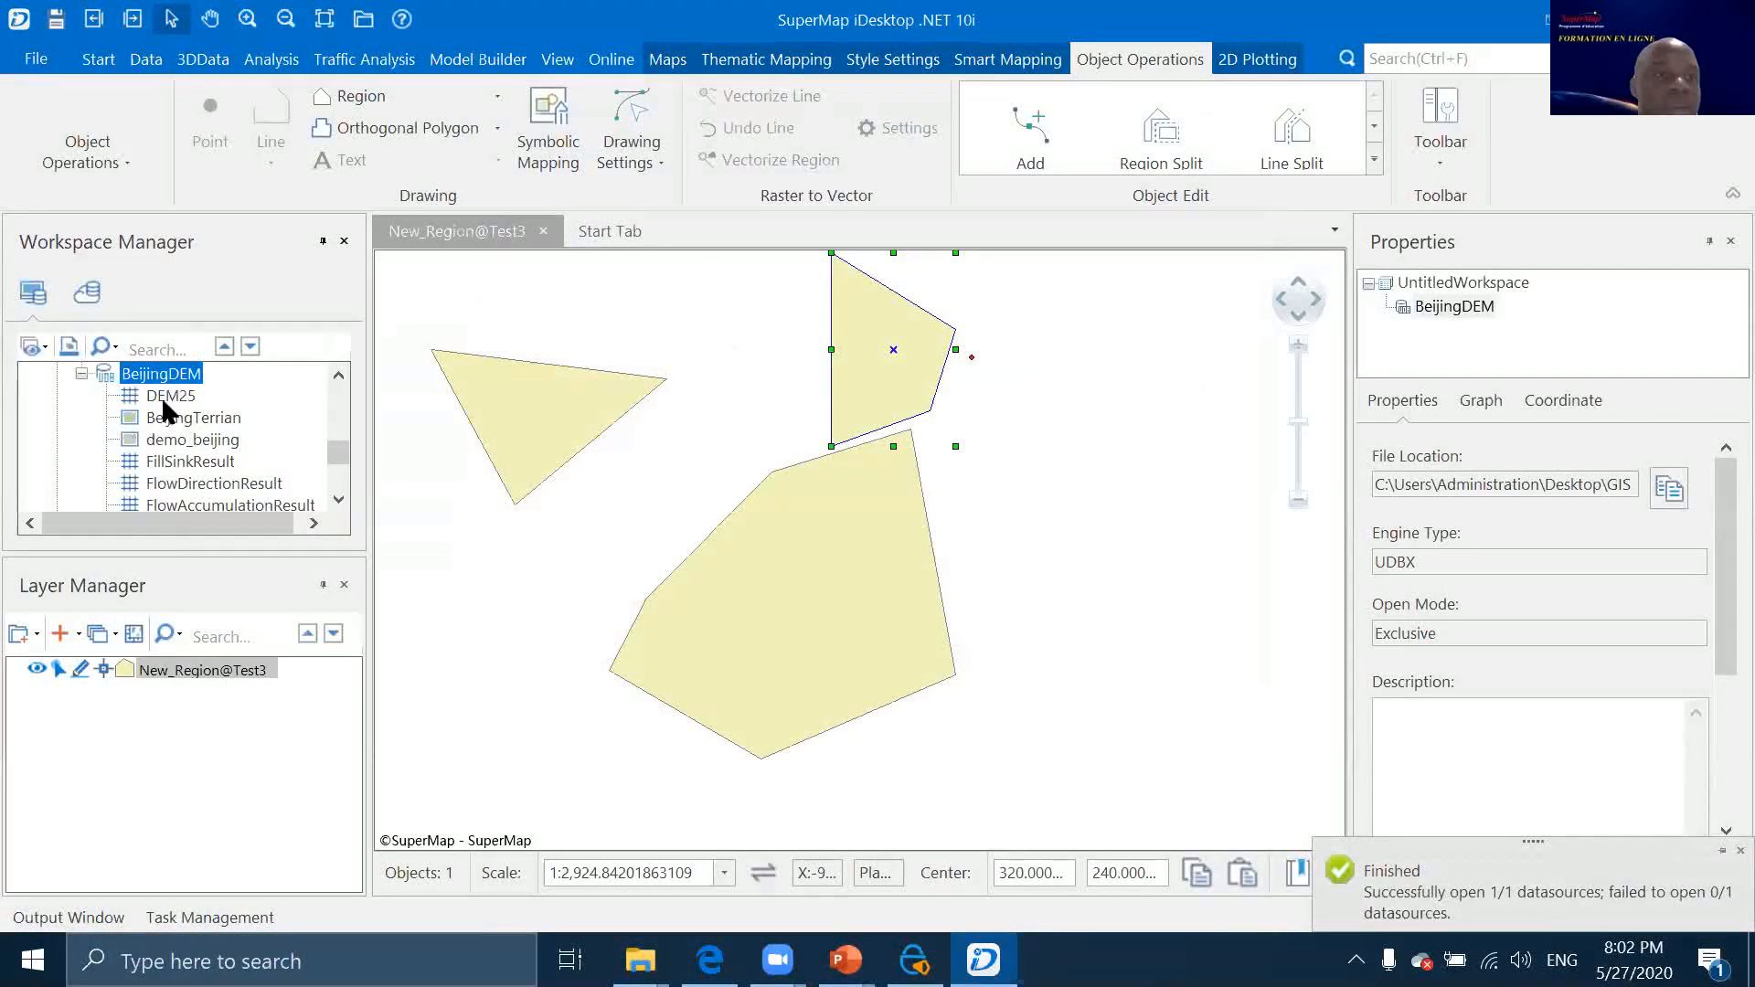
pyautogui.click(163, 421)
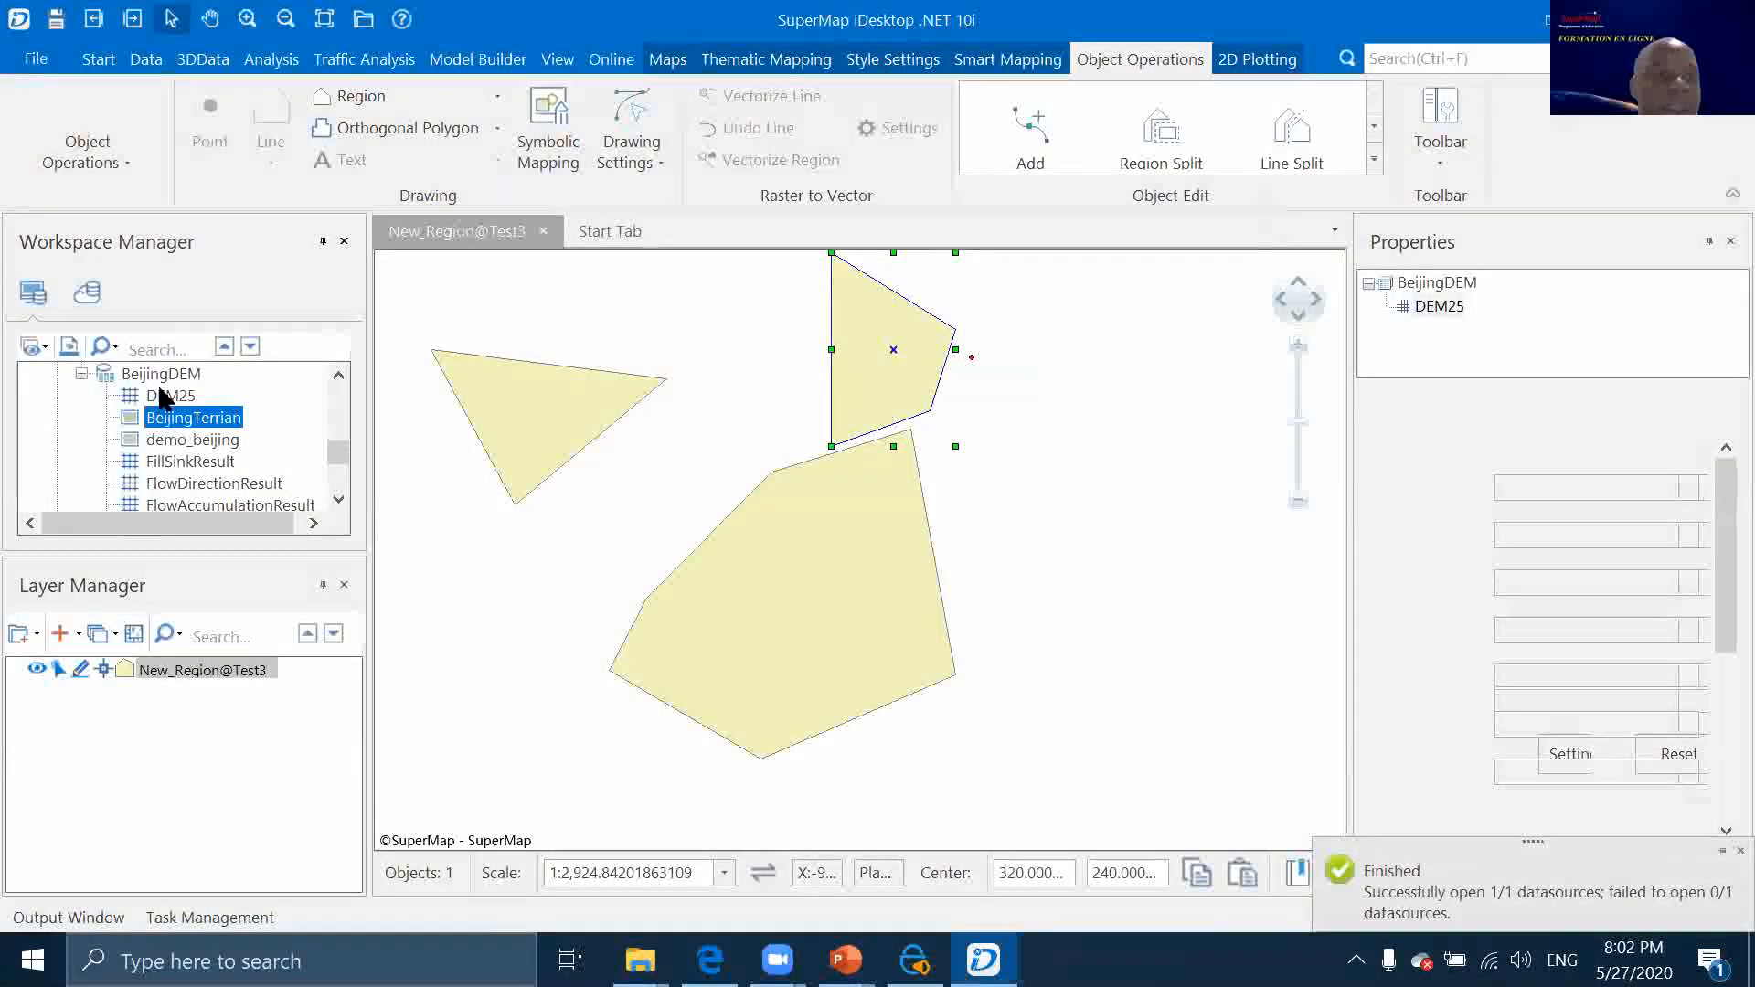
pyautogui.click(164, 396)
pyautogui.rightClick(165, 396)
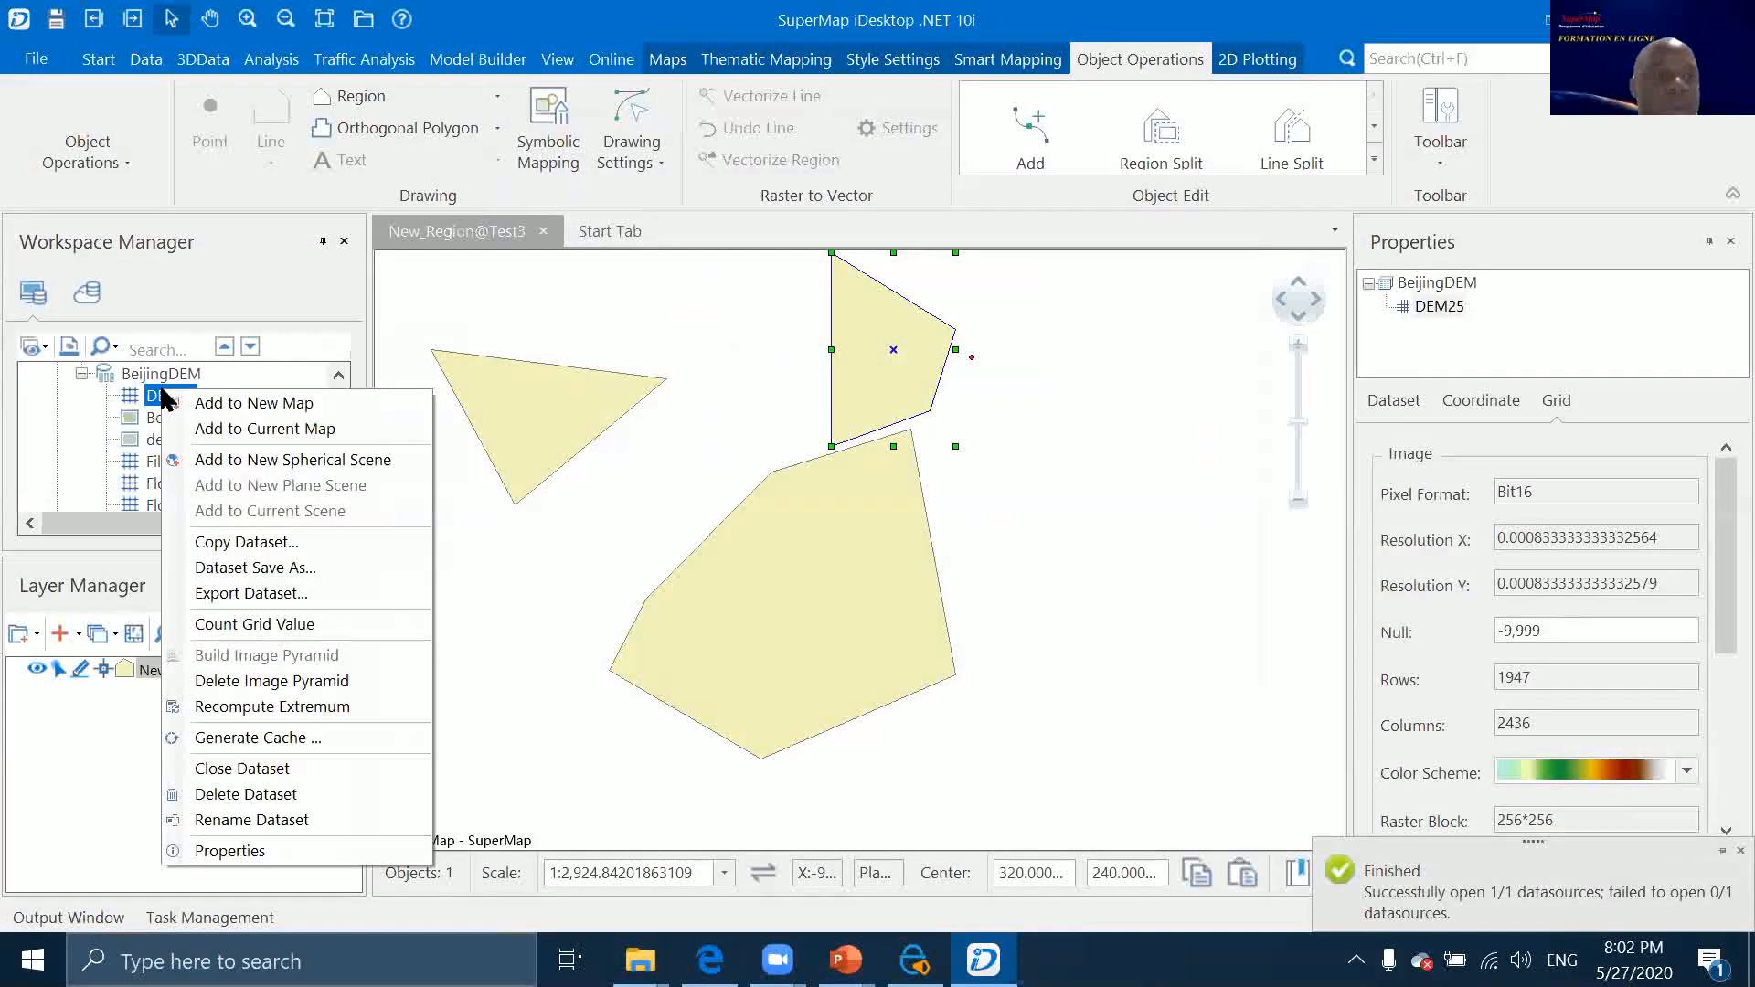
pyautogui.click(262, 402)
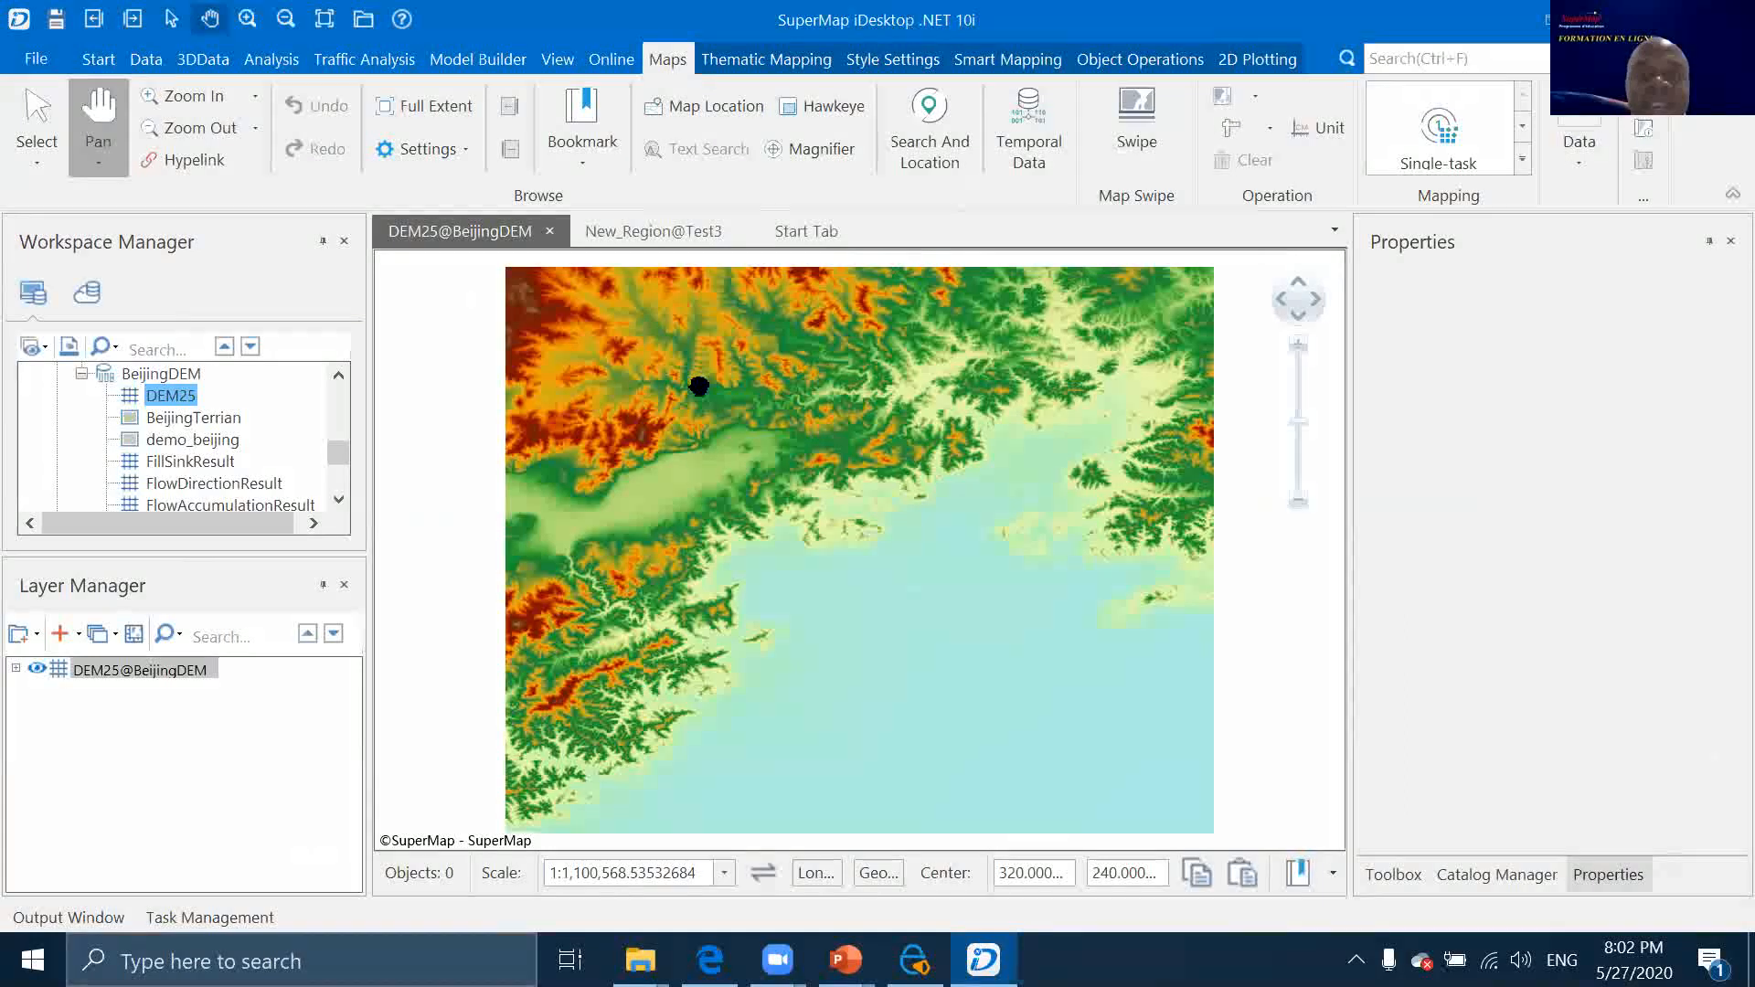
pyautogui.scroll(2, 698, 385)
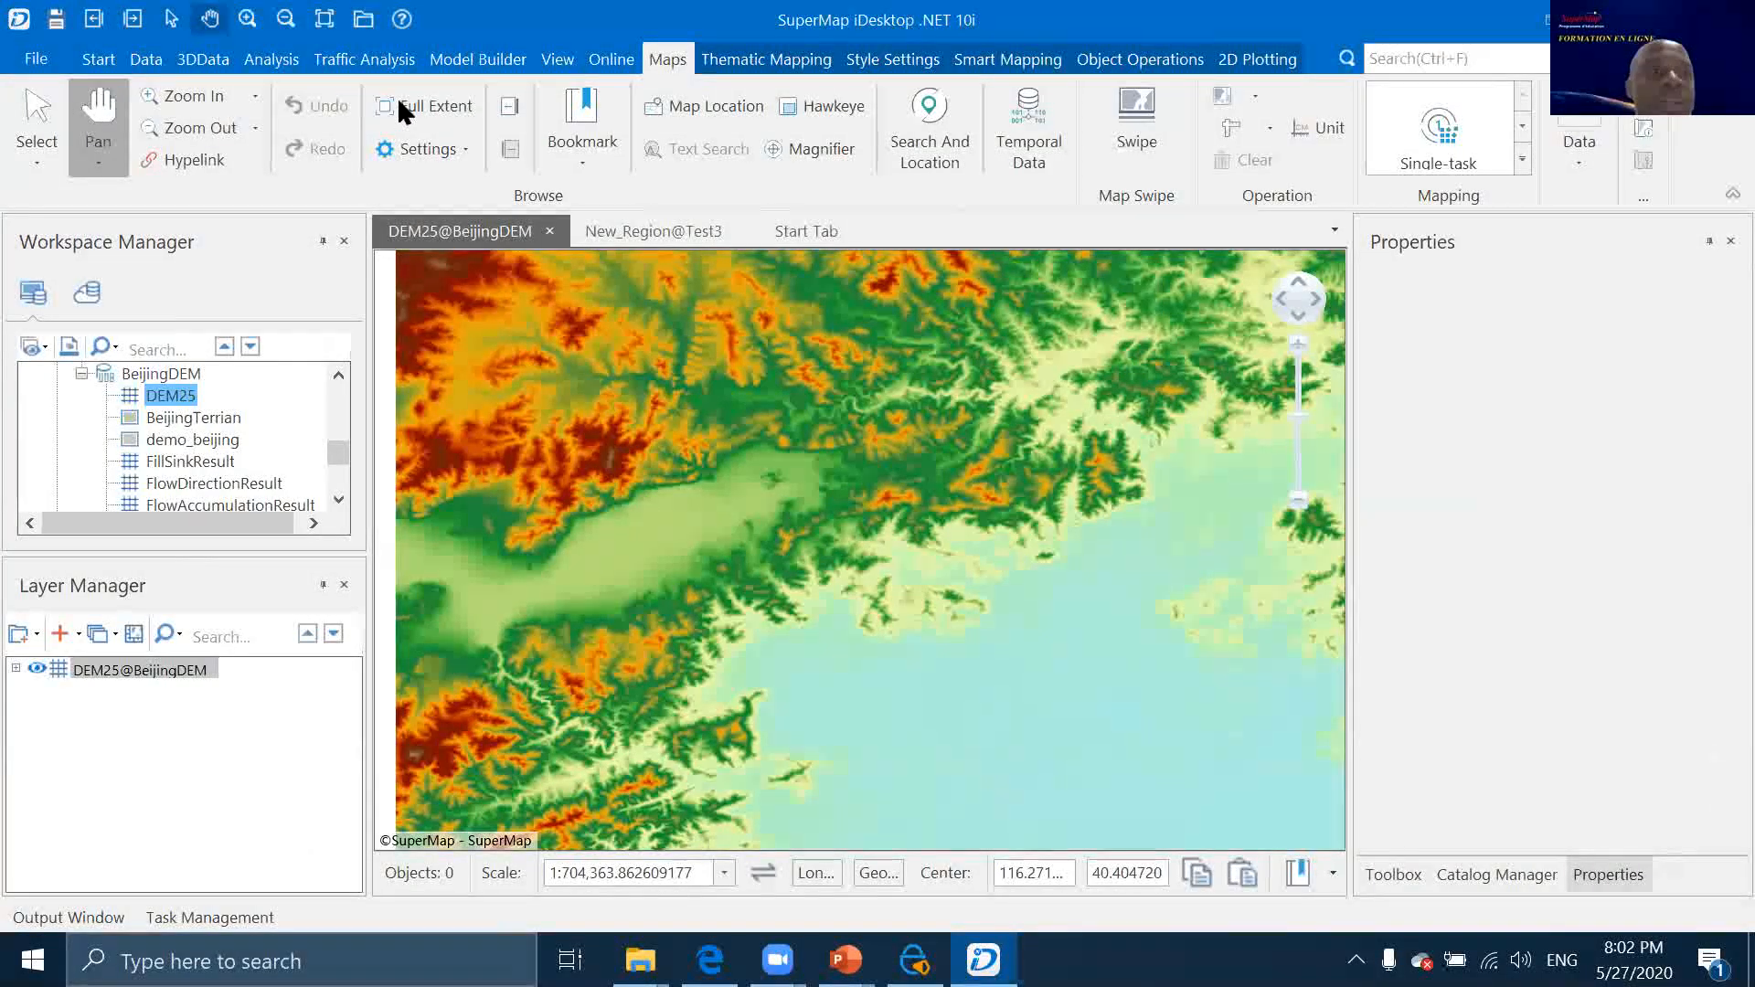
# Extract all isolines from the DEM25 grid with surface analysis
pyautogui.click(271, 59)
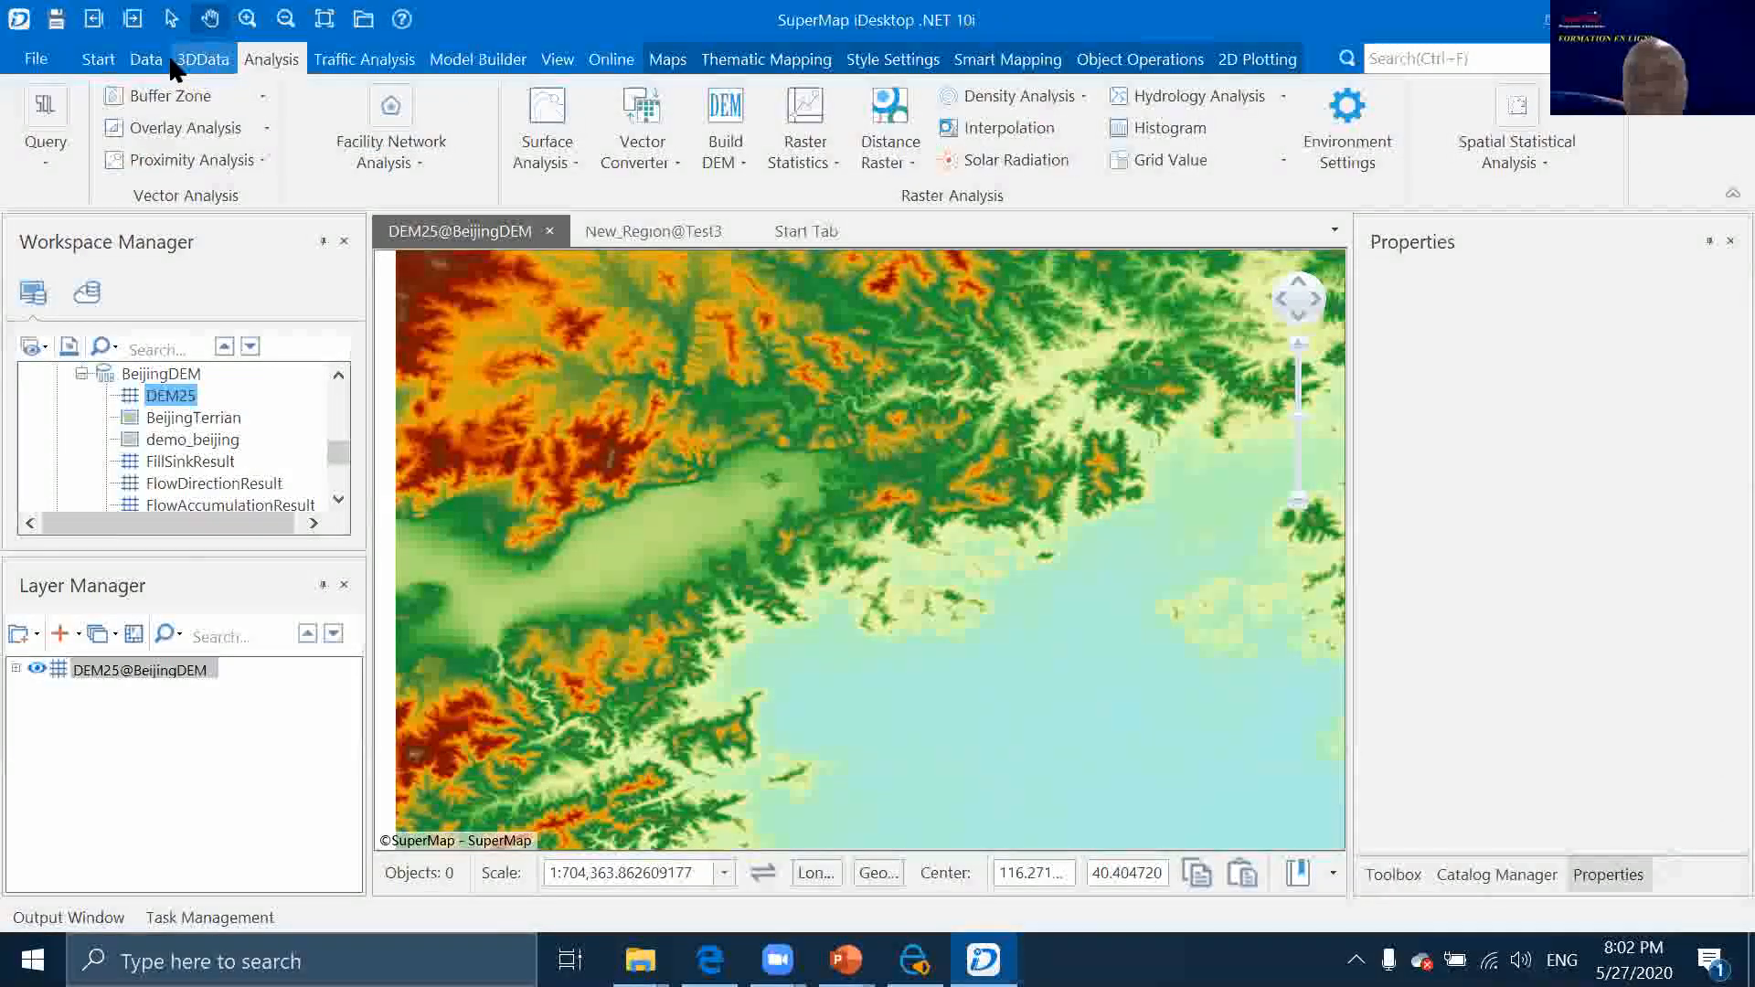
pyautogui.click(574, 155)
pyautogui.click(542, 309)
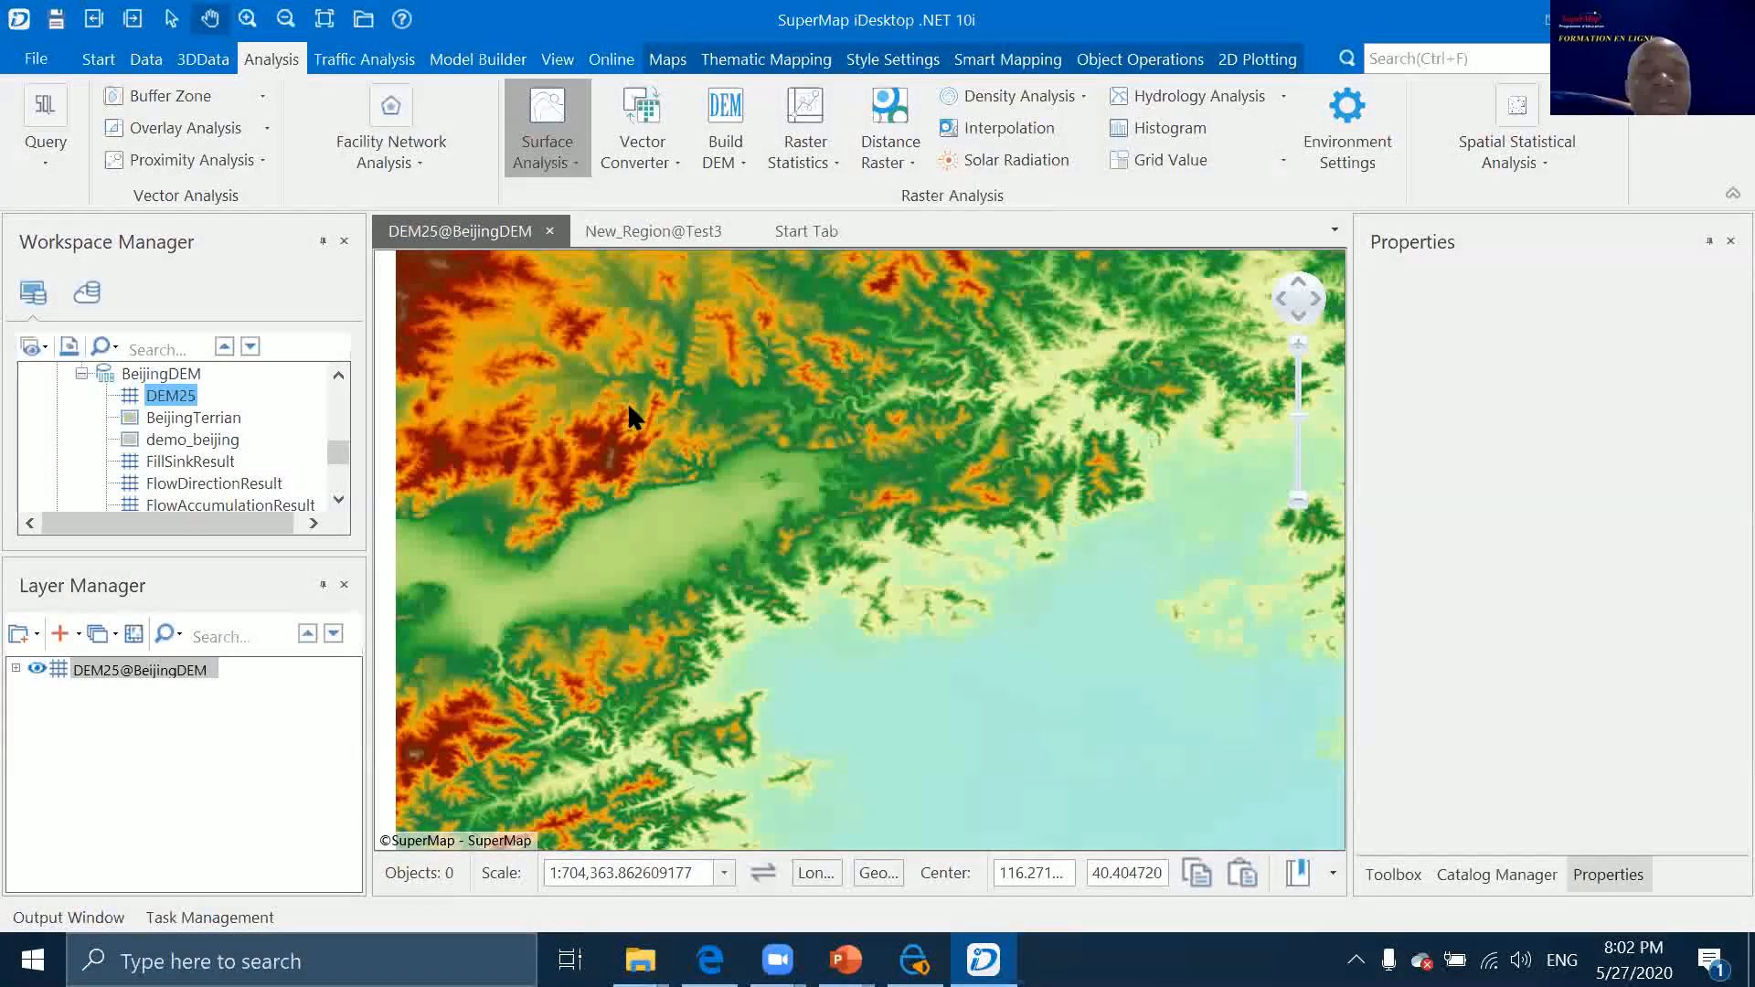
pyautogui.click(1050, 684)
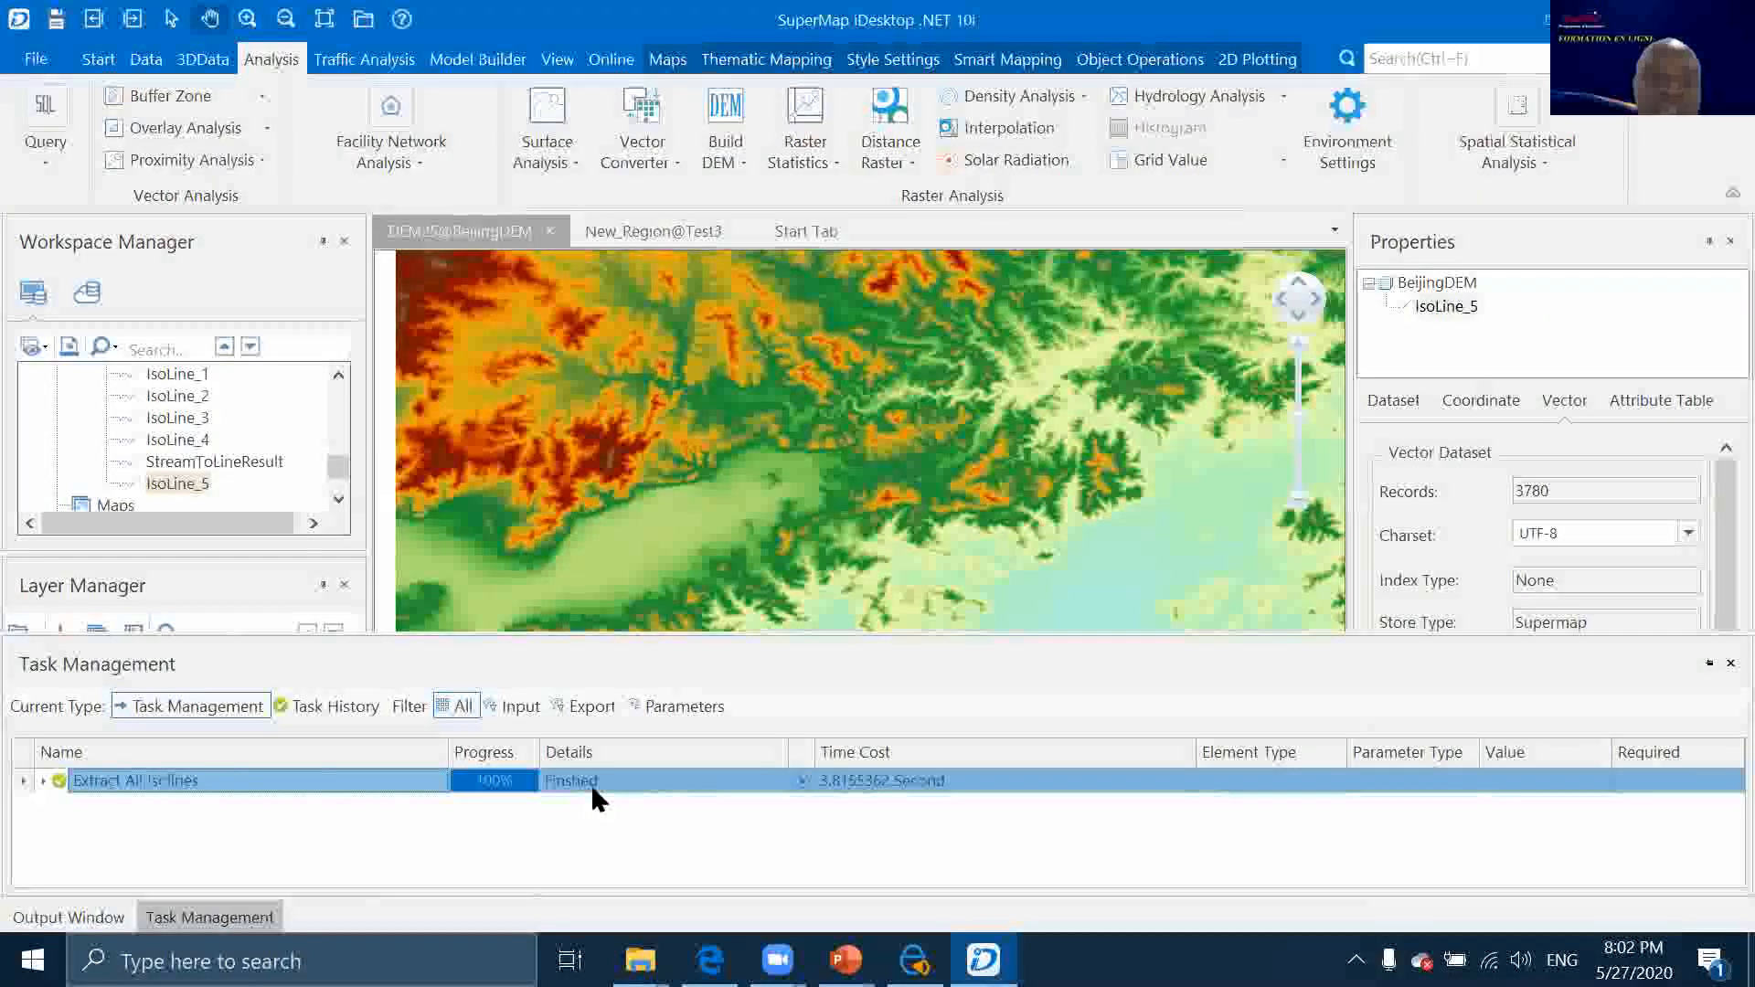
# Display the newly extracted isoline dataset in a new map and create its spatial index
pyautogui.click(170, 484)
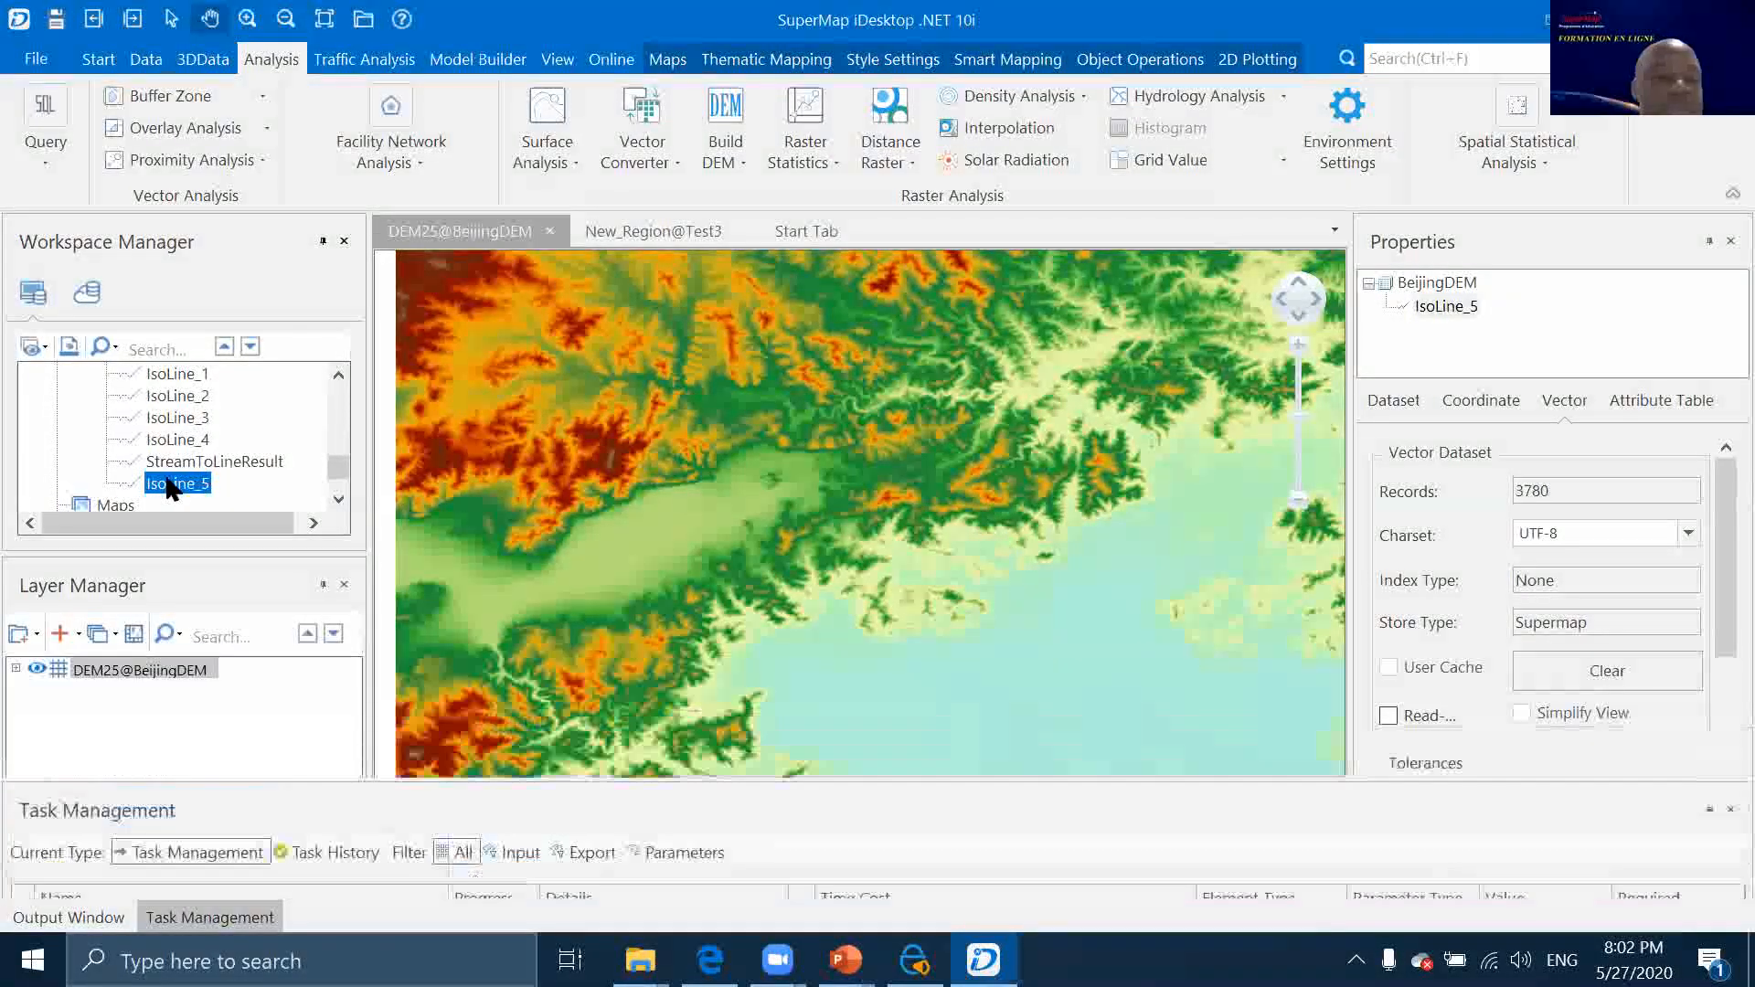
pyautogui.rightClick(170, 485)
pyautogui.click(237, 417)
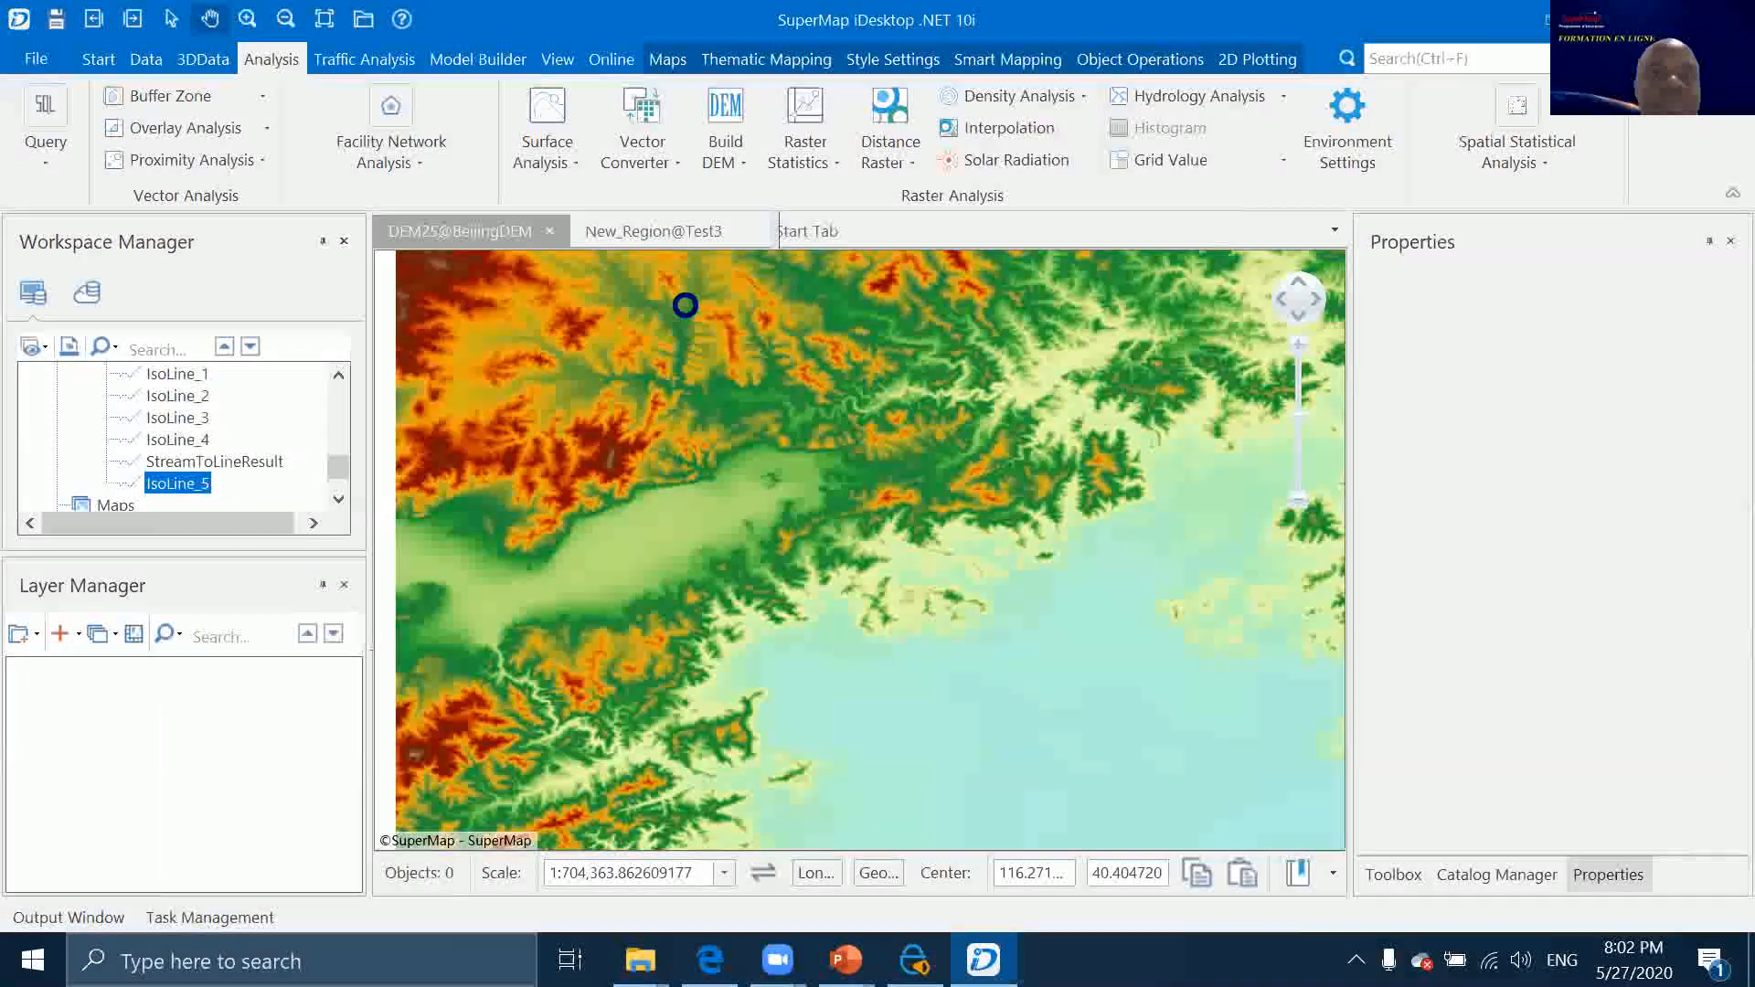
pyautogui.click(1011, 541)
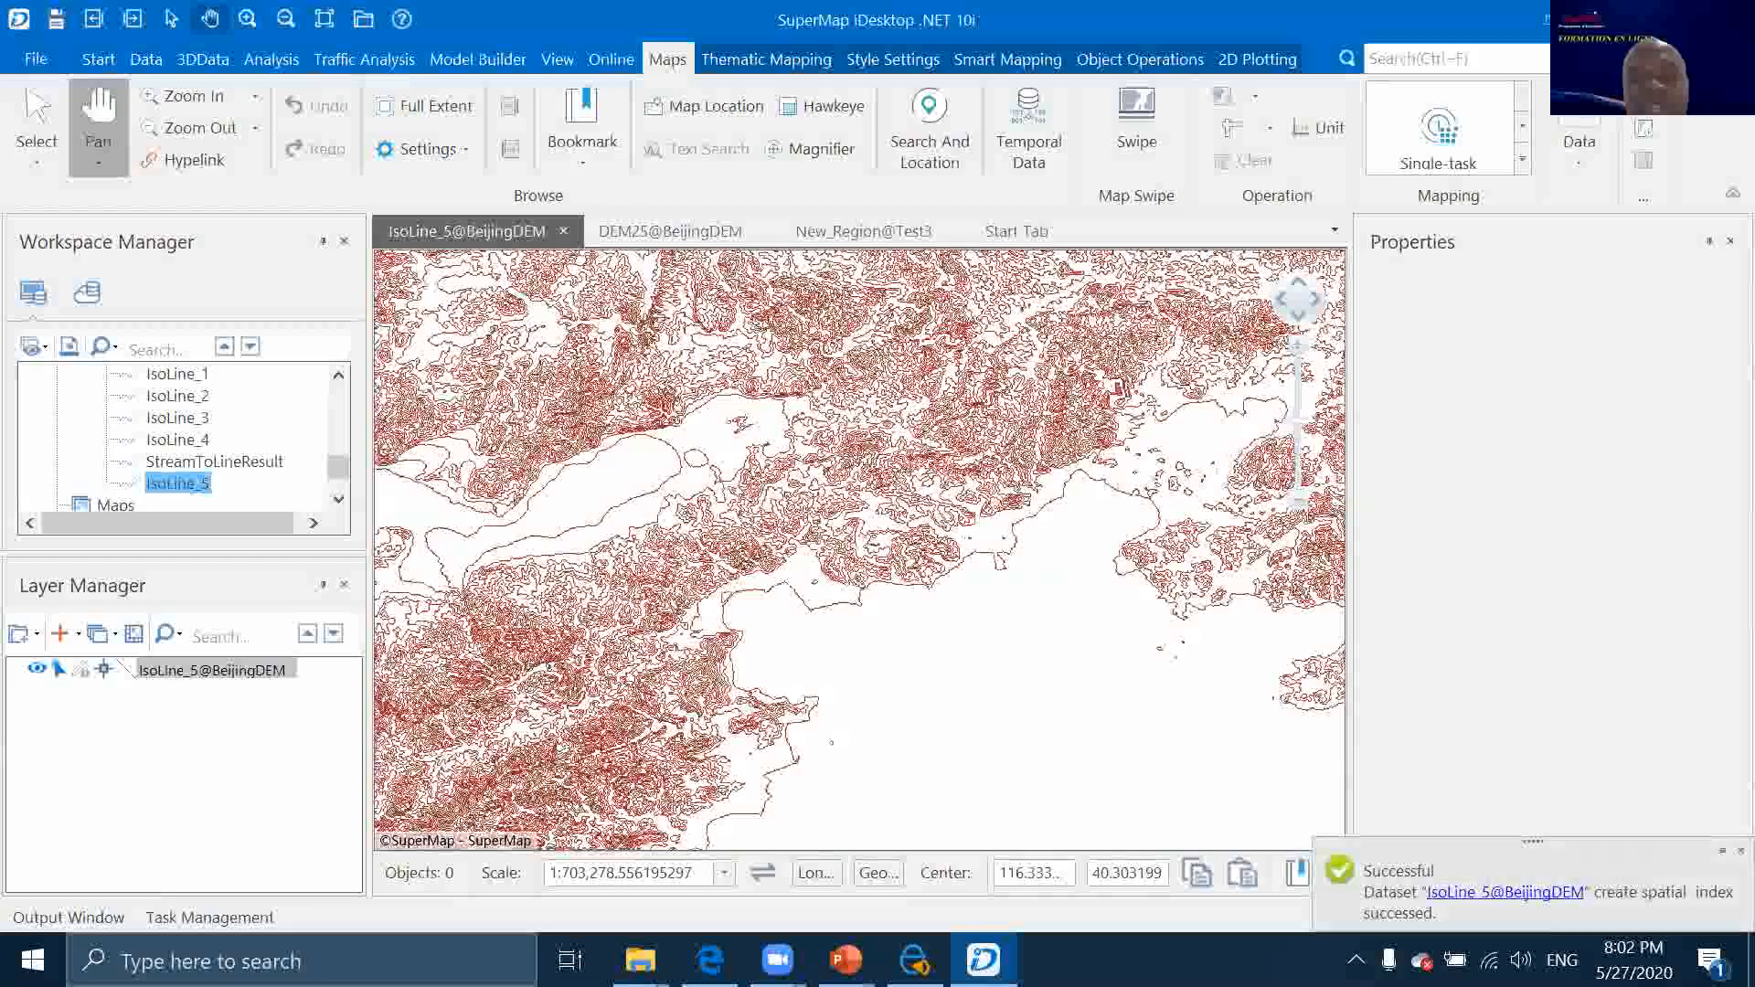
# Switch to the PowerPoint presentation to review the semi-automatic vectorisation steps and the "Exemple de vectorisation" slide
pyautogui.moveTo(846, 960)
pyautogui.click(941, 827)
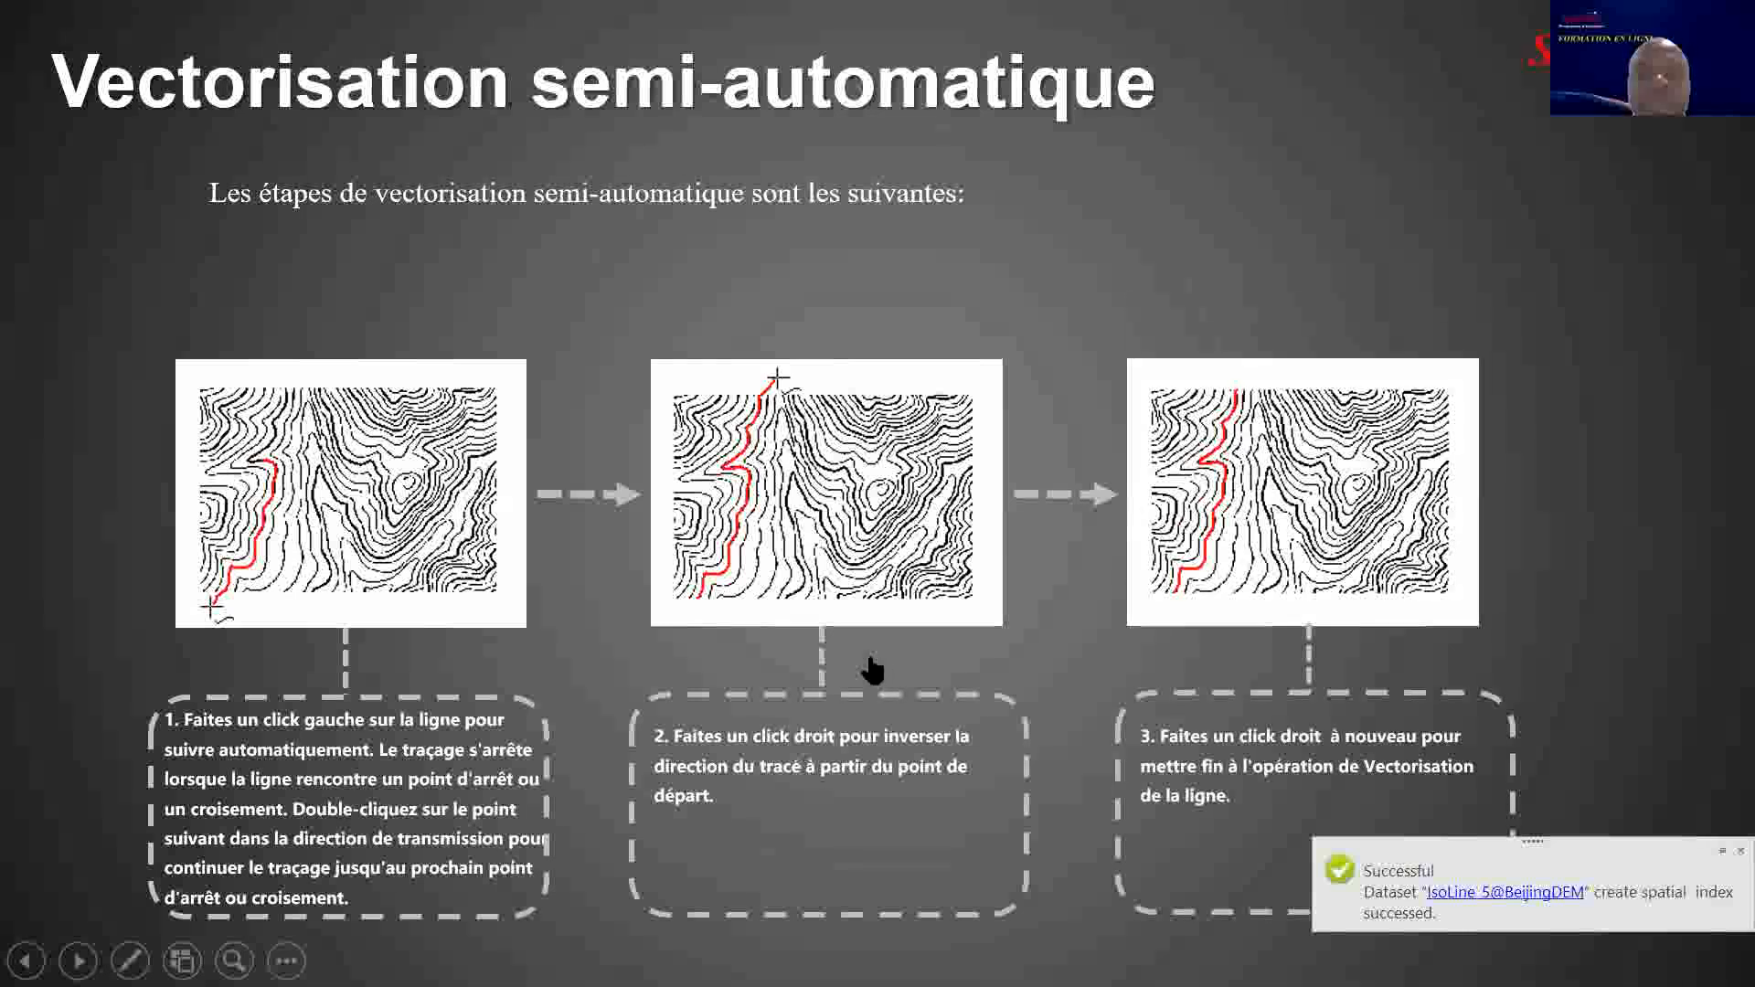
pyautogui.click(870, 658)
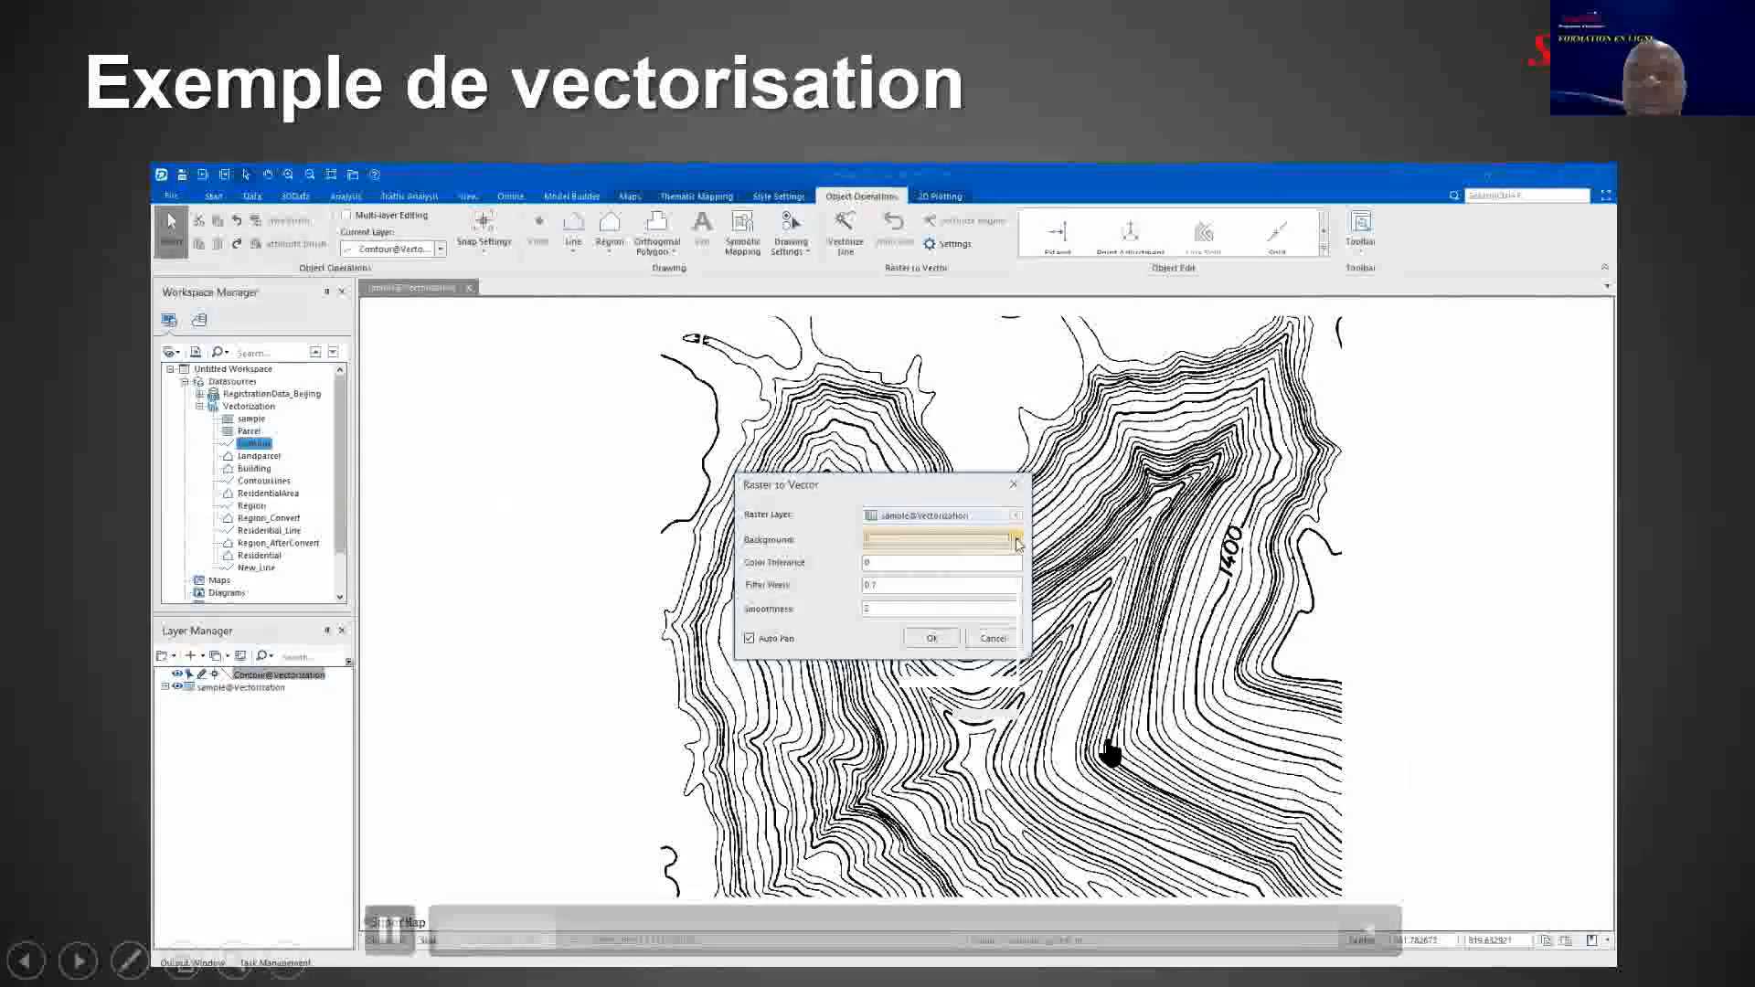
# Advance the presentation past the vector data processing and data conversion slides to the "Joindre des lignes / colonnes" slide
pyautogui.press('Right')
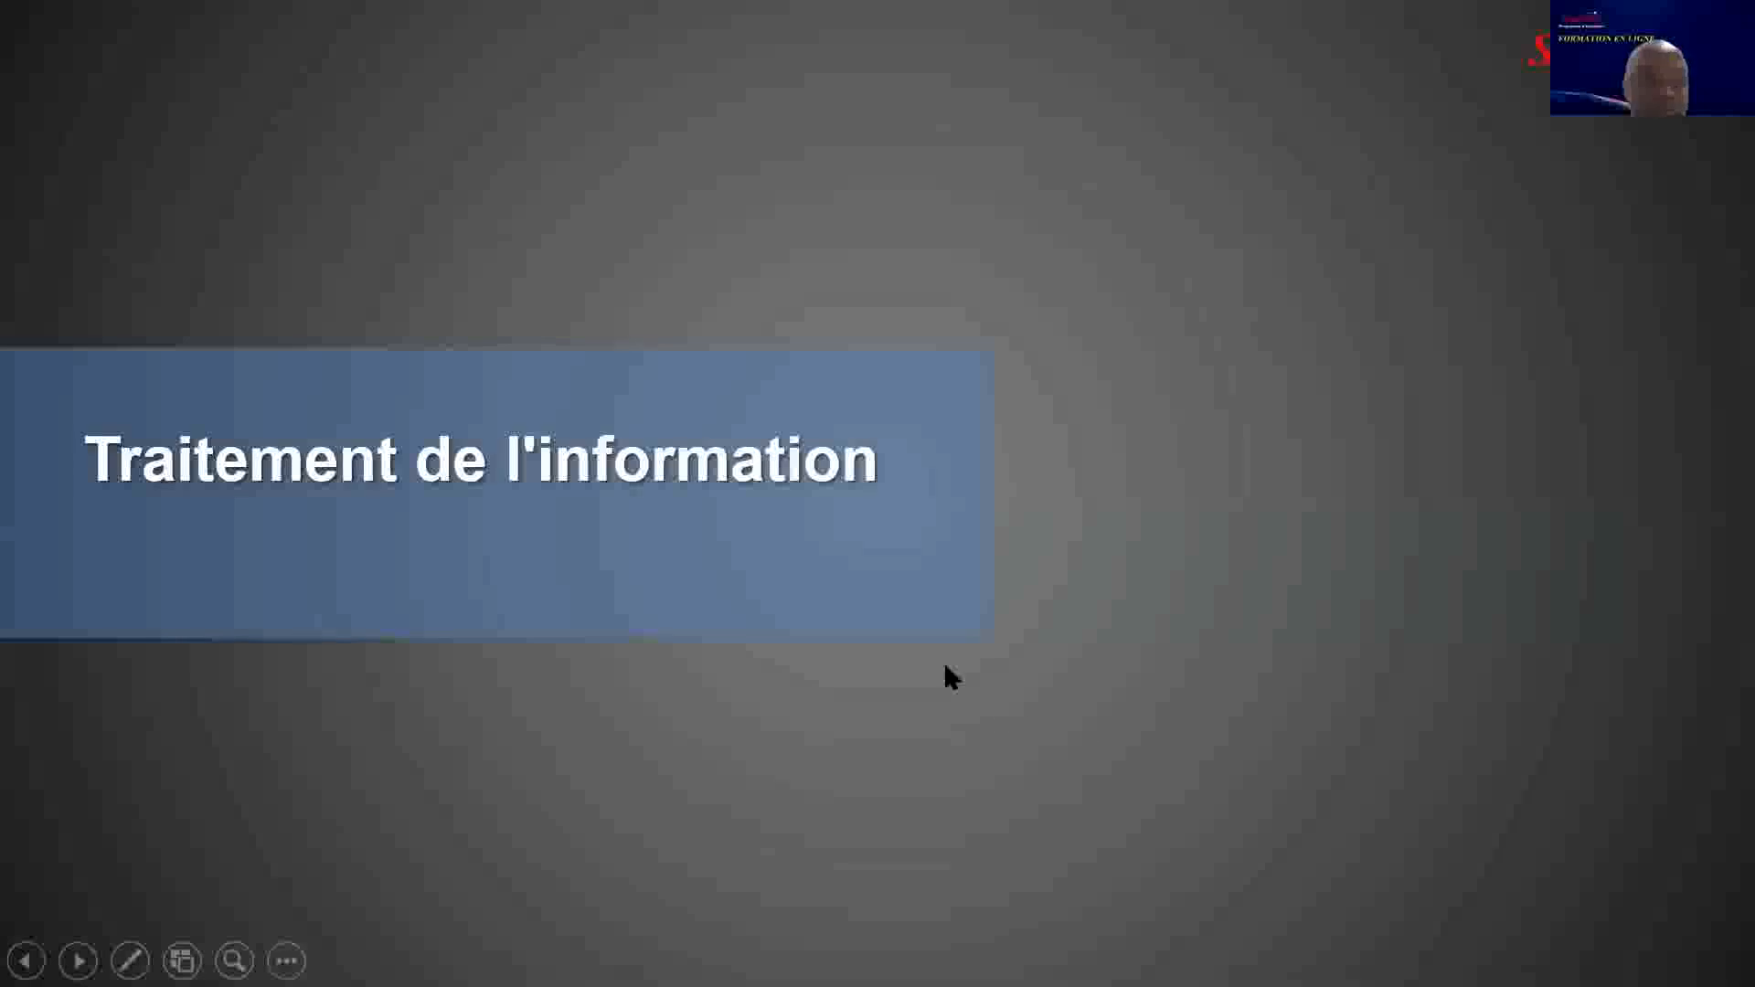
pyautogui.press('Right')
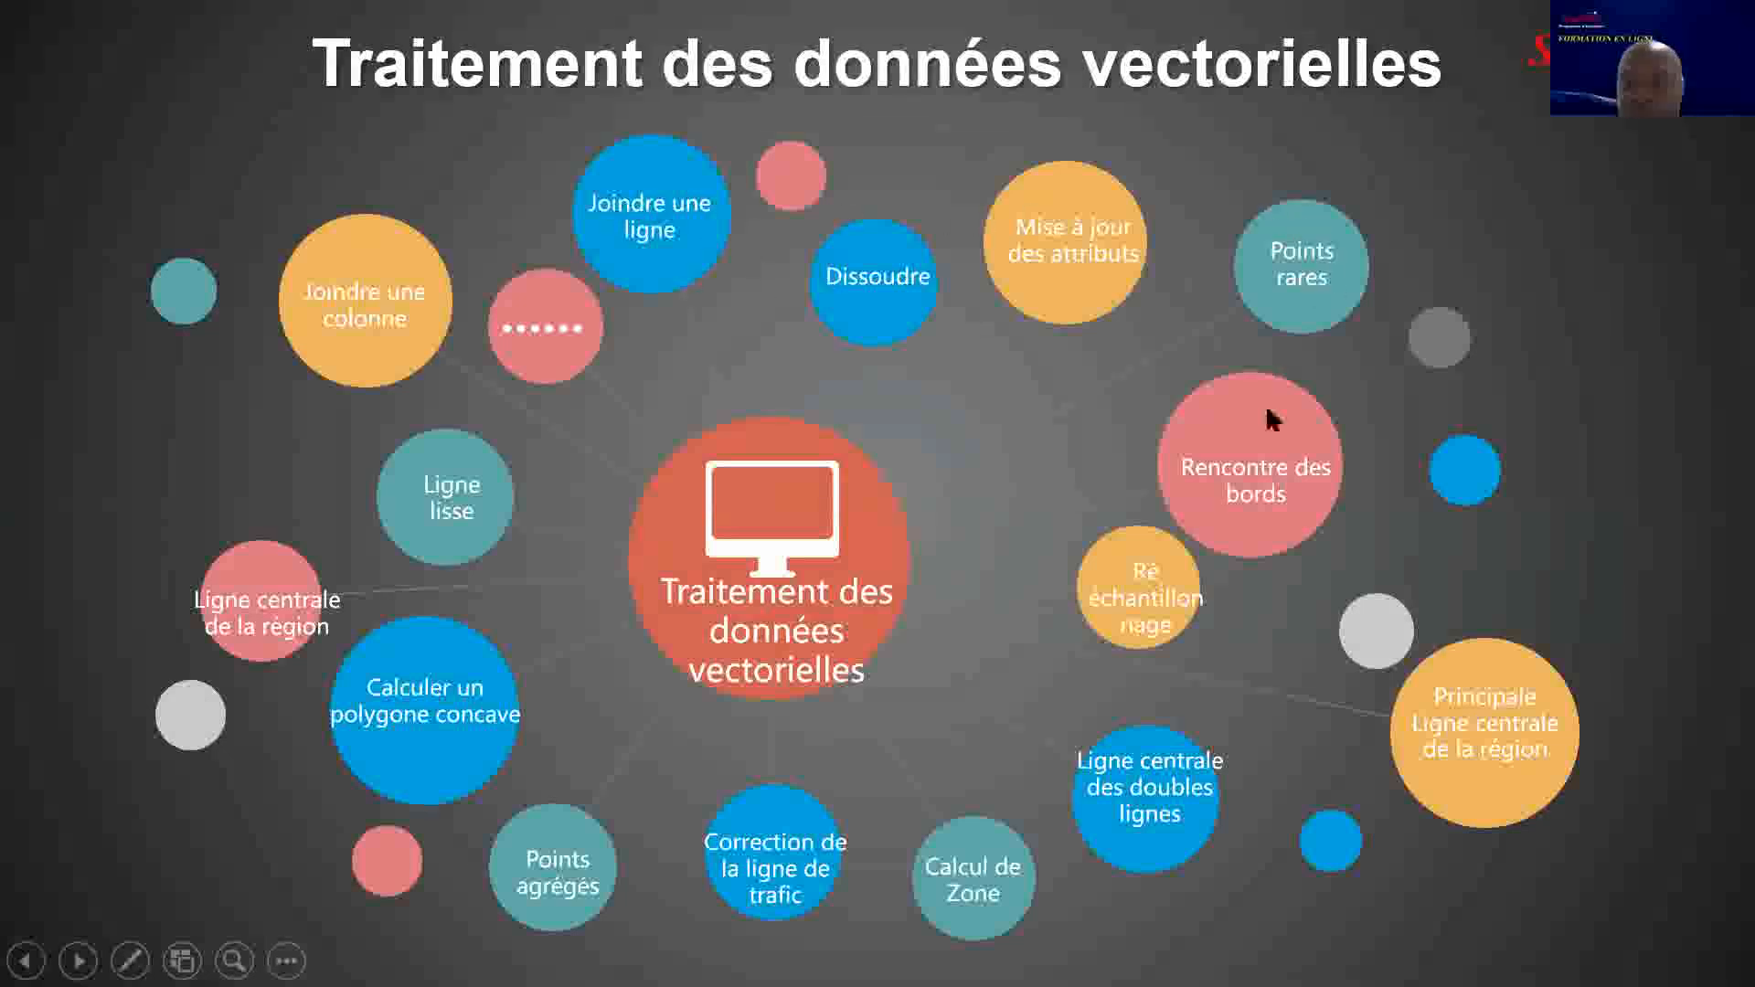
pyautogui.press('Right')
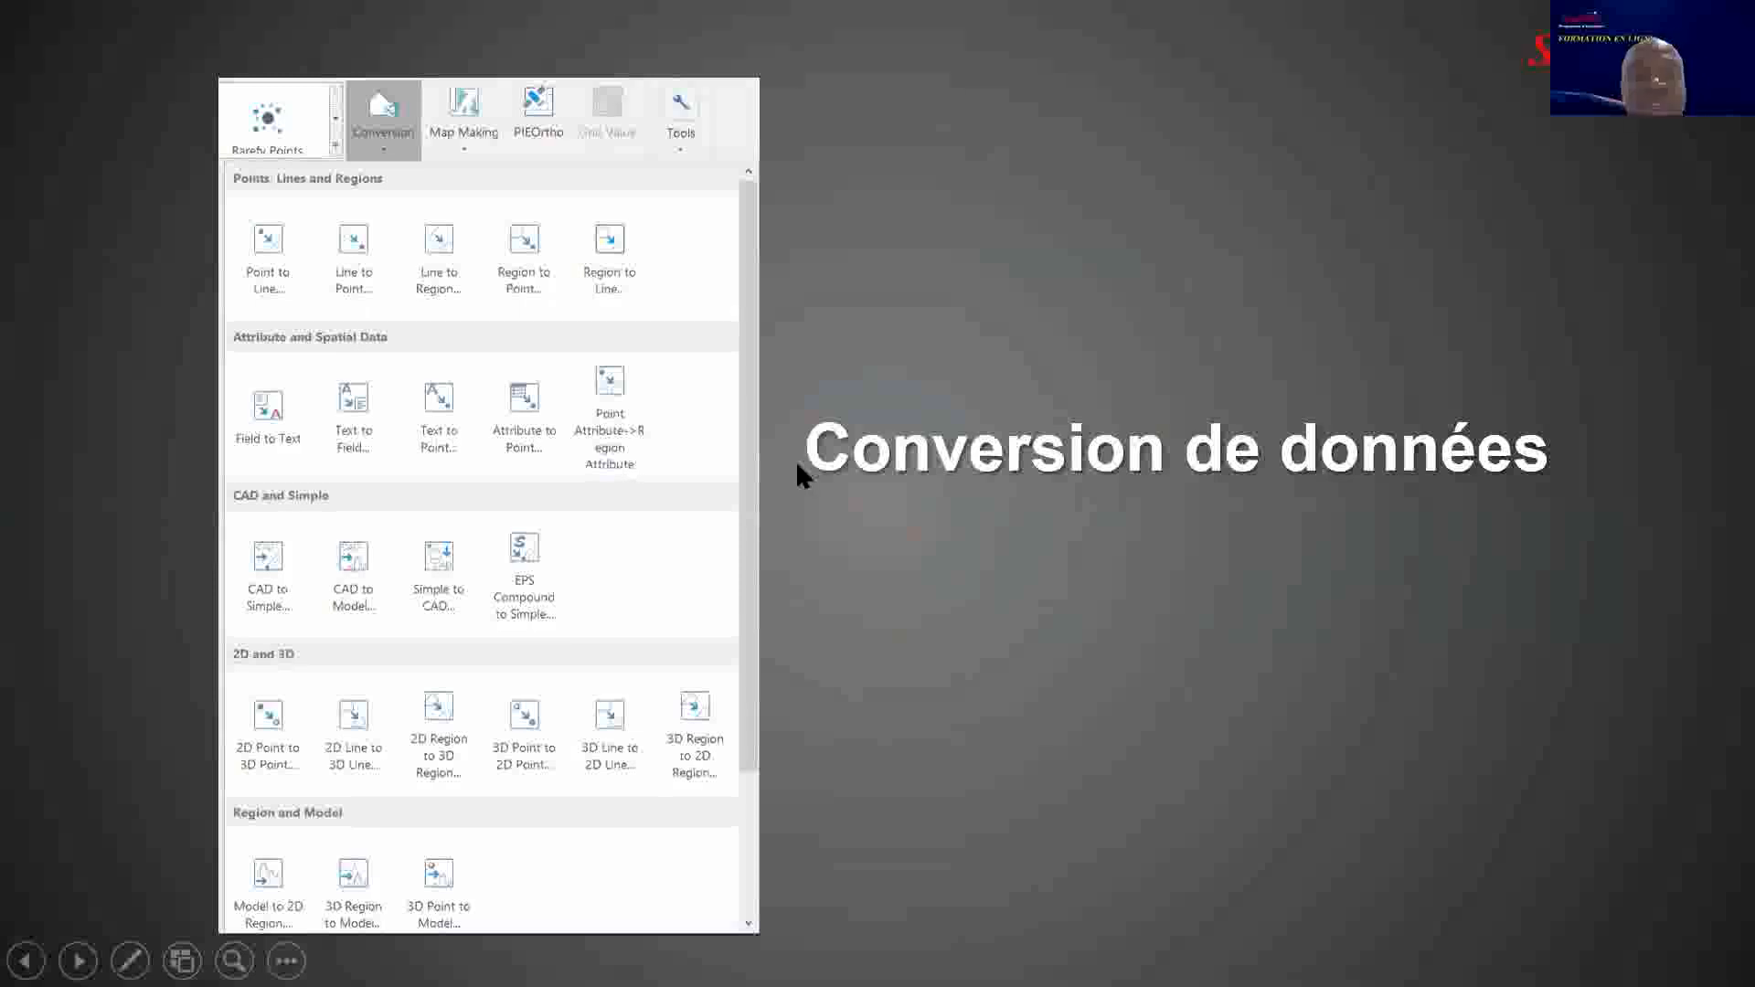
pyautogui.press('Right')
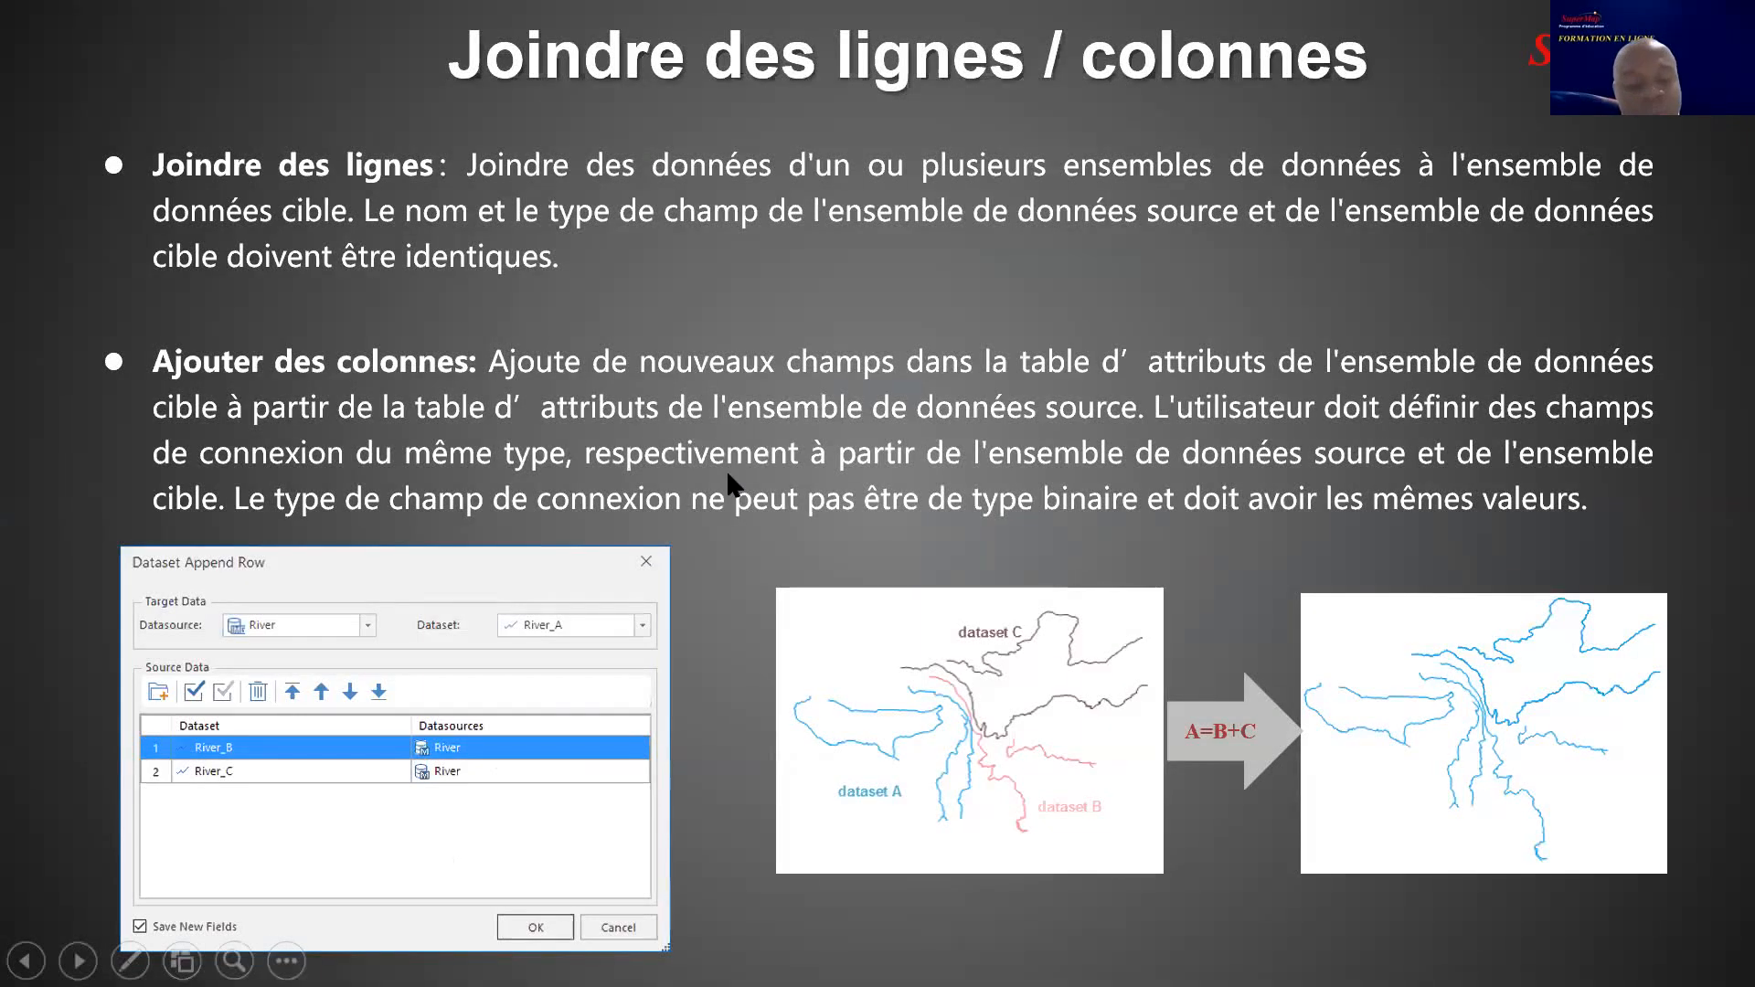
# Switch back to SuperMap iDesktop and close all open maps, saving the New_Region@Test3 and DEM25@BeijingDEM maps
pyautogui.press('super')
pyautogui.press('super+d')
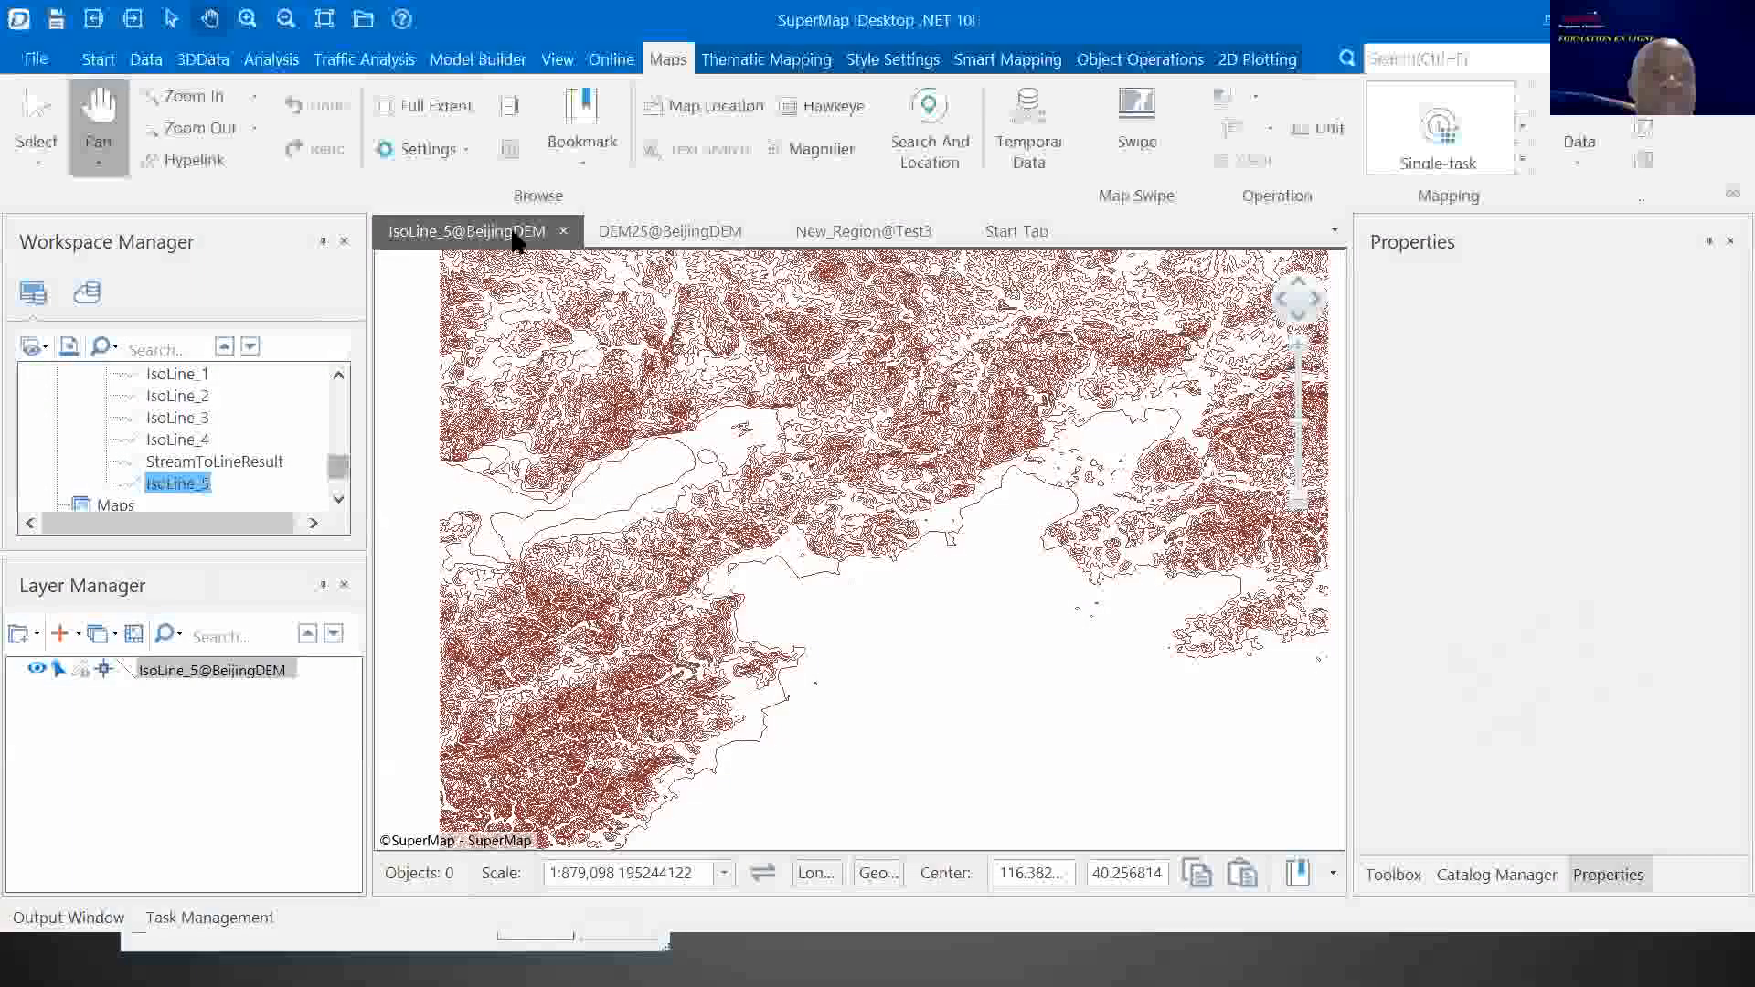
pyautogui.click(564, 231)
pyautogui.click(905, 552)
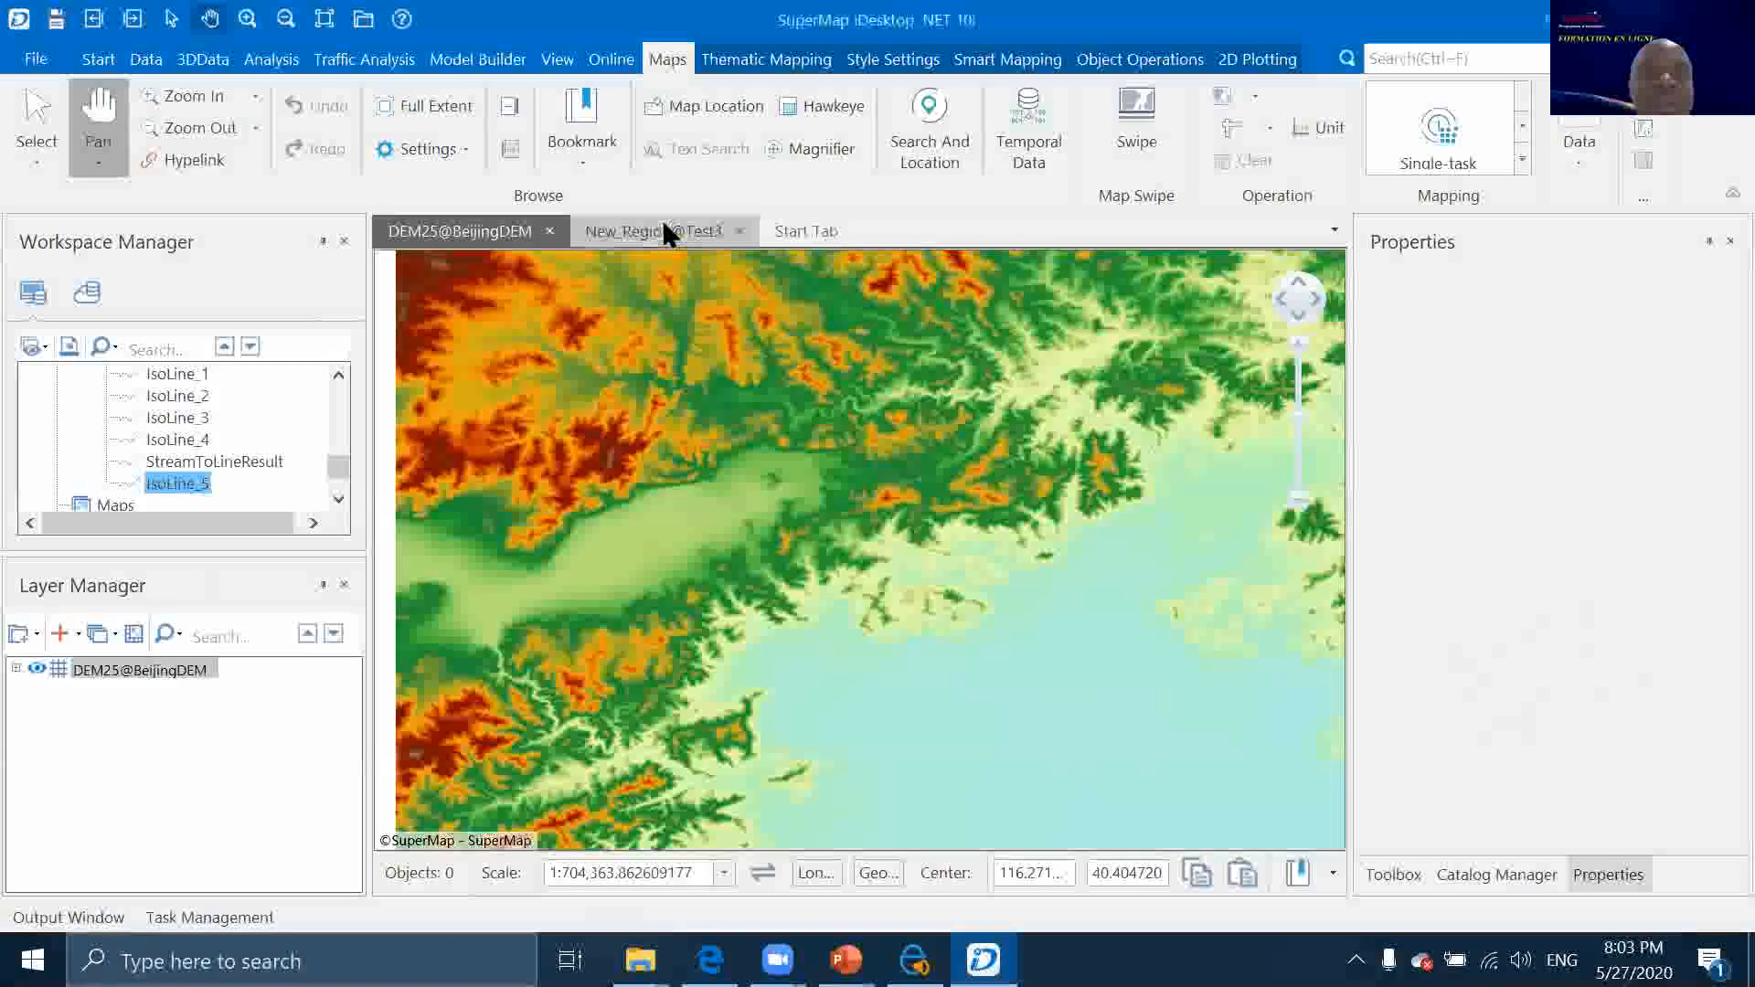
pyautogui.rightClick(665, 229)
pyautogui.click(762, 309)
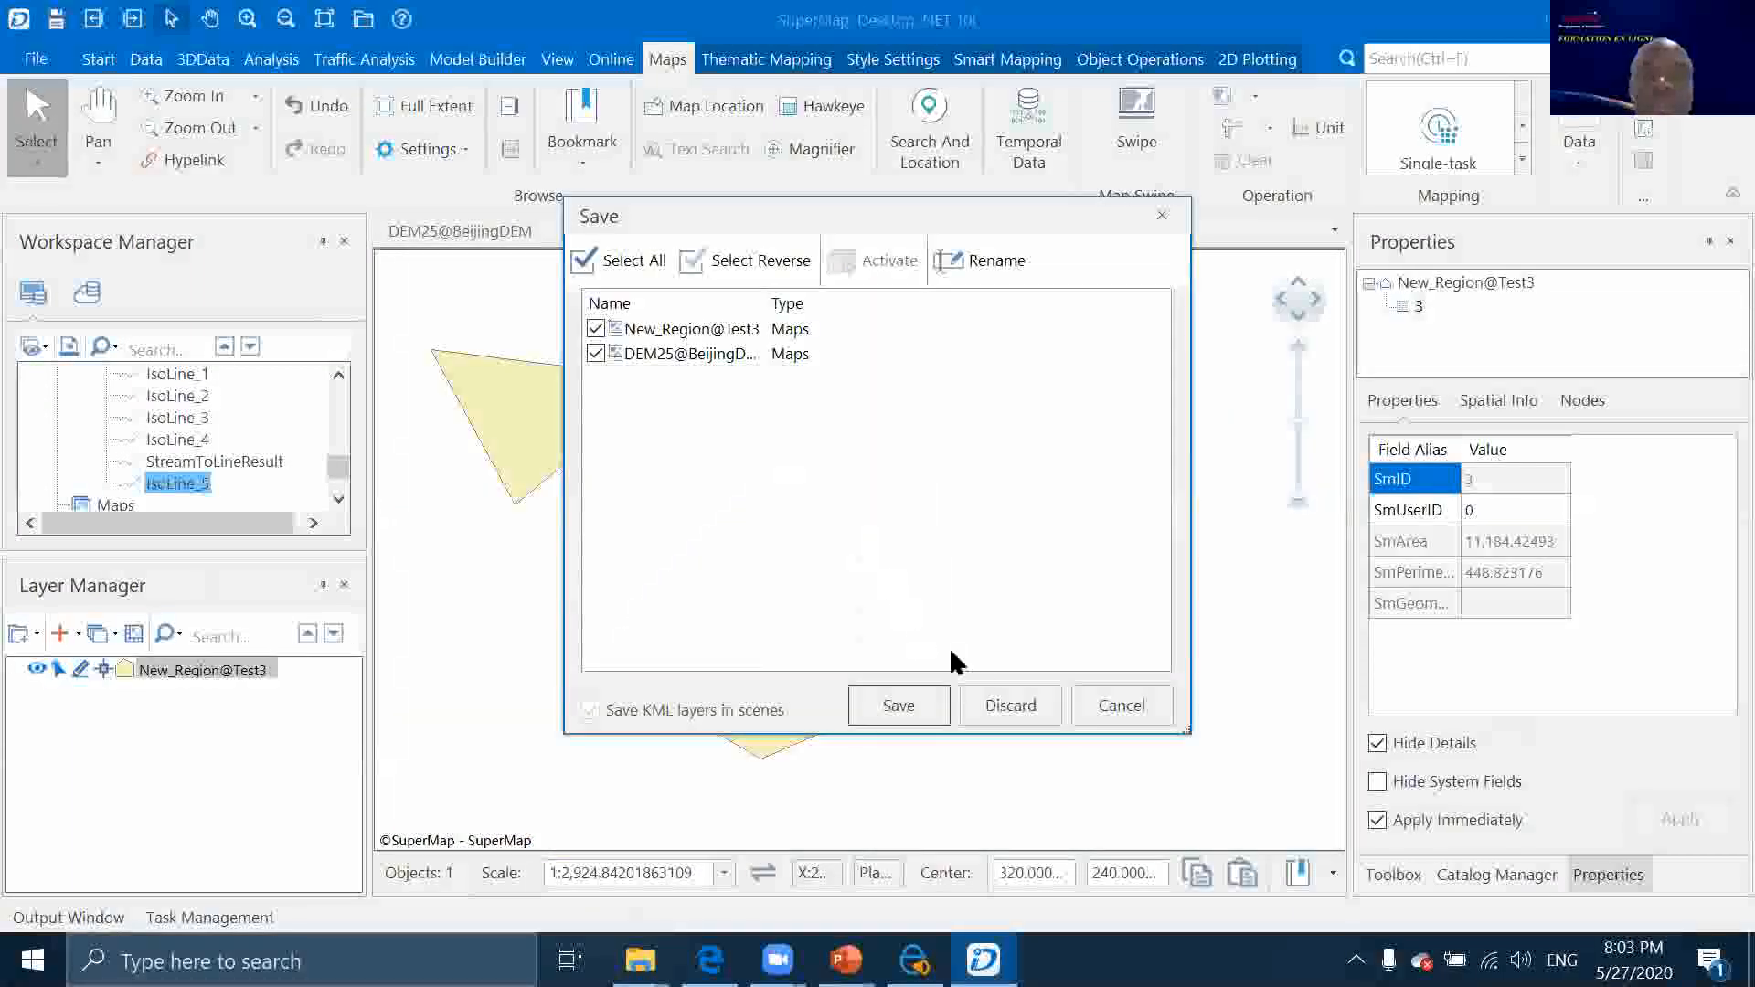
pyautogui.click(901, 704)
# Enlarge the workspace tree, collapse the World datasource and display the test3 line dataset in a map
pyautogui.scroll(10, 139, 461)
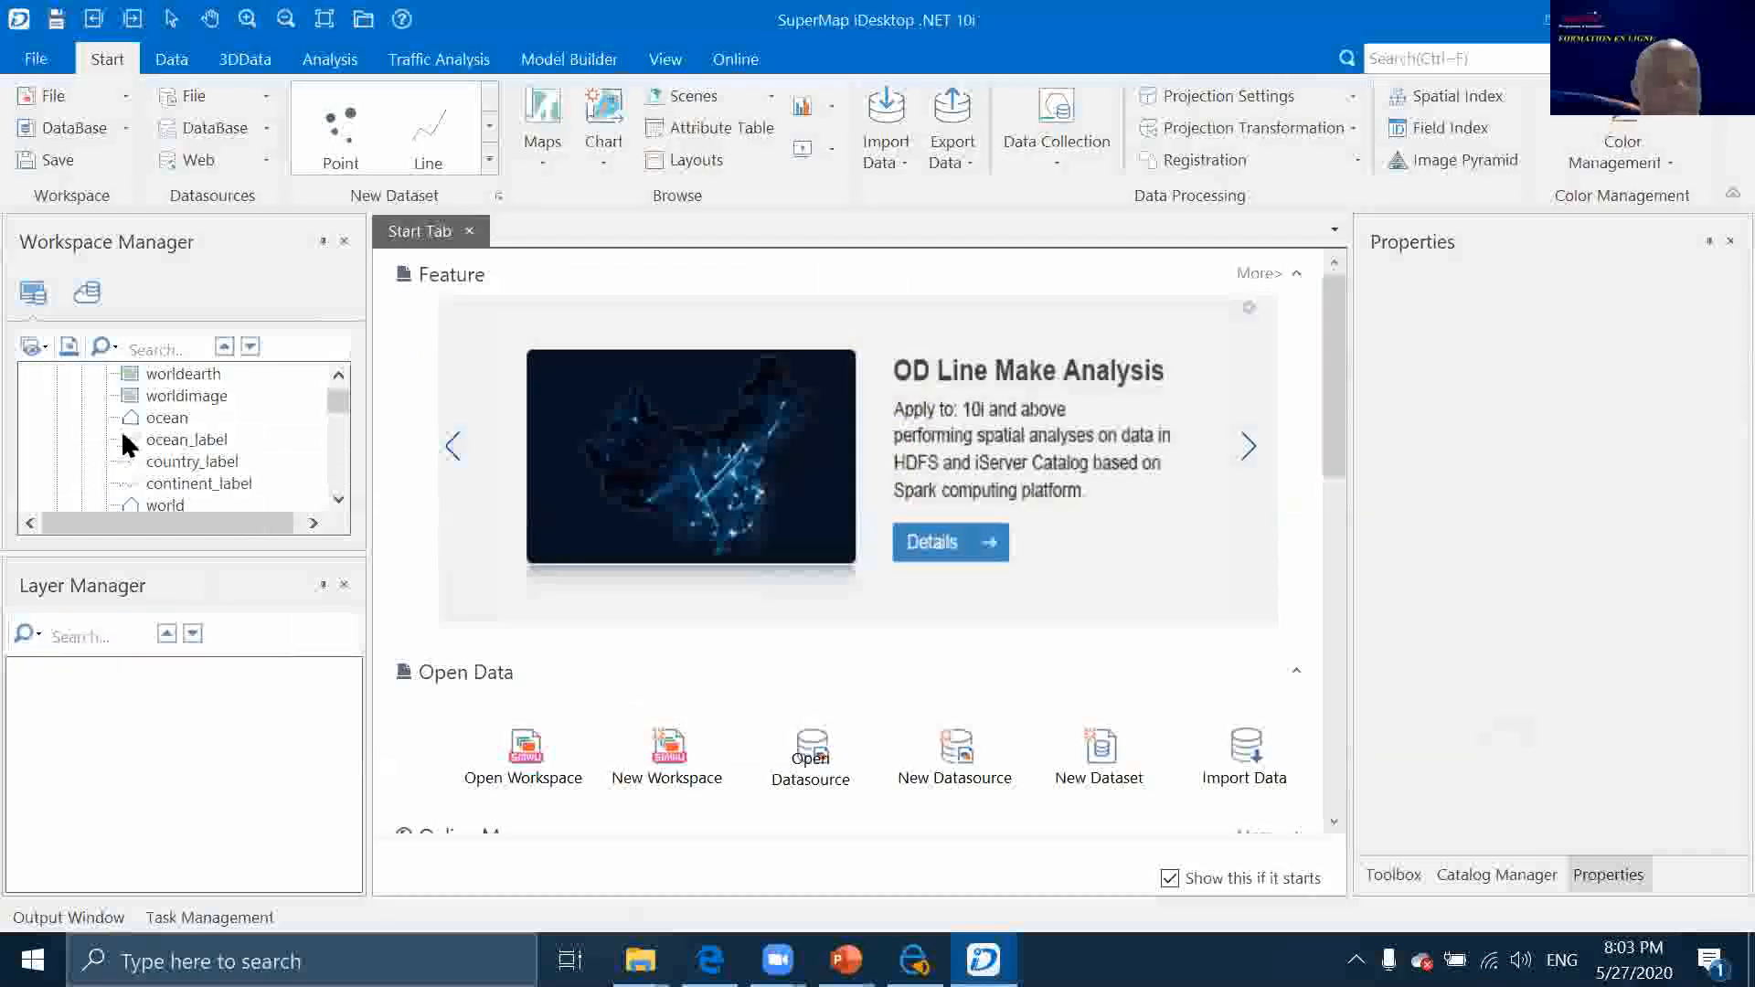
pyautogui.scroll(2, 110, 426)
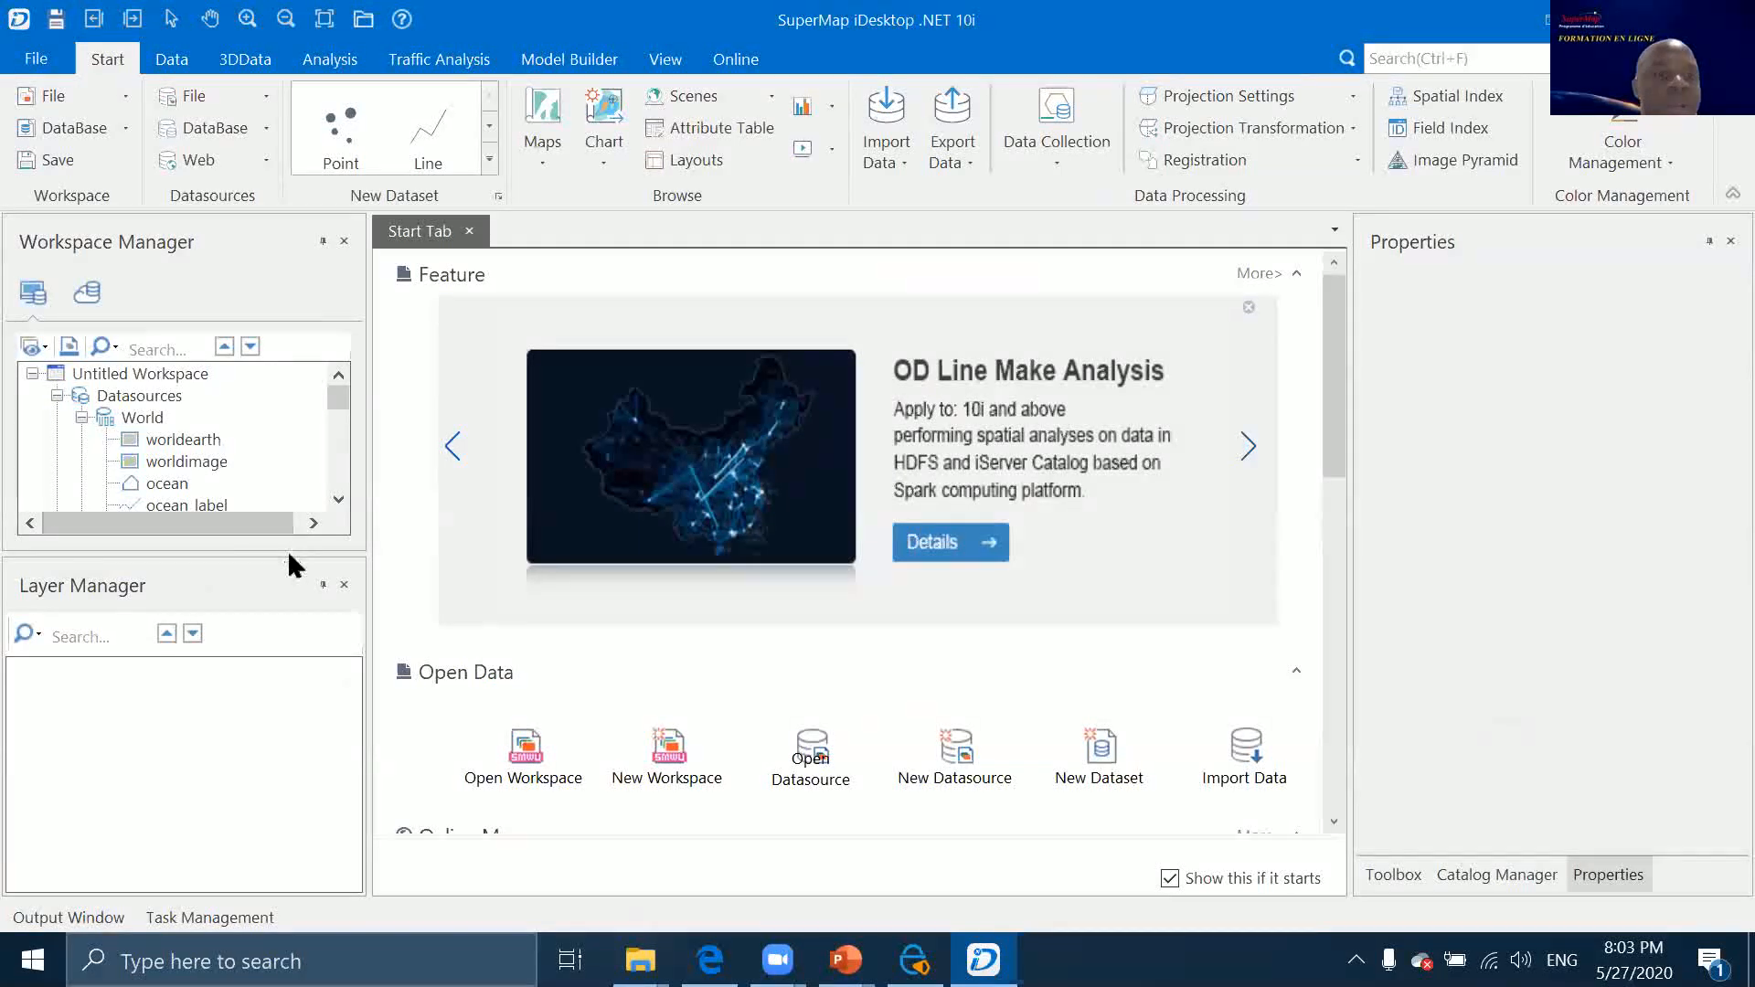
pyautogui.moveTo(287, 550); pyautogui.dragTo(261, 651)
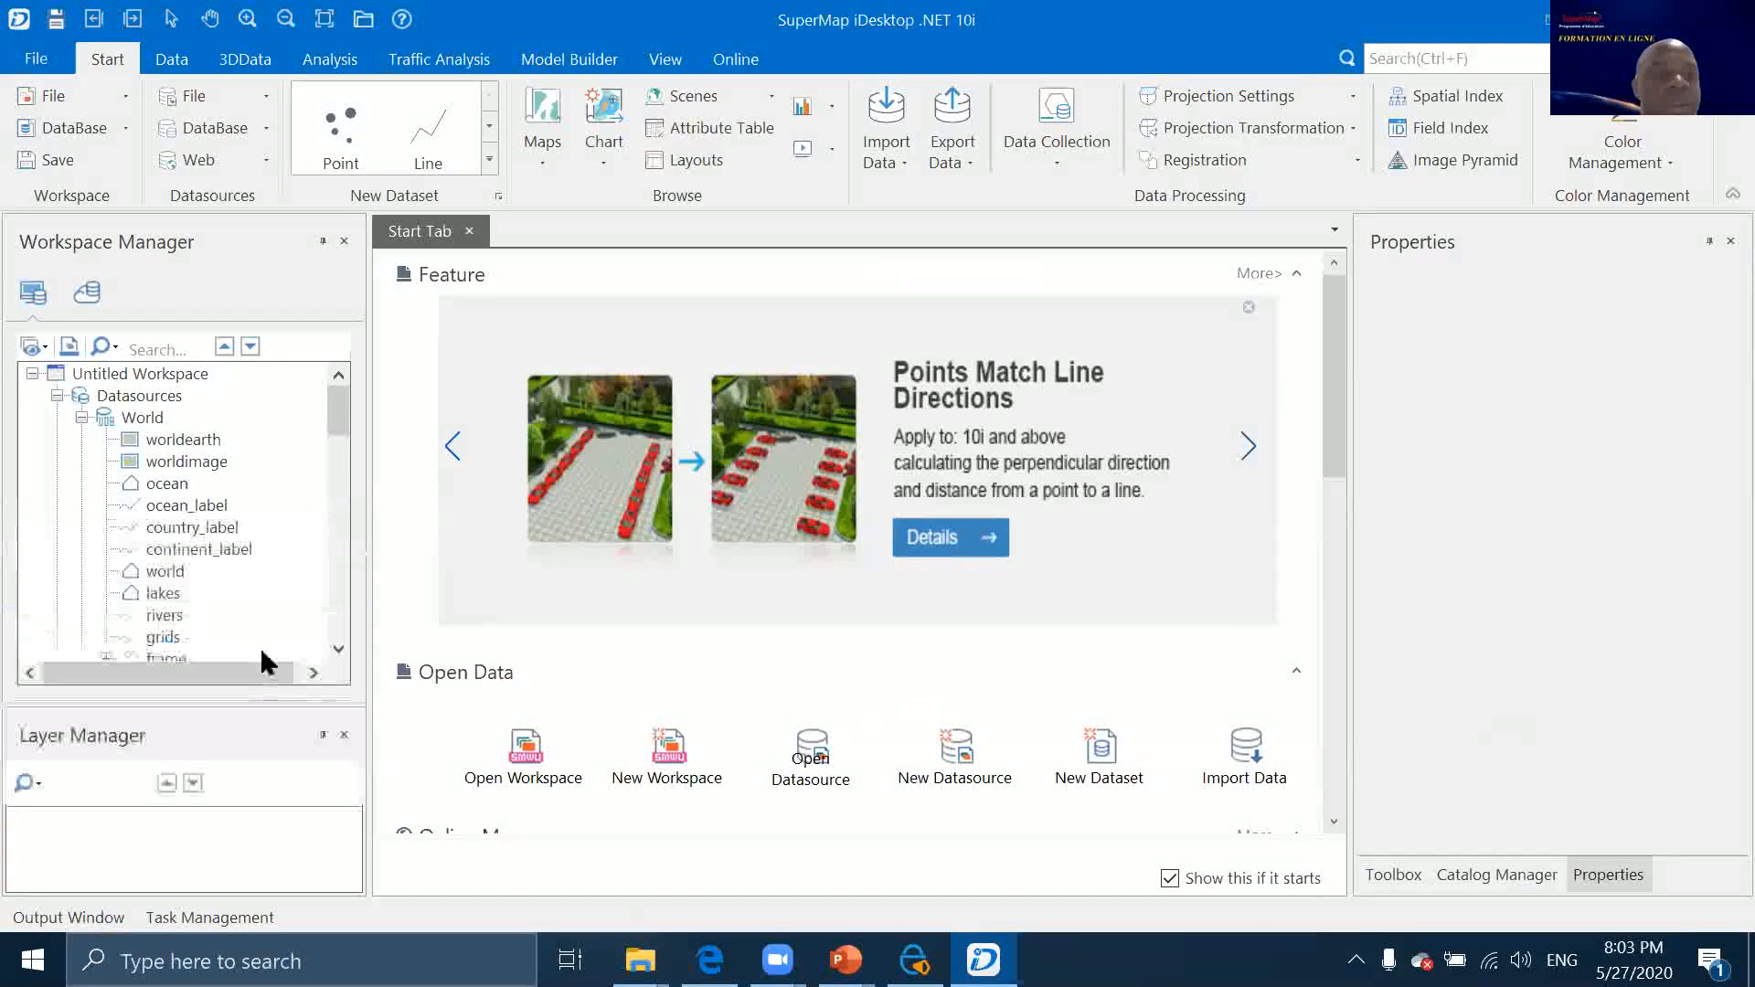
pyautogui.click(81, 418)
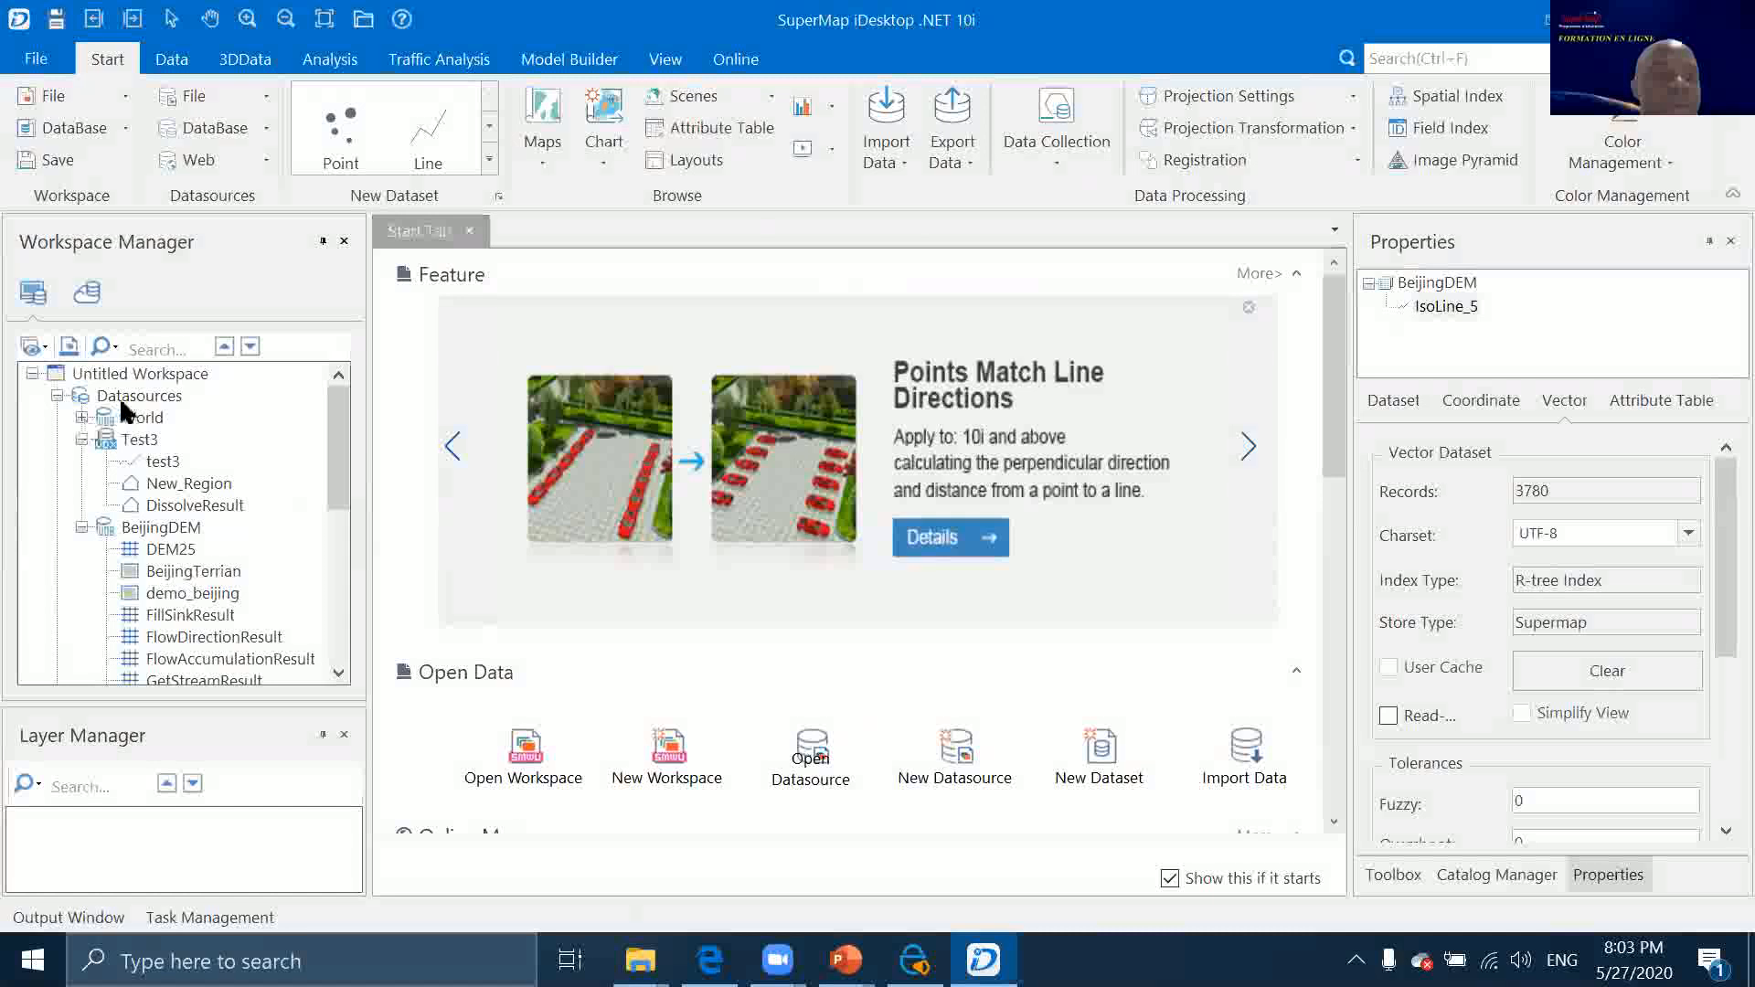
pyautogui.doubleClick(167, 462)
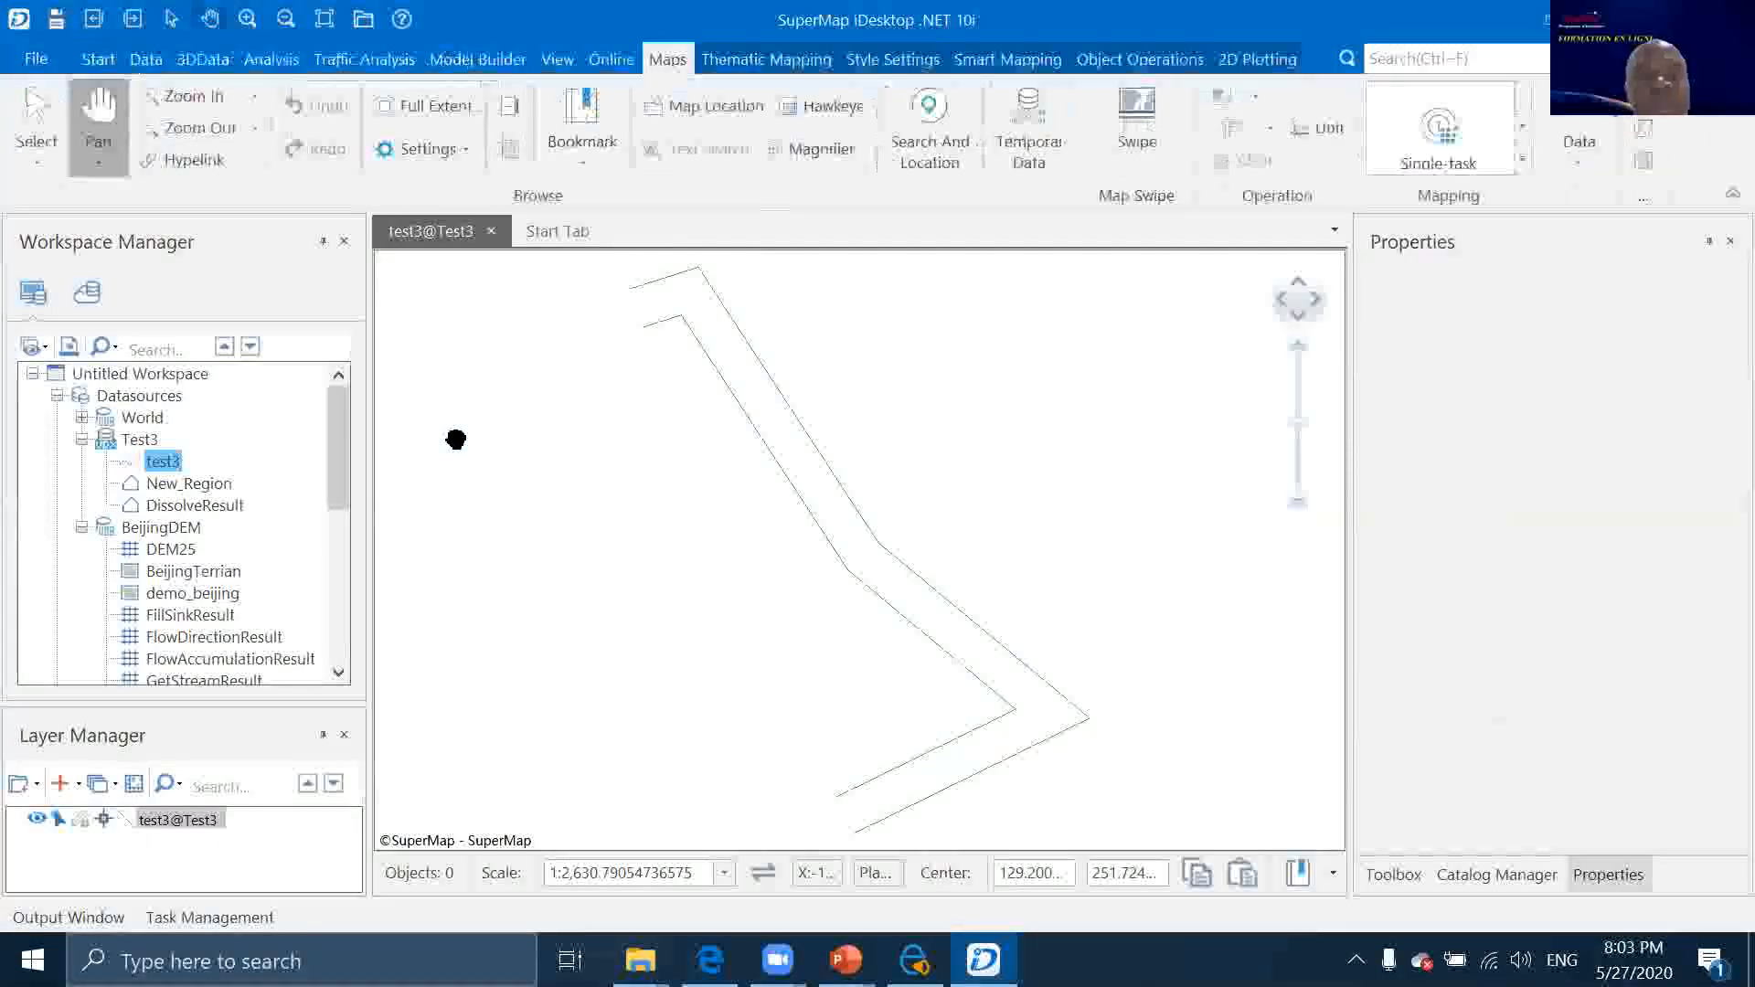
# Create a new line dataset named test4 in the Test3 datasource
pyautogui.click(139, 440)
pyautogui.rightClick(138, 440)
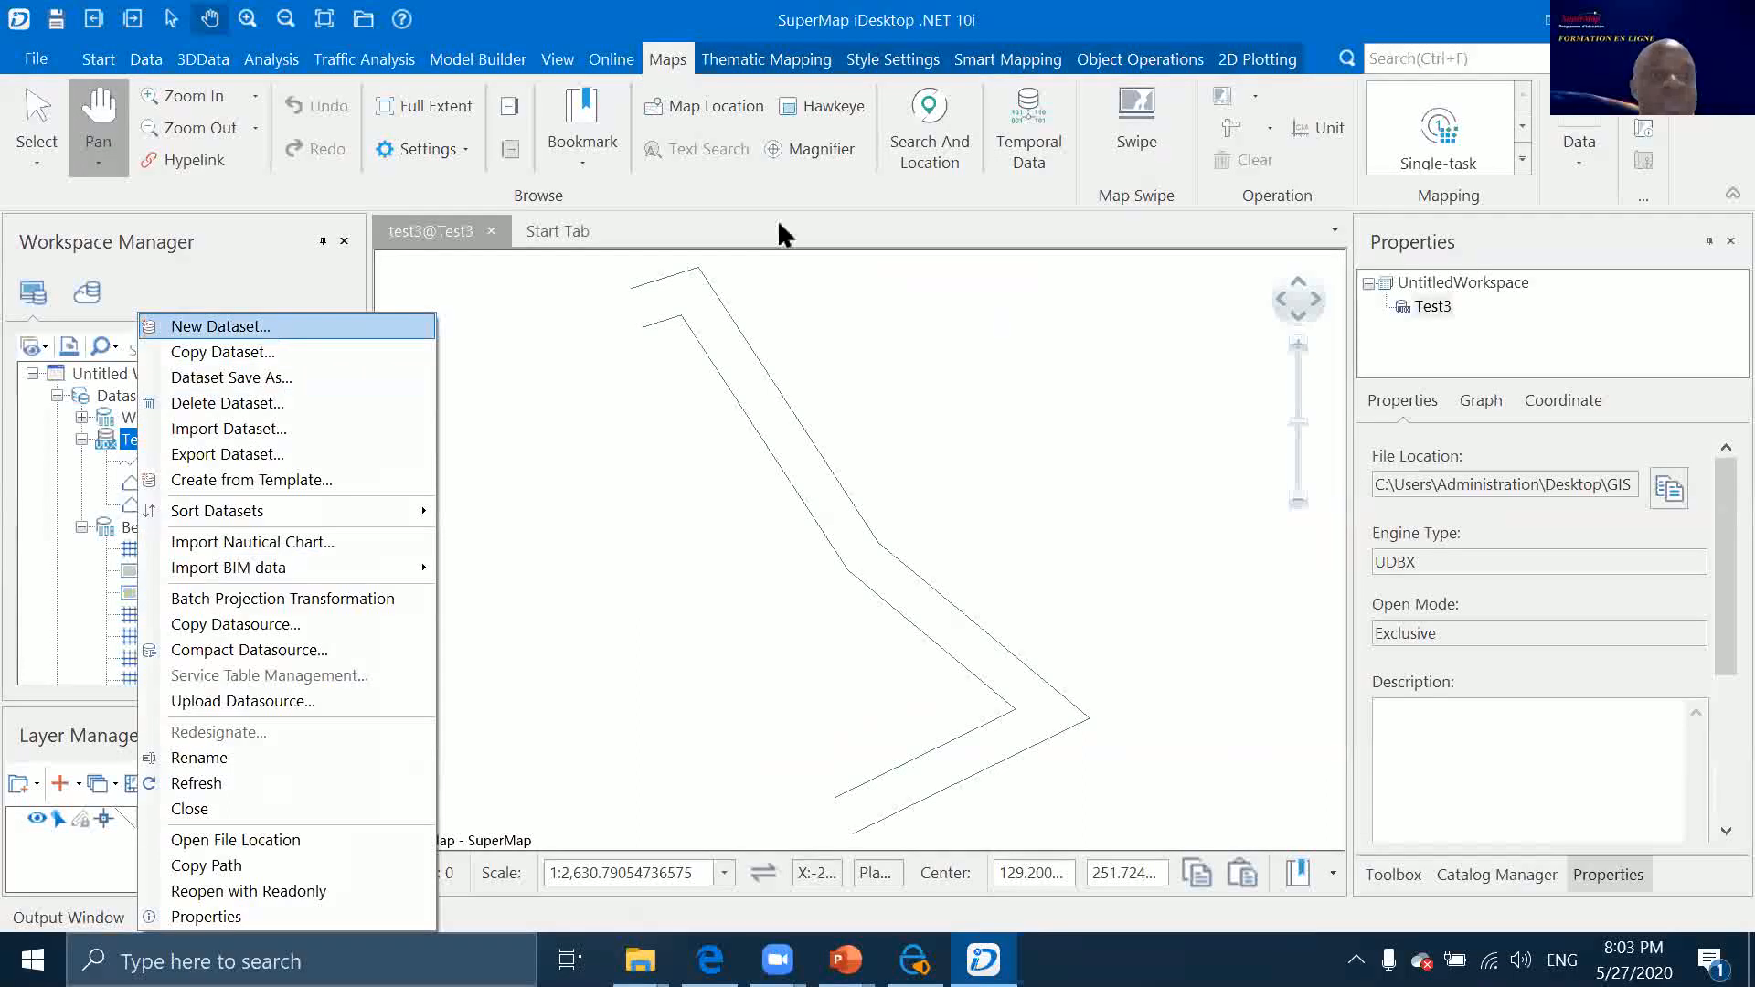
pyautogui.press('Return')
pyautogui.click(627, 223)
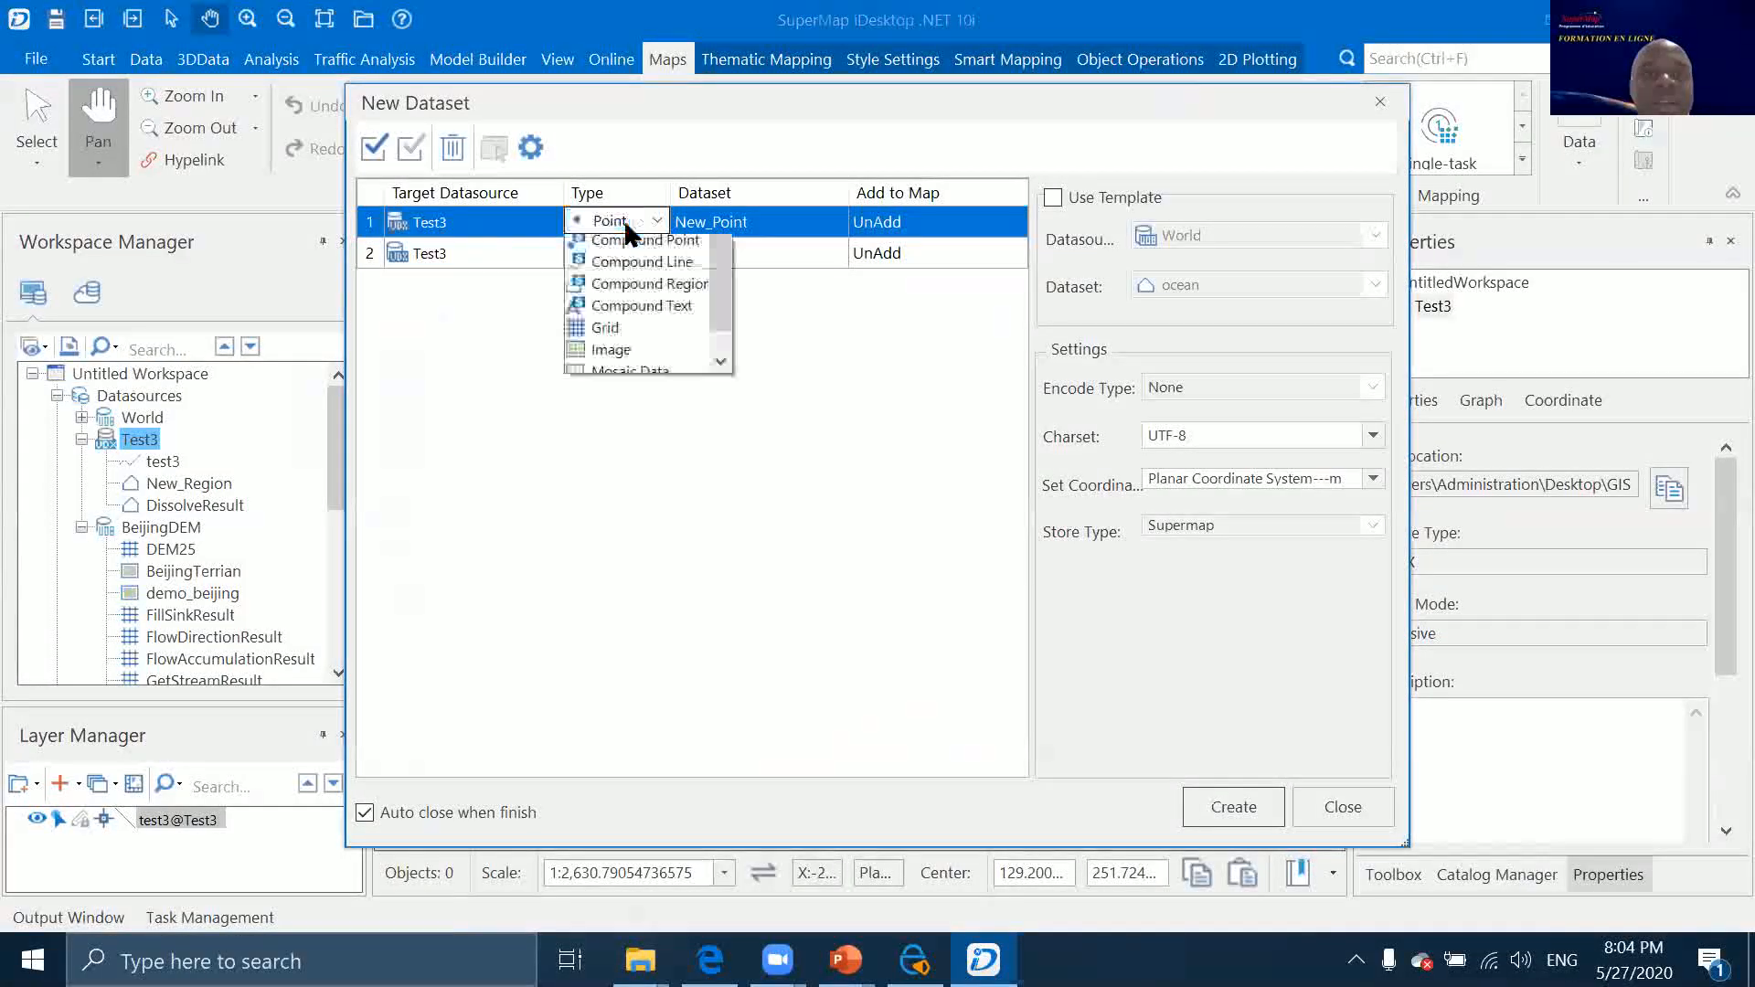
pyautogui.click(608, 263)
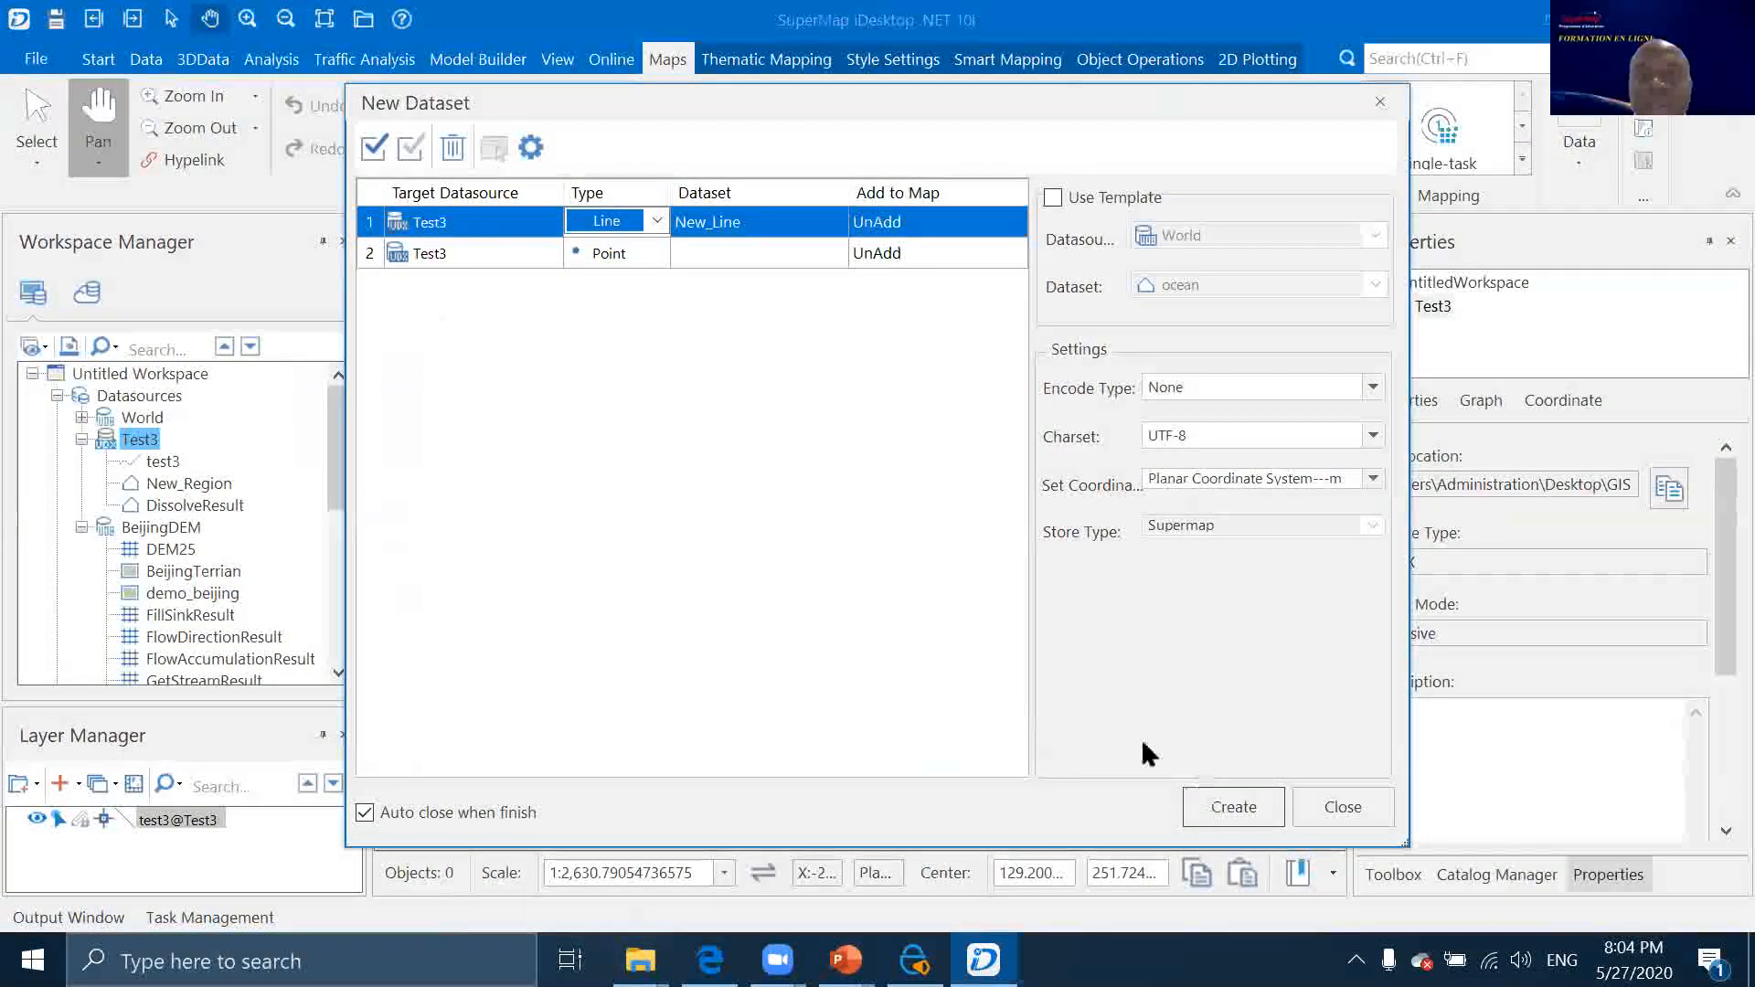
pyautogui.click(803, 222)
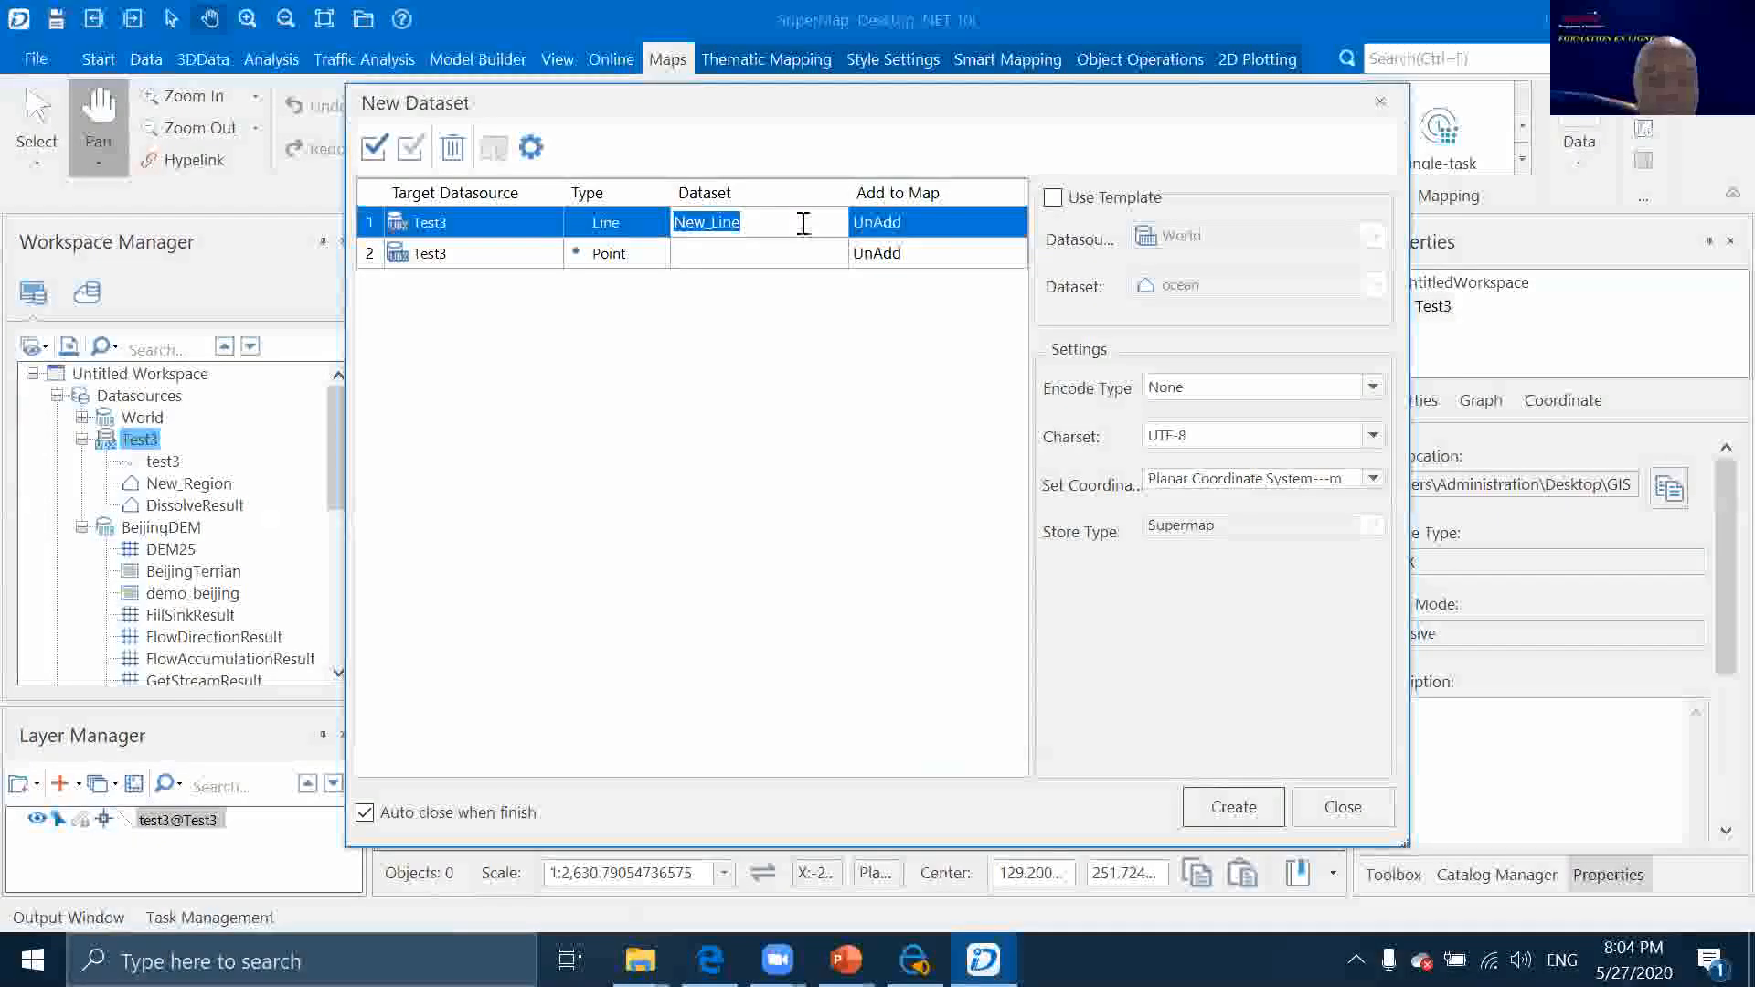
pyautogui.write('test4')
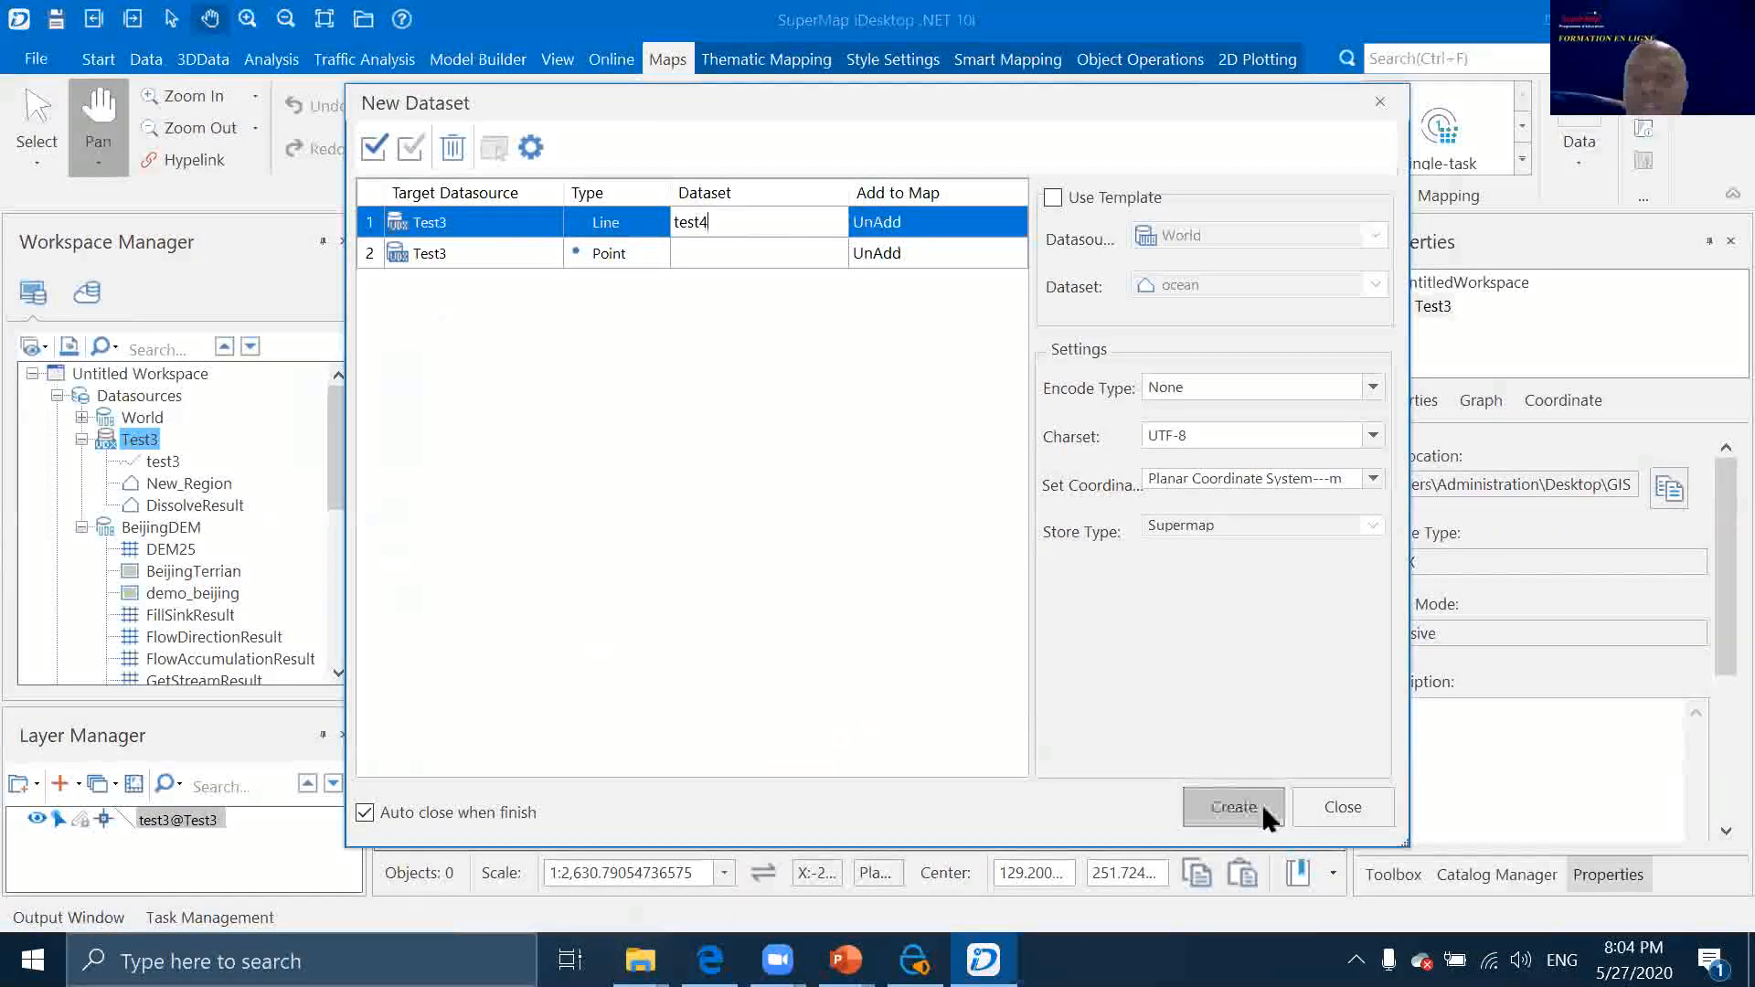
pyautogui.click(1264, 808)
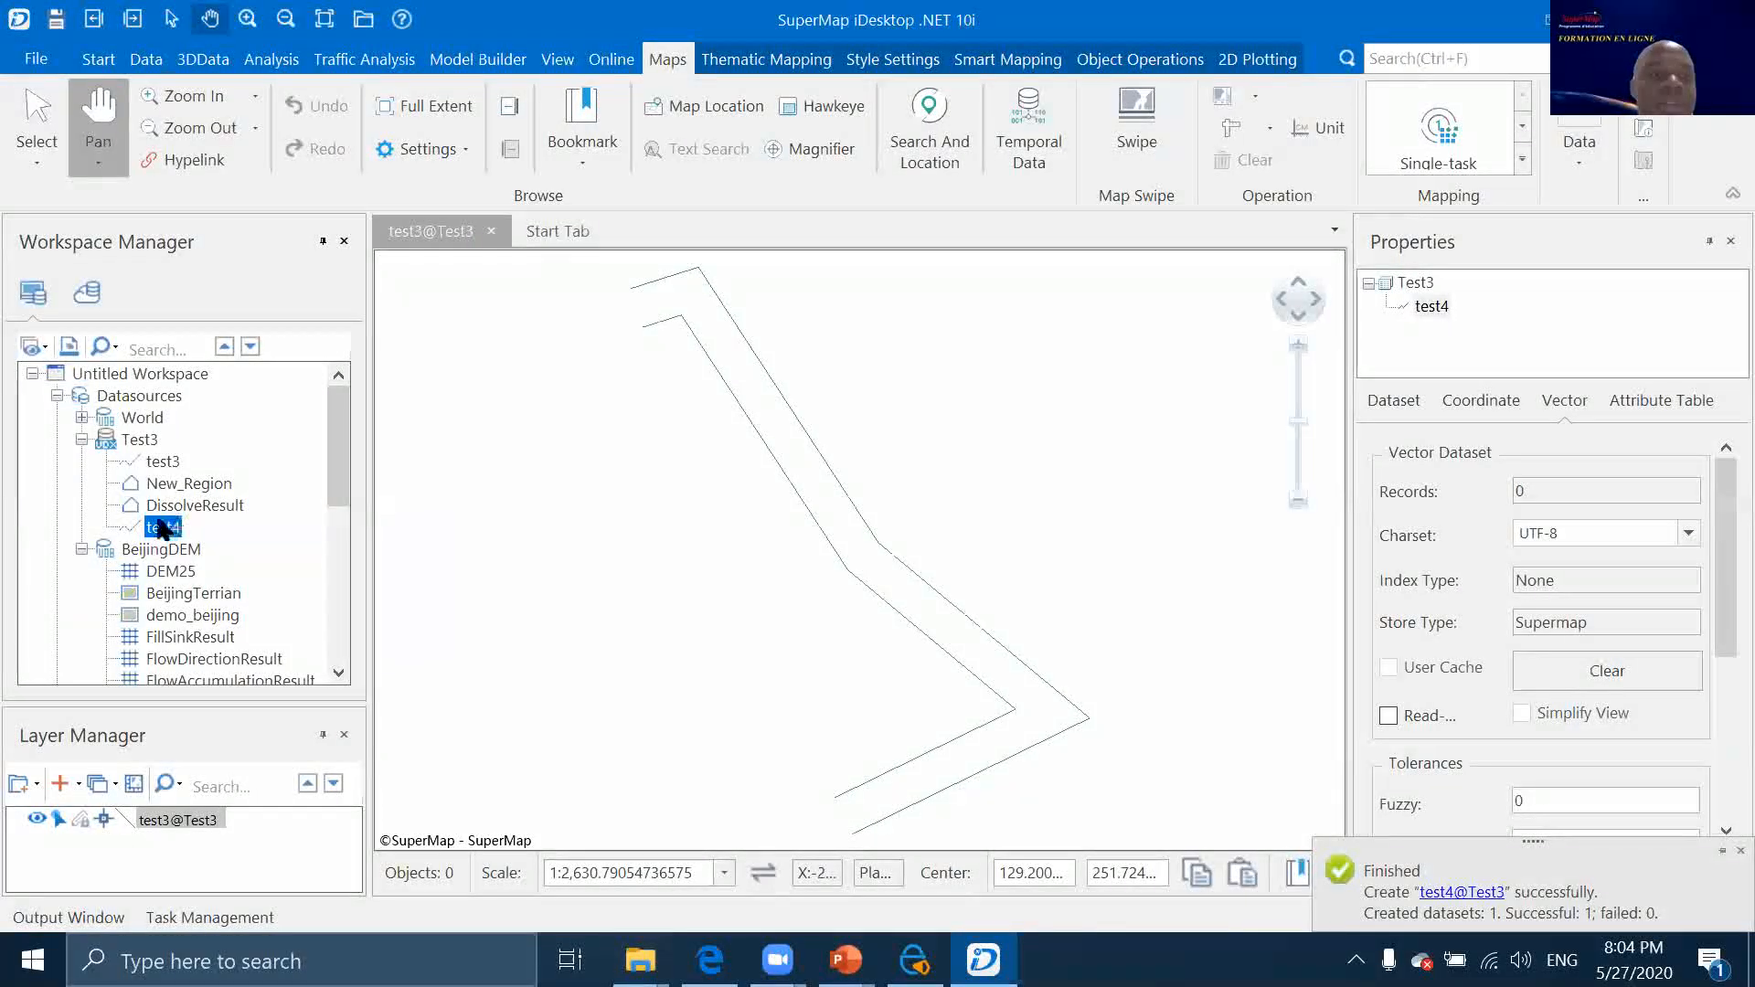
# Add the test4 dataset to a new map and make its layer editable
pyautogui.rightClick(161, 539)
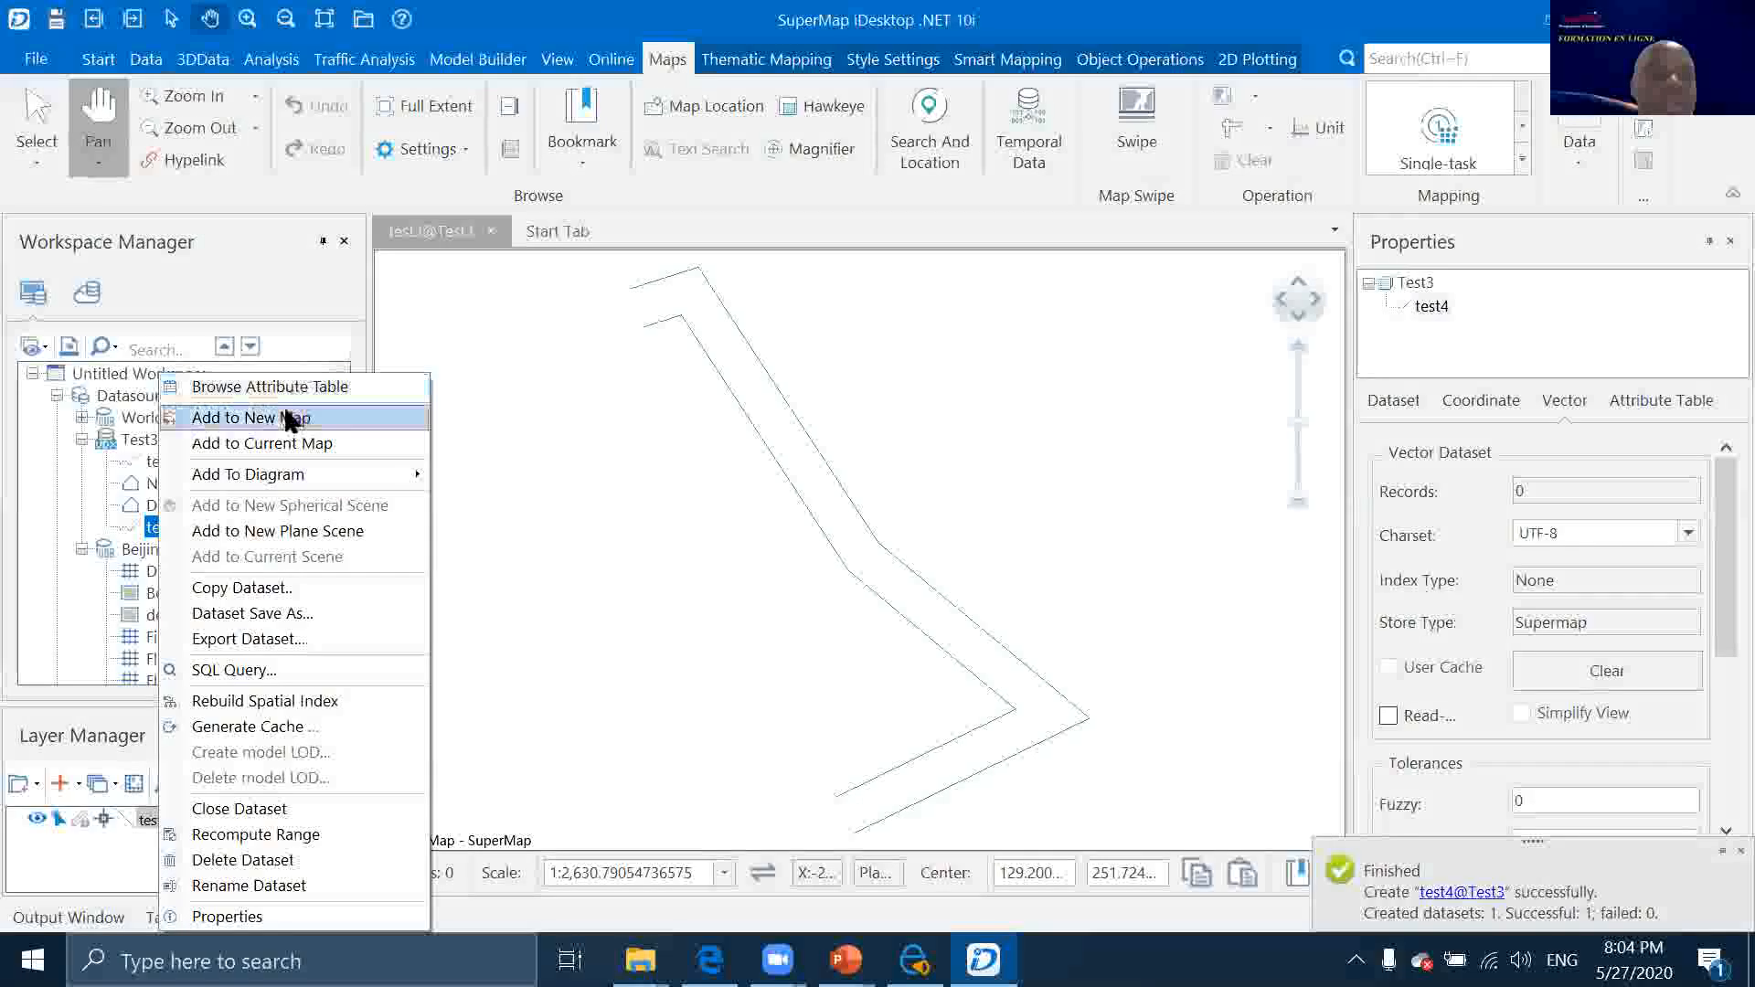
pyautogui.click(235, 415)
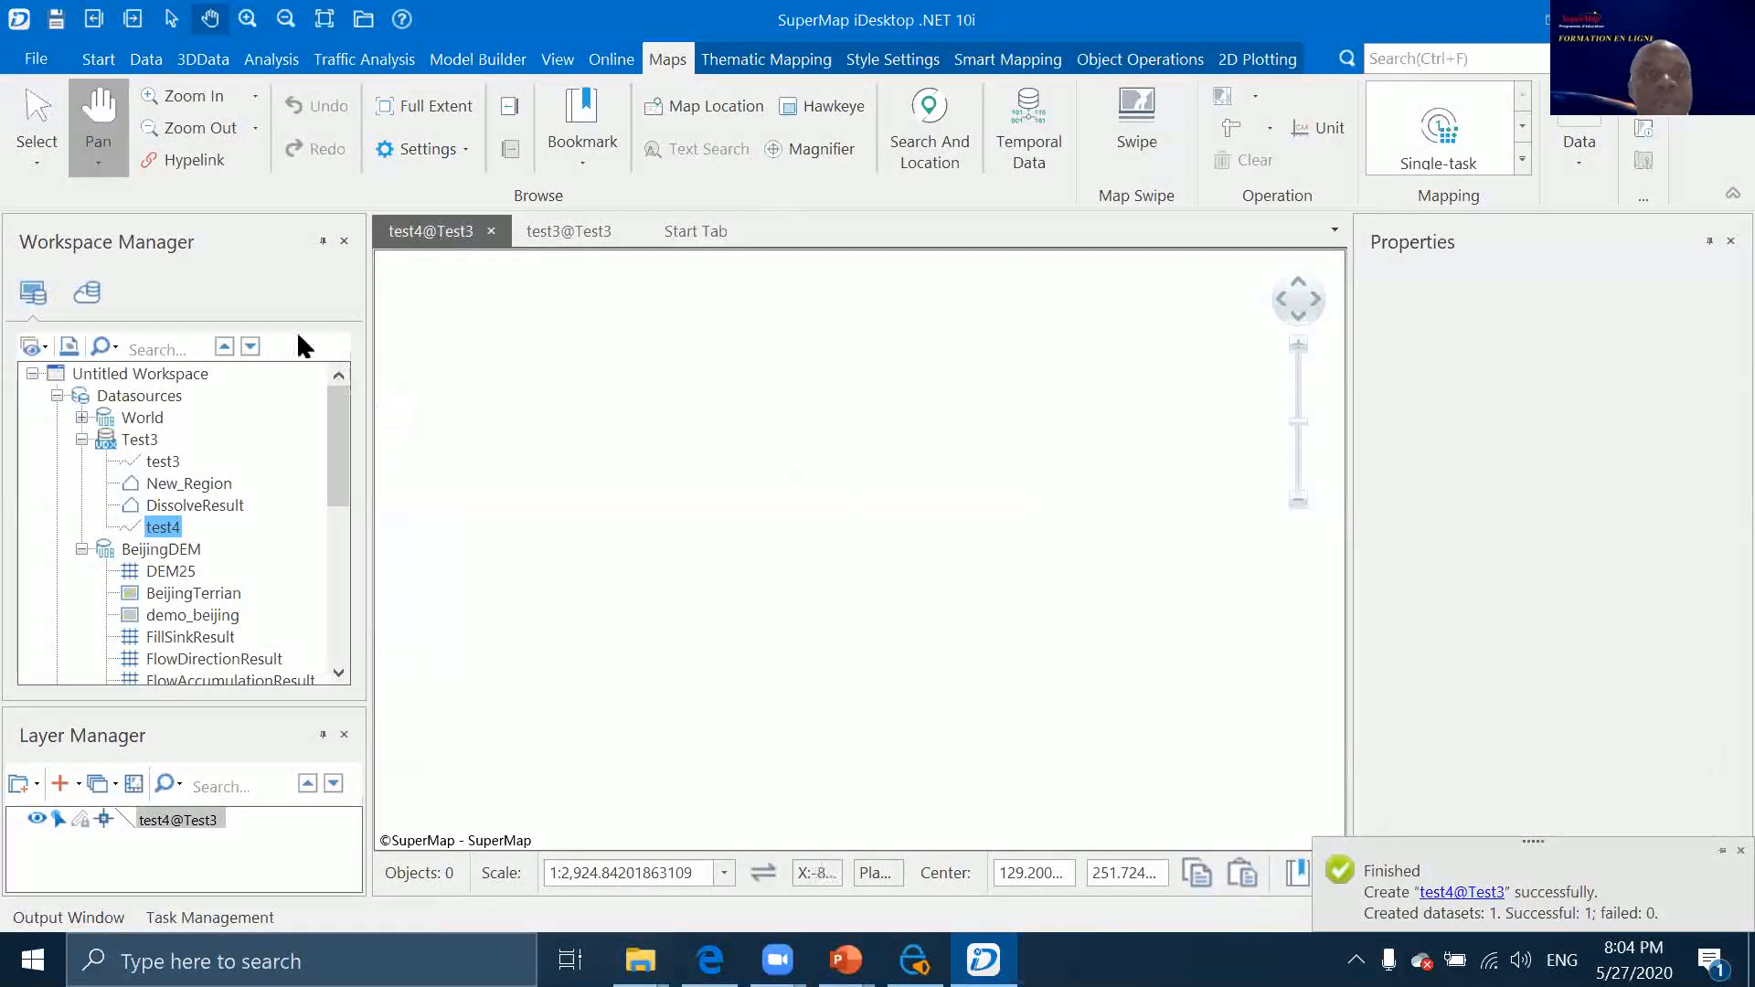
pyautogui.click(77, 817)
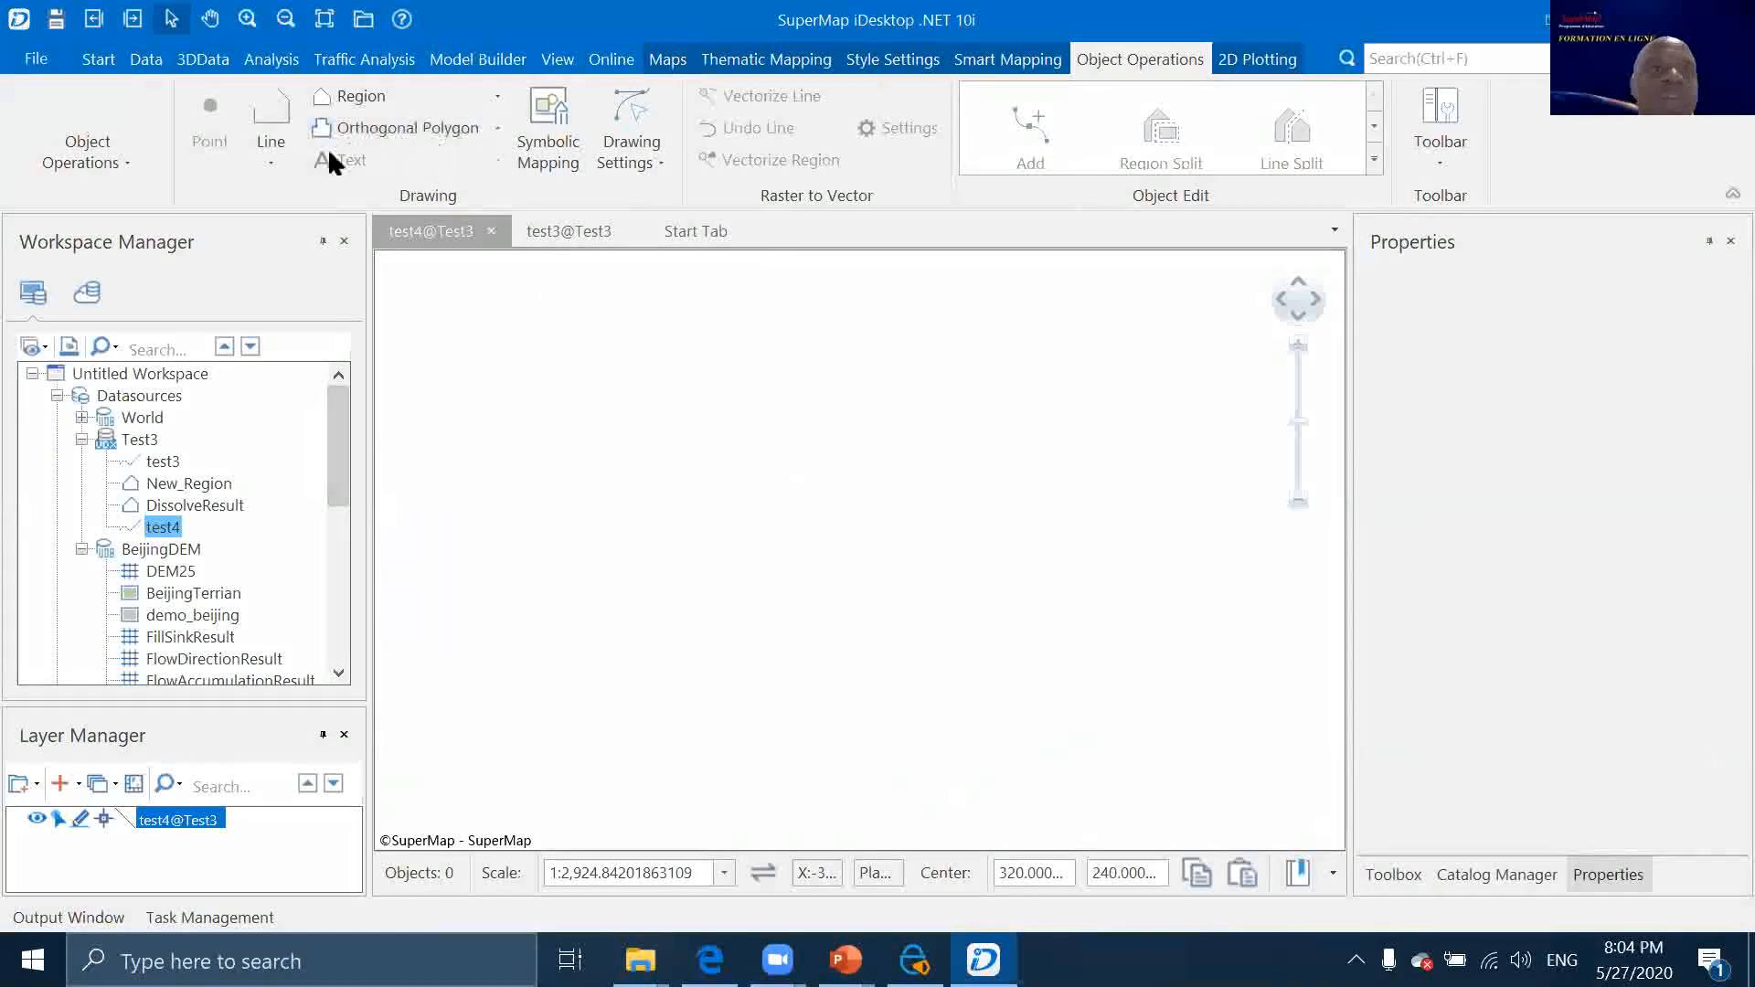
# Draw a single straight diagonal line about 305 m long in the test4 layer
pyautogui.click(272, 160)
pyautogui.click(576, 361)
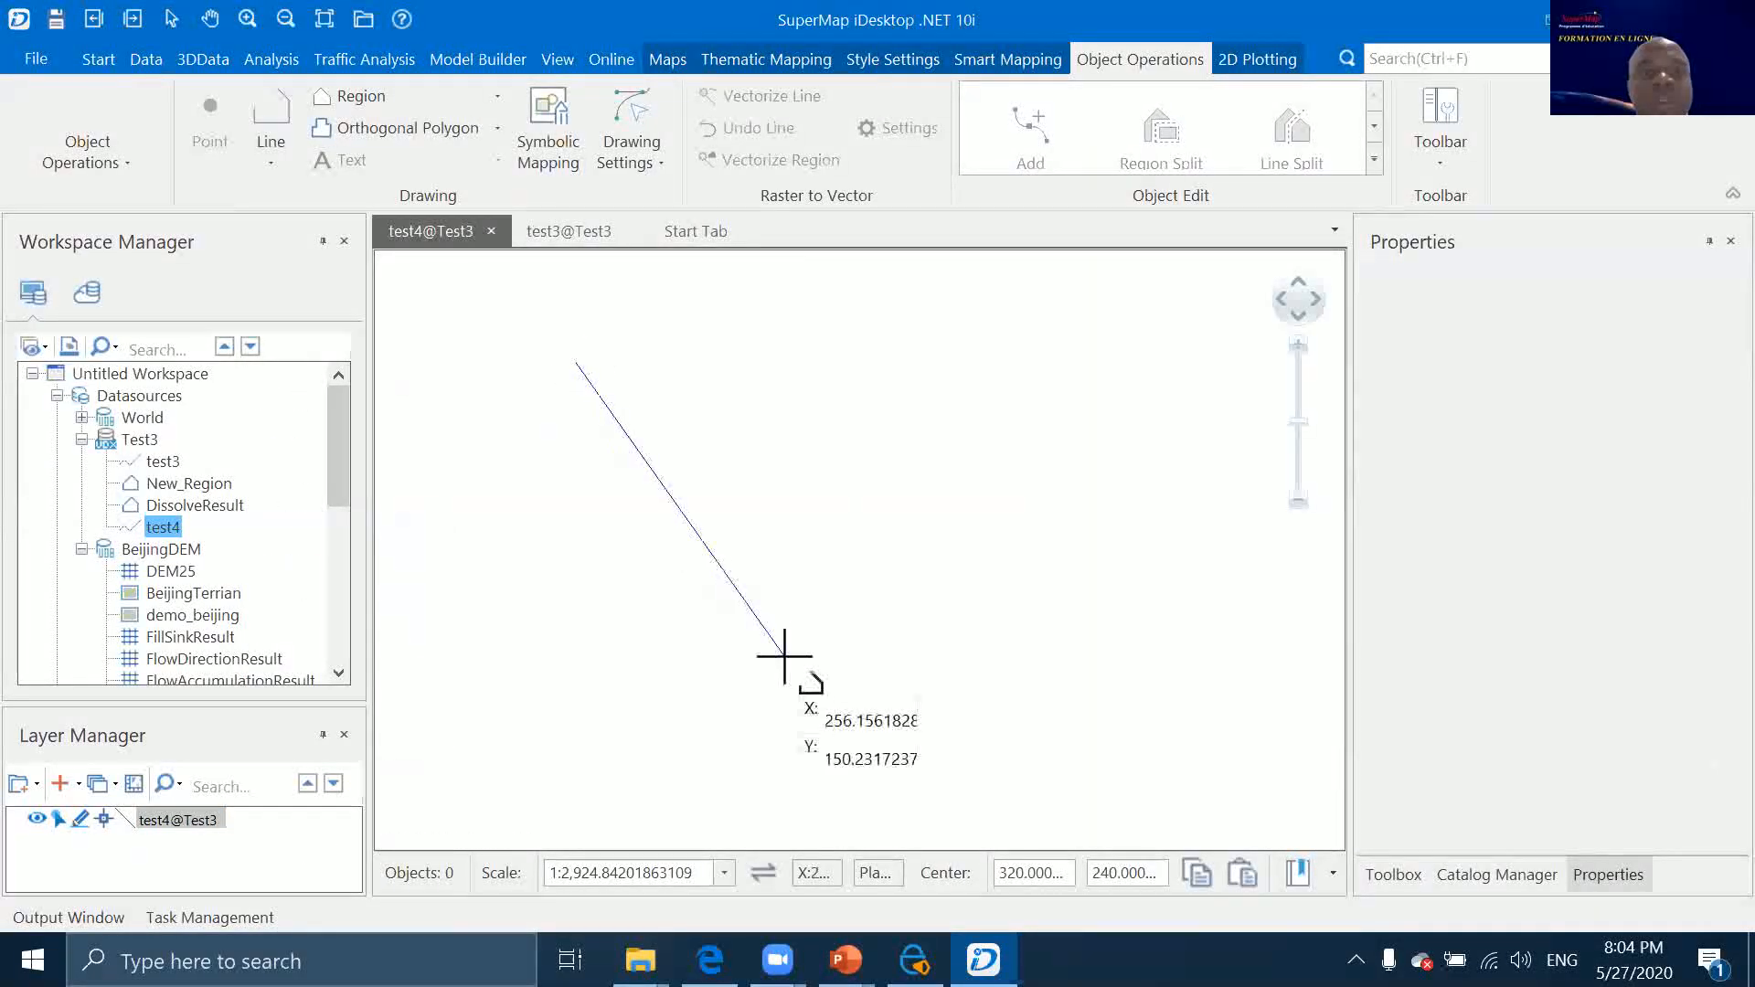
pyautogui.rightClick(785, 656)
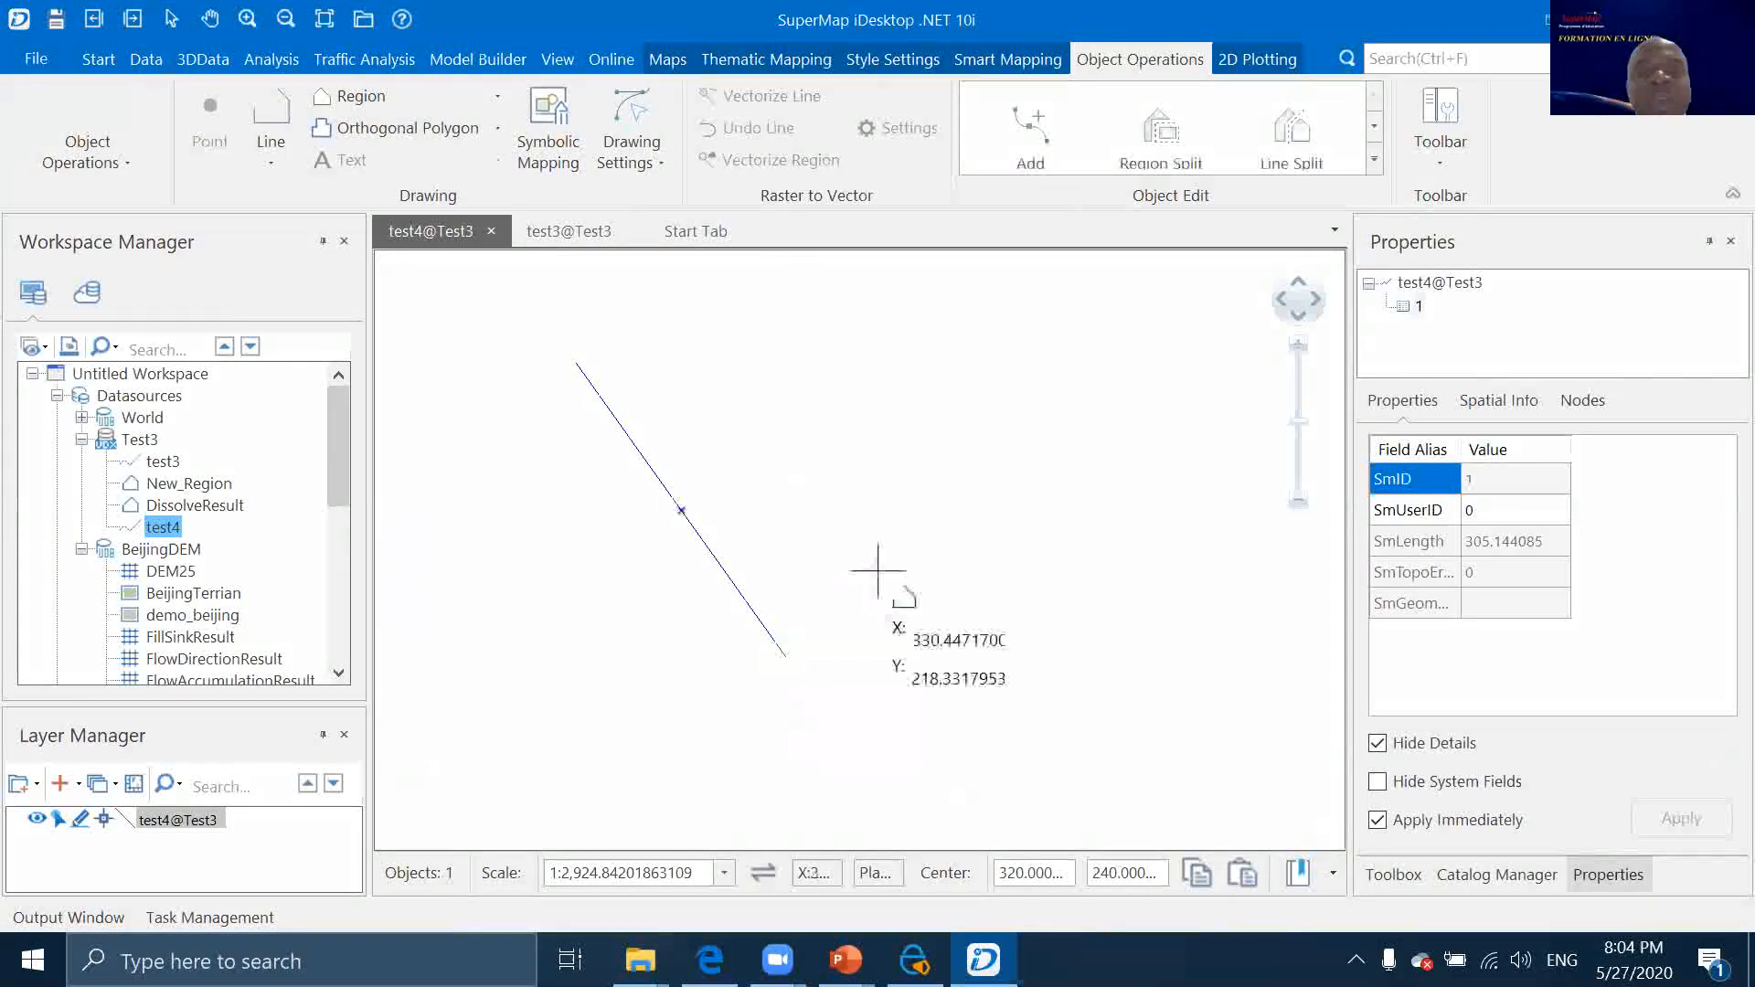
pyautogui.rightClick(717, 350)
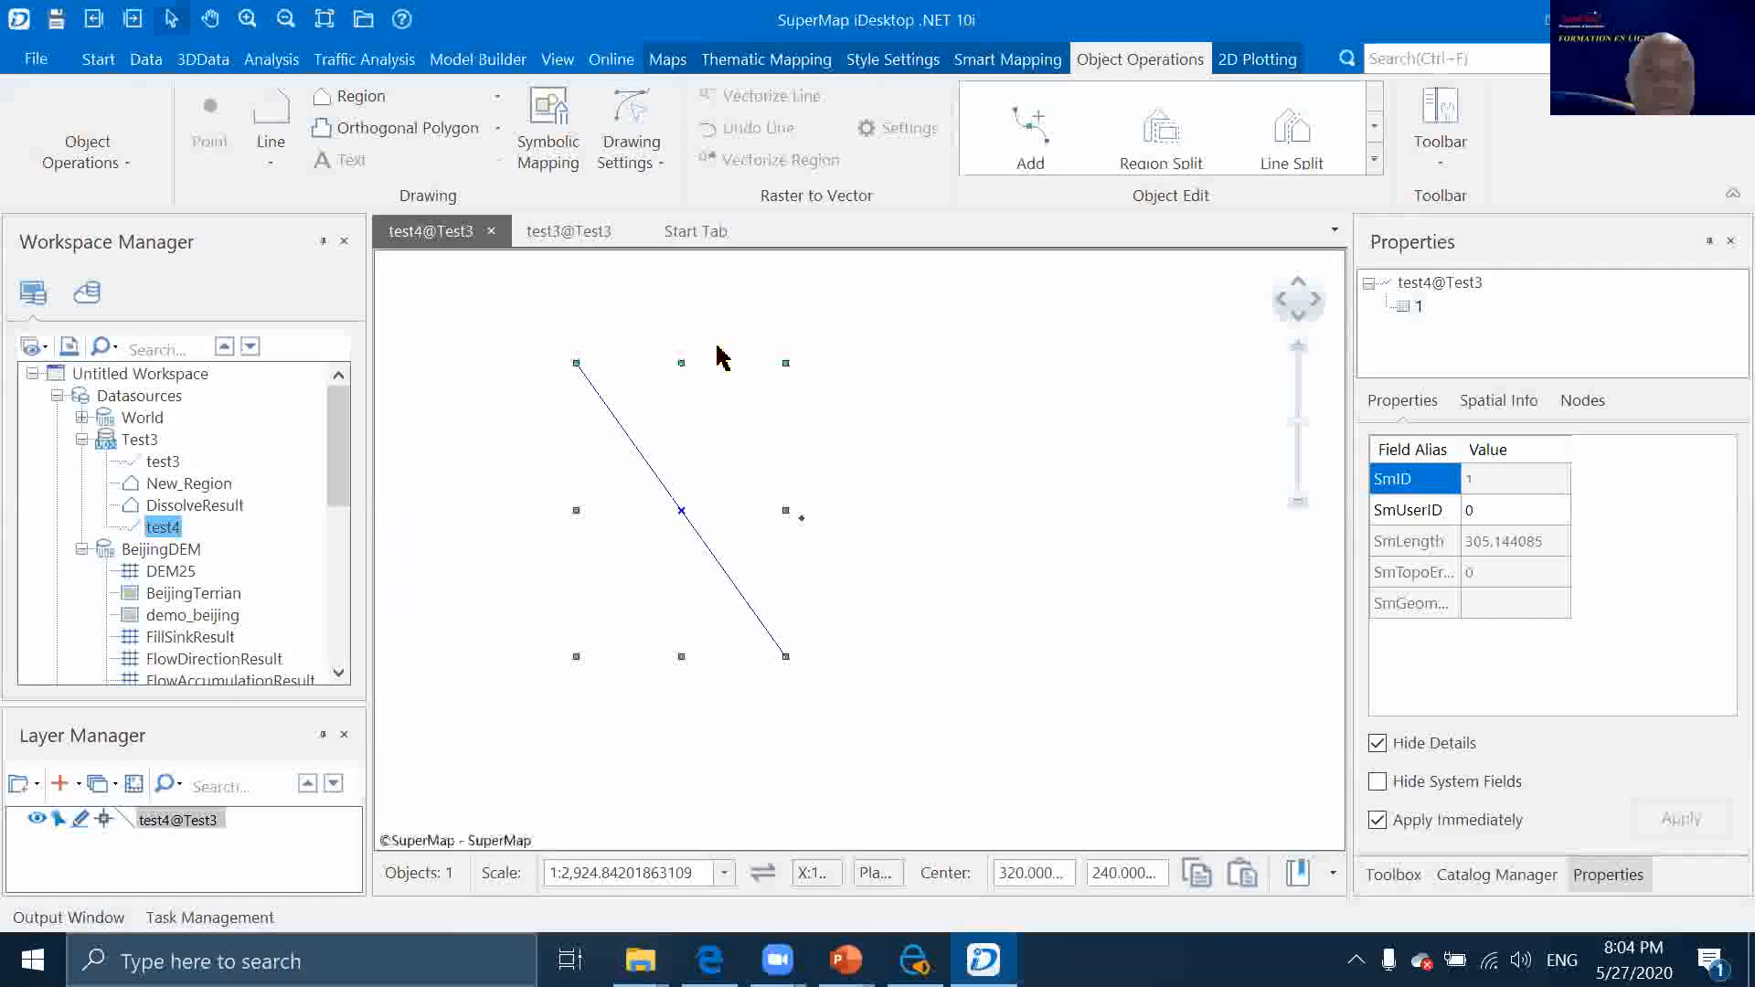
# Browse the attribute tables of the test4 and test3 datasets to compare their fields and records
pyautogui.rightClick(156, 528)
pyautogui.click(245, 388)
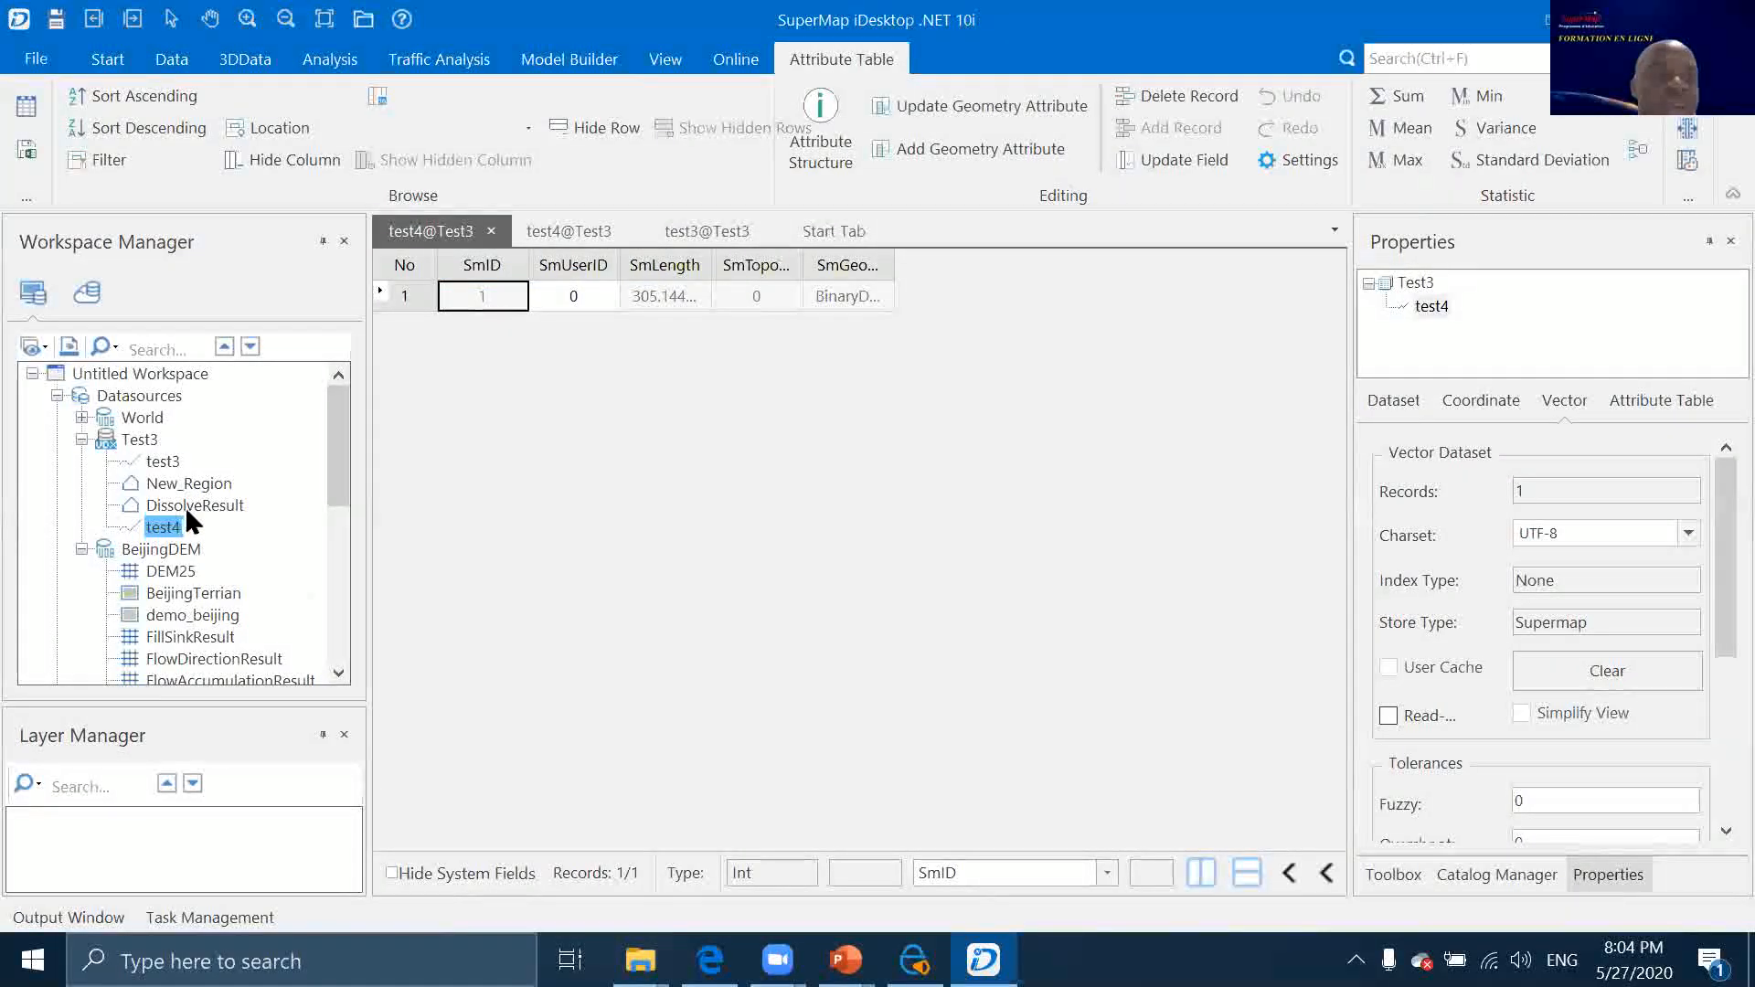
pyautogui.click(165, 463)
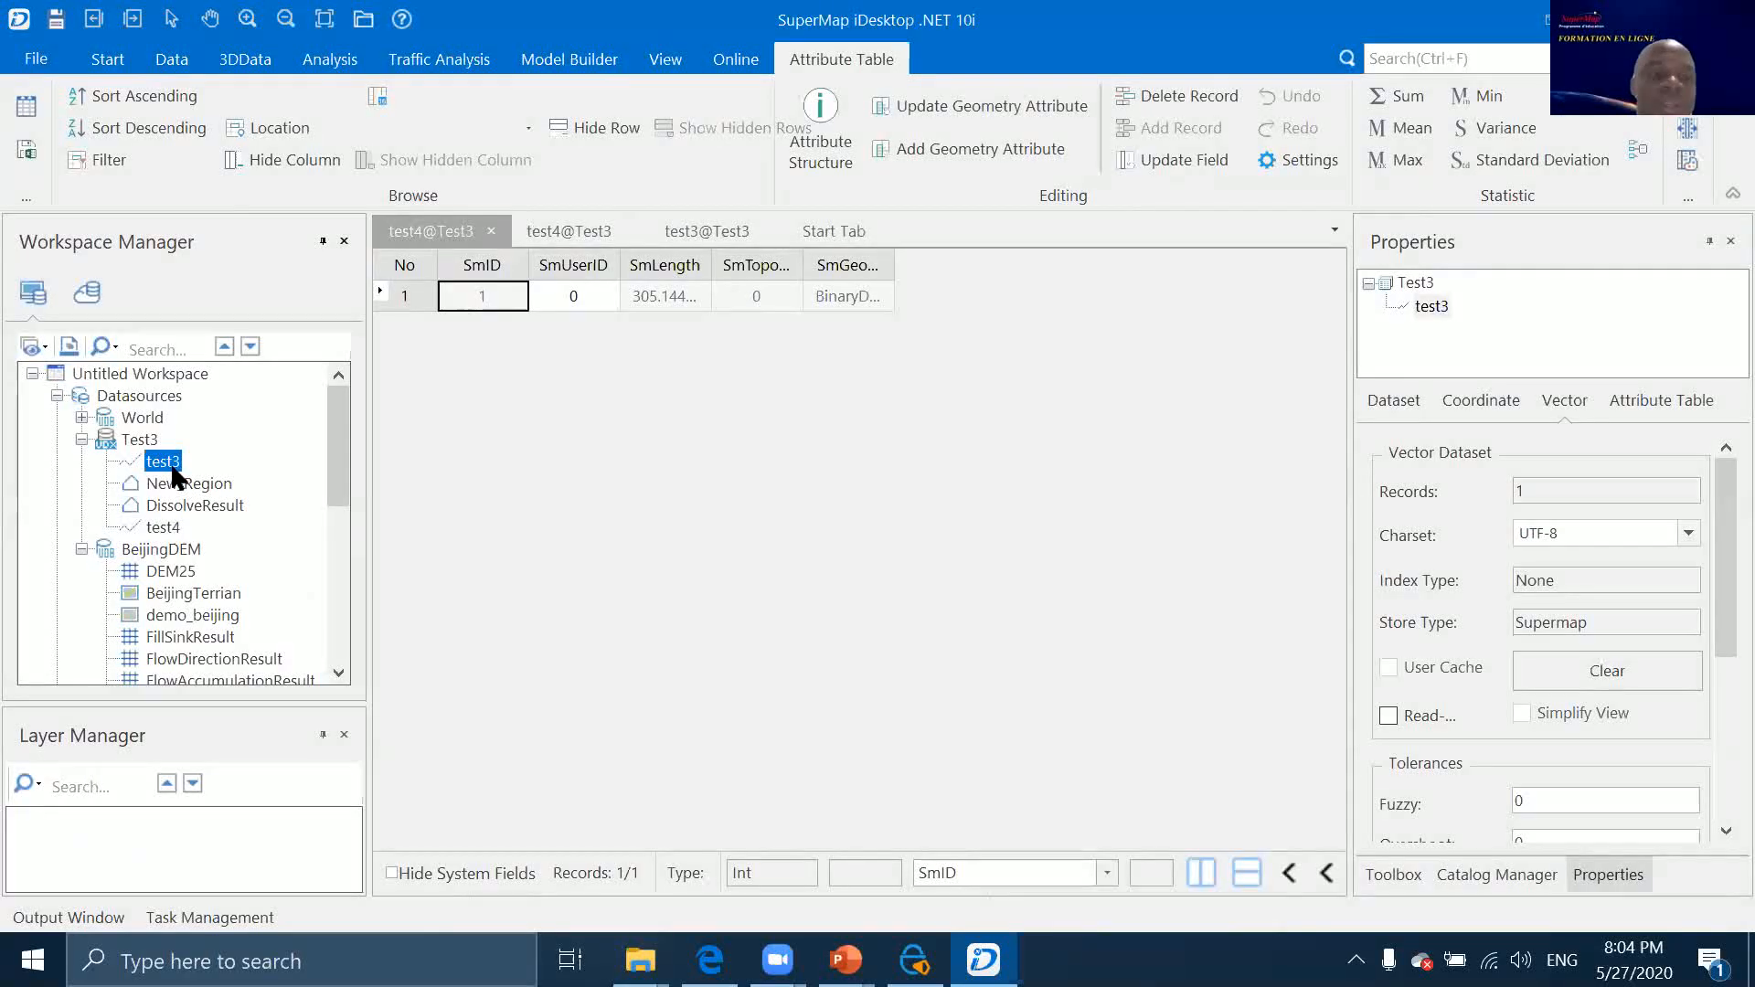
pyautogui.rightClick(172, 468)
pyautogui.click(286, 388)
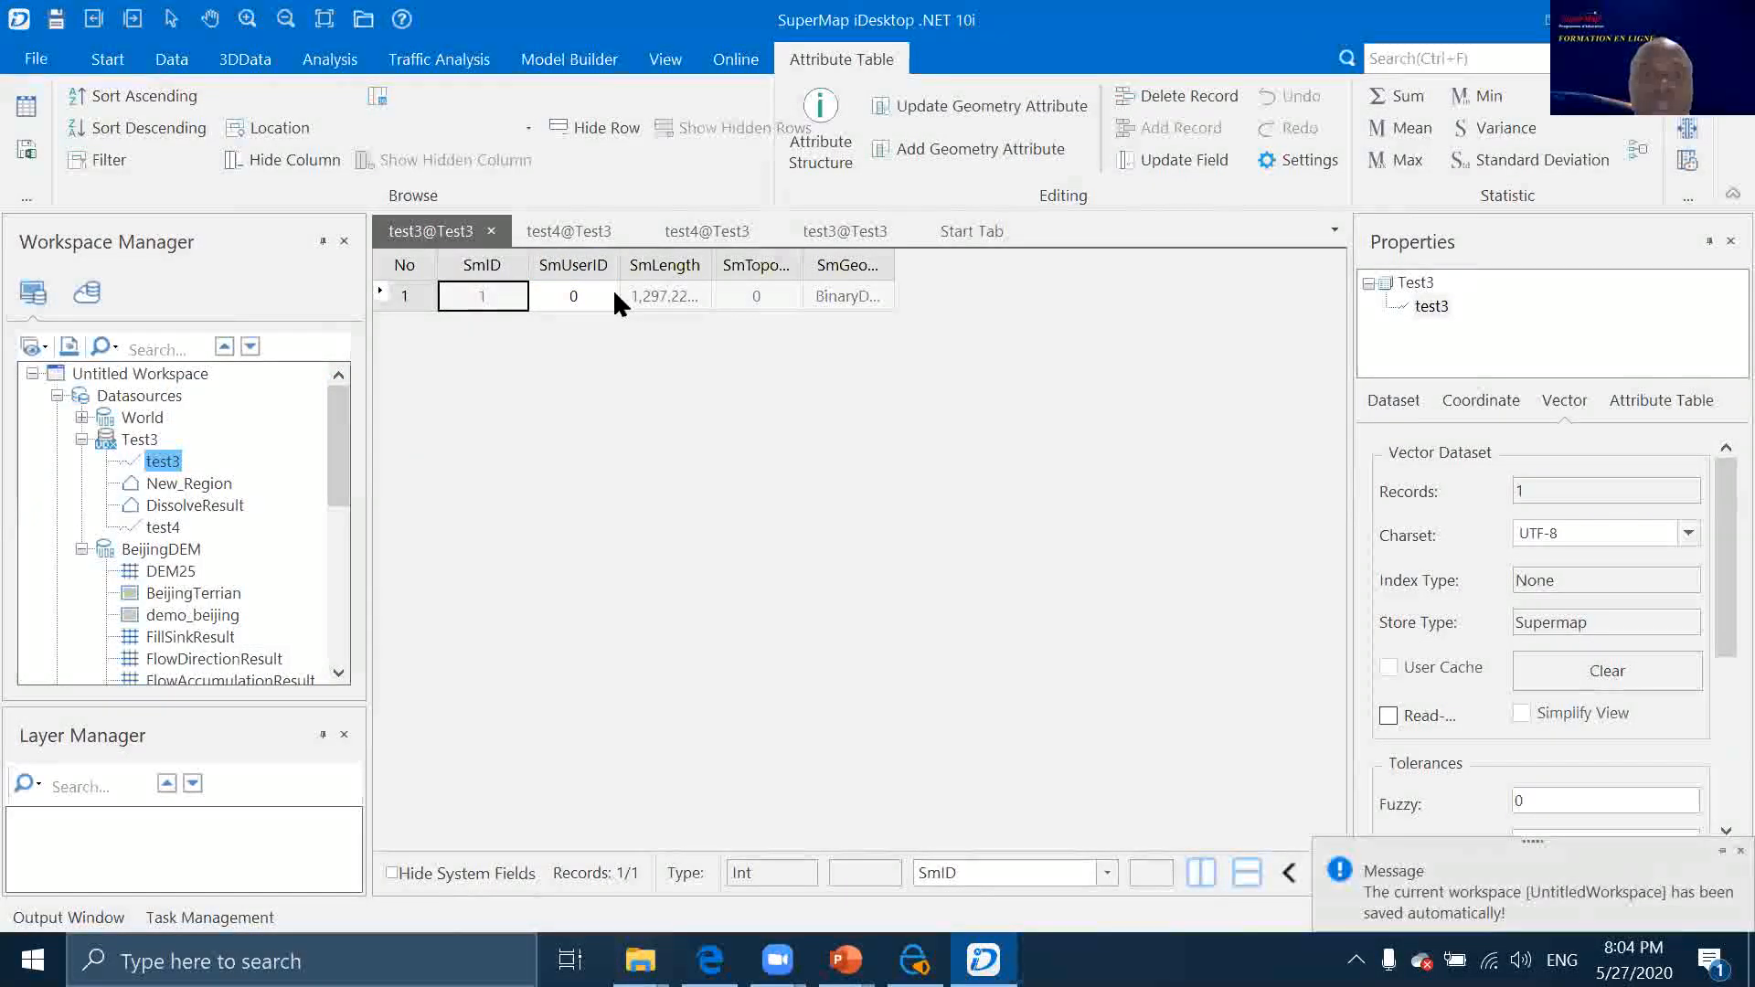
pyautogui.rightClick(169, 470)
pyautogui.click(761, 412)
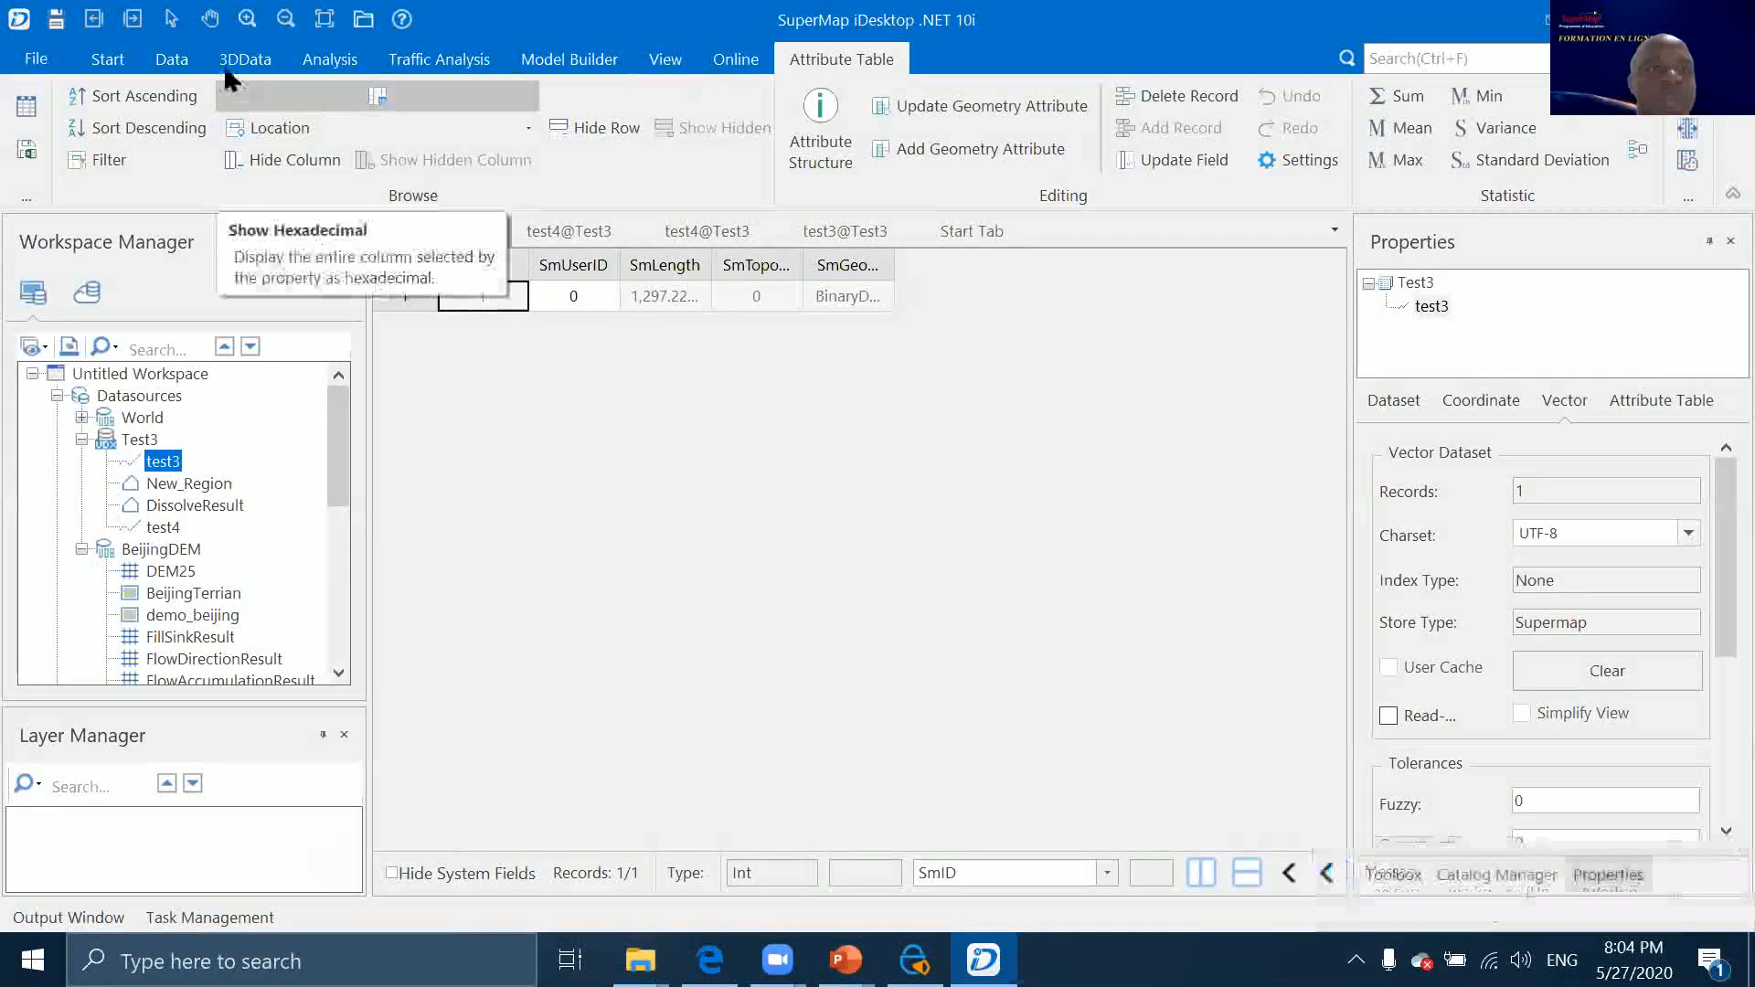
# Append the rows of the test4 dataset to the test3 dataset in the Test3 datasource, with new fields saved
pyautogui.click(117, 69)
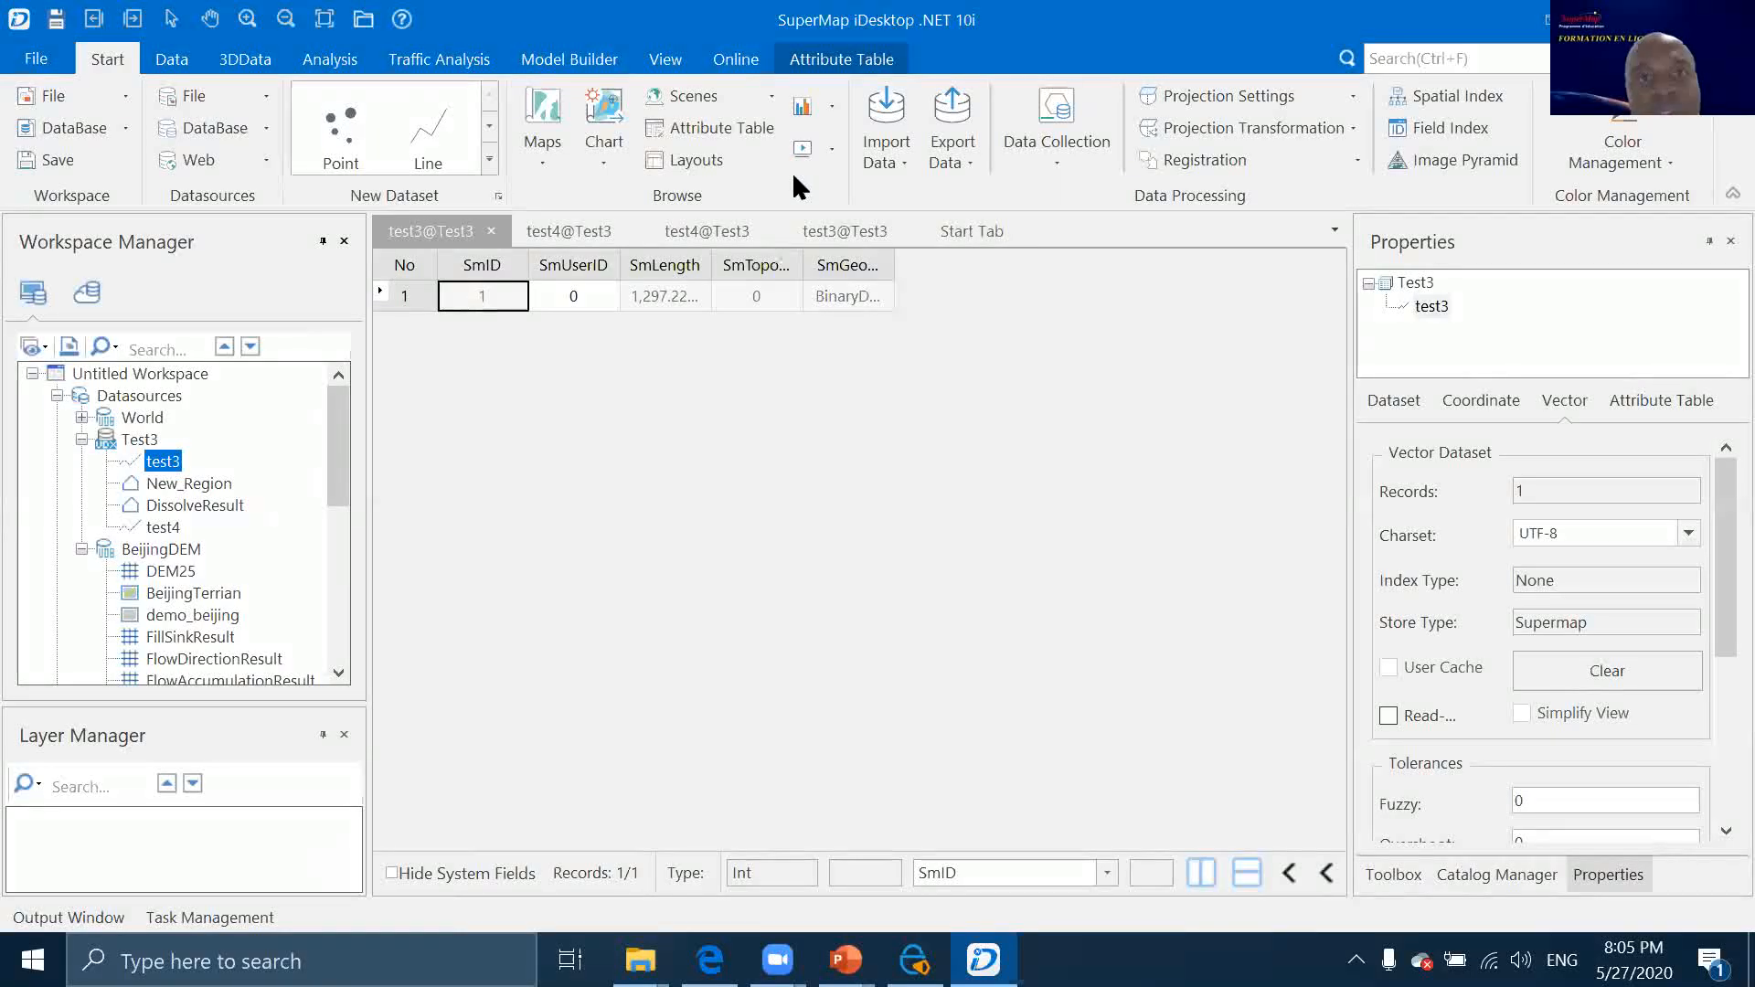
pyautogui.click(168, 64)
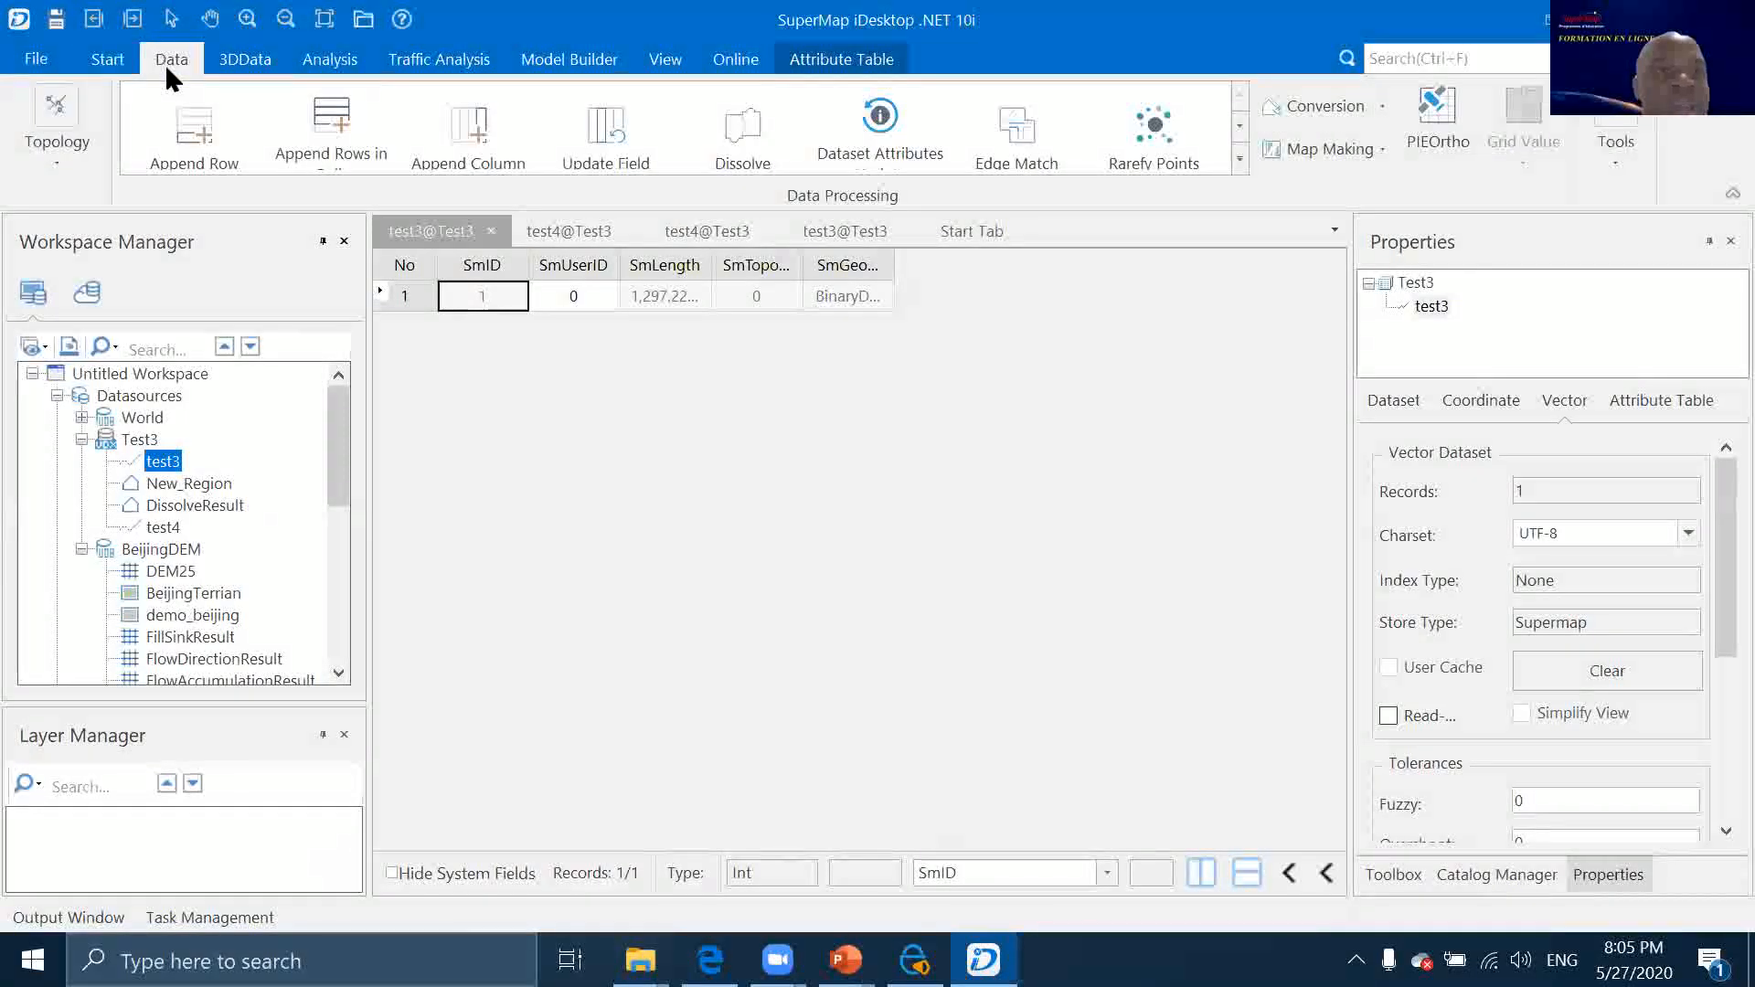
pyautogui.click(201, 150)
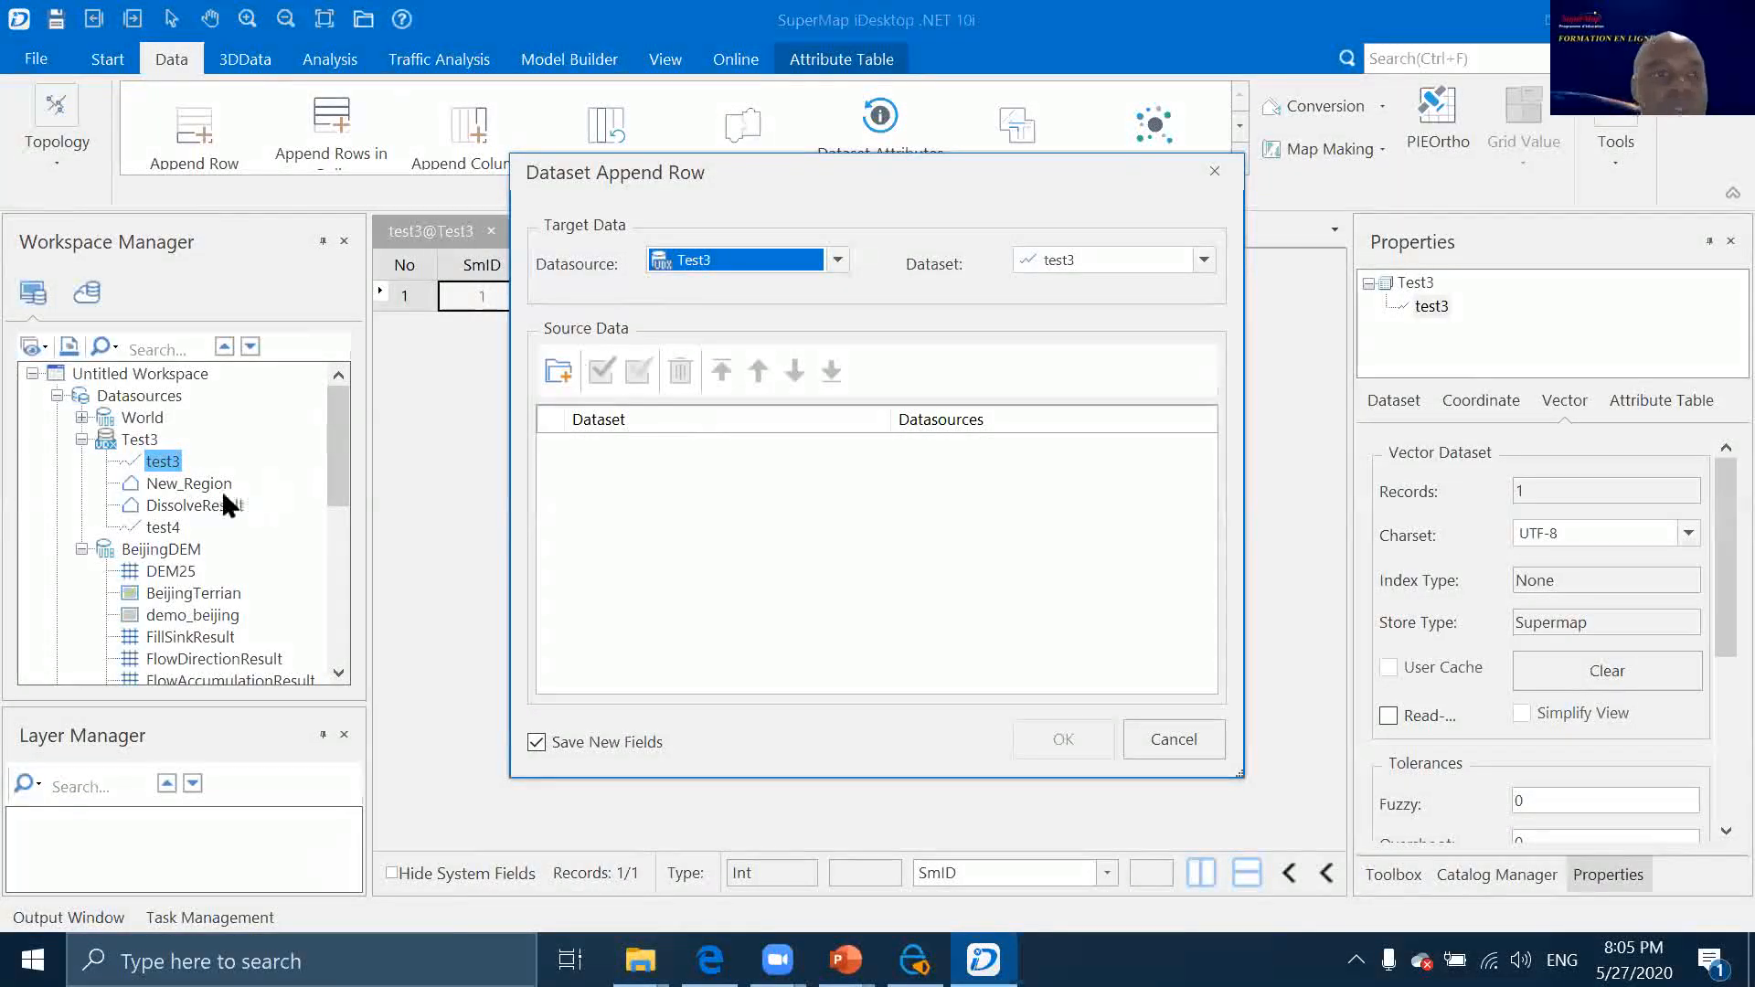
pyautogui.click(557, 371)
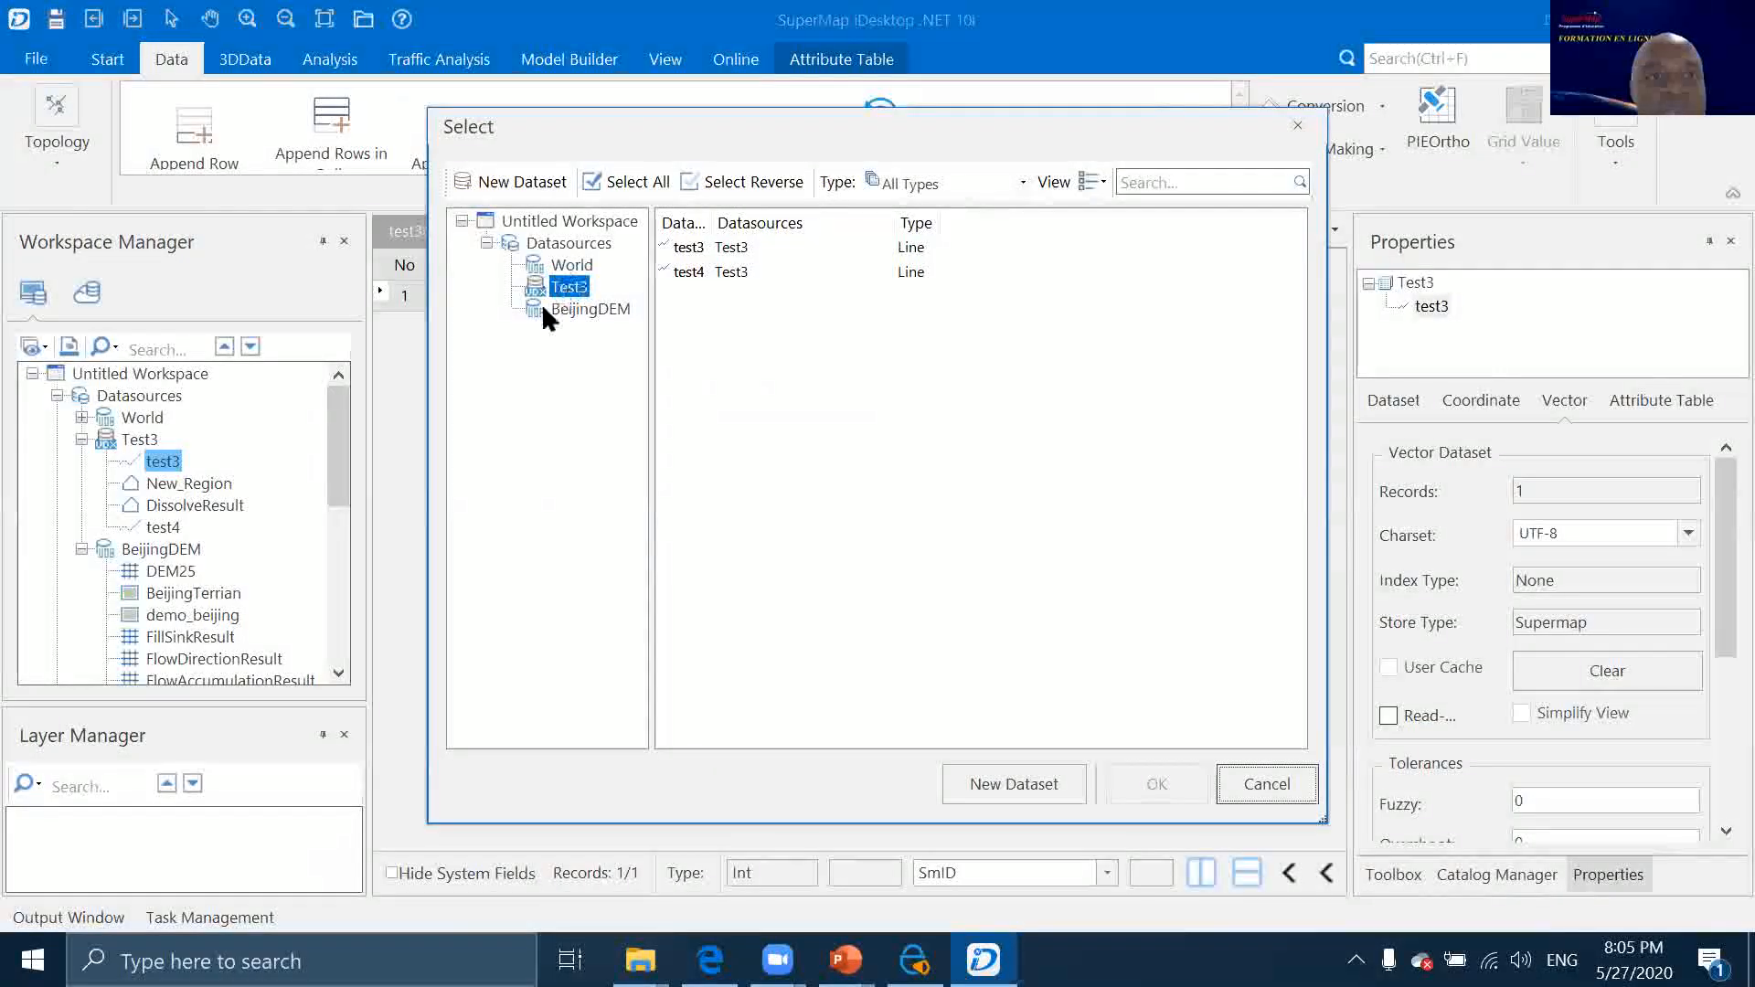
pyautogui.click(532, 293)
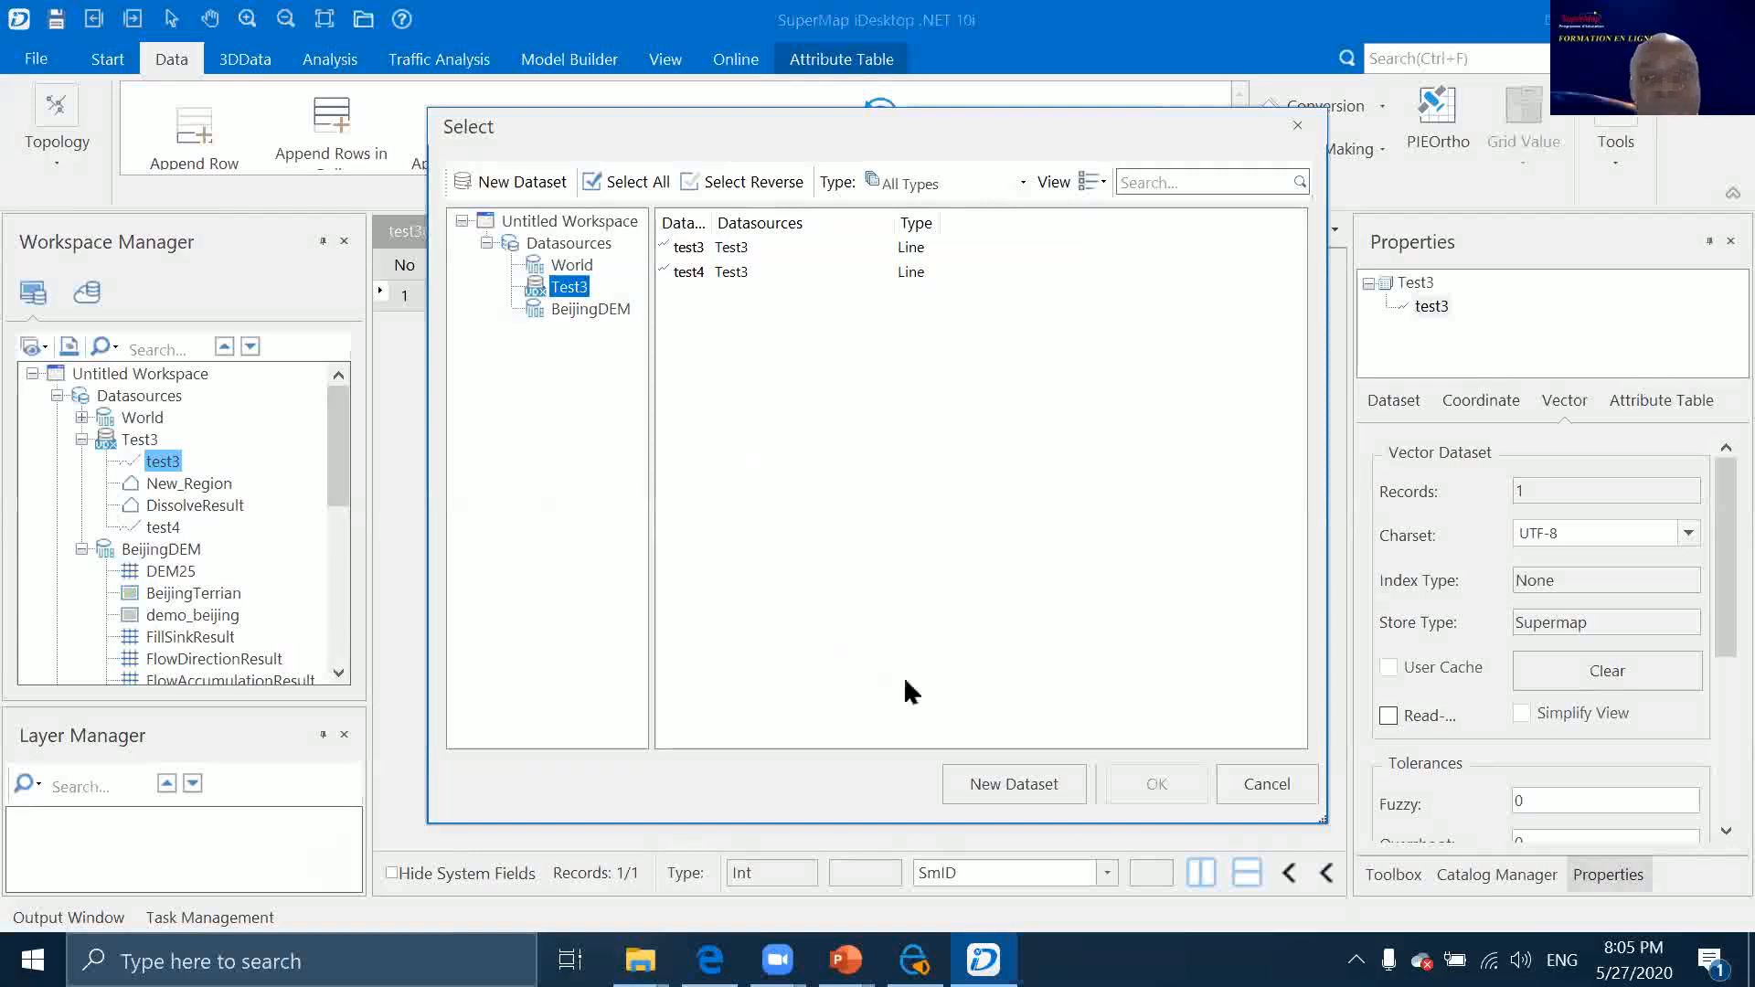
pyautogui.click(684, 249)
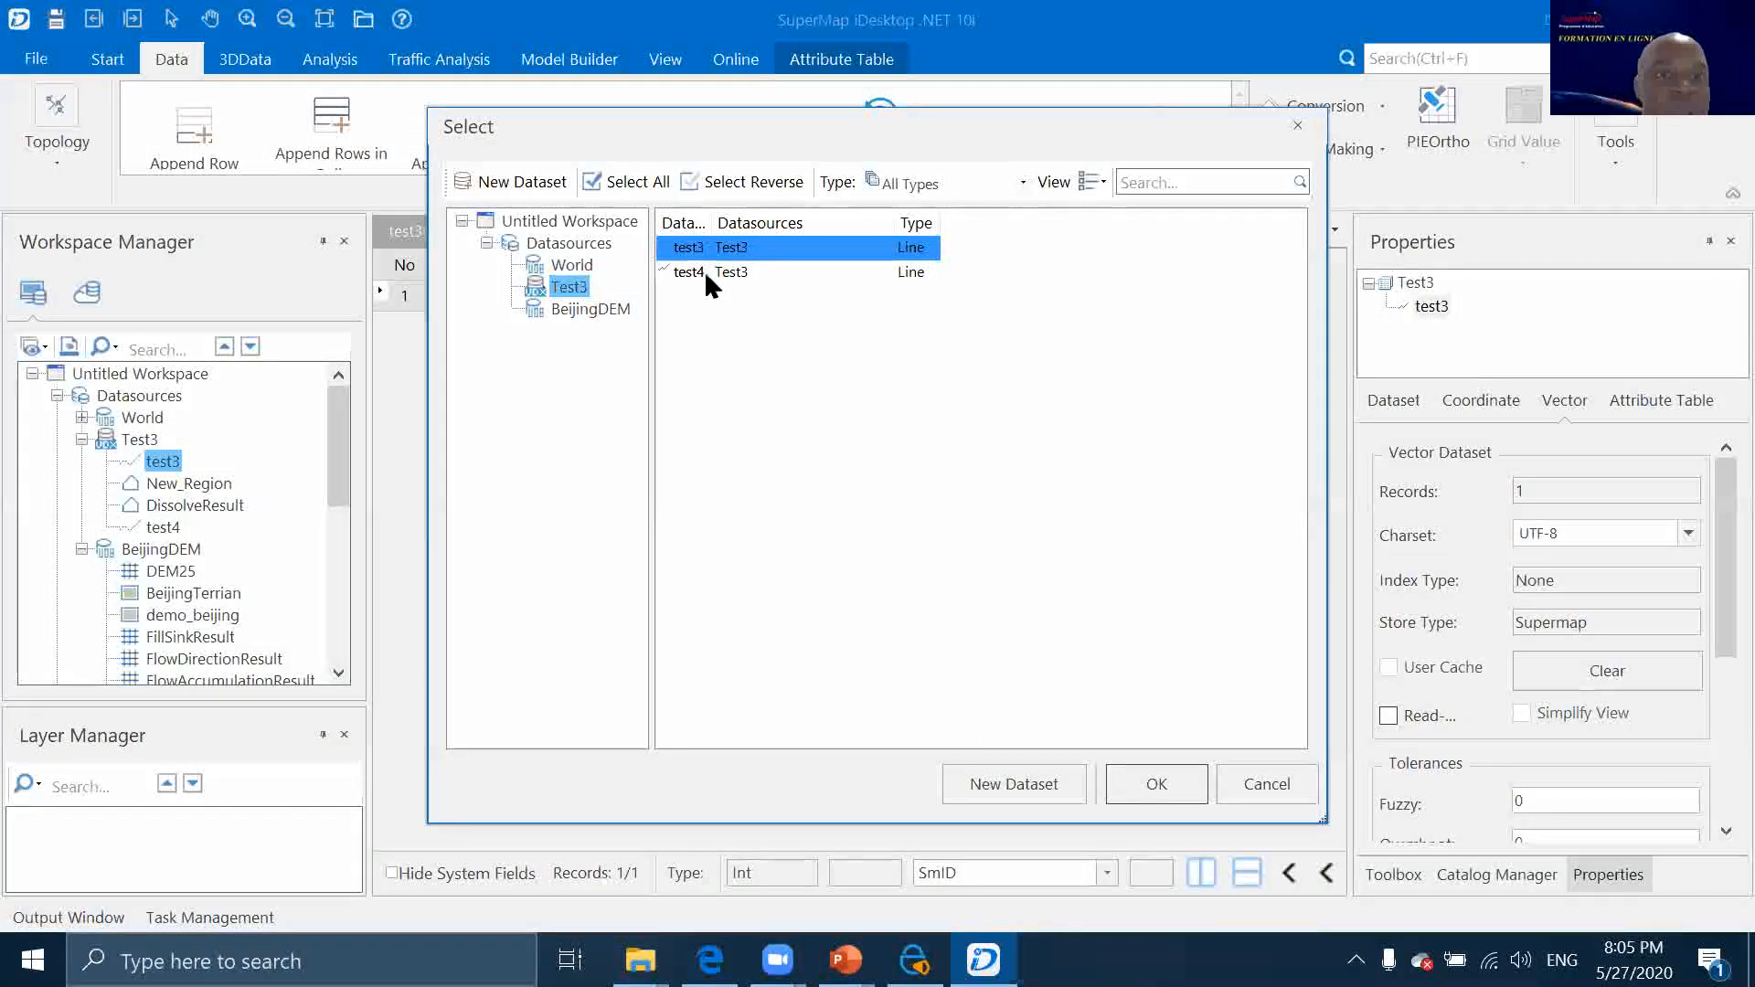
pyautogui.click(707, 274)
pyautogui.click(1111, 786)
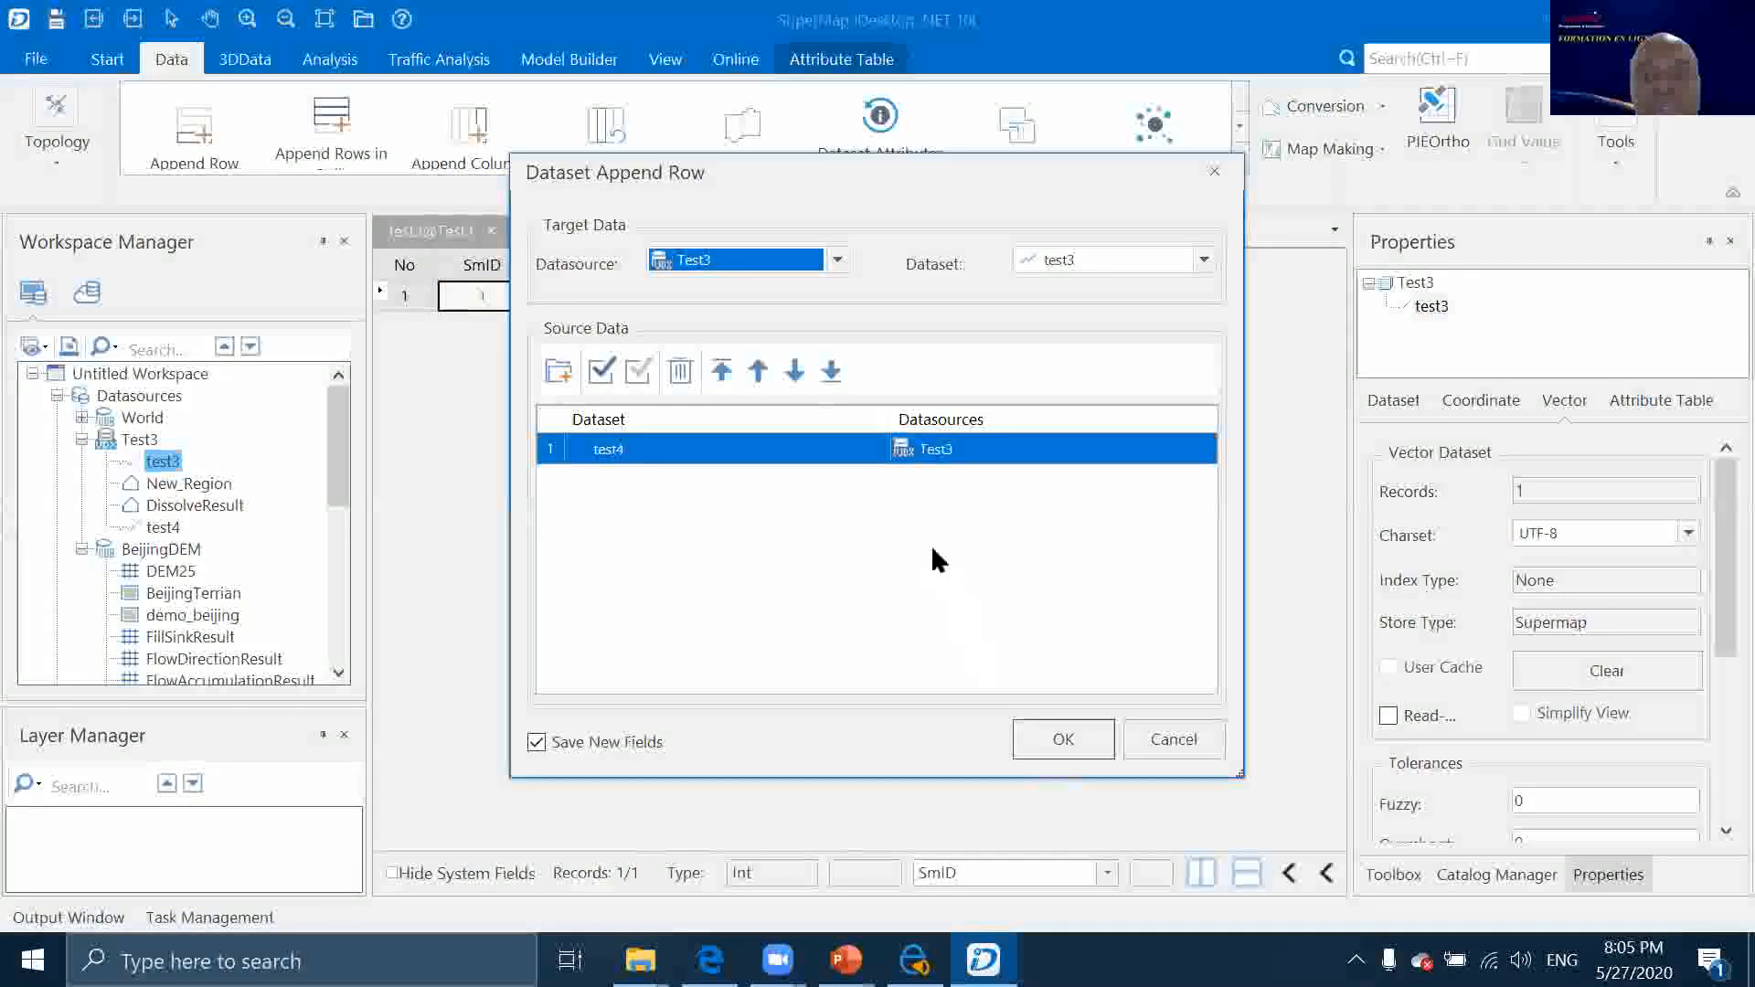
pyautogui.click(1064, 739)
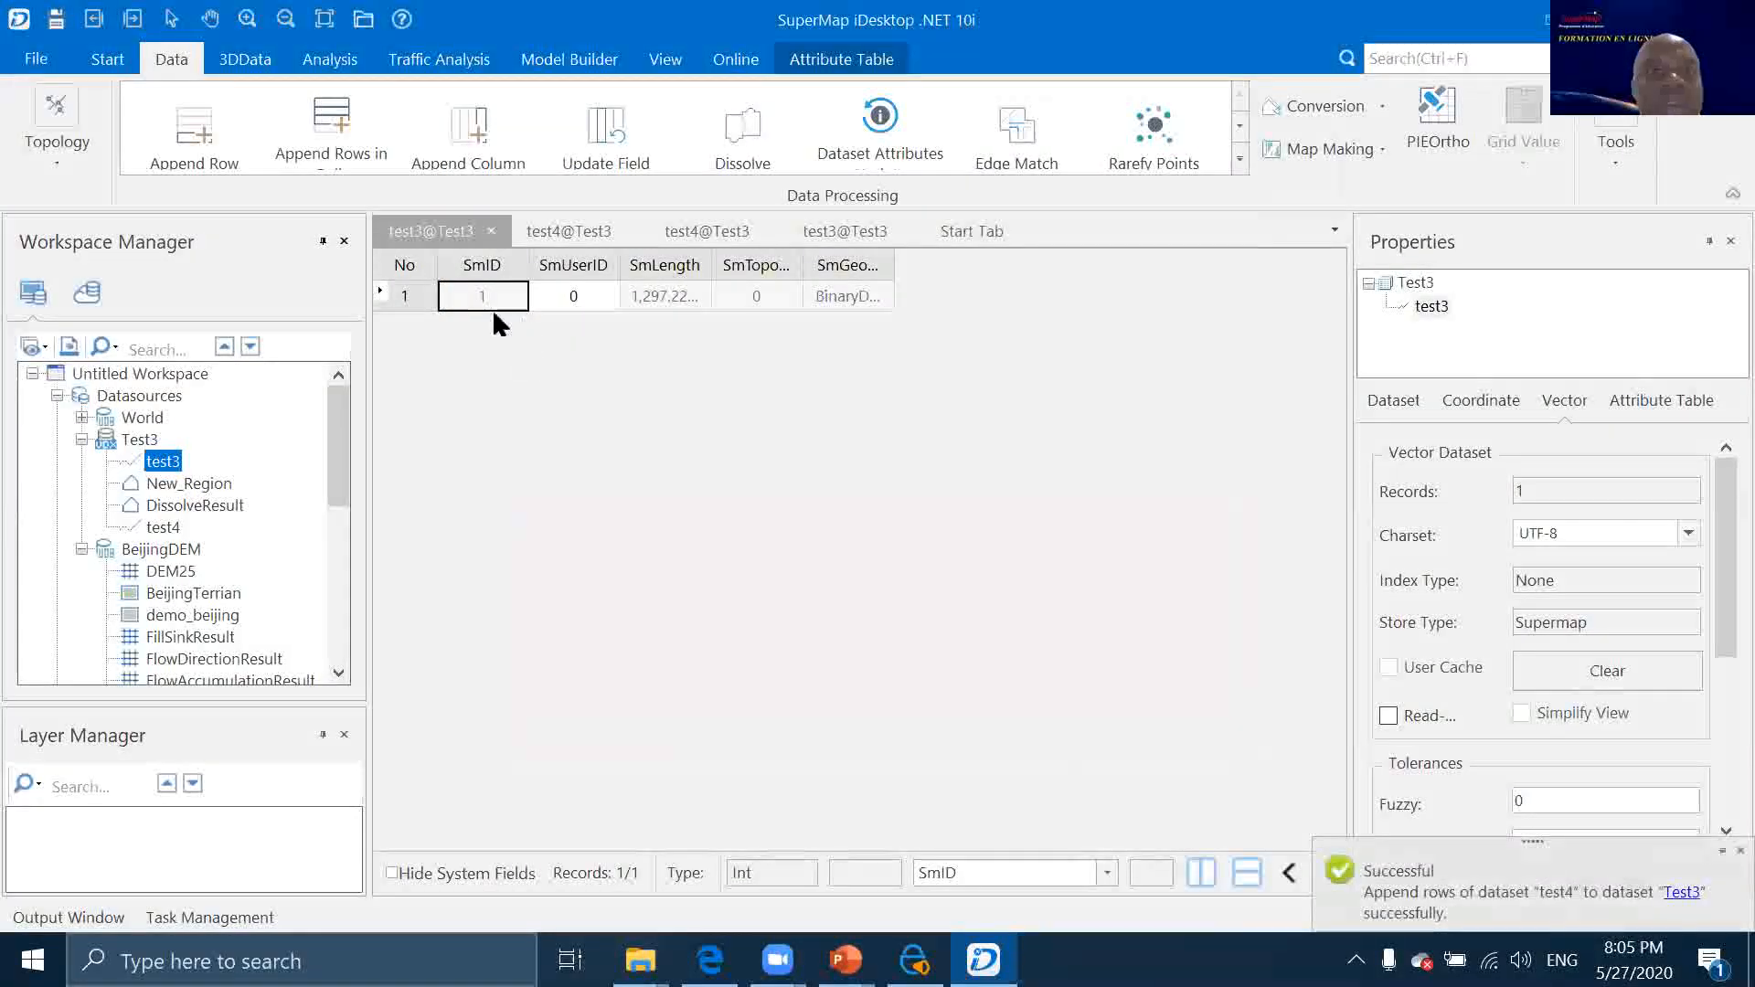
# Browse the attribute tables of the test4 and test3 datasets to check the appended record
pyautogui.click(161, 517)
pyautogui.rightClick(161, 517)
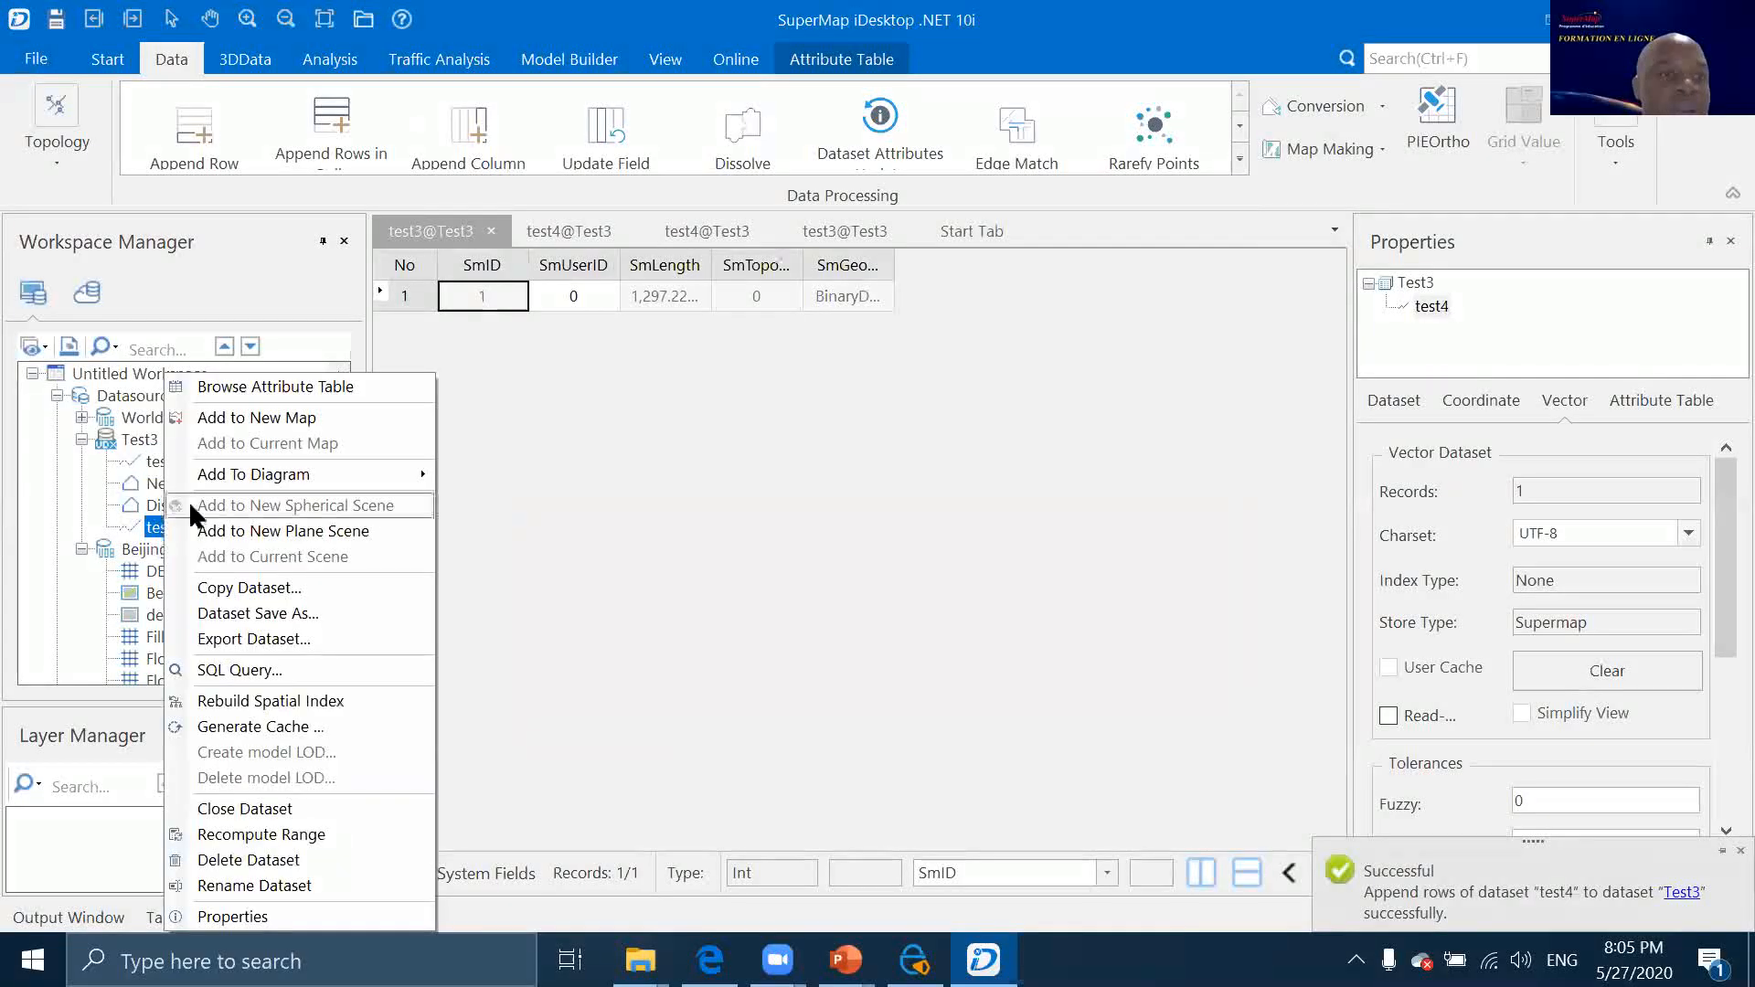
pyautogui.click(255, 389)
pyautogui.click(168, 459)
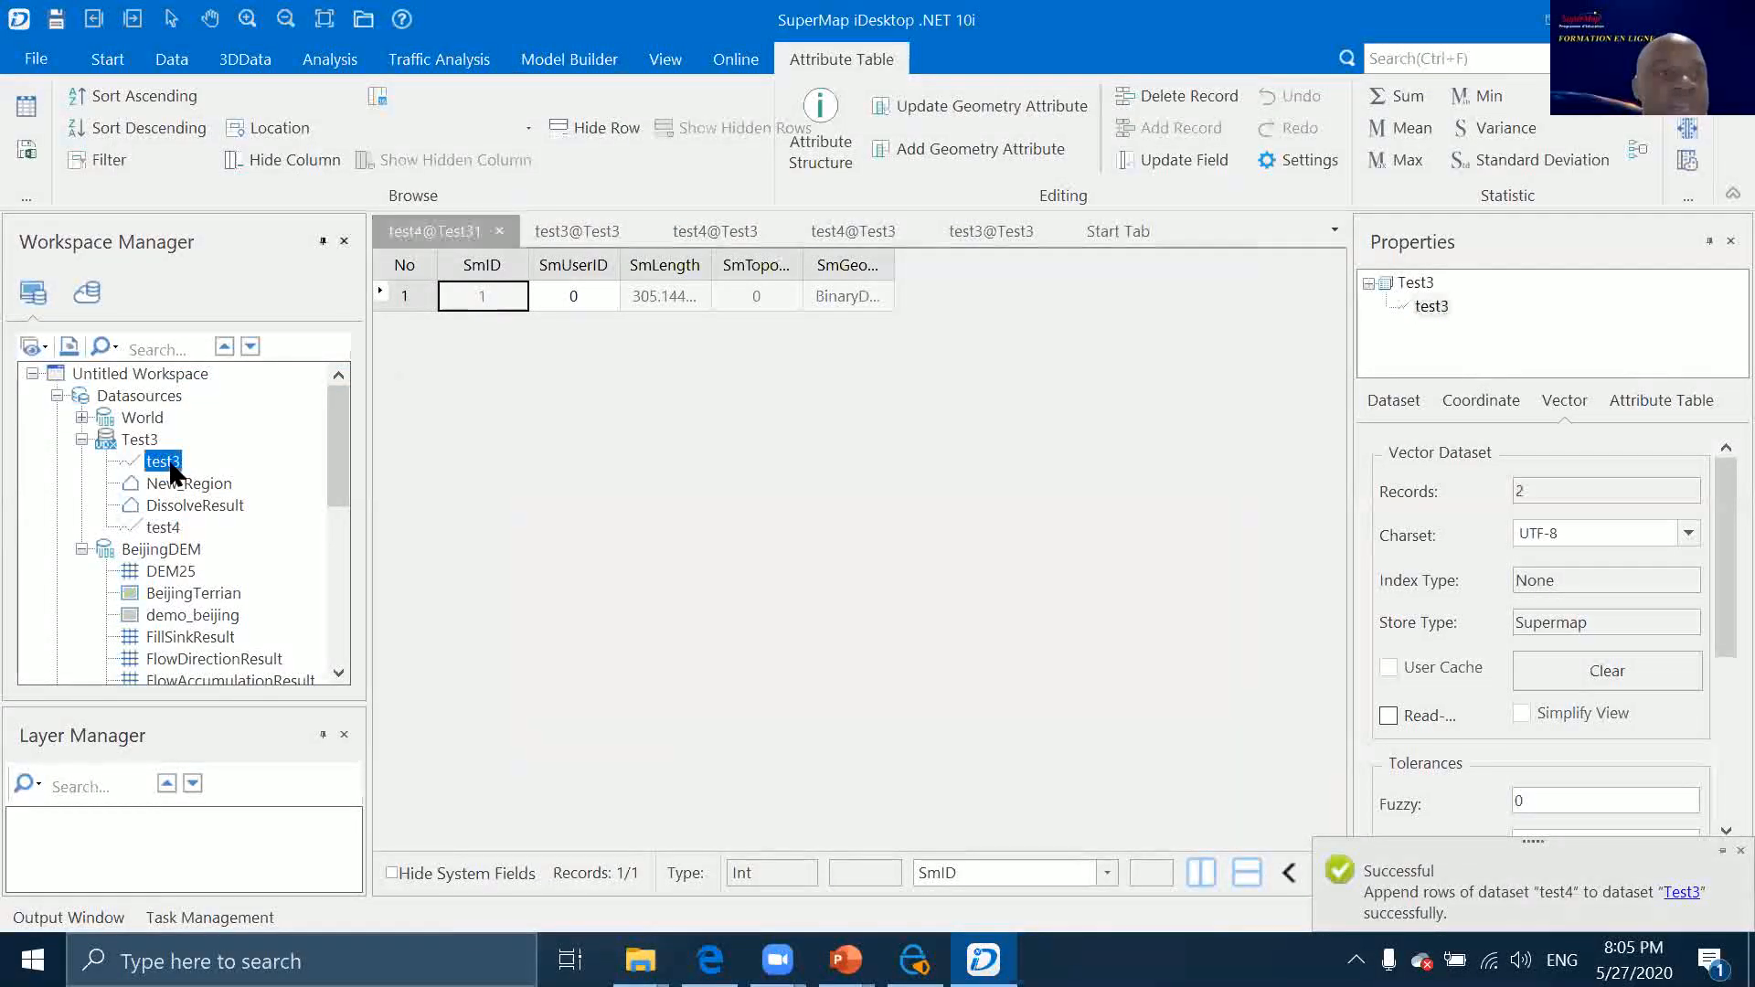
pyautogui.rightClick(168, 459)
pyautogui.click(262, 390)
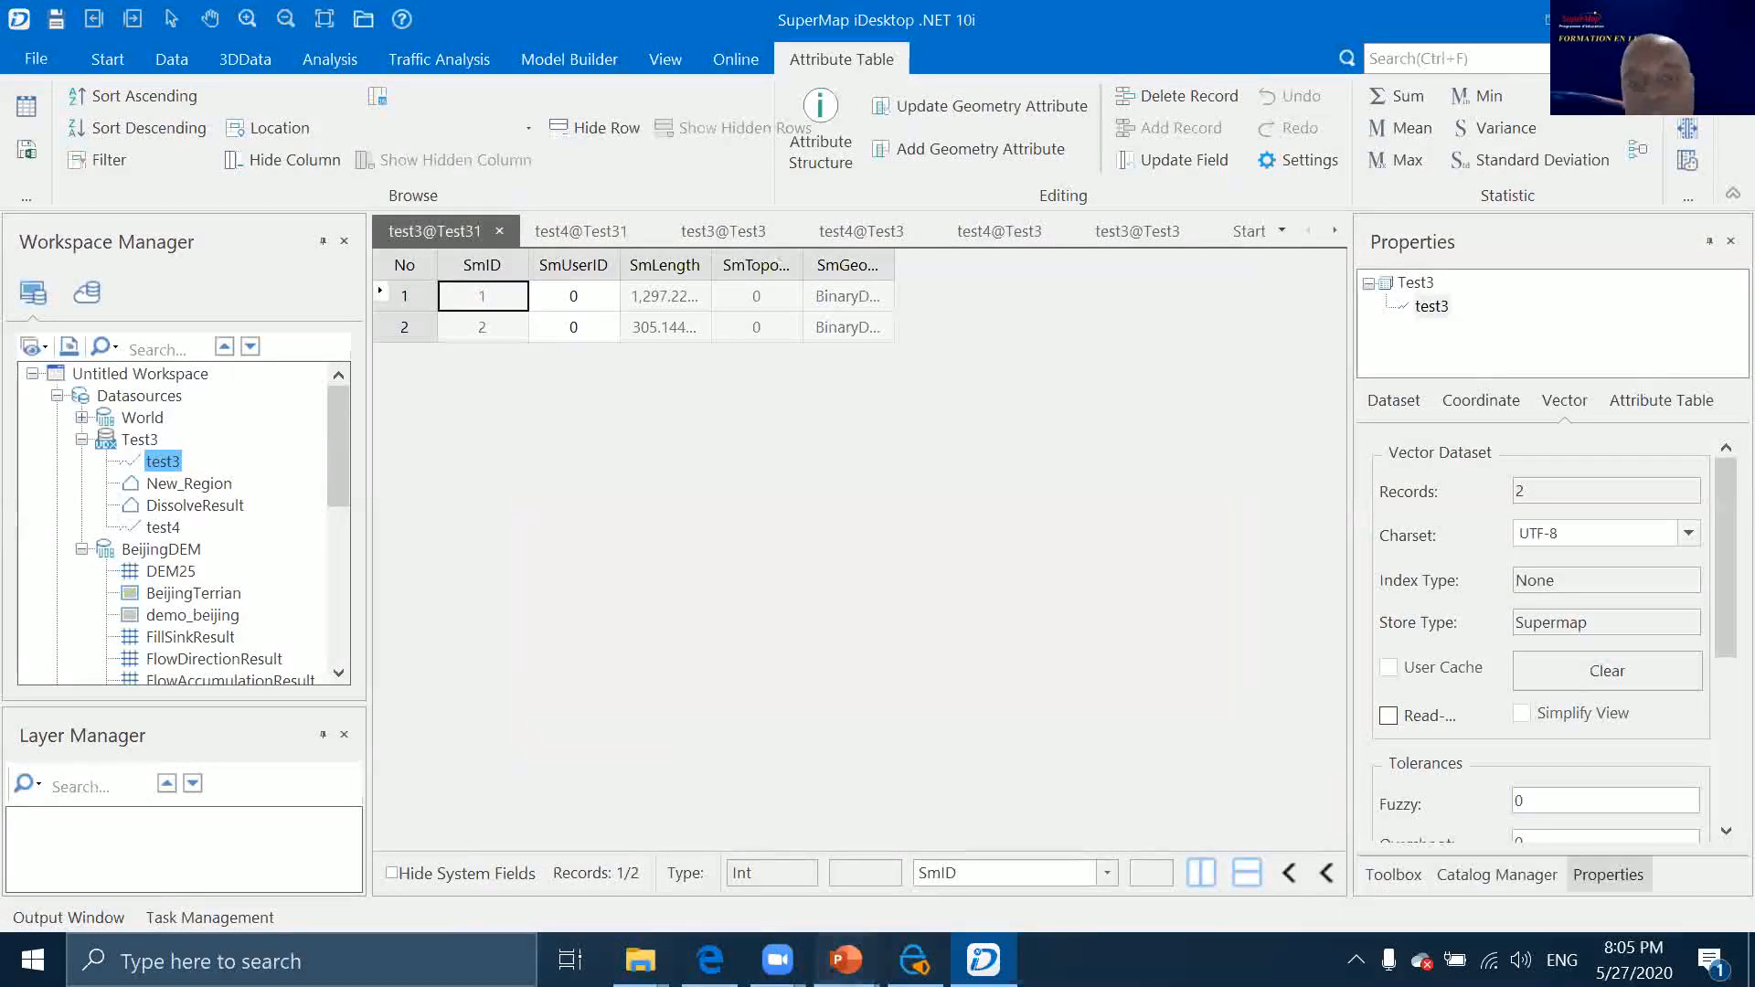
pyautogui.moveTo(846, 960)
pyautogui.click(971, 850)
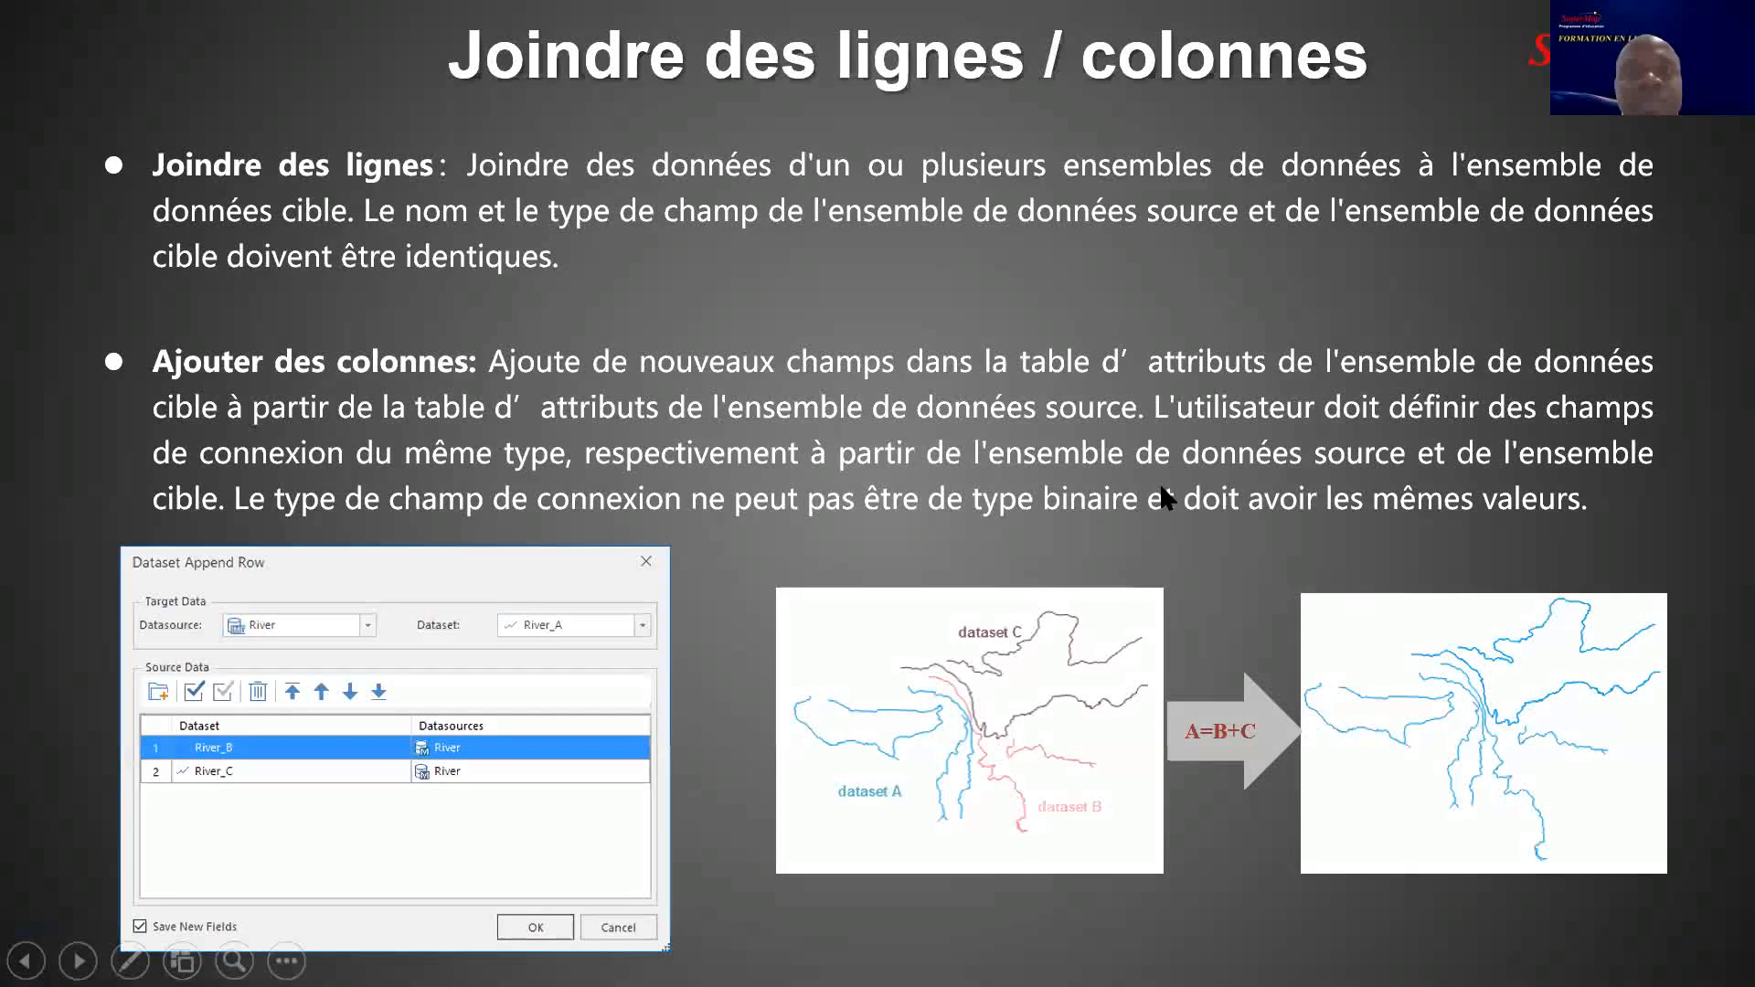
pyautogui.press('Right')
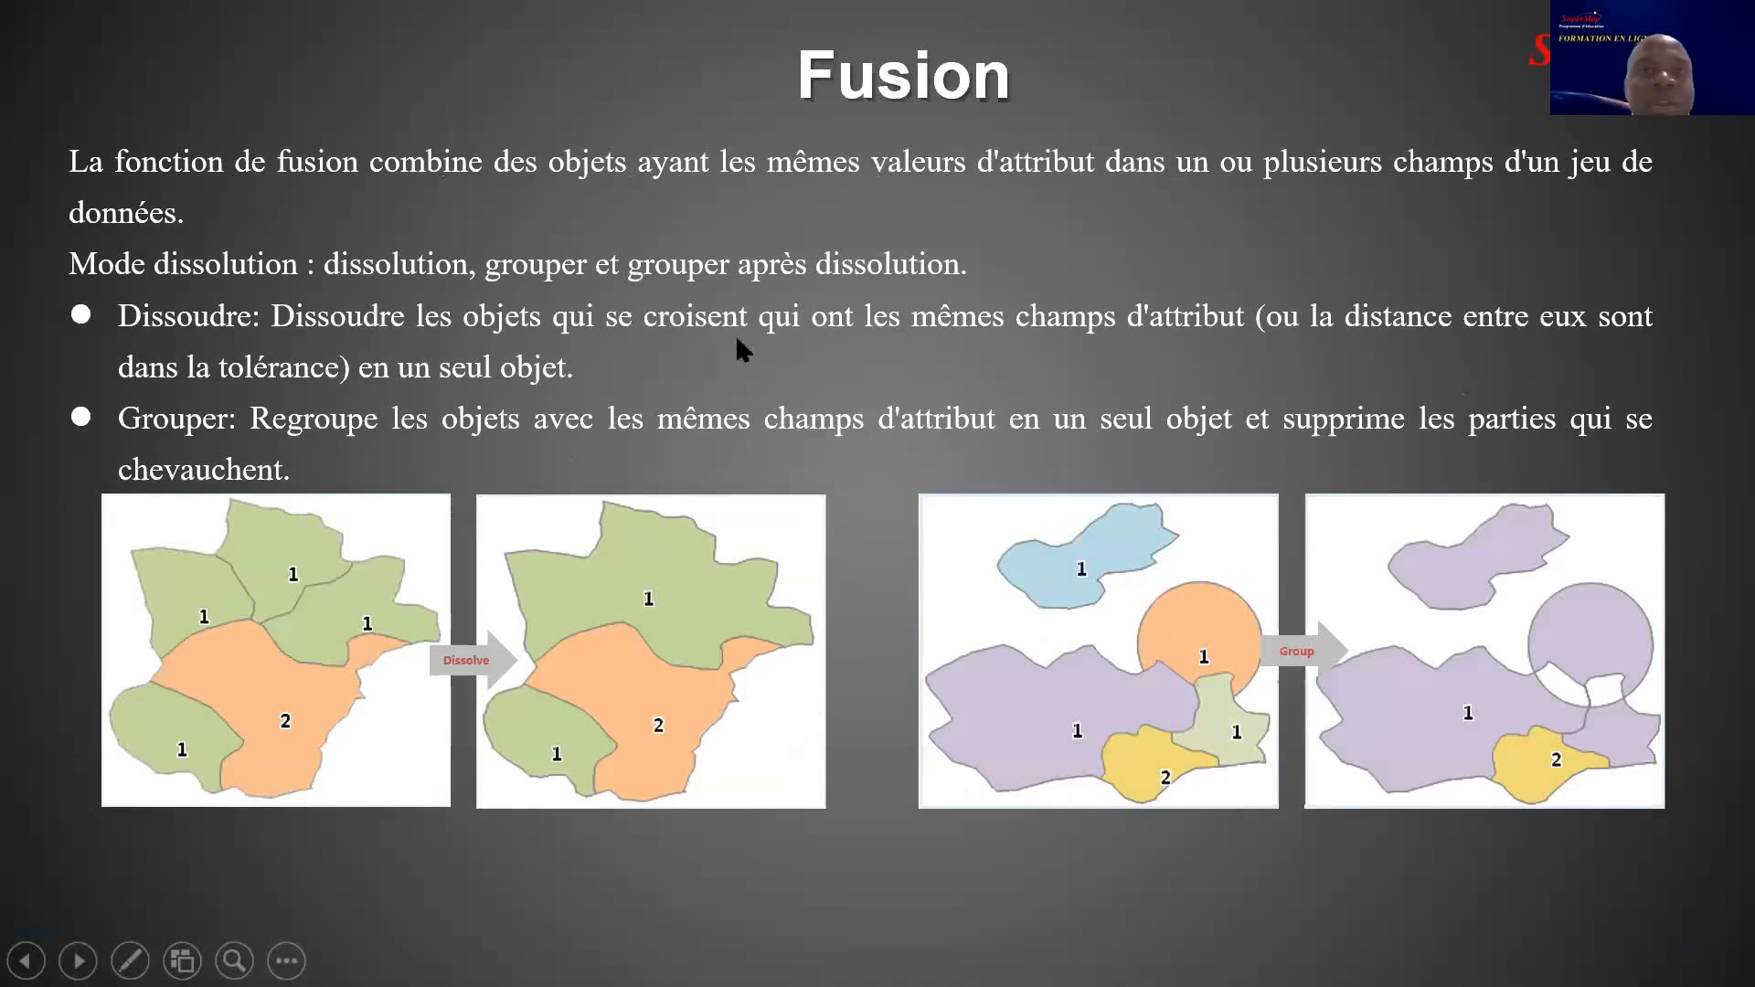
pyautogui.press('super+d')
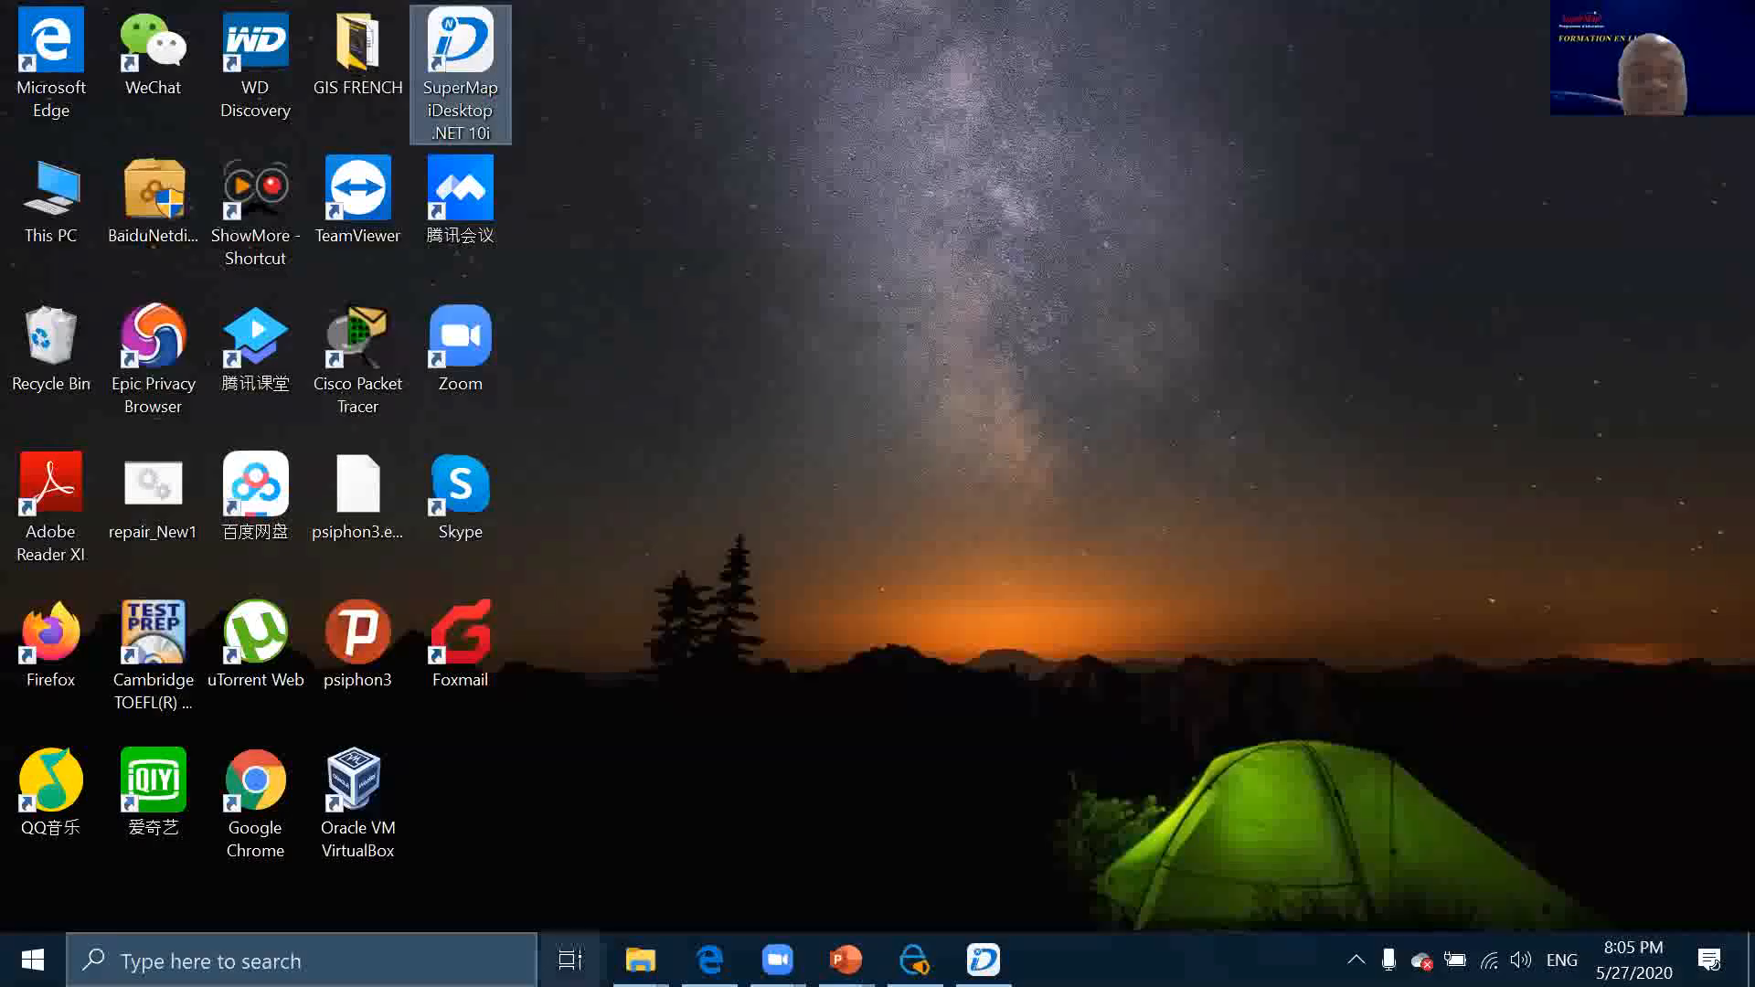
pyautogui.press('super+d')
pyautogui.hotkey('alt', 'Tab')
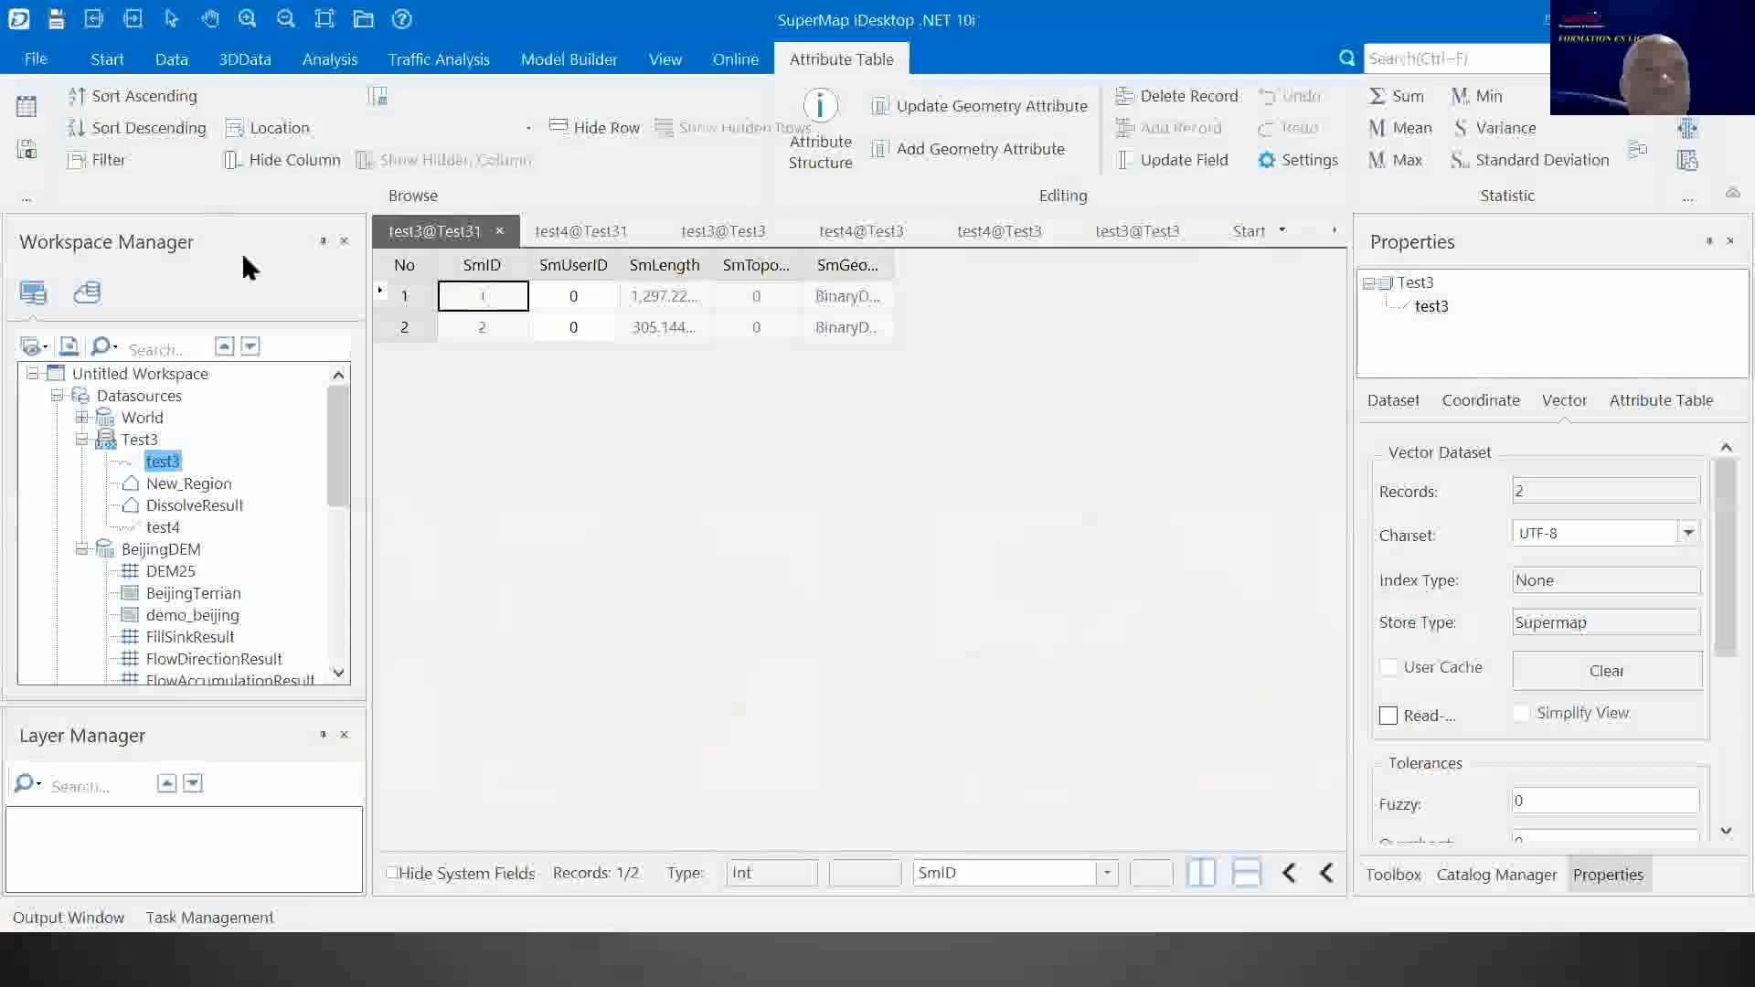
# Open the New_Region dataset in a map, make its layer editable, and move the small upper polygon down to overlap the large polygon
pyautogui.scroll(1, 165, 461)
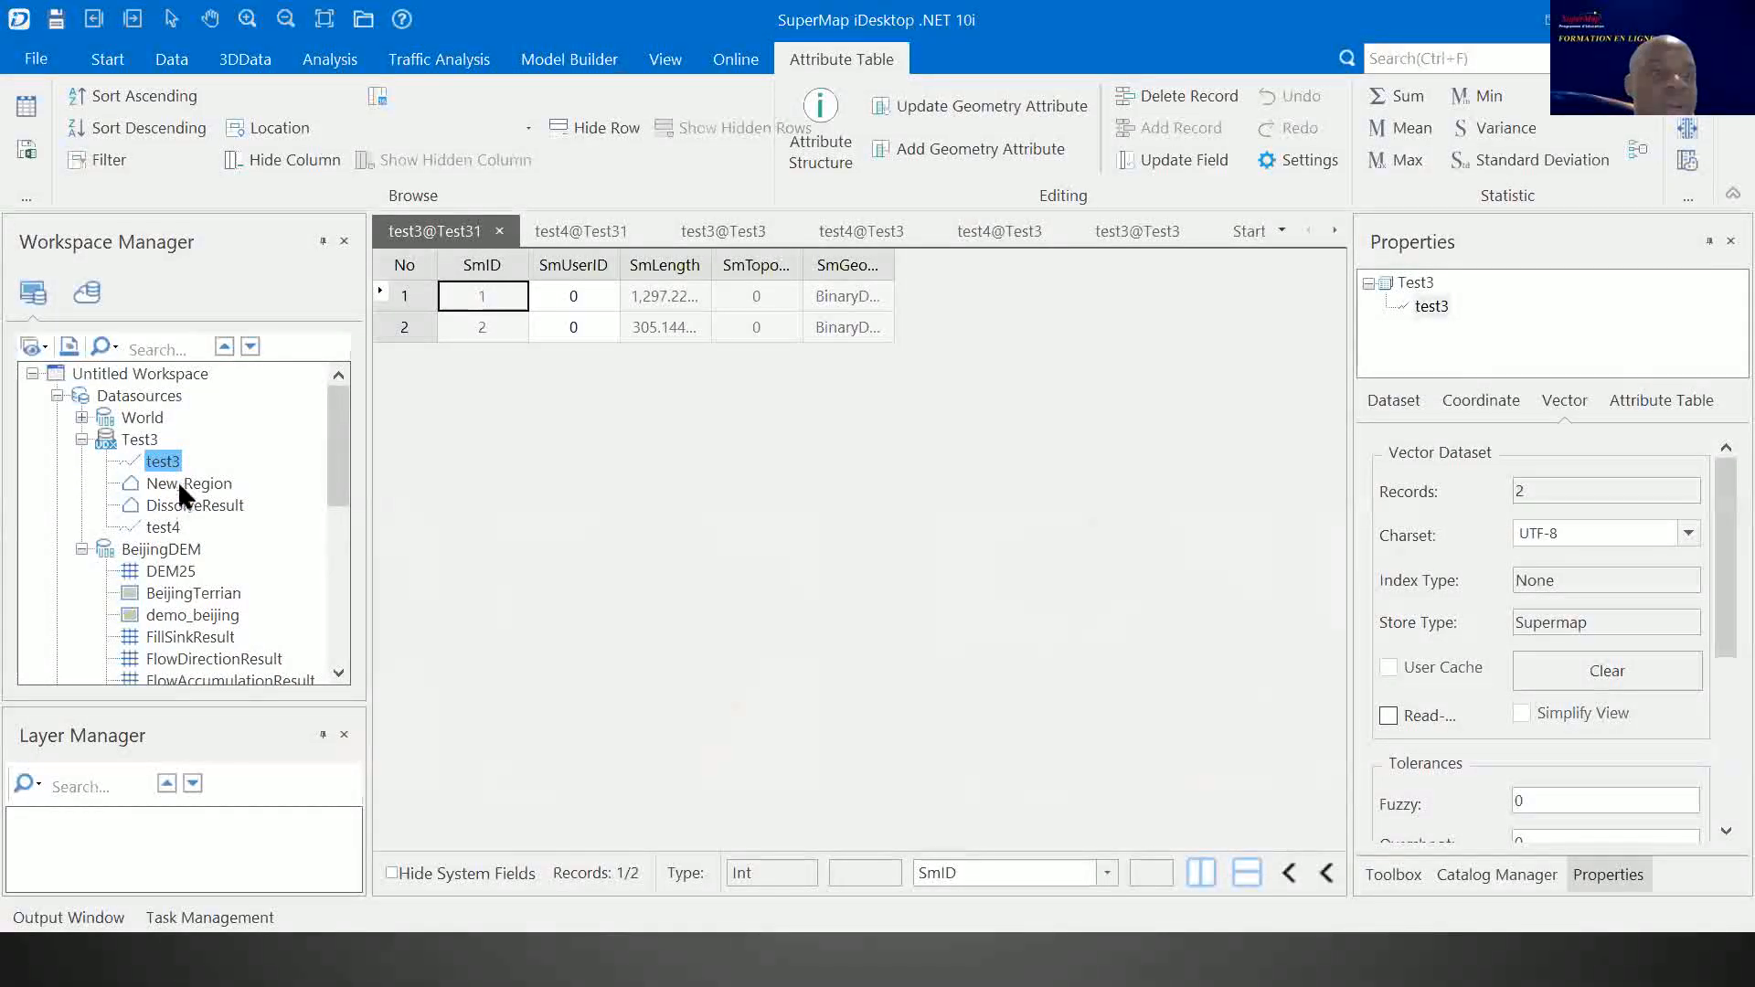
pyautogui.doubleClick(183, 483)
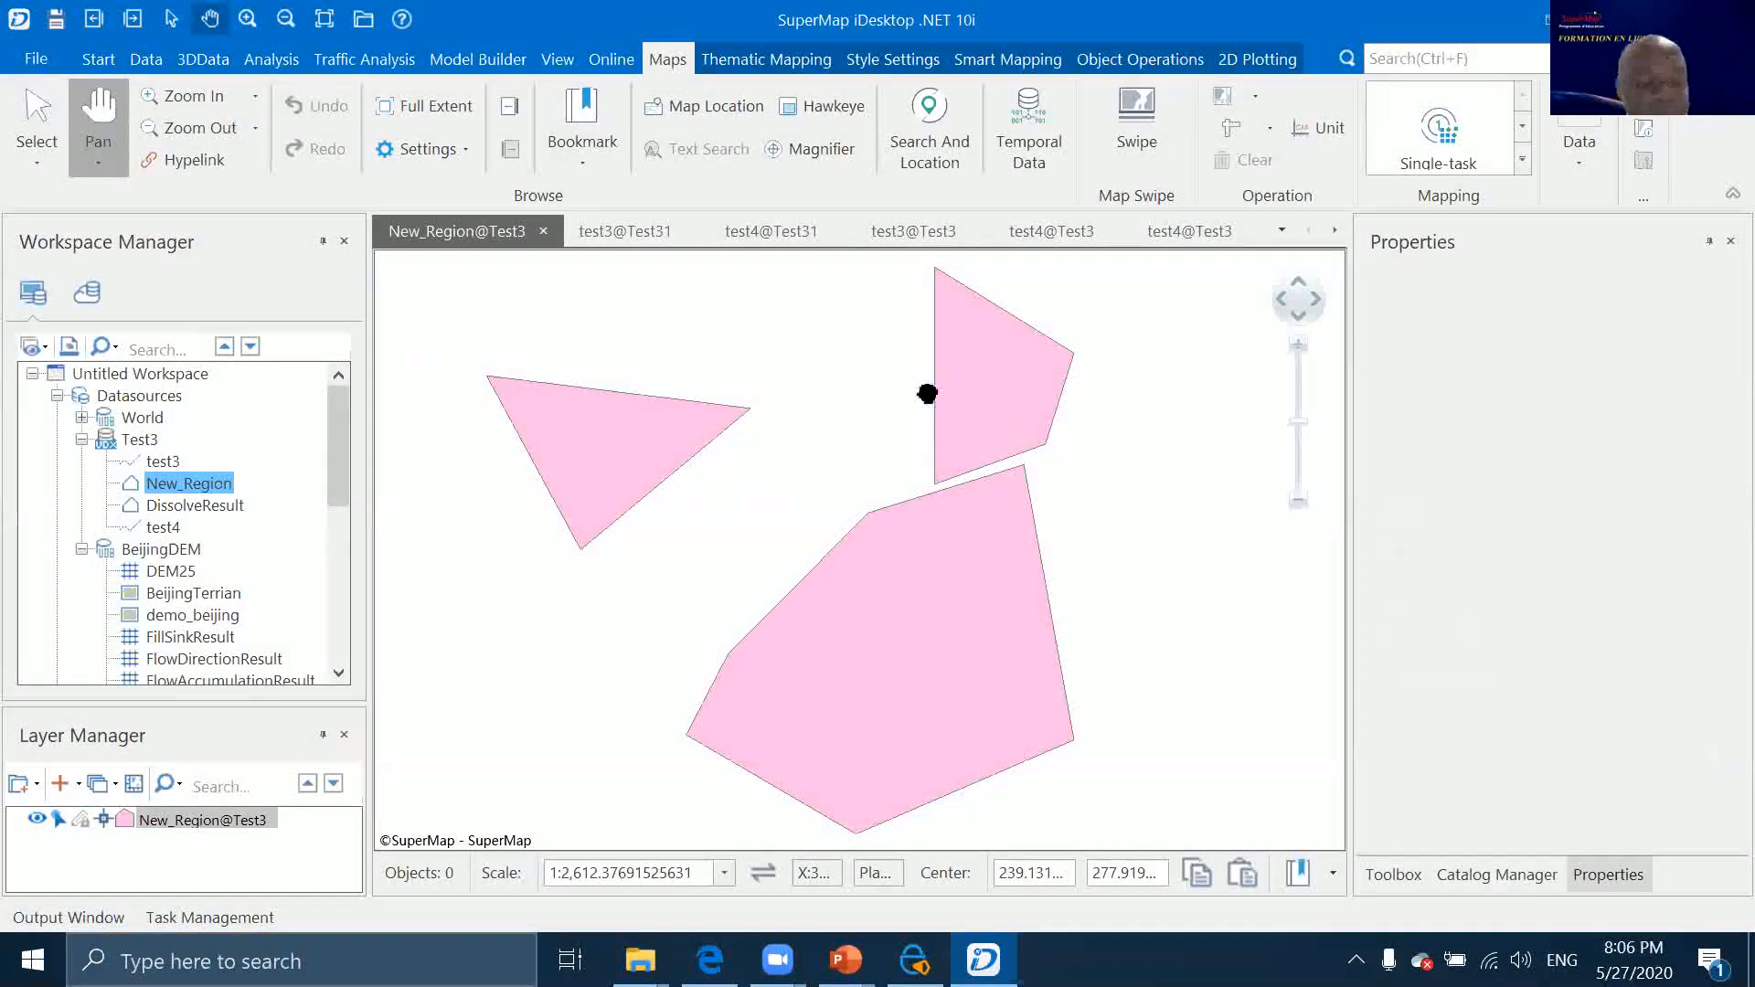
pyautogui.click(108, 817)
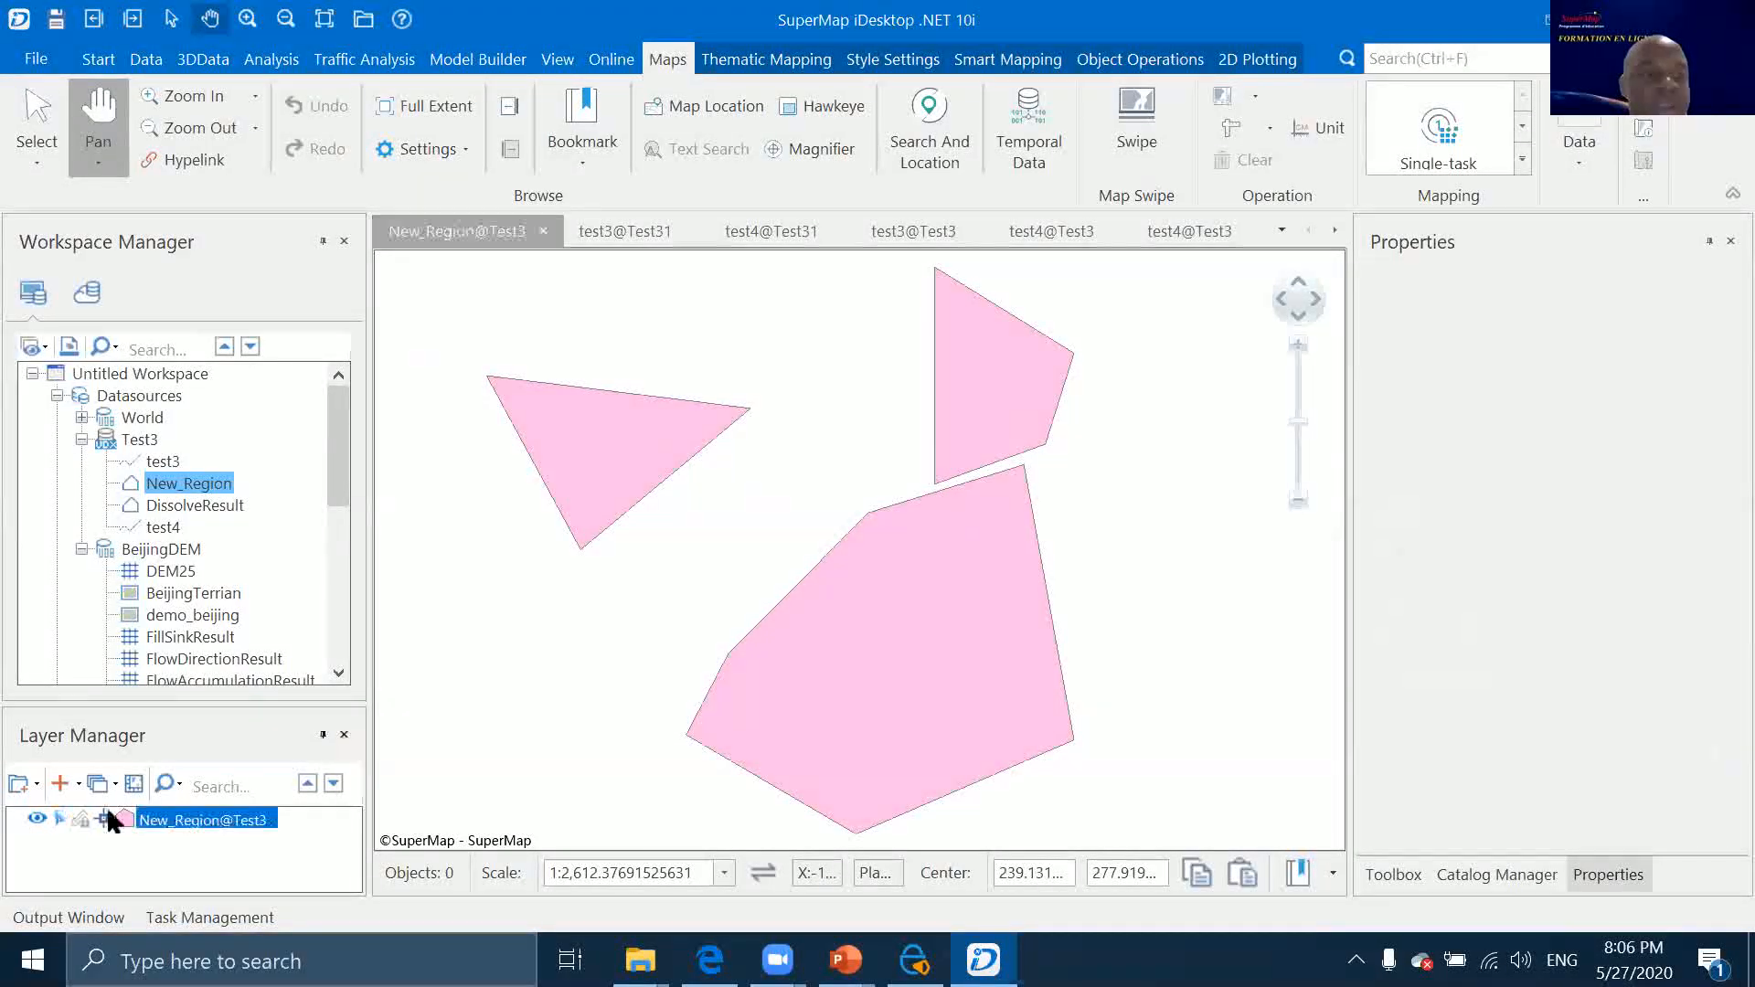
pyautogui.click(81, 819)
pyautogui.click(982, 430)
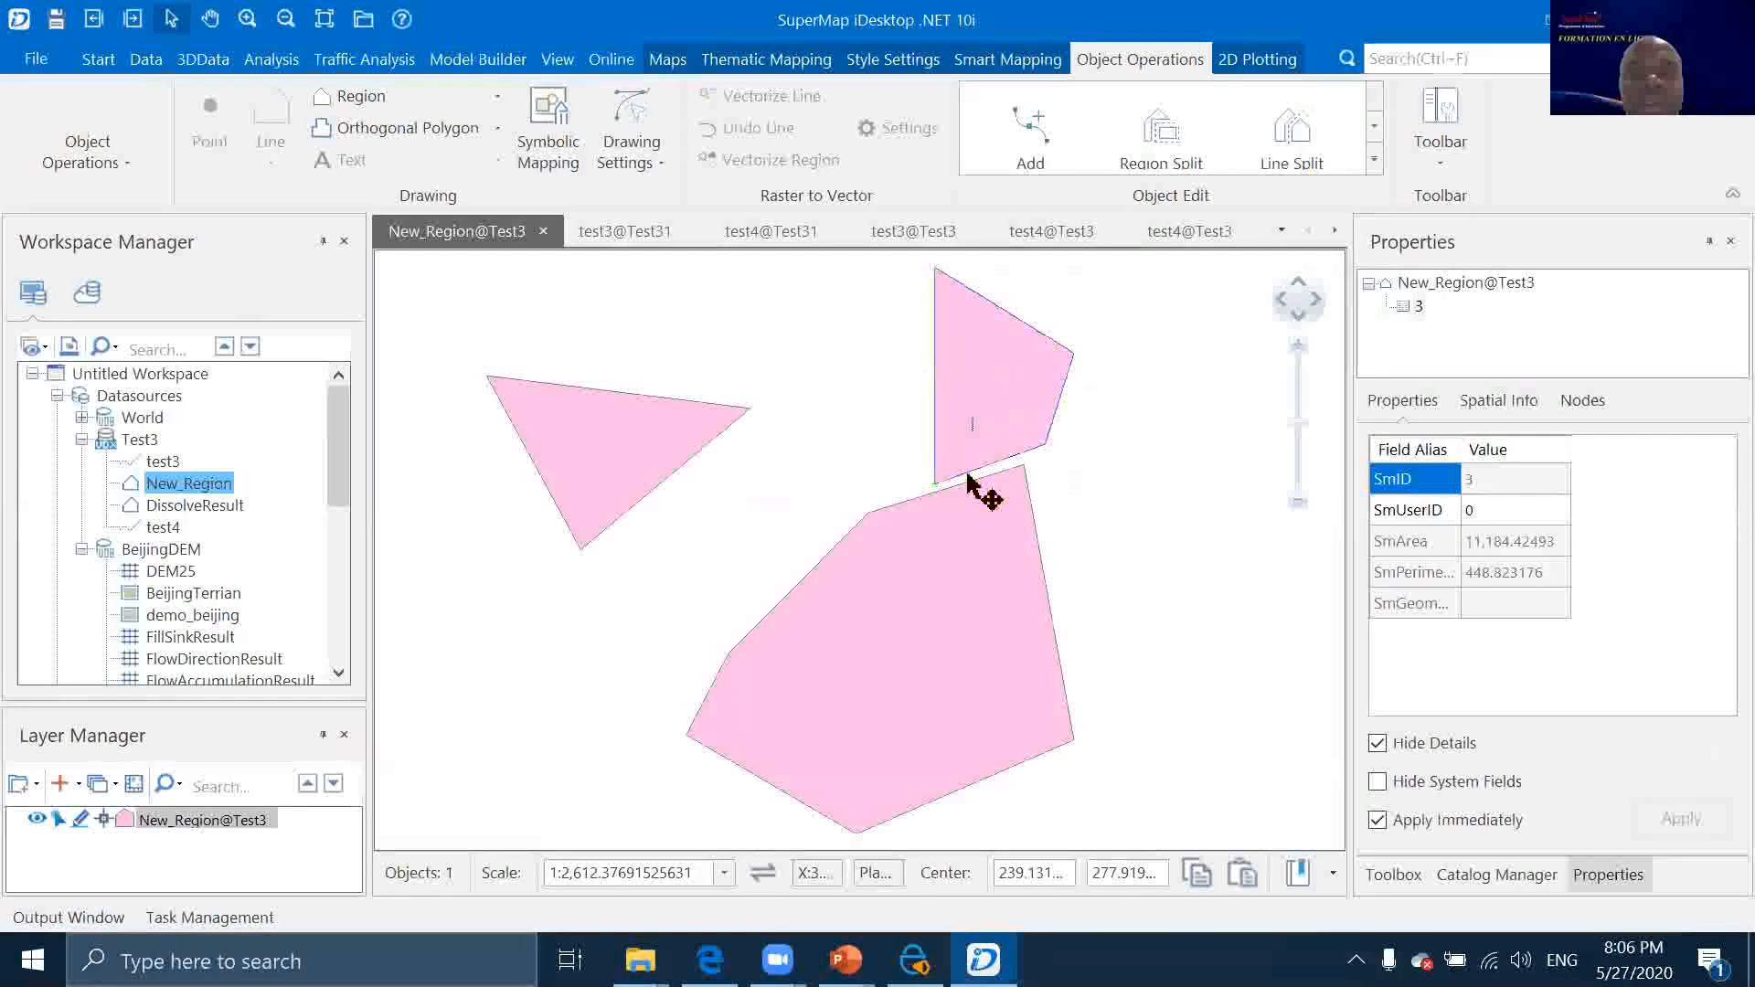
pyautogui.moveTo(969, 363); pyautogui.dragTo(964, 519)
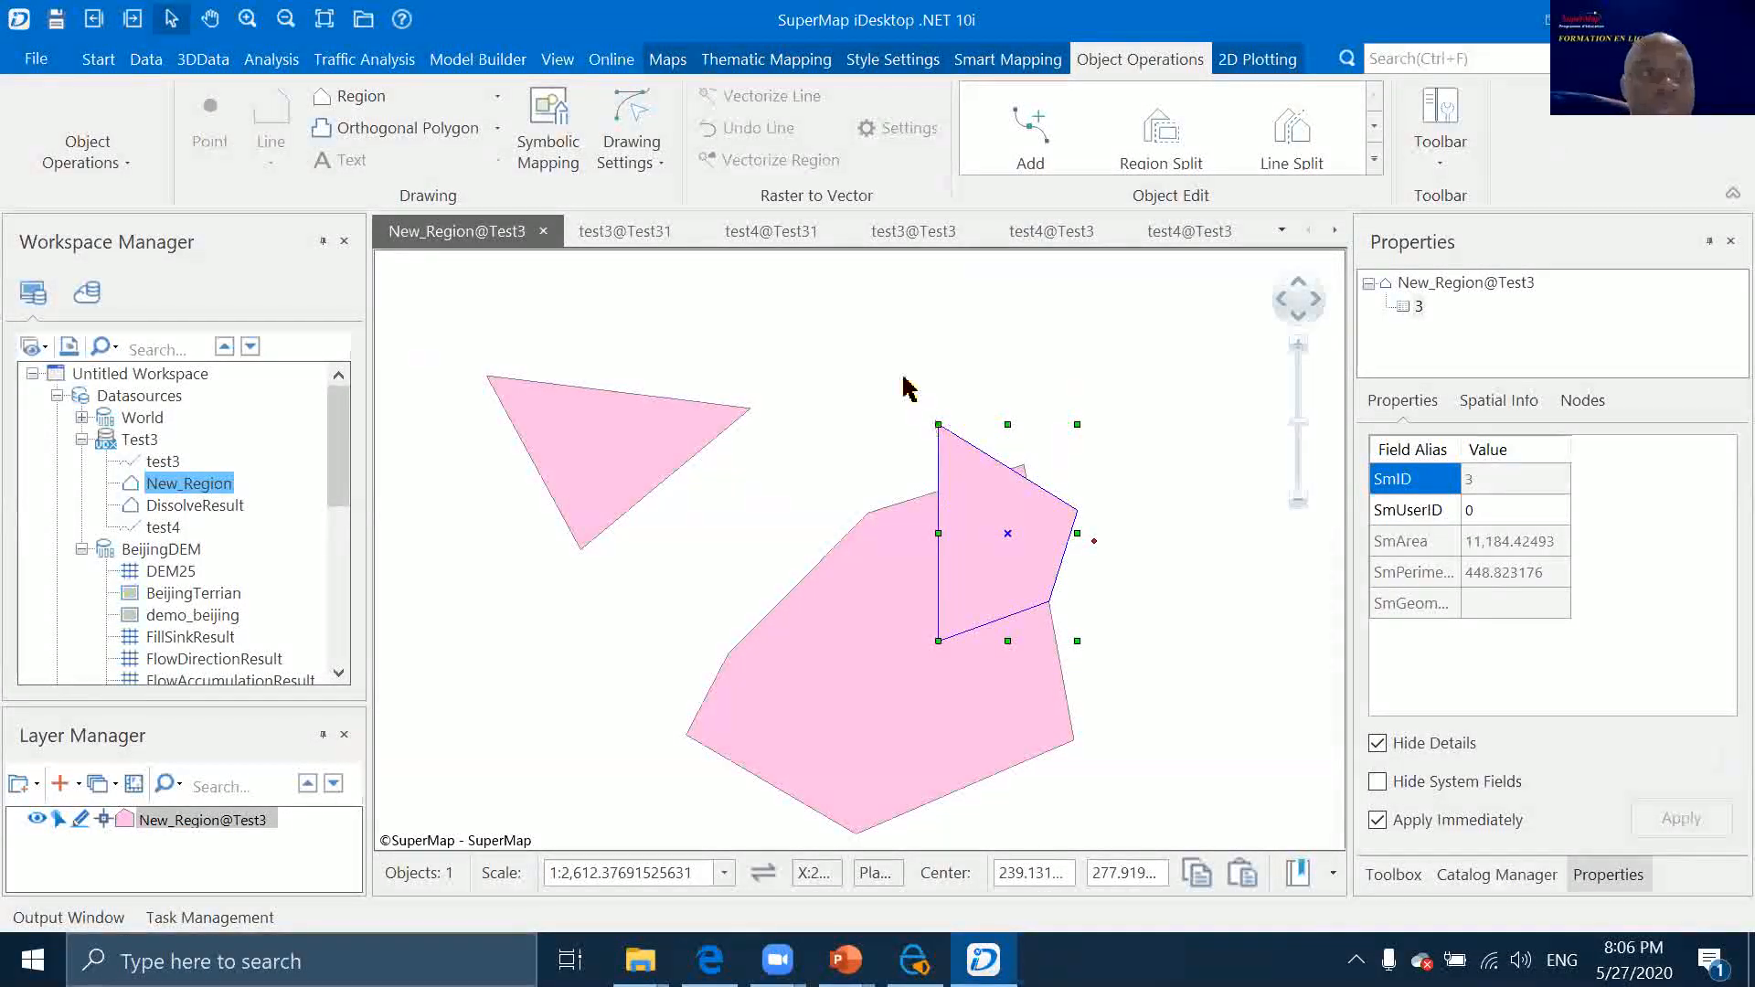
pyautogui.click(139, 57)
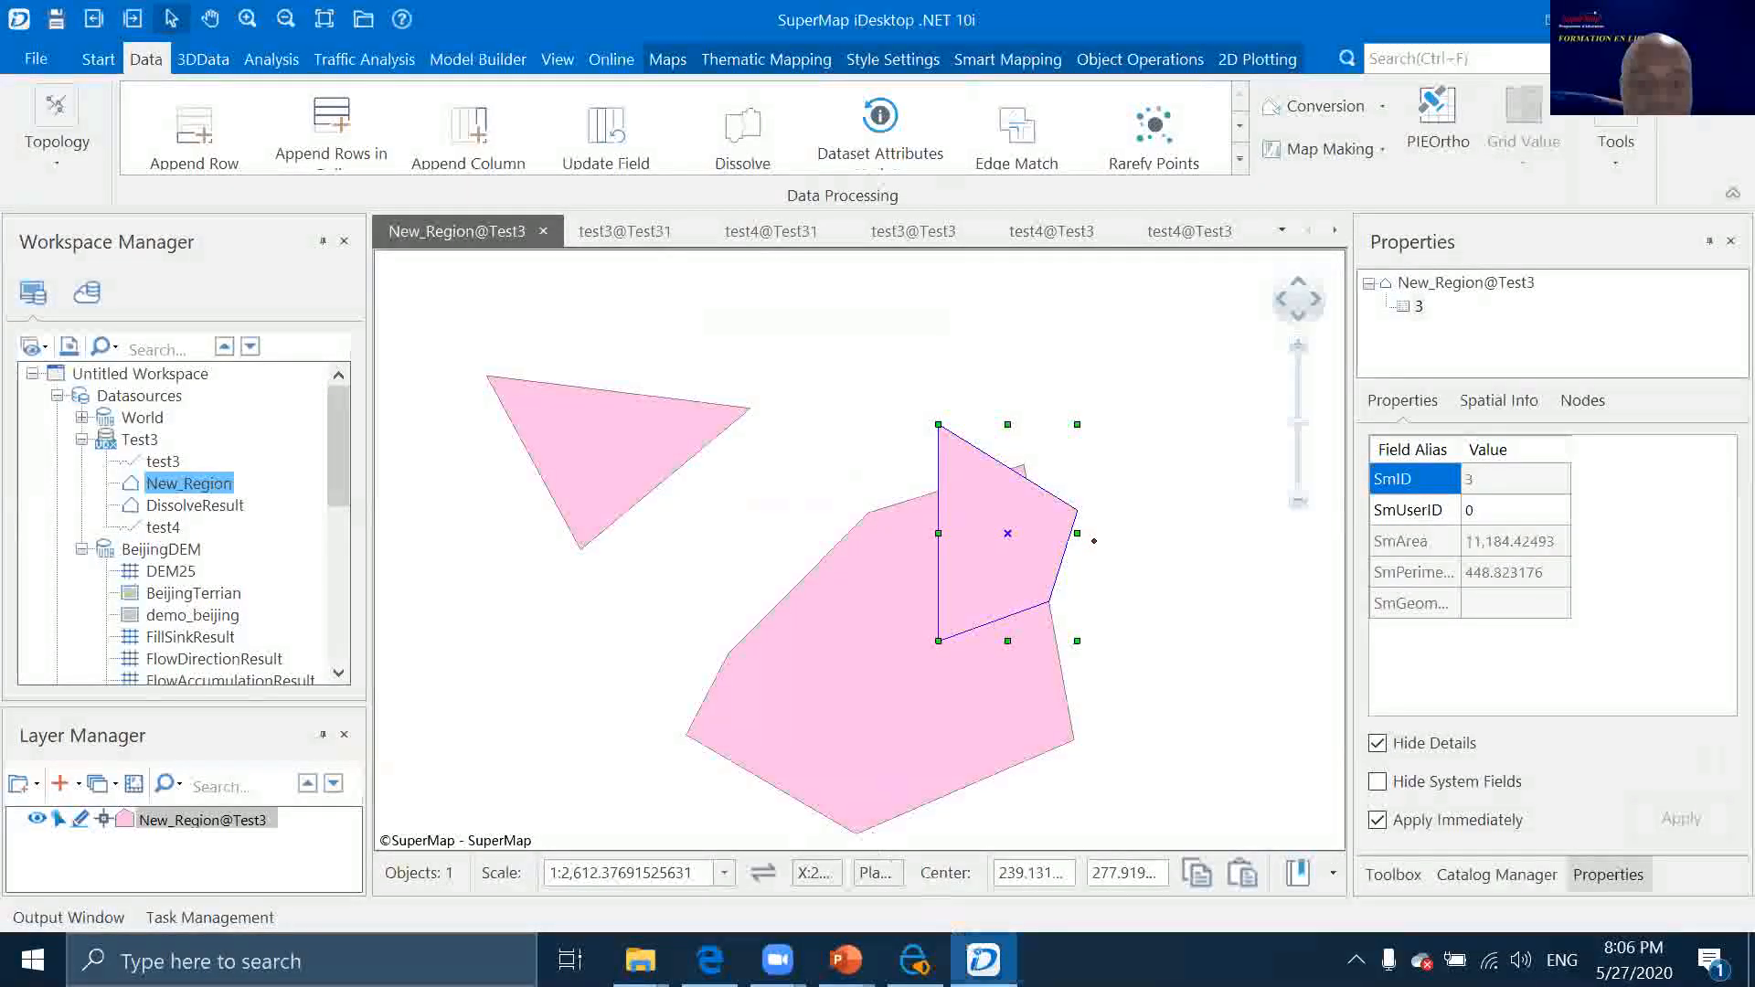
pyautogui.moveTo(846, 960)
pyautogui.click(986, 827)
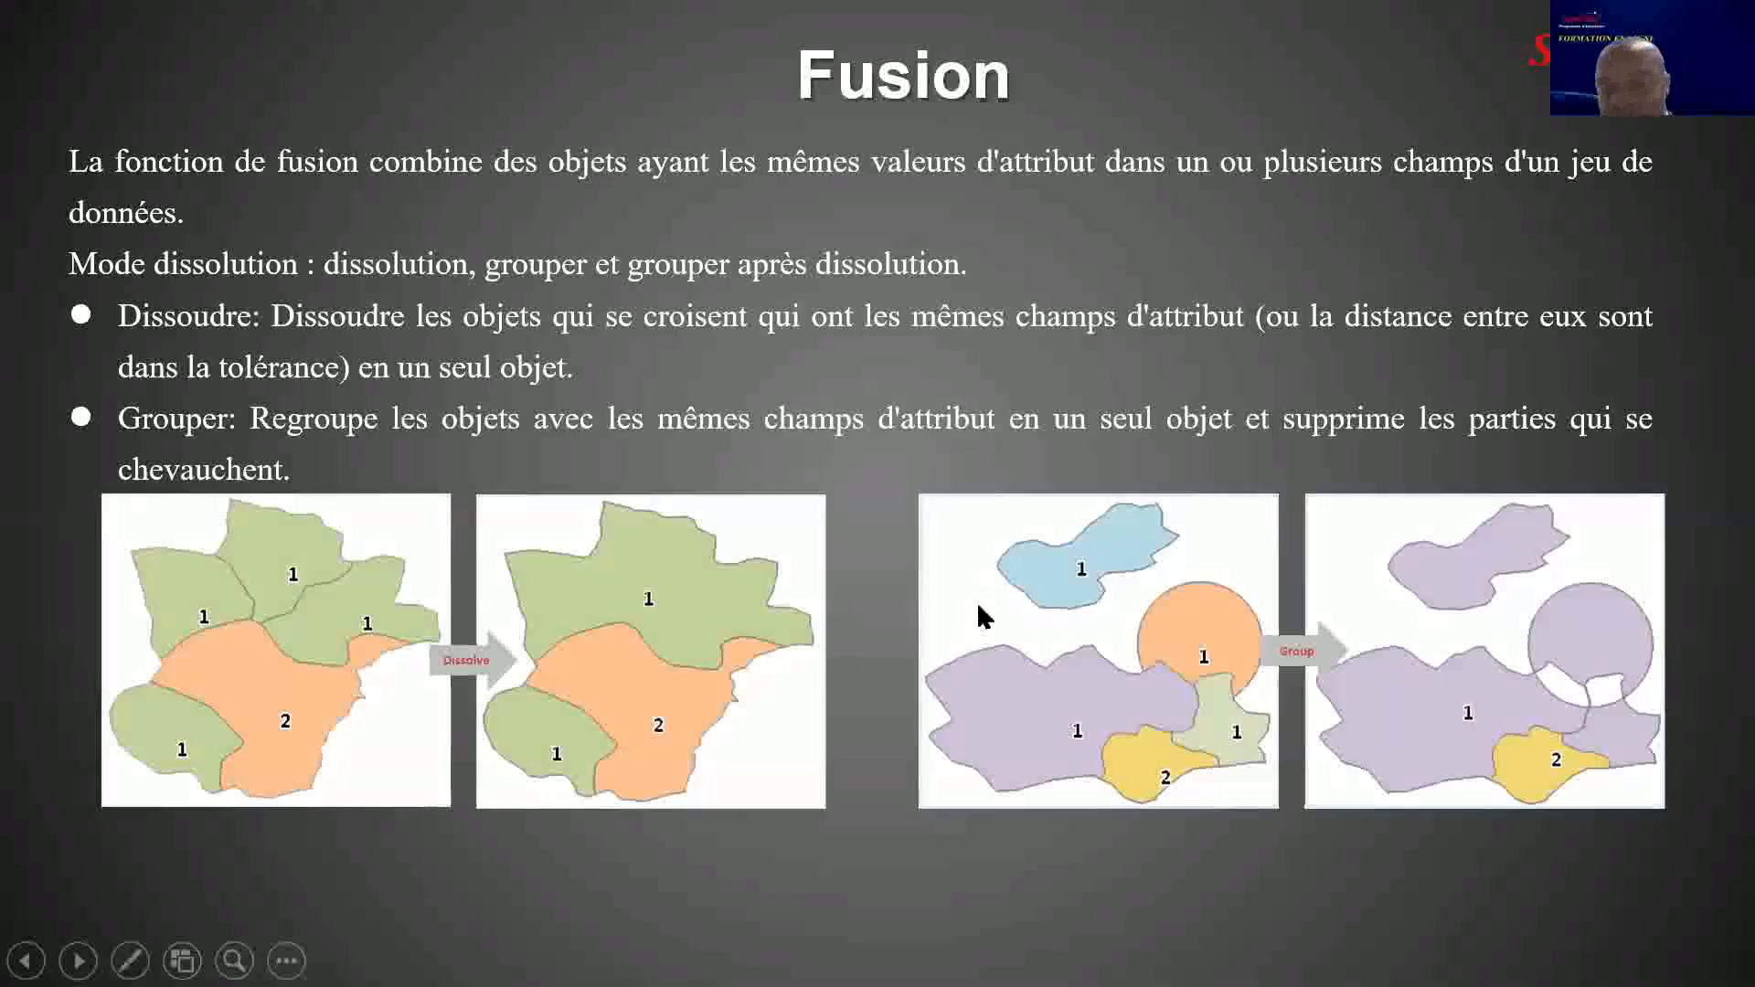
pyautogui.click(978, 601)
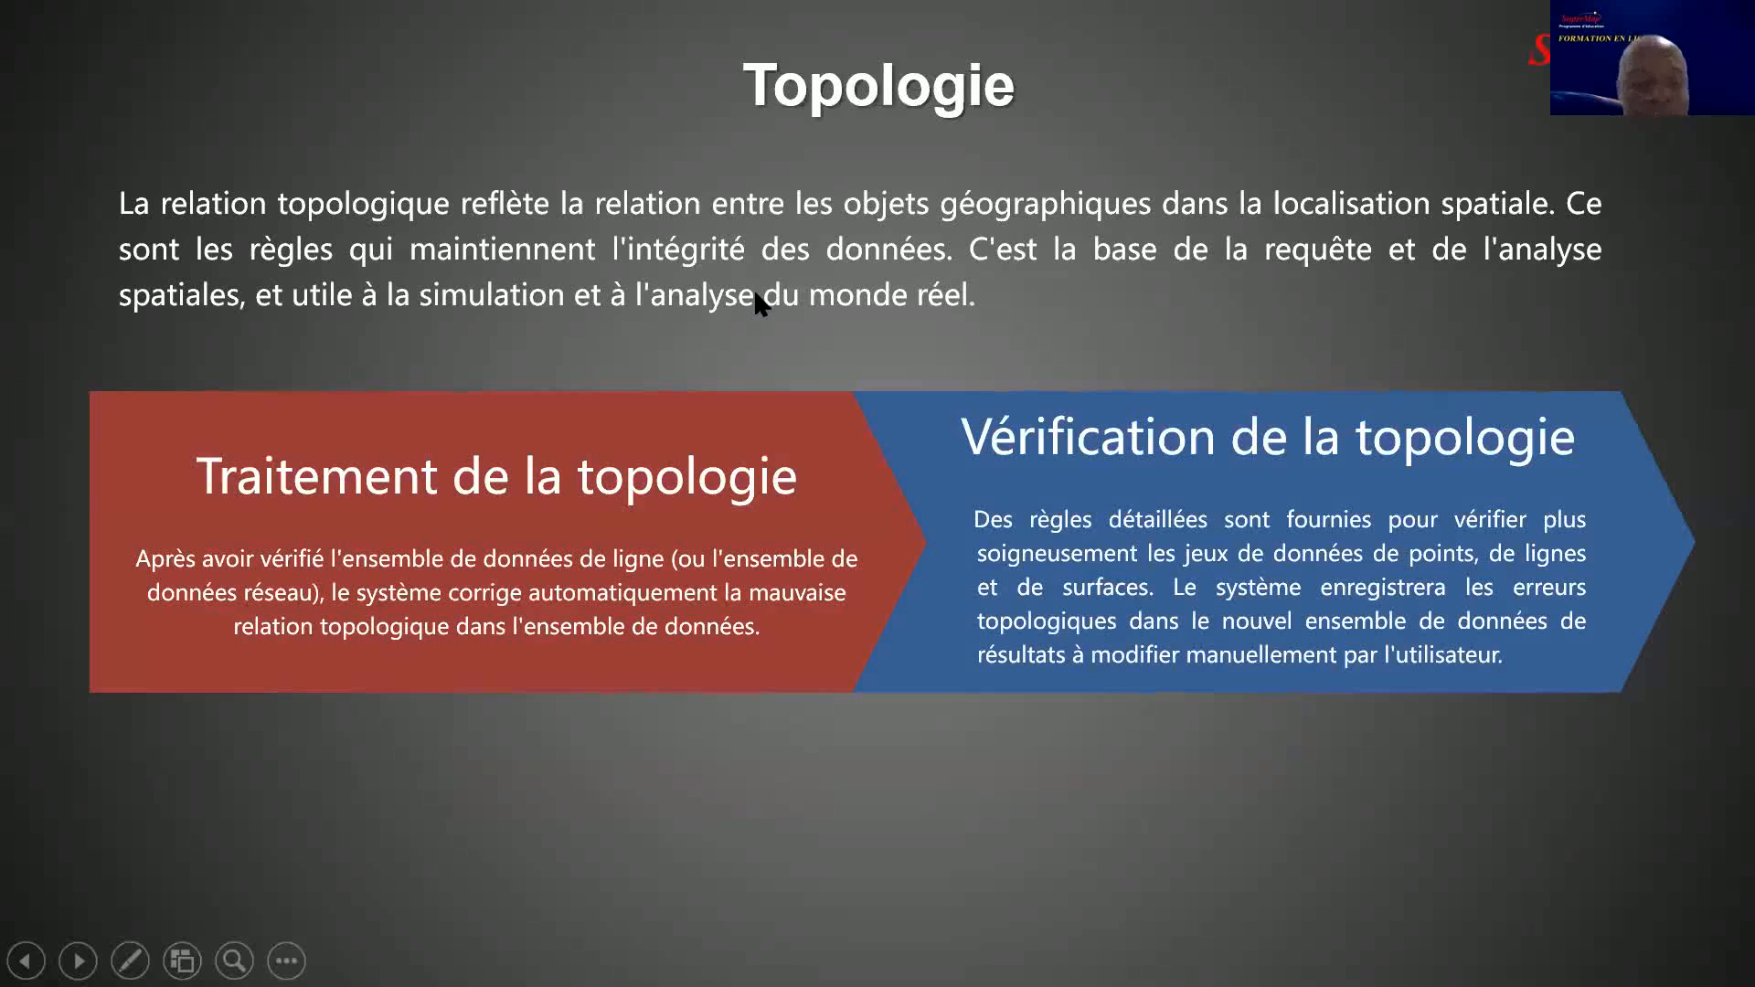
pyautogui.press('super+d')
pyautogui.press('super+d')
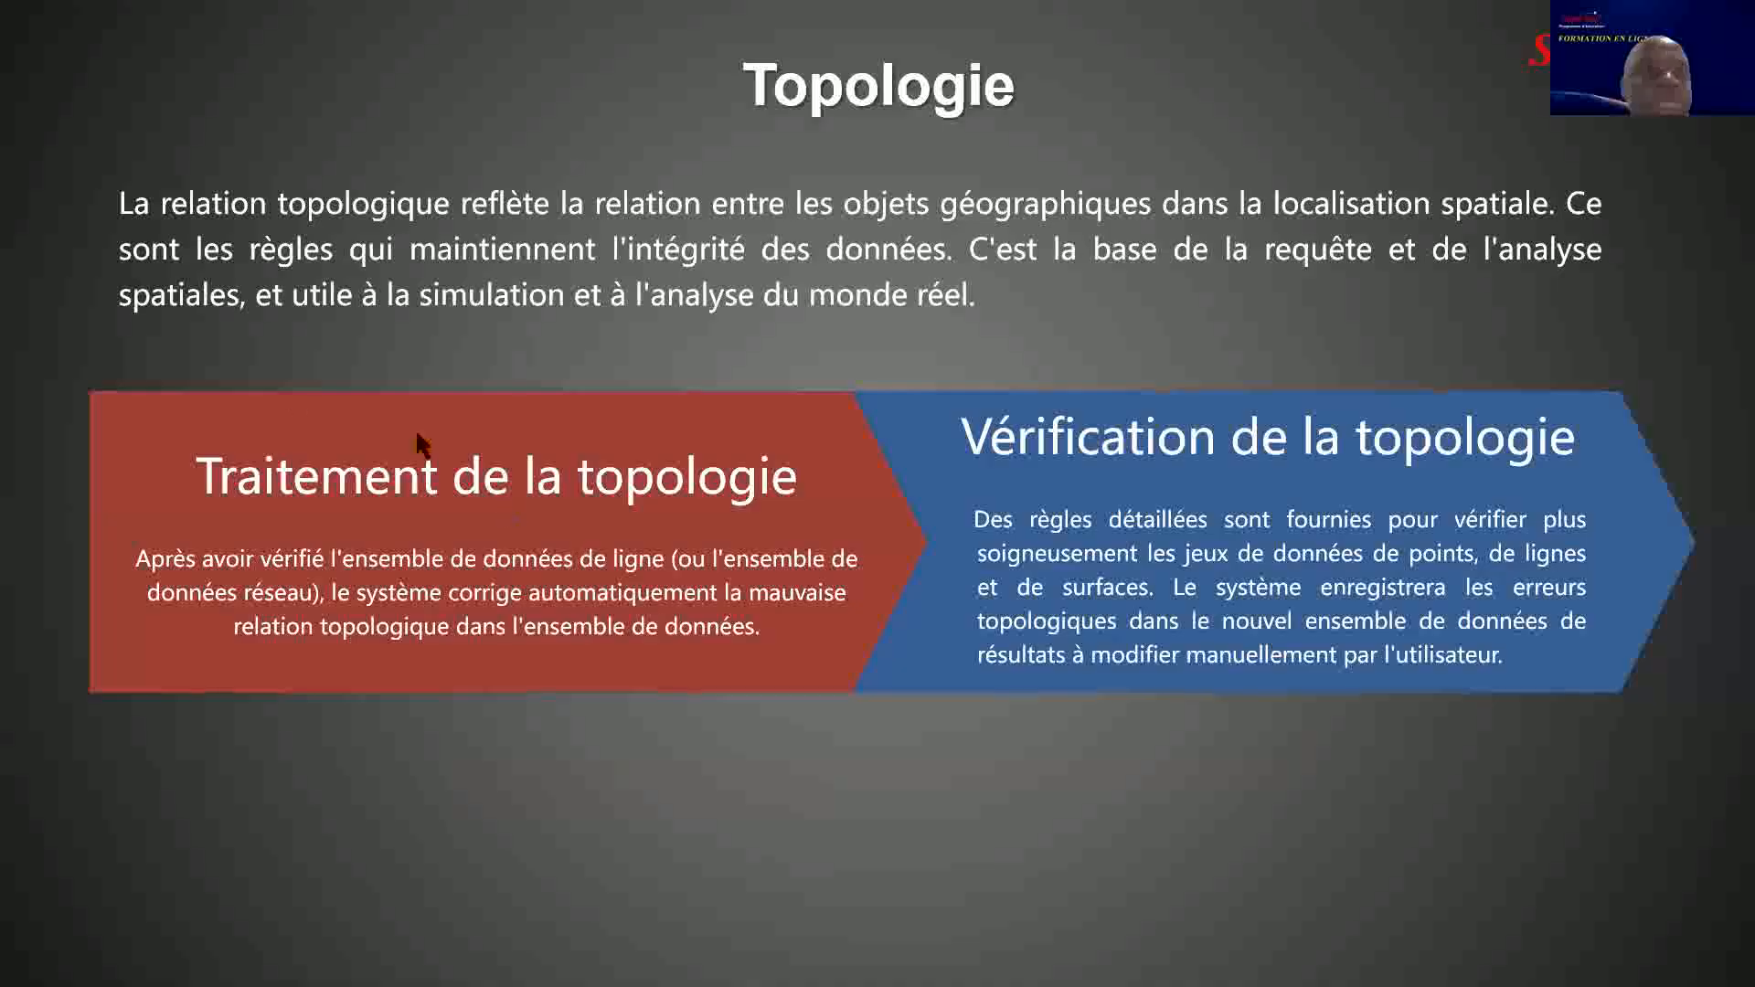
pyautogui.hotkey('alt', 'Tab')
# Add the rivers dataset from the World datasource to a new map
pyautogui.scroll(-1, 153, 538)
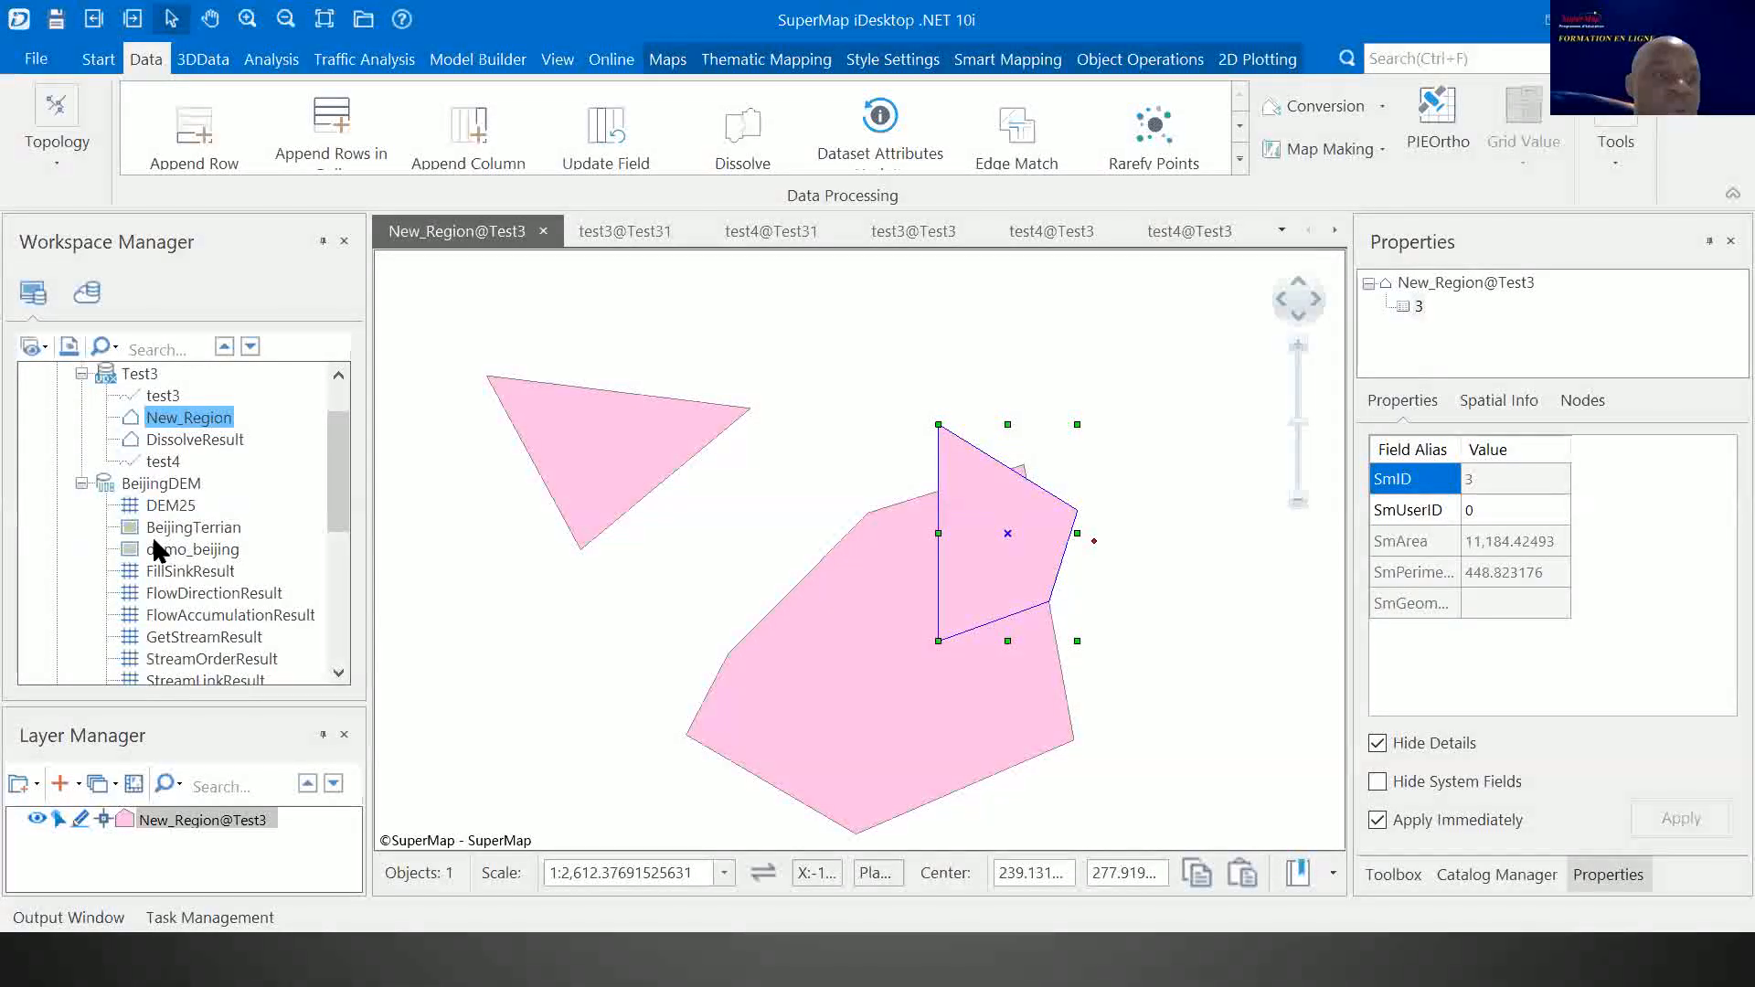
pyautogui.scroll(1, 152, 536)
pyautogui.click(81, 417)
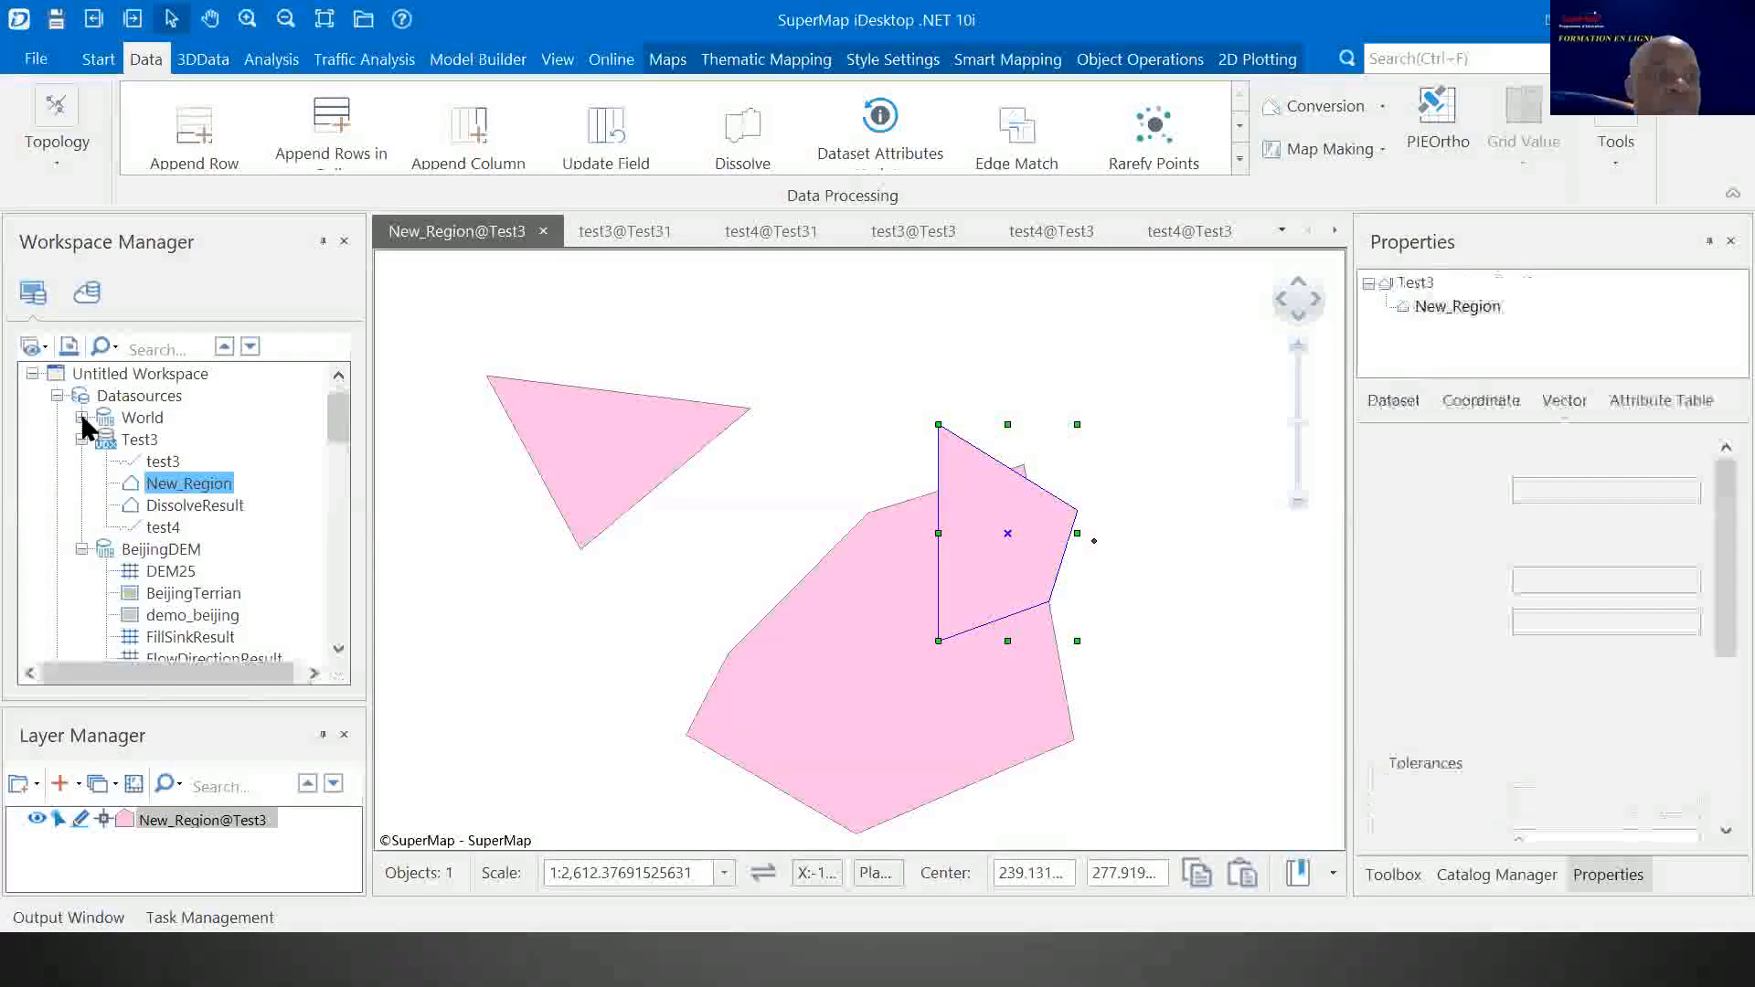
pyautogui.scroll(-3, 161, 424)
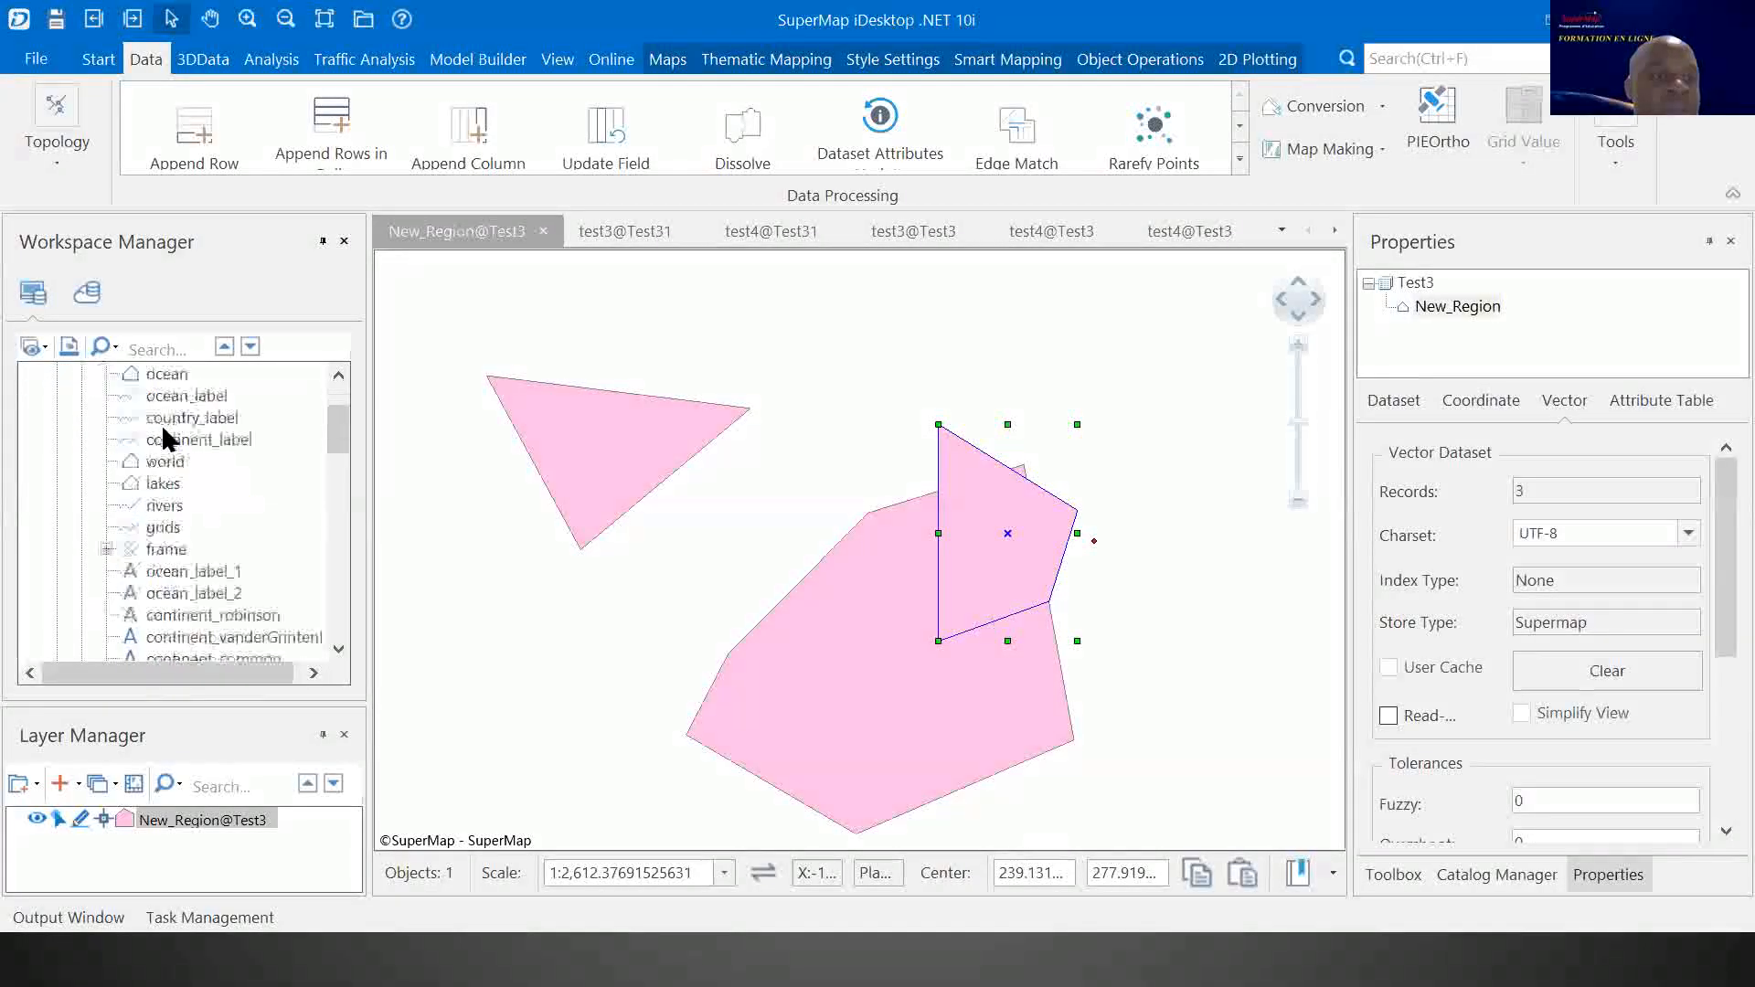
pyautogui.click(158, 508)
pyautogui.rightClick(158, 518)
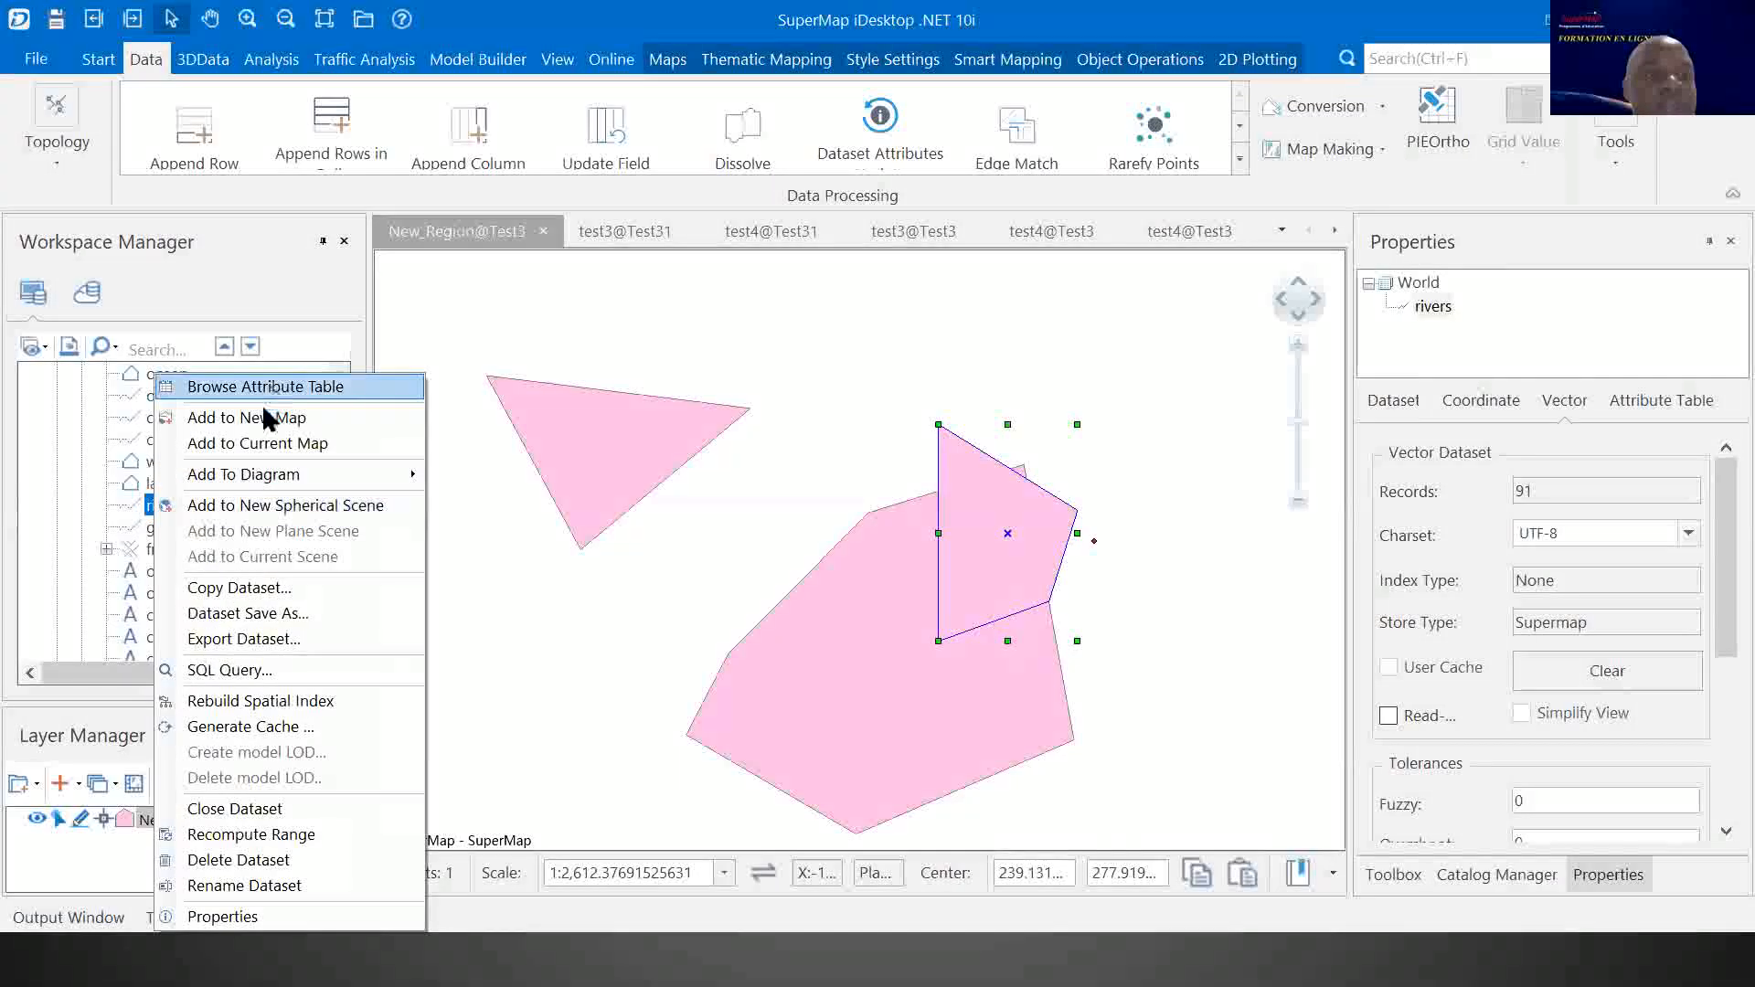
pyautogui.click(251, 411)
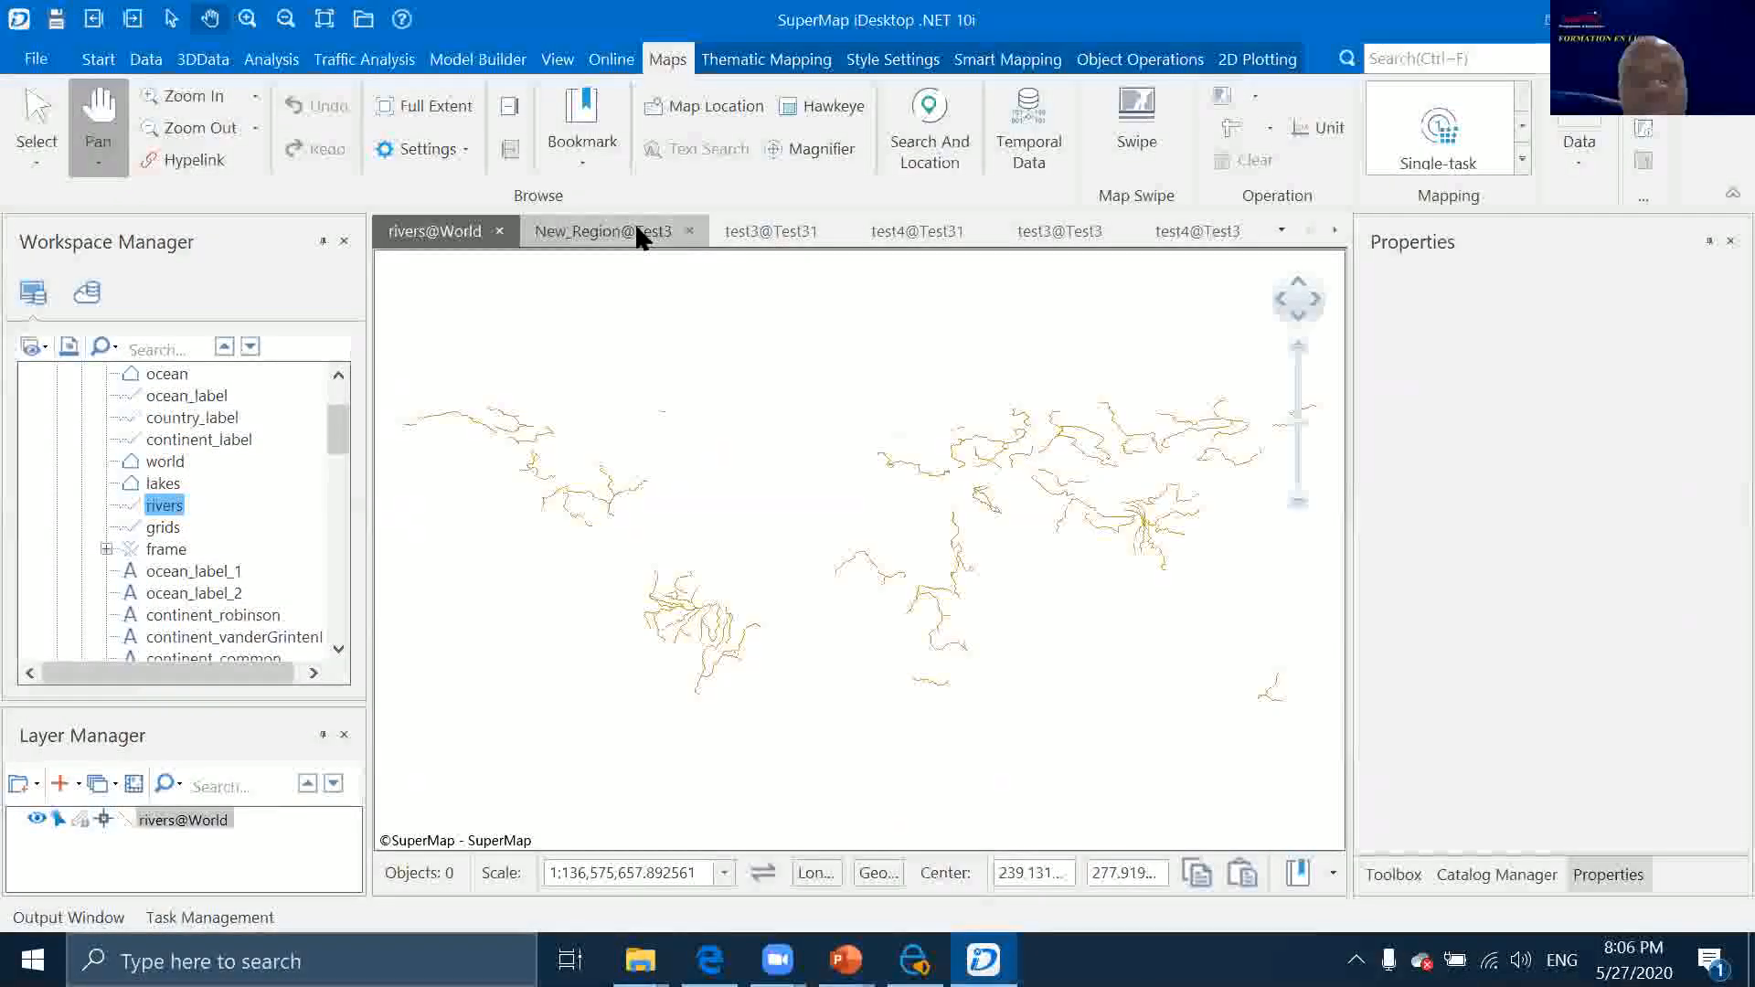
# Build a region dataset named BuildRegion from the rivers line dataset in the World datasource, agreeing to close the open rivers dataset
pyautogui.scroll(2, 557, 588)
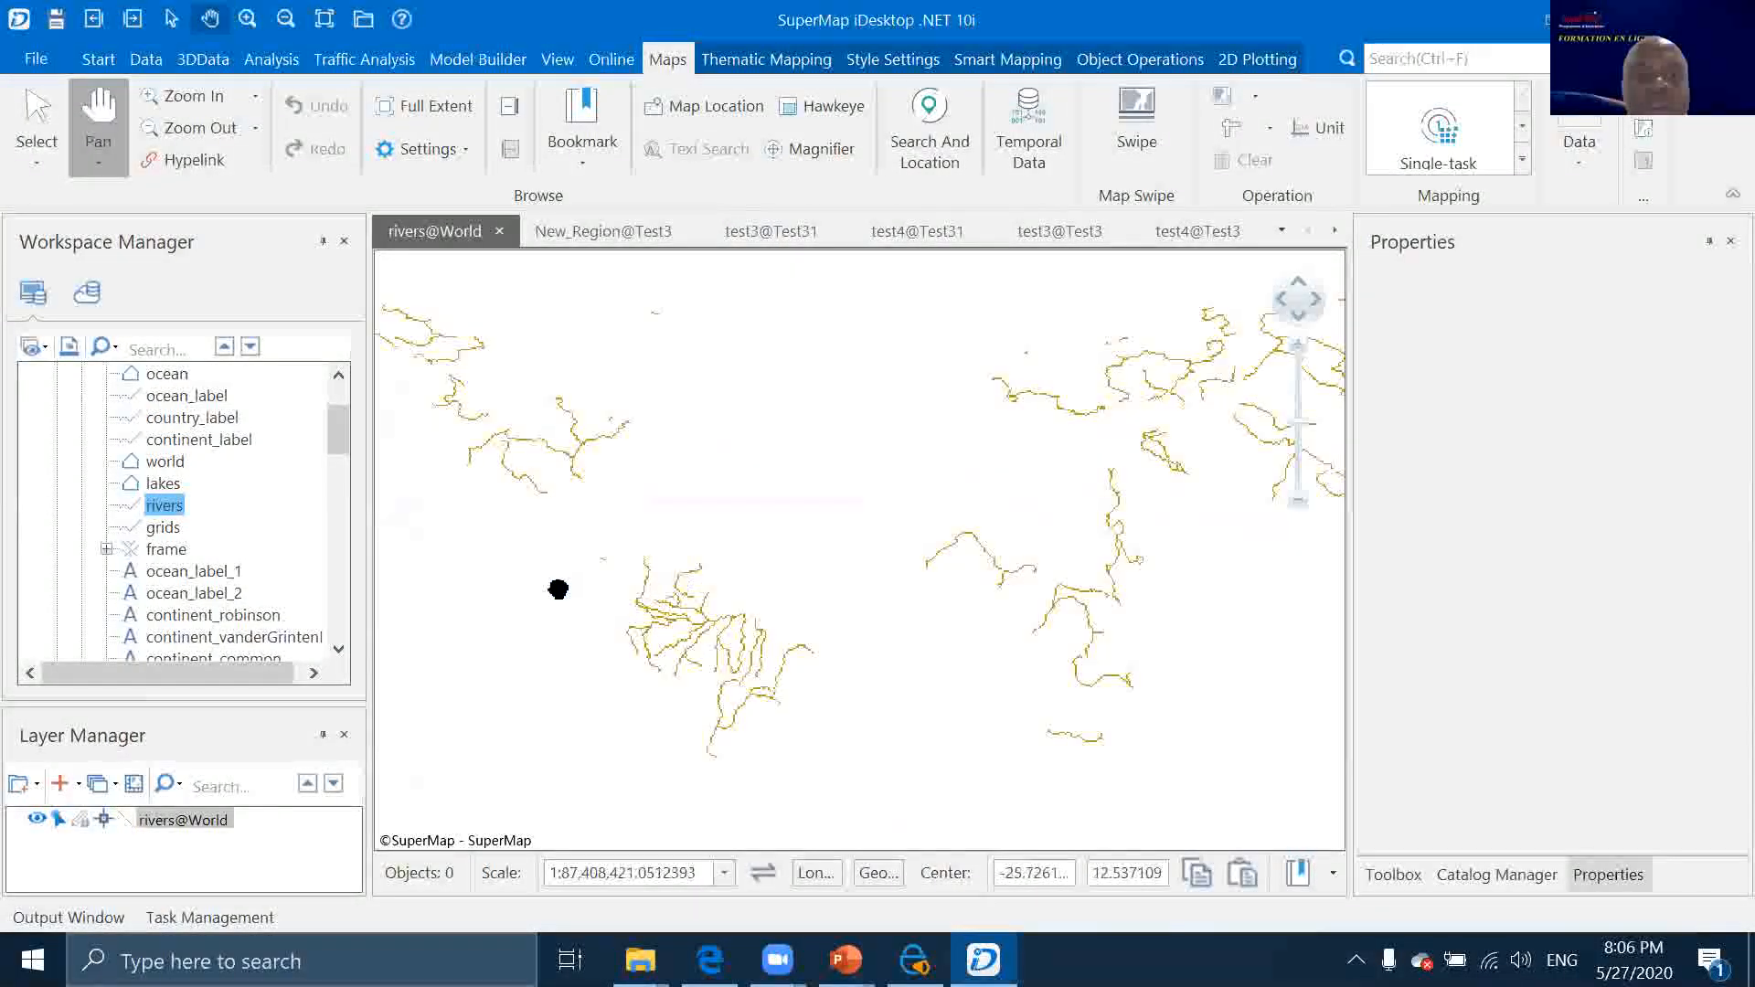
pyautogui.scroll(2, 700, 498)
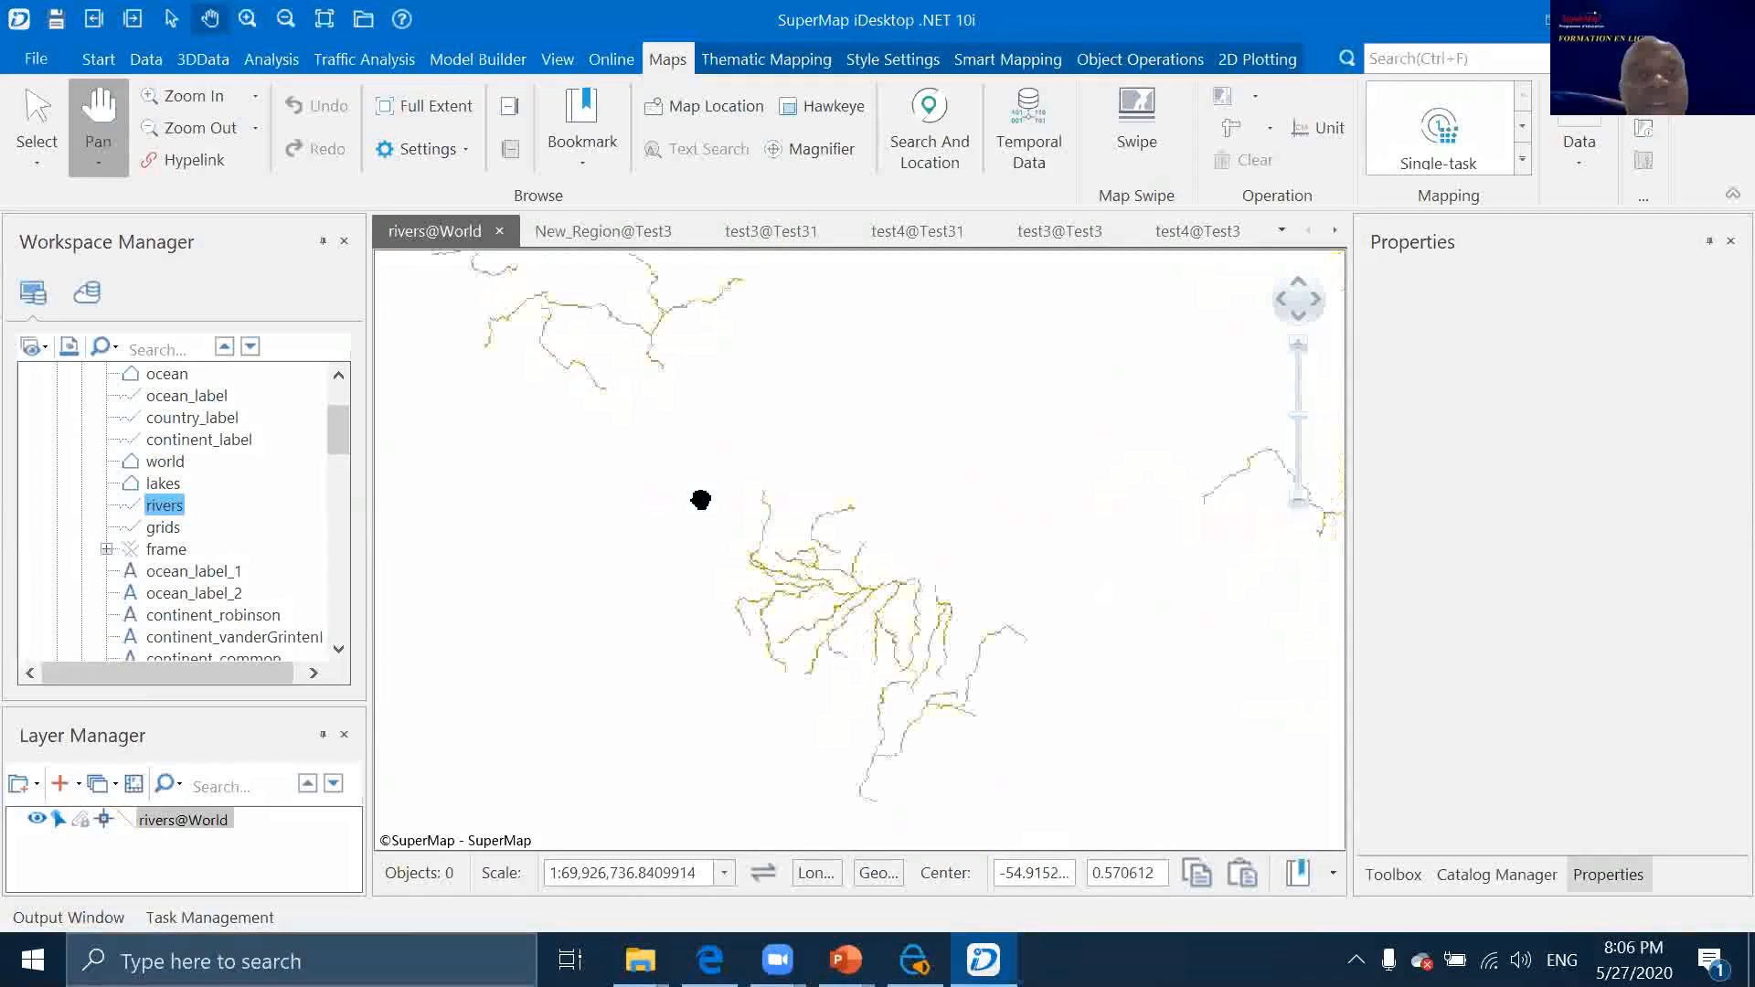
pyautogui.scroll(-2, 698, 498)
pyautogui.scroll(-2, 695, 497)
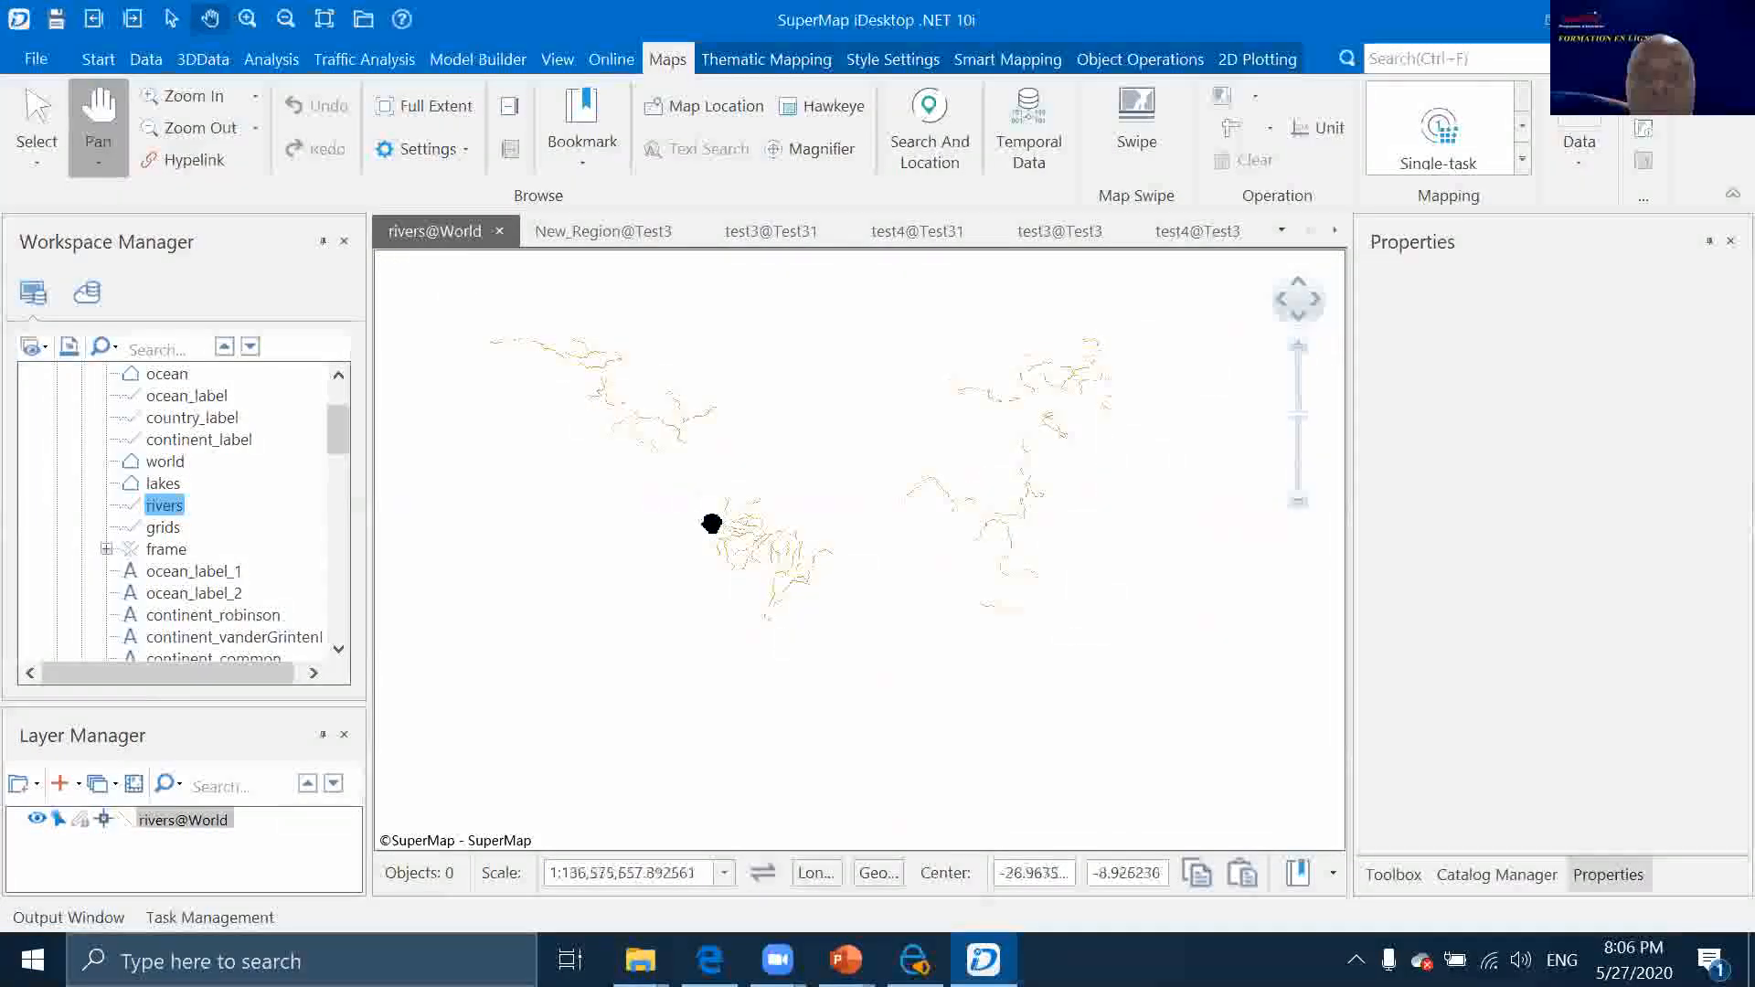
pyautogui.scroll(2, 713, 514)
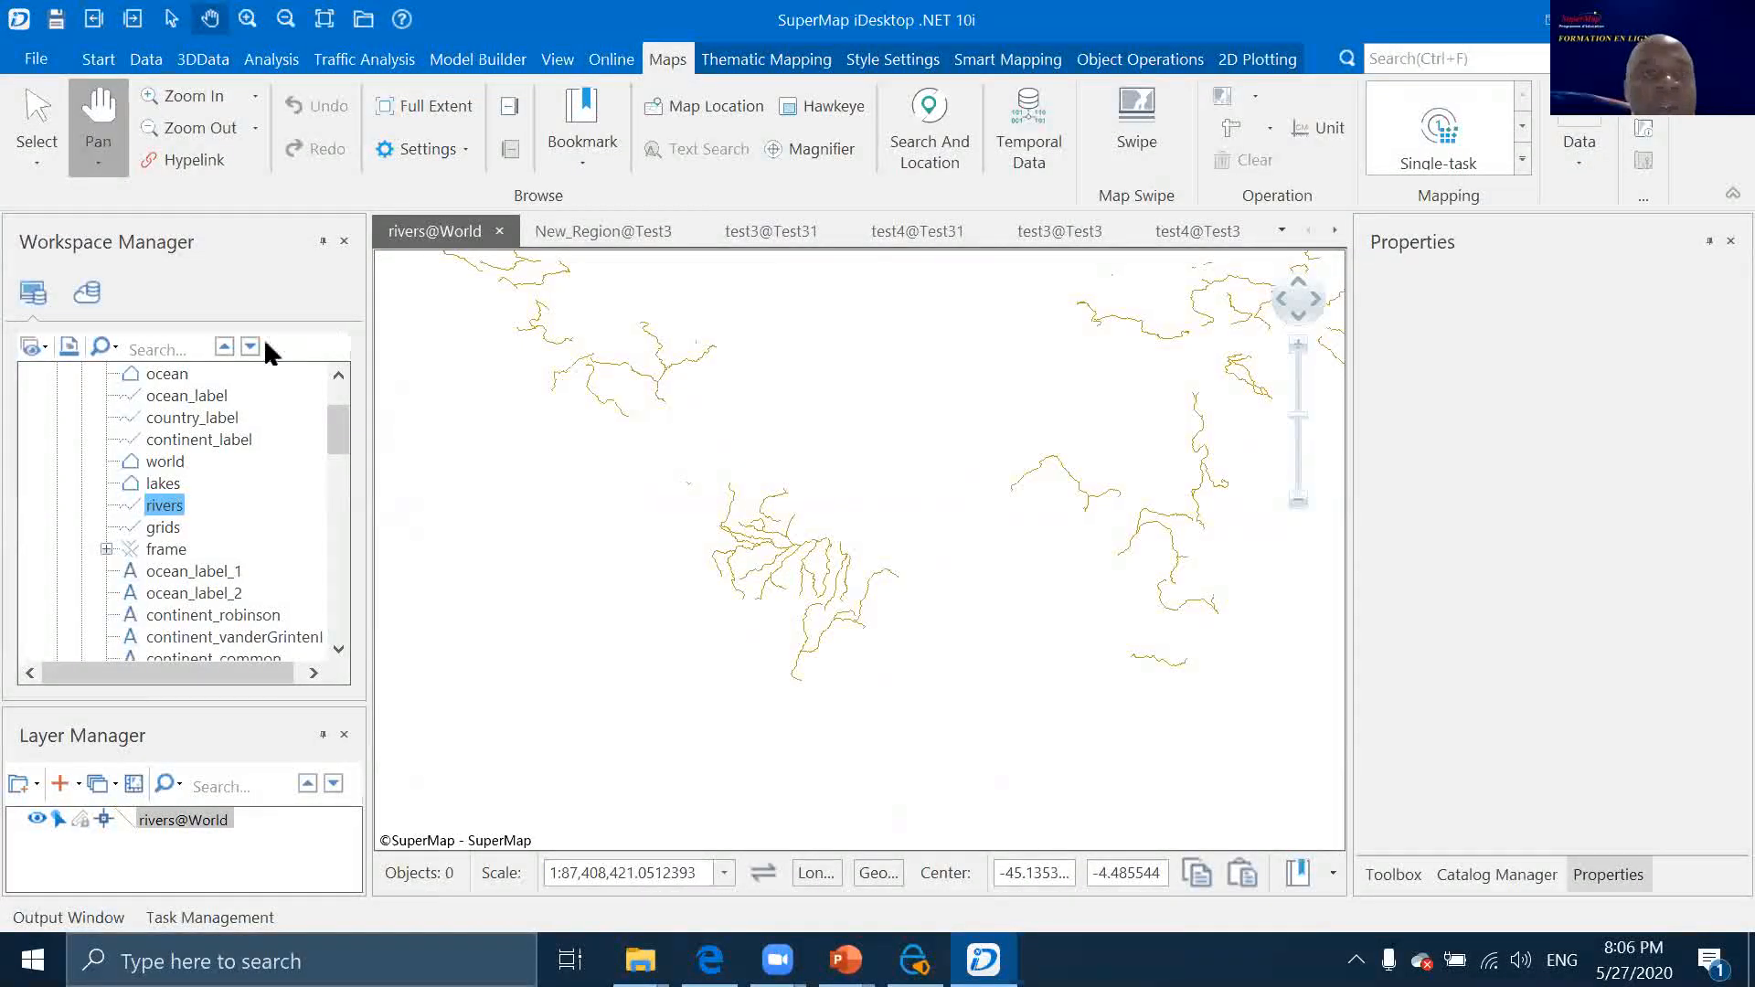
pyautogui.click(146, 59)
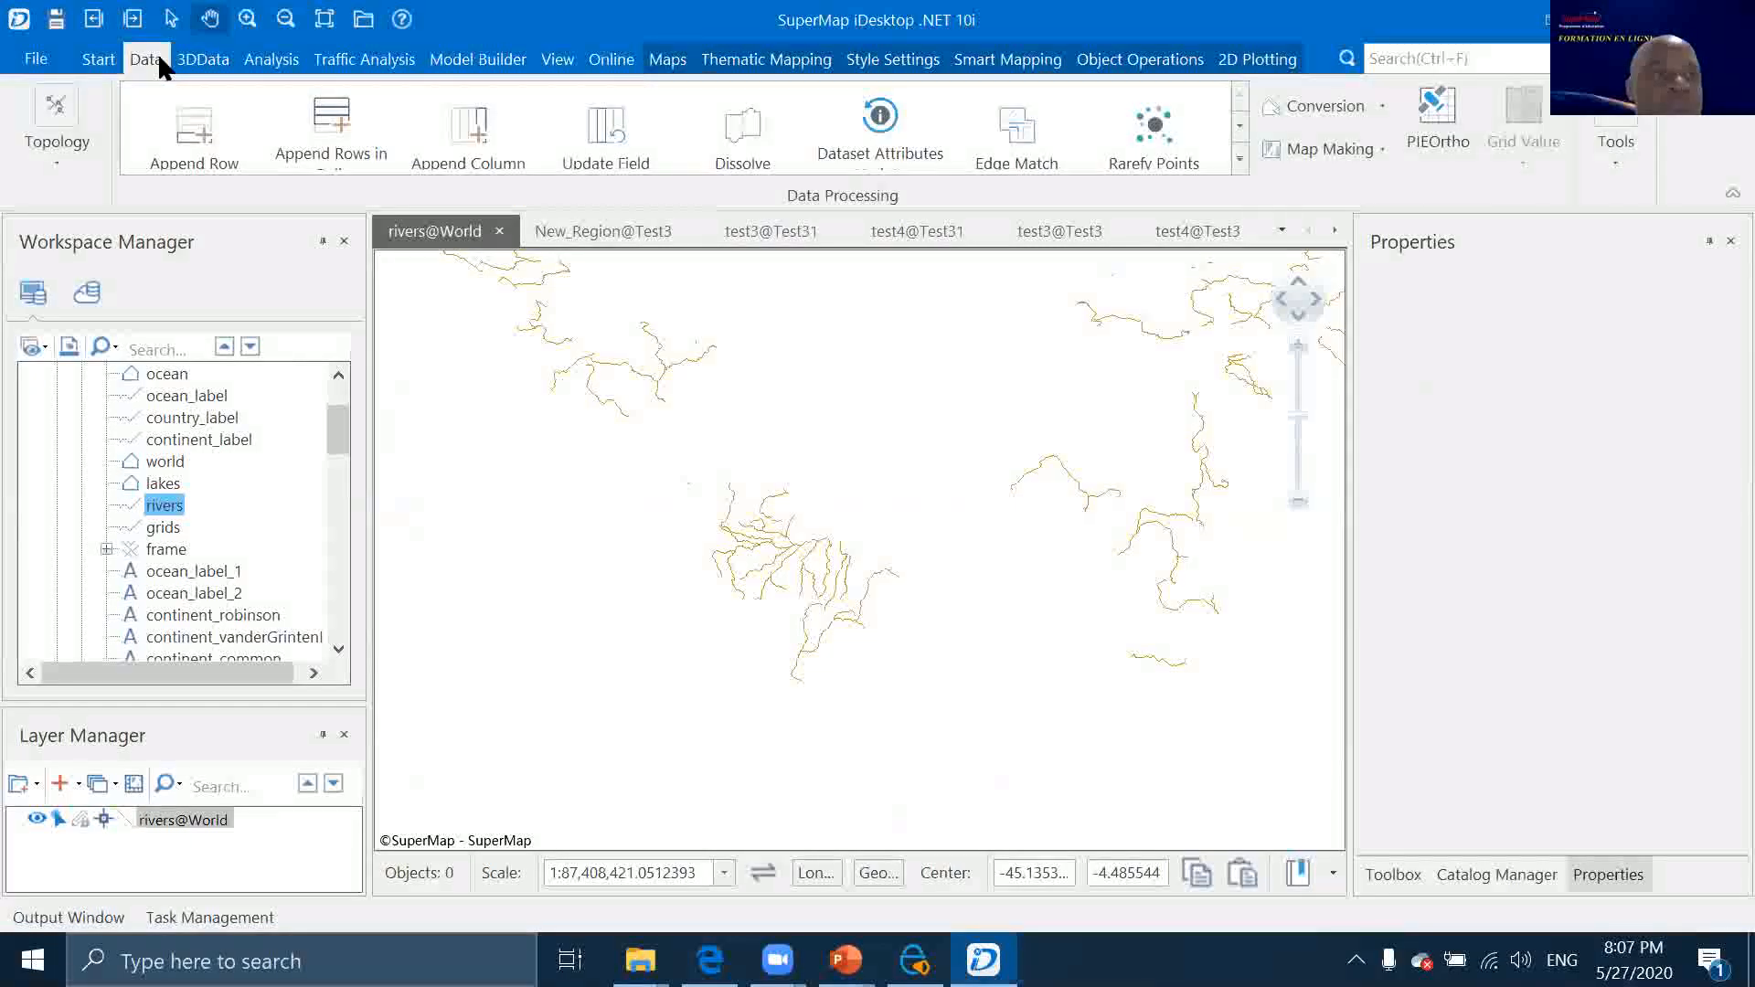
pyautogui.click(60, 167)
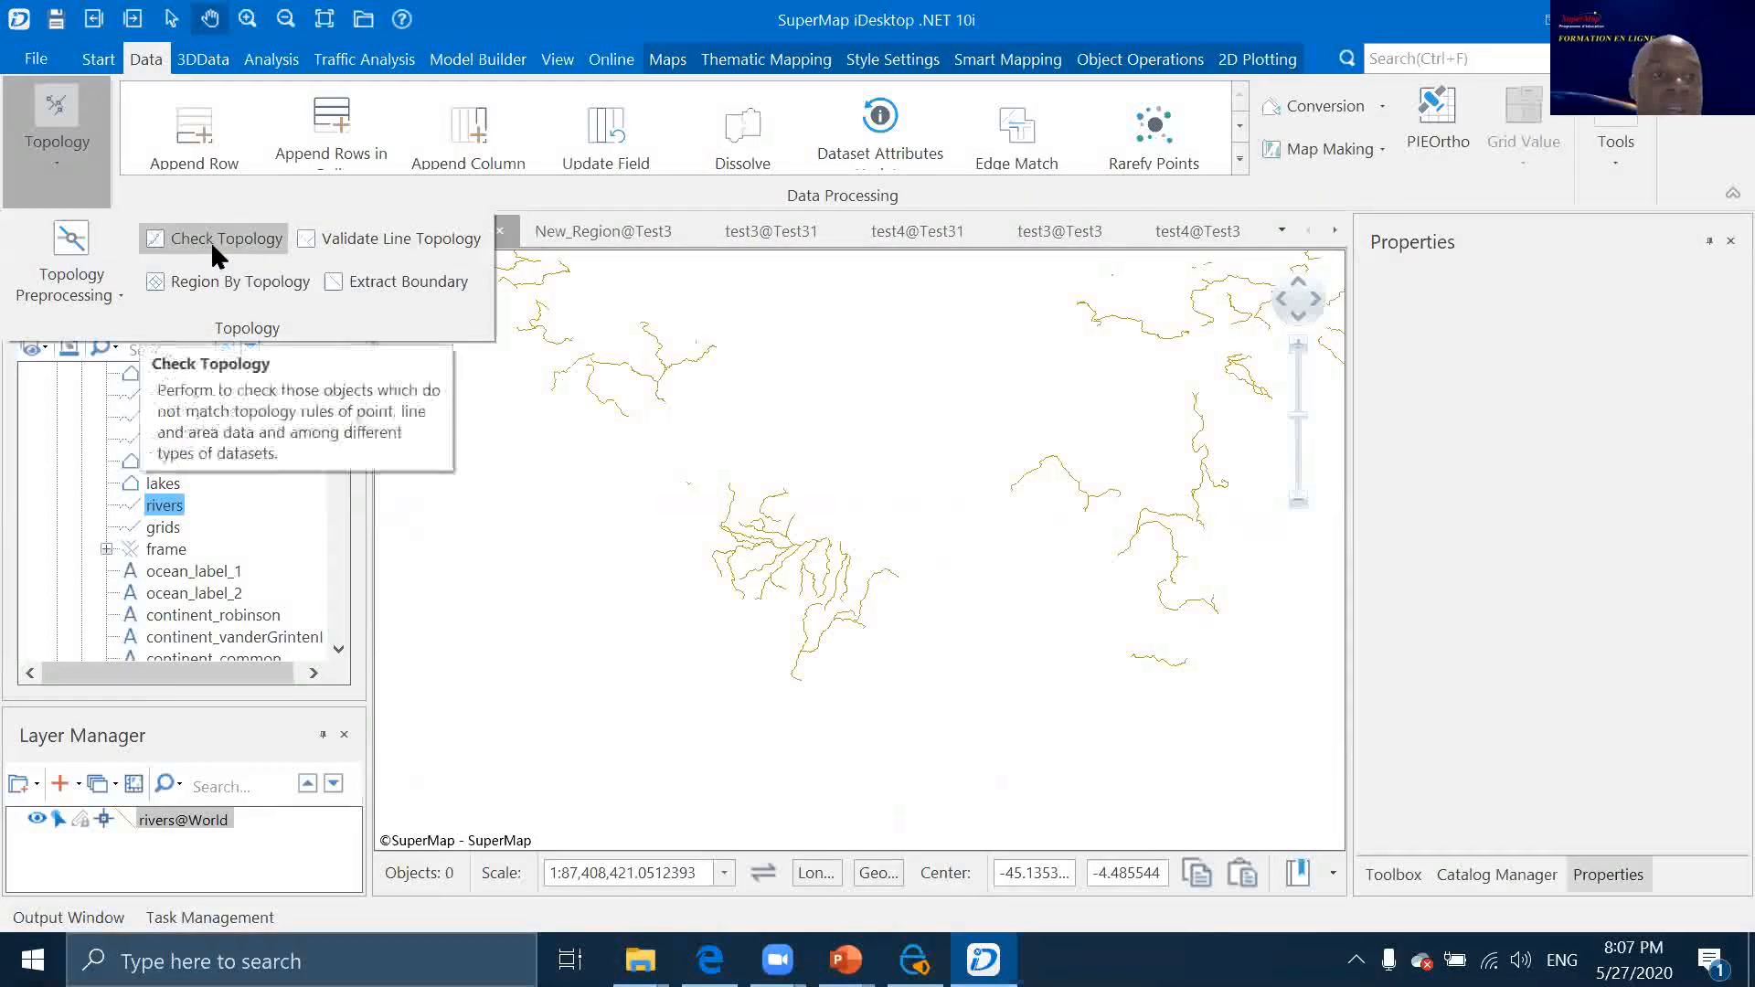
pyautogui.click(213, 277)
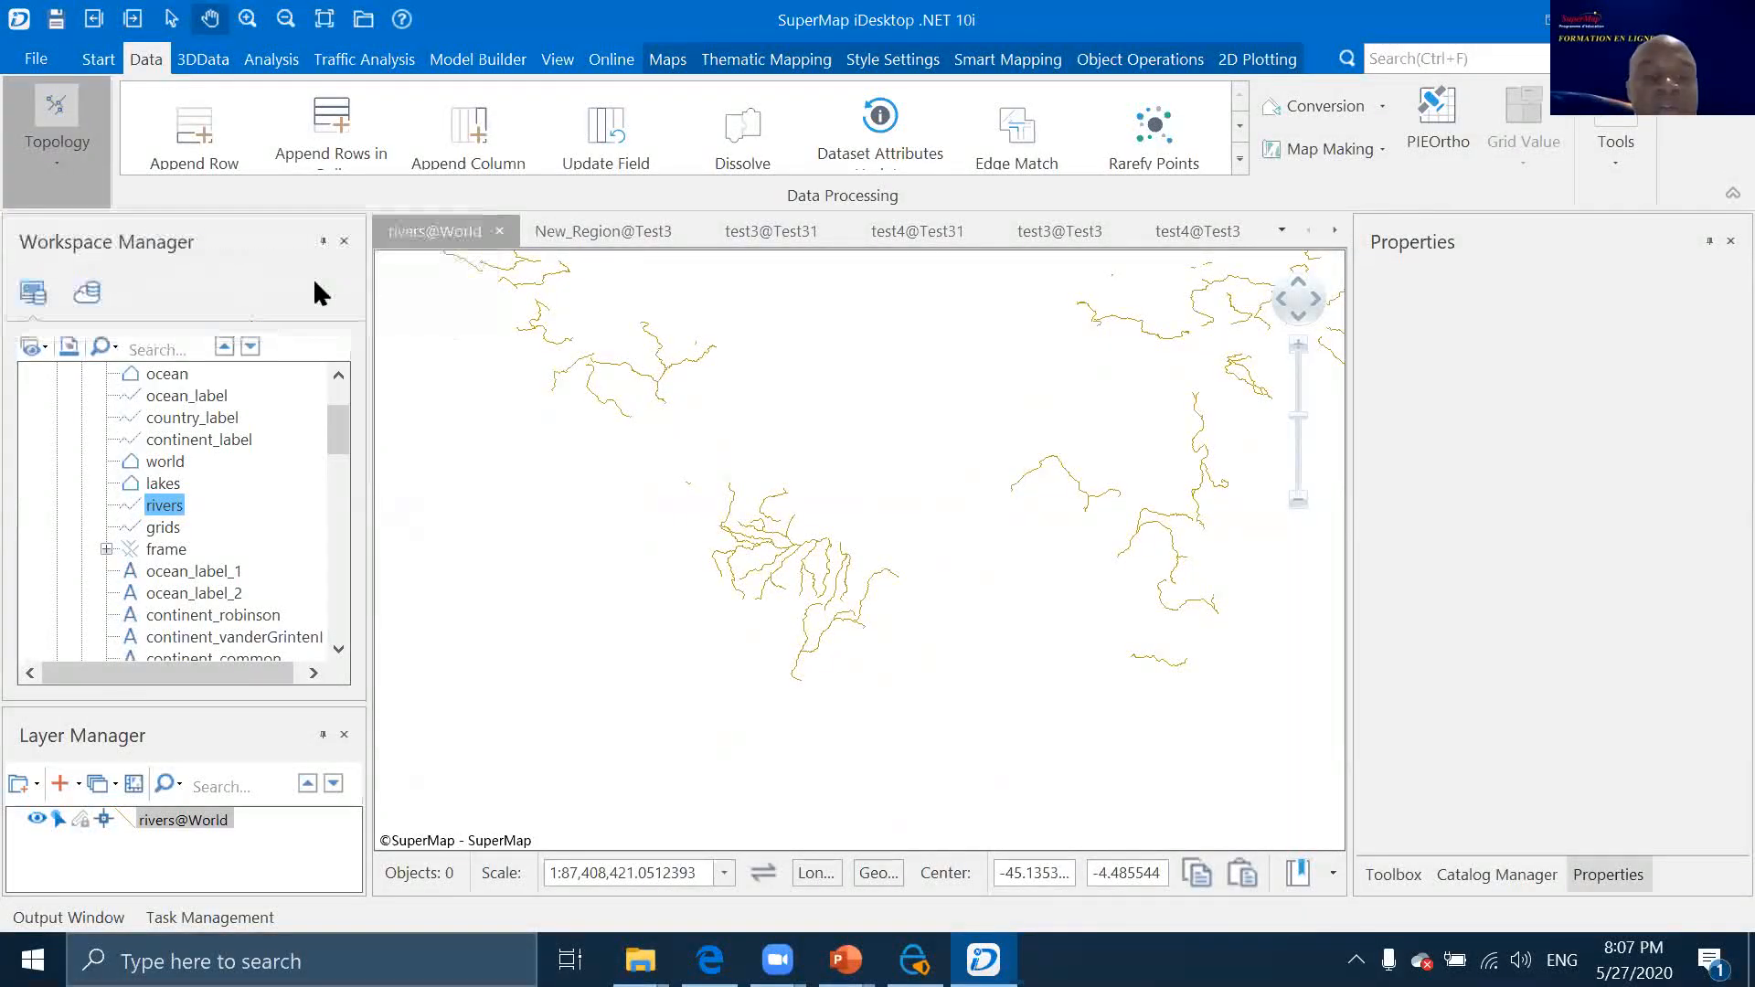
pyautogui.click(915, 755)
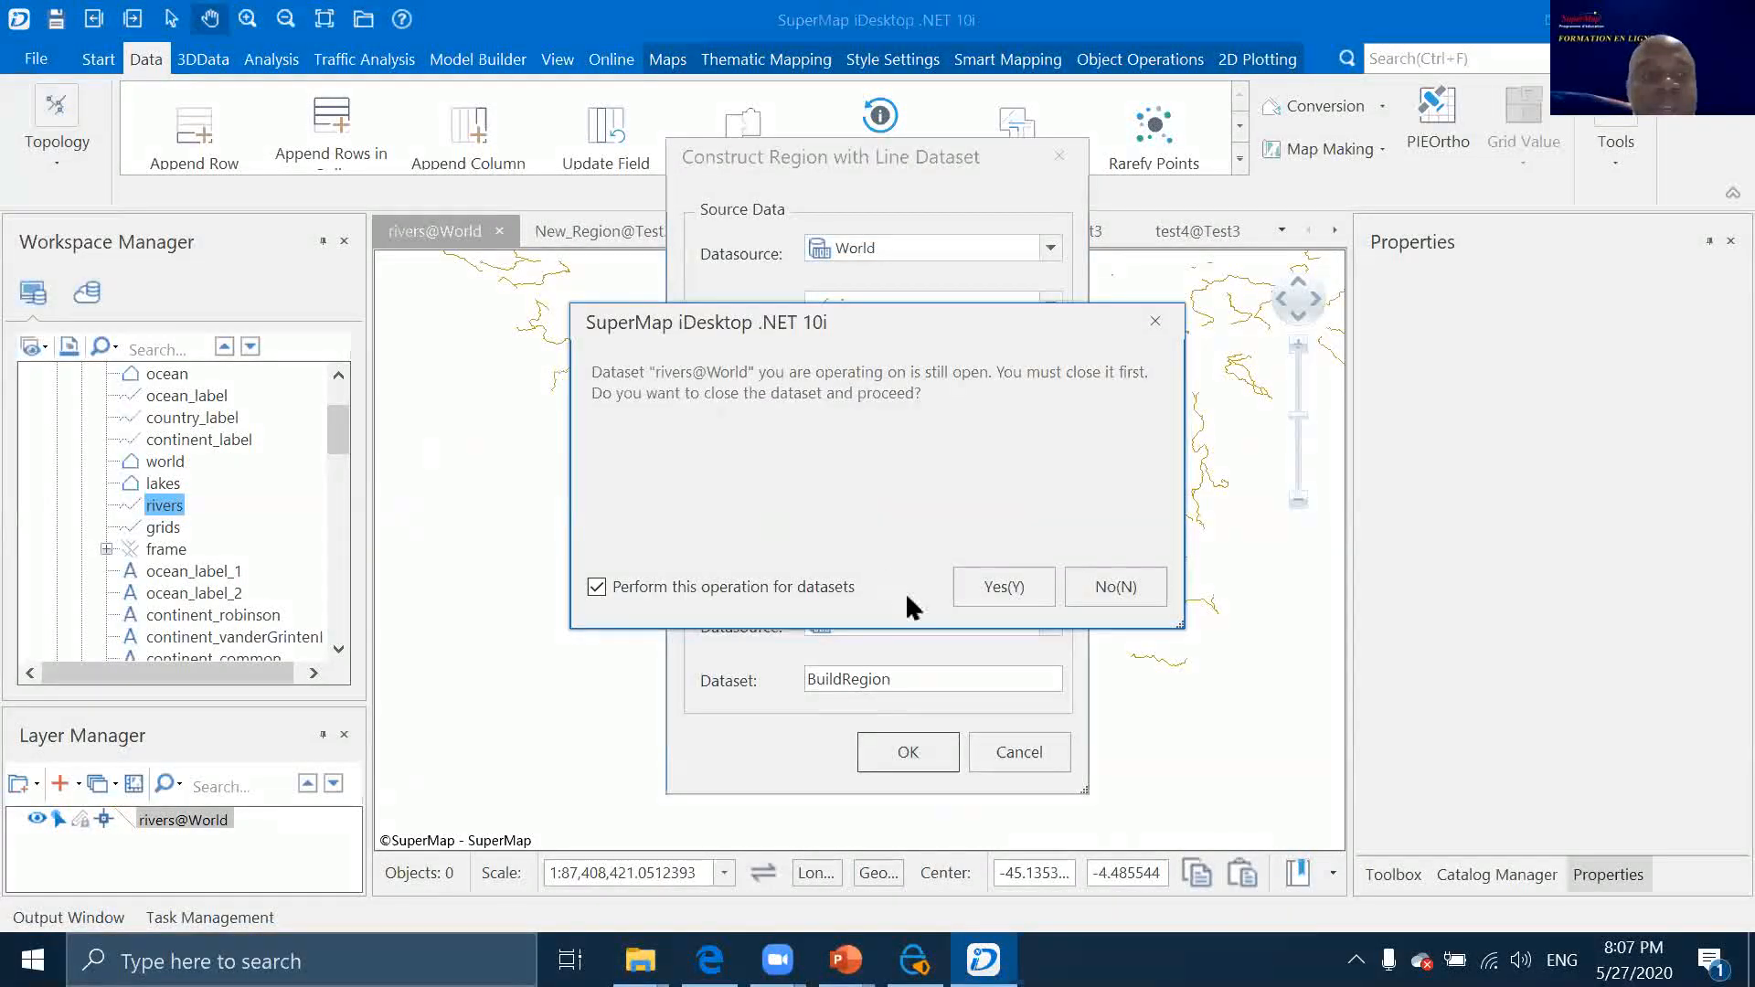
pyautogui.click(994, 590)
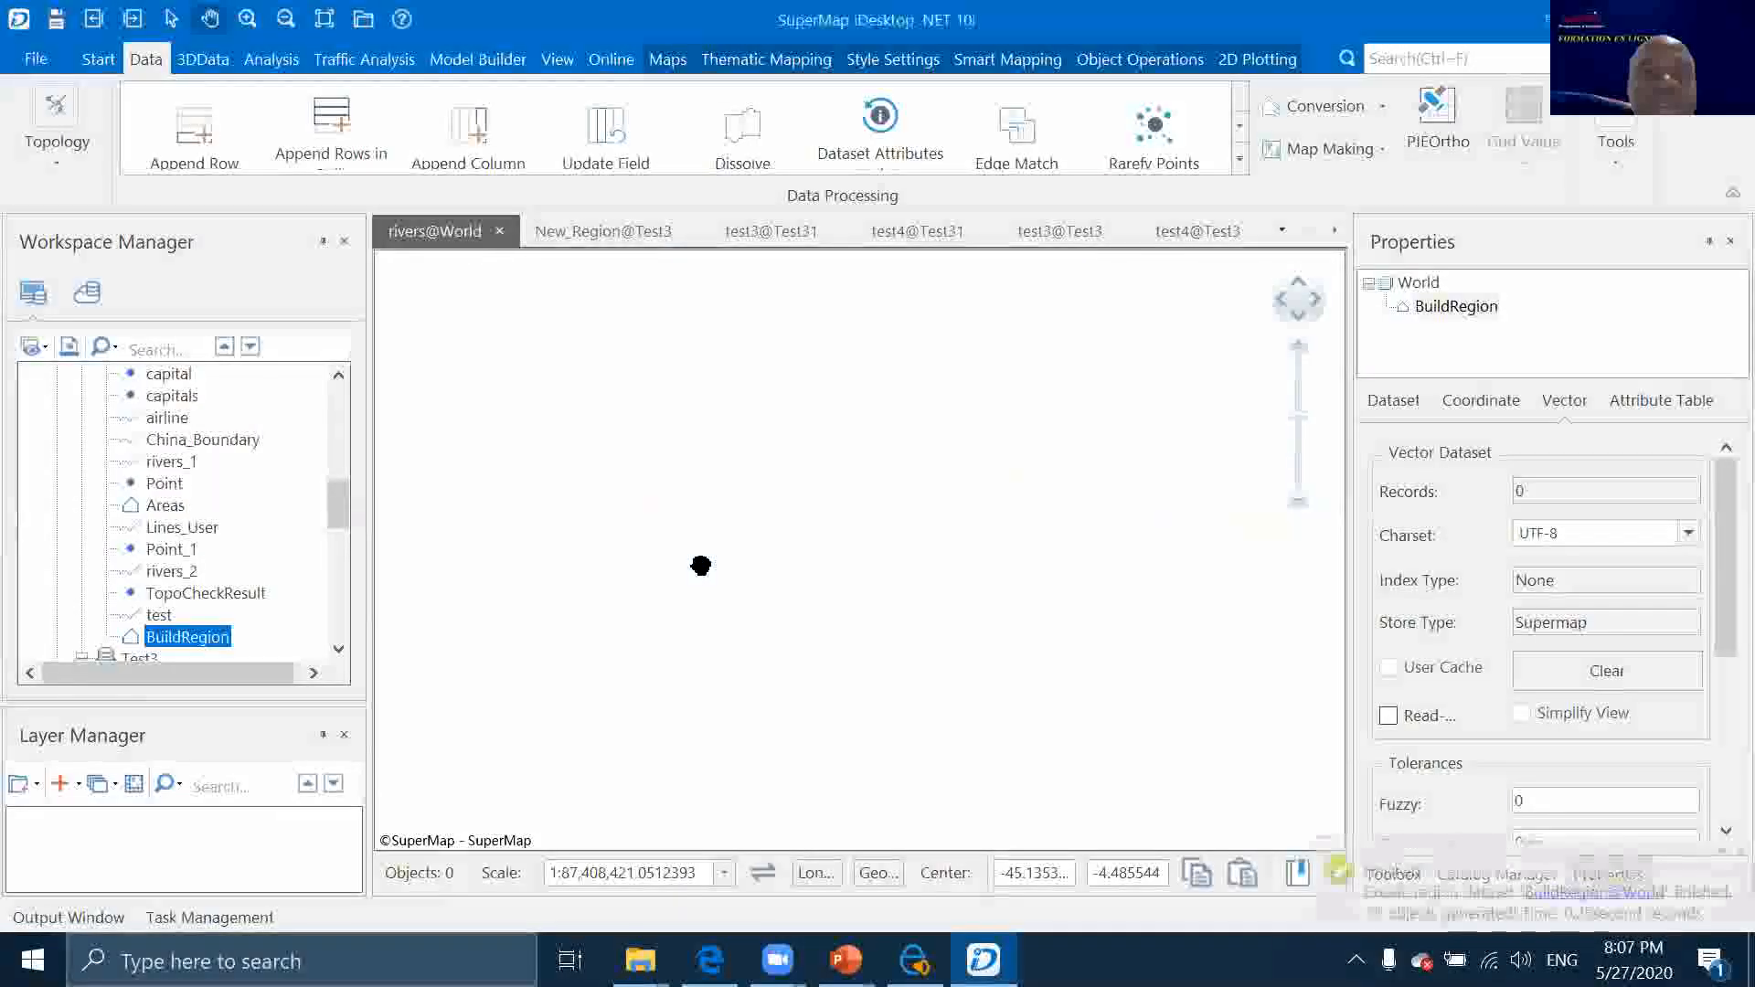
# Open the BuildRegion dataset in a new map to examine it, and close that map
pyautogui.rightClick(174, 640)
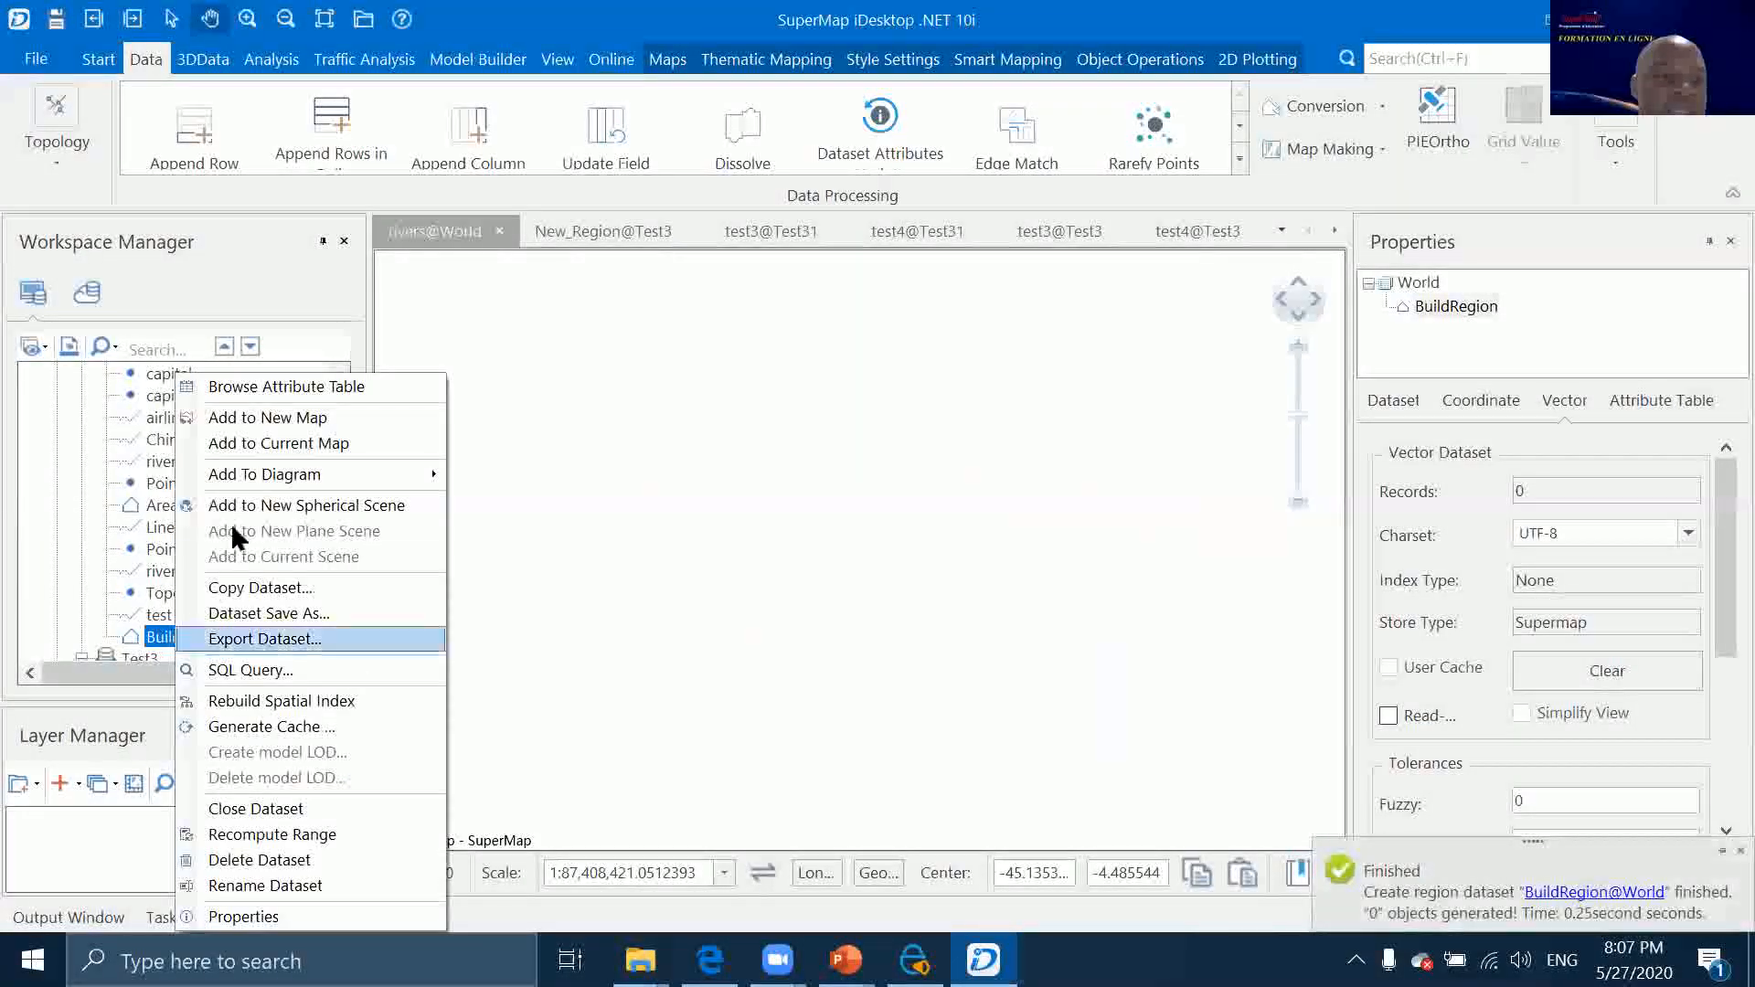
pyautogui.click(271, 420)
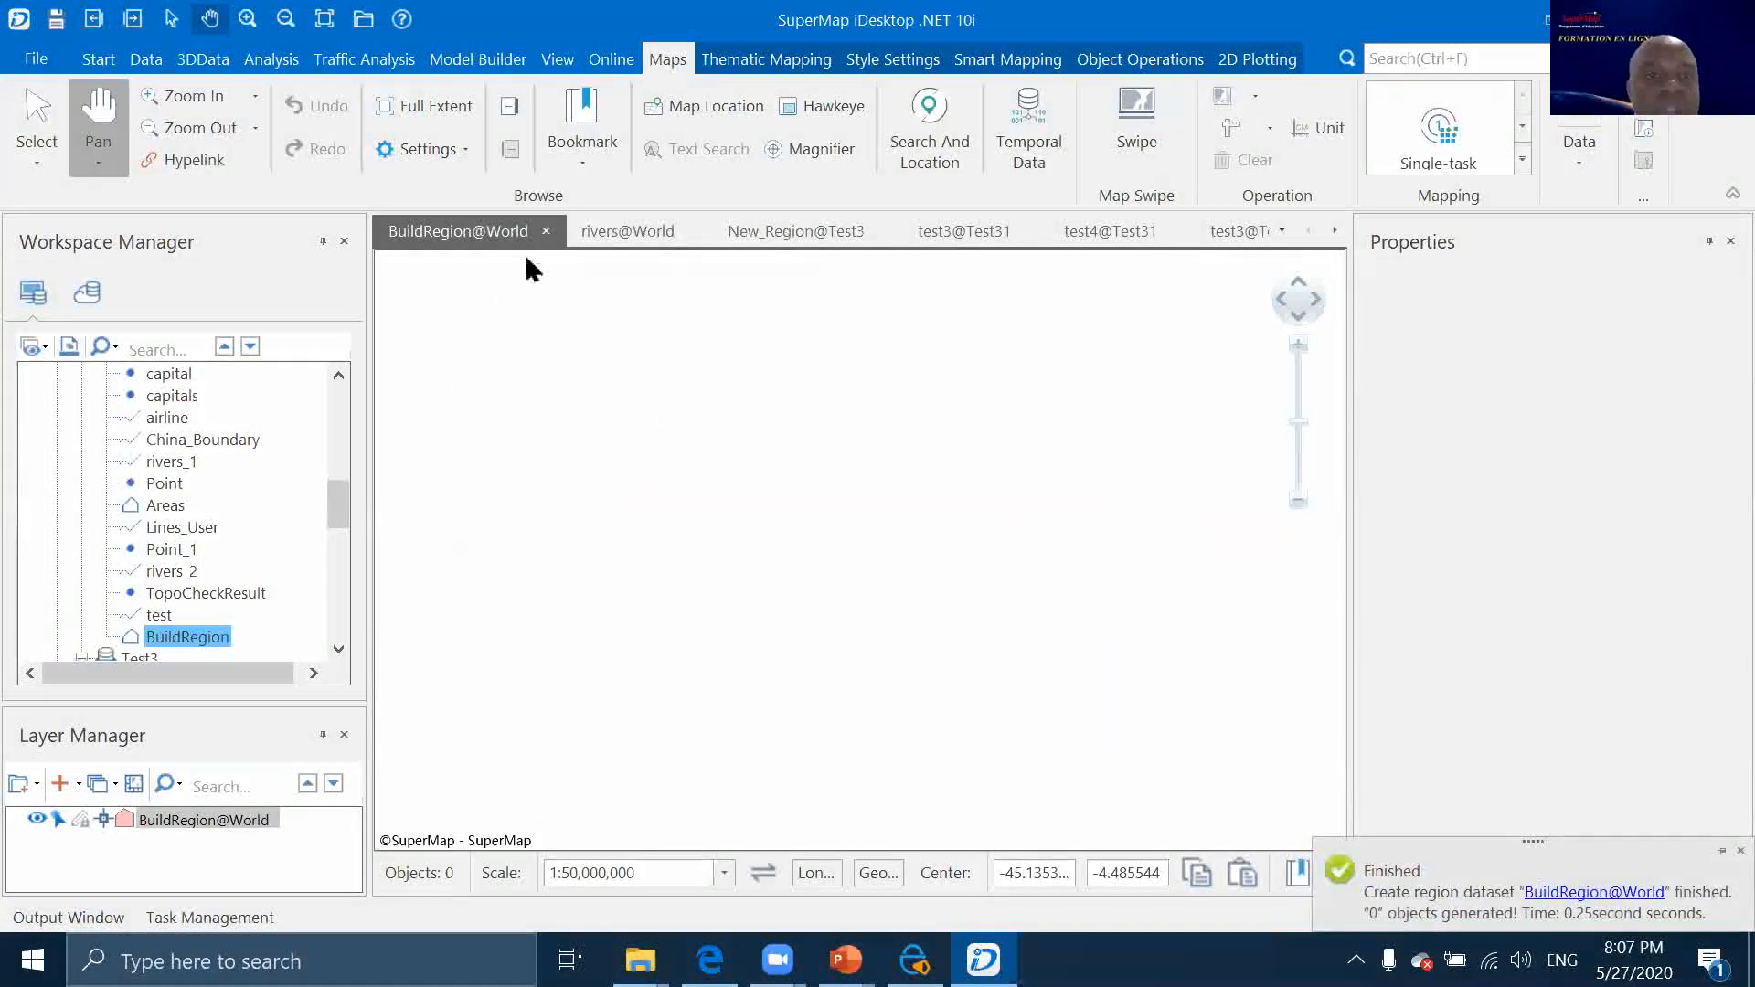
pyautogui.click(545, 231)
pyautogui.click(914, 559)
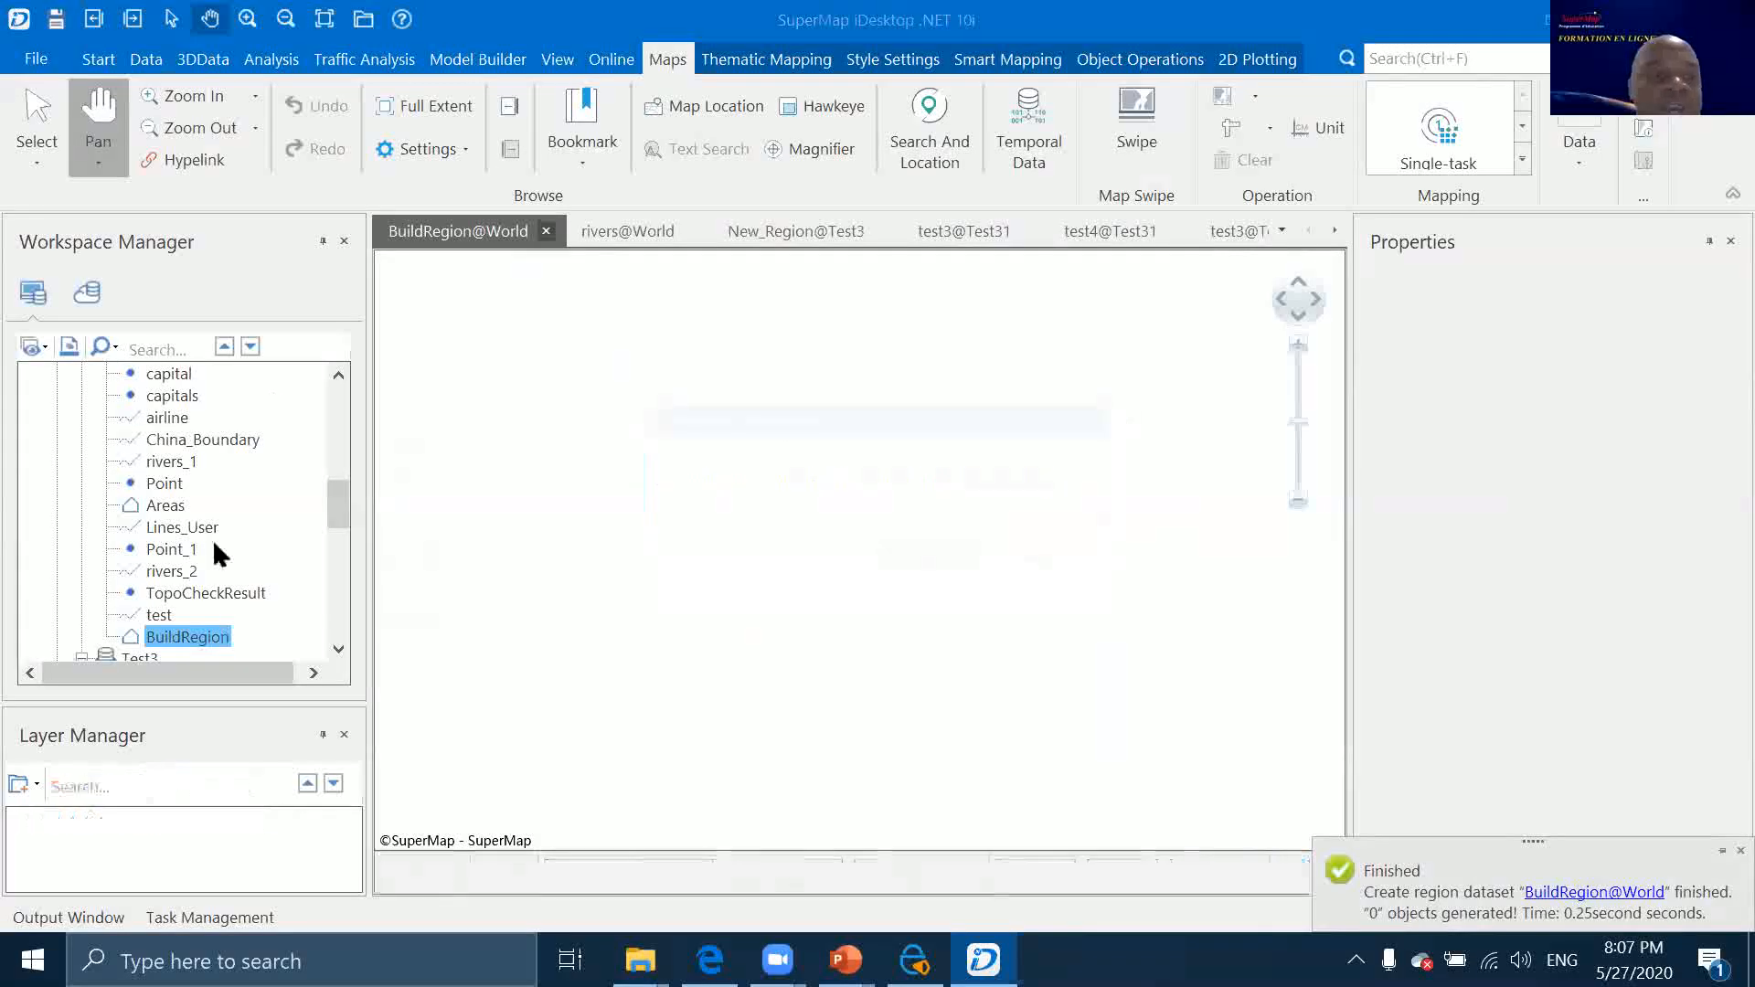
# Select the rivers dataset in the World datasource and view the available topology tools
pyautogui.scroll(3, 185, 565)
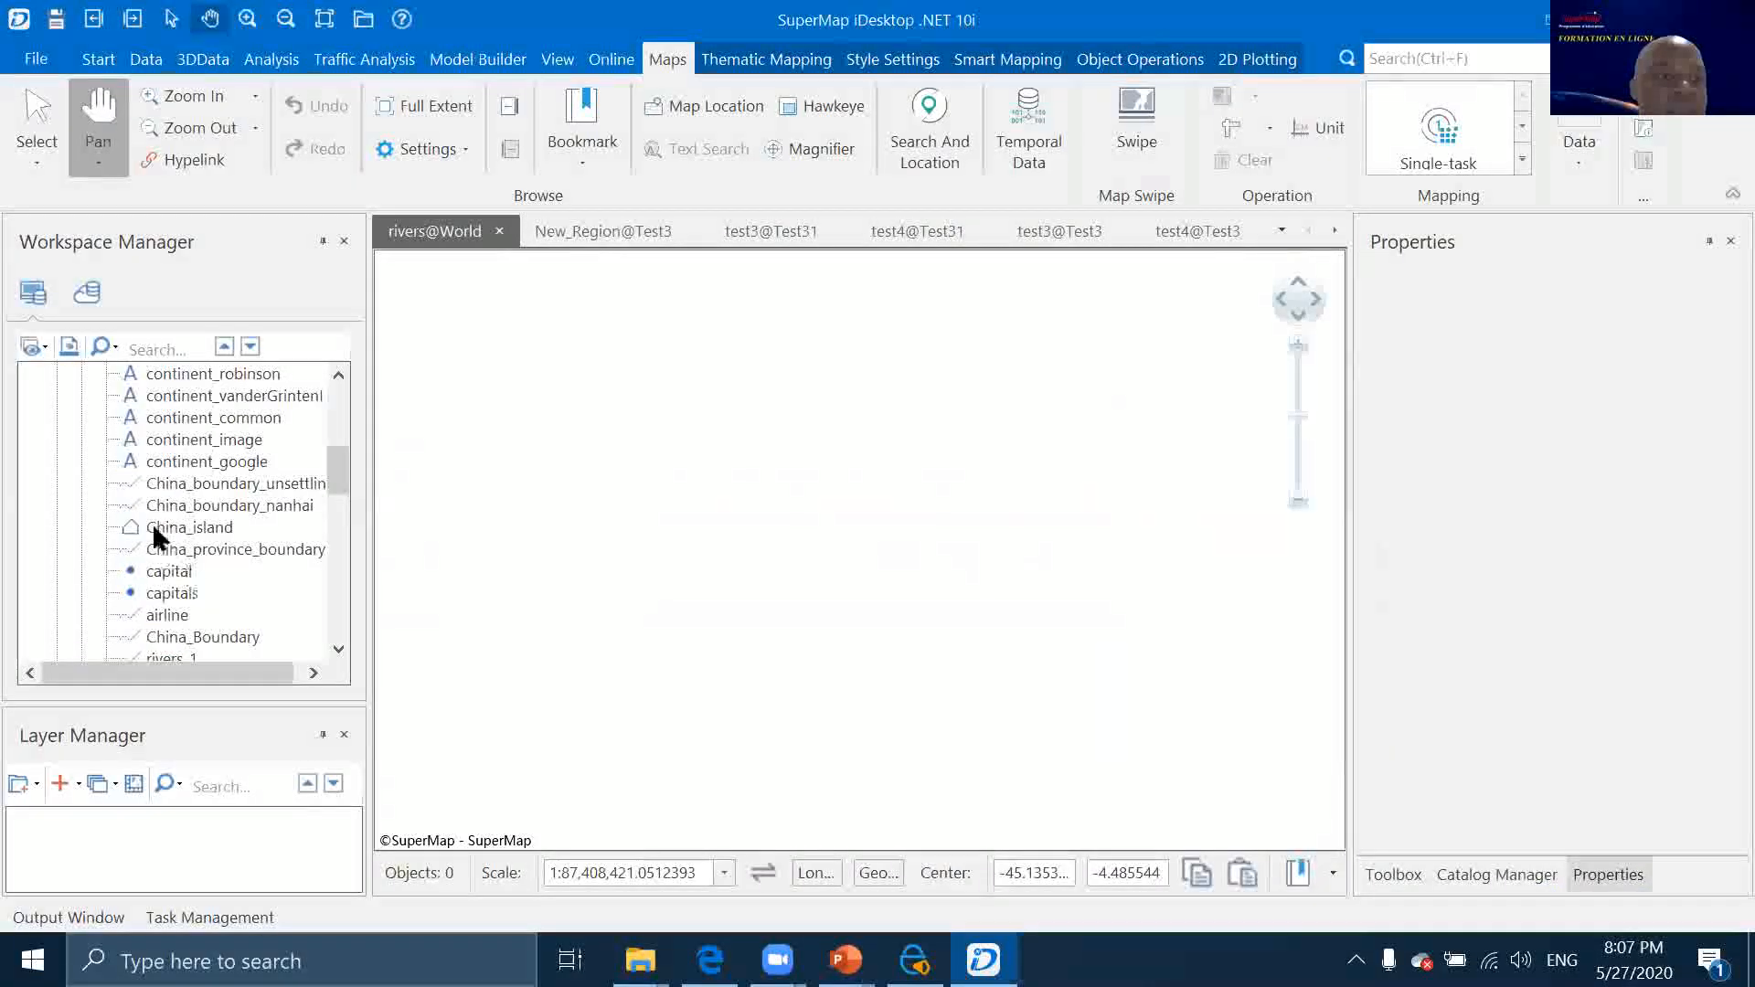
pyautogui.scroll(4, 158, 461)
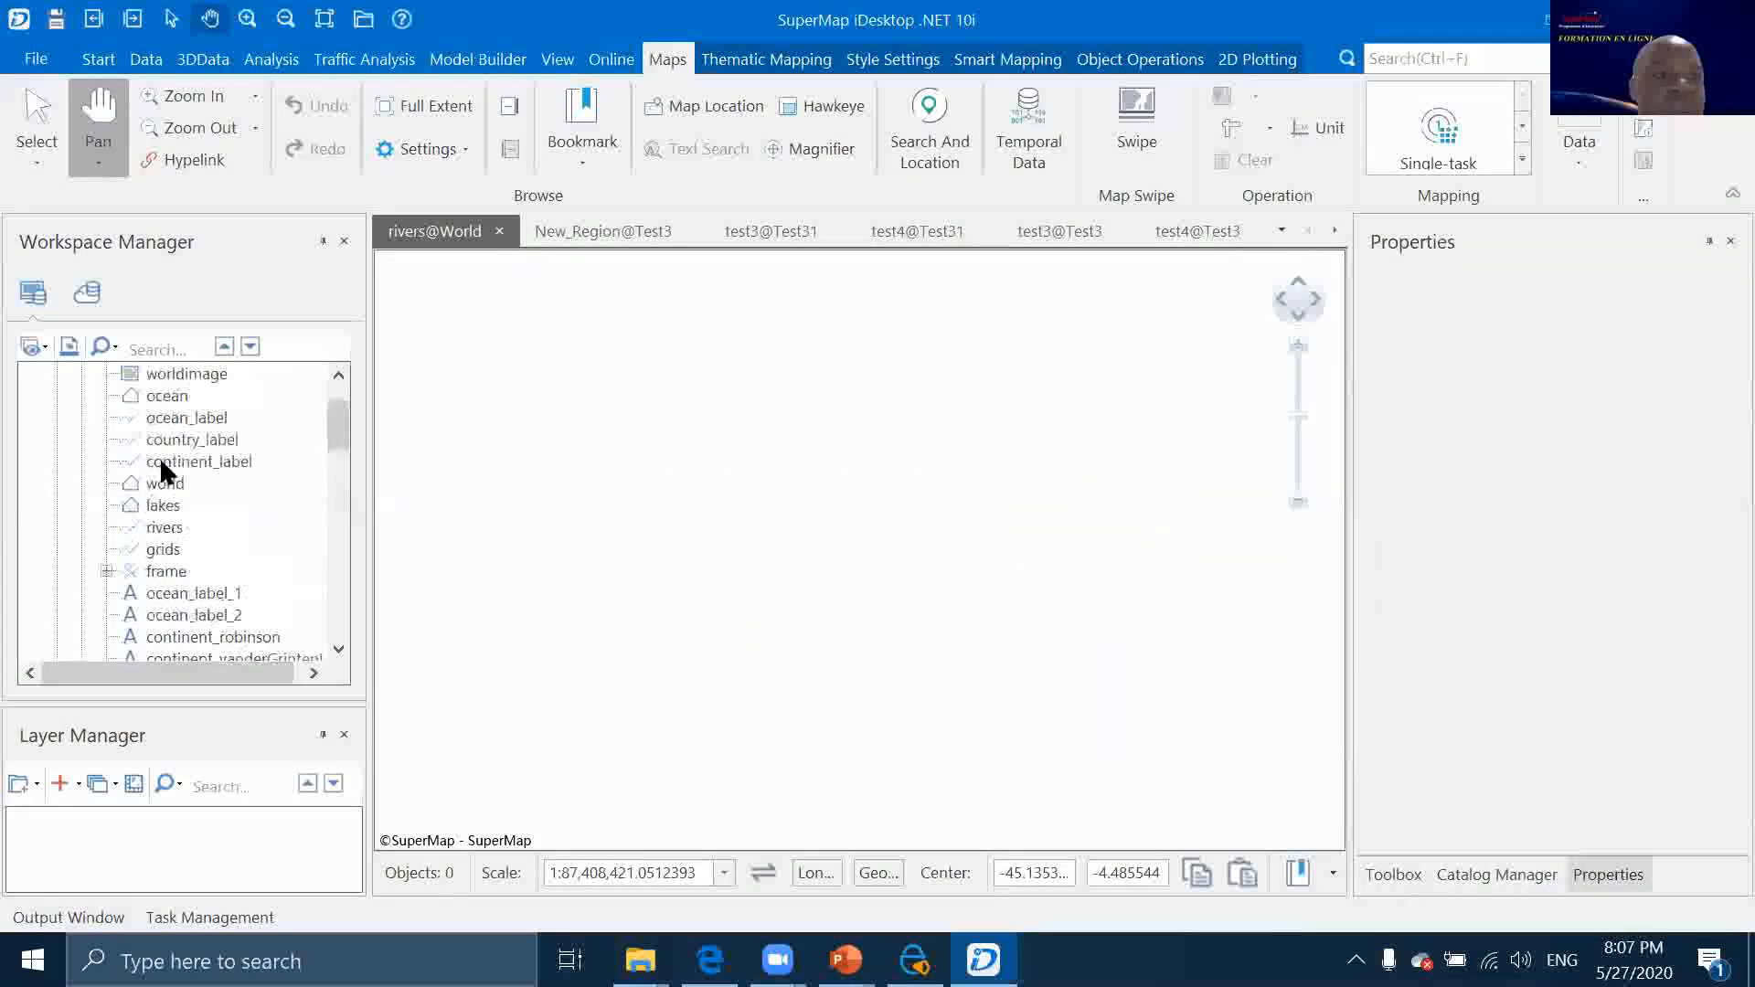
pyautogui.click(156, 527)
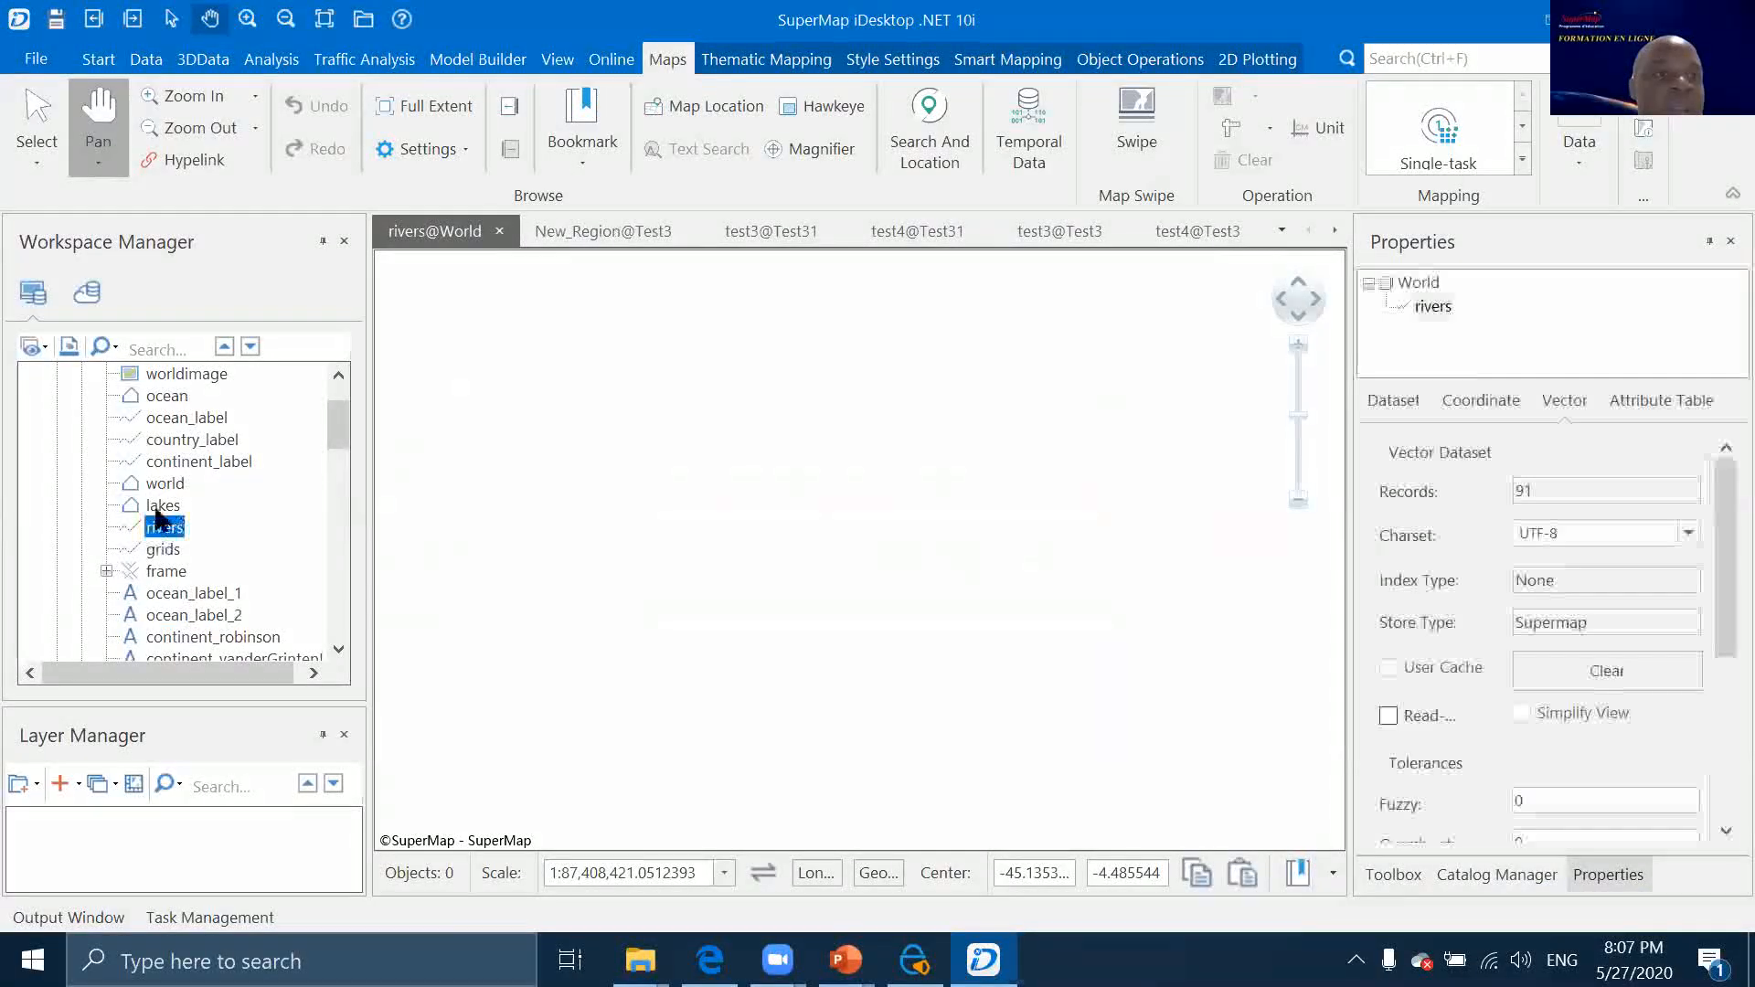
pyautogui.click(146, 60)
pyautogui.click(62, 183)
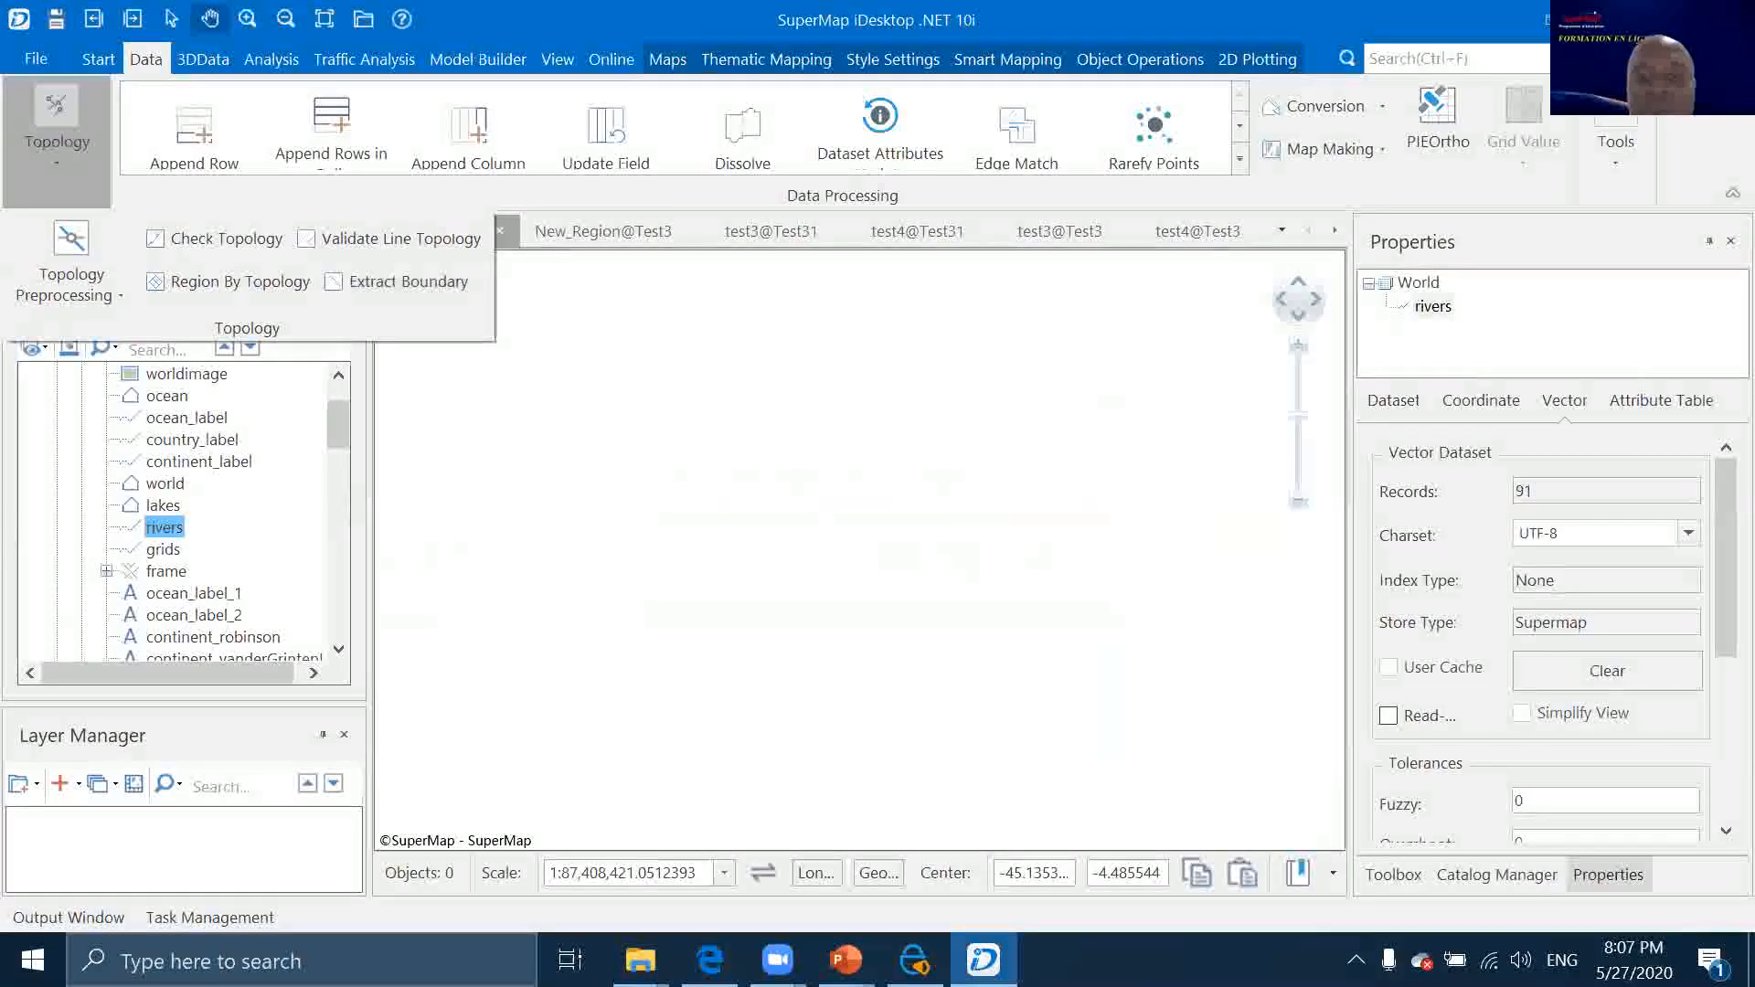
pyautogui.click(846, 960)
pyautogui.click(907, 875)
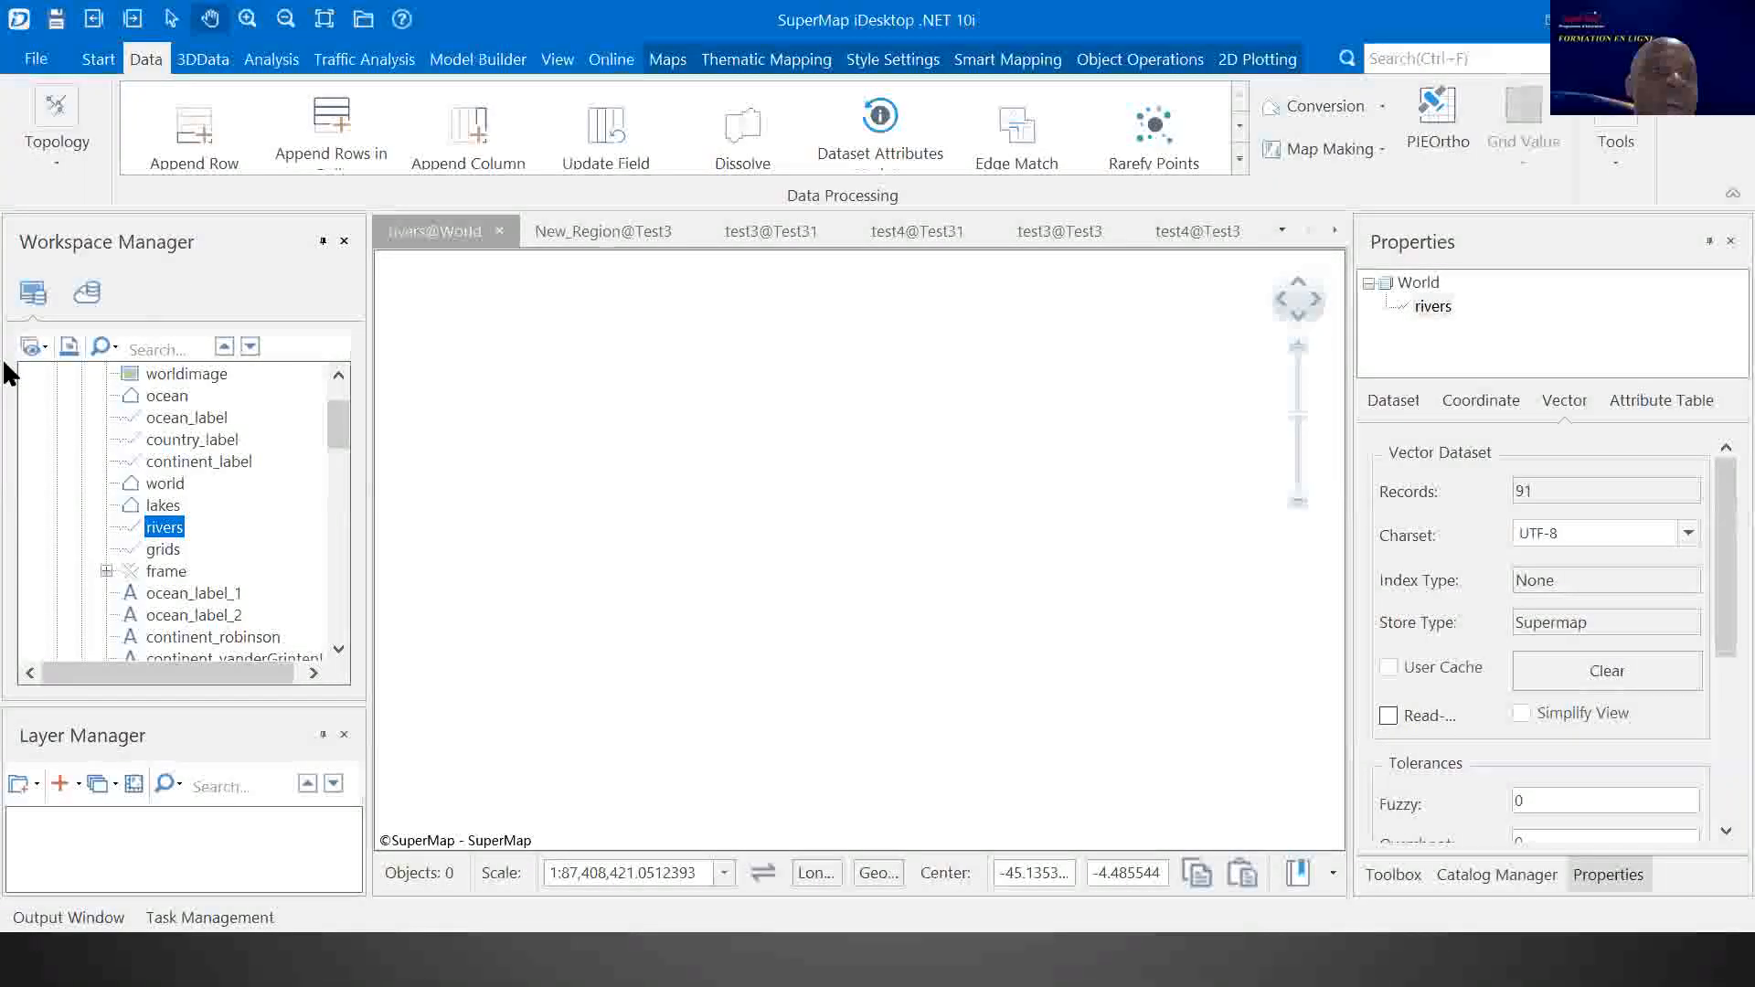
pyautogui.click(242, 58)
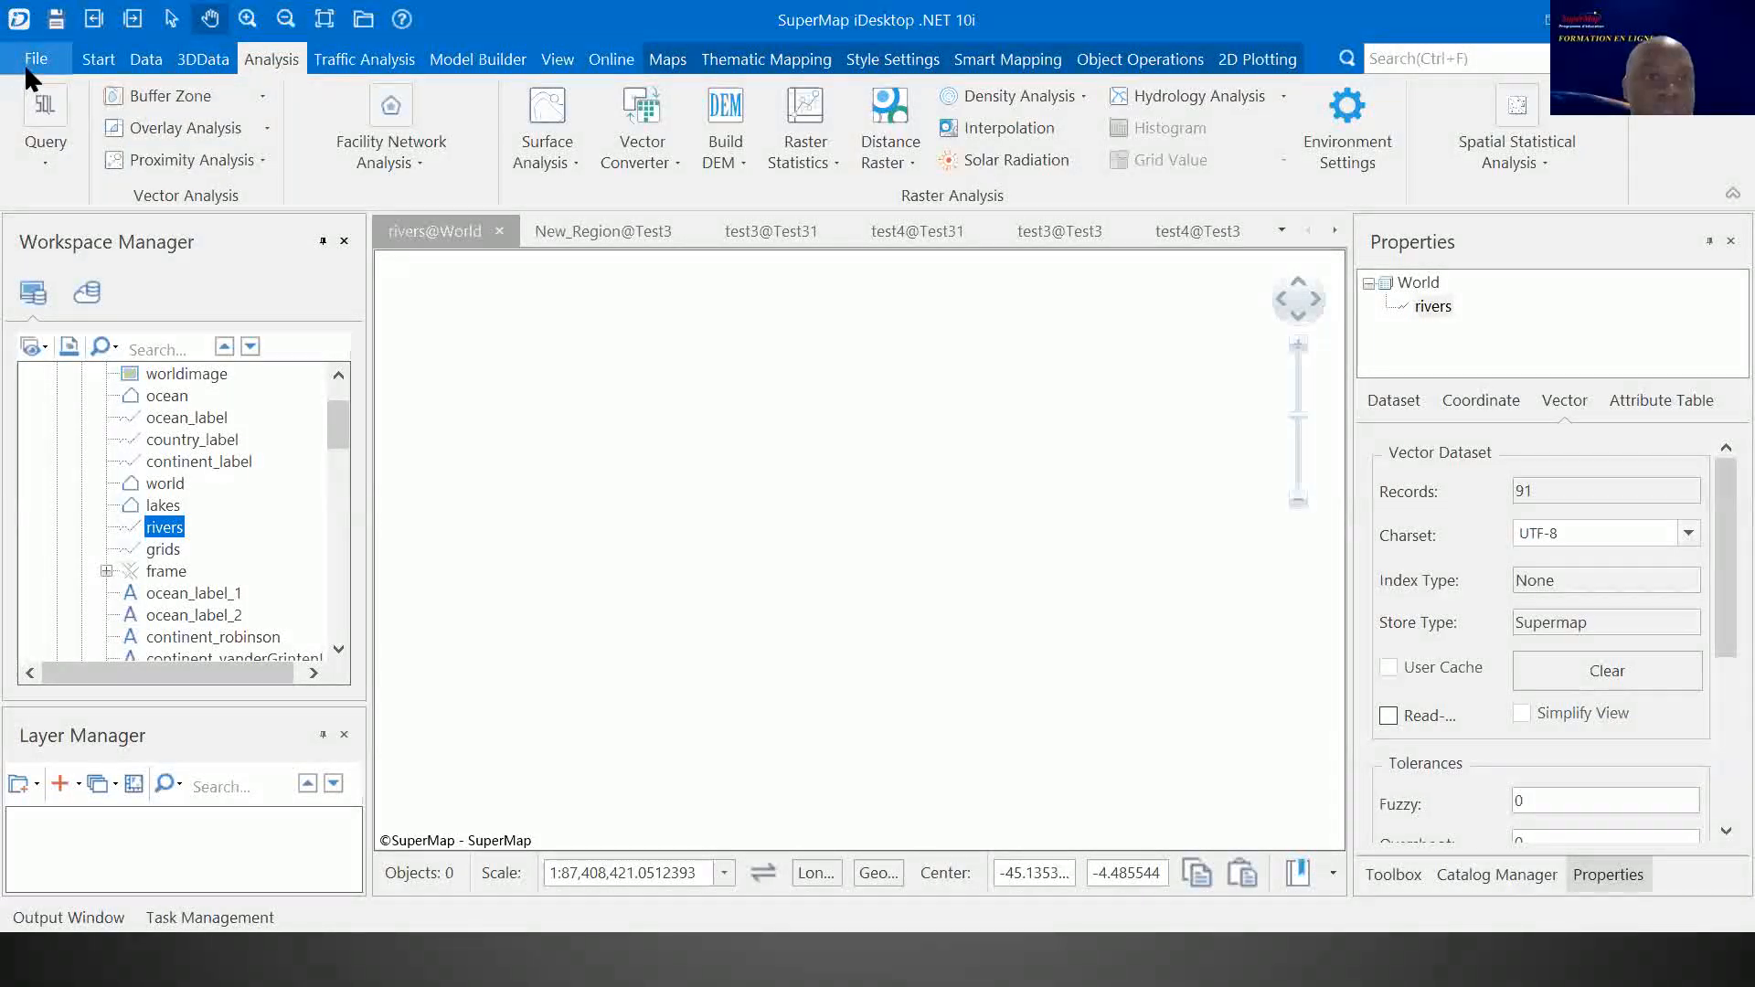
pyautogui.click(412, 174)
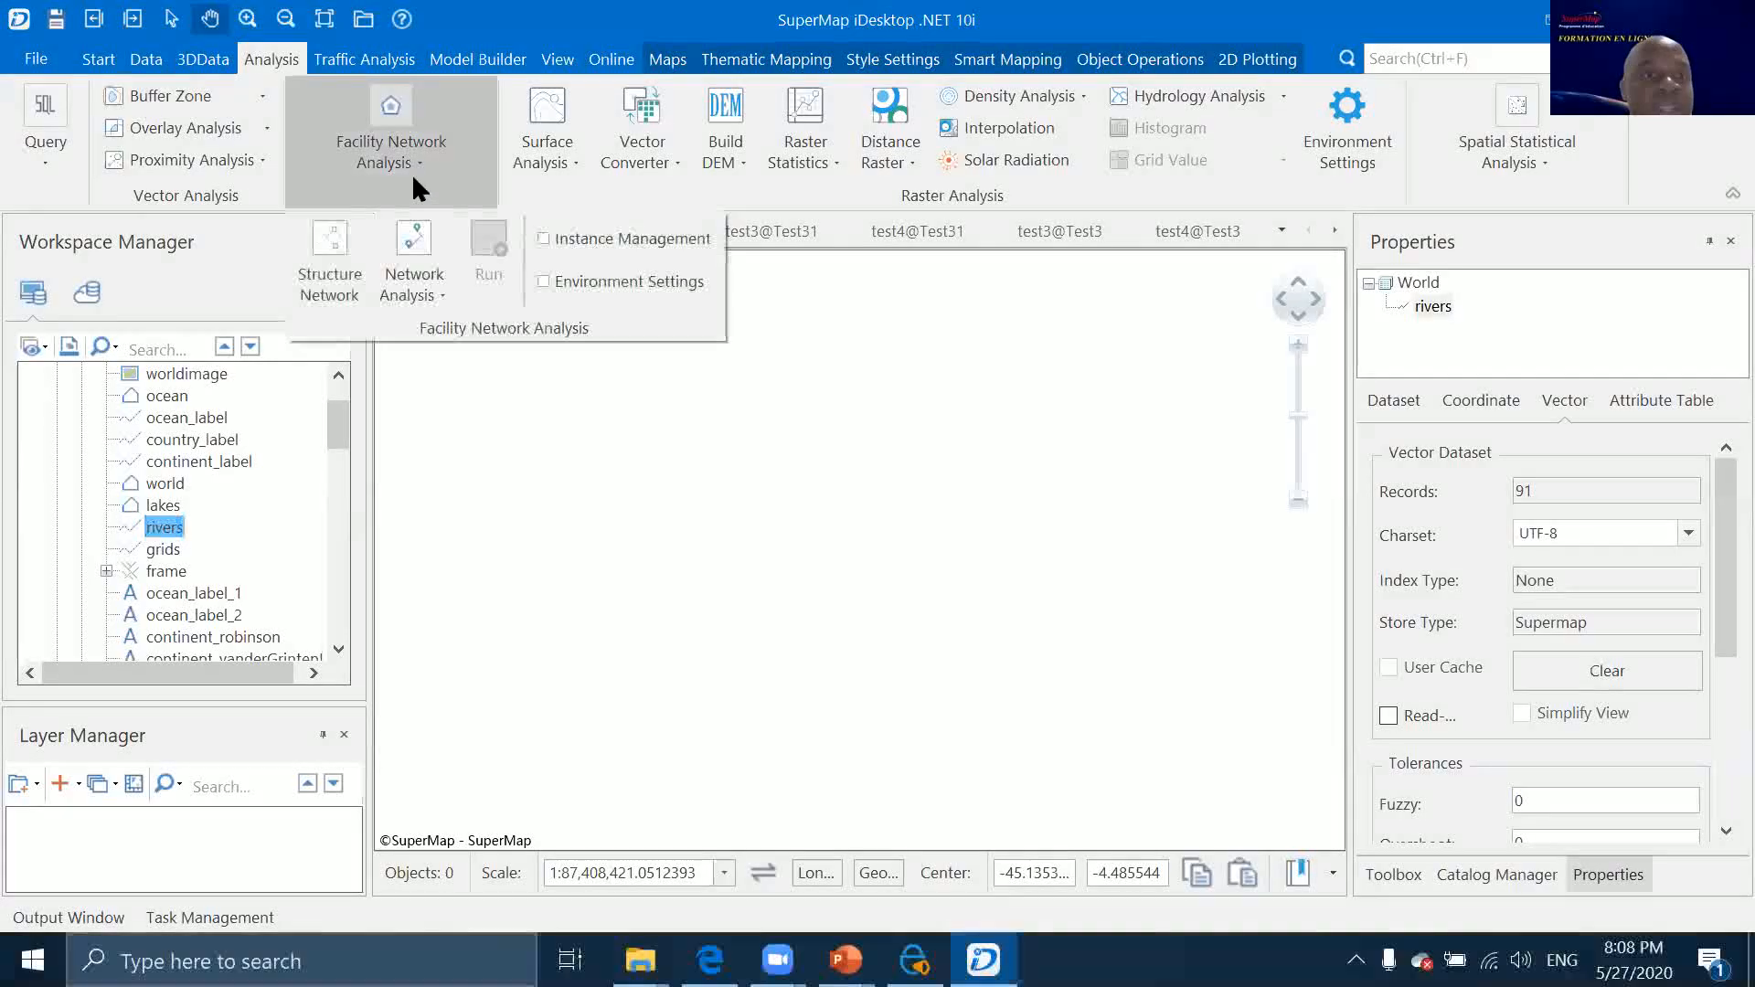
pyautogui.click(342, 278)
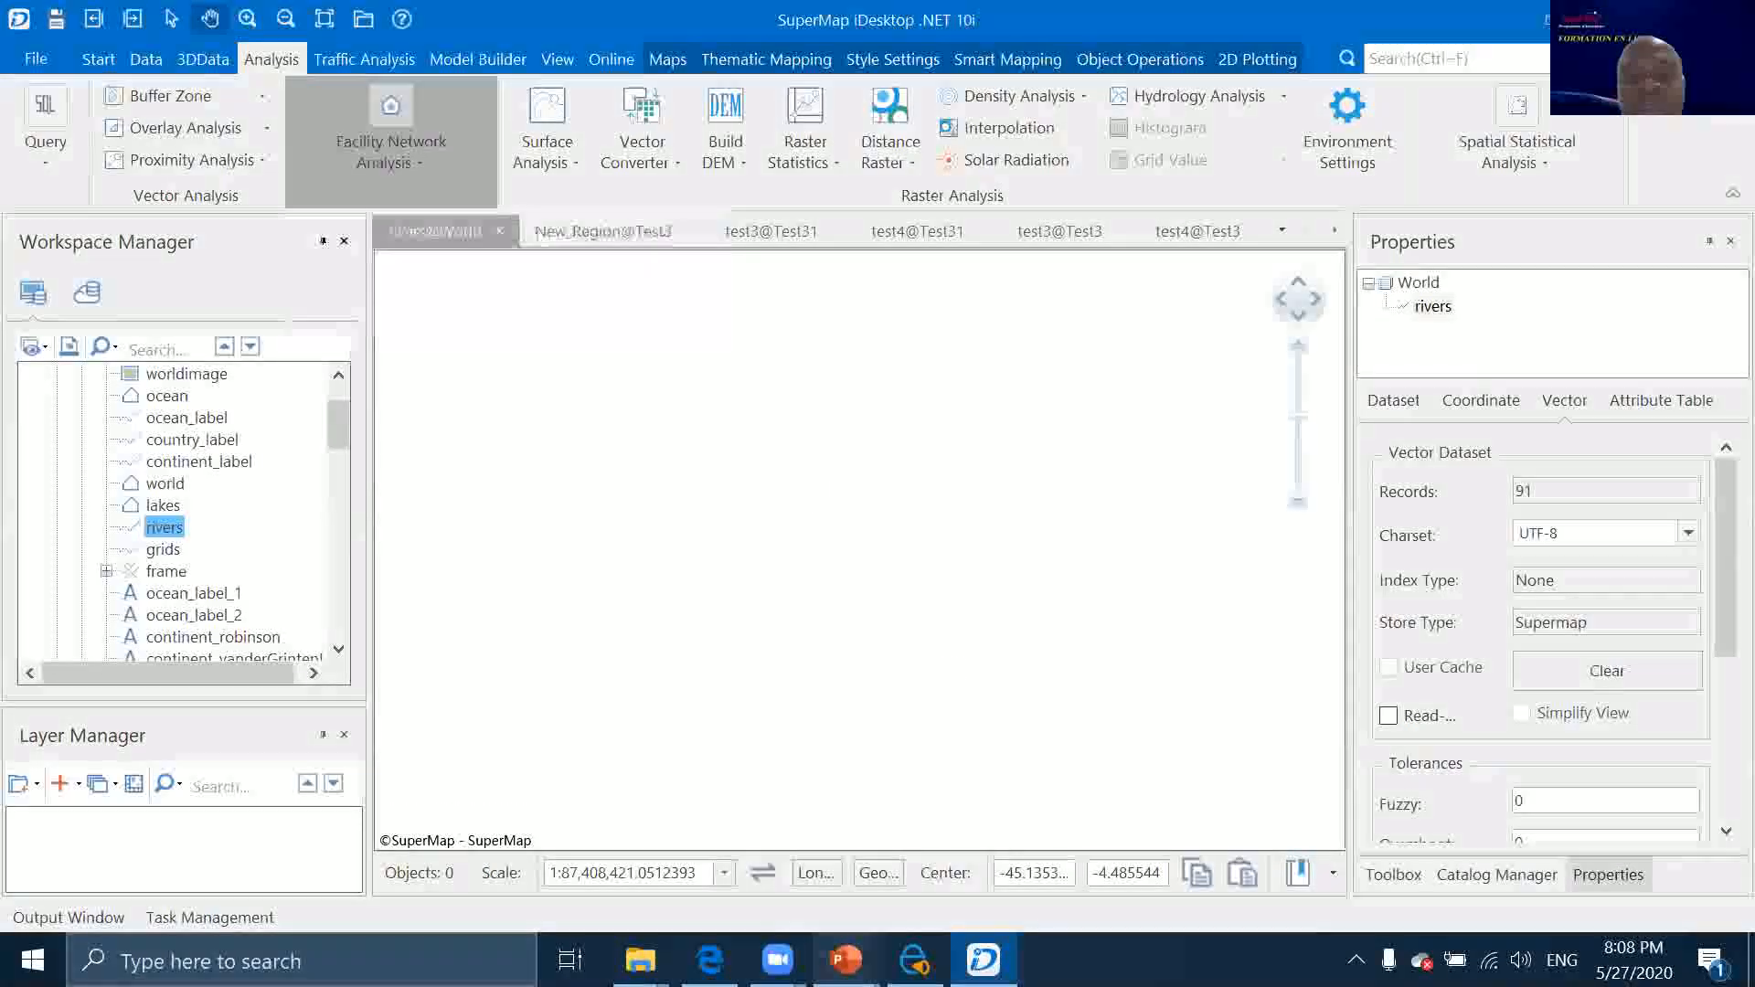
pyautogui.moveTo(846, 960)
pyautogui.click(929, 861)
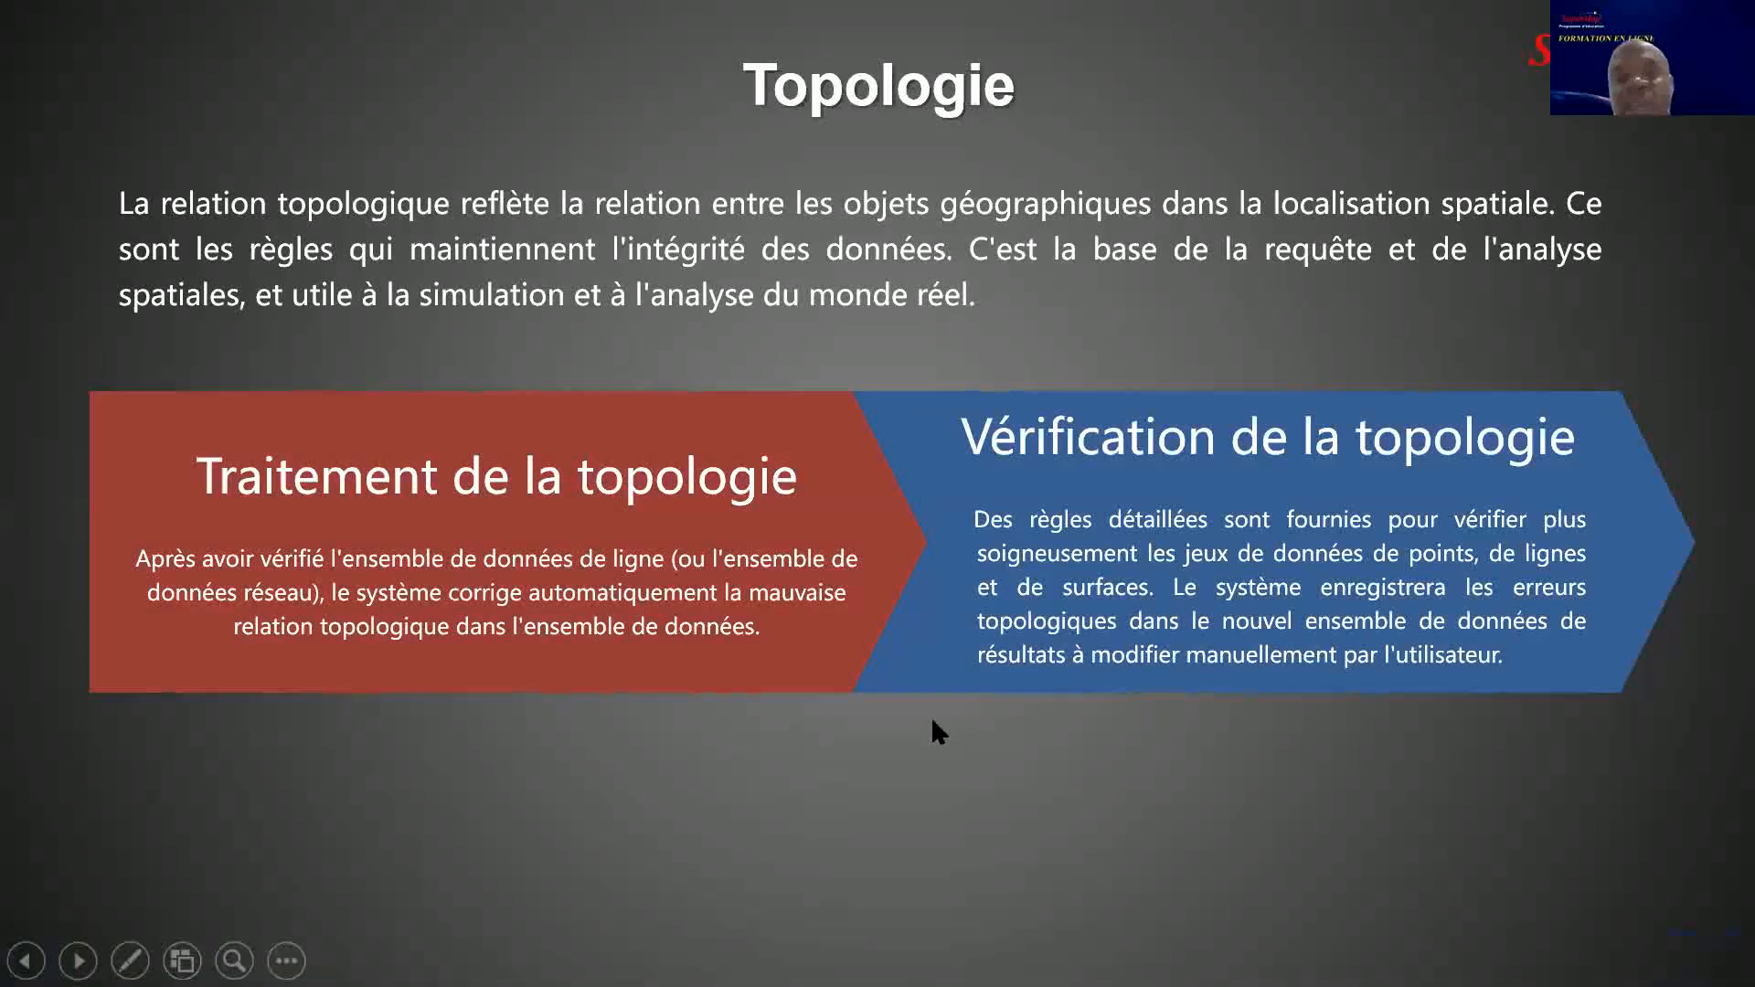
pyautogui.click(933, 722)
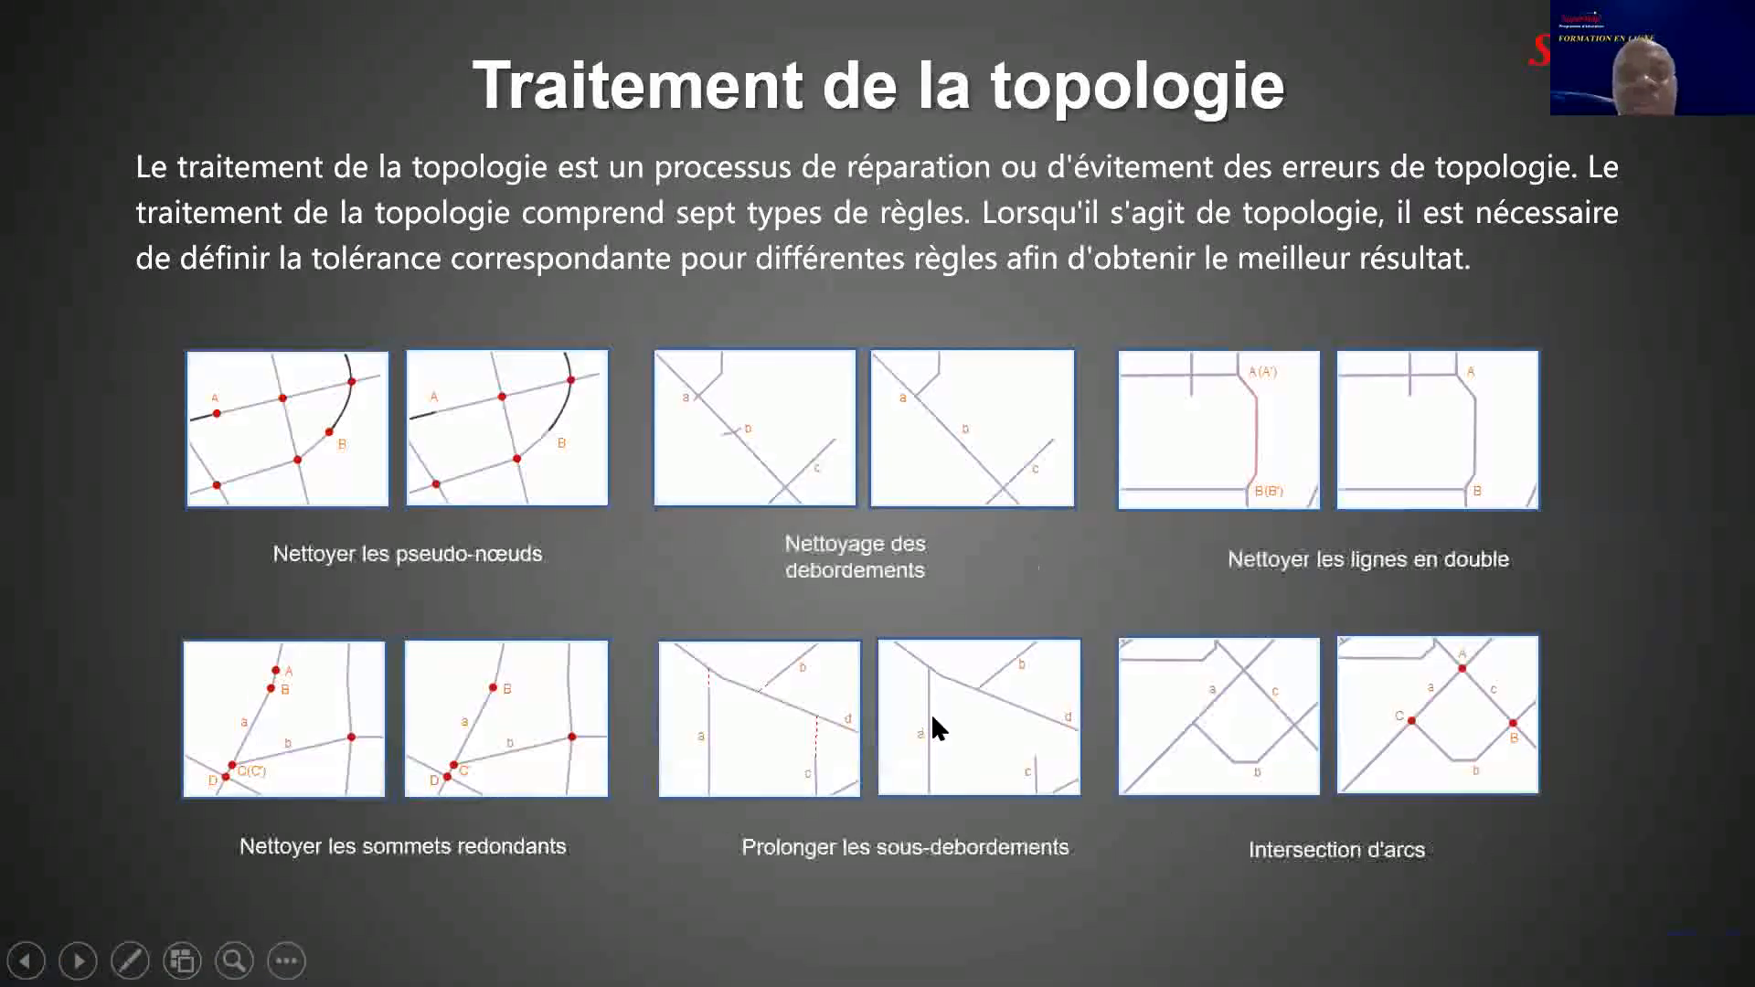
pyautogui.click(982, 548)
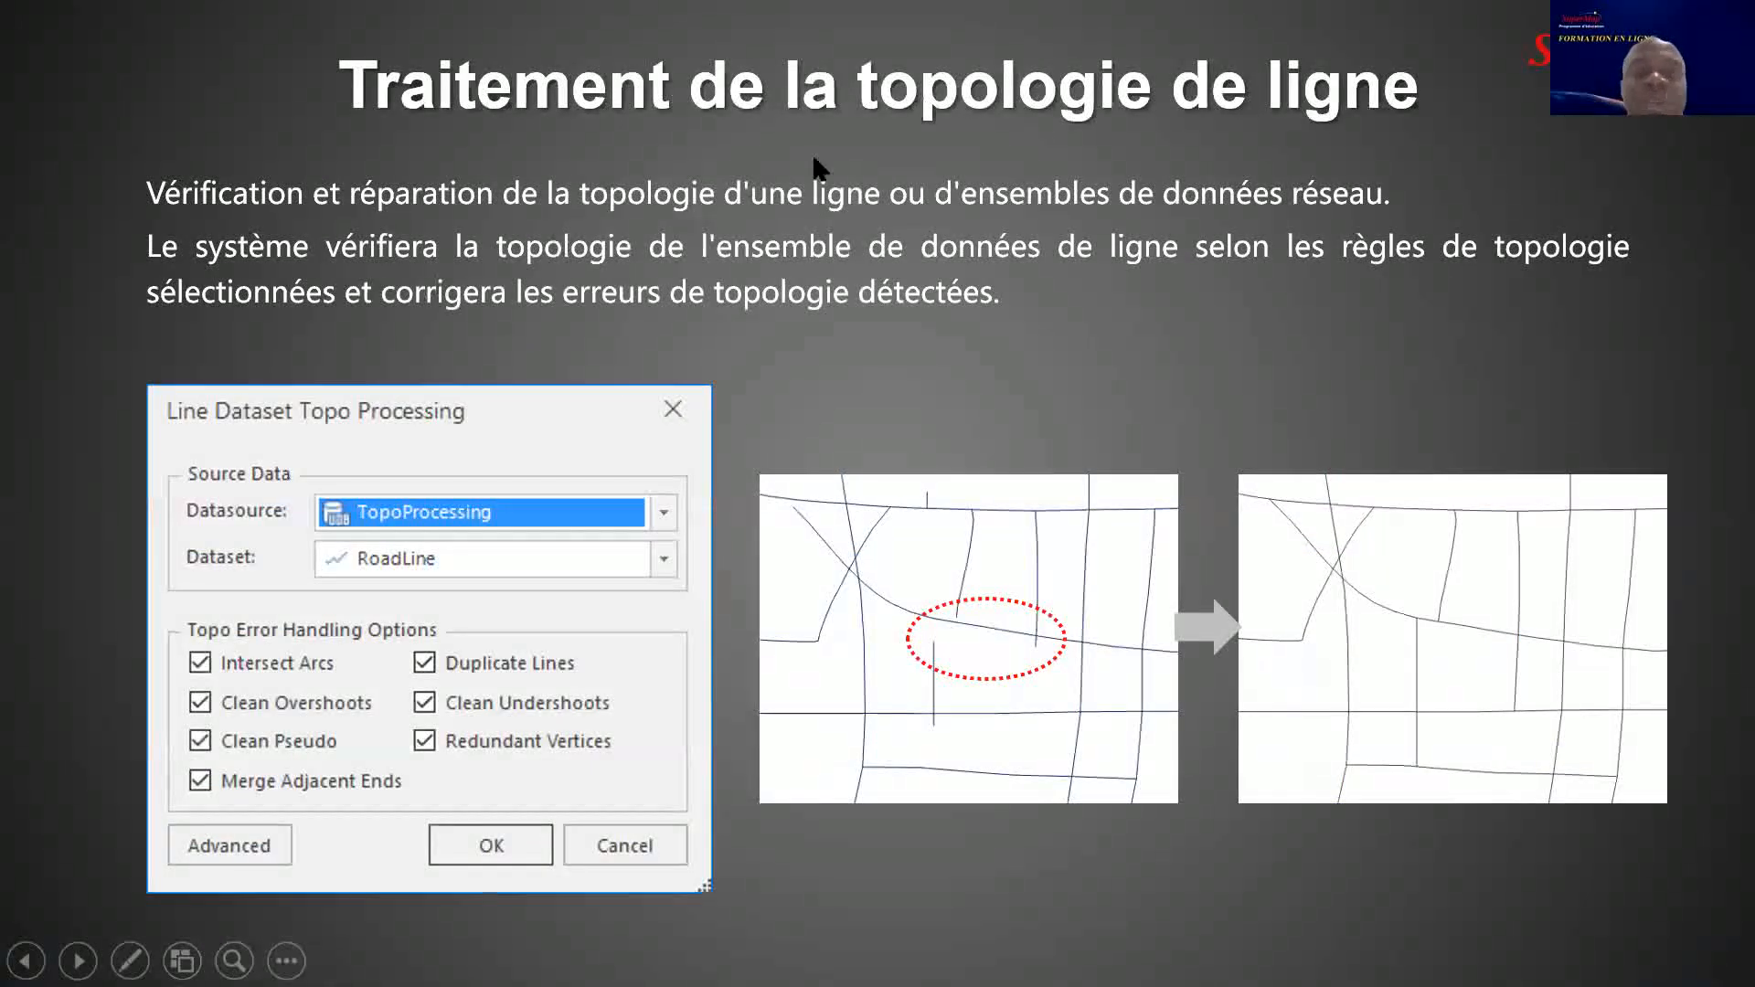
pyautogui.click(1017, 345)
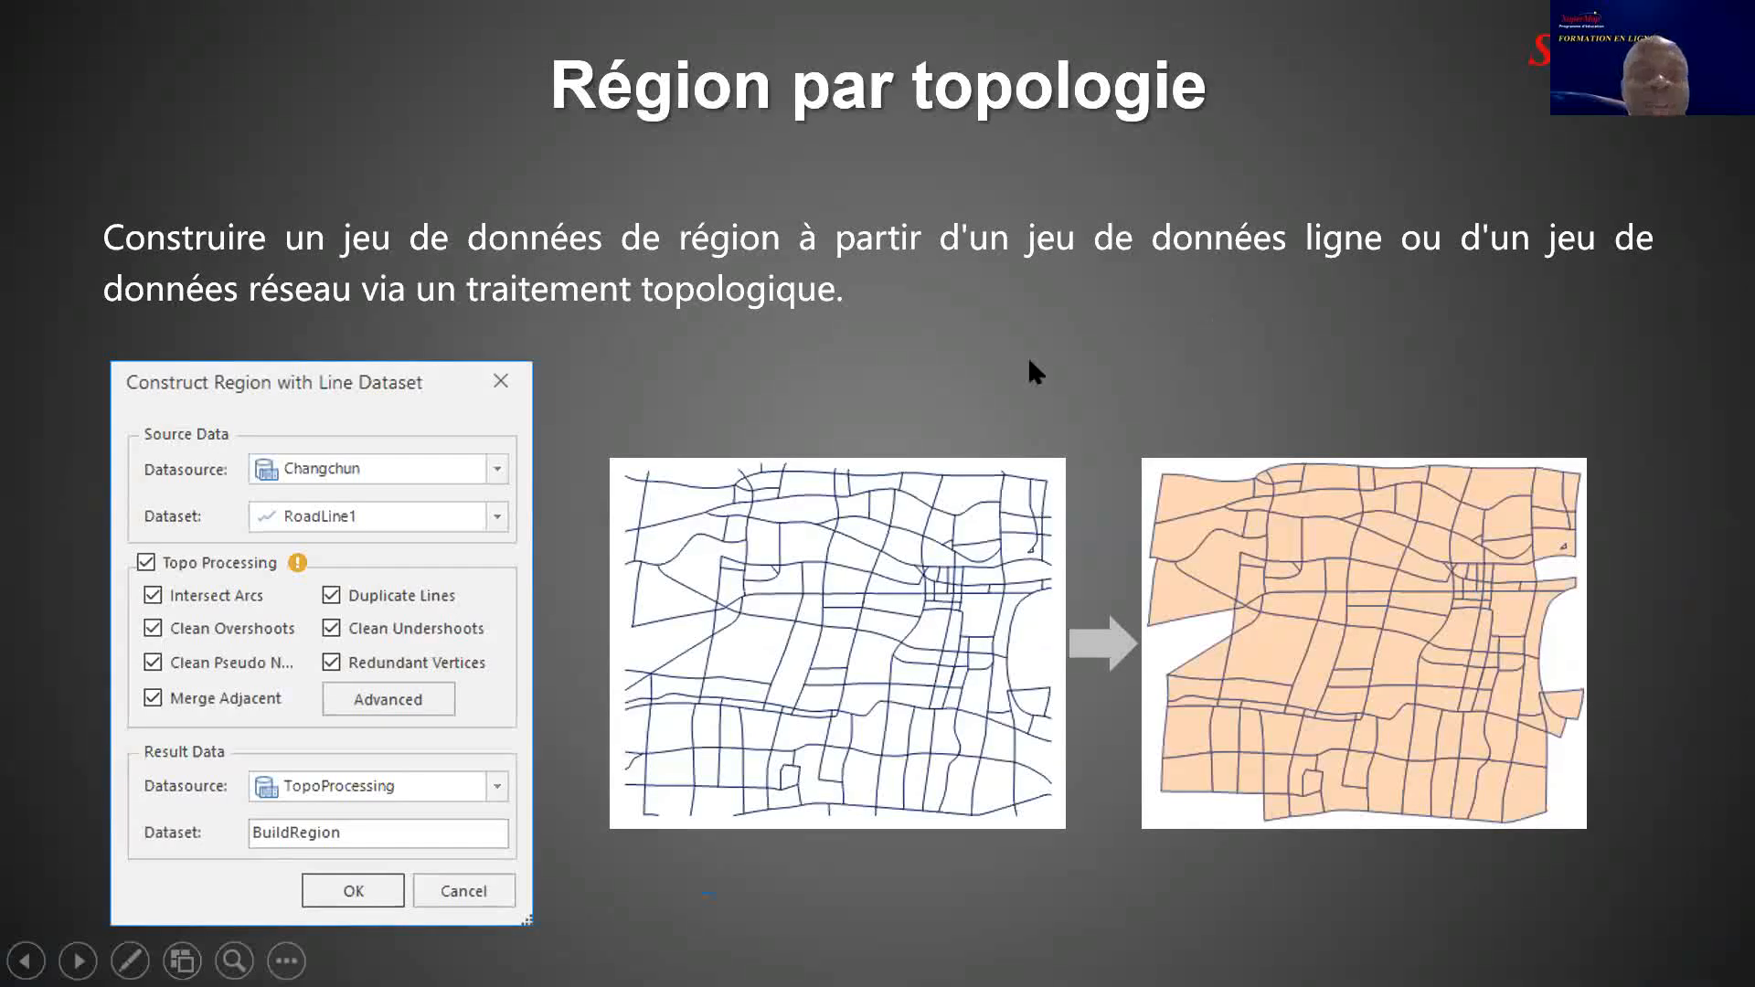
pyautogui.click(942, 365)
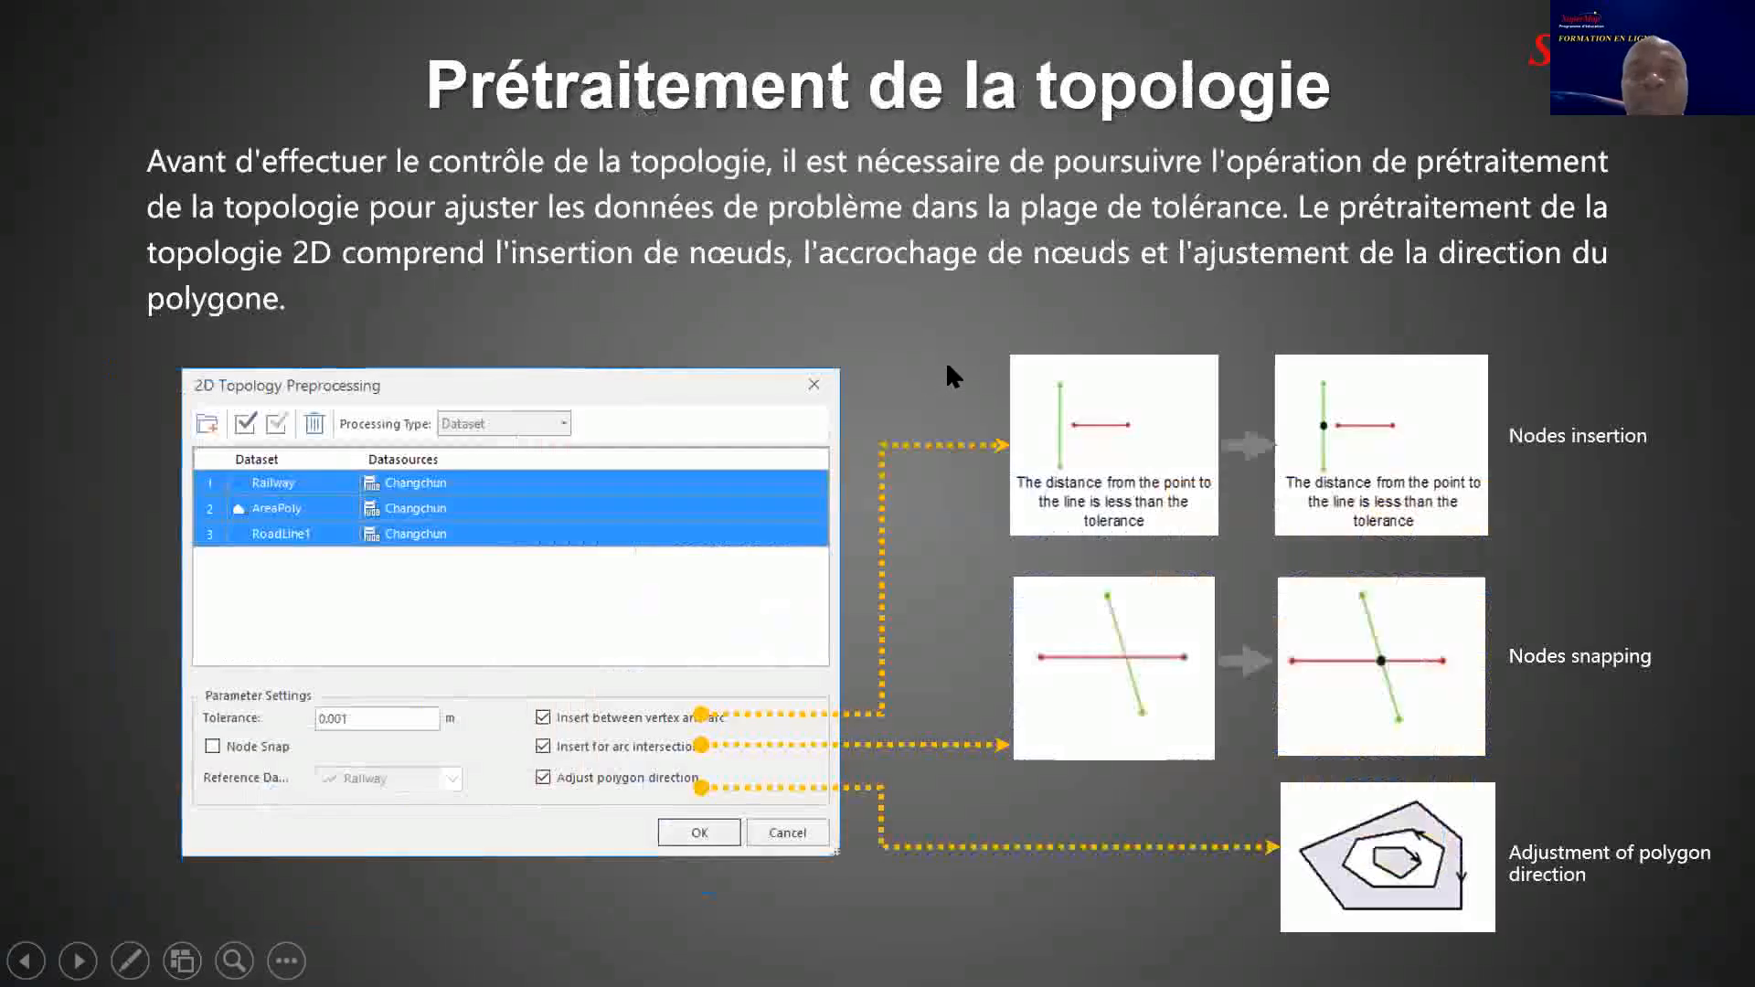
pyautogui.click(882, 338)
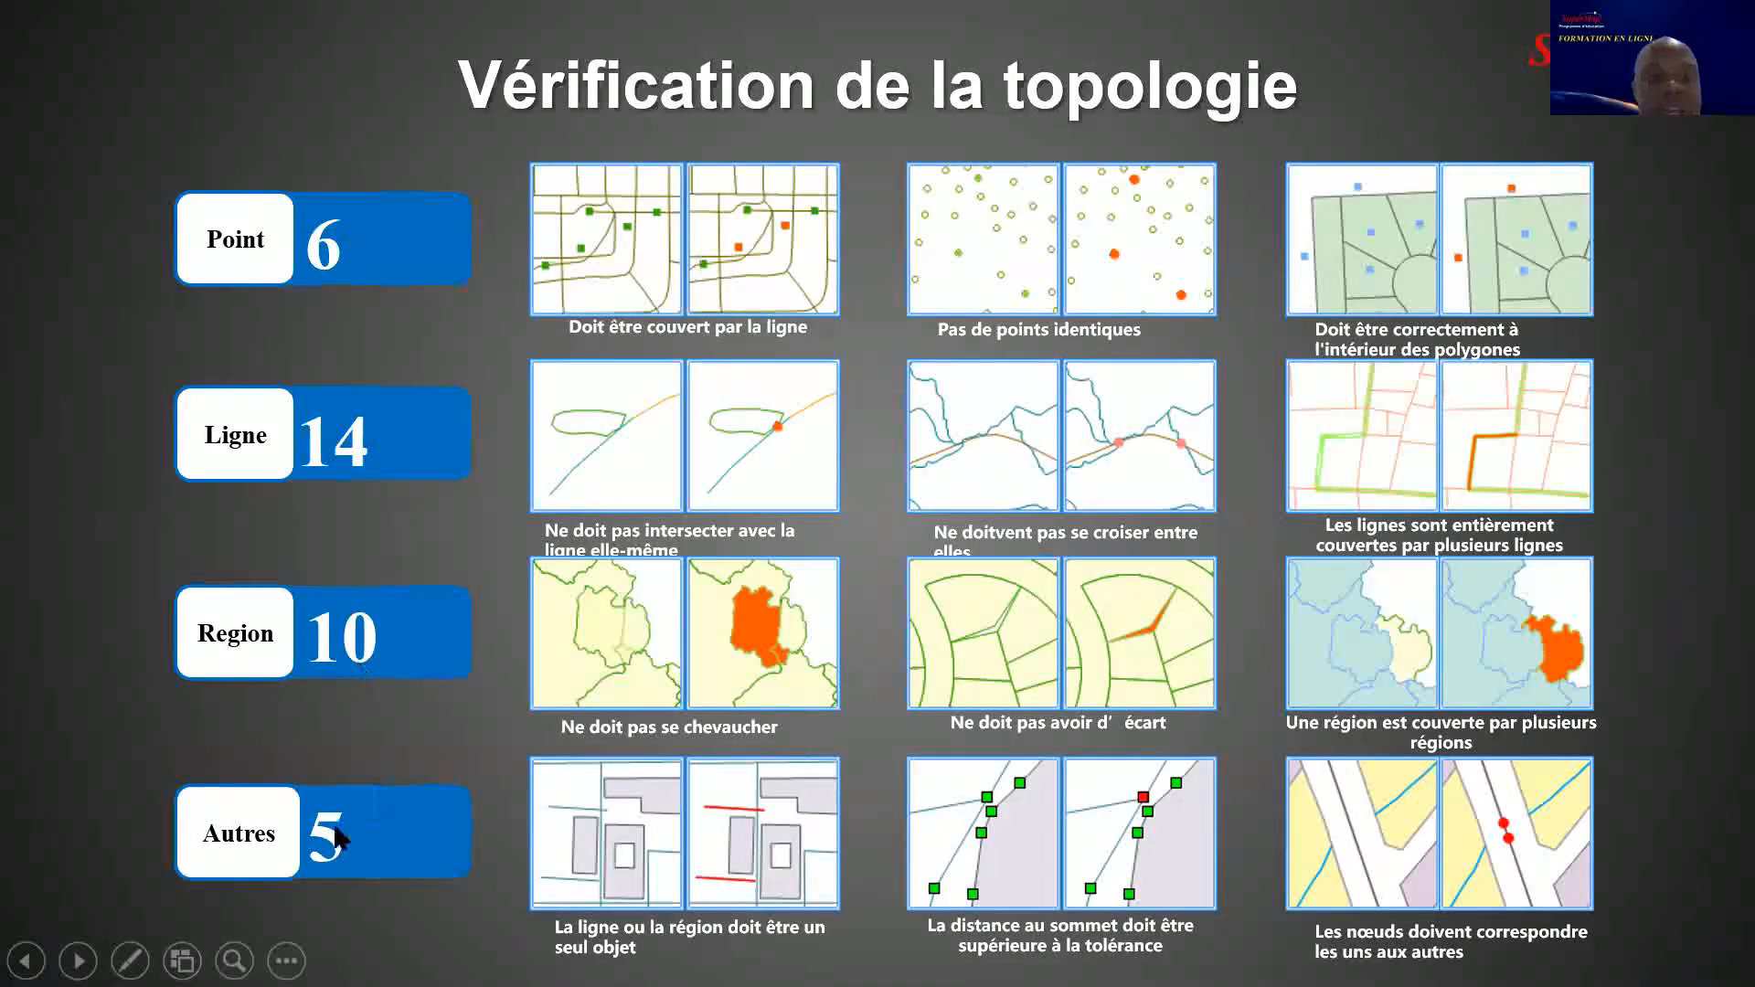
pyautogui.click(826, 702)
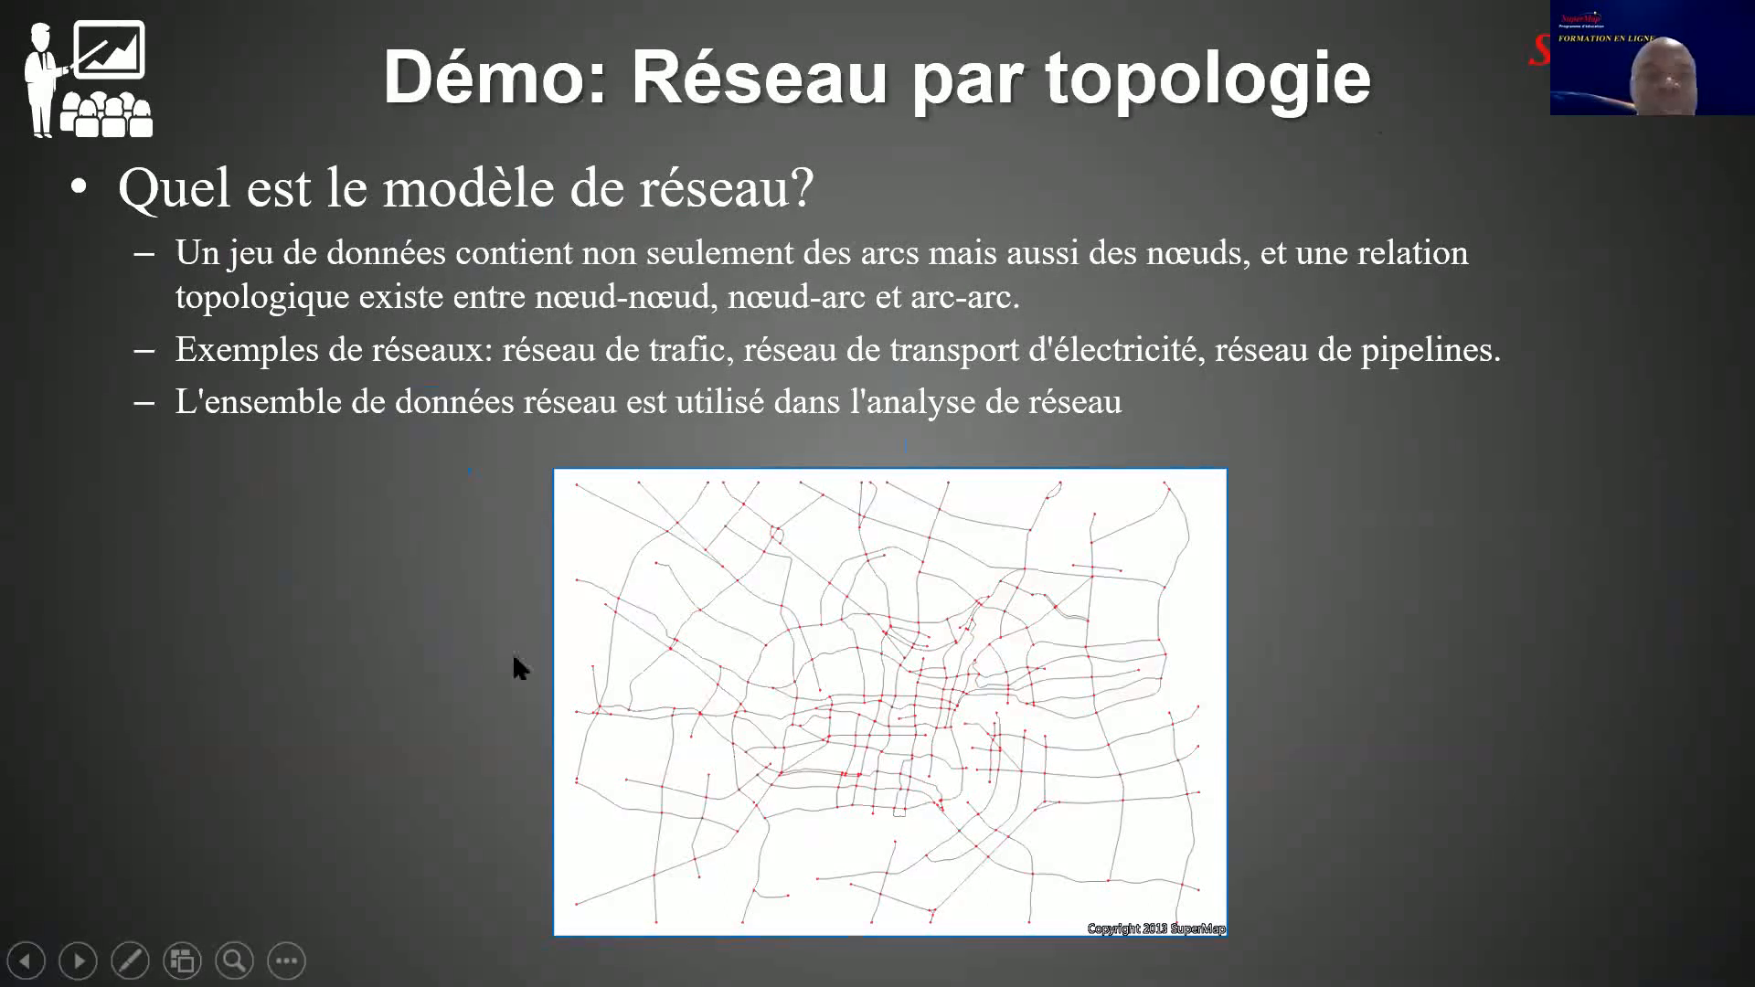
# Return to SuperMap iDesktop and add the rivers dataset back to the empty rivers map
pyautogui.press('super+d')
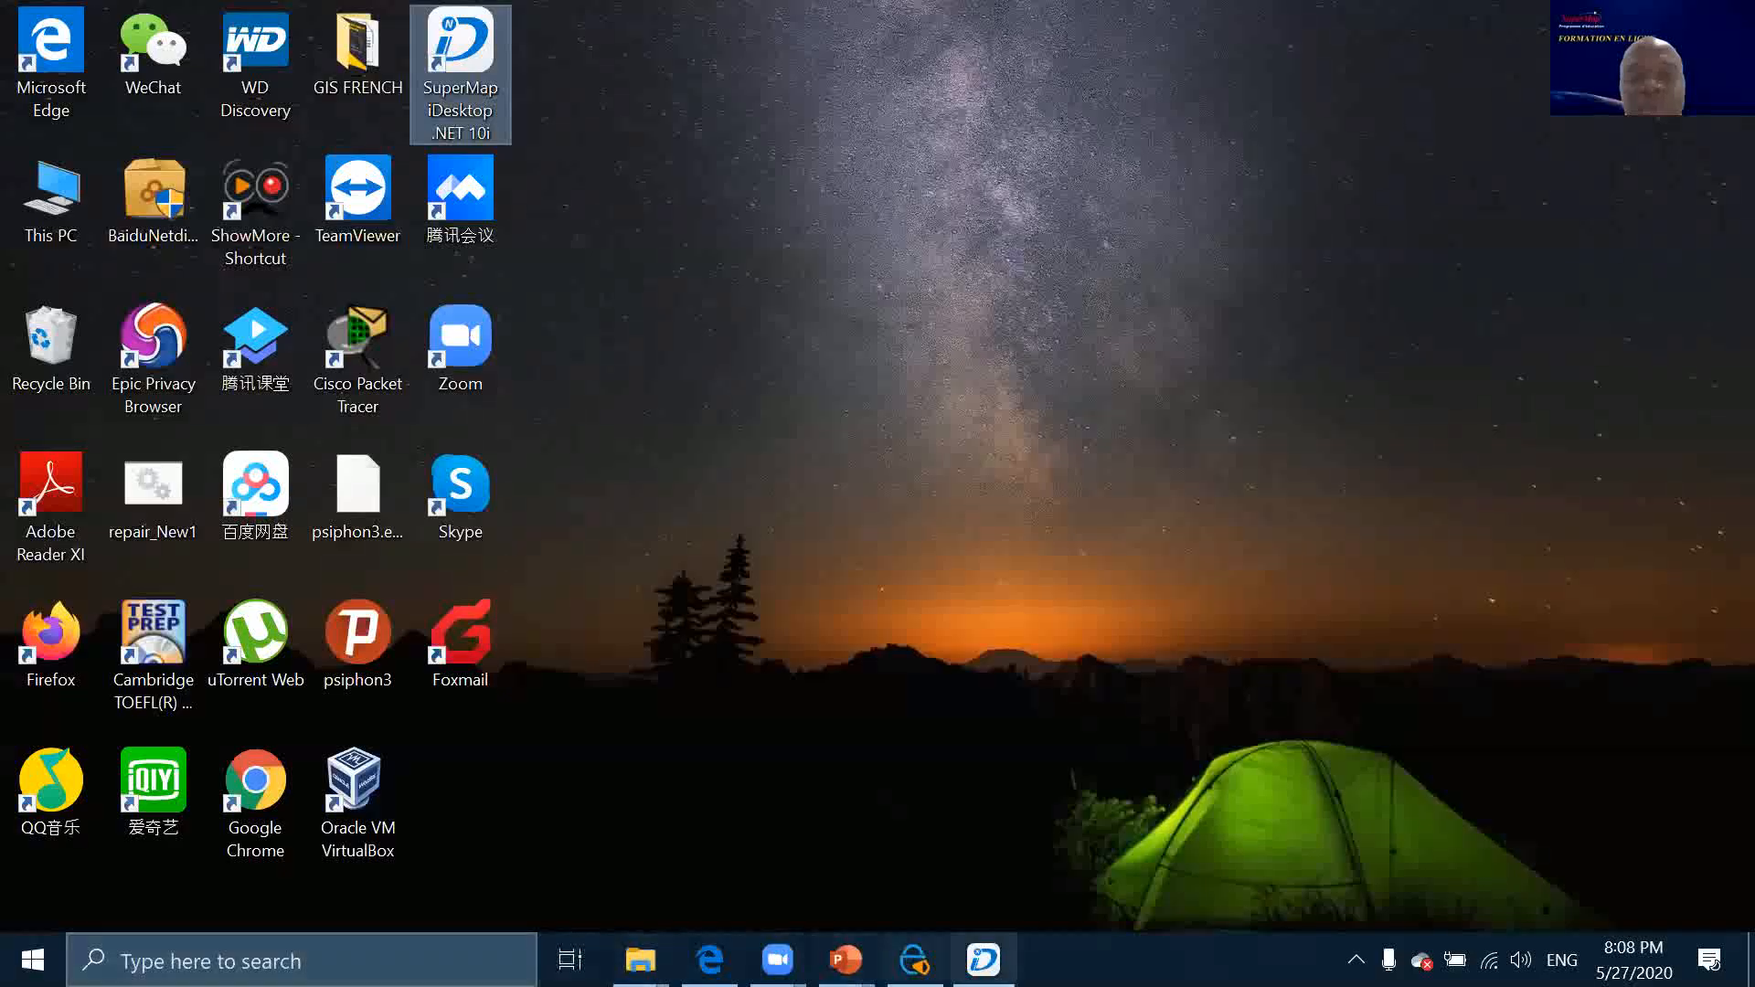
pyautogui.click(983, 960)
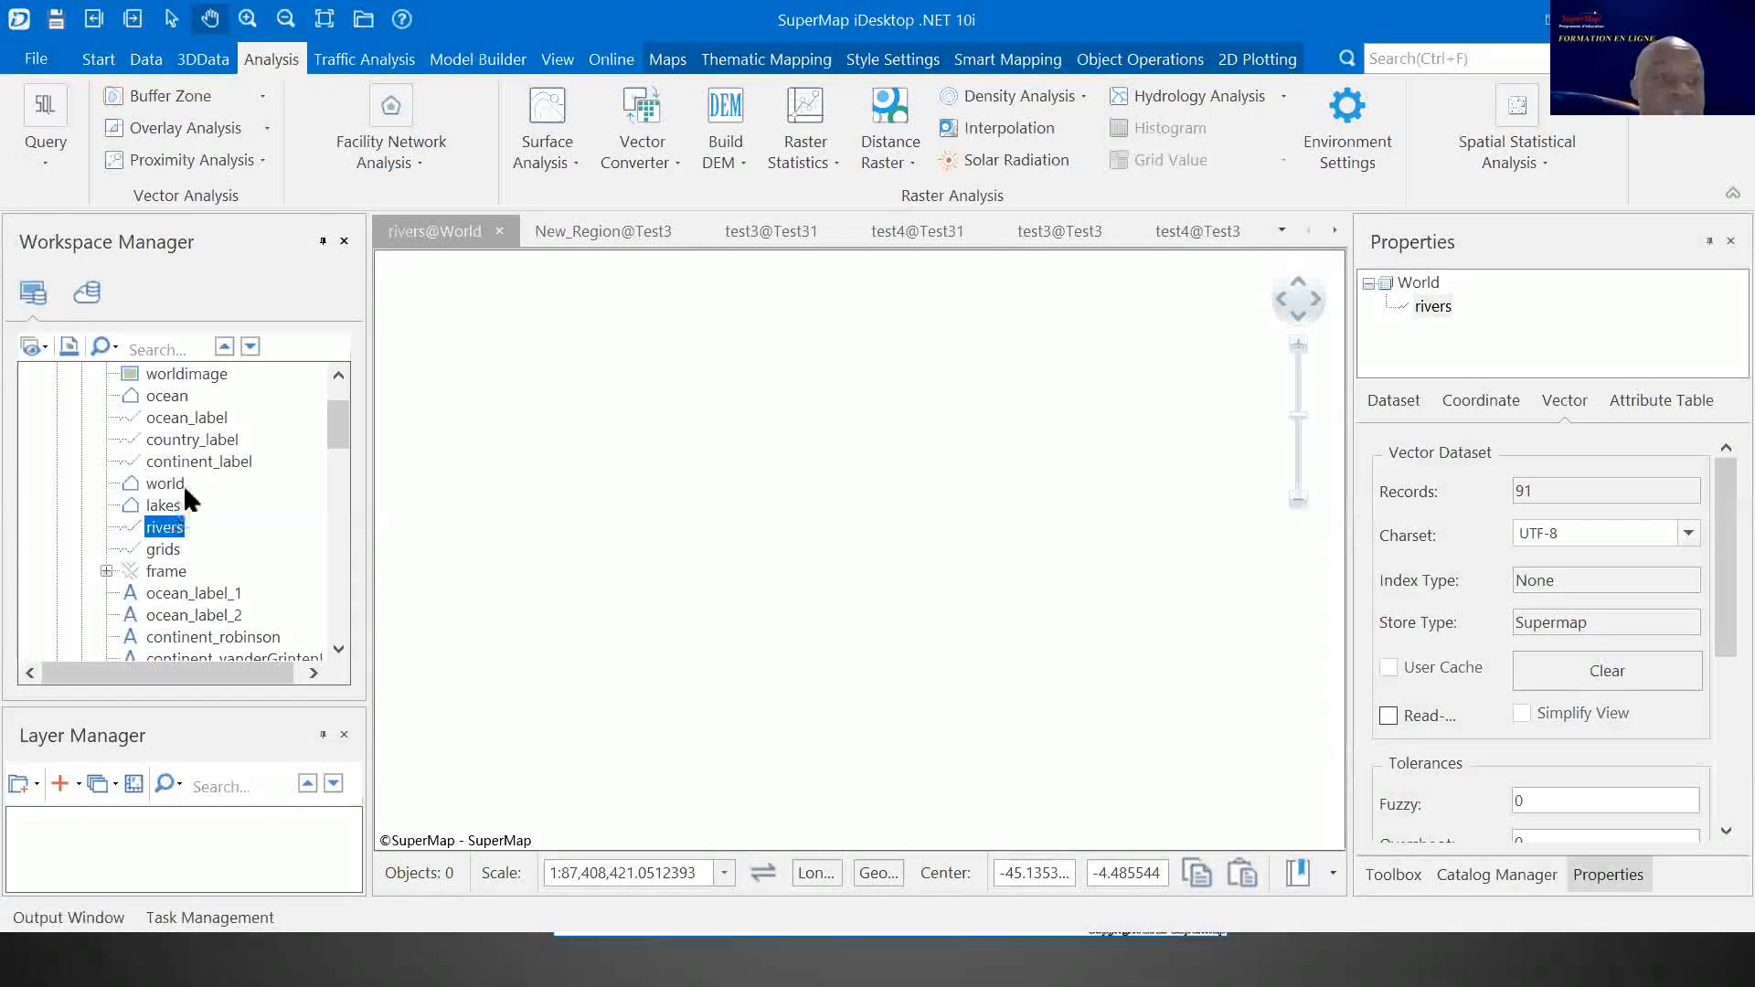
pyautogui.moveTo(162, 531); pyautogui.dragTo(629, 501)
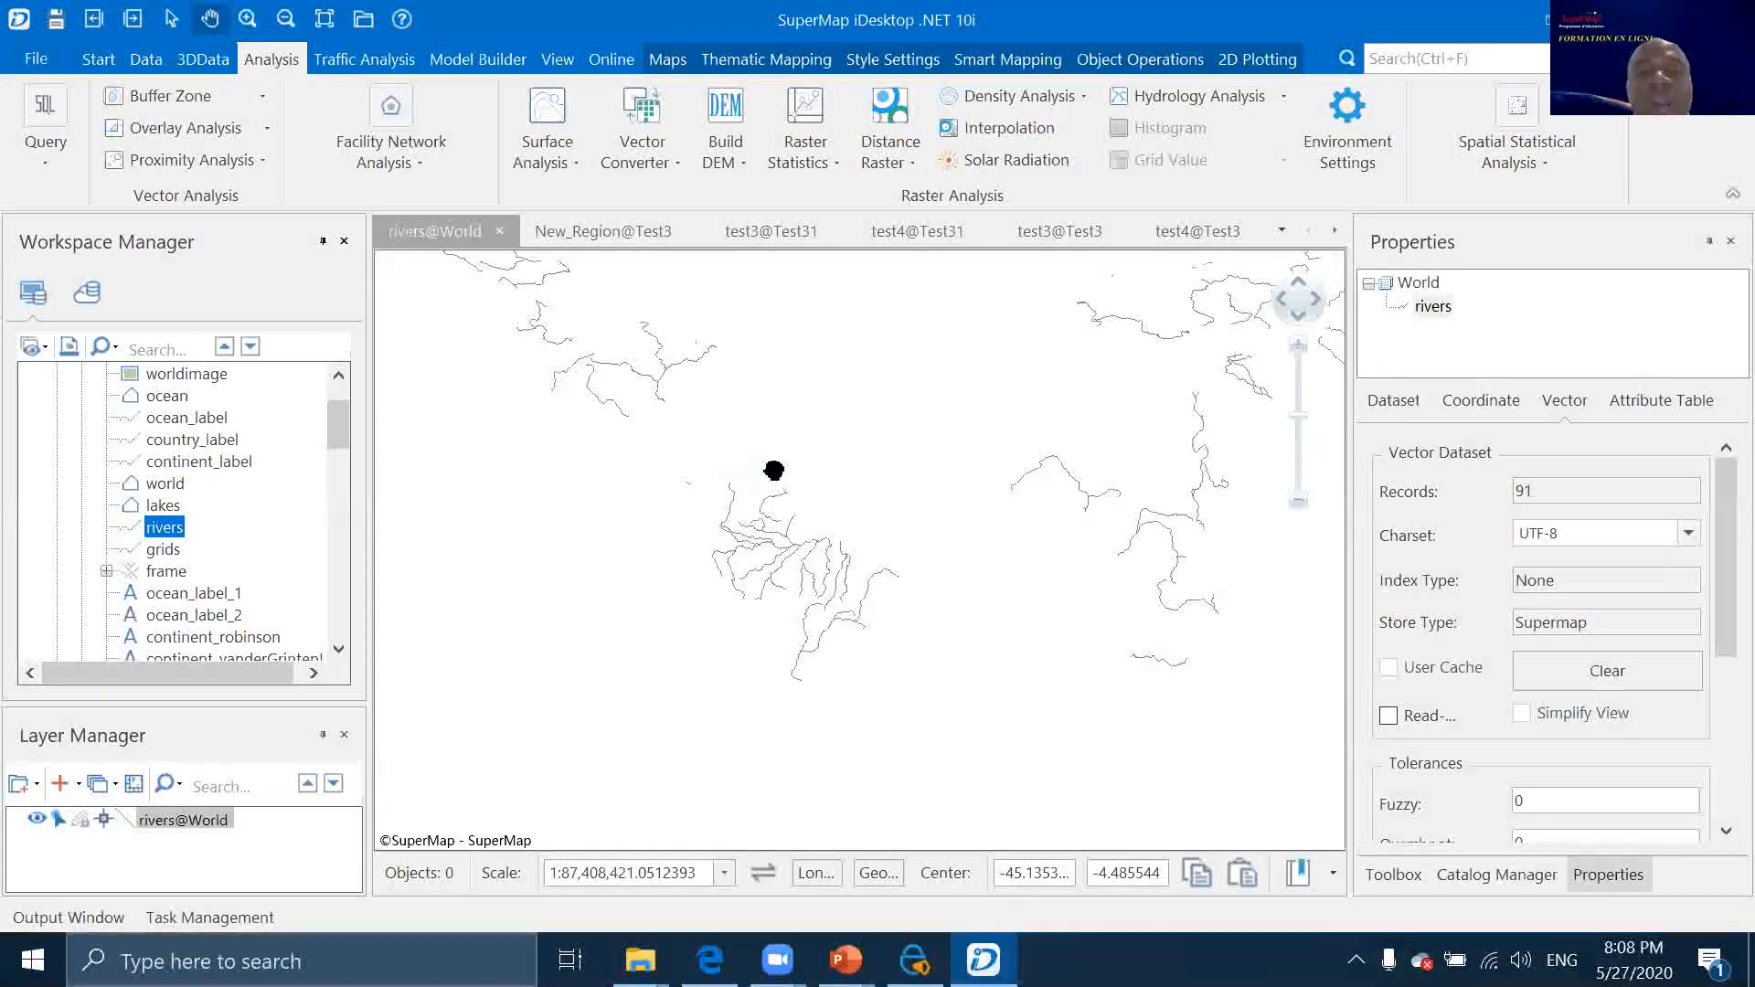
pyautogui.scroll(4, 733, 592)
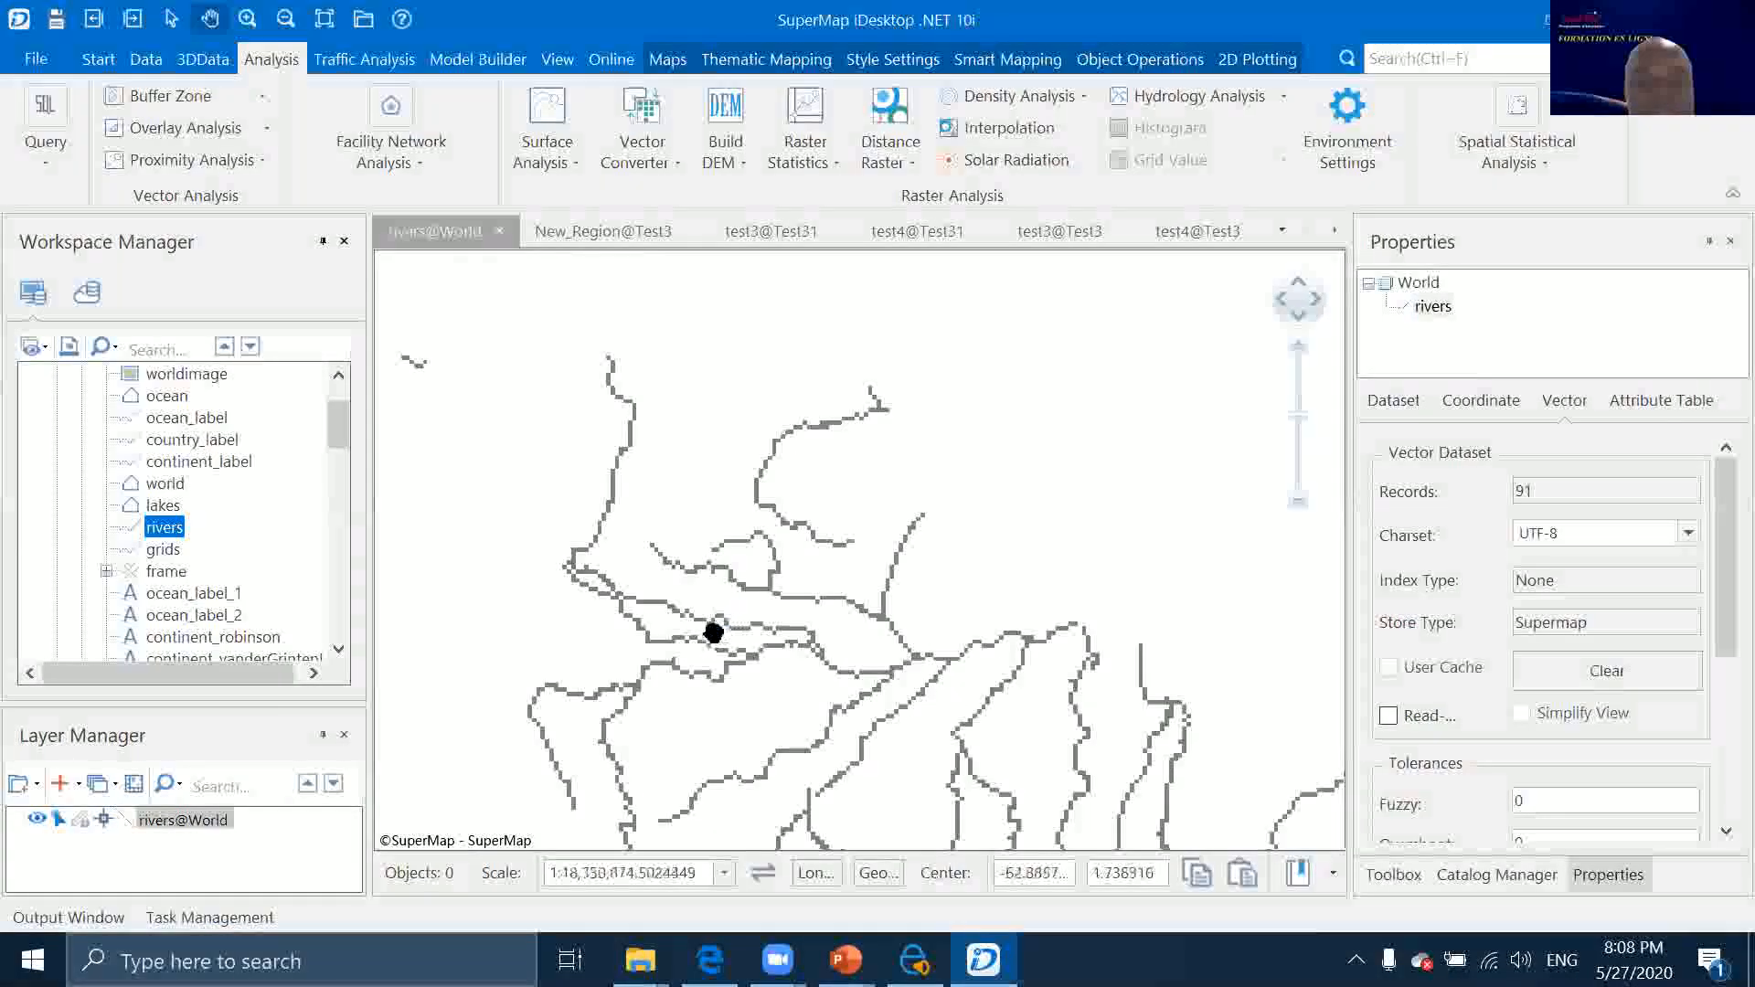
pyautogui.scroll(3, 712, 575)
pyautogui.scroll(-2, 712, 574)
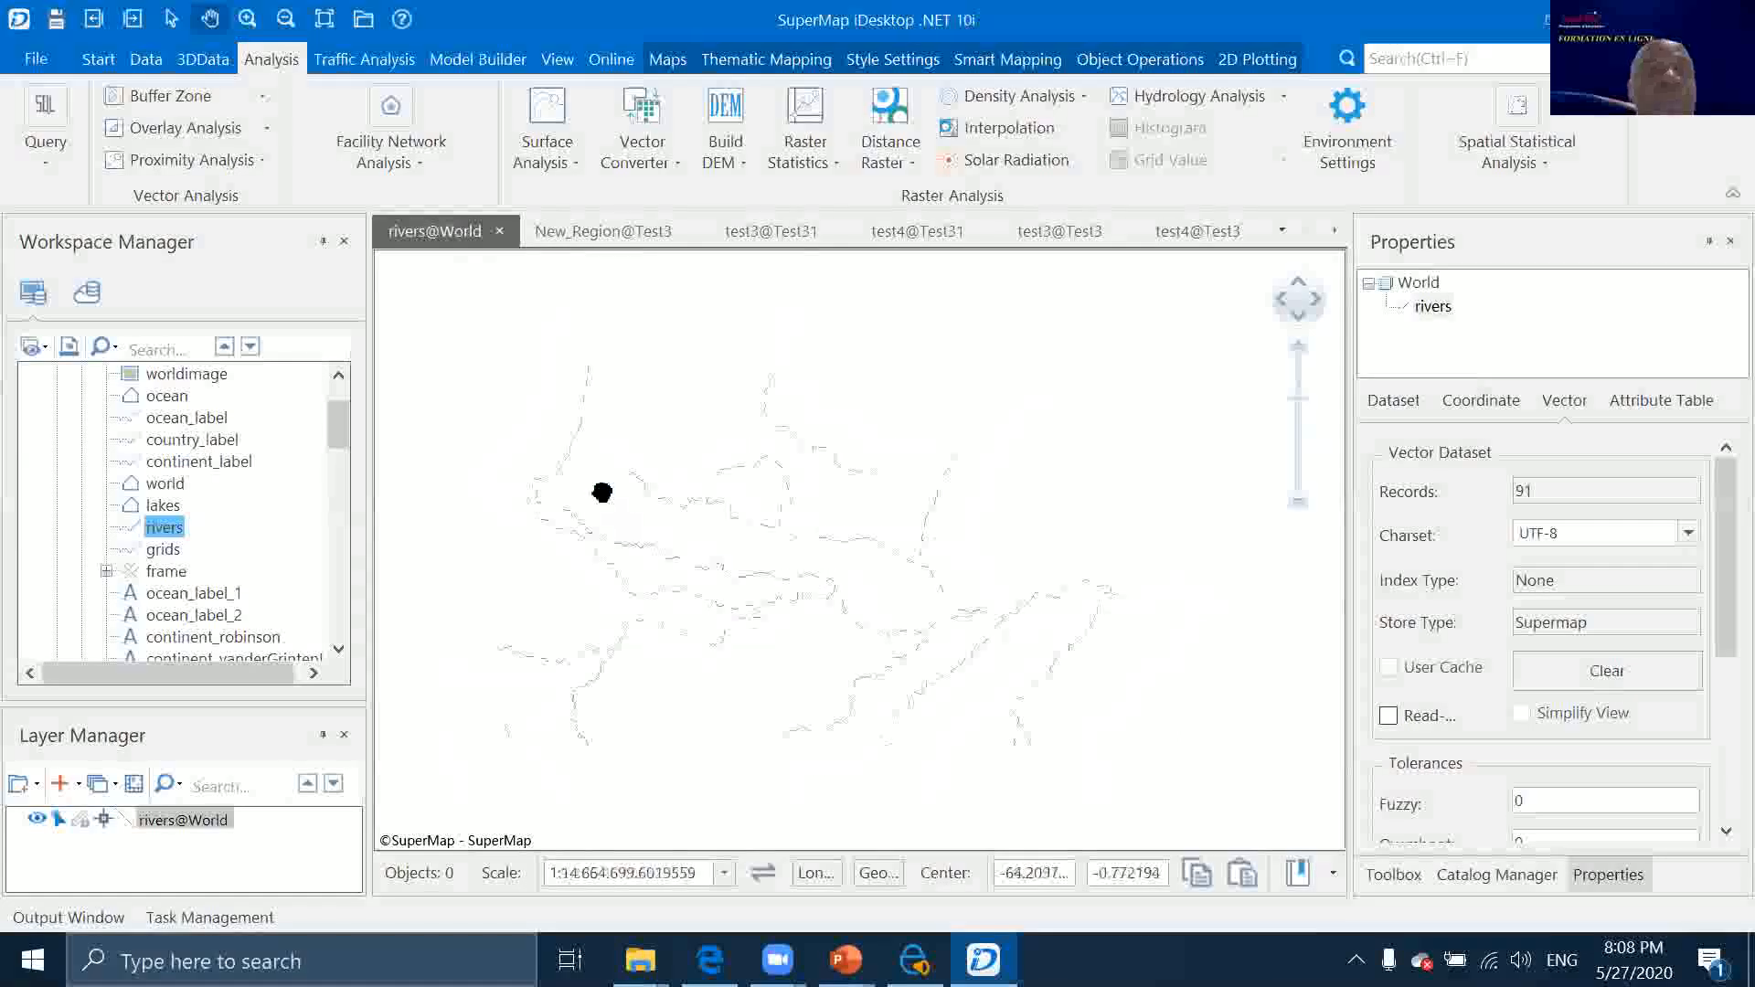
# Build a network dataset named World_Network from the rivers dataset in the World datasource, with lines split by point
pyautogui.click(419, 166)
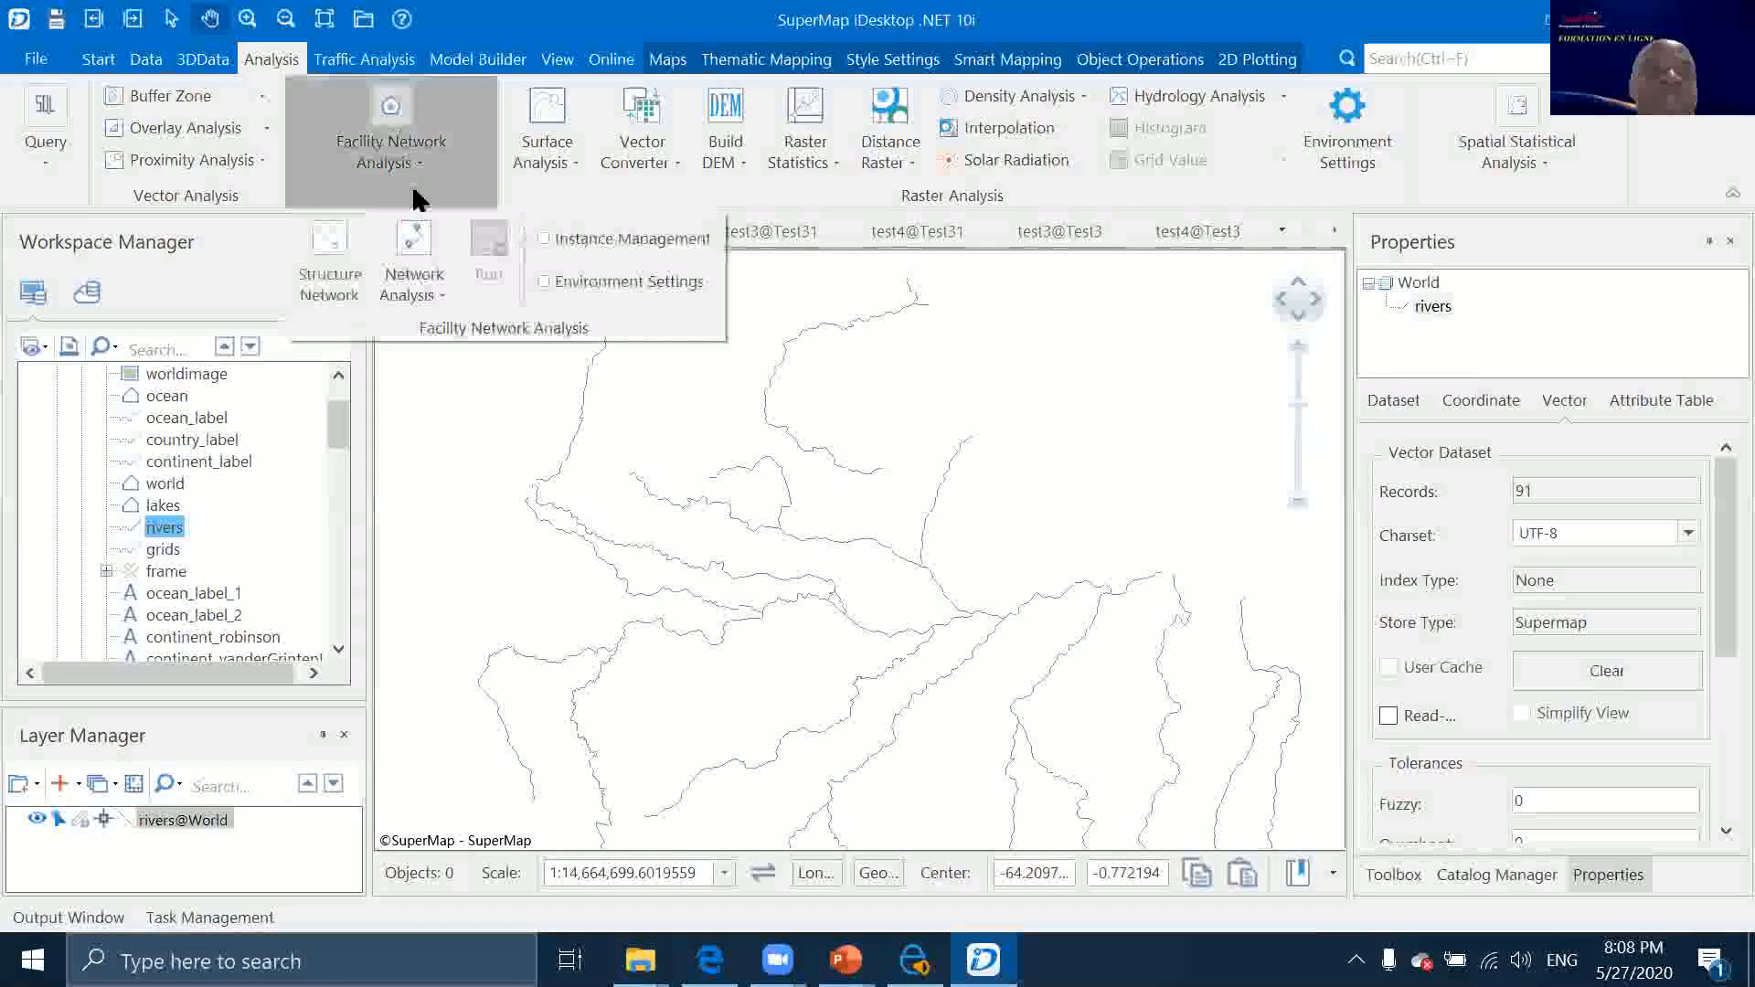
pyautogui.click(327, 256)
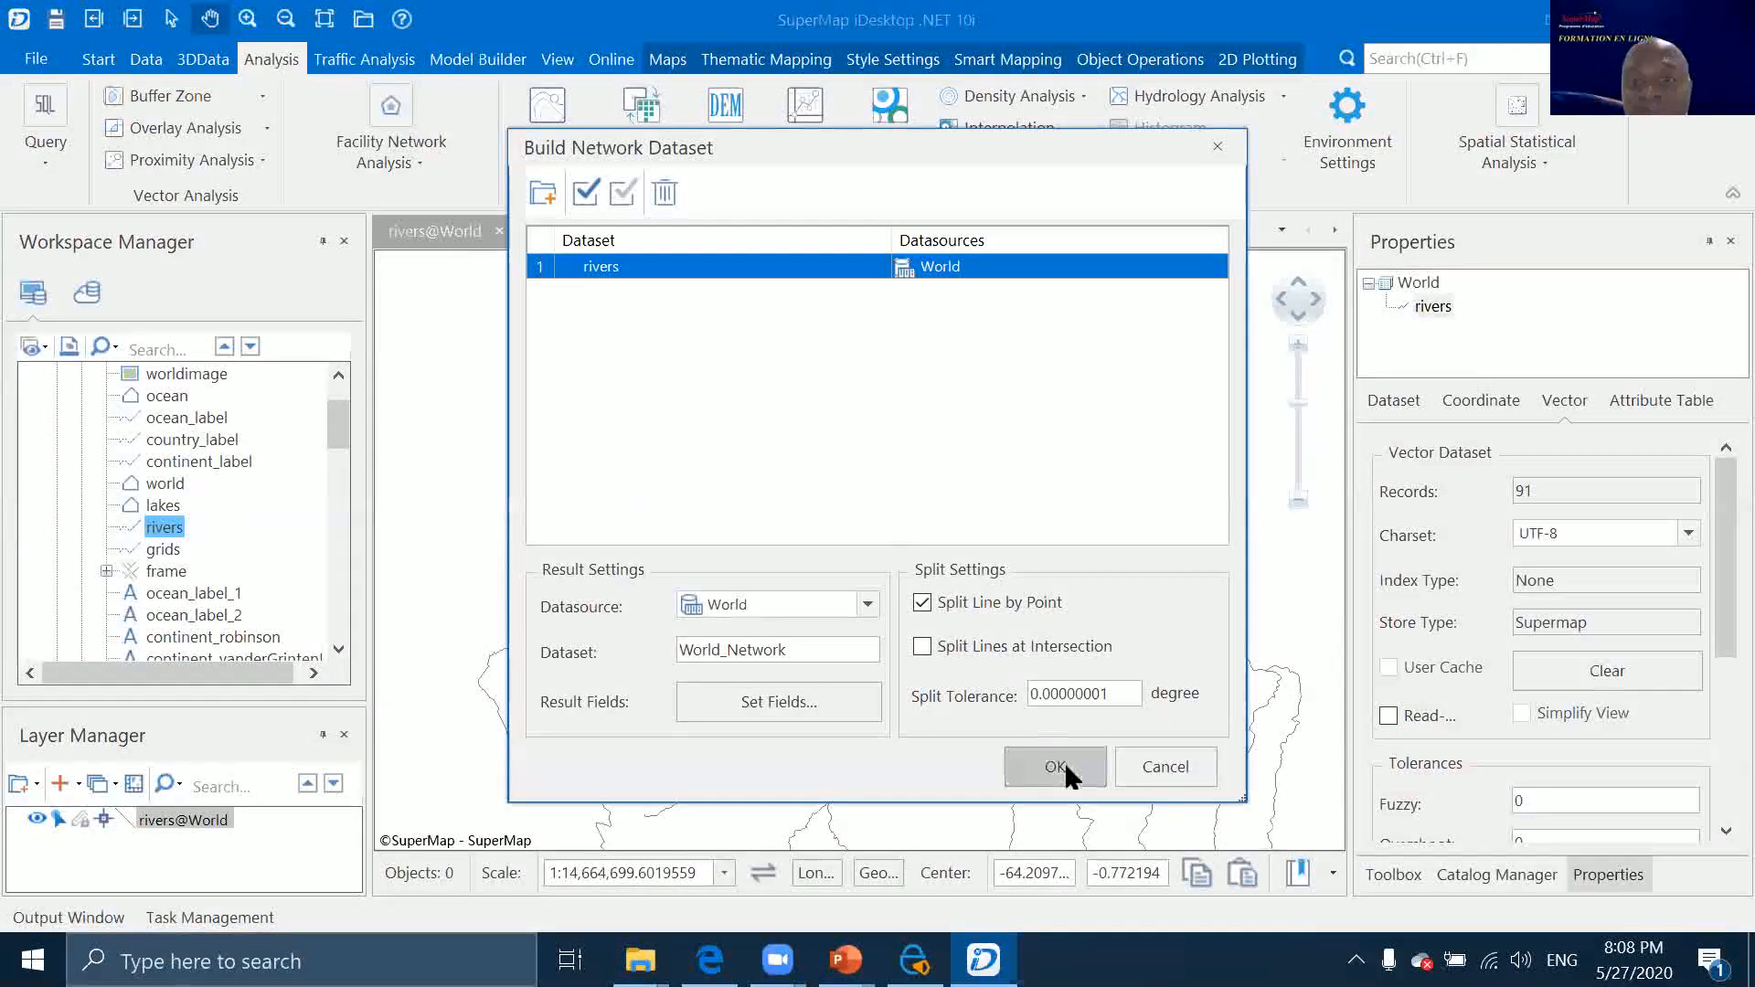
pyautogui.click(1058, 757)
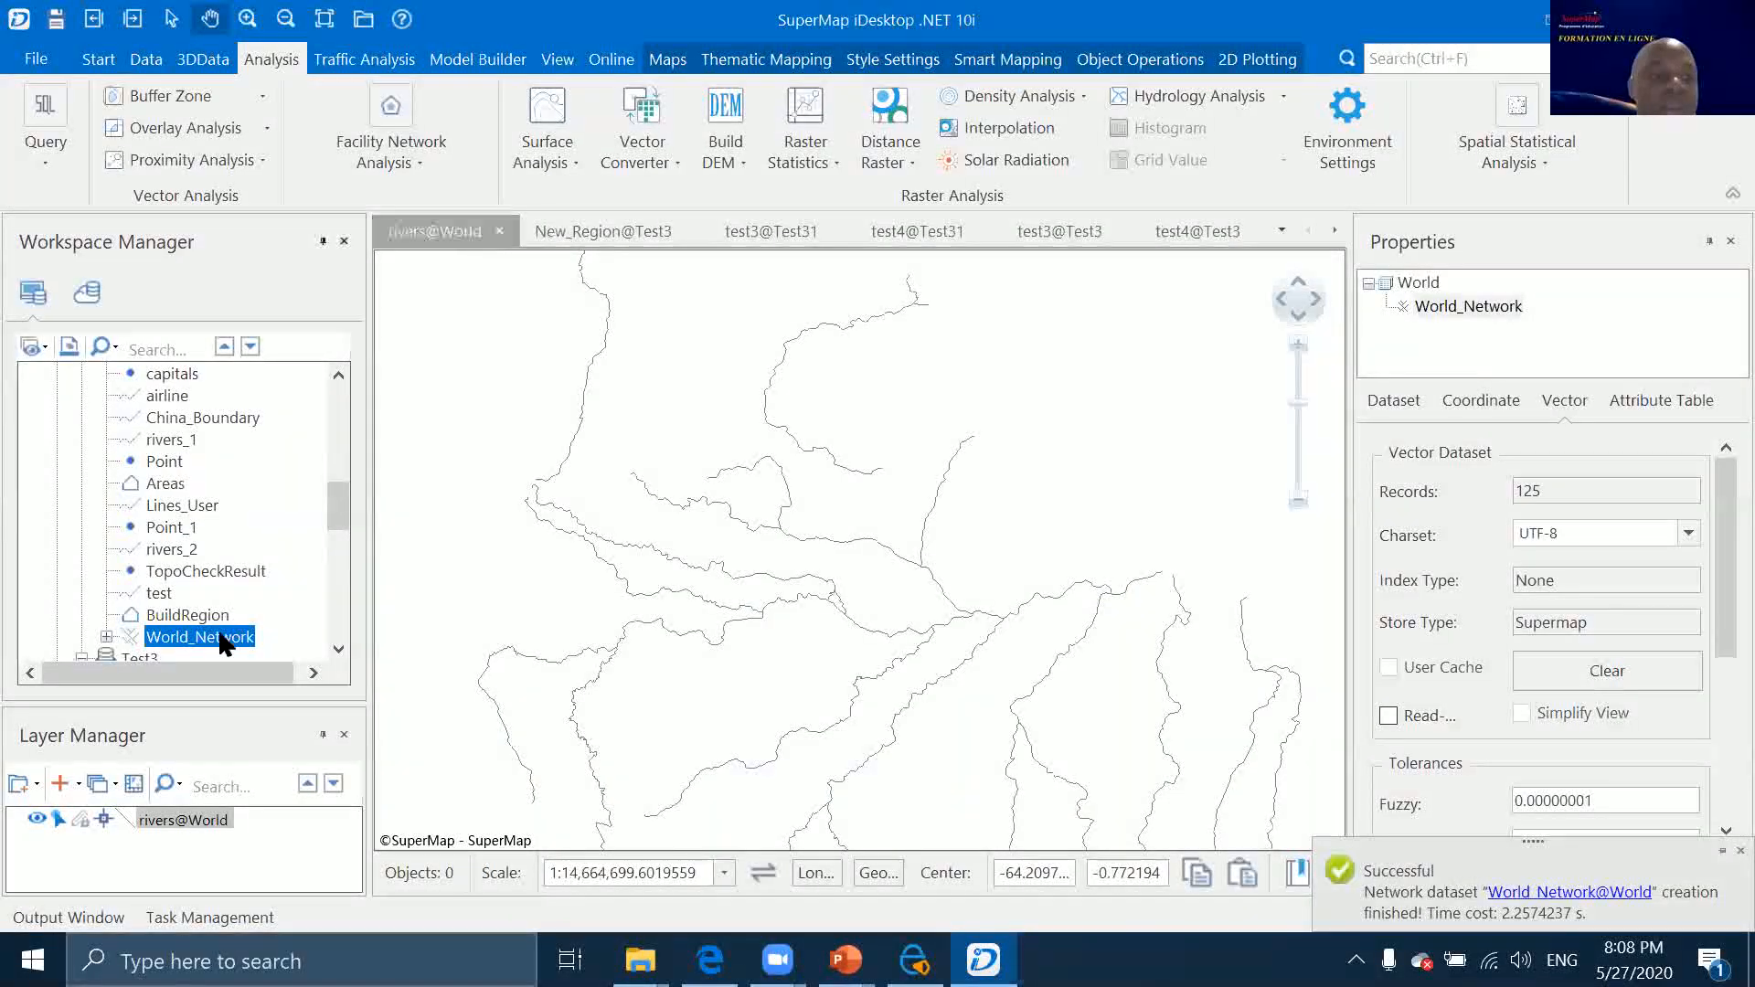
# Expand the World_Network dataset and open its World_Network_Node dataset in a new map
pyautogui.moveTo(106, 640); pyautogui.dragTo(811, 458)
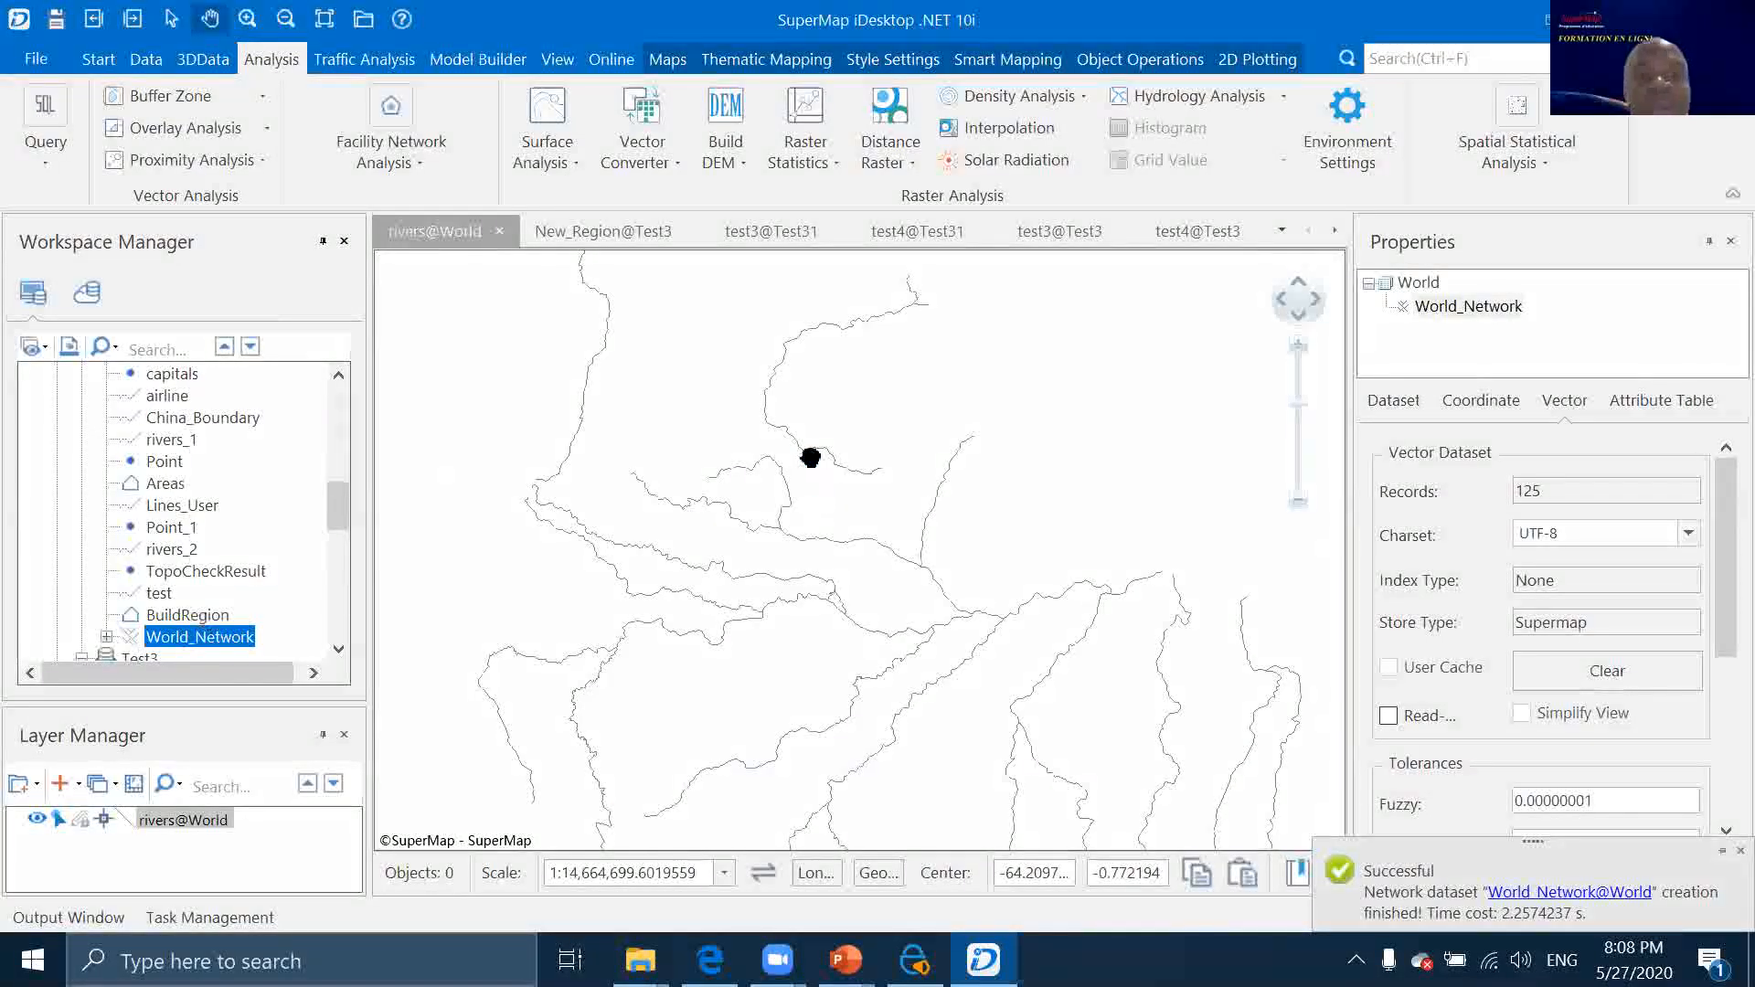
pyautogui.click(106, 637)
pyautogui.click(188, 637)
pyautogui.rightClick(188, 637)
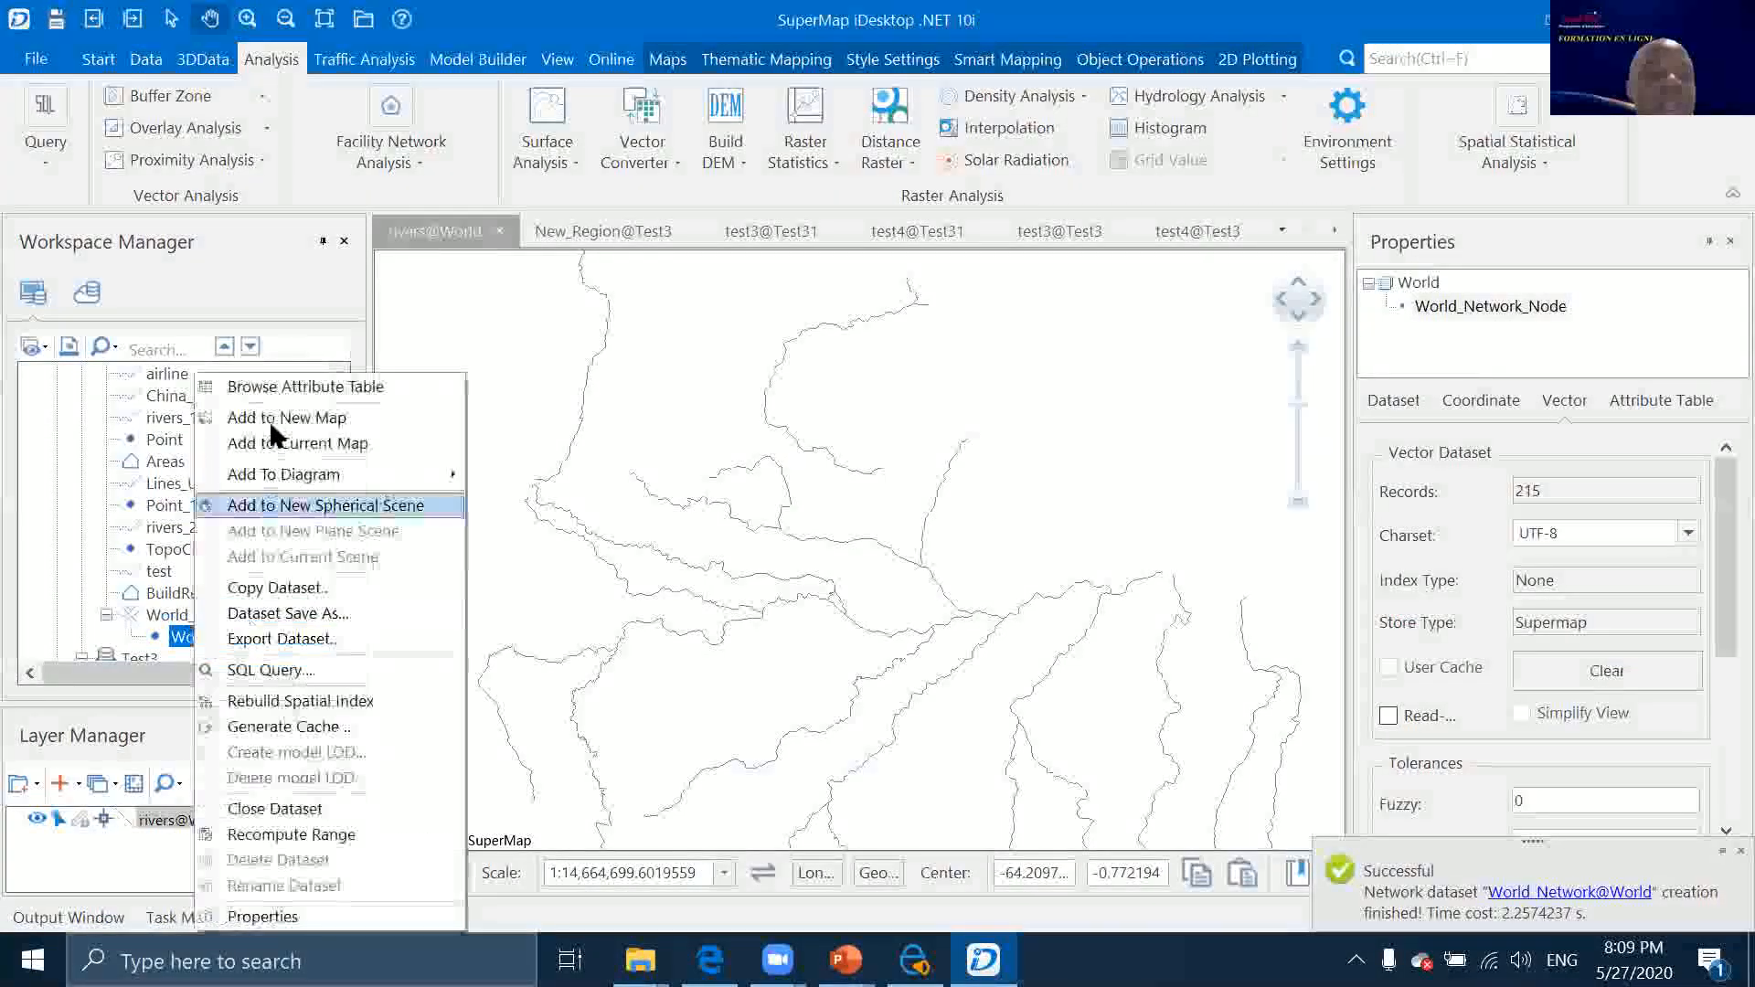
pyautogui.click(276, 418)
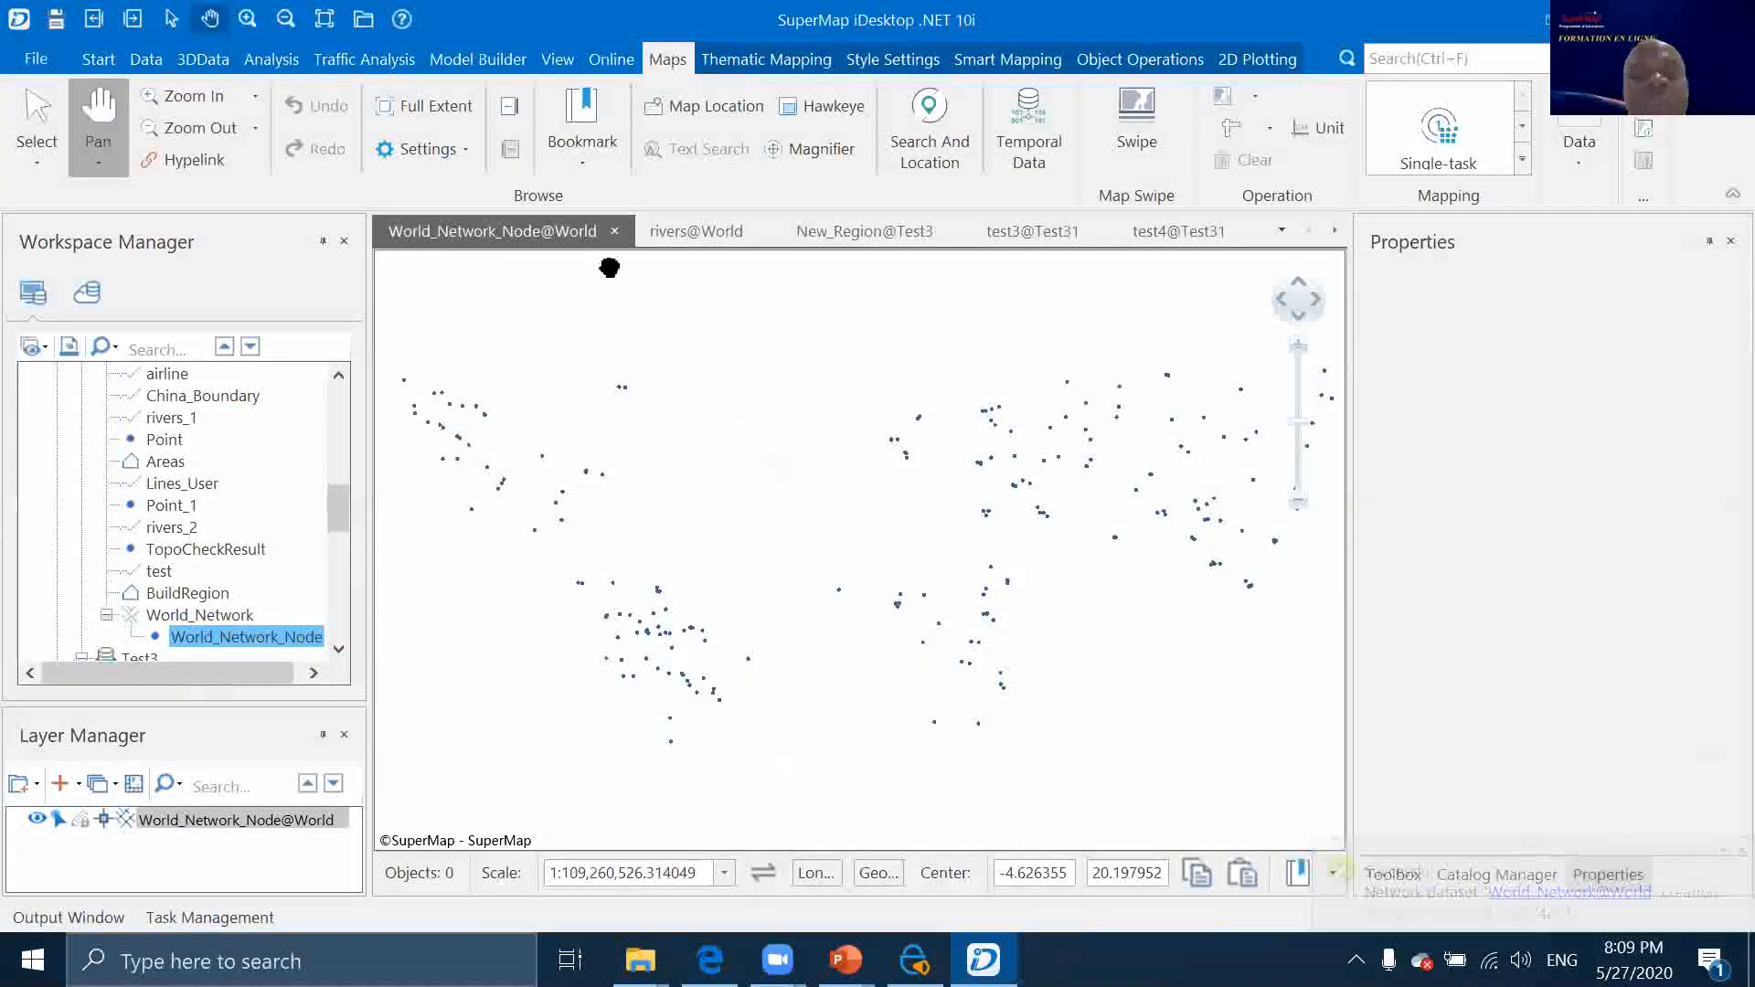
# Switch to the PowerPoint slide show, advance to the "Carte thématique et symbolisation" slide, and return to SuperMap iDesktop
pyautogui.moveTo(845, 960)
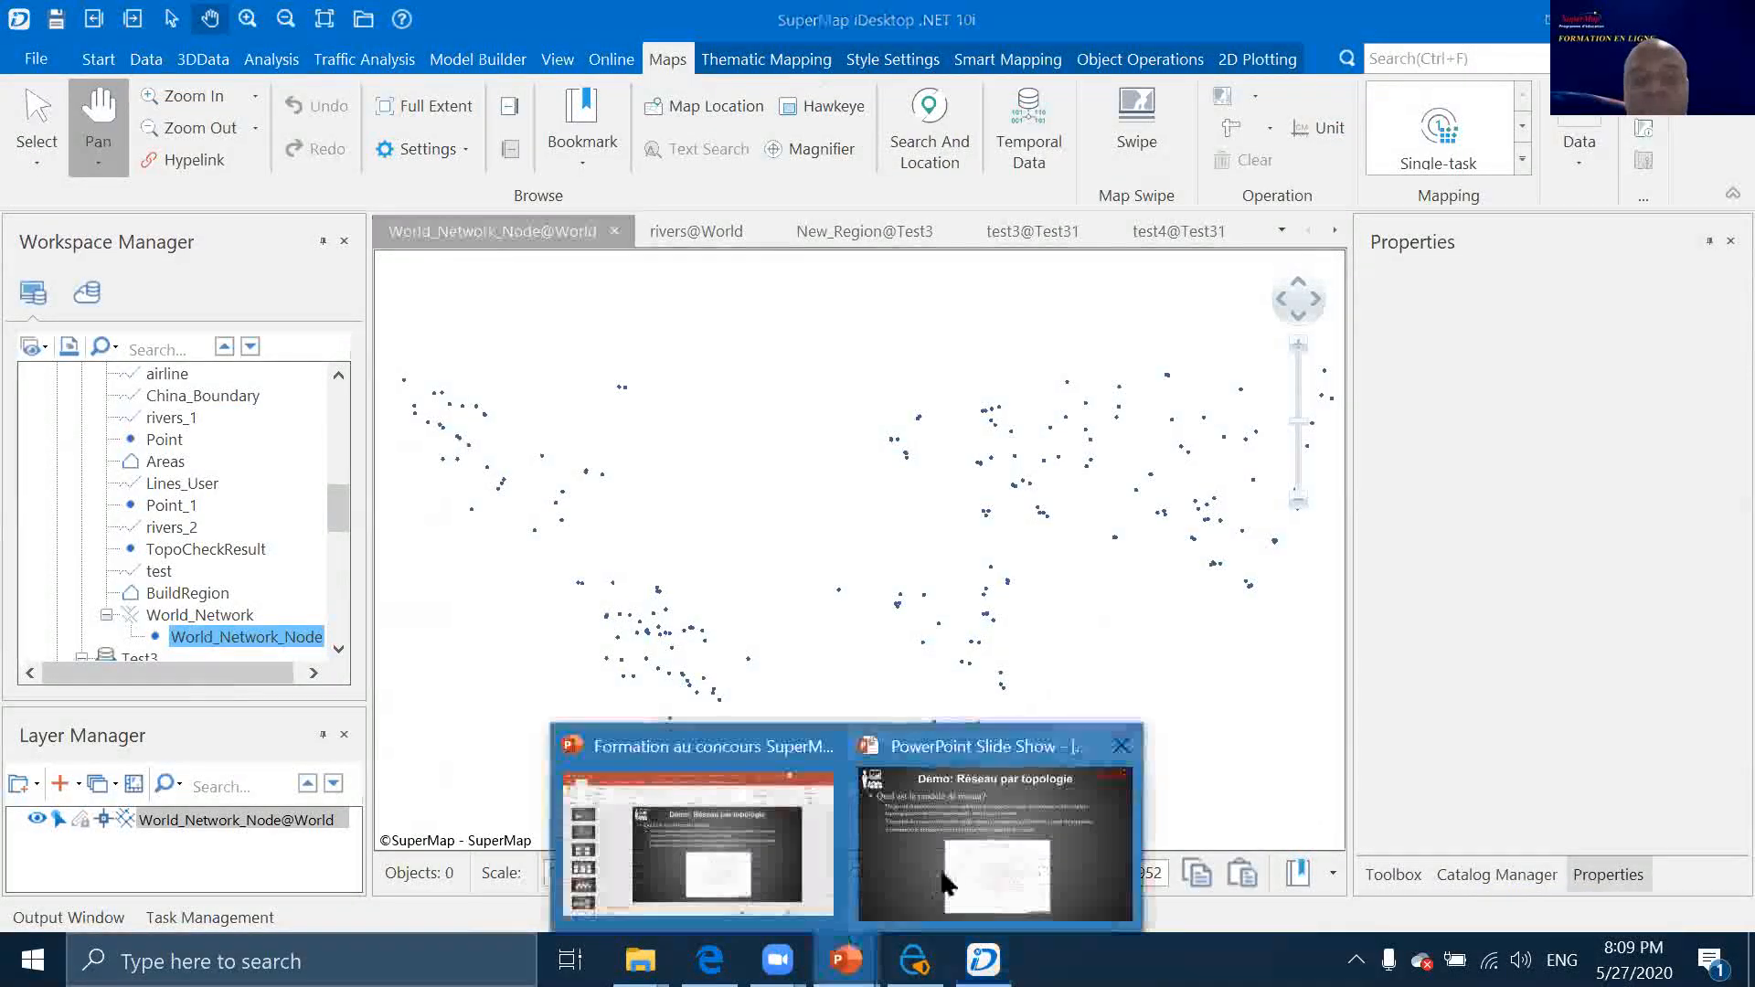
pyautogui.click(942, 731)
pyautogui.click(987, 578)
pyautogui.click(988, 576)
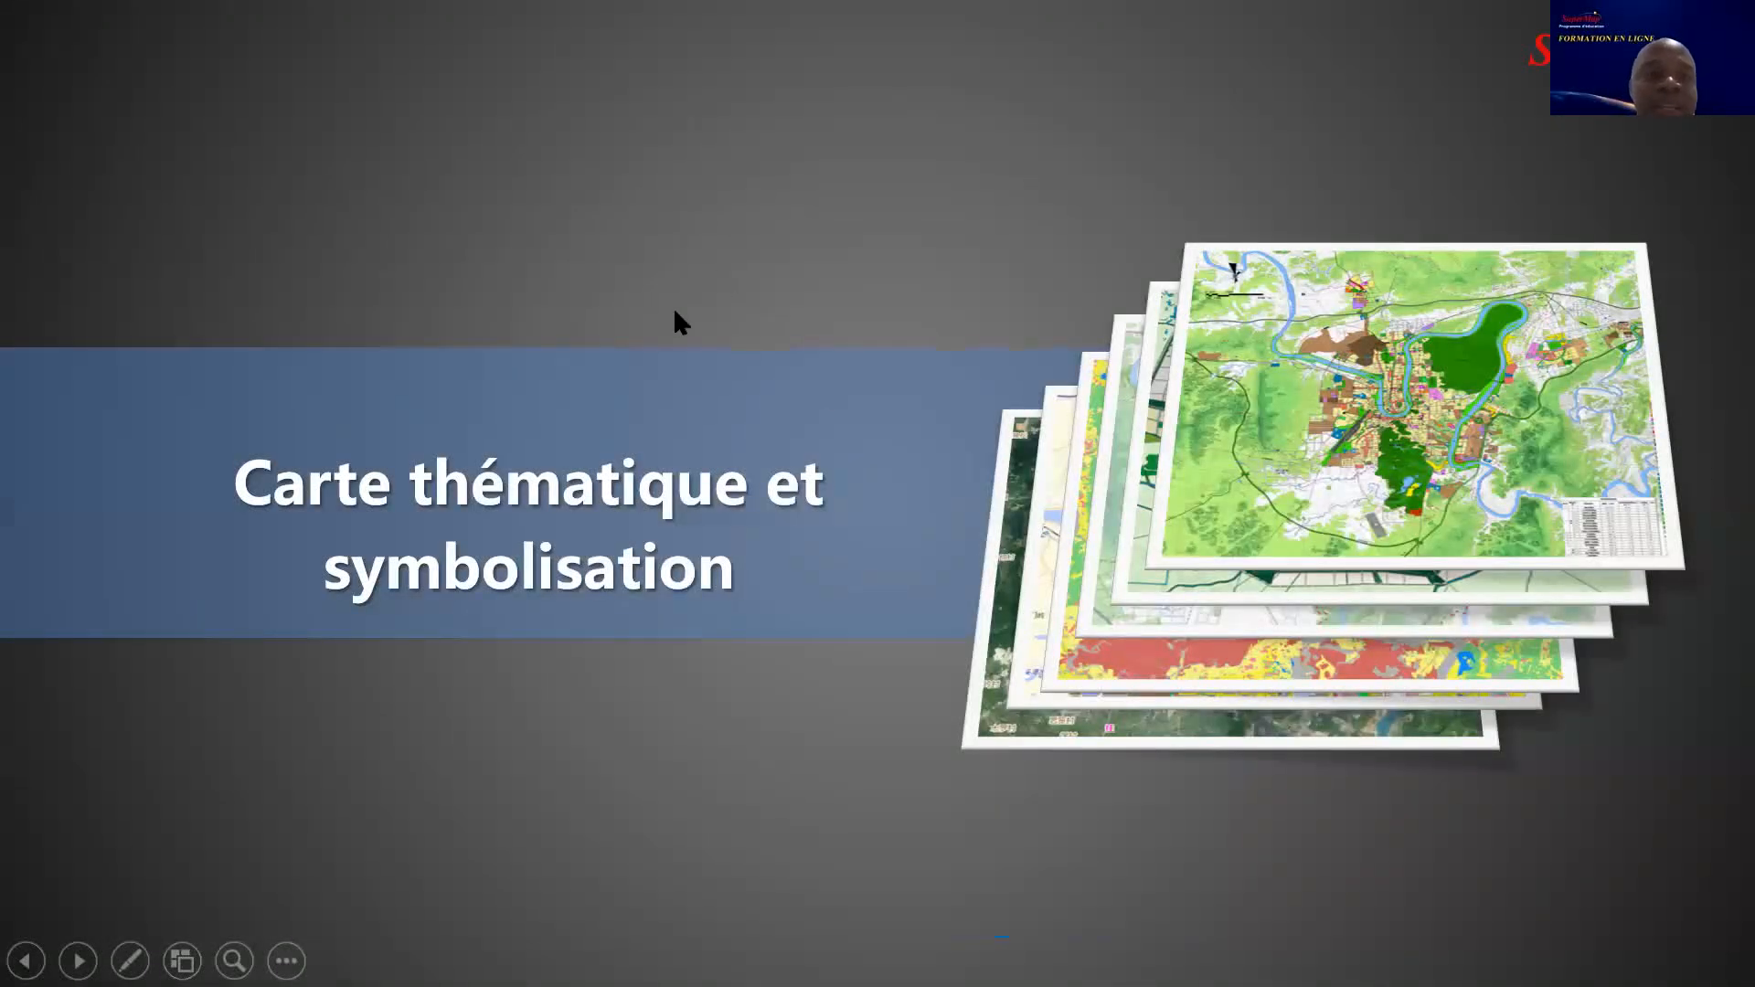
pyautogui.click(693, 499)
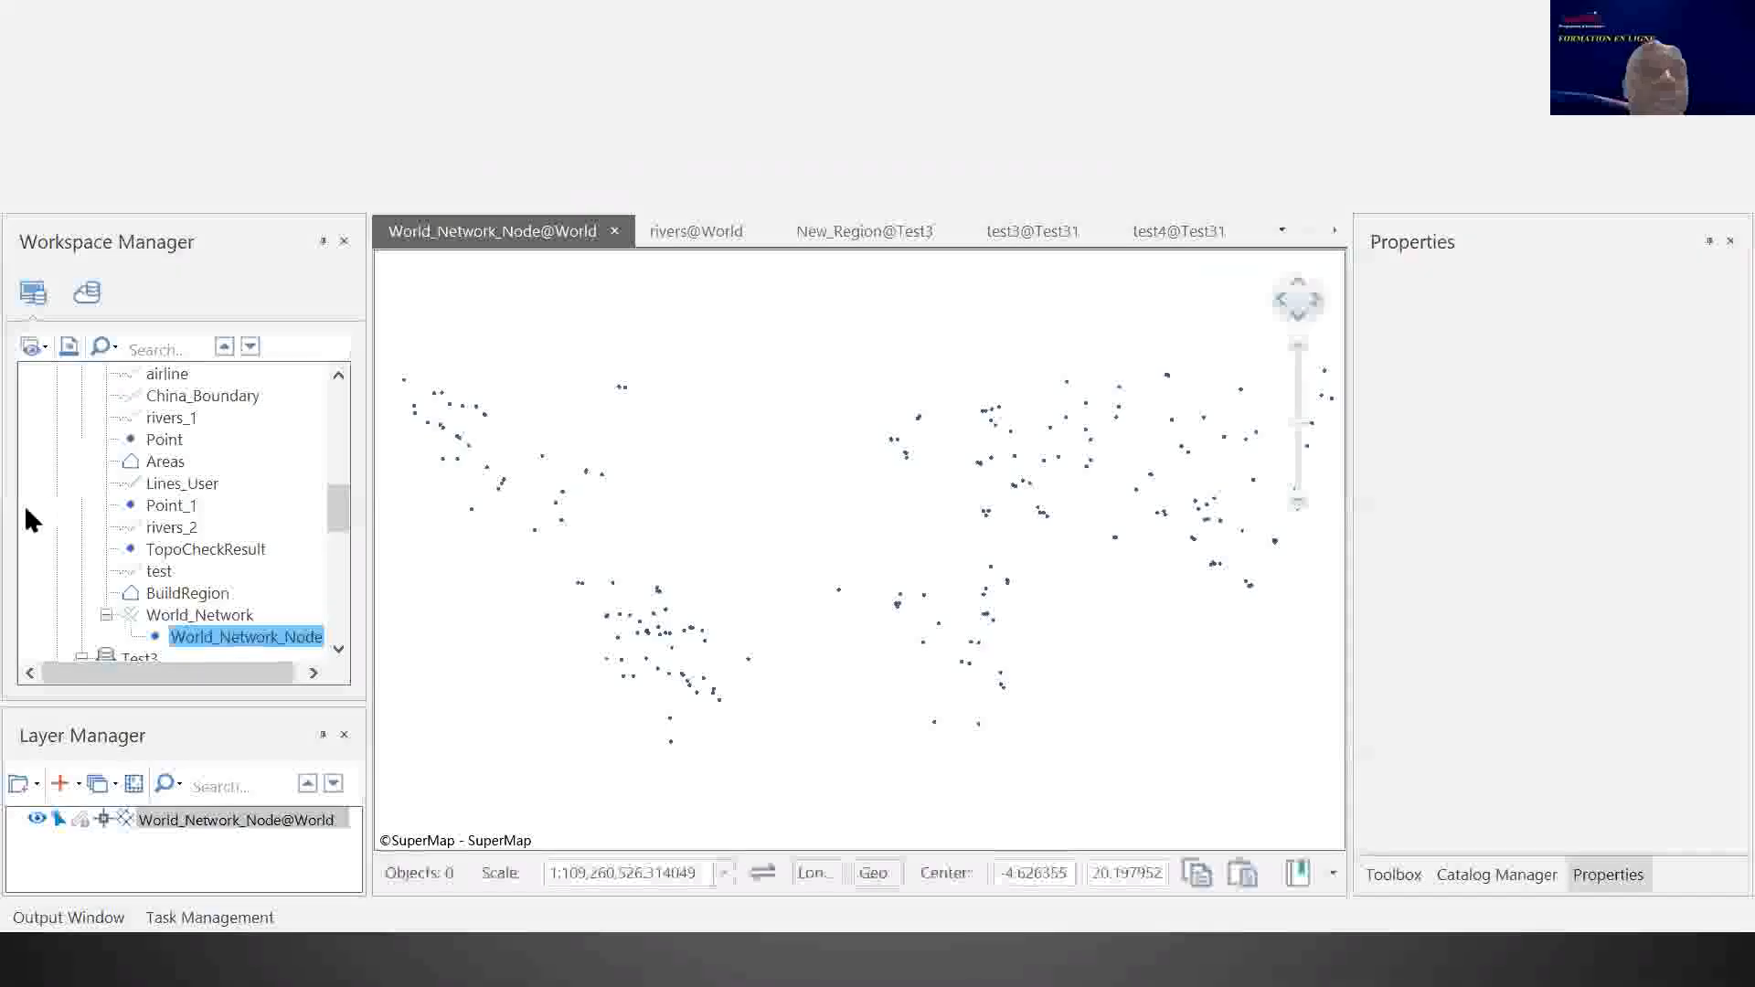
# Close all open map windows and open the world dataset from the World datasource in a new map
pyautogui.scroll(10, 53, 496)
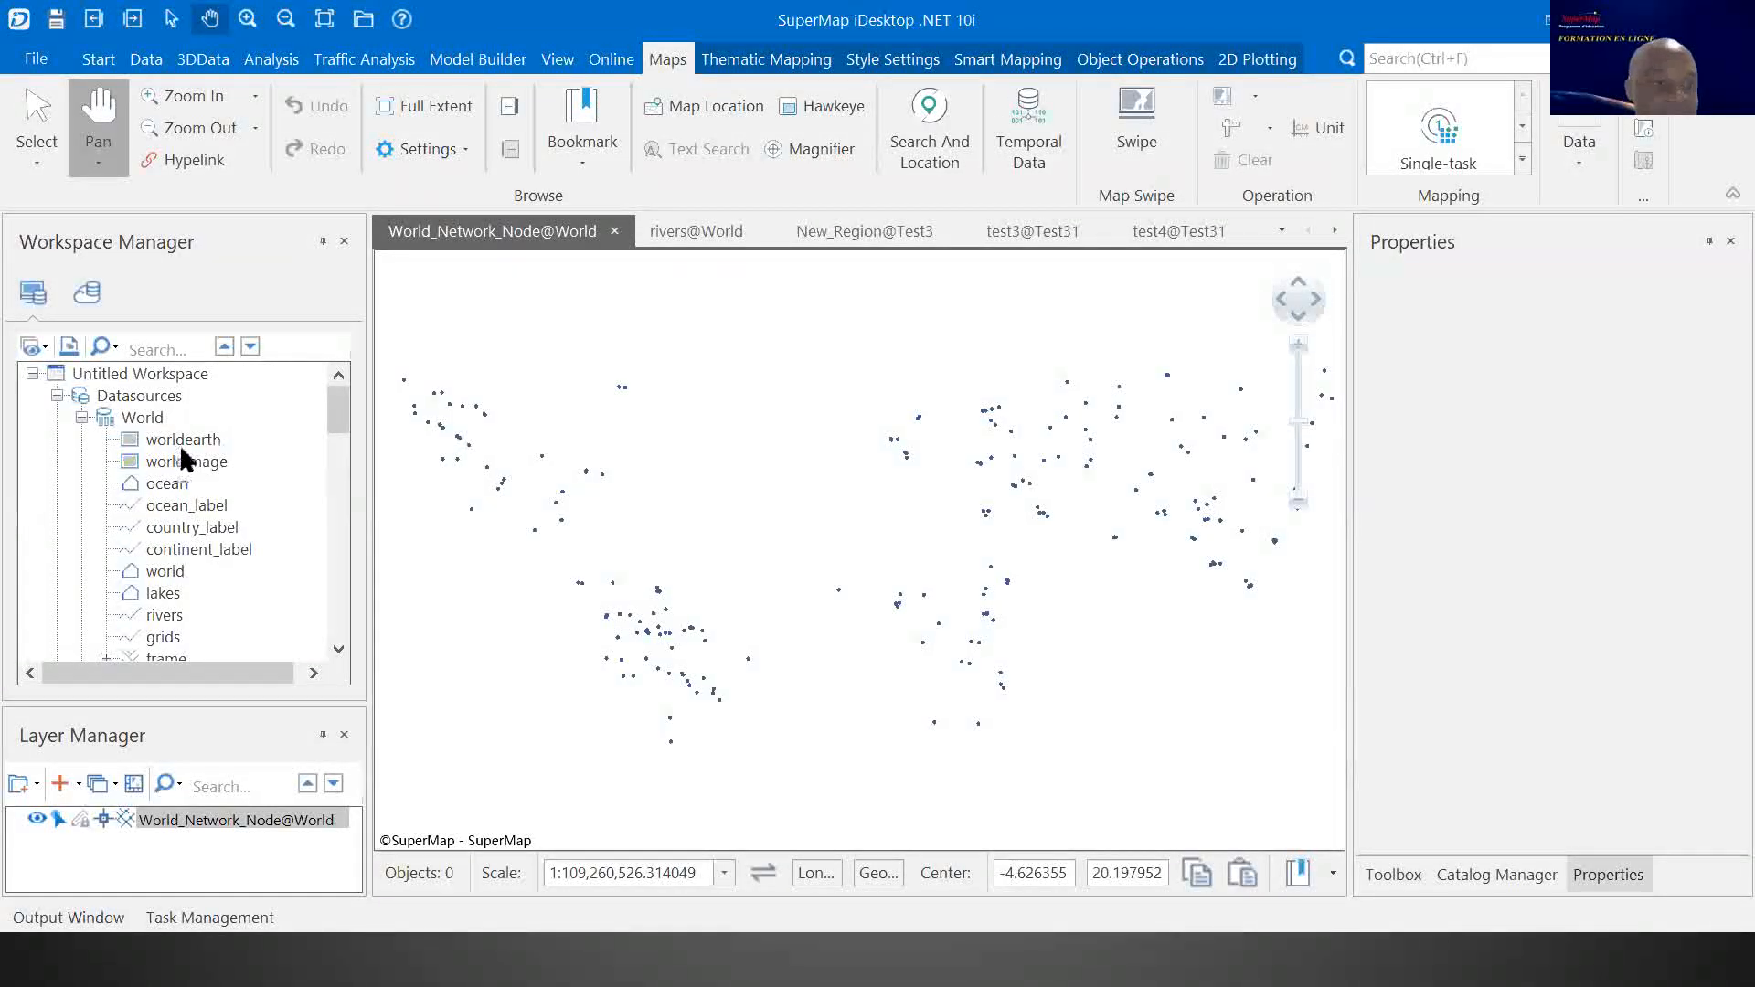
pyautogui.rightClick(546, 238)
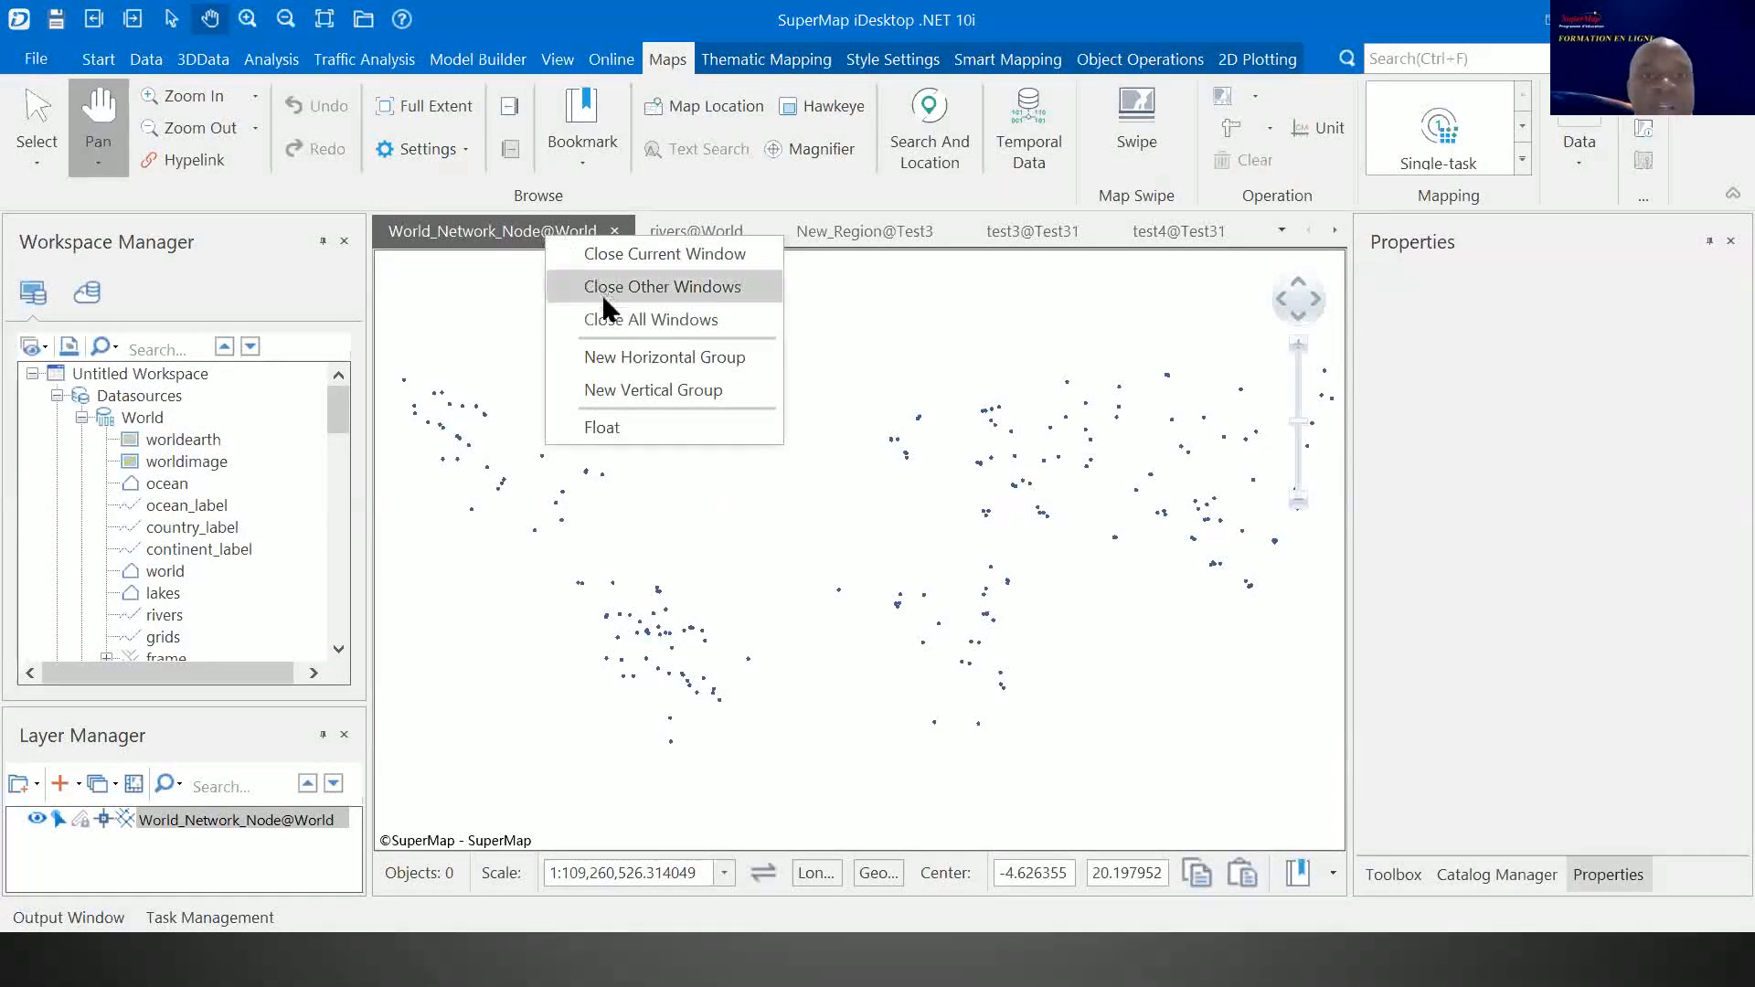
pyautogui.click(623, 315)
pyautogui.click(1006, 704)
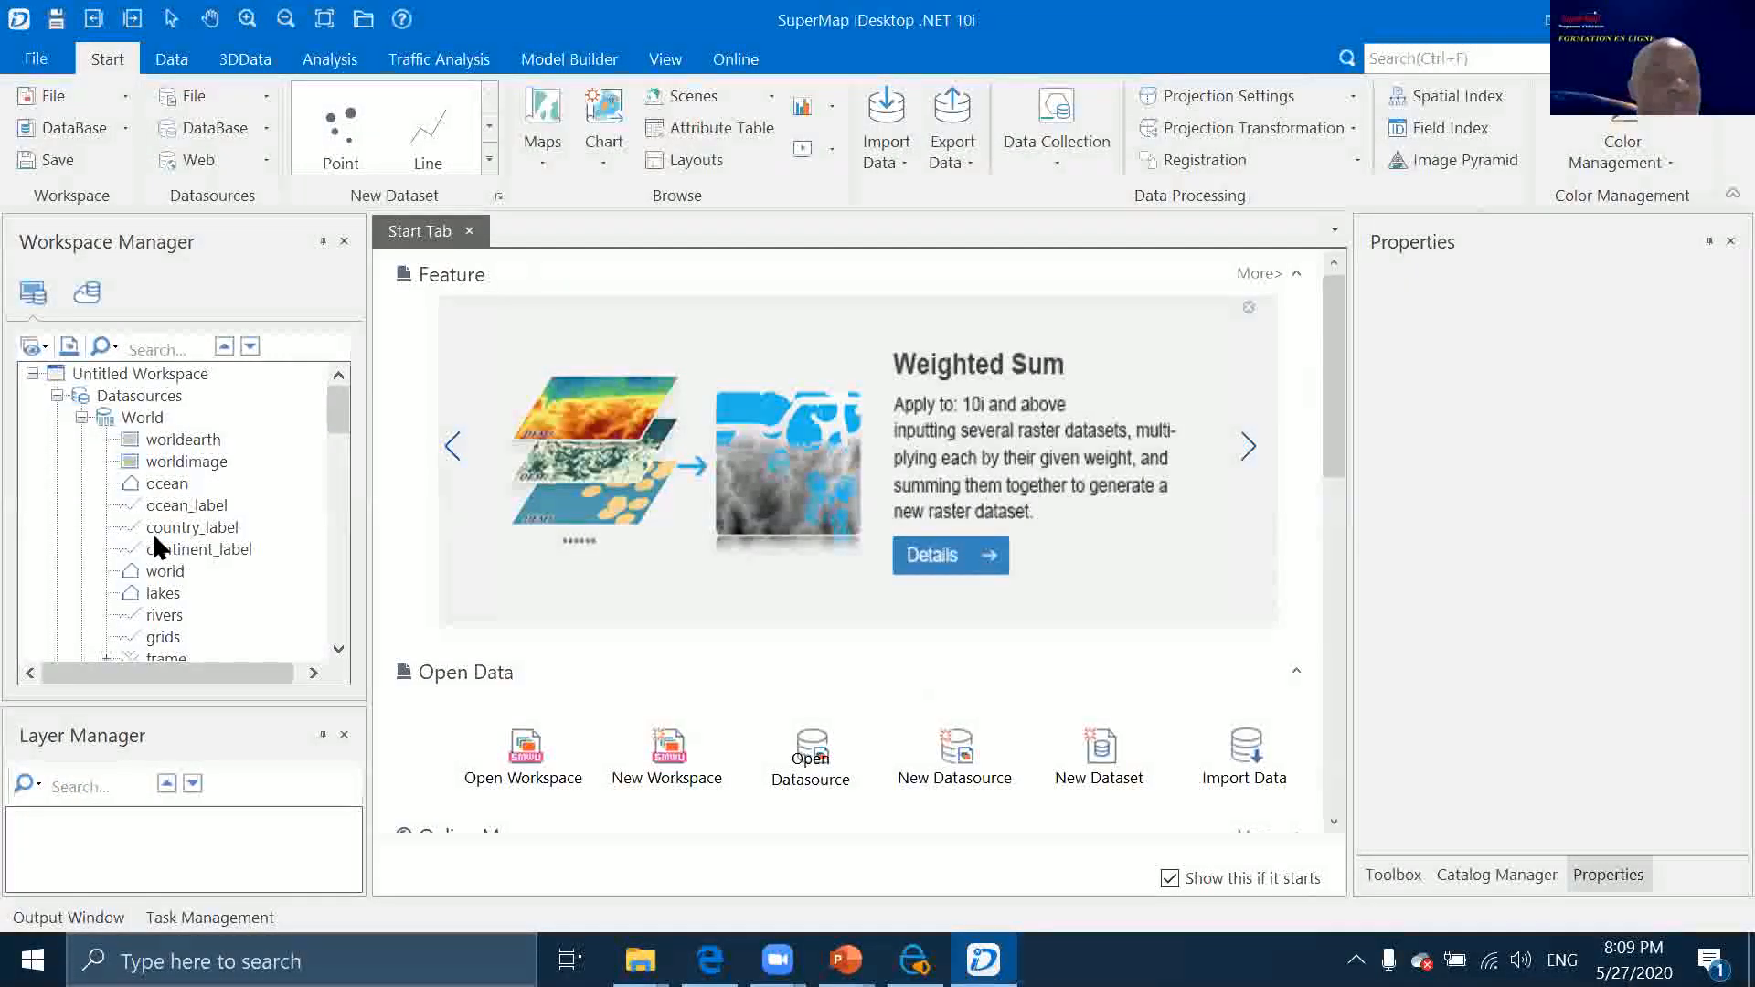
pyautogui.doubleClick(160, 574)
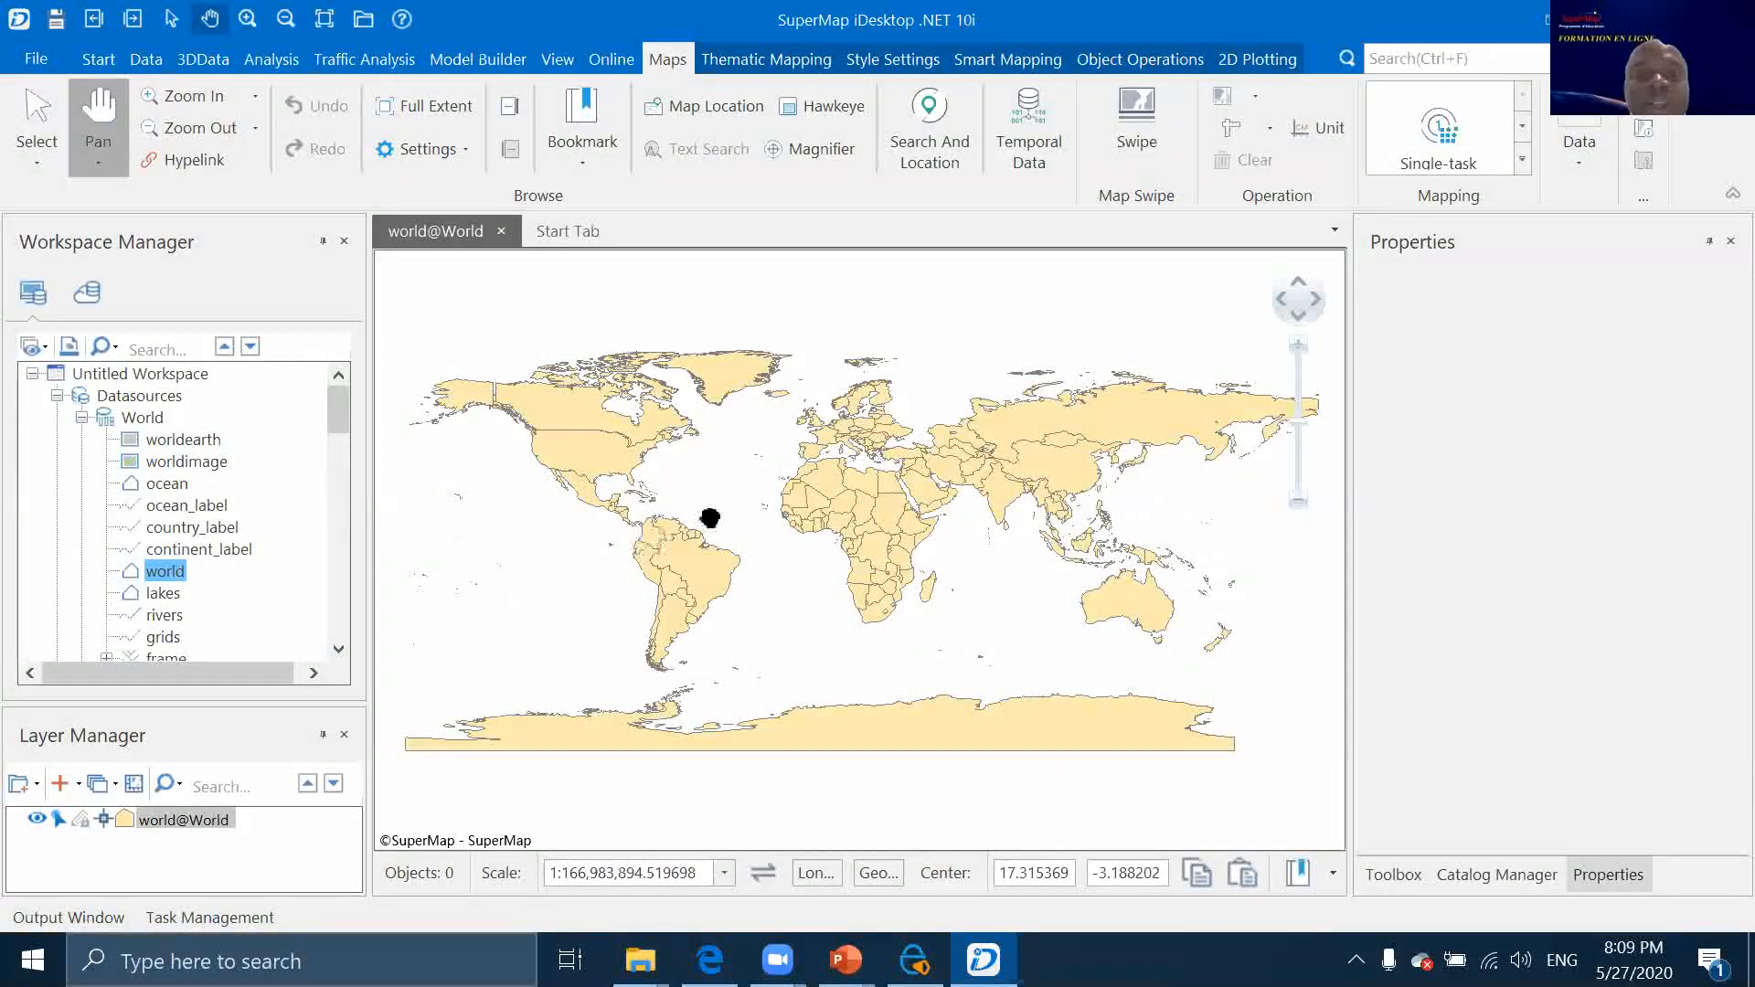
# Create a unique value thematic map of the world layer from the default template
pyautogui.click(764, 60)
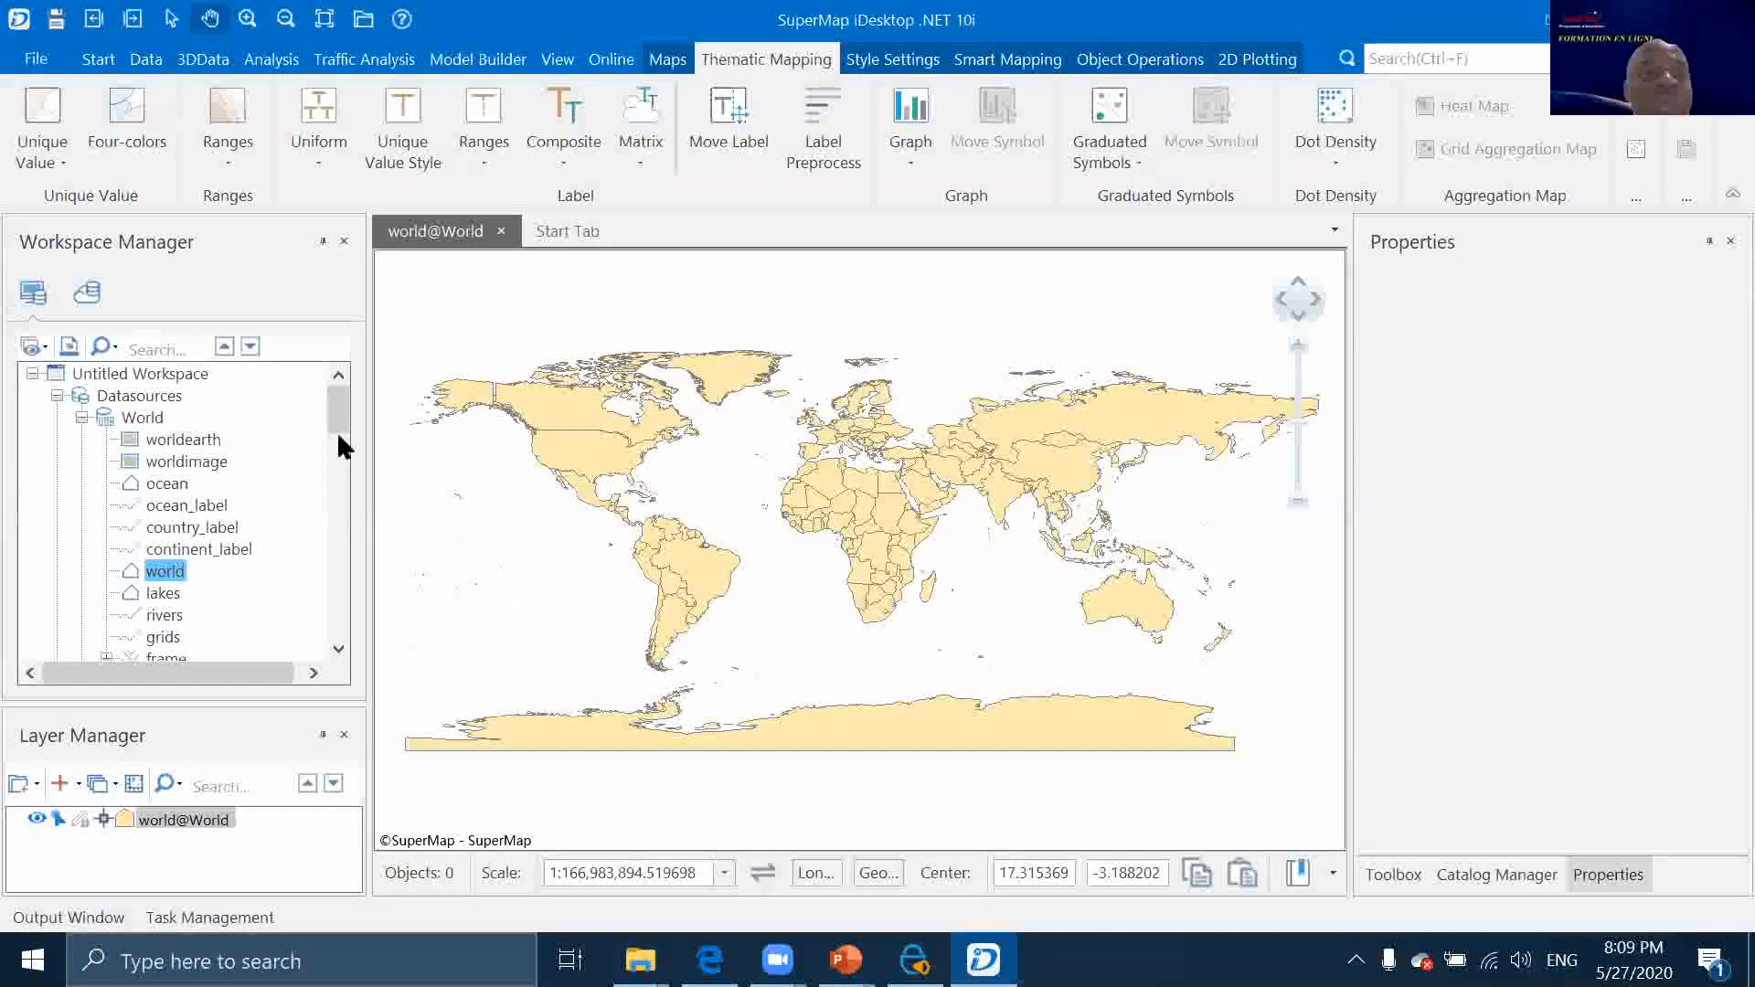
pyautogui.click(51, 152)
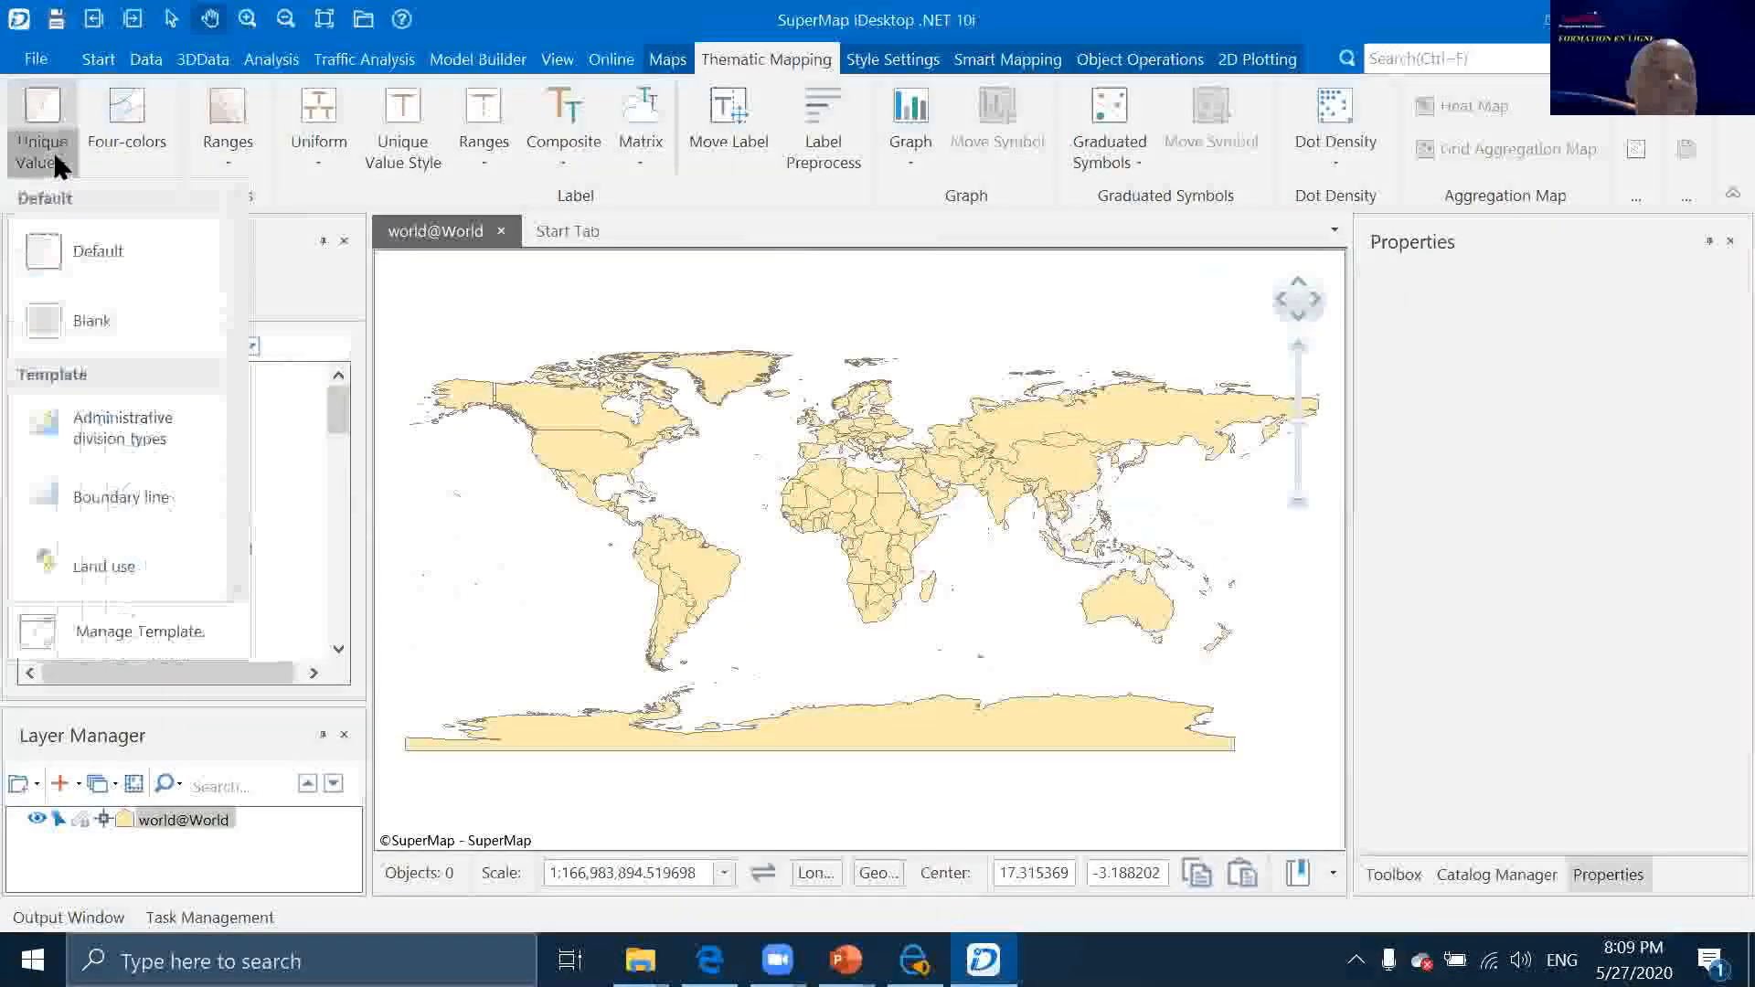
pyautogui.click(70, 245)
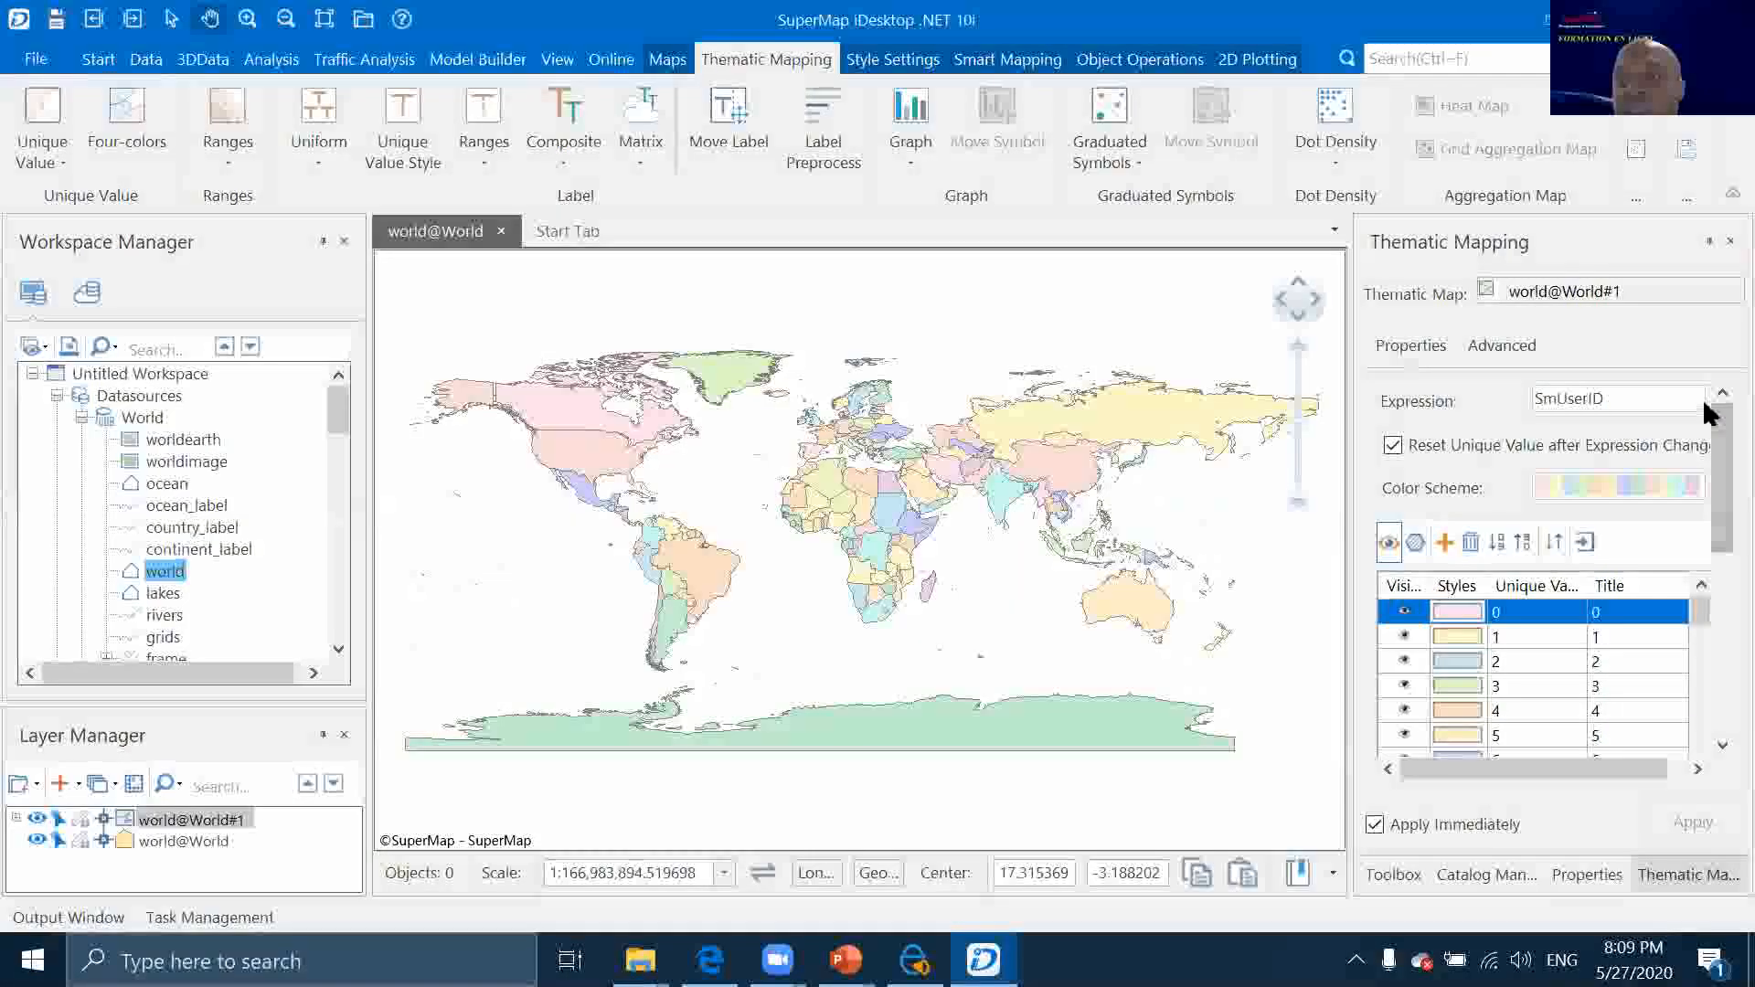
# Check the available expression fields and apply a more saturated multicolour scheme to the unique value map
pyautogui.click(1702, 398)
pyautogui.click(1689, 402)
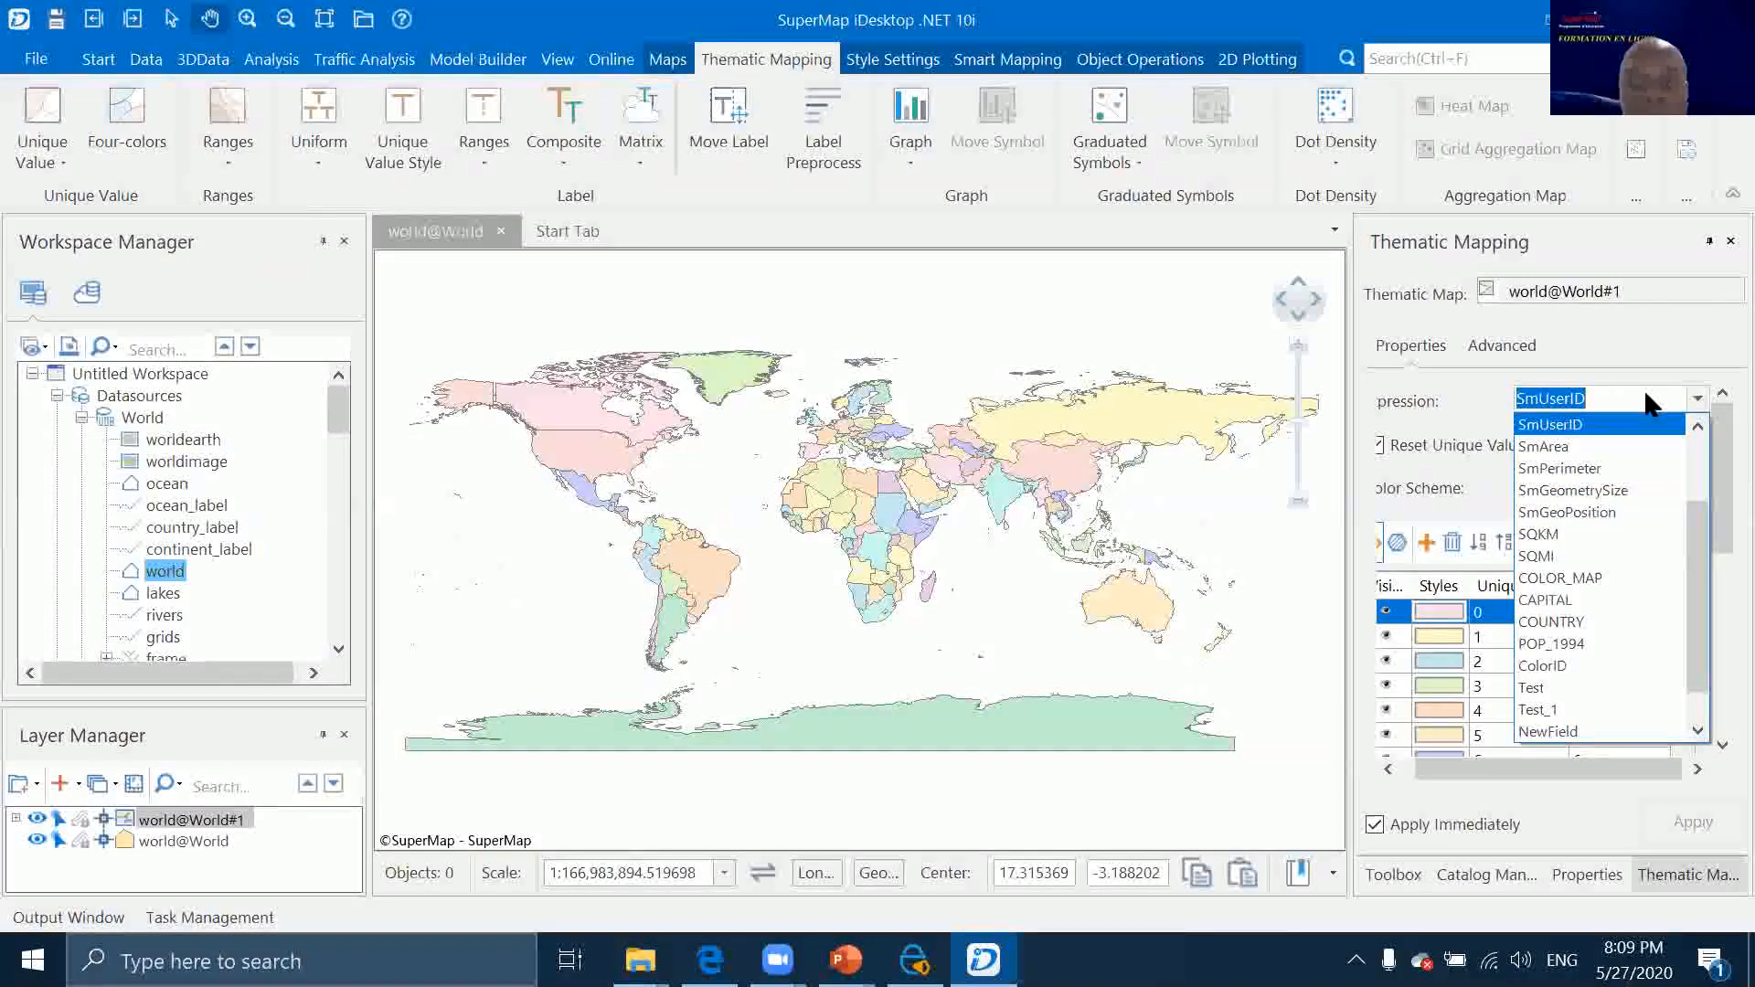
pyautogui.click(1311, 557)
pyautogui.click(1581, 484)
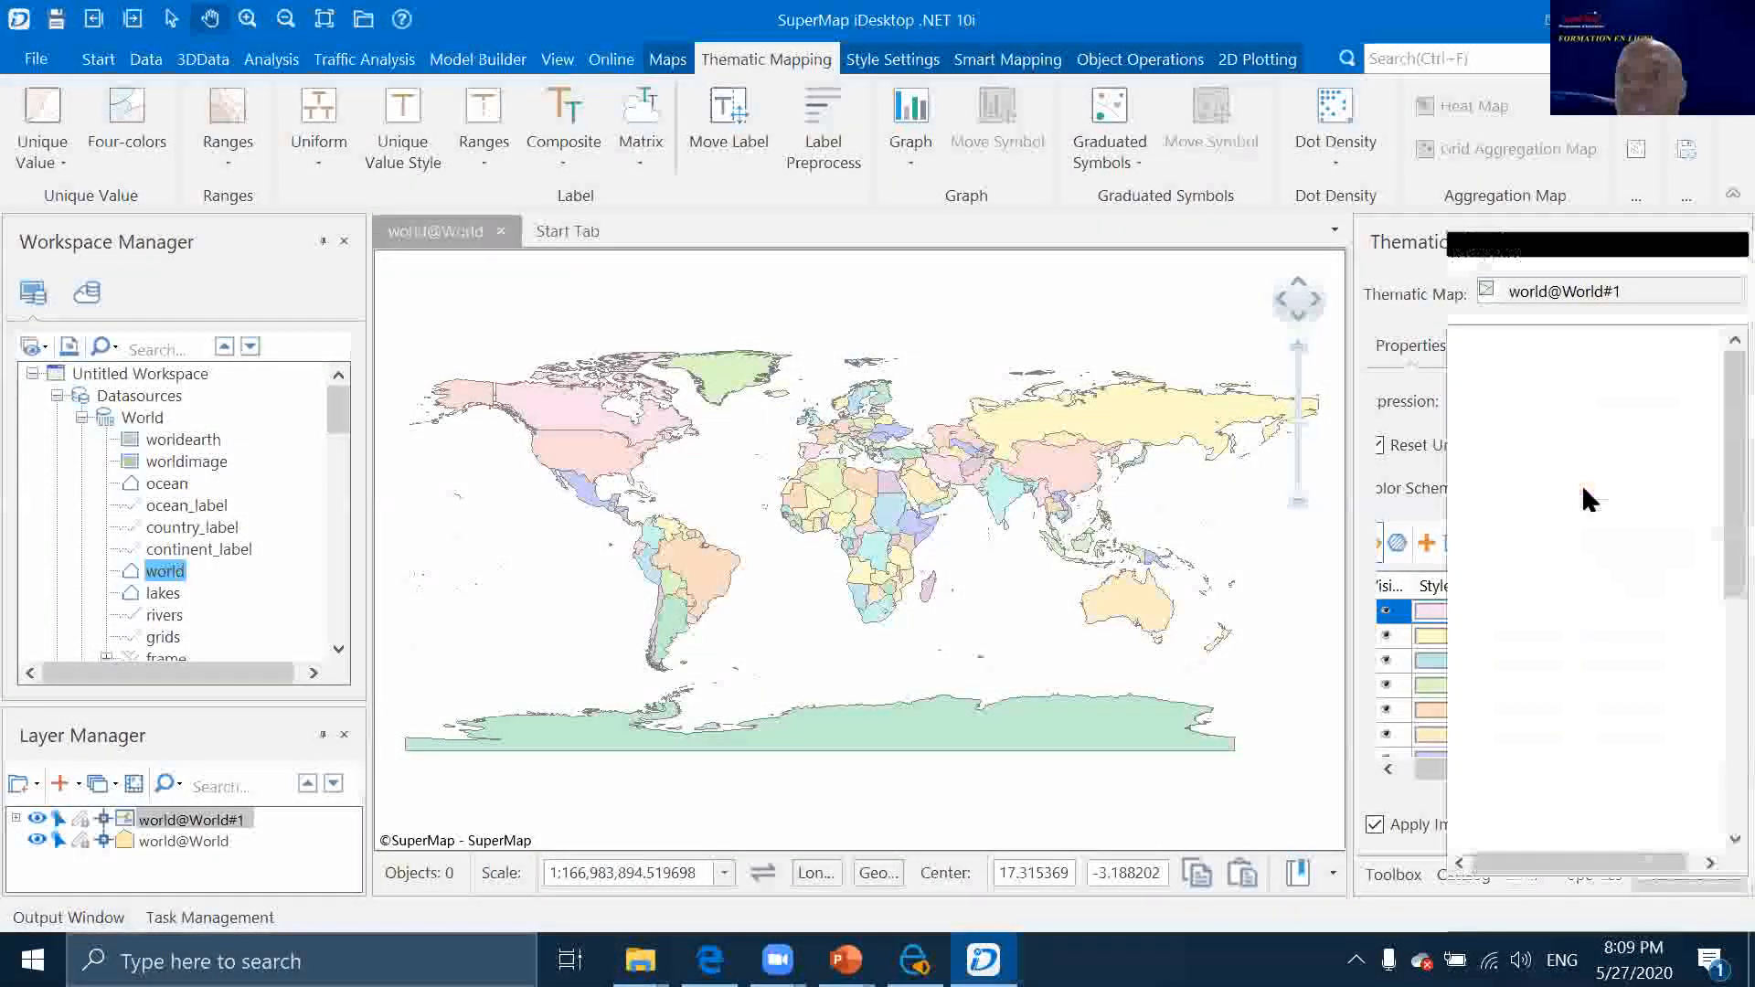
pyautogui.click(1561, 488)
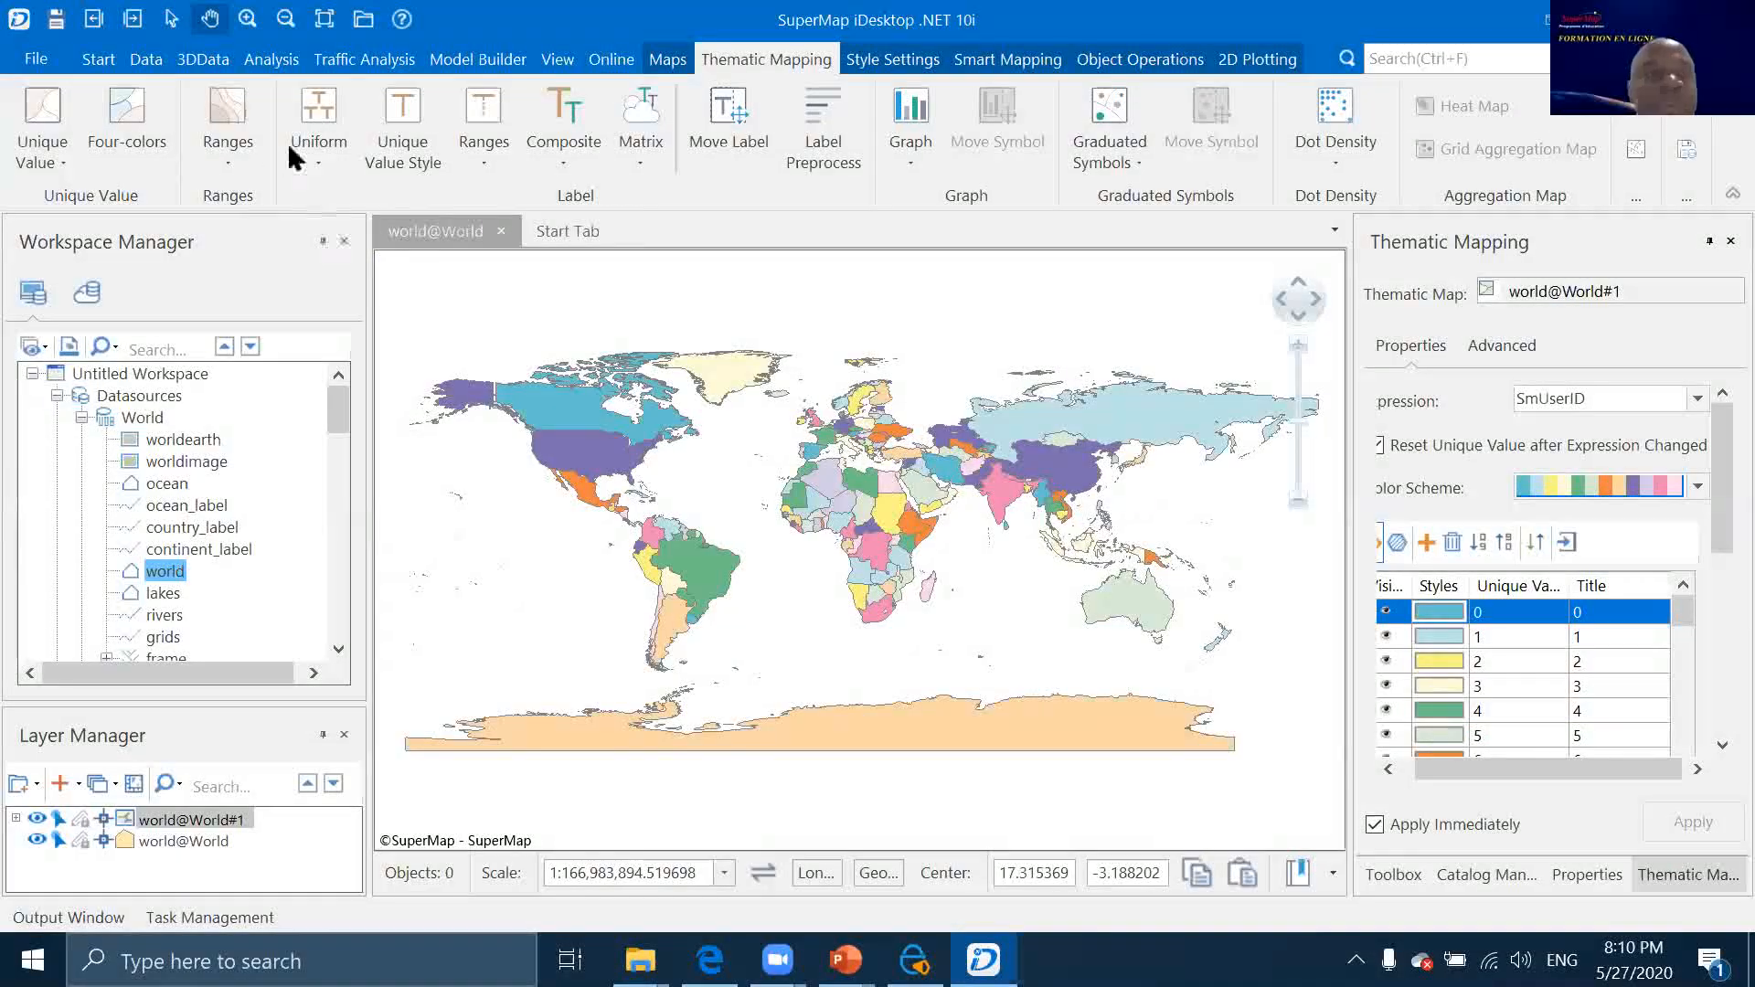
# Create a default ranges thematic map of the world layer with POP_1994 as its expression
pyautogui.click(212, 151)
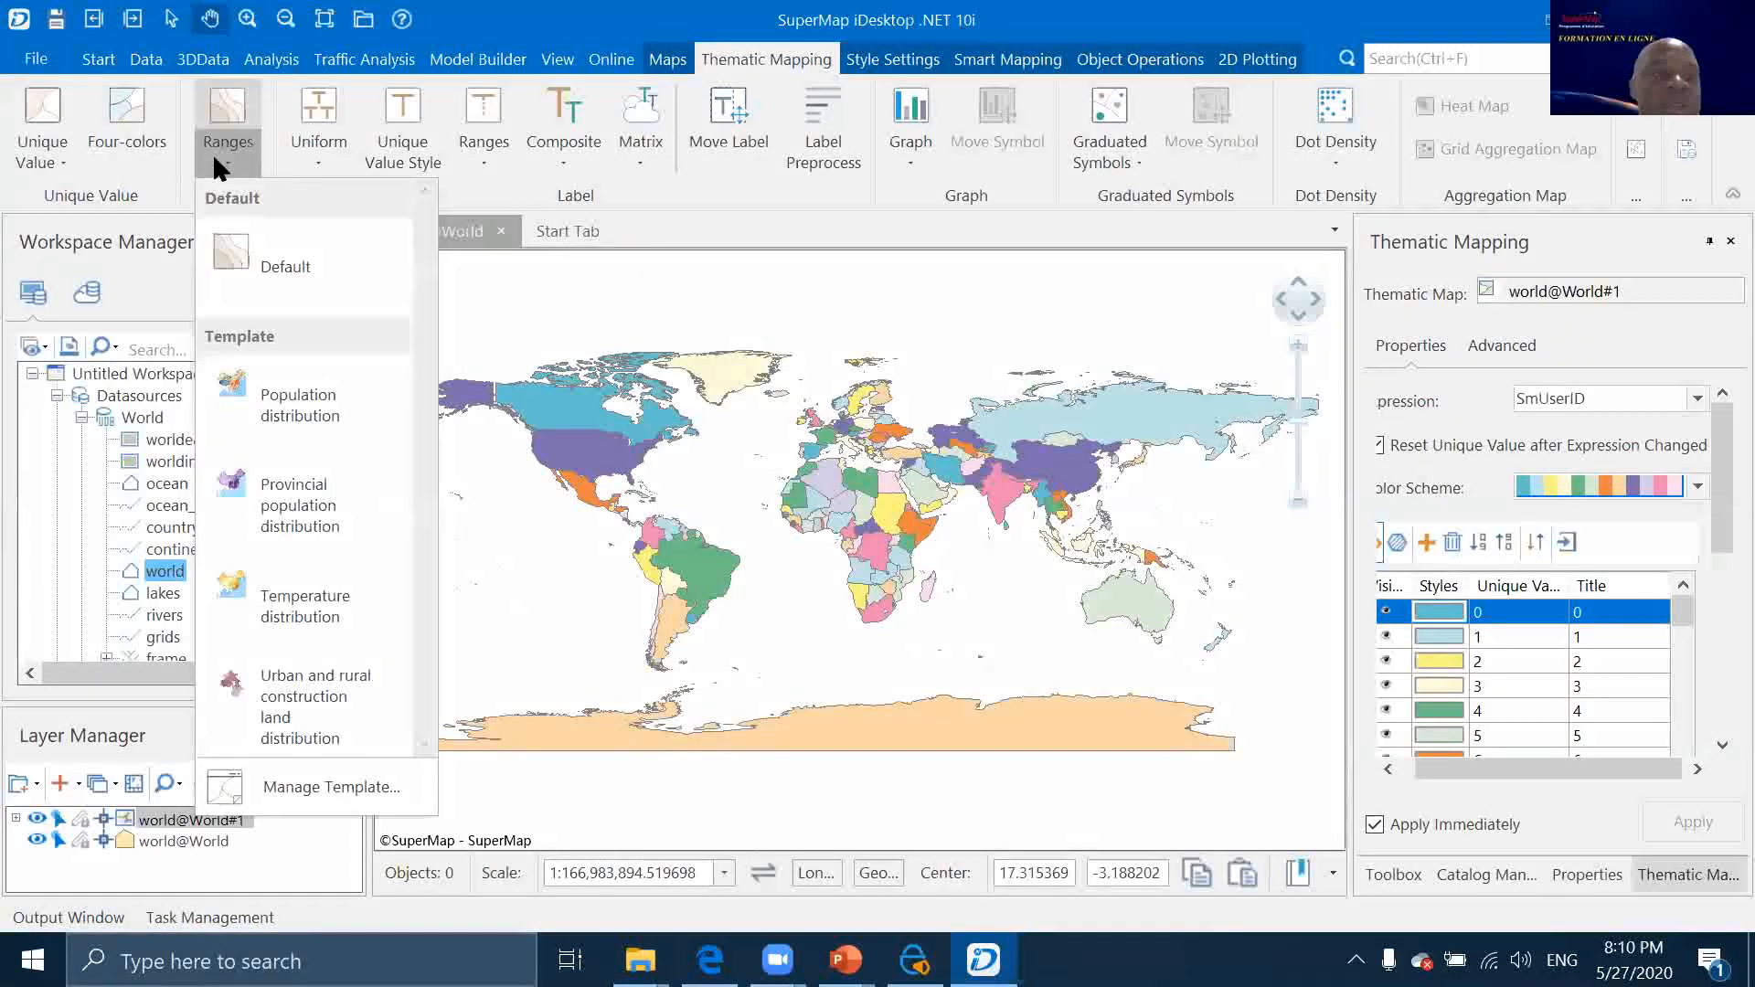
pyautogui.click(297, 269)
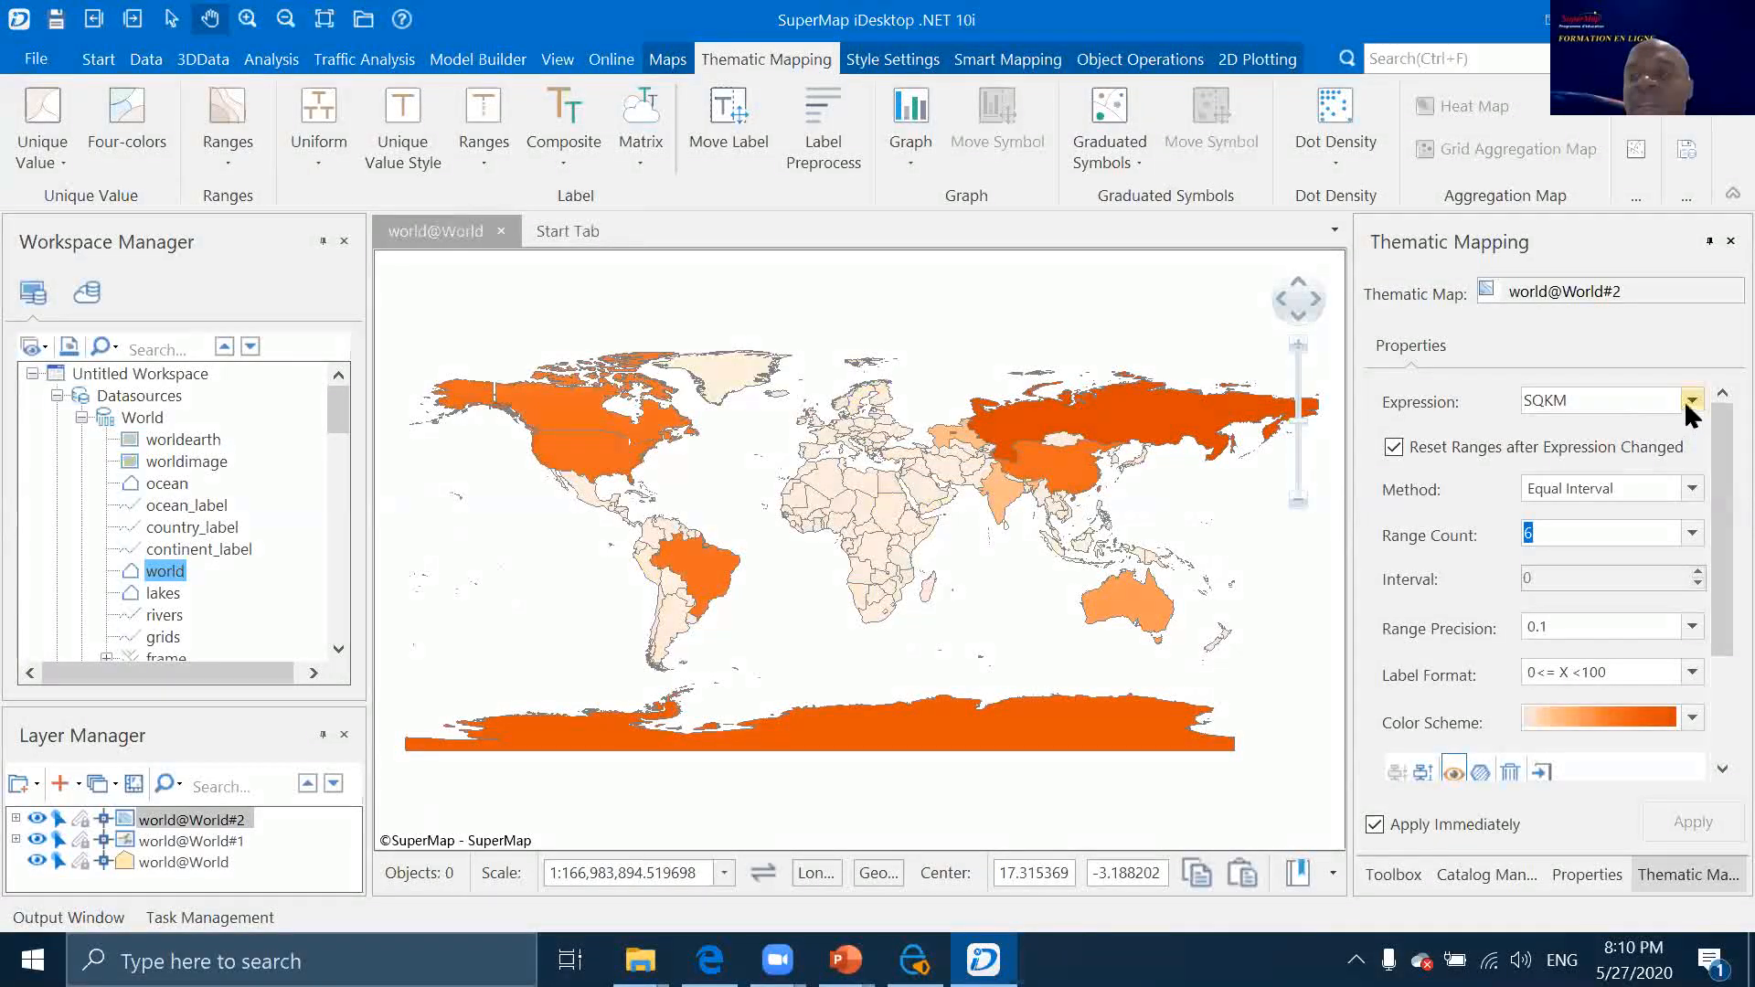
pyautogui.click(1691, 402)
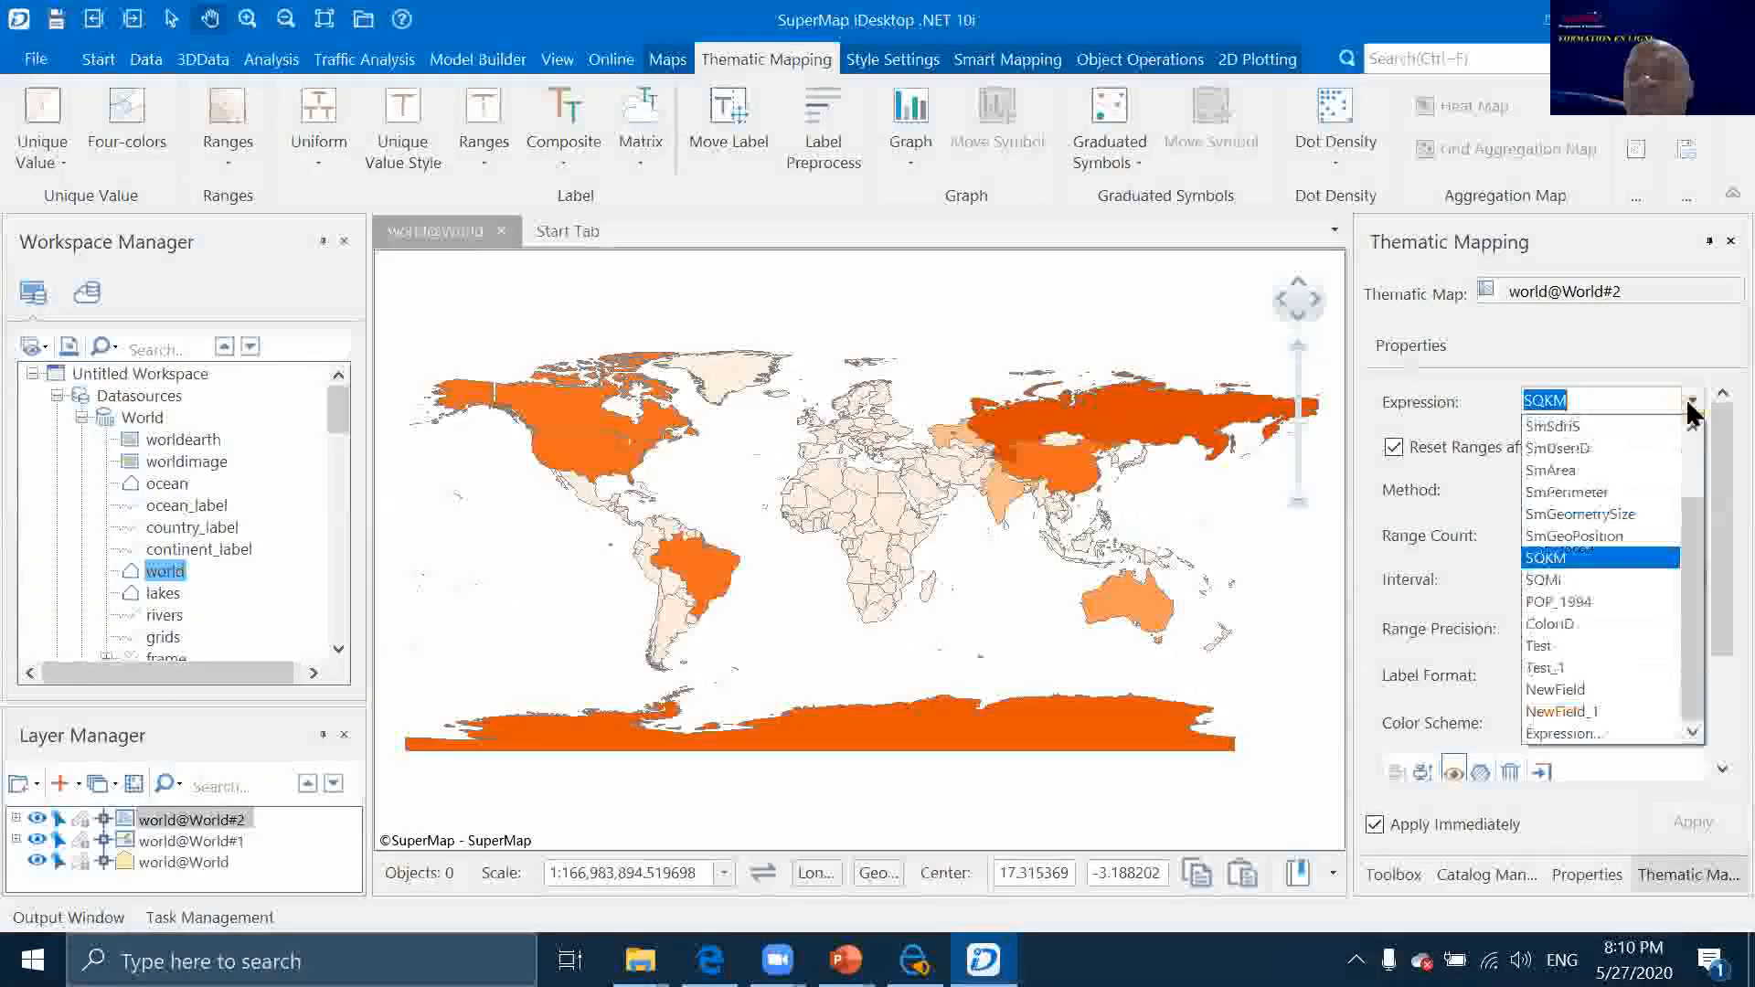
pyautogui.click(1565, 602)
# Set the range count of the POP_1994 ranges map to 32
pyautogui.scroll(3, 803, 482)
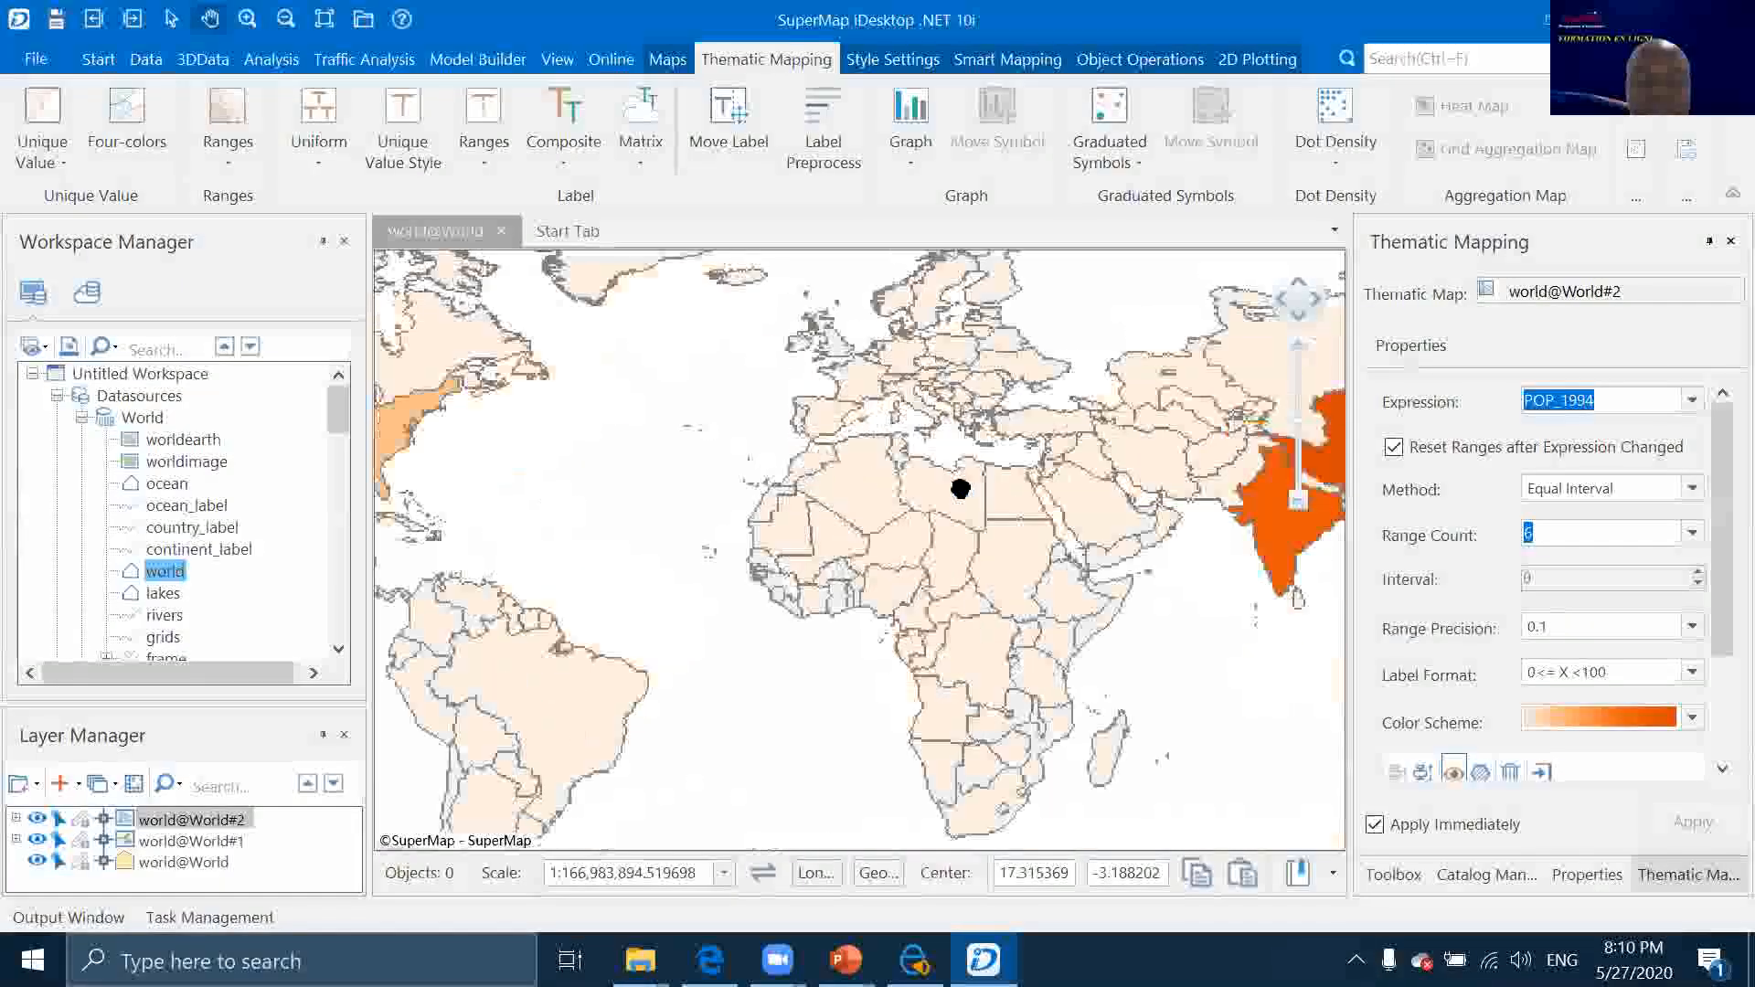
pyautogui.scroll(-3, 945, 422)
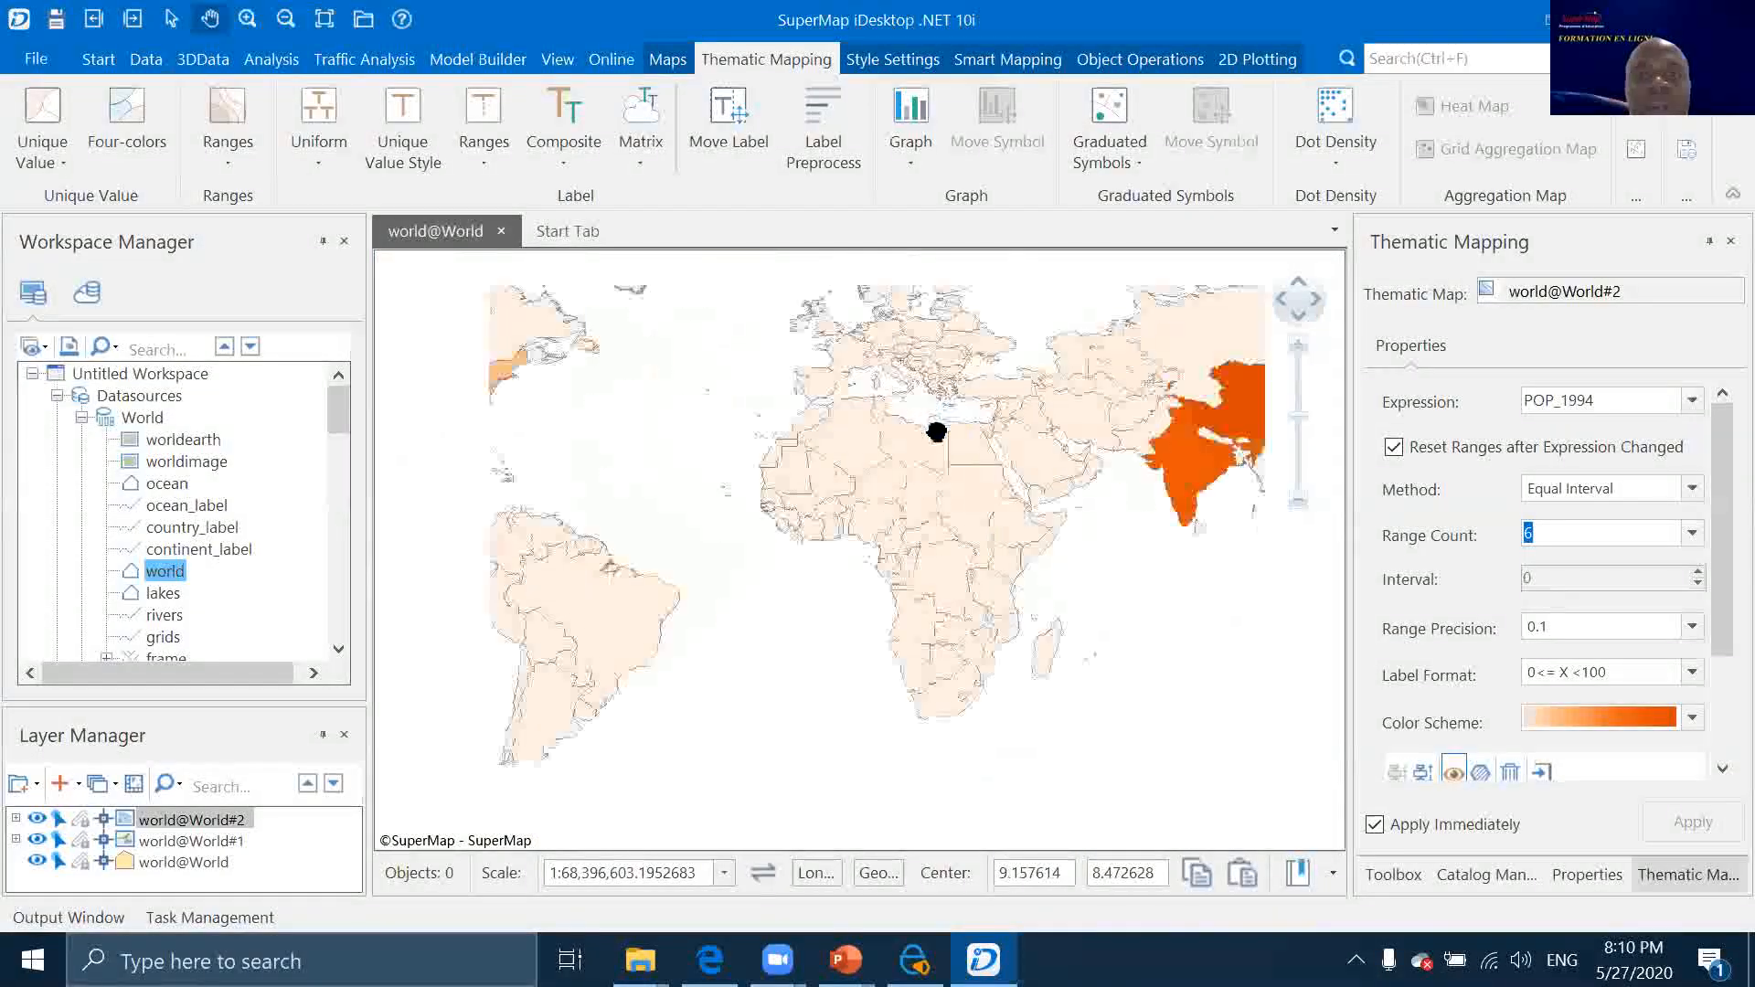
pyautogui.moveTo(932, 436); pyautogui.dragTo(894, 450)
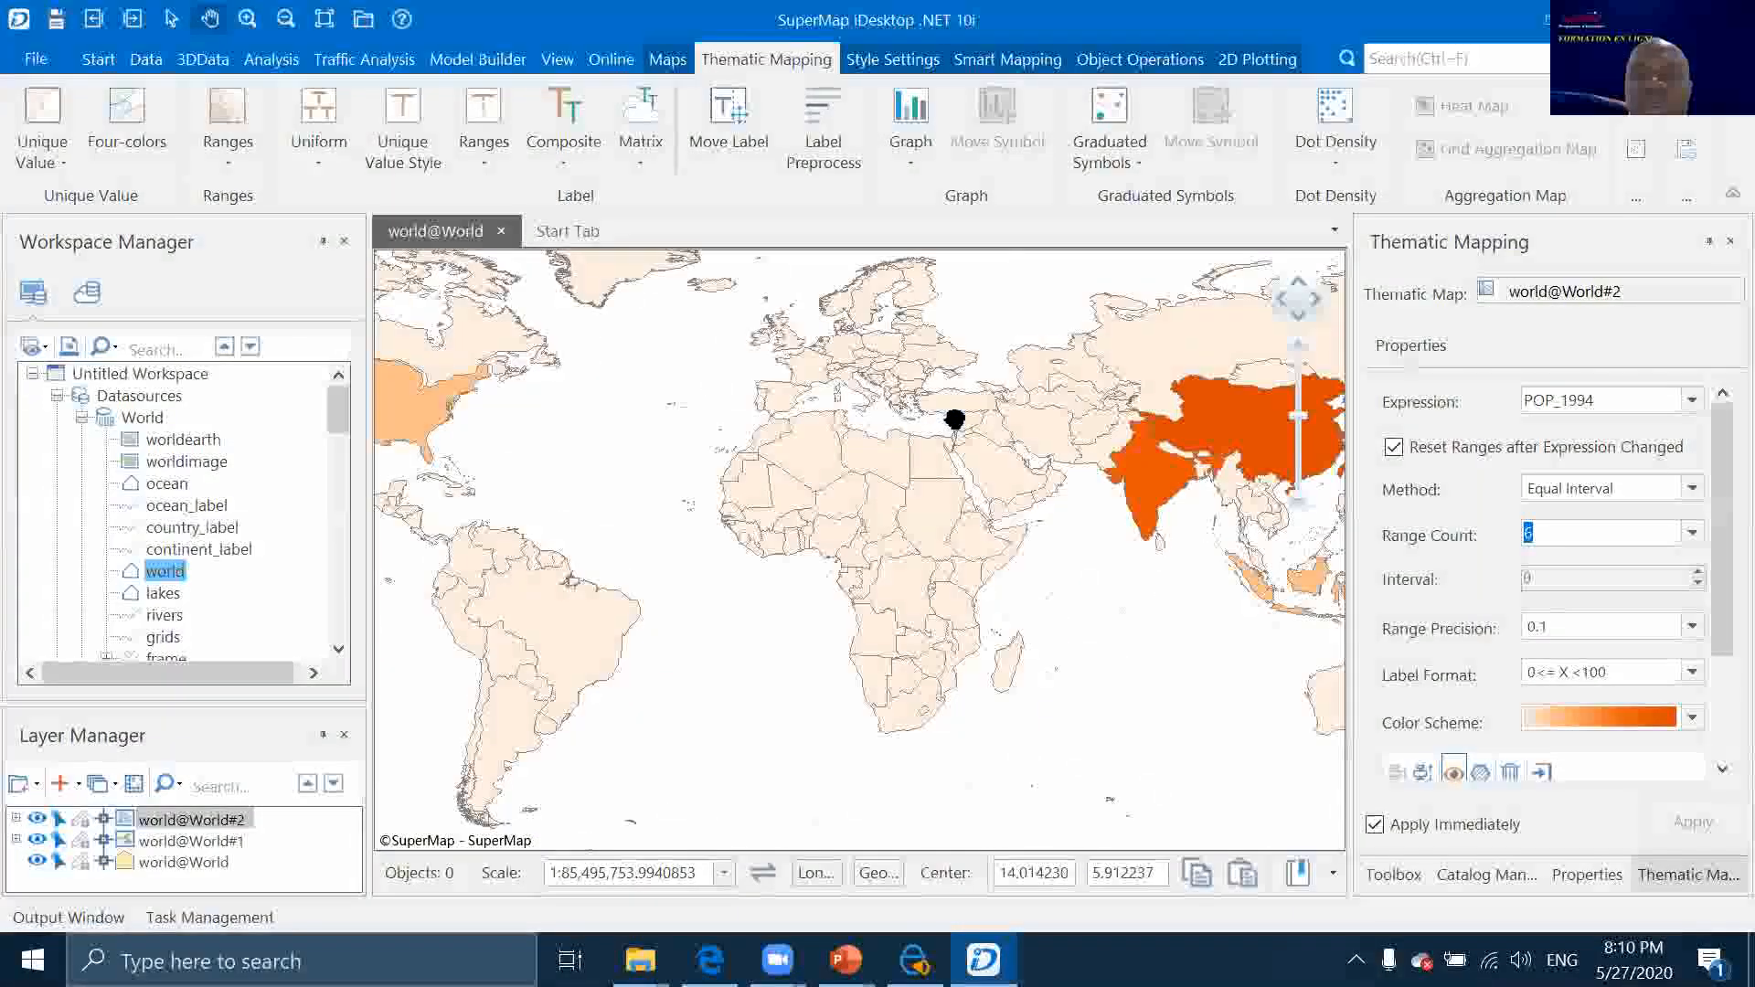
pyautogui.scroll(-2, 954, 420)
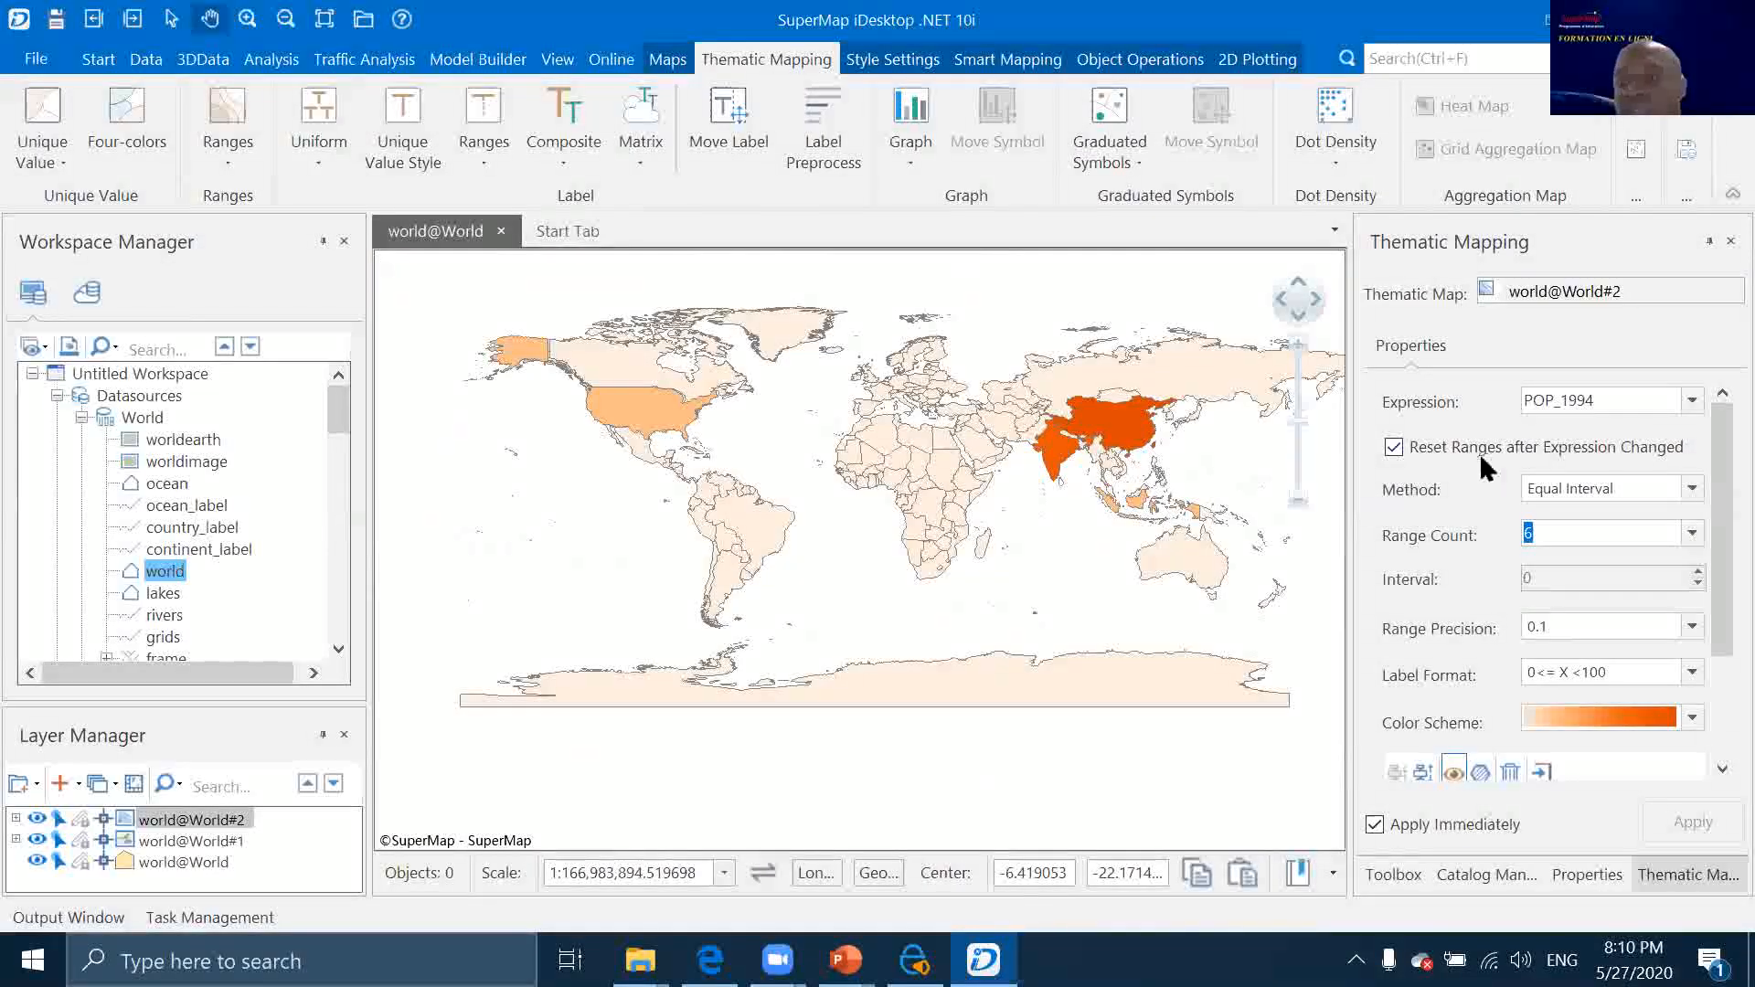
pyautogui.moveTo(938, 473); pyautogui.dragTo(934, 480)
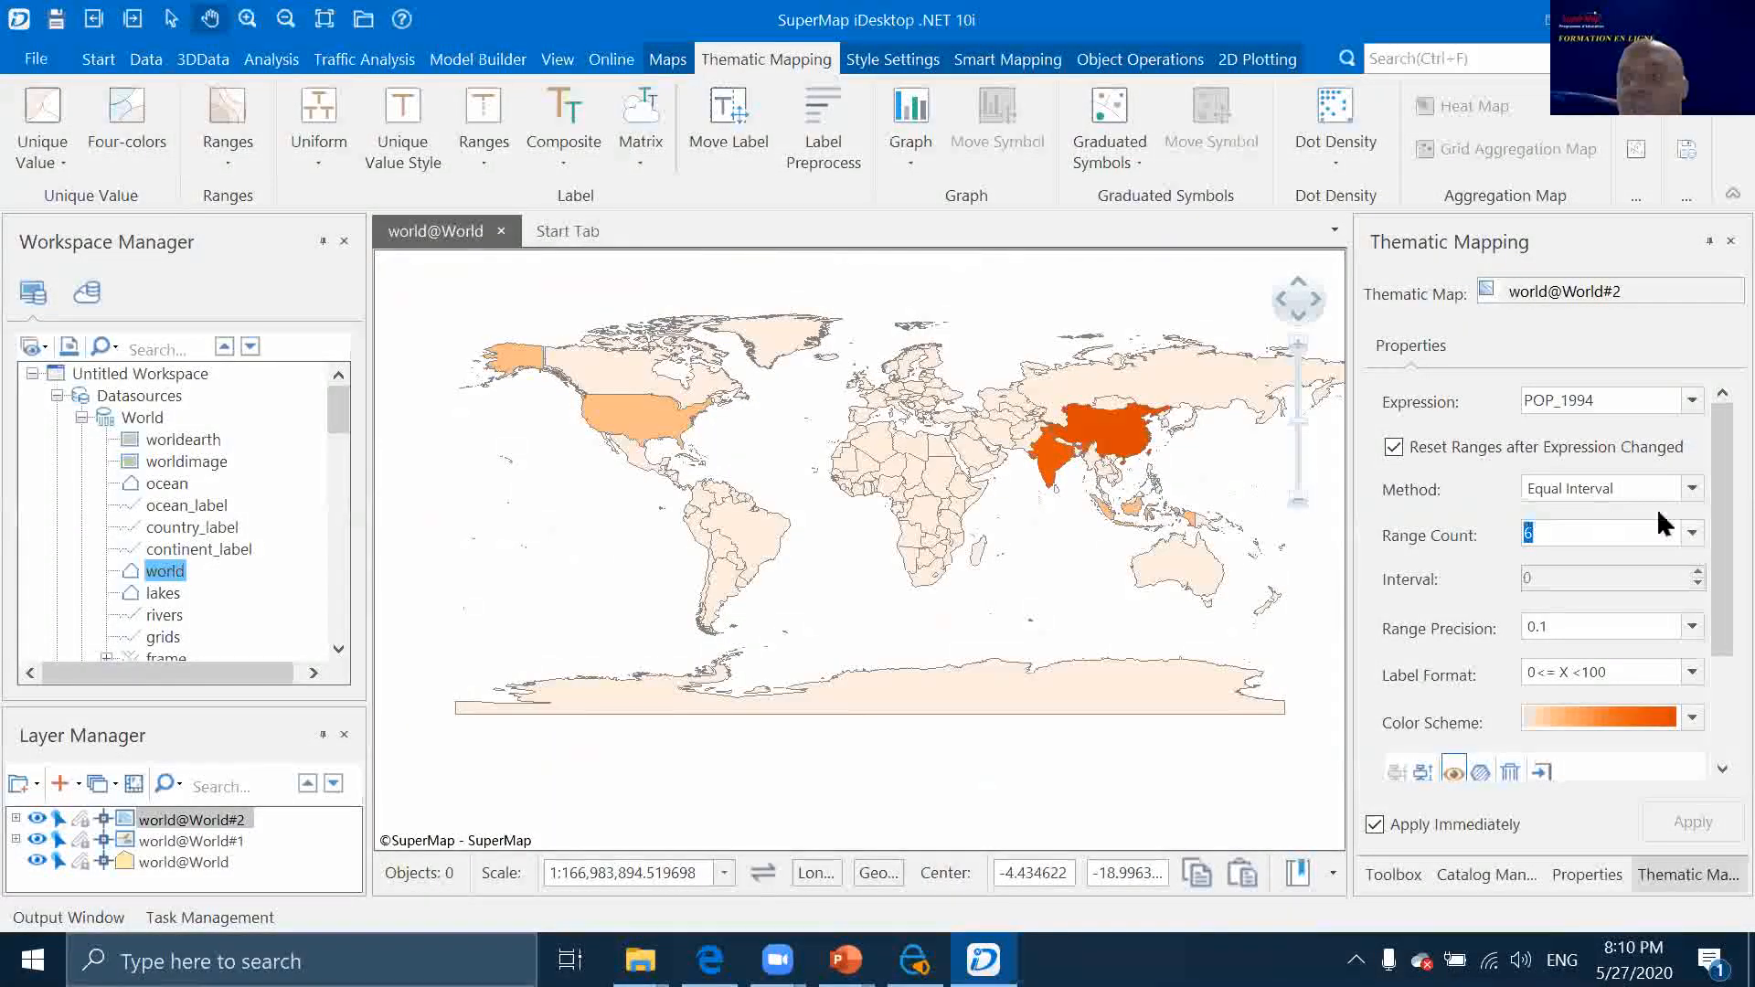
pyautogui.click(1690, 532)
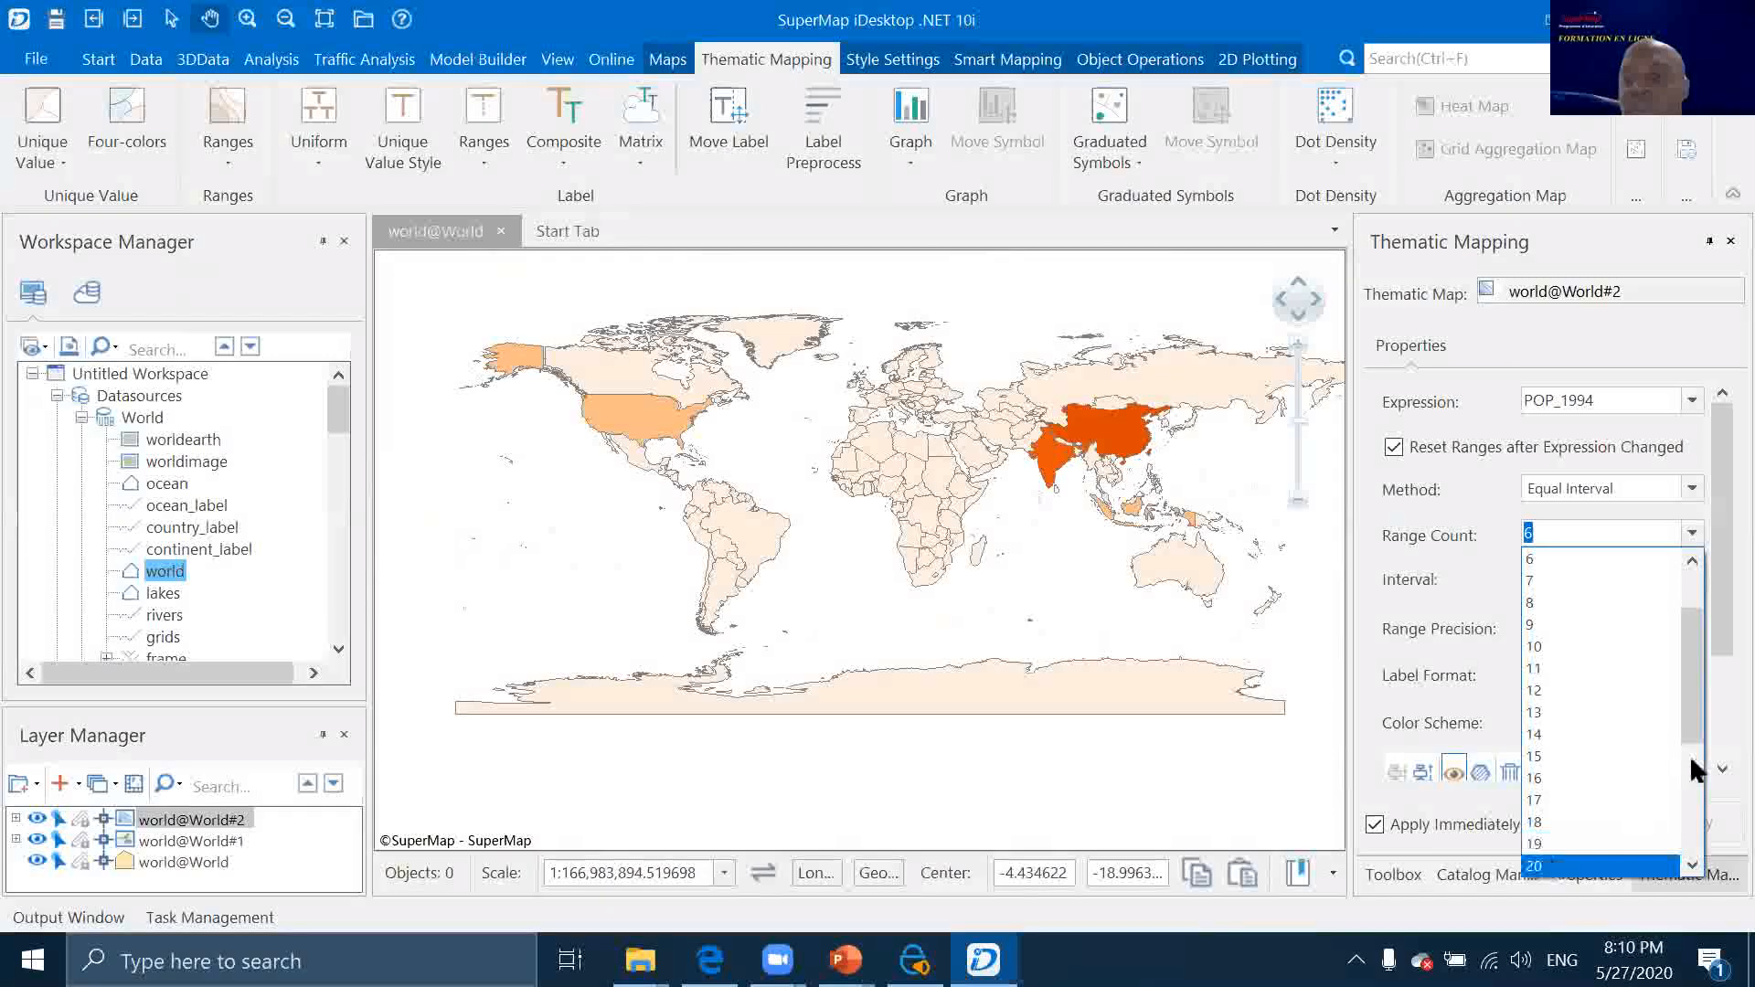
pyautogui.moveTo(1702, 743); pyautogui.dragTo(1521, 893)
pyautogui.click(1535, 865)
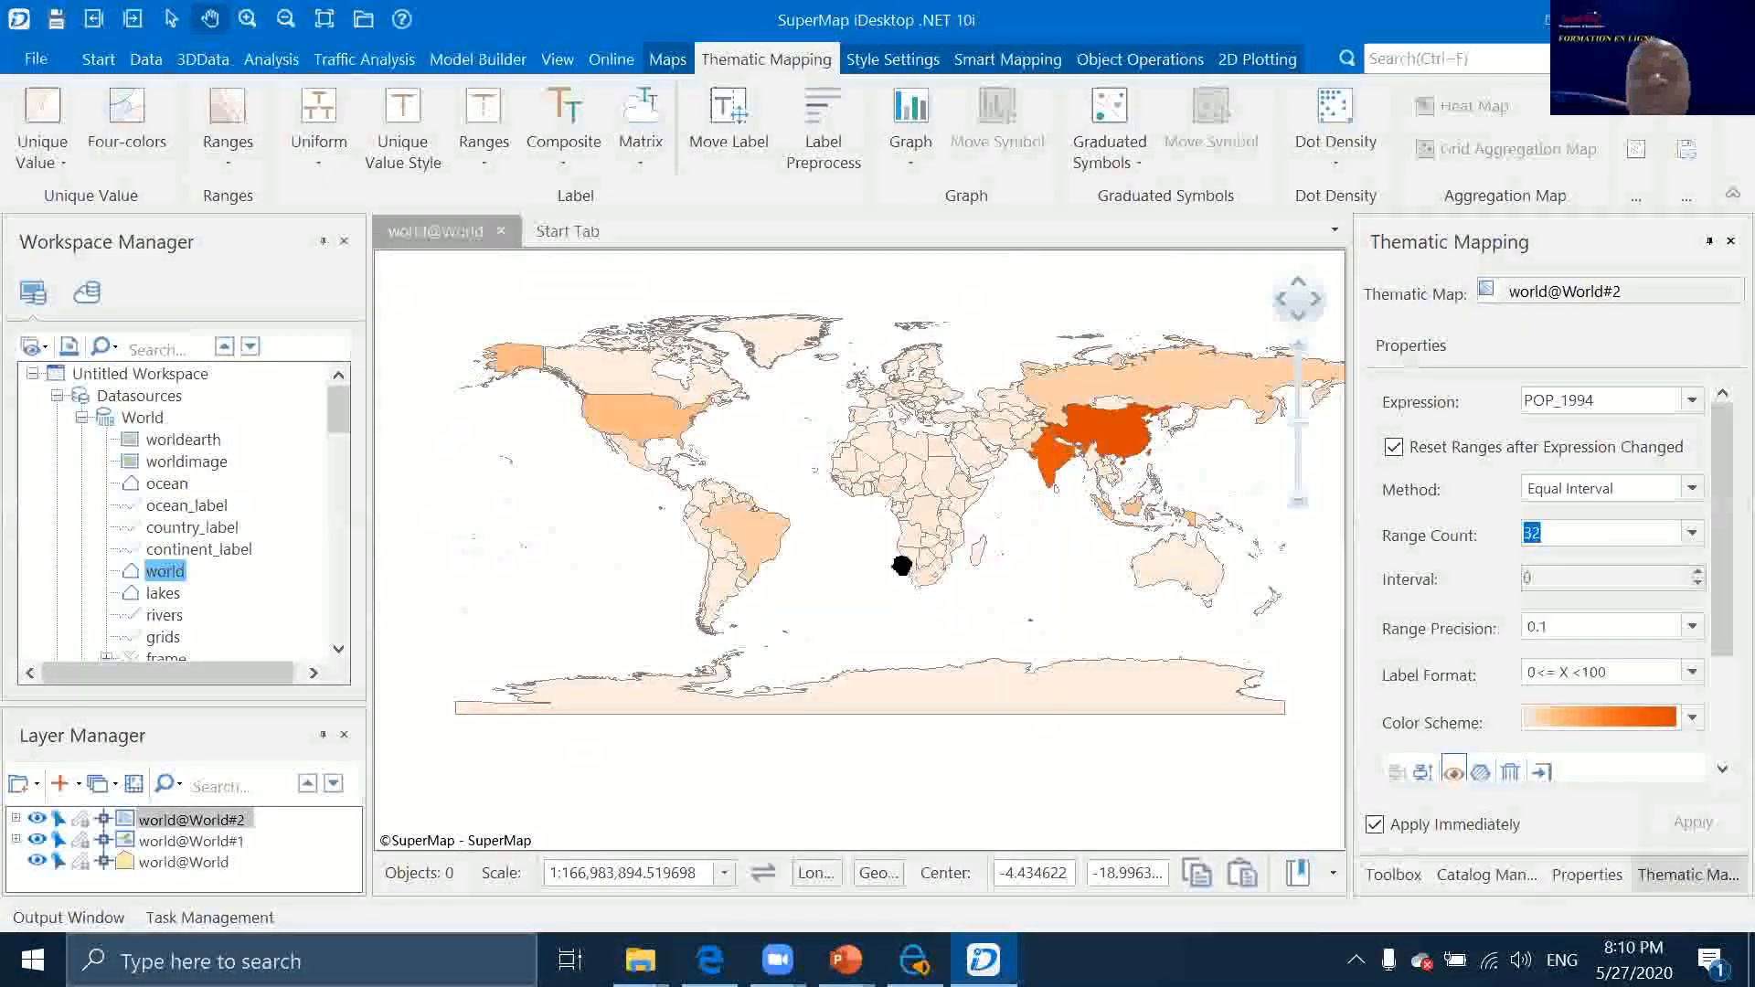
pyautogui.scroll(1, 845, 492)
pyautogui.scroll(1, 843, 493)
pyautogui.scroll(-2, 835, 476)
pyautogui.scroll(1, 850, 487)
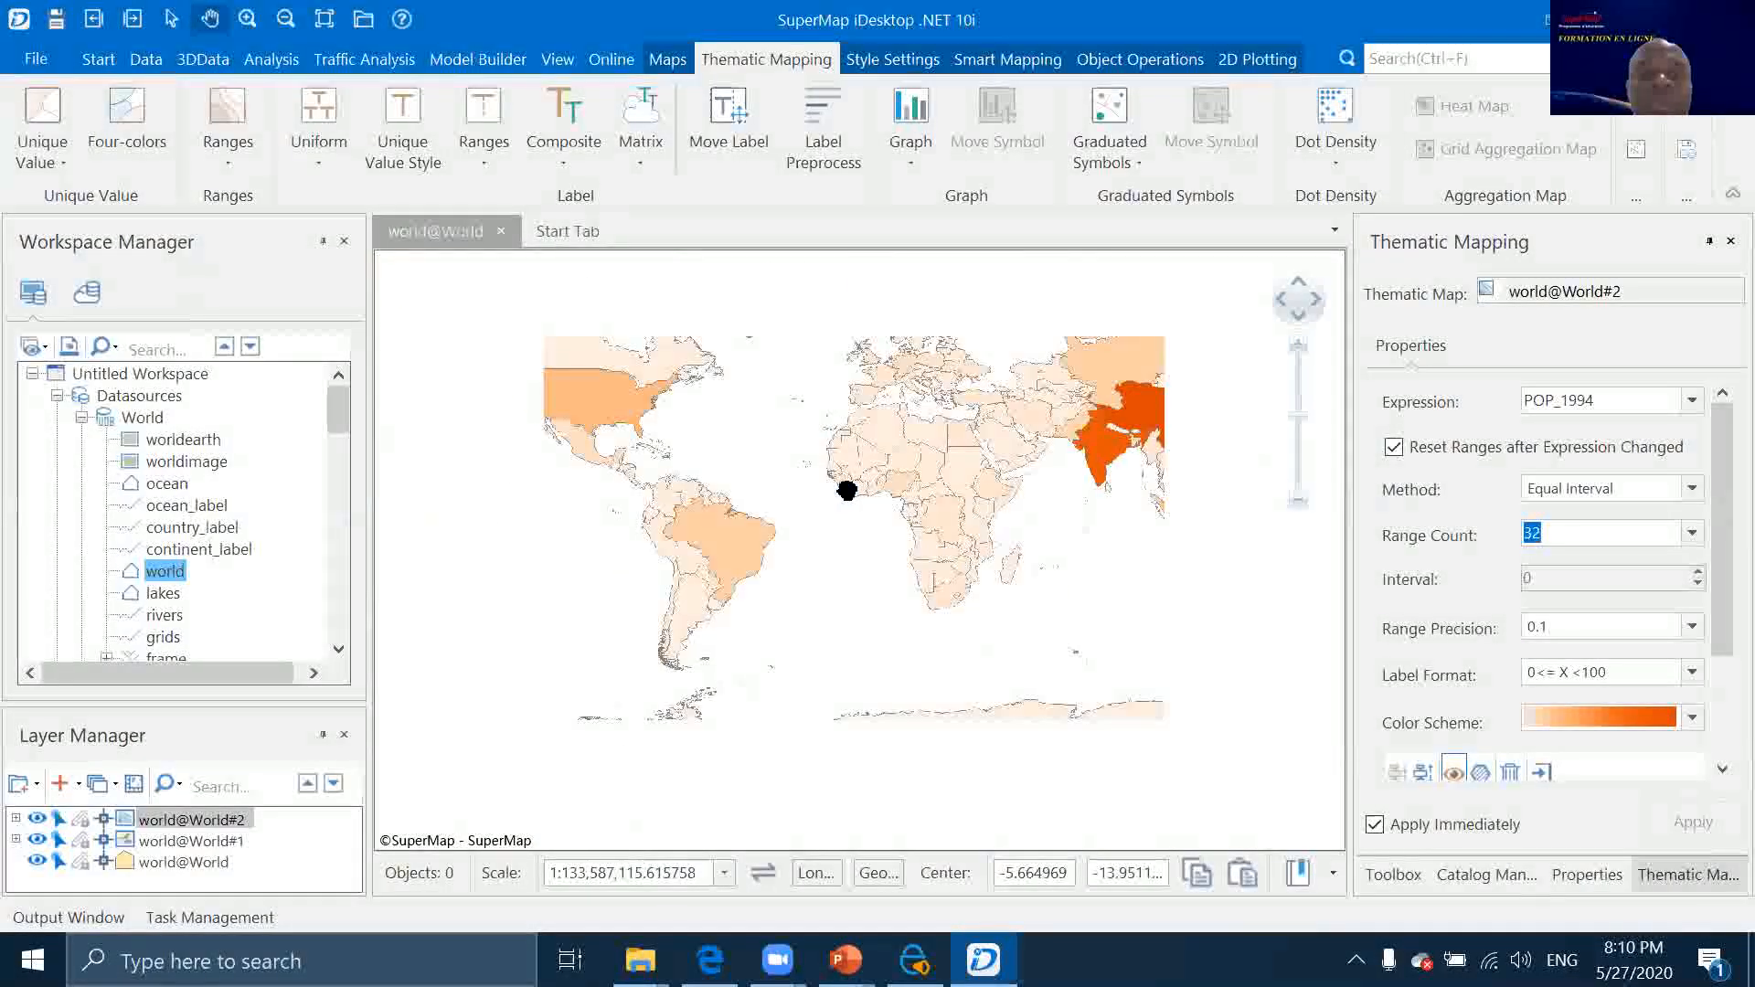
pyautogui.scroll(-2, 850, 487)
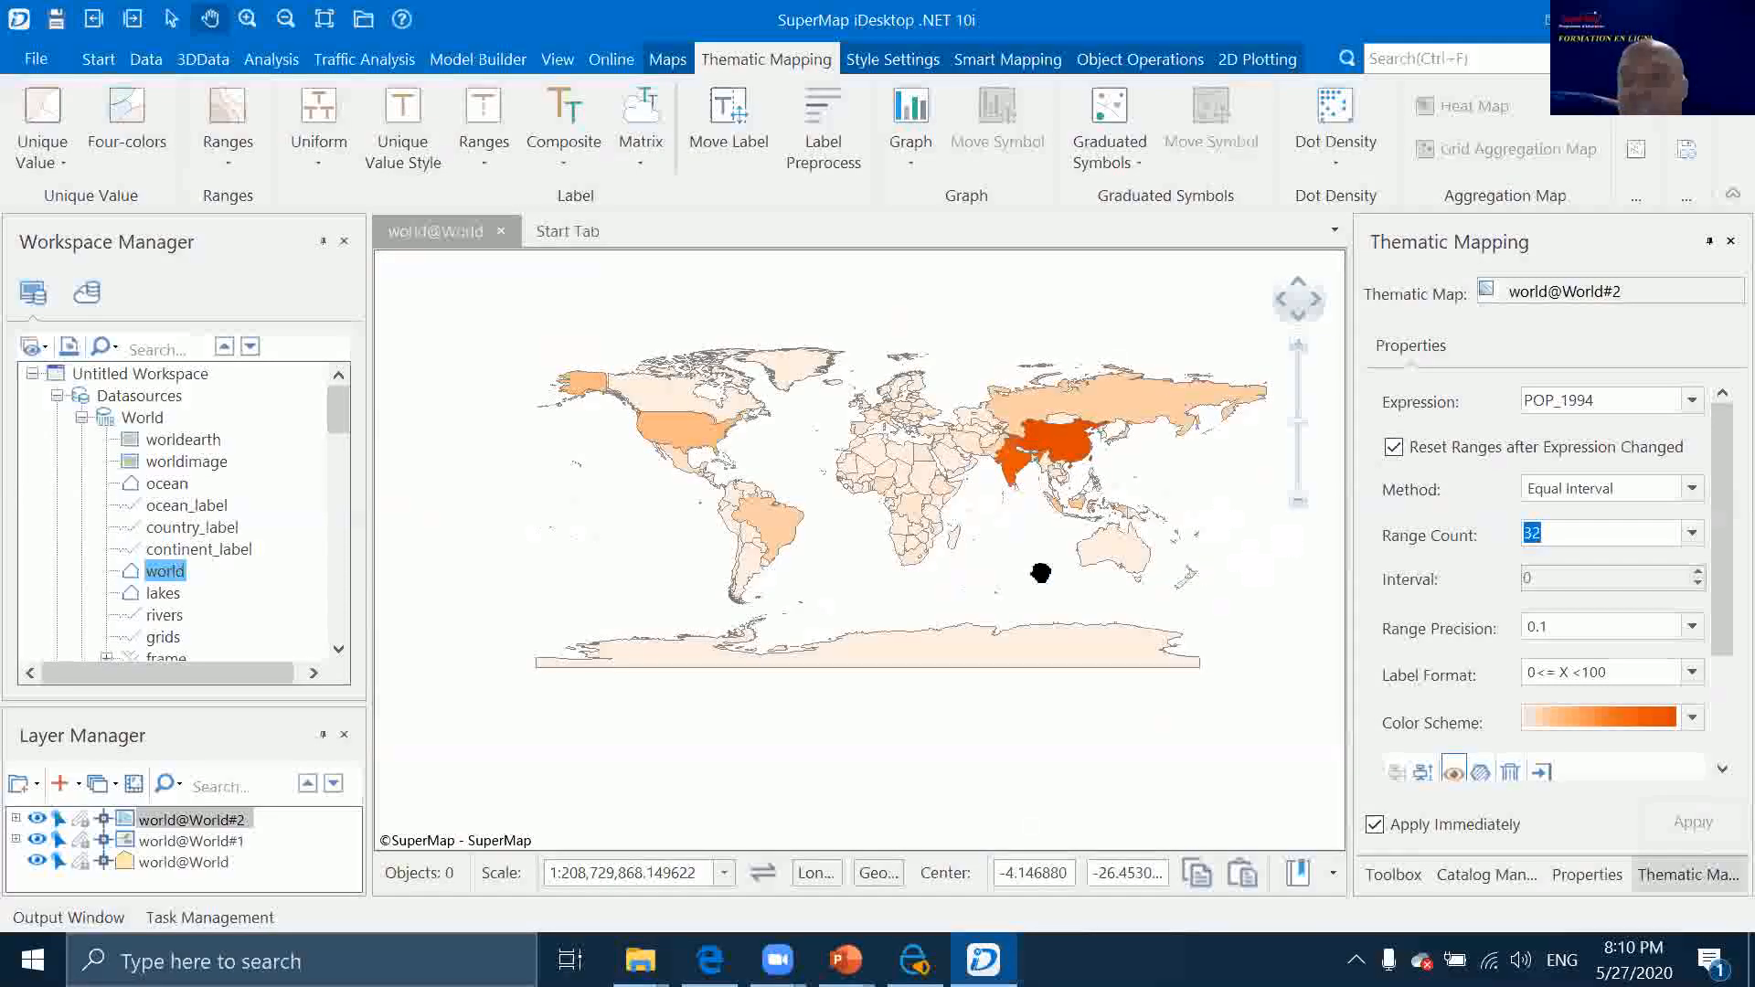
pyautogui.scroll(-2, 886, 523)
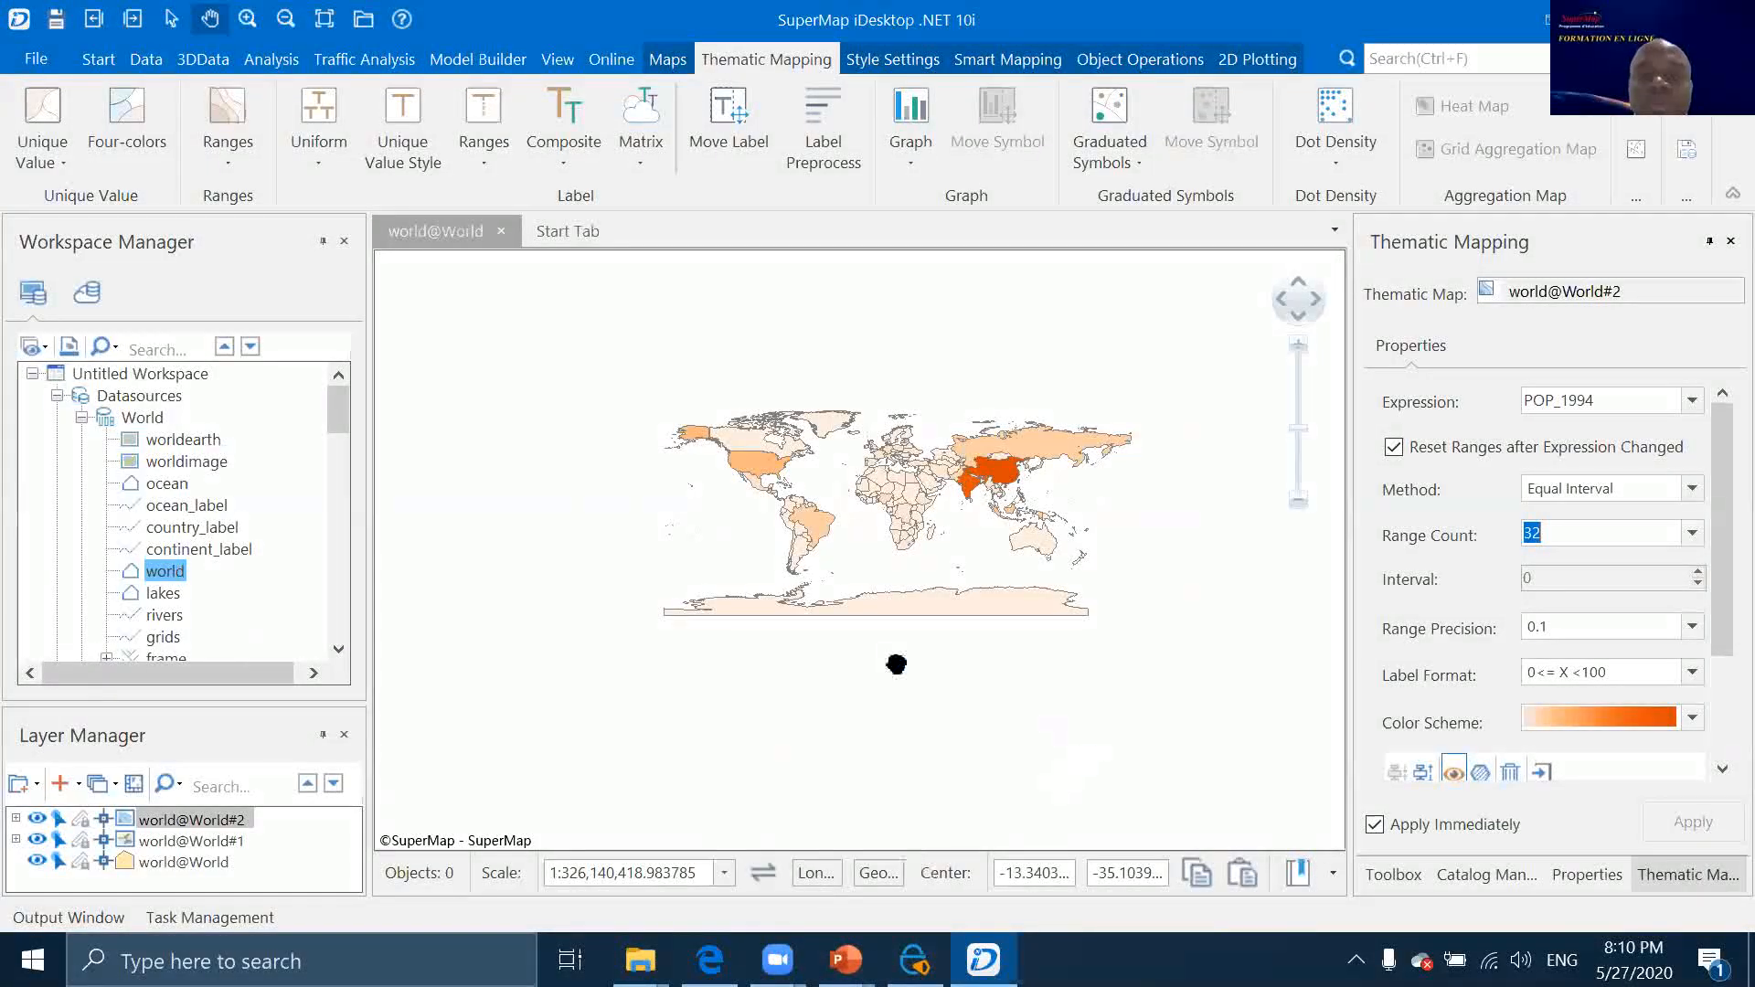
# Add a uniform label thematic map to the world map from the default template
pyautogui.click(314, 161)
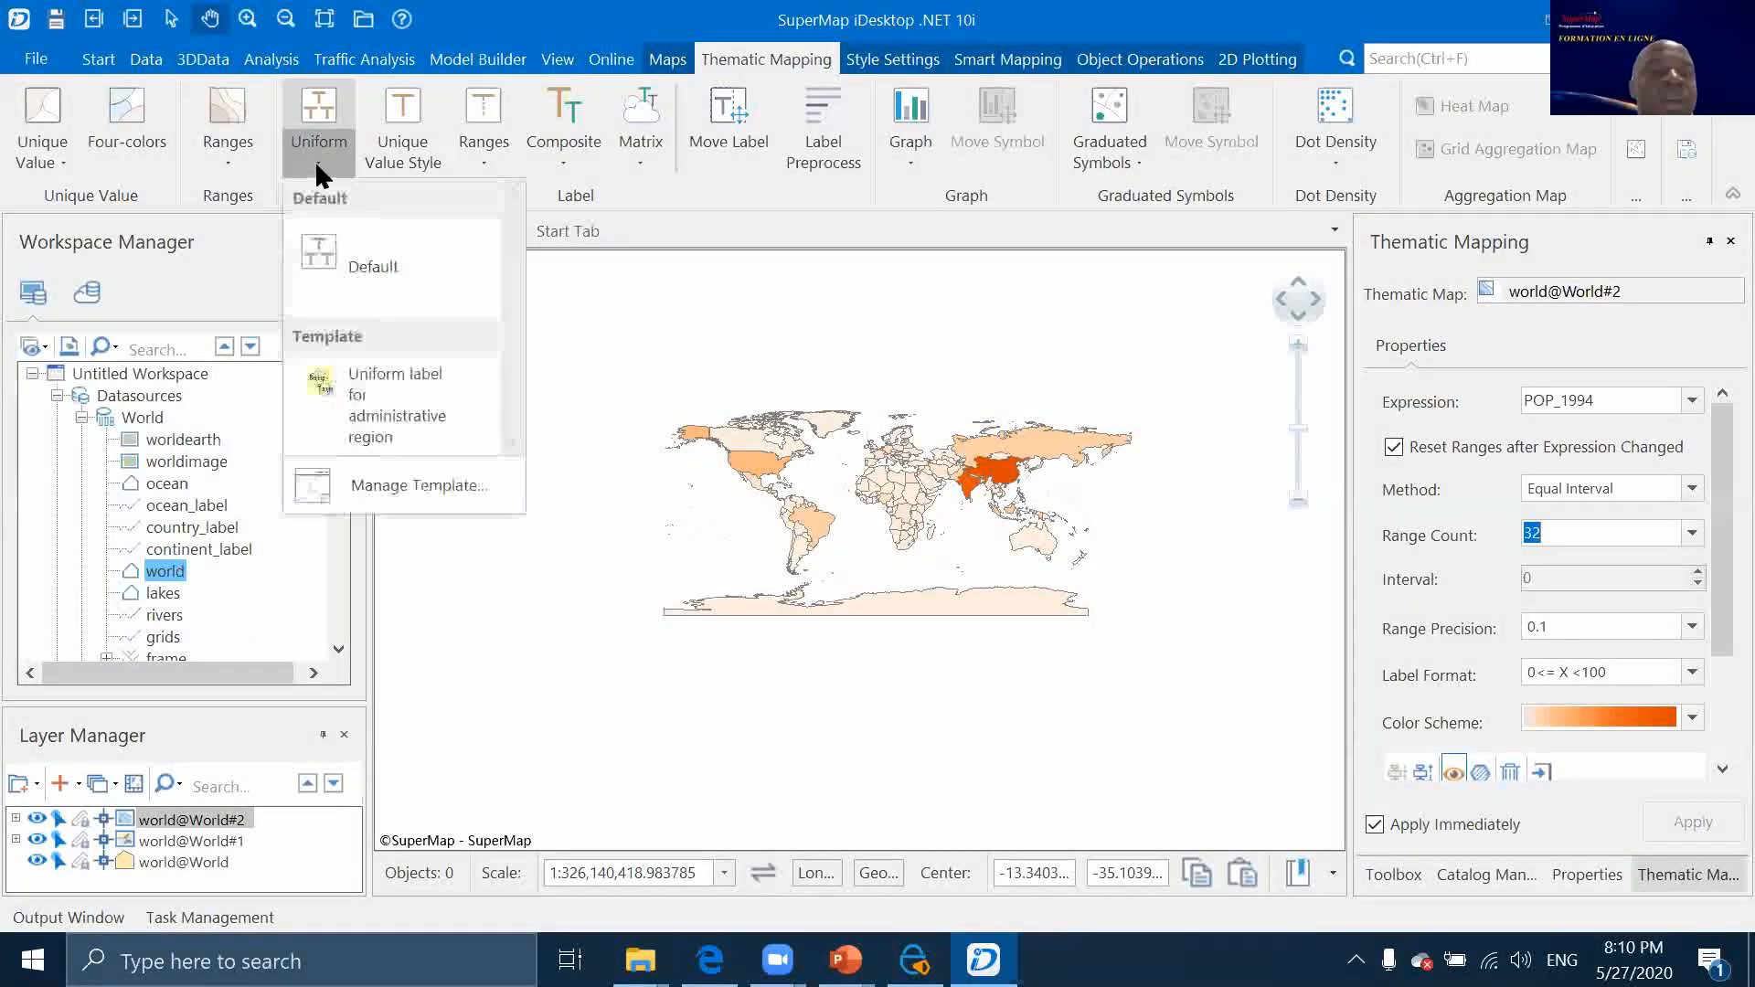
pyautogui.click(351, 256)
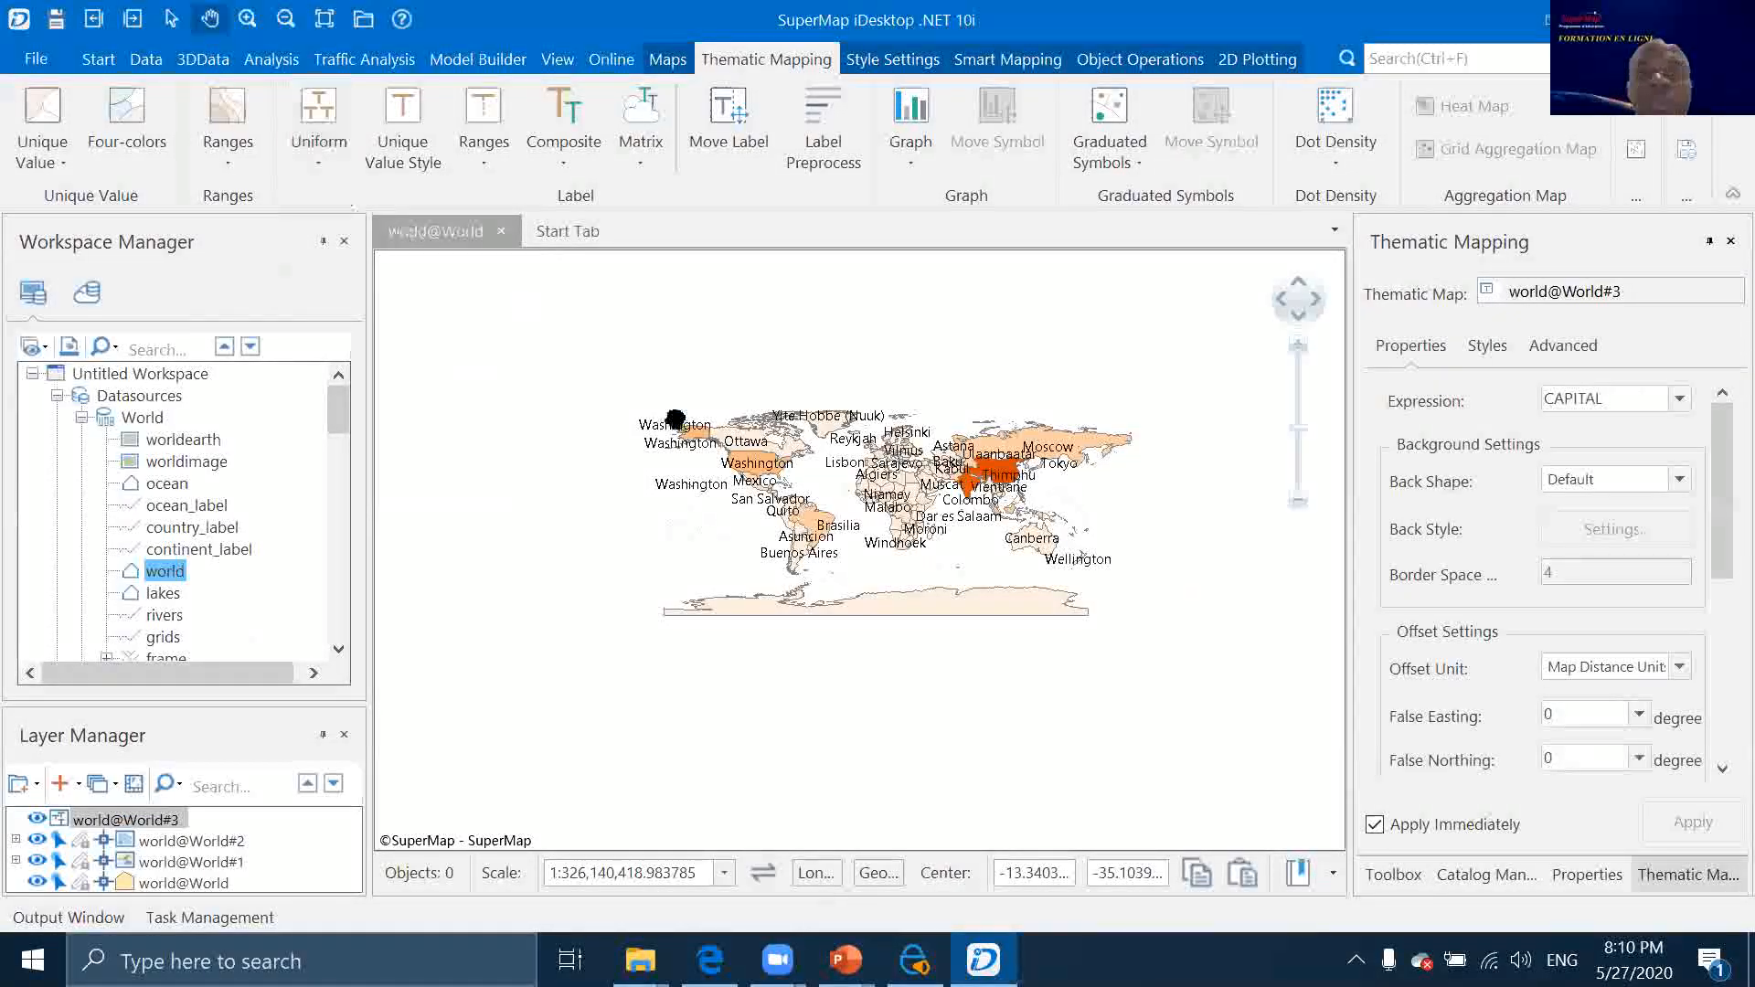
pyautogui.scroll(5, 852, 472)
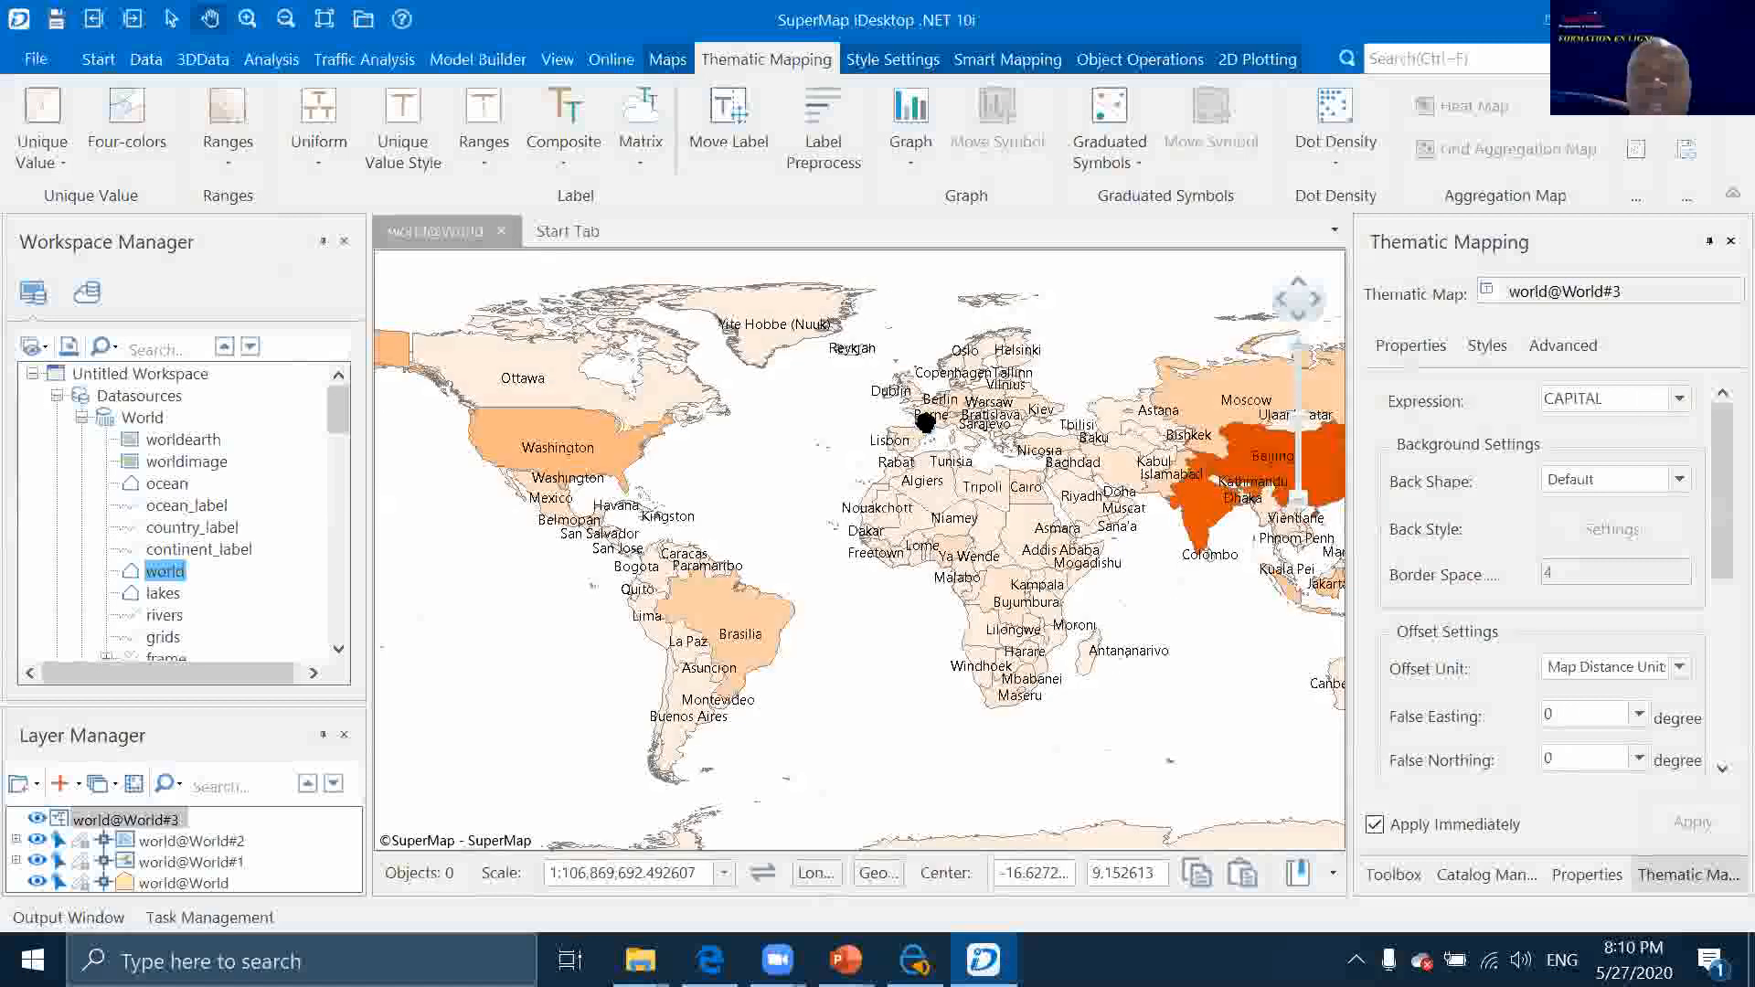
pyautogui.scroll(2, 942, 430)
pyautogui.moveTo(971, 425); pyautogui.dragTo(807, 420)
pyautogui.scroll(2, 807, 420)
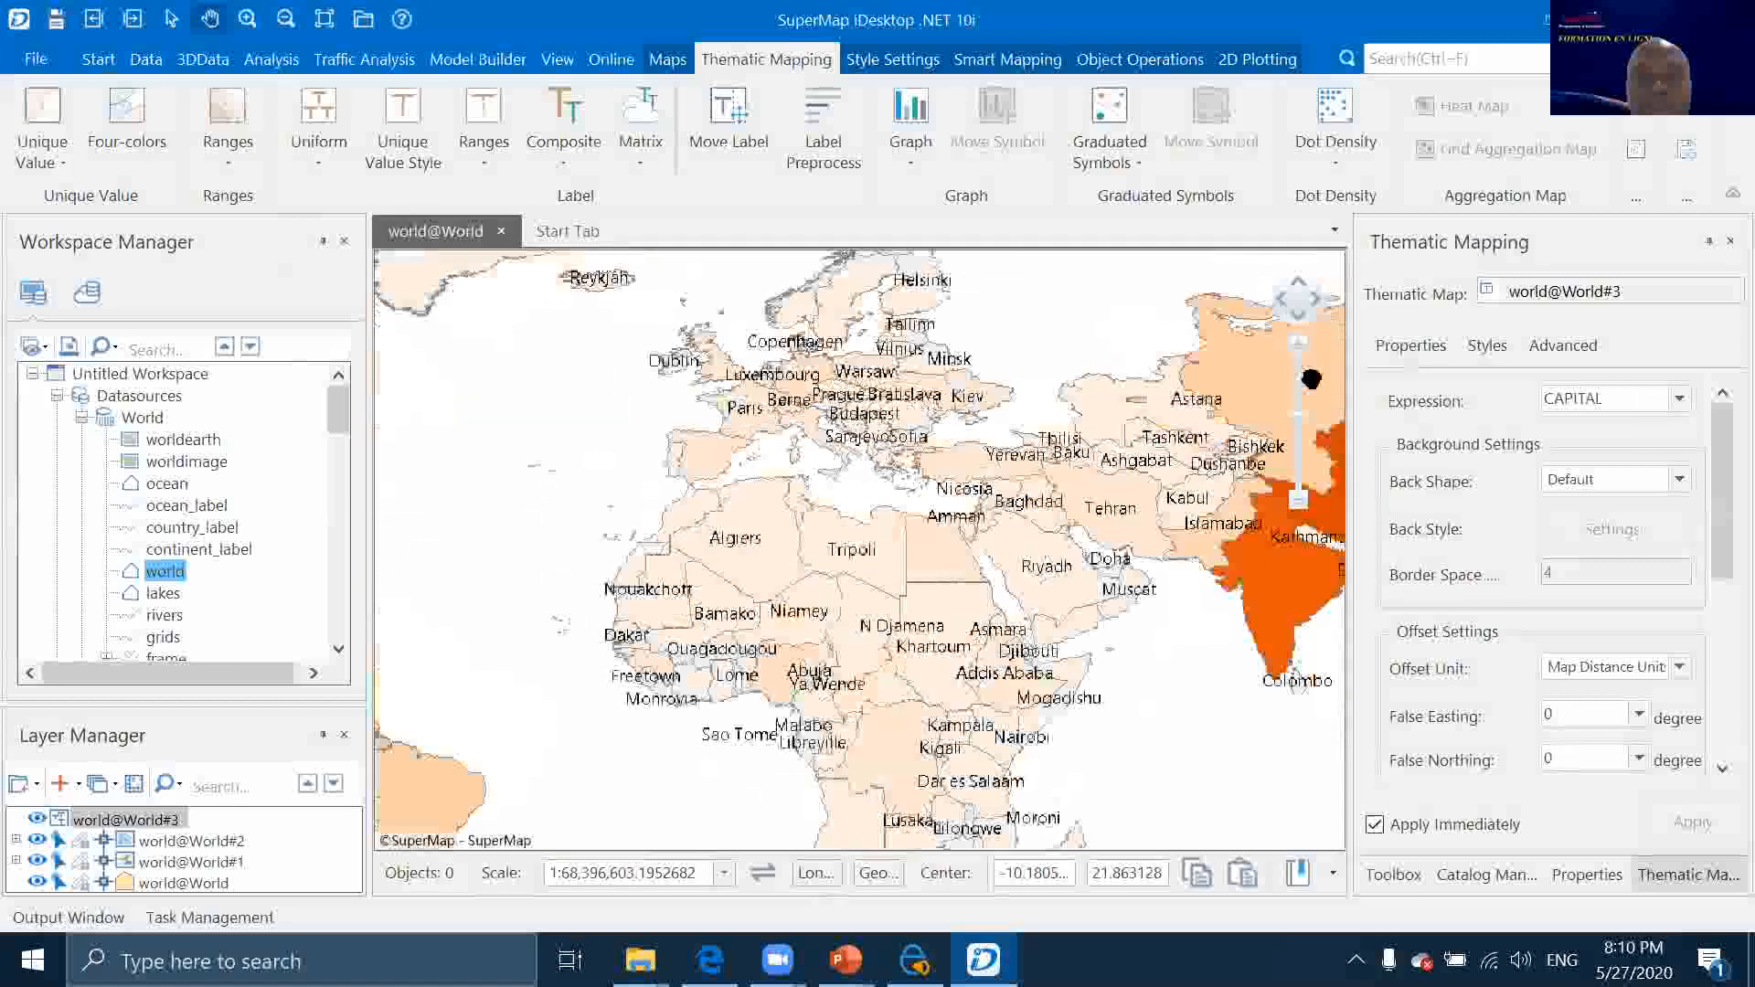
# Set the uniform label map's expression to POP_1994
pyautogui.click(1677, 399)
pyautogui.click(1676, 406)
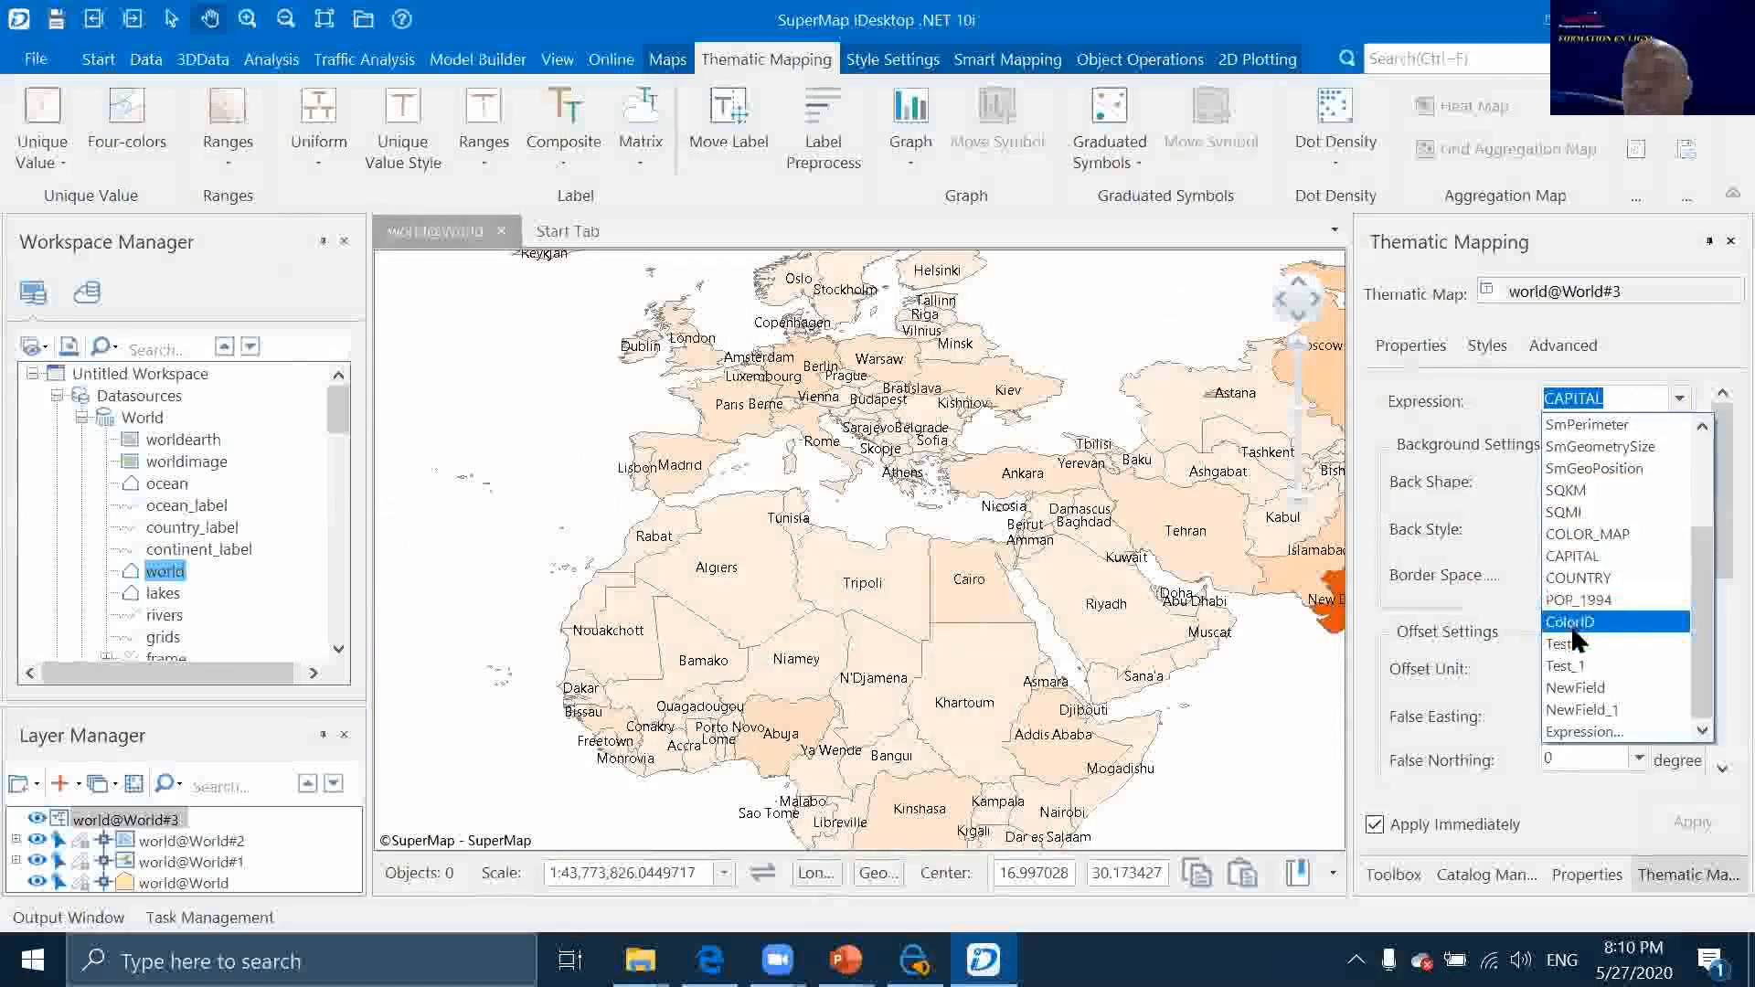
pyautogui.click(1596, 601)
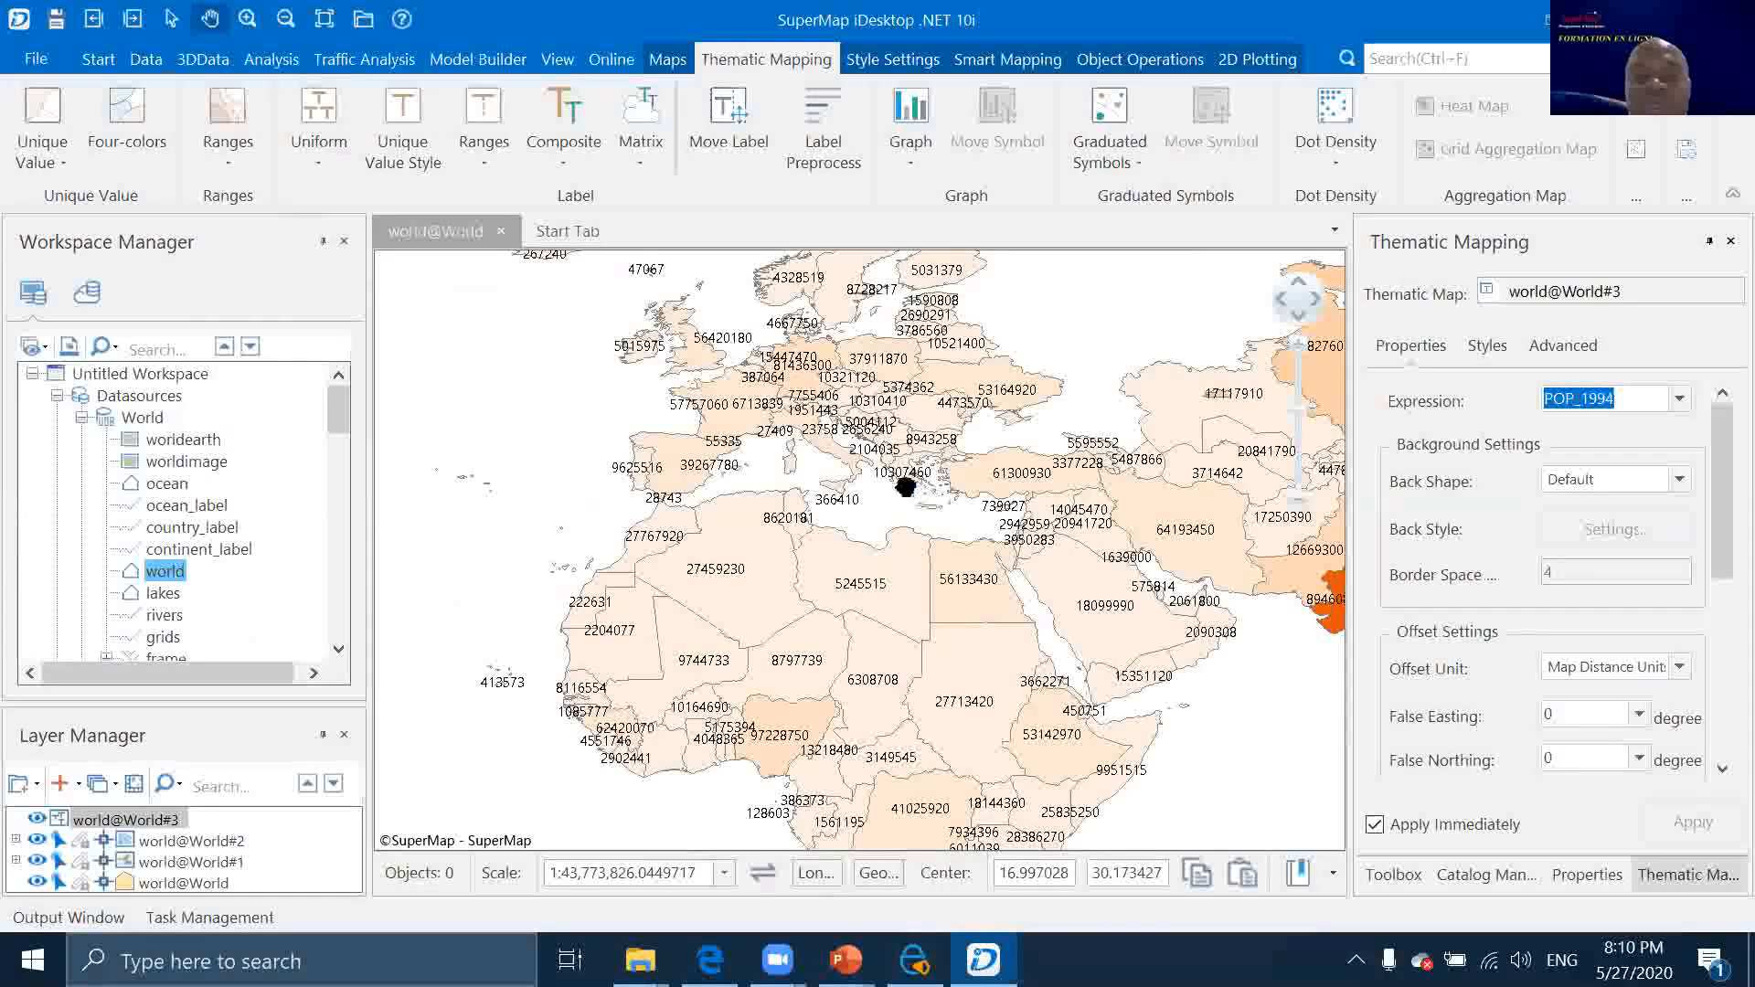
# Create a default graduated symbols thematic map of the world layer
pyautogui.scroll(3, 907, 483)
pyautogui.scroll(-3, 906, 482)
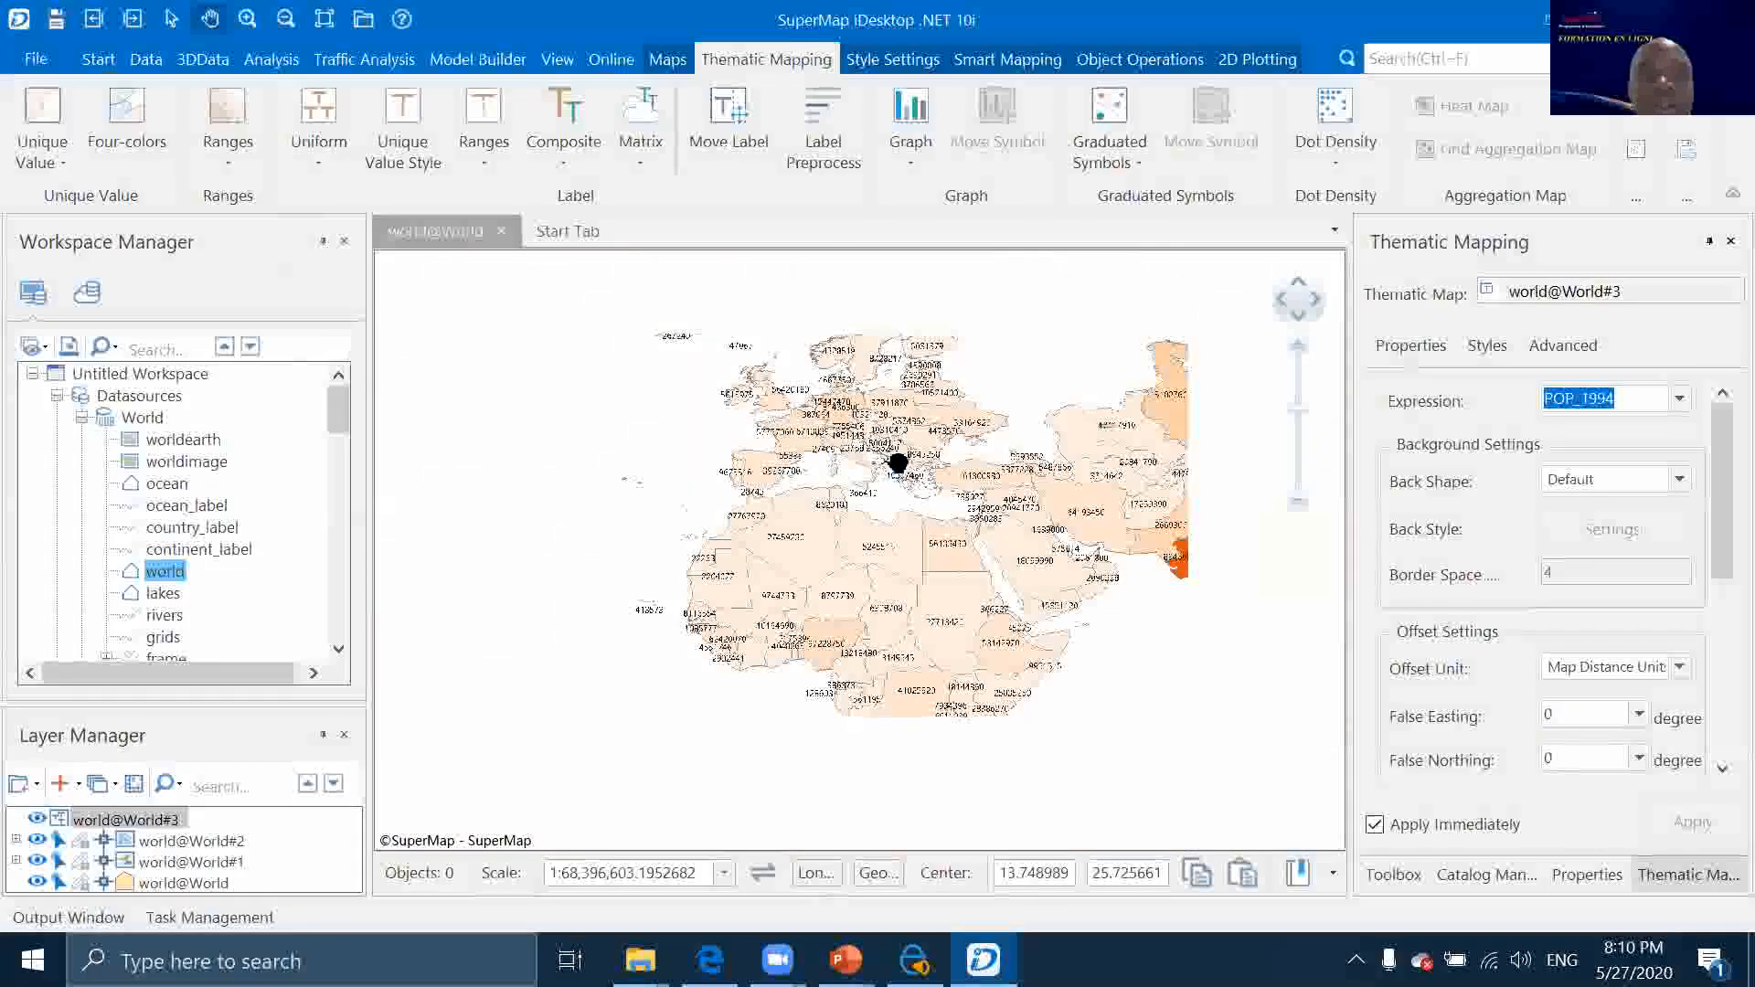
pyautogui.scroll(-3, 219, 660)
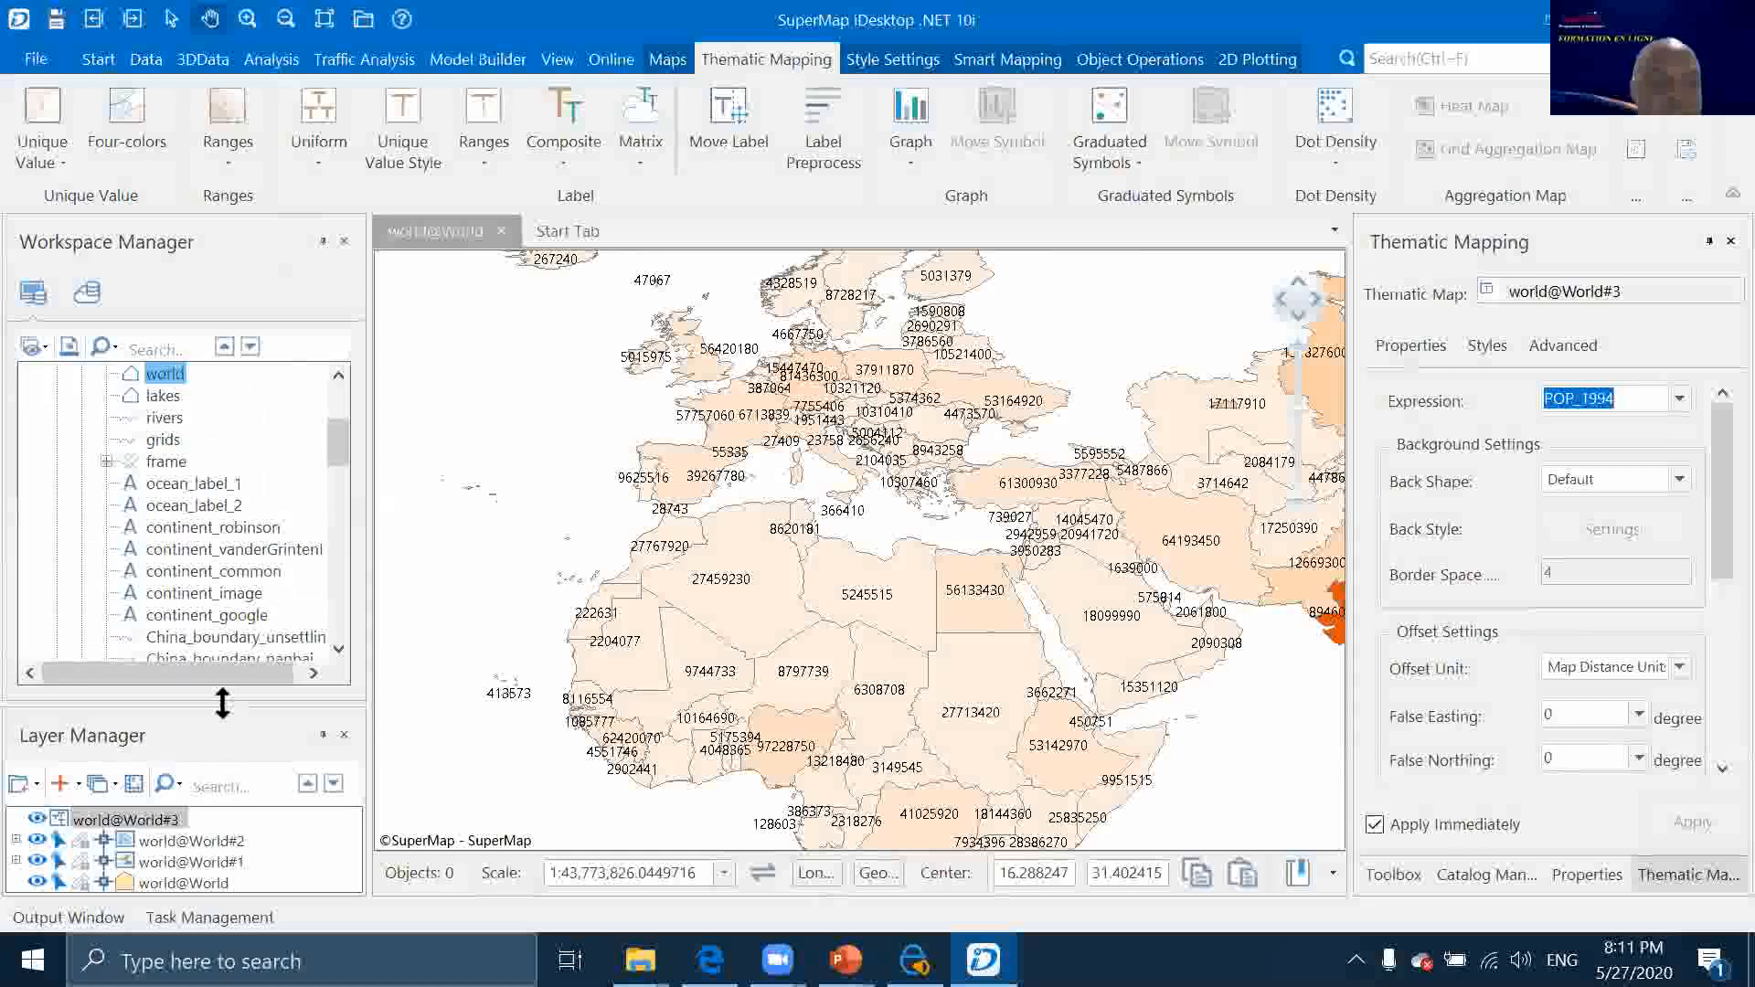
pyautogui.moveTo(222, 704); pyautogui.dragTo(245, 567)
pyautogui.click(196, 742)
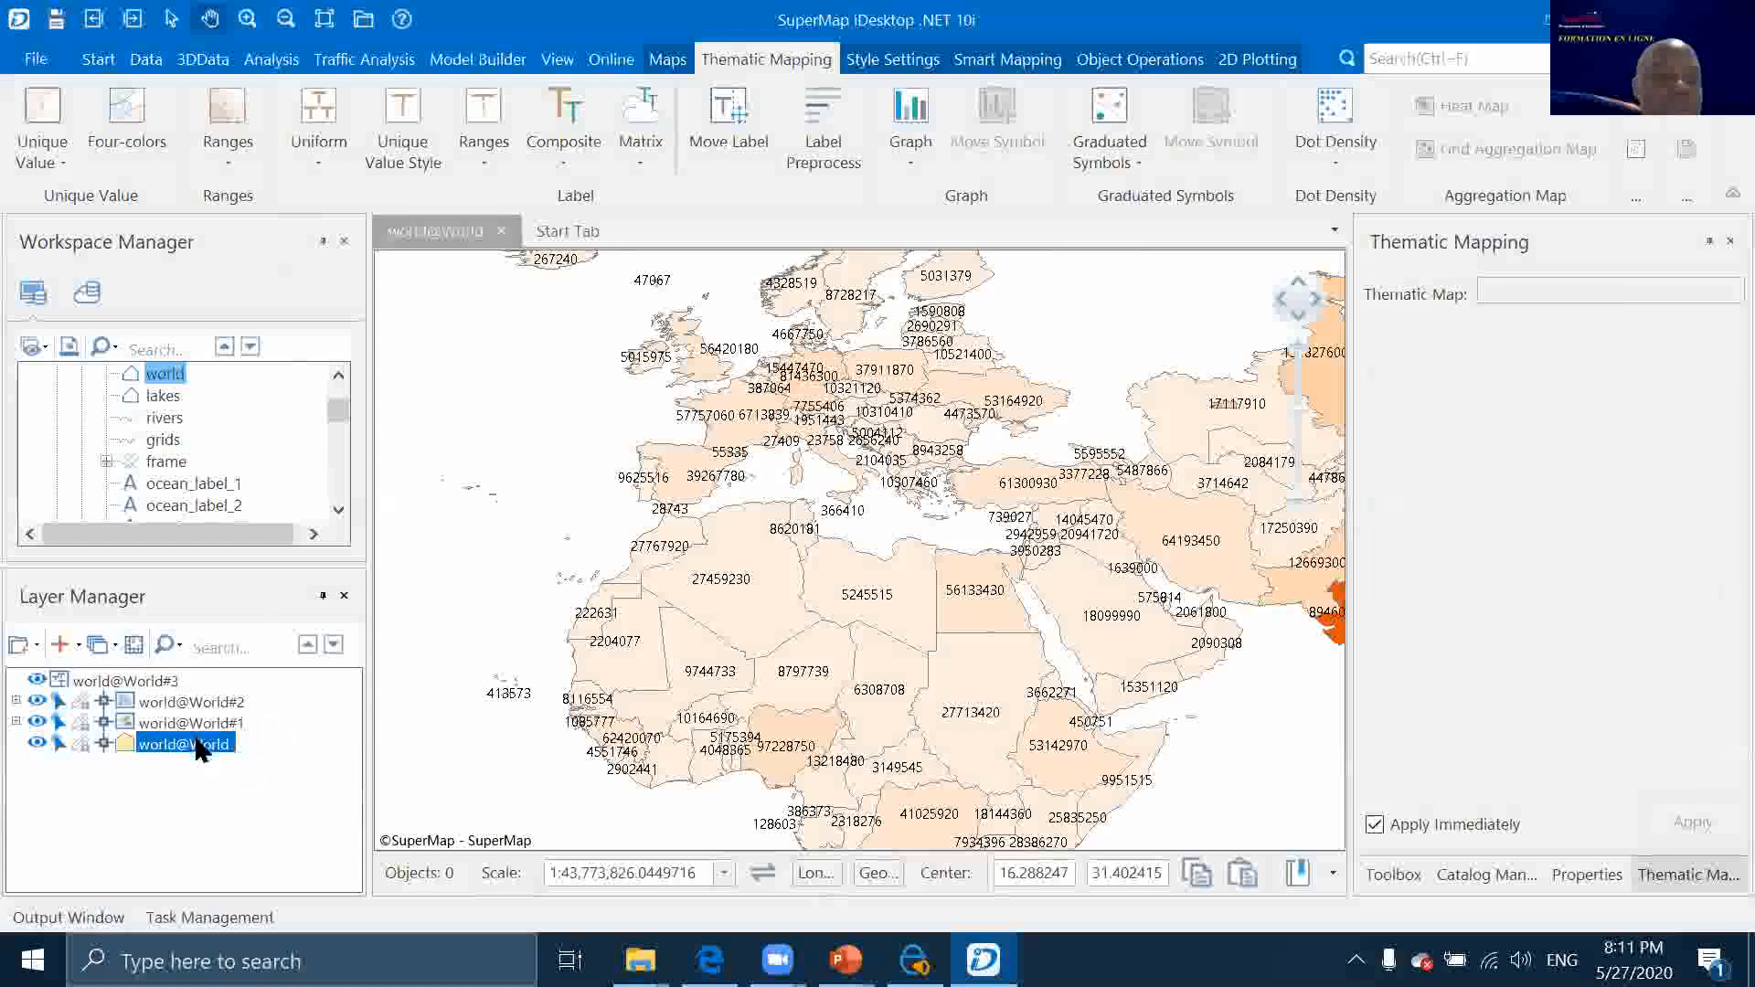
pyautogui.rightClick(197, 743)
pyautogui.click(281, 697)
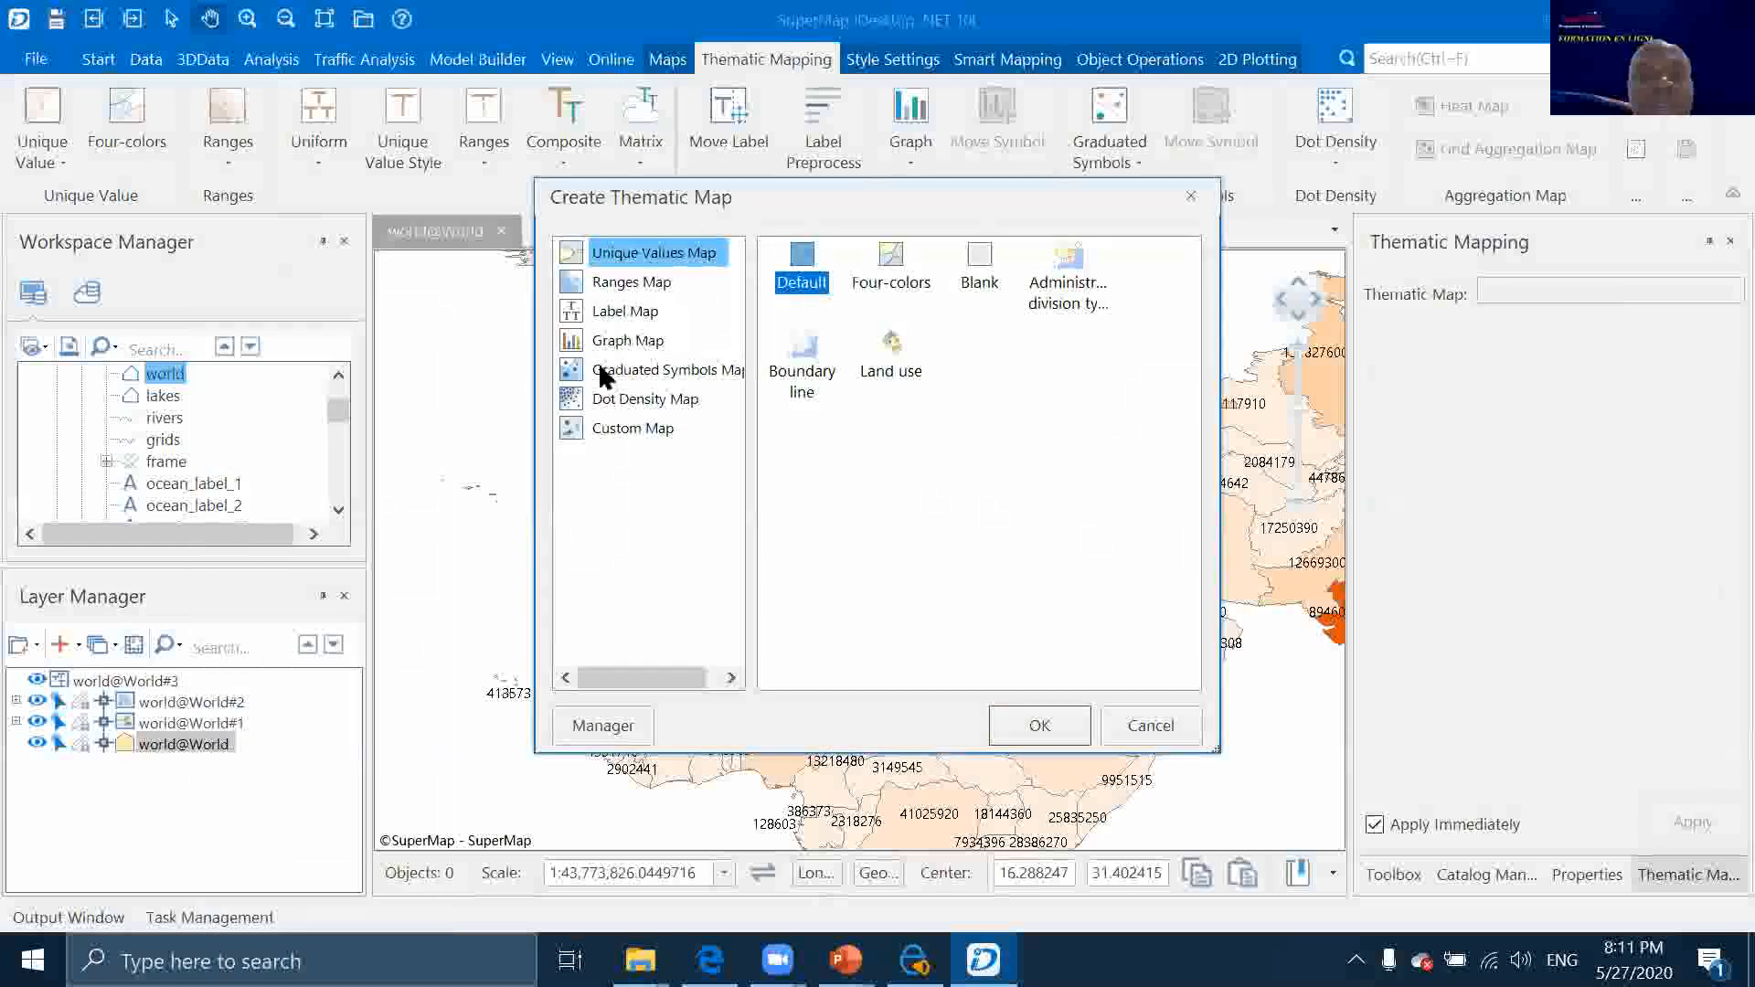
pyautogui.click(631, 367)
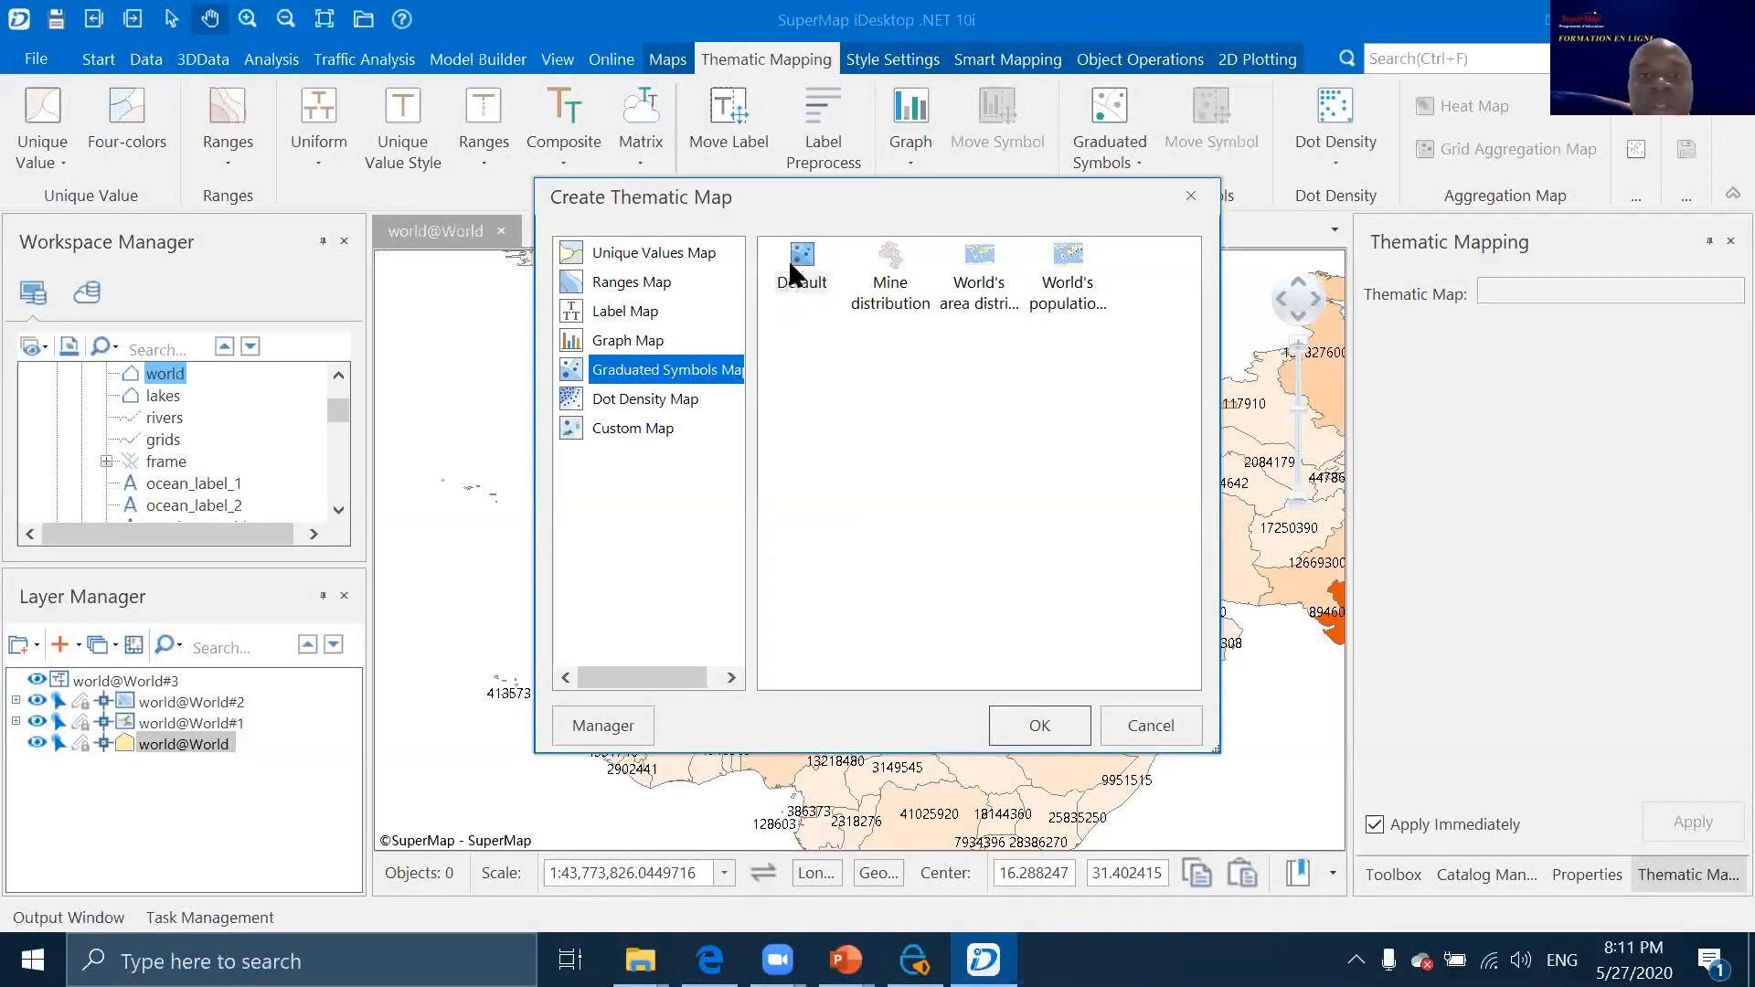
pyautogui.click(1031, 722)
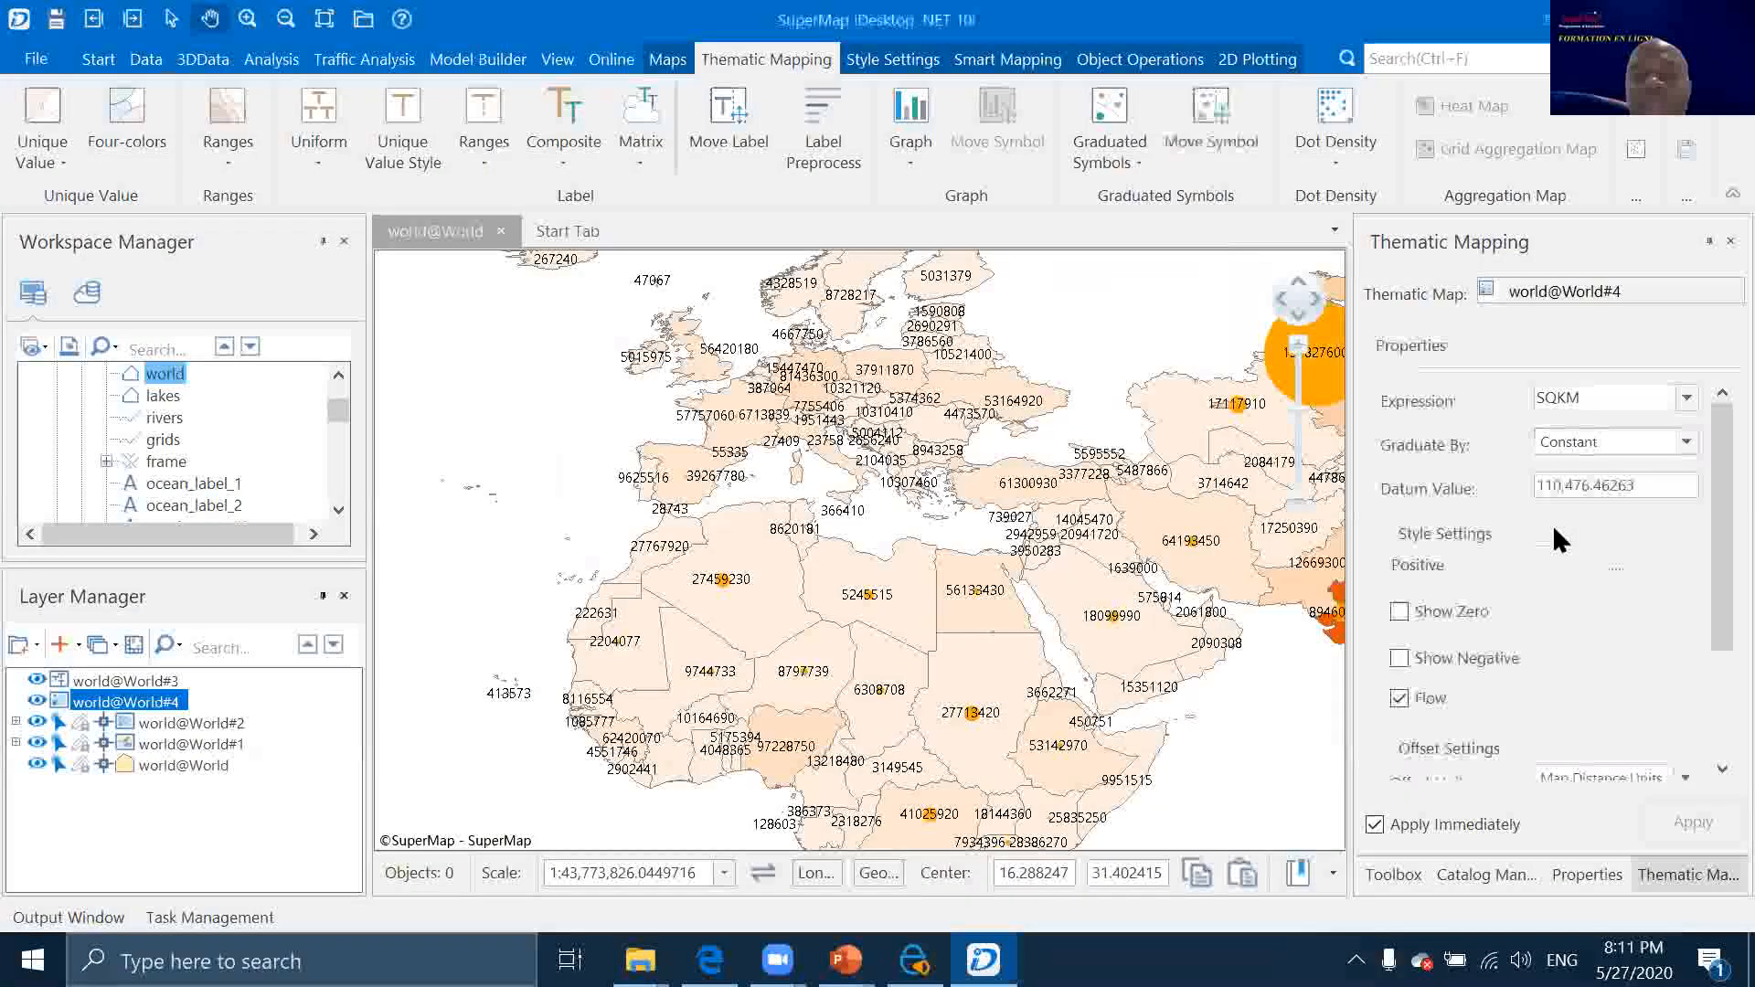
# Hide the label thematic layer world@World#3 to expose the graduated symbols on the map
pyautogui.scroll(2, 849, 557)
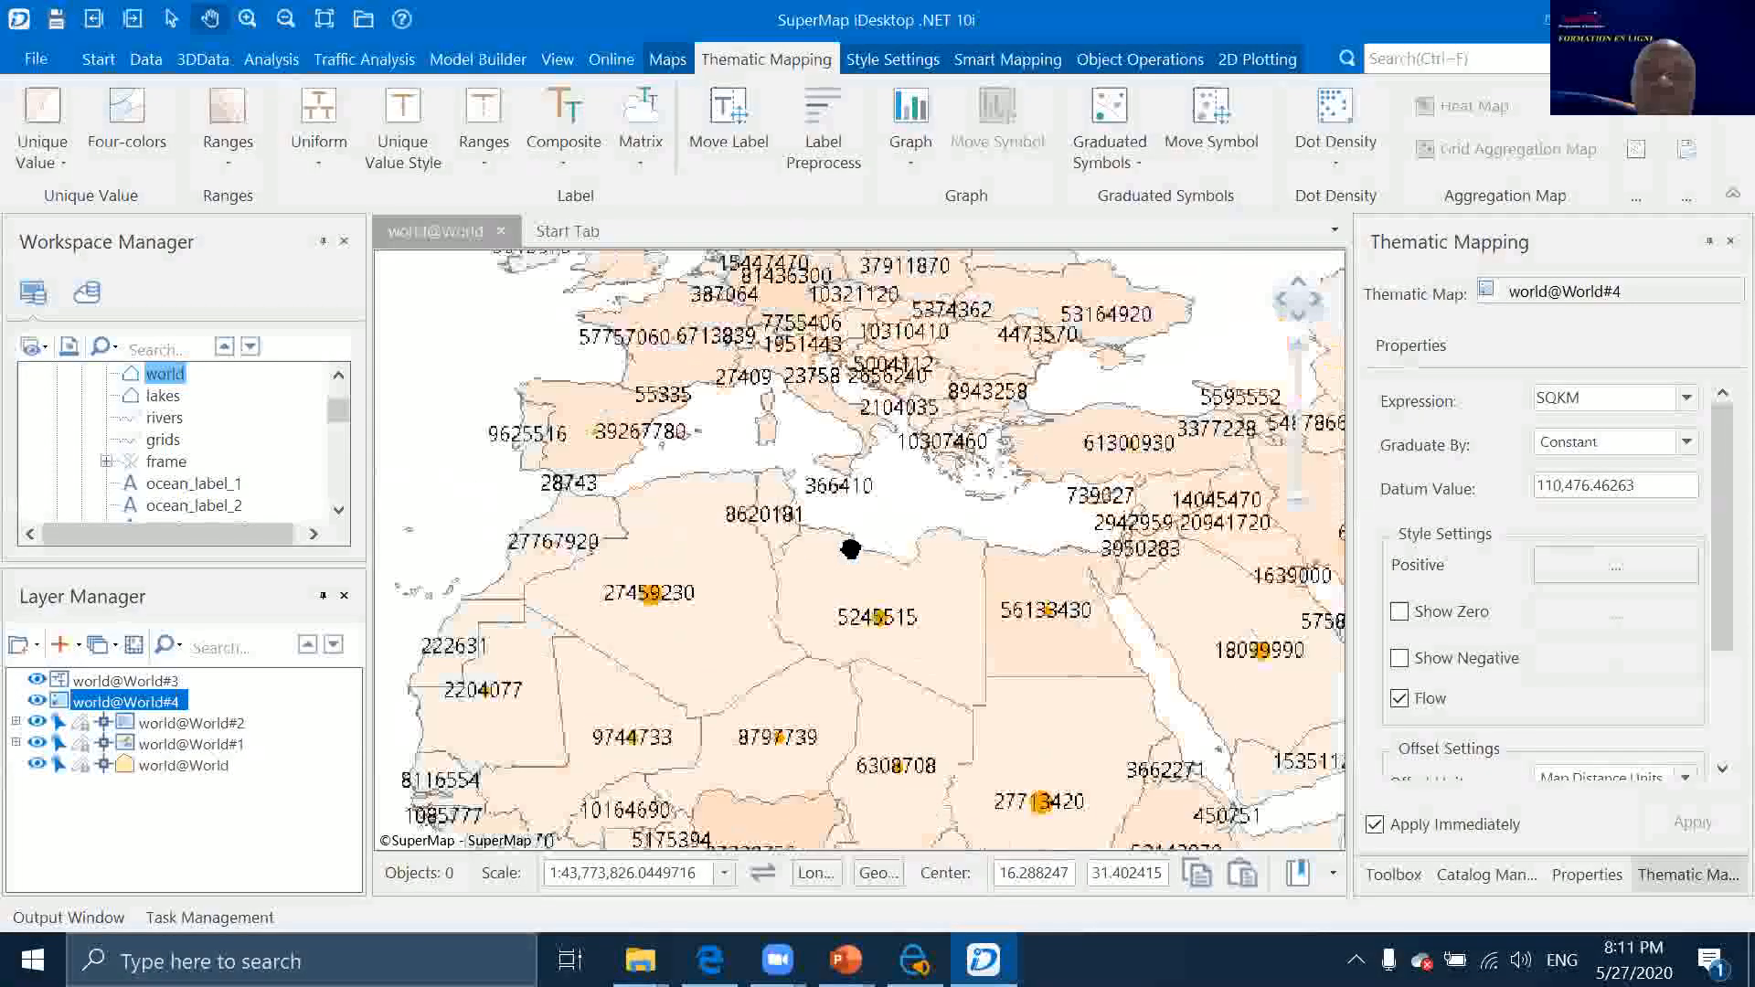
pyautogui.click(36, 682)
pyautogui.scroll(2, 858, 705)
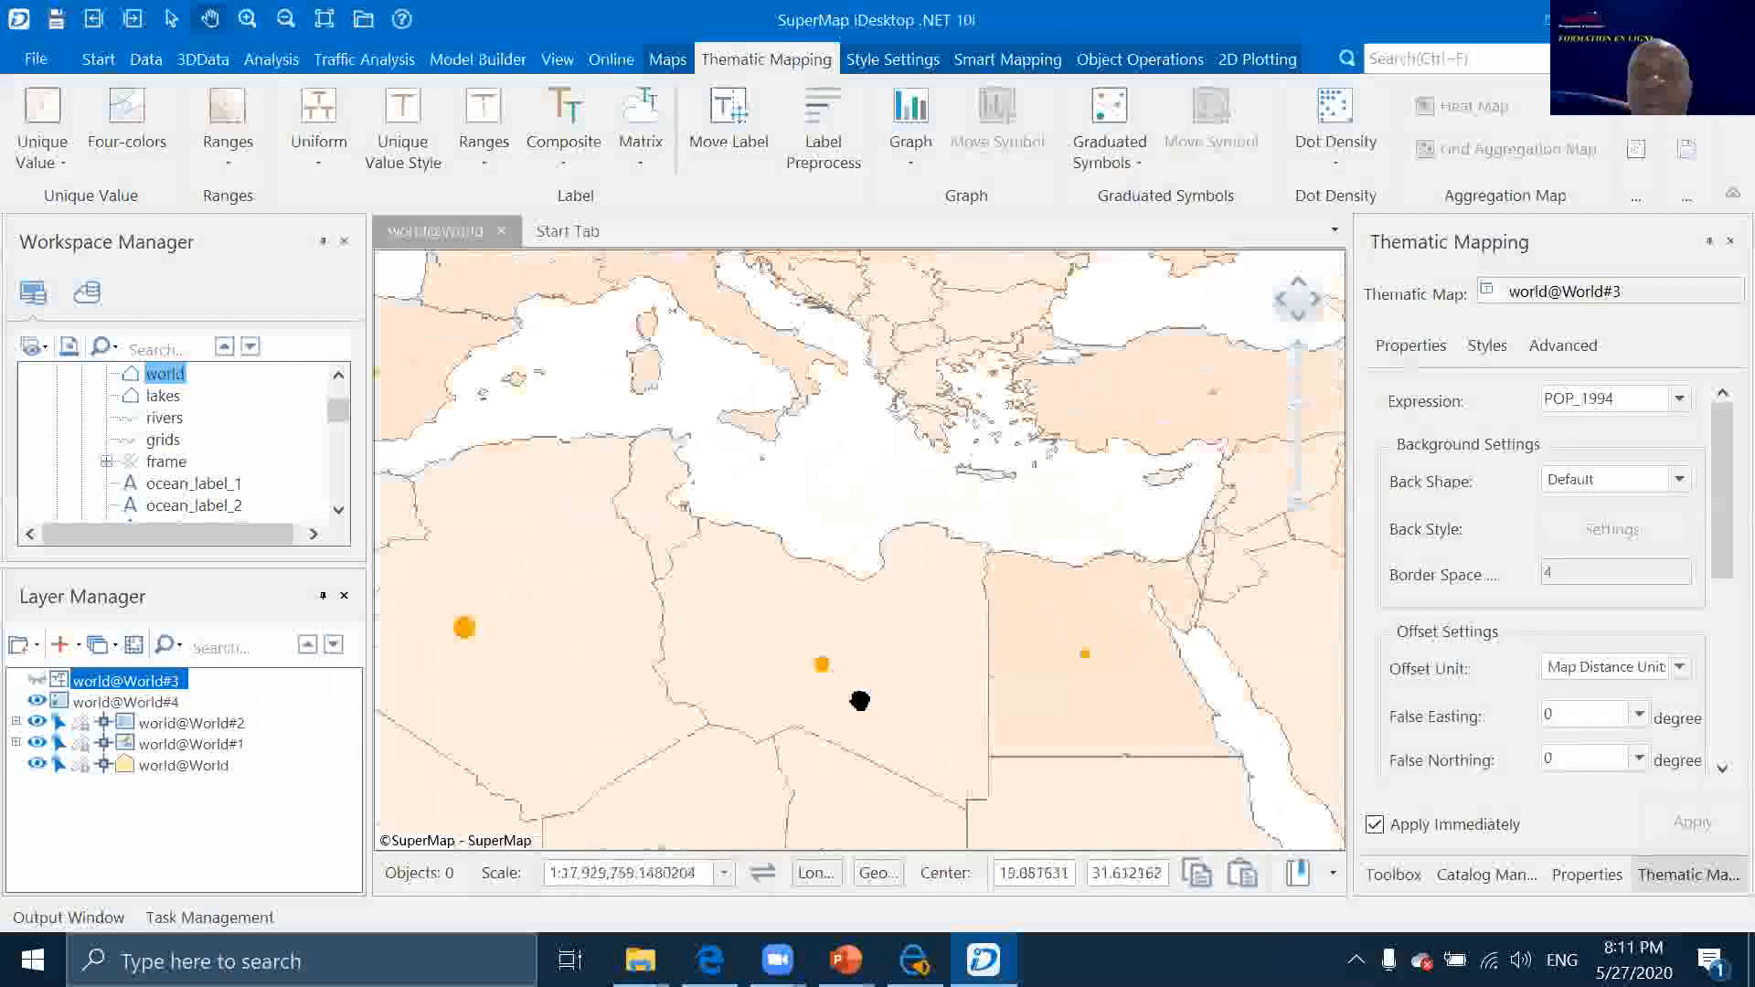
pyautogui.scroll(-3, 842, 479)
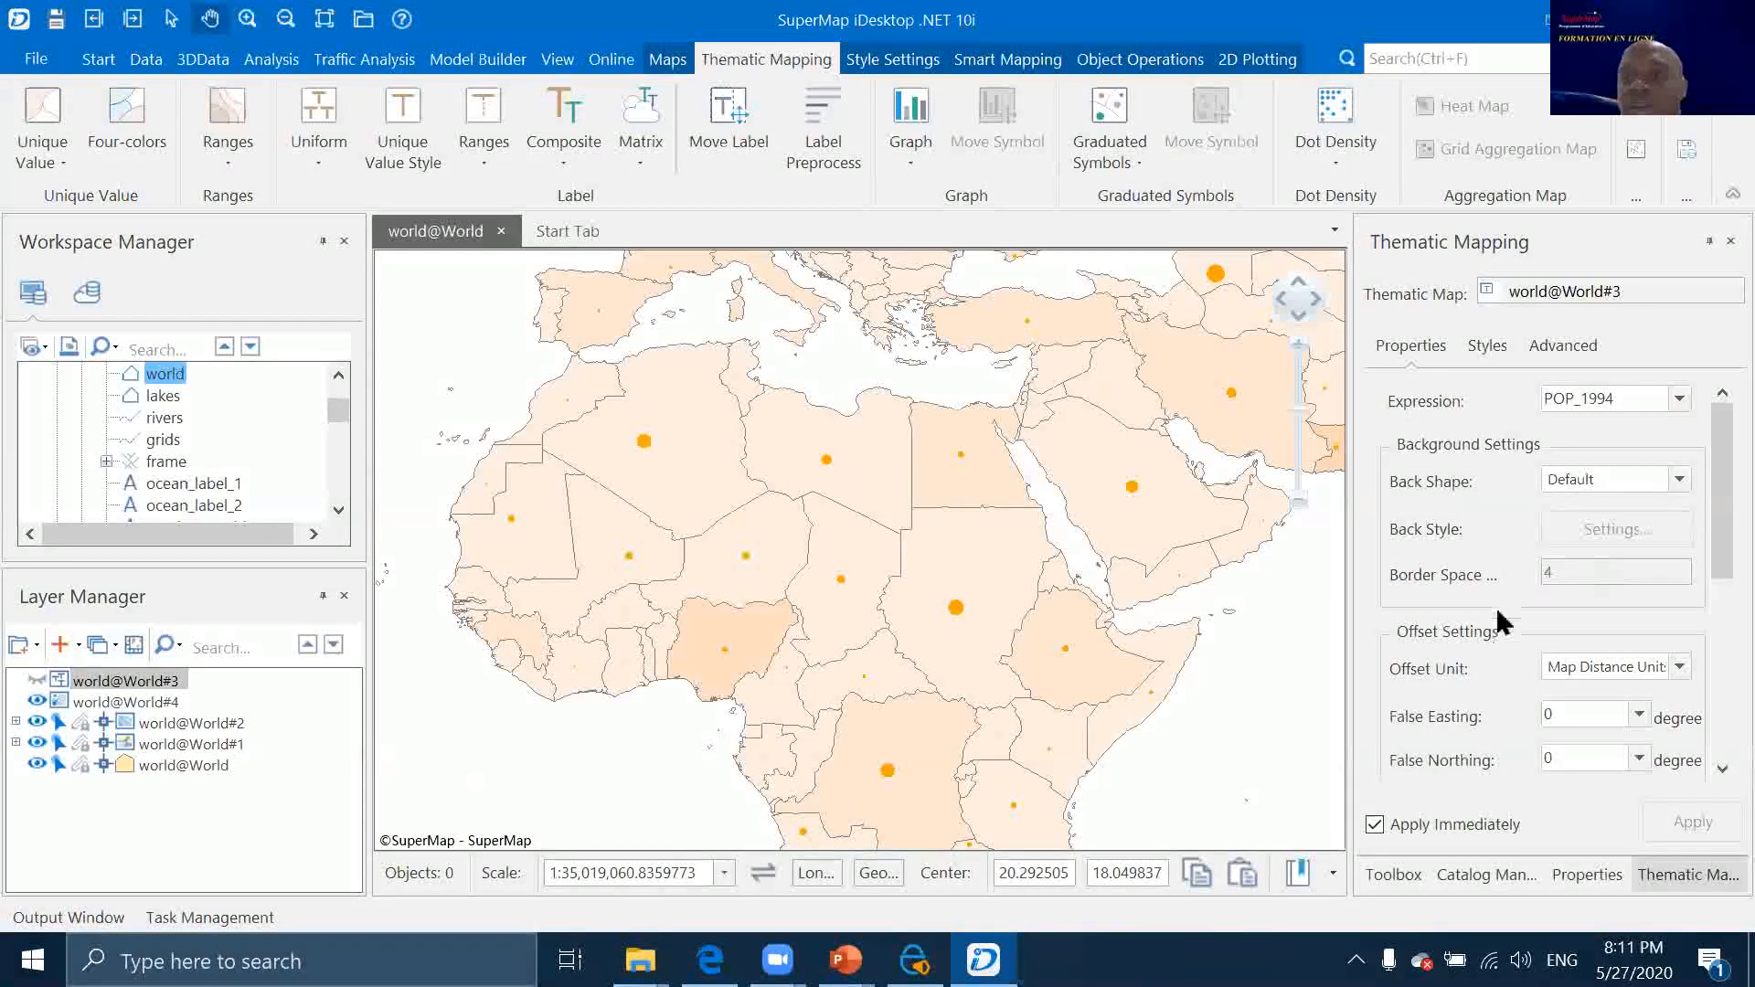
# Review the label thematic map's offset and effect properties, text styles and advanced settings
pyautogui.scroll(-3, 1589, 565)
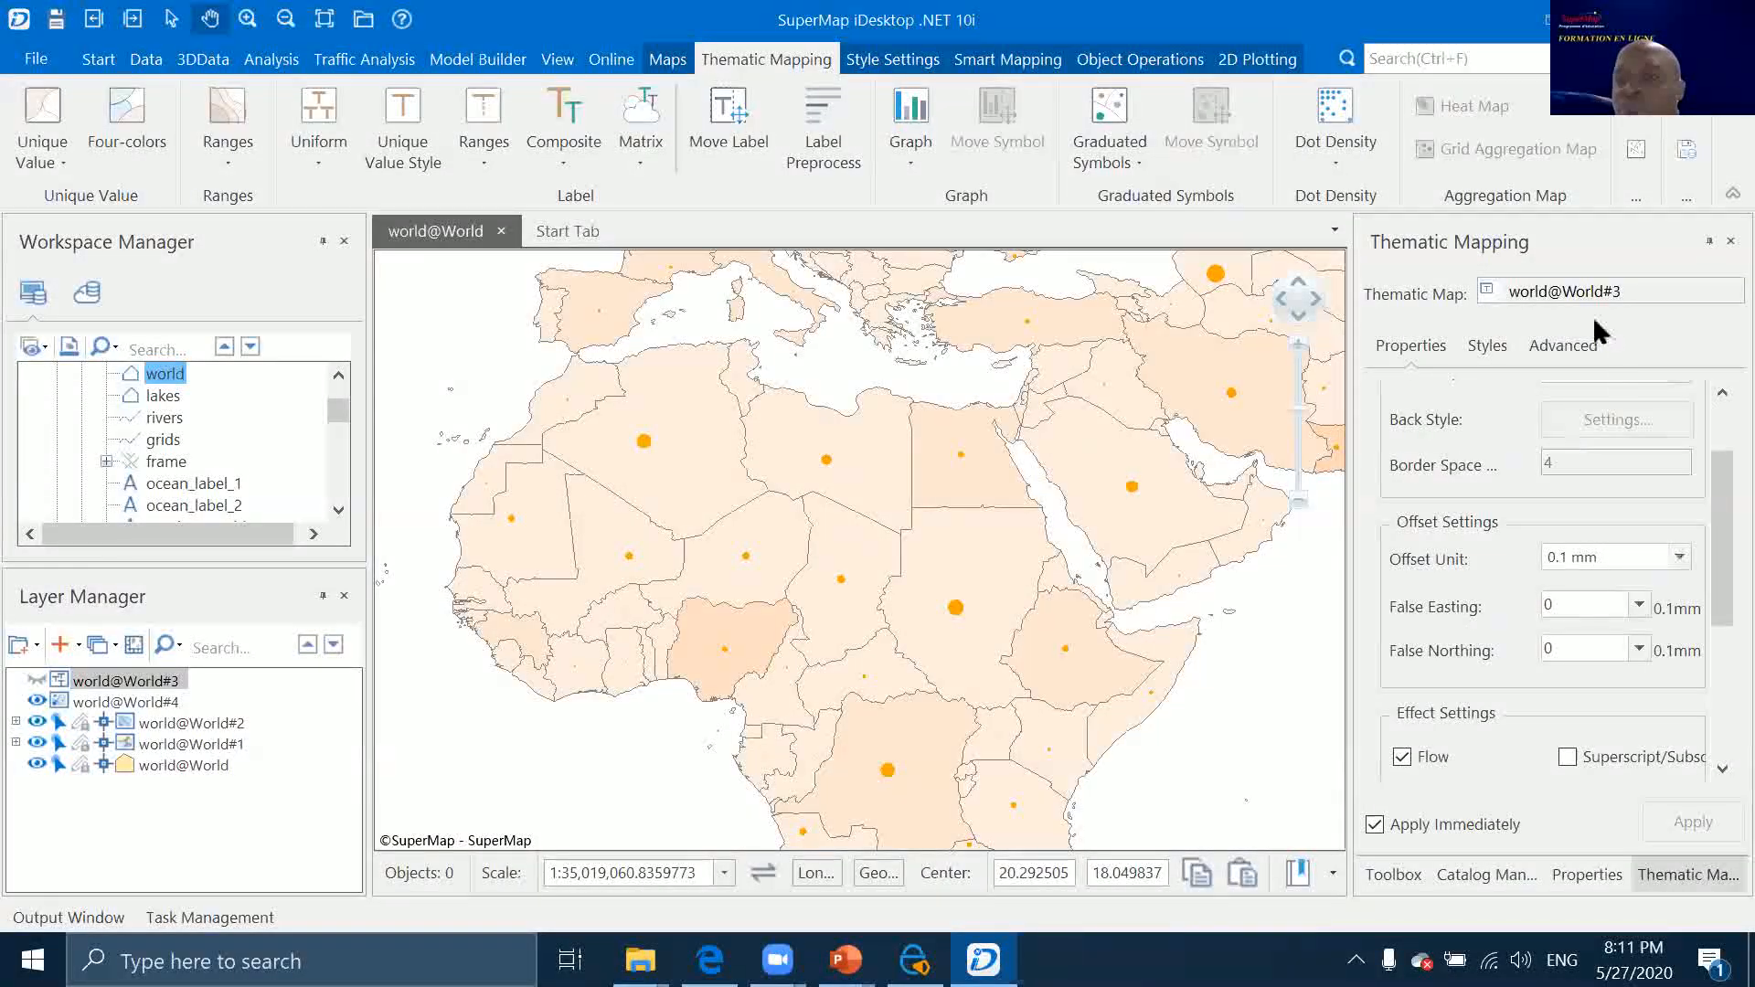
pyautogui.click(1488, 346)
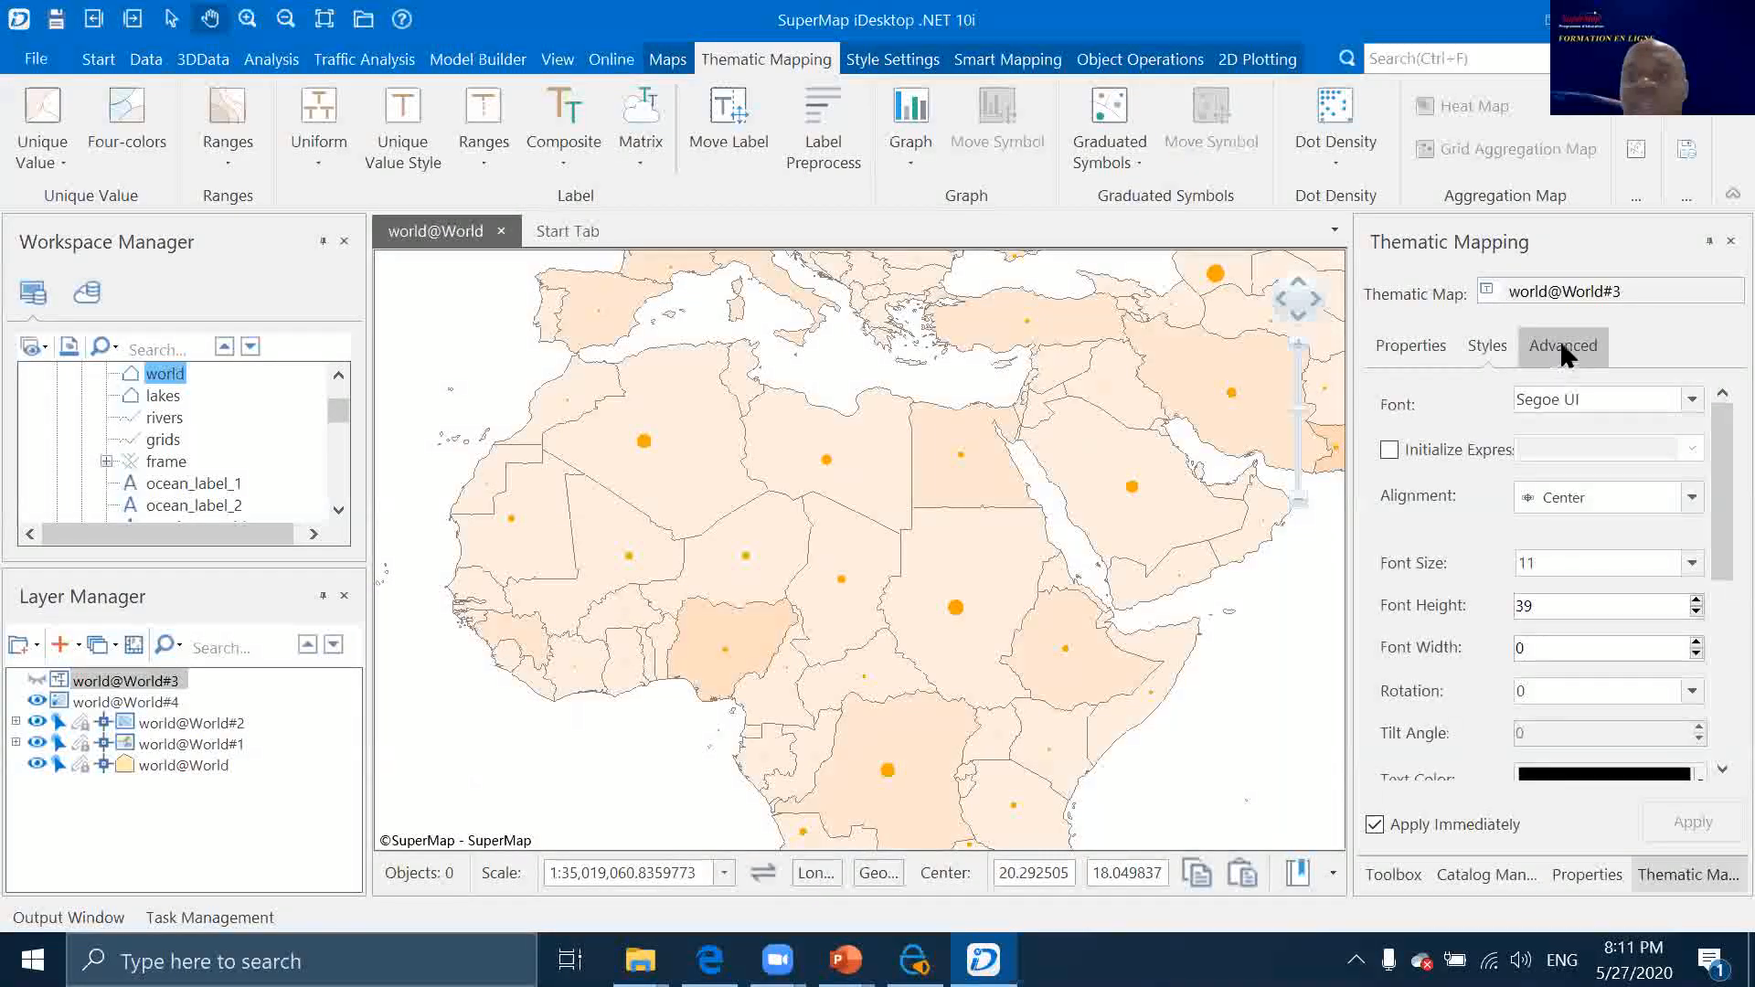
pyautogui.click(1561, 346)
pyautogui.click(1492, 347)
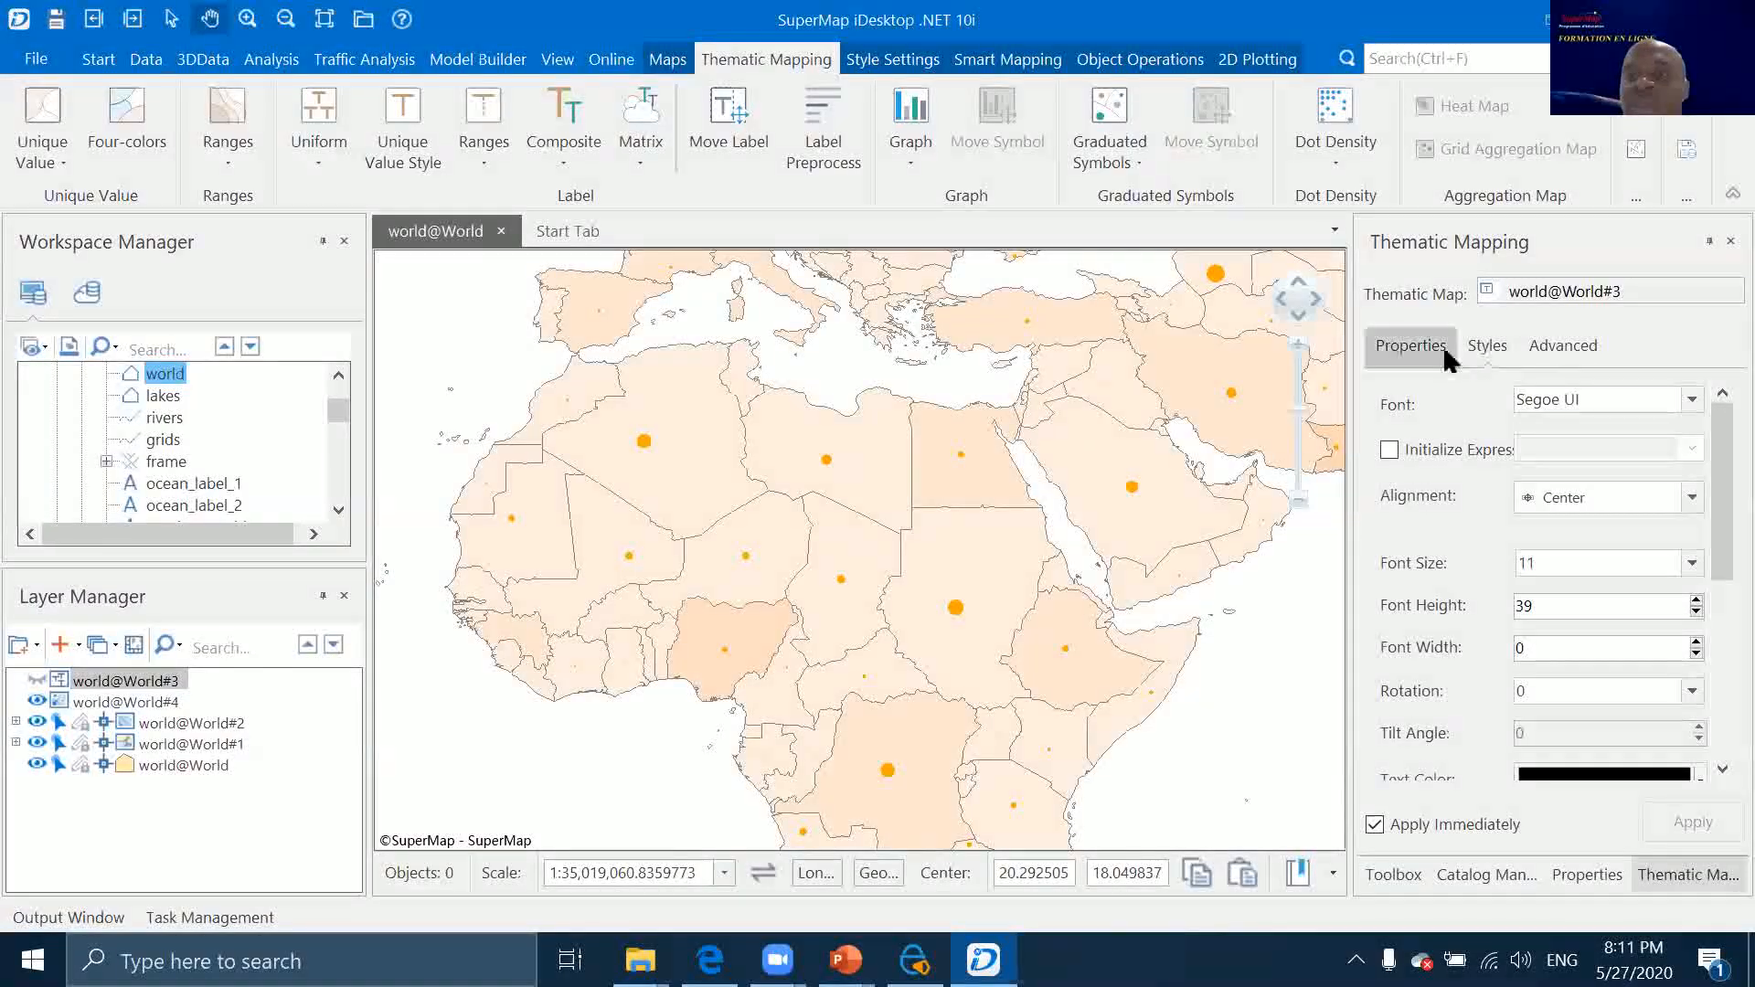
pyautogui.click(1395, 346)
pyautogui.scroll(3, 1545, 498)
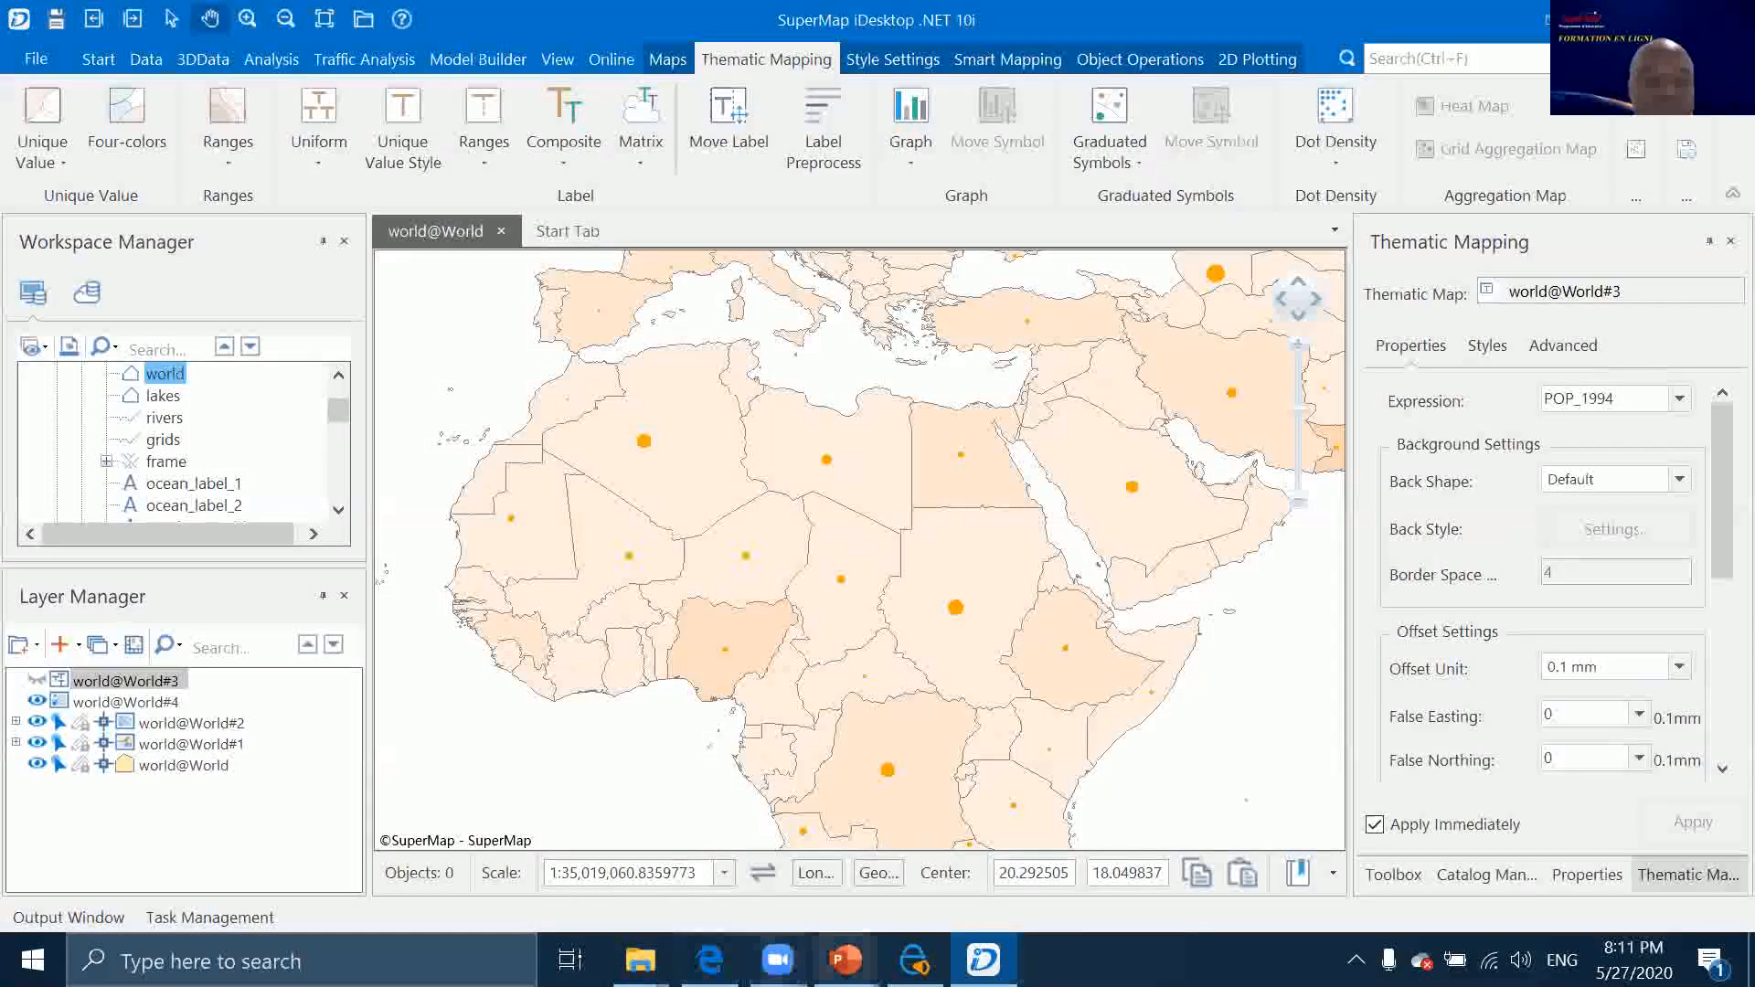
# Switch to the PowerPoint slide show and advance to the slide on automatic colour definition with AI cartography
pyautogui.moveTo(846, 960)
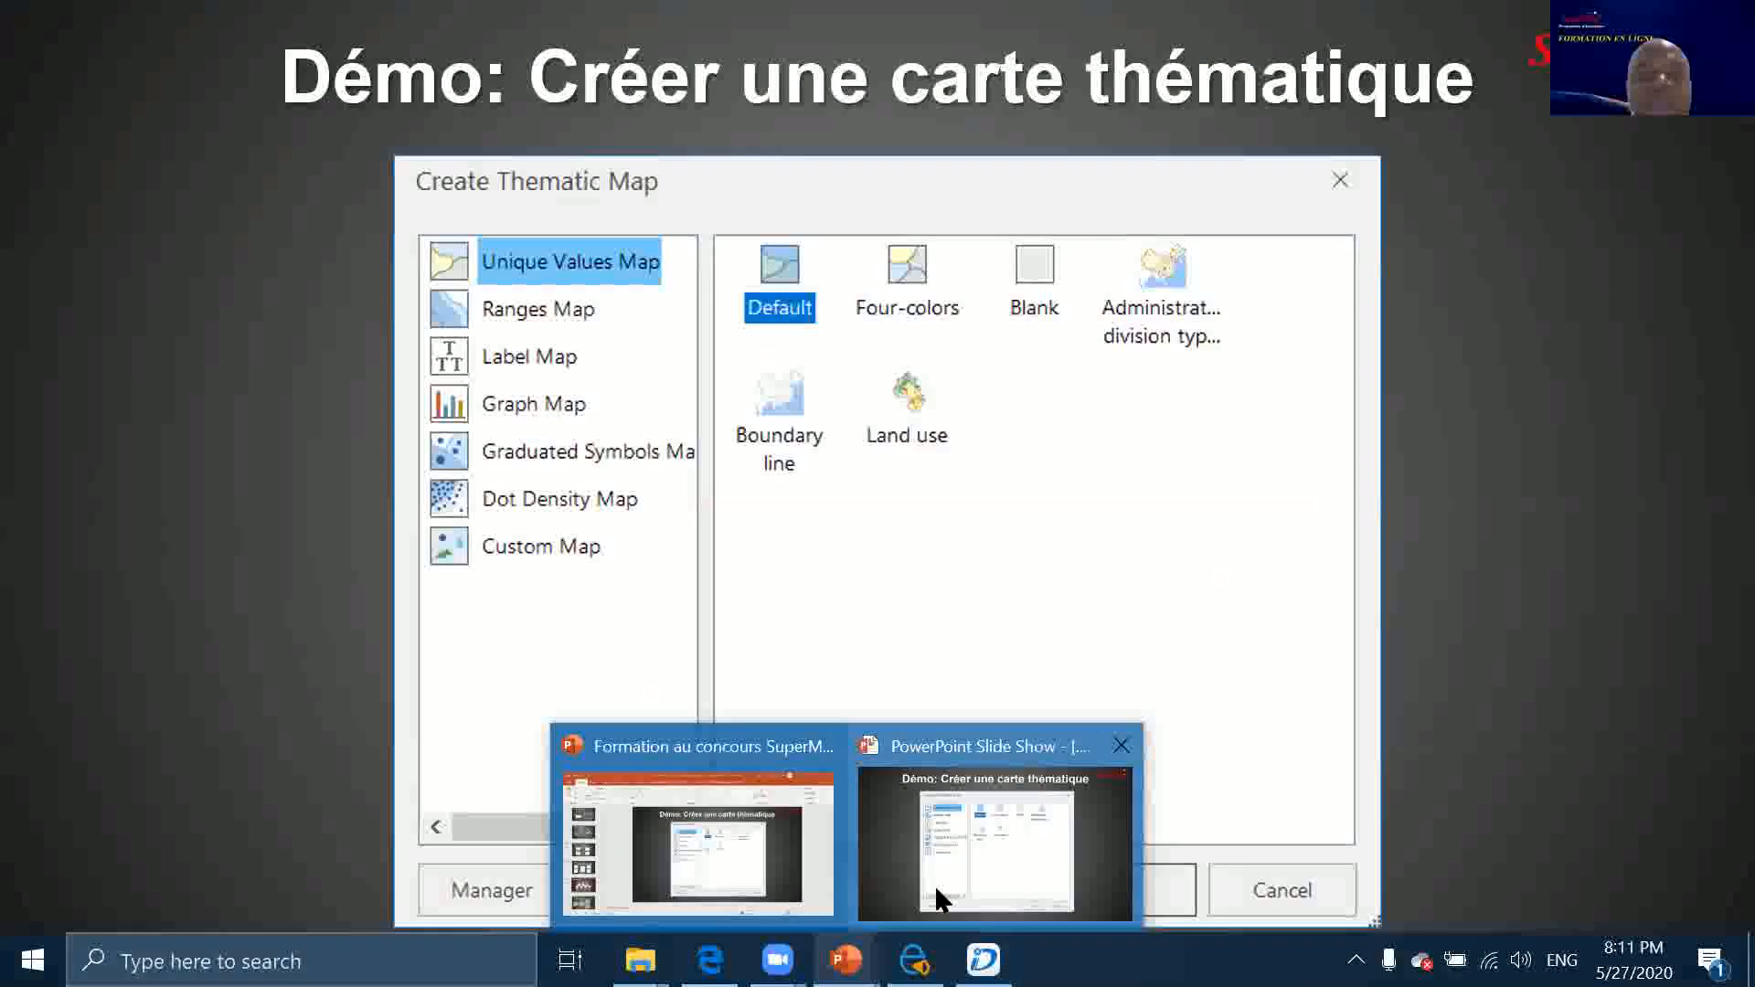
pyautogui.click(935, 885)
pyautogui.click(1716, 480)
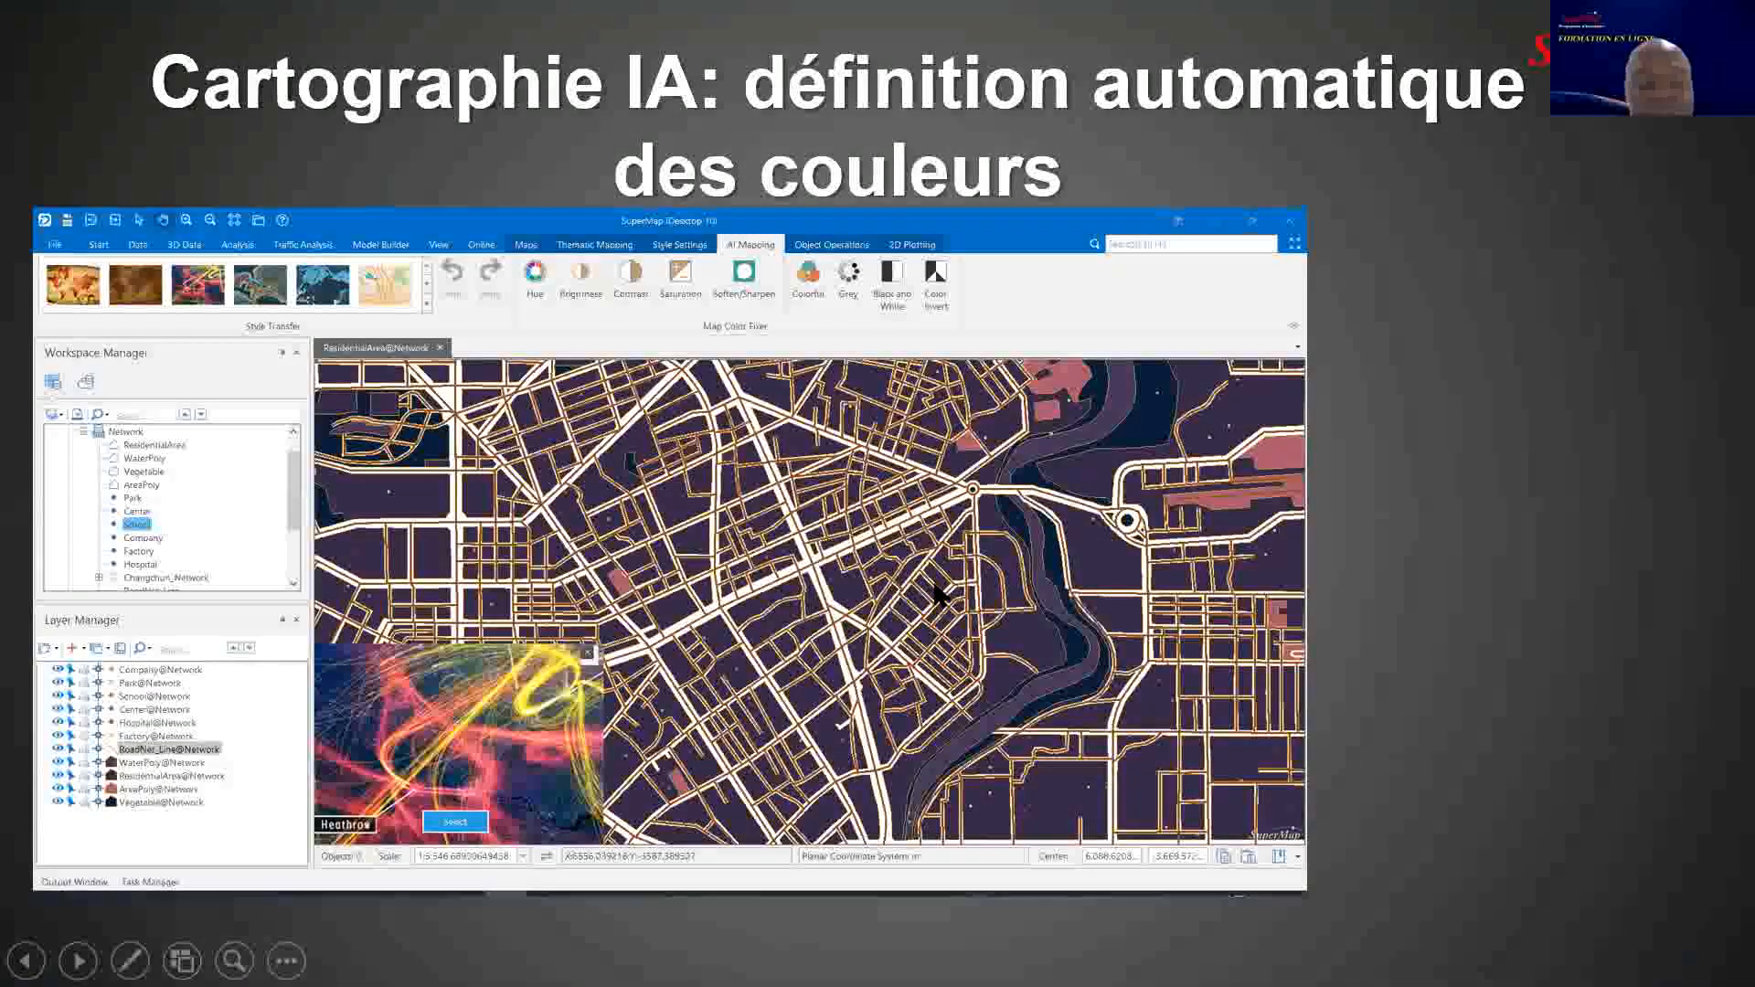
# Switch back to SuperMap iDesktop and close the world map, discarding its changes
pyautogui.press('super+d')
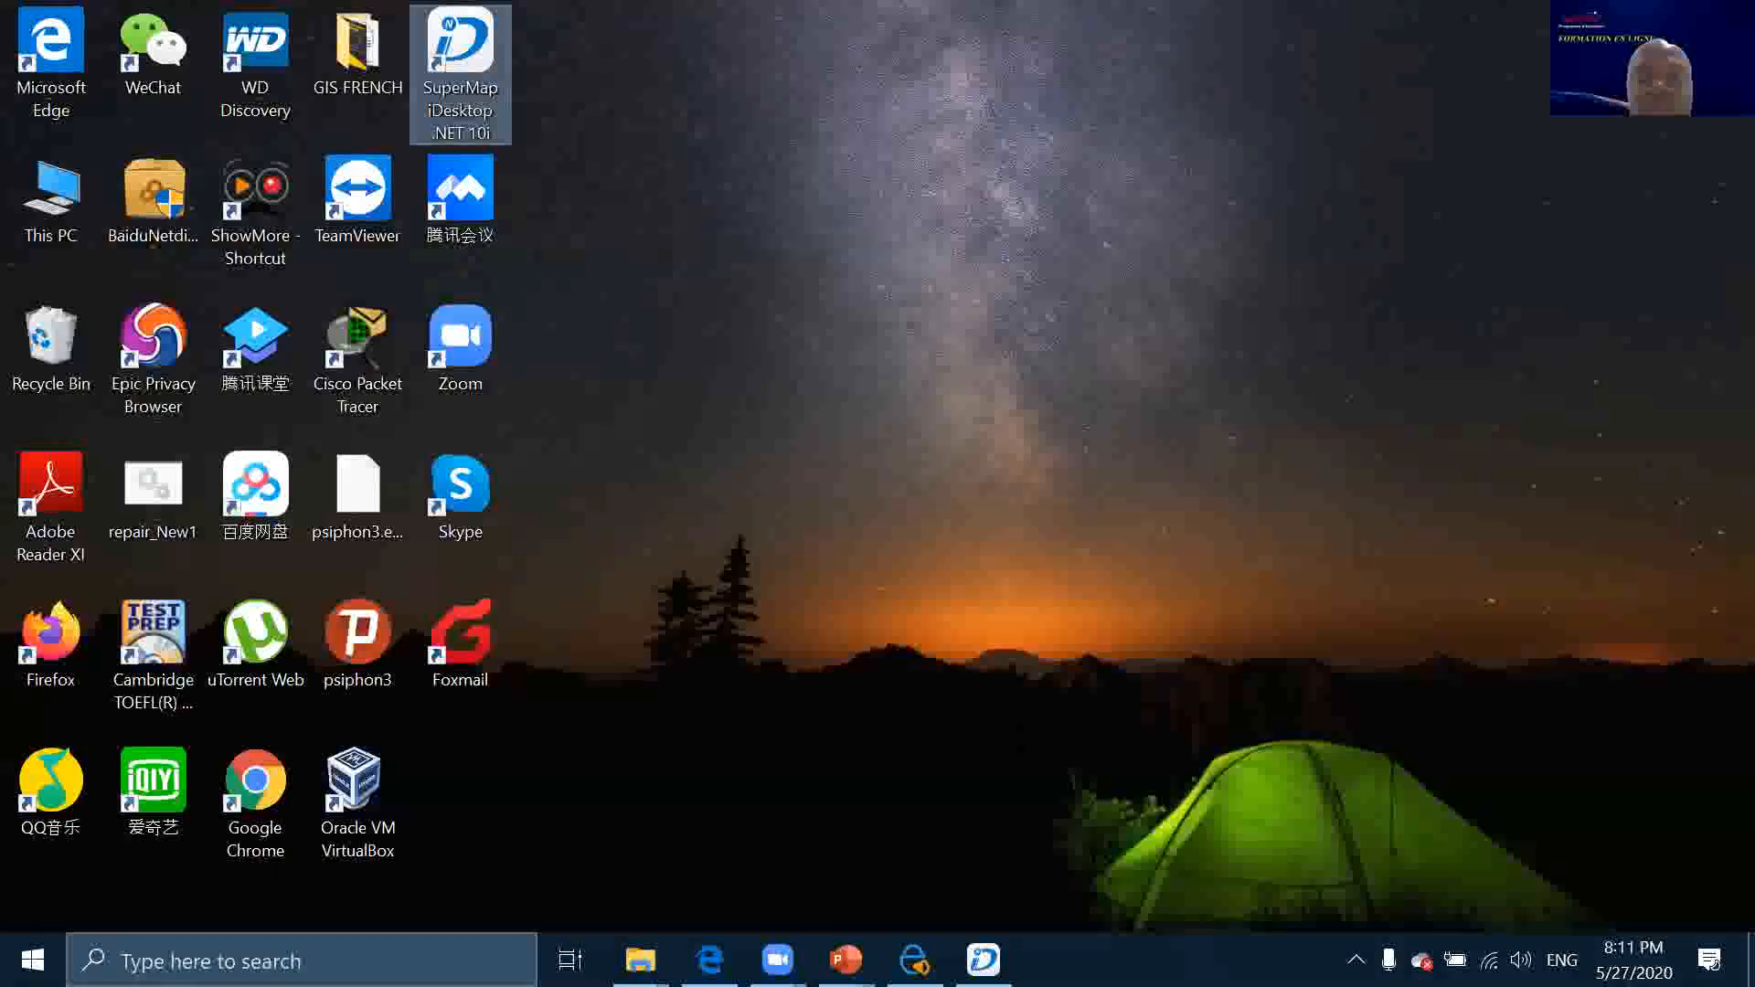
pyautogui.click(984, 960)
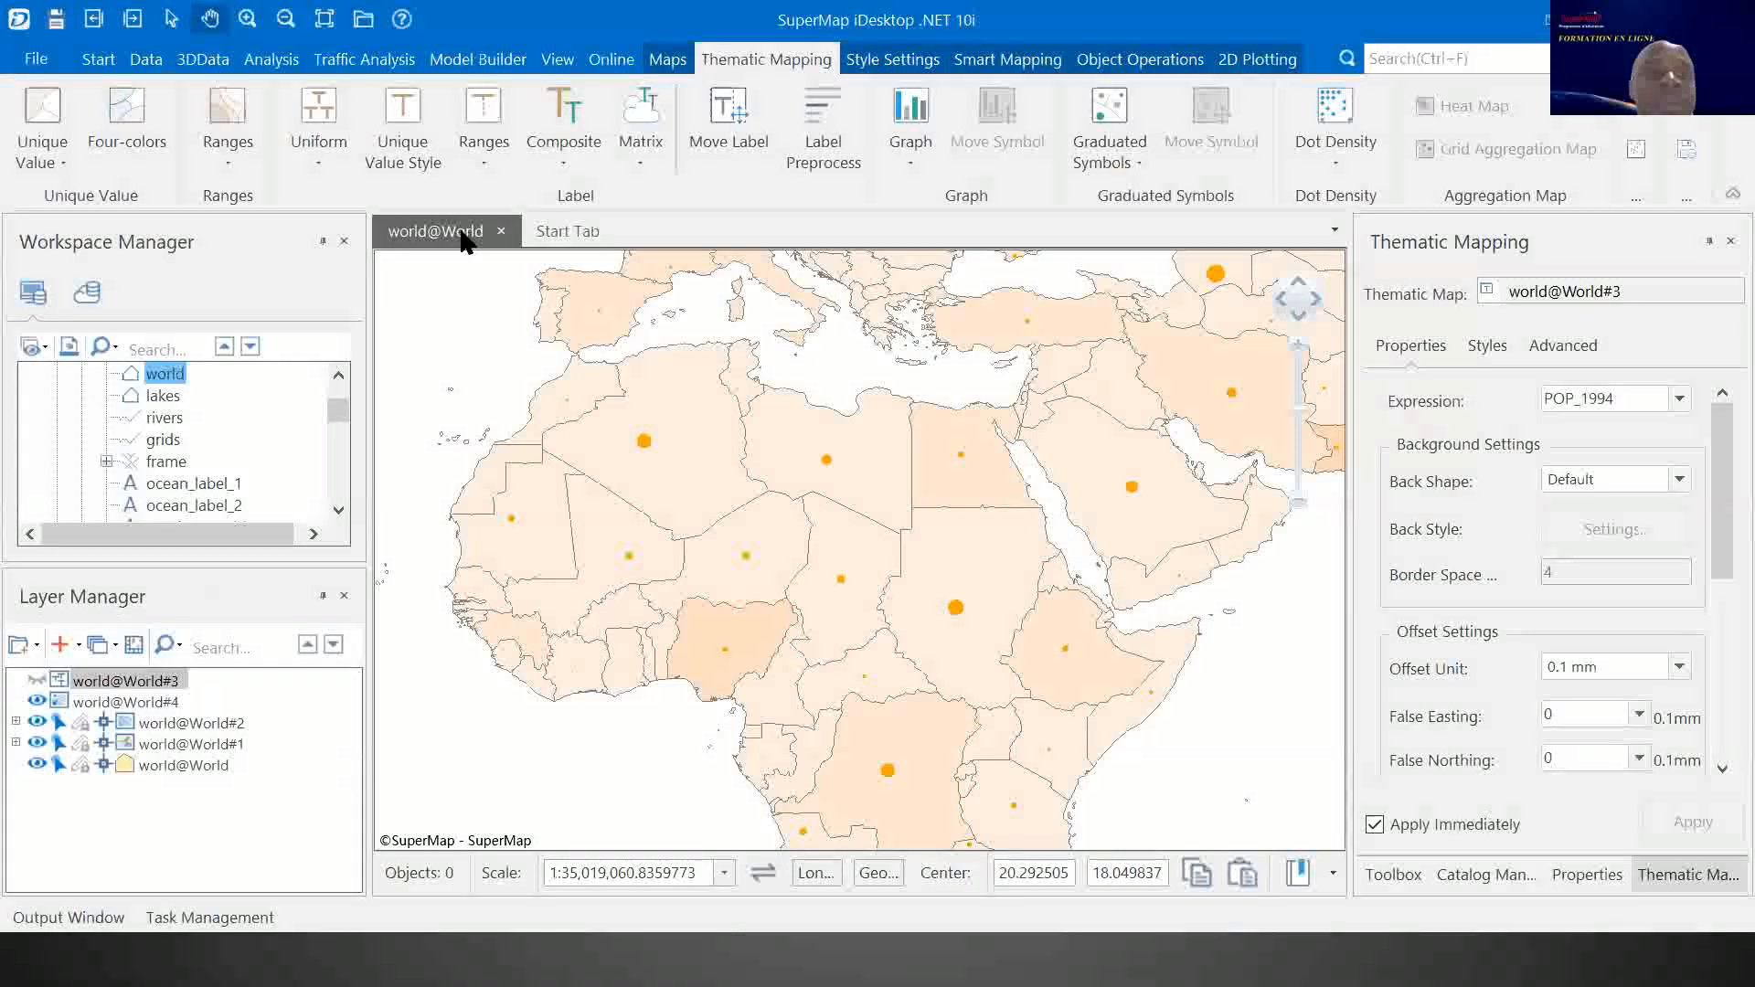
pyautogui.rightClick(462, 232)
pyautogui.click(590, 315)
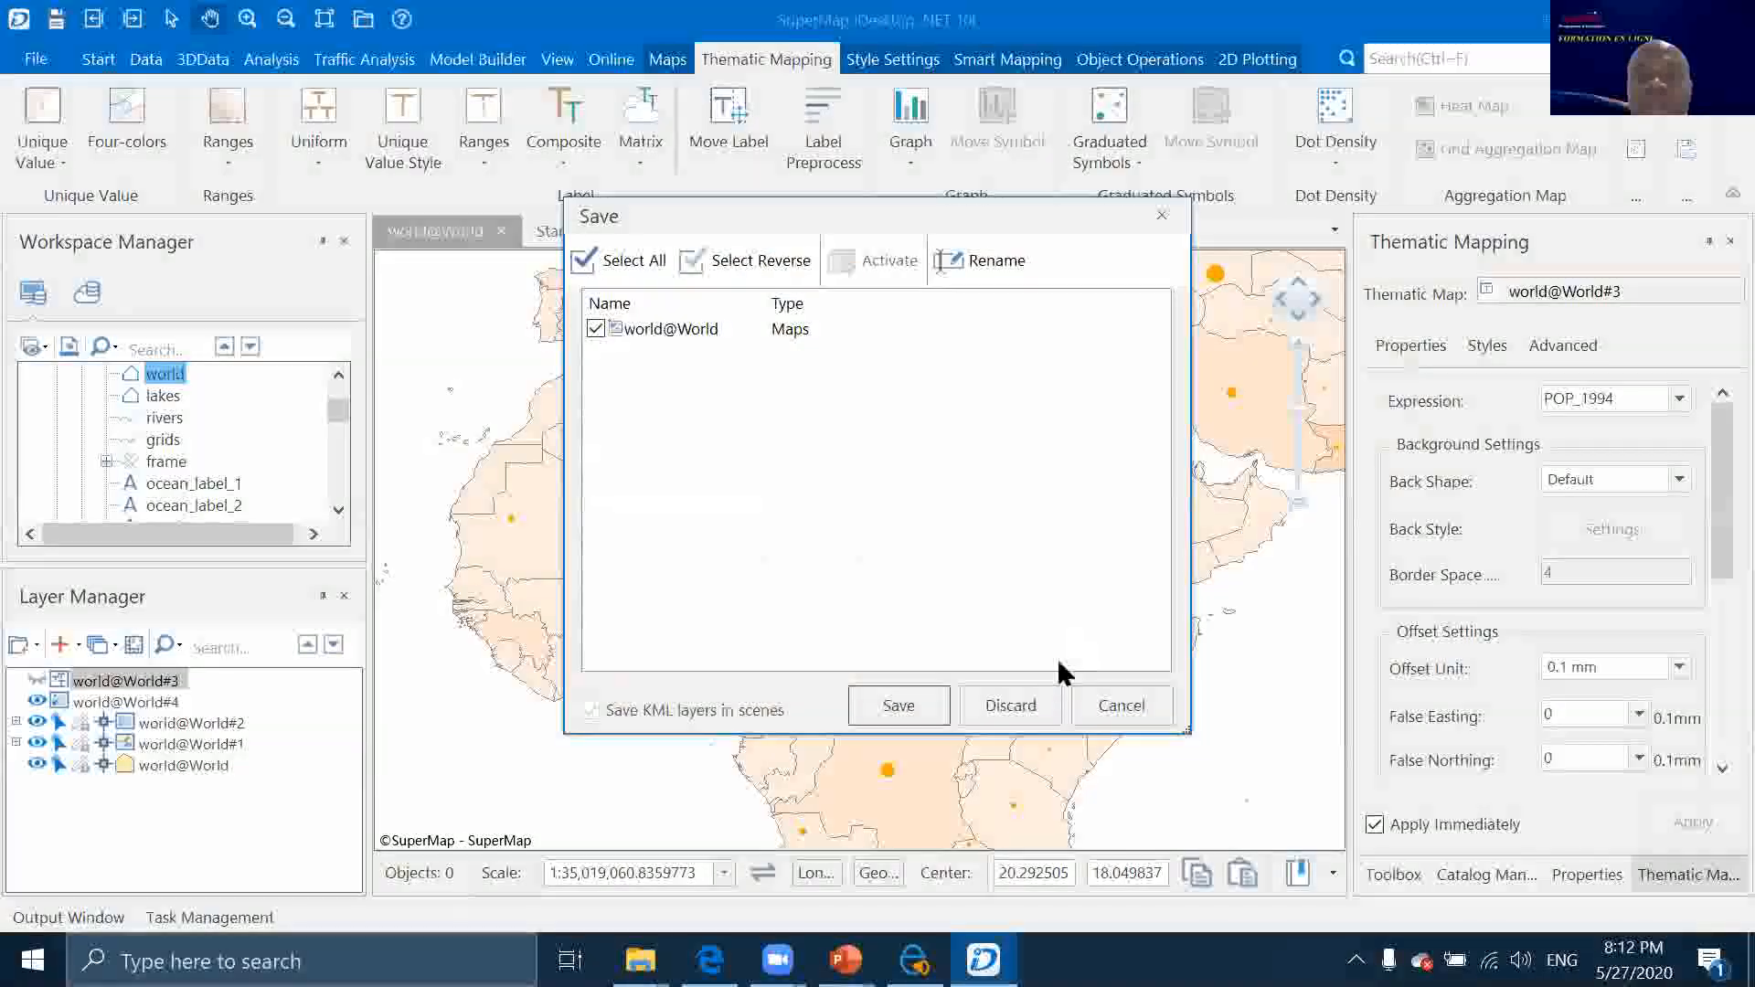
pyautogui.click(1010, 705)
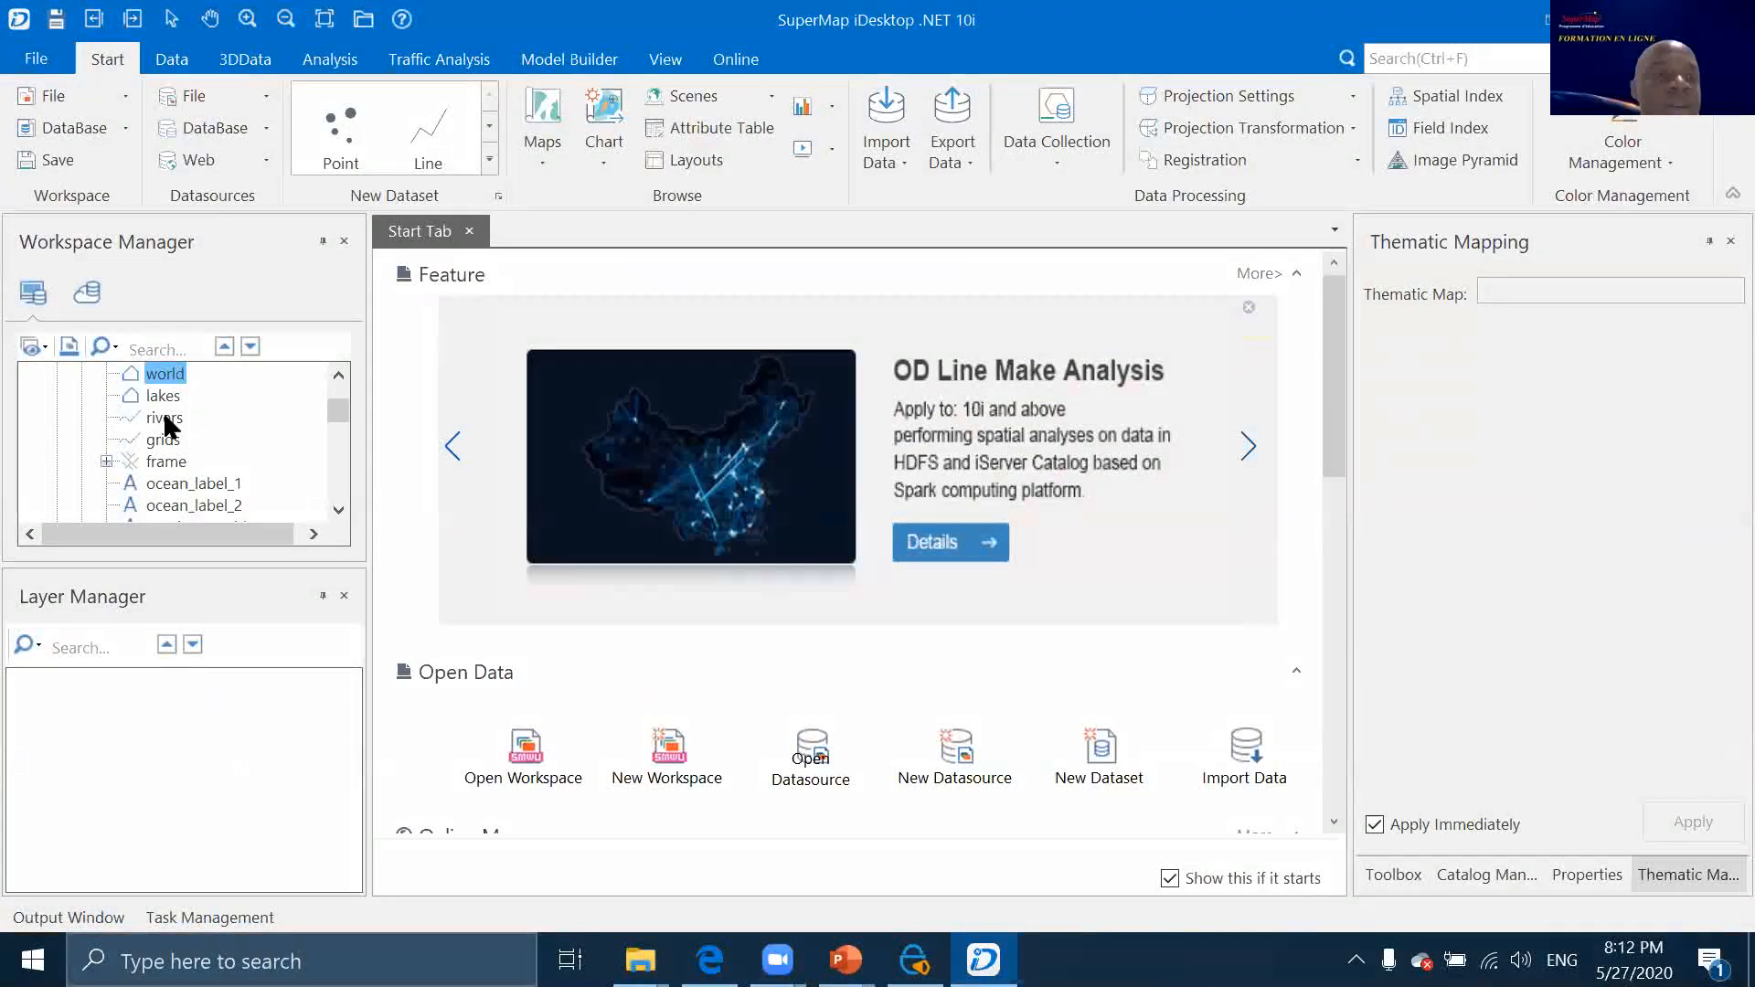
# Open the rivers dataset in a new map and add the country_label, ocean_label and grids datasets to it
pyautogui.doubleClick(151, 417)
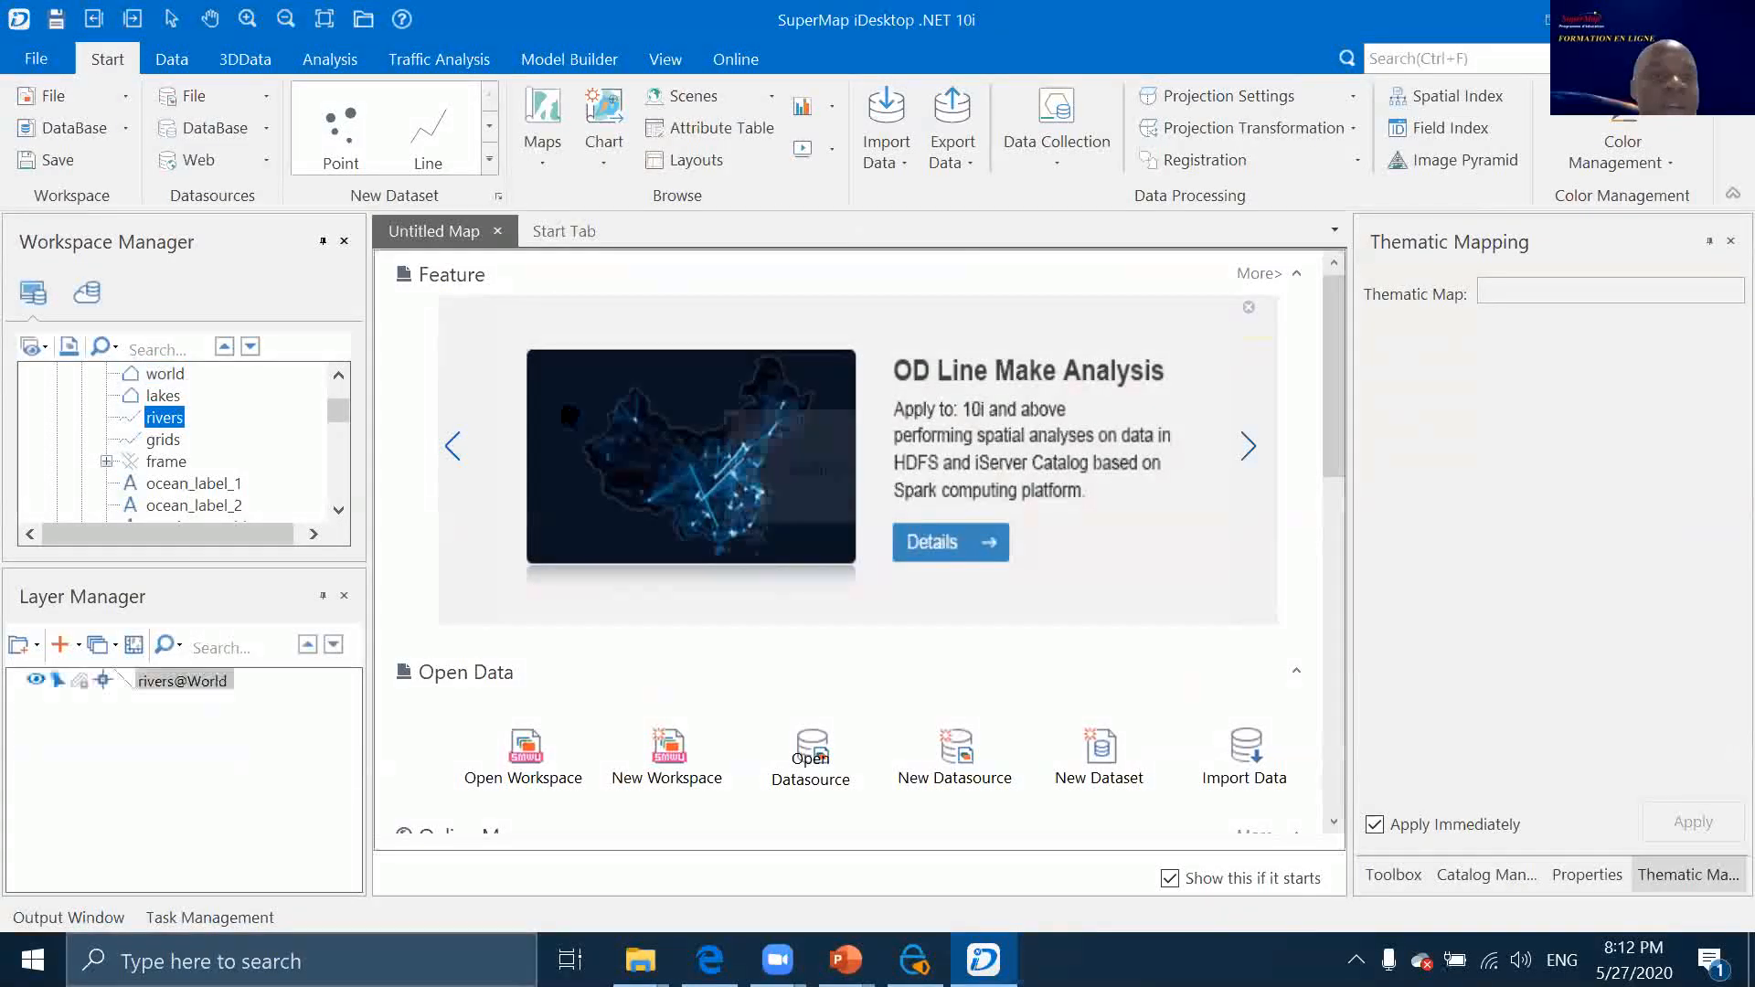
pyautogui.scroll(-5, 153, 442)
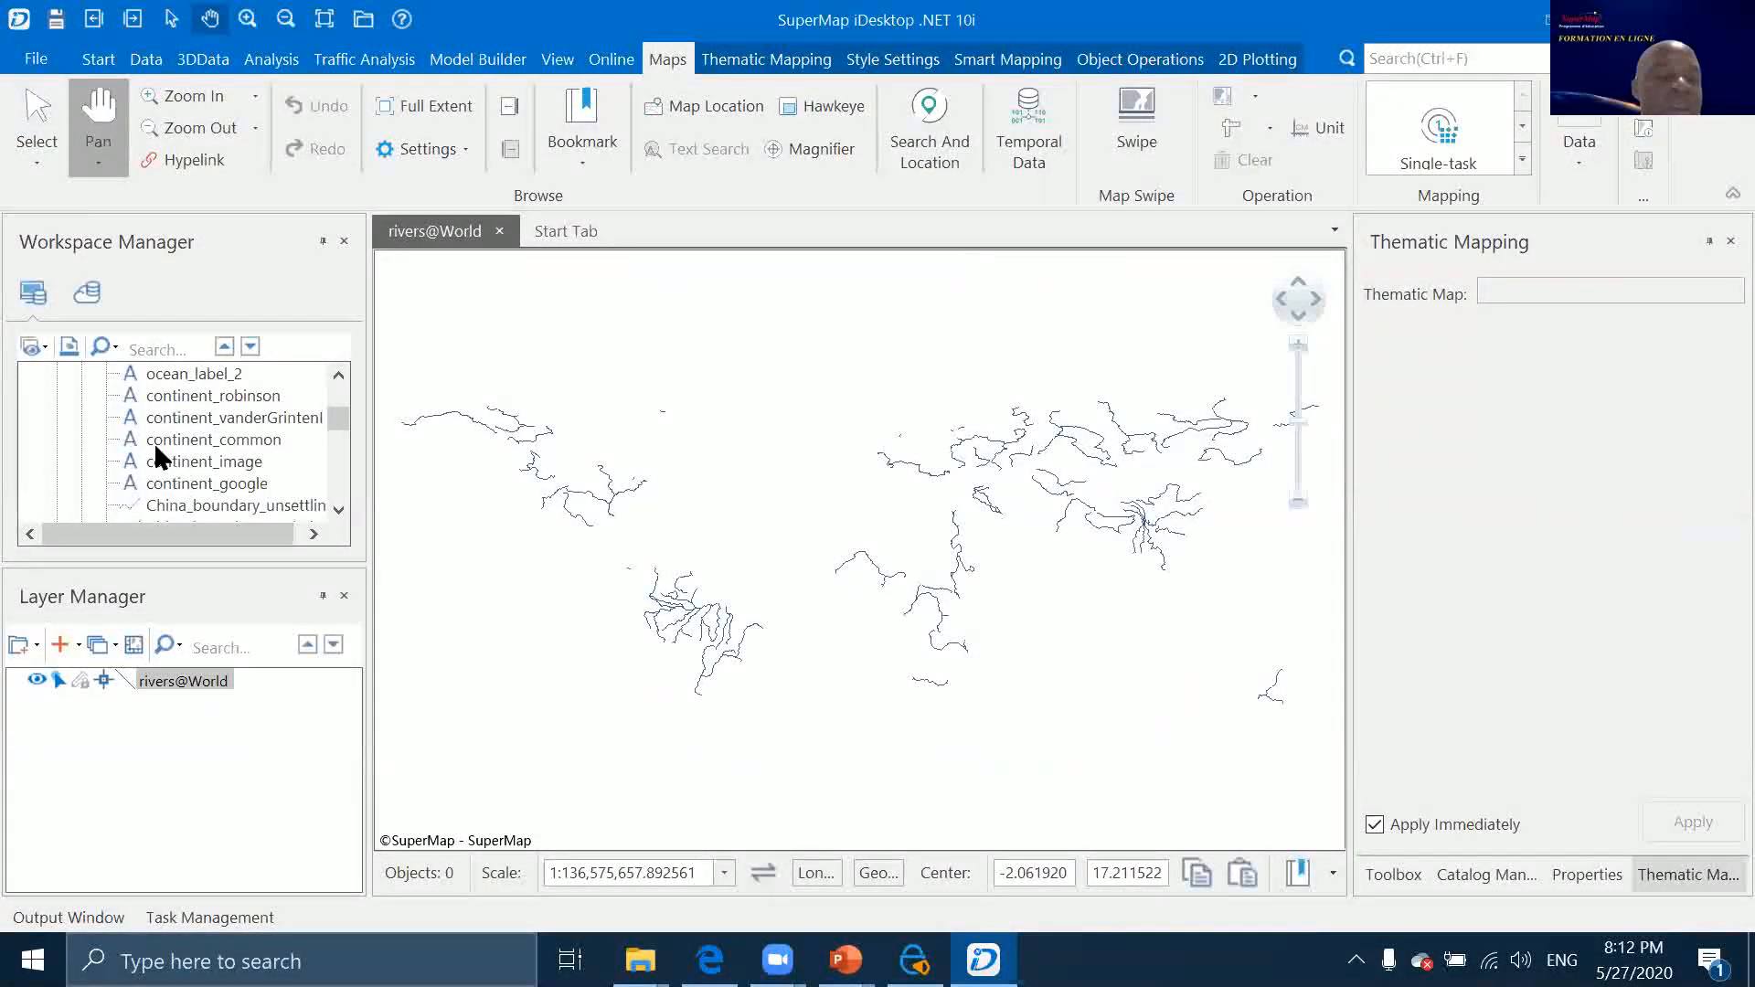
pyautogui.scroll(6, 156, 443)
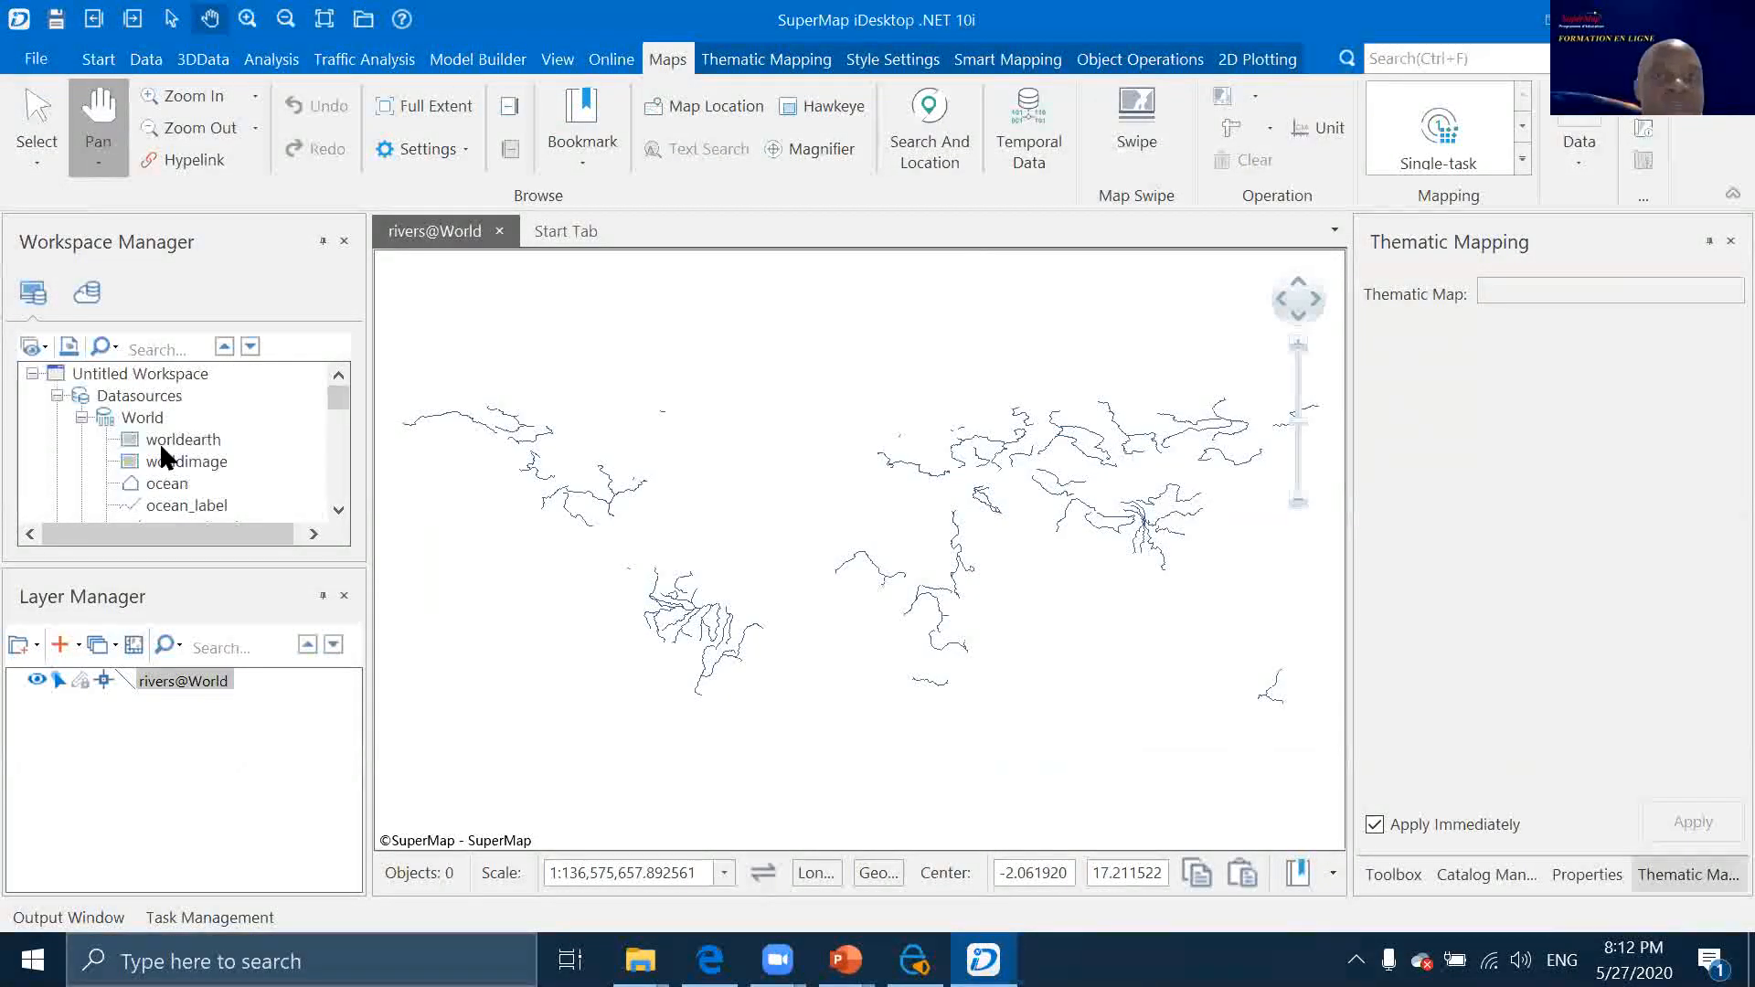
pyautogui.scroll(-1, 175, 464)
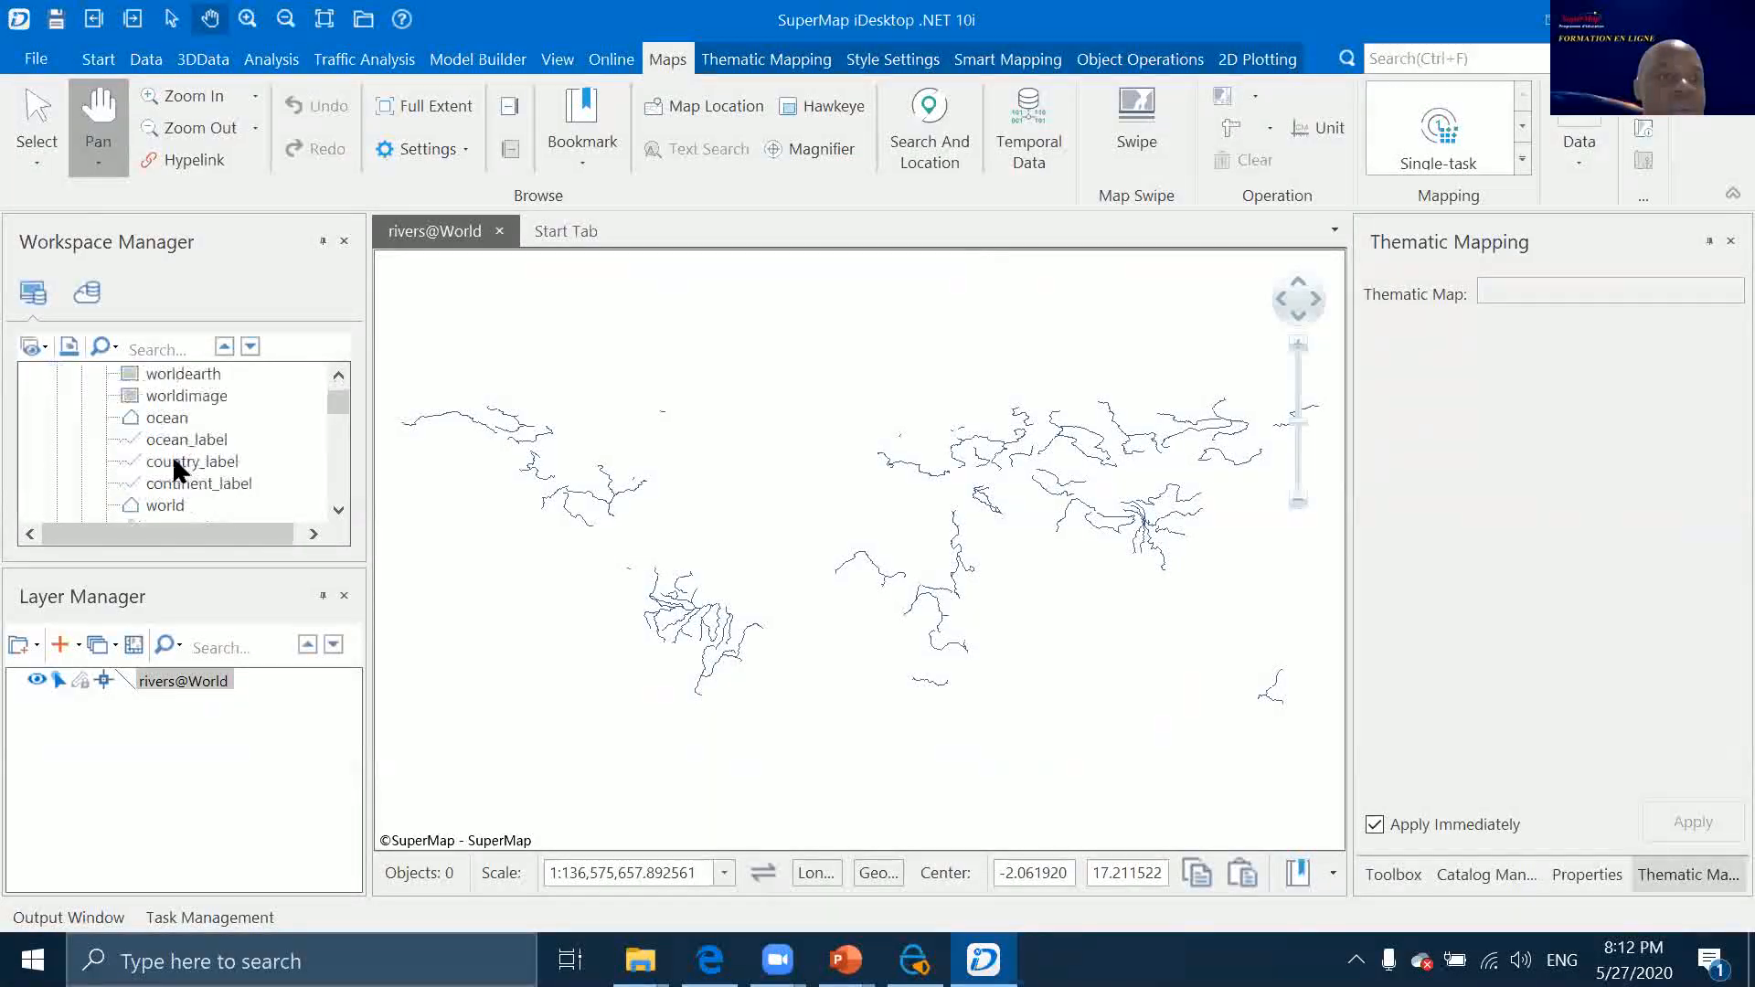
pyautogui.doubleClick(164, 464)
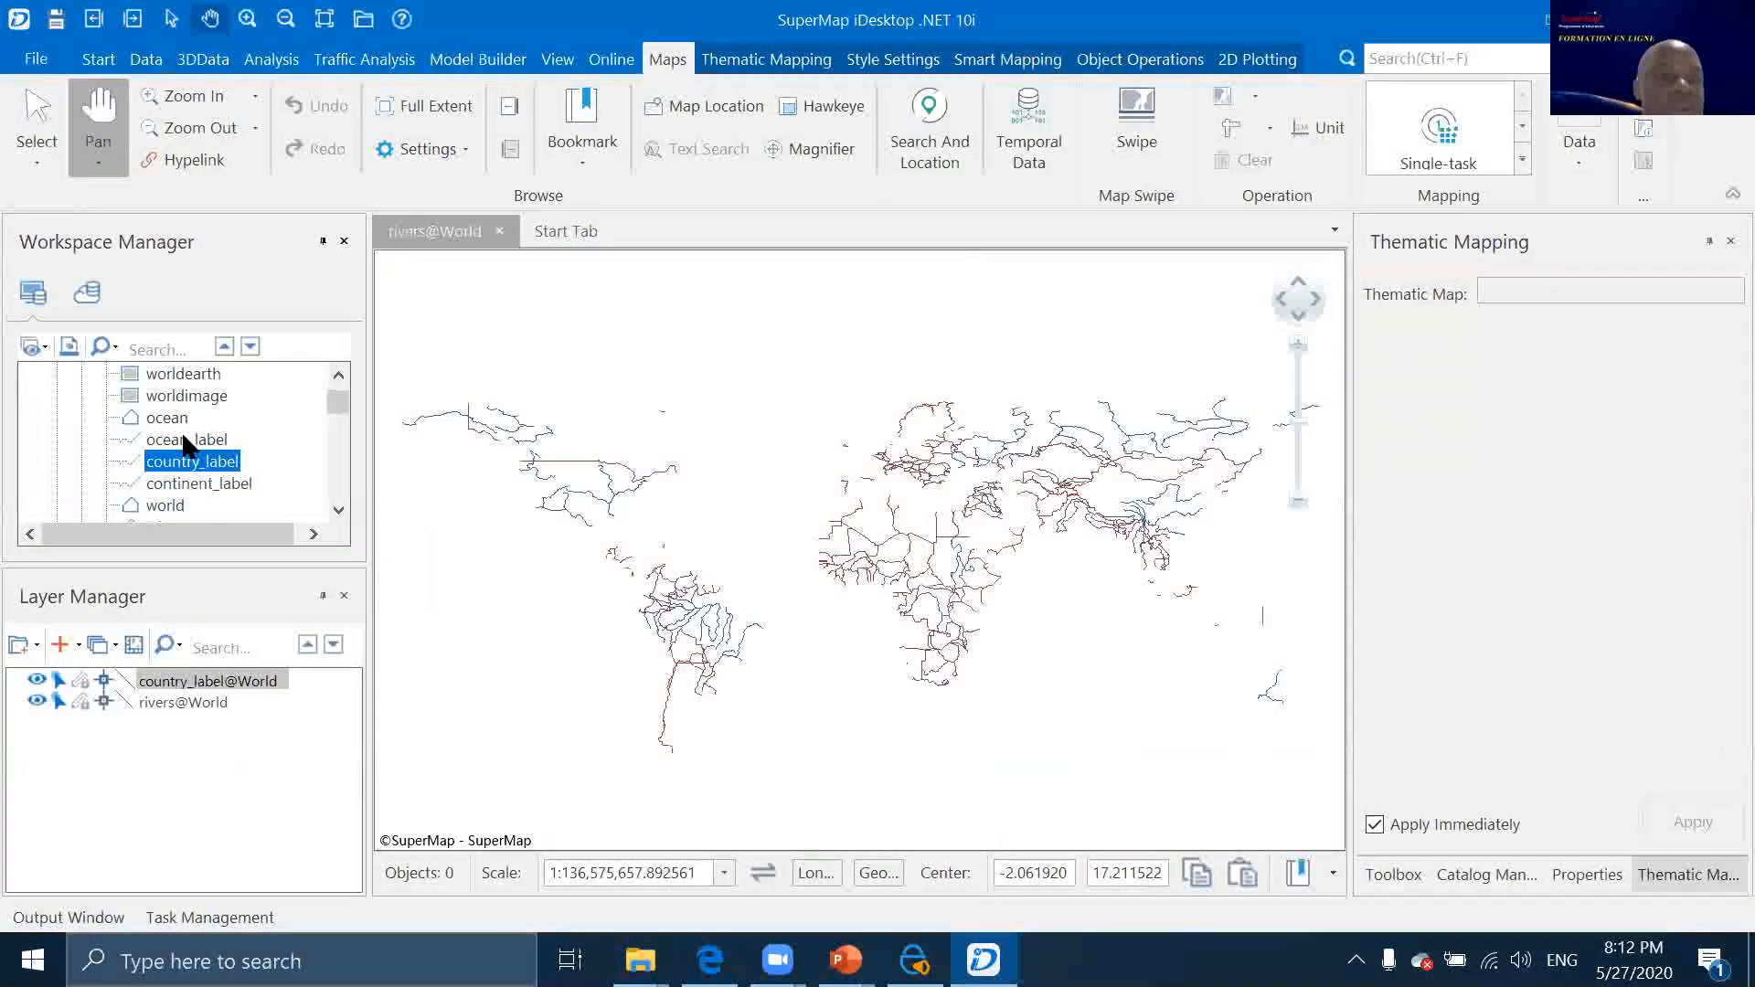
pyautogui.click(183, 436)
pyautogui.doubleClick(186, 443)
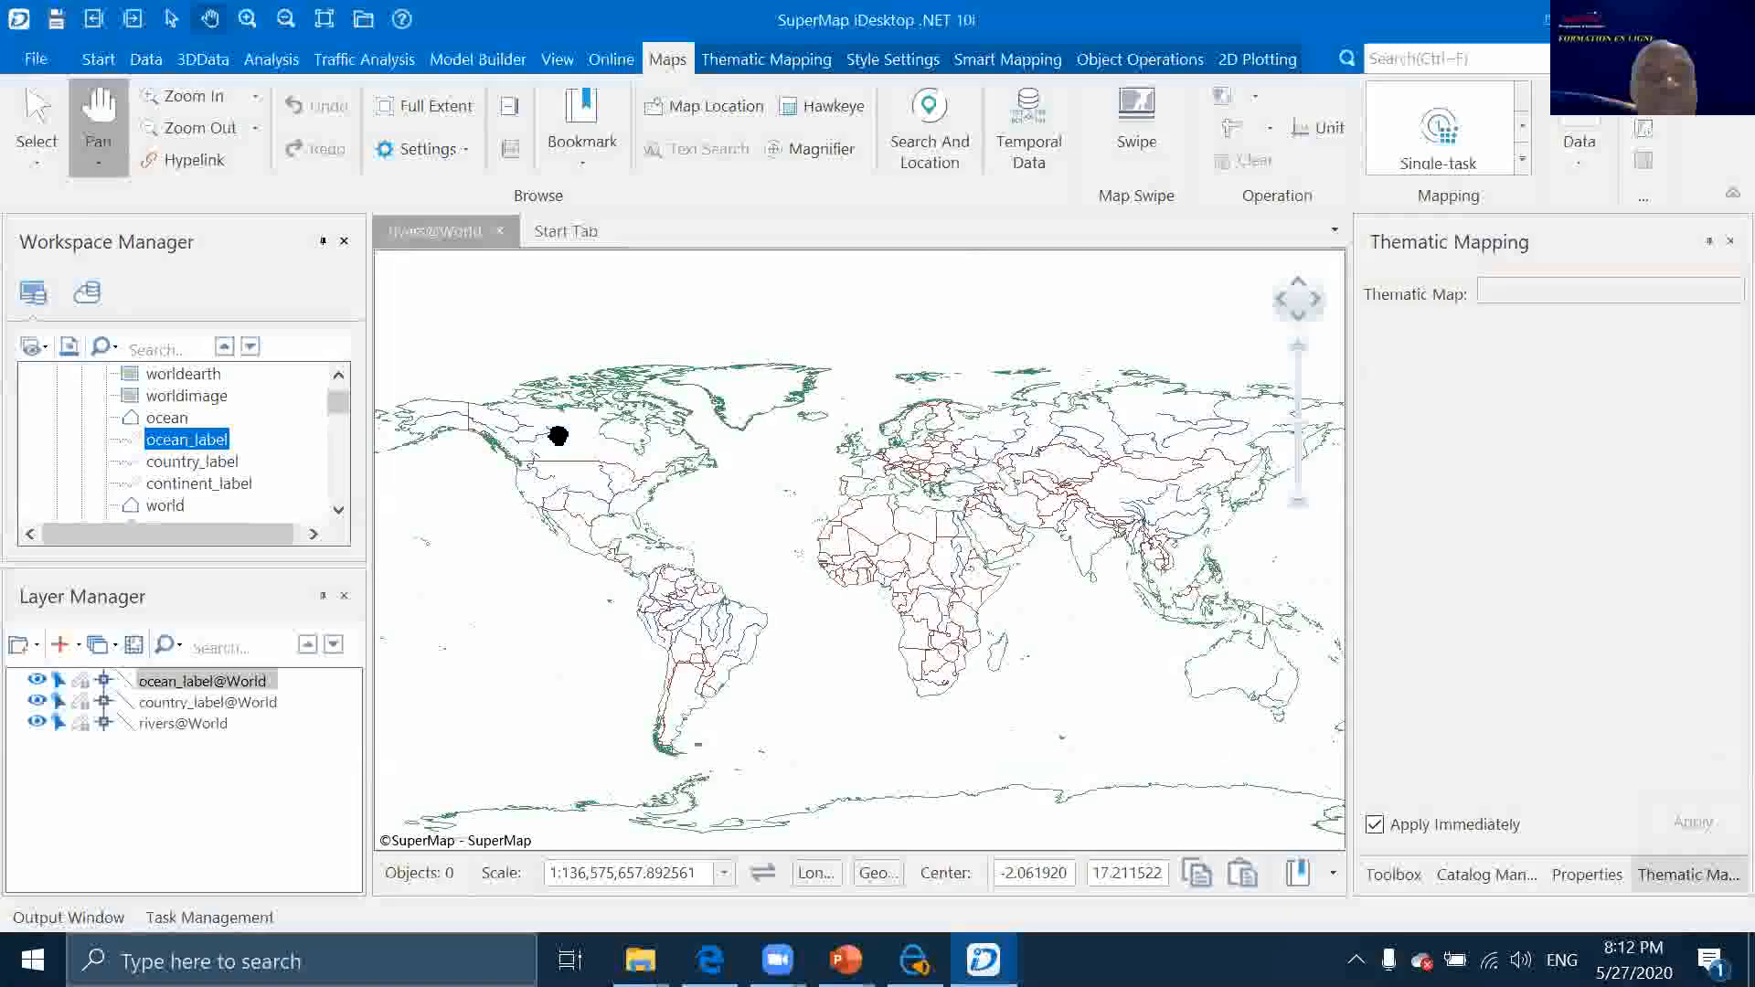
pyautogui.scroll(-2, 174, 455)
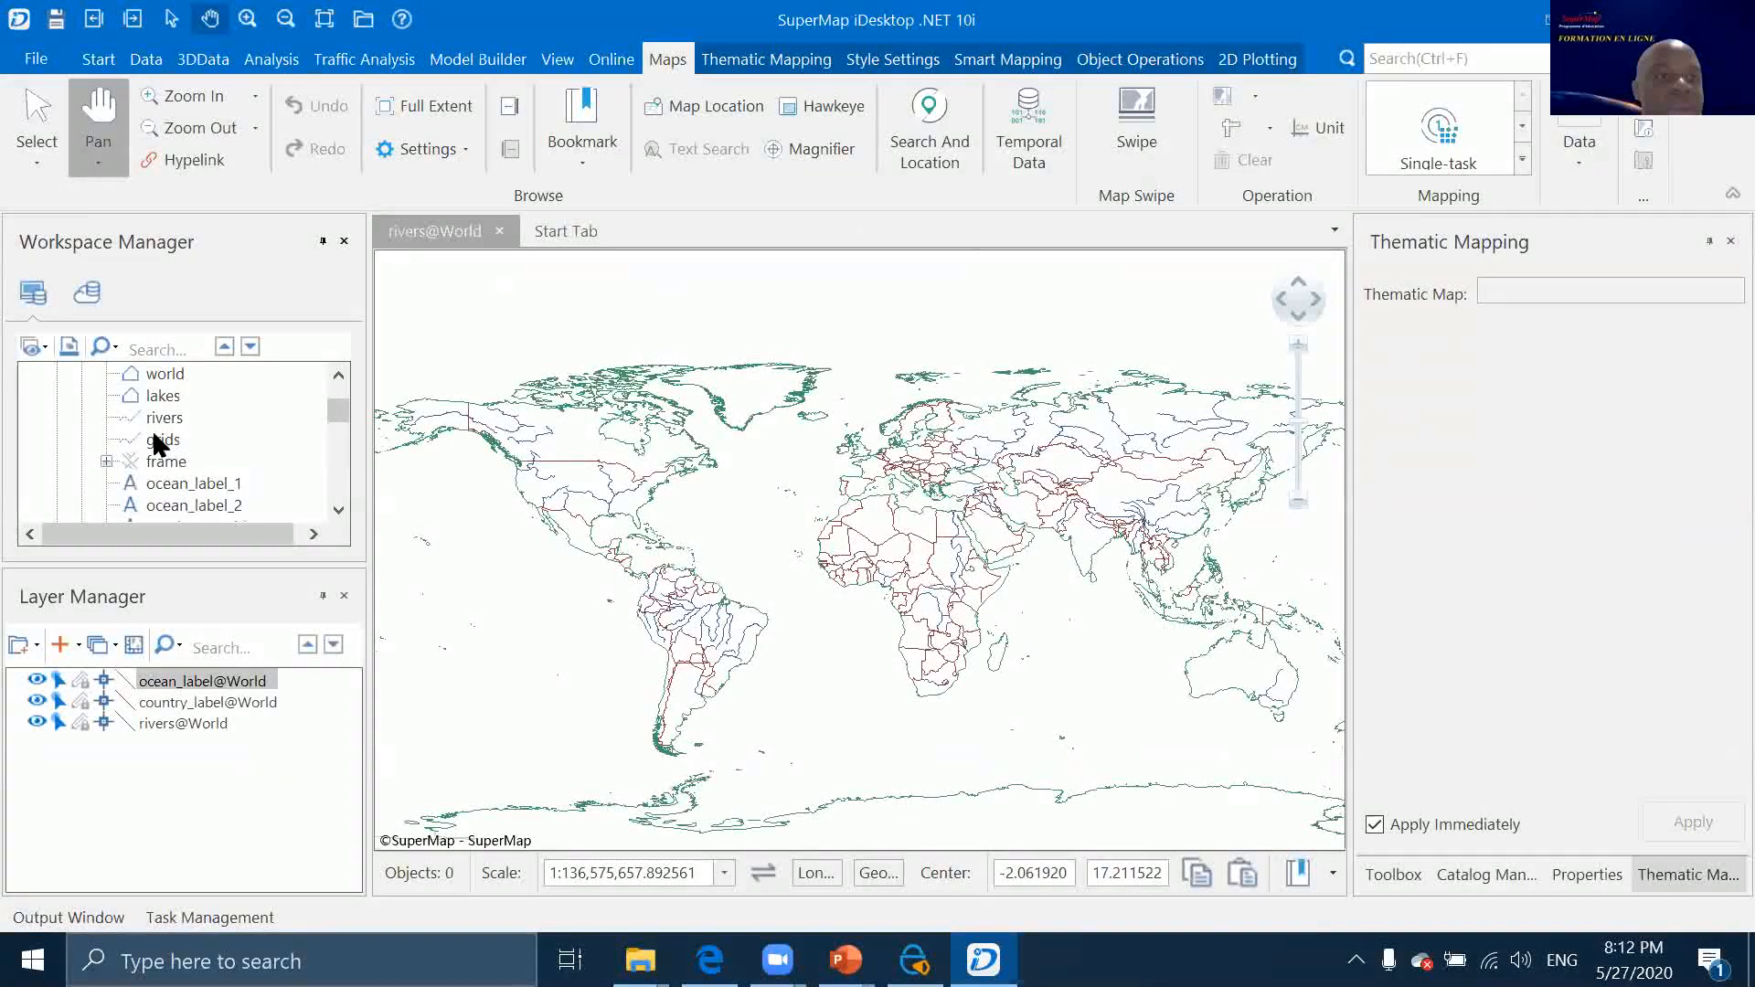
pyautogui.doubleClick(157, 441)
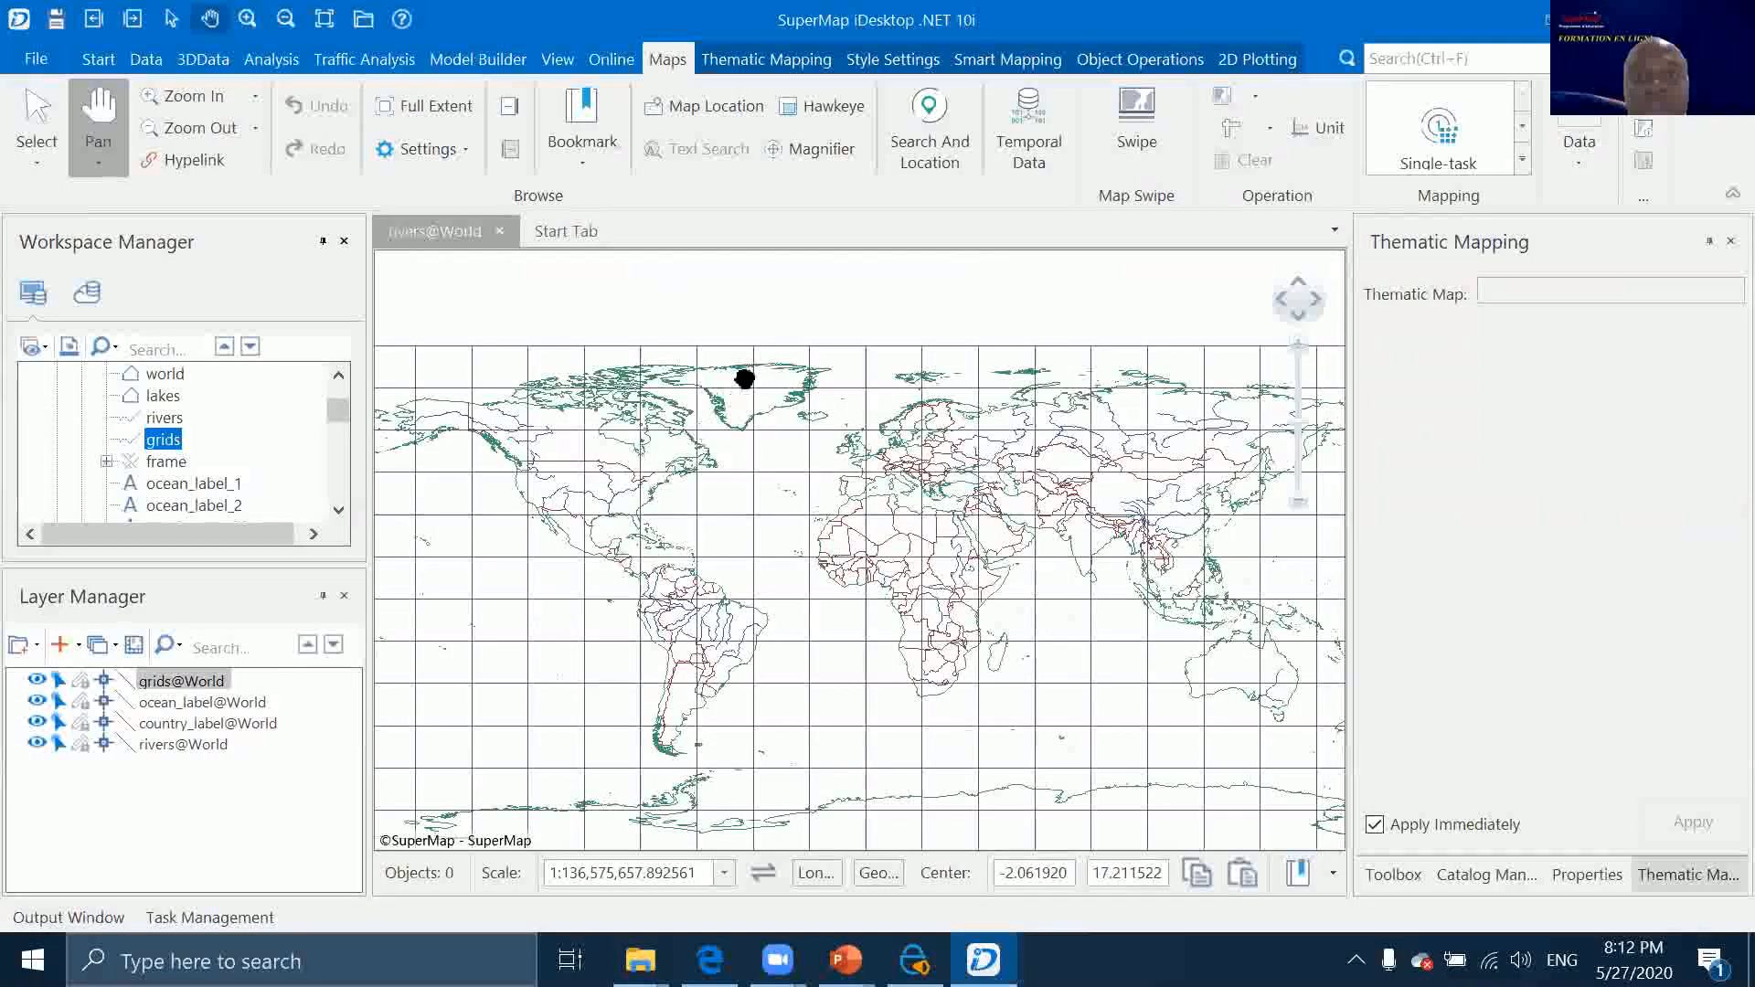
# Try several Smart Mapping style transfer images on the rivers map, finishing with the blue world-map image with light rays
pyautogui.click(978, 59)
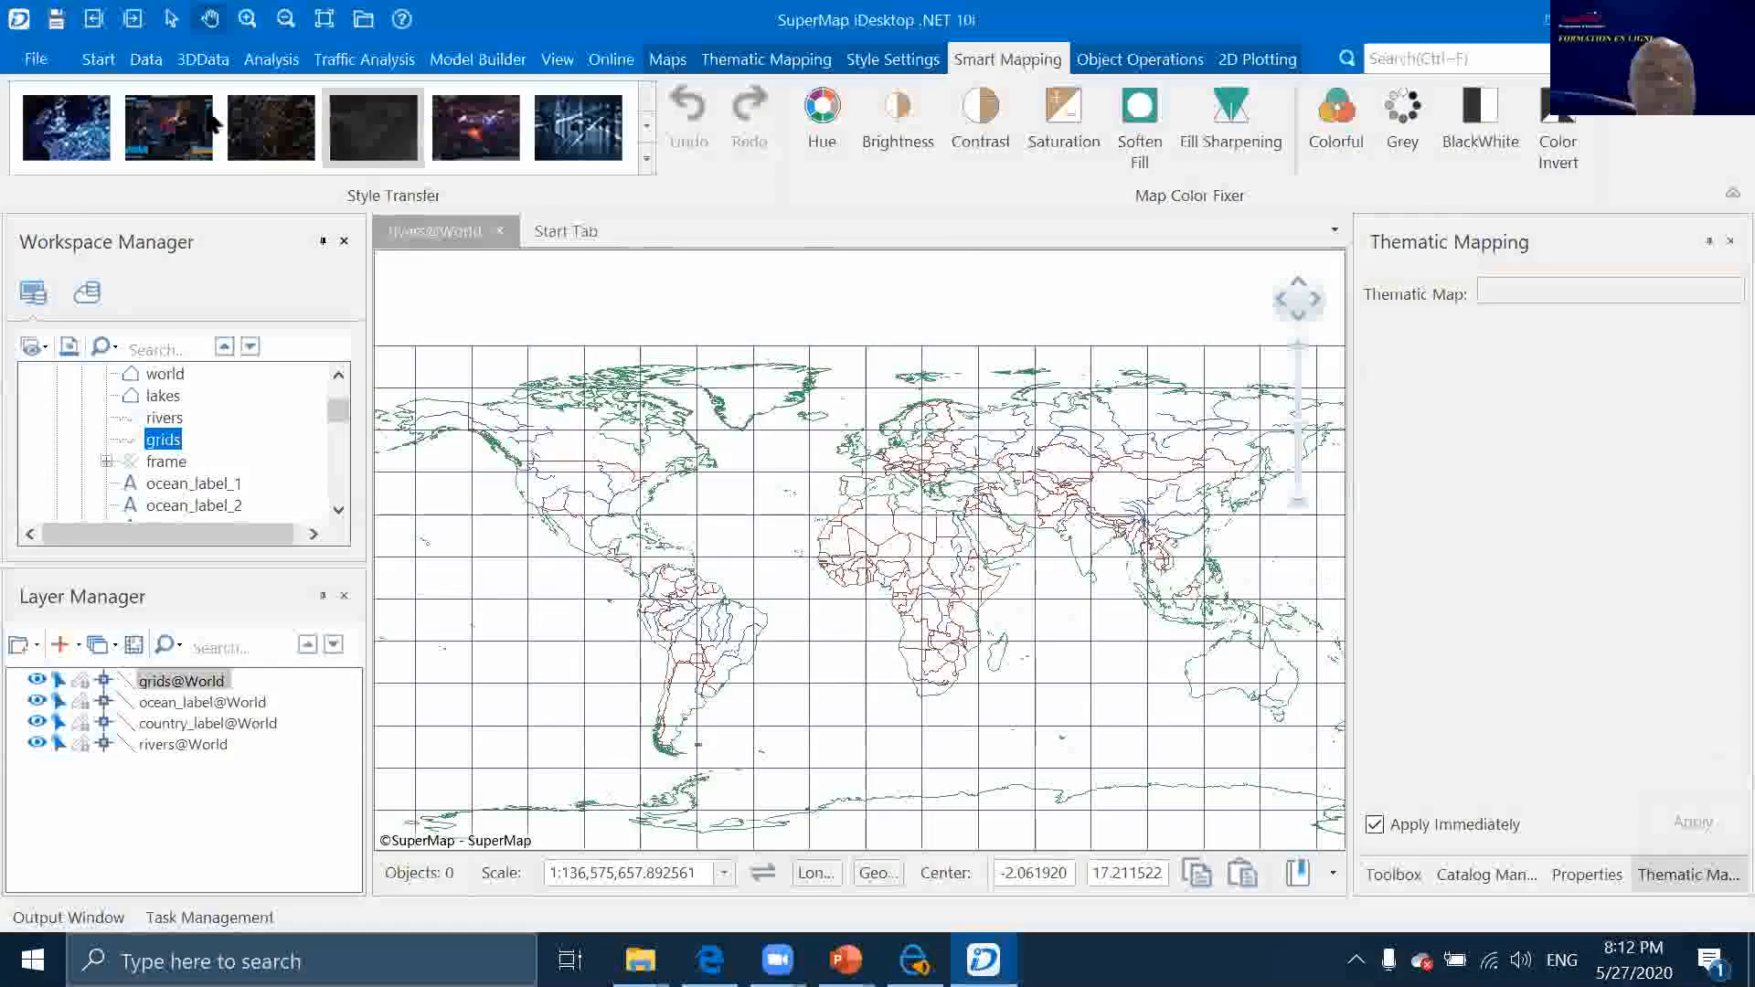
pyautogui.click(66, 127)
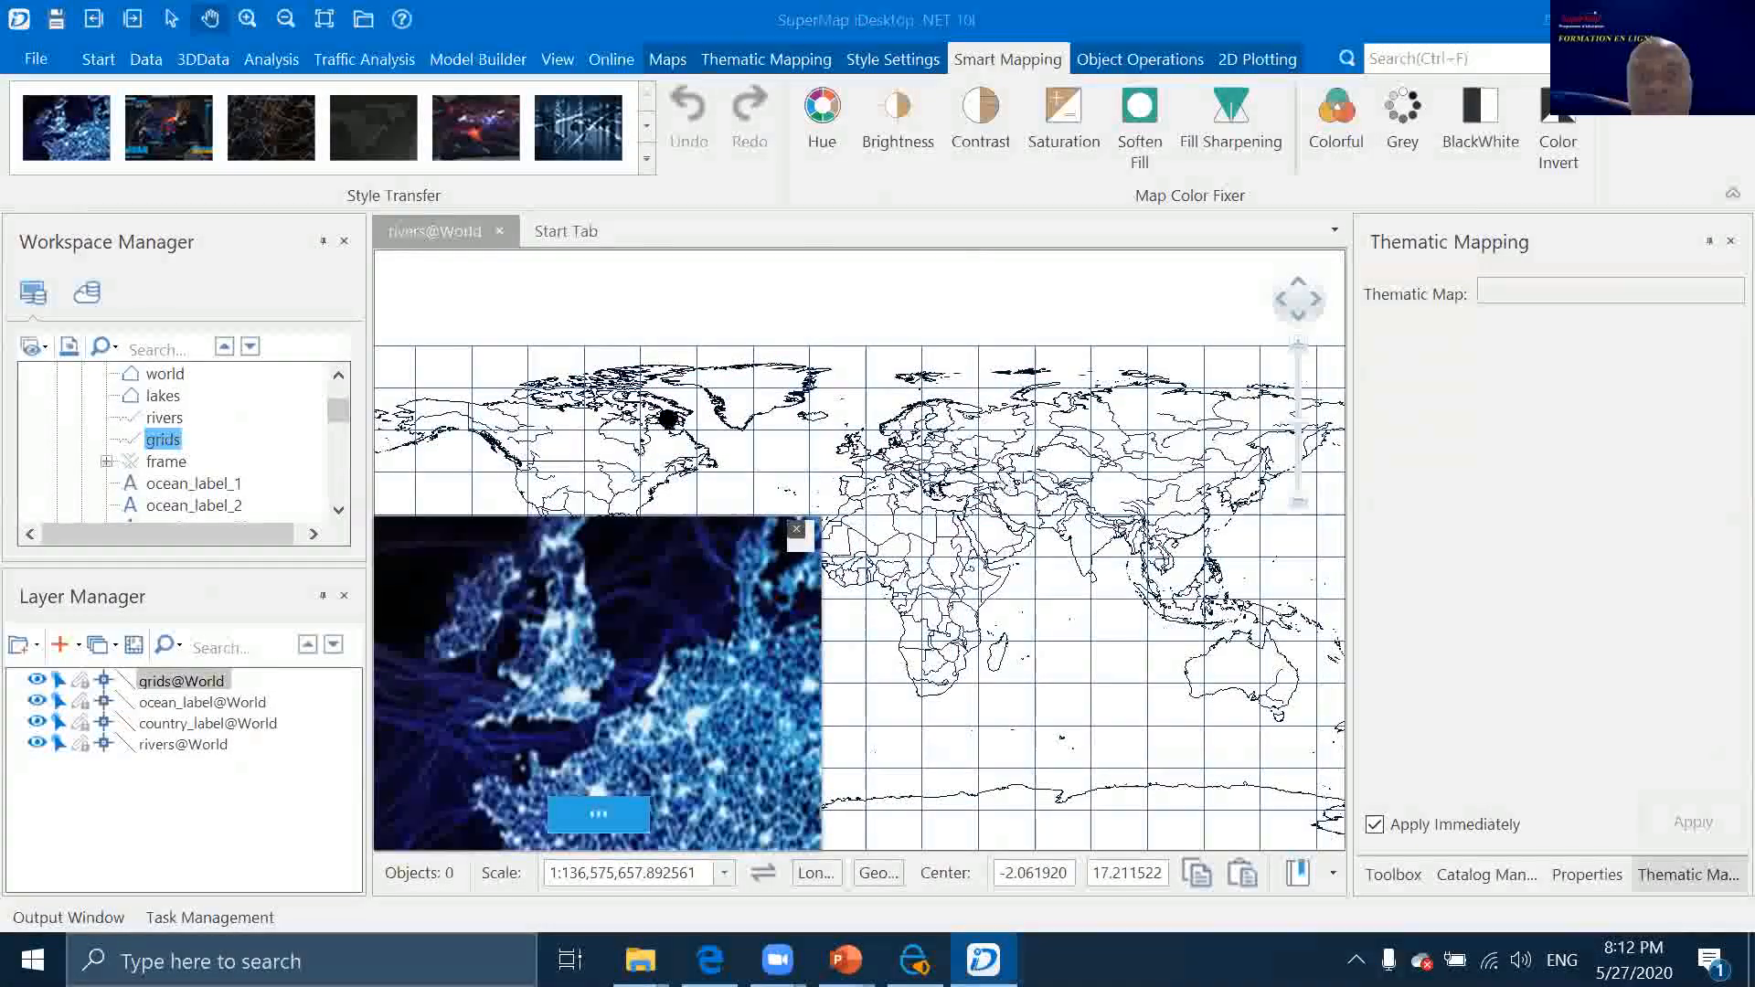
pyautogui.click(272, 146)
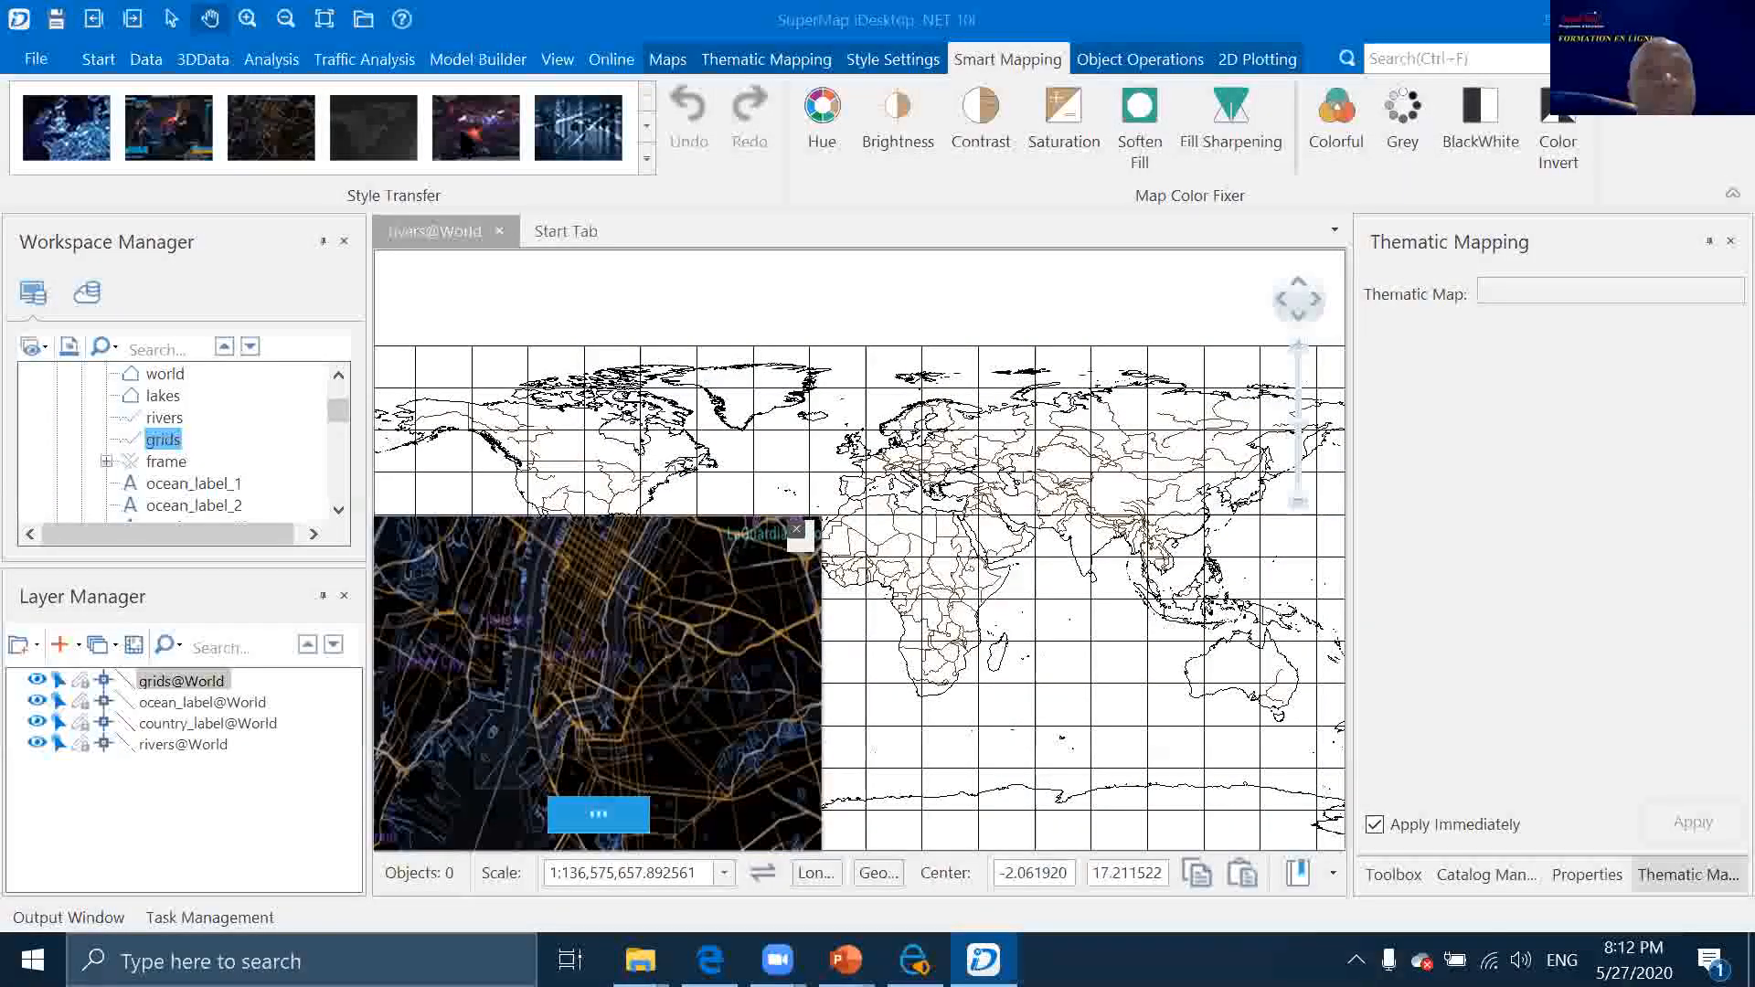
pyautogui.click(475, 128)
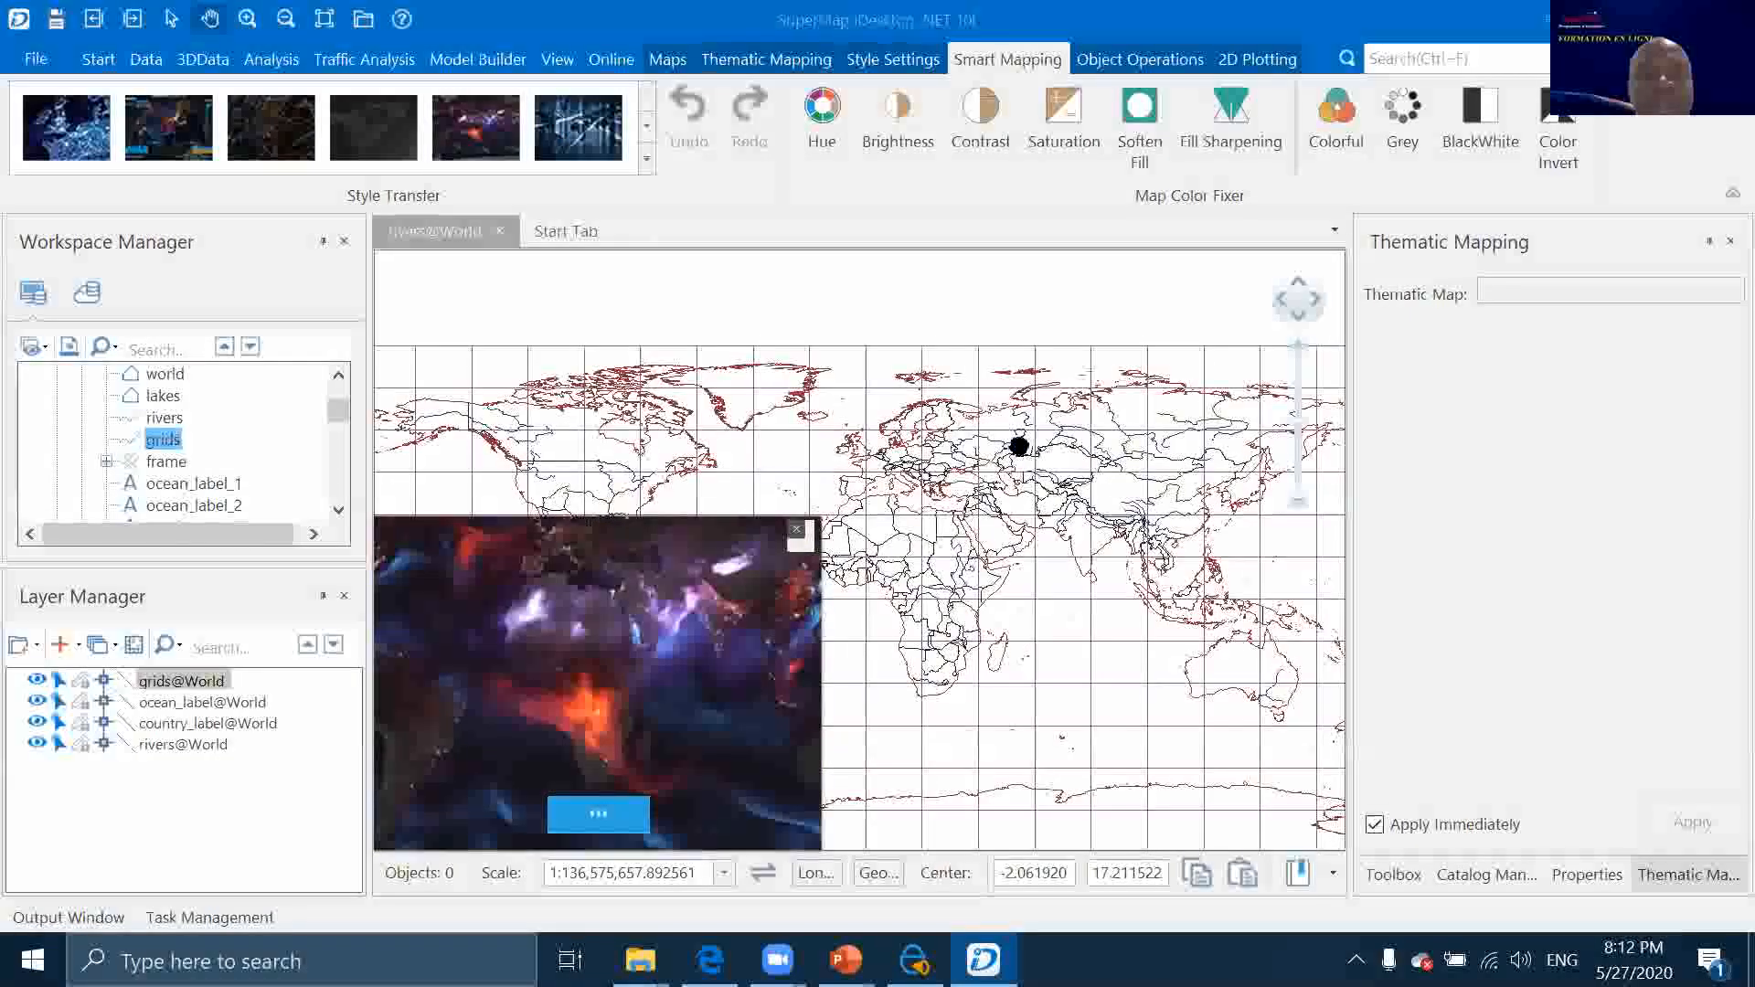
pyautogui.click(609, 155)
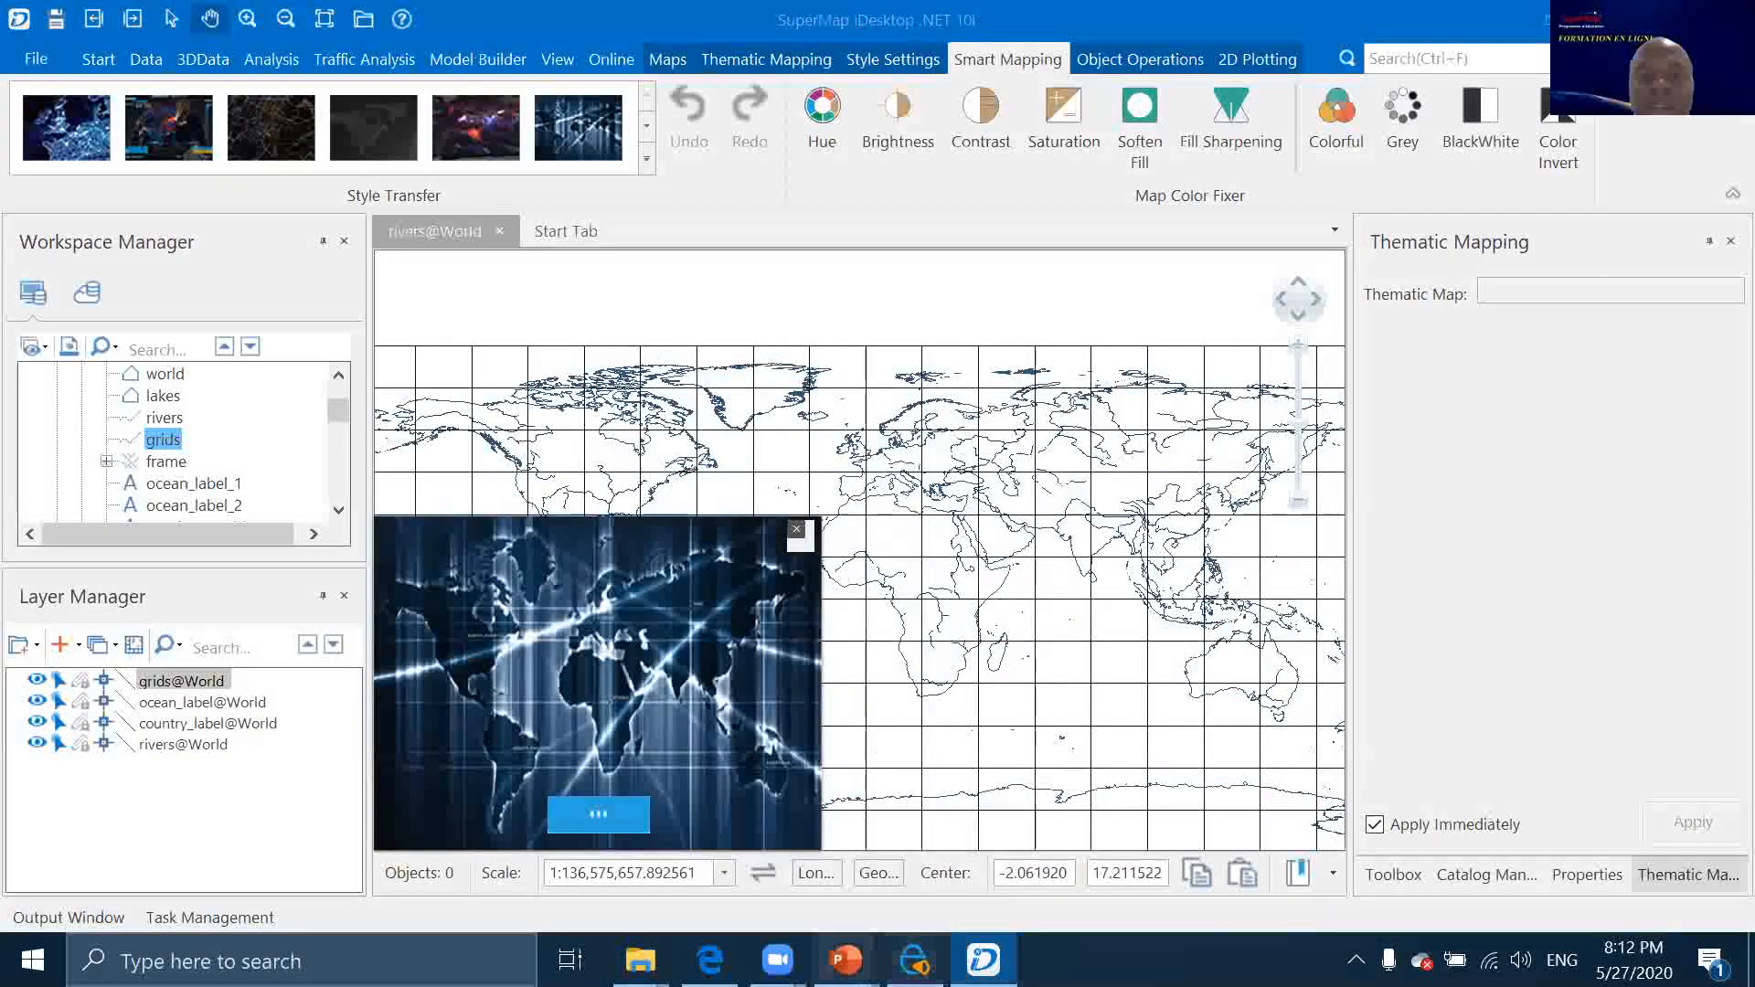
# Switch to the PowerPoint slide show and advance to the AI cartography demo slide comparing Google Maps and SuperMap
pyautogui.moveTo(845, 960)
pyautogui.click(995, 823)
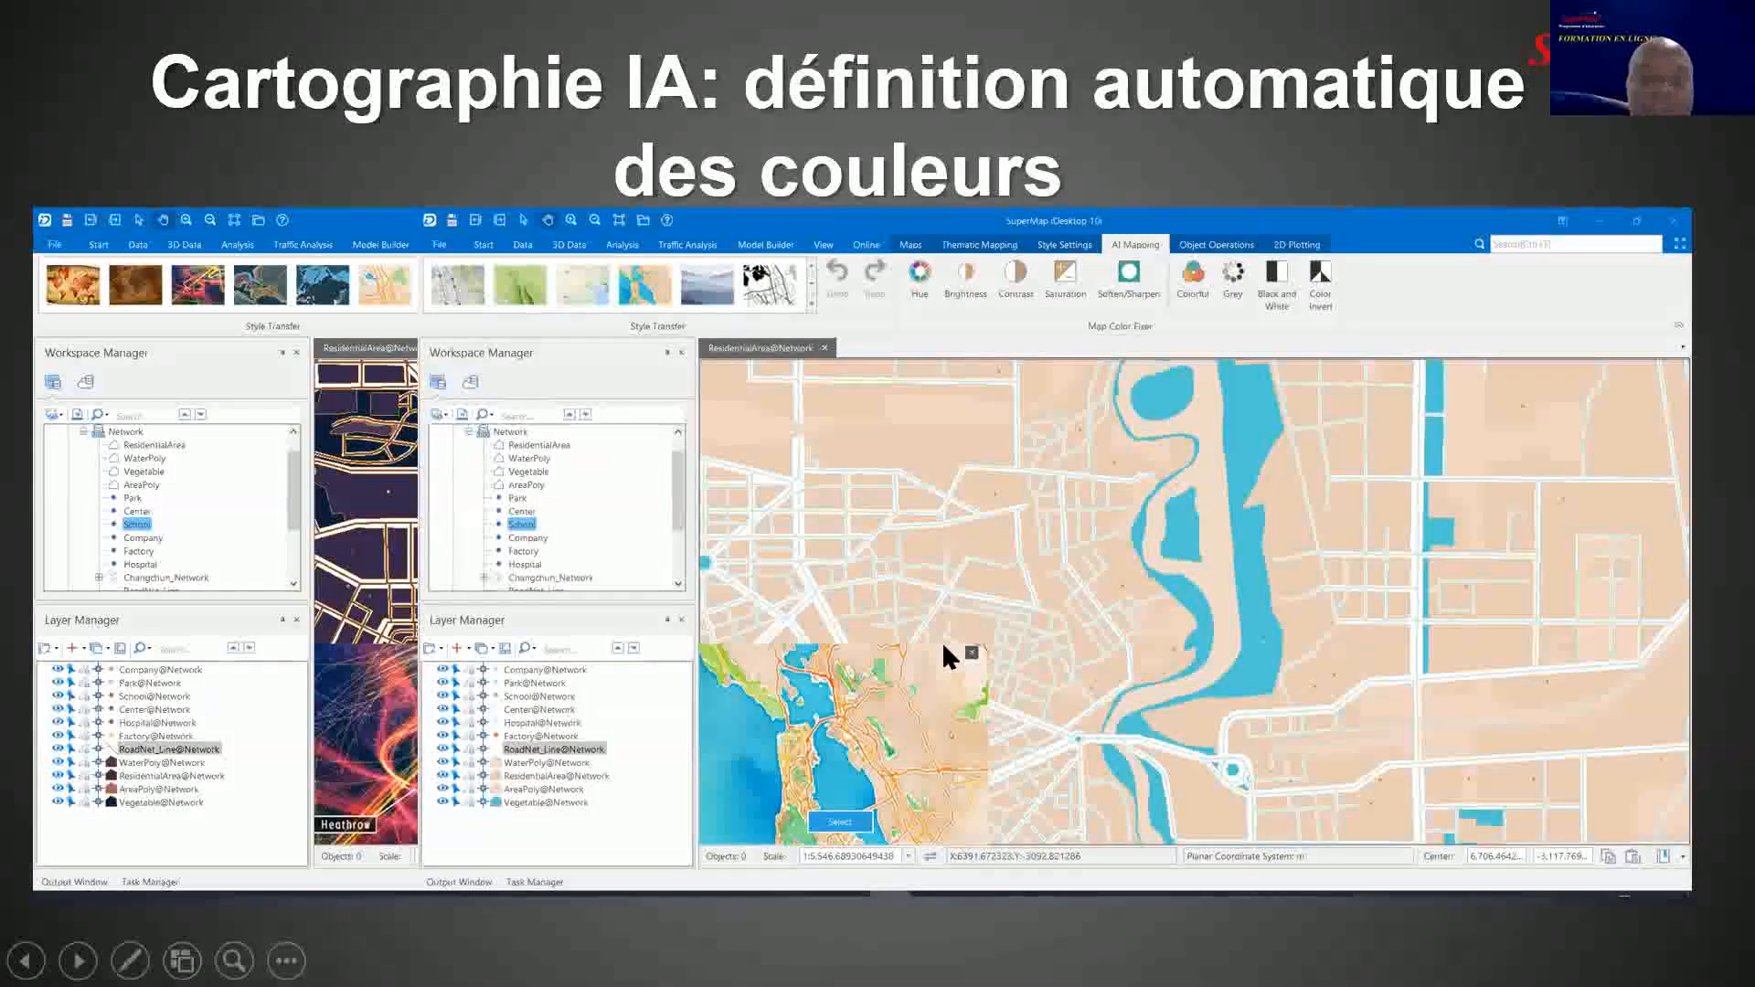
pyautogui.click(918, 640)
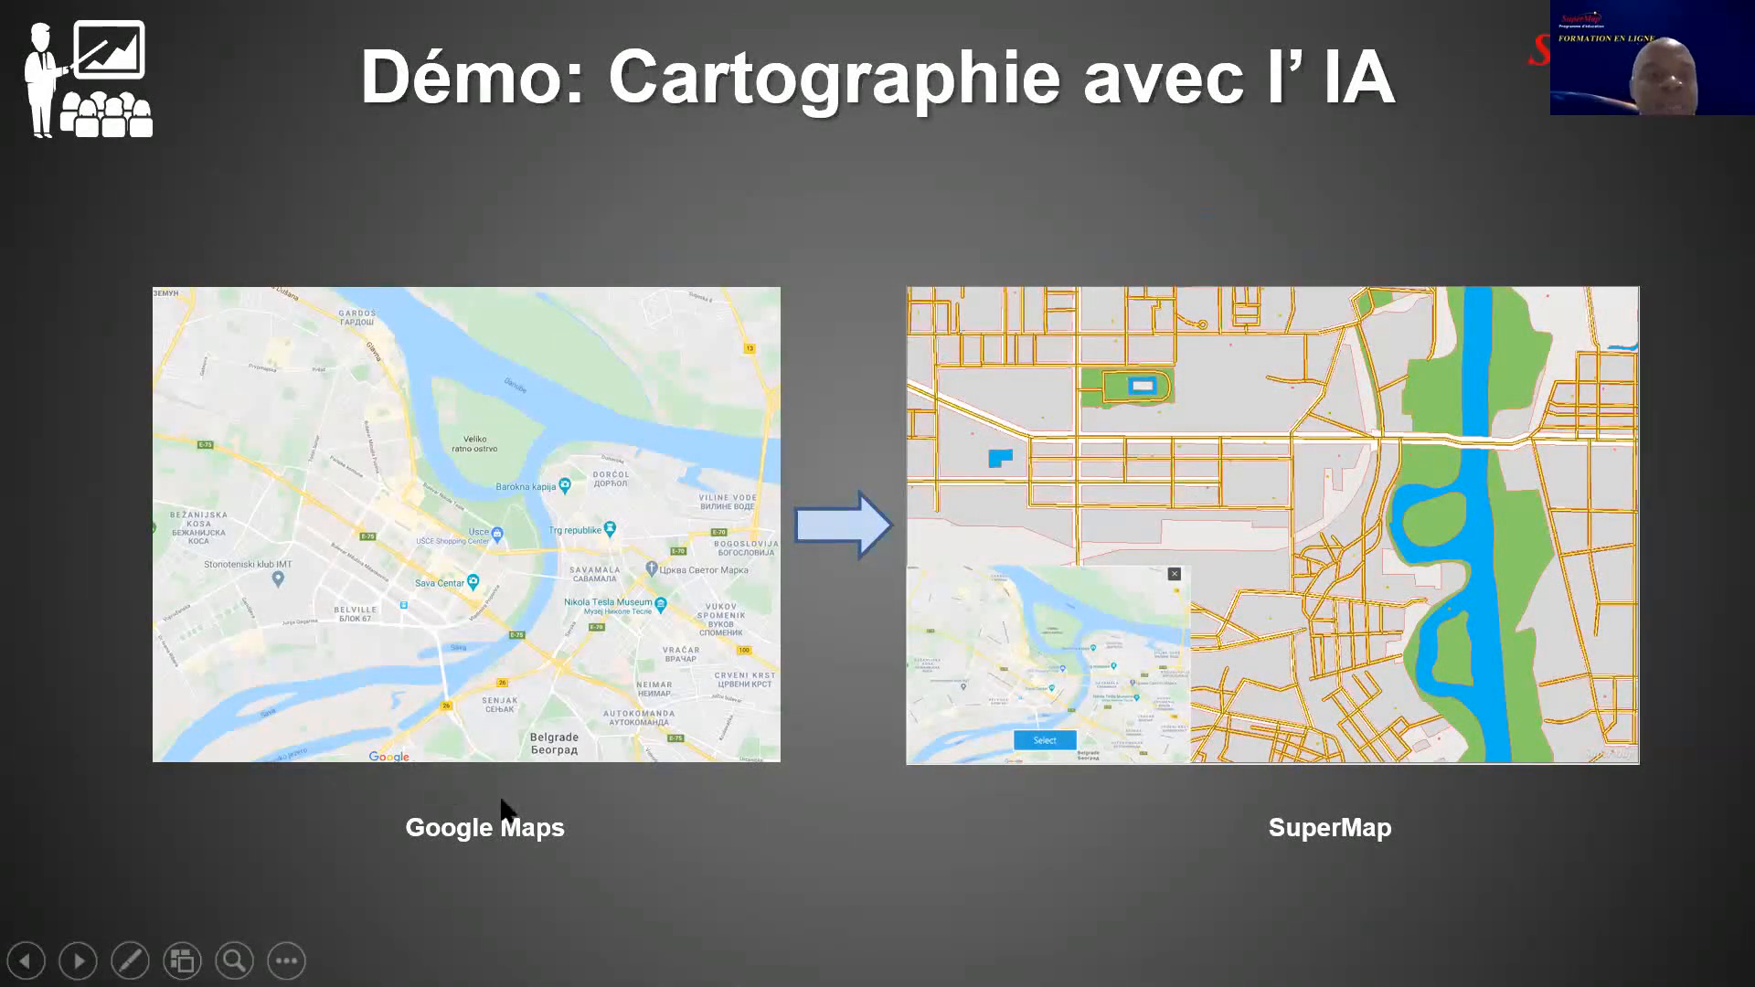
pyautogui.press('super+d')
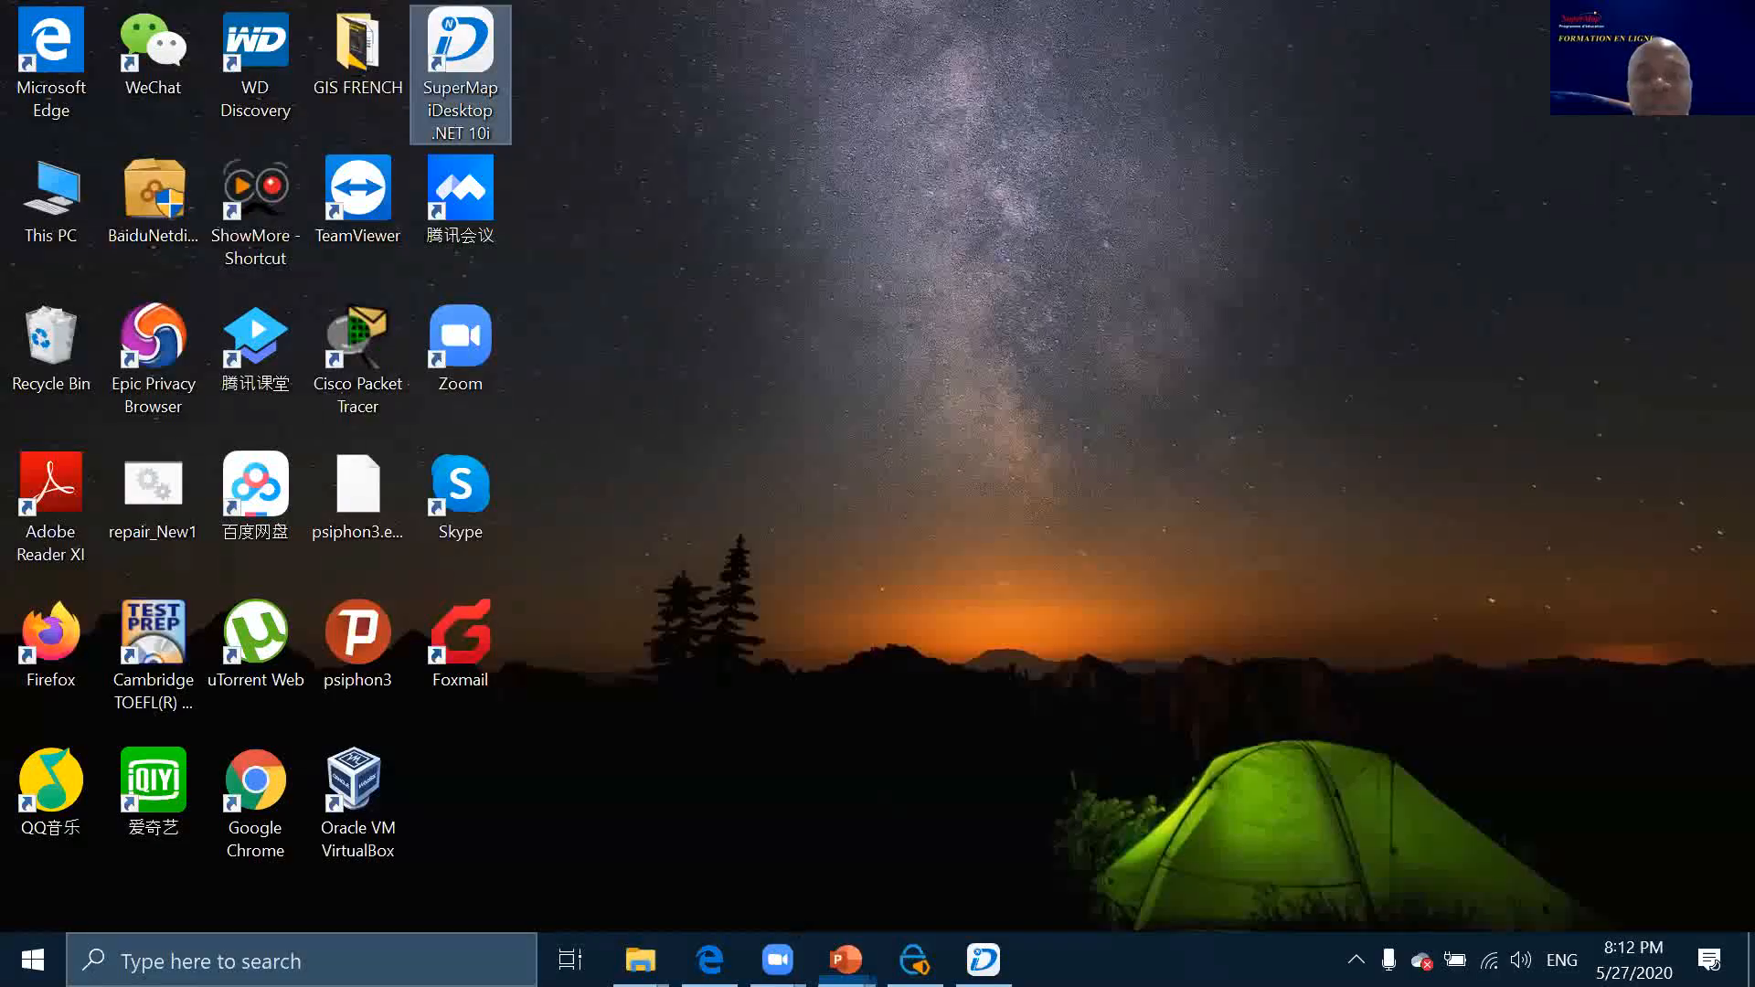
# Switch back to SuperMap iDesktop and close all open windows, discarding the changes to the rivers map
pyautogui.click(979, 960)
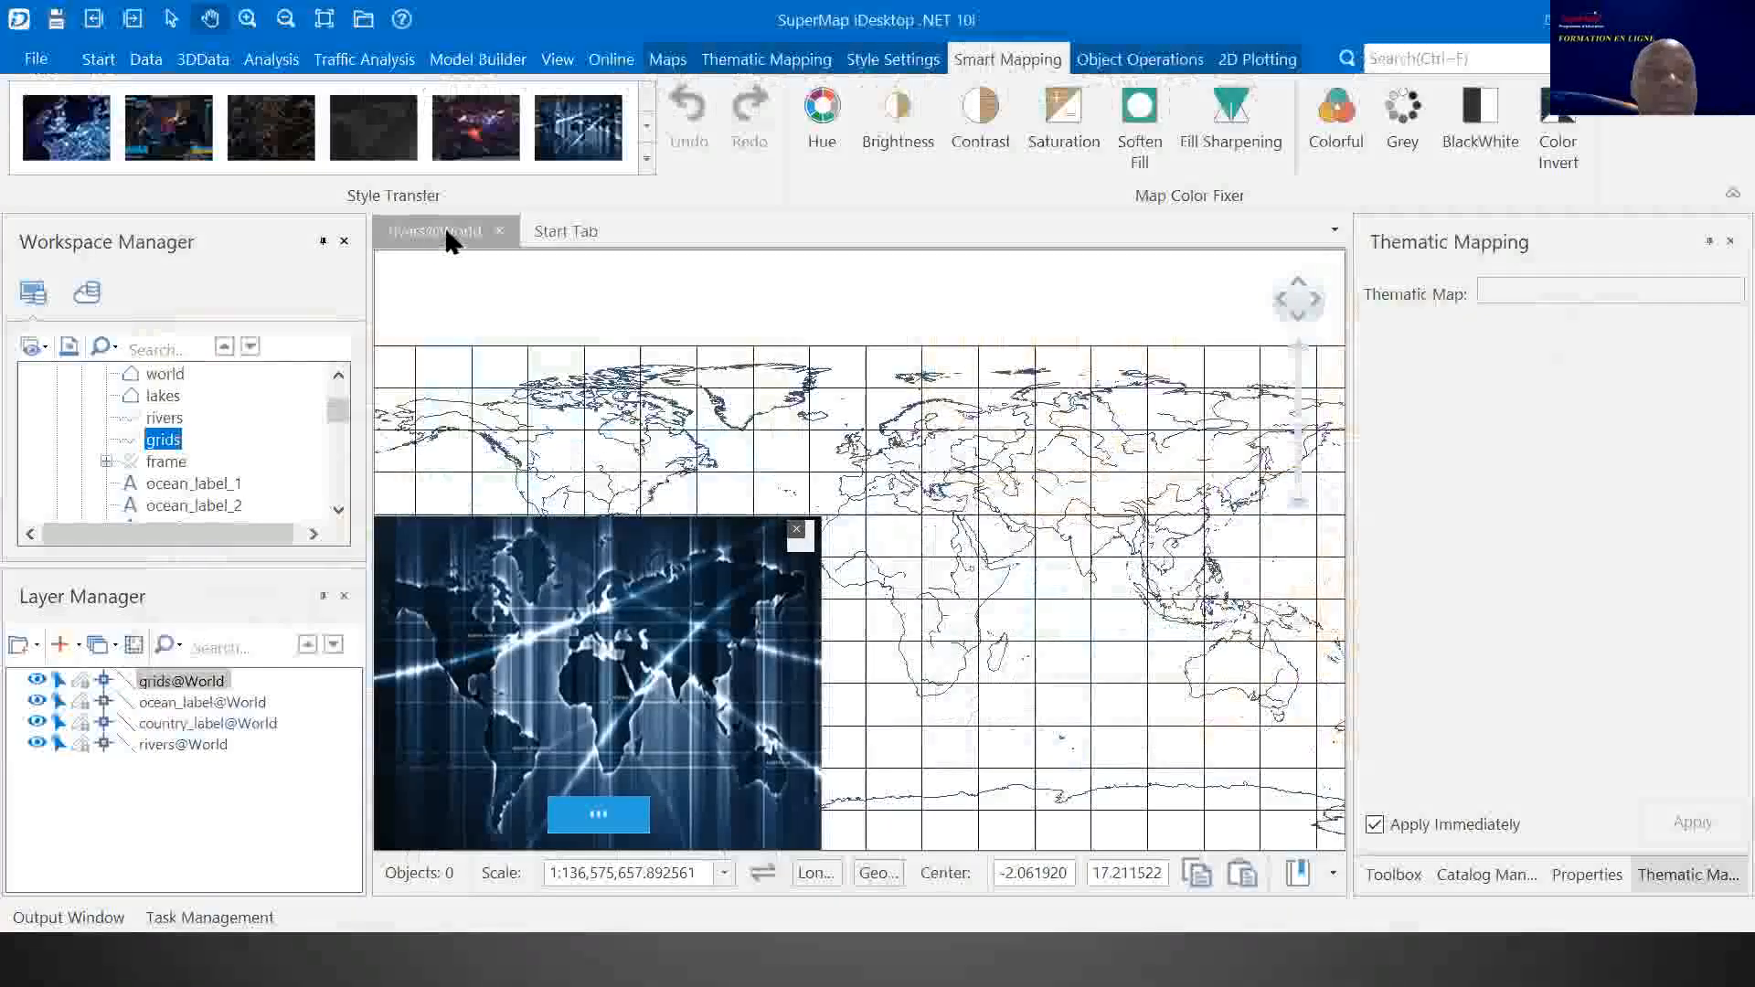
pyautogui.rightClick(445, 231)
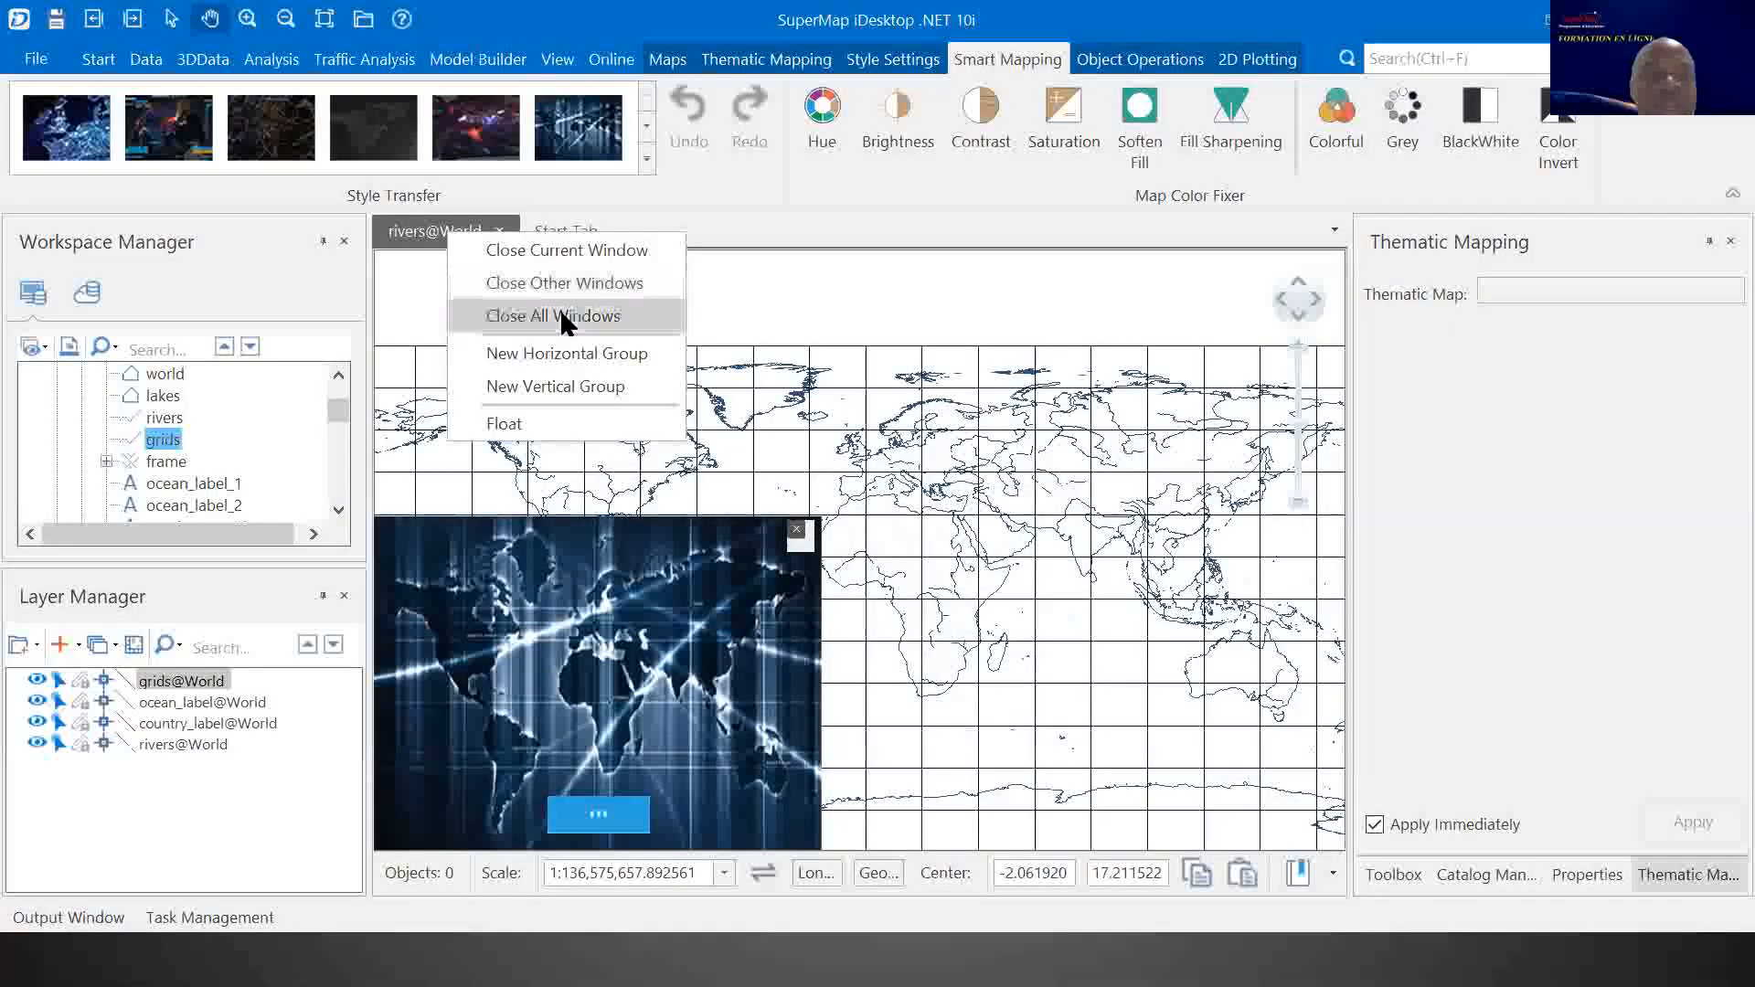
pyautogui.click(559, 310)
pyautogui.click(1013, 710)
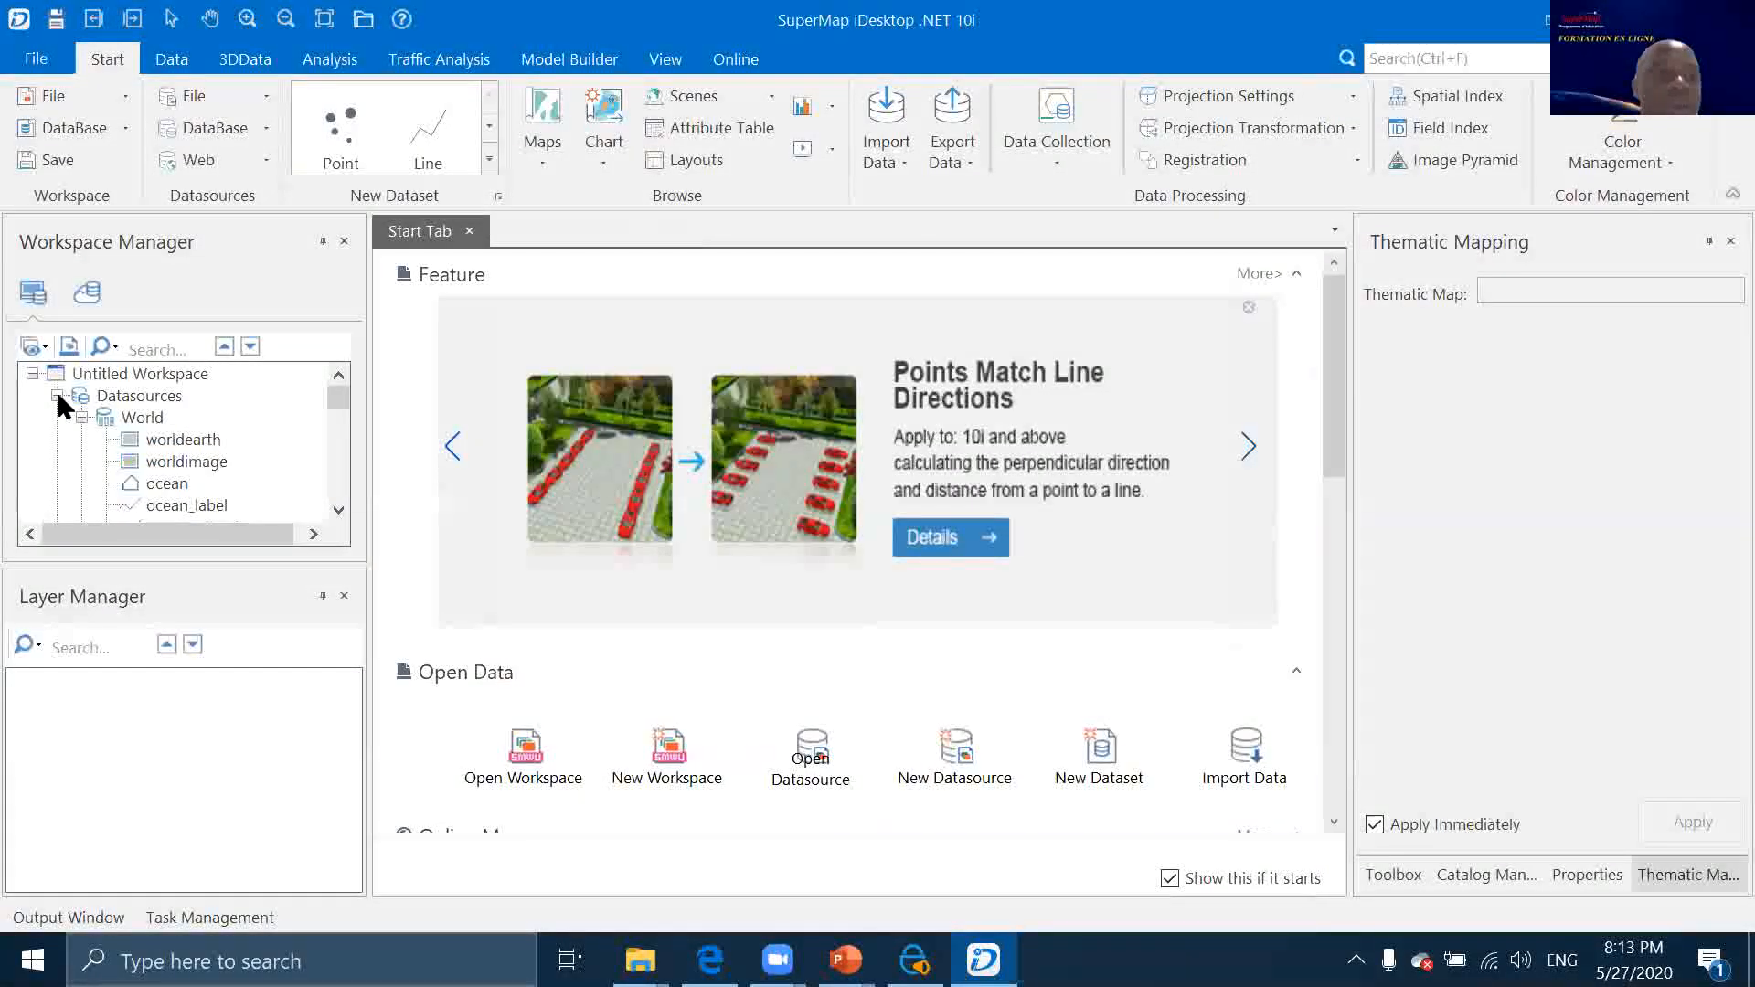
pyautogui.click(57, 395)
pyautogui.rightClick(103, 441)
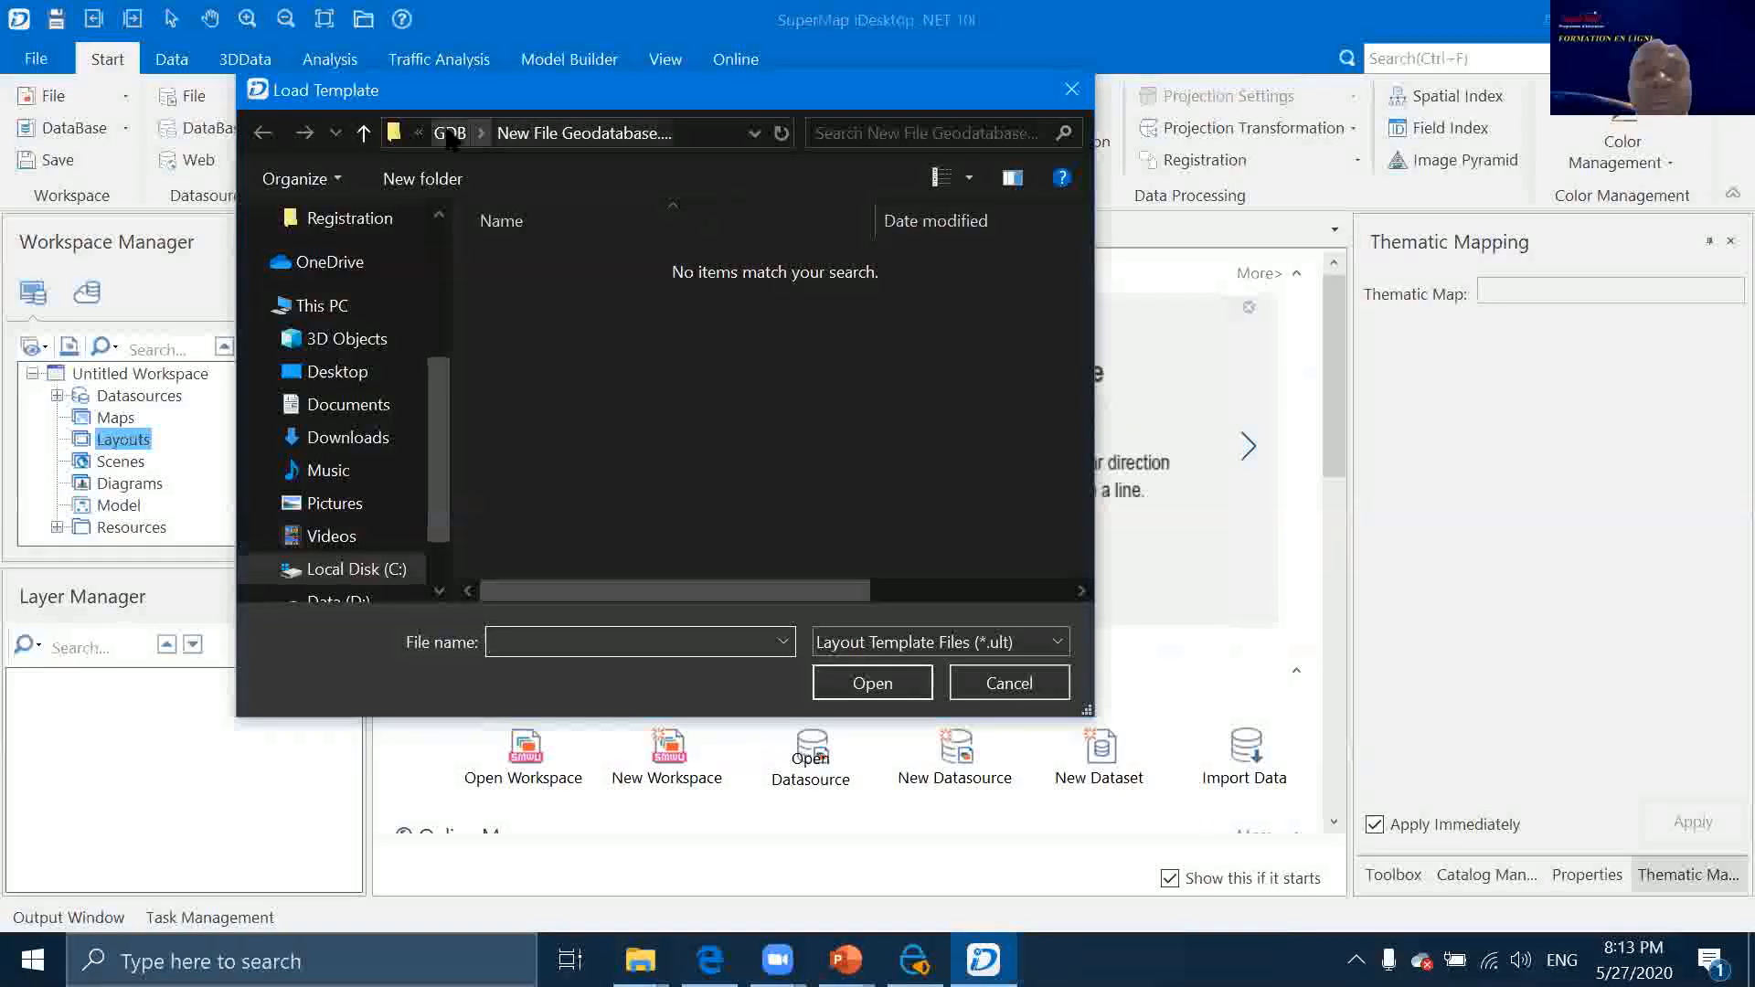
pyautogui.click(452, 133)
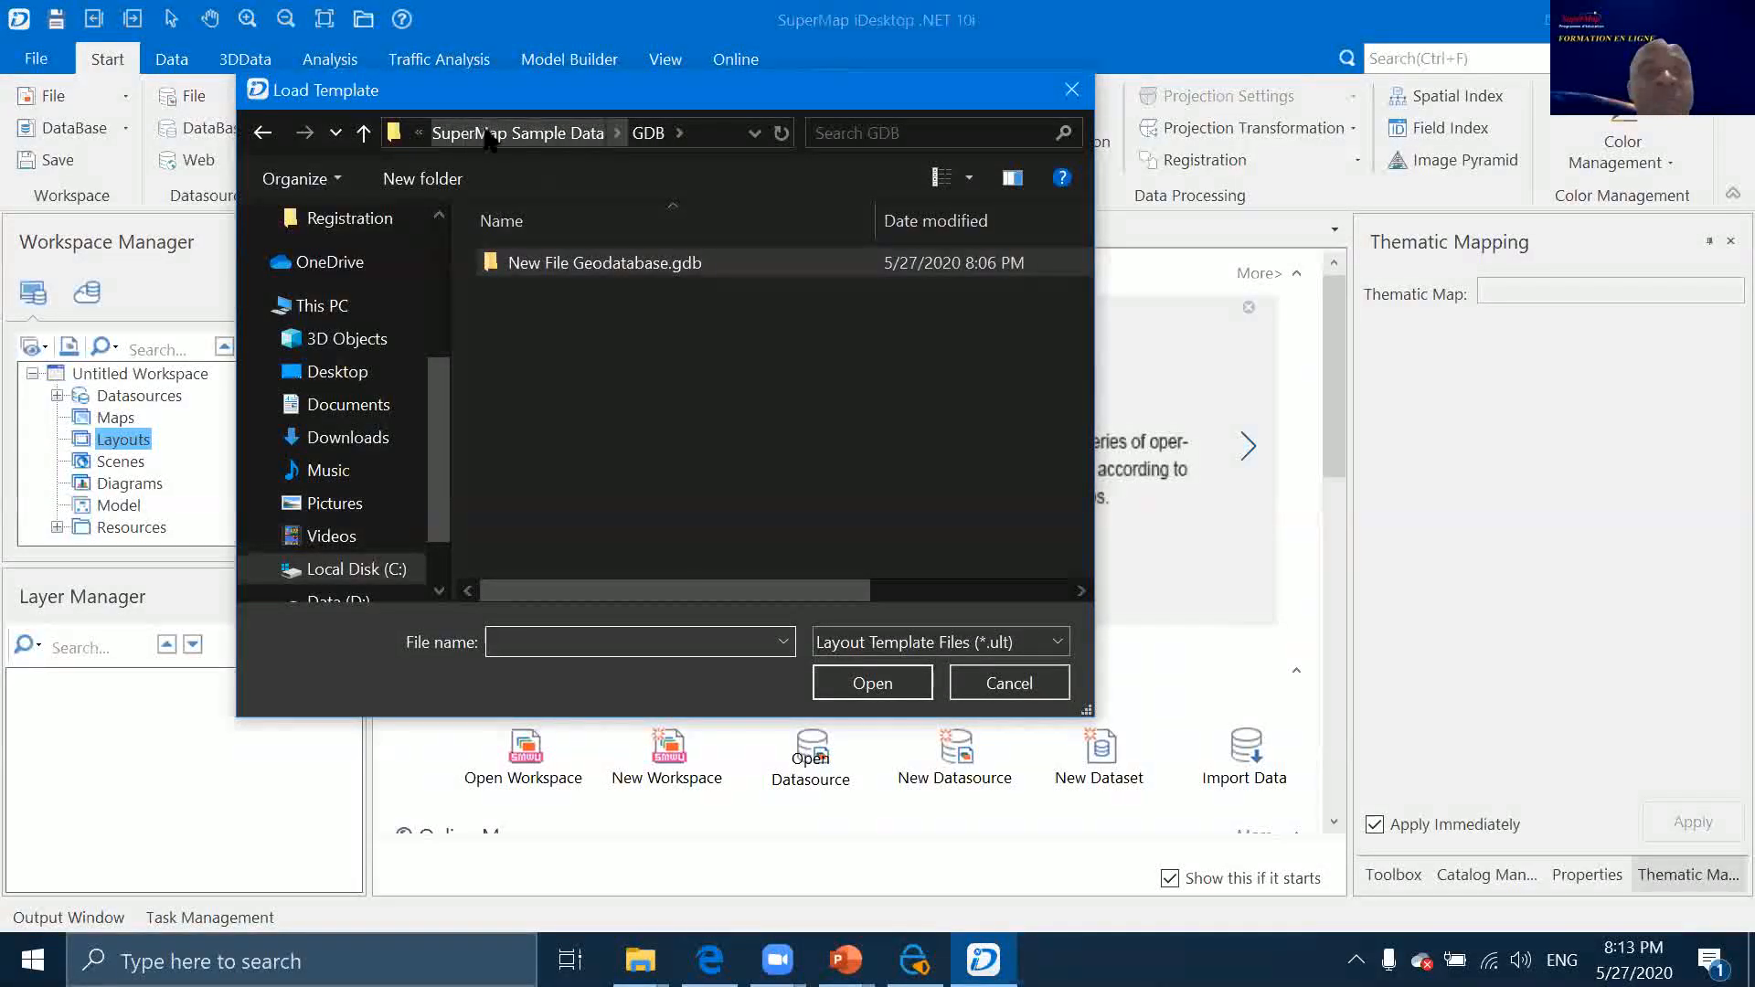
pyautogui.click(489, 135)
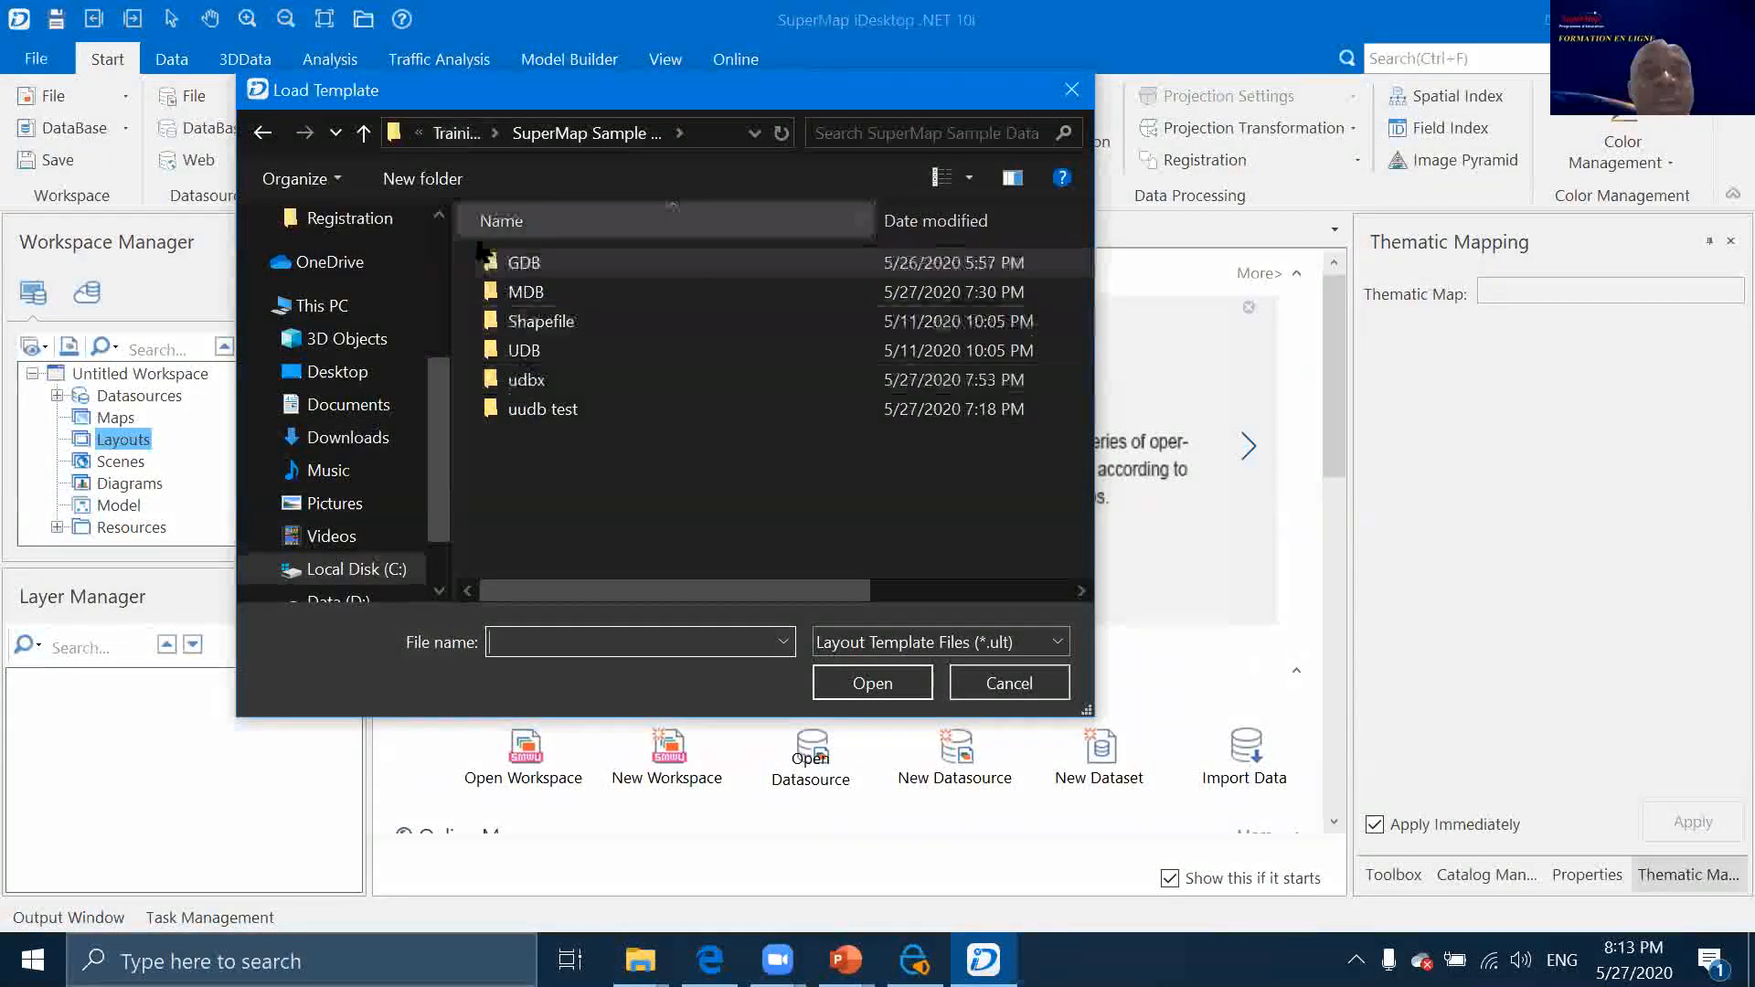
pyautogui.click(456, 133)
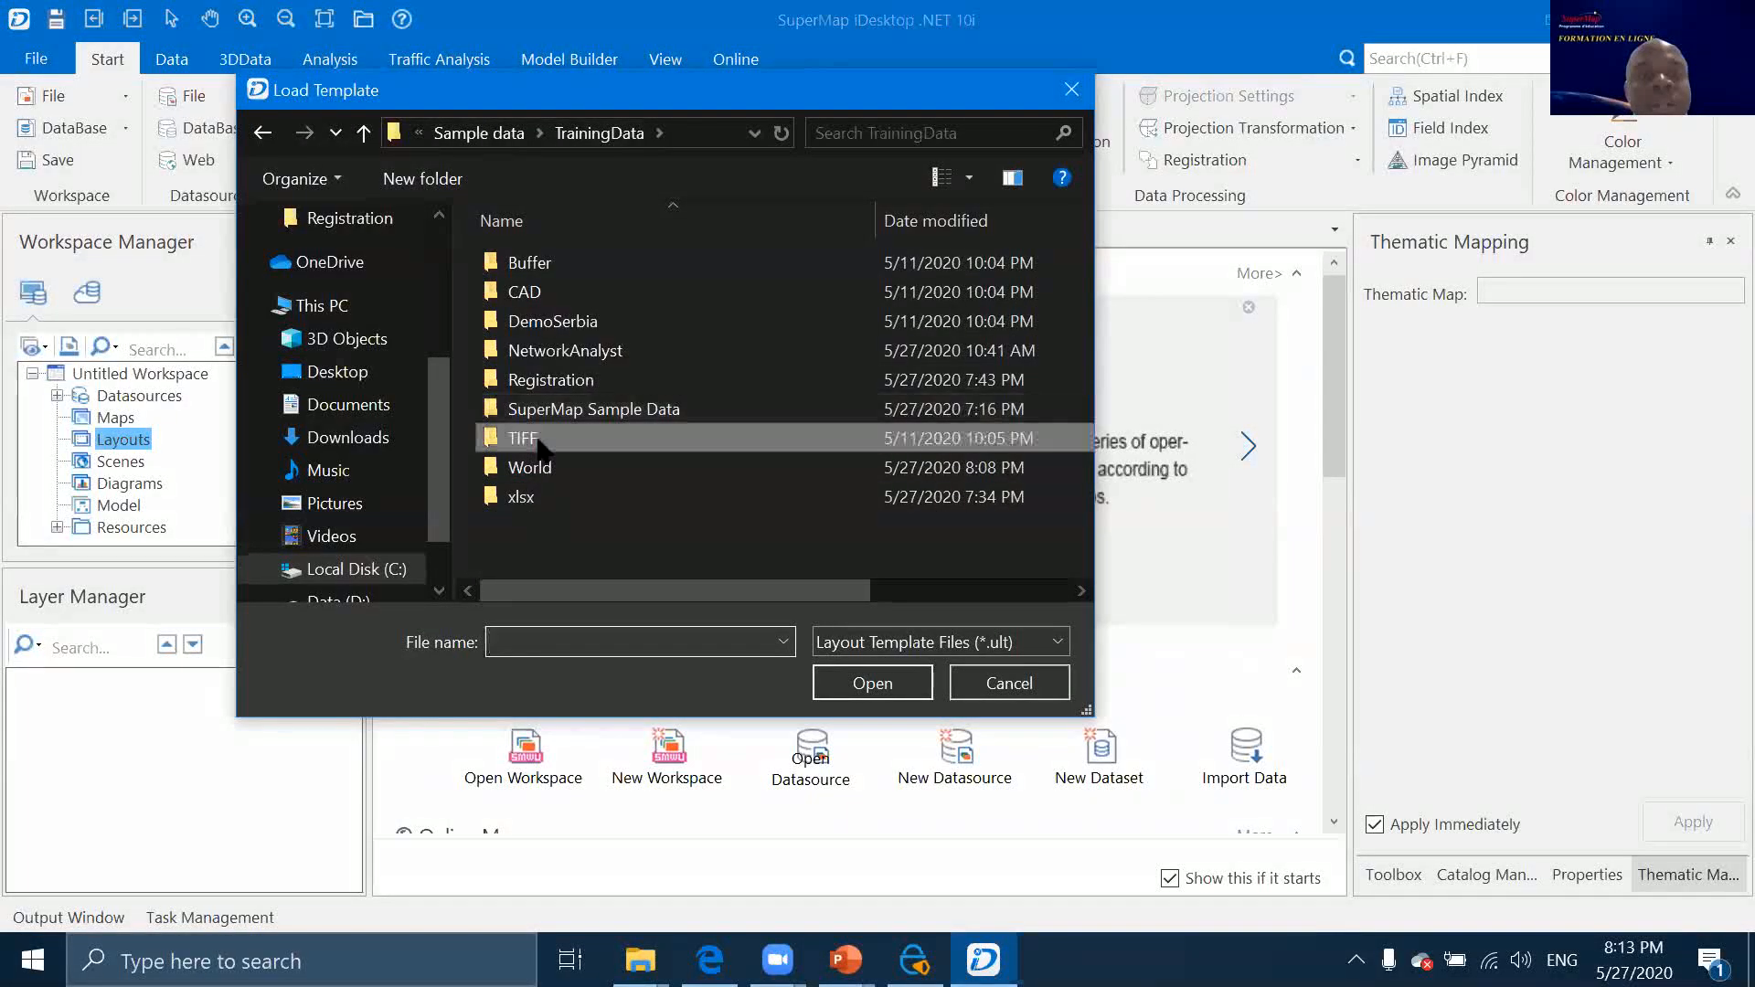
pyautogui.doubleClick(540, 438)
pyautogui.click(472, 135)
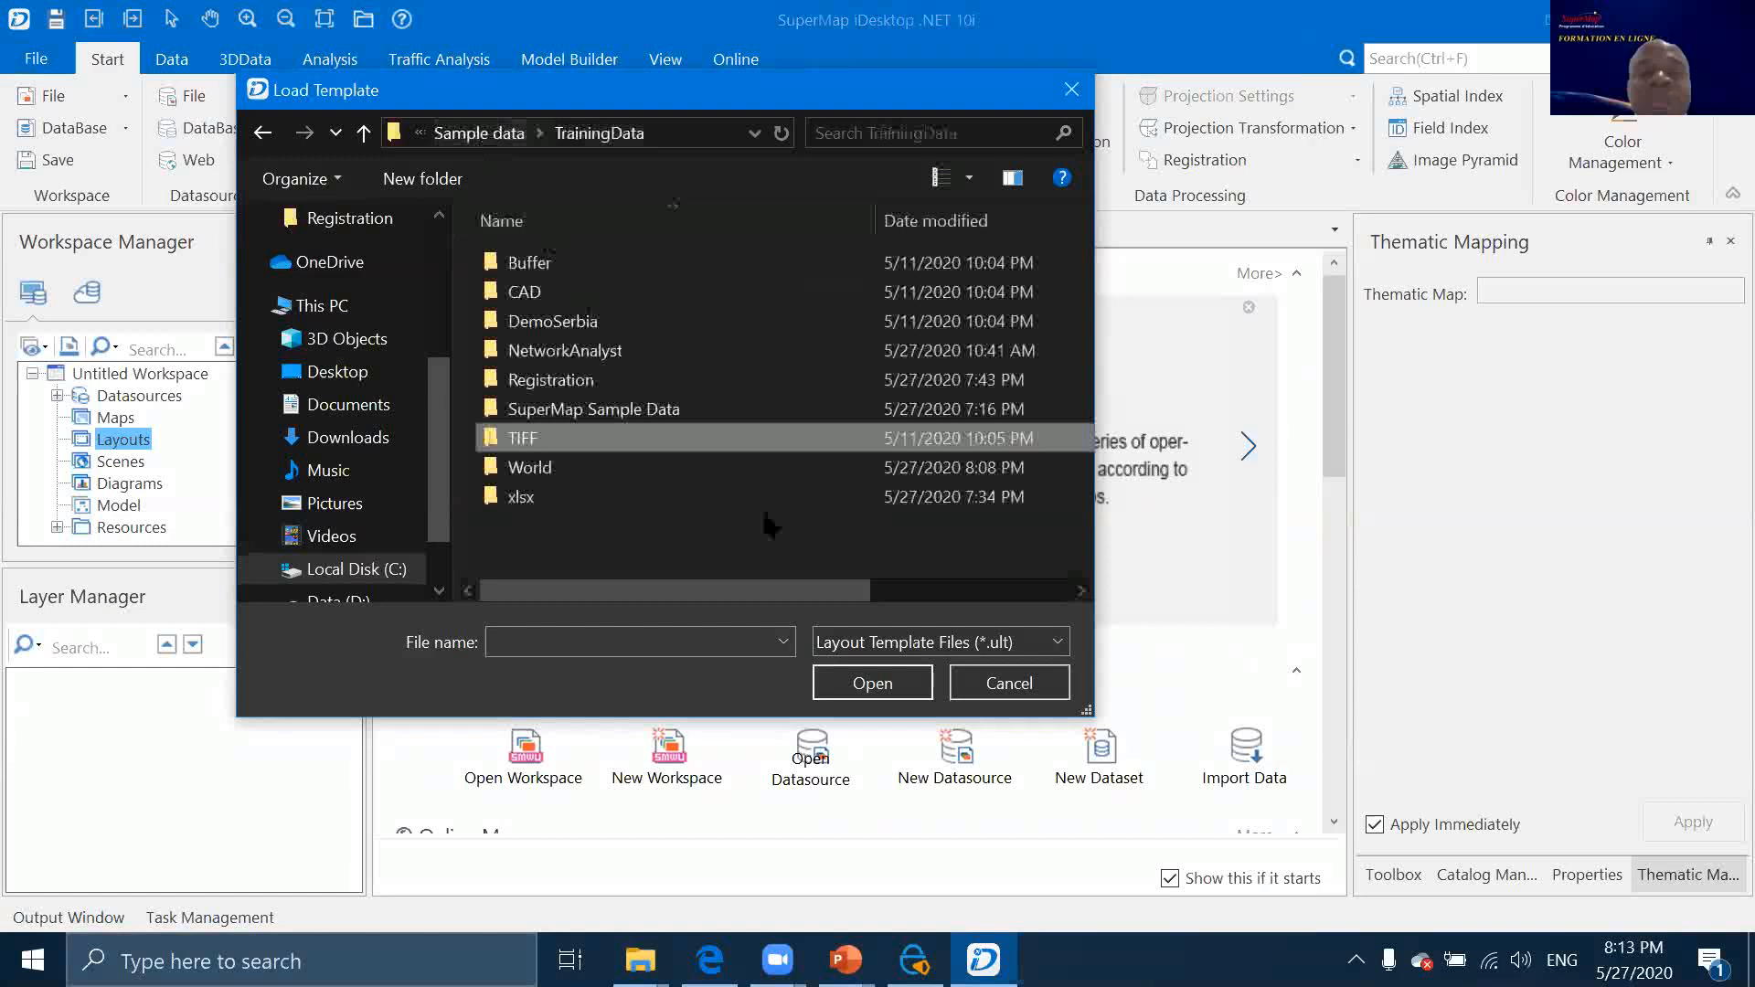
pyautogui.click(1009, 683)
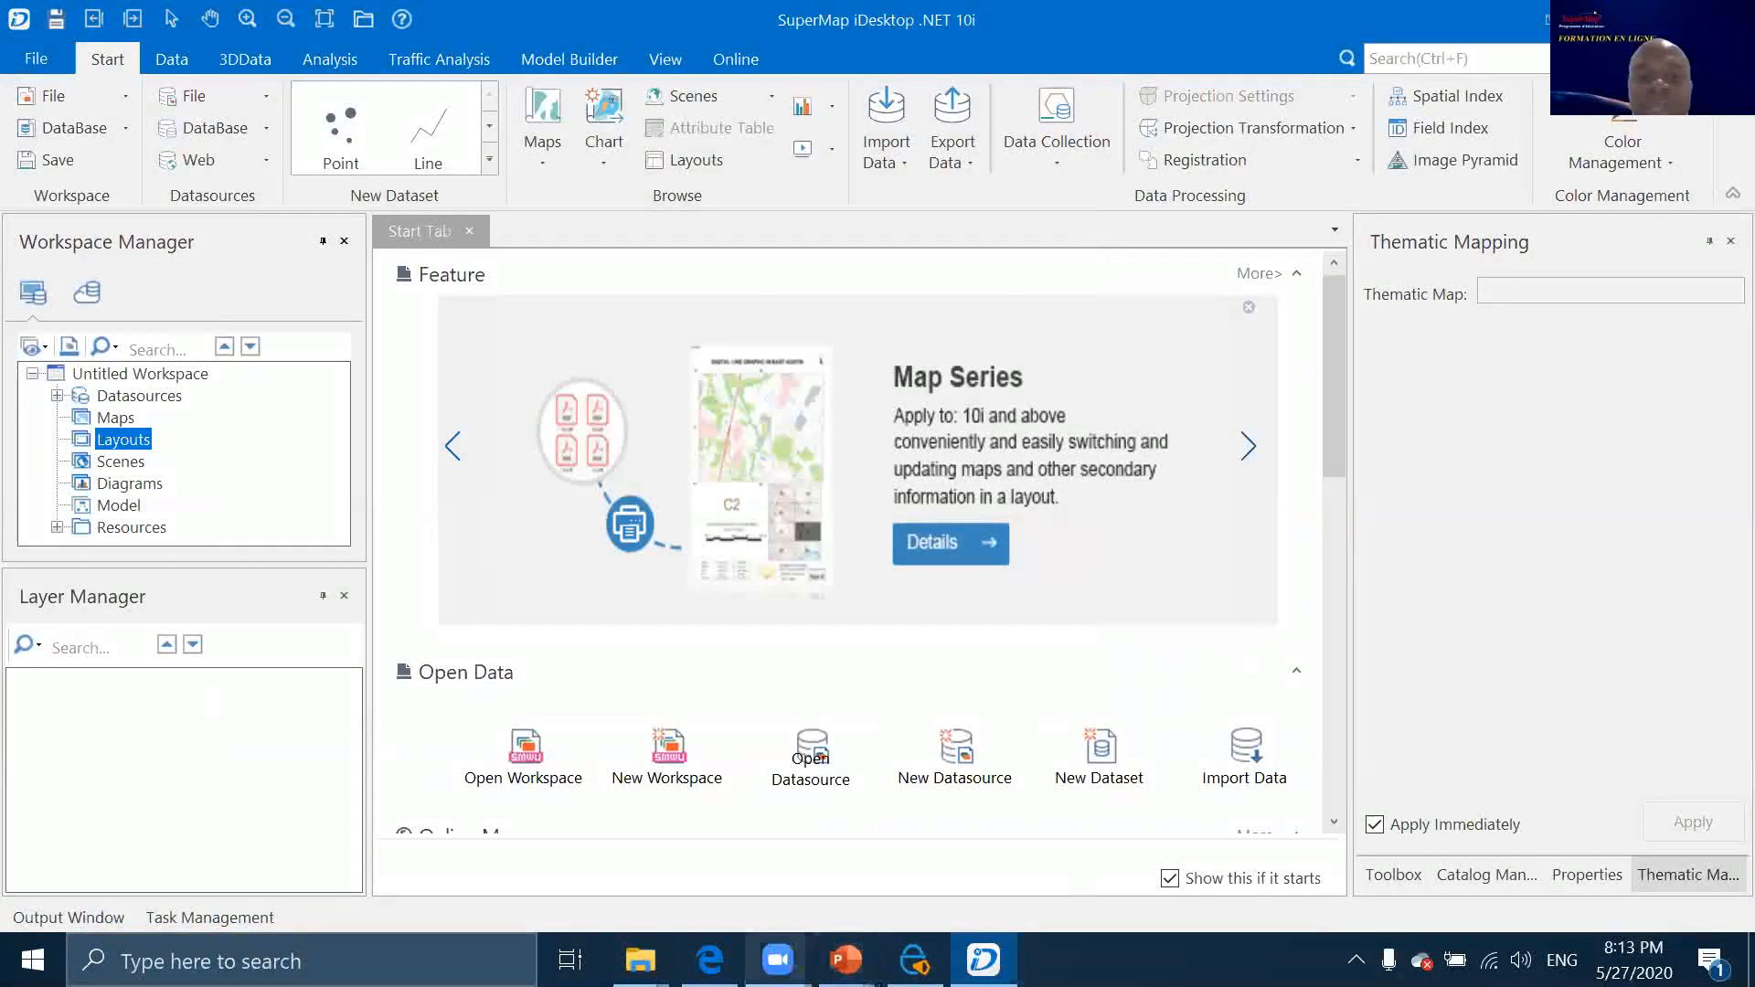
# Switch to the PowerPoint slide show and advance to the "Disposition et impression de la carte" slide
pyautogui.moveTo(846, 960)
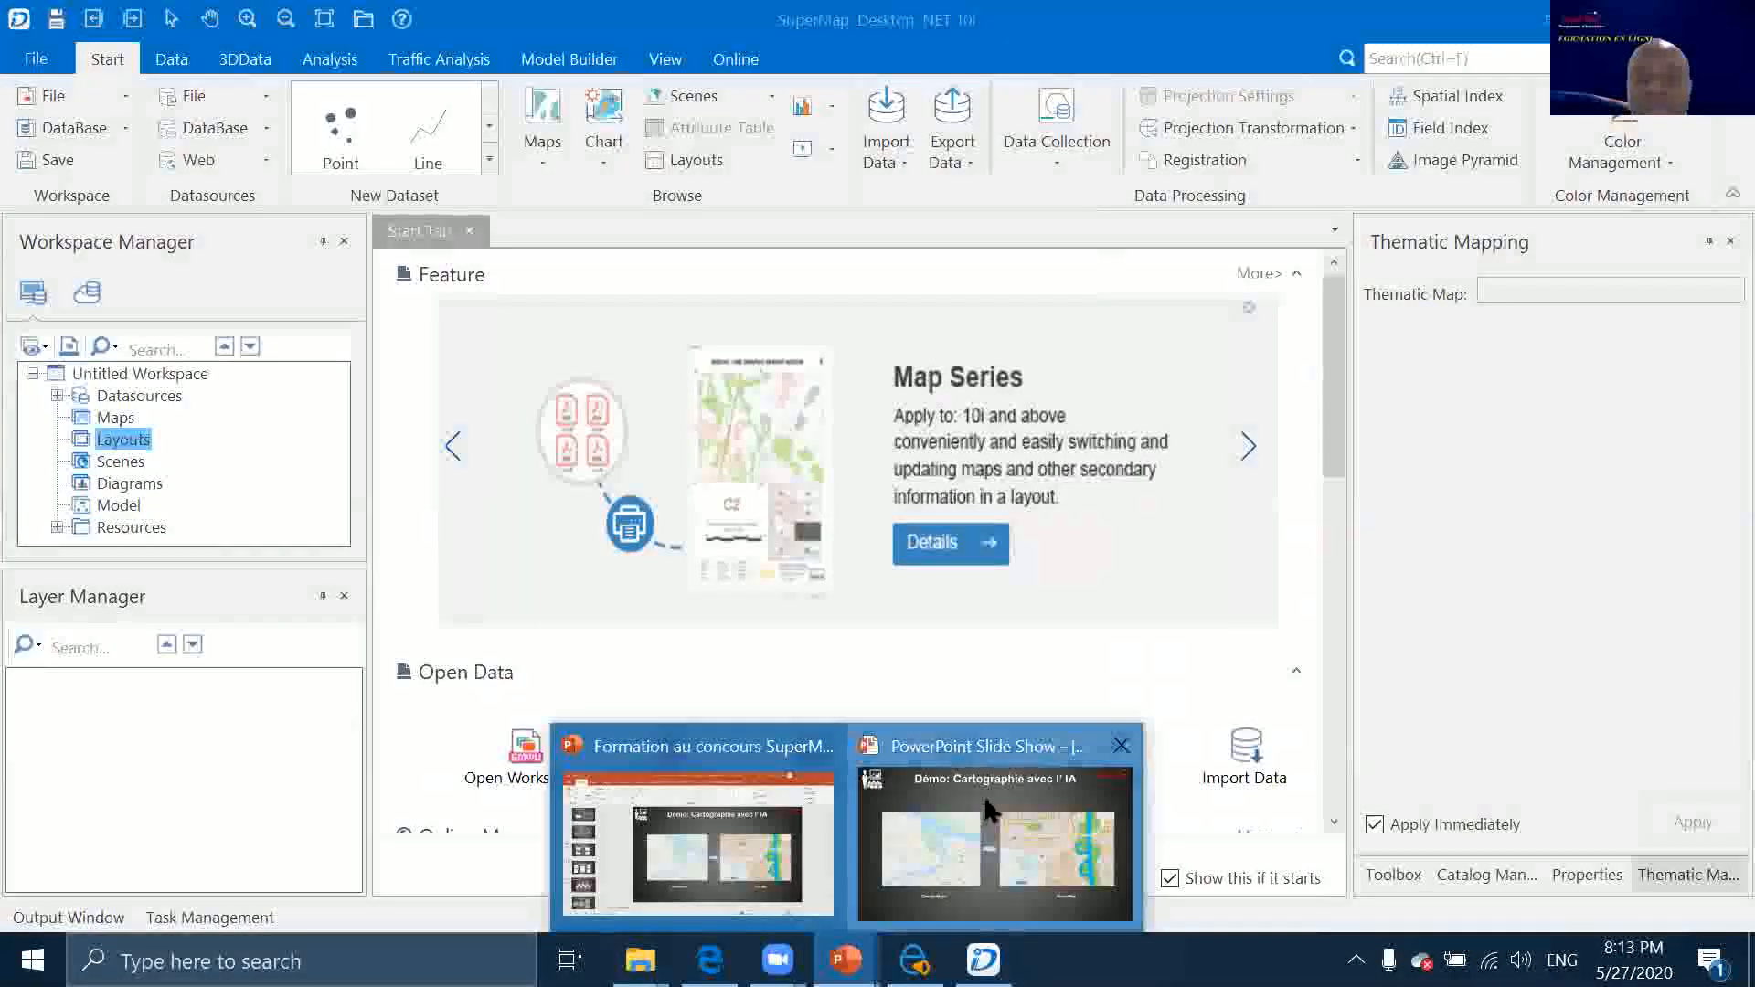
pyautogui.click(985, 800)
pyautogui.click(986, 780)
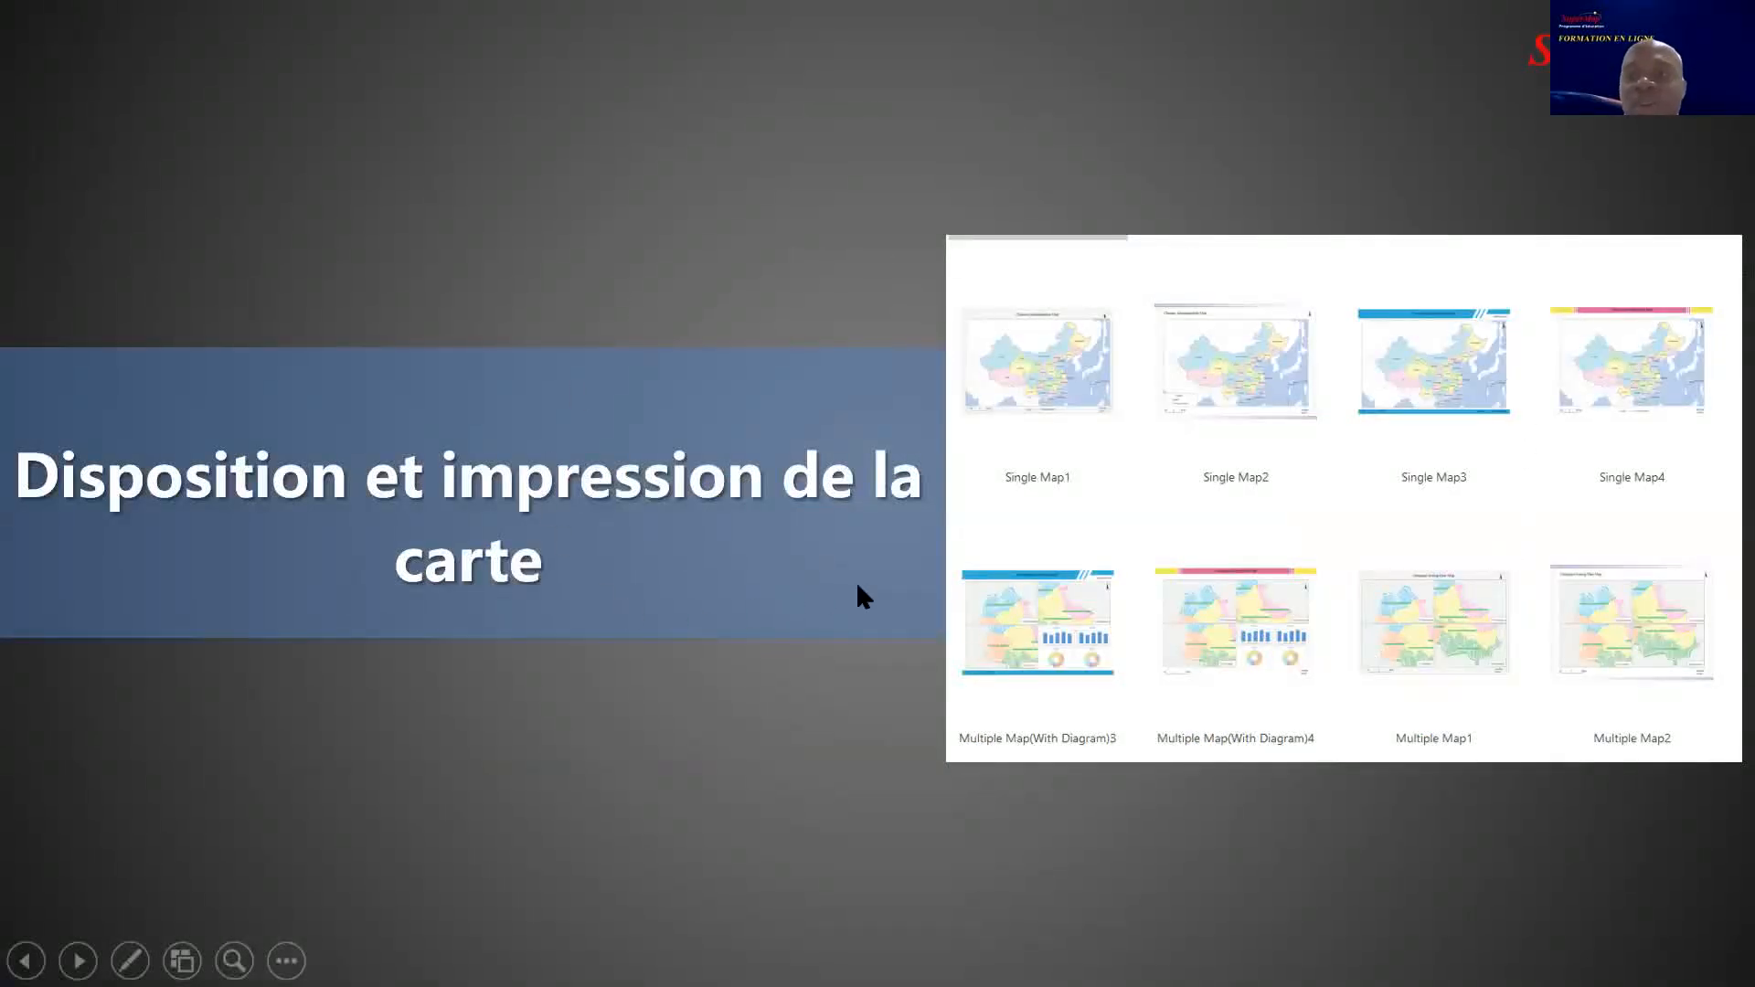
pyautogui.click(788, 504)
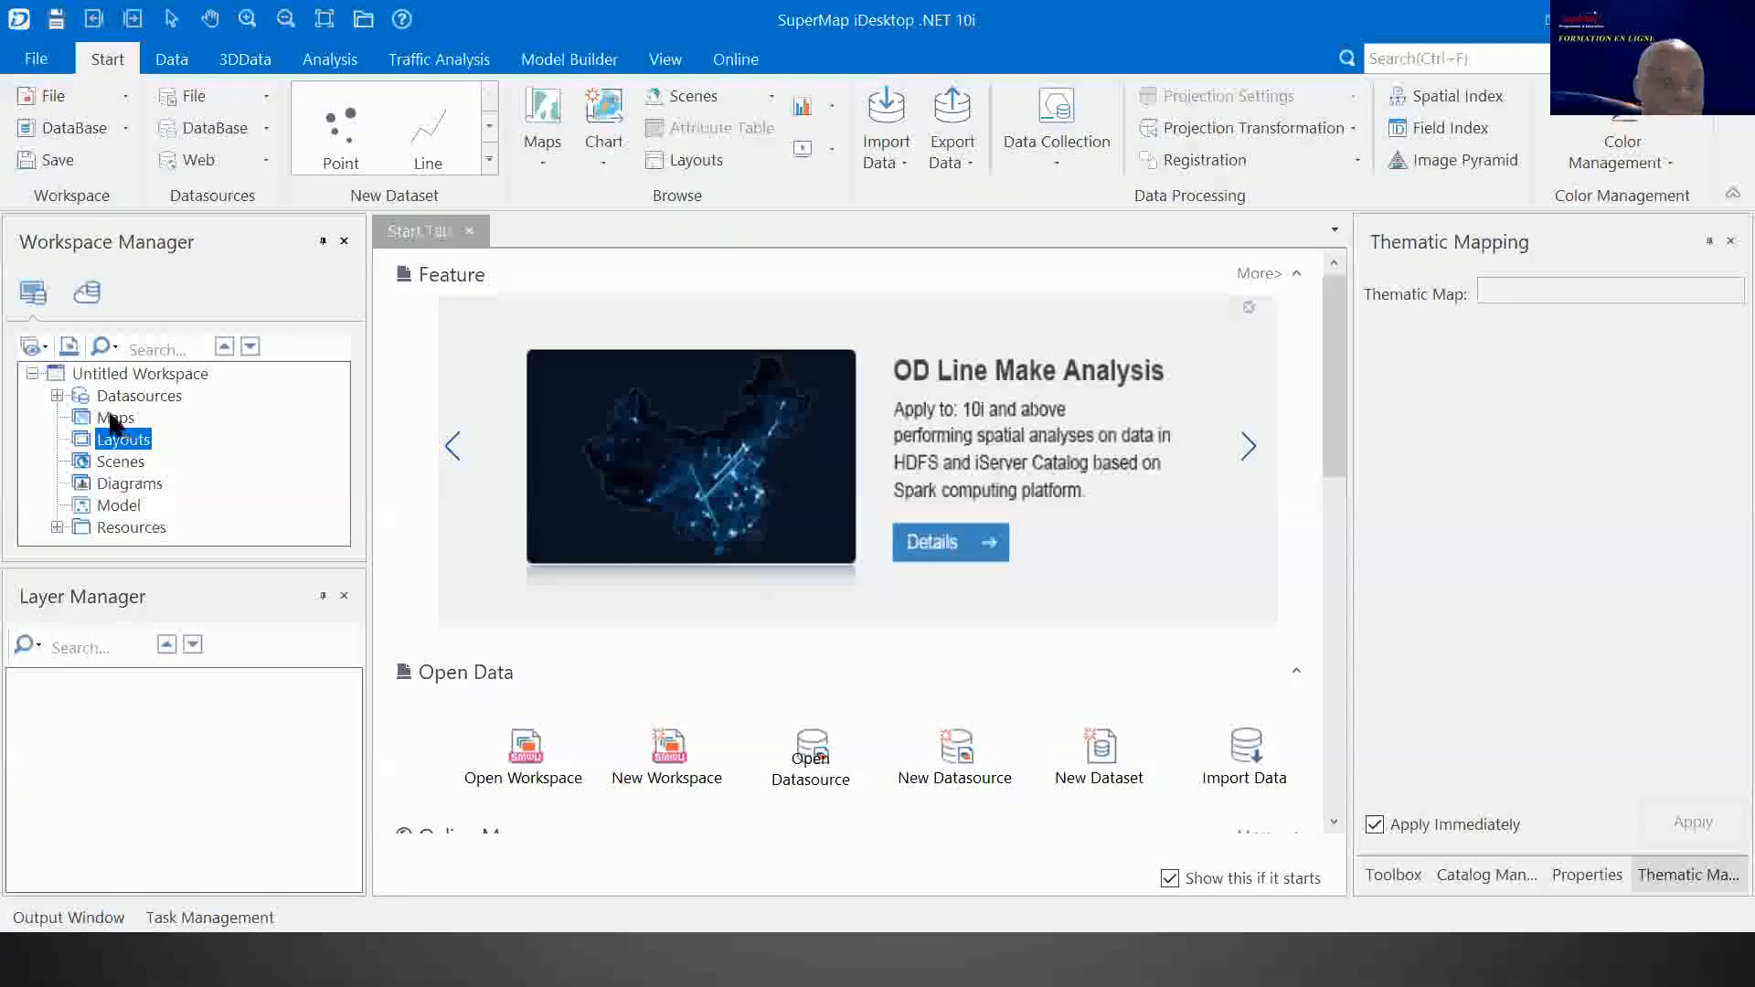
# Open the world dataset from the World datasource in a new map and close the style transfer preview
pyautogui.click(112, 415)
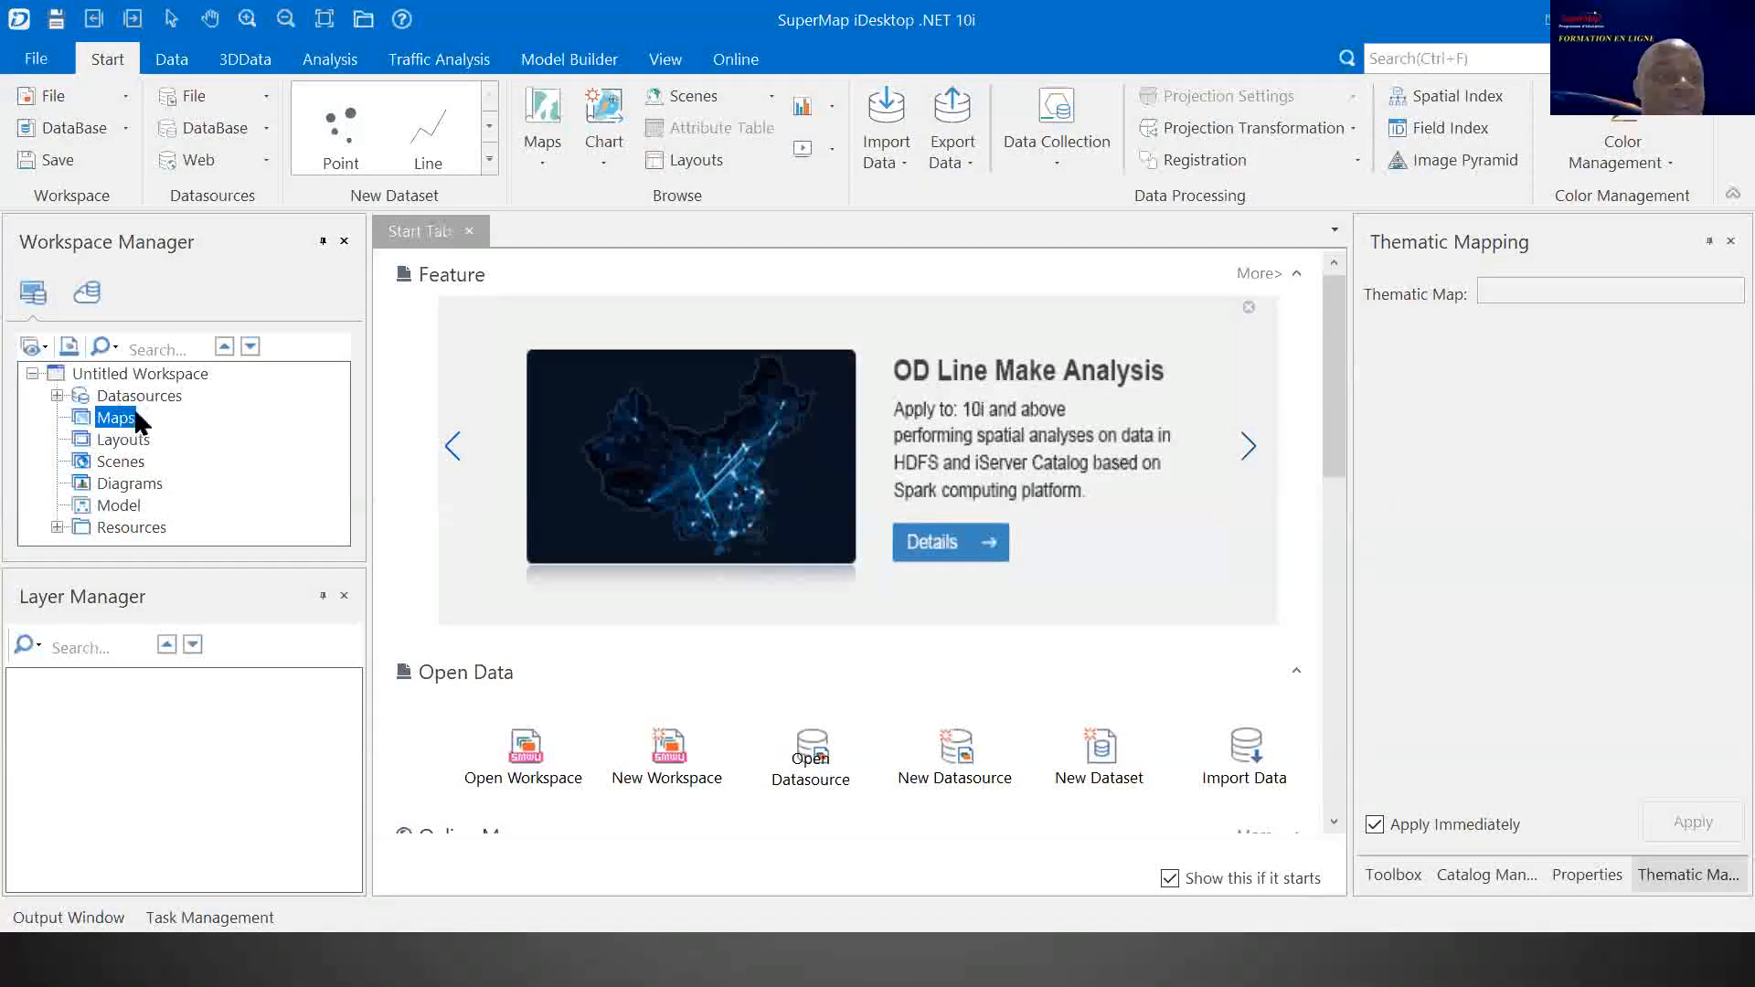
pyautogui.click(56, 394)
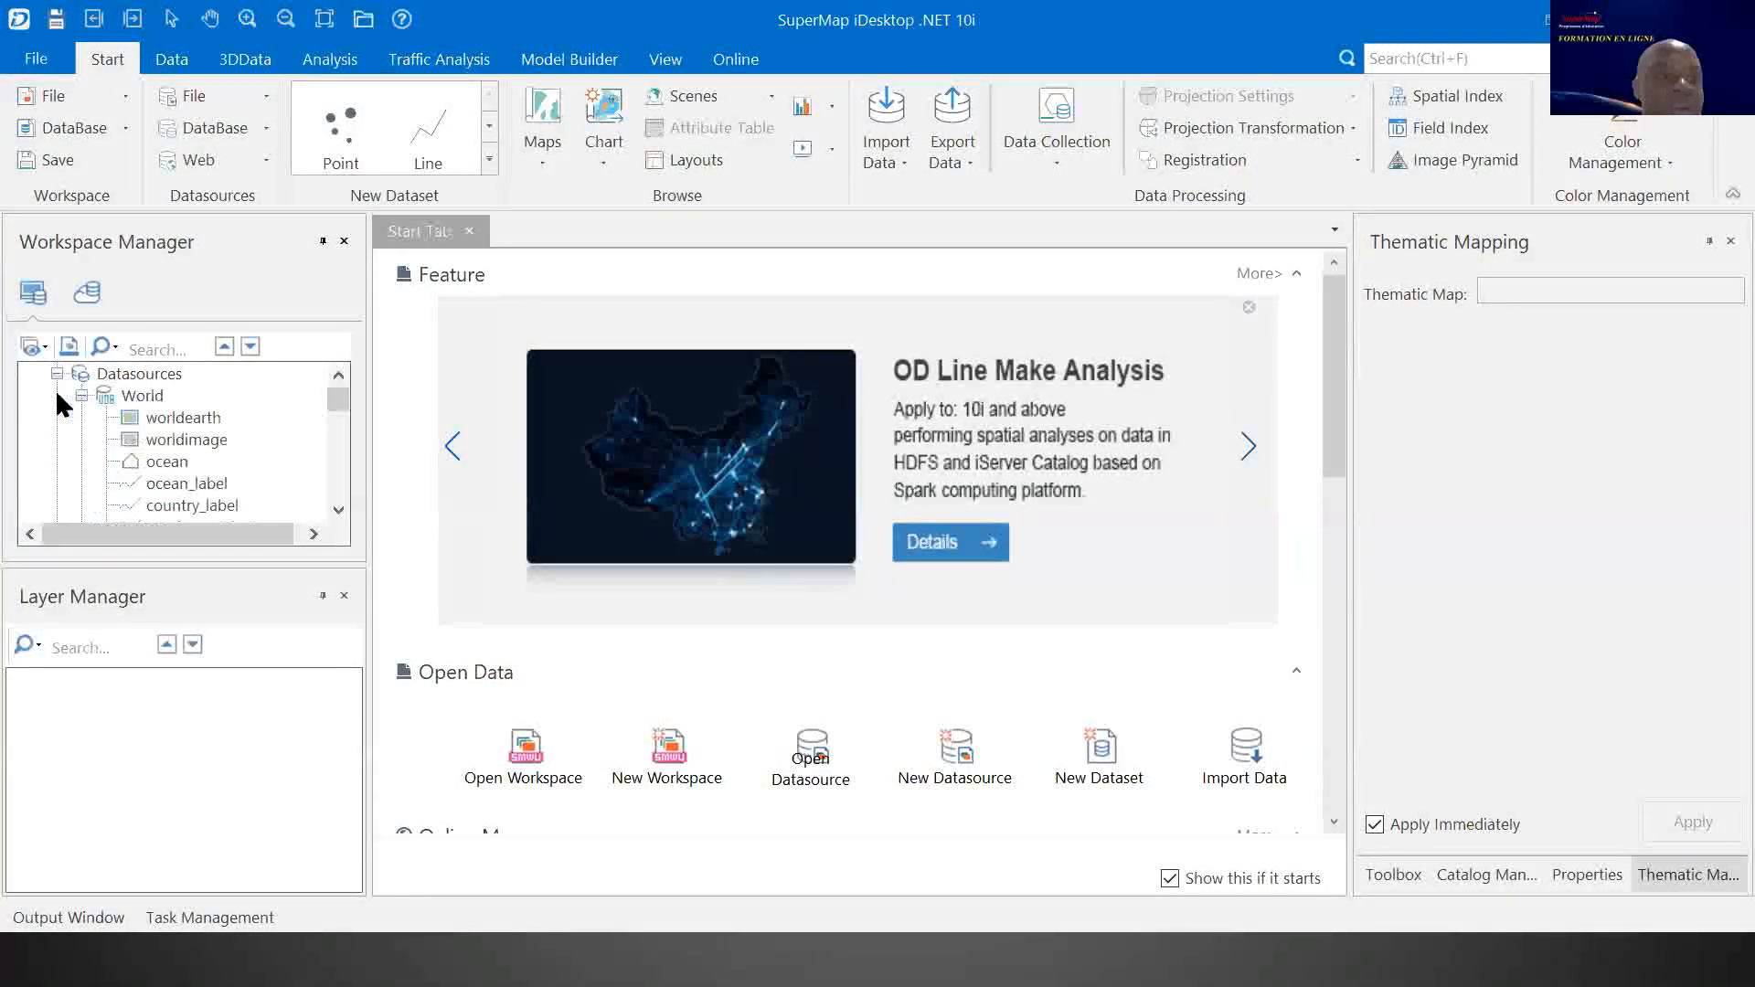
pyautogui.scroll(-2, 163, 484)
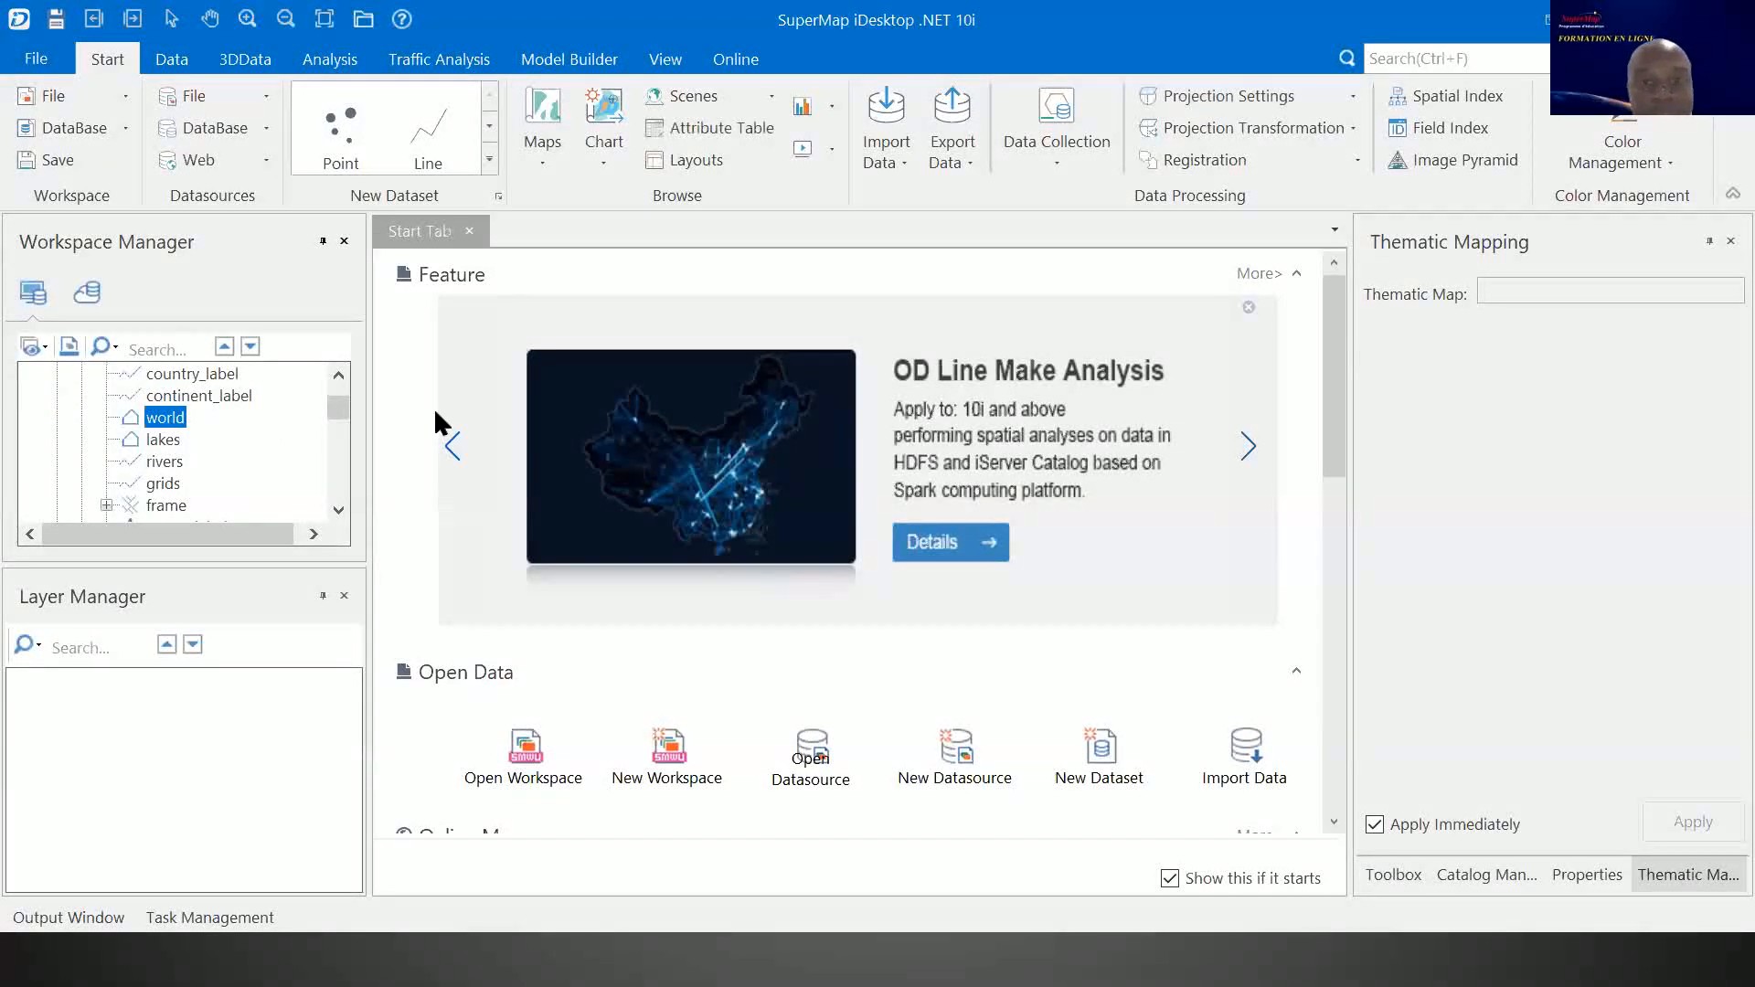
pyautogui.moveTo(168, 426); pyautogui.dragTo(685, 416)
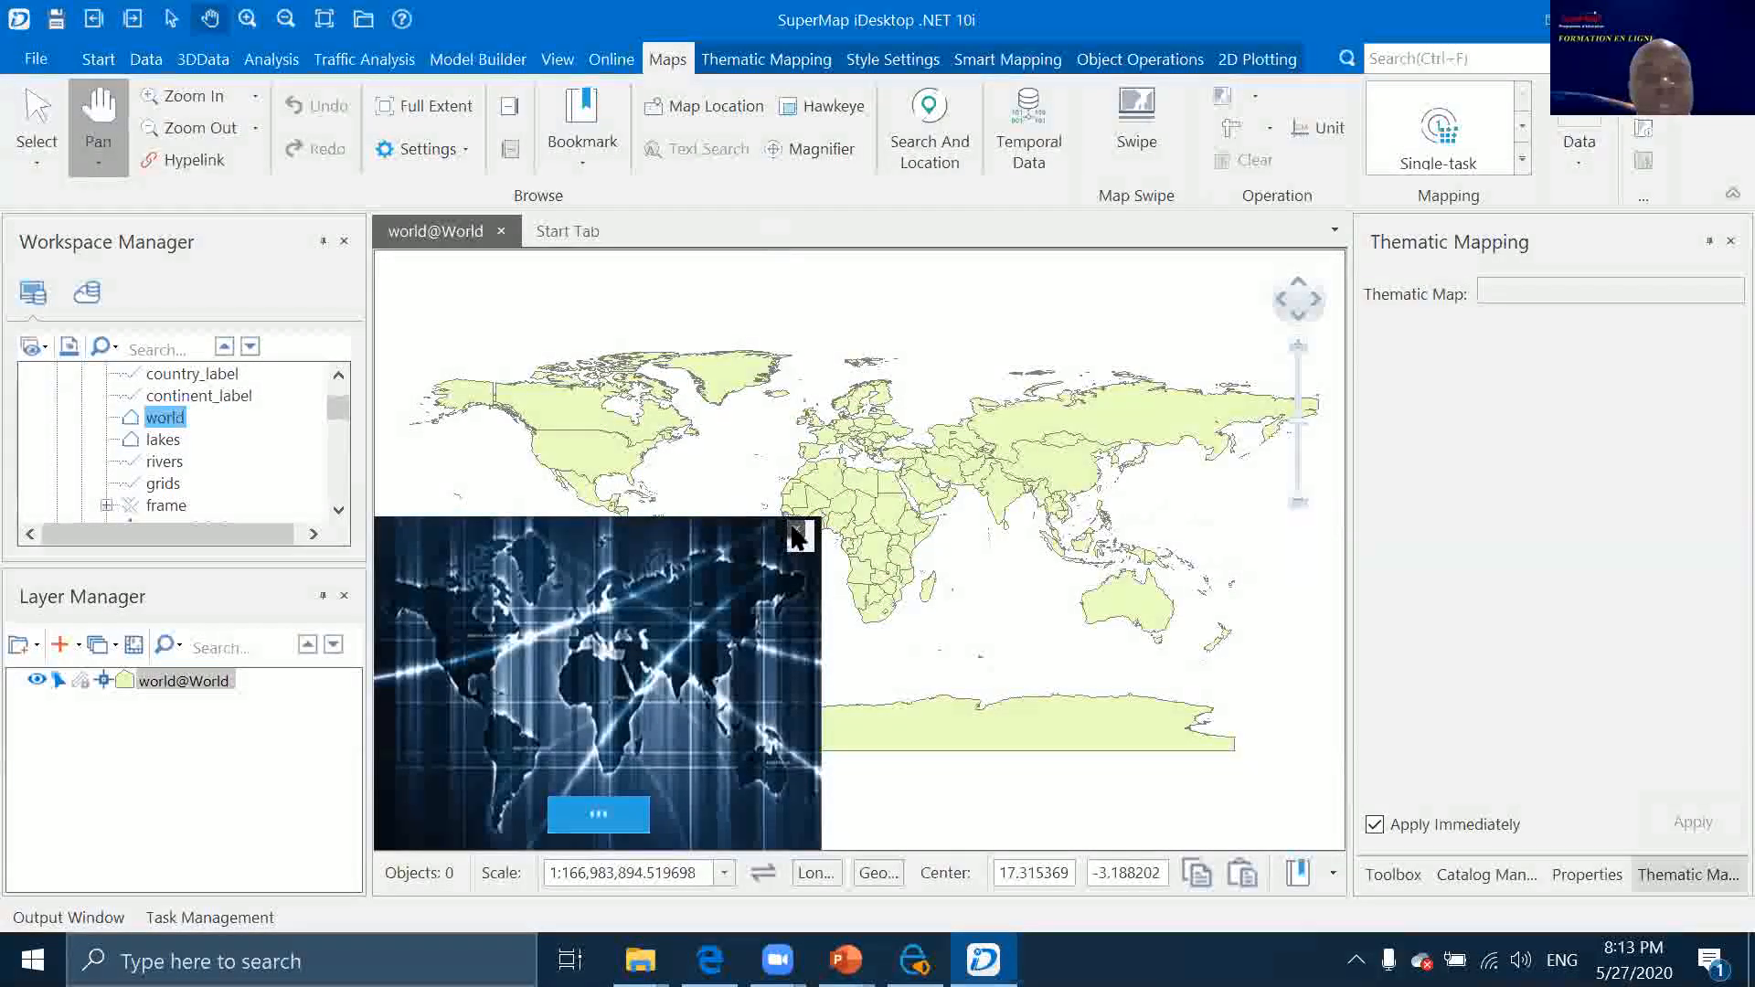
pyautogui.click(796, 529)
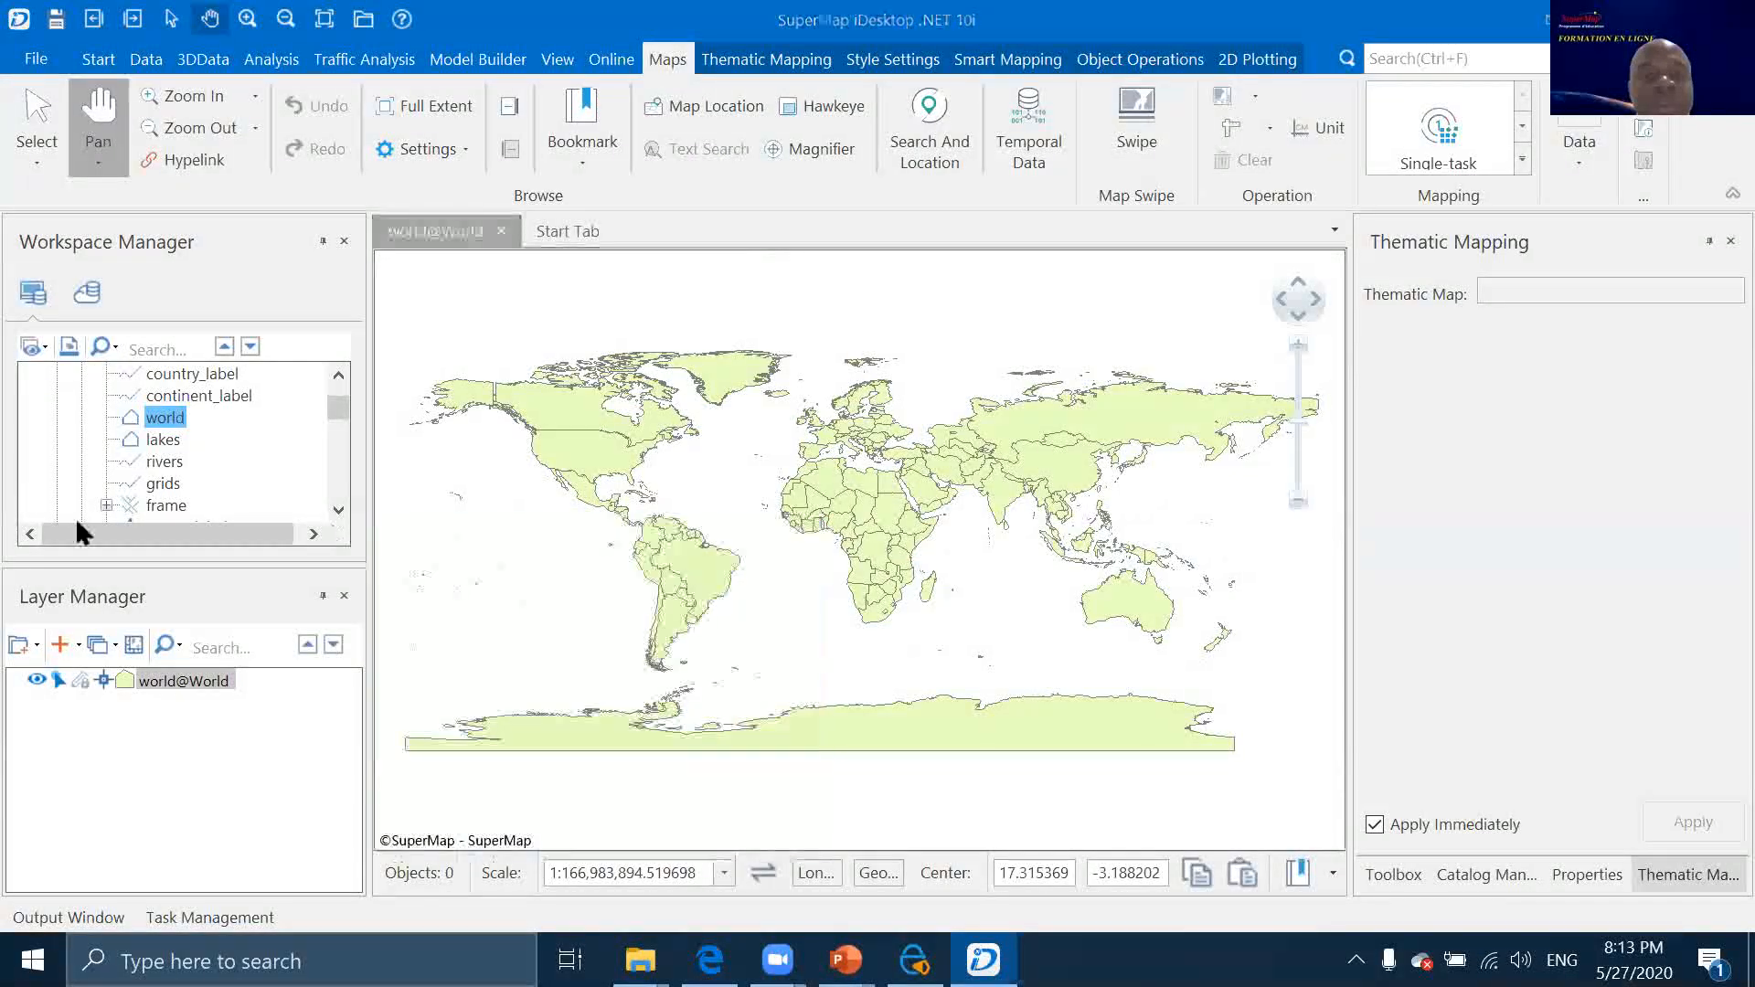
# Close the world map, saving it in the workspace under the name map
pyautogui.click(501, 232)
pyautogui.click(804, 557)
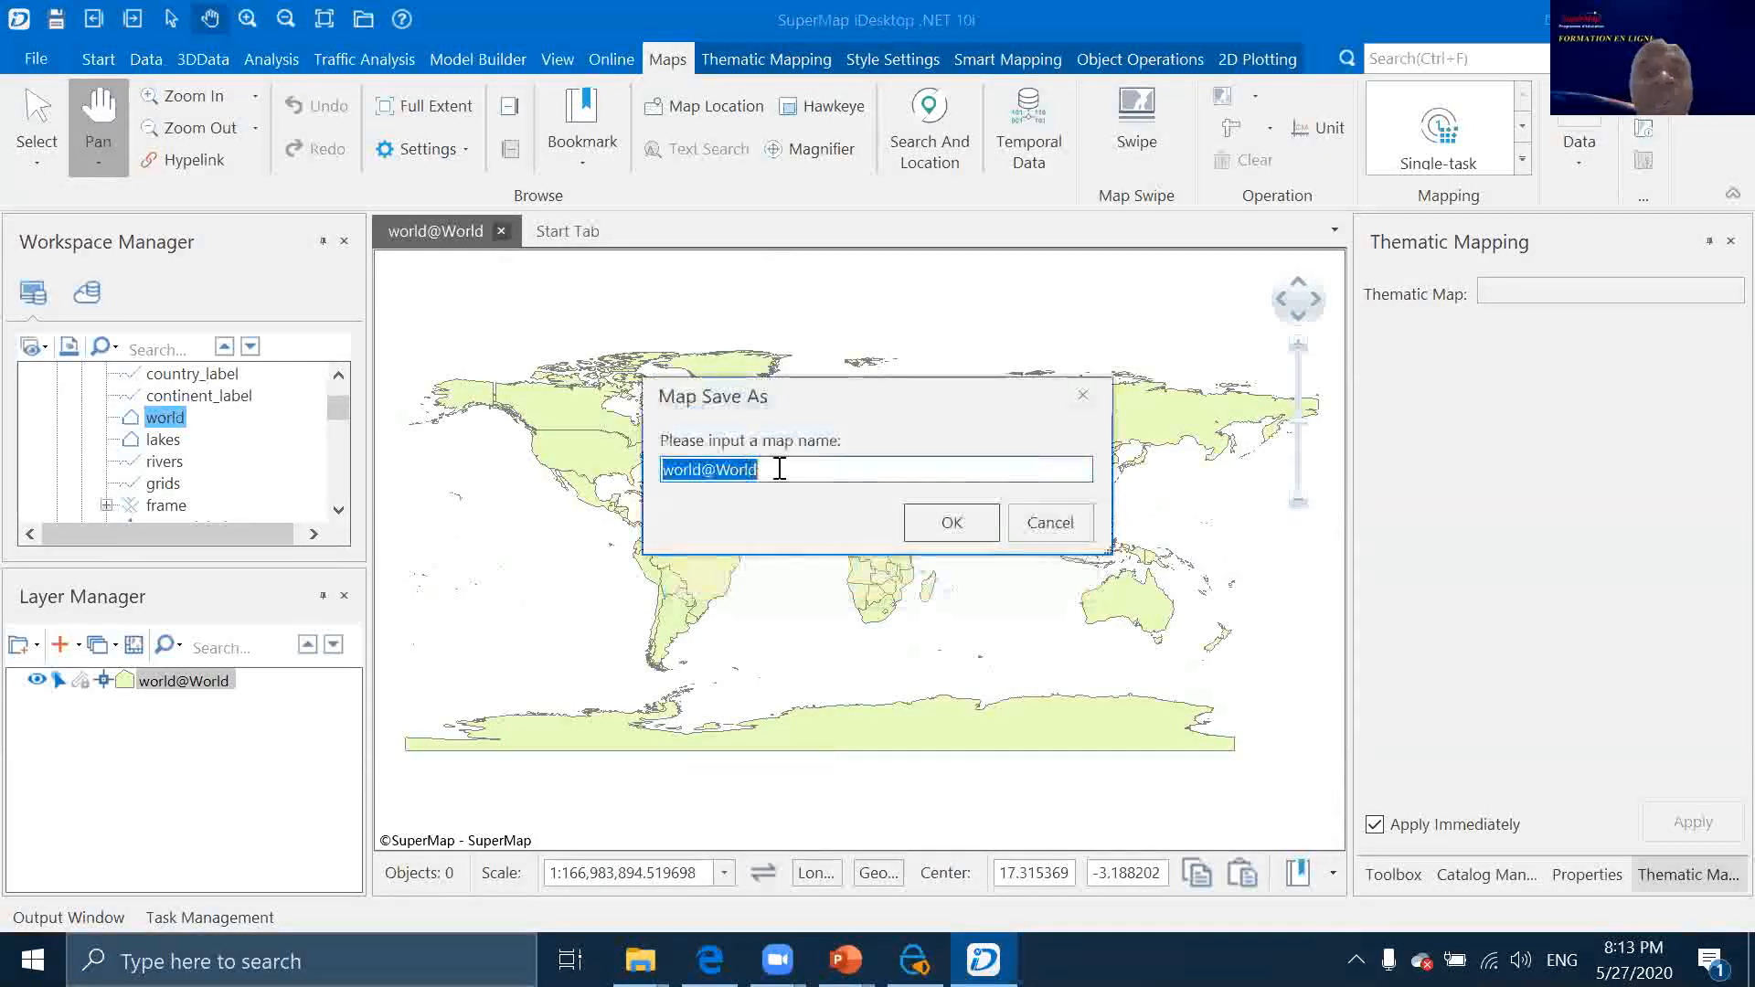
pyautogui.write('map')
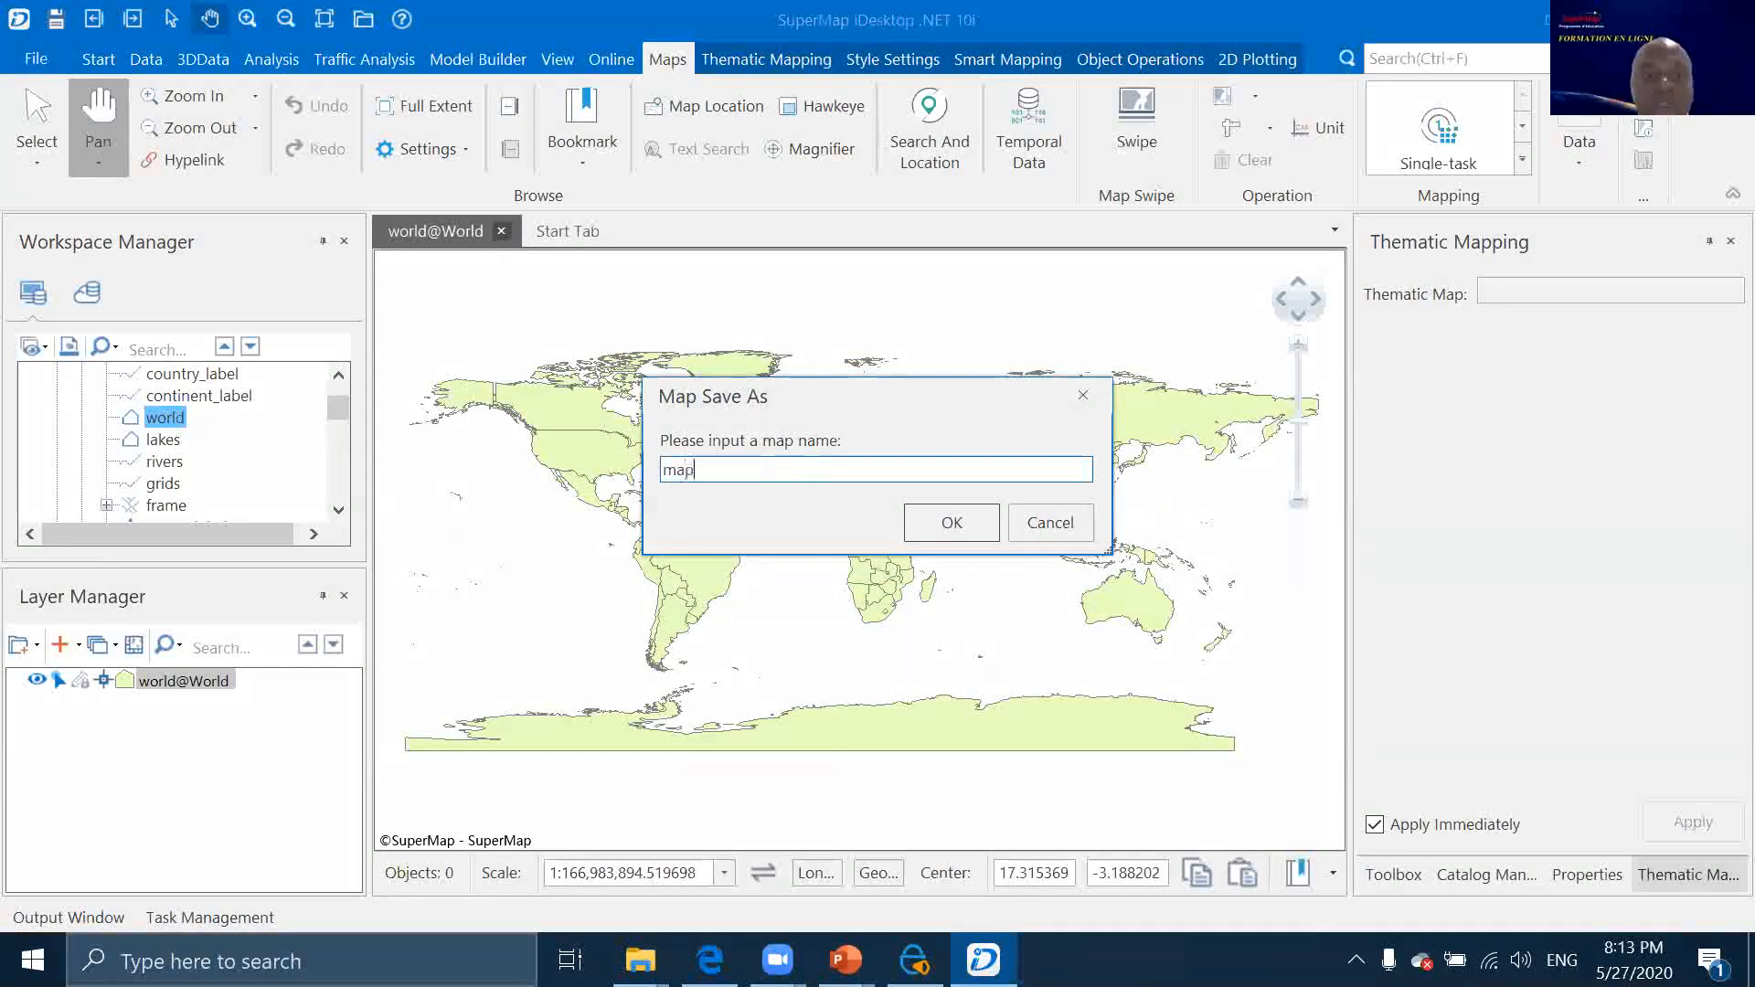
pyautogui.click(942, 527)
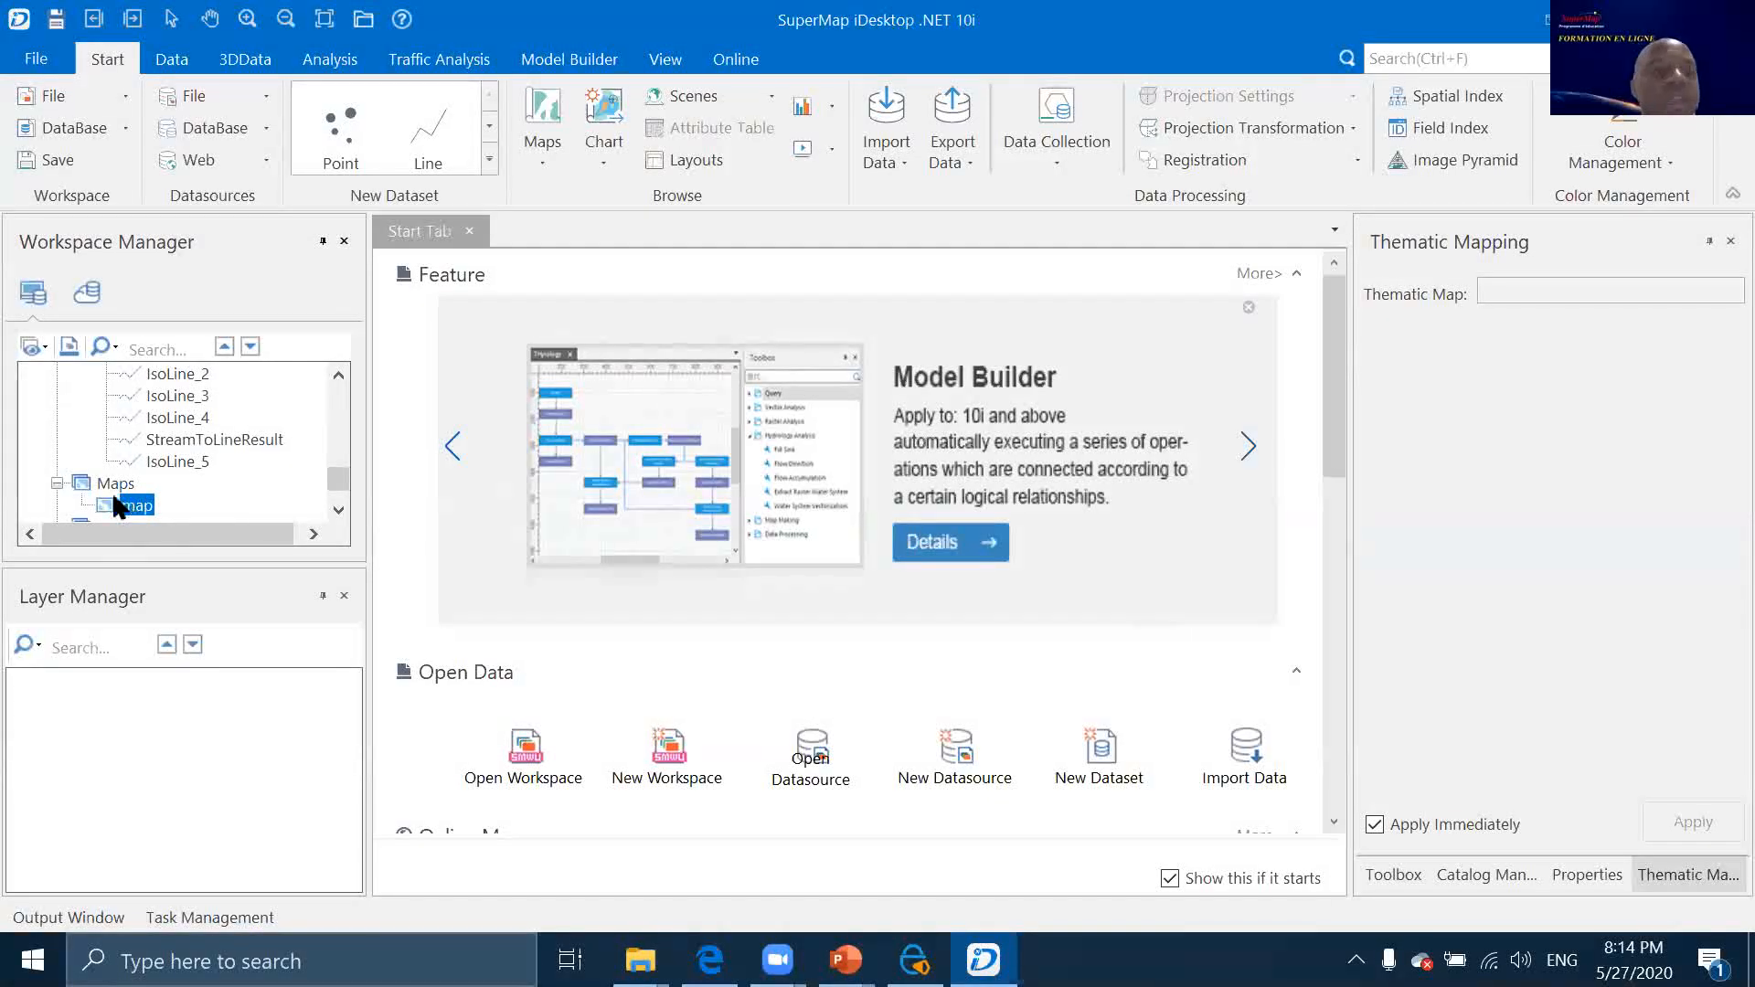
# Create a new layout from the Blank Template and set its page orientation to landscape
pyautogui.scroll(-1, 122, 495)
pyautogui.rightClick(112, 459)
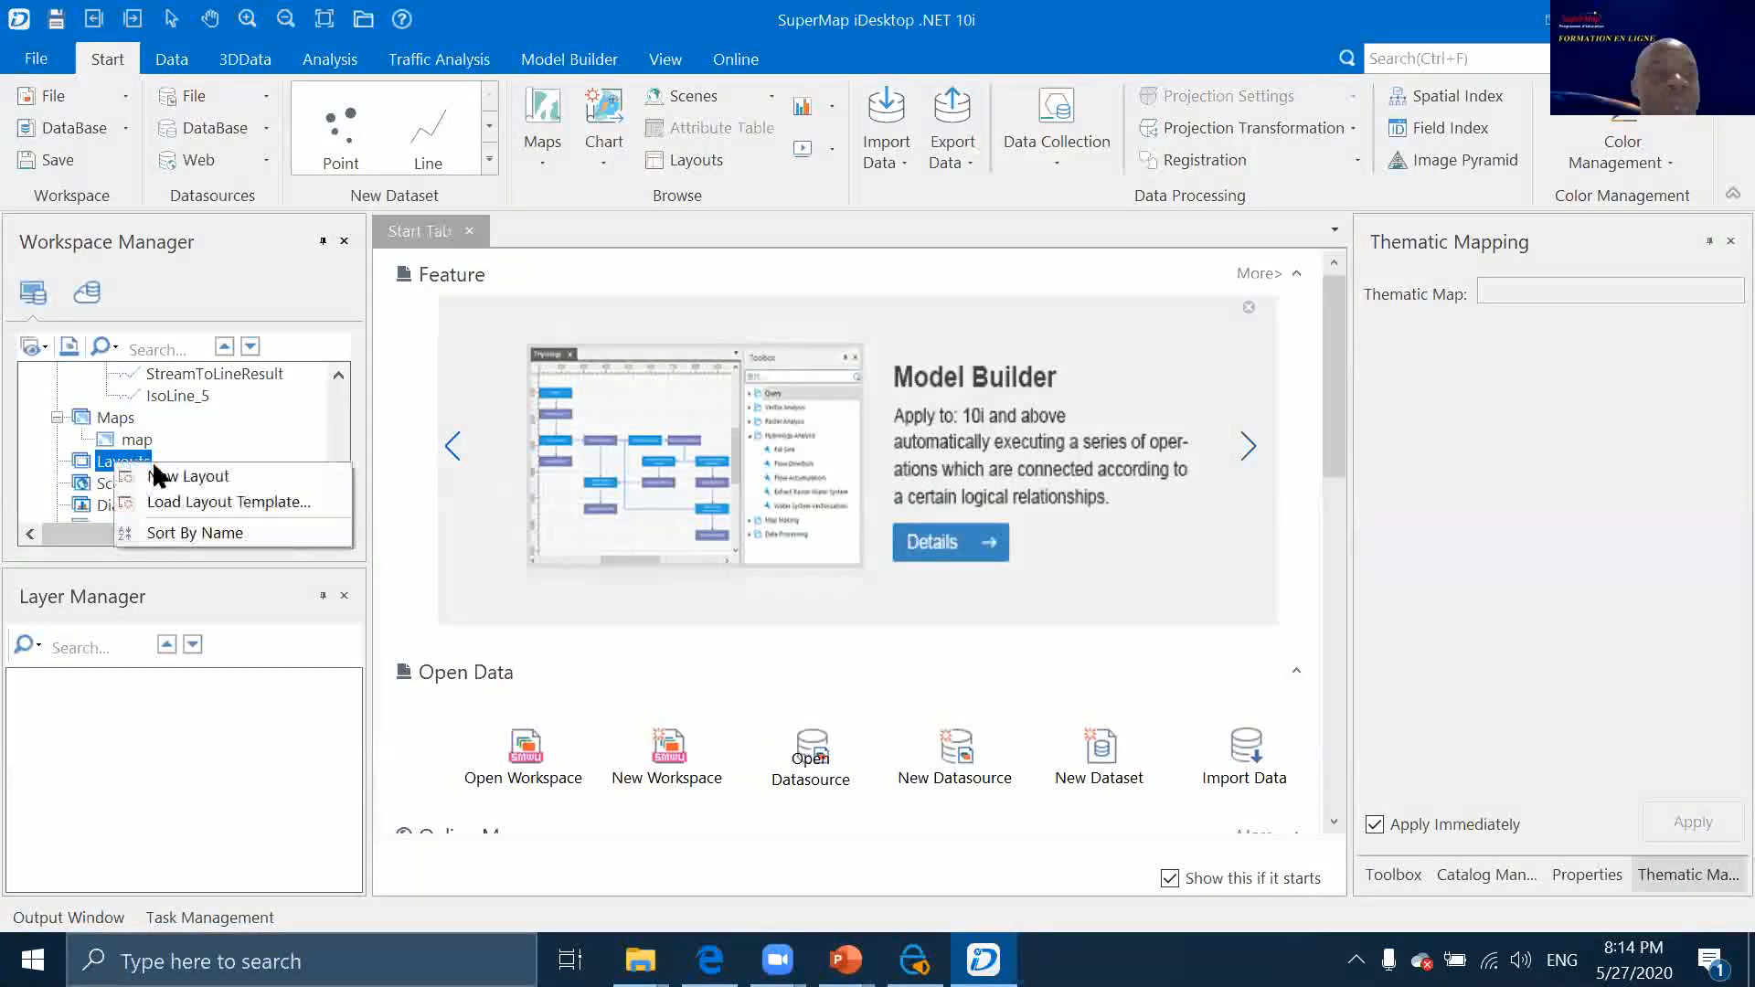
pyautogui.click(156, 469)
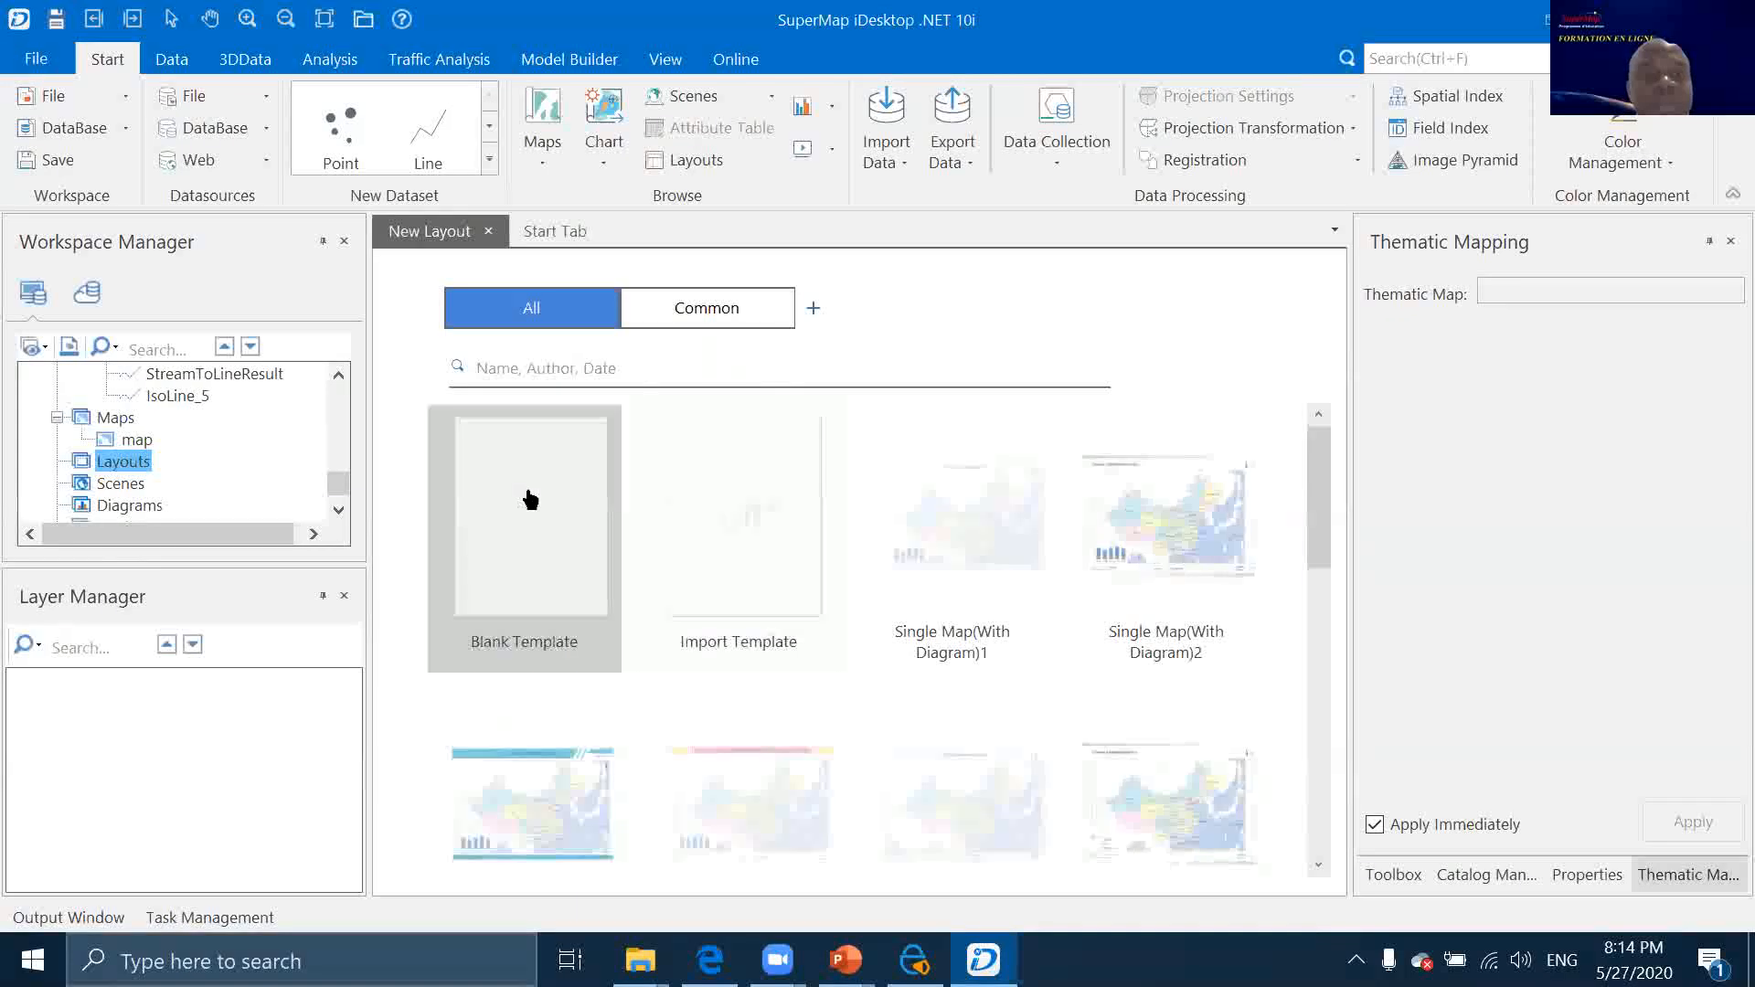
pyautogui.click(946, 399)
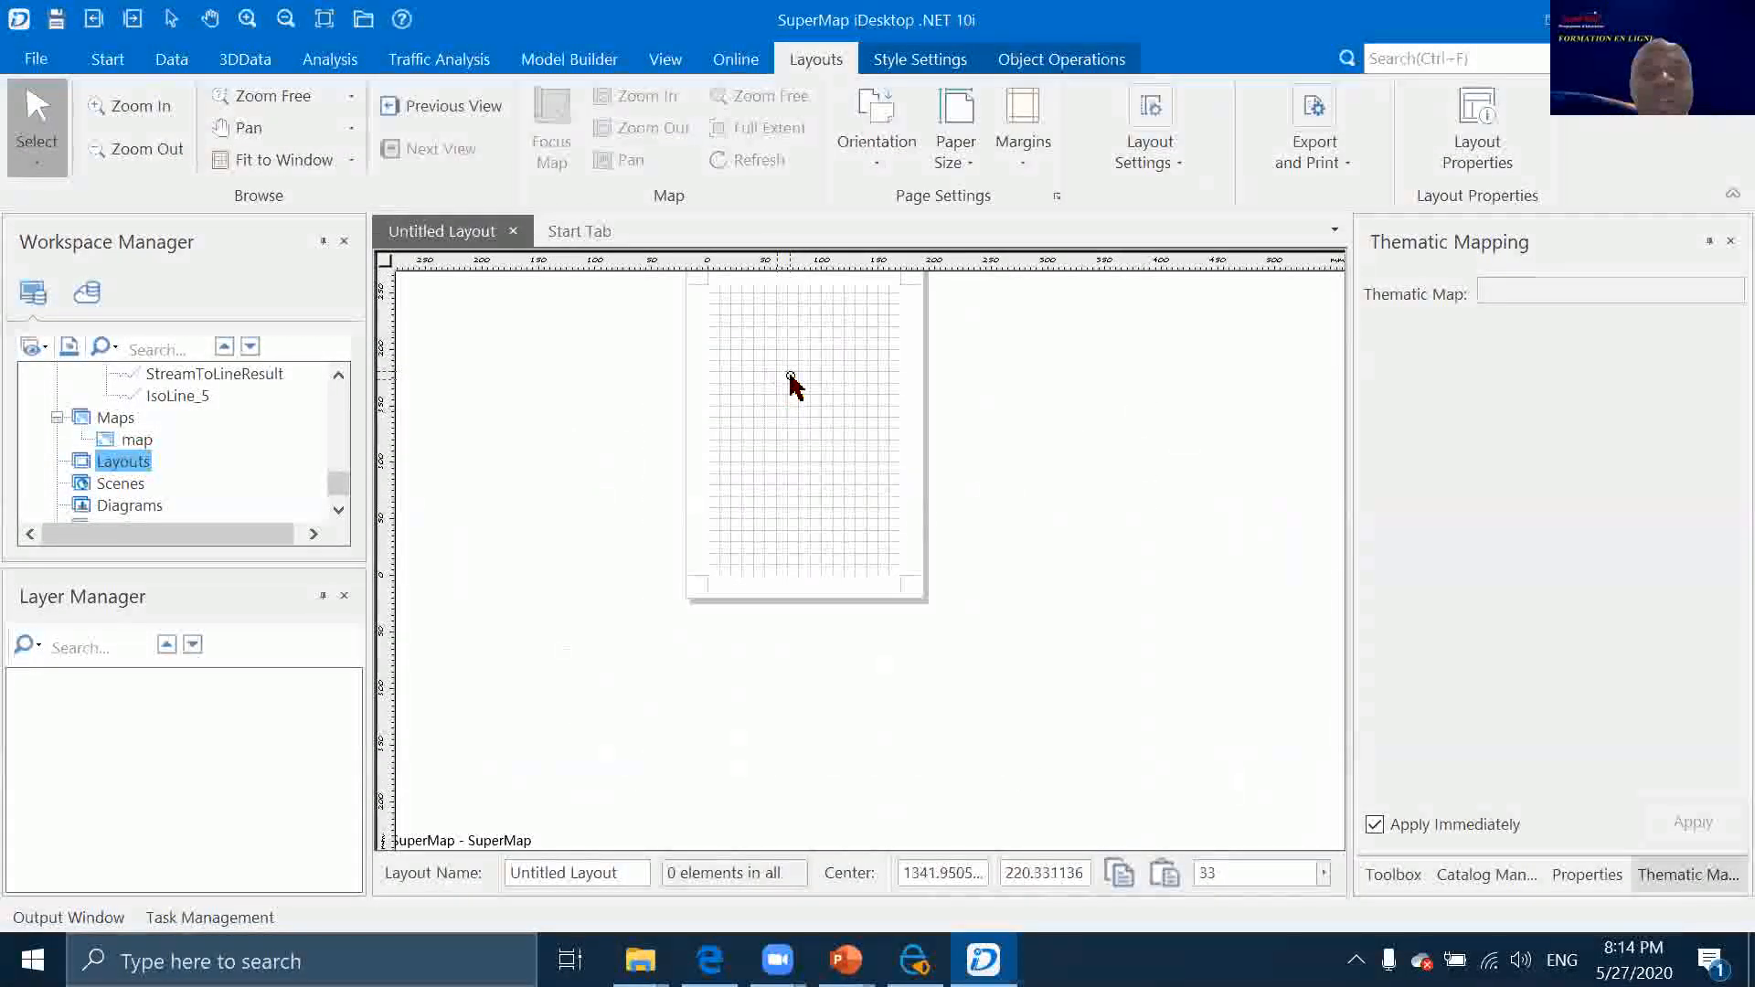
pyautogui.click(880, 153)
pyautogui.click(905, 252)
pyautogui.scroll(5, 802, 458)
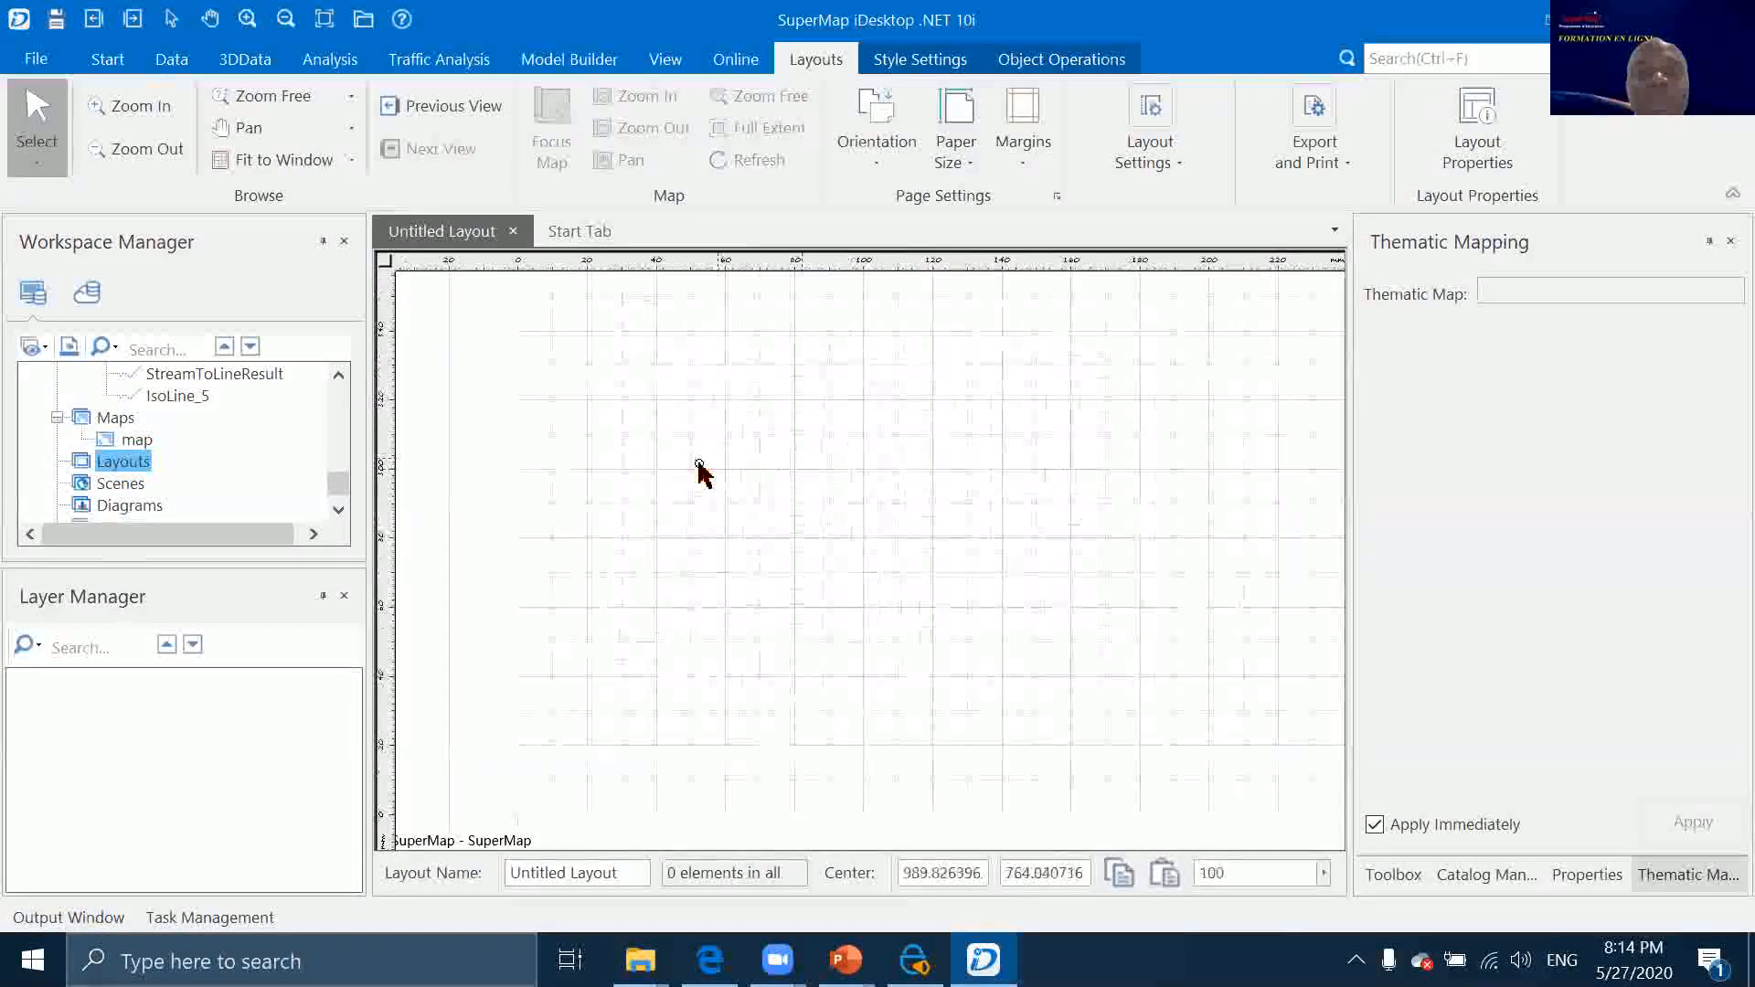
pyautogui.scroll(-2, 712, 457)
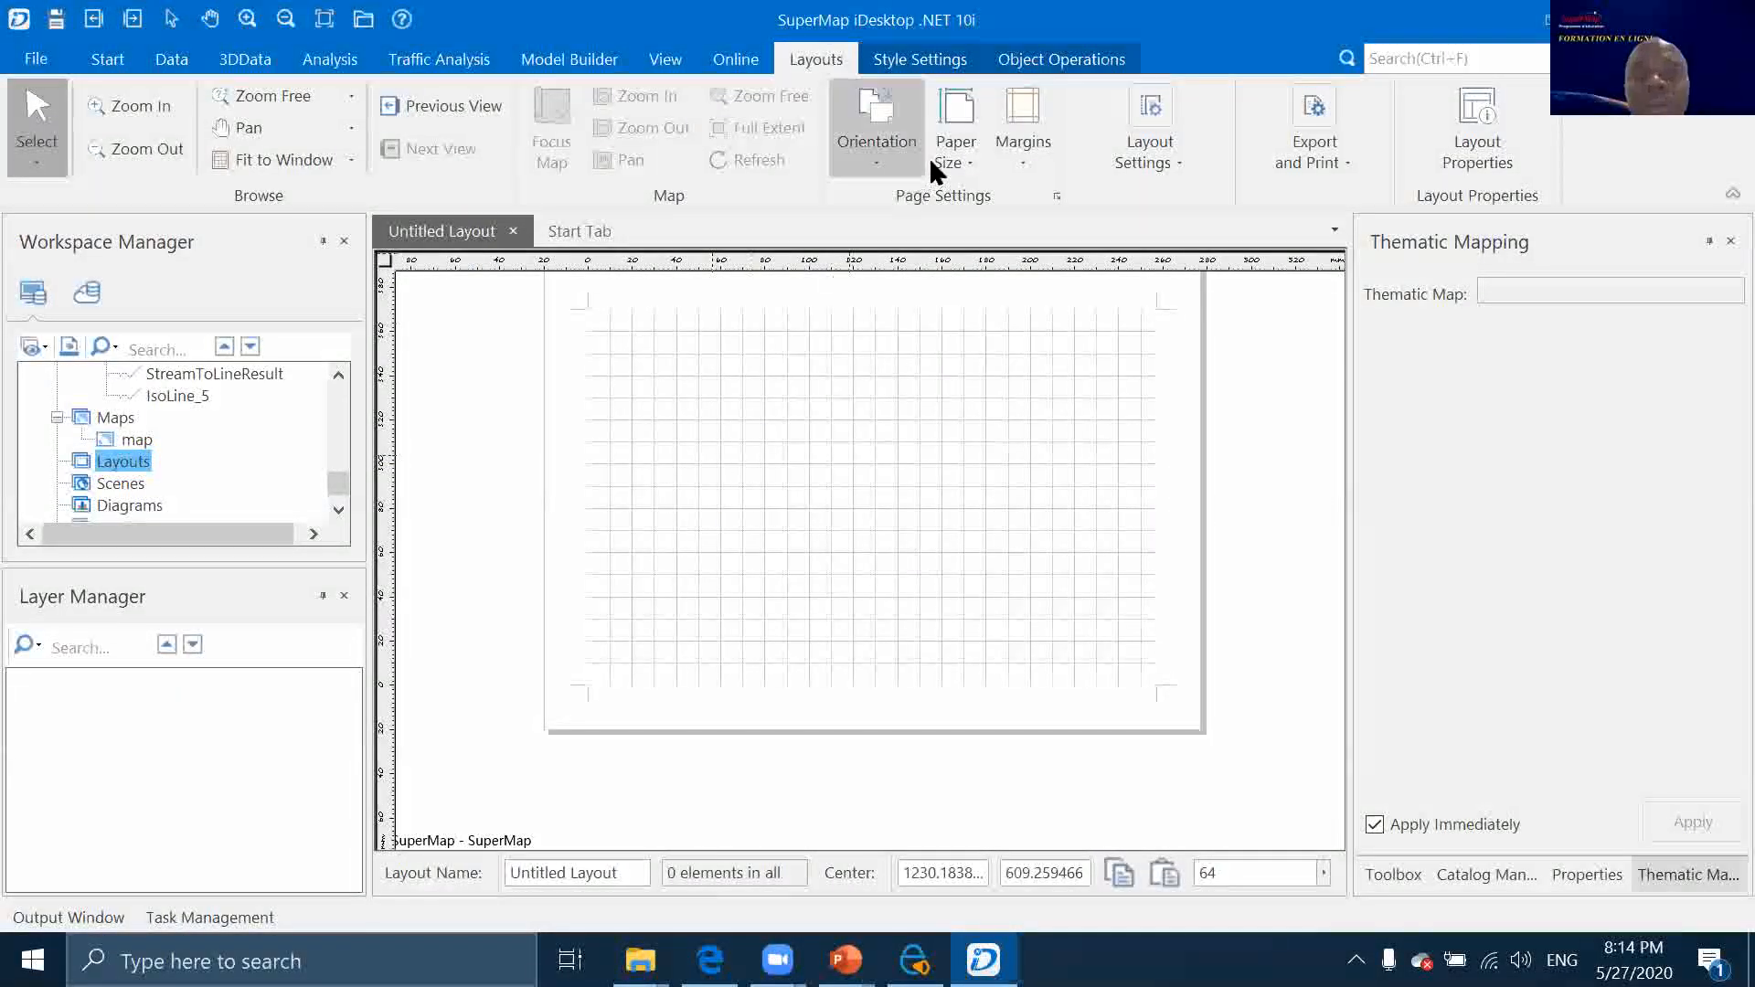
# Draw a map frame about 220 mm wide across the layout page and fill it with the saved map named map
pyautogui.click(1039, 57)
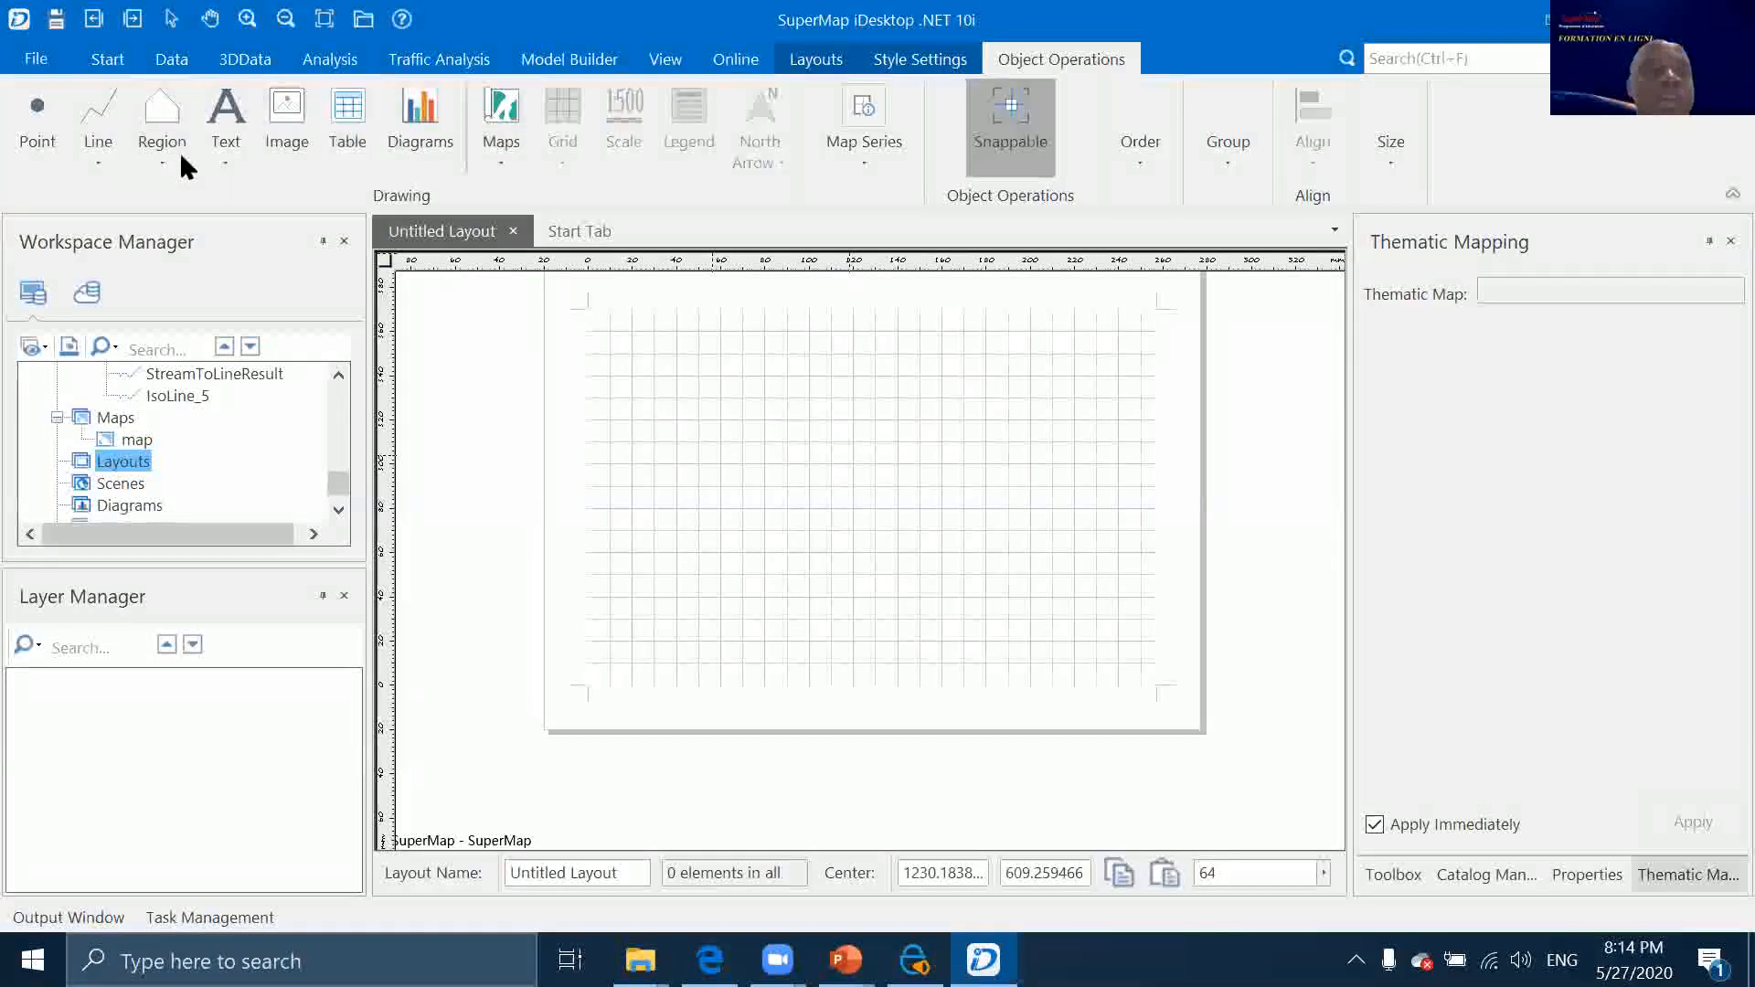
pyautogui.click(501, 128)
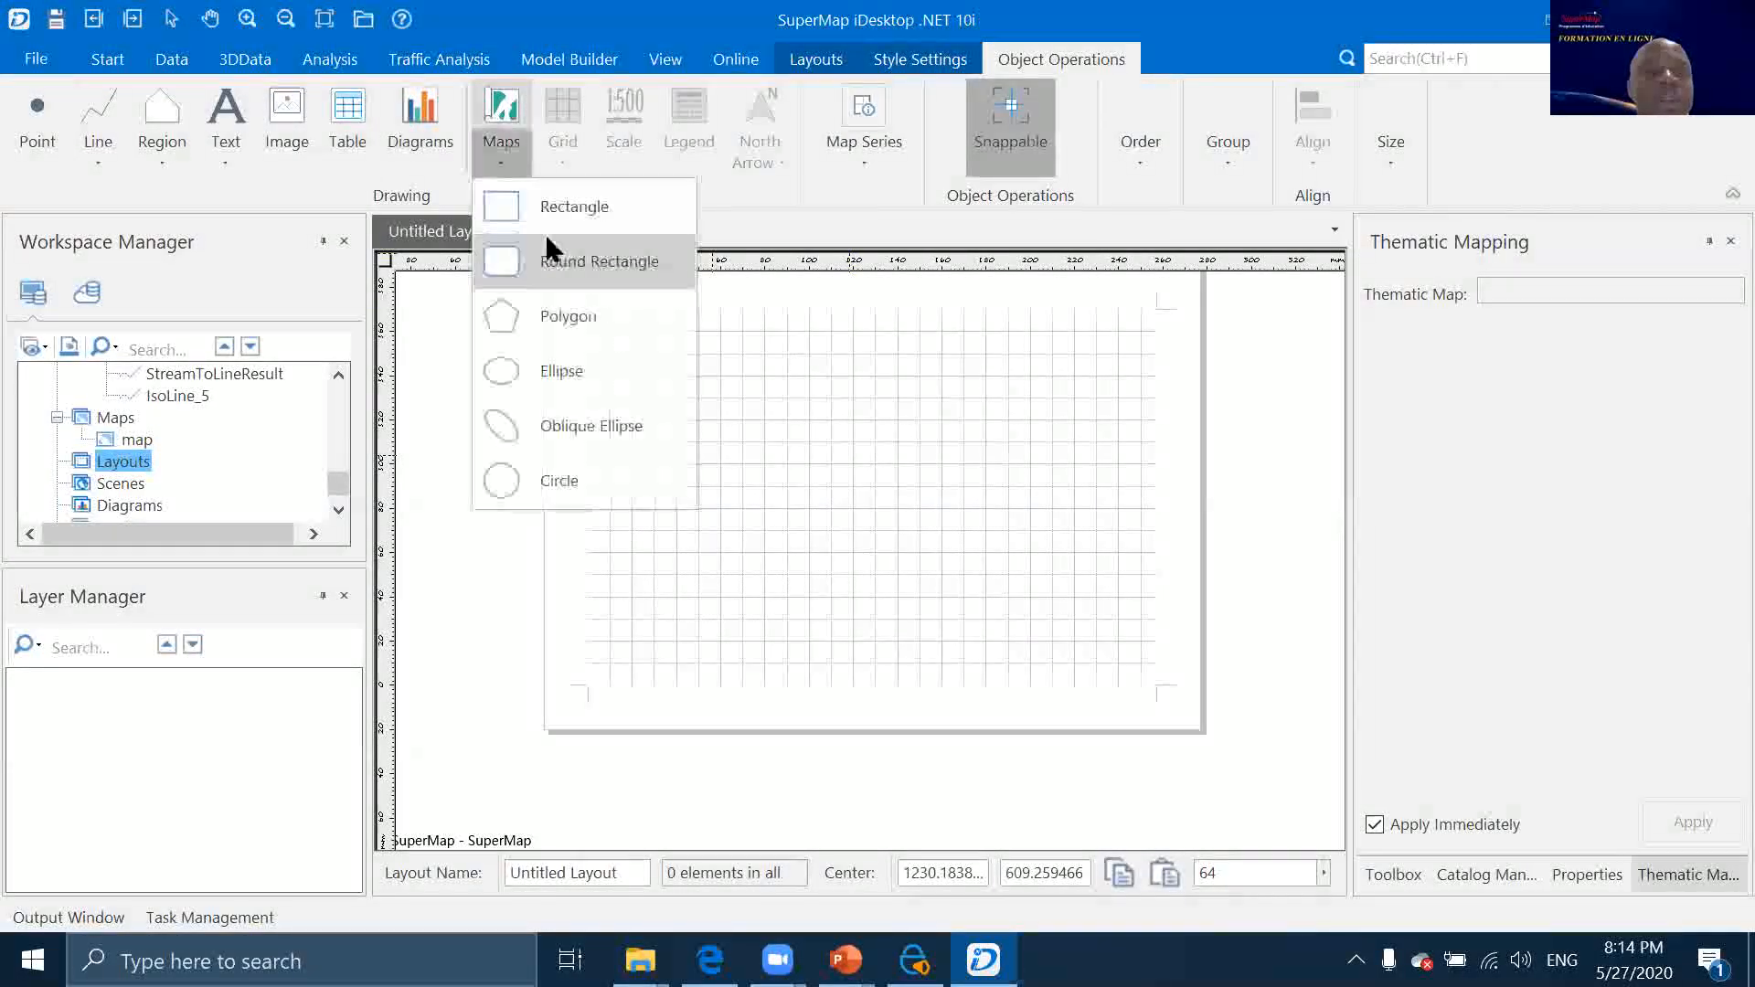
pyautogui.click(530, 256)
pyautogui.moveTo(627, 437); pyautogui.dragTo(647, 480)
pyautogui.moveTo(1104, 642); pyautogui.dragTo(1115, 639)
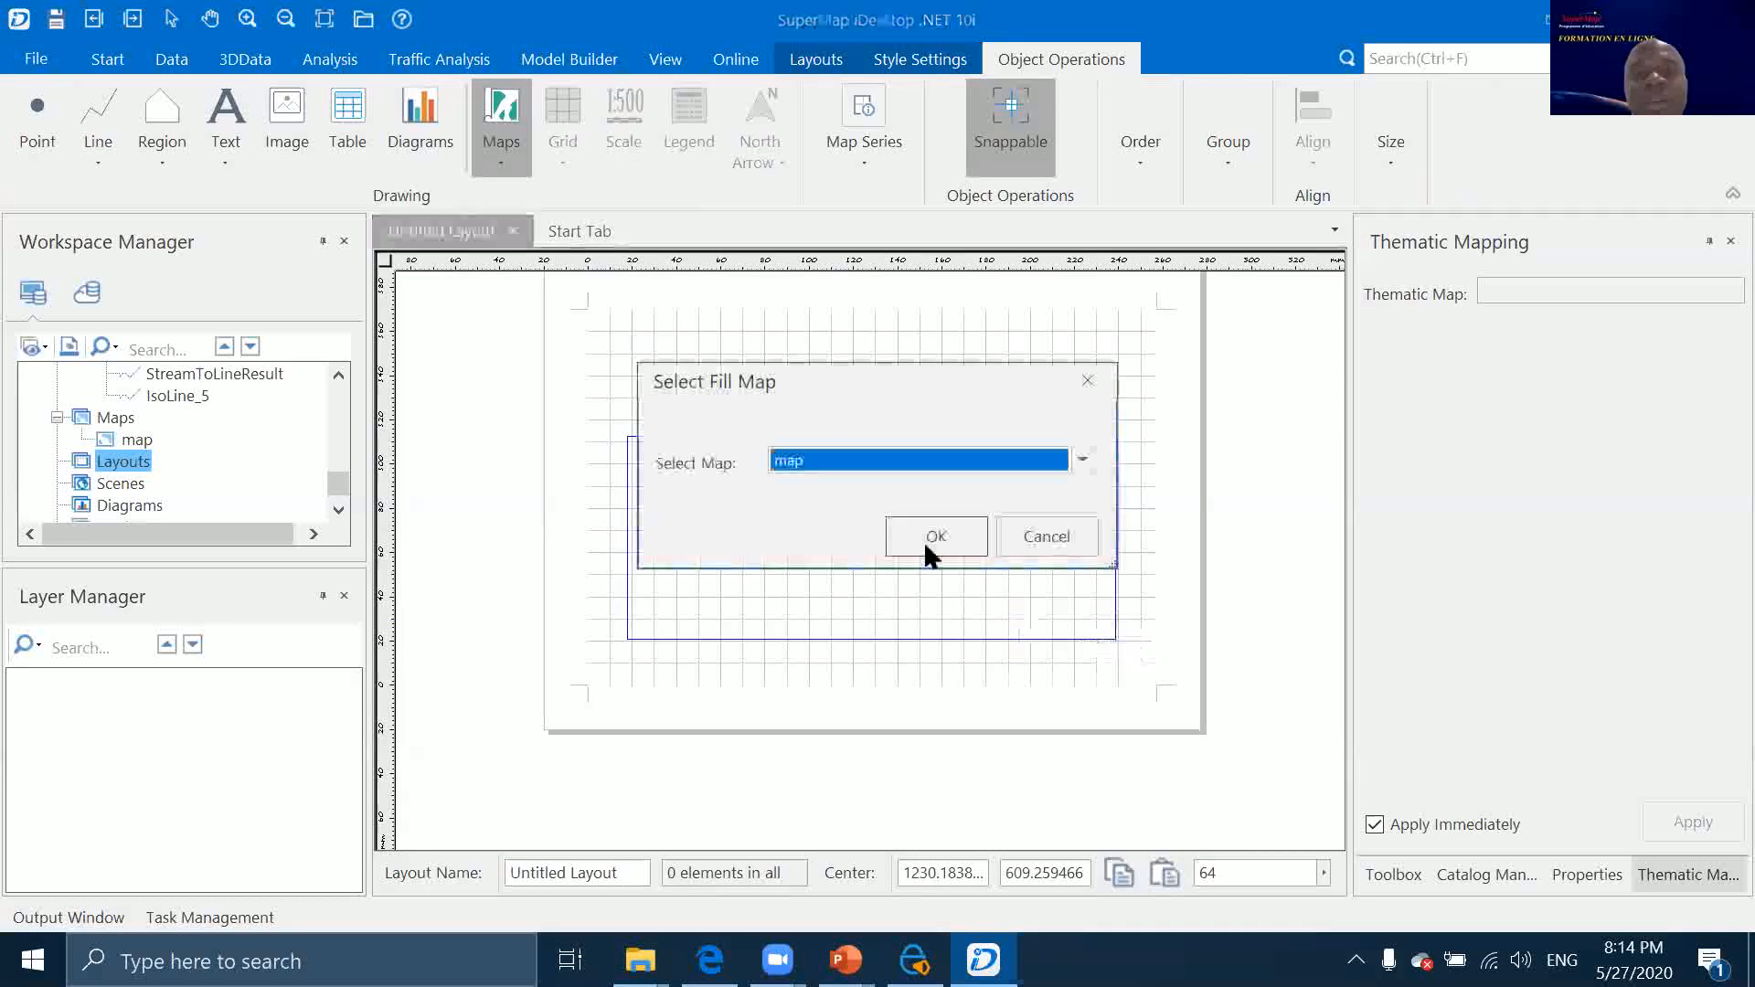
pyautogui.click(942, 533)
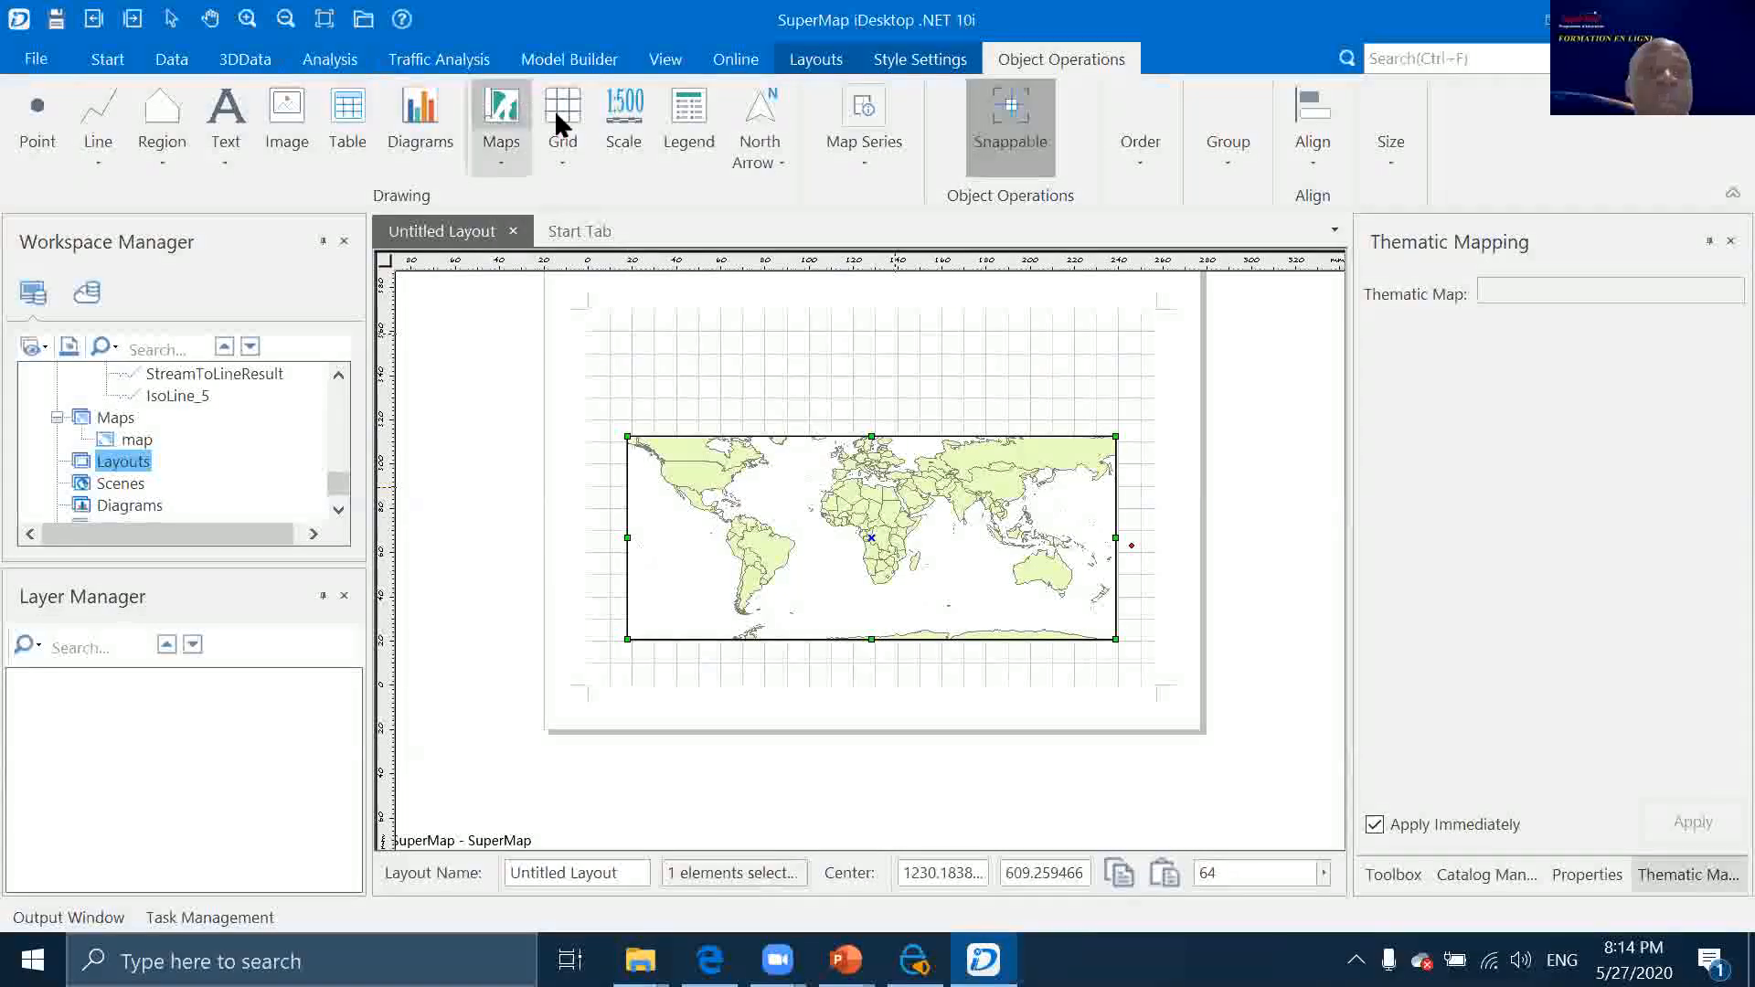
pyautogui.click(766, 130)
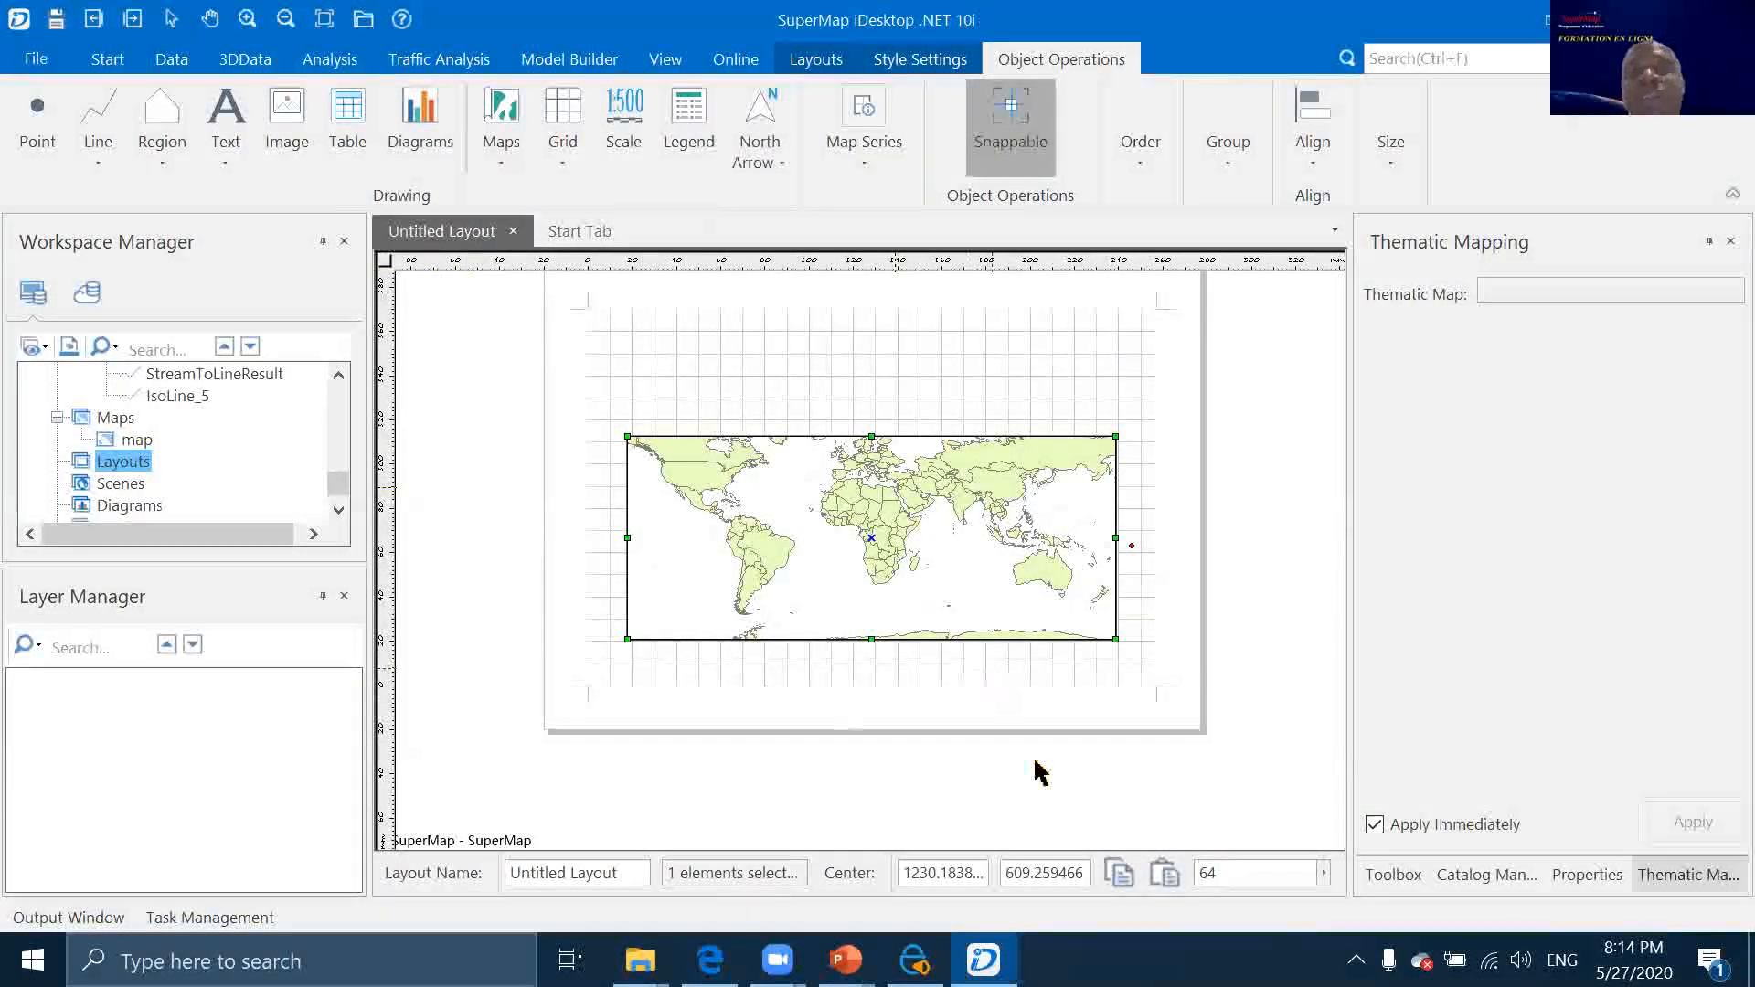
# Close the layout, saving it under the name map
pyautogui.click(513, 230)
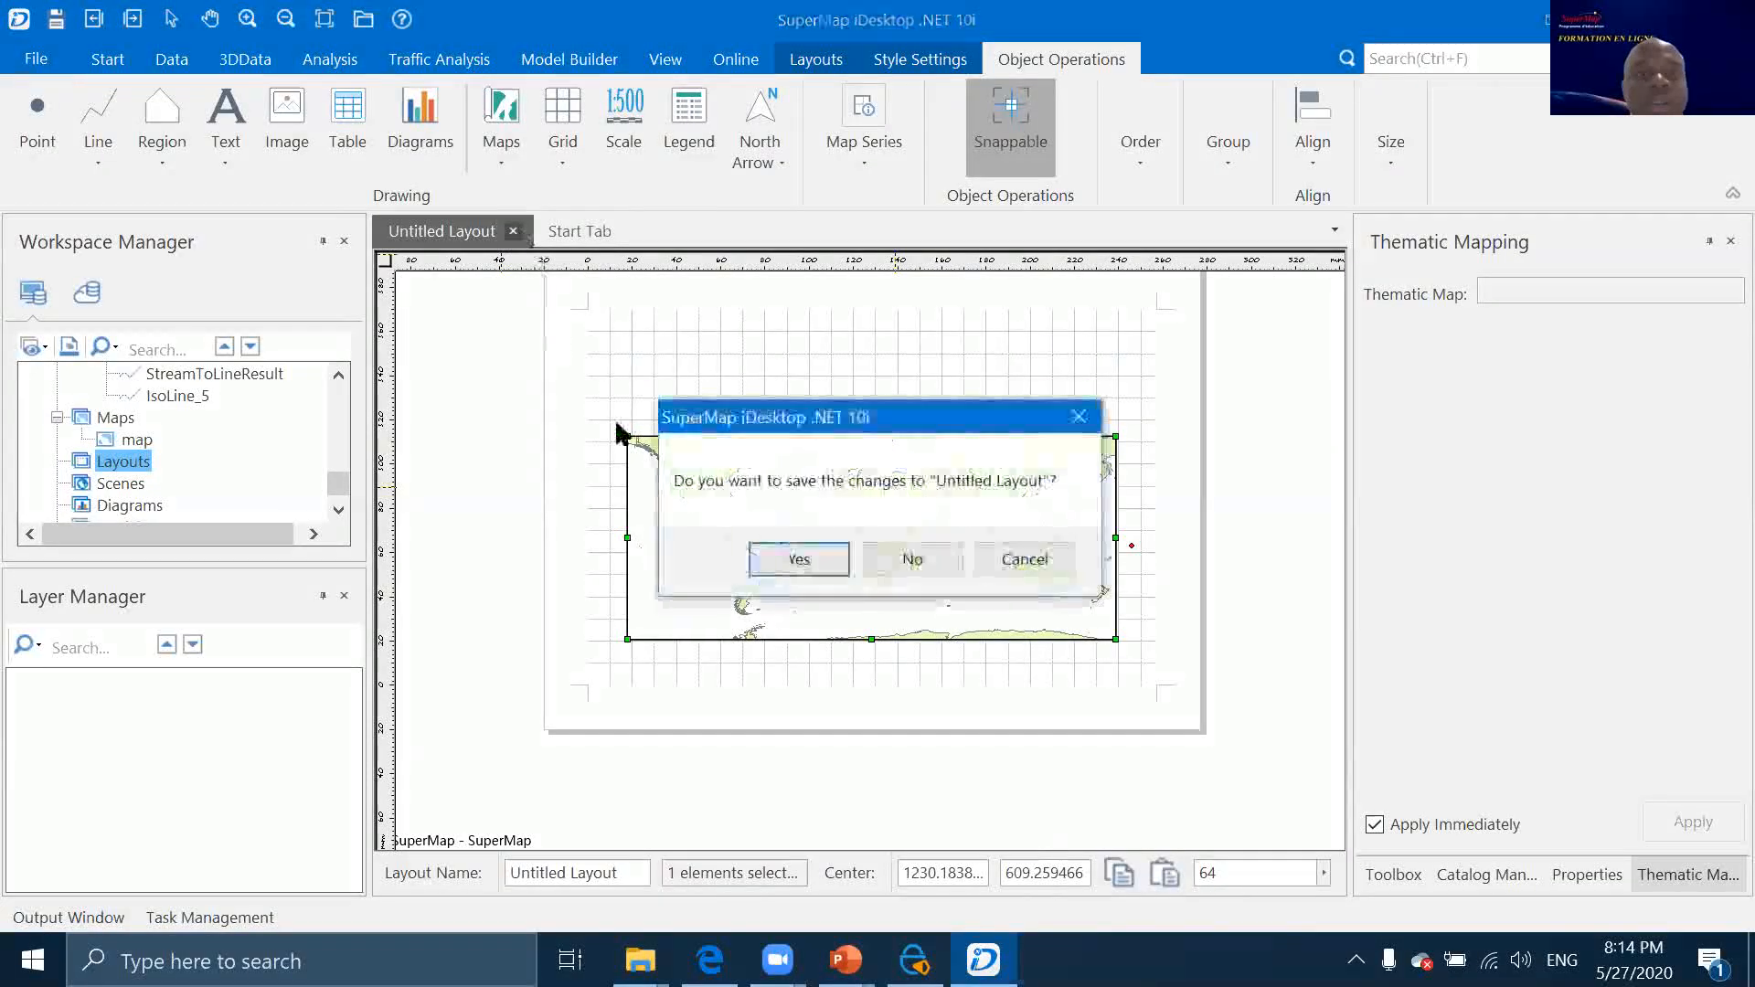
pyautogui.click(816, 557)
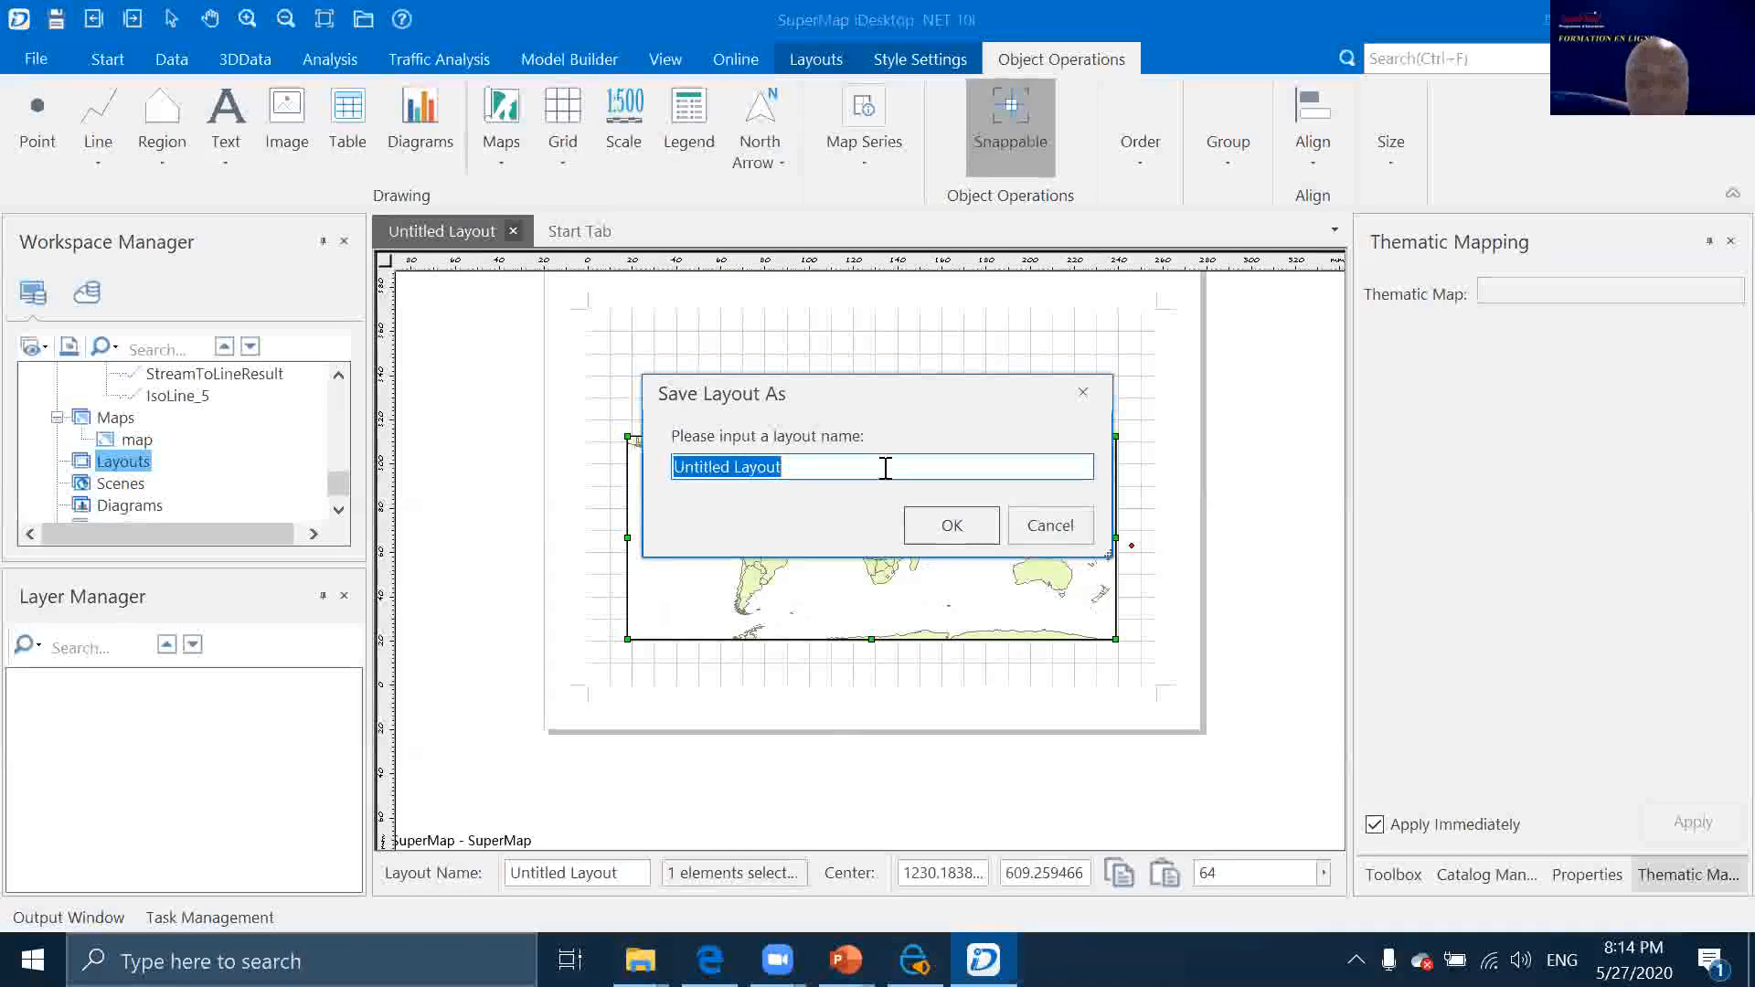
pyautogui.write('map')
pyautogui.click(947, 525)
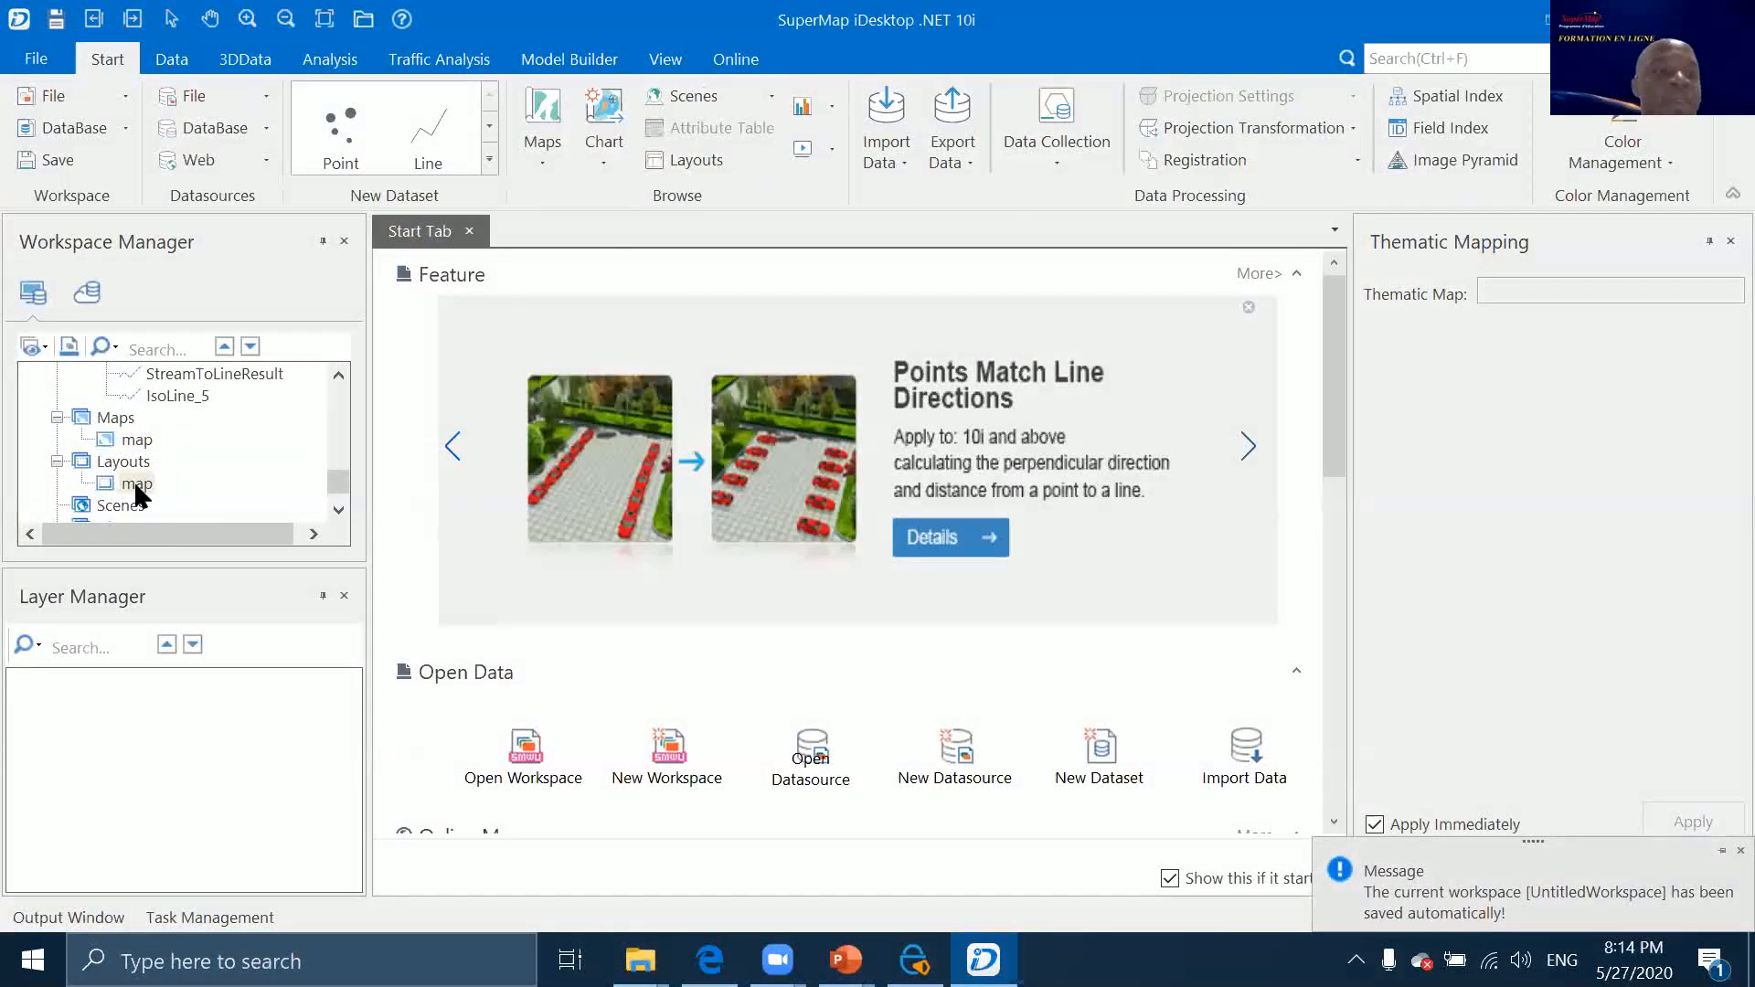
# Save a copy of the layout named map under the name map1
pyautogui.rightClick(136, 485)
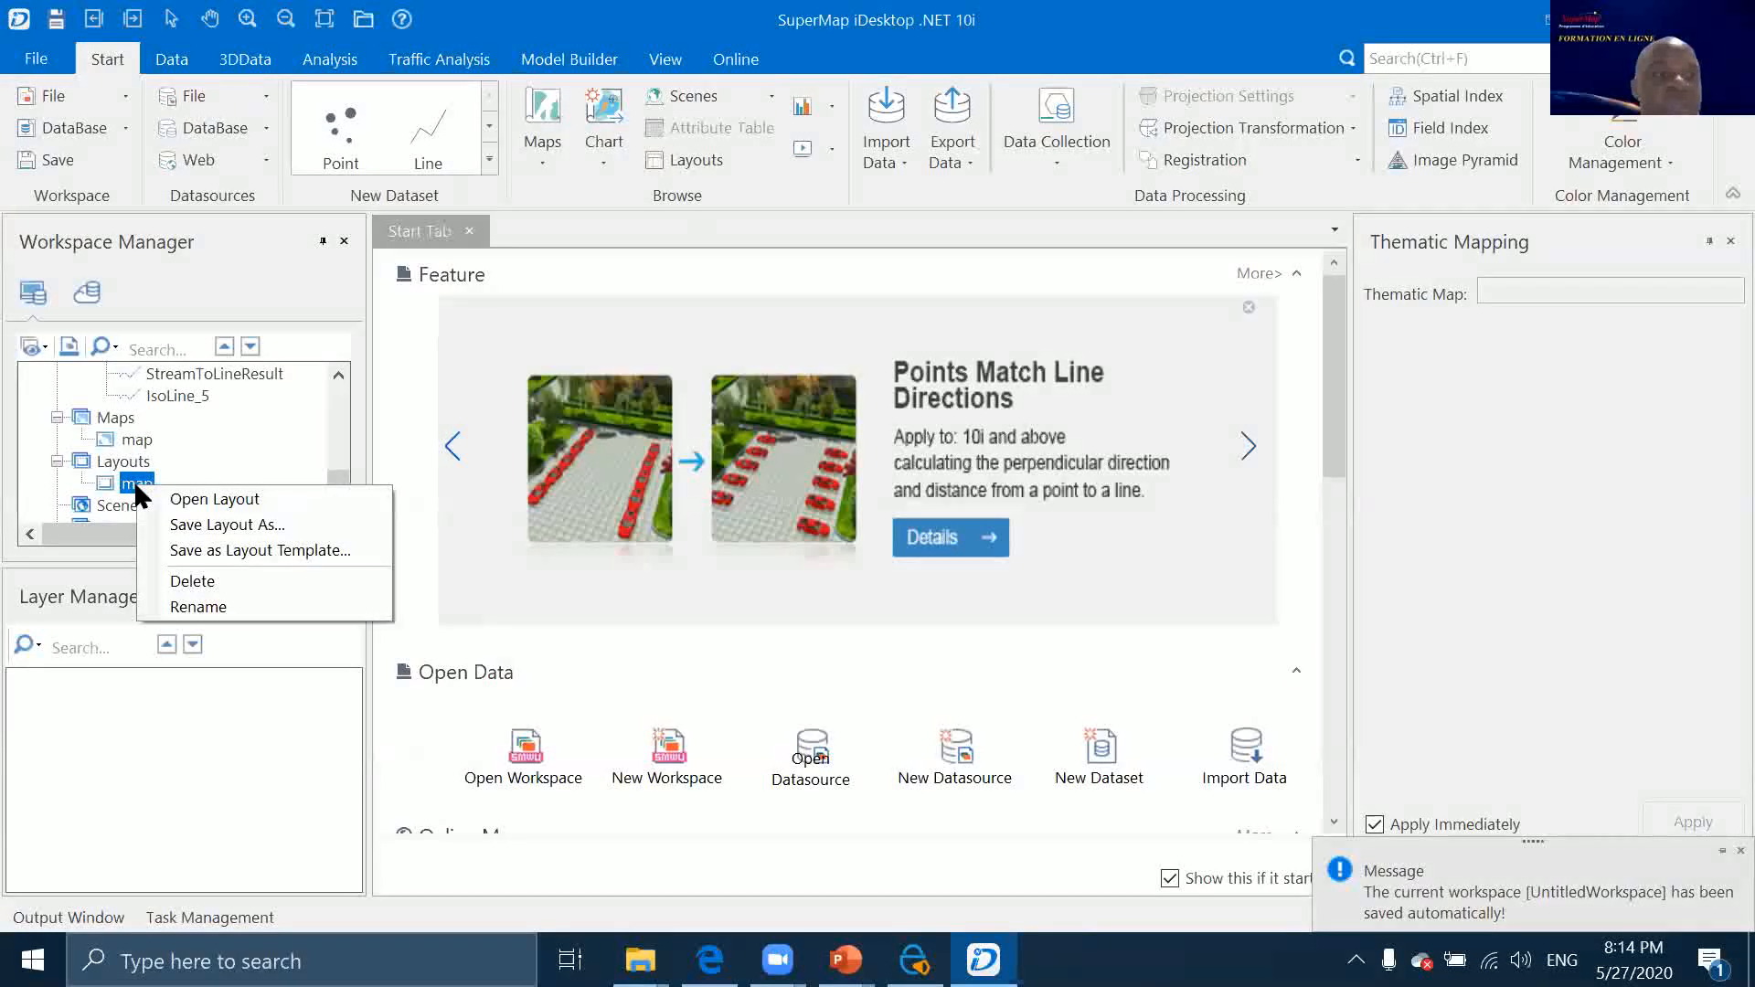
pyautogui.click(211, 526)
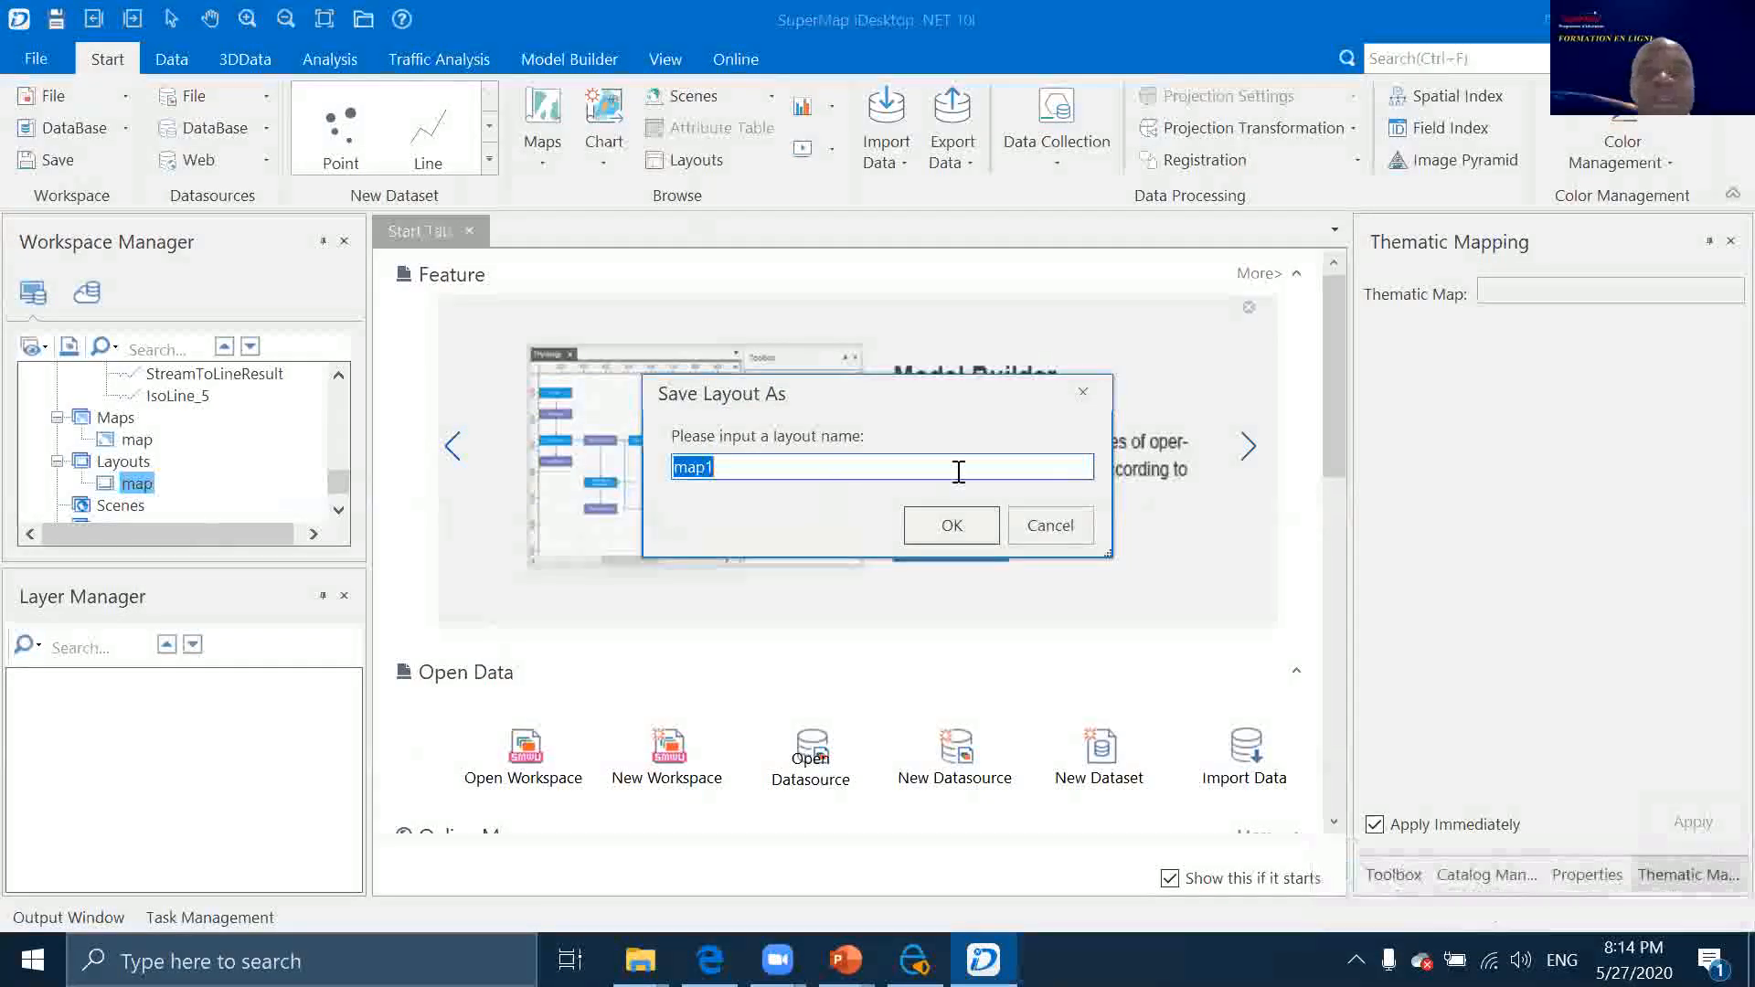
pyautogui.click(947, 526)
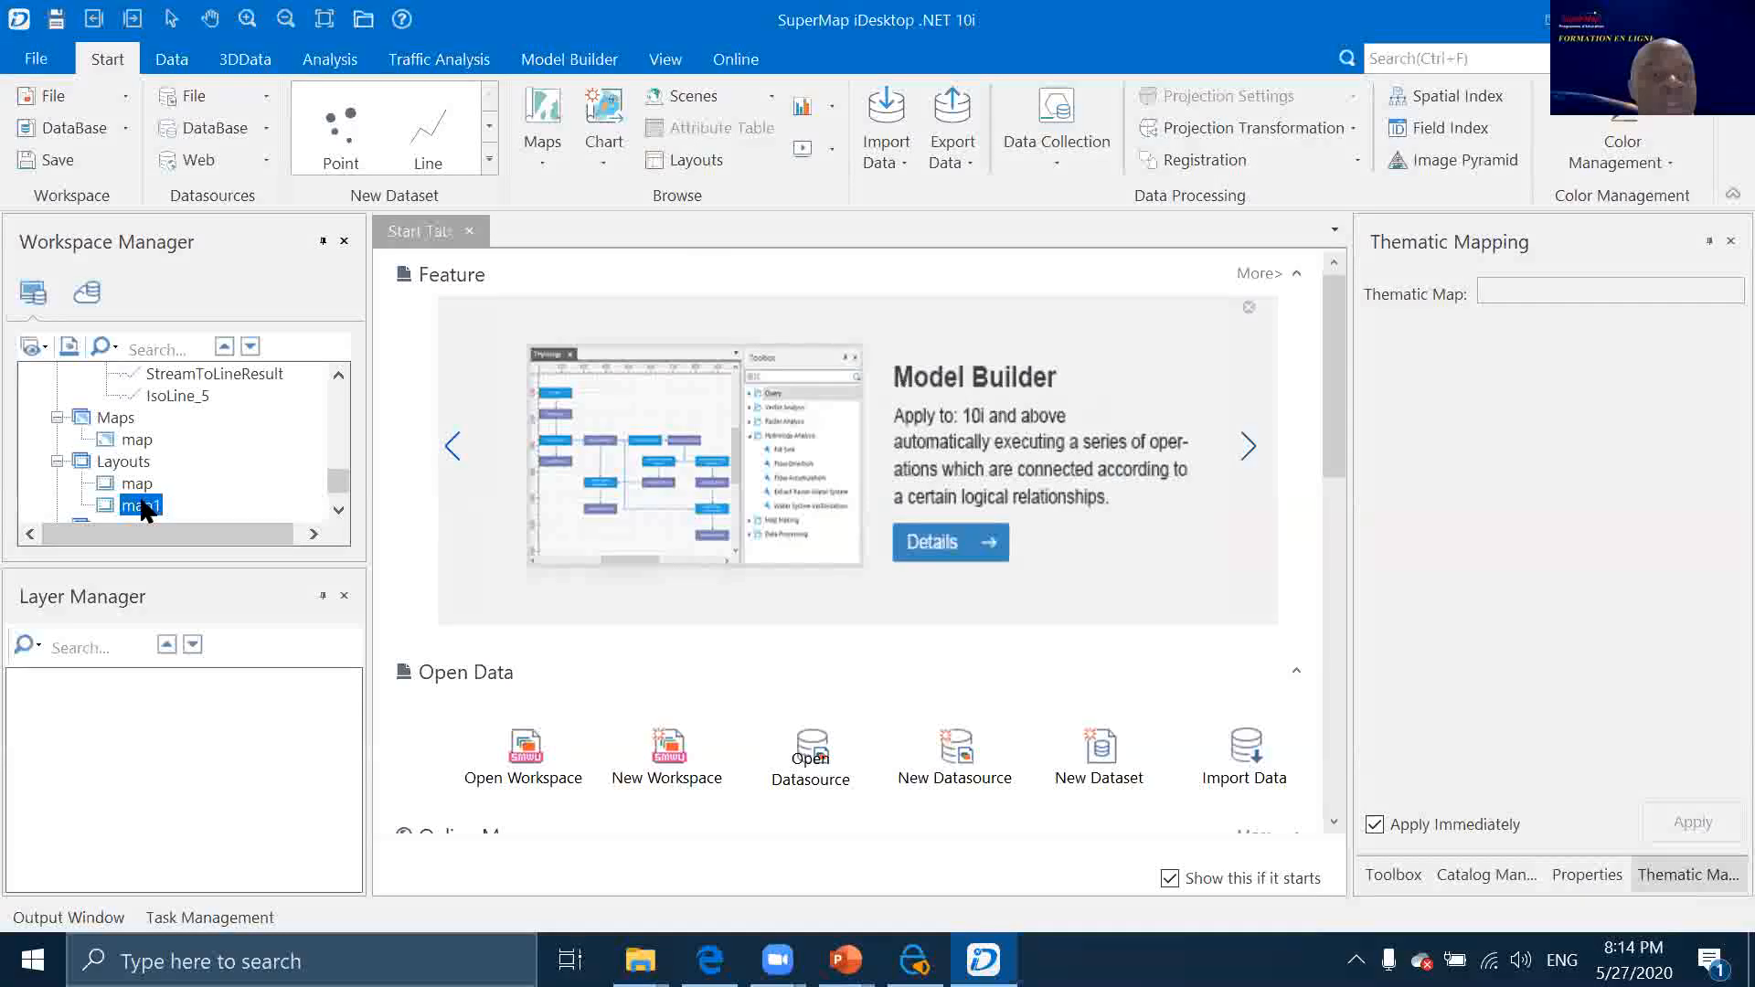
# Look at the dialogs for saving the map1 layout as a template and for loading a layout template, cancelling both
pyautogui.rightClick(135, 508)
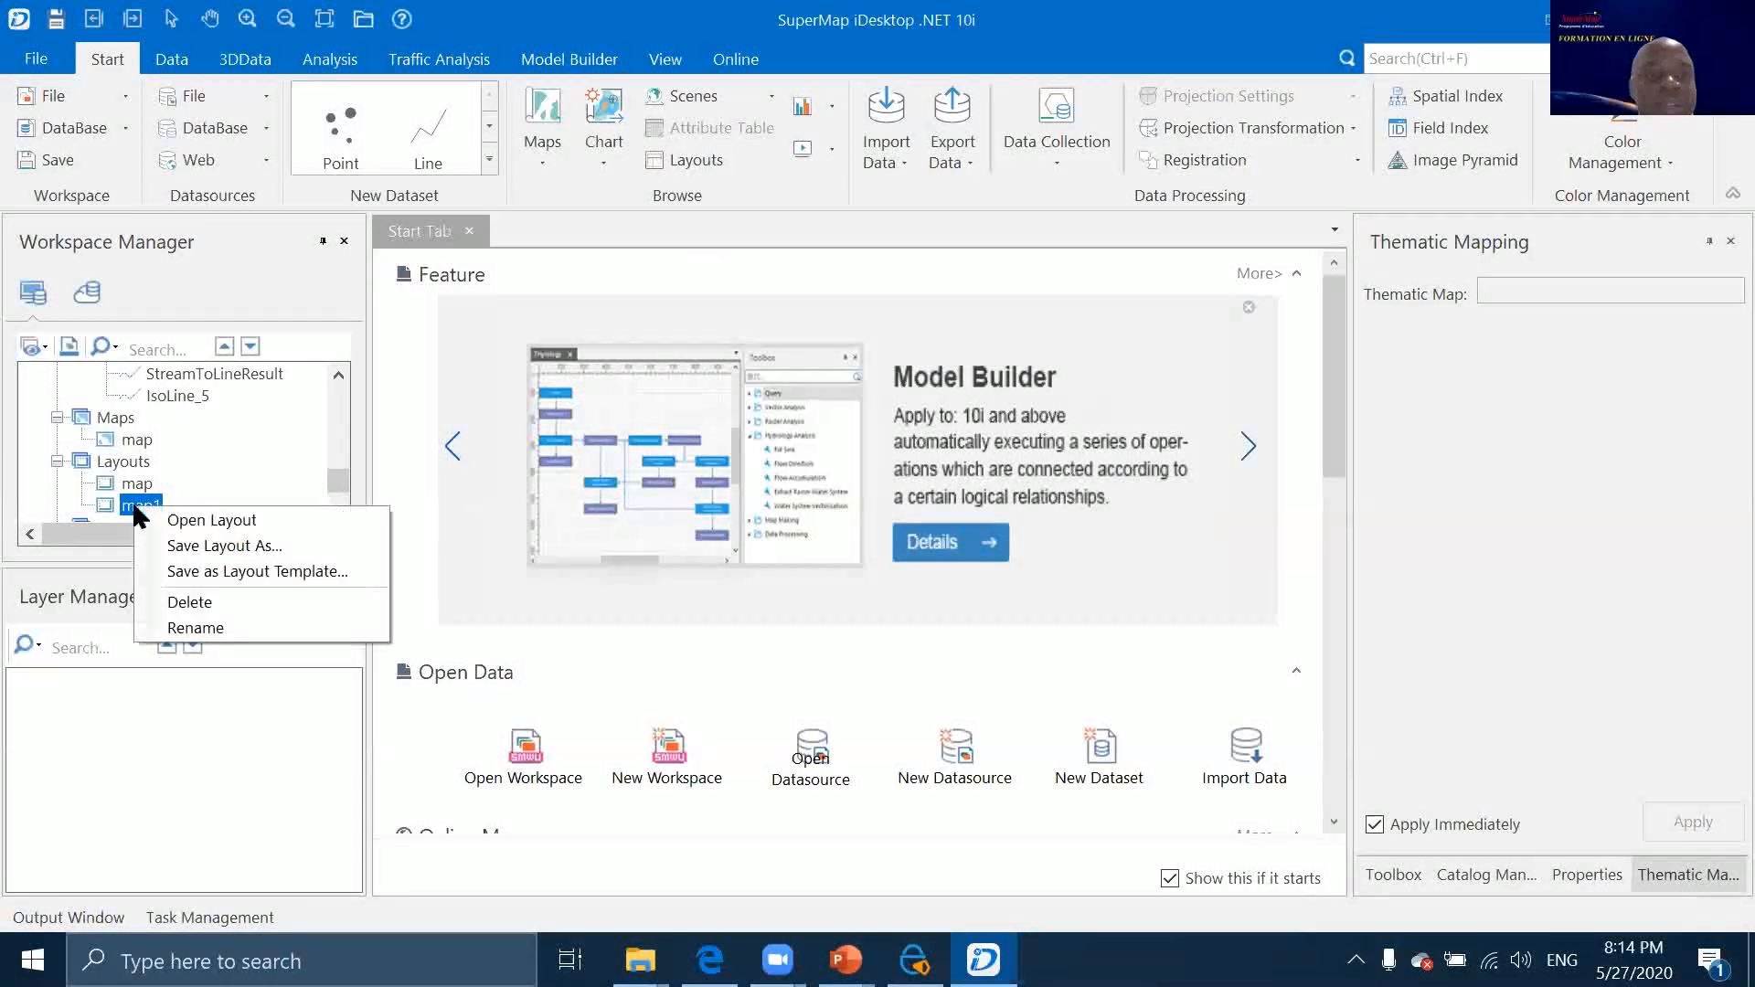
pyautogui.click(192, 568)
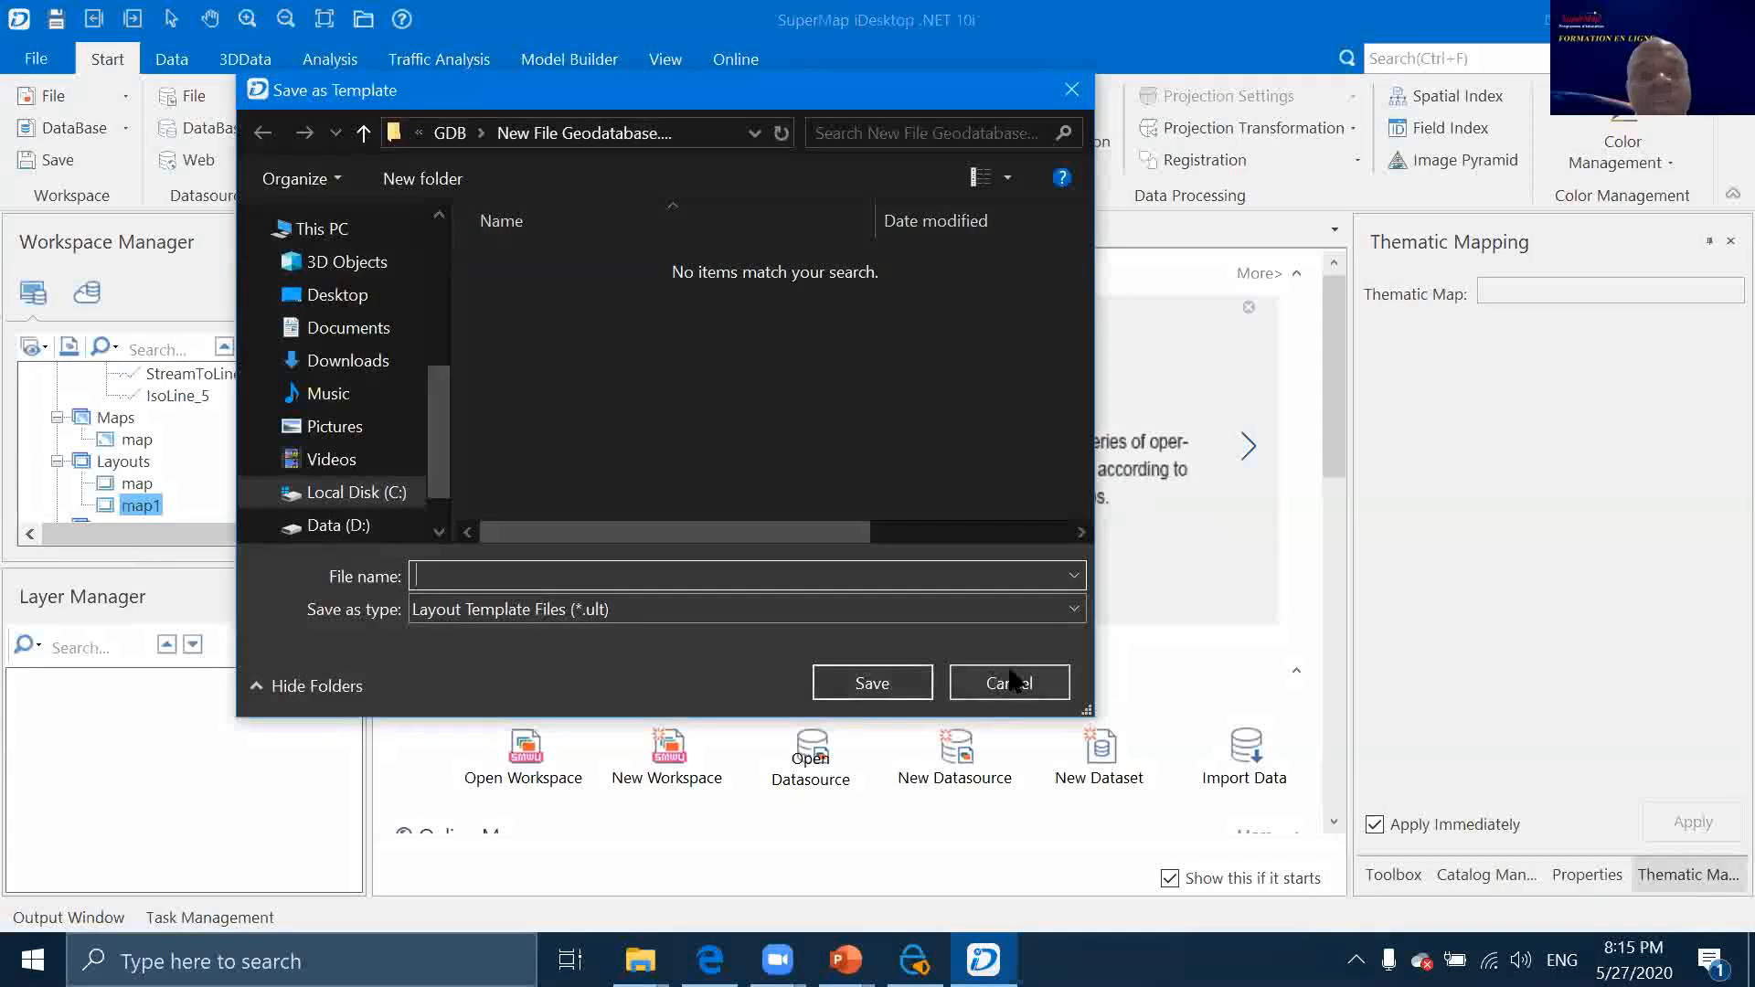
pyautogui.click(1000, 676)
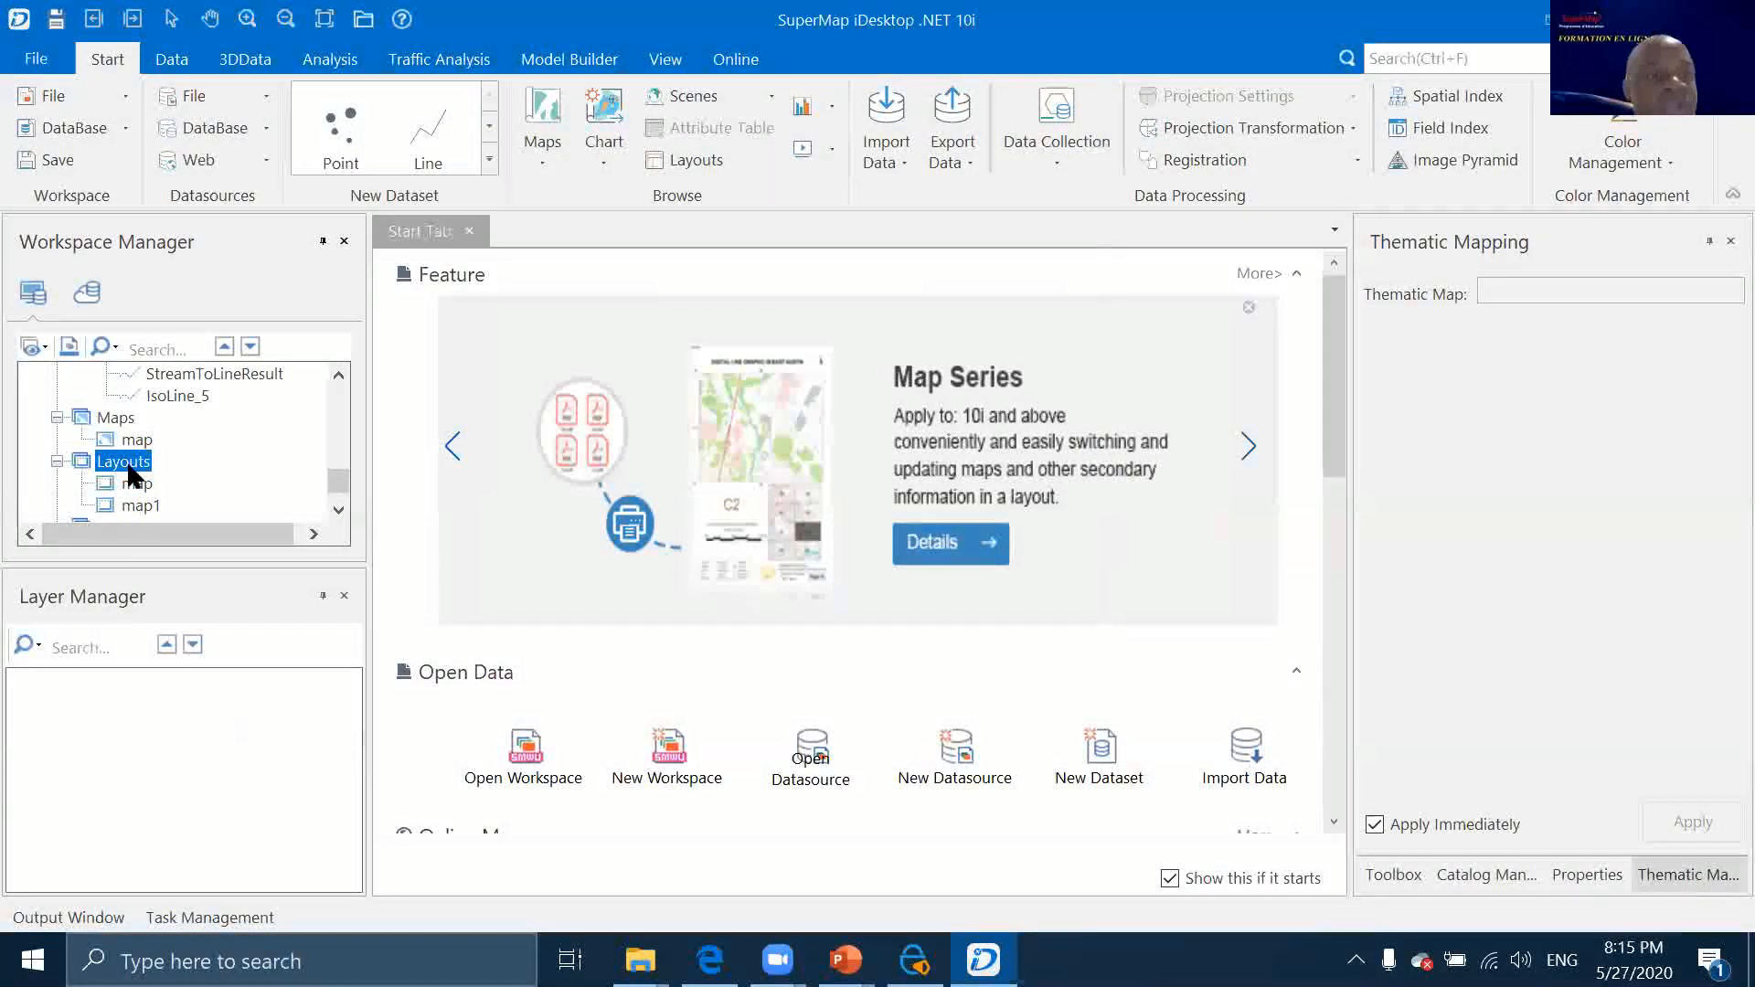
pyautogui.rightClick(128, 468)
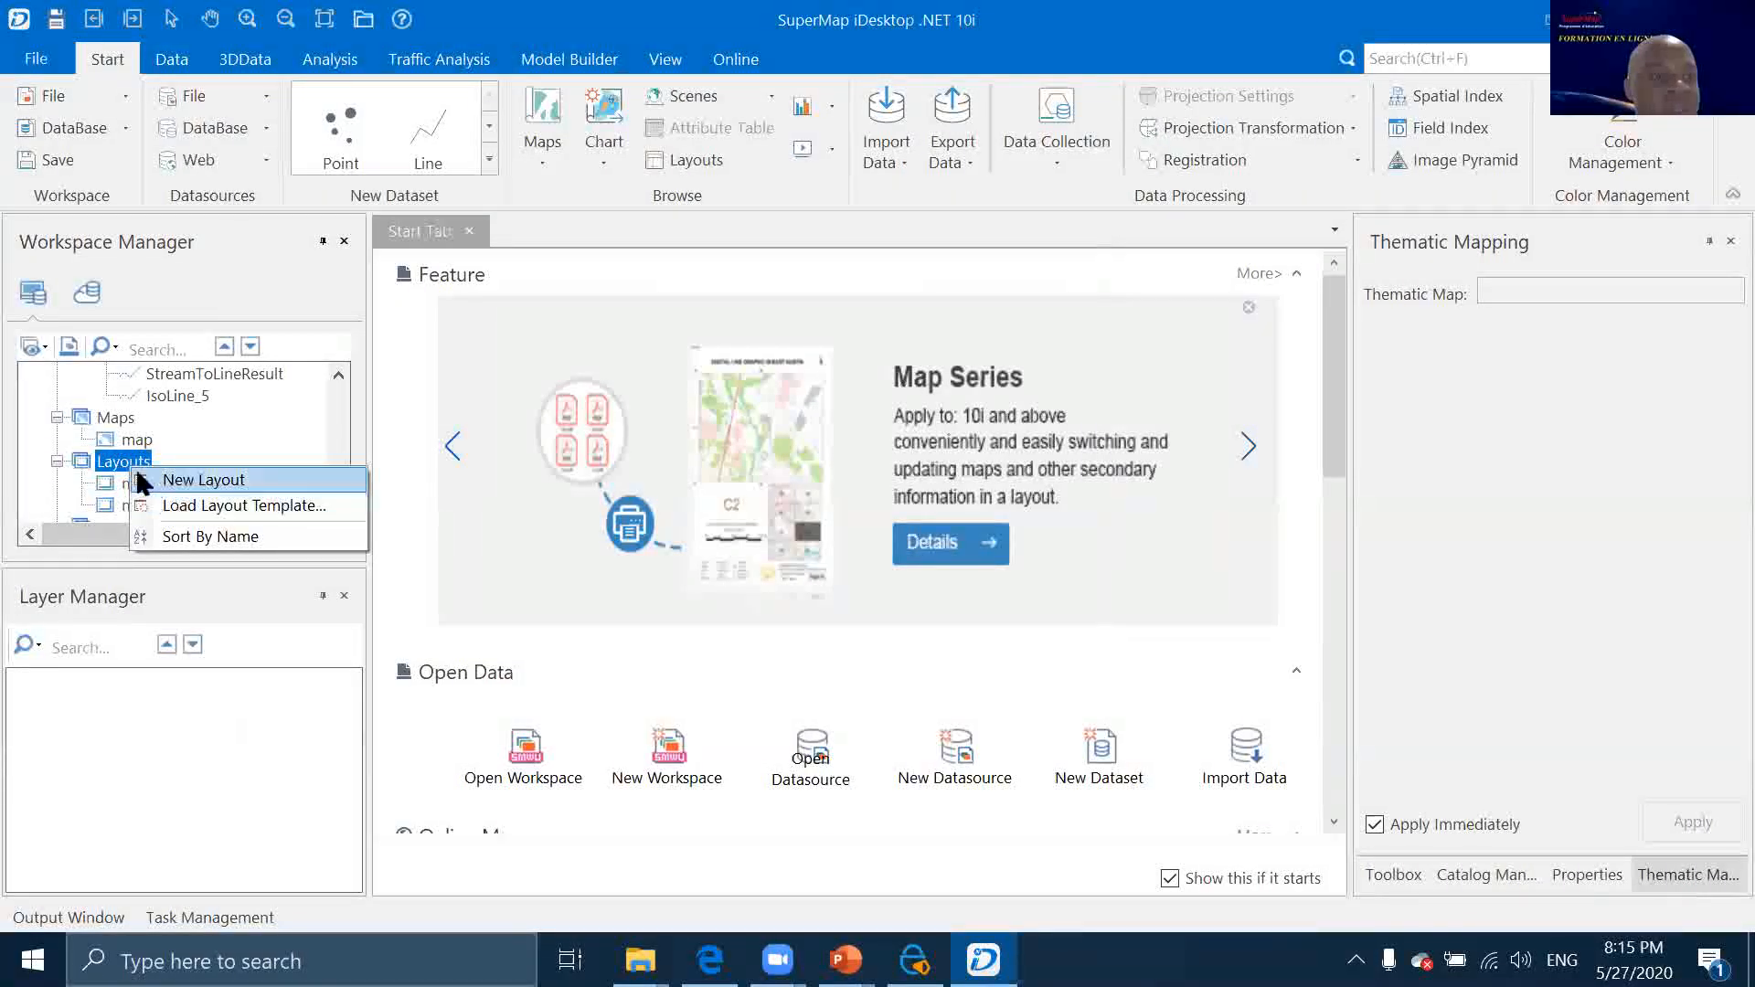
pyautogui.click(224, 508)
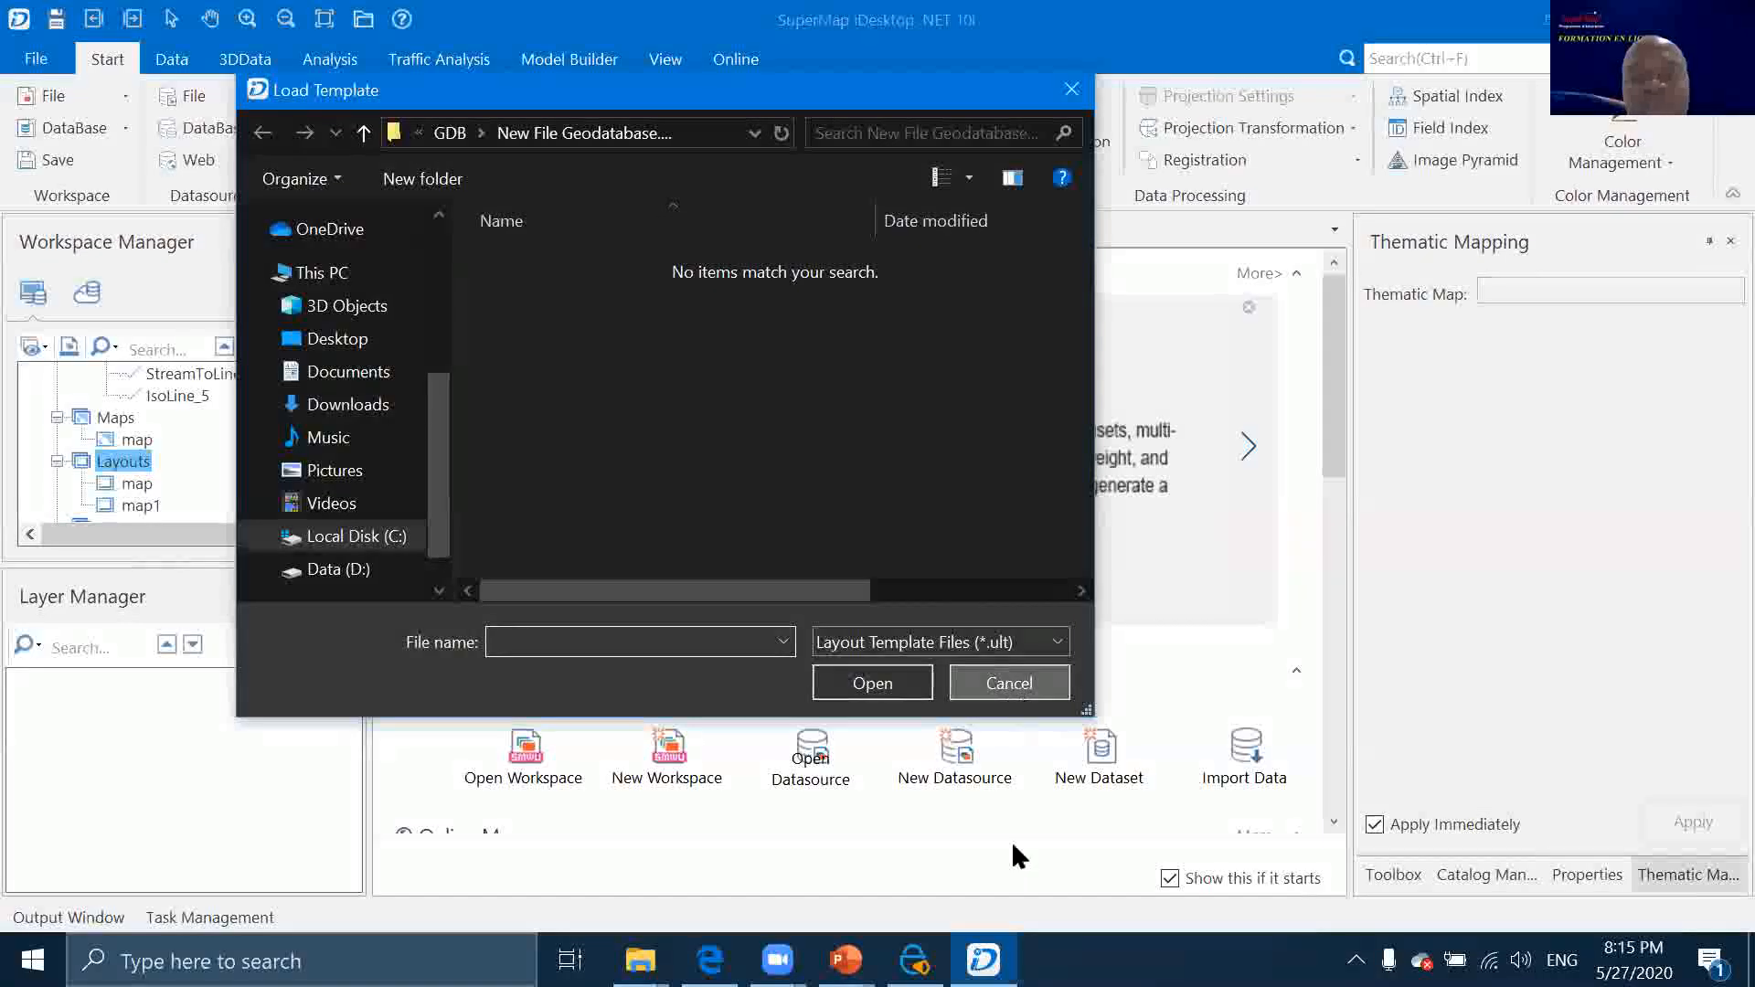
pyautogui.click(1006, 682)
pyautogui.moveTo(845, 960)
pyautogui.click(983, 786)
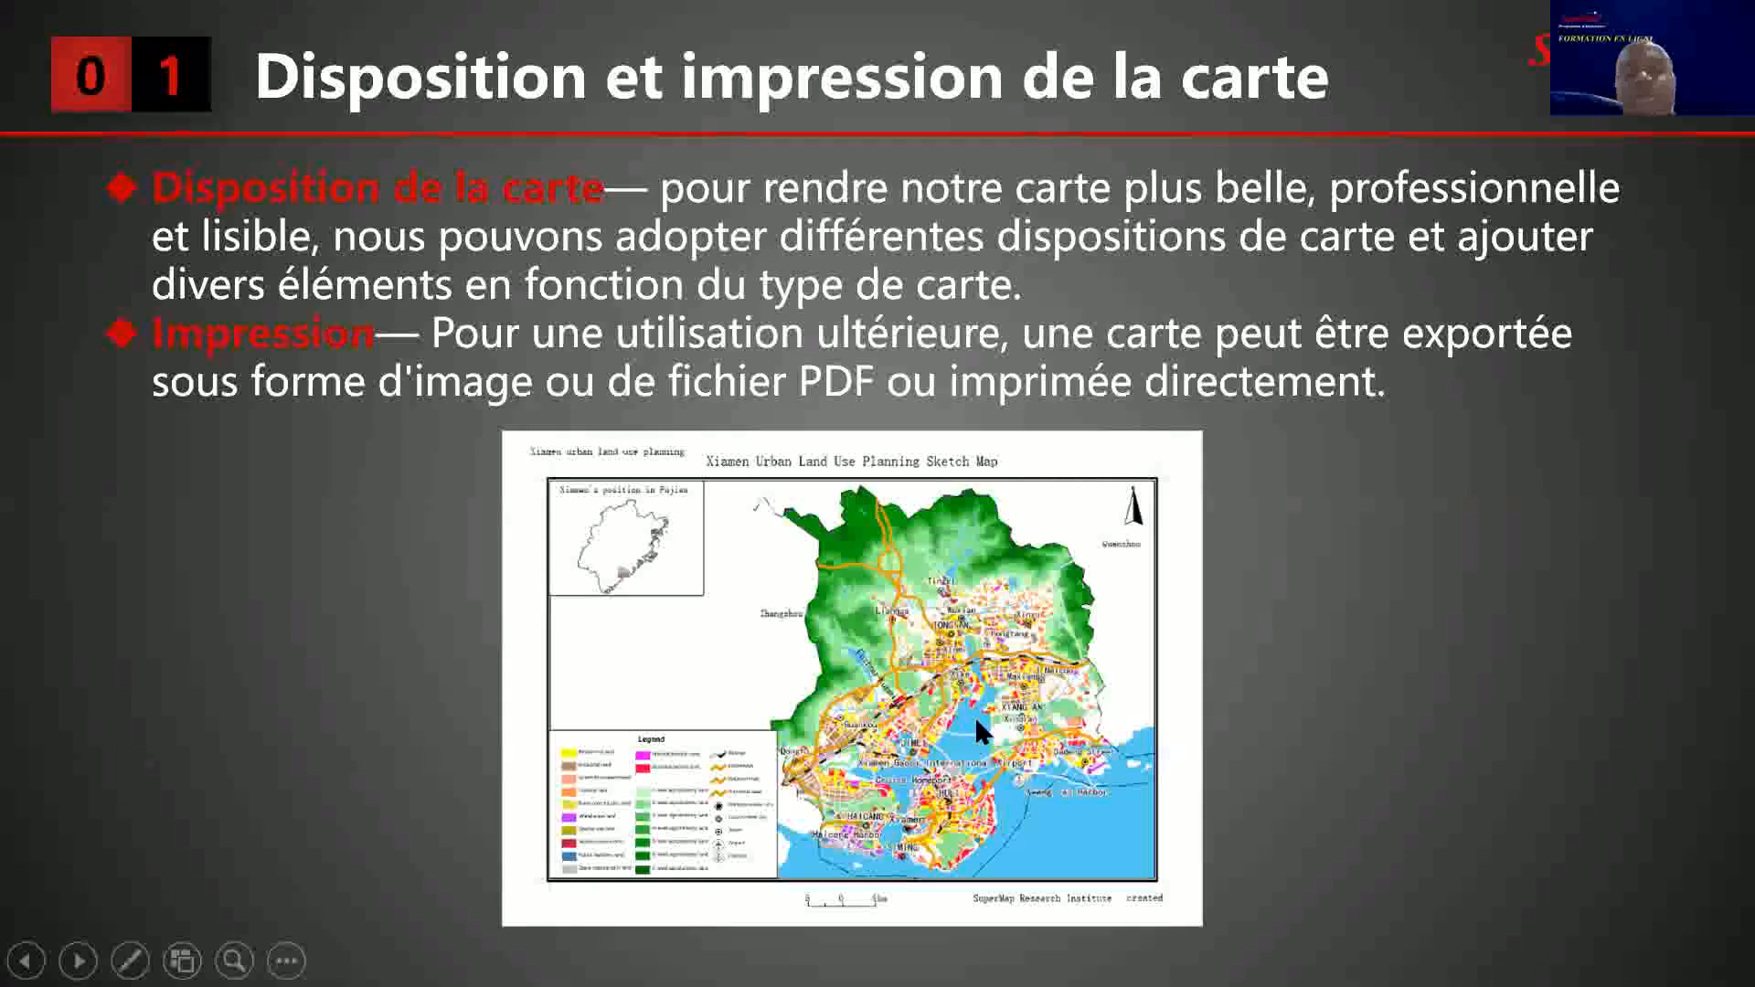
pyautogui.click(976, 719)
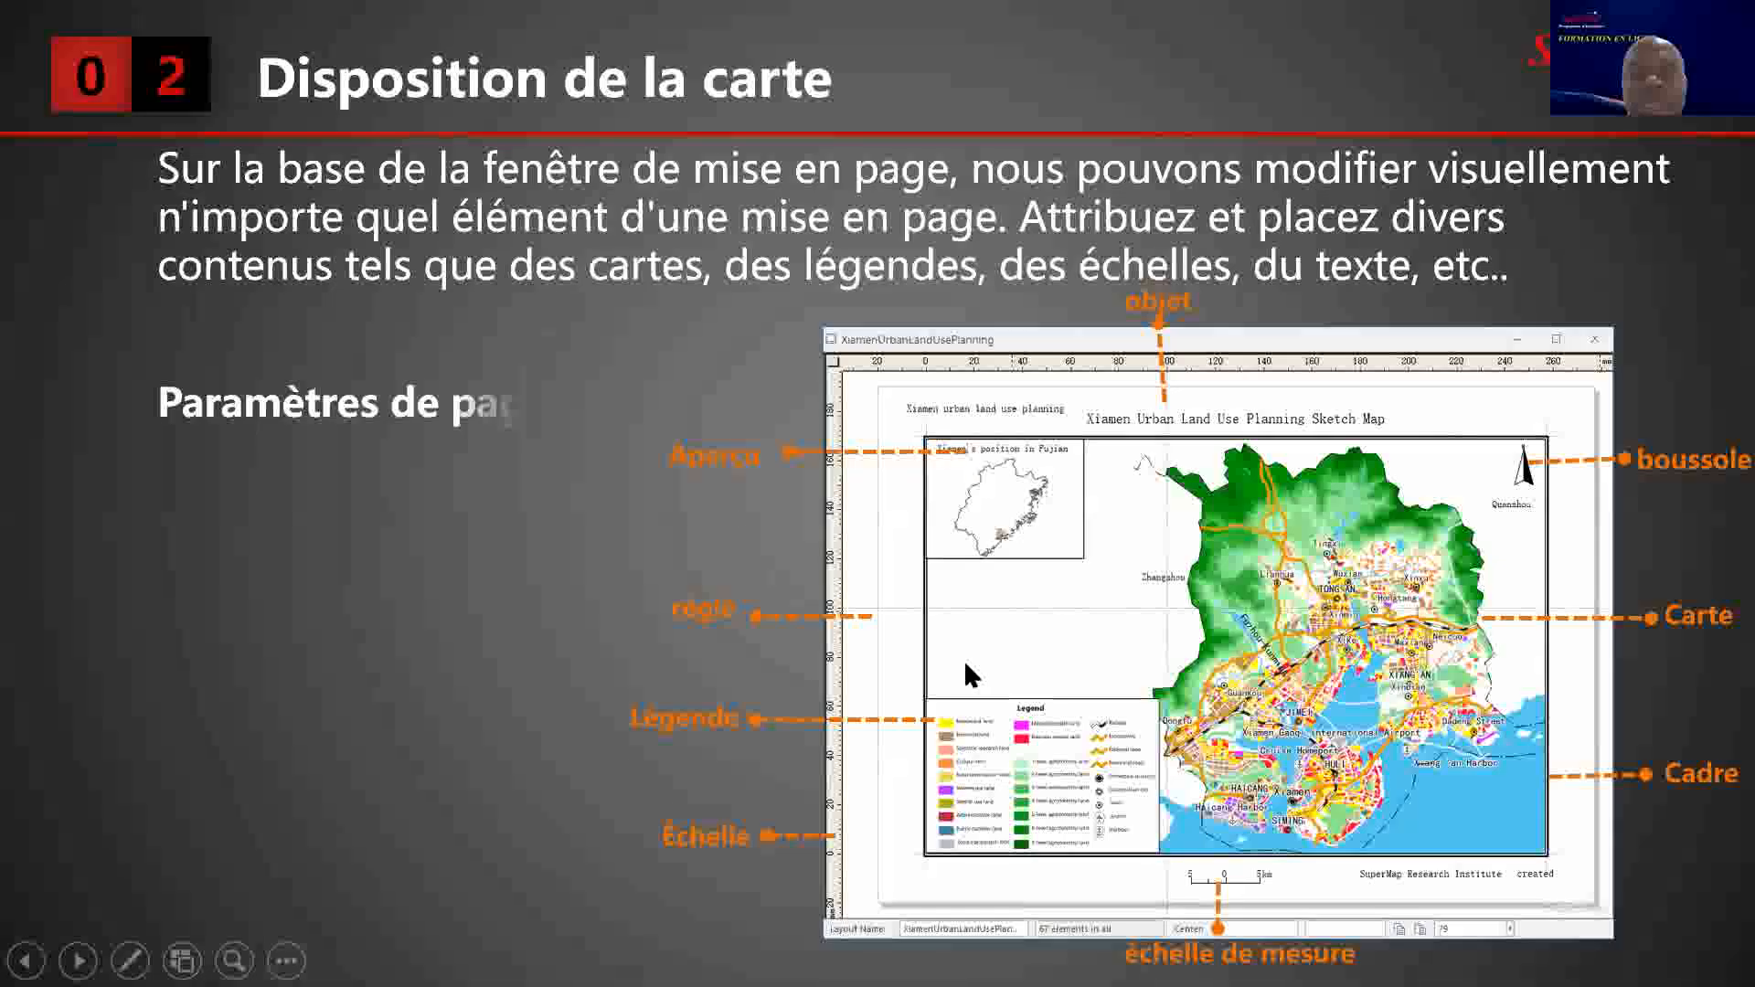
pyautogui.click(963, 660)
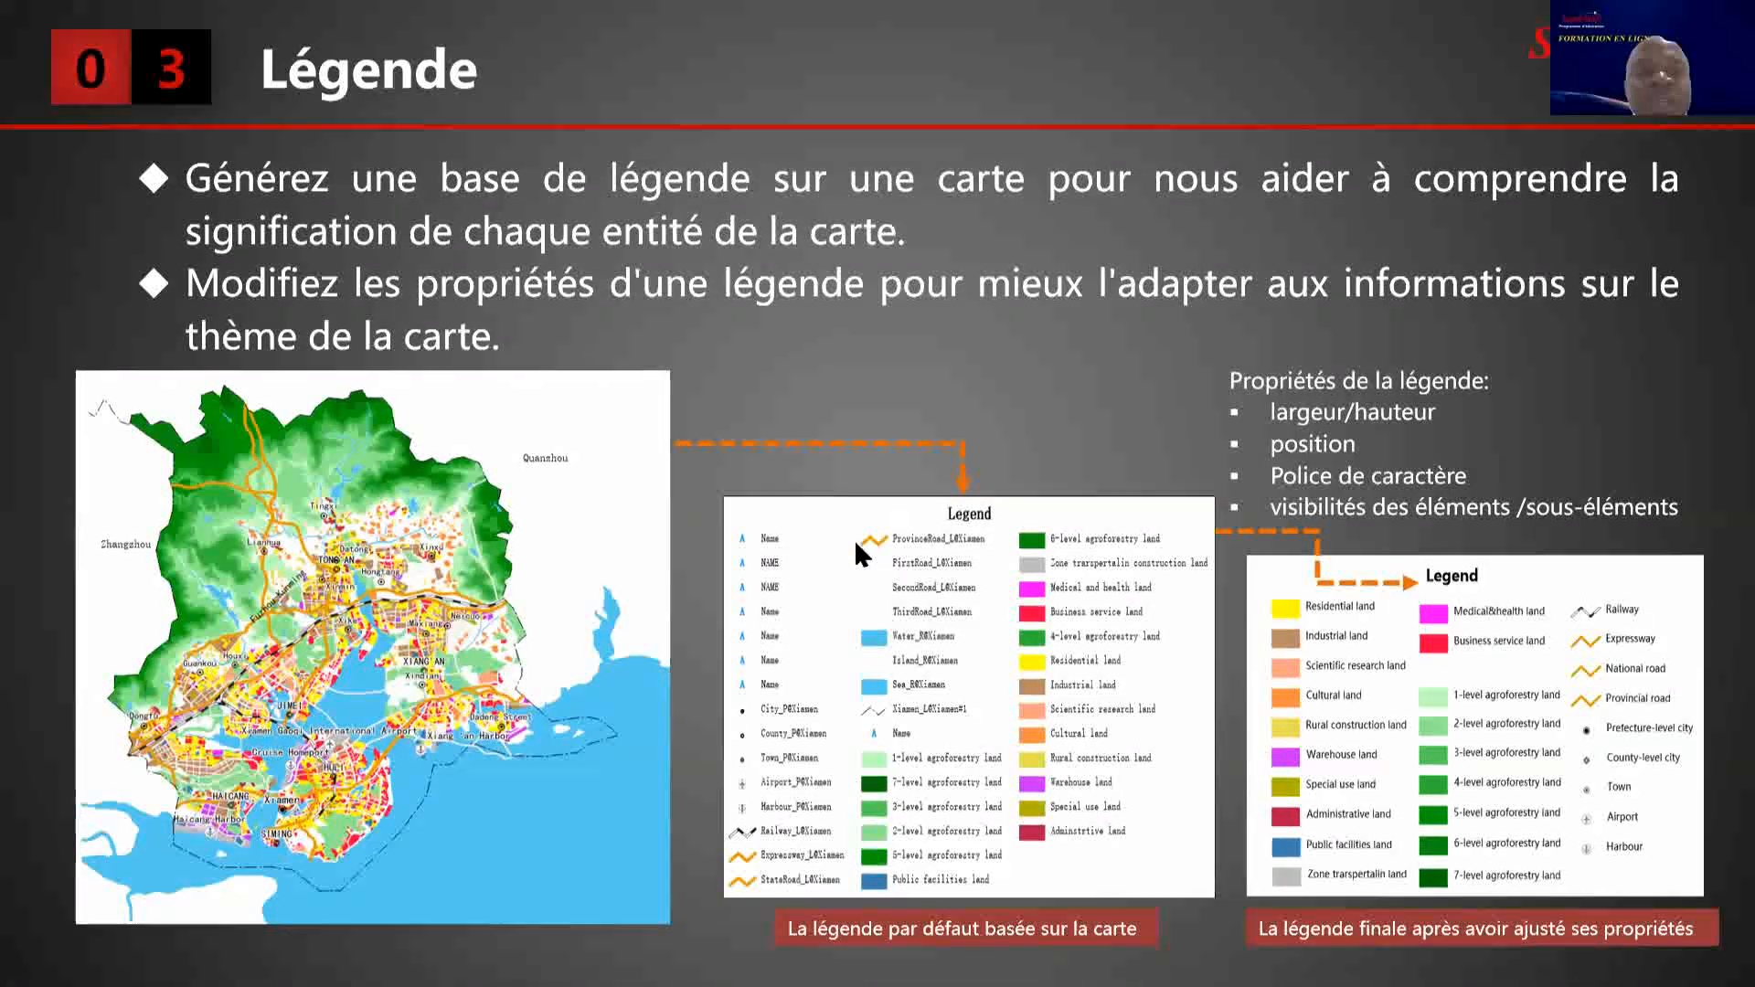
pyautogui.click(856, 543)
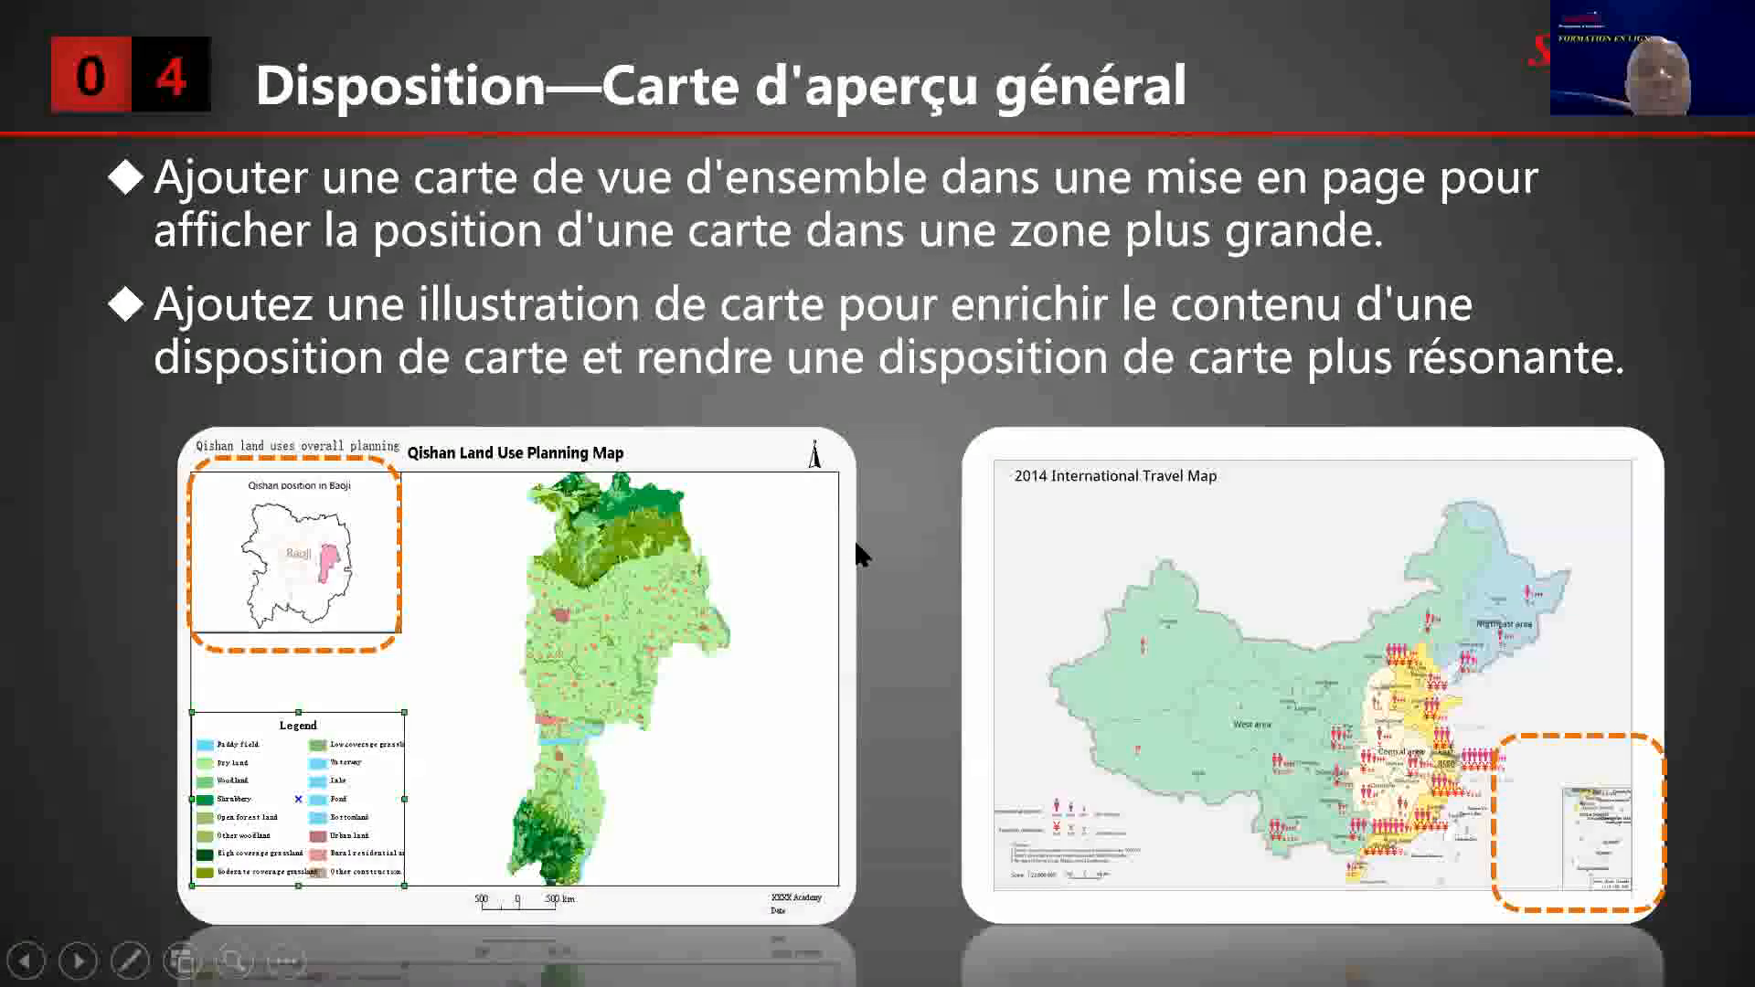
pyautogui.click(854, 540)
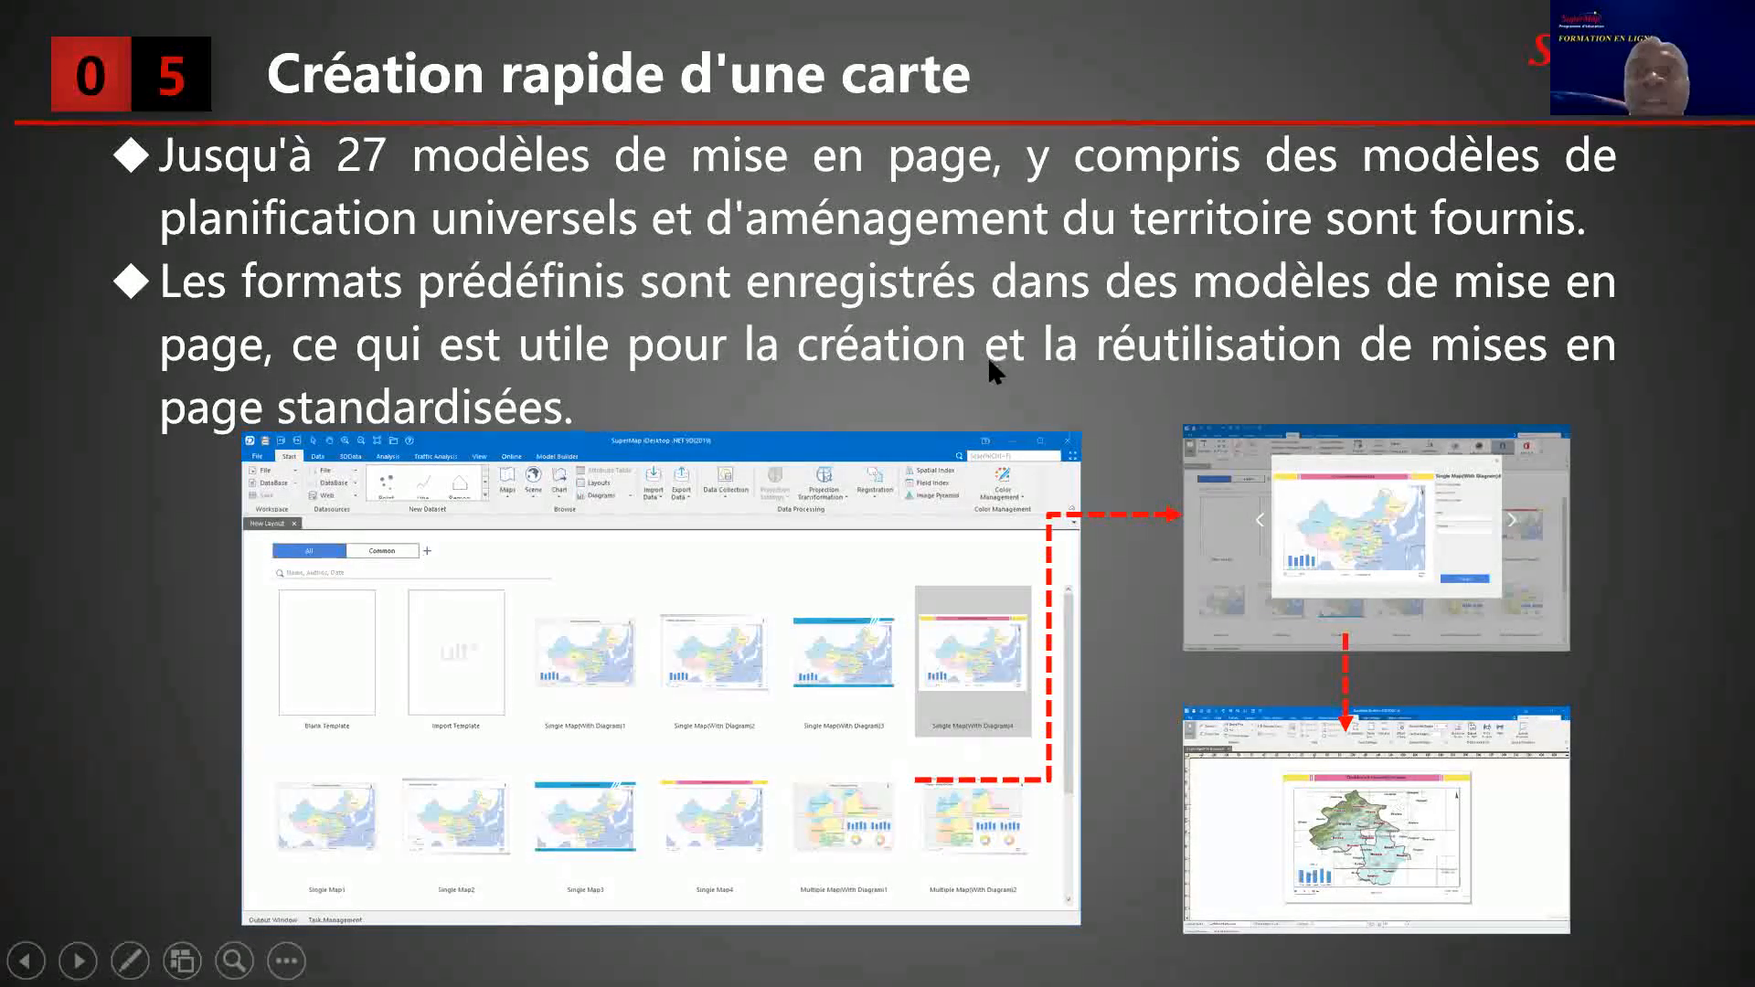
pyautogui.click(891, 394)
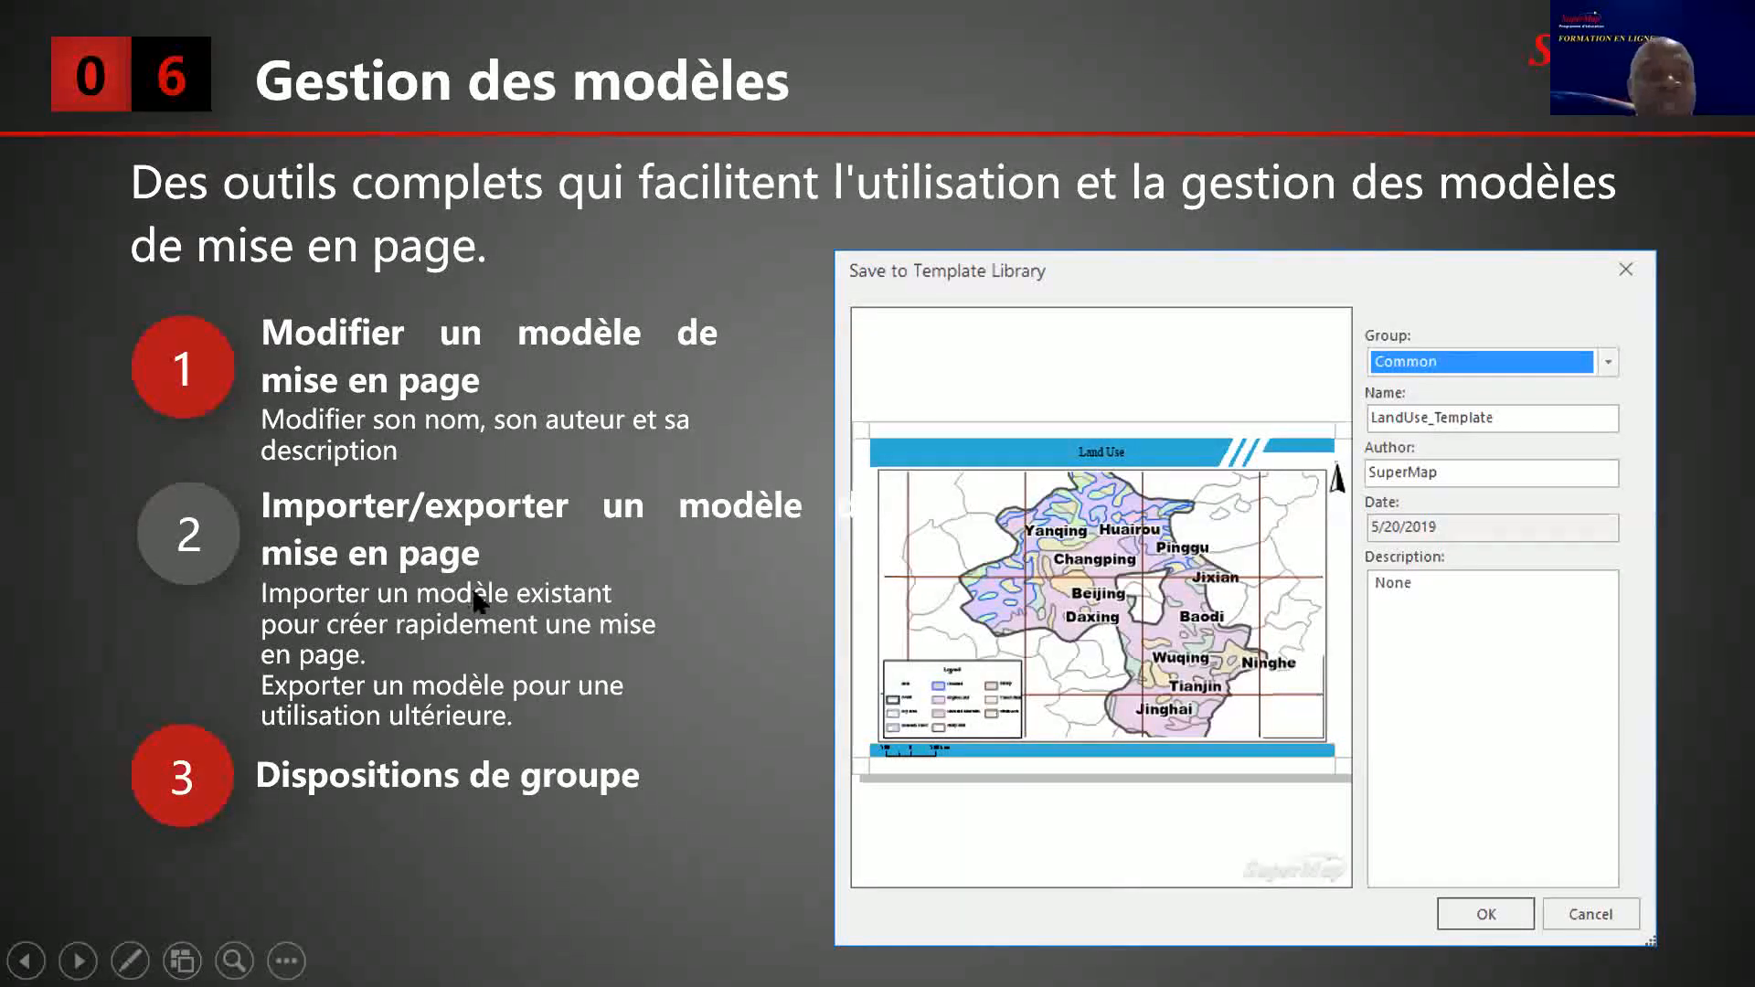
pyautogui.click(908, 478)
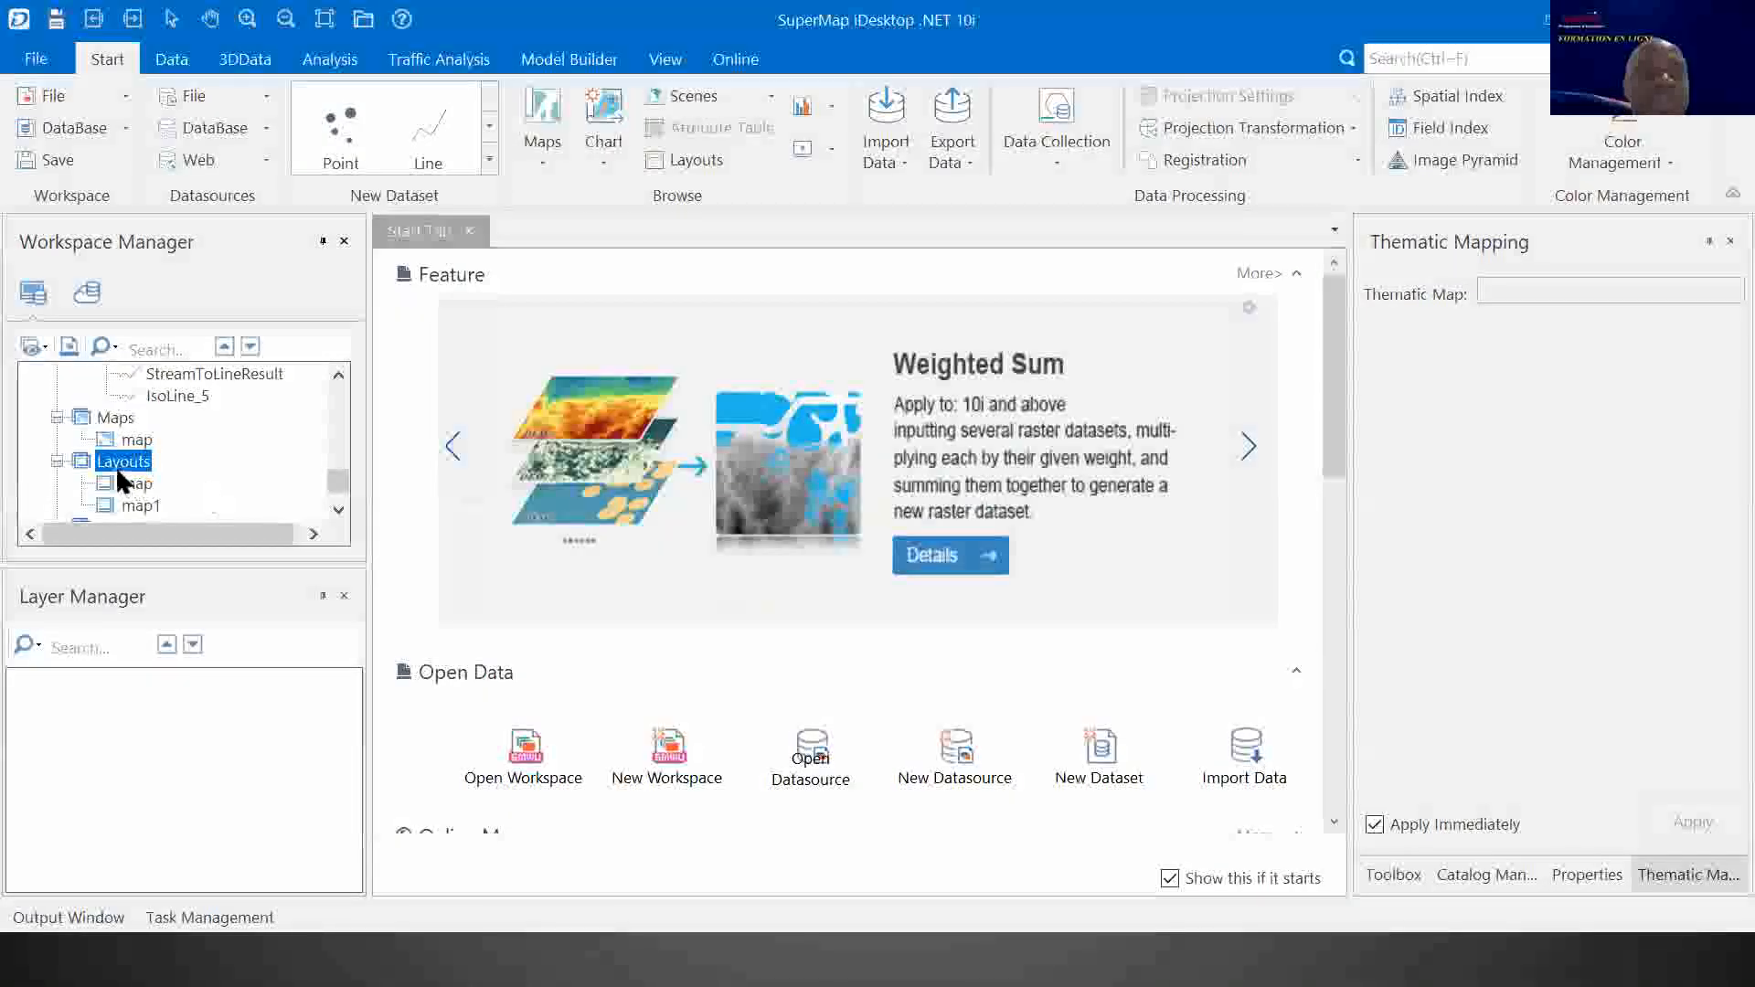
# Open the saved layout named map and show its export and print options
pyautogui.doubleClick(111, 480)
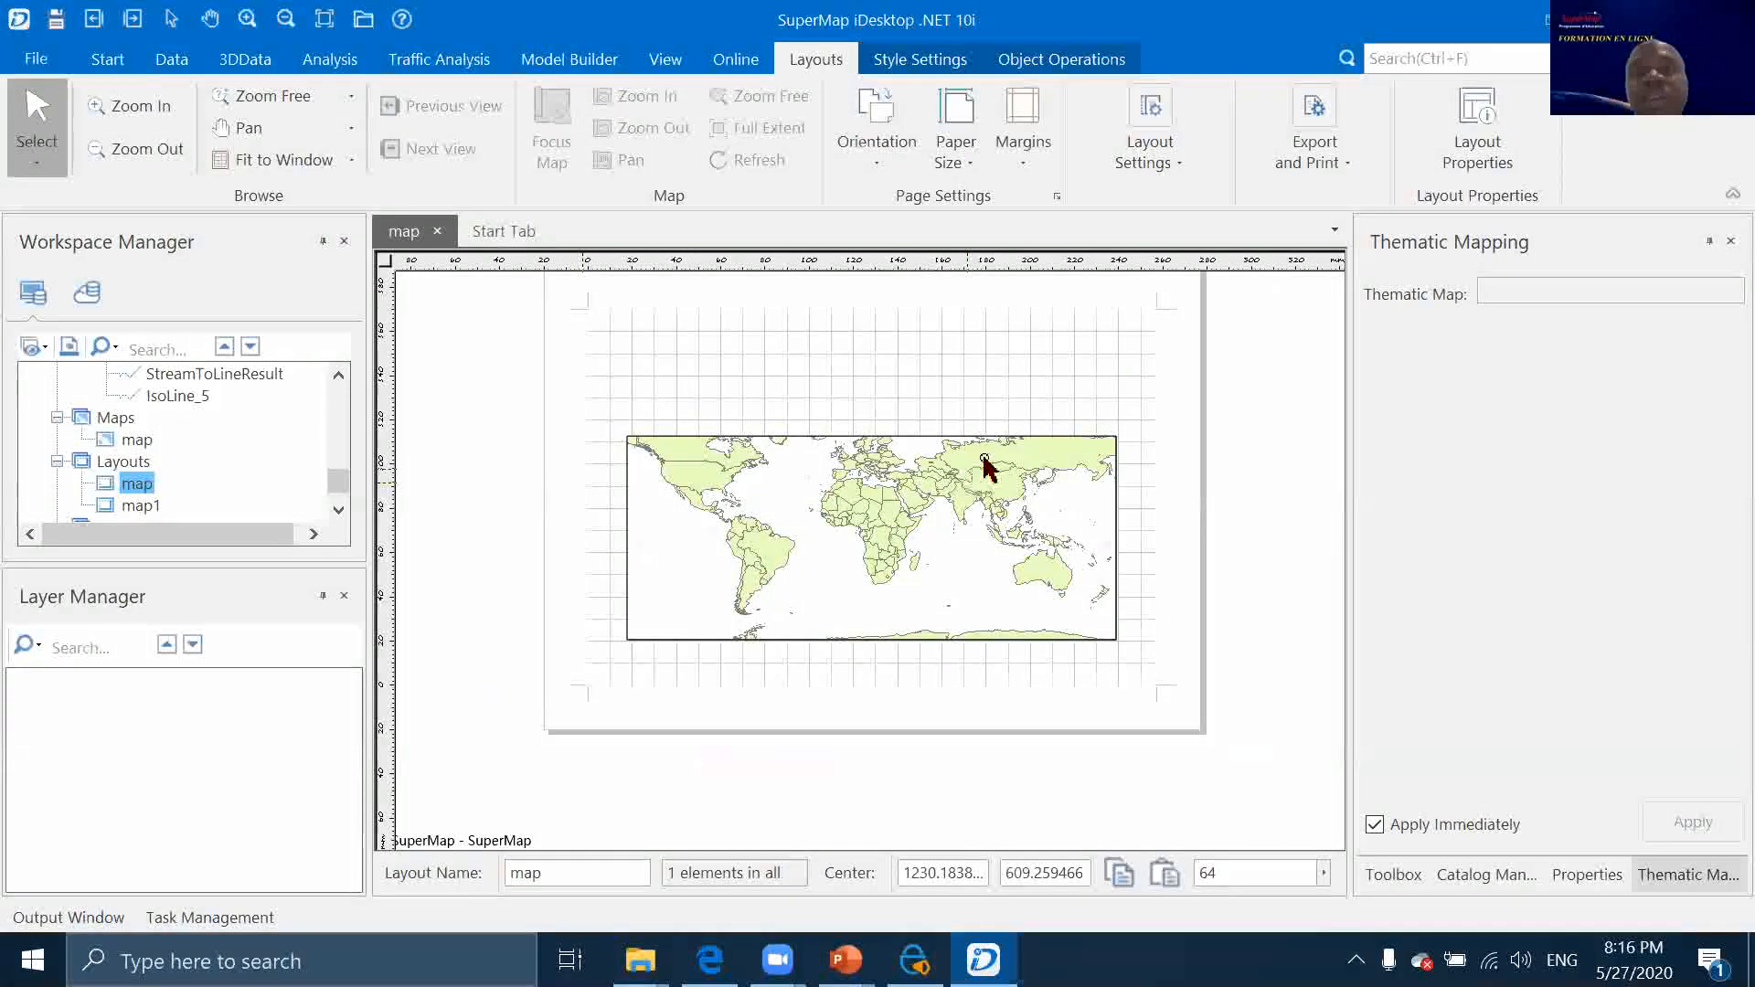
pyautogui.click(1344, 159)
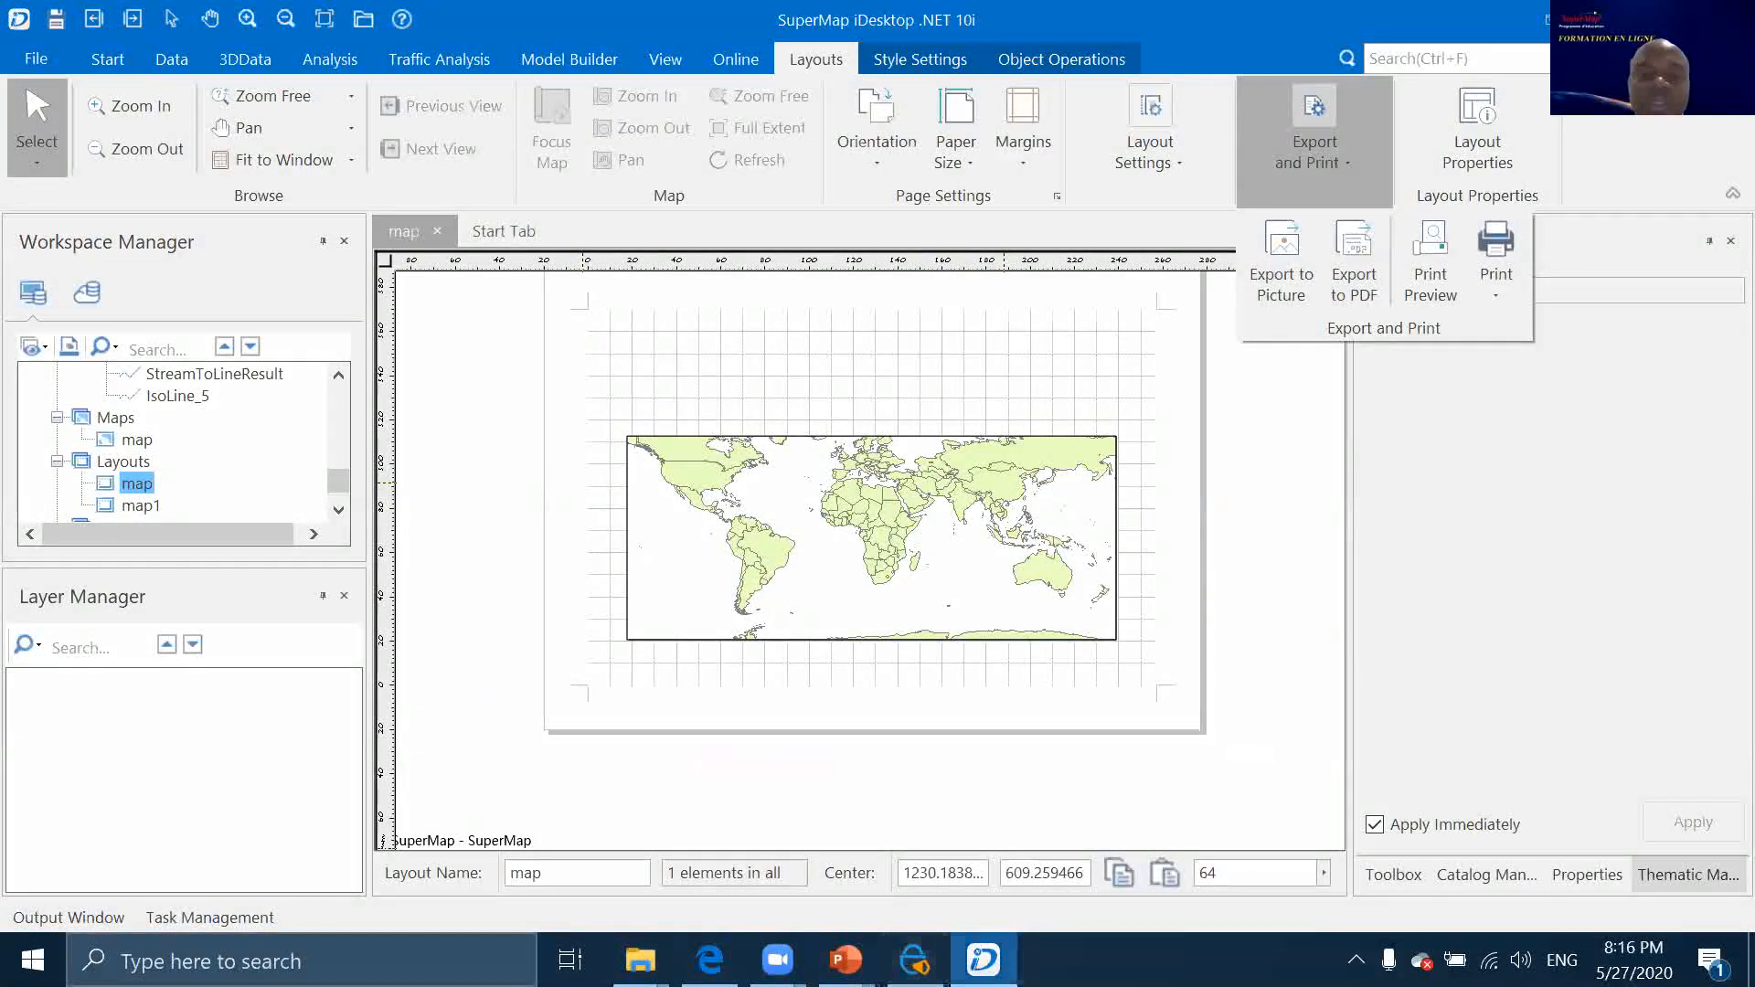
pyautogui.click(846, 959)
pyautogui.click(927, 678)
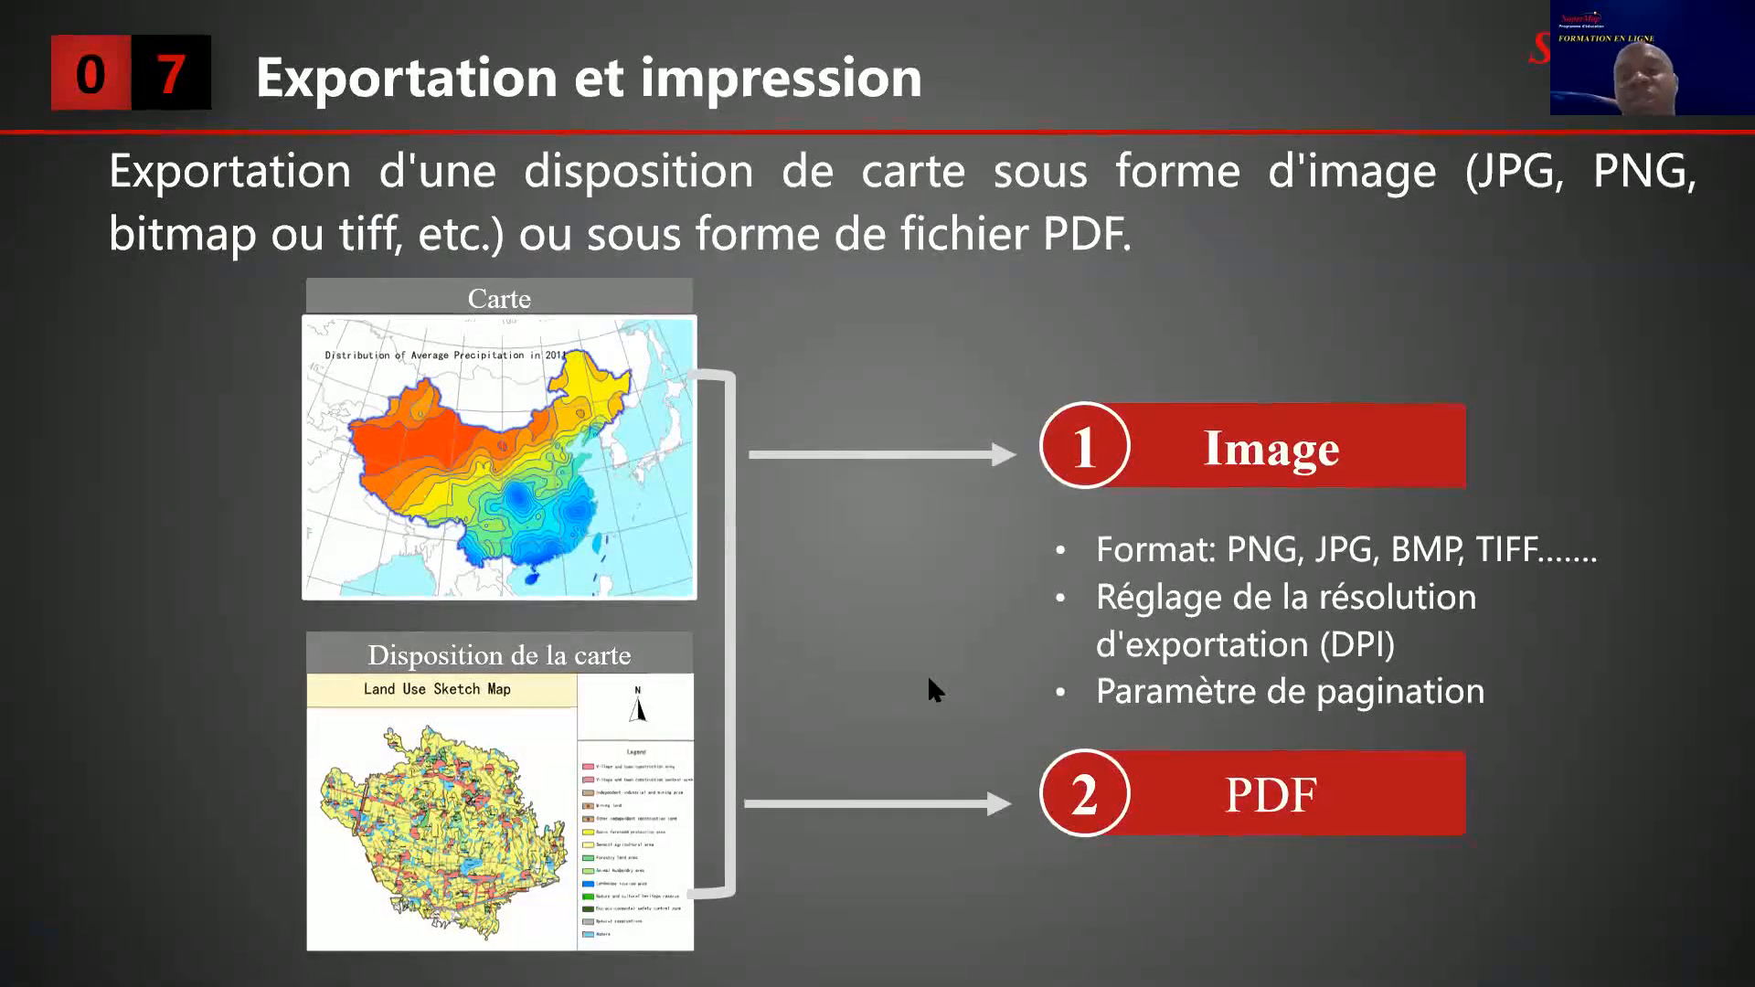
pyautogui.click(927, 674)
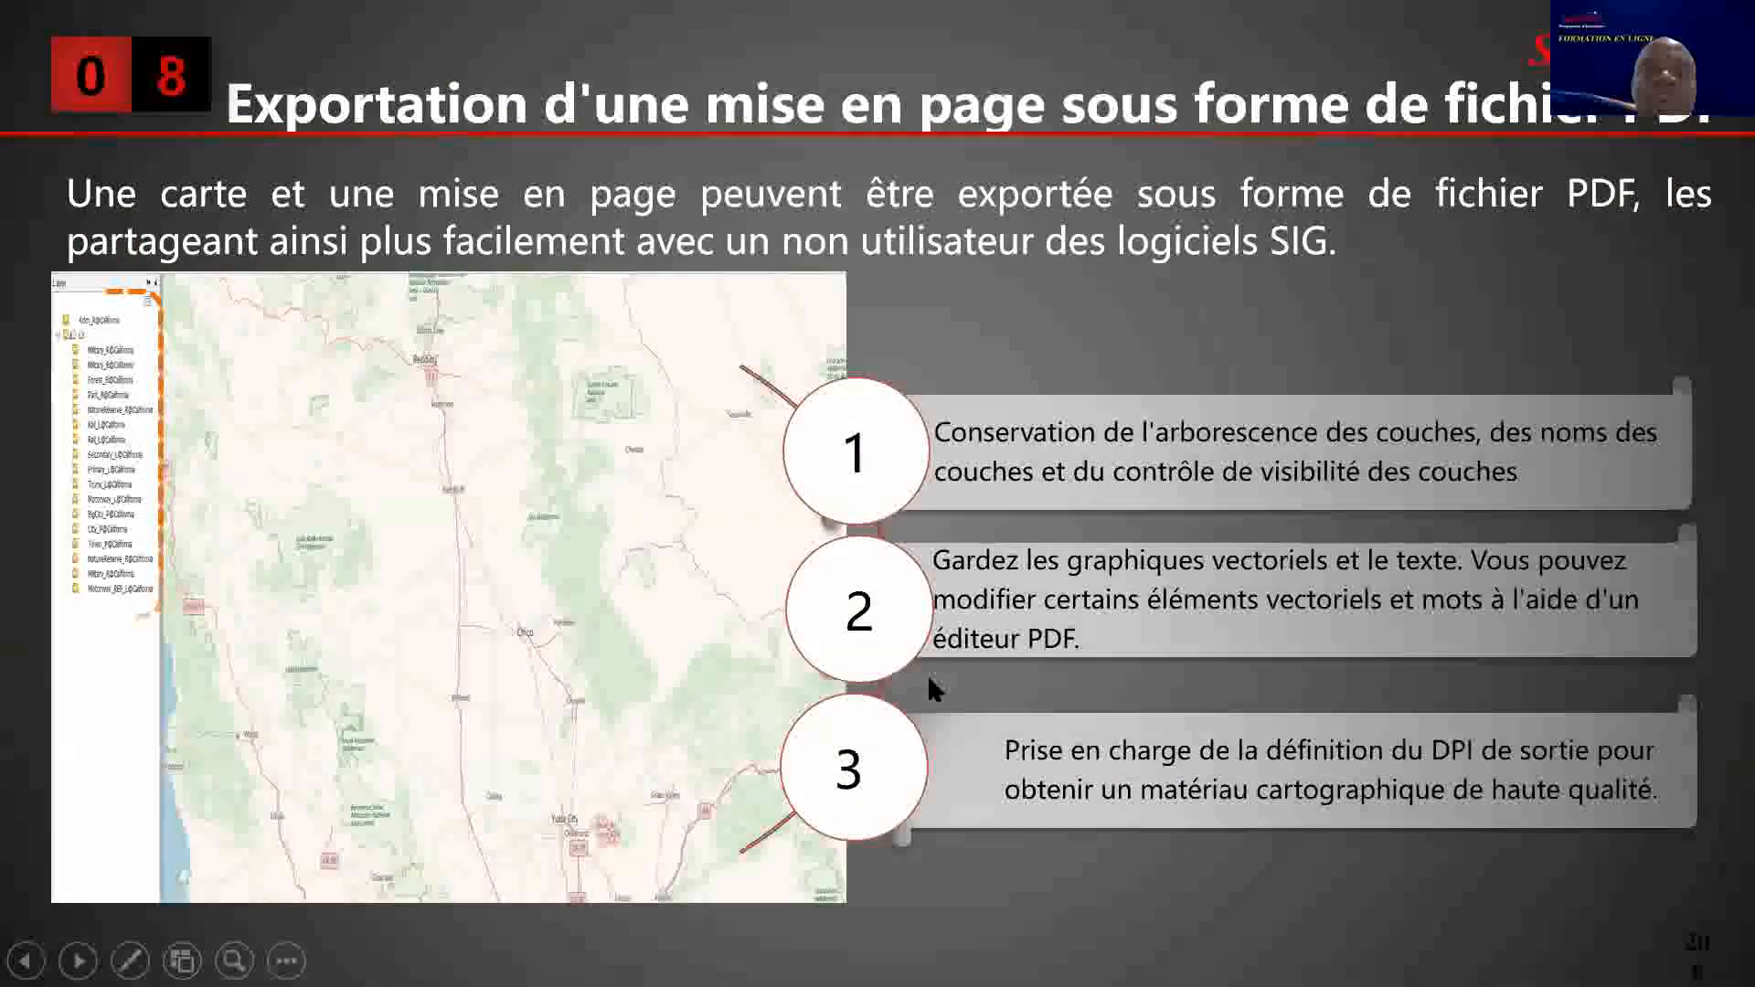
pyautogui.click(929, 679)
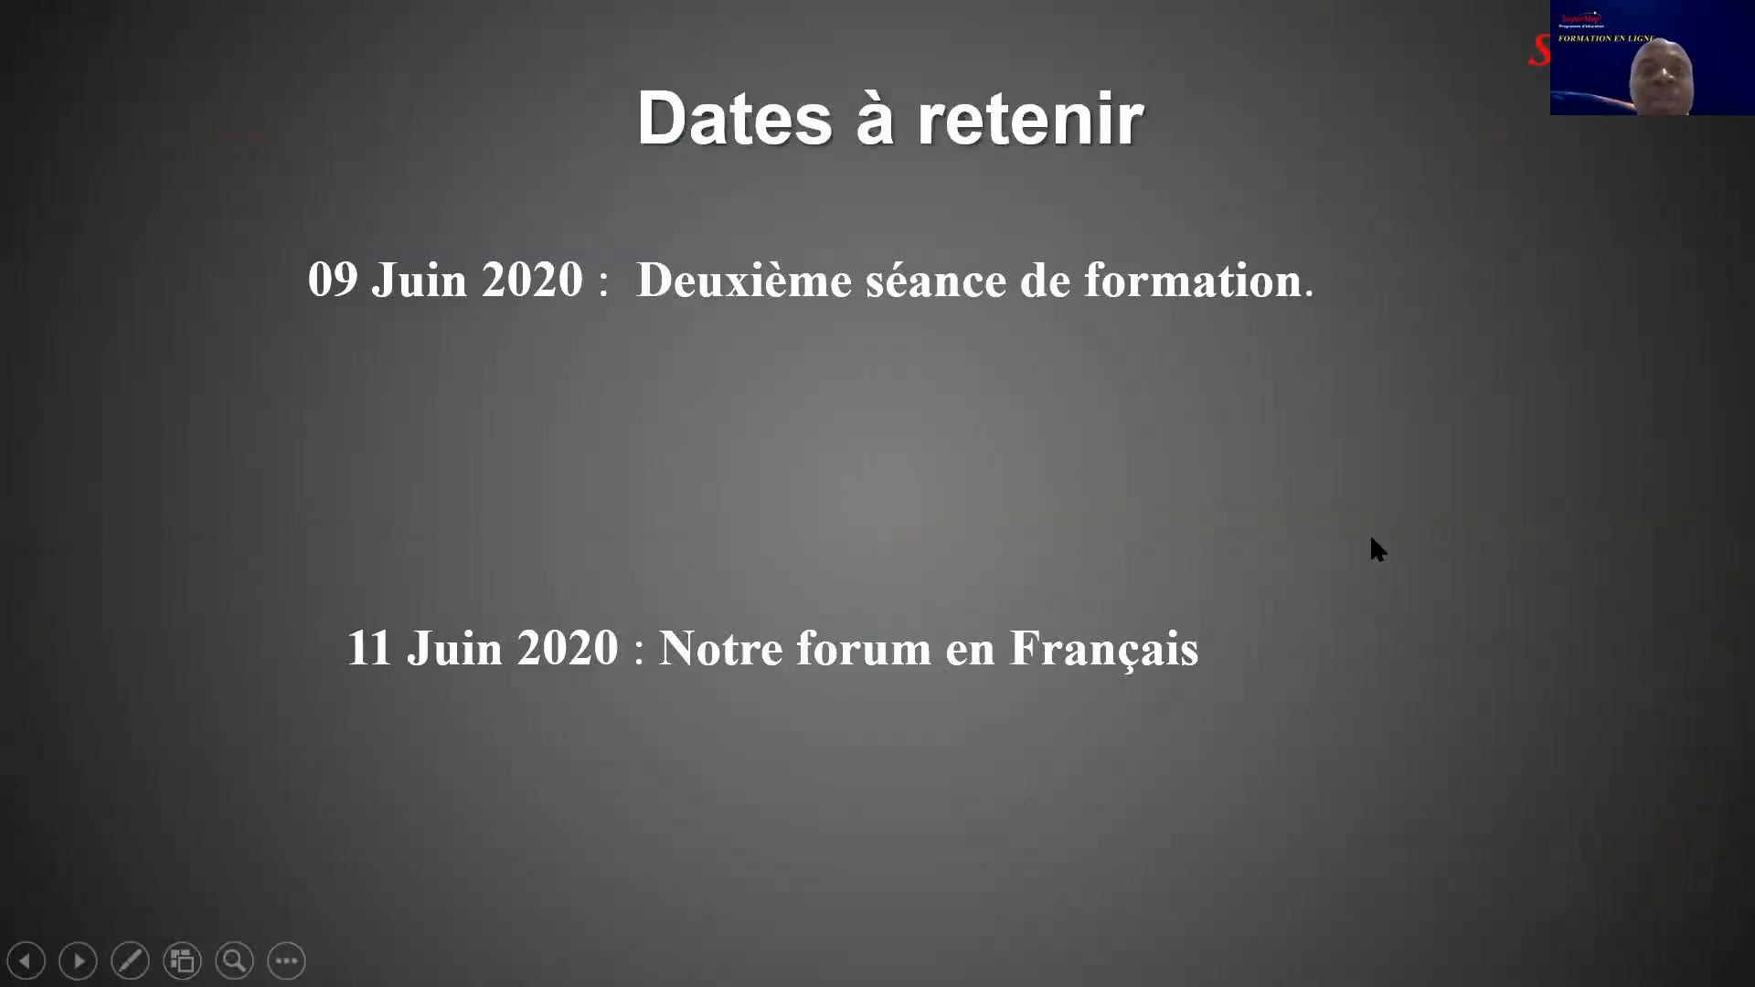